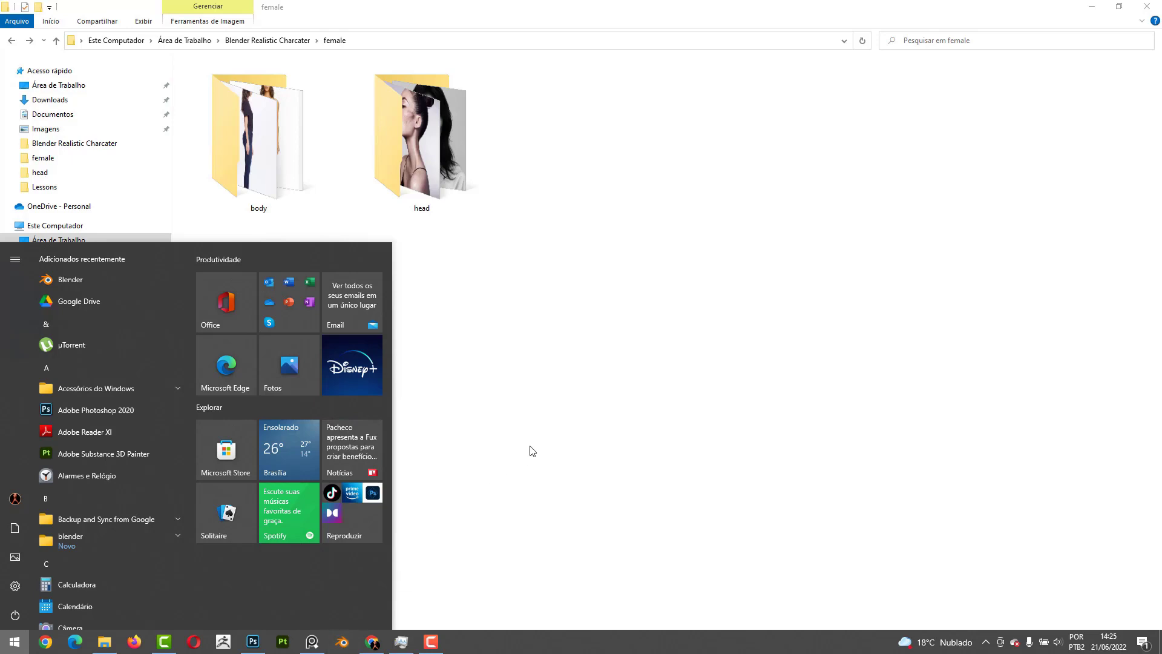
- Mark the body and head folders with green arrows and clear the markings
click(527, 448)
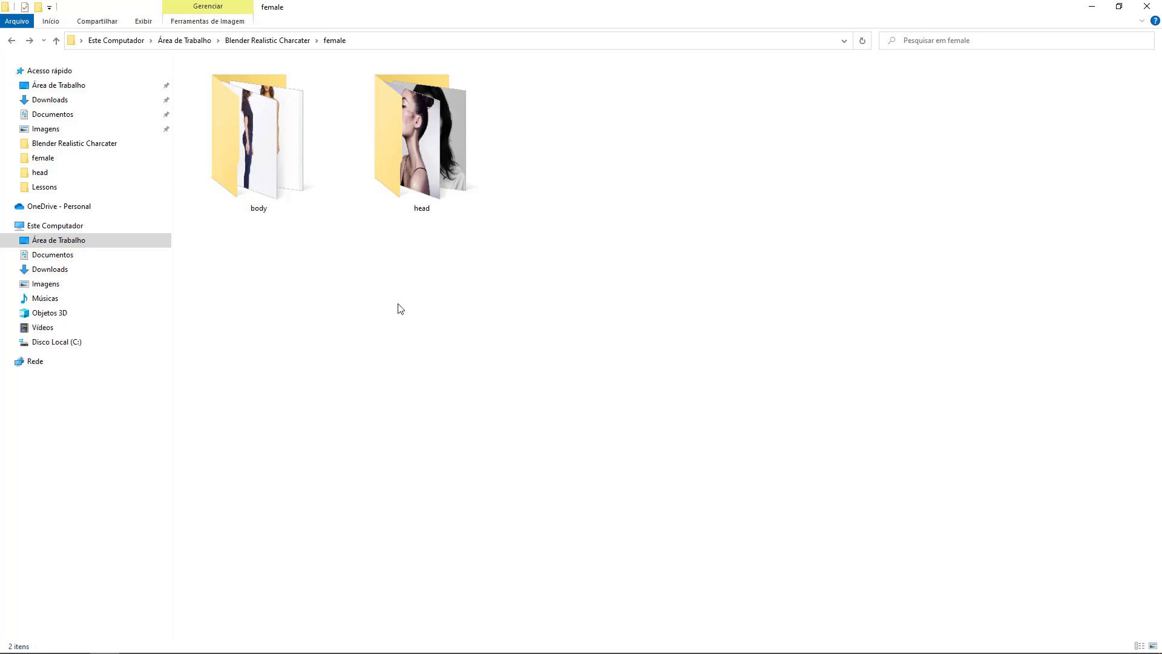
drag(344, 426, 277, 226)
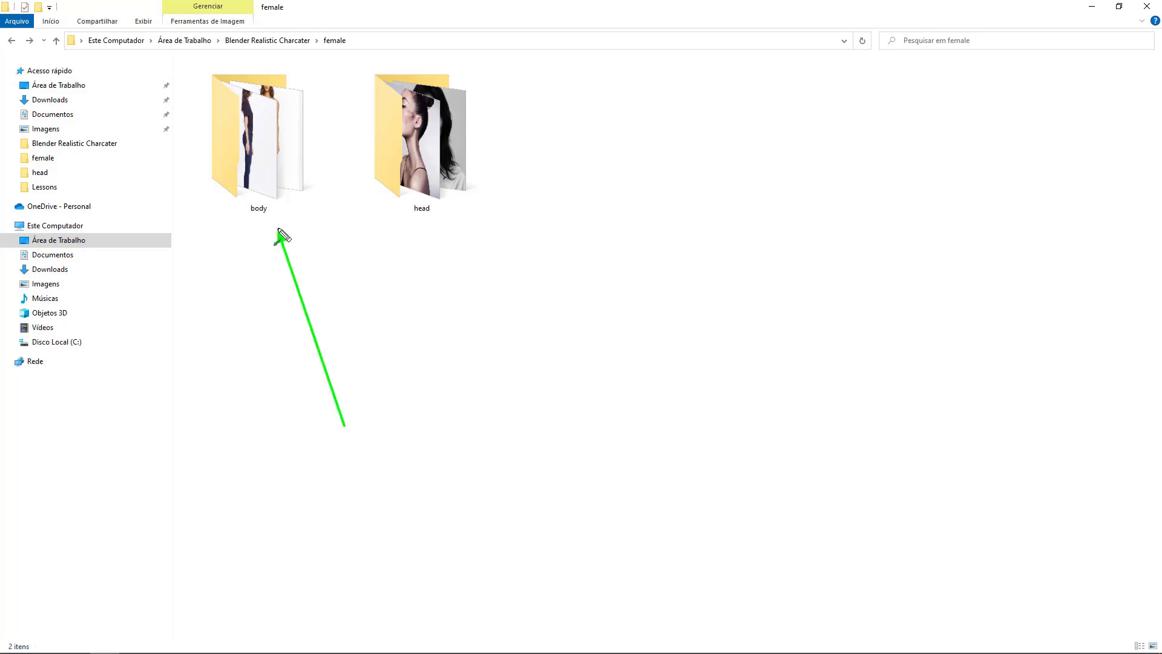
drag(403, 368, 420, 228)
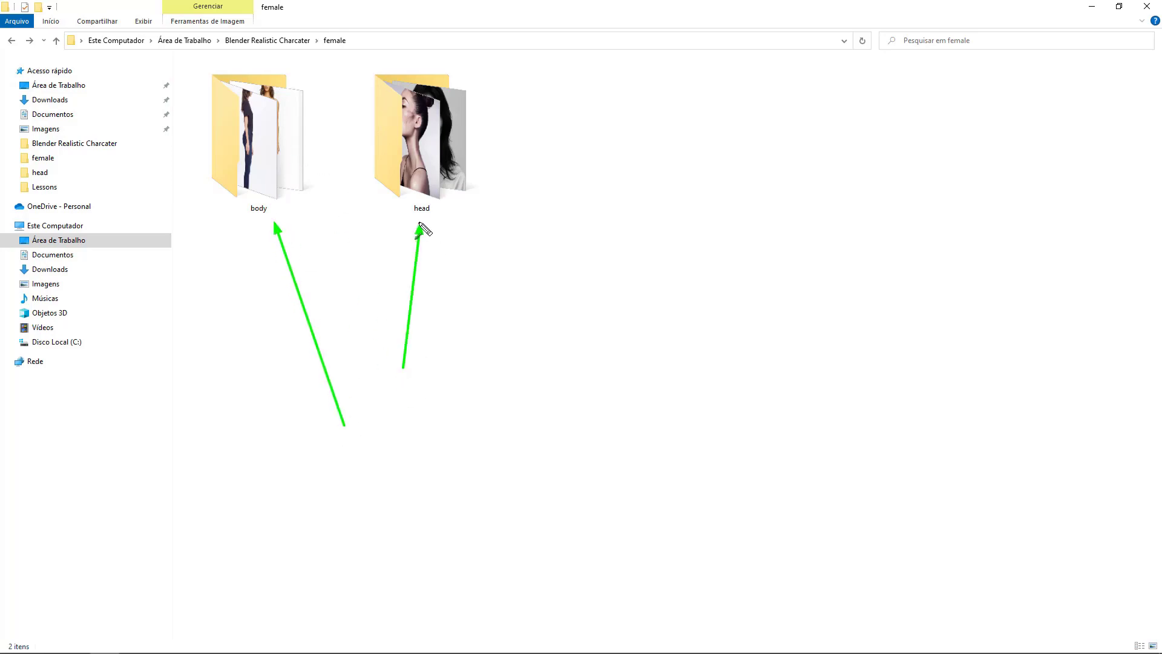
key(Escape)
key(super)
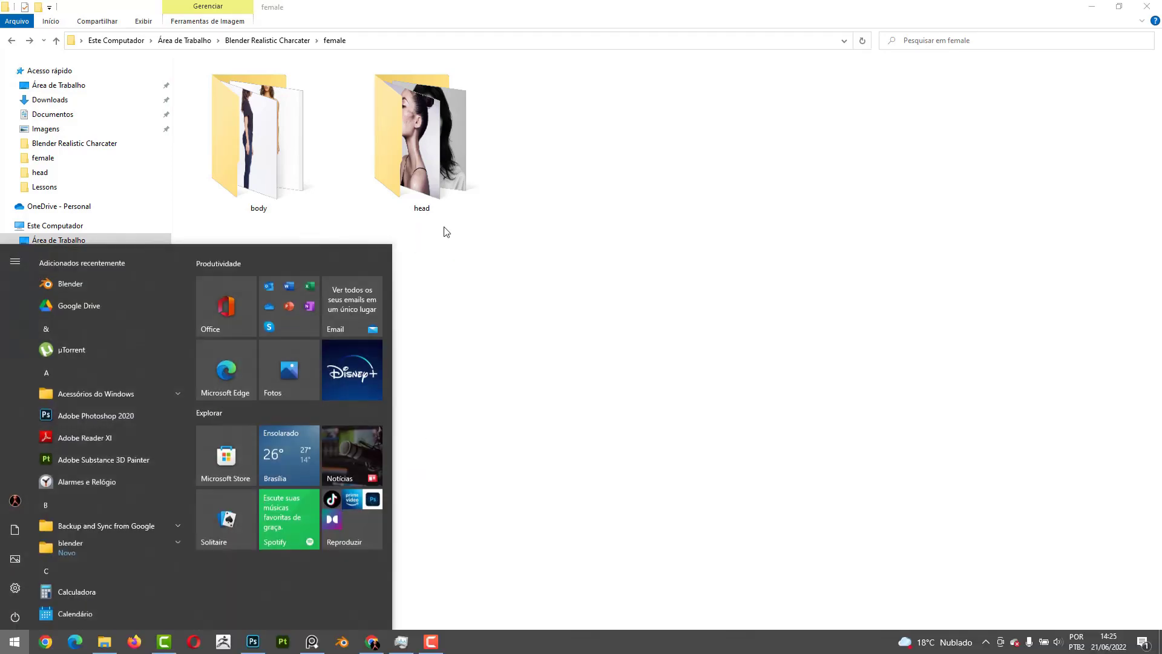
- Open the head folder and view the portrait of the woman in the white blazer
double_click(438, 194)
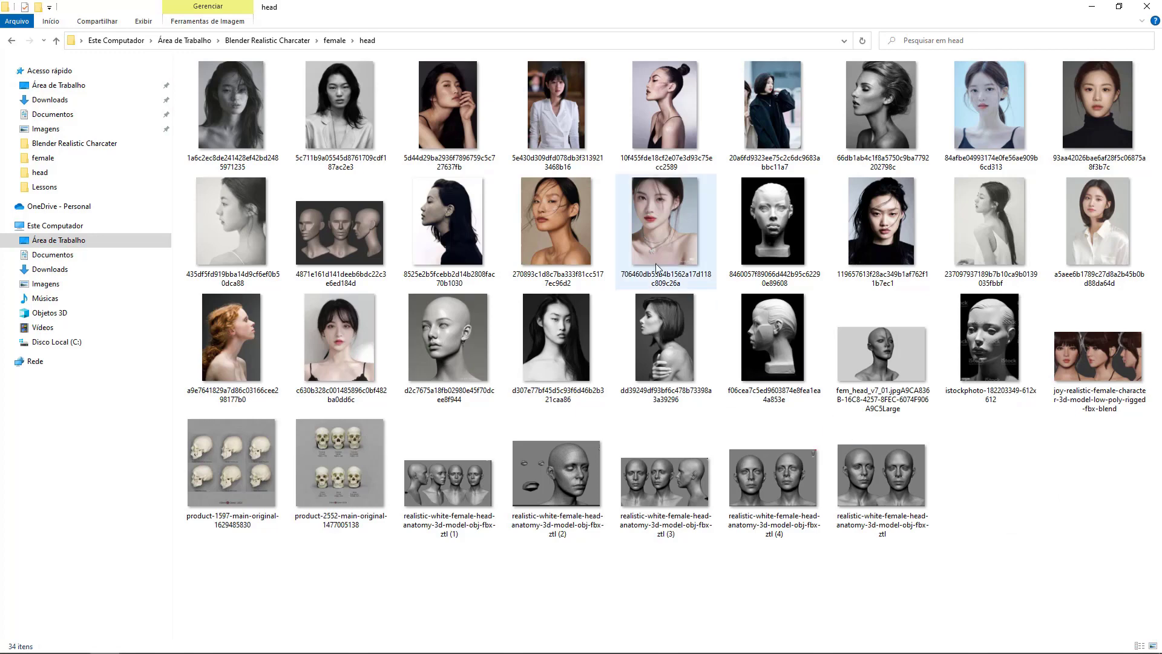
click(559, 145)
double_click(558, 141)
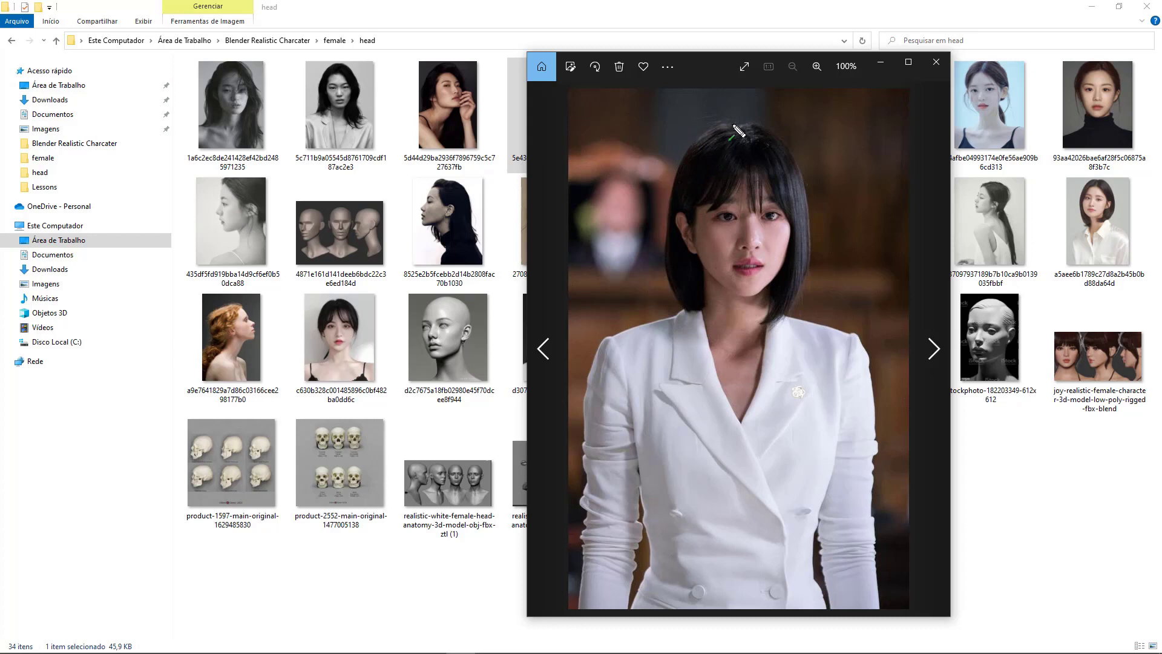
- Draw arrows over the portrait's face, its lower edge and the dark background beside the figure, and clear them
drag(733, 125, 750, 257)
mouse_move(585, 538)
mouse_down()
mouse_move(920, 566)
mouse_move(917, 536)
mouse_up()
drag(894, 324, 909, 521)
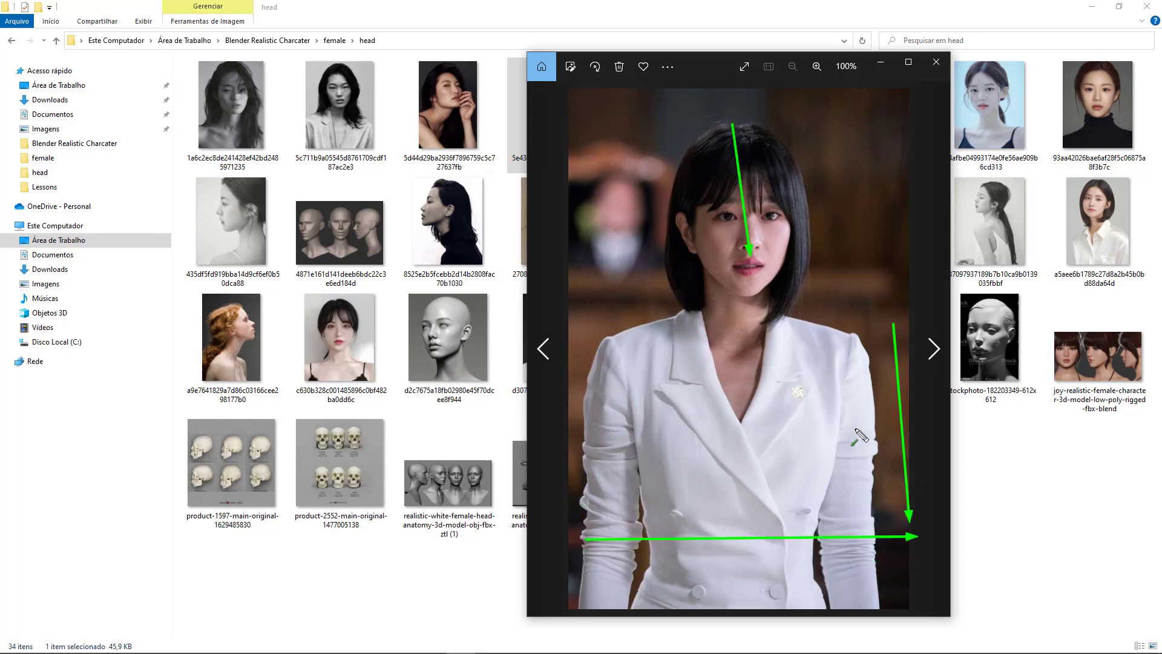
key(Escape)
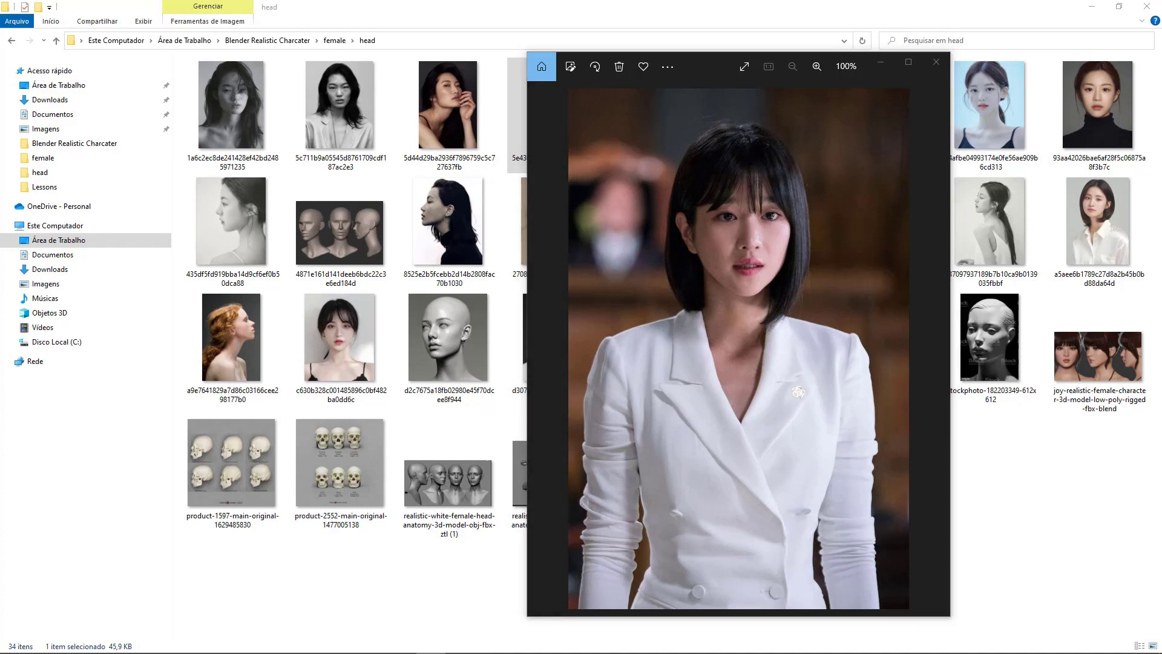
- Outline the woman's figure with arrows and add several across her face and torso, clear them, and close the photo
mouse_move(635, 141)
mouse_down()
mouse_move(623, 115)
mouse_move(848, 124)
mouse_up()
drag(924, 510, 908, 513)
mouse_move(909, 513)
mouse_down()
mouse_move(621, 544)
mouse_move(591, 528)
mouse_move(794, 481)
mouse_up()
drag(621, 443, 815, 420)
drag(673, 369, 789, 354)
mouse_move(575, 285)
mouse_down()
mouse_move(739, 274)
mouse_move(806, 245)
mouse_up()
drag(676, 177, 747, 163)
drag(738, 150, 785, 150)
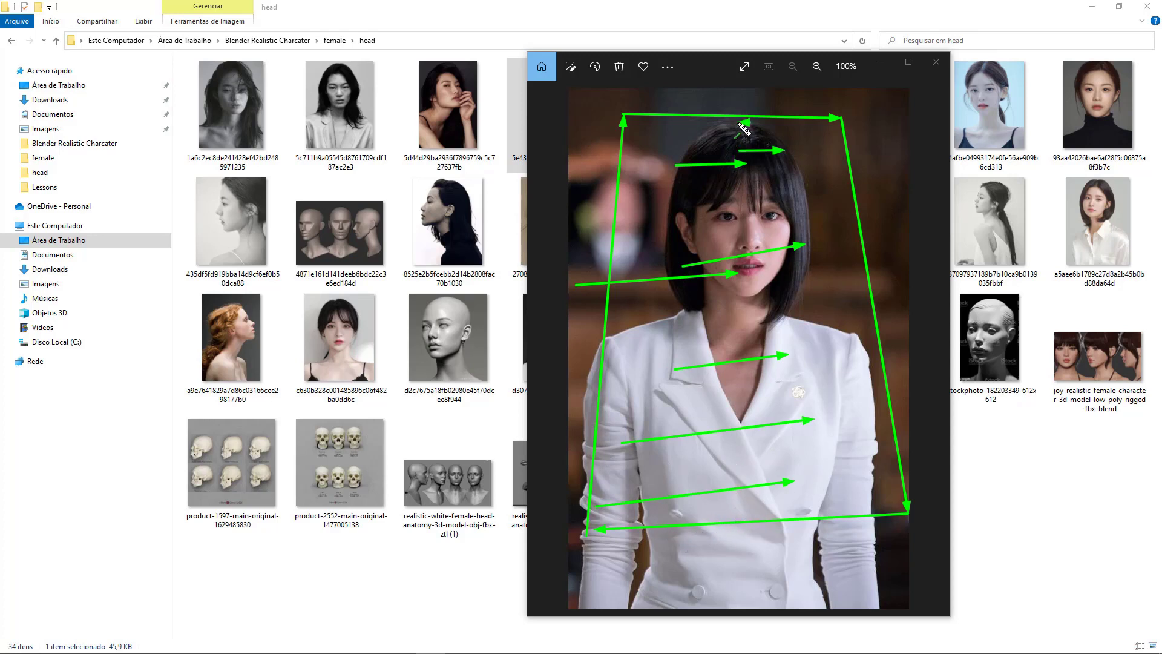
key(Escape)
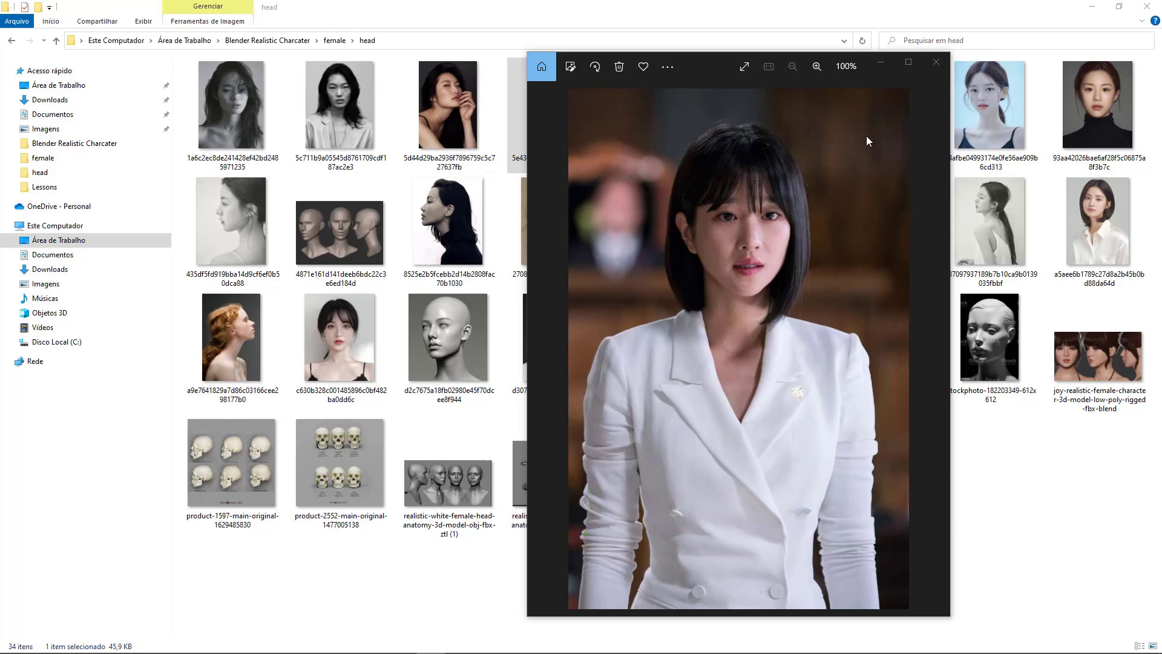
click(936, 62)
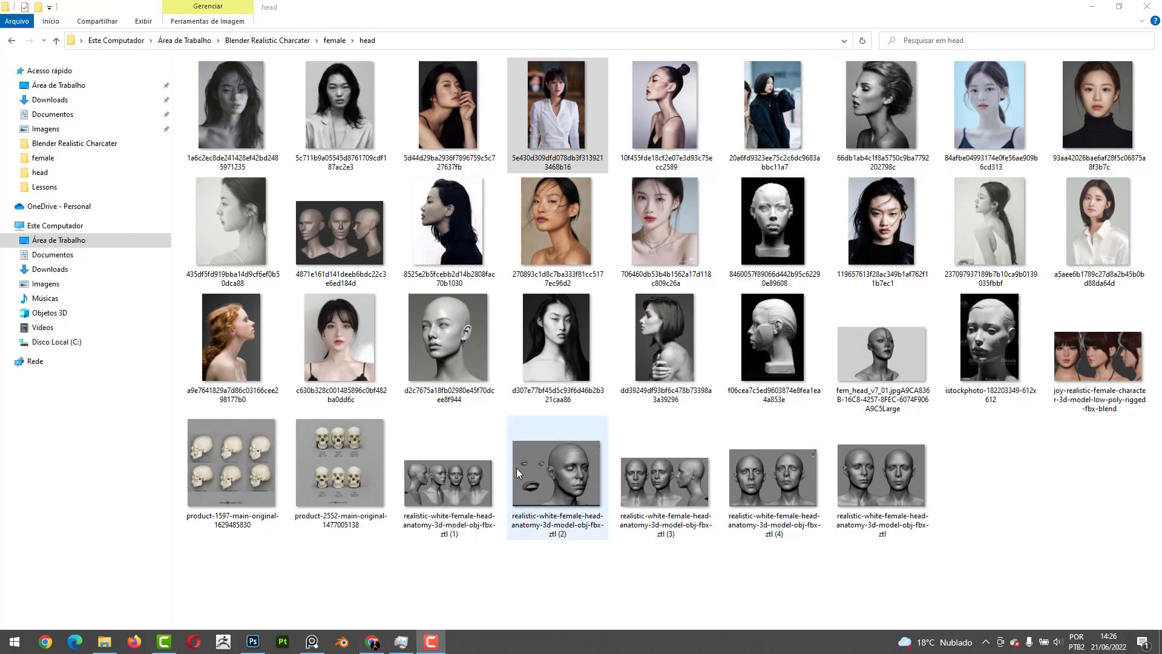
- Bring up the PureRef board and add the portraits of the women in the black turtleneck and the white blouse
click(553, 584)
right_drag(0, 357, 1037, 358)
drag(1054, 356, 620, 331)
right_drag(484, 331, 683, 328)
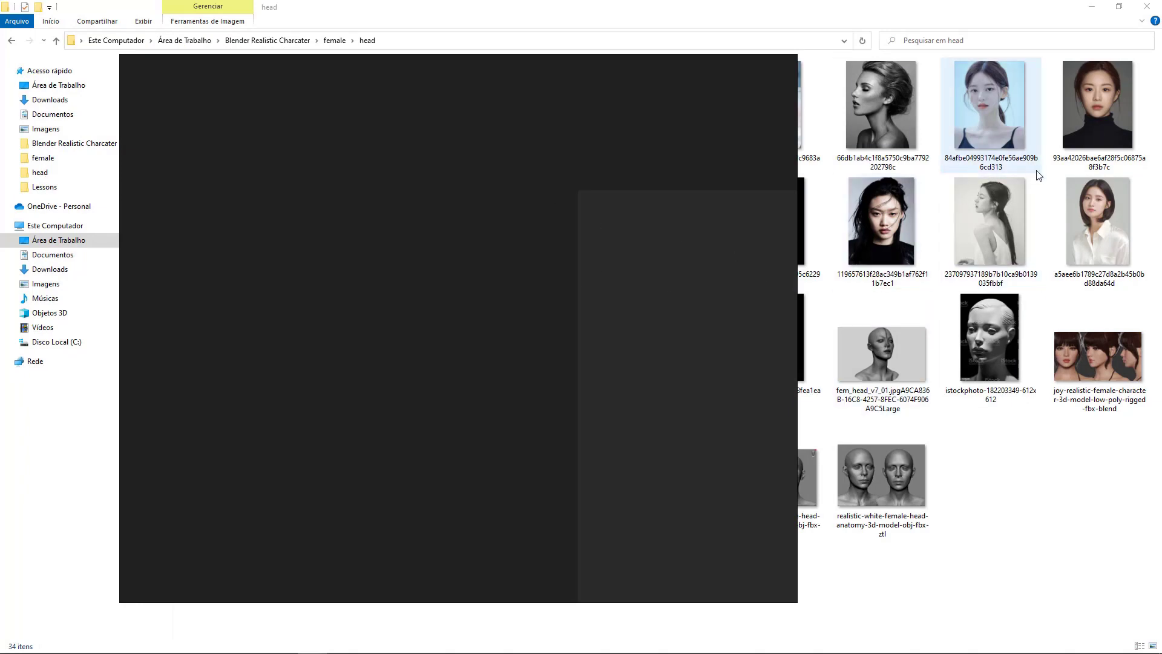
drag(1097, 105, 519, 194)
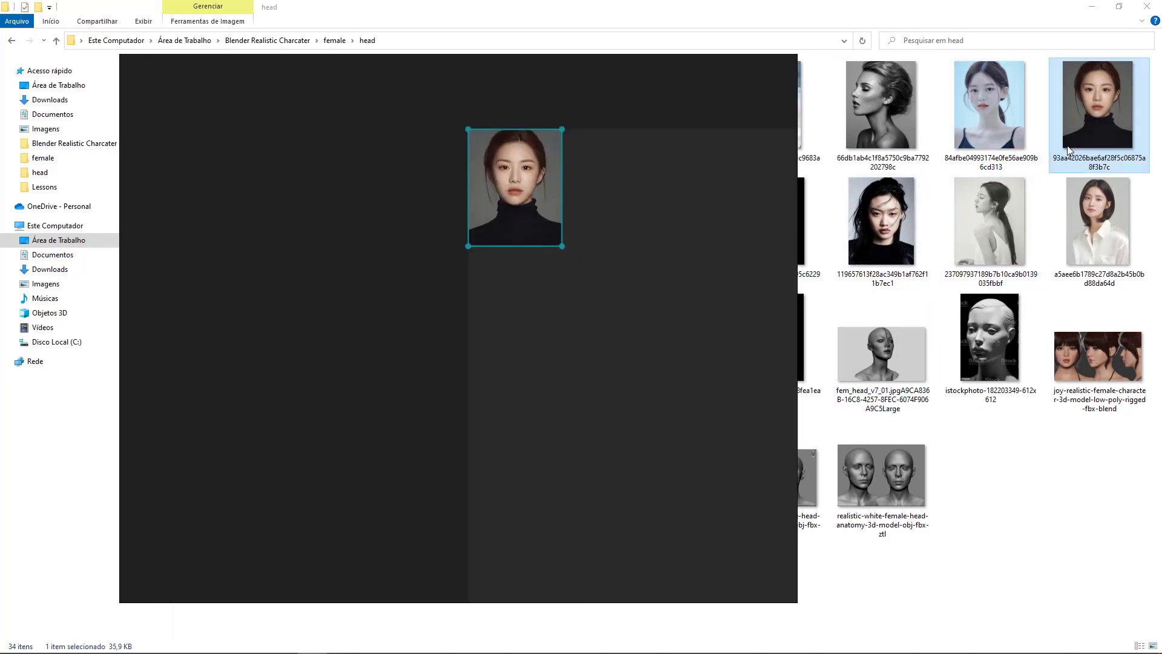
drag(1103, 242, 667, 327)
drag(683, 159, 936, 277)
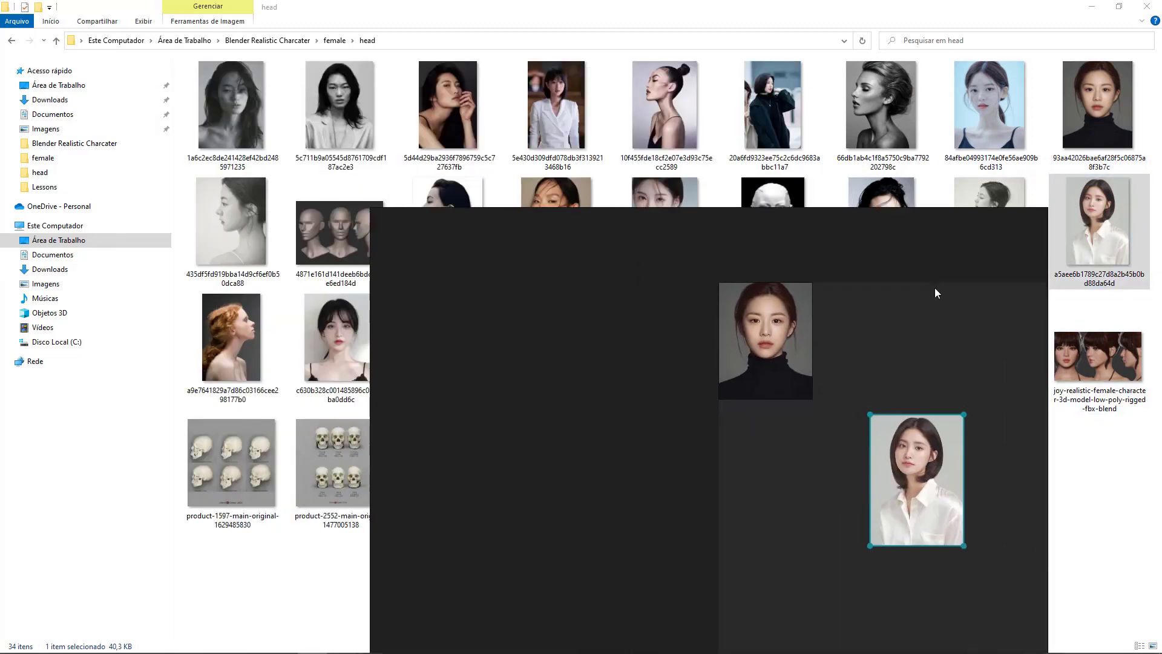
- Add the black-and-white portrait of the long-haired woman in the light jacket to the board and rotate it
drag(314, 103, 734, 458)
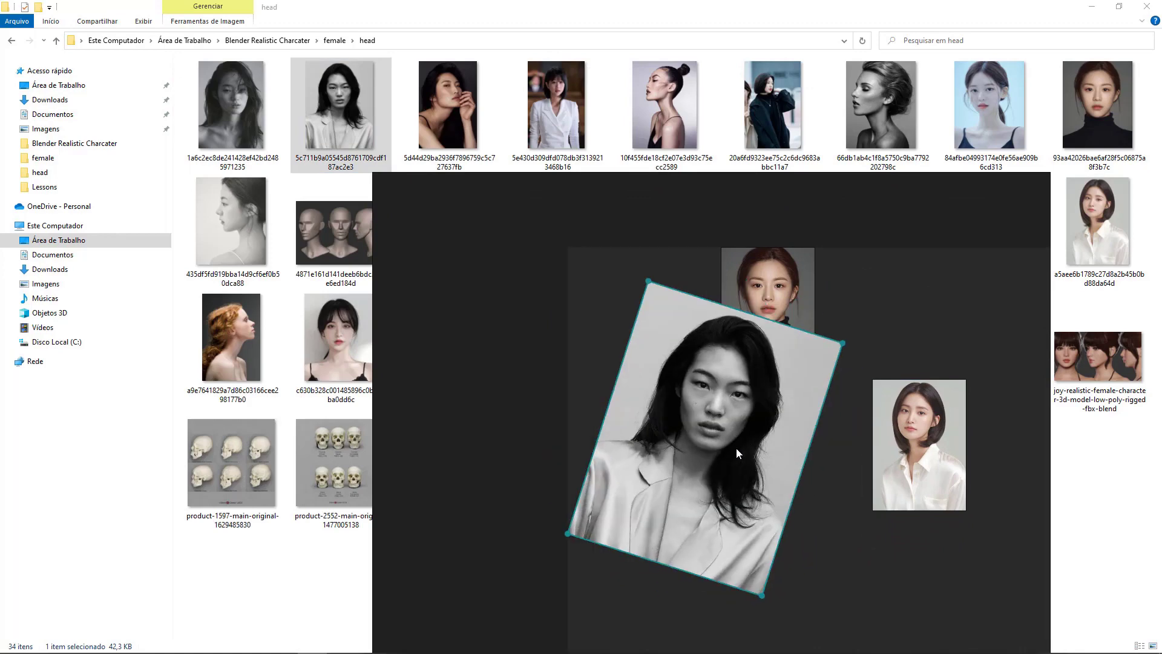
drag(544, 247, 467, 520)
right_drag(468, 519, 419, 475)
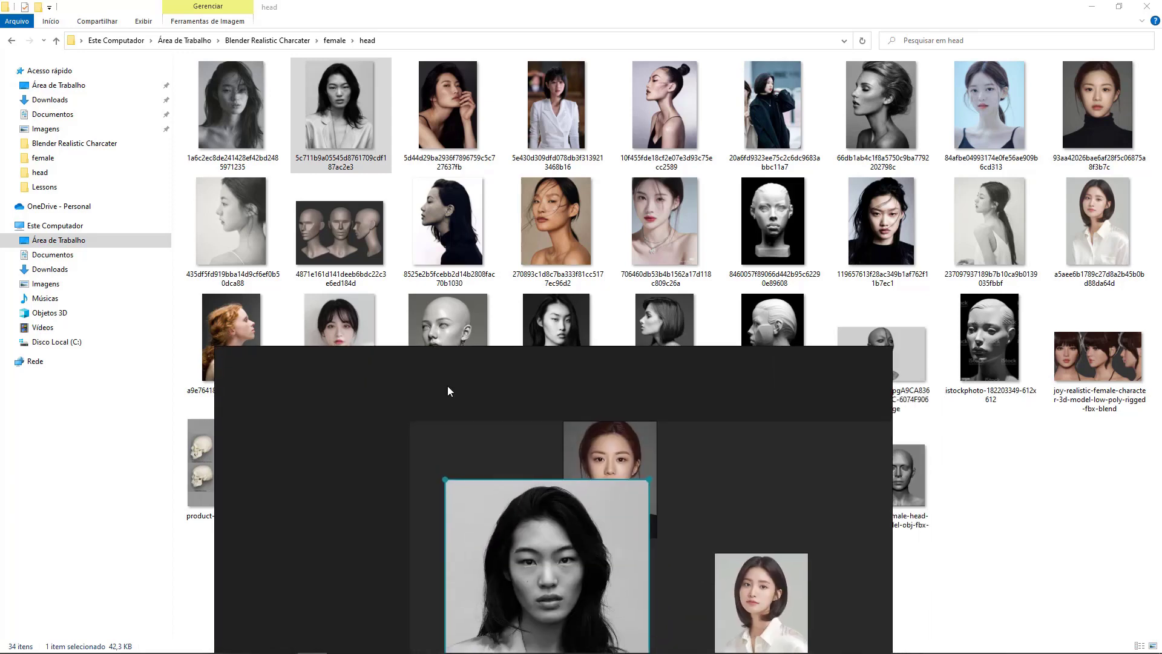
- Add the side-profile portrait of the woman with the hoop earring to the board and rotate it counter-clockwise
drag(439, 248, 386, 552)
right_drag(394, 540, 481, 423)
double_click(483, 429)
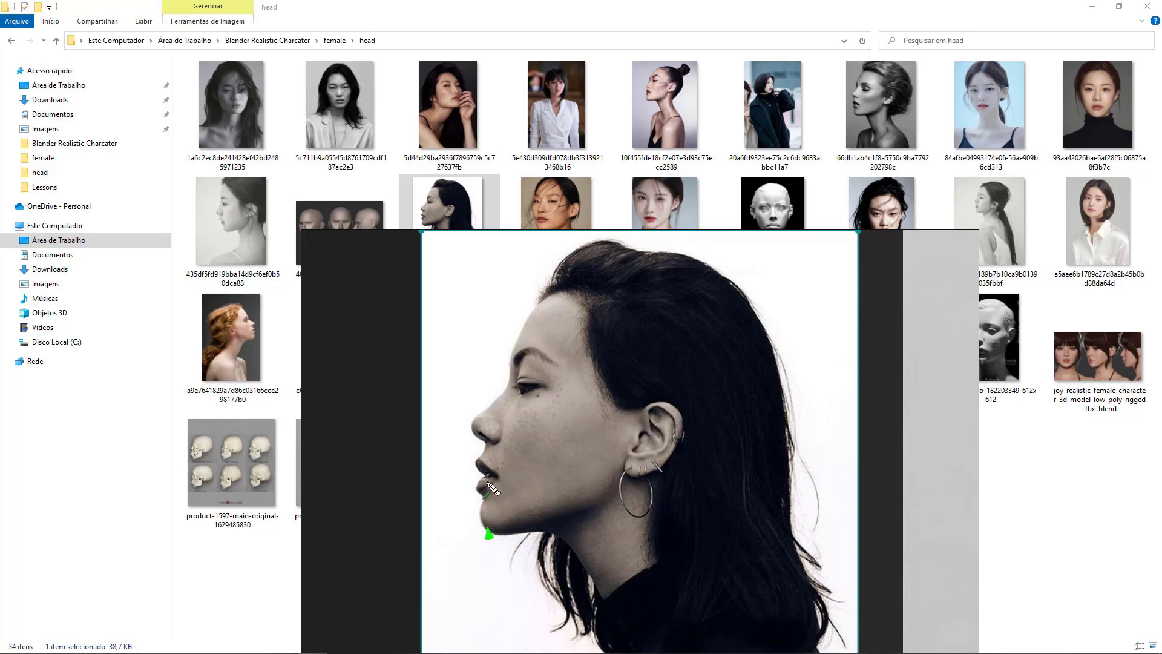
drag(489, 484, 491, 258)
ctrl+drag(687, 454, 692, 419)
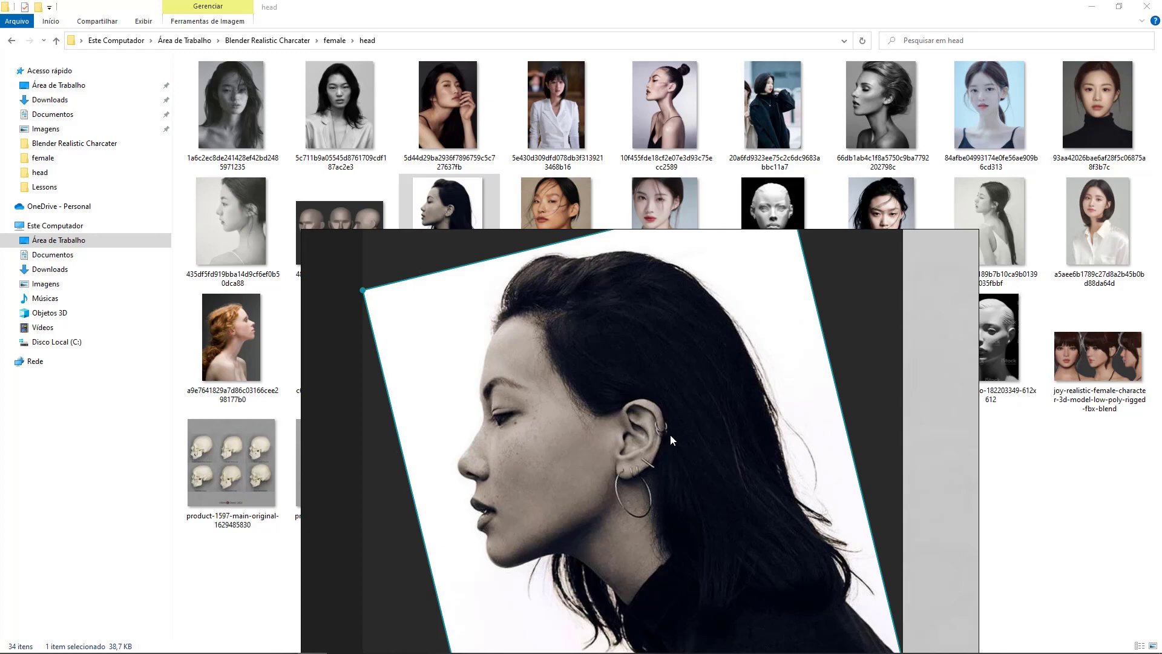
- Search Windows for "carna", launch the keystroke display app, and move the reference board slightly higher on the desktop
key(super)
text(carna)
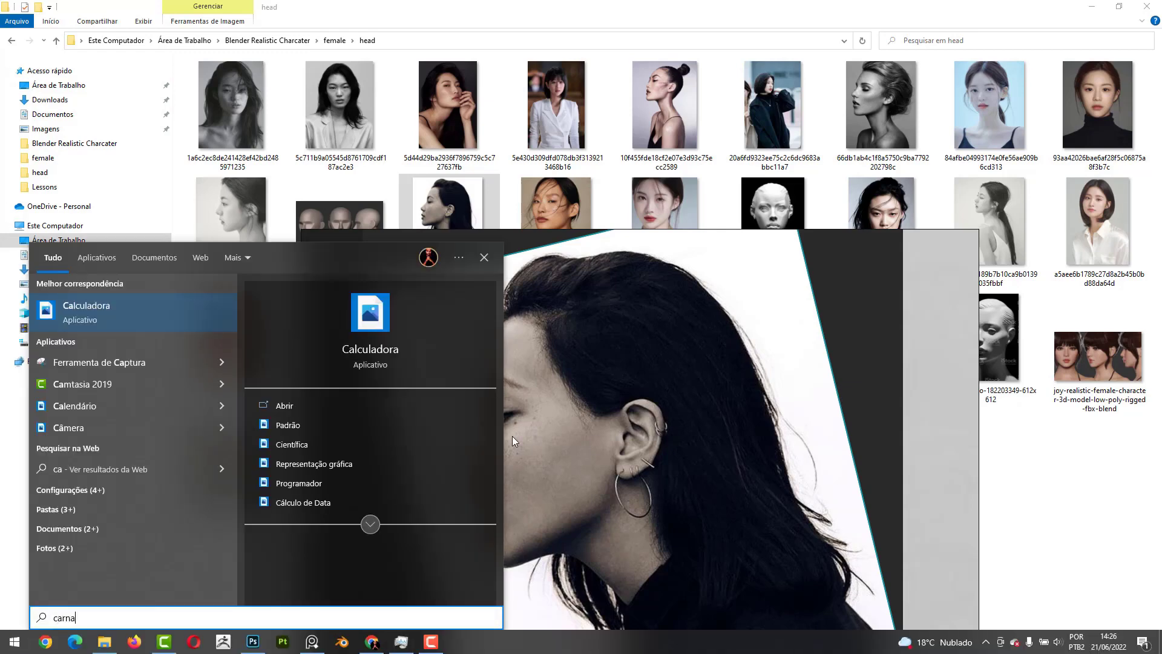
key(Down)
key(Return)
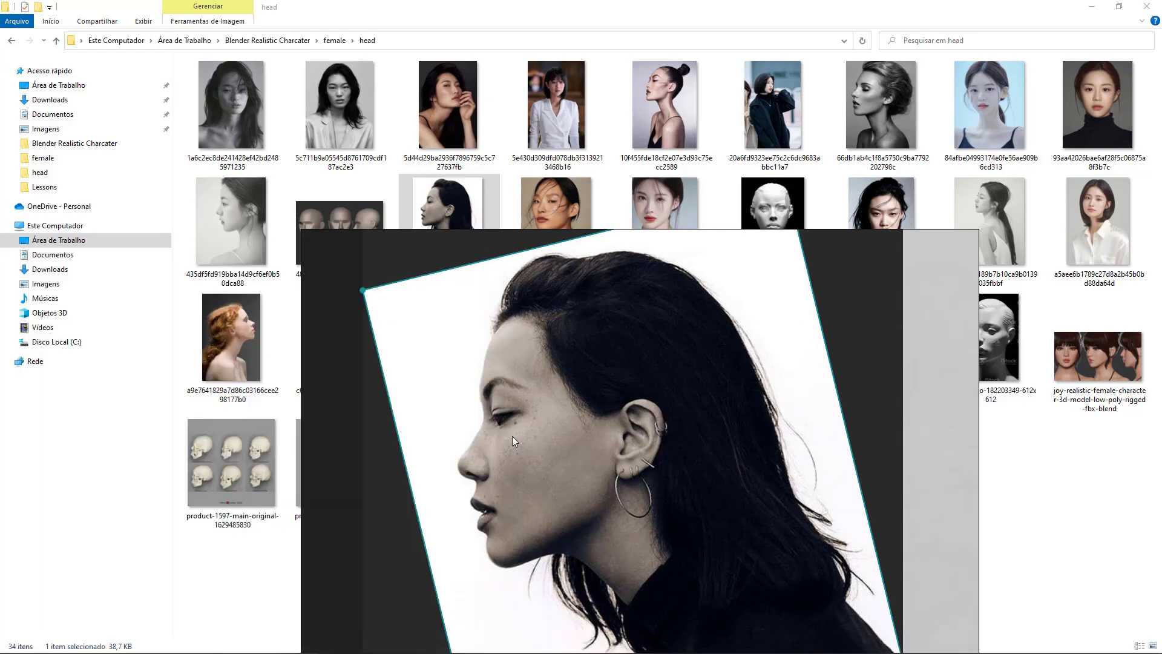
drag(868, 348, 848, 255)
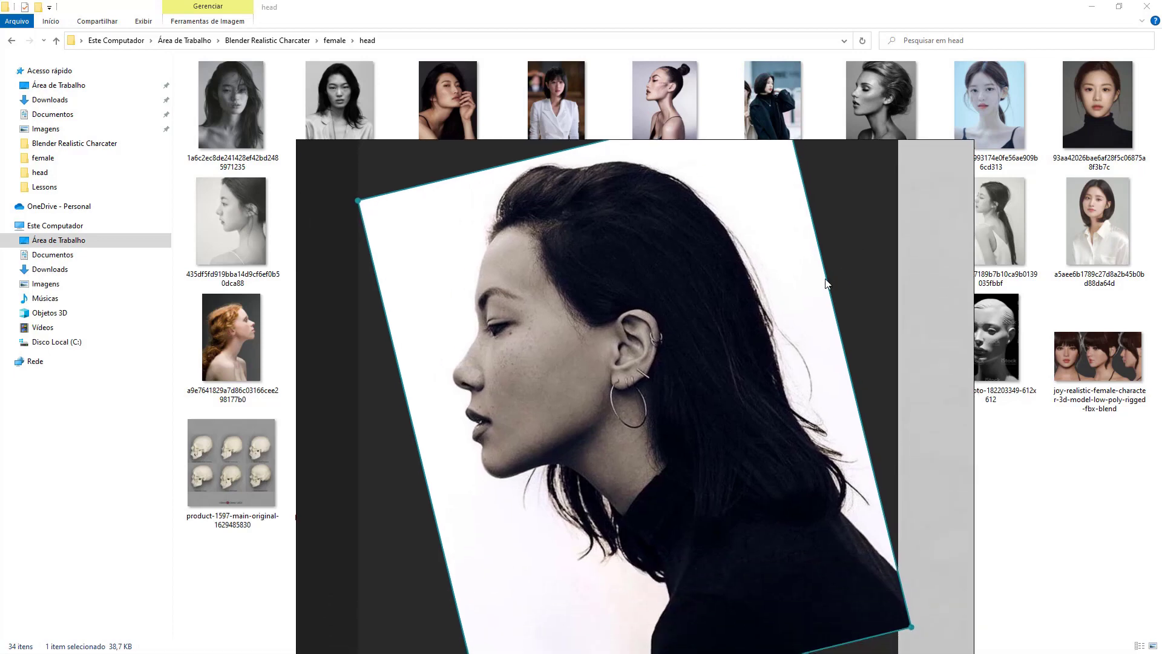
- Choose monitor 2 for the keystroke display, test it with shortcuts, and minimise its settings window
key(super)
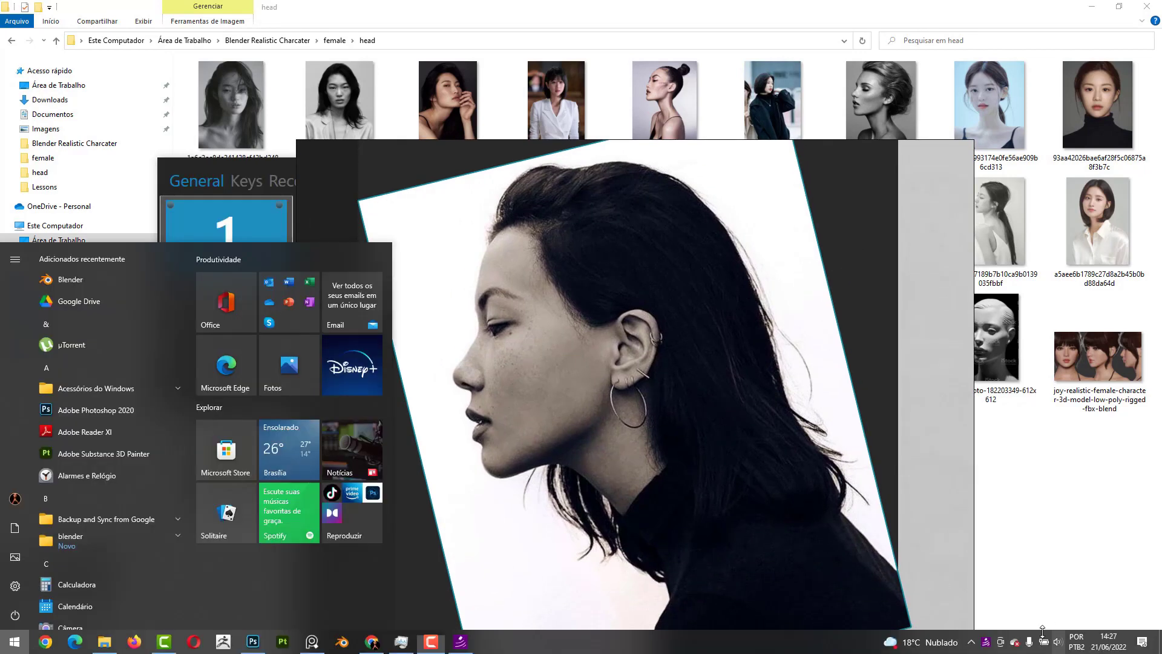
key(alt+a)
key(Escape)
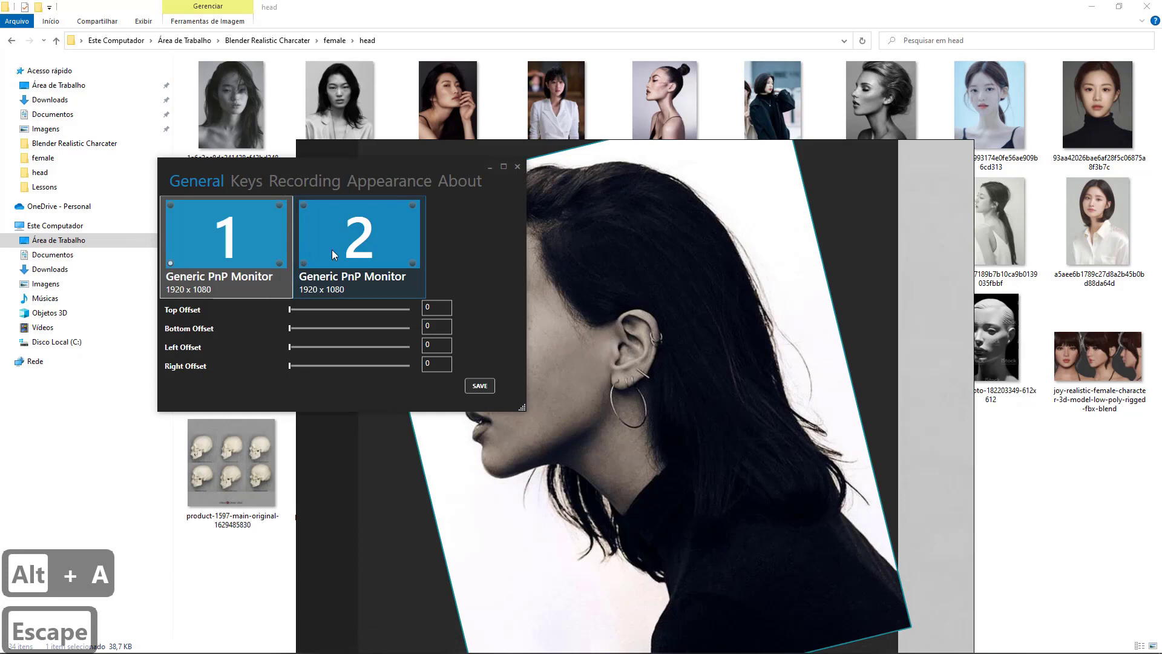
click(324, 236)
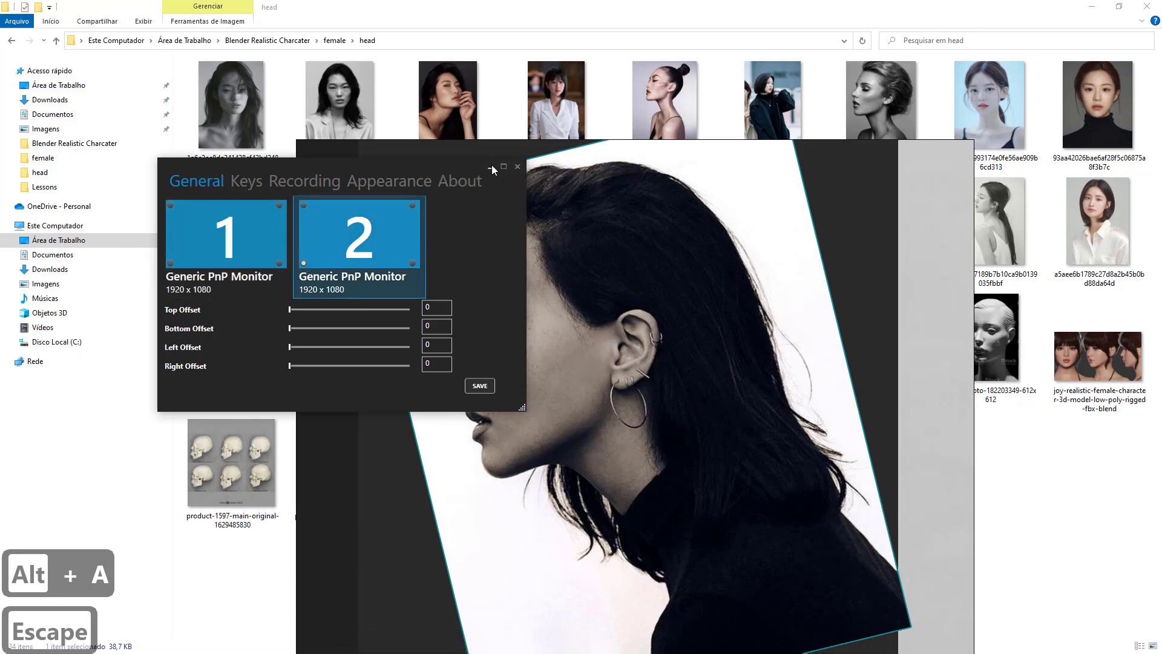
key(alt+a)
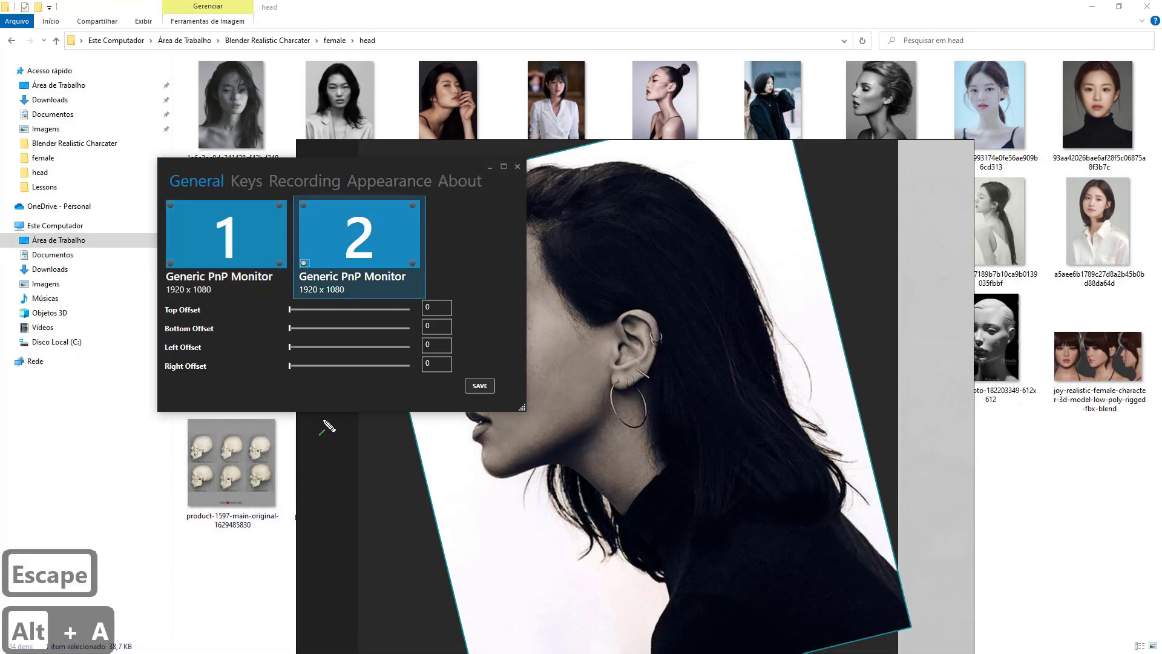
click(490, 167)
key(alt+a)
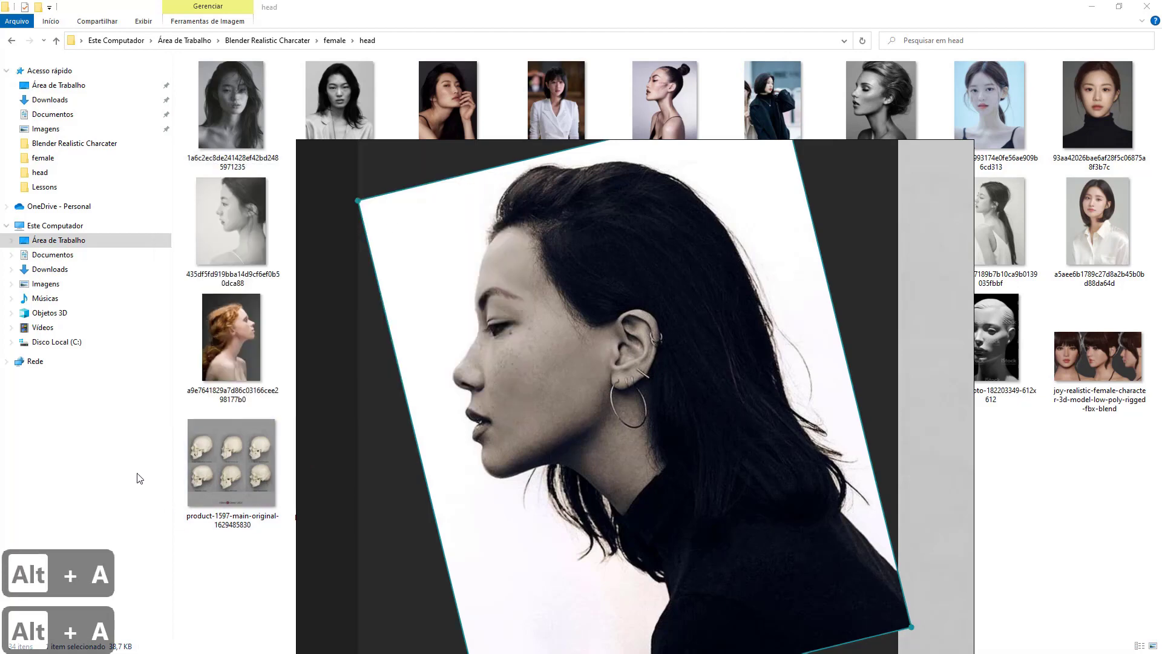
key(alt+a)
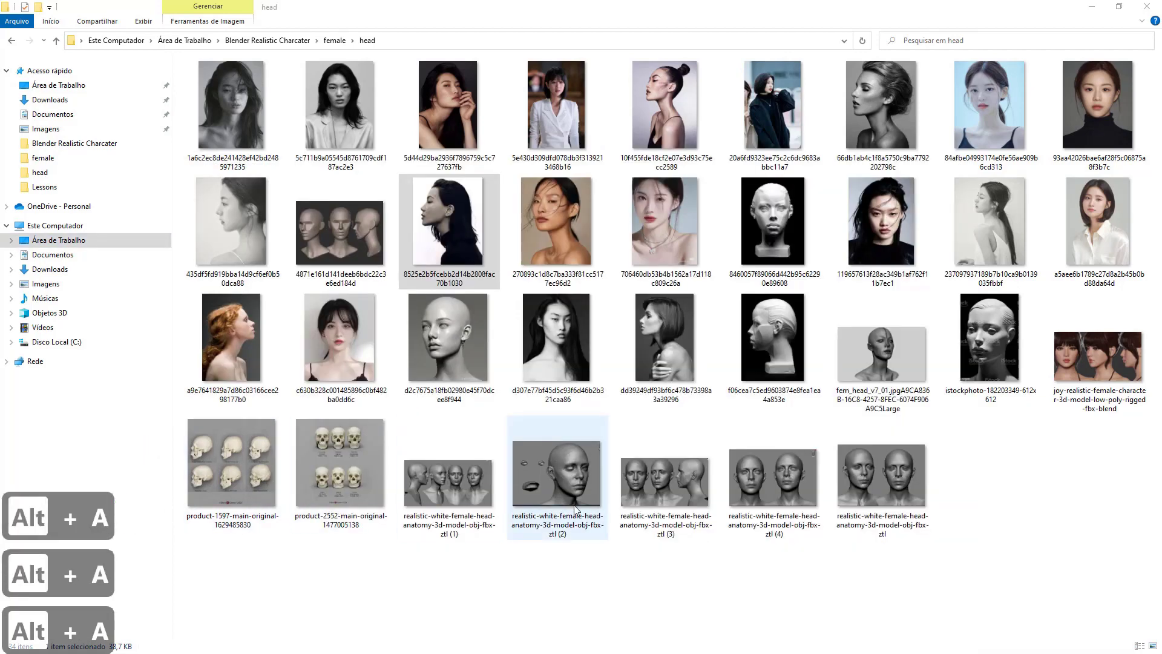
- Return to the PureRef board, select all the placed portraits and delete them
key(super)
key(alt+a)
key(alt+a)
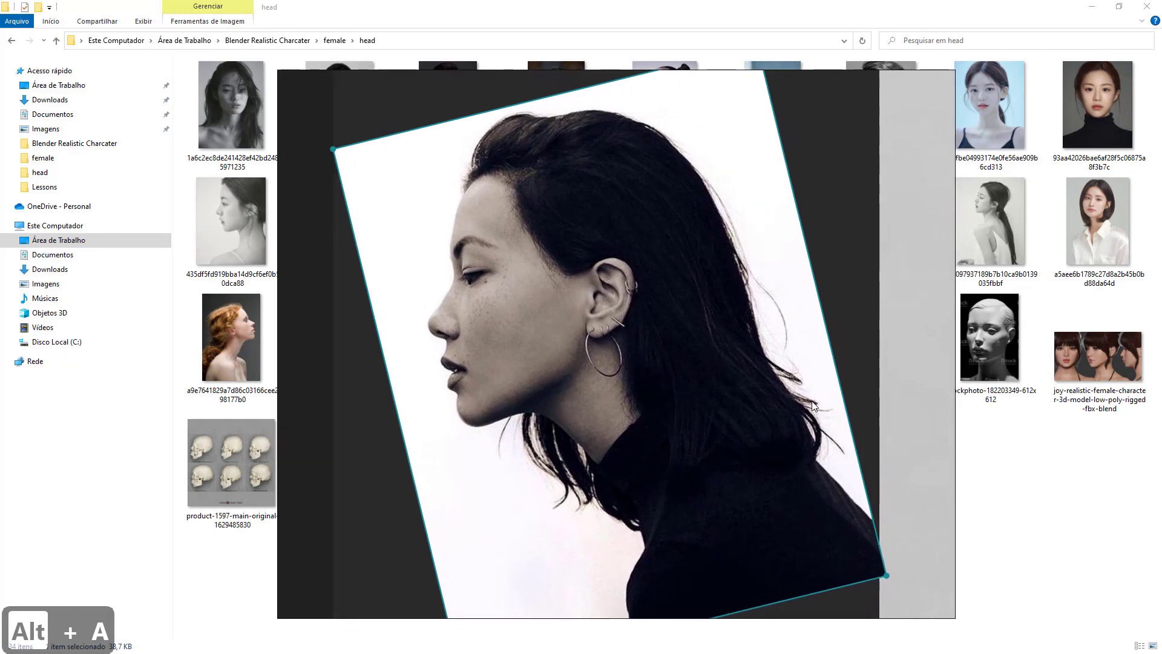
key(ctrl+z)
scroll(793, 423, down, 5)
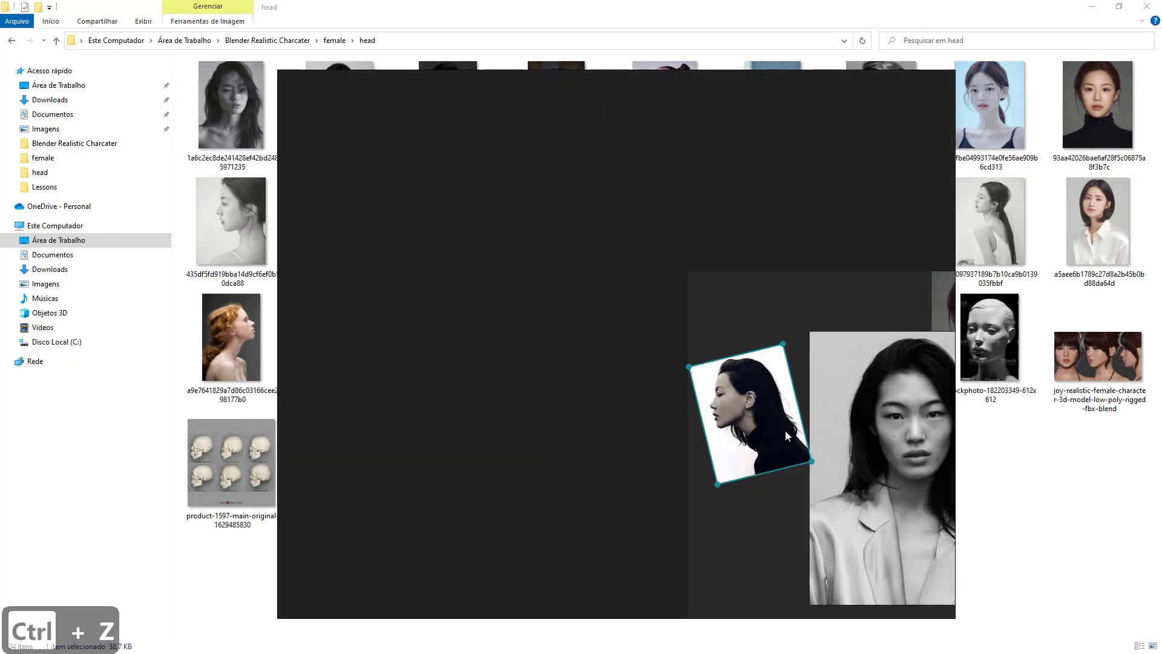
drag(757, 395, 931, 559)
scroll(735, 448, down, 5)
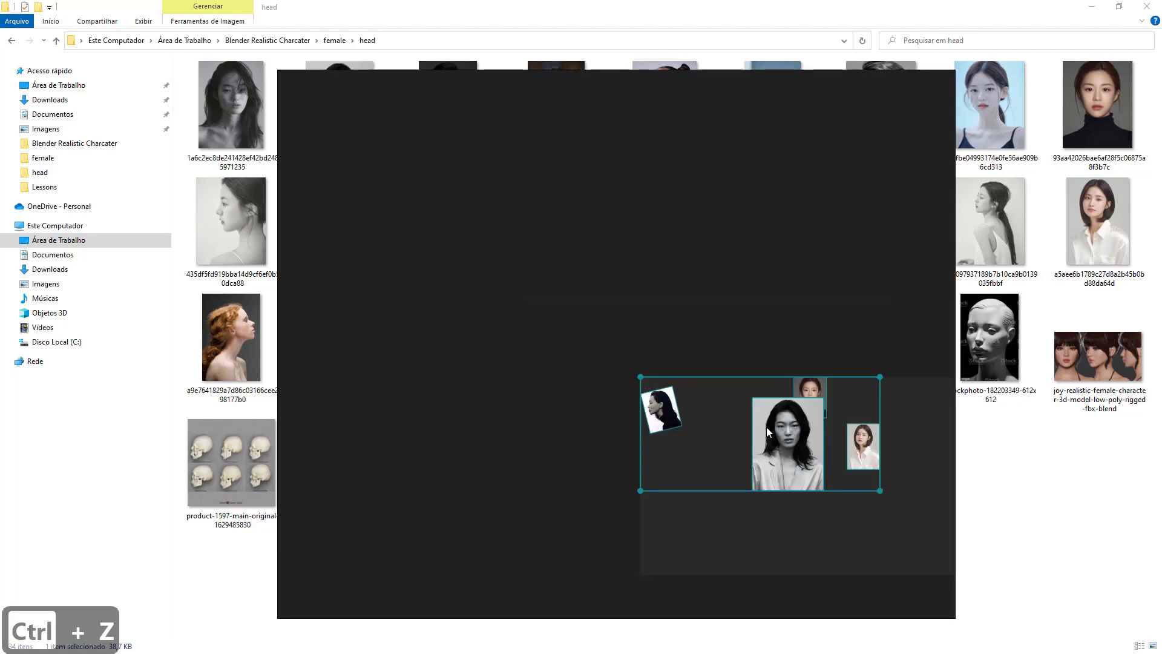
key(Delete)
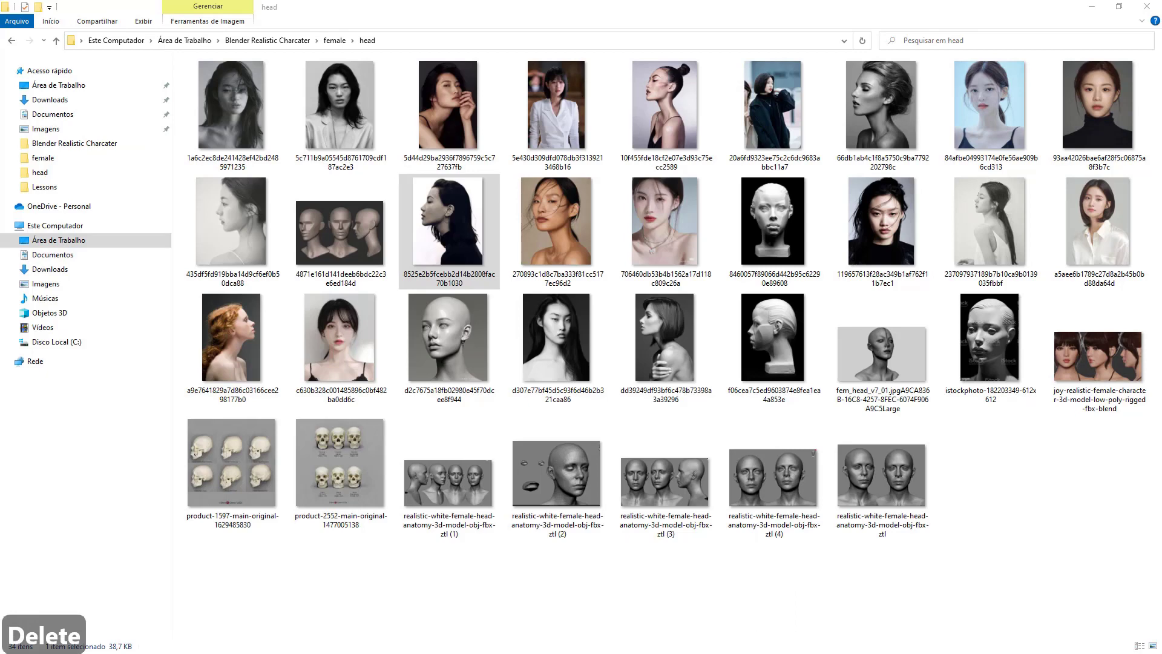
- Switch to Chrome and search Google for "pureref download" in the blank tab
key(super)
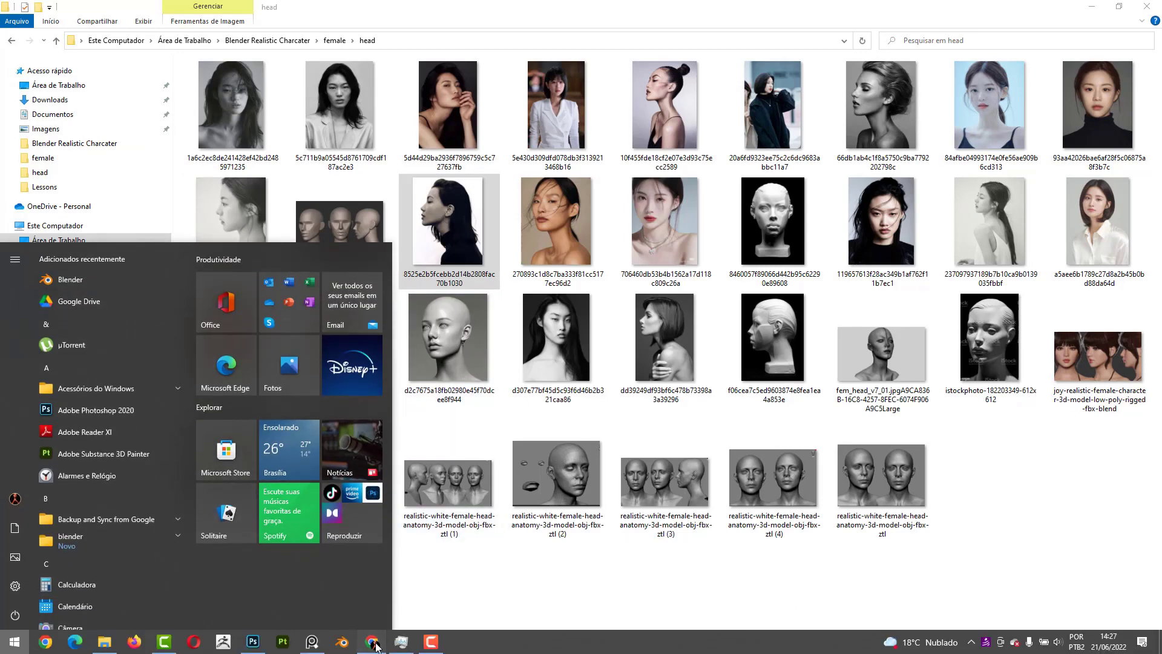
click(373, 643)
click(734, 10)
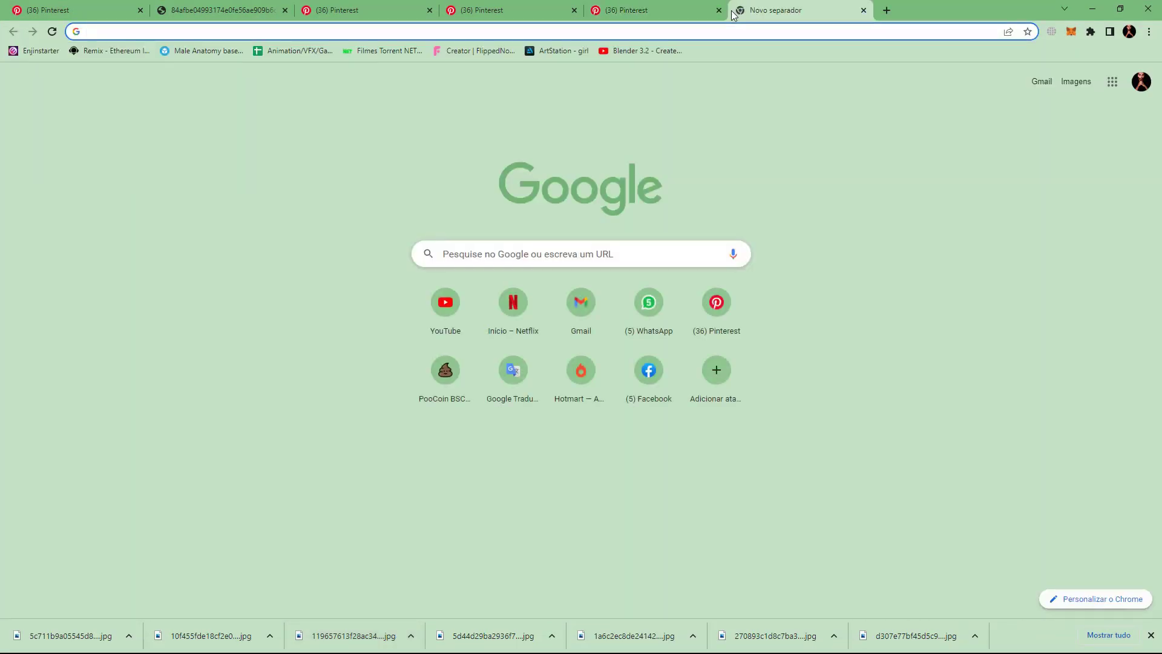
text(pure)
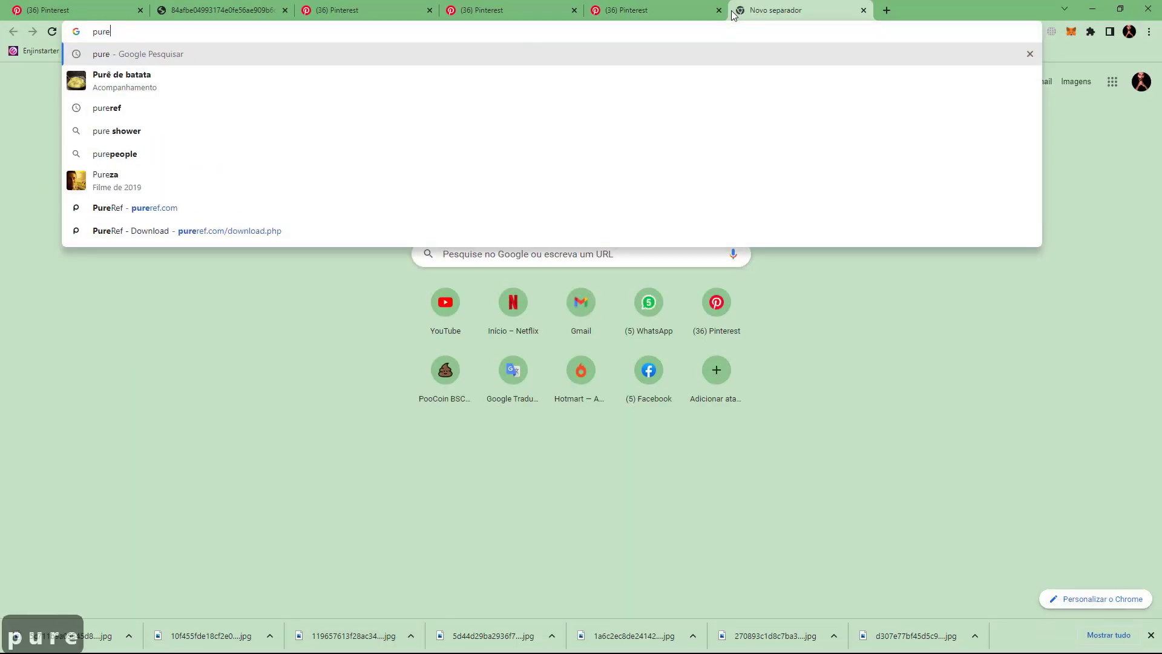
text(ref download)
key(Return)
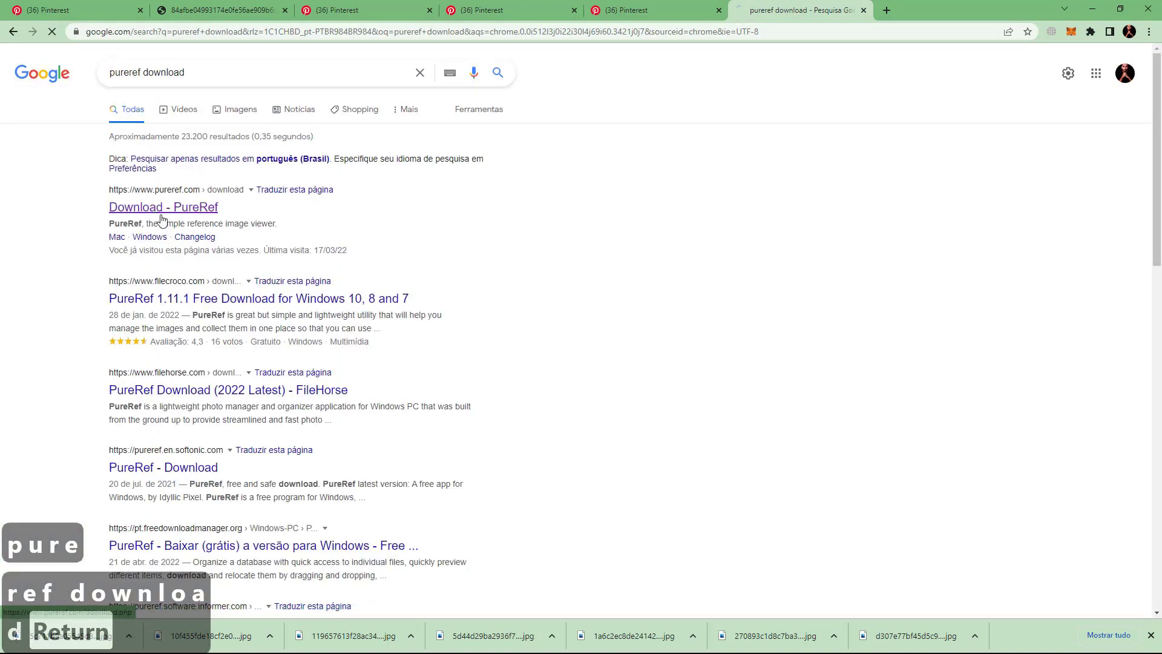
- Open PureRef's Download page from the search results and set the custom contribution amount to €0
click(162, 219)
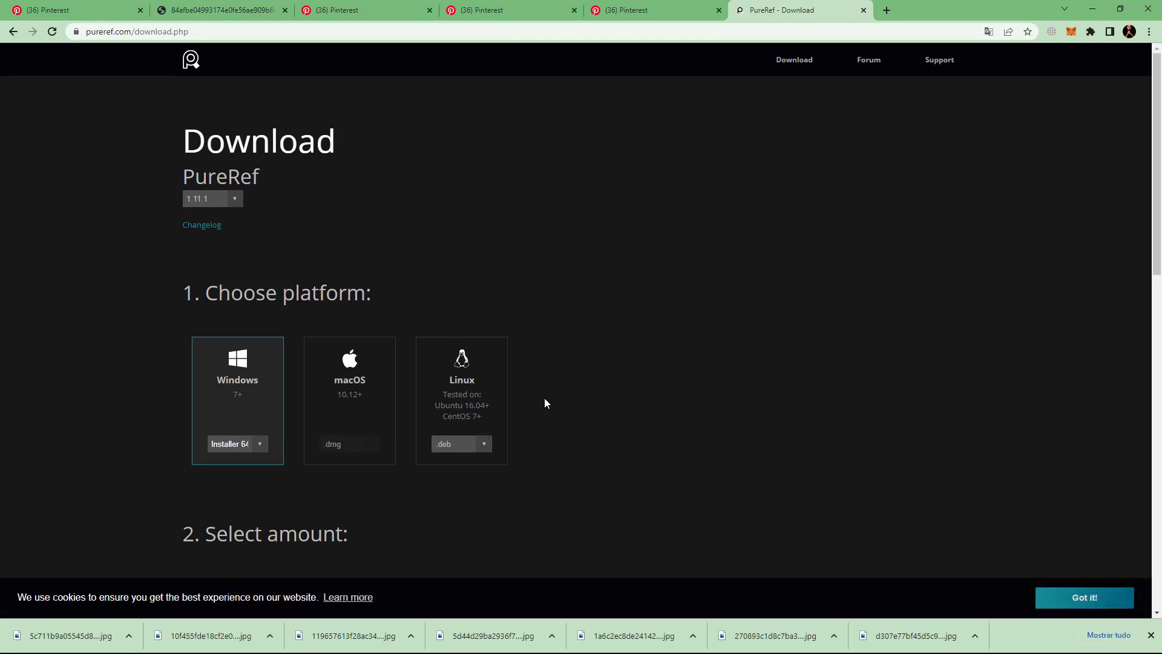
scroll(545, 399, down, 4)
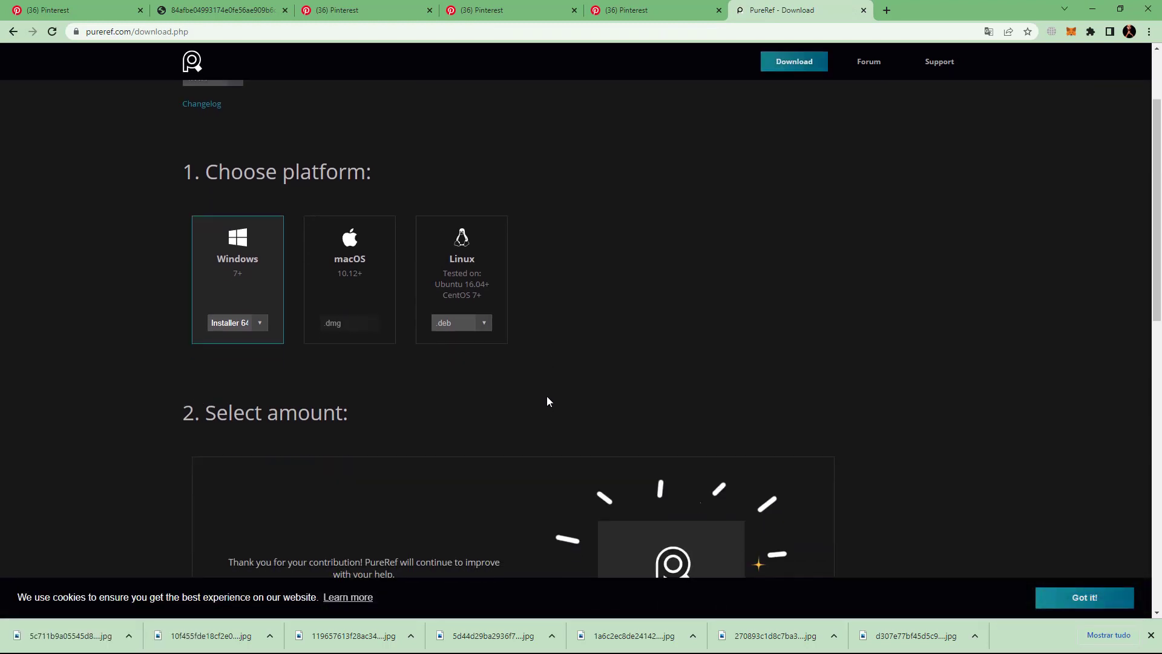
scroll(549, 401, down, 3)
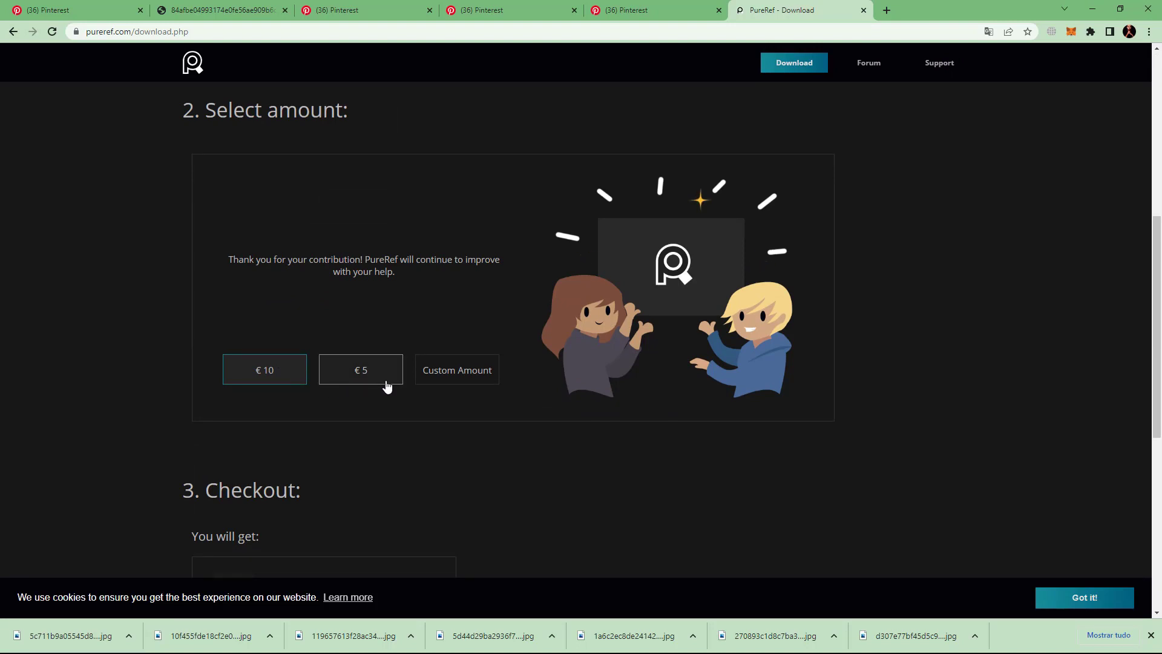
click(441, 375)
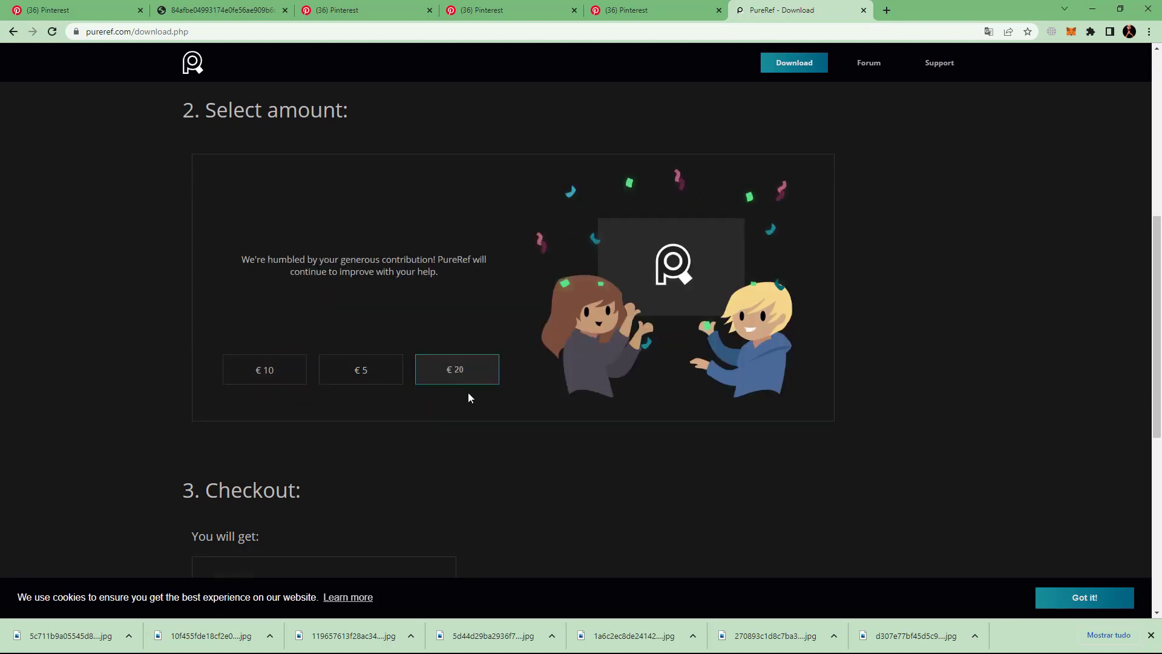
text(0)
key(Delete)
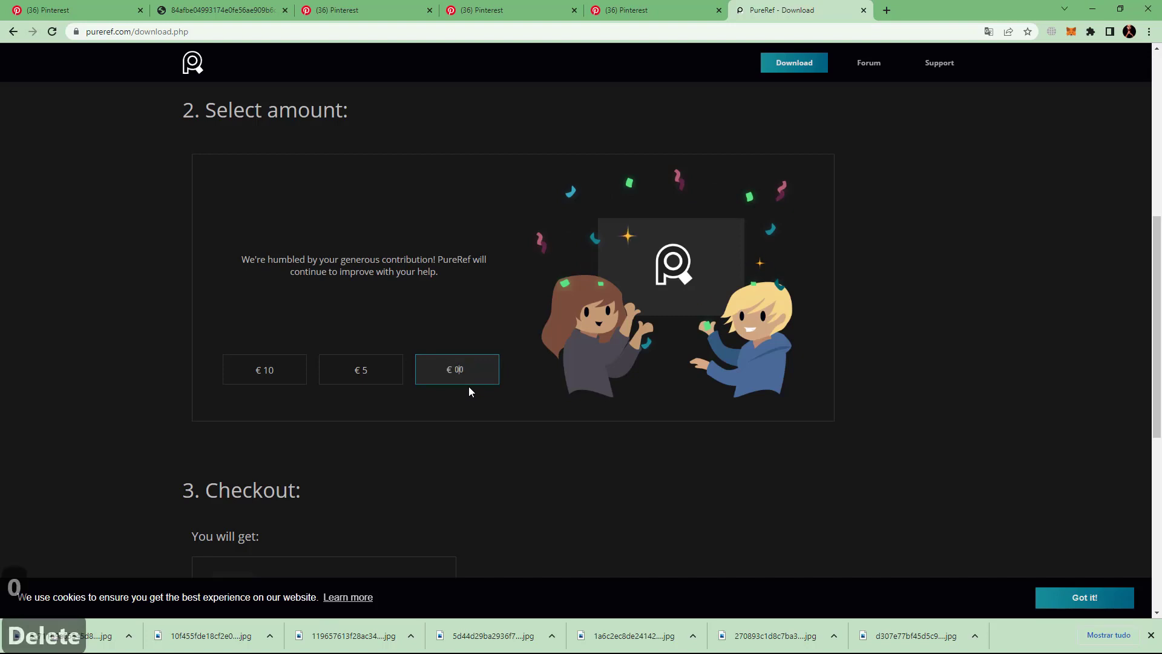
key(Delete)
key(Delete)
key(Return)
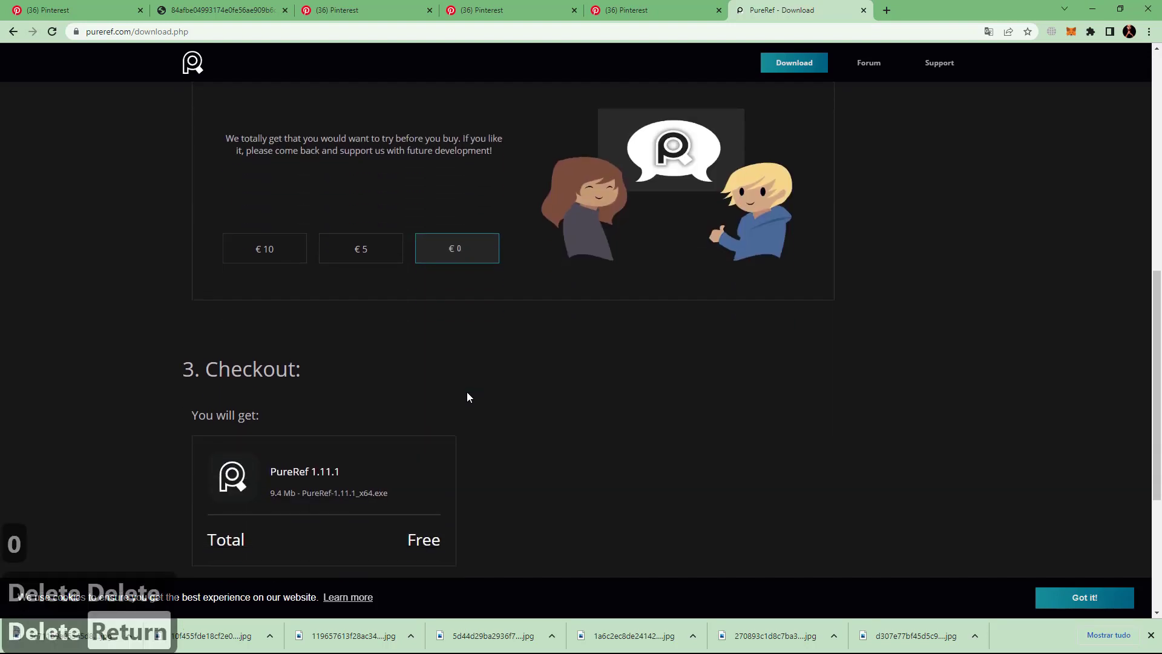
- Point out the Download option under Checkout with a green annotation arrow, and close the PureRef page
key(alt+a)
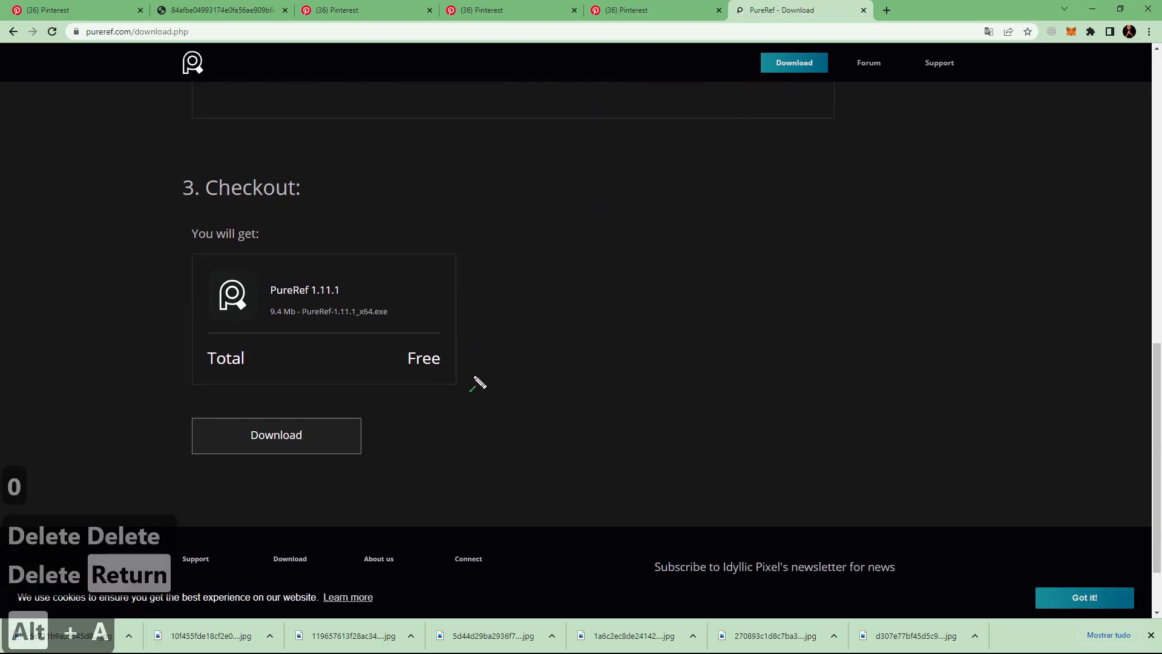
drag(543, 318, 360, 425)
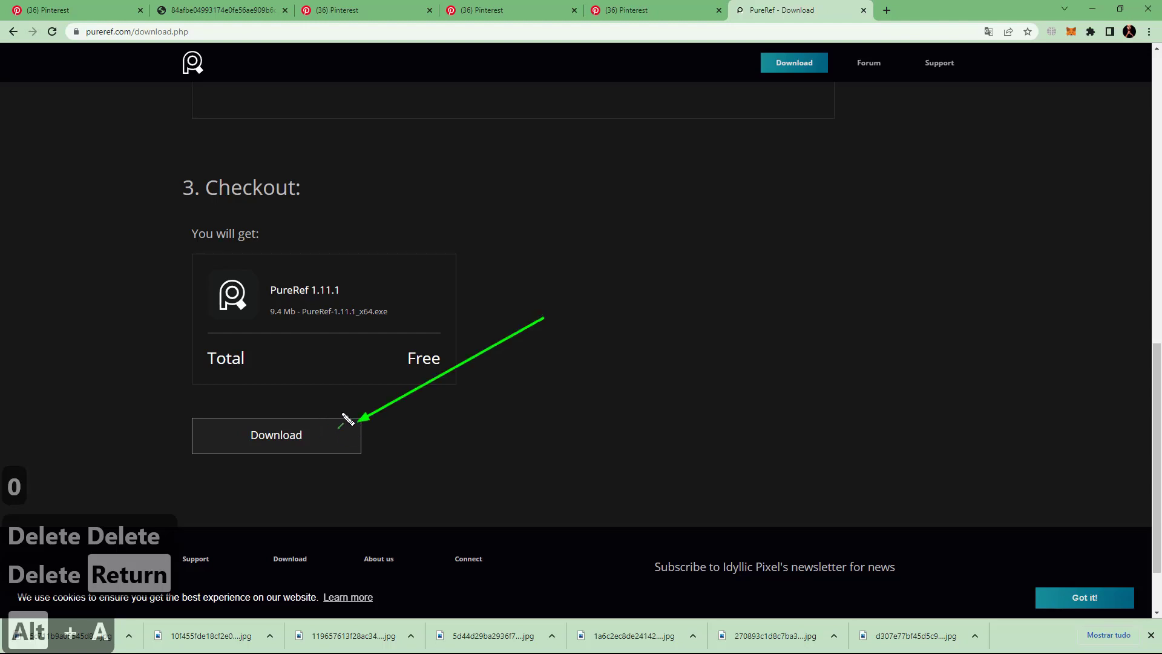
right_click(390, 397)
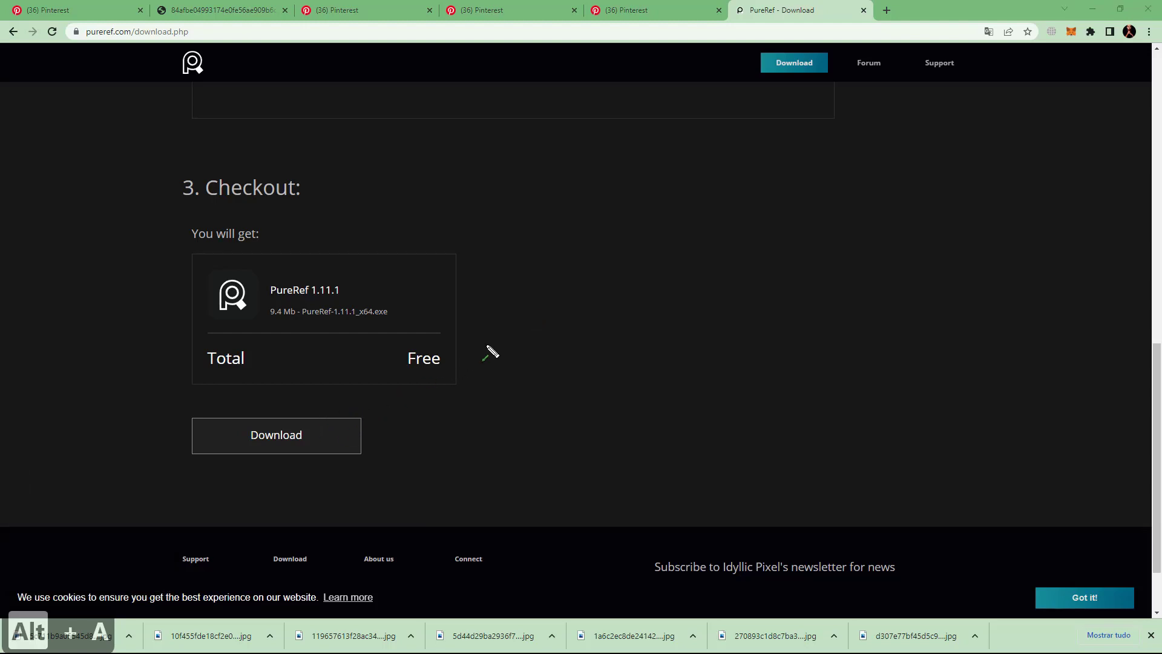
drag(488, 356, 424, 377)
click(863, 11)
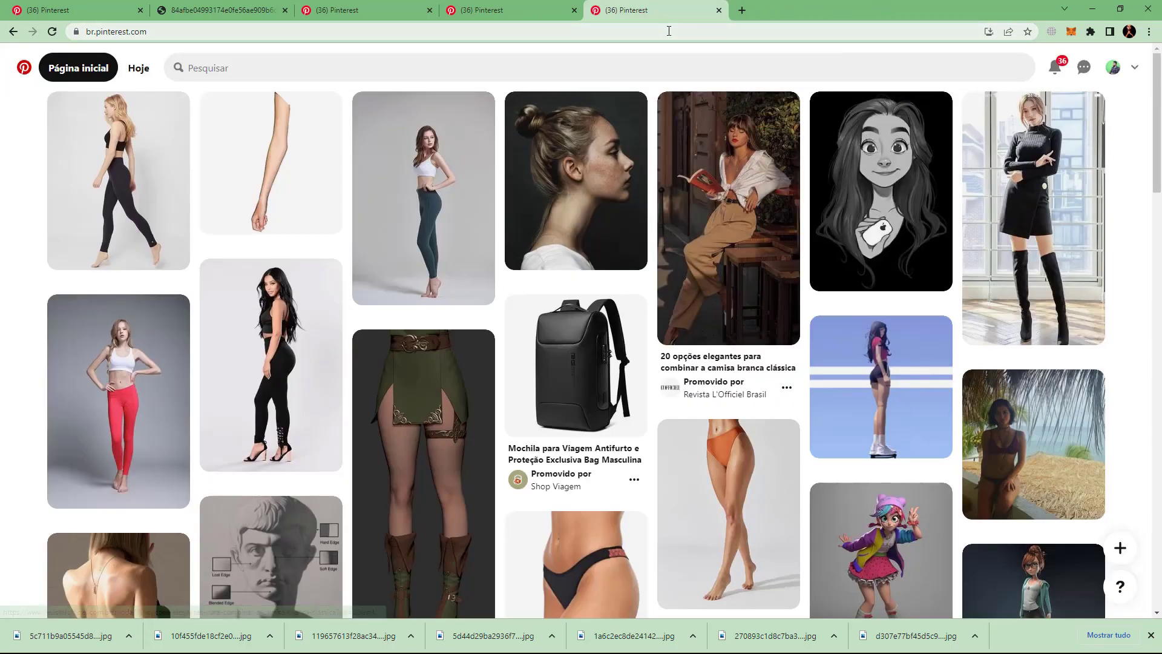
- Browse the Pinterest home feed for character, body and head reference images
scroll(611, 330, down, 5)
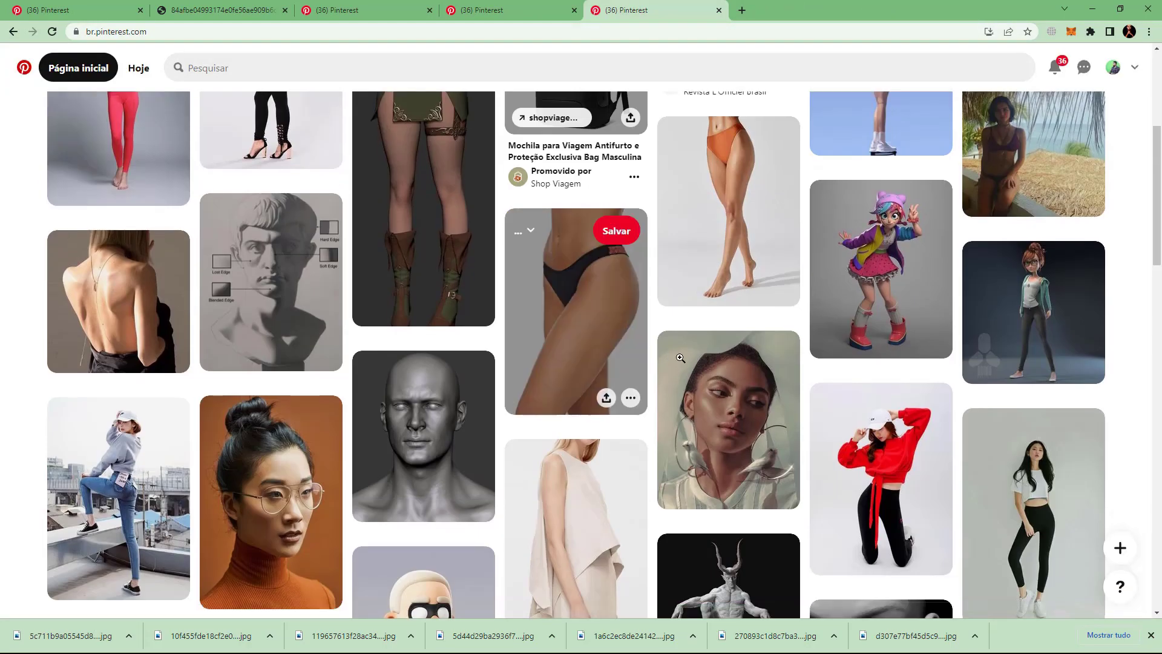
scroll(680, 357, down, 12)
scroll(679, 352, up, 3)
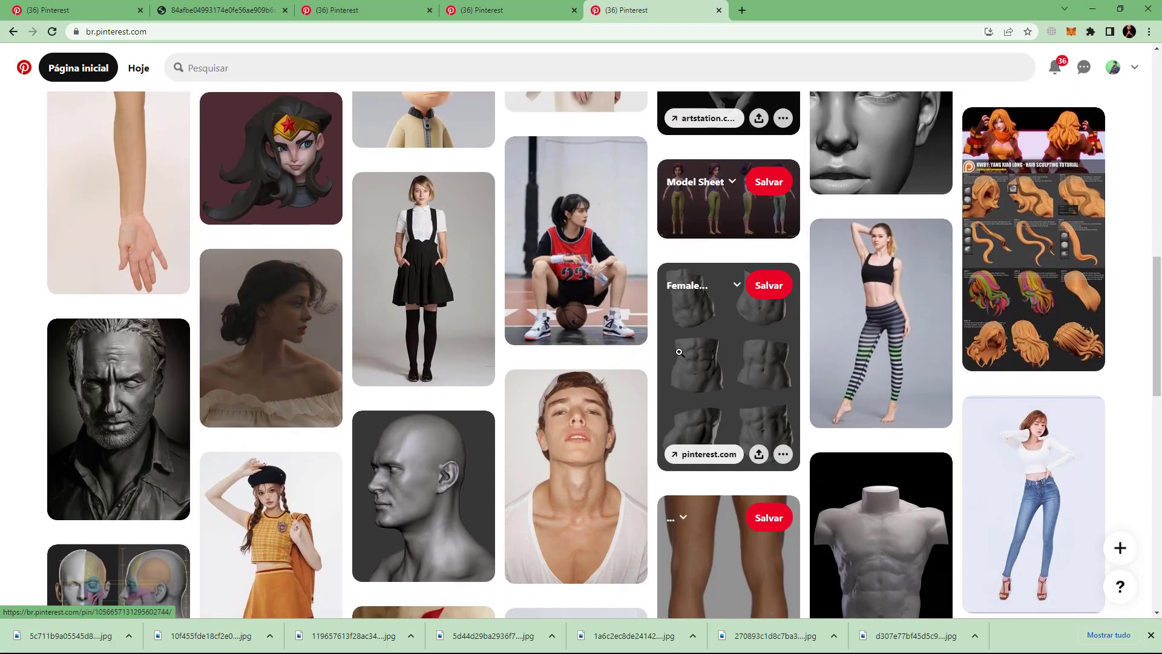
scroll(679, 352, up, 11)
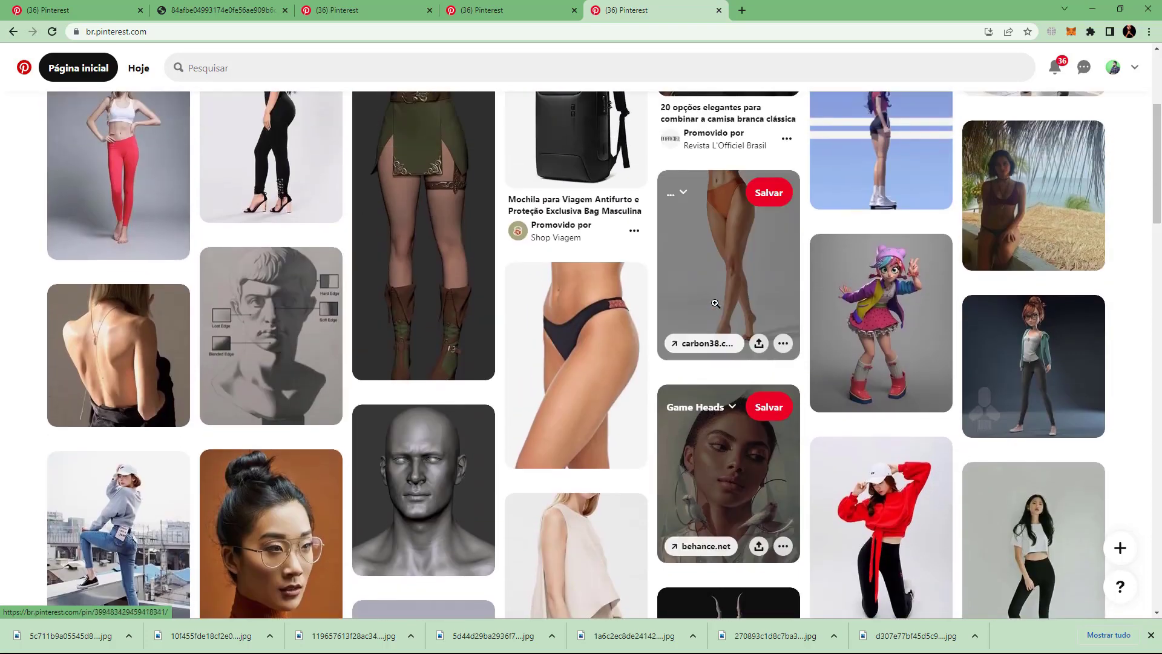
scroll(716, 303, up, 1)
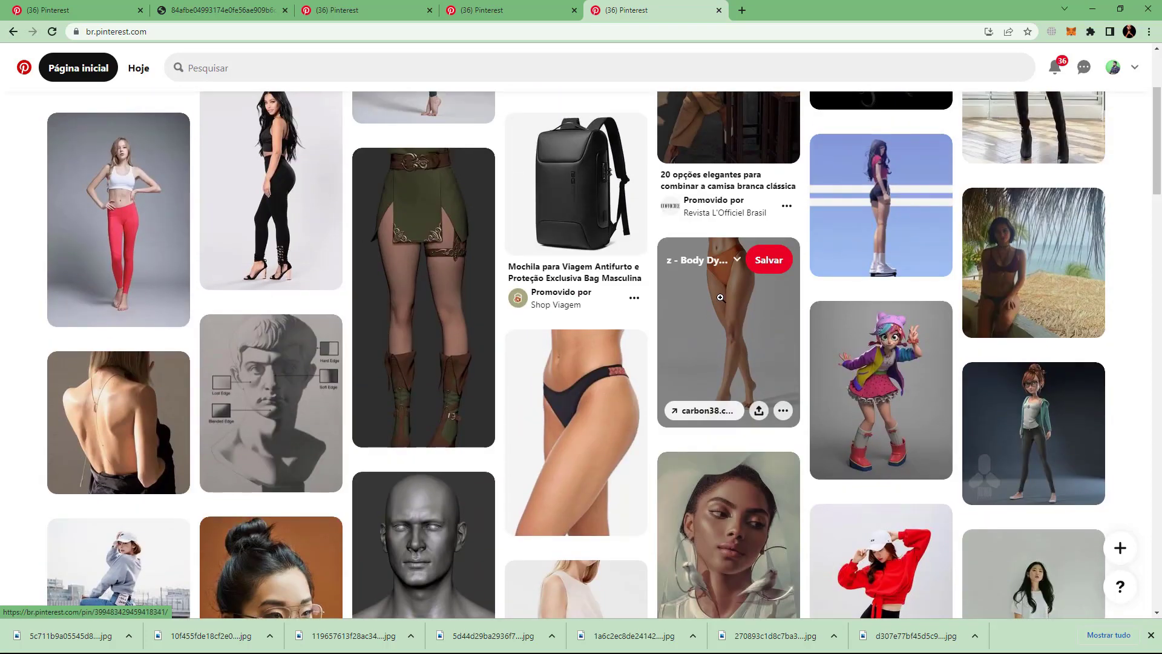
scroll(545, 266, up, 3)
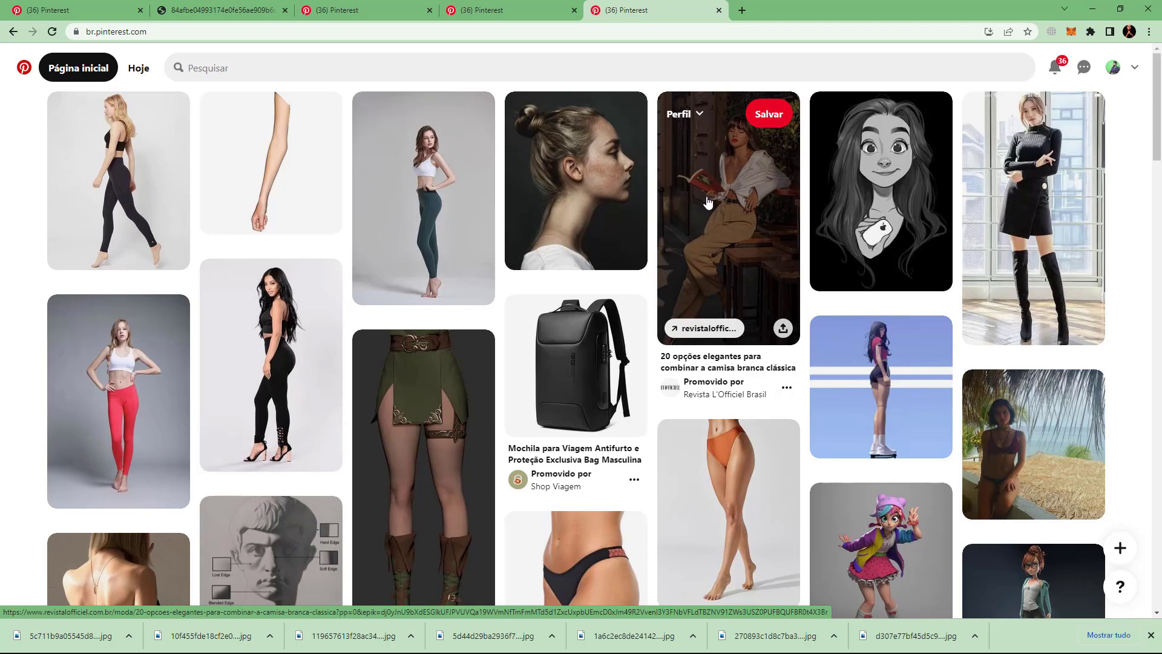
- Close the Pinterest home feed tab and look through the remaining portrait reference tabs back to the first one
click(538, 8)
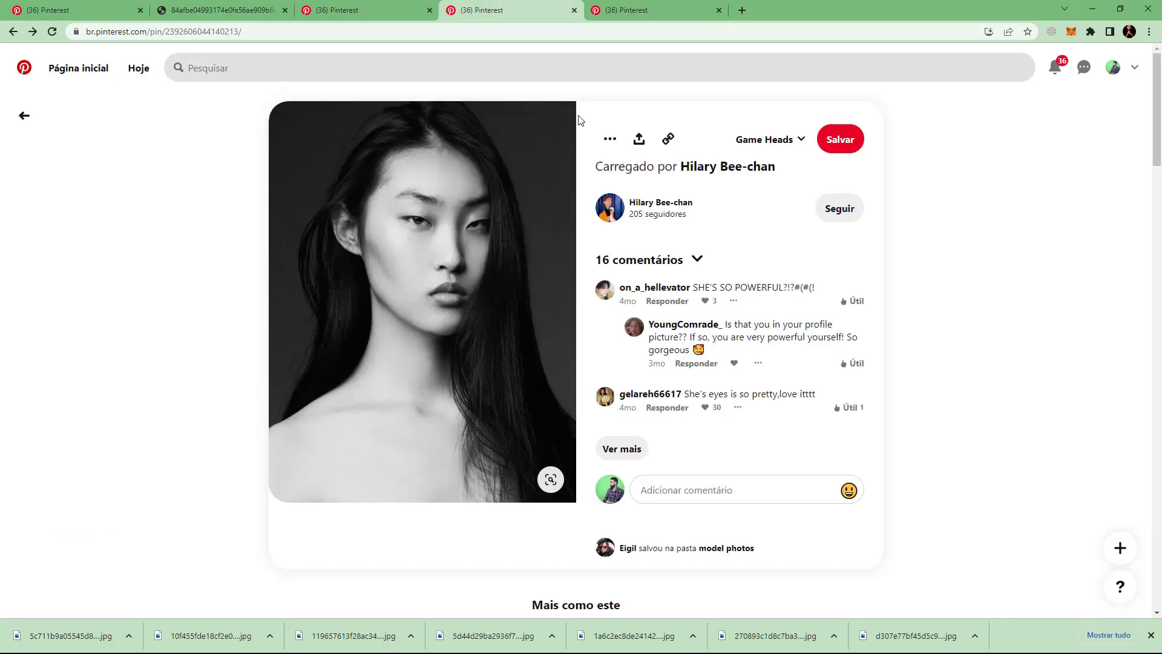
click(719, 11)
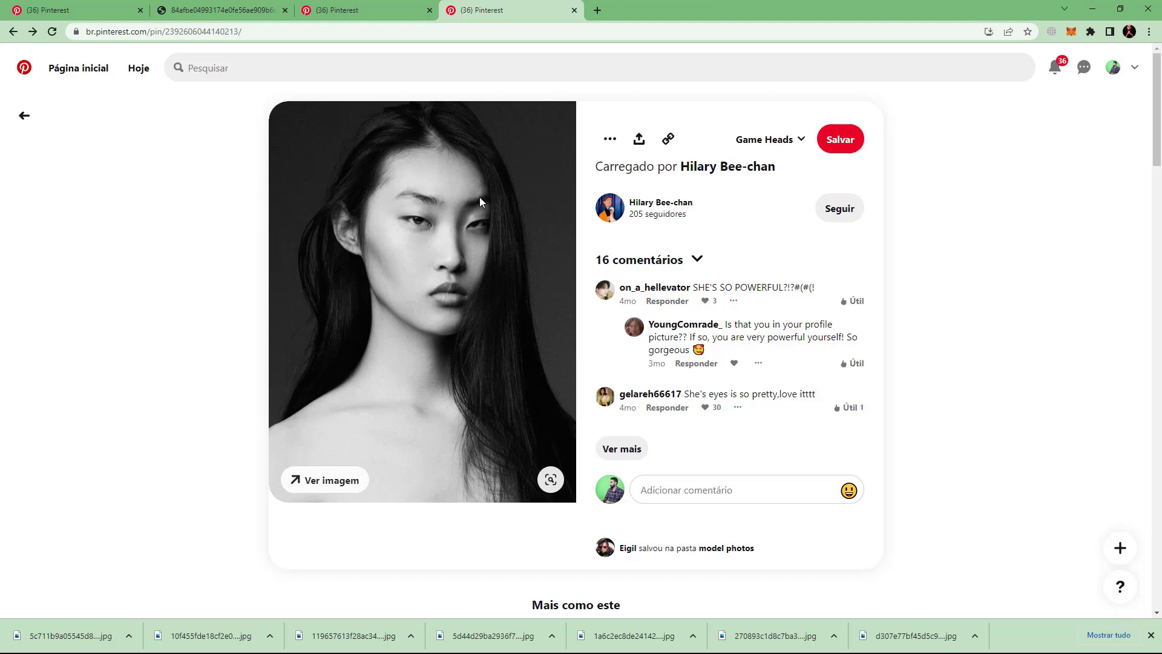
click(370, 11)
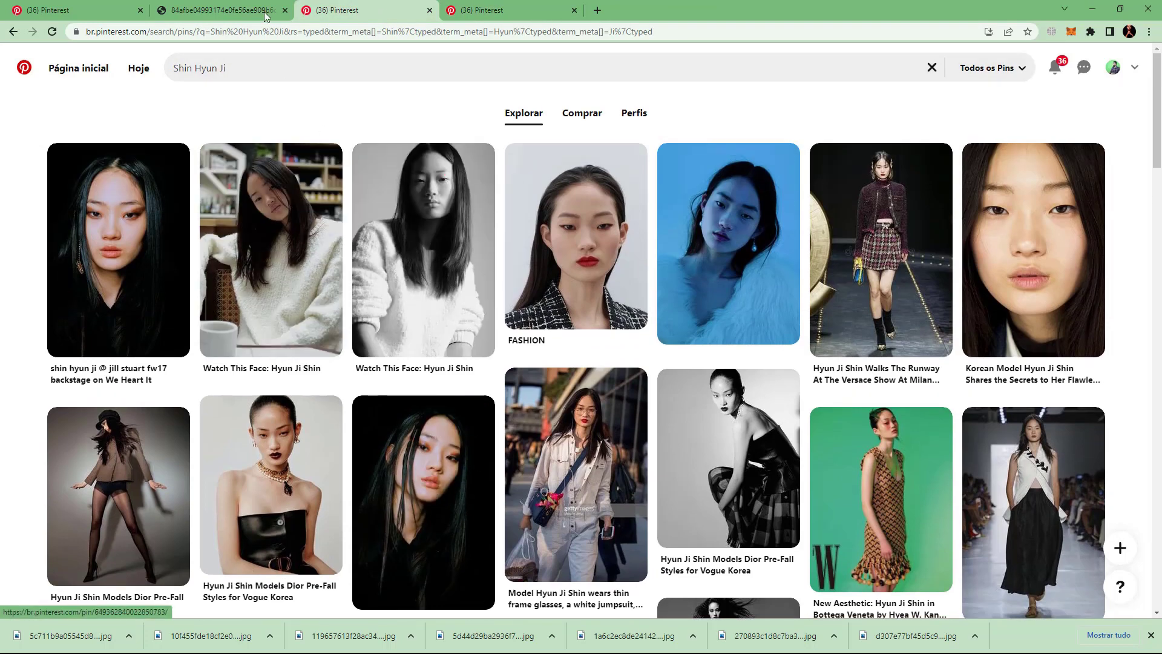
key(ctrl+shift+Tab)
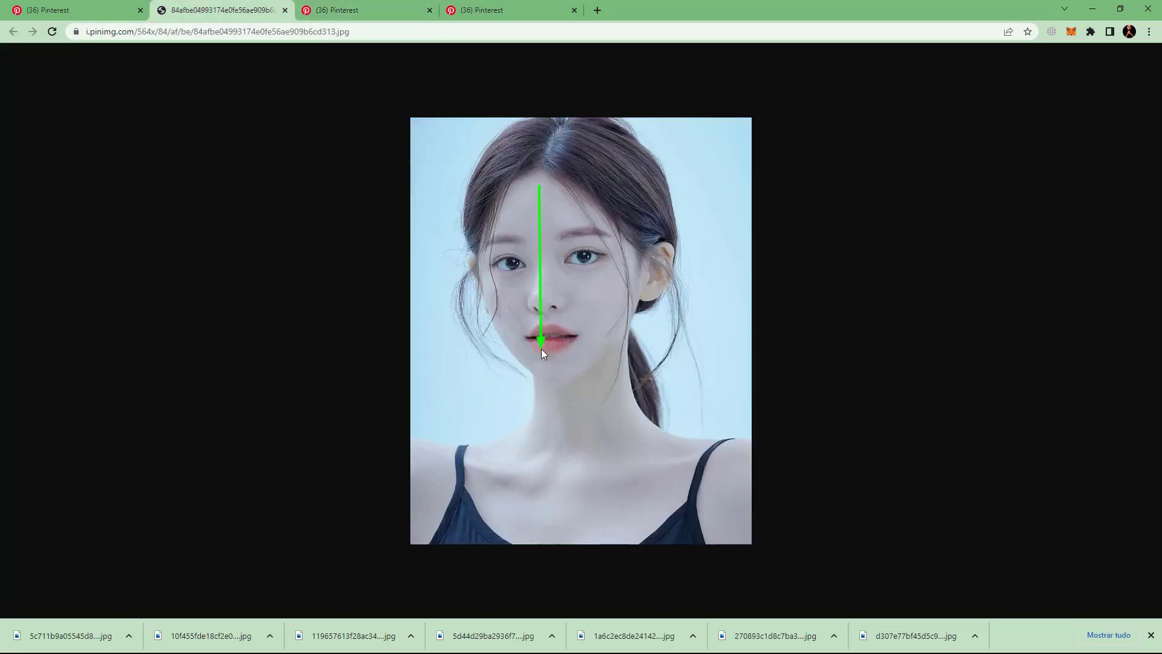
key(alt+a)
click(107, 13)
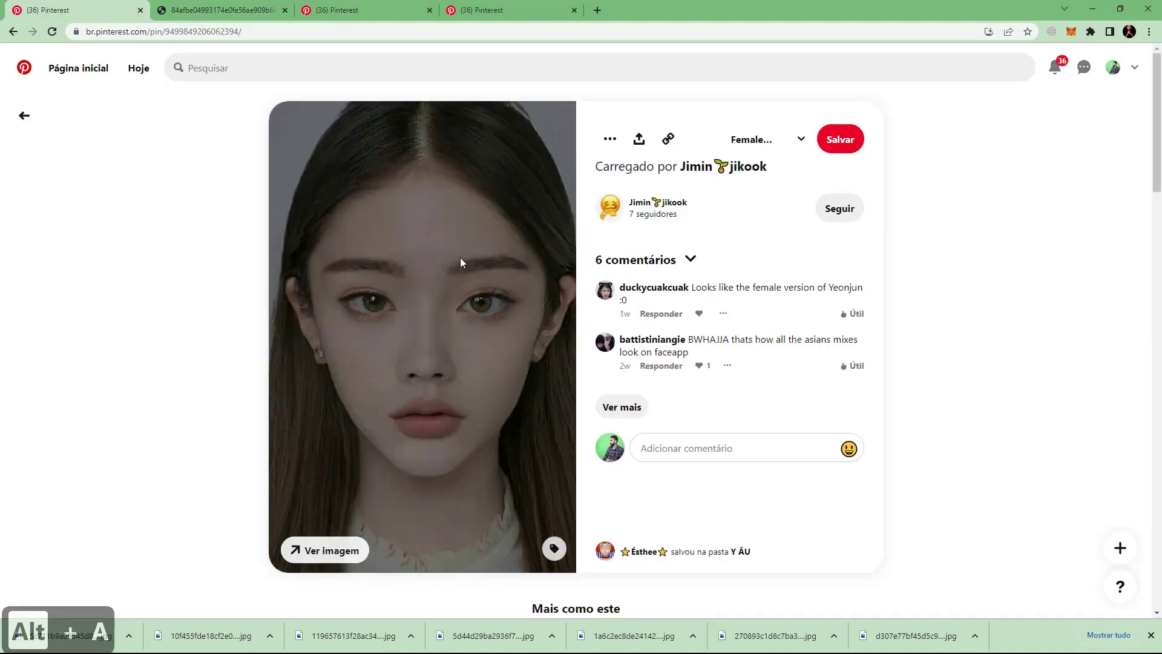
- Switch to File Explorer and bring up the female "head" reference folder
key(super)
key(super)
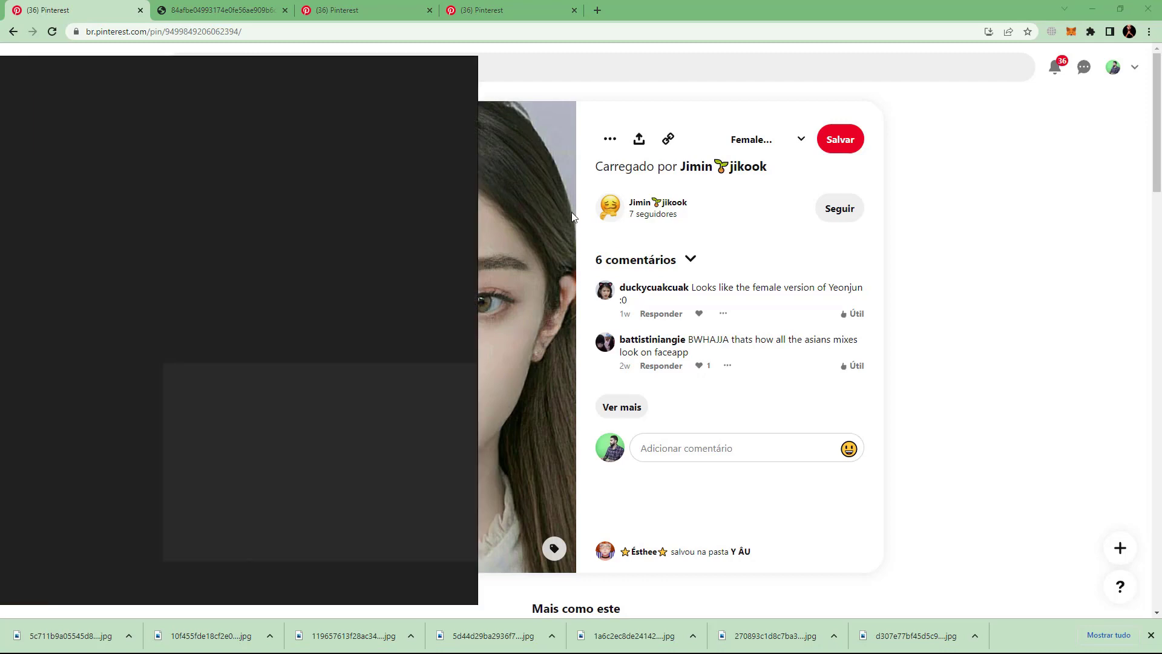
key(super)
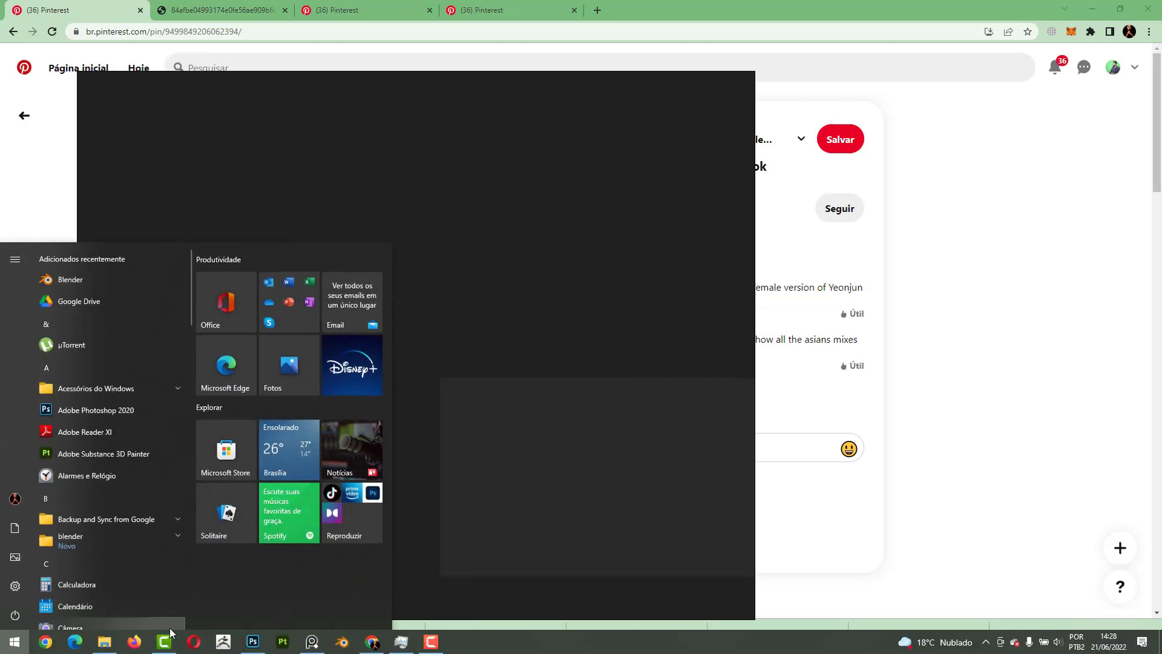
click(104, 642)
click(788, 586)
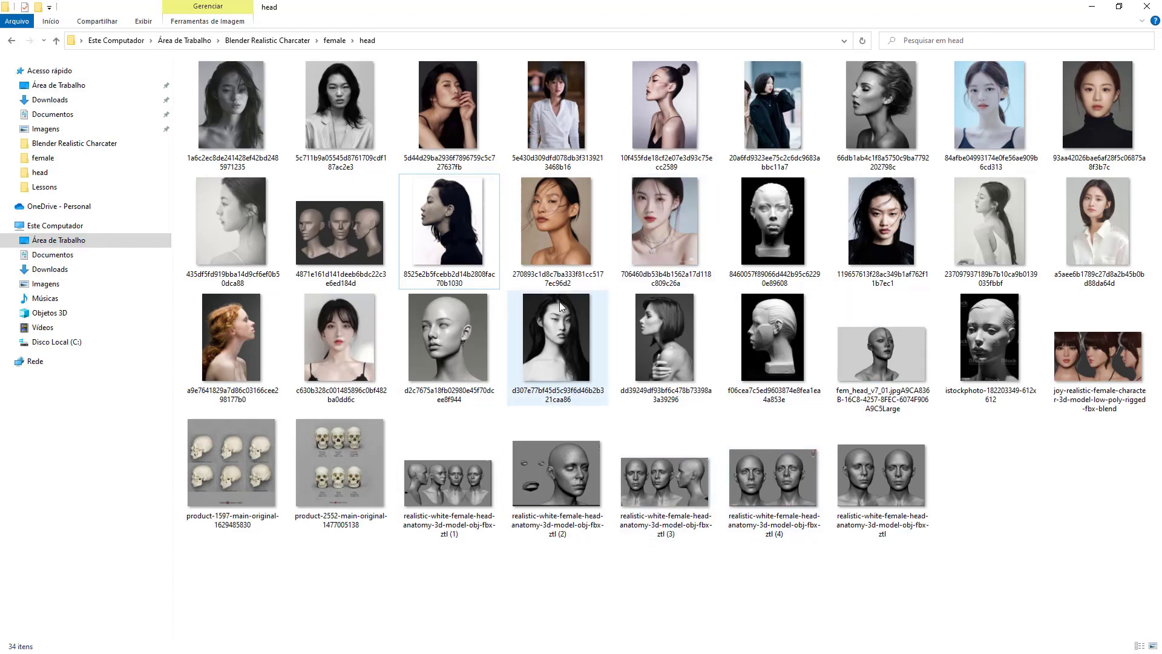
- Bring up the PureRef board beside the folder and add the three-view bust image to it
key(super)
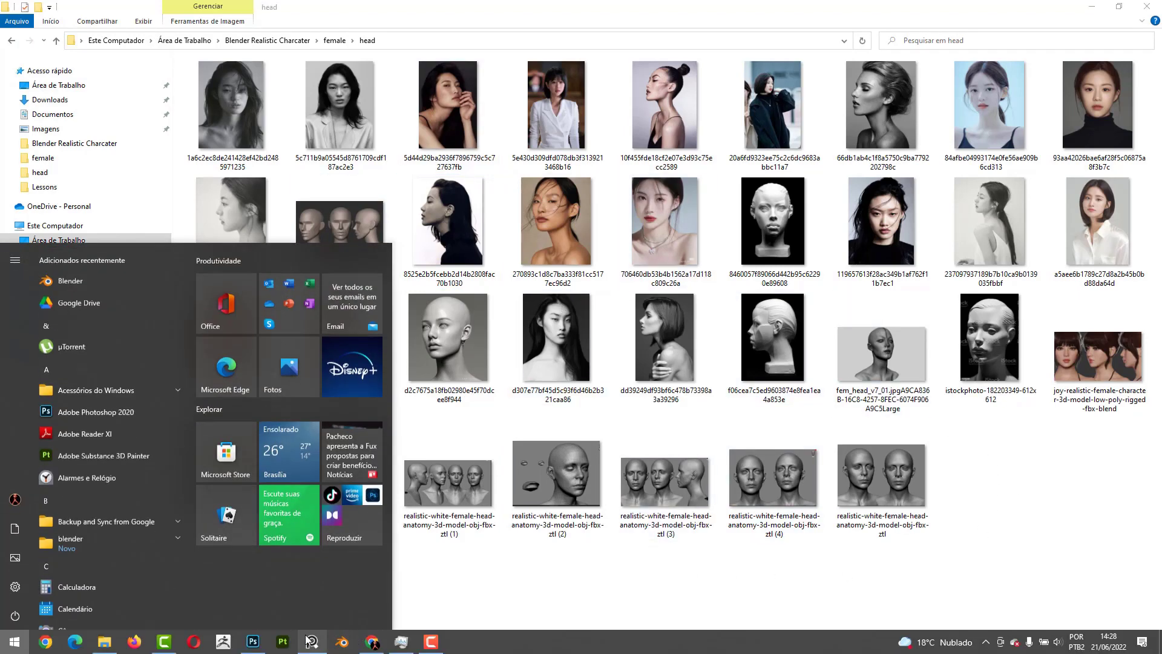
click(391, 642)
right_drag(476, 304, 964, 277)
drag(339, 233, 838, 287)
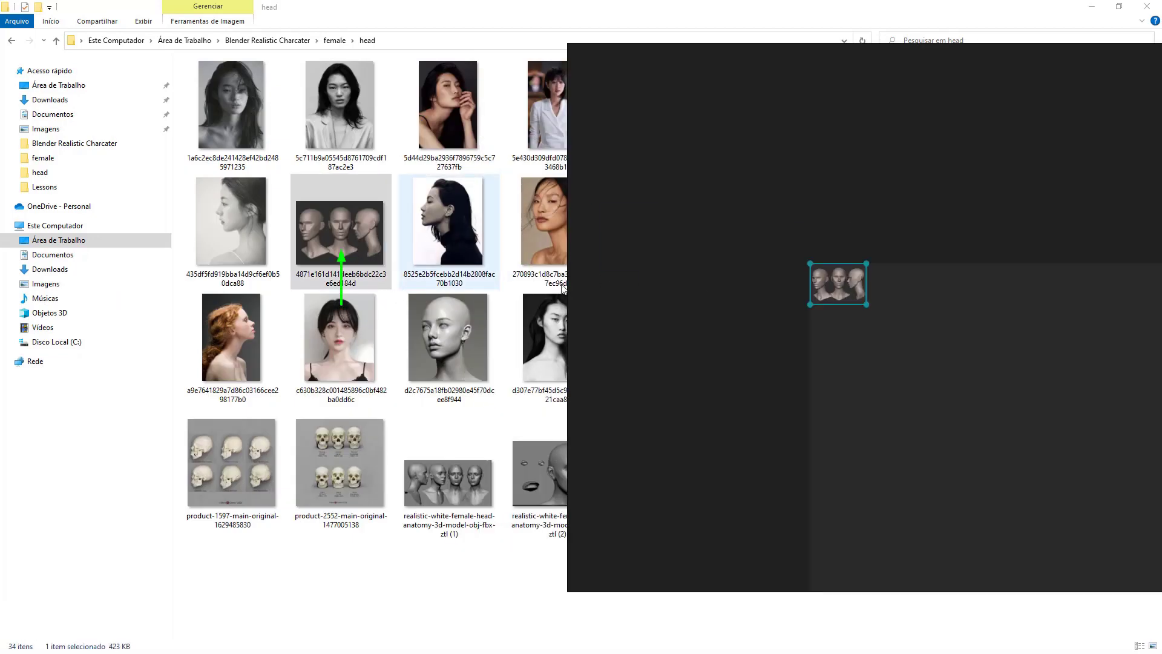
- Focus the board on the three-view bust image and move the board window to the middle of the desktop
key(alt+a)
double_click(846, 286)
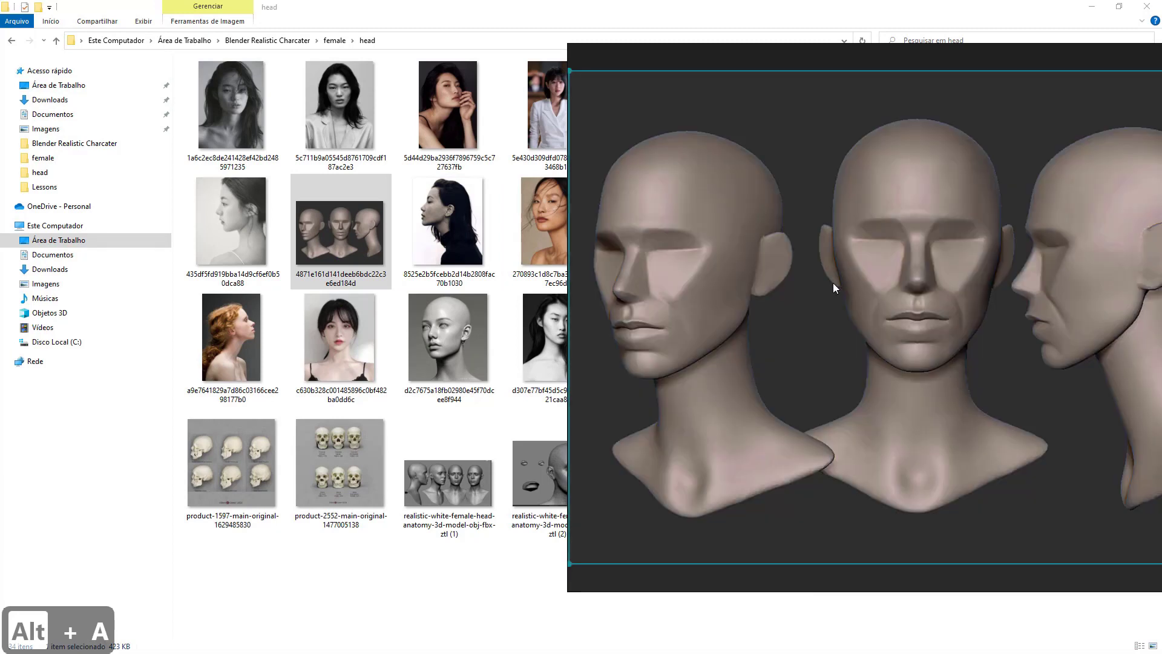
scroll(798, 341, down, 3)
right_drag(909, 148, 683, 191)
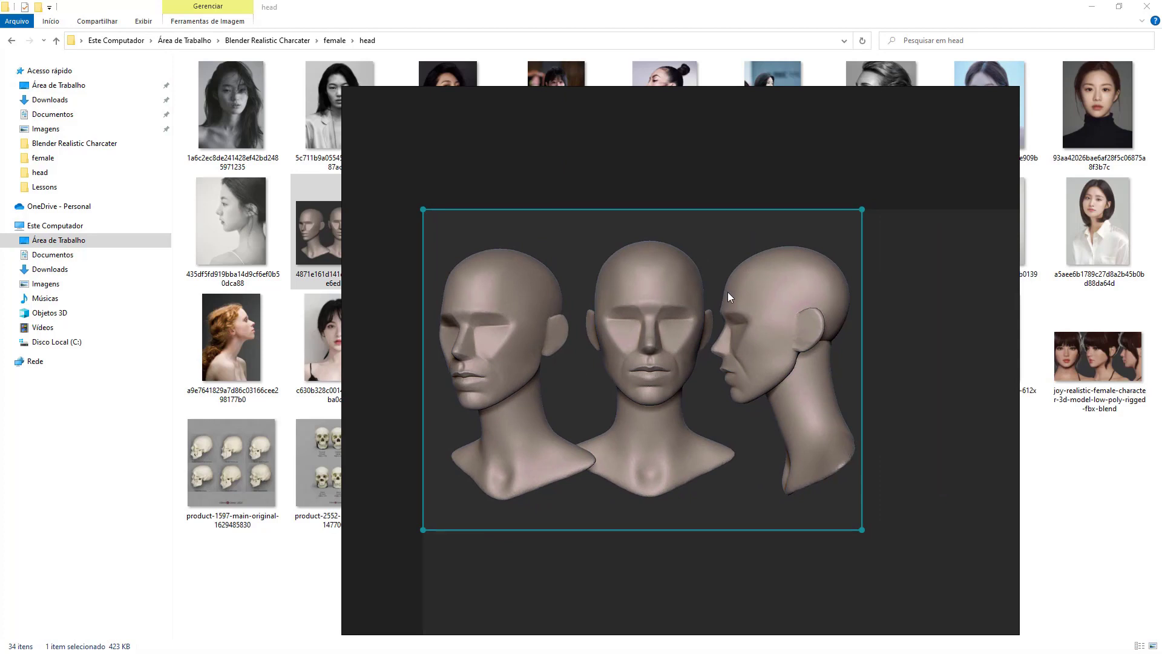
scroll(728, 296, down, 2)
right_drag(796, 179, 733, 176)
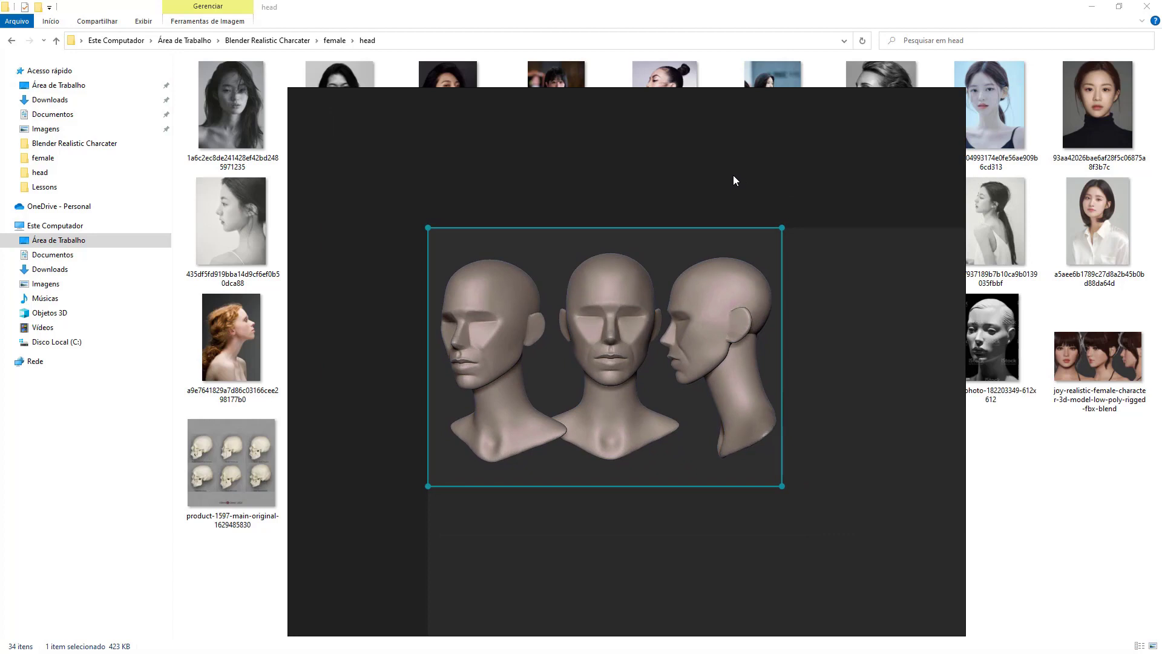
- Open the PureRef settings, examine the Key Bindings for actions, and close the settings
right_click(845, 229)
right_click(801, 175)
right_click(802, 176)
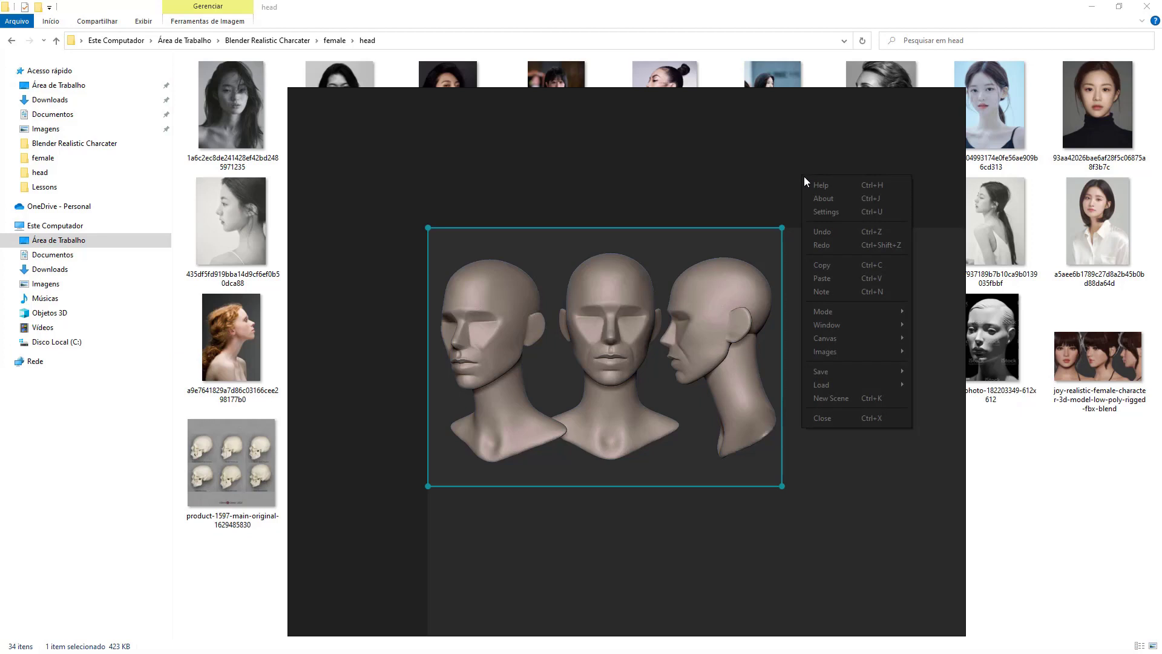
click(842, 209)
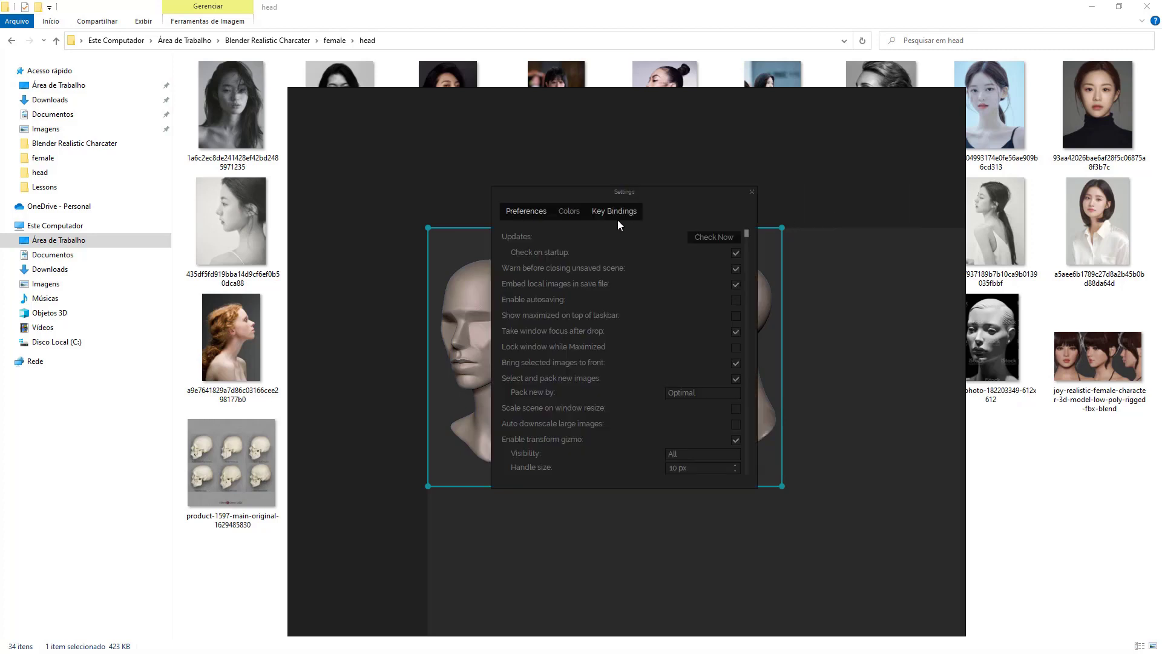
click(619, 213)
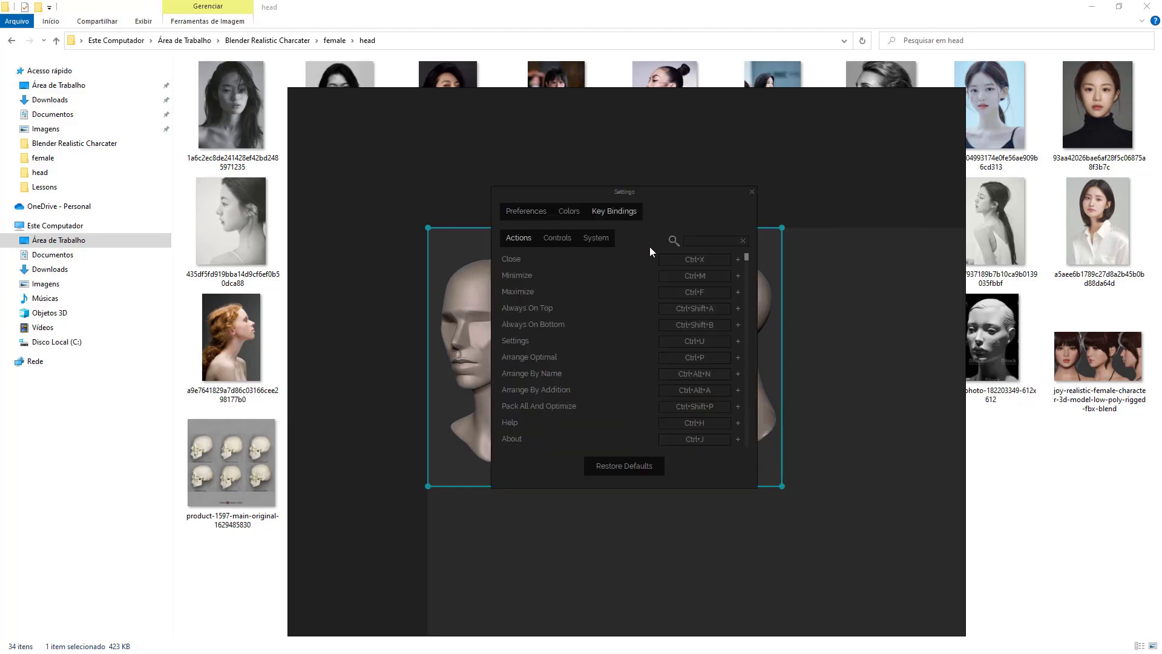
scroll(638, 296, down, 3)
scroll(638, 296, up, 3)
click(750, 193)
- Reposition the board window over the folder and demonstrate zooming and panning around the three-view bust image
right_drag(858, 228, 771, 207)
scroll(731, 288, down, 3)
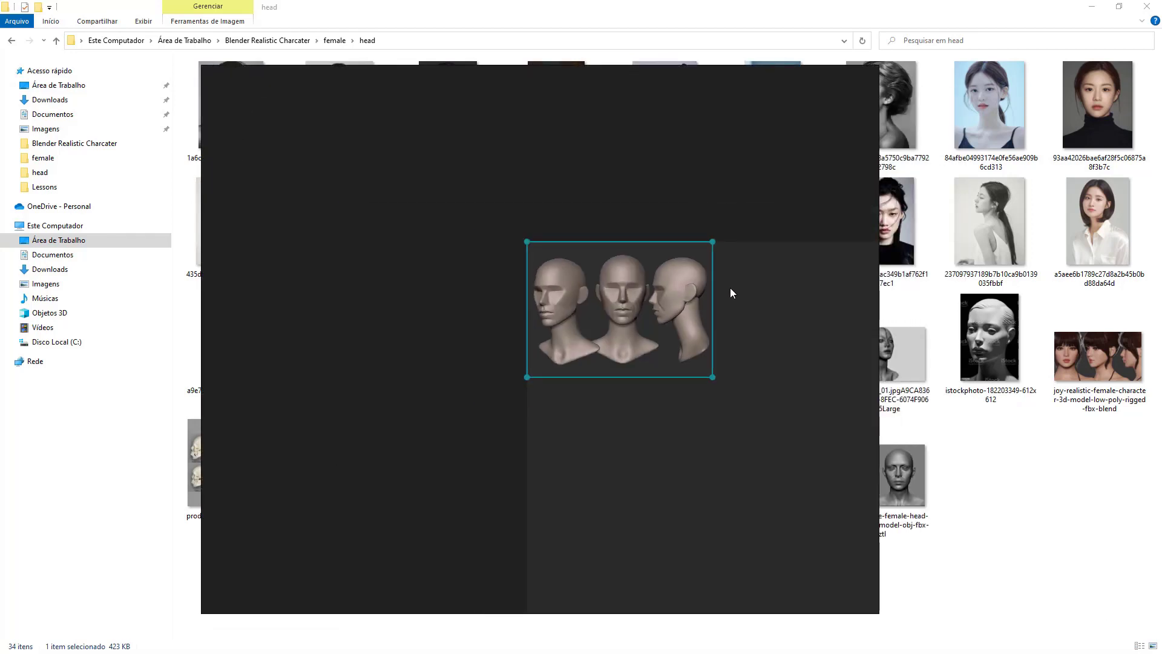
scroll(720, 294, up, 5)
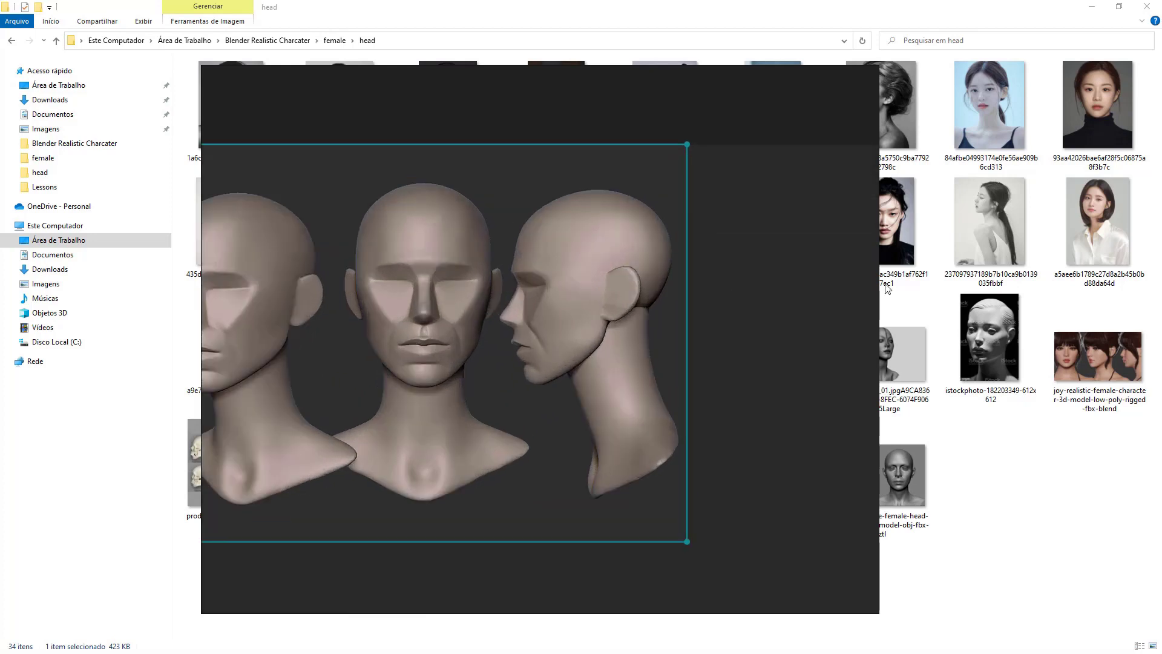
middle_drag(724, 324, 844, 319)
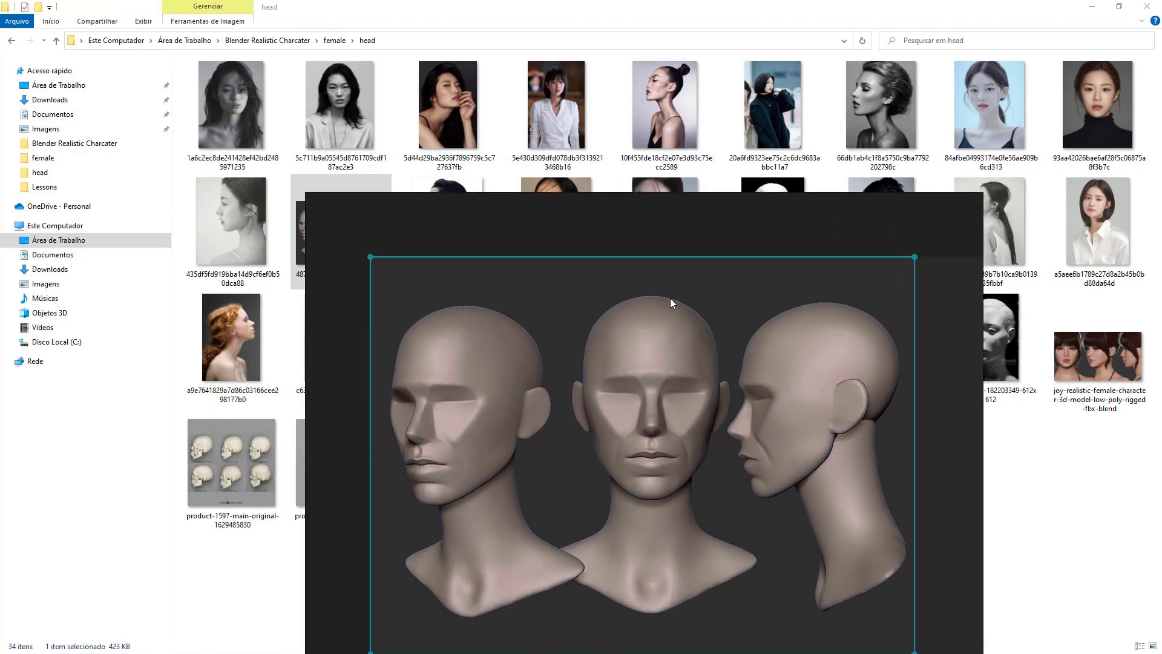
key(v)
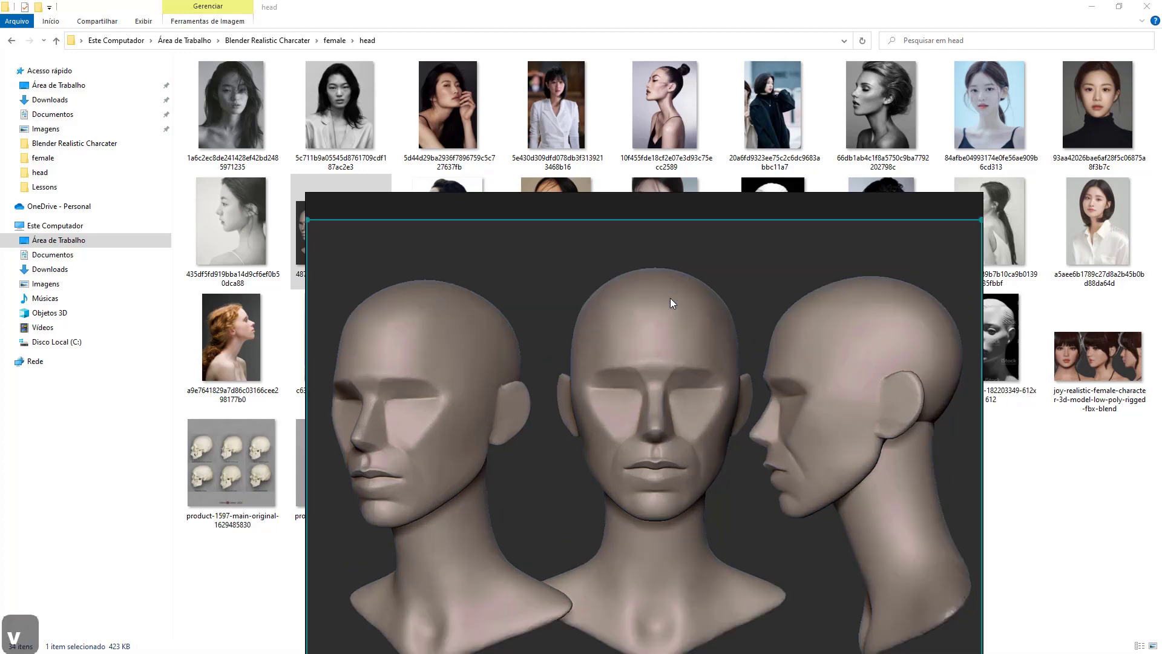
- Examine the face, mouth, nose and jaw areas of the three-view bust image, marking them with arrows
scroll(670, 297, down, 3)
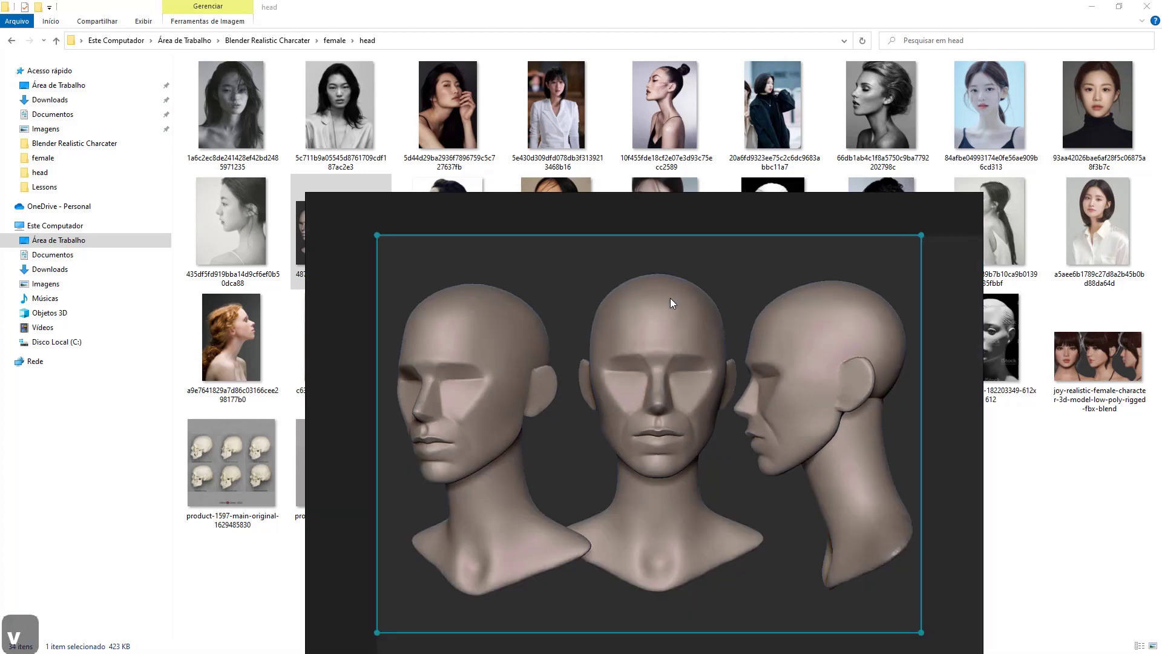
right_drag(909, 350, 893, 279)
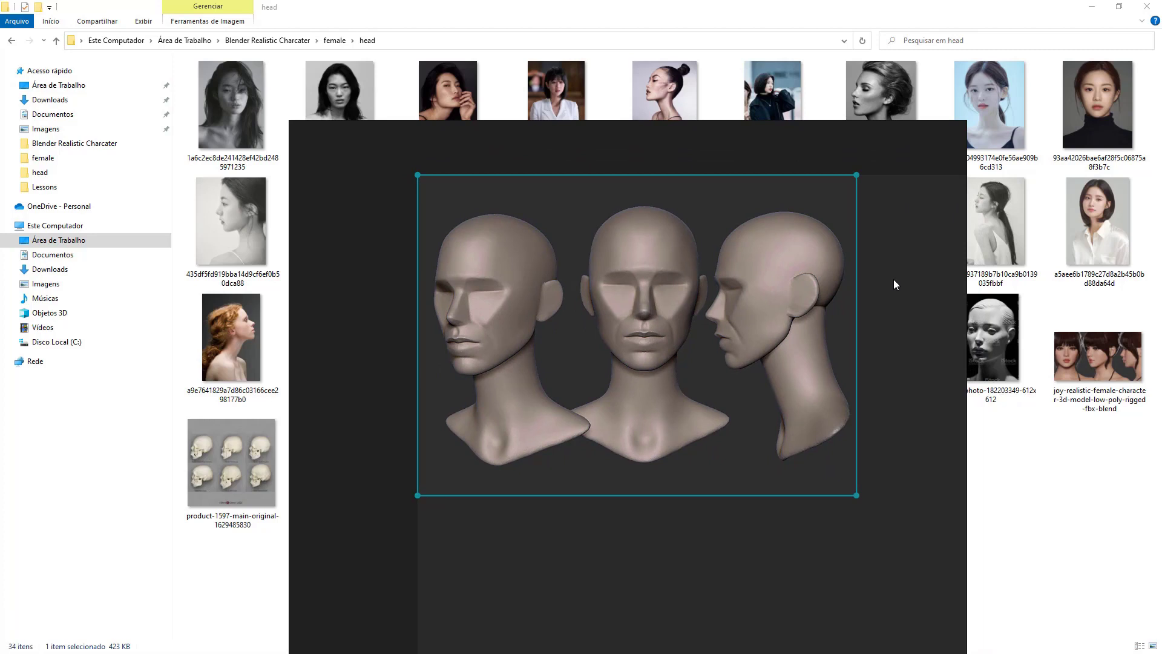
key(alt+a)
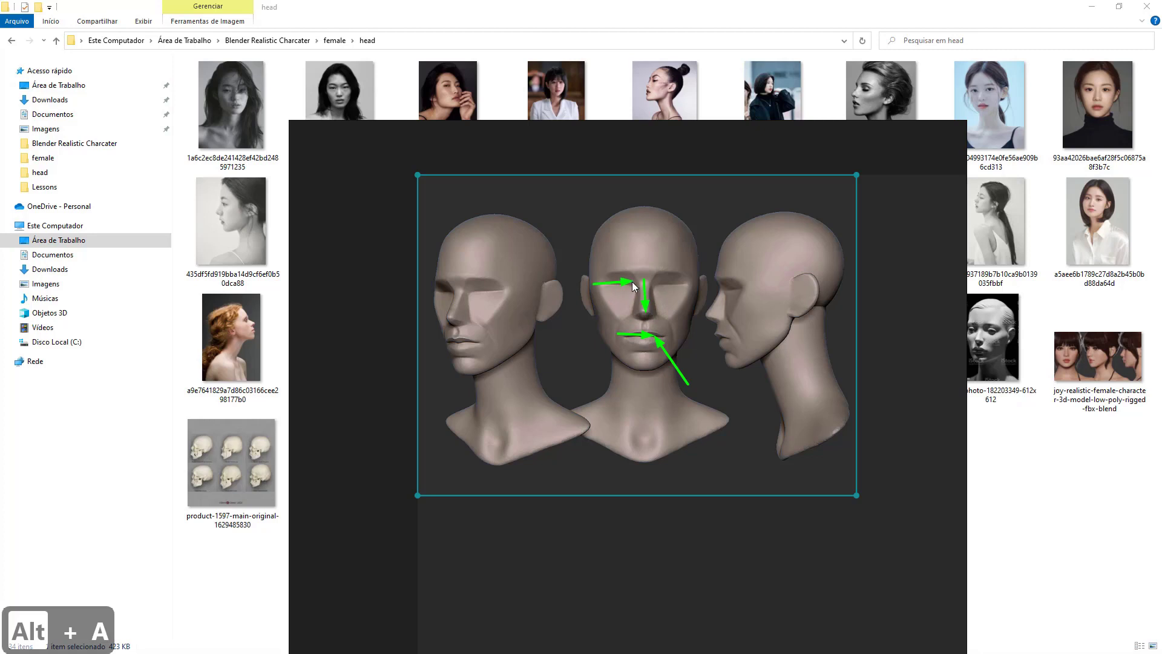
drag(822, 295, 820, 297)
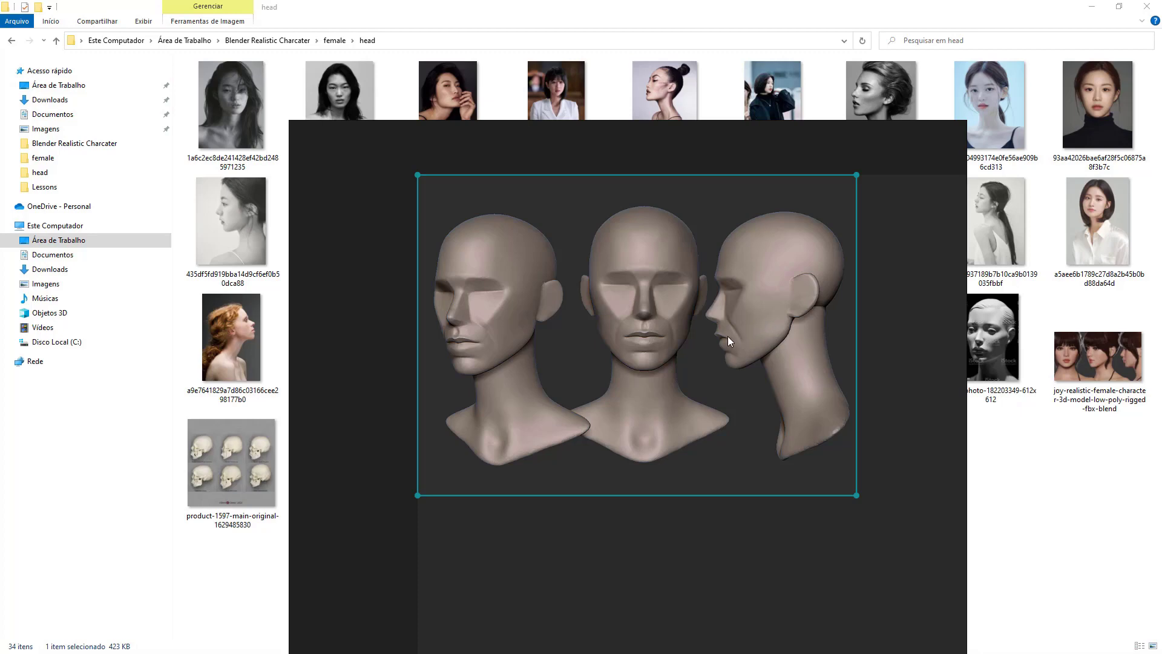
scroll(729, 348, up, 4)
scroll(728, 348, down, 4)
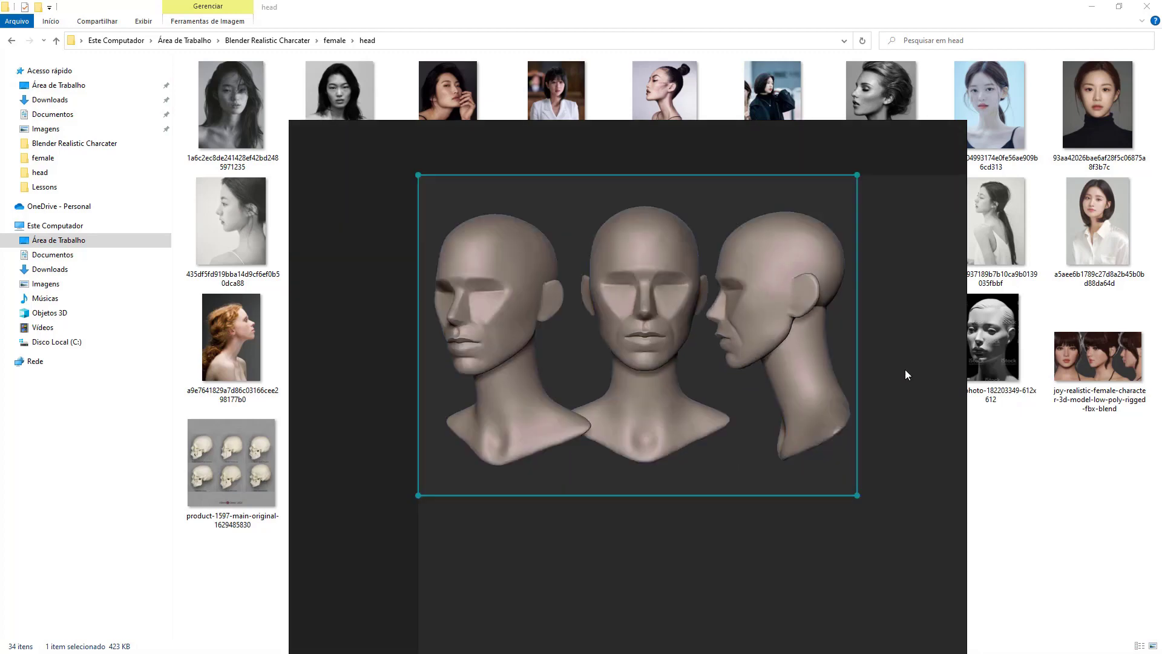
drag(905, 370, 826, 305)
key(alt+a)
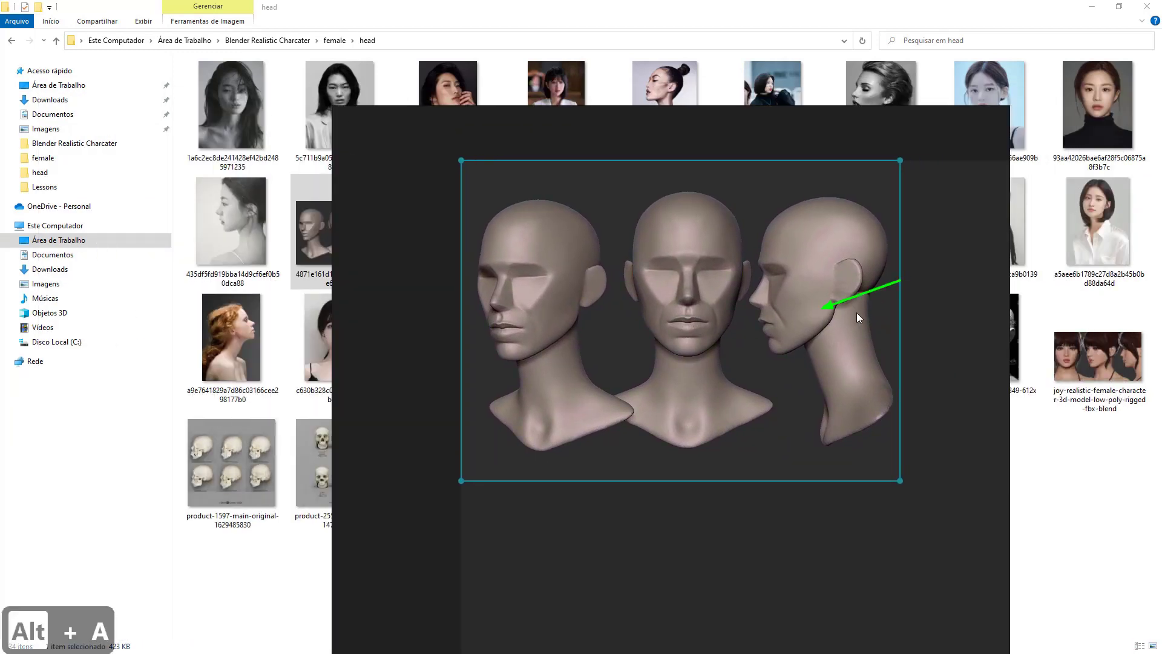
- Move the board window over the folder so that the front and side plaster head images are uncovered
right_drag(943, 318, 919, 353)
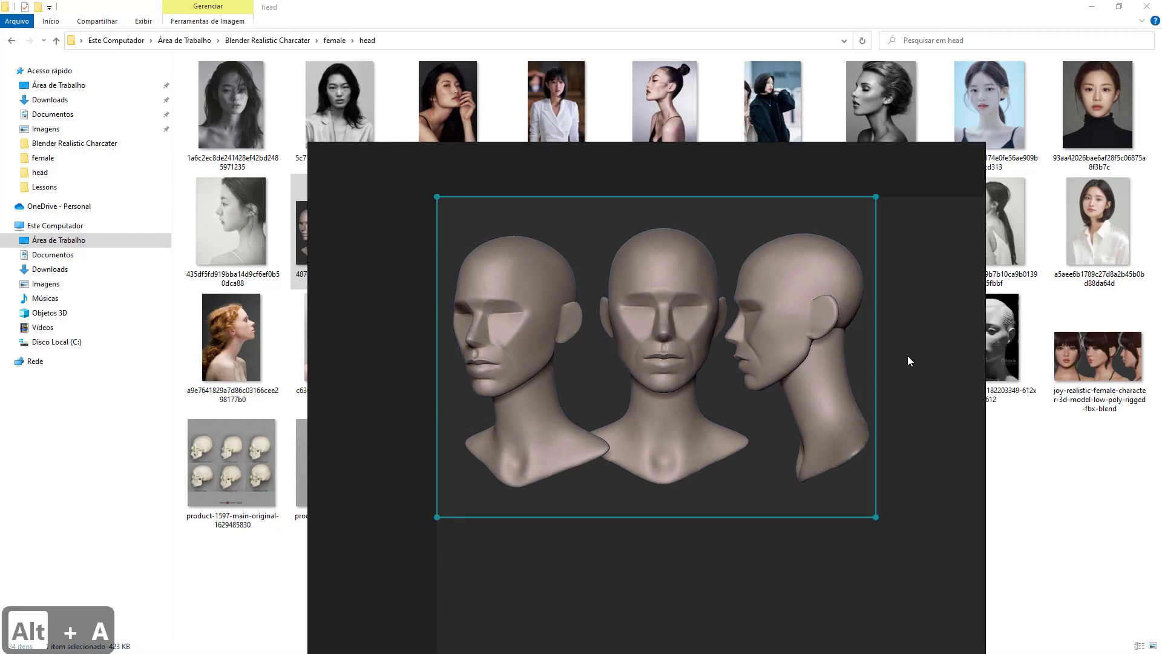
drag(929, 348, 1015, 440)
right_drag(1013, 434, 959, 241)
right_drag(780, 502, 928, 516)
drag(930, 521, 316, 495)
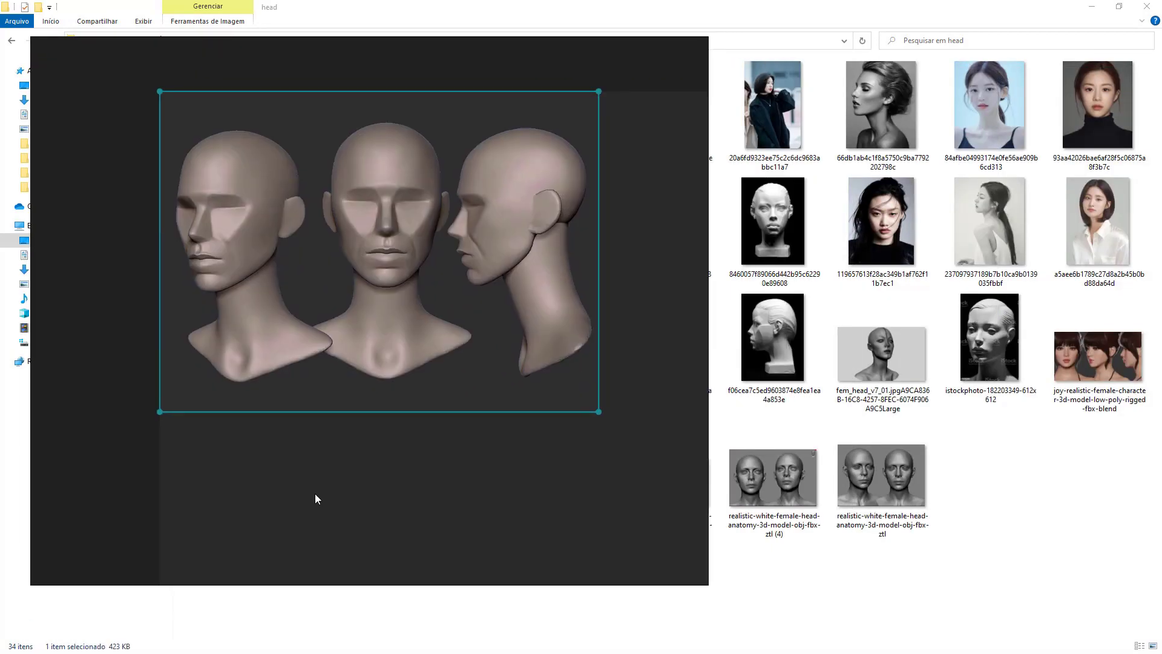
- Add the front-view and side-view plaster head images from the folder to the PureRef board, below the three-view bust image
click(773, 221)
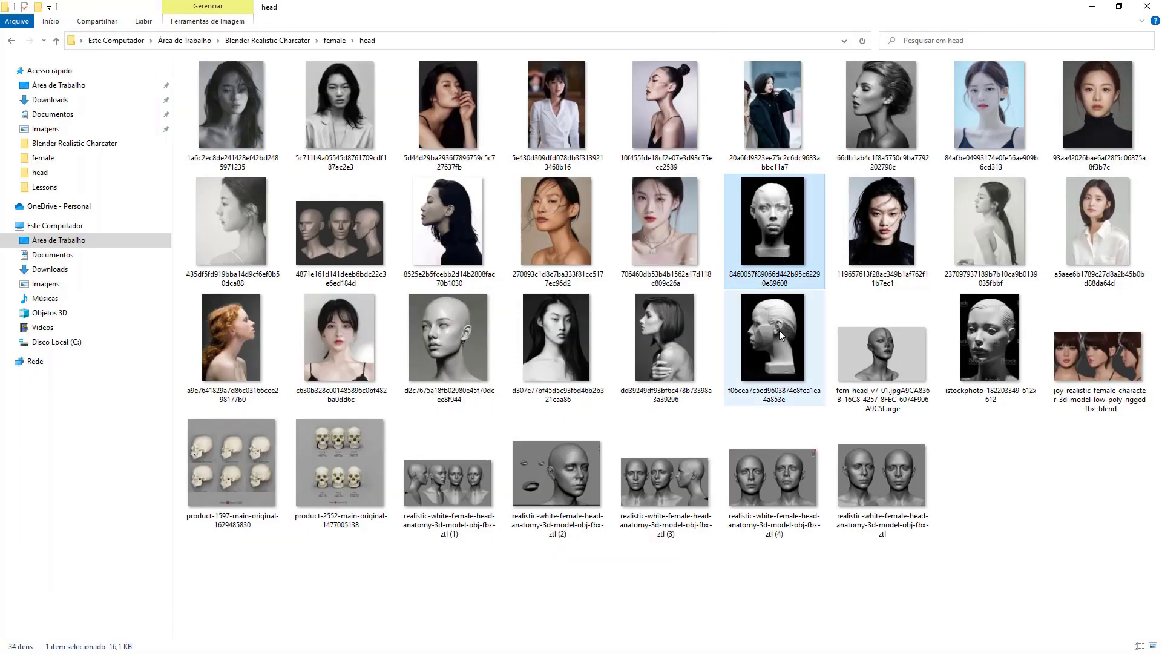
ctrl+click(789, 310)
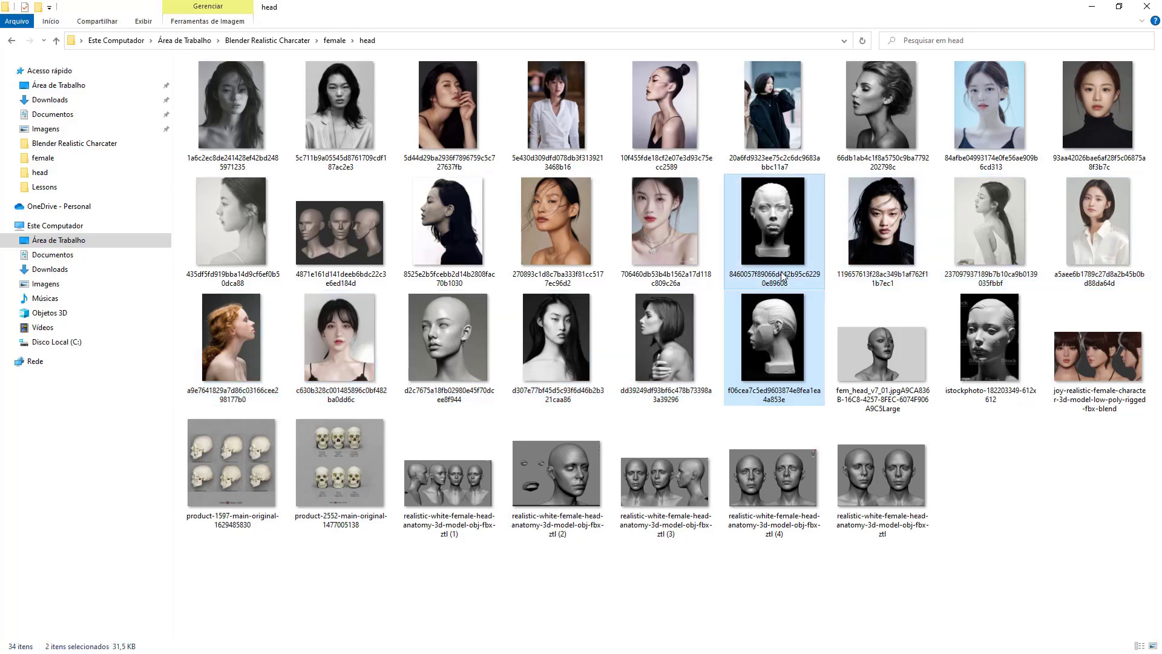
key(Tab)
key(super)
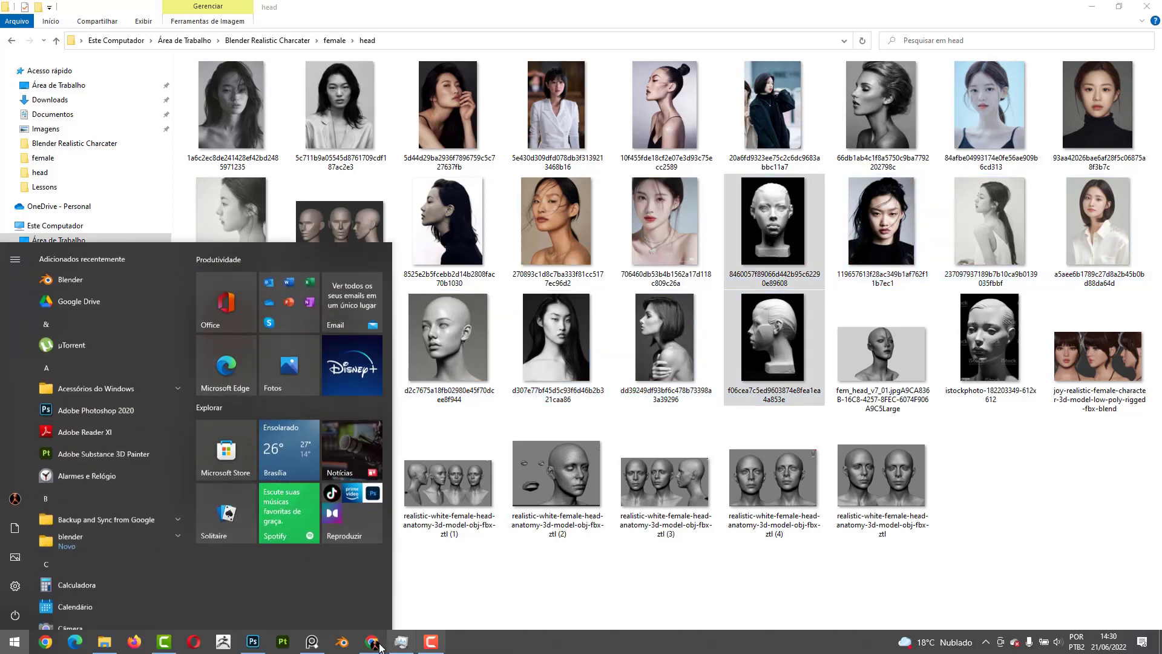
click(380, 647)
drag(799, 330, 587, 478)
scroll(617, 407, down, 5)
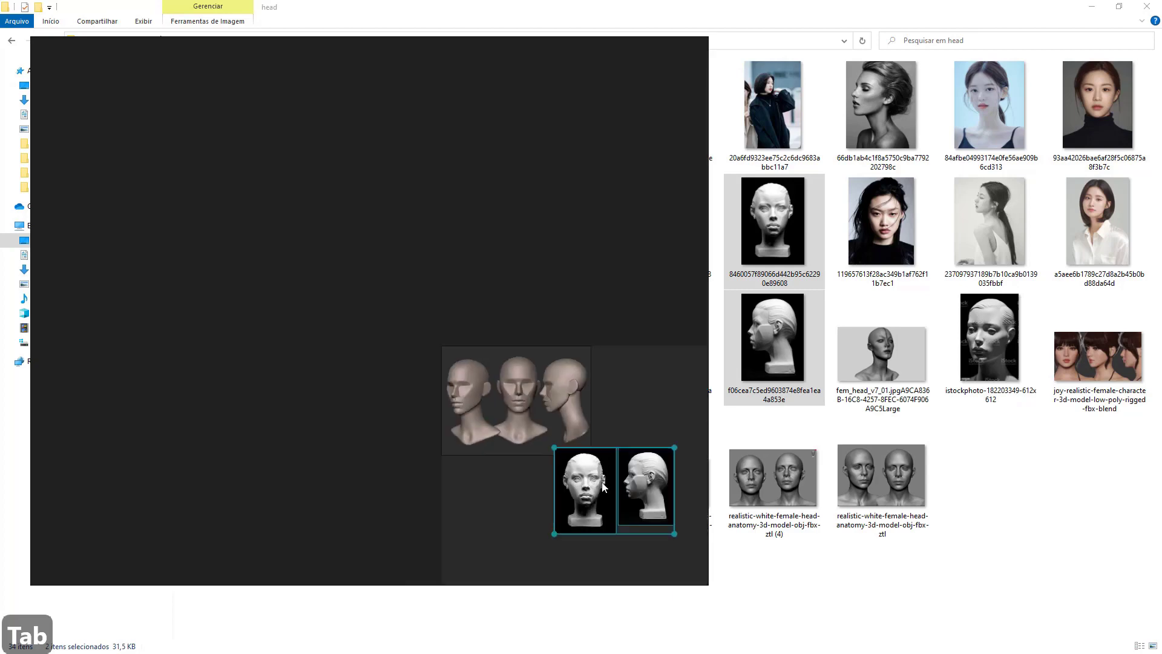
drag(495, 512, 540, 525)
- Place the front-view plaster head directly against the lower edge of the three-view bust image
click(547, 521)
double_click(547, 521)
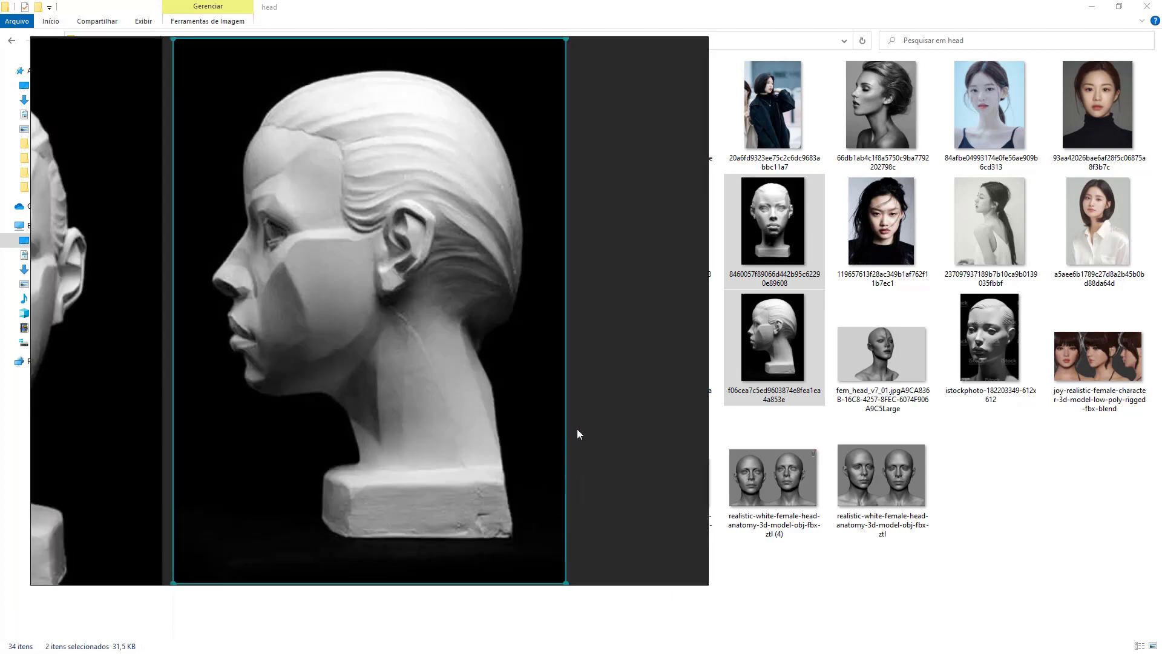
scroll(577, 428, down, 5)
click(615, 380)
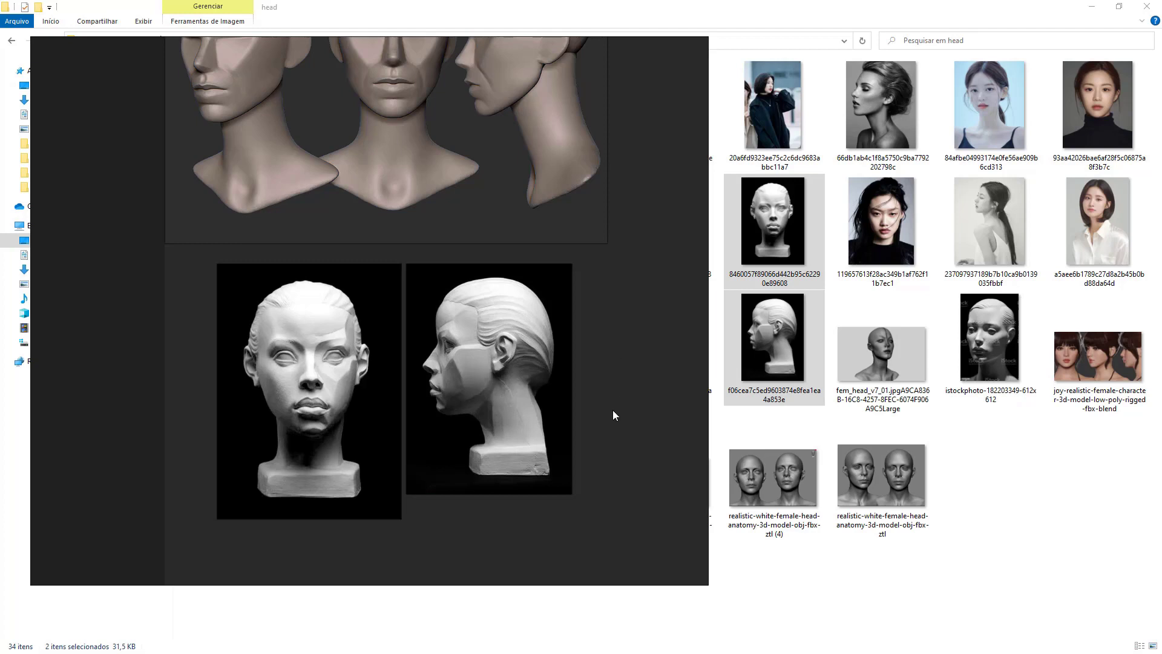
middle_drag(613, 349, 609, 427)
scroll(608, 423, down, 4)
drag(440, 441, 429, 426)
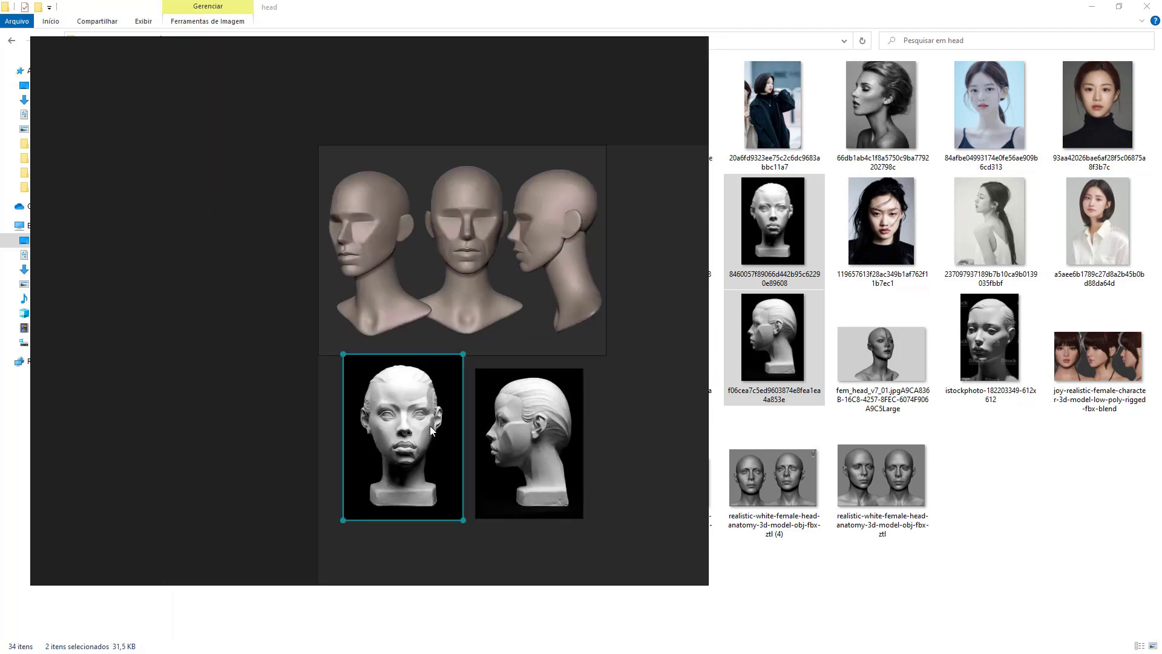
- Enlarge the side-view plaster head to about the front view's height and place it right beside the front view
drag(520, 431, 529, 443)
key(ctrl+z)
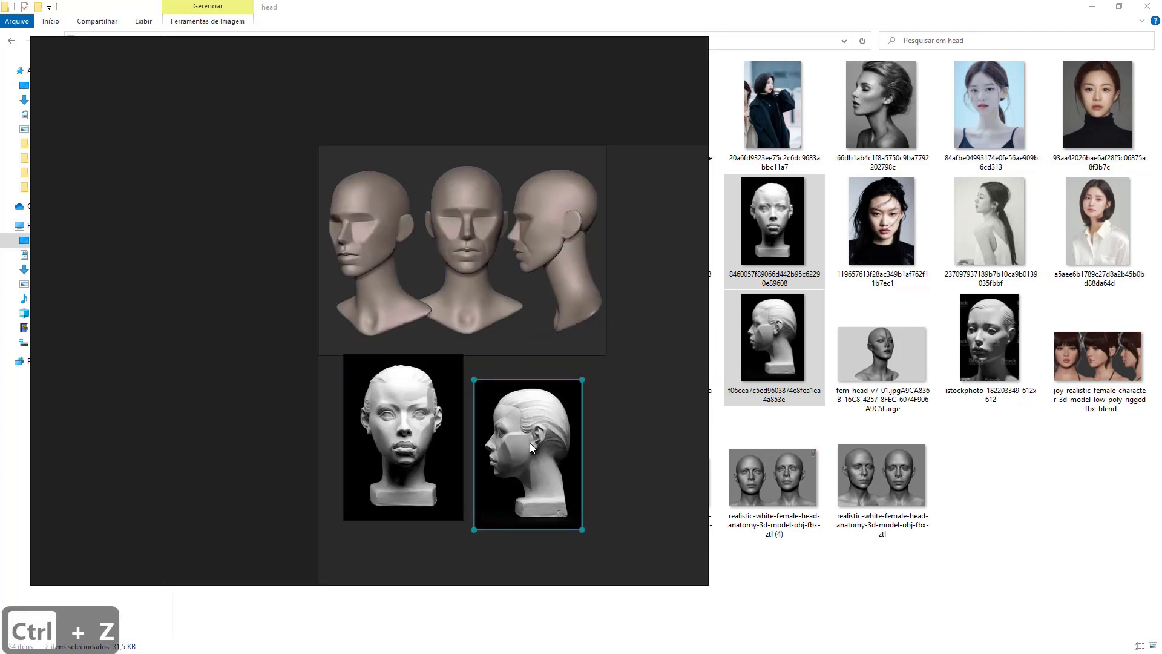
key(ctrl+shift)
key(ctrl+z)
key(ctrl+z)
key(ctrl+z)
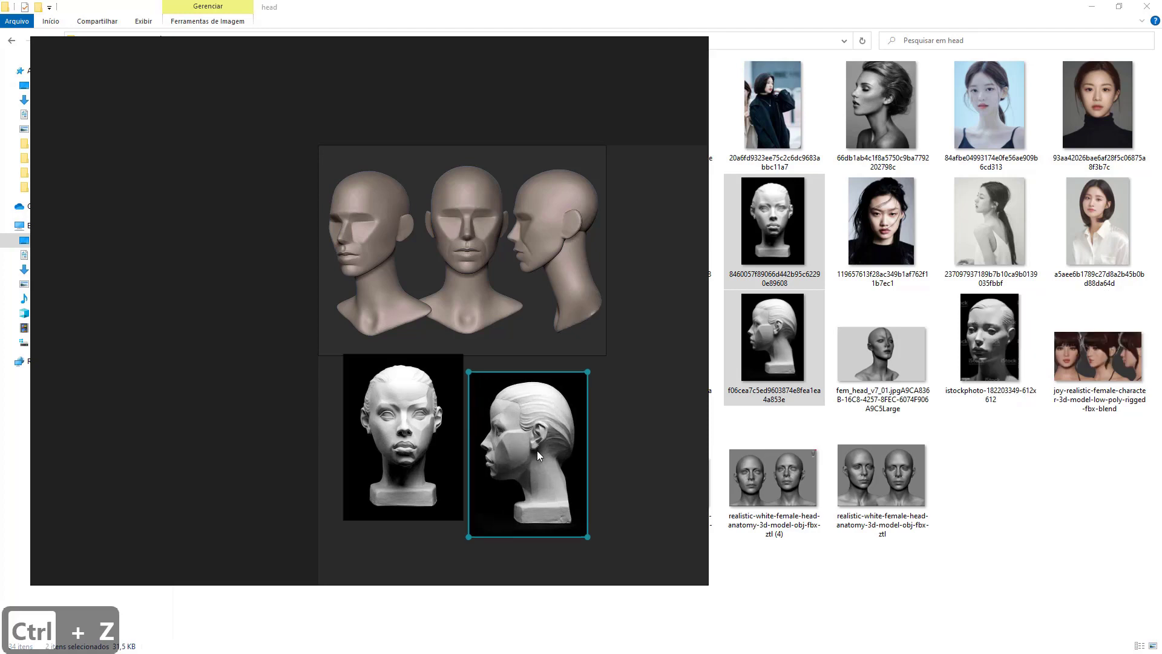
key(ctrl+z)
key(ctrl+z)
key(ctrl+z)
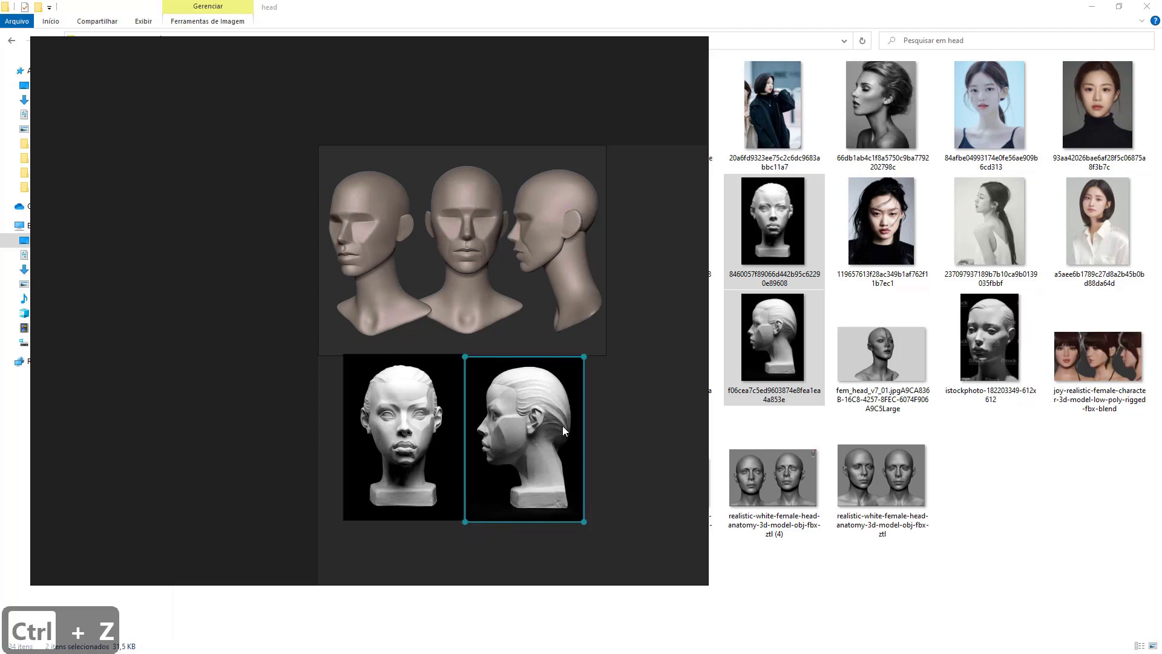
scroll(598, 399, up, 2)
- Select all three images, shift them to the board's edge, and narrow the board window to fit around them
click(533, 311)
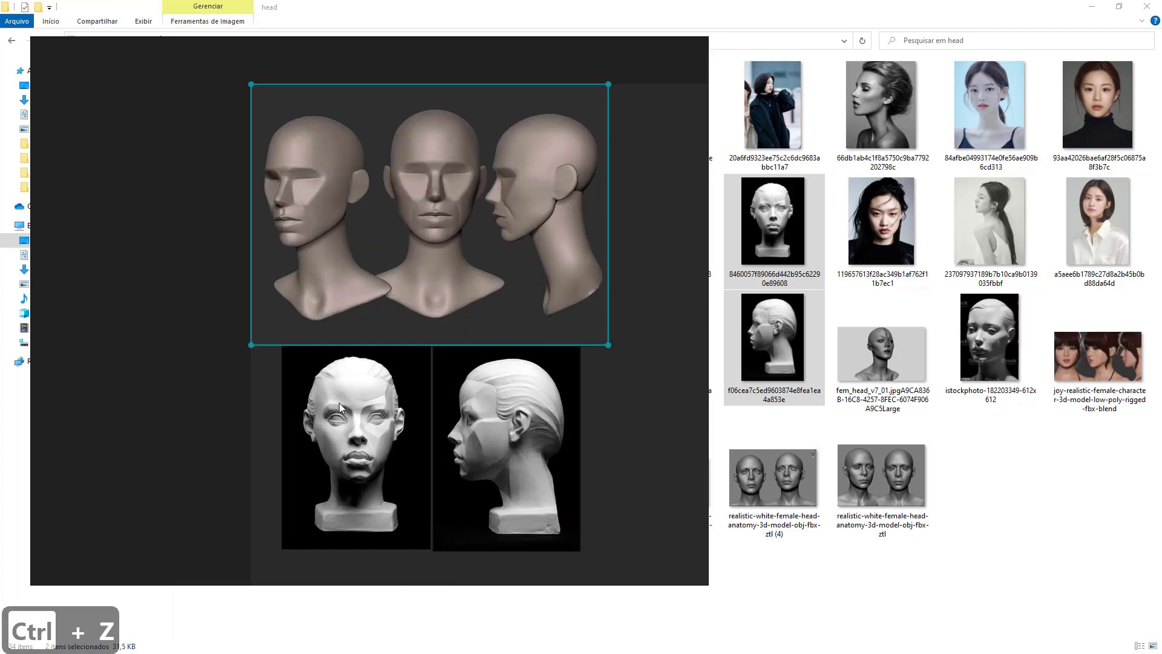
right_drag(581, 366, 606, 353)
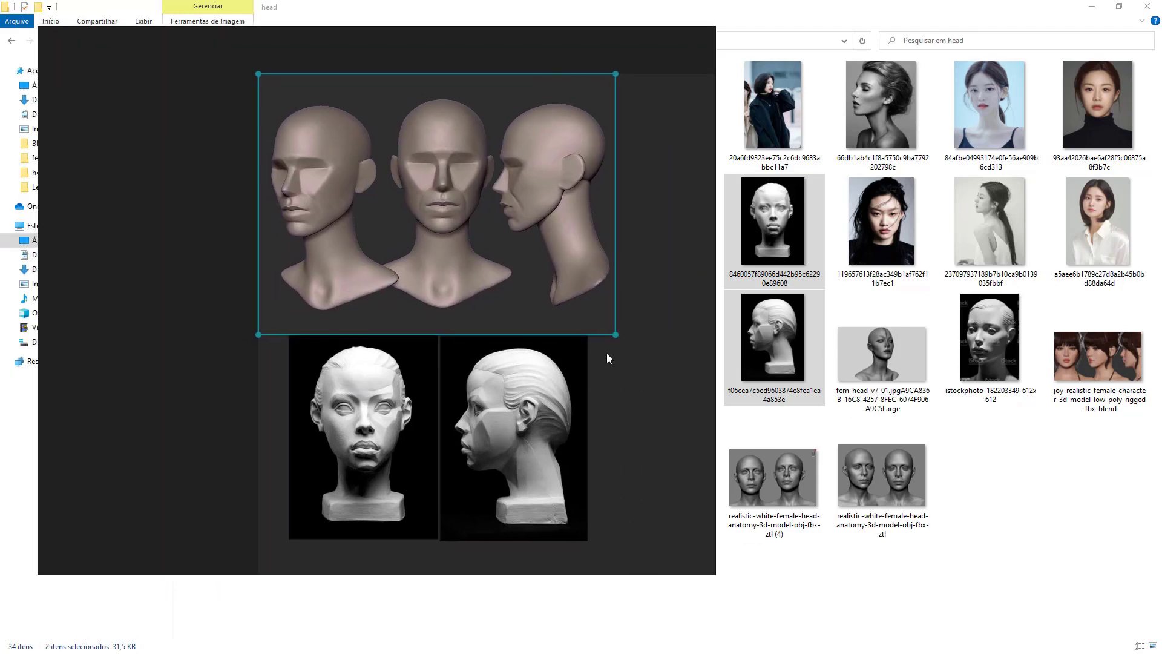
drag(609, 358, 611, 358)
drag(233, 226, 616, 477)
drag(541, 456, 335, 427)
drag(717, 371, 423, 342)
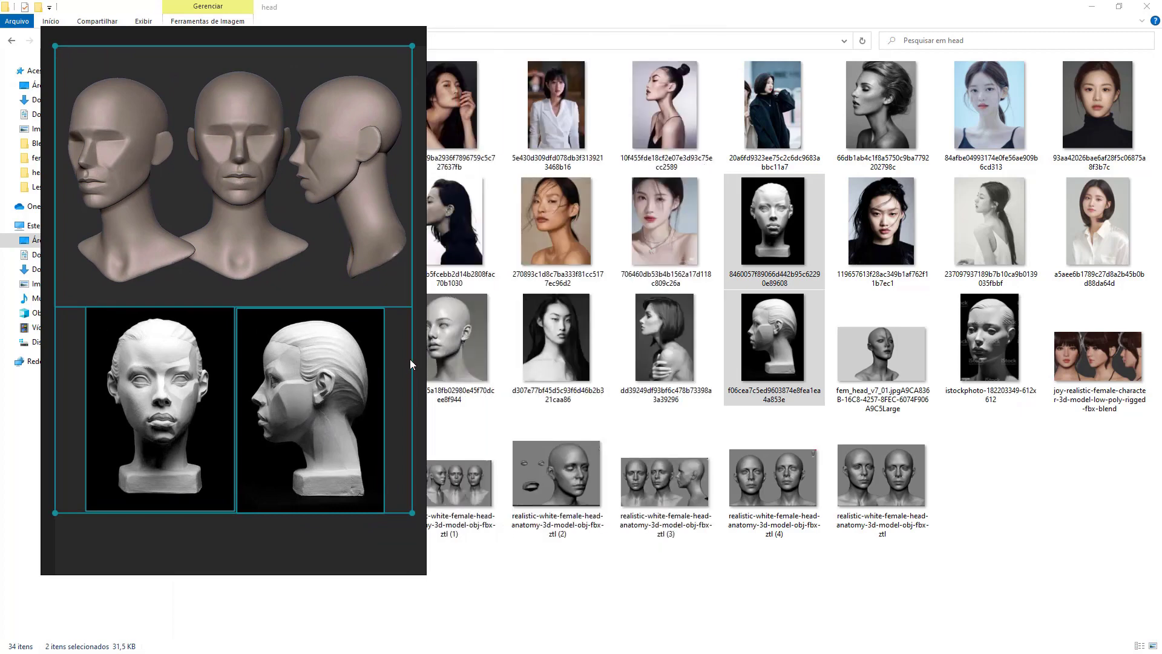
- Launch Blender and dismiss its splash screen
key(super)
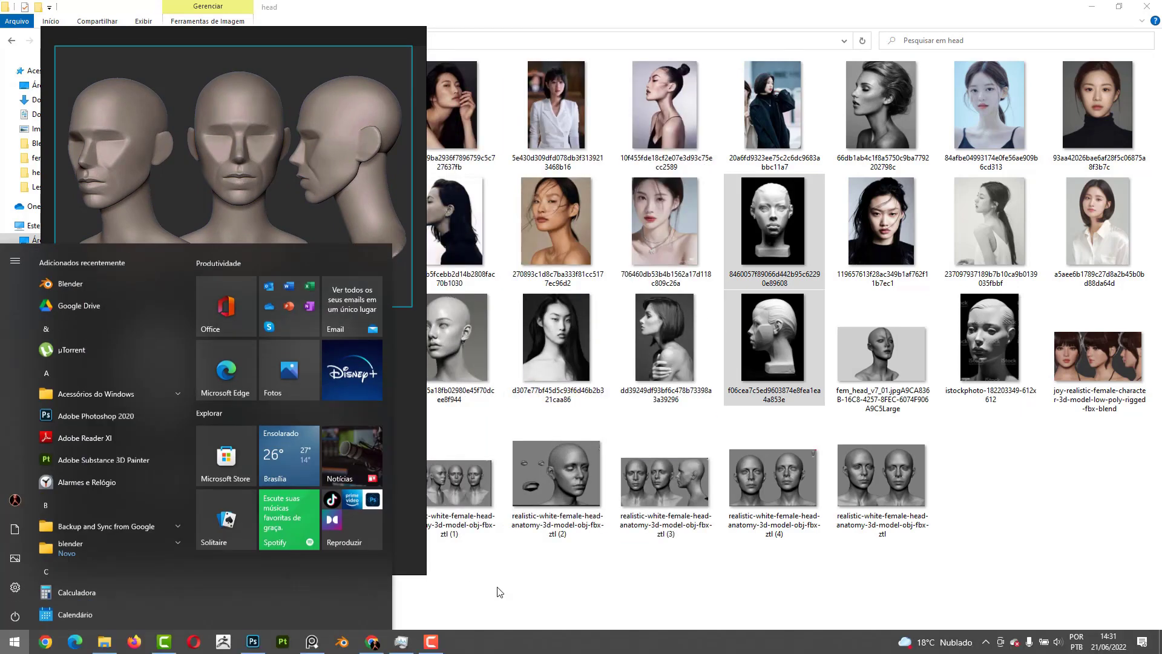
click(350, 645)
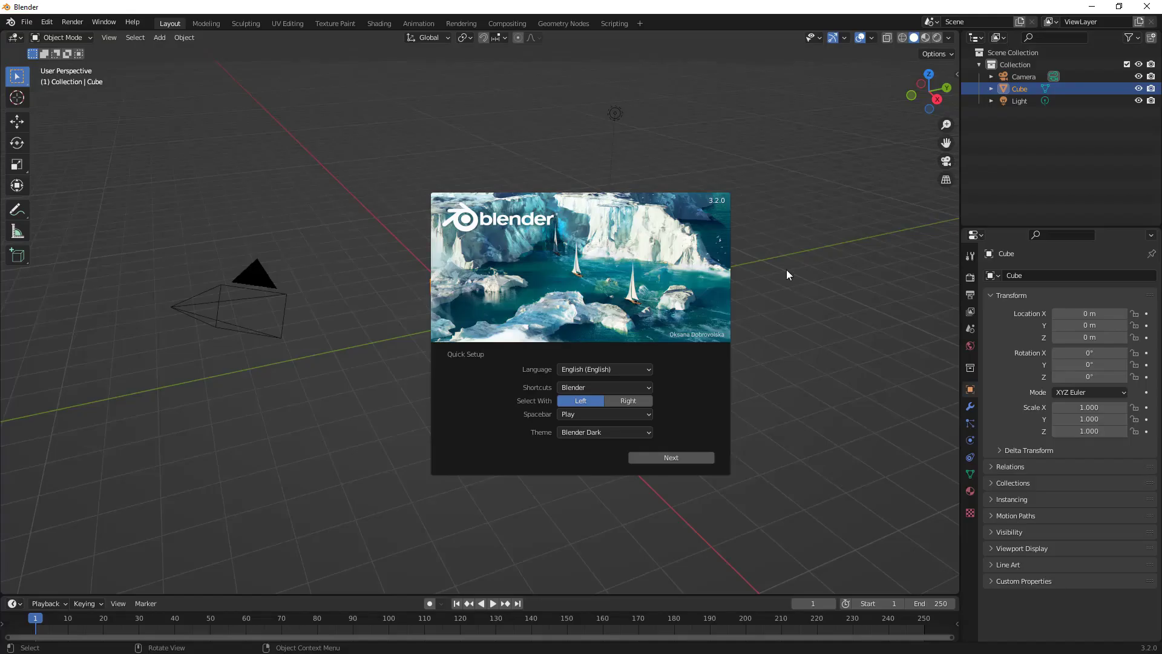
click(784, 268)
- Bring the PureRef board in front of Blender, position it beside the default cube, and keep it always on top
key(super)
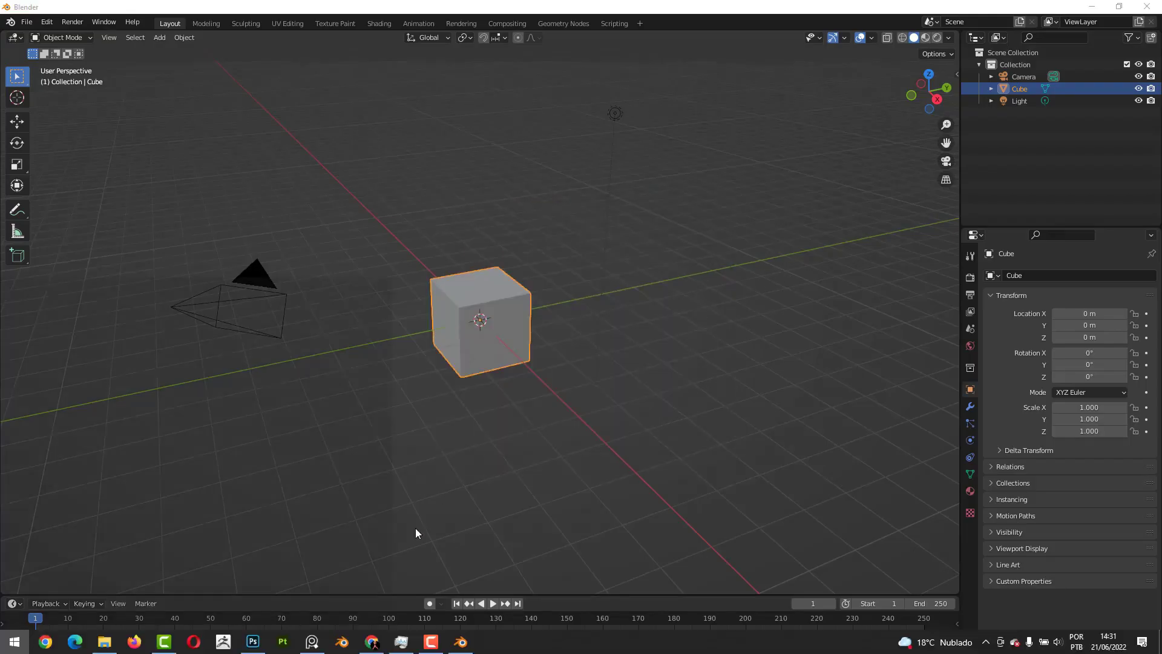
click(307, 643)
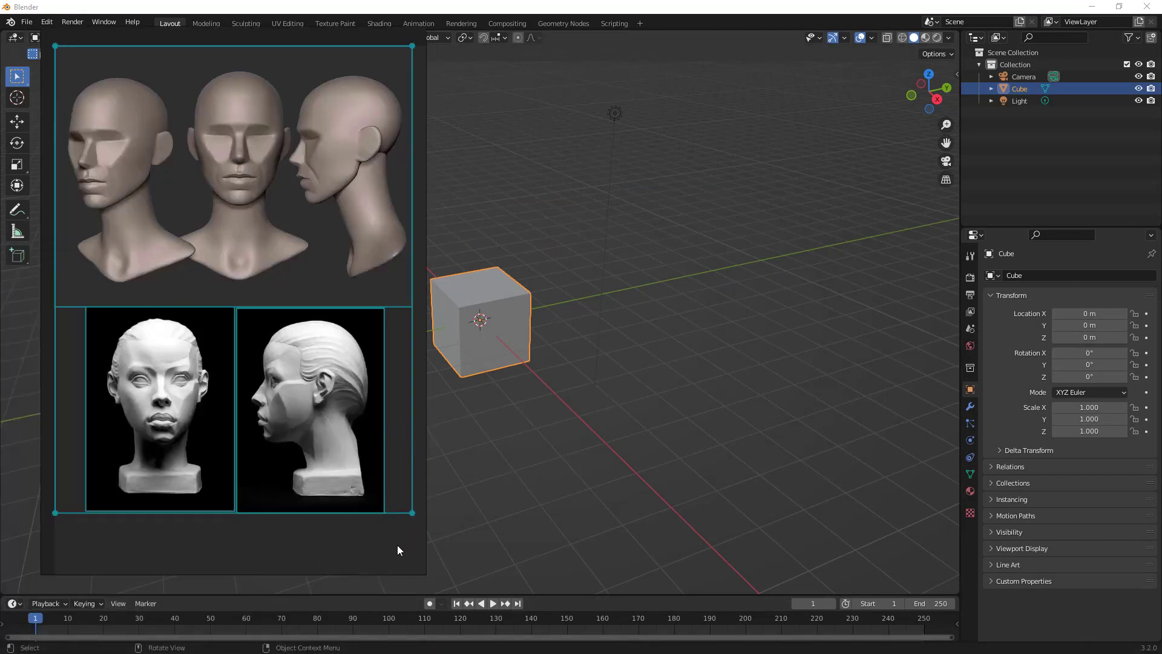
click(397, 547)
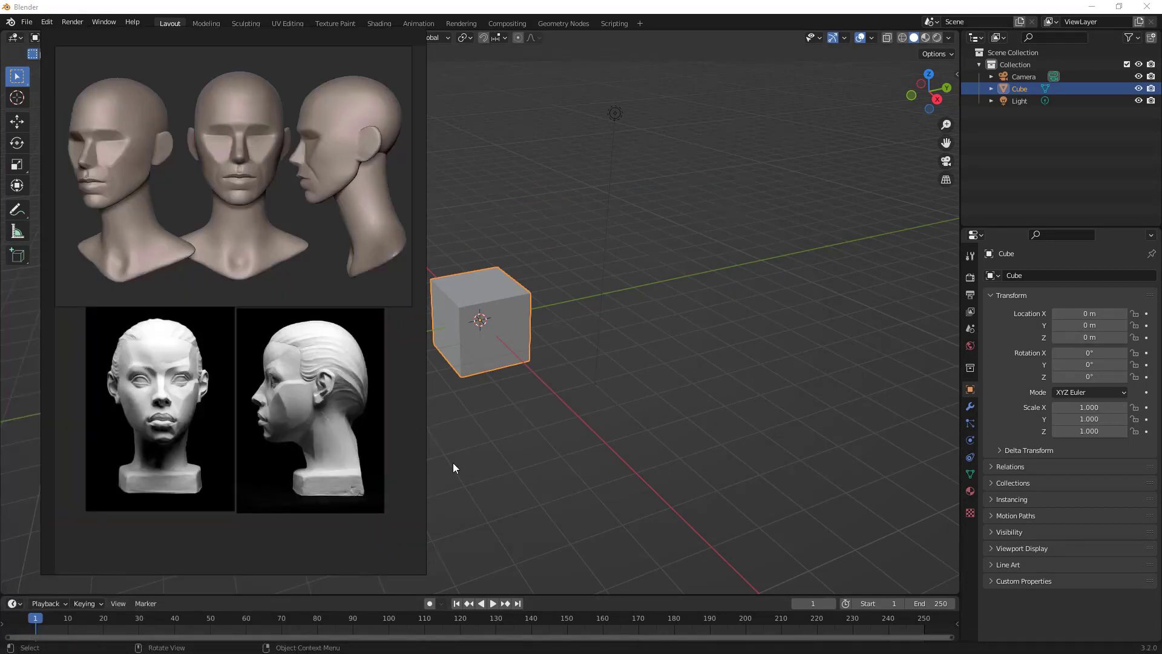
drag(412, 495, 404, 518)
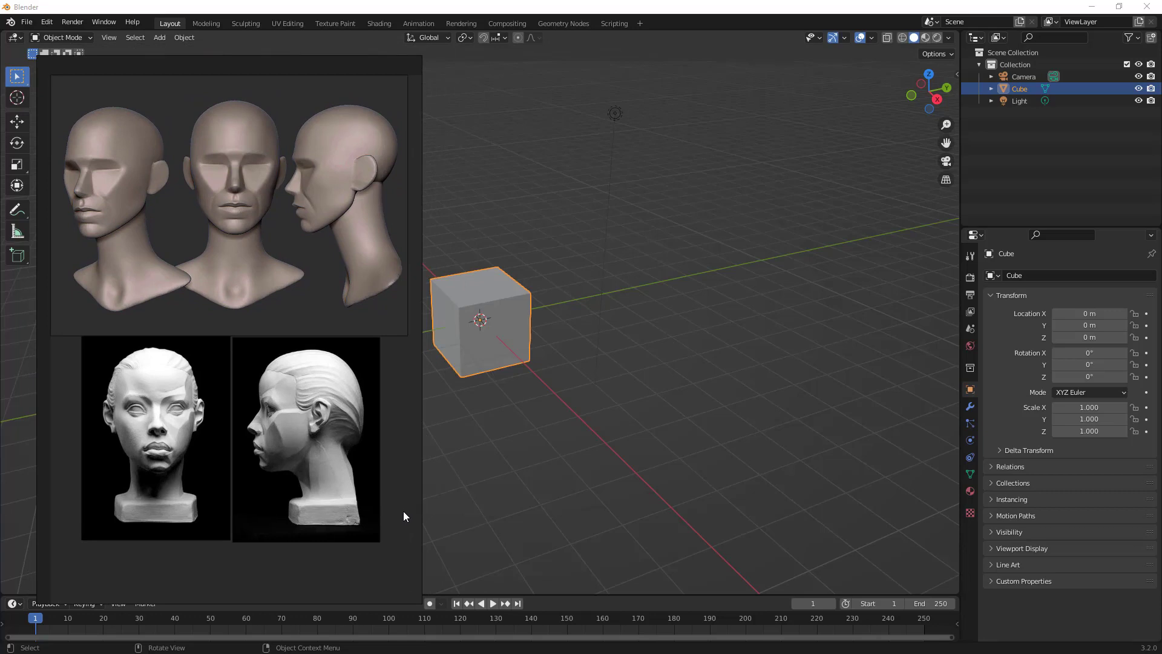
key(ctrl+shift+a)
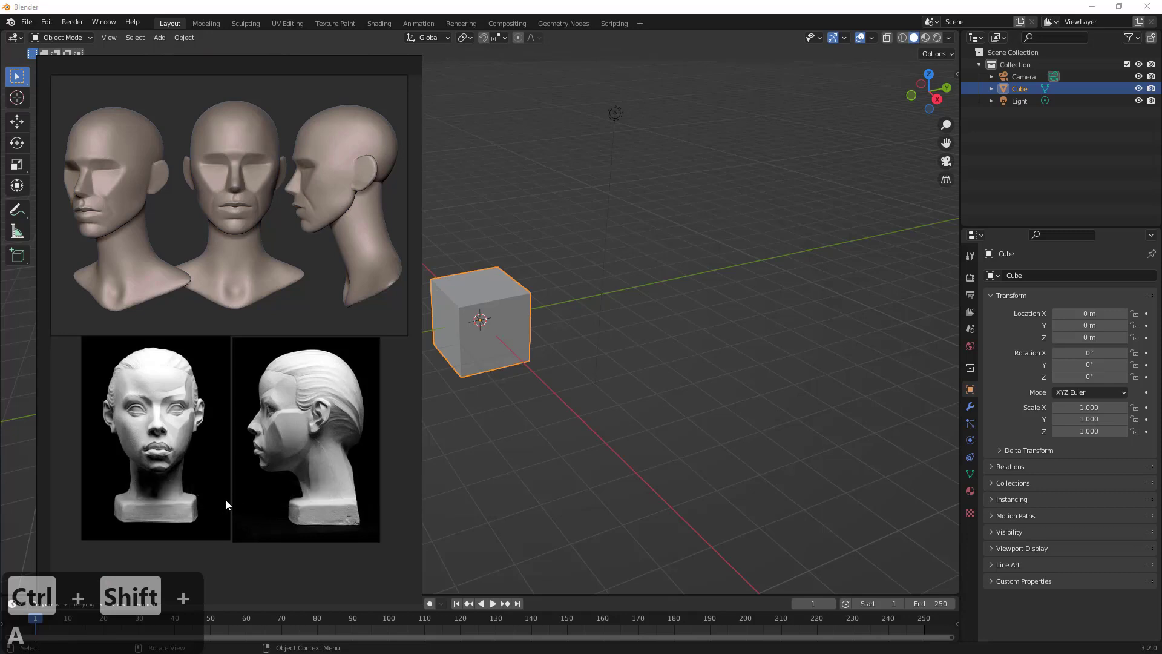
mouse_move(404, 470)
mouse_down()
mouse_move(512, 459)
mouse_move(389, 472)
mouse_up()
middle_drag(615, 400, 642, 448)
- Browse similar portraits on Pinterest in Chrome with the board kept on top, and return to Blender
key(super)
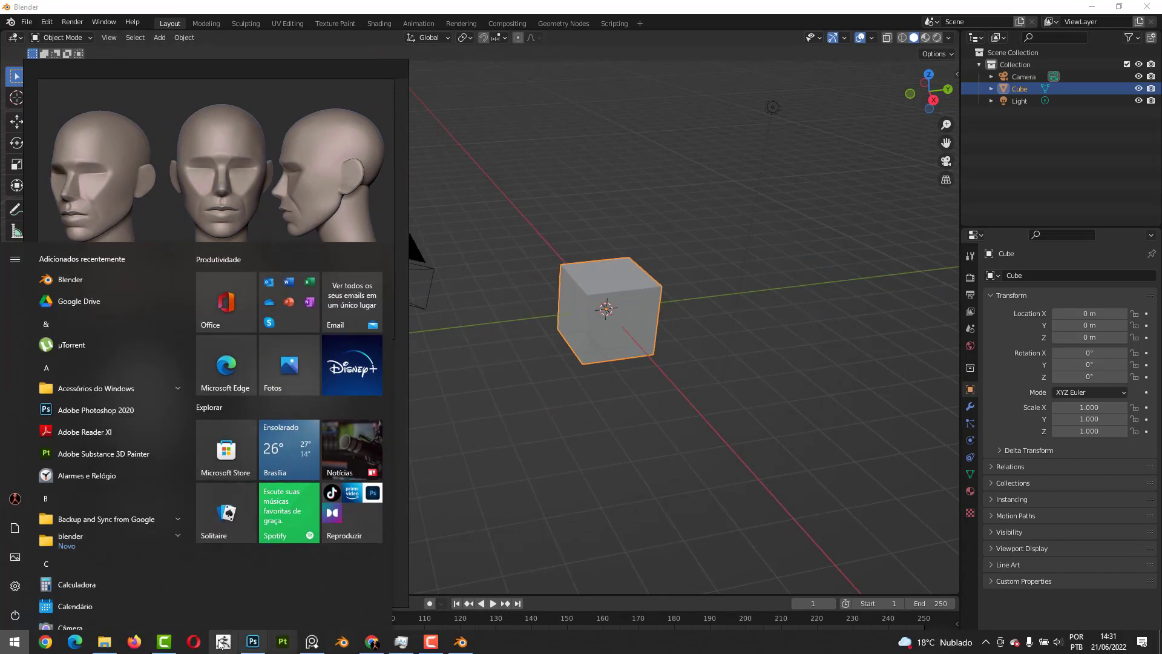
click(374, 644)
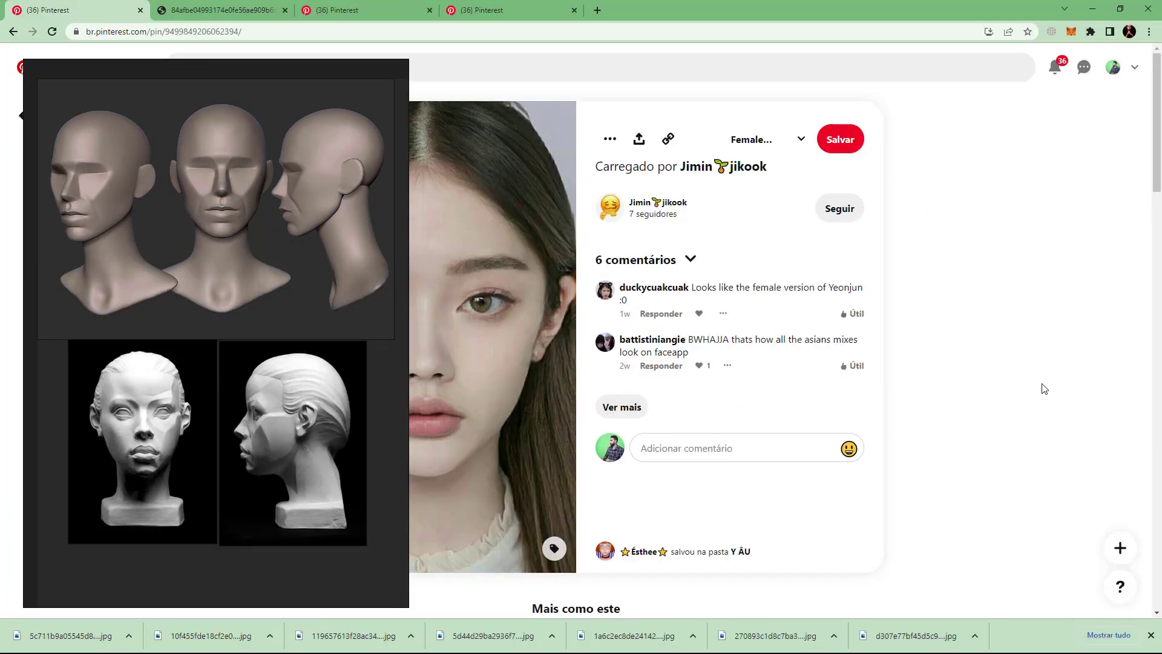
scroll(657, 415, down, 3)
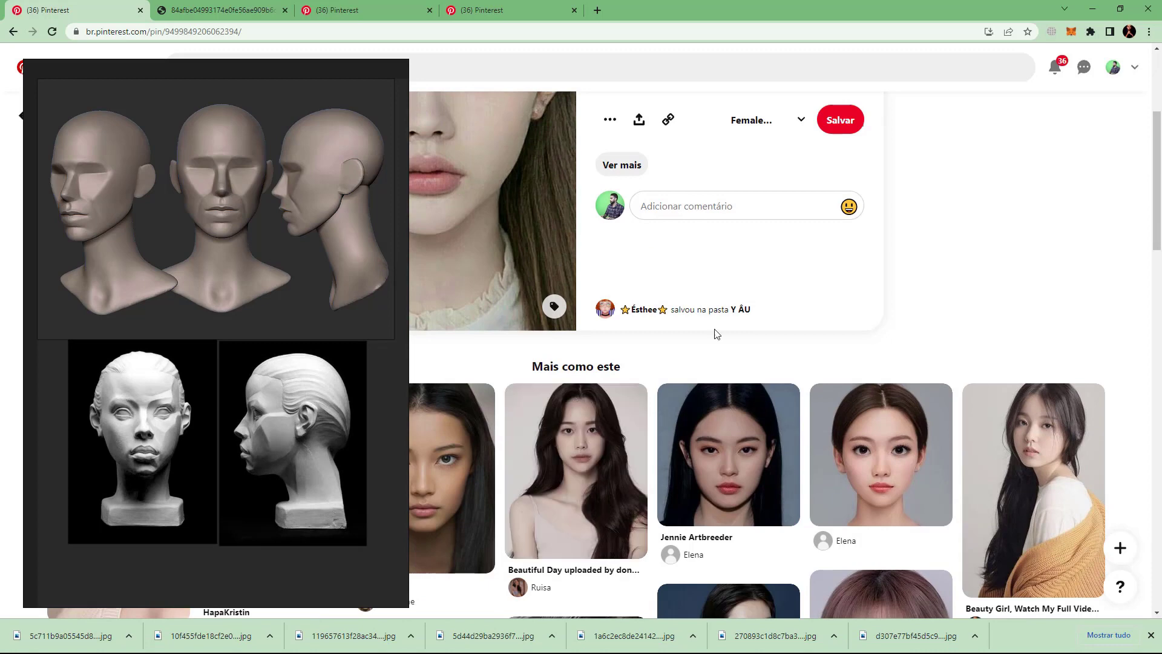
scroll(923, 323, up, 3)
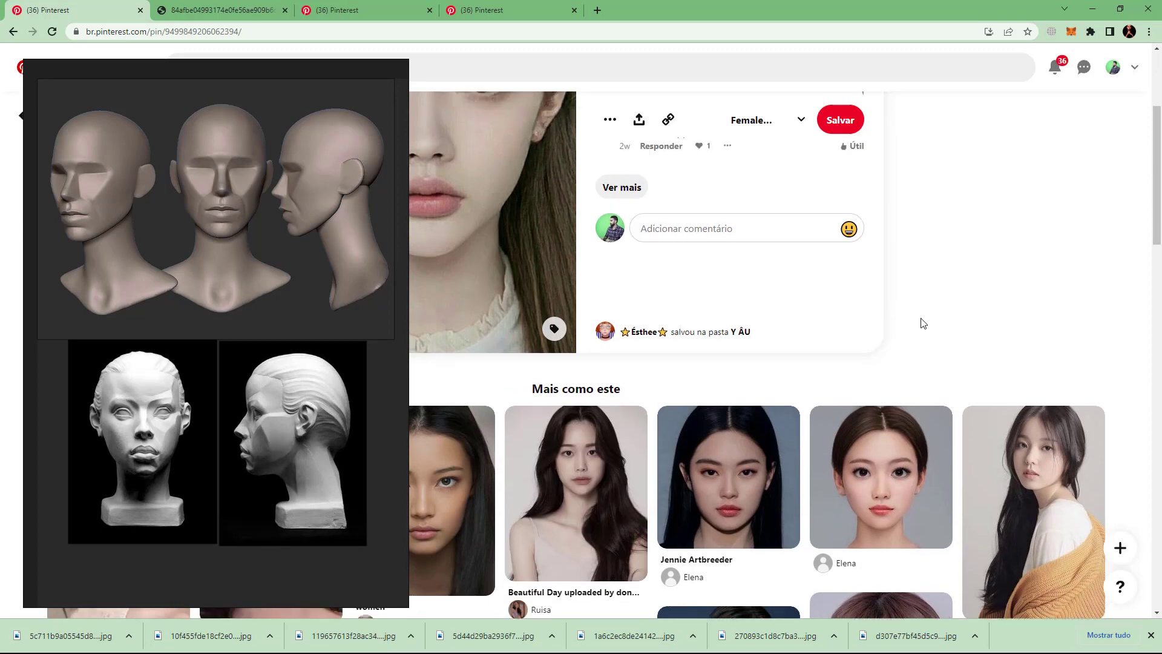
scroll(916, 315, down, 10)
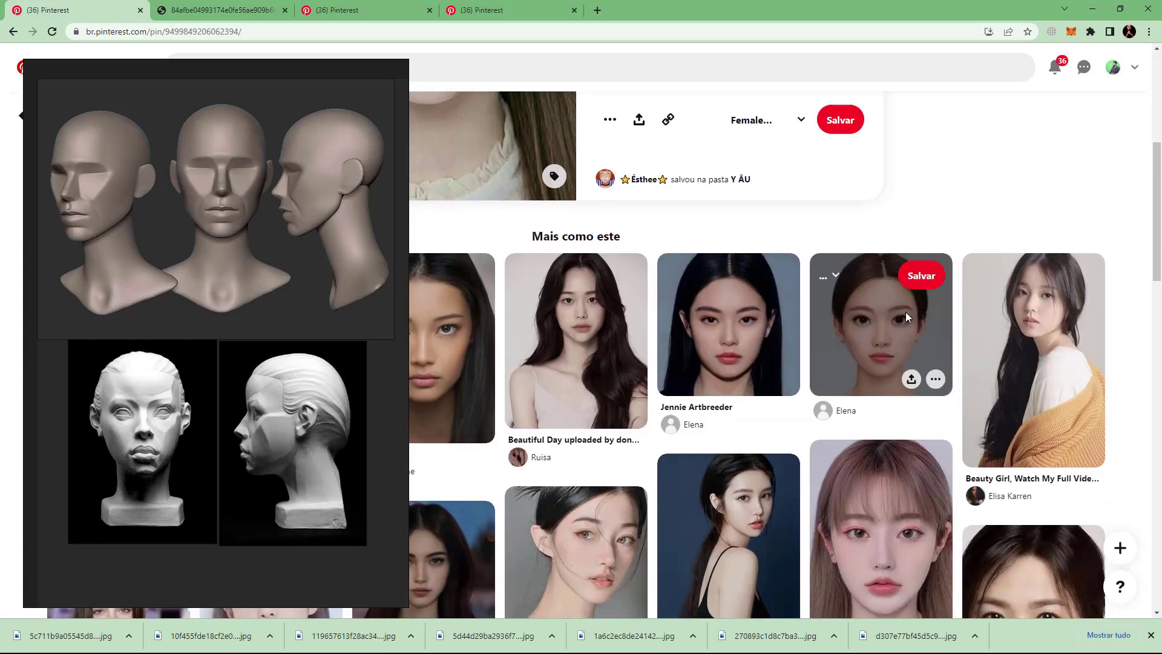
scroll(836, 376, up, 5)
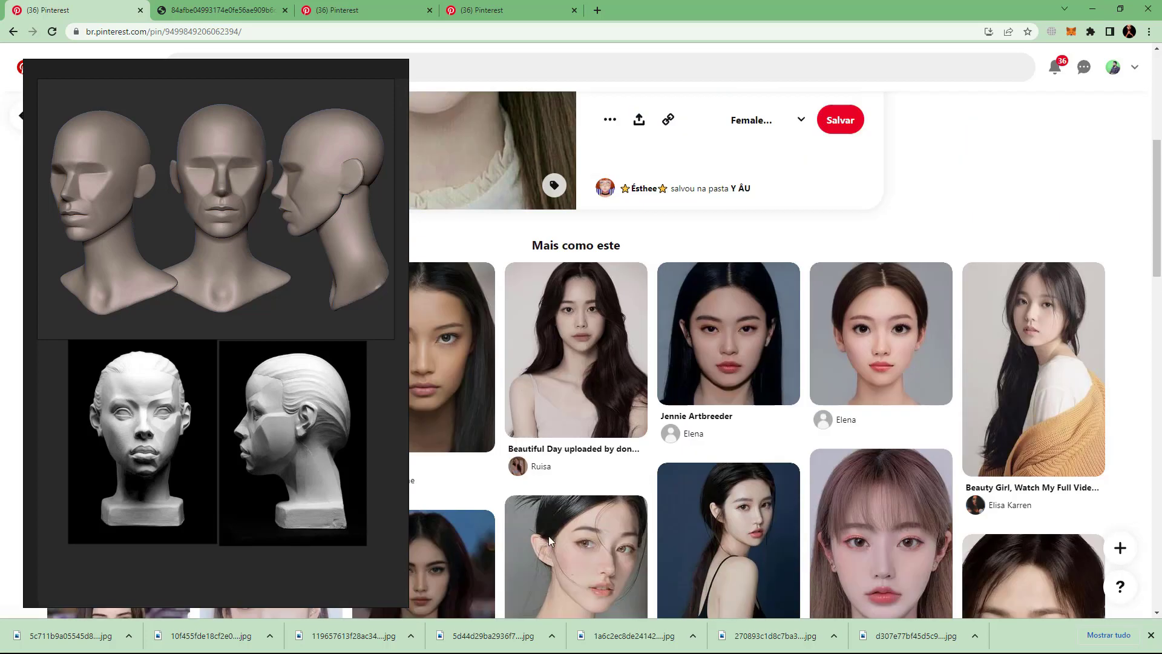
key(super)
click(460, 642)
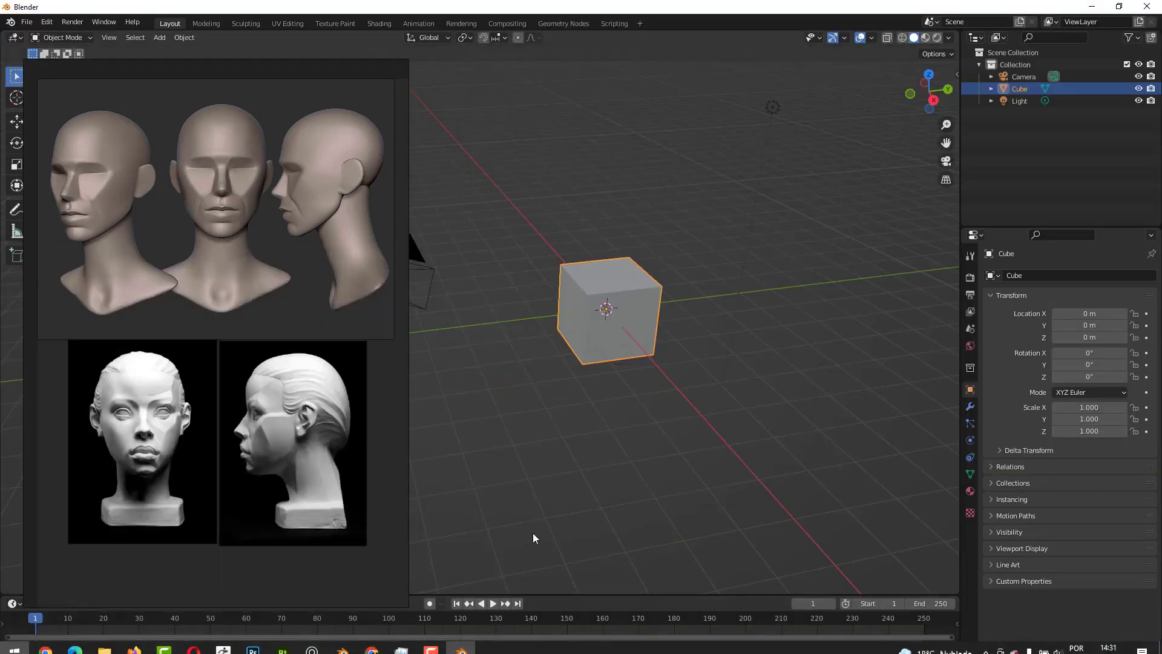
- Move the reference board out of the Blender viewport so the default cube can be worked on unobstructed
shift+middle_drag(659, 268, 691, 271)
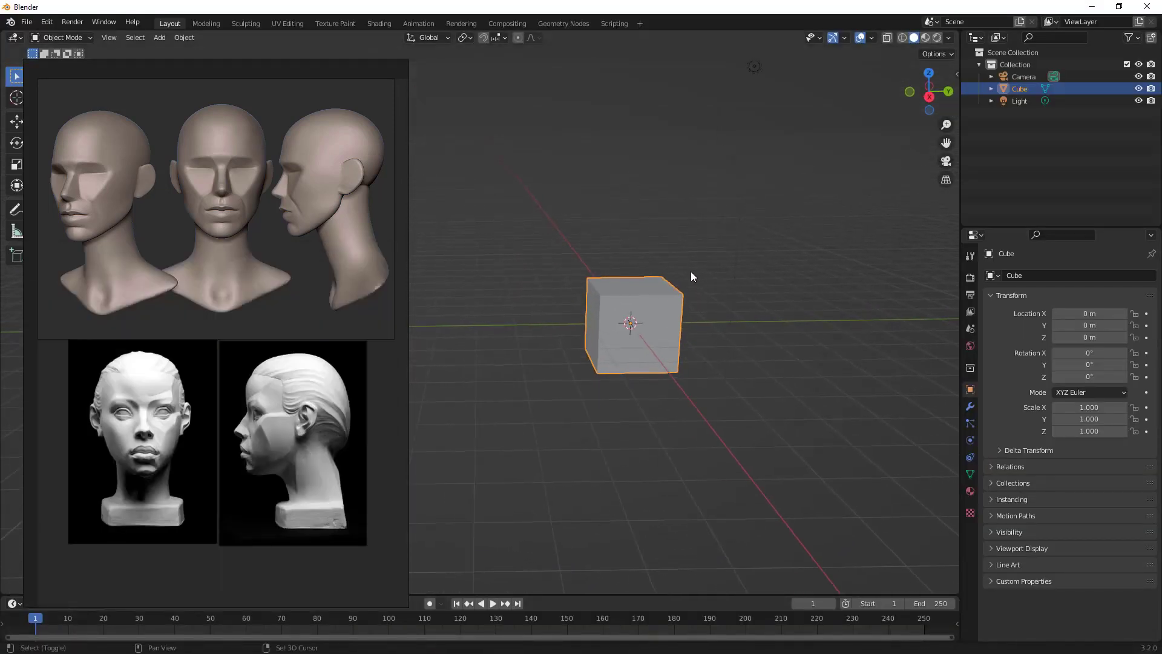
right_drag(403, 361, 0, 385)
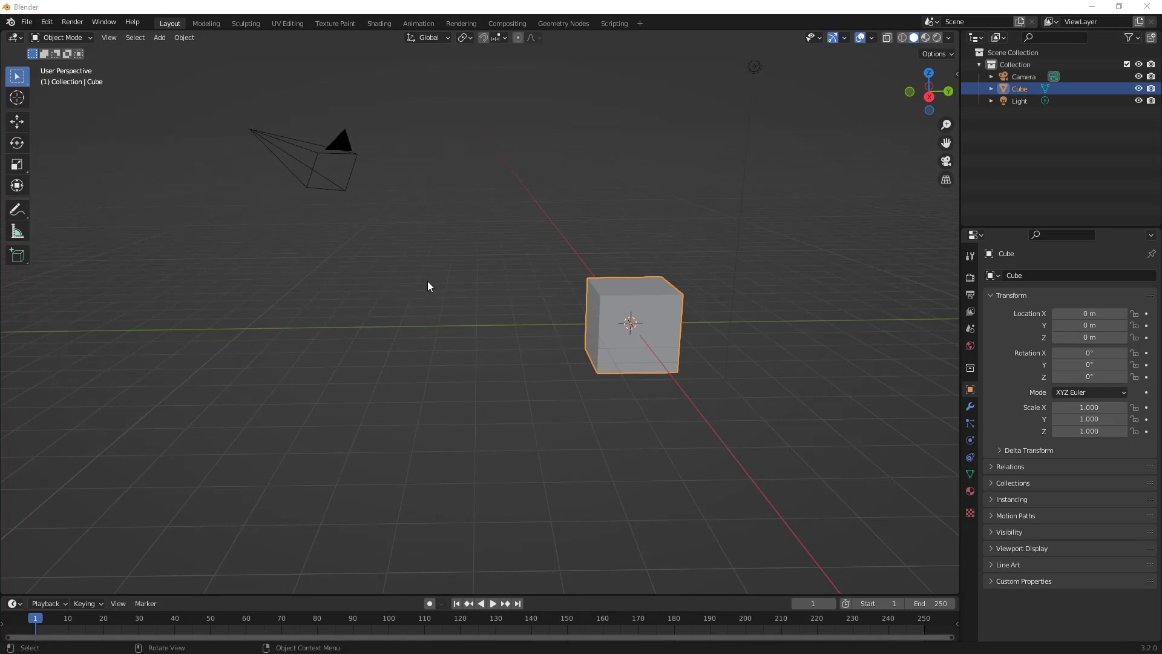
middle_drag(427, 286, 347, 337)
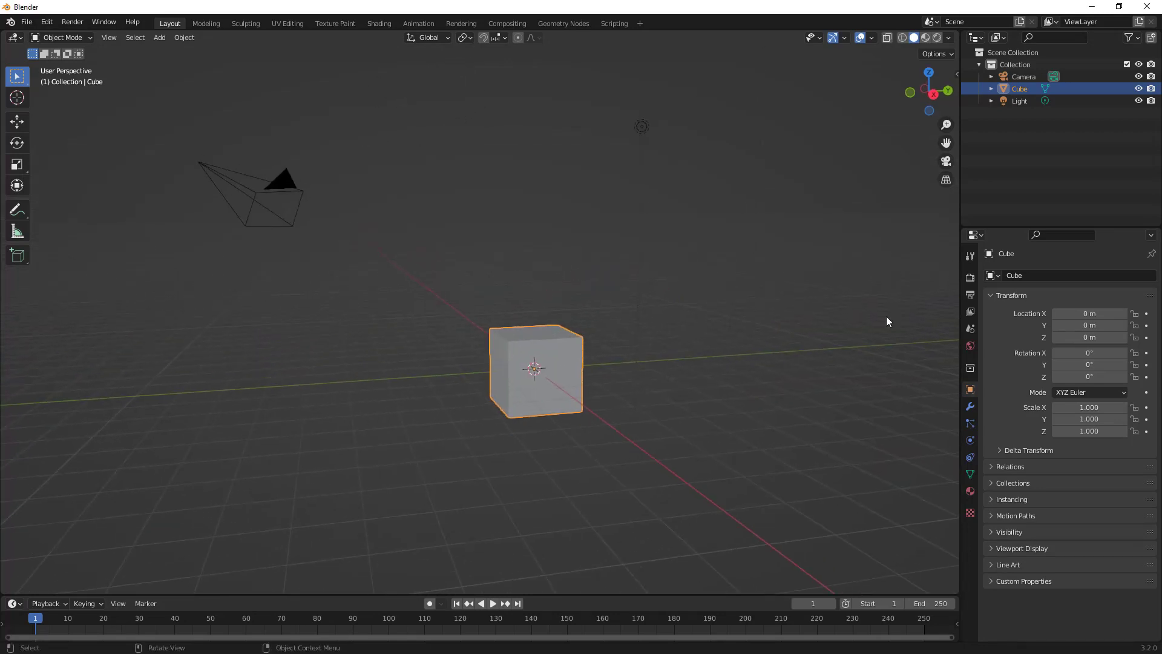
middle_drag(887, 324, 641, 272)
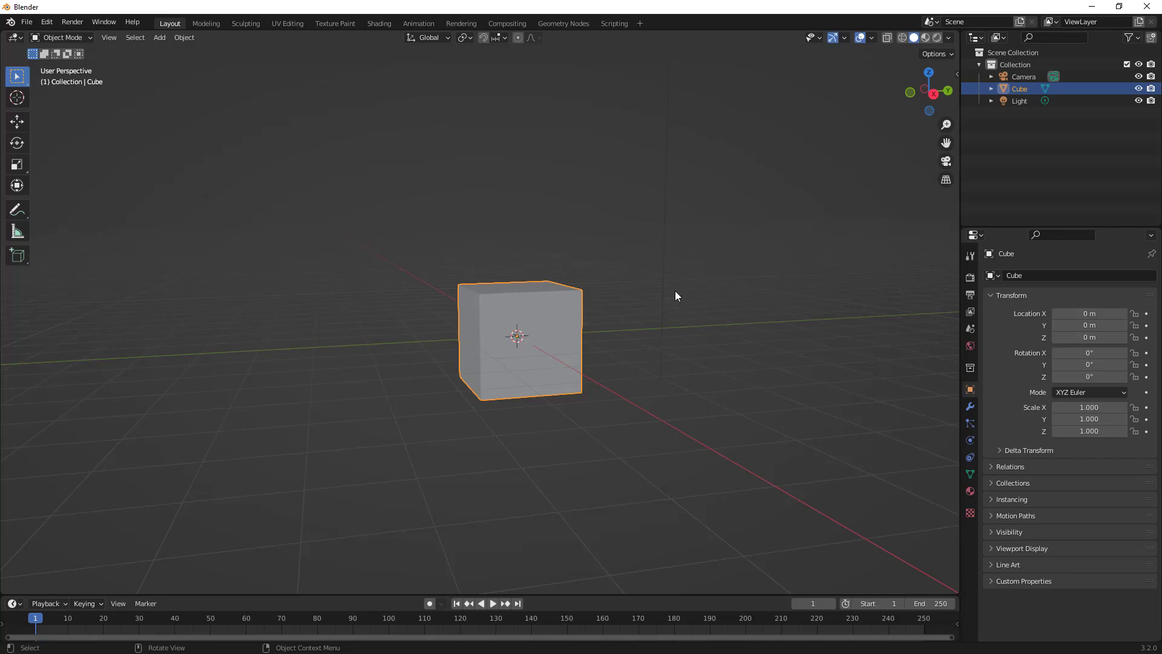
- Add a Subdivision Surface modifier to the cube with both viewport and render levels set to 3
click(969, 406)
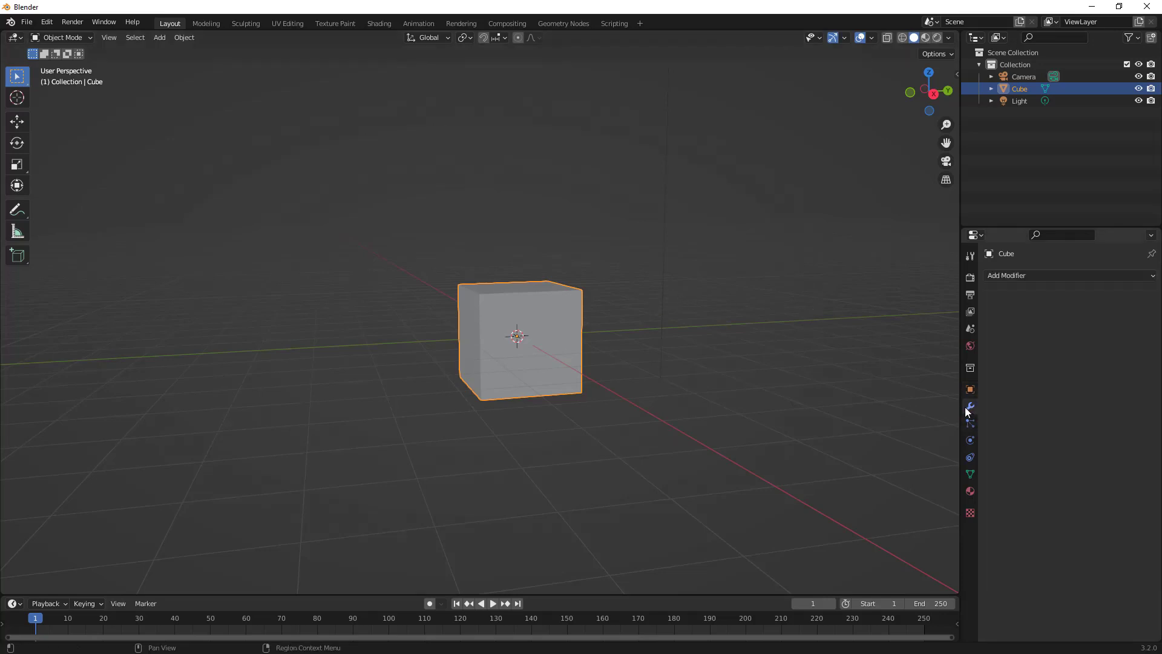
click(1035, 276)
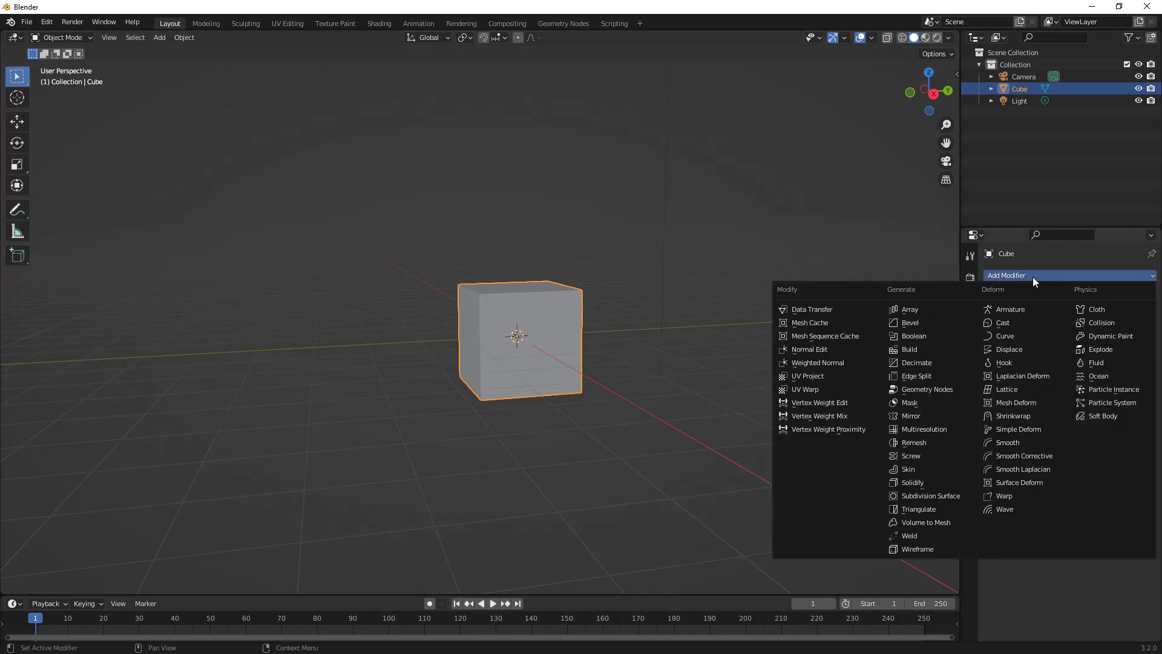
click(932, 495)
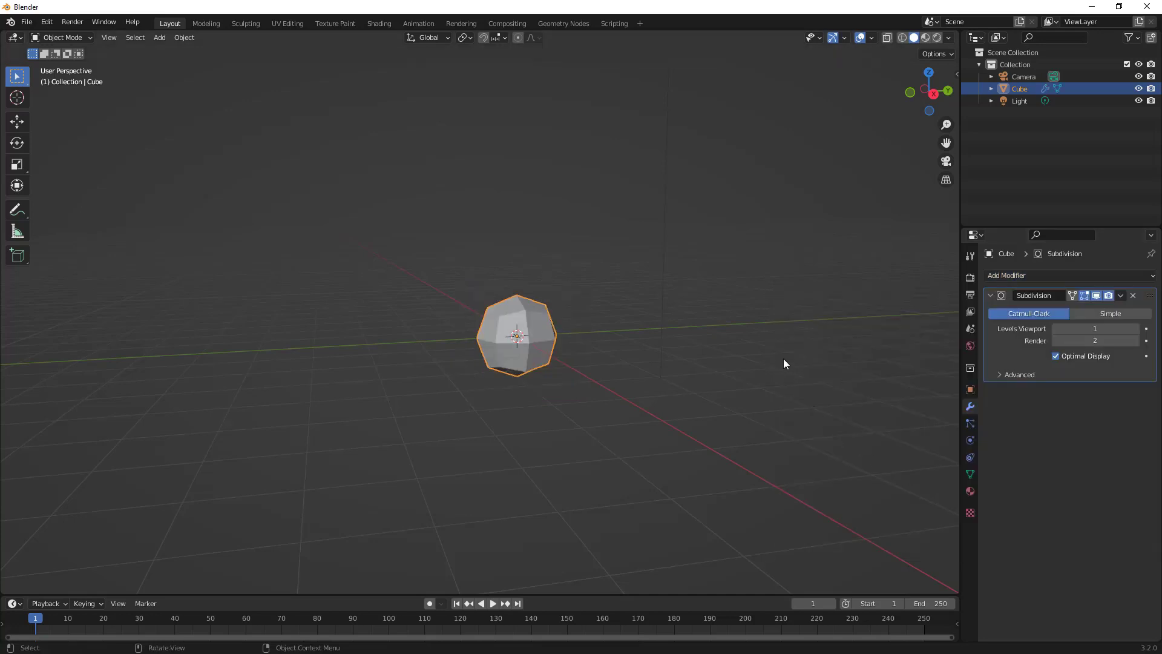
middle_drag(784, 363, 793, 362)
click(1088, 329)
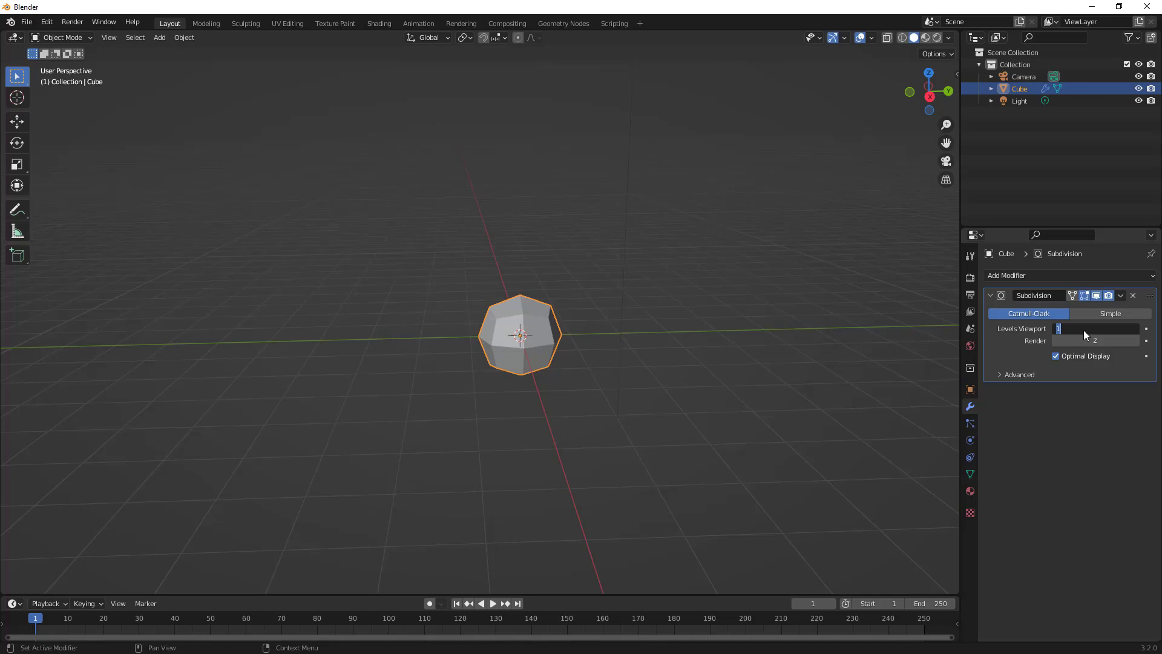
text(3)
key(Tab)
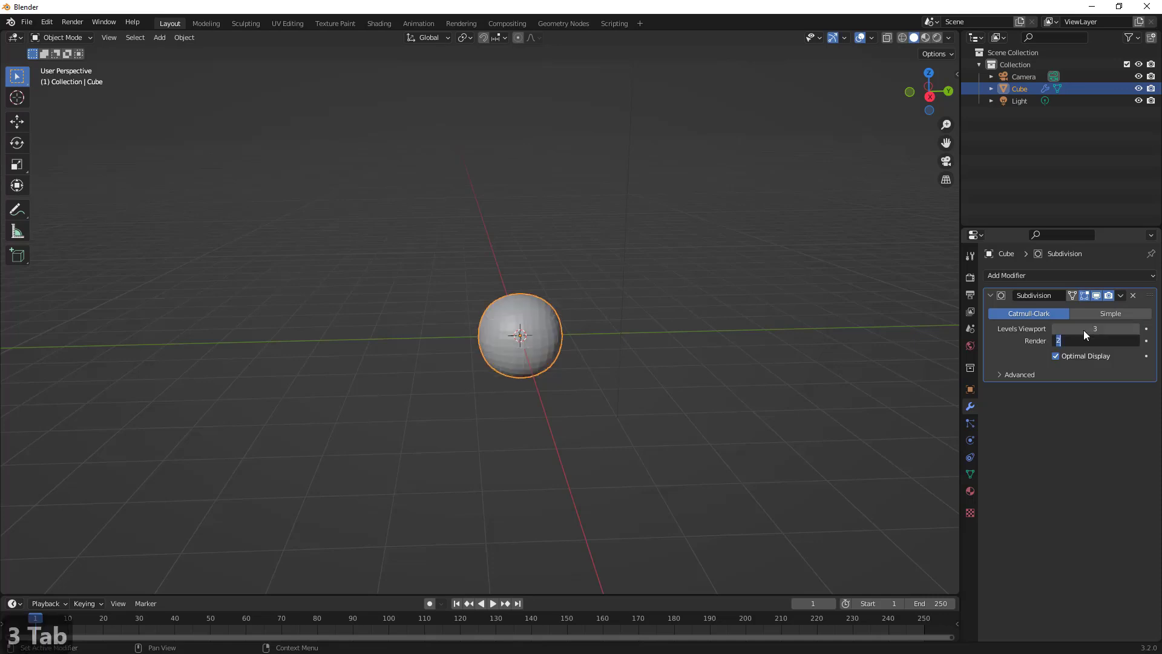
text(3)
key(Return)
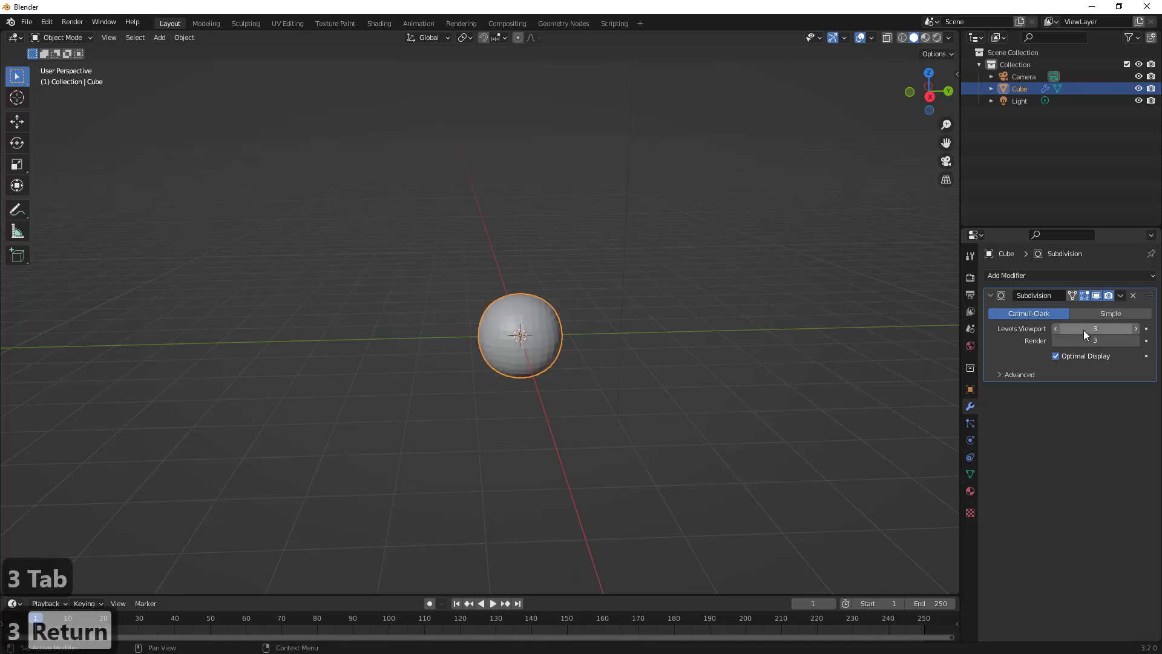
- Apply the Subdivision modifier to turn the cube into real sphere geometry
scroll(550, 272, up, 4)
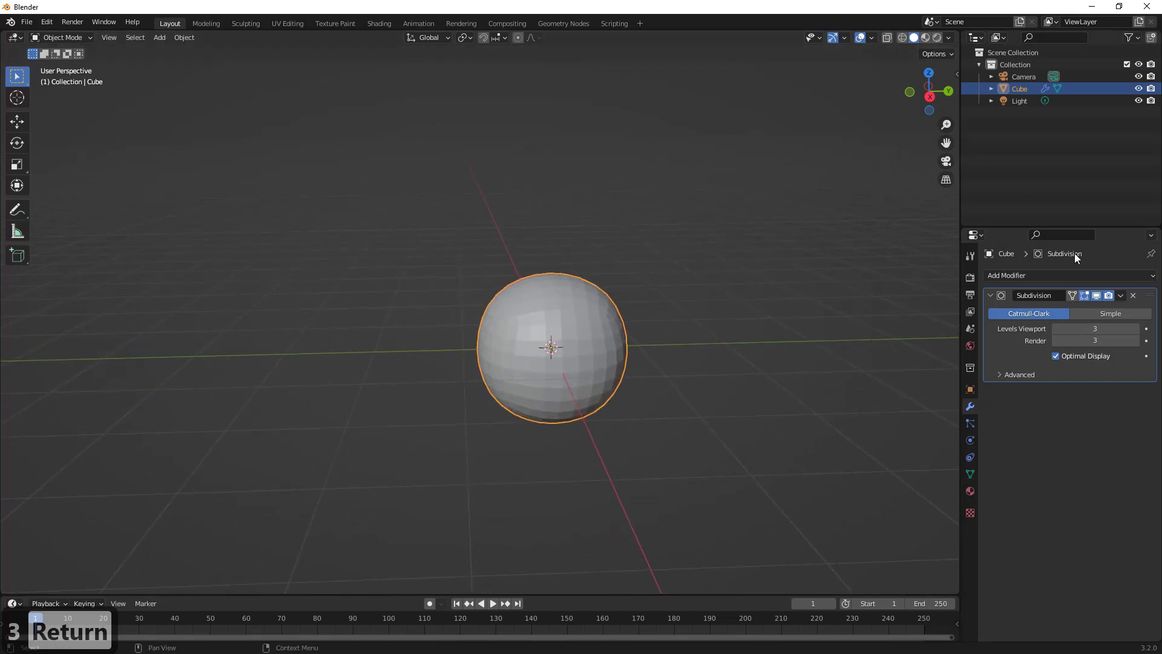
click(1120, 296)
click(1108, 310)
mouse_move(720, 324)
middle_down()
mouse_move(693, 320)
mouse_move(720, 316)
middle_up()
scroll(632, 274, up, 1)
middle_drag(291, 104, 236, 37)
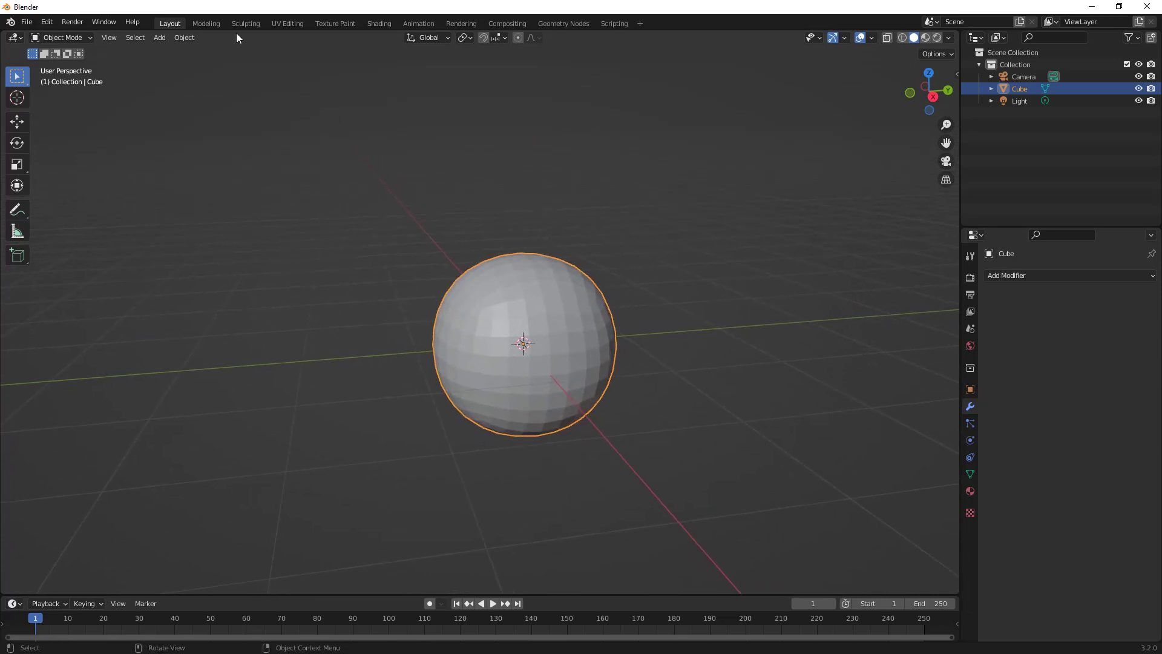
- Switch the sphere to Sculpt Mode and return it to Object Mode
click(70, 38)
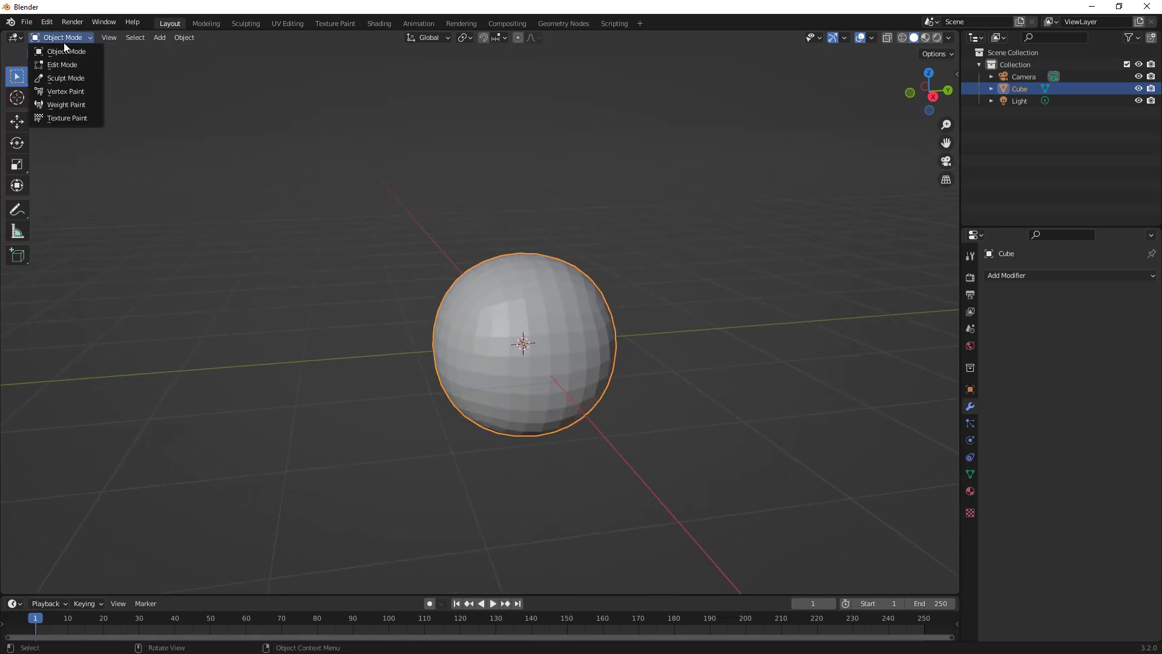
click(61, 78)
middle_drag(303, 207, 296, 202)
scroll(294, 201, up, 1)
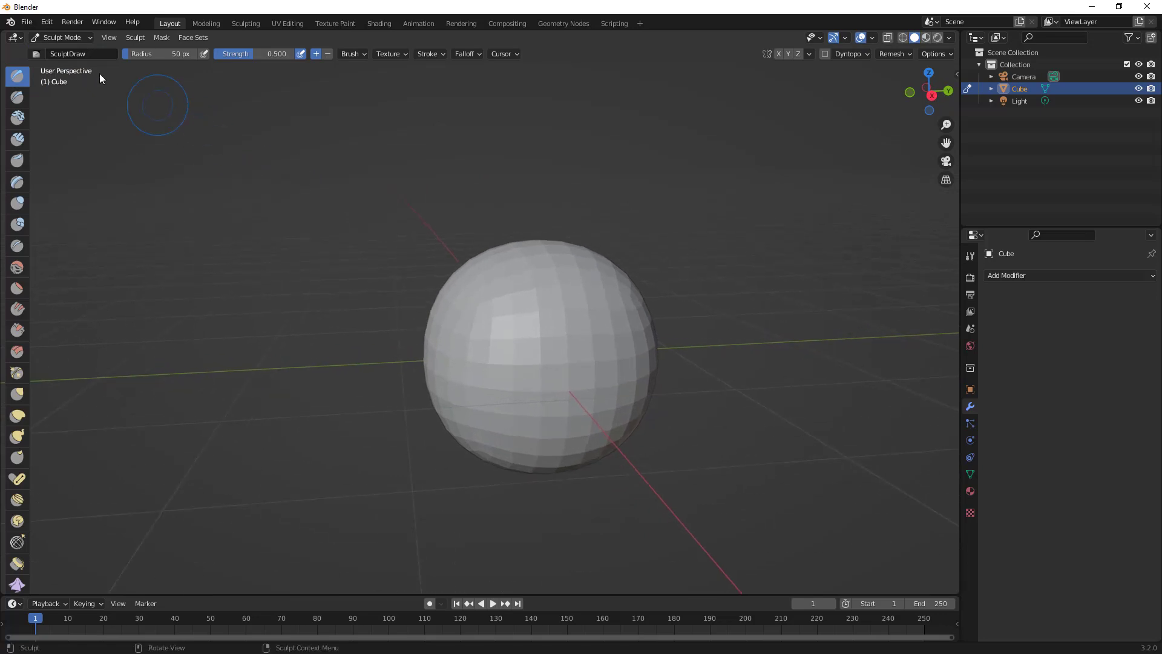
click(63, 38)
click(70, 51)
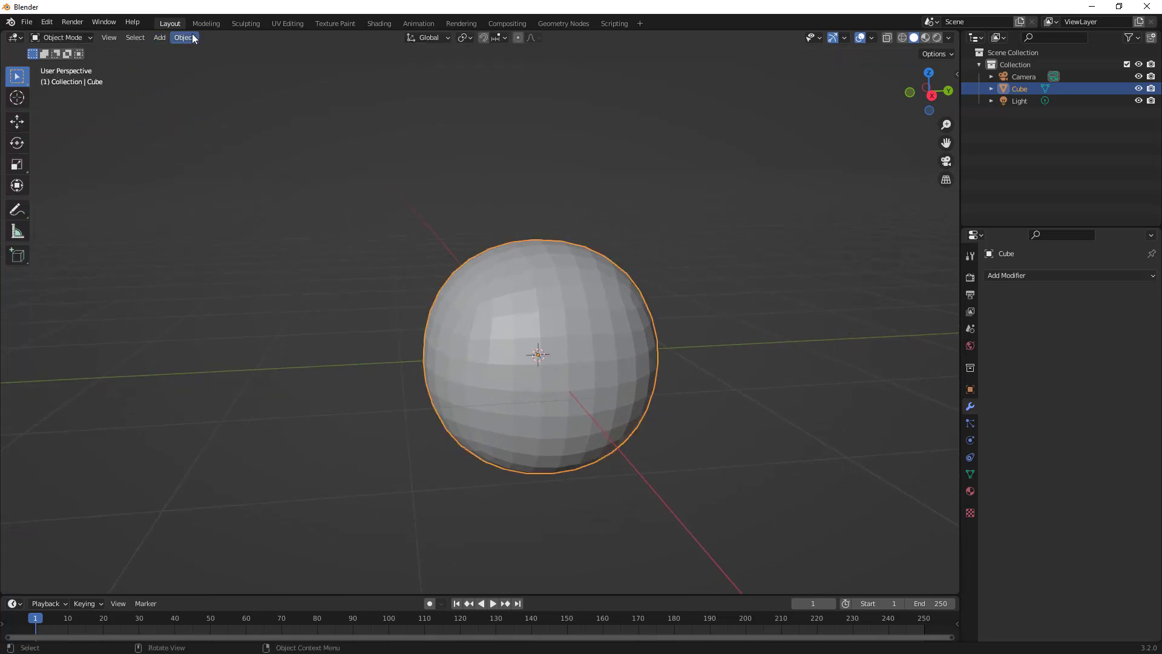
- View the sphere in the Sculpting workspace and return to the Layout workspace
click(243, 25)
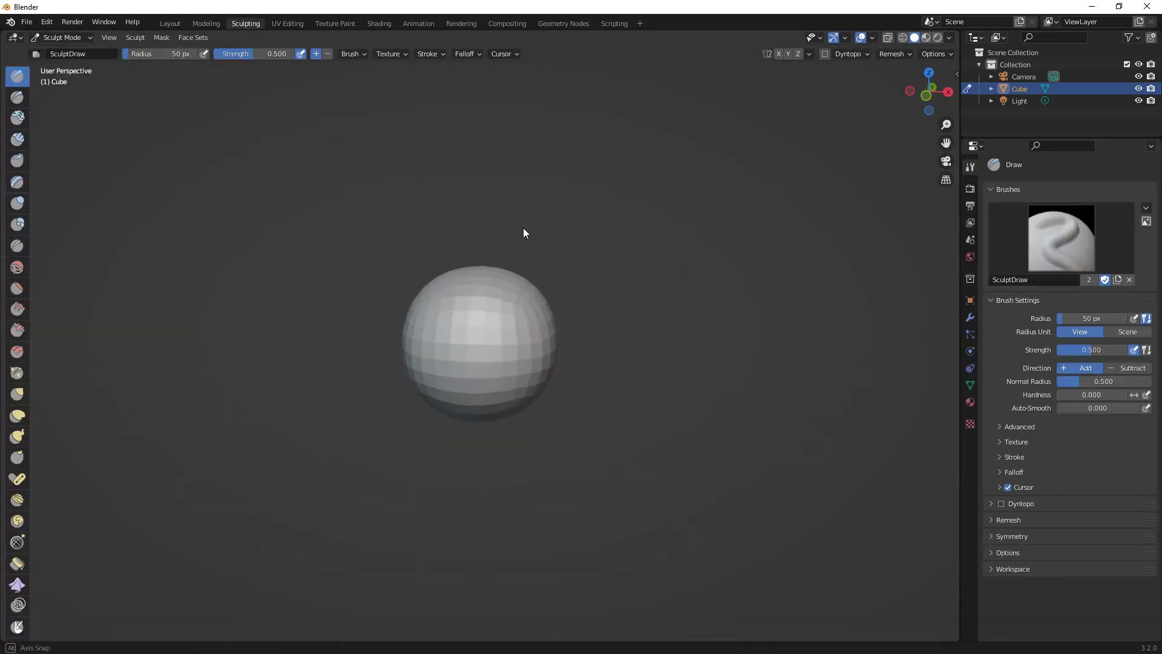
scroll(522, 217, up, 1)
middle_drag(521, 217, 535, 232)
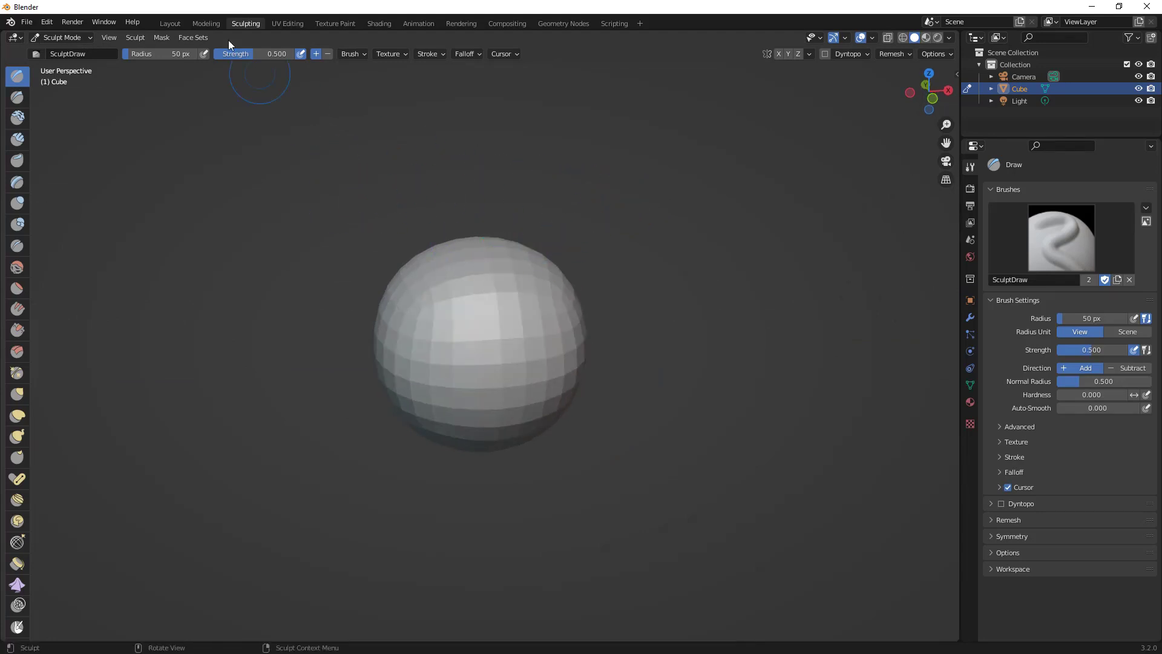
click(170, 24)
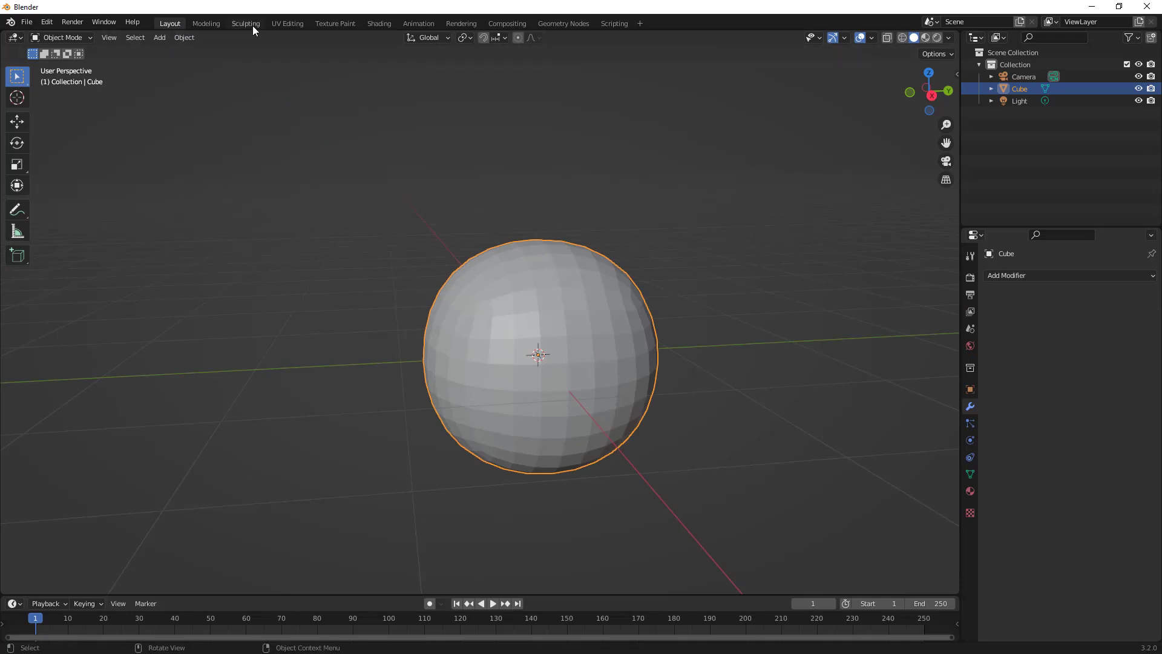
click(248, 24)
click(174, 24)
middle_drag(587, 197, 602, 233)
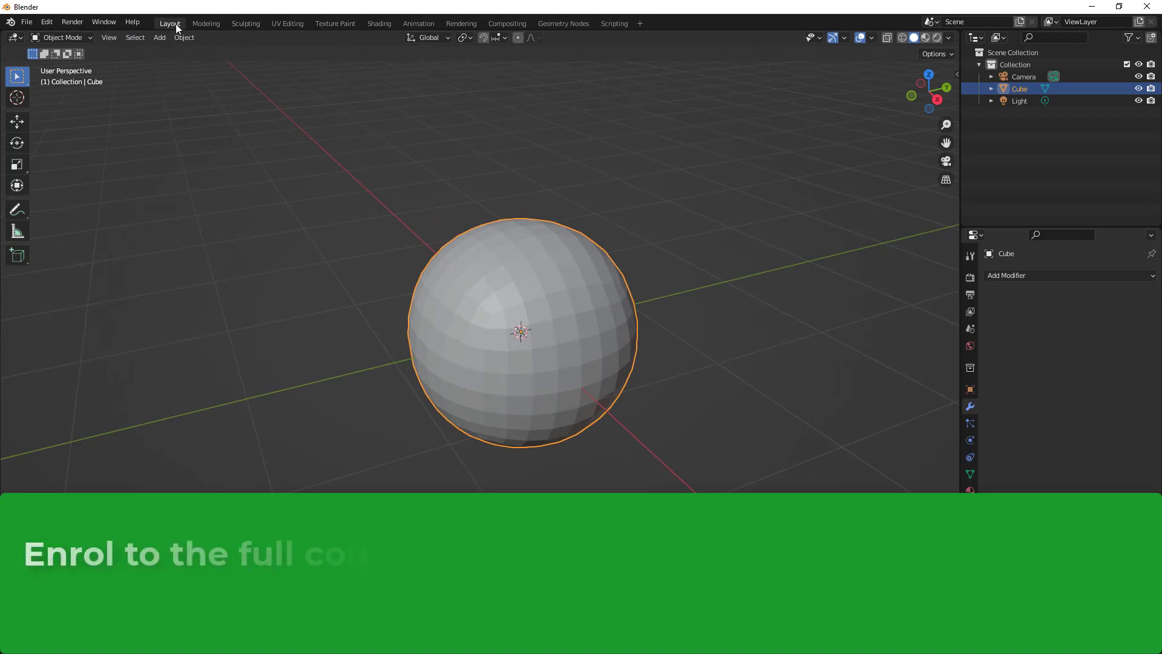
- Deselect the sphere and preview it in Material Preview before returning to Solid shading
scroll(562, 163, down, 4)
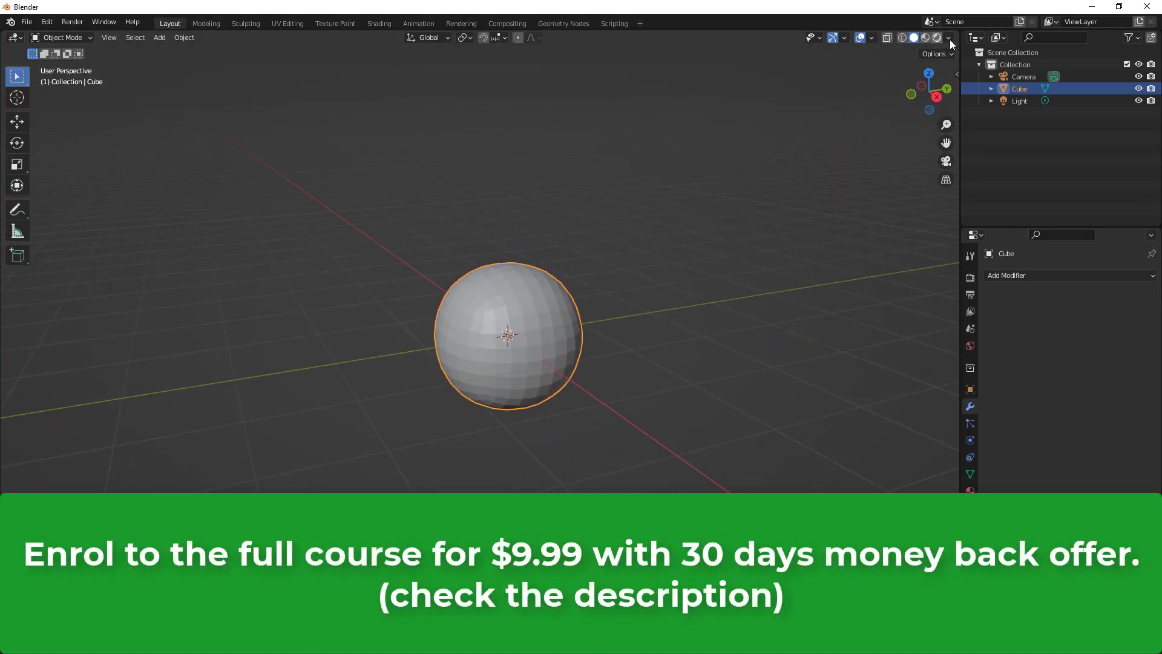
click(936, 38)
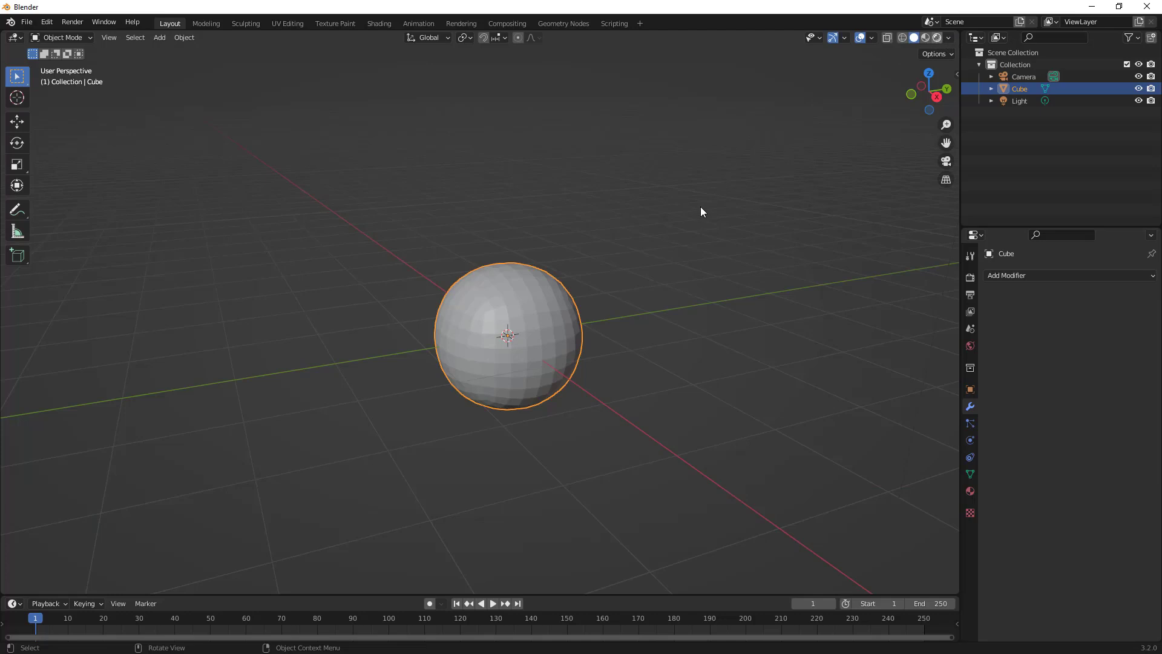
click(707, 238)
click(924, 38)
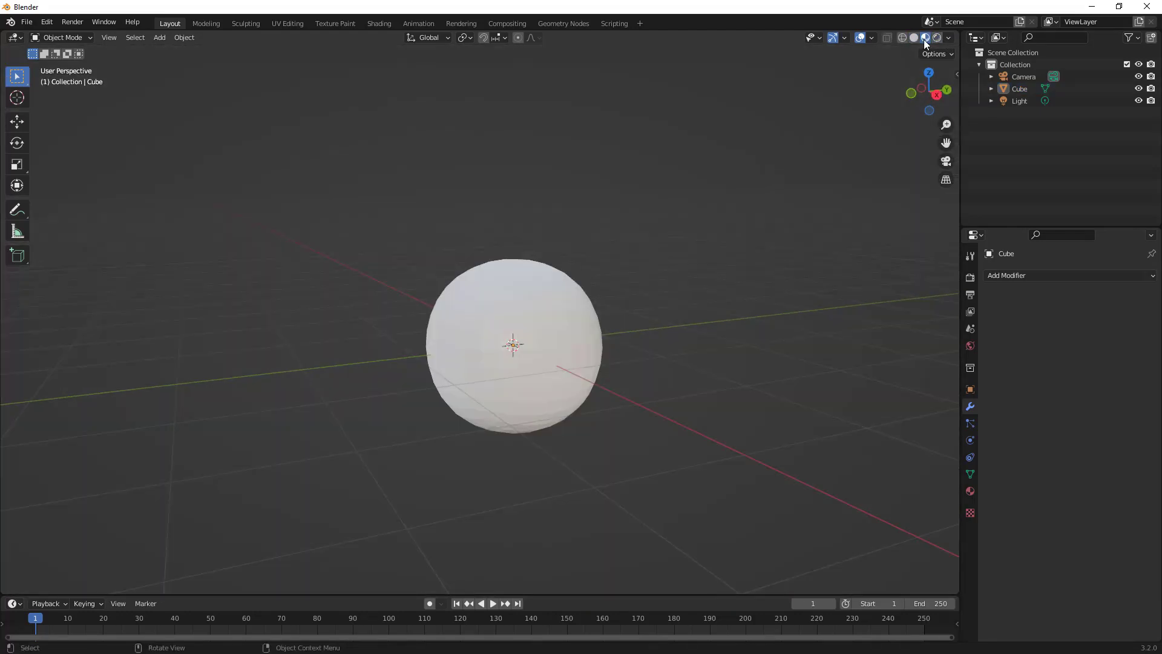
click(914, 37)
- Set the Solid shading lighting to MatCap with the brown clay sphere and disable Outline
click(948, 37)
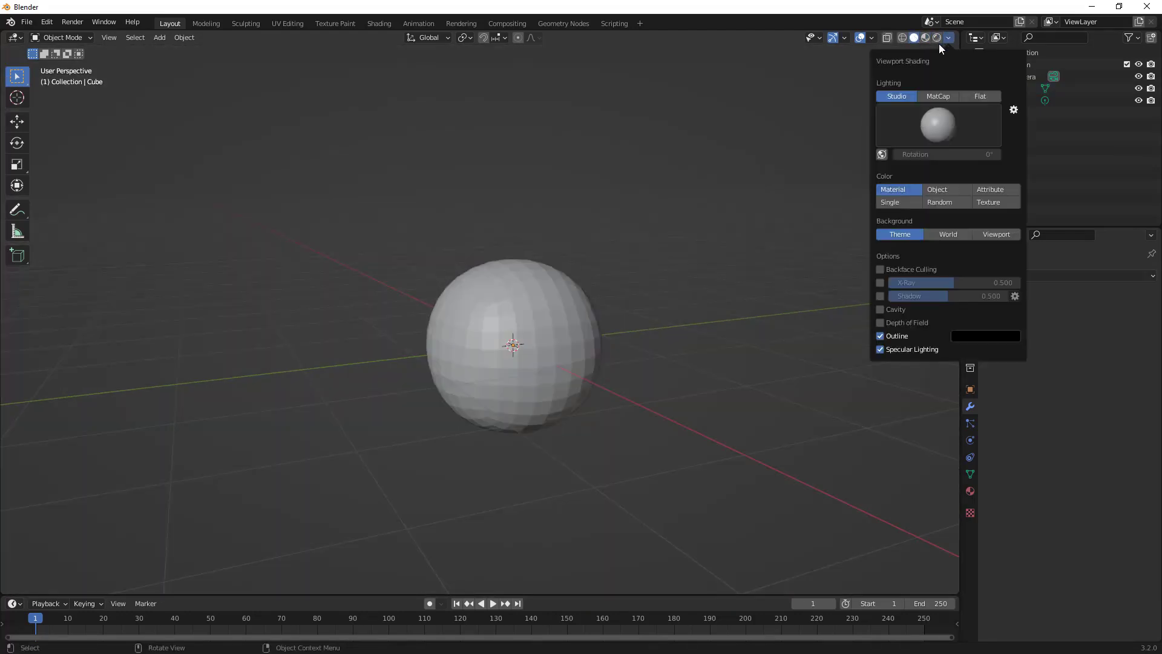
click(931, 98)
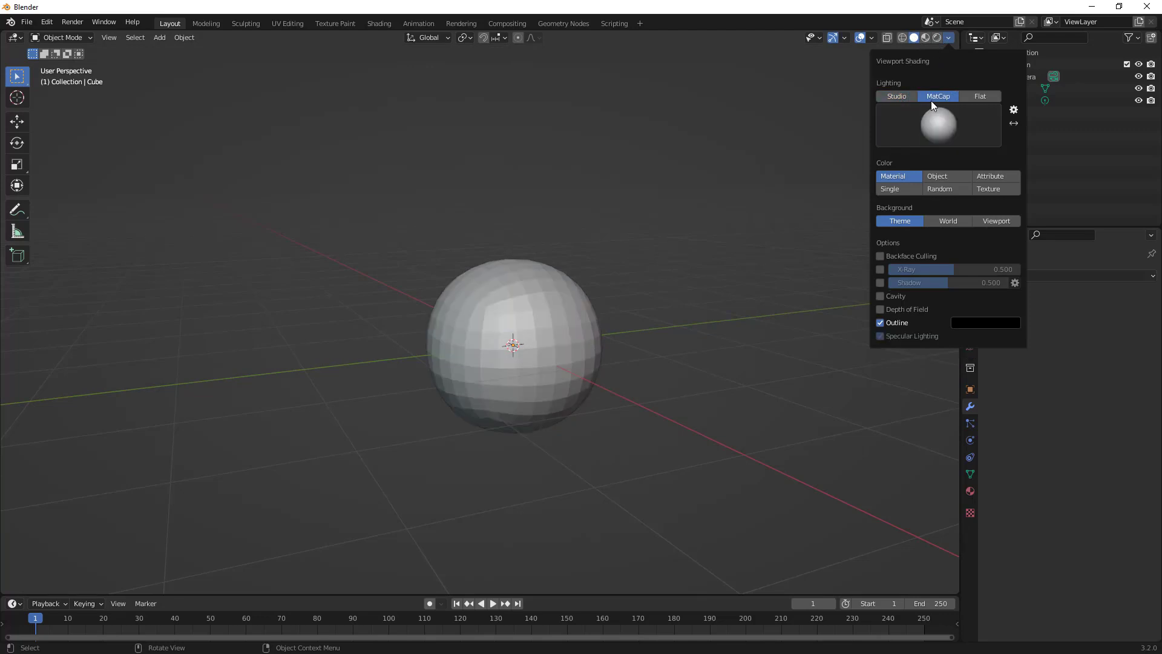
click(932, 118)
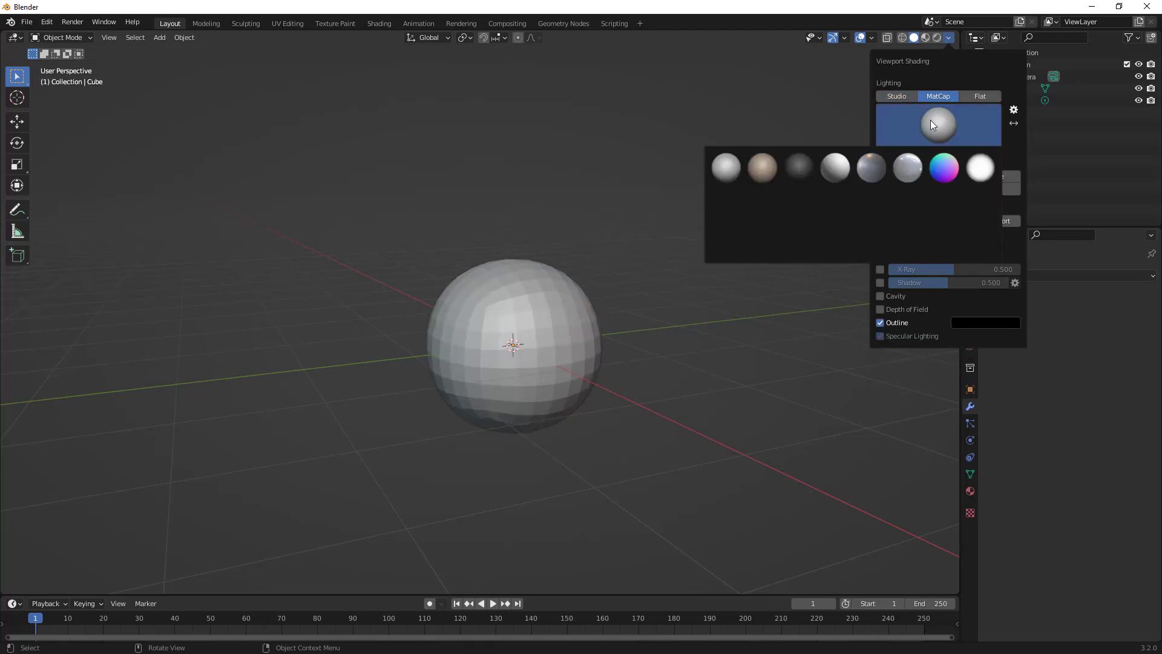
click(763, 172)
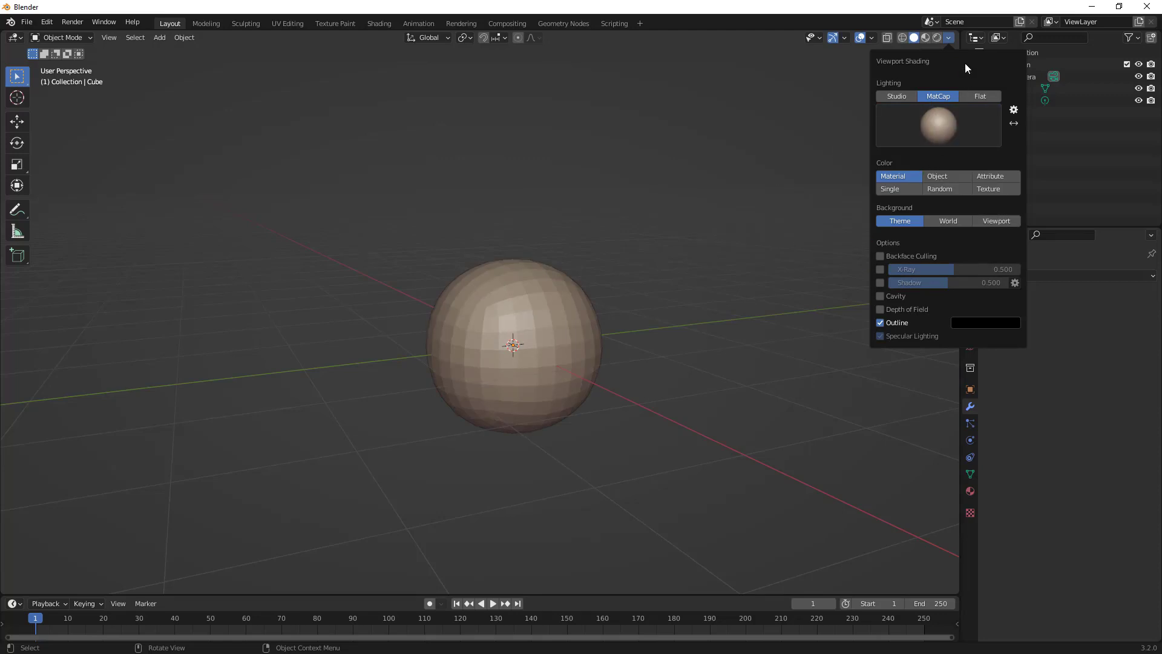
click(880, 323)
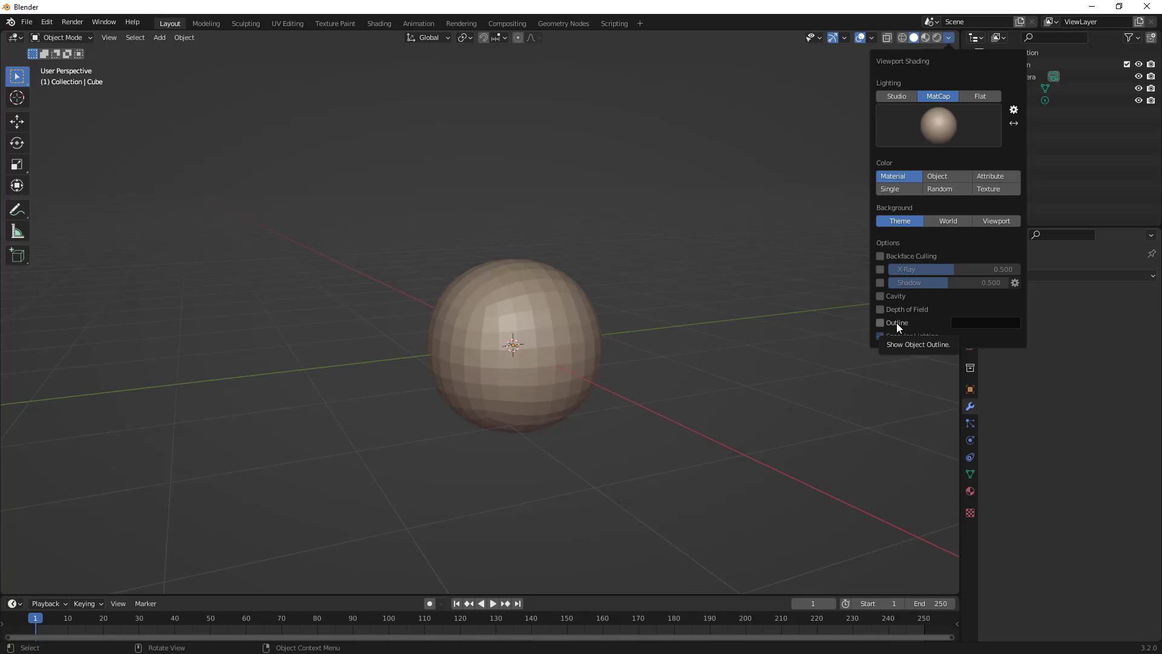
click(896, 325)
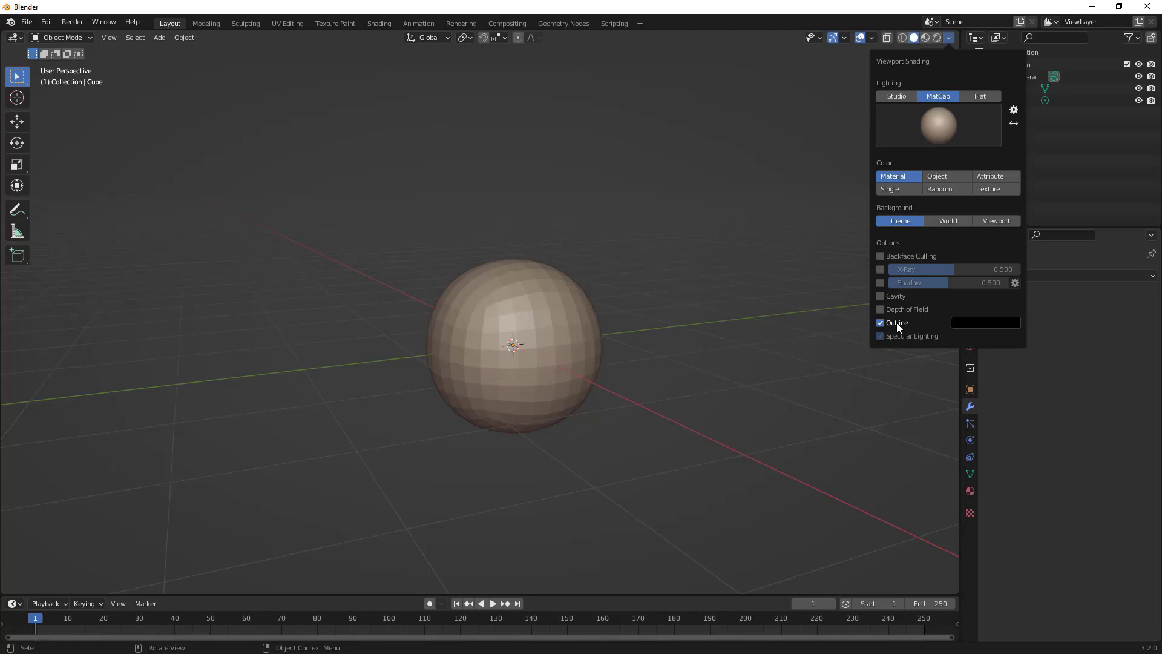
click(897, 324)
click(877, 37)
click(877, 37)
click(950, 53)
click(951, 53)
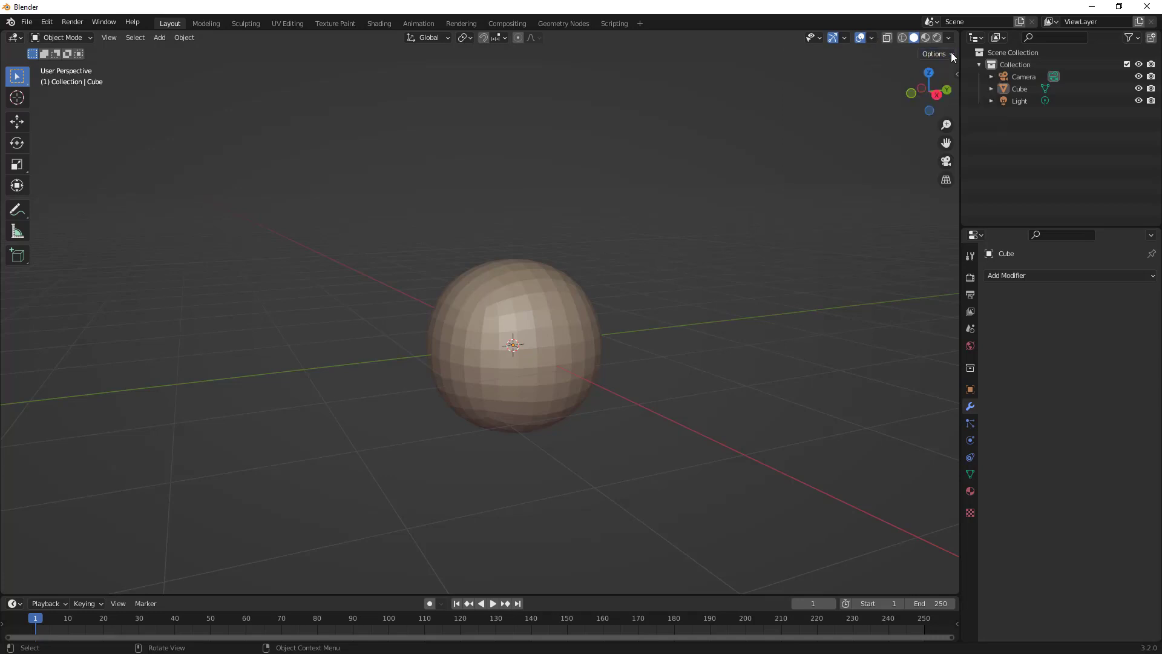
key(n)
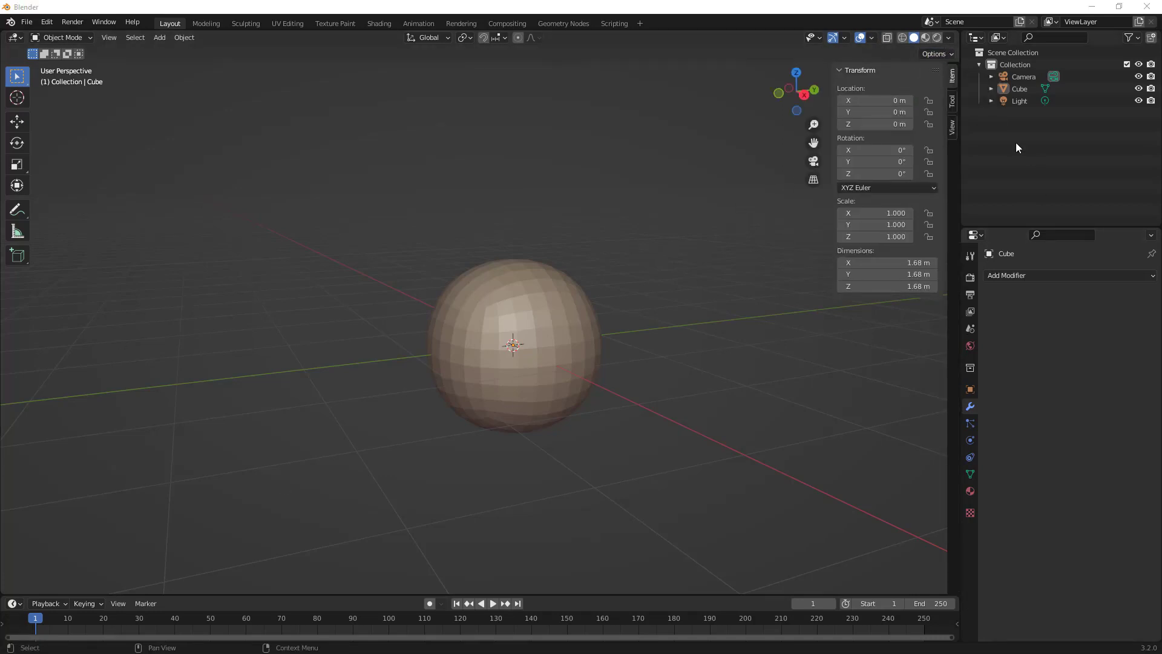
key(n)
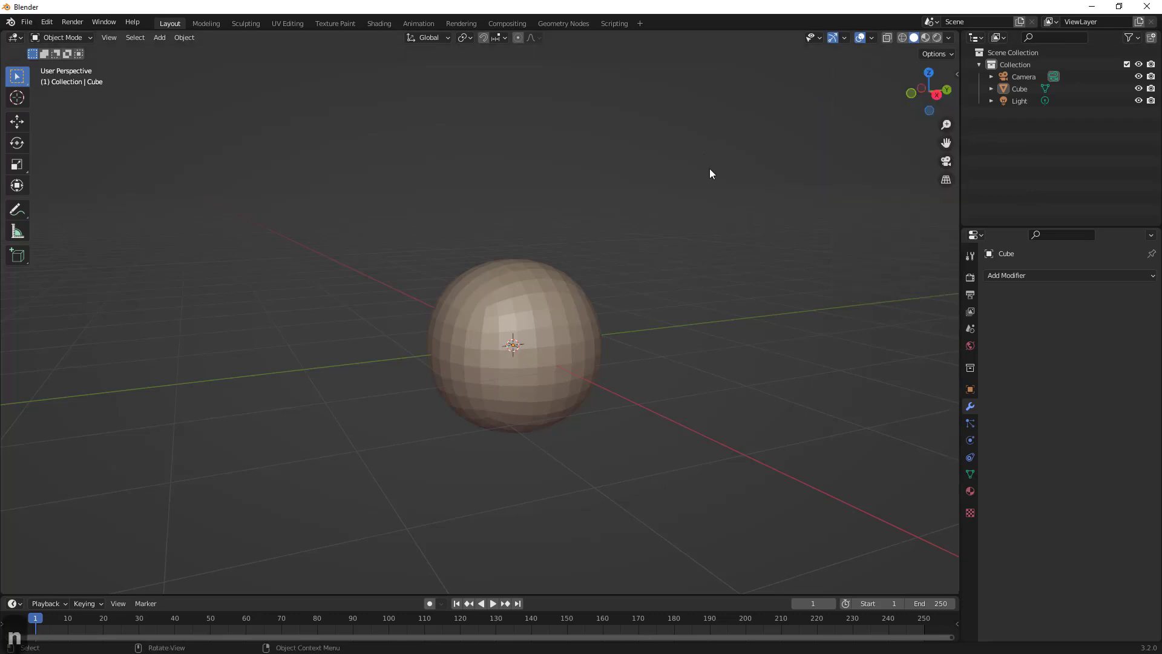
key(alt+a)
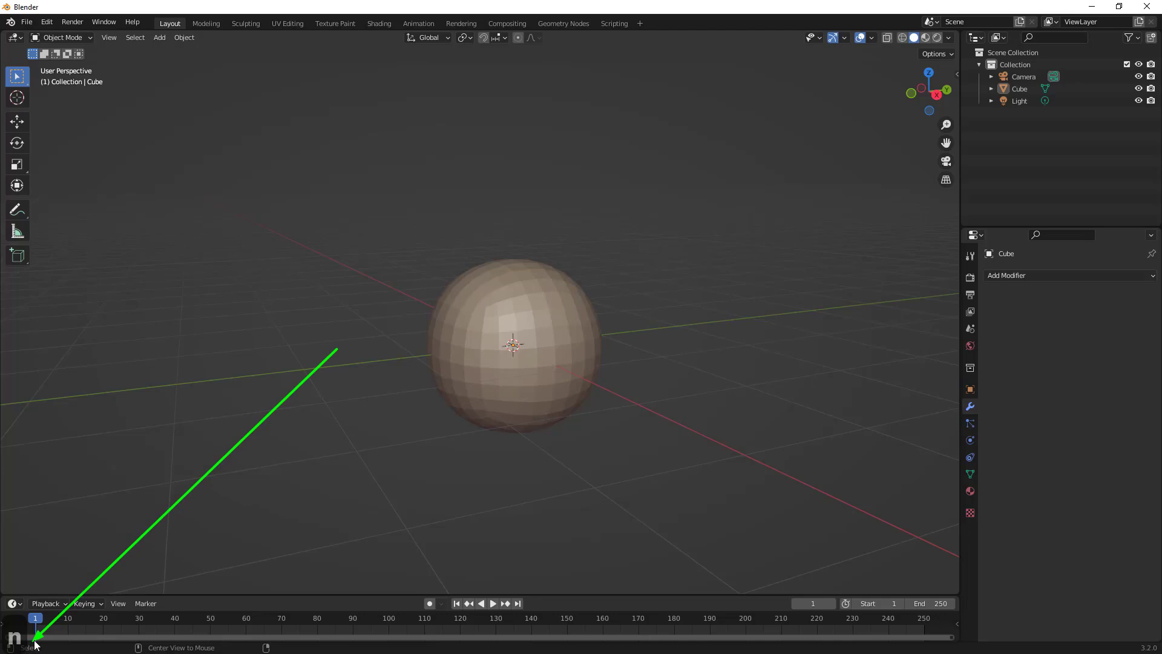
key(alt+a)
click(948, 38)
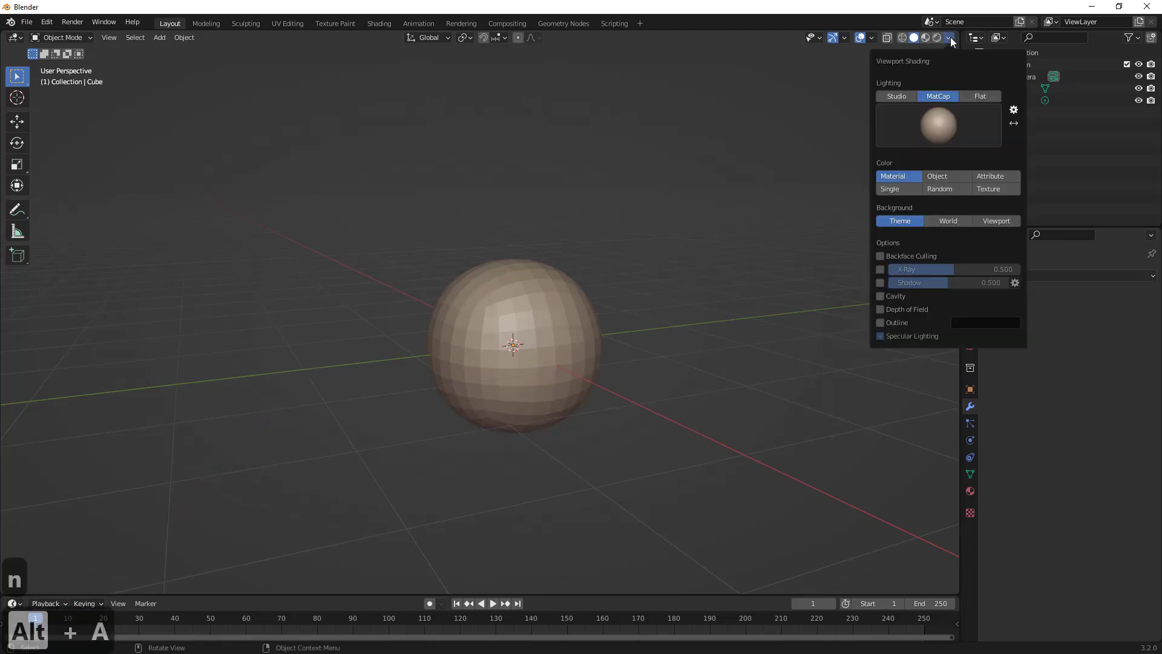
key(Escape)
- Set the viewport focal length to 100 mm in the view settings and examine the sphere's perspective
key(n)
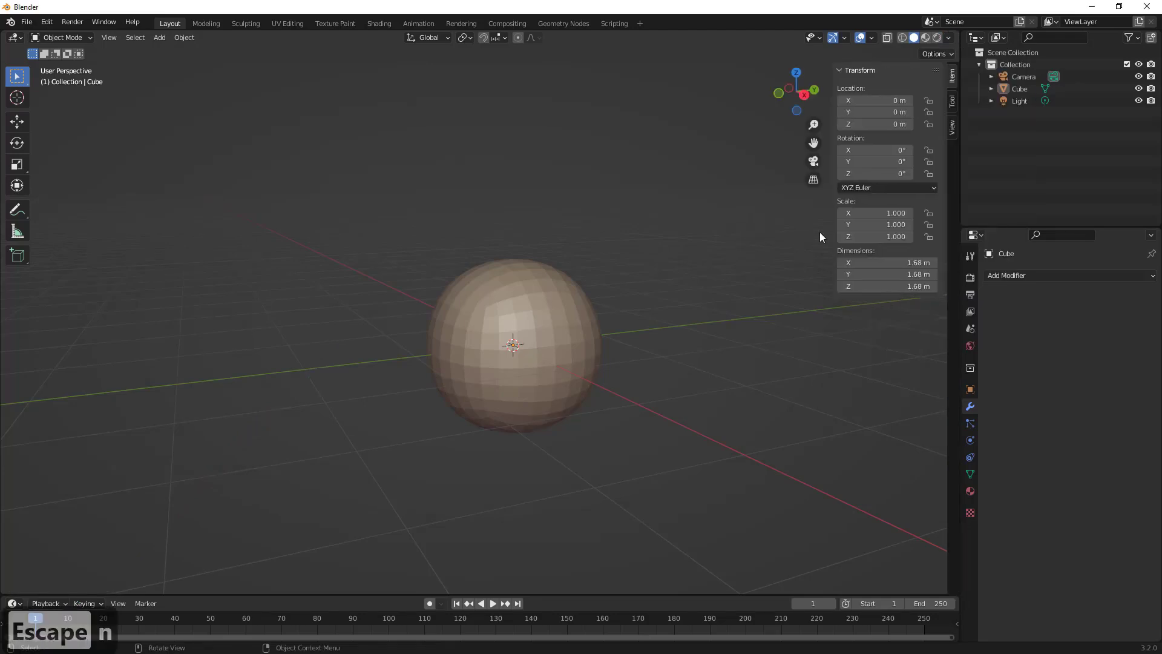
click(951, 125)
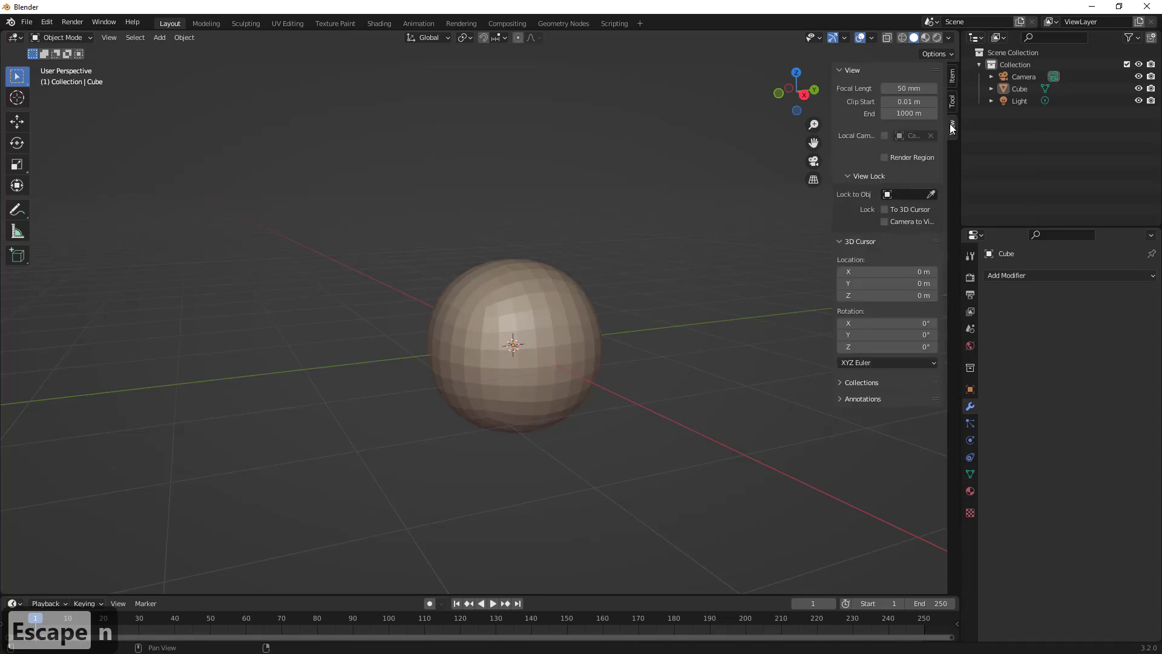
click(913, 90)
text(100)
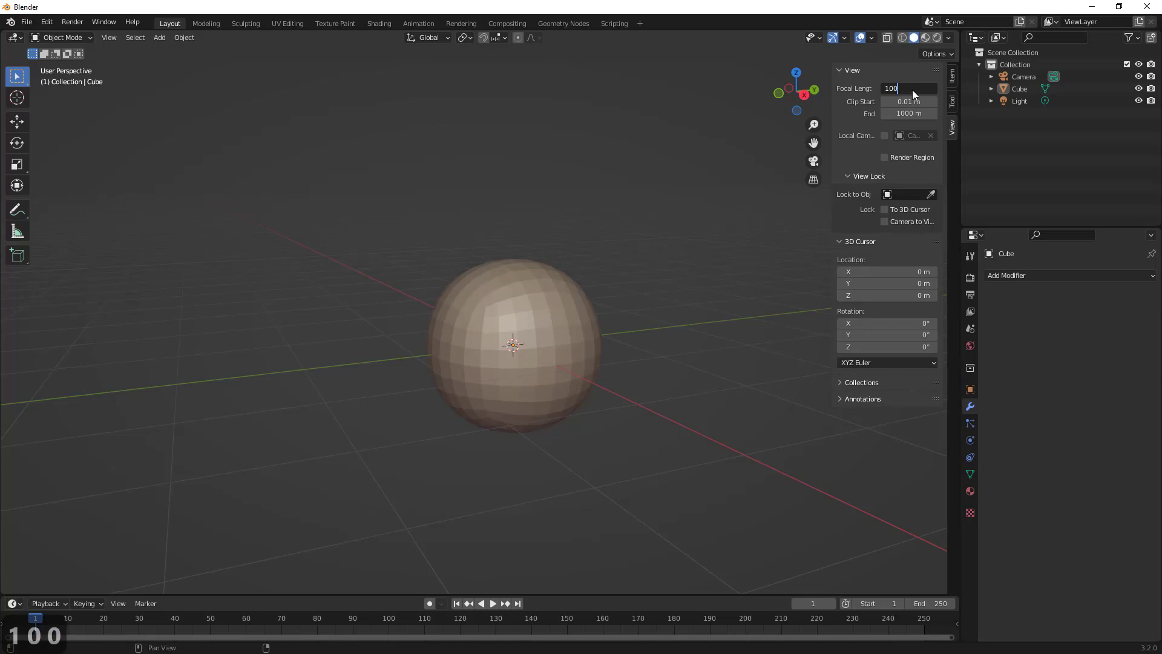
key(Return)
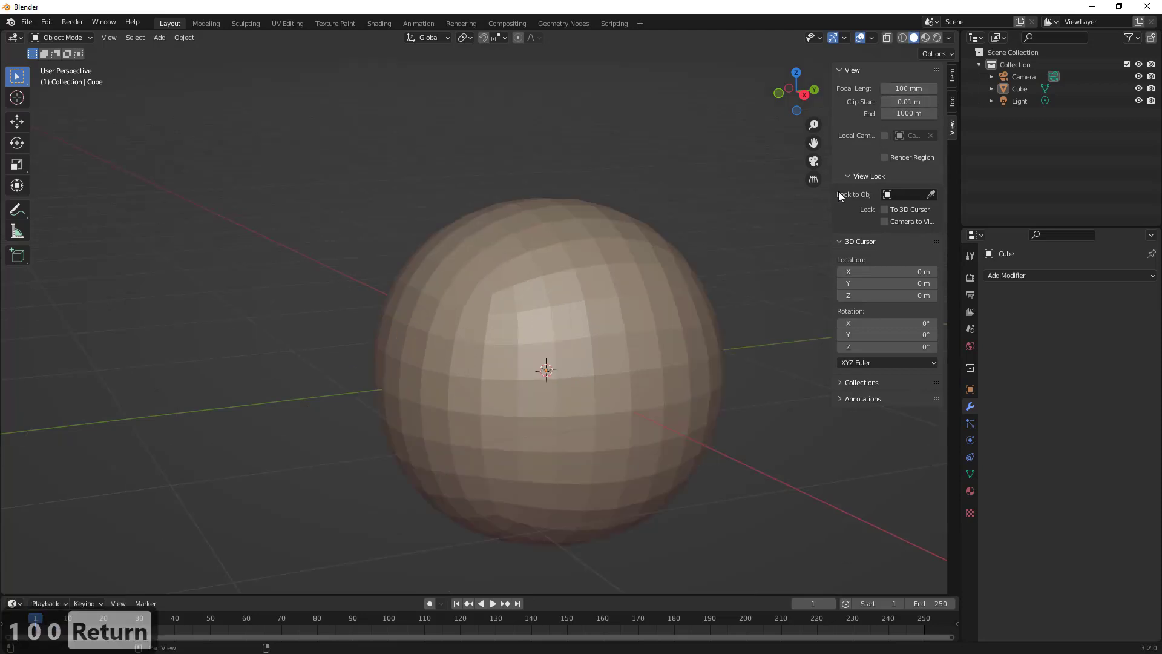
middle_drag(758, 233, 726, 234)
scroll(731, 251, down, 3)
shift+middle_drag(750, 272, 642, 253)
scroll(733, 257, down, 2)
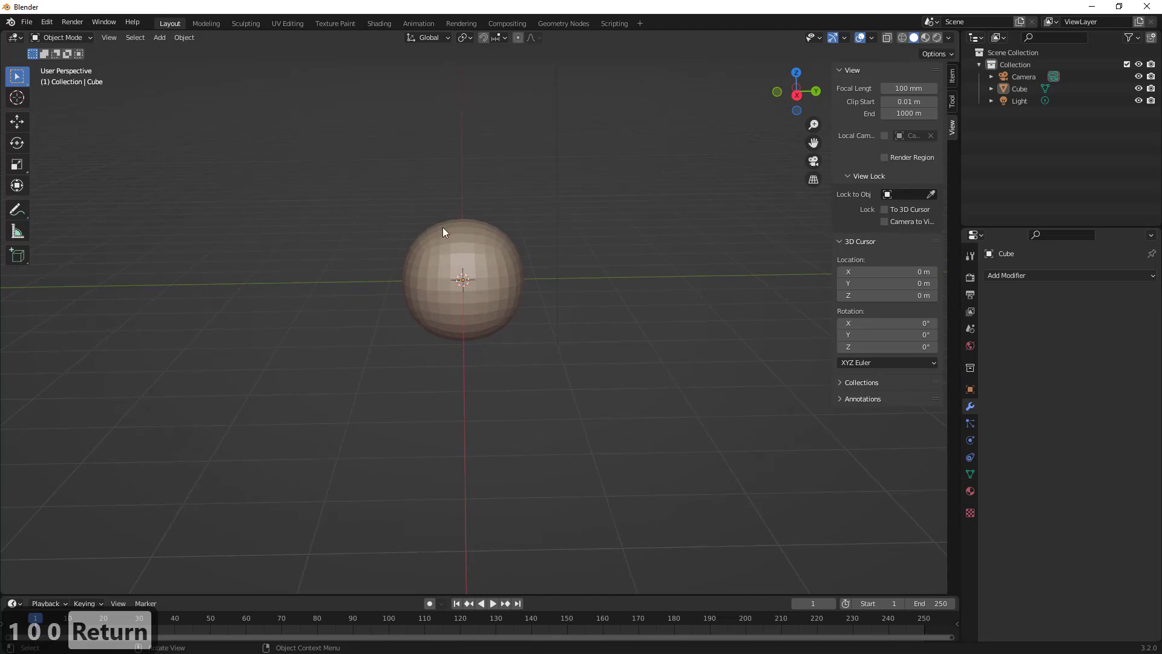
- Add a Monkey mesh to the scene and view it from the front
middle_drag(443, 228, 462, 292)
click(160, 38)
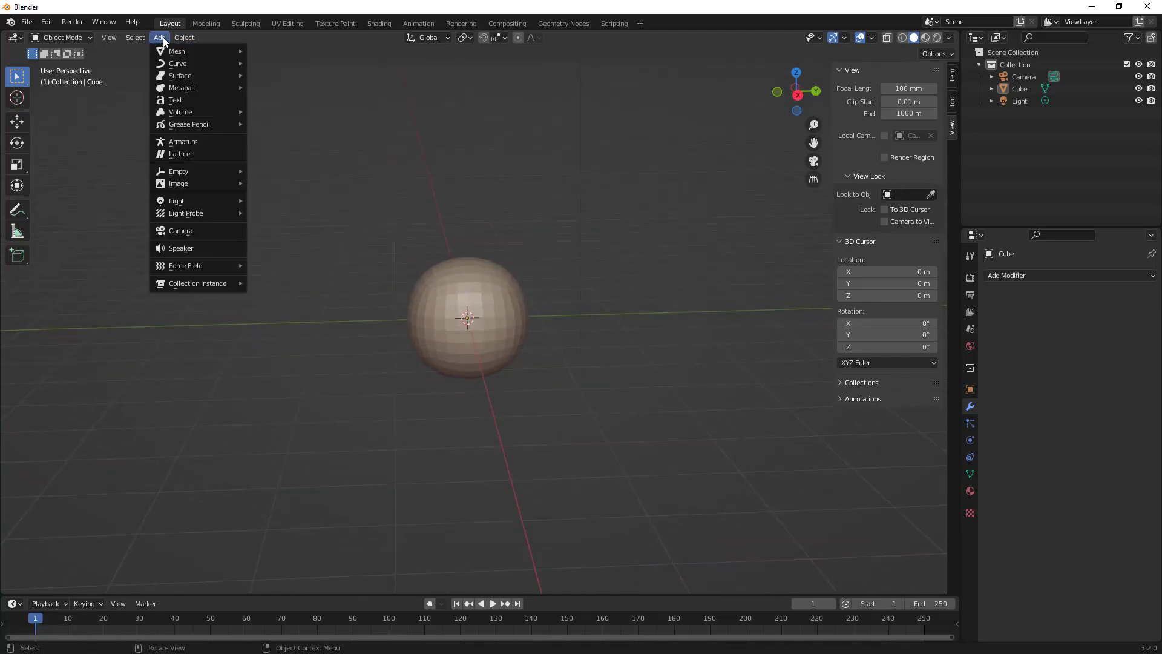
mouse_move(166, 50)
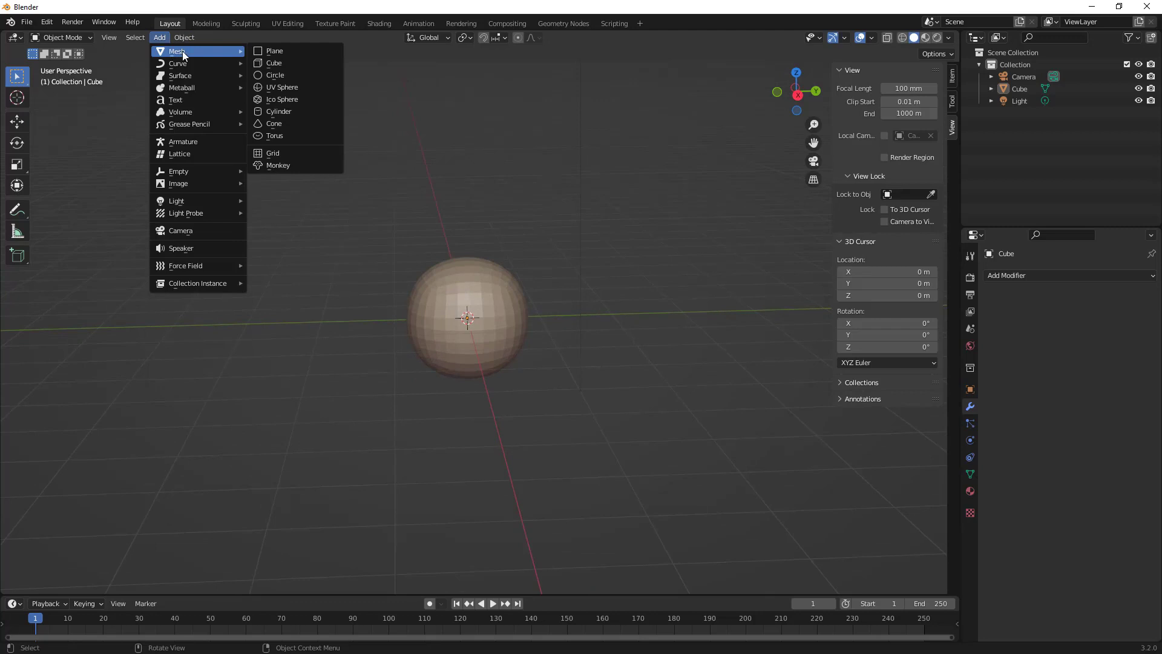
click(299, 165)
middle_drag(408, 192, 682, 233)
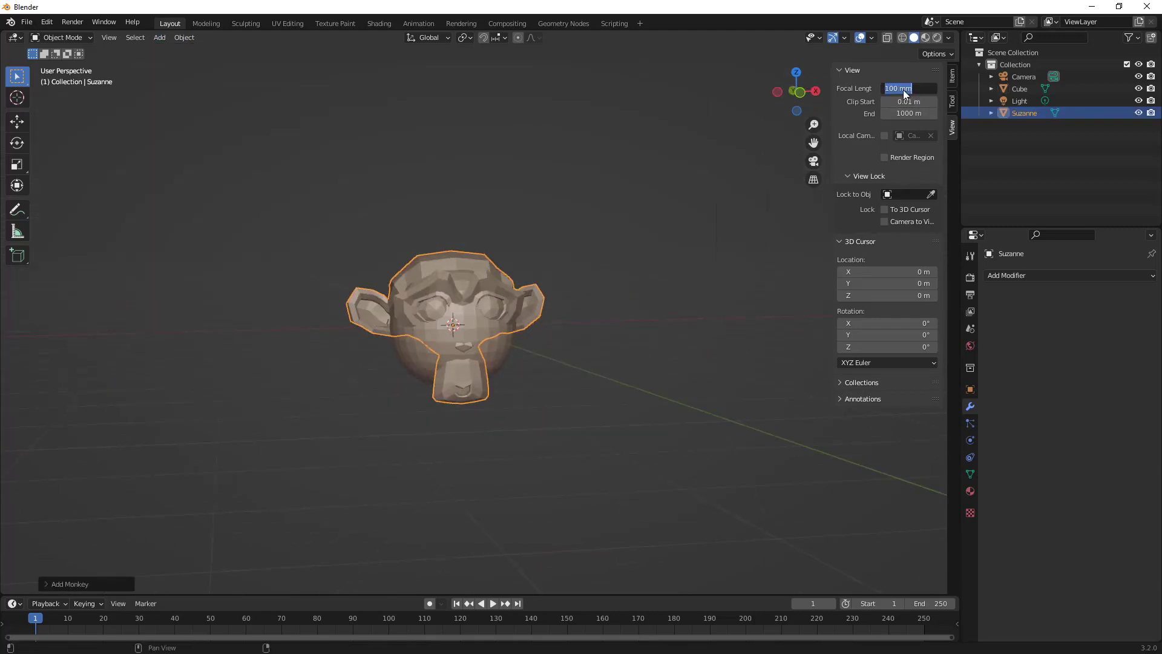
- Set the viewport focal length to 50 mm
text(500)
key(BackSpace)
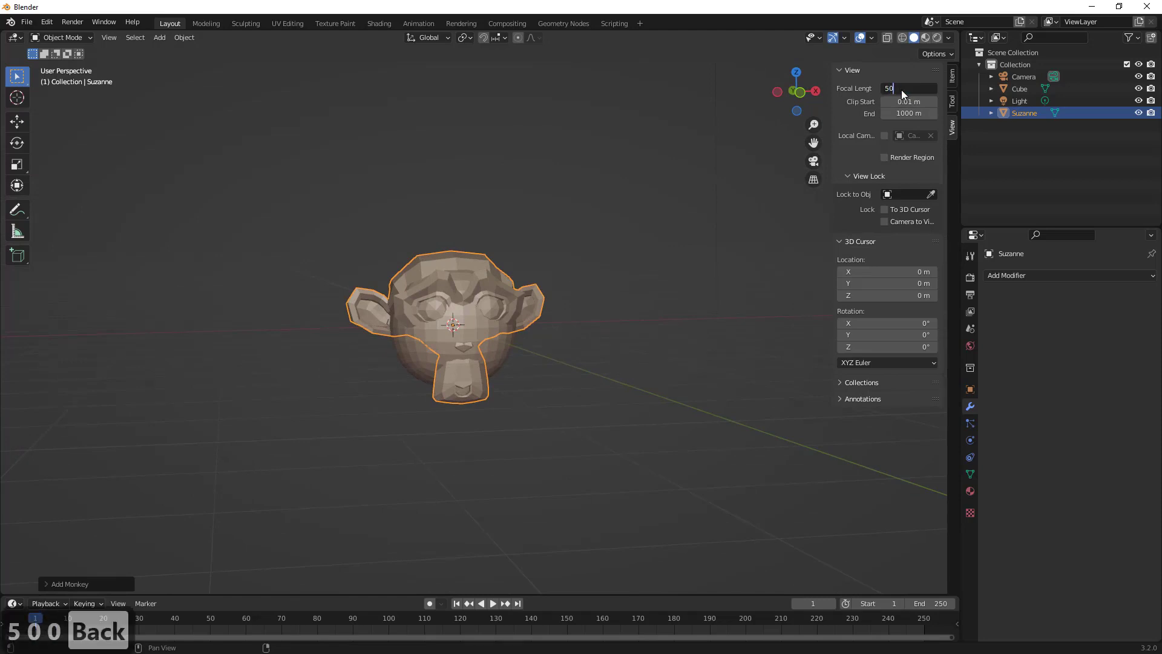
key(Return)
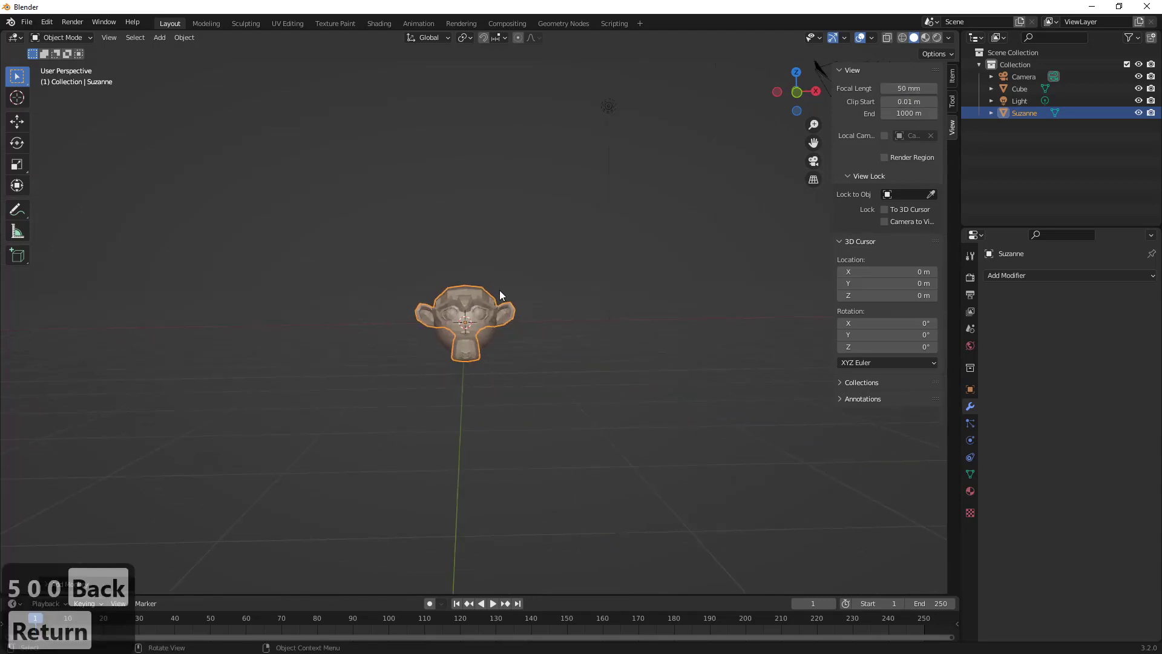
- Move the monkey head up along the Z axis so it sits above the sphere, and deselect it
key(g)
key(z)
click(506, 173)
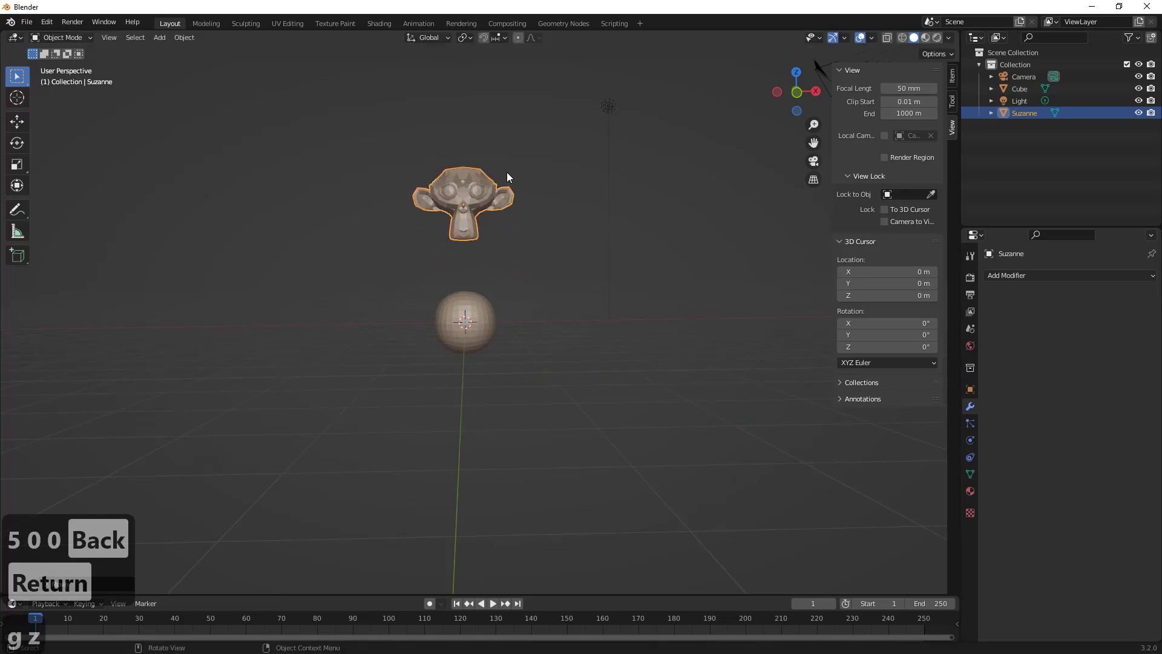
middle_drag(507, 172, 552, 325)
click(520, 211)
- Set the viewport focal length to 100 mm with the monkey head in close-up
scroll(518, 213, up, 2)
middle_drag(552, 324, 544, 307)
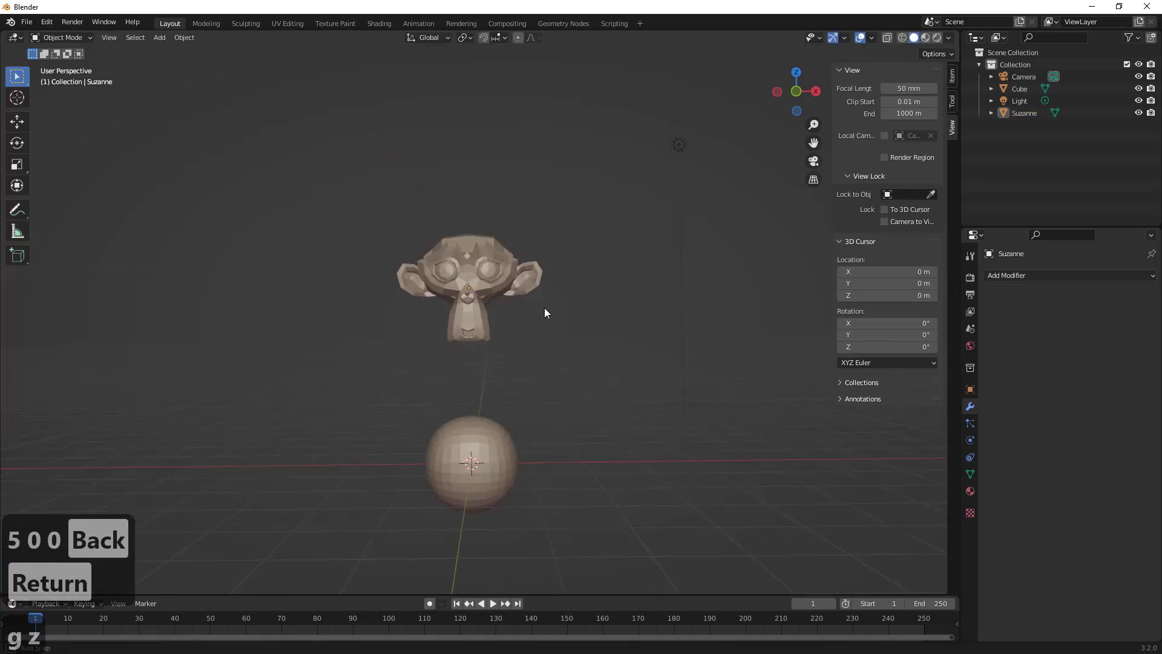
scroll(545, 310, up, 1)
scroll(546, 311, up, 1)
click(909, 92)
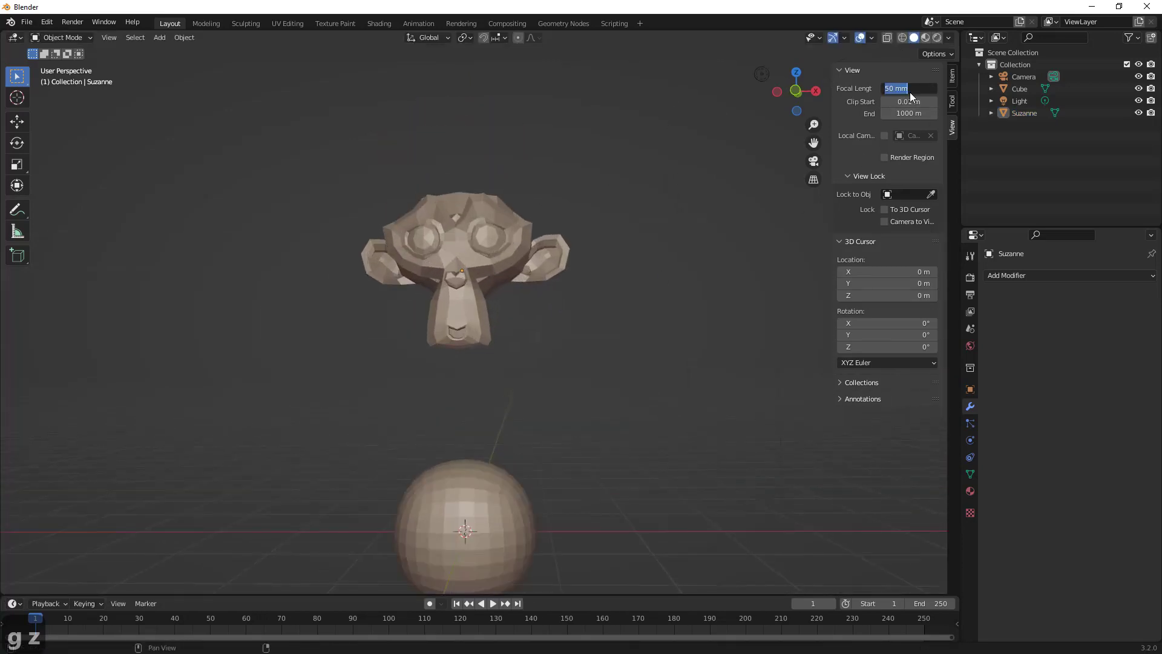
text(100)
key(Return)
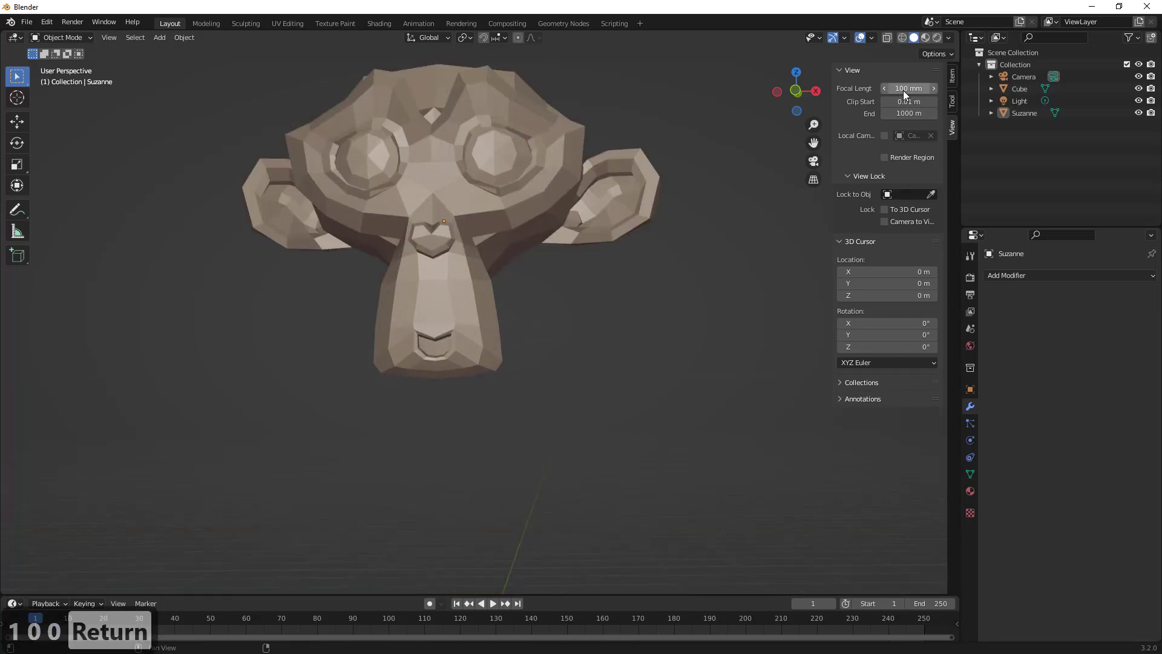
- Set the viewport focal length to 80 mm
middle_drag(419, 316, 387, 387)
scroll(388, 387, down, 3)
shift+middle_drag(486, 328, 549, 282)
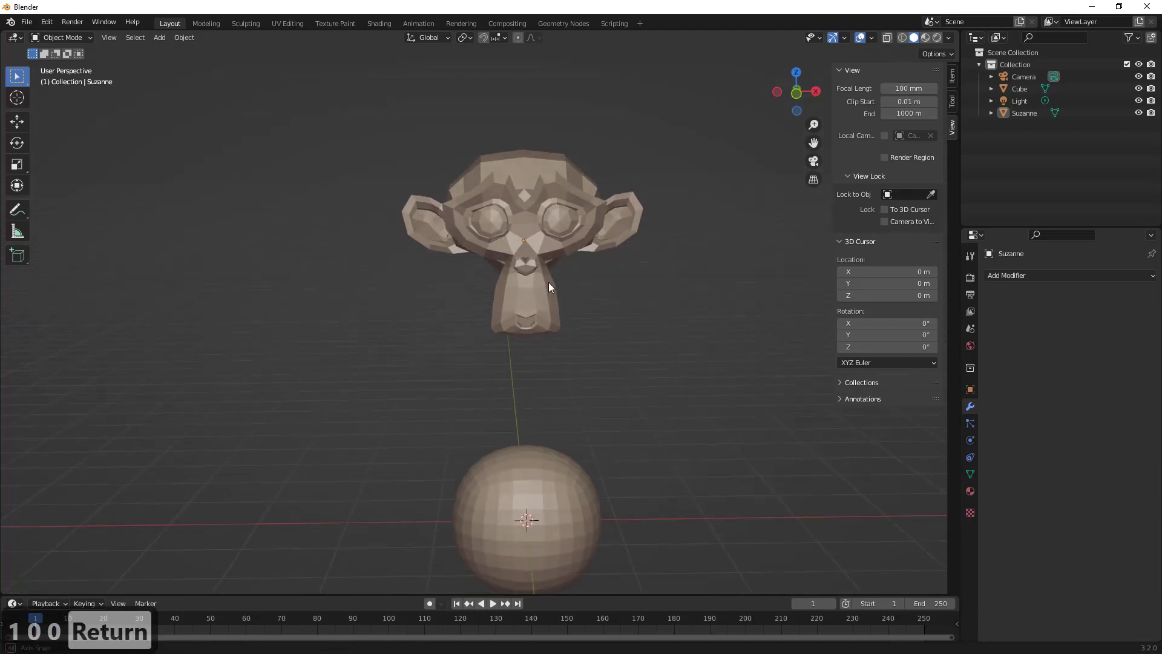
mouse_move(913, 89)
mouse_down()
mouse_move(423, 148)
mouse_move(907, 107)
mouse_up()
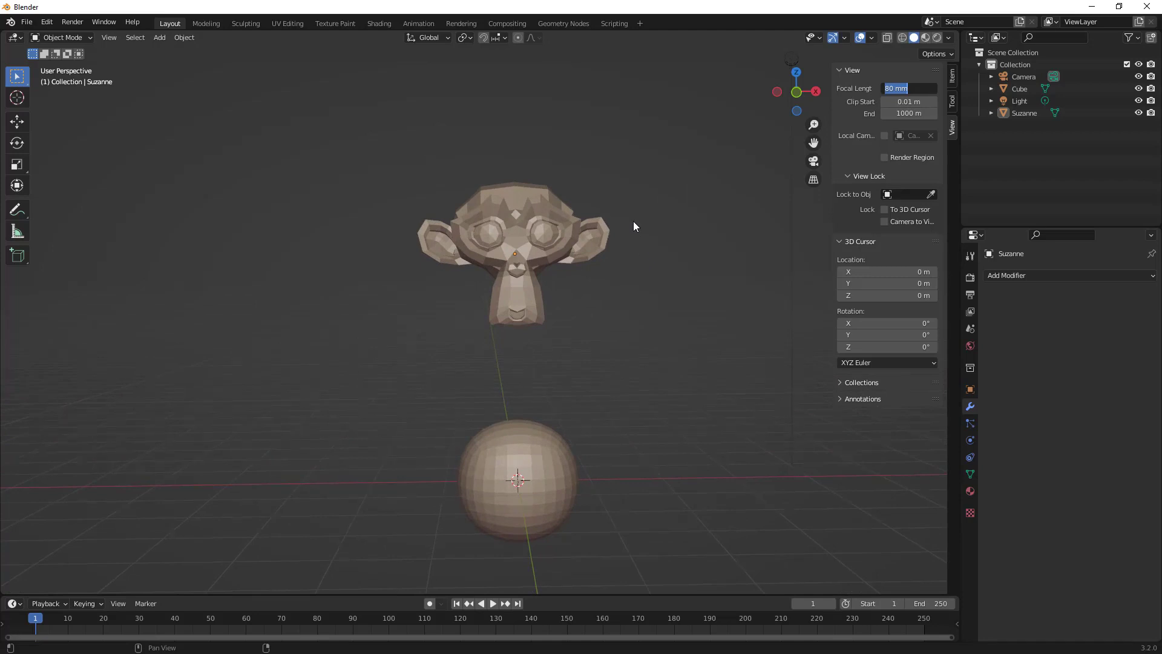
key(Return)
- Move the monkey head along the Y axis with the Move tool
middle_drag(666, 223, 578, 242)
click(569, 240)
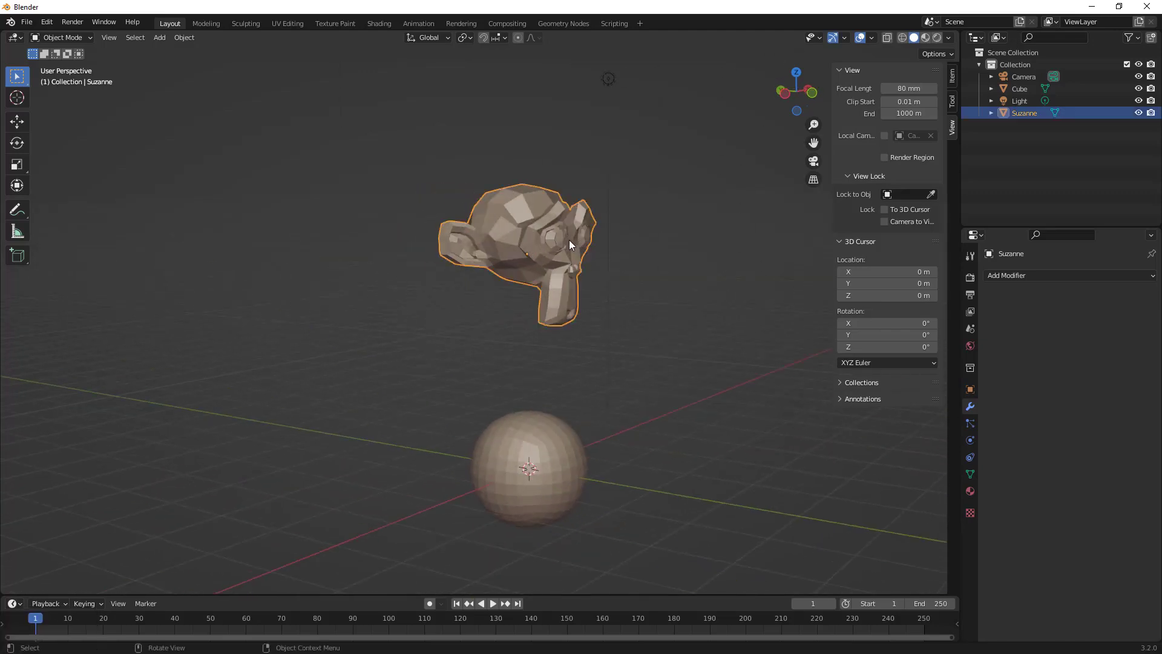
click(17, 123)
middle_drag(463, 251, 524, 259)
drag(458, 253, 54, 277)
middle_drag(389, 256, 557, 282)
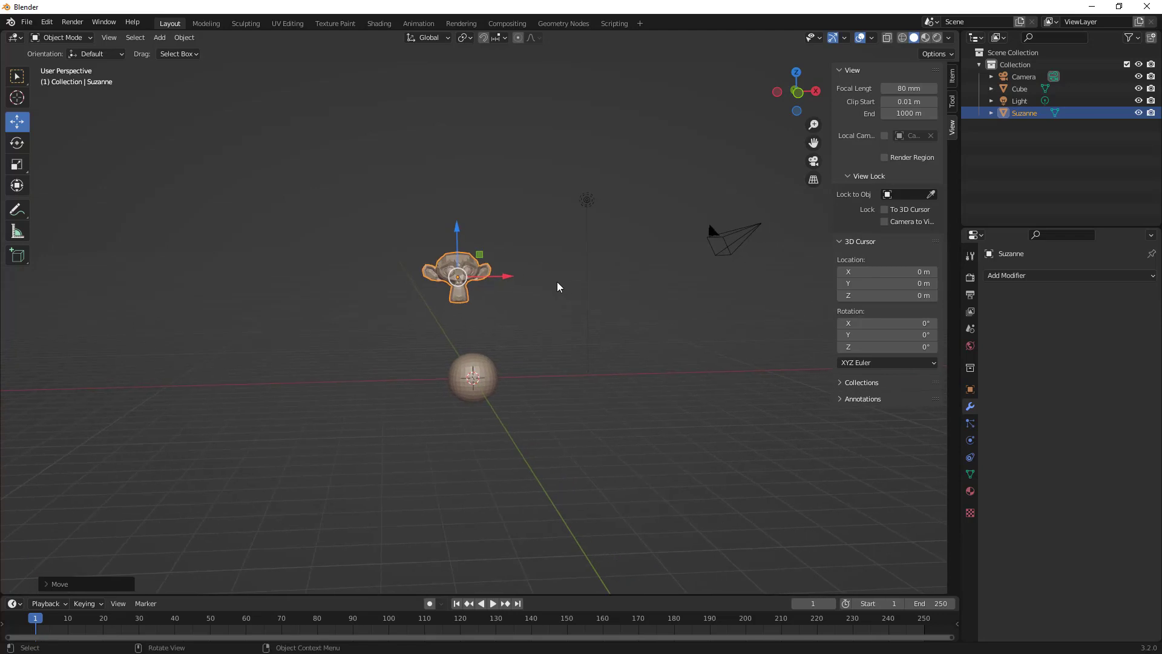
key(alt+a)
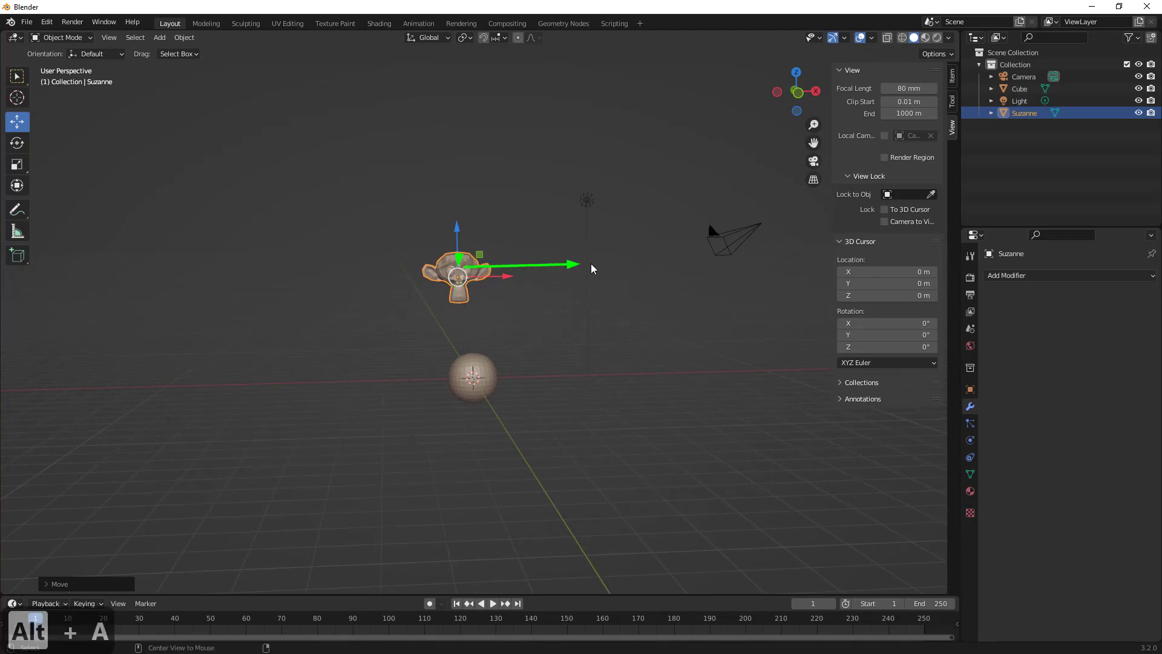
drag(591, 265, 602, 267)
key(Escape)
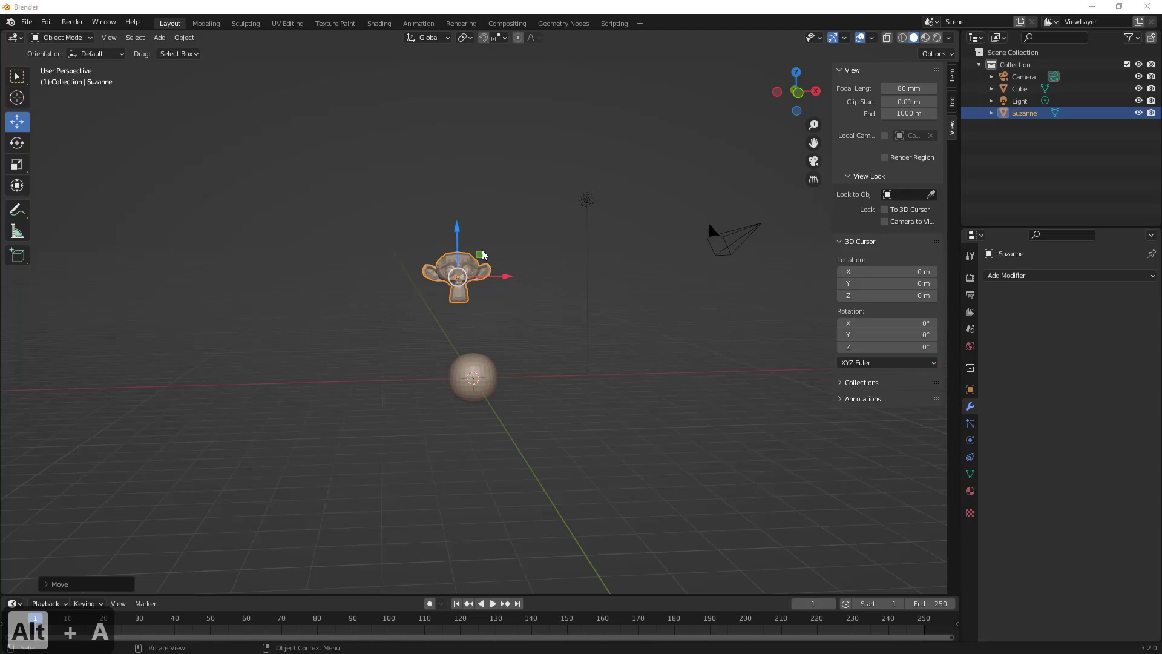
- Raise the sphere along the Z axis until it floats above the monkey head
middle_drag(482, 254, 424, 339)
click(462, 376)
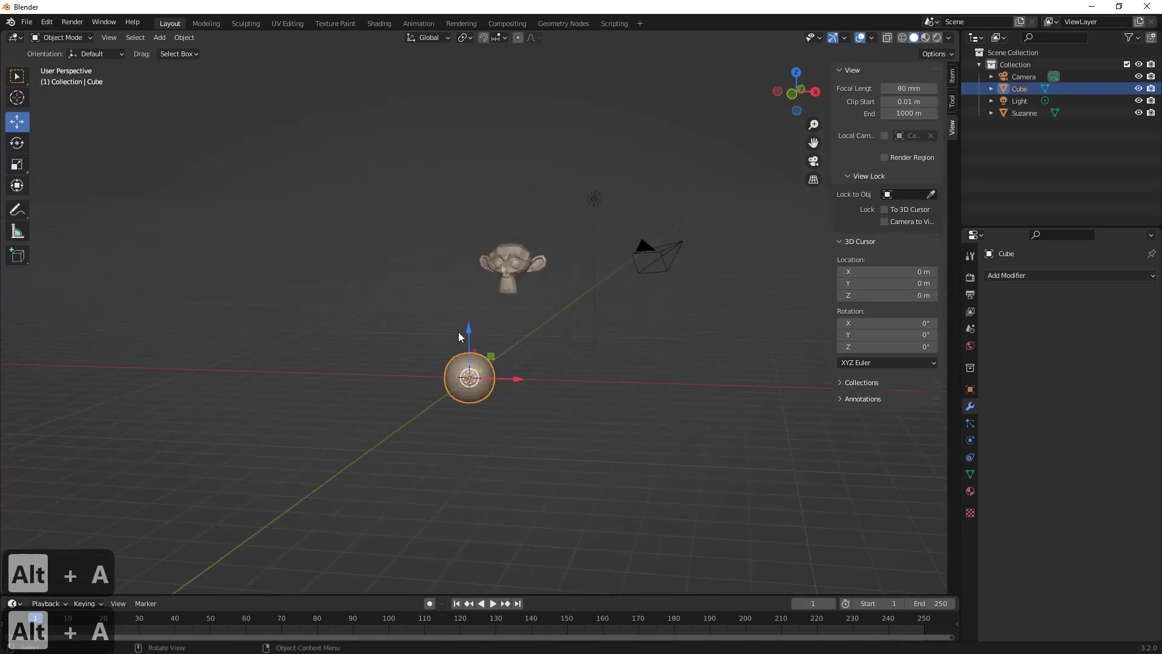
drag(459, 331, 418, 110)
scroll(523, 165, up, 3)
shift+middle_drag(523, 165, 690, 234)
shift+middle_drag(705, 177, 662, 237)
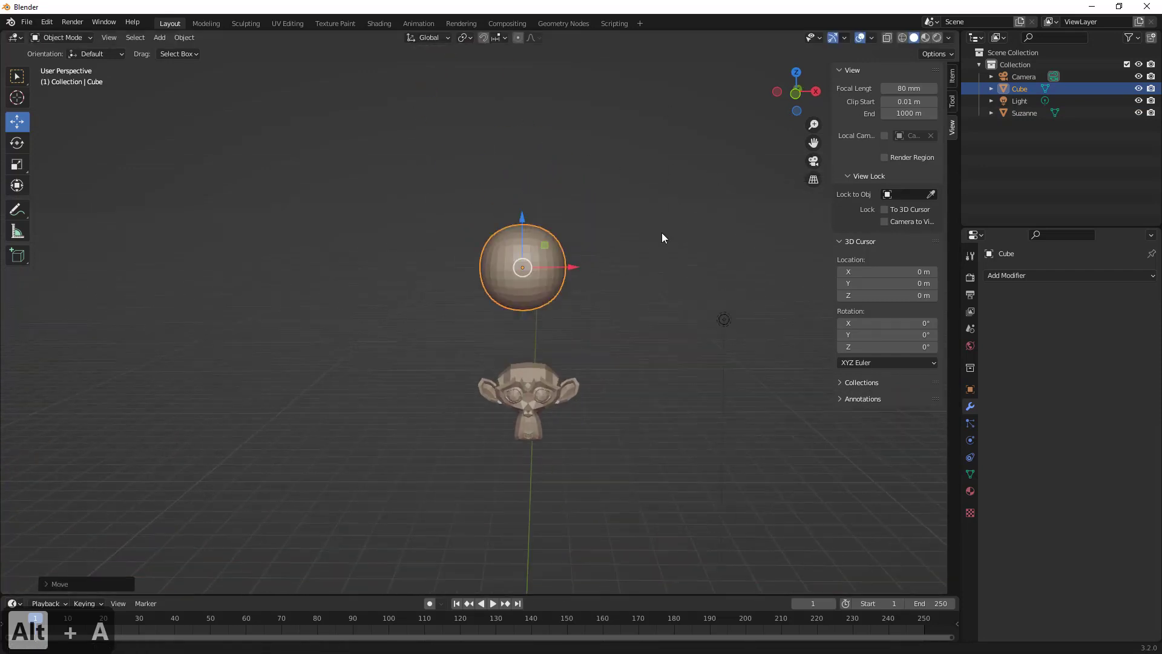
- Hide the monkey head, the light and the camera in the viewport
scroll(666, 240, up, 2)
click(558, 401)
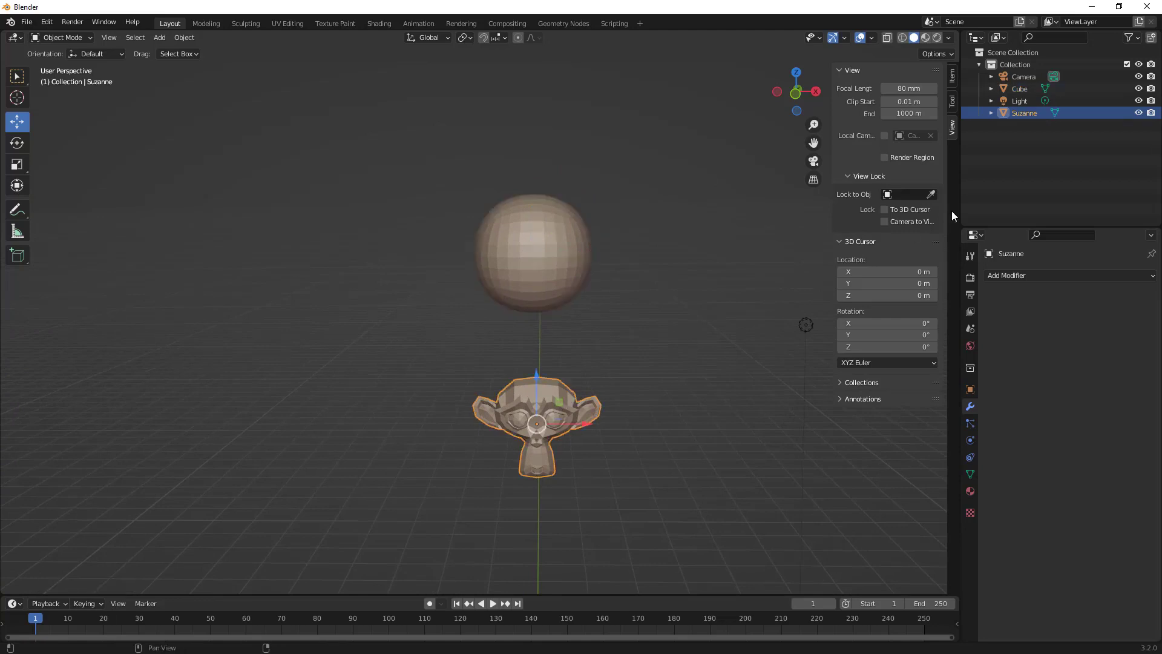
click(1139, 113)
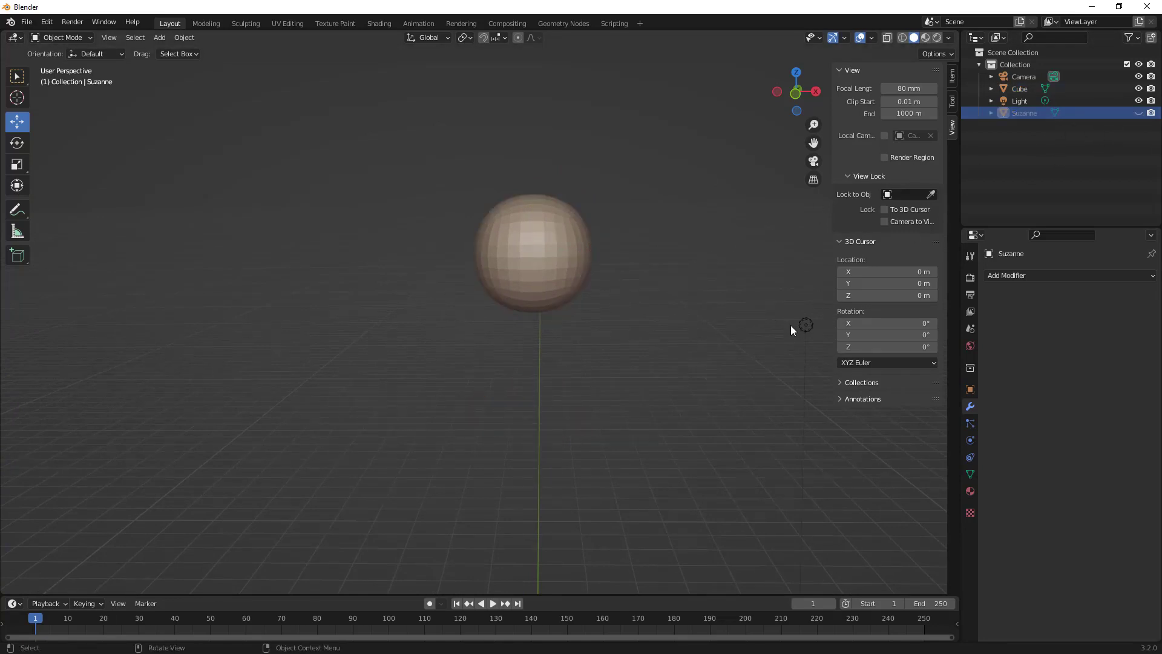
click(802, 326)
click(1139, 101)
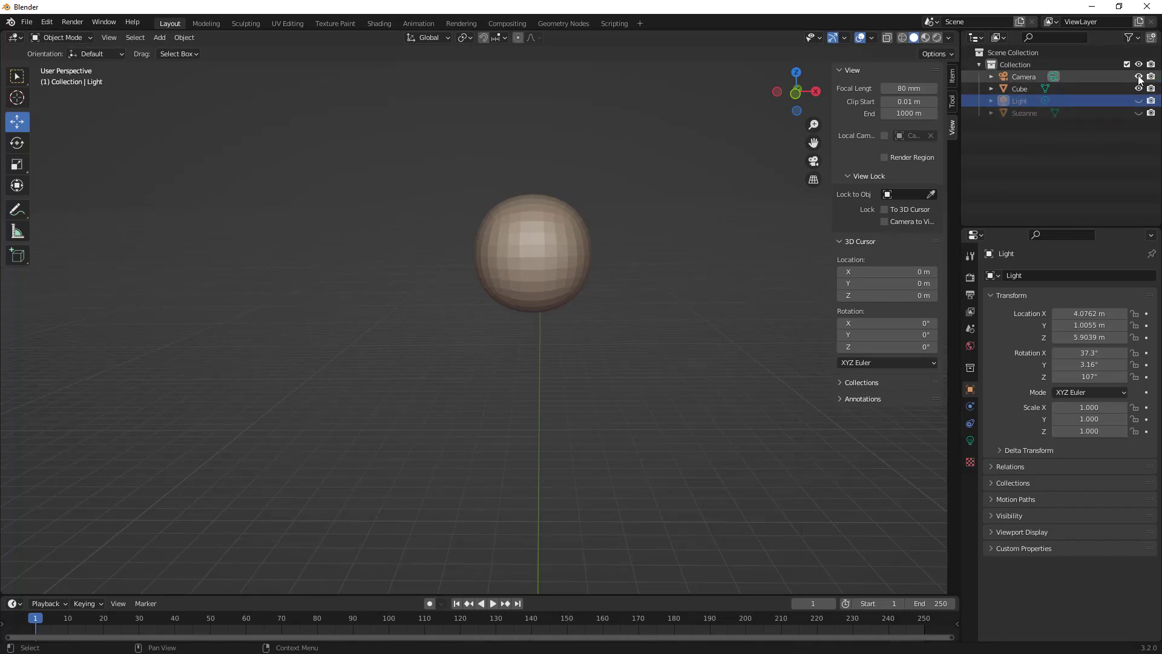
click(1139, 76)
- Rename the Cube object as head
double_click(1023, 89)
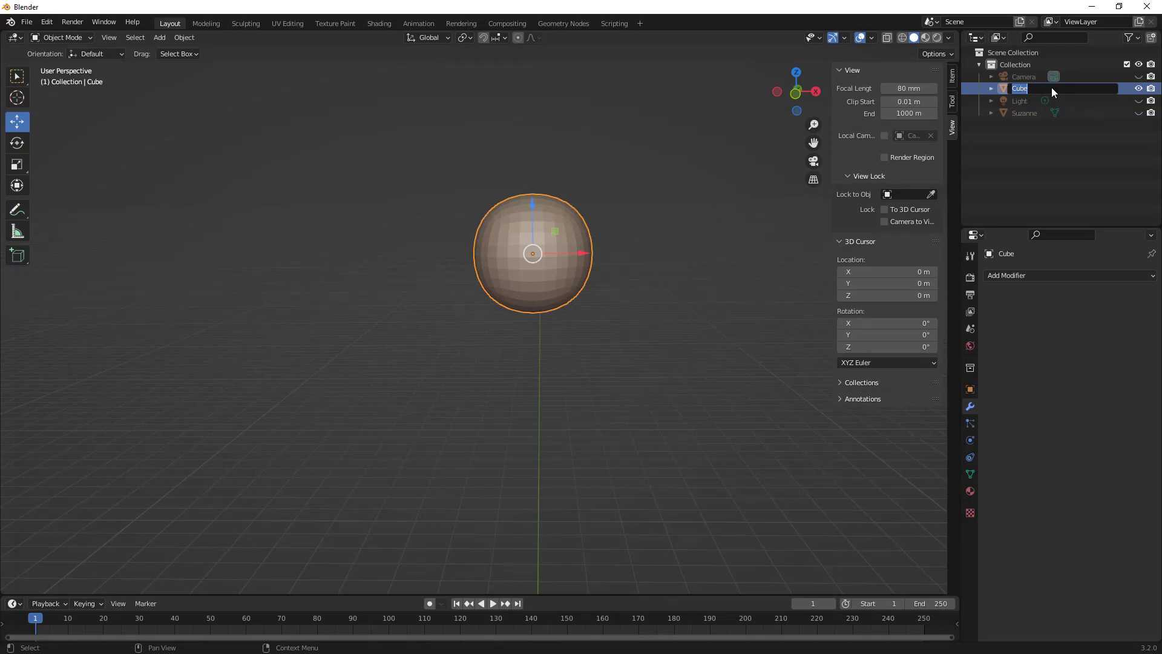
text(hea)
key(BackSpace)
key(BackSpace)
key(BackSpace)
text(head)
key(Return)
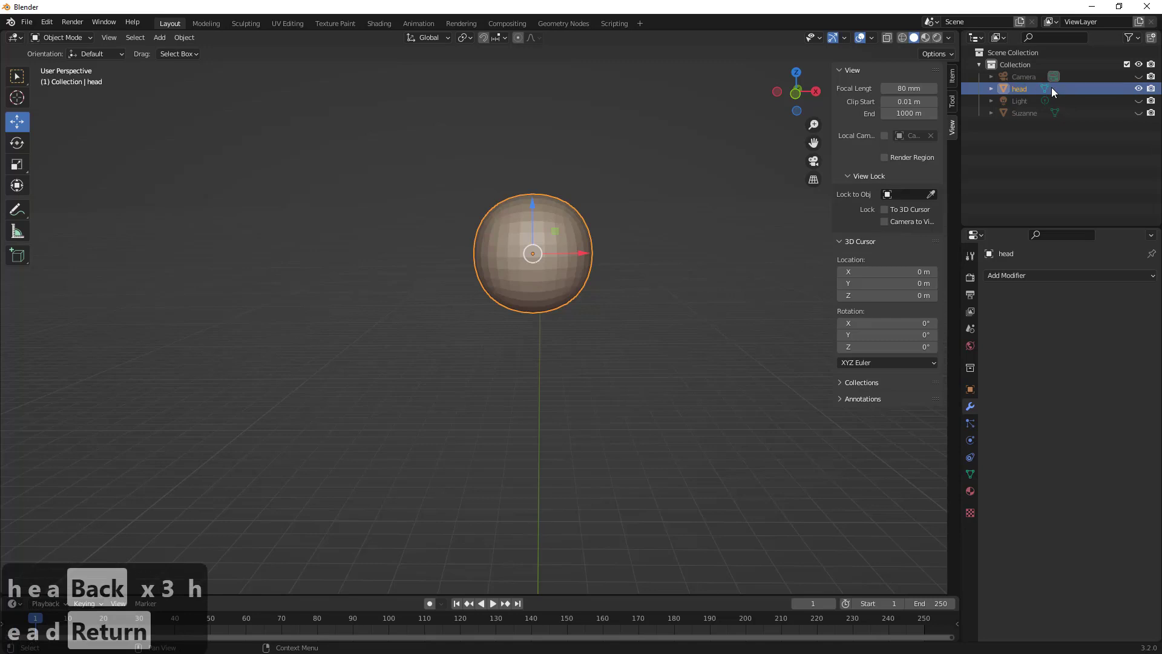
- Deselect the head sphere and hide the viewport sidebar
middle_drag(711, 242, 693, 201)
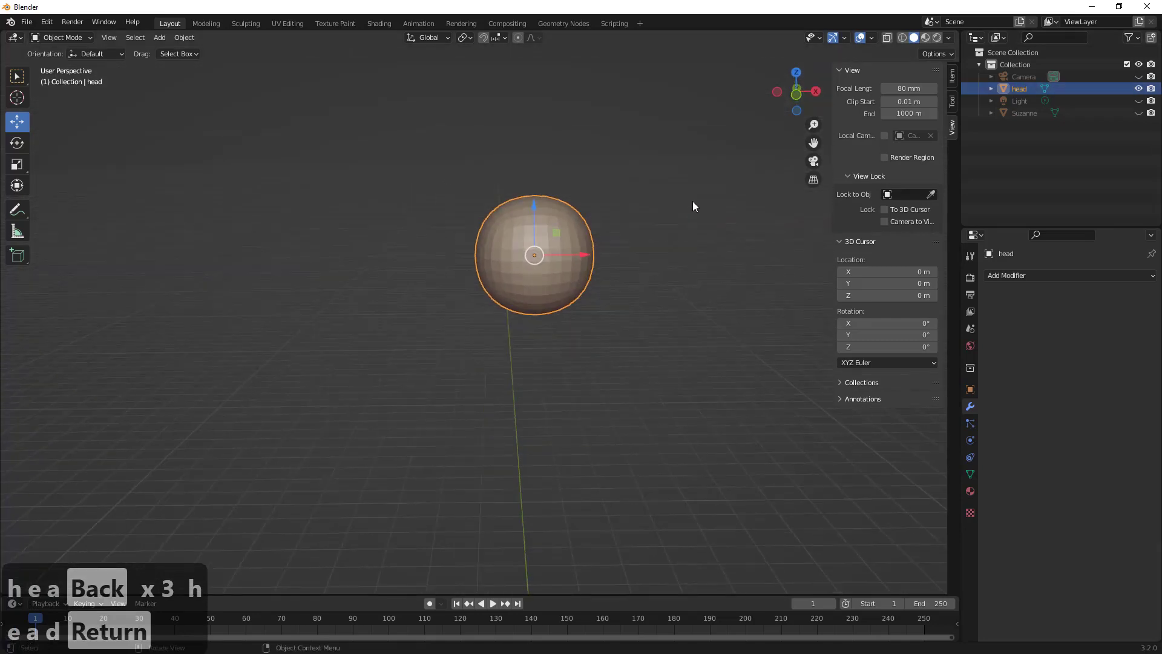
click(681, 210)
key(n)
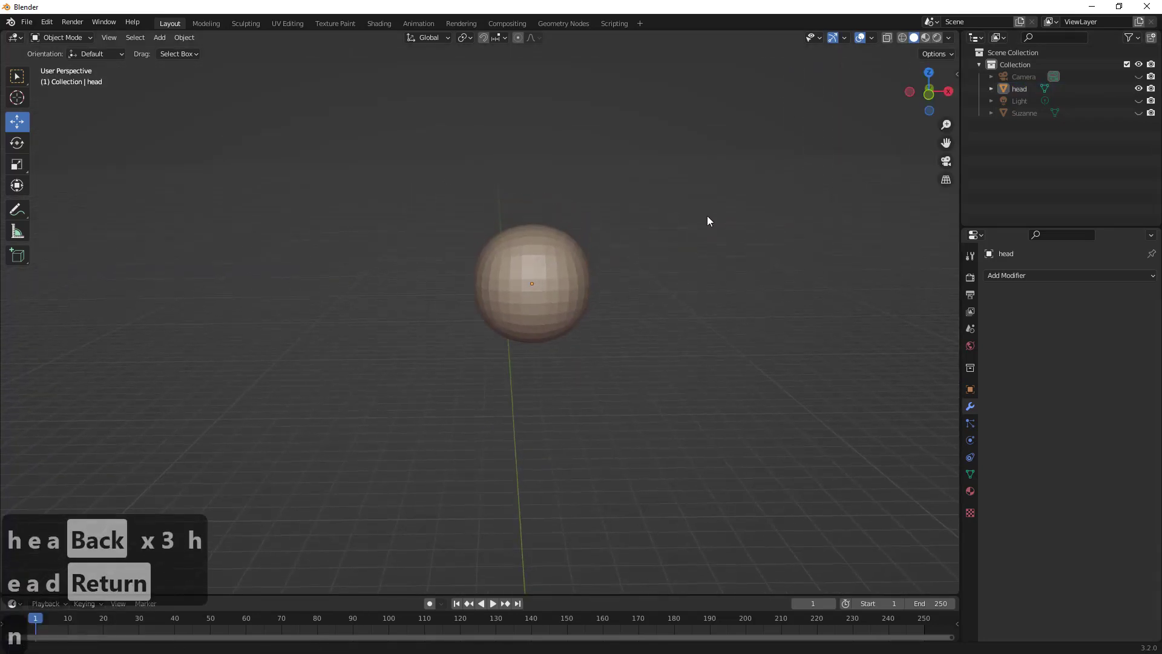
scroll(743, 220, up, 4)
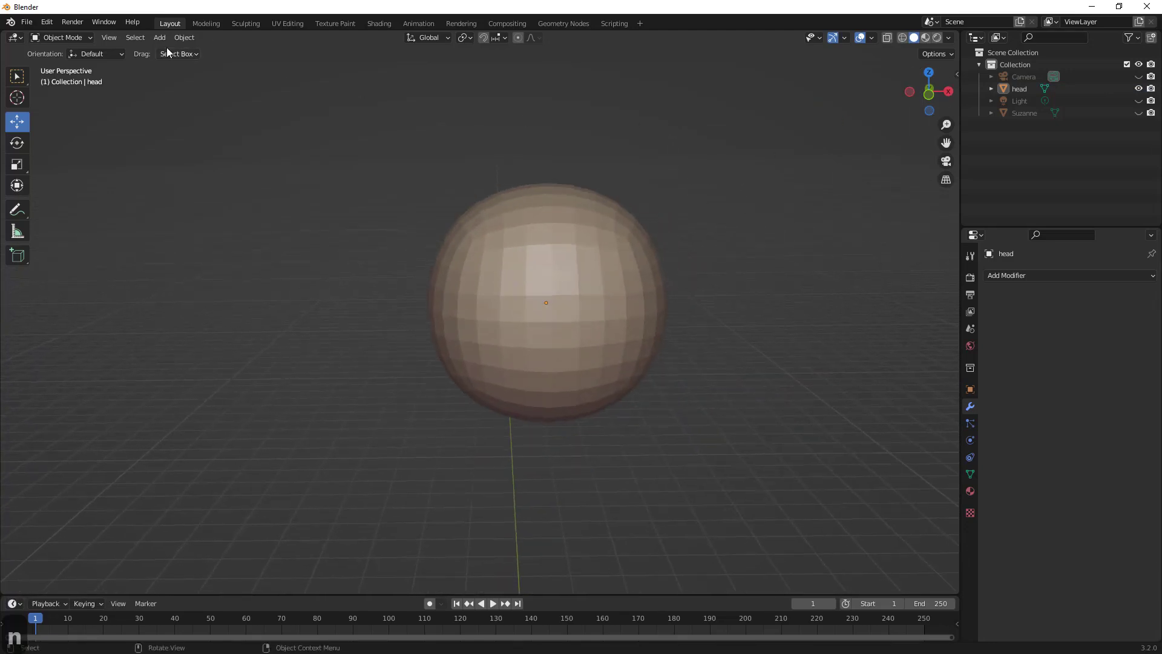
- Switch the head sphere to Sculpt Mode
click(64, 38)
click(67, 78)
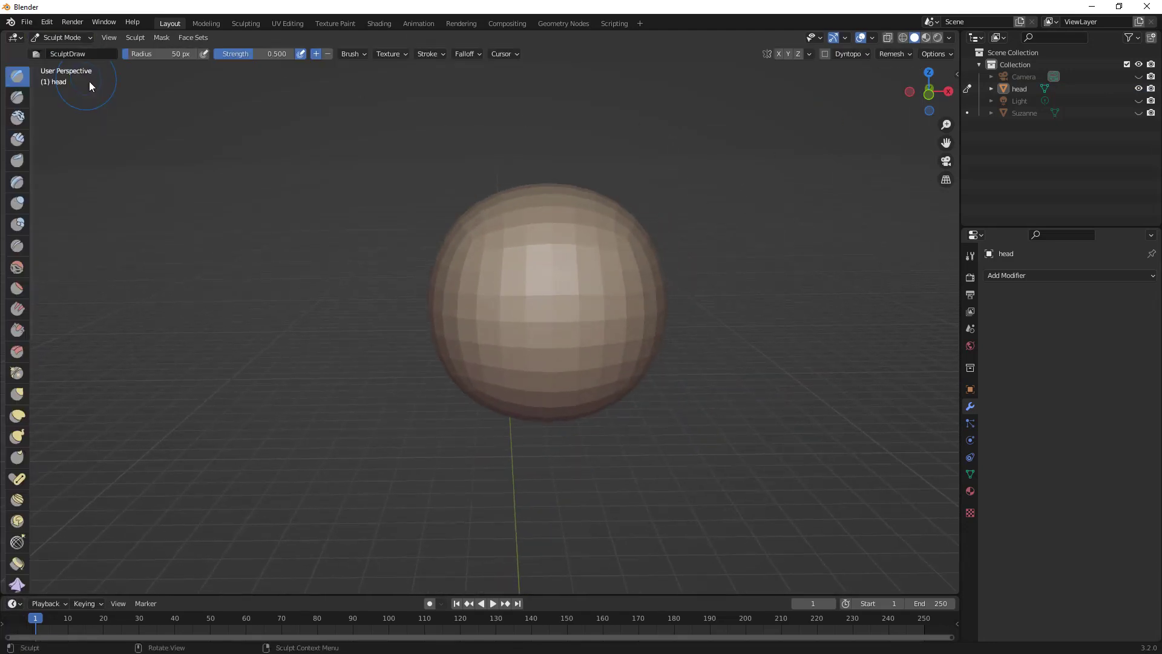
scroll(615, 248, down, 3)
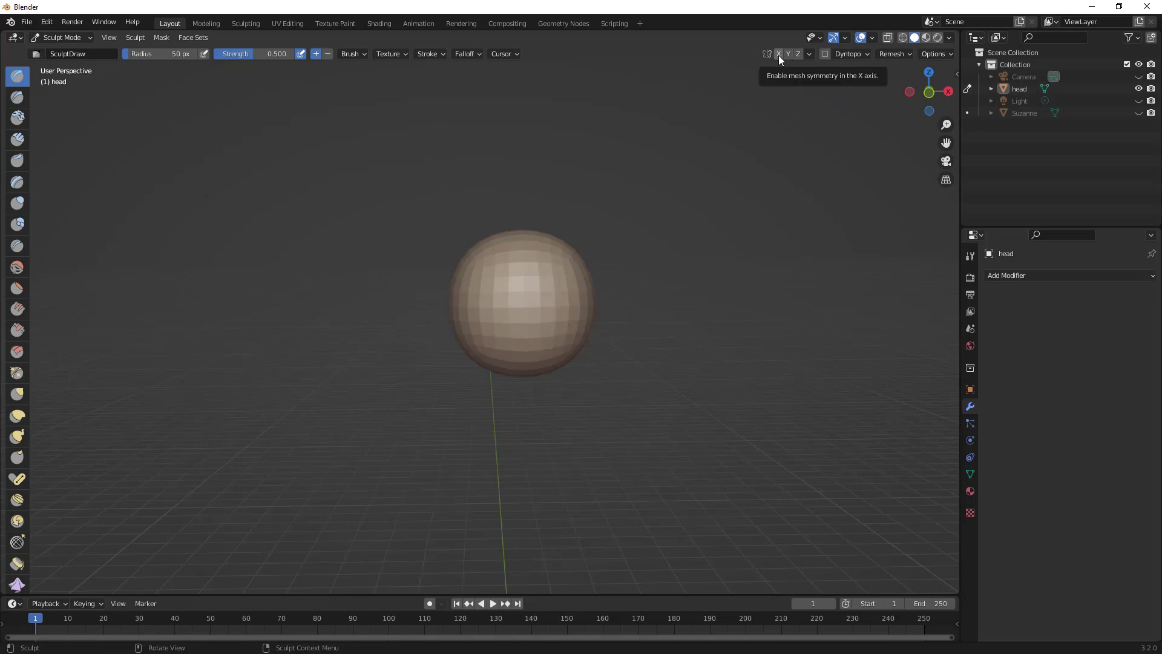
- Show the active tool properties of the Draw brush, down to the Remesh and Symmetry sections
key(alt+a)
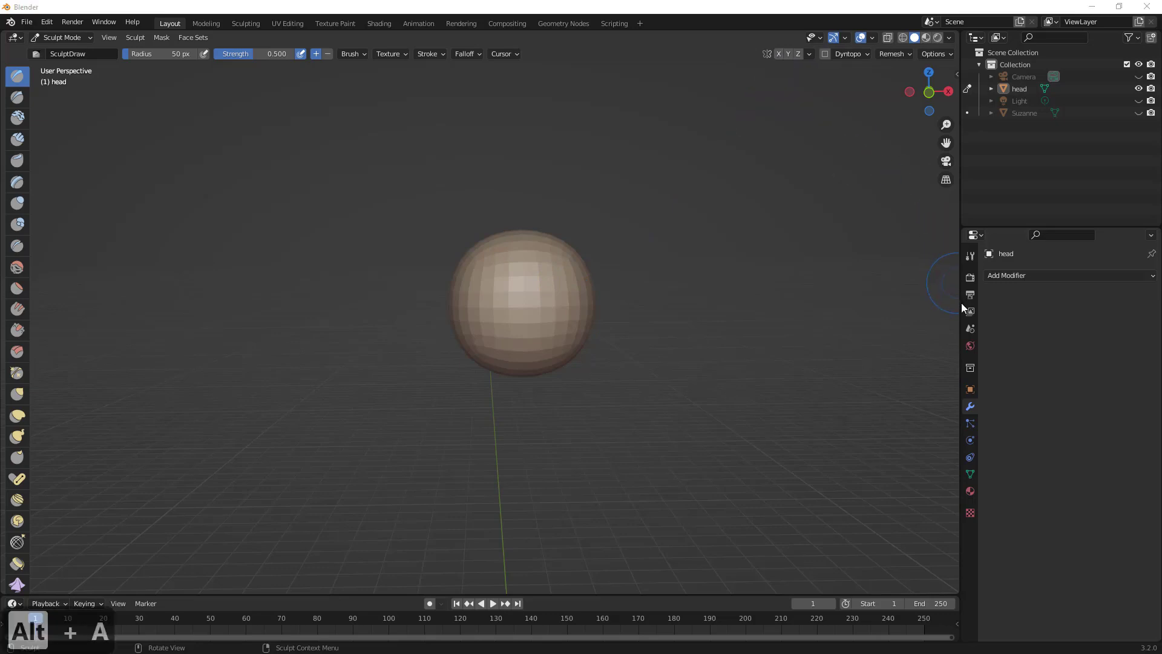
click(970, 255)
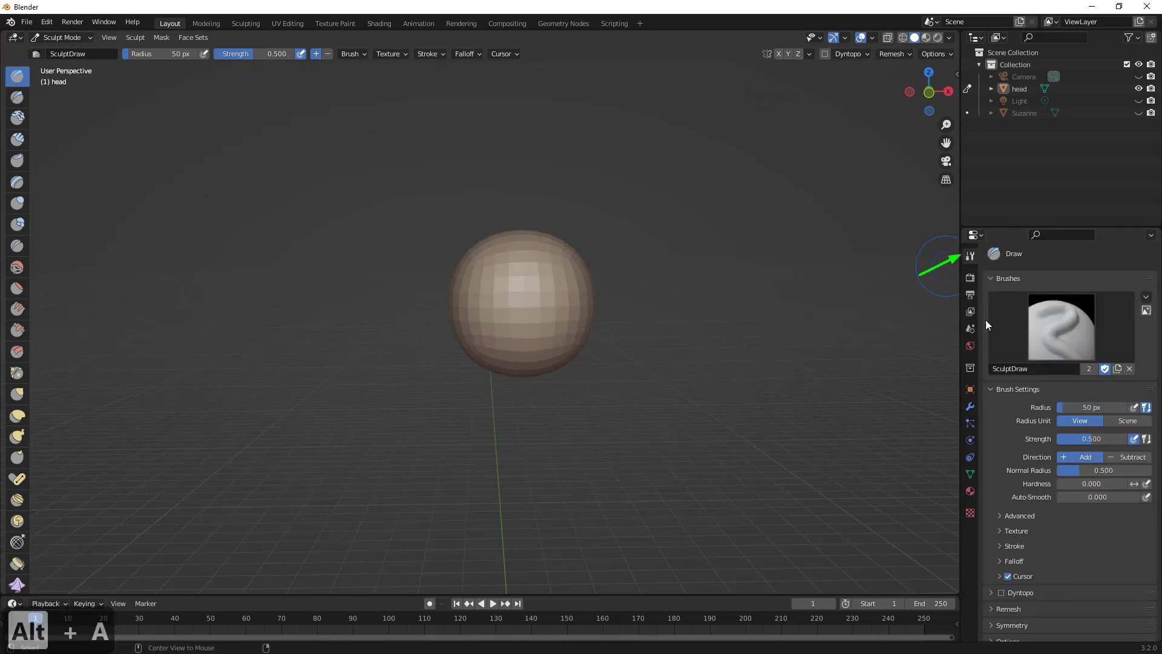
scroll(1081, 450, down, 1)
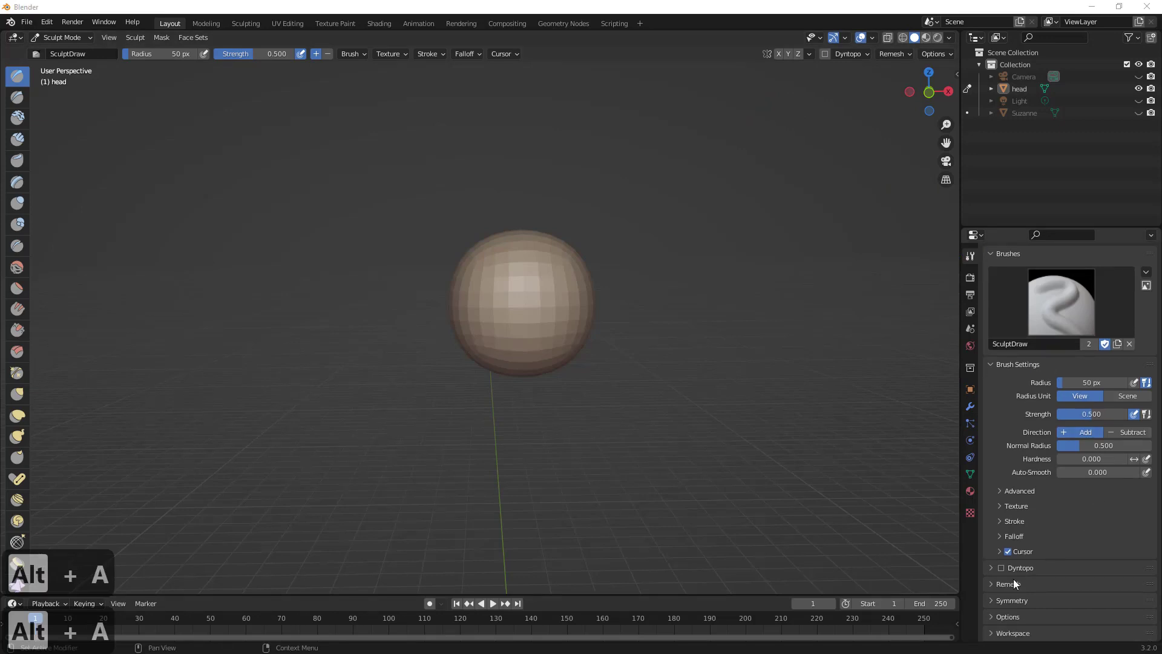
- Expand the Symmetry settings, enable X mirroring for sculpting, and set the Draw brush radius to 145 px
click(1014, 600)
scroll(1054, 583, down, 2)
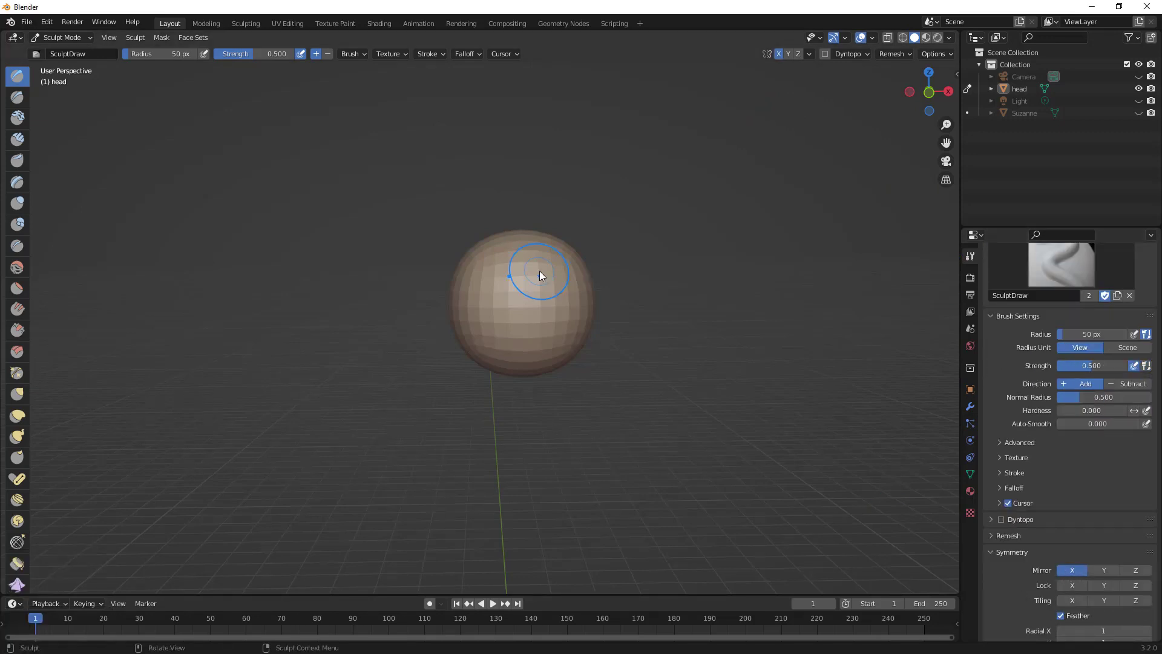
key(f)
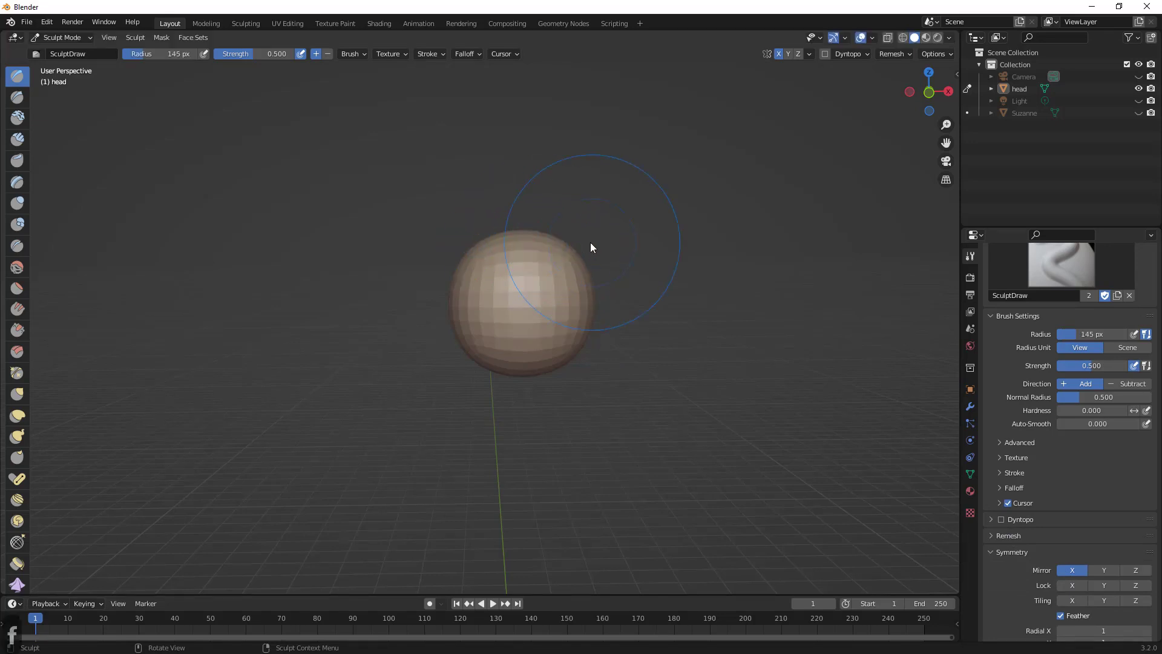
click(592, 247)
ctrl+middle_drag(540, 271, 525, 306)
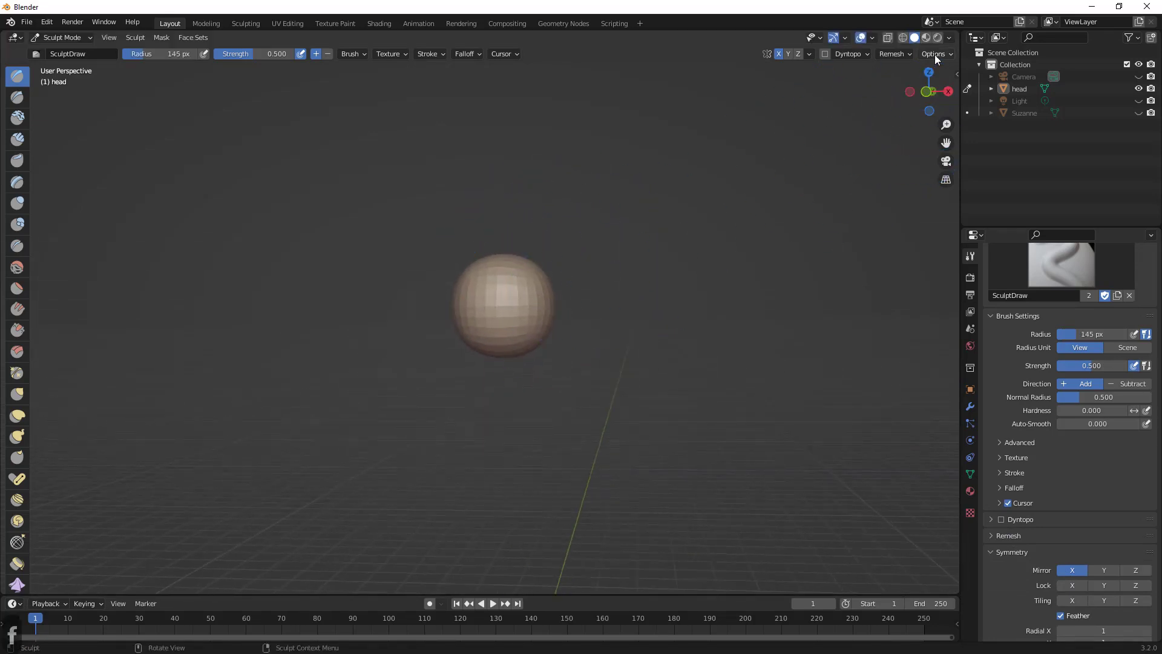
- Remesh the head sphere with a voxel size of 0.1 m and expand the Remesh section of the tool properties
drag(840, 79, 832, 121)
click(894, 54)
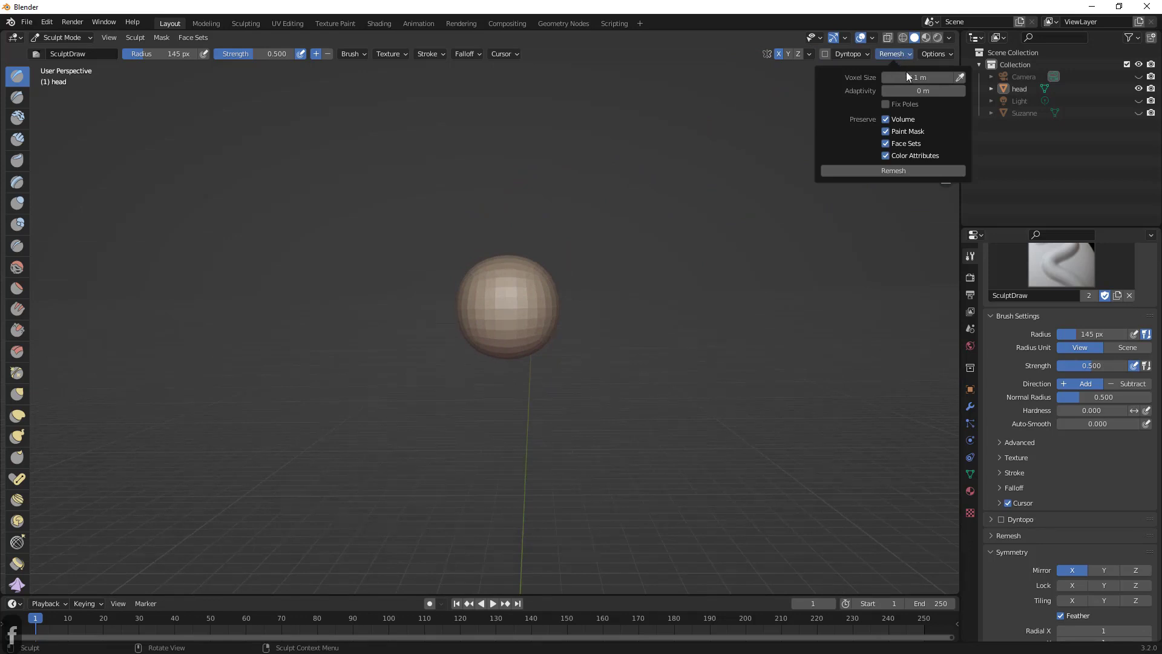
click(875, 169)
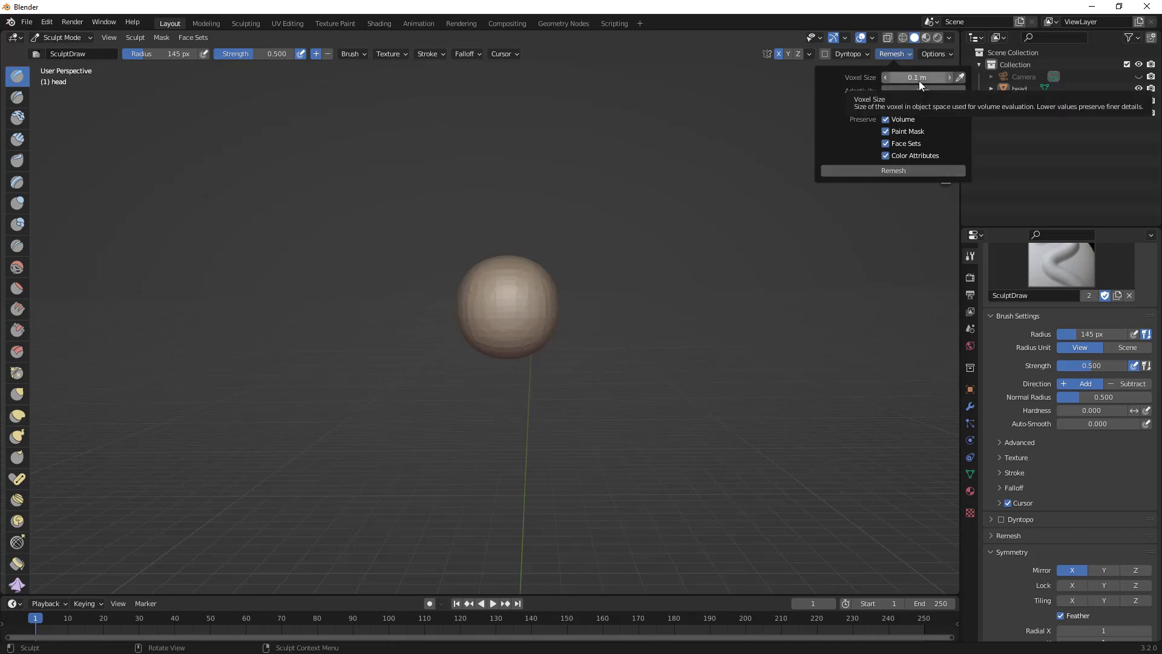
click(1039, 537)
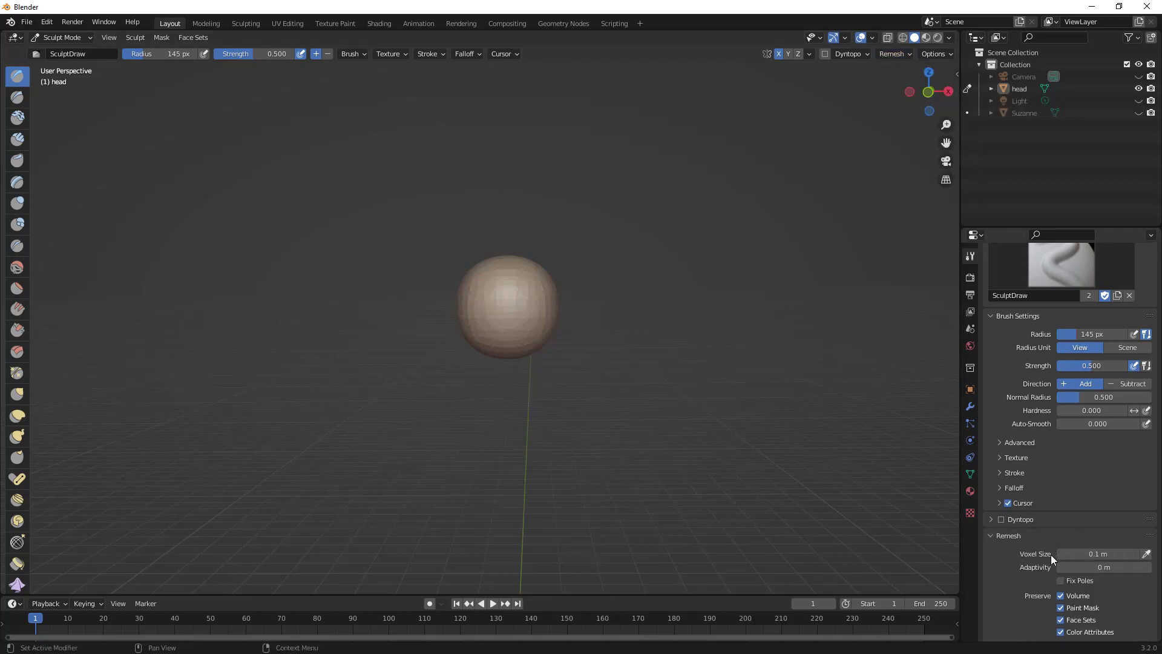
- Compare the head's topology before and after the remesh in wireframe by undoing and redoing it, and return to solid shading
mouse_move(608, 377)
middle_down()
mouse_move(524, 330)
mouse_move(653, 261)
middle_up()
key(z)
click(303, 316)
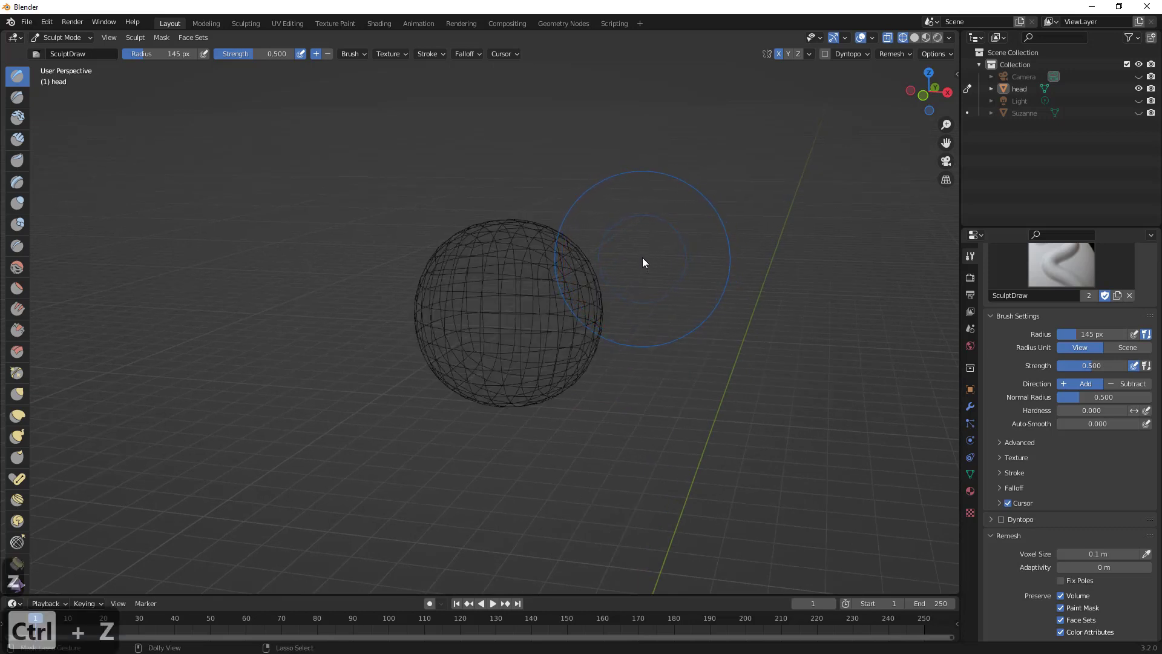
key(ctrl+shift+z)
middle_drag(642, 259, 648, 254)
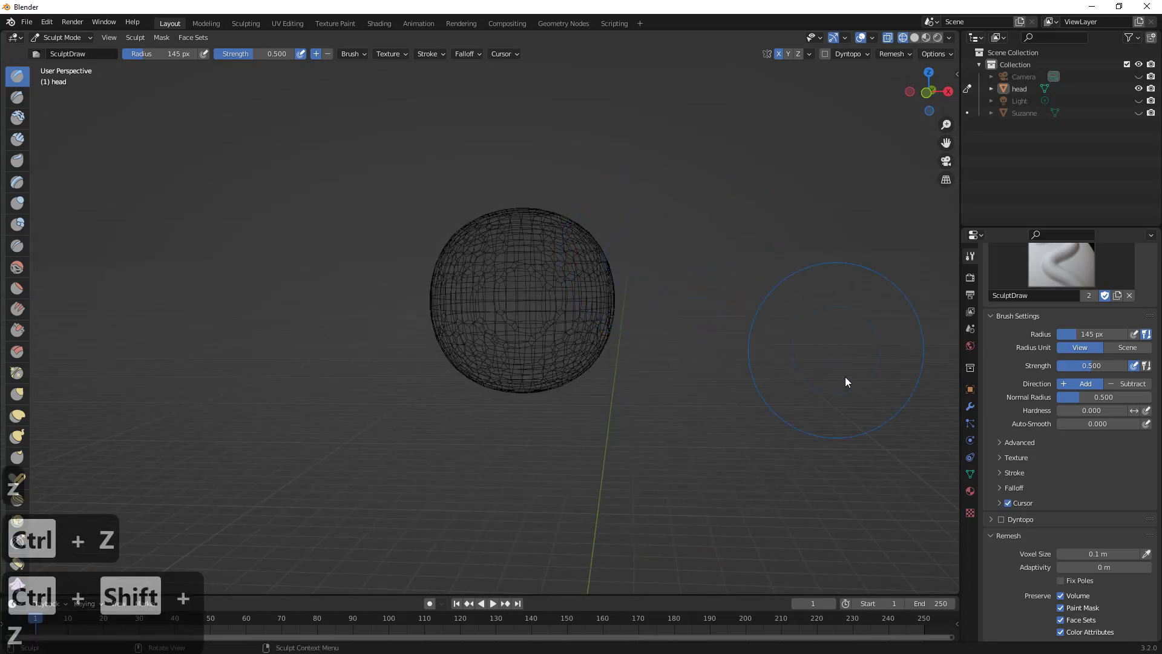
middle_drag(843, 408, 747, 347)
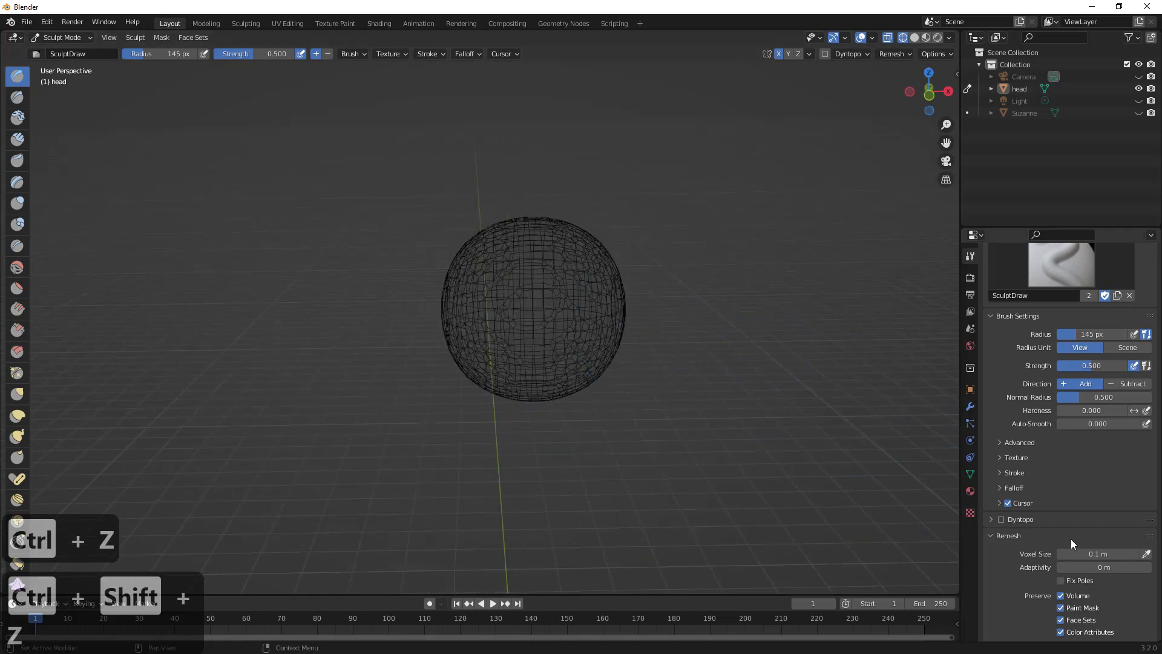
key(shift+z)
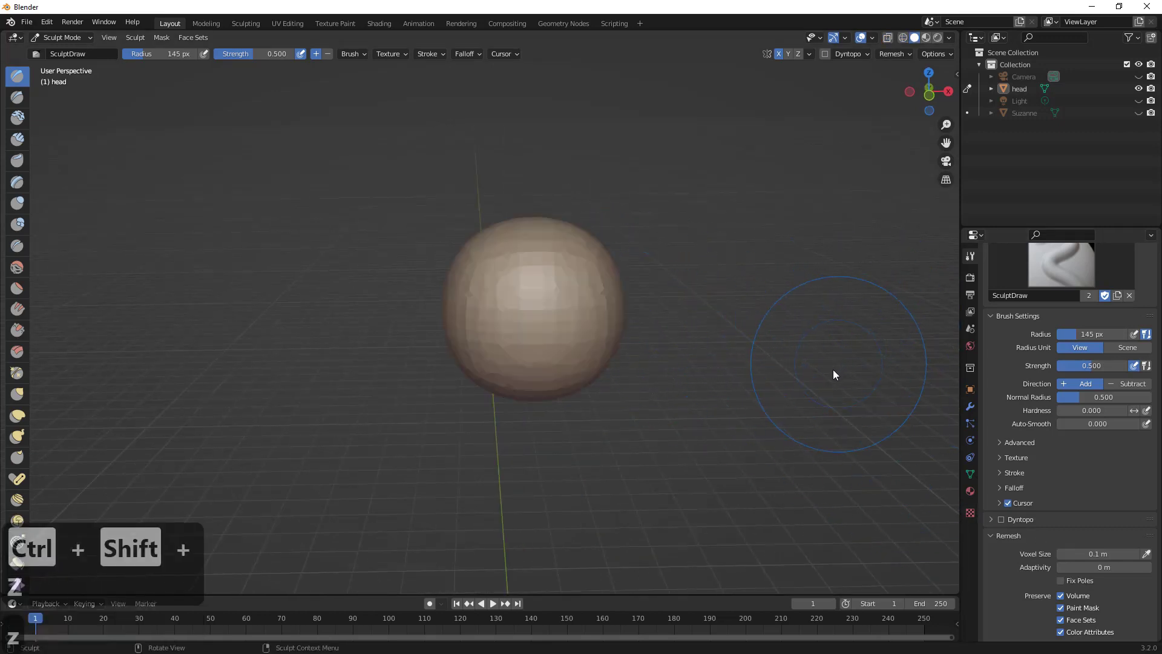
- Set the brush radius to 263 px and switch to the Grab brush
key(ctrl+z)
key(f)
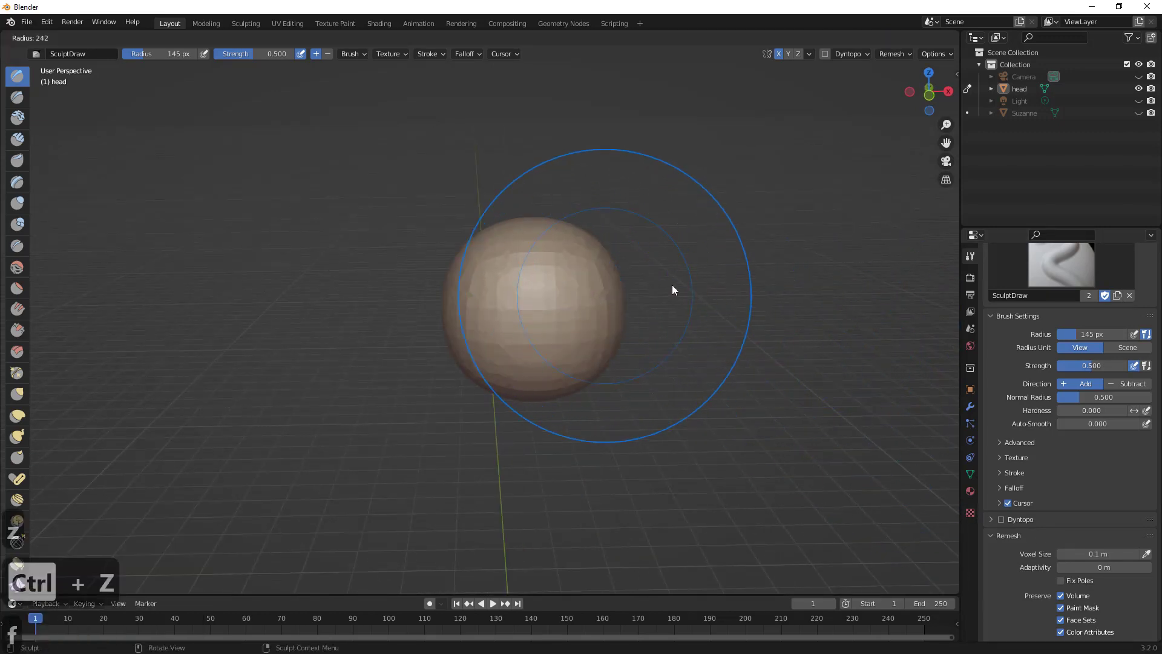
click(672, 285)
key(ctrl+z)
key(g)
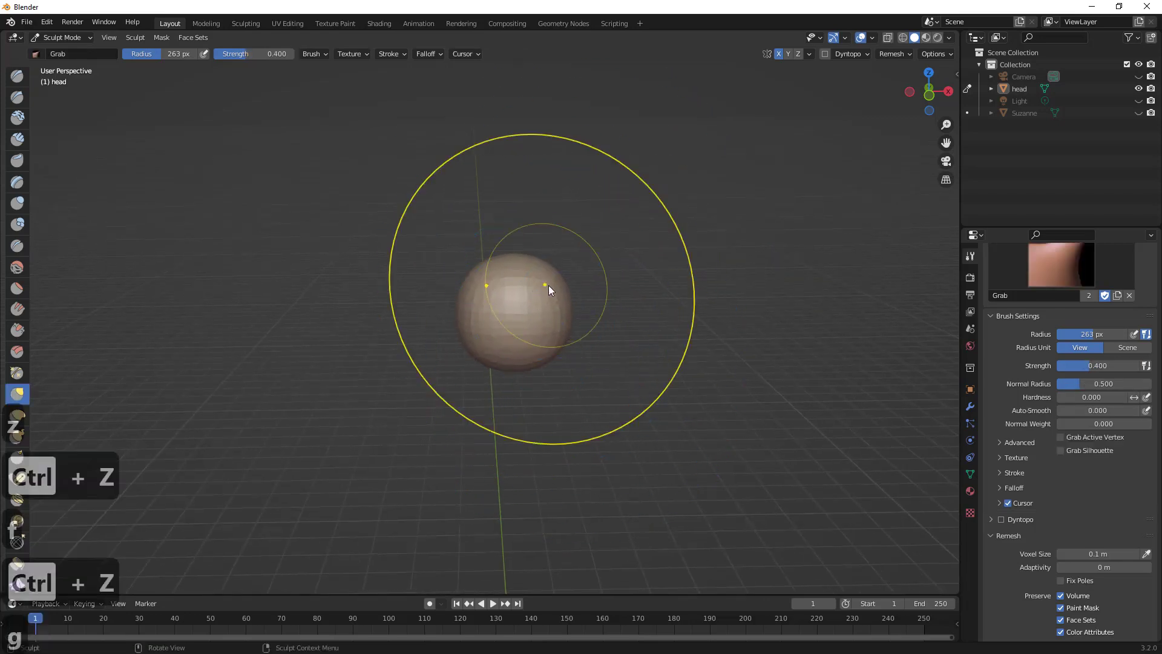
key(g)
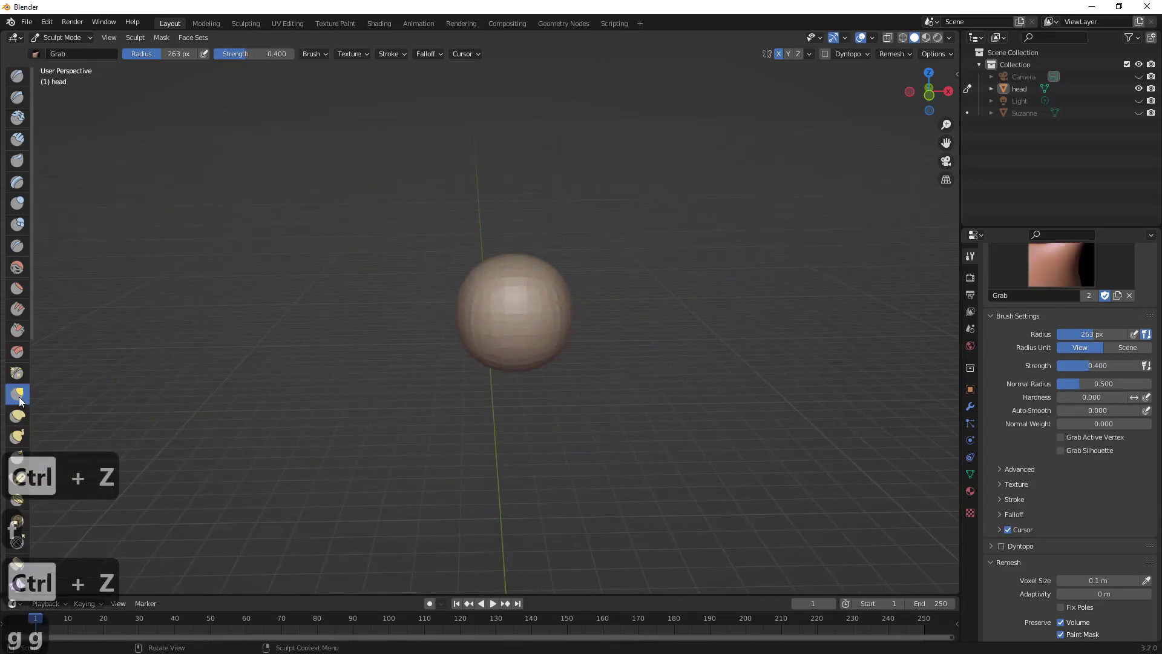
mouse_move(624, 315)
shift+middle_down()
mouse_move(670, 324)
mouse_move(576, 312)
mouse_move(601, 280)
shift+middle_up()
- Switch to the Sculpting workspace with the head sphere in view
click(245, 23)
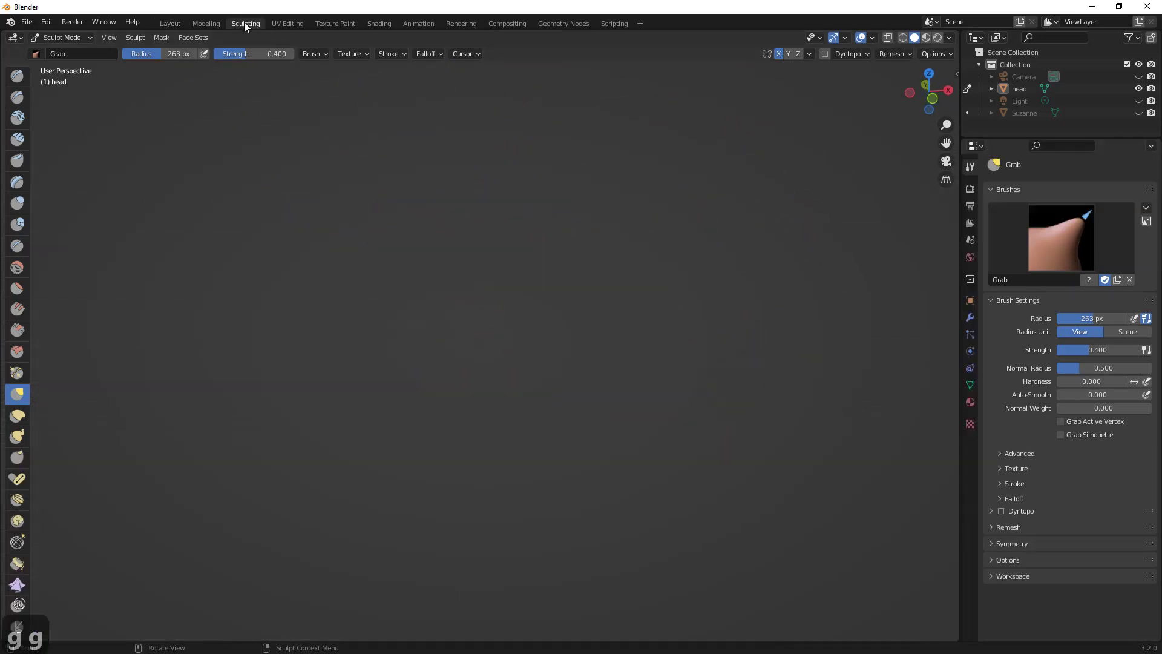
middle_drag(595, 300, 519, 405)
scroll(545, 300, down, 5)
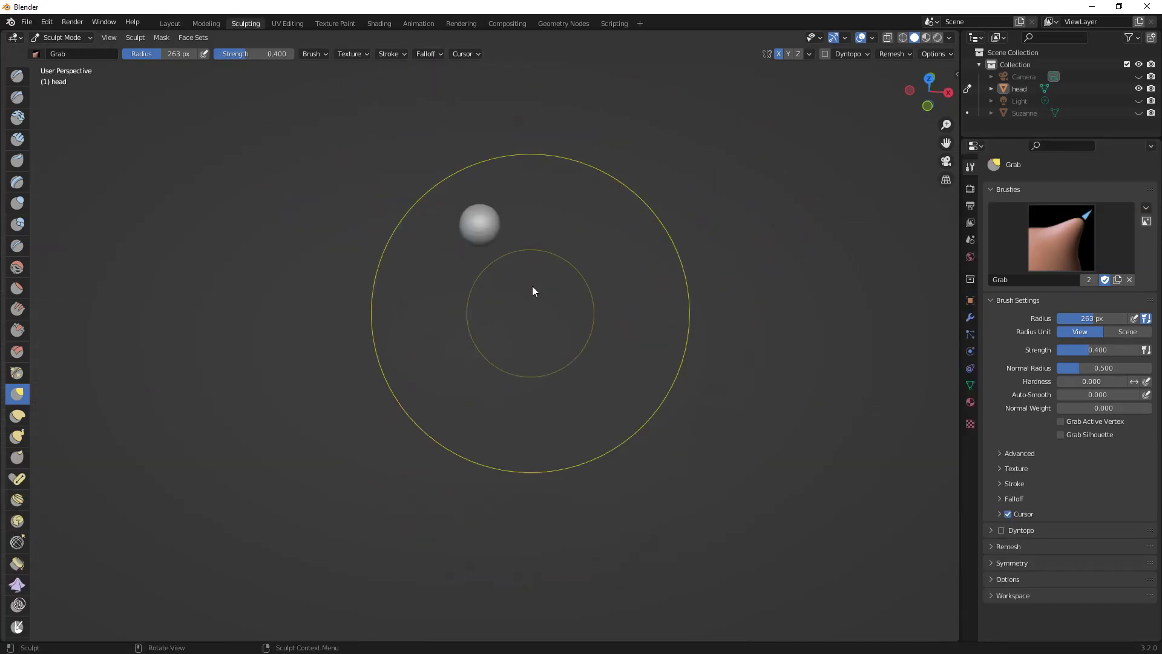
middle_drag(533, 287, 671, 304)
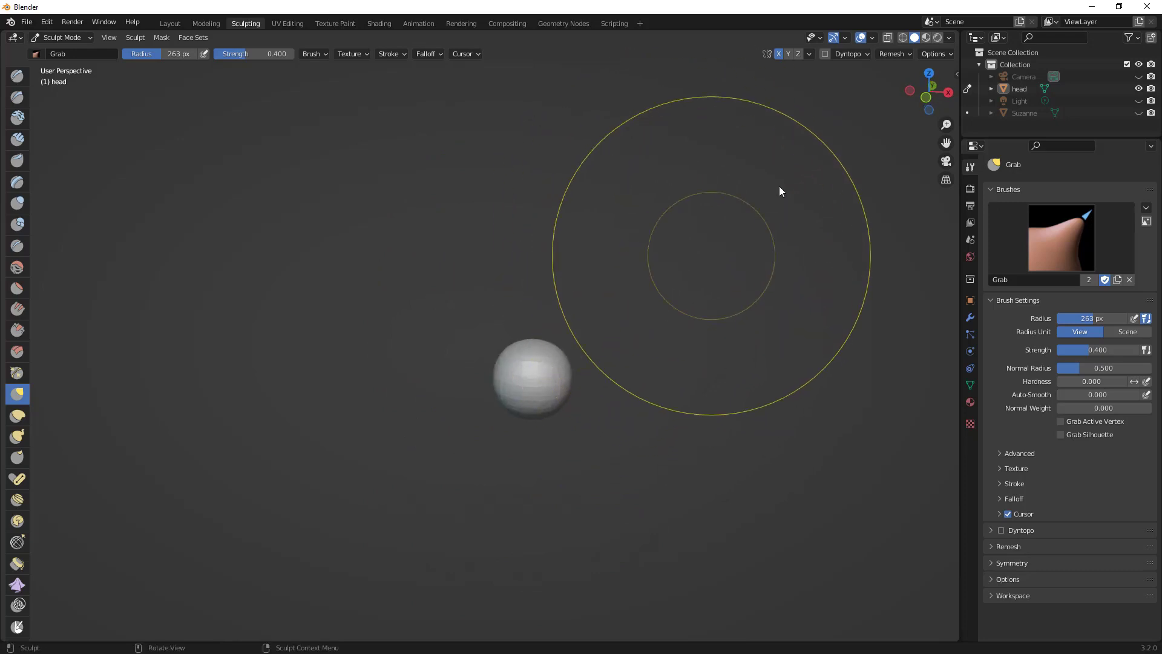
middle_drag(787, 244, 809, 240)
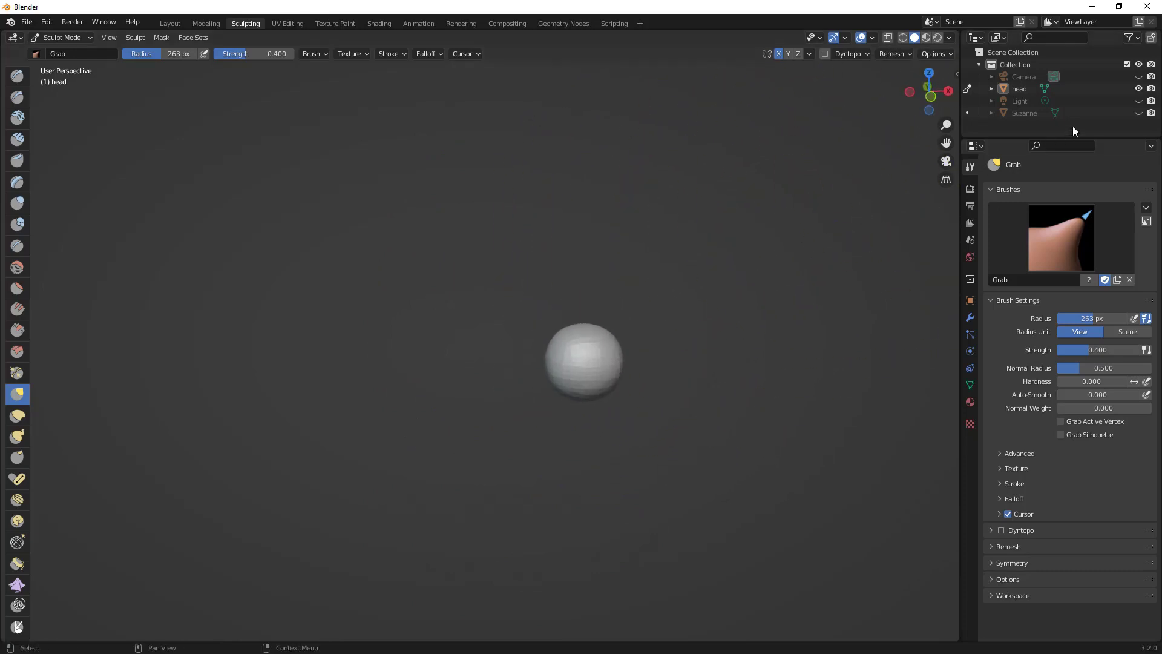
- Unhide Suzanne and change the viewport MatCap to the brown clay style
click(1138, 113)
middle_drag(711, 290, 727, 265)
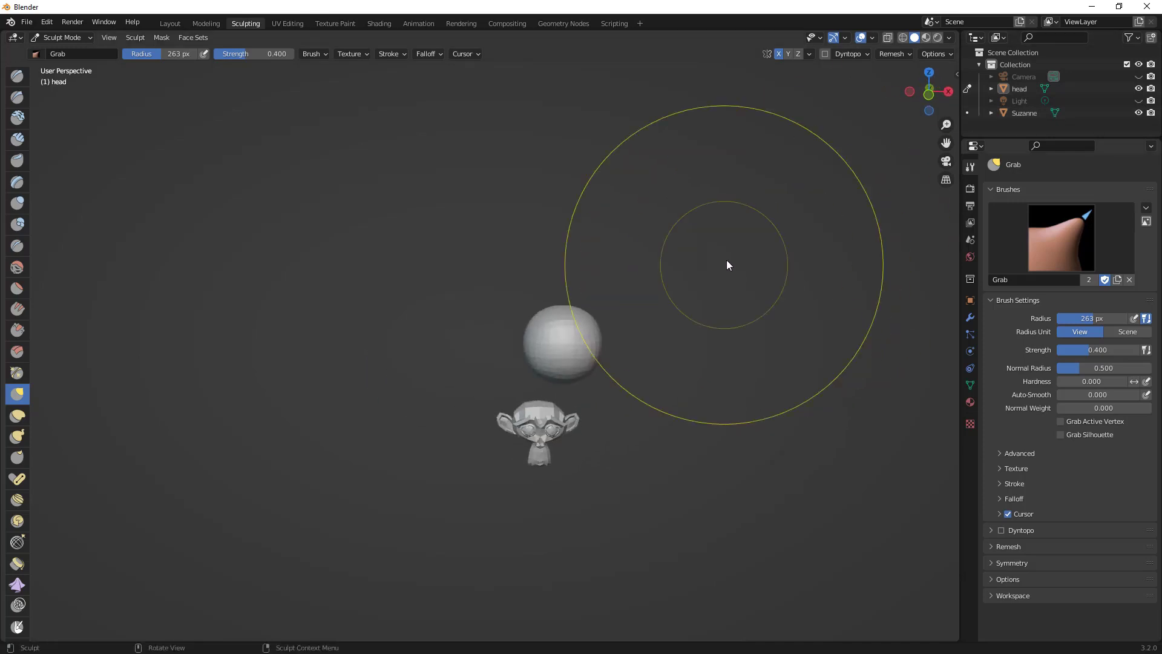
click(948, 38)
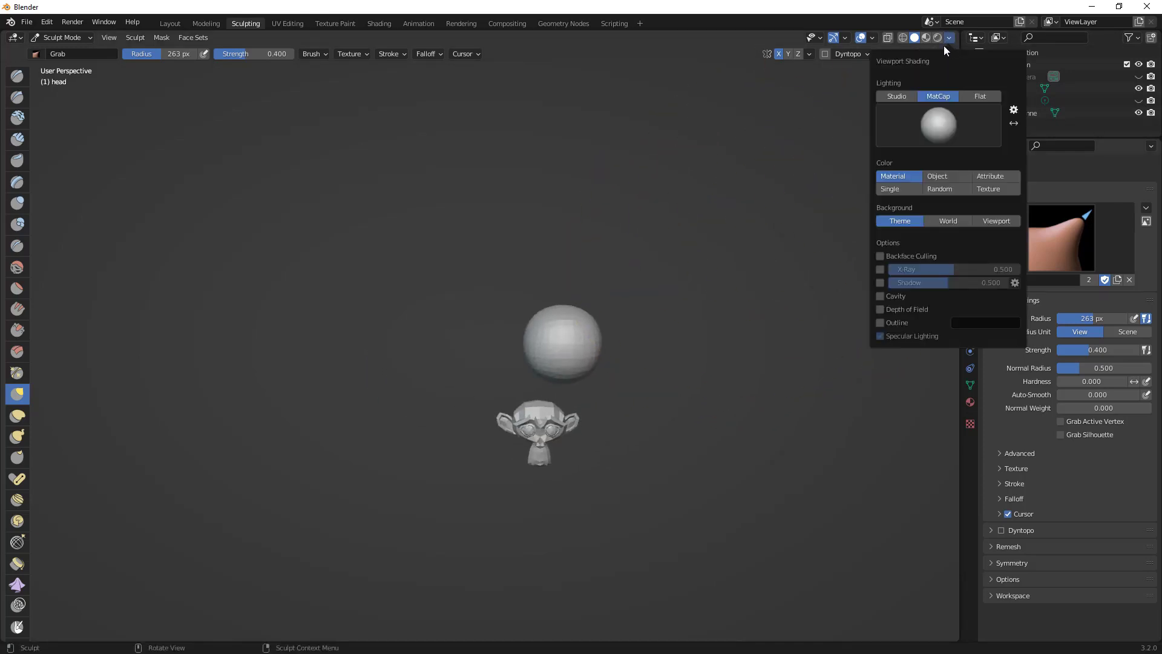
click(941, 125)
click(769, 173)
middle_drag(762, 200, 709, 230)
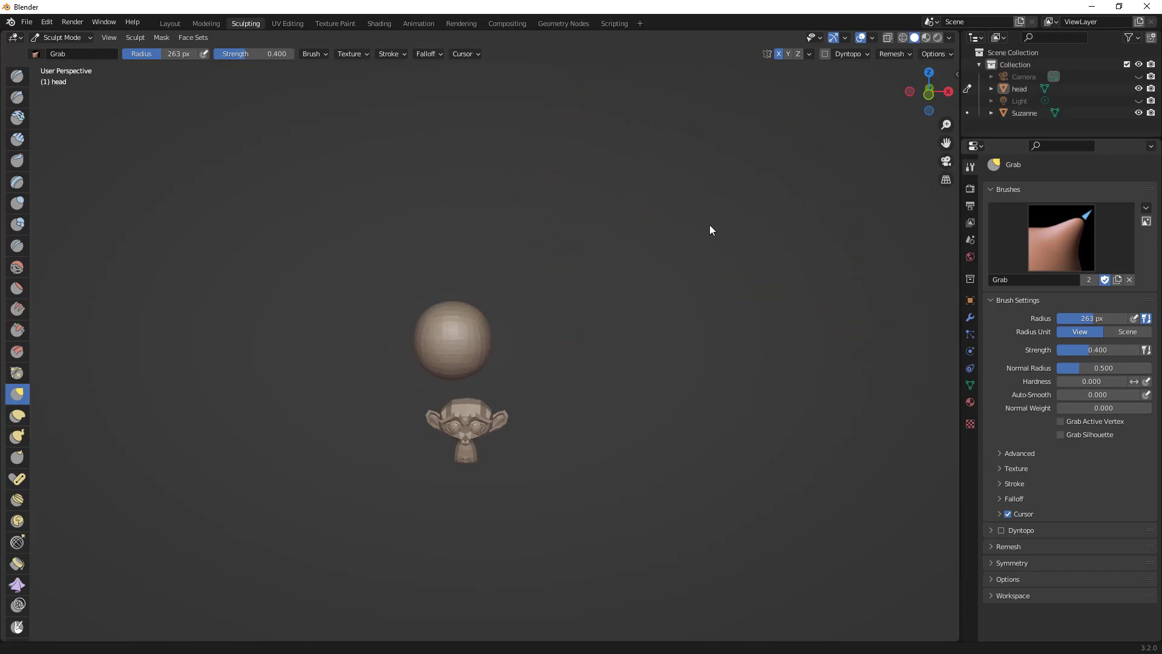
- Hide Suzanne in the viewport, leaving only the head sphere on display
scroll(710, 230, up, 3)
click(1138, 114)
middle_drag(449, 325, 487, 330)
- Set the focal length of the Sculpting workspace's viewport to 80 mm and hide the sidebar
key(n)
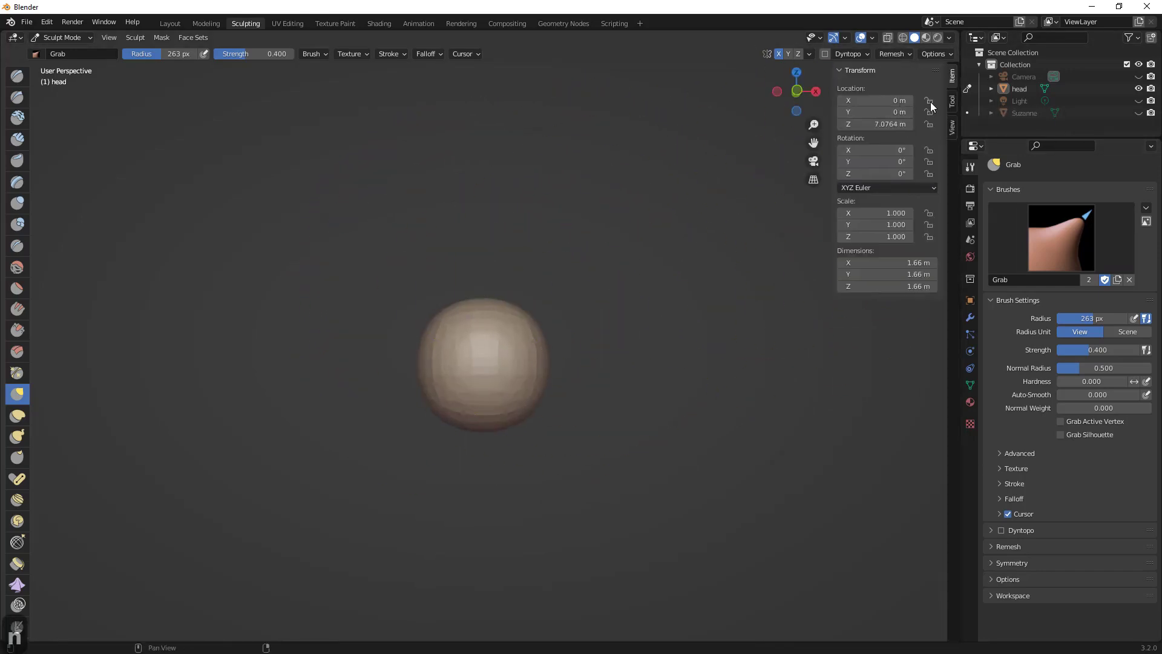
click(952, 125)
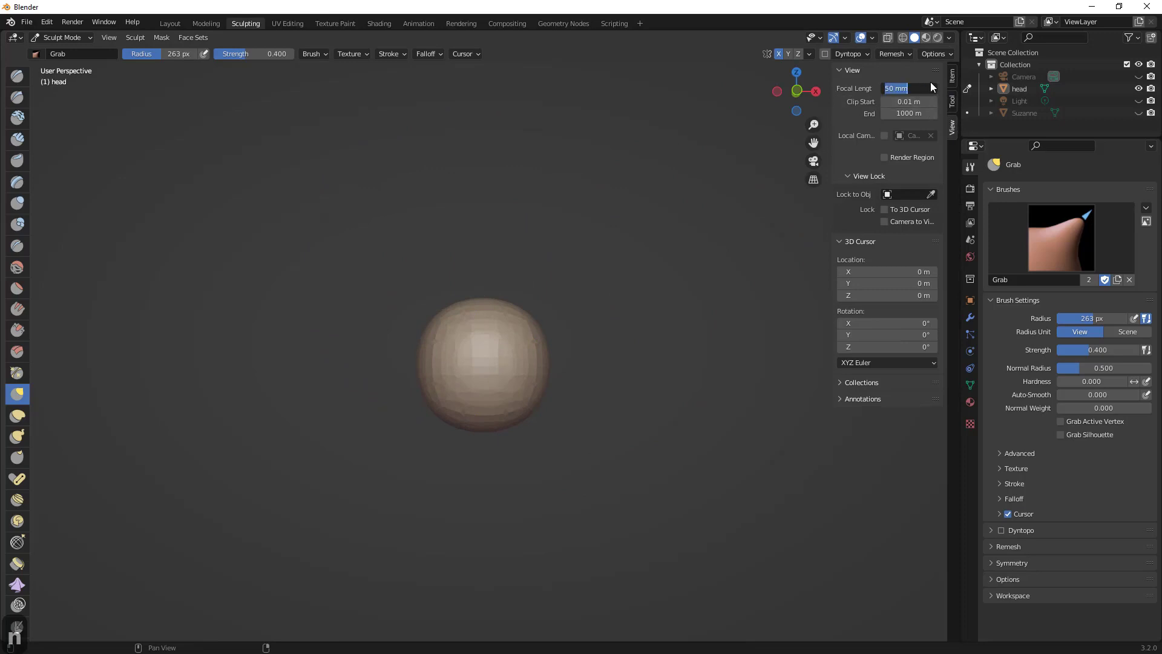
text(80)
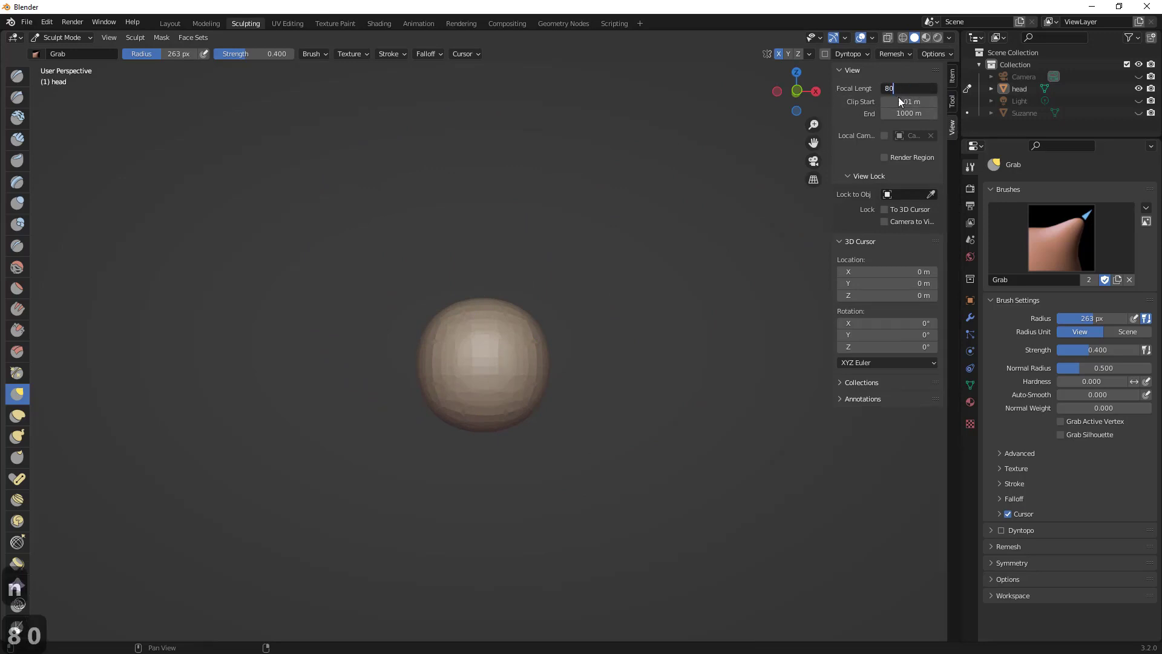
key(Return)
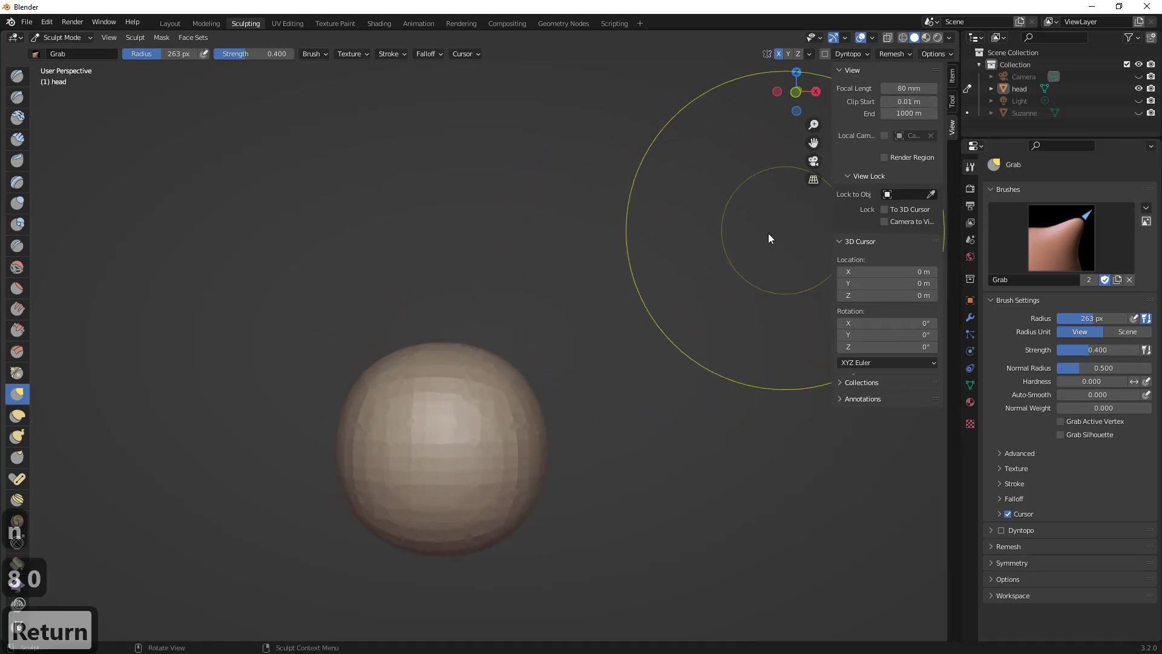
key(n)
scroll(655, 253, down, 5)
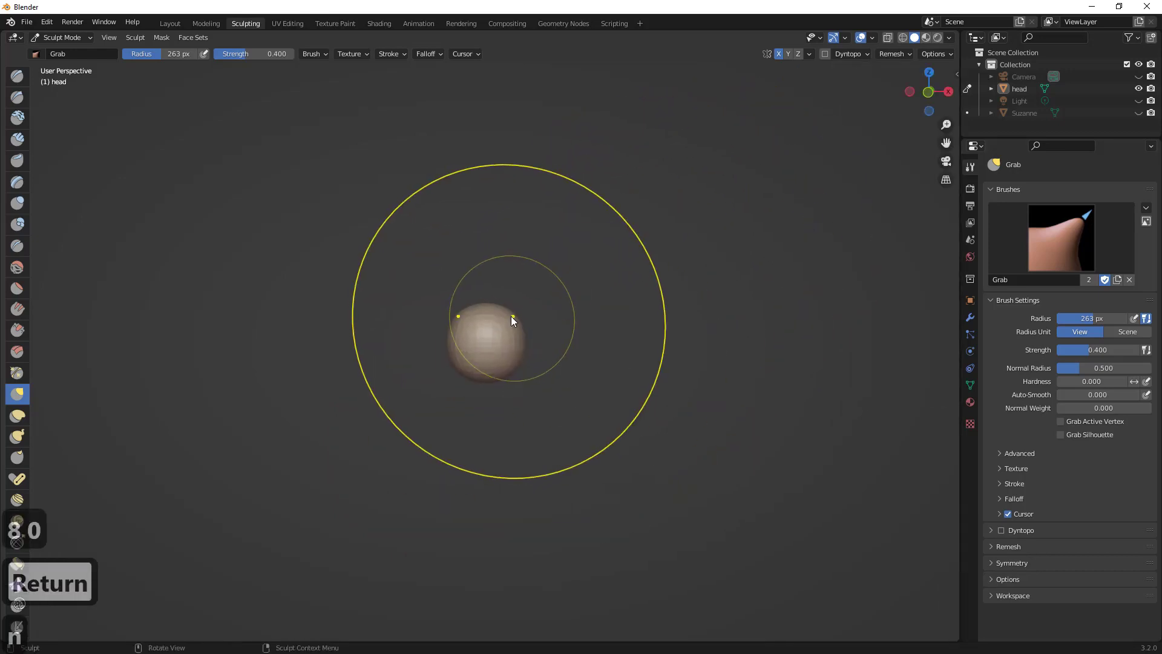
- Set the Grab brush radius to 238 px, testing upward pulls on the top of the head sphere and undoing them
drag(506, 304, 500, 255)
key(ctrl+z)
key(f)
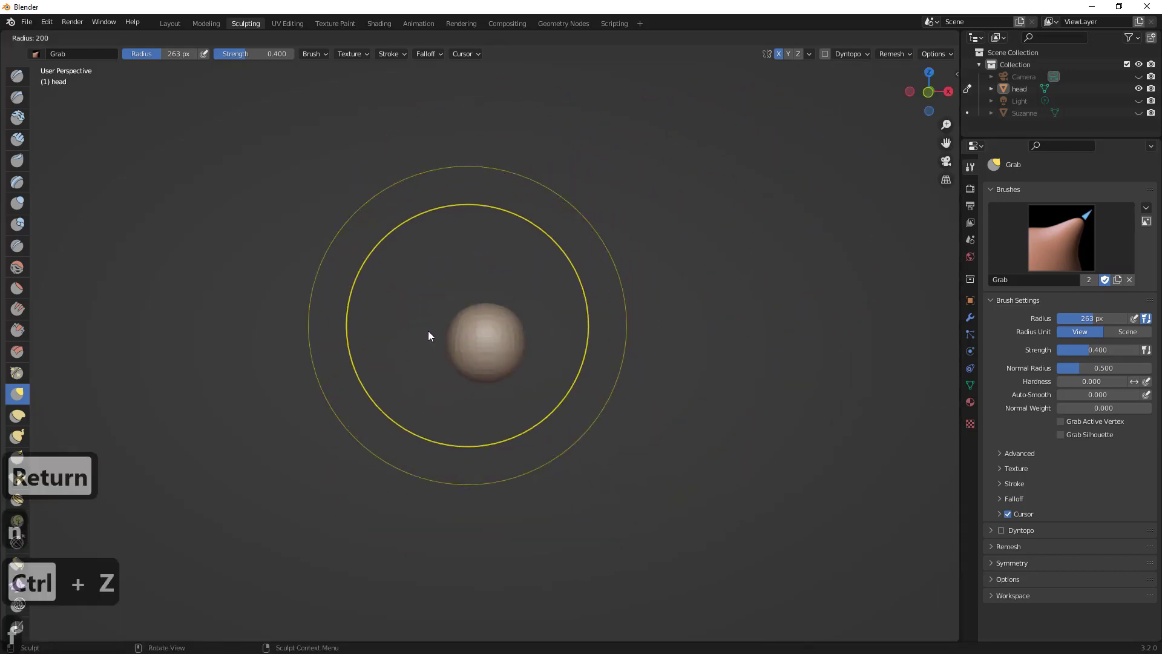
click(426, 331)
mouse_move(507, 327)
shift+middle_down()
mouse_move(568, 314)
mouse_move(560, 285)
mouse_move(586, 291)
shift+middle_up()
scroll(579, 288, up, 2)
key(f)
click(617, 286)
drag(617, 258, 601, 179)
key(ctrl+z)
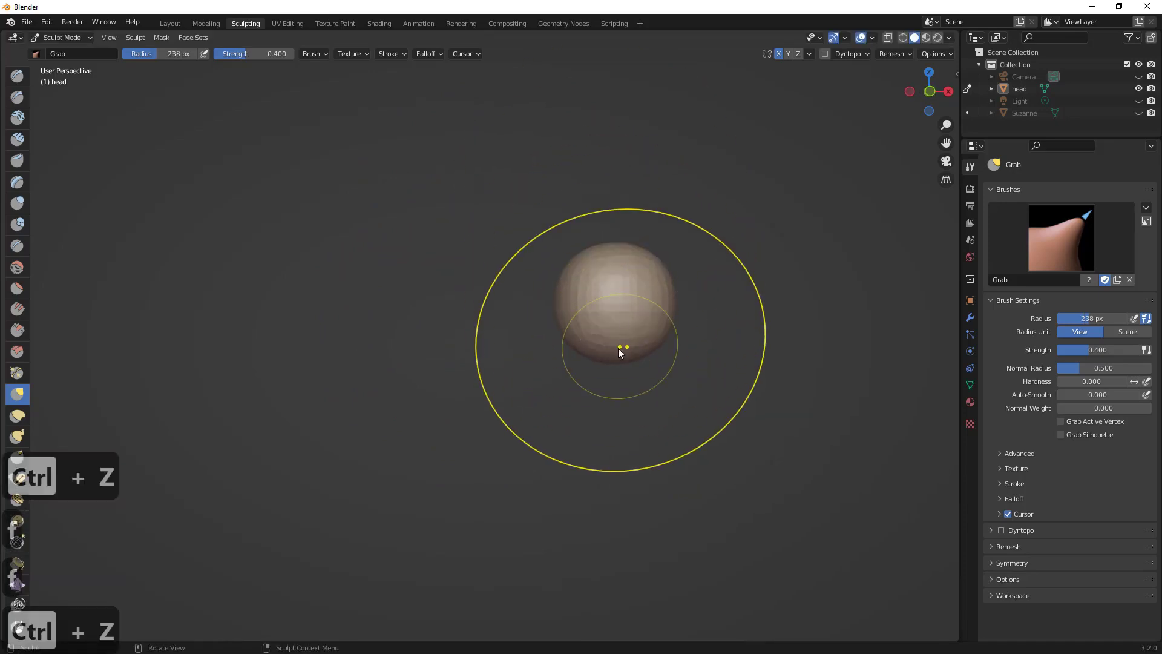
- Select the head, switch it to Object Mode, and set its origin to its geometry
middle_drag(619, 347, 1006, 164)
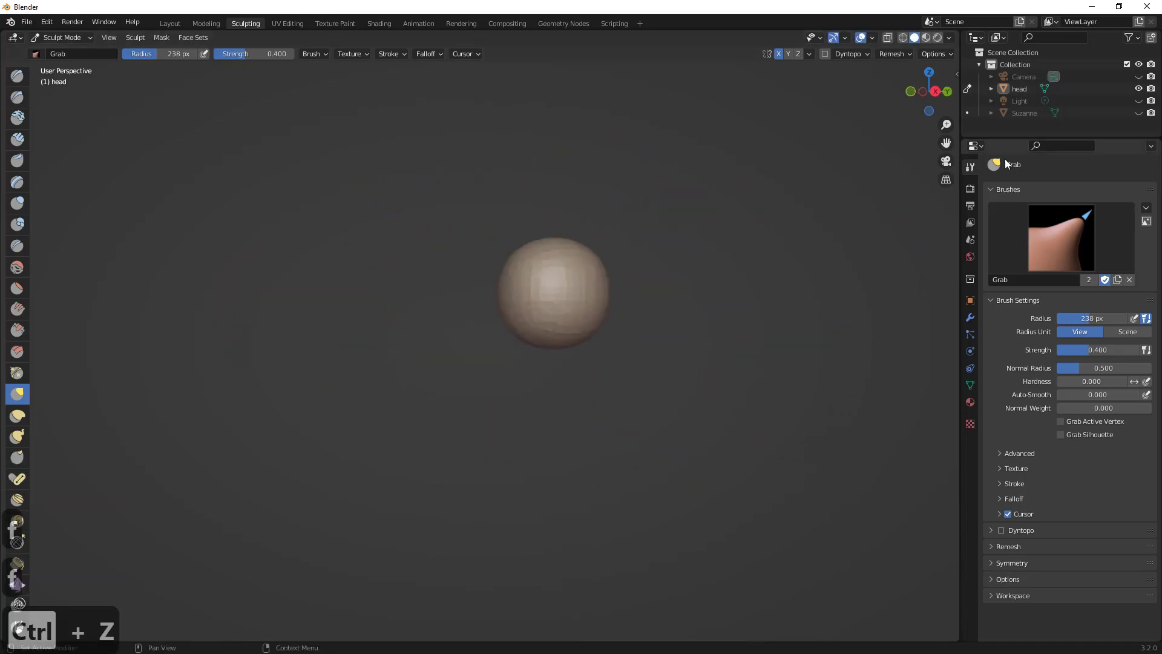
click(1016, 90)
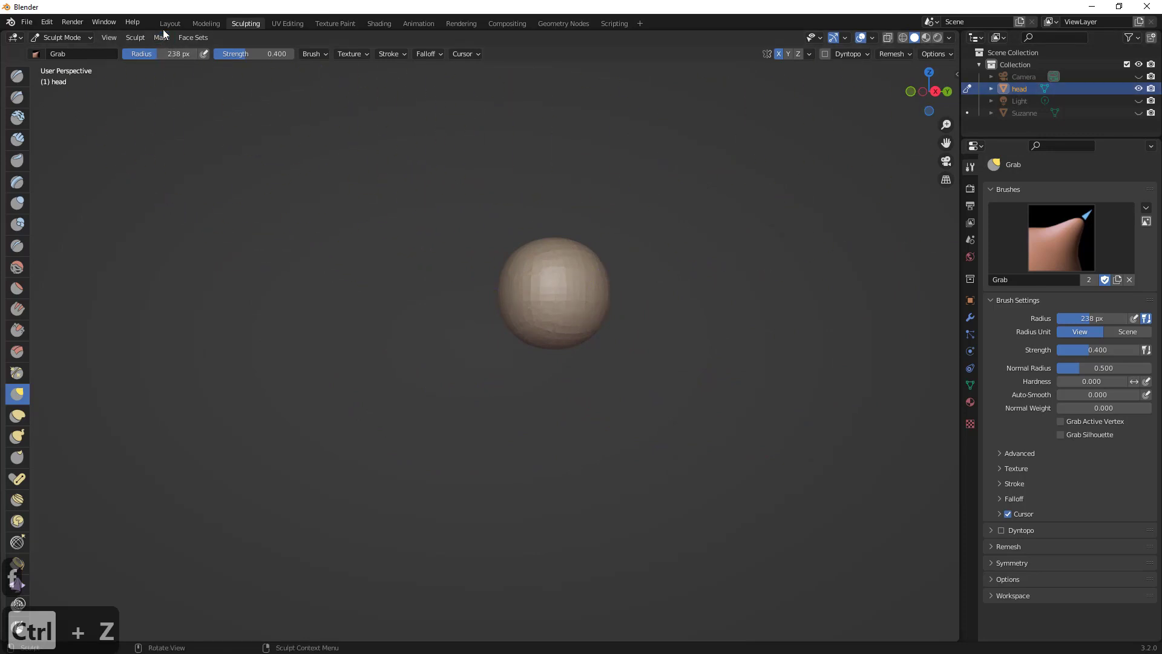
click(62, 38)
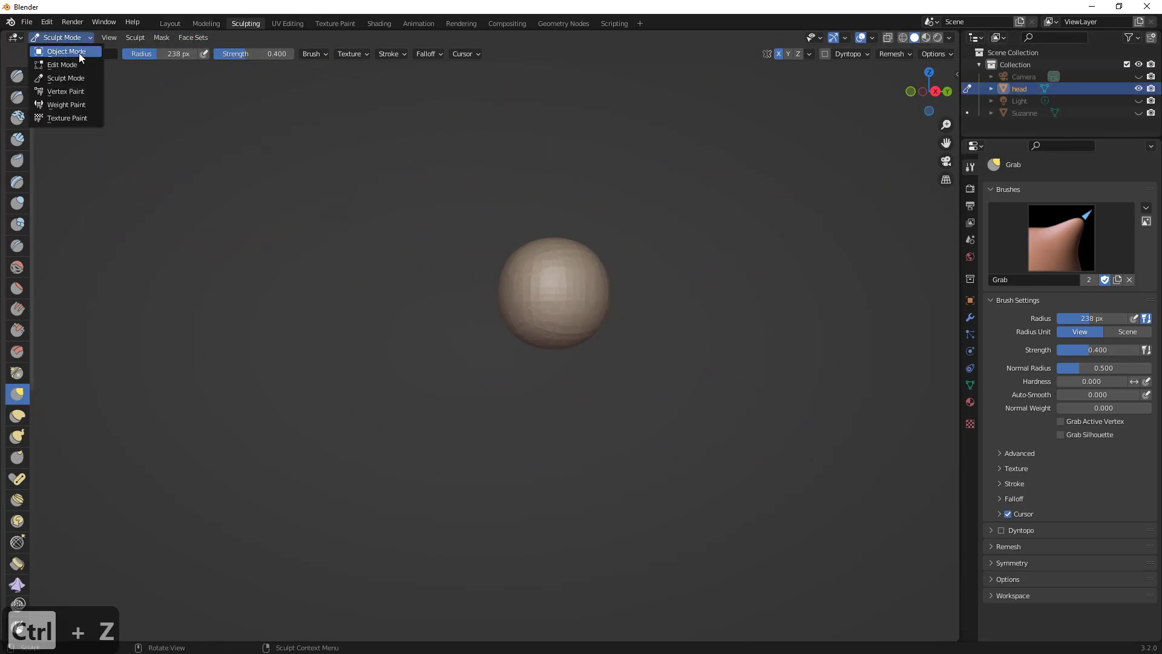
click(79, 52)
click(184, 37)
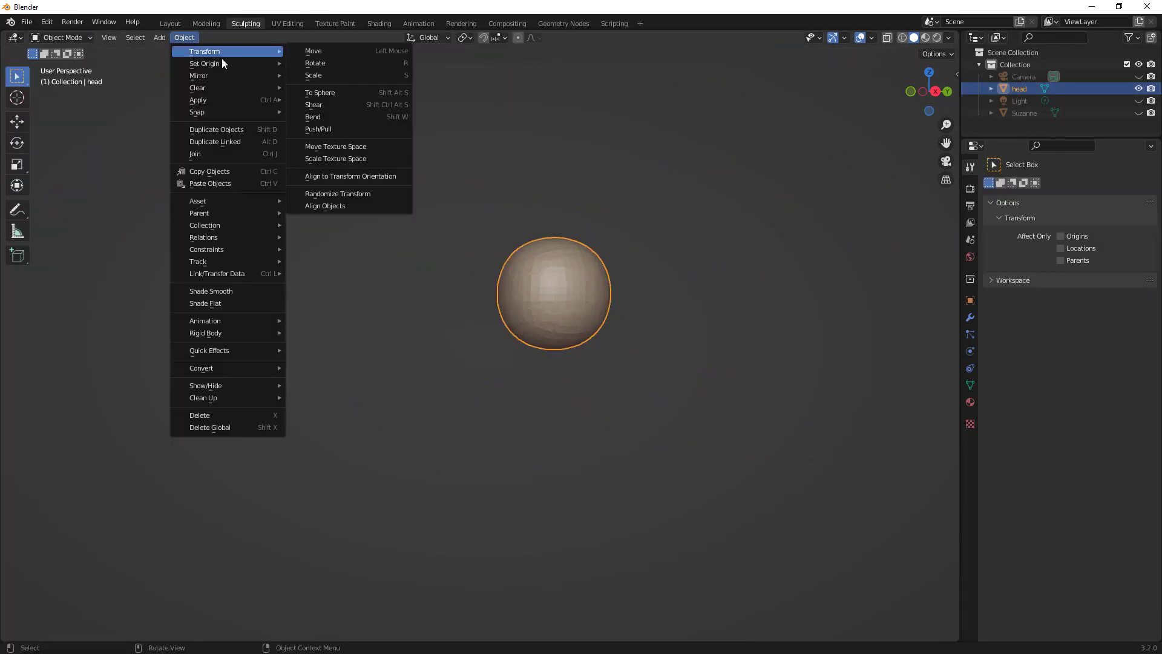
mouse_move(221, 63)
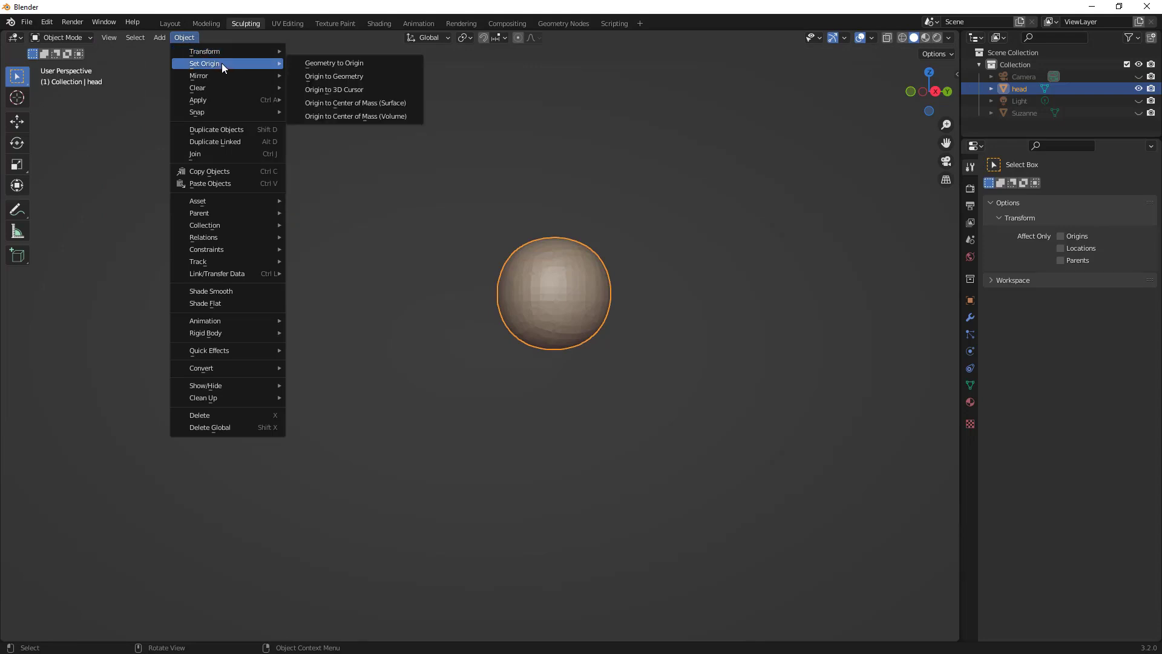
click(341, 75)
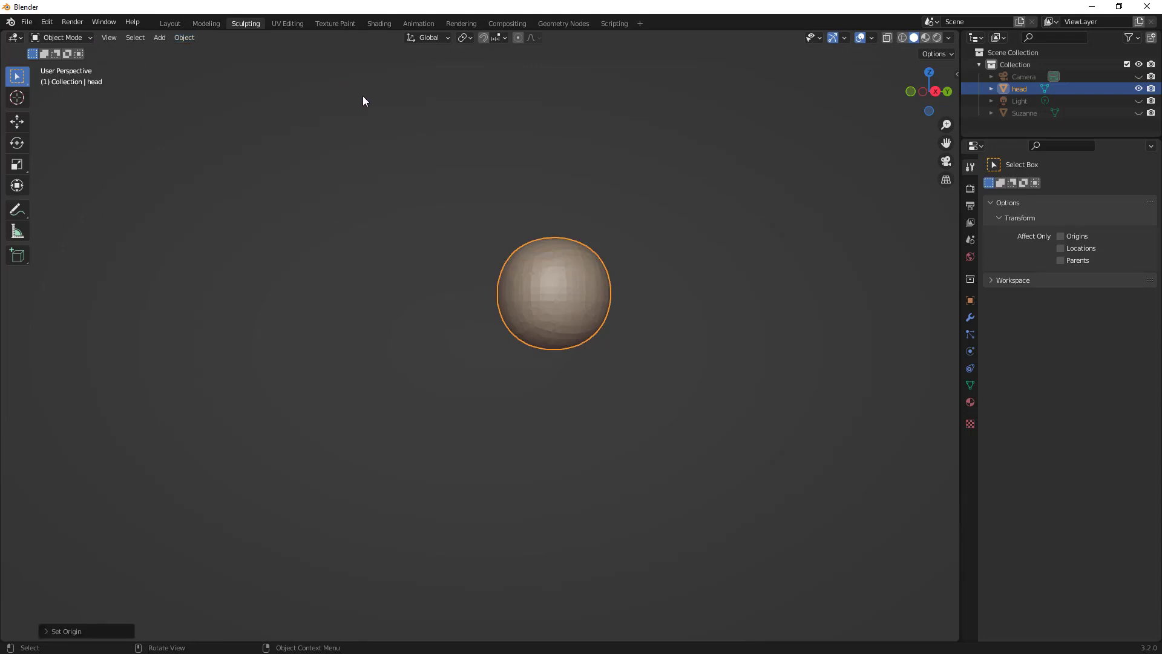
- Apply all transforms to the head and return it to Sculpt Mode
middle_drag(363, 100, 666, 260)
click(159, 38)
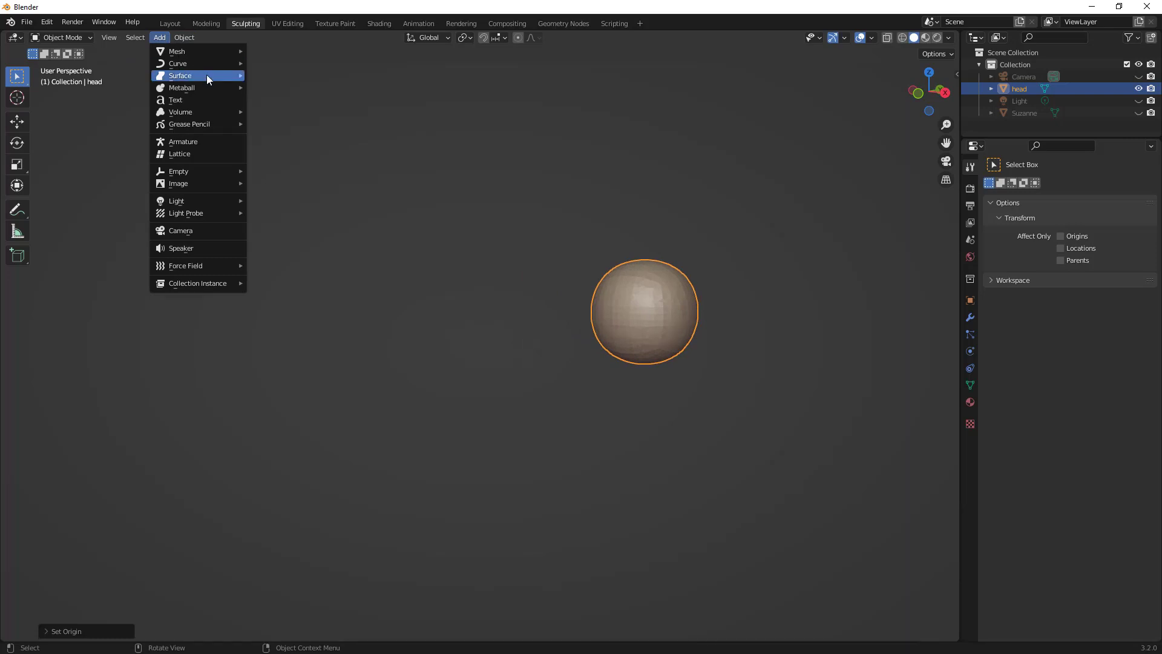
mouse_move(209, 52)
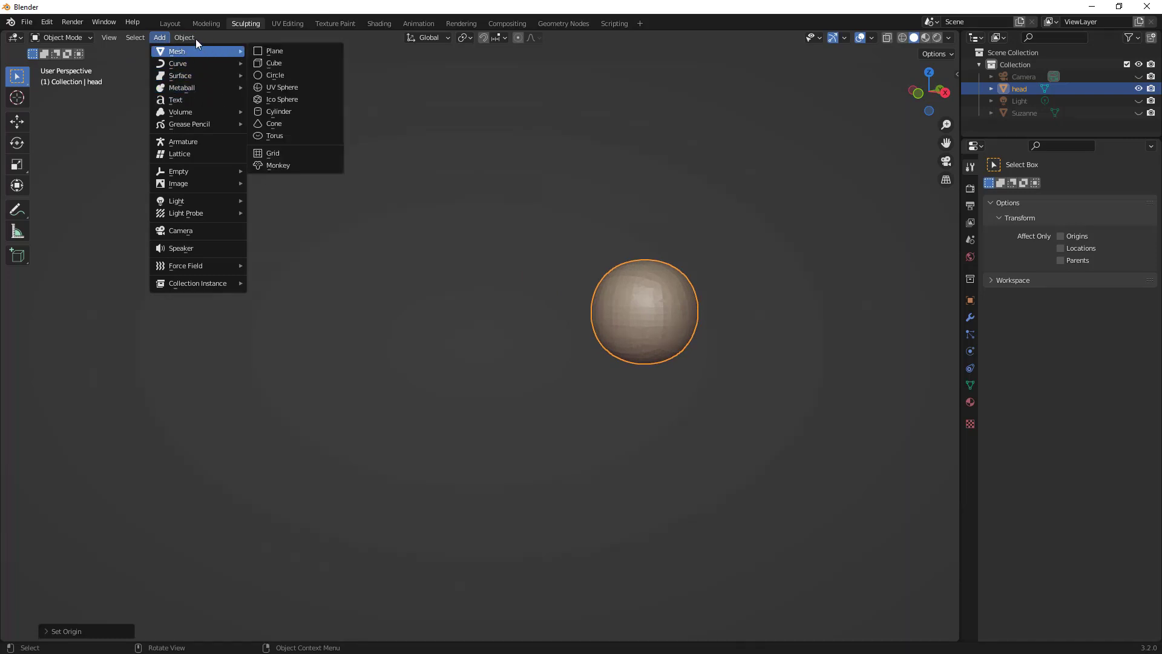
mouse_move(187, 35)
mouse_move(234, 97)
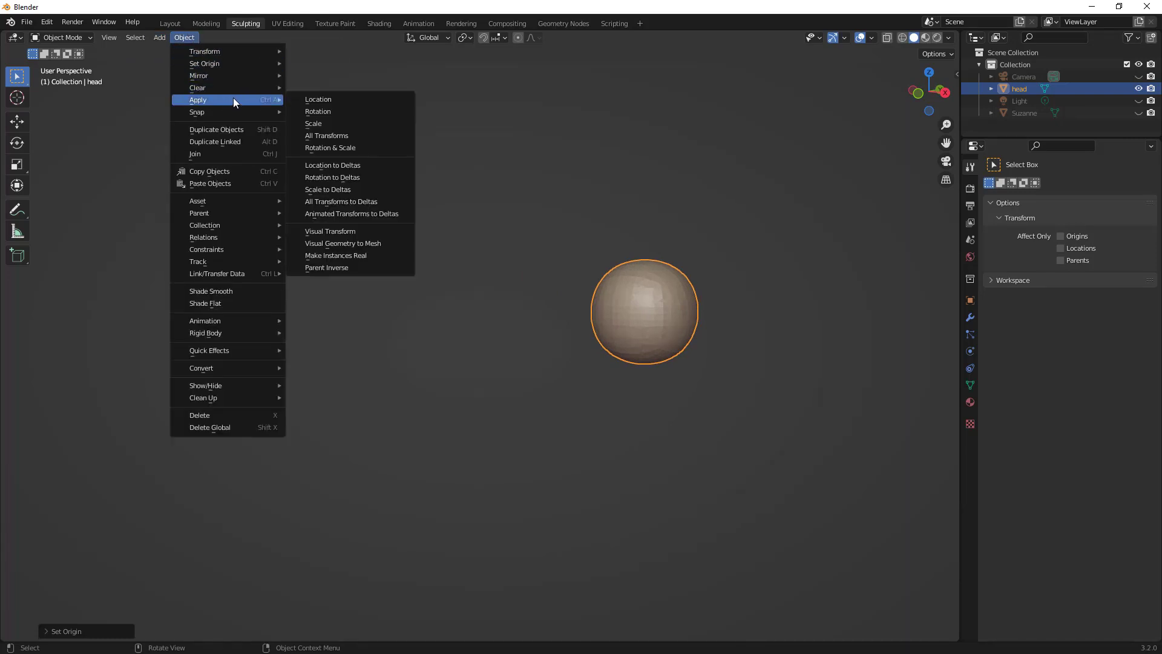
click(359, 136)
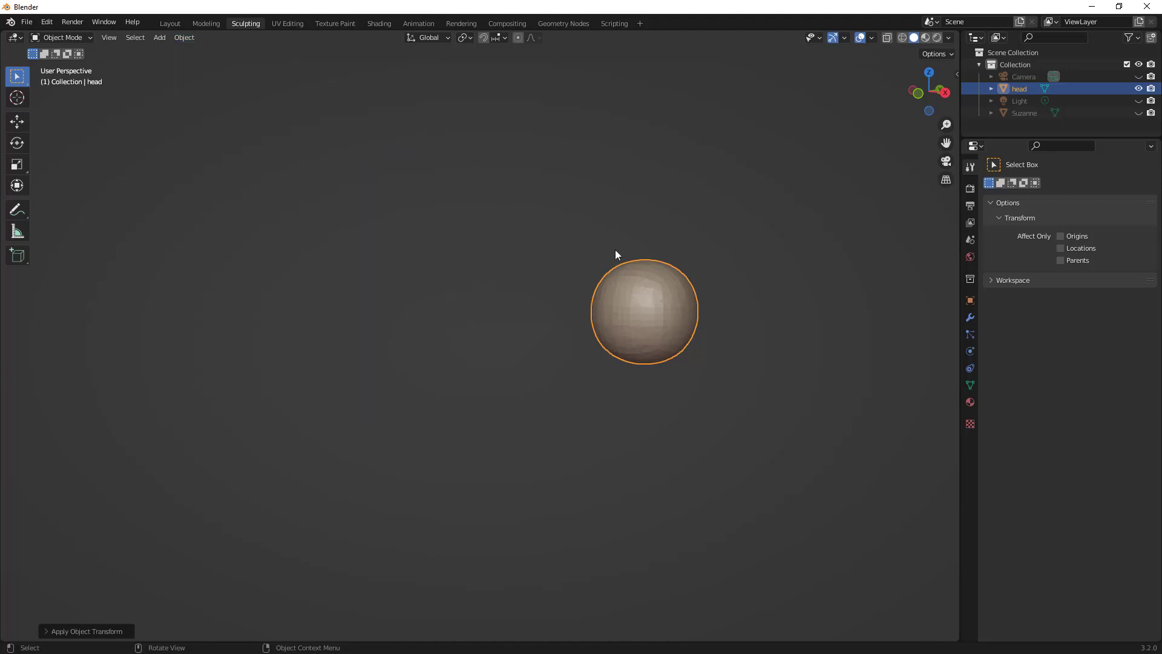
click(65, 37)
click(71, 76)
- Stretch the lower front of the head sphere downward into a rough jaw using the Grab brush at 278 px radius
drag(659, 304, 716, 298)
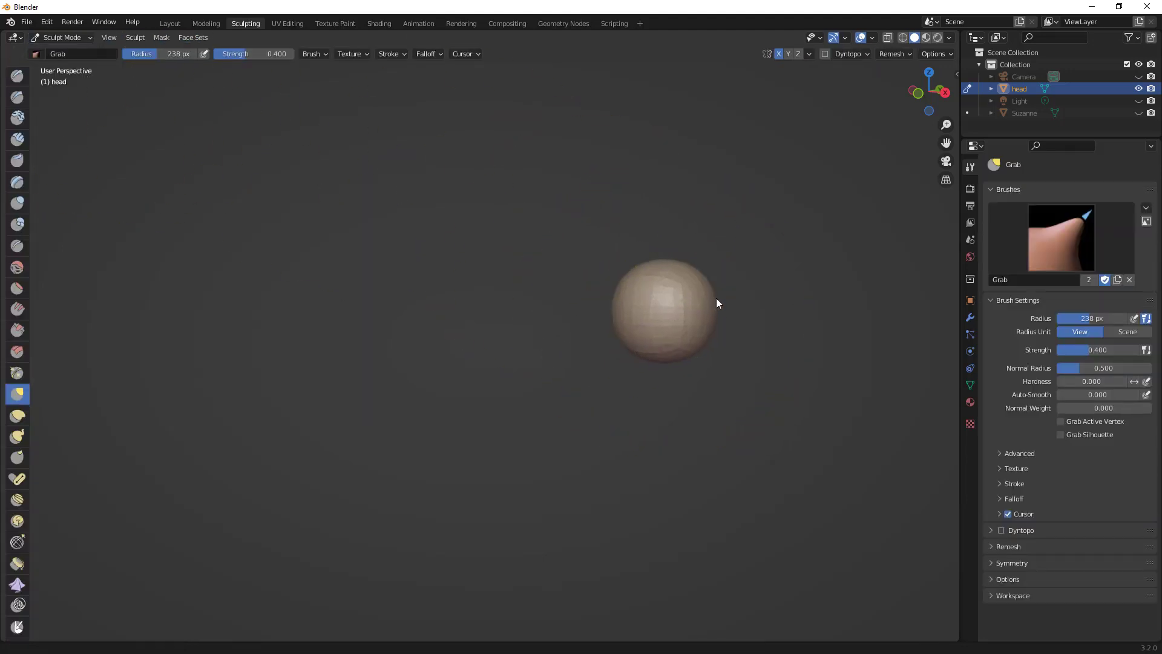
middle_drag(717, 298, 739, 291)
shift+middle_drag(738, 291, 565, 307)
scroll(597, 264, up, 2)
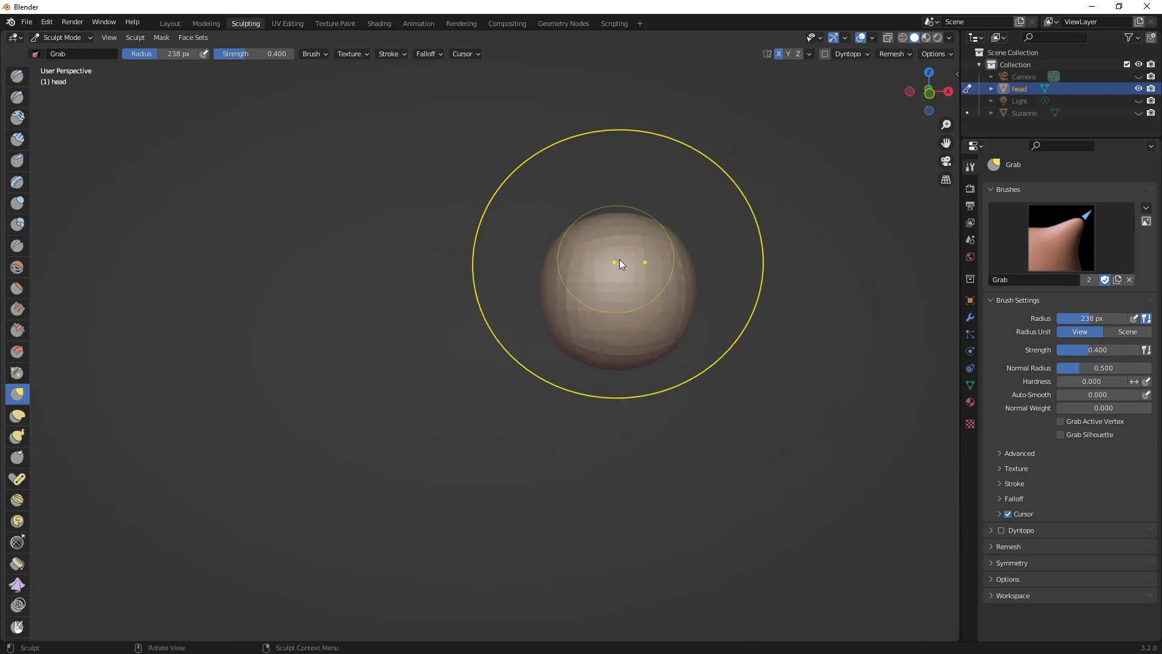
middle_drag(640, 282, 612, 292)
key(f)
click(657, 272)
mouse_move(557, 264)
middle_down()
mouse_move(524, 253)
mouse_move(444, 259)
mouse_move(493, 245)
middle_up()
key(f)
click(380, 290)
mouse_move(412, 296)
mouse_down()
mouse_move(414, 457)
mouse_move(351, 268)
mouse_up()
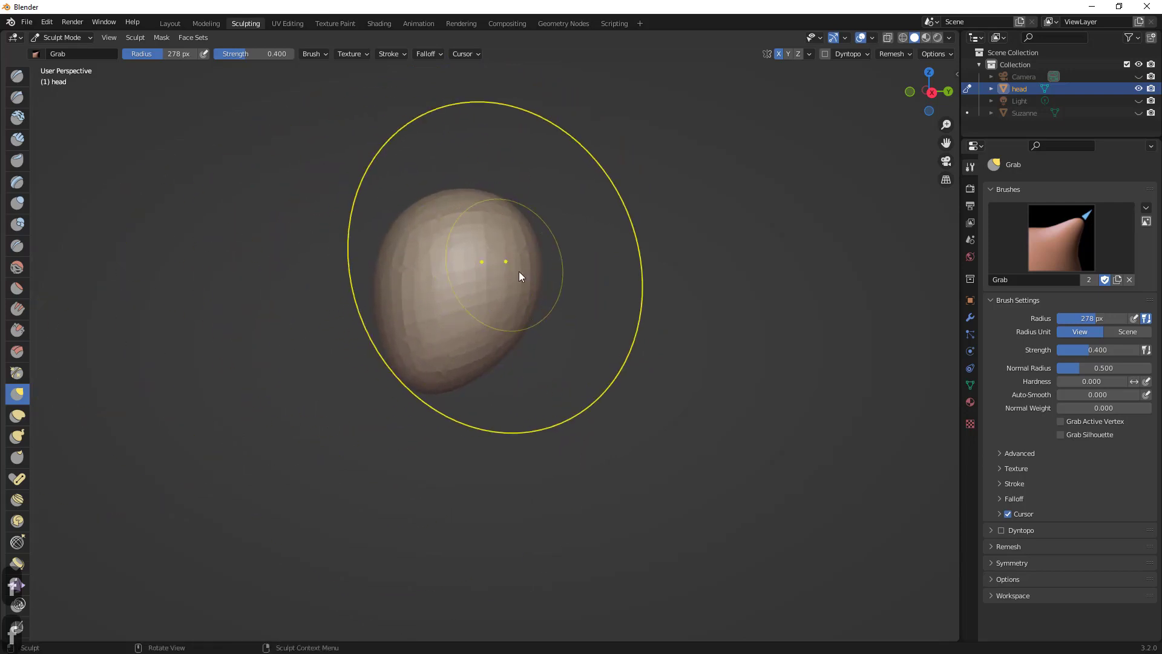
- Switch to the reference board and outline the block shapes of the head's side and front views with green arrows
key(alt+Tab)
right_drag(334, 333, 434, 396)
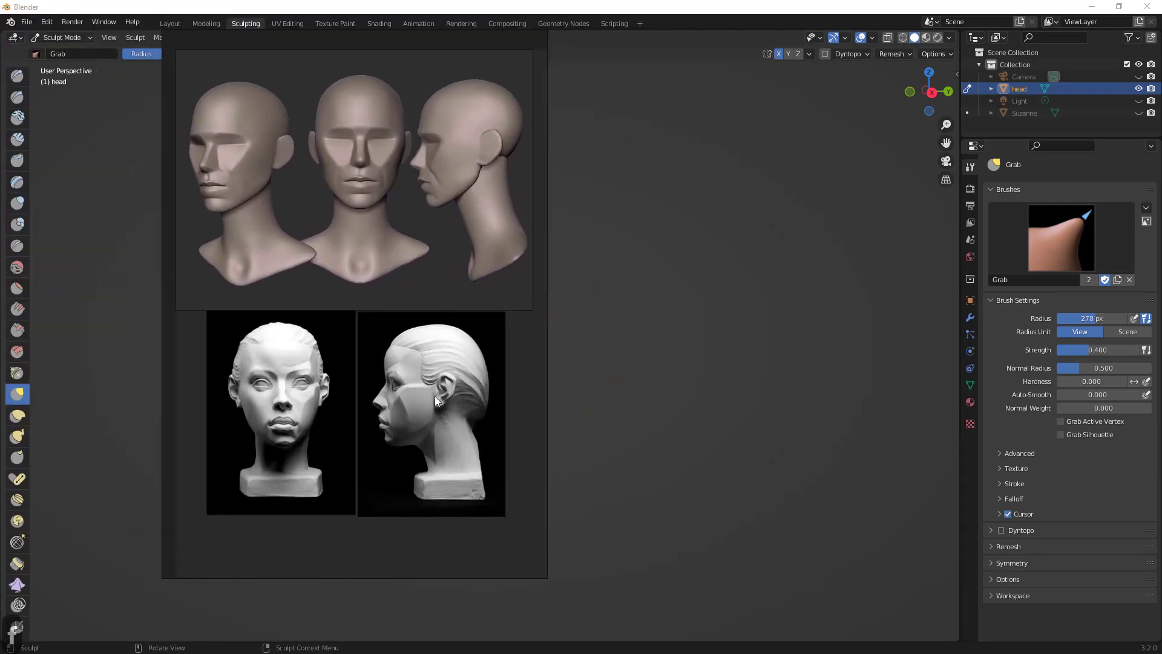
key(alt+a)
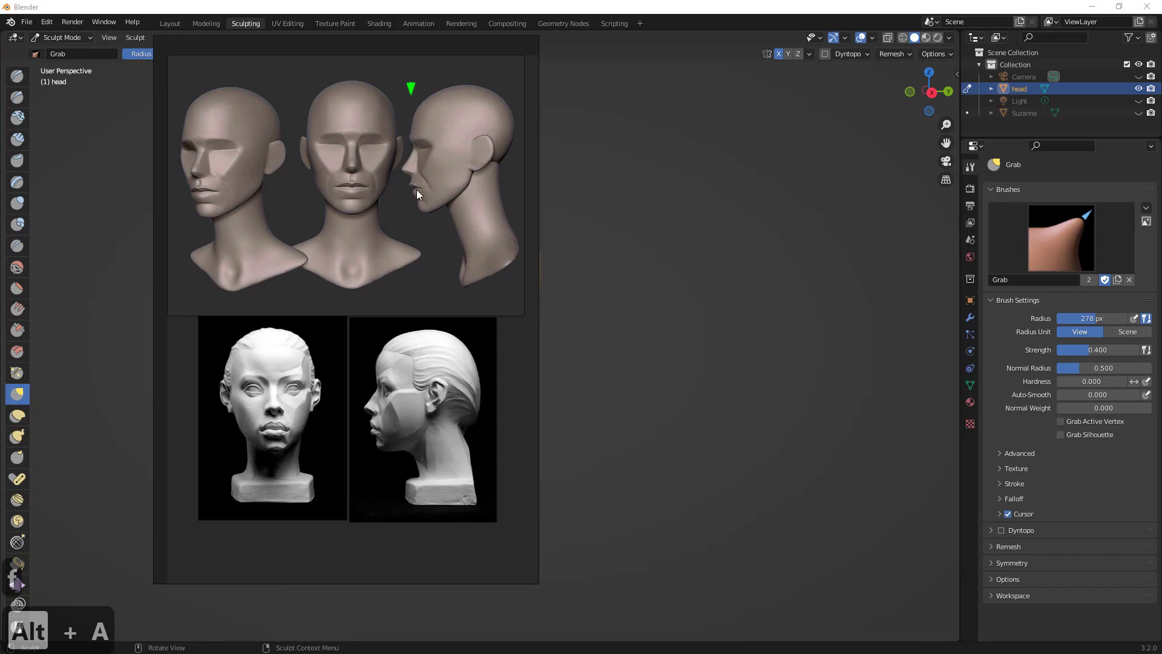
drag(416, 192, 412, 214)
mouse_move(501, 158)
mouse_down()
mouse_move(500, 78)
mouse_move(410, 79)
mouse_move(411, 124)
mouse_up()
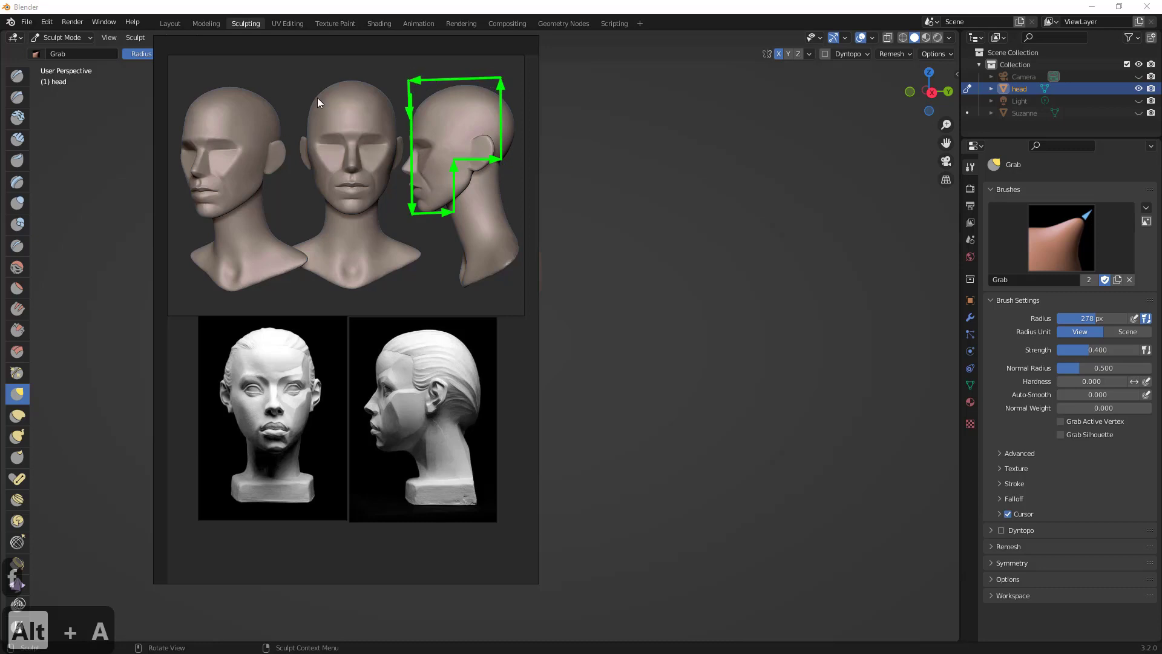
drag(310, 150, 312, 181)
mouse_move(388, 185)
mouse_down()
mouse_move(393, 82)
mouse_move(311, 81)
mouse_up()
key(Escape)
mouse_move(498, 264)
right_down()
mouse_move(331, 283)
mouse_move(0, 291)
right_up()
click(809, 293)
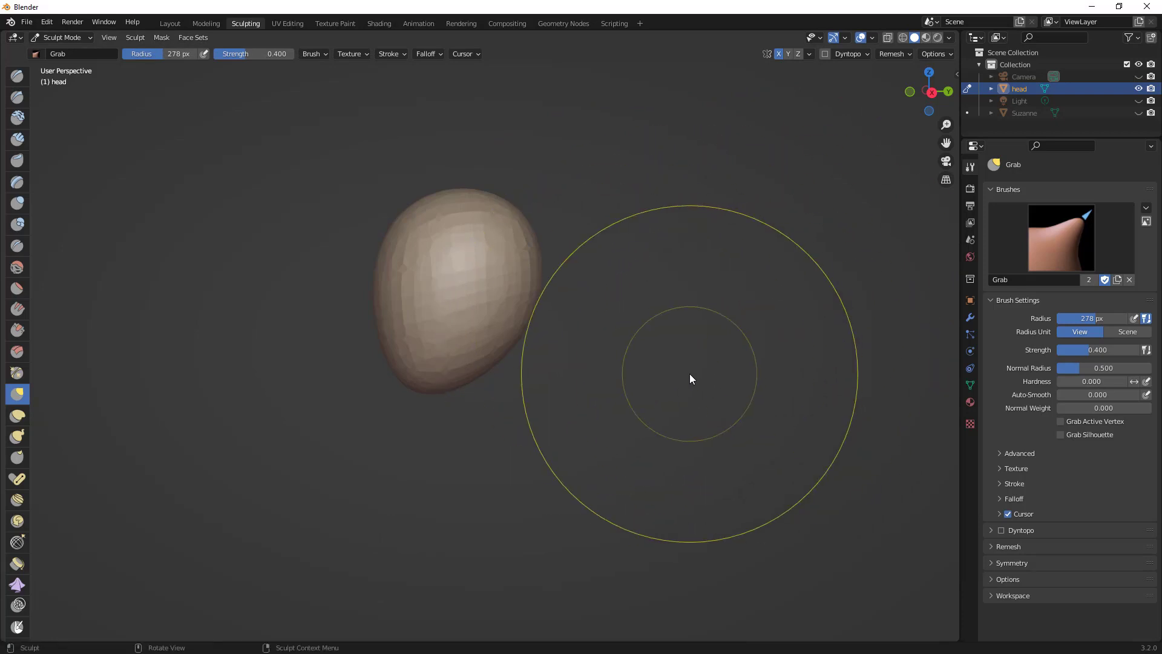
- In the right orthographic view, push in the underside behind the jaw with a smaller Grab brush, undoing the last stroke at 82 px
middle_drag(690, 378, 735, 380)
middle_drag(581, 416, 626, 346)
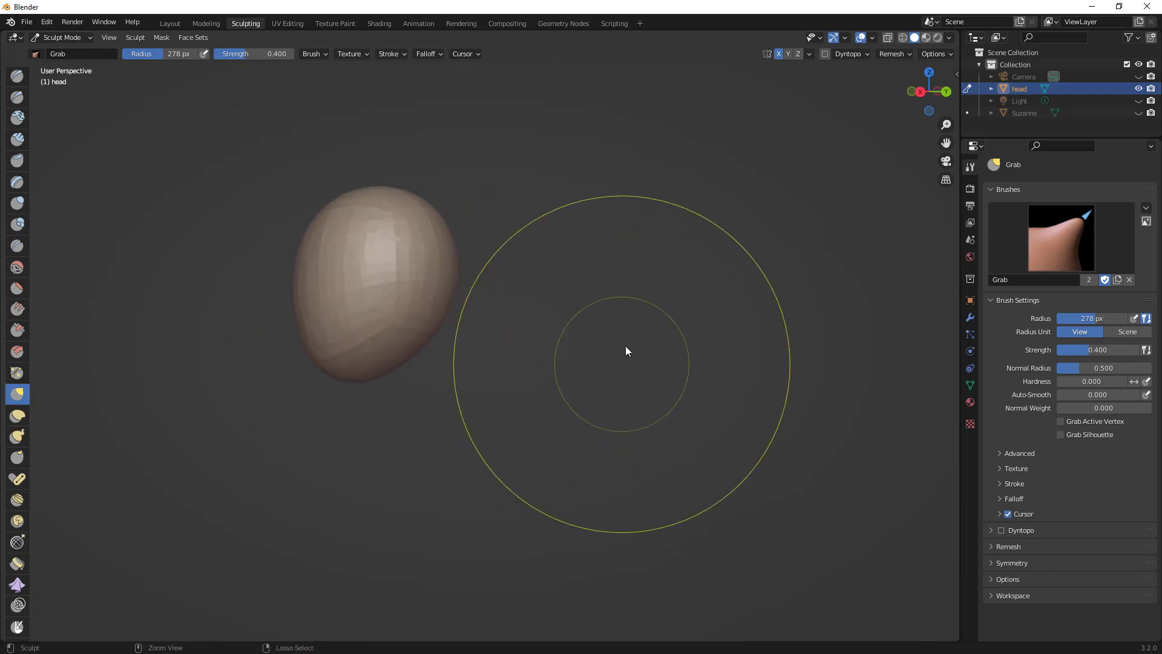
scroll(626, 346, down, 2)
key(KP_1)
key(KP_3)
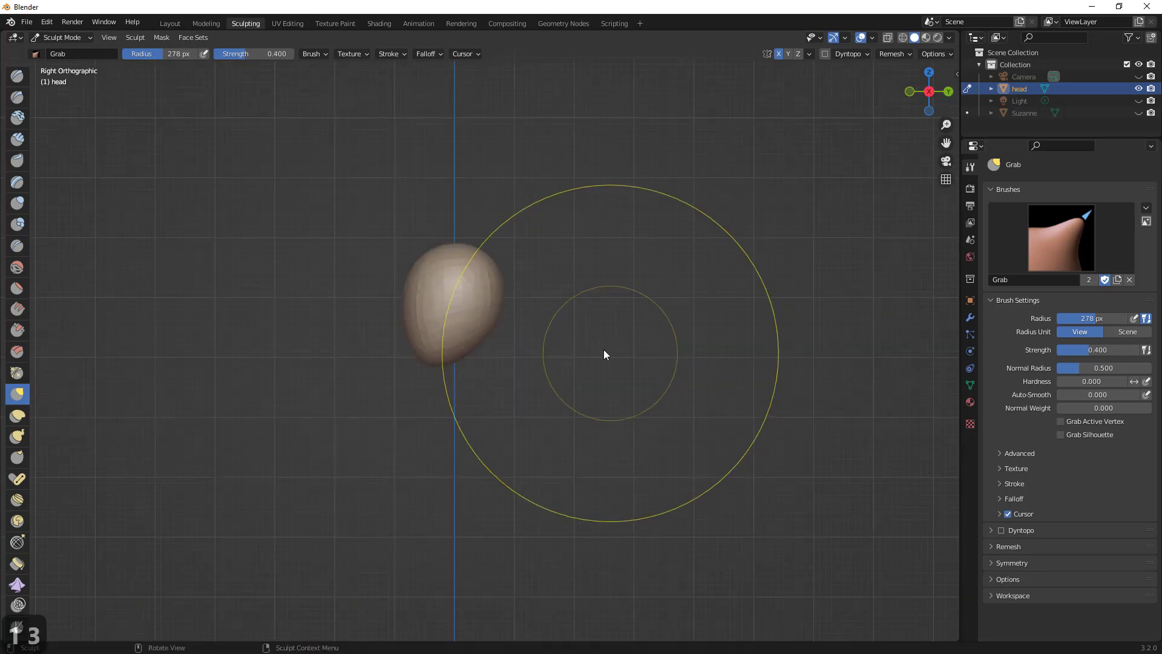
ctrl+middle_drag(517, 346, 514, 332)
shift+middle_drag(589, 334, 705, 342)
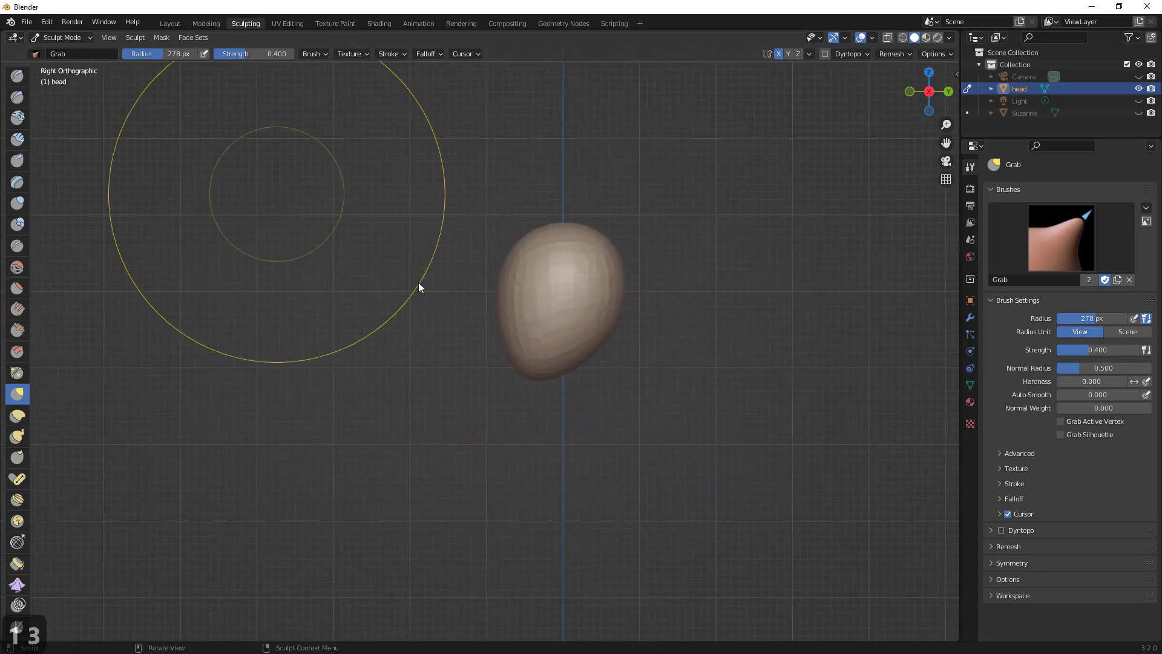
key(f)
click(422, 350)
mouse_move(543, 371)
mouse_down()
mouse_move(576, 343)
mouse_move(570, 316)
mouse_move(547, 357)
mouse_move(545, 337)
mouse_move(544, 362)
mouse_up()
key(f)
click(526, 351)
key(ctrl+z)
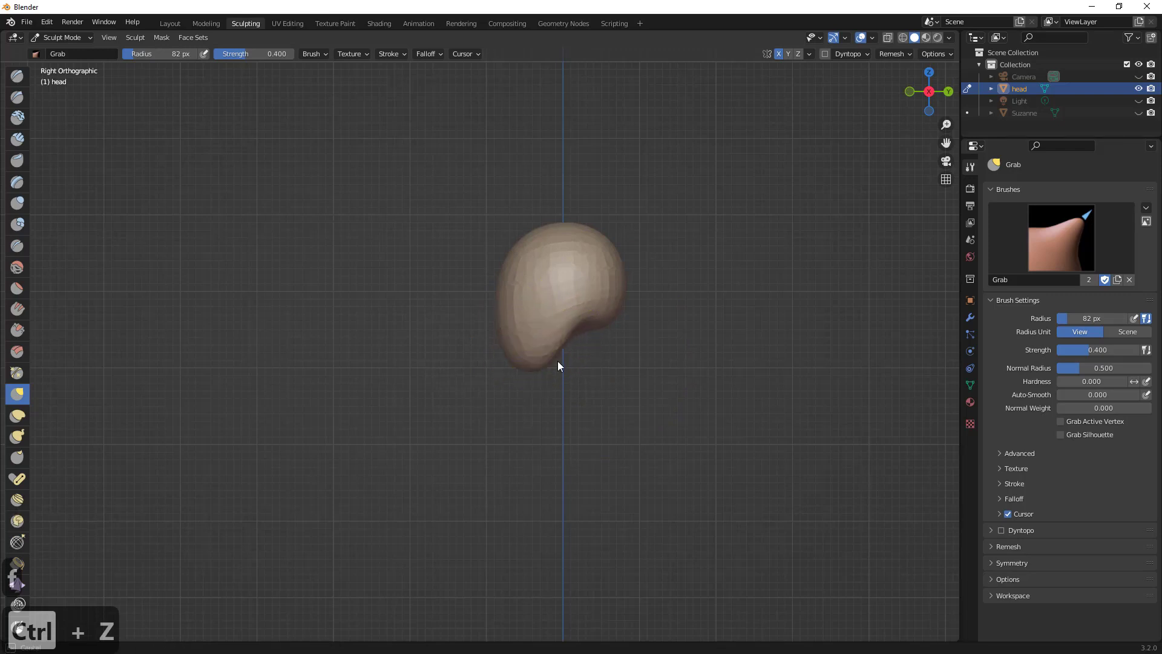
- Refine the chin, flatten the face's front profile and adjust the jaw's underside with Grab radii of 106, 148 and 145 px
key(f)
click(523, 381)
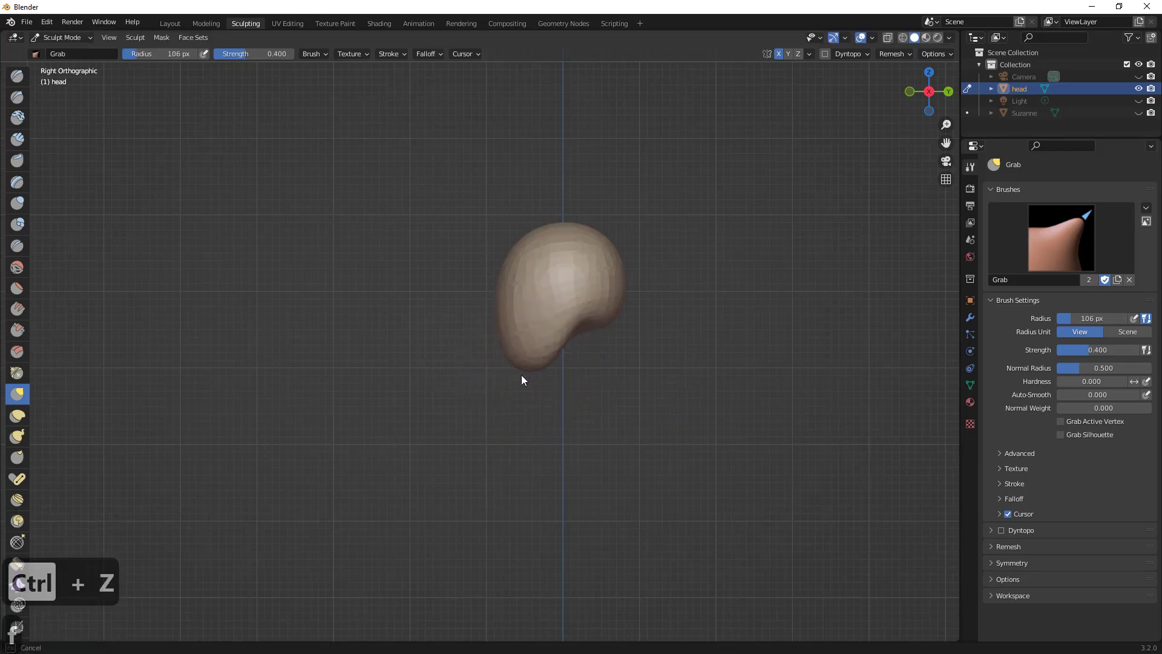
key(f)
click(502, 308)
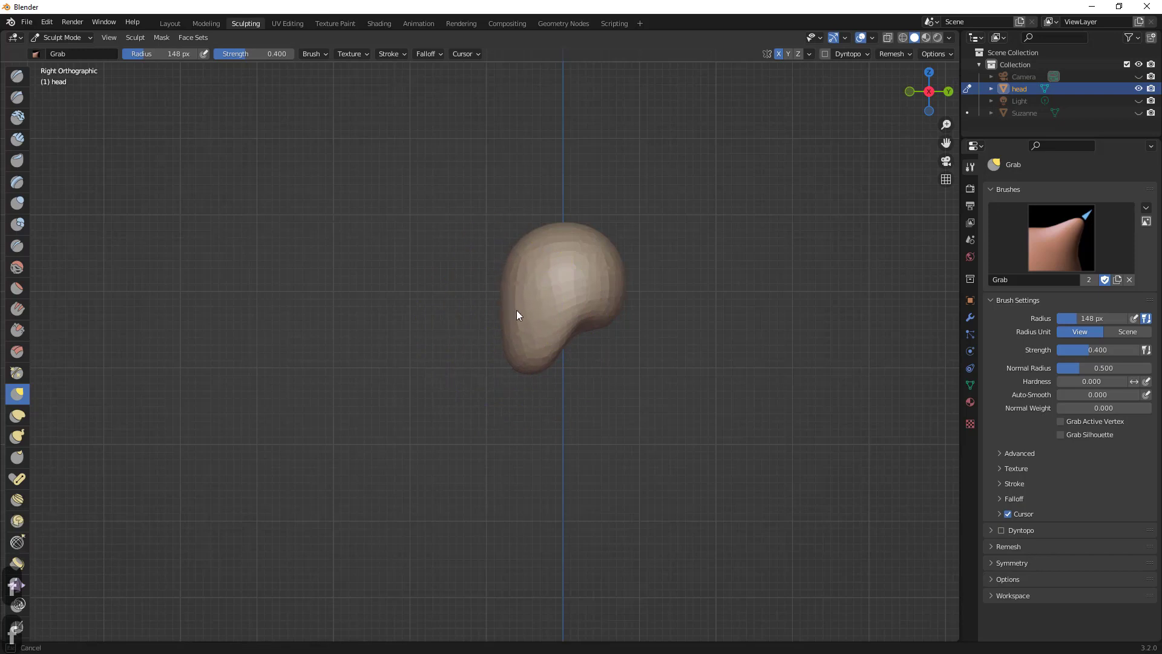
key(f)
click(550, 351)
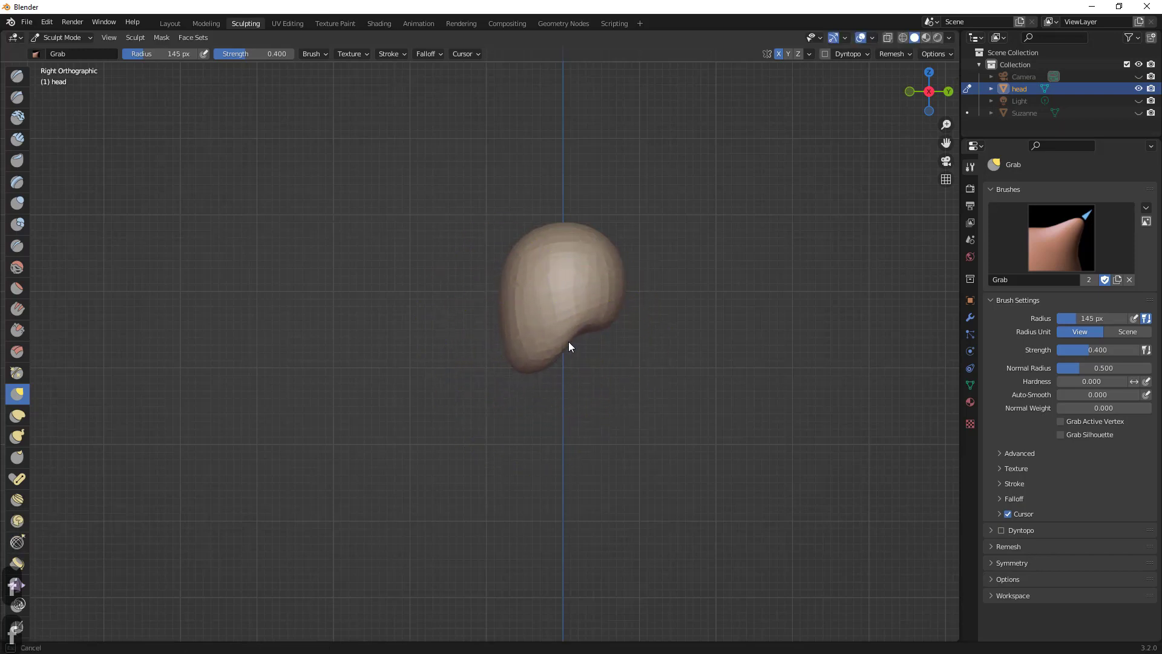
- In the front view, taper the head's sides and jaw inward with the Grab brush at 187 px and 122 px
key(KP_1)
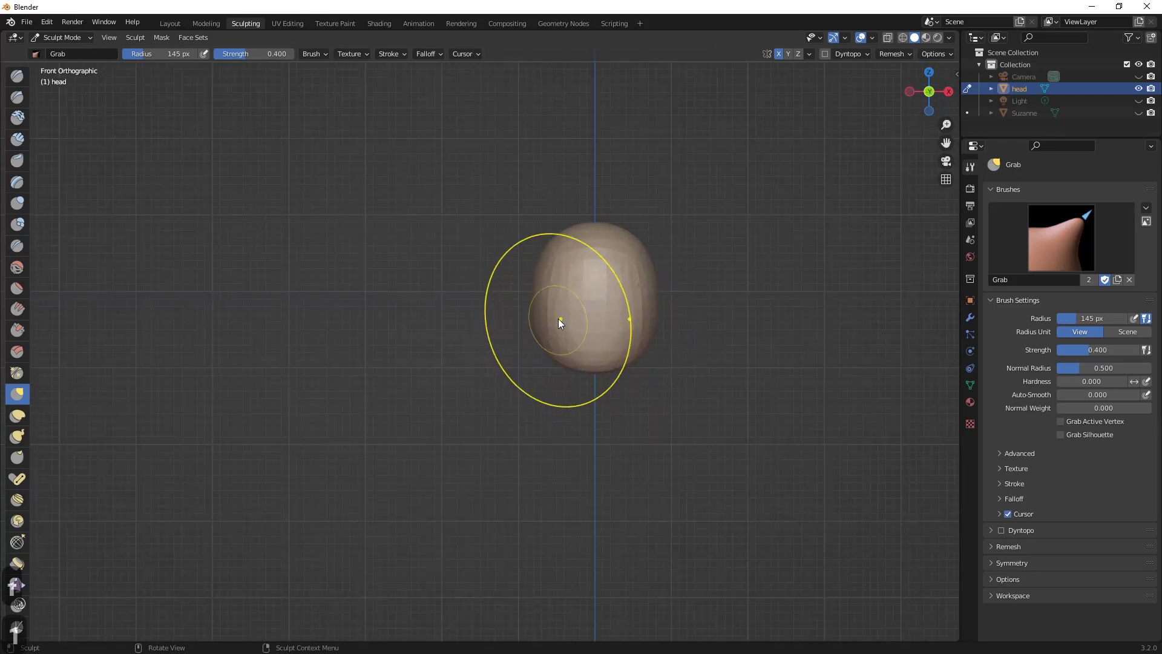
key(f)
click(618, 315)
drag(535, 337, 558, 331)
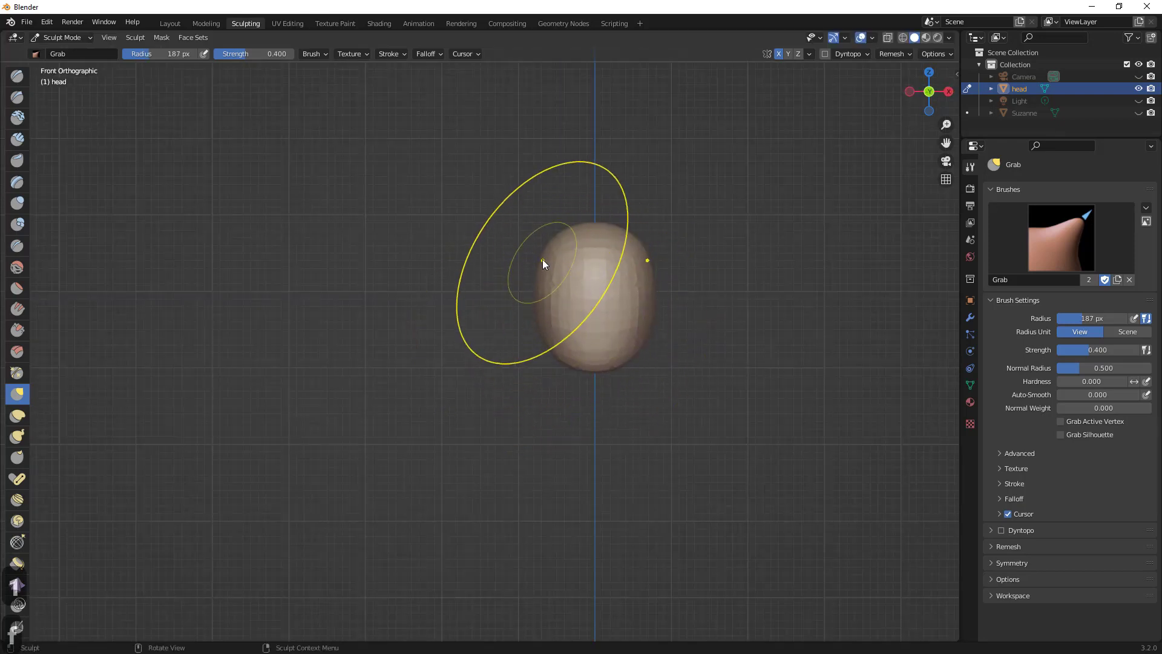
drag(543, 259, 546, 247)
drag(537, 332, 551, 337)
key(f)
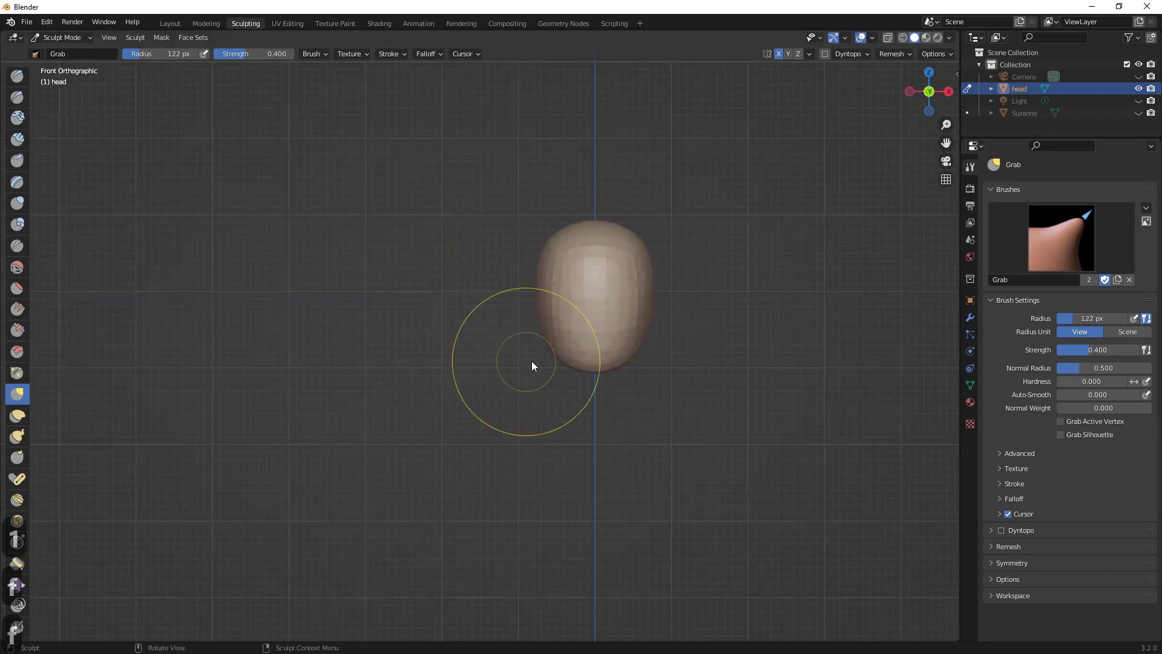
click(532, 360)
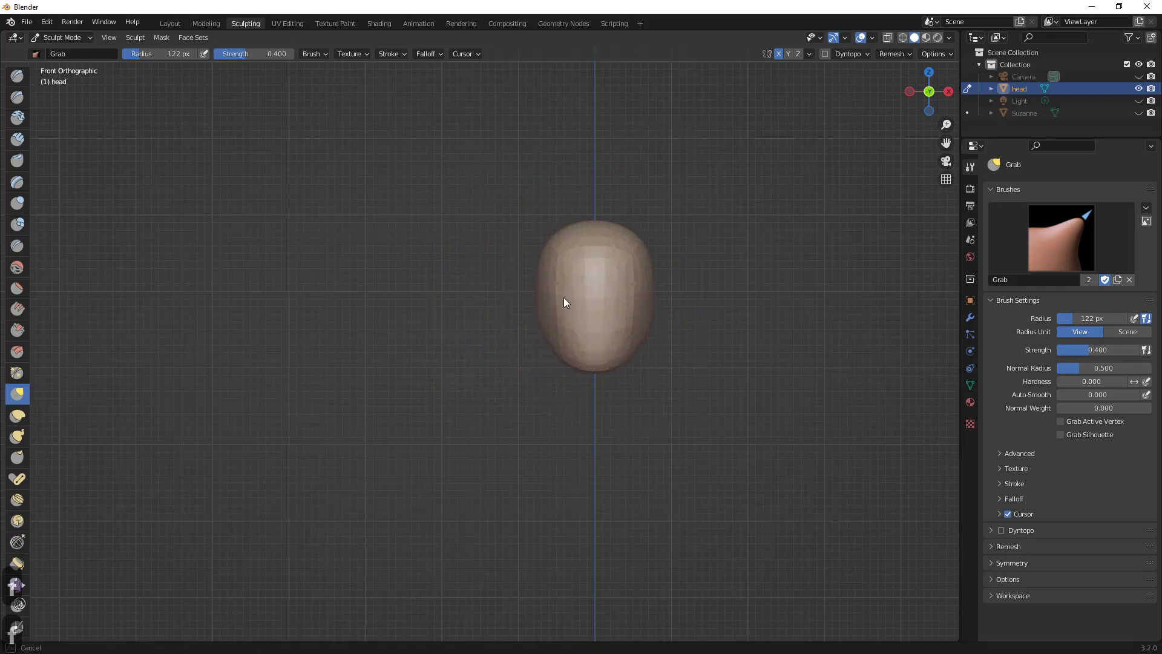
- Adjust the skull as seen from above with Grab at 216 px and narrow the head's sides at 197 px
mouse_move(571, 287)
middle_down()
mouse_move(595, 365)
mouse_move(580, 314)
mouse_move(597, 270)
mouse_move(633, 284)
mouse_move(589, 278)
middle_up()
key(f)
click(635, 275)
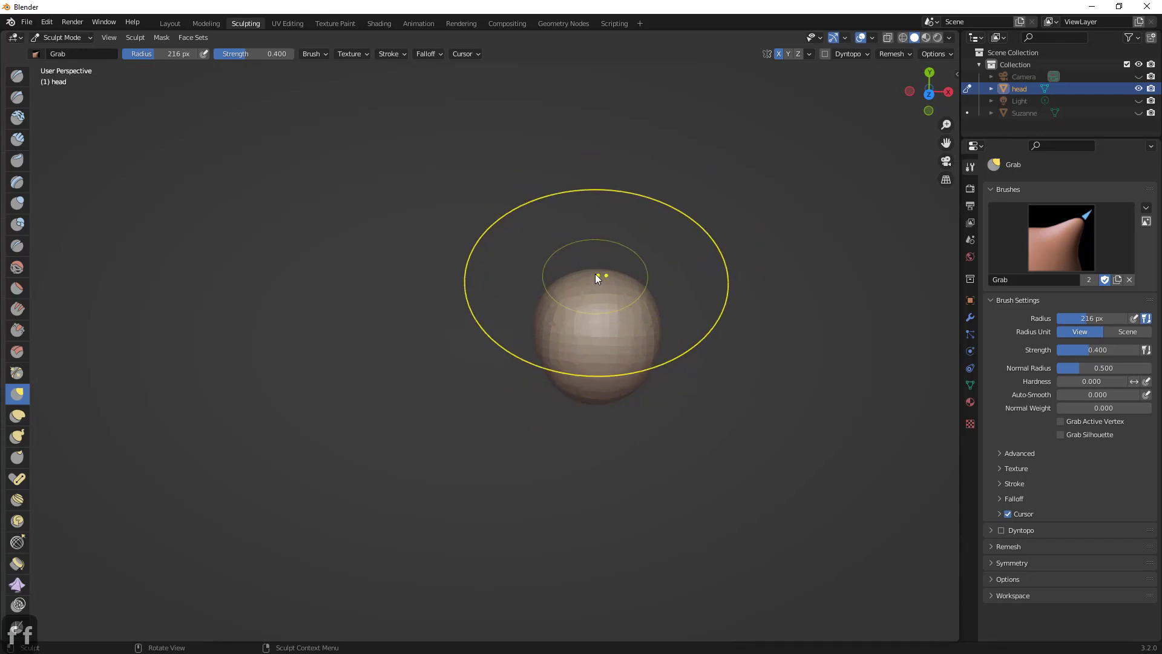
mouse_move(550, 272)
middle_down()
mouse_move(580, 271)
mouse_move(590, 250)
mouse_move(593, 274)
mouse_move(581, 273)
mouse_move(571, 236)
mouse_move(568, 289)
middle_up()
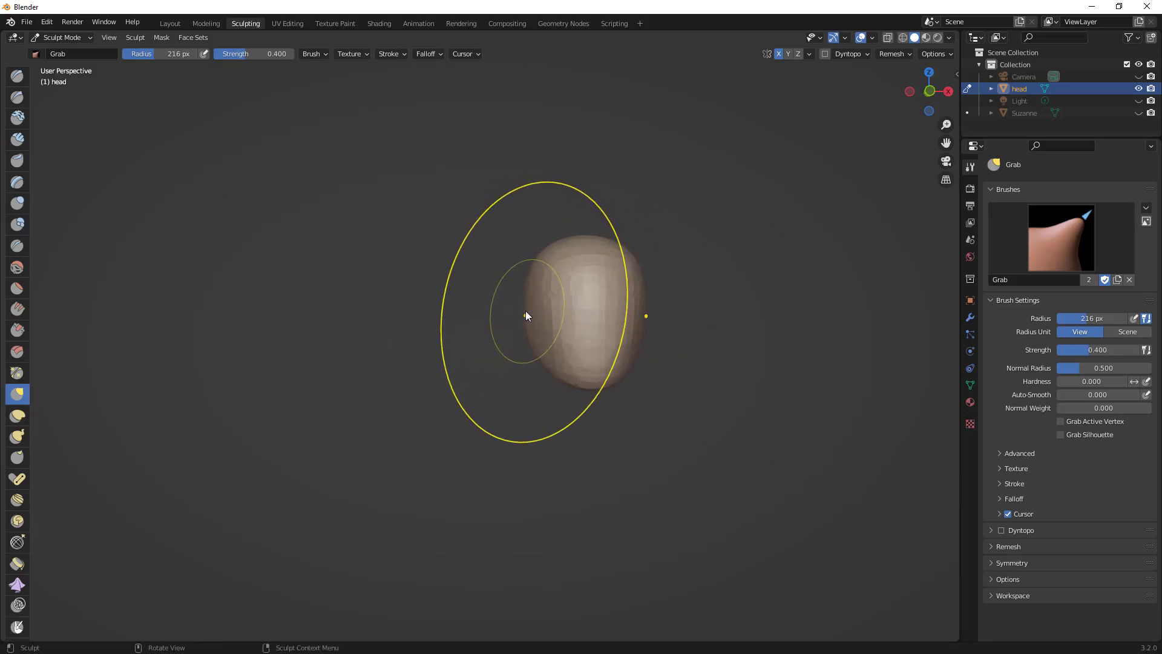
key(f)
click(513, 308)
drag(534, 307, 548, 306)
middle_drag(506, 307, 479, 294)
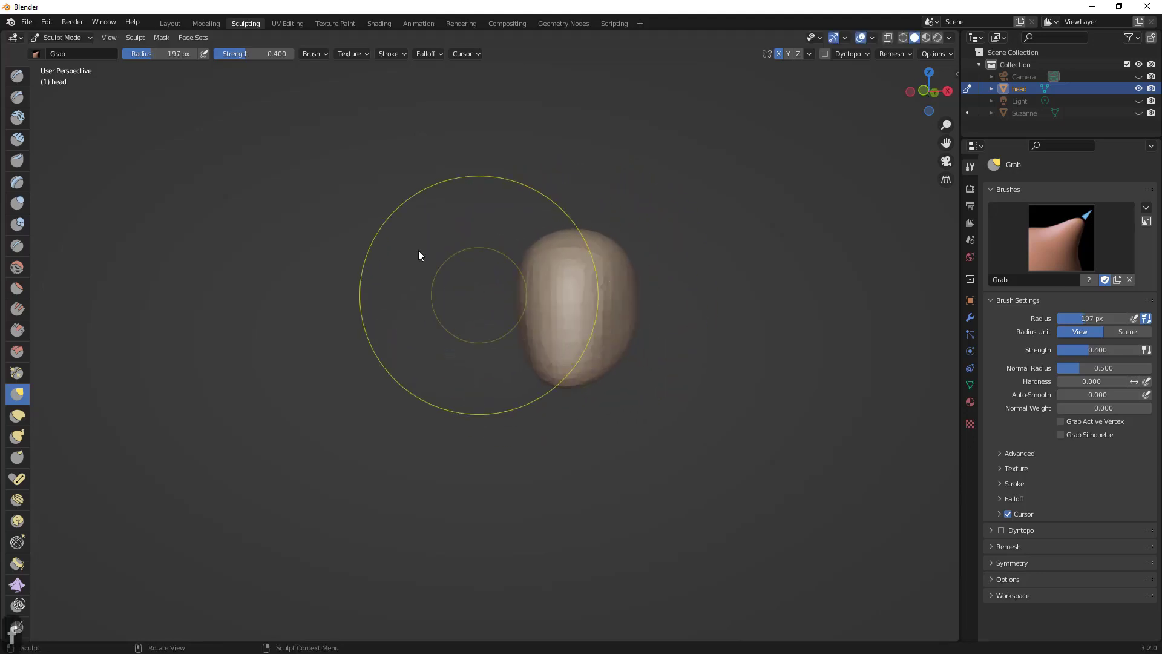
- Show the sculpting tools in two columns and try the Flatten brush on the face, undoing the stroke
drag(29, 235, 53, 235)
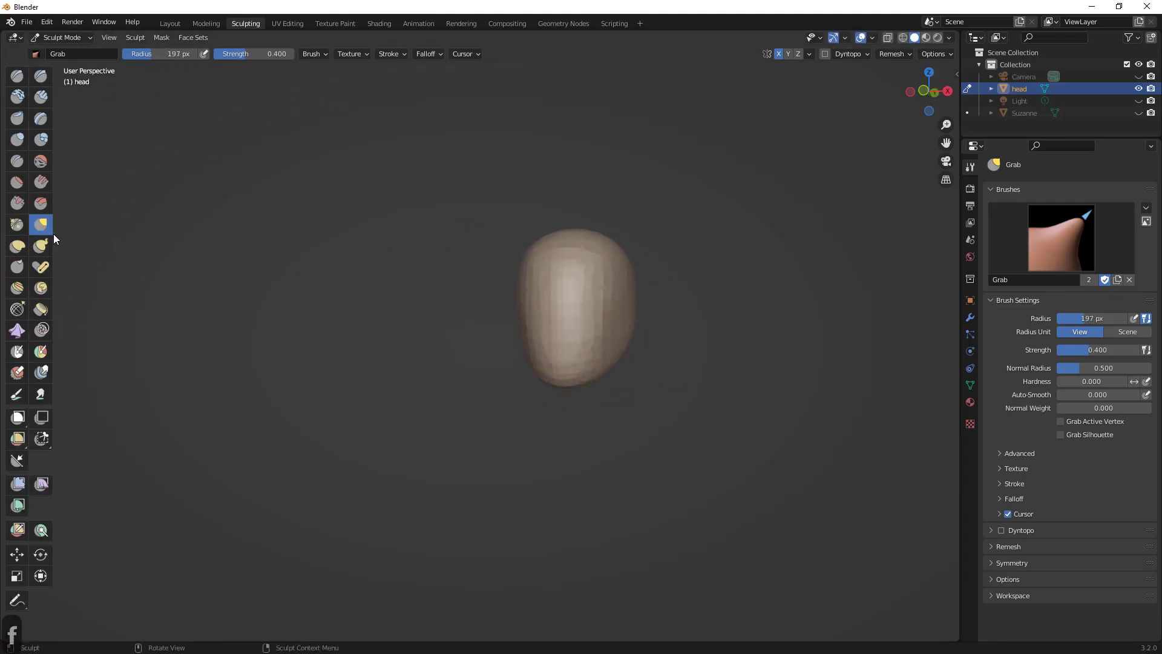
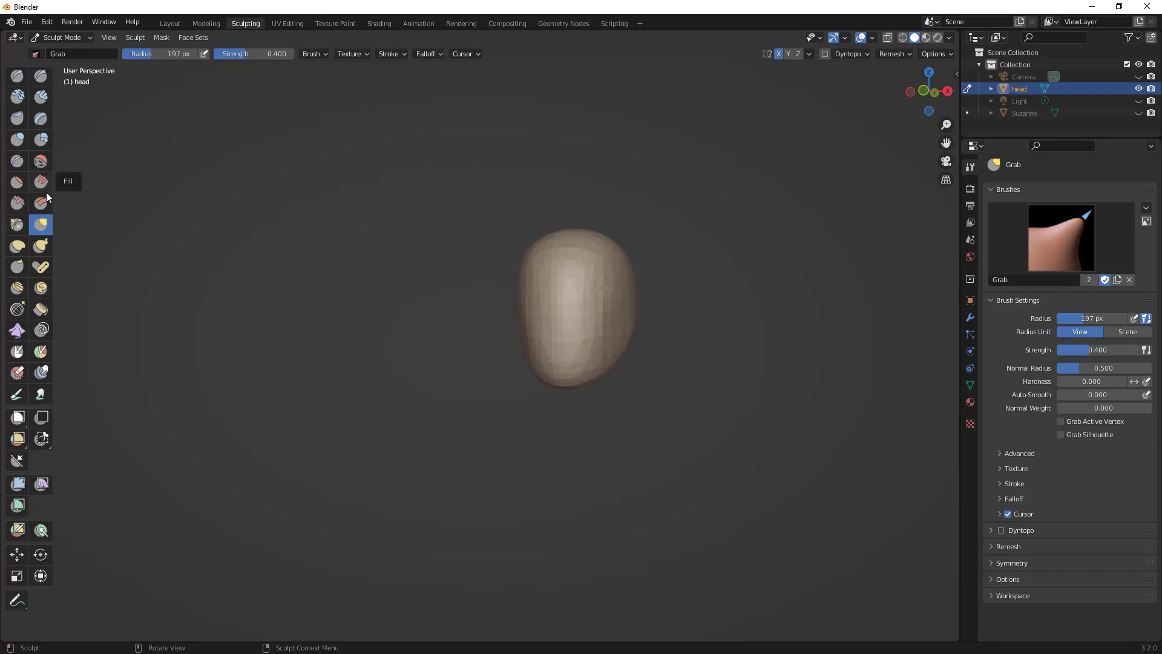
click(18, 184)
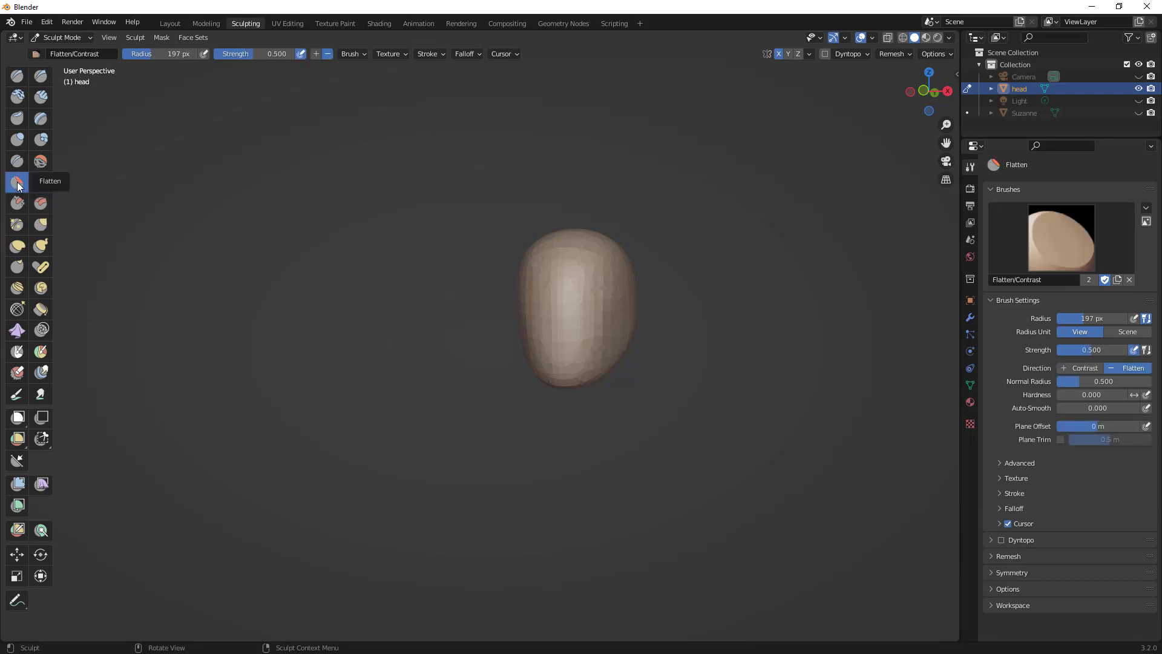
drag(582, 287, 576, 285)
key(ctrl+z)
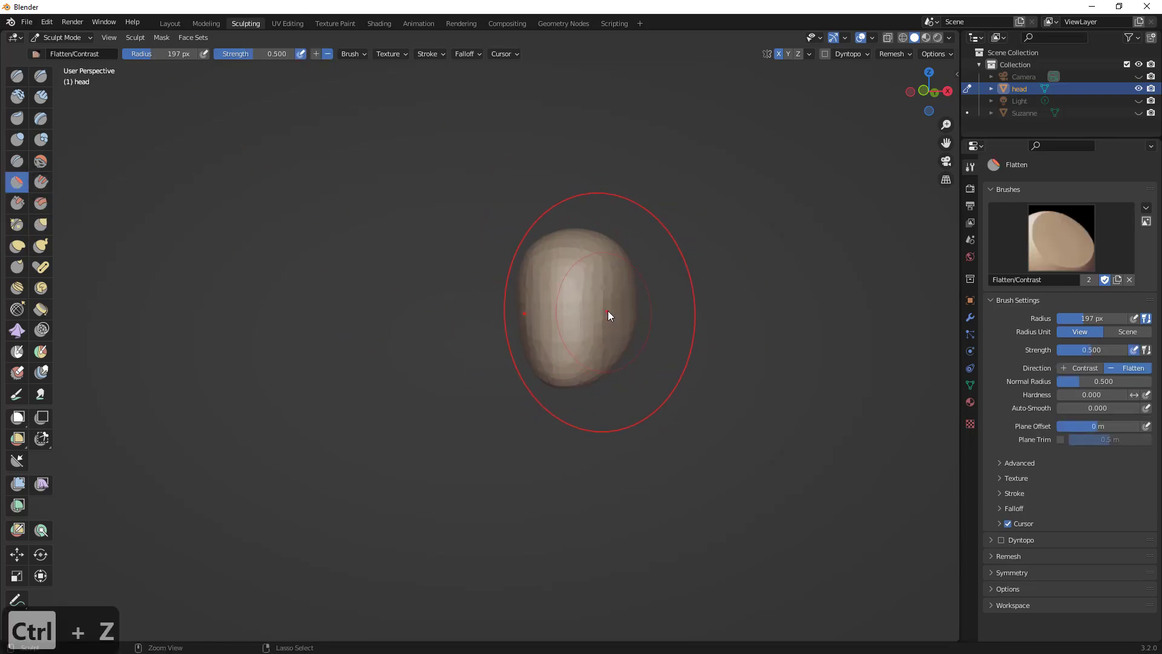
- Set the Flatten brush radius to 148 px and try it on the side of the head, undoing the strokes
mouse_move(607, 310)
middle_down()
mouse_move(507, 319)
mouse_move(554, 333)
middle_up()
key(f)
click(537, 321)
scroll(564, 332, up, 1)
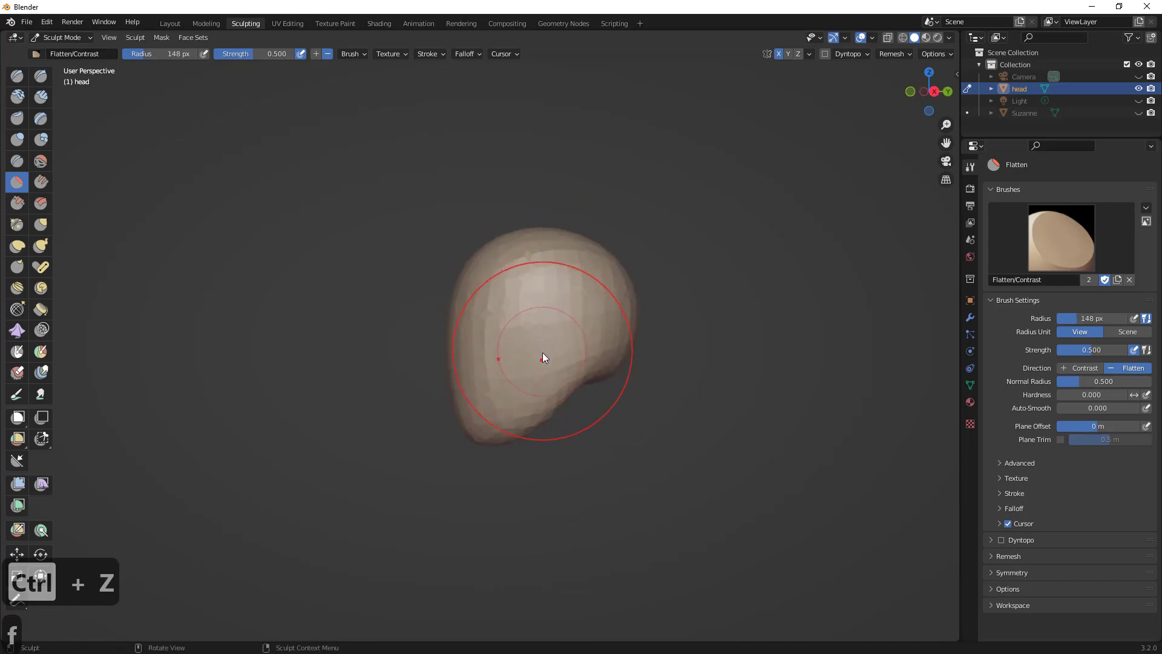
mouse_move(543, 356)
mouse_down()
mouse_move(536, 330)
mouse_move(586, 316)
mouse_up()
key(ctrl+z)
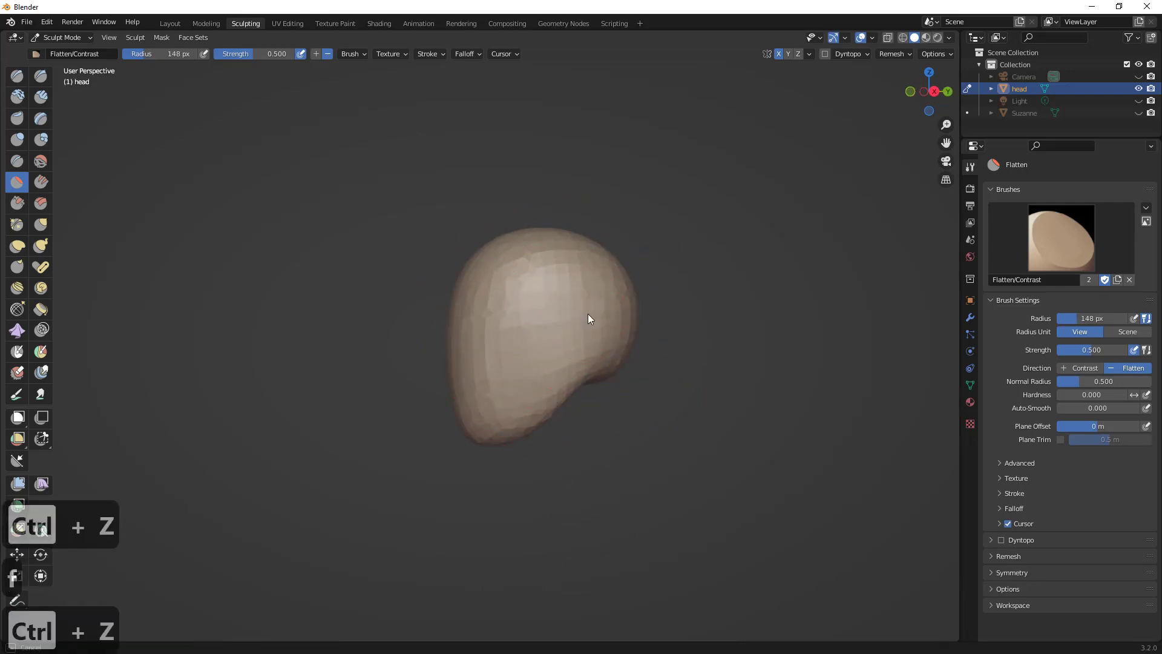
- Try flattening the side of the head, cheek and jaw with the Flatten brush, undoing the strokes
mouse_move(581, 293)
middle_down()
mouse_move(652, 337)
mouse_move(663, 328)
mouse_move(609, 333)
middle_up()
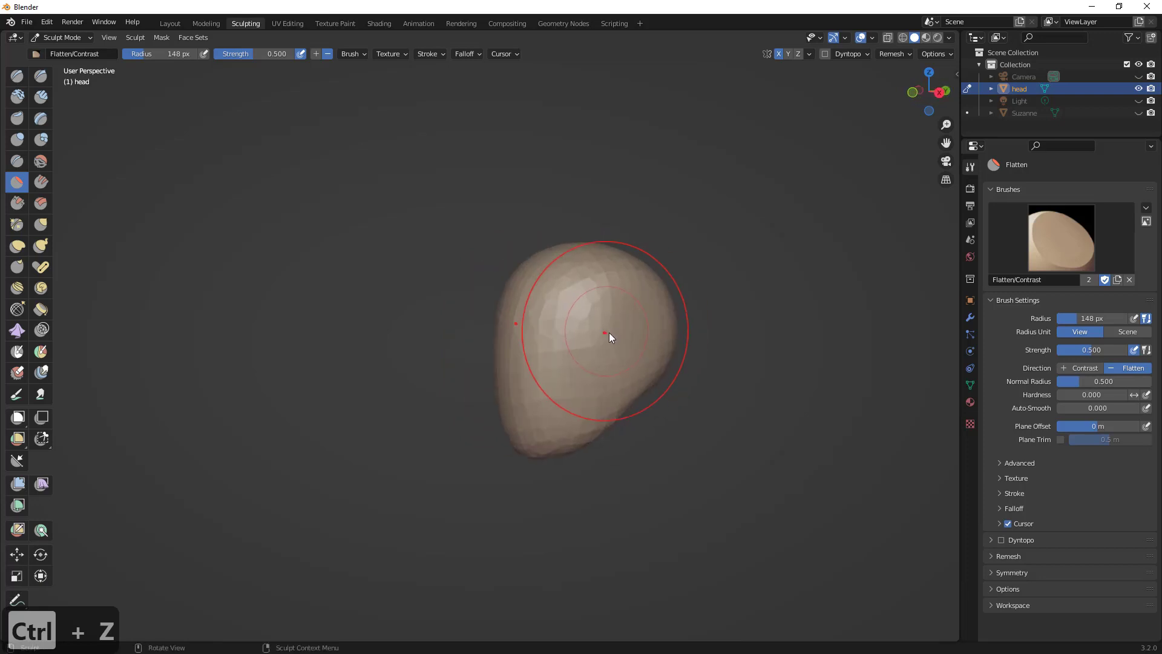
drag(605, 342, 615, 365)
mouse_move(614, 366)
middle_down()
mouse_move(699, 351)
mouse_move(593, 340)
mouse_move(638, 348)
mouse_move(594, 325)
mouse_move(564, 338)
middle_up()
mouse_move(561, 335)
mouse_down()
mouse_move(558, 319)
mouse_move(550, 382)
mouse_up()
drag(542, 400, 555, 374)
key(ctrl+z)
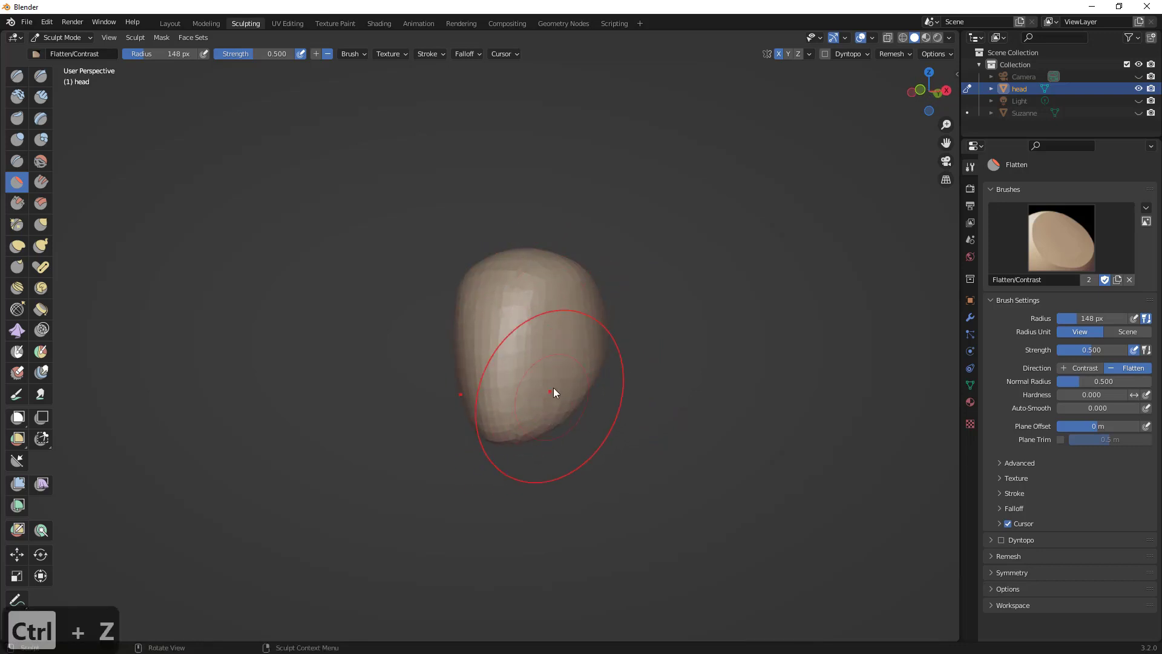
mouse_move(553, 388)
middle_down()
mouse_move(498, 381)
mouse_move(546, 351)
mouse_move(536, 369)
mouse_move(630, 368)
middle_up()
key(ctrl+z)
key(ctrl+z)
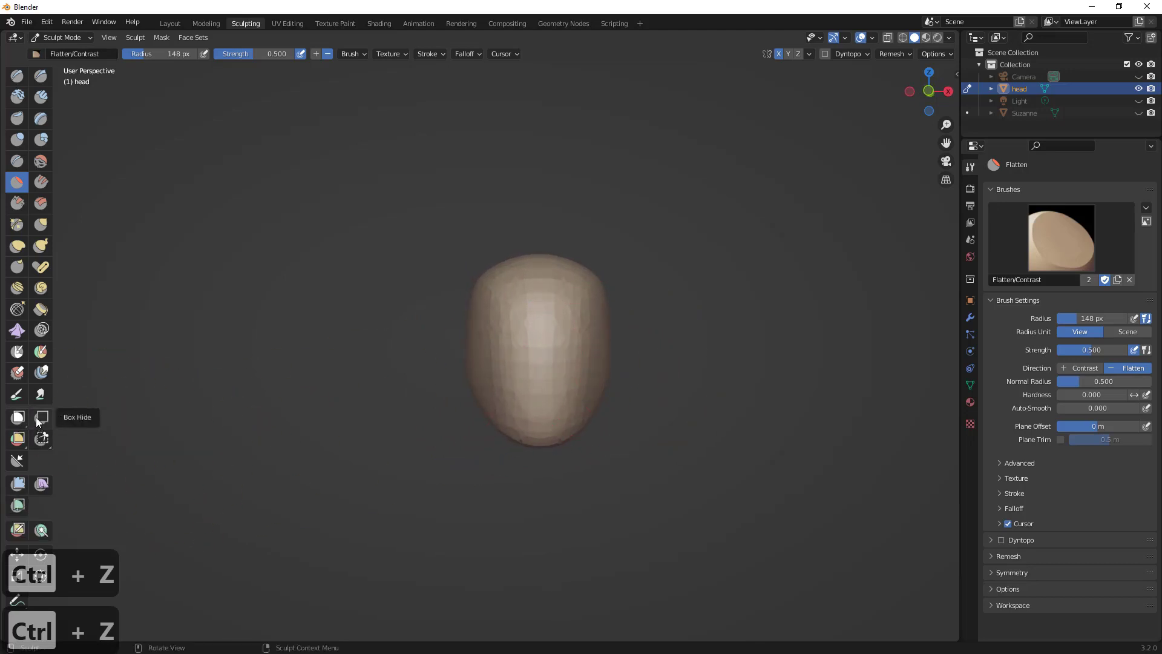
- Try trimming the head's side flat with Line Project in the front view, undoing each attempt
click(20, 464)
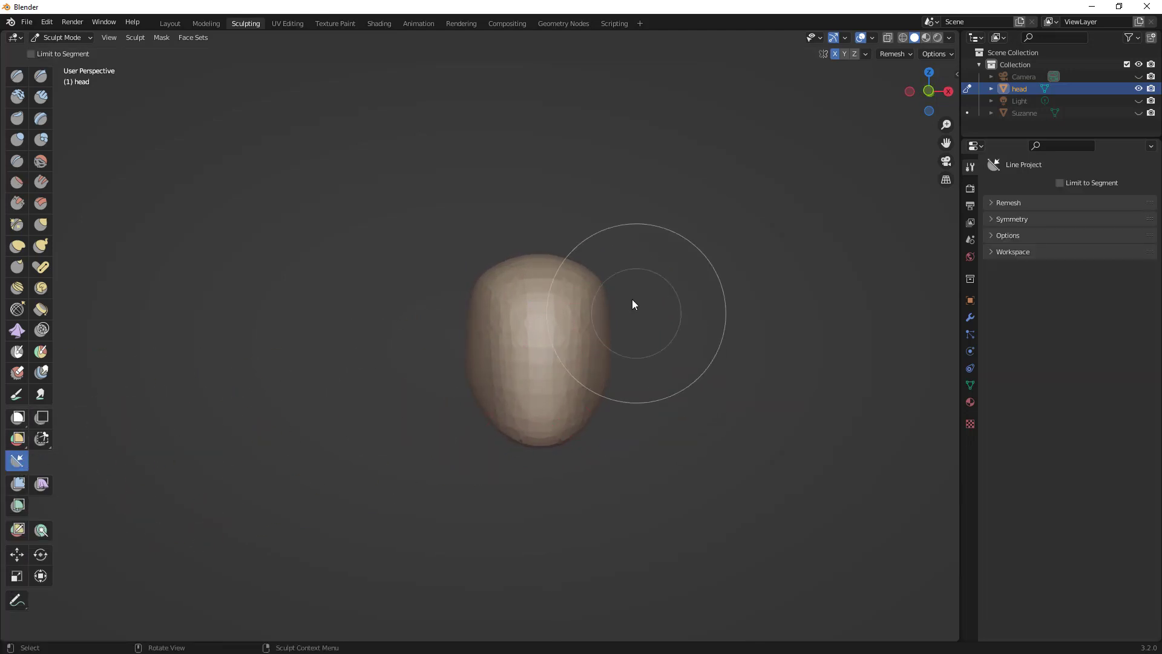
drag(597, 250, 601, 224)
key(ctrl+z)
middle_drag(600, 224, 648, 351)
key(ctrl+z)
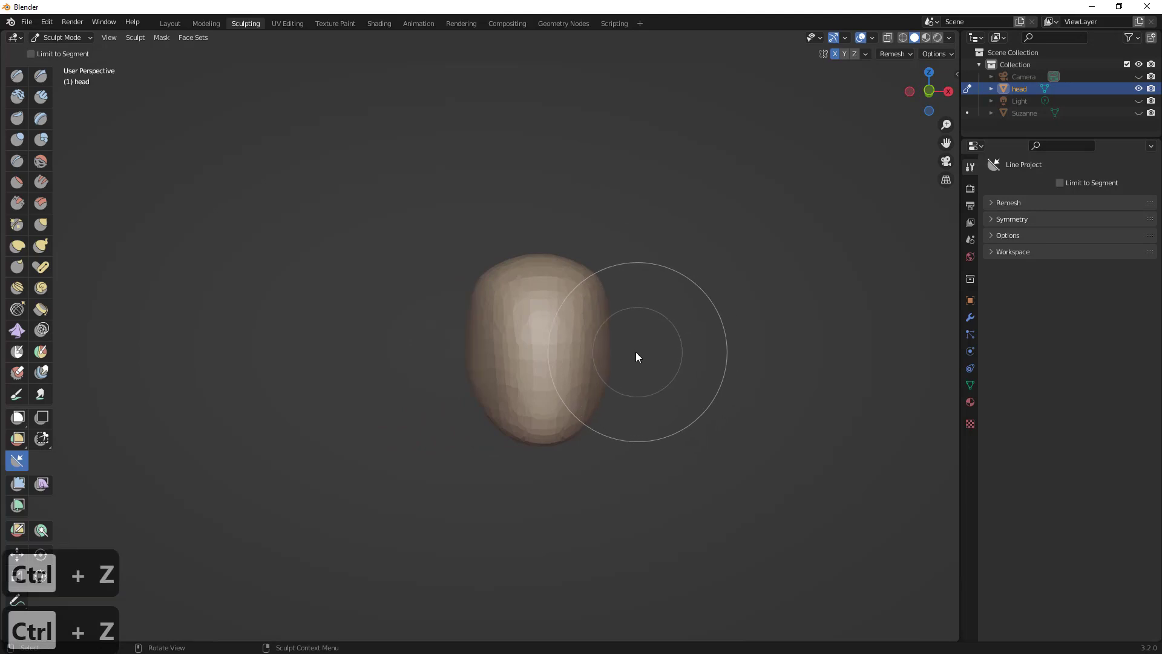
key(KP_1)
mouse_move(605, 248)
mouse_down()
mouse_move(614, 387)
mouse_move(606, 253)
mouse_up()
key(ctrl+z)
- Try cutting the head's side with Line Project as seen from above, and undo the cut
middle_drag(669, 344, 612, 482)
key(f)
click(605, 339)
shift+middle_drag(596, 321, 640, 353)
key(f)
click(609, 325)
drag(624, 301, 604, 330)
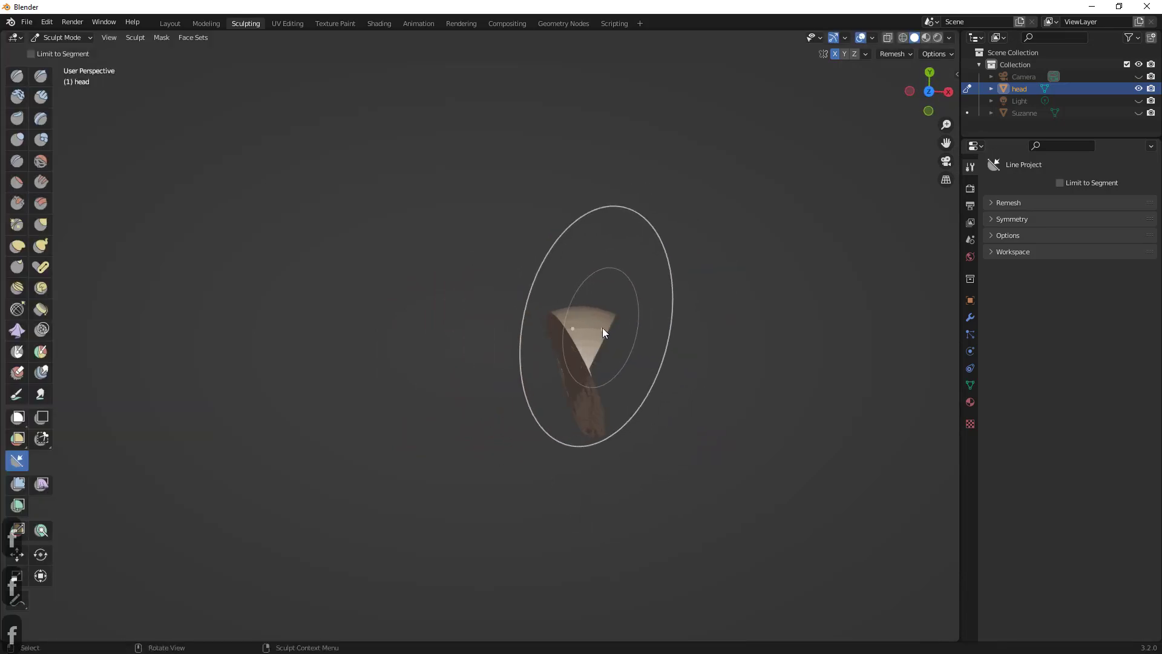
key(ctrl+z)
- Adjust the rear side of the skull as seen from above with Grab at 201 px
key(g)
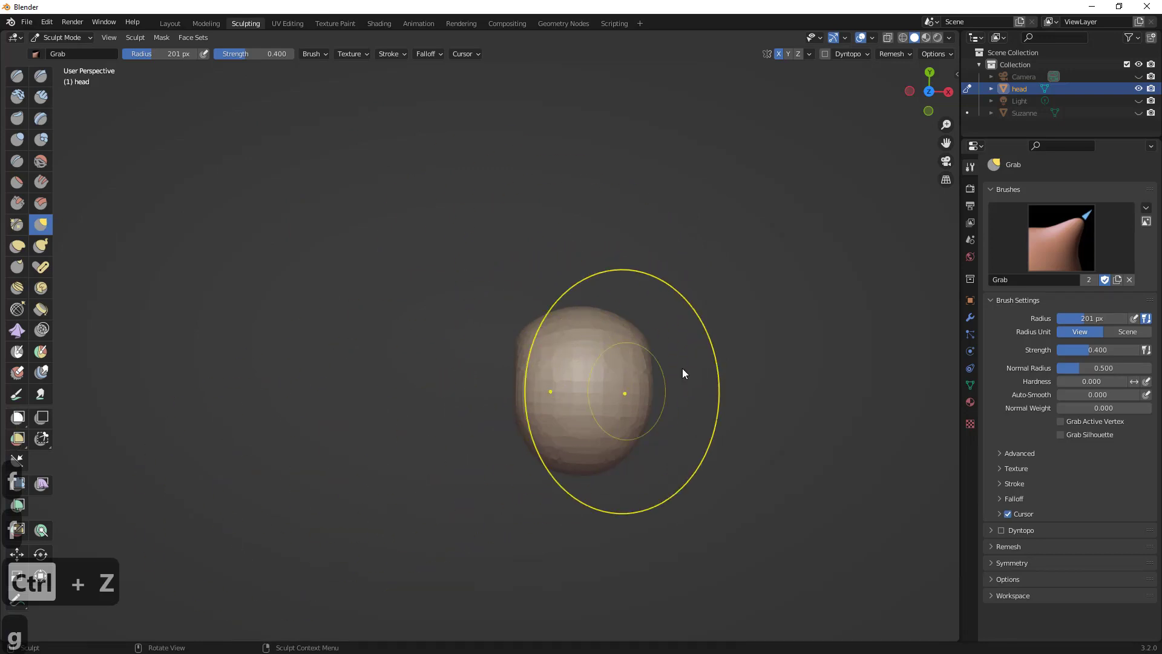
drag(626, 327, 633, 321)
middle_drag(633, 321, 642, 239)
middle_drag(634, 351, 620, 299)
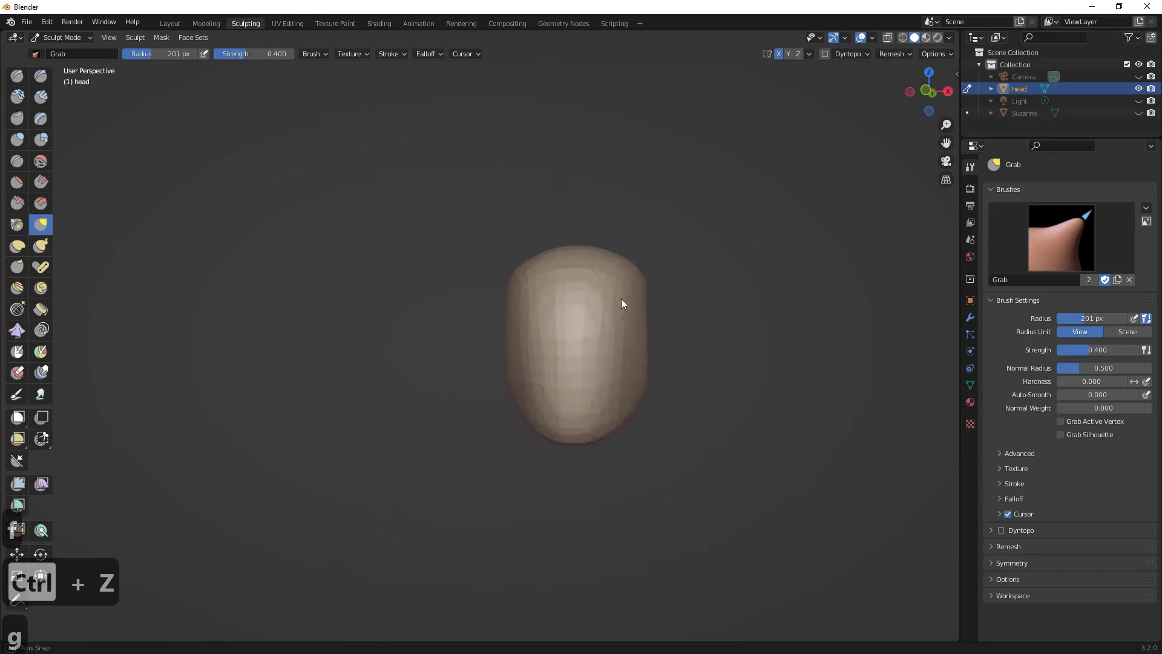
- Try raising the chin with Grab from the front, undo the stroke and resize the brush
mouse_move(570, 427)
mouse_down()
mouse_move(568, 439)
mouse_move(568, 418)
mouse_up()
key(ctrl+z)
mouse_move(589, 412)
middle_down()
mouse_move(599, 397)
mouse_move(620, 415)
mouse_move(578, 420)
mouse_move(610, 427)
mouse_move(558, 379)
mouse_move(525, 420)
mouse_move(547, 391)
mouse_move(477, 384)
mouse_move(564, 393)
middle_up()
key(f)
click(543, 408)
key(f)
click(557, 426)
- Shape the front of the face, the chin and the jaw's underside in side view with Grab at 169 px
mouse_move(575, 433)
middle_down()
mouse_move(465, 434)
mouse_move(414, 454)
middle_up()
key(f)
click(434, 432)
key(ctrl+z)
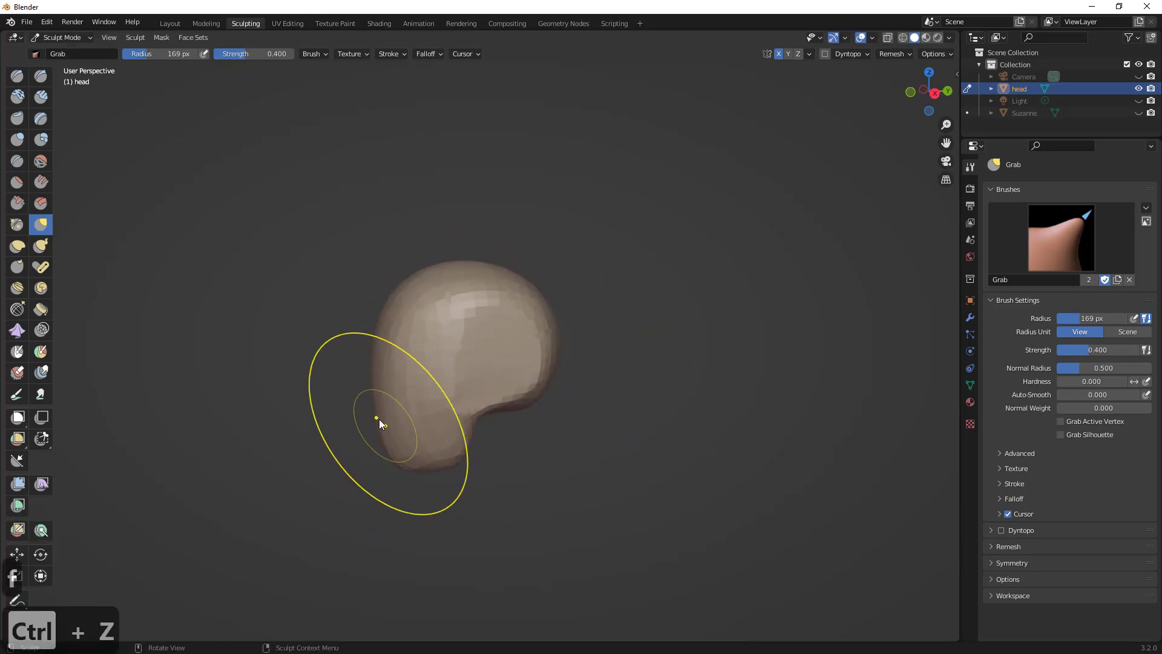
drag(379, 418, 375, 417)
mouse_move(419, 473)
mouse_down()
mouse_move(405, 480)
mouse_move(462, 452)
mouse_up()
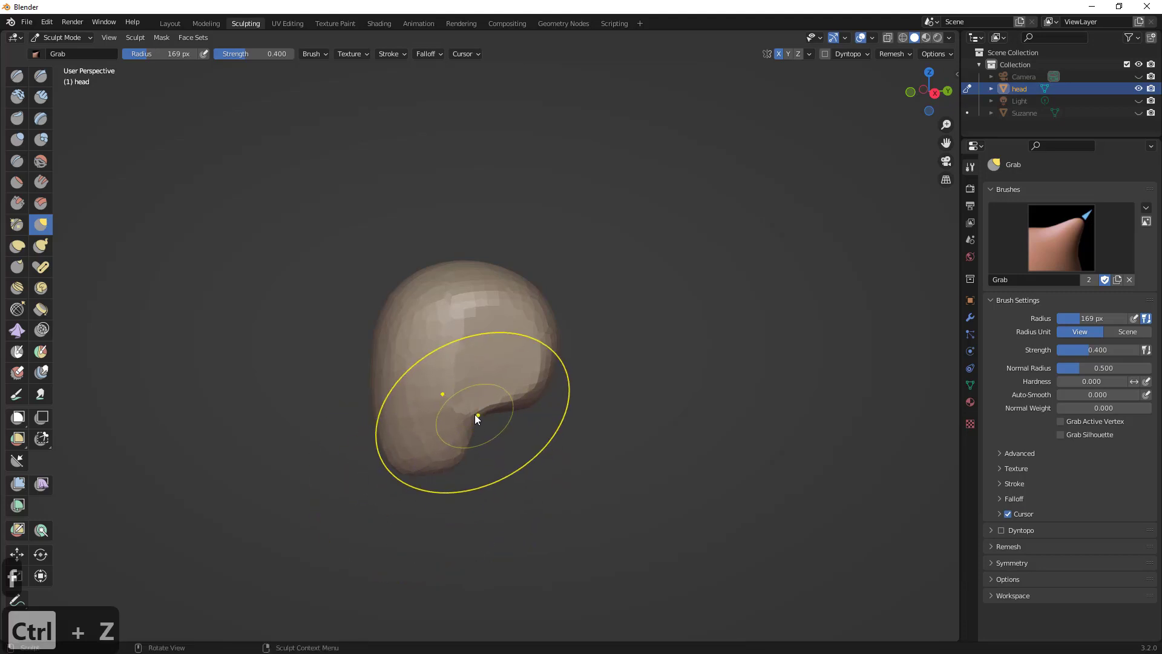
drag(475, 414, 474, 390)
- Pull the chin forward in side view with Grab at 136 px and voxel-remesh the head
mouse_move(474, 389)
middle_down()
mouse_move(434, 386)
mouse_move(363, 433)
mouse_move(325, 434)
middle_up()
key(f)
click(326, 426)
drag(326, 435, 303, 439)
middle_drag(304, 439, 436, 426)
middle_drag(448, 363, 666, 381)
key(ctrl+r)
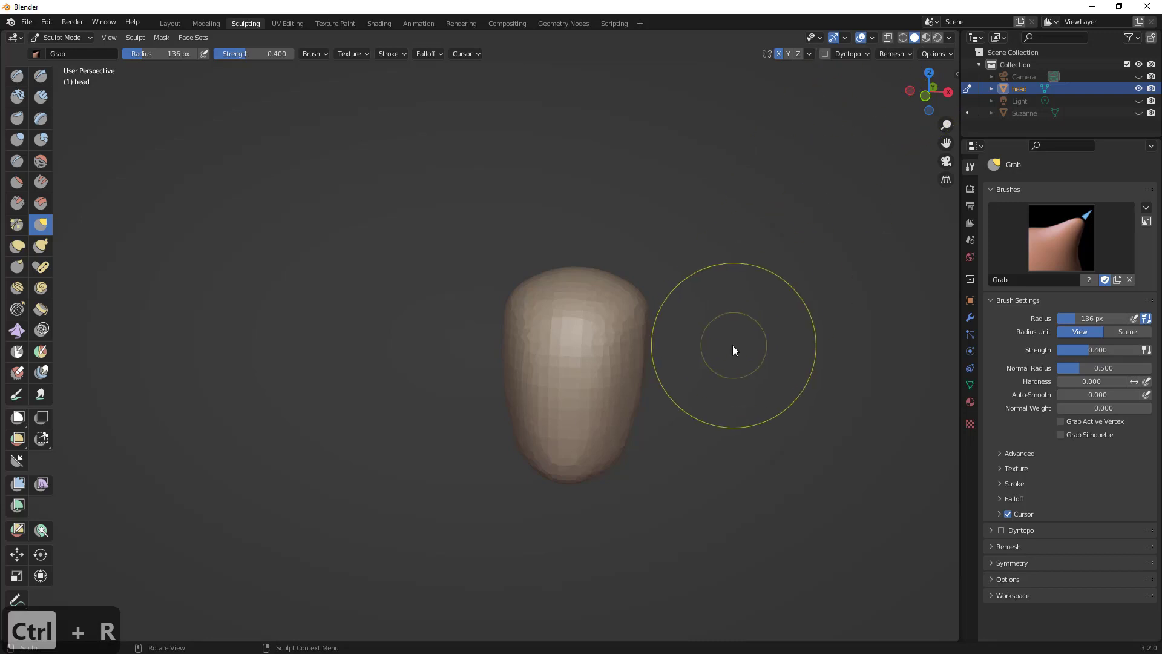
- Open the voxel remesh settings of the head
middle_drag(734, 347, 757, 293)
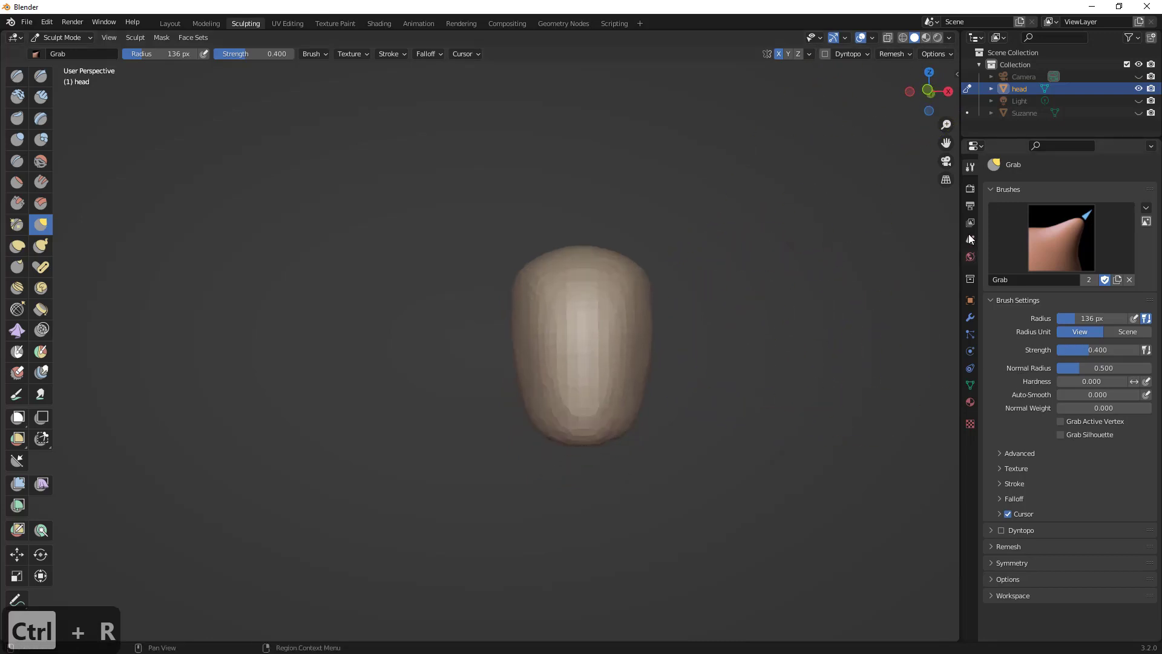
click(969, 190)
click(970, 167)
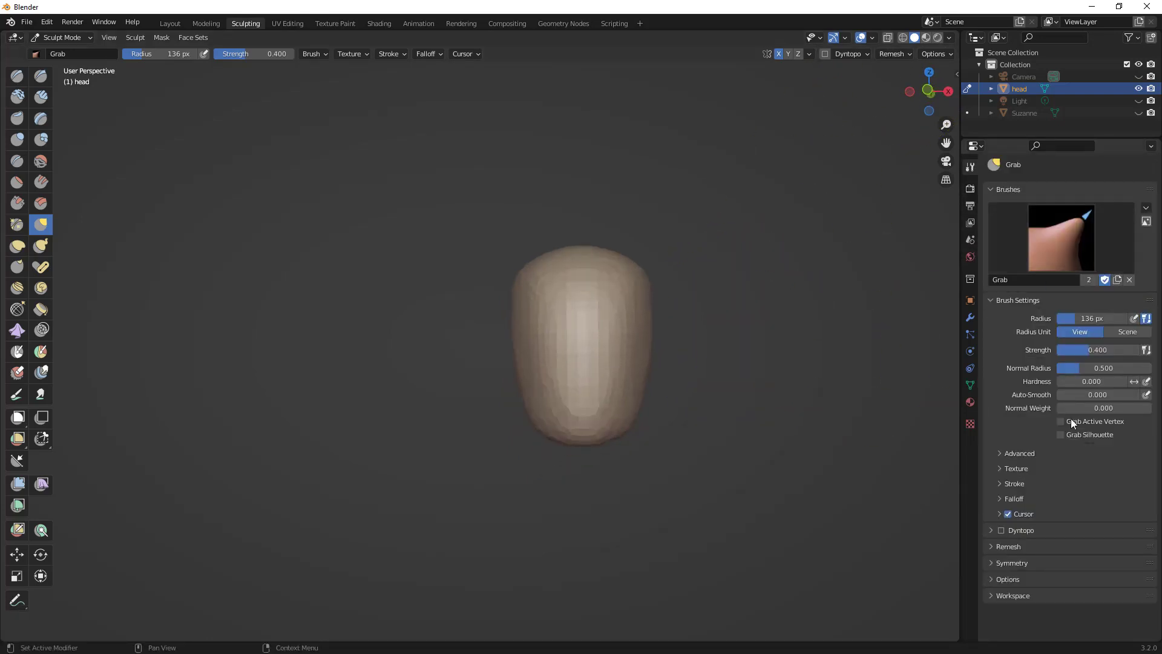
click(1017, 545)
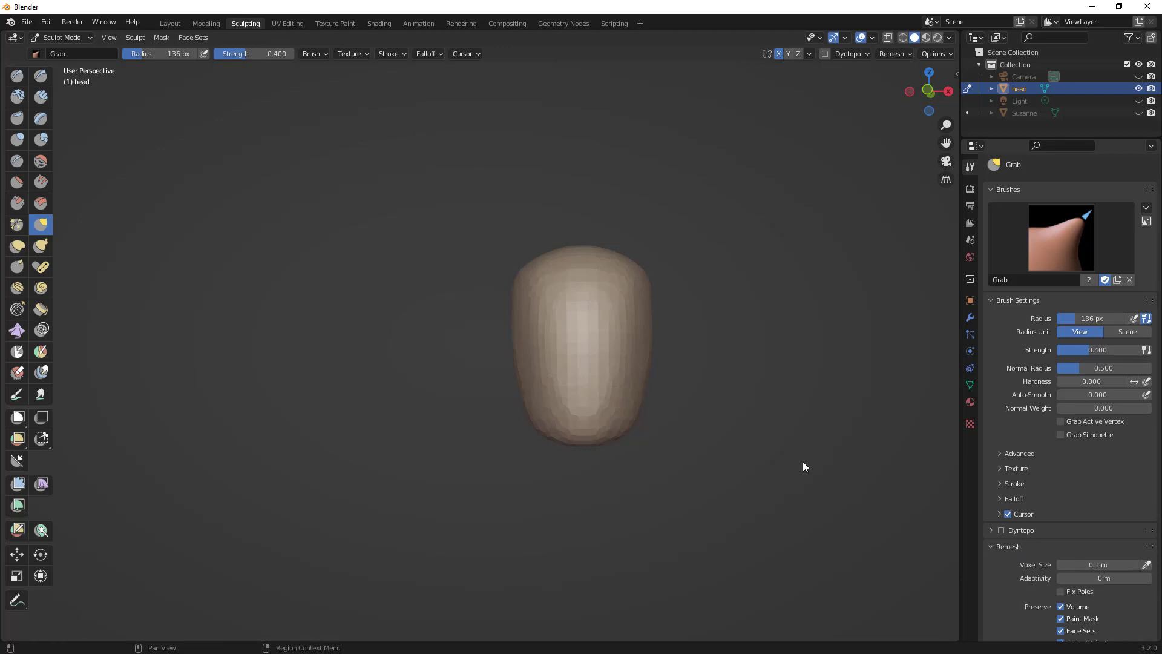
- Reshape the face front, forehead and back of the skull in the right orthographic view with Grab at 196 px
middle_drag(802, 461, 634, 401)
key(KP_1)
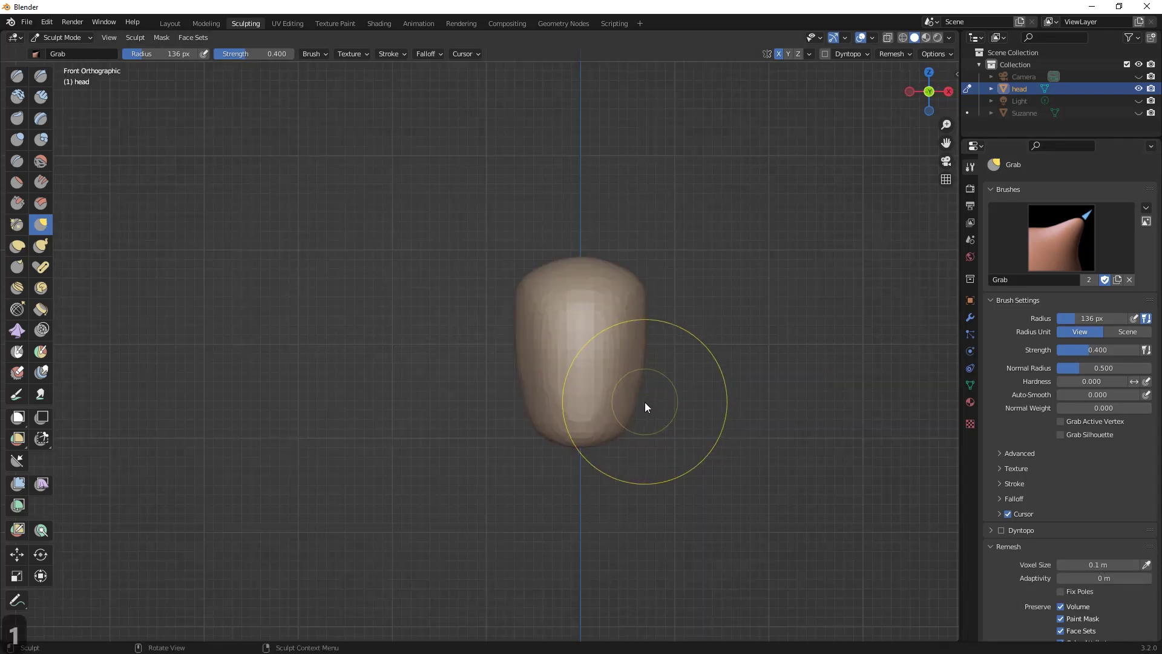
key(KP_3)
key(f)
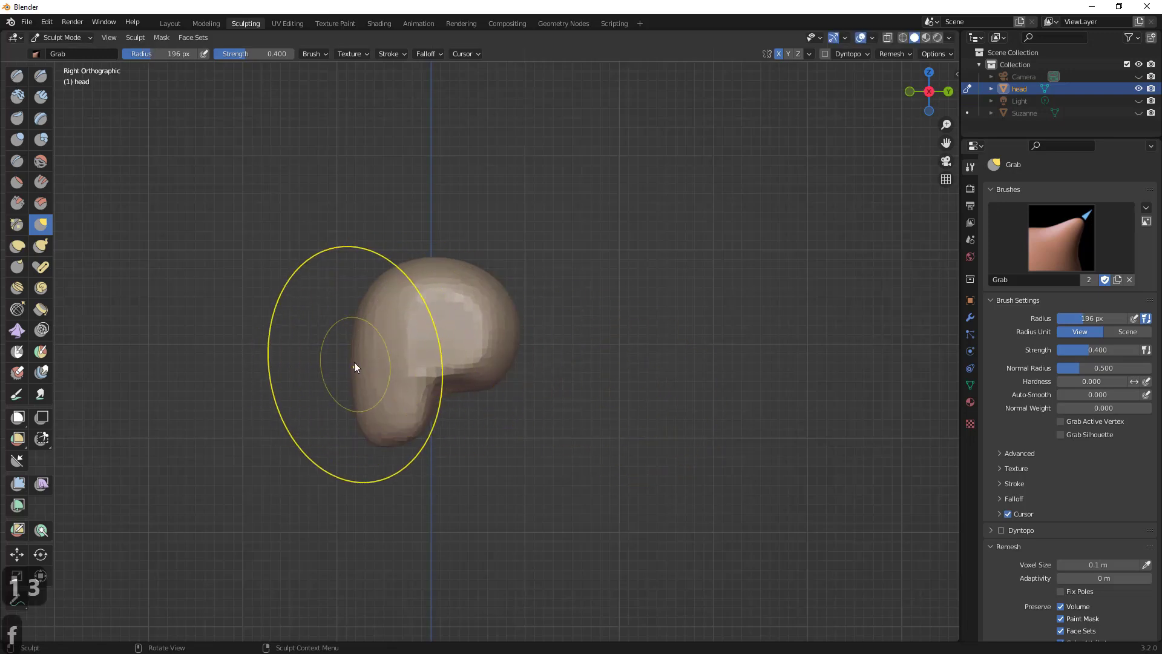
drag(377, 358, 373, 361)
drag(368, 303, 362, 299)
drag(366, 295, 366, 293)
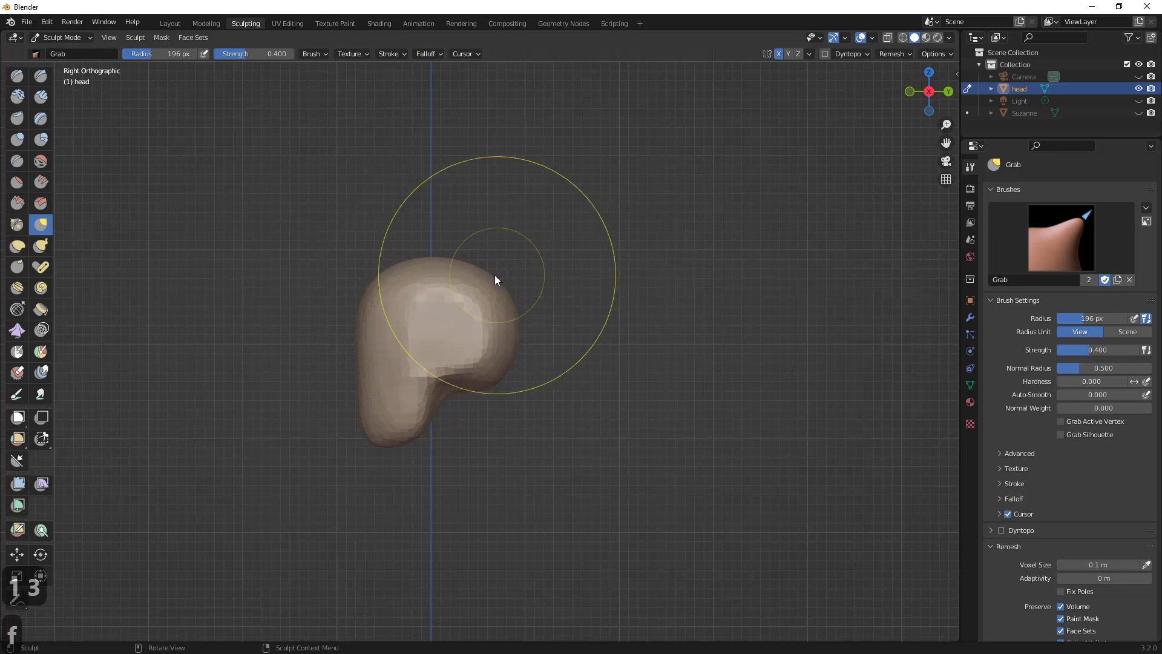
drag(497, 275, 493, 273)
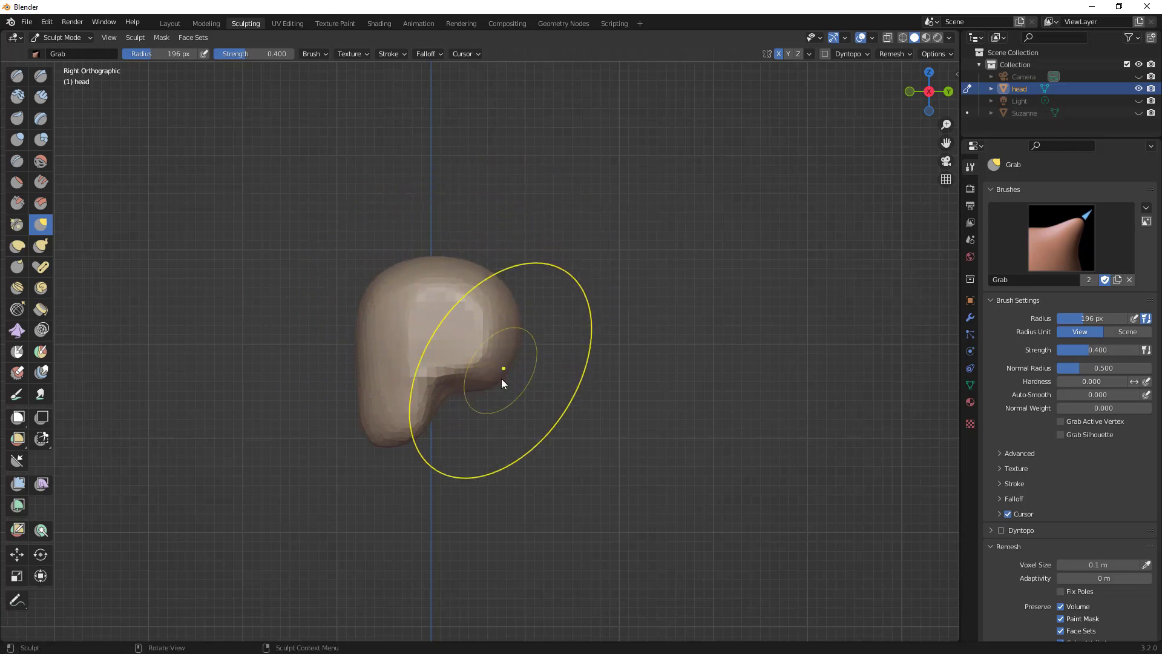
drag(501, 319, 494, 316)
- Refine the front corner of the chin in side view with Grab at 134 px and 86 px
key(f)
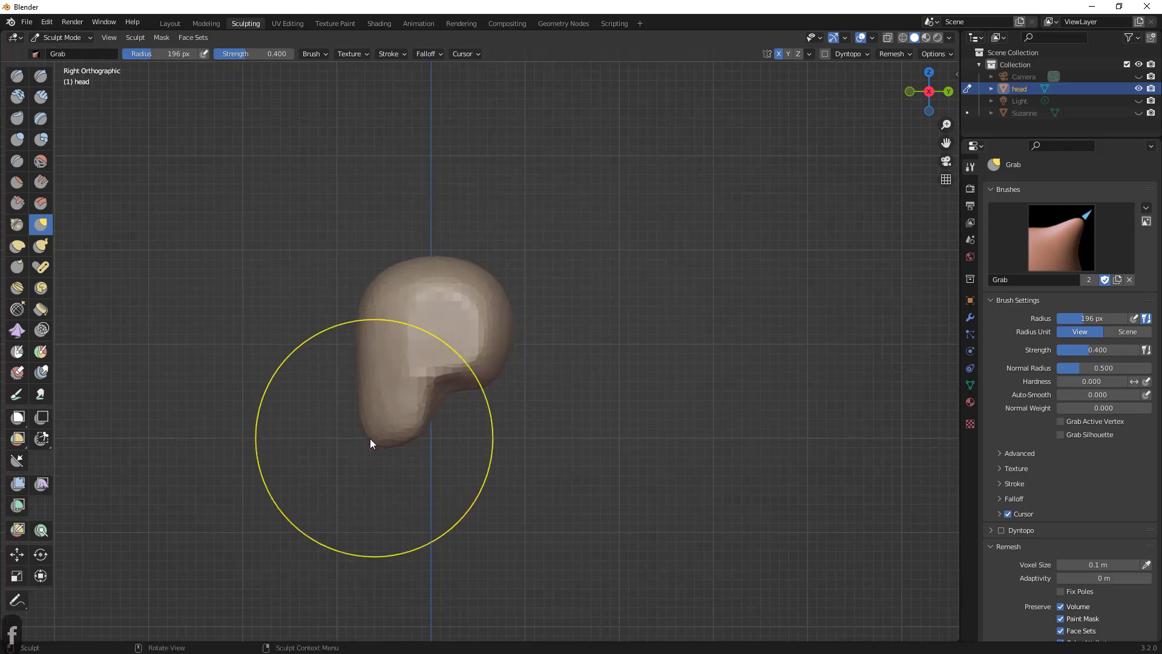
click(351, 440)
key(f)
click(364, 445)
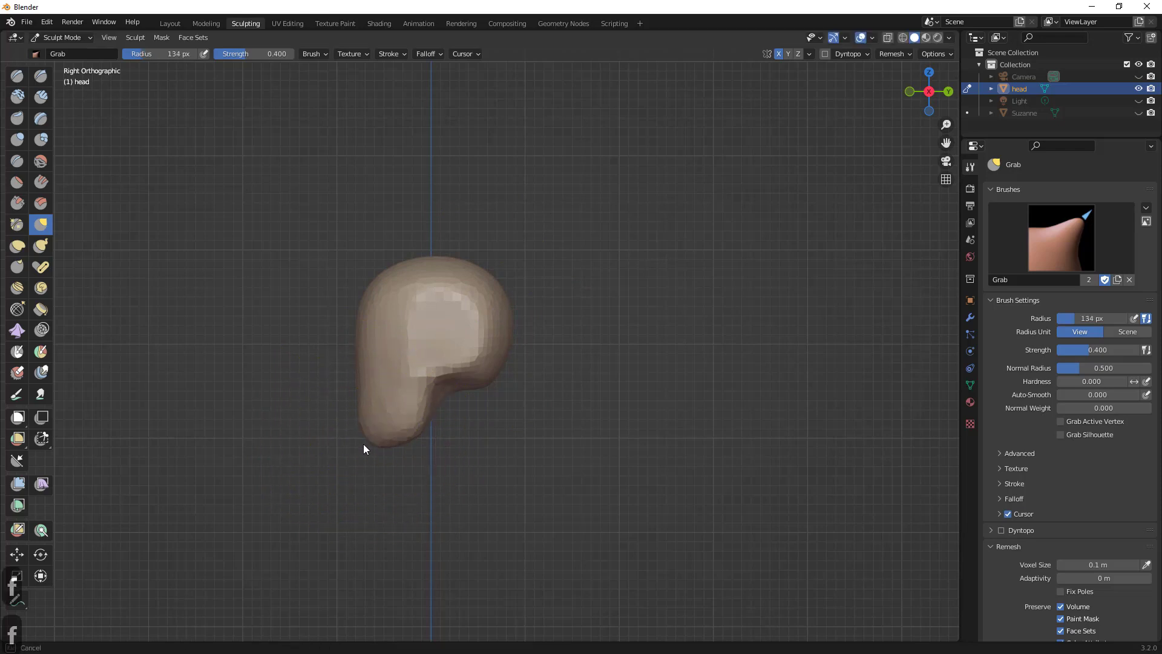
key(f)
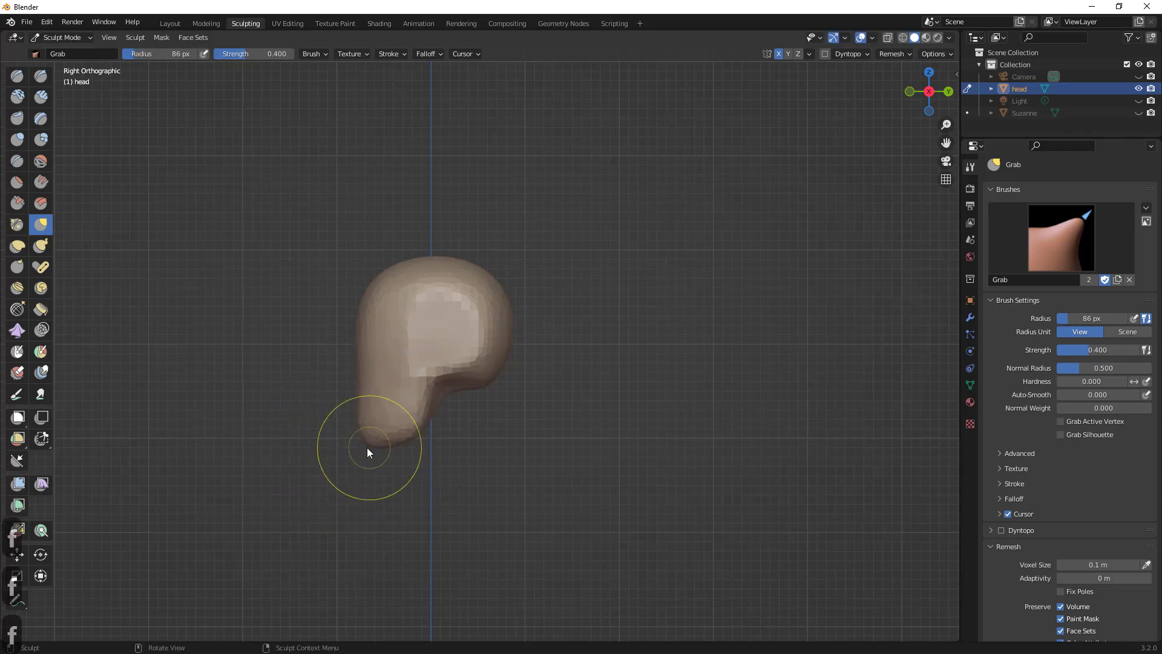
click(356, 452)
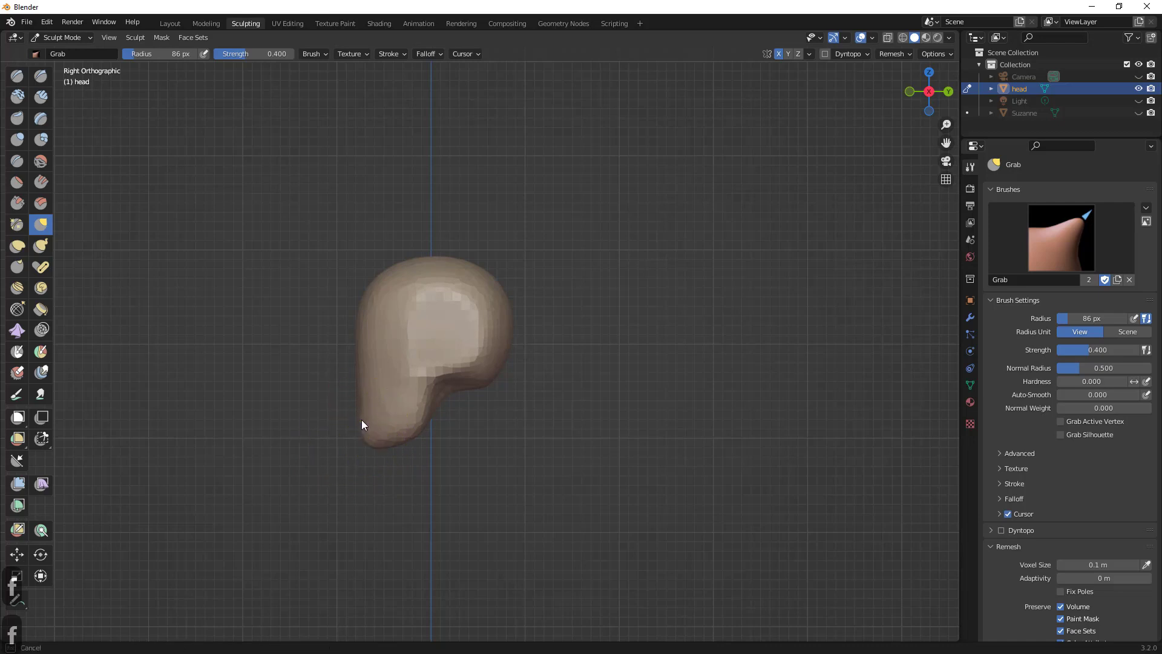
- Adjust the chin's front profile with Grab at 111 px and reduce the brush radius to 82 px
key(f)
click(388, 421)
drag(359, 423, 361, 422)
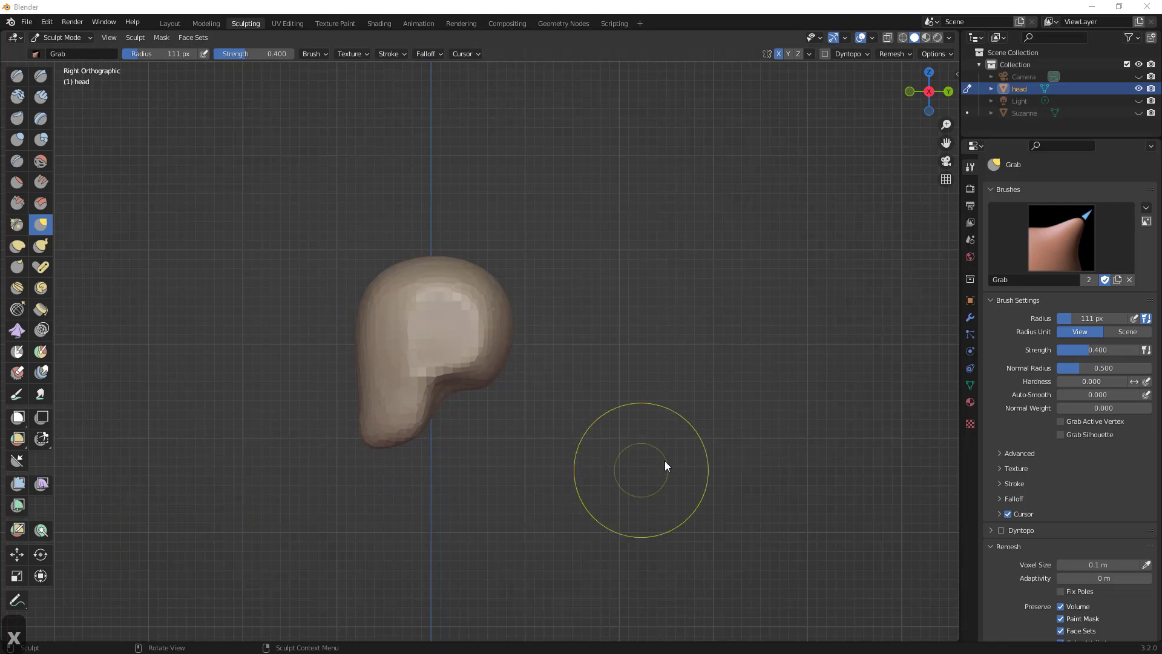
mouse_move(476, 306)
middle_down()
mouse_move(503, 299)
mouse_move(373, 419)
mouse_move(395, 441)
mouse_move(536, 457)
mouse_move(762, 450)
mouse_move(700, 423)
middle_up()
key(f)
click(373, 442)
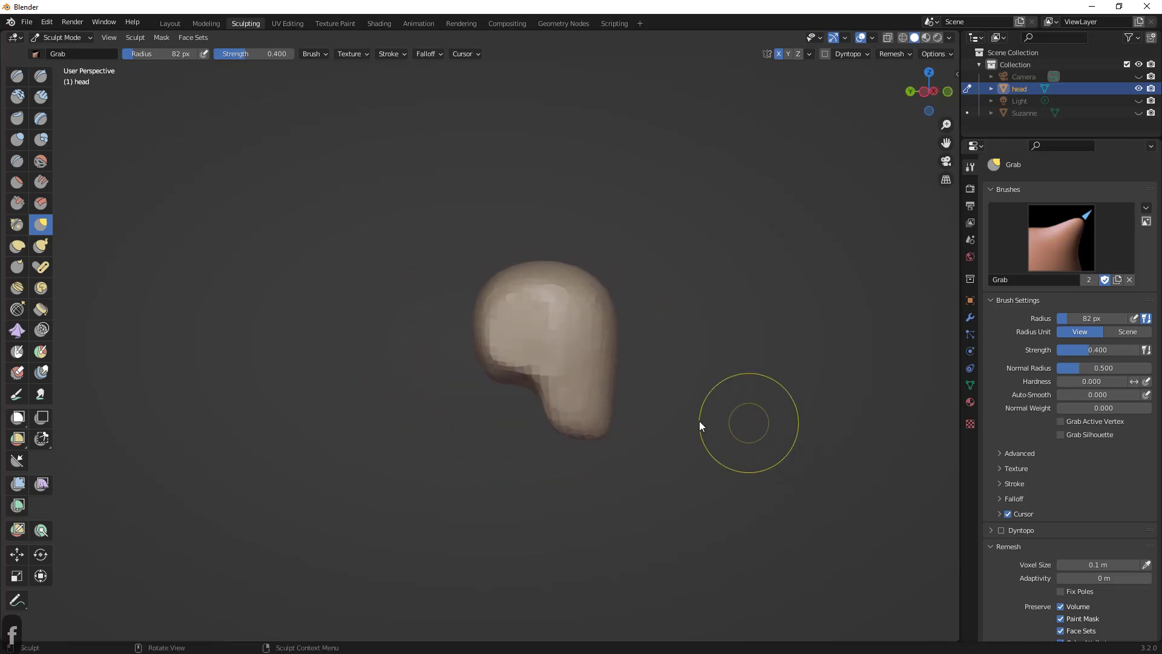
- Enlarge the Grab brush to 242 px over the jaw and reduce its radius to 174 px at the face
mouse_move(578, 415)
middle_down()
mouse_move(564, 415)
mouse_move(581, 425)
mouse_move(578, 398)
mouse_move(494, 380)
mouse_move(567, 394)
mouse_move(437, 398)
middle_up()
key(f)
click(732, 404)
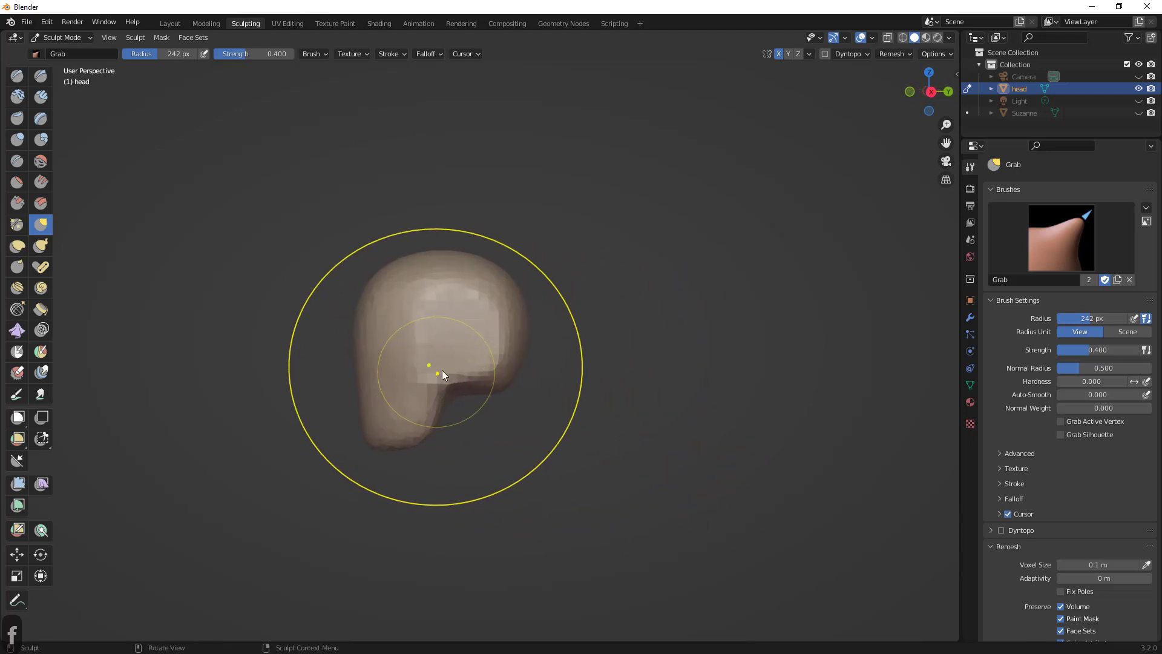
key(f)
click(365, 359)
mouse_move(364, 358)
middle_down()
mouse_move(490, 357)
mouse_move(395, 373)
mouse_move(375, 347)
middle_up()
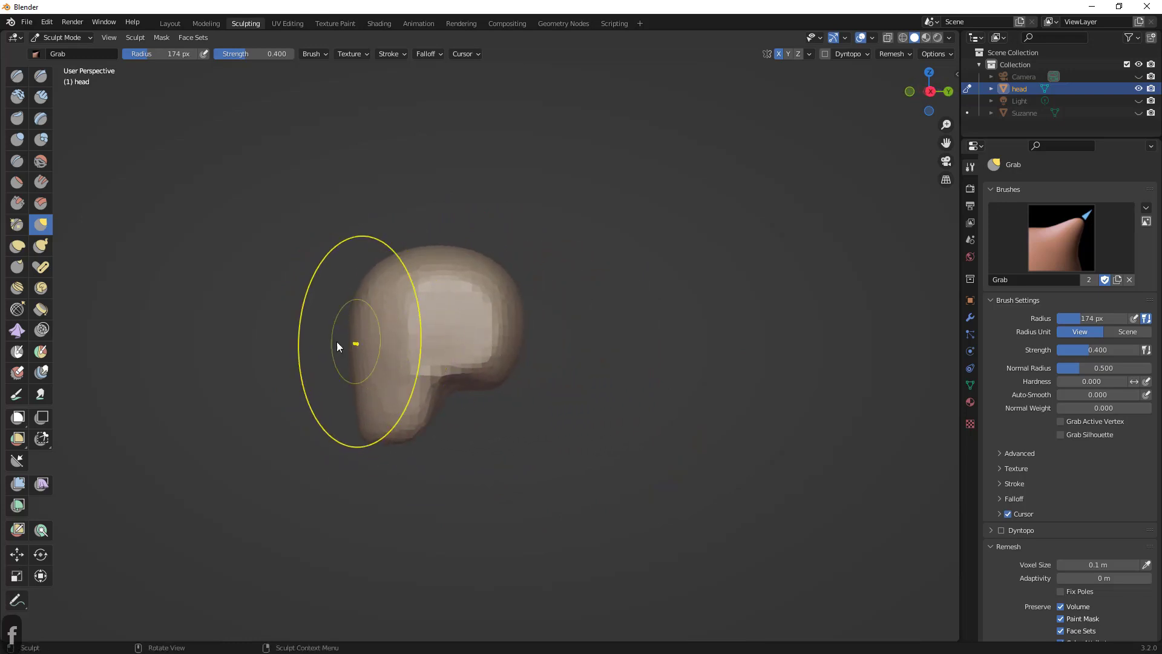
- Try trimming the forehead and face profile with Line Project, and undo the cut
click(17, 460)
mouse_move(307, 287)
mouse_down()
mouse_move(374, 342)
mouse_move(369, 360)
mouse_move(370, 347)
mouse_up()
key(ctrl+z)
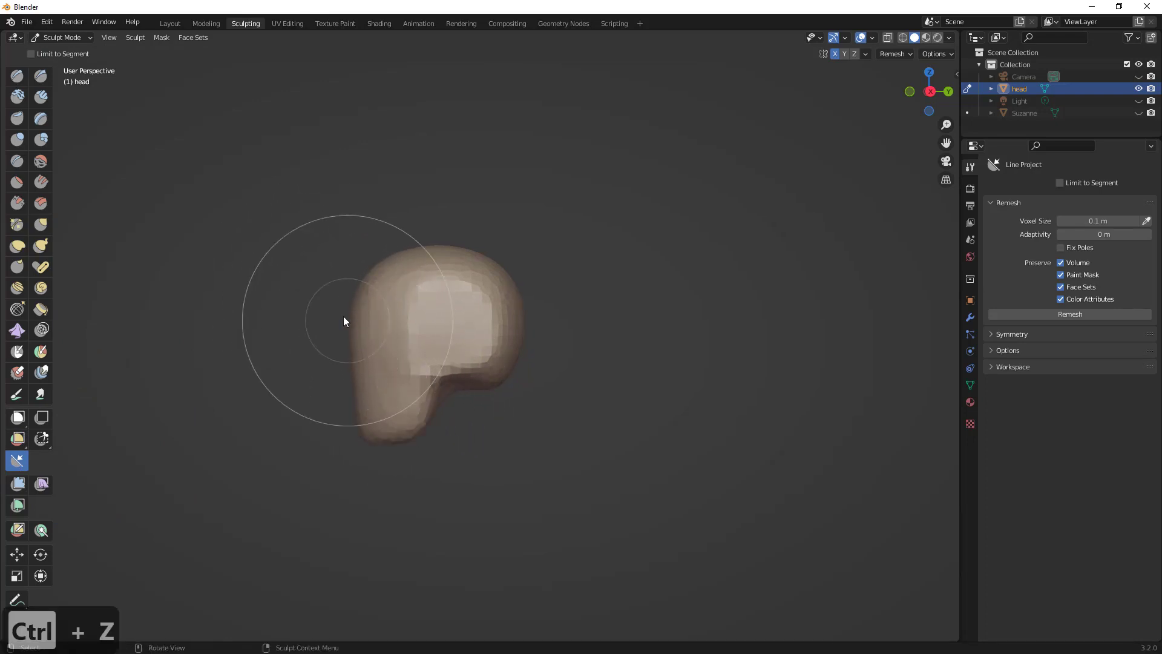
middle_drag(345, 285, 363, 344)
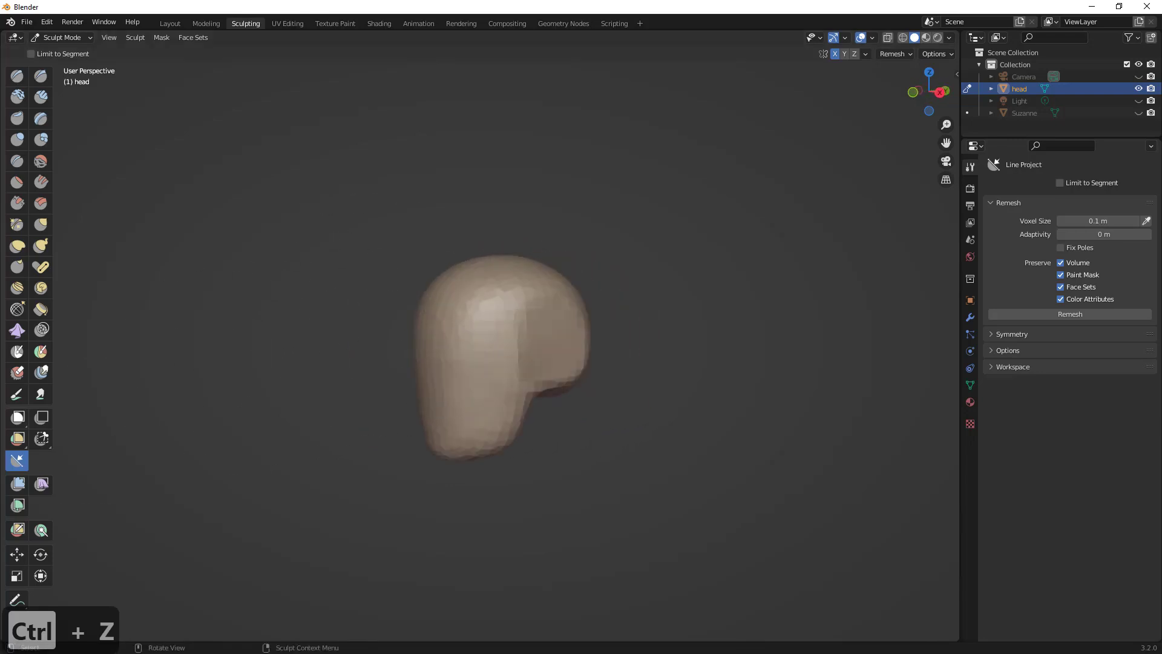
mouse_move(213, 409)
middle_down()
mouse_move(345, 364)
mouse_move(247, 233)
middle_up()
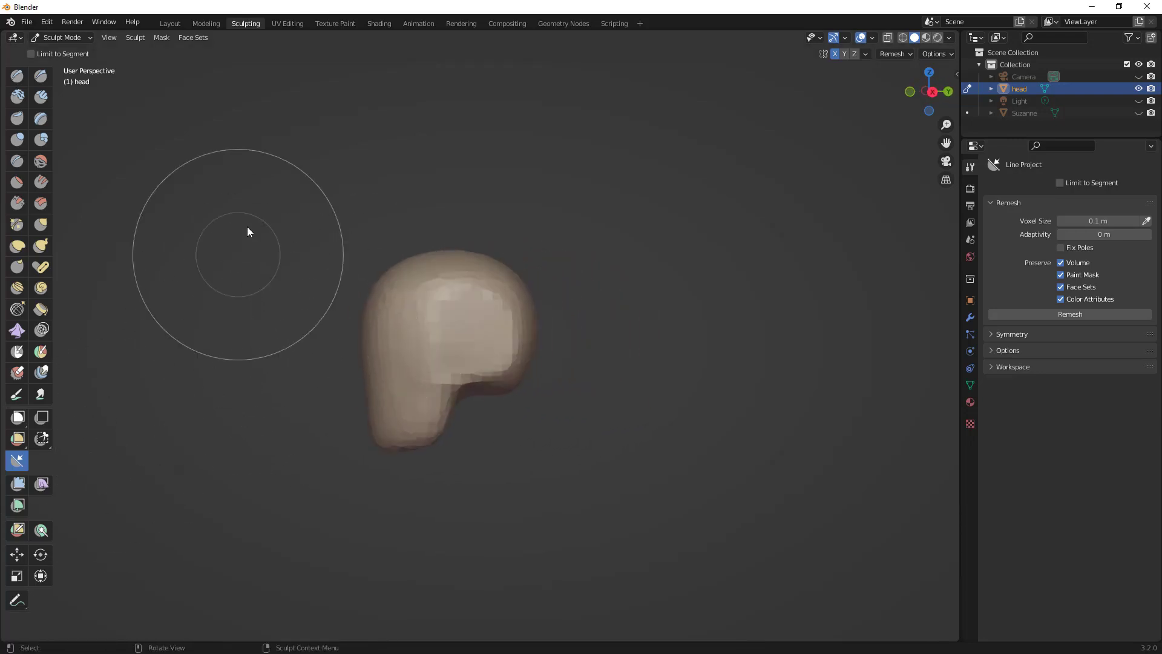
- Try carving the eye area with the Draw Sharp brush at 174 px and 100 px, undoing the strokes
click(41, 77)
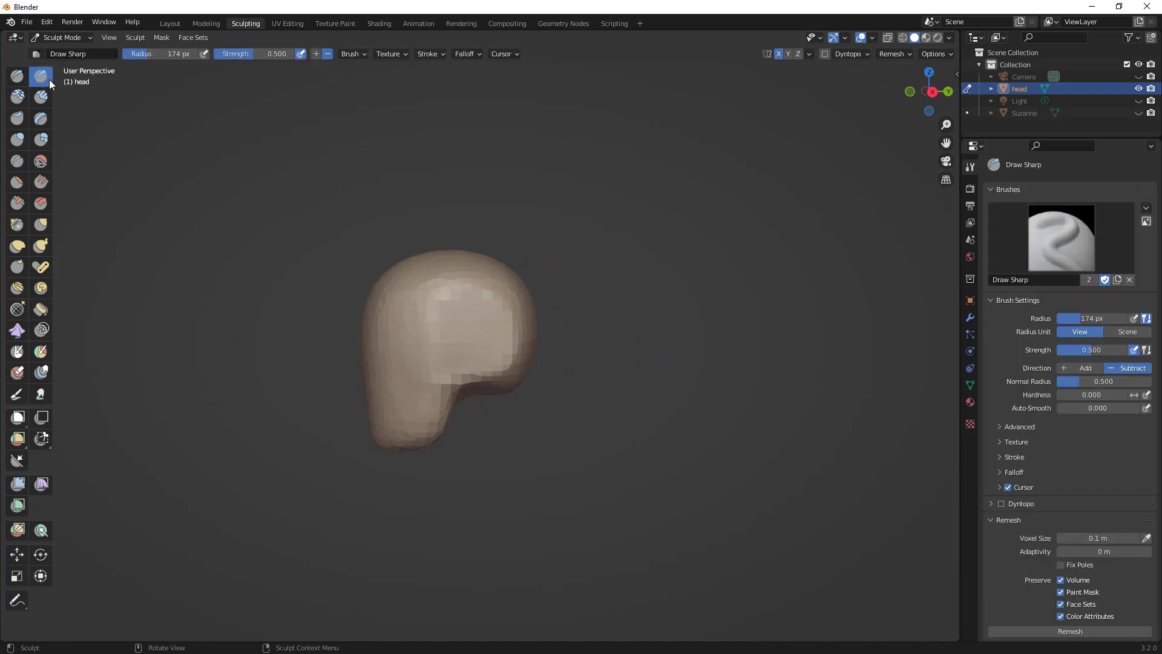
middle_drag(460, 307, 487, 328)
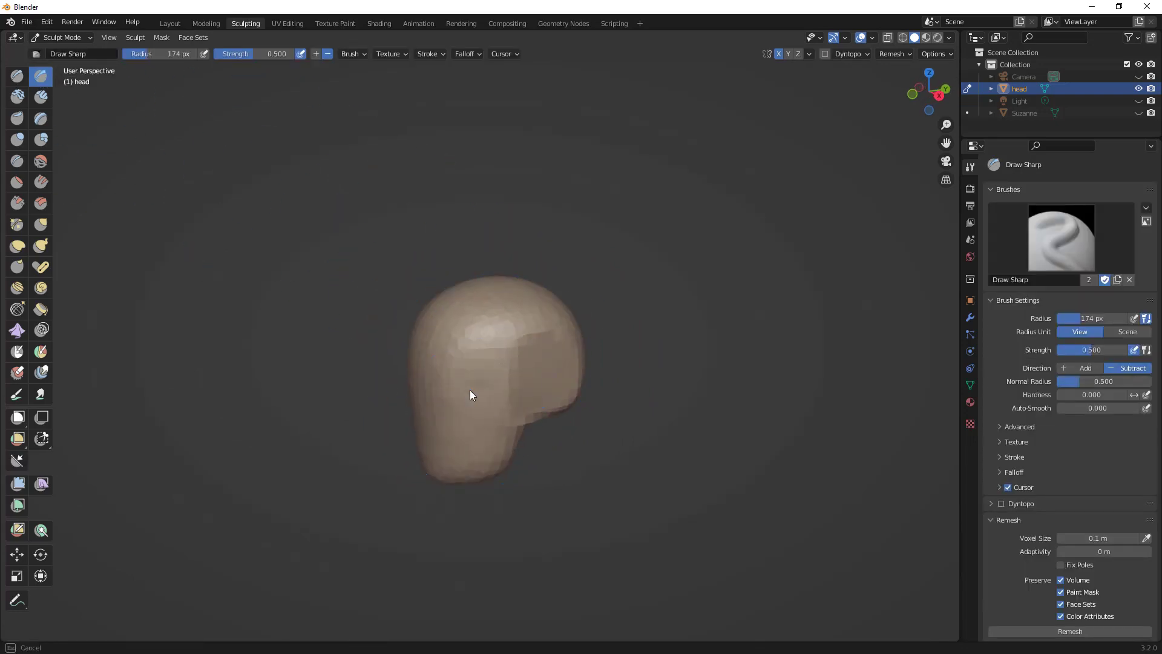
drag(469, 390, 447, 386)
key(ctrl+z)
key(f)
click(389, 388)
middle_drag(453, 376, 517, 354)
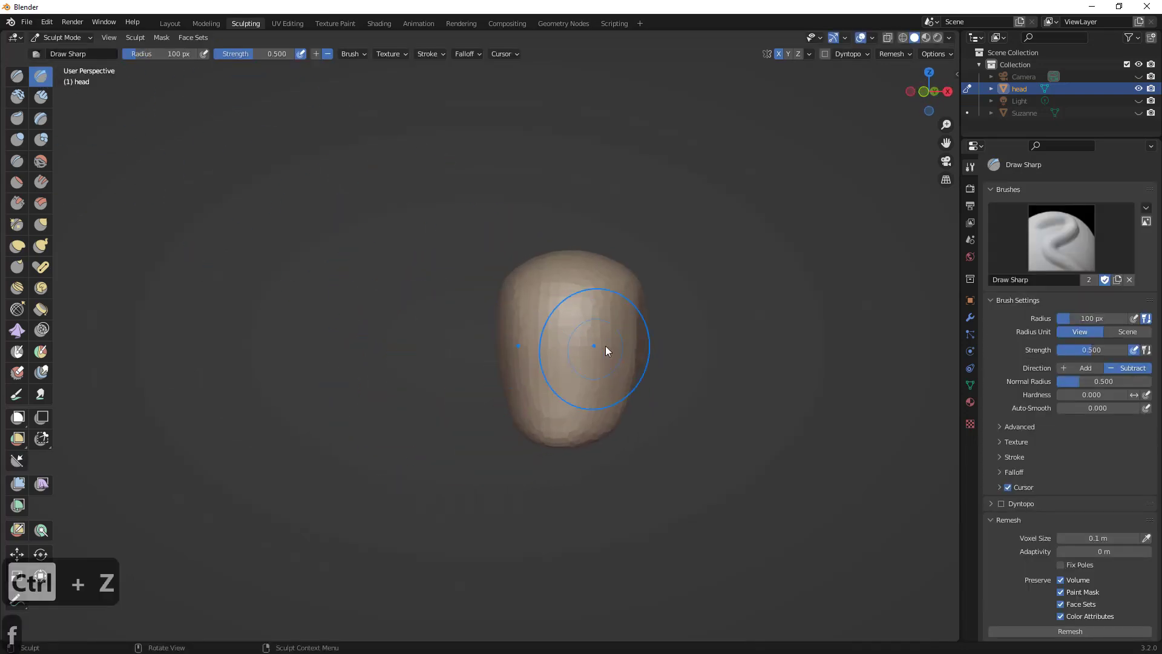
drag(606, 348, 558, 347)
key(ctrl+z)
- Set the Draw Sharp radius to 82 px and try carving an eye socket, undoing the stroke
key(f)
click(536, 347)
key(f)
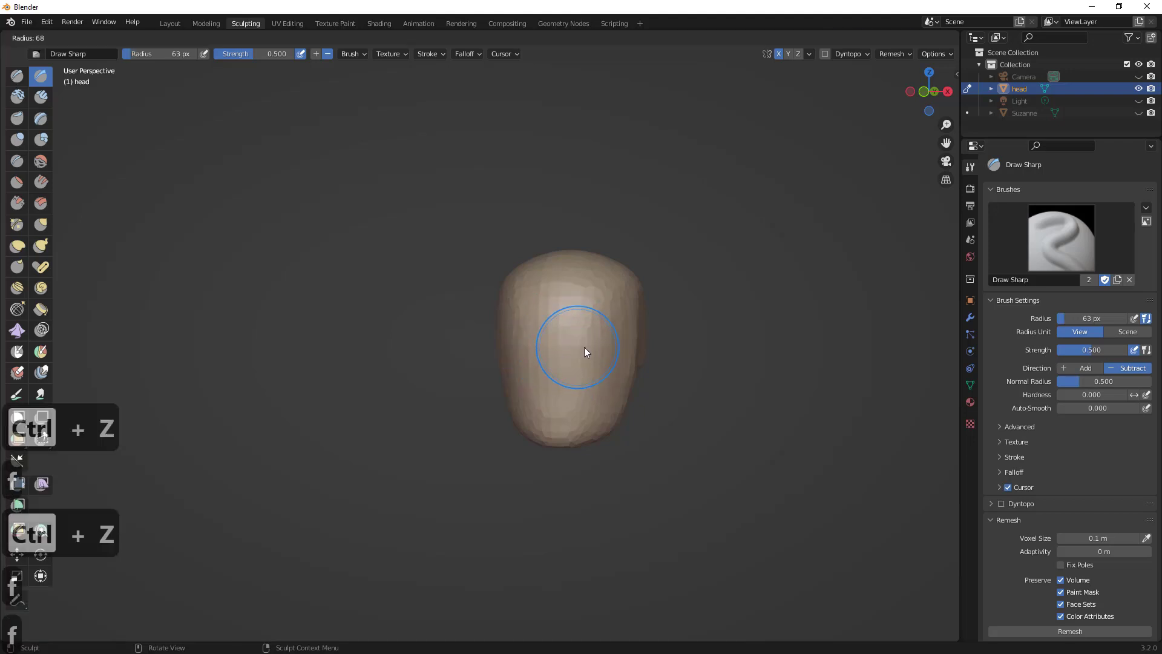
click(588, 347)
drag(587, 347, 575, 349)
key(ctrl+z)
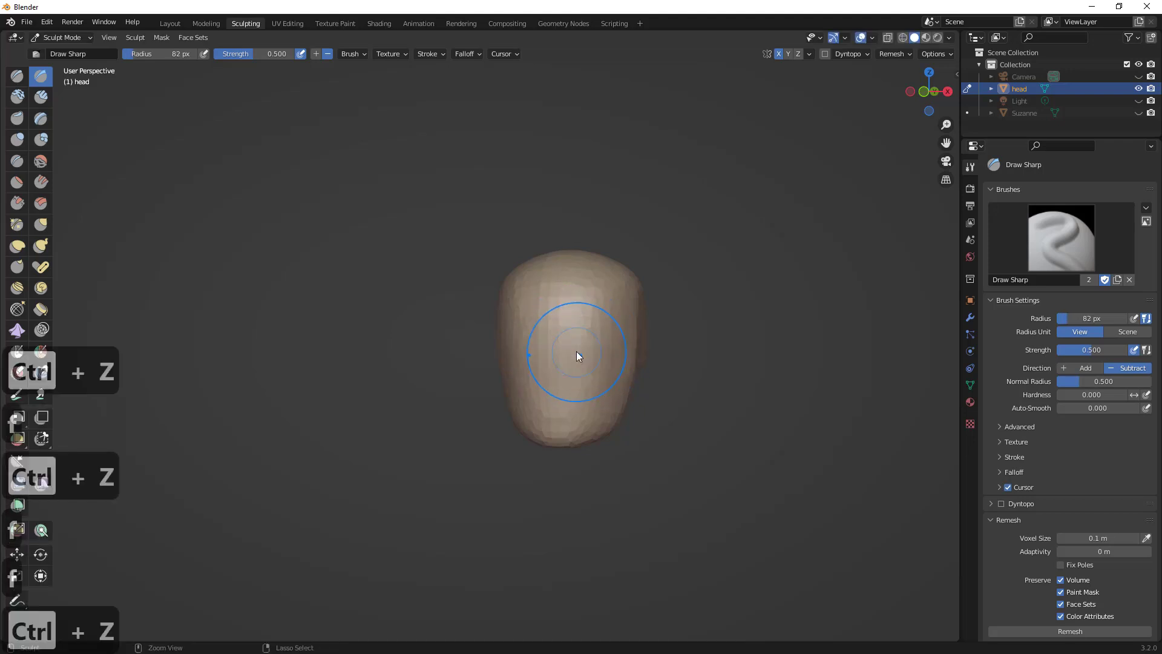
- Carve both eye sockets into the face with the Draw Sharp brush, reducing its radius to 63 px
middle_drag(576, 350, 596, 348)
drag(609, 347, 612, 351)
mouse_move(613, 351)
middle_down()
mouse_move(655, 336)
mouse_move(621, 328)
mouse_move(643, 334)
mouse_move(638, 345)
middle_up()
scroll(656, 336, up, 1)
scroll(666, 342, up, 1)
key(f)
click(667, 341)
drag(646, 335, 648, 334)
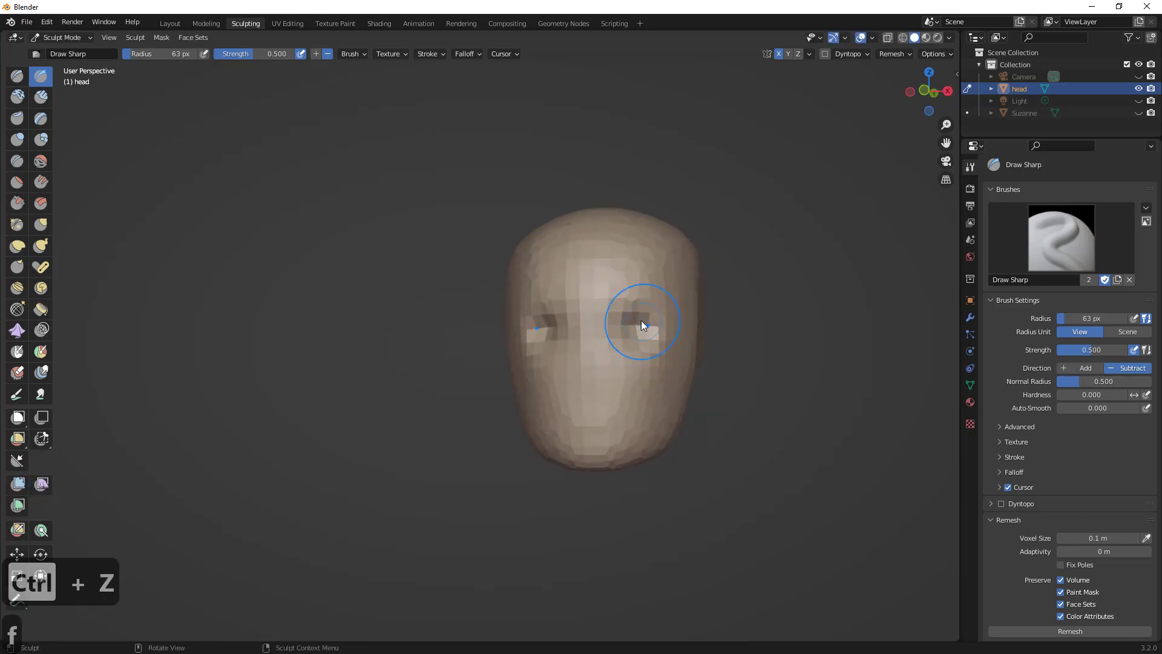
- Carve across the nose bridge between the eye sockets with Draw Sharp, set its radius to 93 px and undo the last stroke
mouse_move(638, 326)
middle_down()
mouse_move(553, 352)
mouse_move(662, 371)
middle_up()
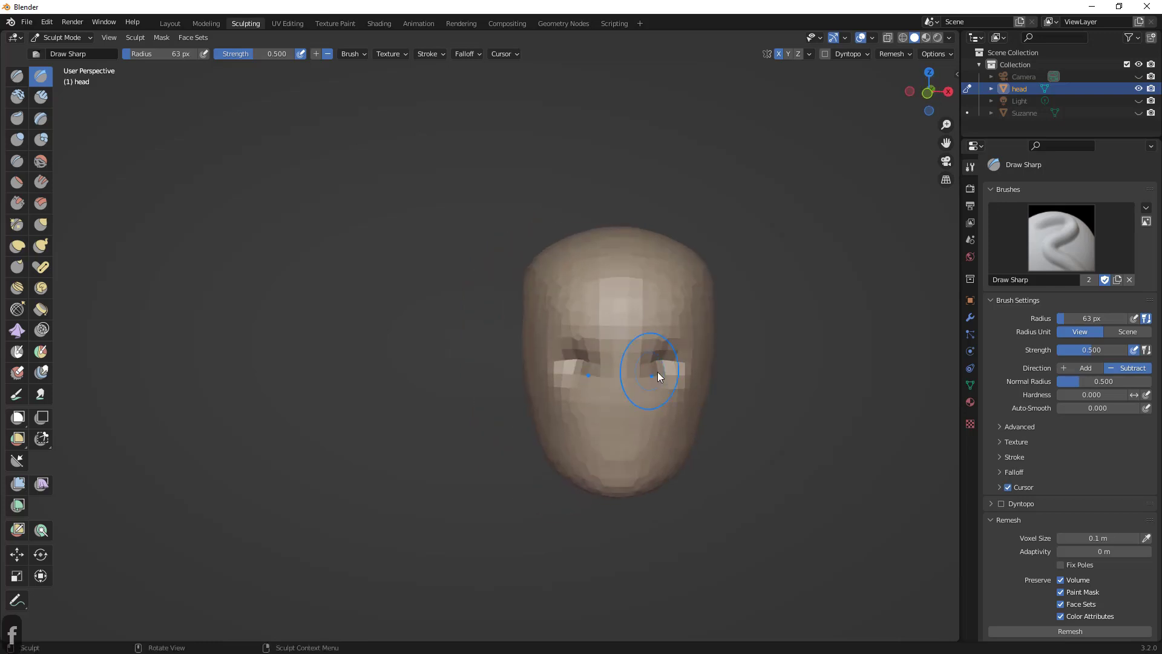
mouse_move(630, 408)
middle_down()
mouse_move(612, 423)
mouse_move(605, 398)
mouse_move(640, 393)
mouse_move(639, 369)
mouse_move(614, 342)
mouse_move(486, 355)
mouse_move(637, 347)
mouse_move(686, 327)
middle_up()
key(f)
click(682, 406)
middle_drag(686, 328, 725, 330)
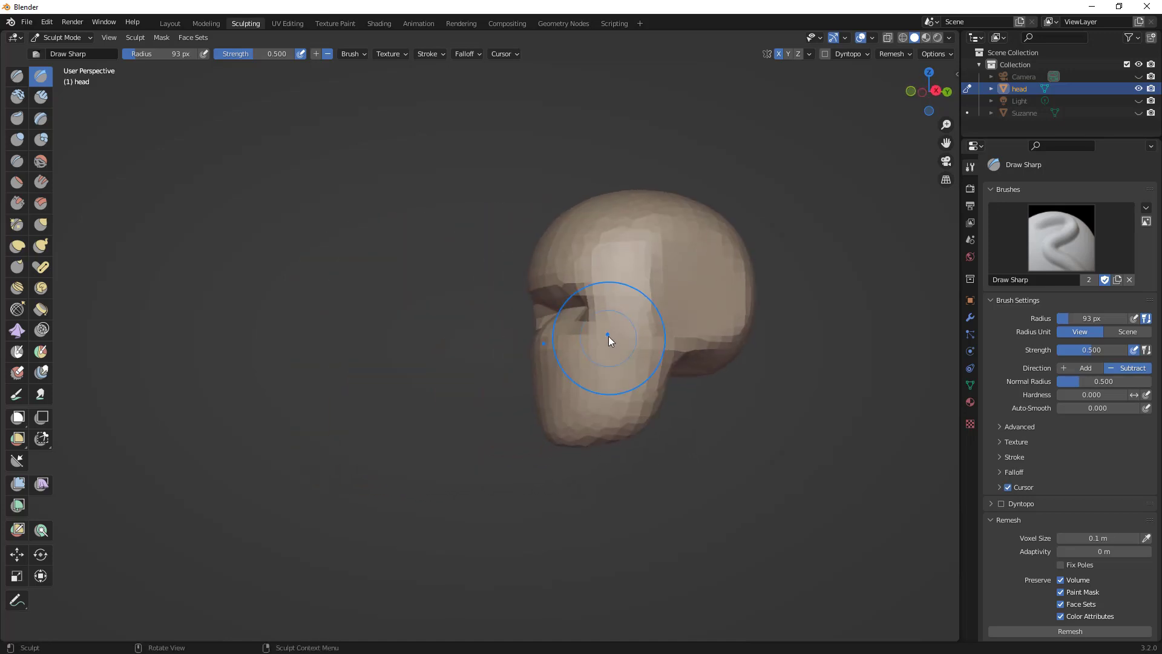
key(ctrl+z)
- Adjust the cheeks below the eye sockets with Grab at 116 px
mouse_move(578, 336)
middle_down()
mouse_move(590, 331)
mouse_move(570, 372)
mouse_move(666, 362)
middle_up()
key(f)
click(599, 358)
key(g)
drag(666, 359, 664, 363)
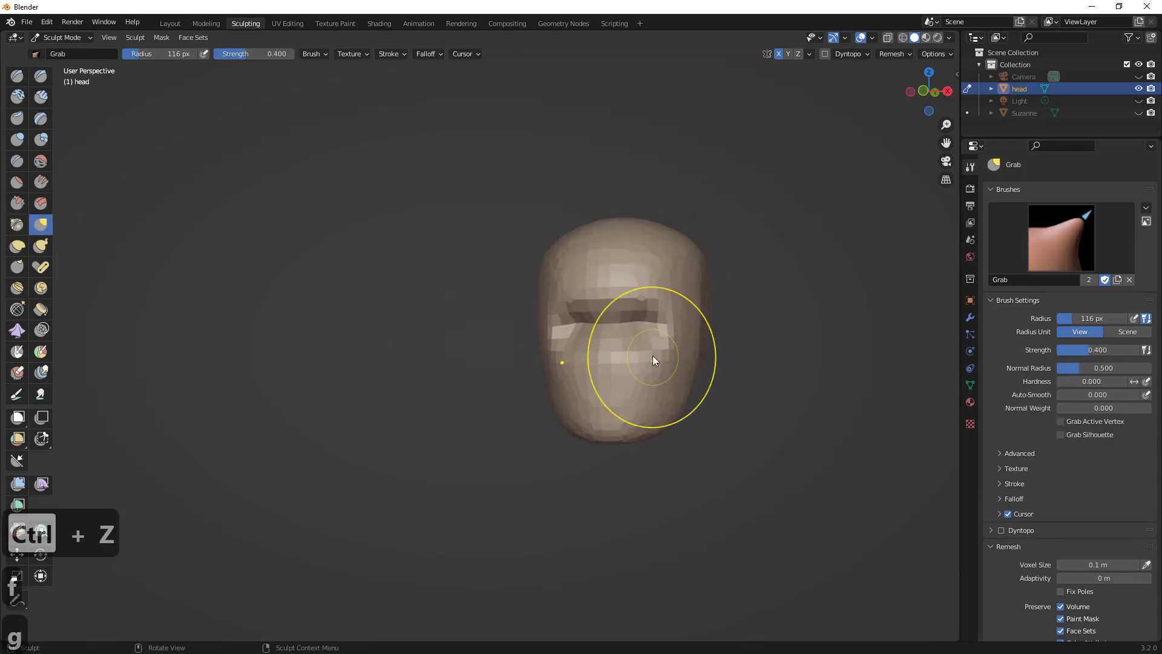
- Rework the cheeks below the eye sockets with Grab, undoing failed strokes and pushing the cheek up toward the socket
middle_drag(653, 354, 571, 371)
drag(550, 362, 550, 361)
key(ctrl+z)
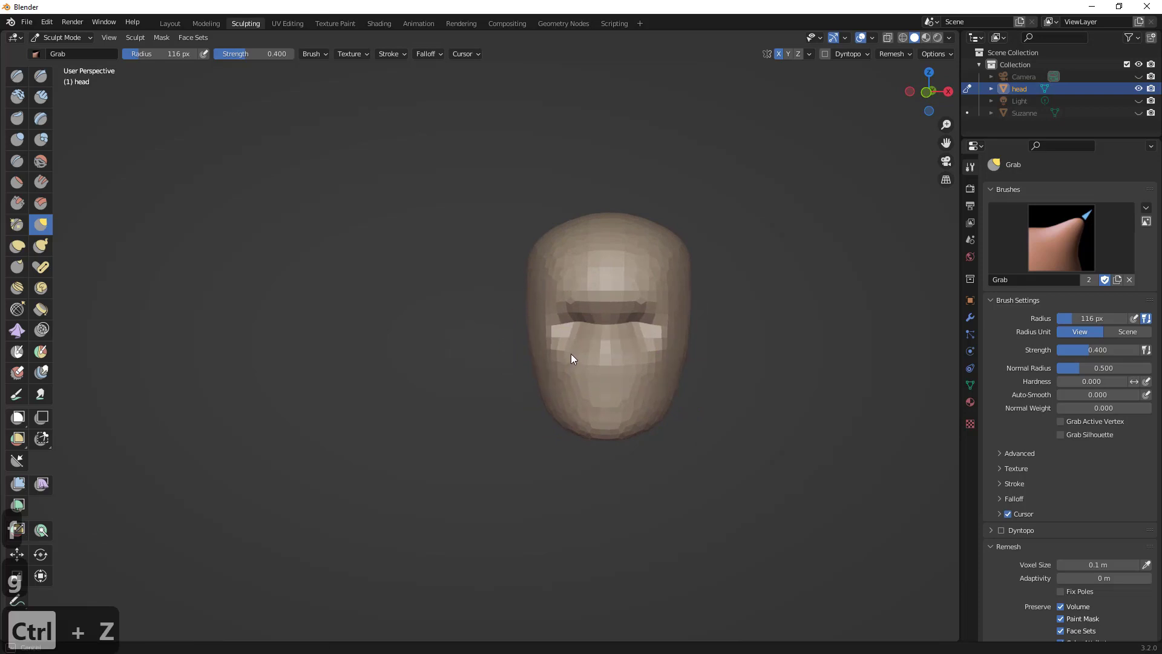
mouse_move(630, 318)
middle_down()
mouse_move(621, 324)
mouse_move(642, 344)
mouse_move(491, 328)
mouse_move(508, 325)
middle_up()
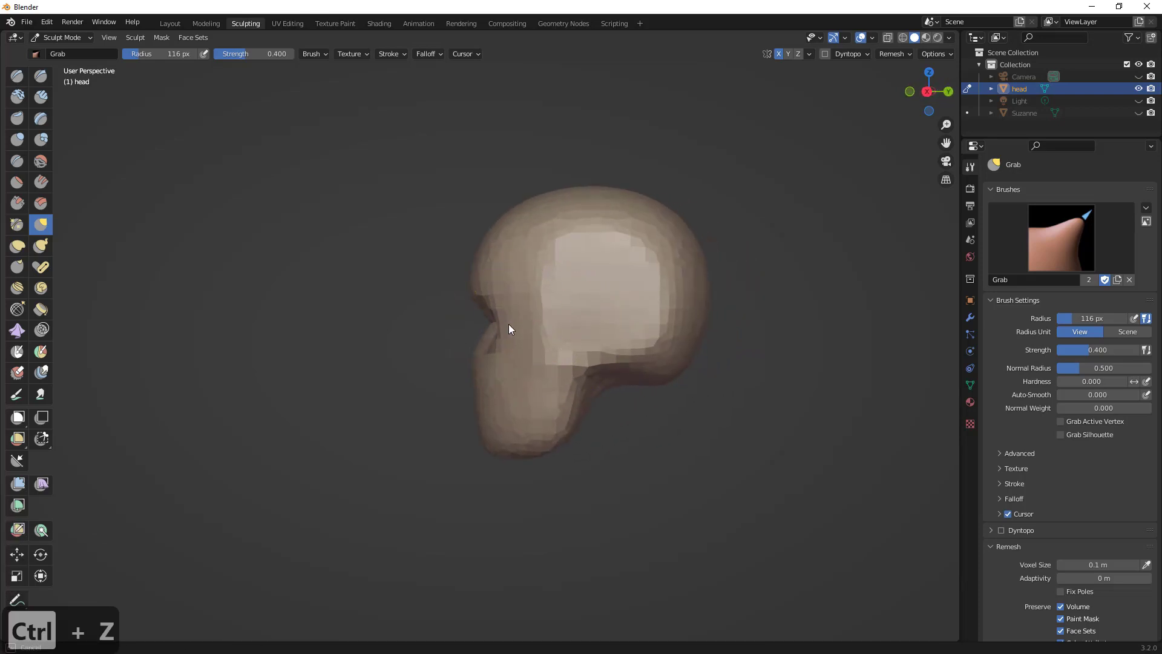
middle_drag(480, 373, 506, 390)
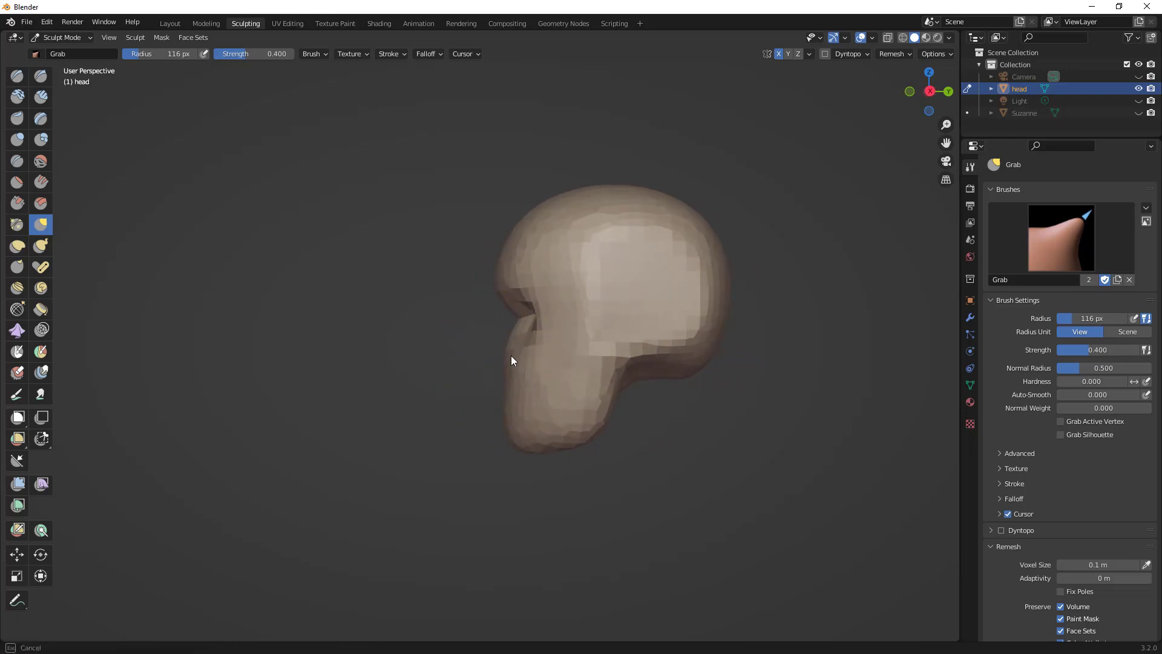
mouse_move(571, 362)
middle_down()
mouse_move(662, 360)
mouse_move(586, 320)
mouse_move(509, 347)
mouse_move(619, 350)
mouse_move(666, 331)
mouse_move(593, 375)
mouse_move(718, 355)
mouse_move(659, 368)
mouse_move(518, 365)
mouse_move(528, 364)
middle_up()
key(ctrl+z)
key(ctrl+z)
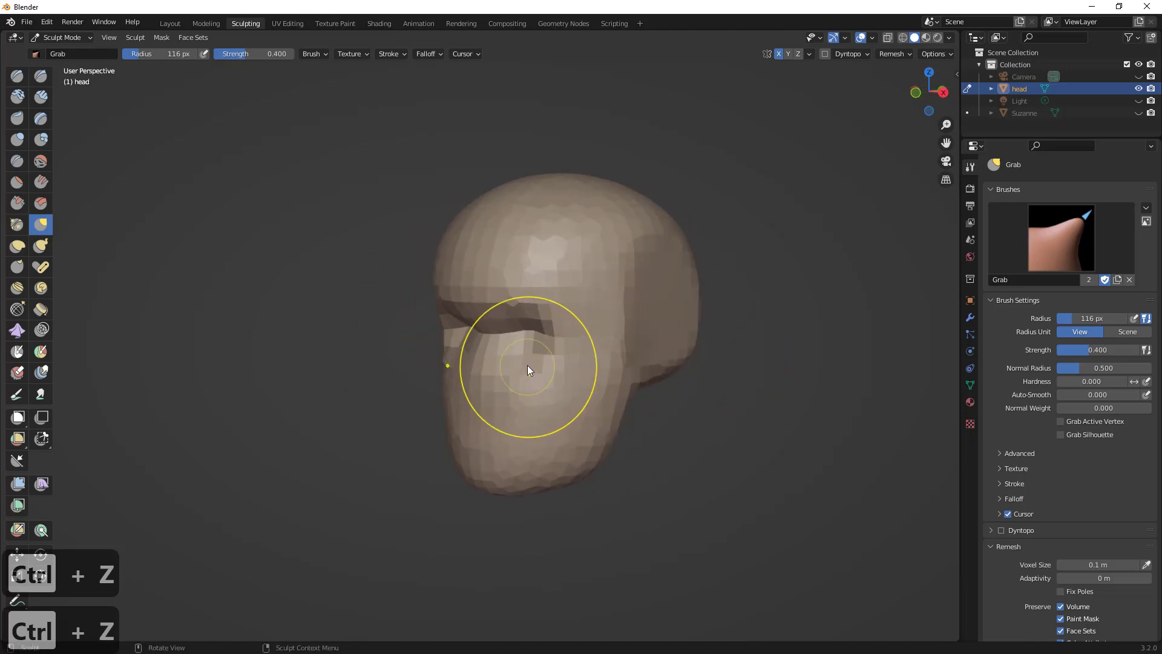
drag(527, 365, 535, 340)
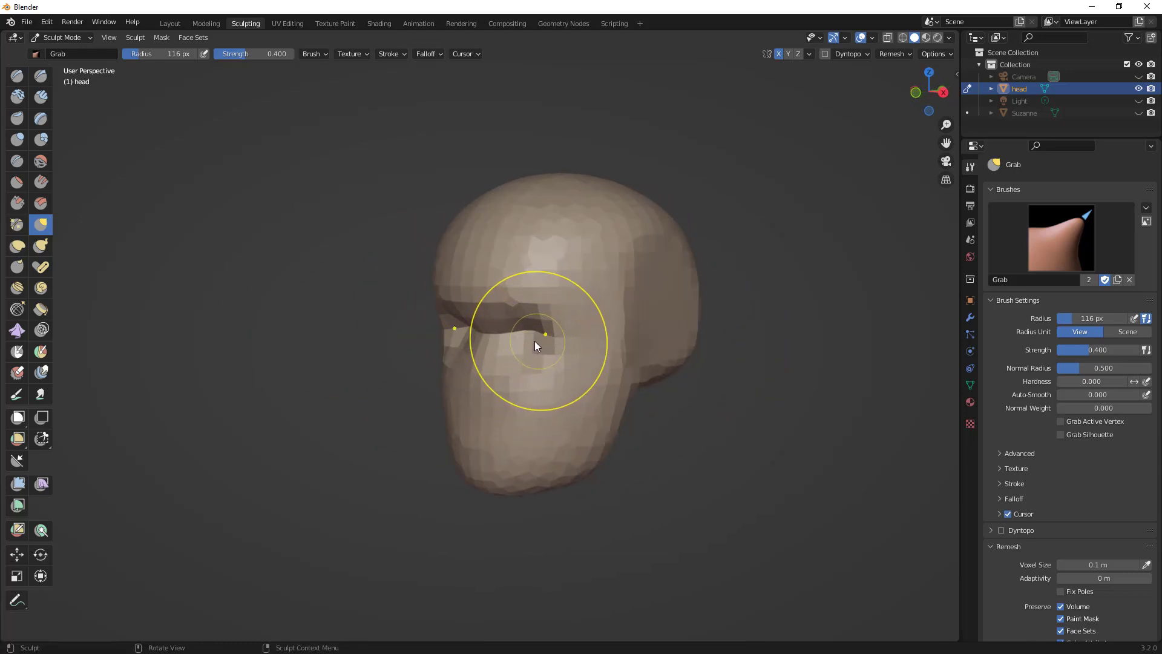
- Raise the top of the skull with Grab at 214 px, and enlarge the radius to 265 px for the back of the crown
mouse_move(535, 340)
middle_down()
mouse_move(467, 345)
mouse_move(543, 335)
mouse_move(559, 281)
middle_up()
key(f)
click(644, 277)
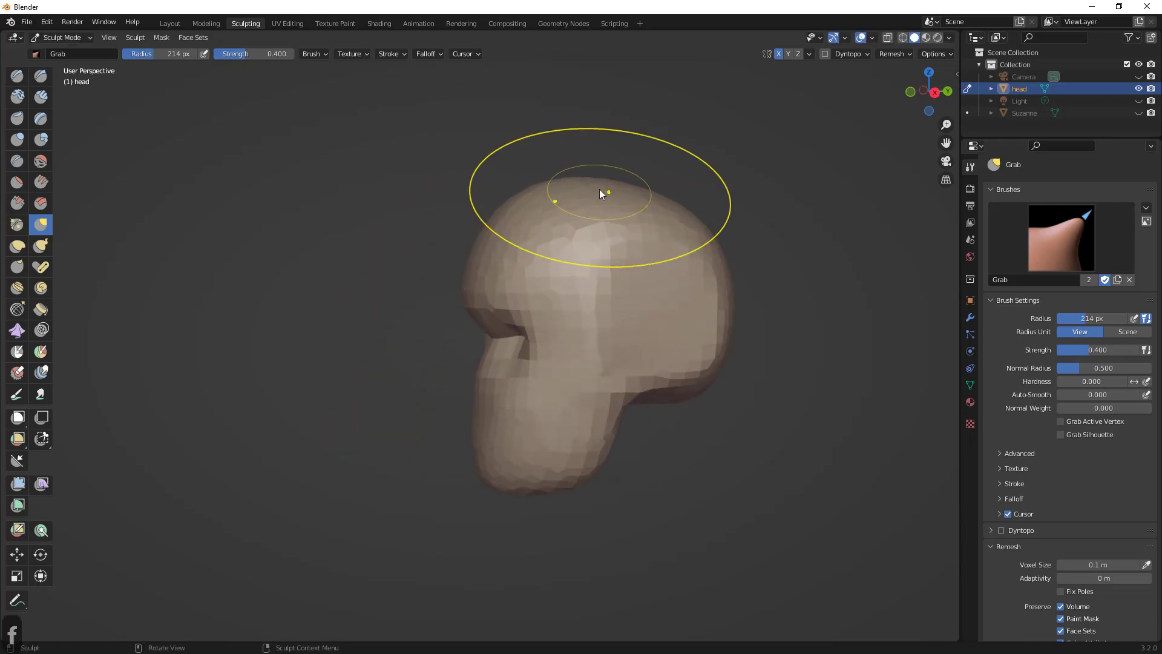
drag(631, 187, 637, 162)
middle_drag(619, 195, 590, 197)
key(f)
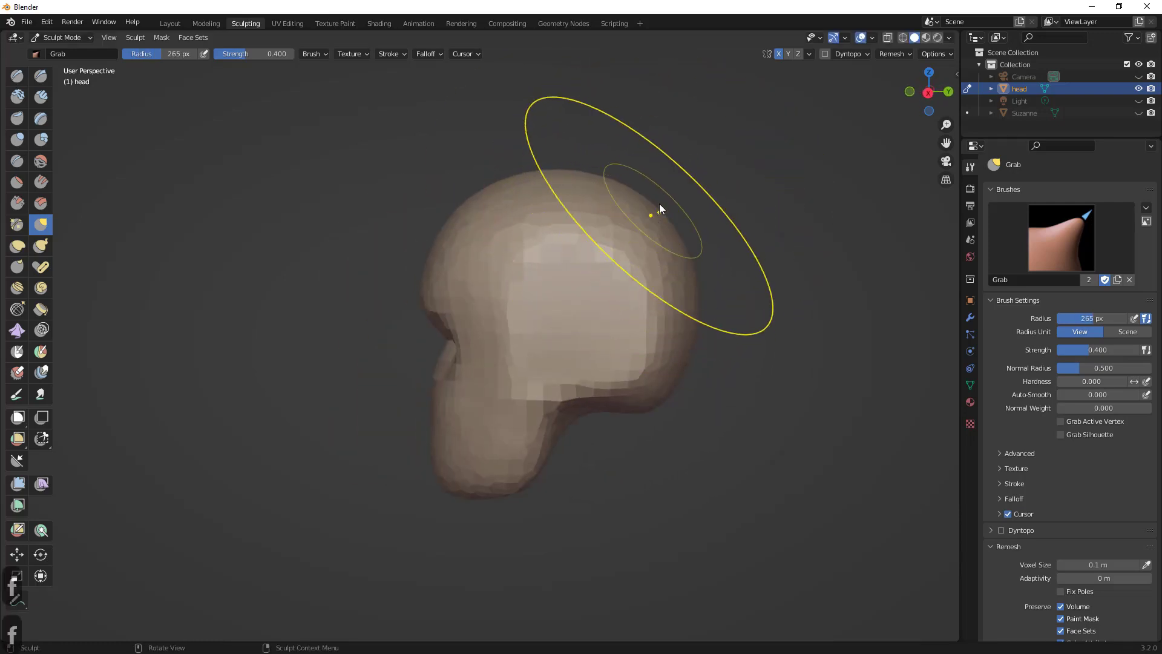
click(659, 203)
- Set the Grab radius to 238 px and adjust the sides of the skull, undoing an unwanted stroke
mouse_move(694, 202)
middle_down()
mouse_move(726, 249)
mouse_move(788, 257)
middle_up()
key(f)
key(Escape)
key(f)
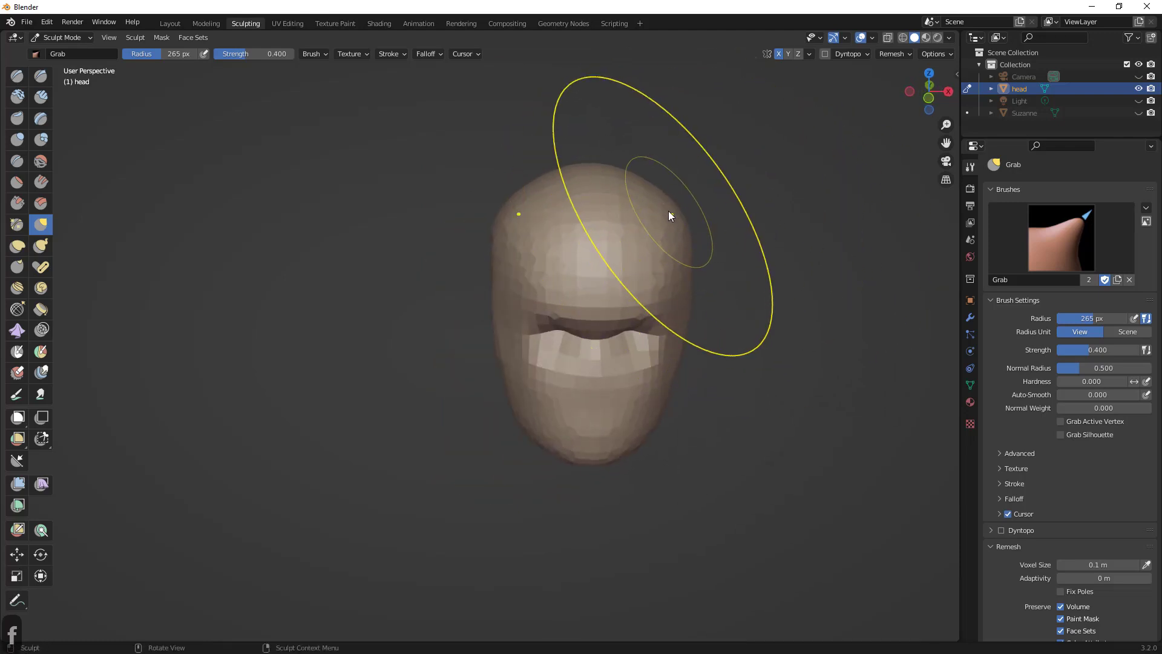
click(695, 202)
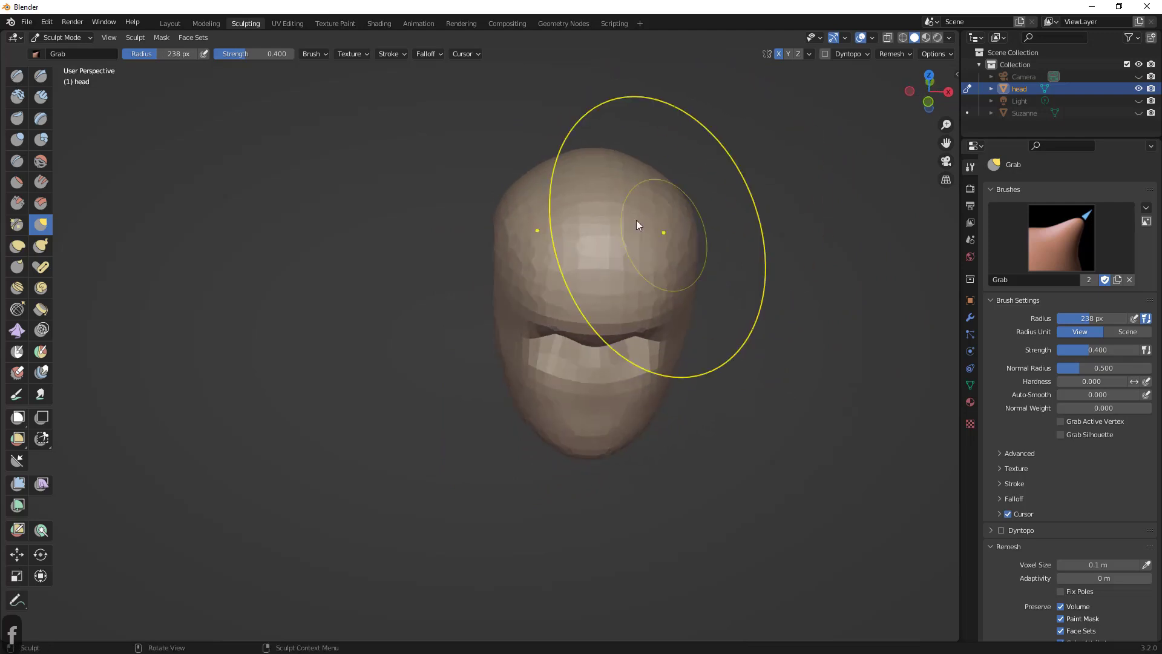
mouse_move(493, 185)
middle_down()
mouse_move(552, 226)
mouse_move(547, 194)
mouse_move(539, 410)
middle_up()
key(ctrl+z)
mouse_move(508, 298)
middle_down()
mouse_move(495, 298)
mouse_move(523, 178)
middle_up()
drag(506, 333, 500, 323)
- Set the Grab radius to 175 px and push in the side of the face beside the cheek, undoing the last stroke
mouse_move(496, 352)
middle_down()
mouse_move(477, 343)
mouse_move(475, 311)
middle_up()
key(f)
click(445, 363)
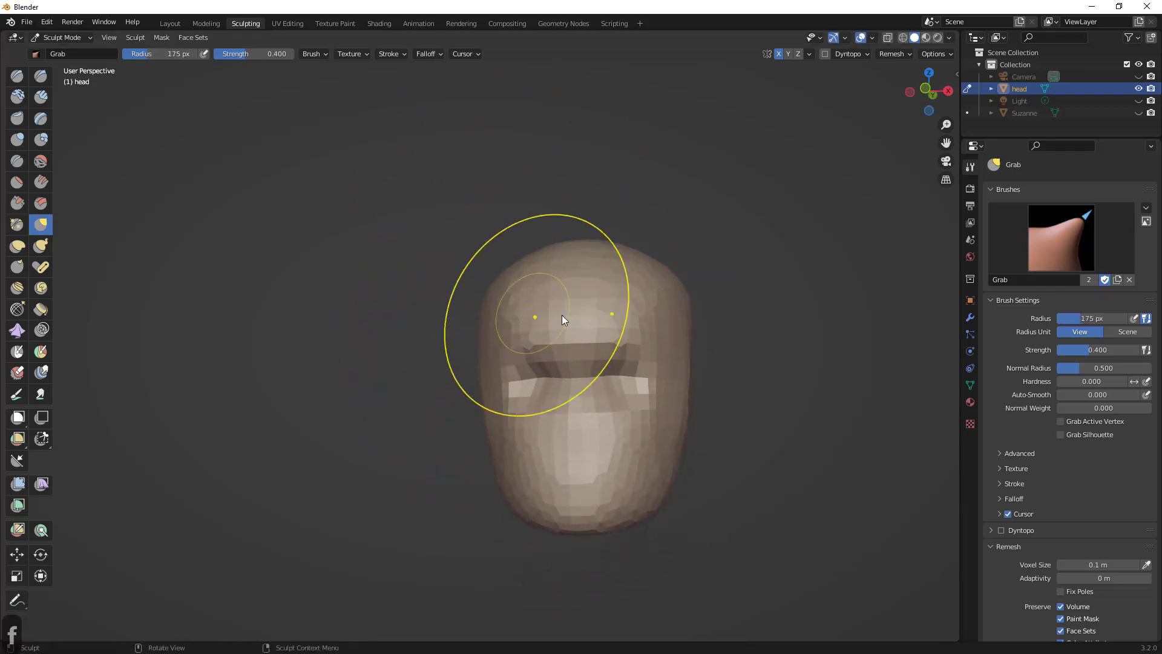
drag(690, 413, 683, 409)
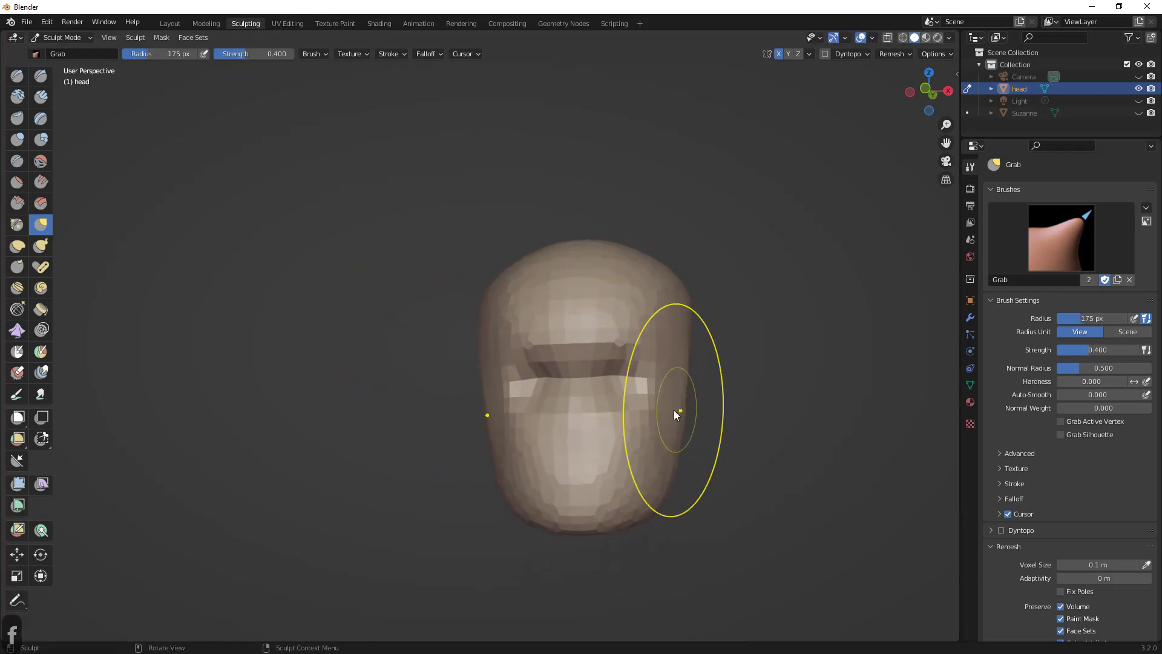
mouse_move(674, 409)
middle_down()
mouse_move(594, 394)
mouse_move(626, 365)
mouse_move(666, 390)
mouse_move(558, 390)
mouse_move(593, 391)
mouse_move(584, 394)
middle_up()
key(ctrl+z)
- Reduce the Grab radius to 111 px and adjust the area just below the eye sockets near the nose
key(f)
click(519, 394)
key(ctrl+z)
mouse_move(578, 392)
mouse_down()
mouse_move(578, 443)
mouse_move(605, 409)
mouse_move(599, 372)
mouse_up()
key(alt+a)
mouse_move(599, 372)
middle_down()
mouse_move(546, 400)
mouse_move(609, 390)
middle_up()
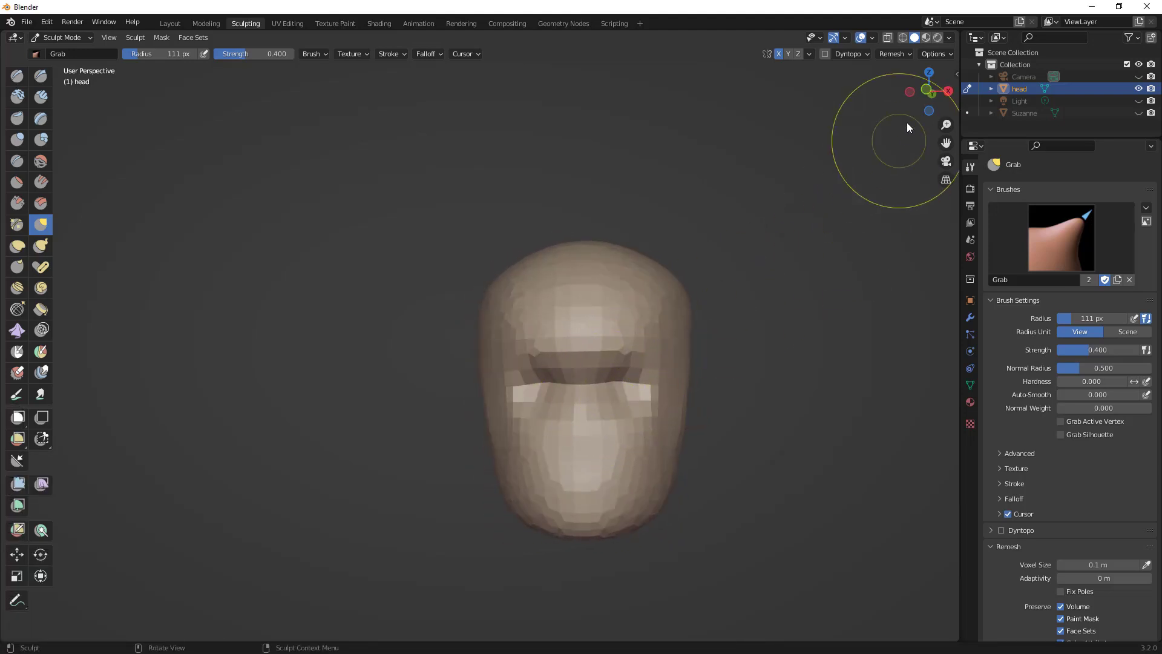
- Set the remesh voxel size to 0.063 m and remesh the head
click(1091, 567)
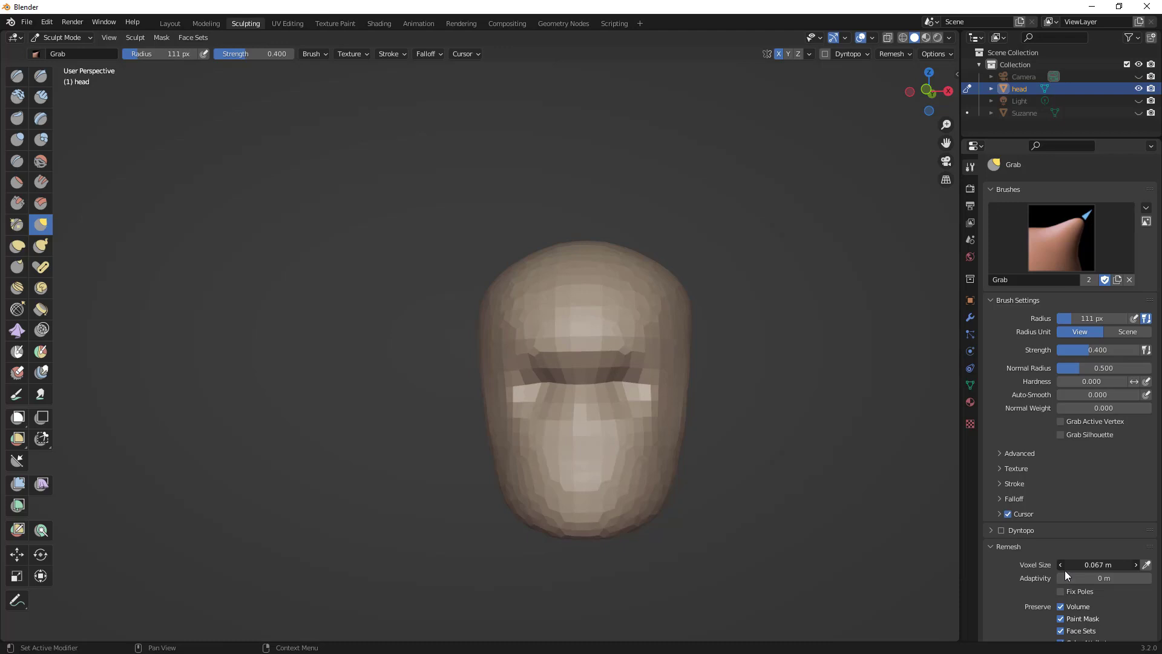
drag(1065, 570, 1063, 569)
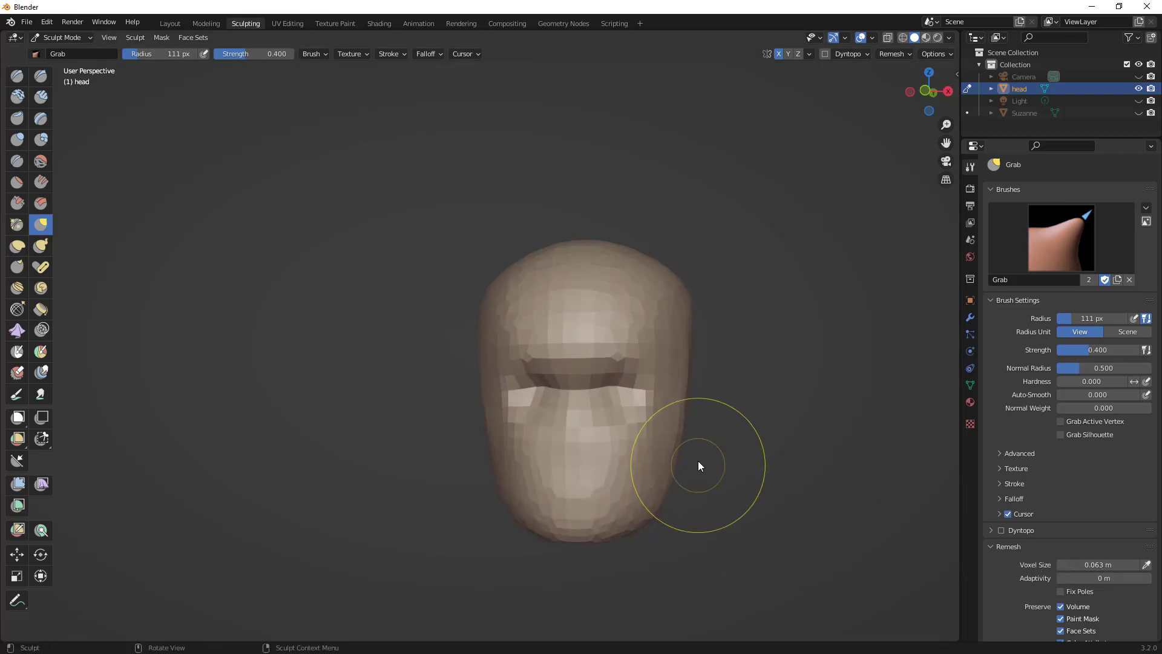
key(ctrl+r)
mouse_move(613, 397)
middle_down()
mouse_move(646, 413)
mouse_move(625, 404)
middle_up()
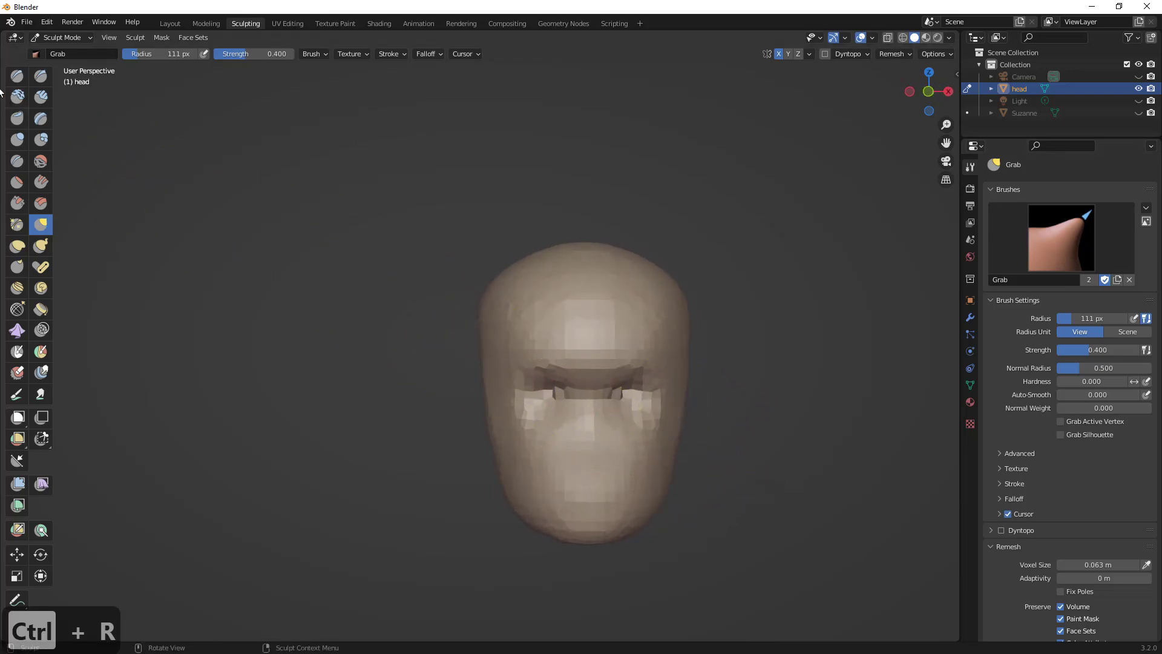
- Switch to the Clay Strips brush at 79 px and try a stroke across the nose bridge, undoing it
click(18, 101)
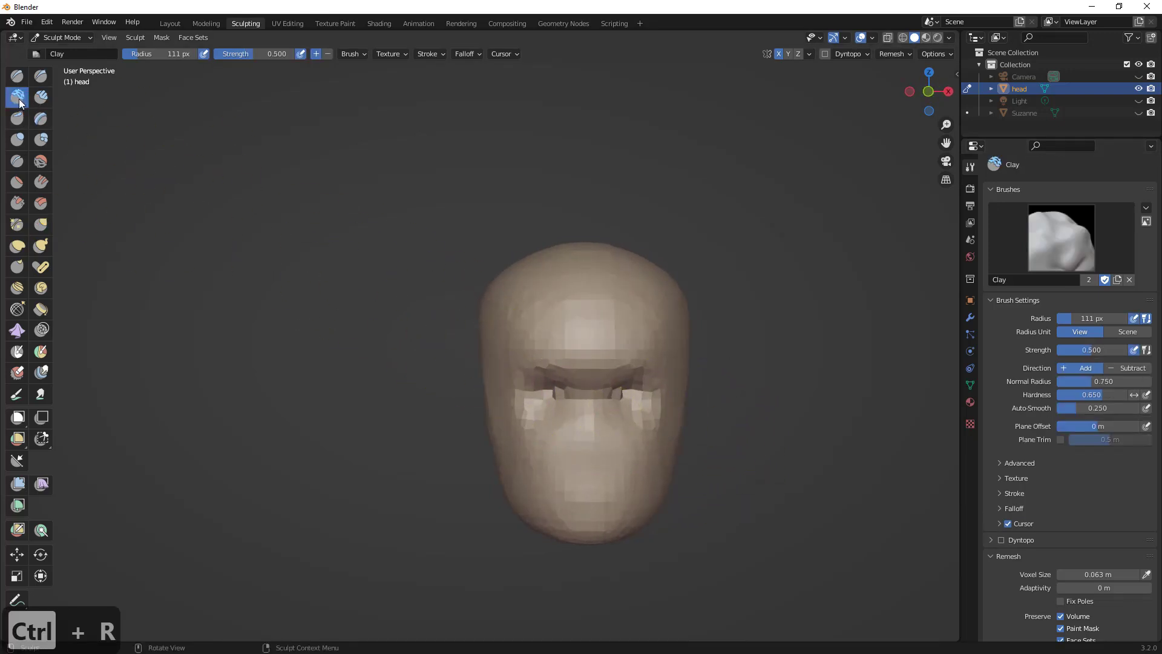
click(43, 98)
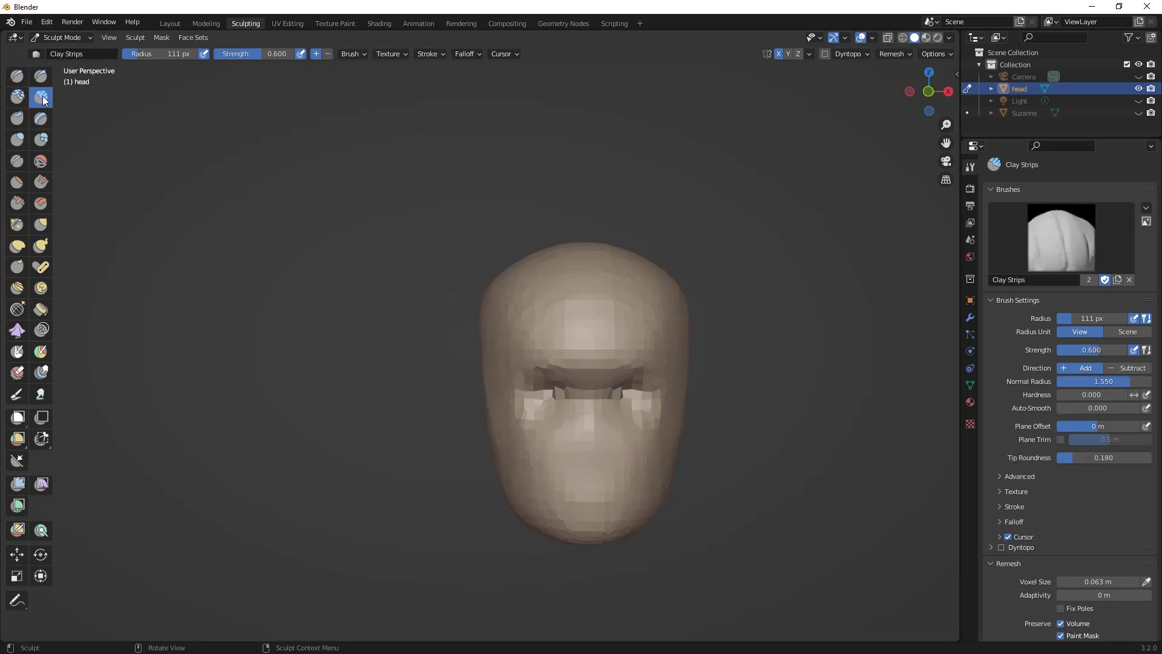
key(f)
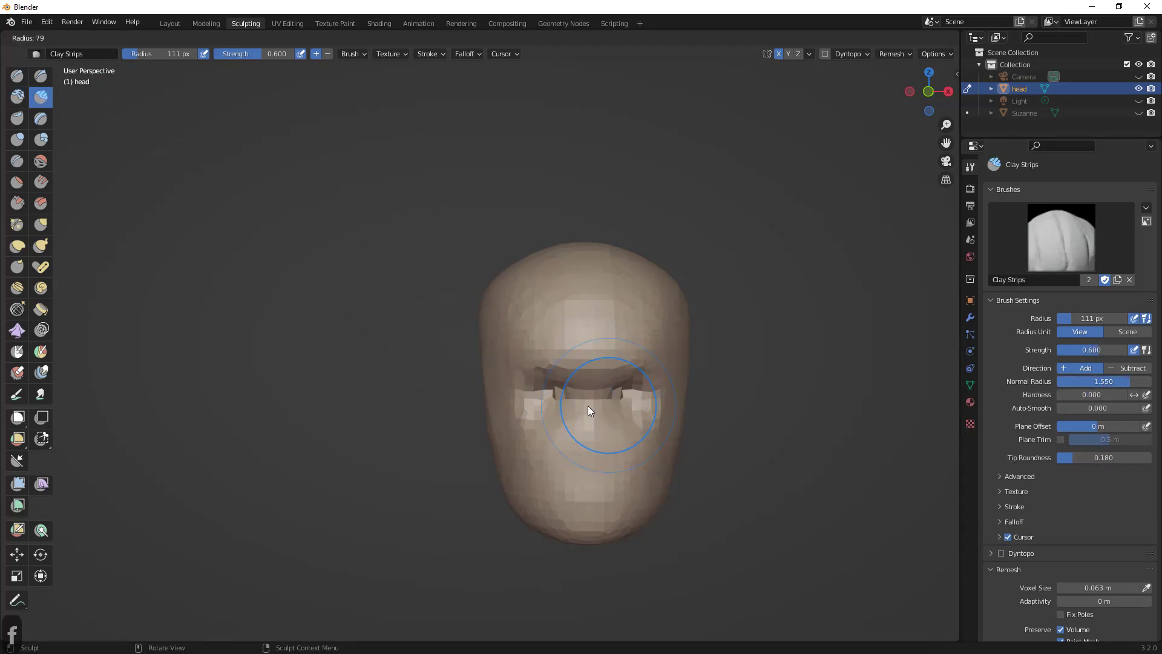
click(587, 405)
middle_drag(601, 408, 581, 401)
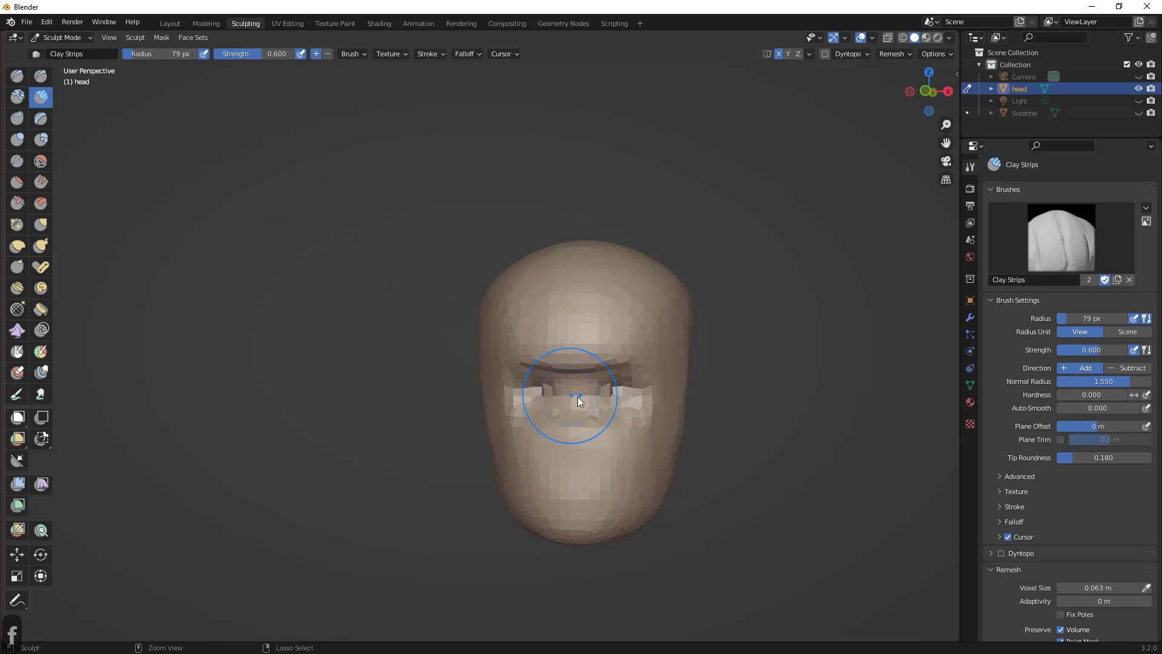
key(ctrl+z)
- Reduce the Clay Strips radius to 48 px and sculpt across the nose bridge between the eye sockets
key(f)
click(558, 397)
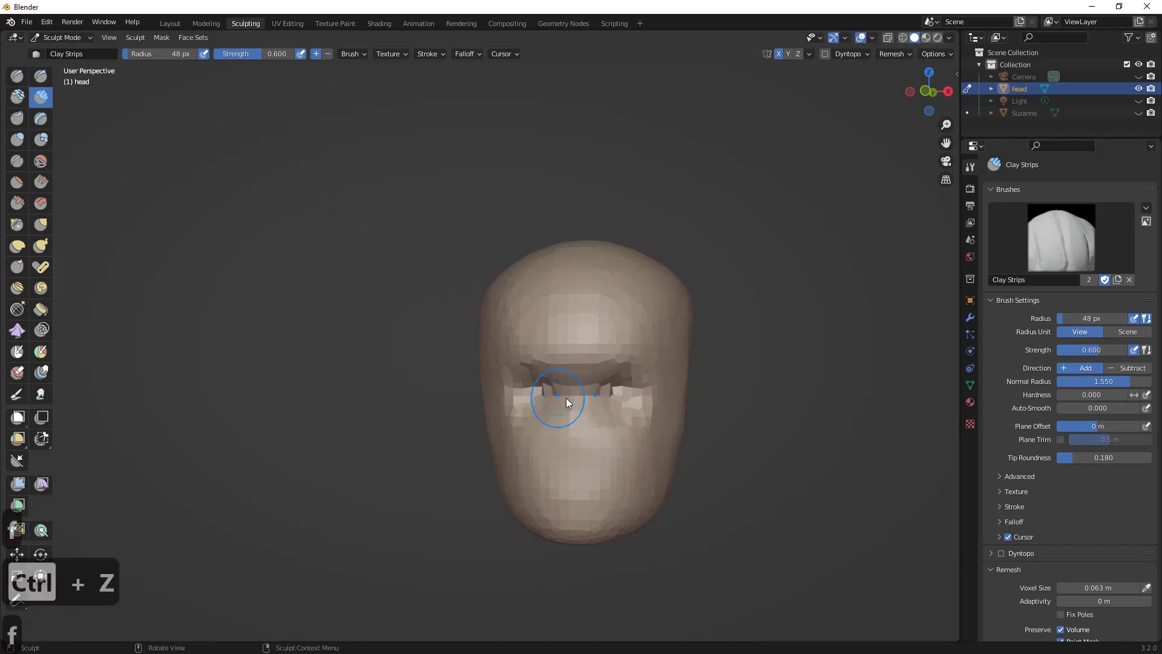
ctrl+drag(565, 398, 604, 390)
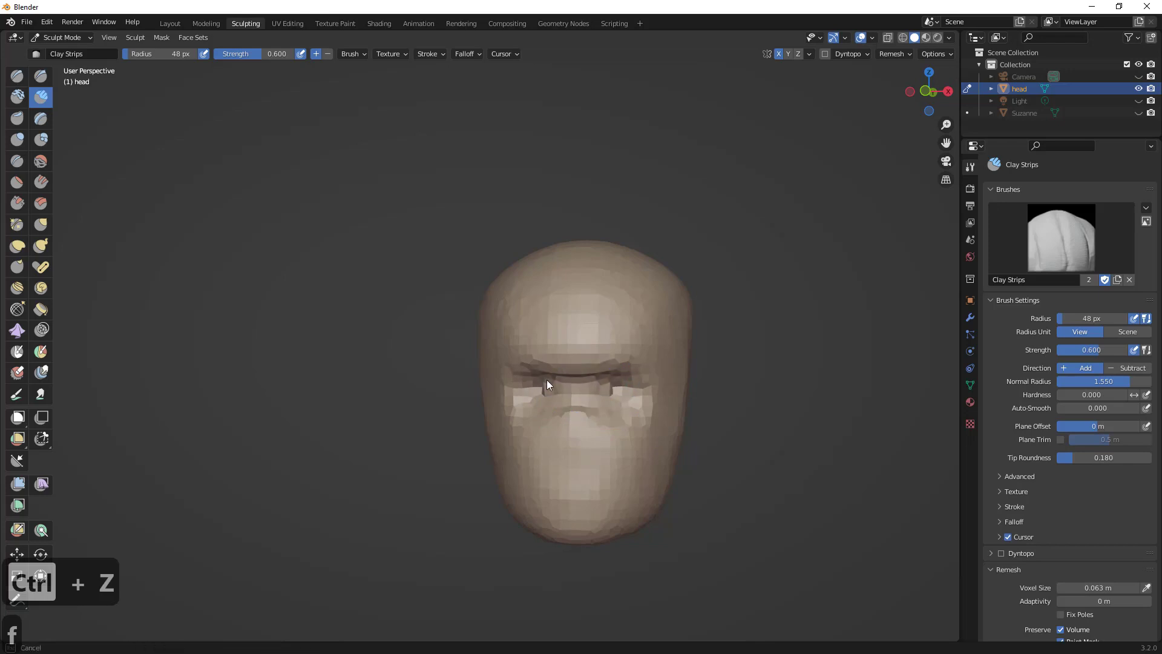
- Set the brush radius to 99 px, smooth the eye sockets and nose bridge, and remesh the head
mouse_move(560, 382)
middle_down()
mouse_move(514, 406)
mouse_move(585, 416)
middle_up()
key(f)
click(543, 404)
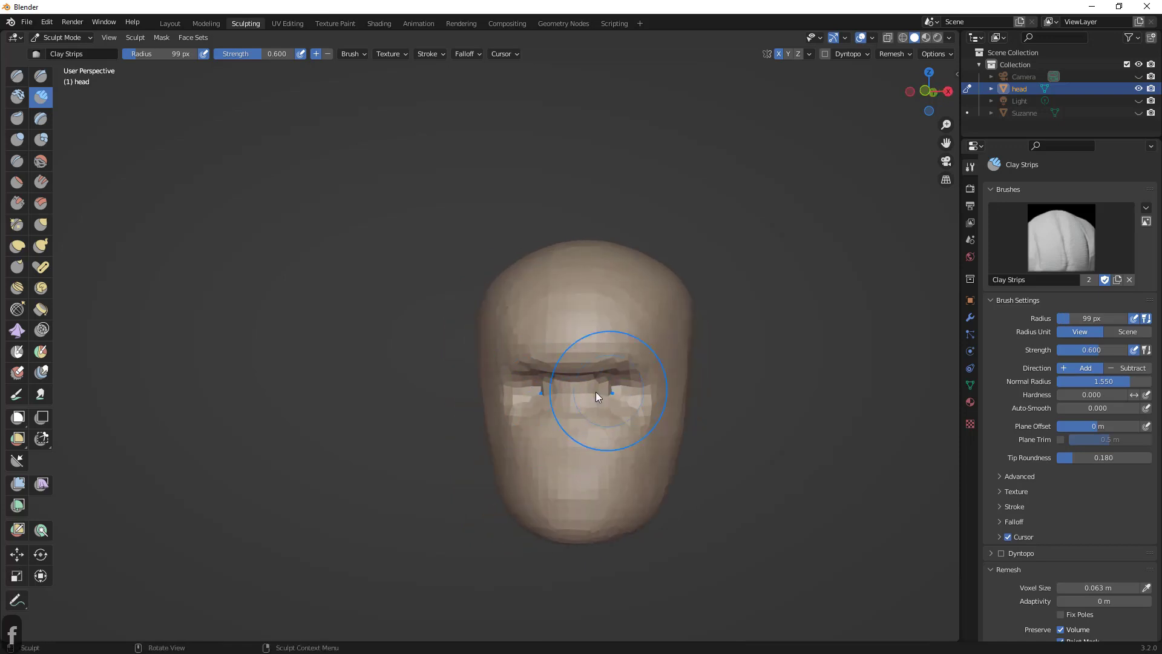
mouse_move(596, 392)
shift+mouse_down()
mouse_move(536, 391)
mouse_move(594, 403)
shift+mouse_up()
key(ctrl+z)
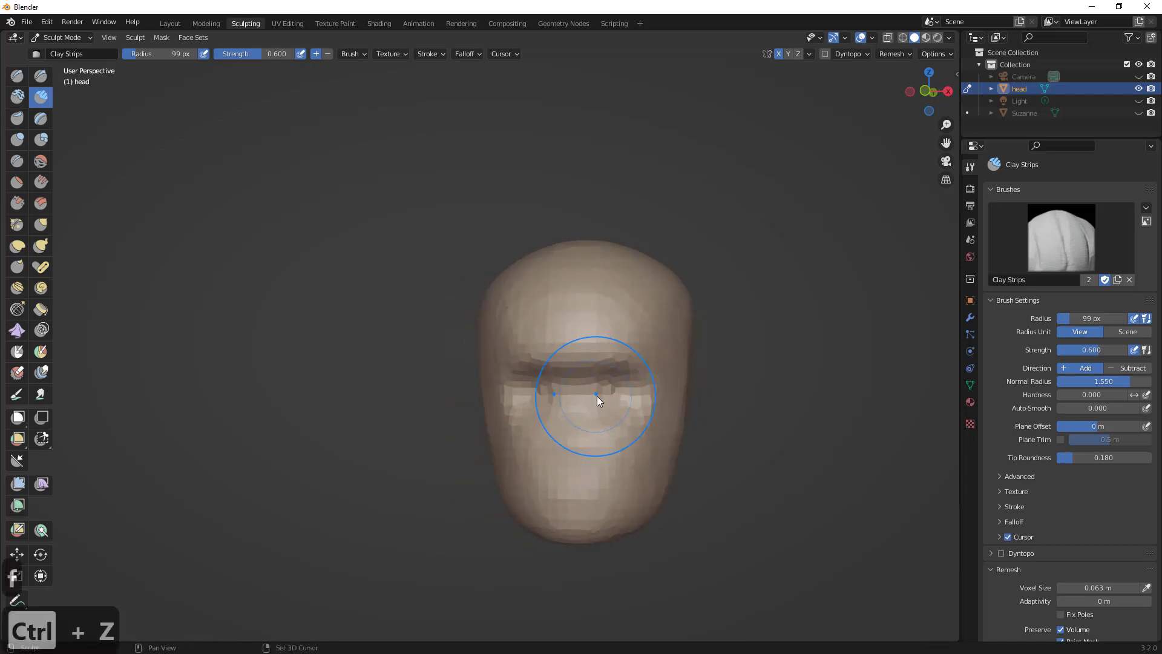
mouse_move(688, 389)
middle_down()
mouse_move(788, 392)
mouse_move(698, 384)
middle_up()
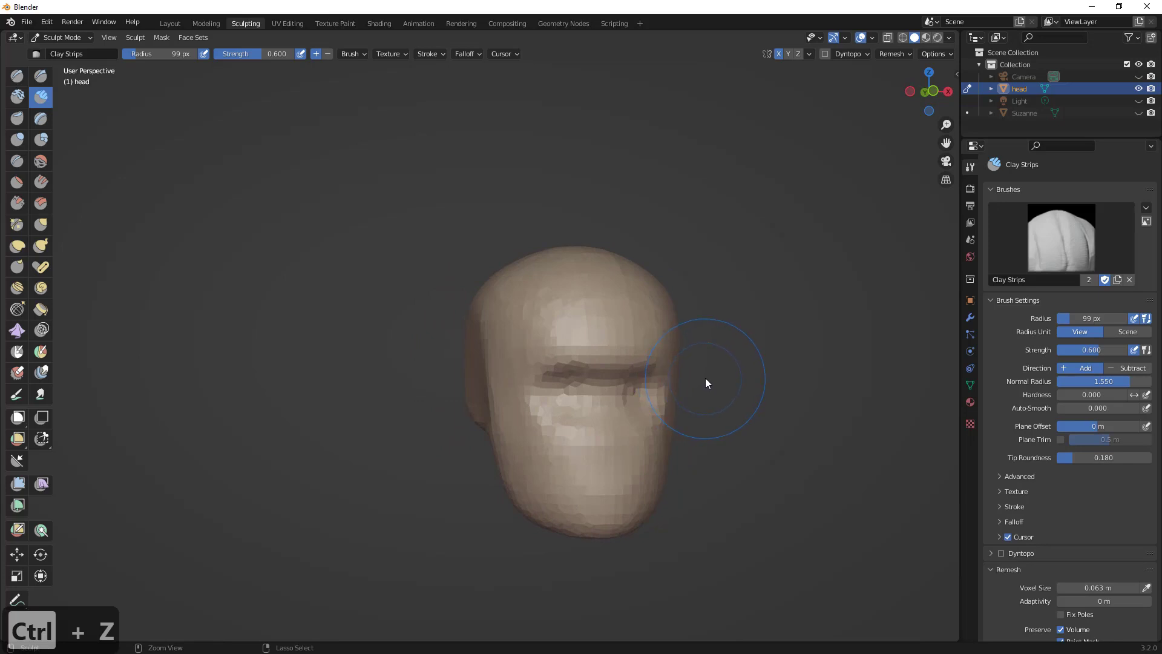
key(ctrl+r)
- Build up a vertical nose ridge between the eye sockets with Clay Strips at 56 px, and reduce the radius to 50 px
key(f)
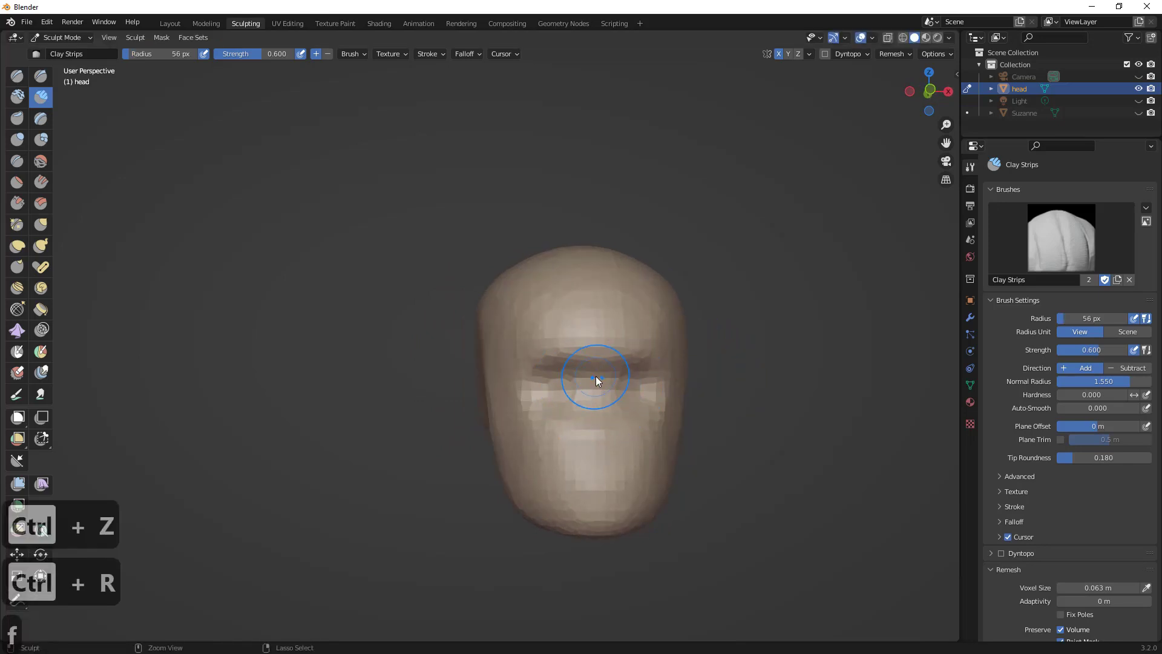
key(ctrl+z)
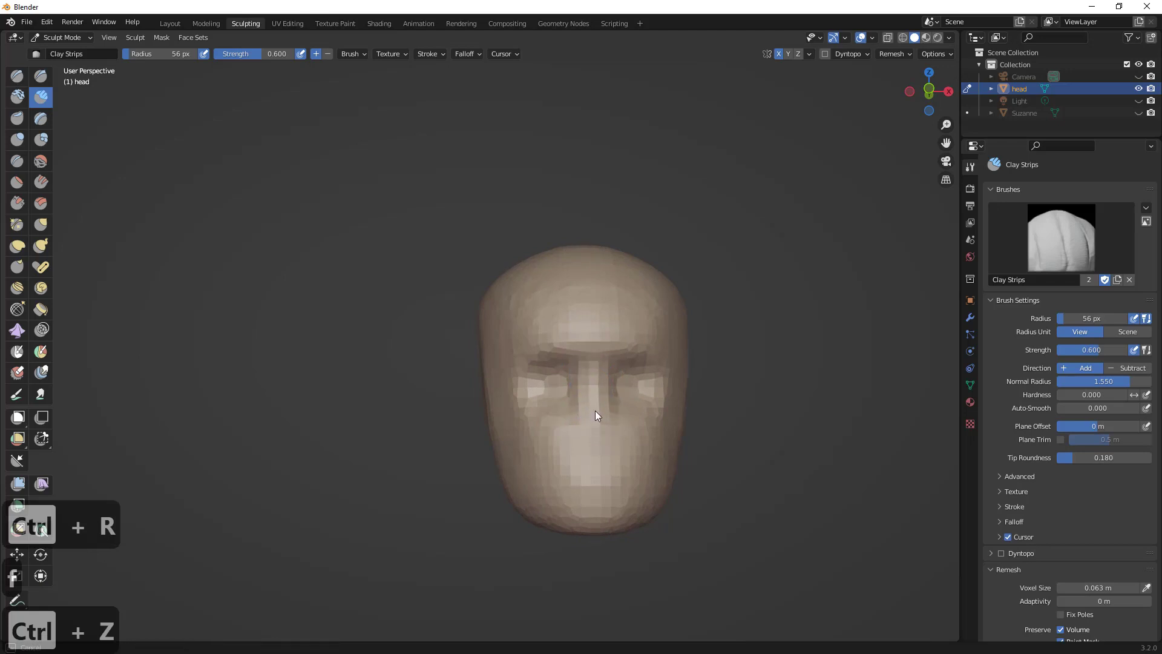
mouse_move(594, 411)
mouse_down()
mouse_move(591, 383)
mouse_move(593, 412)
mouse_up()
key(f)
click(579, 383)
- Pull the nose forward from the face with the Grab brush and remesh the head
mouse_move(590, 423)
middle_down()
mouse_move(630, 427)
mouse_move(611, 421)
mouse_move(616, 412)
mouse_move(477, 398)
middle_up()
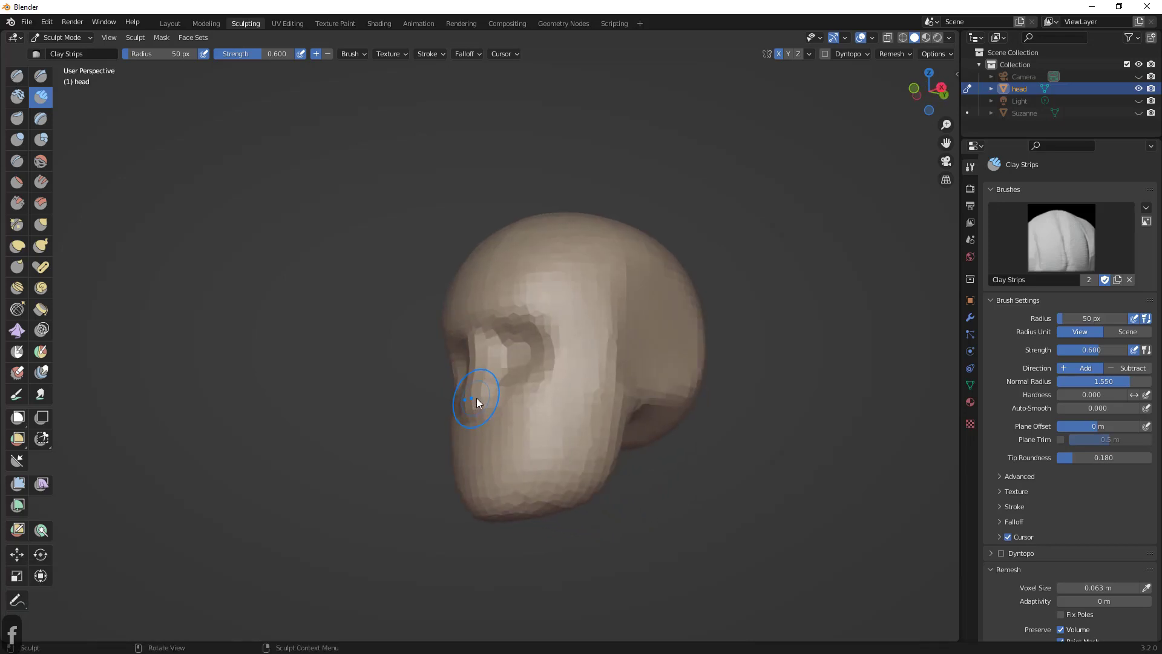
key(g)
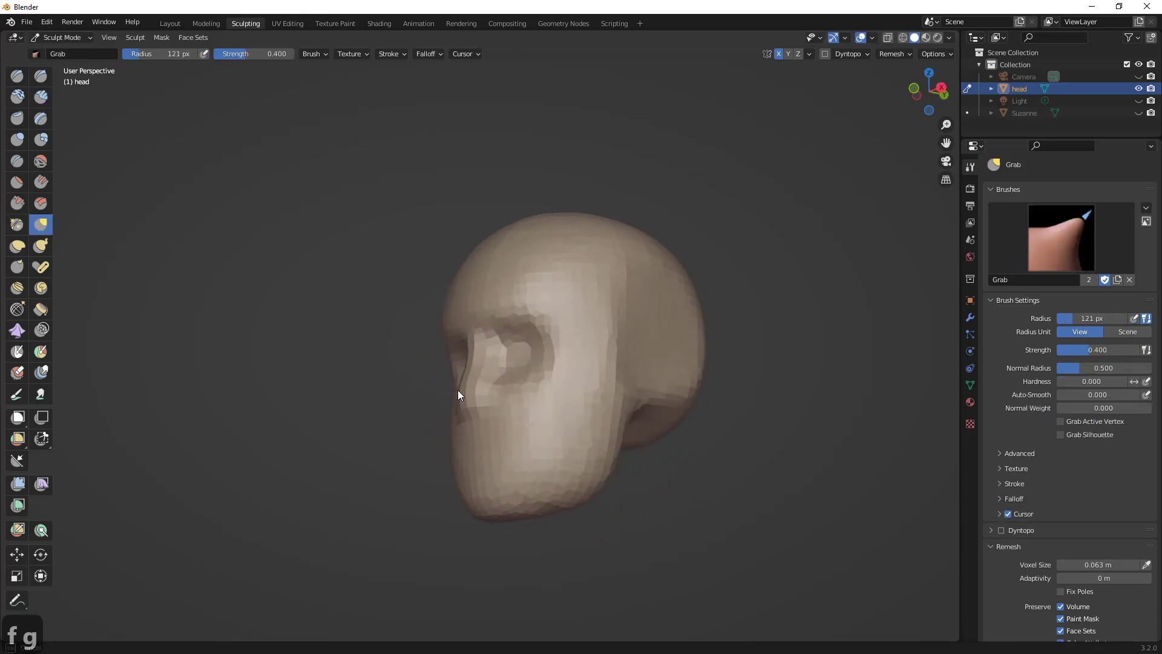
key(f)
click(448, 391)
middle_drag(458, 389, 662, 412)
key(ctrl+r)
- Shape the lower part of the nose with Grab at a 60 px radius
middle_drag(512, 422, 604, 425)
key(f)
click(570, 430)
drag(594, 426, 607, 426)
- Build up the cheek beside the nose with Clay Strips at 79 px, undoing the unwanted strokes
mouse_move(573, 382)
middle_down()
mouse_move(555, 316)
mouse_move(493, 332)
mouse_move(462, 373)
mouse_move(493, 377)
middle_up()
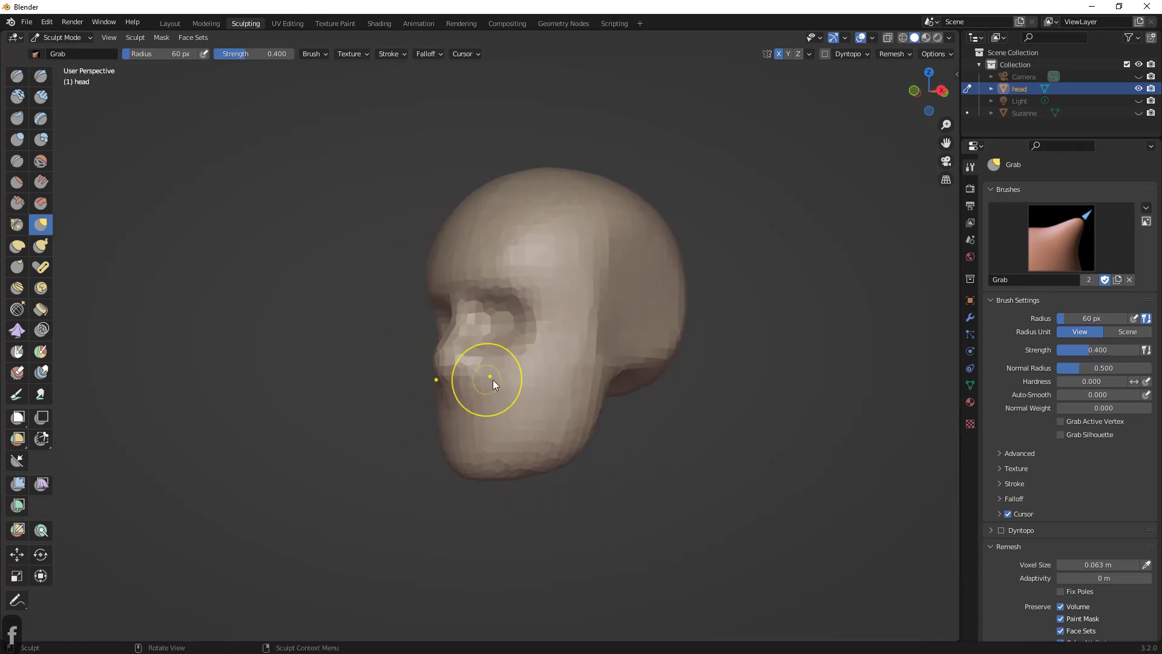
click(40, 96)
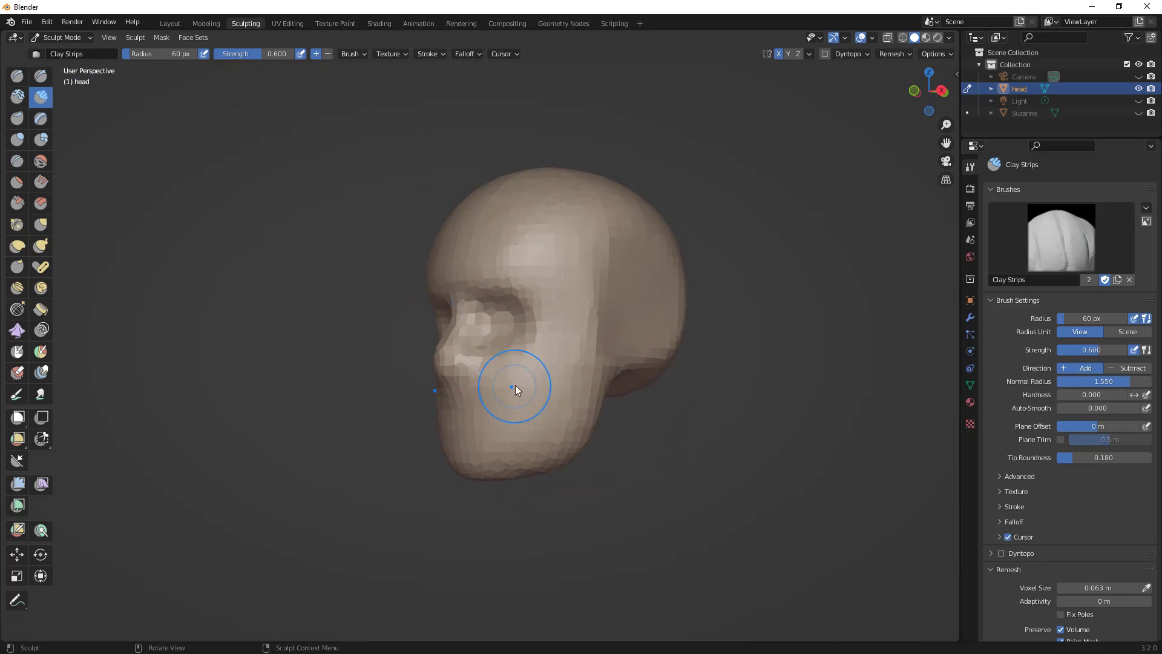
key(ctrl+z)
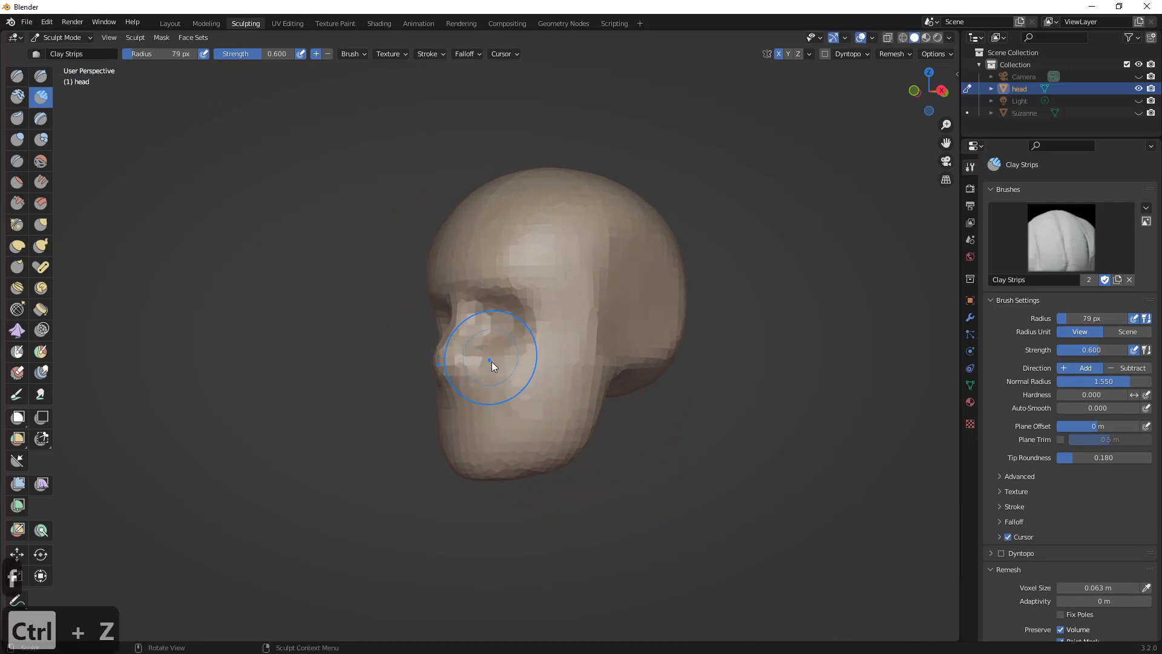
key(ctrl+z)
mouse_move(512, 419)
mouse_down()
mouse_move(498, 379)
mouse_move(516, 468)
mouse_up()
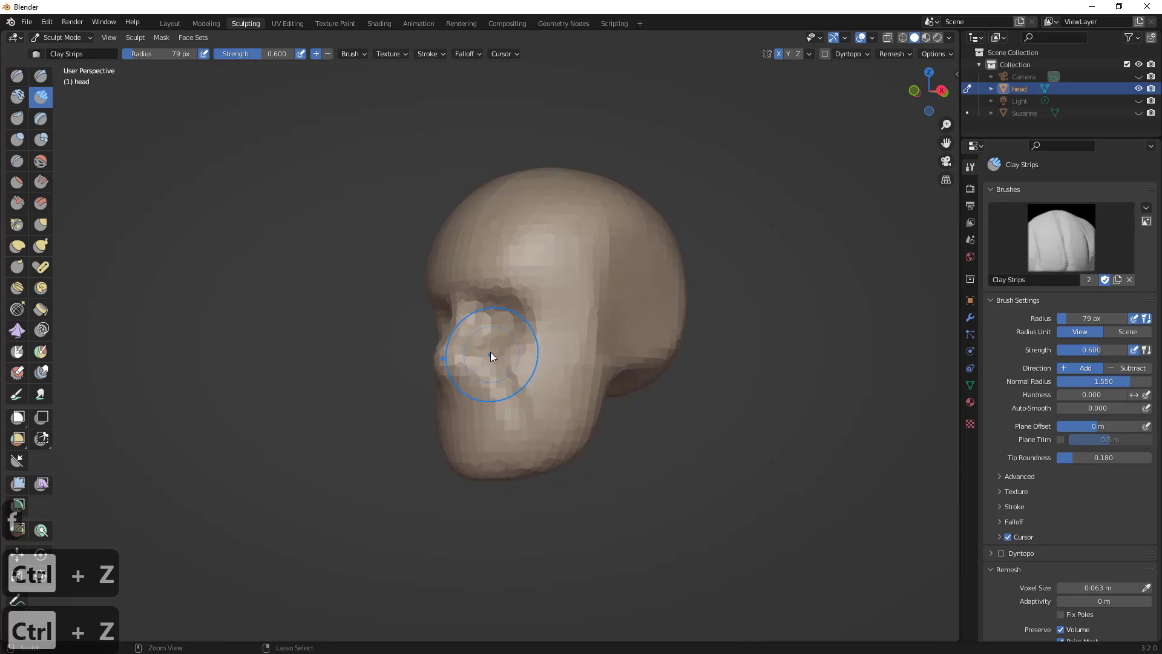
- Set the Clay Strips radius to 108 px and build up the outer cheek below the eye socket
middle_drag(548, 380, 592, 363)
key(f)
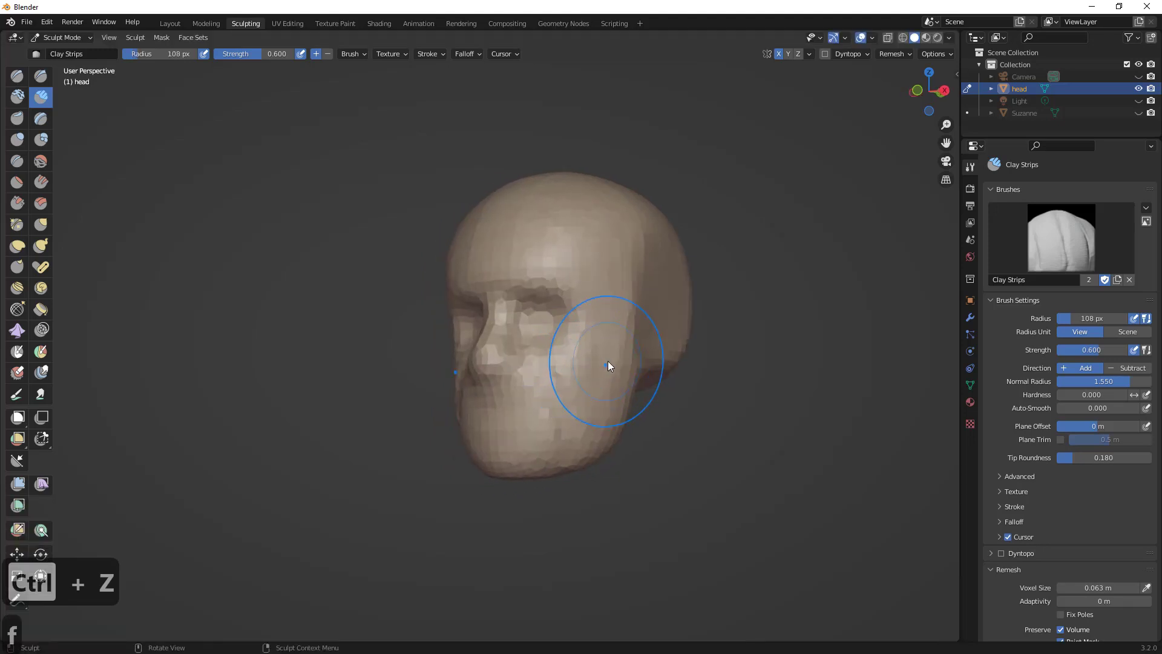
click(591, 351)
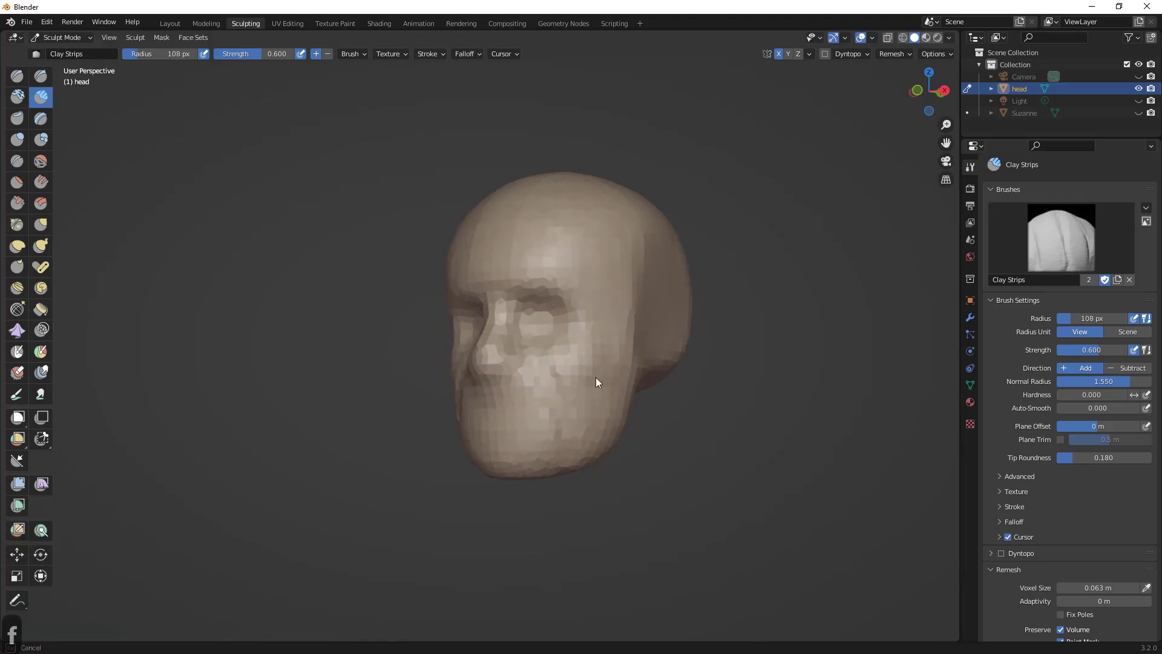
mouse_move(593, 395)
middle_down()
mouse_move(664, 383)
mouse_move(517, 375)
middle_up()
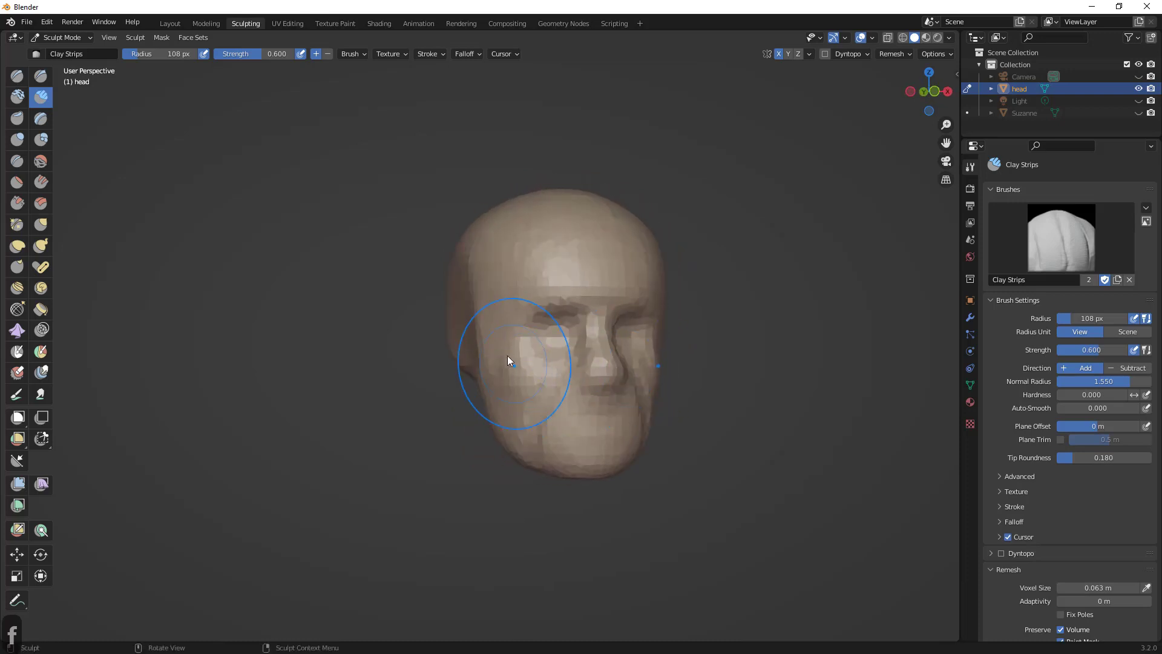
- Undo the last Clay Strips strokes on the outer cheek
key(ctrl+z)
key(ctrl+z)
key(ctrl+z)
key(ctrl+z)
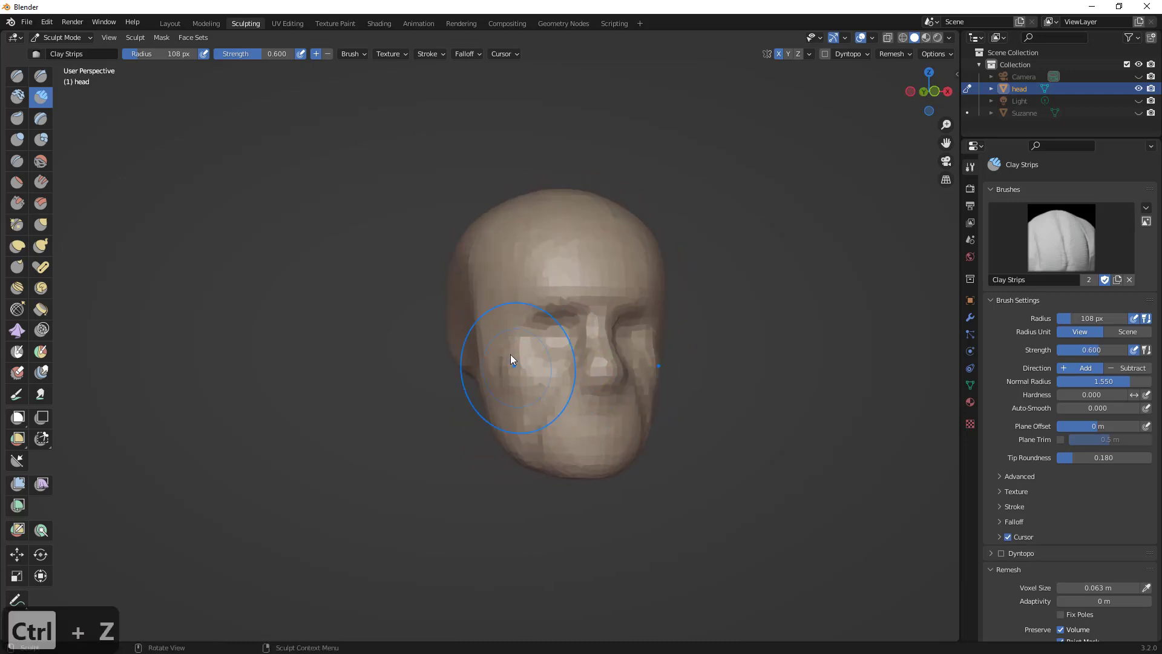
- Fill out the upper forehead profile from the right orthographic view with the Grab brush, using radii of 155 px and 175 px
mouse_move(519, 364)
middle_down()
mouse_move(488, 369)
mouse_move(507, 286)
mouse_move(485, 250)
middle_up()
key(g)
drag(485, 249, 485, 246)
mouse_move(485, 246)
middle_down()
mouse_move(499, 253)
mouse_move(495, 282)
mouse_move(452, 271)
mouse_move(454, 259)
middle_up()
key(ctrl+z)
key(f)
click(483, 256)
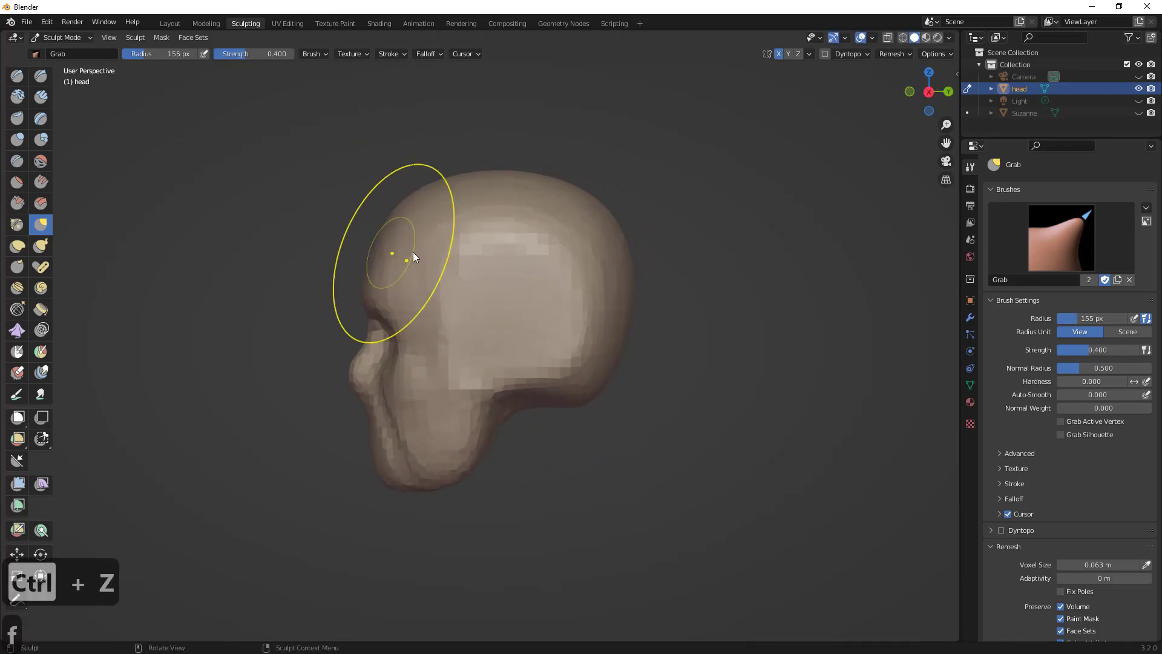
key(1)
key(3)
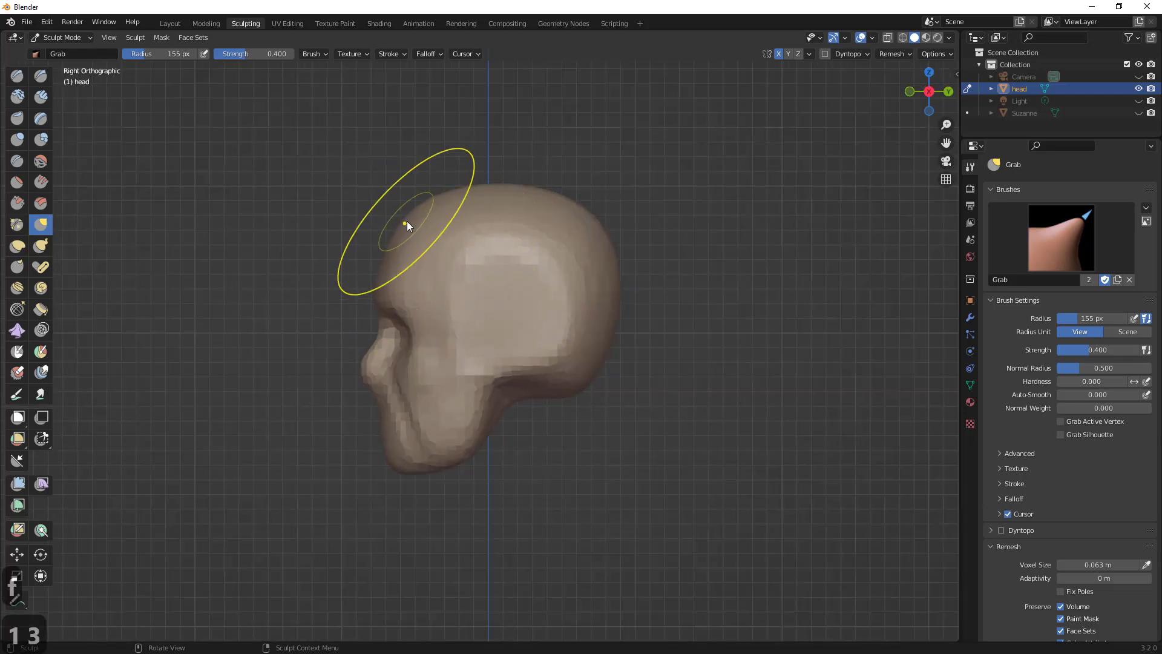
drag(404, 206, 401, 205)
key(f)
click(427, 204)
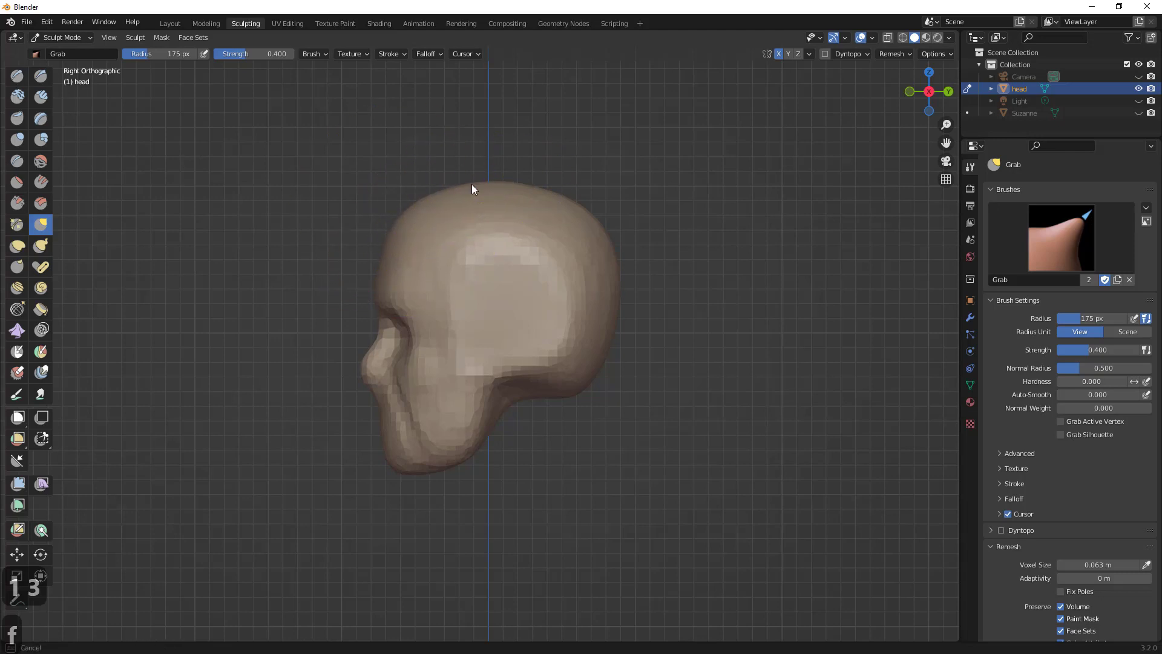
- Try to flatten the side of the forehead with the Flatten brush at a 126 px radius
middle_drag(472, 186, 606, 231)
key(1)
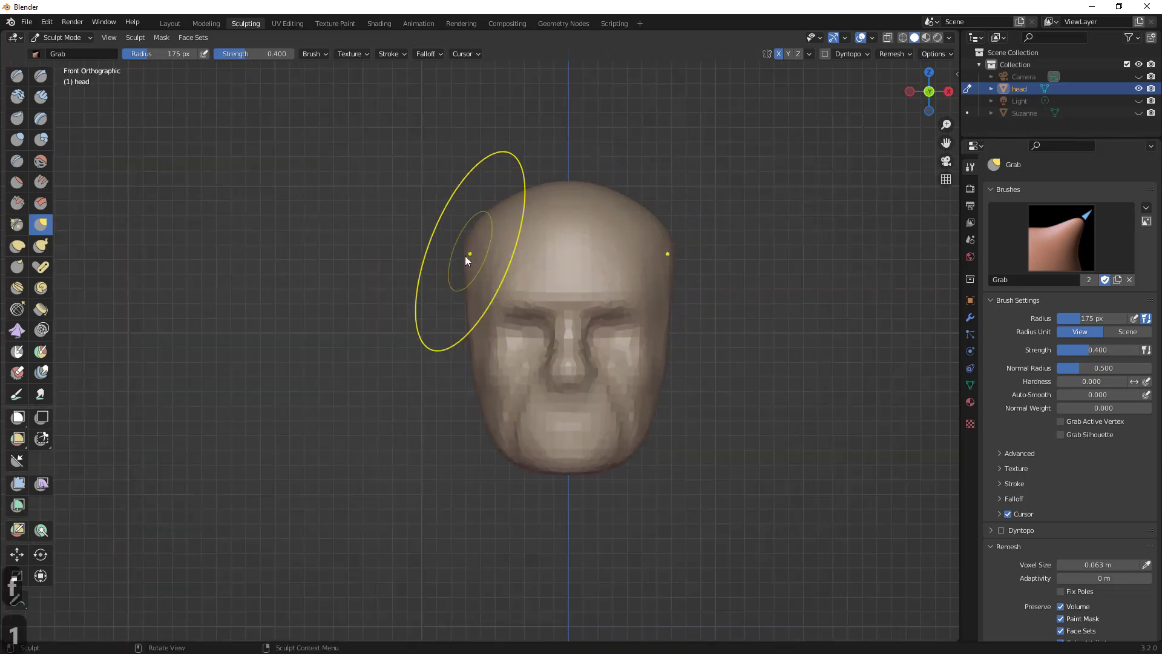
mouse_move(680, 277)
middle_down()
mouse_move(562, 310)
mouse_move(581, 319)
mouse_move(481, 268)
middle_up()
click(17, 181)
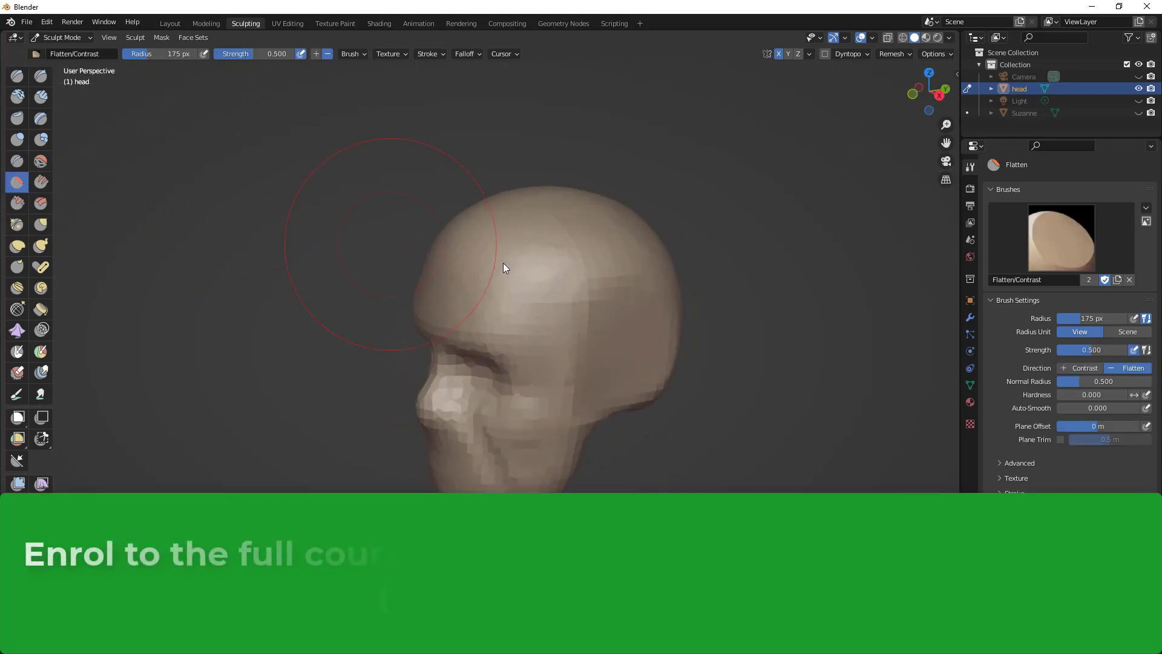
key(f)
click(539, 314)
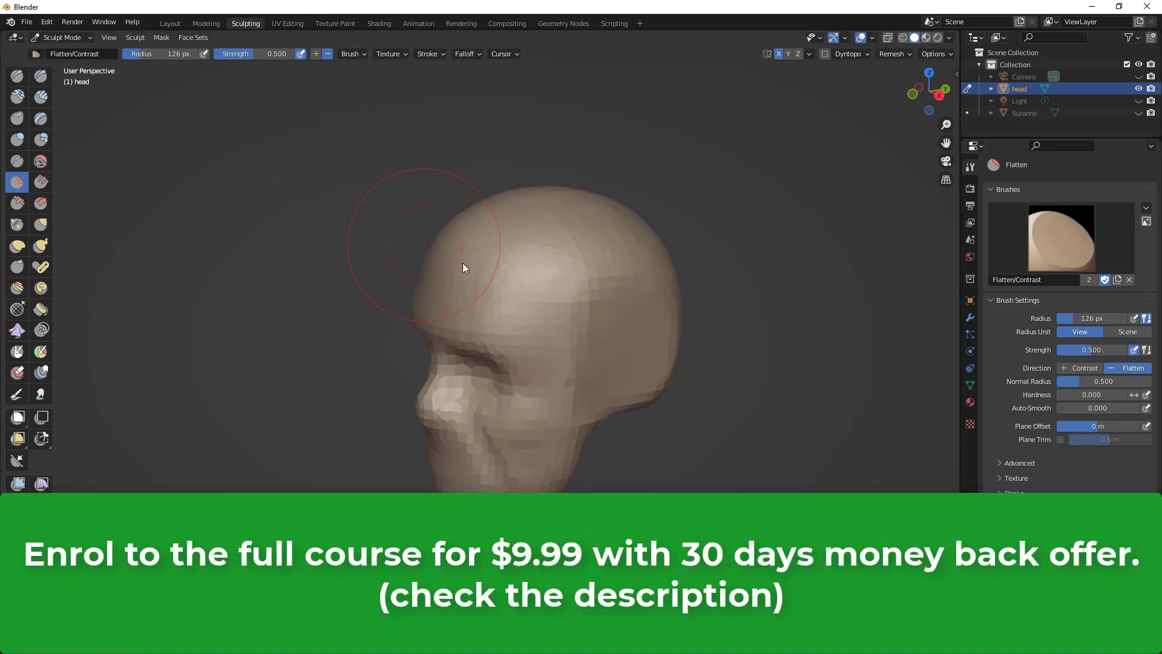
drag(525, 271, 540, 291)
mouse_move(554, 285)
middle_down()
mouse_move(580, 309)
mouse_move(587, 270)
middle_up()
key(ctrl+z)
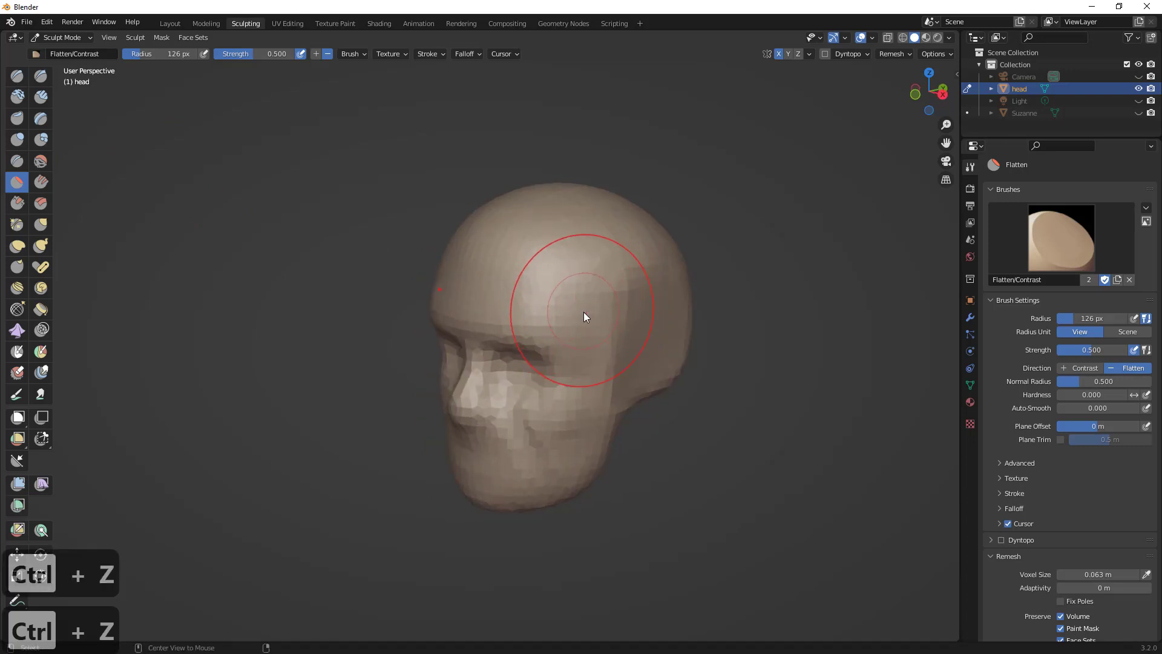
- Scrape the temple beside the forehead flatter with the Scrape brush at a 126 px radius, undoing the unwanted strokes
middle_drag(572, 304, 187, 211)
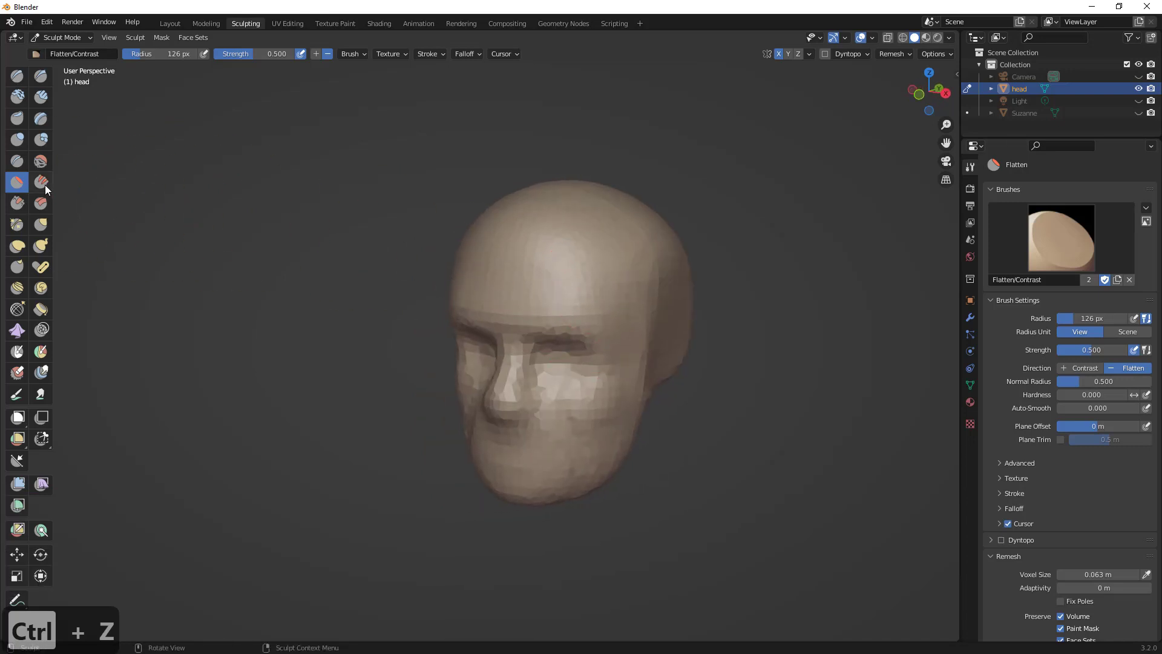
click(17, 203)
key(ctrl+z)
drag(622, 264, 610, 285)
key(ctrl+z)
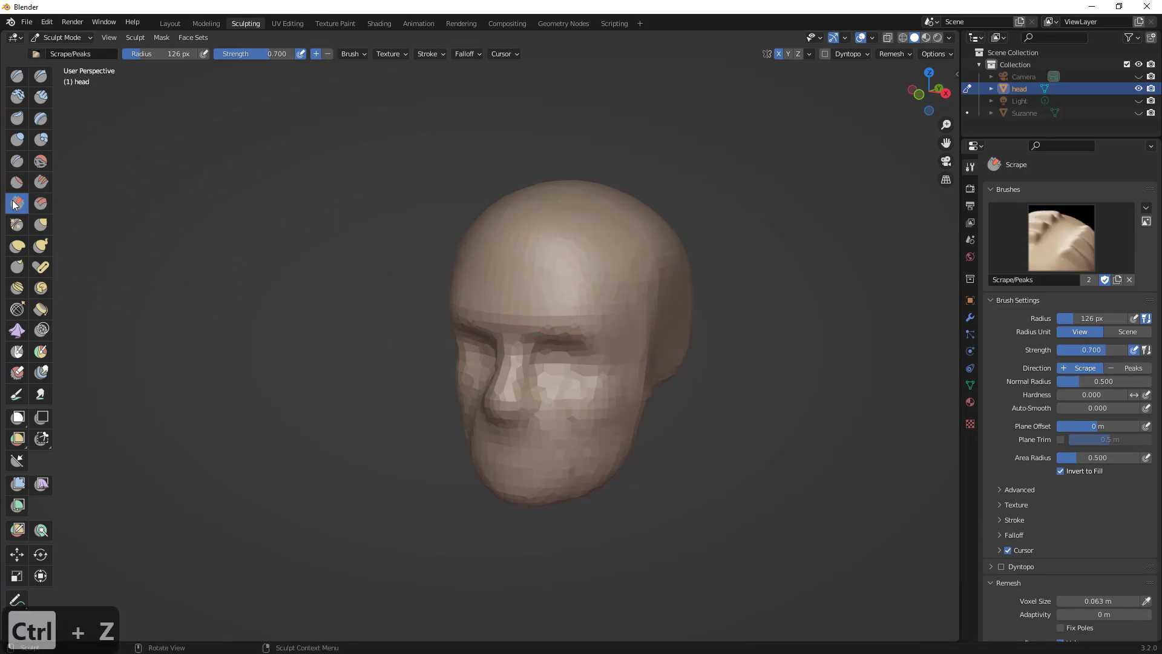
middle_drag(551, 253, 514, 258)
drag(548, 235, 548, 263)
middle_drag(547, 288, 565, 280)
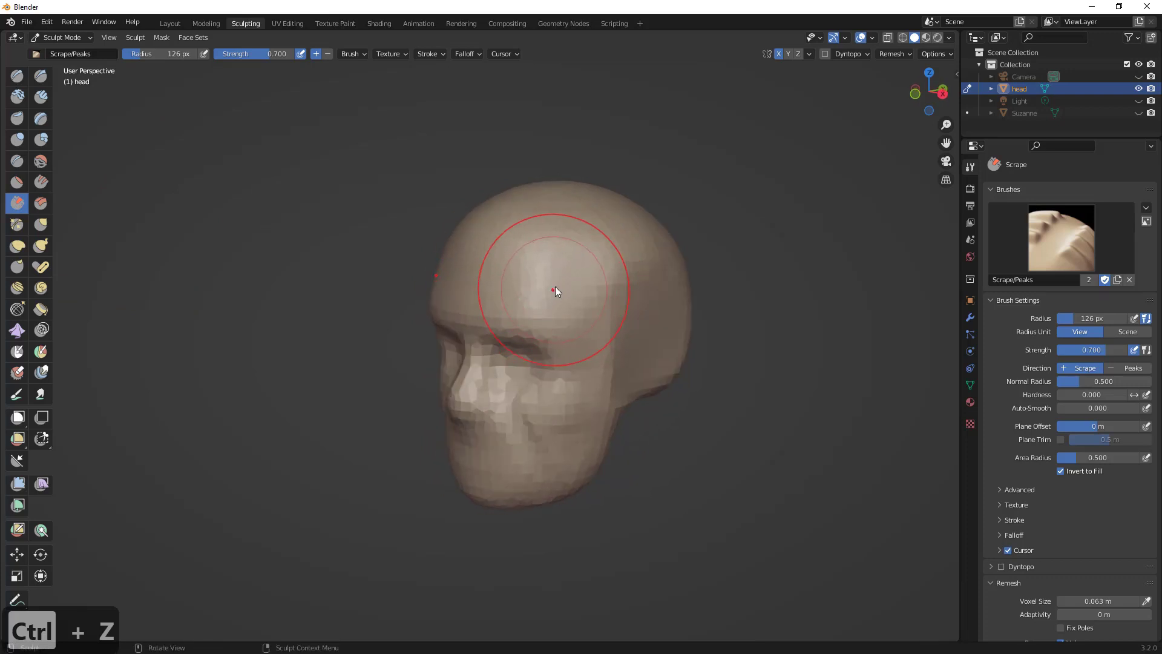
middle_drag(571, 321, 548, 309)
key(ctrl+z)
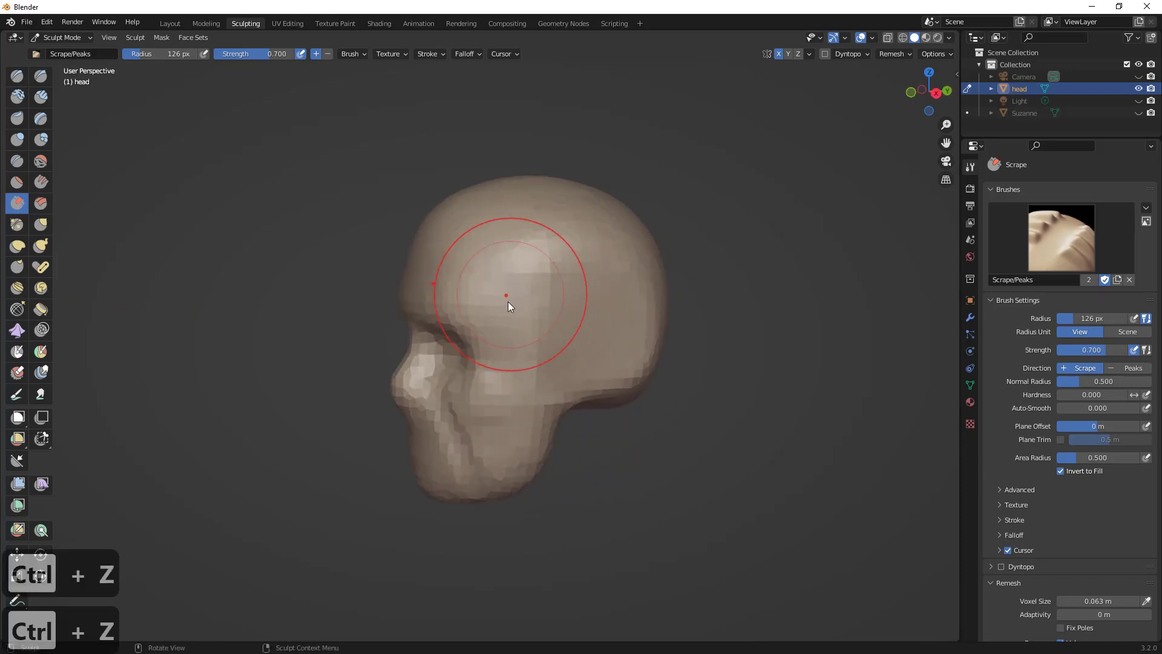
middle_drag(626, 242, 625, 270)
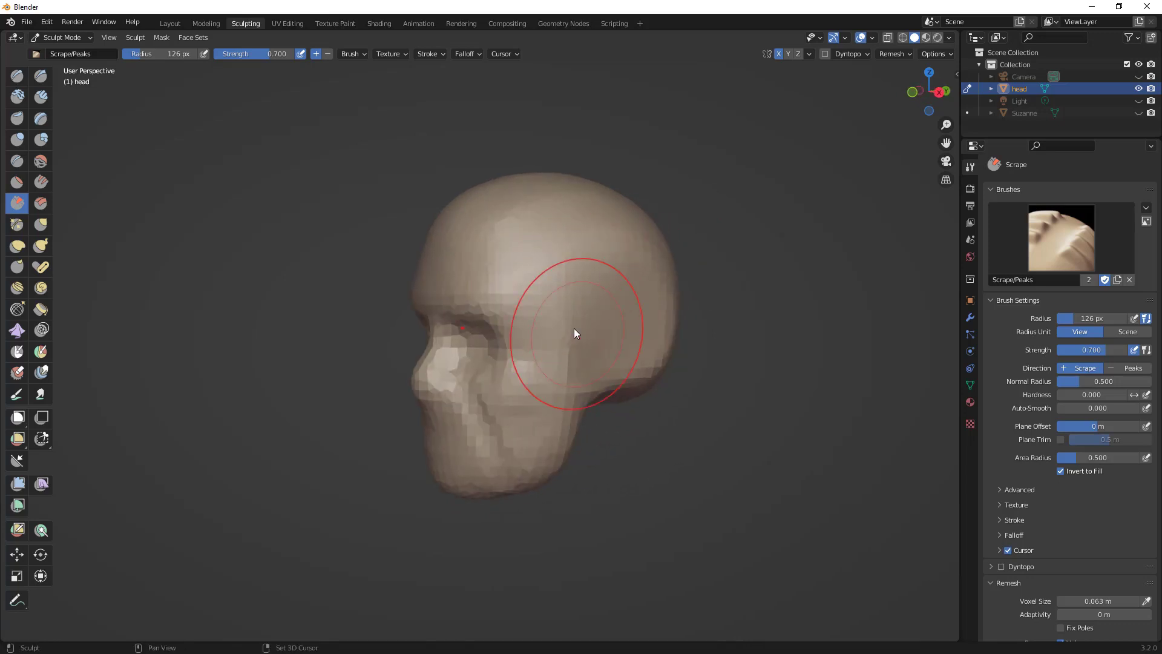
- Smooth the edges of the skull's flattened side with Scrape at a 69 px radius and remesh the head
key(f)
click(570, 351)
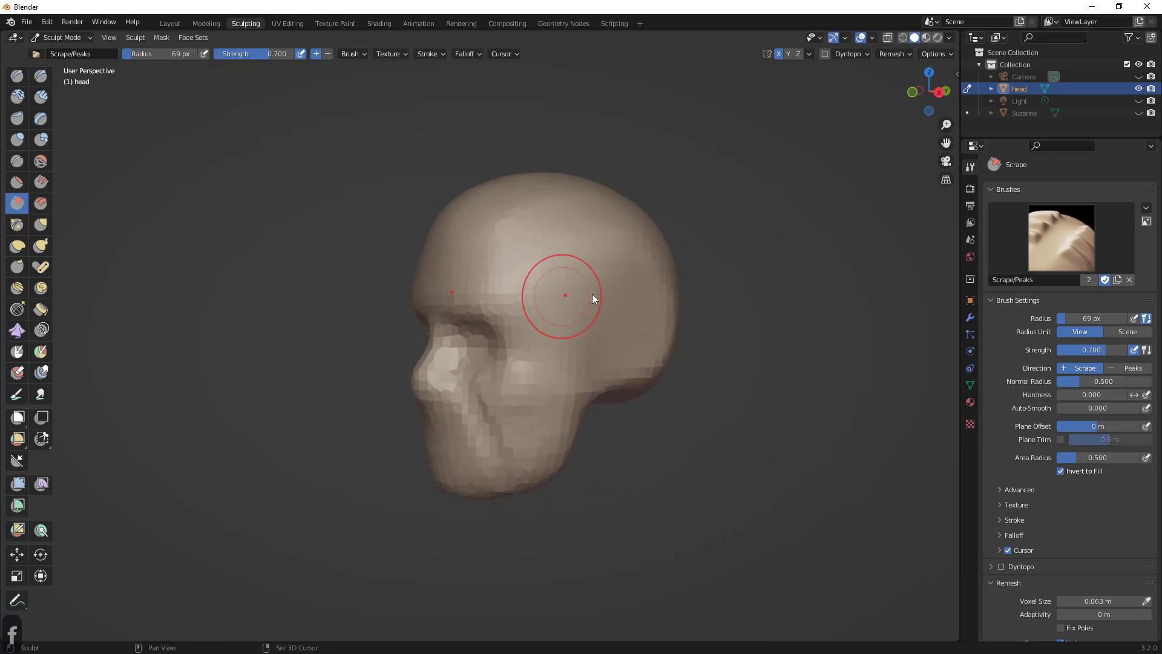
middle_drag(661, 334, 586, 336)
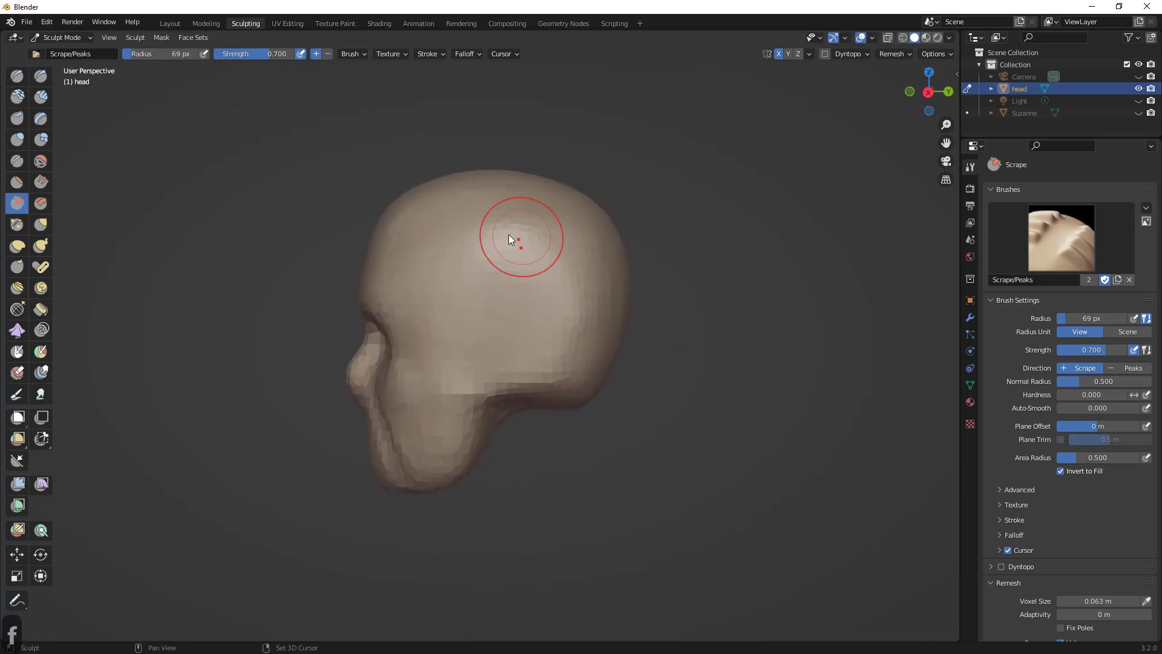
middle_drag(509, 234, 533, 332)
middle_drag(627, 333, 730, 320)
key(ctrl+r)
middle_drag(477, 267, 483, 283)
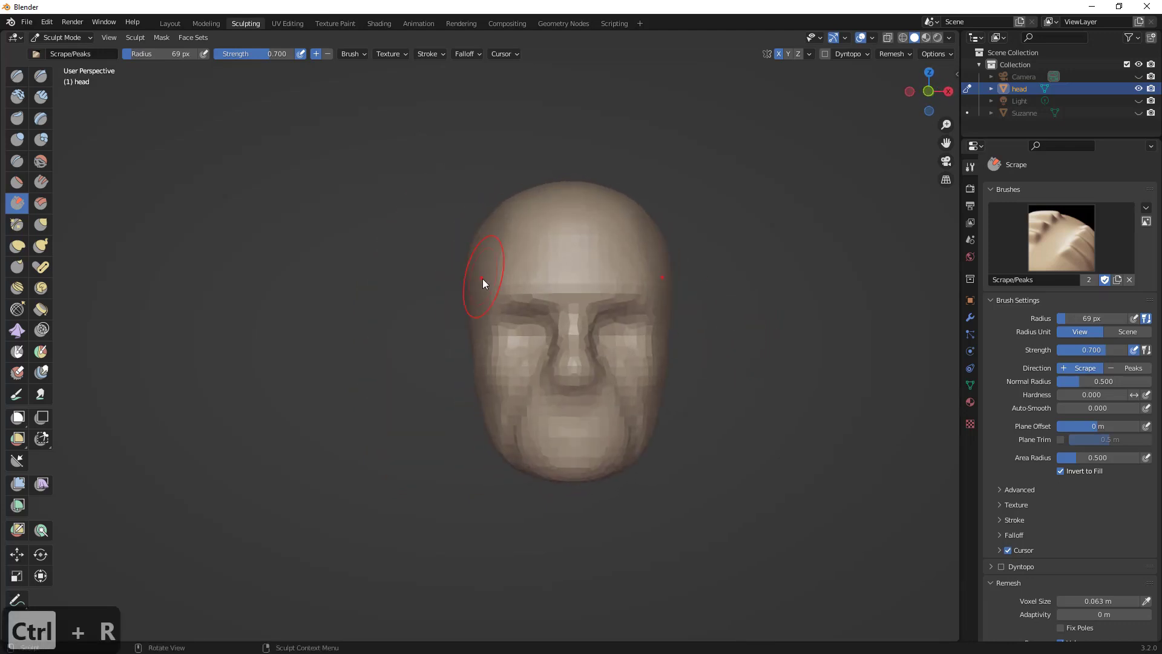
- Adjust the outer sides of the cheeks with the Grab brush at a 128 px radius, undoing the unwanted stroke
key(f)
click(558, 321)
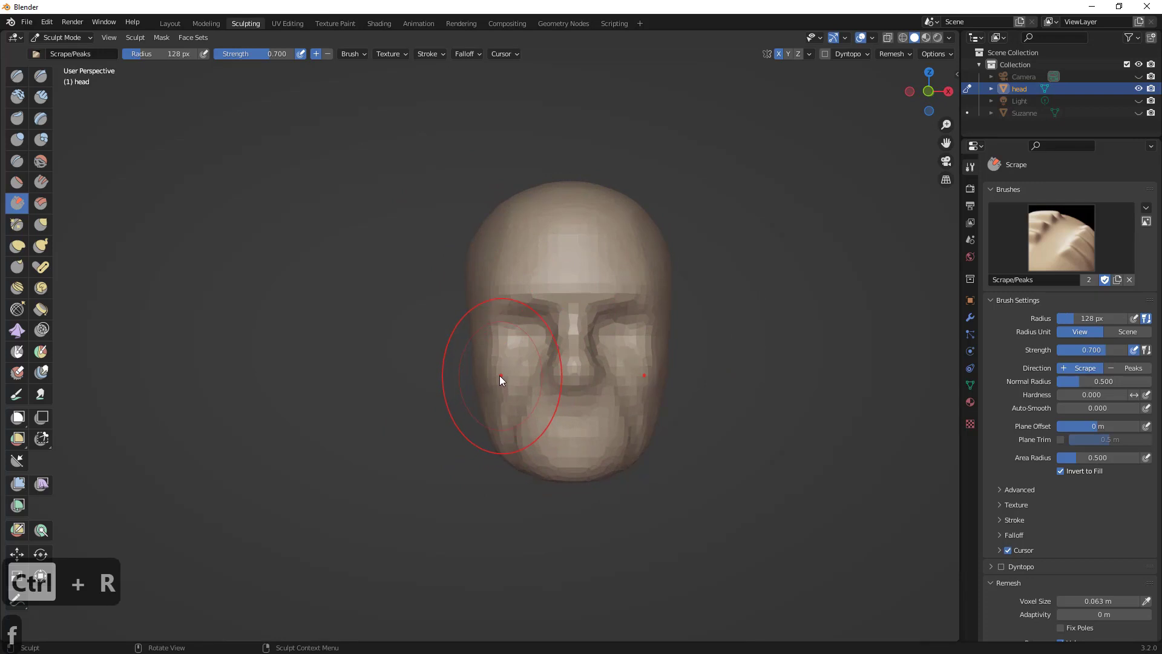
key(g)
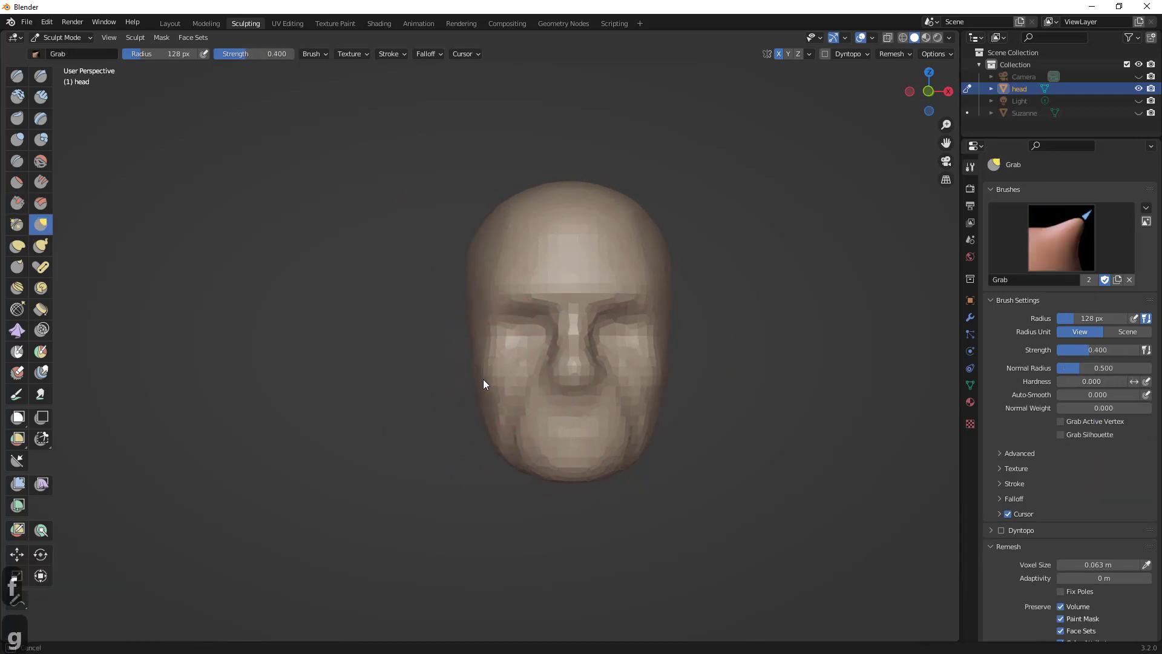
key(ctrl+z)
mouse_move(491, 370)
middle_down()
mouse_move(478, 350)
mouse_move(466, 353)
mouse_move(518, 402)
mouse_move(492, 402)
mouse_move(511, 417)
middle_up()
mouse_move(484, 369)
middle_down()
mouse_move(436, 316)
mouse_move(483, 359)
middle_up()
mouse_move(543, 304)
middle_down()
mouse_move(516, 305)
mouse_move(537, 272)
mouse_move(582, 328)
mouse_move(561, 289)
middle_up()
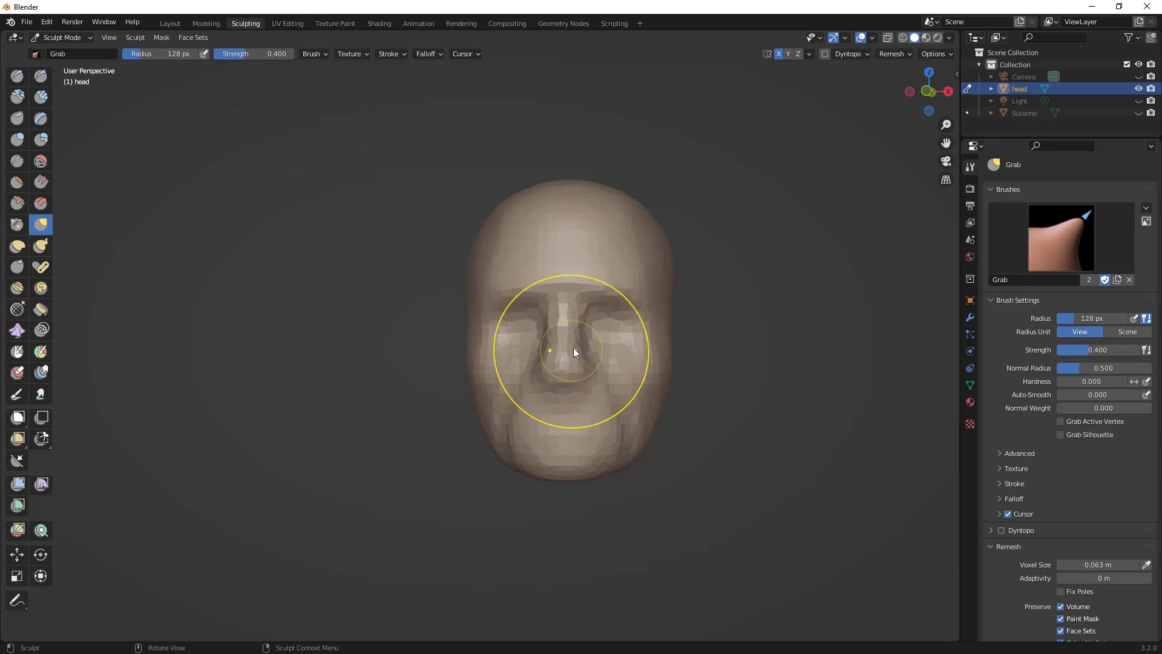
- Pull the mouth area and chin downward and shape the jaw corner with the Grab brush
drag(560, 380, 545, 436)
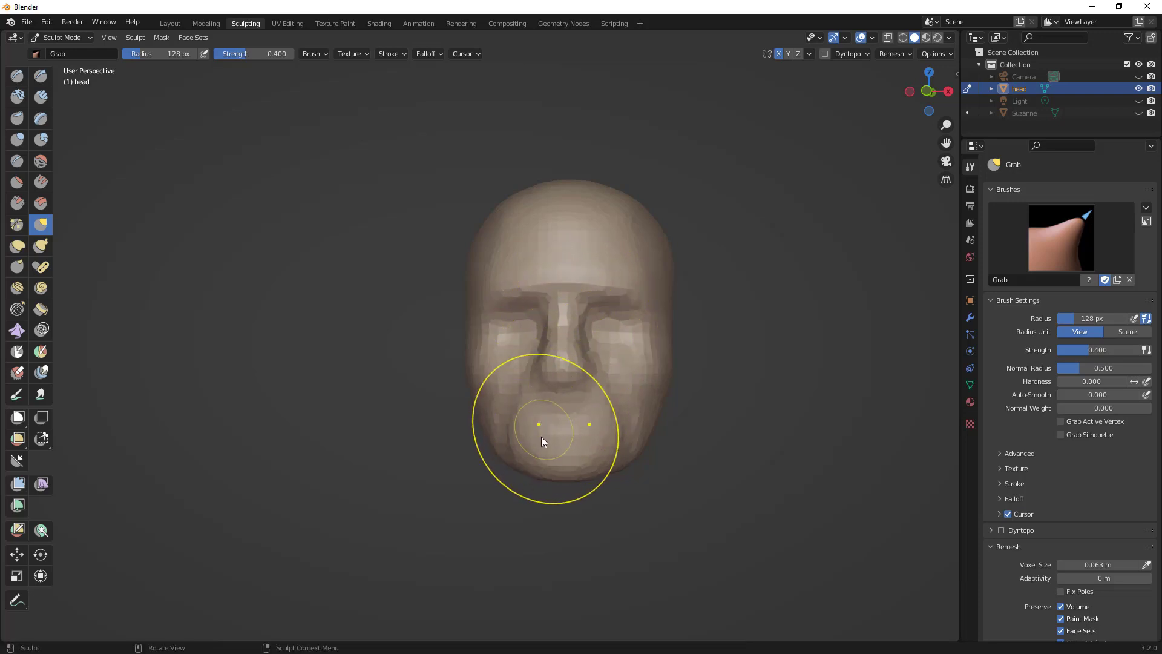
mouse_move(545, 435)
middle_down()
mouse_move(628, 446)
mouse_move(602, 467)
mouse_move(504, 451)
mouse_move(490, 464)
middle_up()
drag(563, 474, 596, 484)
drag(514, 466, 497, 447)
- Switch to the Clay Strips brush to work on the lower cheek and jaw
middle_drag(498, 451, 511, 442)
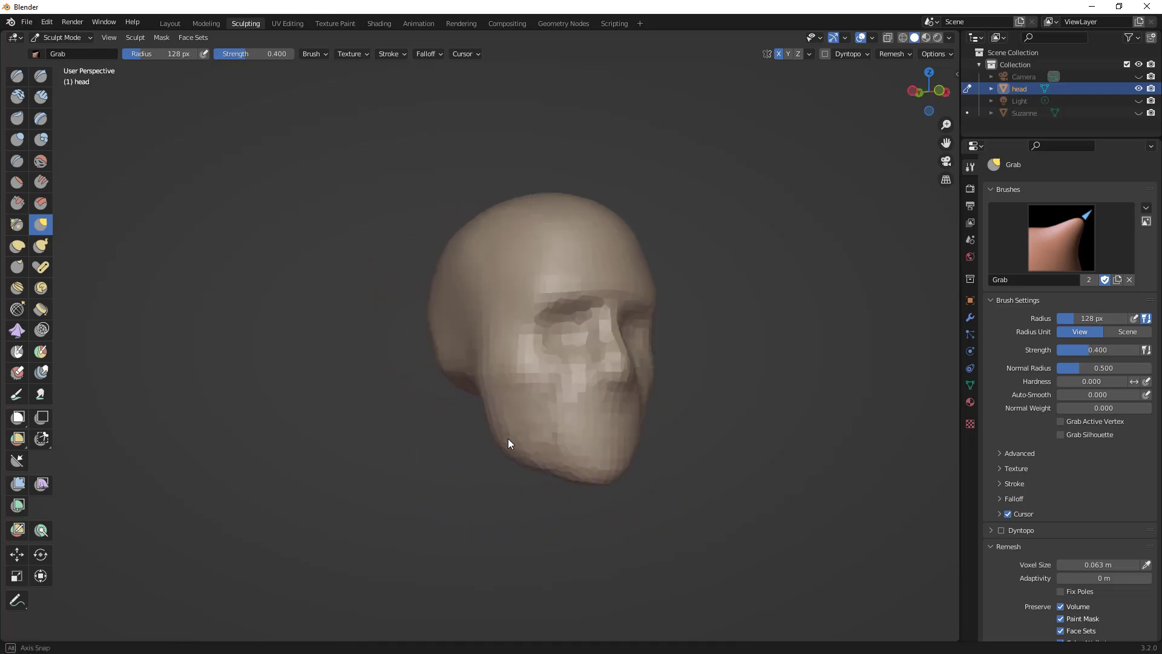
click(43, 103)
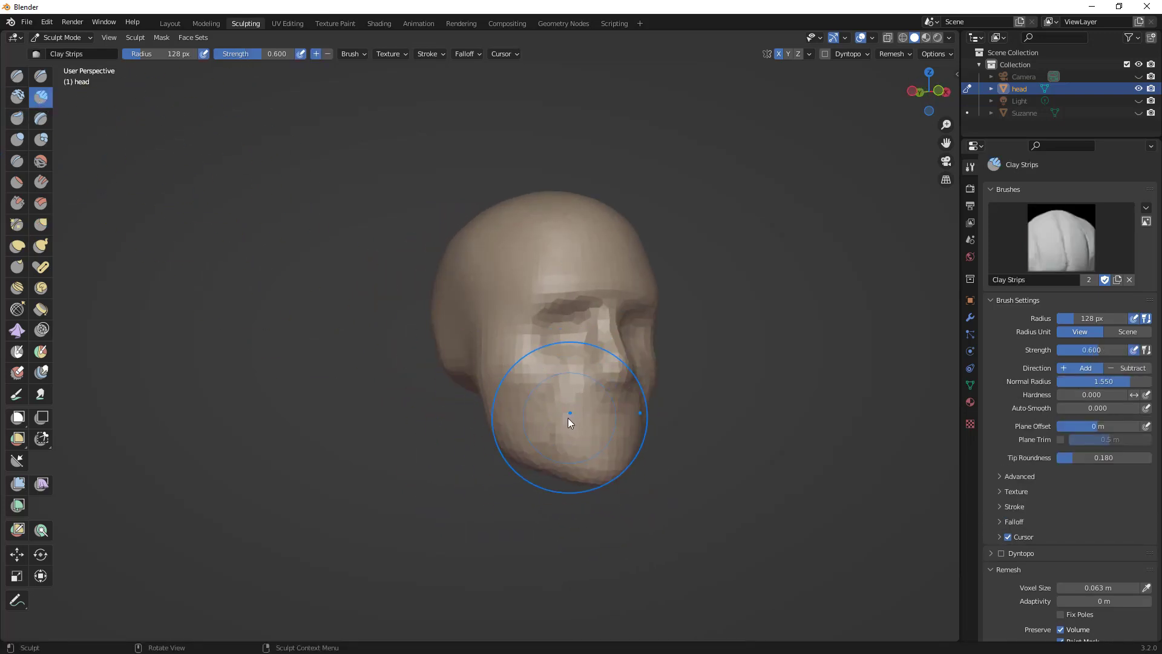
- Build up the mouth area with the Clay Strips brush at a 77 px radius and remesh the head
key(f)
click(626, 428)
key(ctrl+z)
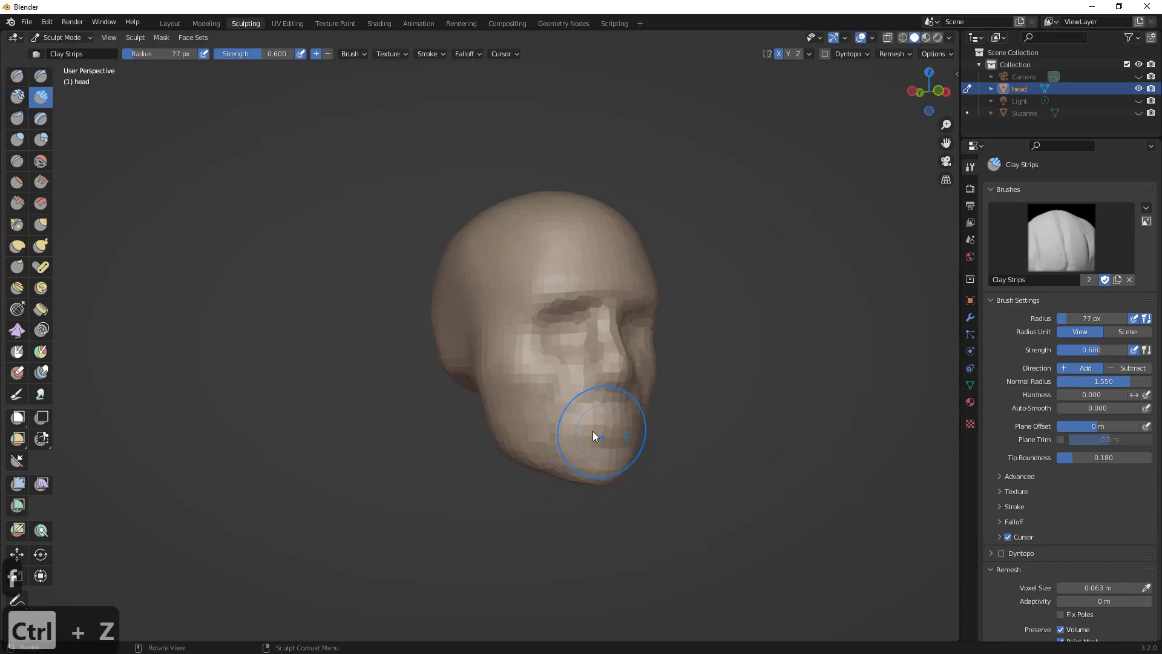
middle_drag(593, 431, 564, 452)
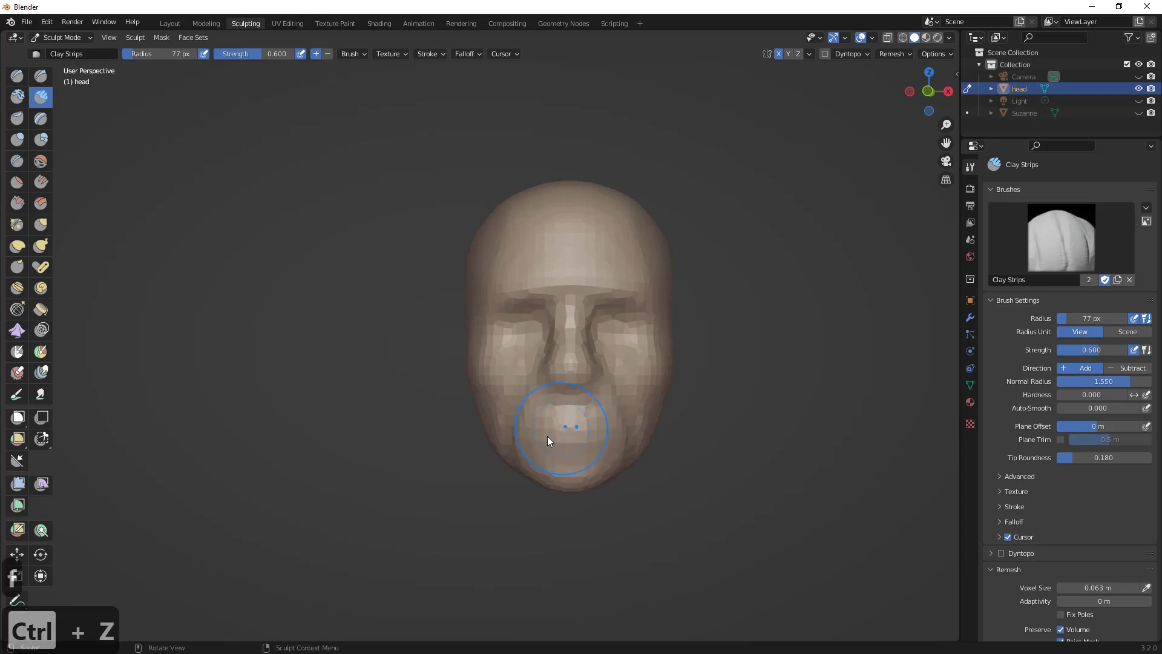
key(ctrl+z)
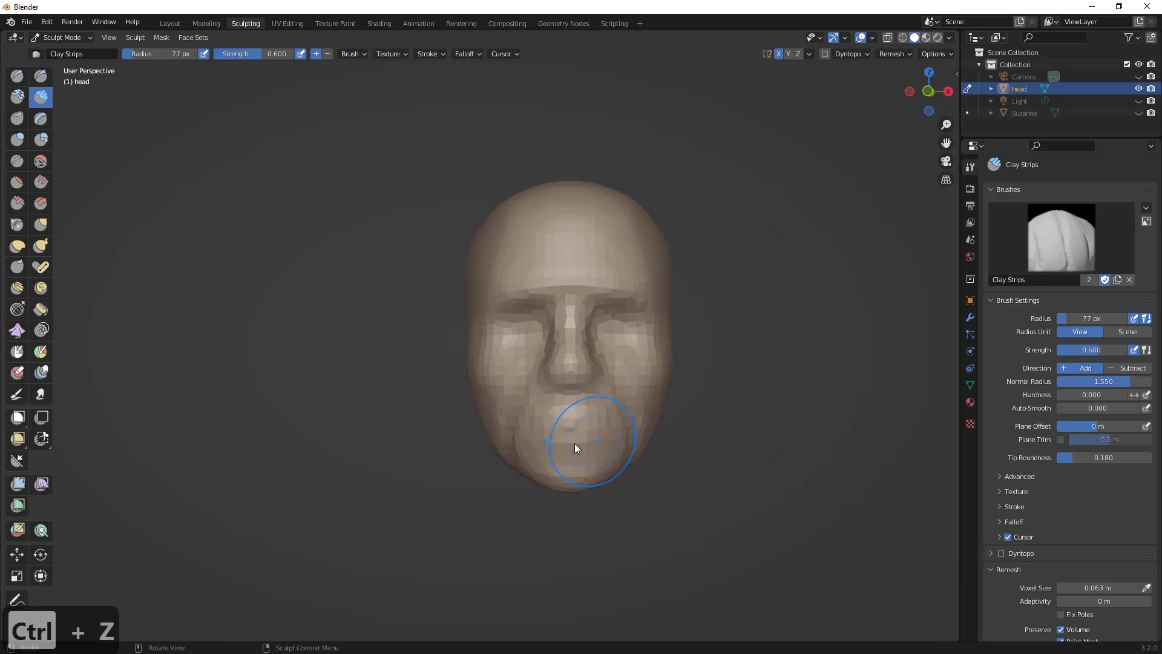
mouse_move(575, 443)
middle_down()
mouse_move(483, 431)
mouse_move(641, 427)
mouse_move(649, 407)
mouse_move(581, 383)
mouse_move(599, 363)
mouse_move(549, 362)
mouse_move(659, 343)
mouse_move(575, 239)
mouse_move(531, 259)
mouse_move(544, 322)
middle_up()
key(ctrl+r)
- Reshape the back of the jaw and the underside of the skull with the Grab brush at a 150 px radius
key(f)
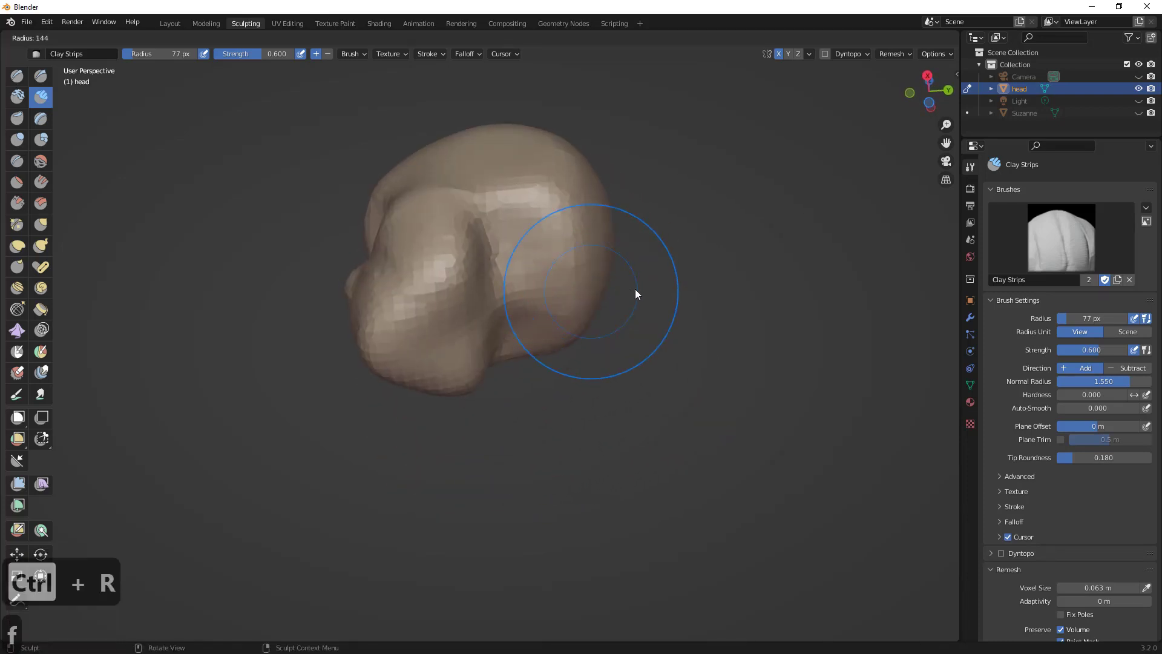
click(634, 289)
key(g)
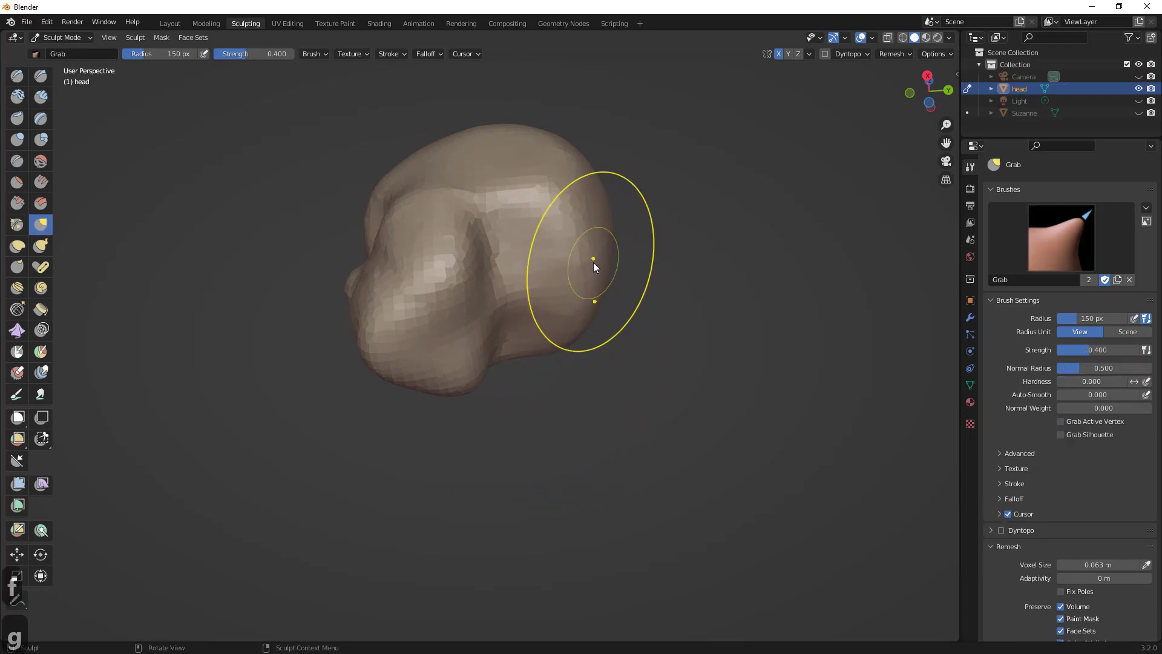
drag(492, 306, 485, 314)
middle_drag(485, 313, 486, 357)
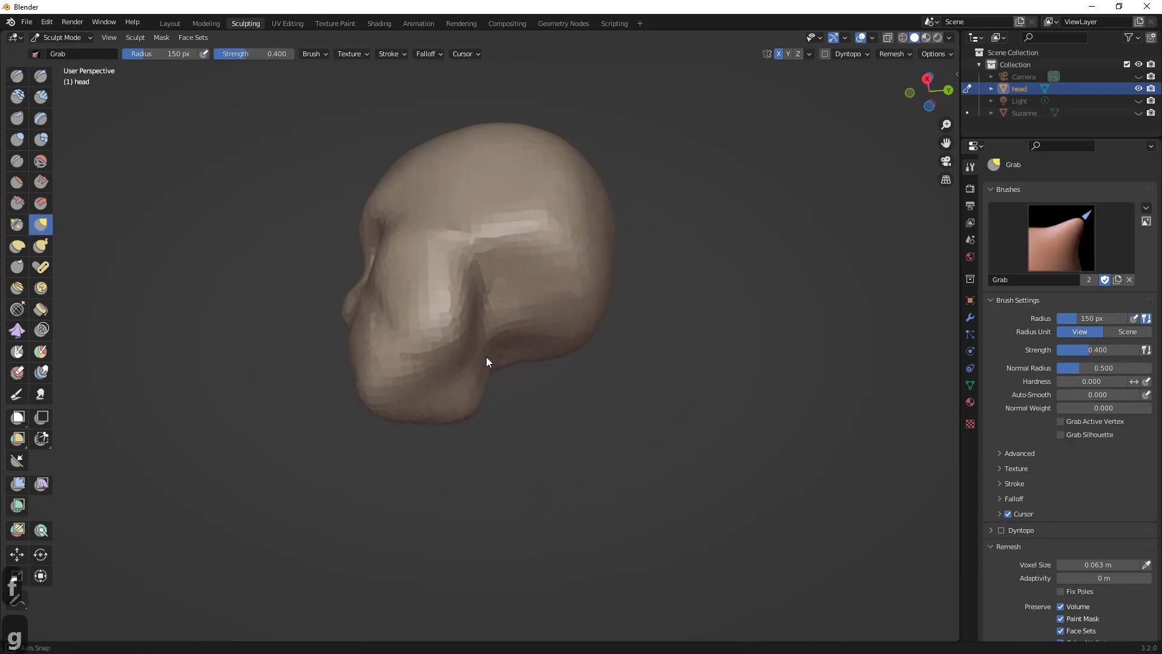
drag(485, 357, 477, 378)
middle_drag(478, 377, 486, 304)
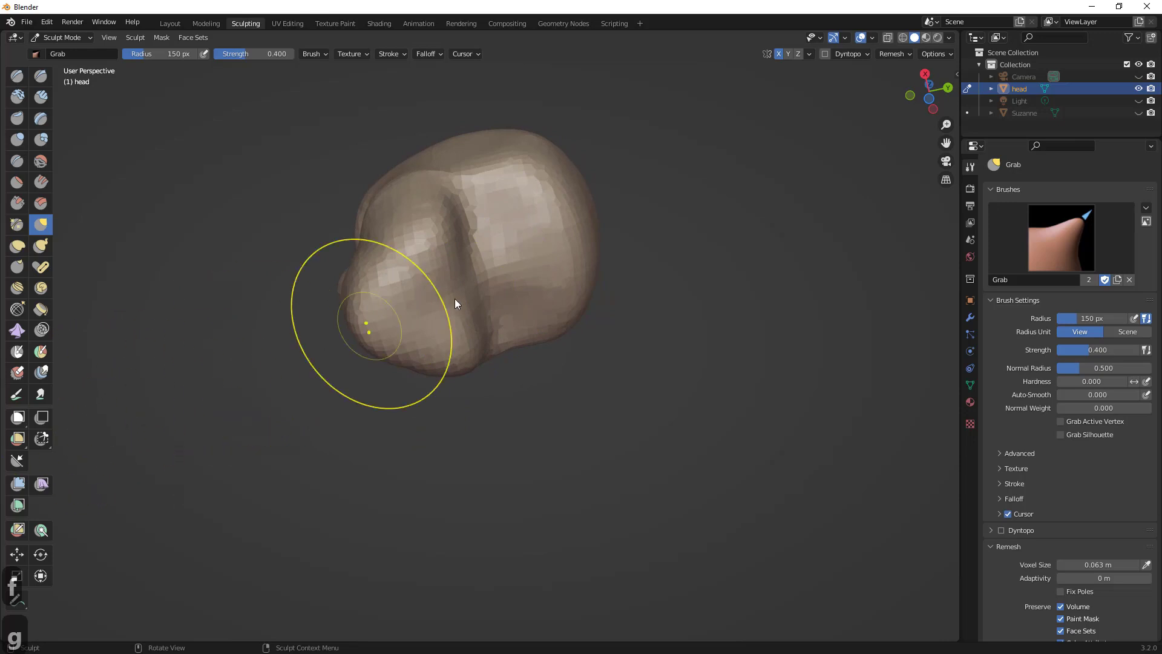
- Mask the underside of the skull behind the jaw with the Mask brush at a 117 px radius
key(m)
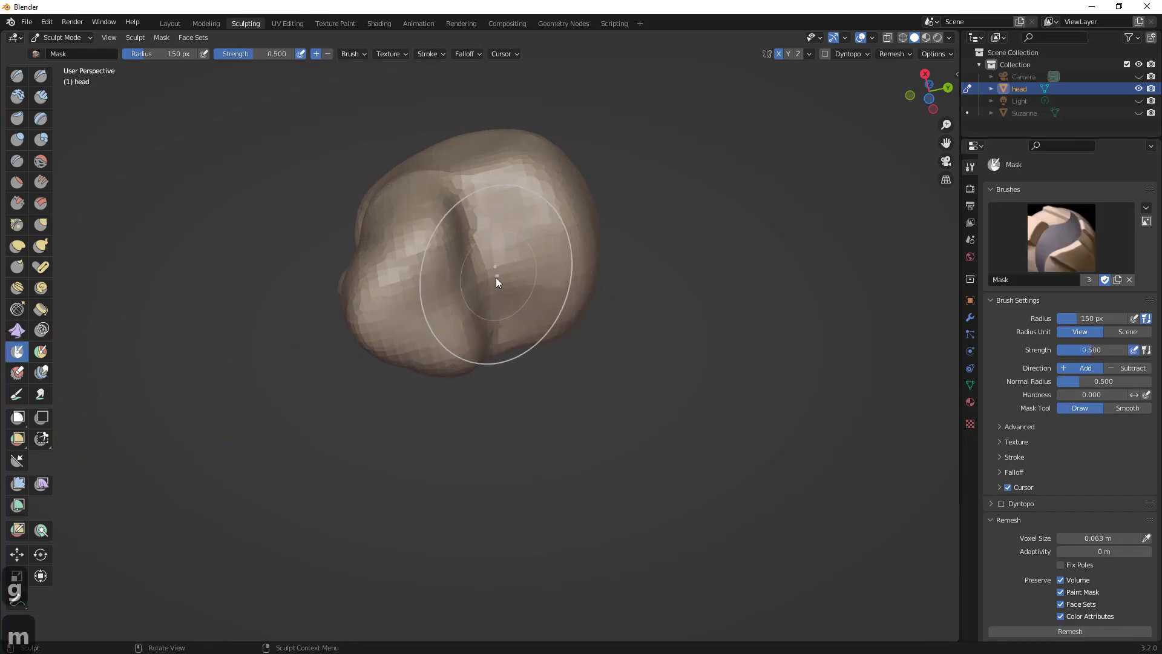
mouse_move(494, 278)
mouse_down()
mouse_move(483, 278)
mouse_move(504, 289)
mouse_up()
mouse_move(503, 288)
middle_down()
mouse_move(524, 380)
mouse_move(423, 354)
middle_up()
key(f)
key(ctrl+z)
mouse_move(426, 317)
mouse_down()
mouse_move(419, 329)
mouse_move(423, 295)
mouse_move(393, 278)
mouse_move(513, 336)
mouse_up()
middle_drag(514, 336, 560, 365)
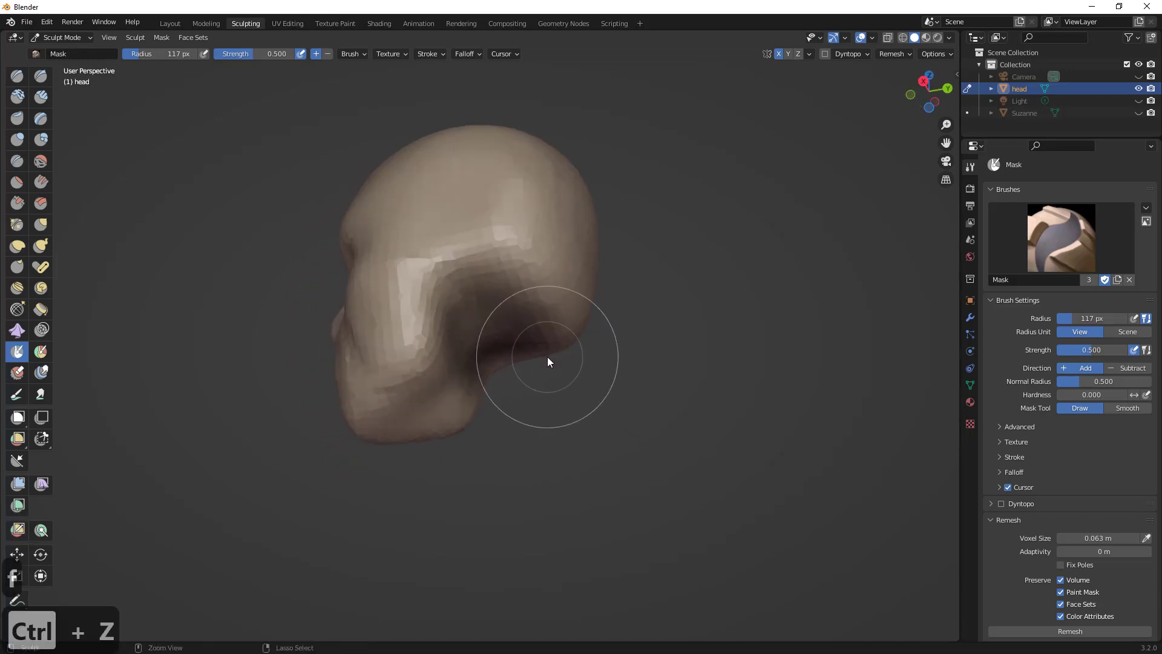
- Invert the mask to protect everything except the neck area, and enlarge the brush radius to 247 px
key(ctrl+i)
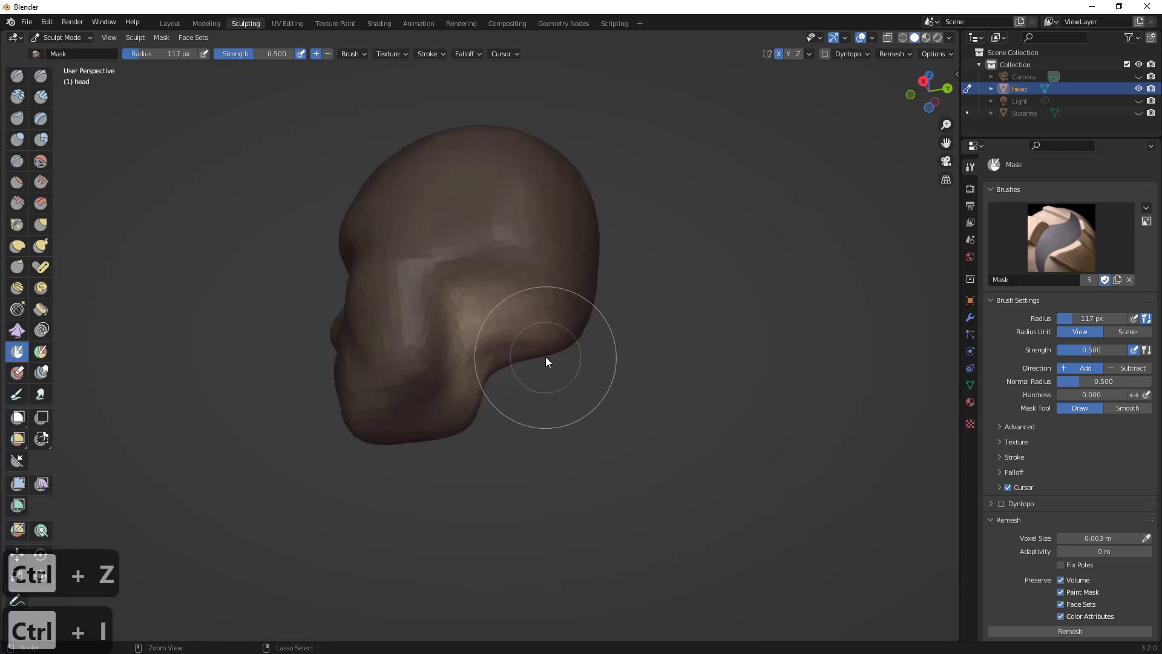
mouse_move(546, 357)
middle_down()
mouse_move(517, 356)
mouse_move(591, 380)
mouse_move(503, 395)
mouse_move(481, 356)
middle_up()
scroll(590, 380, down, 3)
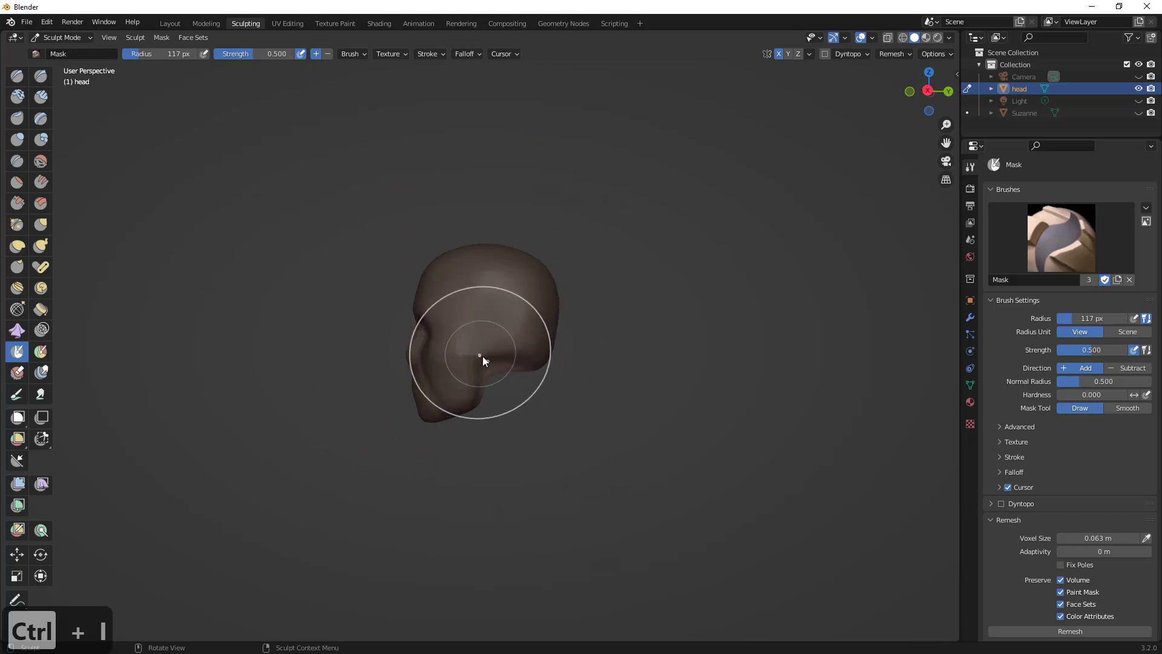
key(f)
click(598, 352)
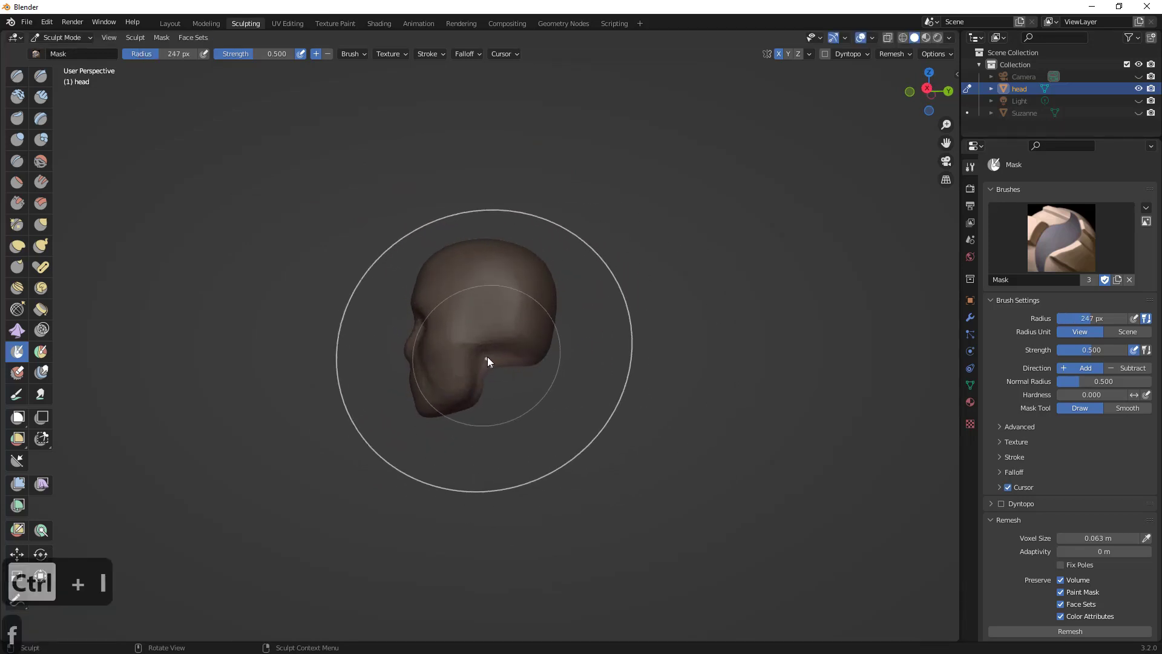
- Try to pull a neck out of the unmasked skull base with the Grab and Pose brushes
key(g)
mouse_move(484, 375)
mouse_down()
mouse_move(513, 426)
mouse_move(529, 542)
mouse_move(505, 405)
mouse_up()
key(ctrl+z)
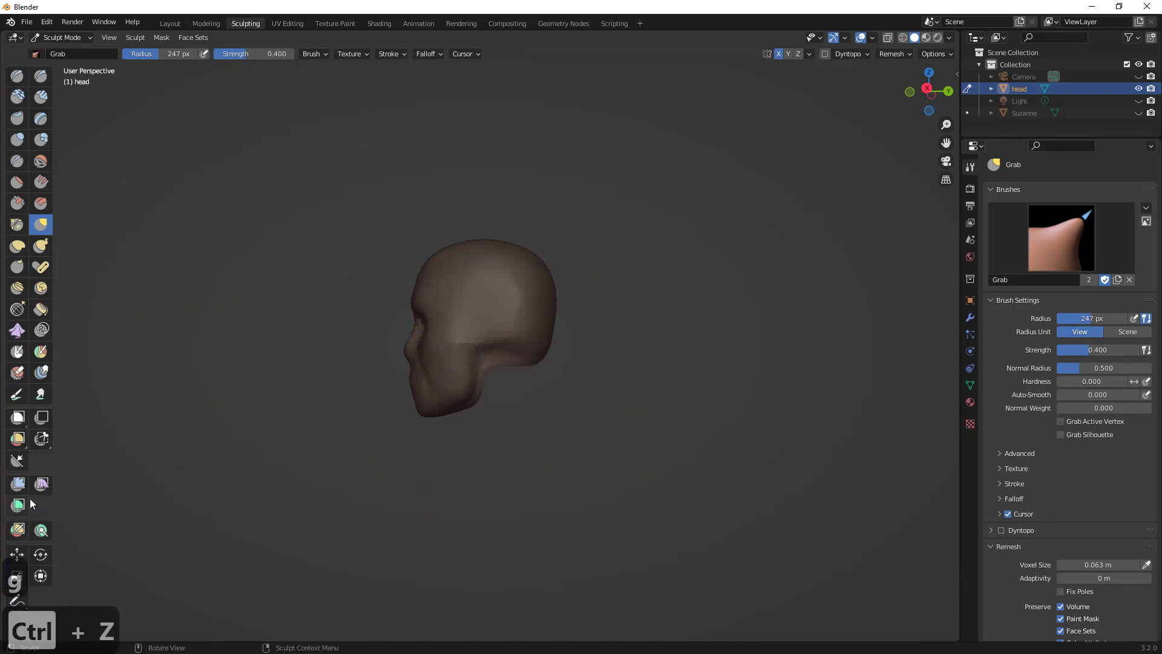
click(41, 267)
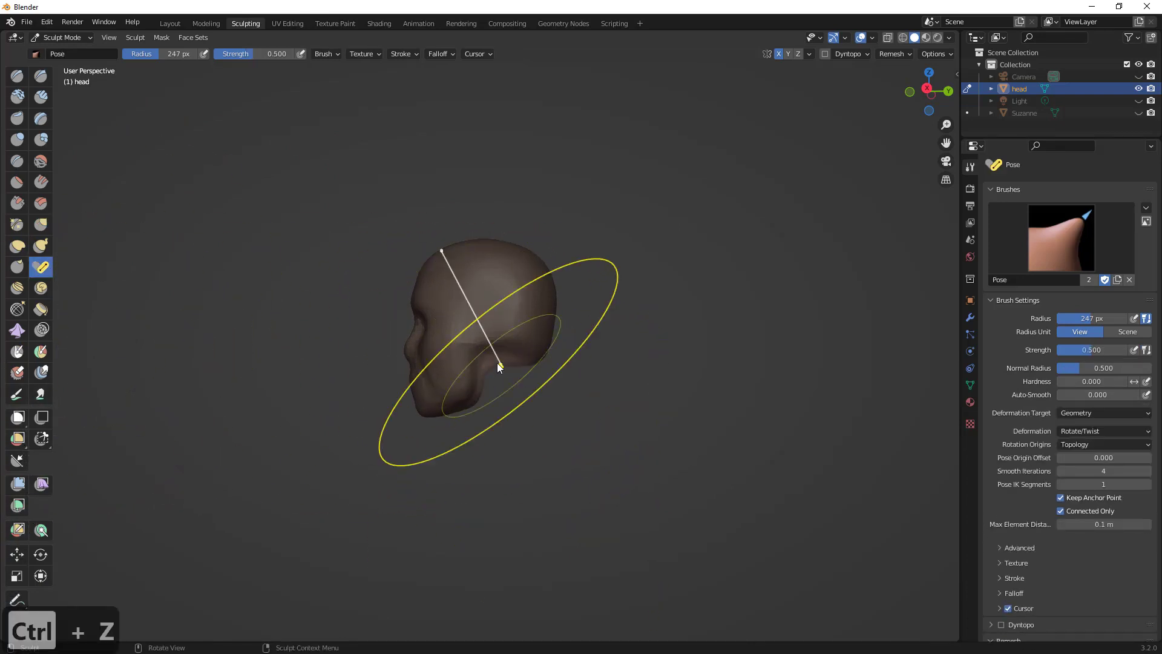
drag(497, 363, 525, 455)
key(ctrl+z)
mouse_move(509, 376)
mouse_down()
mouse_move(535, 454)
mouse_move(548, 572)
mouse_up()
key(ctrl+z)
key(g)
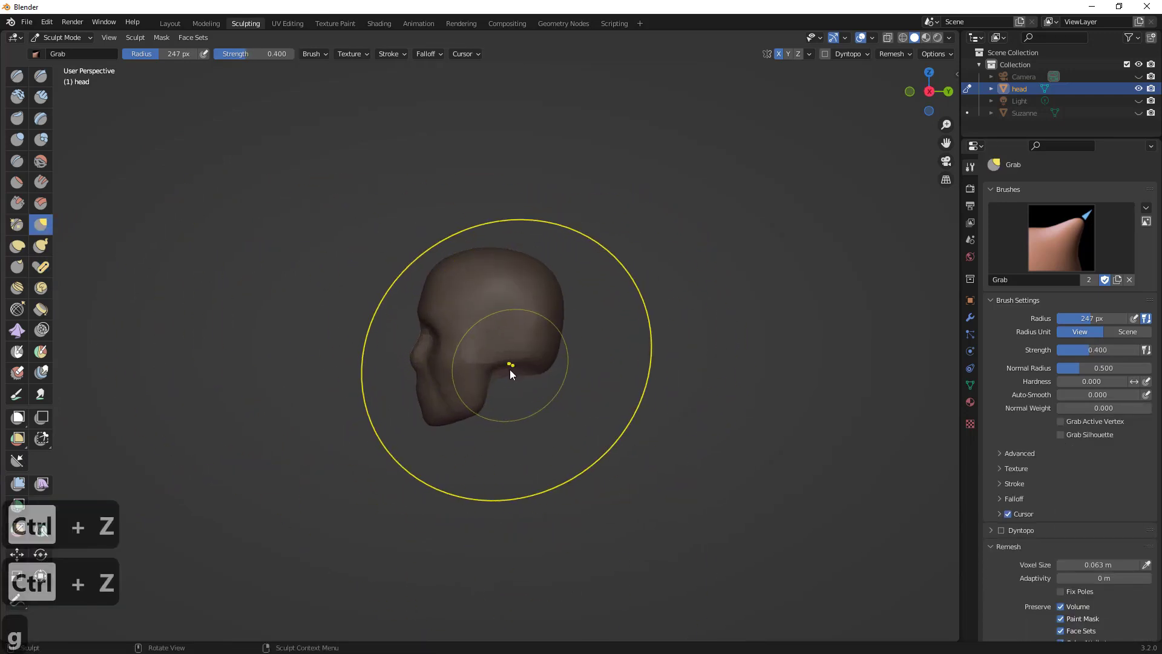
click(47, 247)
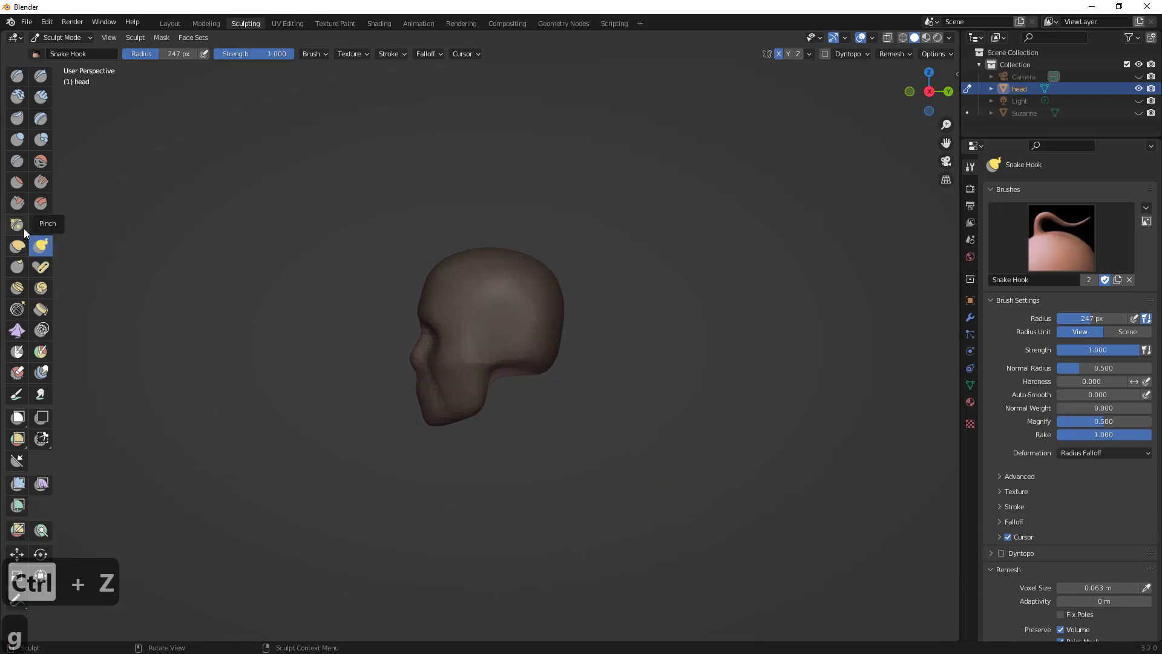
- Pull the unmasked skull base downward into a long neck with the Grab brush
click(41, 225)
mouse_move(501, 384)
mouse_down()
mouse_move(510, 362)
mouse_move(546, 498)
mouse_move(506, 440)
mouse_move(556, 384)
mouse_move(495, 497)
mouse_move(540, 442)
mouse_move(547, 515)
mouse_up()
middle_drag(550, 521, 674, 482)
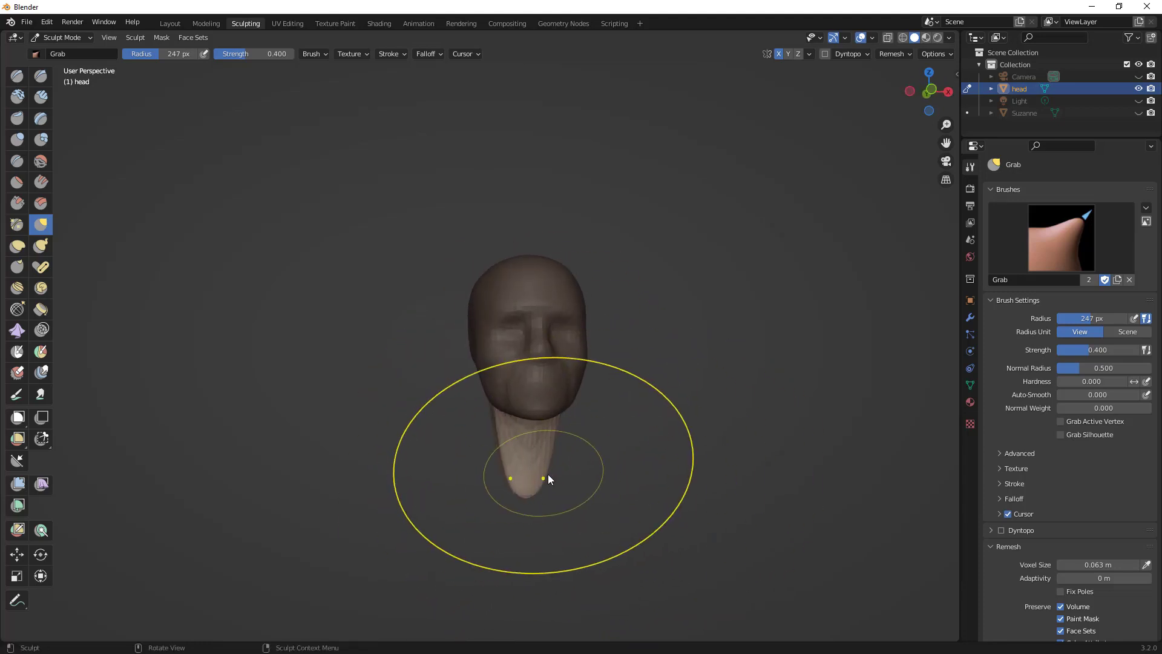
key(bracketleft)
mouse_move(486, 481)
middle_down()
mouse_move(468, 504)
mouse_move(473, 462)
mouse_move(522, 488)
mouse_move(282, 490)
middle_up()
middle_drag(428, 480, 454, 479)
- Broaden the lower end of the neck with the Grab brush at a 174 px radius
key(f)
click(398, 484)
drag(396, 482, 347, 489)
mouse_move(412, 457)
mouse_down()
mouse_move(416, 428)
mouse_move(423, 463)
mouse_up()
mouse_move(423, 467)
middle_down()
mouse_move(578, 468)
mouse_move(548, 491)
mouse_move(585, 494)
middle_up()
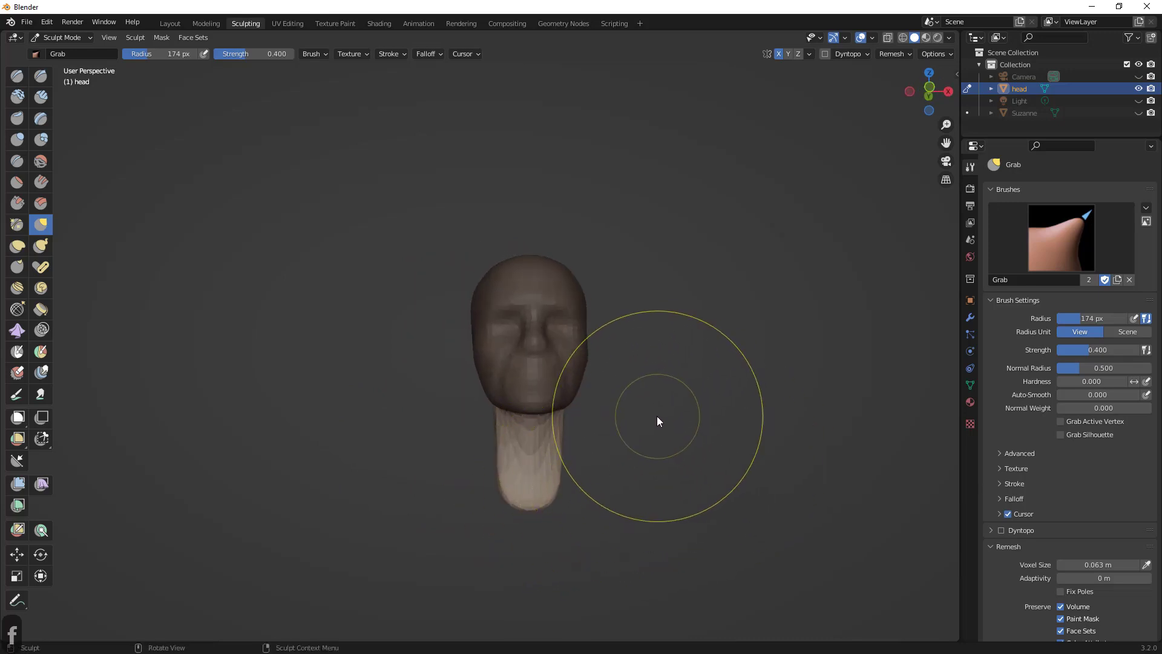
- Clear the mask from the head and remesh the stretched neck geometry
click(164, 38)
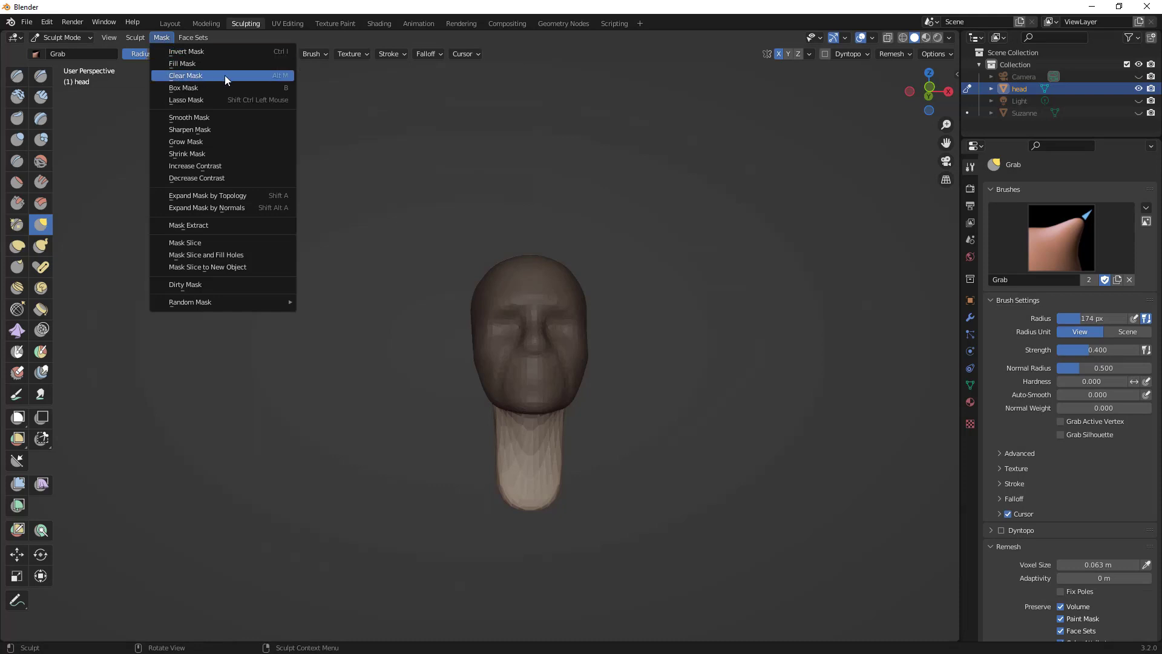
middle_drag(420, 293, 401, 302)
key(alt+m)
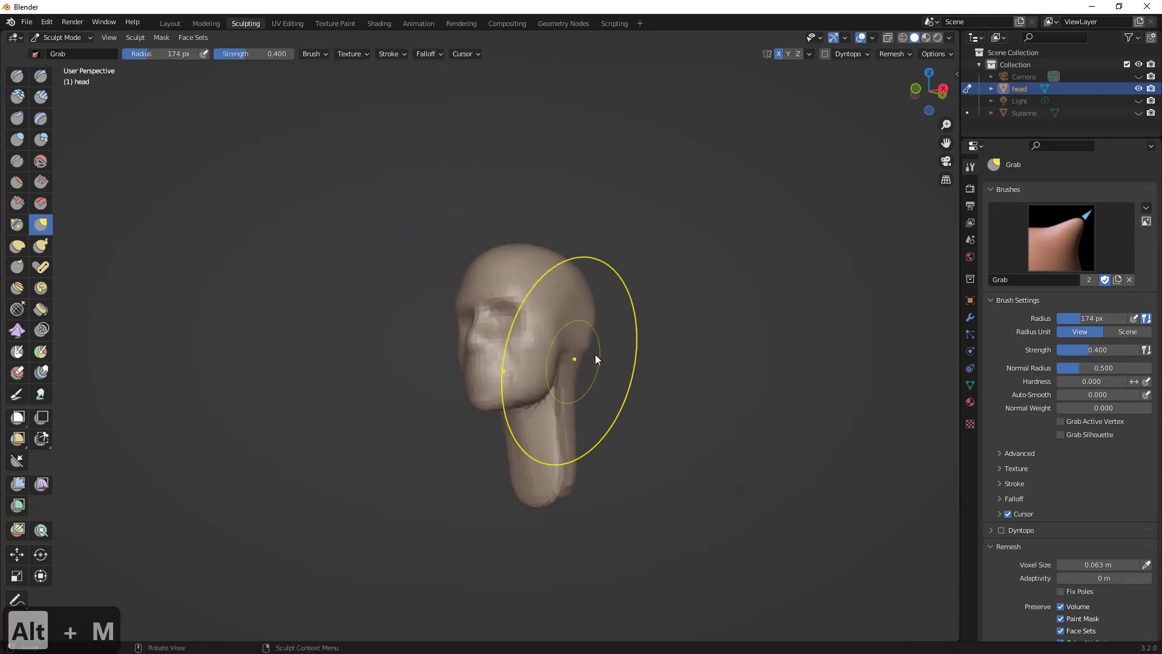
key(ctrl+r)
- Refine the junction between the neck and the jaw with the Grab brush at an 81 px radius
mouse_move(700, 321)
middle_down()
mouse_move(586, 337)
mouse_move(586, 371)
mouse_move(514, 402)
middle_up()
key(f)
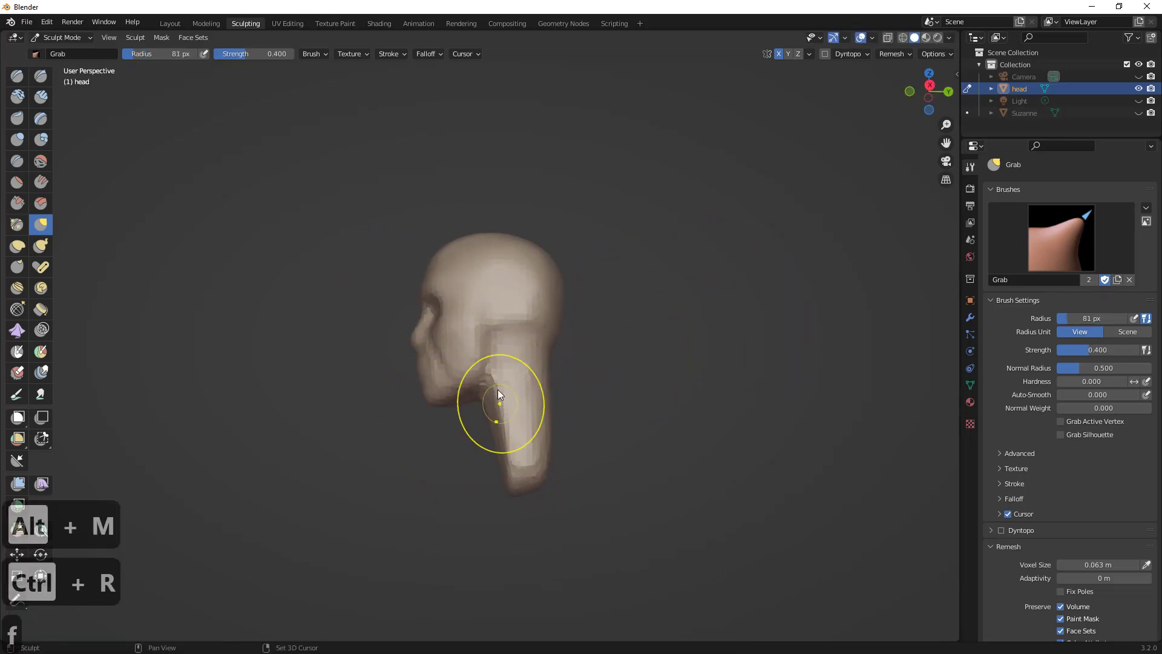
click(509, 363)
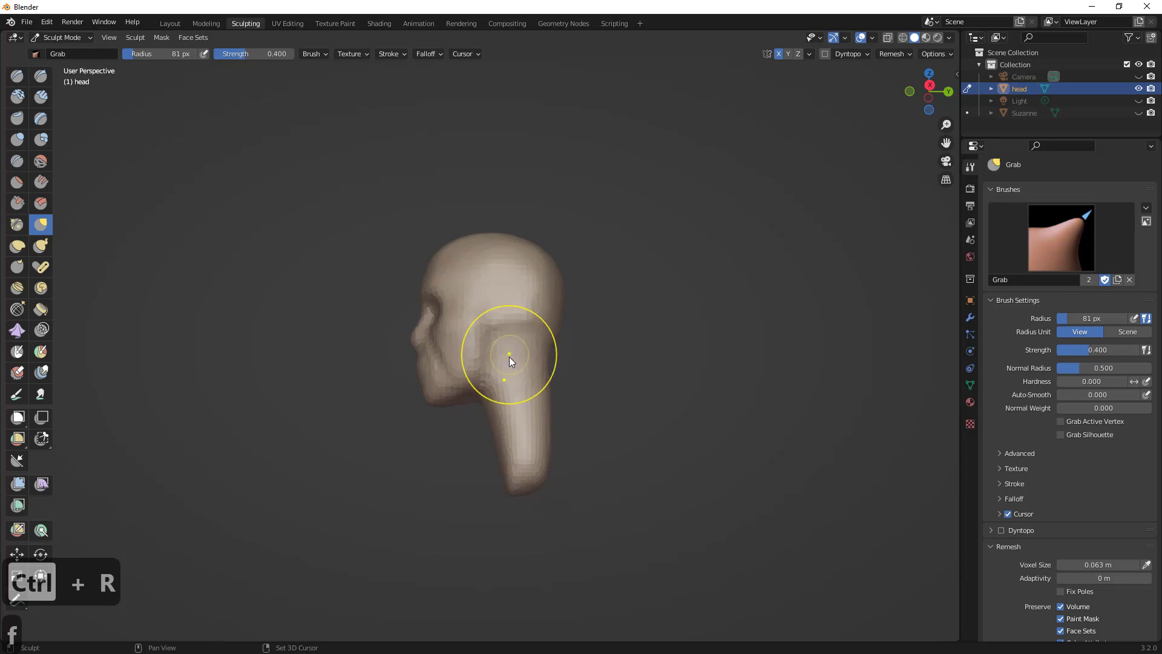
middle_drag(509, 360, 623, 428)
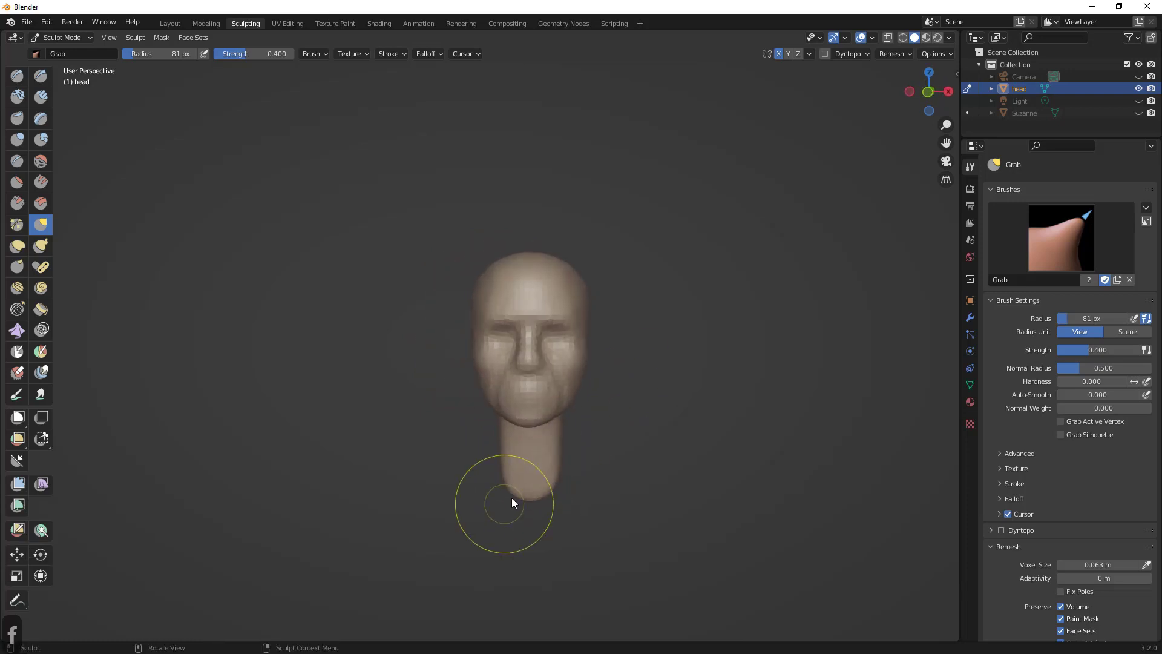
mouse_move(511, 497)
middle_down()
mouse_move(571, 465)
mouse_move(510, 475)
middle_up()
- Thicken the neck from the side and back with the Grab brush at a 109 px radius
key(f)
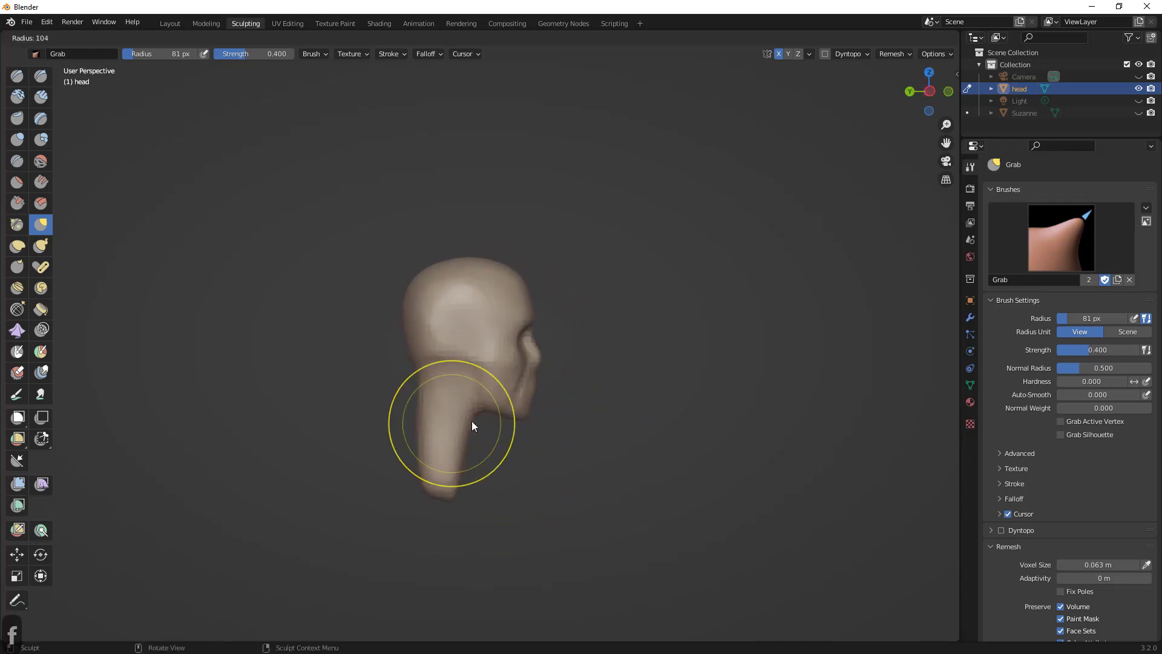
mouse_move(388, 466)
mouse_down()
mouse_move(458, 482)
mouse_move(389, 463)
mouse_move(412, 438)
mouse_move(404, 466)
mouse_up()
key(f)
middle_drag(399, 472, 449, 488)
click(398, 475)
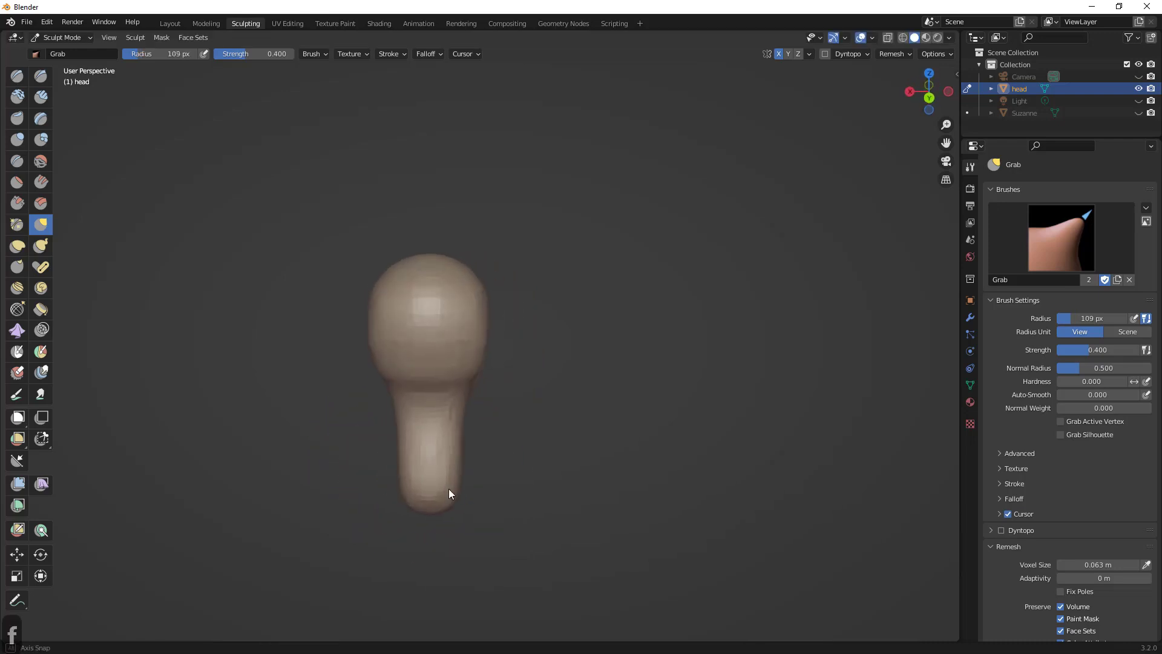
drag(456, 483, 482, 483)
drag(456, 435, 460, 427)
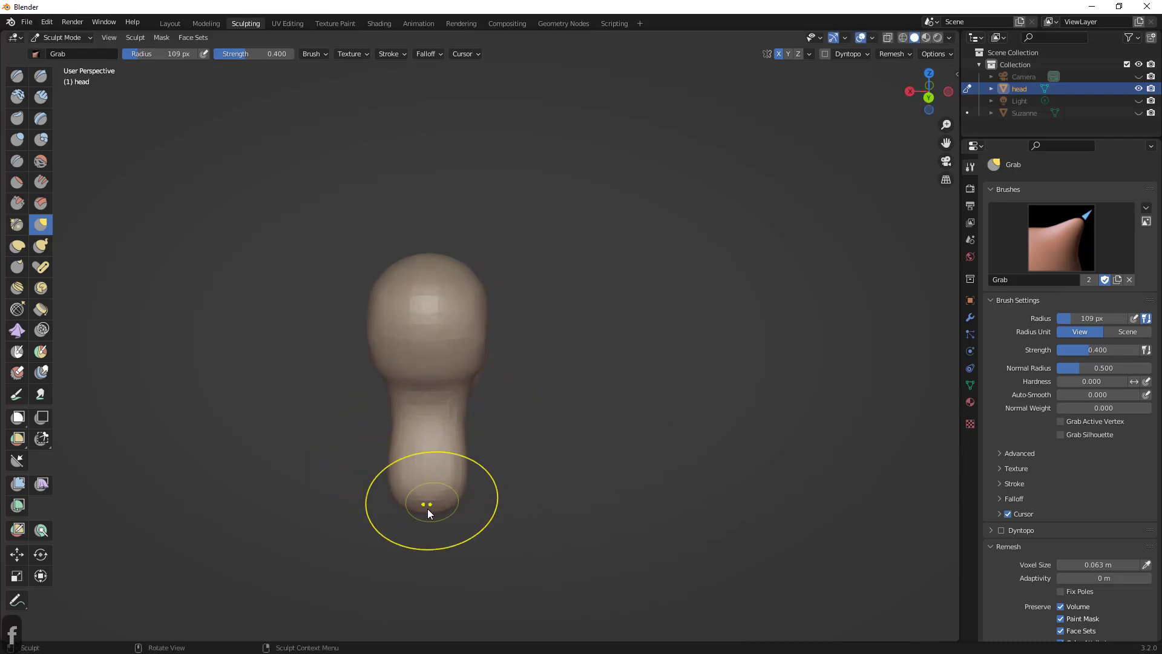
- Try to flare the base of the neck outward with the Grab brush at 109 px and 85 px radii
middle_drag(428, 506, 431, 482)
mouse_move(431, 482)
mouse_down()
mouse_move(430, 467)
mouse_move(373, 478)
mouse_up()
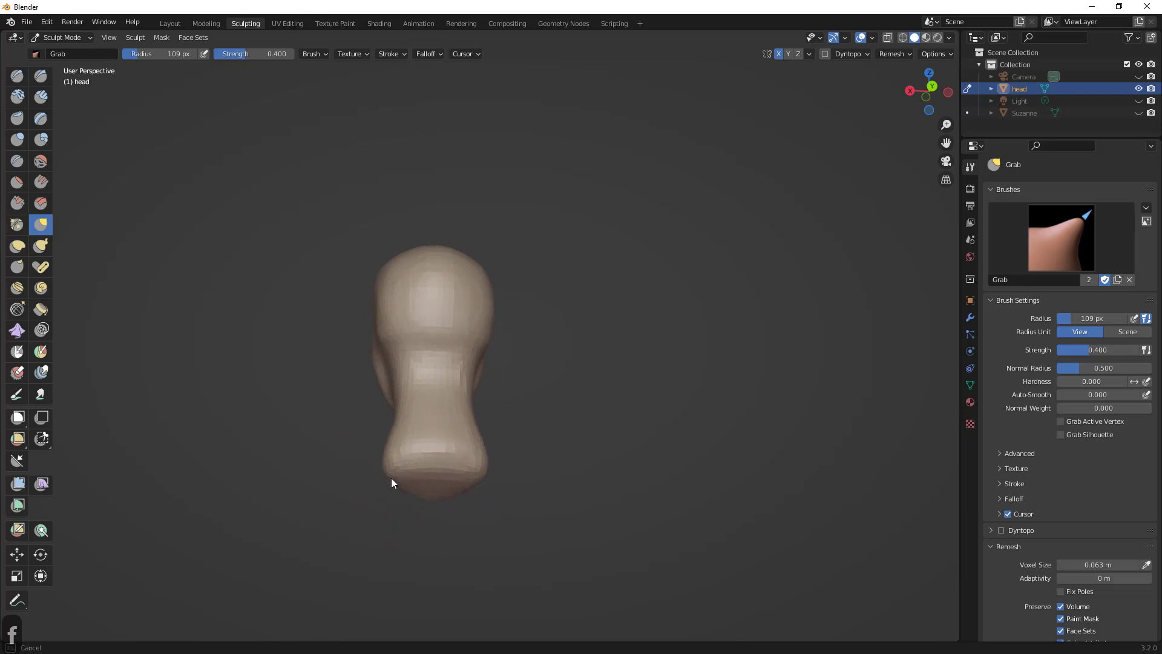
middle_drag(395, 482, 573, 481)
key(ctrl+z)
key(ctrl+z)
key(f)
click(562, 473)
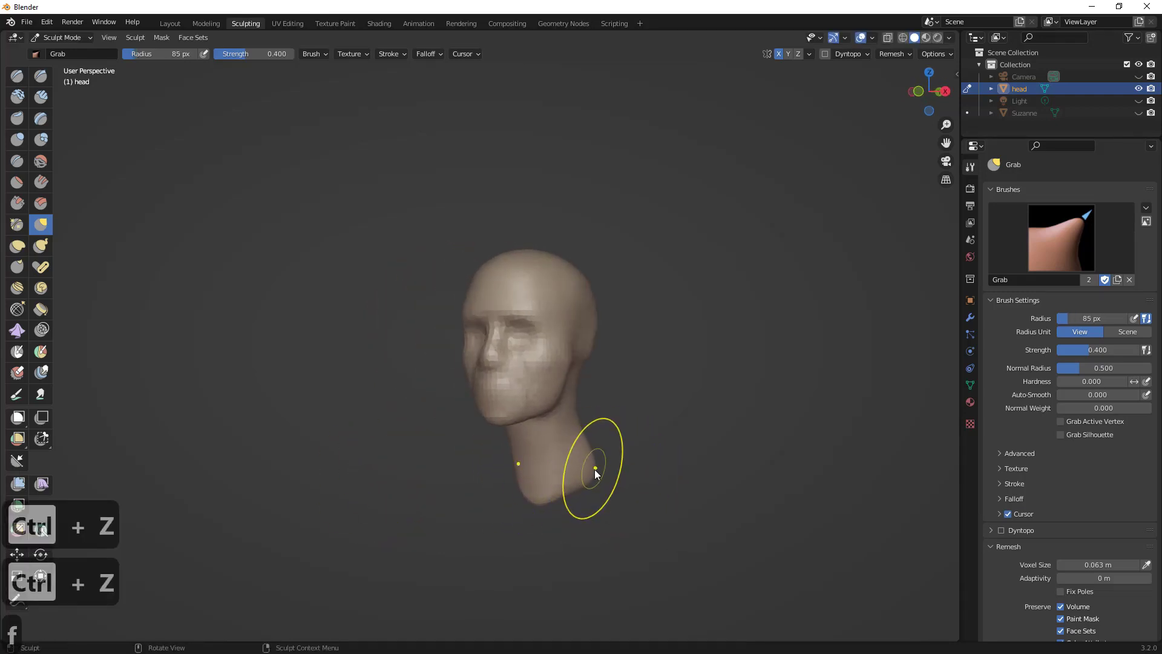
key(ctrl+z)
key(ctrl+z)
- Pull shoulder stubs out of both sides of the neck base with the Grab brush at a 58 px radius
key(f)
click(602, 489)
key(ctrl+z)
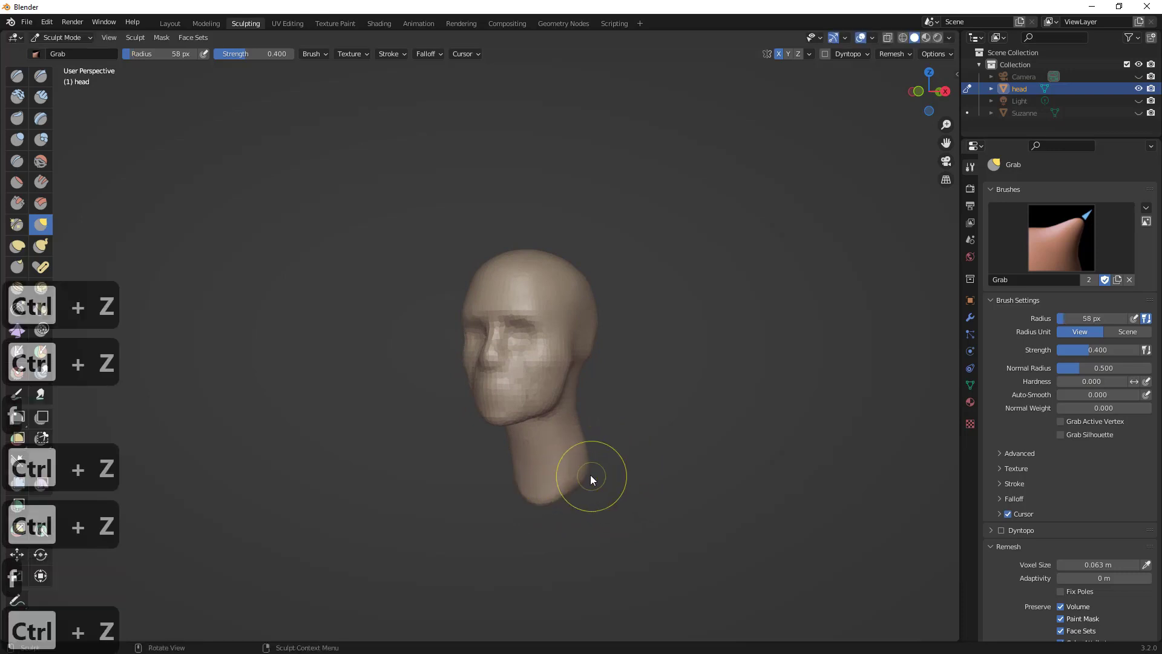
middle_drag(596, 485, 498, 470)
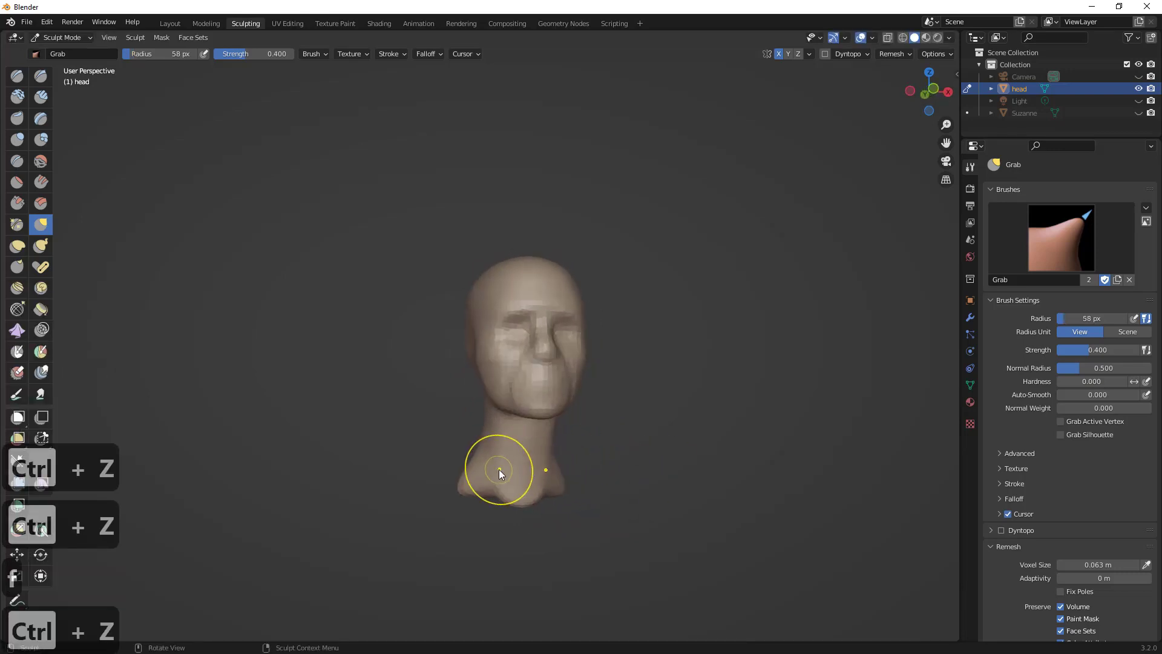
drag(499, 470, 501, 448)
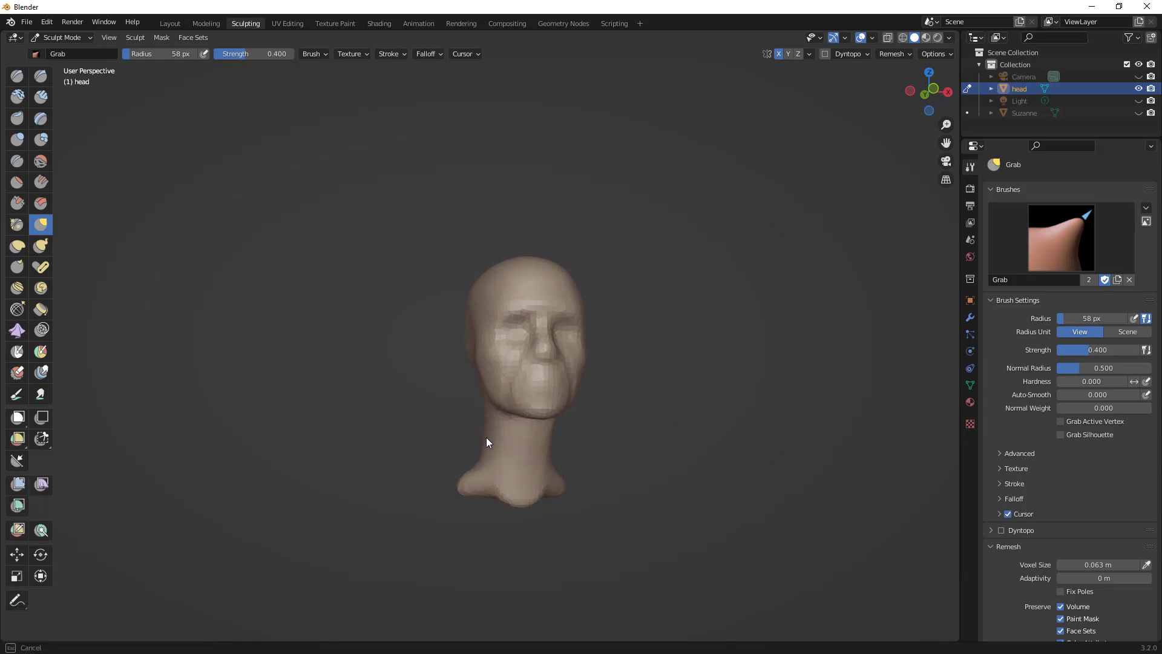
mouse_move(478, 437)
middle_down()
mouse_move(489, 472)
mouse_move(521, 492)
middle_up()
- Pull the middle of the neck base downward into a pointed chest with the Grab brush at a 79 px radius
key(f)
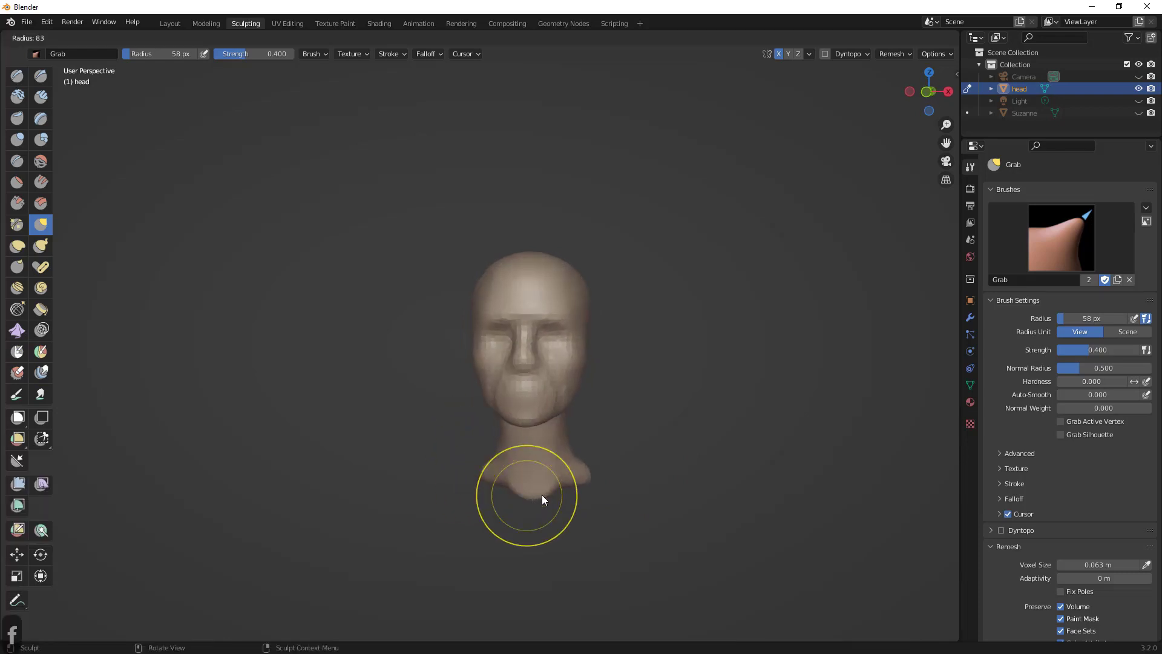
click(527, 537)
mouse_move(527, 537)
mouse_down()
mouse_move(547, 498)
mouse_move(536, 619)
mouse_up()
key(ctrl+z)
mouse_move(512, 528)
mouse_down()
mouse_move(499, 531)
mouse_move(480, 491)
mouse_up()
drag(500, 449, 510, 440)
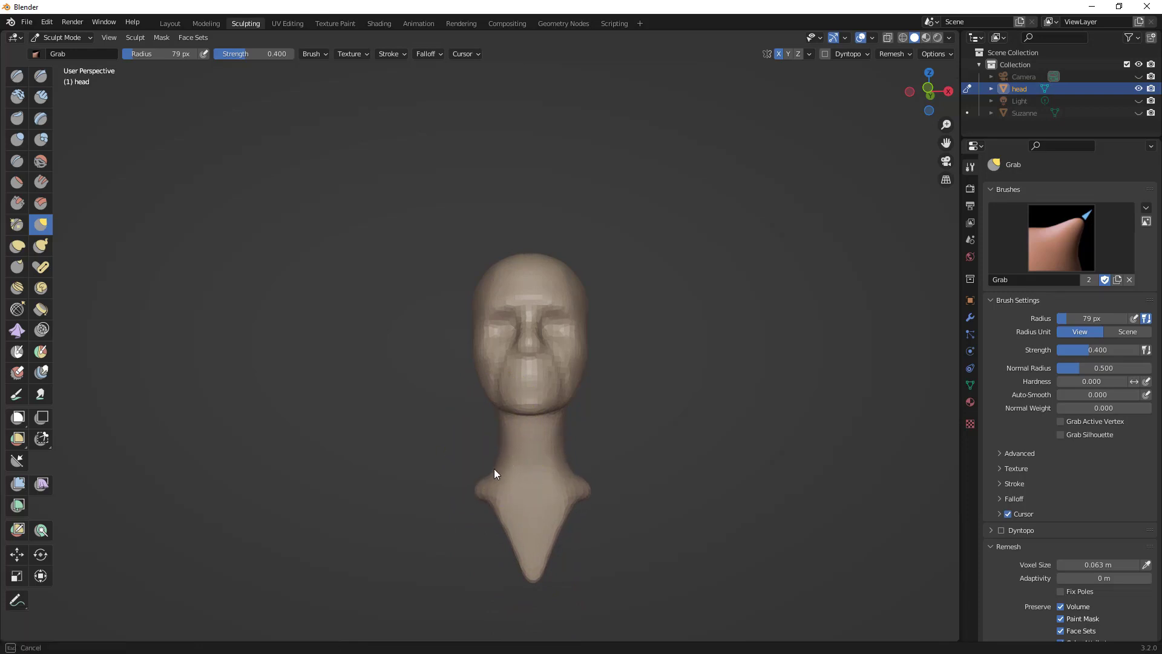
key(ctrl+z)
- Pull both sides of the neck base downward with the Grab brush at a 139 px radius
key(f)
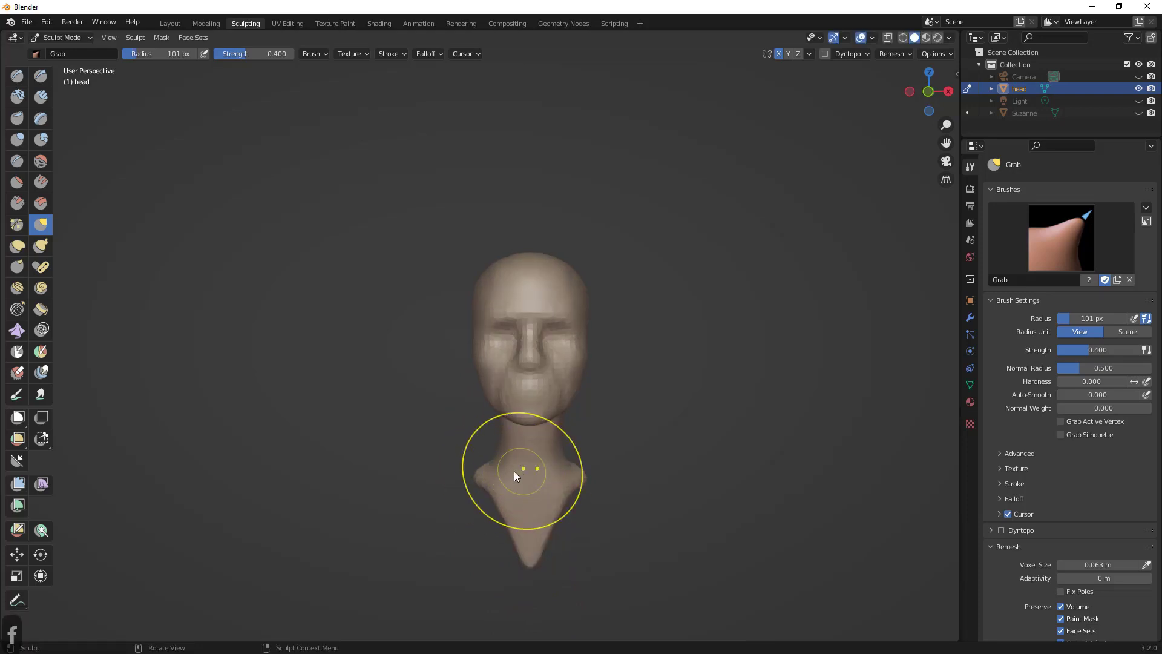
click(503, 468)
key(f)
click(502, 468)
drag(495, 462, 503, 496)
middle_drag(502, 497, 387, 482)
- Adjust the neck profile from the side with the Grab brush at a 94 px radius, undoing the last stroke
key(f)
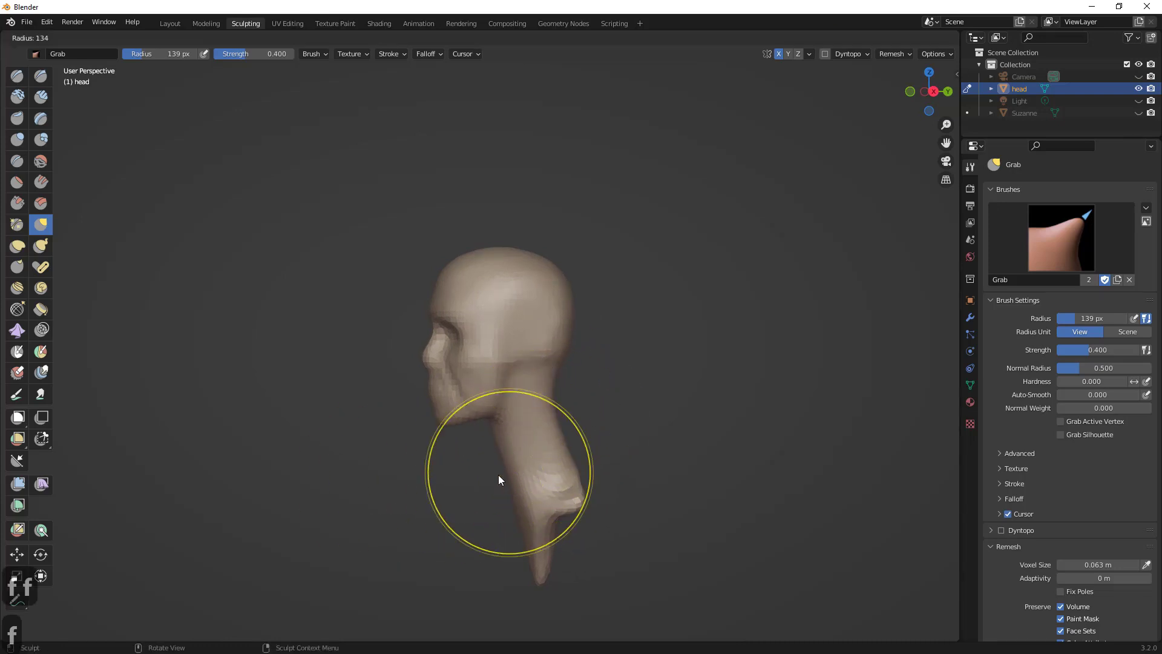
click(513, 467)
key(ctrl+z)
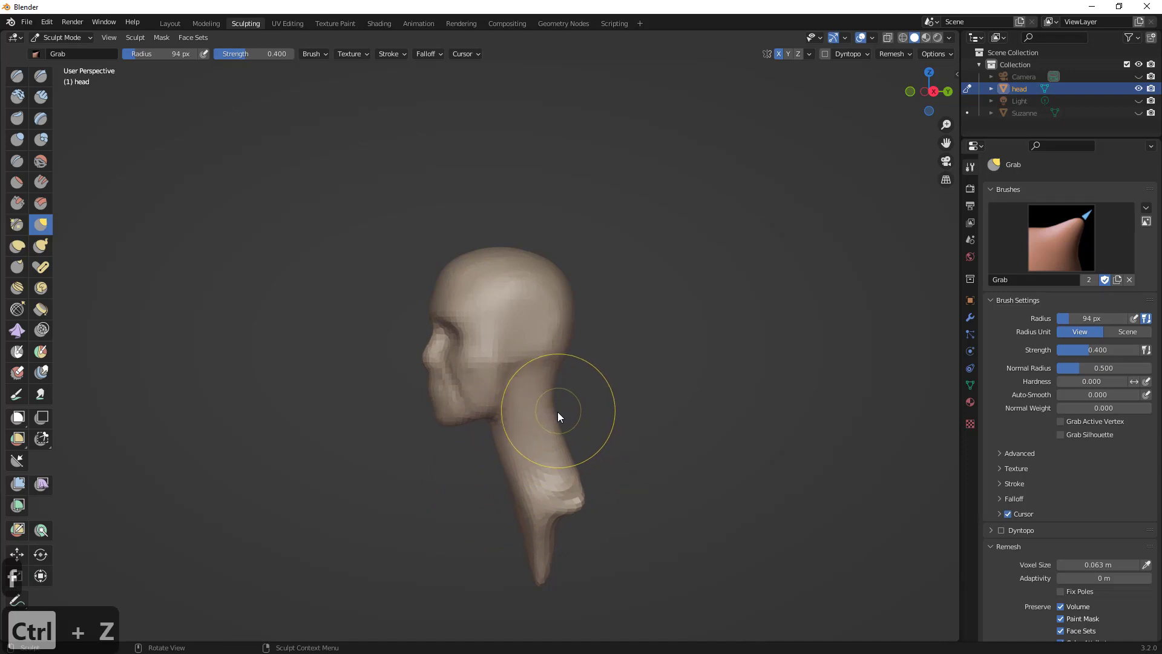
middle_drag(560, 412, 545, 409)
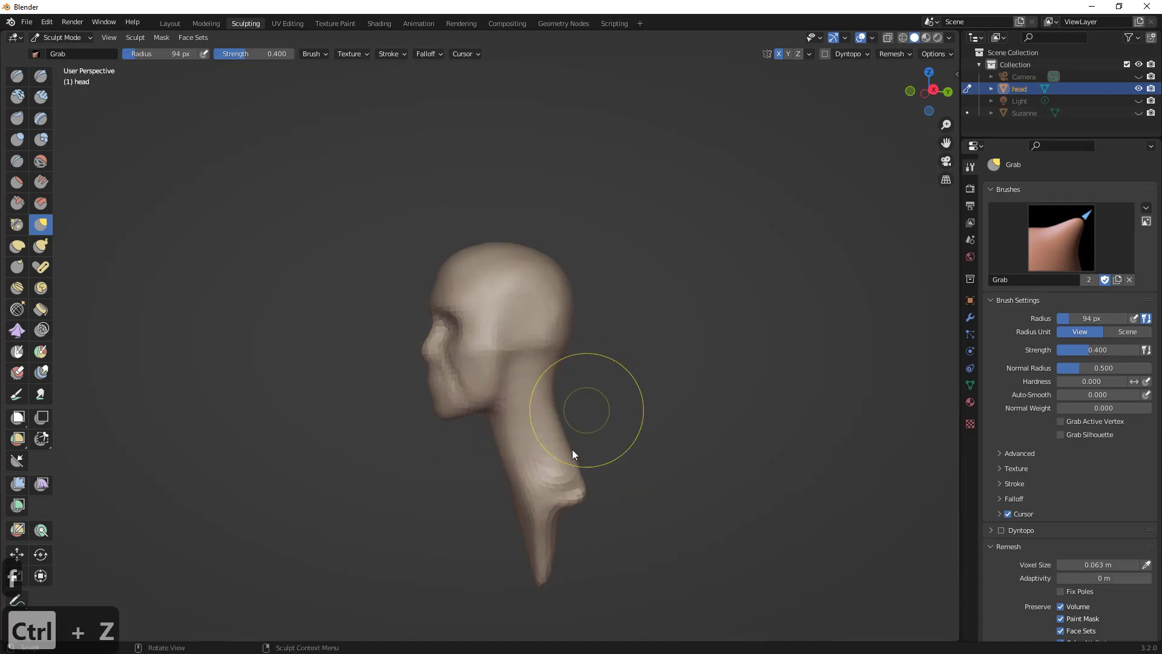
mouse_move(572, 449)
middle_down()
mouse_move(546, 420)
mouse_move(567, 433)
mouse_move(527, 419)
mouse_move(402, 433)
mouse_move(321, 470)
mouse_move(397, 439)
mouse_move(453, 434)
mouse_move(525, 452)
mouse_move(617, 408)
middle_up()
scroll(624, 411, up, 2)
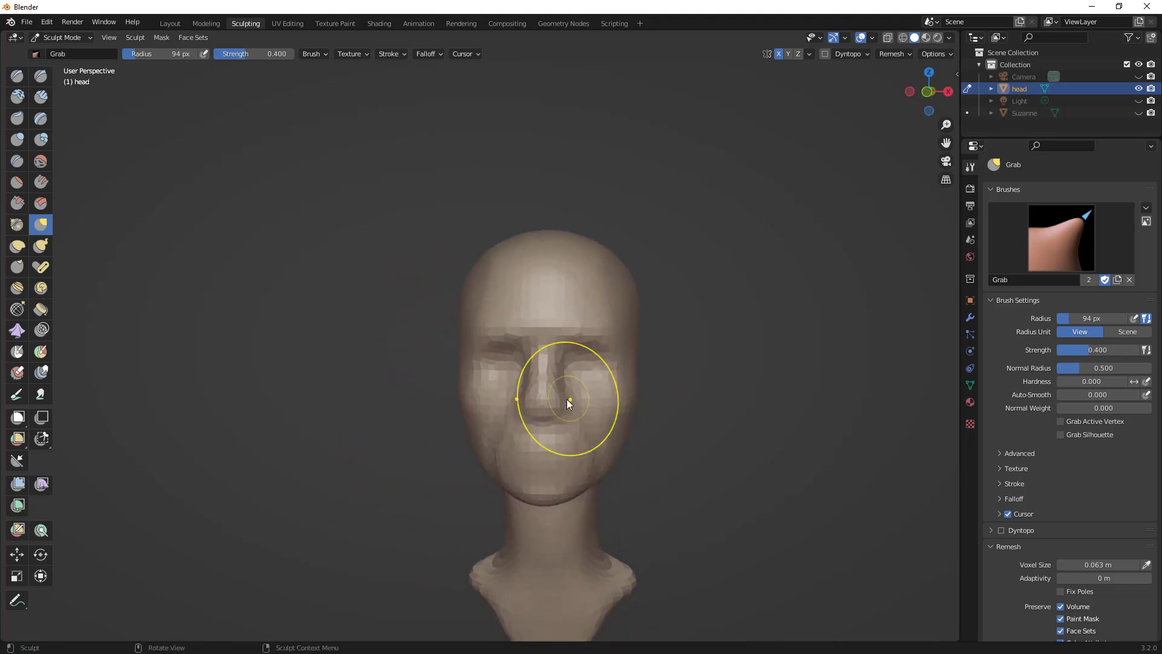
- Pull the tip of the nose forward from the side with the Grab brush at a 31 px radius
key(f)
click(528, 407)
middle_drag(528, 404, 410, 400)
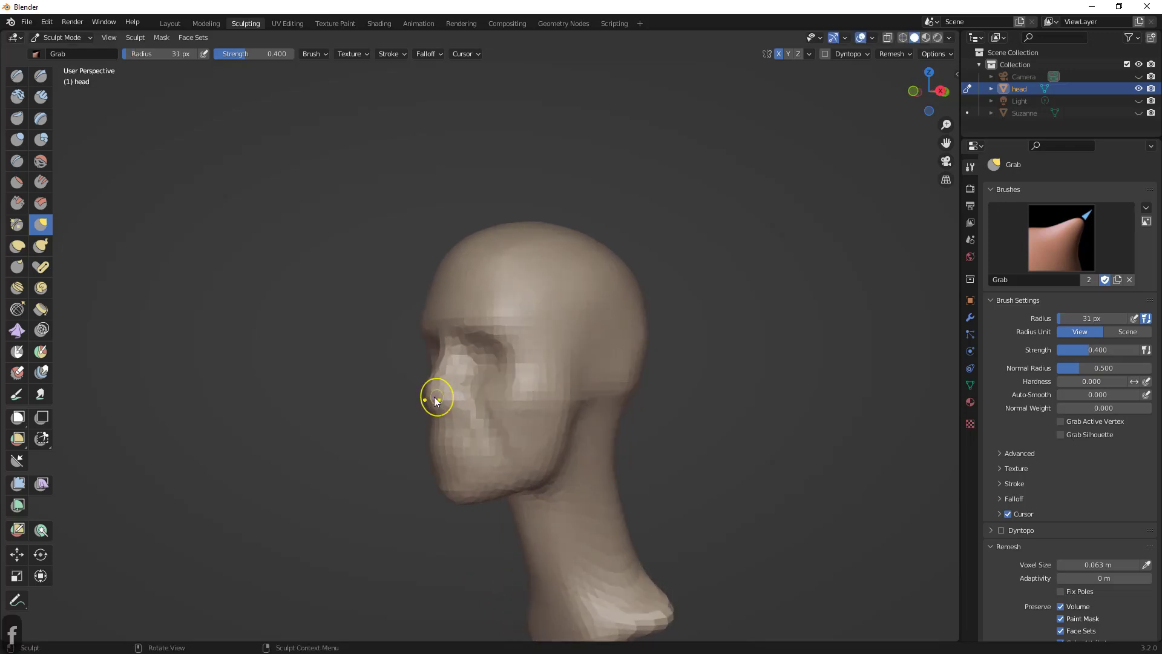
drag(434, 398, 397, 398)
mouse_move(445, 397)
middle_down()
mouse_move(550, 397)
mouse_move(581, 375)
mouse_move(600, 400)
mouse_move(575, 412)
middle_up()
- Extend the nose further forward with the Grab brush at a 48 px radius, undoing the strokes that alter the nostrils
key(f)
click(611, 402)
drag(511, 420, 498, 420)
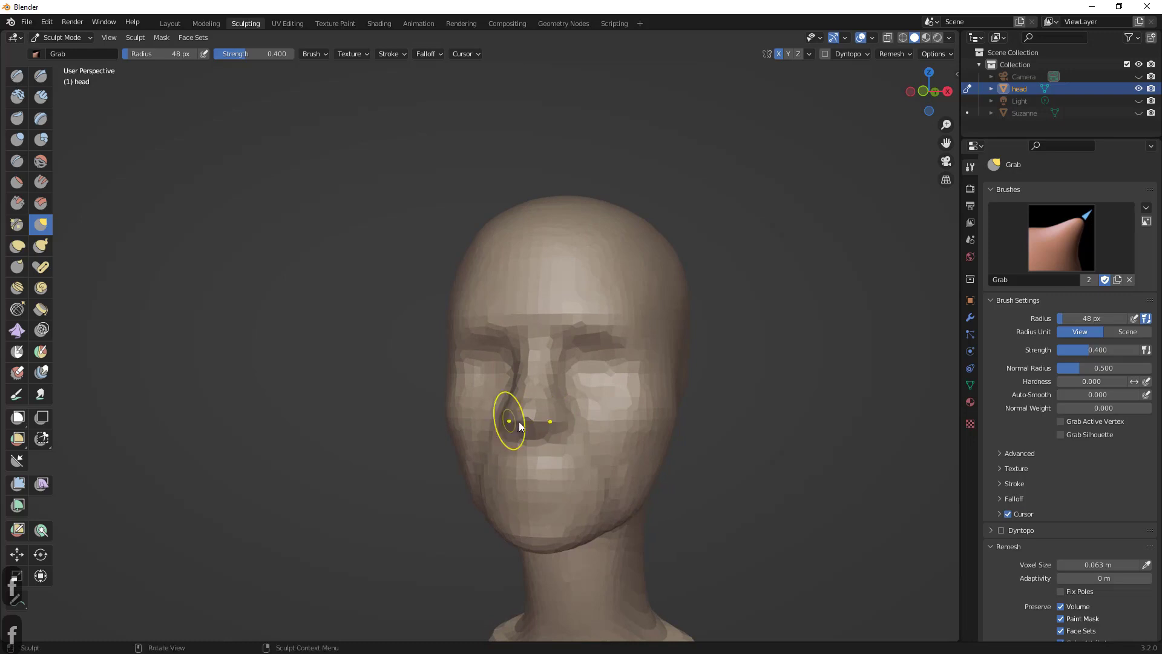
key(ctrl+z)
middle_drag(516, 417, 460, 402)
drag(459, 402, 394, 389)
mouse_move(405, 367)
middle_down()
mouse_move(501, 328)
mouse_move(565, 348)
middle_up()
drag(564, 347, 571, 394)
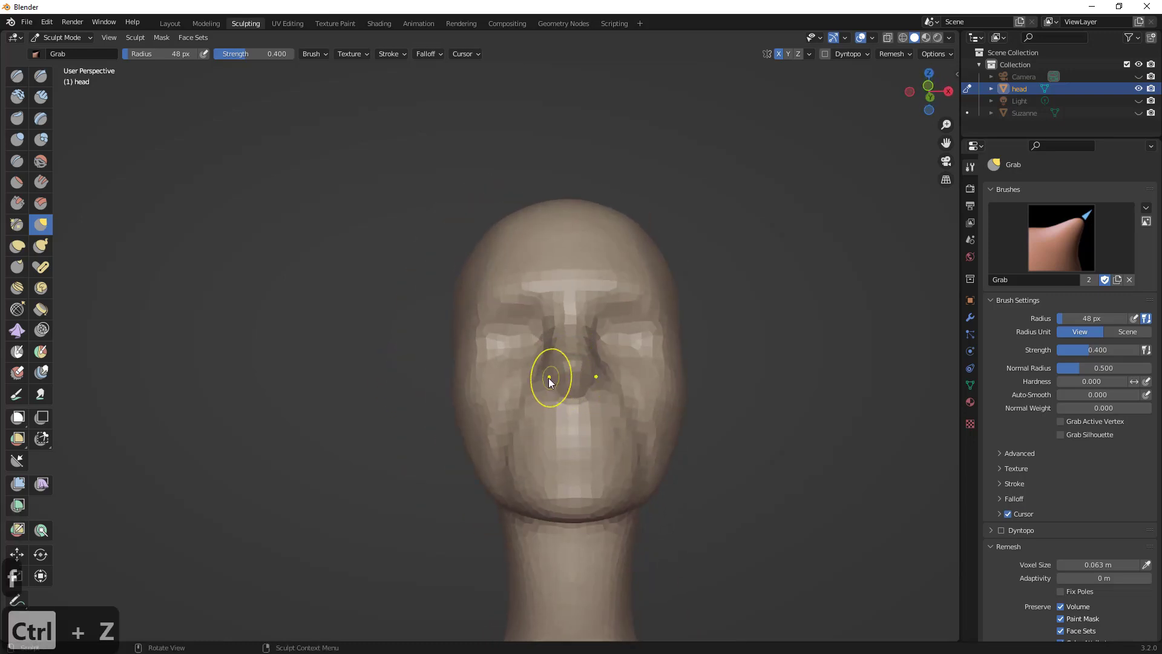
key(ctrl+z)
- Try to shape the ear area on the side of the head with the Grab brush at a 59 px radius
key(f)
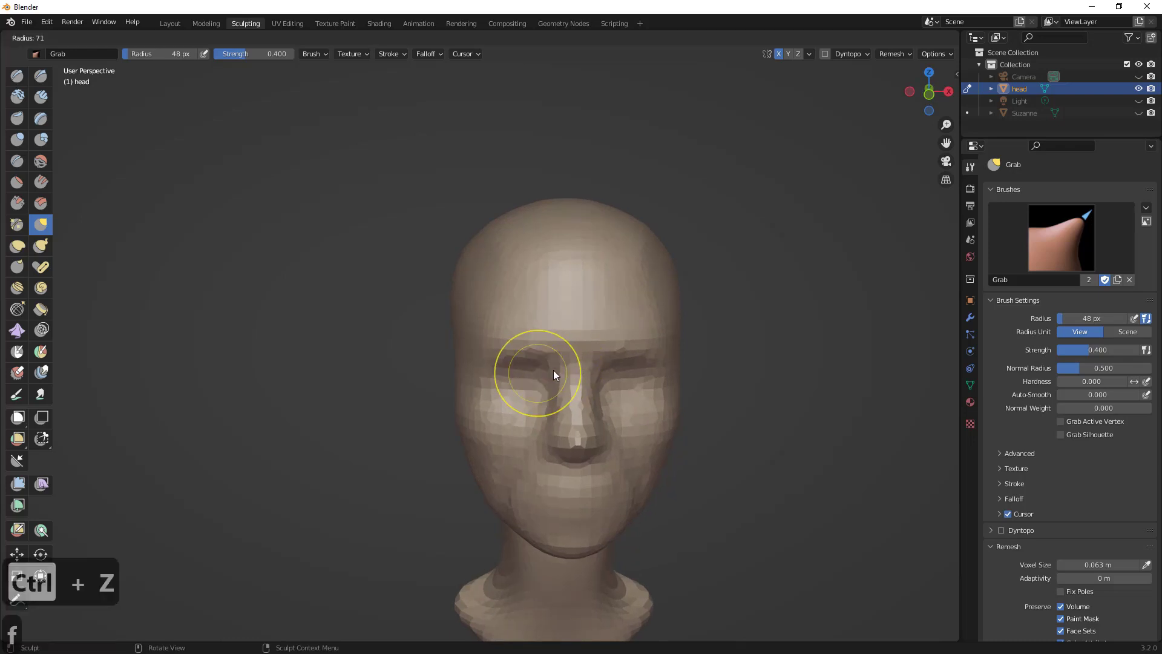
click(524, 369)
mouse_move(514, 364)
middle_down()
mouse_move(579, 347)
mouse_move(547, 326)
mouse_move(503, 338)
mouse_move(555, 393)
mouse_move(583, 358)
mouse_move(590, 394)
mouse_move(532, 353)
mouse_move(484, 351)
mouse_move(529, 315)
mouse_move(513, 333)
middle_up()
key(f)
click(547, 339)
key(f)
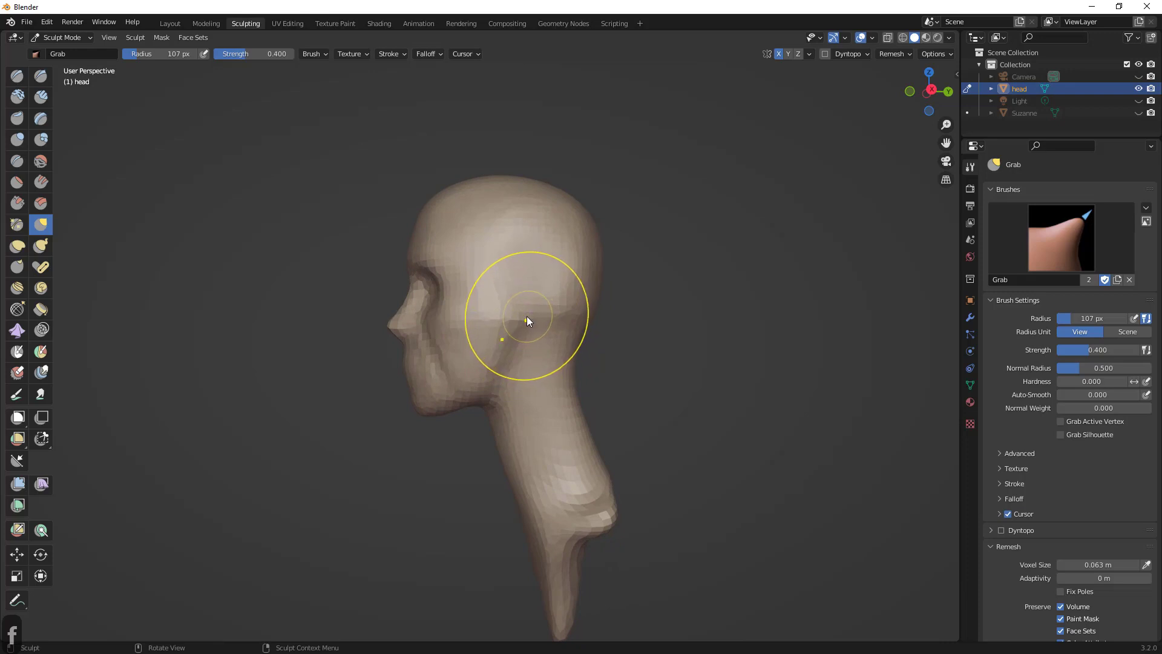
click(492, 319)
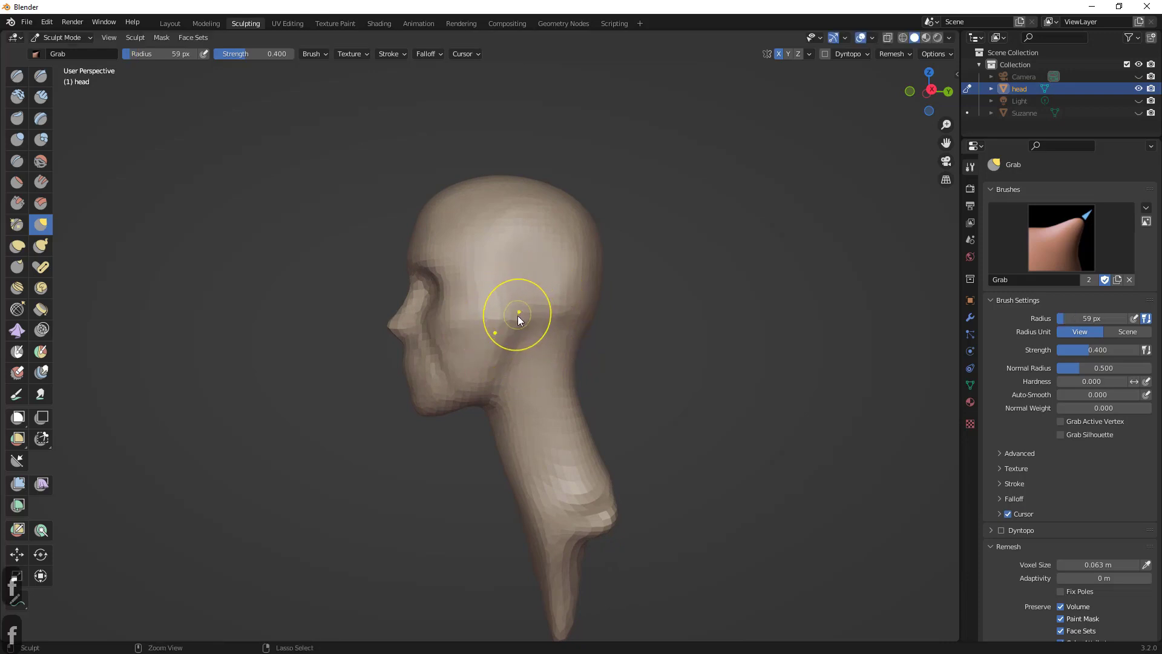
ctrl+drag(519, 316, 517, 300)
key(ctrl+z)
key(ctrl+z)
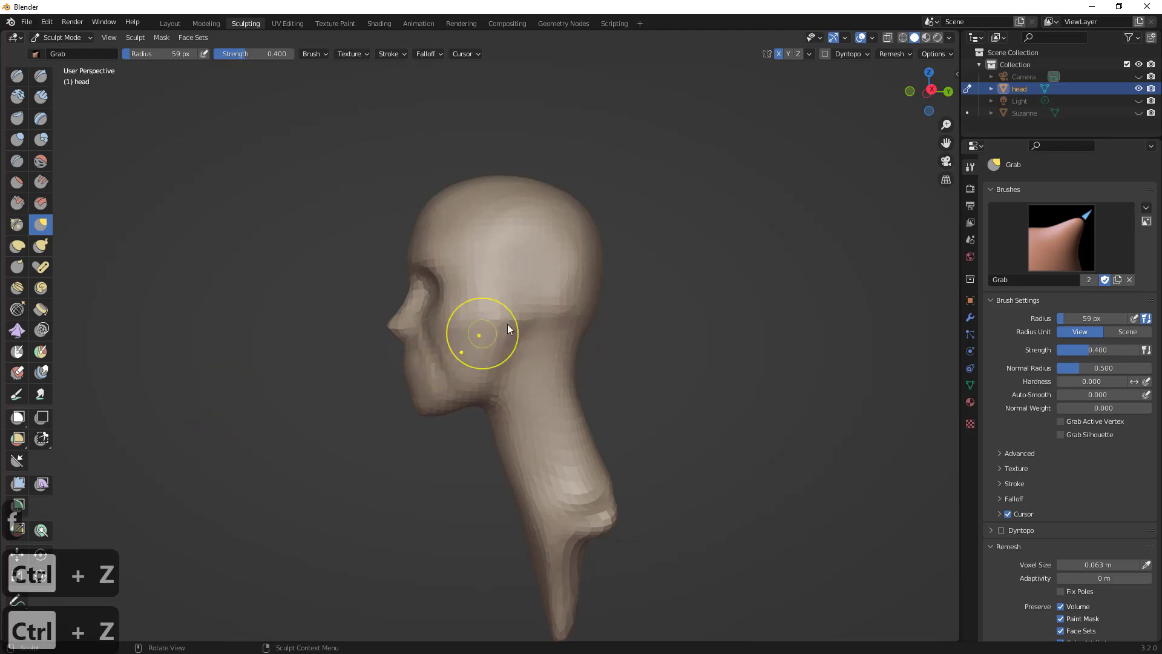
- Try to mask an ear area on the side of the head with the Mask brush at a 33 px radius
key(m)
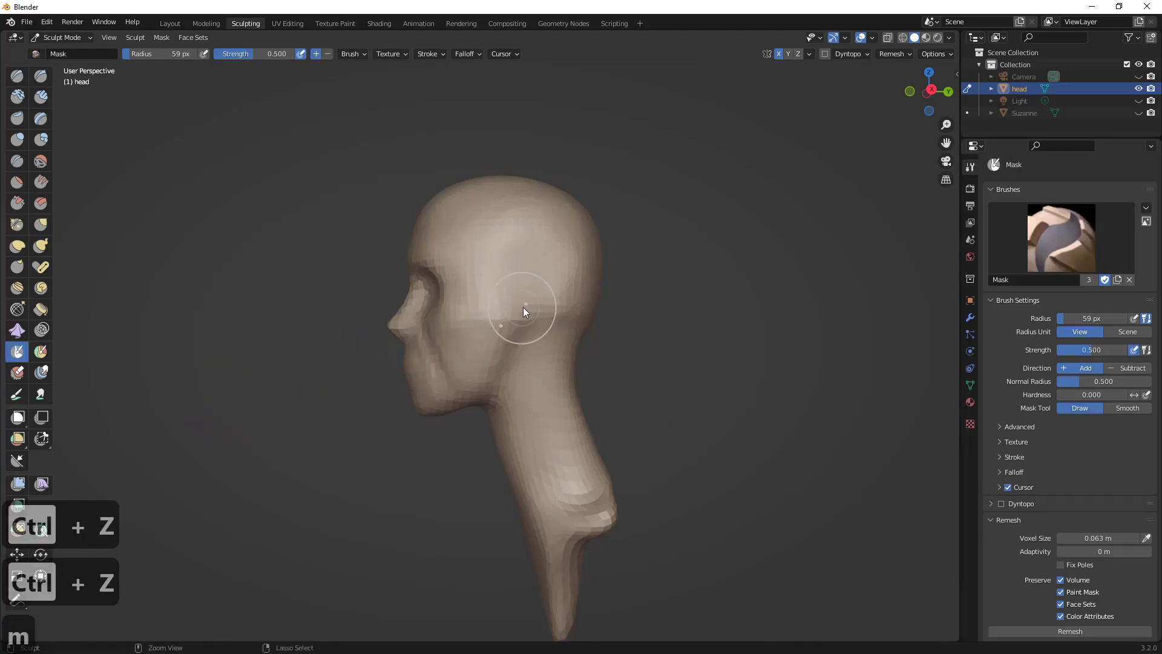
key(f)
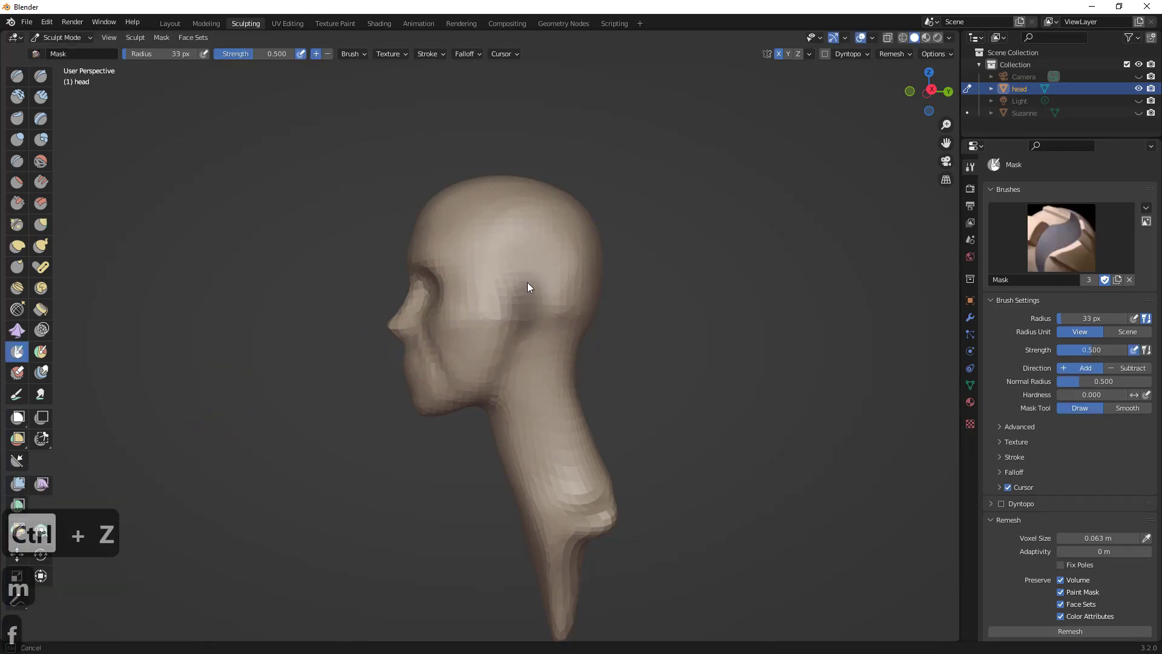
middle_drag(518, 319, 624, 308)
key(ctrl+z)
key(ctrl+z)
key(ctrl+z)
key(alt+a)
drag(610, 297, 636, 290)
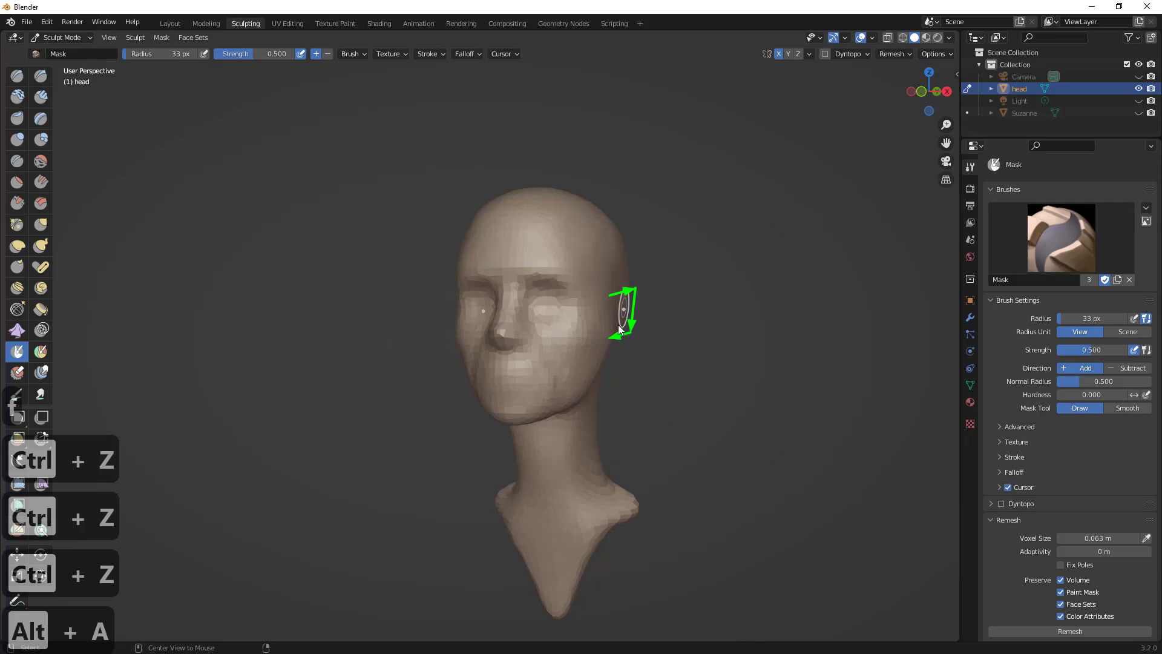
- Switch to Object Mode and add a cube mesh to the scene
mouse_move(693, 338)
middle_down()
mouse_move(794, 350)
mouse_move(697, 387)
mouse_move(710, 390)
mouse_move(600, 357)
middle_up()
click(67, 38)
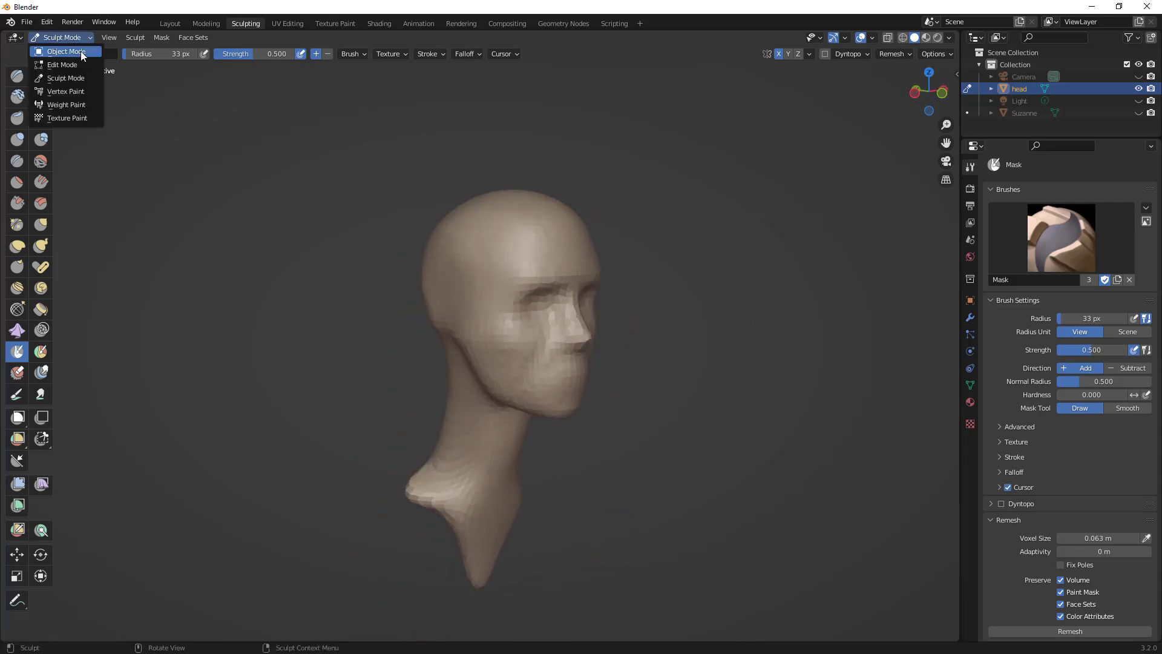
click(78, 51)
middle_drag(381, 289, 445, 263)
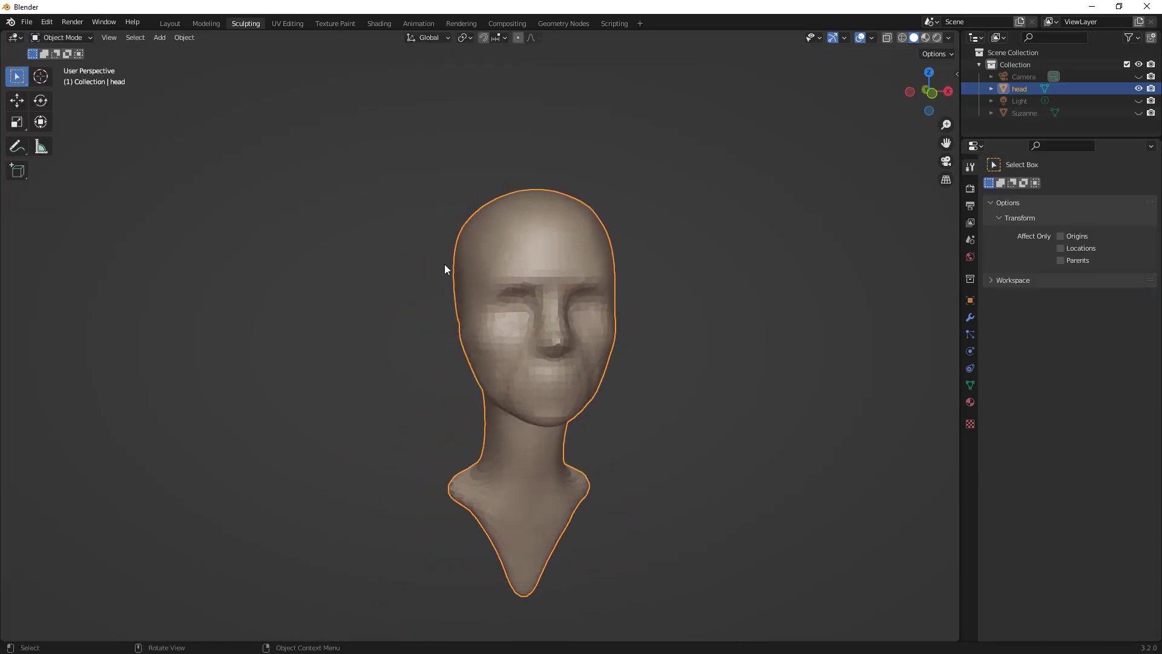
click(160, 37)
mouse_move(175, 52)
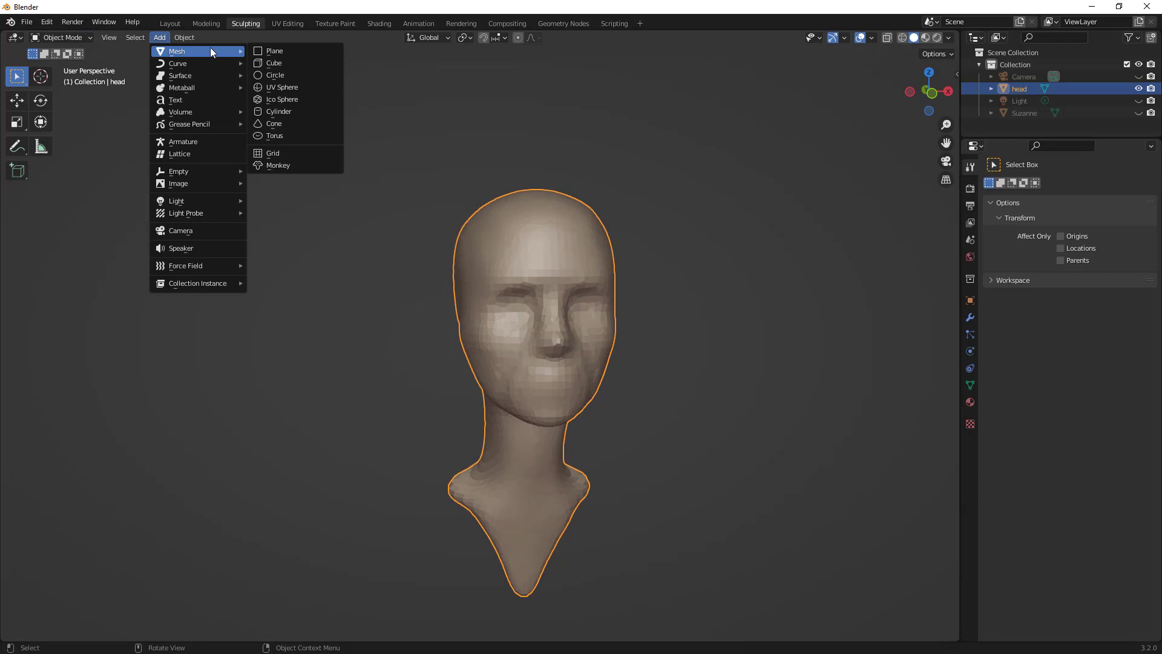
click(286, 63)
- Scale the cube down and position it beside the head at ear height
scroll(597, 300, down, 5)
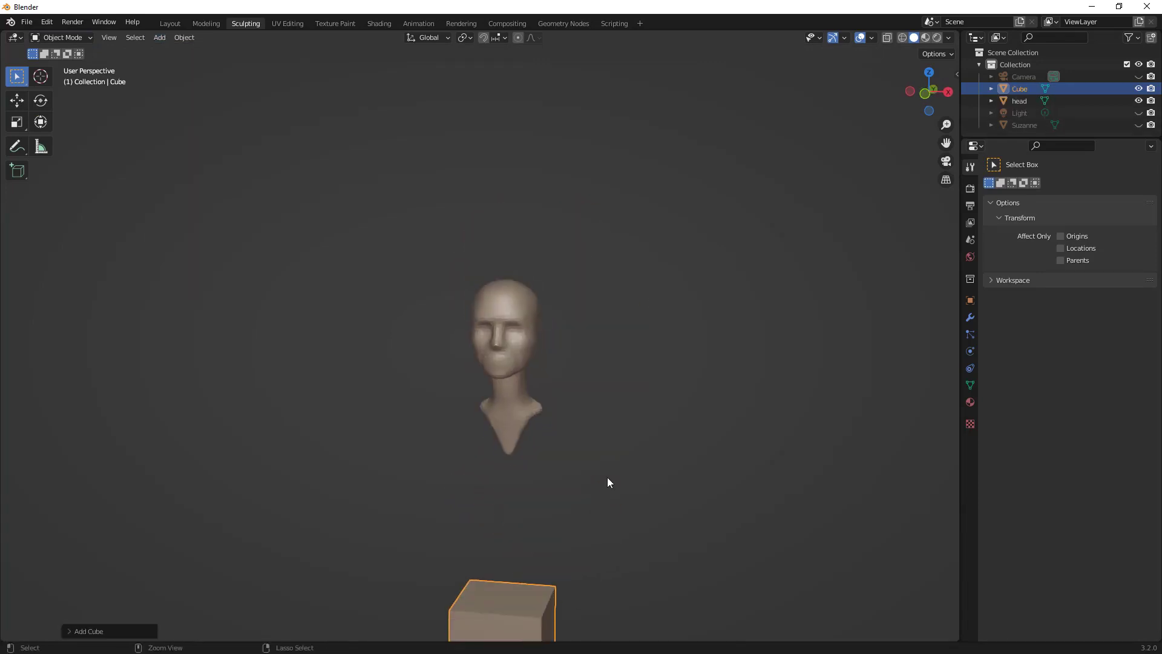
key(g)
click(659, 109)
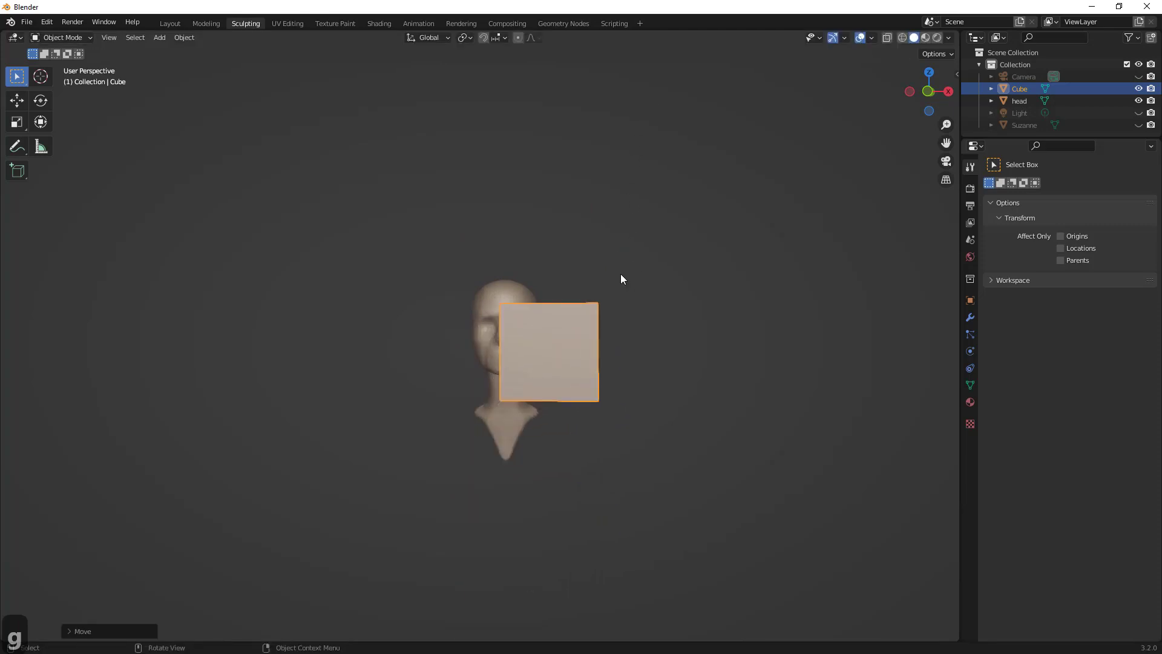
key(g)
click(659, 261)
middle_drag(633, 282, 500, 297)
key(s)
click(524, 420)
key(g)
click(595, 287)
key(g)
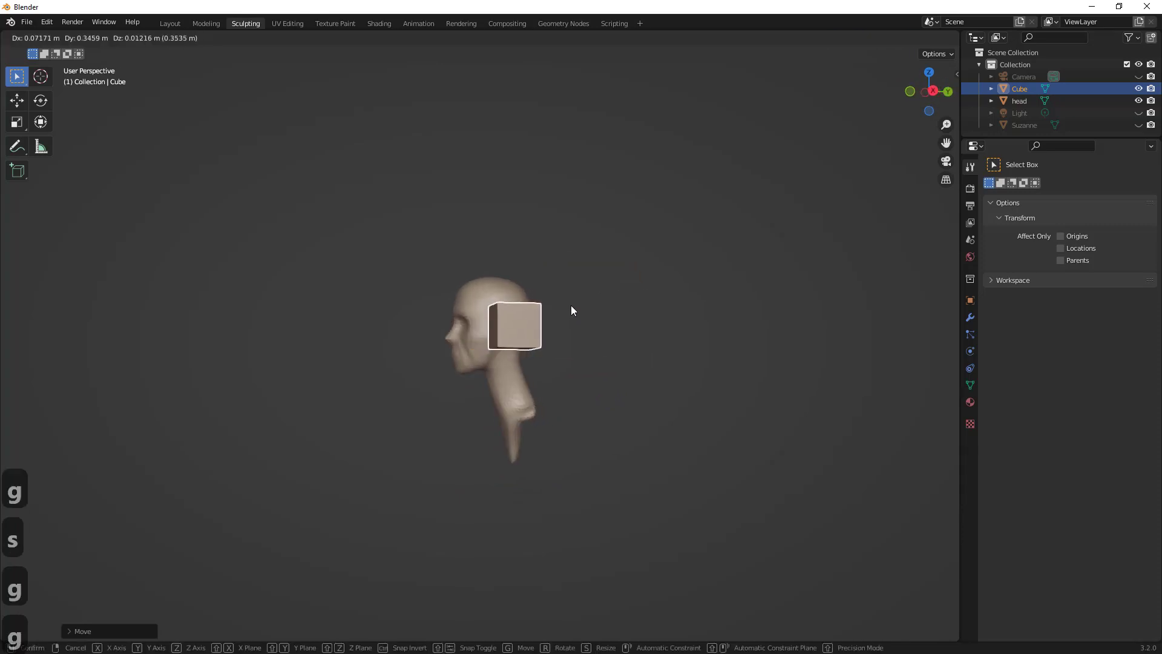
click(573, 303)
middle_drag(629, 310, 686, 282)
scroll(686, 282, up, 2)
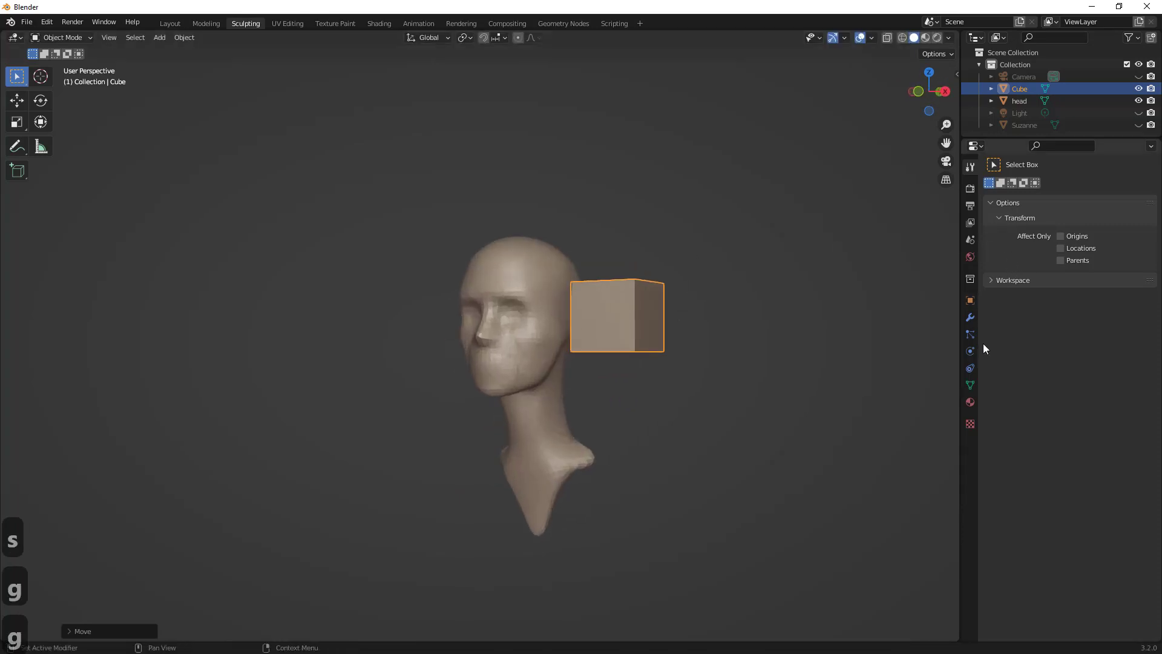
- Add a Subdivision Surface modifier to the cube with both viewport and render levels set to 3
click(970, 317)
click(1025, 187)
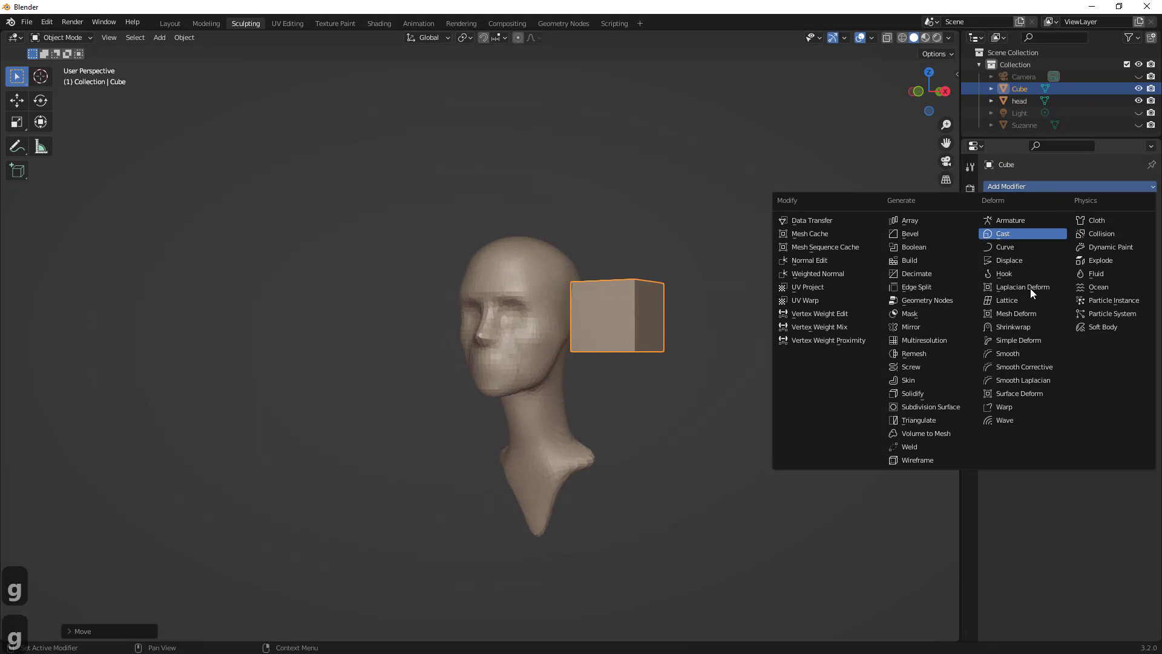
click(953, 405)
middle_drag(833, 376, 942, 284)
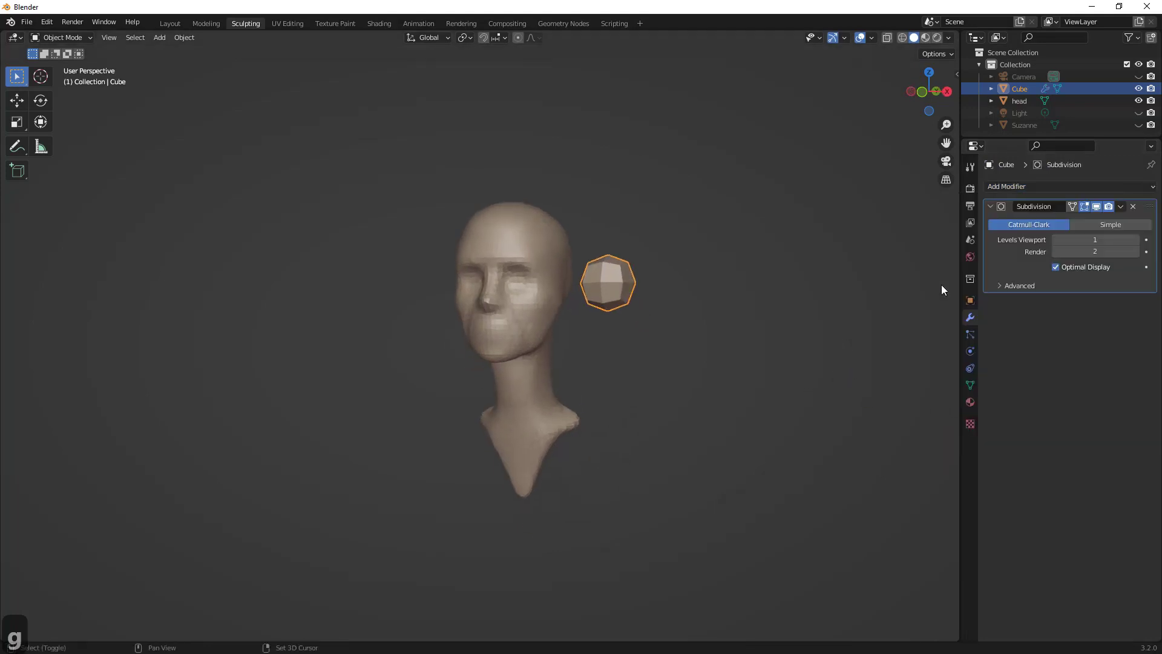
click(1110, 237)
text(3)
key(Tab)
text(3)
key(Return)
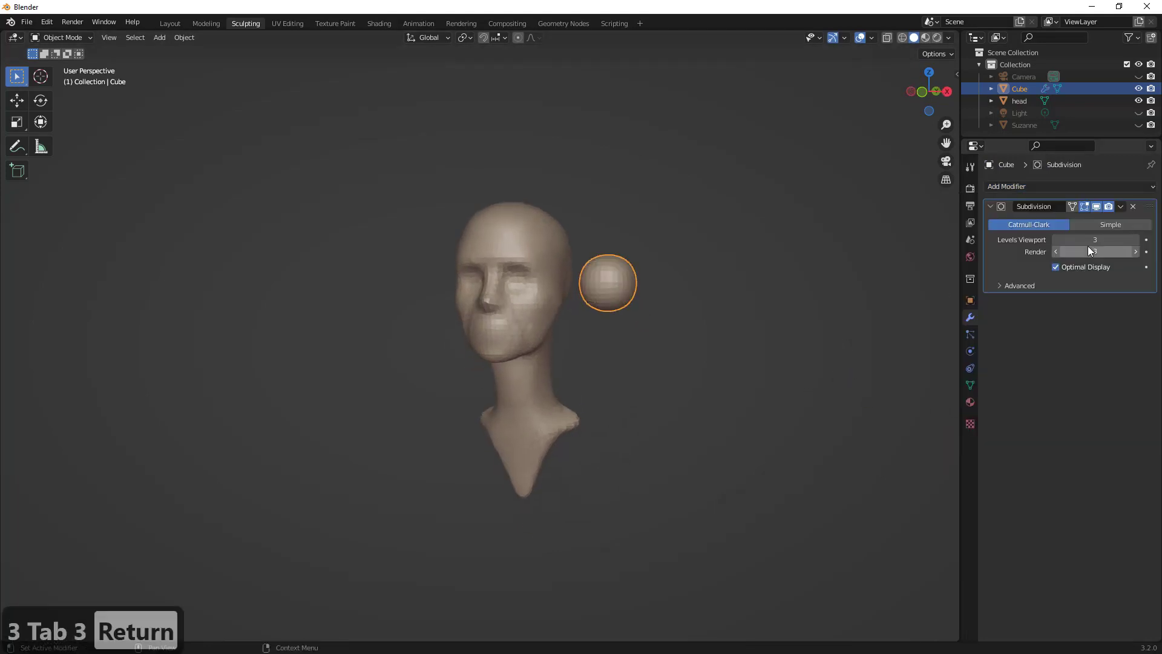
- Apply the Subdivision modifier to the cube
middle_drag(781, 312, 859, 306)
click(1120, 206)
click(1105, 222)
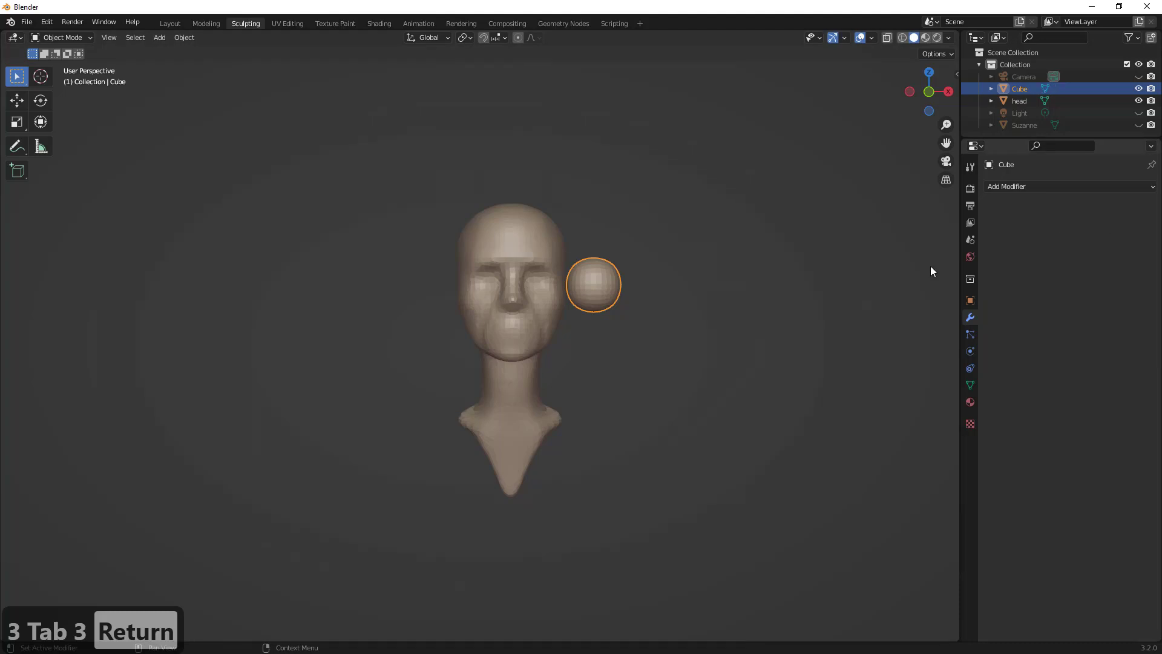
scroll(848, 269, up, 2)
shift+middle_drag(785, 259, 727, 294)
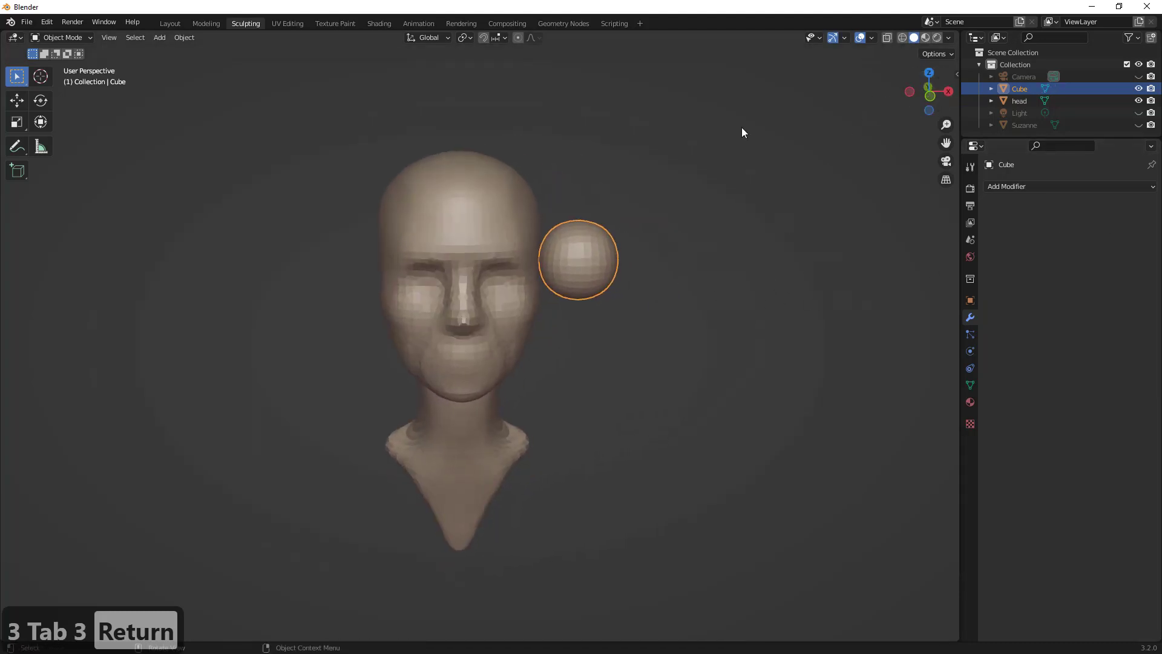
- Enter Sculpt Mode on the rounded cube and remesh it with a 0.1 m voxel size
click(79, 38)
click(82, 67)
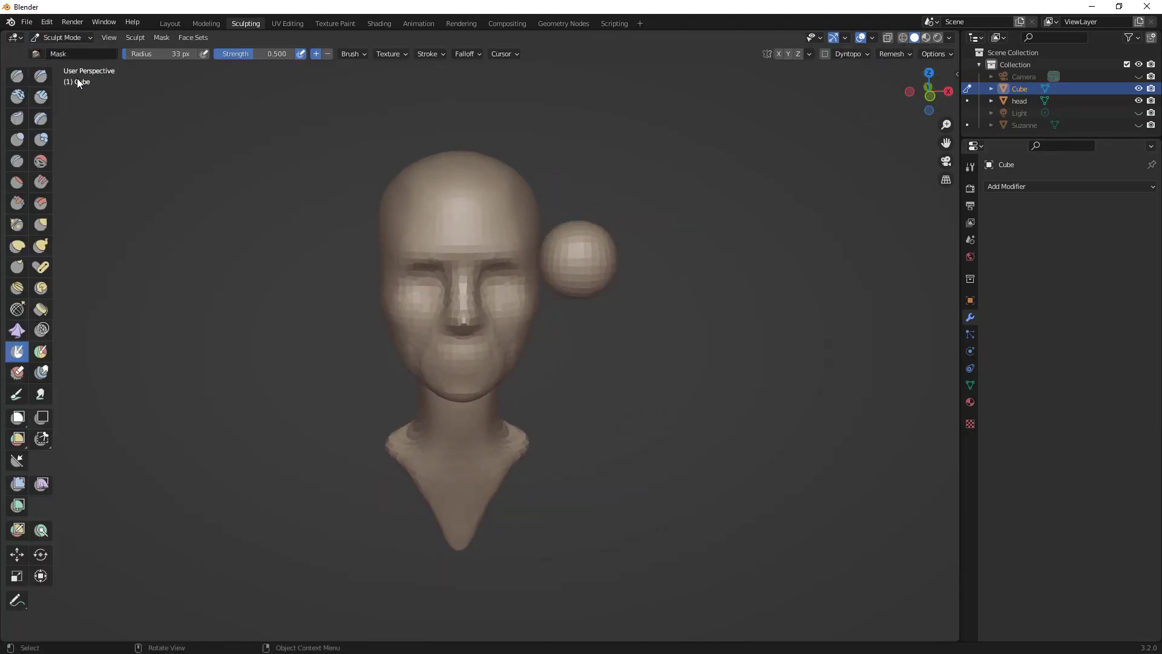
click(894, 53)
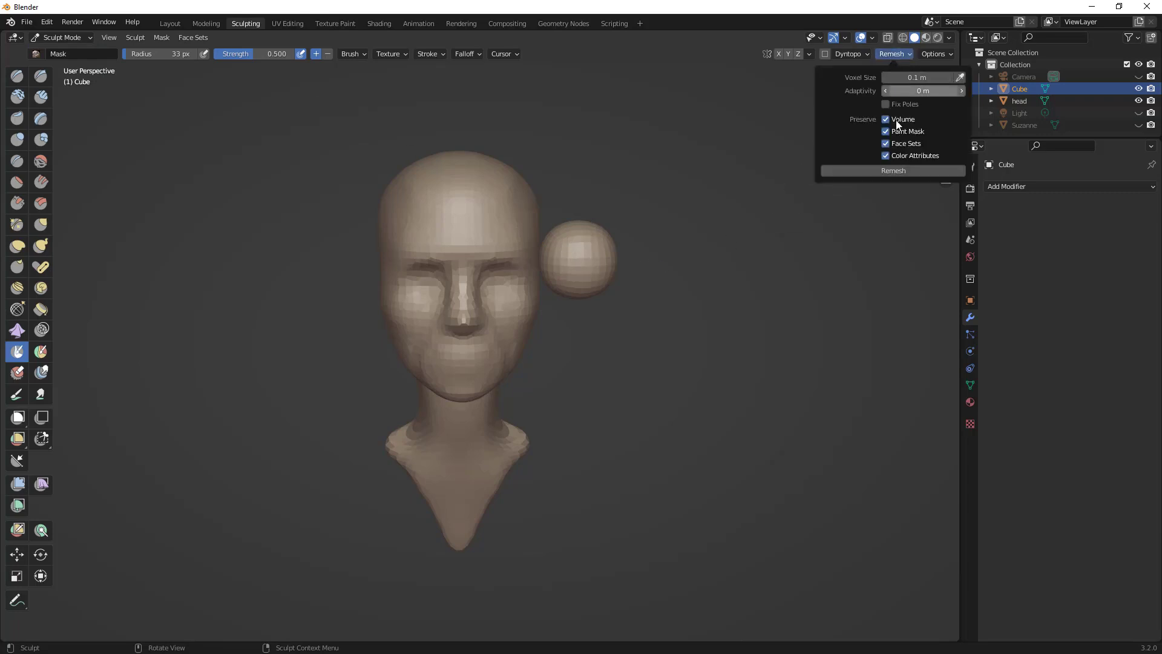
click(882, 170)
- Flatten the sphere beside the head into a thinner ear base with the Grab brush at a 140 px radius
key(f)
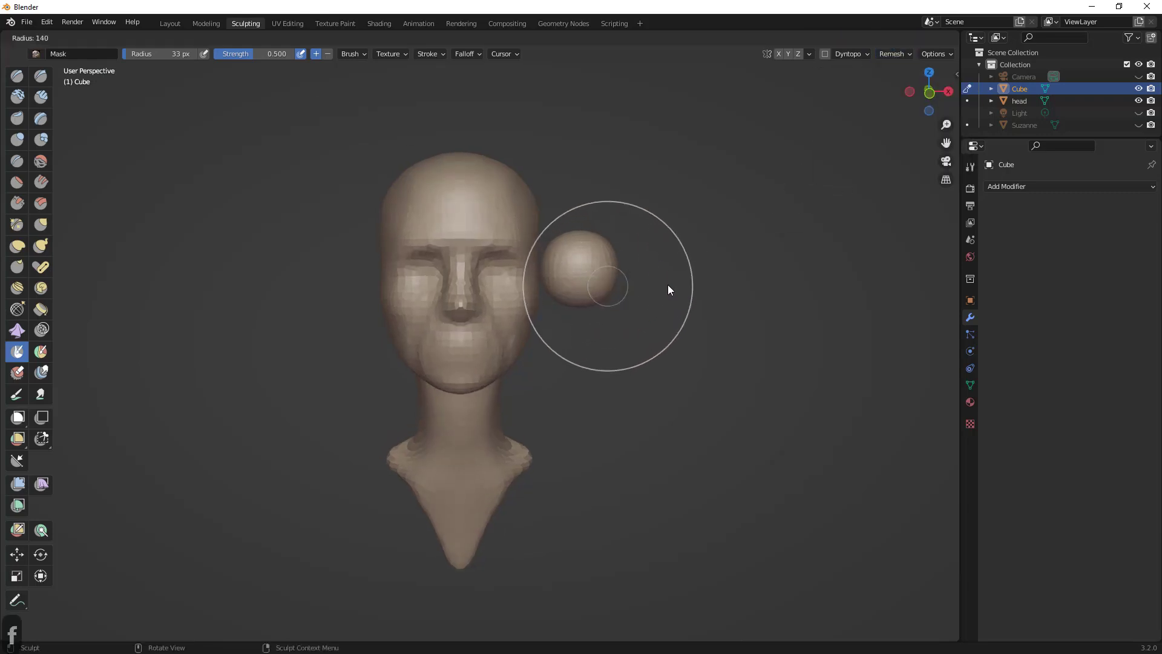
click(667, 284)
middle_drag(667, 285, 586, 280)
key(ctrl+z)
key(h)
key(g)
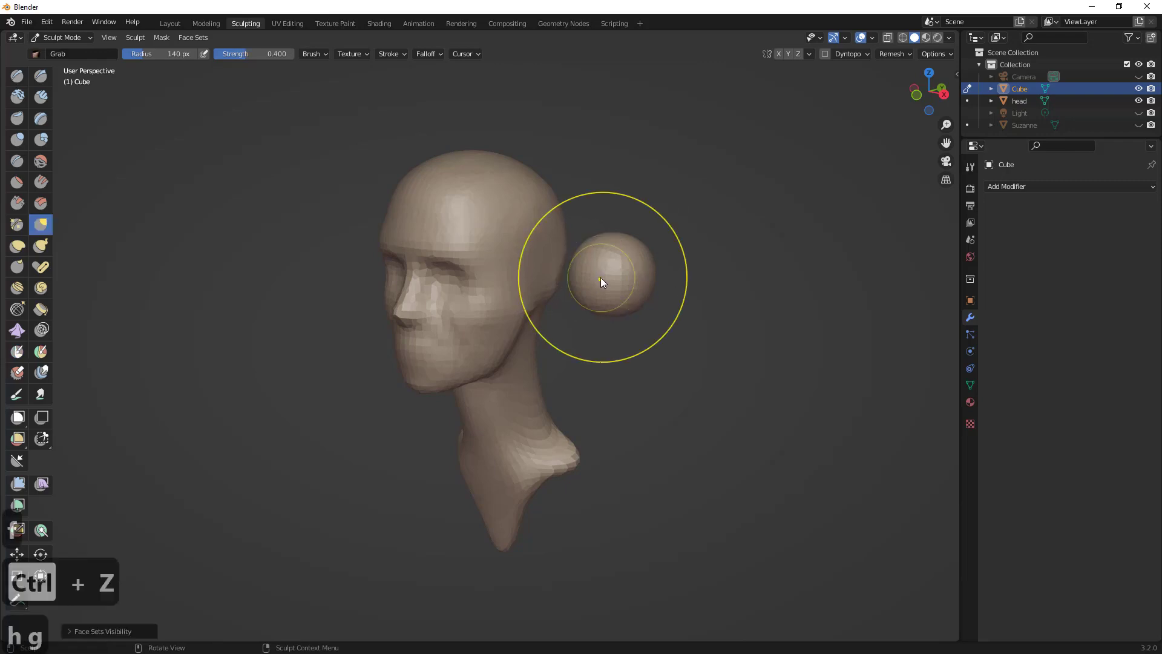
key(g)
key(g)
middle_drag(598, 281, 548, 281)
drag(585, 281, 613, 280)
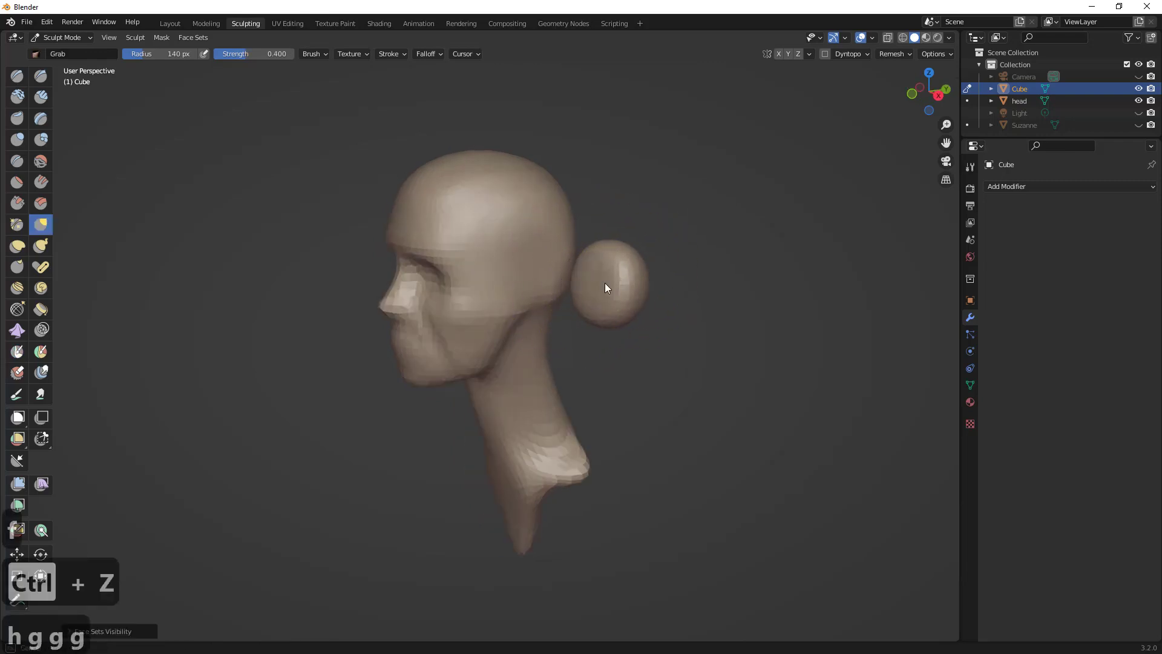
mouse_move(605, 282)
middle_down()
mouse_move(660, 281)
mouse_move(563, 297)
middle_up()
drag(586, 300, 617, 269)
- Try to pull the upper part of the ear base upward with the Grab brush at a 105 px radius
middle_drag(623, 262, 651, 242)
key(f)
click(608, 260)
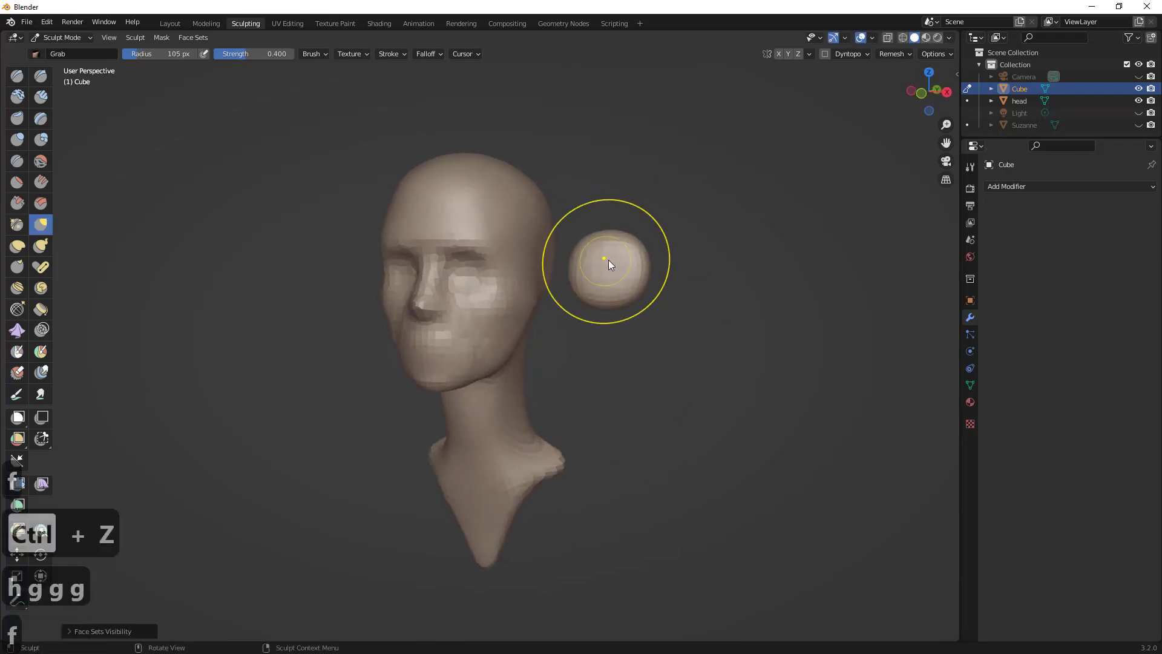
drag(609, 259, 627, 215)
key(ctrl+z)
key(ctrl+z)
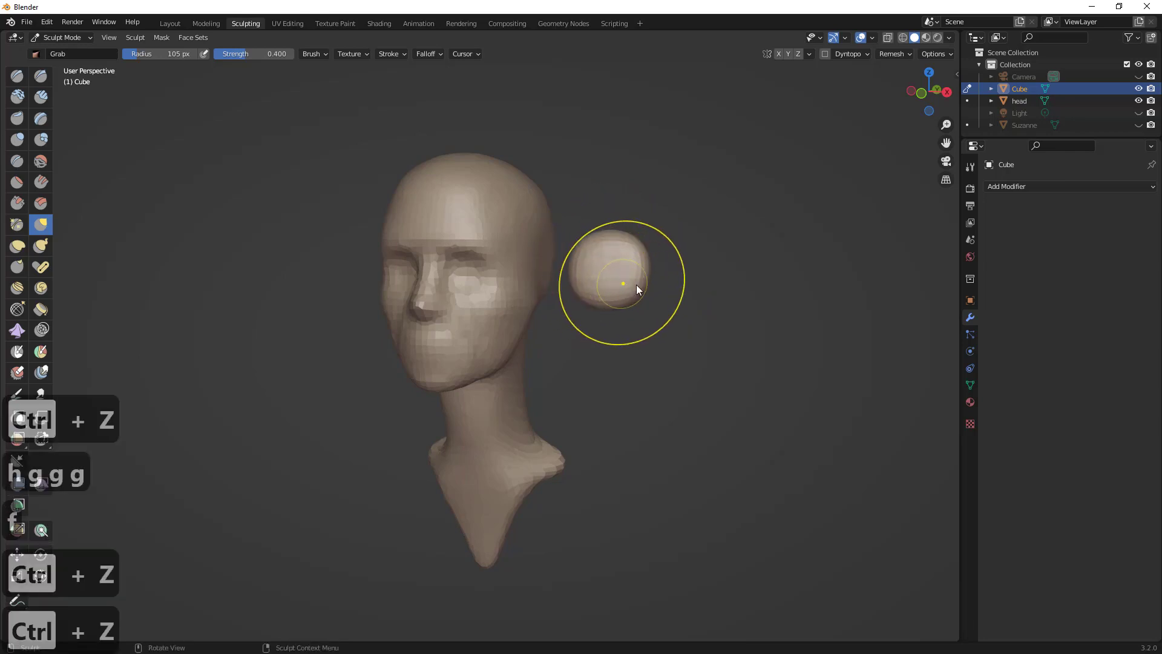
middle_drag(637, 284, 561, 273)
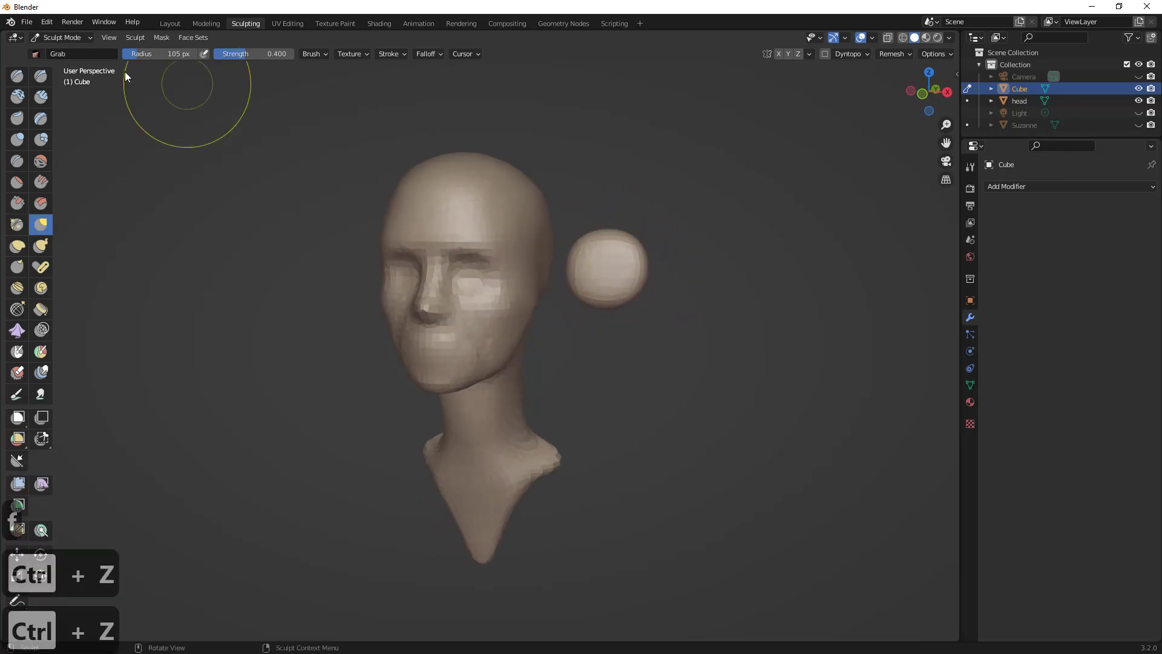
- Return the cube to Object Mode, move it against the side of the head as an ear base, and switch to the Layout workspace
click(78, 39)
click(60, 50)
key(g)
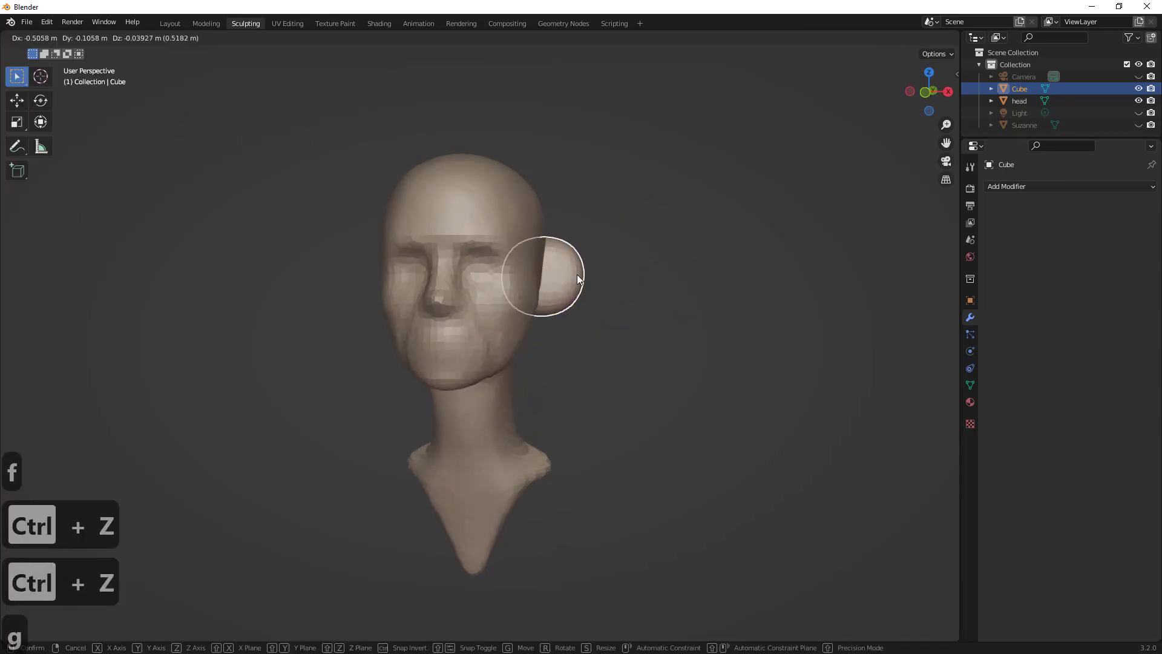
click(576, 274)
middle_drag(592, 282, 175, 184)
key(g)
click(490, 305)
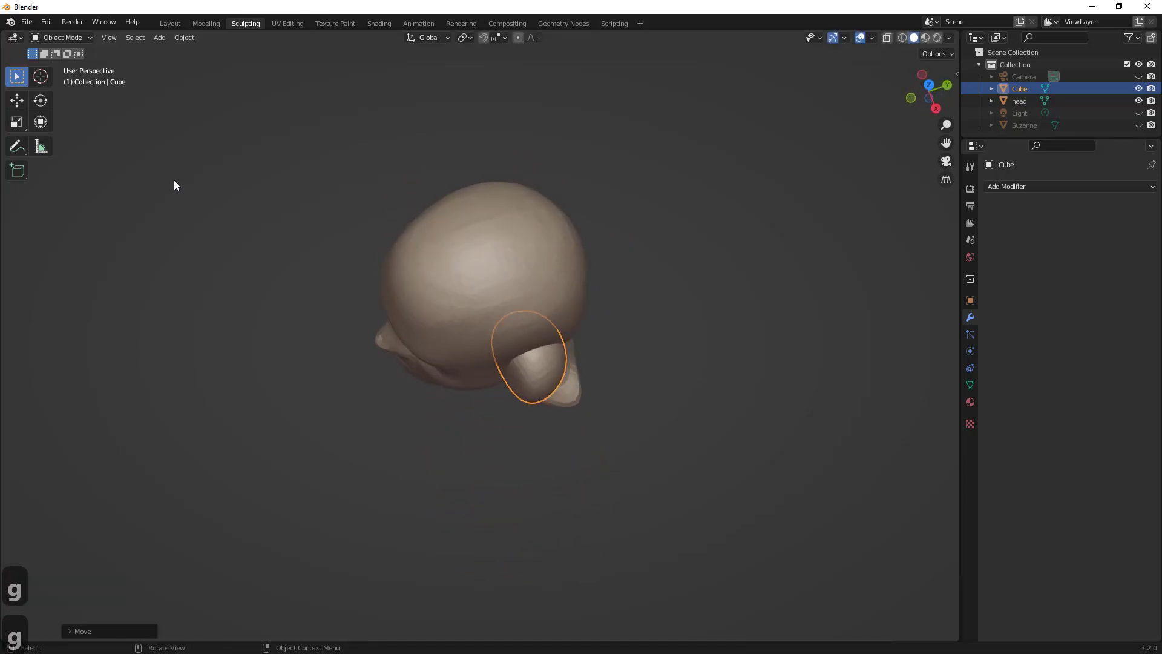
click(170, 24)
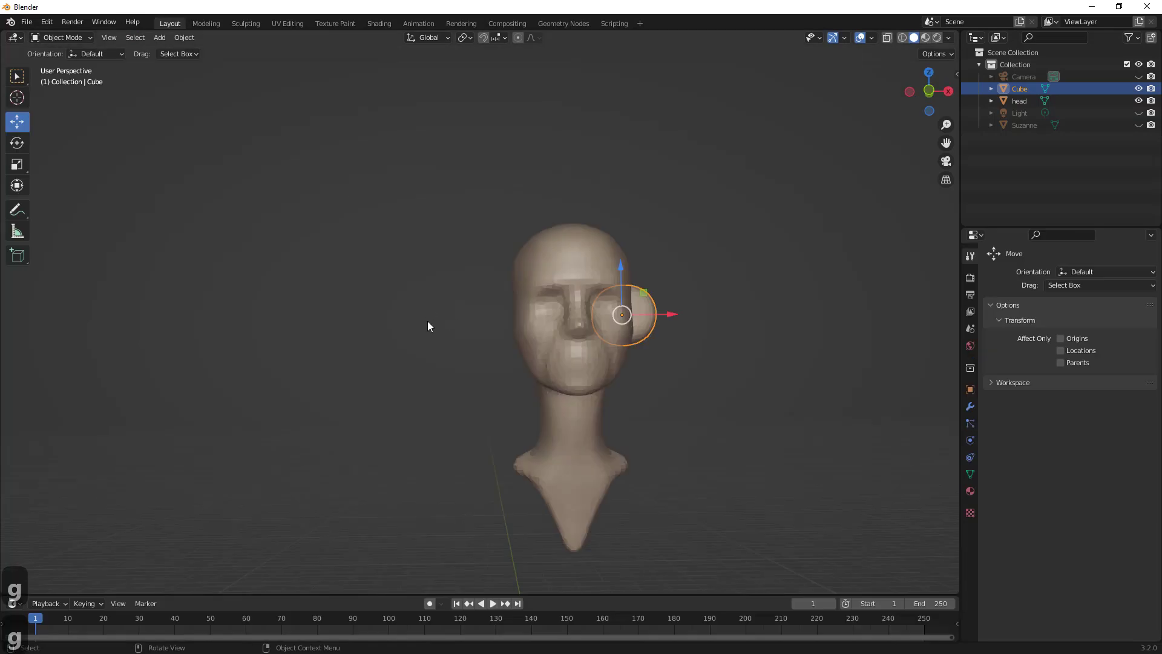
mouse_move(427, 321)
middle_down()
mouse_move(463, 310)
mouse_move(537, 335)
mouse_move(418, 276)
middle_up()
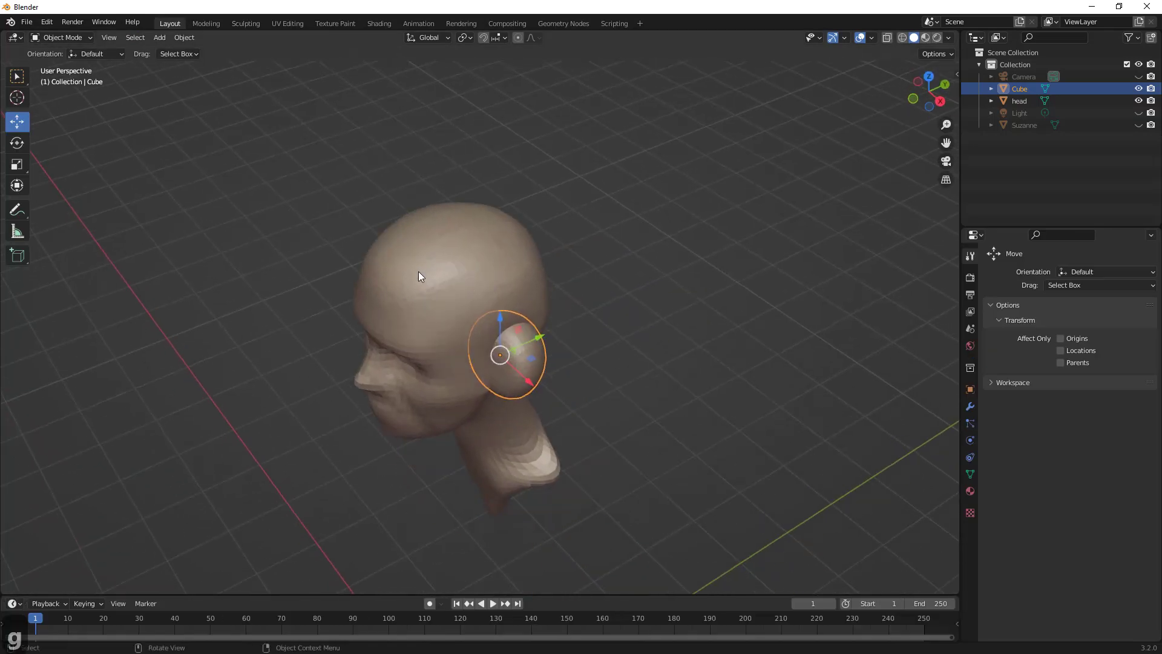
- Try to rotate the ear base beside the head
click(24, 143)
mouse_move(513, 379)
mouse_down()
mouse_move(508, 389)
mouse_move(526, 384)
mouse_up()
key(ctrl+z)
key(ctrl+z)
- Try to scale the ear base down and shift it outward along the X axis
middle_drag(525, 384, 645, 328)
scroll(702, 260, up, 2)
shift+middle_drag(706, 258, 592, 270)
click(24, 121)
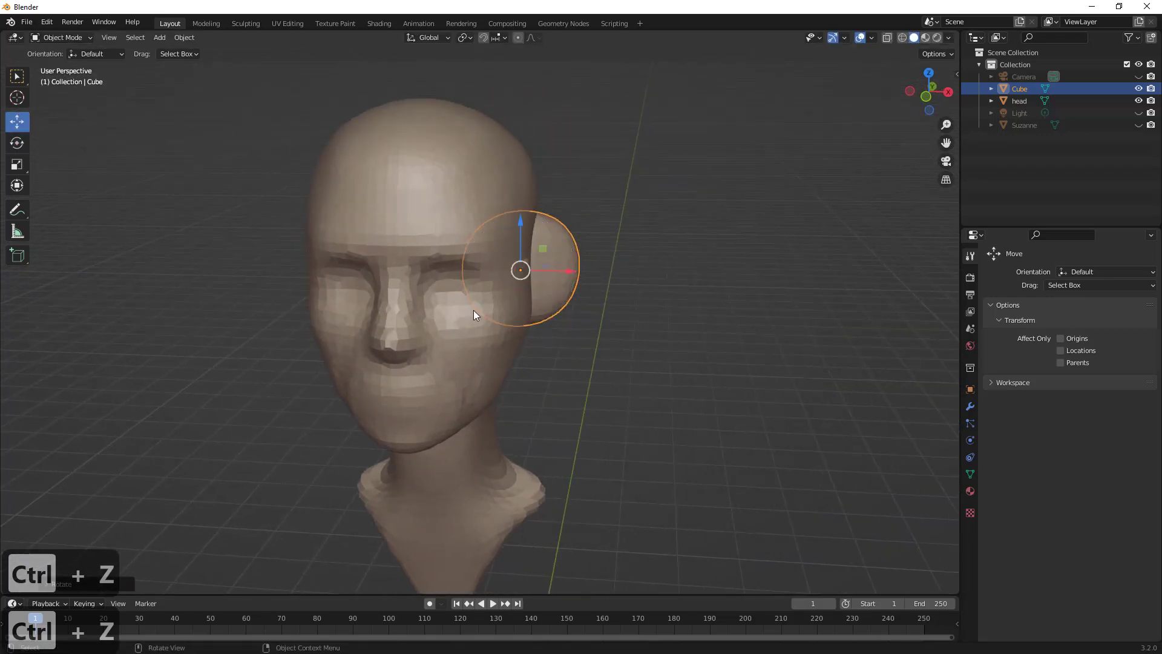
middle_drag(473, 309, 581, 245)
key(s)
click(519, 257)
drag(581, 245, 602, 244)
middle_drag(602, 244, 480, 236)
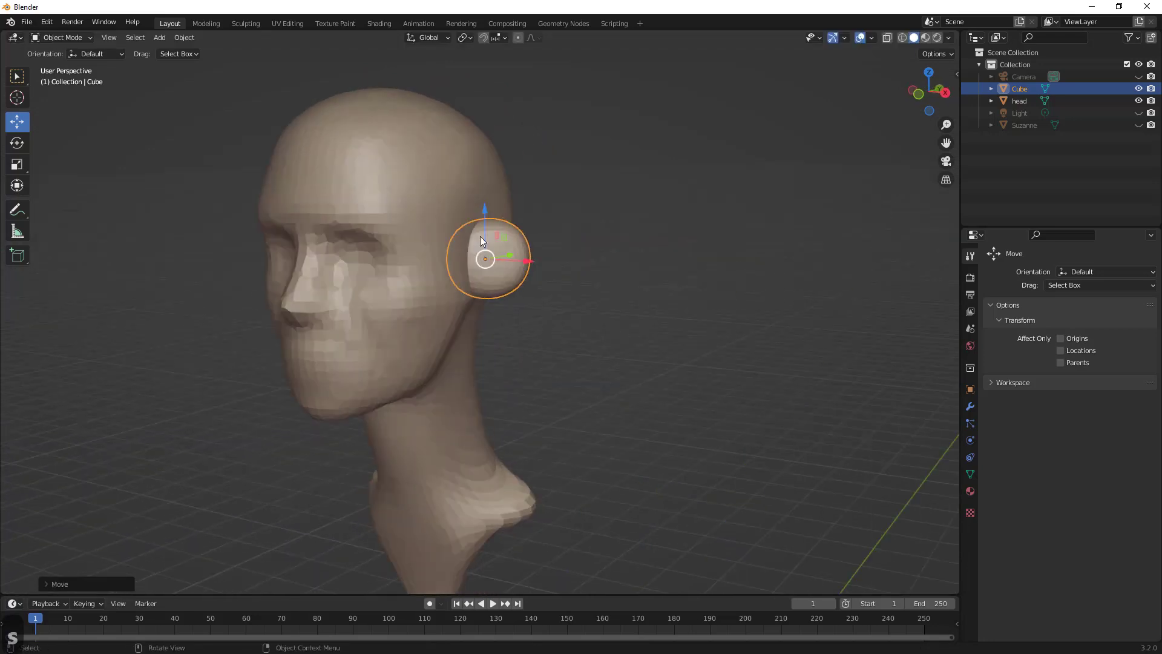
middle_drag(560, 248, 606, 293)
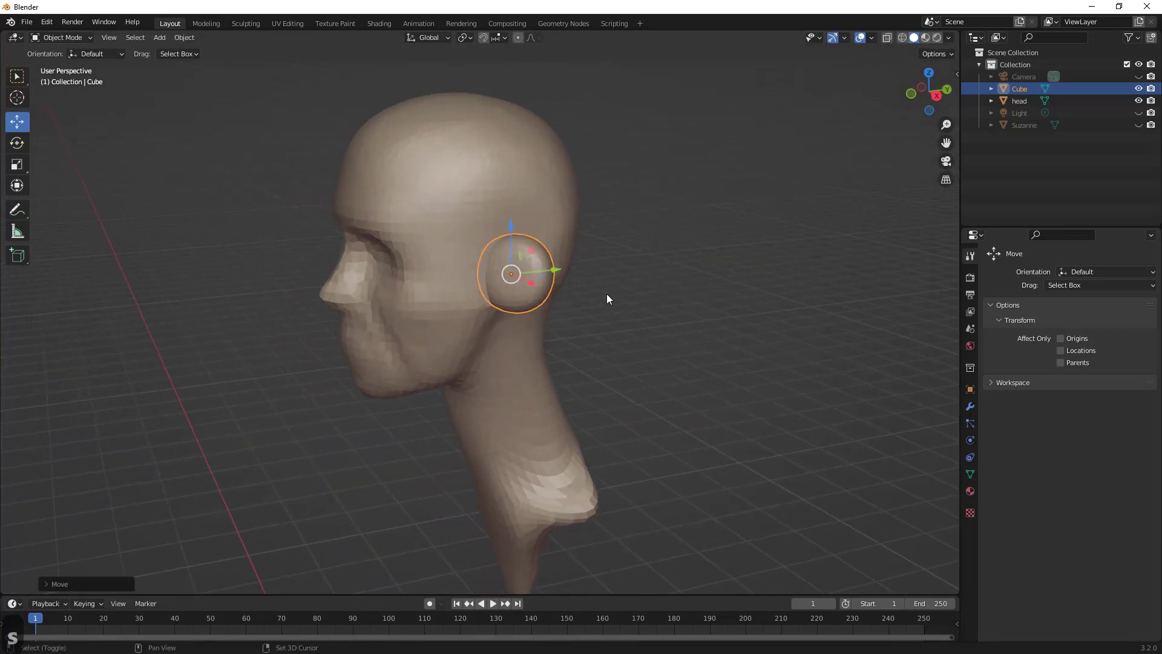
- Try to enlarge the ear base slightly and reposition it along the Y axis on the side of the head
scroll(593, 270, up, 2)
shift+middle_drag(572, 218, 586, 282)
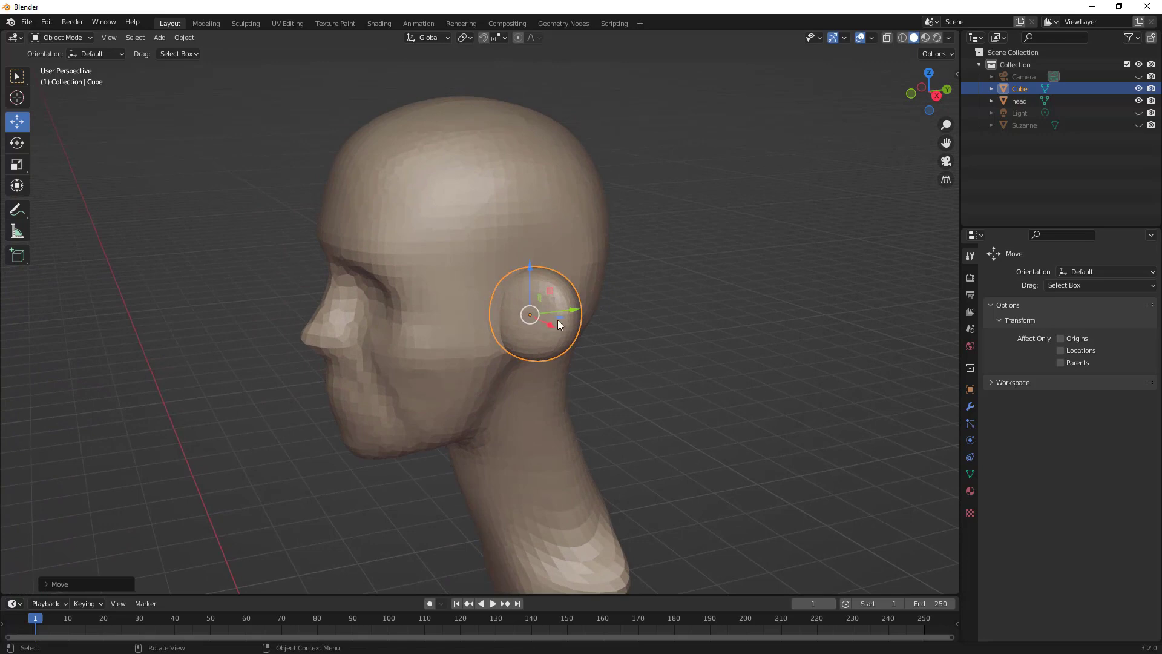
drag(559, 312, 548, 313)
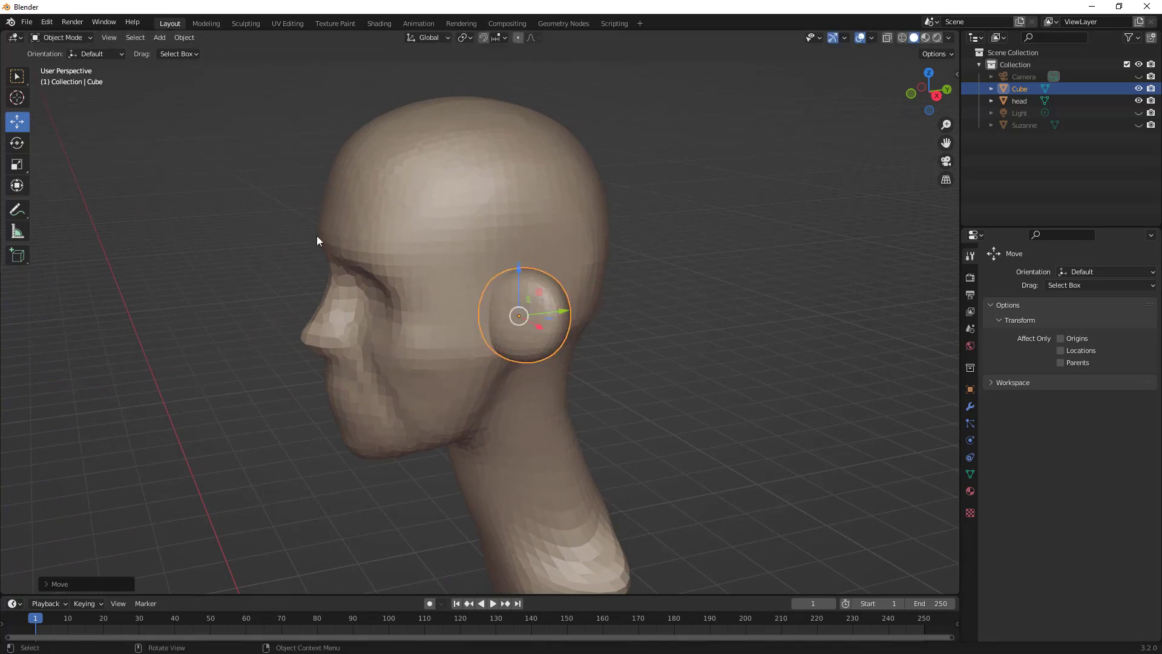
middle_drag(461, 337, 547, 296)
key(s)
click(631, 283)
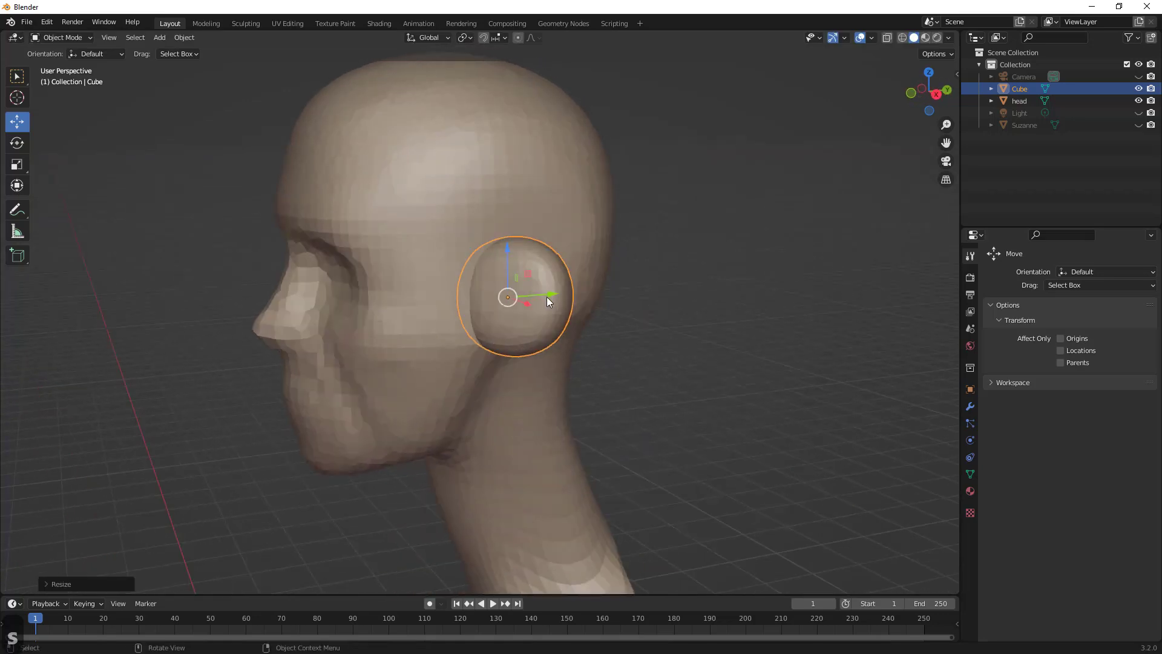
key(g)
key(y)
click(544, 291)
click(666, 299)
middle_drag(665, 299, 488, 350)
click(586, 306)
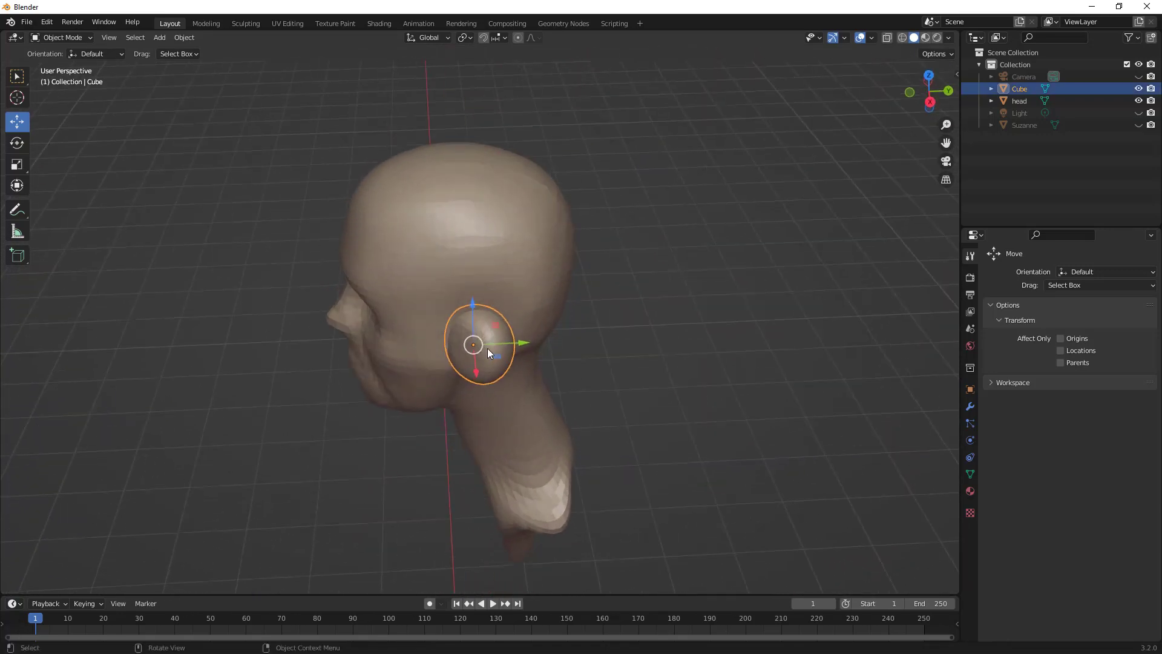
- Undo the recent resizing and repositioning of the ear base
click(19, 168)
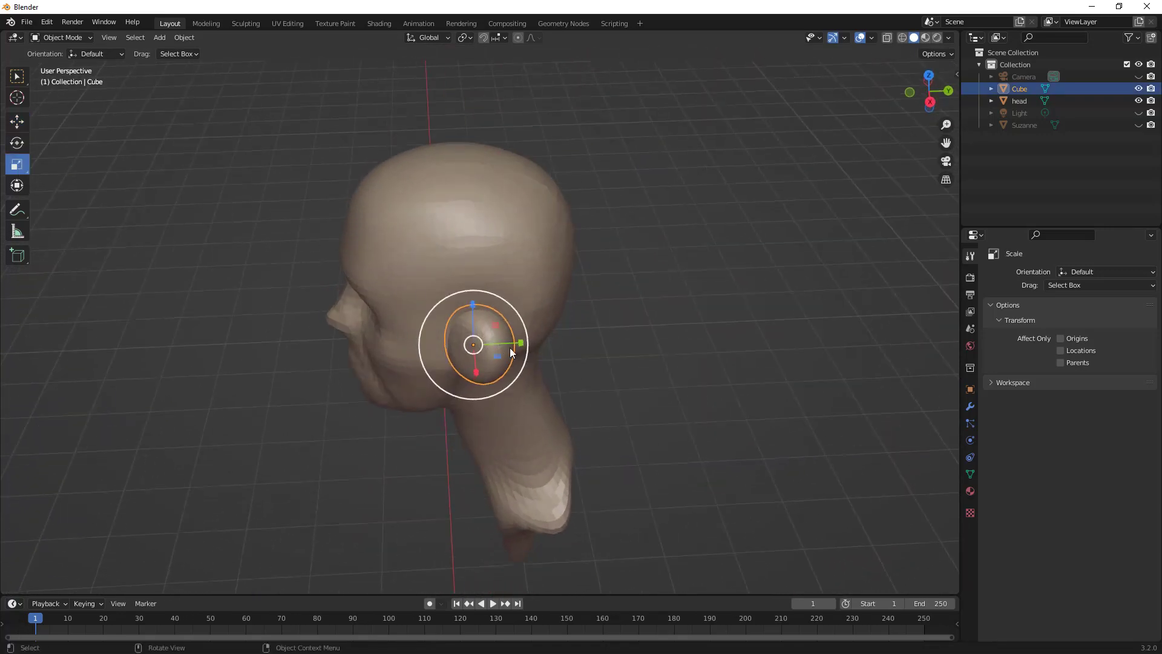
key(ctrl+z)
key(ctrl+z)
key(ctrl+z)
key(ctrl+z)
key(ctrl+z)
key(ctrl+z)
key(ctrl+z)
key(ctrl+z)
key(ctrl+z)
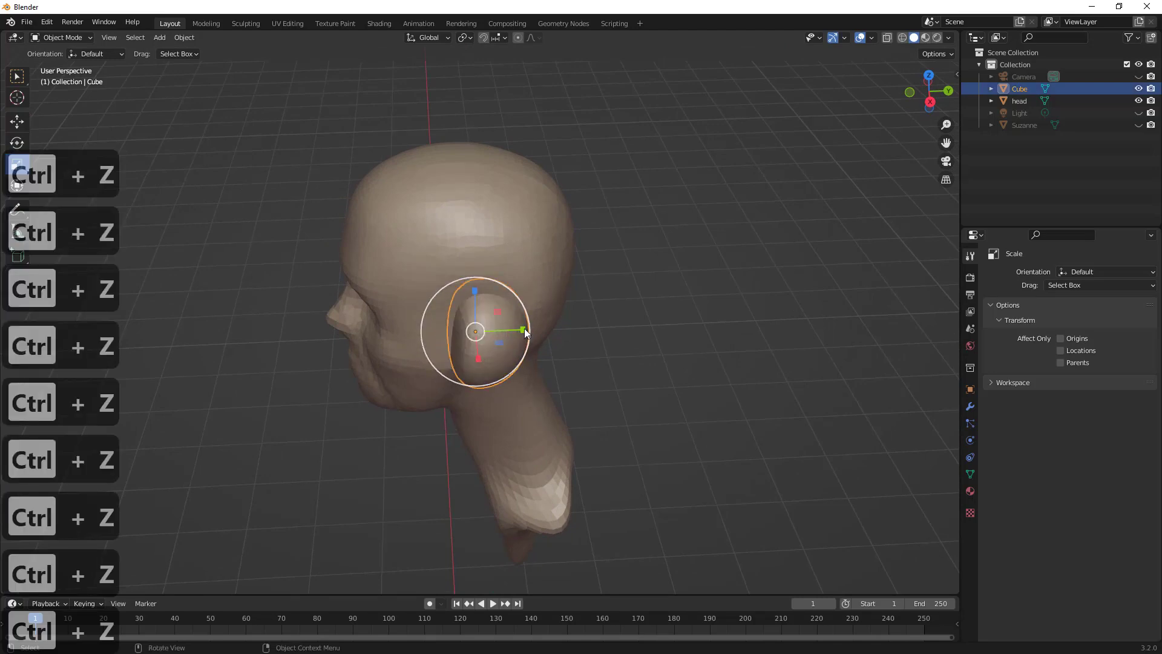
- Flatten the ear base along the Y axis and rotate it slightly about its vertical axis
drag(524, 328, 496, 329)
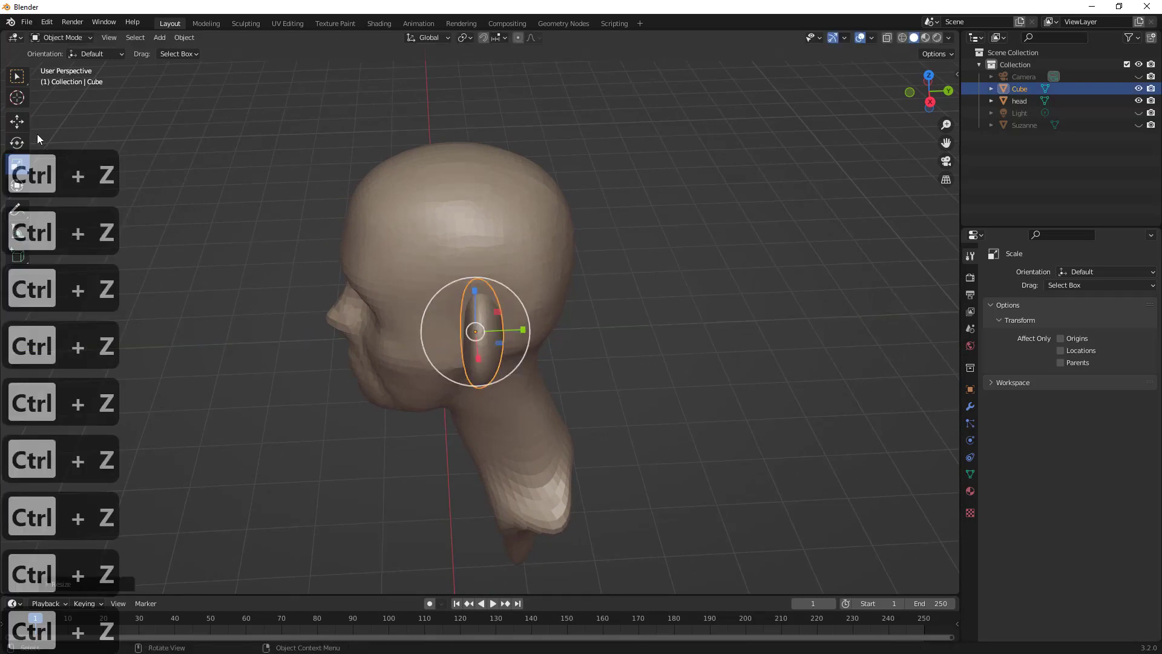
click(17, 143)
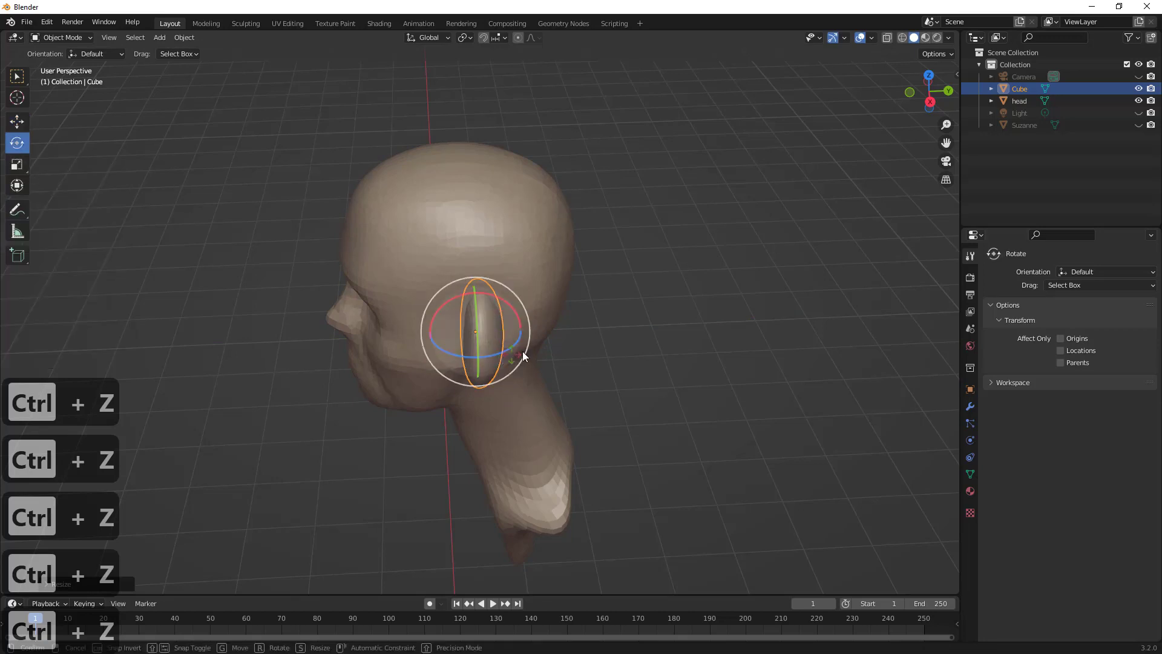
drag(517, 350, 537, 343)
middle_drag(537, 344, 669, 291)
- Scale the ear base down to roughly the height between the brow line and the base of the nose
click(20, 165)
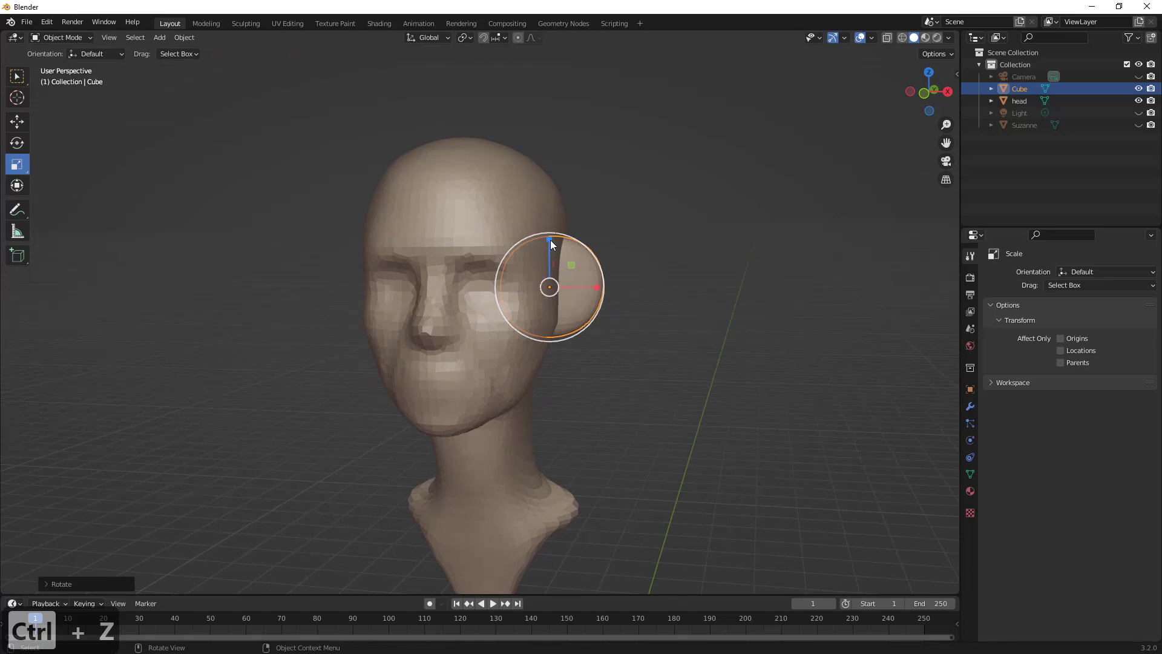
drag(549, 239, 550, 253)
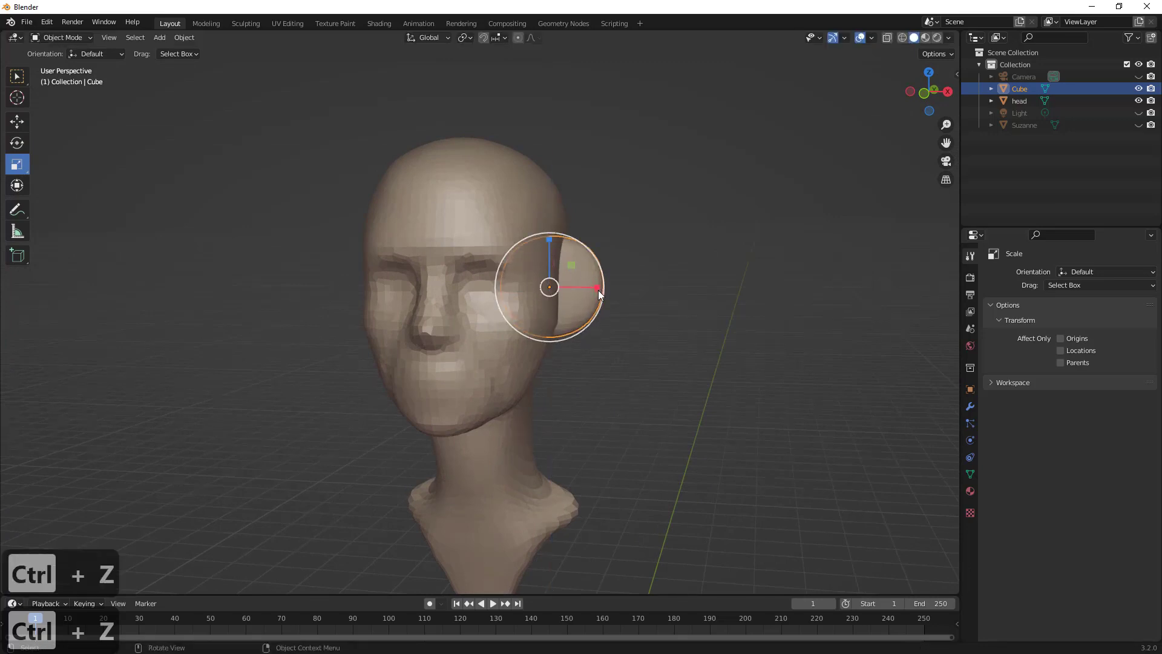
drag(597, 288, 549, 261)
middle_drag(472, 271, 428, 262)
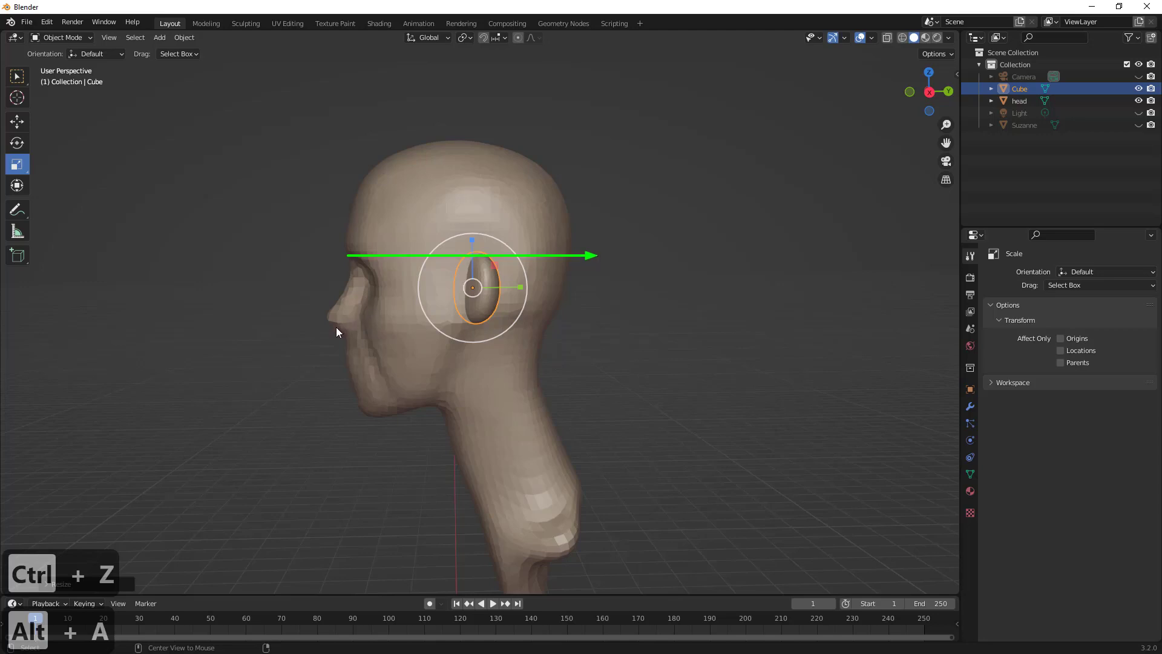
drag(337, 329, 622, 327)
key(Escape)
mouse_move(540, 296)
middle_down()
mouse_move(604, 292)
mouse_move(558, 292)
middle_up()
click(18, 123)
middle_drag(286, 229, 411, 303)
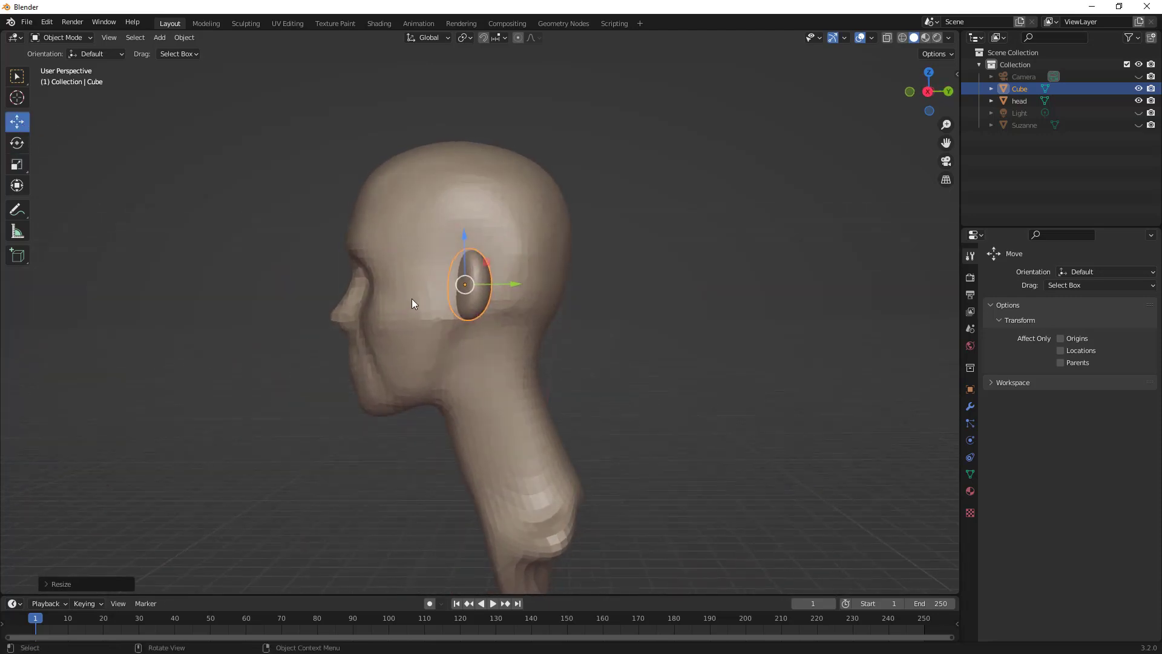
- Tilt the ear base slightly backward in the right orthographic view
click(17, 145)
key(KP_1)
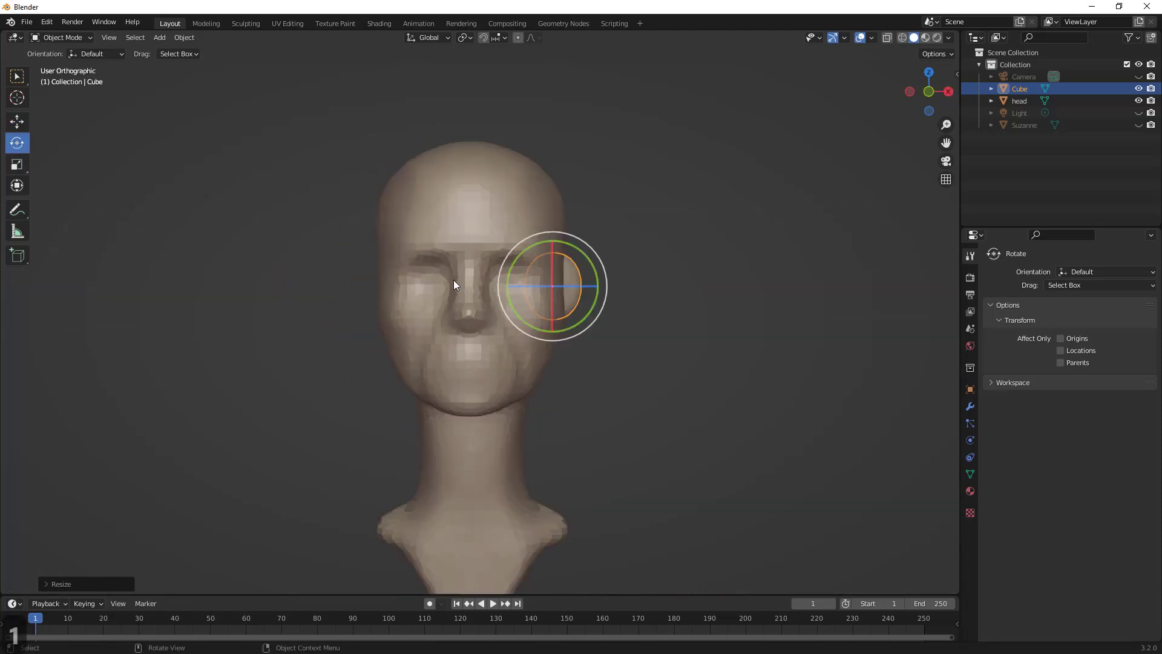
key(KP_3)
drag(512, 270, 522, 280)
- Scale the ear base up slightly and move it a little lower on the side of the head
key(s)
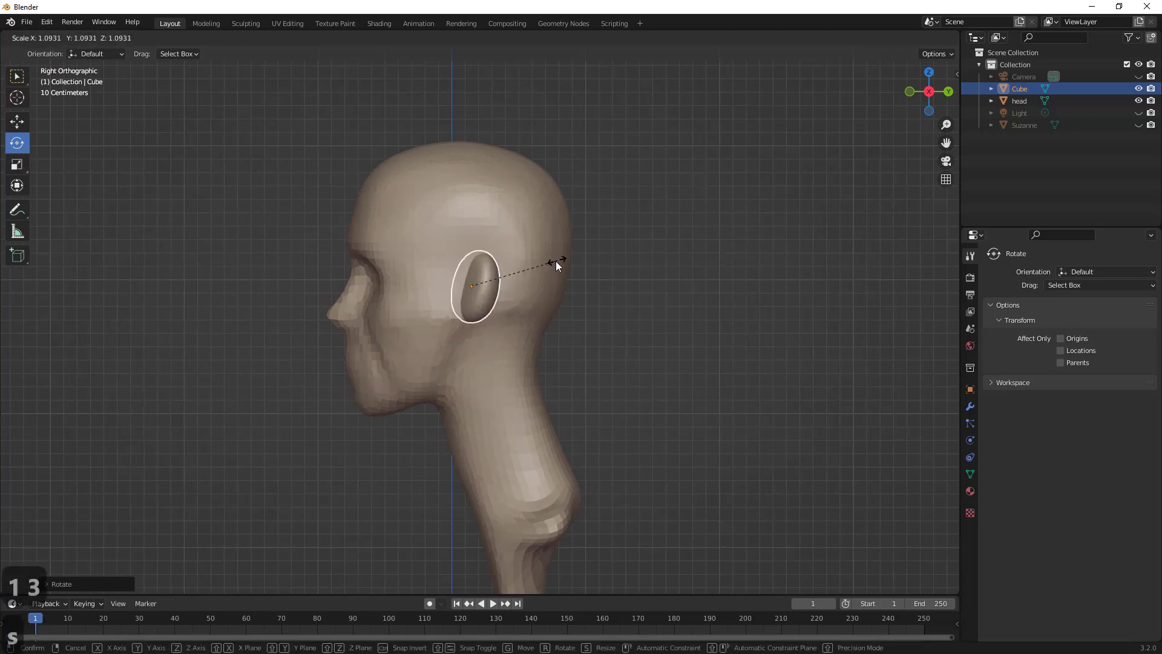
click(554, 262)
key(g)
click(539, 278)
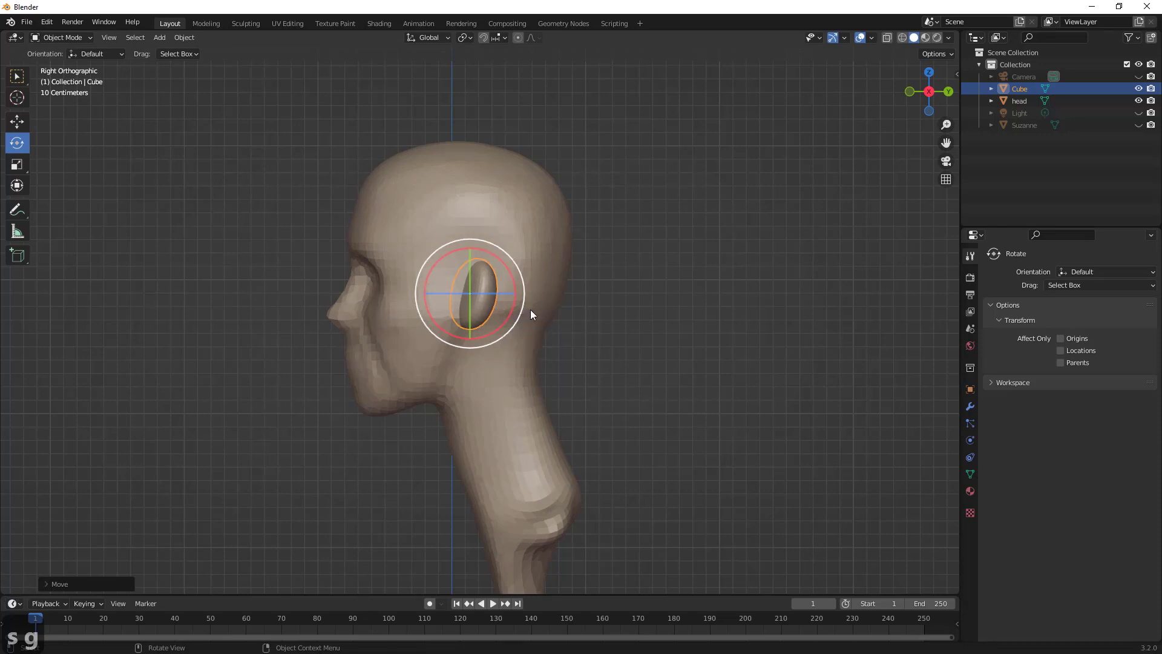
- Try to rotate the ear base freely and move it outward along the X axis
drag(490, 300, 521, 289)
middle_drag(520, 289, 684, 296)
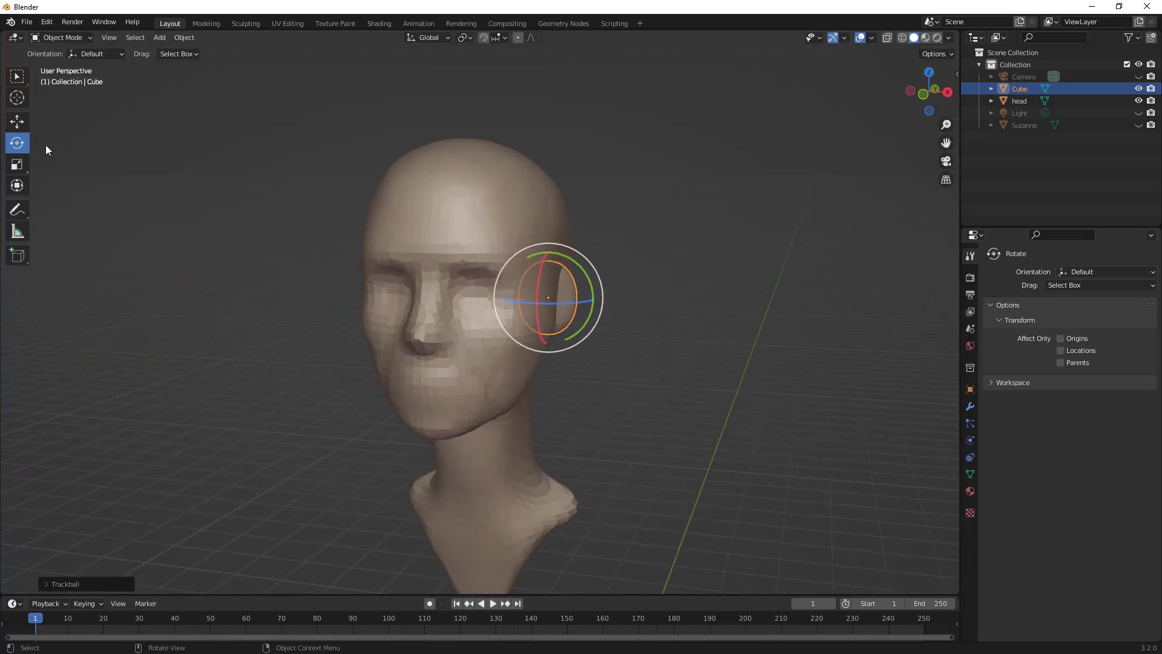
click(17, 121)
drag(604, 307, 614, 306)
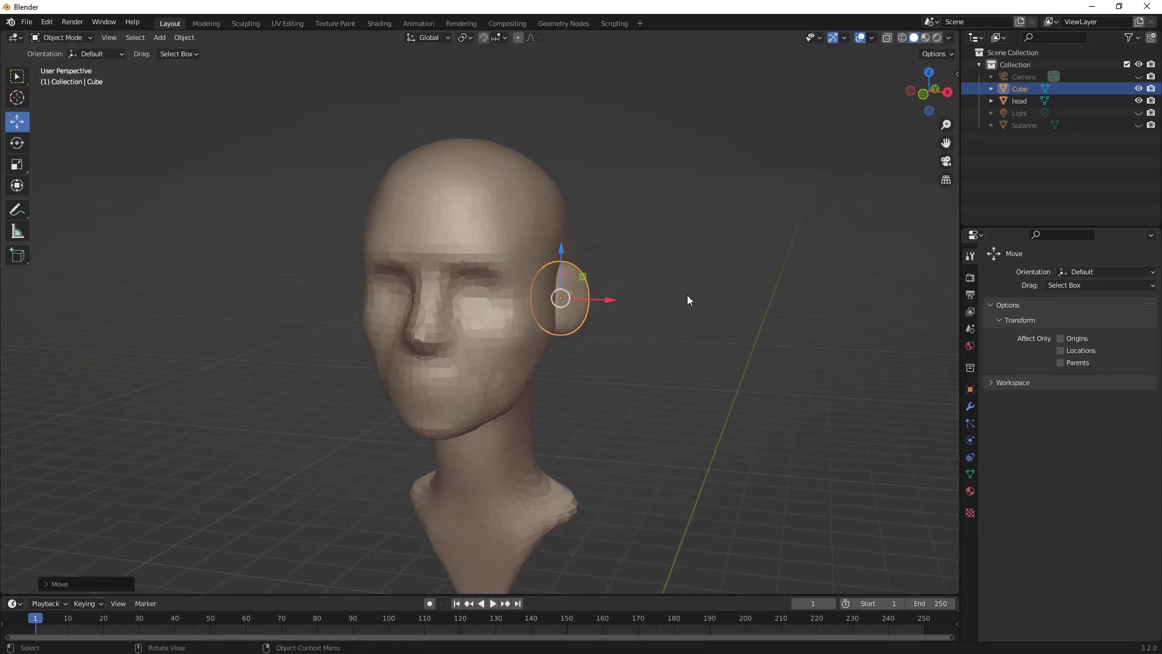
middle_drag(687, 296, 678, 382)
key(ctrl+z)
key(ctrl+z)
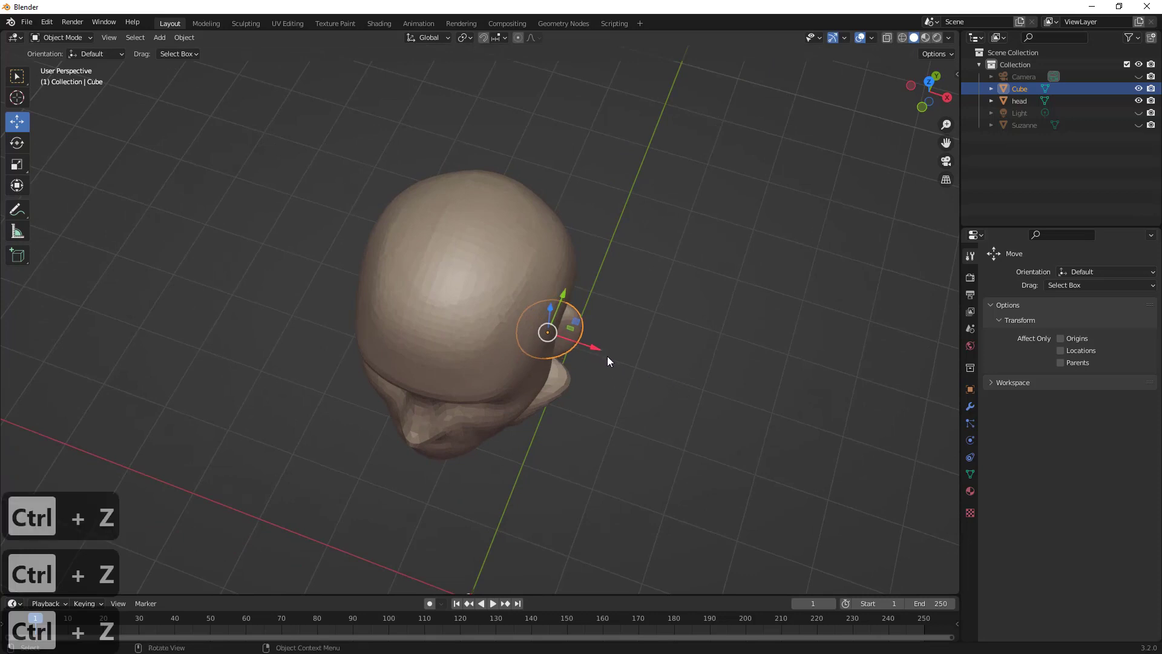
- Position the ear base farther out from the head and slightly forward along the Y axis
middle_drag(608, 356, 546, 294)
click(547, 297)
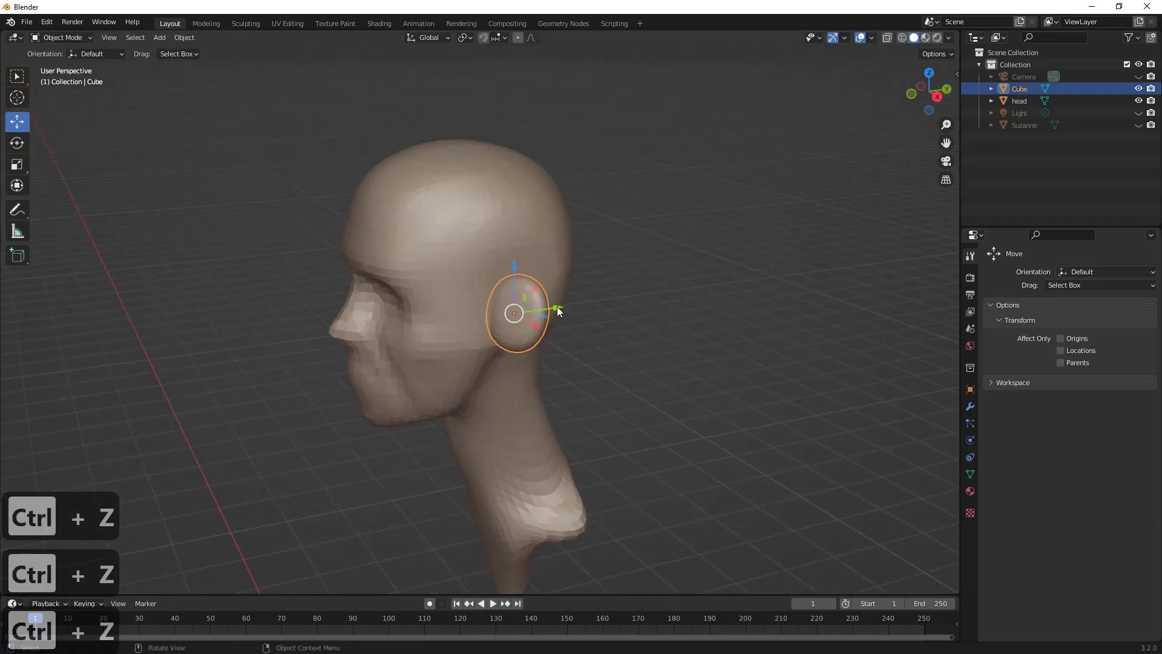
drag(557, 306, 551, 307)
middle_drag(657, 328, 732, 315)
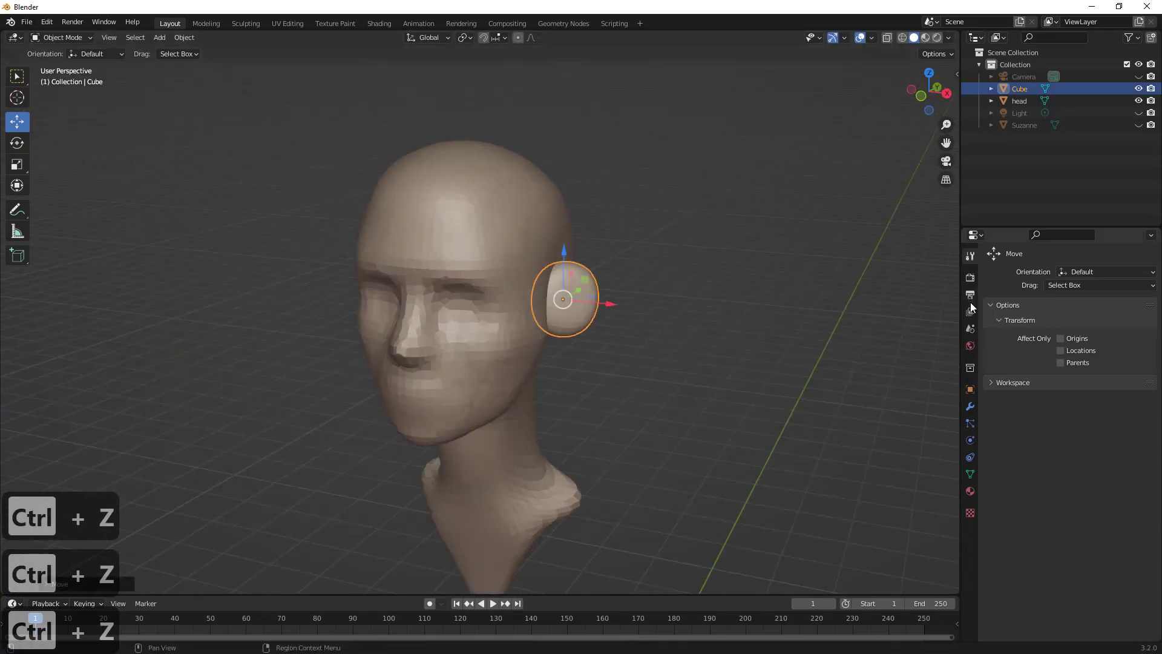
- Add a Mirror modifier to the ear base on the X axis with the head as the mirror object
click(971, 406)
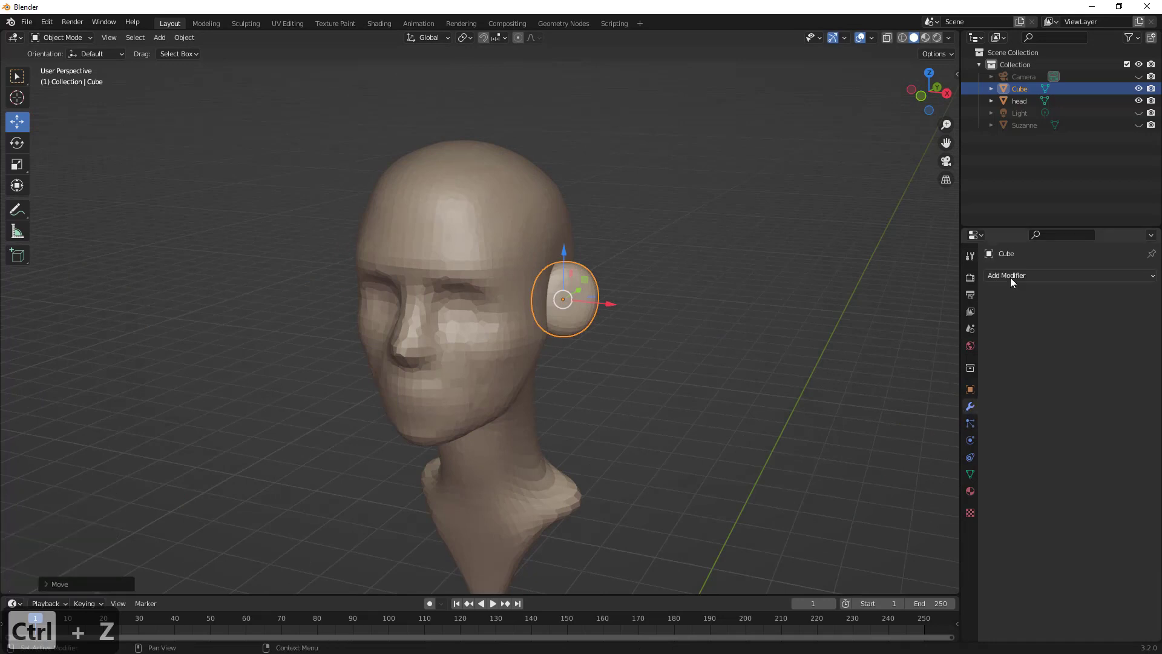
click(1011, 276)
click(929, 415)
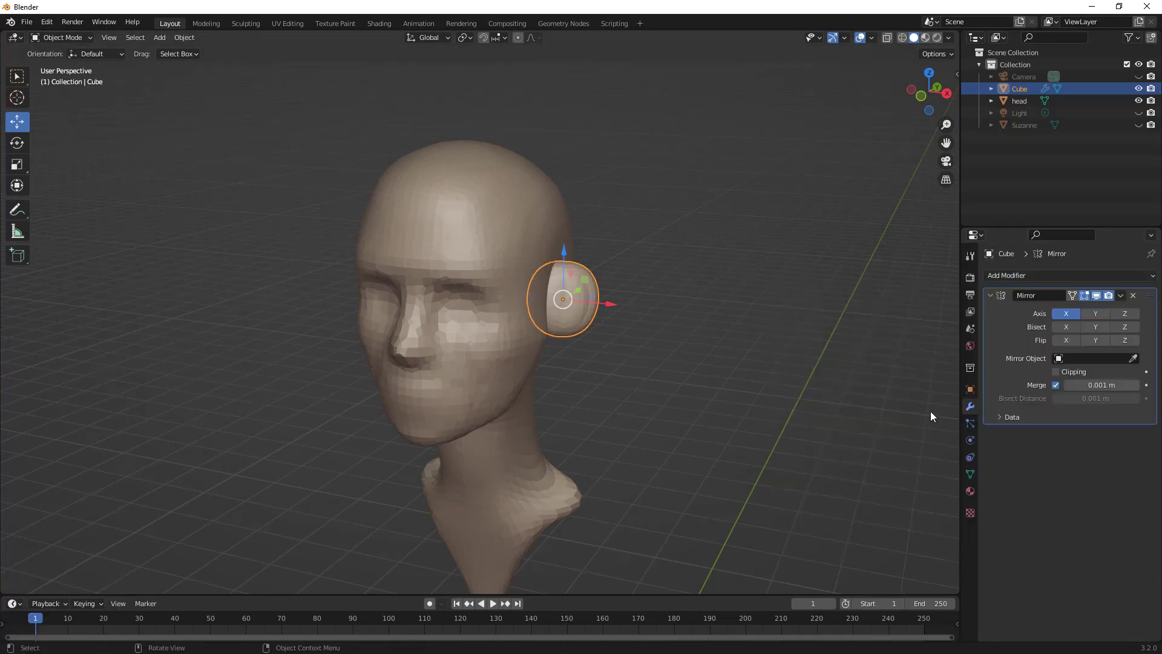
click(1133, 358)
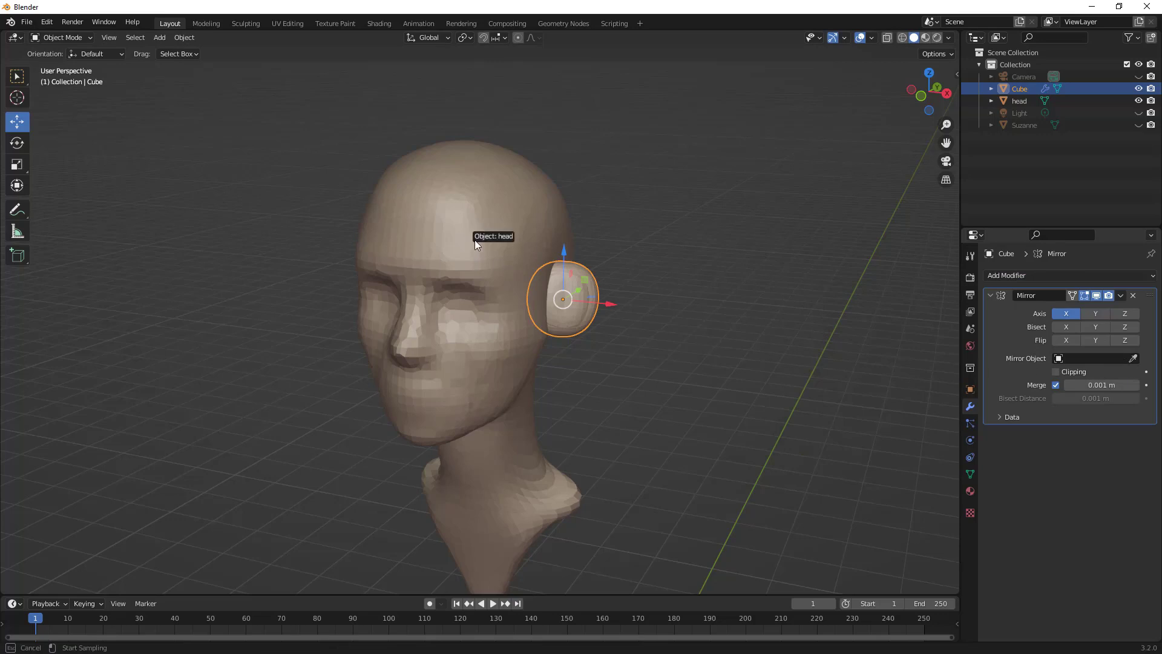
click(475, 240)
middle_drag(612, 253, 593, 285)
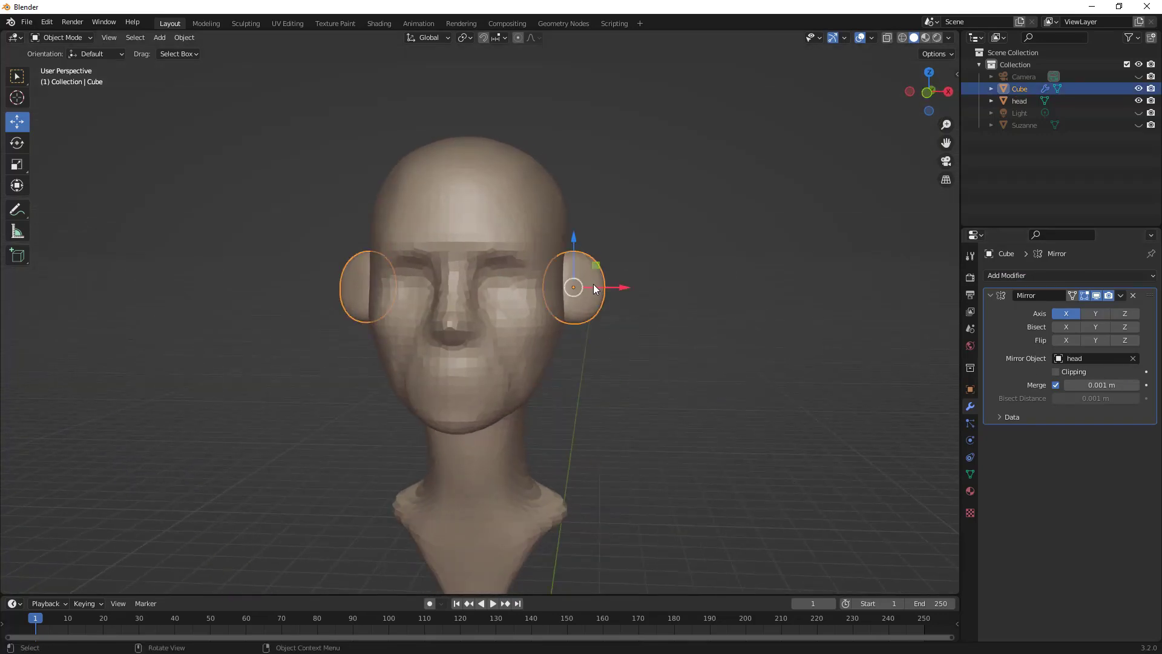
- Lower the mirrored ears slightly along the Z axis
scroll(720, 265, up, 2)
scroll(729, 267, up, 2)
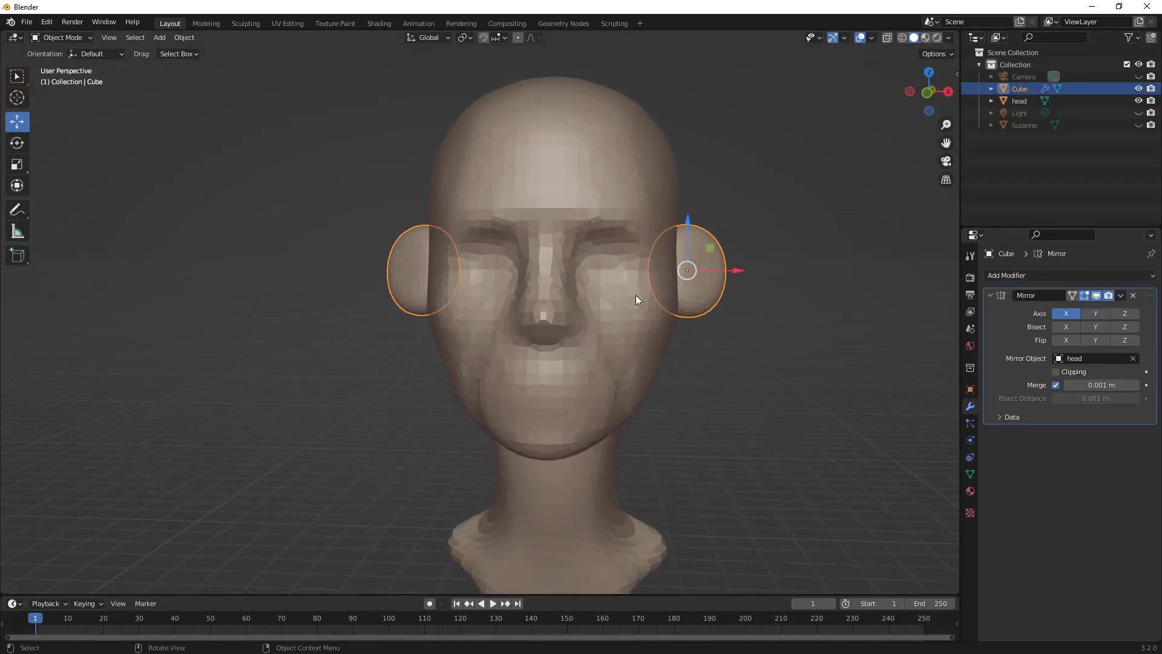
drag(692, 231, 686, 243)
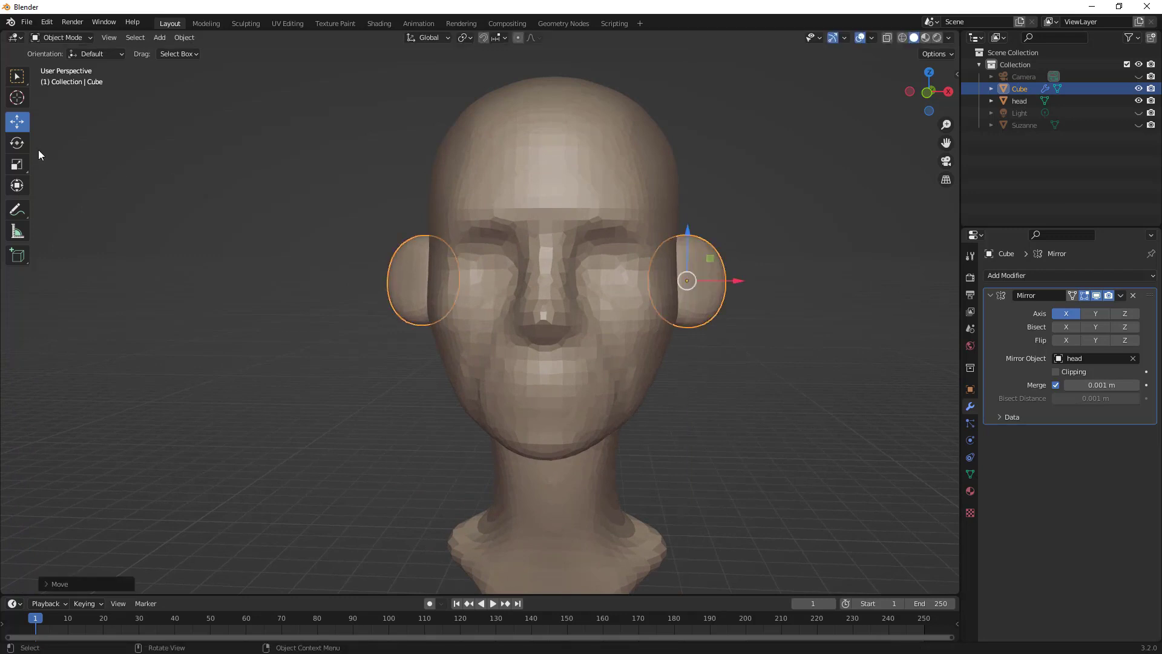
middle_drag(402, 260, 354, 254)
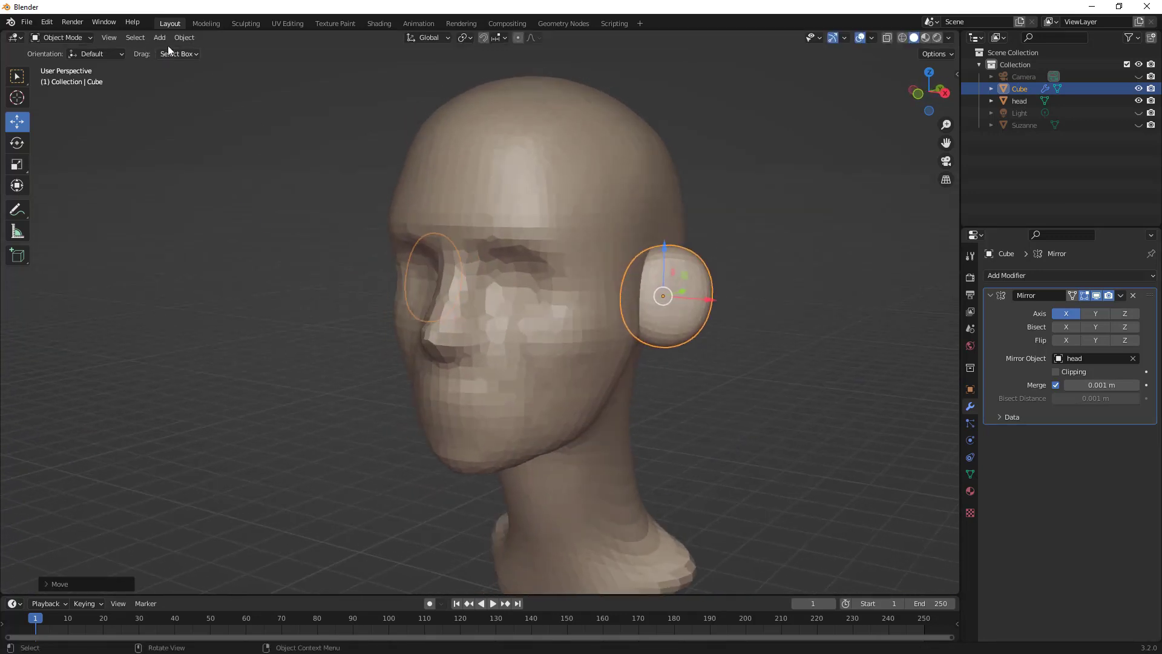
- Switch to the Sculpting workspace with the mirrored ear base active and bring the whole bust into view
click(238, 24)
middle_drag(476, 243, 535, 155)
mouse_move(536, 305)
ctrl+middle_down()
mouse_move(557, 281)
mouse_move(626, 272)
mouse_move(706, 189)
ctrl+middle_up()
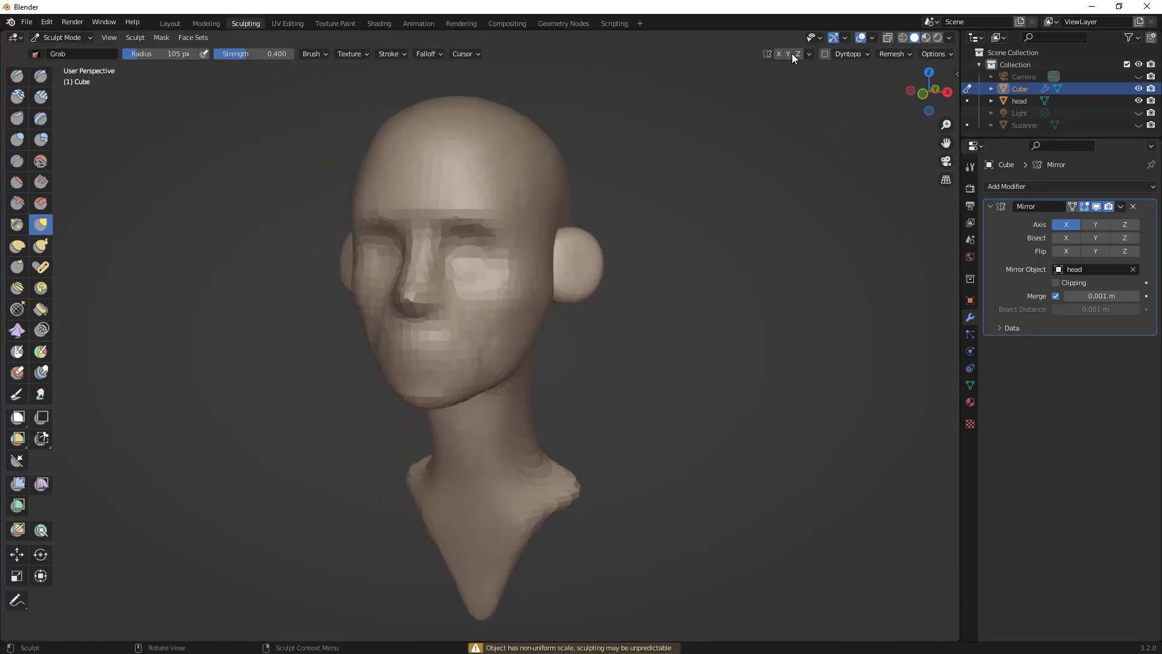
- Return the ears to Object Mode, apply their Mirror modifier, and apply the object's transforms
key(ctrl+z)
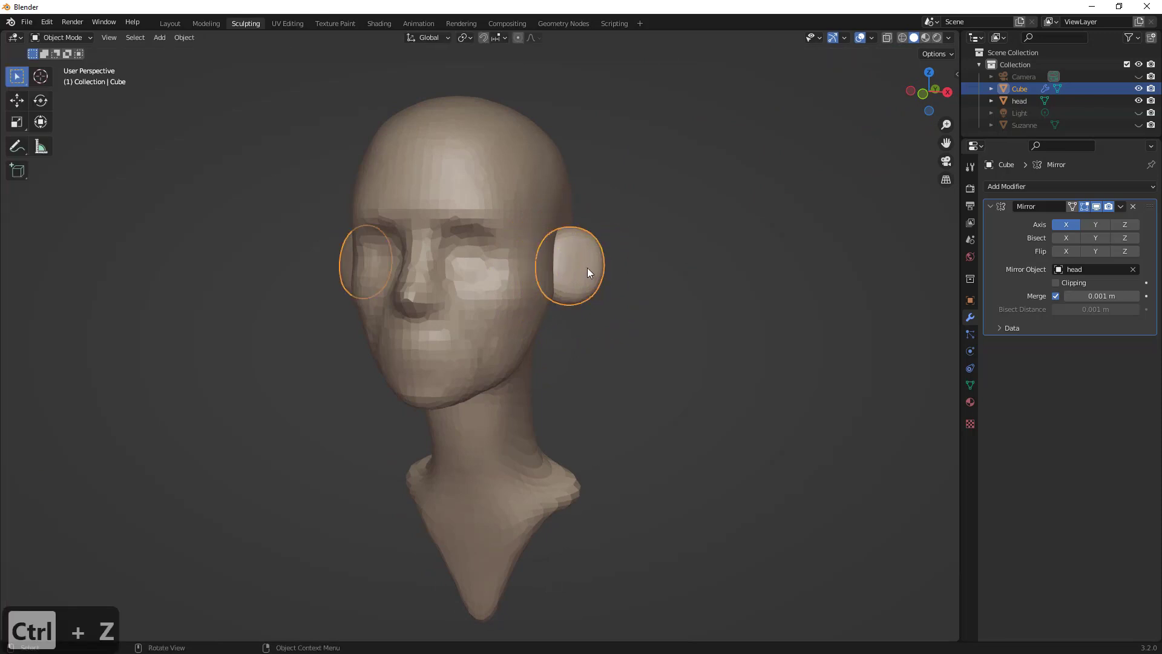
click(1121, 207)
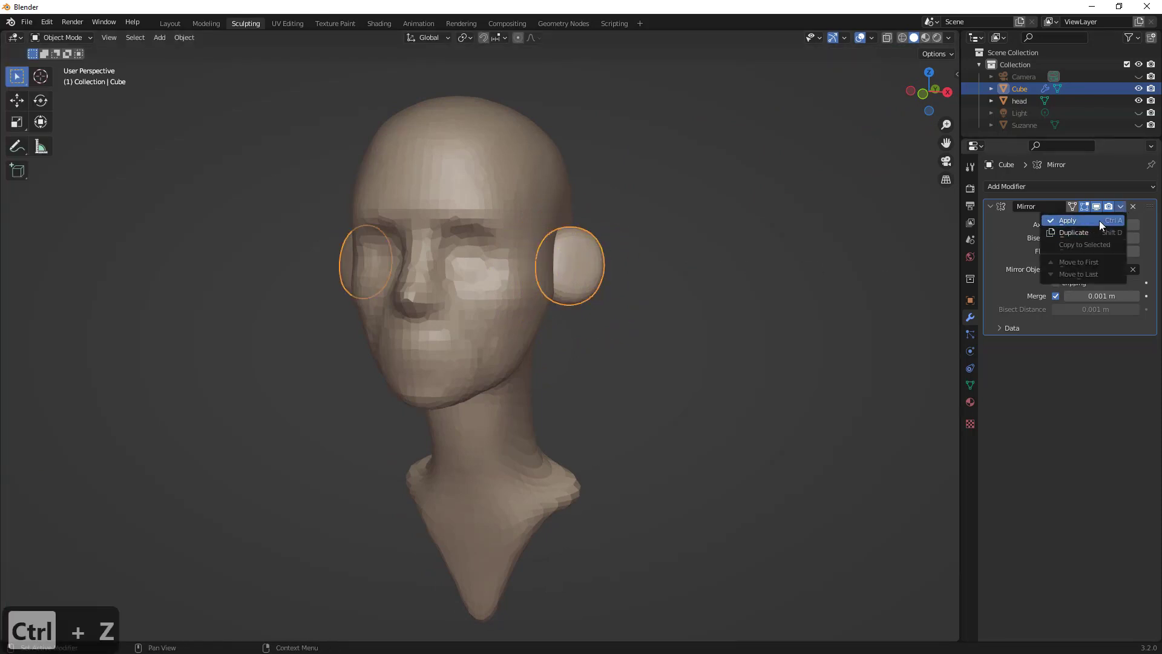
click(1099, 220)
click(184, 37)
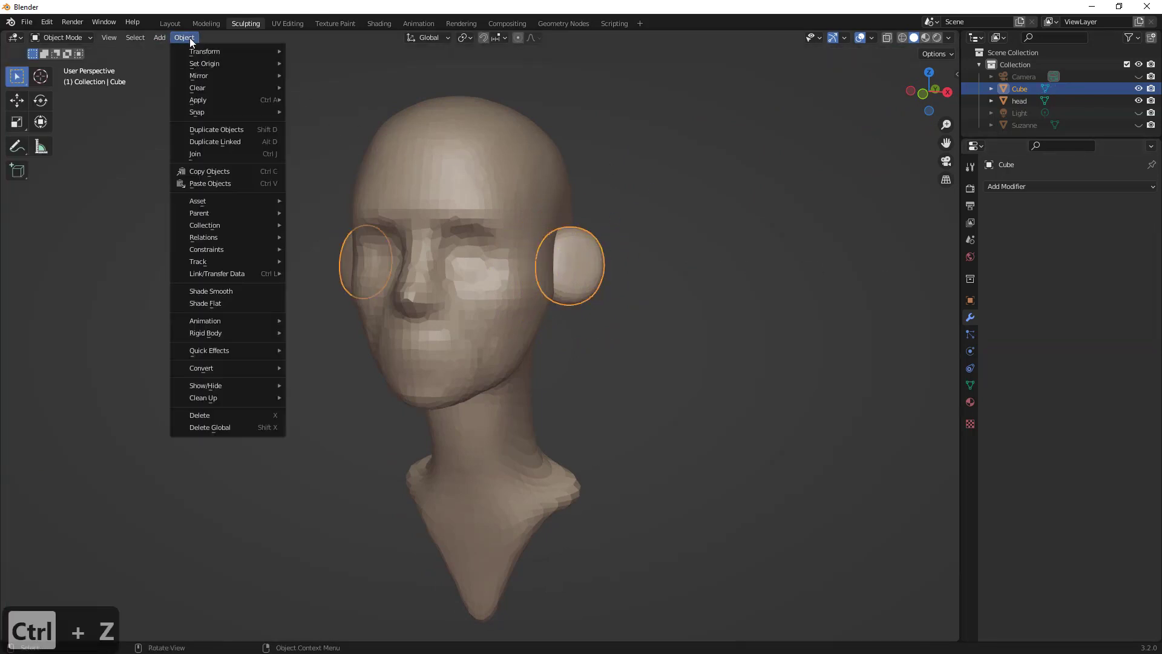
mouse_move(221, 61)
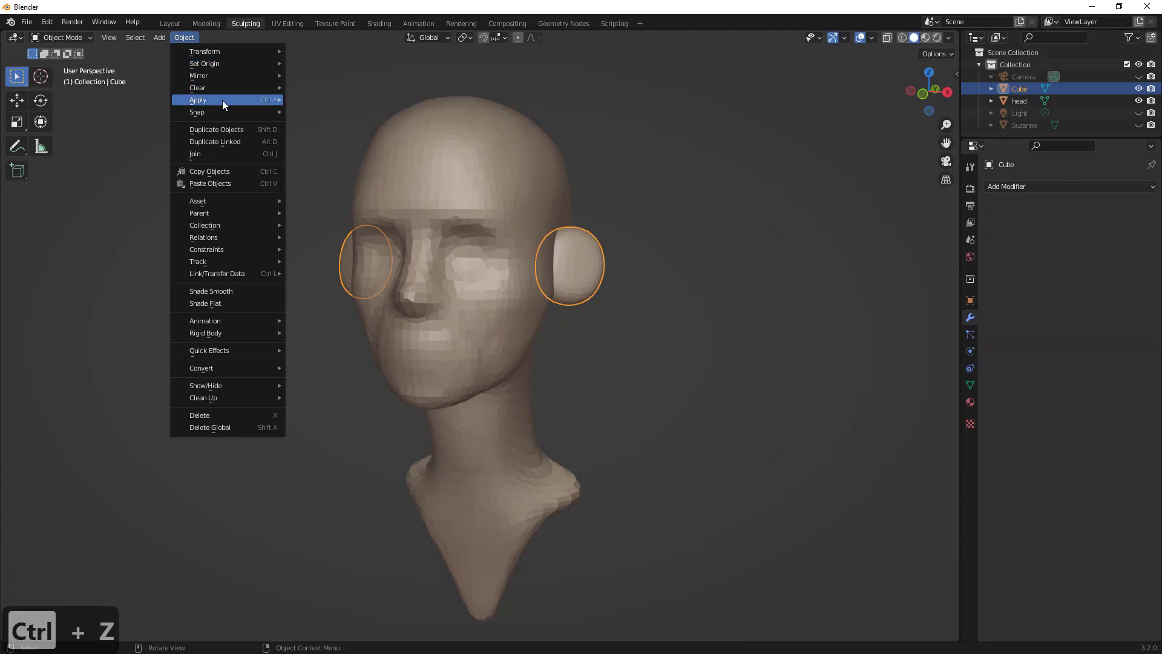
mouse_move(223, 100)
click(365, 137)
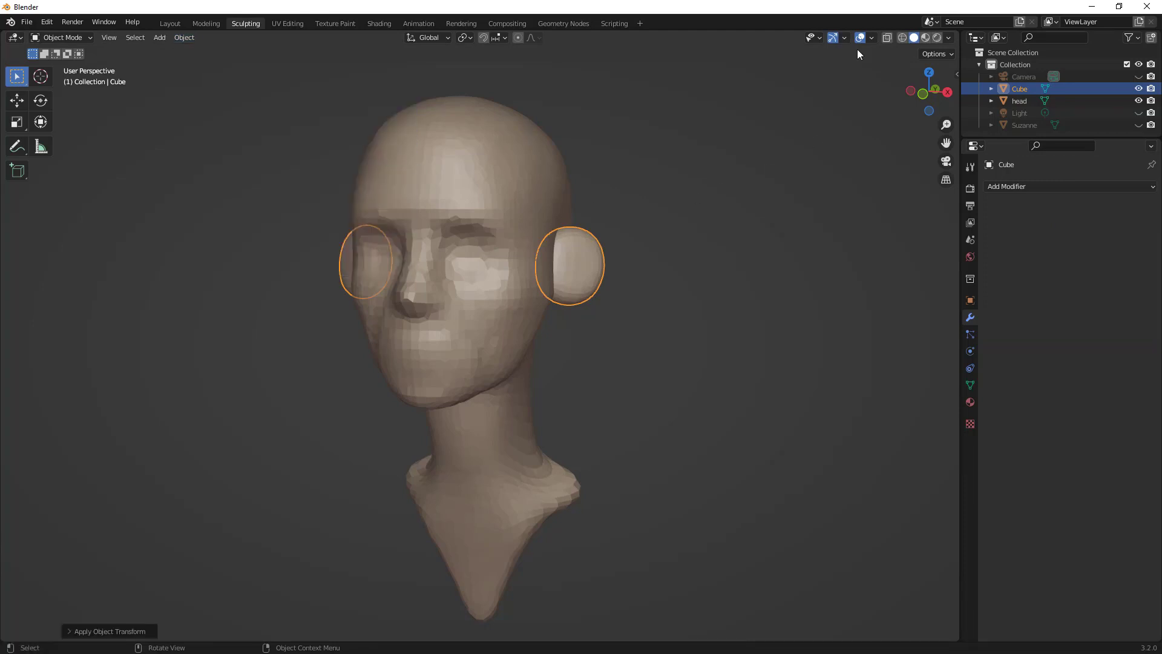
- Enter Sculpt Mode on the ears and enable X-axis symmetry
click(70, 38)
click(70, 80)
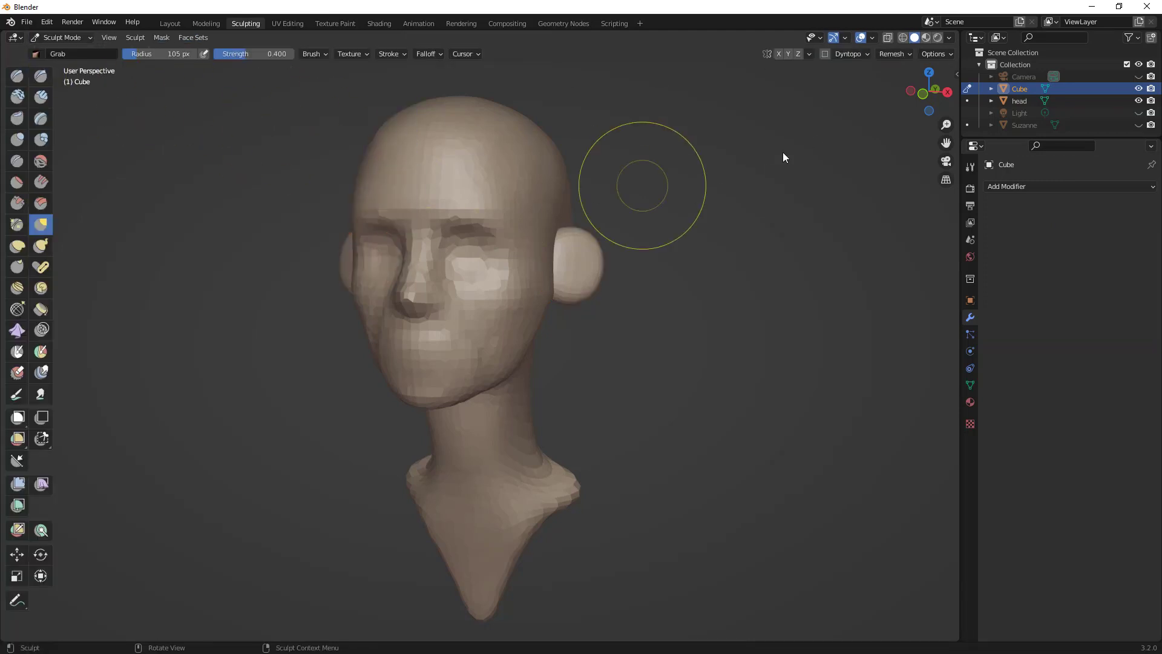
click(779, 54)
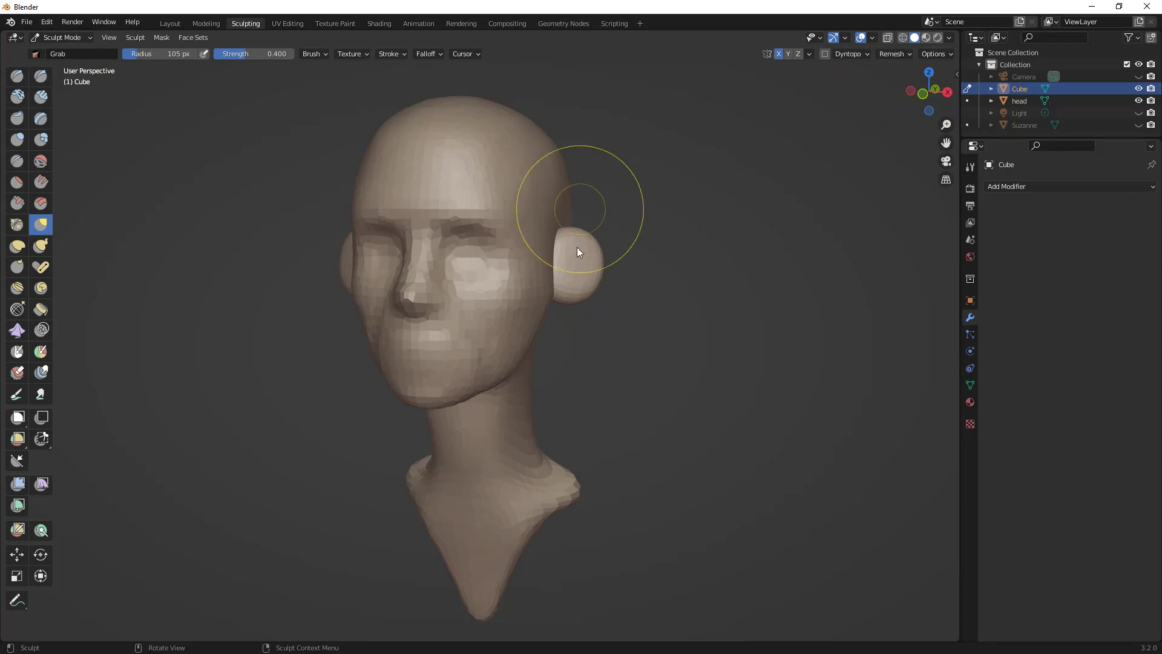
- Push the ear's front edge backward in side view with the Grab brush at a 94 px radius
mouse_move(581, 266)
middle_down()
mouse_move(539, 271)
mouse_move(522, 242)
middle_up()
key(f)
click(551, 270)
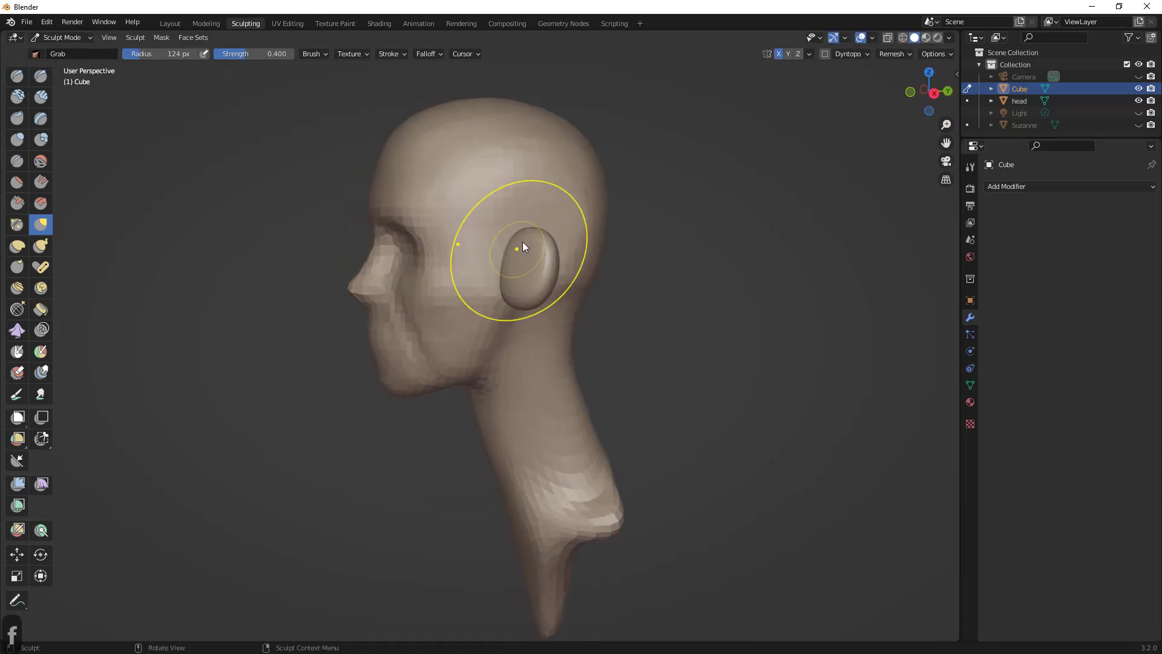
key(f)
click(491, 277)
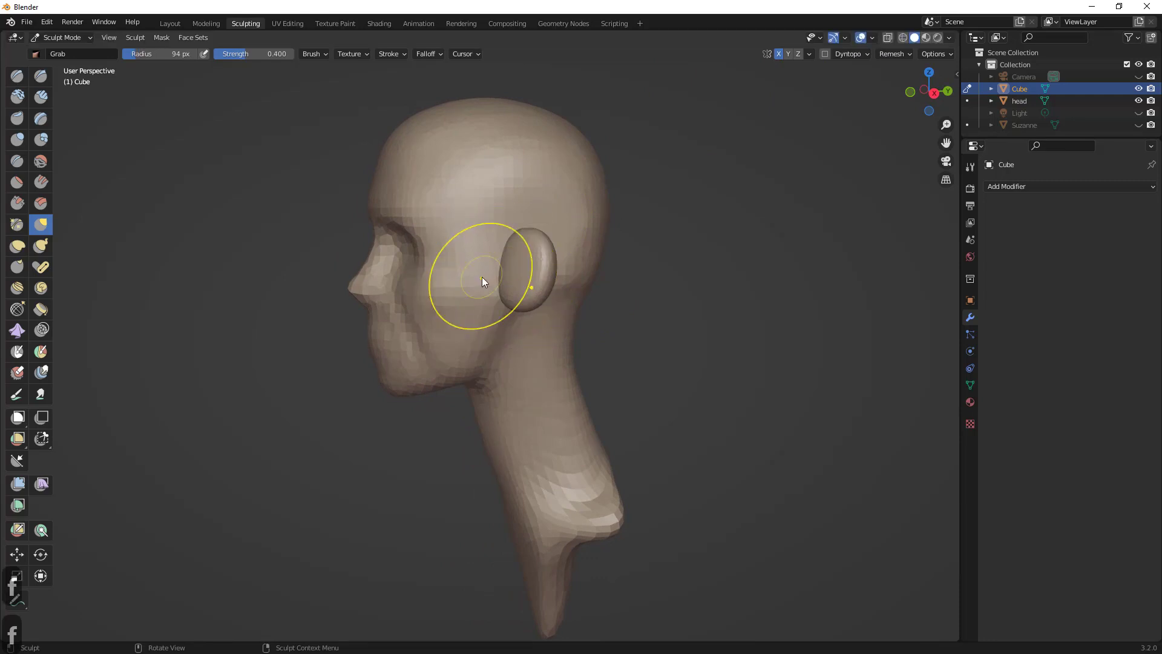
mouse_move(507, 265)
mouse_down()
mouse_move(521, 266)
mouse_move(515, 249)
mouse_up()
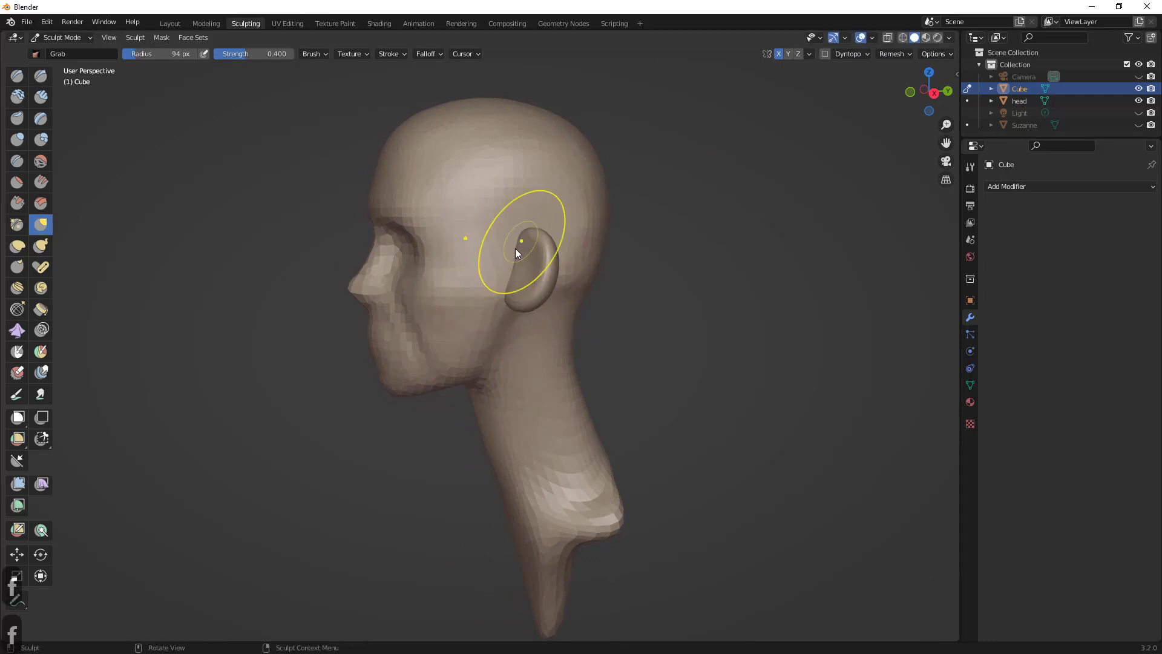
- Nudge the lower and upper ends of the ear slightly toward the head from the front with the Grab brush
mouse_move(514, 248)
middle_down()
mouse_move(616, 279)
mouse_move(569, 293)
mouse_move(608, 296)
mouse_move(614, 272)
middle_up()
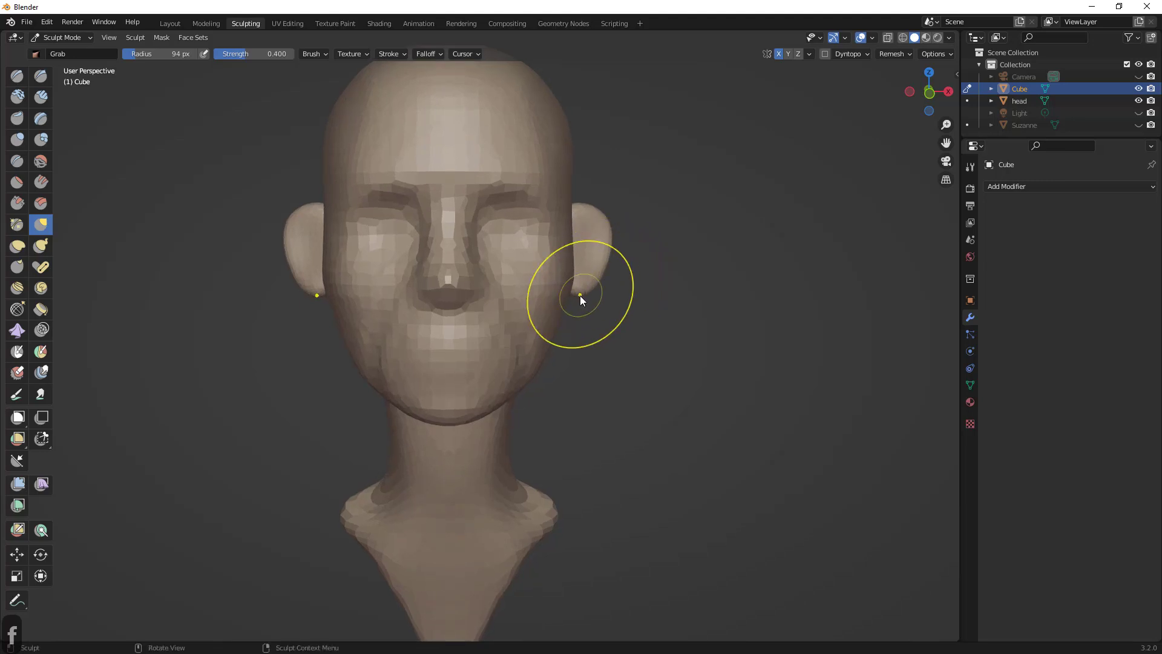
drag(580, 294, 577, 291)
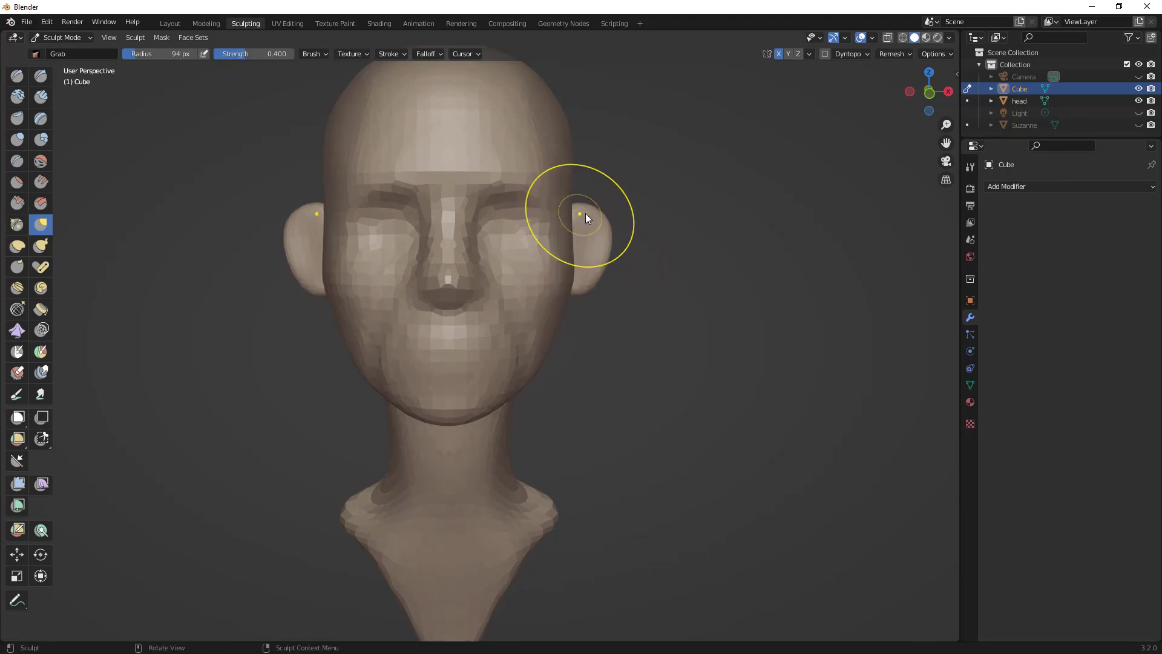
drag(591, 218, 583, 223)
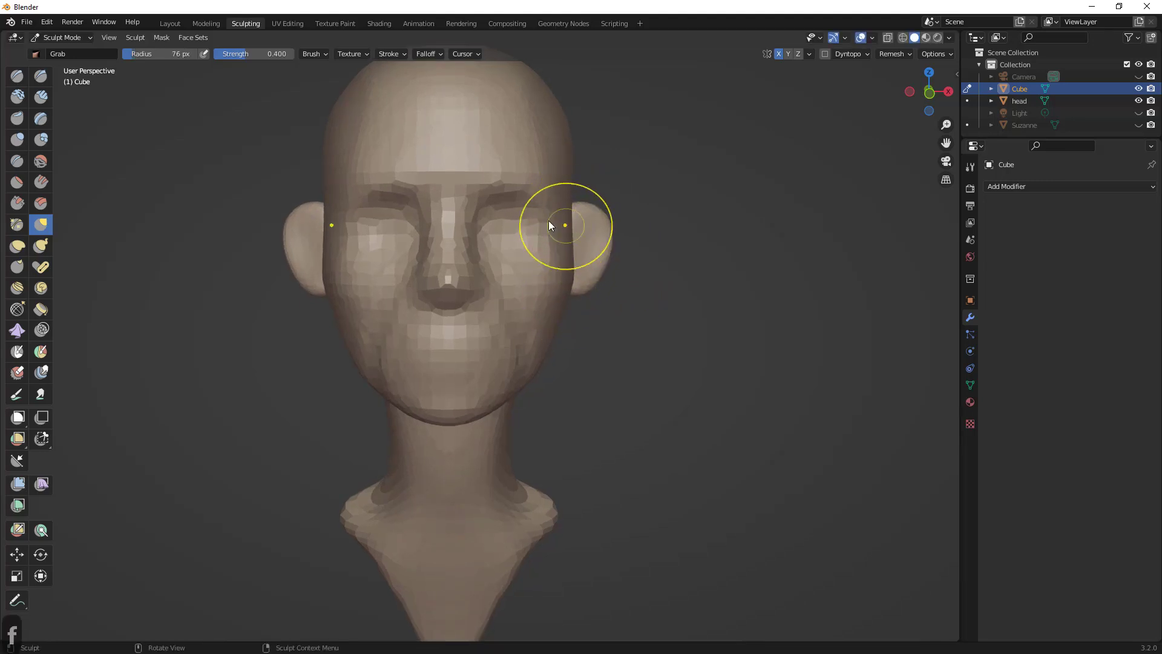
- Carve the ear's inner hollow along the outer rim with the Draw Sharp brush at a 21 px radius, undoing the unwanted stroke
click(40, 76)
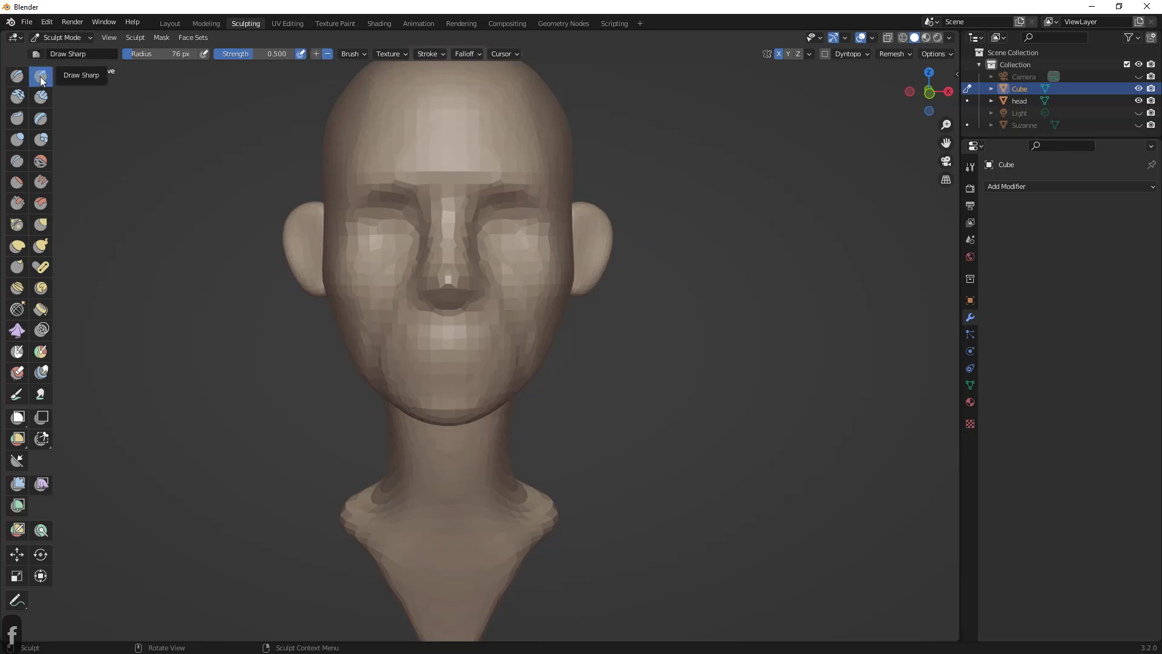
middle_drag(460, 230, 546, 237)
key(f)
click(509, 239)
drag(580, 227, 613, 235)
key(ctrl+z)
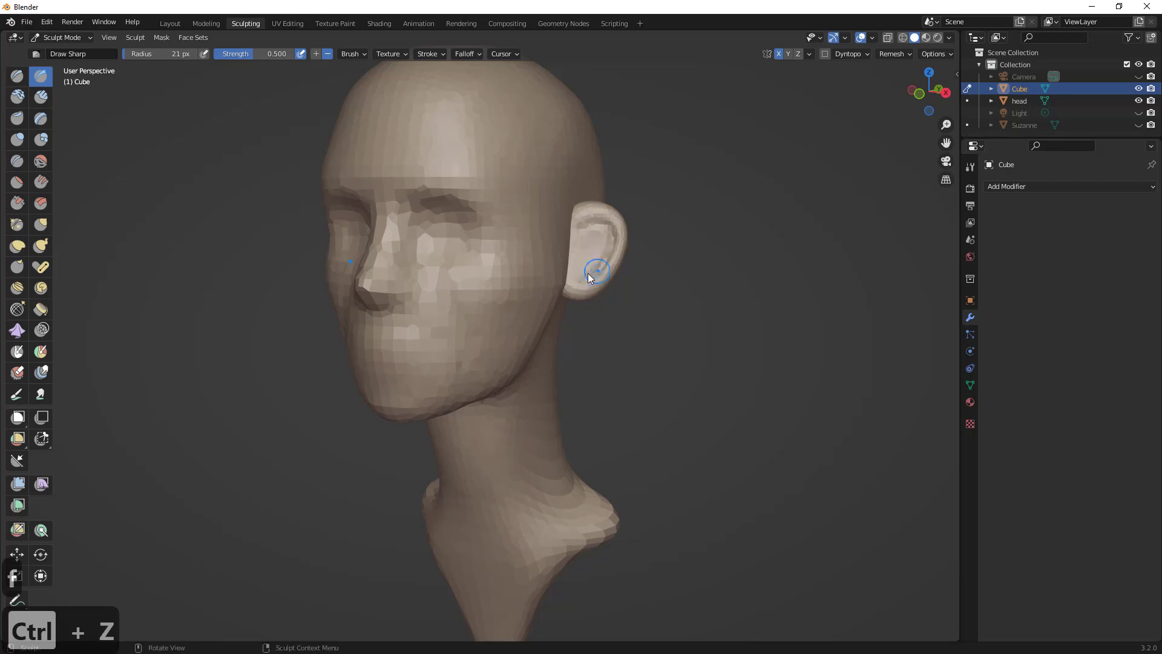
- Deepen the groove beneath the ear's upper rim with Draw Sharp and undo the last unwanted stroke
mouse_move(623, 261)
middle_down()
mouse_move(668, 258)
mouse_move(567, 252)
middle_up()
drag(576, 221, 607, 218)
key(ctrl+z)
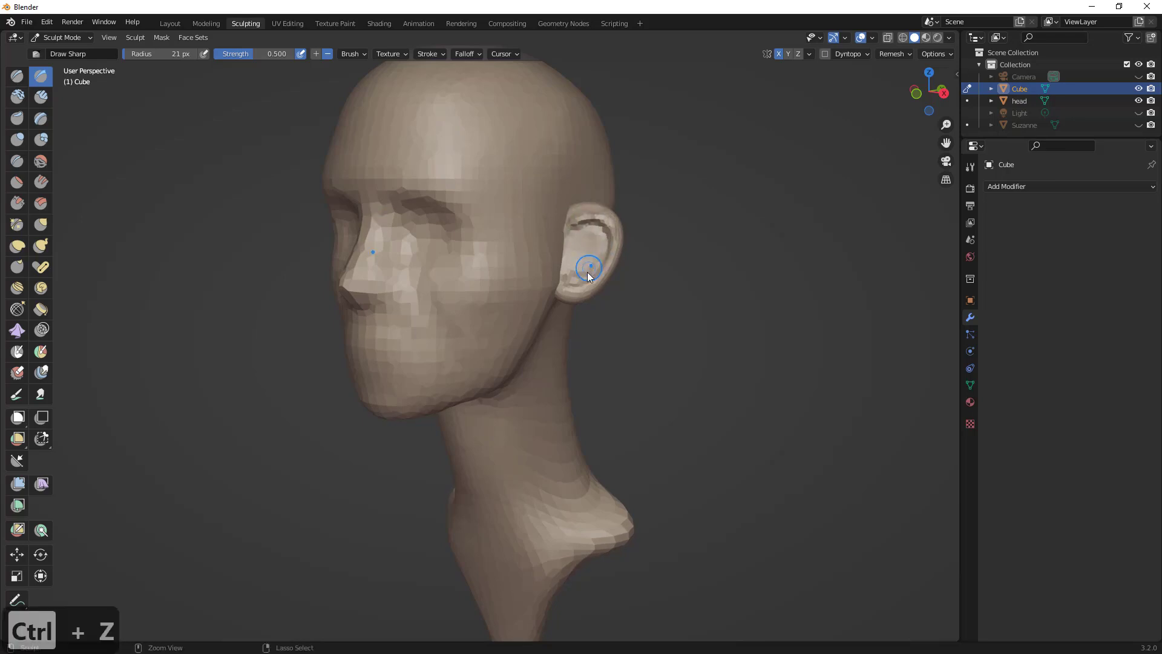
- Shape the earlobe and the lower outer edge of the ear with the Grab brush at a 36 px radius
middle_drag(558, 303, 563, 292)
key(f)
key(g)
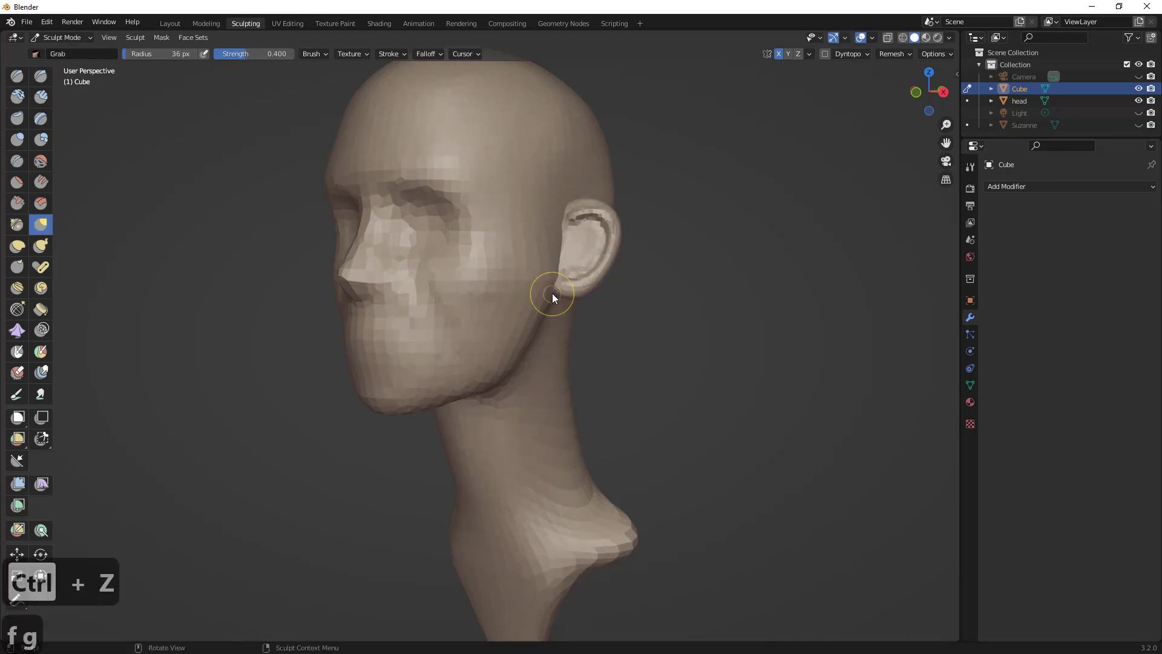
drag(563, 293, 570, 300)
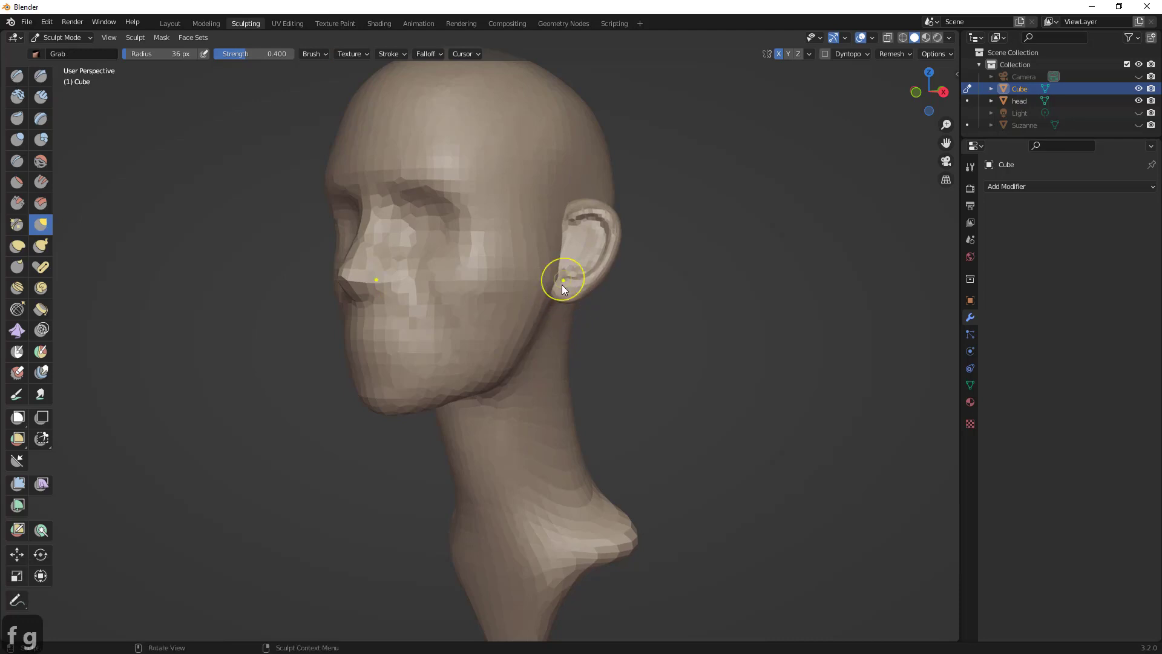
mouse_move(554, 298)
middle_down()
mouse_move(615, 302)
mouse_move(590, 295)
middle_up()
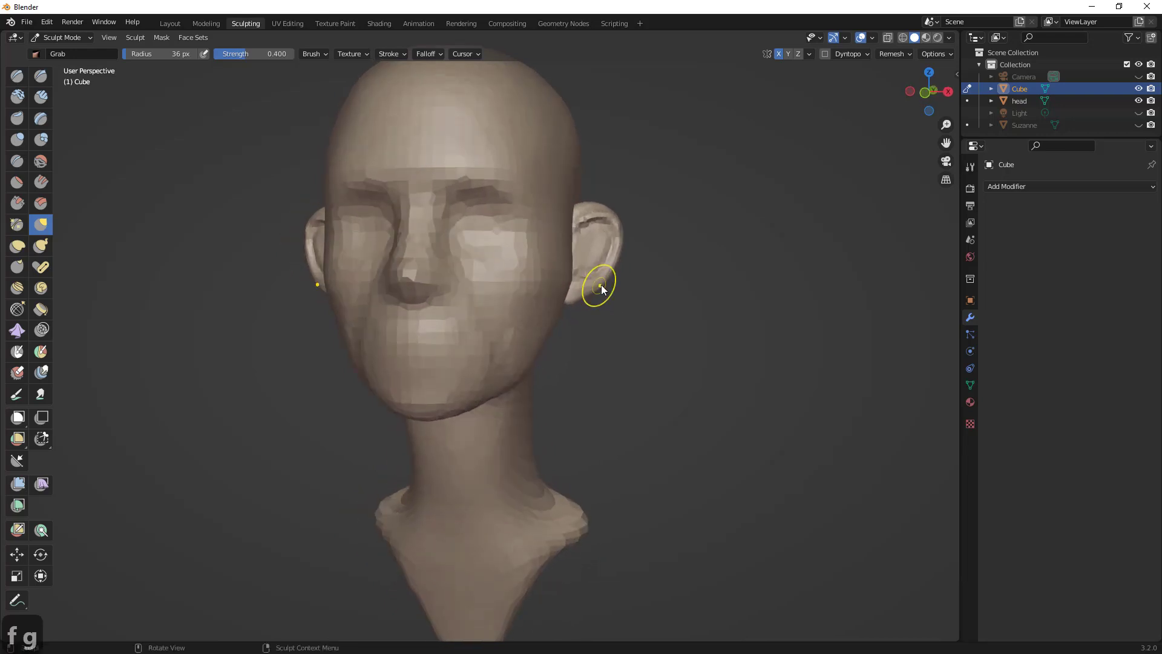
drag(601, 287, 604, 279)
mouse_move(604, 278)
middle_down()
mouse_move(630, 288)
mouse_move(610, 279)
middle_up()
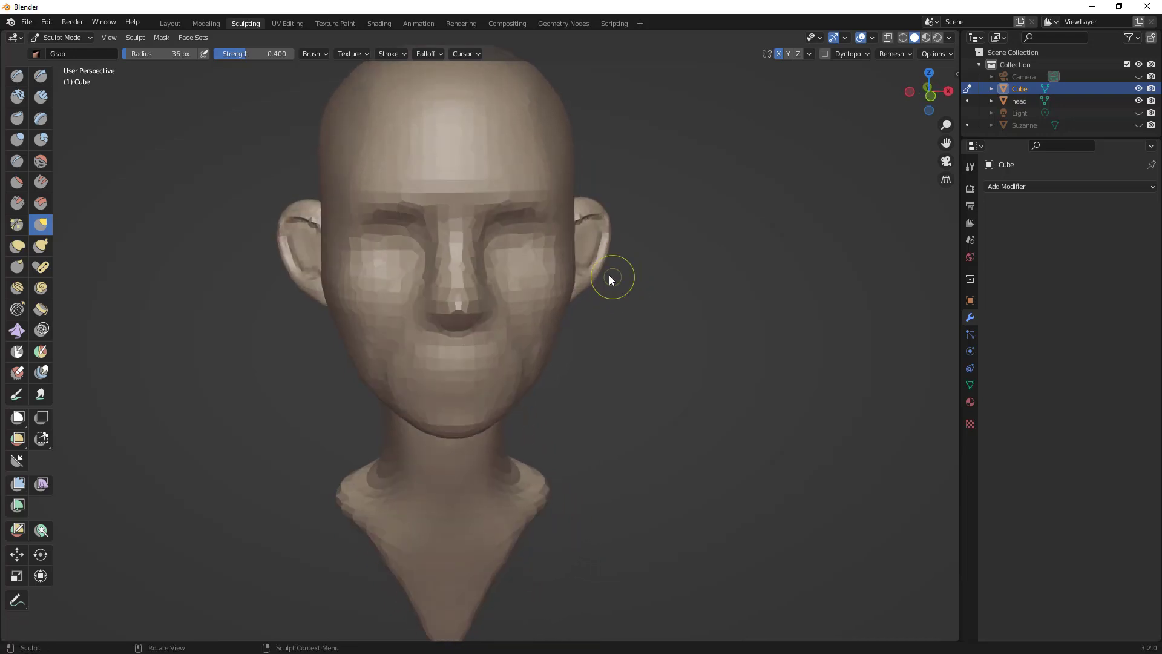
- Try to reshape the ear's lower outer edge with Grab strokes from the front and from above, and undo them
drag(609, 276, 602, 252)
key(ctrl+z)
middle_drag(602, 253, 597, 278)
mouse_move(598, 278)
mouse_down()
mouse_move(608, 291)
mouse_move(616, 270)
mouse_move(598, 294)
mouse_up()
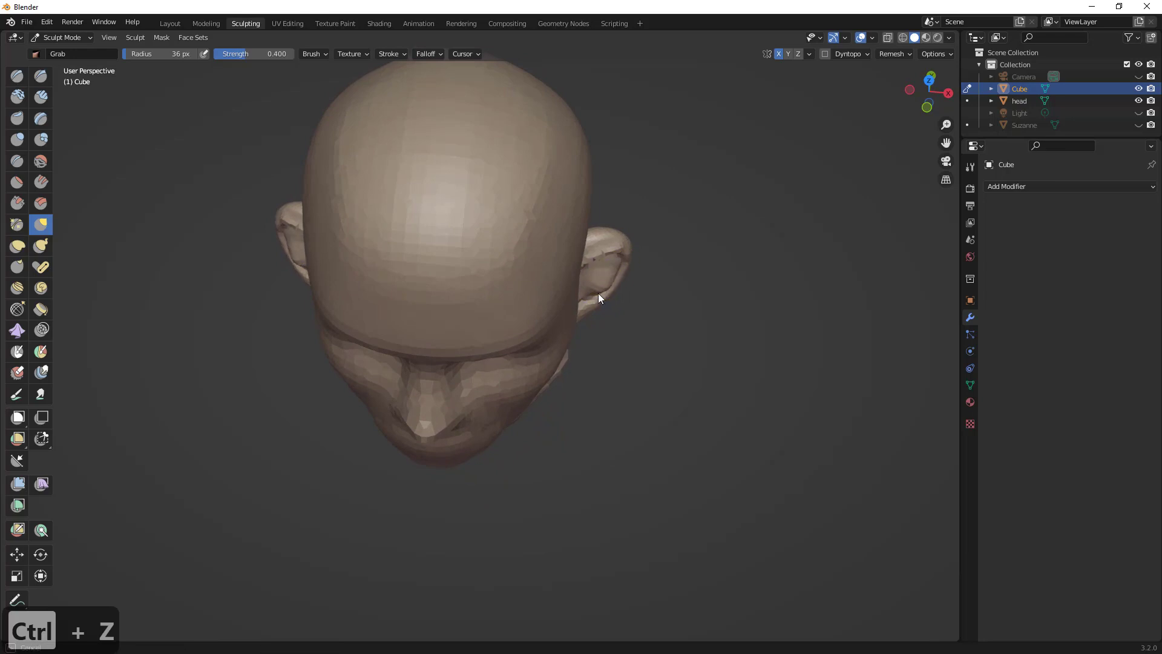
key(ctrl+z)
key(ctrl+z)
- Resize the Grab brush and nudge the ear's outer edge slightly toward the head
mouse_move(605, 287)
middle_down()
mouse_move(597, 274)
mouse_move(621, 234)
mouse_move(597, 228)
mouse_move(602, 242)
middle_up()
key(f)
click(617, 244)
key(f)
click(637, 245)
drag(620, 240, 614, 237)
- Refine the ear's outer contour from the front with the Grab brush at a 65 px radius
mouse_move(615, 238)
middle_down()
mouse_move(536, 231)
mouse_move(561, 227)
mouse_move(554, 211)
mouse_move(547, 227)
mouse_move(425, 252)
mouse_move(378, 284)
mouse_move(499, 267)
mouse_move(626, 280)
mouse_move(638, 326)
mouse_move(603, 402)
mouse_move(566, 285)
mouse_move(692, 246)
mouse_move(690, 219)
middle_up()
key(f)
click(480, 249)
scroll(693, 239, up, 3)
drag(718, 233, 717, 231)
drag(717, 231, 722, 226)
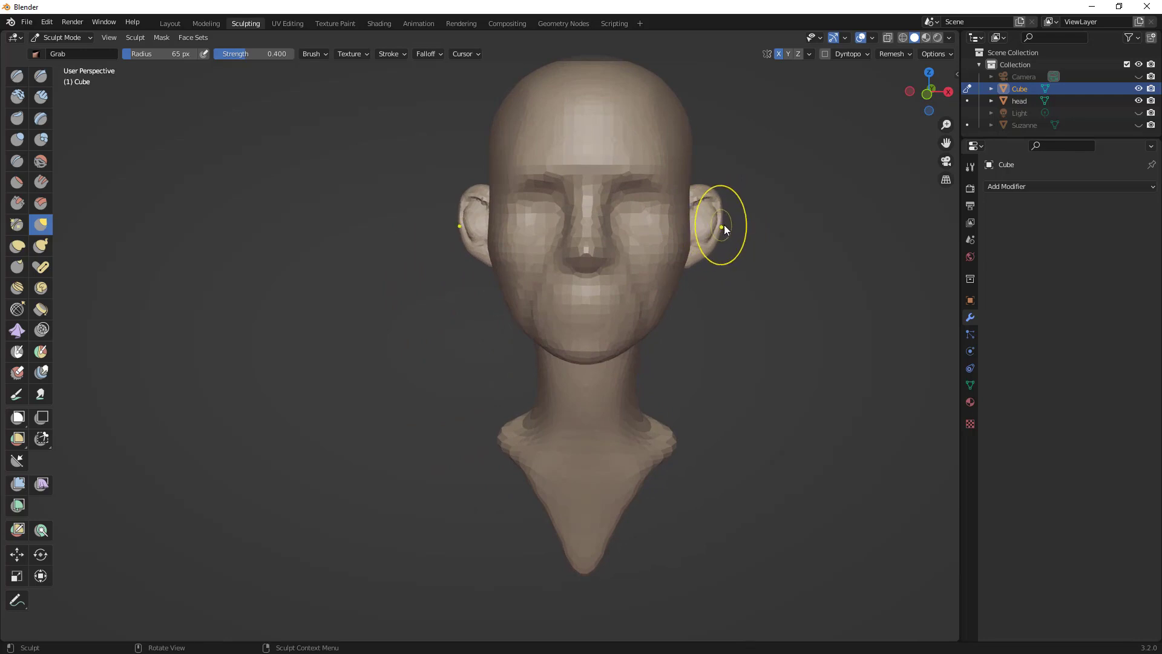
- Pull the ear's outer edge inward and its lower end down toward the jaw, and set the Grab radius to 45 px
middle_drag(724, 225, 734, 211)
drag(719, 230, 714, 235)
drag(711, 250, 699, 270)
key(f)
key(d)
click(684, 268)
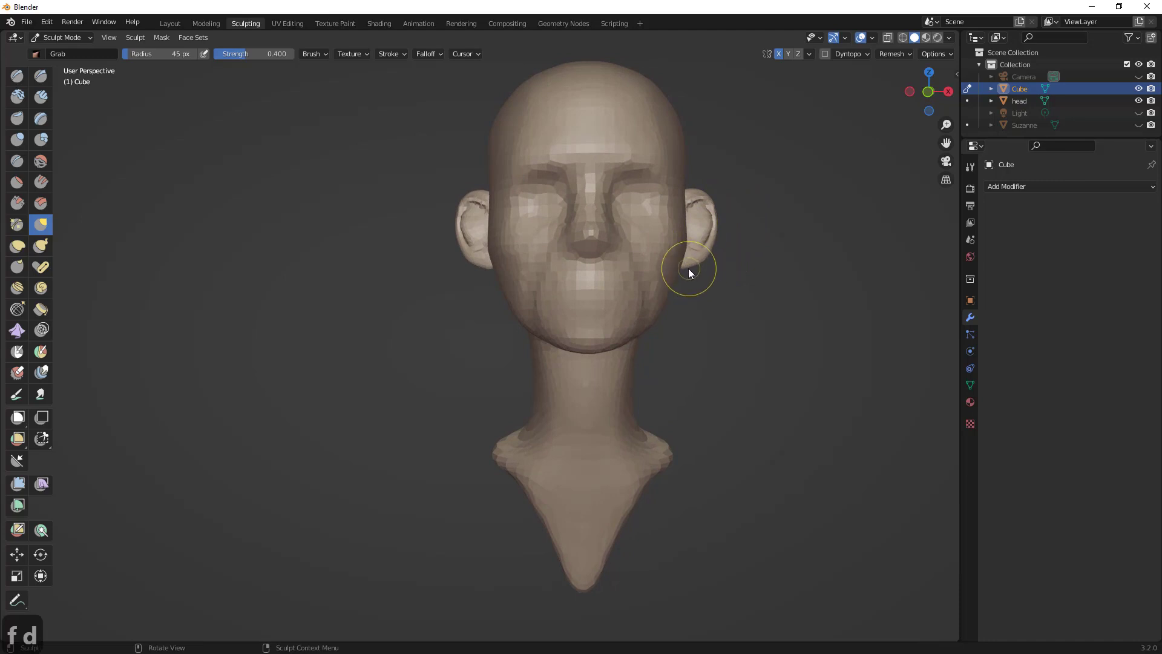
- Undo the last stroke and widen the ear toward the back of the head in side view with an 80 px Grab brush
mouse_move(684, 267)
middle_down()
mouse_move(656, 250)
mouse_move(699, 237)
mouse_move(600, 256)
mouse_move(521, 247)
middle_up()
key(ctrl+z)
key(f)
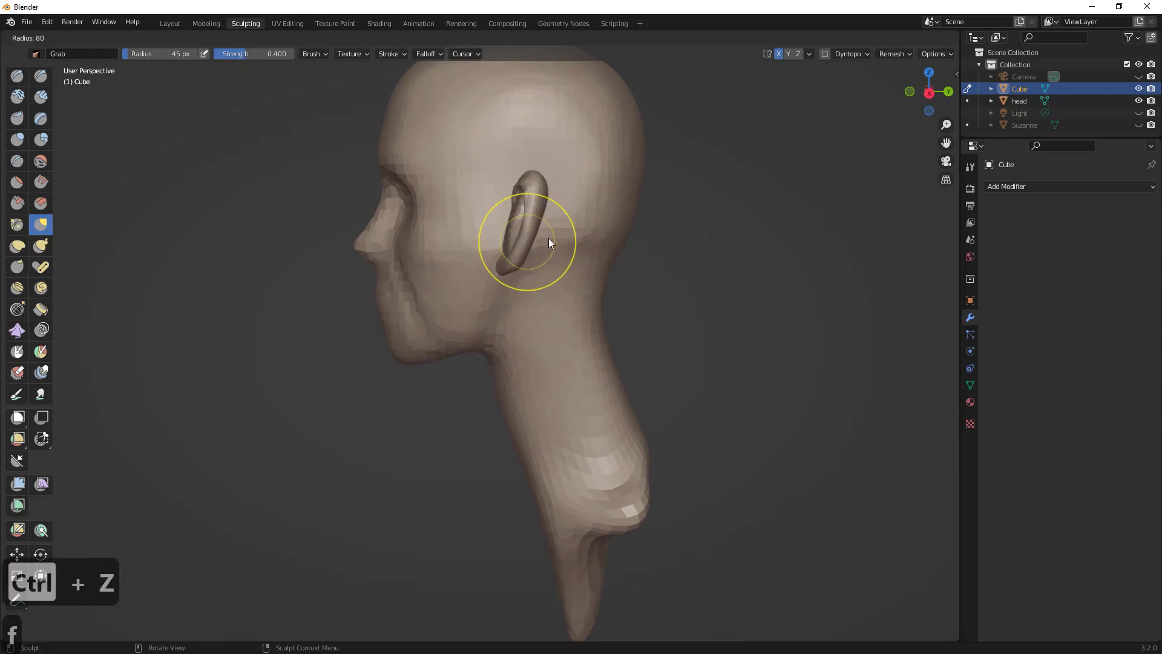
click(548, 241)
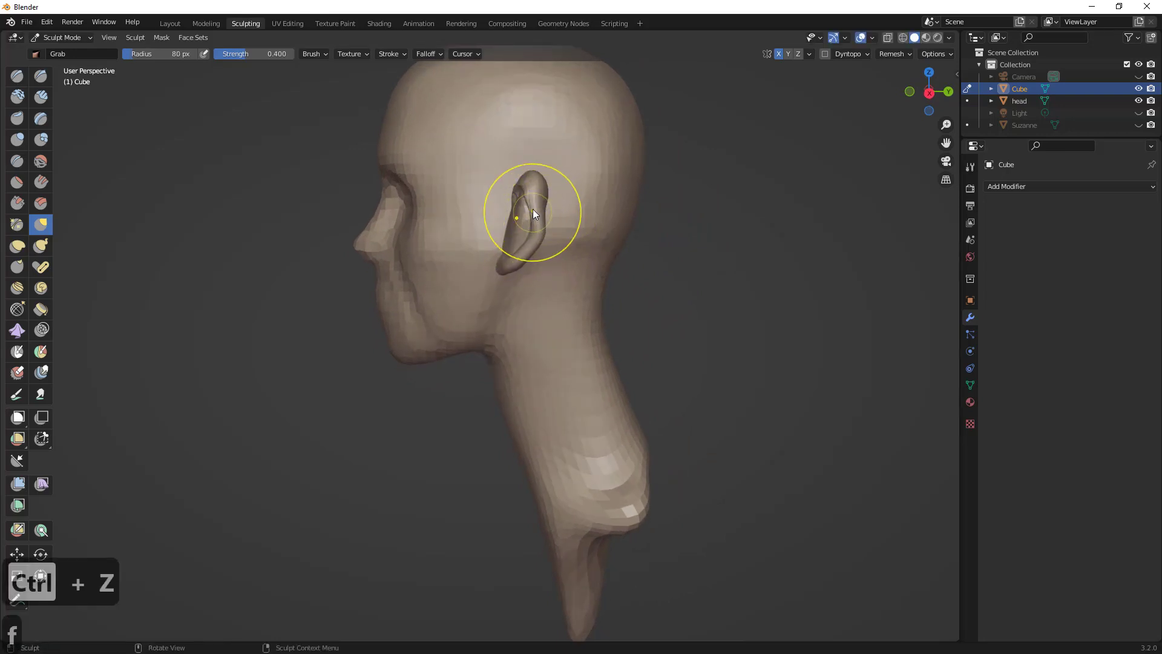
mouse_move(534, 210)
mouse_down()
mouse_move(543, 195)
mouse_move(521, 268)
mouse_up()
mouse_move(548, 201)
mouse_down()
mouse_move(555, 184)
mouse_move(556, 220)
mouse_move(507, 280)
mouse_up()
drag(528, 260, 533, 266)
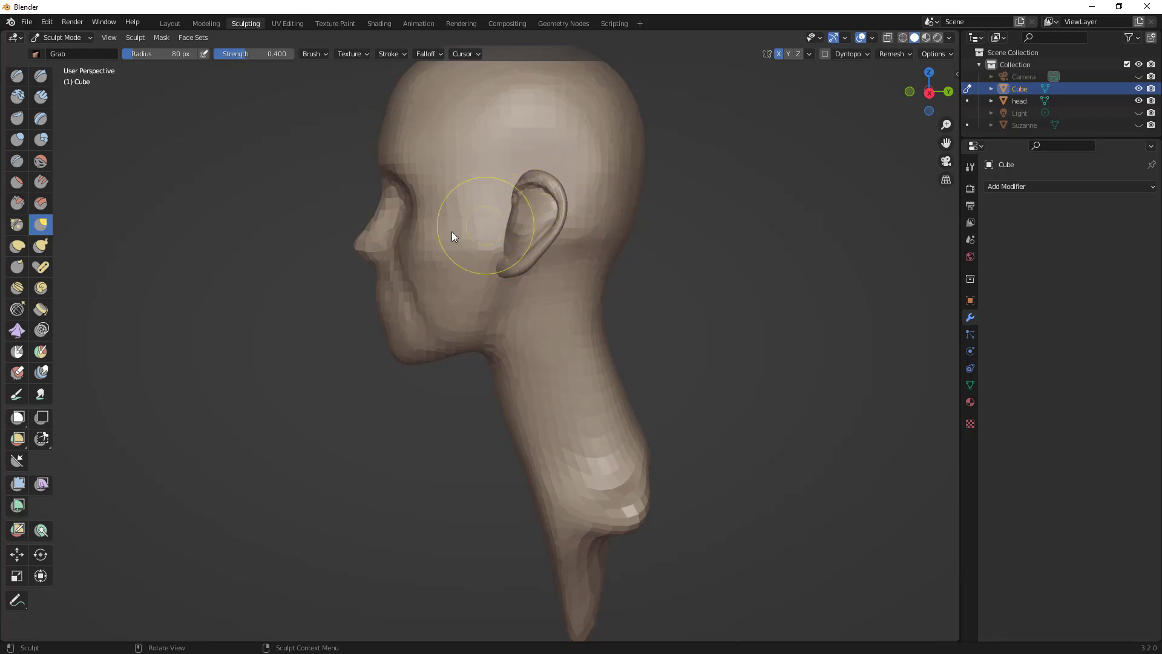
- Switch the ears to Object Mode and move them slightly toward the back of the head along the Y axis
drag(452, 245, 506, 245)
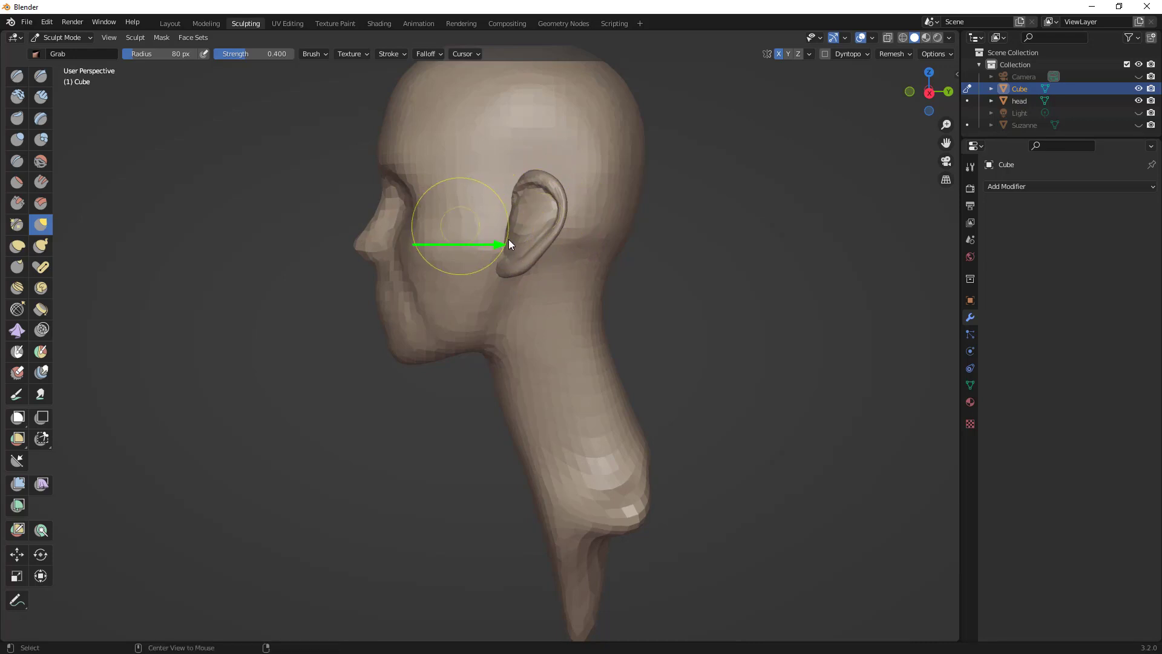
key(alt+a)
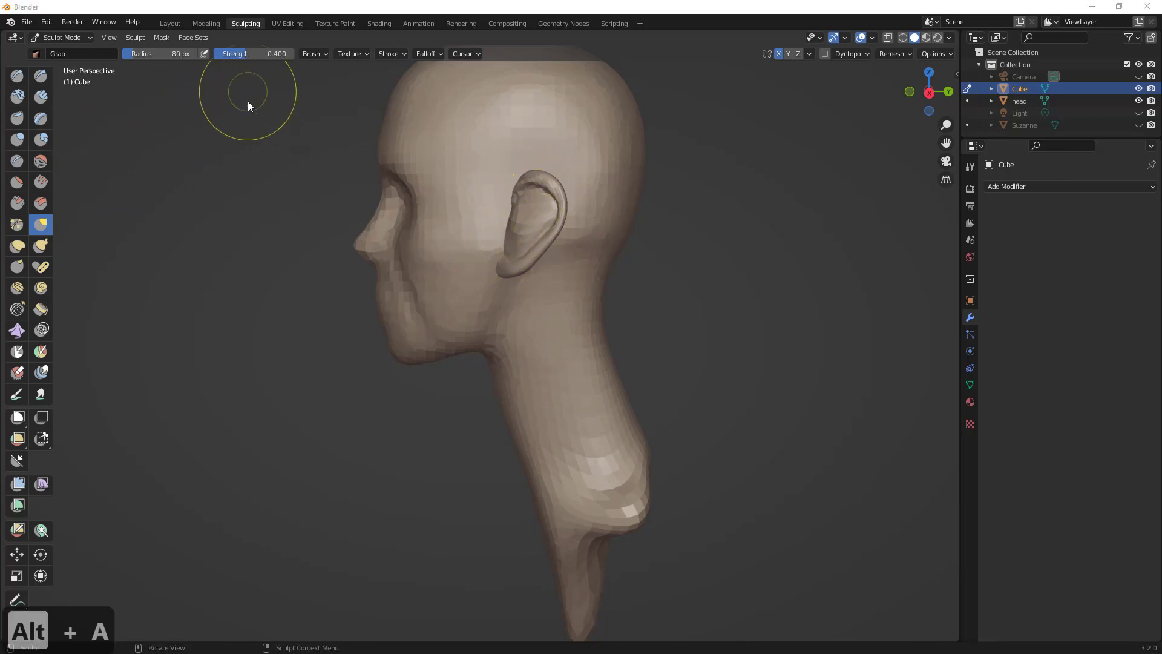
click(72, 37)
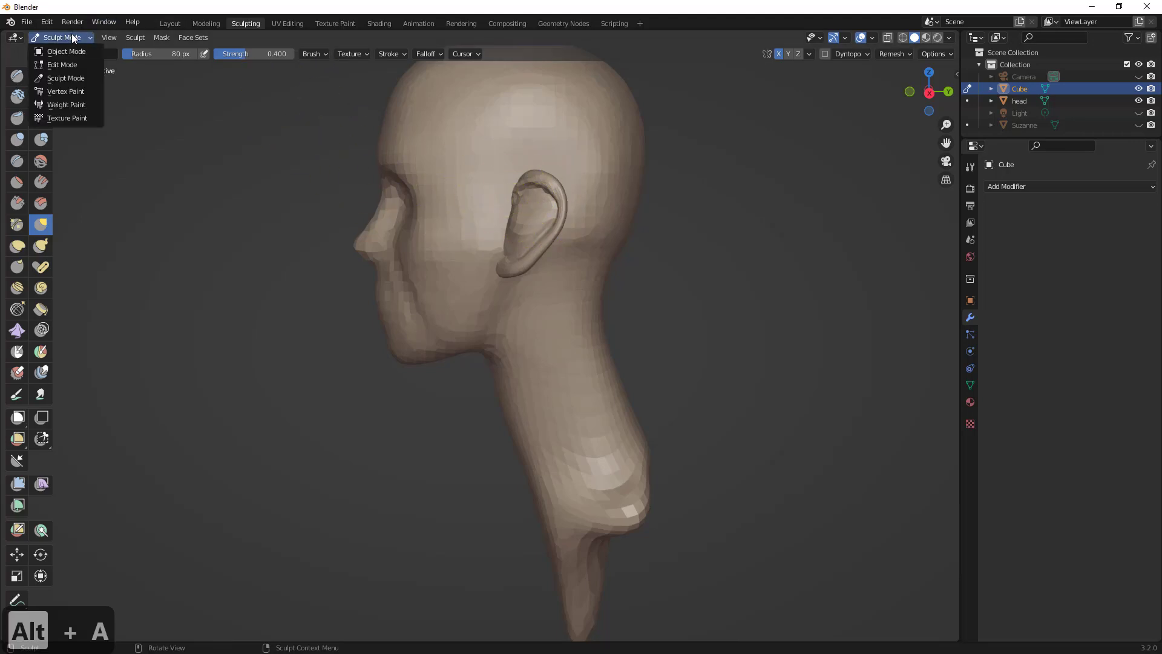
click(66, 52)
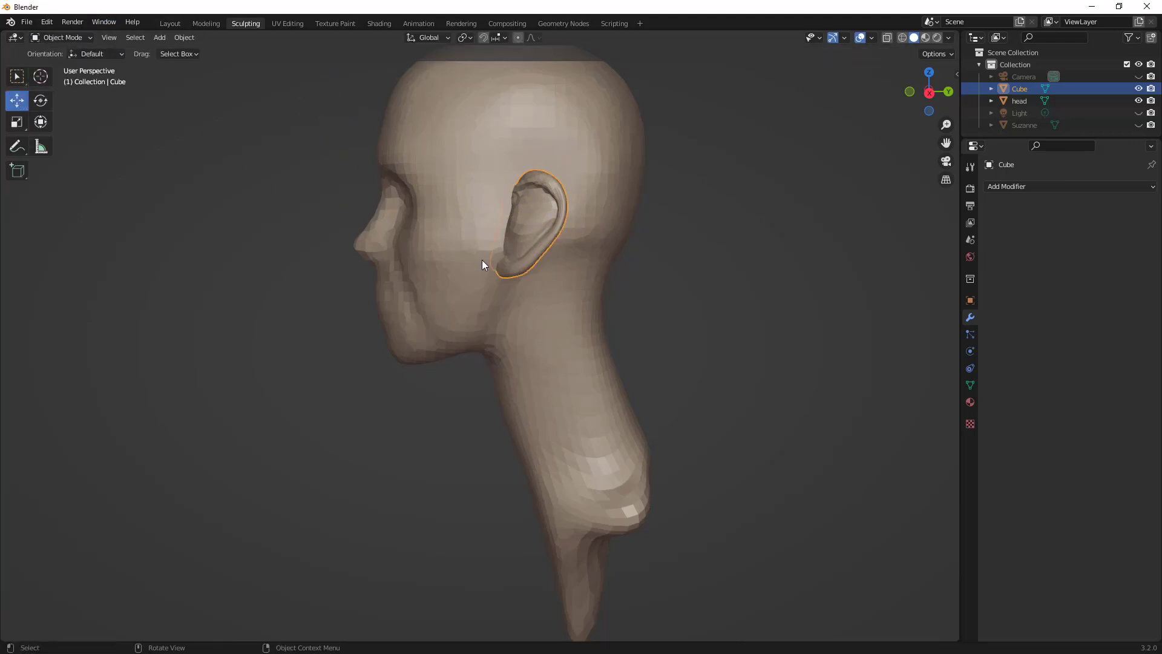
scroll(472, 256, down, 3)
key(g)
key(z)
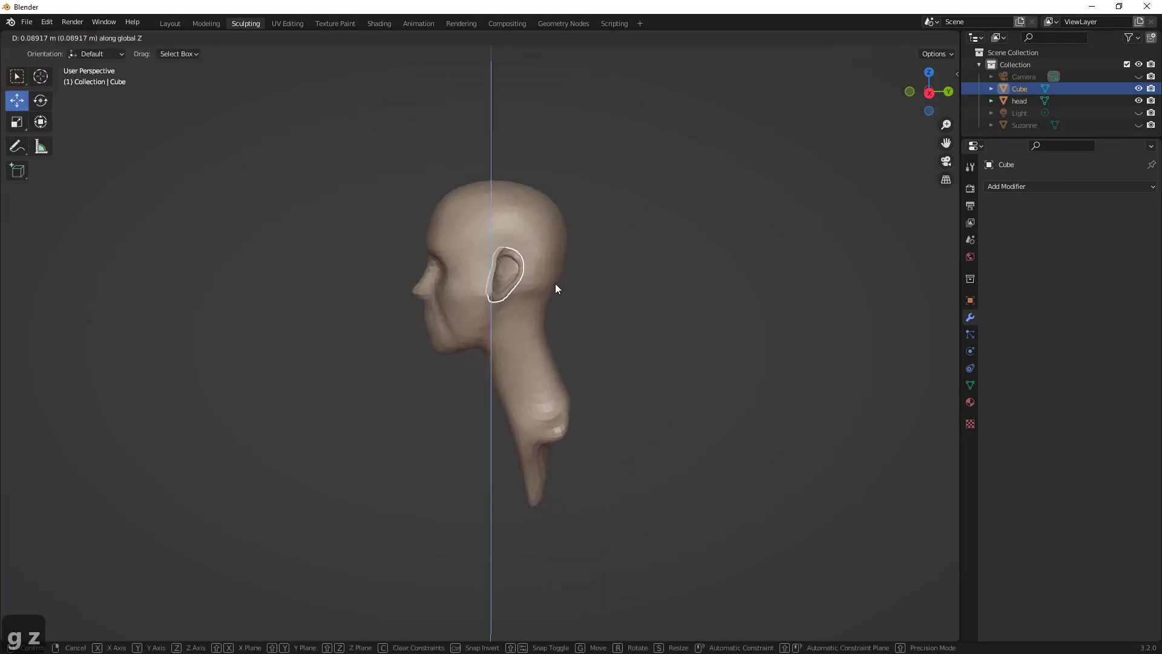
key(y)
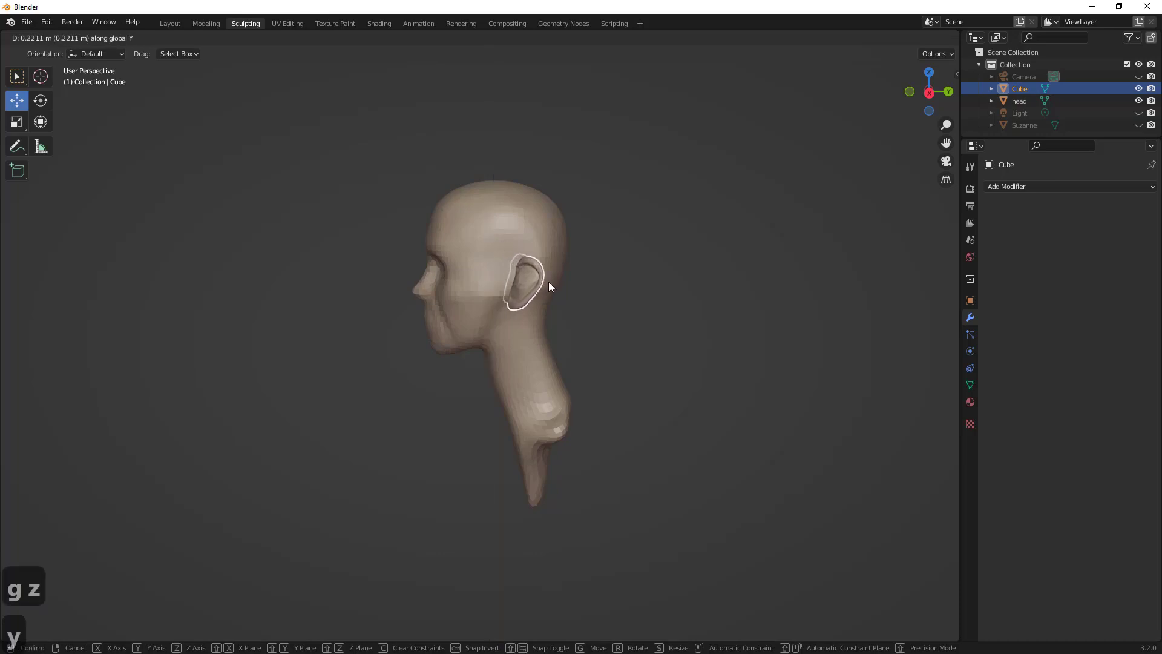
click(539, 280)
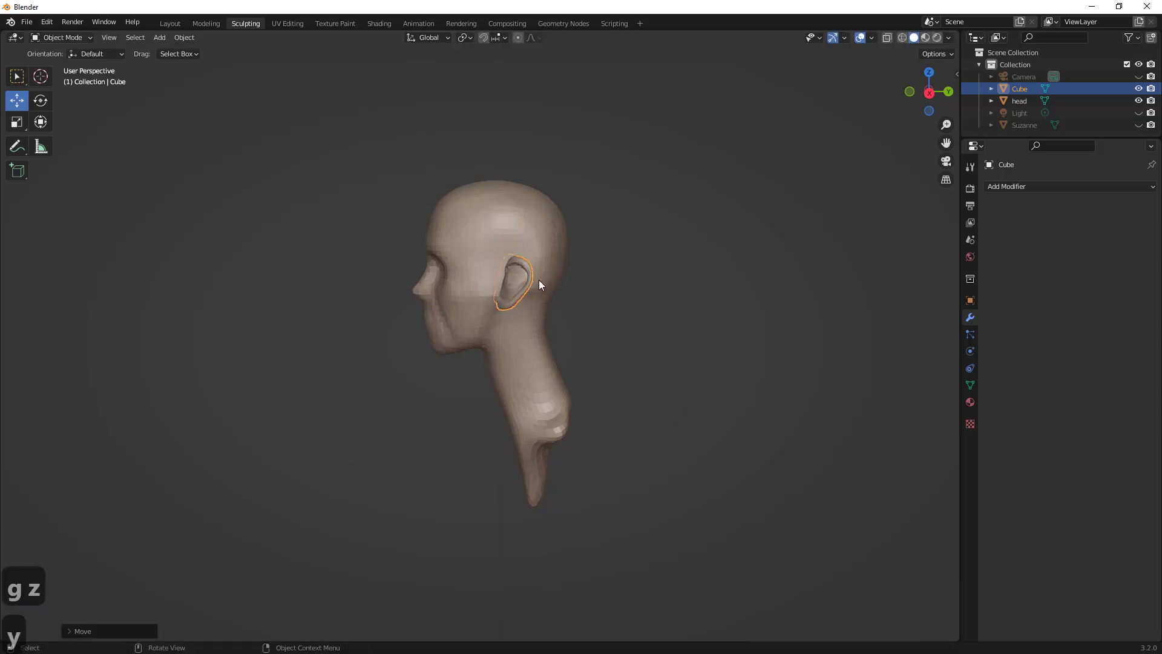
- Select the head object in place of the ears and switch it to Sculpt Mode
middle_drag(539, 280, 441, 238)
scroll(702, 254, up, 3)
click(721, 235)
click(427, 238)
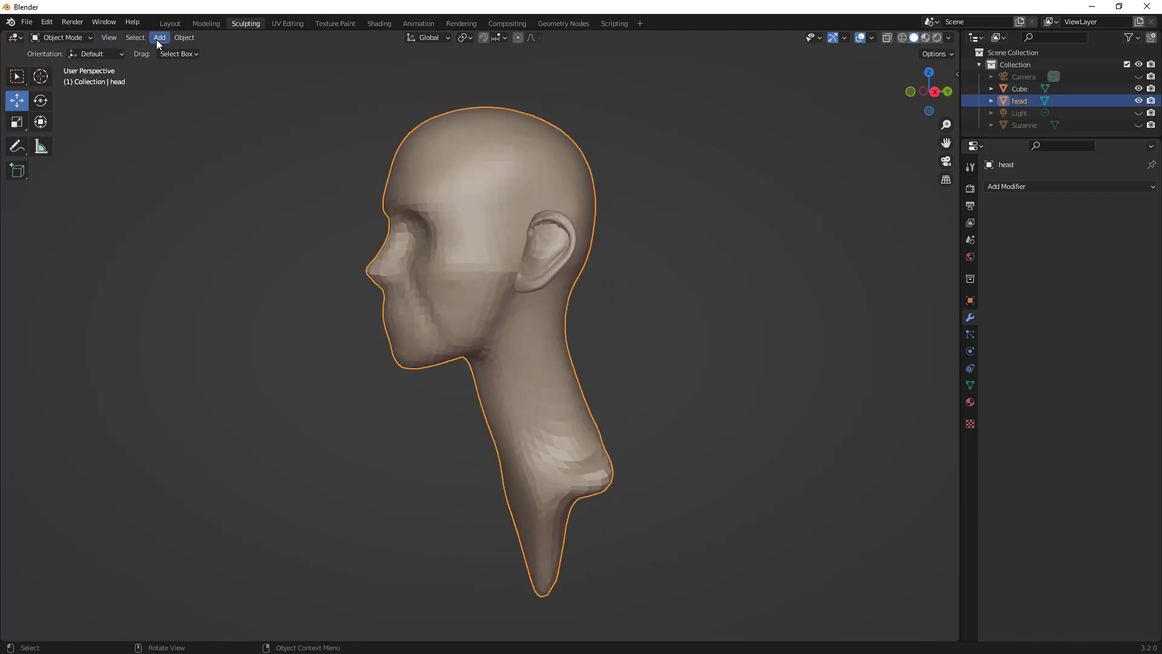
click(62, 37)
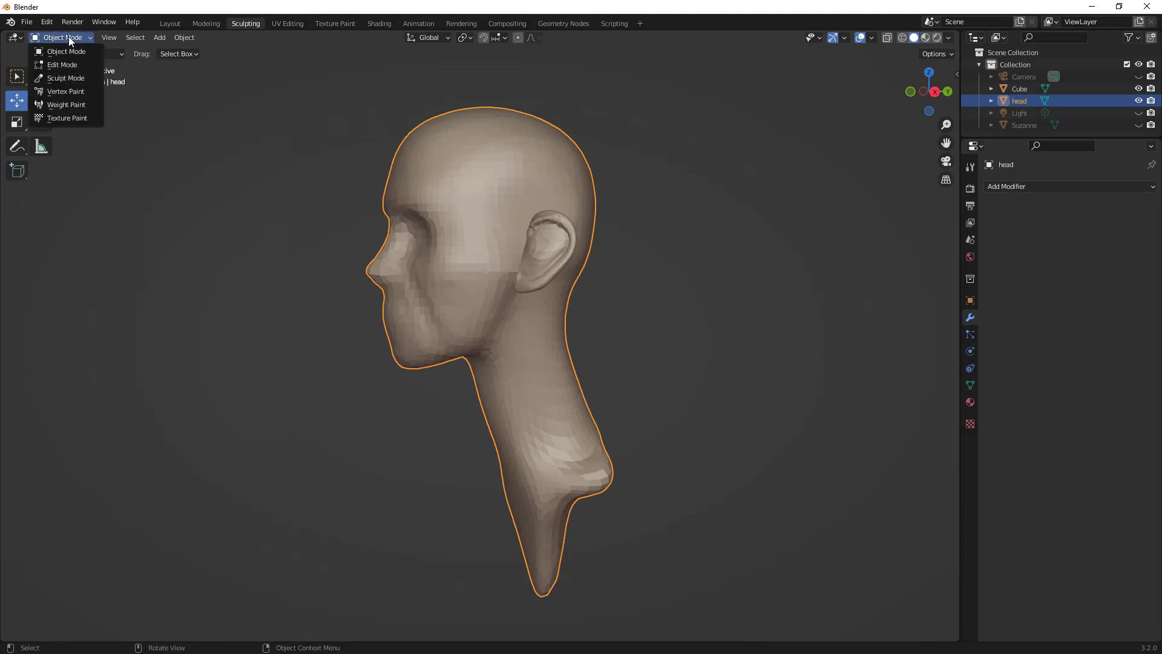
click(69, 75)
- Adjust the head's surface around the jaw and below the ear with an 80 px Grab brush and enlarge the radius to 111 px
mouse_move(489, 287)
mouse_down()
mouse_move(499, 277)
mouse_move(475, 312)
mouse_move(512, 304)
mouse_up()
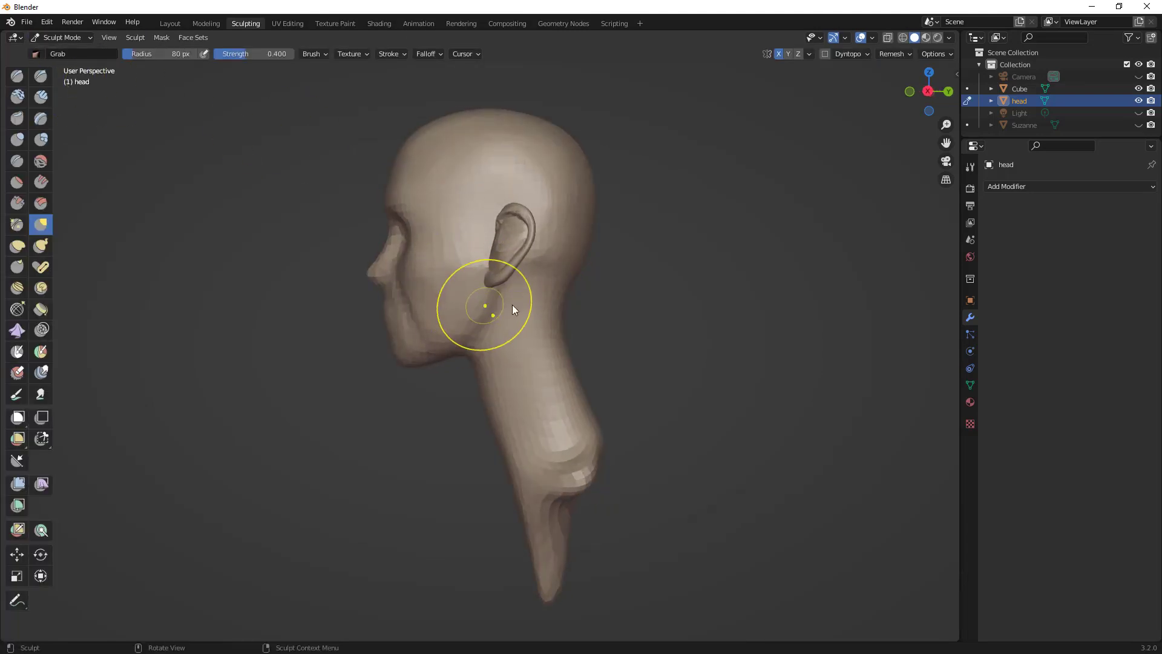
mouse_move(512, 304)
middle_down()
mouse_move(514, 314)
mouse_move(642, 312)
mouse_move(630, 312)
middle_up()
drag(533, 282, 561, 303)
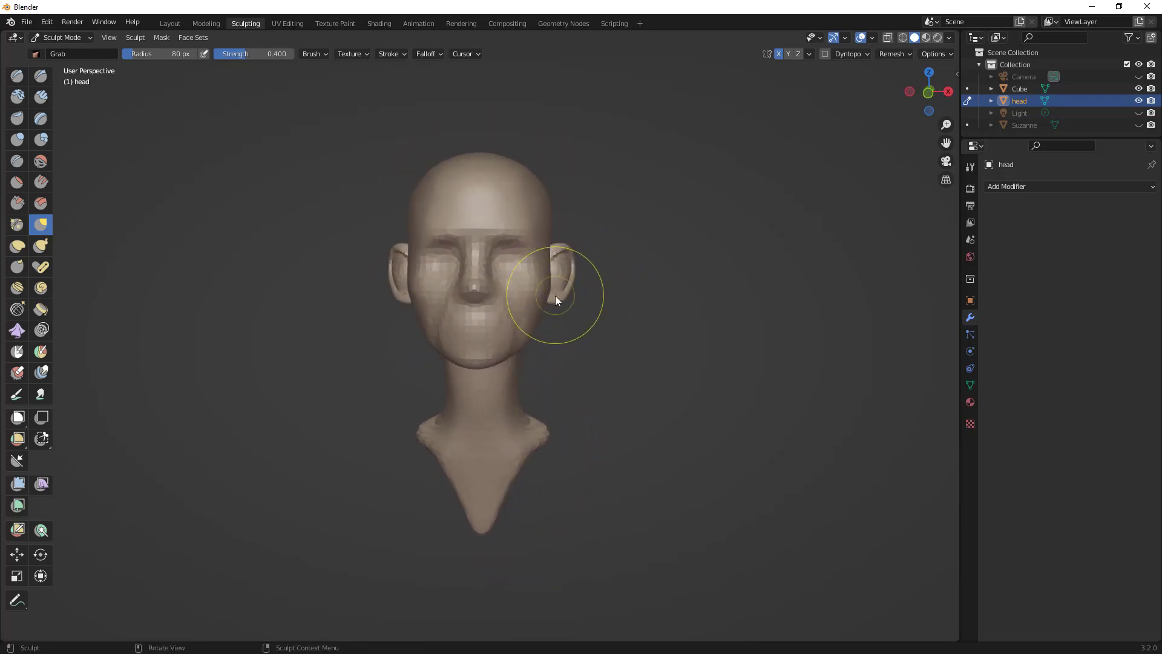
key(f)
click(594, 293)
middle_drag(593, 297, 488, 299)
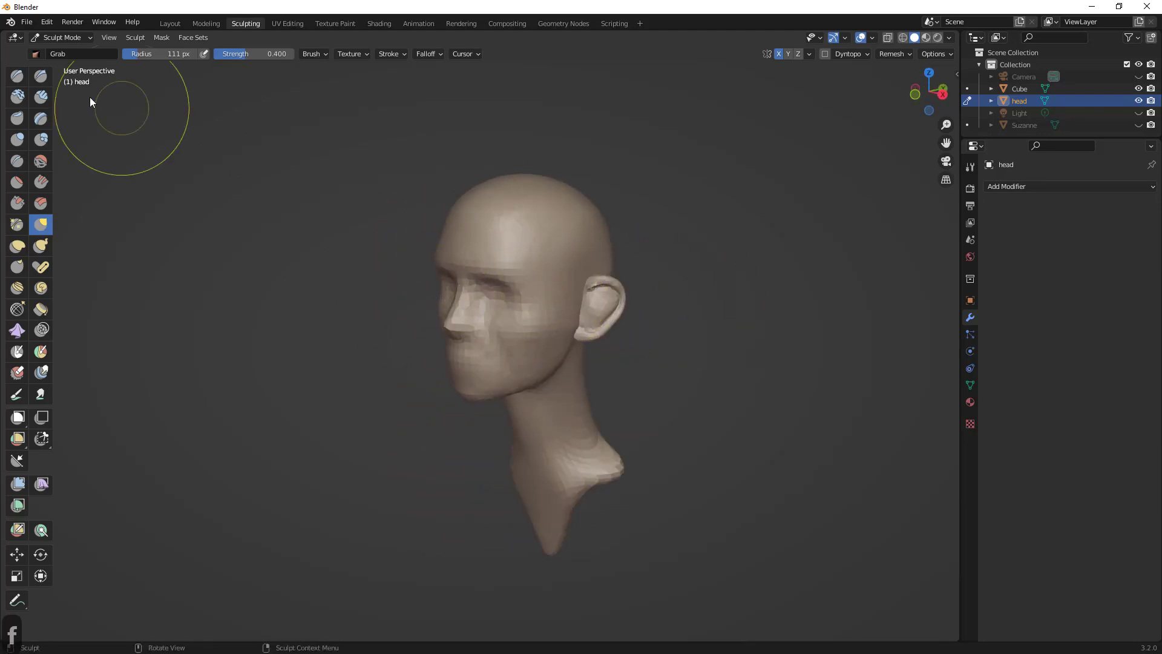
- Return to Object Mode, select the ears and switch them to Sculpt Mode
click(81, 38)
click(89, 50)
click(609, 311)
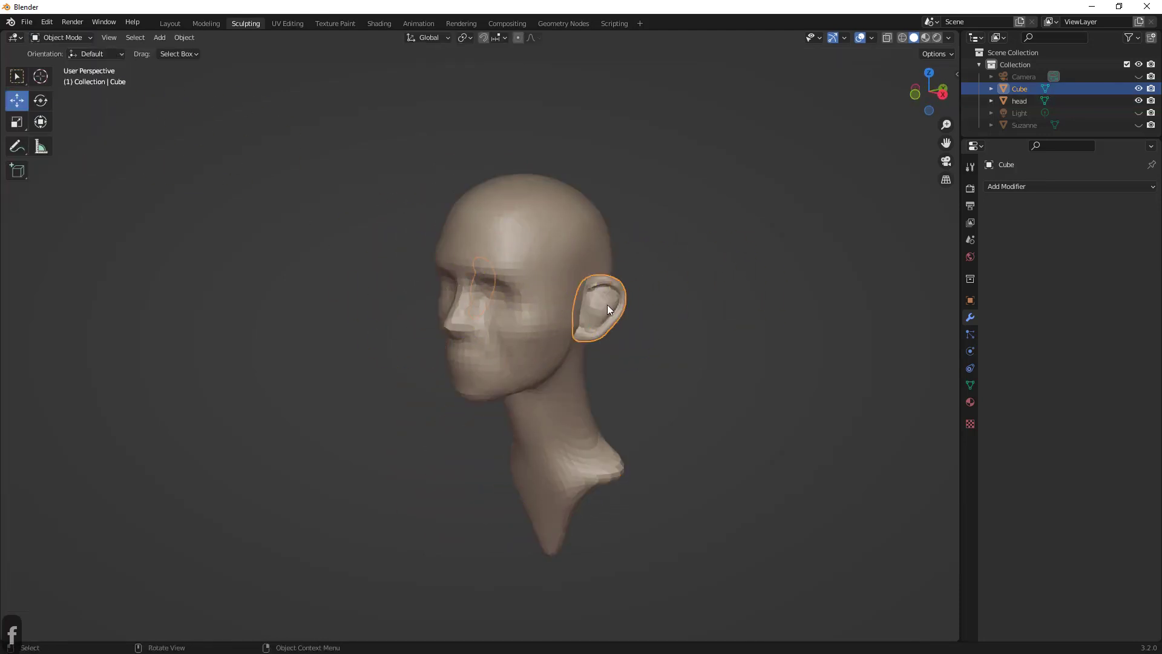
scroll(624, 293, up, 2)
click(63, 37)
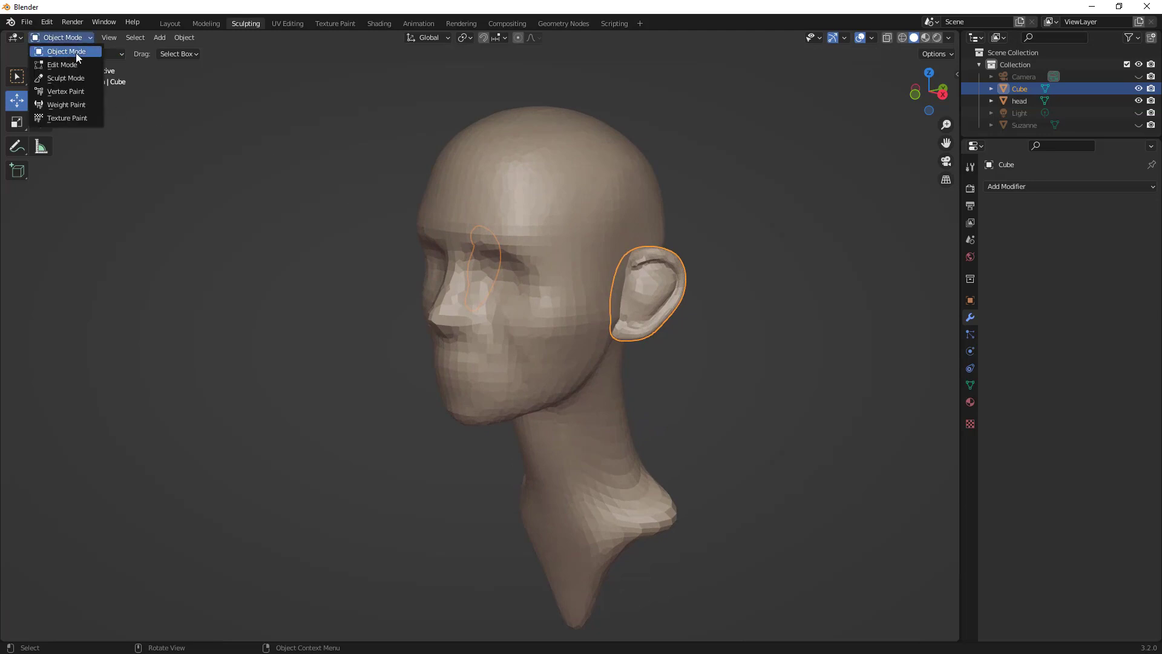
click(71, 75)
- Try to voxel-remesh the ears, undo it, and set the Grab radius to 64 px
key(ctrl+r)
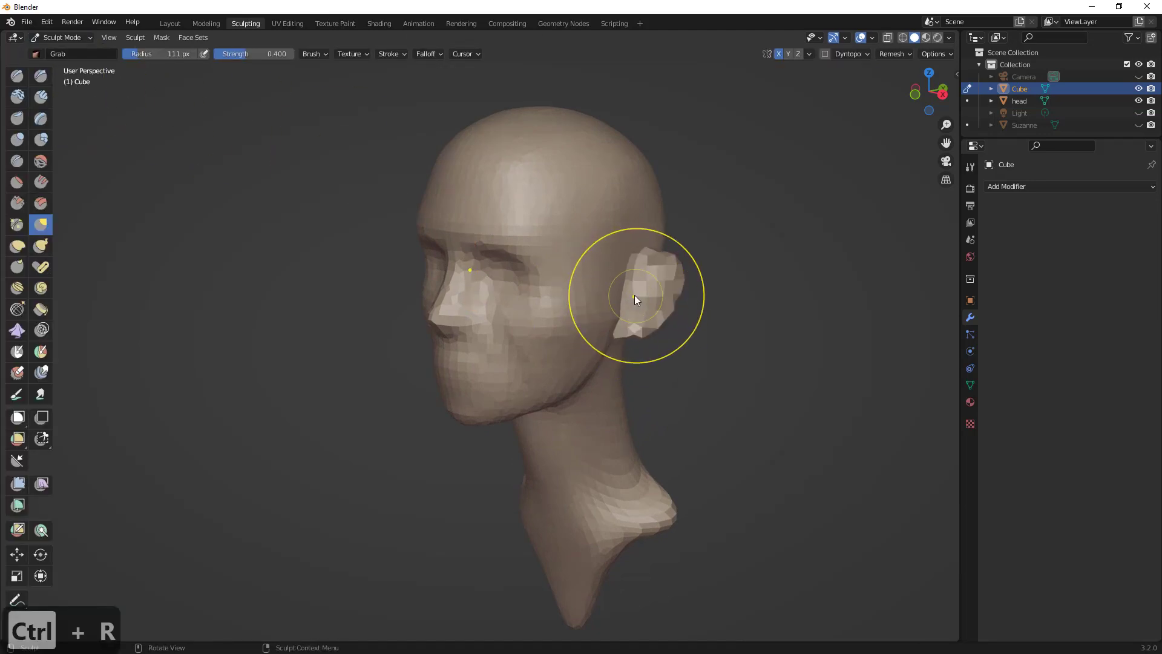
key(ctrl+z)
key(f)
click(609, 299)
key(f)
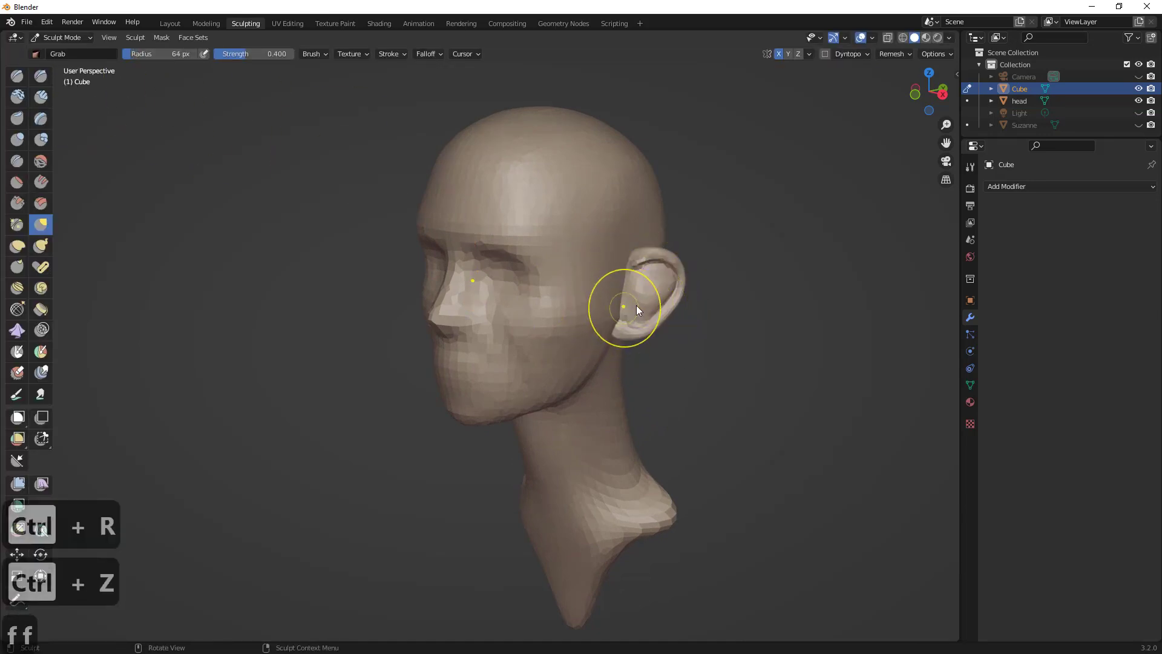
click(638, 307)
mouse_move(639, 308)
middle_down()
mouse_move(620, 279)
mouse_move(558, 285)
middle_up()
key(ctrl+z)
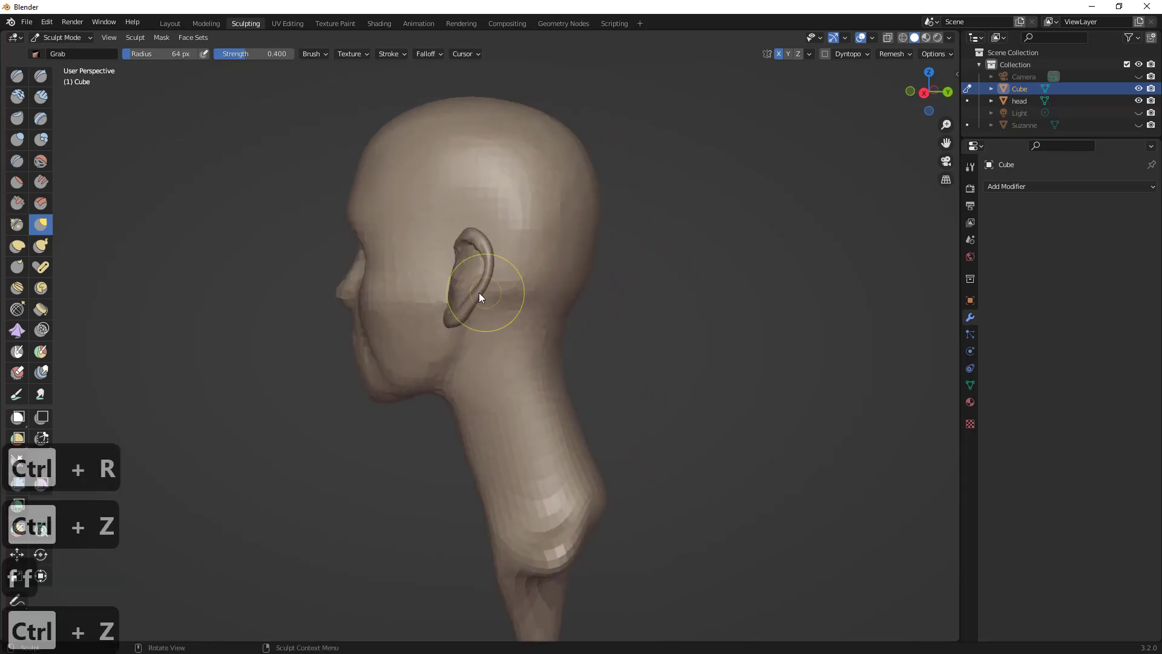
middle_drag(478, 292, 511, 292)
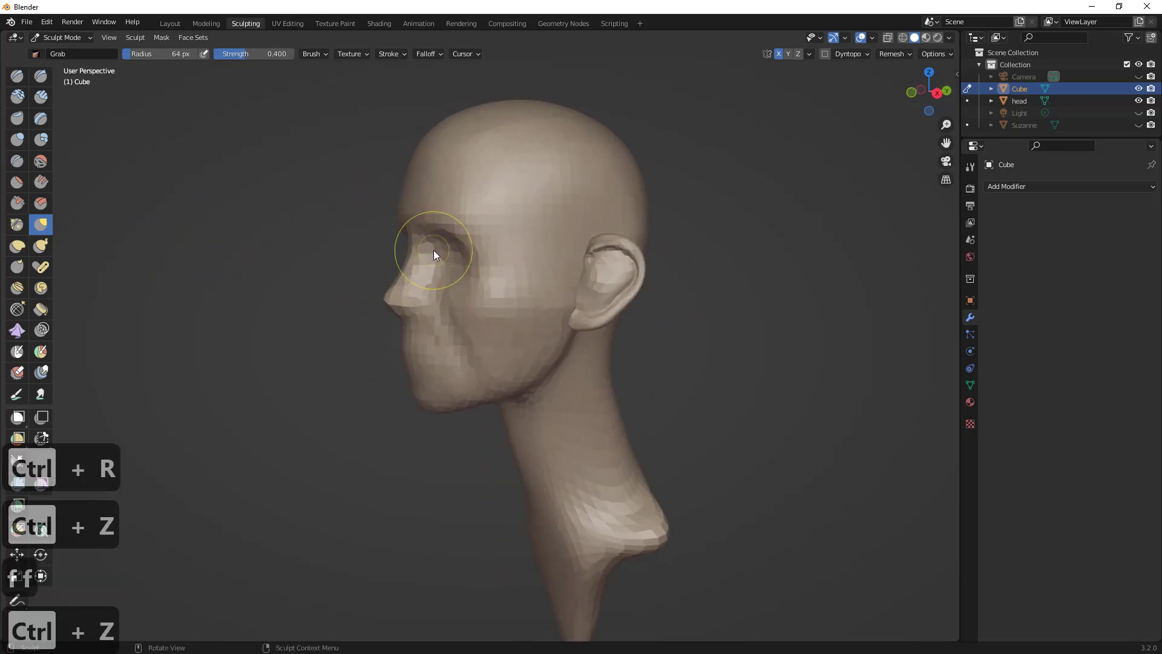
- Choose the Clay Strips brush at a 46 px radius, try a stroke inside the ear and undo it
click(41, 96)
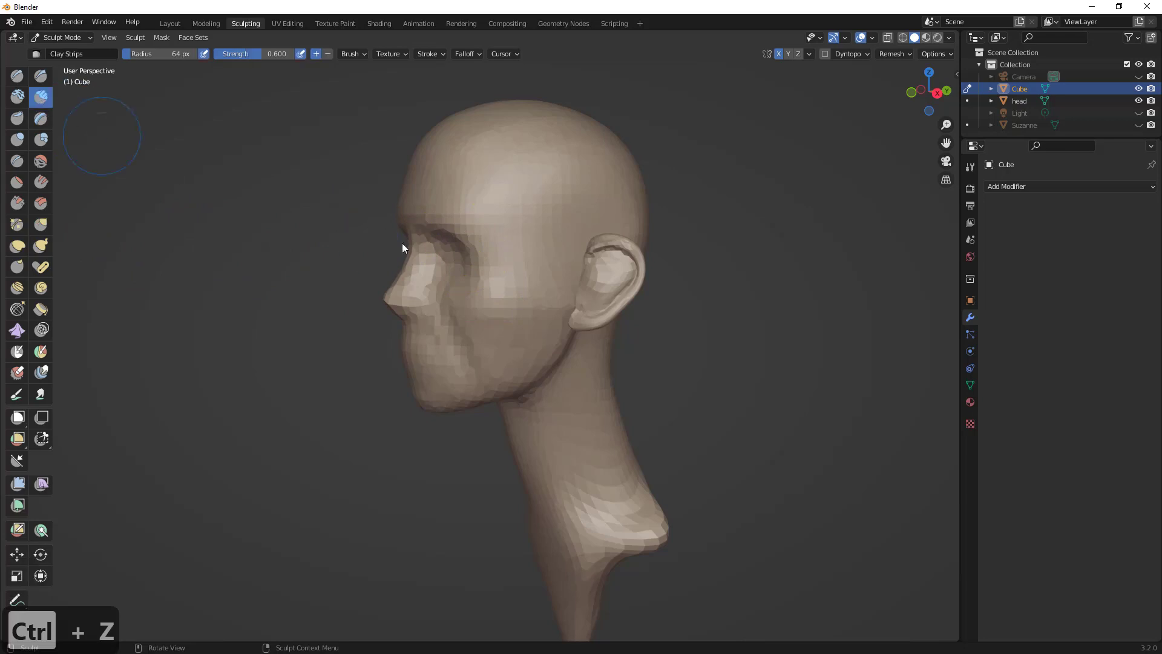
middle_drag(402, 242, 561, 270)
scroll(569, 251, up, 3)
drag(572, 248, 560, 266)
key(ctrl+z)
key(ctrl+z)
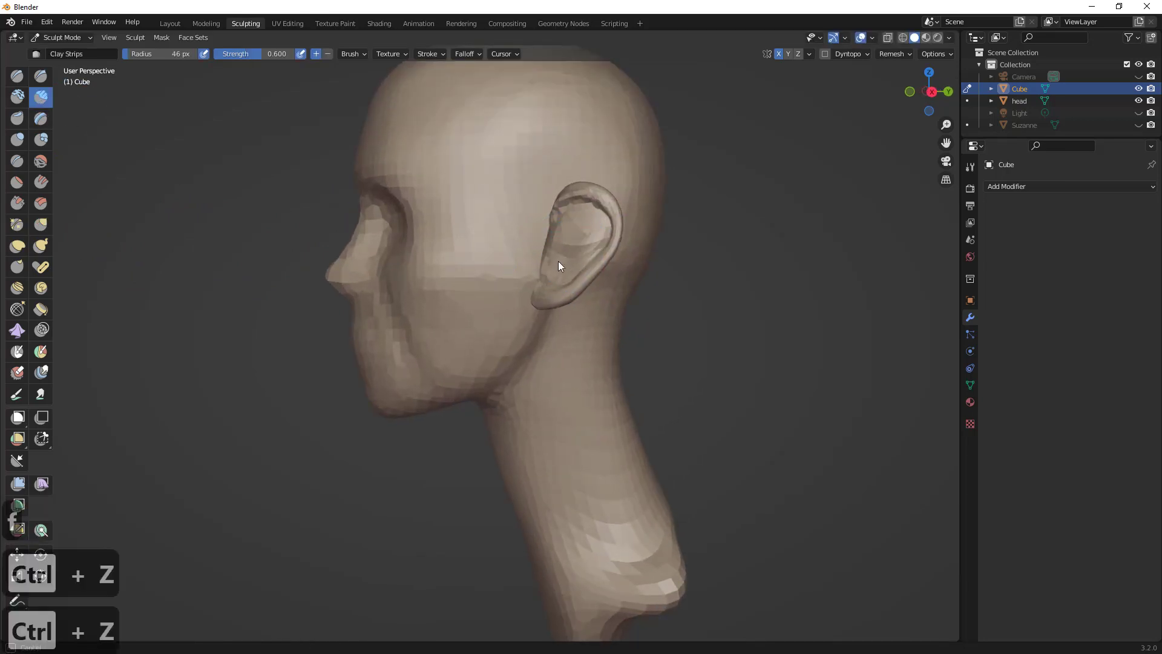
- Build up the ear's inner surface near its front edge with Clay Strips strokes from the side and three-quarter views
middle_drag(563, 264, 689, 227)
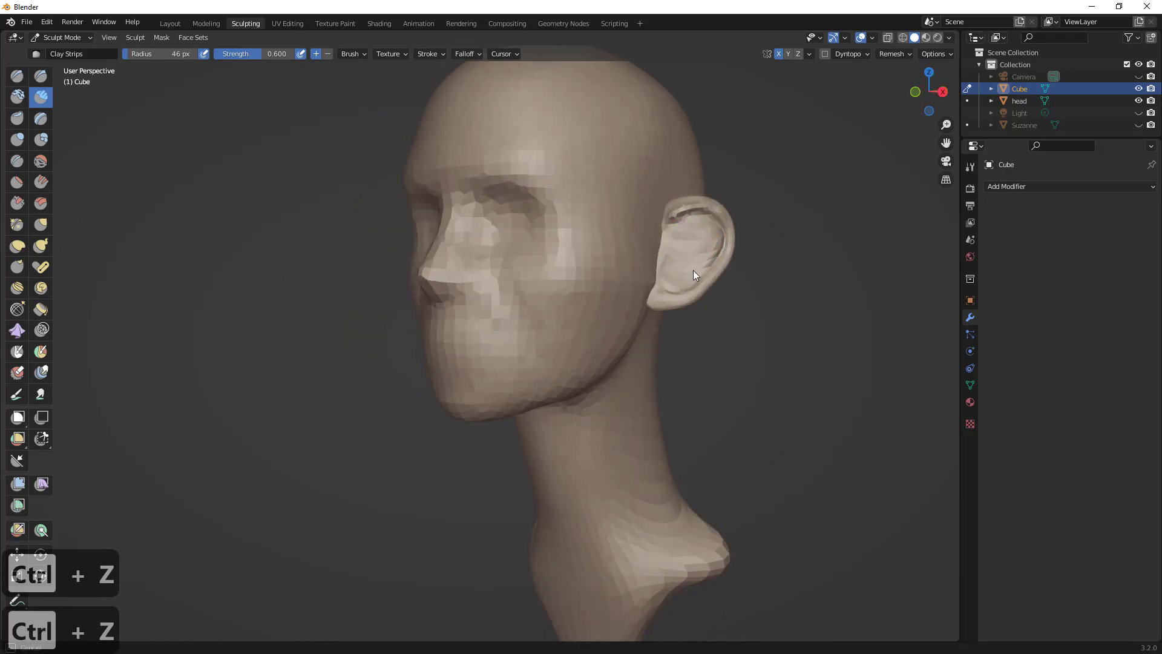
middle_drag(694, 275, 651, 285)
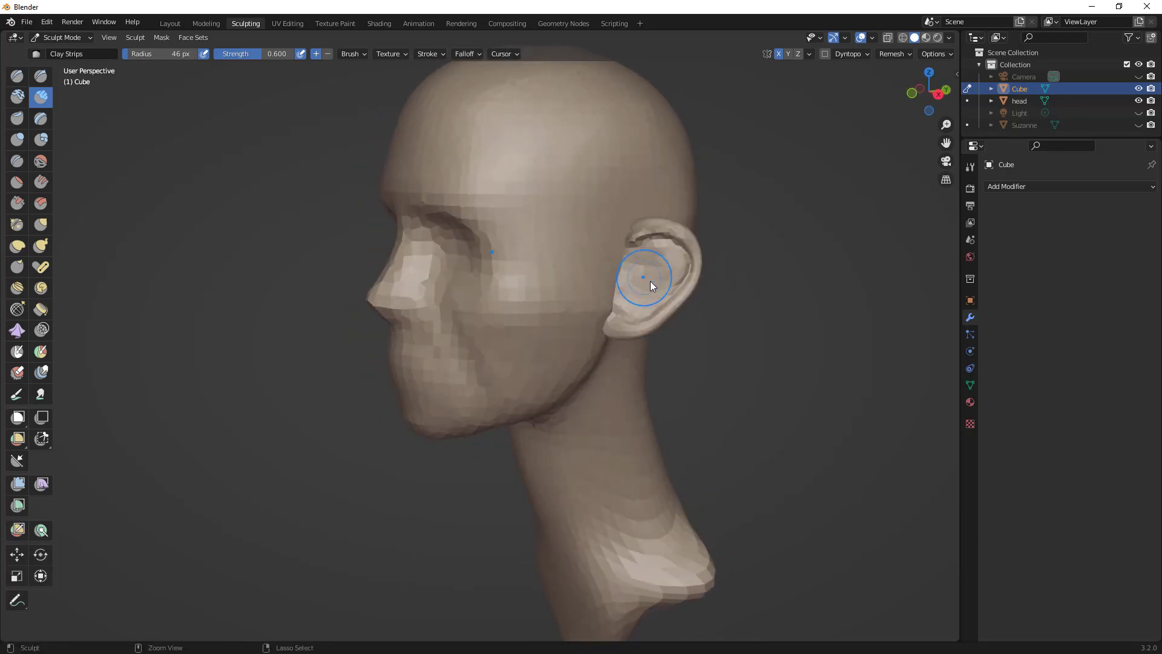
drag(634, 295, 617, 281)
drag(619, 280, 629, 300)
mouse_move(629, 305)
middle_down()
mouse_move(608, 282)
mouse_move(546, 264)
mouse_move(696, 260)
middle_up()
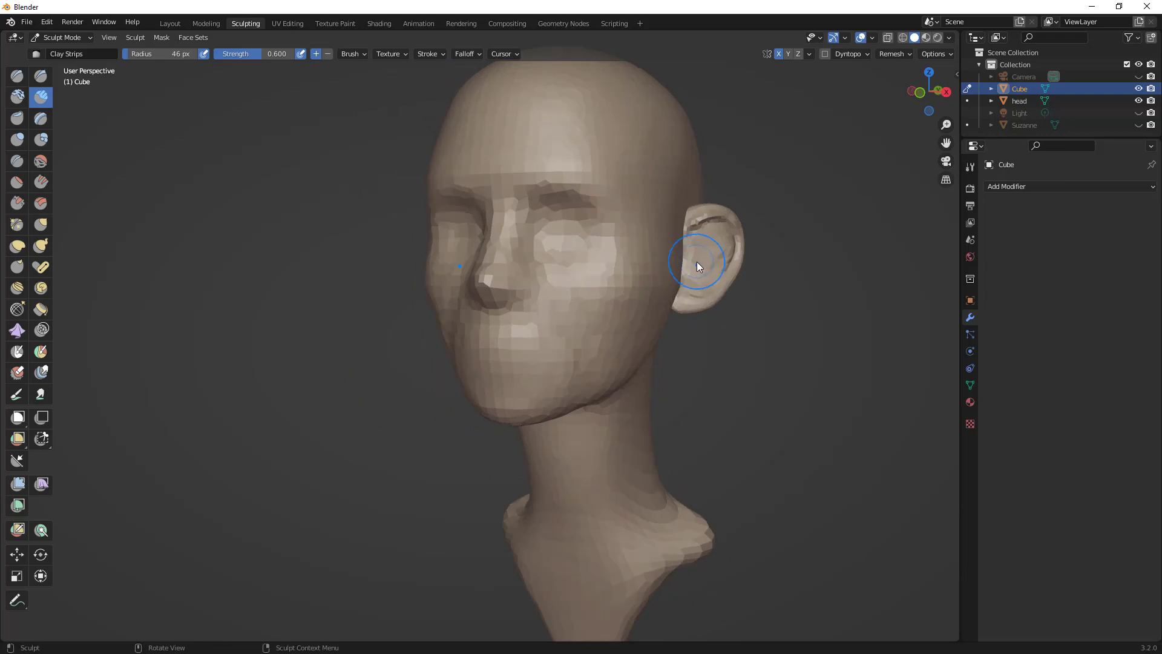
click(696, 259)
drag(696, 256, 699, 278)
middle_drag(698, 279, 630, 271)
- Try remeshing the ears at voxel sizes of 0.1 m and 0.059 m, undoing each attempt
ctrl+middle_drag(628, 270, 616, 310)
key(ctrl+r)
key(ctrl+z)
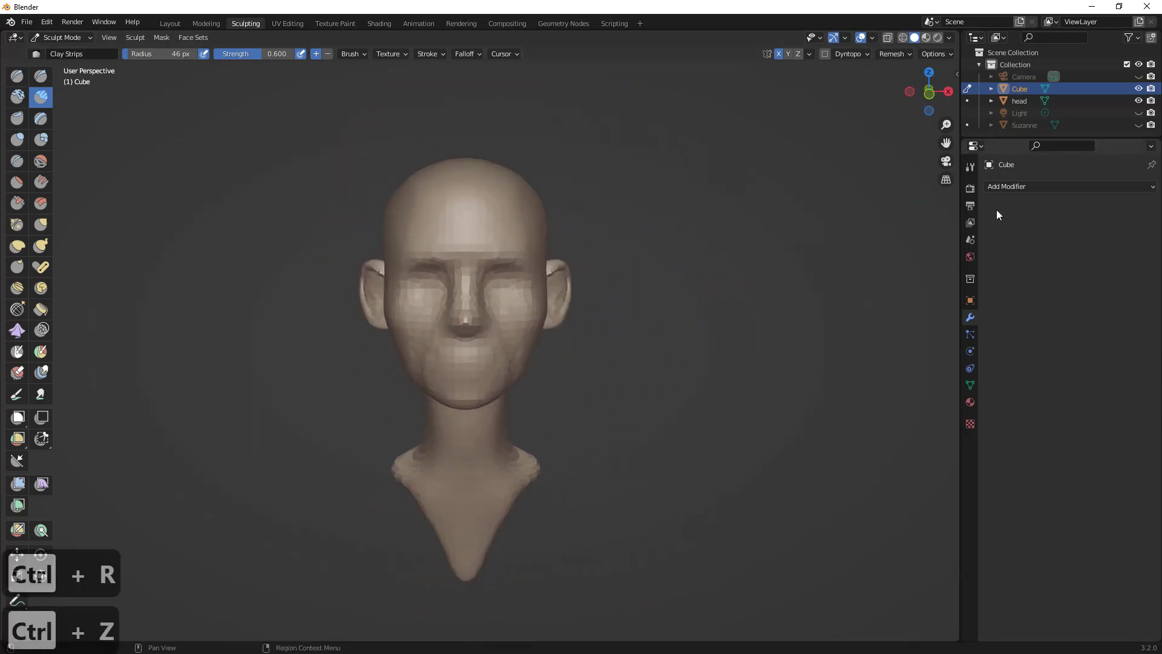
click(892, 53)
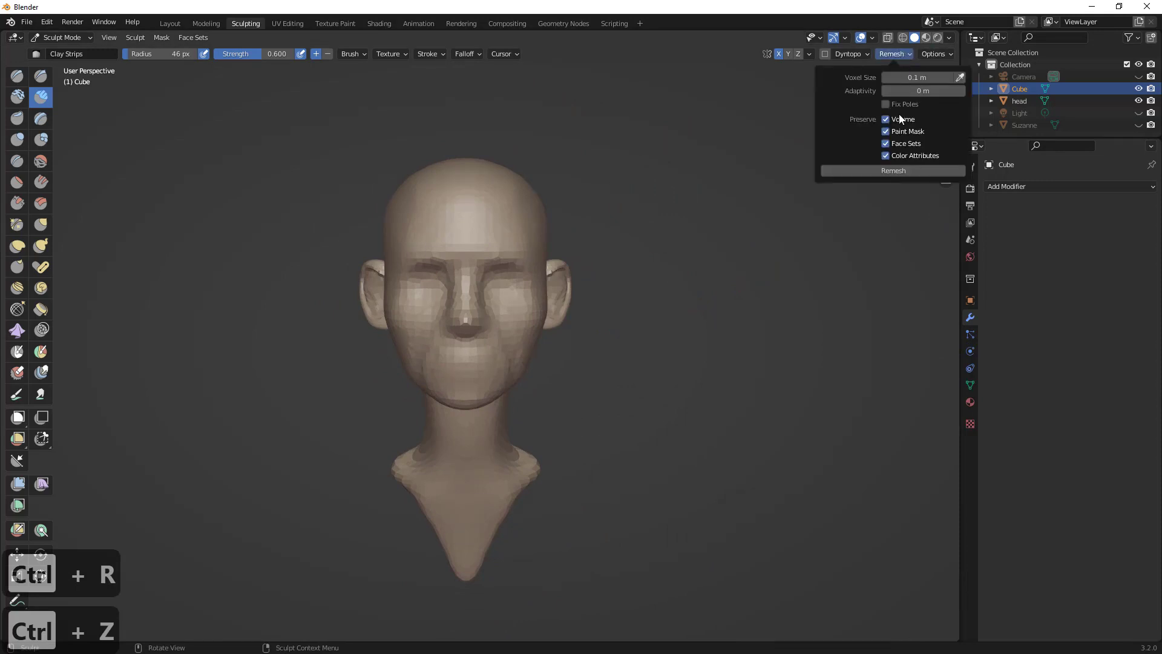
click(882, 81)
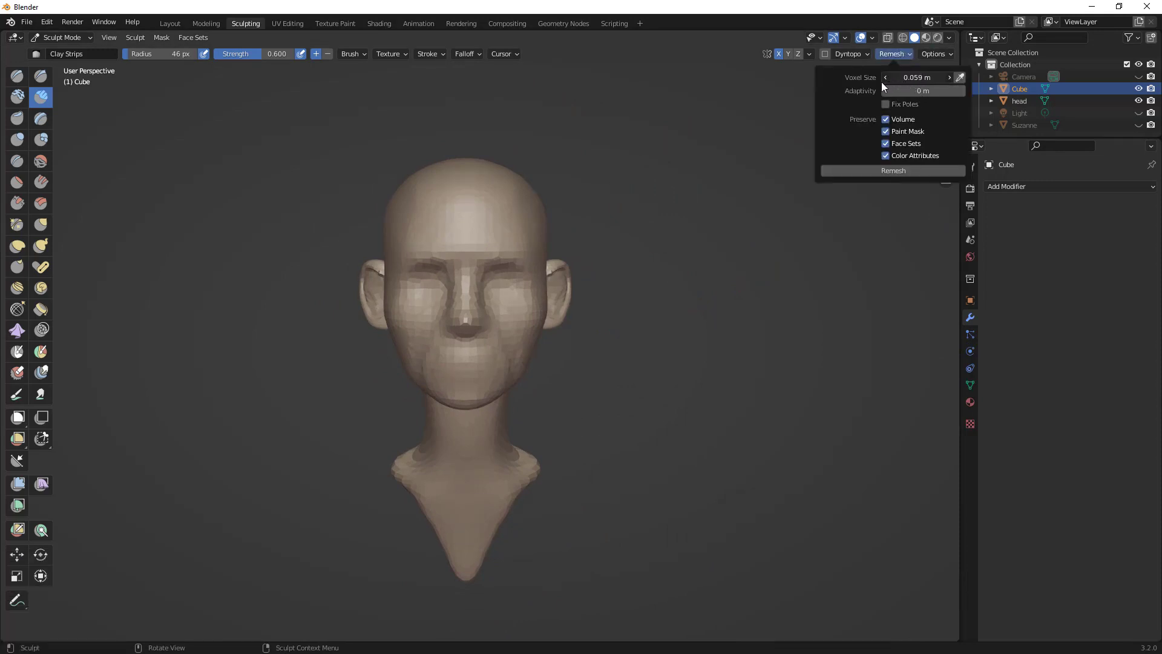
middle_drag(779, 128, 641, 260)
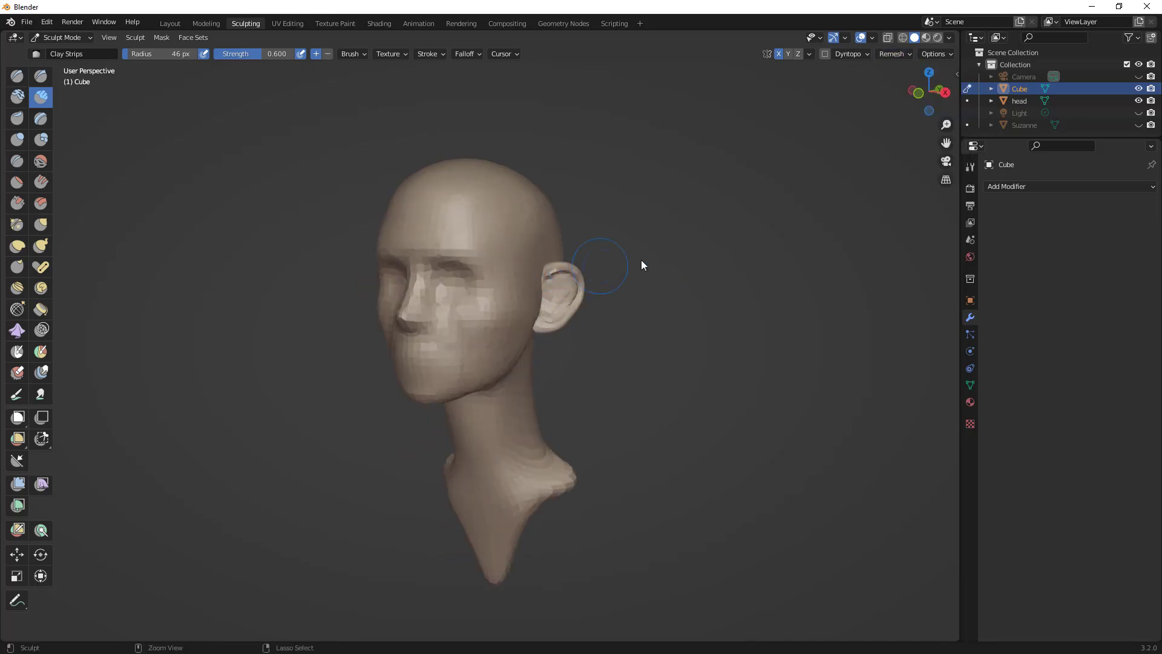
key(ctrl+r)
key(ctrl+z)
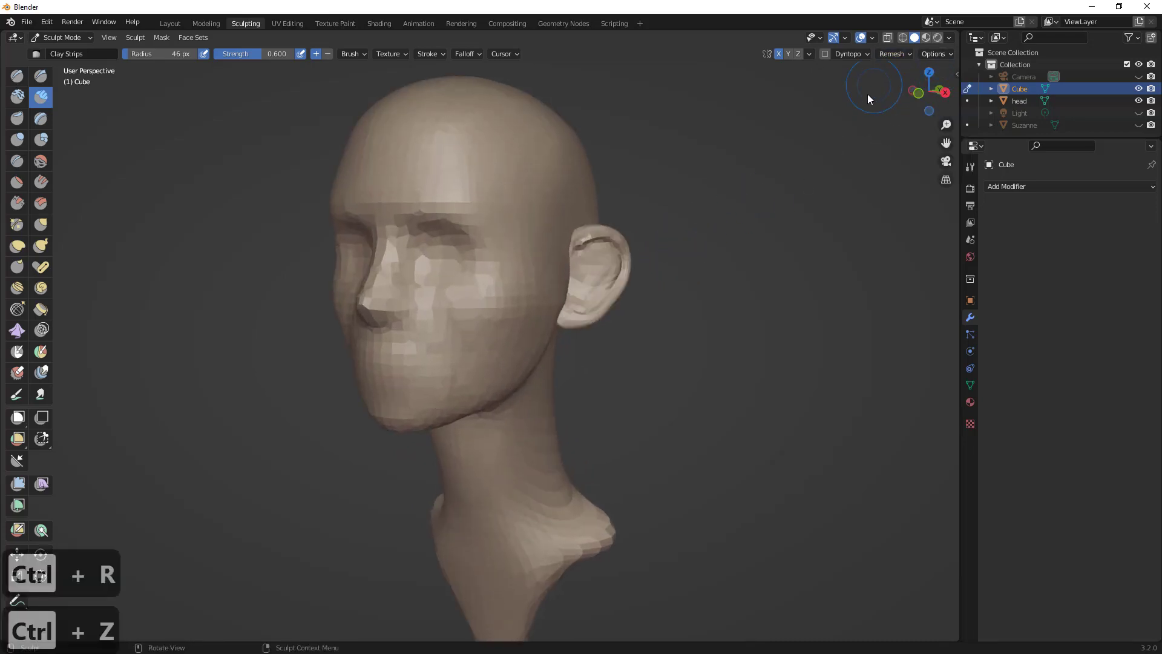
- Lower the remesh voxel size further, remesh the ears and undo the operation
click(935, 53)
click(902, 55)
click(904, 53)
drag(931, 79, 909, 84)
key(ctrl+r)
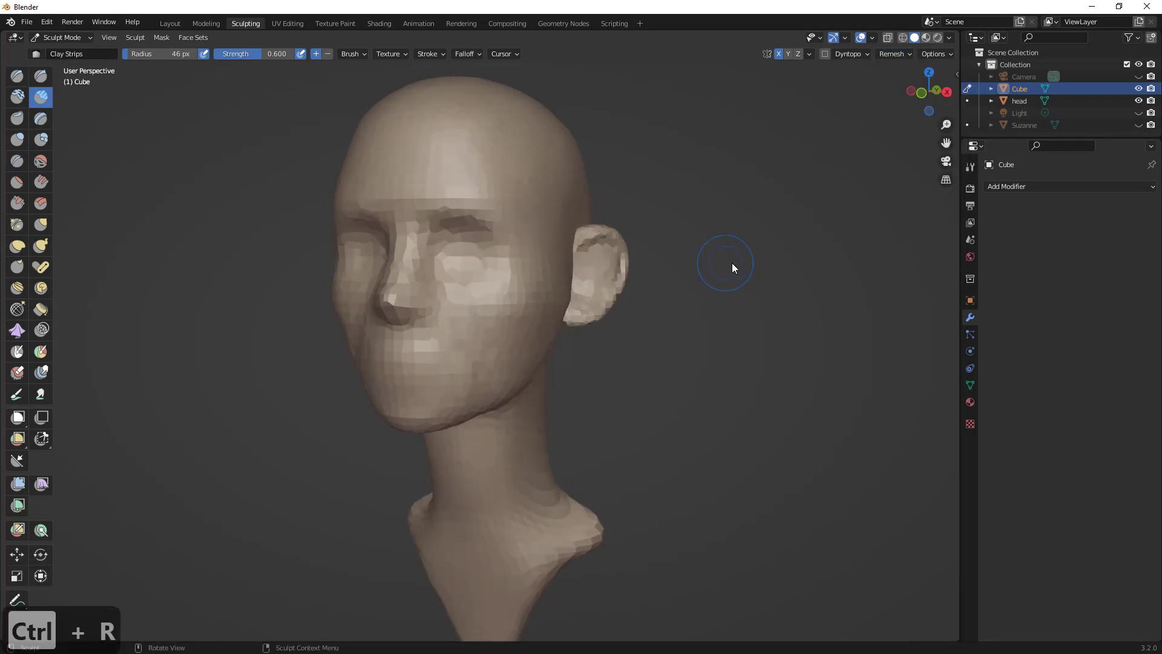
middle_drag(731, 263, 625, 298)
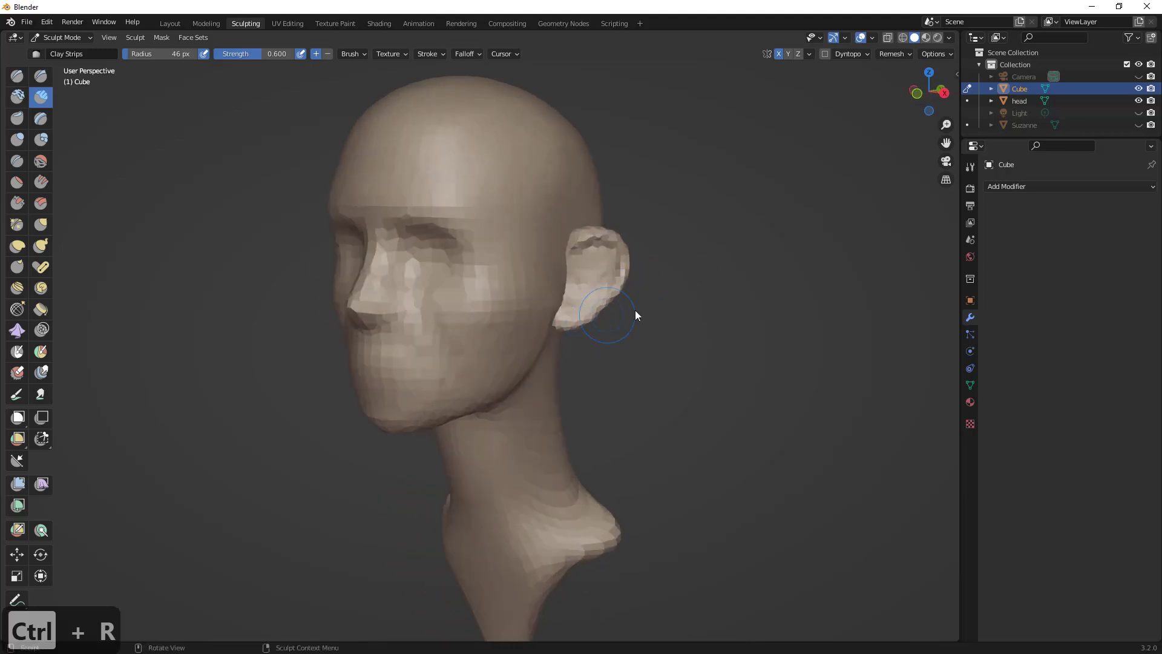
key(ctrl+z)
key(ctrl+z)
middle_drag(744, 230, 517, 262)
key(ctrl+z)
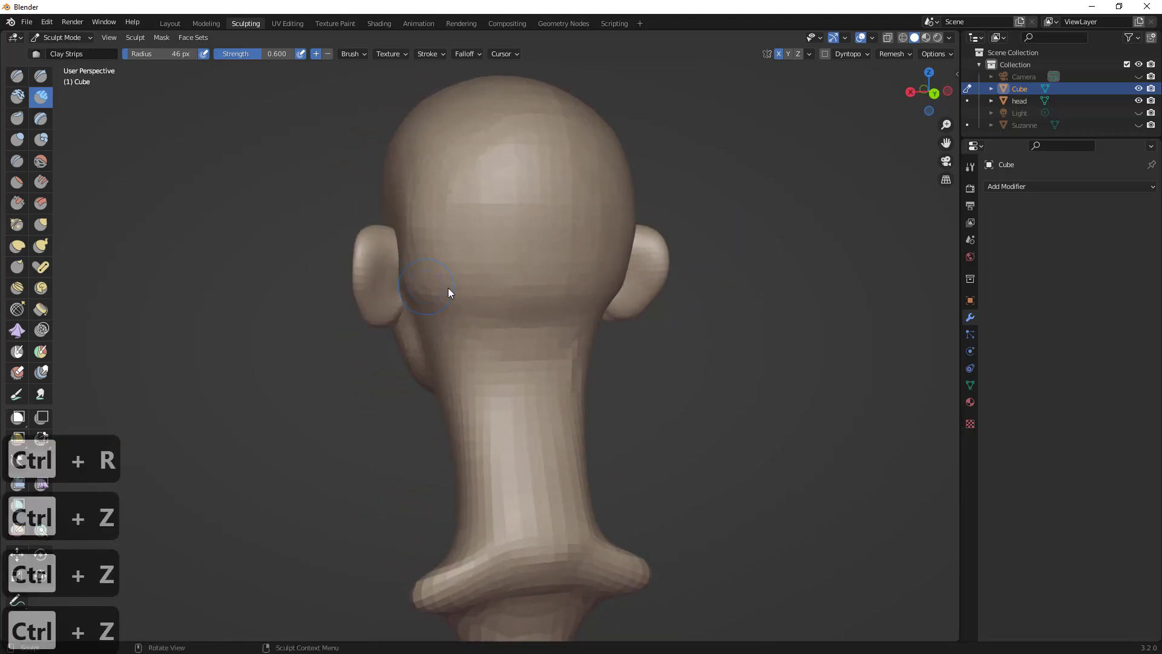
- Try remeshing the ears with a voxel size of 0.004 m and undo it
middle_drag(449, 293, 633, 284)
click(908, 54)
mouse_move(896, 78)
mouse_down()
mouse_move(918, 82)
mouse_move(887, 88)
mouse_up()
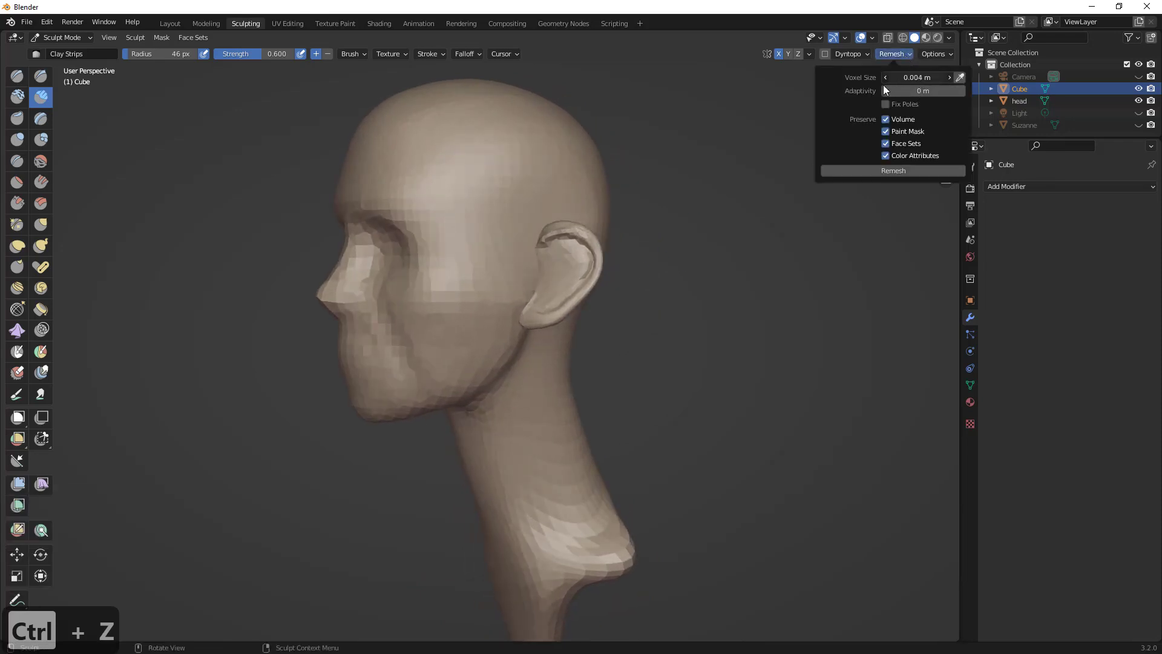
key(ctrl+r)
middle_drag(662, 300, 642, 264)
key(ctrl+z)
key(ctrl+z)
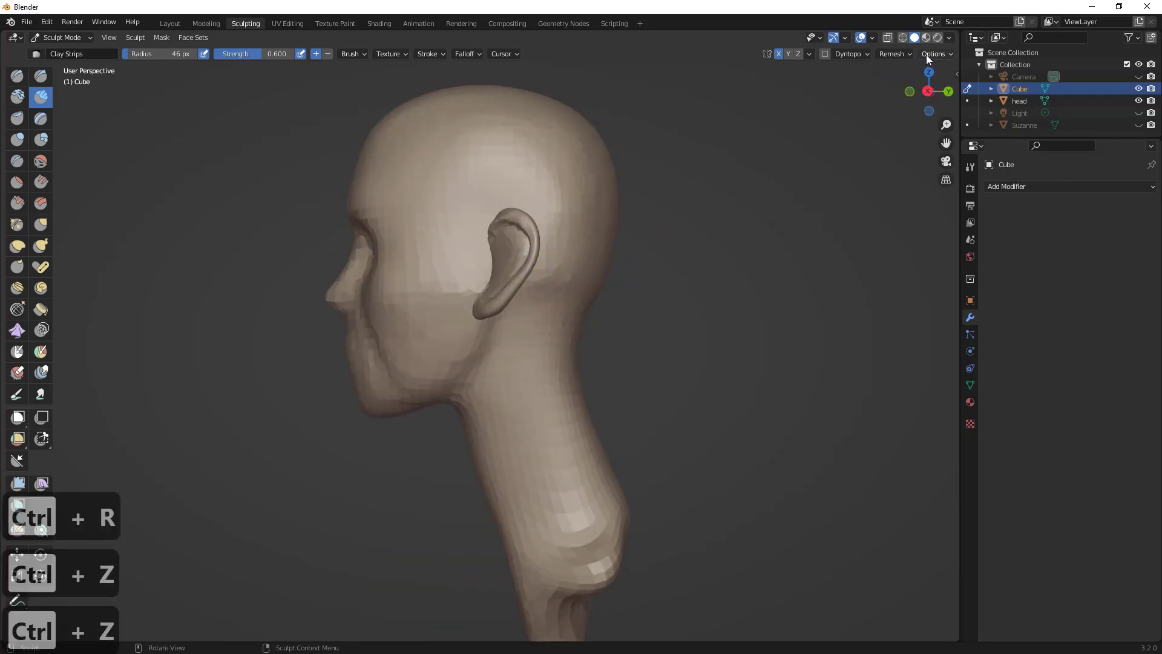
- Set the voxel size to 0.015 m and remesh the ears
click(907, 54)
drag(918, 79, 926, 79)
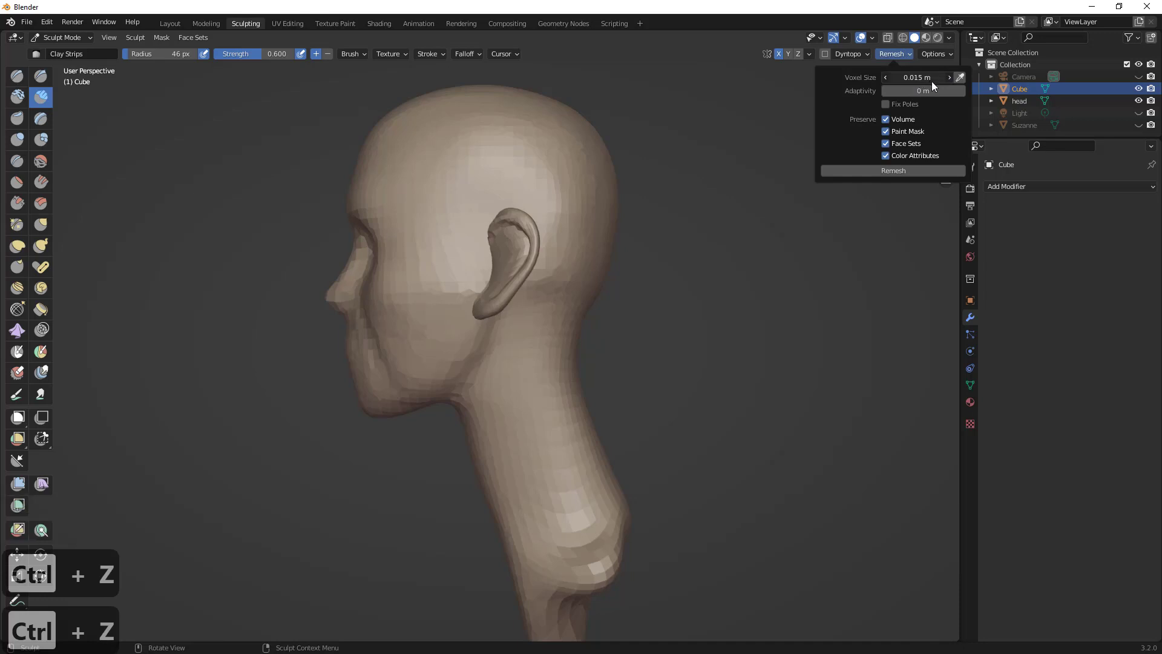
middle_drag(713, 278, 728, 281)
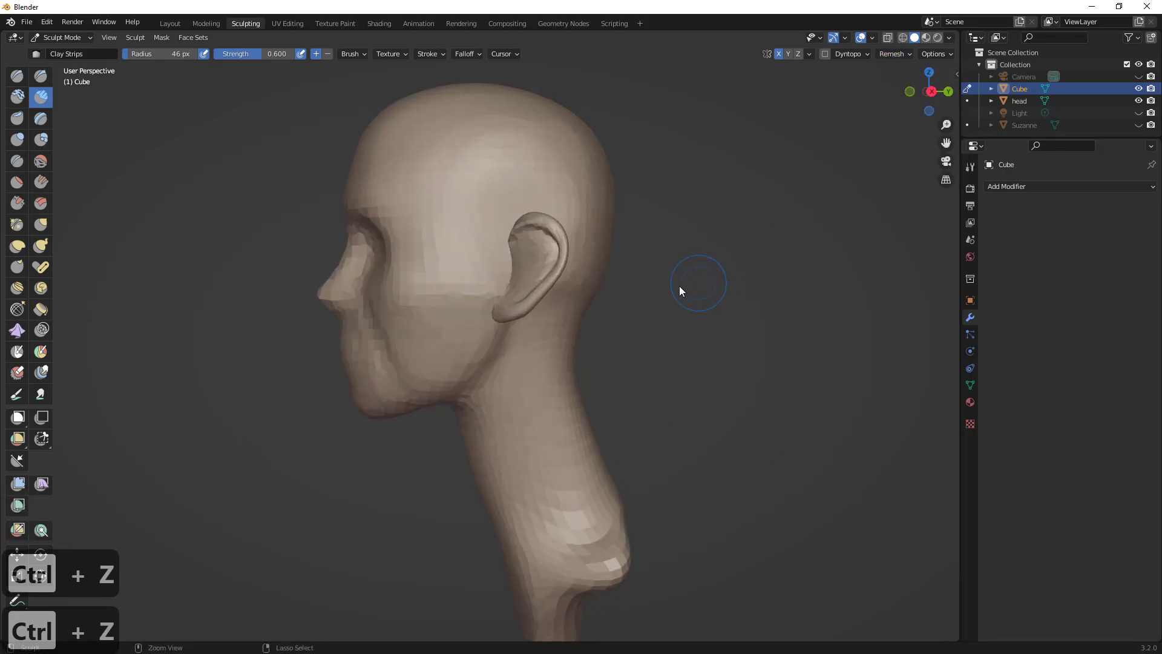
key(ctrl+r)
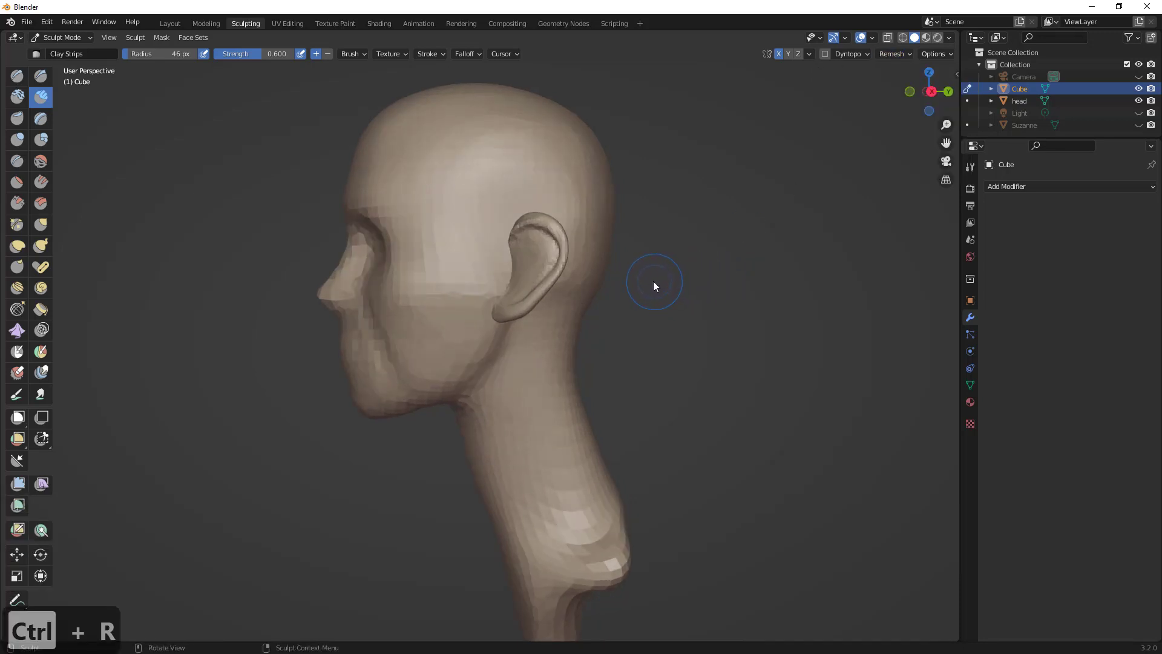
middle_drag(652, 281, 616, 274)
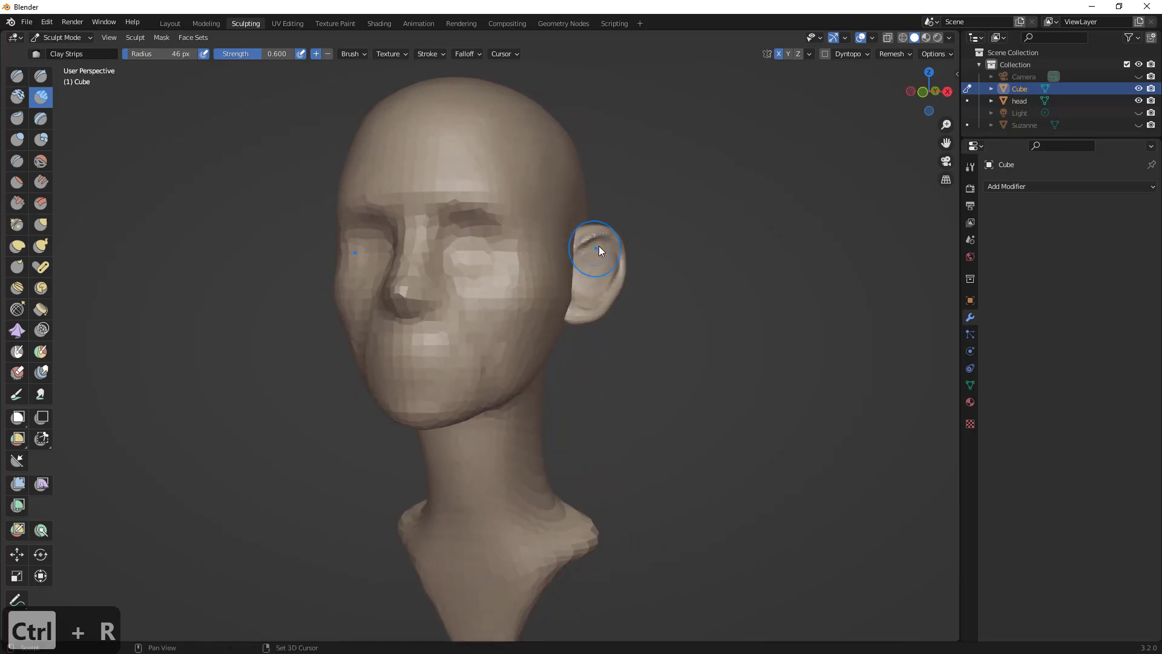
- Smooth the ear's inner surface beneath the upper rim and check the ears from the front and side
shift+drag(598, 246, 578, 252)
middle_drag(601, 284, 601, 257)
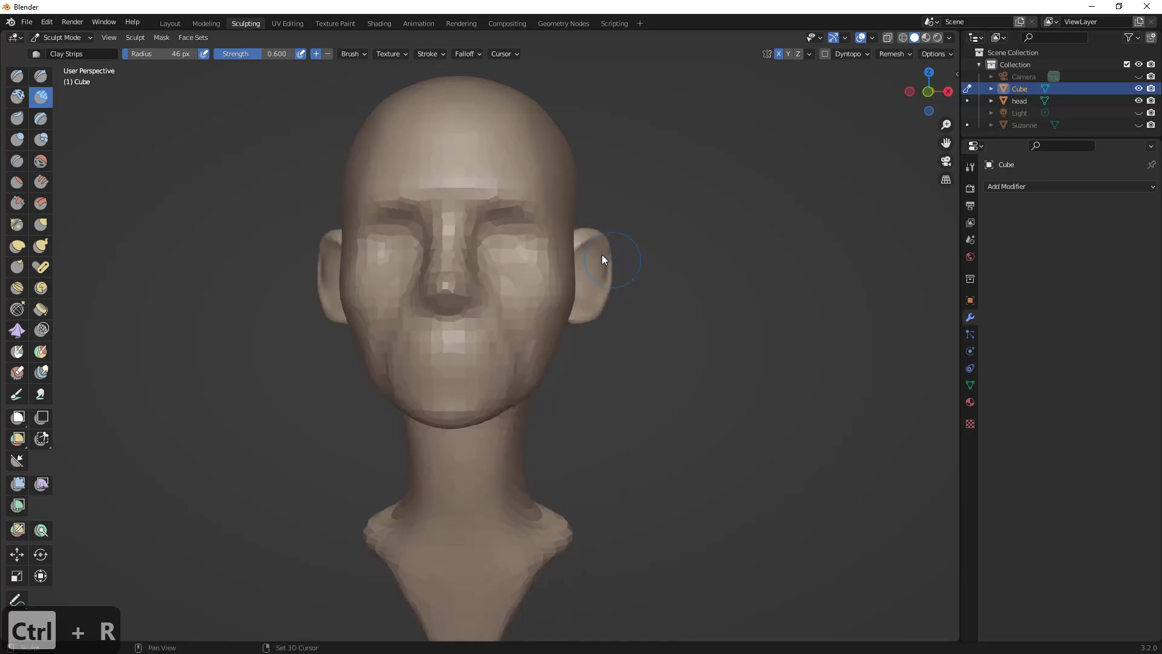
scroll(613, 401, down, 3)
middle_drag(613, 401, 721, 357)
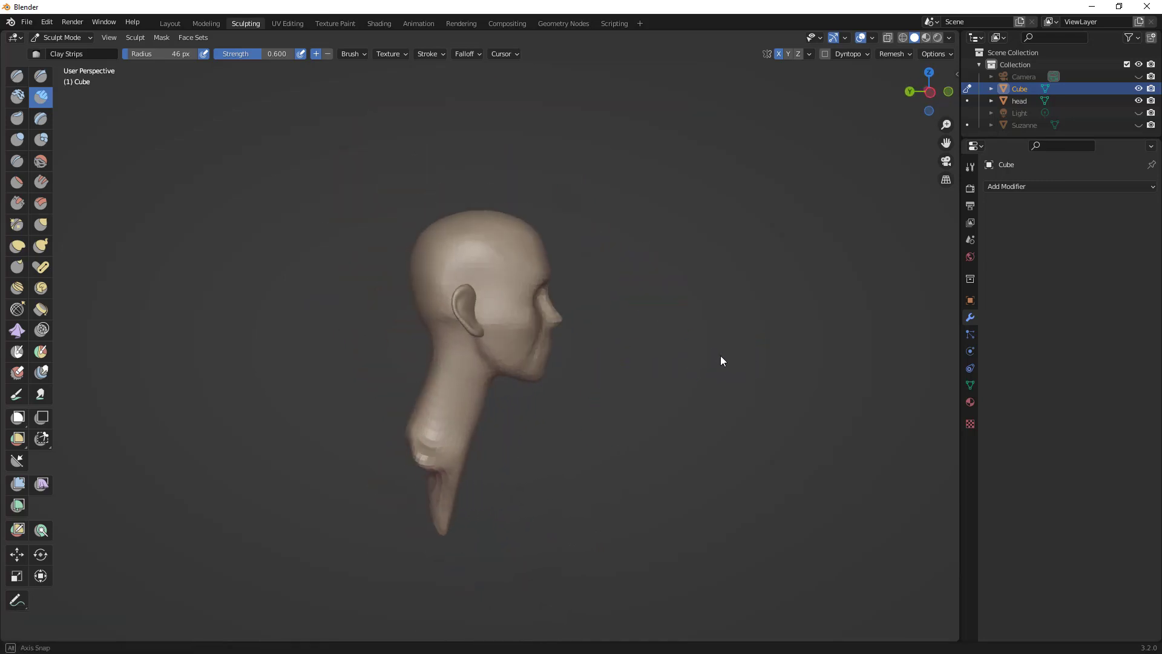
mouse_move(521, 337)
middle_down()
mouse_move(466, 343)
mouse_move(484, 336)
mouse_move(486, 305)
mouse_move(597, 338)
mouse_move(462, 332)
mouse_move(526, 298)
mouse_move(629, 319)
mouse_move(627, 309)
middle_up()
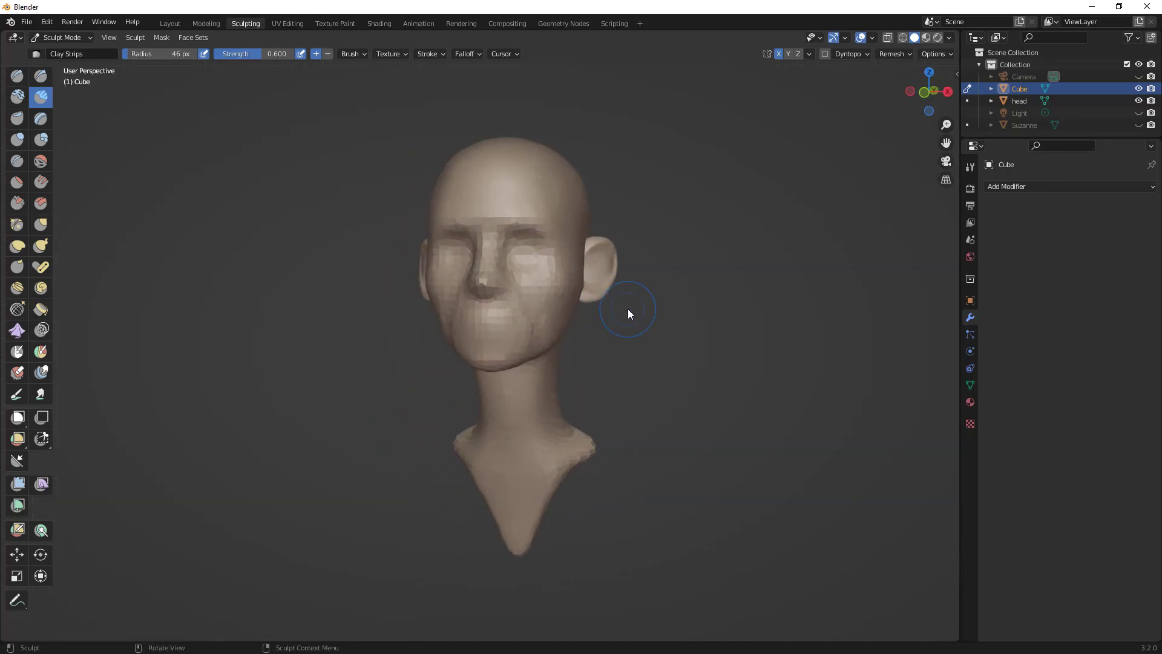
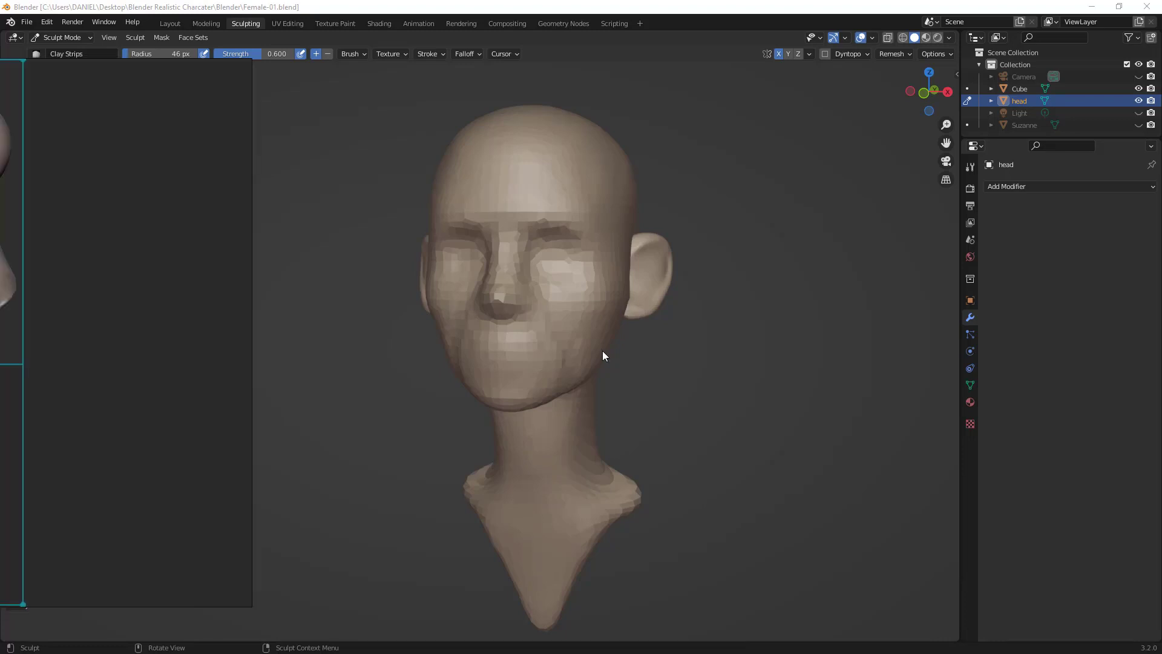
- Bring the reference board over the viewport to examine the planar head models and sculpted head photos
click(717, 345)
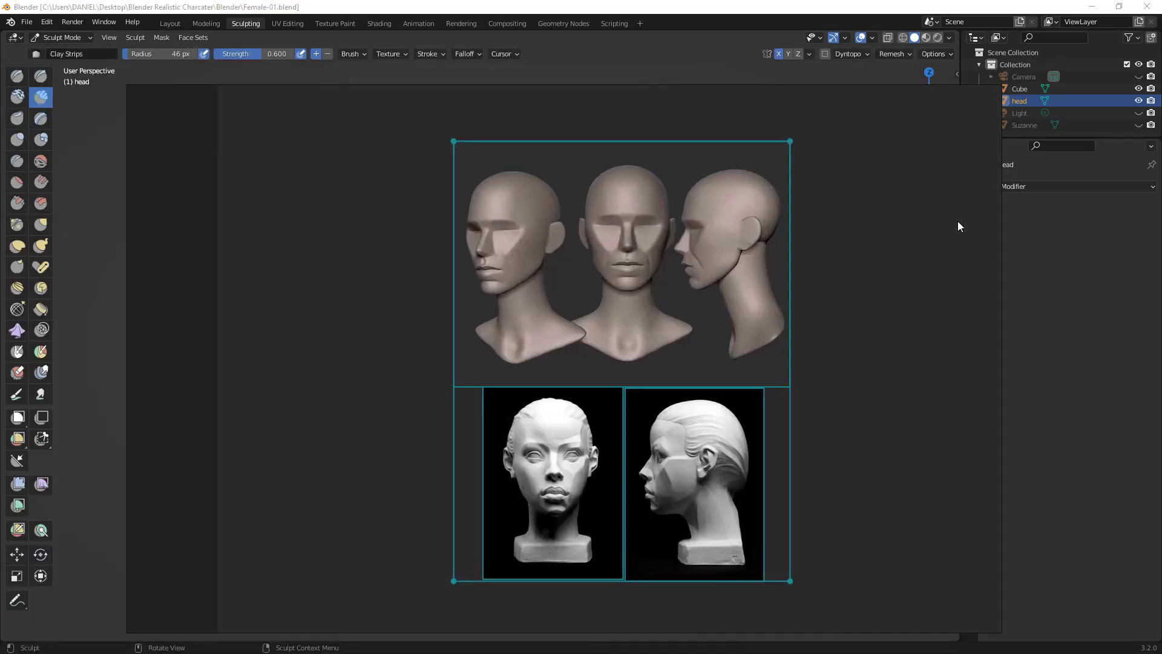
- Switch to the file explorer's head image folder and add the portrait with windblown hair and bare shoulders to the reference board
drag(981, 233, 894, 231)
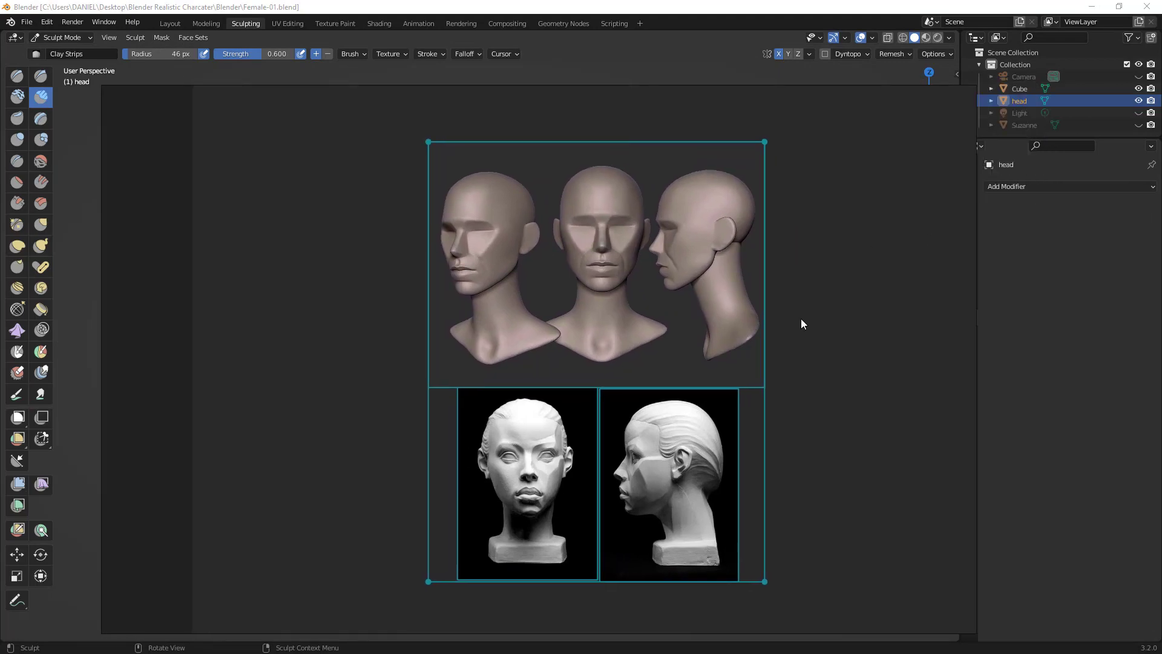
scroll(813, 333, down, 2)
key(super)
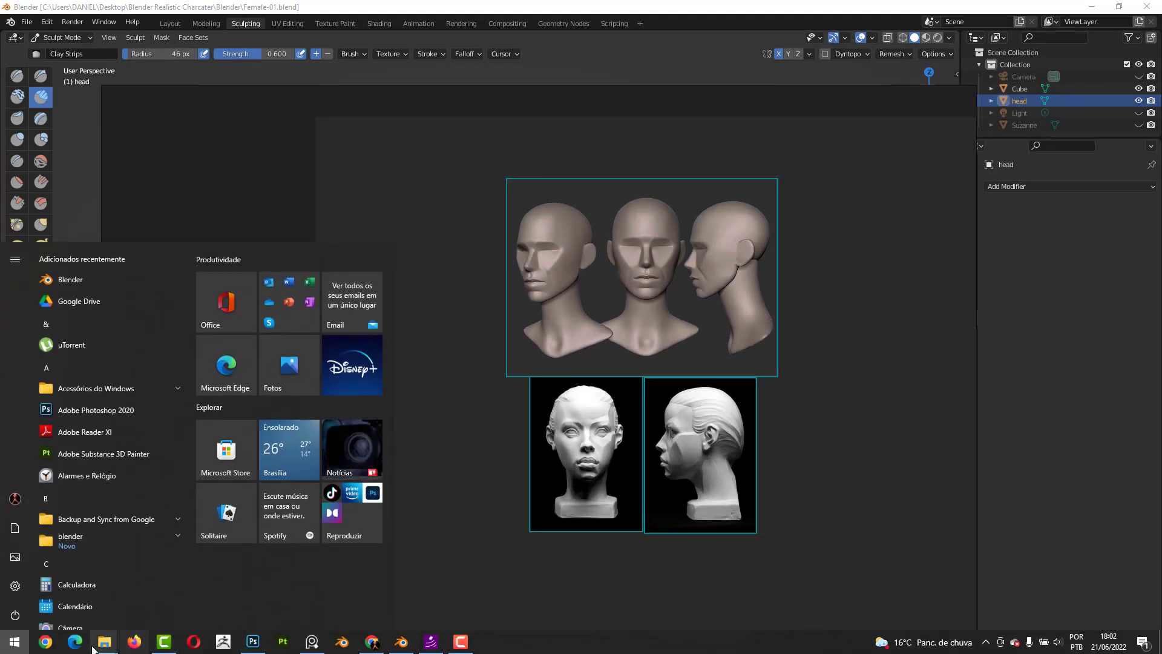
click(65, 585)
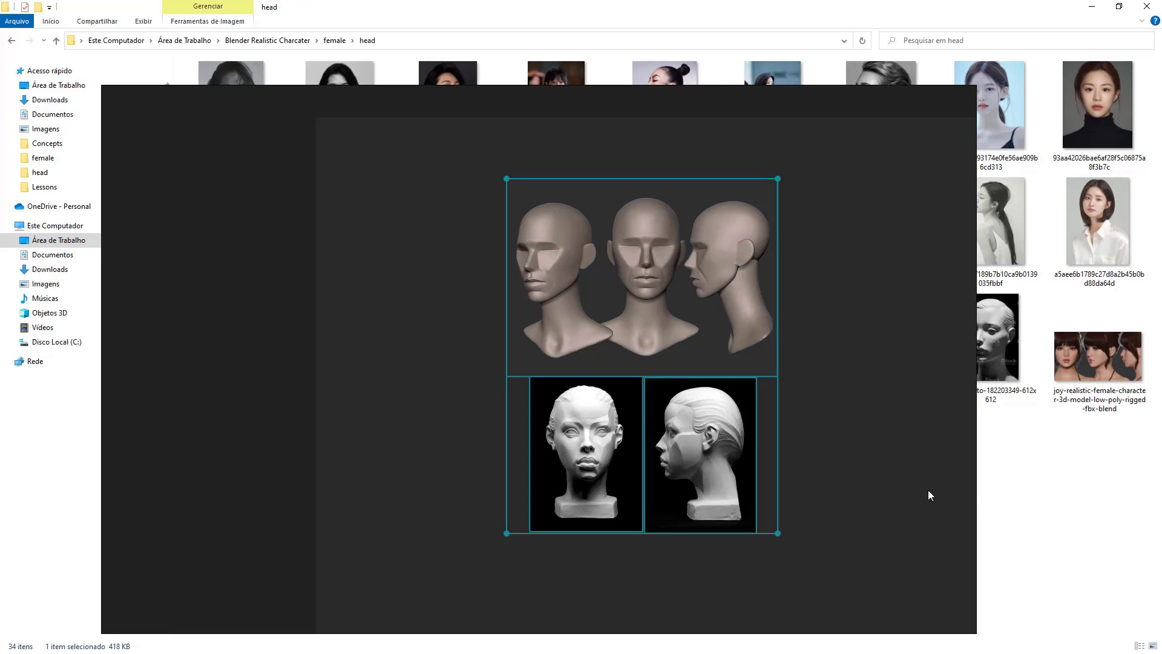
right_drag(899, 469, 557, 485)
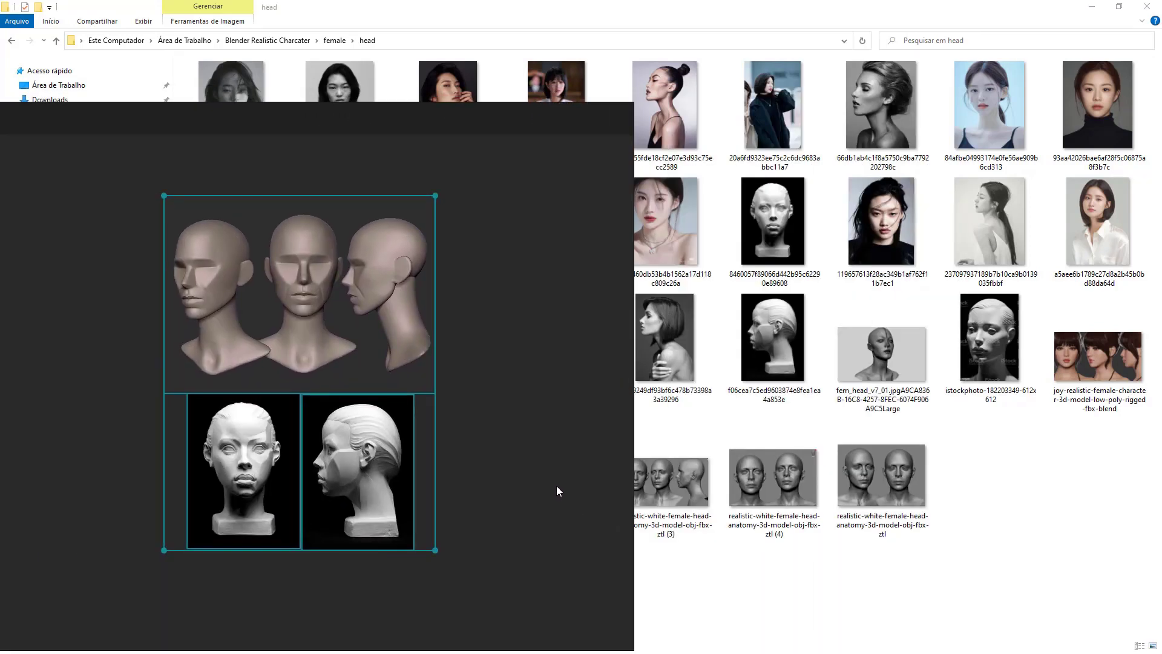
drag(557, 485, 362, 493)
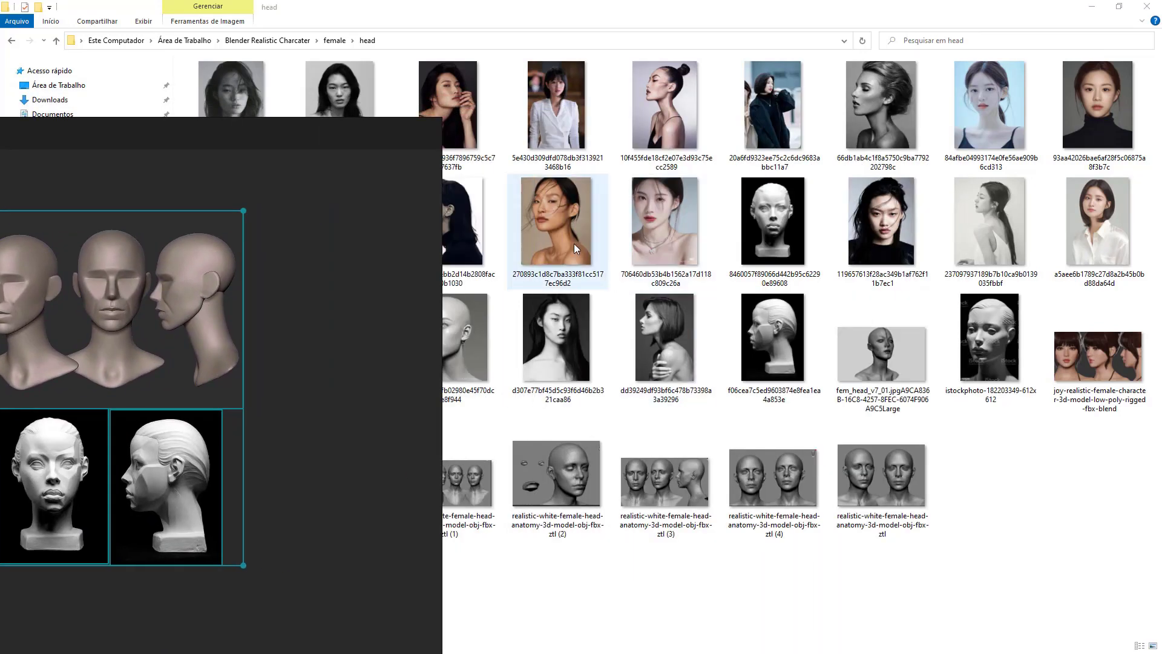
drag(574, 244, 387, 376)
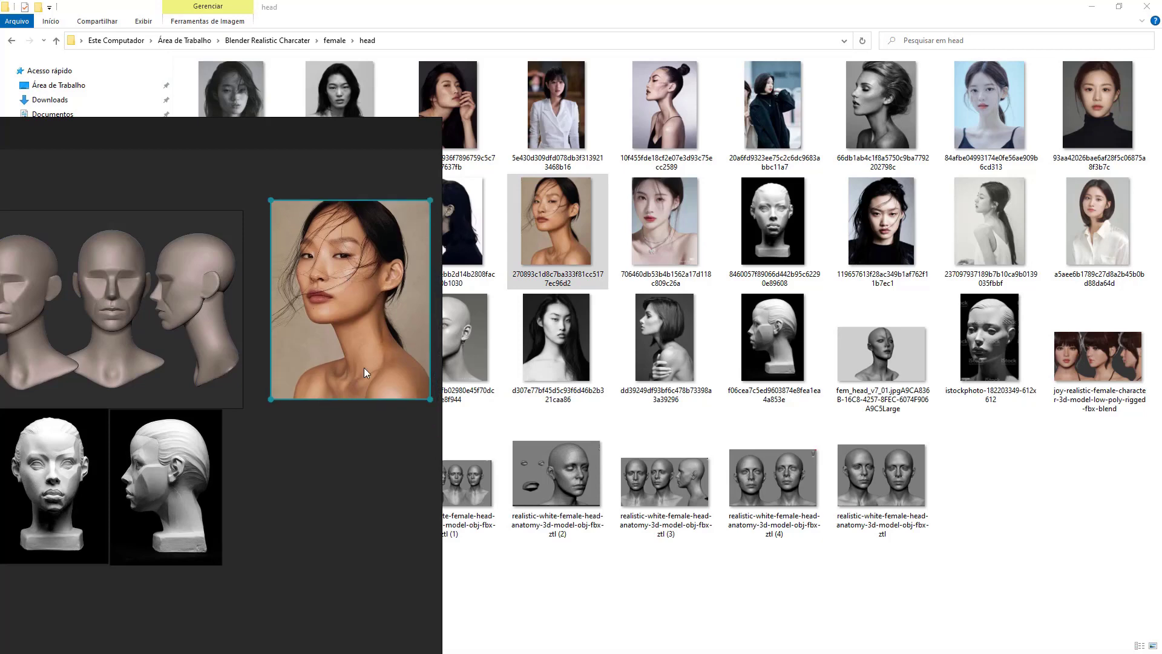
- Examine the newly added portrait up close and compare it with the other images in the folder
right_drag(388, 441, 884, 364)
double_click(893, 266)
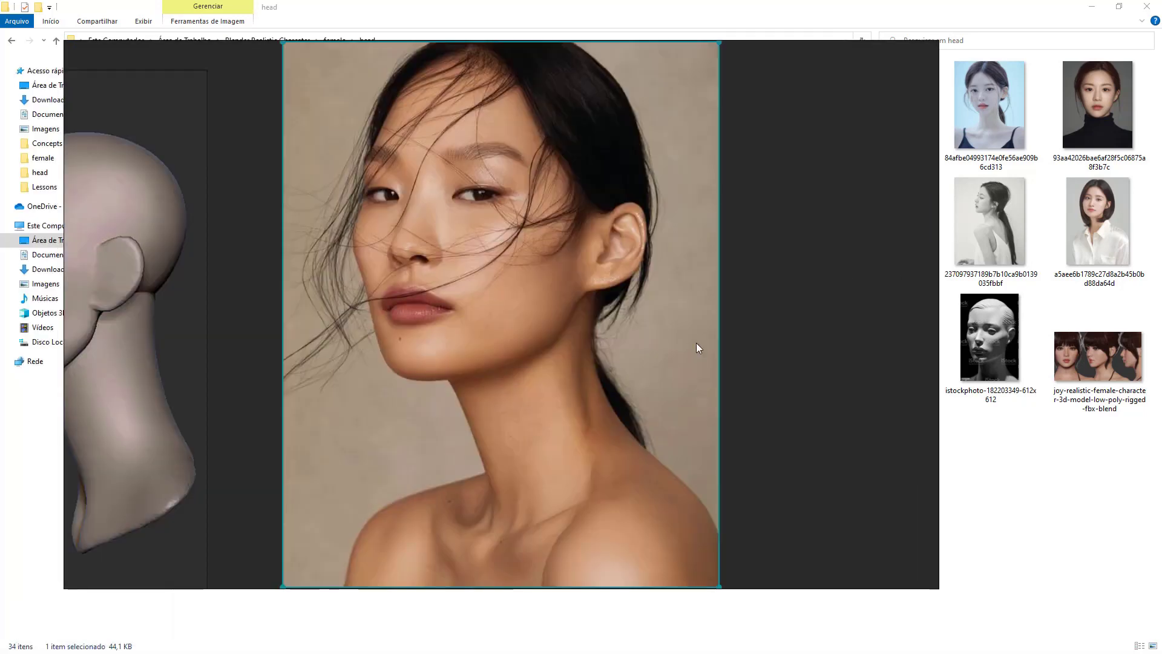
drag(807, 335, 403, 653)
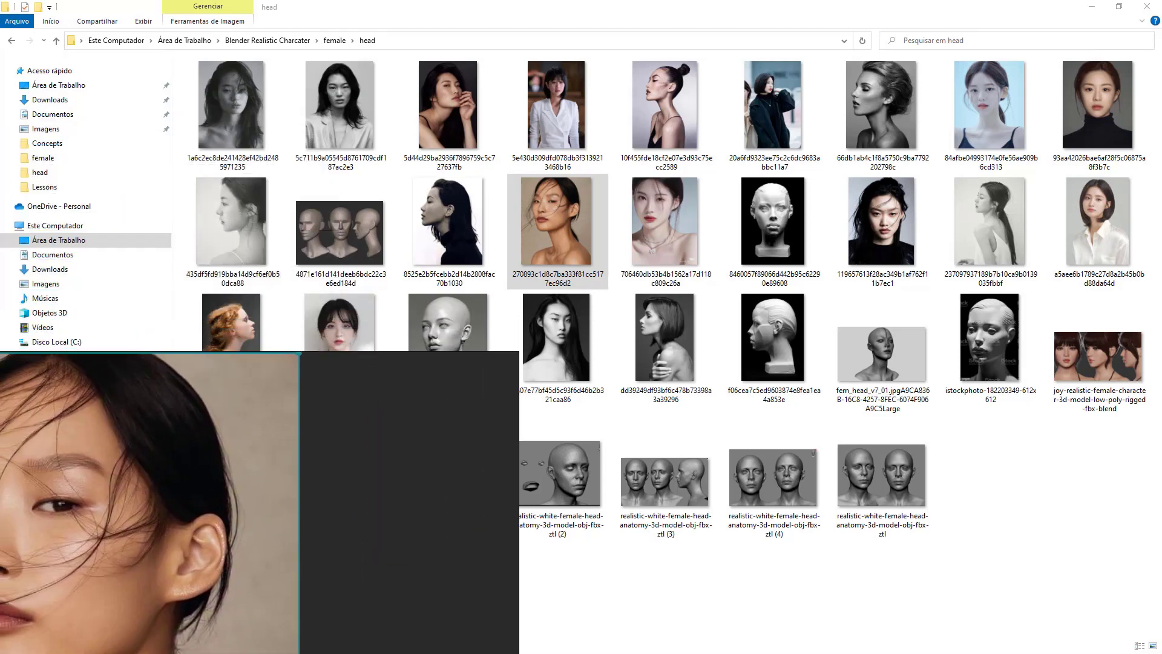
right_drag(402, 509, 942, 201)
drag(942, 201, 946, 193)
scroll(301, 332, down, 3)
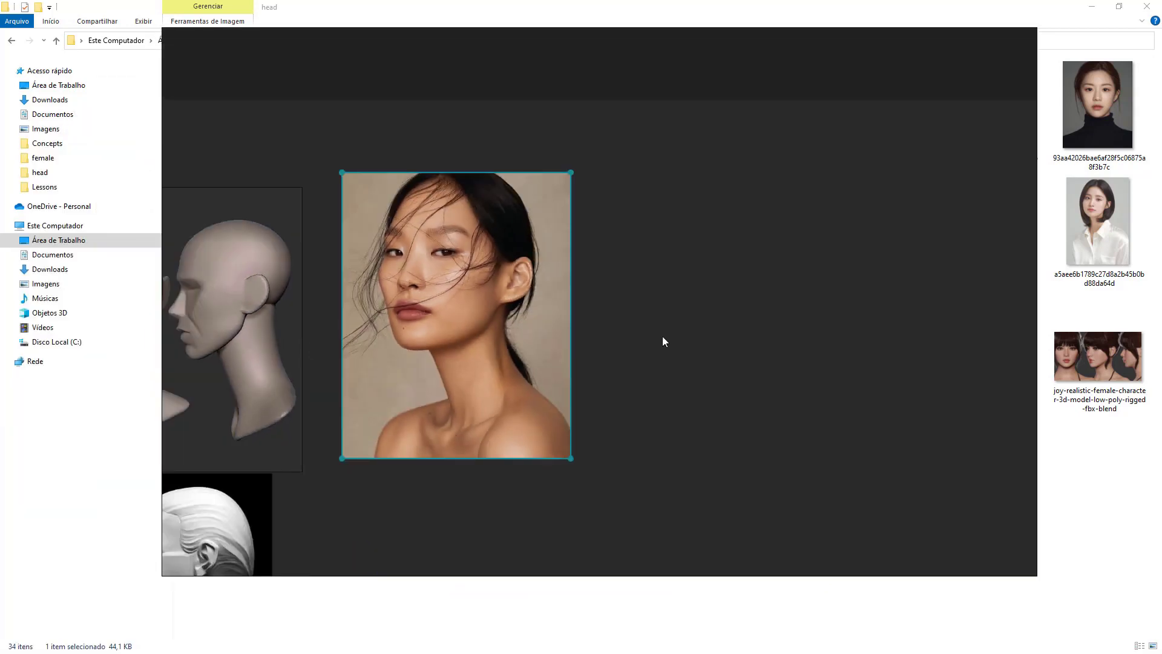
drag(644, 327, 876, 320)
drag(875, 339, 642, 327)
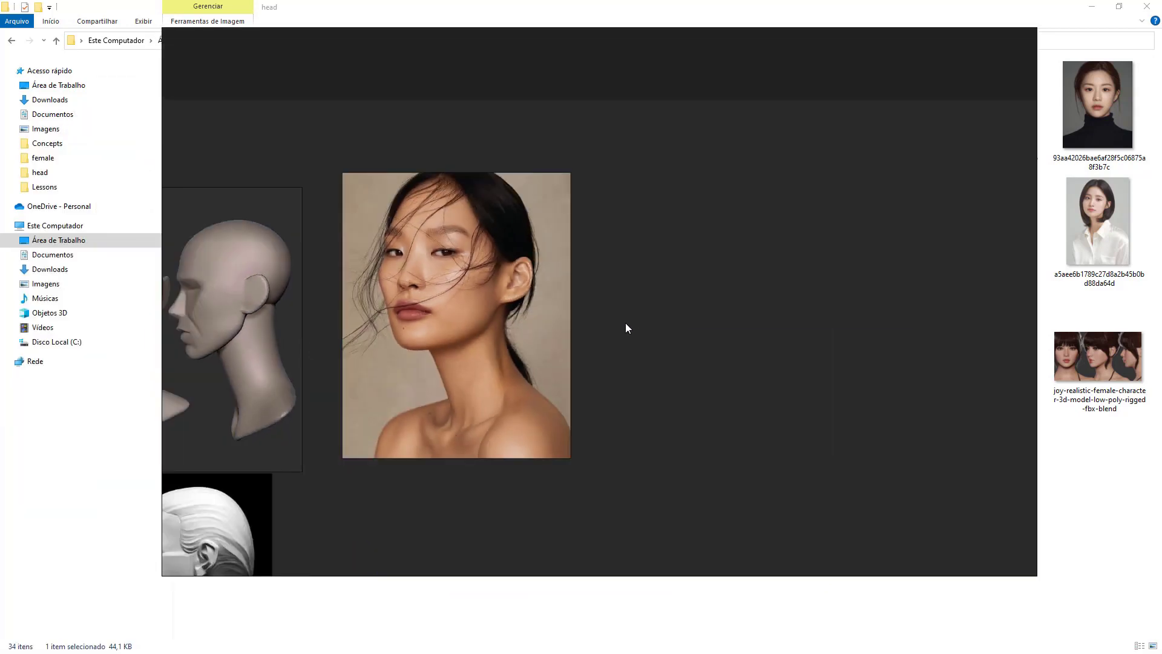
- Point out both sides of the neck on the front and three-quarter planar heads with temporary arrows
double_click(280, 317)
key(alt+a)
drag(708, 369, 673, 369)
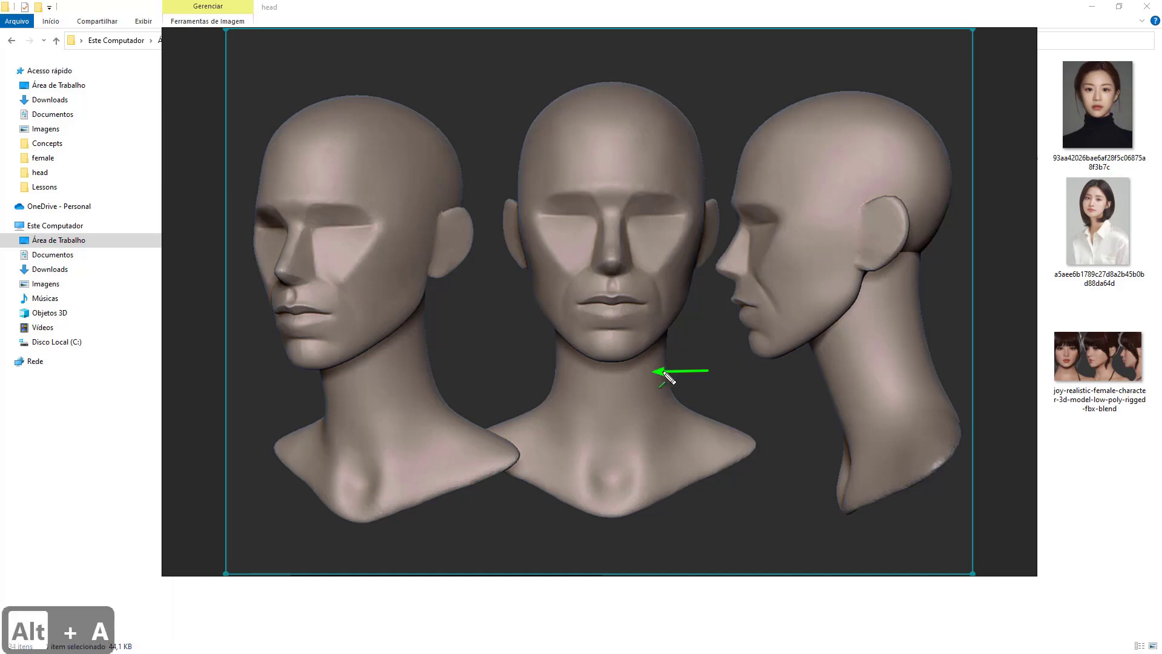
drag(514, 367, 553, 366)
drag(480, 332, 430, 354)
drag(287, 406, 320, 396)
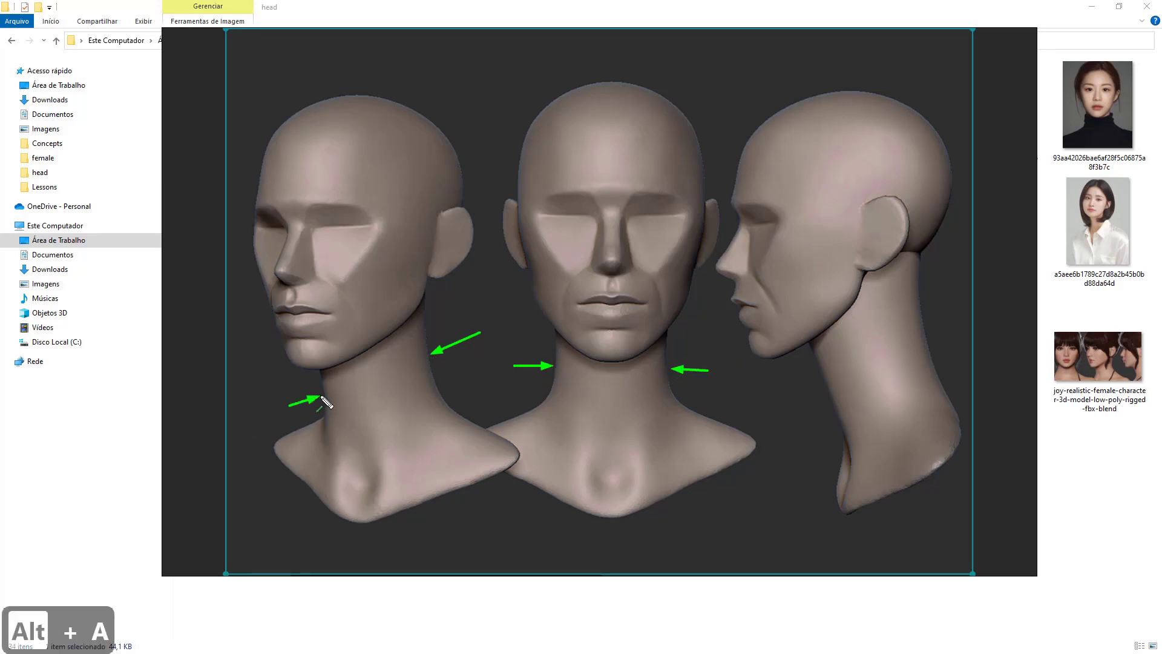
key(alt+a)
- Trace the front and back neck contours on the windblown-hair portrait with temporary arrows
scroll(470, 379, down, 3)
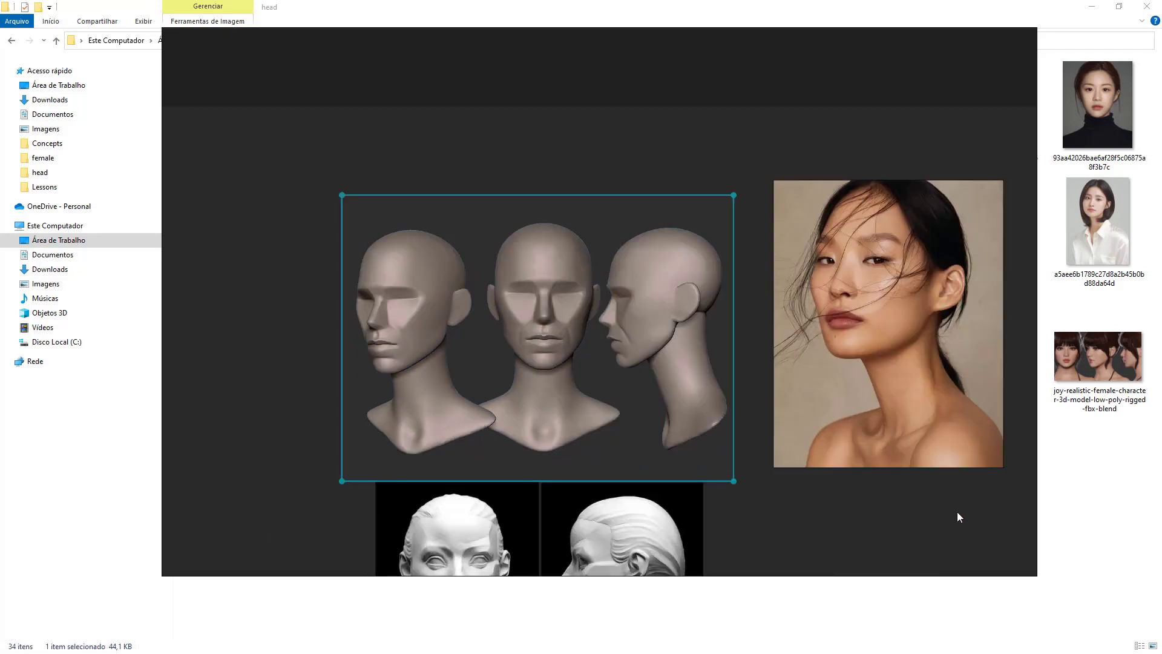
right_drag(914, 504, 751, 478)
scroll(784, 404, up, 3)
double_click(722, 355)
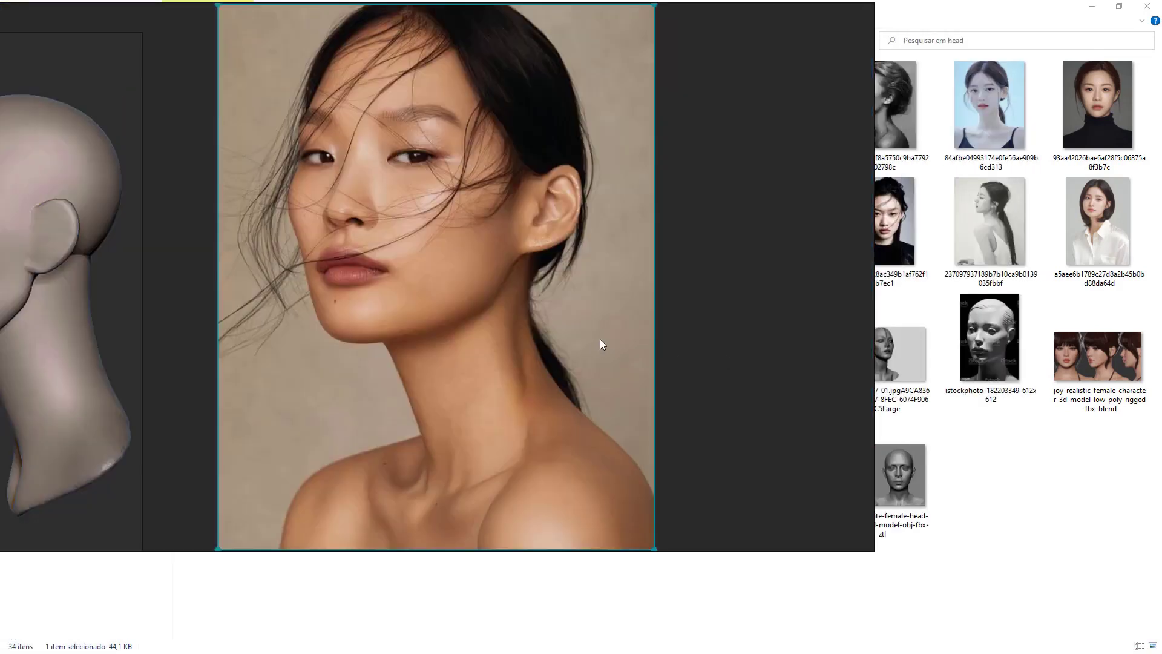
key(alt+a)
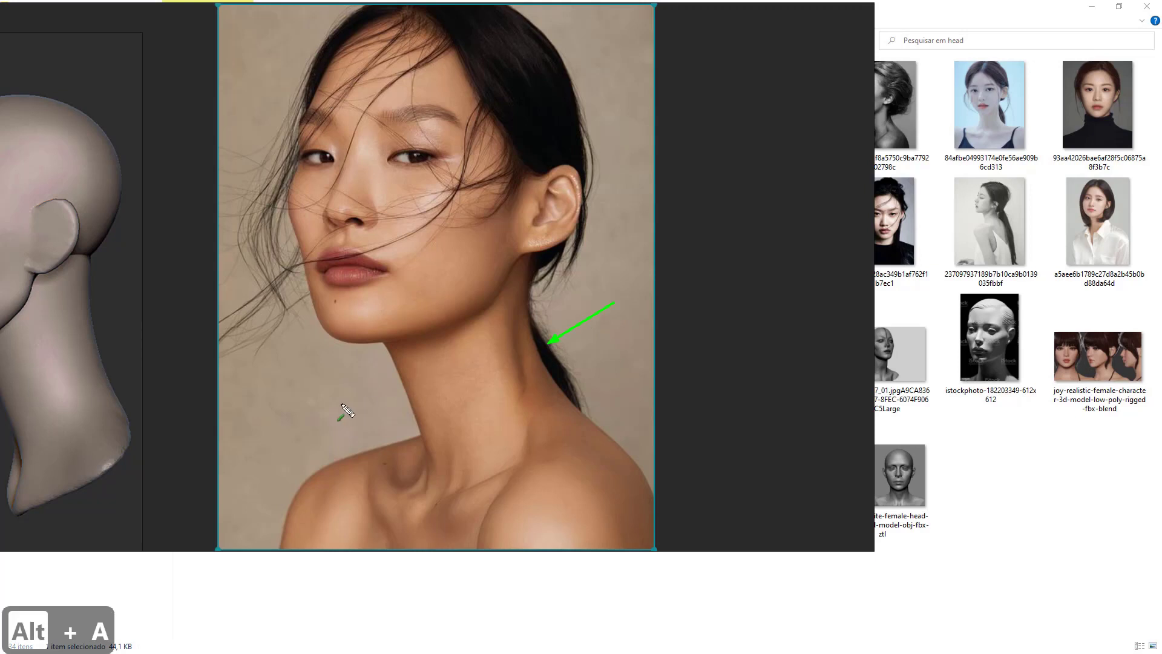
drag(364, 400, 398, 392)
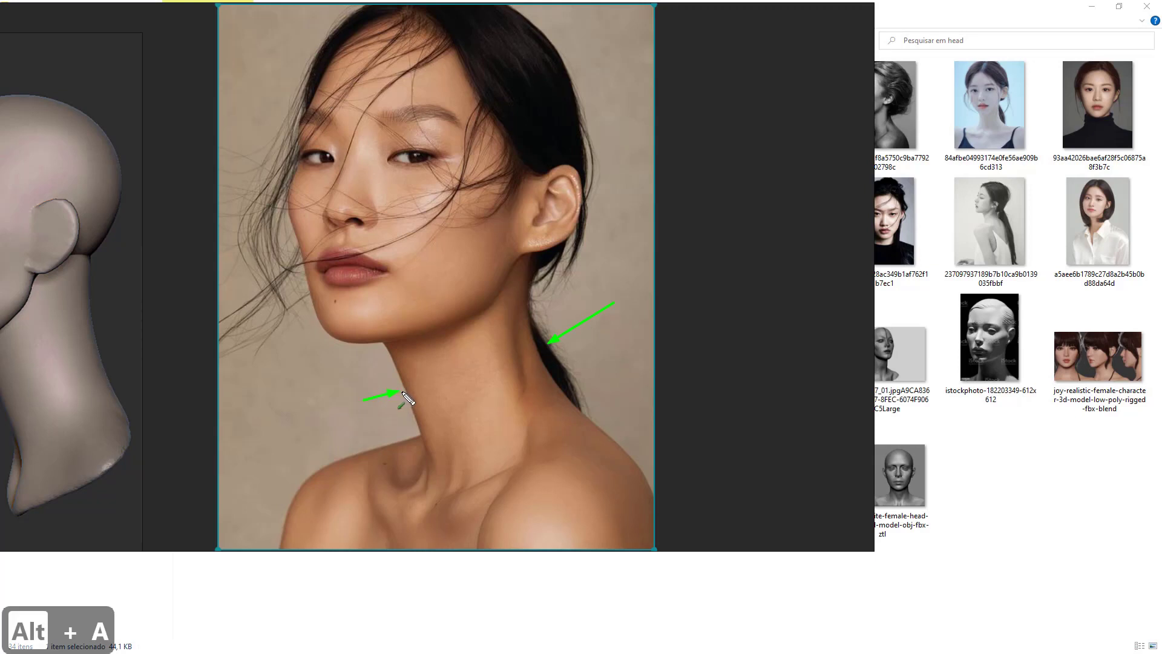
drag(381, 343, 431, 465)
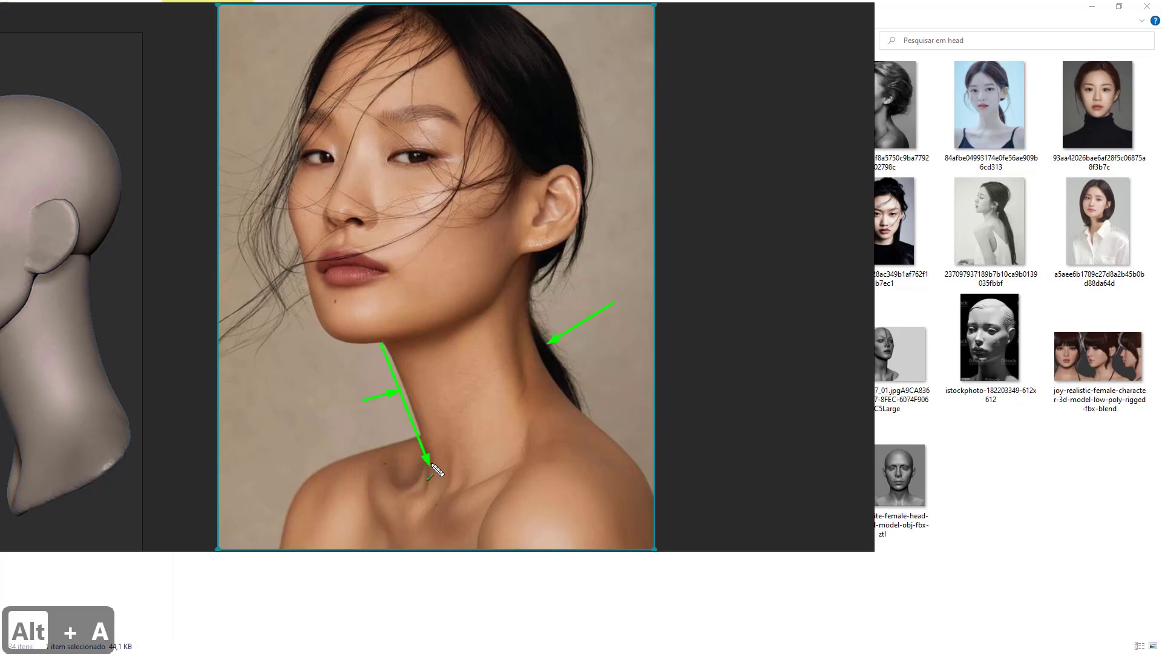
drag(525, 274, 561, 406)
key(Escape)
- Compare the portrait with the planar heads and mark its neck and collarbone directions with temporary arrows
scroll(546, 364, down, 3)
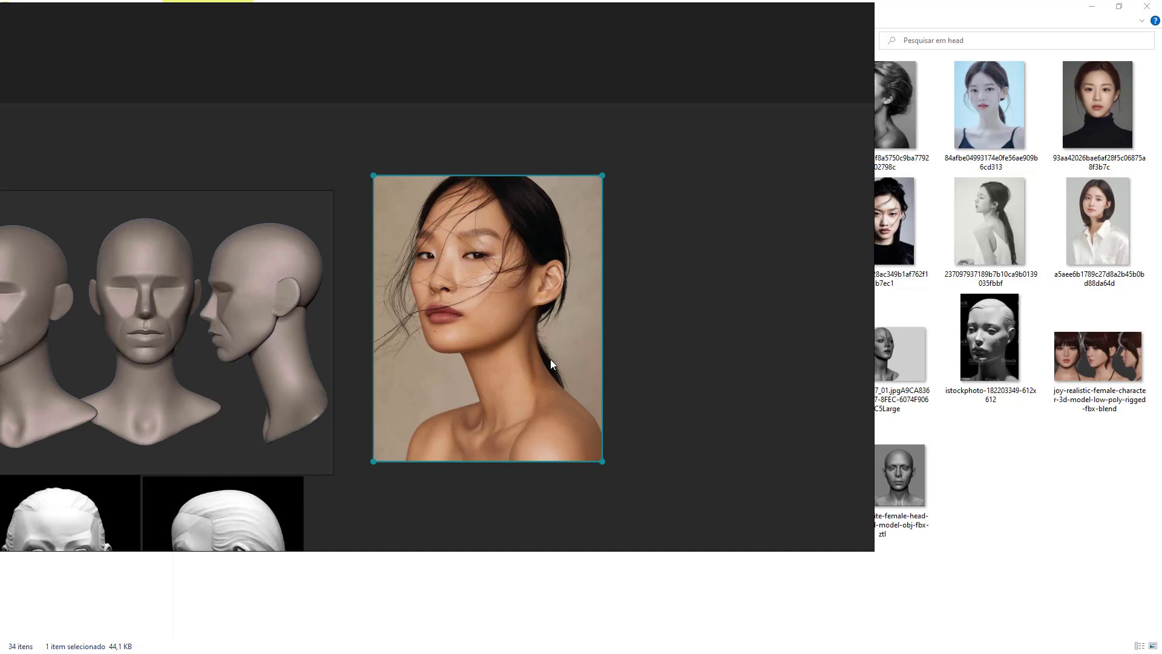
scroll(550, 358, down, 2)
scroll(550, 360, up, 4)
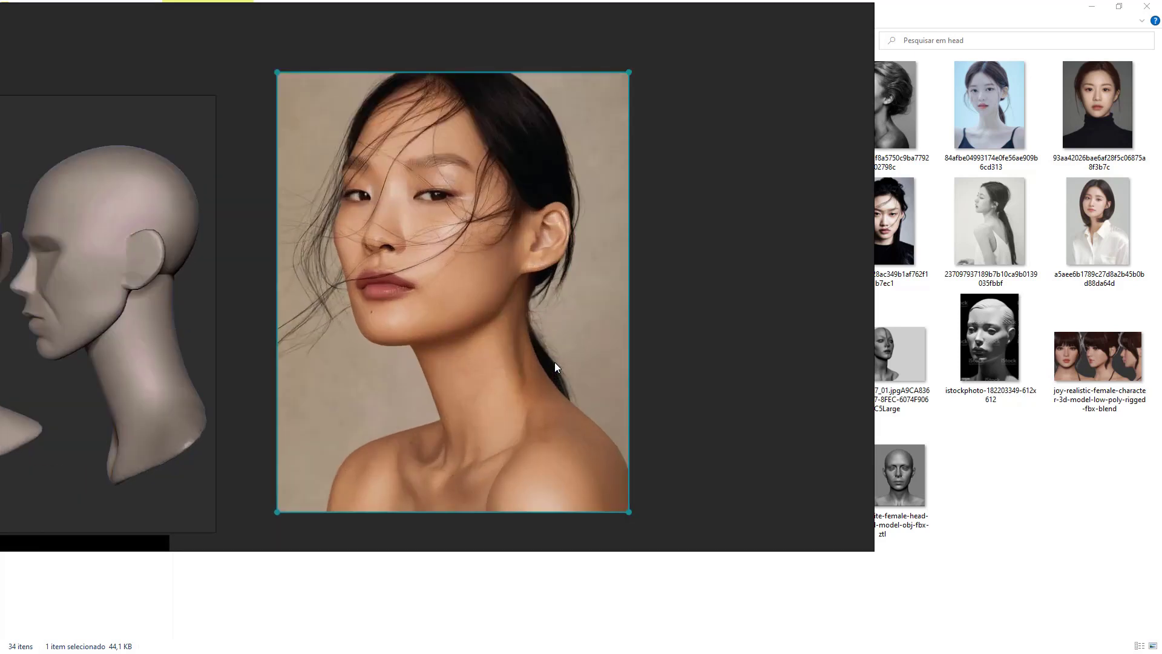
scroll(565, 371, down, 3)
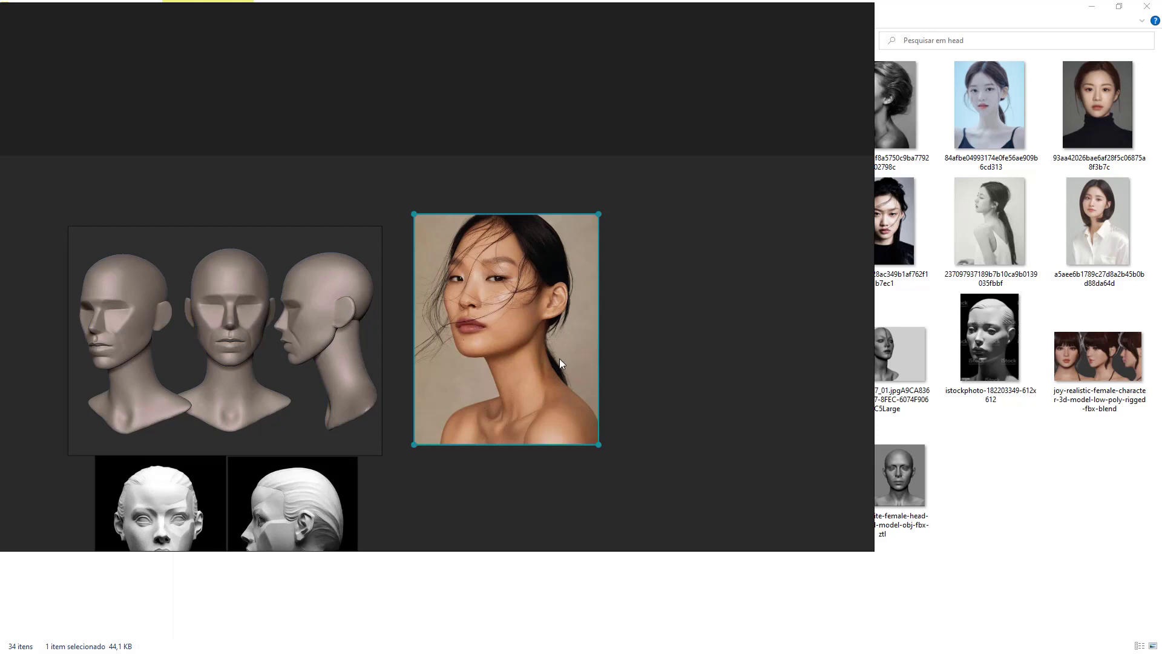
key(ctrl+2)
drag(569, 345, 544, 359)
drag(460, 380, 472, 381)
mouse_move(497, 382)
mouse_down()
mouse_move(501, 365)
mouse_move(491, 373)
mouse_up()
key(alt+a)
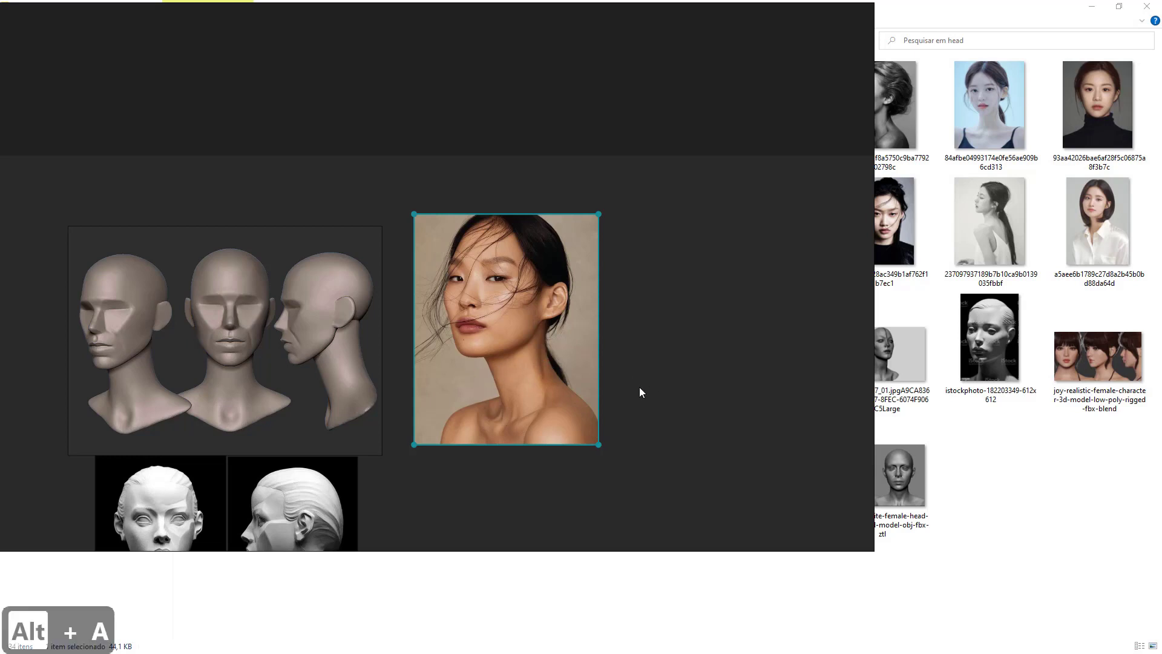
scroll(554, 409, up, 2)
mouse_move(456, 405)
mouse_down()
mouse_move(480, 439)
mouse_move(538, 411)
mouse_up()
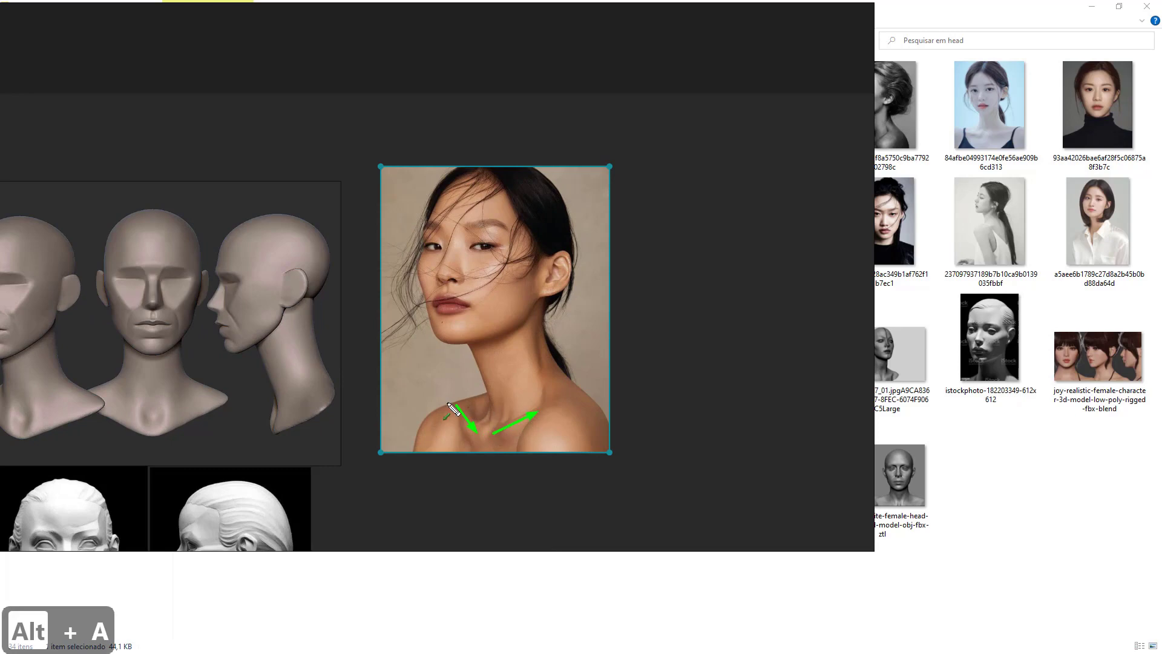
key(alt+a)
- Trace the loose hair strands crossing the portrait's face with temporary arrows and clear the marks
scroll(533, 284, down, 2)
scroll(517, 314, up, 4)
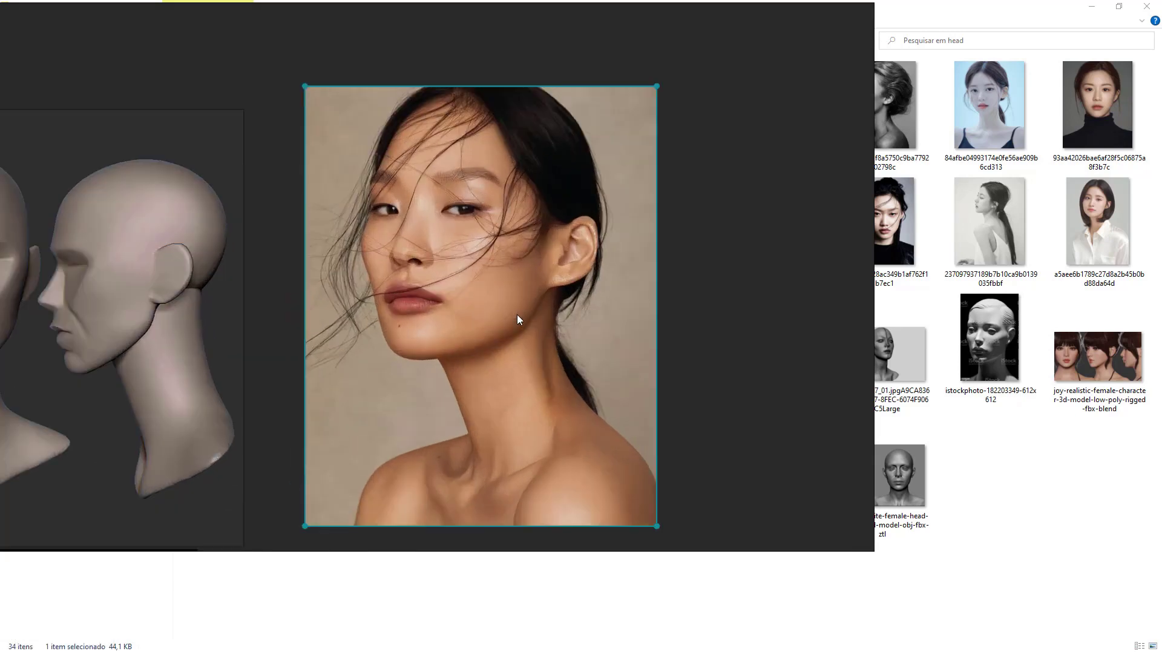
scroll(487, 296, up, 2)
mouse_move(551, 92)
mouse_down()
mouse_move(512, 212)
mouse_move(269, 330)
mouse_up()
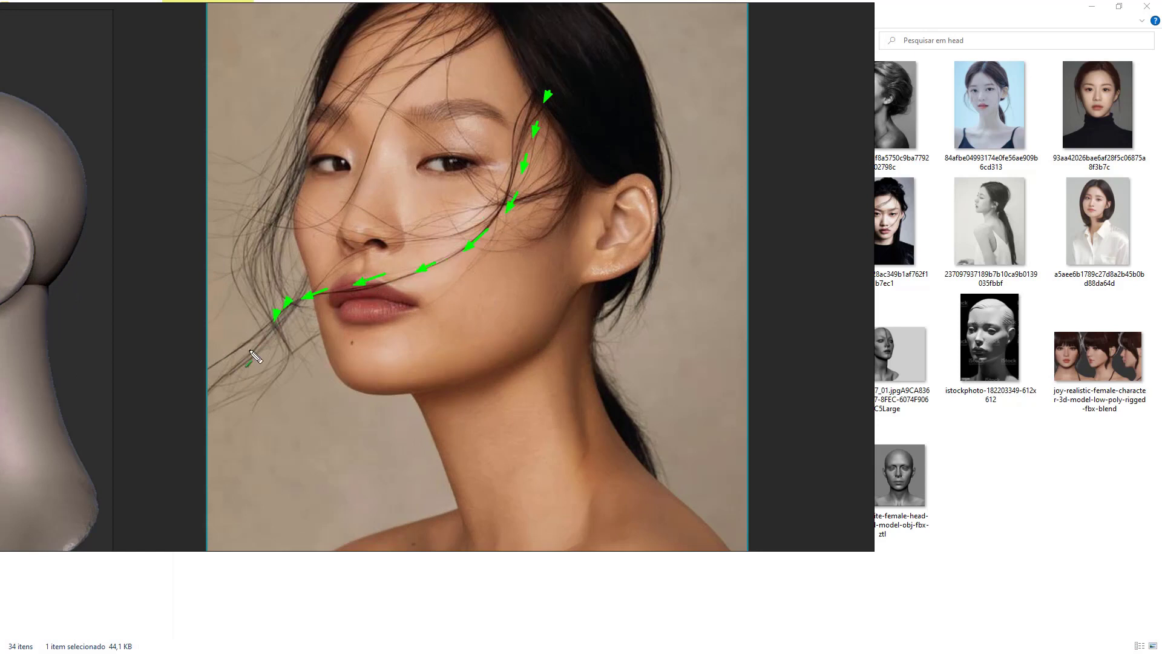
mouse_move(475, 25)
mouse_down()
mouse_move(348, 199)
mouse_move(311, 227)
mouse_up()
drag(288, 232, 257, 224)
drag(446, 7, 394, 45)
mouse_move(380, 65)
mouse_down()
mouse_move(311, 164)
mouse_move(303, 216)
mouse_move(310, 209)
mouse_up()
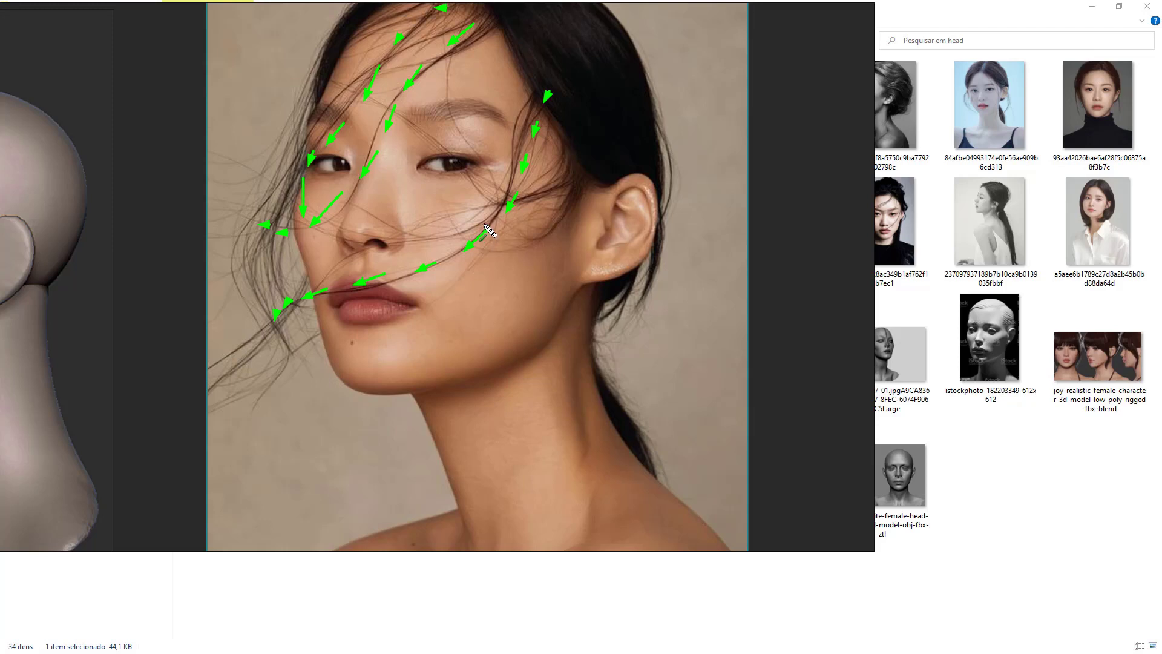
drag(490, 231, 489, 229)
drag(428, 194, 435, 185)
key(Escape)
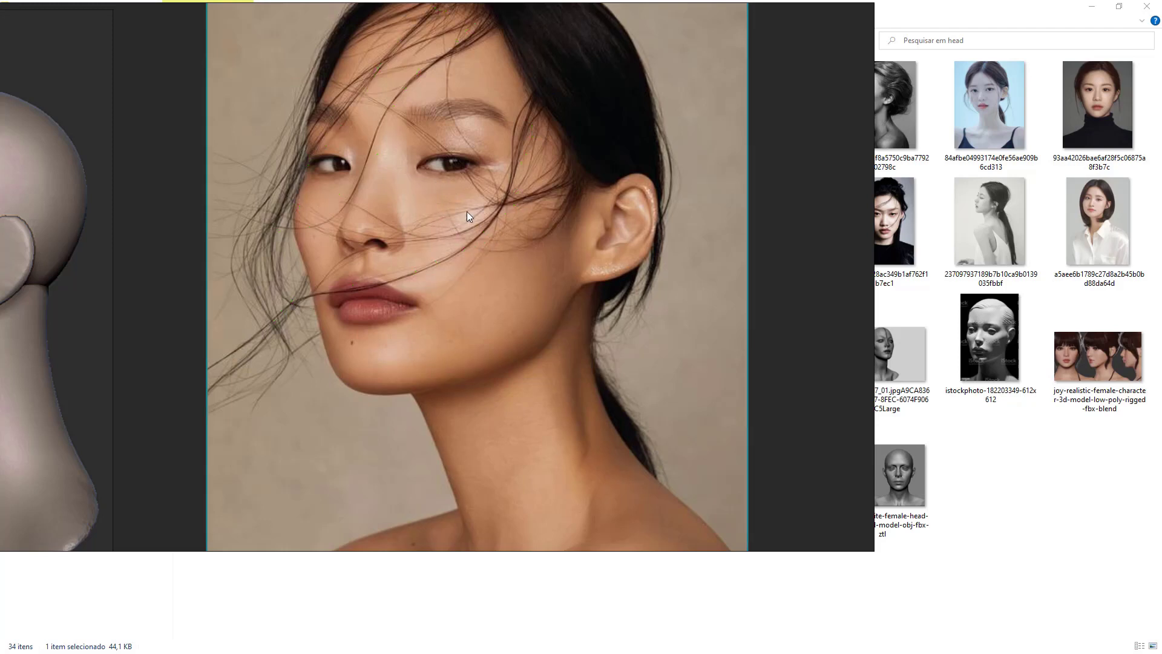
- Add the side-profile photo of the dark-haired woman in black to the reference board beside the first portrait
scroll(582, 263, down, 8)
right_drag(772, 324, 380, 475)
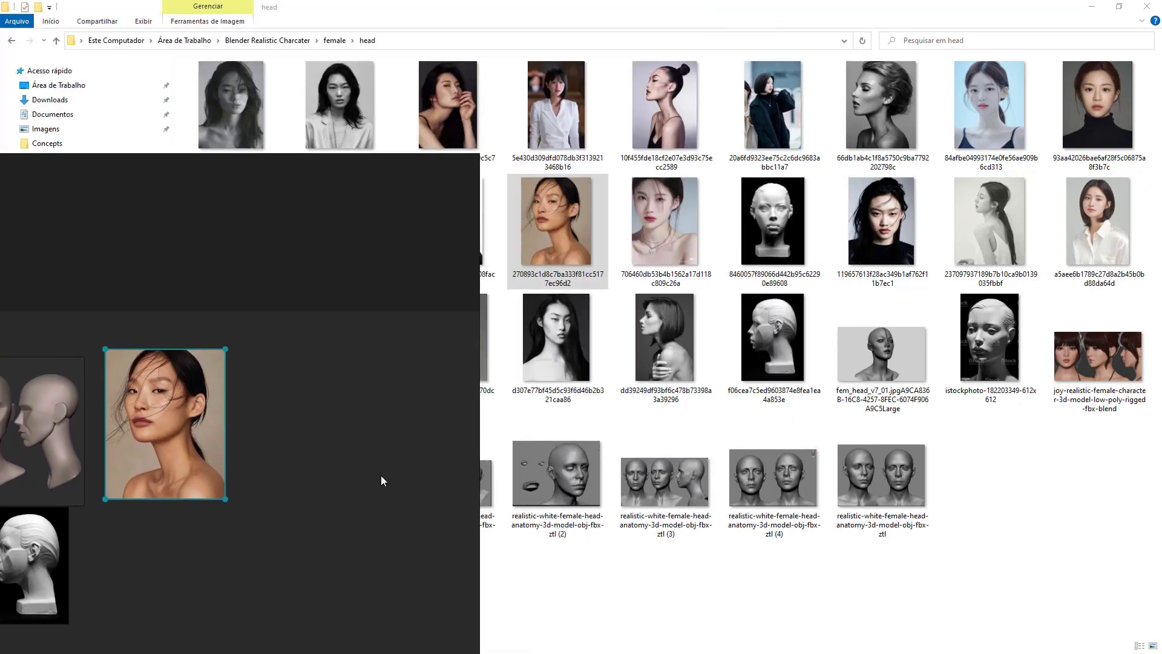
drag(381, 476, 803, 579)
drag(483, 220, 723, 526)
drag(643, 392, 515, 417)
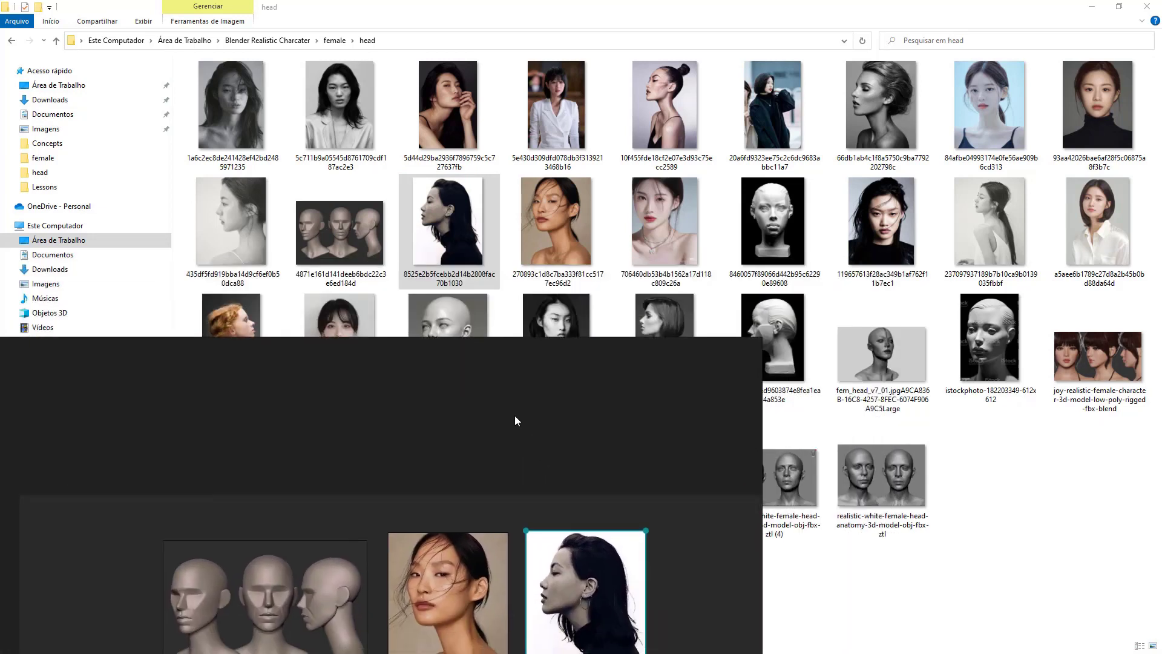
- Add the grey bald female head image to the reference board and place it below the two portraits
drag(449, 319, 533, 451)
right_drag(683, 469, 696, 310)
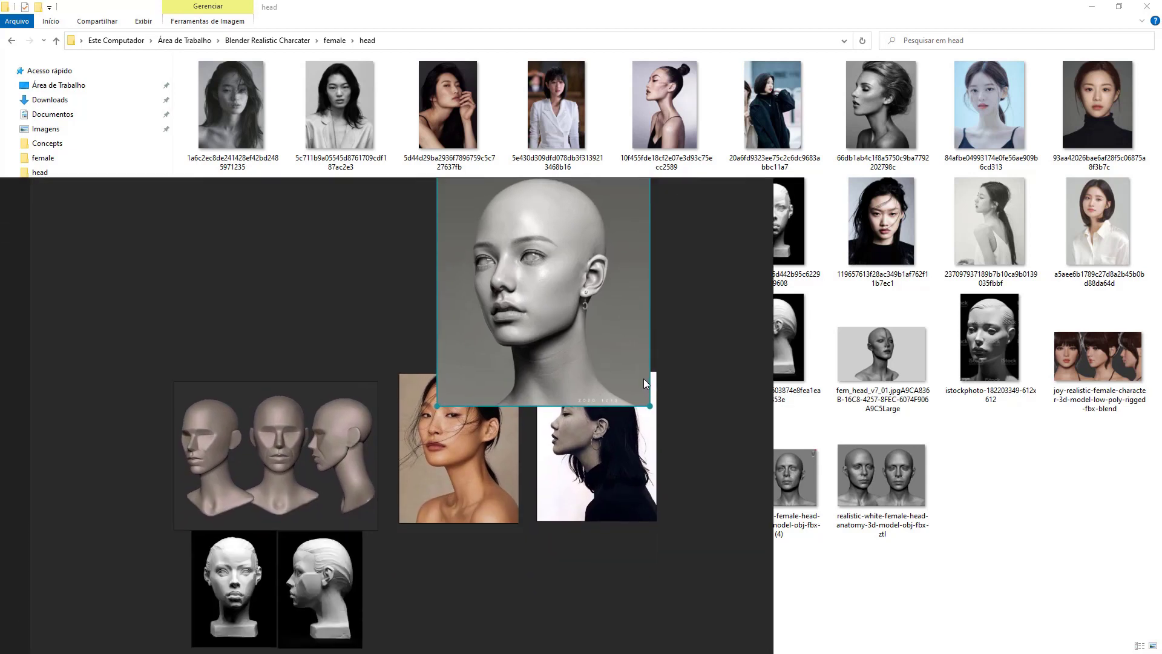
scroll(647, 377, down, 3)
drag(605, 352, 576, 595)
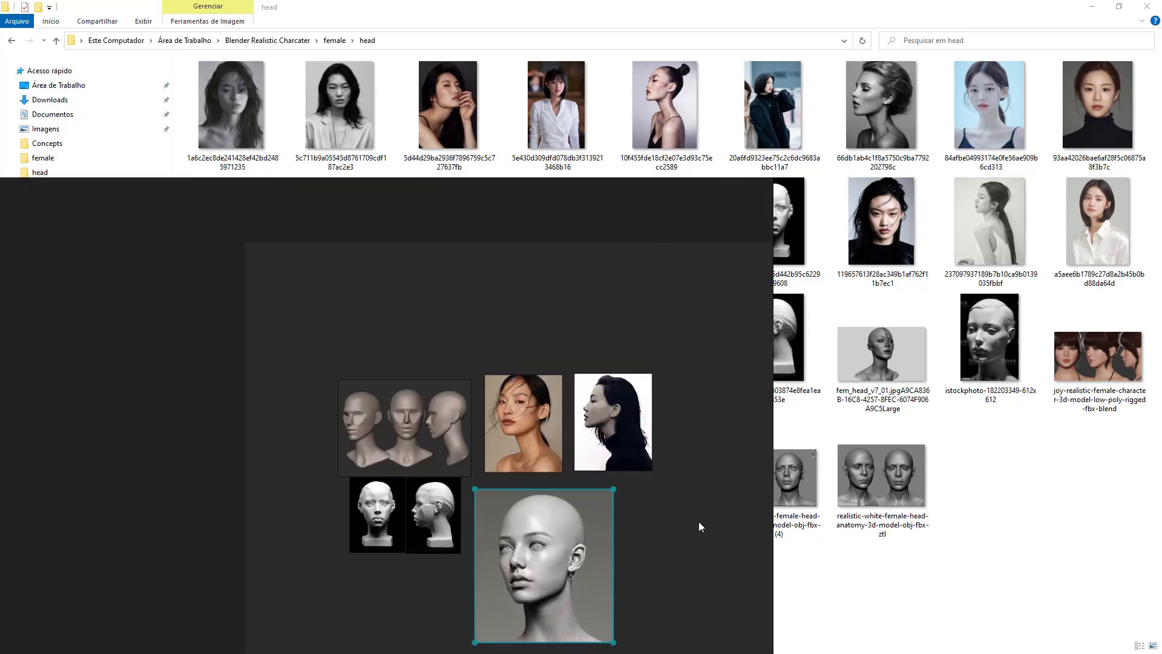
- Uncover the image folder and point out suitable front-facing female portraits with temporary arrows
drag(699, 487, 736, 583)
drag(881, 558, 115, 441)
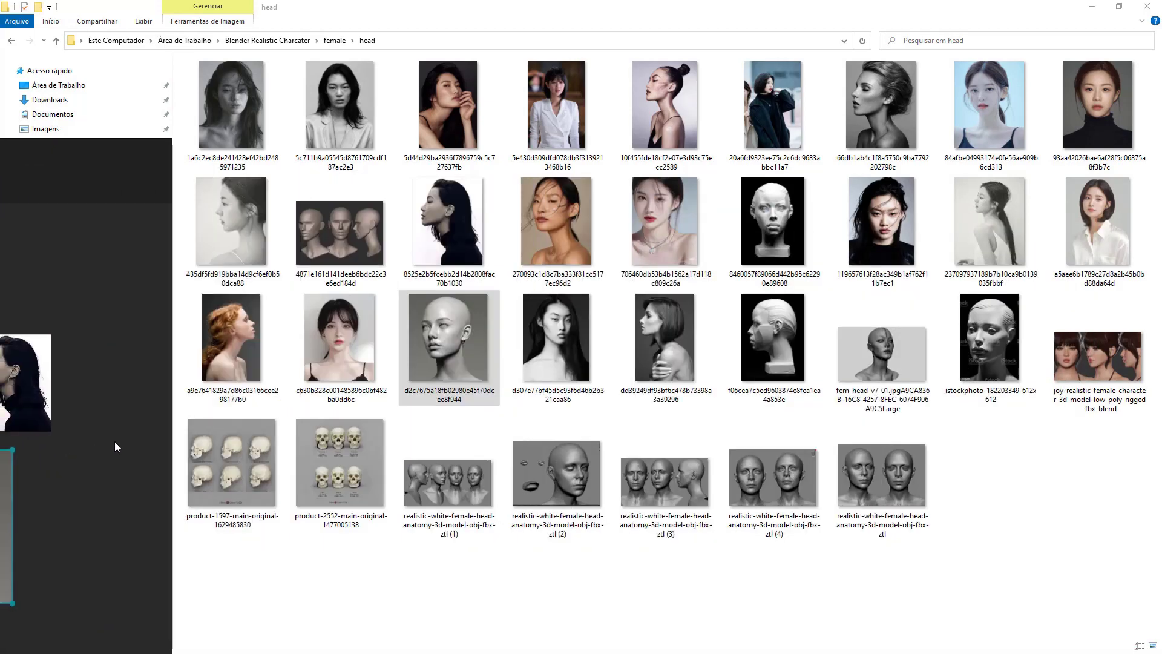
key(alt+a)
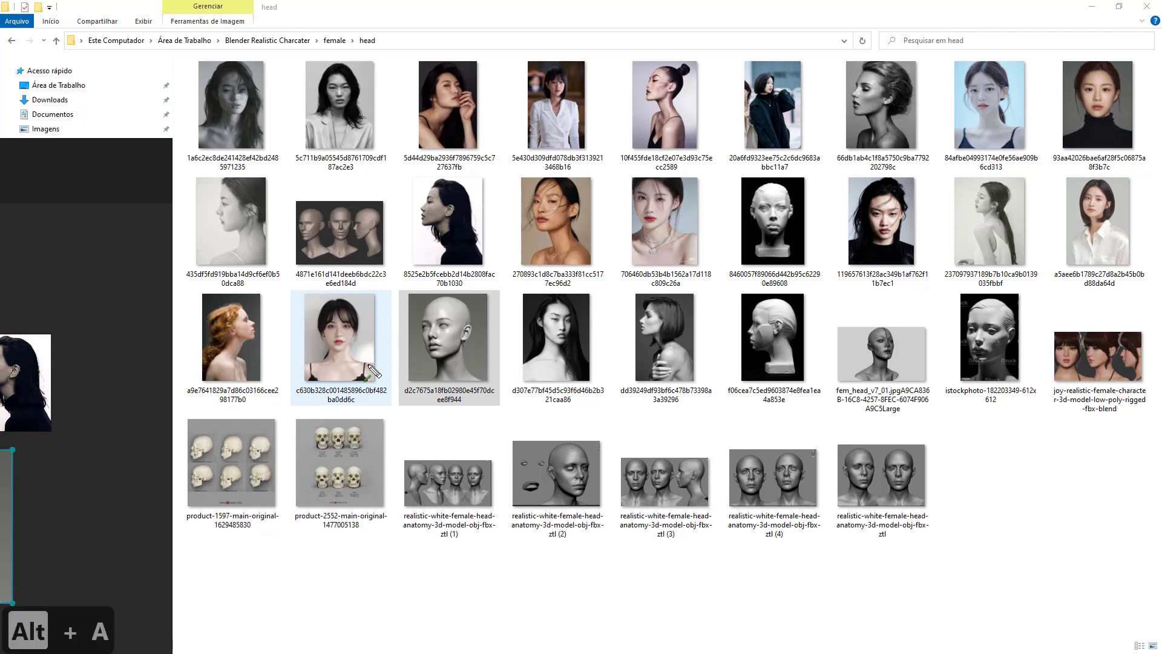
drag(372, 365, 367, 351)
drag(1049, 238, 1097, 227)
drag(903, 178, 900, 222)
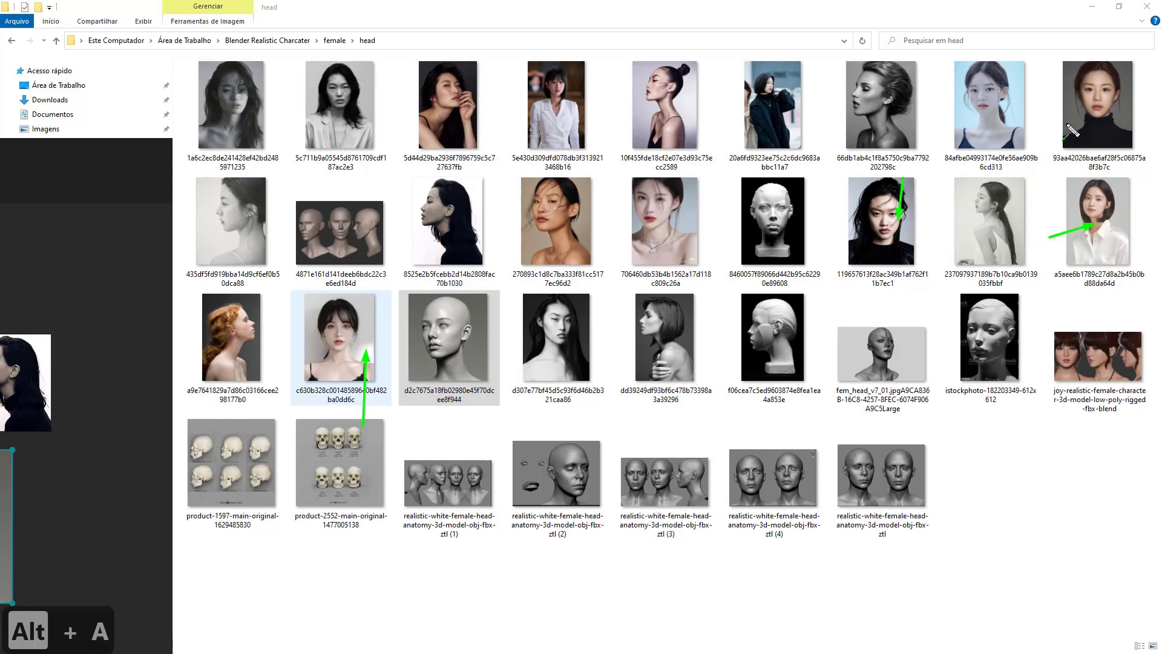
drag(1068, 126, 1082, 92)
key(alt+a)
- Add the front-facing portrait of the woman in a black turtleneck to the reference board beside the profile photo
mouse_move(113, 411)
right_down()
mouse_move(347, 470)
mouse_move(698, 395)
right_up()
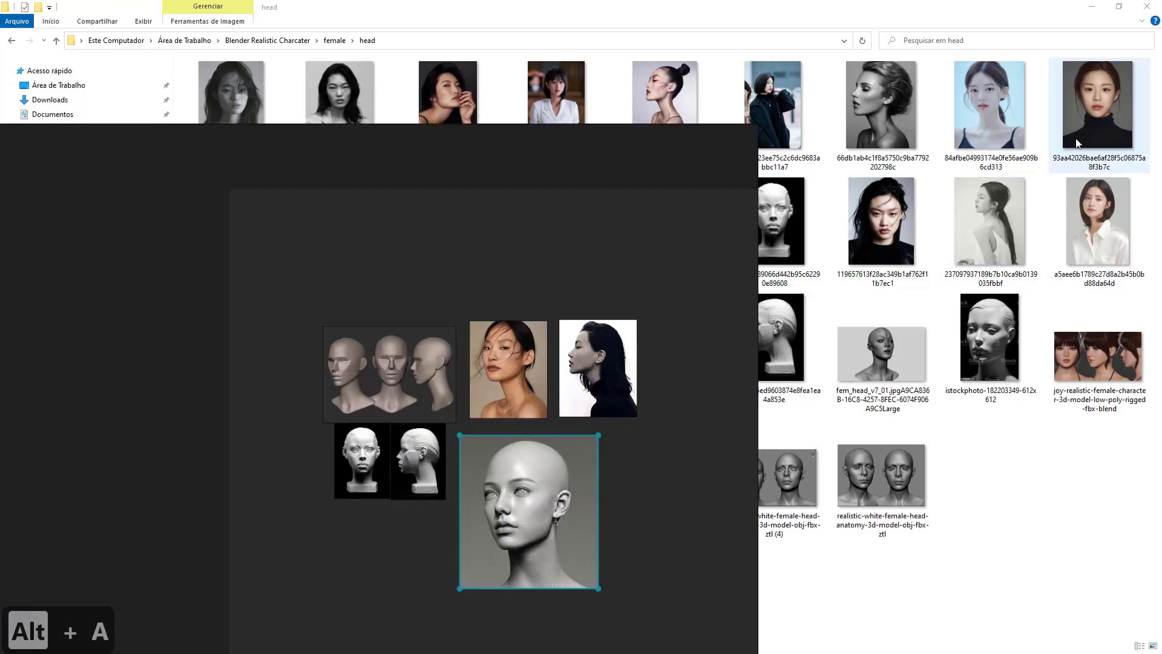
drag(1077, 143, 676, 404)
double_click(676, 404)
scroll(582, 415, down, 5)
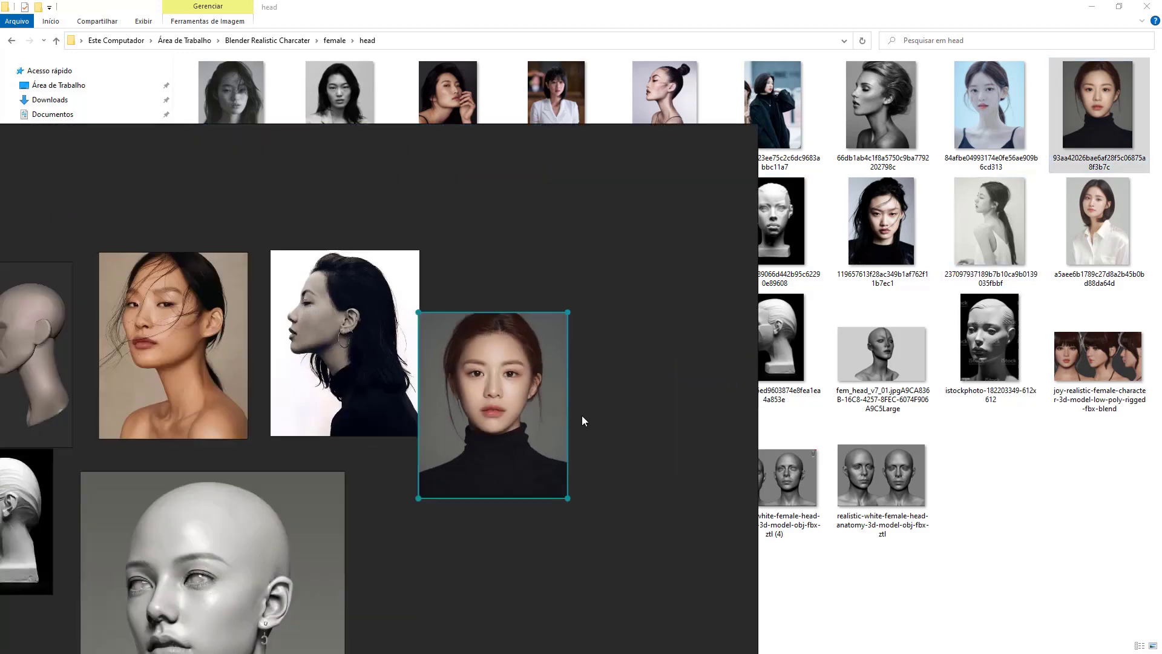
- Align the front-facing turtleneck portrait beside the profile photo and mark facial areas on the portraits with temporary strokes
drag(519, 410, 541, 354)
key(alt+a)
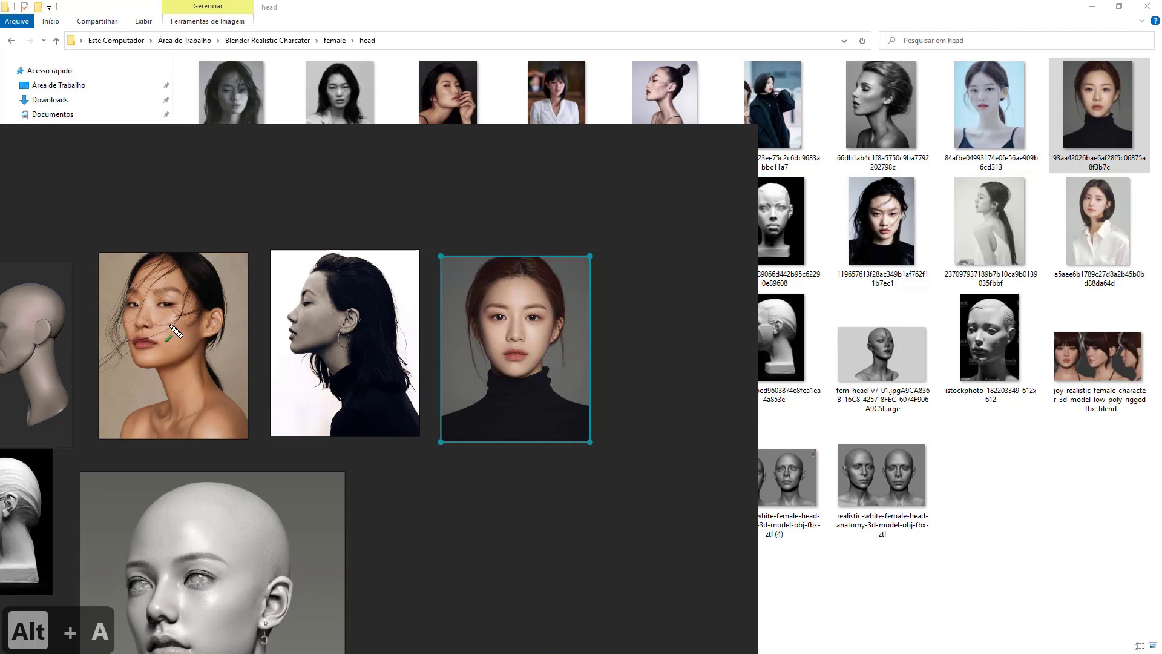
drag(159, 317, 178, 324)
drag(190, 359, 144, 370)
drag(548, 341, 521, 385)
key(Escape)
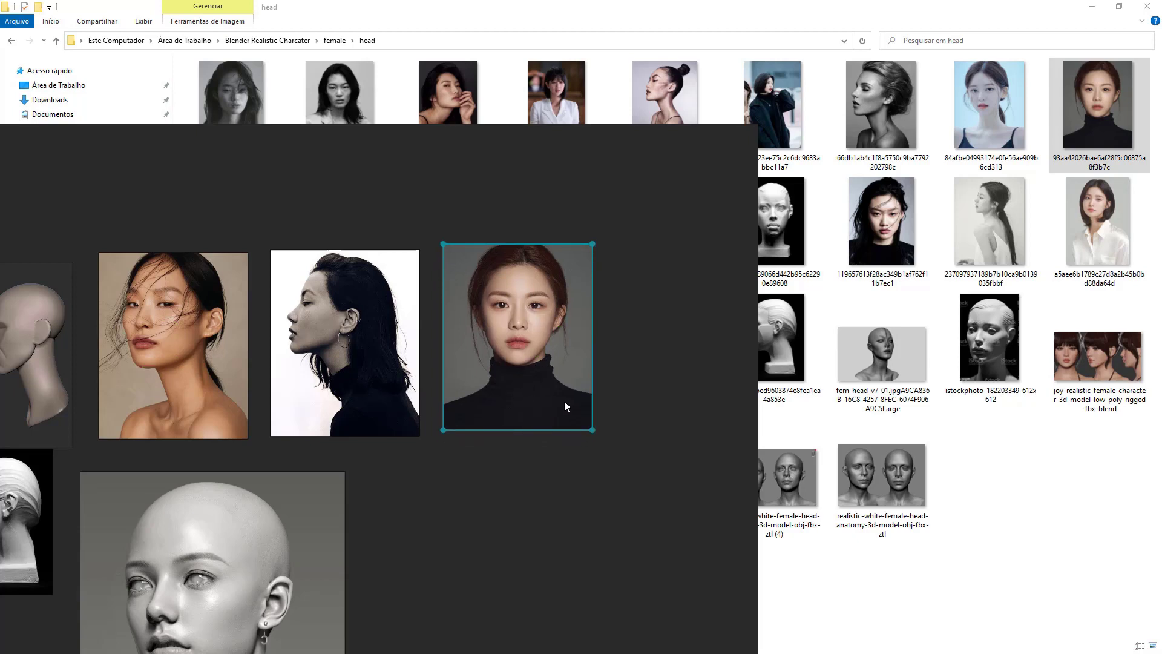
- Add the front-facing portrait of the woman with long dark hair to the board and place both front-facing portraits above the other two photos
right_drag(684, 351, 769, 457)
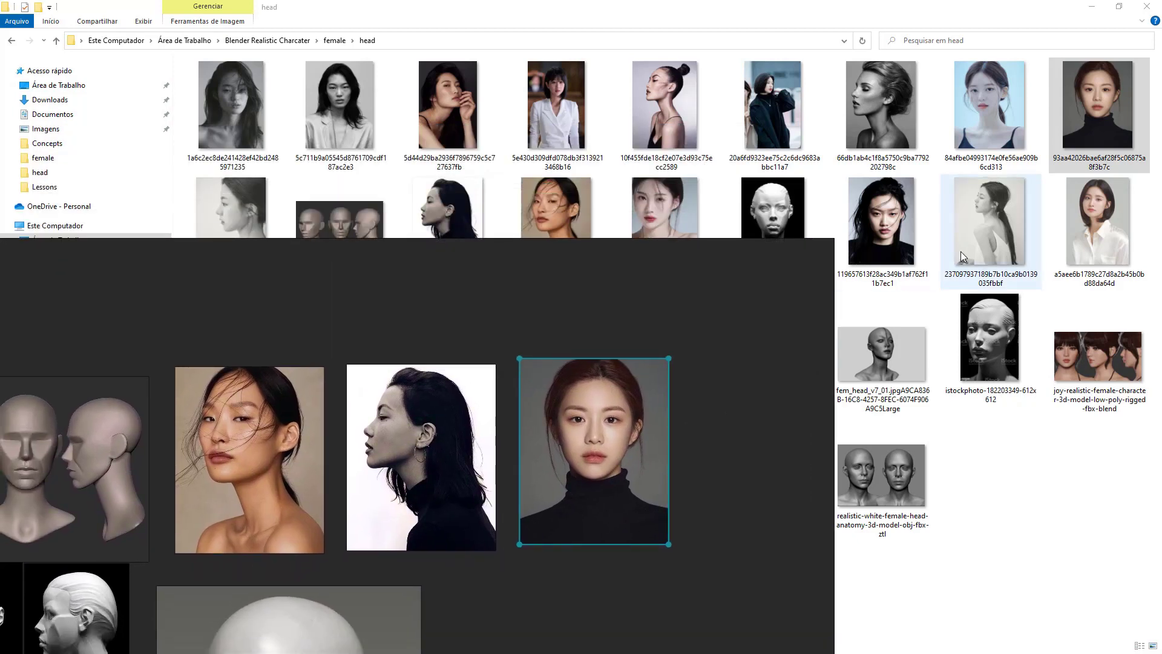
drag(795, 463, 766, 487)
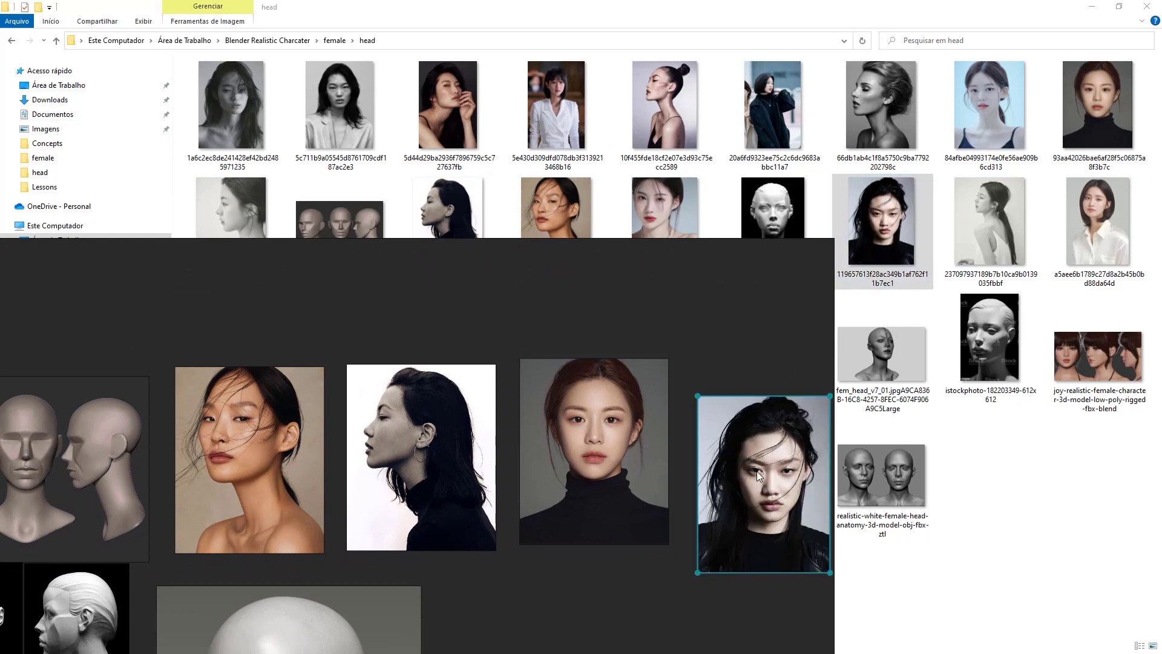
scroll(750, 444, down, 3)
drag(738, 474, 416, 327)
drag(614, 397, 513, 314)
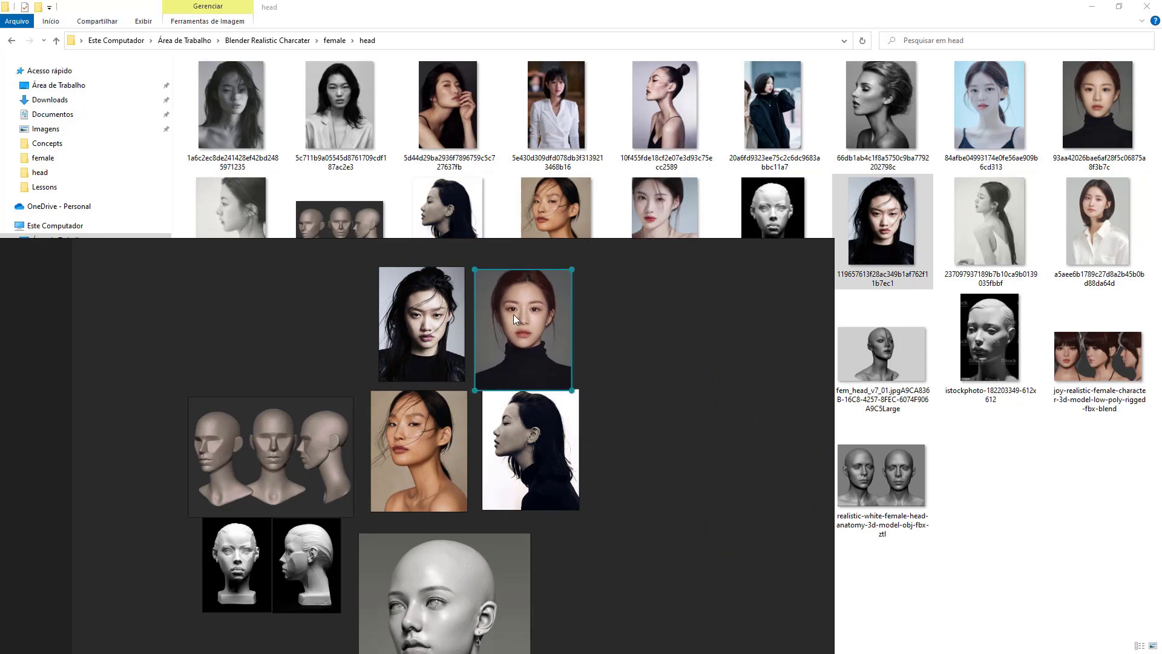
- Move the grey bald head image to the right of the four portraits and the sculpture references close to their left
scroll(652, 472, down, 1)
click(646, 488)
mouse_move(512, 567)
mouse_down()
mouse_move(660, 478)
mouse_move(696, 365)
mouse_up()
mouse_move(293, 387)
mouse_down()
mouse_move(354, 552)
mouse_move(350, 457)
mouse_up()
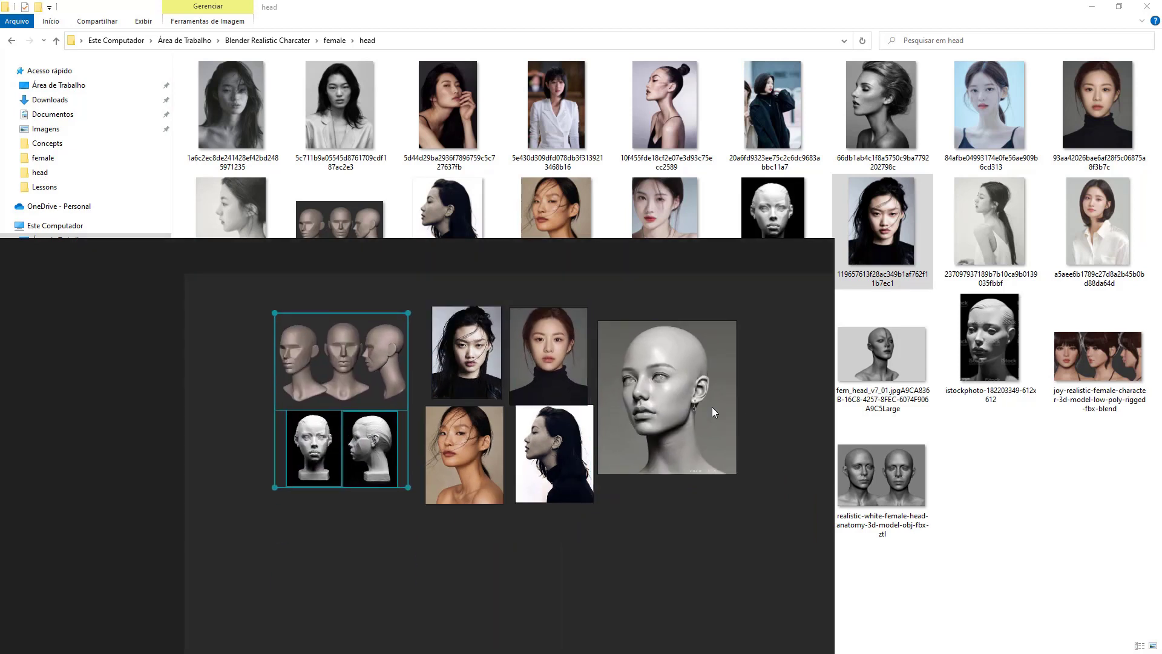
drag(207, 356, 751, 485)
scroll(724, 479, up, 2)
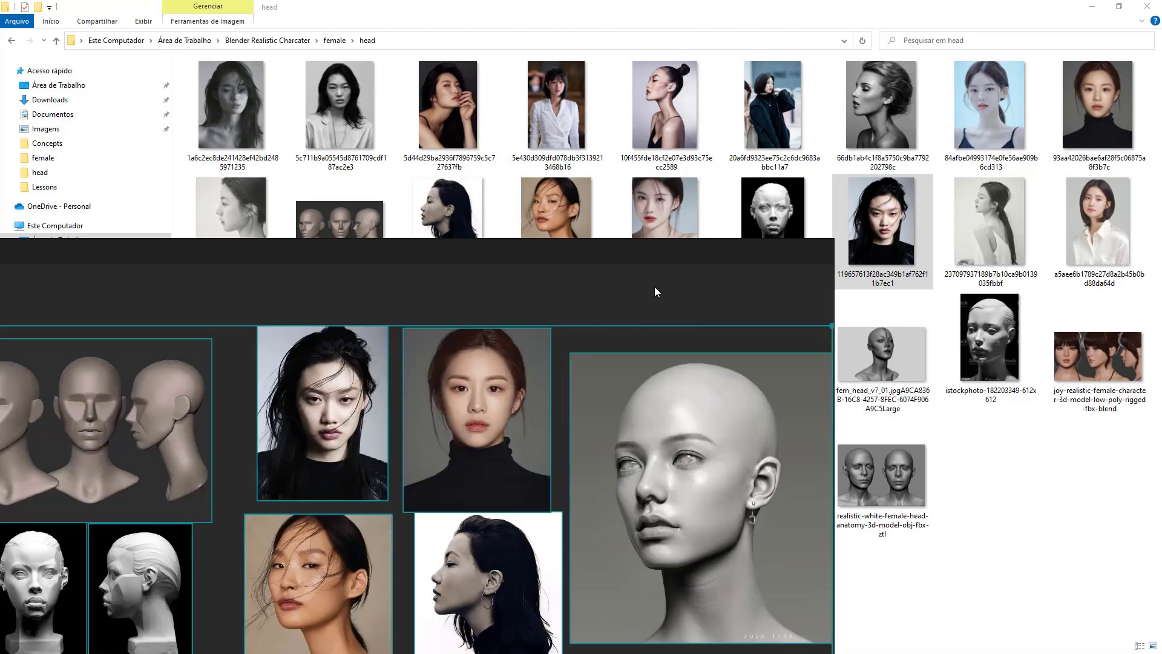
- Switch to Blender and compare the sculpted face's cheeks, eyes and overall shape with the images on the reference board
right_drag(655, 287, 0, 261)
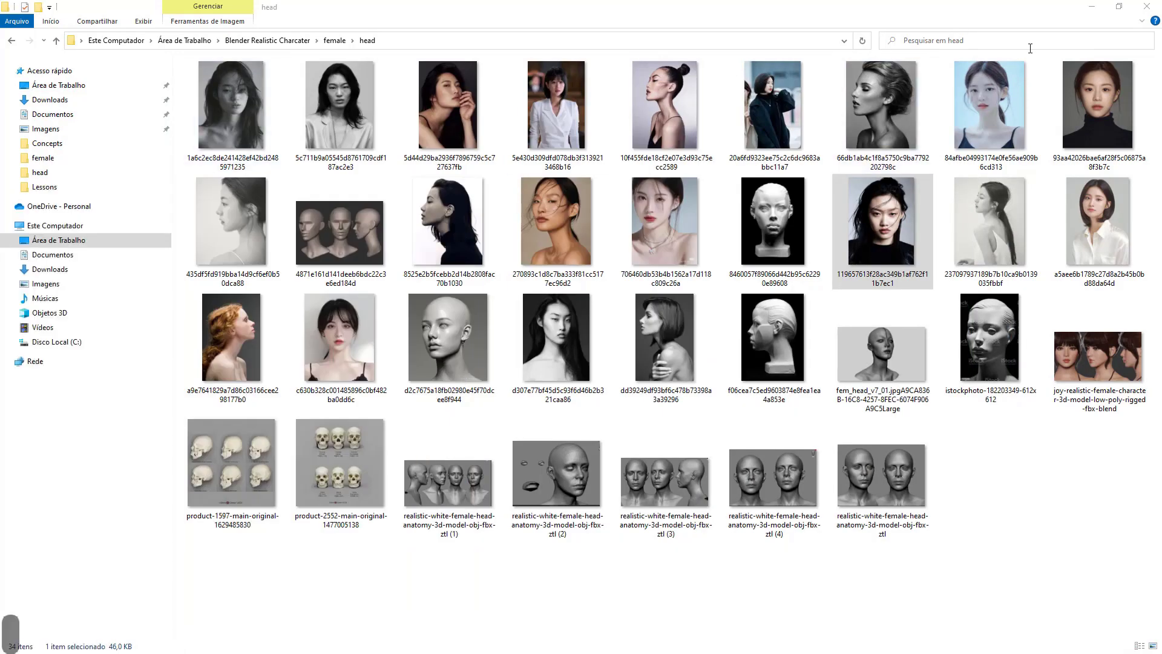
click(1091, 6)
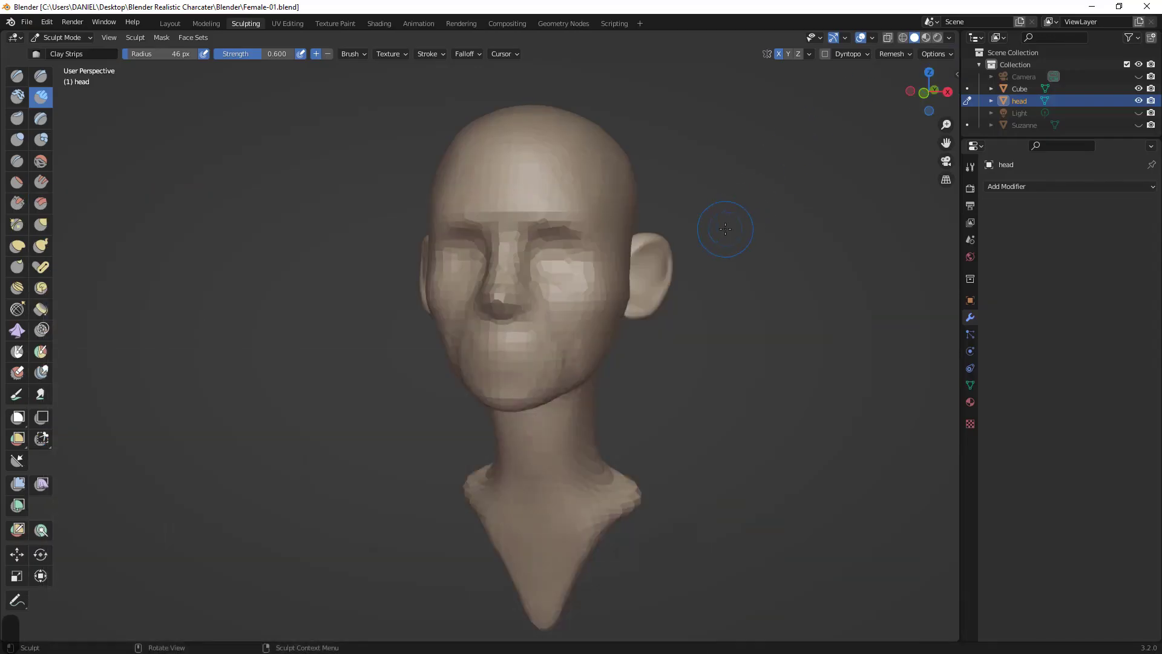
mouse_move(734, 209)
middle_down()
mouse_move(752, 199)
mouse_move(713, 238)
middle_up()
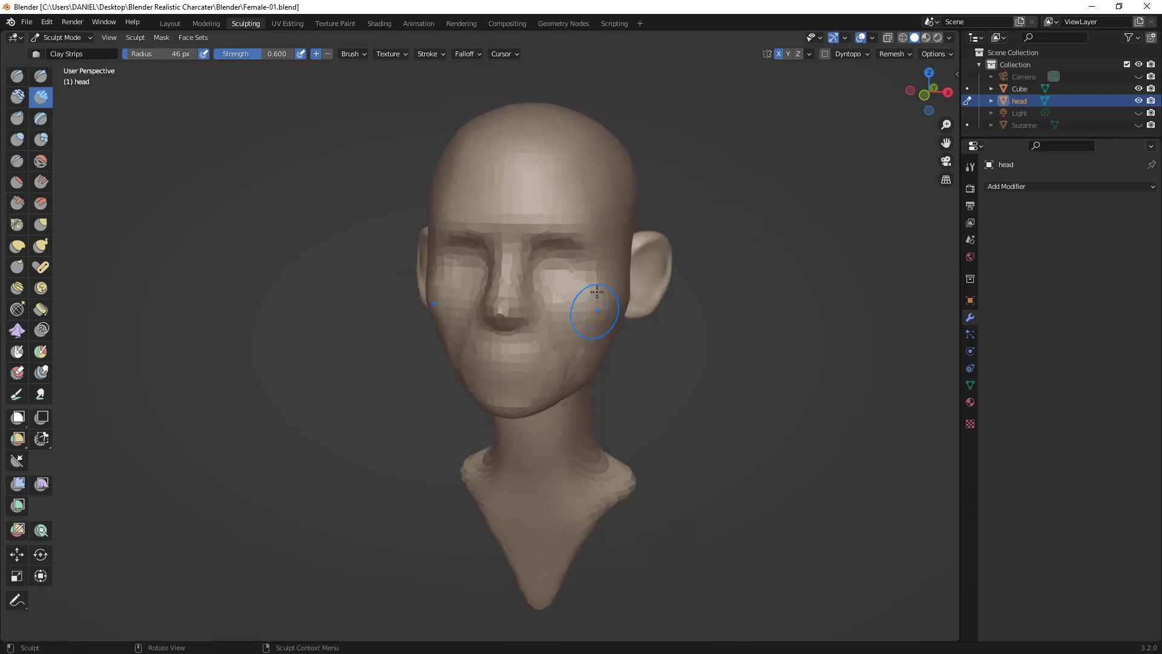
mouse_move(582, 293)
mouse_down()
mouse_move(575, 311)
mouse_move(566, 301)
mouse_move(550, 314)
mouse_up()
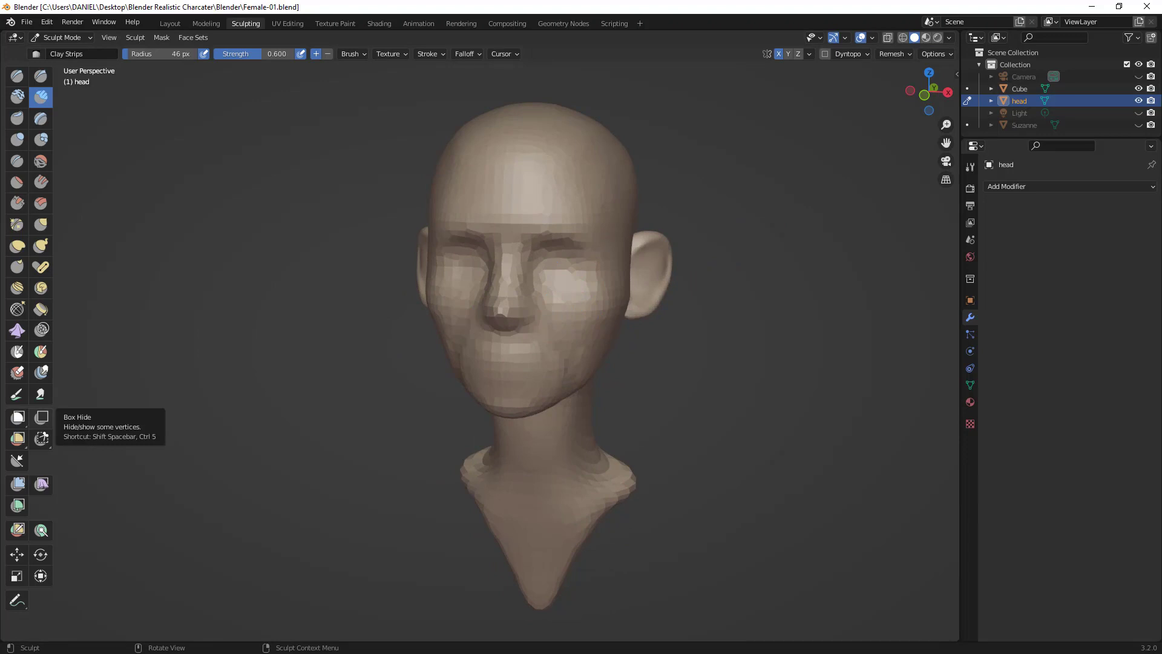
drag(580, 277, 556, 272)
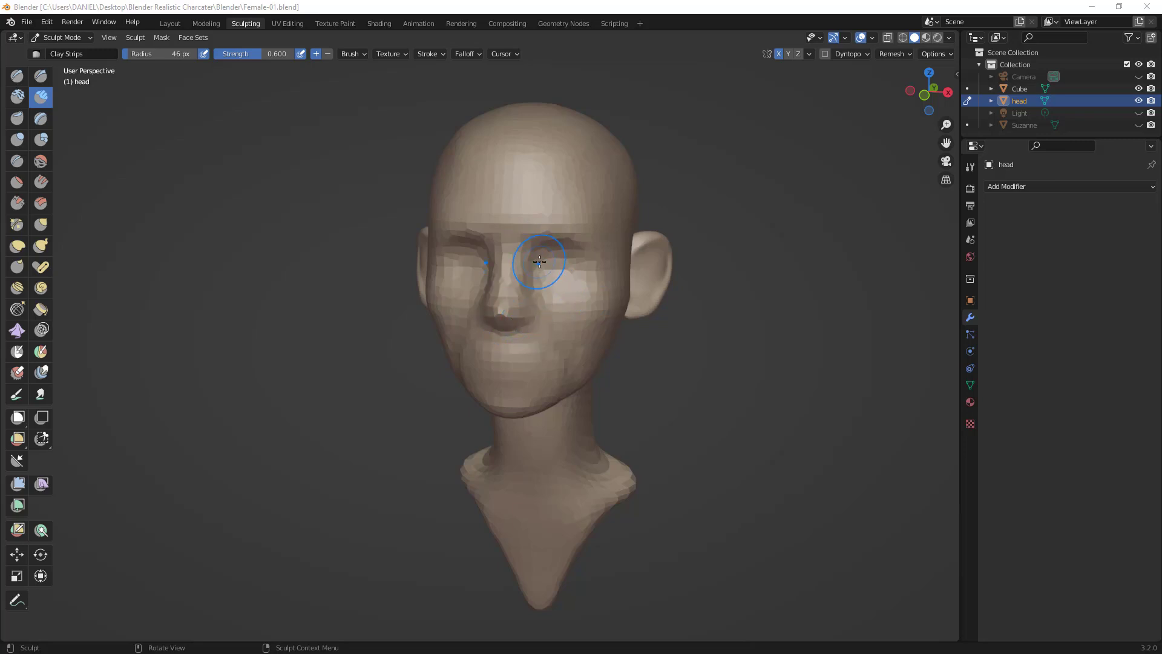
middle_drag(833, 301, 854, 285)
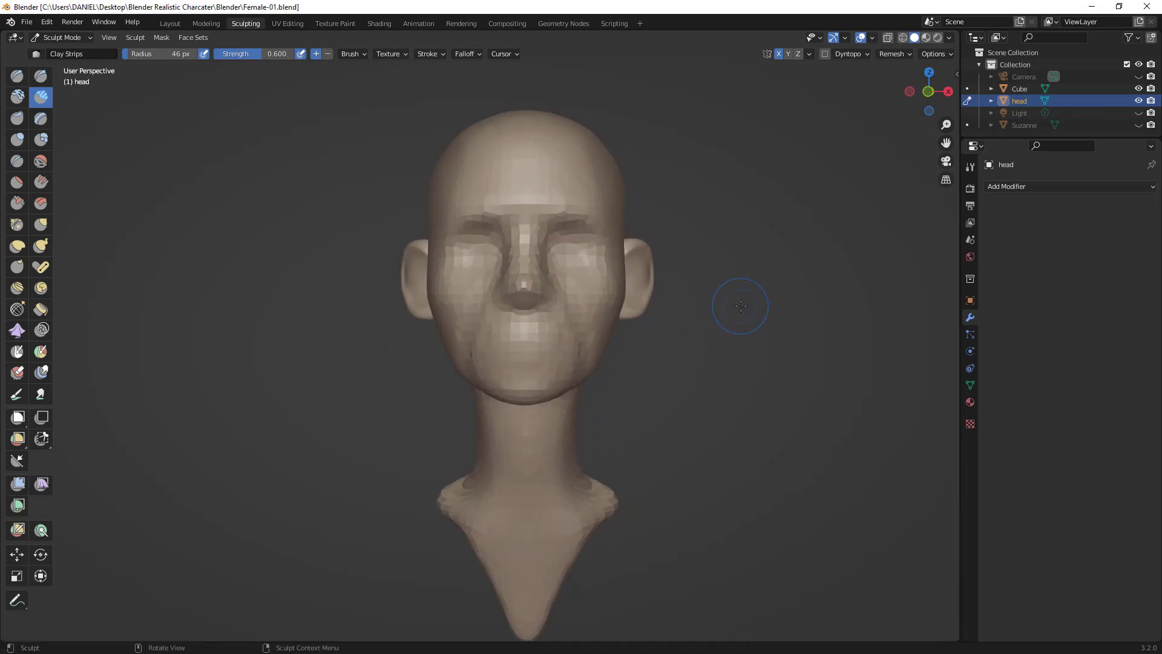
middle_drag(747, 310, 666, 312)
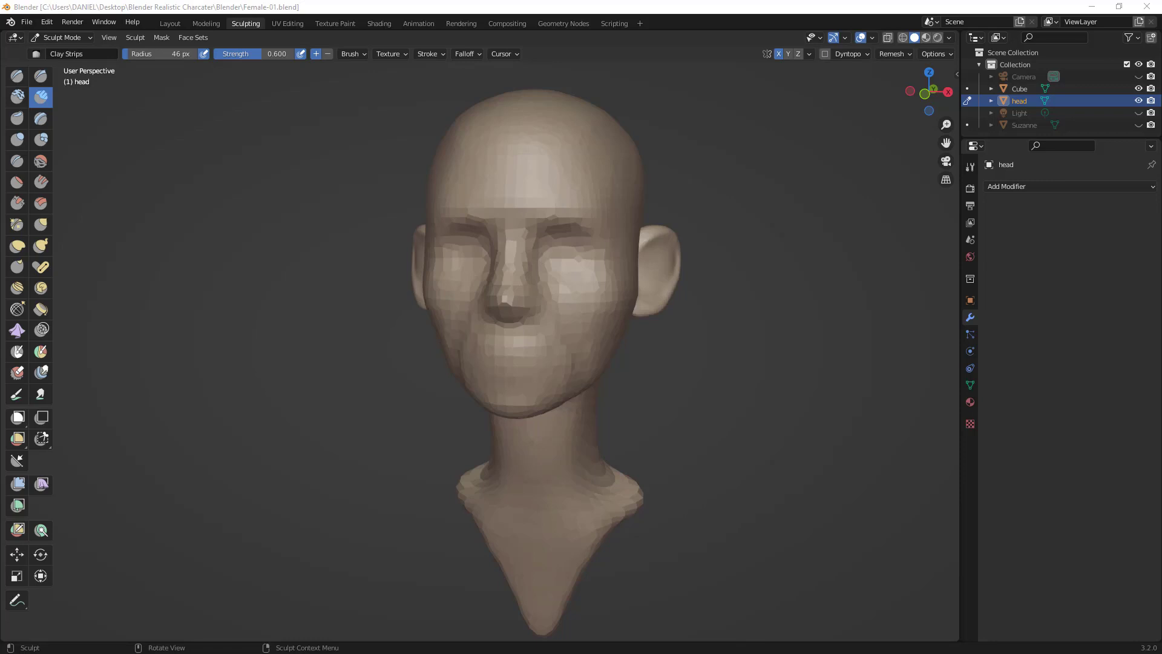
right_drag(0, 115, 168, 136)
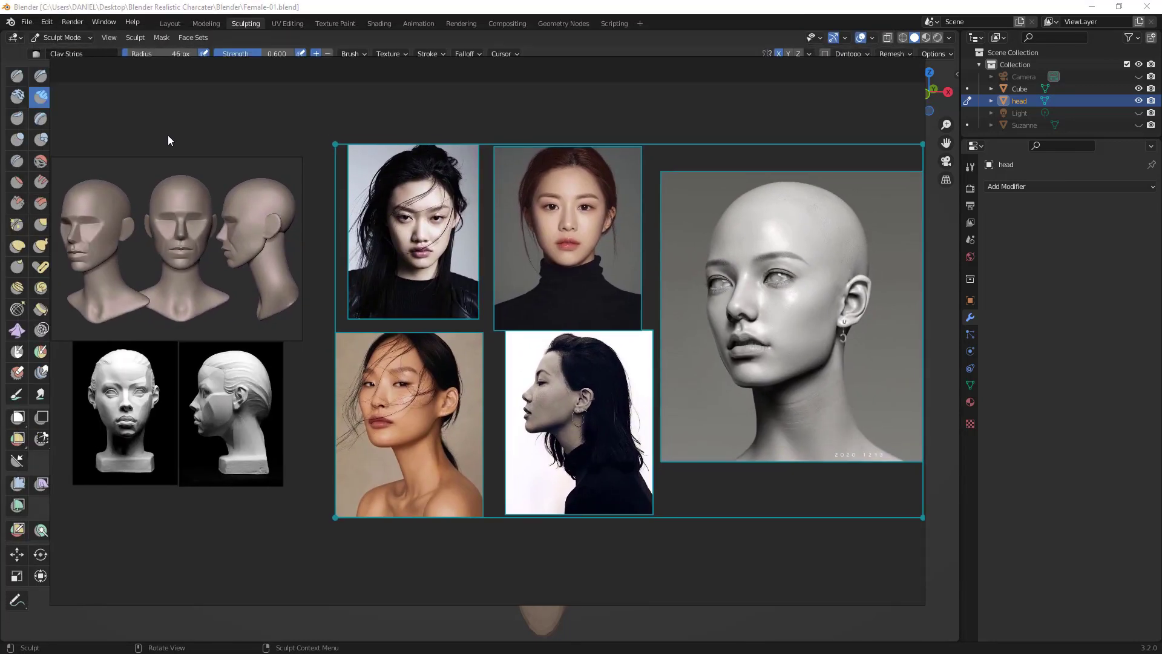
right_drag(423, 118, 0, 197)
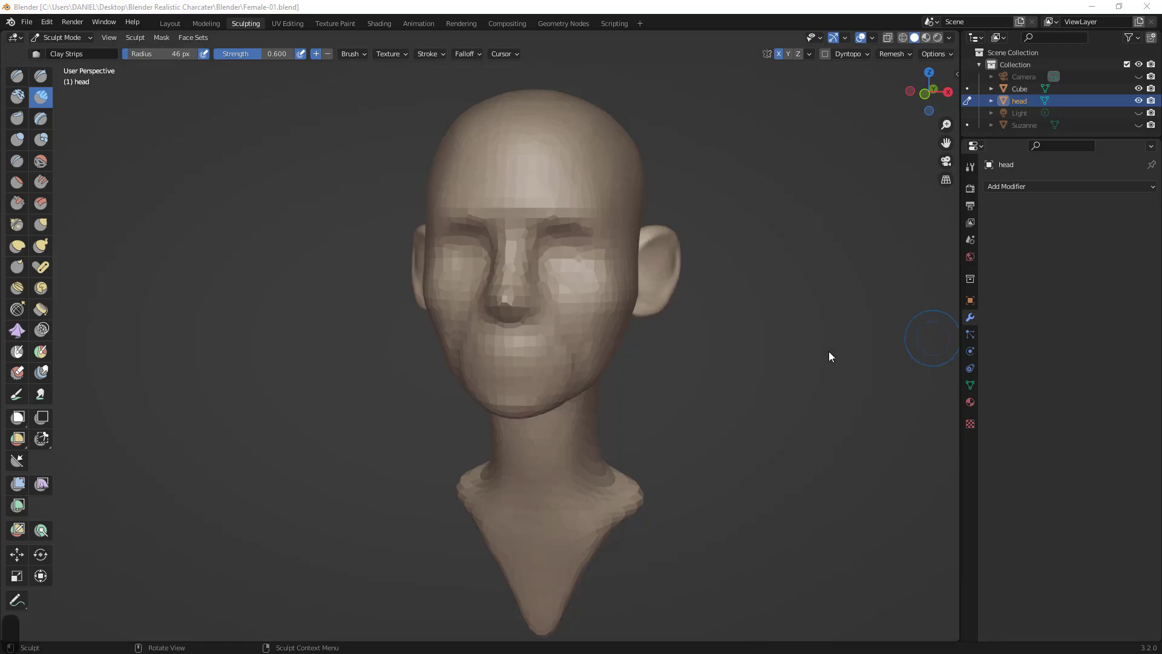
- Rename the Cube object as ear and enlarge the outliner area
mouse_move(827, 356)
middle_down()
mouse_move(773, 366)
mouse_move(703, 267)
mouse_move(847, 176)
middle_up()
scroll(739, 244, up, 3)
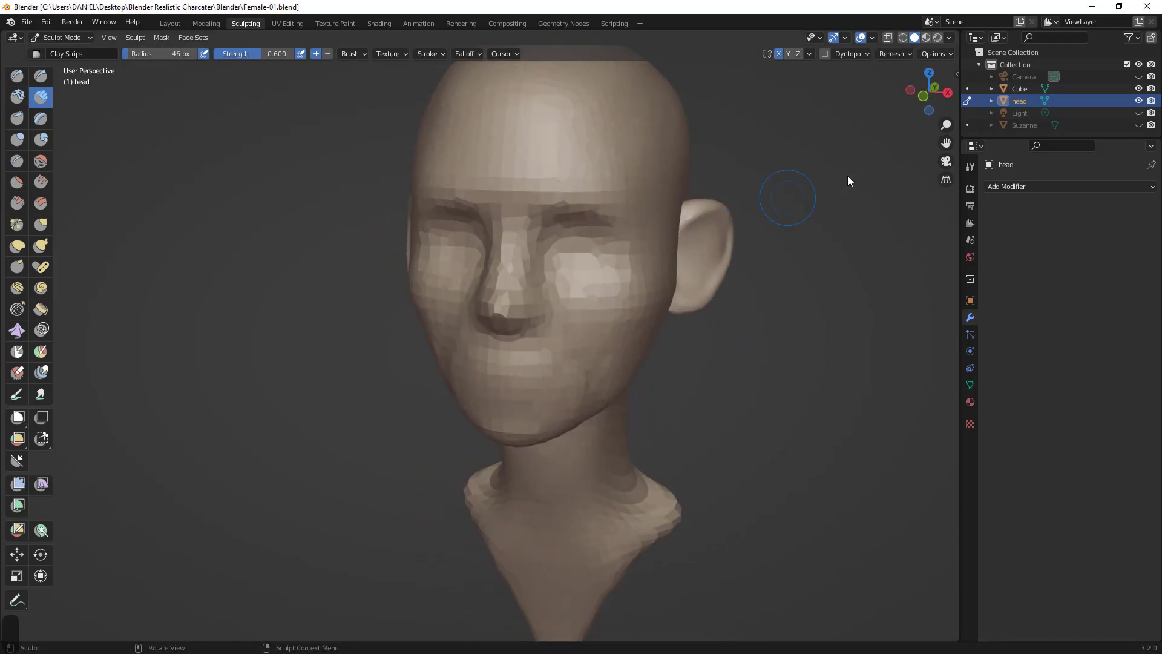
double_click(1020, 89)
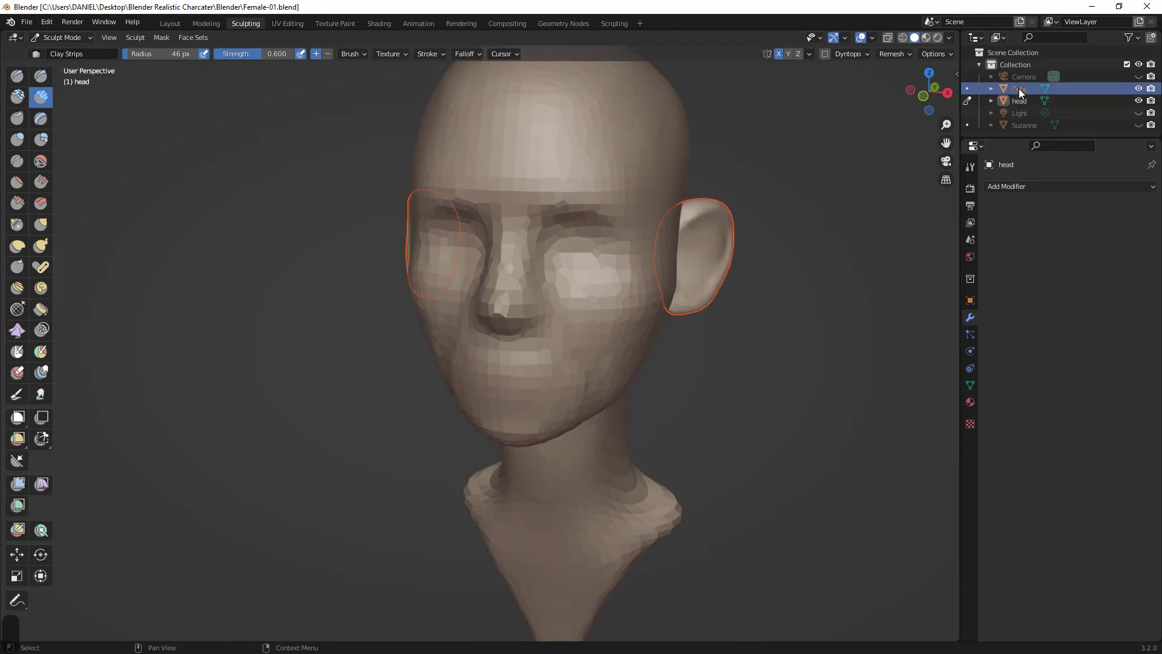
text(ear)
key(Return)
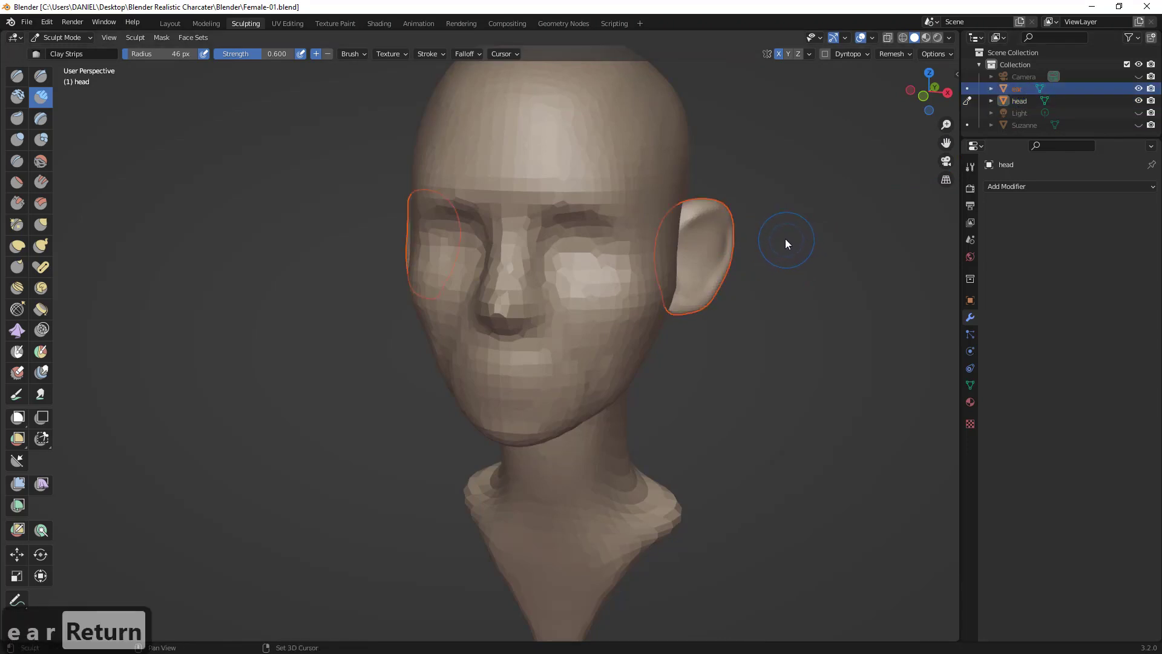
middle_drag(785, 238, 764, 274)
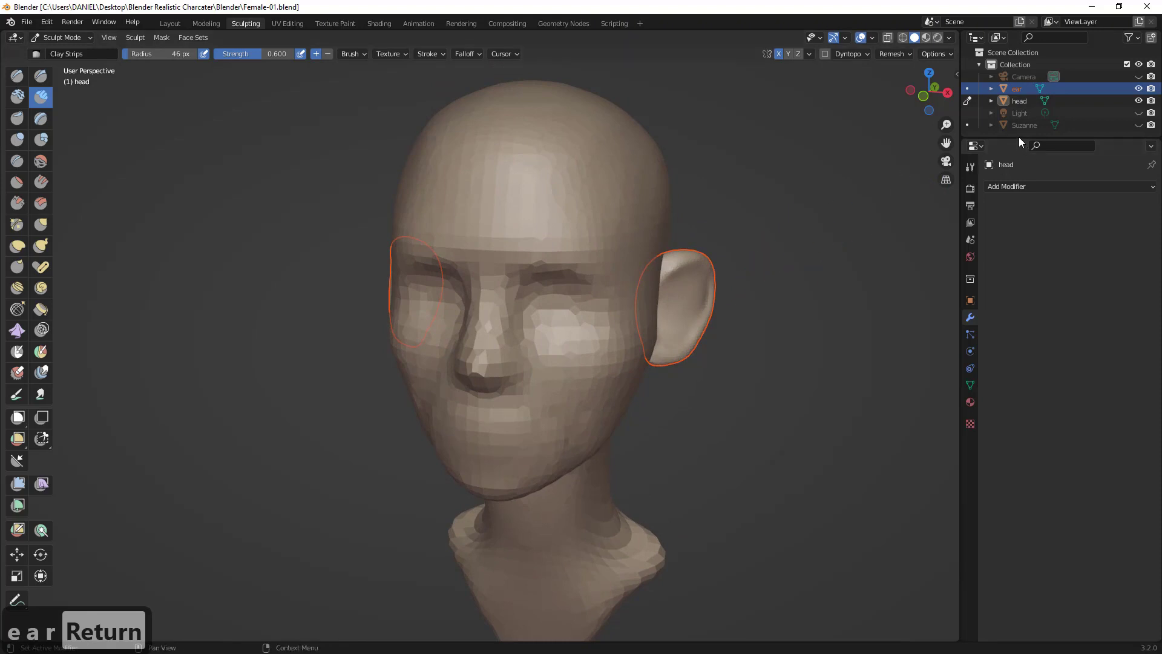
drag(1019, 137, 1004, 322)
- Save the scene under the name Female-02.blend, overwriting the existing file
middle_drag(852, 222, 668, 238)
click(30, 23)
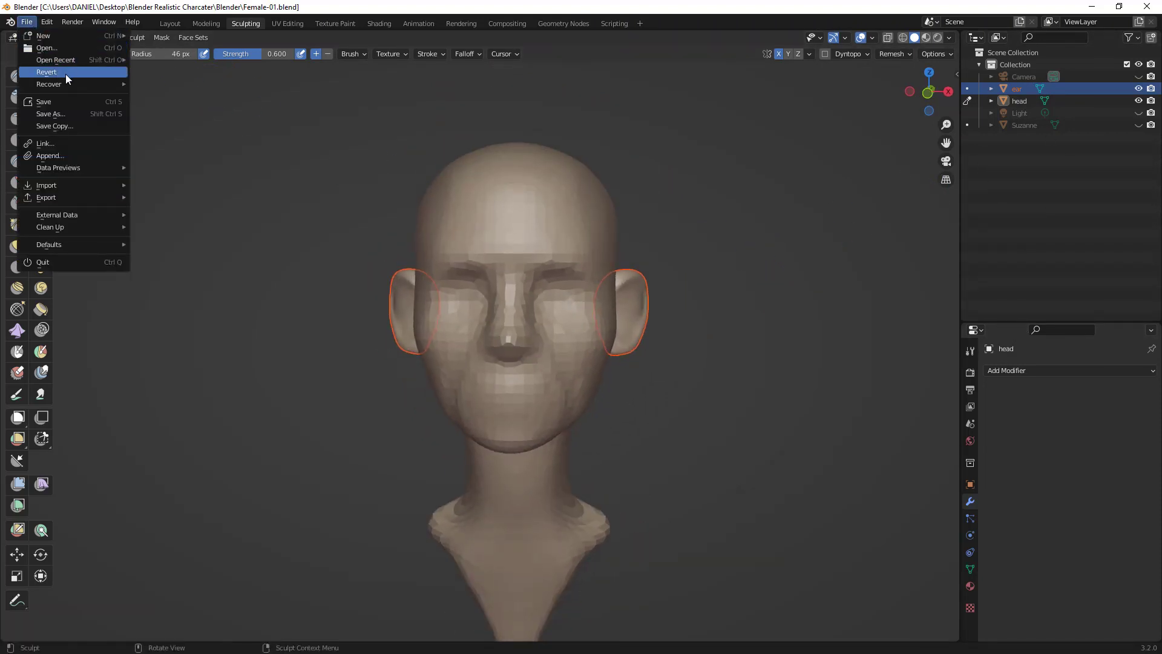
click(74, 114)
double_click(460, 210)
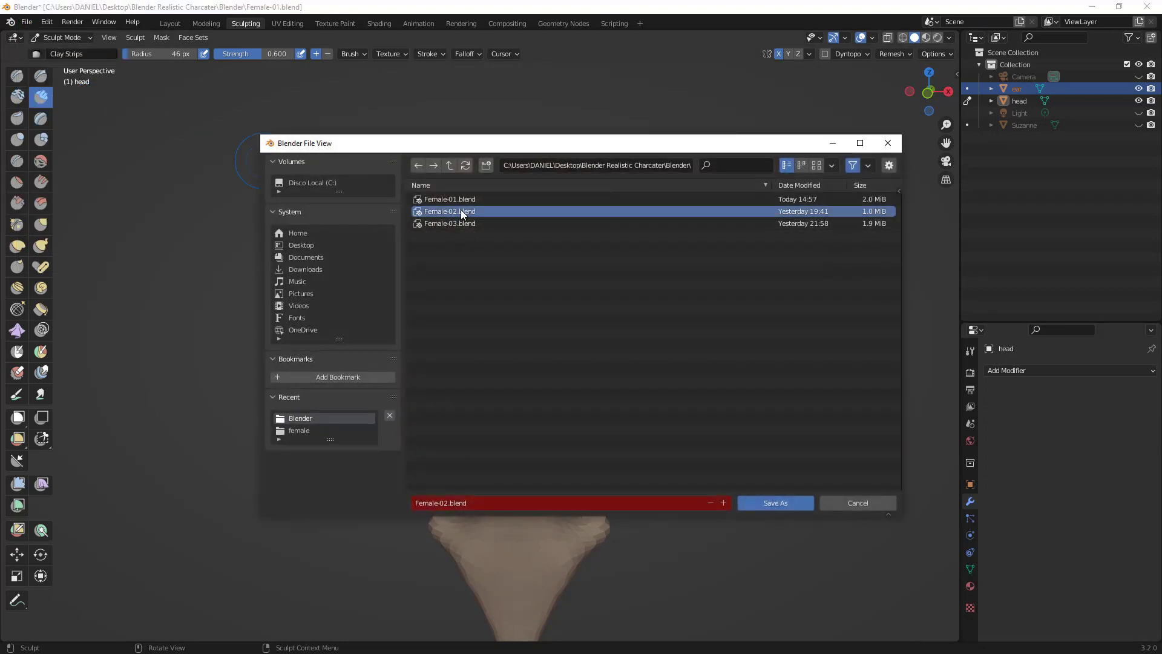
mouse_move(703, 207)
middle_down()
mouse_move(728, 215)
mouse_move(726, 226)
mouse_move(691, 219)
middle_up()
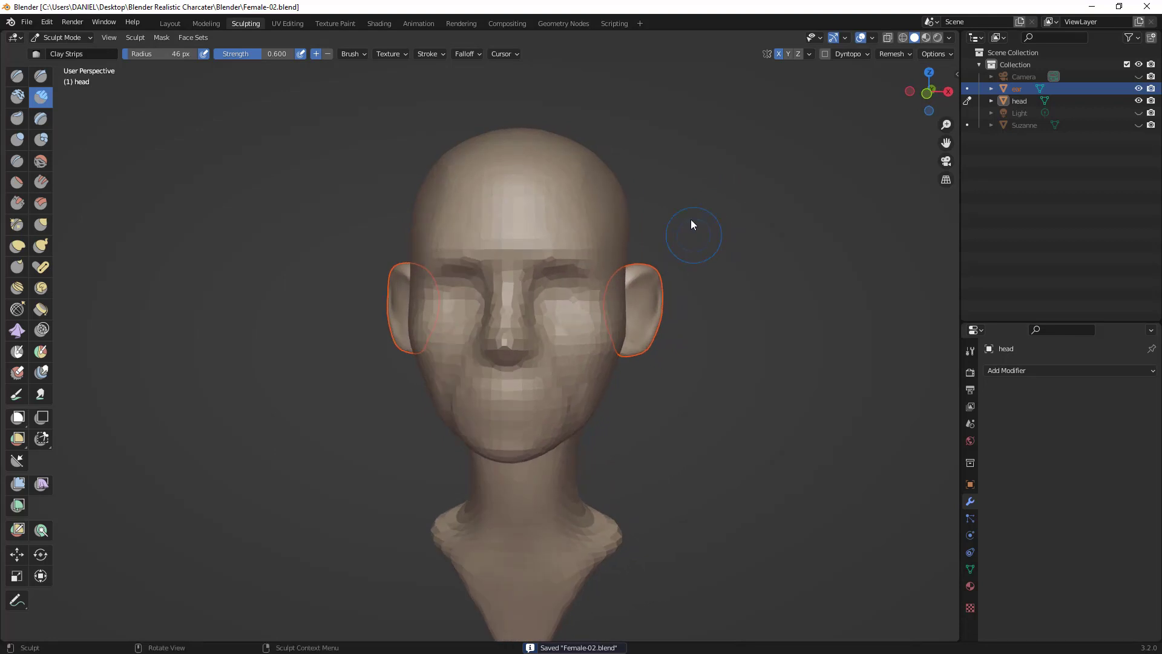
- Try to build up the head's cheeks below the eyes with Clay Strips strokes
click(1019, 101)
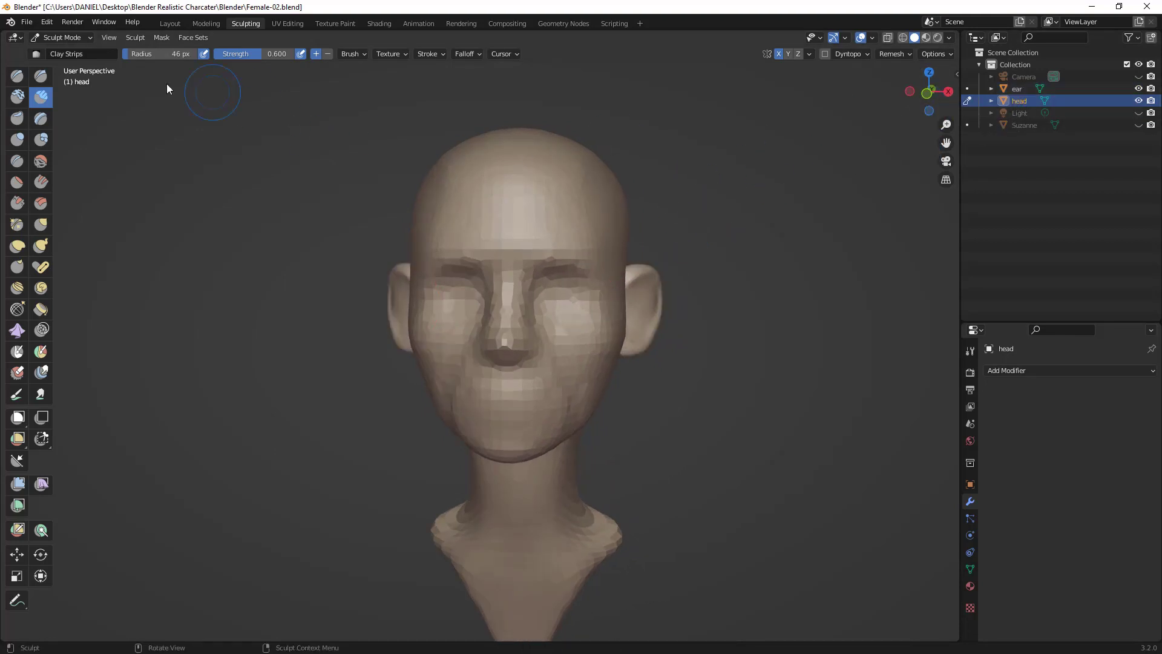
drag(576, 316, 589, 344)
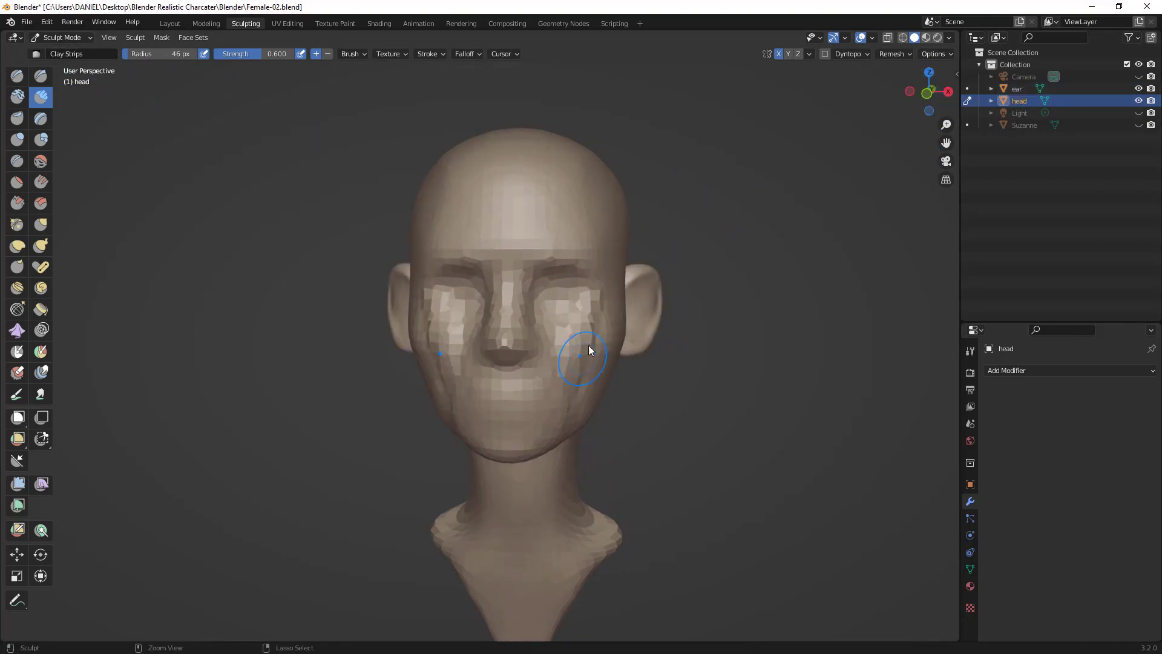
key(ctrl+z)
key(ctrl+z)
key(ctrl+z)
- Set the Clay Strips brush radius to 70 px
shift+middle_drag(509, 405, 581, 270)
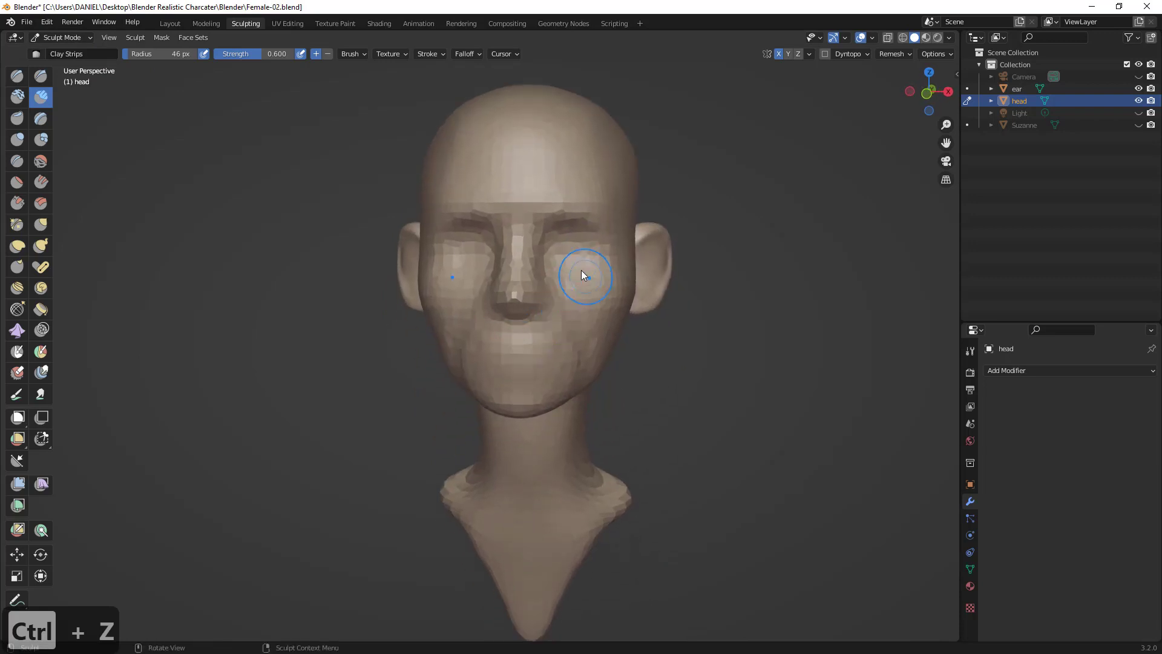
key(f)
click(608, 260)
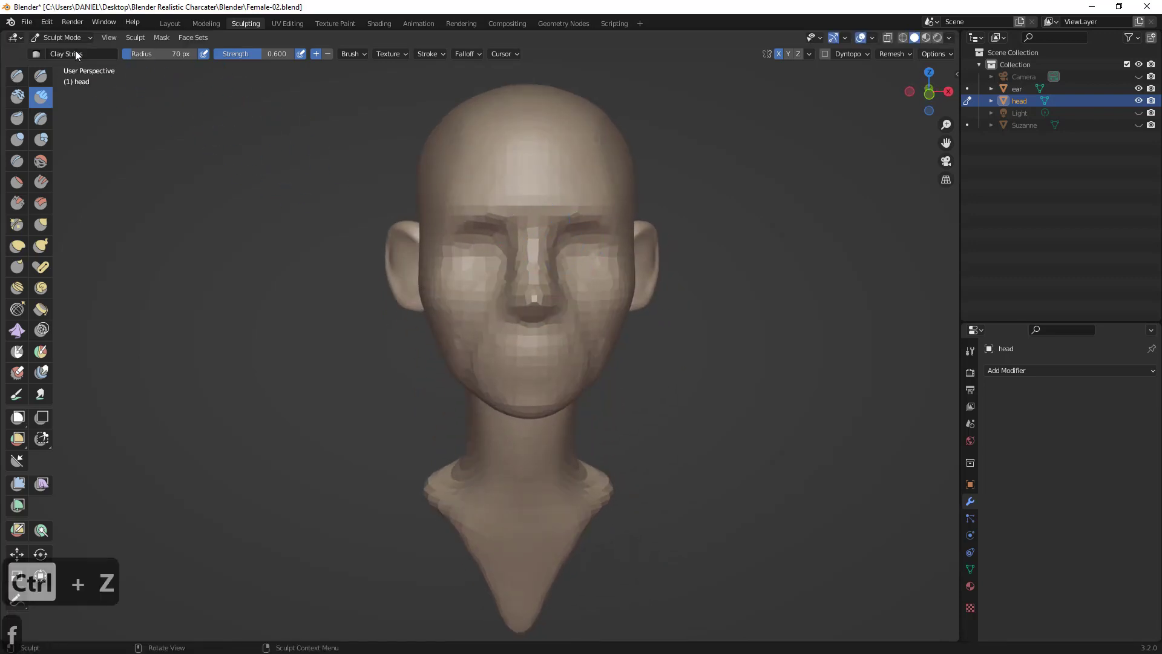
- Return the head to Object Mode and add a UV Sphere mesh to the scene
click(60, 38)
click(57, 48)
click(160, 38)
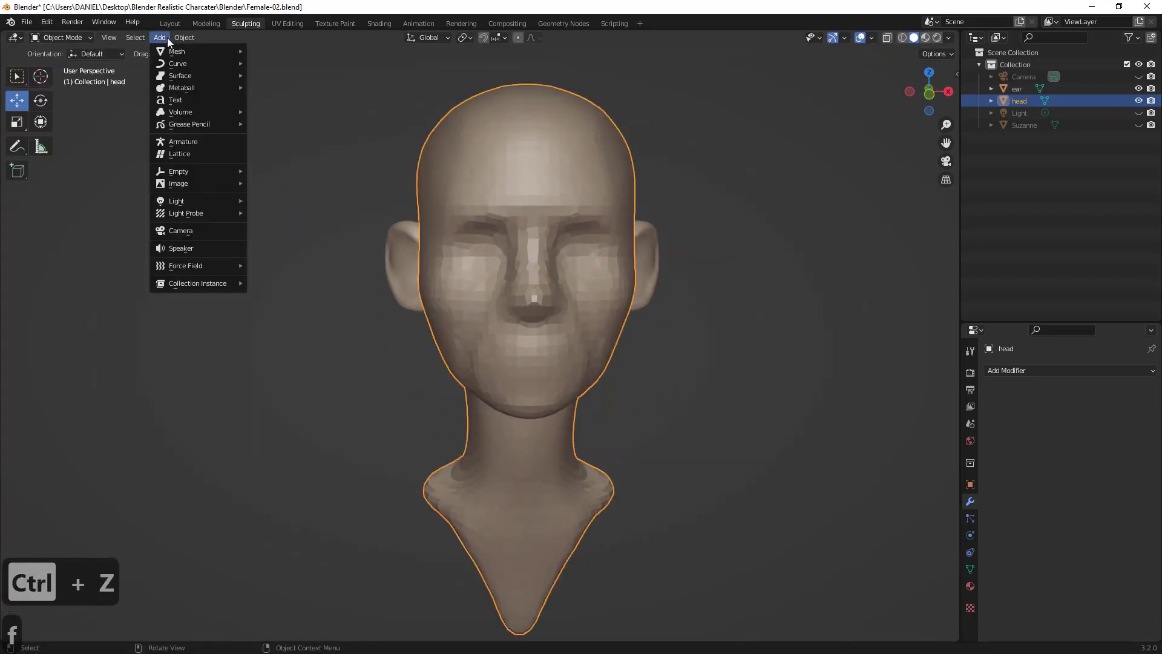
mouse_move(206, 51)
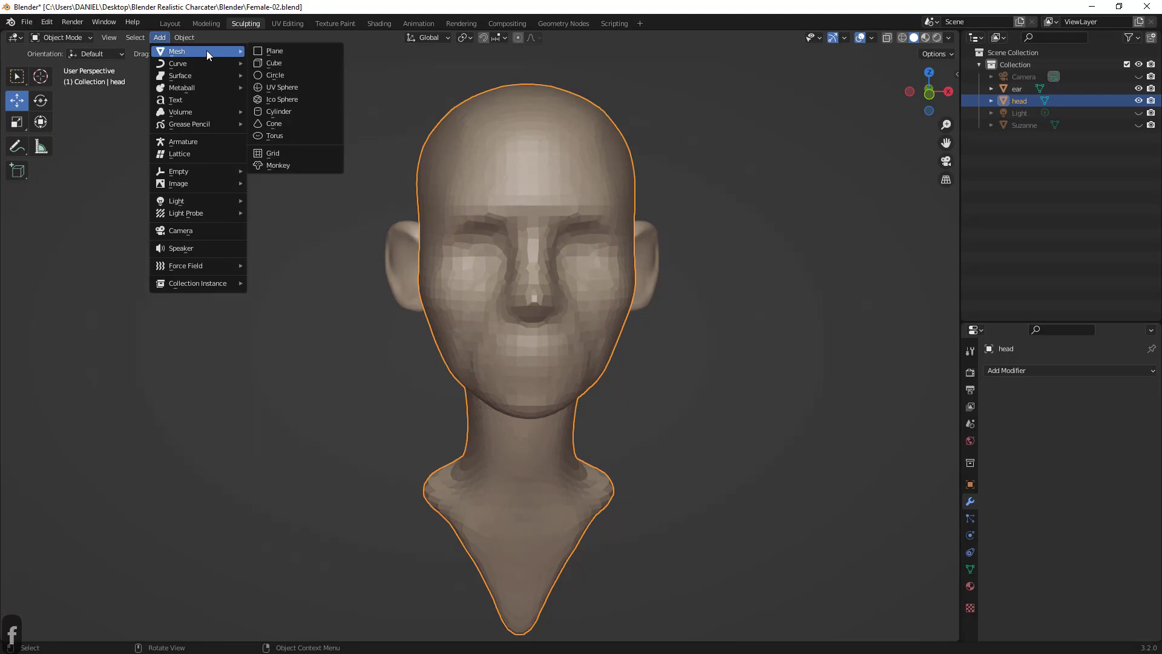
click(299, 88)
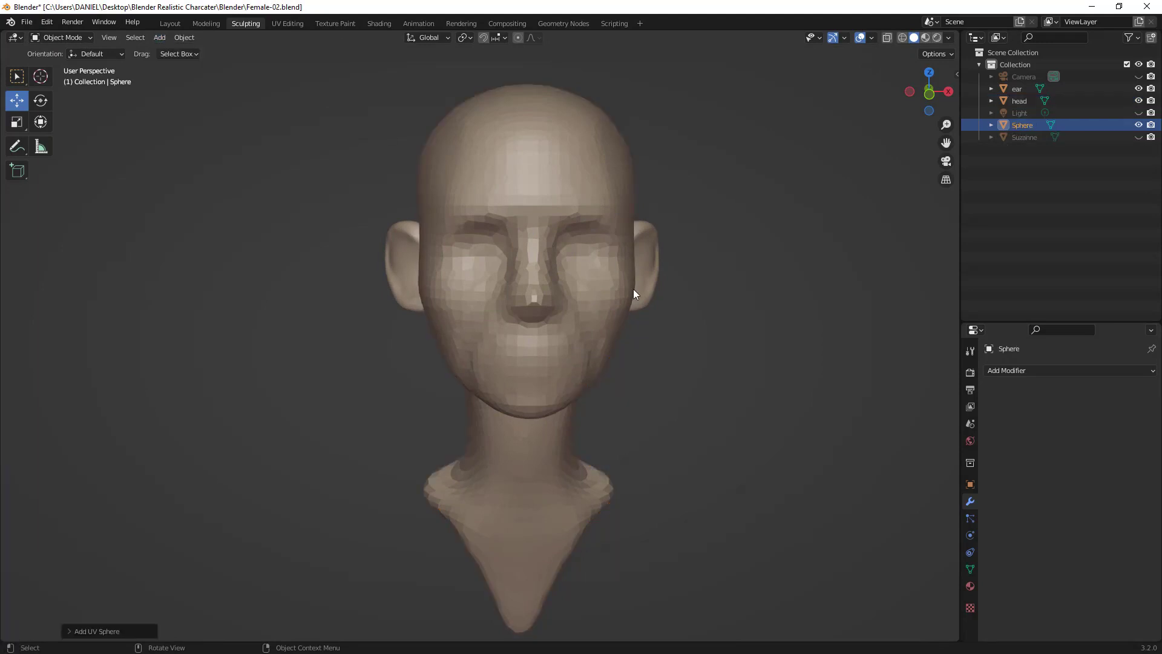
scroll(598, 426, down, 4)
scroll(616, 338, down, 3)
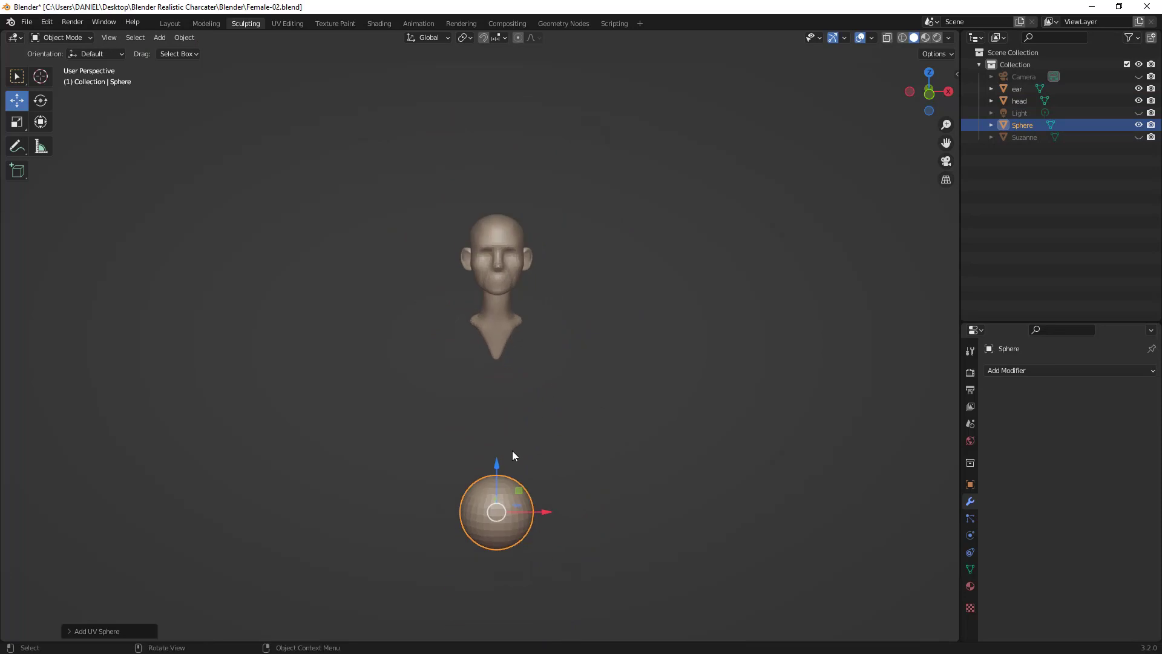
- Move the sphere straight up along the Z axis to the level of the head's face
drag(497, 467, 497, 442)
key(ctrl+z)
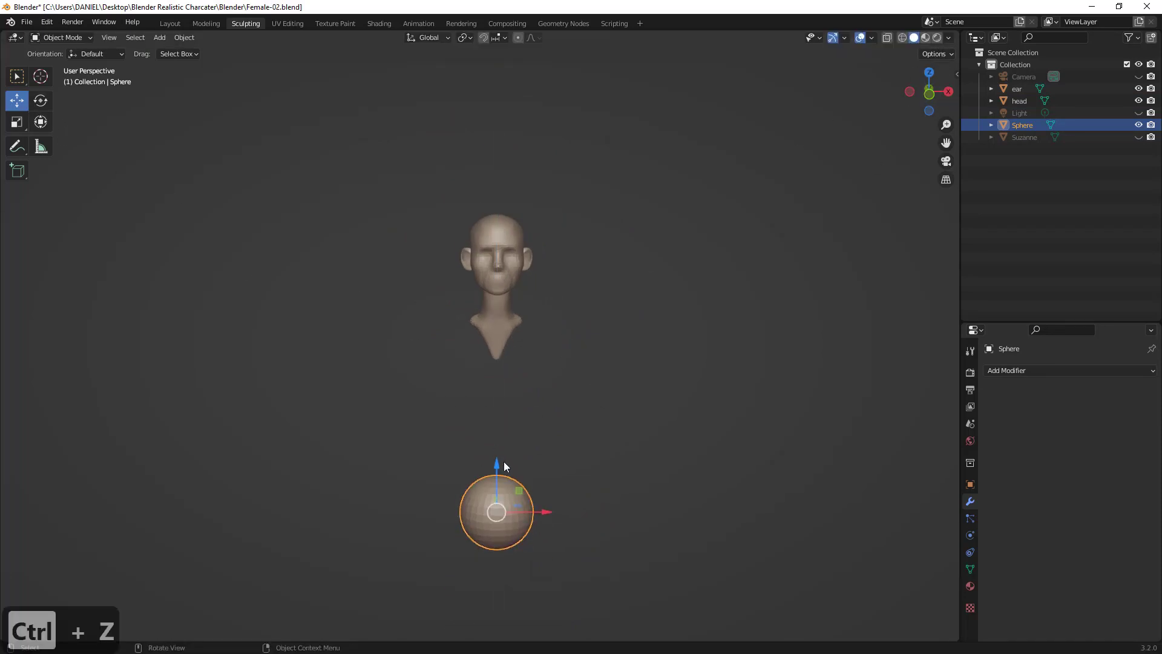
drag(503, 466, 499, 201)
scroll(564, 167, up, 4)
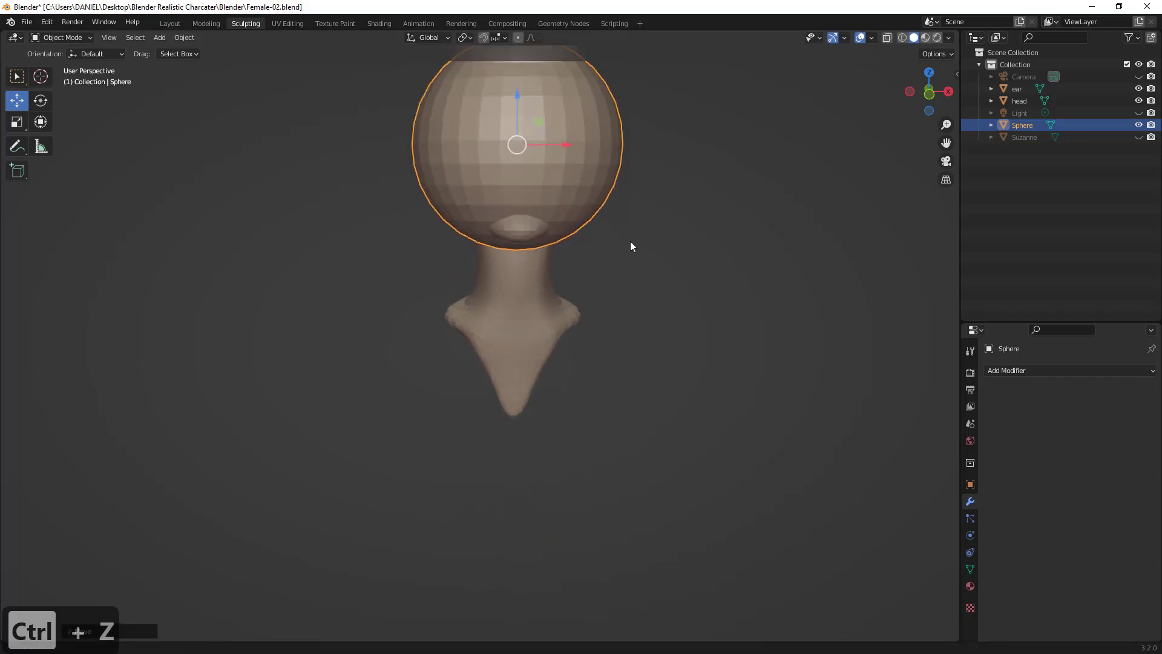
shift+middle_drag(630, 241, 605, 372)
click(40, 100)
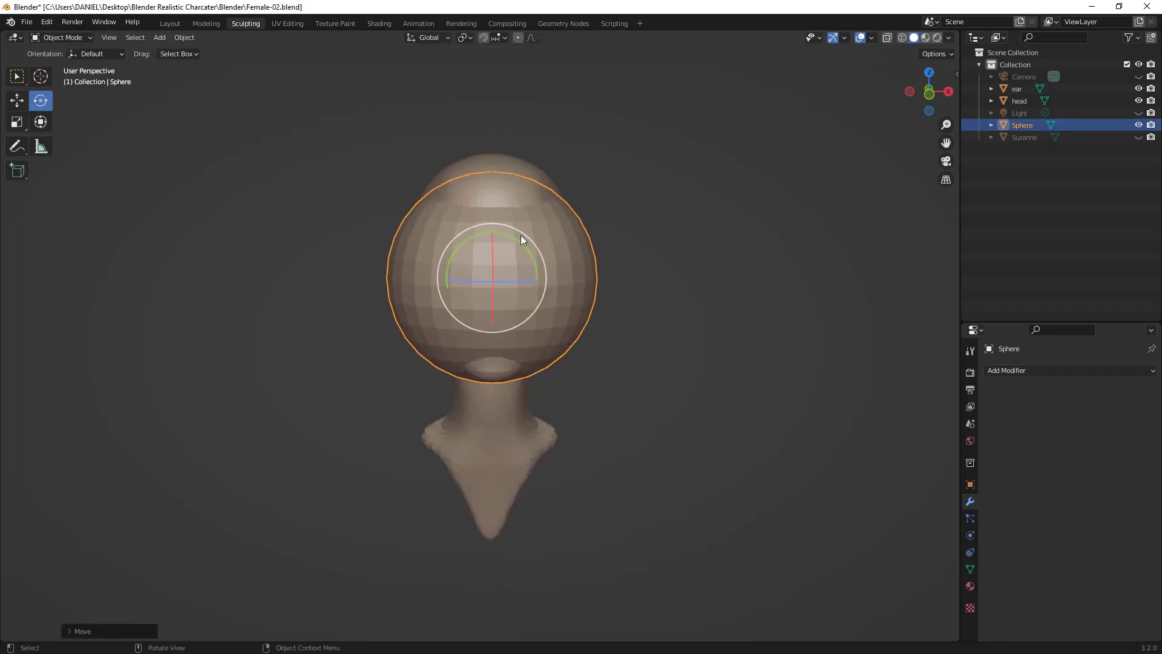
drag(492, 251, 495, 276)
key(ctrl+z)
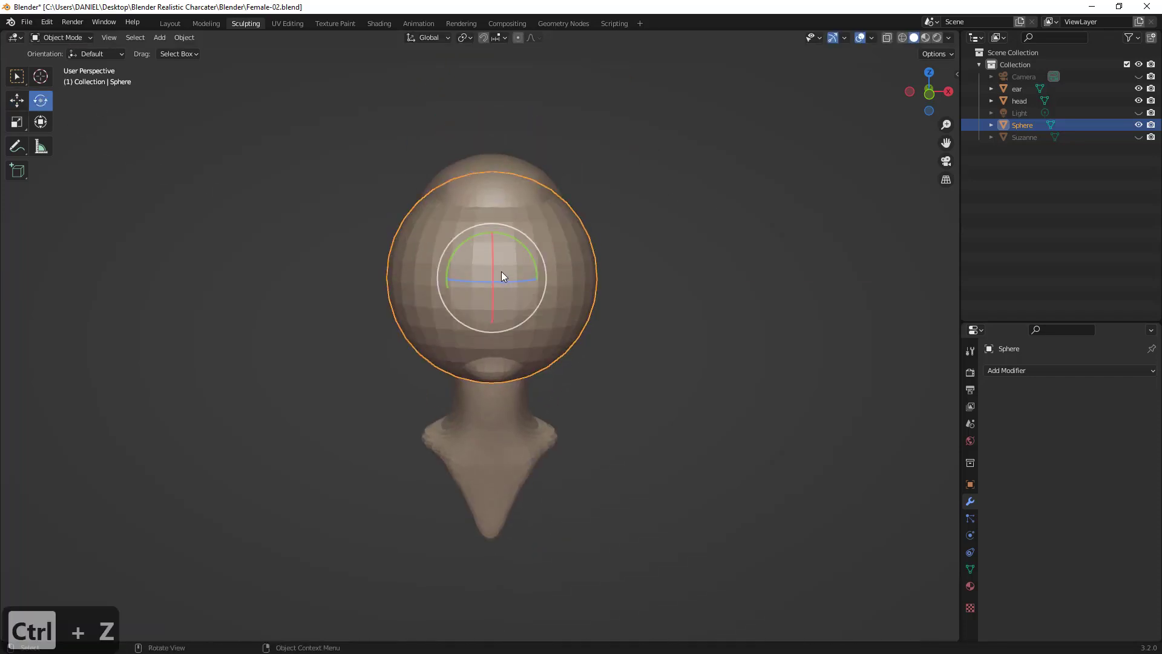
- Set the sphere's X rotation to 90°
key(n)
click(951, 79)
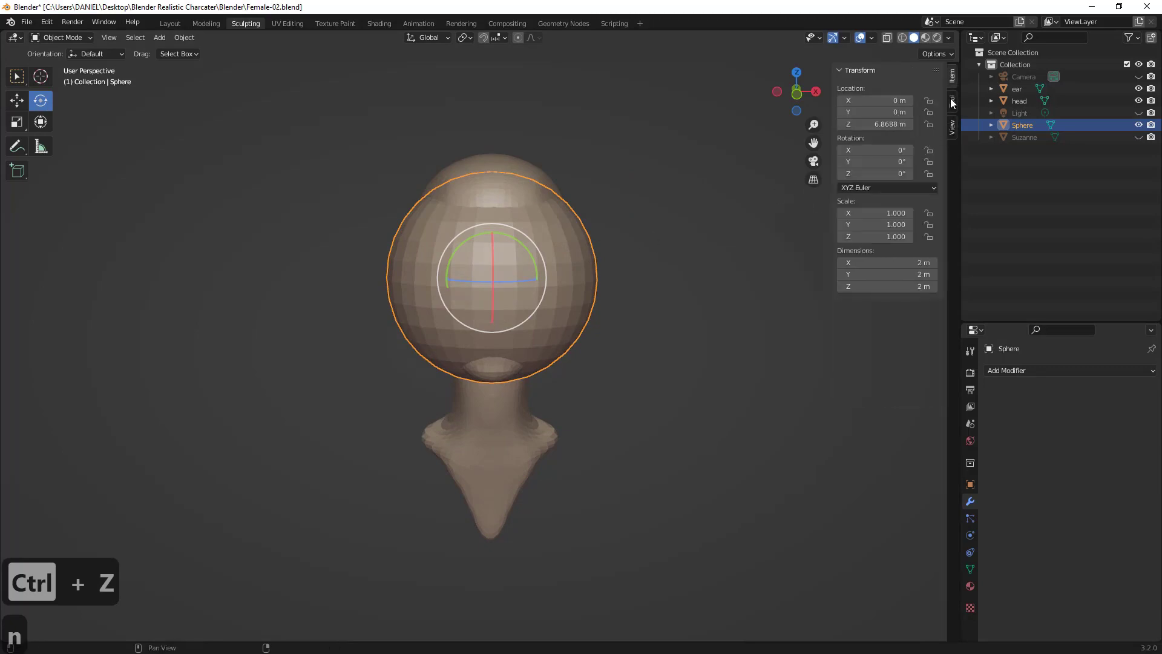
click(892, 152)
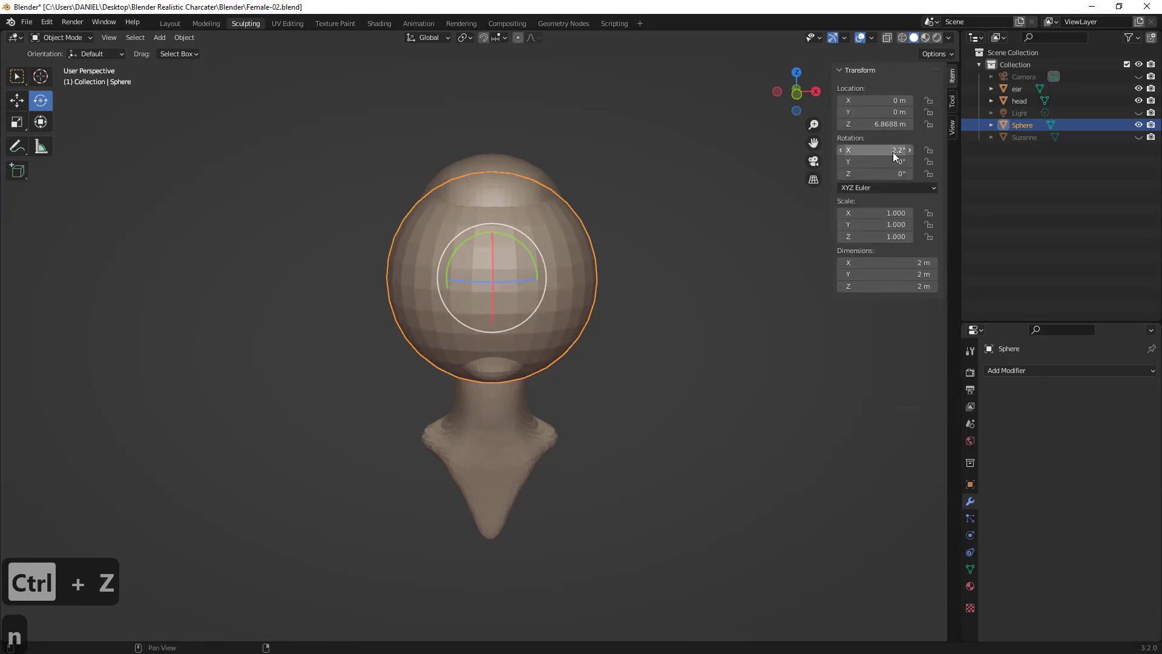
key(ctrl+z)
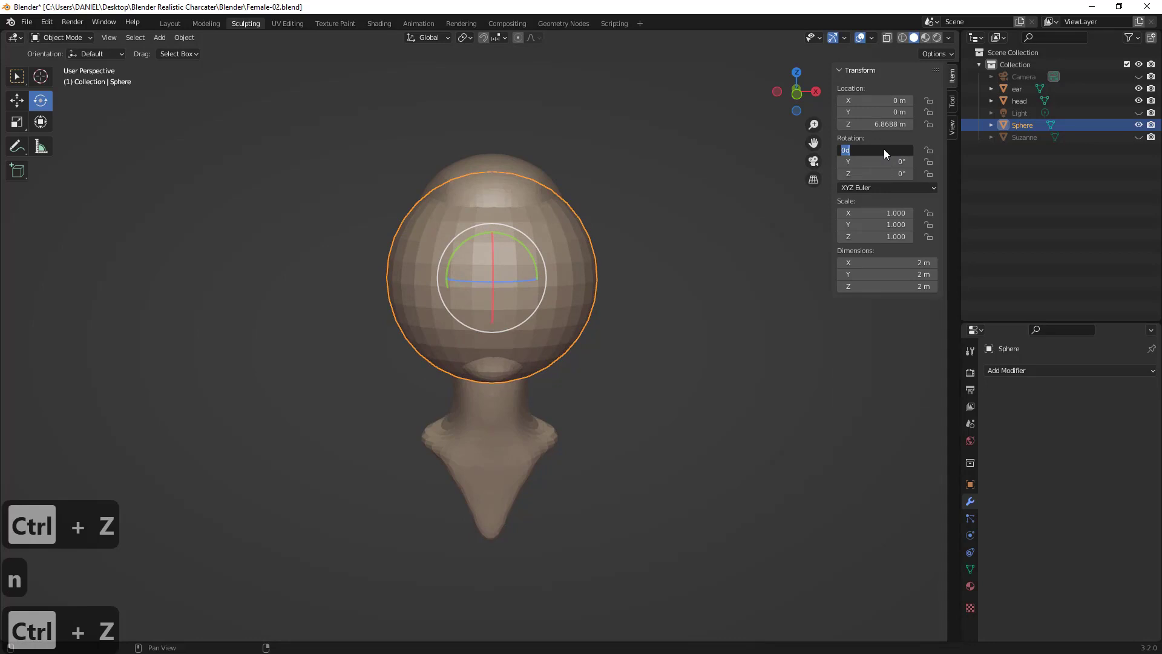
text(90)
key(Return)
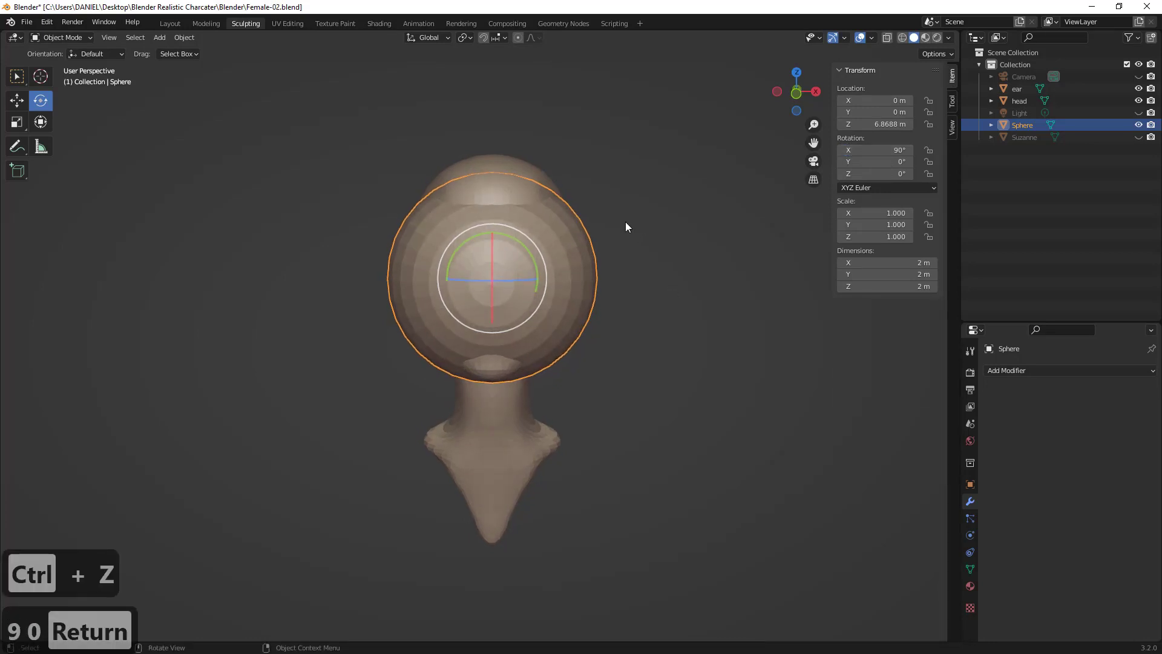
- In front view, scale the sphere down to about 0.467 and move it beside the head at about 1.51 m on X
key(1)
scroll(635, 266, up, 2)
key(s)
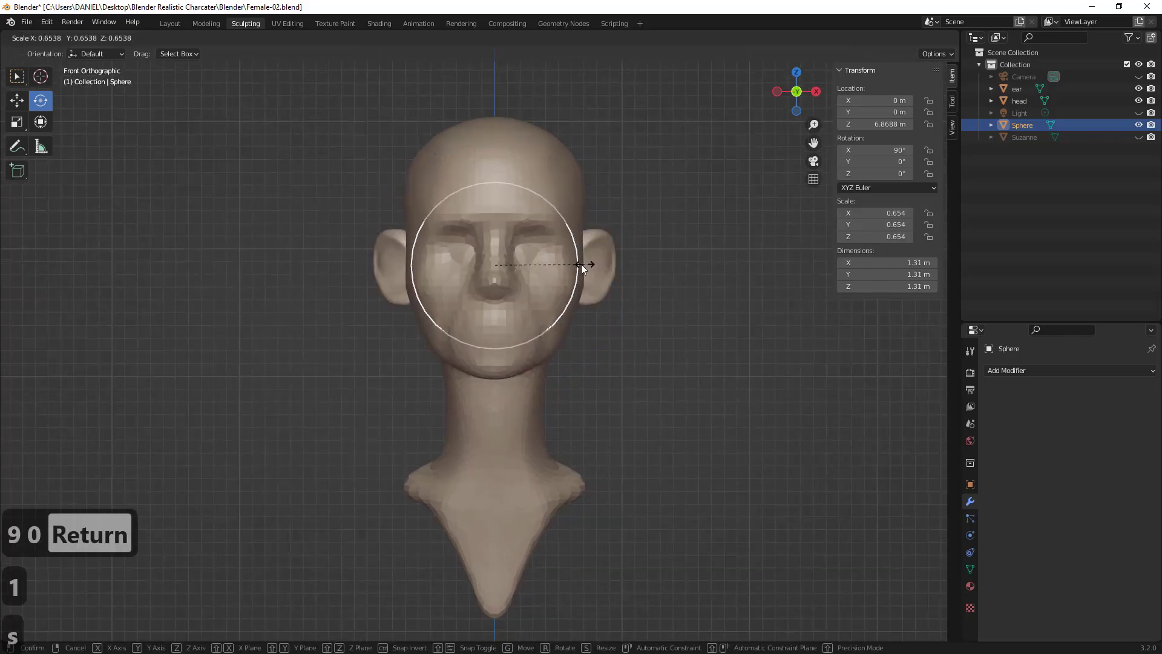
click(552, 274)
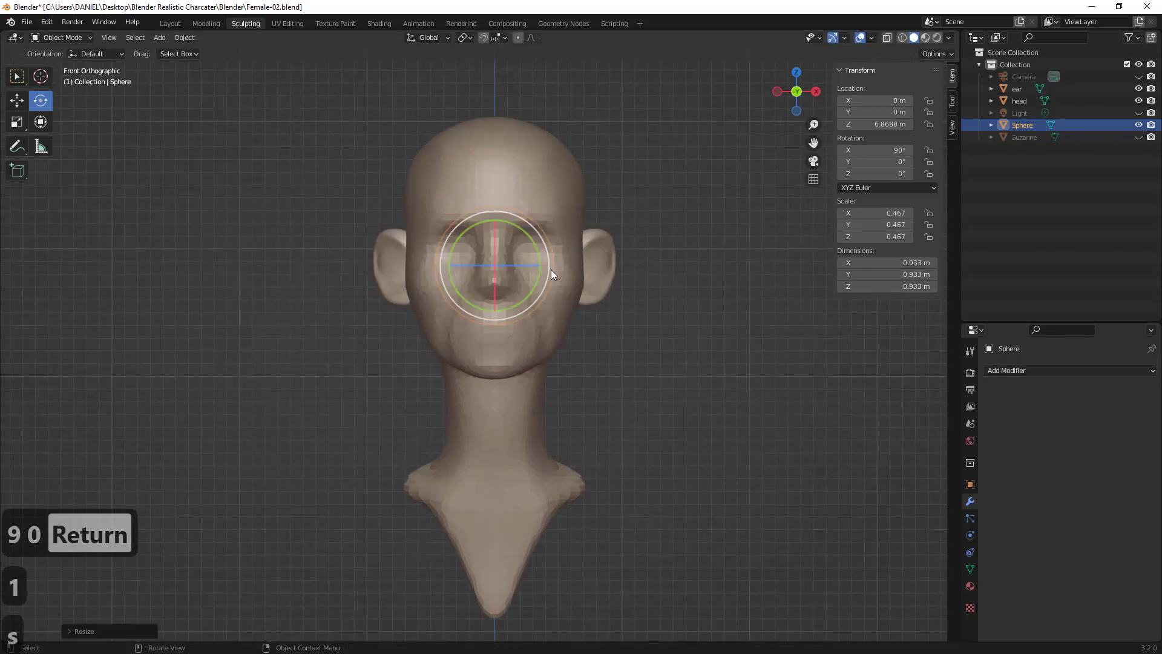
click(17, 101)
drag(549, 274, 717, 250)
shift+middle_drag(717, 251, 477, 286)
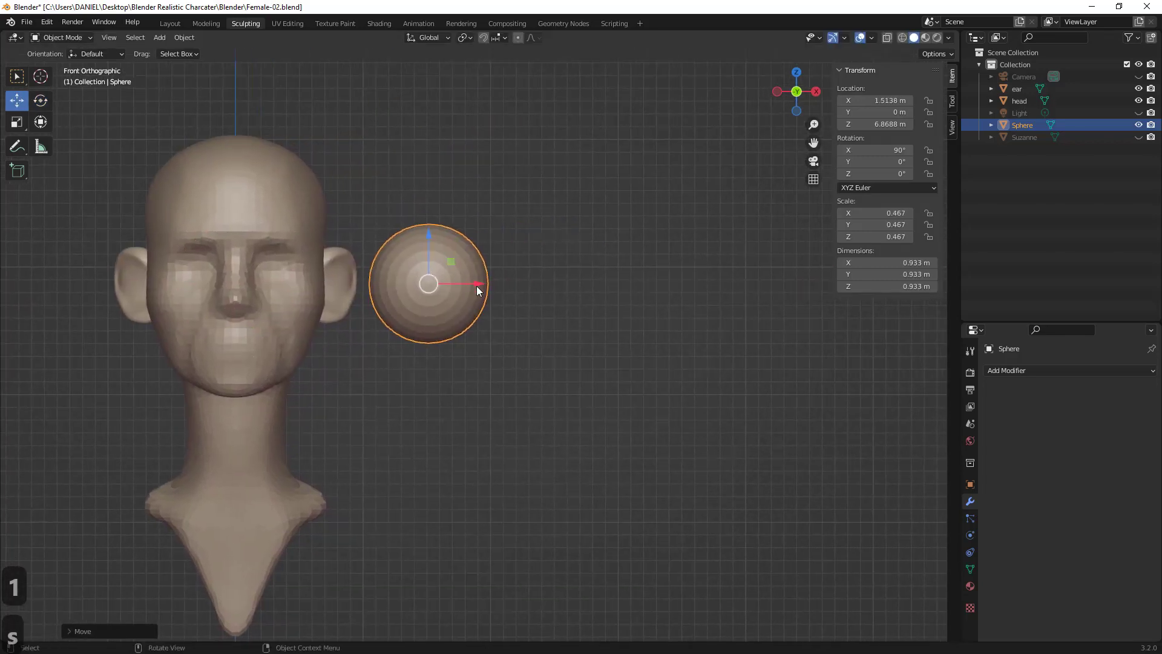
- Duplicate the sphere twice along X, placing the copies side by side at about 2.43 m and 3.36 m
key(shift+d)
key(Escape)
drag(475, 286, 586, 287)
scroll(582, 292, down, 1)
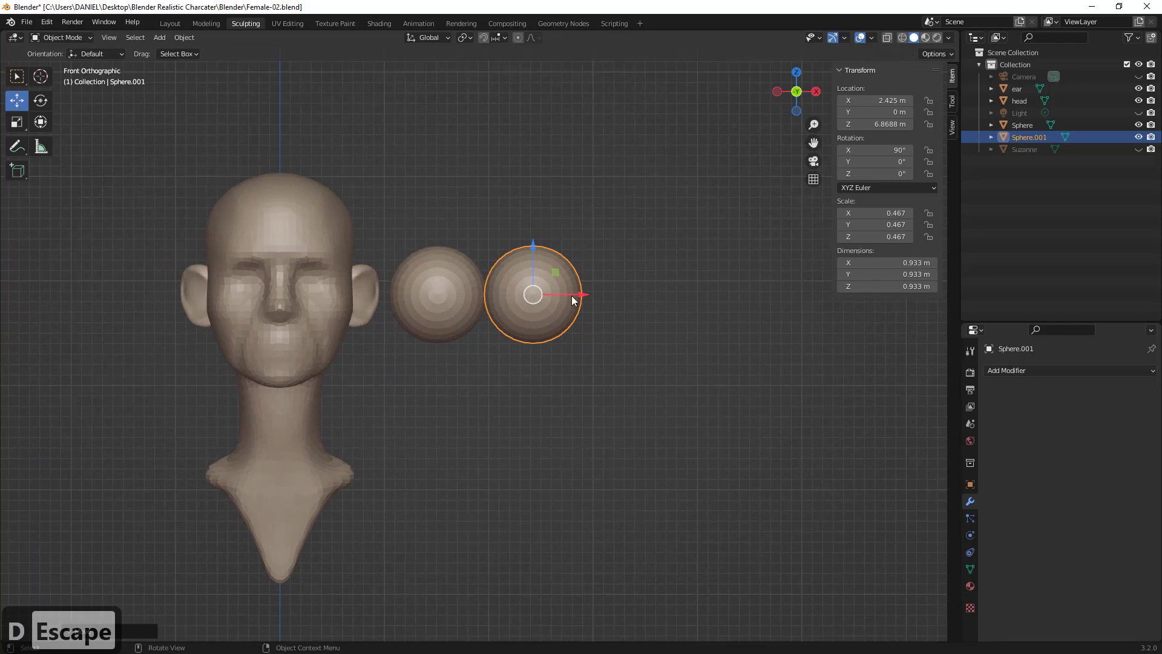
key(shift+d)
key(Escape)
drag(596, 294, 686, 293)
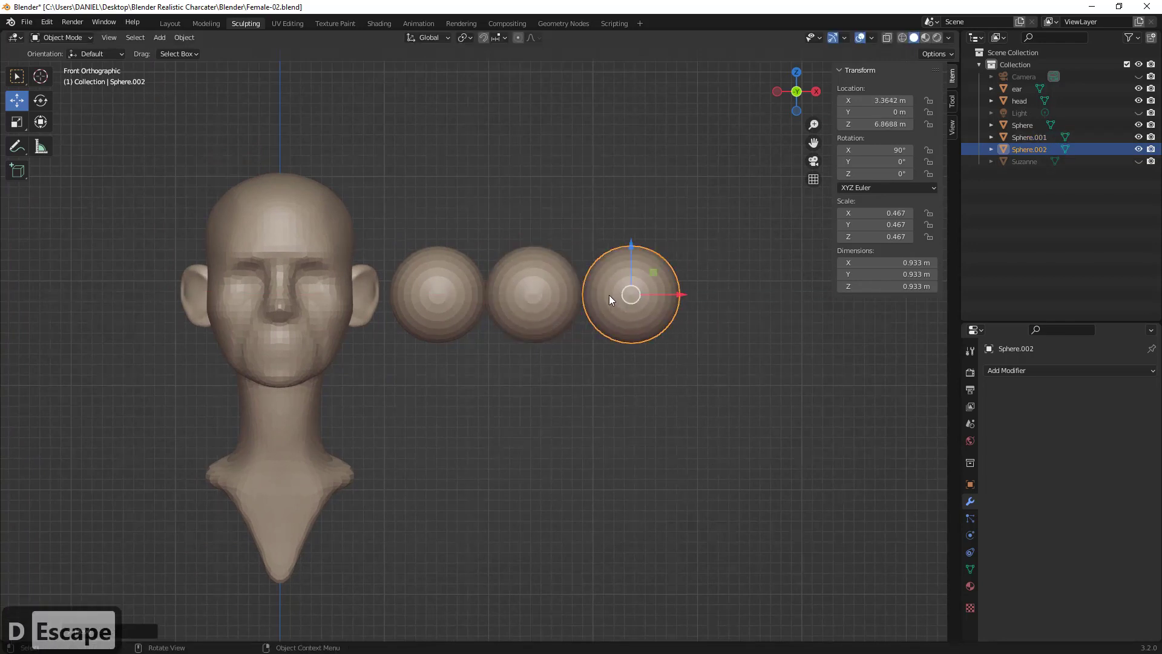
- Add four more sphere copies along X to extend the row to seven touching spheres, the last at about 7.14 m
scroll(609, 295, down, 2)
shift+middle_drag(590, 322, 456, 333)
key(shift+d)
key(Escape)
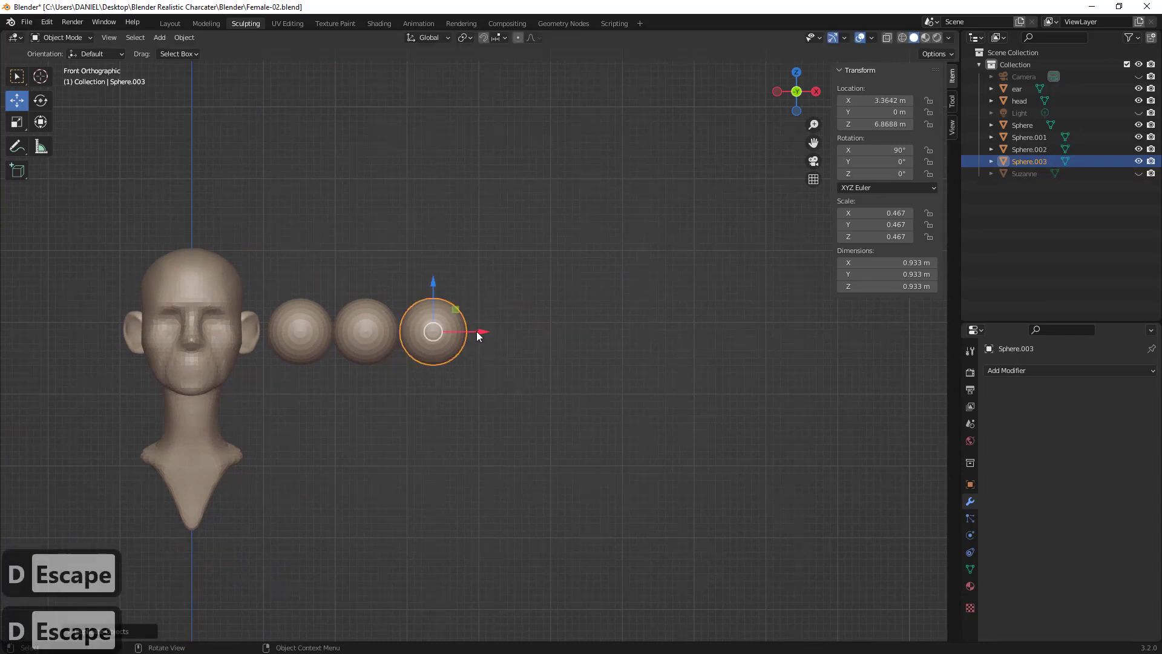
drag(477, 332, 752, 326)
key(shift+d)
key(Escape)
key(shift+d)
key(Escape)
key(shift+d)
key(Escape)
- Select all seven spheres and scale them down together to about 0.261
shift+click(1015, 129)
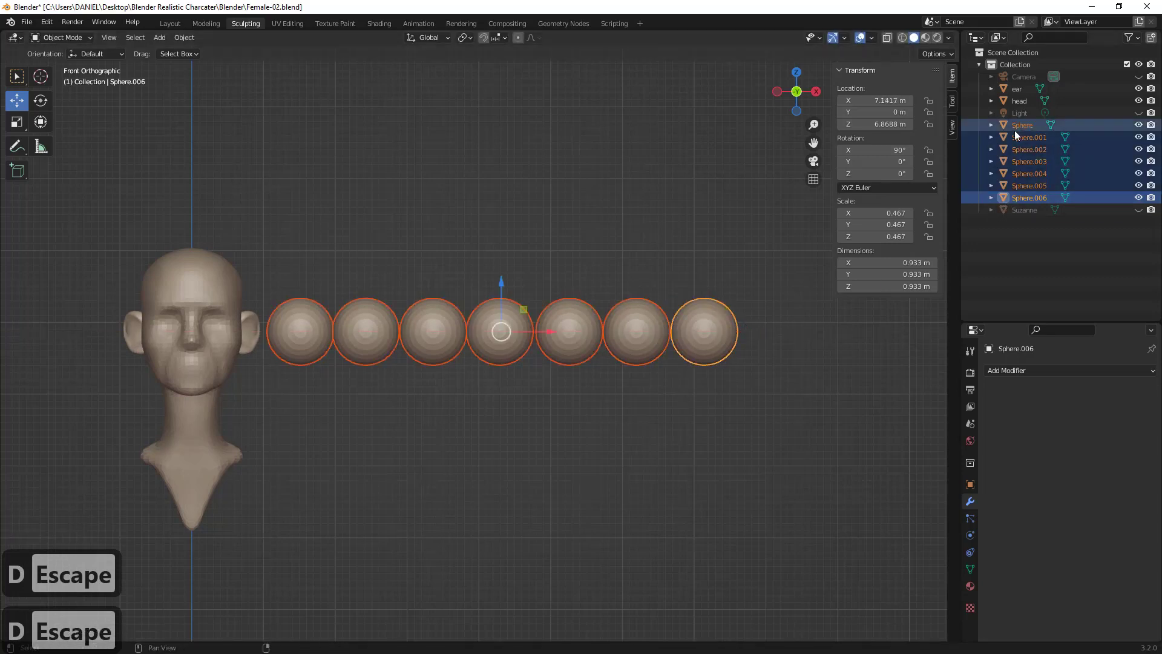
shift+middle_drag(568, 306, 730, 325)
key(s)
click(623, 325)
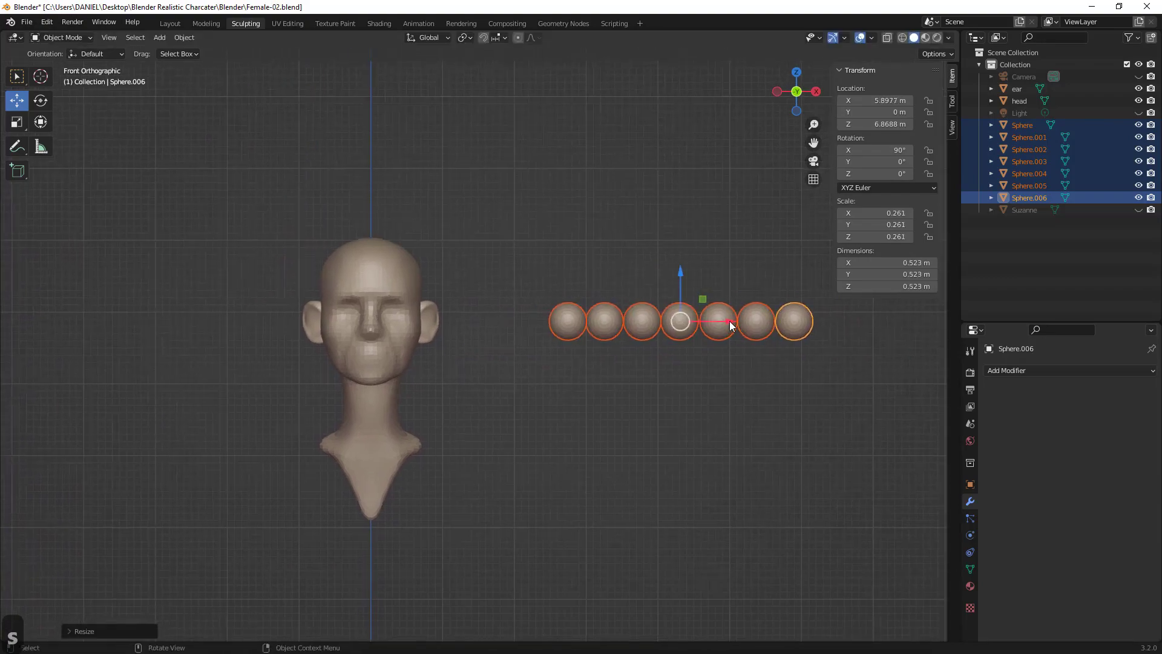
- Move the row of spheres along X so it starts over the head, and show the scene in wireframe
drag(729, 321, 517, 329)
key(z)
shift+middle_drag(534, 337, 672, 334)
ctrl+middle_drag(673, 335, 666, 314)
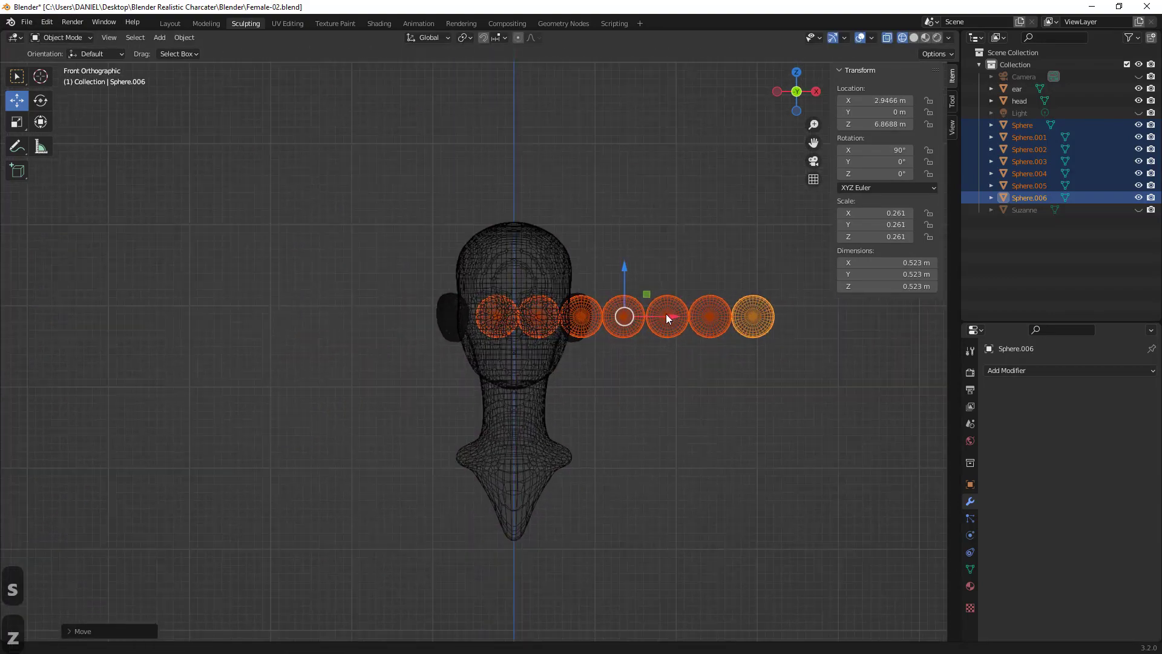
- Scale the row of spheres down to about 0.102 and move it along X to sit across the face
scroll(665, 314, up, 2)
key(s)
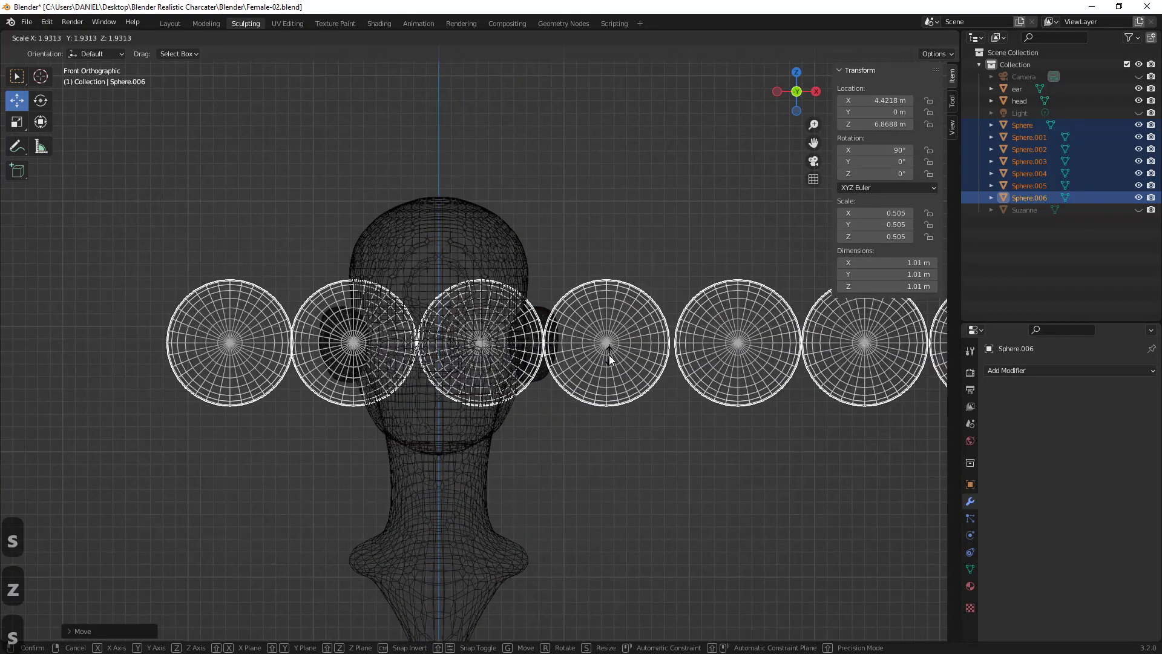
key(Escape)
key(s)
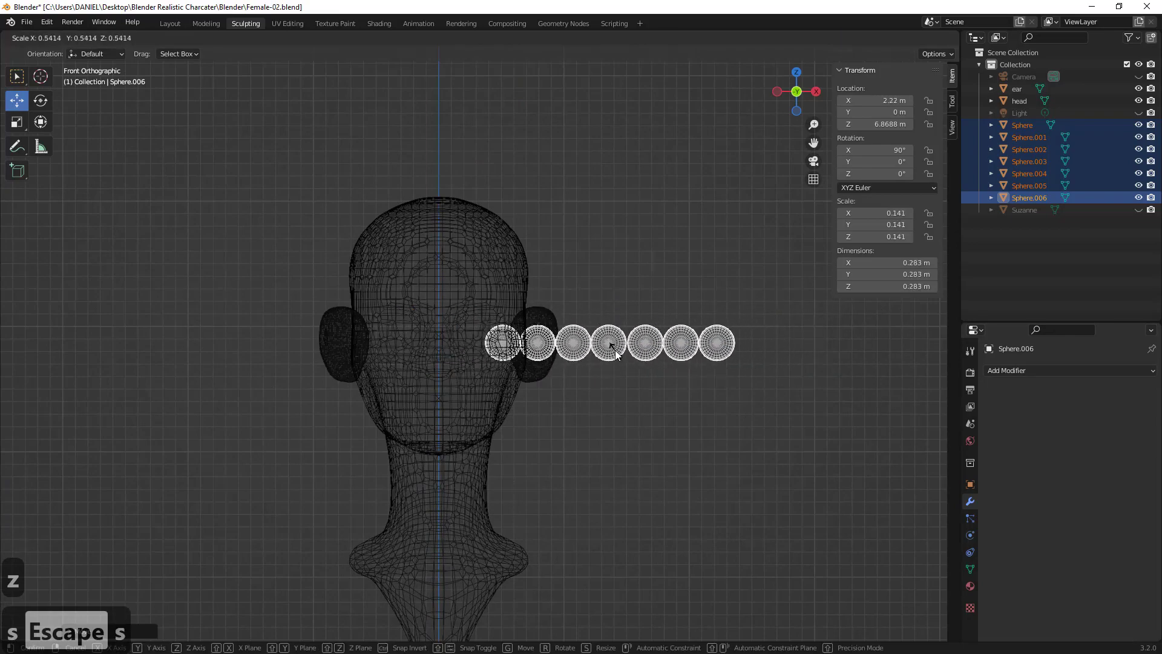
click(613, 349)
shift+middle_drag(680, 352, 755, 345)
drag(718, 337, 556, 339)
scroll(579, 321, up, 4)
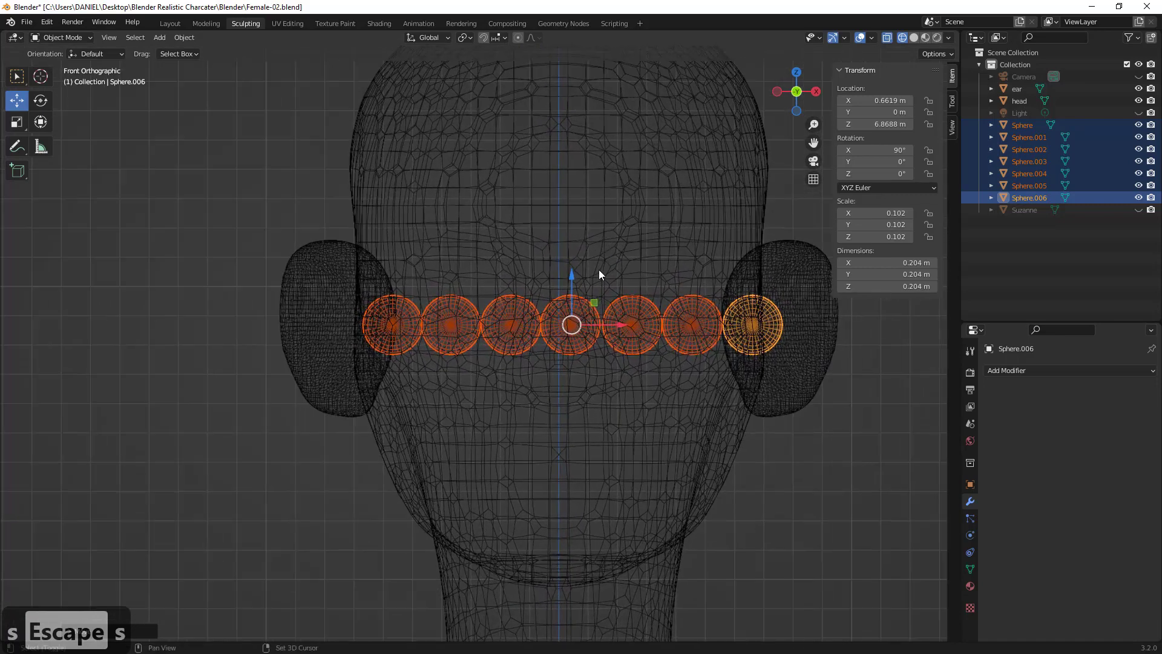
- Raise the row of spheres along Z to about 7.06 m and scale it up to about 0.110
shift+middle_drag(569, 282, 552, 345)
key(g)
key(z)
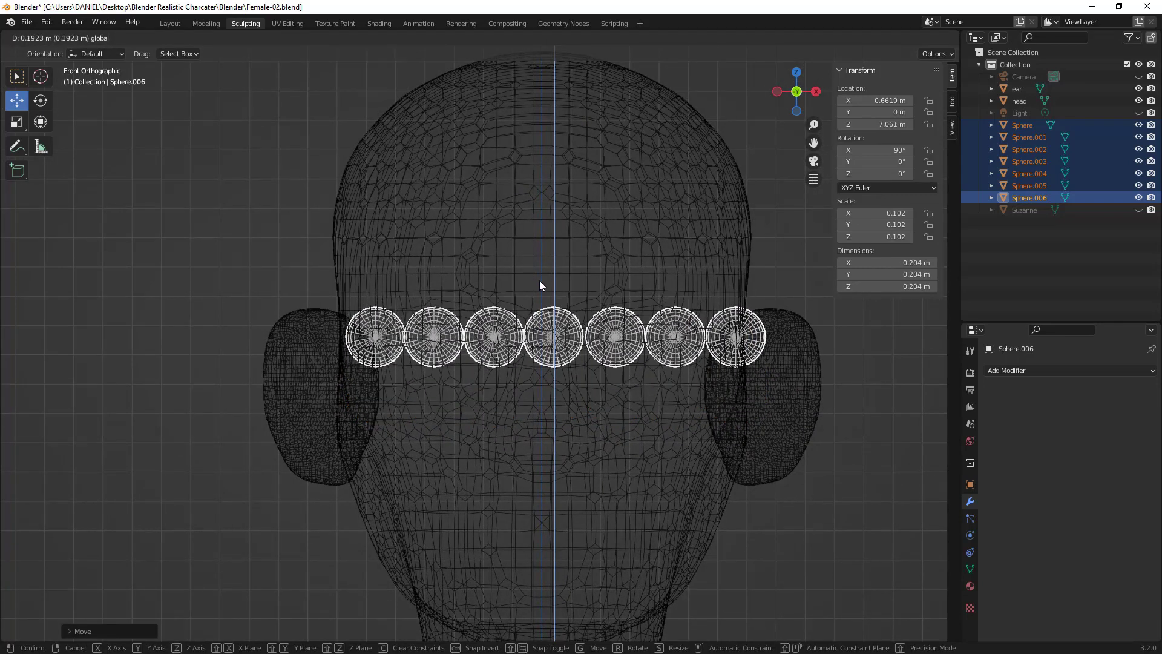
click(540, 285)
key(s)
click(584, 307)
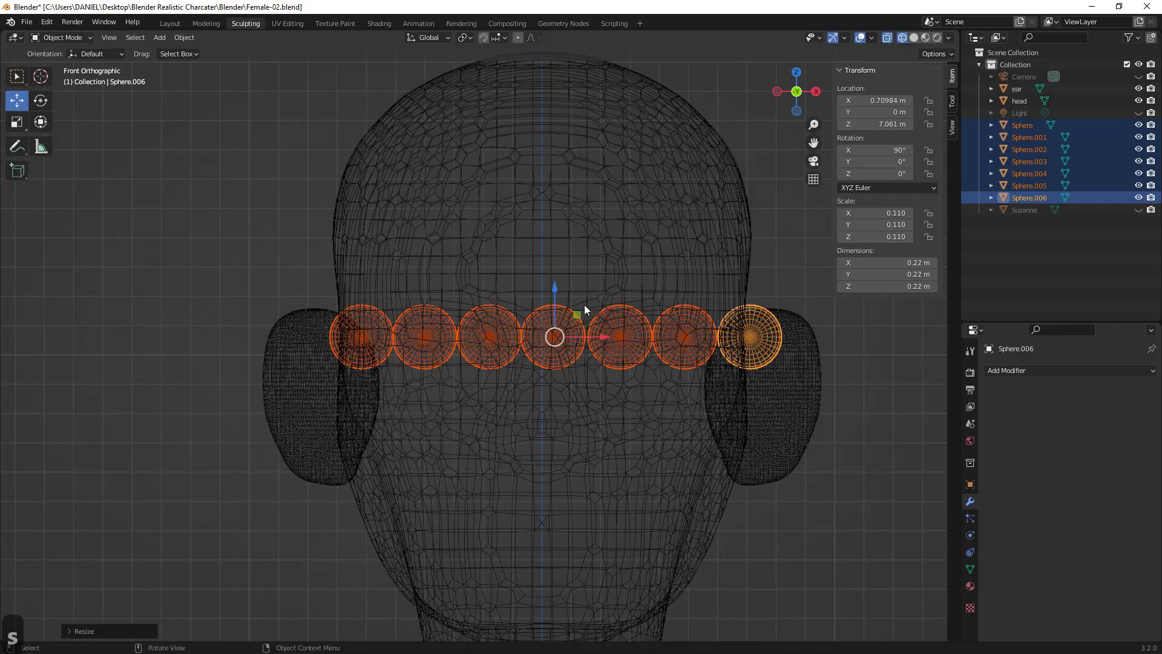
- Shift the row of spheres slightly outward along X and scale it down to about 0.102
key(g)
key(x)
click(609, 339)
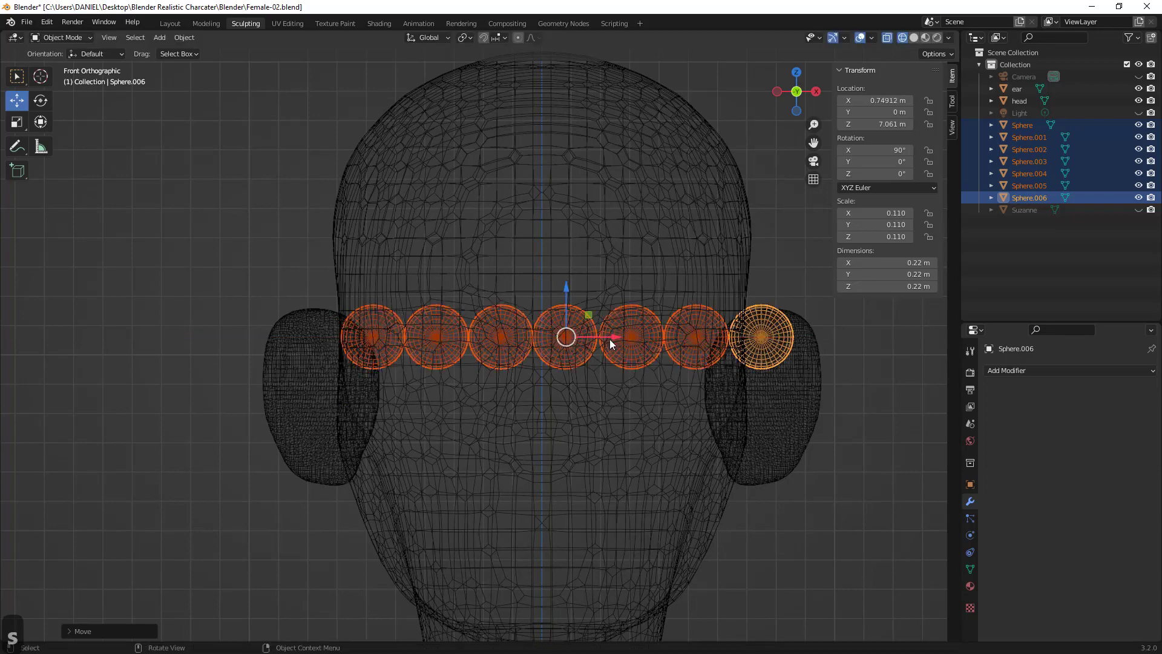
key(s)
click(605, 340)
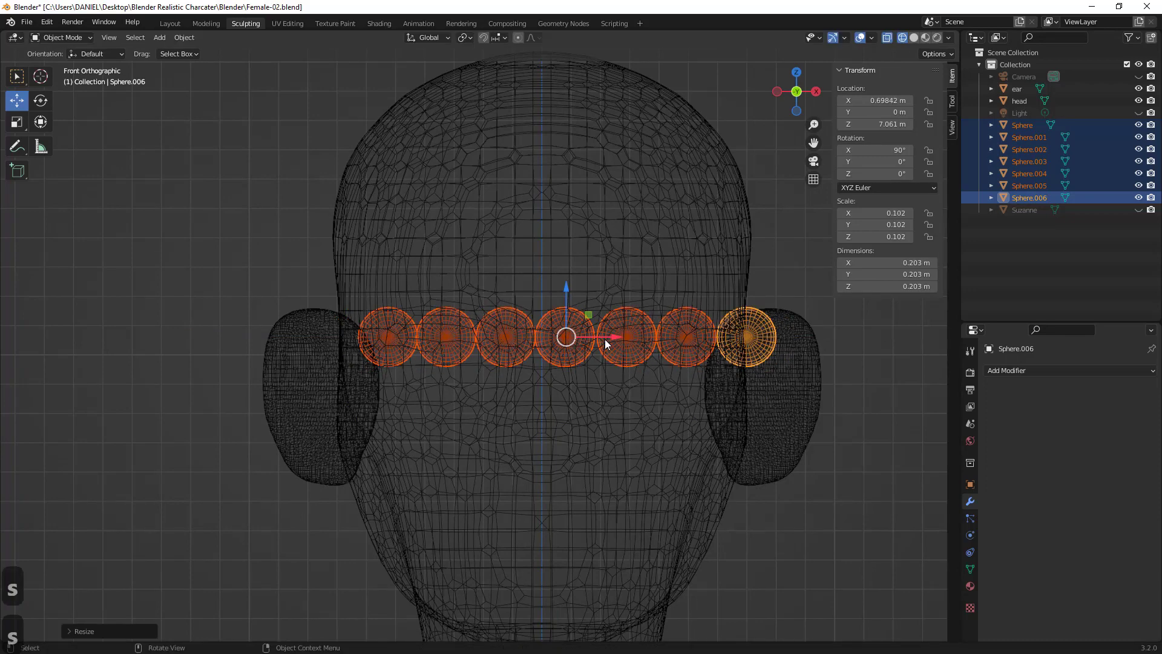
- Fit the row of seven spheres to the head's width by scaling it to about 0.104 and centering it along X
key(g)
key(x)
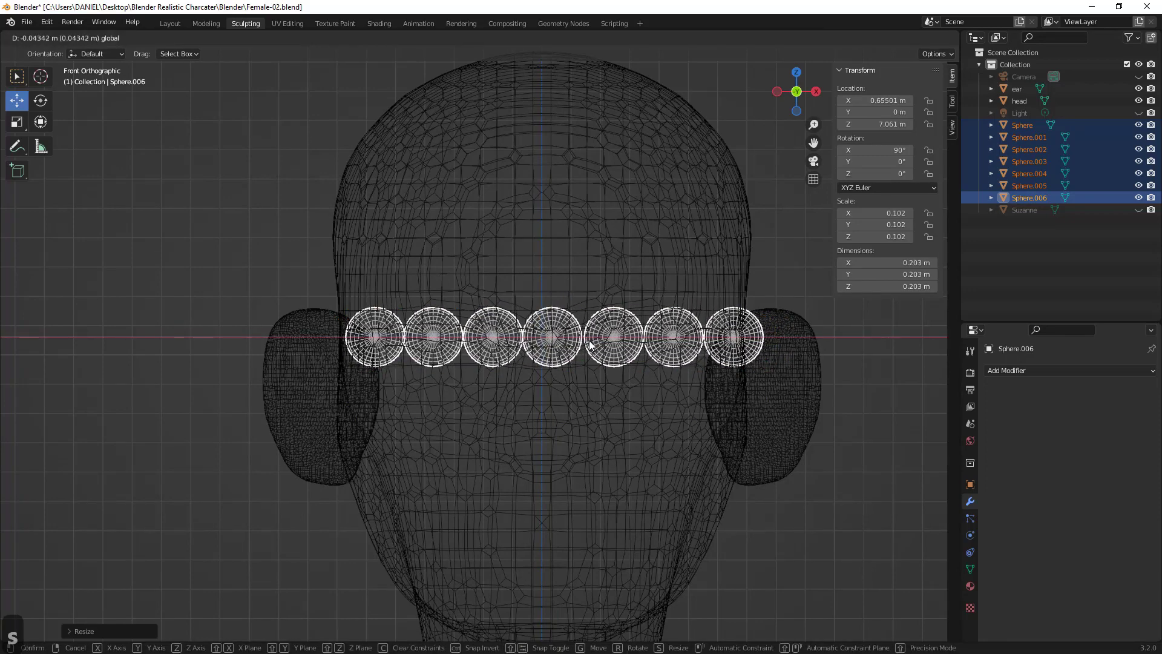
click(593, 340)
key(s)
click(597, 337)
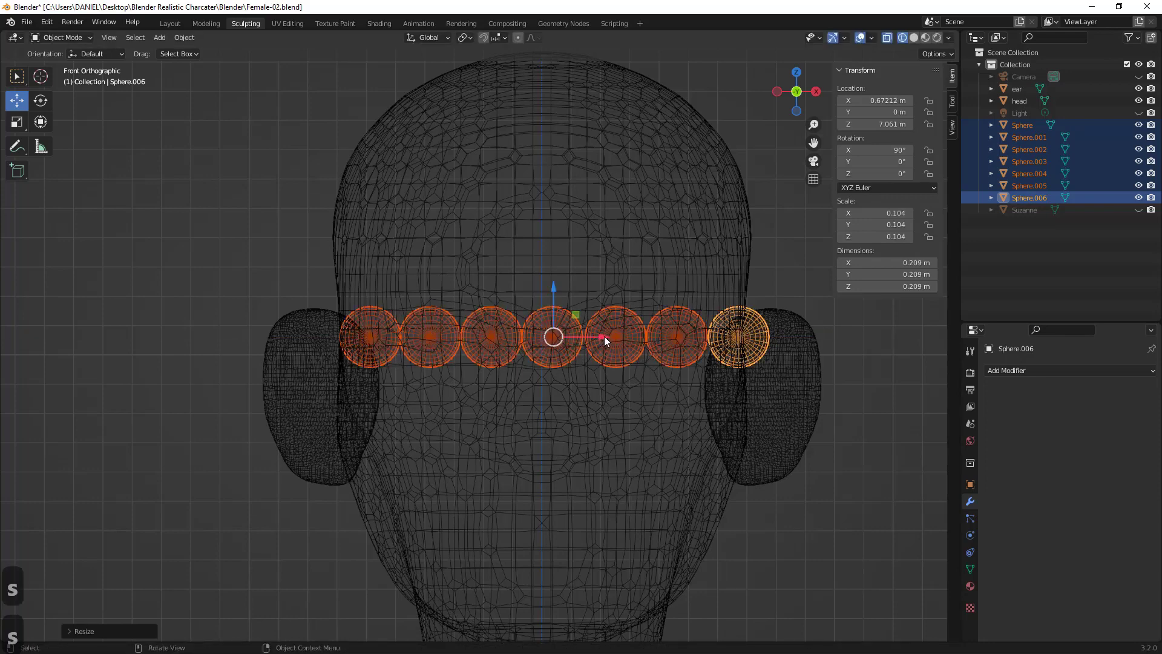
key(g)
key(x)
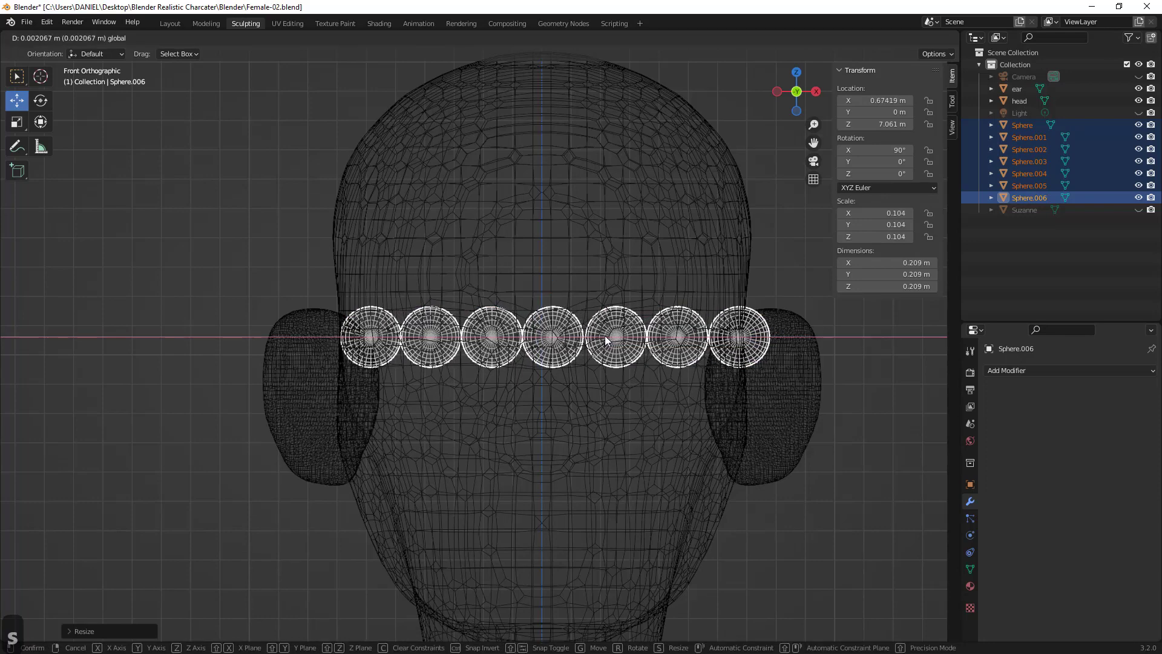
click(599, 342)
key(a)
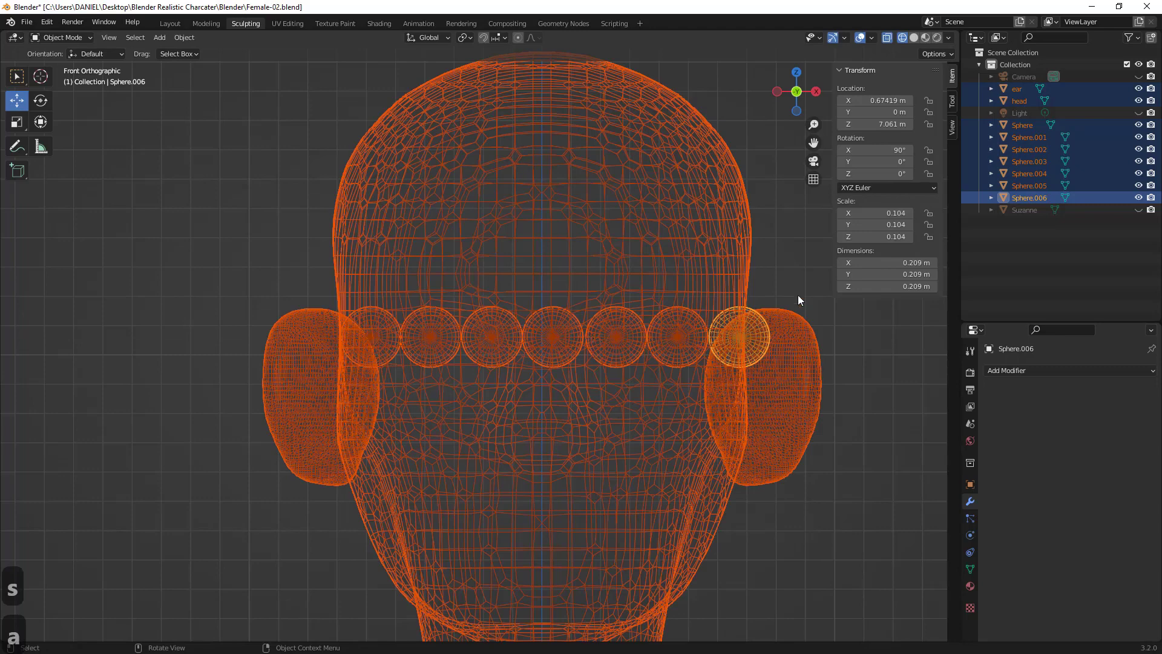
key(ctrl+z)
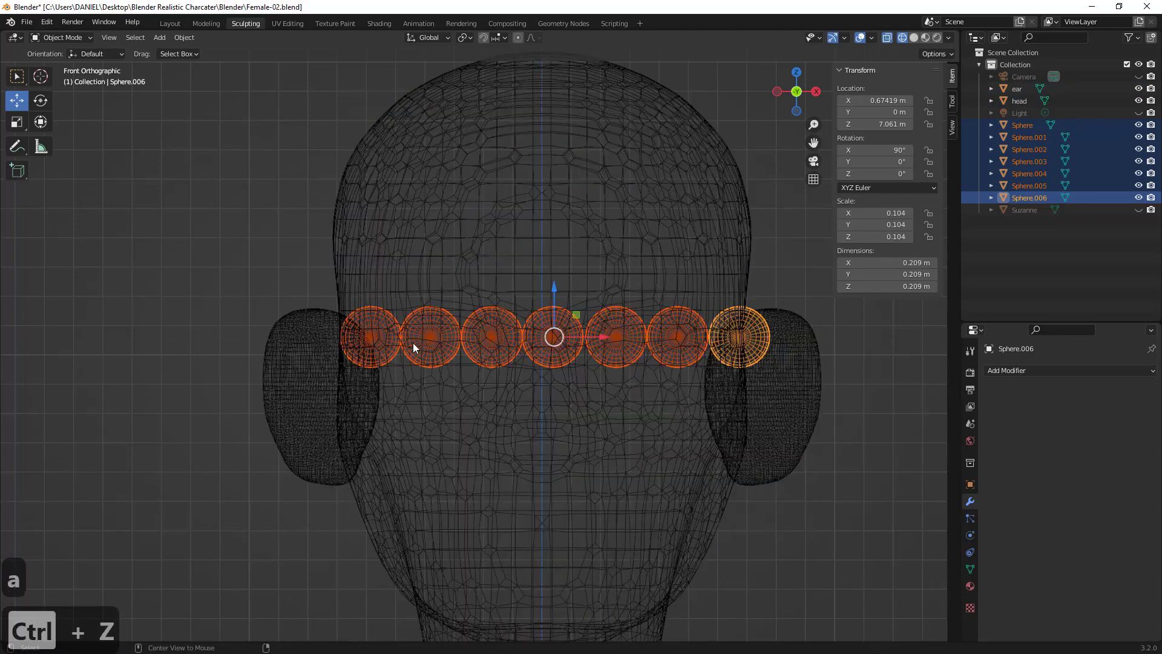
drag(341, 339, 742, 333)
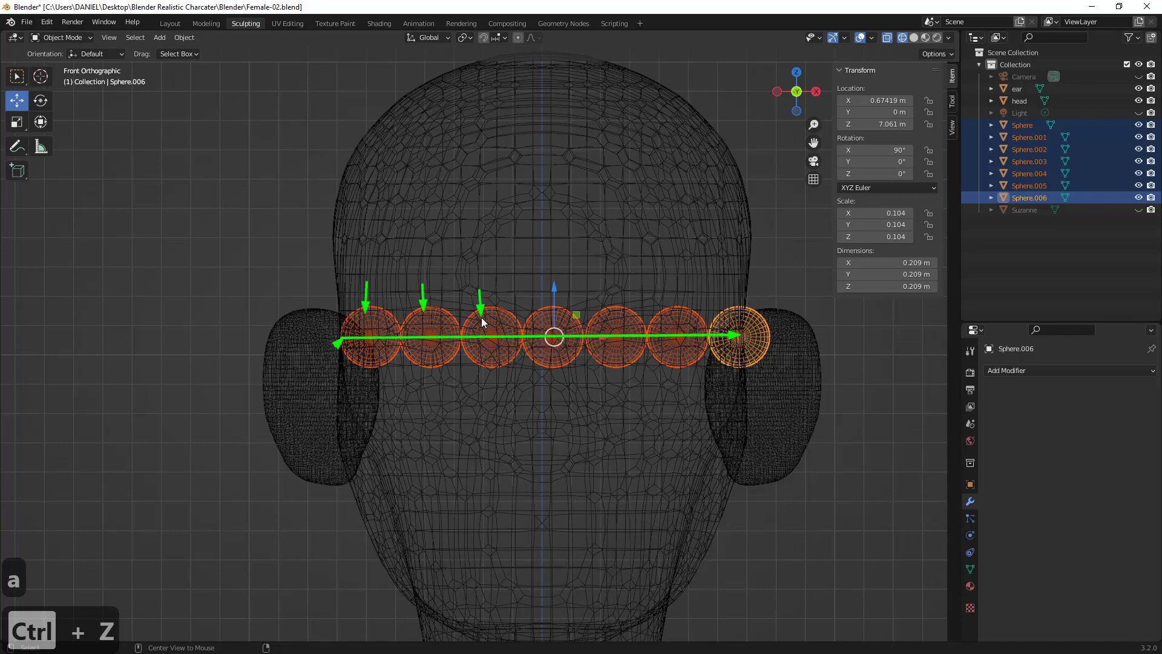
drag(549, 279, 552, 315)
drag(734, 278, 733, 329)
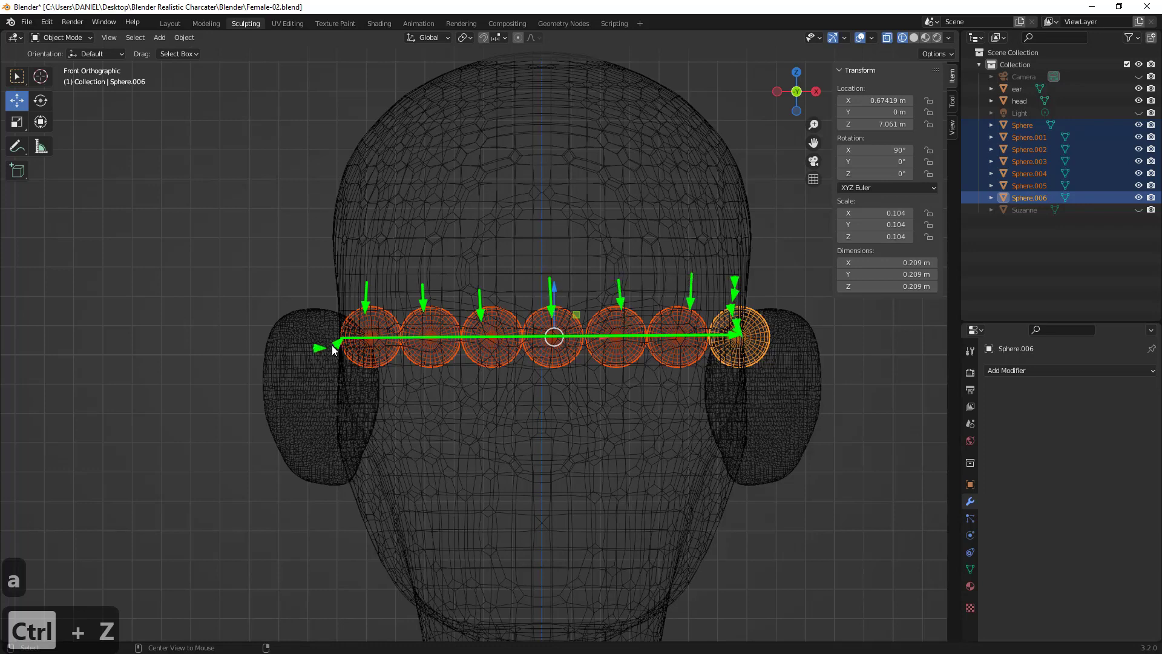
drag(332, 345, 342, 341)
drag(784, 315, 748, 332)
key(ctrl+z)
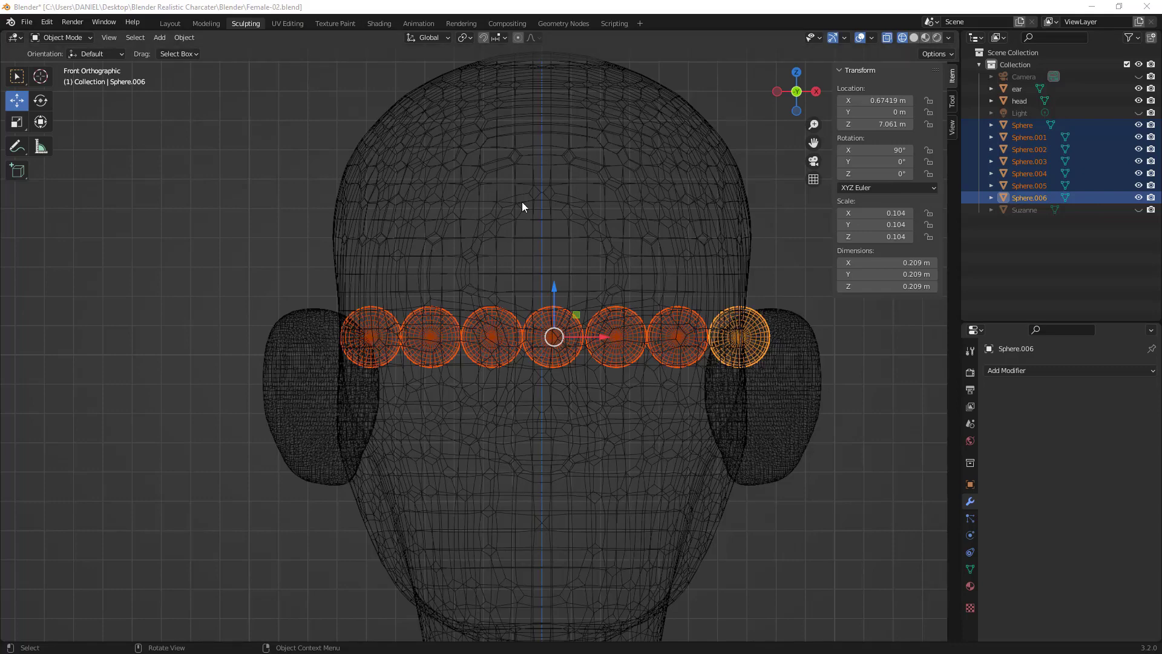
key(Tab)
key(ctrl+z)
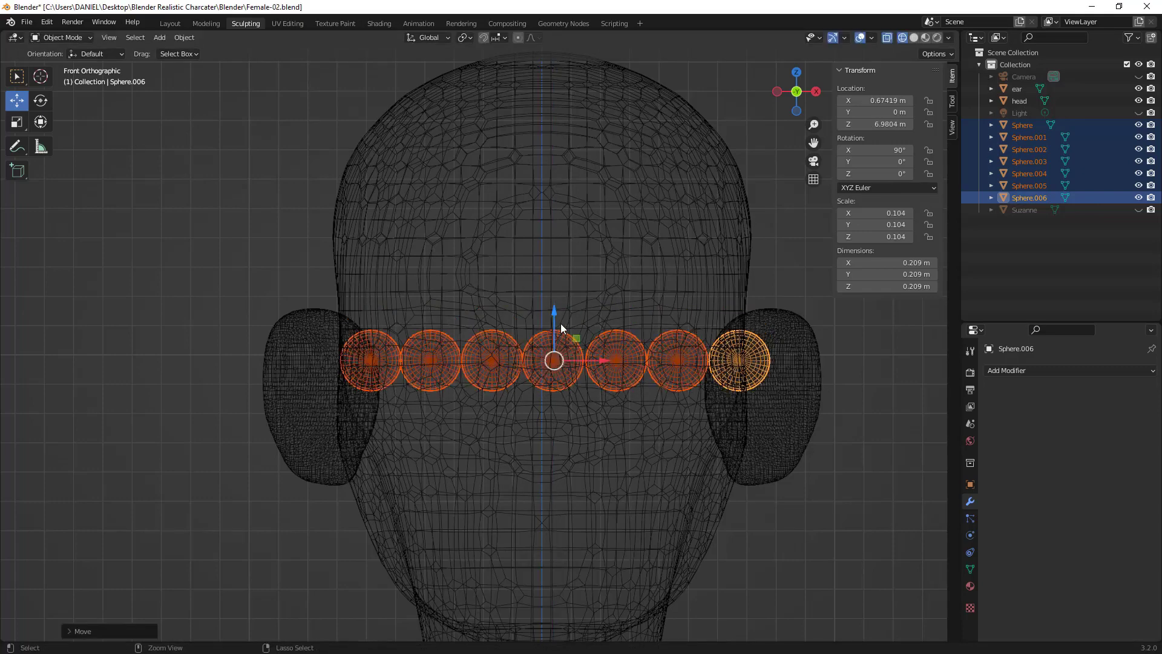
- Return to solid shading and move the row of spheres forward along Y to about -0.80 m, in front of the face
middle_drag(608, 246, 596, 248)
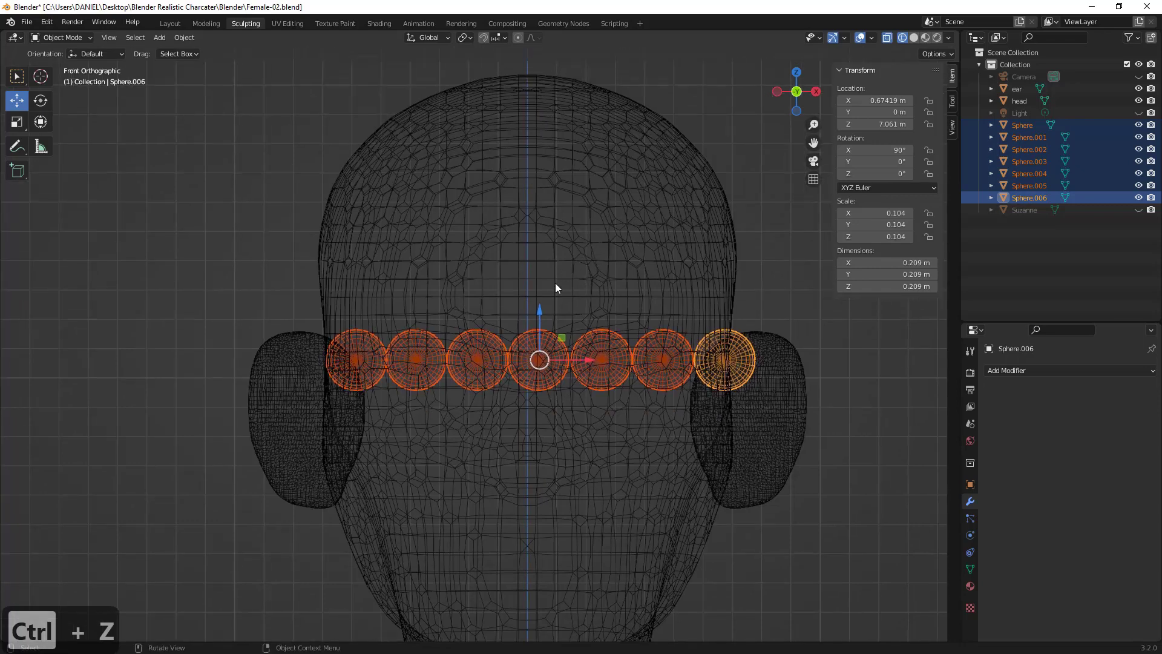
mouse_move(539, 310)
middle_down()
mouse_move(563, 297)
mouse_move(528, 290)
middle_up()
key(z)
click(804, 289)
scroll(589, 347, down, 2)
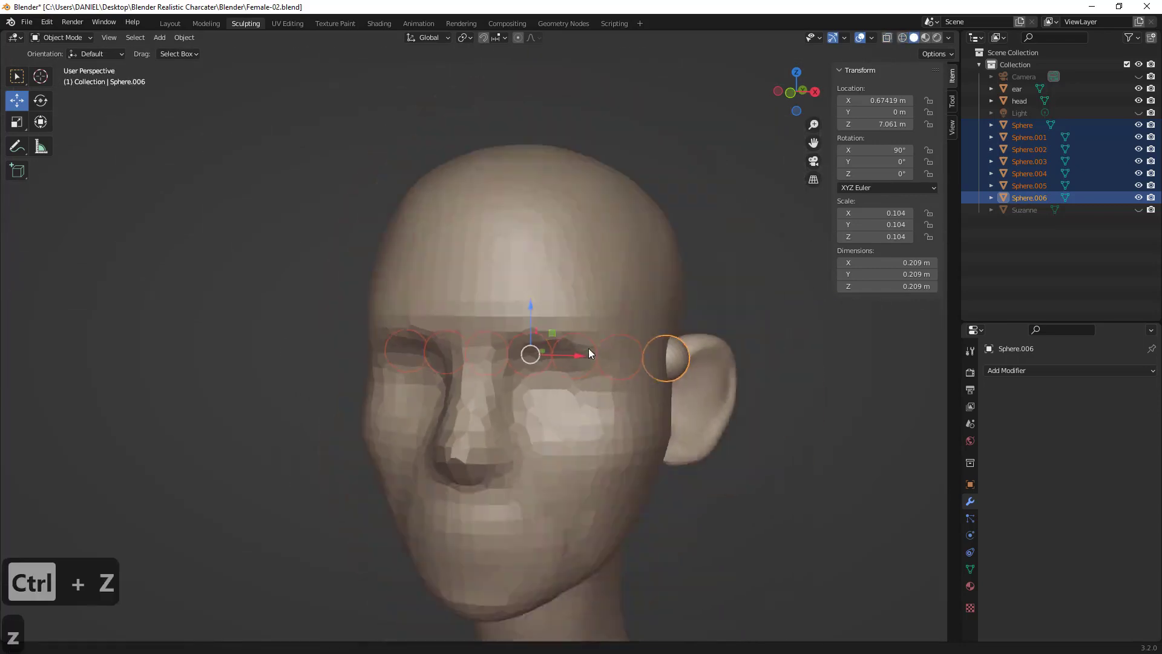
middle_drag(588, 347, 523, 357)
drag(558, 353, 439, 392)
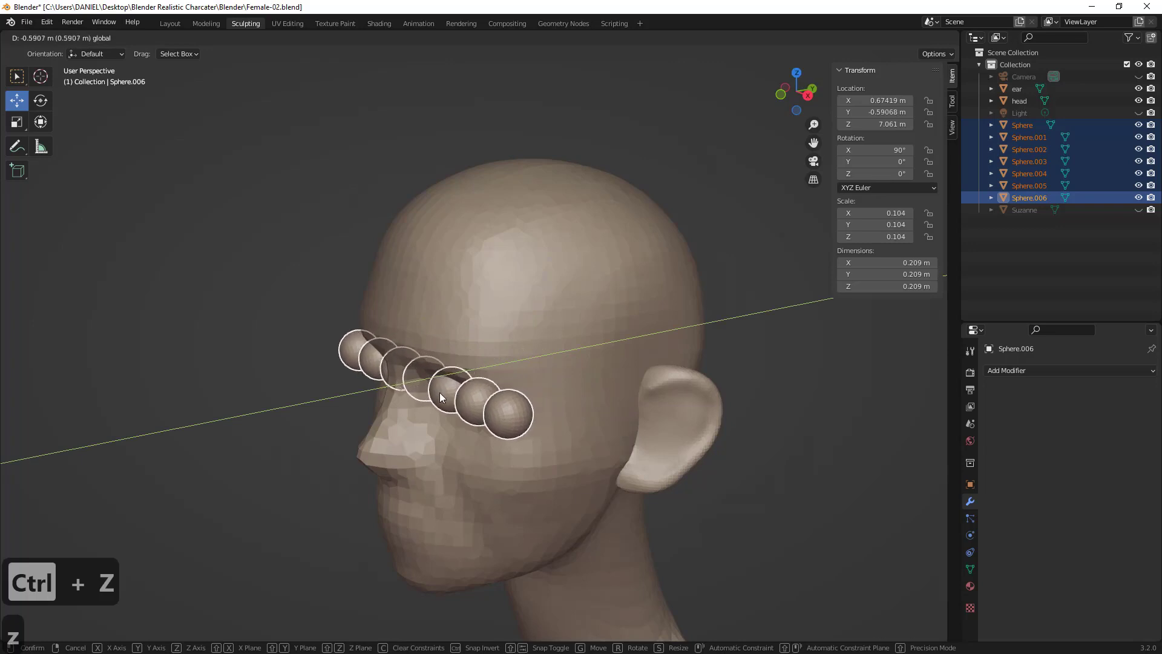
- Delete six of the seven guide spheres, keeping only the outermost one beside the ear
middle_drag(439, 392, 426, 383)
click(471, 377)
shift+click(518, 377)
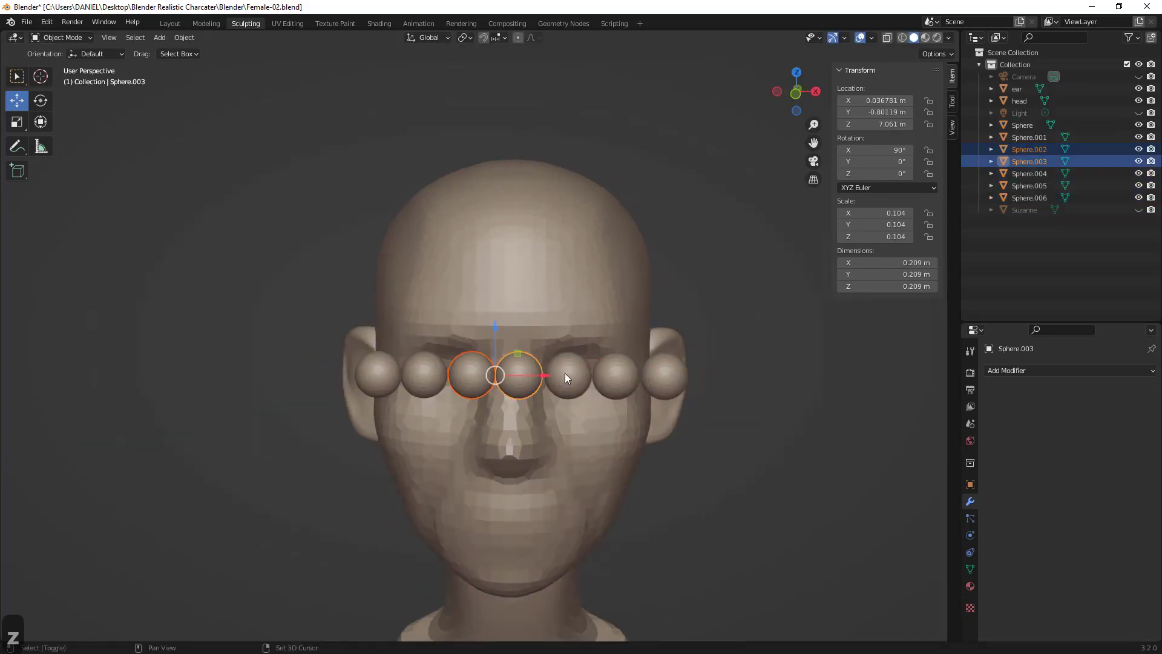
shift+click(567, 375)
shift+click(616, 374)
shift+click(661, 371)
key(Delete)
middle_drag(626, 378, 451, 366)
click(471, 345)
key(Delete)
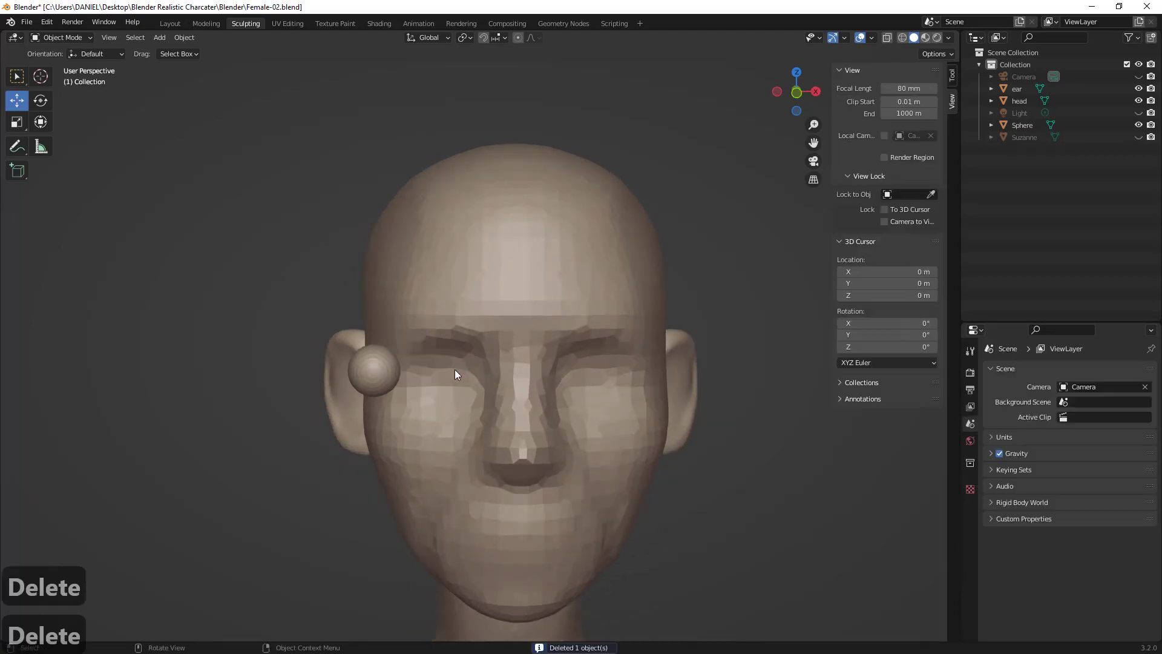
- Move the remaining sphere across the face along X to about 0.43 m and lower it along Z to about 6.99 m
click(387, 372)
drag(423, 370, 685, 365)
drag(630, 327, 629, 343)
- Add a Mirror modifier to the sphere on the X axis, with the head as the mirror object
middle_drag(585, 332, 693, 293)
click(1007, 370)
click(1029, 372)
click(1031, 373)
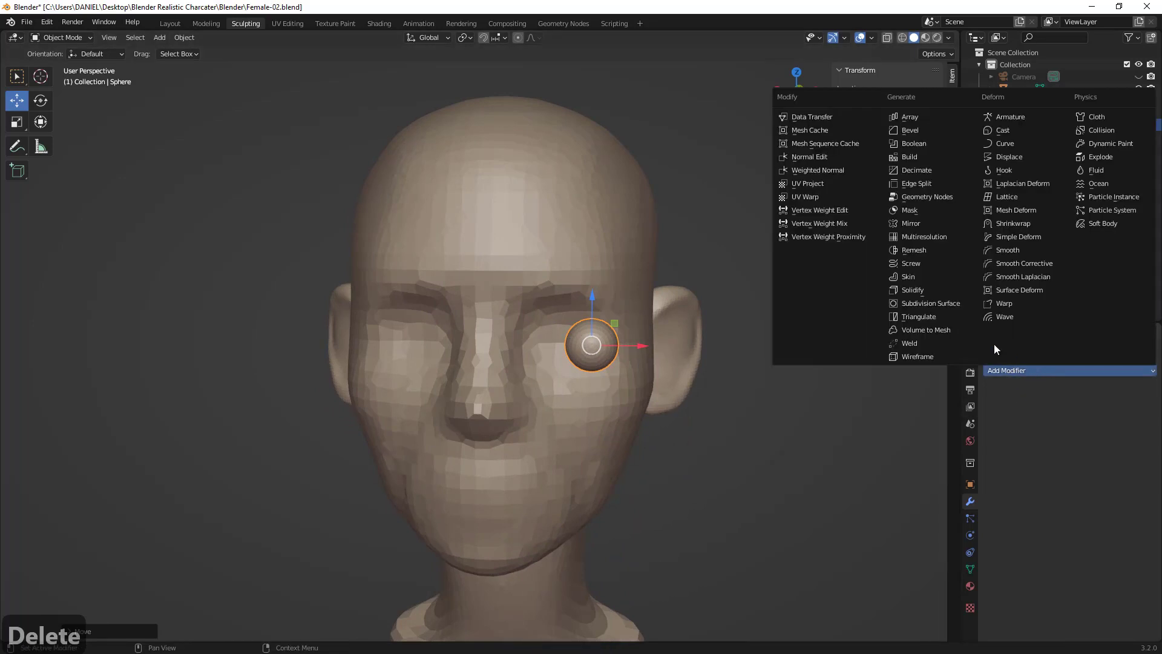
click(926, 224)
click(1131, 452)
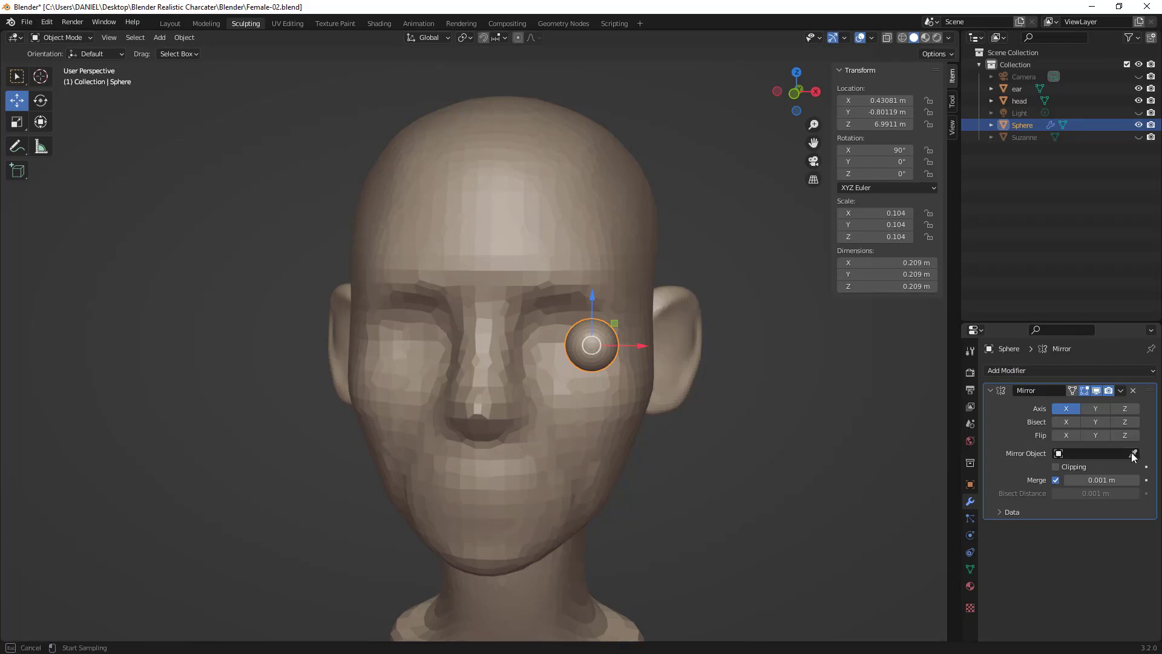
click(523, 207)
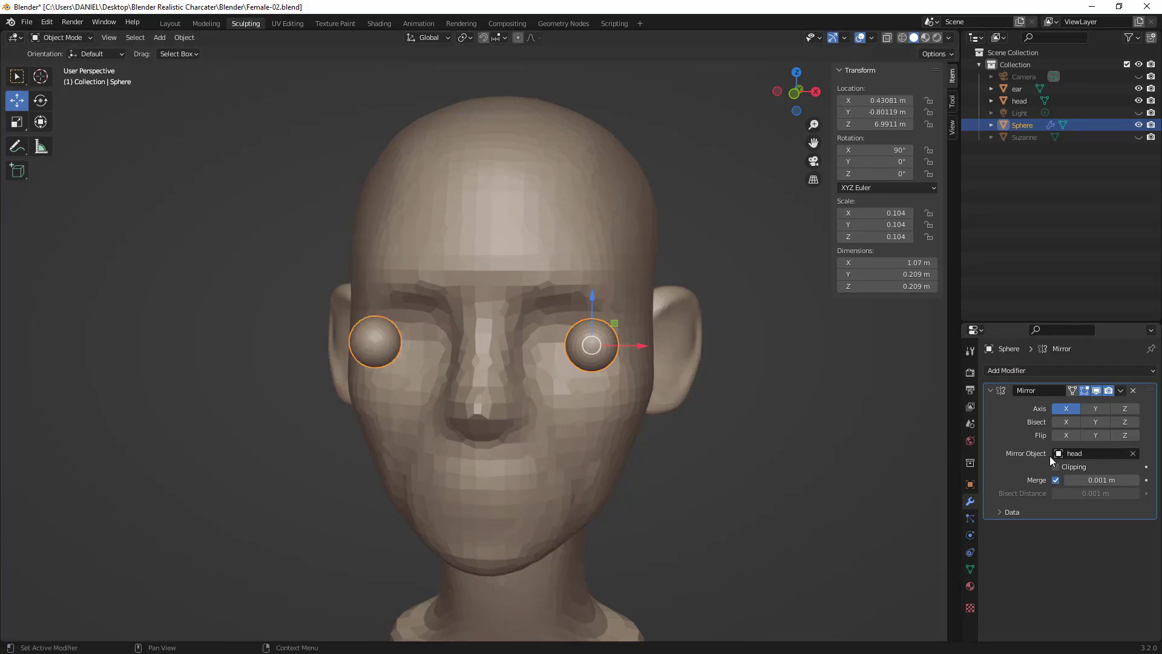
- Move the mirrored eye spheres inward along X to about 0.306 m and back into the face along Y to about -0.553 m
middle_drag(729, 405, 546, 322)
key(g)
key(x)
click(609, 318)
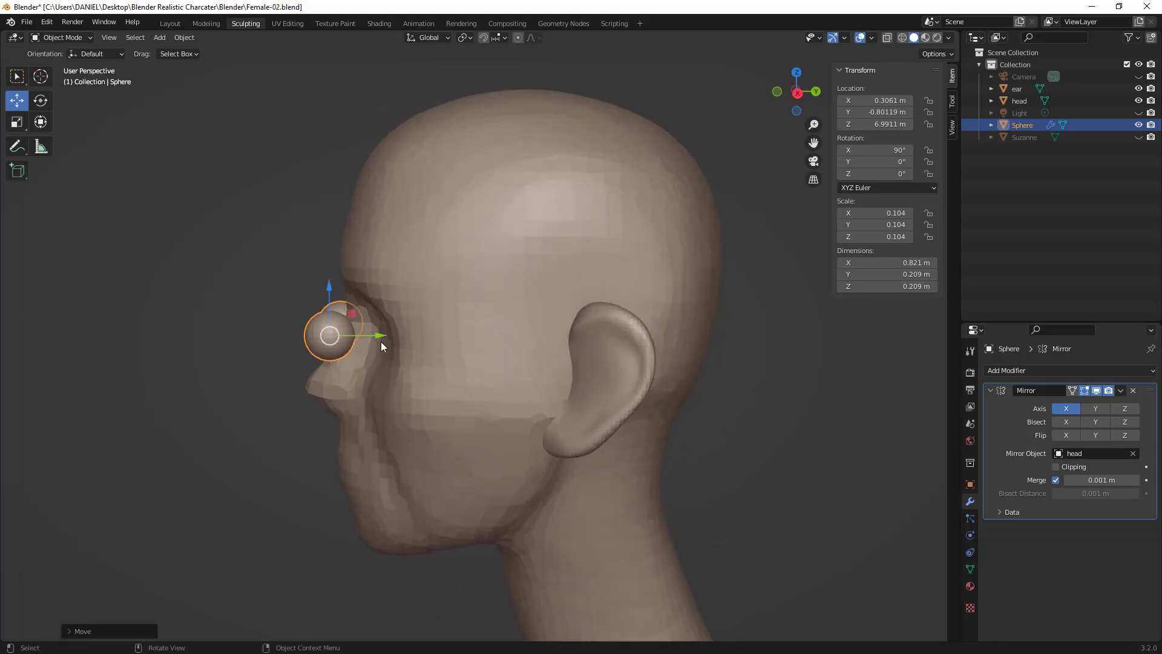
key(g)
key(y)
click(443, 344)
middle_drag(443, 344, 640, 308)
scroll(649, 274, up, 2)
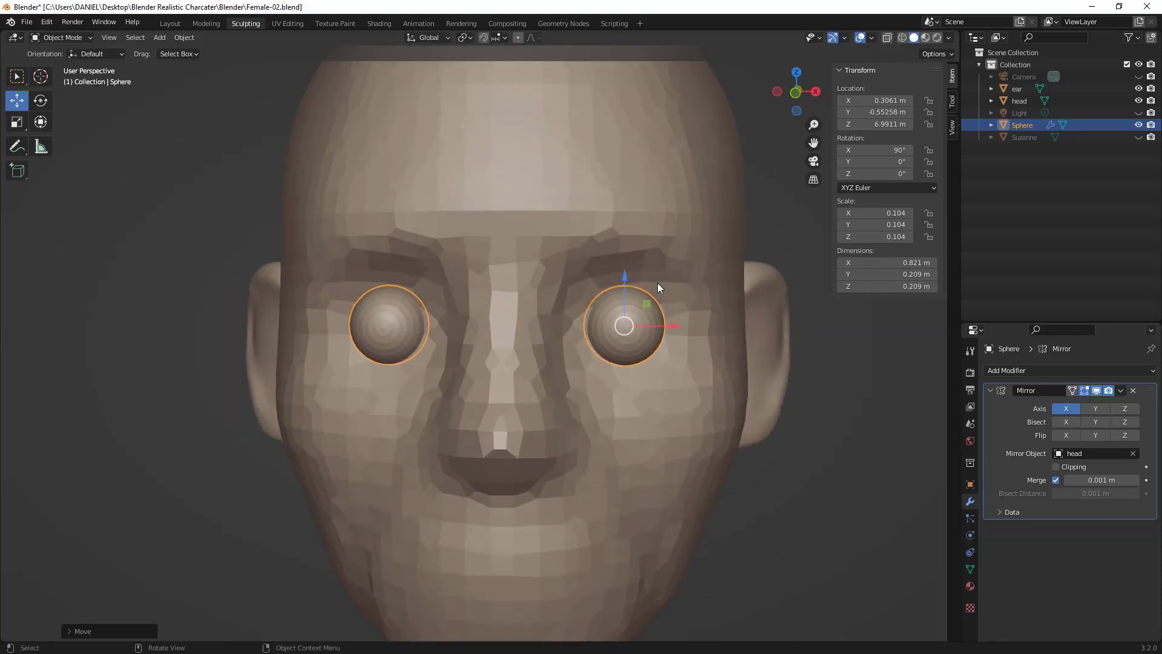
- Raise the eye spheres slightly along Z to about 7.00 m, working from the front view
key(1)
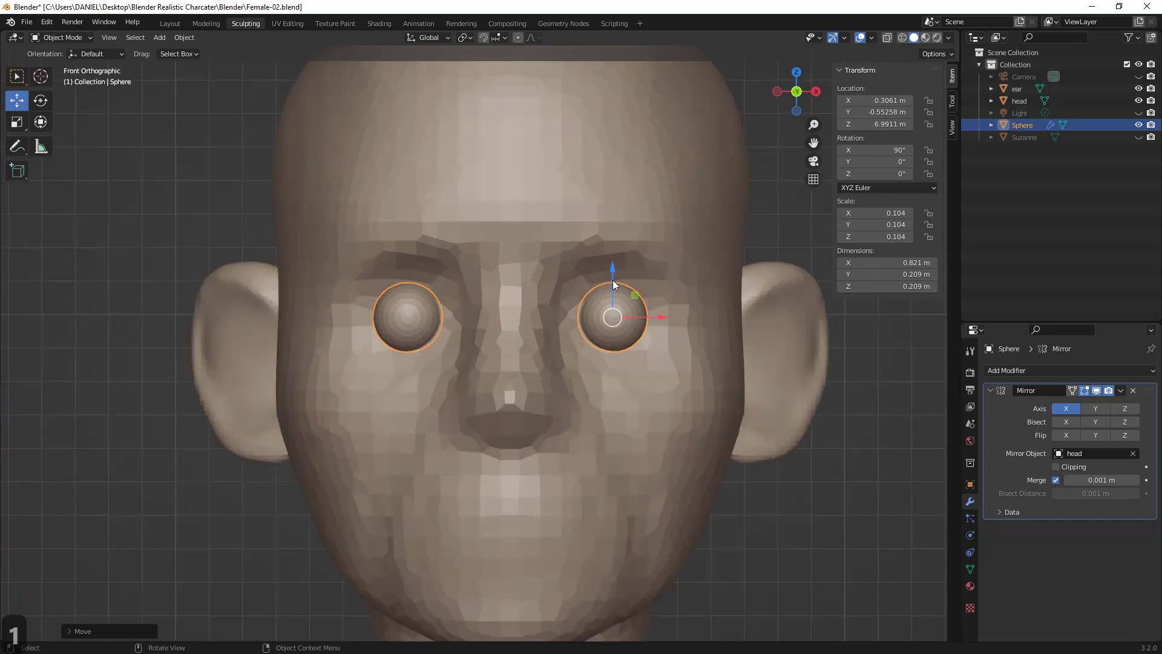
drag(613, 280, 612, 280)
mouse_move(645, 317)
mouse_down()
mouse_move(609, 278)
mouse_move(656, 314)
mouse_up()
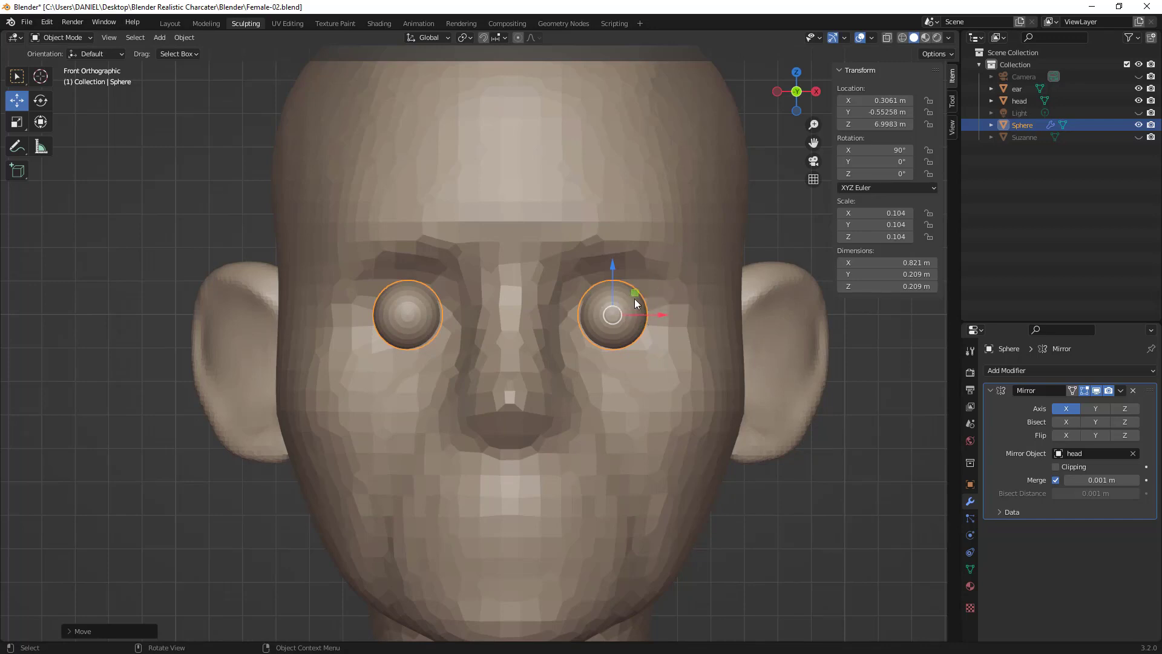
- Try scaling the eye spheres up to about 0.161 and then about 0.133, undoing each attempt
scroll(642, 334, down, 2)
middle_drag(638, 340, 612, 330)
key(s)
click(686, 284)
mouse_move(685, 283)
middle_down()
mouse_move(704, 297)
mouse_move(681, 292)
middle_up()
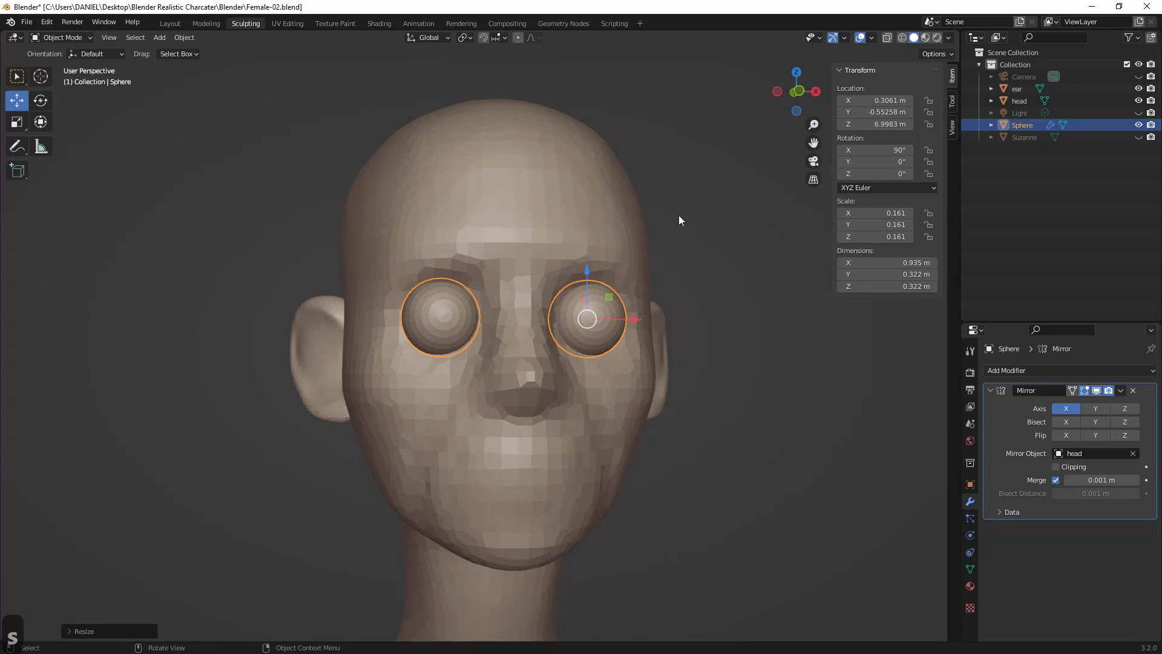
middle_drag(678, 216, 659, 231)
key(ctrl+z)
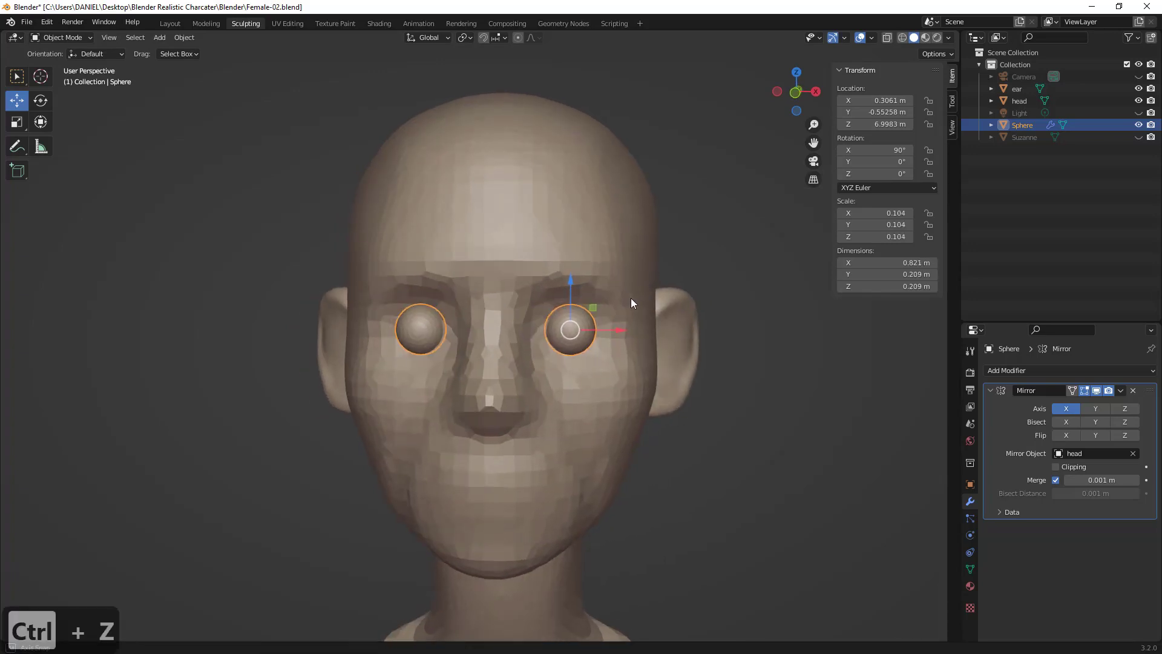
middle_drag(630, 298, 631, 297)
key(s)
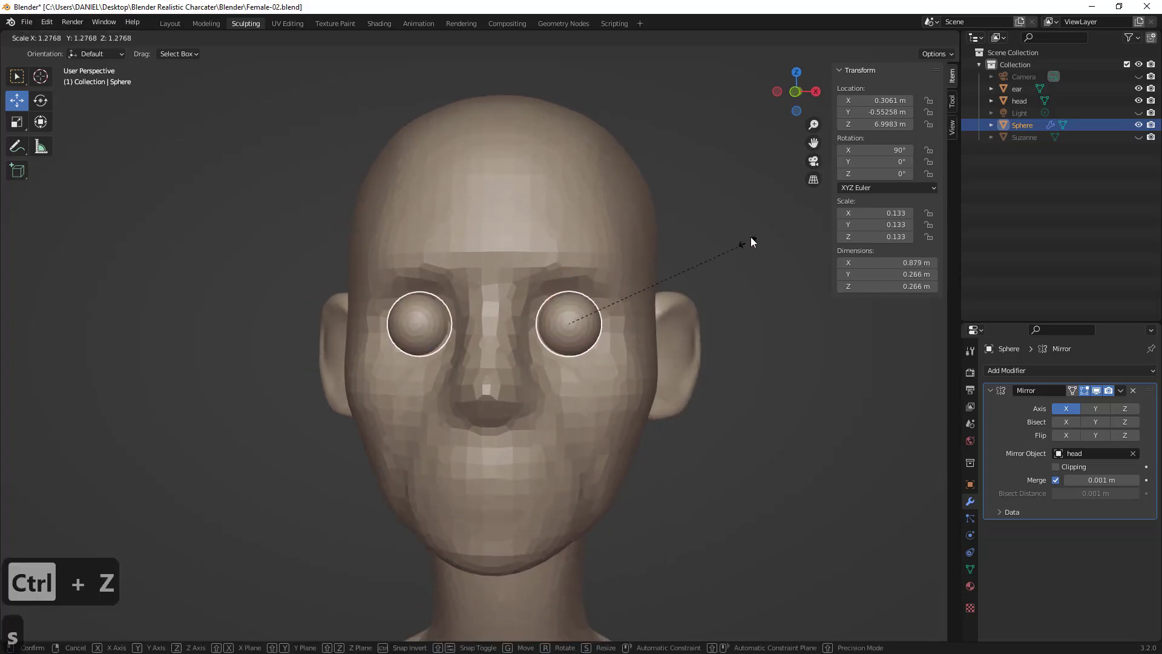
click(750, 236)
middle_drag(749, 236, 696, 279)
key(ctrl+z)
- Shift the eye spheres slightly closer together along X to about 0.296 m and check the head without a selection
drag(605, 328, 602, 325)
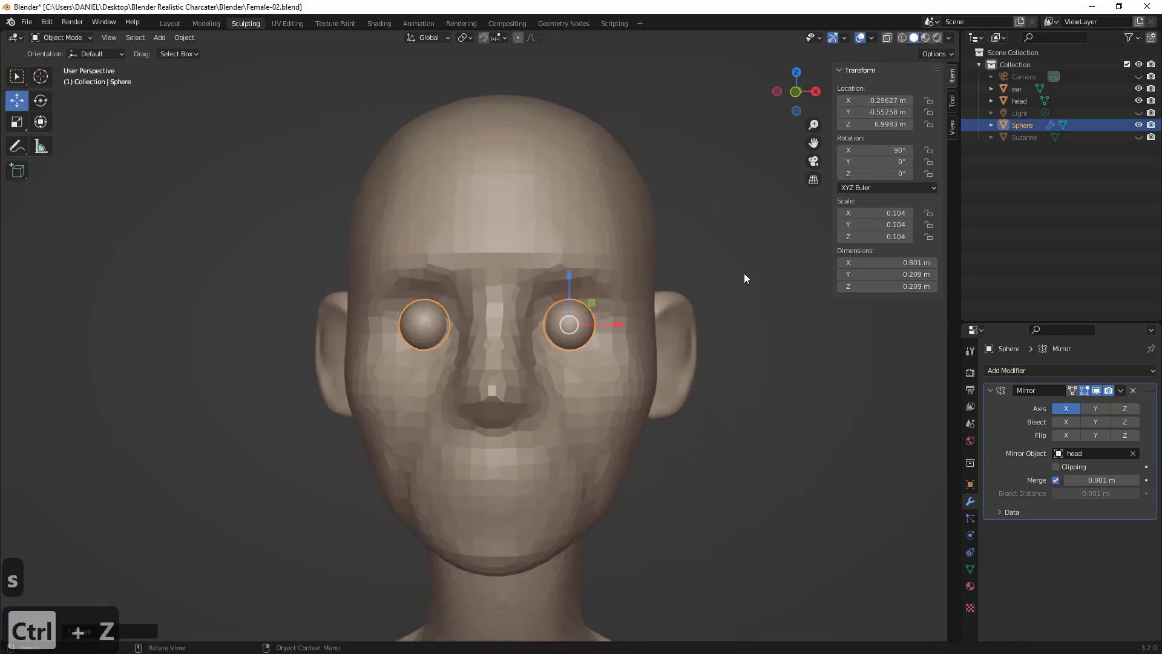
click(743, 275)
scroll(612, 445, down, 5)
middle_drag(611, 446, 638, 297)
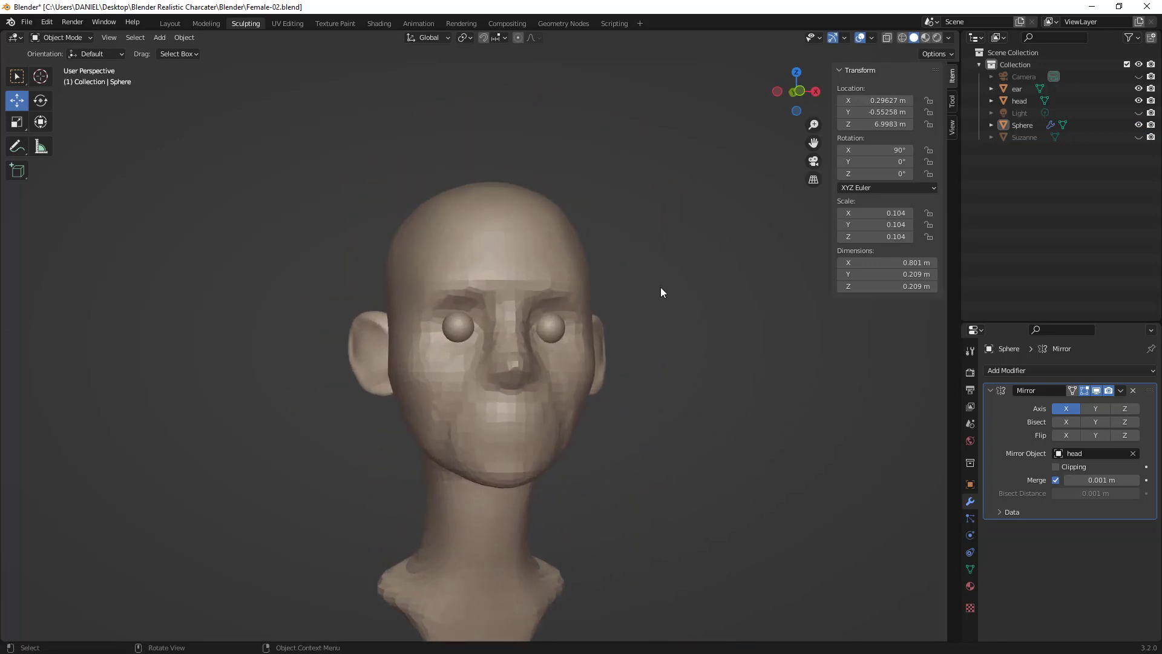
- Reselect the eye spheres and try a slightly larger scale, undoing the change
key(ctrl+z)
key(s)
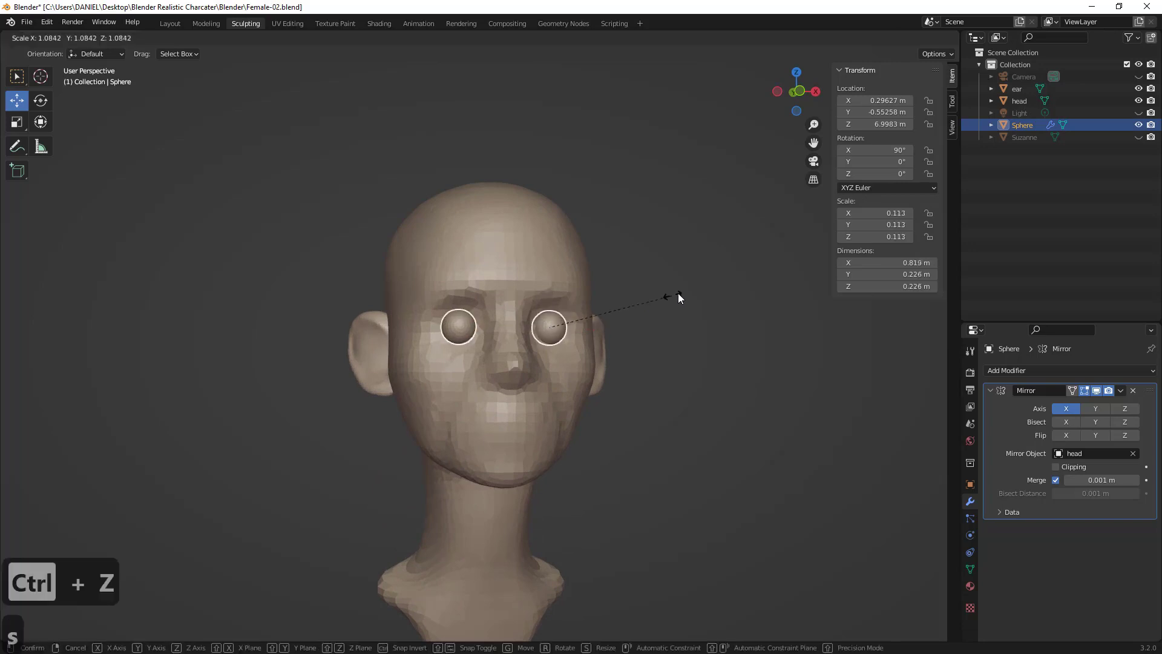
click(687, 287)
middle_drag(688, 287, 676, 314)
key(ctrl+z)
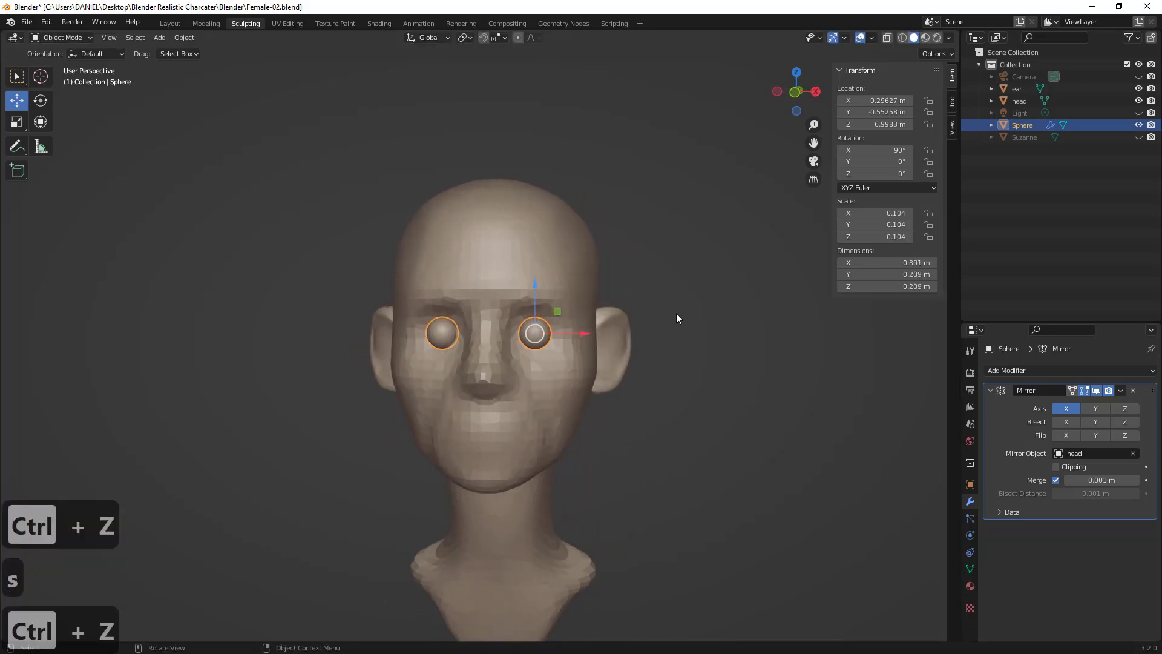
- Select the head and switch it to Sculpt Mode
click(681, 314)
click(572, 343)
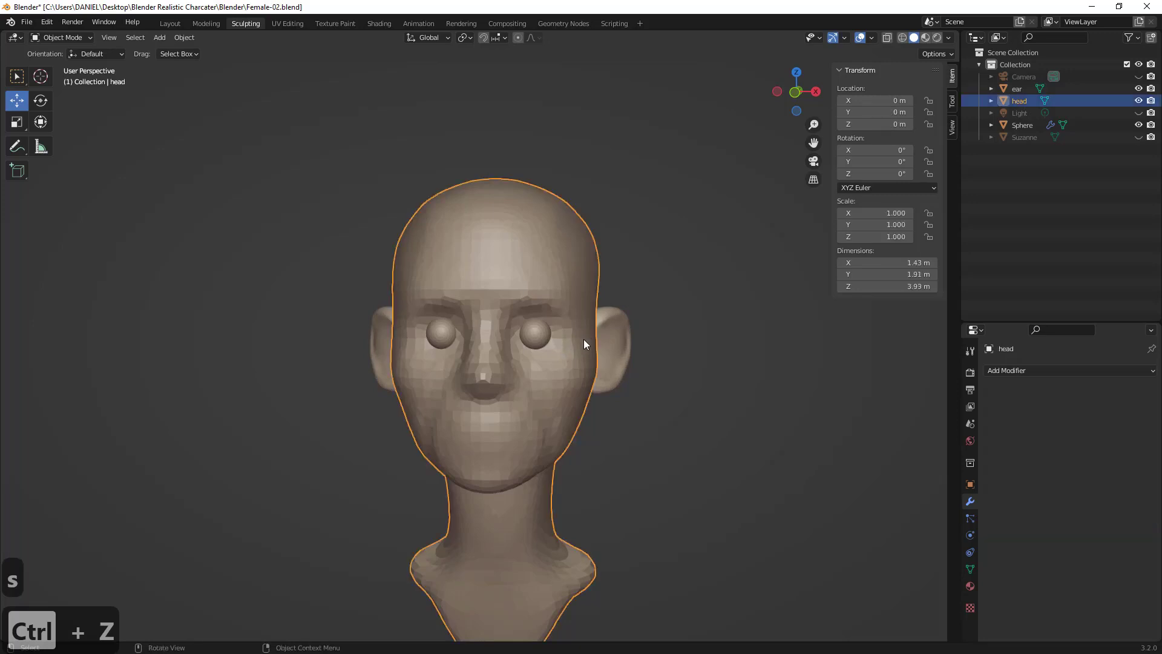
middle_drag(583, 339, 622, 300)
scroll(617, 284, up, 3)
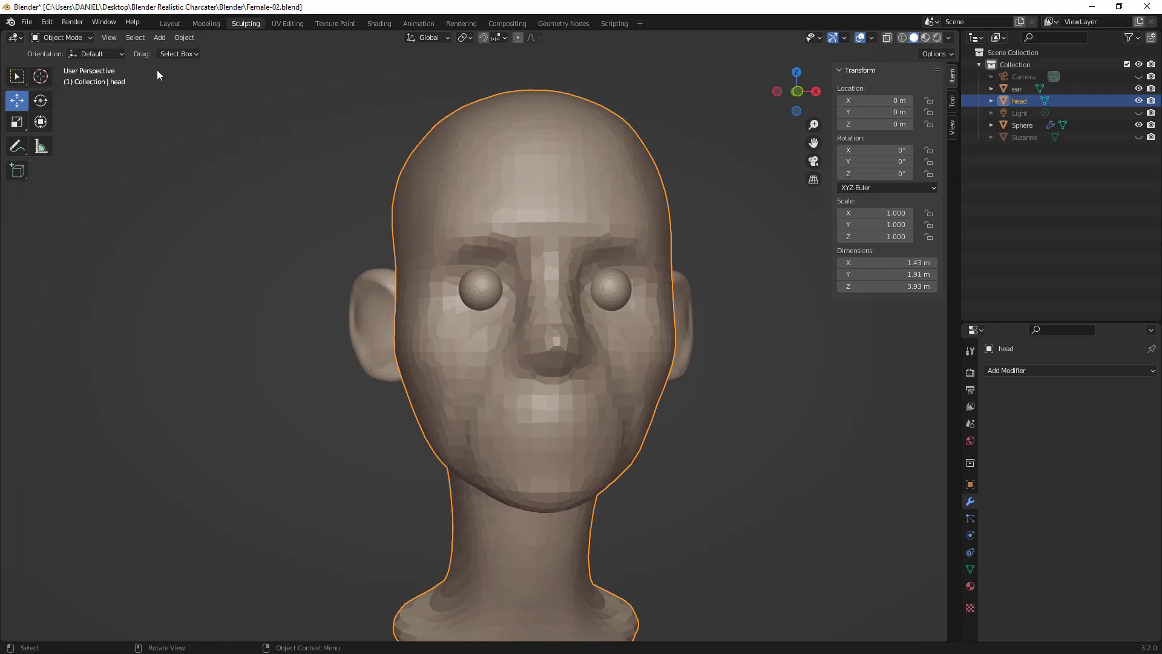
click(159, 37)
click(79, 37)
click(75, 78)
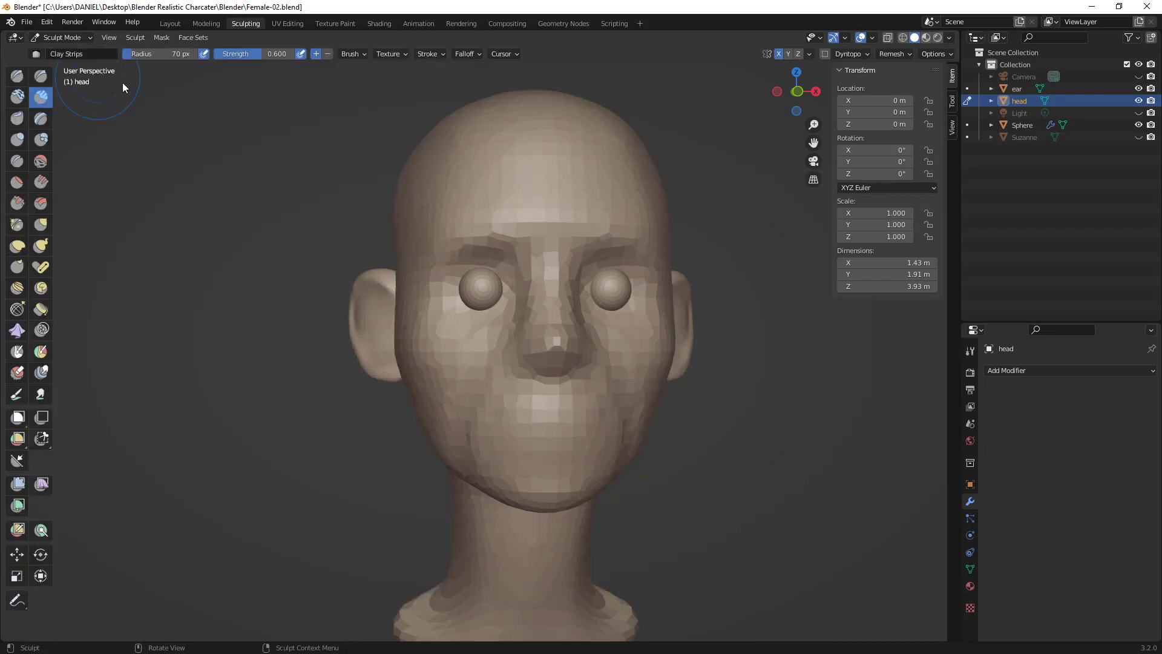
- Rename the mirrored sphere object as eyes and check the face with it hidden, leaving it shown
middle_drag(472, 306, 469, 321)
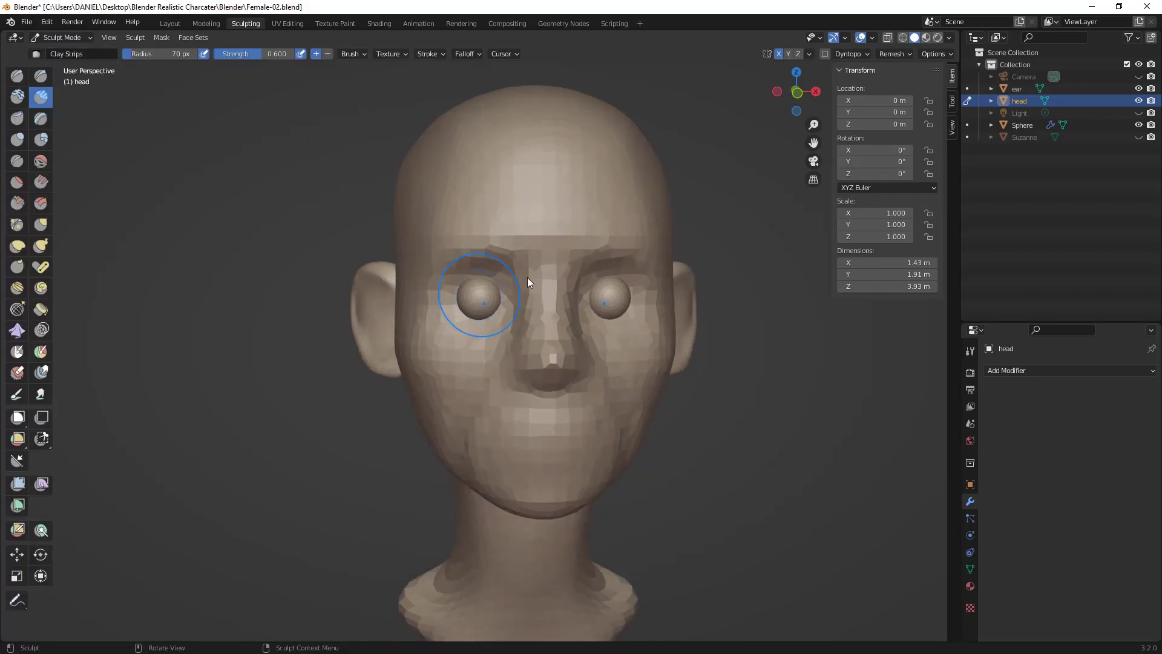
double_click(1021, 125)
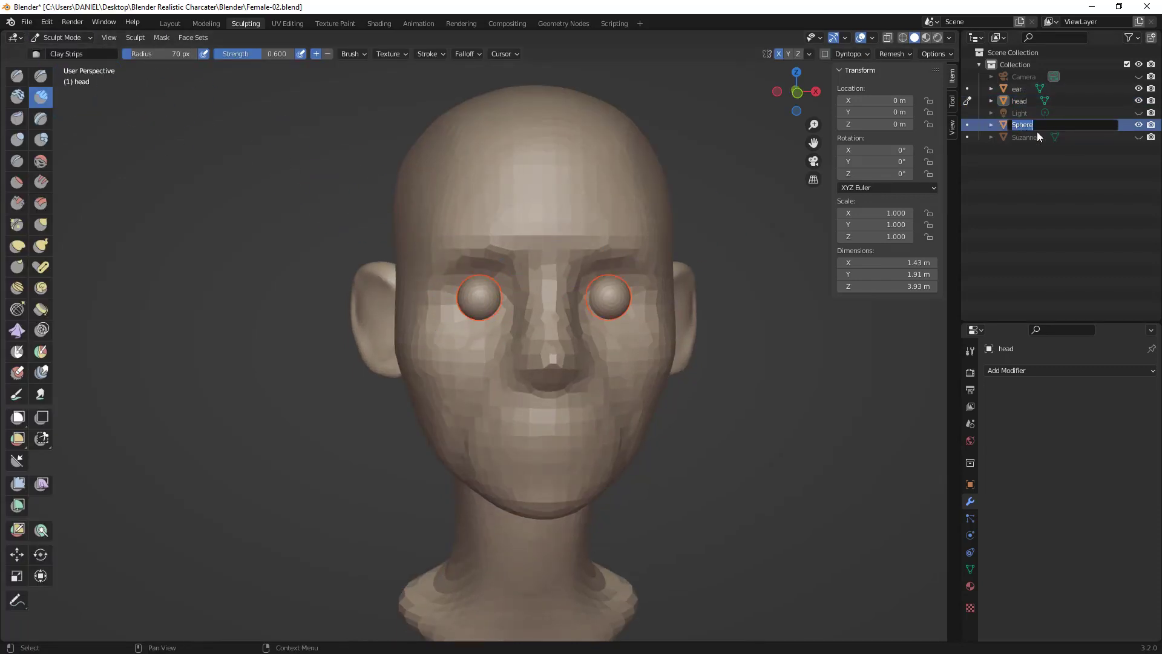
text(eyes)
key(Return)
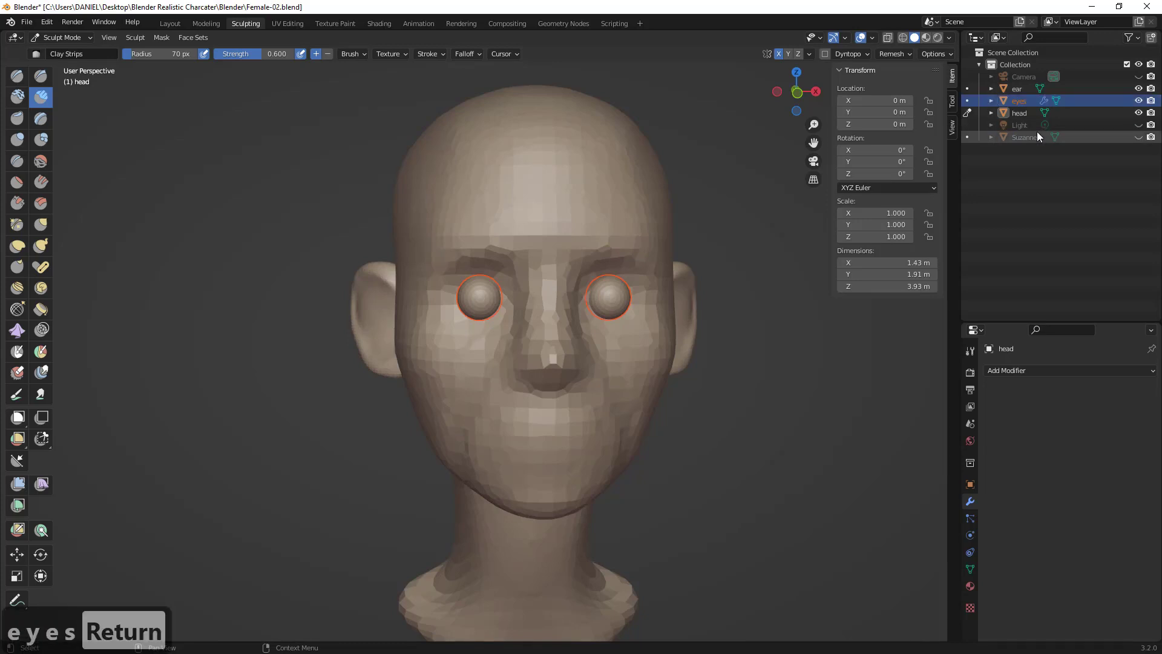
click(1139, 101)
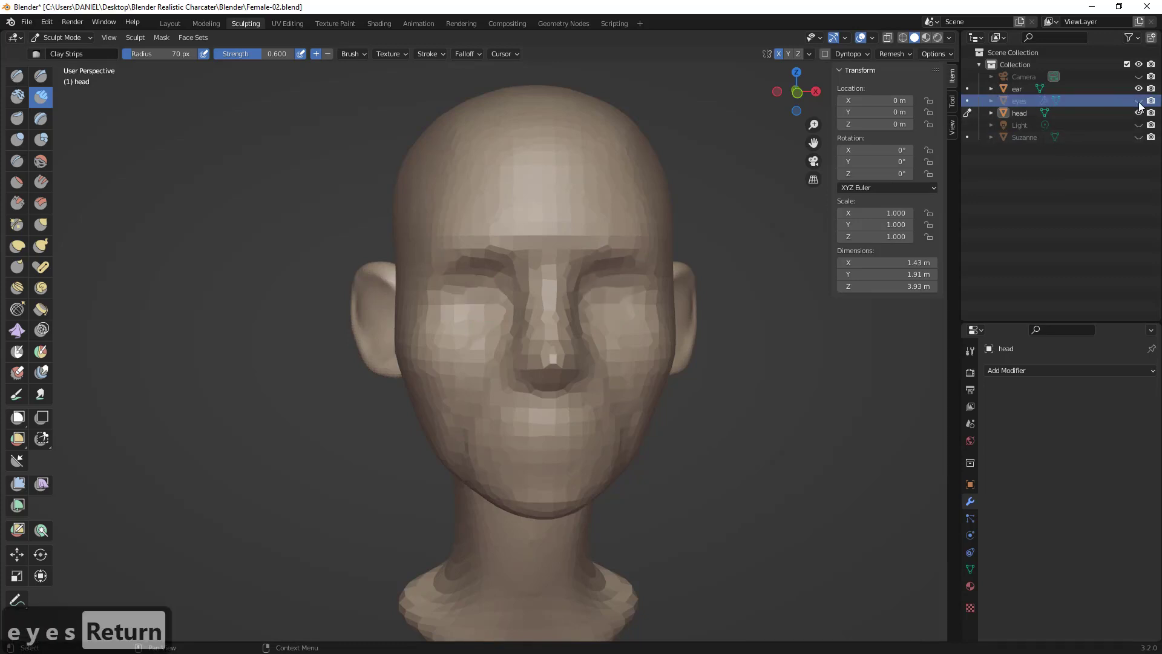
click(1138, 101)
- Sculpt the head's eye sockets around the eyeballs using the Clay Strips brush with a 42 px radius
click(1018, 112)
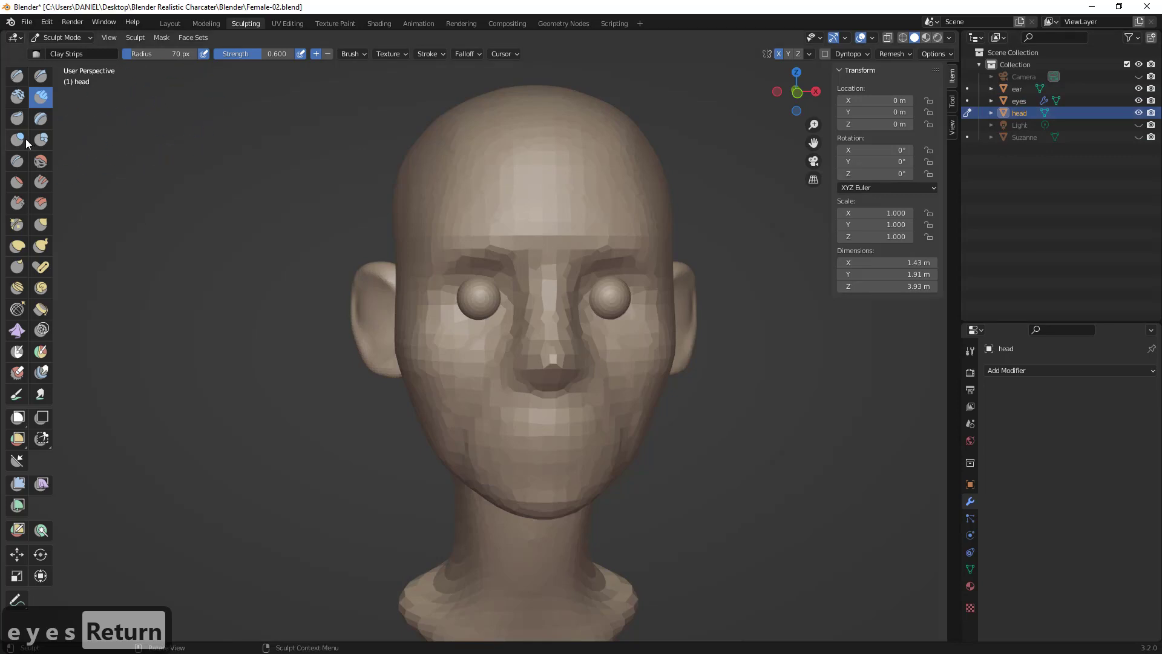
click(17, 97)
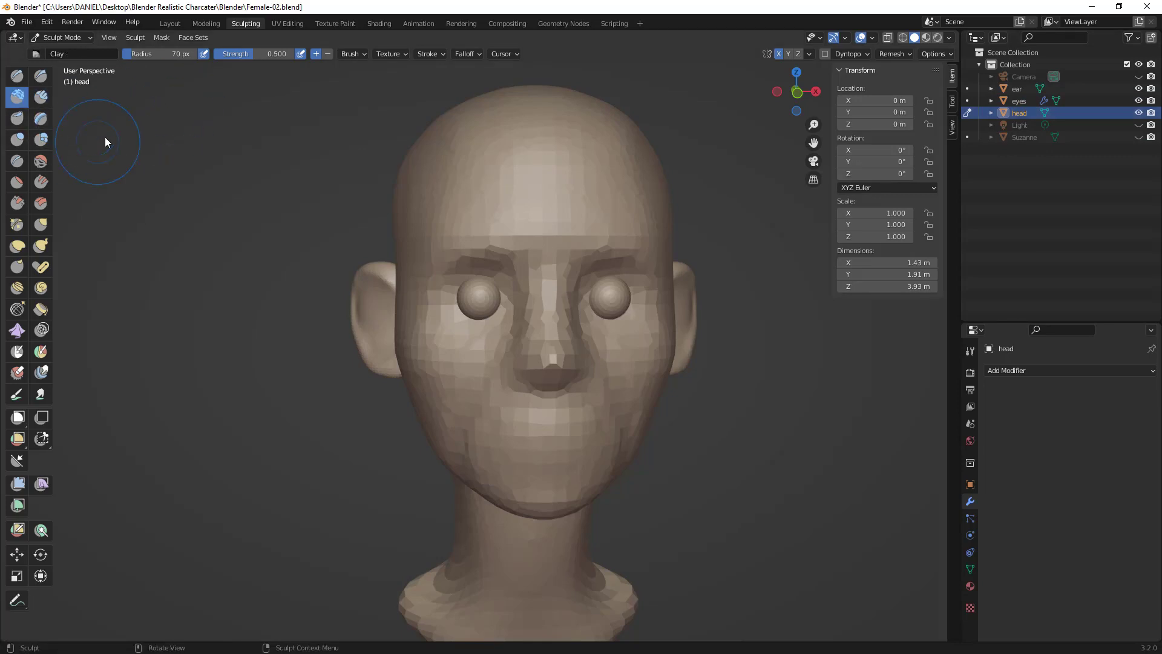
click(41, 97)
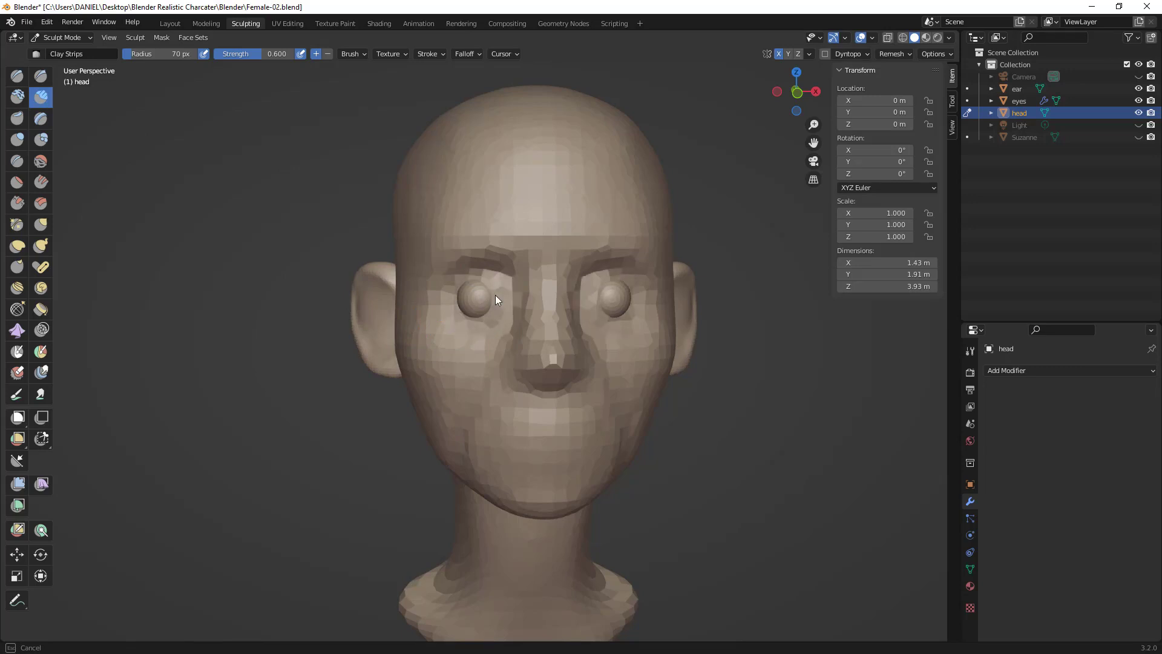
key(ctrl+z)
key(f)
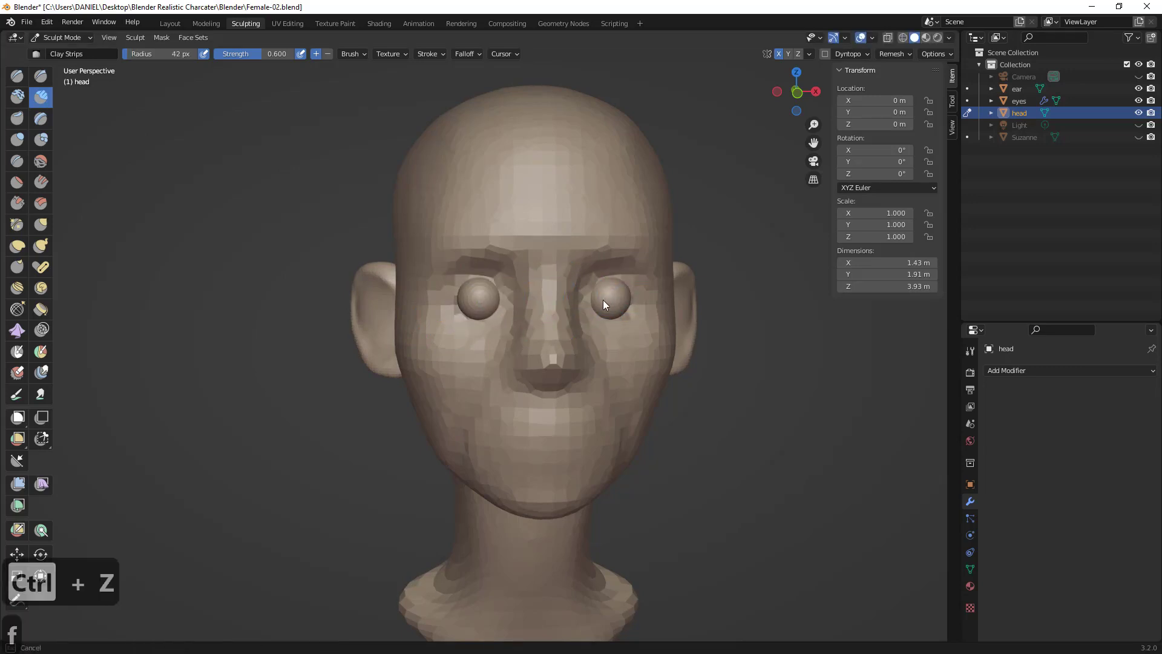
click(605, 300)
drag(606, 300, 612, 300)
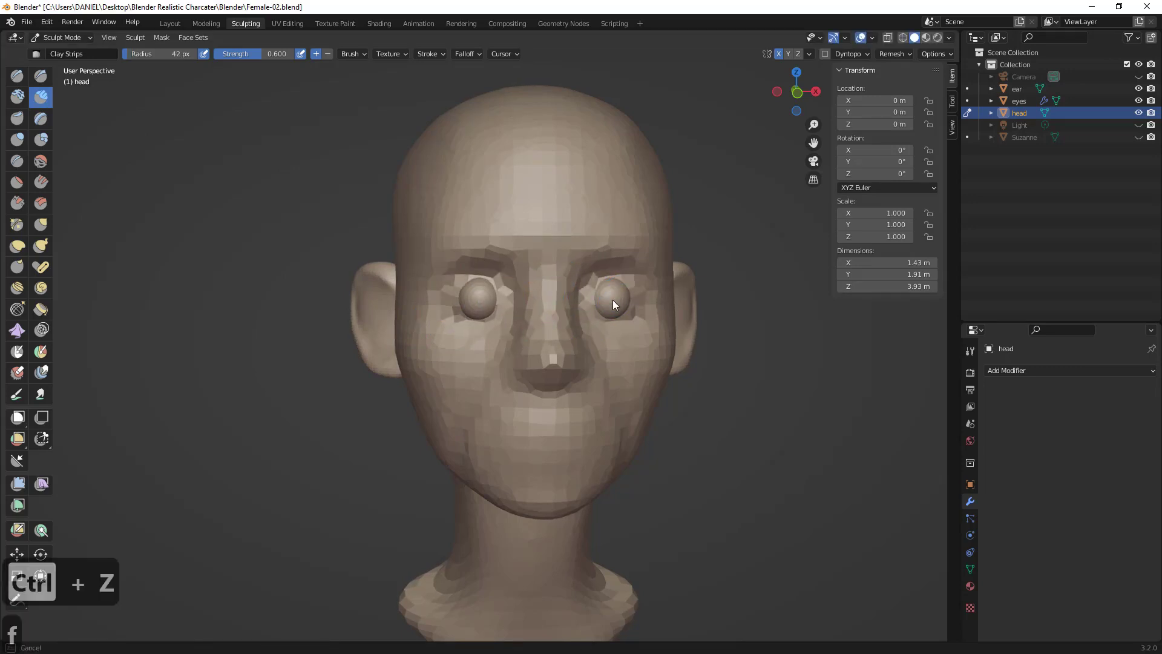
- Hide the eyes object to inspect the sockets and enlarge the brush radius to about 118 px
click(1139, 101)
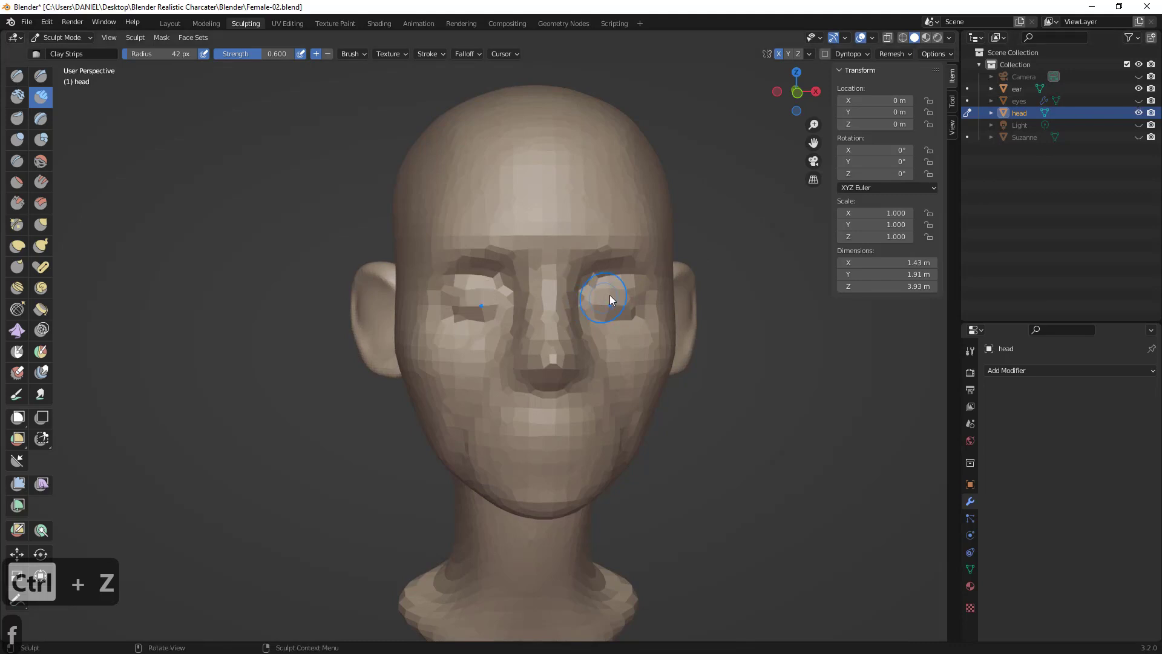
mouse_move(632, 297)
middle_down()
mouse_move(559, 304)
mouse_move(611, 289)
mouse_move(687, 290)
mouse_move(571, 230)
middle_up()
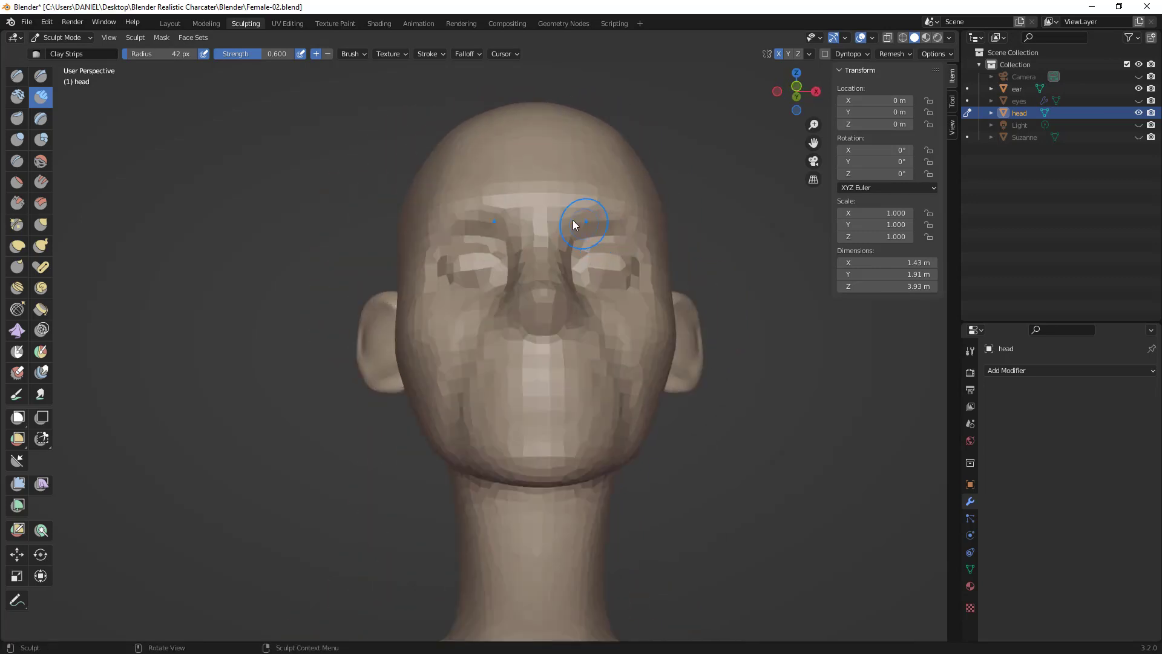
key(f)
click(471, 256)
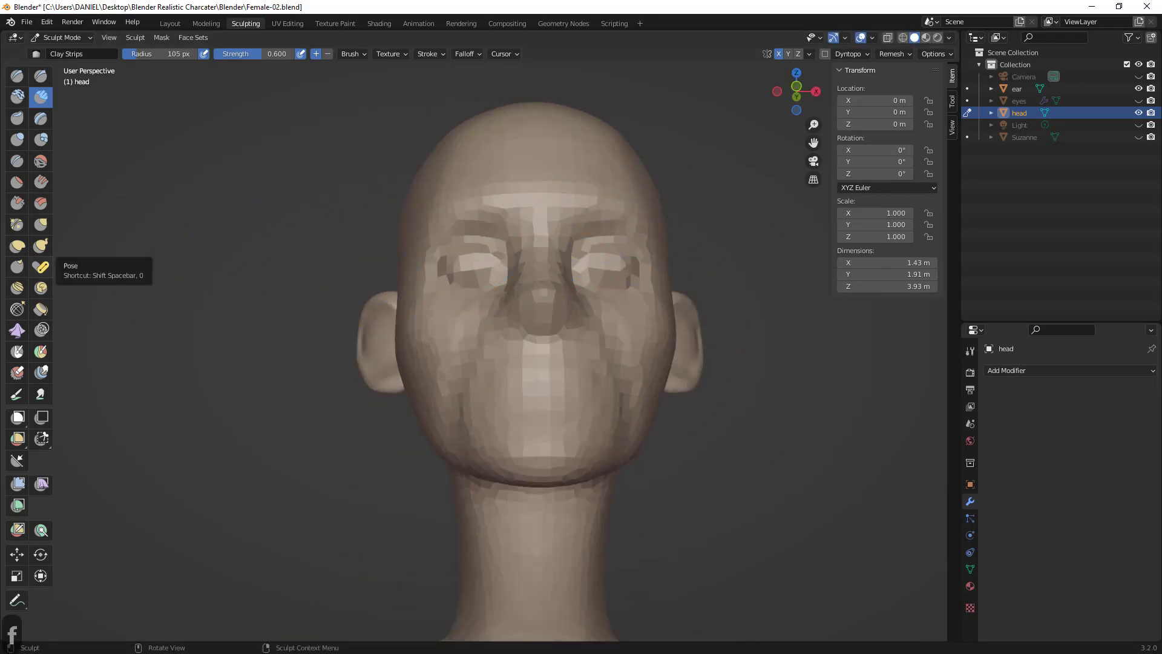
mouse_move(241, 237)
middle_down()
mouse_move(383, 230)
mouse_move(399, 211)
middle_up()
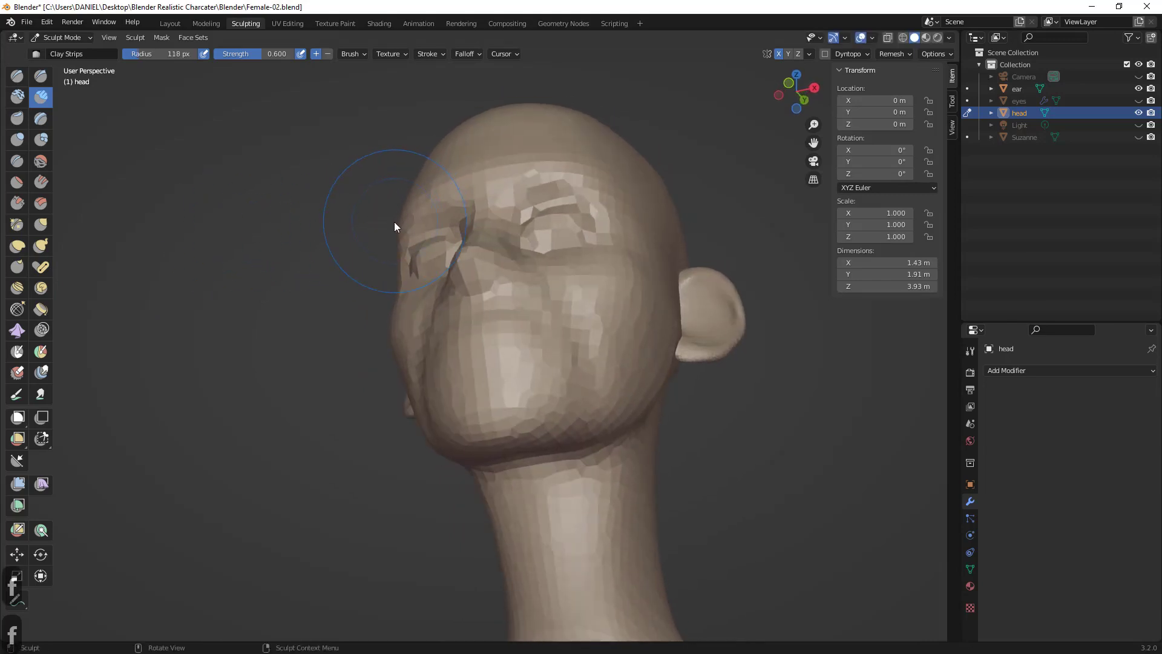
- Switch to the Grab brush and set its radius to 152 px for adjusting the face around the eye sockets
key(g)
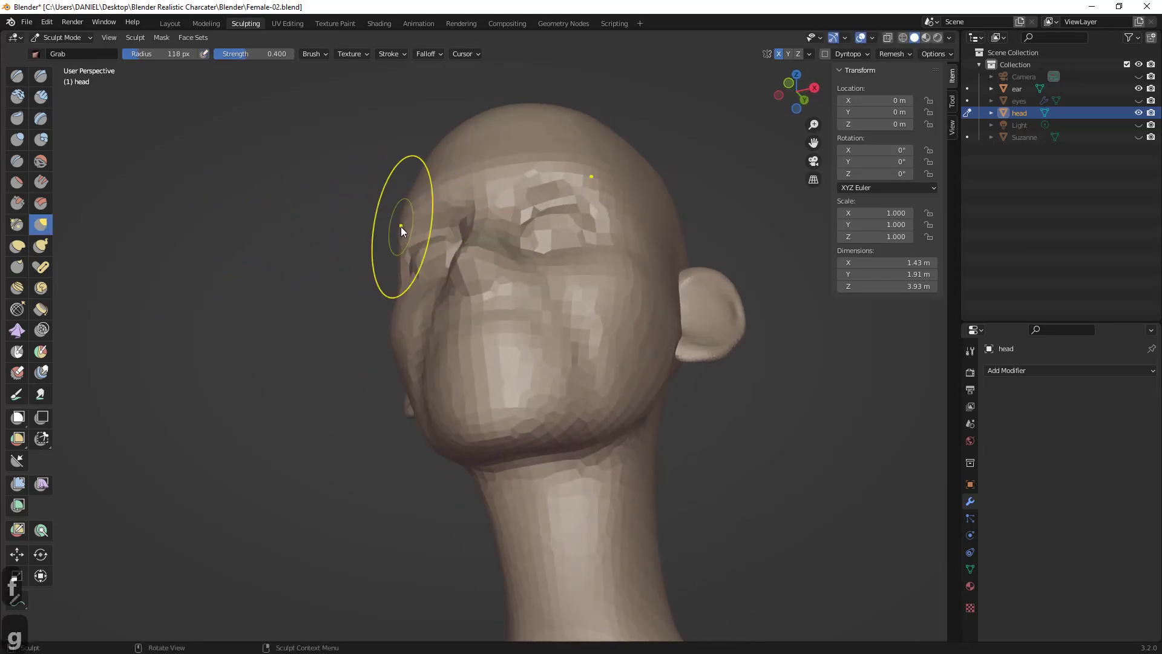
key(g)
key(ctrl+z)
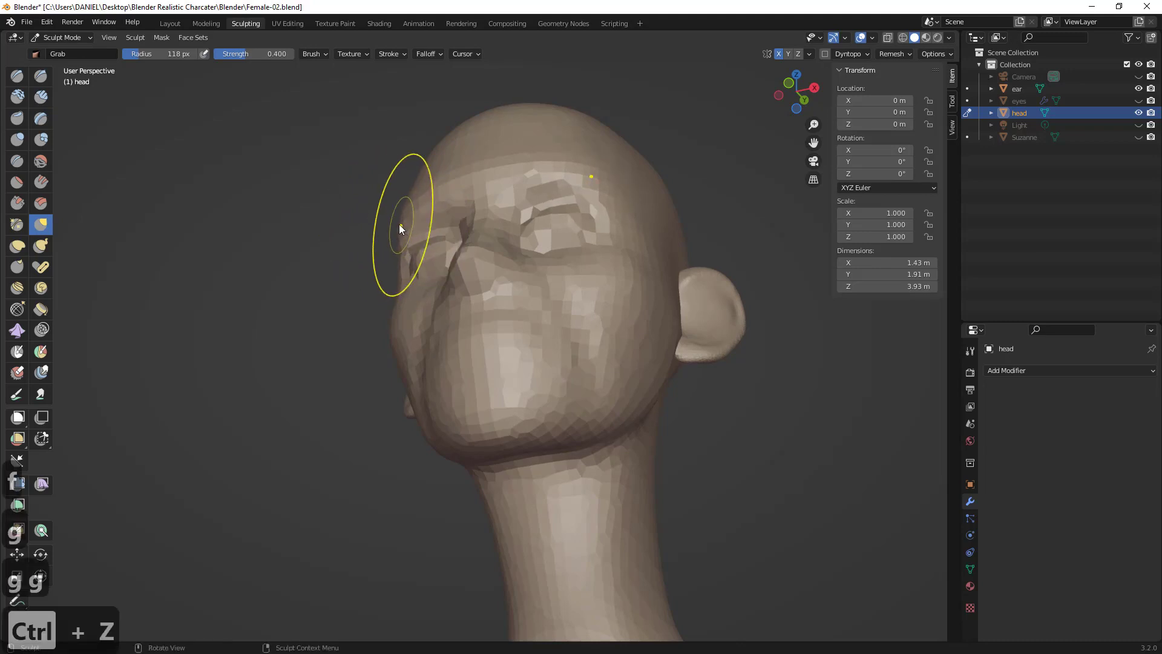
mouse_move(387, 225)
middle_down()
mouse_move(406, 270)
mouse_move(427, 267)
mouse_move(431, 279)
mouse_move(428, 259)
middle_up()
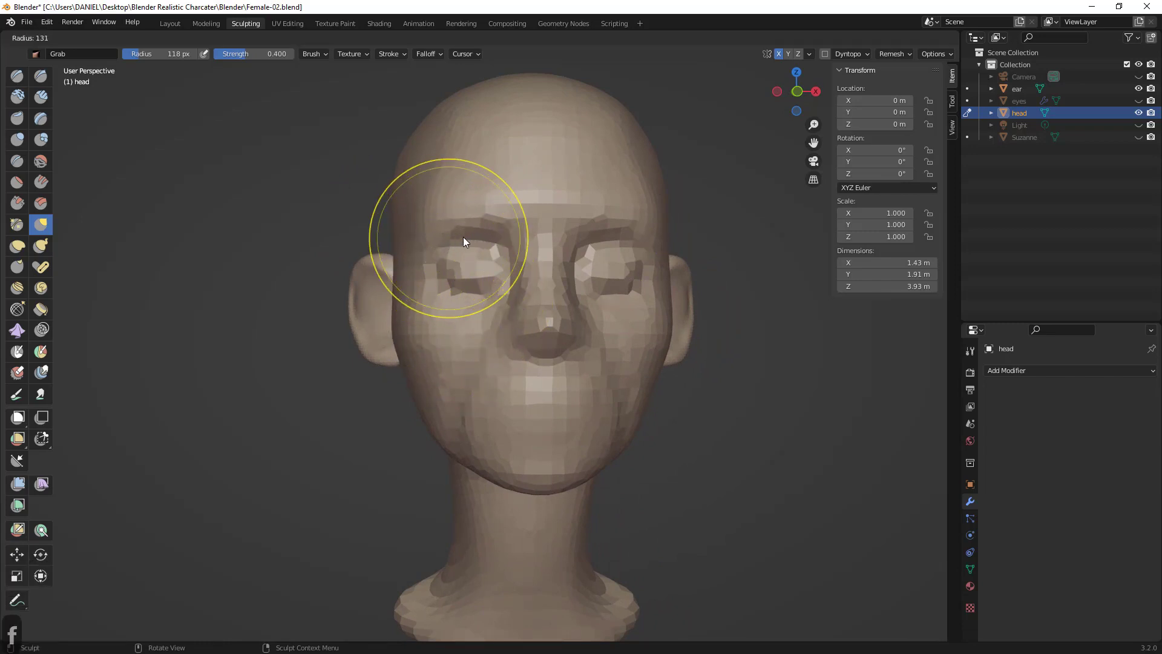
key(f)
click(408, 252)
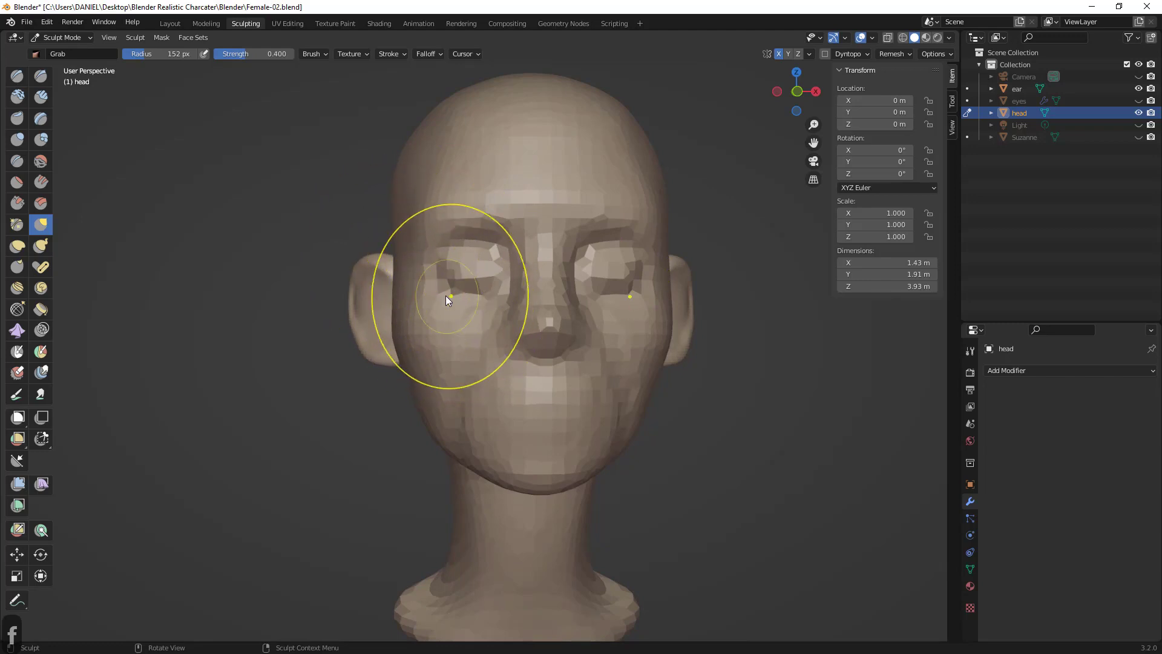
mouse_move(446, 295)
middle_down()
mouse_move(431, 282)
mouse_move(446, 269)
middle_up()
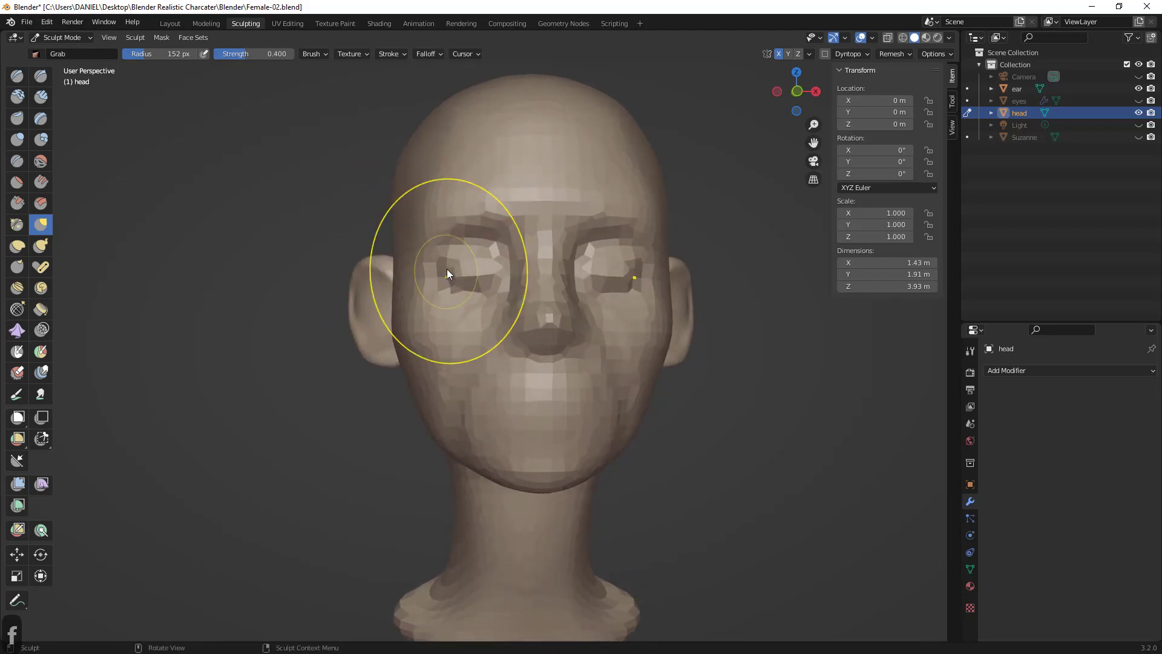
- Try to pull the temples outward in front view using the Grab brush with a 188 px radius
key(f)
click(481, 260)
drag(394, 240, 388, 240)
key(ctrl+z)
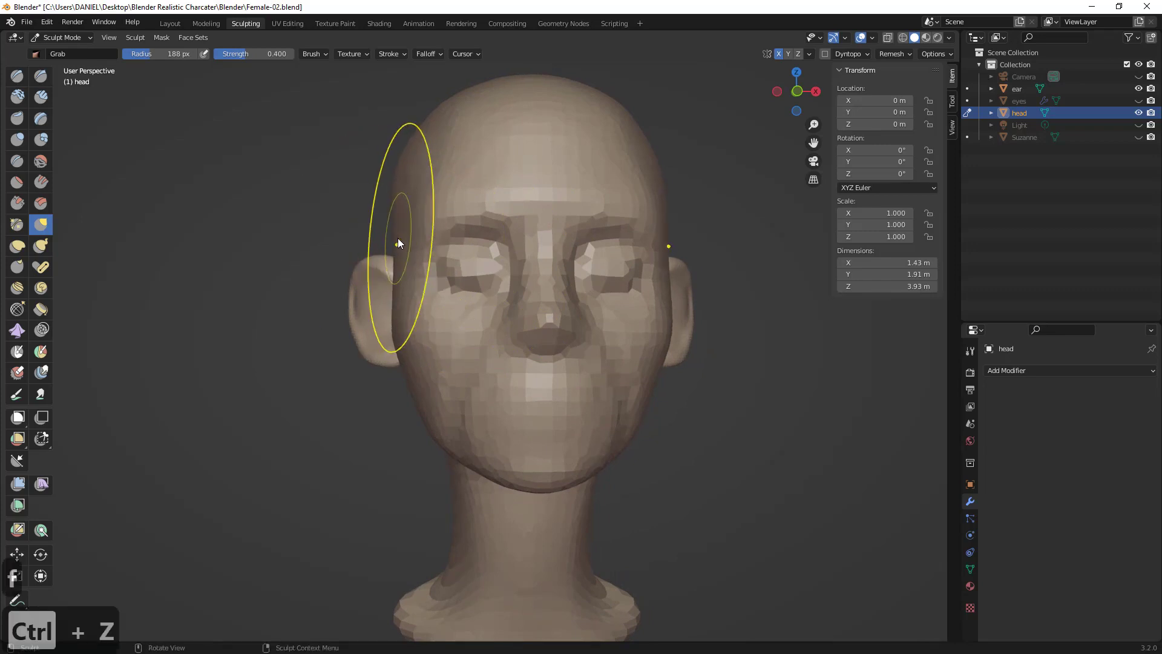
- Examine the forehead and brow profile from a three-quarter view
middle_drag(398, 238, 340, 249)
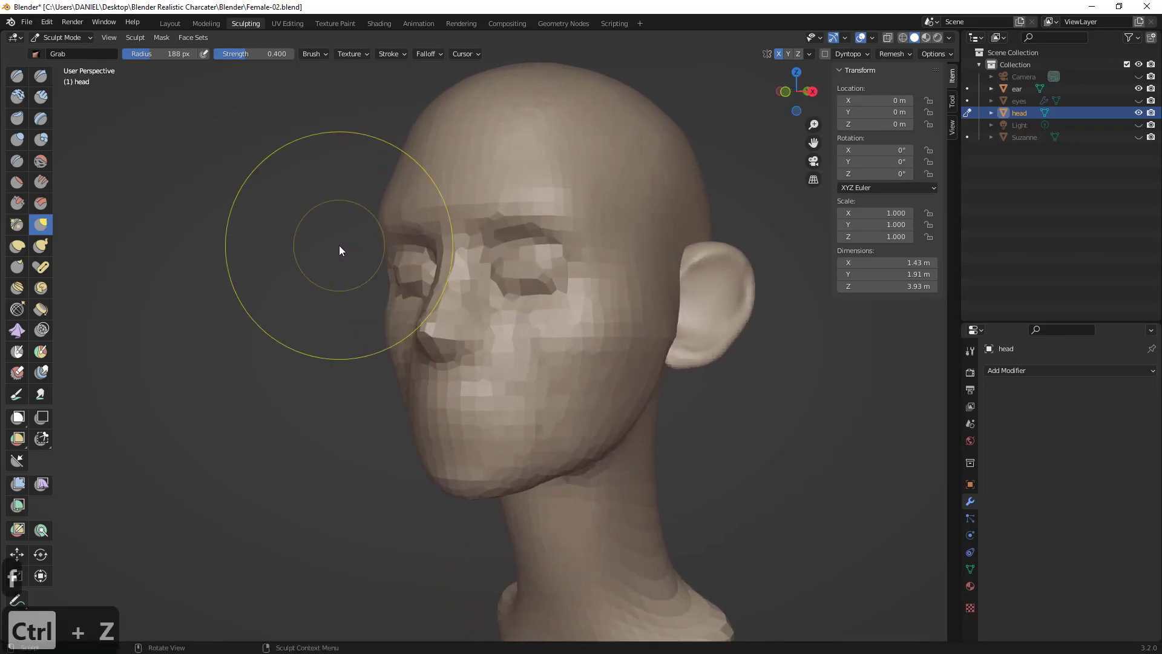
key(alt+a)
mouse_move(386, 170)
mouse_down()
mouse_move(370, 231)
mouse_move(402, 279)
mouse_move(379, 342)
mouse_up()
right_click(379, 341)
mouse_move(378, 288)
middle_down()
mouse_move(398, 309)
mouse_move(382, 290)
middle_up()
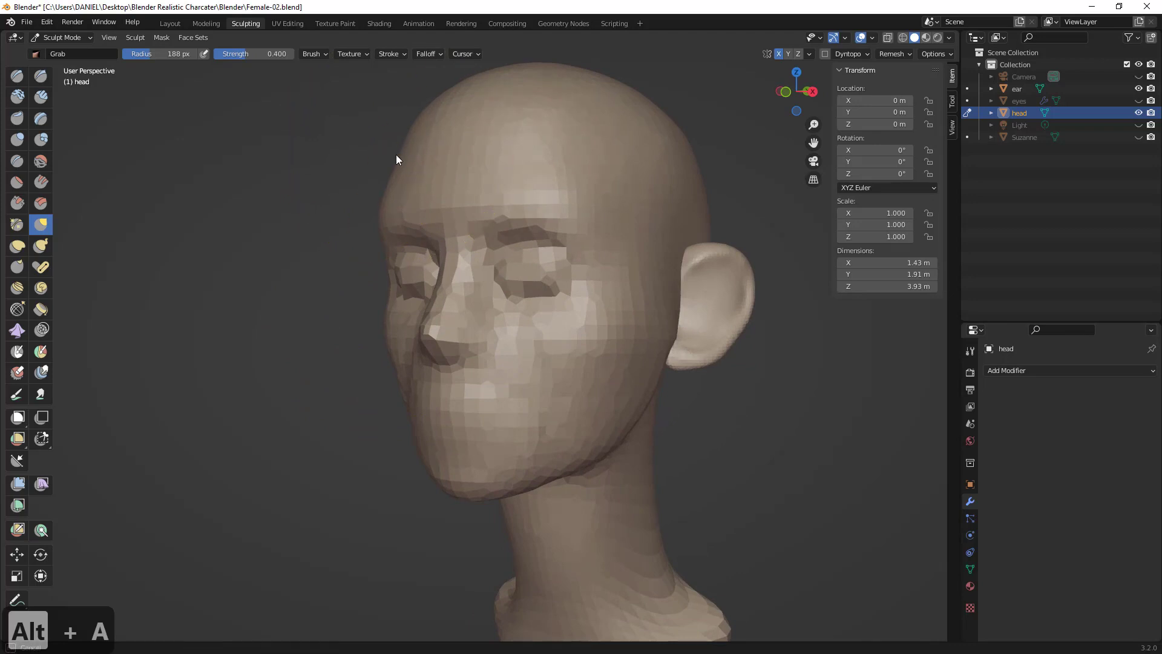
- Pull the upper sides of the skull outward using the Grab brush with a 295 px radius
key(f)
drag(411, 121, 400, 120)
mouse_move(469, 152)
shift+middle_down()
mouse_move(470, 256)
mouse_move(537, 231)
shift+middle_up()
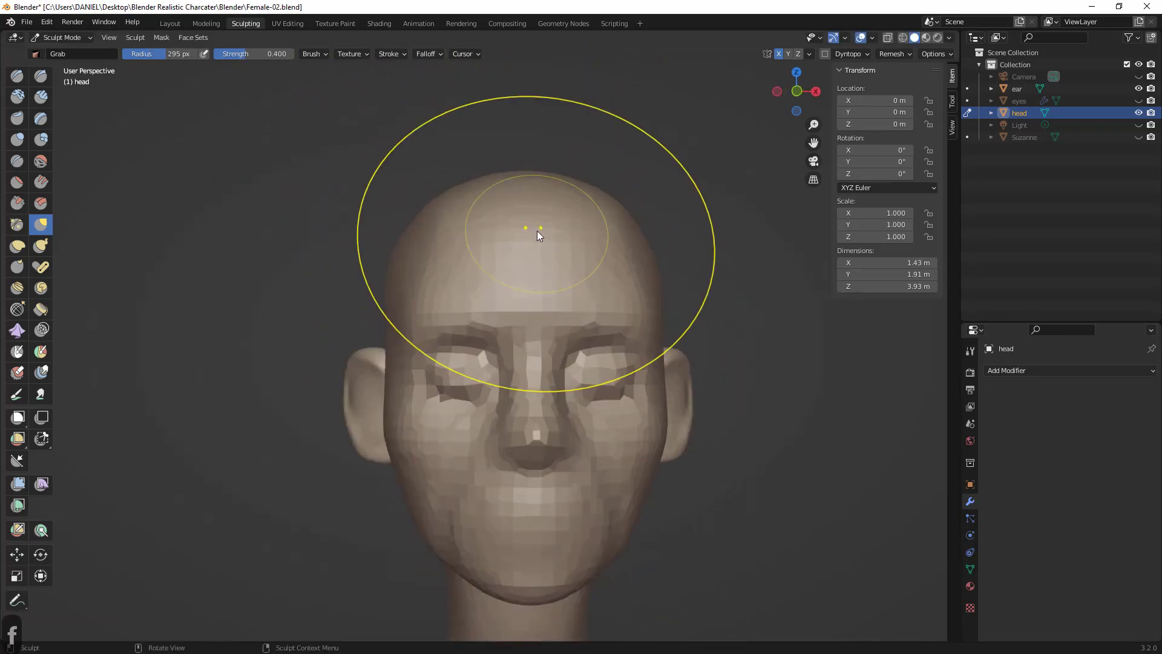
key(ctrl+z)
drag(437, 200, 429, 189)
middle_drag(424, 183, 344, 180)
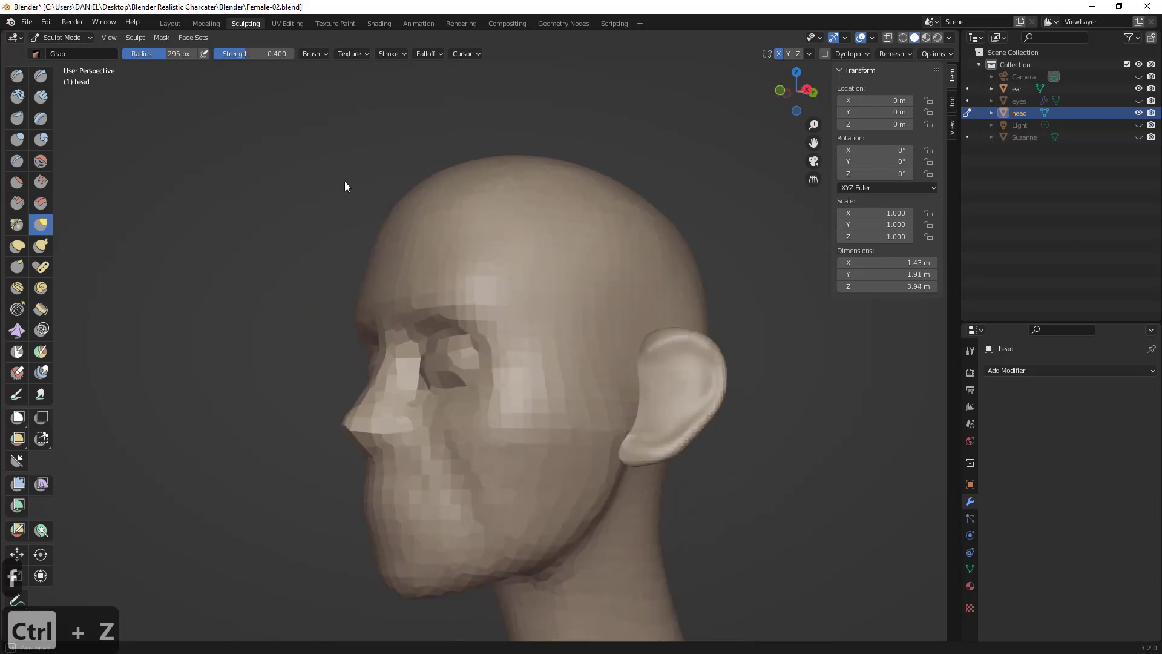
- Pull out the crown and the back of the skull using the Grab brush with a 413 px radius
key(f)
middle_drag(549, 184, 508, 184)
drag(580, 181, 603, 143)
drag(693, 217, 683, 222)
drag(683, 352, 719, 349)
drag(652, 212, 658, 211)
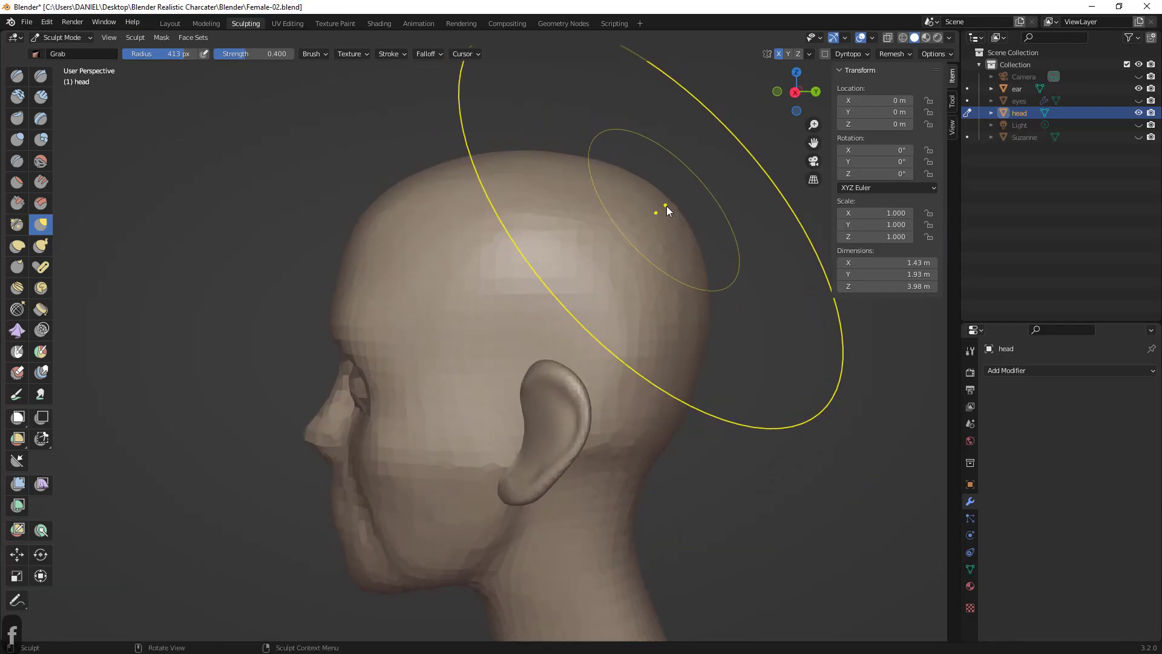
- Raise and round the top of the skull in the right side view, adjusting the Grab brush radius to 406 px
key(KP_1)
key(KP_3)
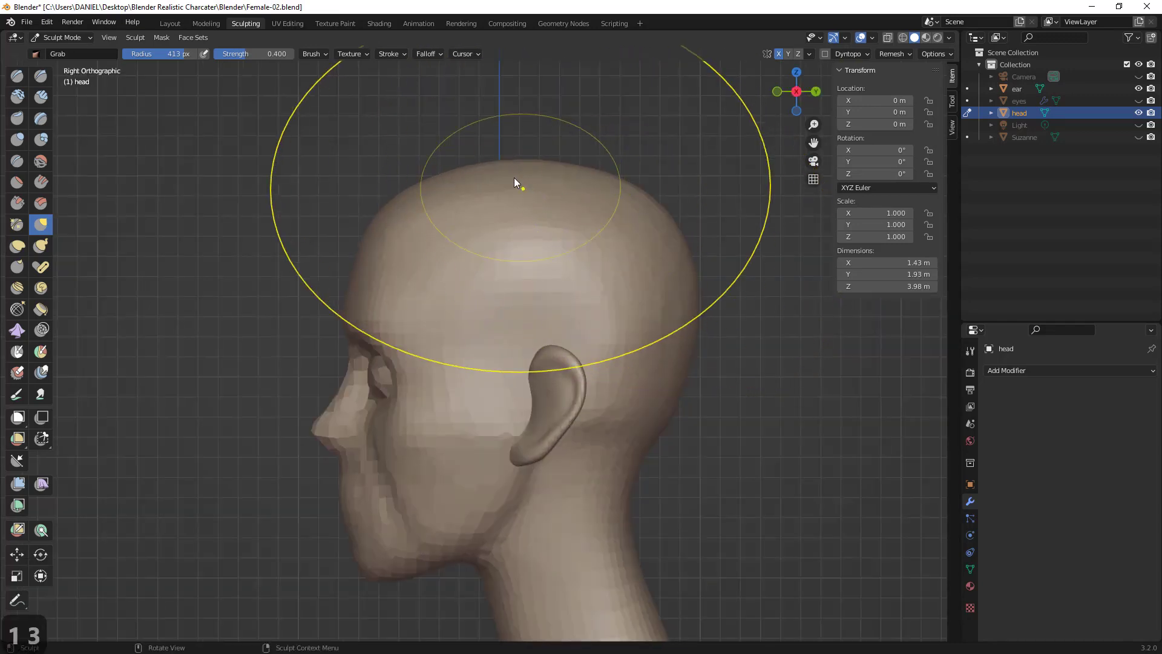
mouse_move(511, 170)
mouse_down()
mouse_move(502, 147)
mouse_move(560, 166)
mouse_move(543, 173)
mouse_move(531, 158)
mouse_up()
key(f)
click(477, 172)
key(ctrl+z)
key(f)
click(535, 162)
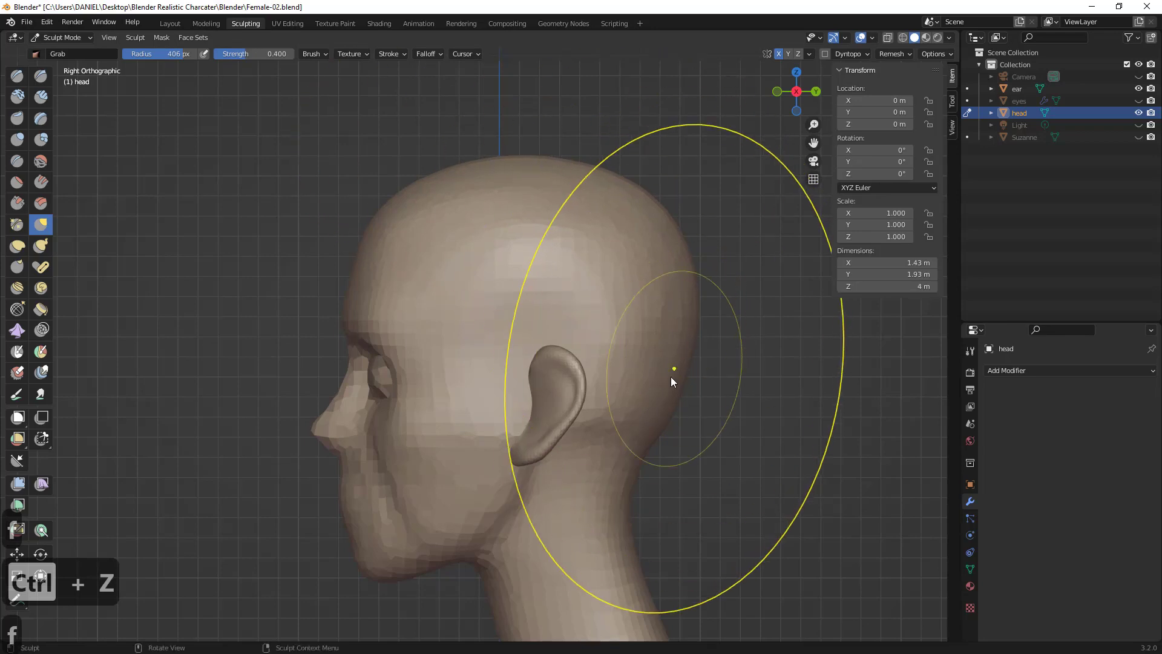
- Try to pull the upper forehead forward in side view, reducing the Grab brush radius to 318 px
key(f)
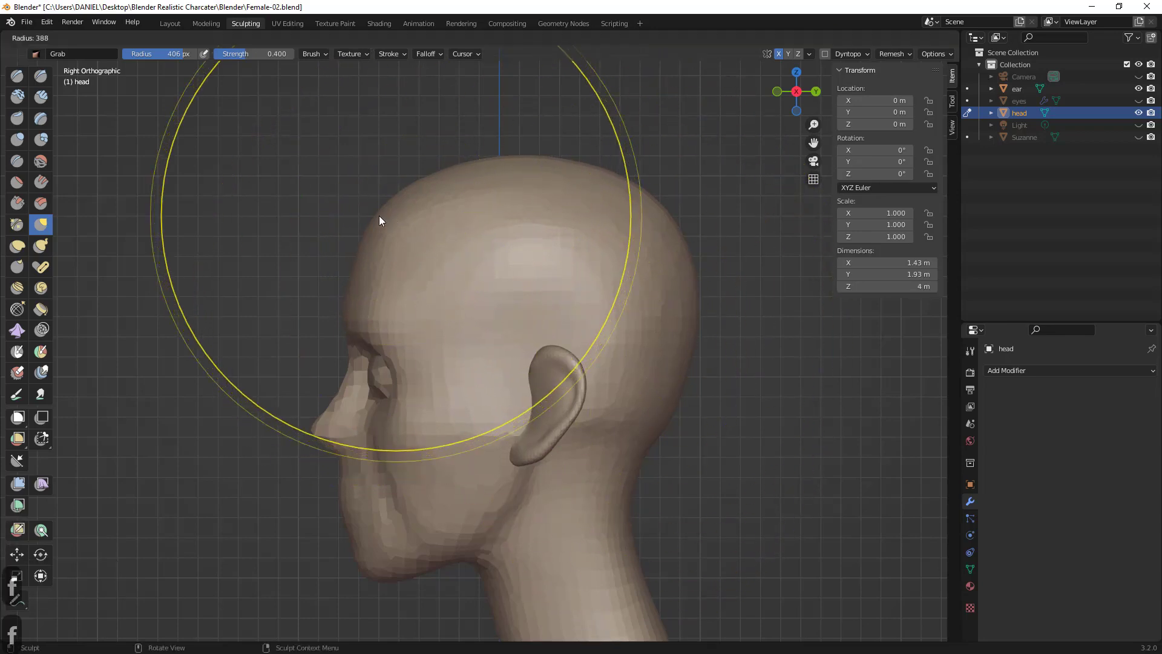
click(390, 186)
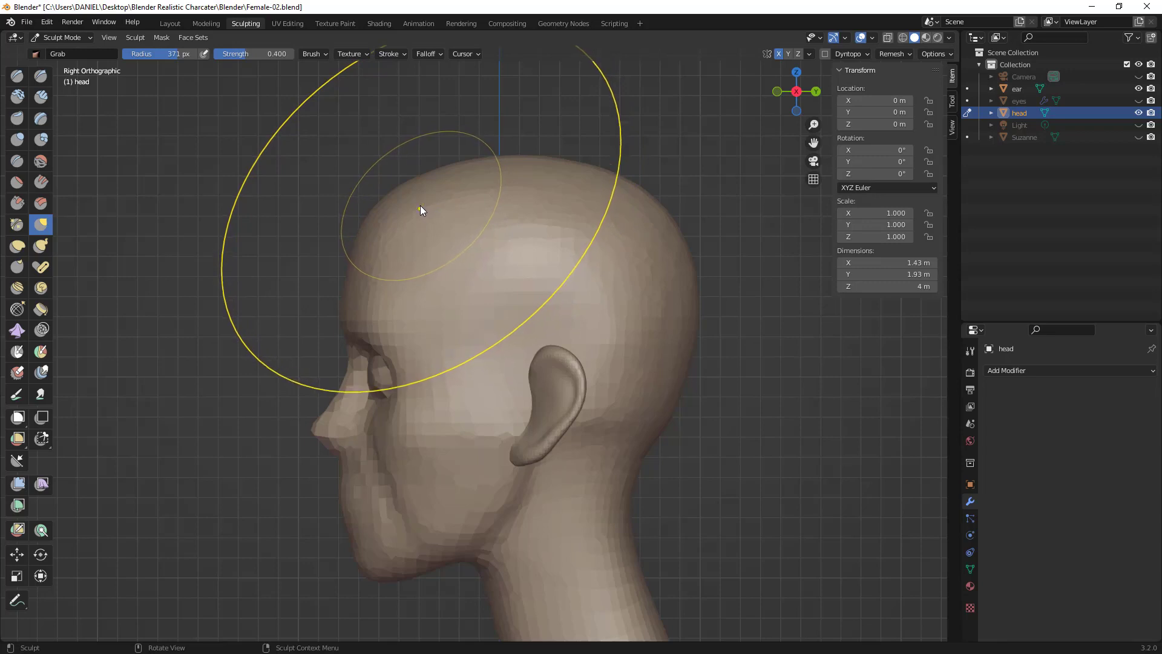
key(f)
click(358, 209)
key(ctrl+z)
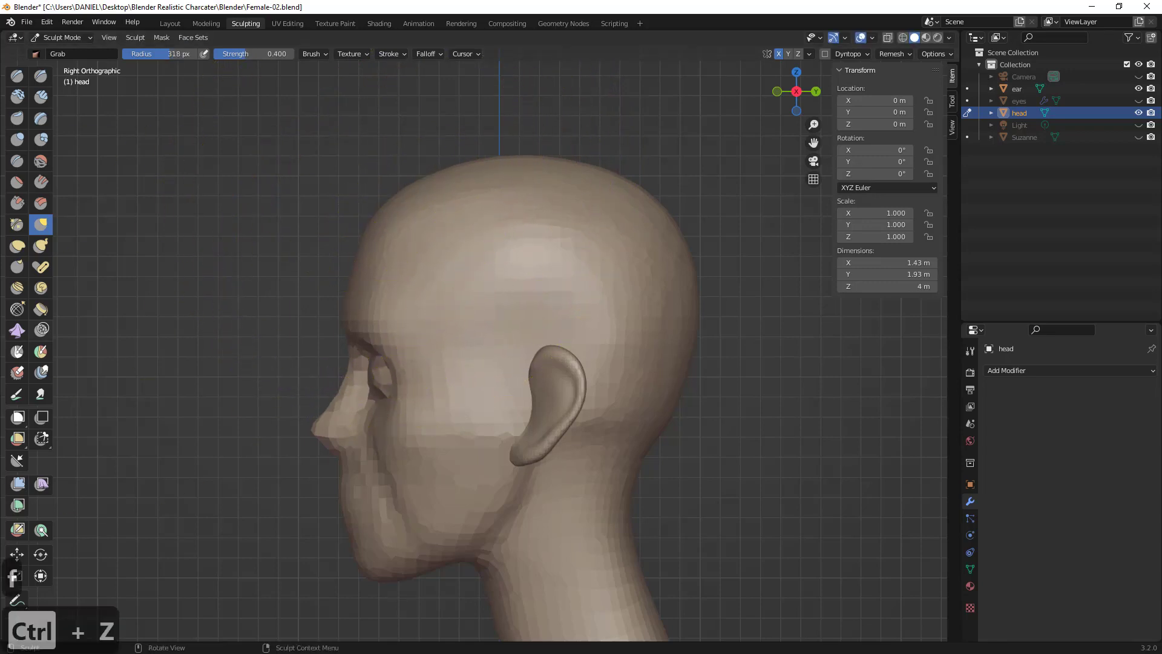
key(ctrl+z)
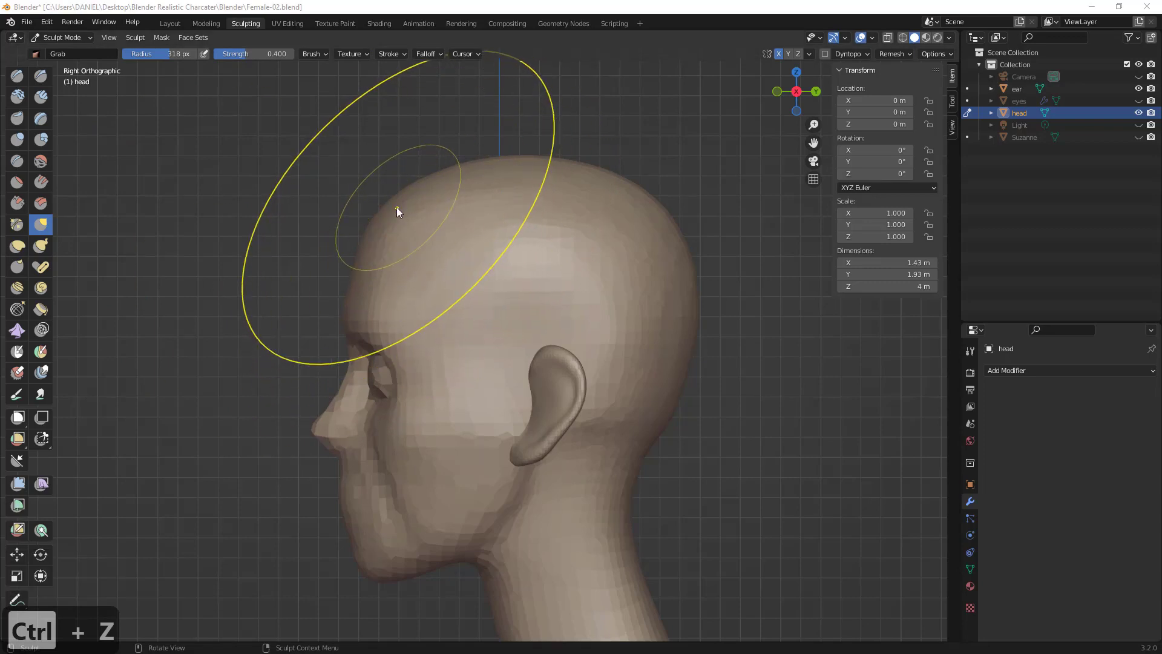
drag(397, 207, 379, 206)
key(ctrl+z)
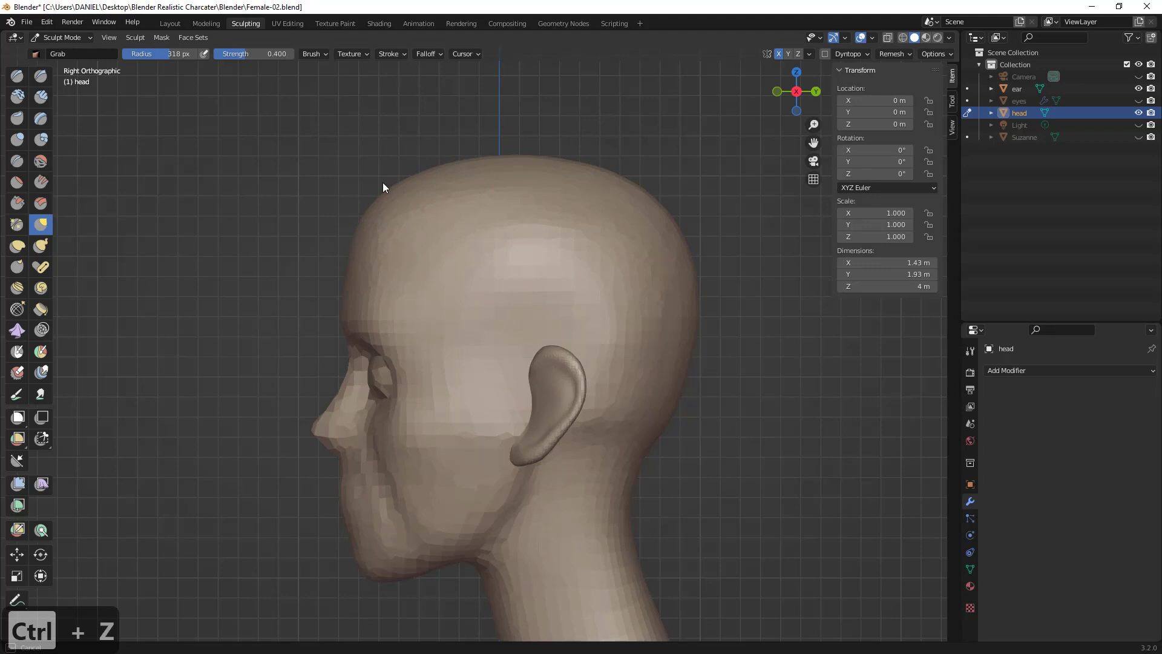
- Reduce the brush radius to 234 px and check how the base of the nose aligns with the earlobe in side view
key(f)
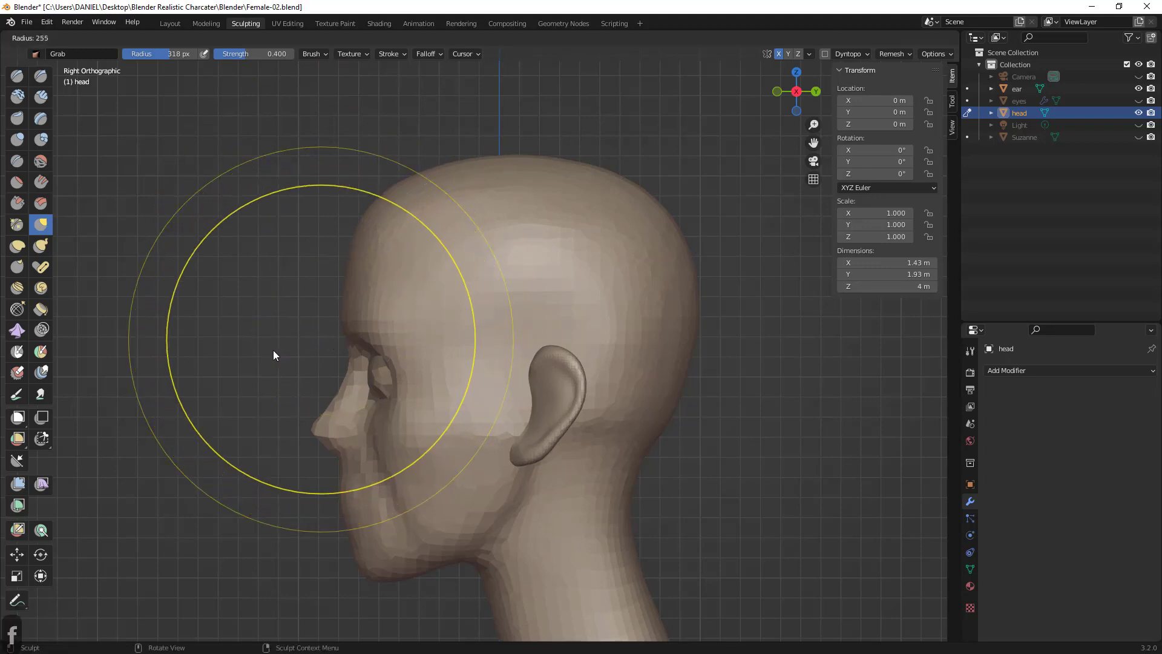
click(273, 349)
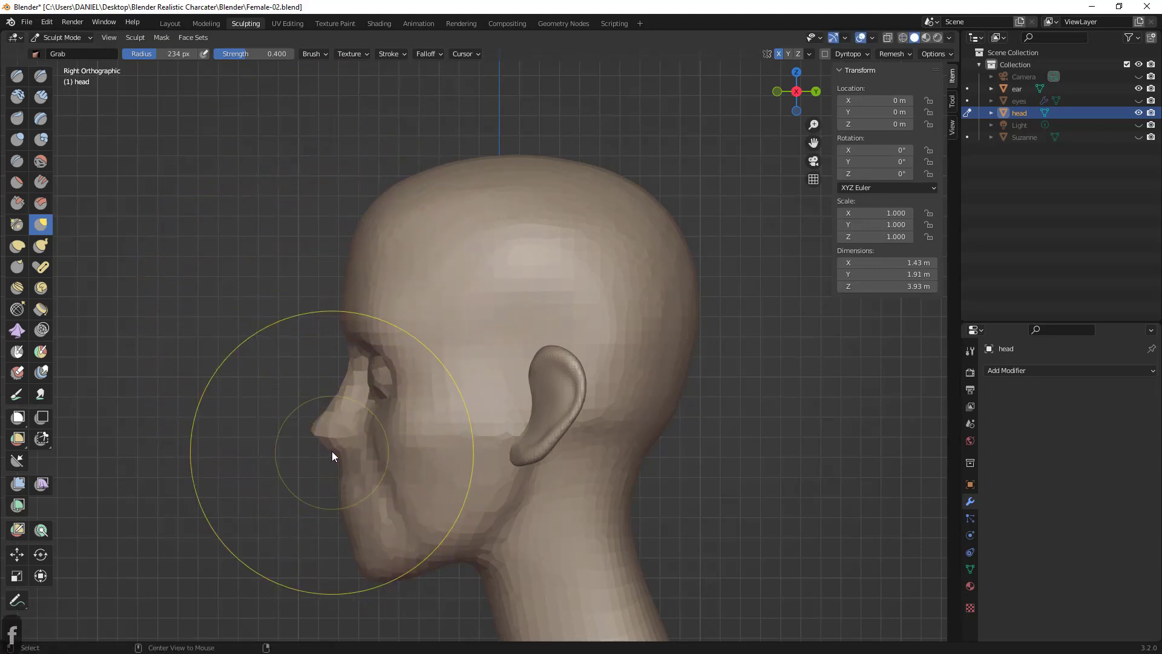
drag(505, 456, 576, 449)
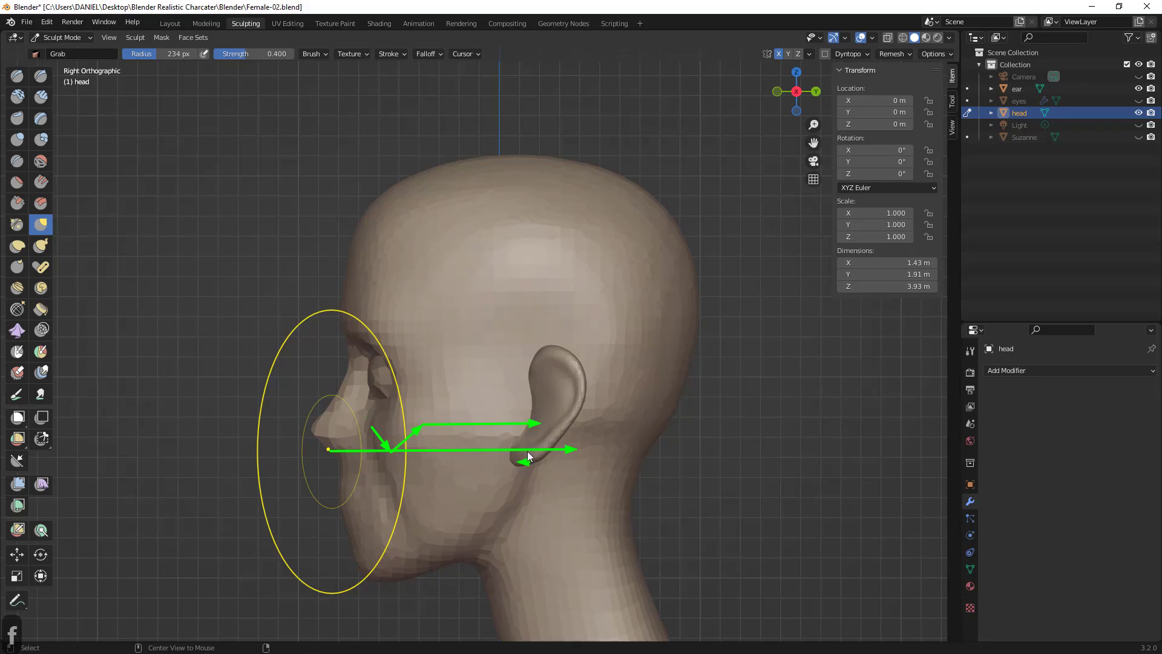
click(336, 447)
key(Escape)
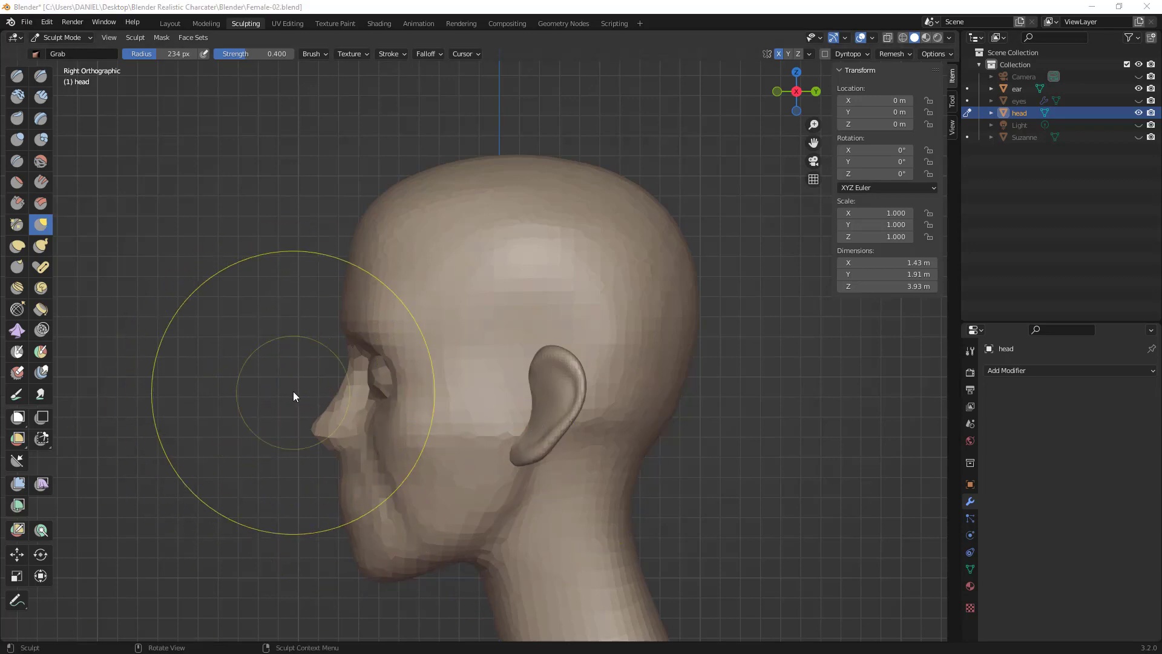
- Compare the front and side views and try to reshape the jaw using the Grab brush with a 356 px radius
middle_drag(296, 394, 338, 364)
key(KP_1)
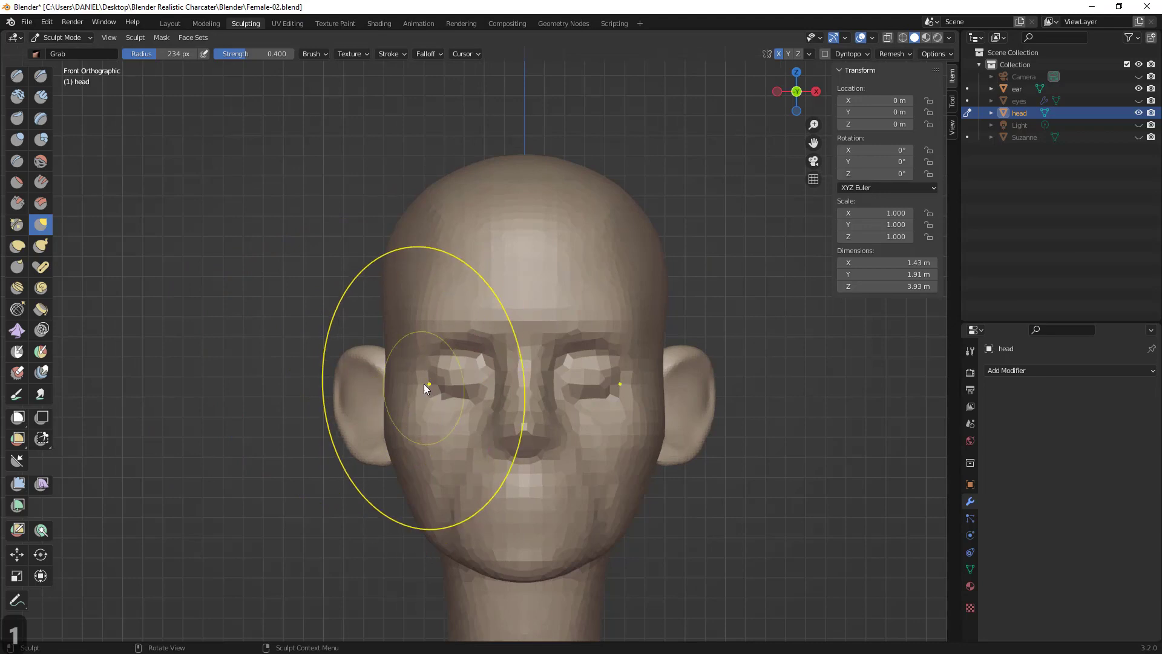
key(KP_3)
scroll(397, 478, down, 1)
key(f)
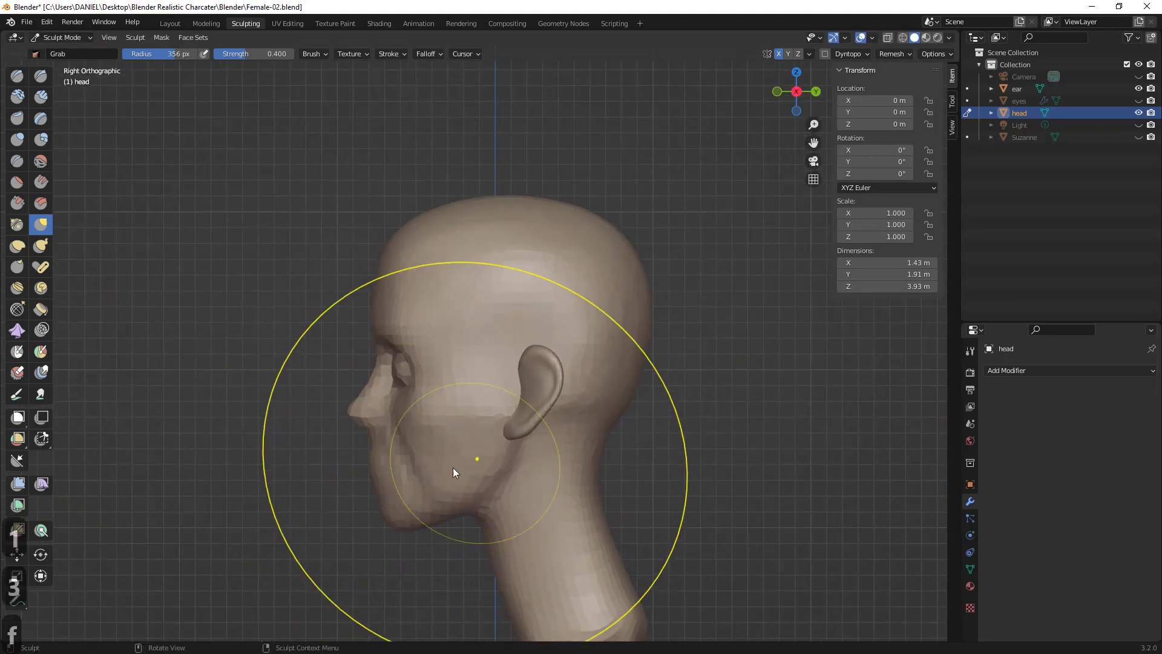
key(ctrl+z)
- Rework the chin and lower jaw in side view using the Grab brush with a radius of about 366 px
key(f)
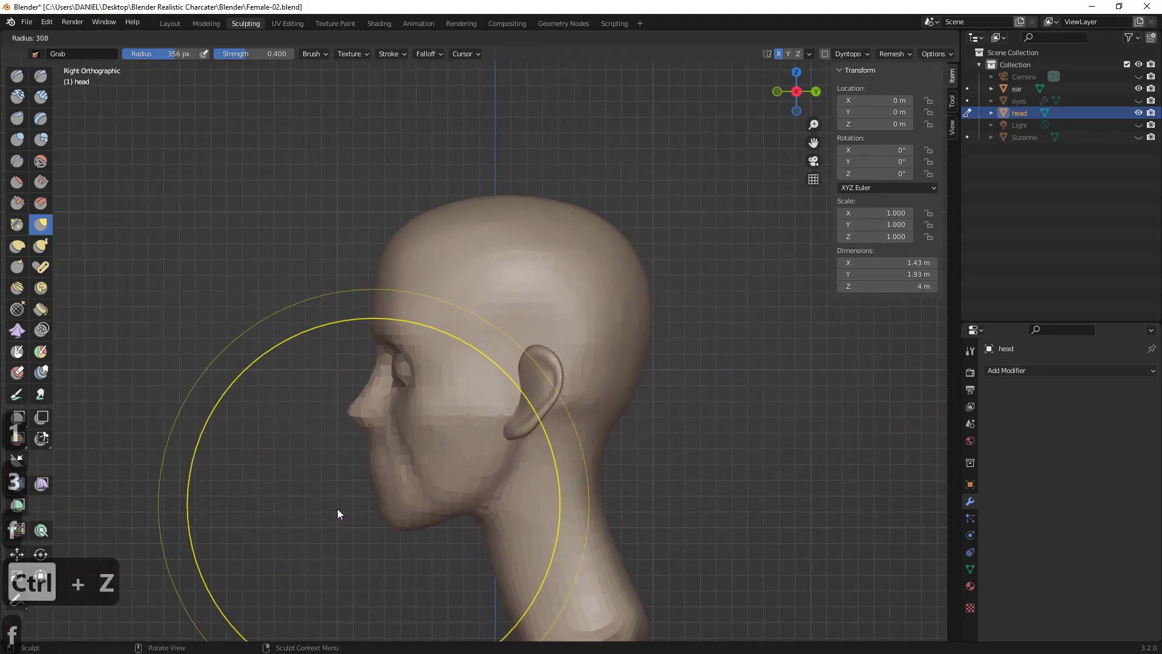
click(336, 508)
shift+middle_drag(402, 489, 425, 417)
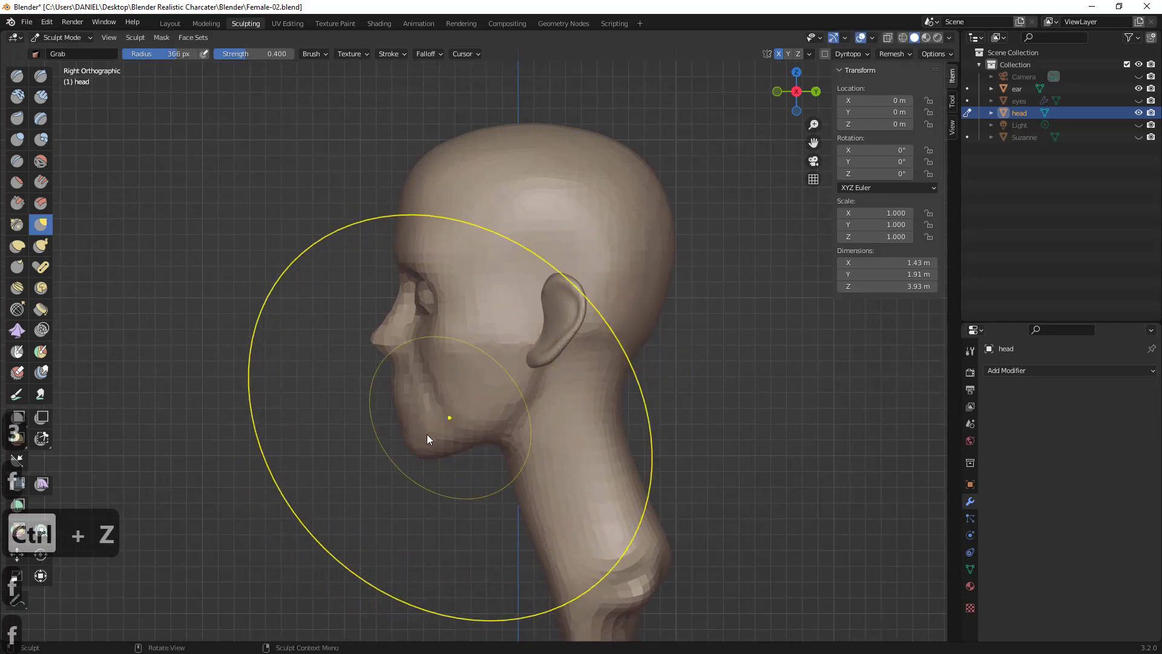
key(f)
drag(390, 449, 390, 450)
key(ctrl+z)
key(f)
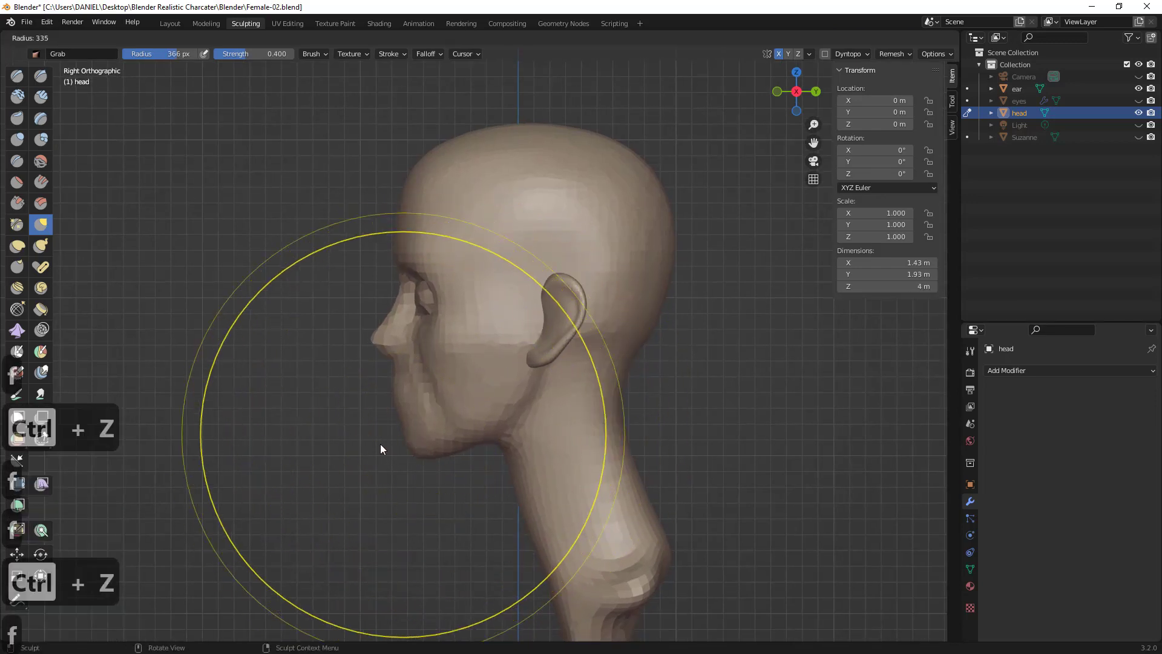
- Pull the face and forehead forward in side profile and adjust the back of the skull with the Grab brush, radius 470 px
click(416, 427)
key(f)
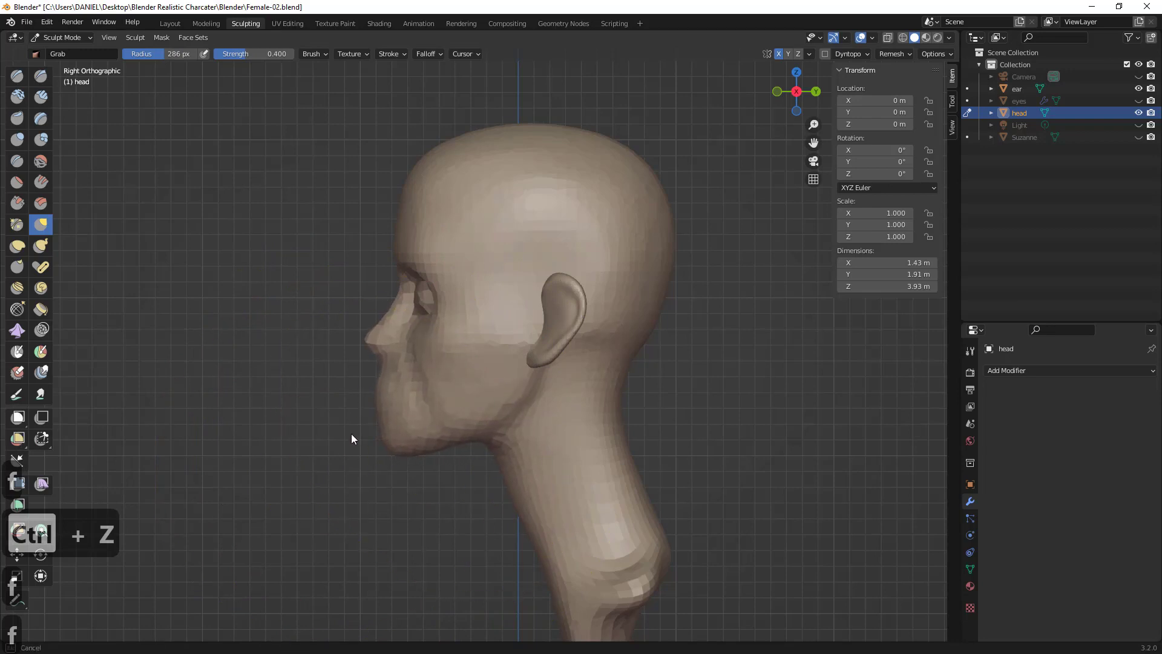
key(ctrl+z)
drag(492, 321, 381, 321)
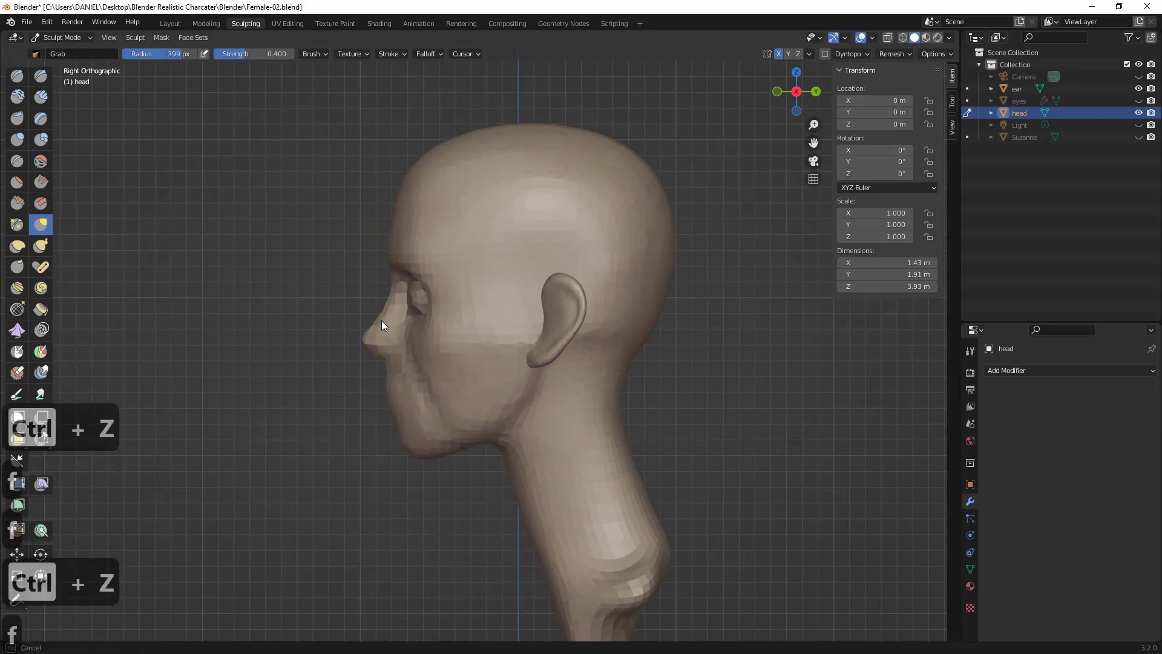
key(ctrl+z)
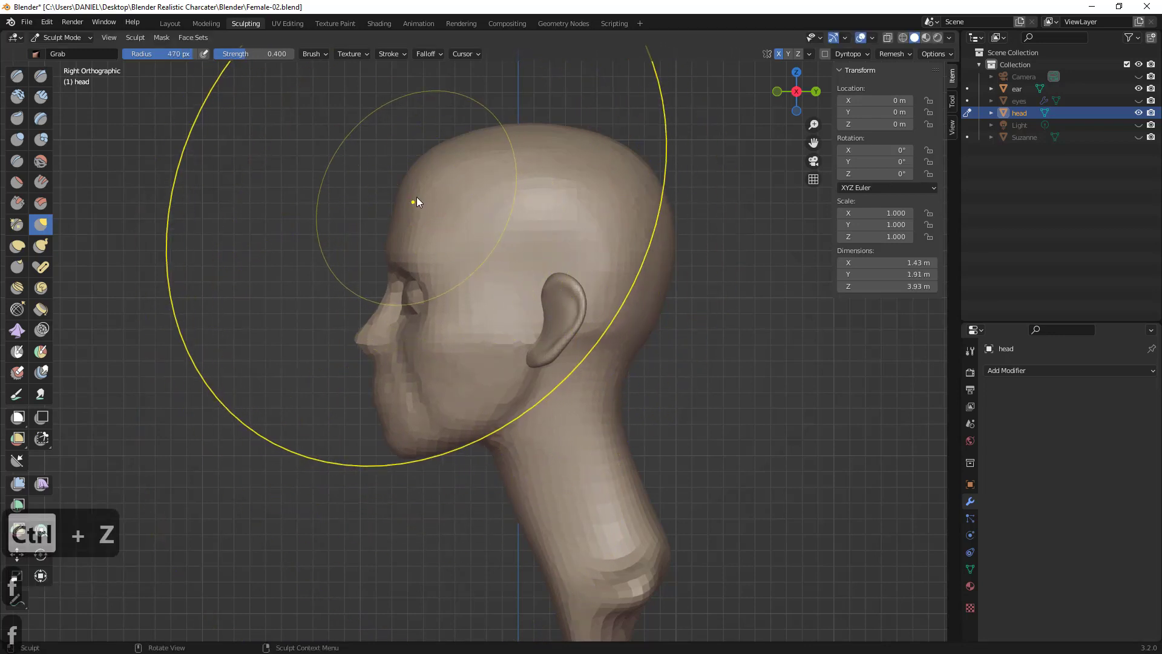
drag(419, 195, 393, 195)
mouse_move(624, 274)
mouse_down()
mouse_move(638, 288)
mouse_move(634, 309)
mouse_up()
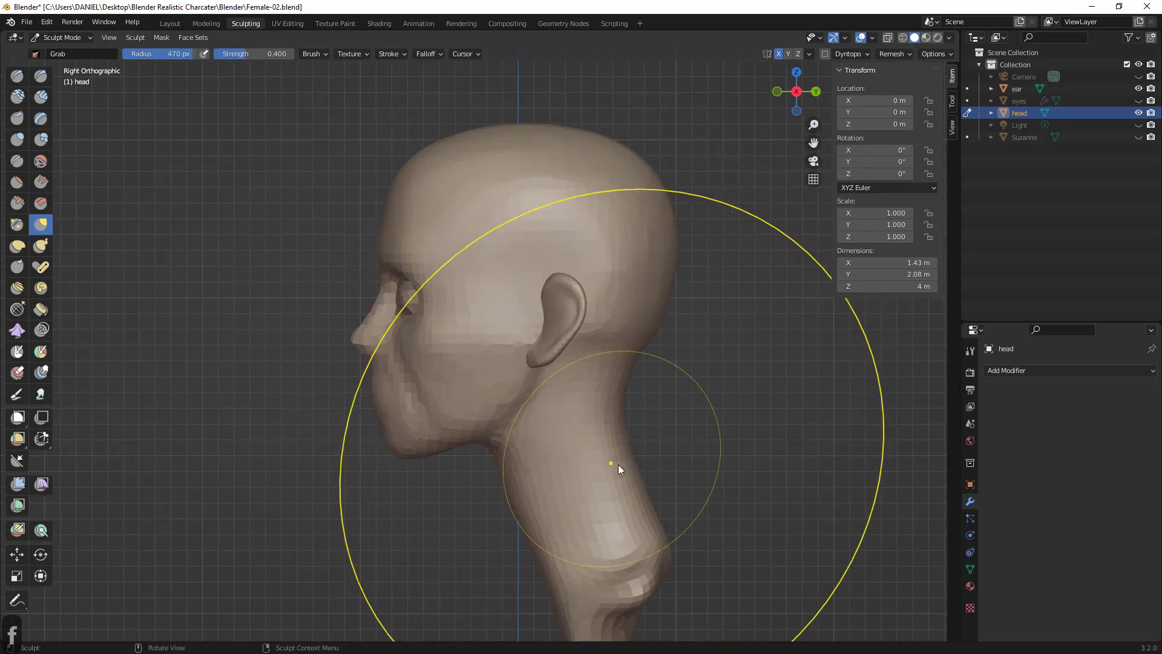
- Pull the back of the neck and its base backward with the large Grab brush to thicken the neck in profile
drag(618, 464, 675, 458)
key(f)
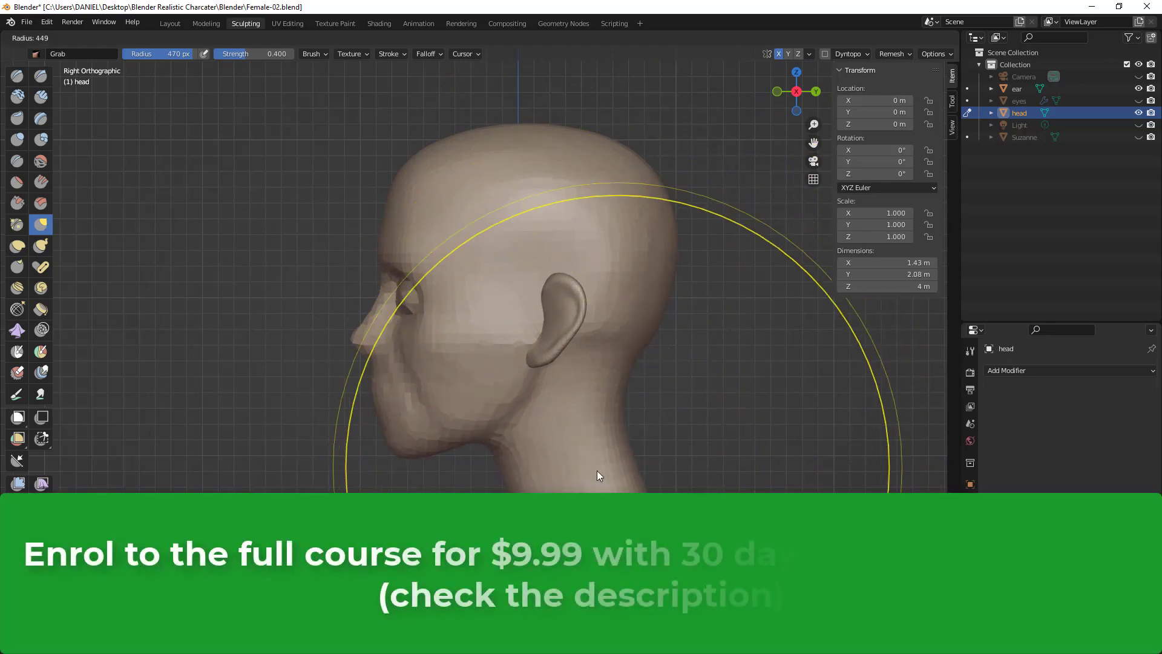
click(598, 470)
drag(649, 528, 669, 522)
drag(653, 464, 661, 455)
mouse_move(641, 417)
mouse_down()
mouse_move(652, 413)
mouse_move(641, 419)
mouse_up()
- Reduce the Grab brush radius to 219 px and reshape the rear of the jaw where it meets the neck
key(f)
click(519, 452)
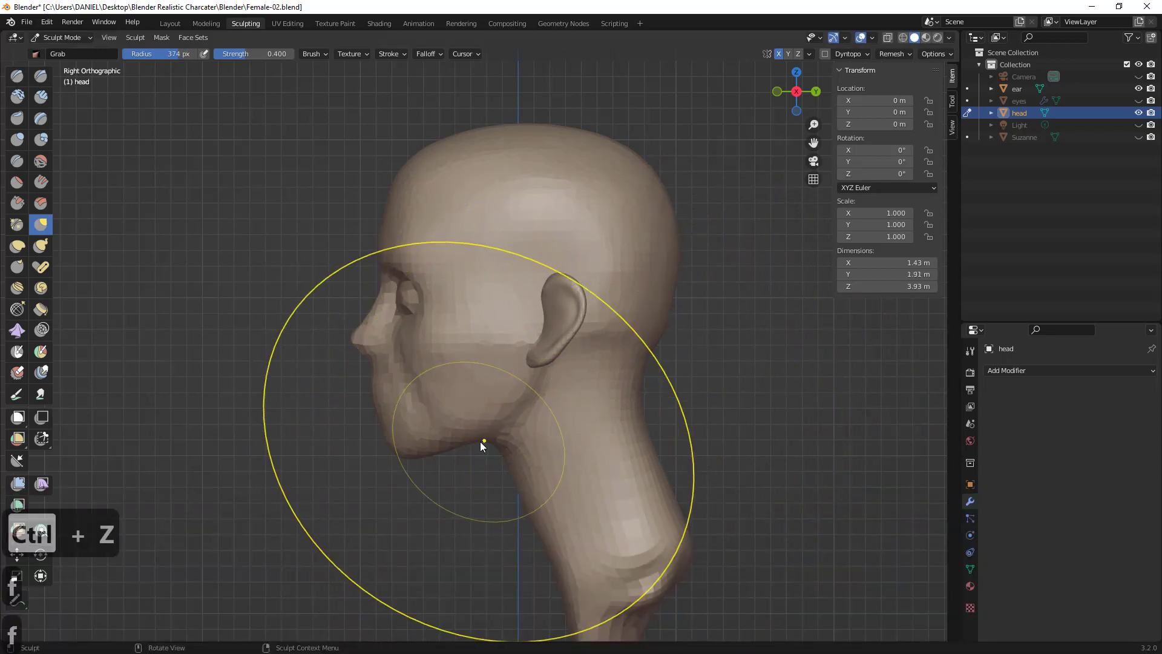
key(f)
click(429, 446)
key(f)
click(423, 438)
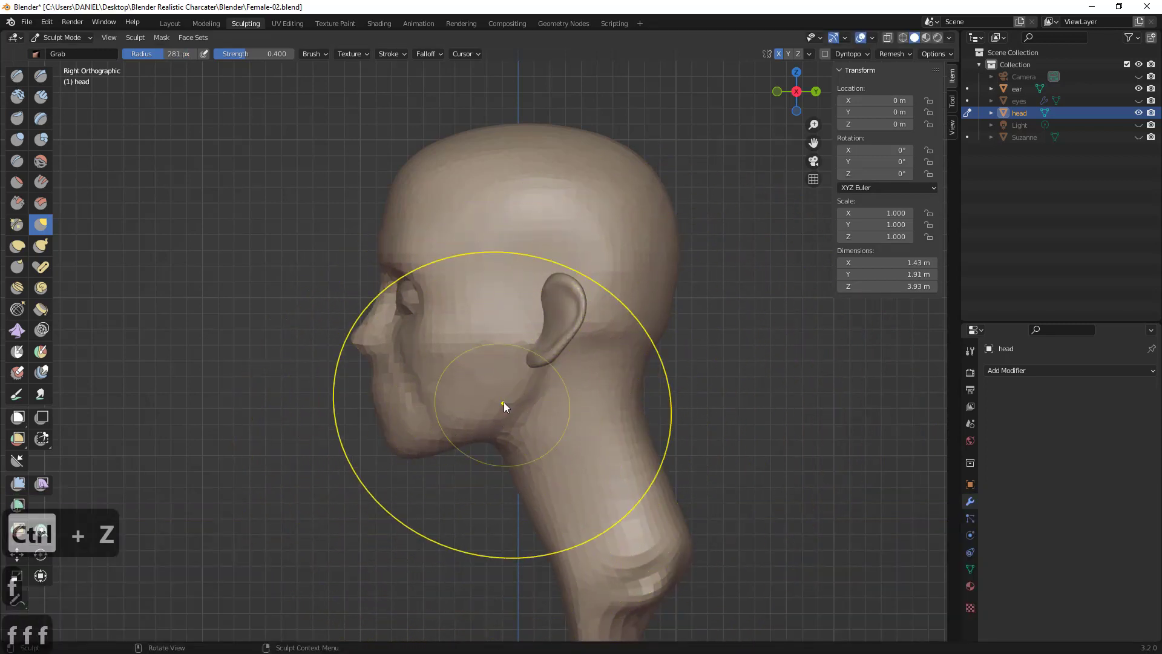
key(f)
click(463, 410)
mouse_move(491, 417)
mouse_down()
mouse_move(529, 423)
mouse_move(510, 430)
mouse_up()
- Pull the nape and the base of the neck outward from the opposite side with the Grab brush at a 218 px radius
scroll(484, 442, down, 3)
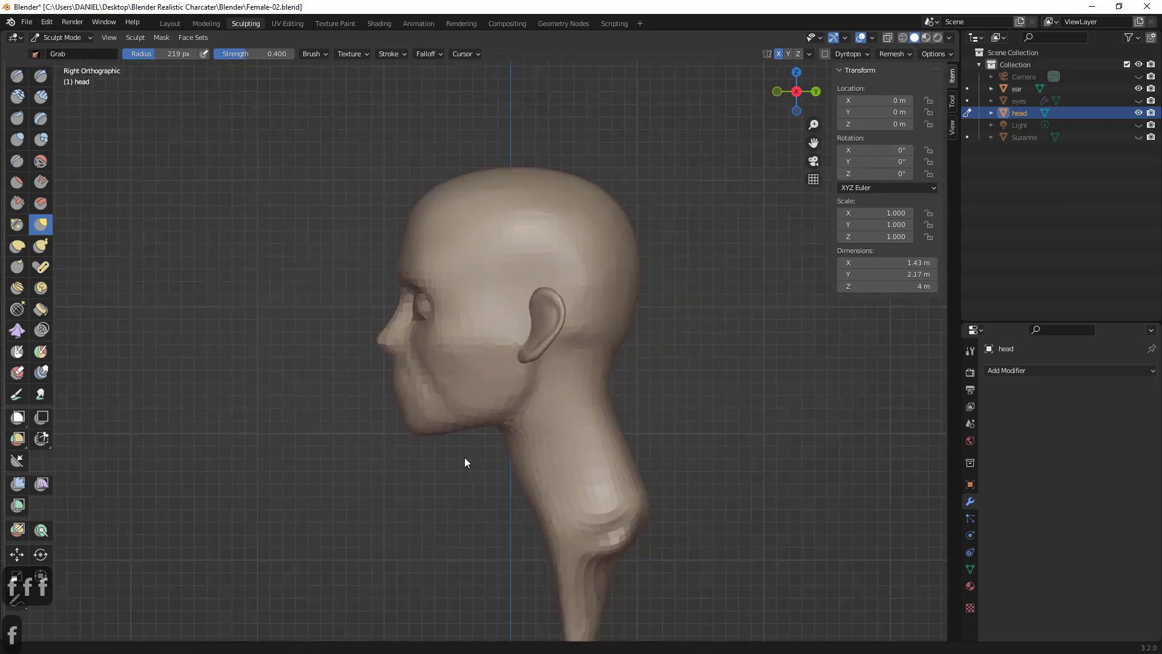
mouse_move(464, 456)
middle_down()
mouse_move(533, 398)
mouse_move(720, 393)
mouse_move(663, 409)
middle_up()
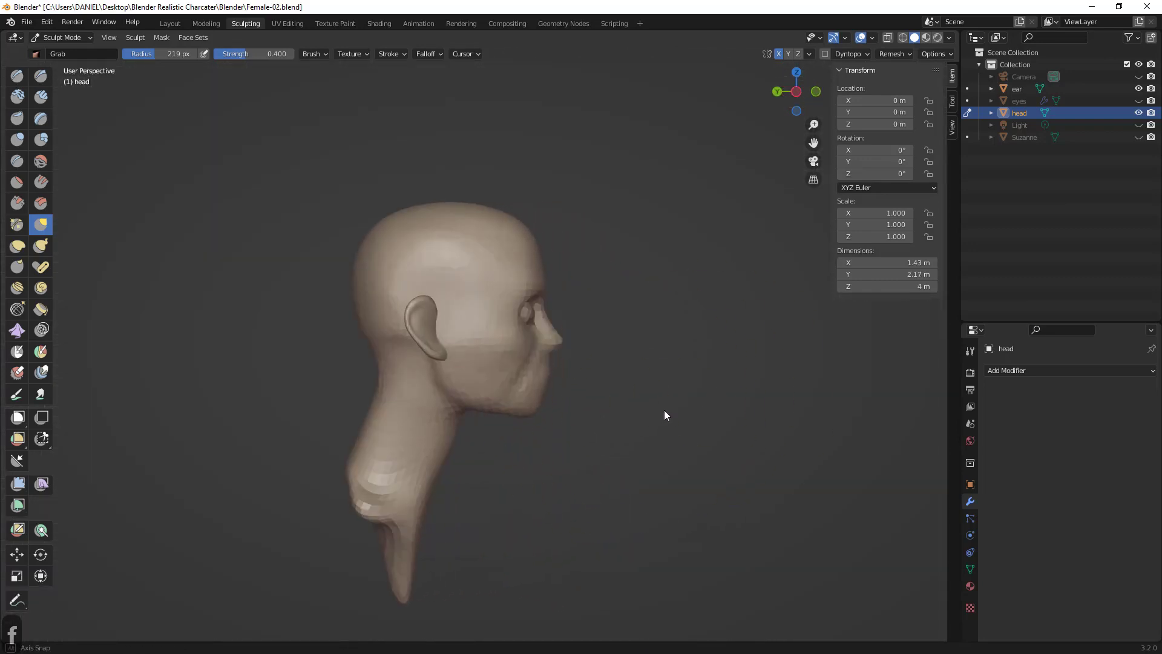
mouse_move(380, 407)
mouse_down()
mouse_move(360, 386)
mouse_move(393, 397)
mouse_move(362, 388)
mouse_move(358, 412)
mouse_up()
key(f)
click(383, 462)
drag(355, 473, 349, 465)
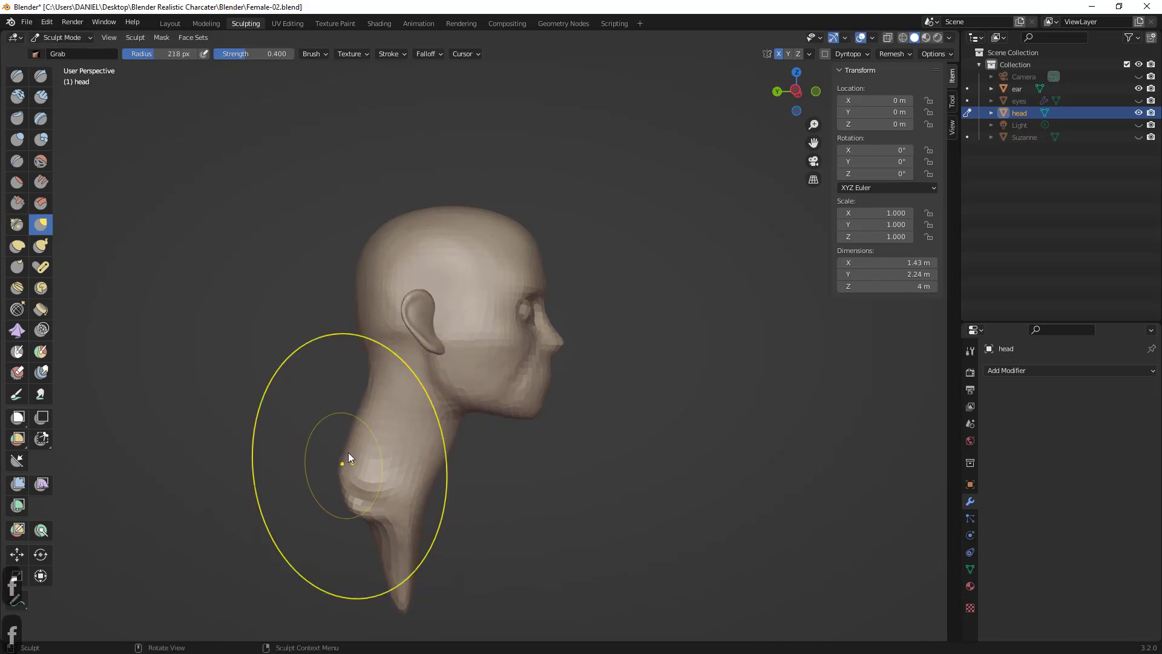
- Reduce the Grab brush radius to 124 px and undo the last two sculpting changes
middle_drag(372, 433, 560, 402)
key(f)
click(424, 426)
key(ctrl+z)
key(ctrl+z)
middle_drag(469, 409, 488, 334)
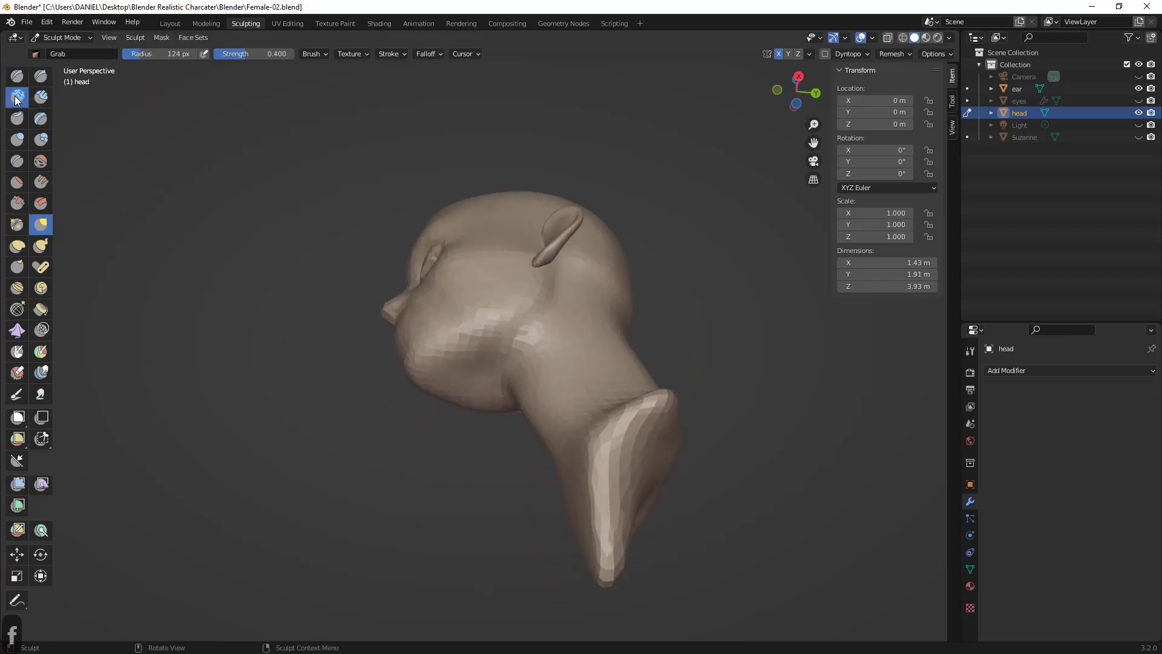
- Try to build up the underside of the jaw and the throat with the Clay Strips brush at a 96 px radius
click(40, 96)
middle_drag(518, 387, 520, 365)
key(f)
click(502, 360)
mouse_move(482, 357)
mouse_down()
mouse_move(491, 358)
mouse_move(472, 342)
mouse_move(483, 355)
mouse_up()
mouse_move(508, 345)
middle_down()
mouse_move(560, 389)
mouse_move(527, 394)
middle_up()
mouse_move(529, 386)
mouse_down()
mouse_move(532, 415)
mouse_move(521, 410)
mouse_up()
mouse_move(521, 410)
middle_down()
mouse_move(565, 420)
mouse_move(601, 502)
mouse_move(647, 521)
middle_up()
key(ctrl+z)
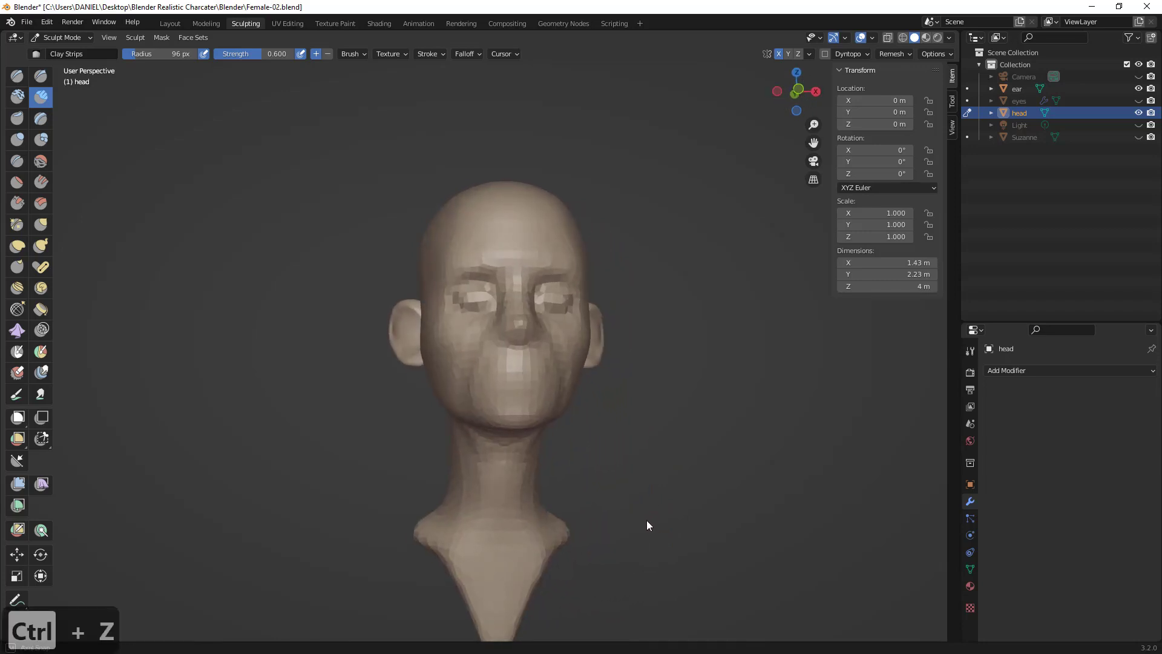
key(ctrl+z)
- Pull the sides of the neck slightly outward from the front with the Grab brush at a 153 px radius
middle_drag(566, 502, 487, 495)
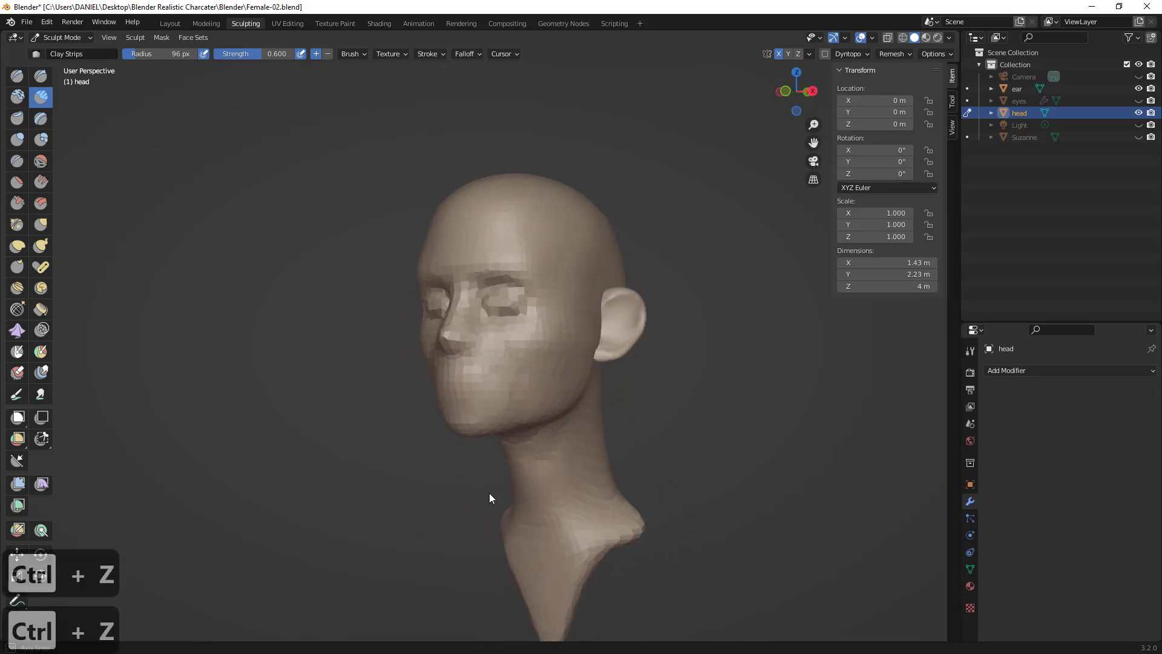
mouse_move(565, 483)
middle_down()
mouse_move(647, 465)
mouse_move(626, 458)
middle_up()
key(f)
click(551, 480)
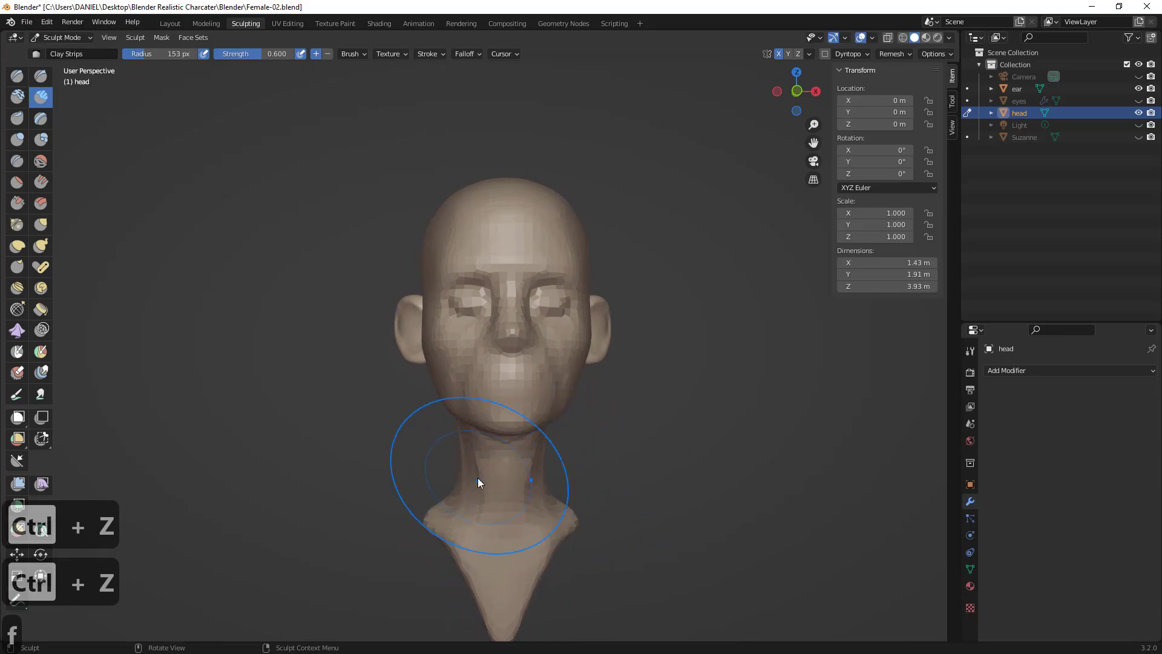
drag(463, 477, 451, 477)
key(g)
key(g)
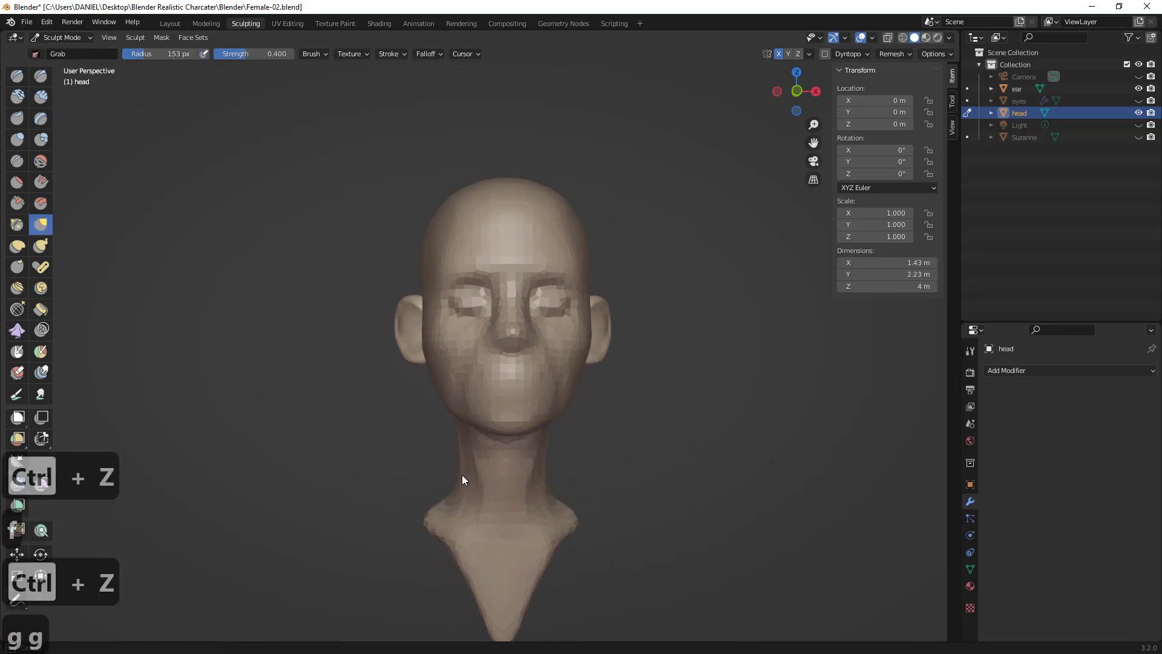
mouse_move(434, 518)
middle_down()
mouse_move(410, 473)
mouse_move(381, 471)
mouse_move(455, 447)
mouse_move(490, 419)
mouse_move(504, 428)
middle_up()
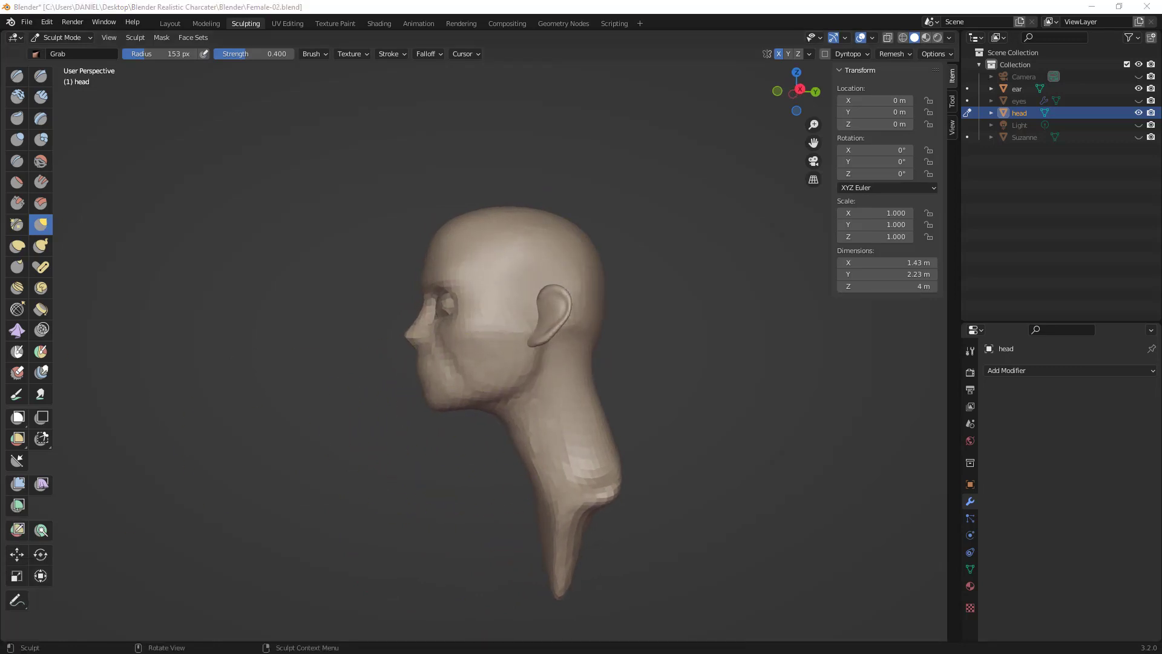
middle_drag(783, 355, 781, 354)
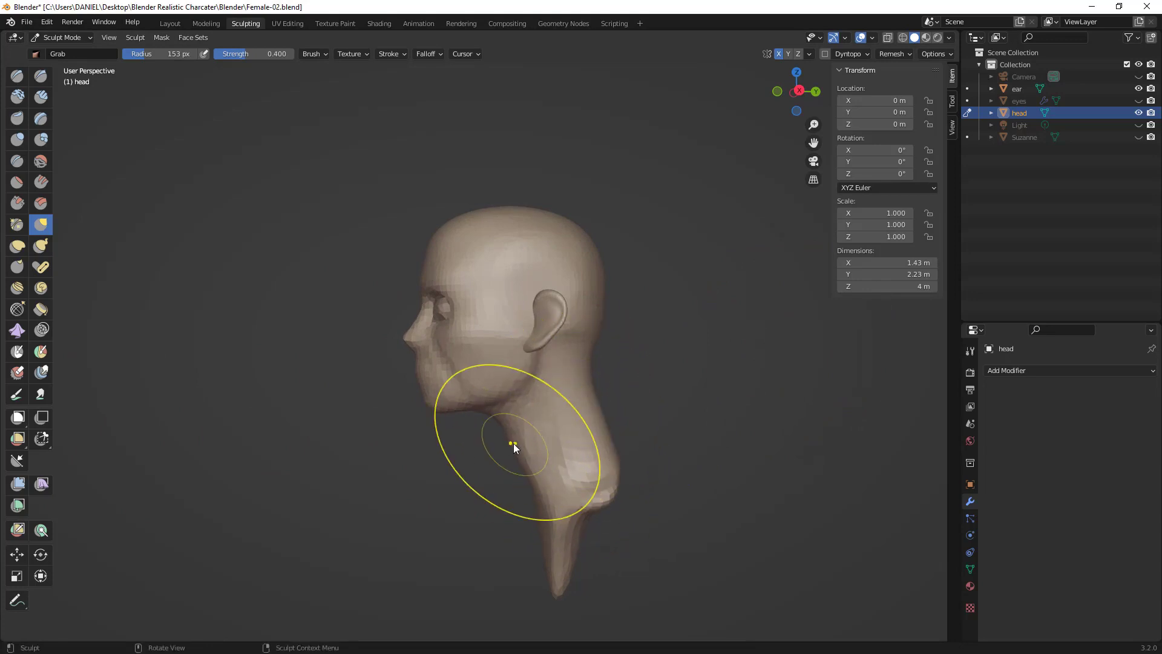
key(ctrl+z)
key(ctrl+z)
key(alt+a)
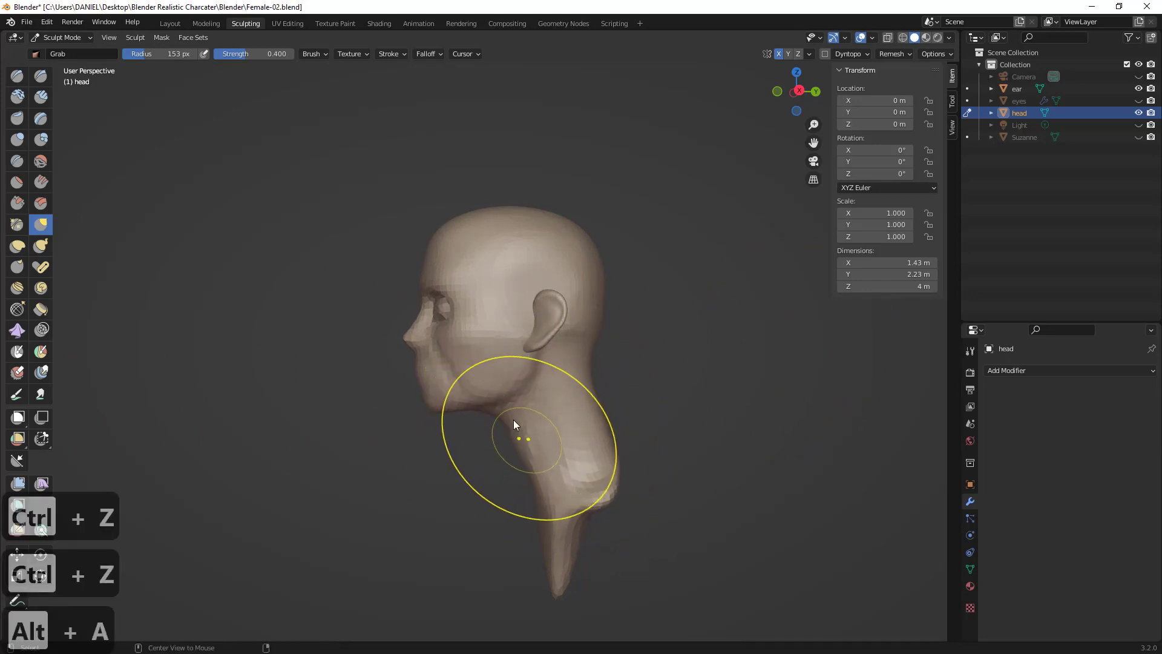
mouse_move(478, 407)
mouse_down()
mouse_move(508, 436)
mouse_move(537, 512)
mouse_up()
key(Escape)
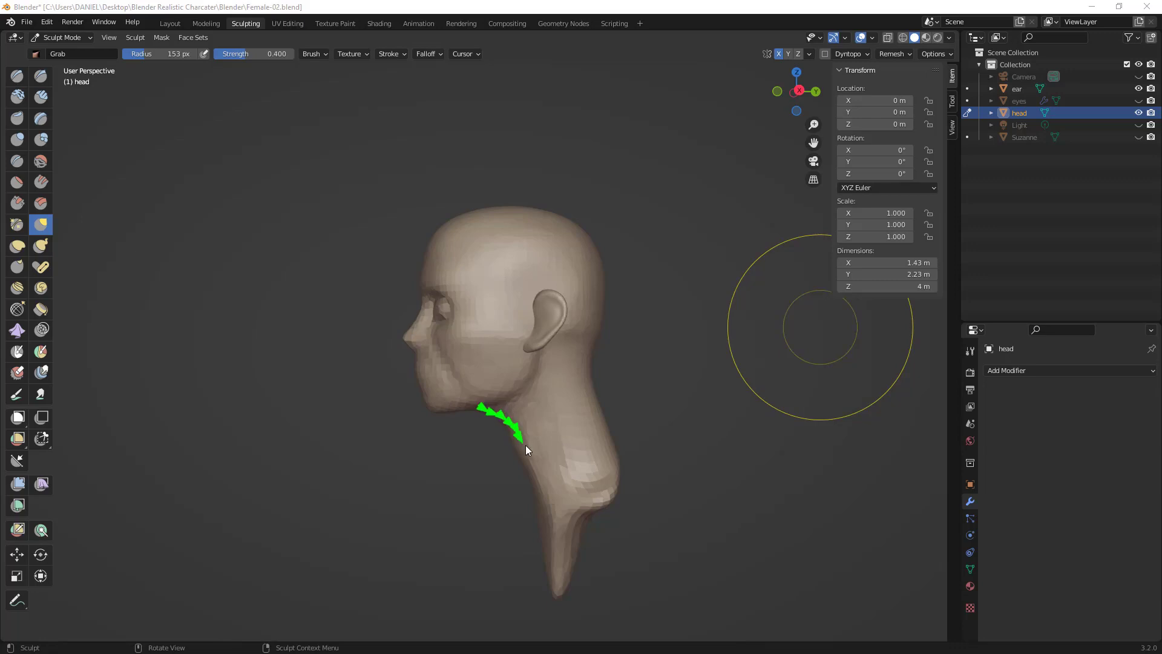
key(Escape)
- Try to pull the front of the throat forward toward the chin with the Grab brush
middle_drag(618, 427, 611, 428)
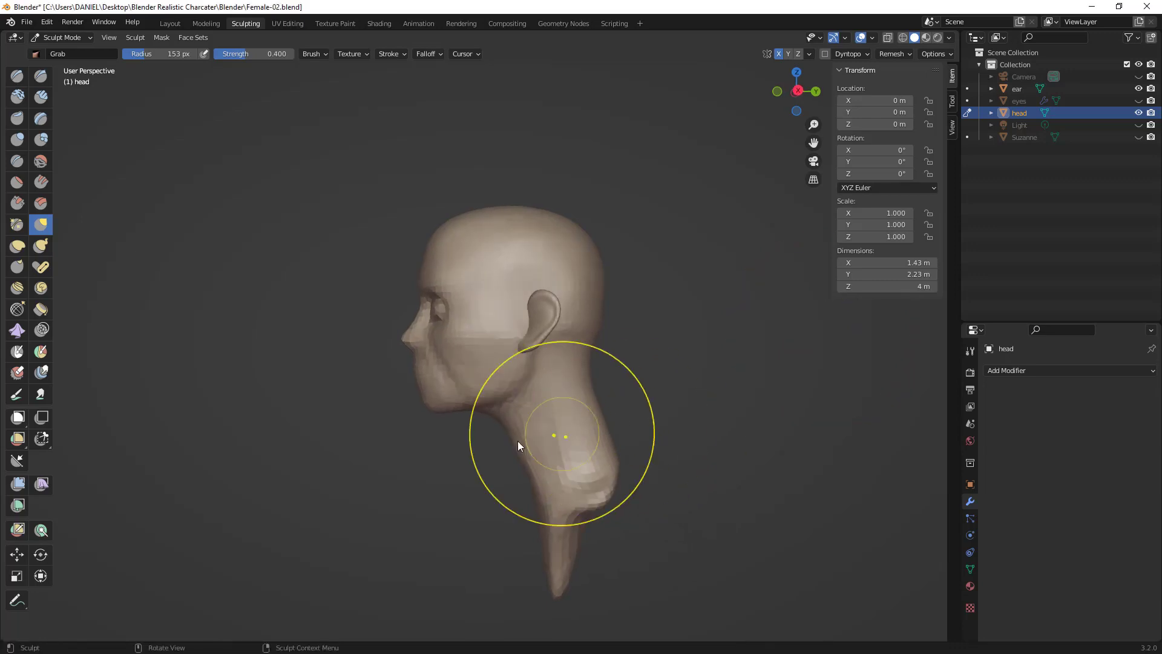
mouse_move(501, 443)
mouse_down()
mouse_move(532, 434)
mouse_move(475, 416)
mouse_up()
key(ctrl+z)
- Set the Grab brush radius to 125 px and refine the chin, the underside of the jaw and the jaw's sides
key(f)
click(500, 442)
ctrl+middle_drag(475, 416, 473, 396)
drag(511, 403, 514, 381)
key(ctrl+z)
key(ctrl+z)
drag(431, 419, 426, 429)
drag(470, 409, 474, 390)
mouse_move(474, 390)
middle_down()
mouse_move(568, 312)
mouse_move(554, 310)
middle_up()
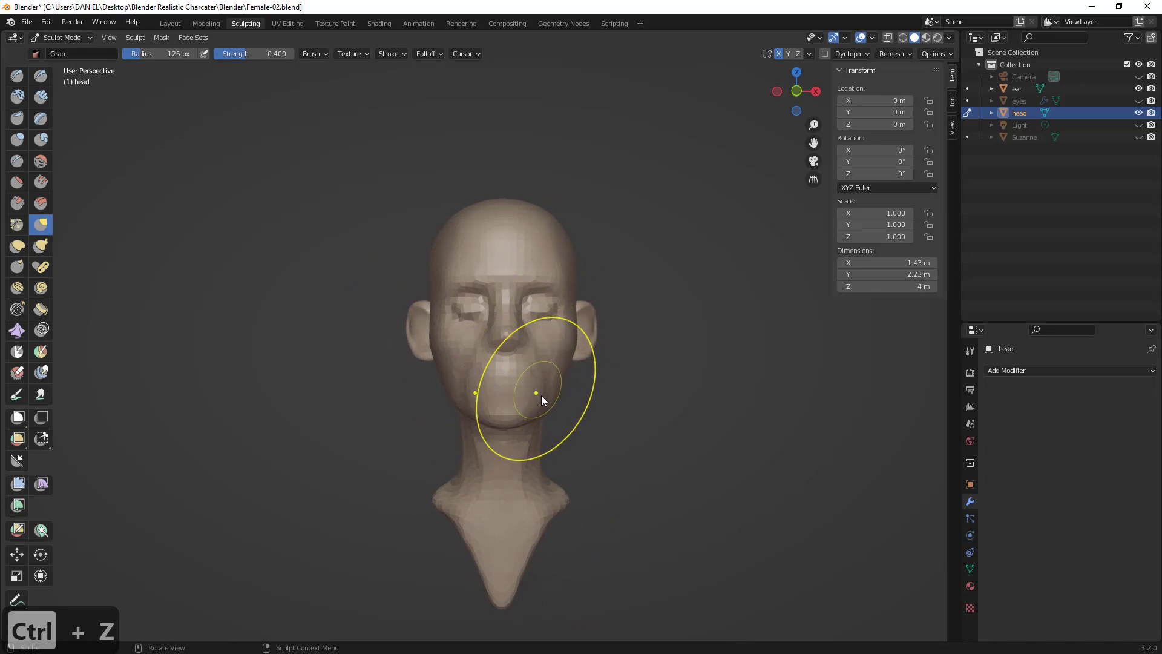
drag(541, 429, 543, 429)
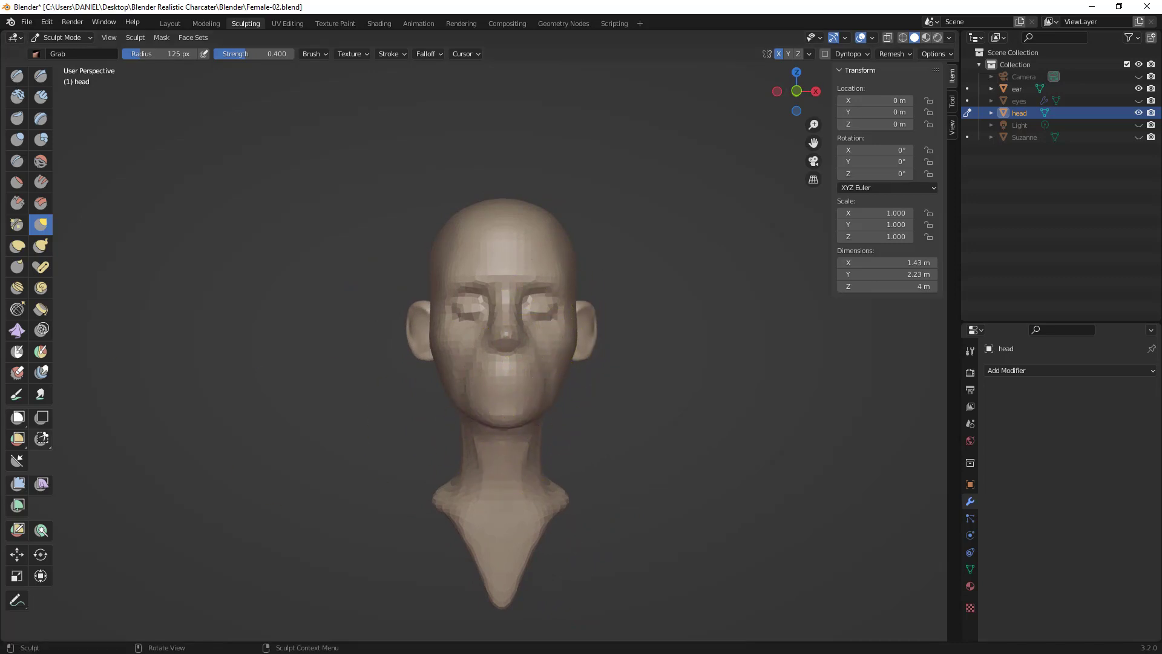
- Widen the sides of the lower neck slightly from the front with the Grab brush at a 150 px radius
middle_drag(661, 418, 660, 404)
key(f)
click(447, 484)
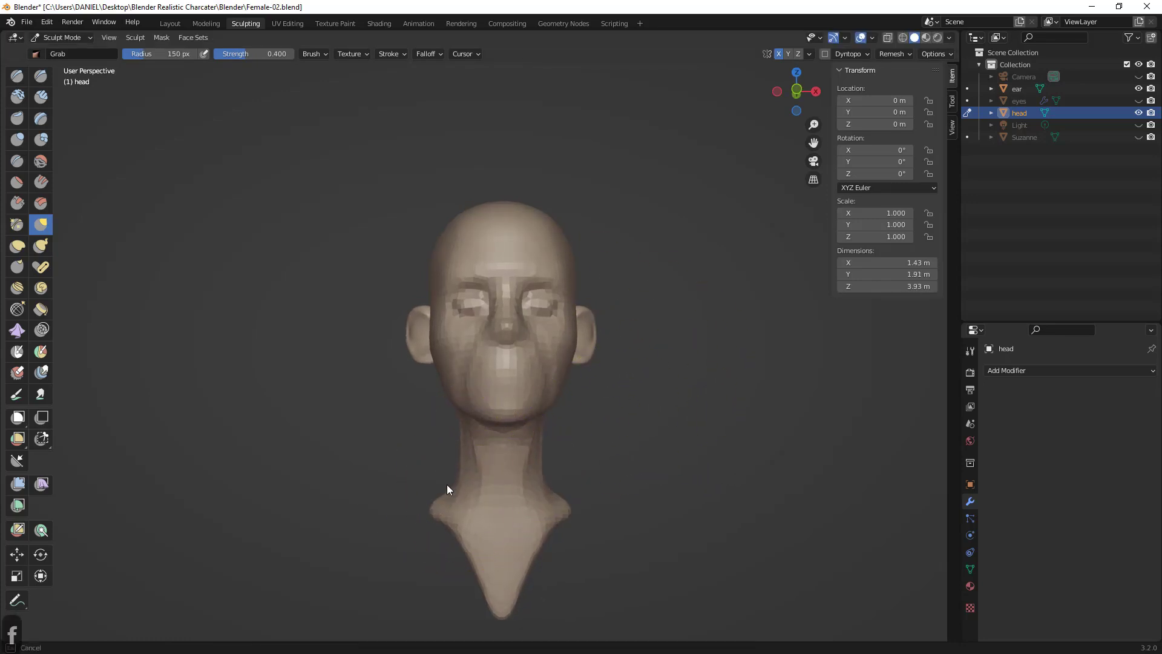
drag(467, 470, 463, 470)
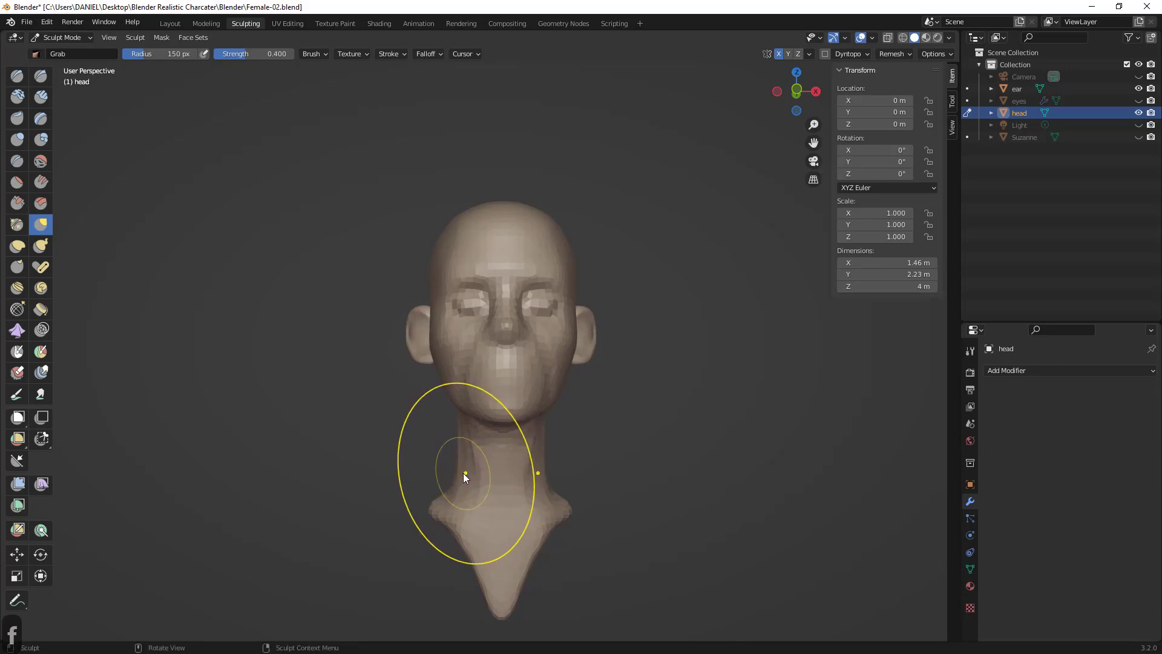
middle_drag(463, 474, 460, 474)
- Try to widen the sides of the skull above the ears with the Grab brush at a 200 px radius
middle_drag(552, 456, 438, 485)
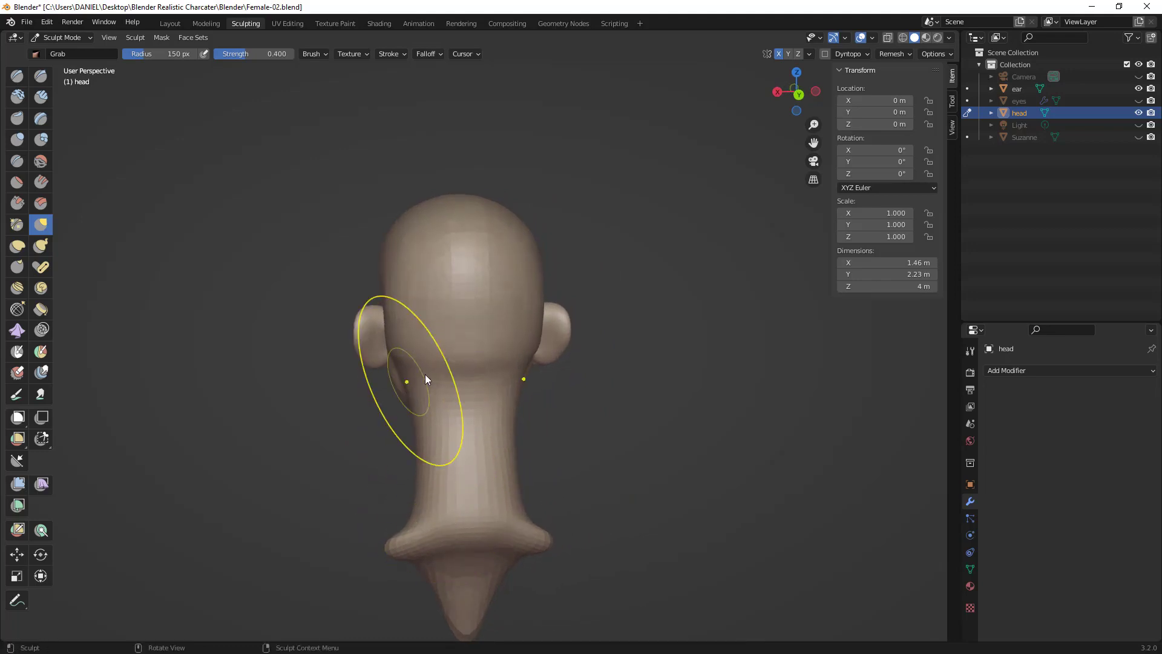
mouse_move(405, 365)
middle_down()
mouse_move(680, 342)
mouse_move(626, 355)
mouse_move(654, 350)
mouse_move(653, 362)
middle_up()
key(f)
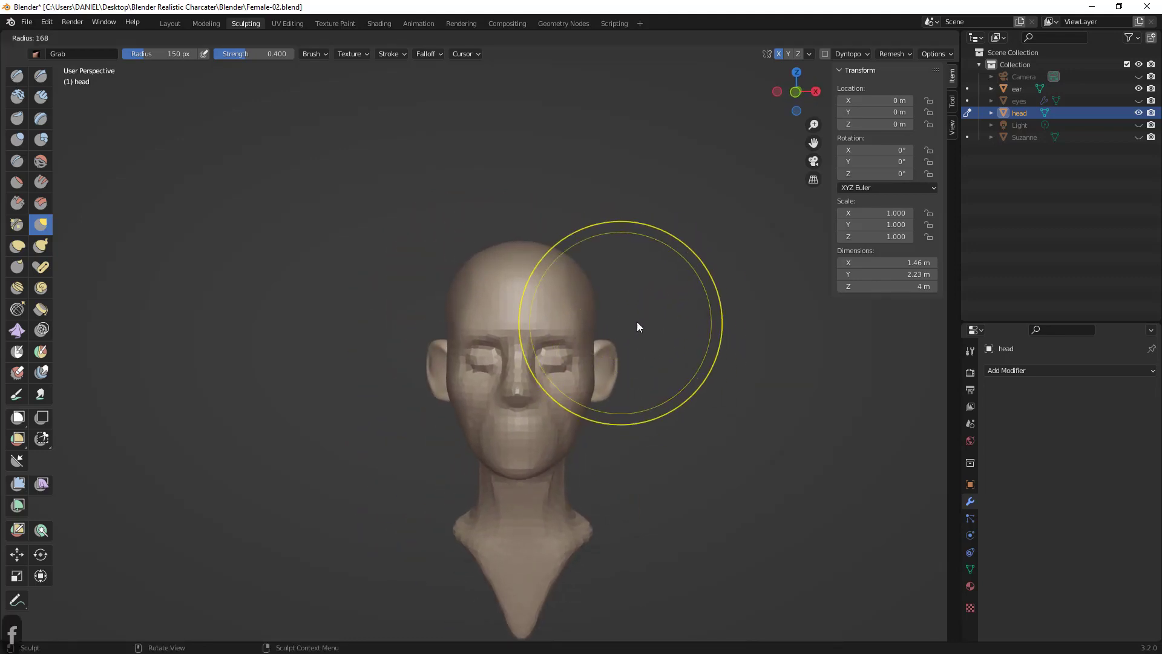
click(653, 320)
drag(595, 325, 598, 322)
middle_drag(592, 323, 596, 318)
drag(446, 318, 441, 315)
key(ctrl+z)
middle_drag(464, 322, 482, 385)
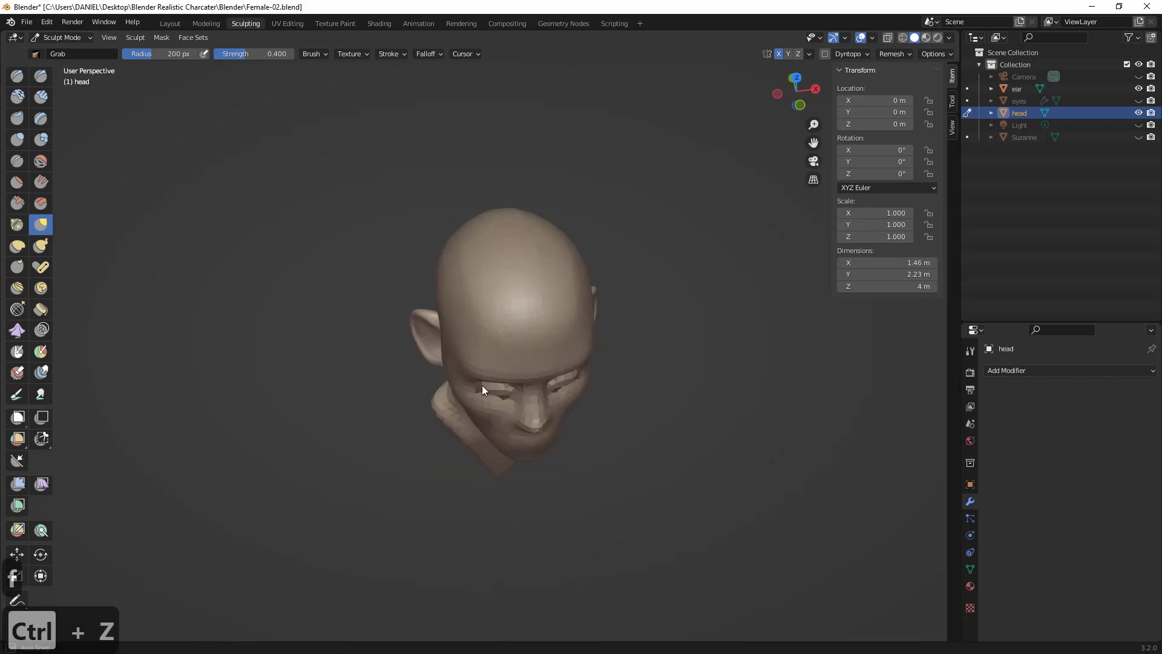
drag(437, 307, 433, 307)
middle_drag(435, 309, 450, 370)
key(ctrl+z)
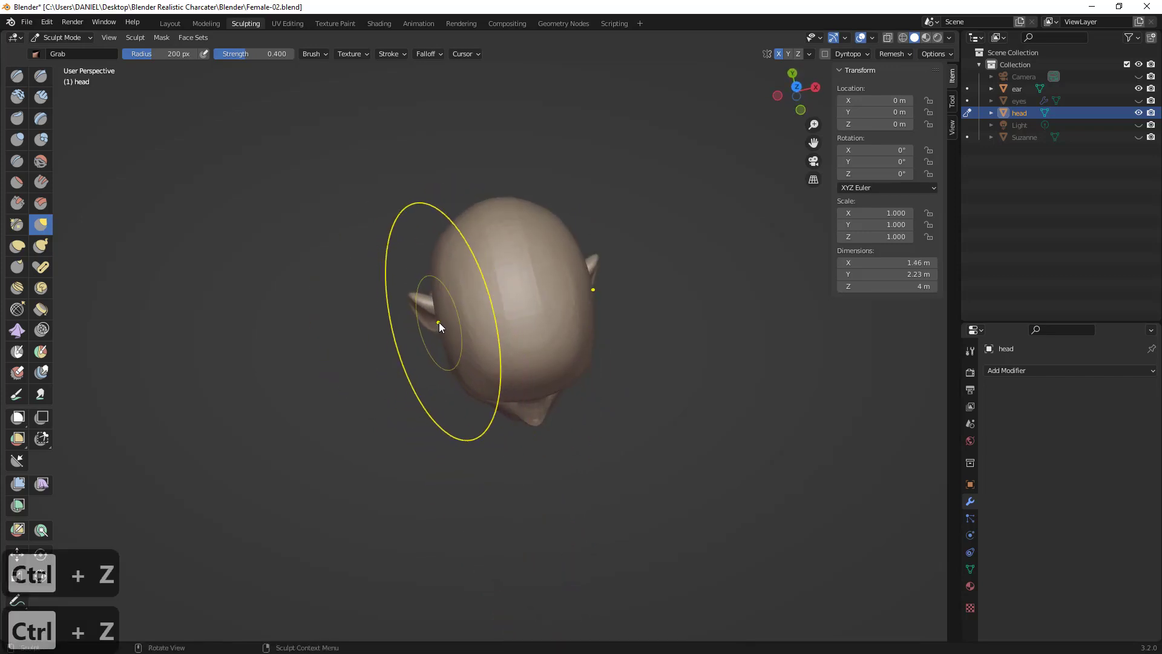
- Enlarge the Grab brush radius to 231 px and pull the sides of the skull outward as seen from above
key(f)
click(480, 312)
mouse_move(437, 315)
middle_down()
mouse_move(420, 316)
mouse_move(435, 332)
mouse_move(408, 337)
mouse_move(433, 374)
mouse_move(437, 342)
middle_up()
key(ctrl+z)
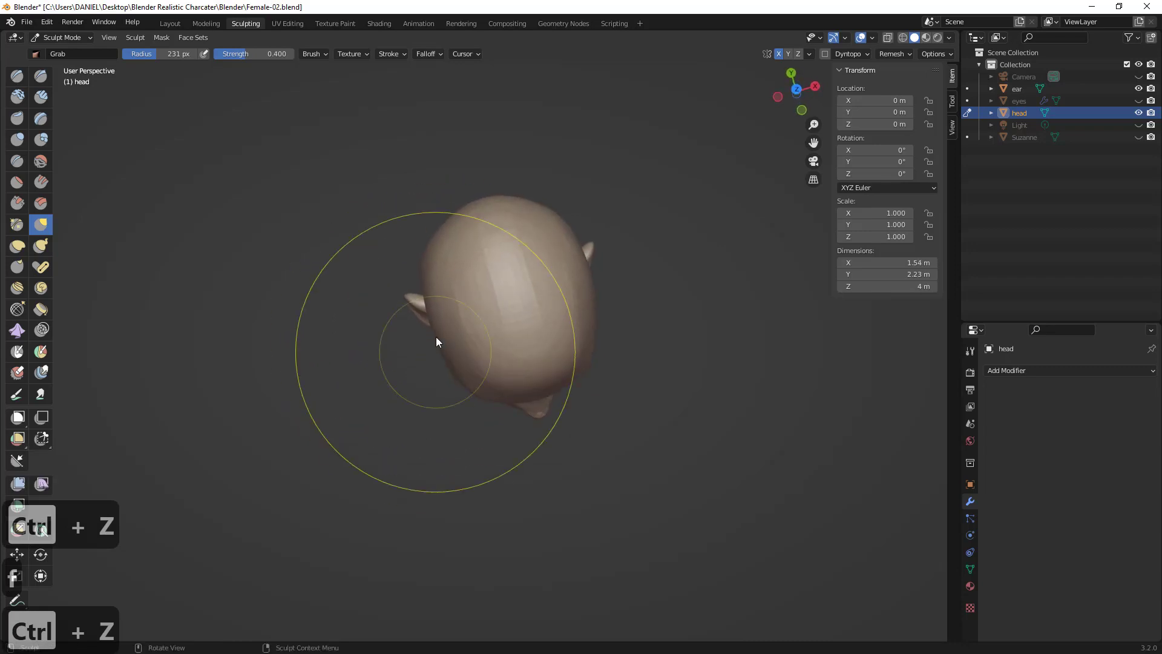
drag(436, 342, 426, 325)
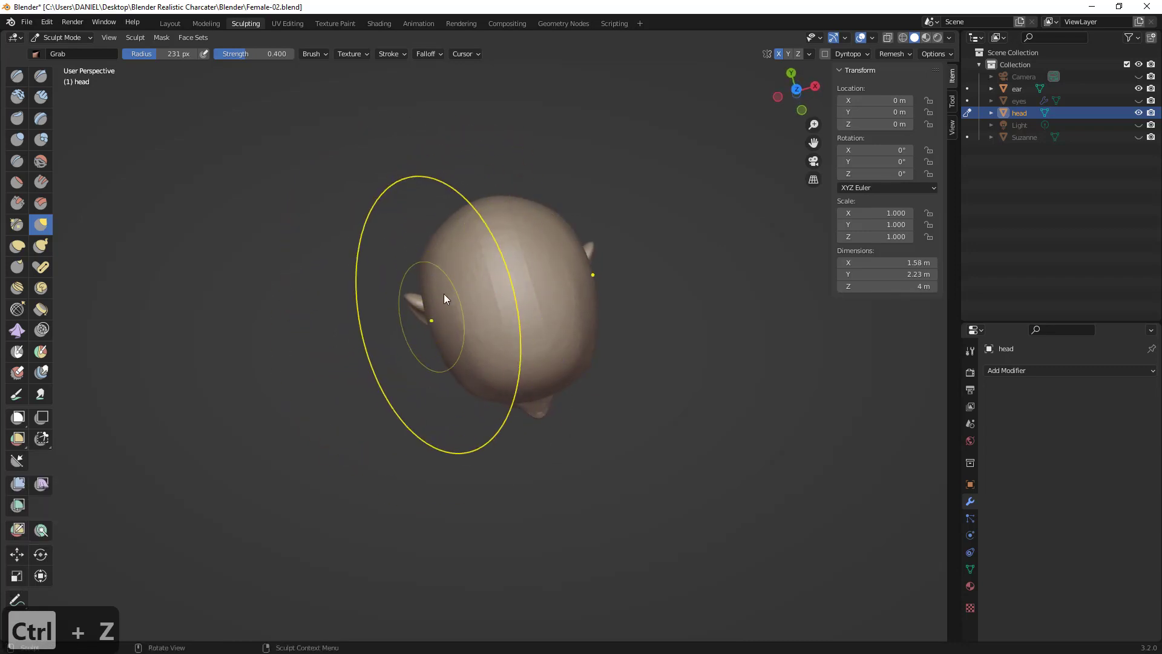
mouse_move(445, 294)
middle_down()
mouse_move(467, 311)
mouse_move(449, 350)
mouse_move(442, 338)
mouse_move(467, 319)
mouse_move(534, 360)
mouse_move(463, 373)
mouse_move(391, 363)
mouse_move(394, 405)
mouse_move(449, 493)
mouse_move(458, 467)
mouse_move(446, 422)
mouse_move(667, 409)
mouse_move(681, 383)
middle_up()
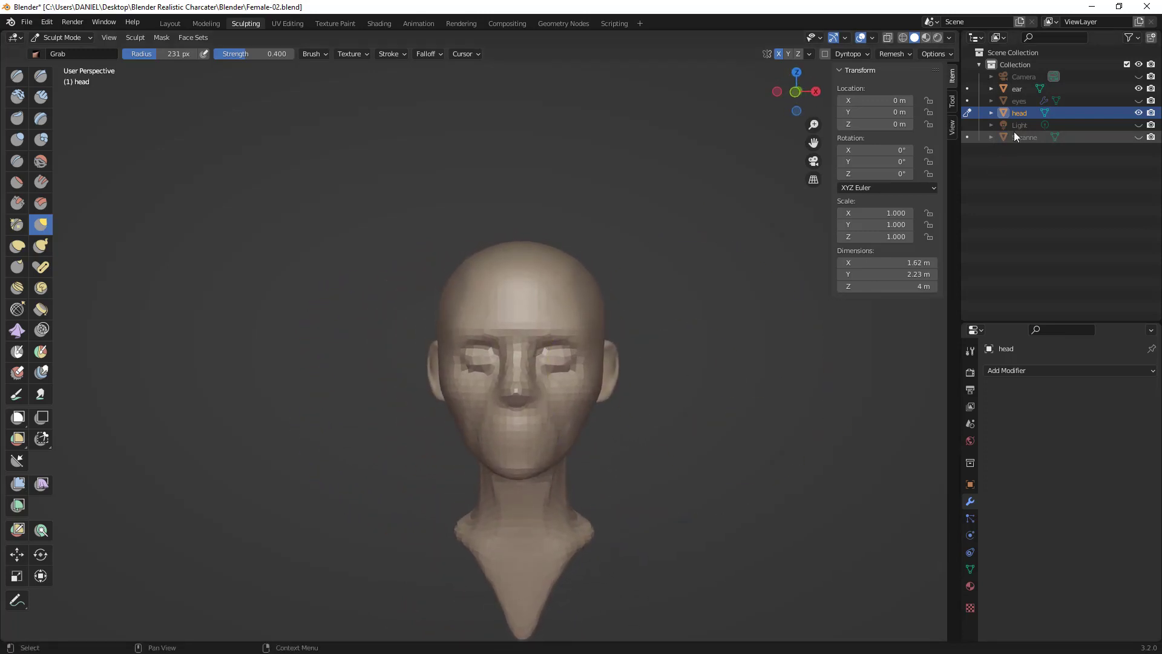
- Leave sculpting for Object Mode, select the ear object and select its whole mesh in Edit Mode
click(76, 38)
click(74, 52)
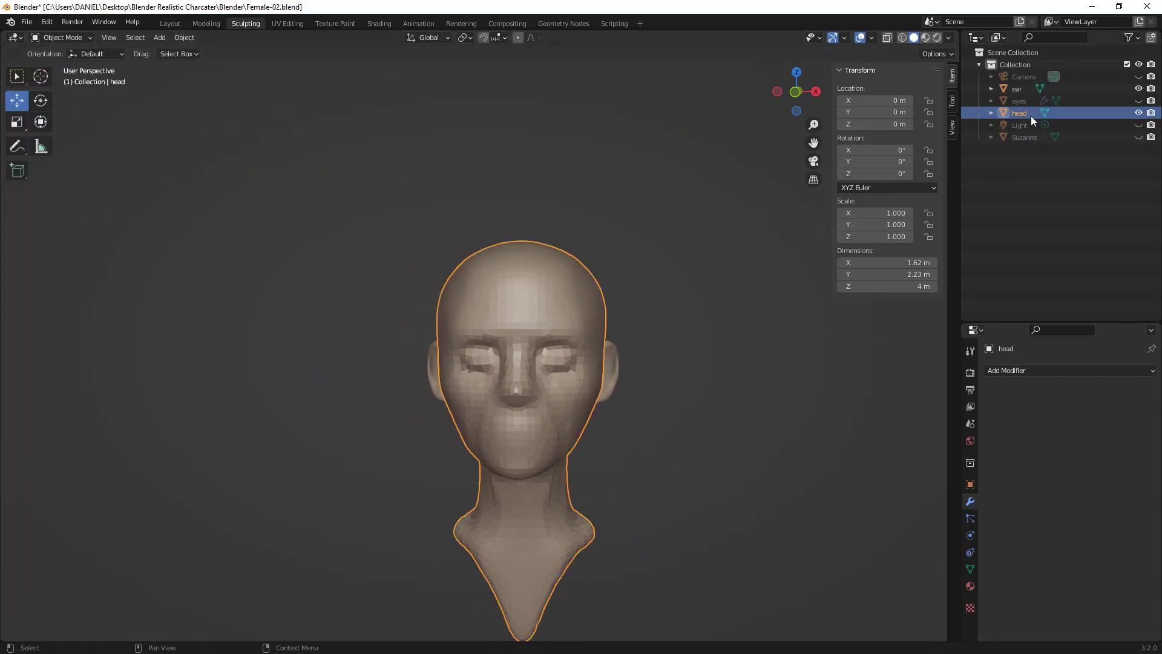
click(1018, 89)
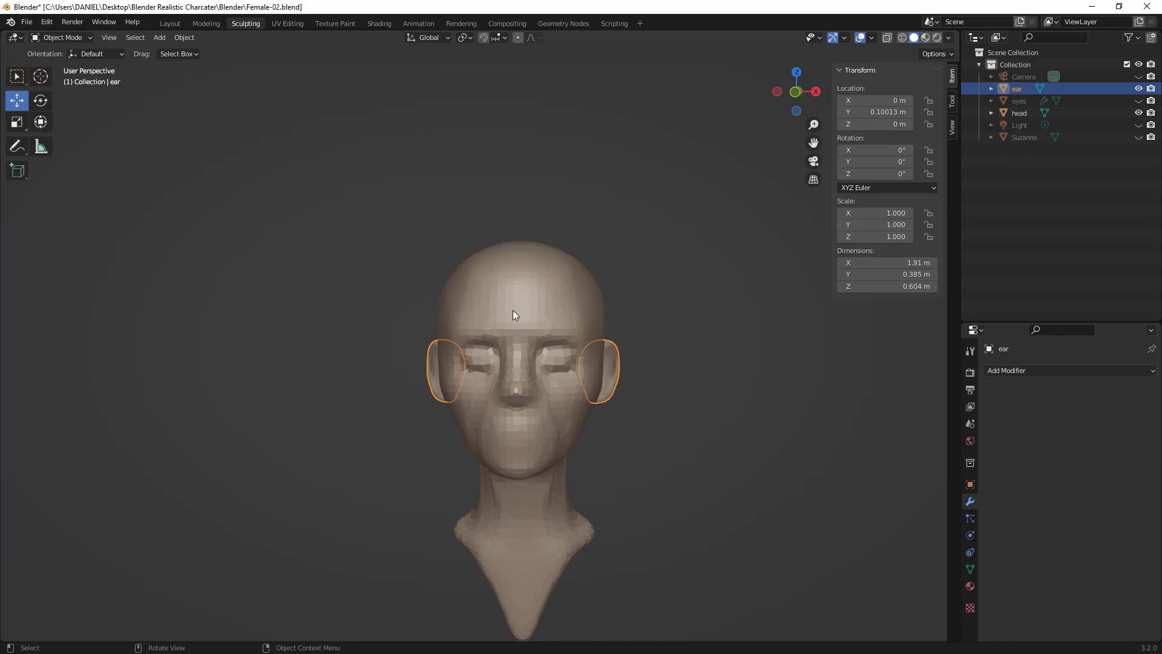
key(Tab)
key(a)
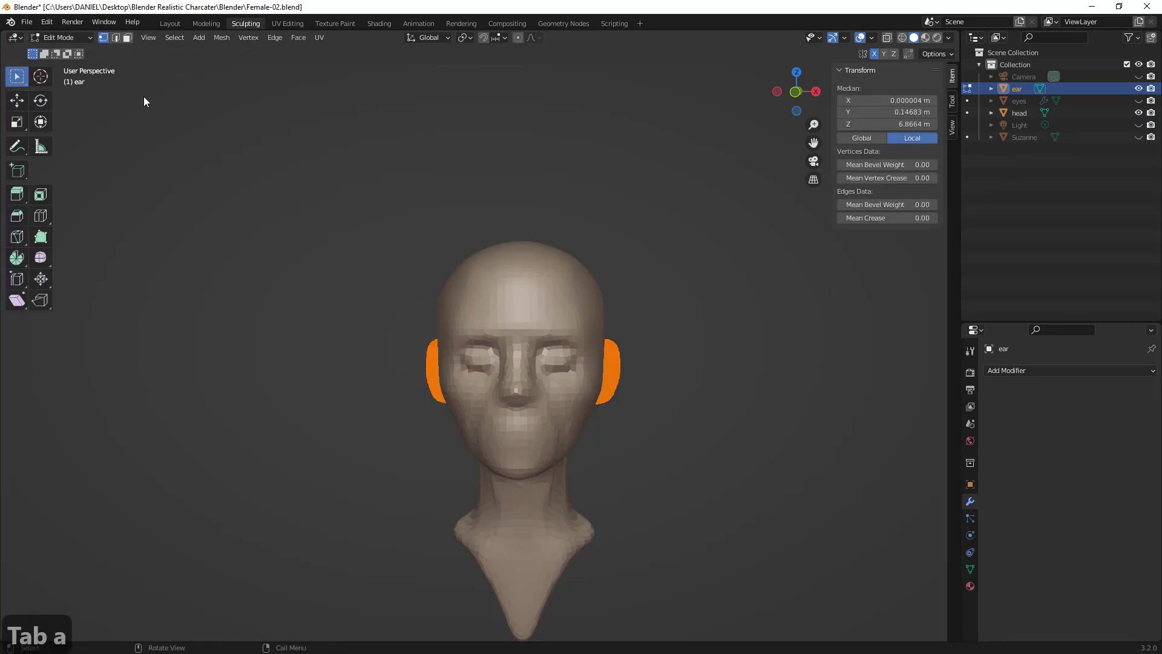
- Try to move both ears with the Move tool and undo it
click(23, 100)
drag(590, 365, 591, 371)
key(ctrl+z)
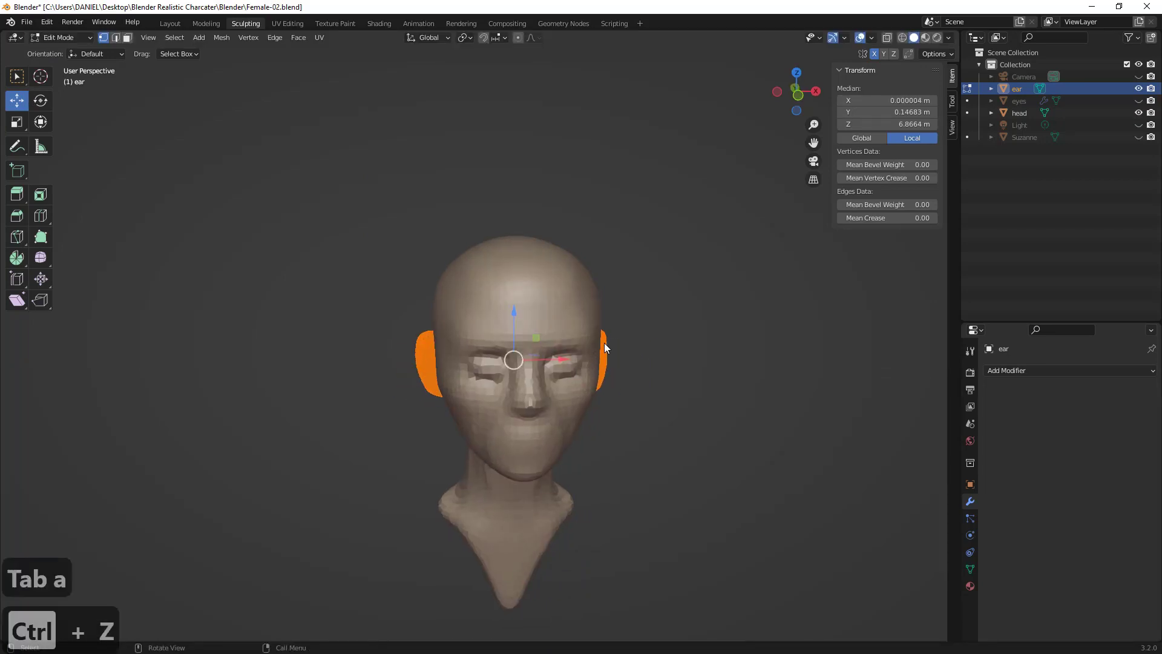
- Isolate the ear object in local view and reopen its mesh in Edit Mode
key(slash)
middle_drag(557, 351, 573, 301)
key(ctrl+z)
key(ctrl+z)
key(Tab)
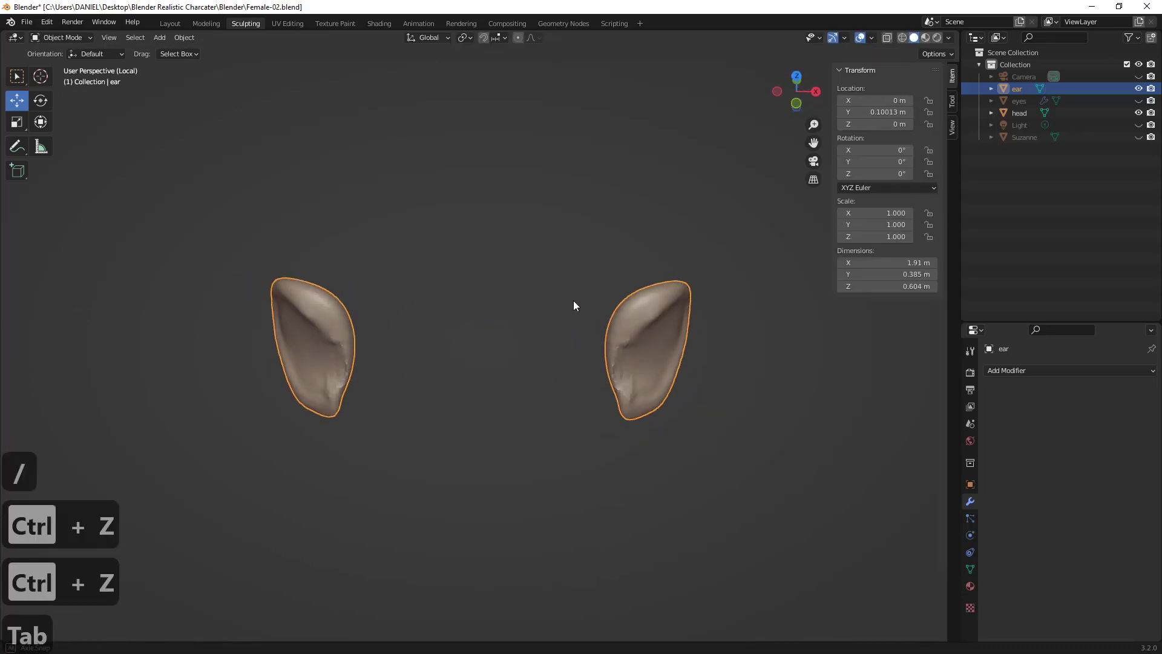
key(Tab)
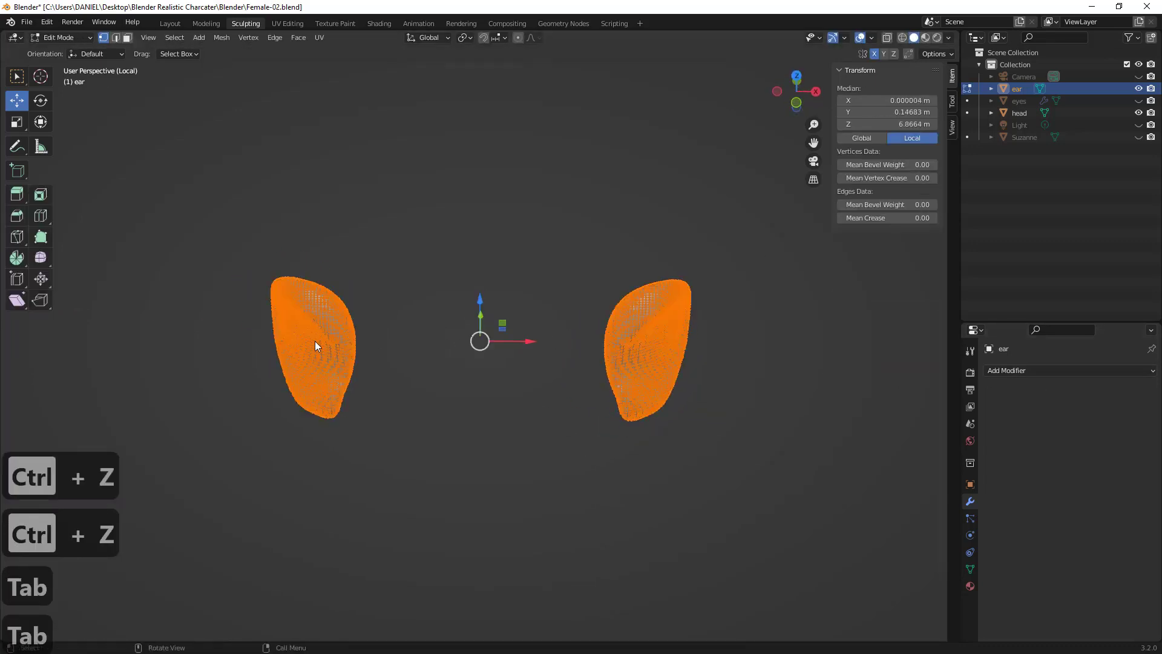
middle_drag(325, 334, 321, 325)
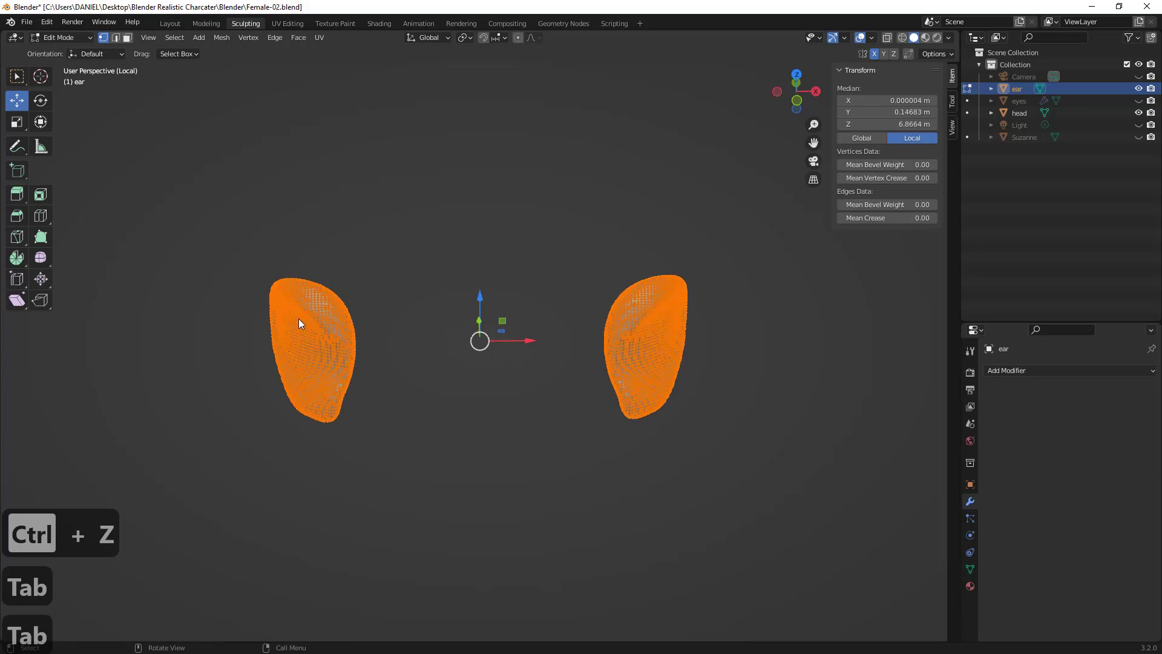
- In face selection mode, select the linked faces of the ear on the negative X side and delete them
key(3)
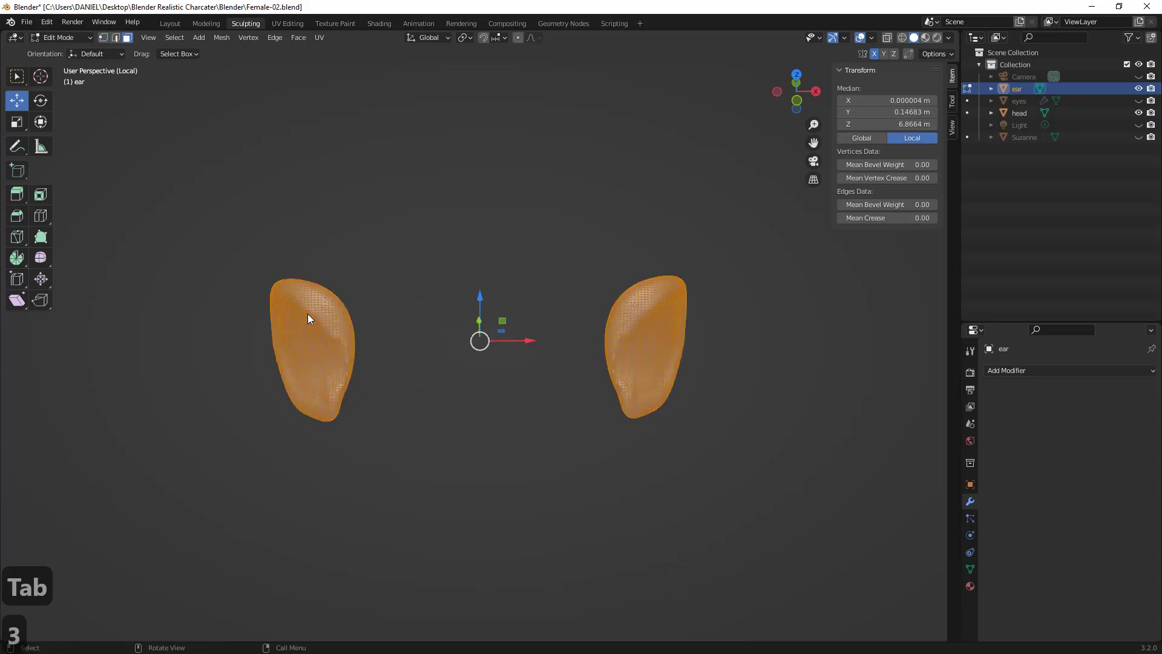
key(l)
key(a)
key(a)
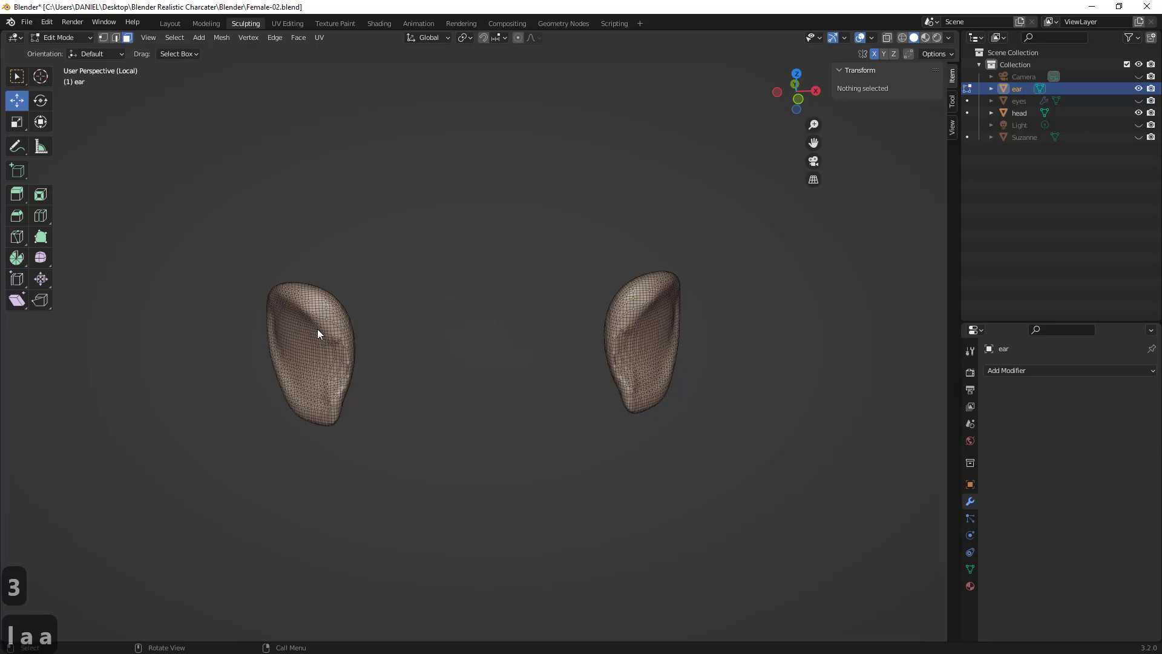
key(l)
key(Delete)
click(315, 353)
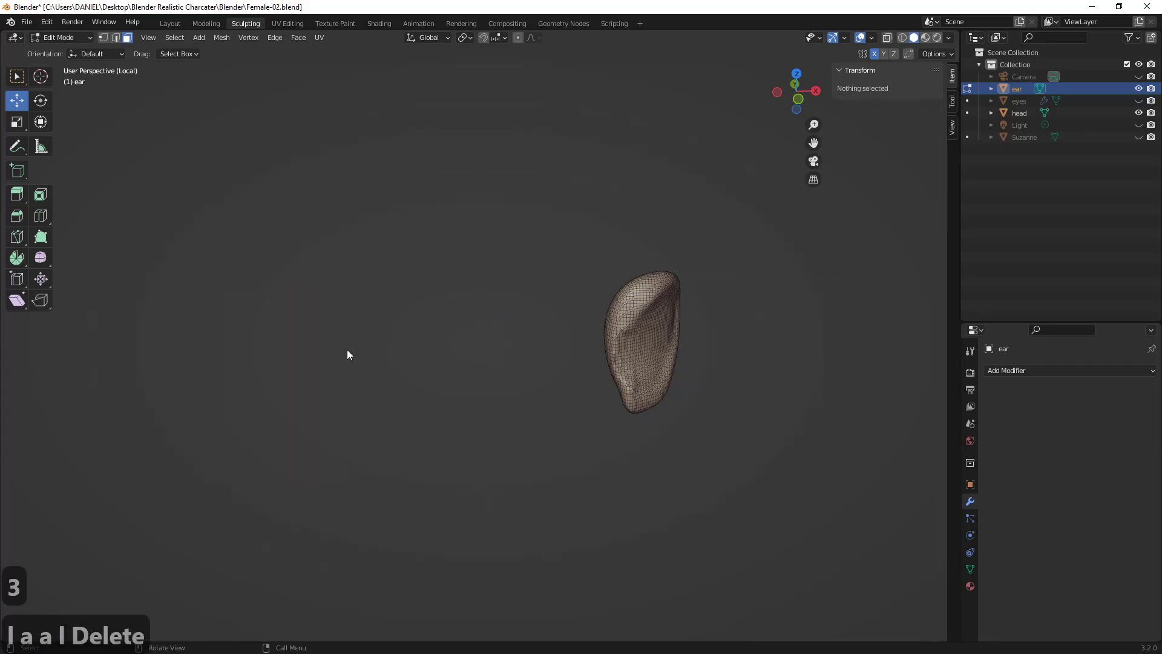
- Return to Object Mode, leave local view and add a Mirror modifier on the X axis to the ear object
key(Tab)
key(slash)
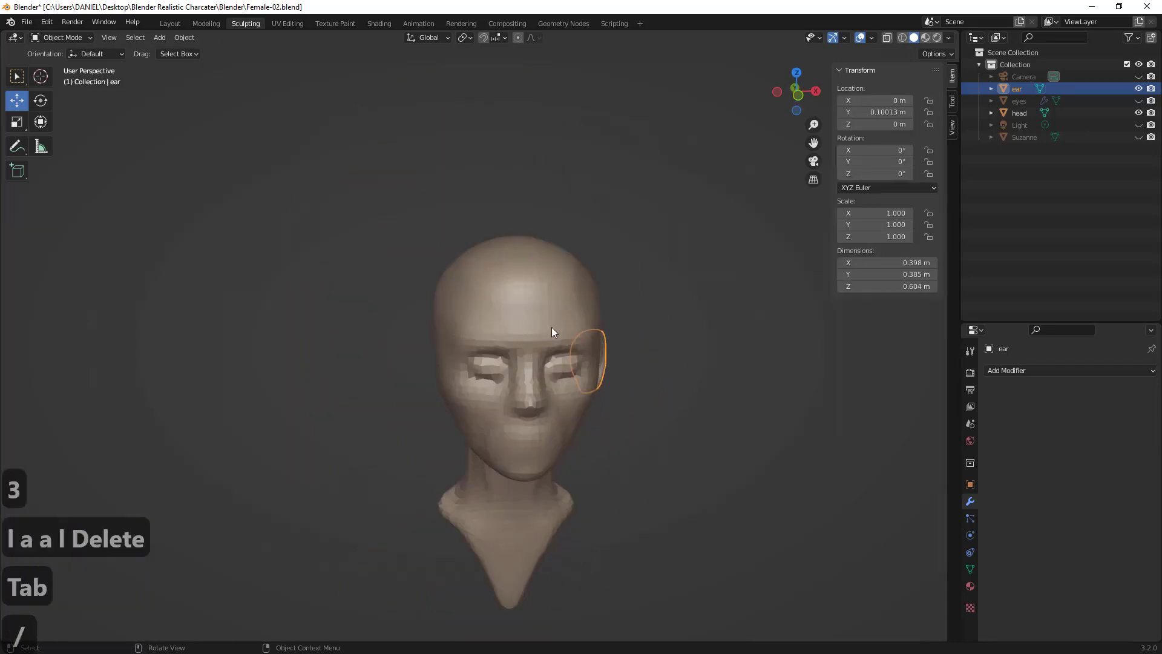
click(1054, 372)
click(1036, 370)
click(914, 224)
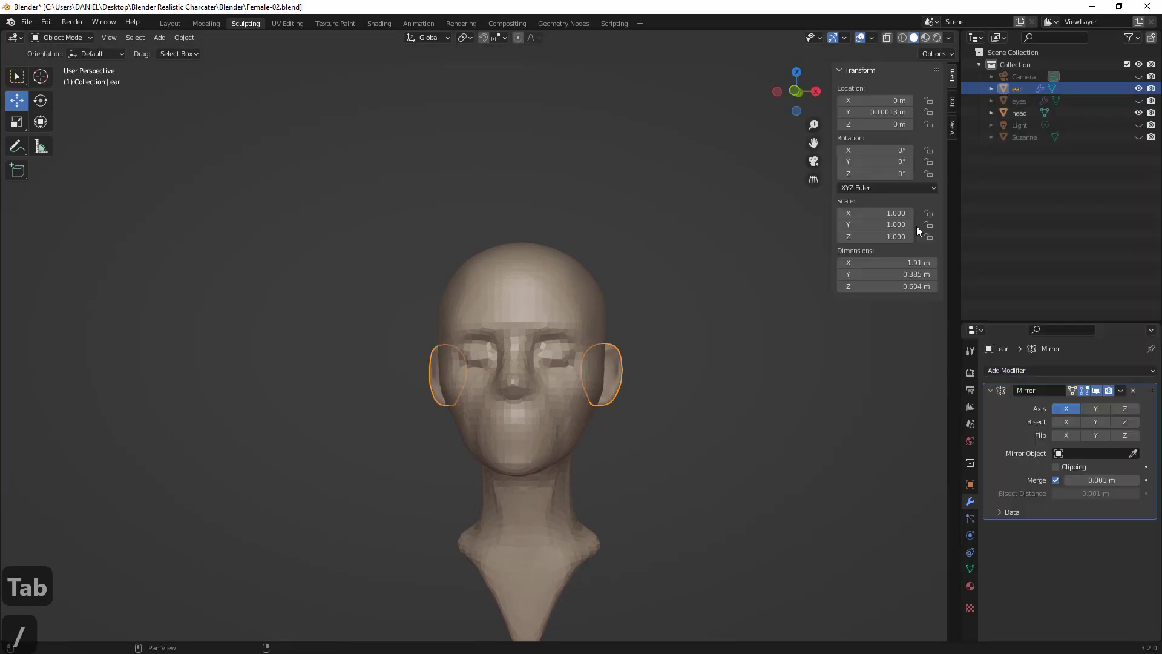
middle_drag(654, 375, 665, 389)
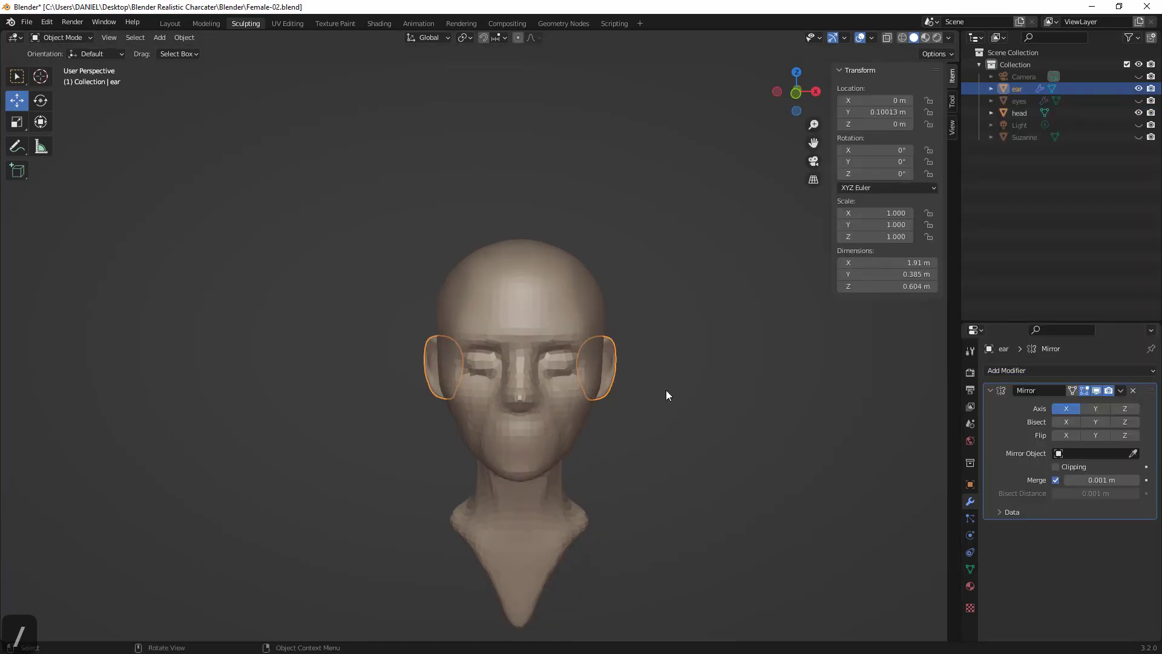
- Select the whole ear mesh in Edit Mode and move it outward along X to a median of 0.85437 m
key(Tab)
key(a)
drag(646, 370, 657, 362)
mouse_move(668, 356)
middle_down()
mouse_move(700, 358)
mouse_move(638, 361)
mouse_move(655, 370)
middle_up()
drag(664, 376, 665, 373)
middle_drag(665, 373, 692, 357)
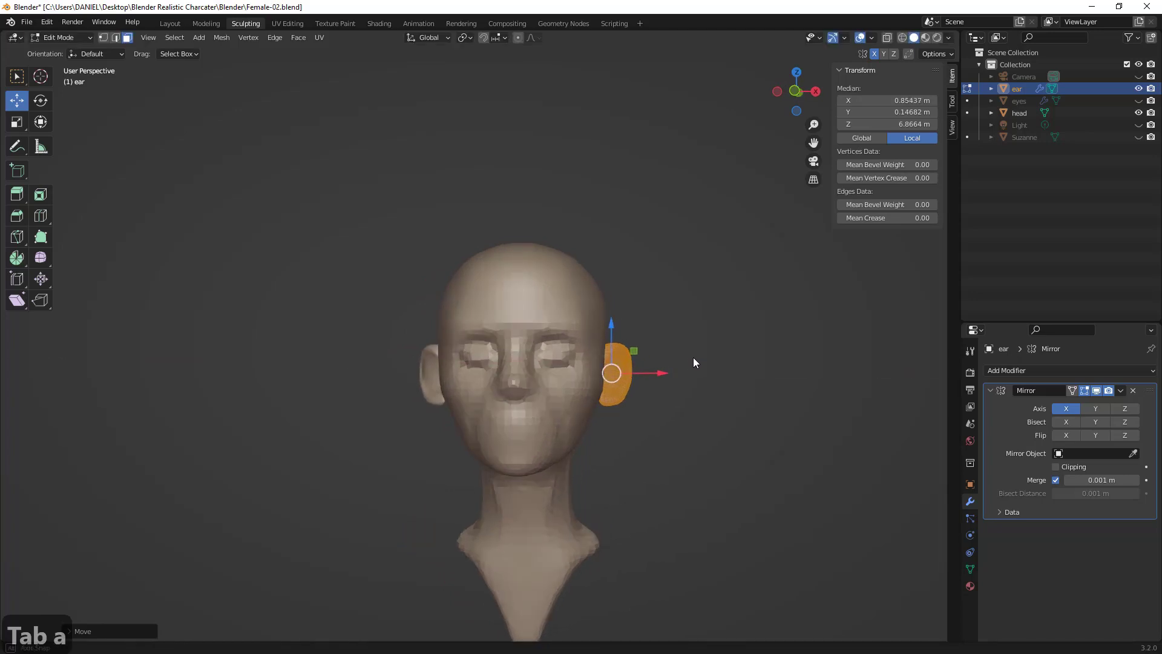
- Tilt the ear slightly with the Rotate tool as seen from the front
click(41, 100)
drag(655, 345, 659, 349)
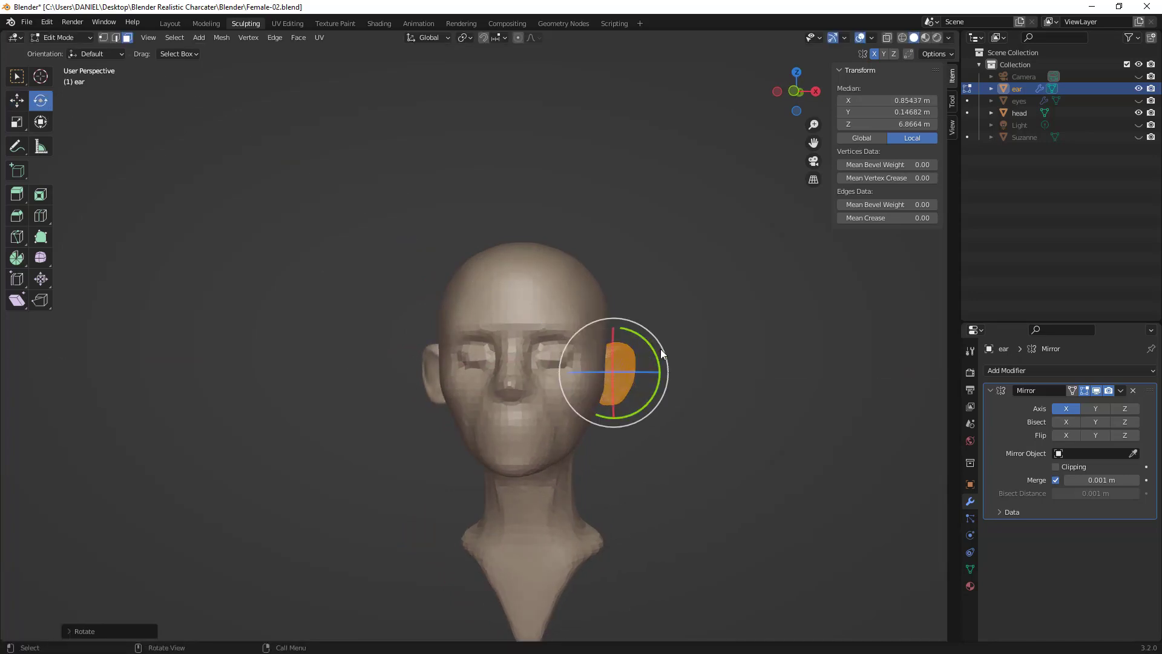
mouse_move(659, 348)
middle_down()
mouse_move(685, 337)
mouse_move(662, 351)
middle_up()
- Try rotating the ear further, check it in Object Mode and undo the extra rotation
drag(666, 354, 672, 361)
mouse_move(731, 333)
middle_down()
mouse_move(490, 345)
mouse_move(751, 339)
middle_up()
key(Tab)
key(ctrl+z)
key(ctrl+z)
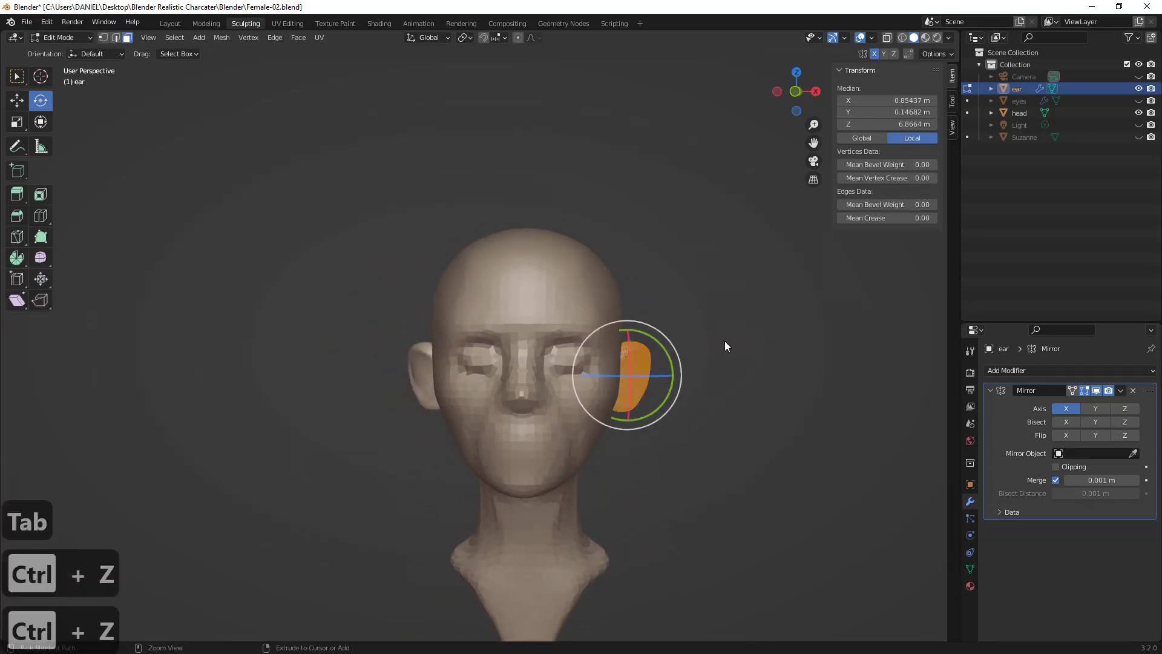
key(ctrl+z)
- Move the ear inward along X to a median of 0.8389 m, then leave Edit Mode and deselect it
click(17, 100)
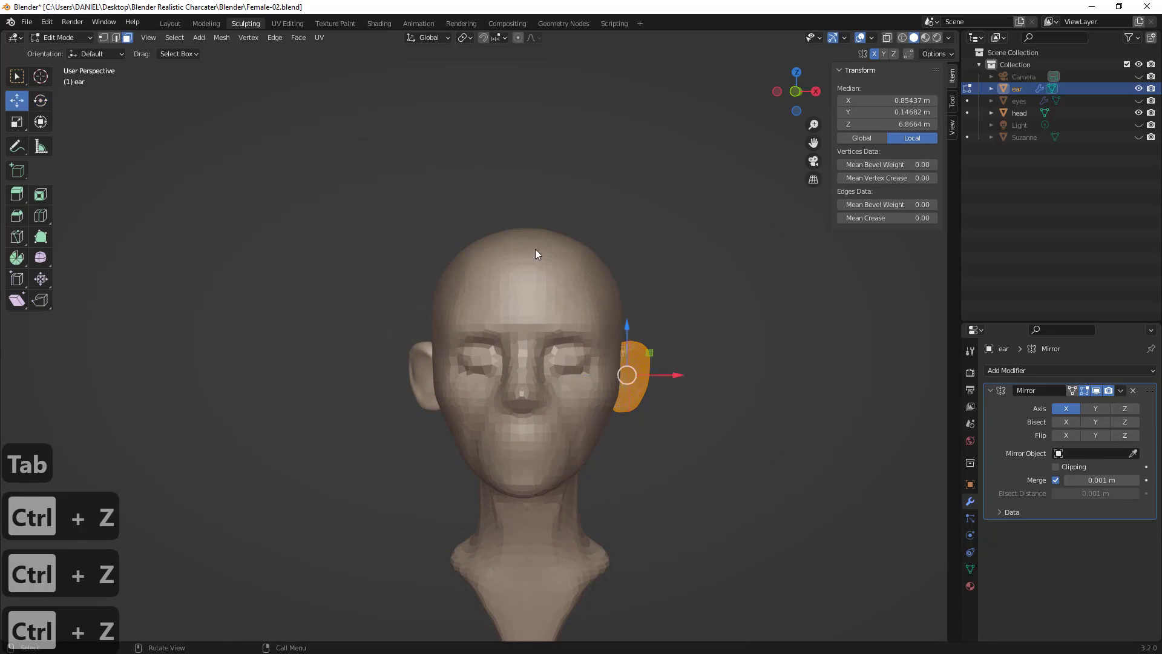
drag(665, 372, 687, 380)
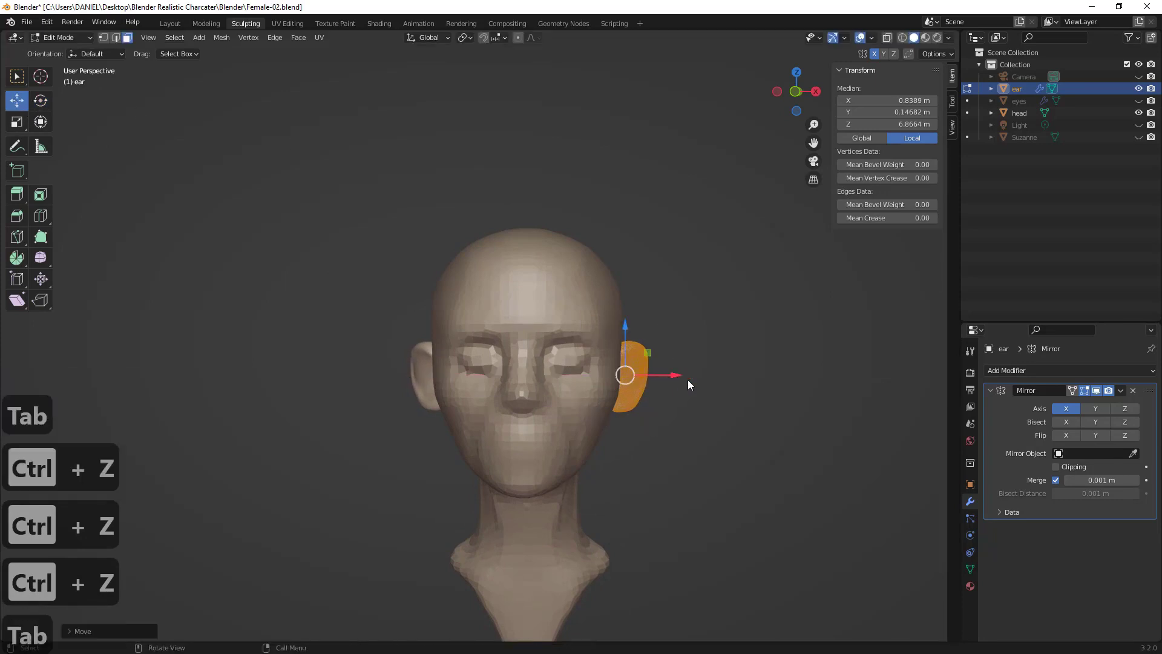
key(Tab)
middle_drag(687, 379, 732, 399)
click(688, 384)
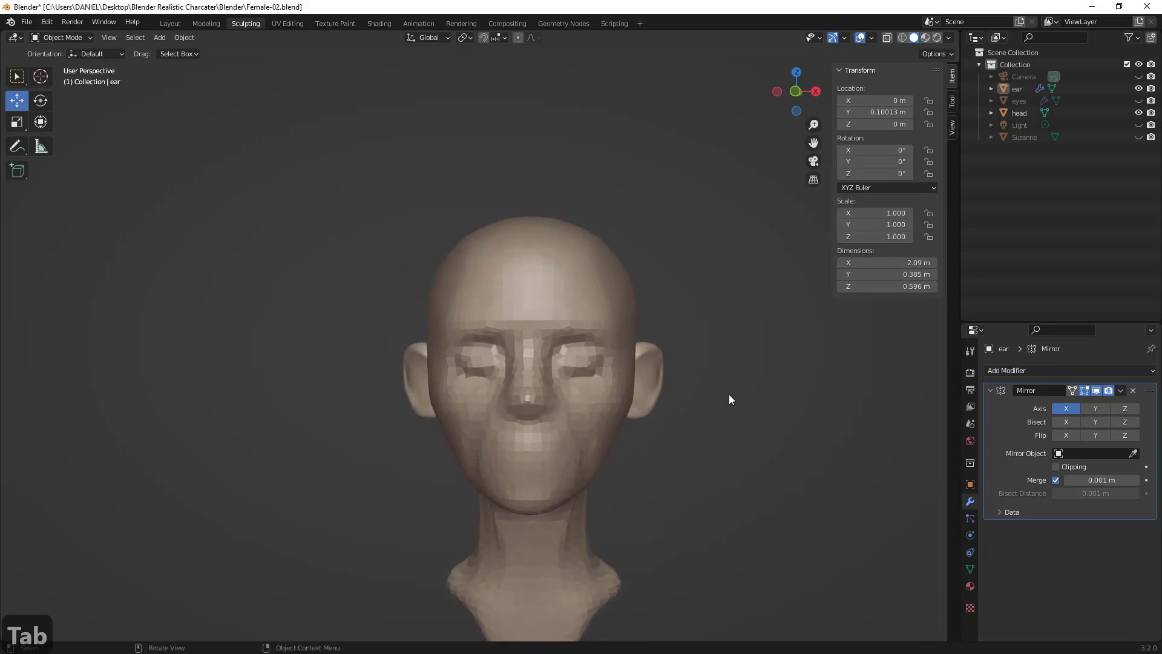
- Select the ear object and switch it to Sculpt Mode
scroll(684, 327, up, 3)
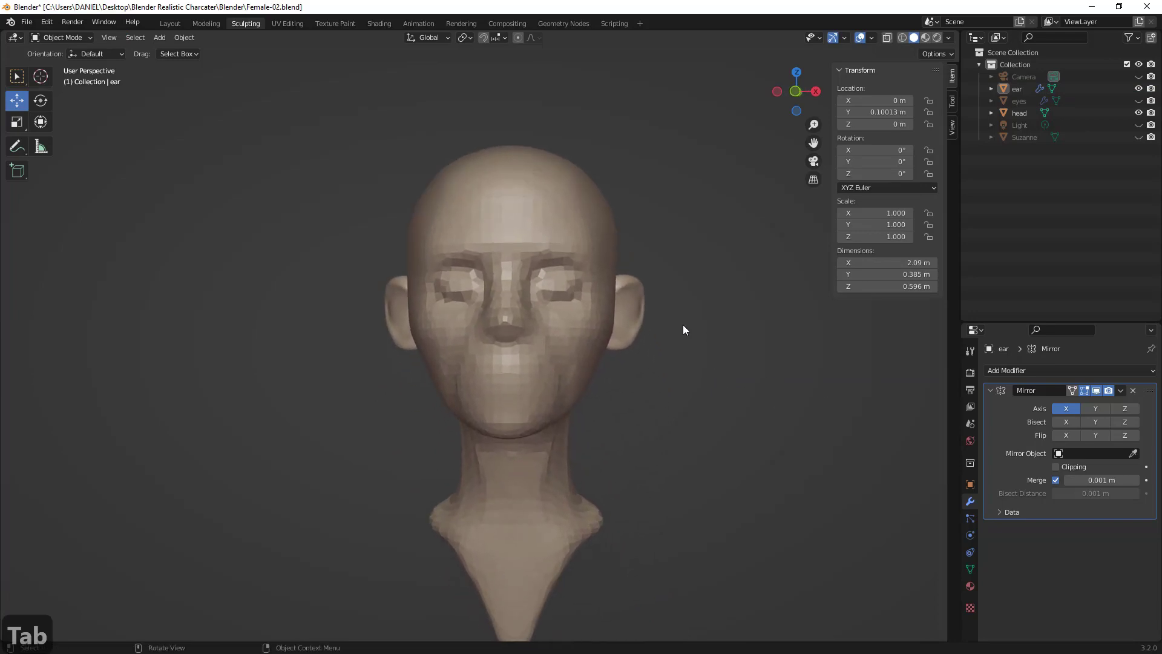
click(614, 311)
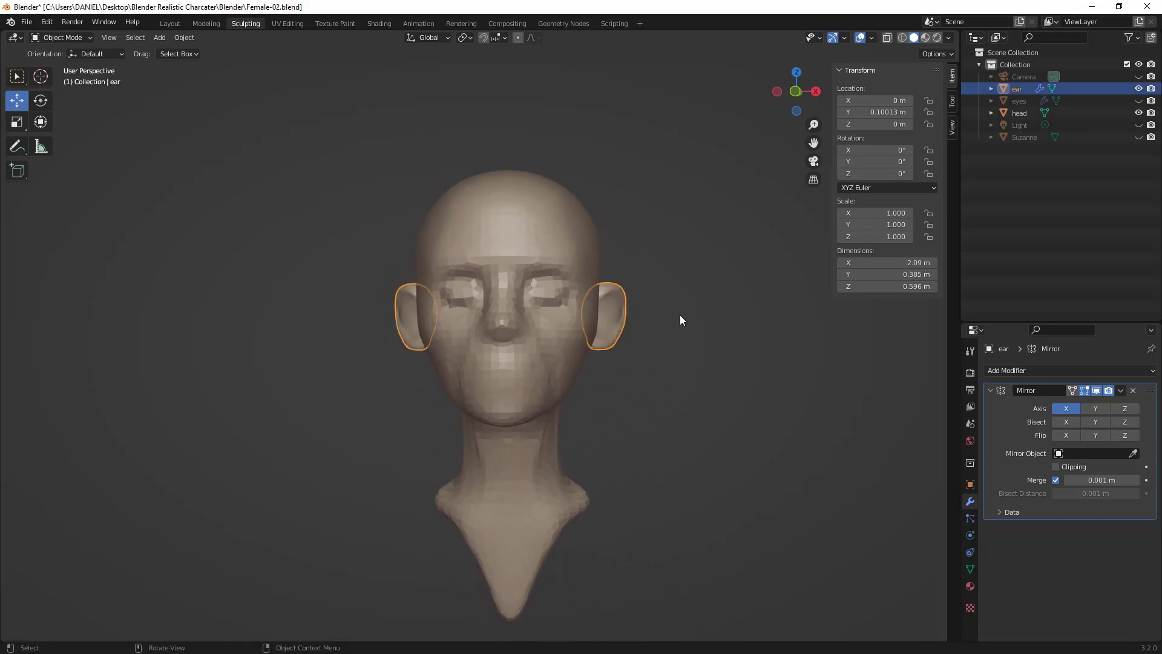
click(61, 38)
click(73, 78)
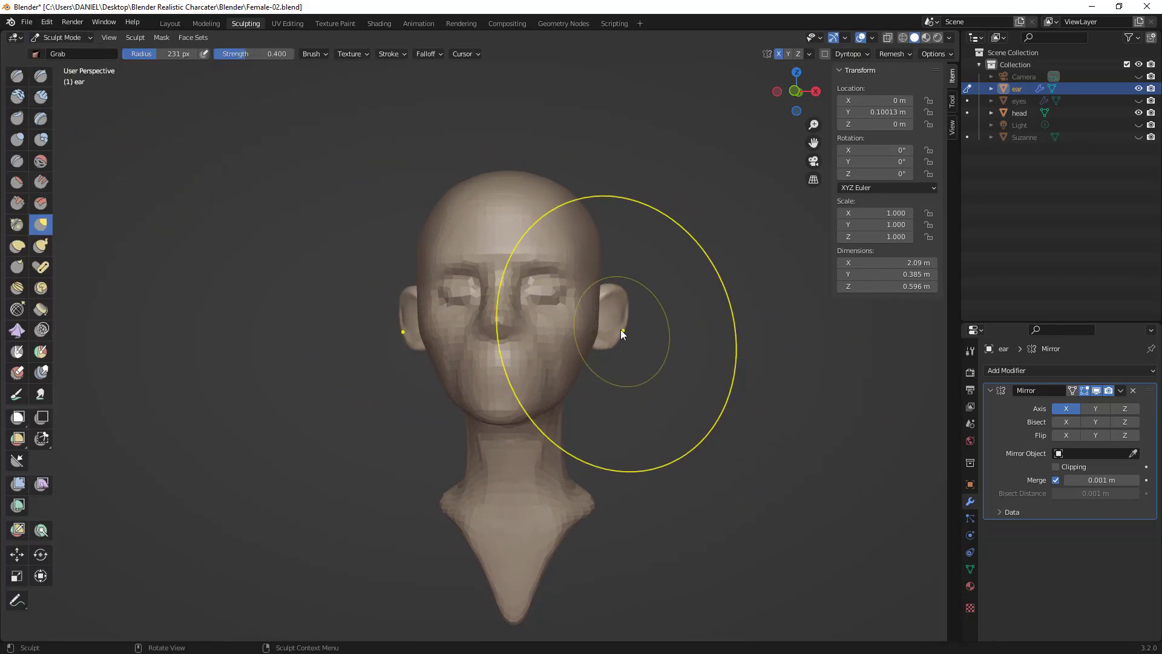
- Try reshaping the ear with large Grab strokes, undo them and reduce the brush radius to 99 px
drag(622, 330, 625, 316)
key(ctrl+z)
key(f)
click(565, 314)
key(ctrl+z)
key(f)
click(584, 315)
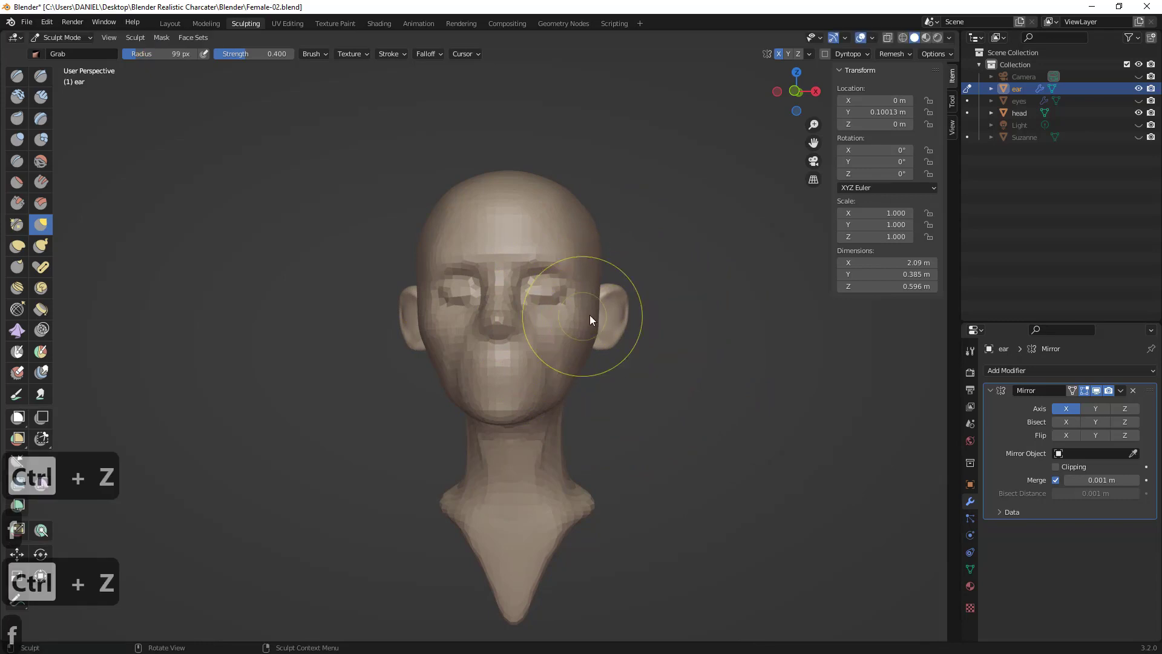
- Reshape the upper rim and lower part of the ear with the Grab brush at a 72 px radius
middle_drag(591, 320, 648, 321)
key(f)
click(644, 322)
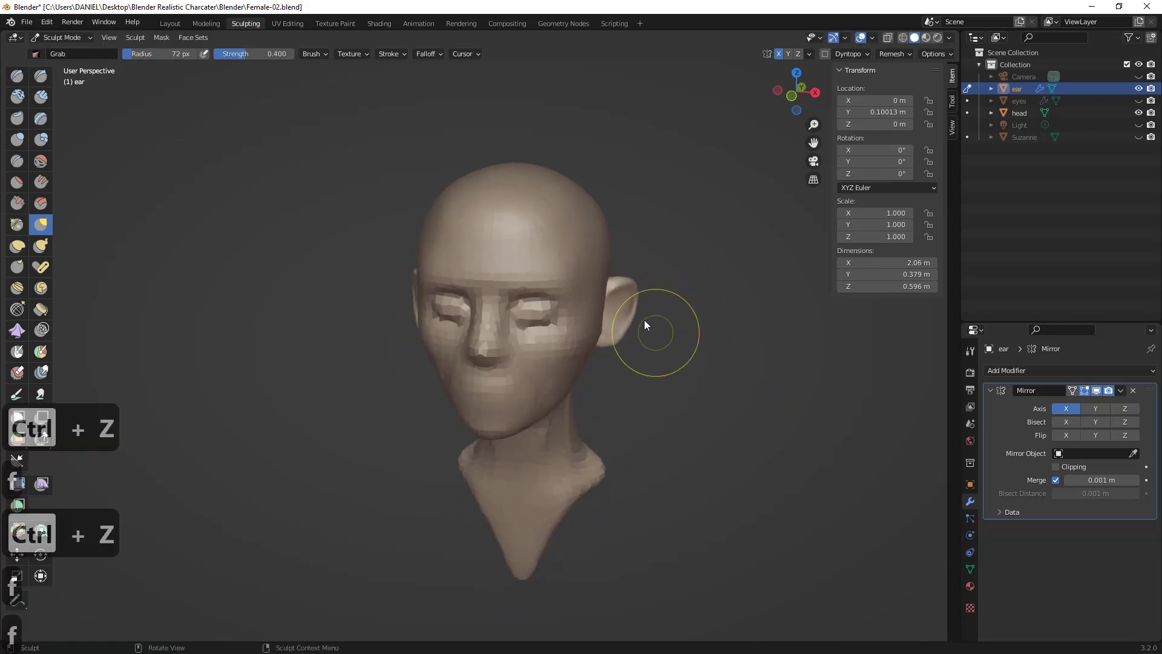
mouse_move(636, 314)
mouse_down()
mouse_move(626, 313)
mouse_move(624, 282)
mouse_up()
middle_drag(635, 290, 647, 267)
mouse_move(635, 299)
mouse_down()
mouse_move(617, 337)
mouse_move(616, 289)
mouse_move(611, 339)
mouse_up()
key(KP_1)
drag(610, 347, 618, 332)
mouse_move(640, 327)
middle_down()
mouse_move(423, 336)
mouse_move(445, 332)
mouse_move(396, 316)
middle_up()
middle_drag(473, 316, 589, 331)
scroll(596, 303, up, 3)
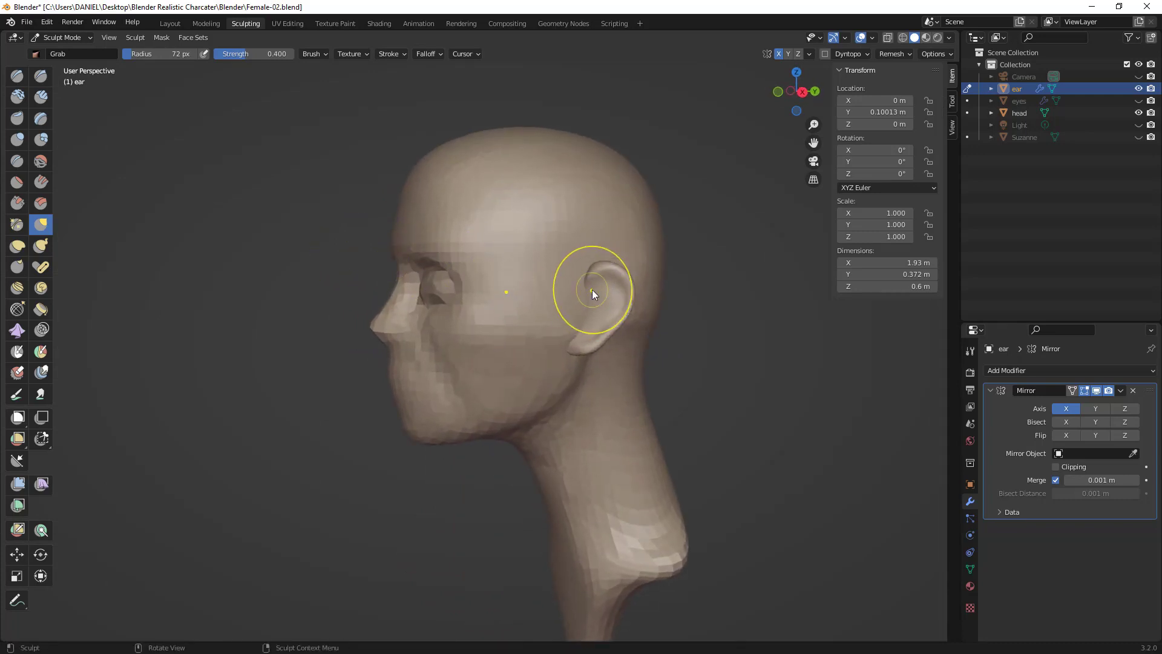
- Thicken the ear's outer rim with the Inflate/Deflate brush at a 52 px radius and remesh the ear between strokes
mouse_move(637, 281)
middle_down()
mouse_move(646, 305)
mouse_move(676, 311)
mouse_move(567, 322)
mouse_move(684, 267)
middle_up()
click(17, 139)
key(f)
click(667, 261)
mouse_move(667, 261)
mouse_down()
mouse_move(688, 282)
mouse_move(669, 332)
mouse_up()
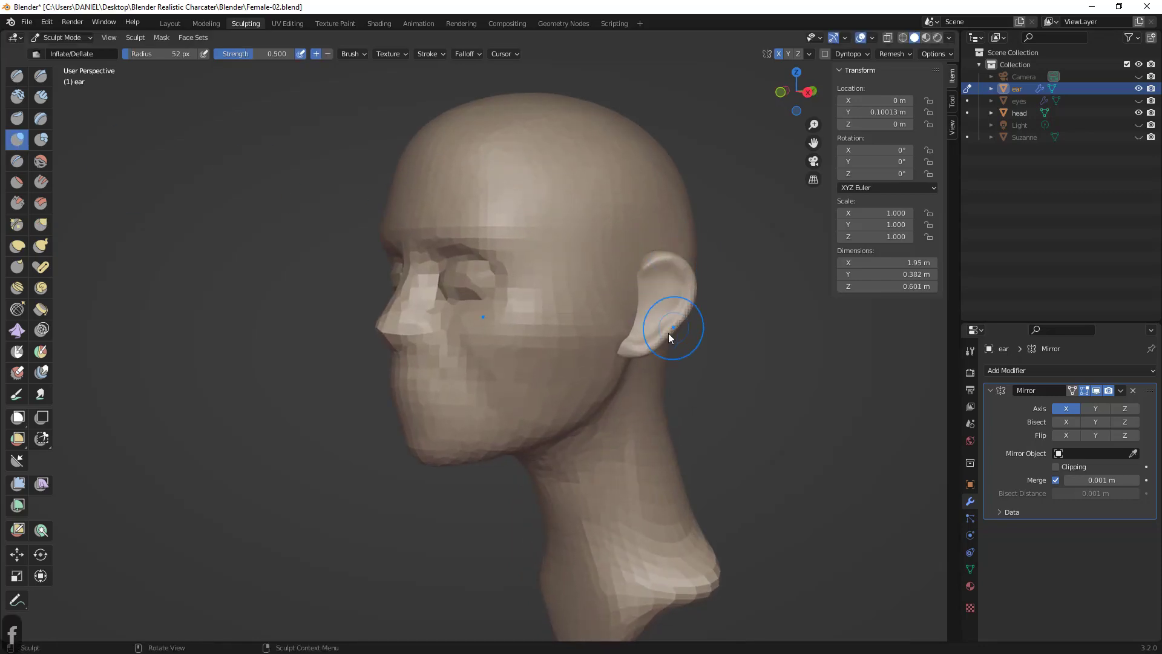
key(ctrl+r)
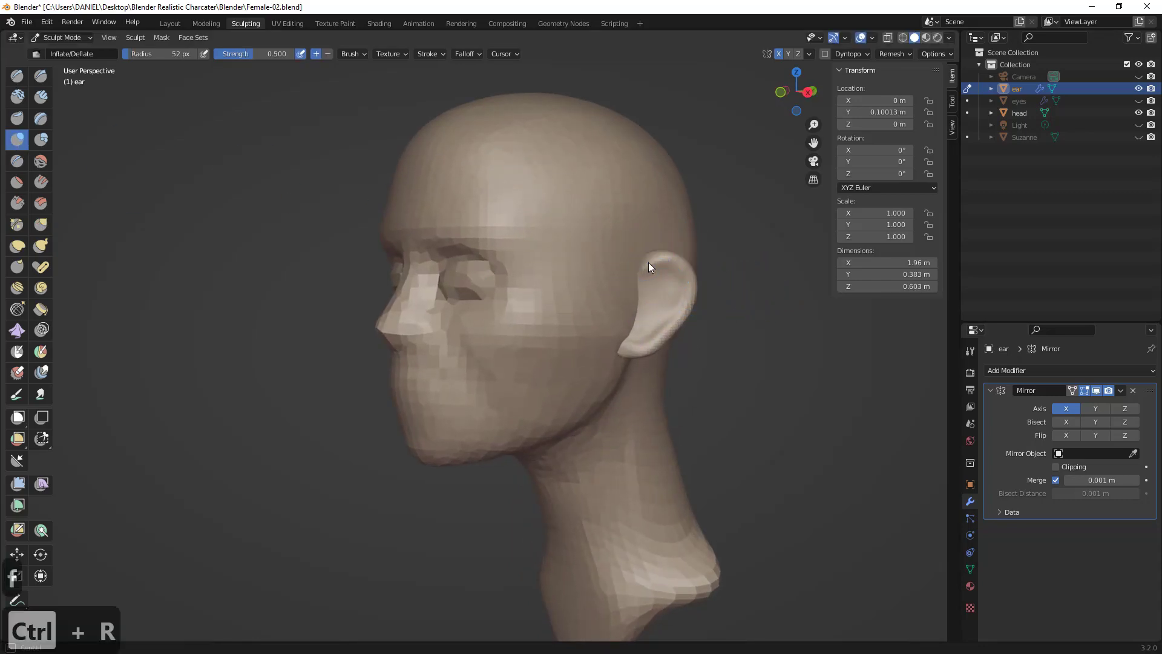
drag(688, 267, 682, 306)
mouse_move(655, 299)
middle_down()
mouse_move(725, 304)
mouse_move(732, 289)
mouse_move(656, 407)
mouse_move(690, 389)
mouse_move(678, 318)
mouse_move(575, 354)
mouse_move(459, 351)
middle_up()
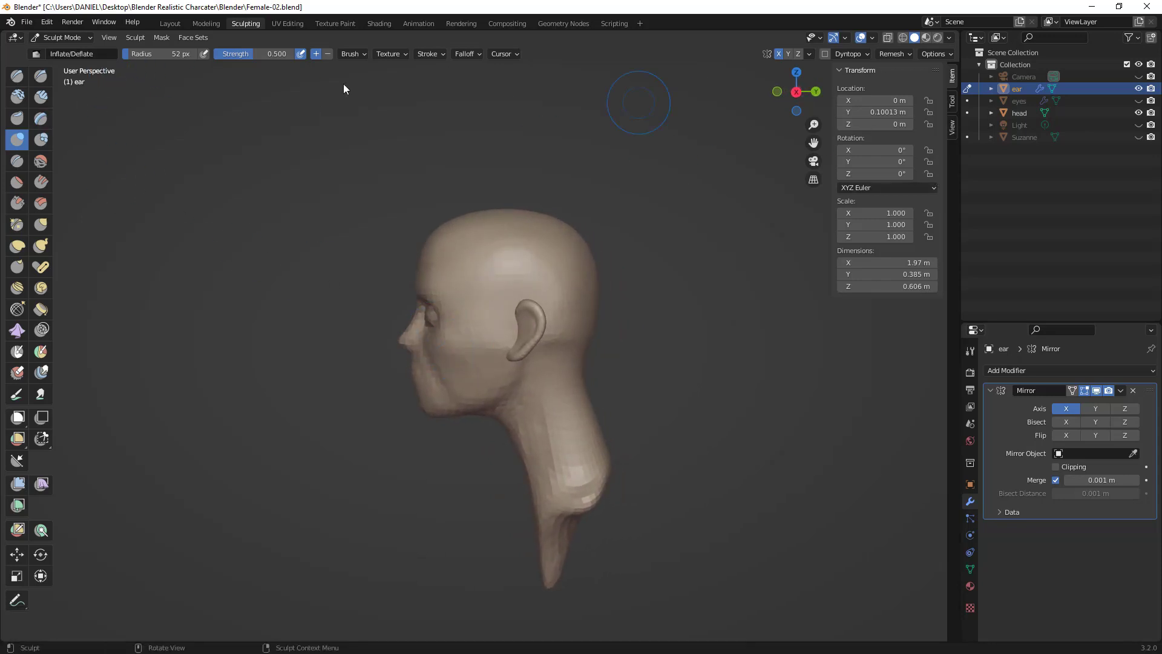
- Leave sculpting on the ear, select the head object and put it into Sculpt Mode
click(61, 38)
click(66, 50)
click(524, 256)
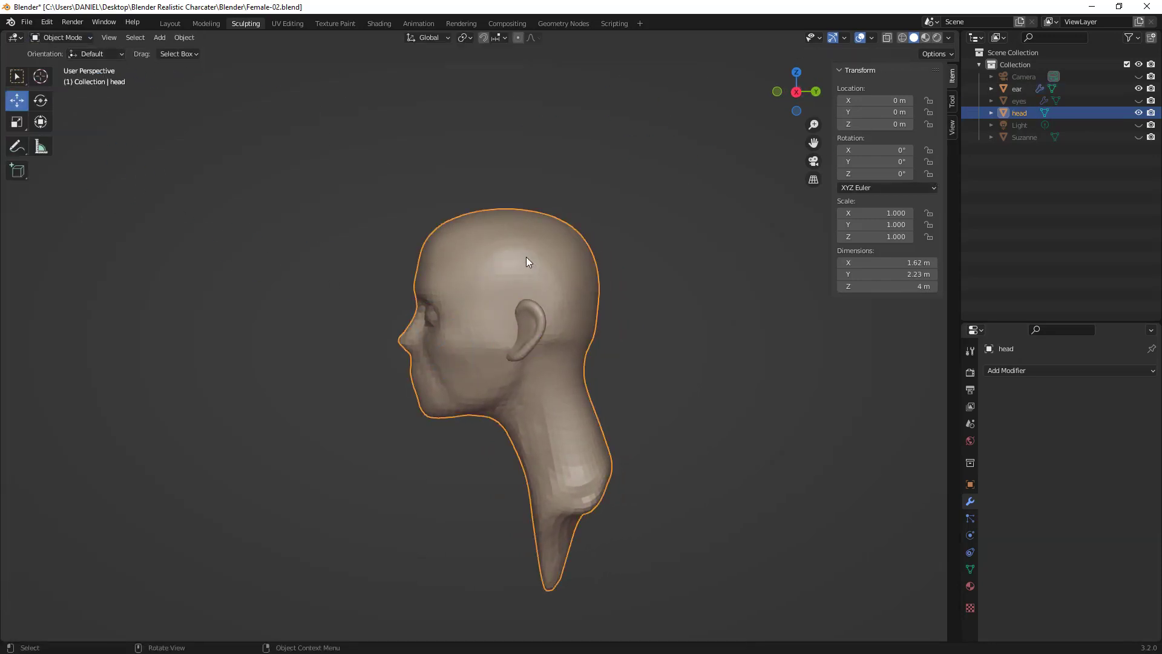
click(88, 54)
click(79, 38)
click(79, 38)
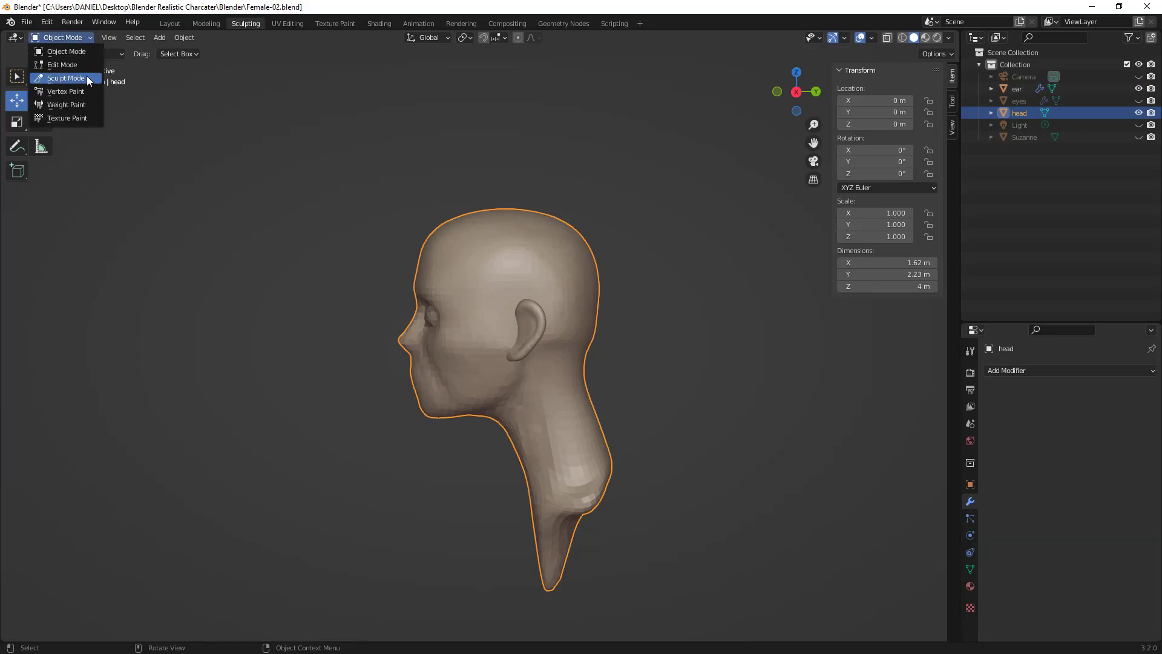
click(86, 75)
- Pull the crown of the skull upward in side view with the Grab brush at a 186 px radius
key(f)
click(606, 240)
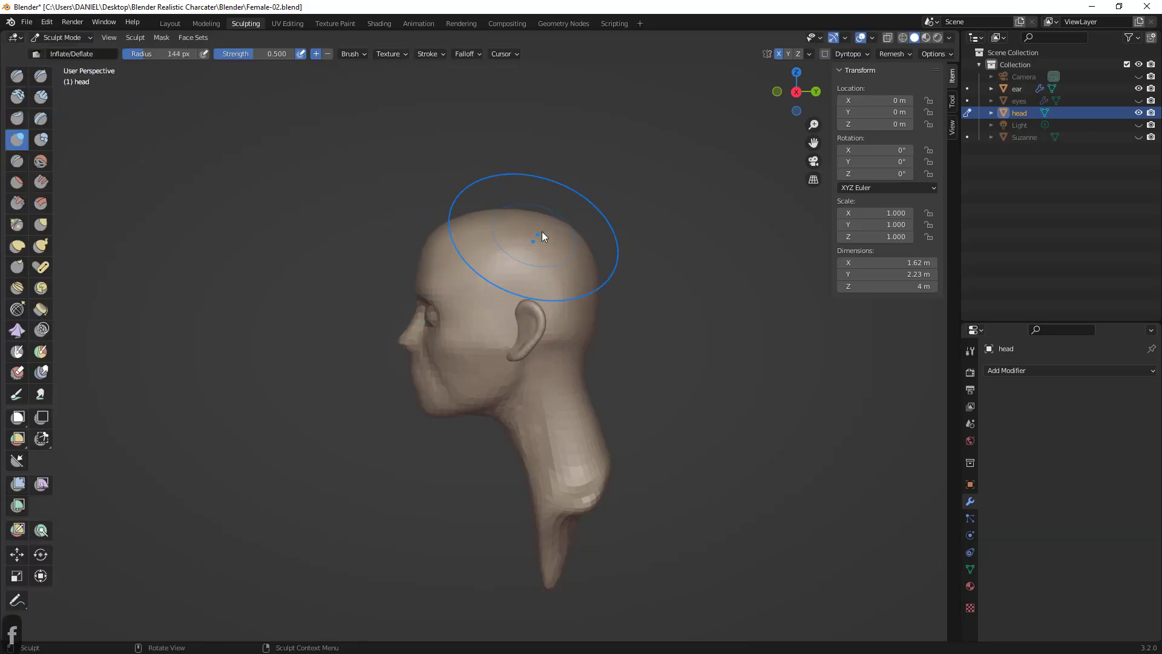
key(f)
click(557, 224)
drag(531, 214, 526, 205)
key(g)
key(g)
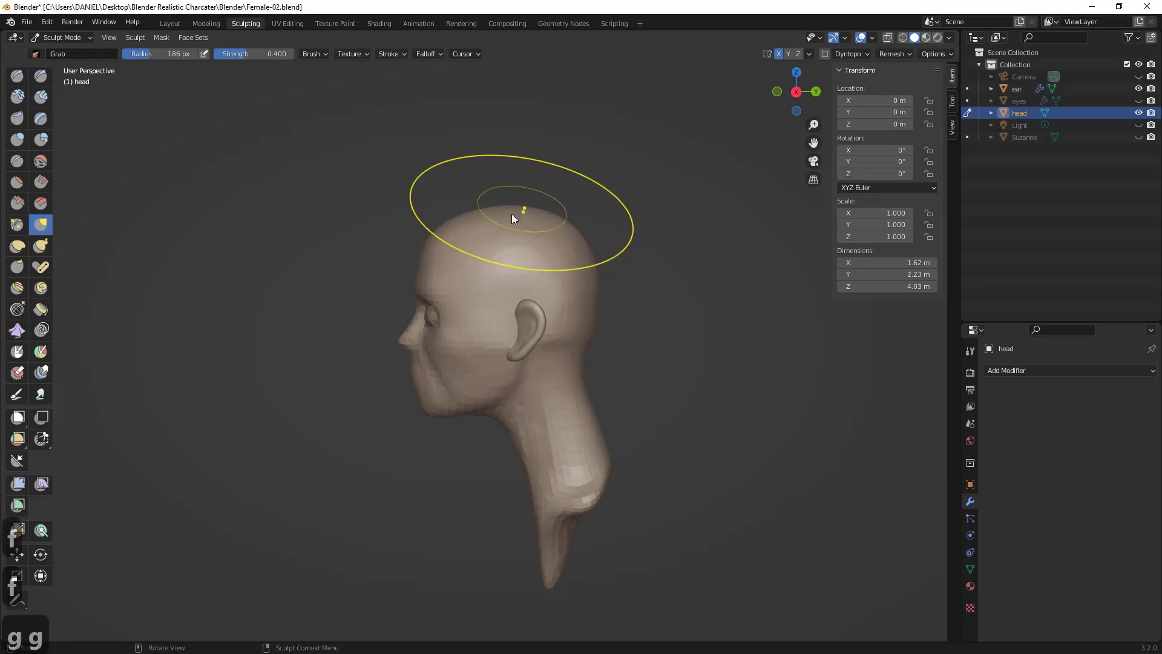
shift+middle_drag(517, 216, 539, 230)
drag(555, 227, 558, 230)
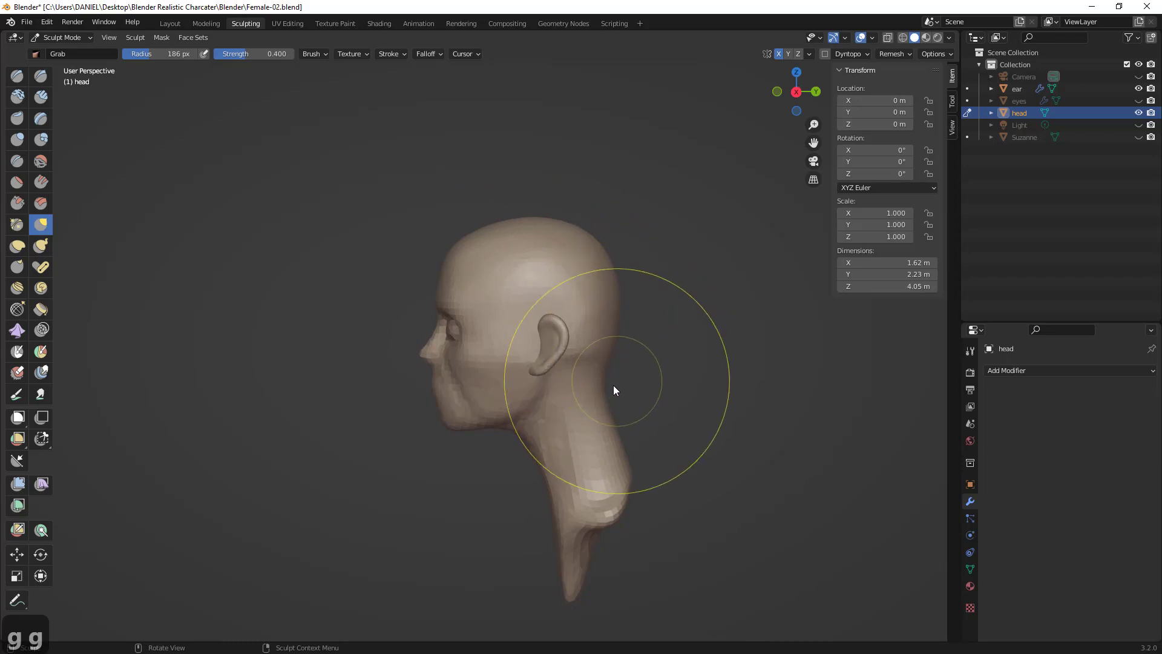
- Try to push in the nape of the neck below the skull with the Grab brush at a 118 px radius
key(f)
click(582, 393)
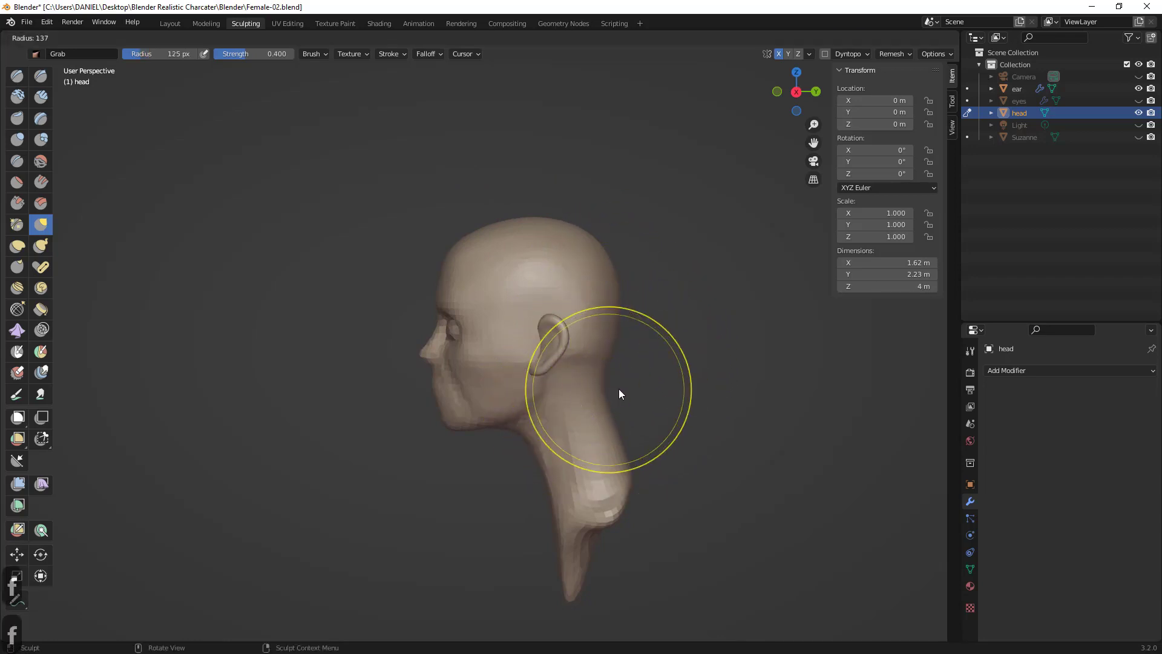
mouse_move(605, 387)
mouse_down()
mouse_move(619, 389)
mouse_move(591, 372)
mouse_up()
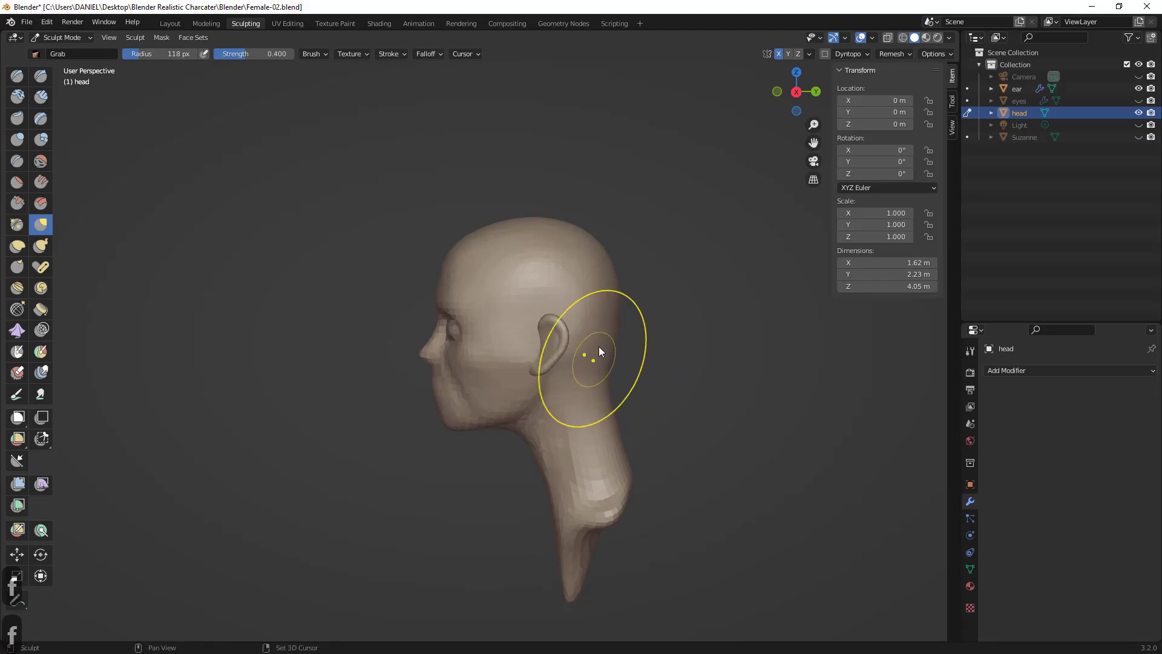
middle_drag(599, 357, 466, 355)
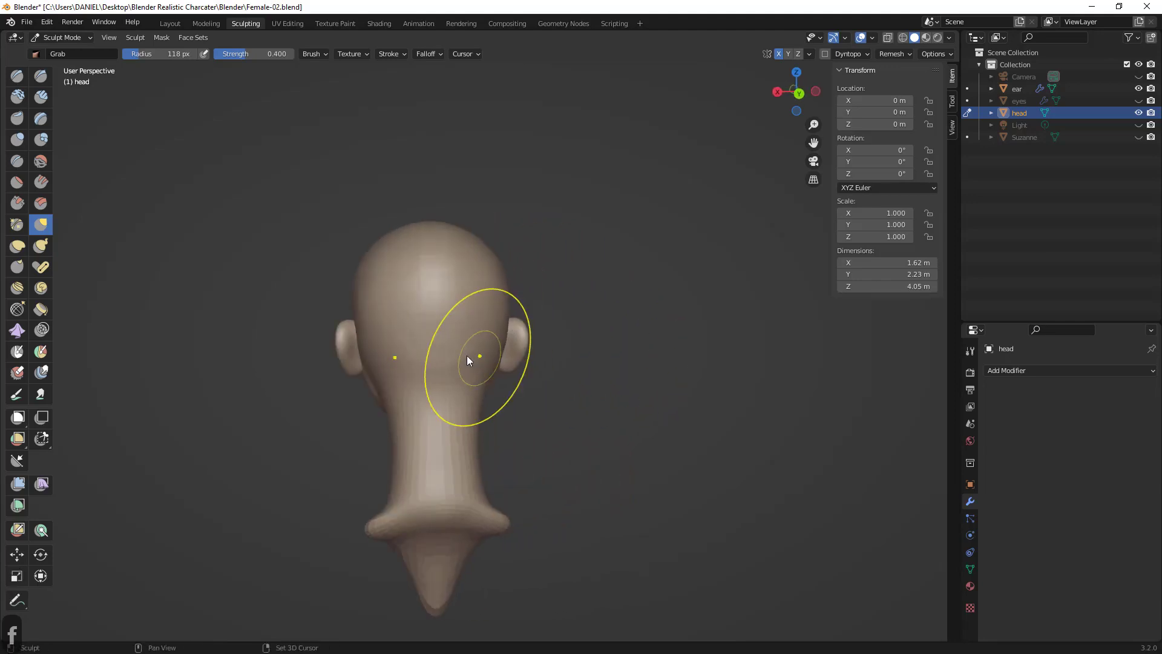
mouse_move(350, 333)
middle_down()
mouse_move(586, 329)
mouse_move(689, 350)
mouse_move(717, 325)
middle_up()
key(ctrl+z)
middle_drag(703, 285, 709, 292)
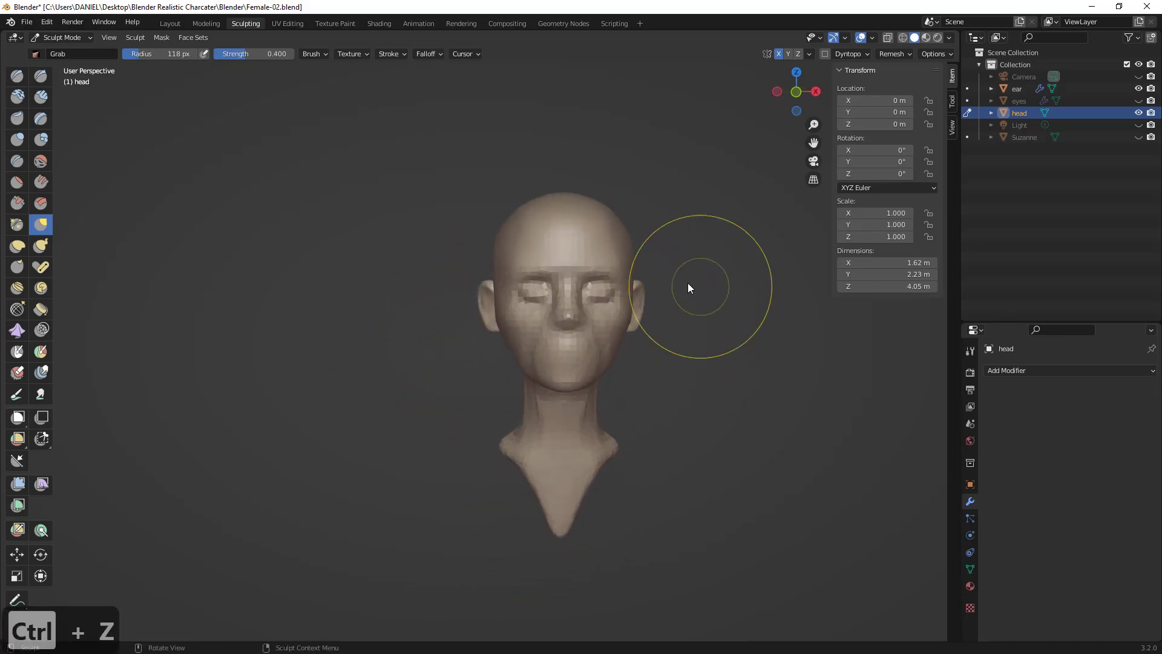
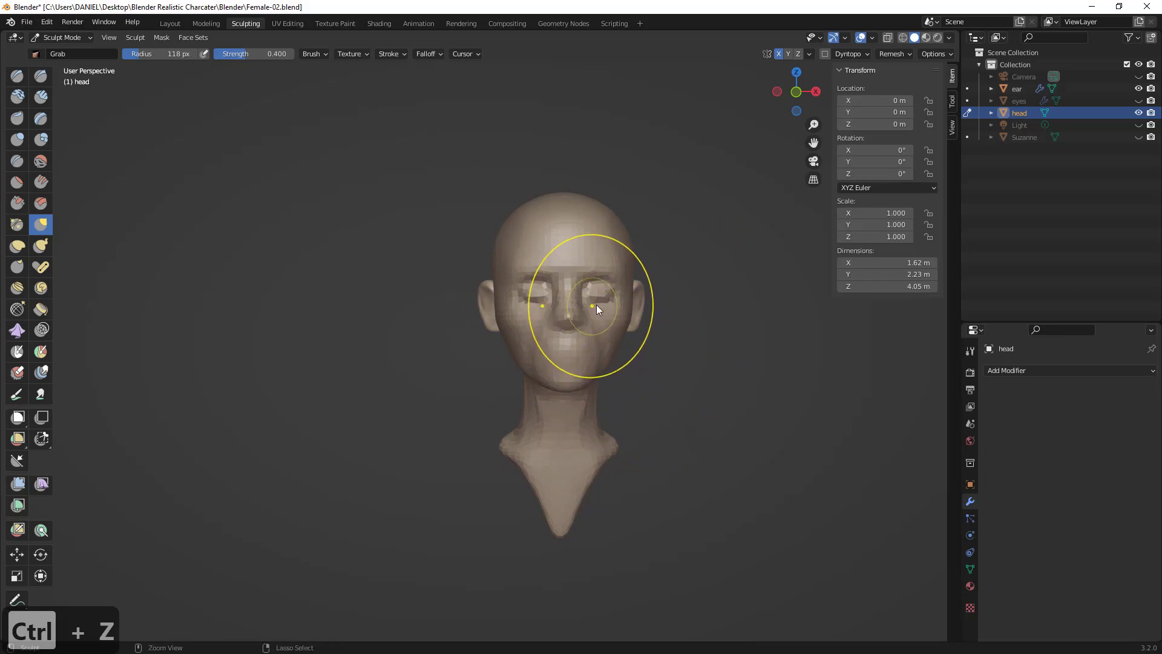
- Try to carve a mouth line below the nose with the Draw Sharp brush at a 27 px radius
ctrl+middle_drag(597, 304, 579, 273)
key(f)
click(566, 274)
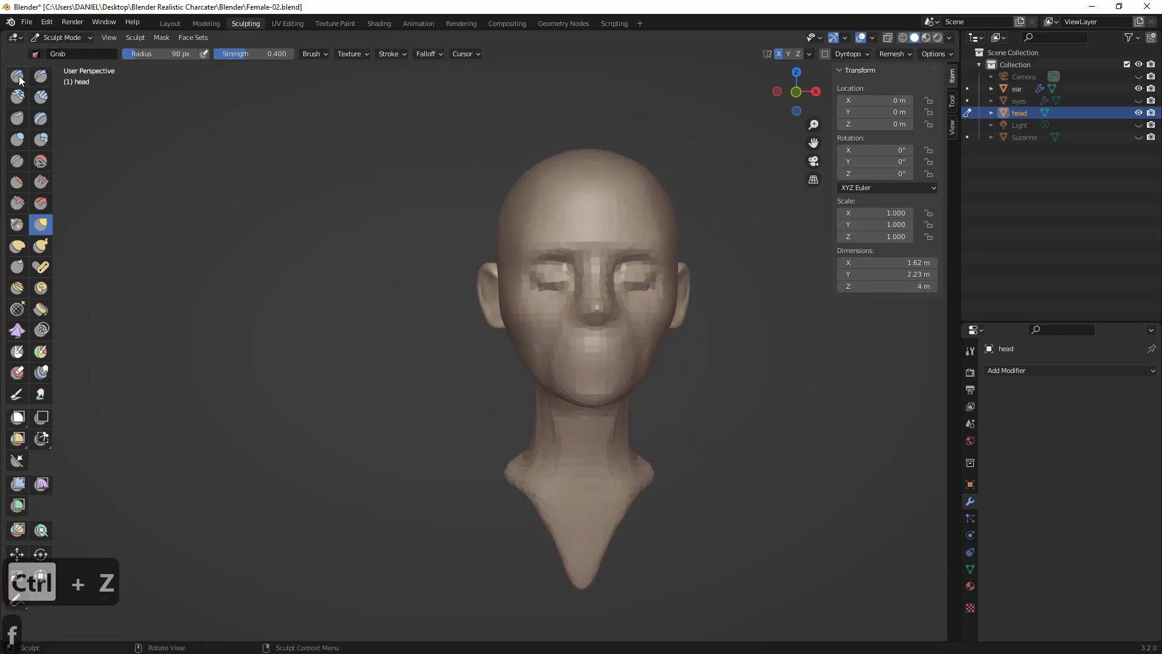
click(41, 76)
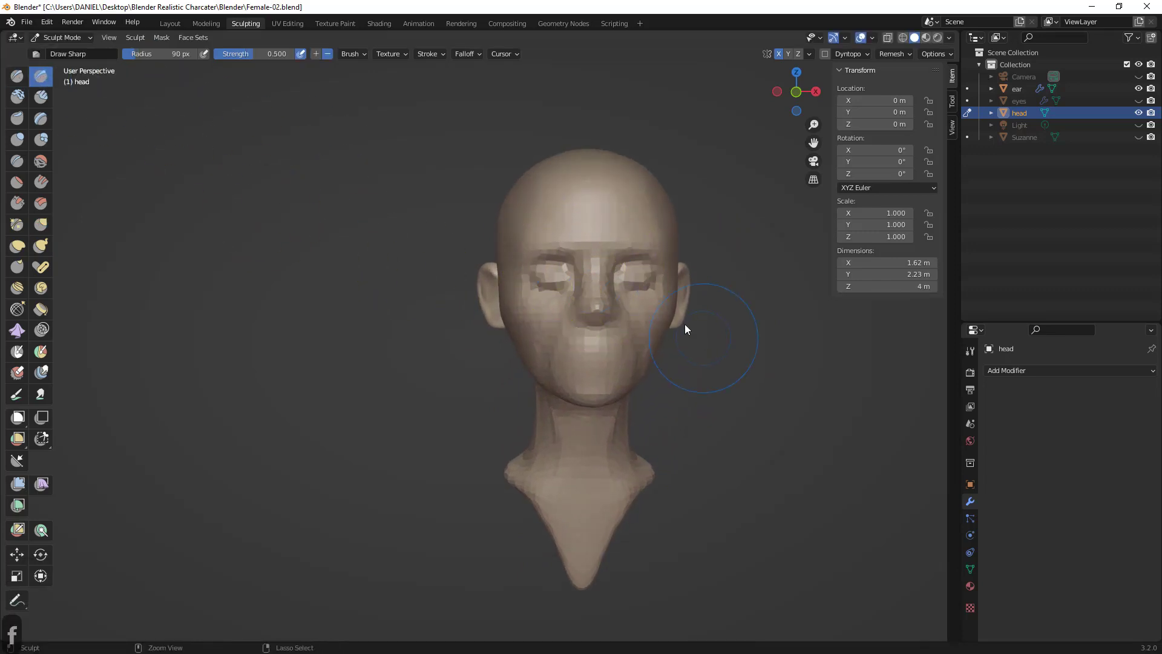
scroll(684, 325, up, 2)
key(f)
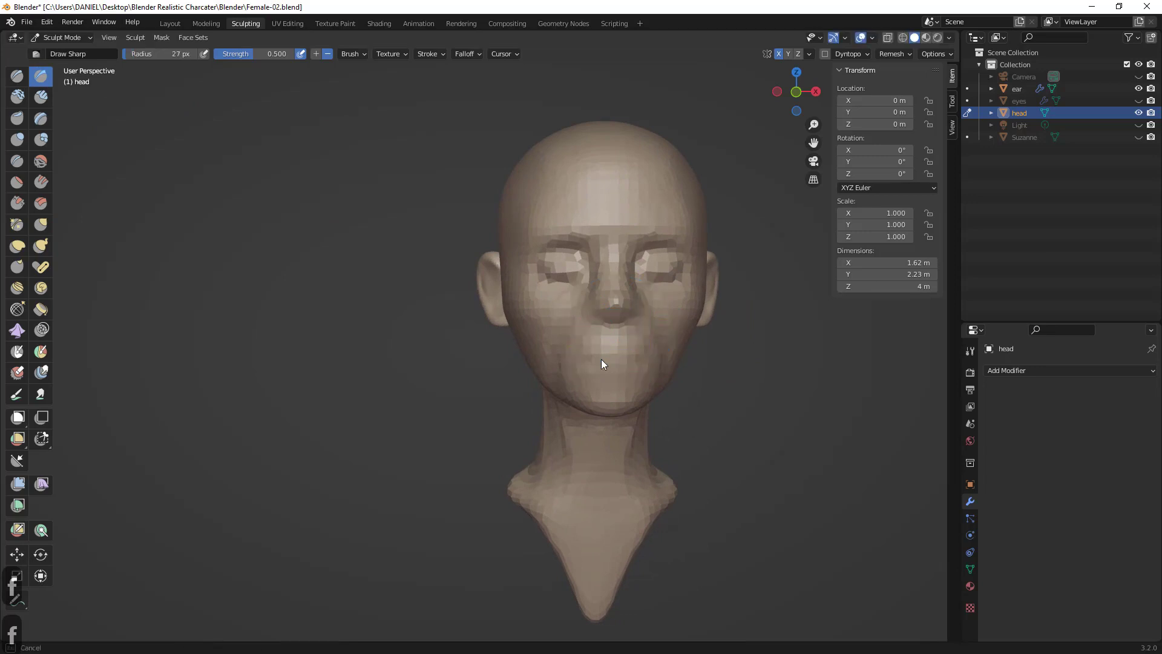
key(ctrl+z)
mouse_move(601, 358)
mouse_down()
mouse_move(578, 358)
mouse_move(598, 357)
mouse_up()
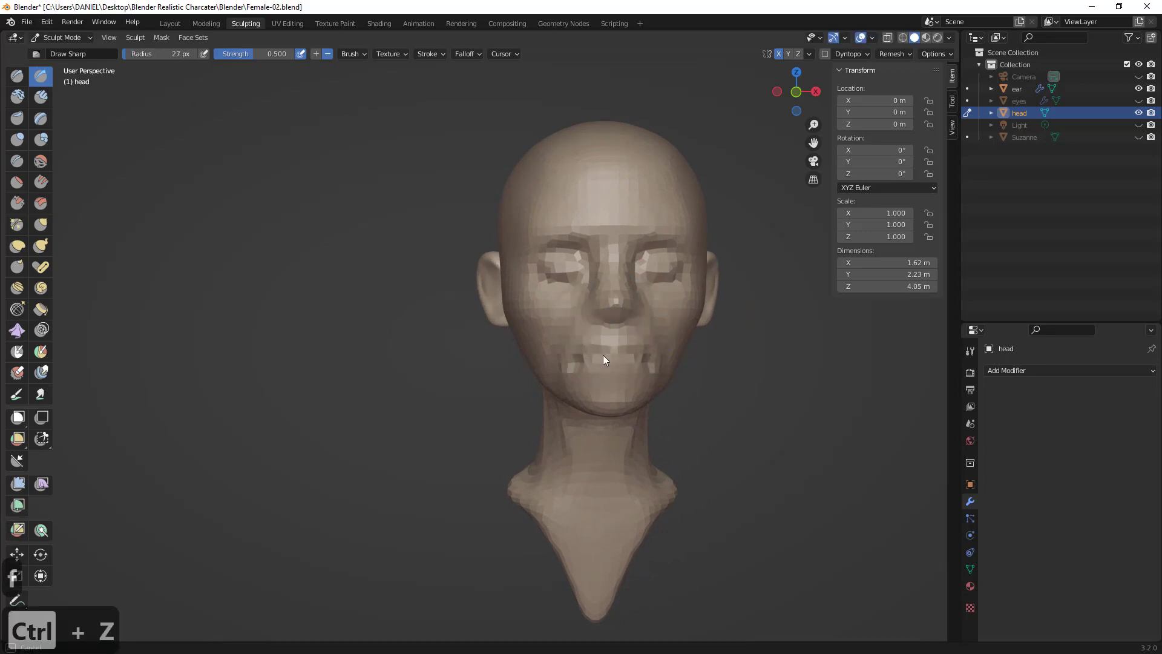
middle_drag(682, 374, 645, 358)
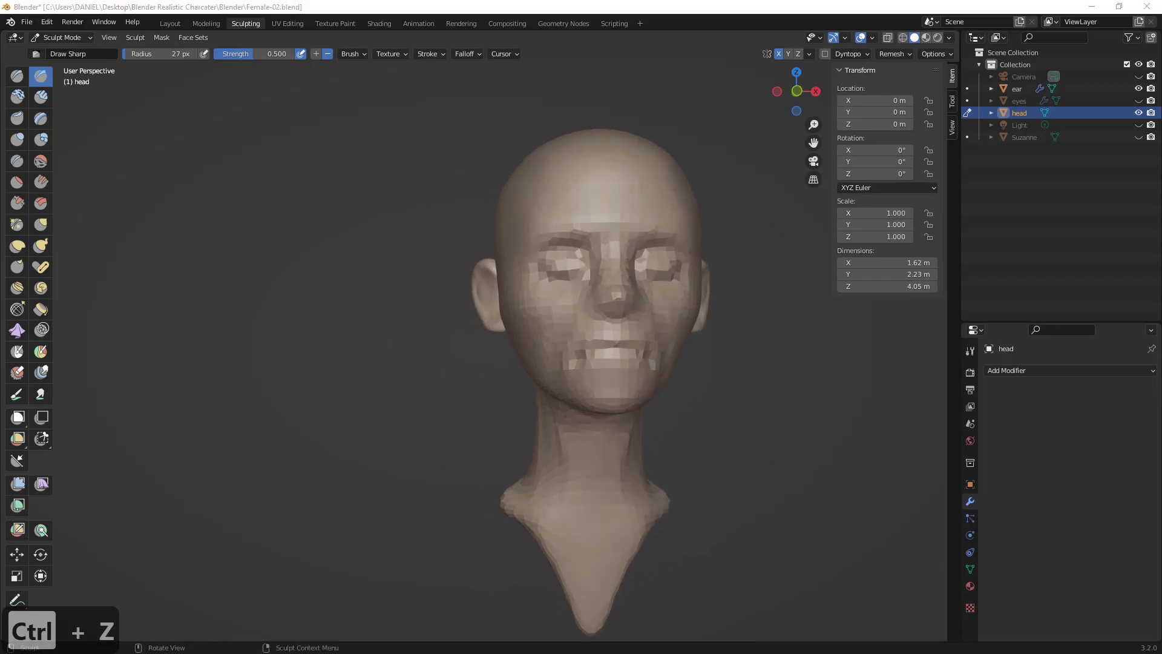
middle_drag(483, 317, 463, 309)
scroll(605, 336, up, 1)
key(ctrl+z)
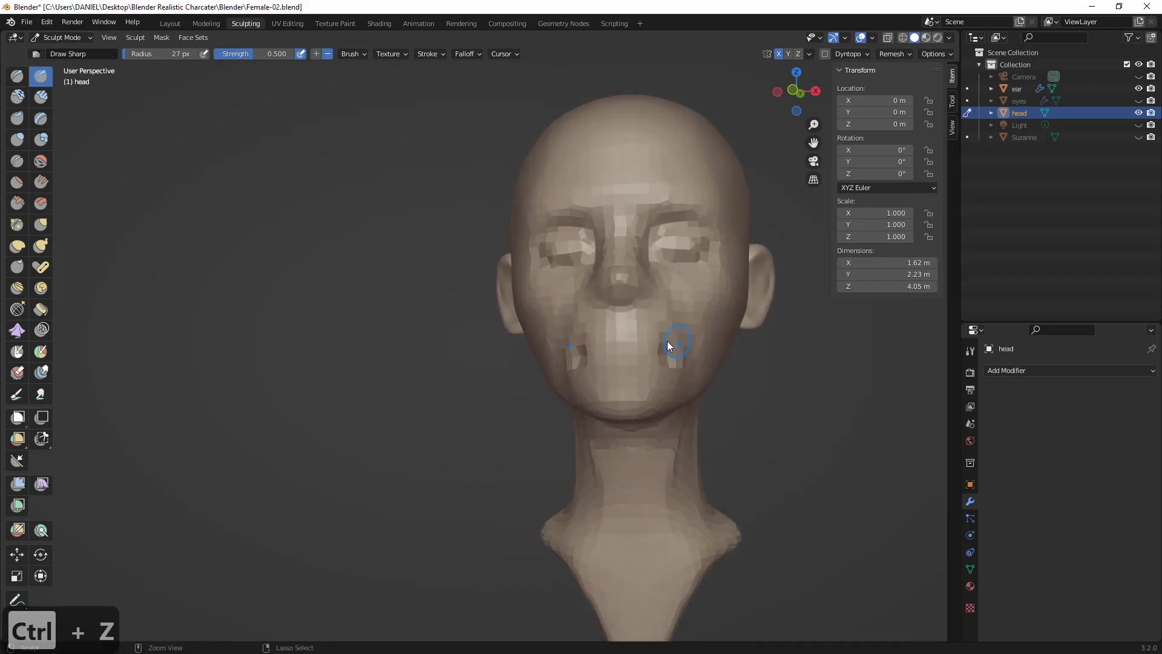
key(ctrl+z)
- Retry the mouth corners and lip line with the Draw Sharp brush from a slightly turned view
middle_drag(605, 363, 585, 354)
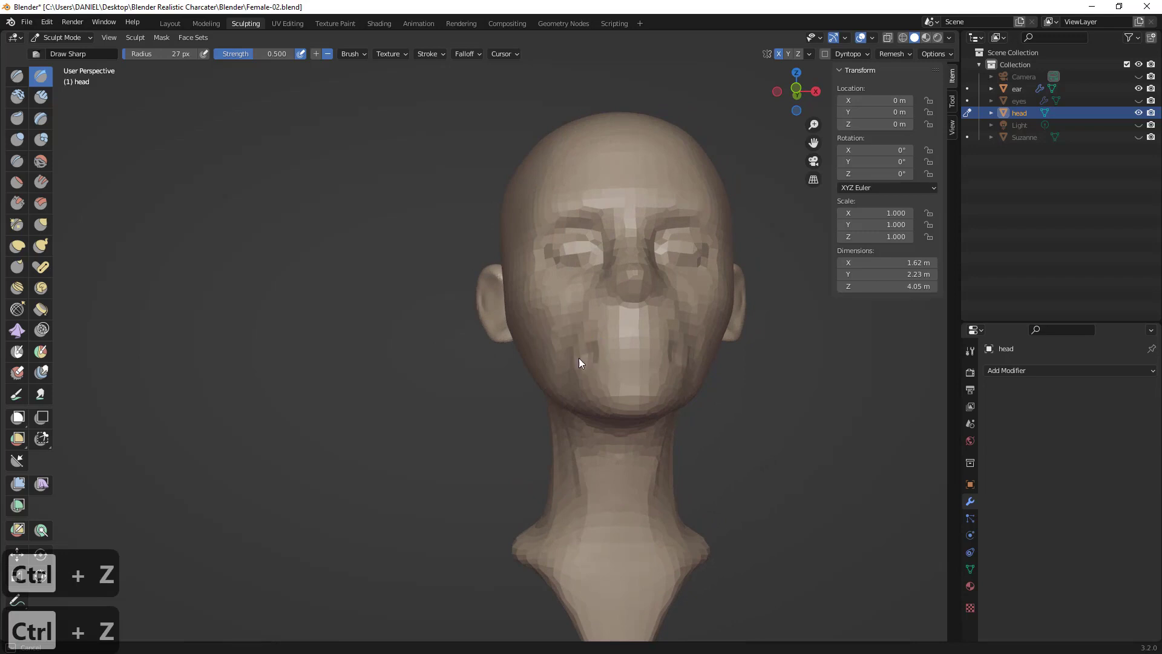
mouse_move(603, 347)
mouse_down()
mouse_move(594, 350)
mouse_move(626, 343)
mouse_move(593, 352)
mouse_up()
key(ctrl+z)
key(ctrl+z)
drag(595, 353, 593, 360)
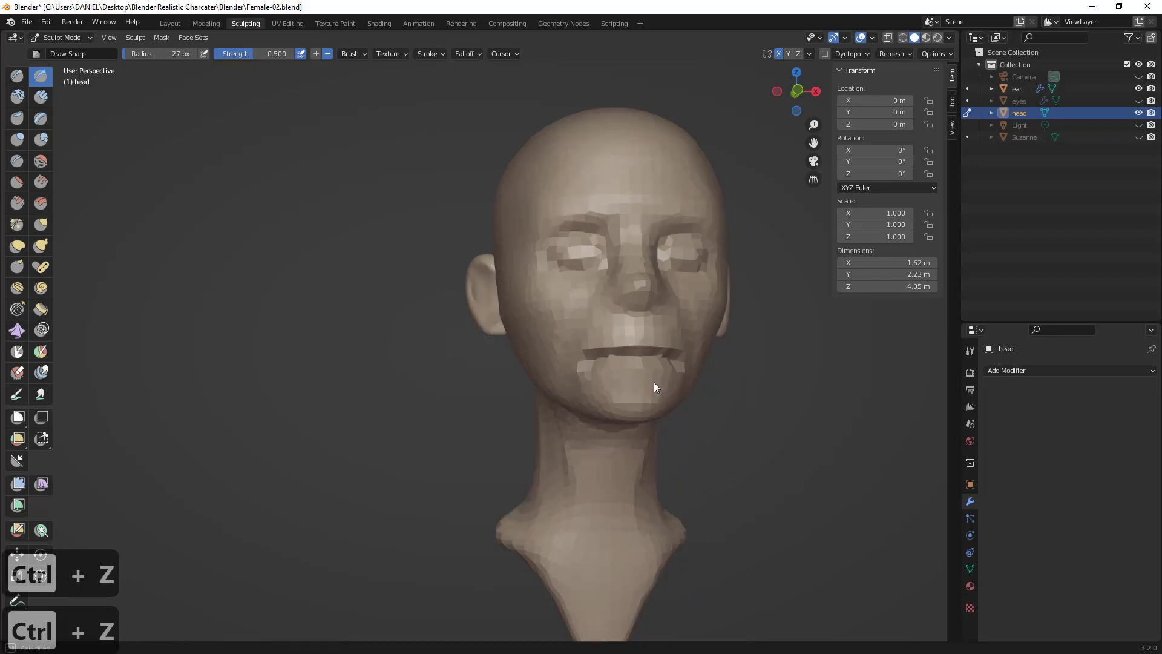
middle_drag(653, 383, 611, 373)
key(ctrl+z)
key(ctrl+z)
key(ctrl+z)
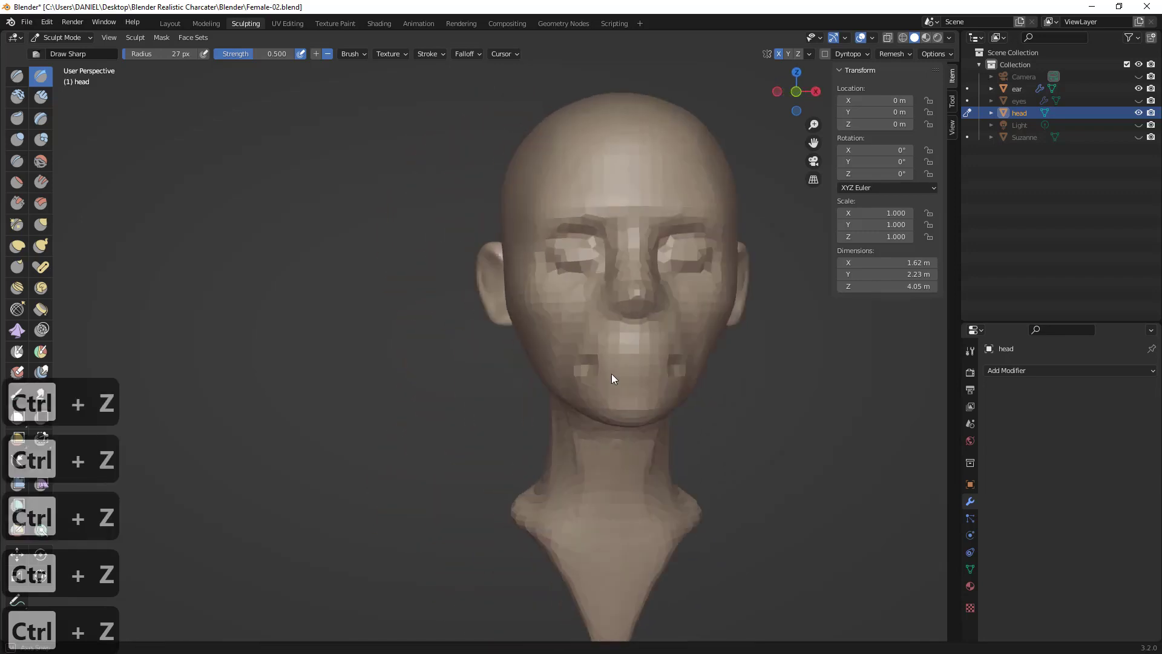
key(ctrl+z)
- Carve the cheekbone line from the cheek to the ear in side view with the Draw Sharp brush at an 85 px radius
middle_drag(751, 348, 642, 338)
middle_drag(642, 339, 683, 335)
mouse_move(402, 251)
middle_down()
mouse_move(624, 268)
mouse_move(515, 270)
mouse_move(520, 287)
mouse_move(444, 282)
mouse_move(451, 255)
mouse_move(510, 278)
mouse_move(575, 232)
mouse_move(497, 227)
middle_up()
key(ctrl+z)
key(f)
click(464, 266)
key(ctrl+z)
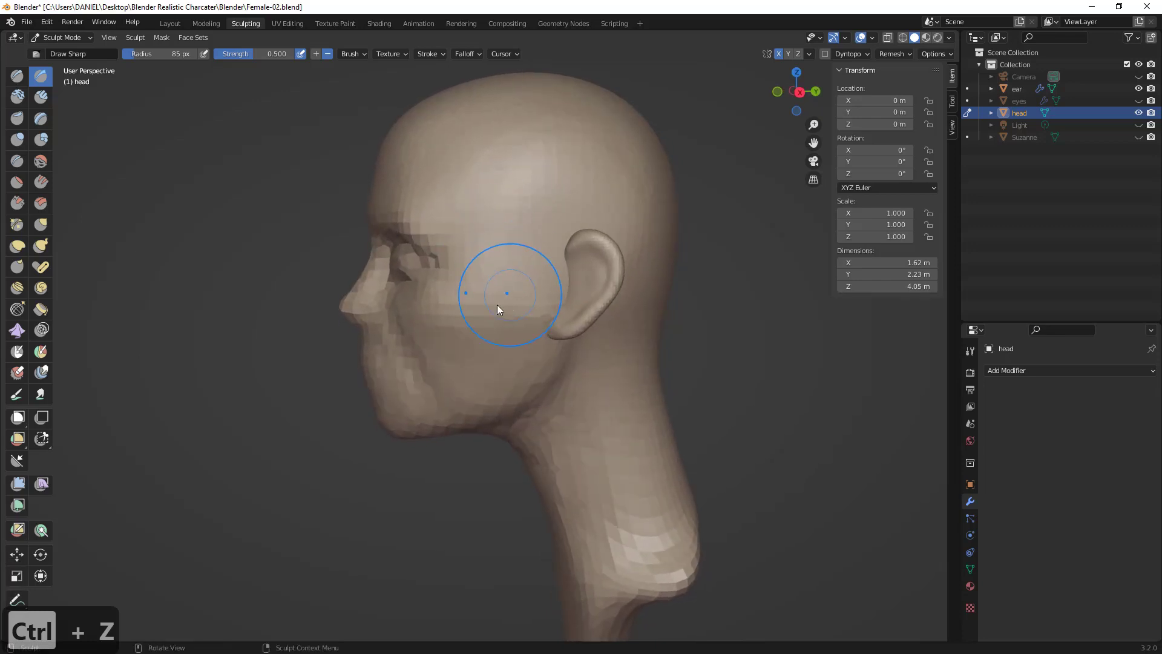
drag(456, 353, 575, 317)
key(ctrl+z)
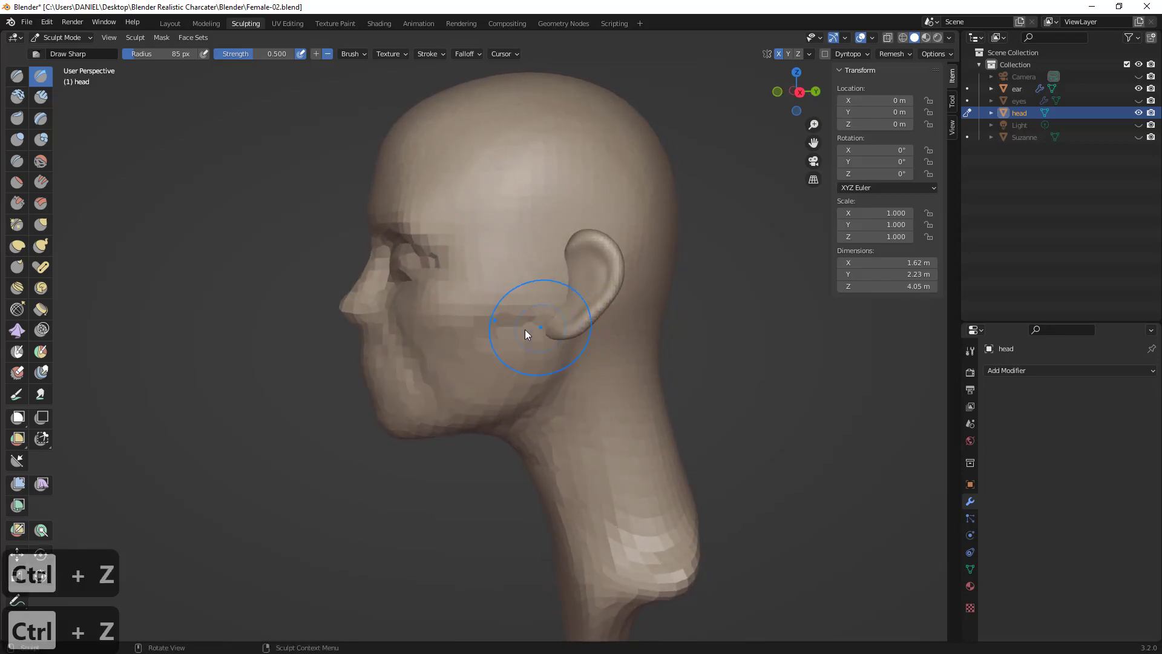
key(ctrl+z)
mouse_move(523, 328)
middle_down()
mouse_move(684, 325)
mouse_move(515, 331)
middle_up()
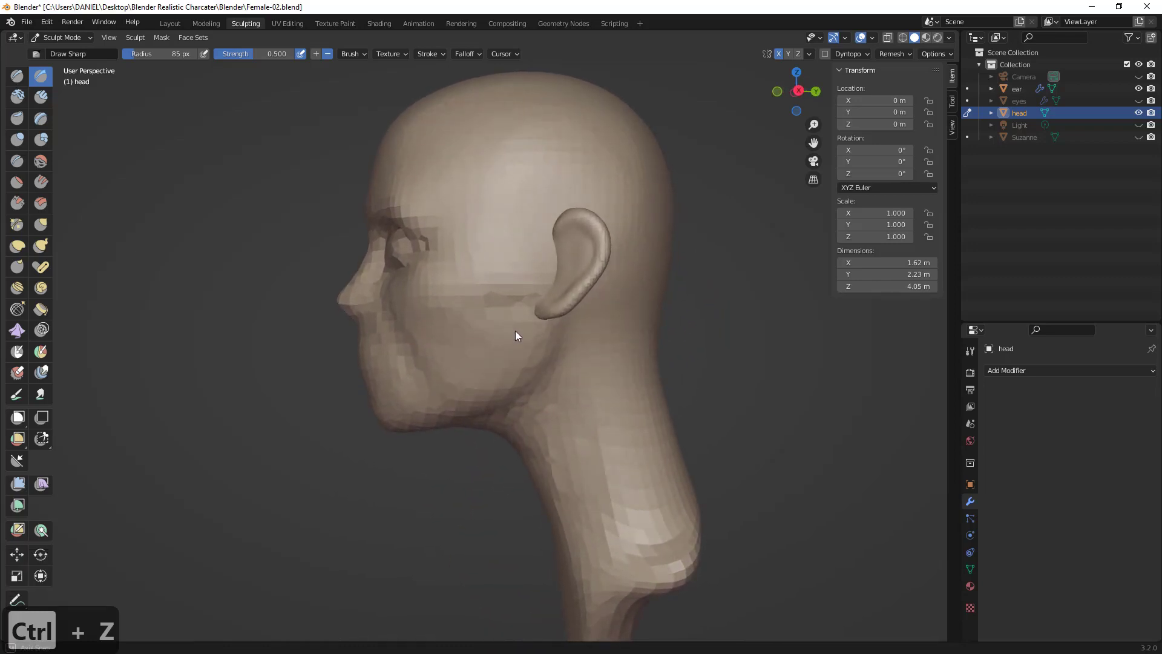
- Define the rear edge of the jaw below the ear with the Draw Sharp brush at an 85 px radius
drag(565, 354, 563, 381)
key(ctrl+z)
key(ctrl+z)
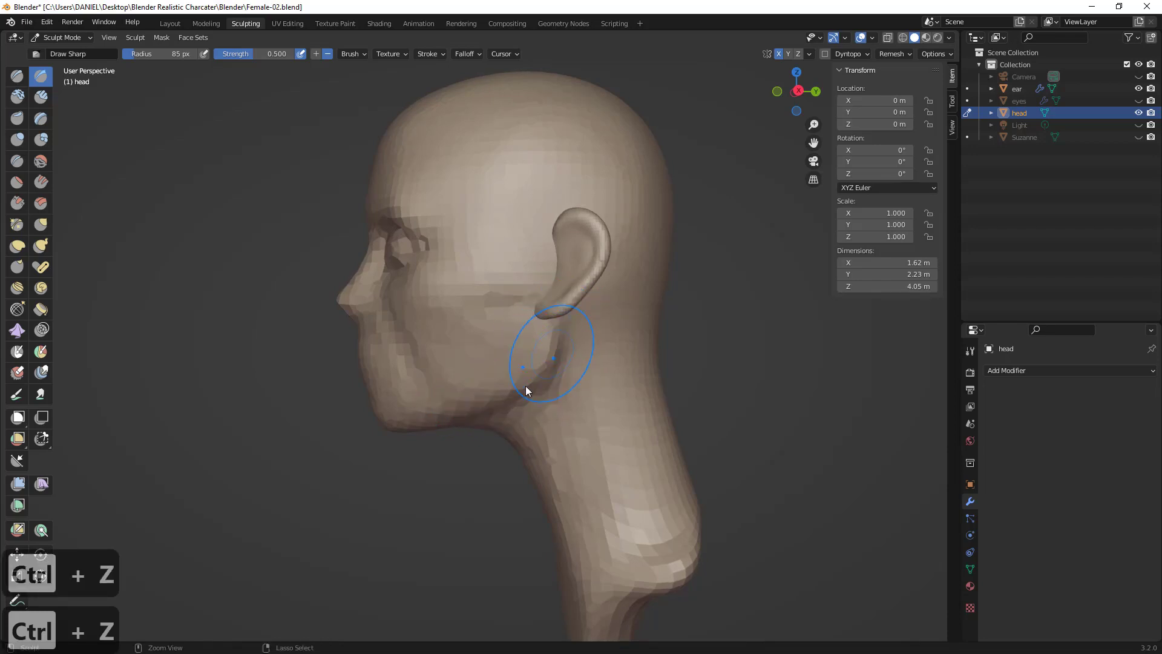
mouse_move(525, 388)
middle_down()
mouse_move(396, 388)
mouse_move(638, 398)
mouse_move(583, 384)
mouse_move(604, 348)
mouse_move(603, 389)
middle_up()
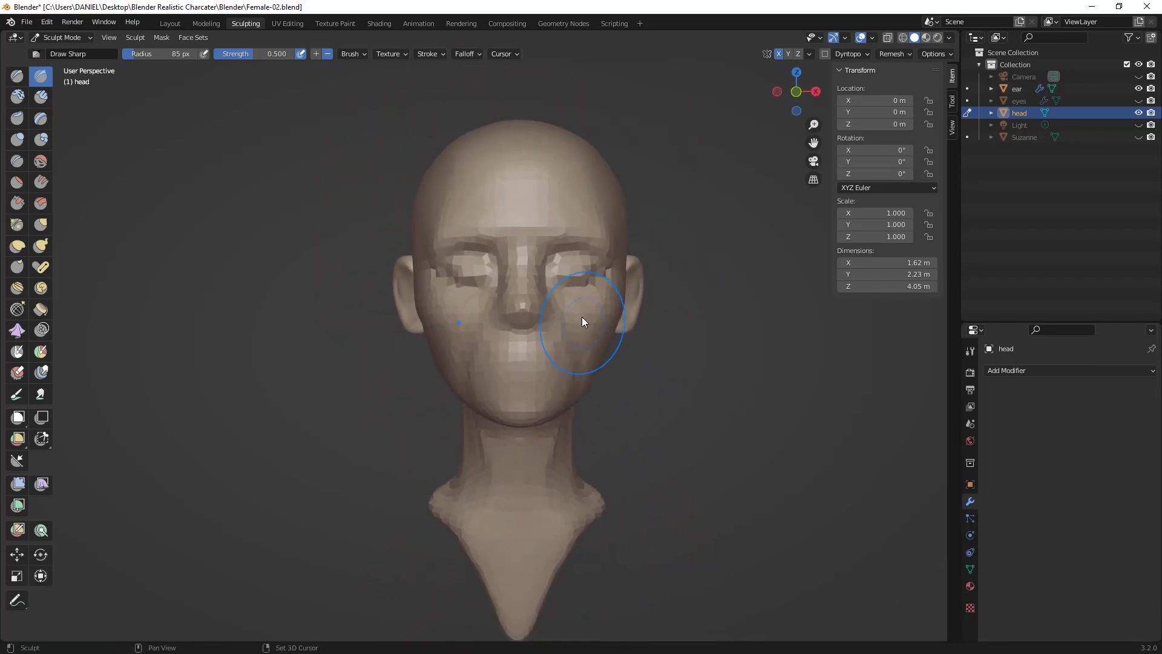
- Pull the upper sides of the skull outward with the Grab brush at a 304 px radius
shift+middle_drag(576, 310, 599, 395)
key(ctrl+z)
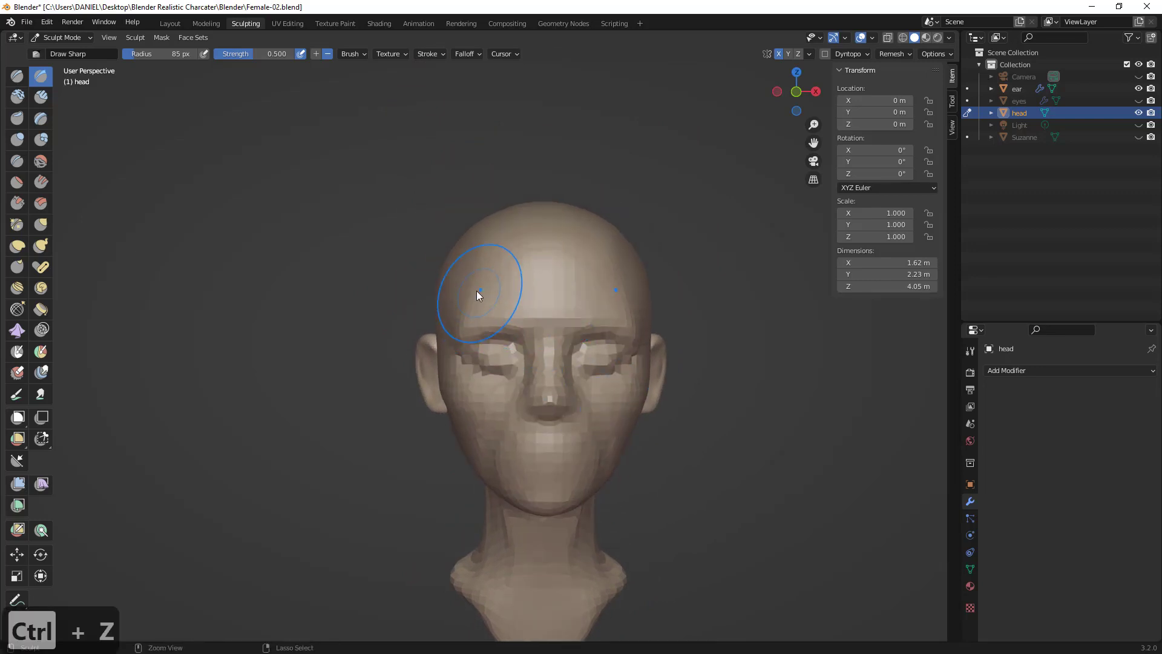
mouse_move(489, 293)
middle_down()
mouse_move(464, 322)
mouse_move(496, 341)
mouse_move(502, 320)
middle_up()
key(f)
click(647, 265)
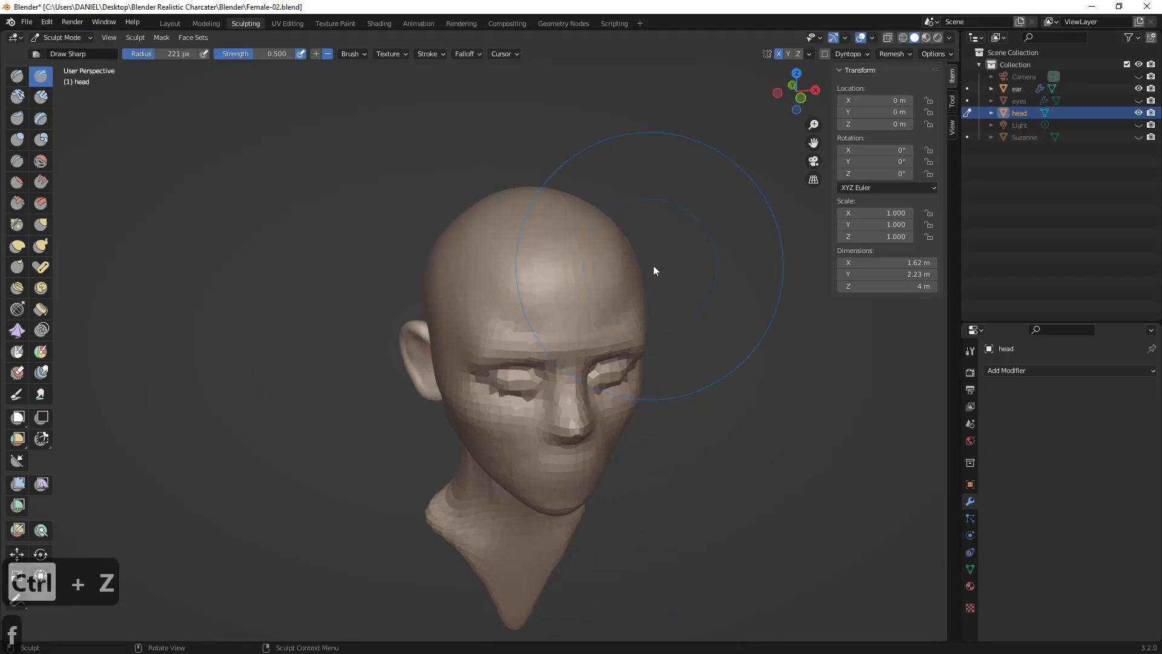
key(f)
click(626, 241)
middle_drag(499, 238, 483, 227)
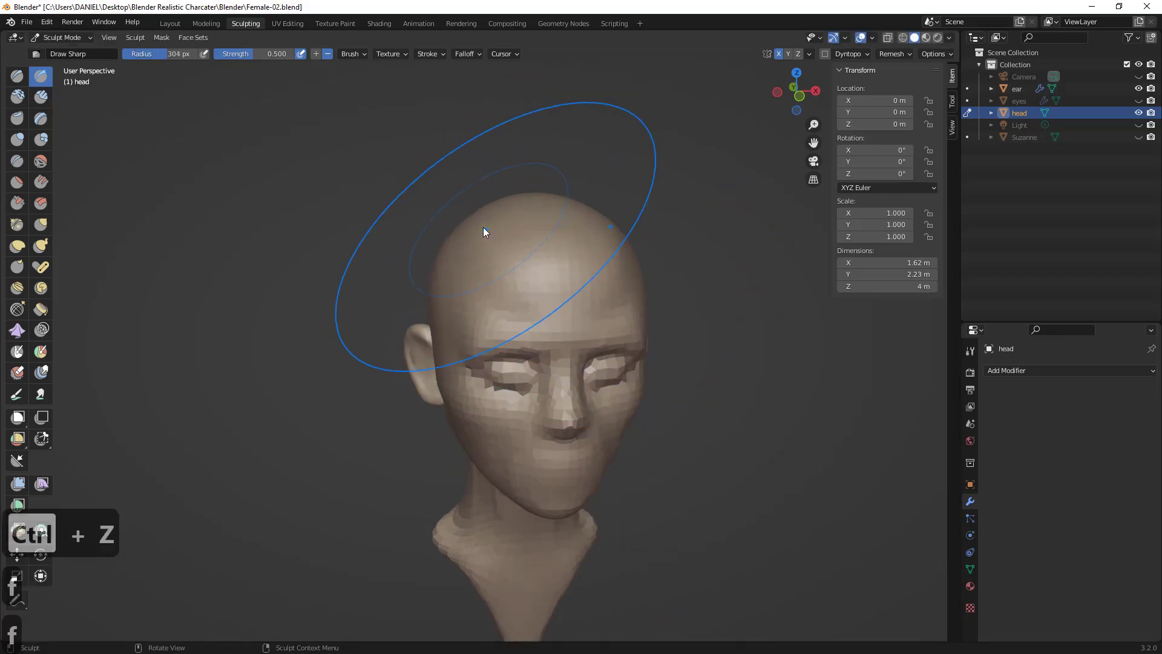
key(g)
drag(426, 210, 427, 211)
middle_drag(465, 228, 443, 213)
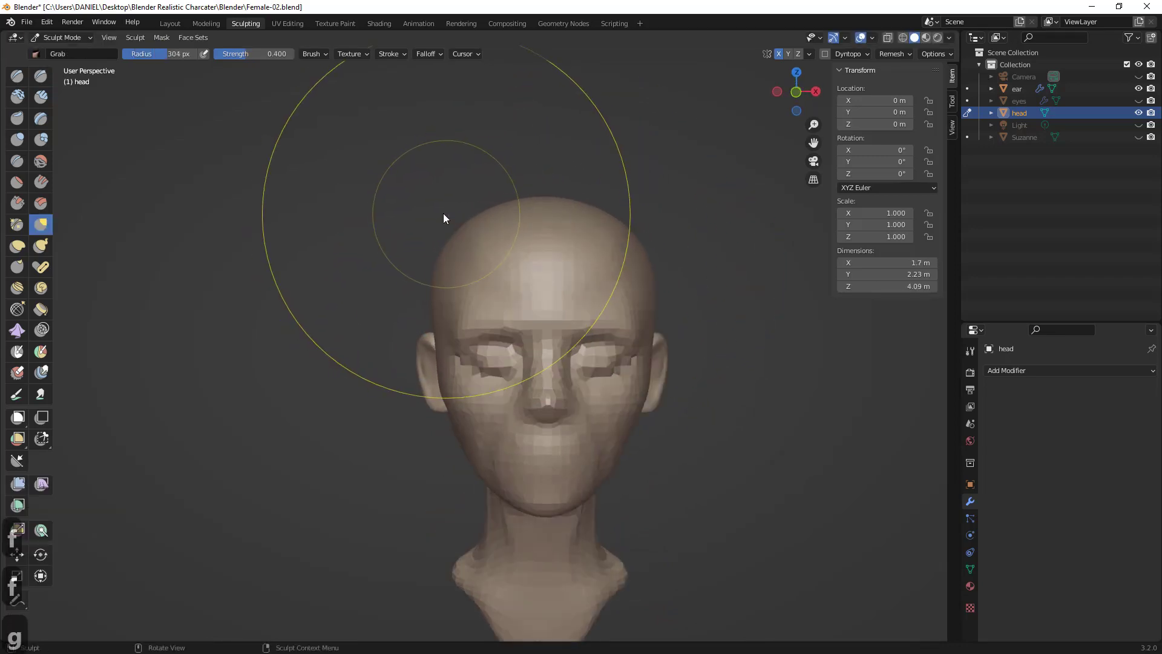
drag(482, 238, 480, 218)
mouse_move(487, 218)
middle_down()
mouse_move(372, 229)
mouse_move(596, 220)
mouse_move(488, 213)
middle_up()
- Undo the last grabs and widen the skull from the back view with the Grab brush at a 335 px radius
key(ctrl+z)
key(ctrl+z)
key(f)
click(616, 207)
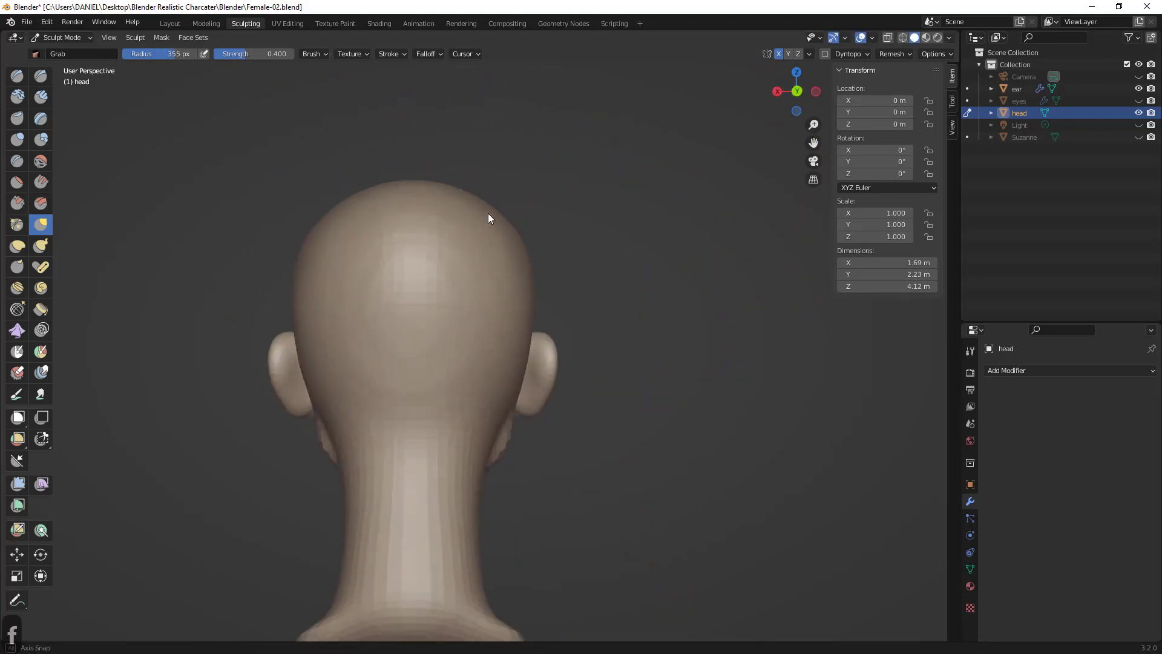
drag(317, 219, 286, 208)
middle_drag(437, 253, 437, 212)
drag(334, 324, 315, 320)
mouse_move(315, 325)
middle_down()
mouse_move(452, 472)
mouse_move(626, 394)
mouse_move(695, 384)
mouse_move(688, 346)
middle_up()
- Refine the skull's rounded outline from above with the Grab brush, checking the crown in side view
shift+middle_drag(638, 281, 667, 390)
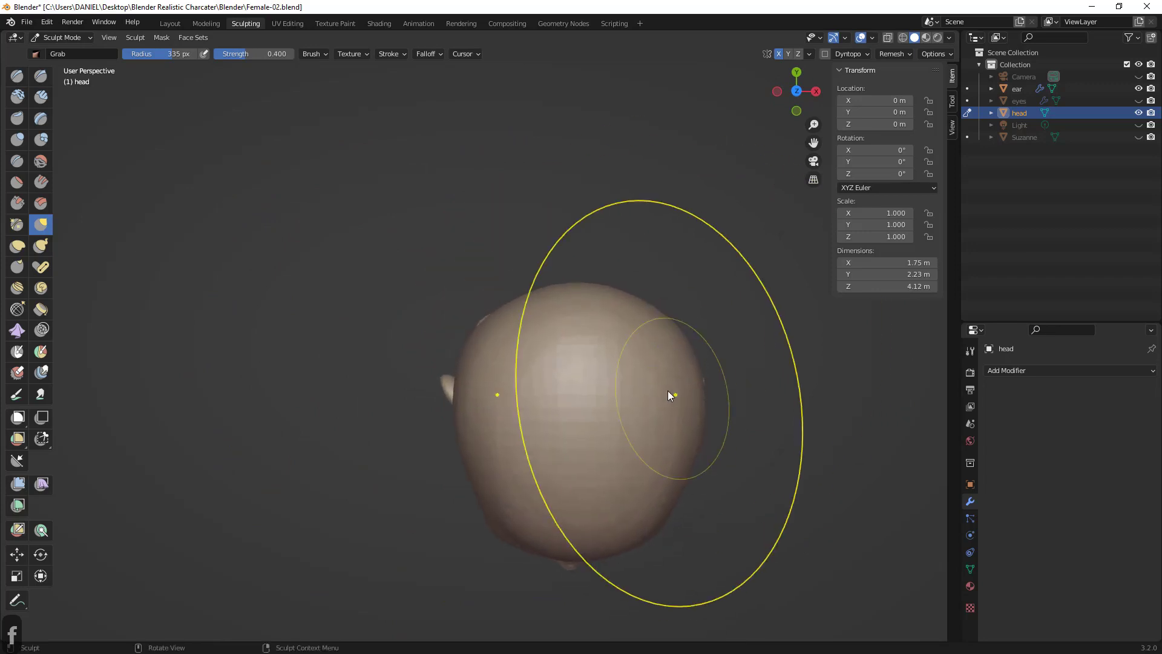
drag(656, 294, 657, 292)
mouse_move(656, 292)
middle_down()
mouse_move(636, 264)
mouse_move(627, 203)
mouse_move(561, 188)
mouse_move(423, 208)
mouse_move(398, 182)
mouse_move(422, 168)
middle_up()
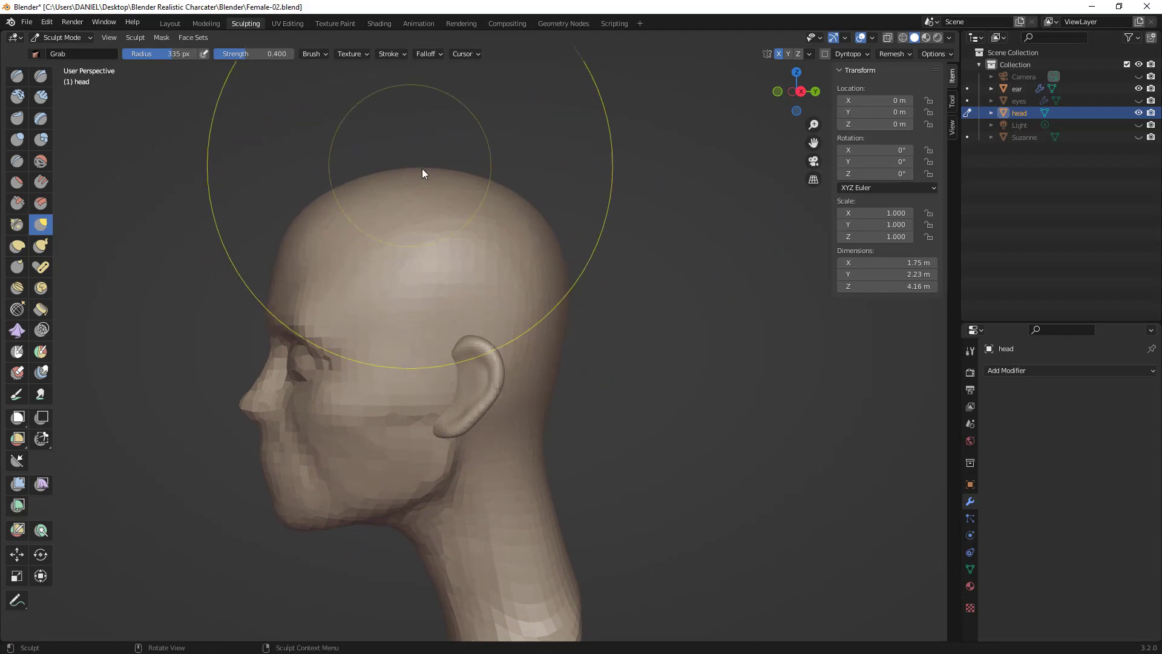
key(ctrl+z)
scroll(527, 340, down, 5)
- Try to widen the base of the neck with the Grab brush at a 205 px radius
mouse_move(528, 345)
middle_down()
mouse_move(521, 333)
mouse_move(700, 353)
mouse_move(557, 462)
middle_up()
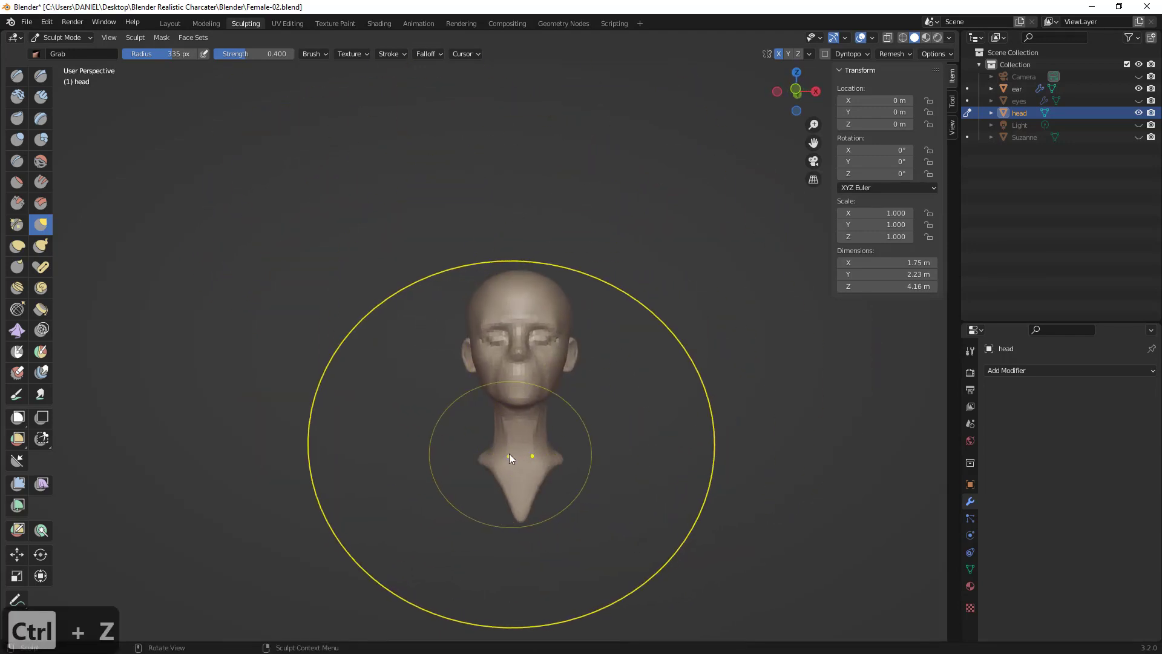
key(f)
click(431, 452)
drag(489, 456, 478, 454)
key(ctrl+z)
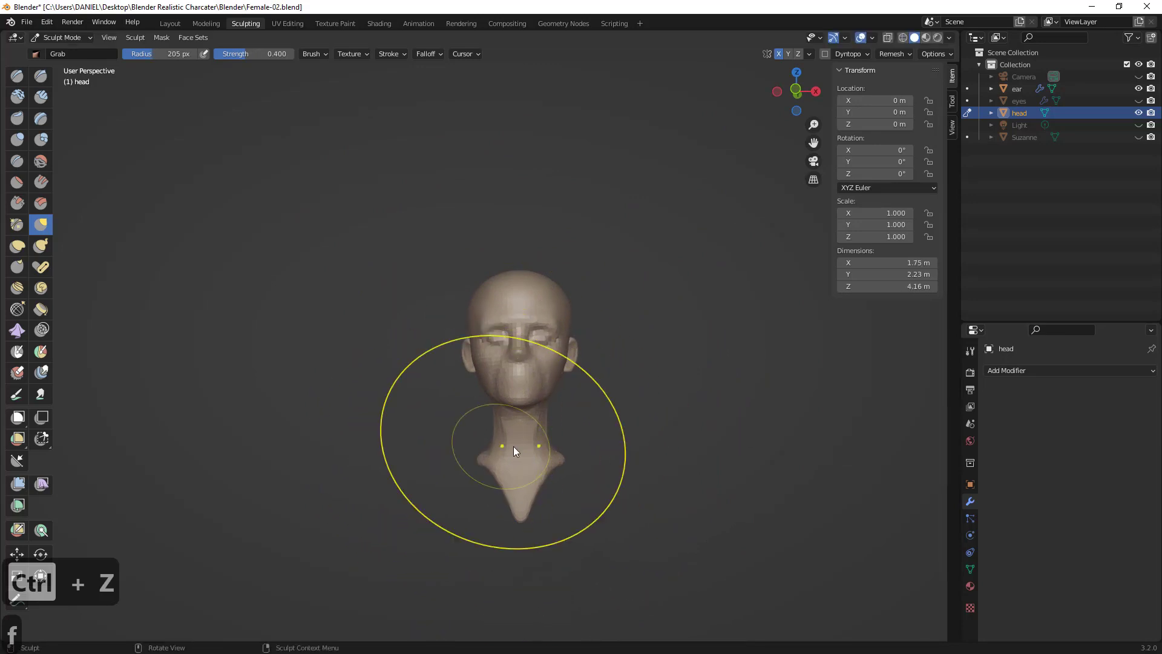
- Try to carve the base of the skull at the nape with the Draw Sharp brush at an 83 px radius
middle_drag(513, 446, 685, 454)
key(f)
click(417, 404)
mouse_move(420, 396)
middle_down()
mouse_move(435, 358)
mouse_move(514, 401)
mouse_move(557, 401)
mouse_move(444, 414)
middle_up()
key(f)
click(402, 388)
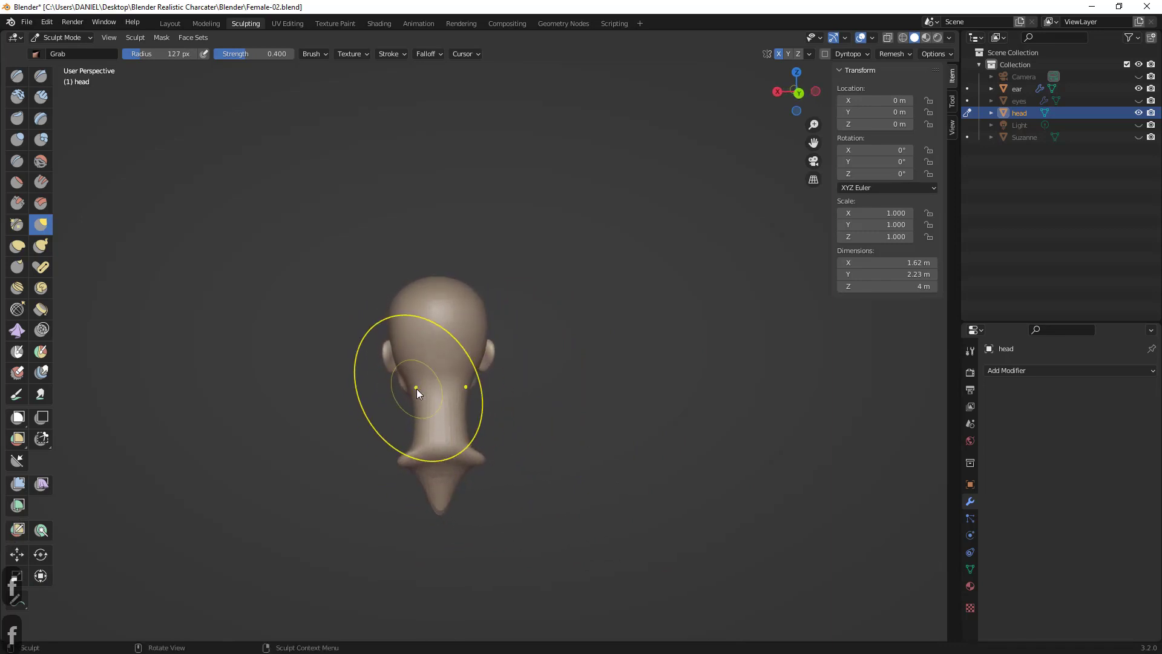
click(40, 76)
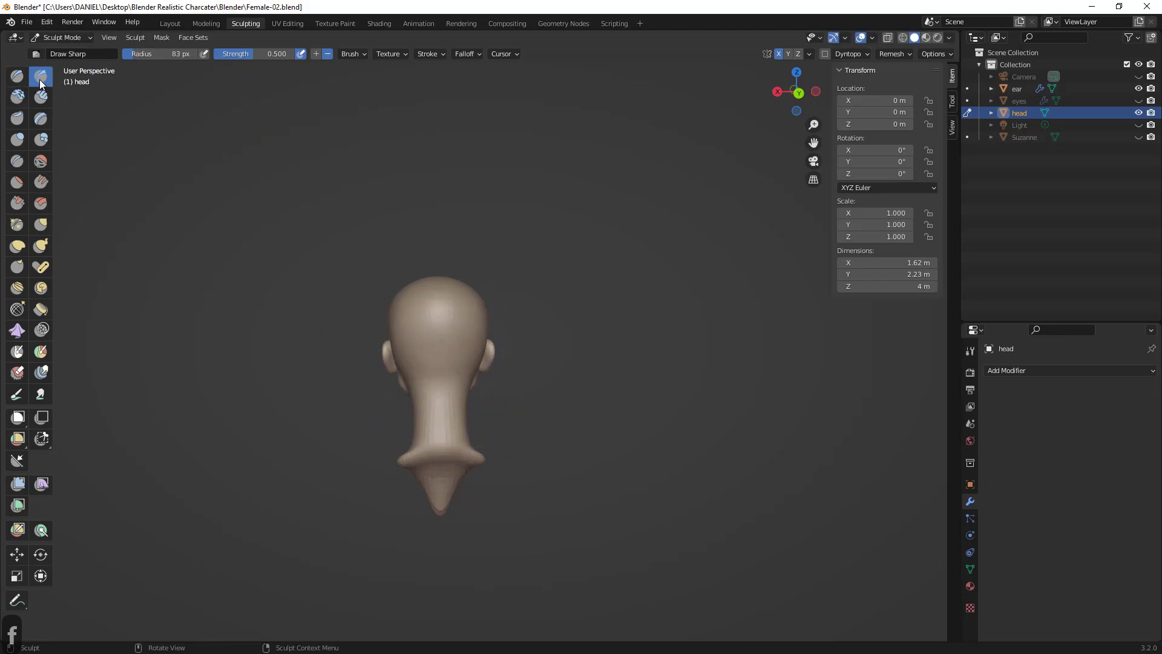
scroll(381, 351, up, 1)
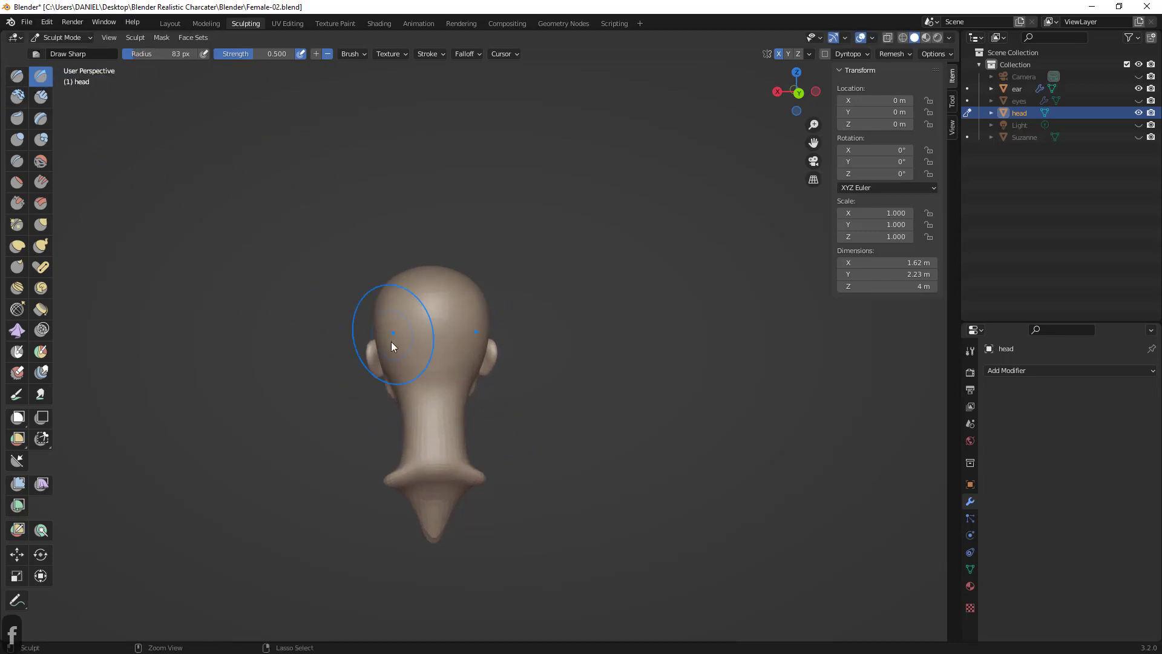
middle_drag(402, 385, 417, 386)
ctrl+drag(423, 380, 449, 375)
key(ctrl+z)
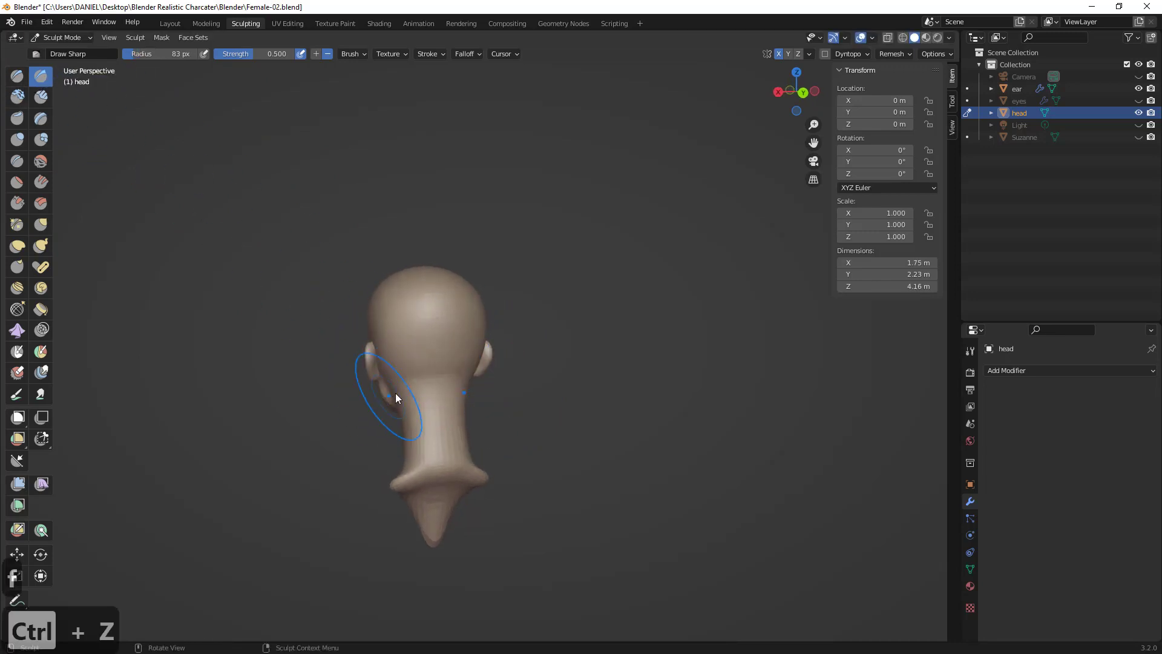
- Try to cut a crease behind the ear along the skull base with the Draw Sharp brush at a 45 px radius
key(f)
click(412, 379)
middle_drag(440, 394, 507, 412)
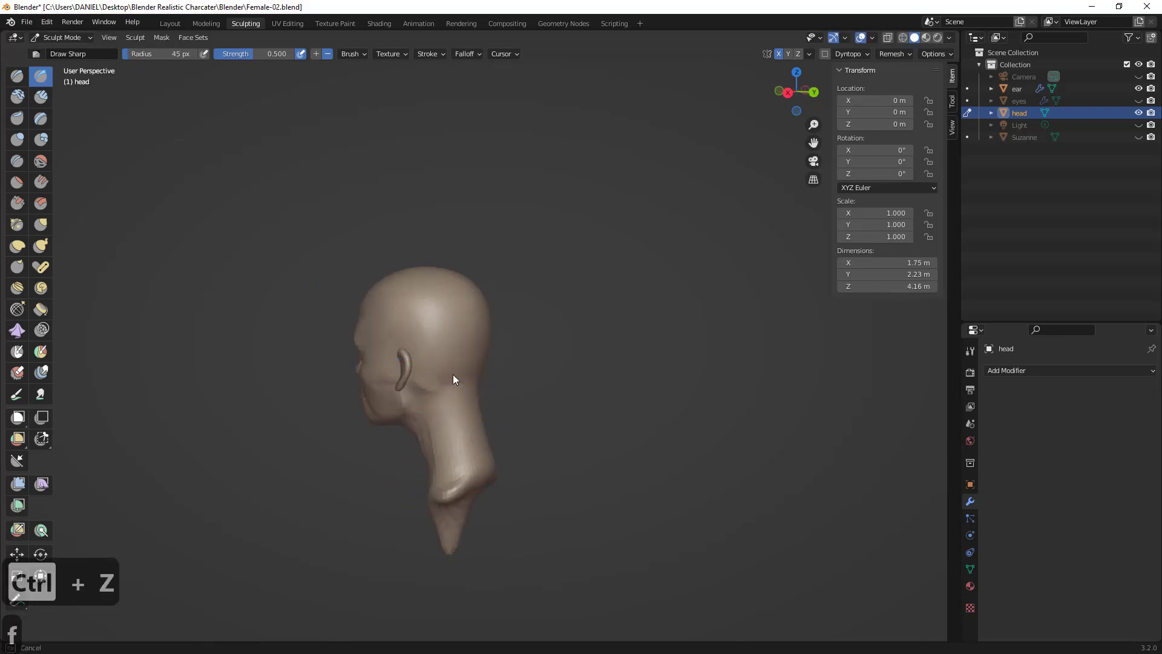
key(ctrl+z)
mouse_move(421, 381)
middle_down()
mouse_move(390, 385)
mouse_move(409, 390)
mouse_move(394, 385)
mouse_move(408, 354)
mouse_move(365, 379)
mouse_move(441, 387)
mouse_move(536, 361)
mouse_move(486, 344)
middle_up()
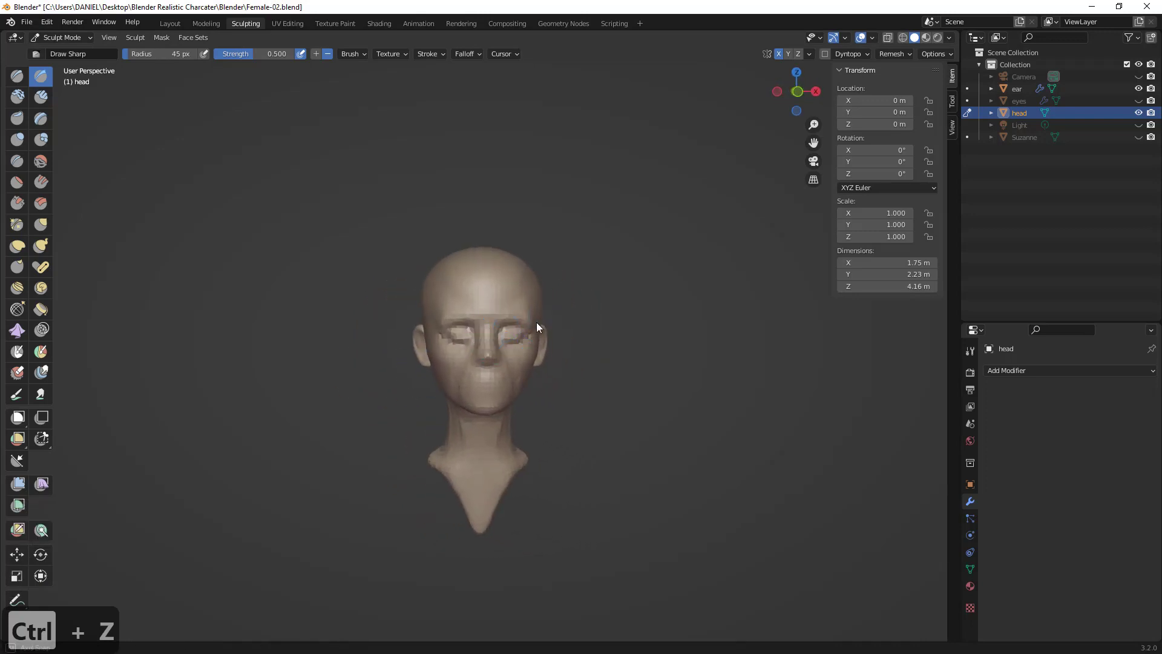
mouse_move(561, 303)
ctrl+middle_down()
mouse_move(535, 286)
mouse_move(521, 334)
mouse_move(441, 356)
mouse_move(448, 391)
mouse_move(431, 317)
mouse_move(503, 337)
mouse_move(518, 324)
mouse_move(556, 331)
ctrl+middle_up()
key(ctrl+z)
key(ctrl+z)
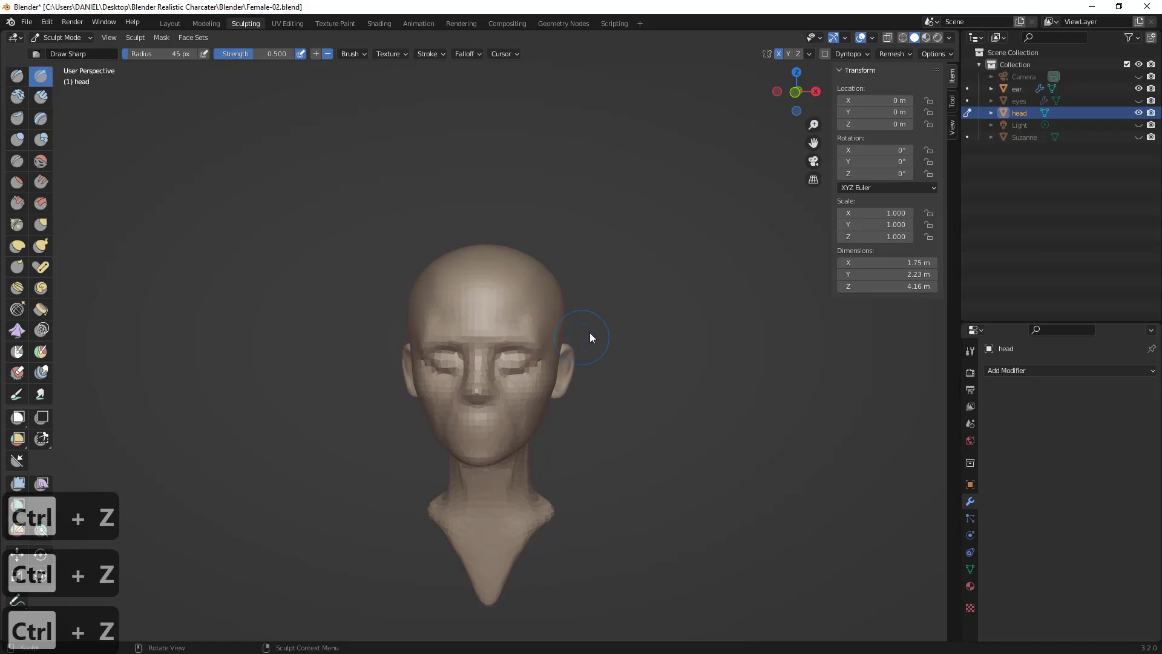
- Try to reshape the side of the jaw with the Grab brush at a 96 px radius
scroll(584, 402, down, 2)
middle_drag(584, 402, 477, 330)
scroll(589, 350, up, 1)
scroll(538, 410, up, 2)
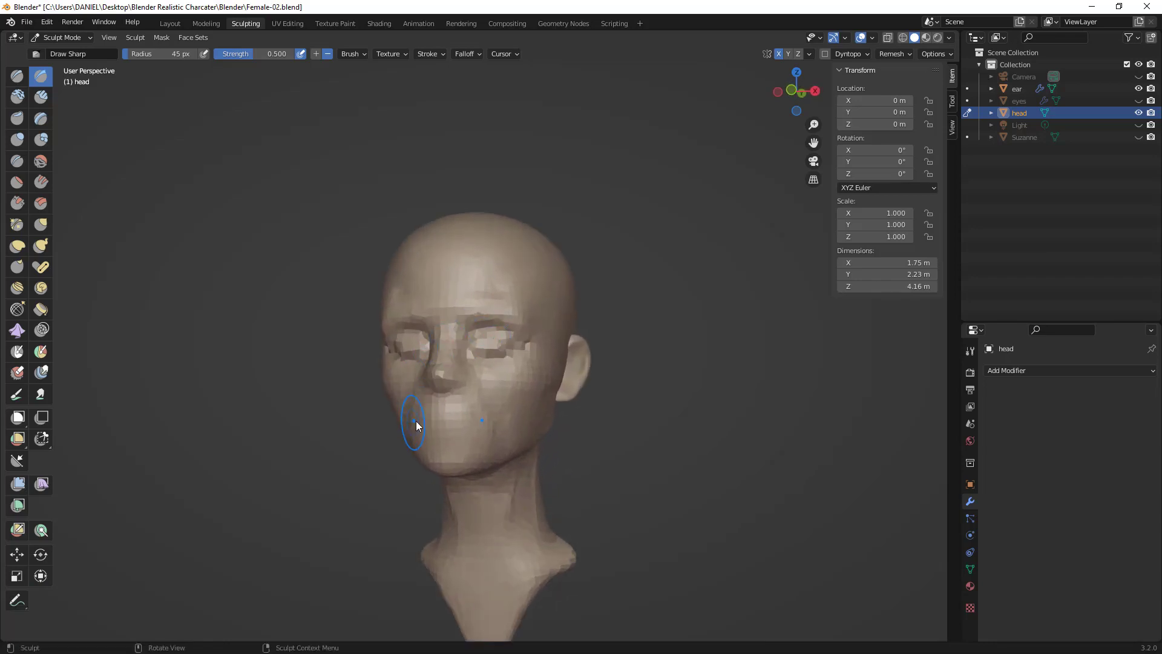
key(g)
key(g)
key(f)
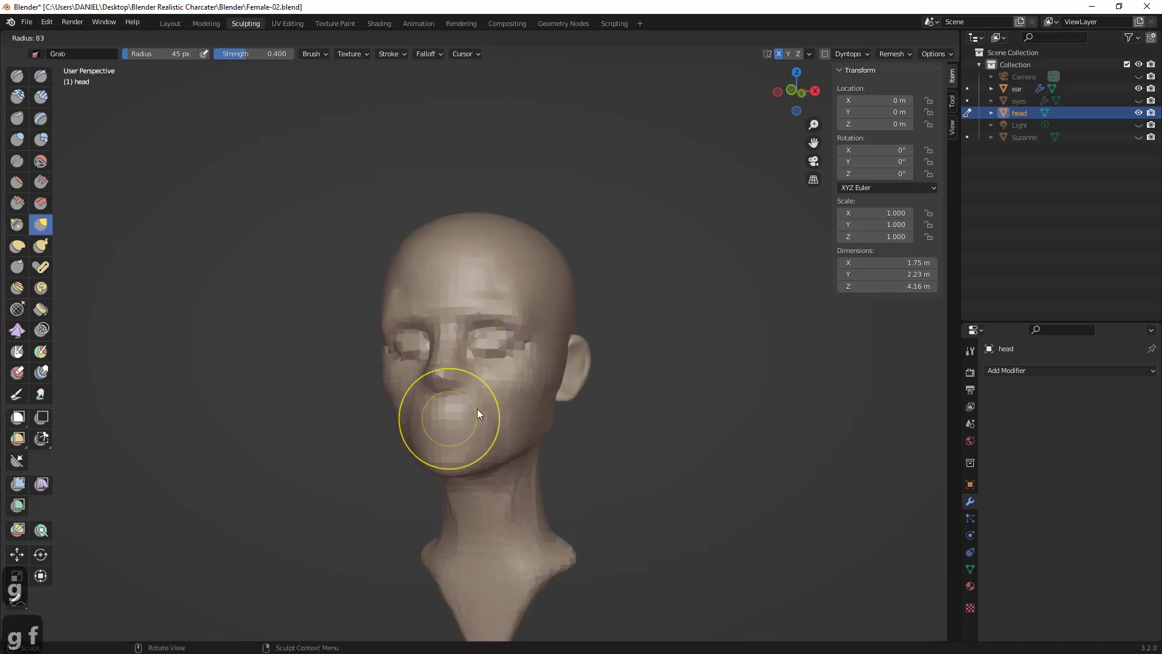
click(477, 408)
middle_drag(420, 453, 430, 446)
drag(430, 446, 422, 449)
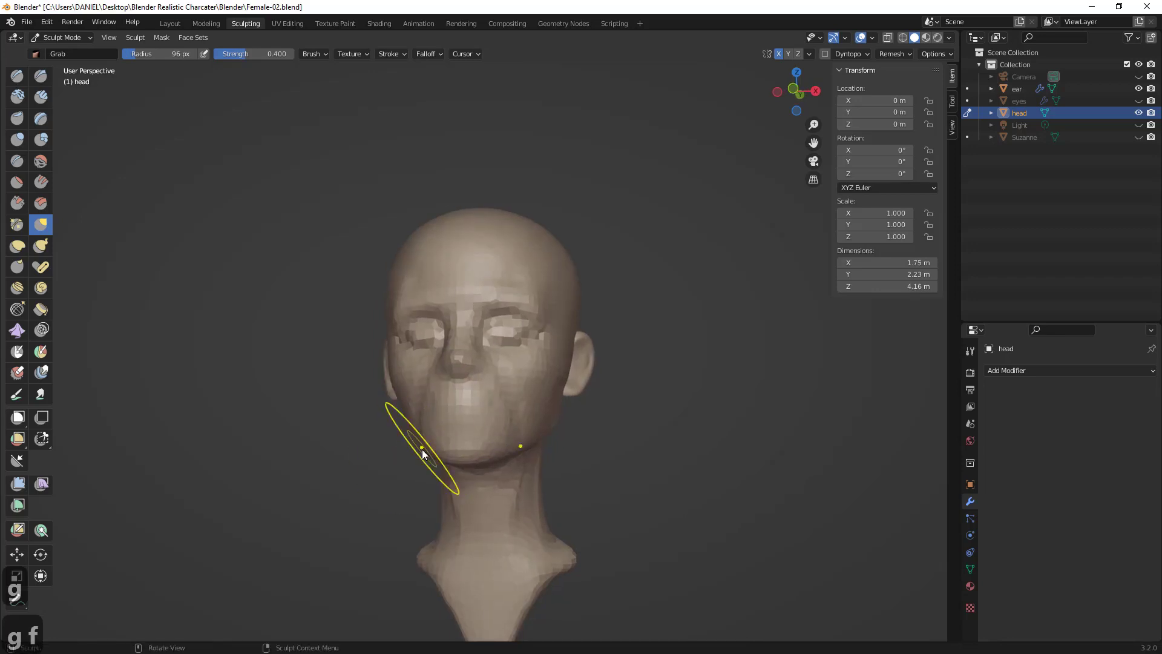
key(ctrl+z)
- Try a Grab brush adjustment on the head at a 131 px radius, comparing it through undo and redo
mouse_move(423, 449)
middle_down()
mouse_move(440, 347)
mouse_move(396, 242)
mouse_move(456, 389)
mouse_move(496, 380)
mouse_move(402, 373)
mouse_move(463, 306)
middle_up()
click(394, 210)
key(ctrl+z)
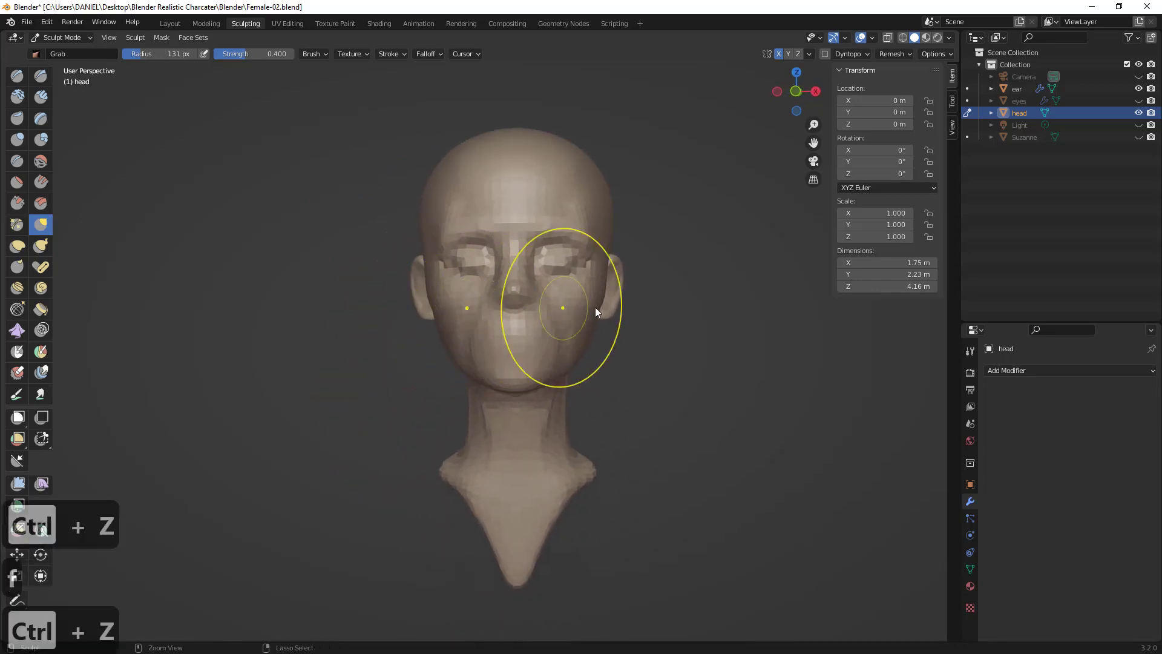
key(ctrl+shift+z)
key(ctrl+z)
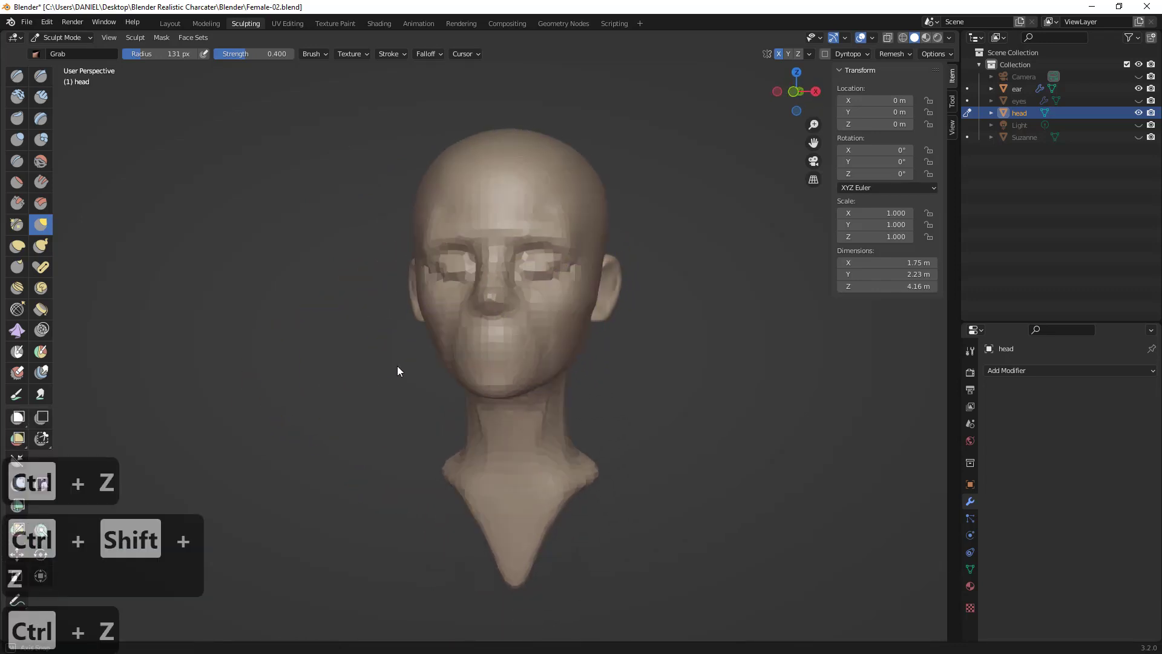
- Compare the last Grab adjustment through undo and redo, and pull the rear jawline down at a 131 px radius
key(ctrl+shift+z)
middle_drag(522, 349, 497, 351)
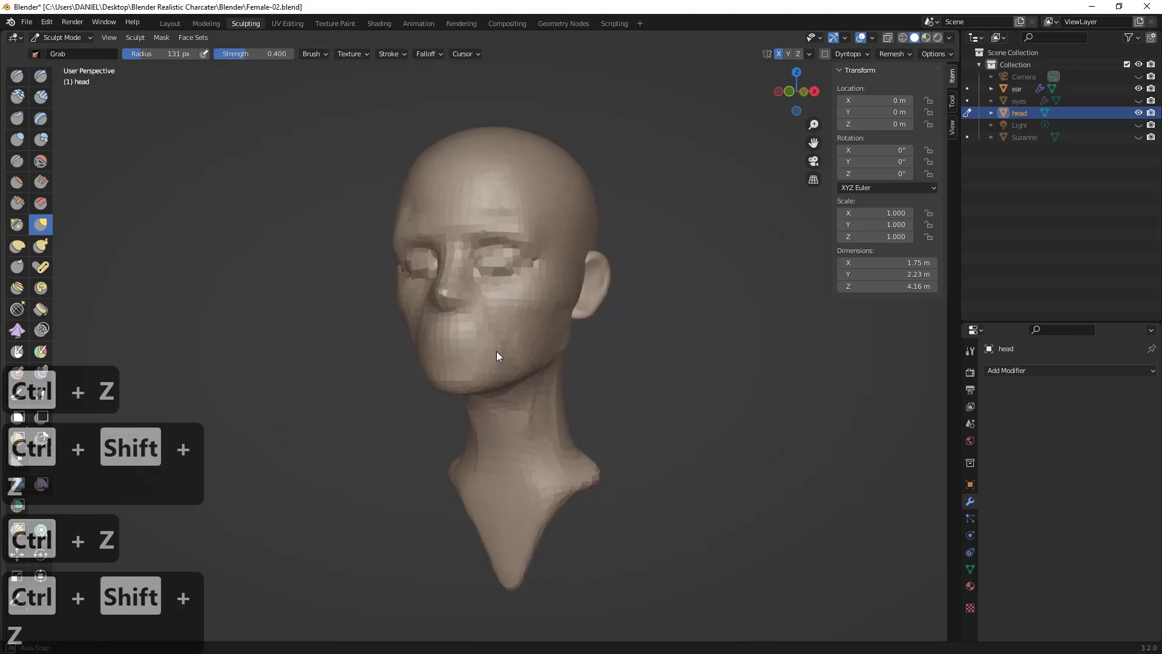
key(ctrl+z)
key(ctrl+shift+z)
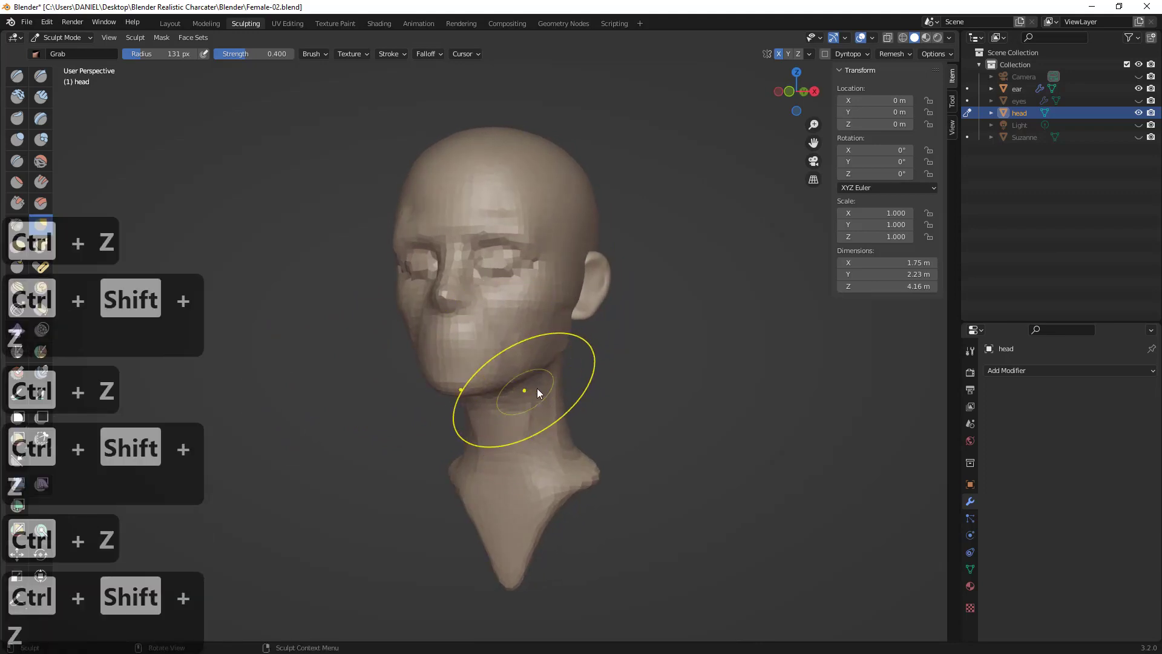
mouse_move(535, 396)
middle_down()
mouse_move(569, 384)
mouse_move(517, 399)
middle_up()
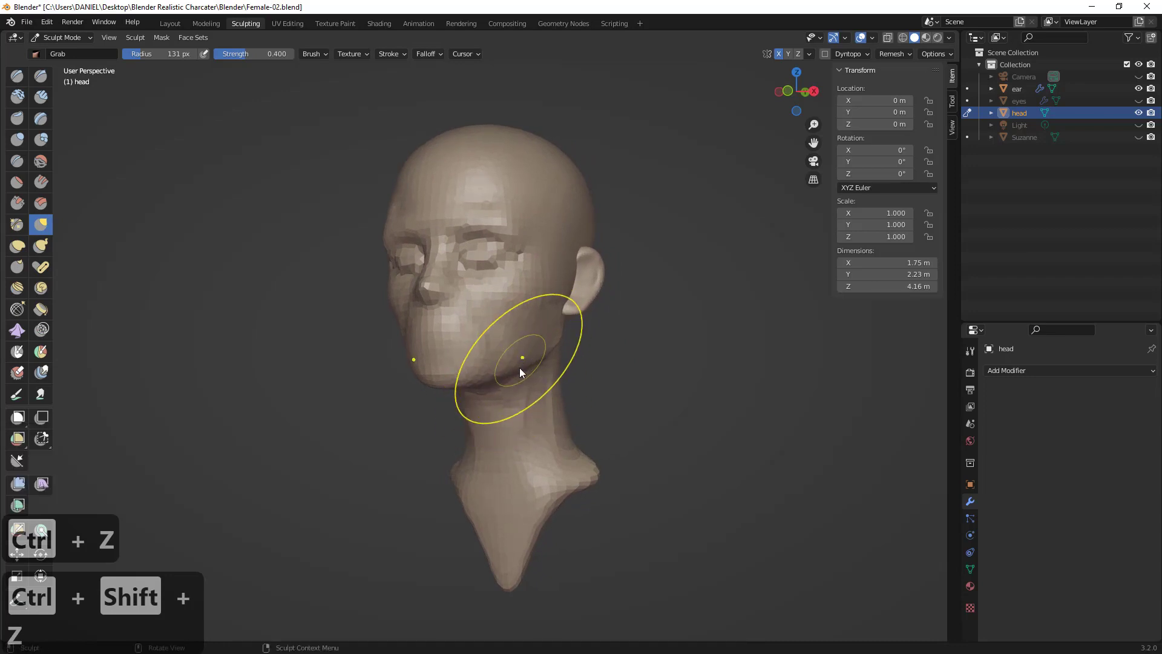
drag(522, 360, 525, 403)
- Pull the base of the nape backward in side view with the Grab brush at a 235 px radius
middle_drag(525, 403, 444, 405)
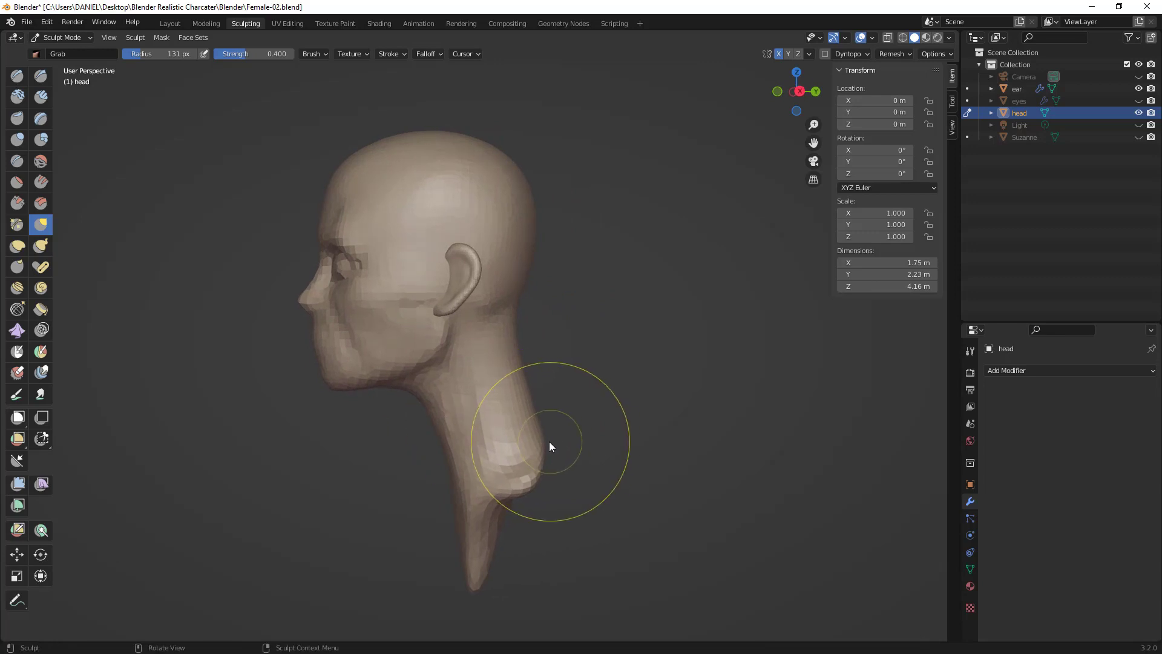
key(f)
click(617, 427)
key(g)
drag(546, 435, 590, 431)
- Pull the neck base outward on both sides into shoulders with the Grab brush at a 150 px radius
mouse_move(581, 431)
middle_down()
mouse_move(397, 432)
mouse_move(405, 413)
middle_up()
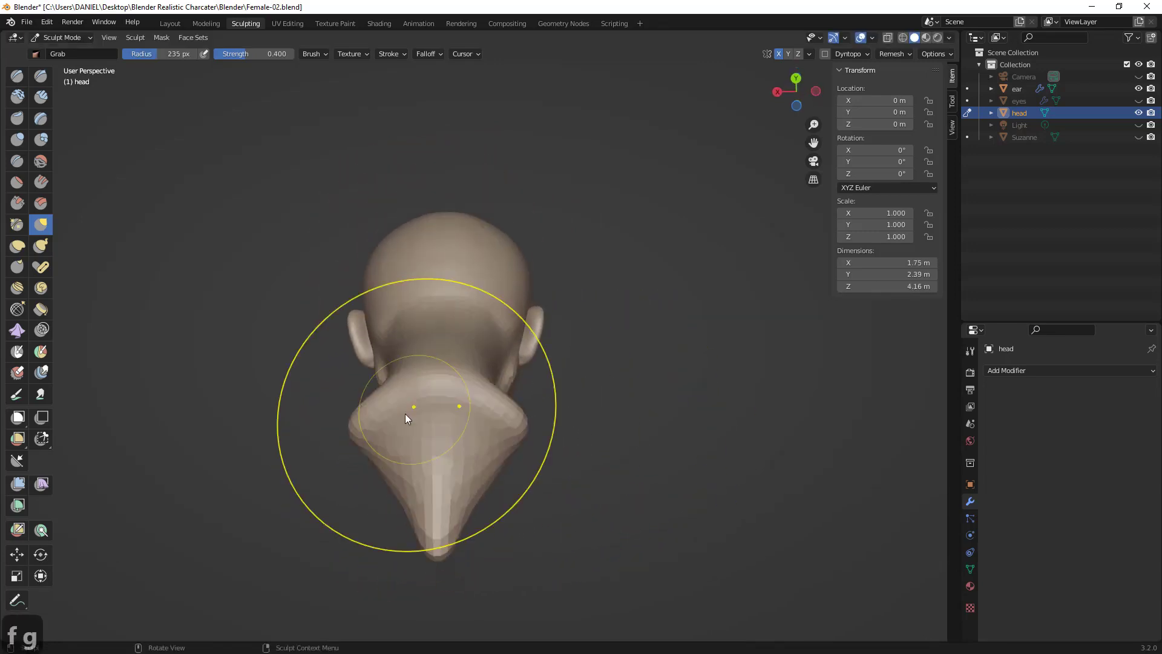
key(f)
click(352, 422)
drag(346, 434, 235, 443)
middle_drag(352, 458, 370, 426)
mouse_move(376, 434)
mouse_down()
mouse_move(311, 452)
mouse_move(345, 477)
mouse_move(245, 418)
mouse_up()
- Widen the pointed lower back and extend it downward with the Grab brush at a 150 px radius
middle_drag(379, 437, 380, 492)
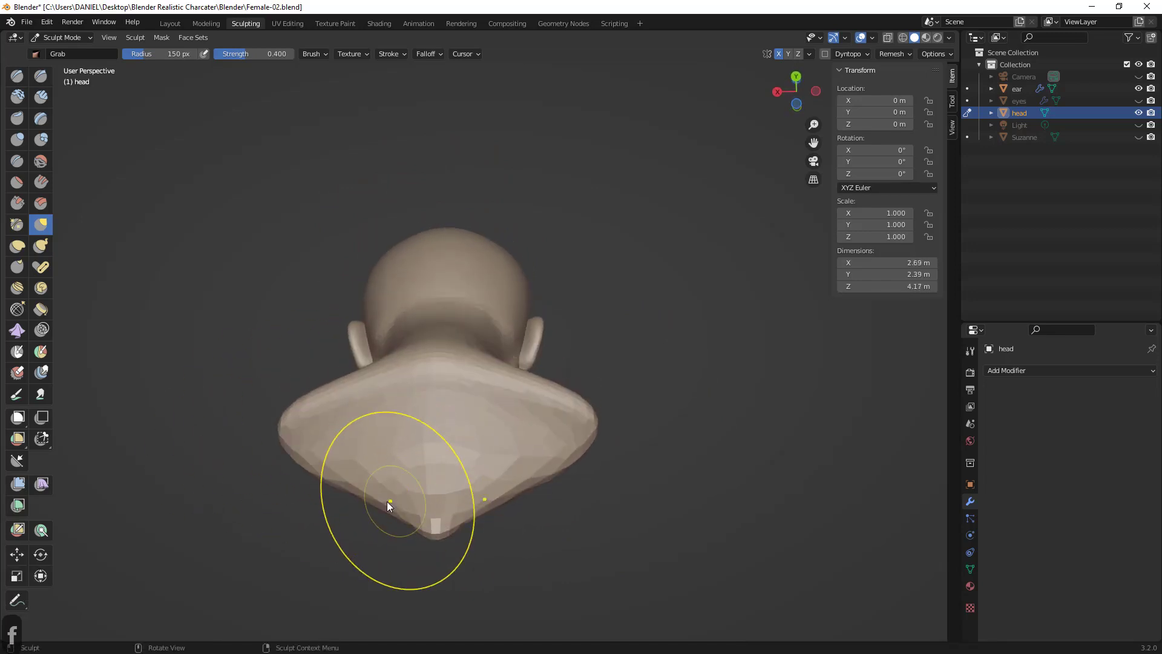
drag(386, 501, 360, 528)
mouse_move(375, 508)
mouse_down()
mouse_move(361, 518)
mouse_move(309, 492)
mouse_up()
middle_drag(367, 465, 377, 514)
drag(378, 516, 386, 549)
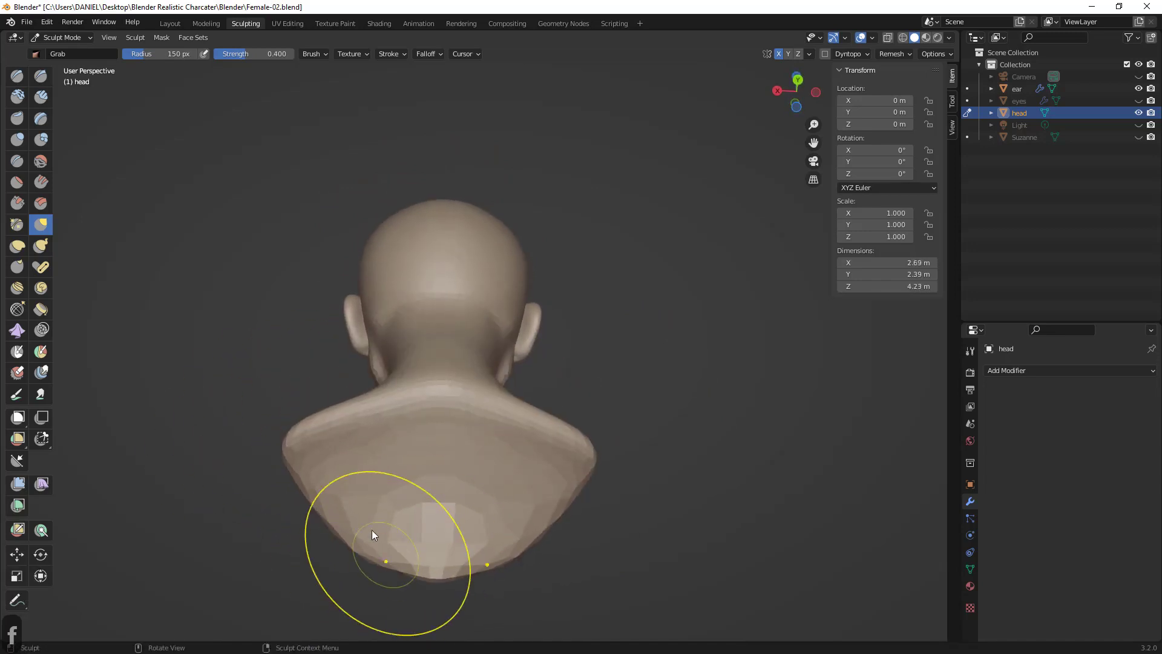
- Adjust the lower tip of the chest from the front with the Grab brush at 150 px, undoing a misplaced side stroke
mouse_move(371, 529)
middle_down()
mouse_move(616, 541)
mouse_move(608, 556)
middle_up()
shift+middle_drag(537, 578, 499, 472)
drag(478, 481, 480, 503)
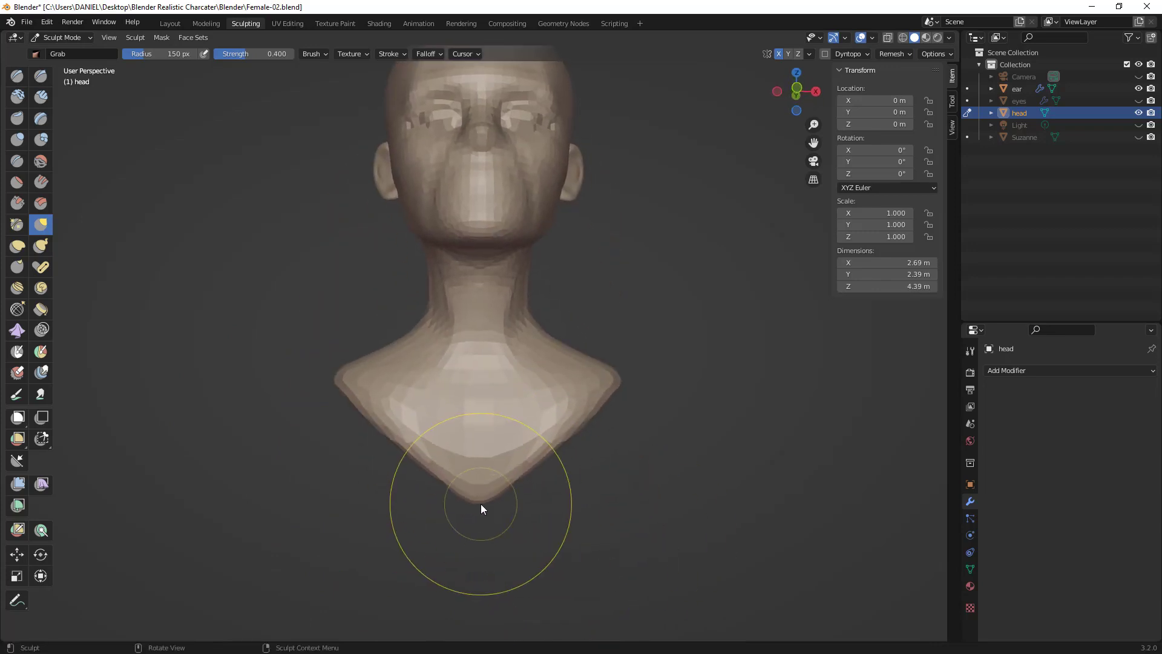
shift+middle_drag(413, 402, 417, 434)
mouse_move(395, 465)
mouse_down()
mouse_move(374, 469)
mouse_move(413, 483)
mouse_up()
key(ctrl+z)
drag(482, 516, 480, 500)
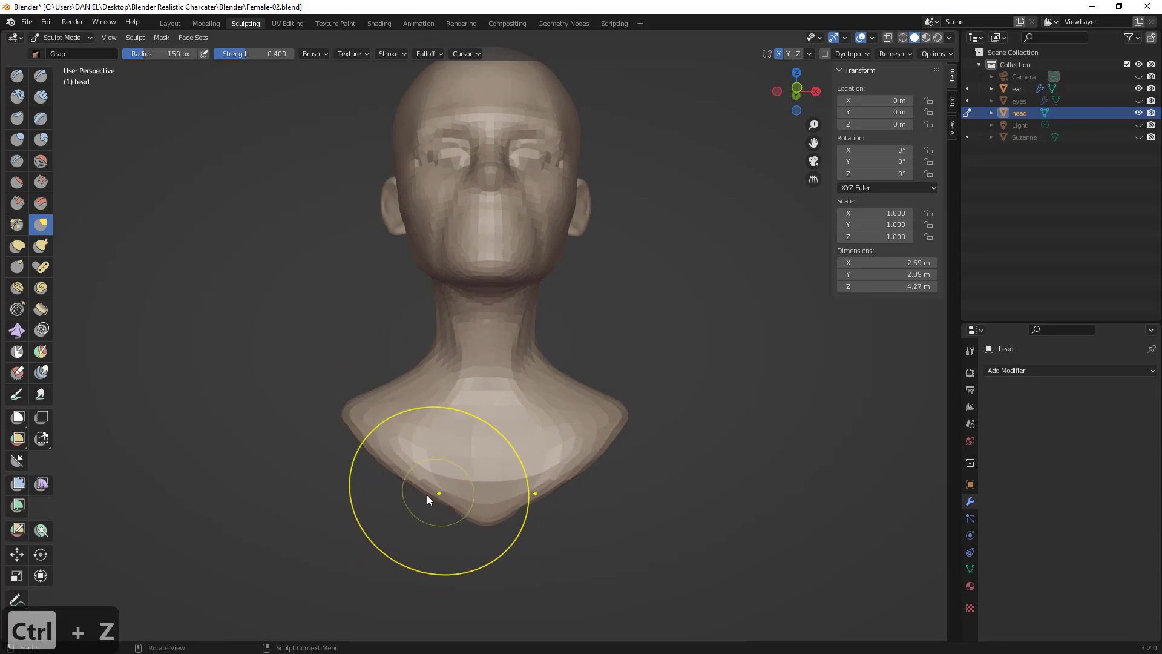
- Pull the lower chest edge down and outward on both sides with the Grab brush at a 120 px radius
key(f)
click(409, 490)
mouse_move(409, 491)
mouse_down()
mouse_move(414, 544)
mouse_move(392, 549)
mouse_up()
mouse_move(482, 535)
mouse_down()
mouse_move(481, 554)
mouse_move(446, 569)
mouse_up()
drag(393, 531, 373, 494)
- Extend the shoulder tips farther outward with the Grab brush at a 113 px radius
middle_drag(399, 472, 330, 471)
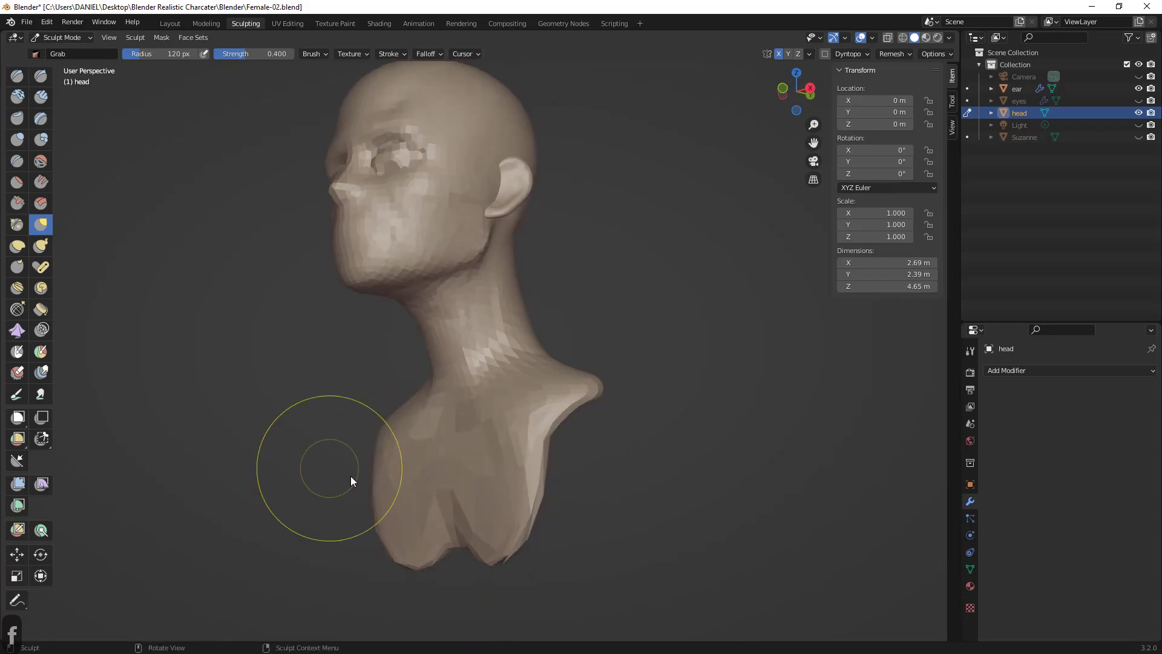
key(f)
click(455, 524)
mouse_move(421, 515)
middle_down()
mouse_move(372, 525)
mouse_move(482, 529)
mouse_move(506, 547)
middle_up()
middle_drag(367, 433, 368, 455)
key(f)
click(331, 449)
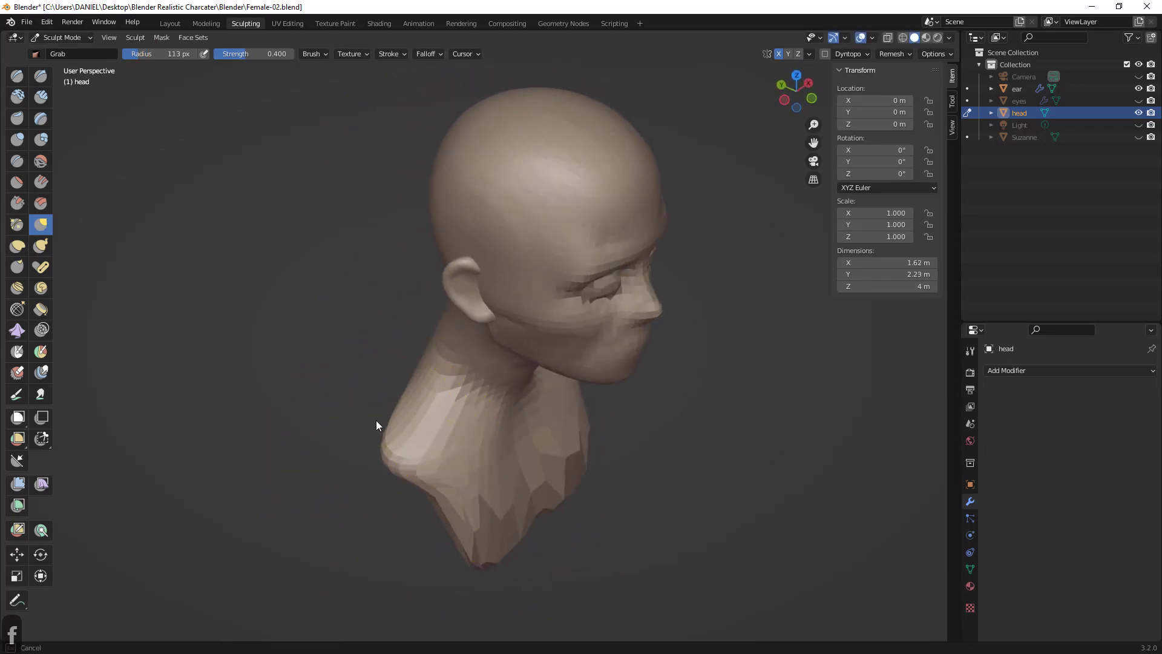
drag(376, 420, 327, 430)
middle_drag(380, 426, 348, 392)
drag(349, 394, 306, 389)
- Raise the slope between neck and shoulders slightly with two small Grab strokes at a 113 px radius
mouse_move(375, 412)
middle_down()
mouse_move(419, 385)
mouse_move(521, 401)
middle_up()
drag(521, 400, 525, 390)
mouse_move(497, 391)
middle_down()
mouse_move(479, 364)
mouse_move(428, 368)
mouse_move(454, 373)
middle_up()
drag(407, 370, 412, 355)
- Reshape the shoulders and upper back from several angles with the Grab brush at a 182 px radius
key(f)
click(528, 358)
middle_drag(404, 365, 390, 340)
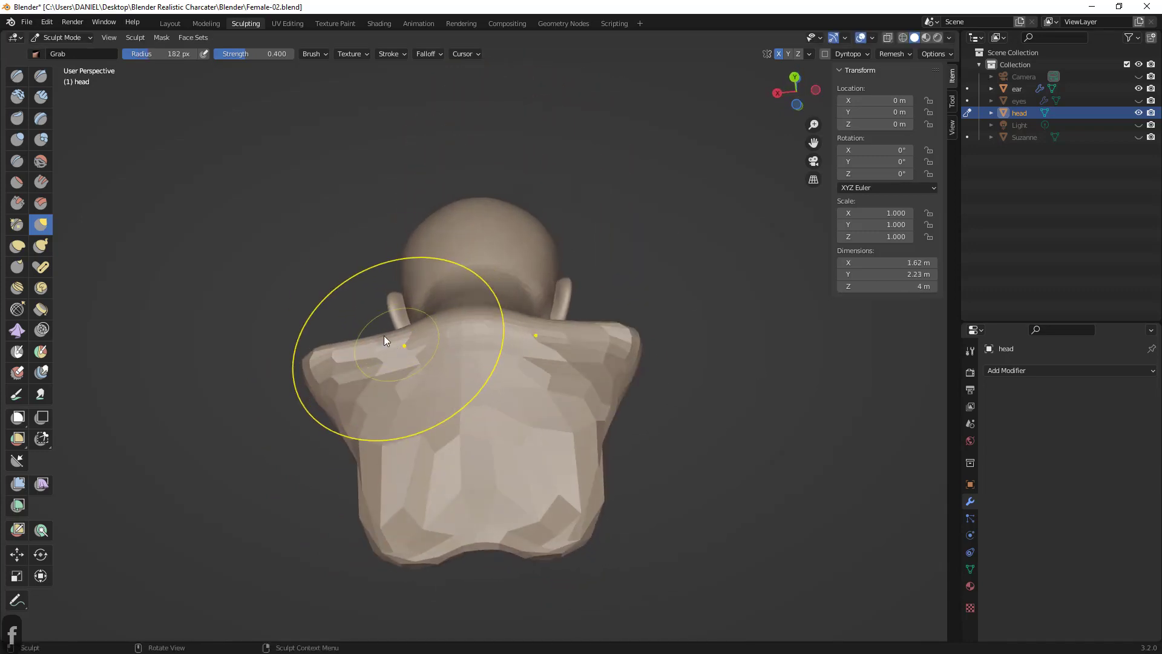
mouse_move(386, 338)
mouse_down()
mouse_move(372, 314)
mouse_move(389, 327)
mouse_up()
mouse_move(460, 340)
middle_down()
mouse_move(347, 437)
mouse_move(417, 365)
middle_up()
drag(418, 364, 400, 362)
middle_drag(401, 362, 353, 370)
mouse_move(366, 371)
mouse_down()
mouse_move(394, 382)
mouse_move(388, 362)
mouse_up()
middle_drag(385, 360, 333, 375)
drag(378, 398, 326, 390)
middle_drag(332, 395, 316, 404)
- Push in the transition between neck and shoulders from the front with the Grab brush at a 131 px radius
key(f)
click(391, 371)
drag(404, 371, 417, 365)
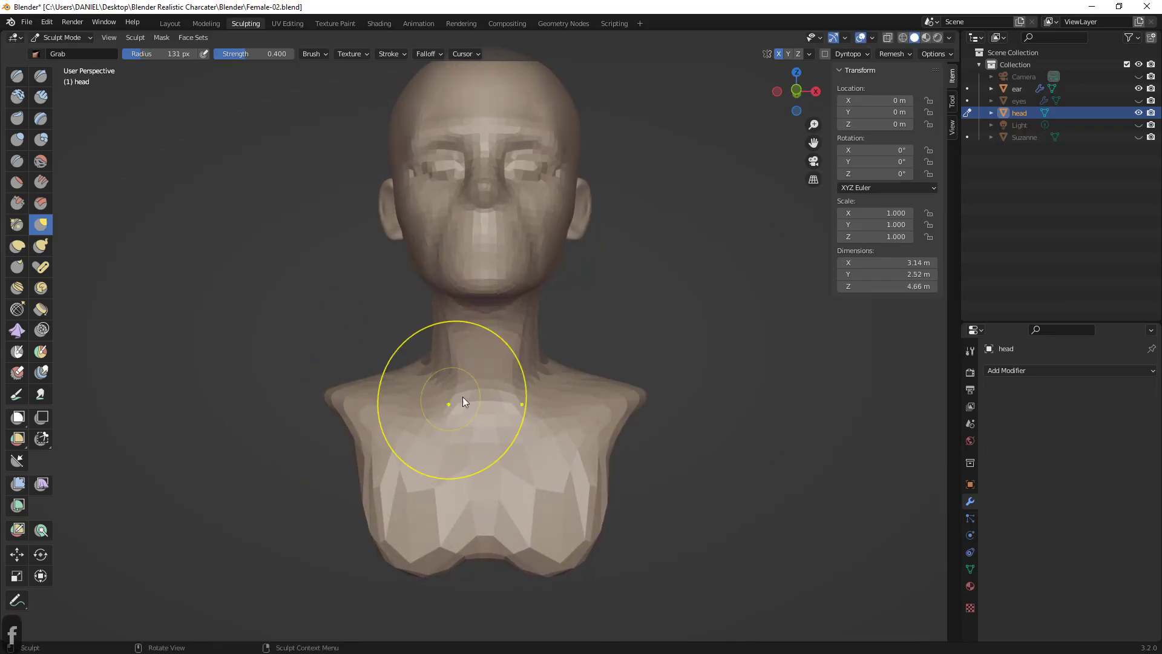
- Try to push the base of the throat backward in side view with the Grab brush at a 131 px radius
middle_drag(447, 402, 398, 405)
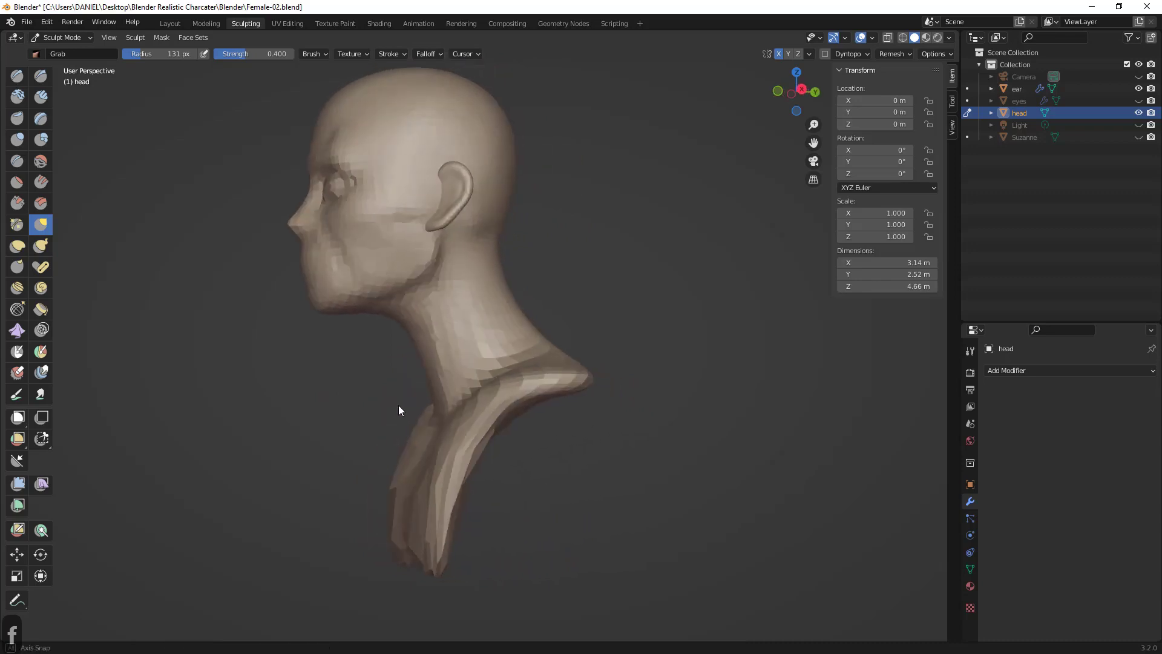
mouse_move(438, 413)
mouse_down()
mouse_move(441, 422)
mouse_move(458, 397)
mouse_up()
key(ctrl+z)
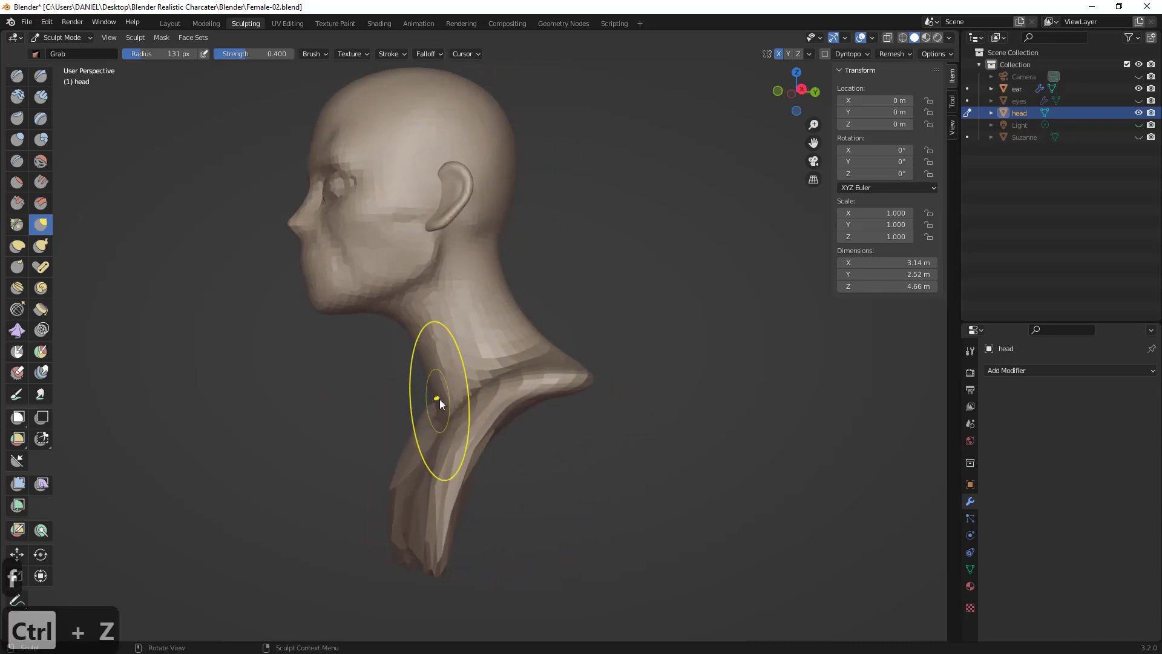
mouse_move(429, 400)
middle_down()
mouse_move(432, 358)
mouse_move(547, 416)
mouse_move(419, 490)
mouse_move(521, 448)
mouse_move(513, 401)
mouse_move(441, 404)
mouse_move(489, 386)
mouse_move(470, 358)
mouse_move(701, 357)
mouse_move(509, 275)
middle_up()
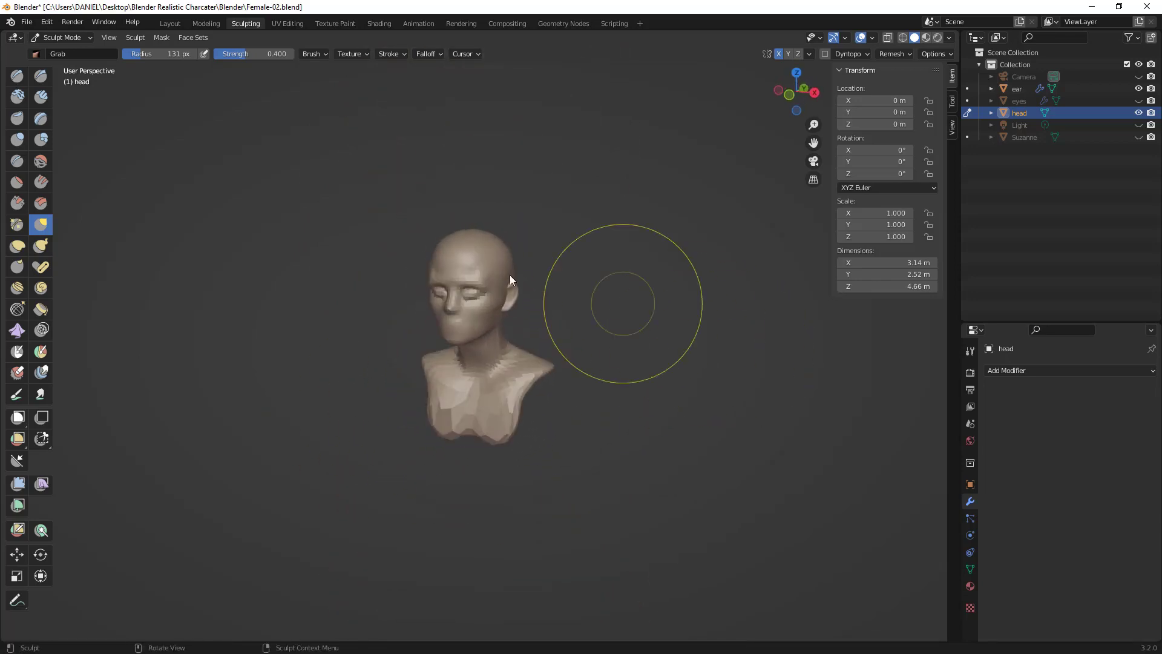
- Switch from Sculpt Mode to Object Mode and add a cube mesh
key(Tab)
key(Tab)
click(135, 38)
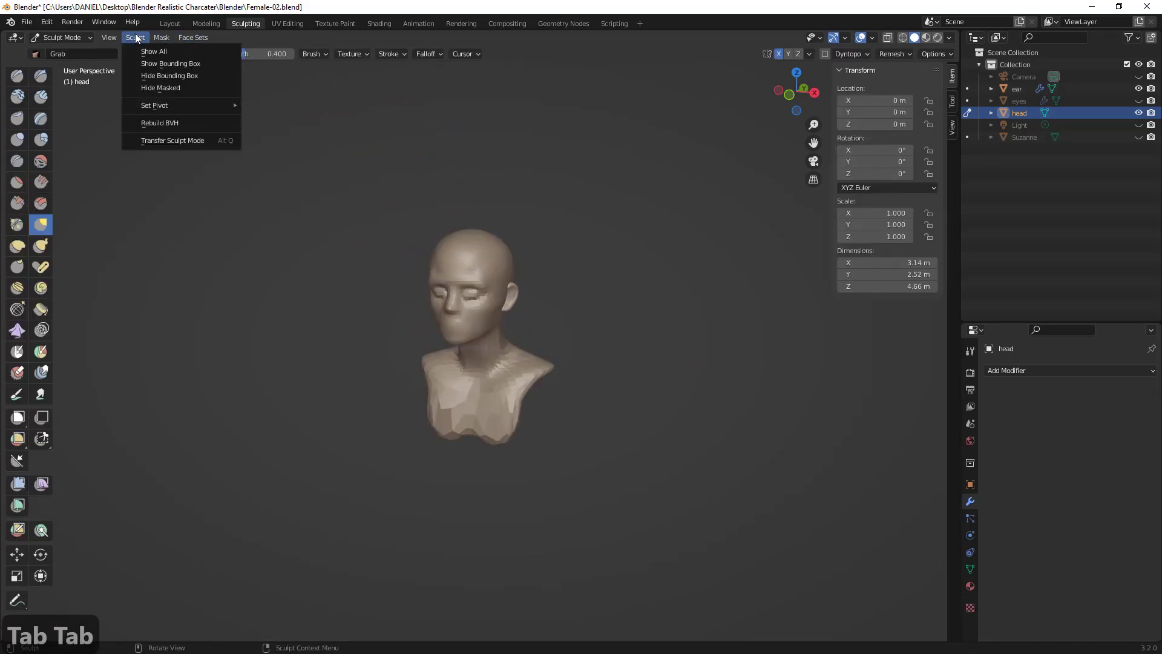
click(81, 37)
click(87, 51)
click(180, 39)
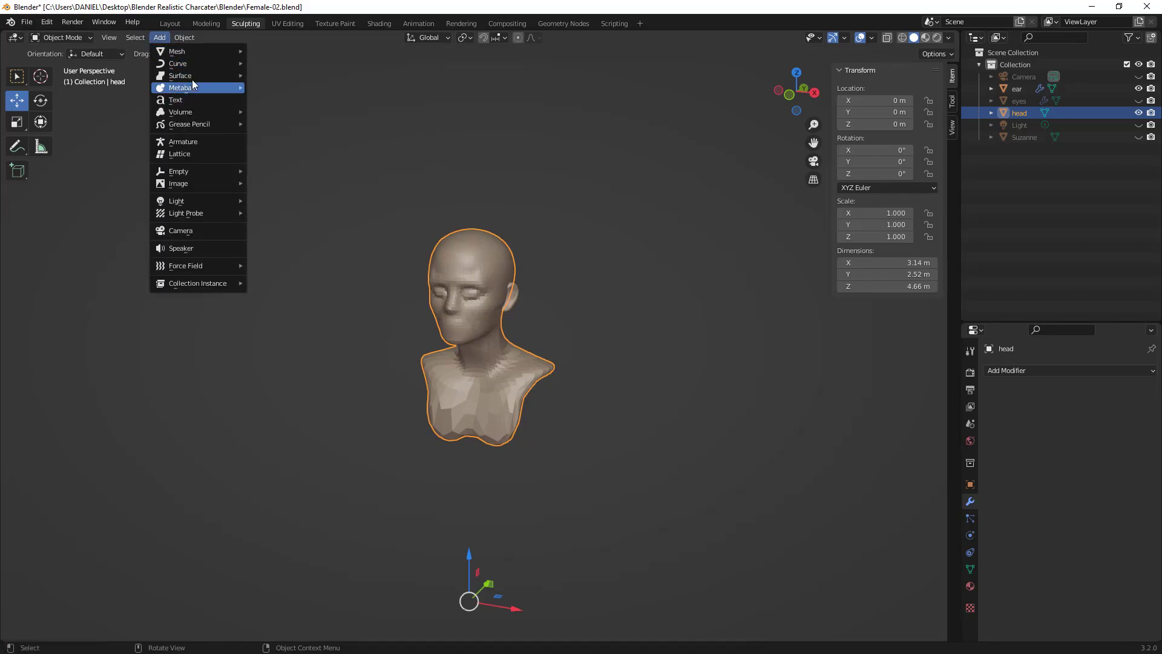
mouse_move(197, 52)
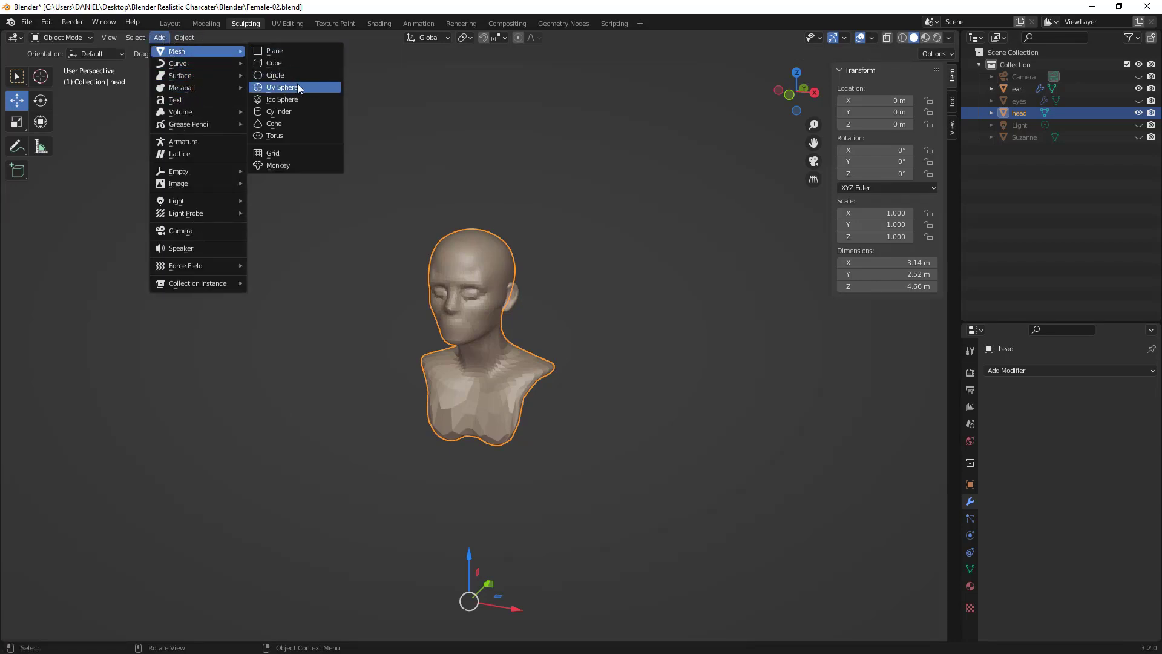
click(288, 63)
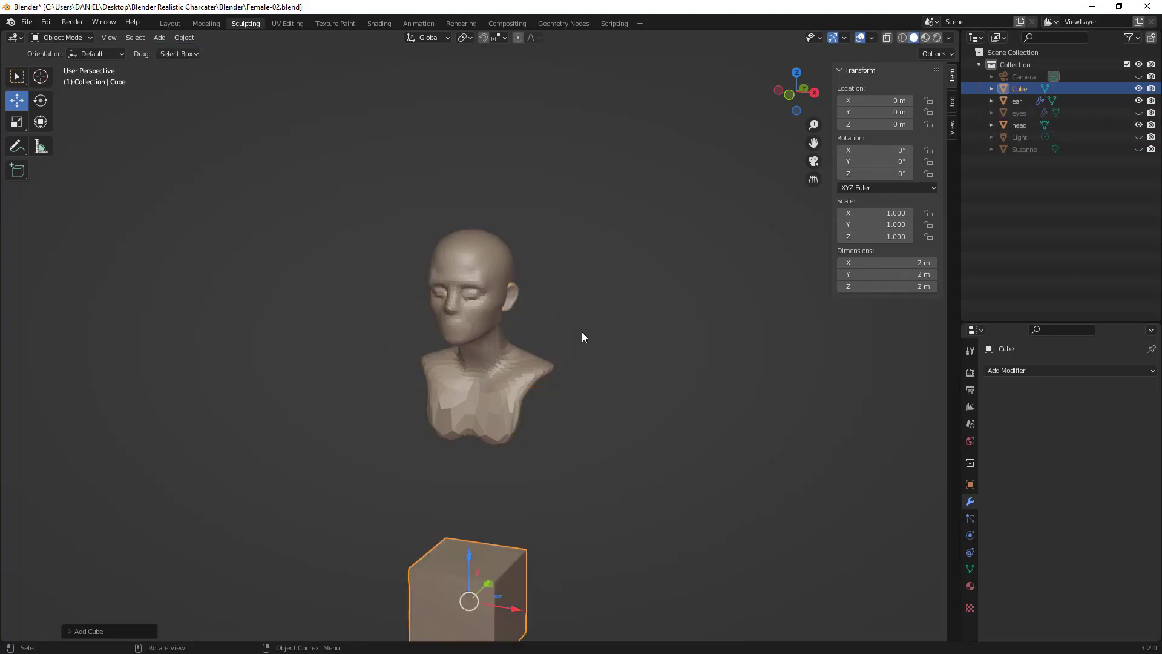
- Add a Subdivision Surface modifier to the new cube
click(1011, 371)
click(1010, 370)
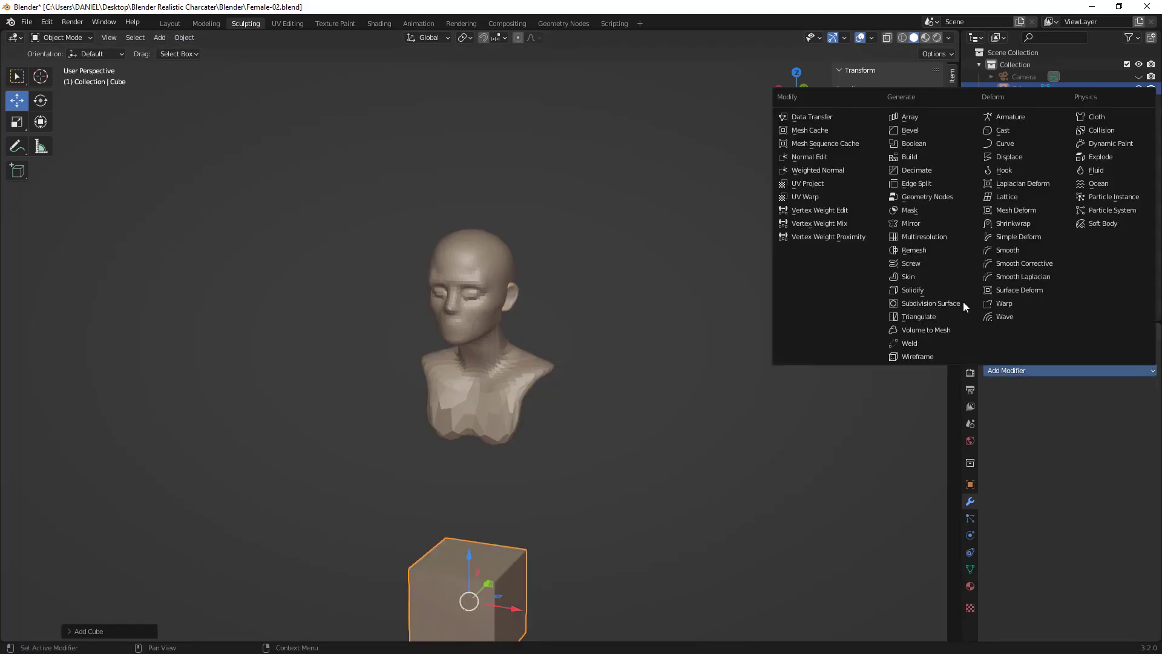
click(928, 302)
shift+middle_drag(351, 256, 391, 186)
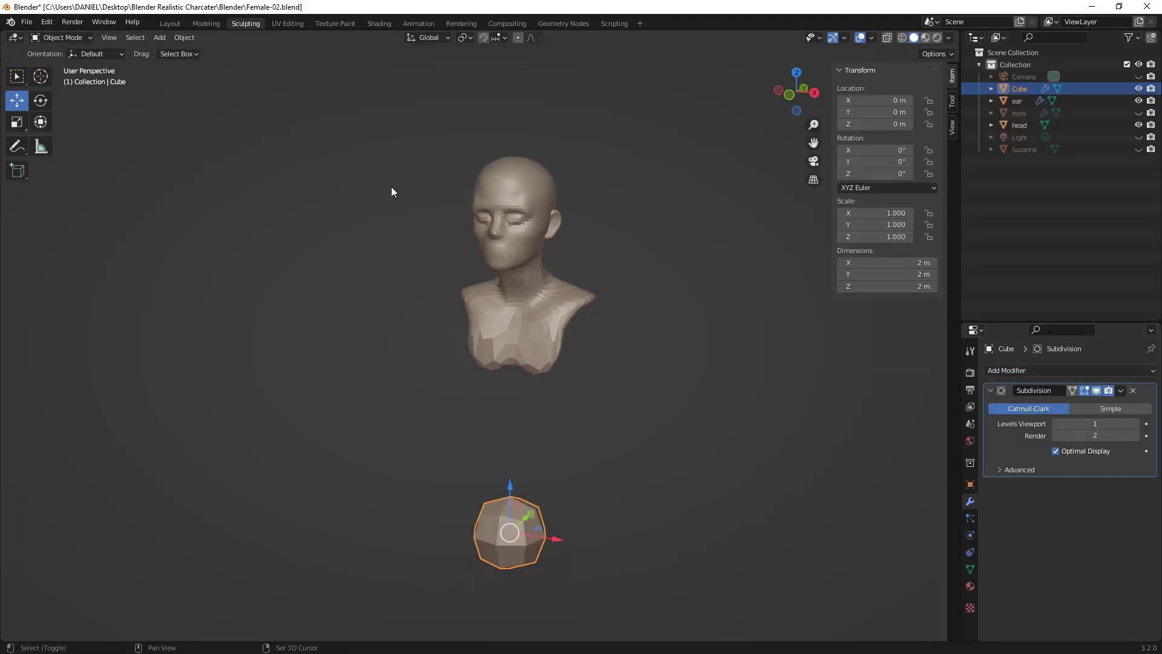
- Save the project as a separate file named Female-03.blend
click(29, 24)
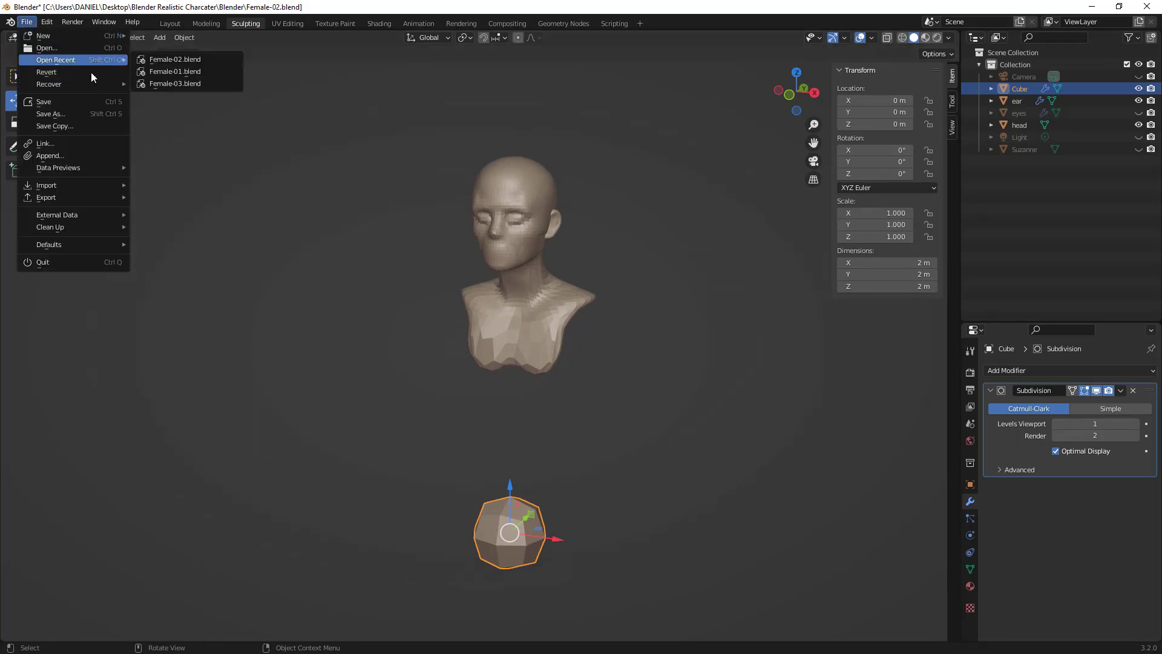
click(89, 114)
double_click(472, 223)
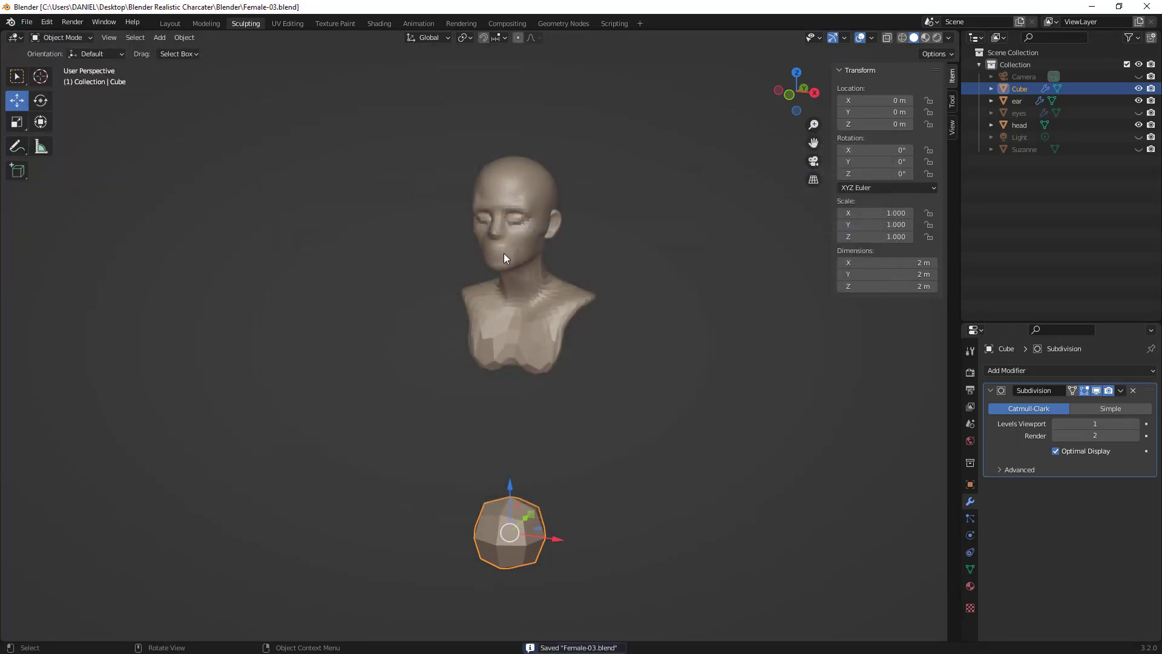
- Set the cube's subdivision levels to 3 for both viewport and render
click(1093, 423)
text(3)
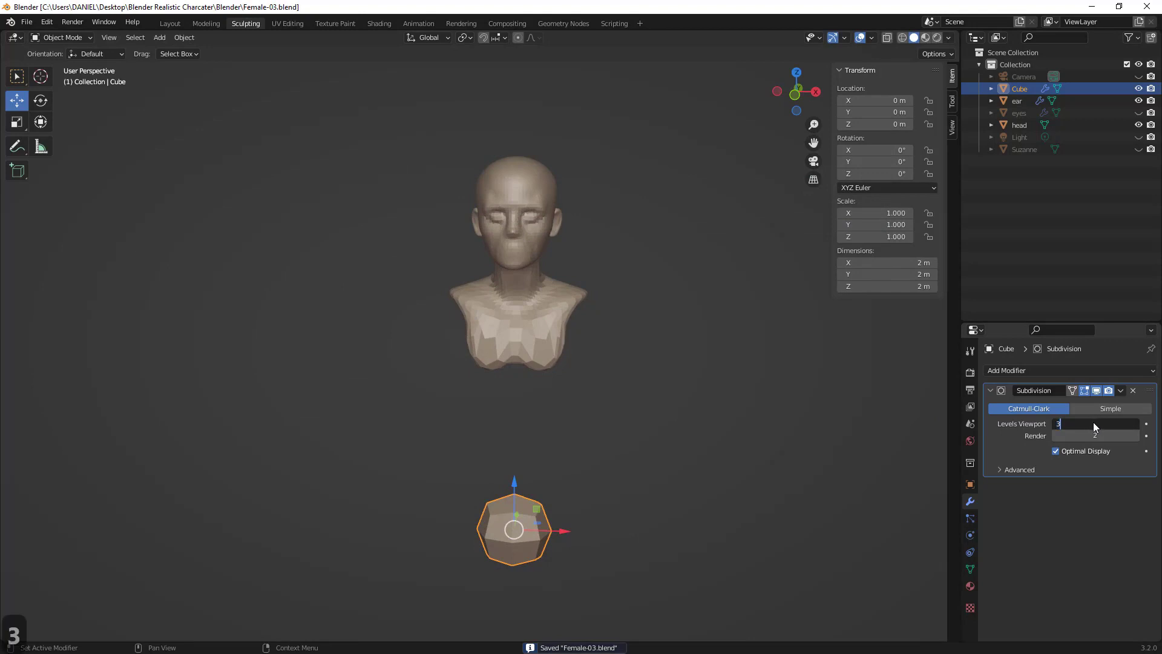
key(Tab)
text(3)
key(Tab)
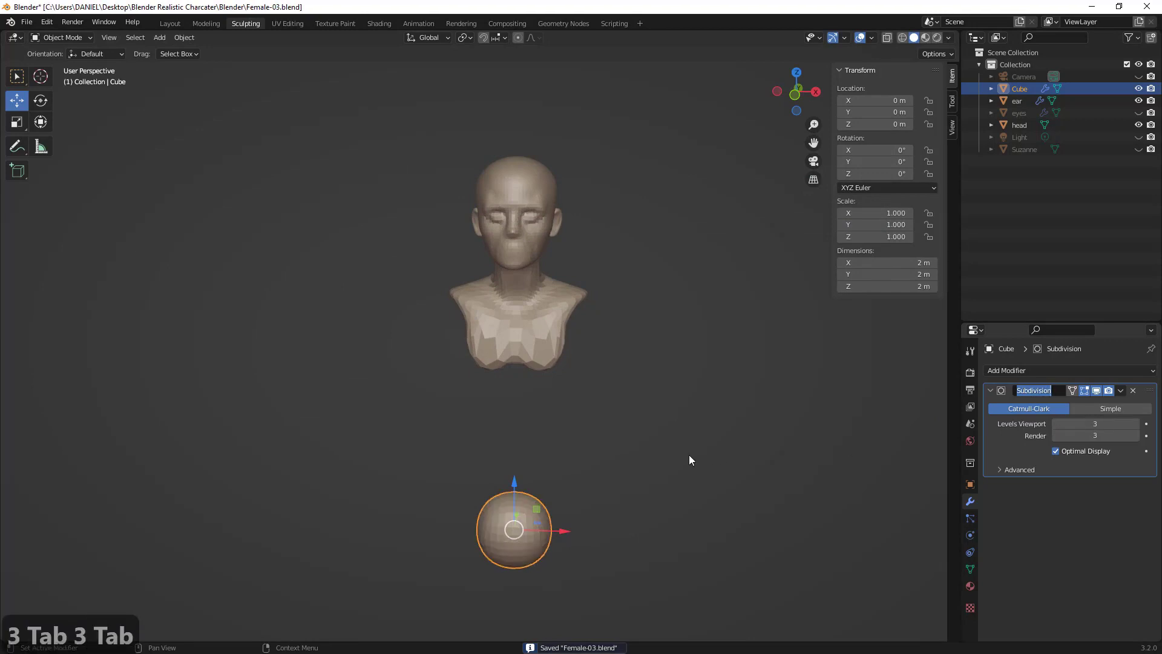
- Move the rounded cube up to about Z 4.36 m and back to about Y 1.35 m, behind the chest
click(19, 105)
drag(512, 485, 615, 321)
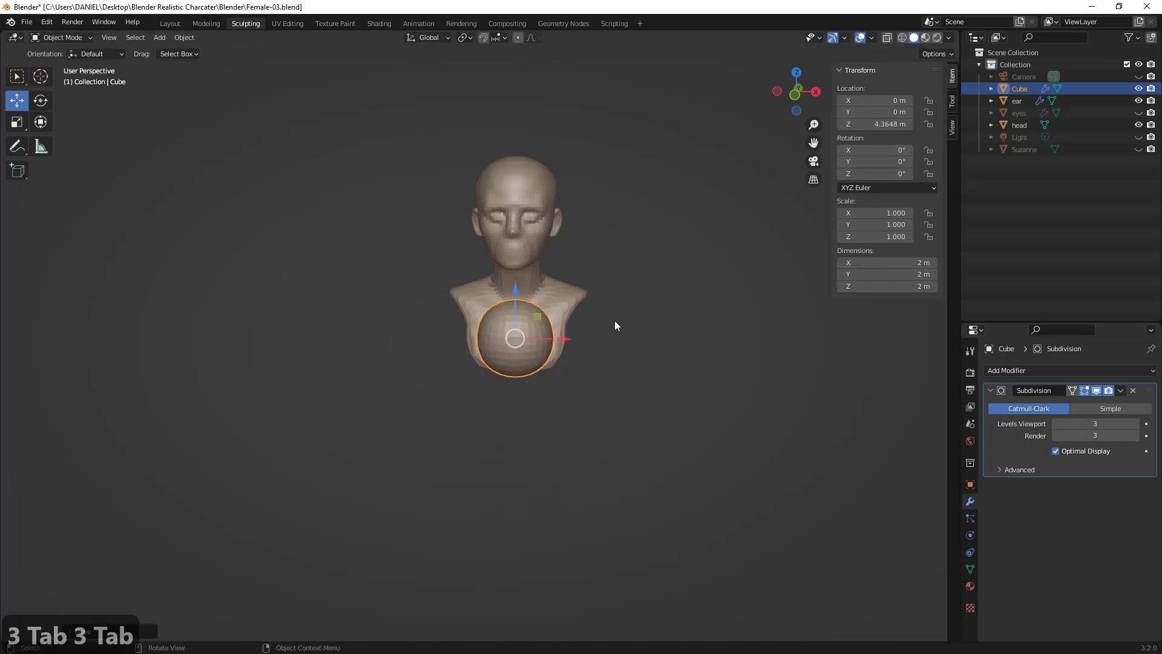
middle_drag(615, 321, 526, 358)
drag(525, 359, 599, 338)
- Scale the rounded cube up to about 1.82, lower it to about Z 3.61 m and stretch its Z scale to about 2.6
key(s)
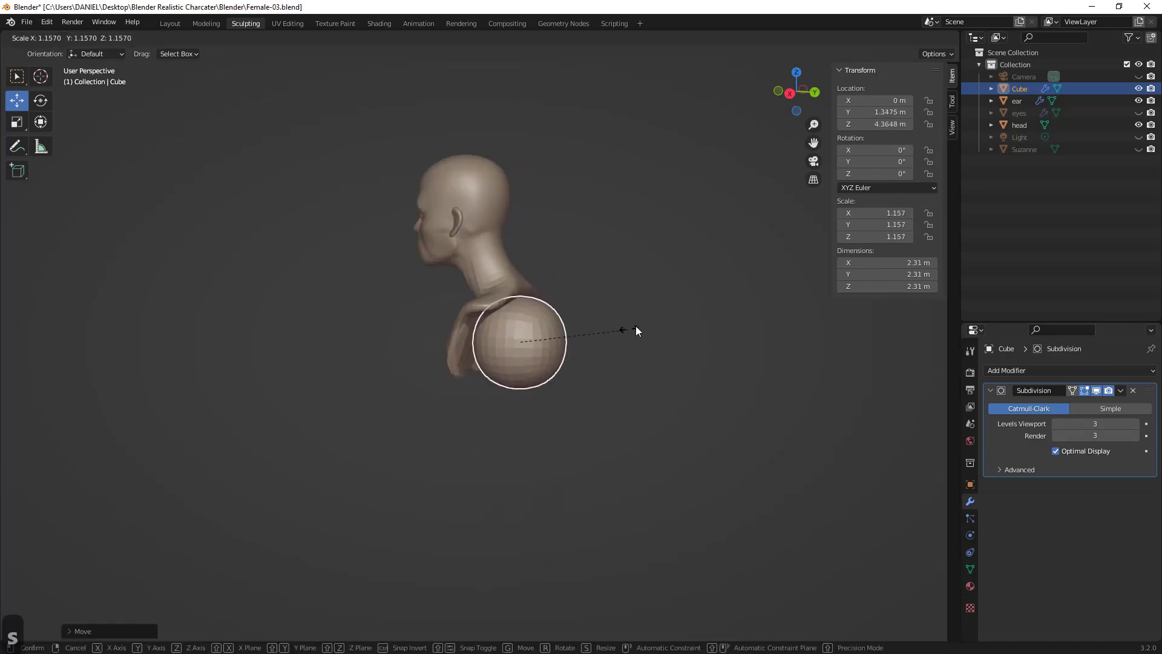
click(684, 285)
drag(521, 296, 516, 339)
middle_drag(516, 339, 708, 322)
drag(17, 122, 54, 127)
mouse_move(510, 321)
mouse_down()
mouse_move(510, 293)
mouse_move(514, 301)
mouse_up()
middle_drag(514, 302, 670, 336)
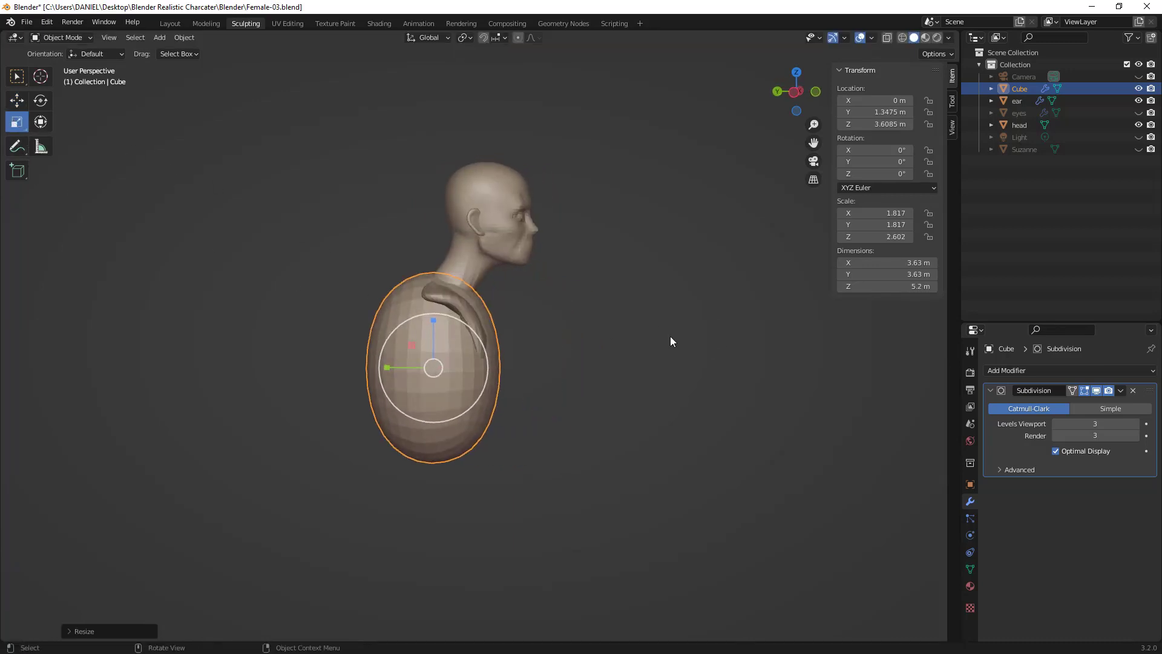
- Lower the torso ellipsoid to about Z 3.07 m and flatten its Y scale to about 1.09
click(18, 102)
drag(445, 316, 435, 350)
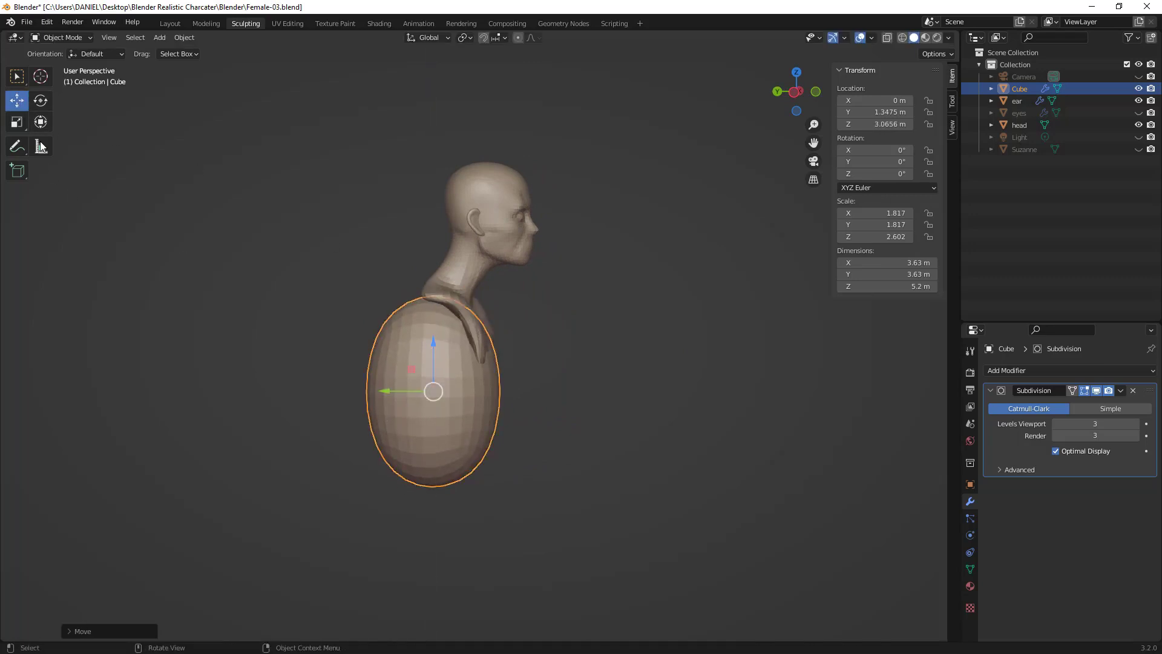
click(17, 121)
drag(390, 390, 414, 390)
middle_drag(438, 376, 206, 235)
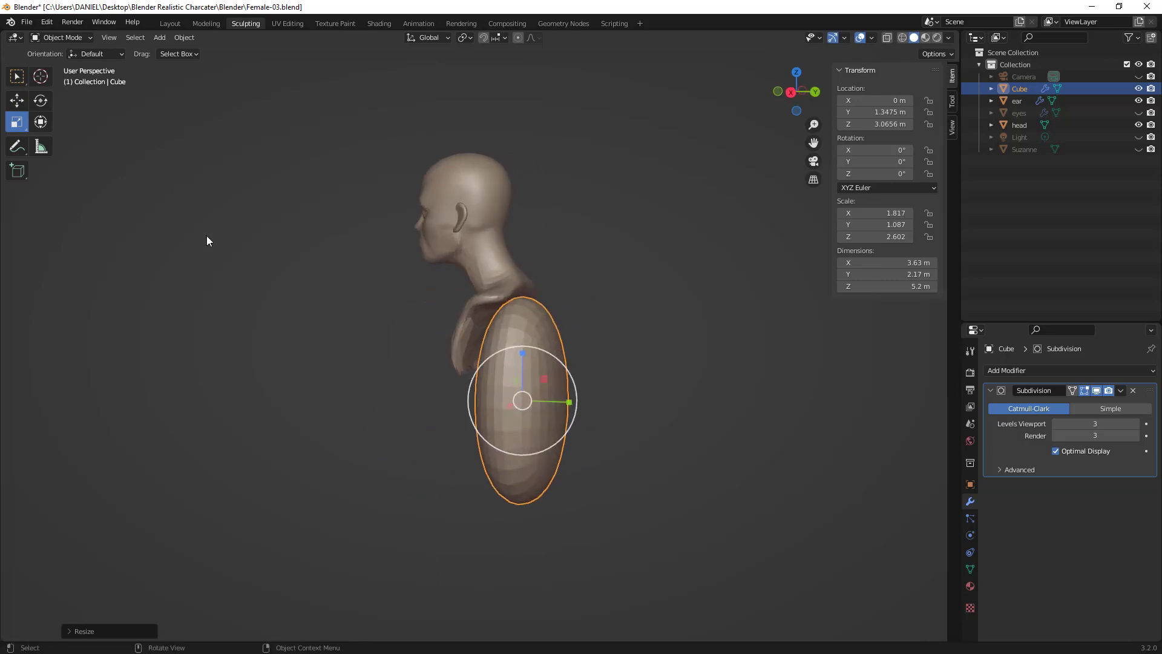
- Align the torso ellipsoid under the neck at about Y 1.33 m in right orthographic view and enter Sculpt Mode on it
click(18, 101)
drag(547, 387, 517, 390)
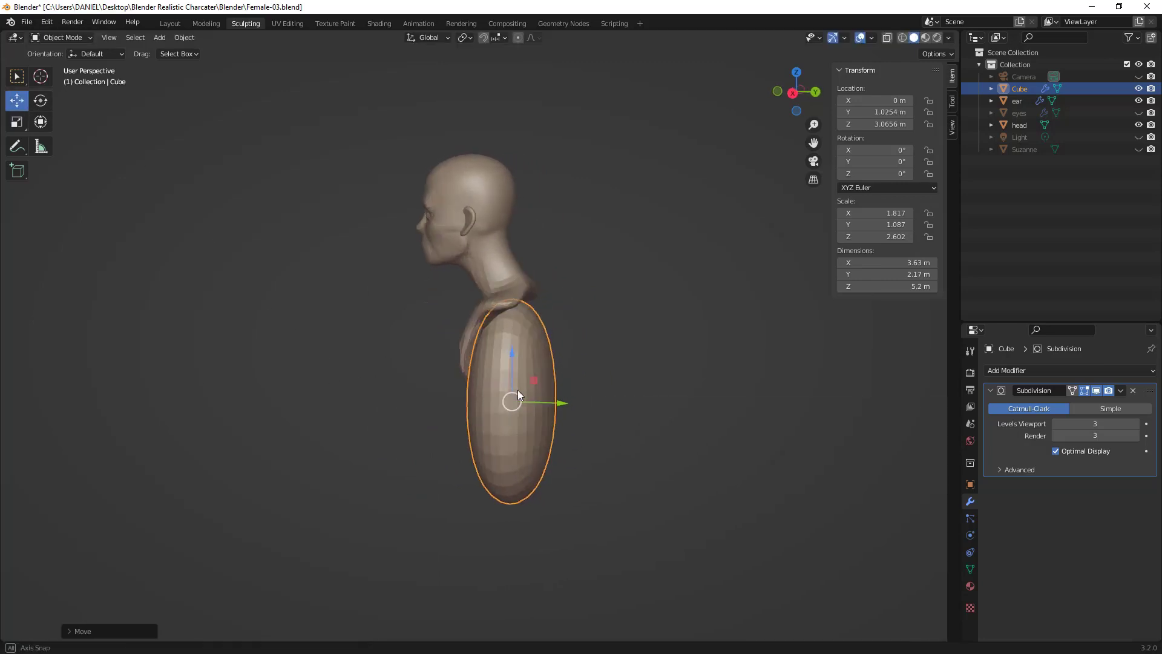
middle_drag(517, 389, 576, 350)
key(KP_1)
key(KP_3)
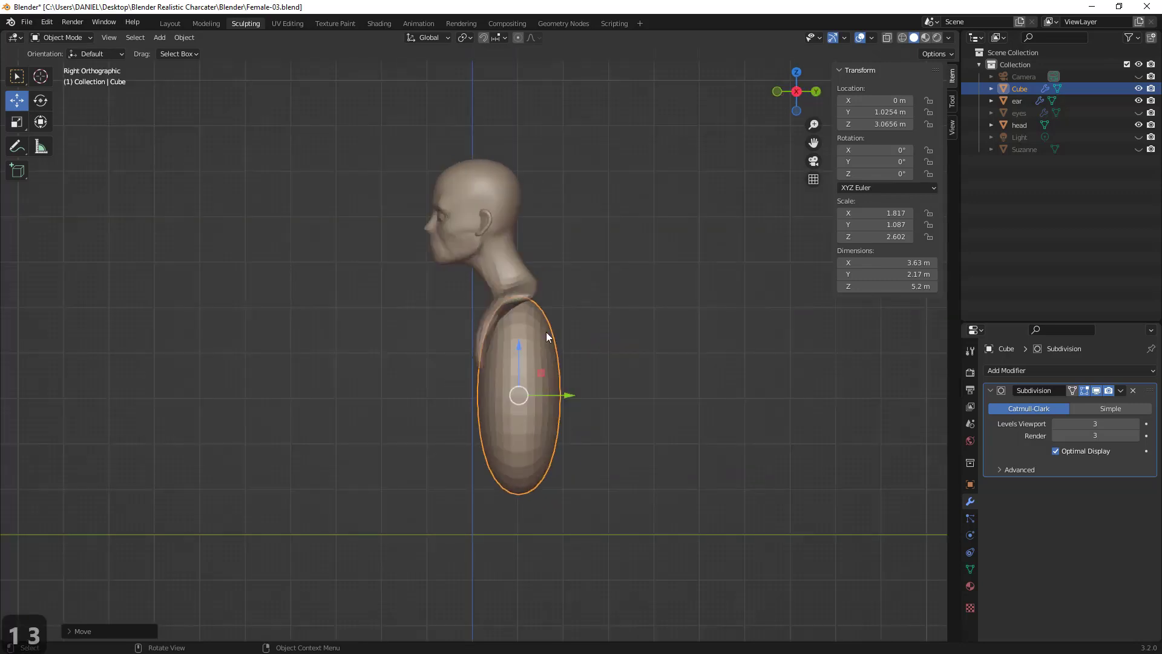
drag(548, 376, 577, 388)
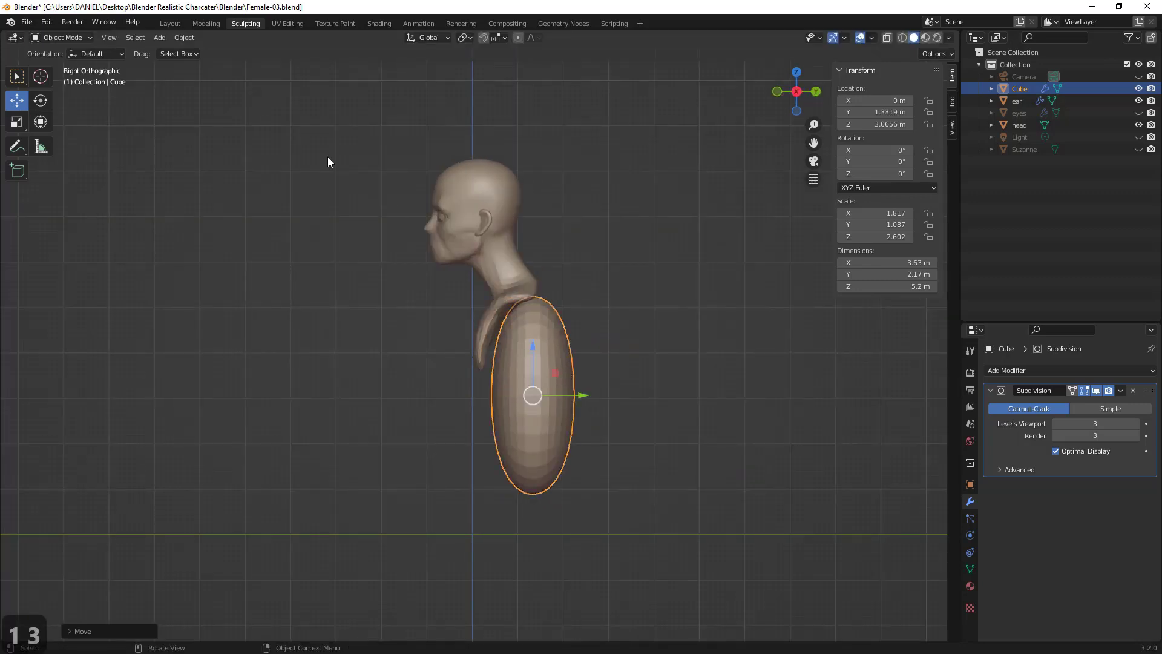
click(72, 37)
click(78, 78)
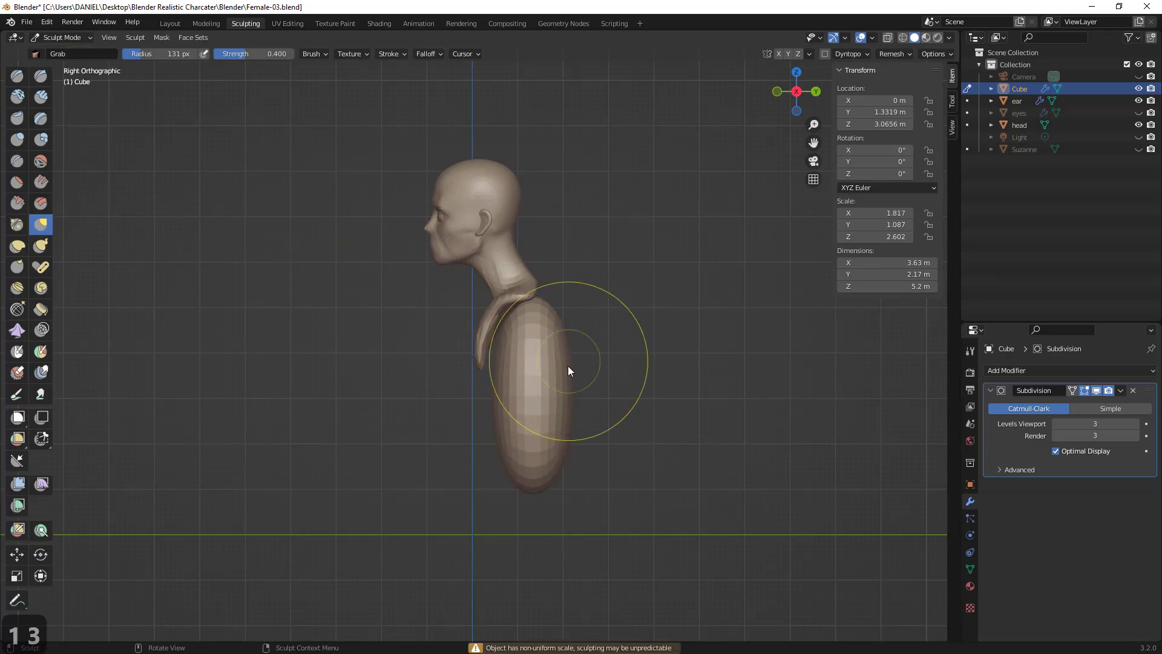
- Enlarge the Grab brush to 227 px and try pulling the torso's front forward and its upper side outward
key(g)
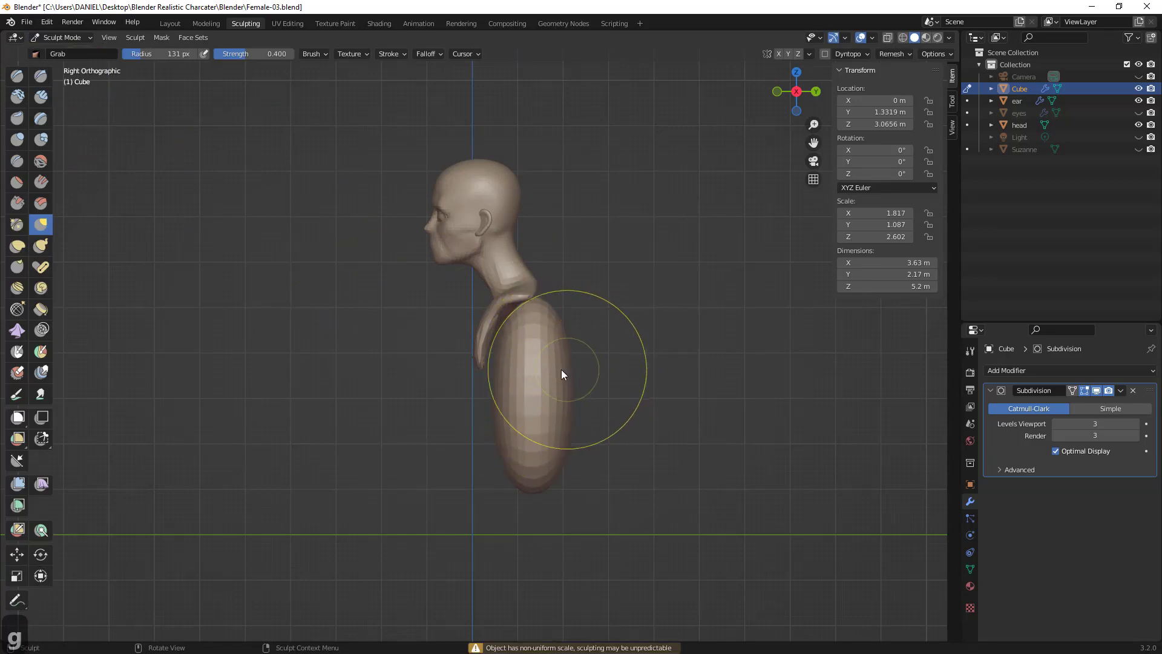
key(f)
click(638, 362)
key(g)
drag(518, 380, 468, 381)
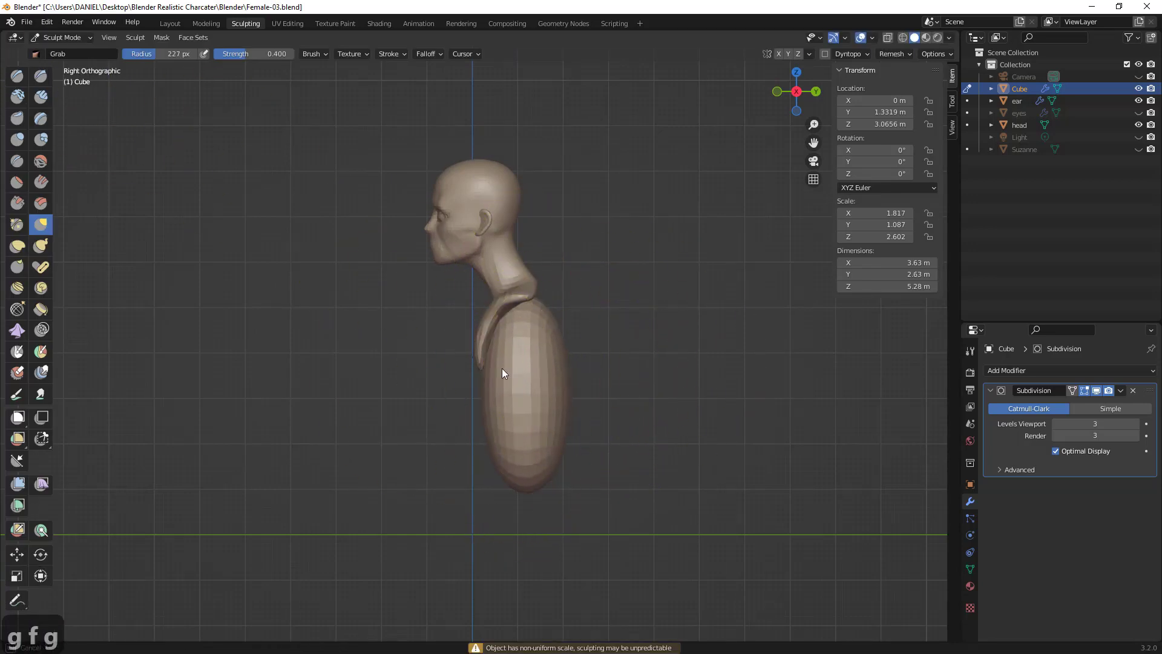
key(1)
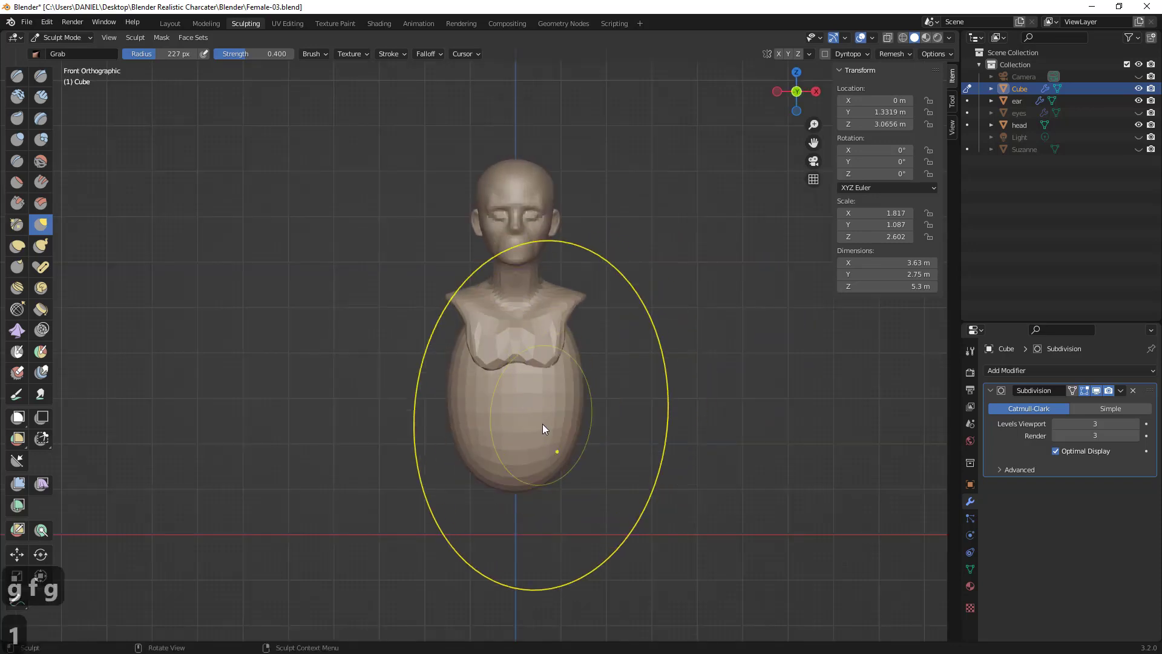
drag(525, 419, 524, 419)
key(d)
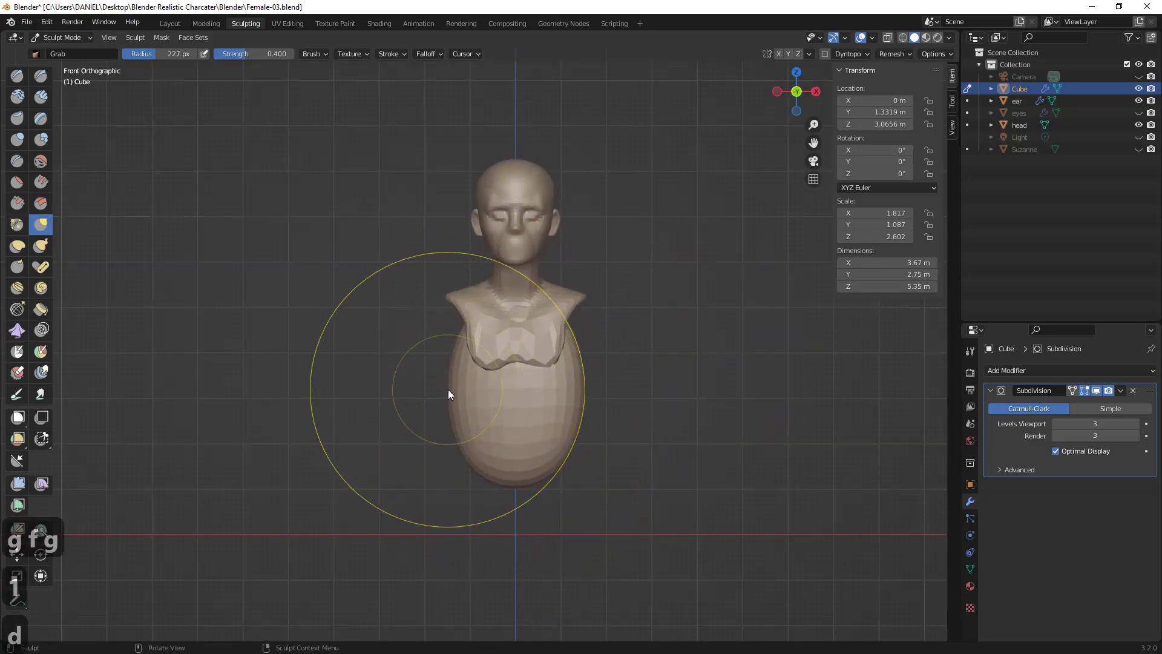
key(g)
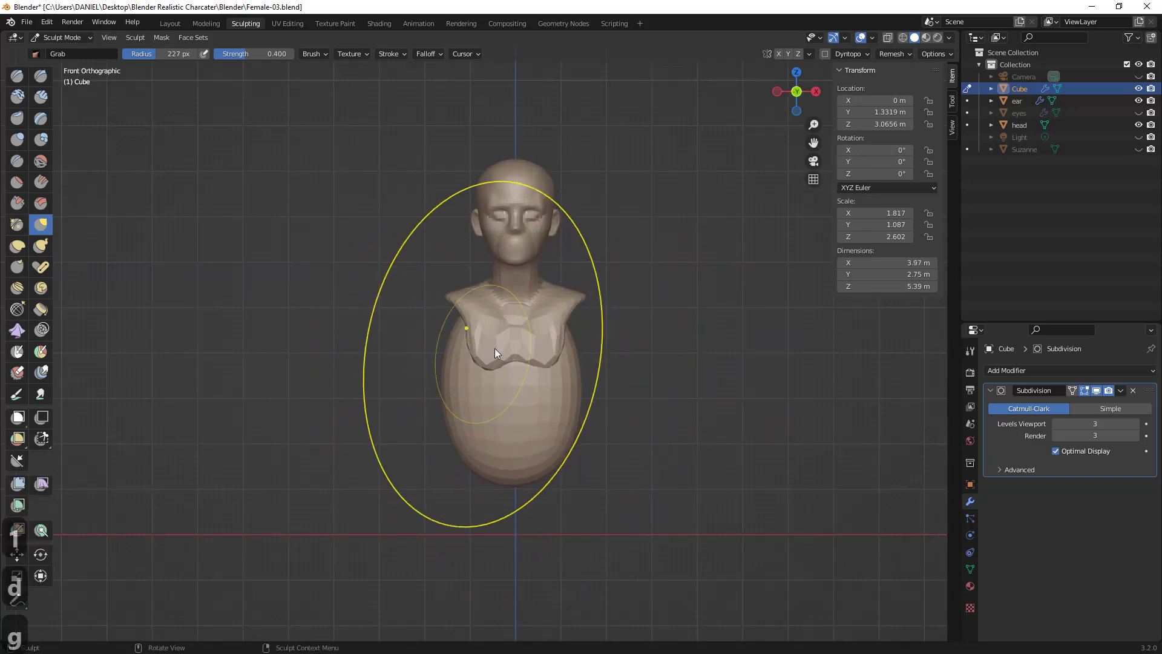
- Undo the asymmetrical grab strokes on the torso, return to Sculpt Mode and enable X-axis symmetry
key(ctrl+z)
key(ctrl+z)
key(ctrl+z)
key(ctrl+z)
key(ctrl+z)
key(ctrl+z)
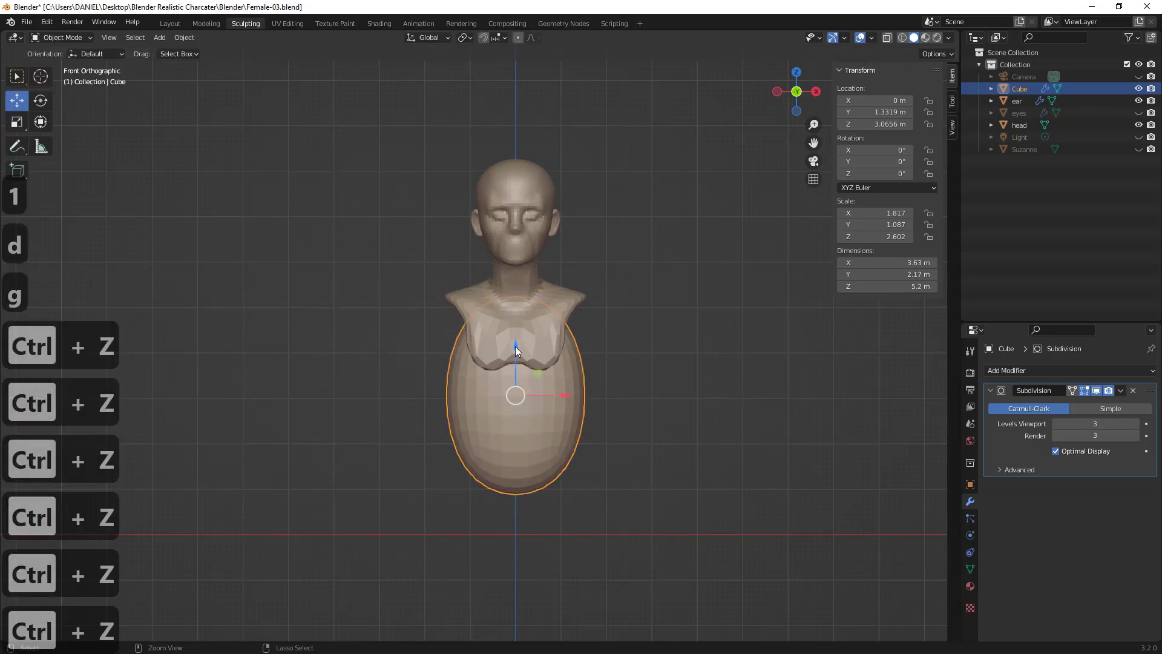
key(ctrl+shift+z)
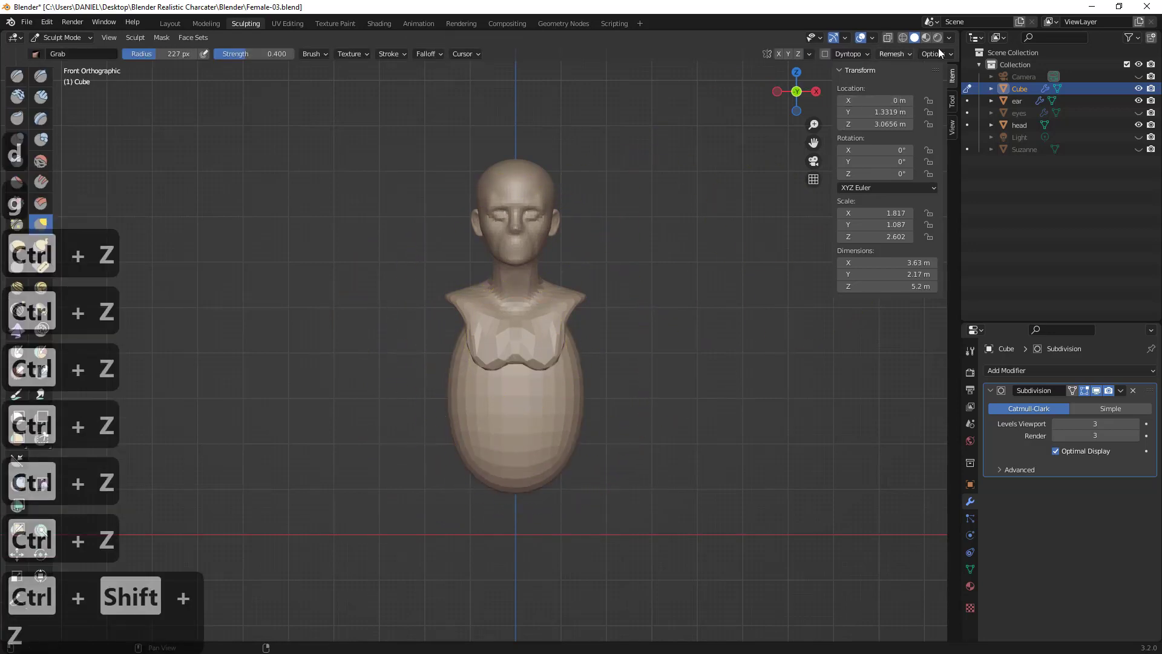
click(778, 54)
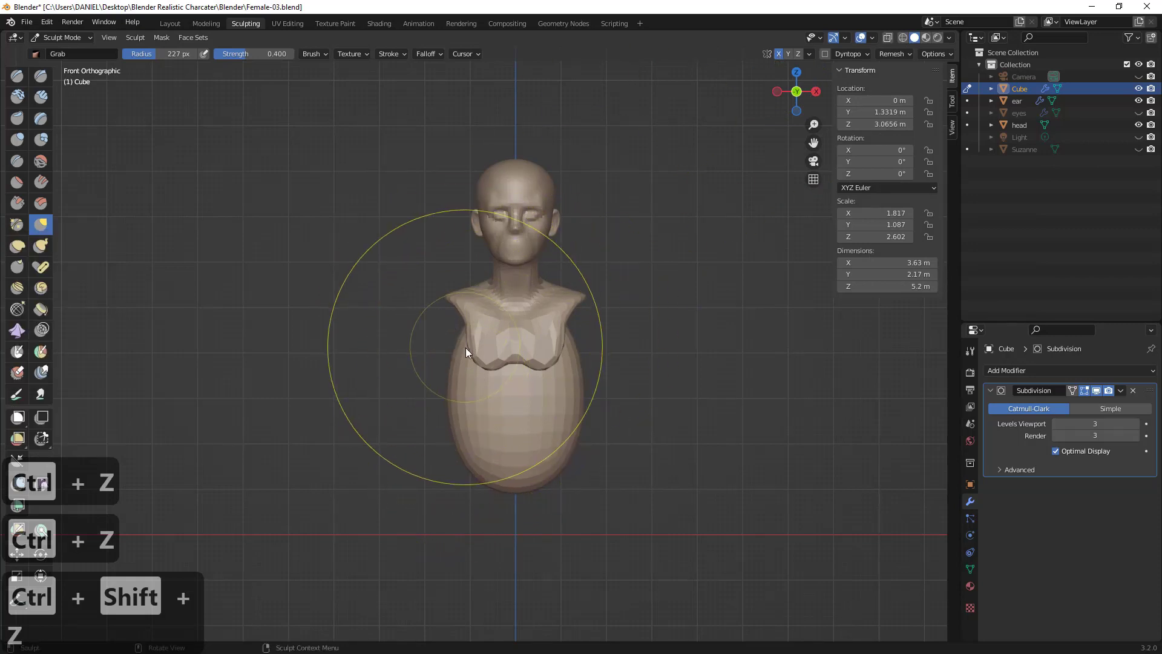
- Pull the torso's upper front up and in behind the chest with the Grab brush
mouse_move(434, 340)
middle_down()
mouse_move(550, 333)
mouse_move(531, 313)
middle_up()
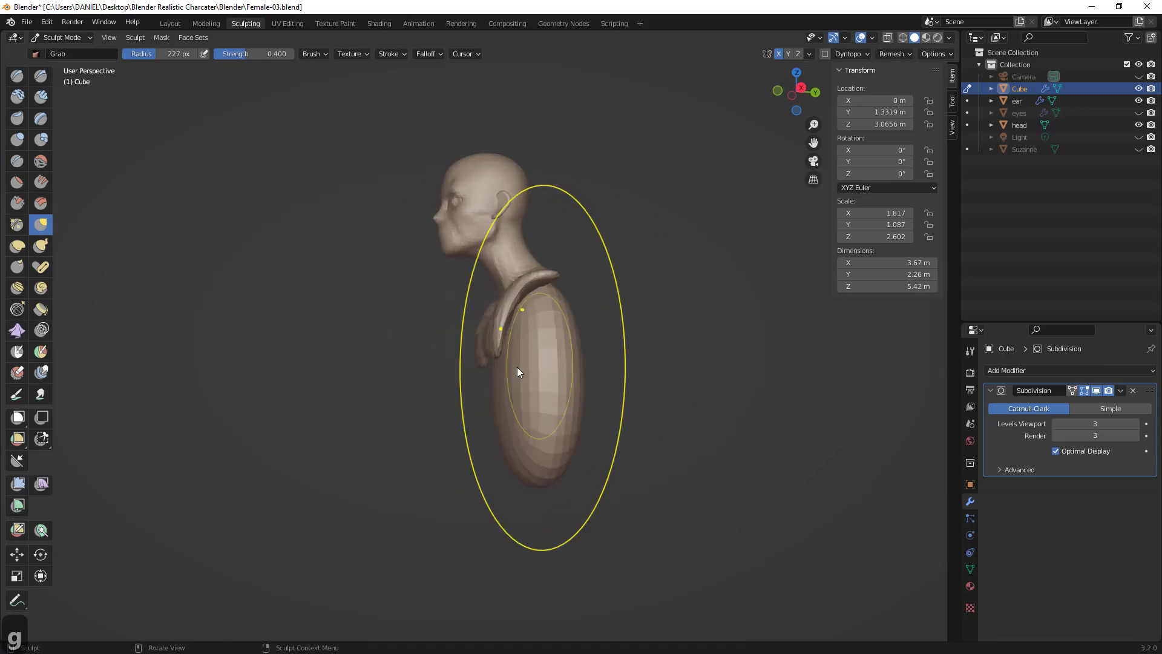
mouse_move(511, 361)
mouse_down()
mouse_move(483, 360)
mouse_move(542, 308)
mouse_move(515, 338)
mouse_up()
drag(494, 345, 519, 329)
- Reduce the Grab brush to 134 px and reshape the torso's lower end, sides and back, narrowing it to about 3.48 m
key(f)
click(447, 415)
middle_drag(445, 416, 549, 434)
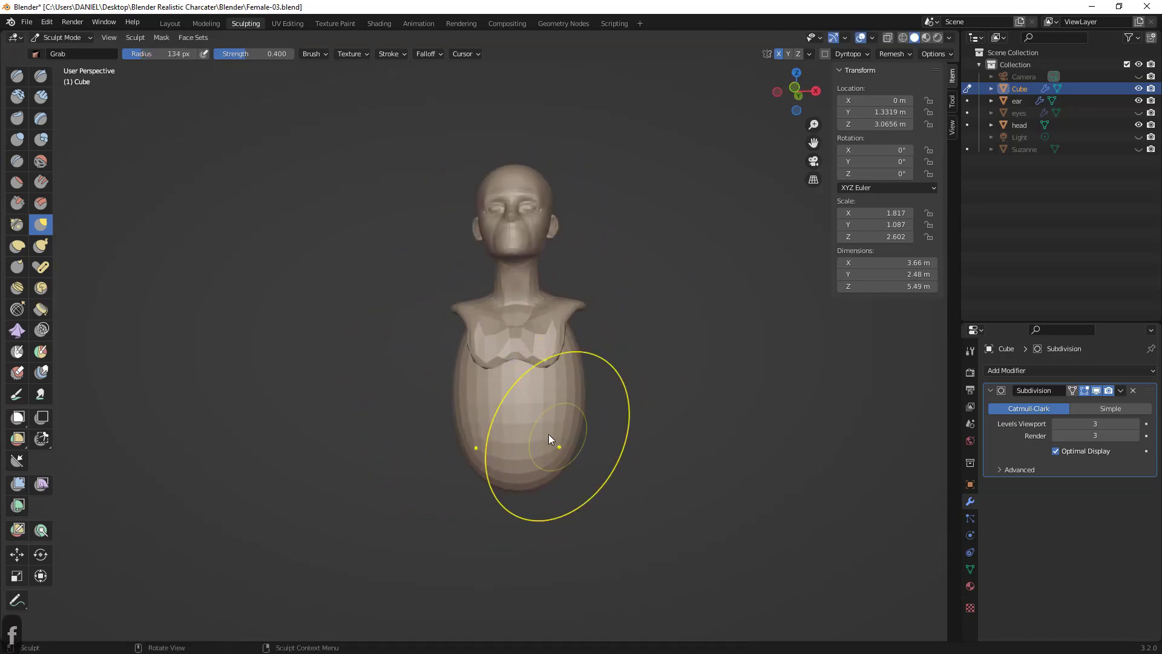
key(KP_1)
mouse_move(523, 459)
mouse_down()
mouse_move(507, 409)
mouse_move(483, 407)
mouse_move(498, 405)
mouse_move(488, 387)
mouse_up()
middle_drag(484, 387, 515, 387)
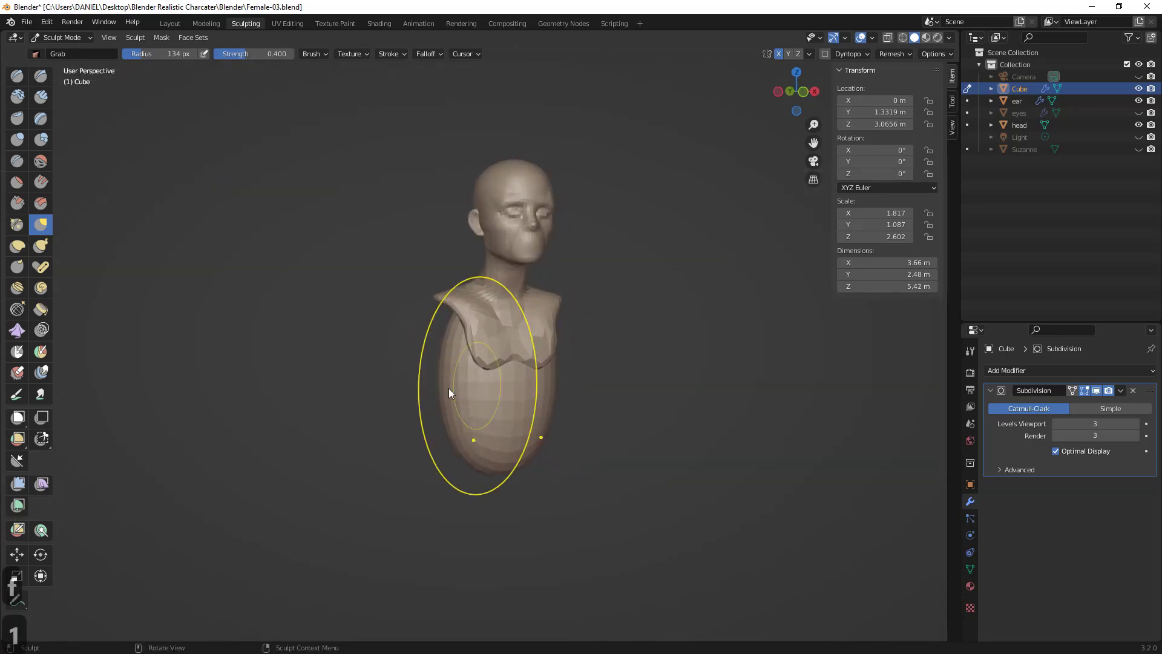
drag(448, 387, 478, 391)
key(g)
key(g)
mouse_move(445, 398)
middle_down()
mouse_move(683, 379)
mouse_move(452, 391)
middle_up()
mouse_move(452, 391)
mouse_down()
mouse_move(491, 365)
mouse_move(474, 313)
mouse_move(488, 328)
mouse_up()
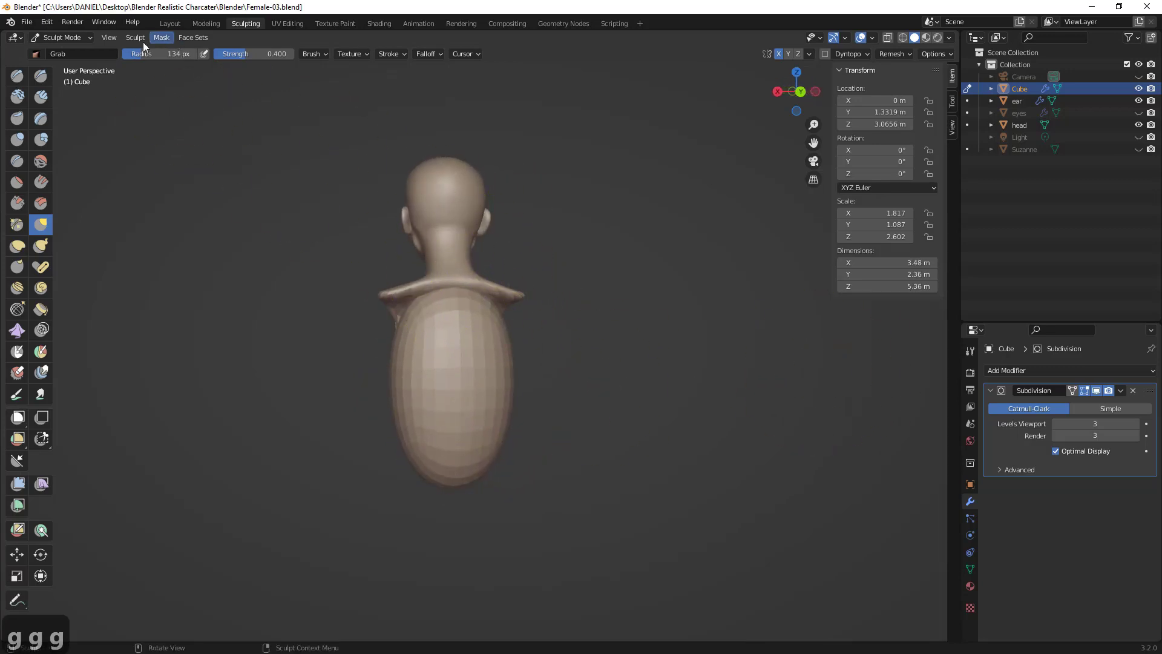
- Apply all transforms to the torso in Object Mode and return it to Sculpt Mode
click(61, 38)
click(61, 50)
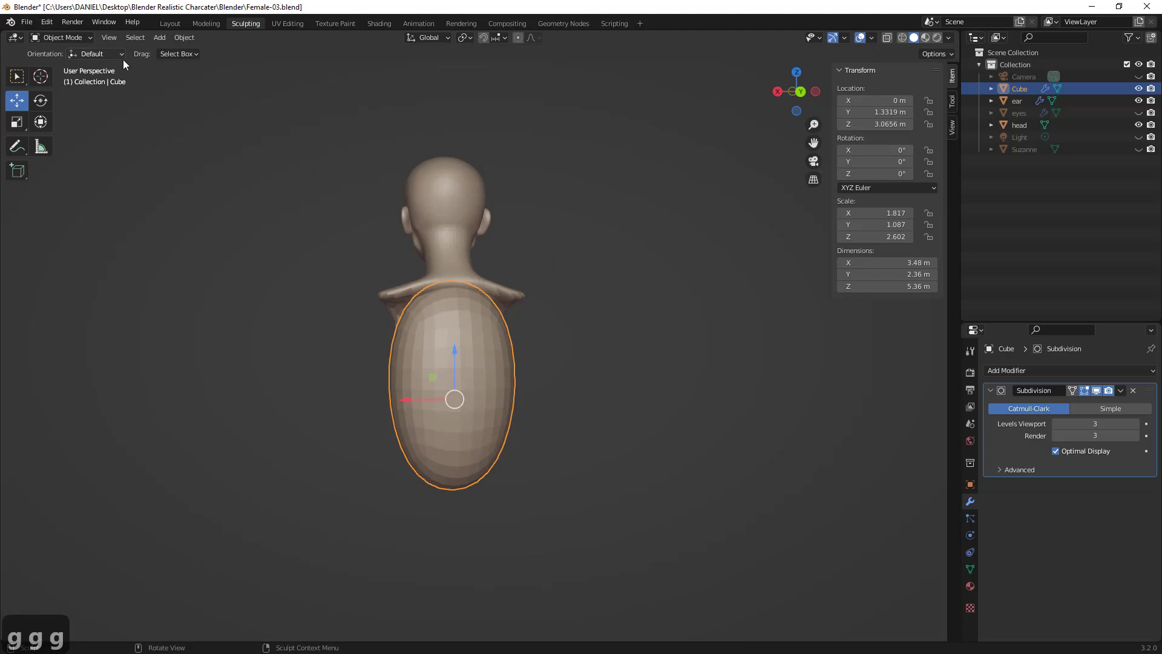
click(184, 38)
mouse_move(224, 100)
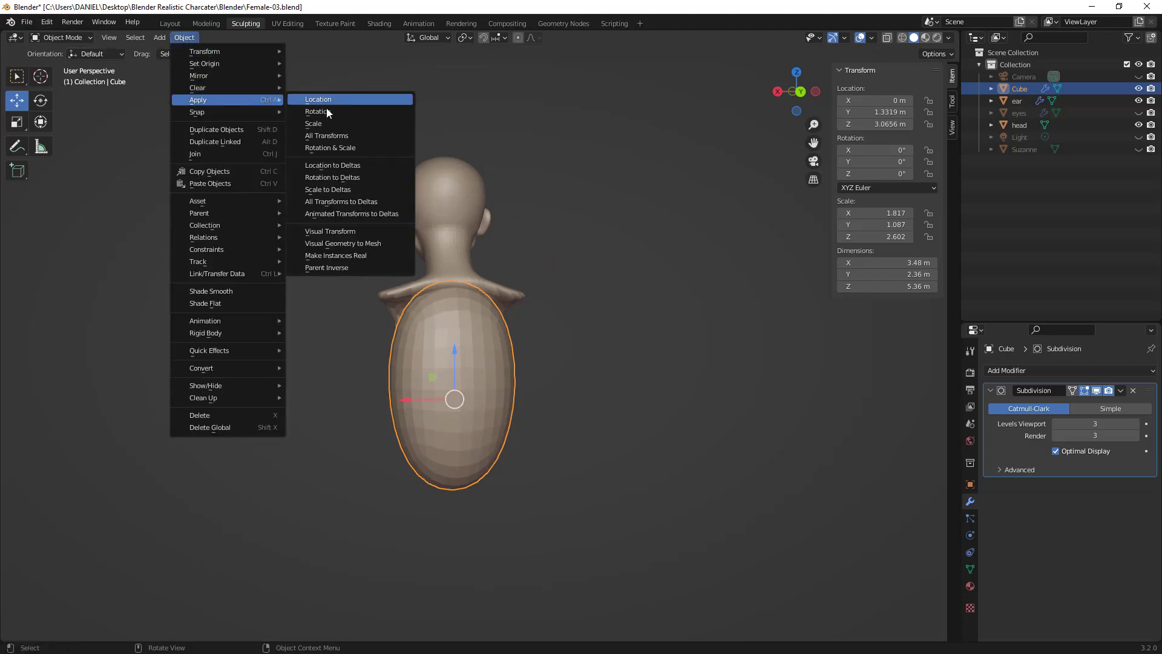
click(360, 136)
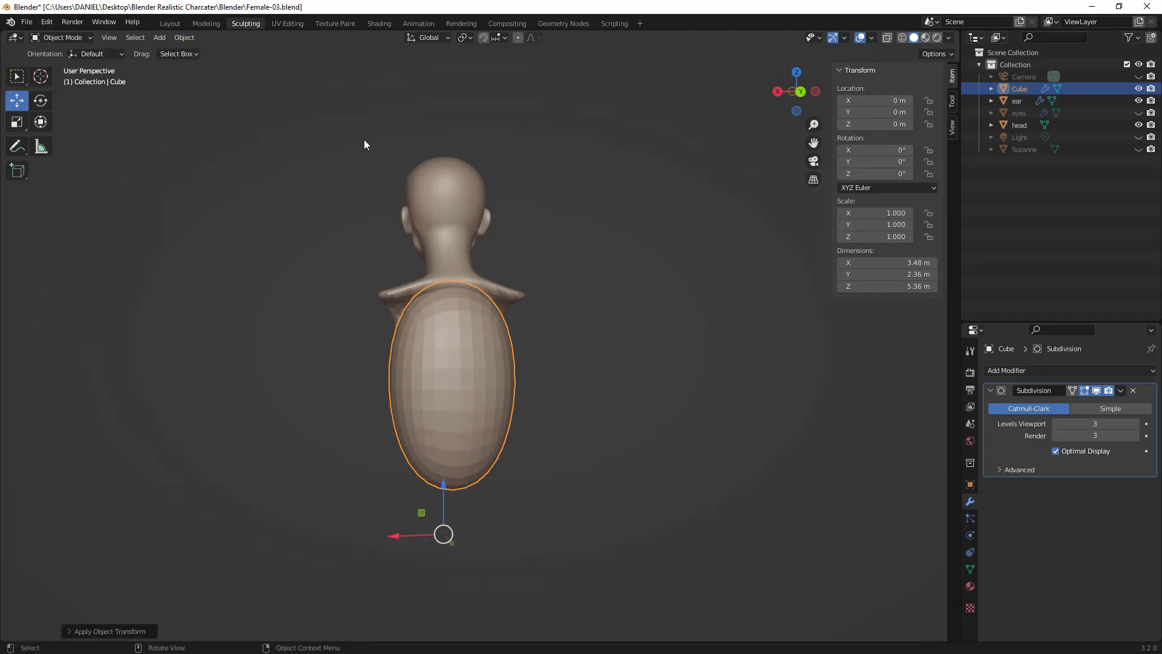
click(78, 40)
click(60, 77)
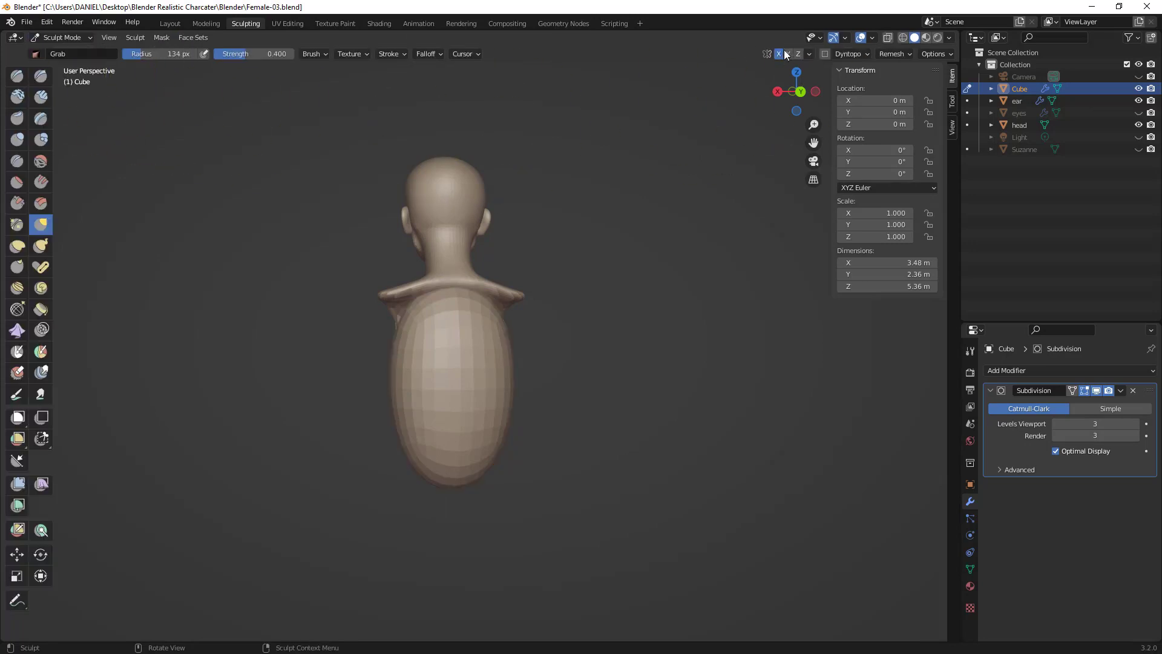
- Undo the test grab on the torso's upper back and apply its Subdivision modifier
drag(494, 347, 550, 326)
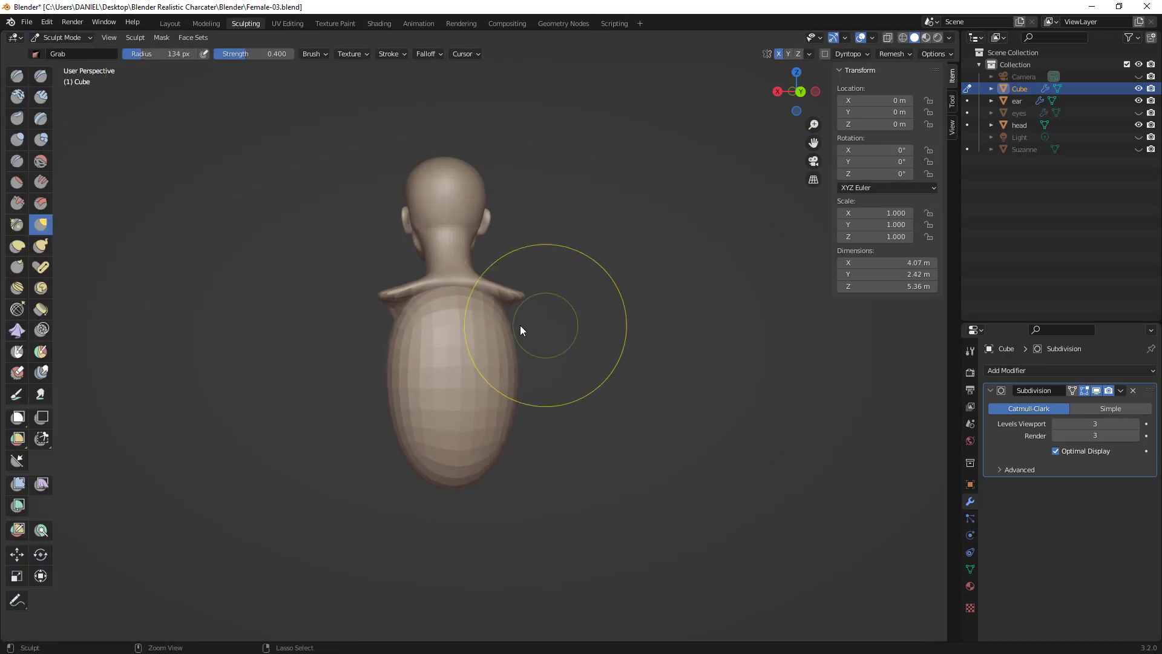
key(ctrl+z)
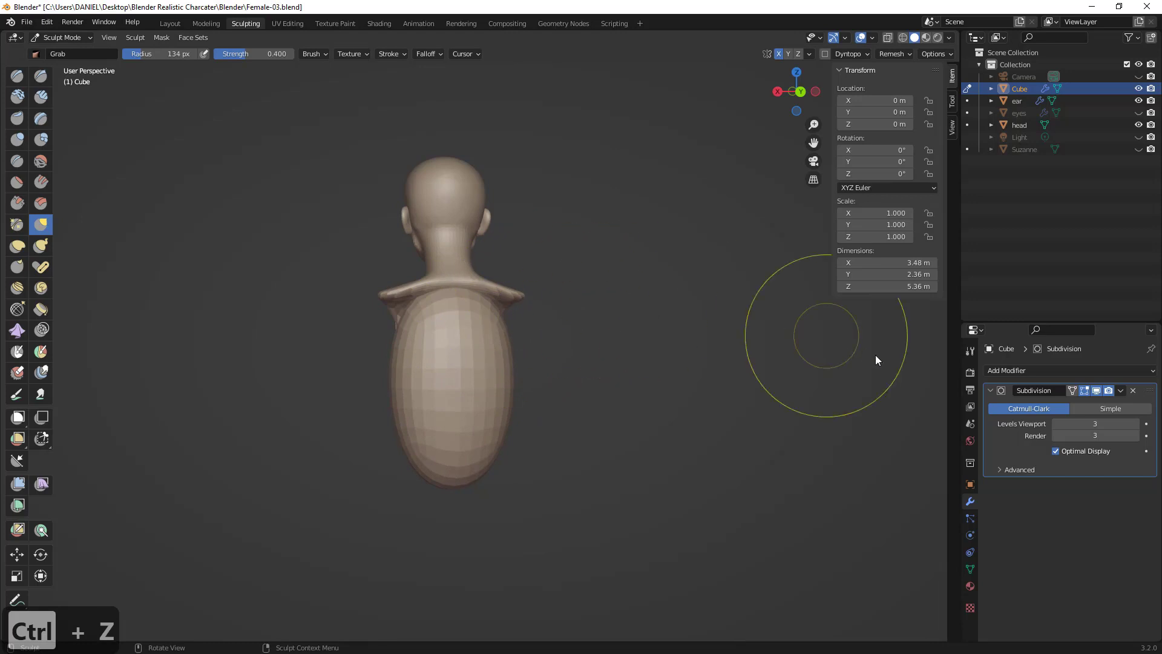
click(1120, 394)
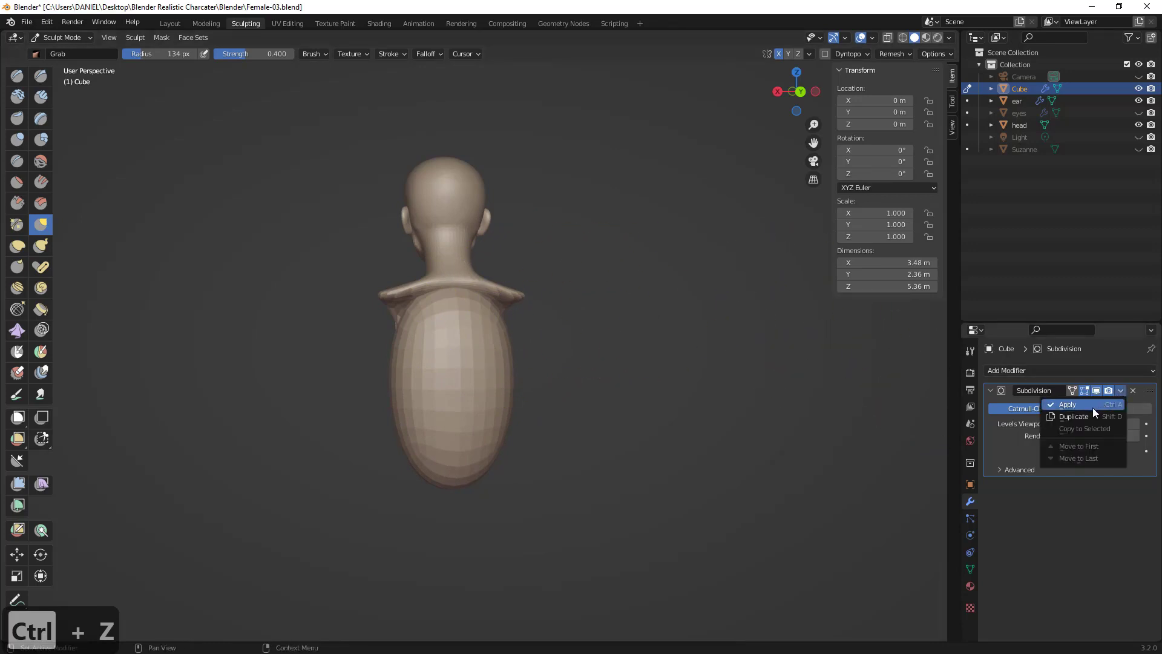
click(1093, 407)
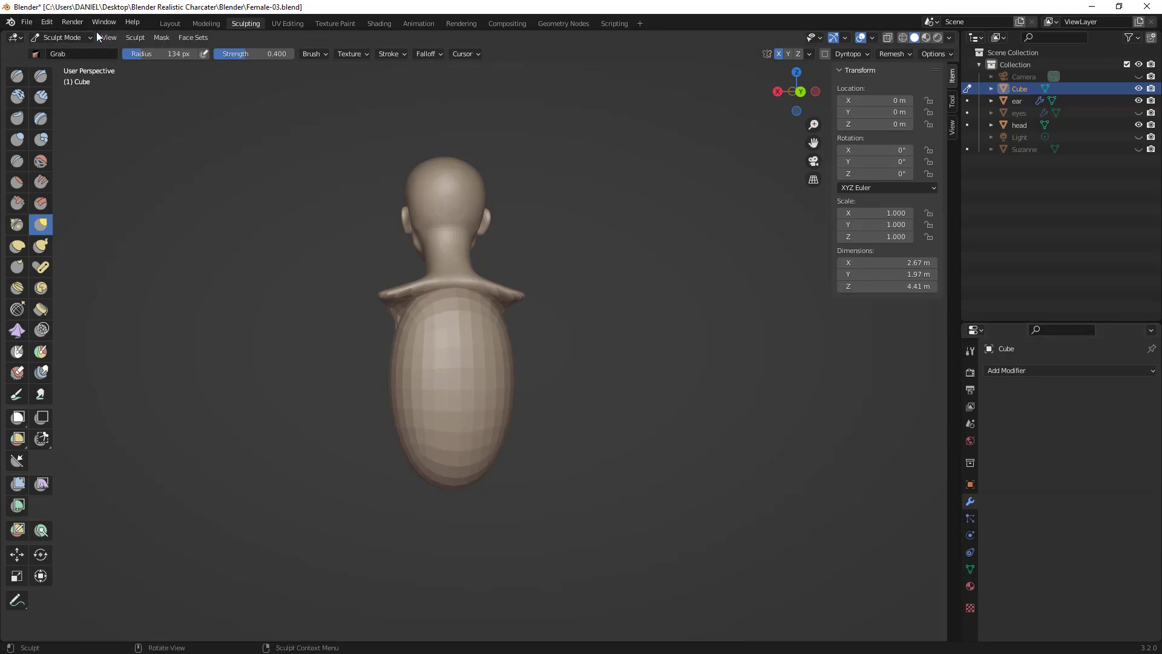
key(ctrl+z)
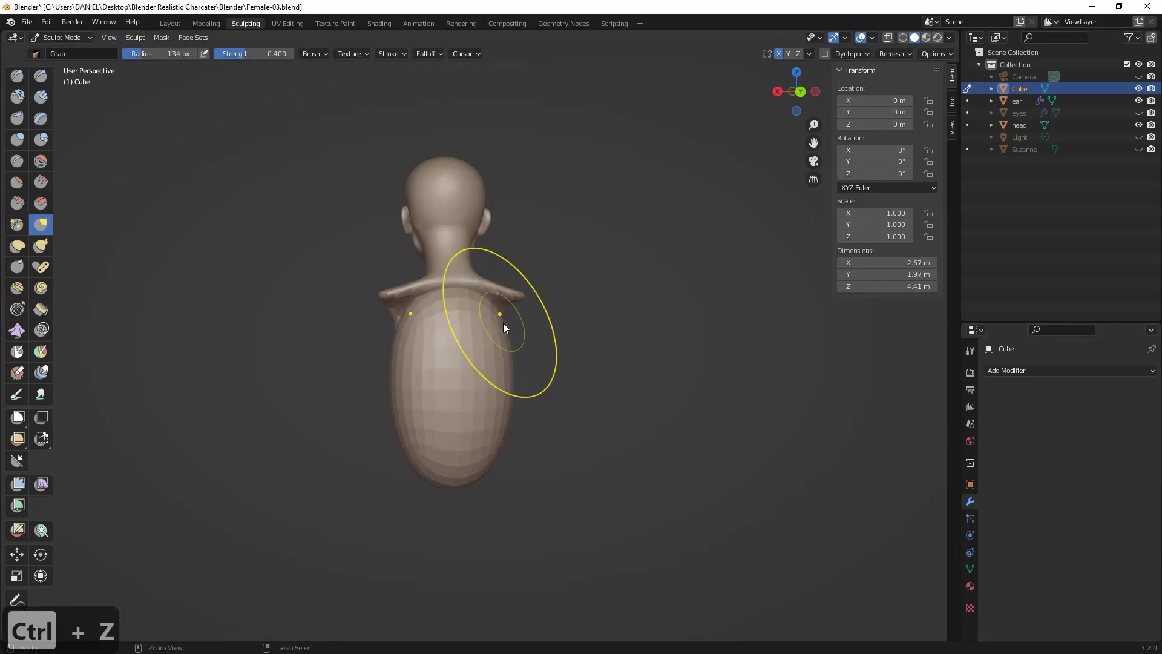
key(ctrl+z)
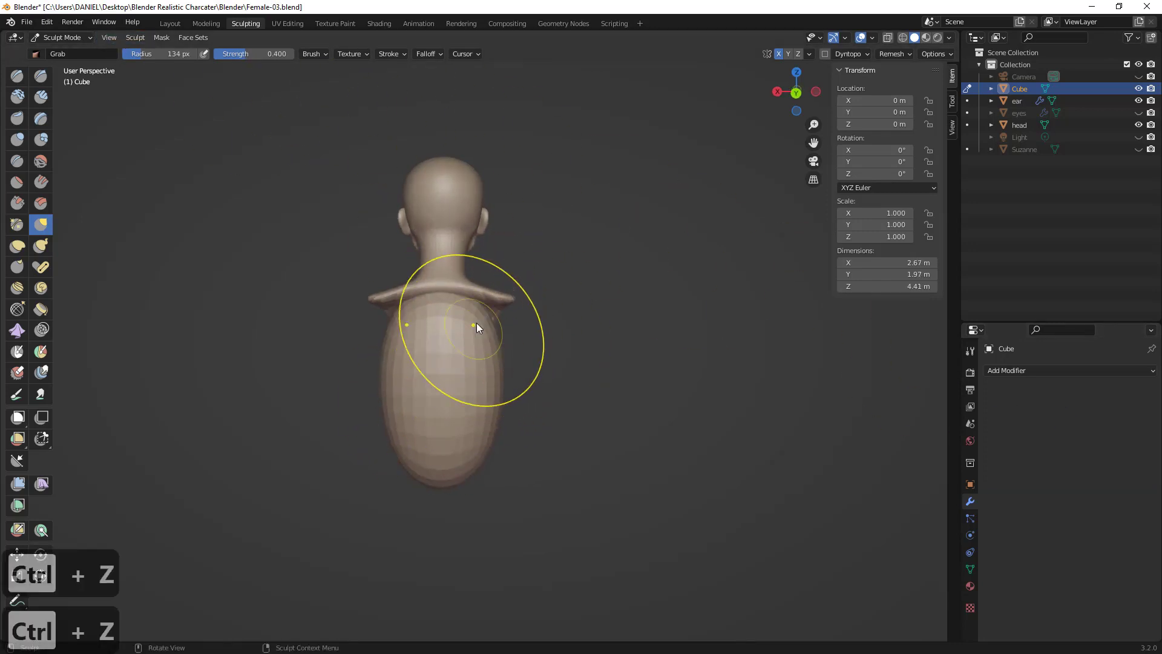
- Nudge the torso's upper back and side into place beneath the shoulders with the Grab brush
middle_drag(495, 314, 375, 320)
drag(419, 307, 427, 303)
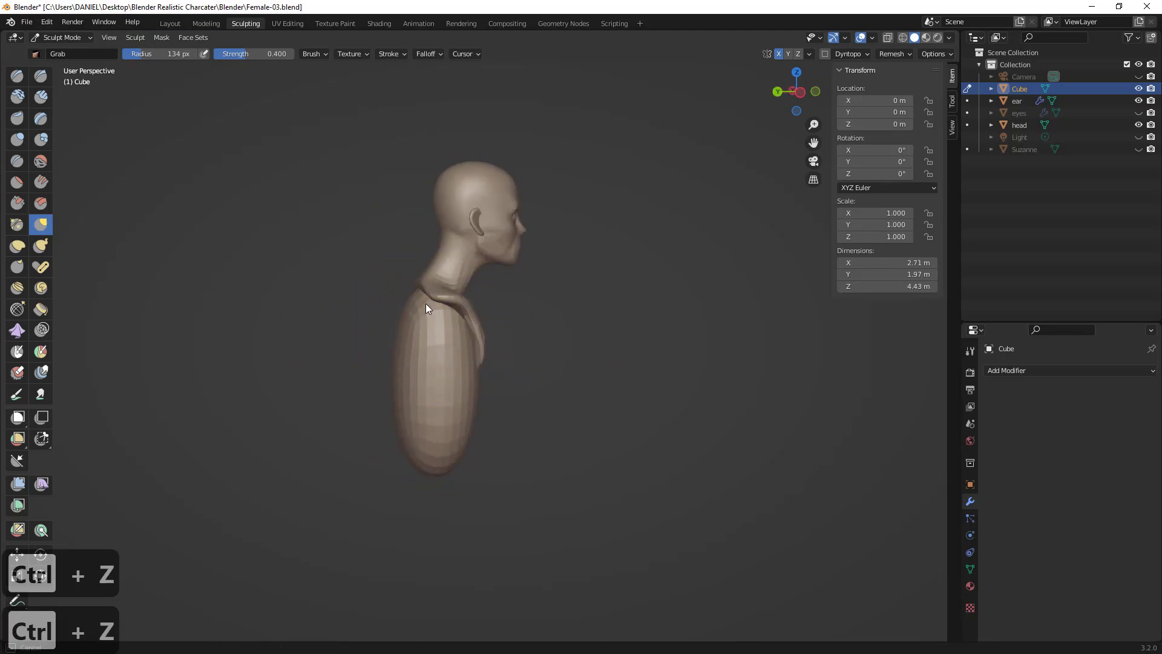
mouse_move(423, 308)
middle_down()
mouse_move(384, 309)
mouse_move(445, 330)
middle_up()
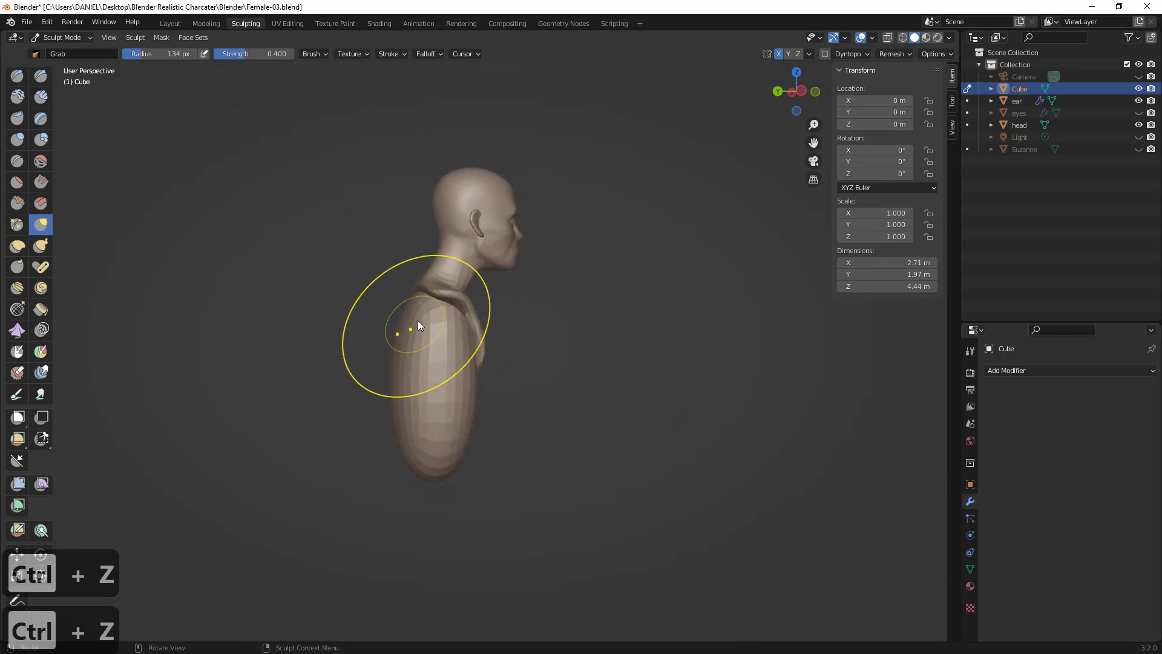
drag(413, 311, 420, 315)
middle_drag(419, 316, 440, 321)
key(ctrl+z)
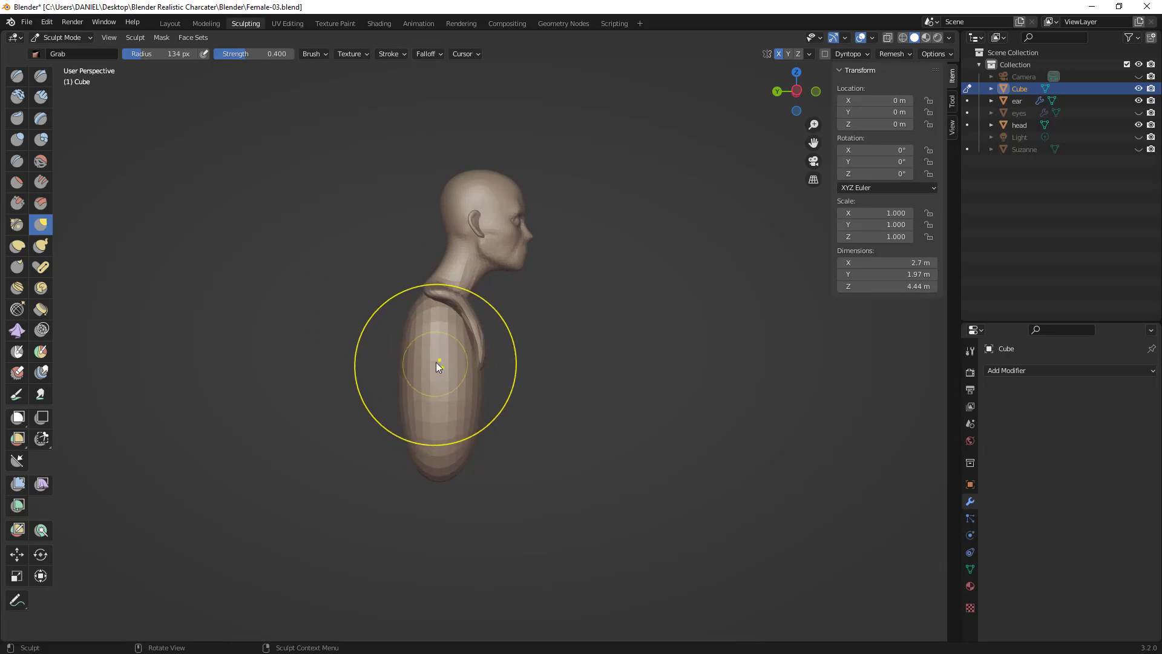
drag(433, 361, 423, 379)
mouse_move(423, 379)
middle_down()
mouse_move(456, 360)
mouse_move(600, 391)
middle_up()
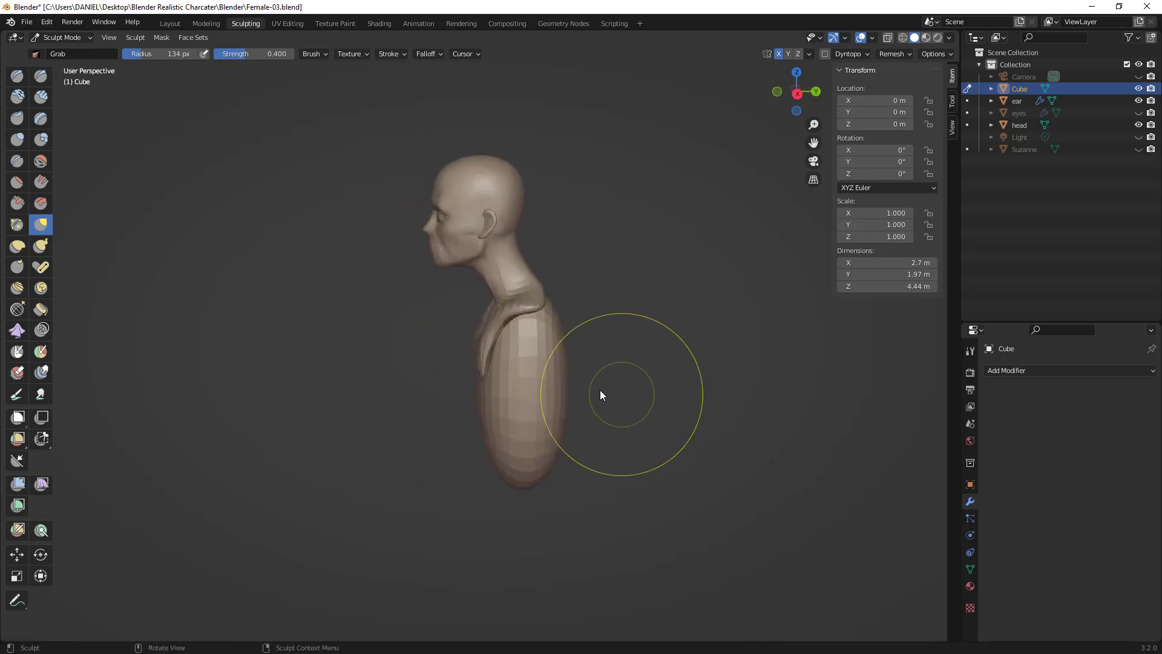
- Push the torso's back inward with the Grab brush and raise its side with the radius enlarged to 209 px
drag(559, 384, 541, 380)
mouse_move(538, 379)
middle_down()
mouse_move(492, 356)
mouse_move(516, 367)
middle_up()
drag(536, 374, 520, 371)
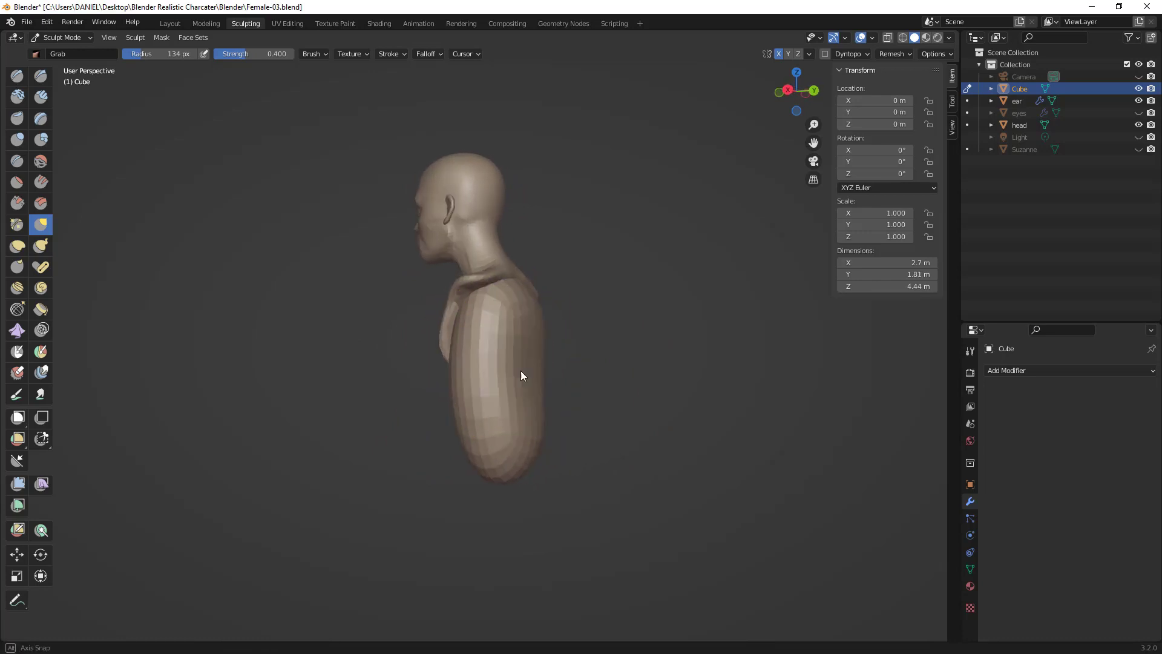
middle_drag(520, 370, 545, 373)
key(f)
click(567, 442)
drag(525, 382, 521, 356)
middle_drag(540, 384, 617, 385)
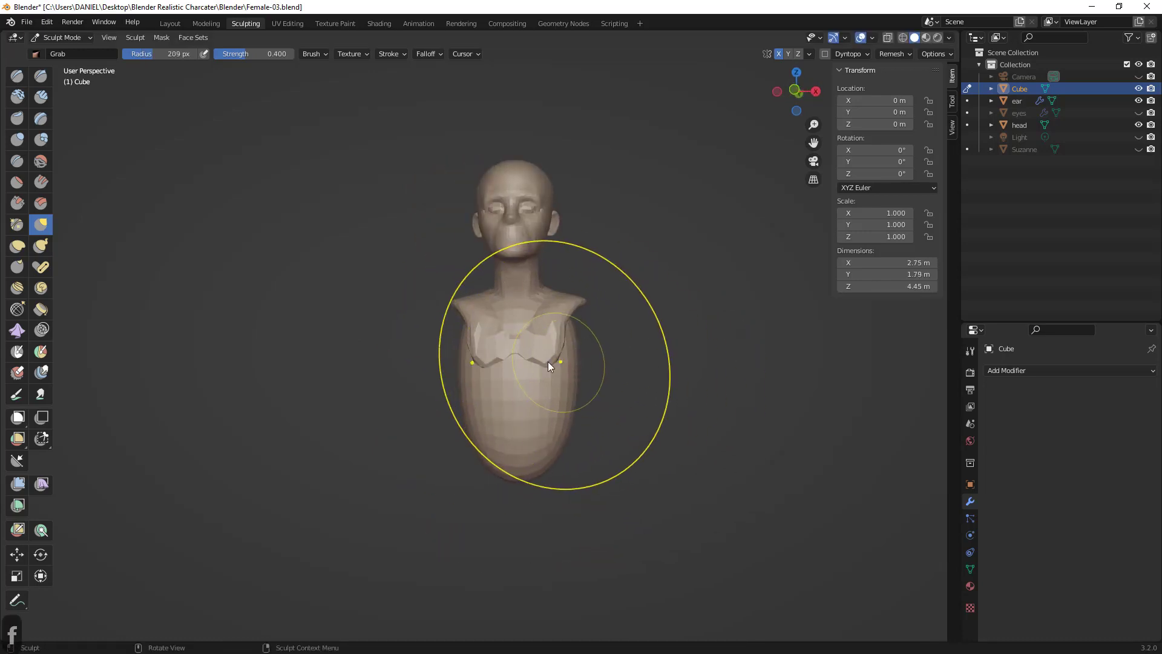
- Smooth the torso's front with a 143 px brush, remesh it and smooth its side
key(f)
click(516, 363)
shift+drag(492, 368, 503, 376)
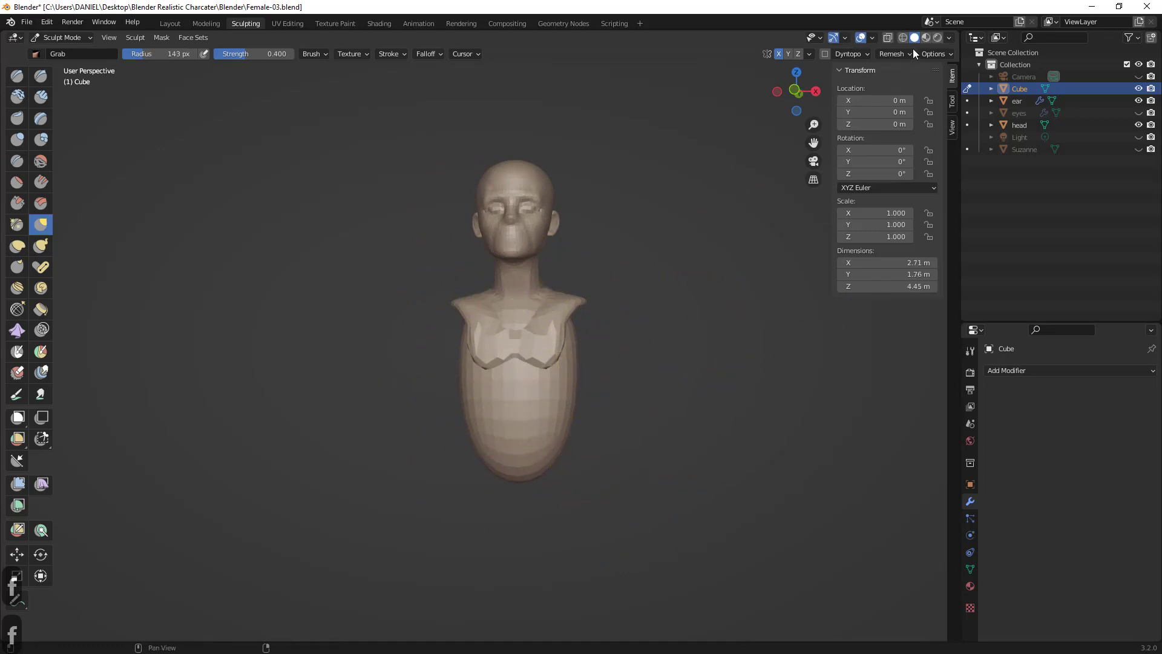
click(898, 54)
click(888, 171)
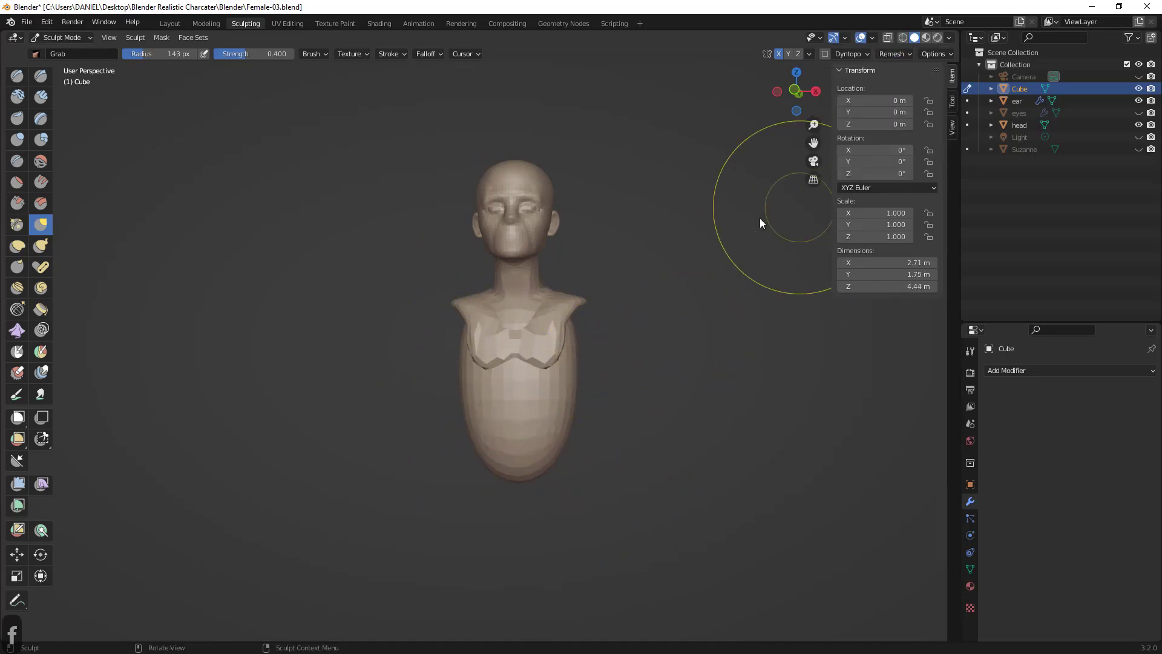
middle_drag(546, 400, 651, 405)
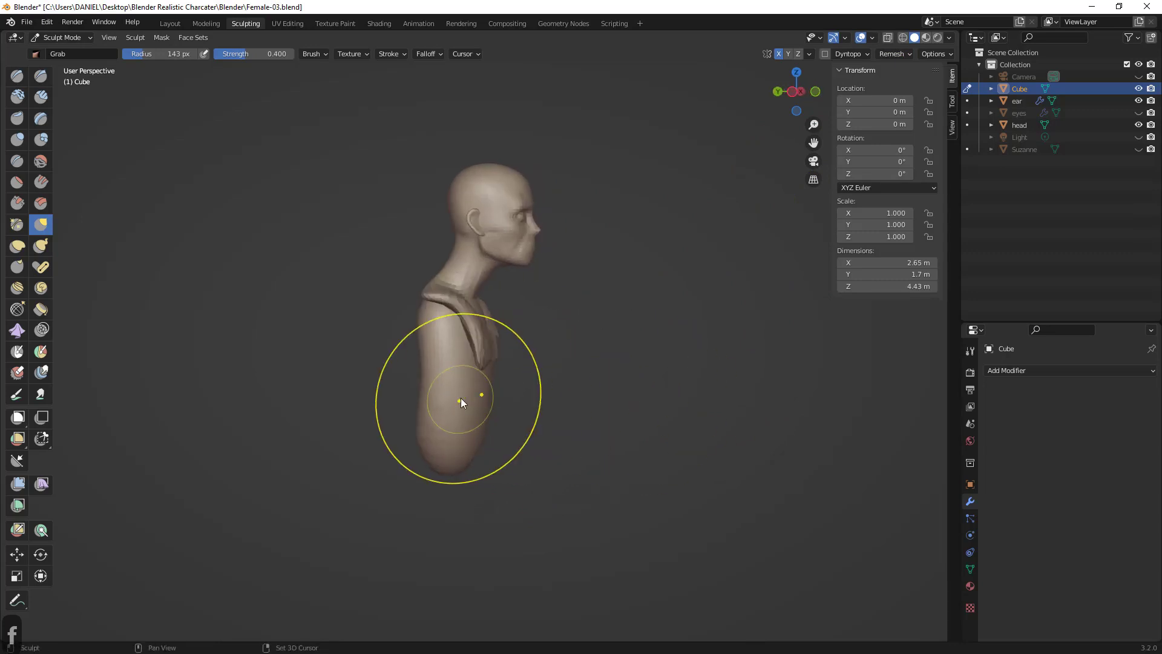
shift+drag(463, 369, 469, 321)
shift+drag(468, 322, 462, 313)
- Pull the torso's upper sides outward and up to fill the space under the shoulders
middle_drag(453, 343, 619, 340)
drag(486, 333, 530, 313)
drag(513, 315, 525, 305)
middle_drag(452, 318, 506, 322)
drag(461, 327, 438, 317)
middle_drag(460, 333, 515, 327)
drag(528, 311, 536, 303)
- Refine the torso's upper back and flanks with the Grab brush, bringing its overall width to about 3.2 m
drag(492, 336, 477, 341)
middle_drag(491, 366, 516, 382)
drag(495, 380, 482, 373)
middle_drag(515, 370, 599, 369)
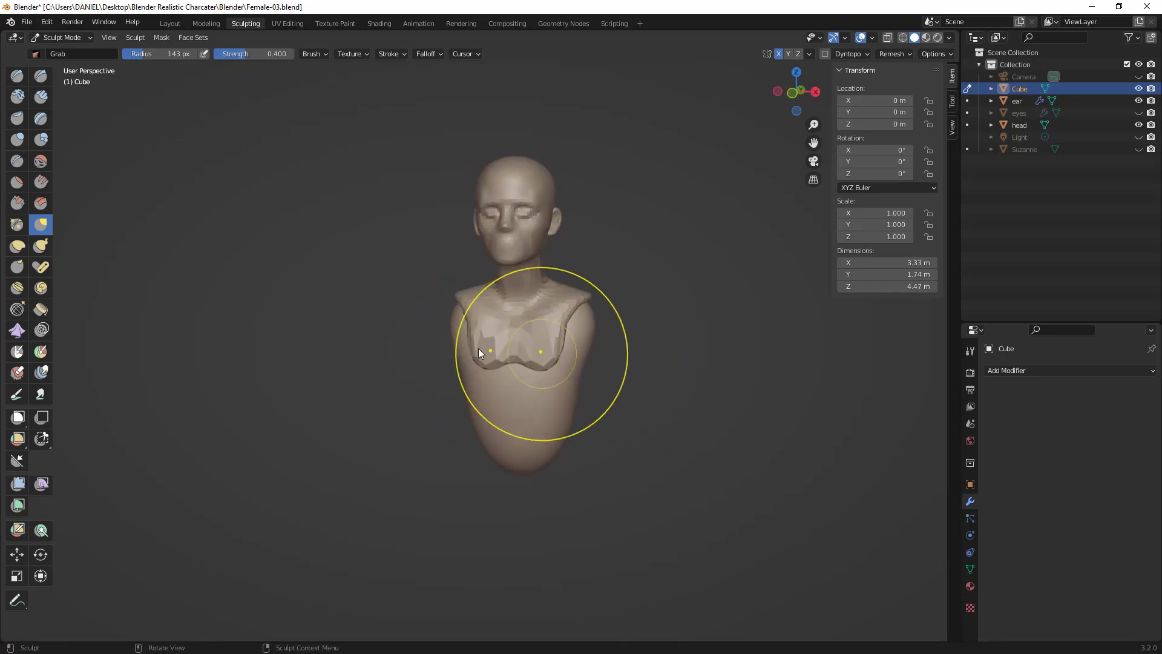
drag(457, 331, 470, 331)
- Push the torso's rounded bottom upward with the Grab brush at 145 px, shortening the torso to about 3.75 m
middle_drag(463, 340, 498, 348)
middle_drag(496, 406, 483, 374)
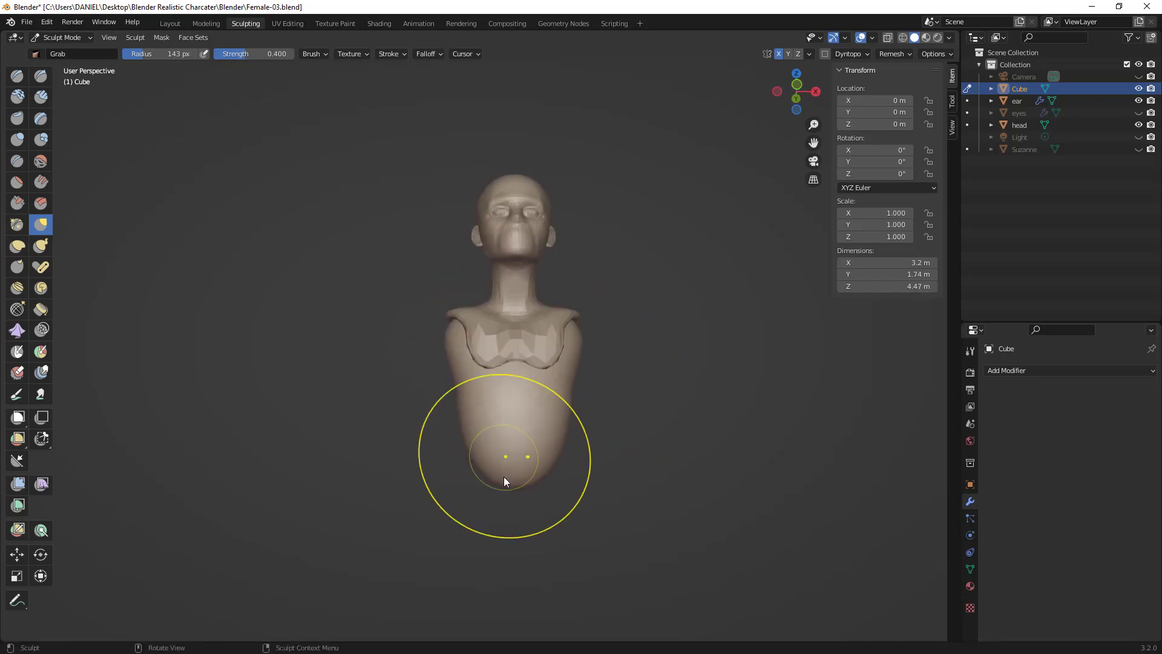
drag(504, 477, 517, 453)
key(f)
click(509, 462)
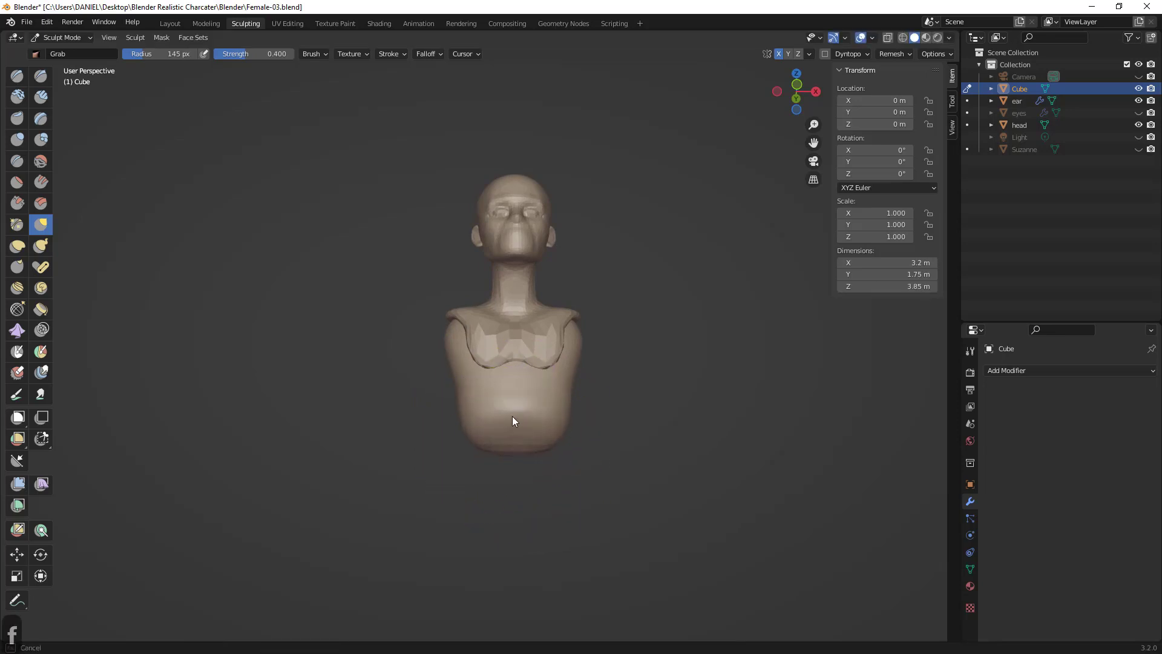
key(ctrl+z)
middle_drag(516, 368, 503, 404)
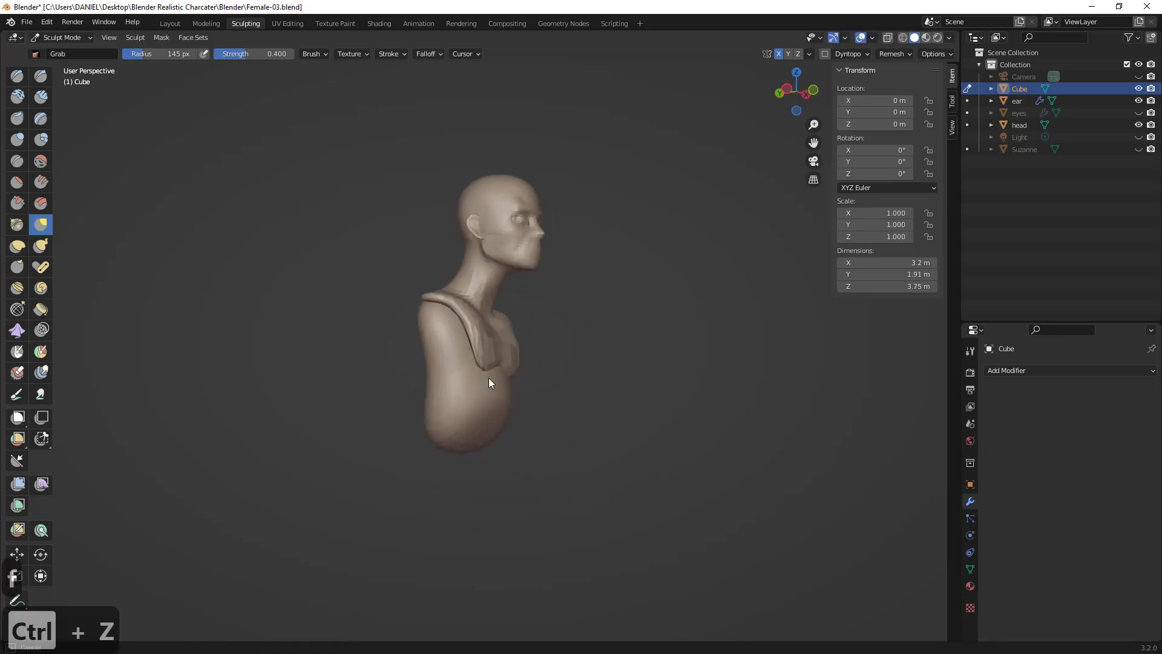
- Reshape the torso's front and flanks with the Grab brush, reducing its radius to 120 px
drag(488, 382, 451, 394)
middle_drag(452, 394, 479, 389)
key(f)
click(464, 386)
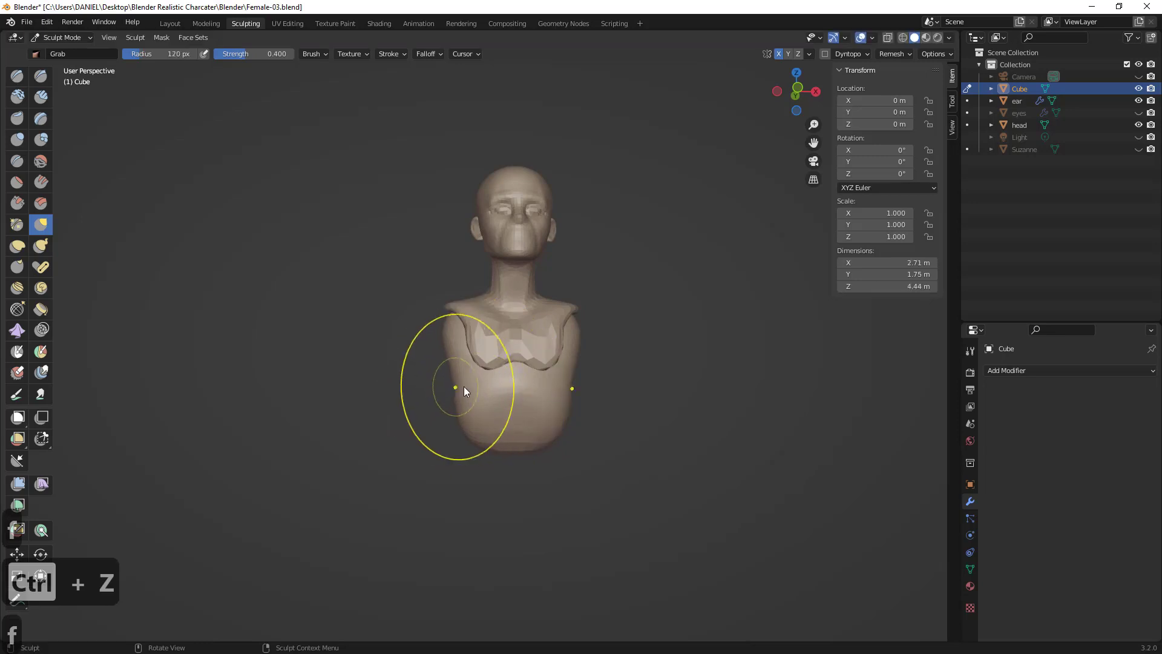
drag(461, 384, 449, 379)
- Pull the torso's upper sides outward into shoulders with an 84 px Grab brush, reaching an overall width of about 4 m
middle_drag(449, 379, 460, 358)
key(f)
click(435, 356)
drag(445, 336, 401, 321)
middle_drag(451, 328, 466, 331)
drag(442, 336, 465, 340)
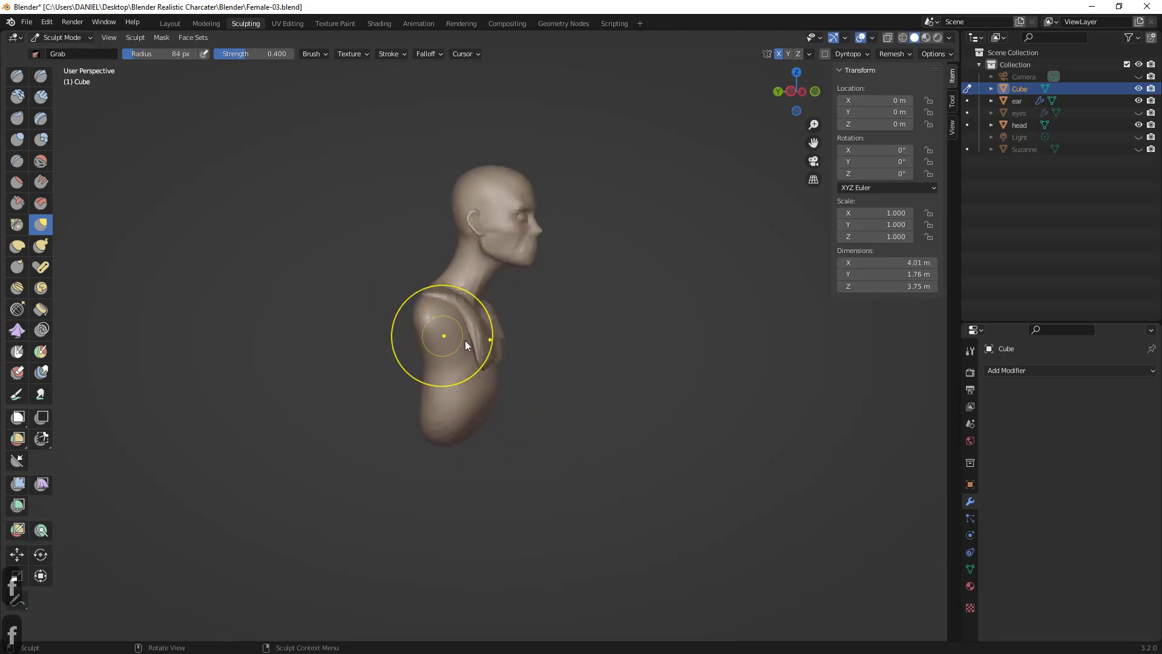
- Round the torso's shoulders from several angles with the Grab brush, widening it to about 4.18 m
middle_drag(464, 341, 478, 339)
drag(448, 320, 460, 312)
mouse_move(460, 313)
middle_down()
mouse_move(448, 332)
mouse_move(463, 389)
mouse_move(447, 366)
middle_up()
drag(447, 366, 456, 364)
mouse_move(456, 364)
middle_down()
mouse_move(372, 340)
mouse_move(405, 306)
mouse_move(450, 314)
middle_up()
mouse_move(450, 313)
mouse_down()
mouse_move(441, 296)
mouse_move(476, 336)
mouse_move(471, 325)
mouse_up()
mouse_move(471, 326)
middle_down()
mouse_move(510, 343)
mouse_move(492, 363)
middle_up()
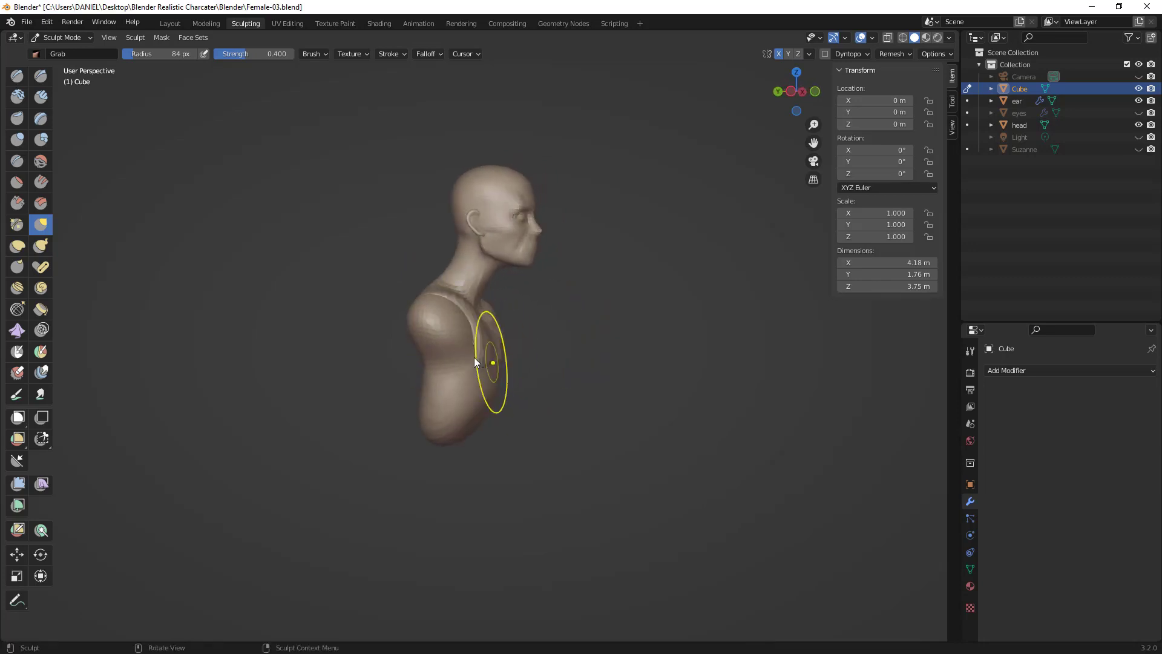
- Adjust the torso's chest and front beneath the bust with the Grab brush at 84 px
drag(473, 358, 482, 359)
mouse_move(496, 362)
middle_down()
mouse_move(437, 368)
mouse_move(465, 370)
middle_up()
drag(514, 370, 516, 360)
middle_drag(489, 353, 507, 354)
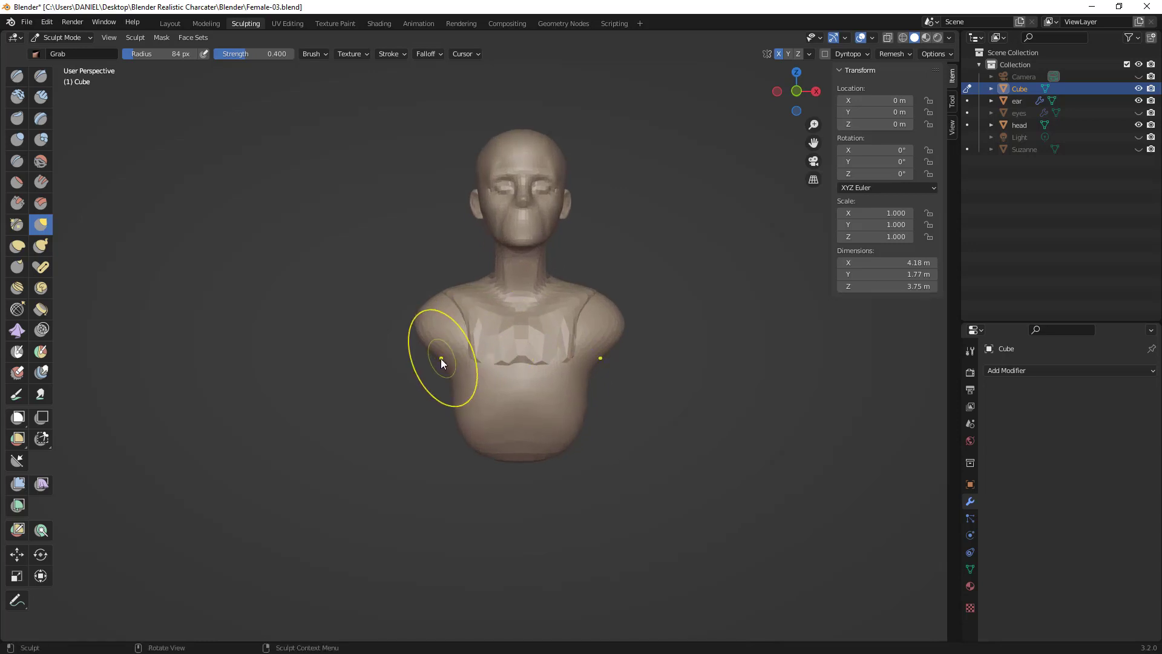
- Pull the shoulders' undersides up and outward into short arm stubs, and undo the last strokes
drag(441, 363, 426, 336)
middle_drag(427, 336, 473, 350)
drag(448, 344, 411, 345)
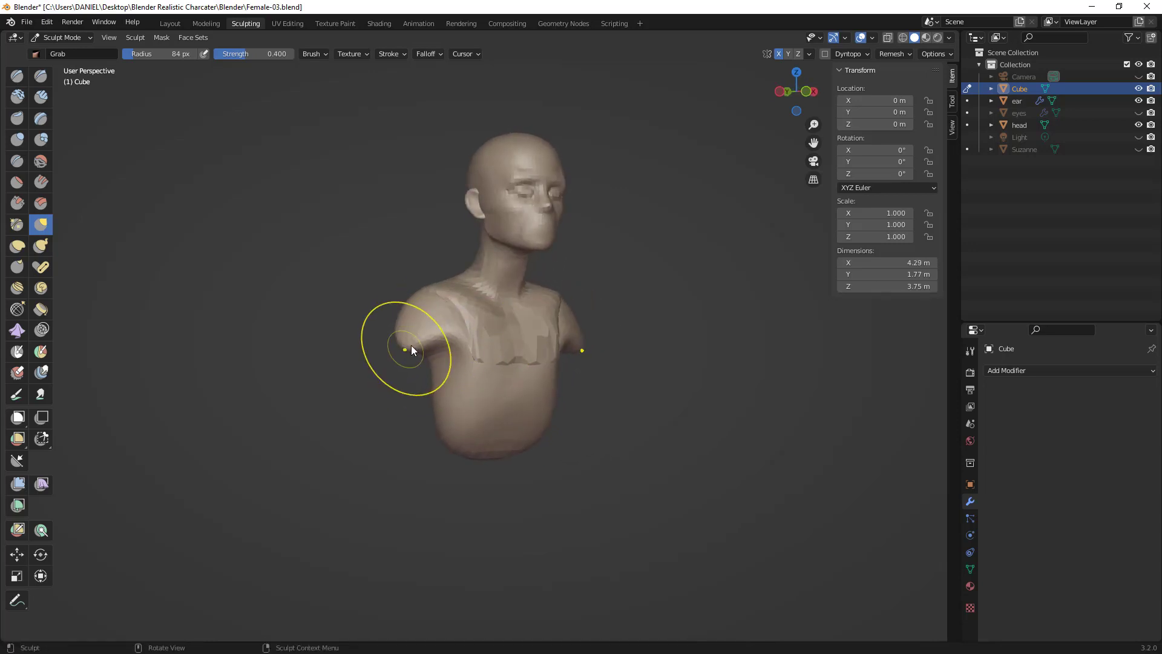
mouse_move(411, 345)
middle_down()
mouse_move(458, 354)
mouse_move(441, 348)
mouse_move(451, 321)
mouse_move(406, 342)
middle_up()
key(ctrl+z)
key(ctrl+z)
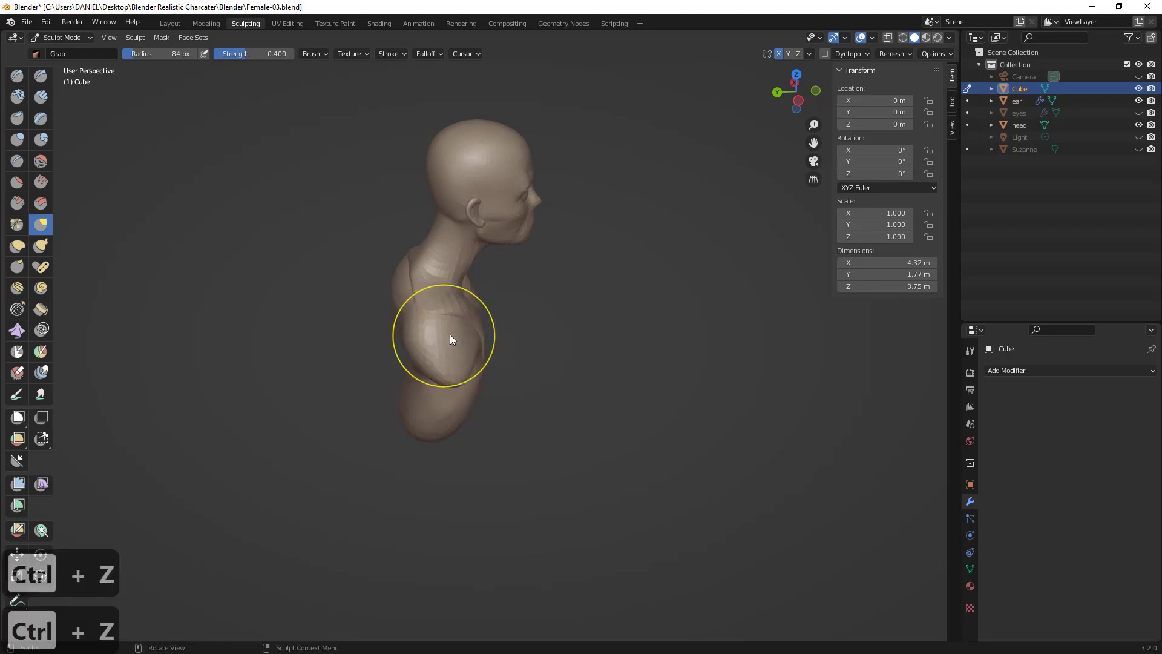
- Extend and square off the arm stubs with resized Grab brushes up to 129 px, bringing the torso's width to about 4.51 m
key(f)
click(440, 336)
drag(440, 336, 445, 334)
key(f)
click(414, 338)
middle_drag(415, 342, 417, 314)
mouse_move(419, 311)
mouse_down()
mouse_move(402, 292)
mouse_move(412, 300)
mouse_up()
key(f)
click(460, 324)
key(ctrl+z)
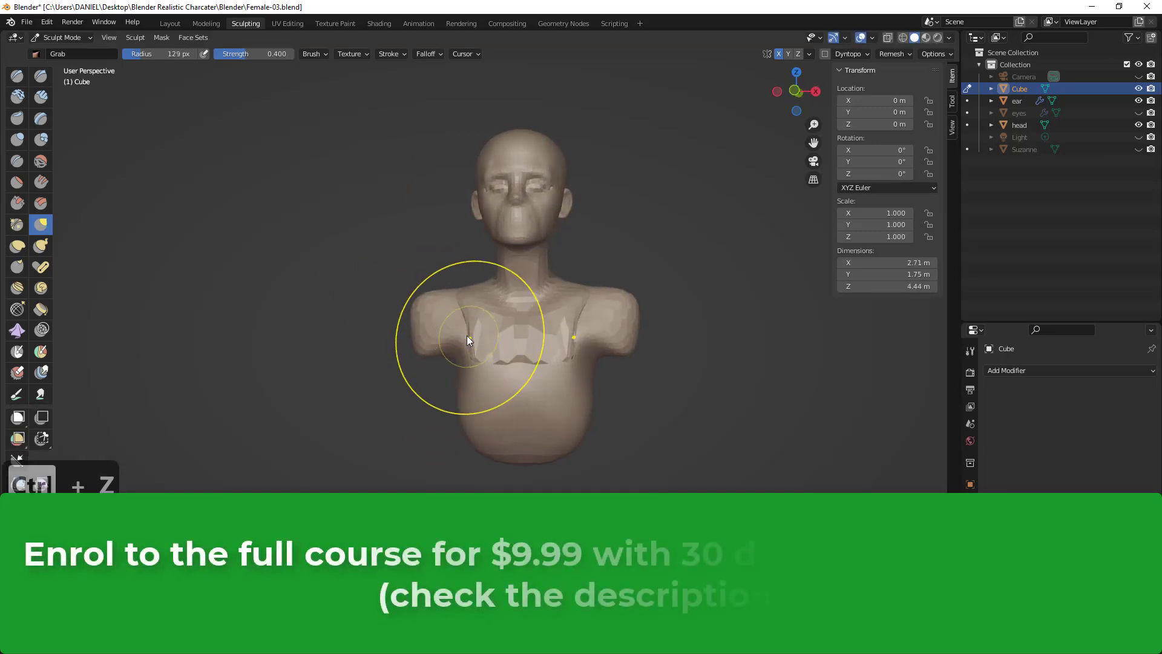
- Remesh the torso and refine its upper back with the Grab brush at 80 px
mouse_move(482, 343)
middle_down()
mouse_move(472, 304)
mouse_move(562, 317)
mouse_move(466, 296)
mouse_move(568, 271)
mouse_move(464, 307)
mouse_move(541, 325)
mouse_move(456, 325)
middle_up()
middle_drag(394, 283, 397, 290)
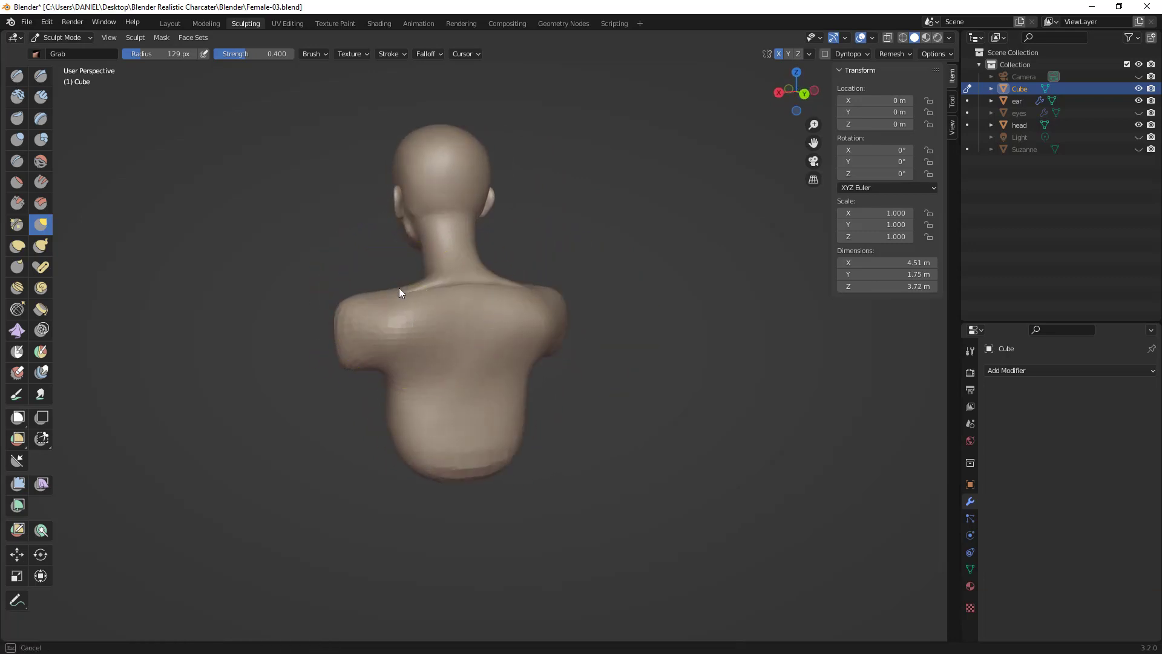
key(f)
click(386, 346)
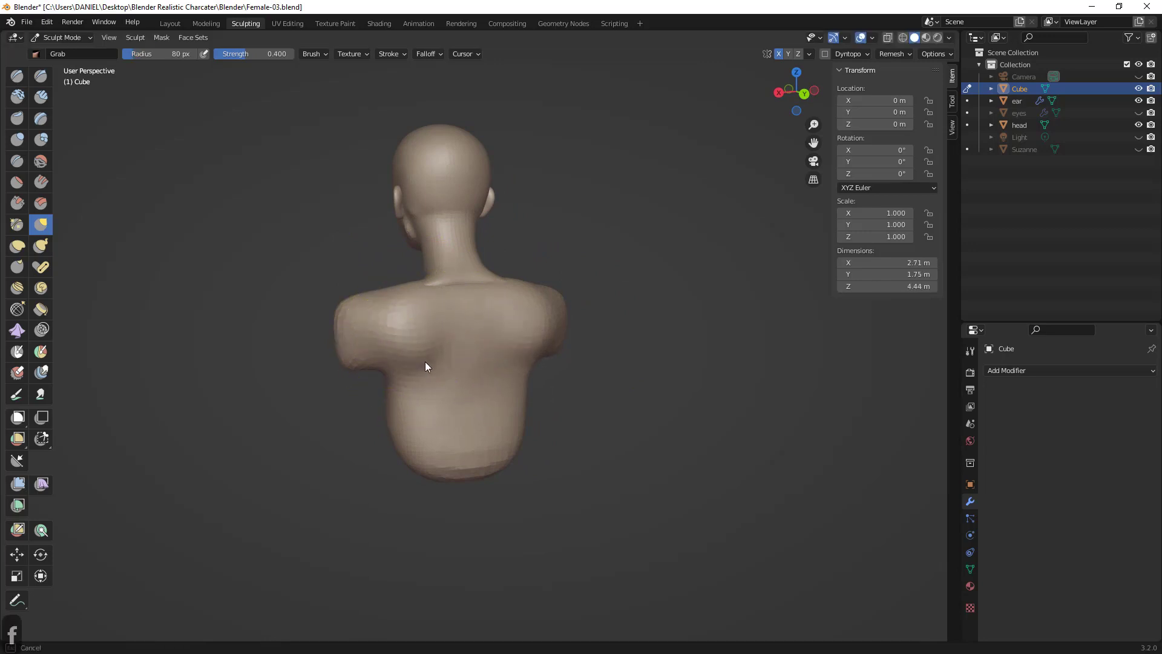
key(ctrl+r)
mouse_move(451, 376)
mouse_down()
mouse_move(447, 338)
mouse_move(436, 402)
mouse_move(440, 387)
mouse_up()
key(ctrl+r)
middle_drag(459, 318, 394, 332)
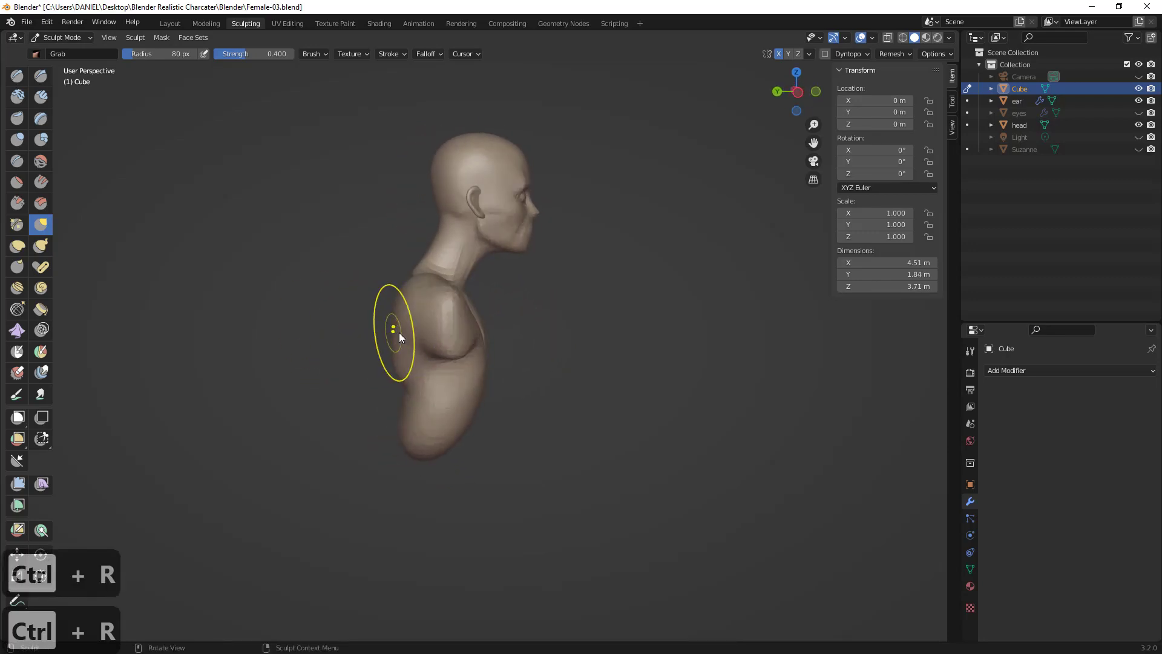
- Reshape the torso's back and belly in the right side view with a 147 px Grab brush, making it about 1.88 m deep
key(KP_1)
key(KP_3)
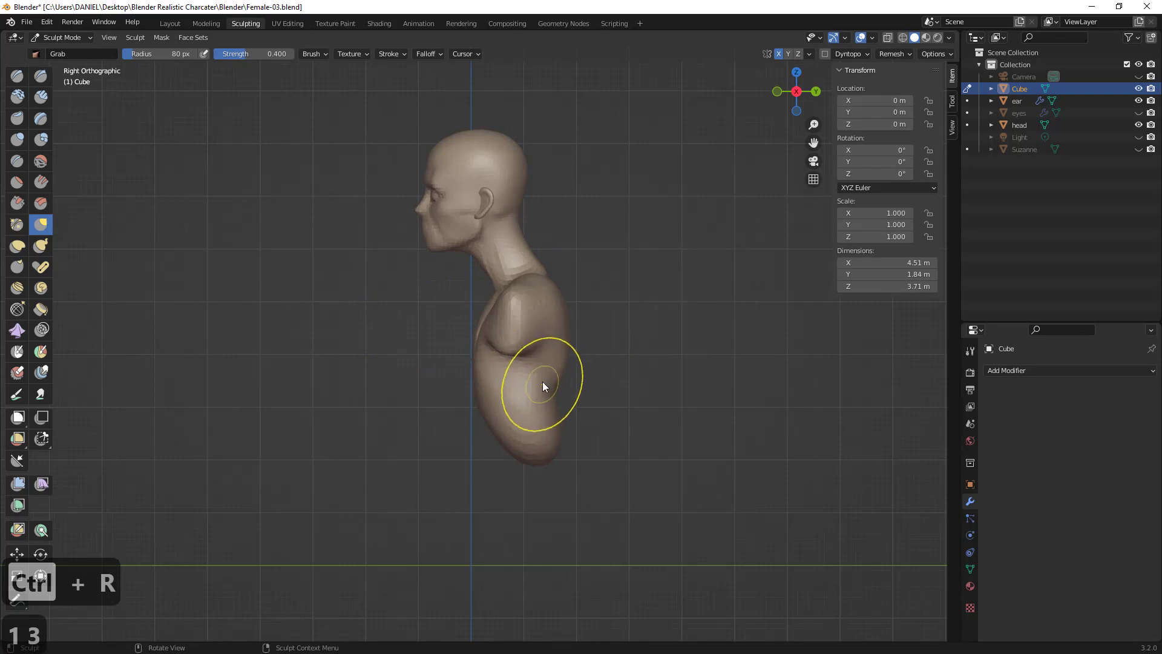
key(g)
key(f)
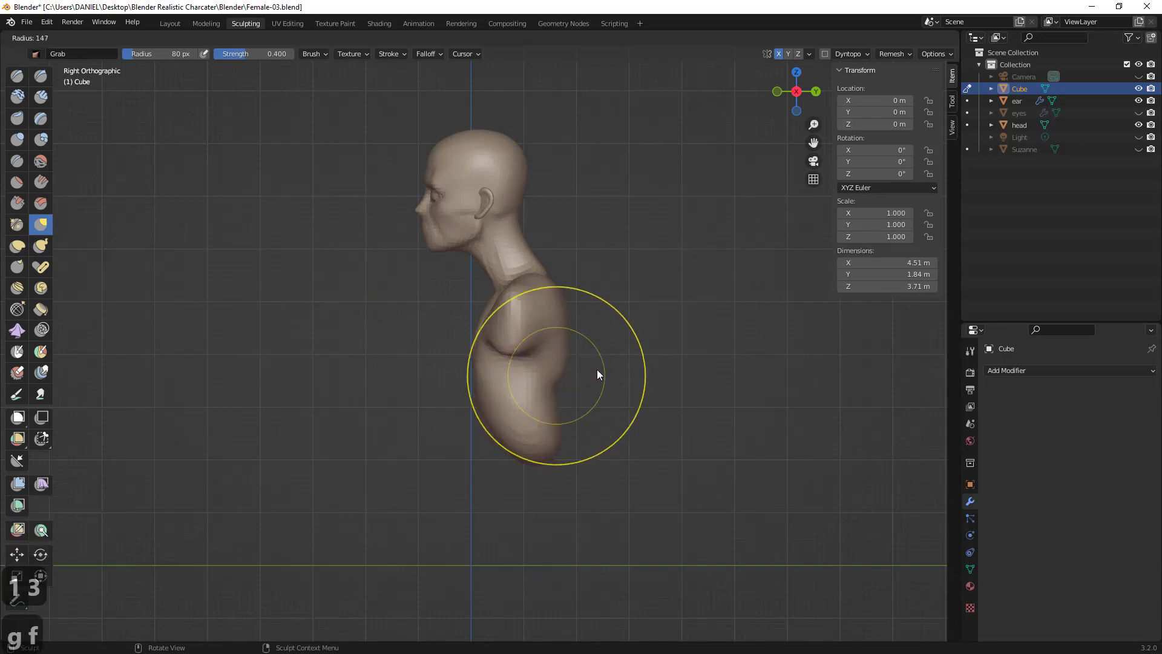
drag(555, 375, 541, 373)
drag(502, 459, 462, 440)
mouse_move(481, 427)
mouse_down()
mouse_move(497, 413)
mouse_move(489, 422)
mouse_move(488, 388)
mouse_move(514, 425)
mouse_up()
middle_drag(488, 426, 623, 430)
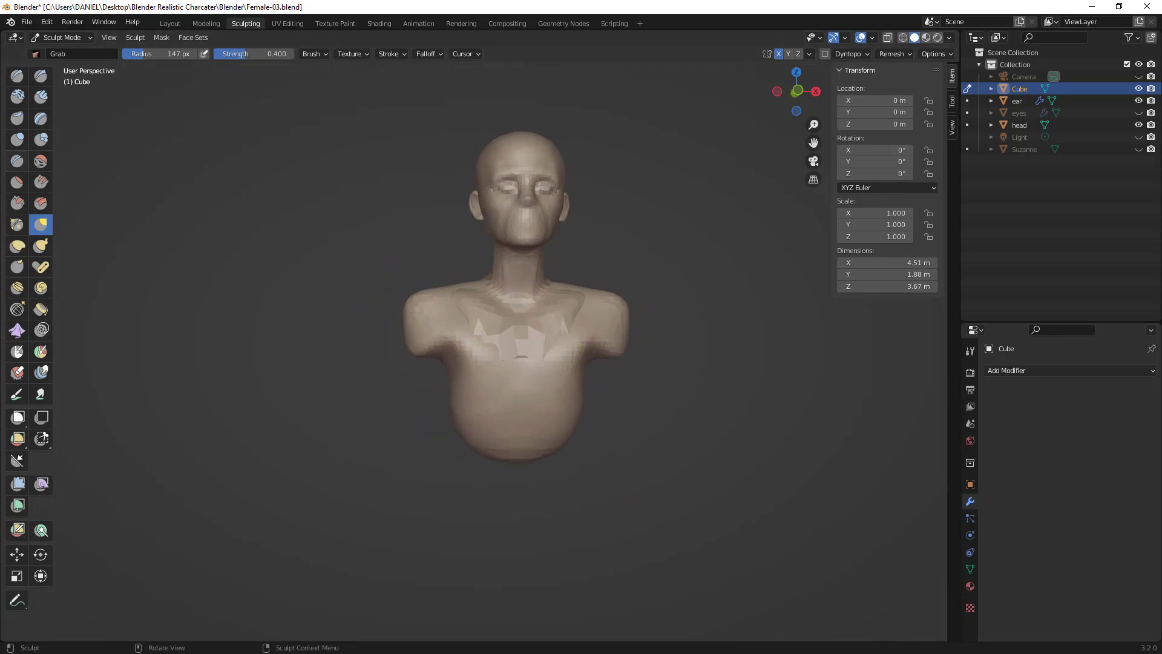
- Carve creases between the chest and both arm stubs at the armpits with the Draw Sharp brush at 45 px
click(41, 76)
key(f)
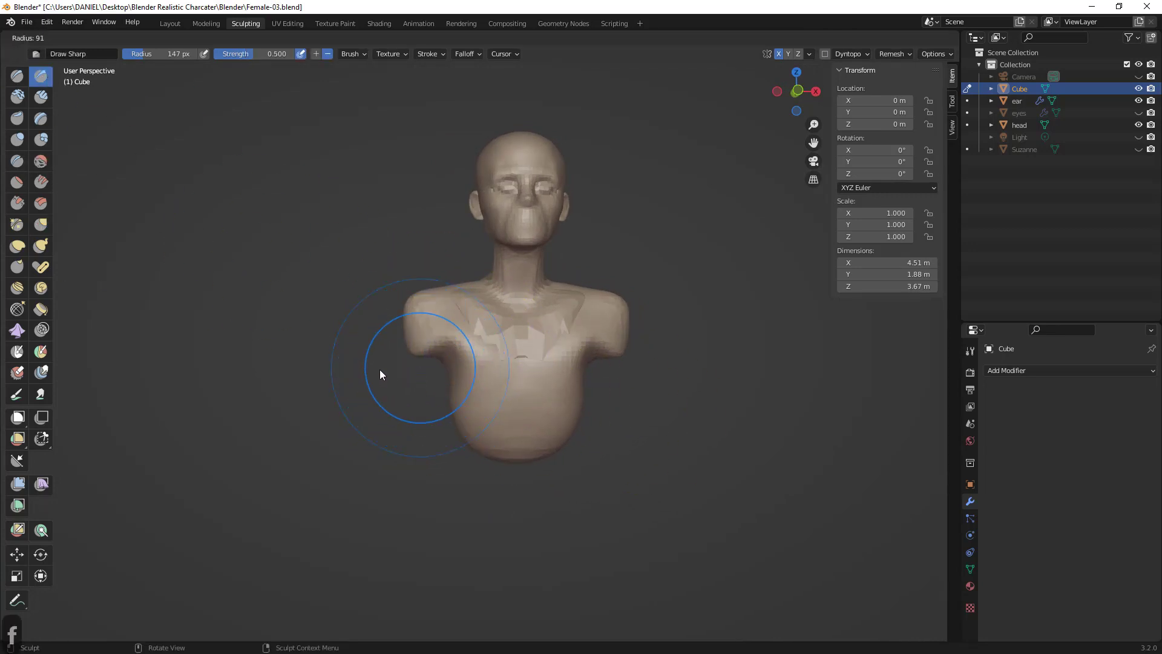
click(376, 369)
mouse_move(469, 340)
mouse_down()
mouse_move(460, 328)
mouse_move(447, 352)
mouse_up()
key(ctrl+z)
key(f)
click(437, 347)
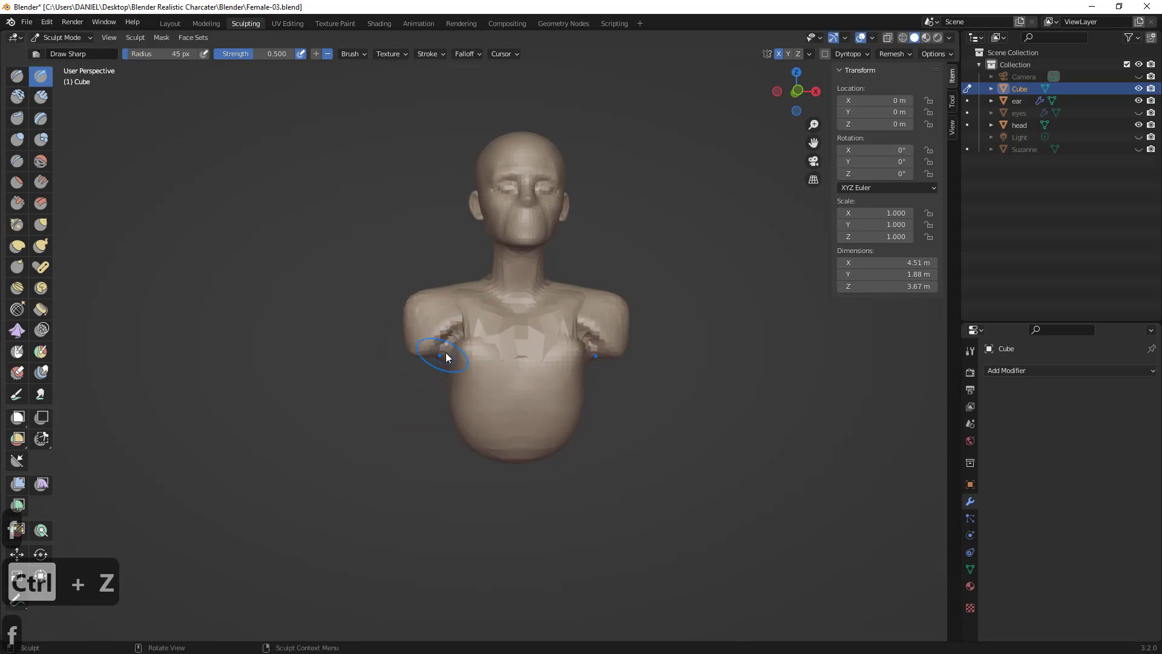
mouse_move(446, 354)
middle_down()
mouse_move(475, 353)
mouse_move(423, 337)
mouse_move(368, 355)
mouse_move(510, 331)
mouse_move(484, 341)
mouse_move(500, 355)
middle_up()
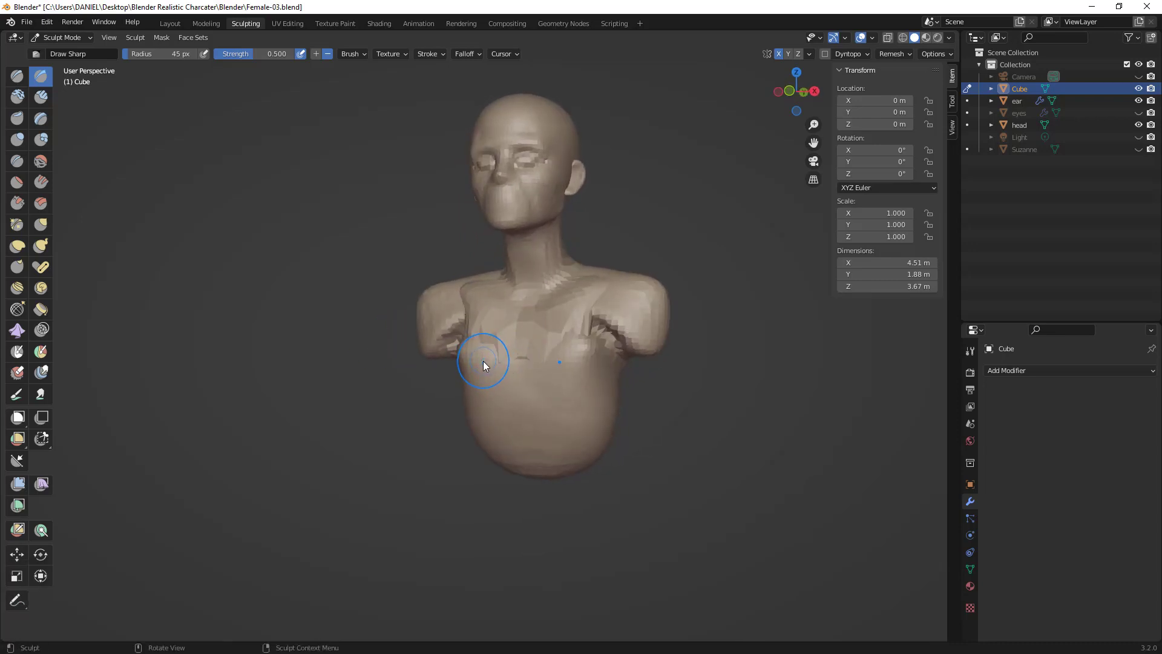
- Try a Clay Strips stroke on the chest with a 127 px brush
click(20, 98)
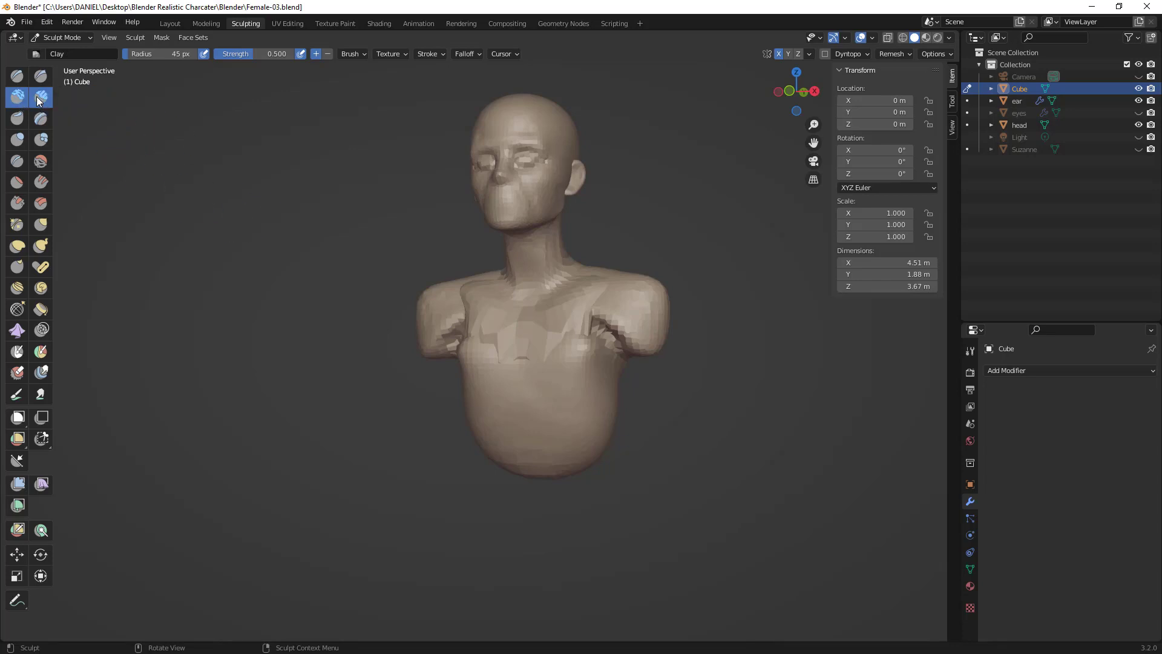
click(40, 98)
key(f)
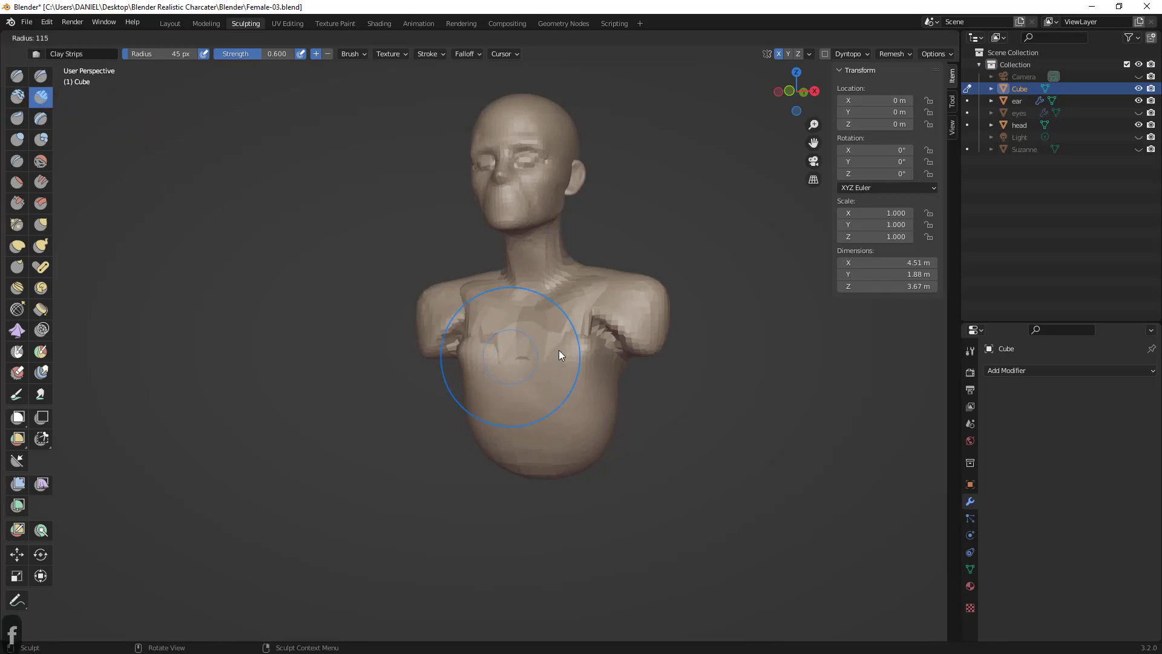
click(559, 350)
drag(484, 357, 478, 376)
key(ctrl+z)
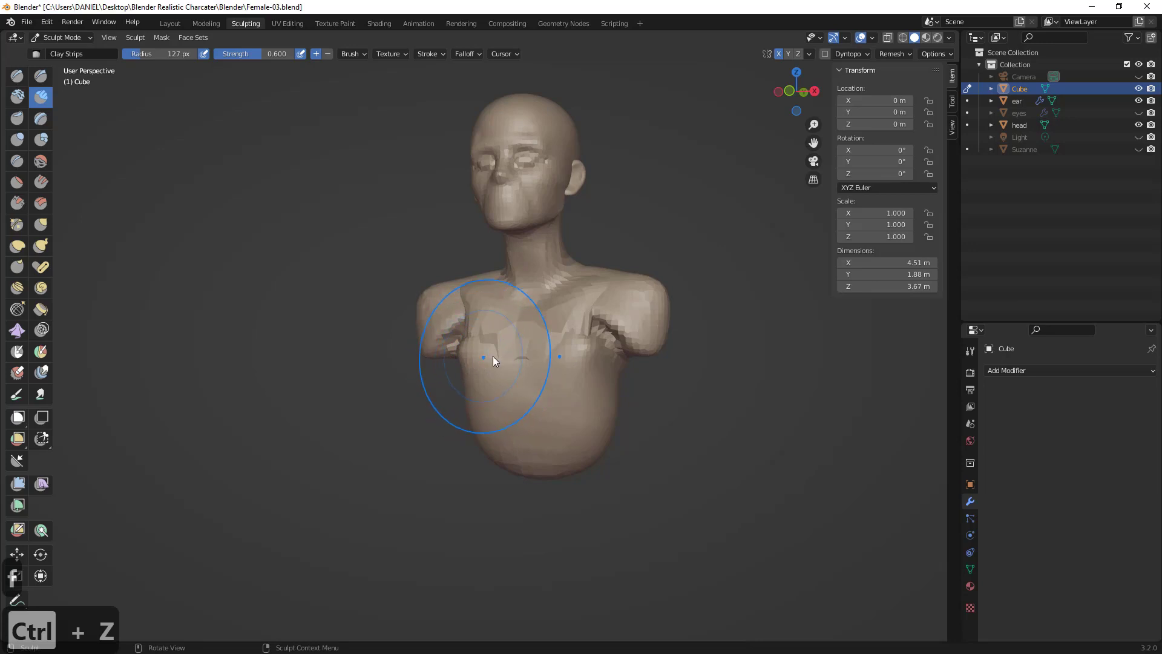
- Remesh the torso with its carved armpits
mouse_move(493, 356)
middle_down()
mouse_move(535, 353)
mouse_move(448, 335)
middle_up()
key(ctrl+r)
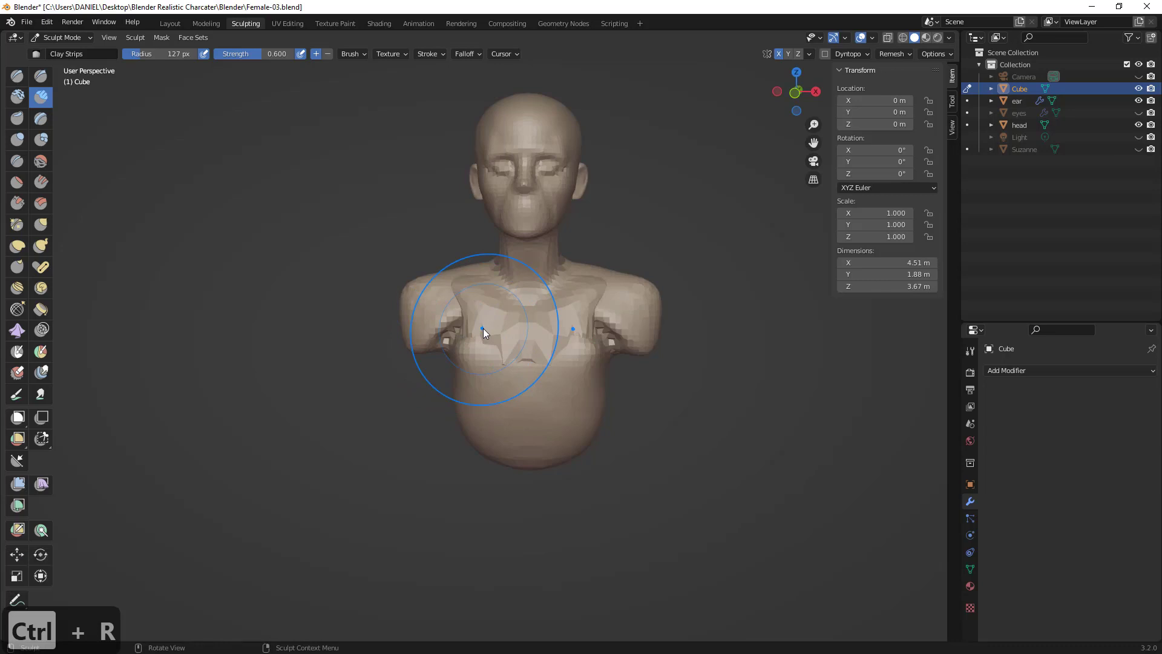
middle_drag(466, 288, 662, 264)
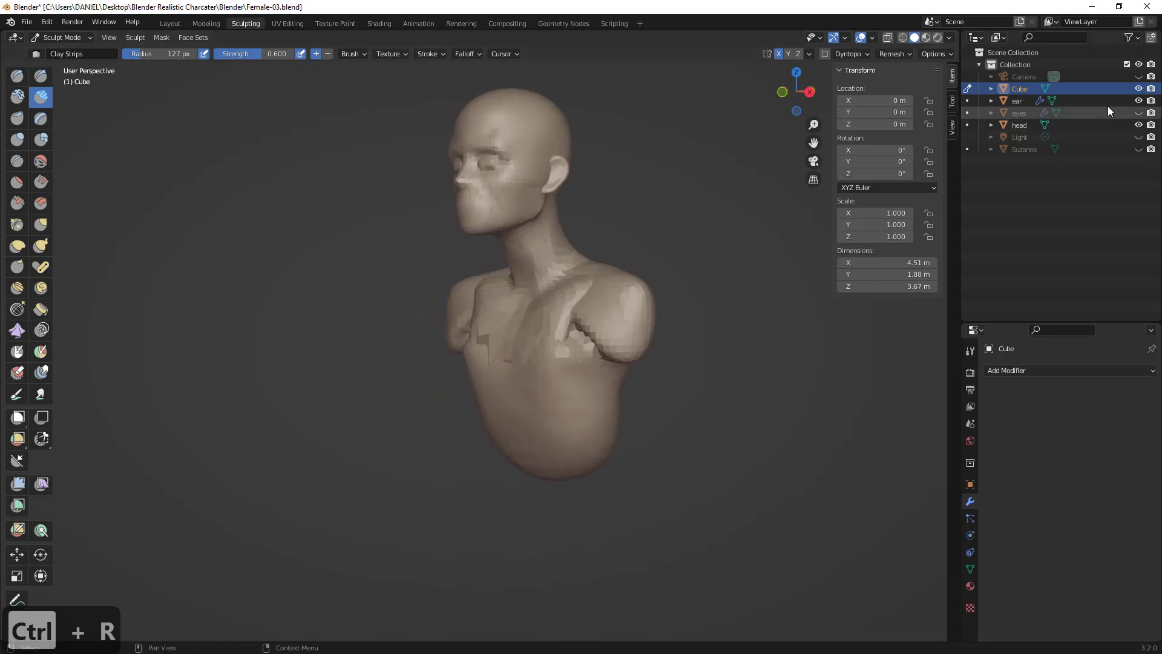
- Select the head and temporarily hide the torso to examine the head and bust, toggling the eyes for comparison
click(1018, 125)
click(1139, 89)
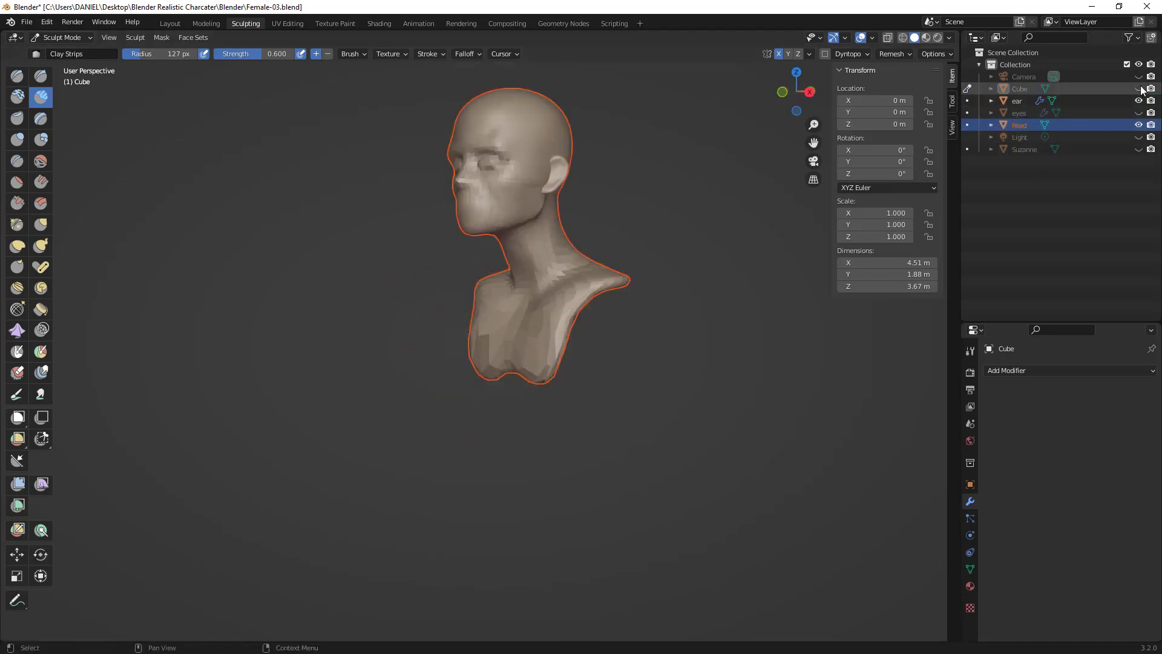
click(1138, 89)
click(1138, 89)
middle_drag(653, 254, 681, 302)
scroll(681, 302, up, 2)
click(1138, 113)
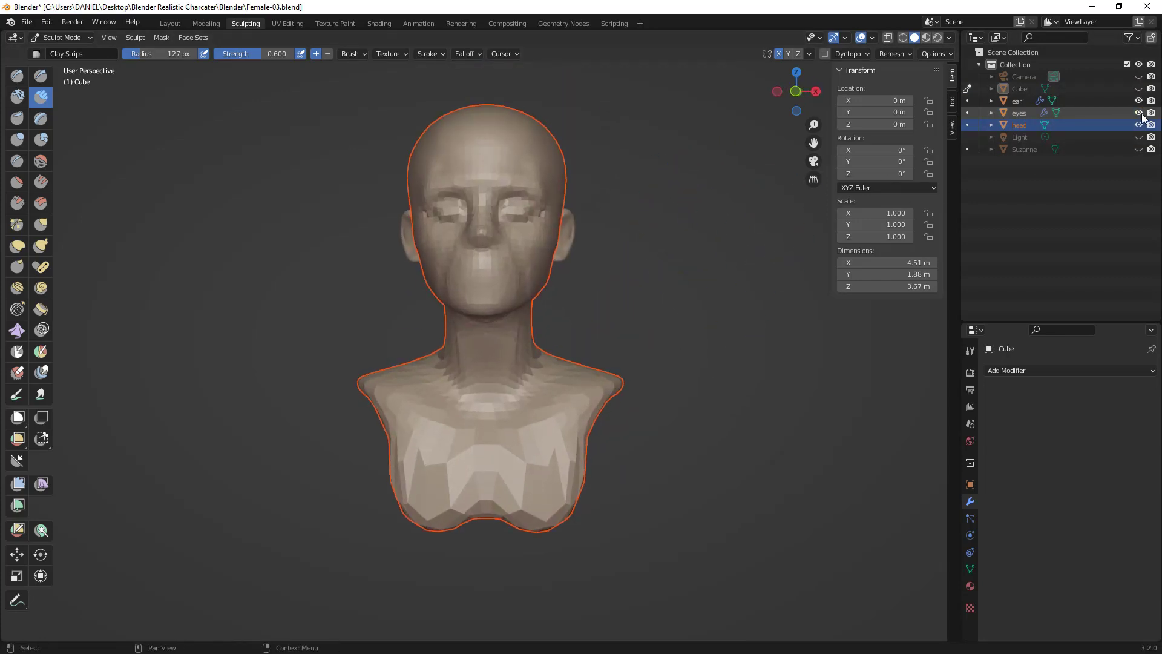
click(1139, 114)
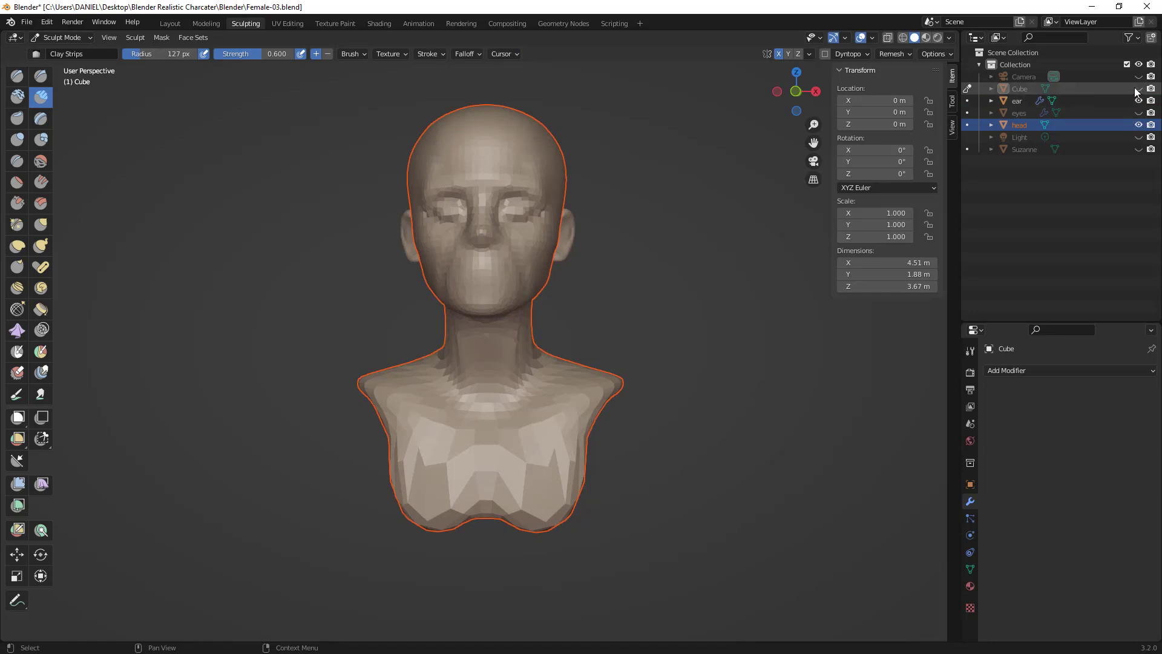
click(1138, 89)
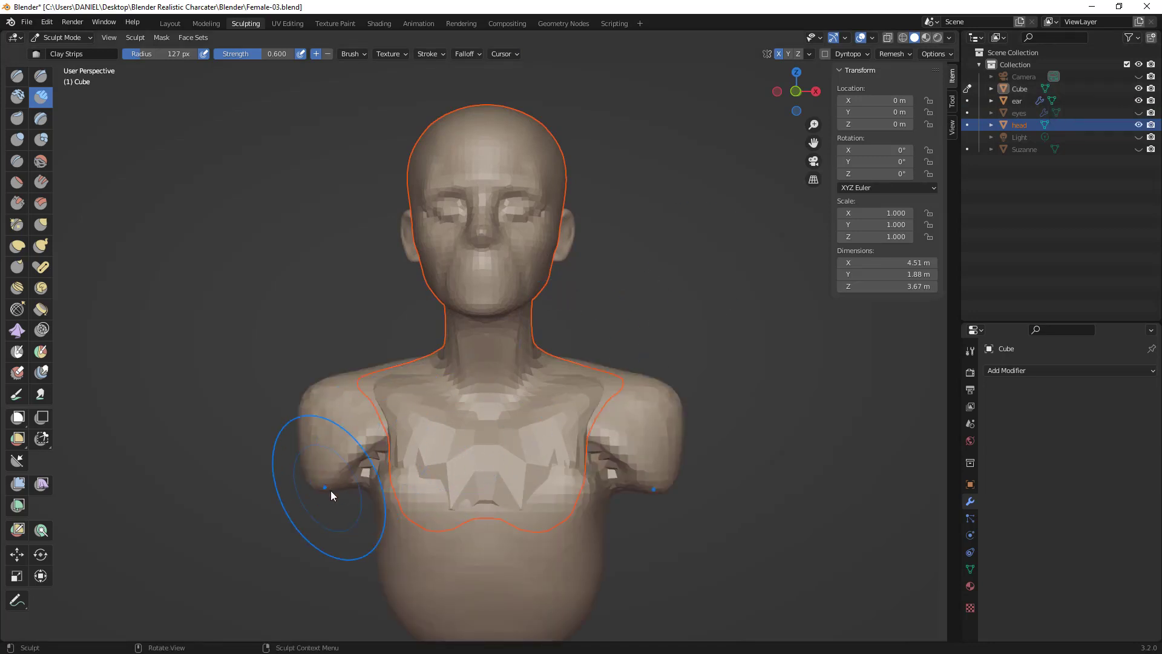
- Narrow the torso's waist on both sides with the Grab brush at 127 px
mouse_move(331, 492)
middle_down()
mouse_move(420, 457)
mouse_move(478, 404)
mouse_move(525, 412)
mouse_move(486, 426)
mouse_move(474, 448)
mouse_move(519, 473)
mouse_move(480, 413)
middle_up()
key(g)
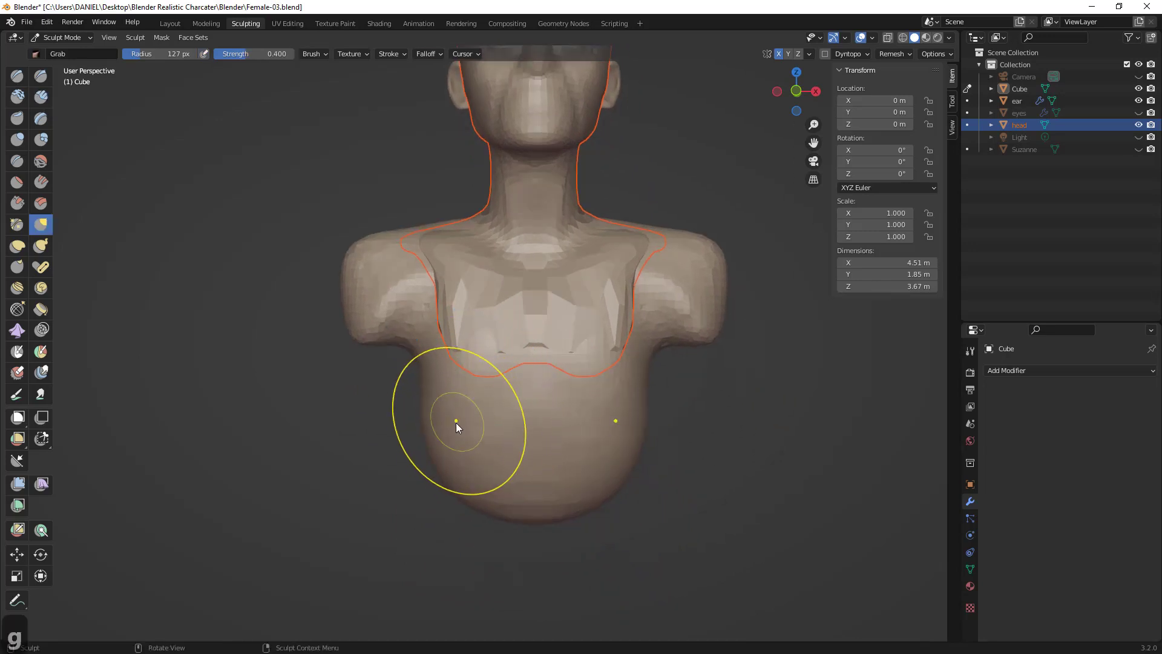
mouse_move(456, 422)
mouse_down()
mouse_move(479, 428)
mouse_move(468, 409)
mouse_up()
mouse_move(476, 443)
mouse_down()
mouse_move(485, 489)
mouse_move(484, 448)
mouse_up()
drag(485, 448, 469, 434)
mouse_move(467, 439)
middle_down()
mouse_move(478, 431)
mouse_move(463, 418)
middle_up()
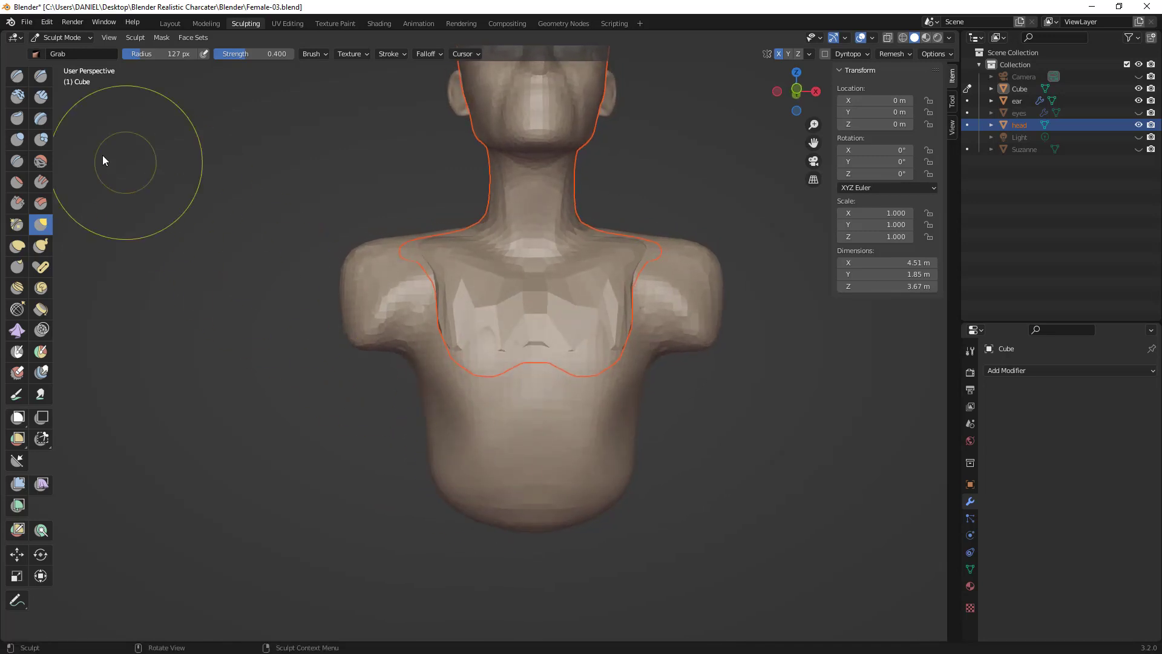
- Try Draw and Draw Sharp strokes at 127 px on the torso's belly
click(19, 82)
drag(509, 475, 481, 497)
key(ctrl+z)
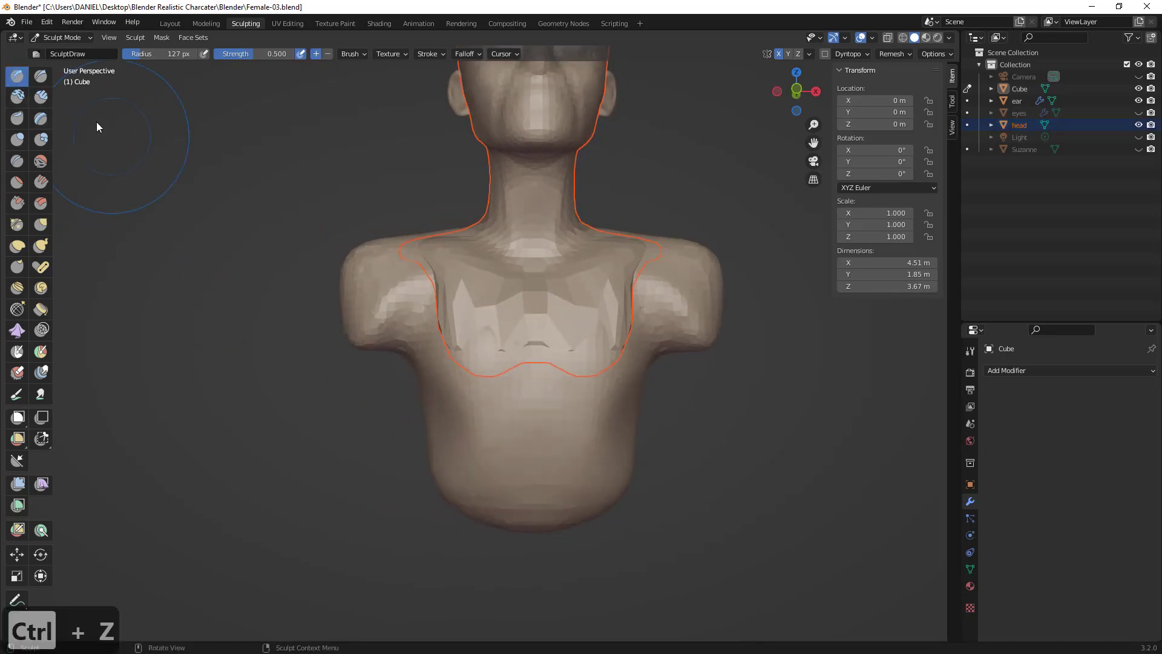
click(37, 75)
key(ctrl+z)
mouse_move(531, 455)
mouse_down()
mouse_move(526, 487)
mouse_move(535, 444)
mouse_move(496, 516)
mouse_up()
drag(518, 436, 509, 468)
key(ctrl+z)
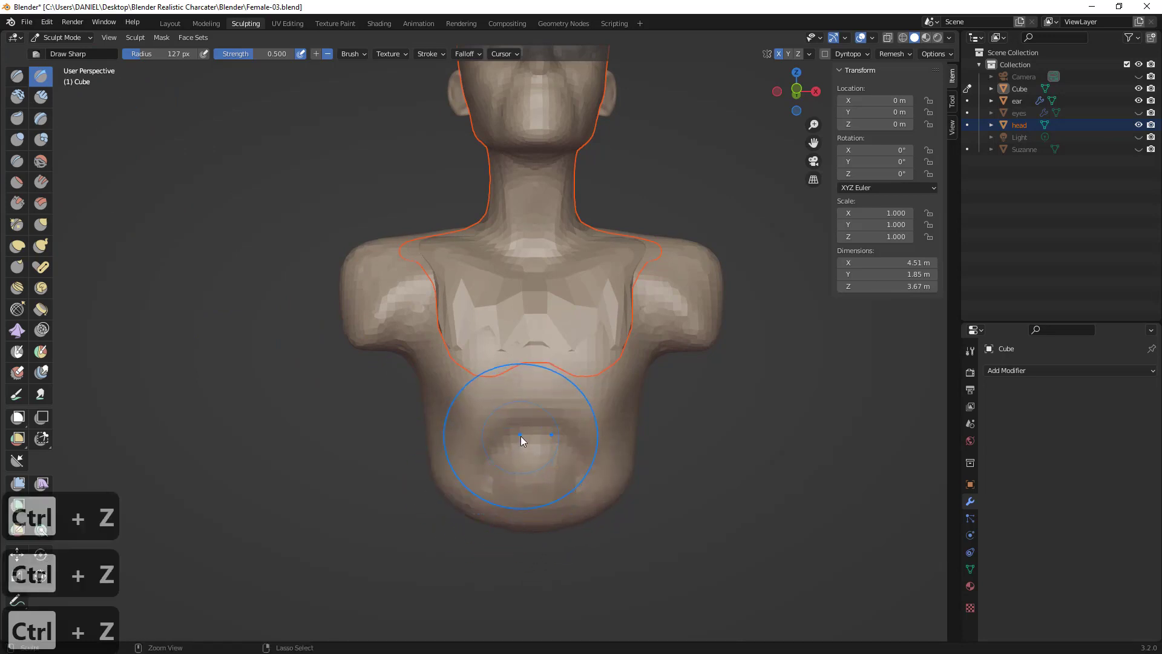
key(ctrl+z)
key(ctrl+z)
key(ctrl+z)
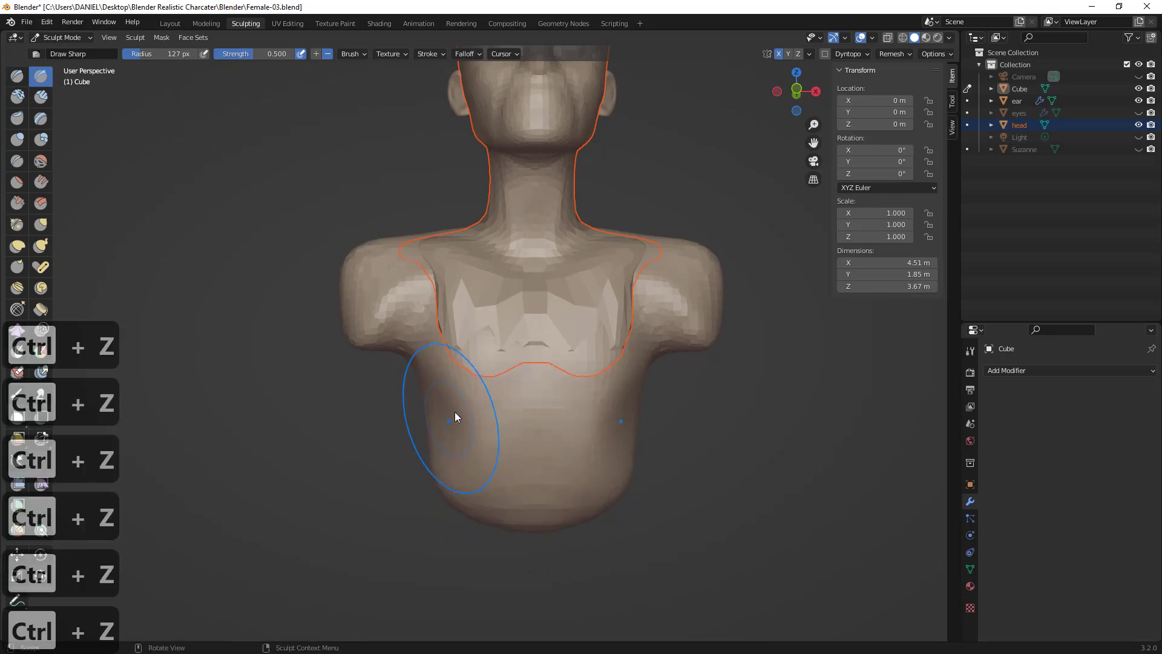
- Carve the abdomen and flanks below the rib cage with the Draw Sharp brush at 127 px
drag(455, 413, 442, 445)
key(ctrl+z)
mouse_move(470, 407)
ctrl+mouse_down()
mouse_move(449, 471)
mouse_move(526, 382)
mouse_move(564, 387)
mouse_move(461, 464)
ctrl+mouse_up()
key(ctrl+z)
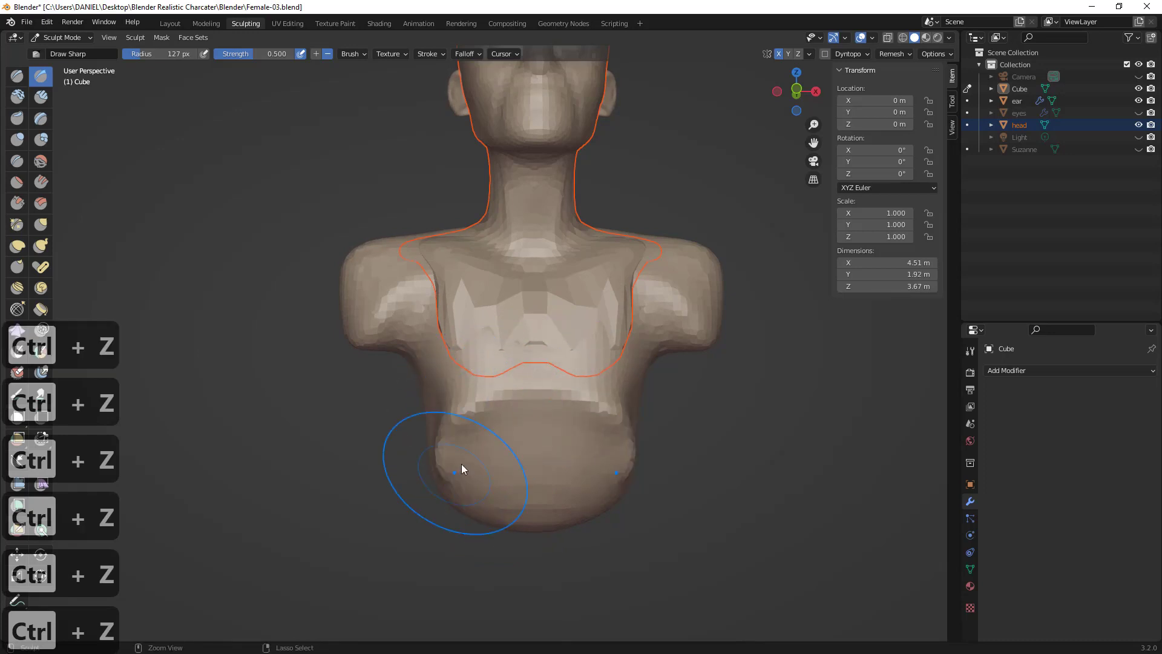
middle_drag(461, 463, 492, 446)
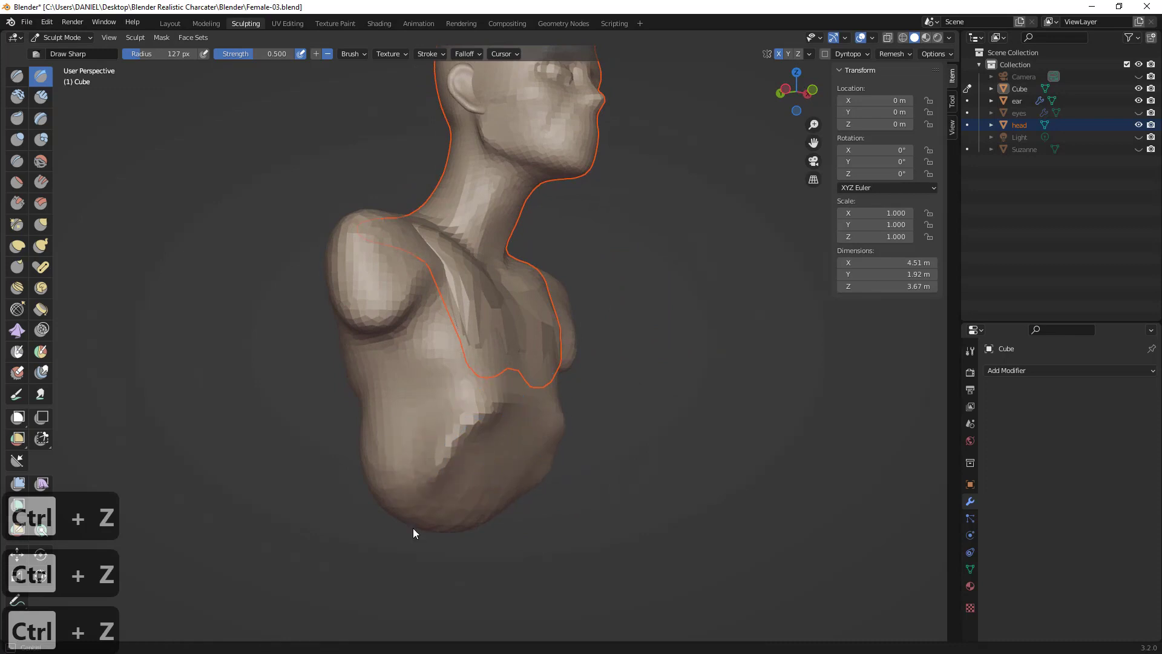
mouse_move(412, 528)
middle_down()
mouse_move(488, 471)
mouse_move(355, 401)
middle_up()
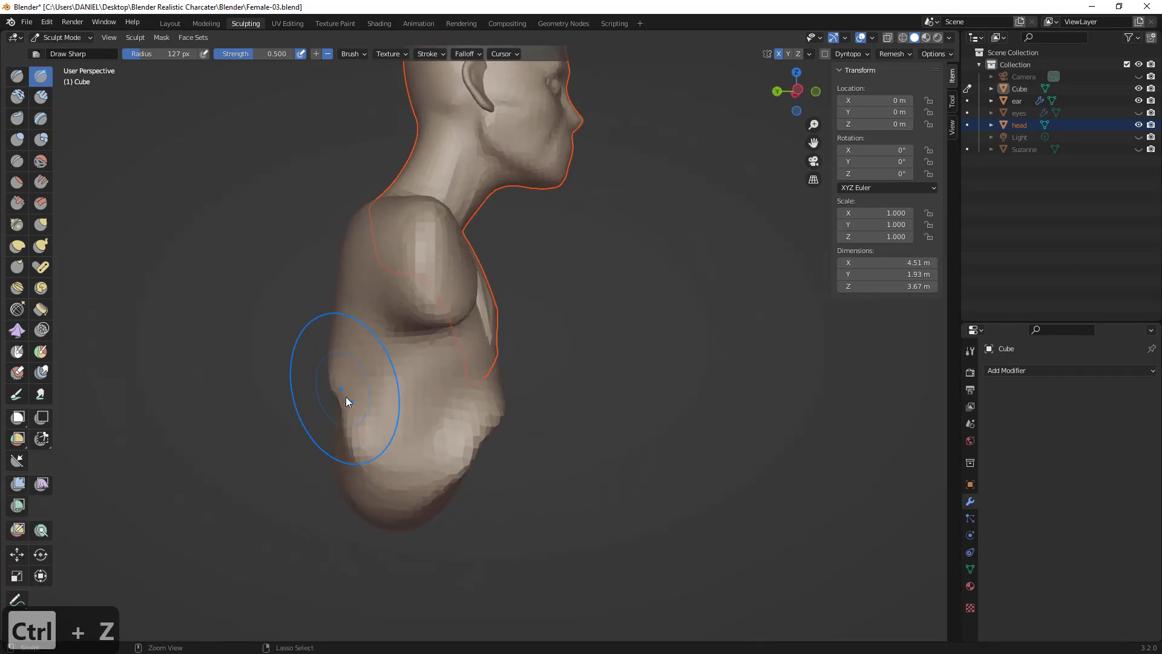
- Fill out the torso's back, raise the shoulders and extend the base in side view with the Grab brush at 234 px
mouse_move(364, 462)
middle_down()
mouse_move(376, 441)
mouse_move(345, 445)
middle_up()
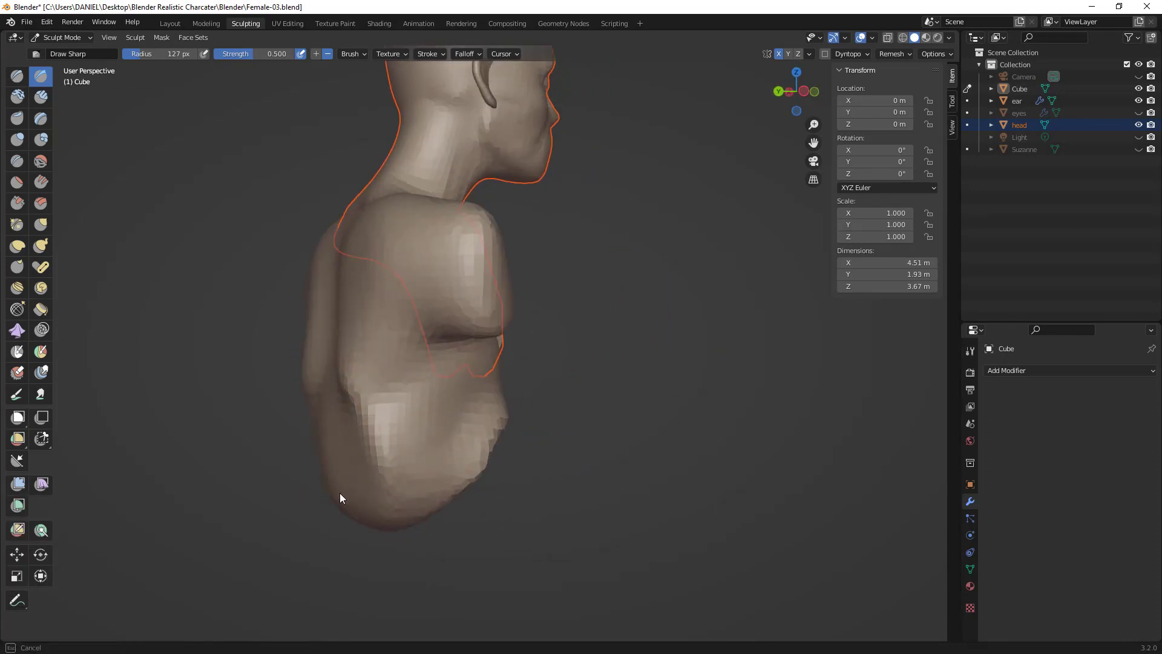
key(g)
key(g)
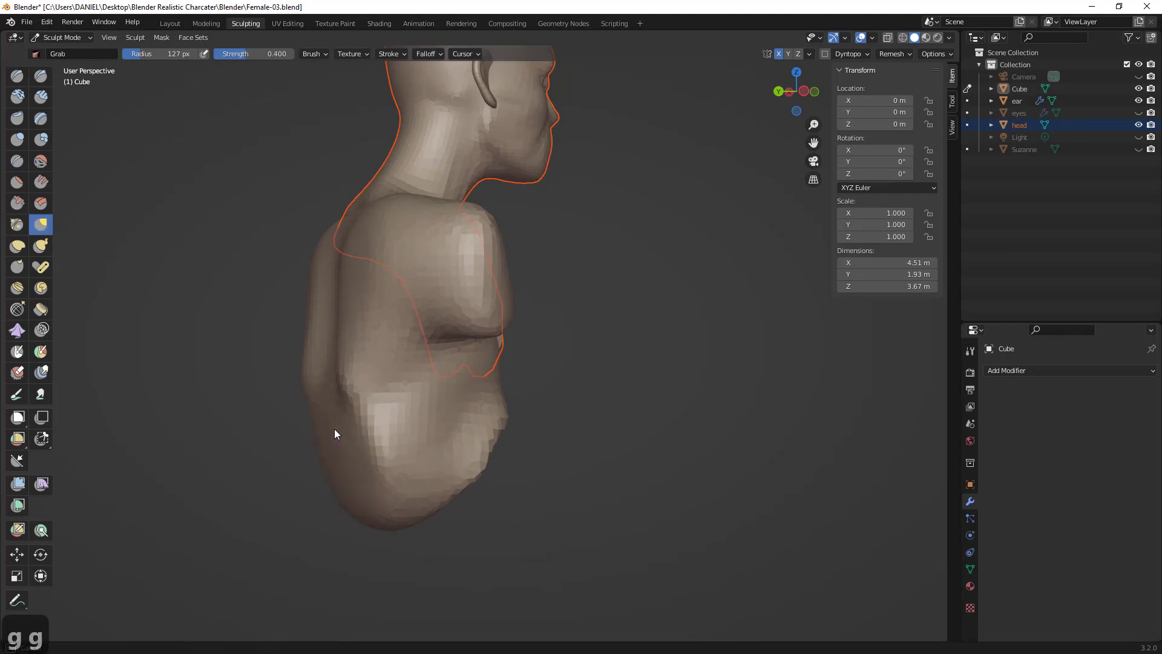
mouse_move(337, 428)
middle_down()
mouse_move(318, 431)
mouse_move(441, 375)
middle_up()
key(1)
key(3)
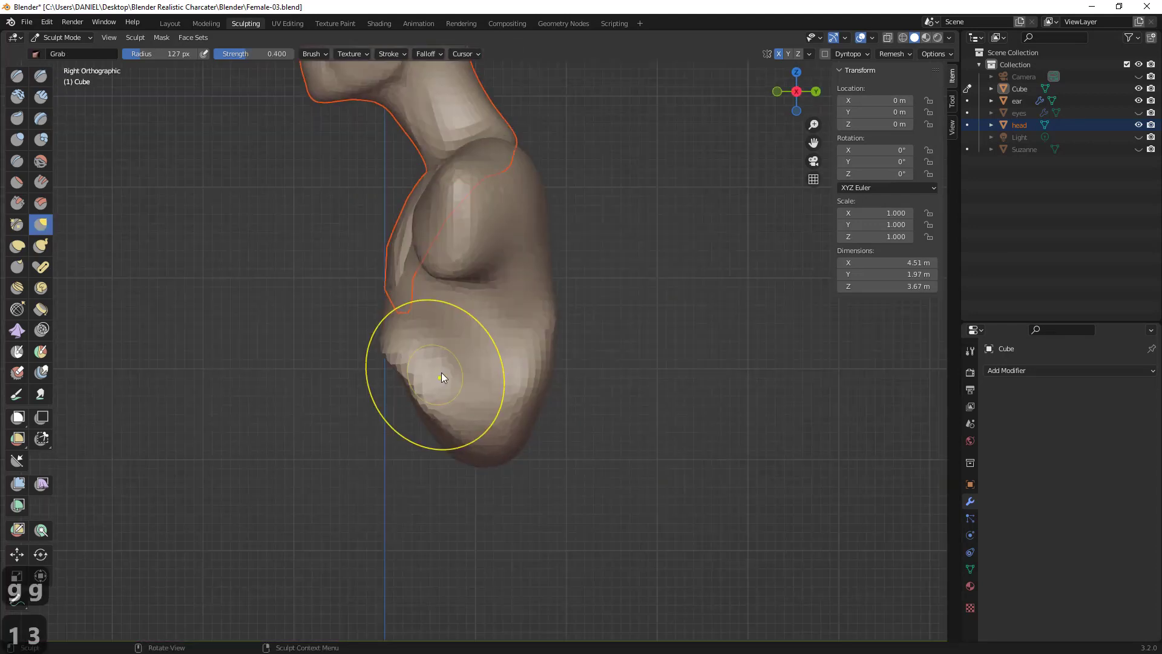
key(f)
click(592, 355)
drag(528, 414, 552, 440)
drag(555, 283, 571, 262)
drag(540, 195, 548, 145)
drag(551, 267, 563, 265)
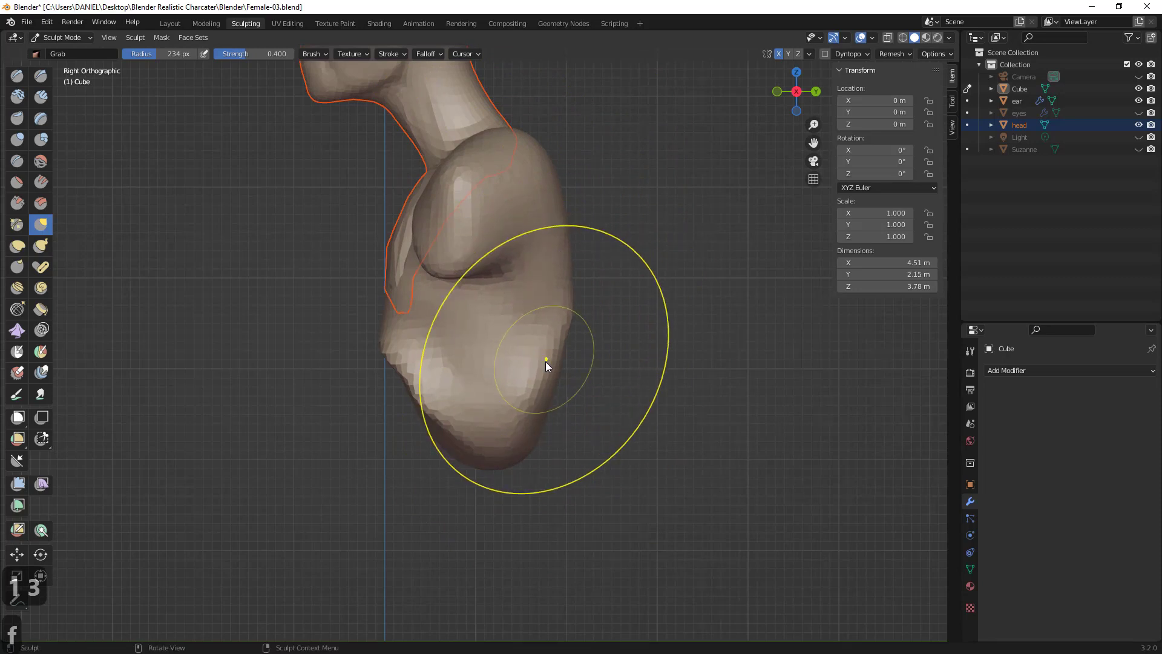
drag(550, 362, 567, 365)
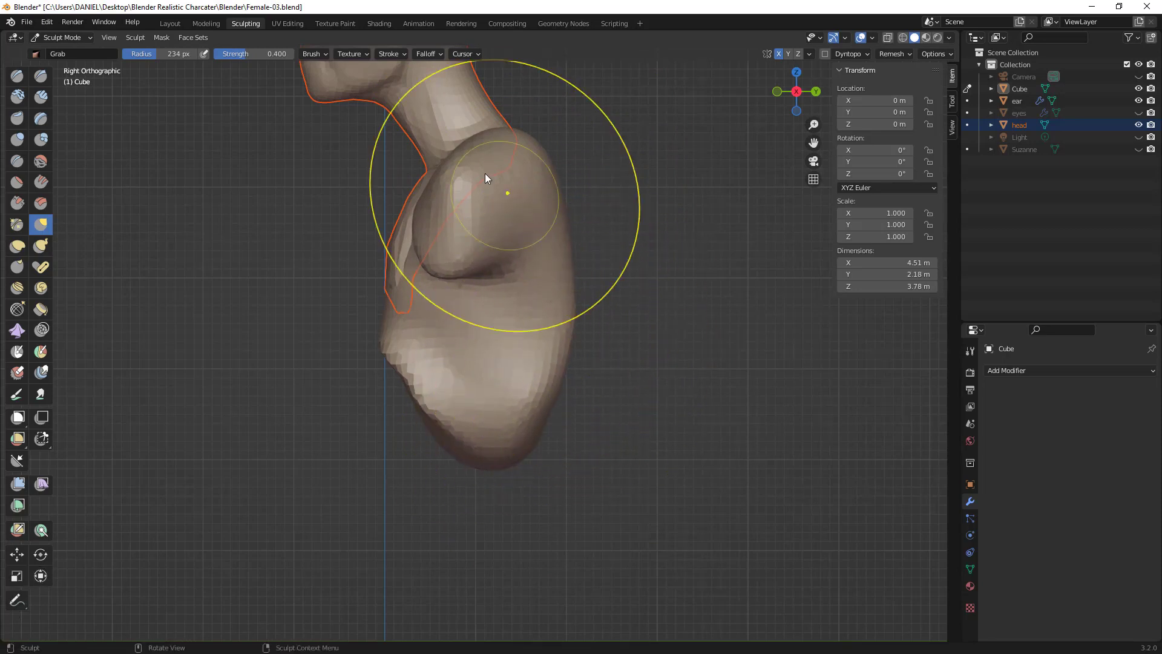
drag(462, 407, 498, 466)
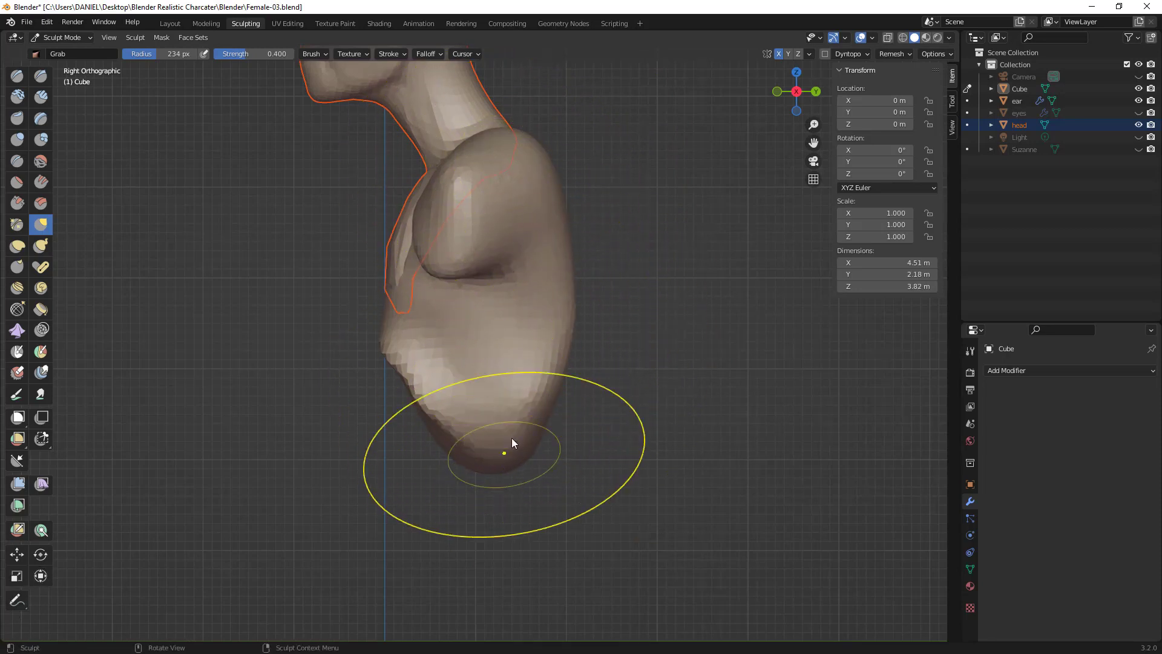
scroll(553, 403, down, 5)
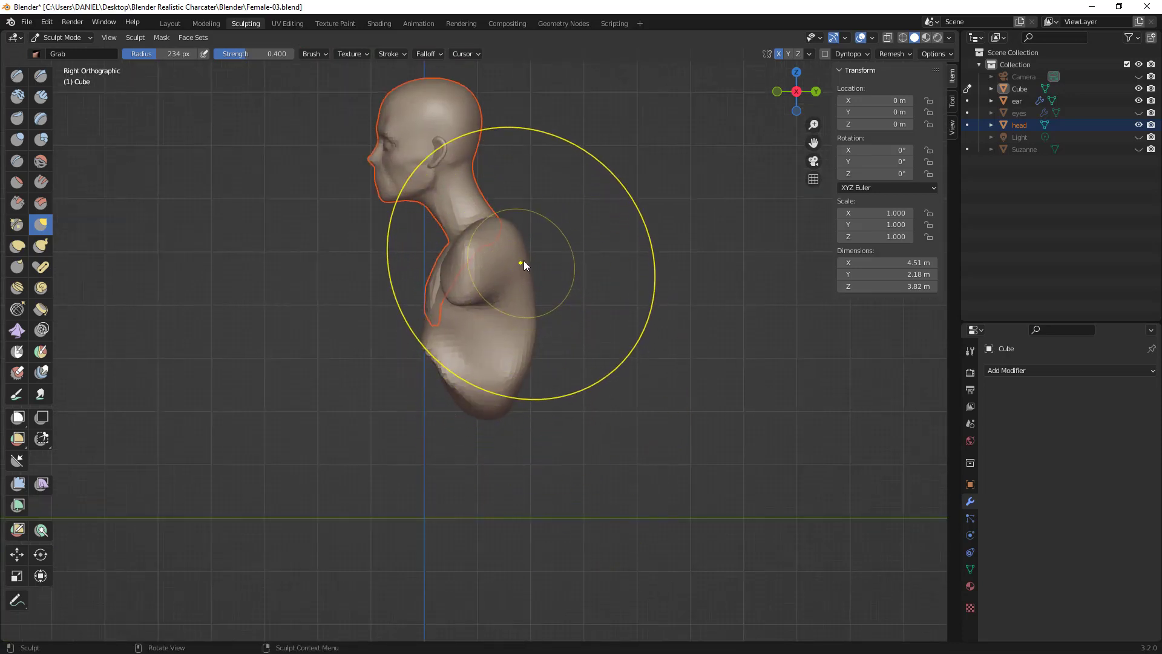
- Adjust the torso's upper back at the neck base with smaller Grab strokes, down to 61 px, and undo the last one
mouse_move(525, 260)
middle_down()
mouse_move(663, 275)
mouse_move(744, 260)
mouse_move(529, 252)
middle_up()
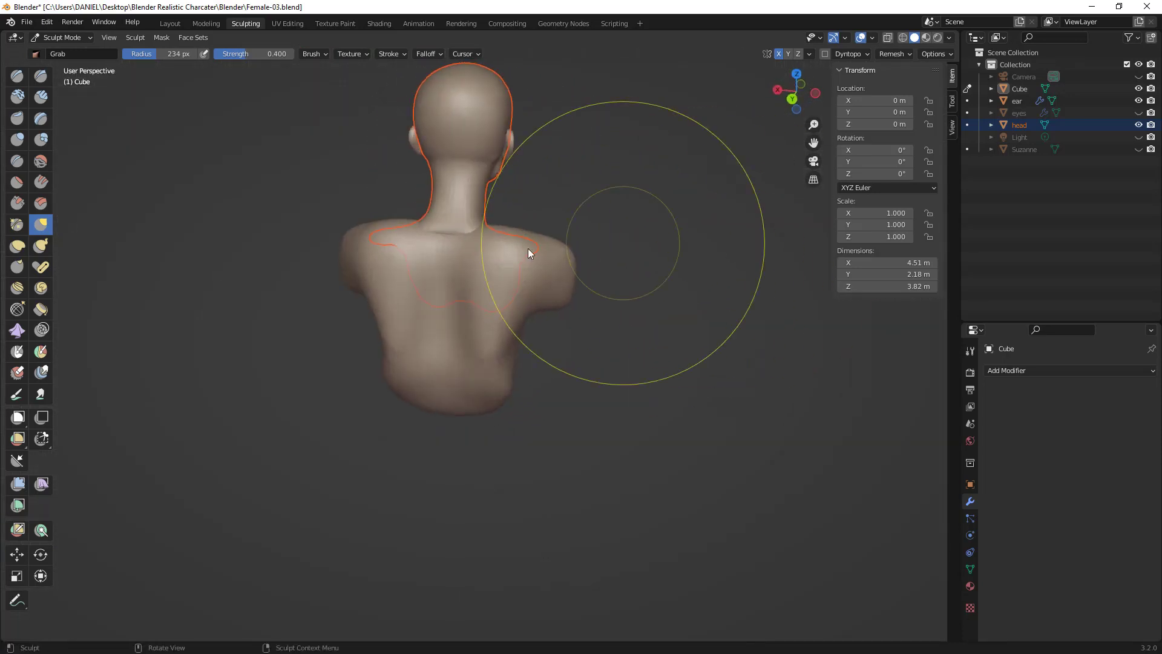
key(f)
click(350, 268)
middle_drag(432, 262, 455, 237)
drag(456, 237, 456, 229)
key(f)
click(426, 226)
middle_drag(448, 216, 525, 259)
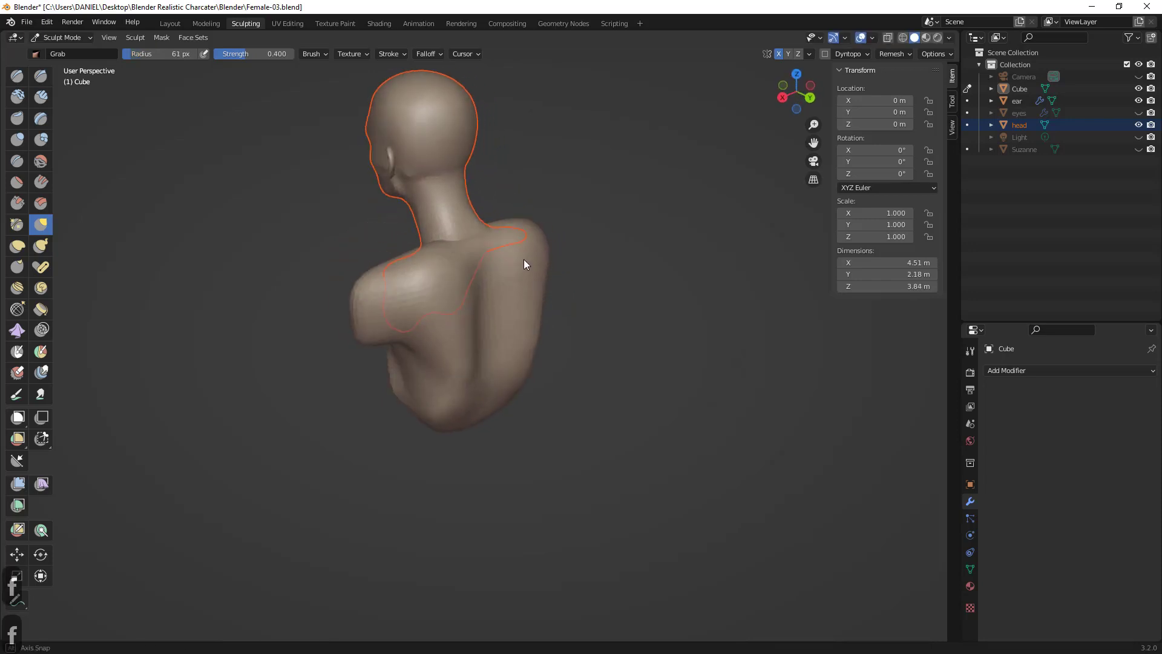
key(ctrl+z)
- Lay Clay Strips strokes at 61 px and strength 0.600 across the upper back, undoing the last stroke
click(17, 96)
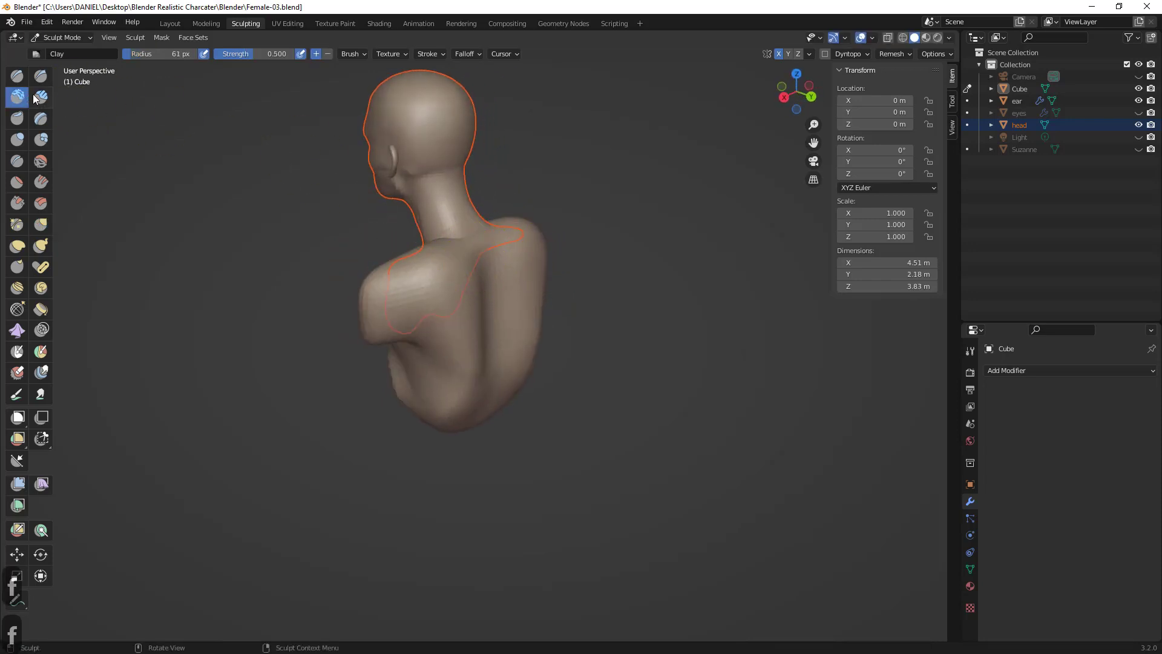
click(40, 97)
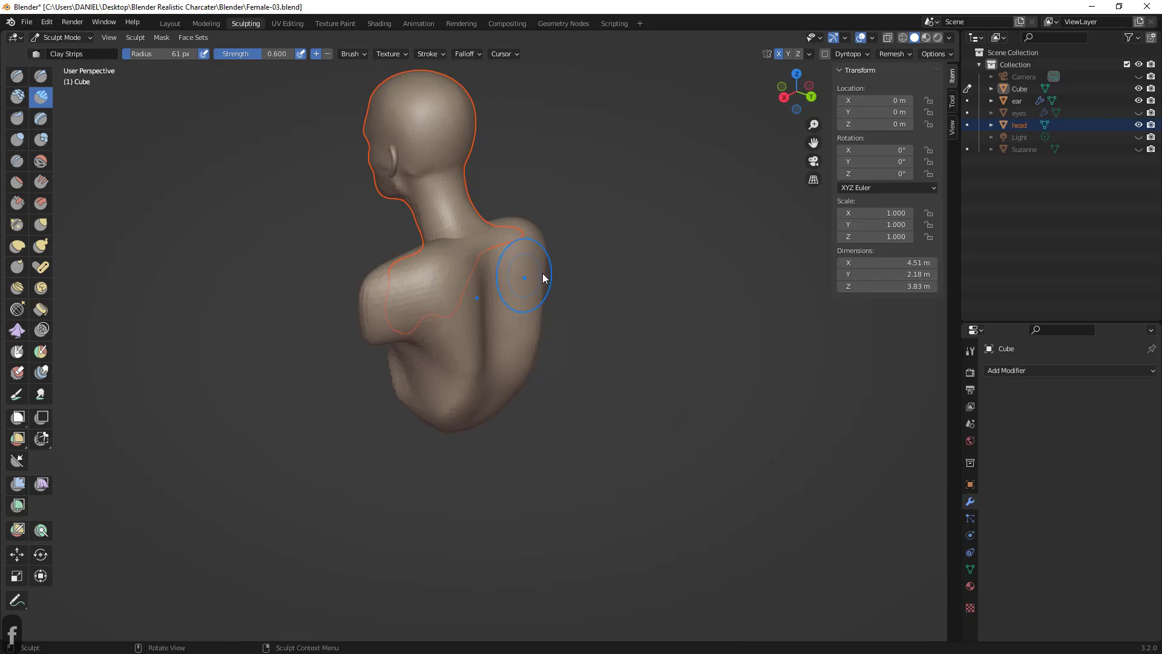
middle_drag(542, 273, 499, 275)
drag(436, 249, 493, 253)
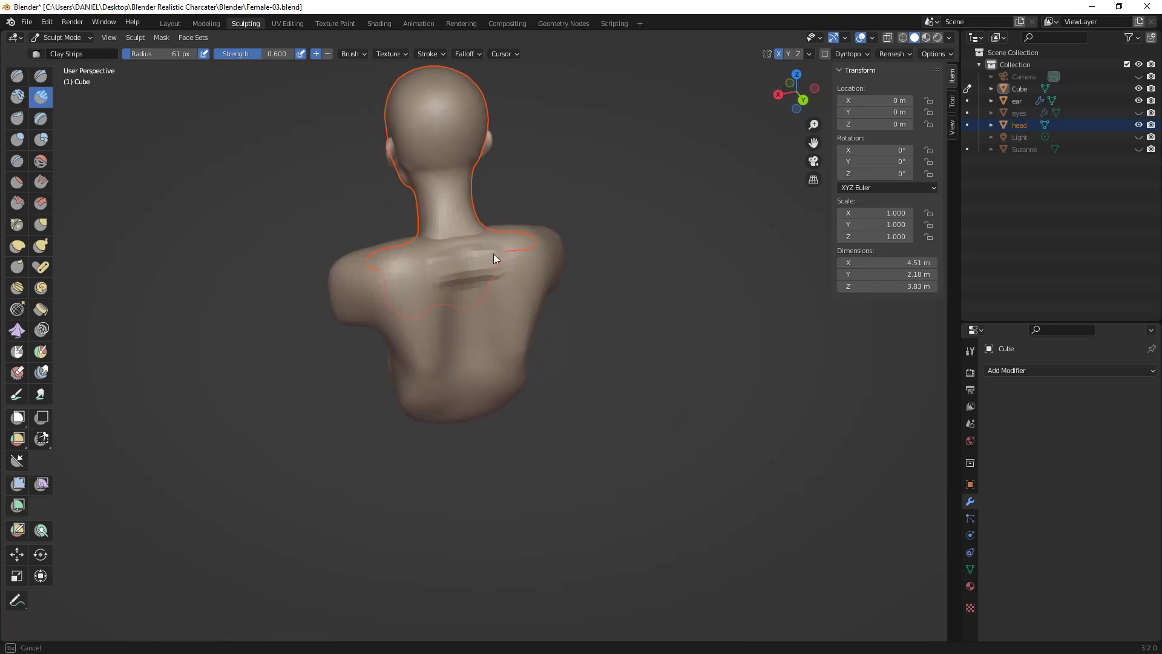
drag(430, 275, 456, 288)
key(ctrl+z)
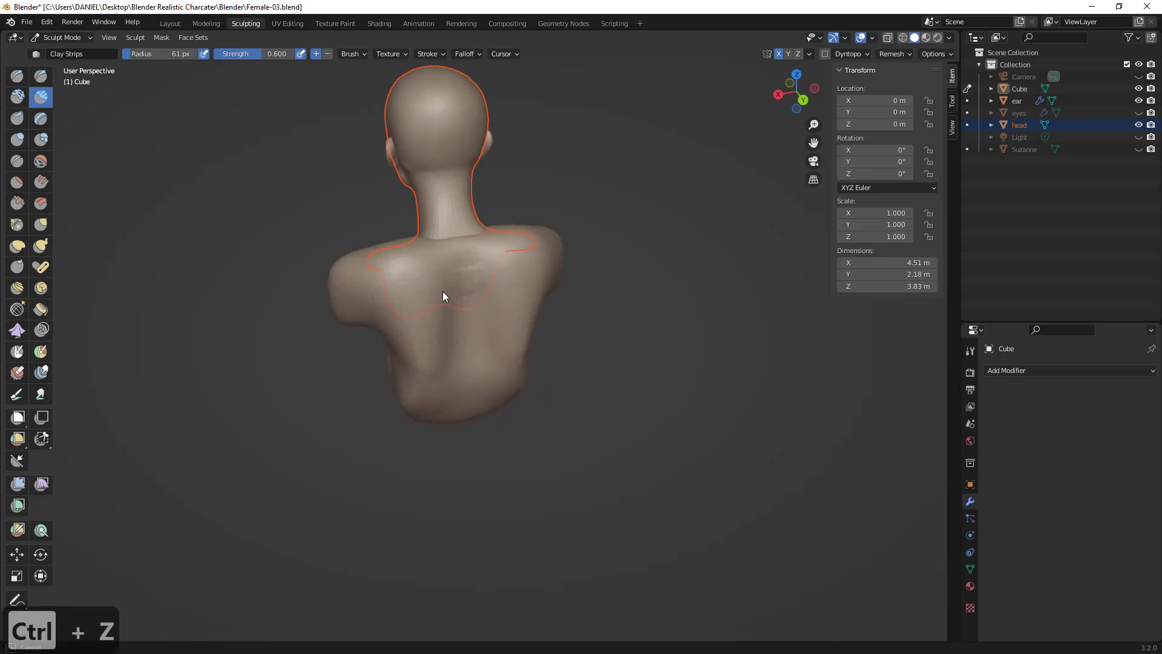
- Build up the spine area of the upper back with Clay Strips at 86 px, then remesh and smooth it
key(f)
click(494, 280)
mouse_move(455, 301)
mouse_down()
mouse_move(452, 380)
mouse_move(431, 336)
mouse_move(455, 270)
mouse_up()
key(ctrl+r)
shift+drag(490, 322, 472, 299)
shift+drag(468, 303, 465, 343)
- Add Clay Strips volume at 86 px to the lower back and flanks, and remesh the torso
middle_drag(434, 382, 423, 357)
drag(433, 342, 397, 364)
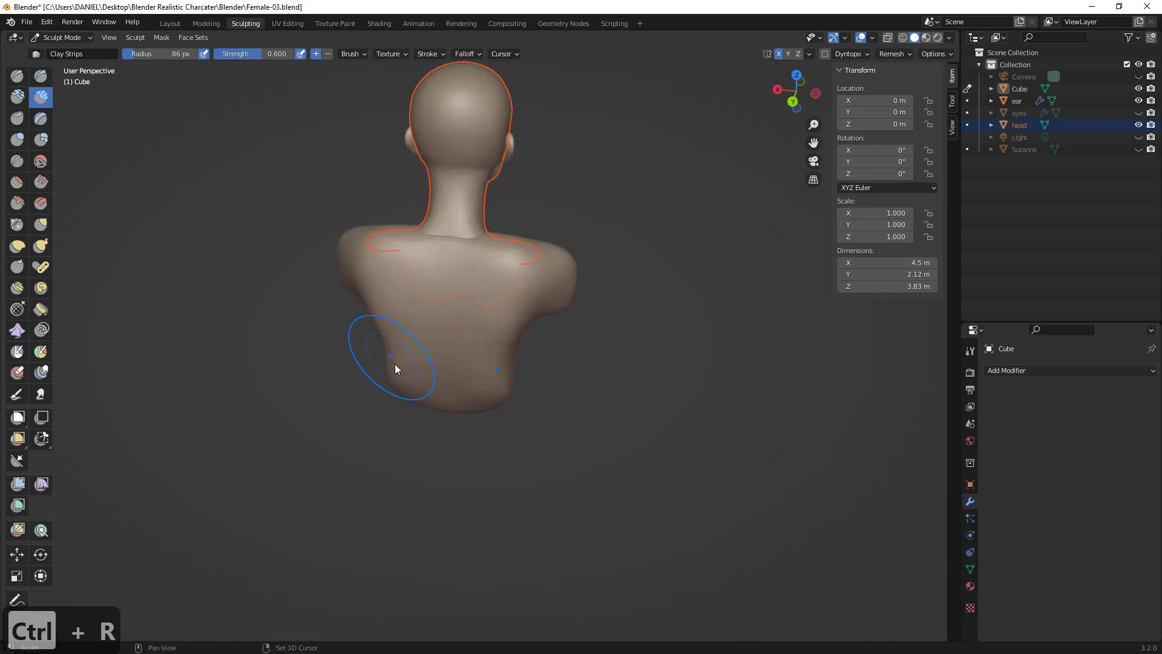
middle_drag(395, 365, 421, 350)
mouse_move(422, 350)
mouse_down()
mouse_move(423, 397)
mouse_move(445, 401)
mouse_up()
key(ctrl+r)
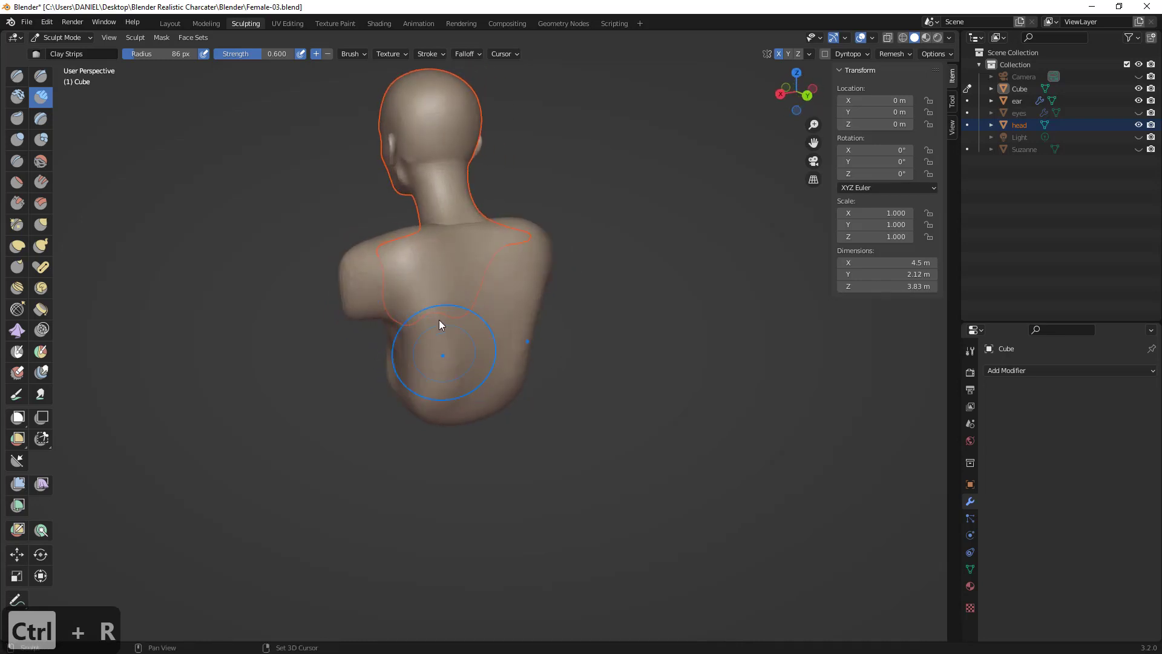
- Flatten the front of the abdomen with the Scrape/Peaks brush at 128 px and strength 0.700
mouse_move(446, 391)
middle_down()
mouse_move(514, 371)
mouse_move(457, 355)
mouse_move(625, 354)
mouse_move(510, 347)
mouse_move(575, 358)
middle_up()
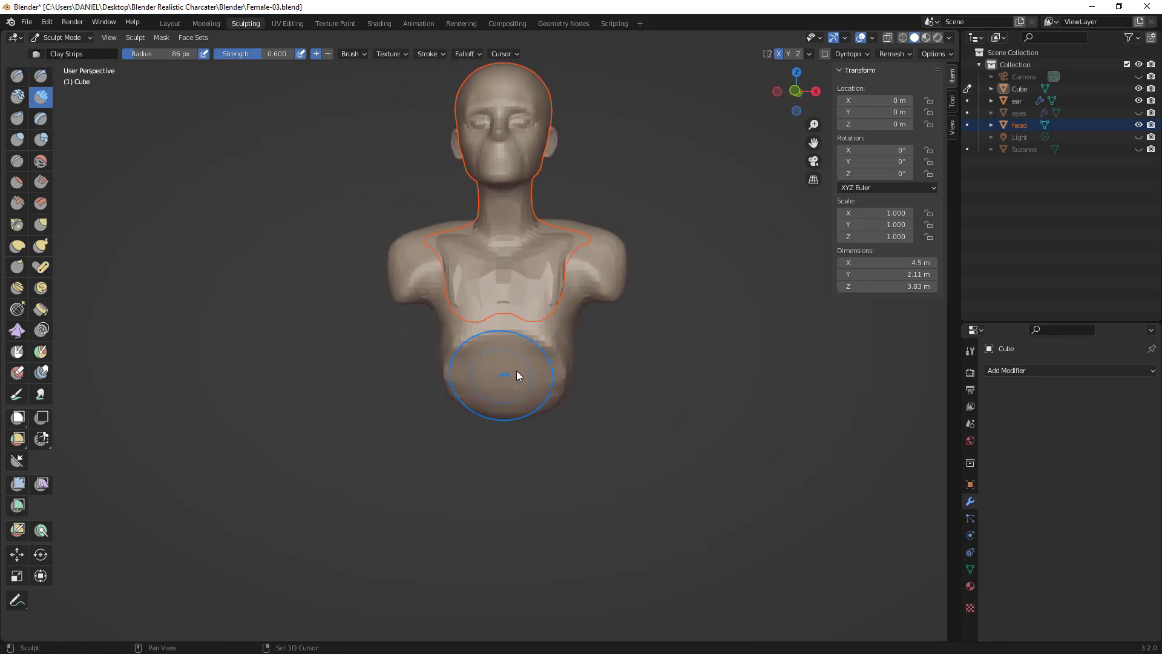
middle_drag(486, 352, 532, 354)
middle_drag(447, 355, 55, 156)
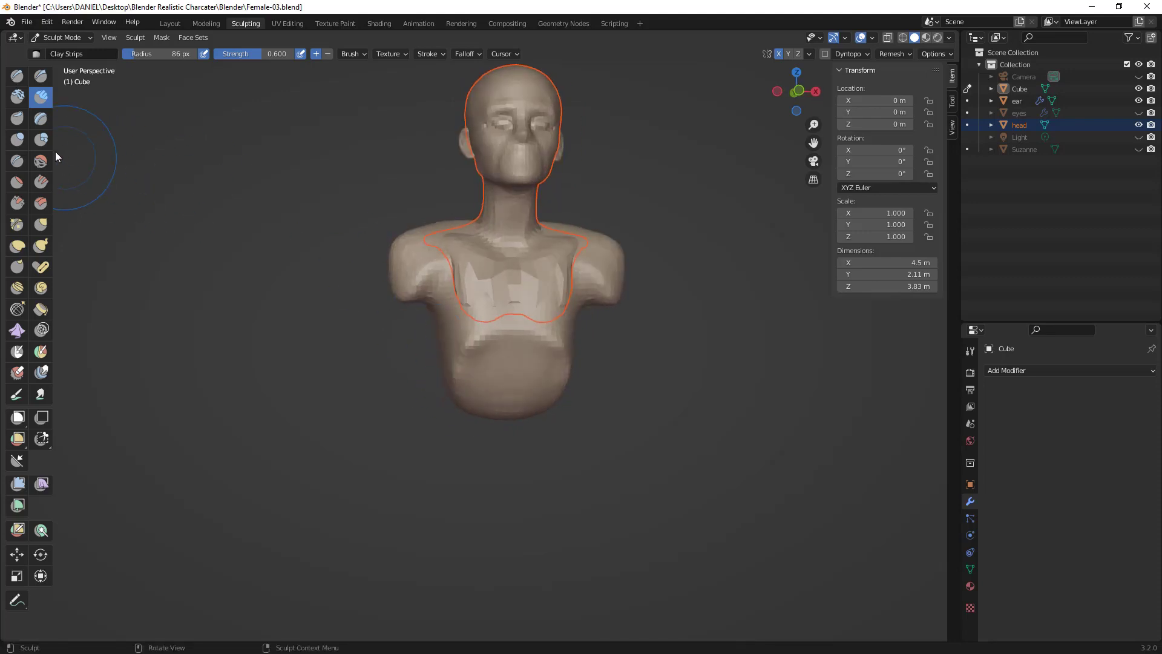
click(18, 203)
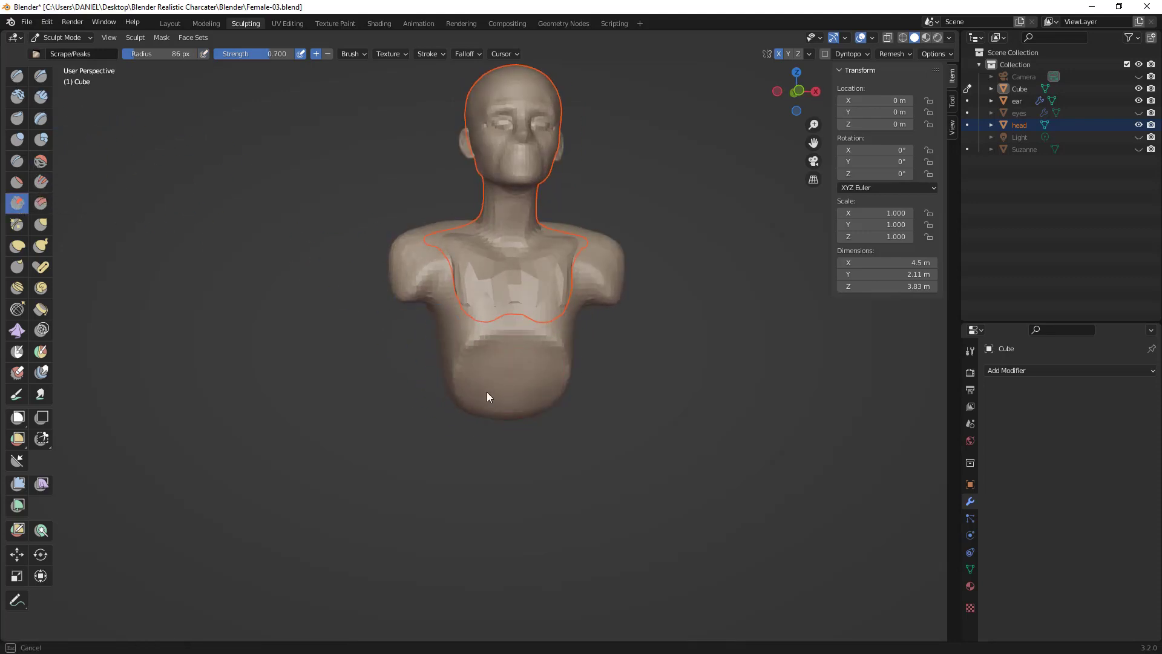
key(f)
click(539, 376)
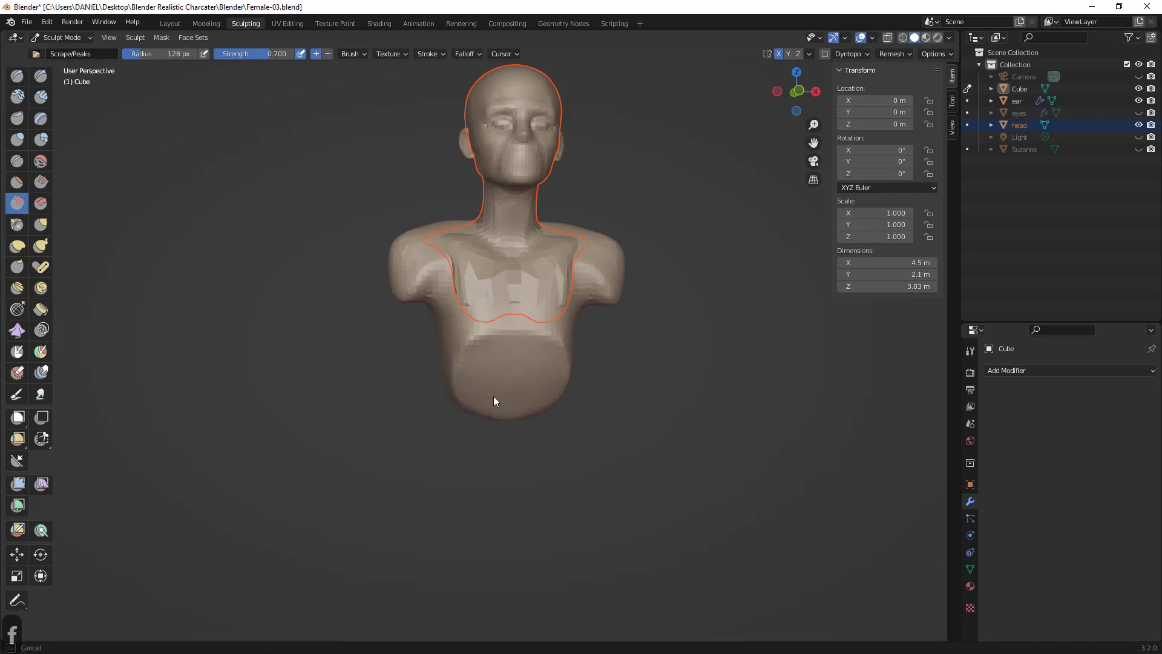
drag(493, 396, 499, 388)
- Scrape the ends and undersides of the arm stubs with the Scrape/Peaks brush at 74 px
mouse_move(369, 297)
middle_down()
mouse_move(424, 274)
mouse_move(460, 229)
middle_up()
key(f)
click(391, 284)
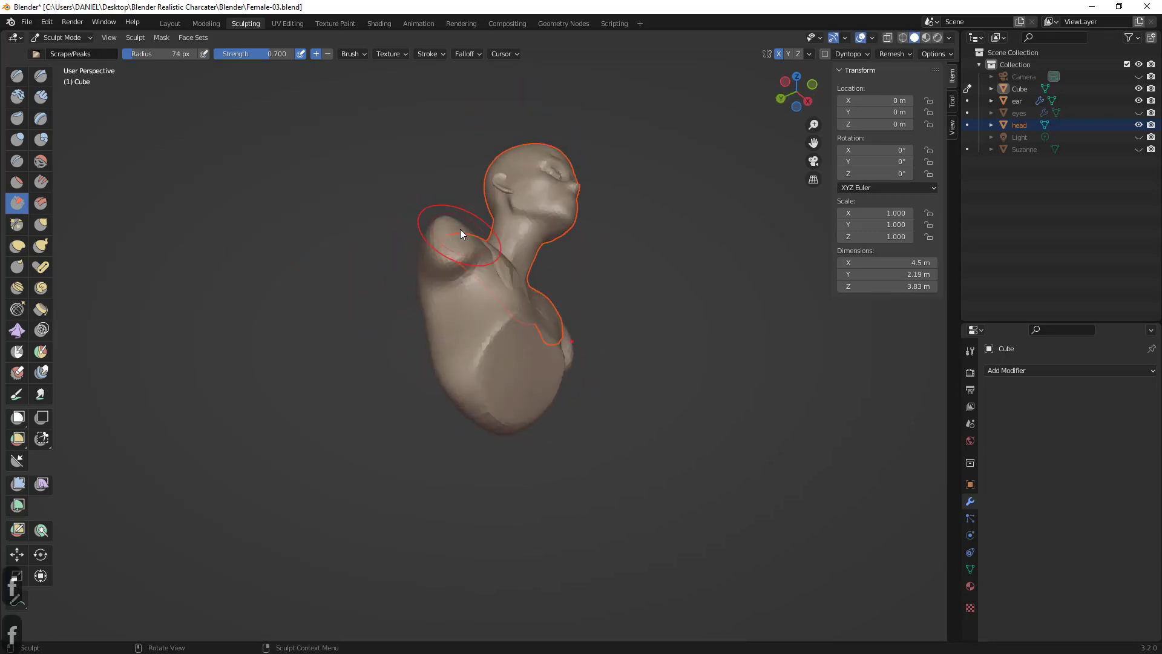
drag(451, 263, 444, 267)
mouse_move(445, 268)
middle_down()
mouse_move(449, 256)
mouse_move(472, 269)
mouse_move(482, 328)
mouse_move(473, 278)
mouse_move(463, 330)
mouse_move(477, 213)
mouse_move(478, 237)
mouse_move(436, 264)
mouse_move(474, 247)
mouse_move(415, 260)
mouse_move(433, 332)
middle_up()
- Pull the arm stubs and armpits outward with the Grab brush at 95 px, undoing strokes that do not fit
key(g)
key(ctrl+z)
key(f)
click(486, 248)
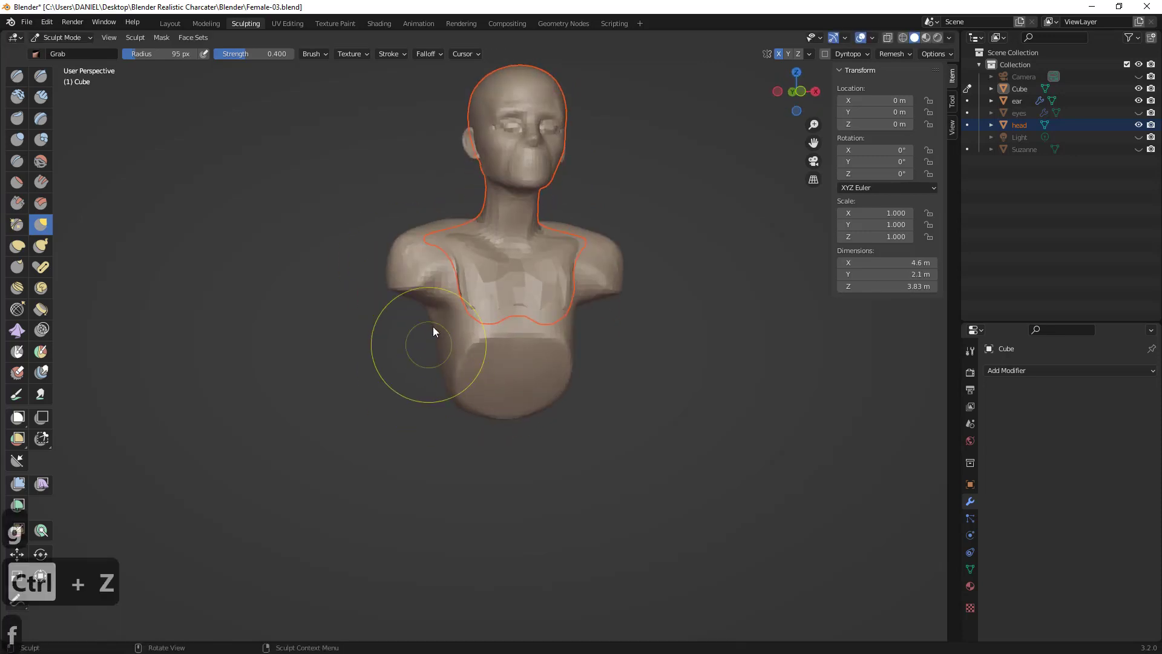
drag(431, 290, 384, 275)
drag(455, 297, 424, 300)
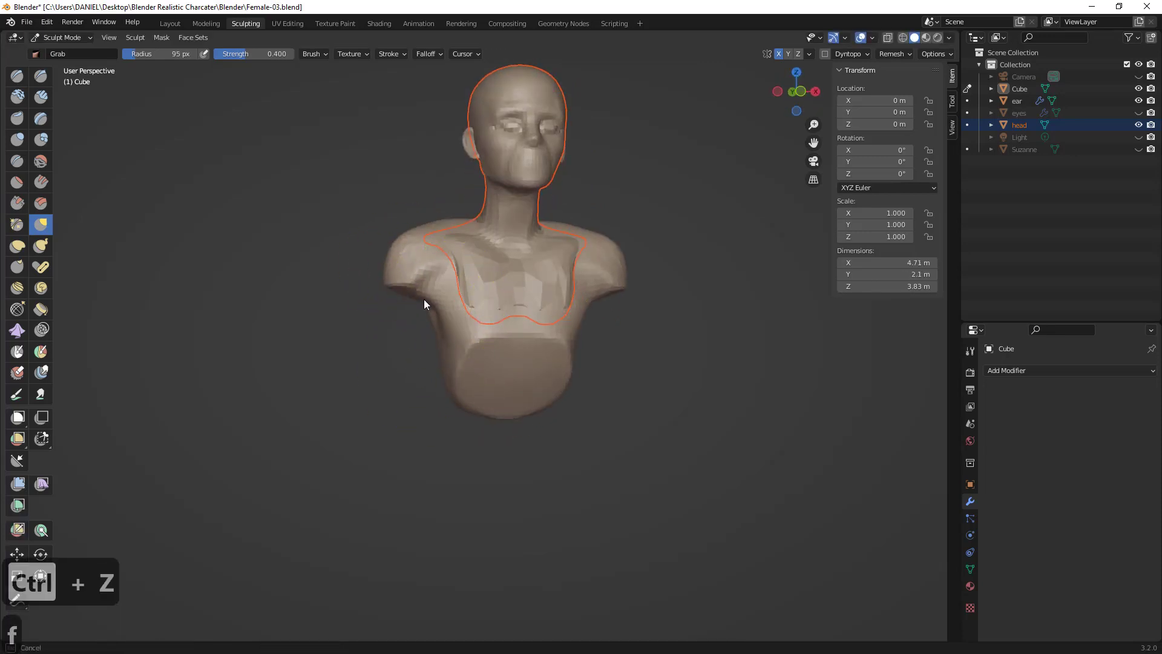
key(ctrl+z)
mouse_move(454, 306)
middle_down()
mouse_move(477, 344)
mouse_move(460, 320)
middle_up()
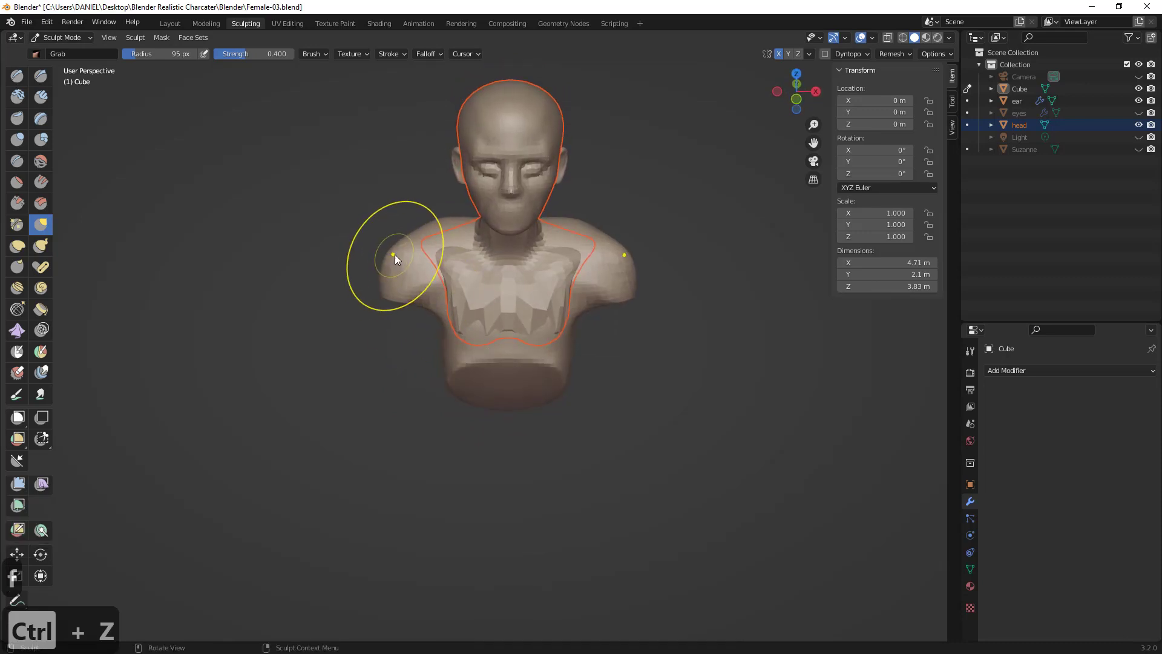
- Slope the tops of the shoulders downward from the front with the Grab brush at 95 px
drag(395, 255, 418, 245)
middle_drag(417, 245, 425, 213)
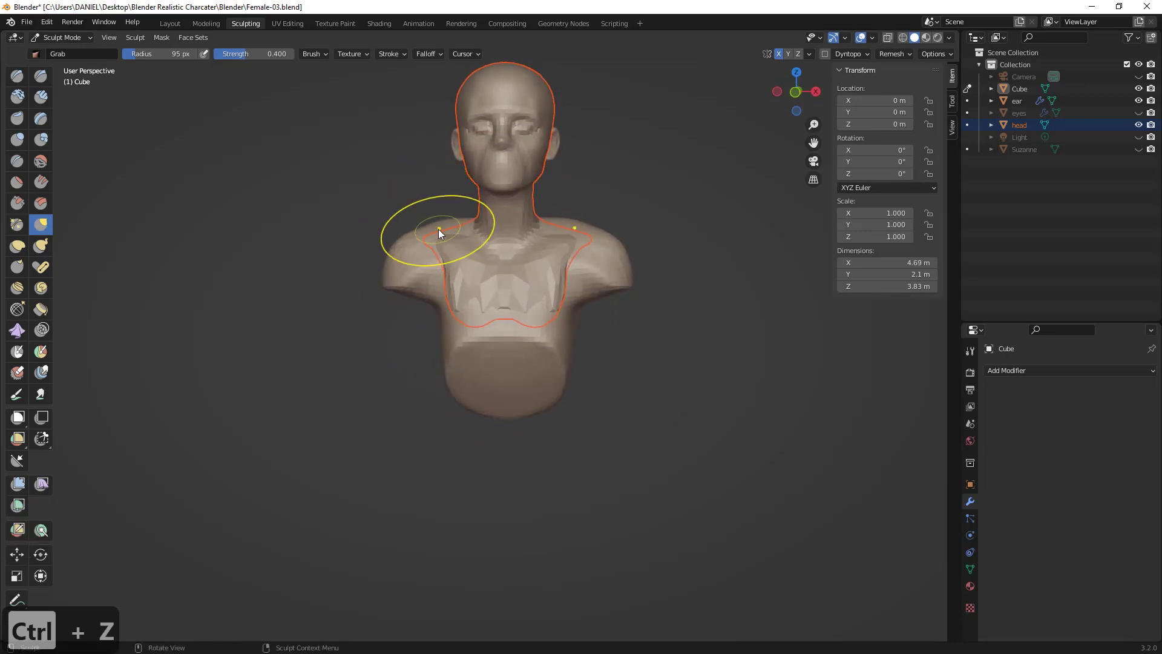
key(1)
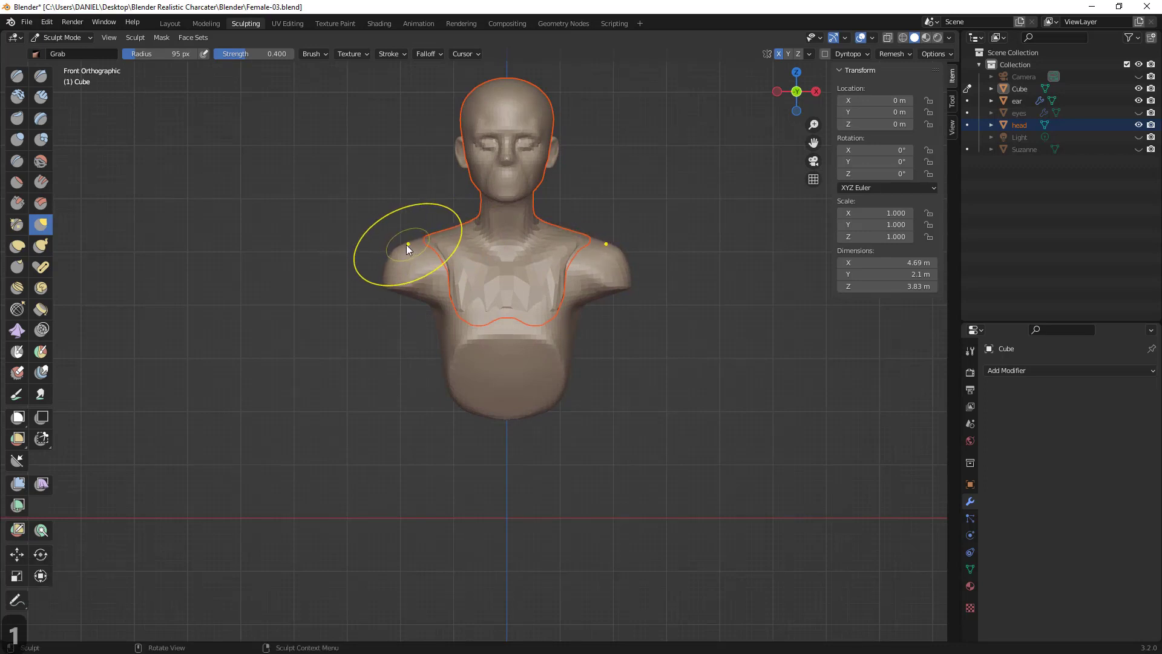
- Try Grab strokes at 95 px on the back of the shoulders beside the neck
mouse_move(457, 233)
middle_down()
mouse_move(656, 286)
mouse_move(505, 262)
middle_up()
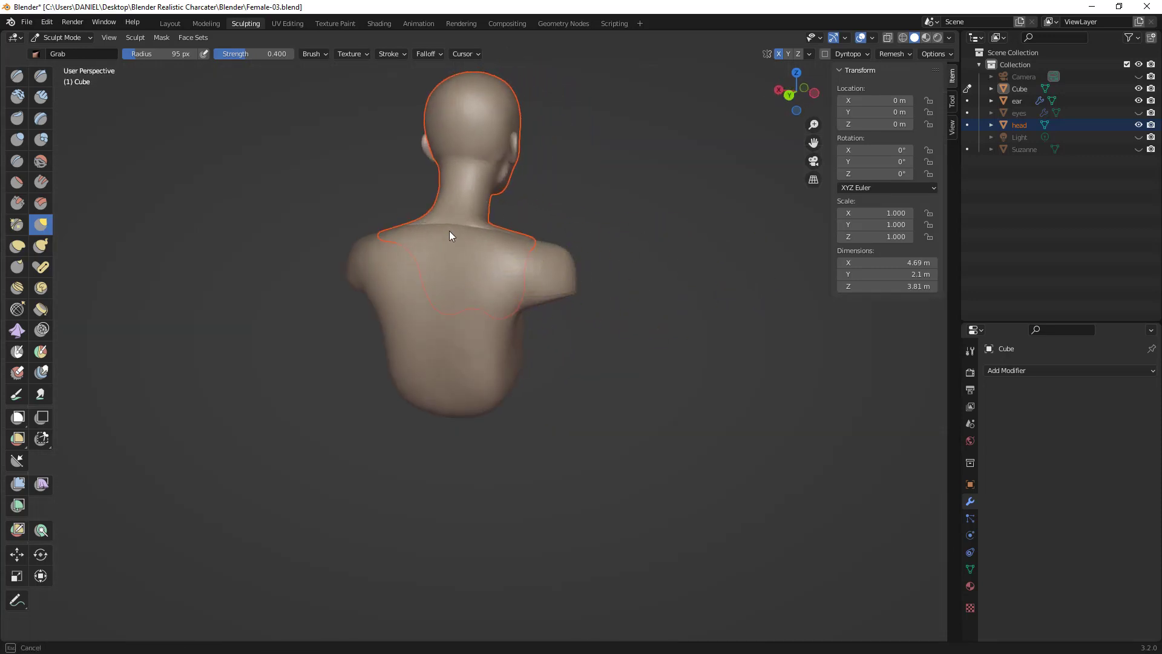
middle_drag(449, 231, 444, 236)
drag(444, 230, 410, 239)
mouse_move(443, 236)
middle_down()
mouse_move(381, 234)
mouse_move(479, 234)
middle_up()
key(ctrl+z)
key(ctrl+z)
mouse_move(551, 219)
middle_down()
mouse_move(693, 233)
mouse_move(478, 248)
mouse_move(465, 224)
mouse_move(345, 282)
mouse_move(362, 271)
mouse_move(365, 289)
middle_up()
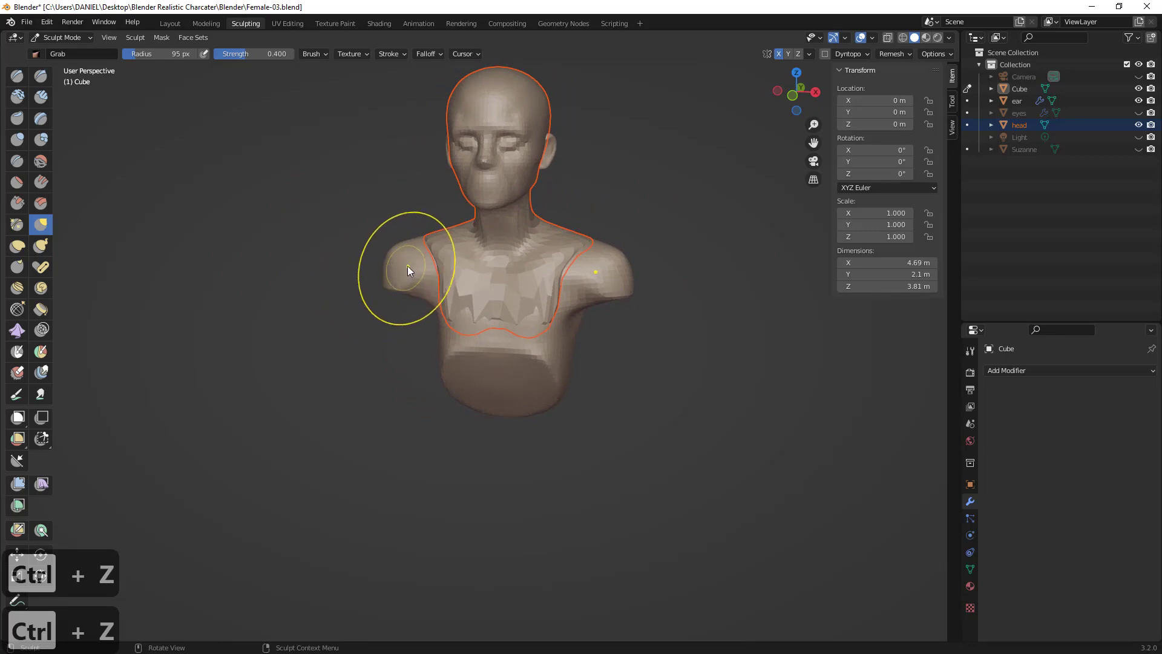
- Switch to Object Mode and add the torso to the selection with the head
shift+middle_drag(417, 260, 464, 314)
scroll(507, 312, up, 2)
shift+middle_drag(525, 267, 486, 294)
click(63, 37)
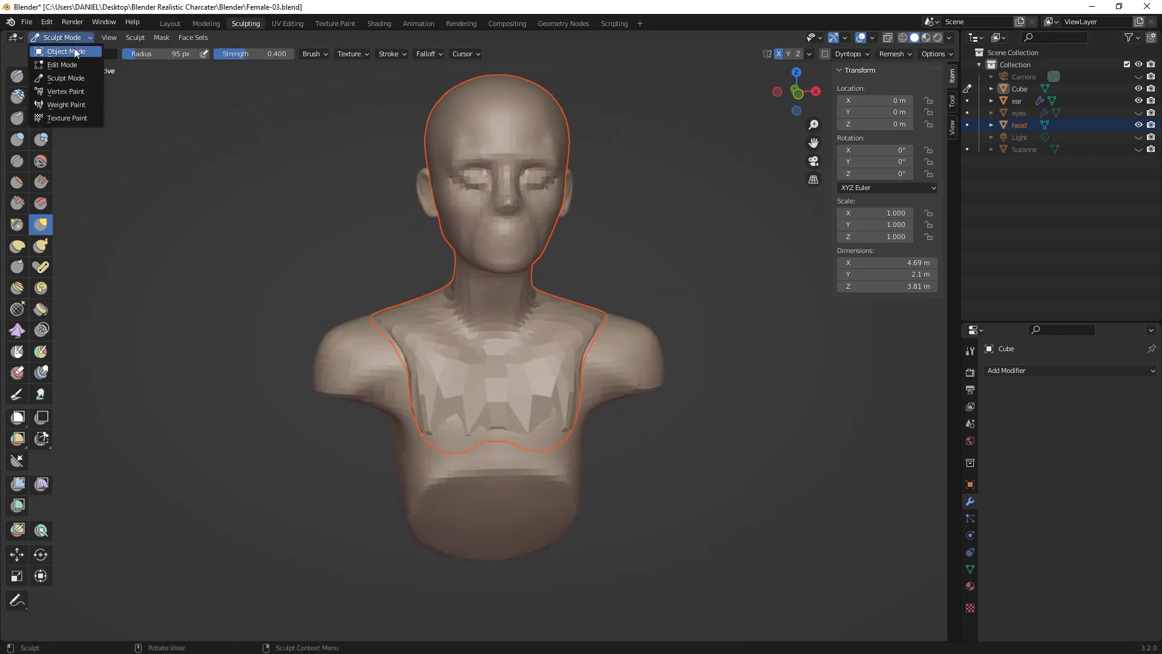
click(59, 50)
shift+click(627, 337)
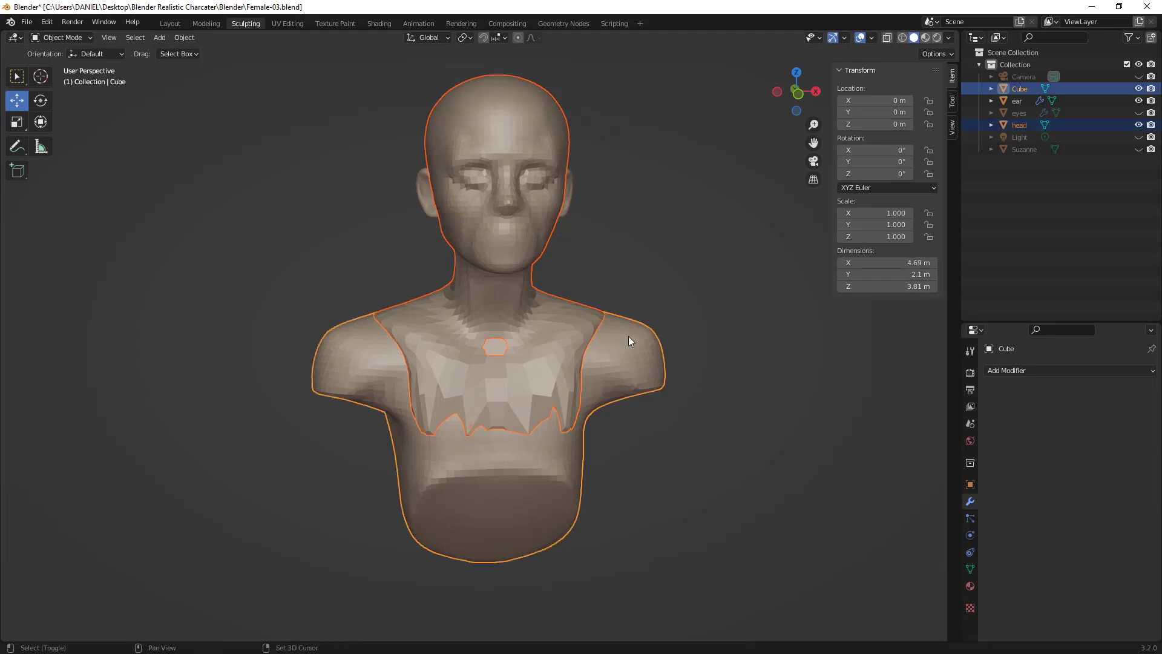
- Save the project as a new file named Female-04blend.blend
click(27, 22)
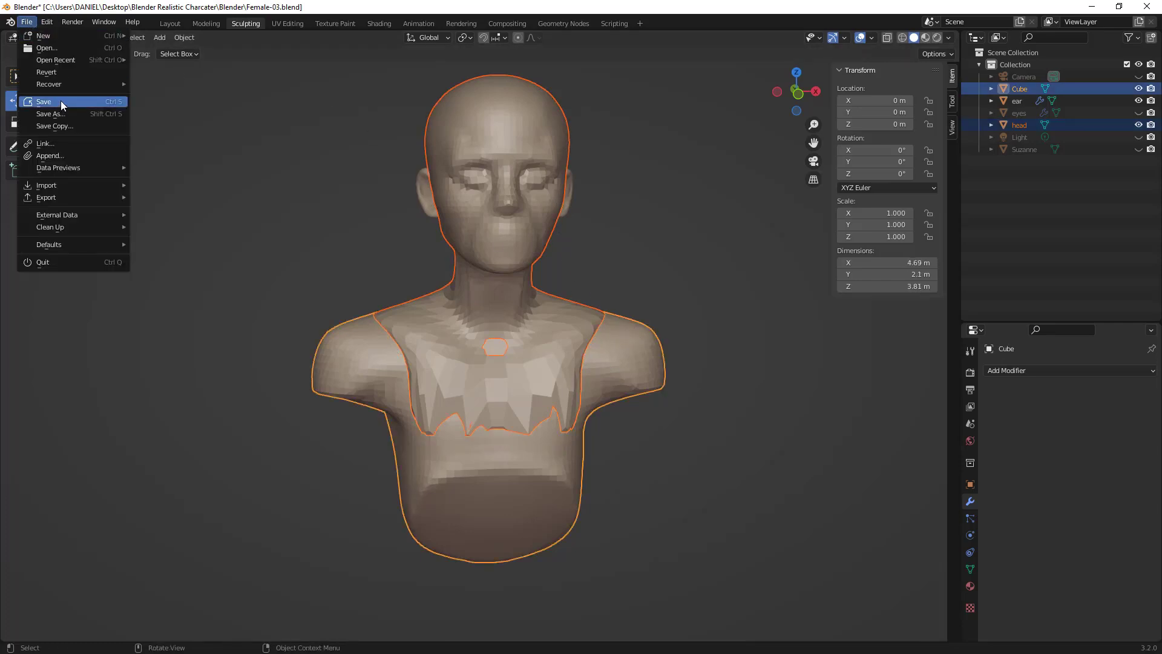
click(70, 110)
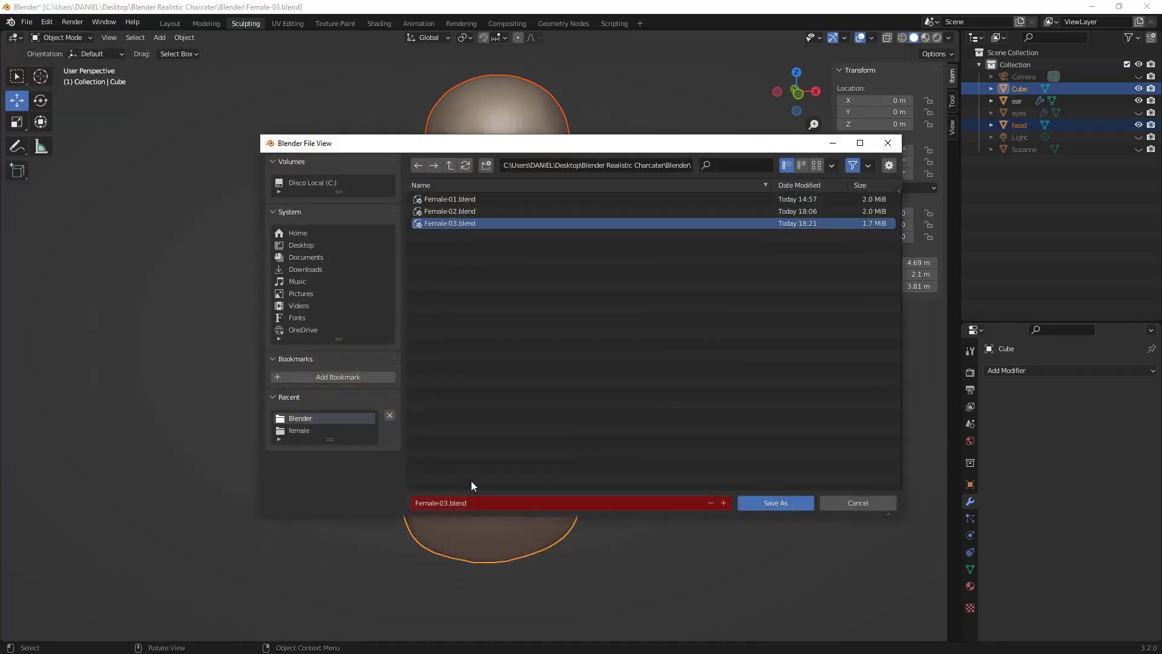
text(4)
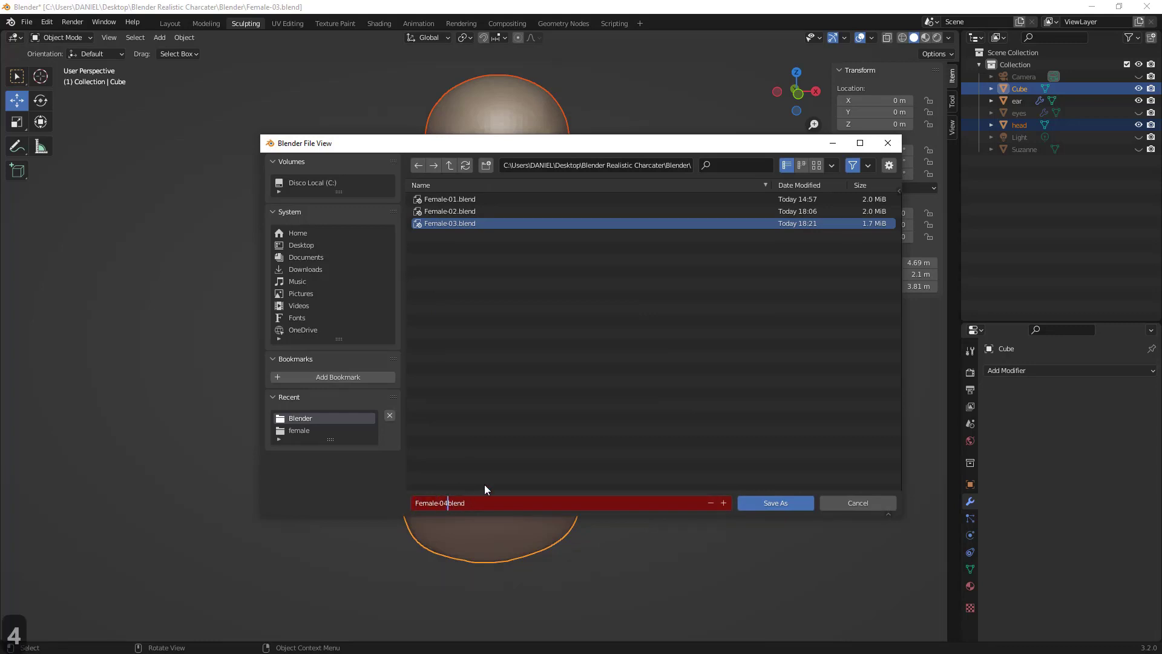
click(778, 507)
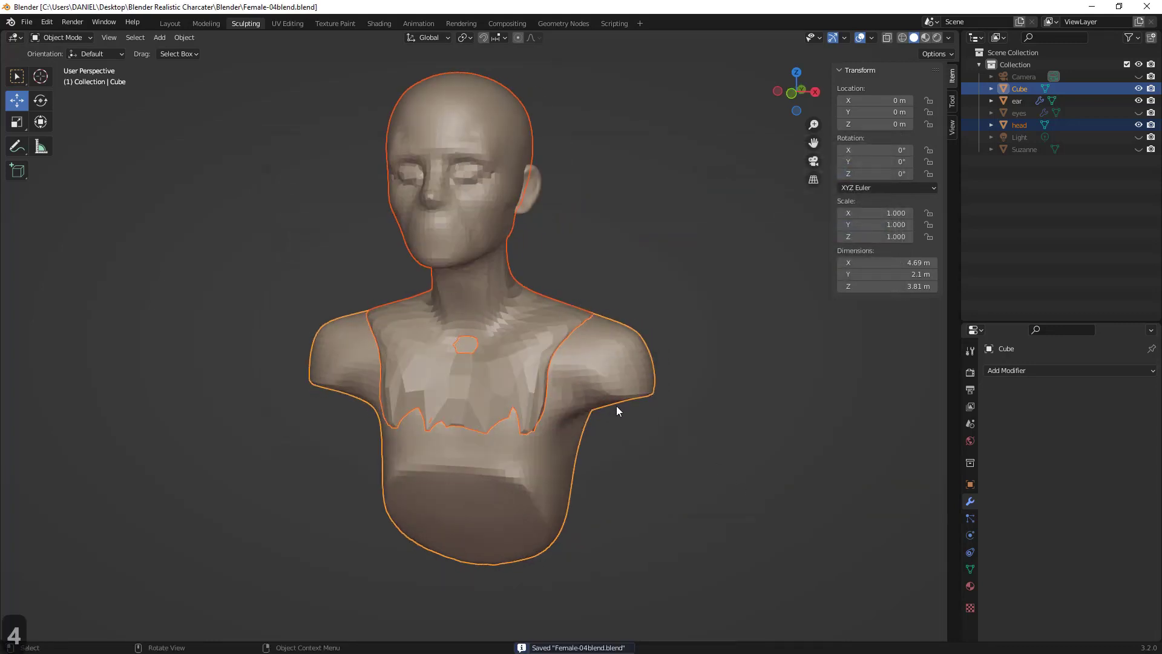
- Select only the head object
shift+middle_drag(622, 376, 652, 343)
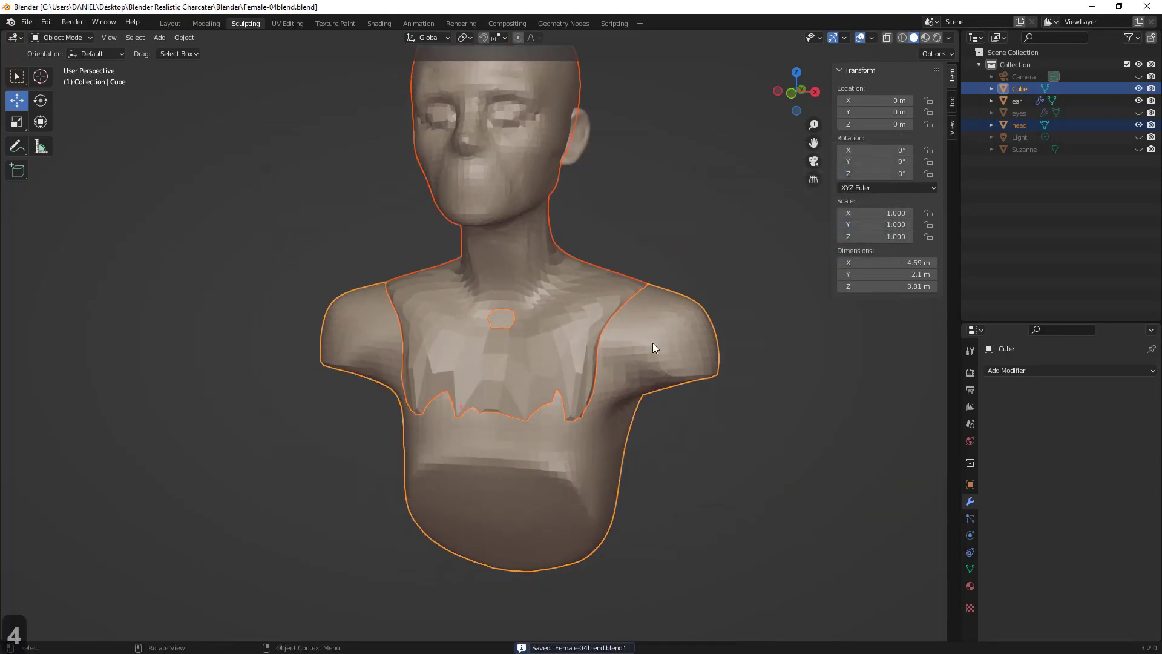
click(1018, 88)
click(1017, 125)
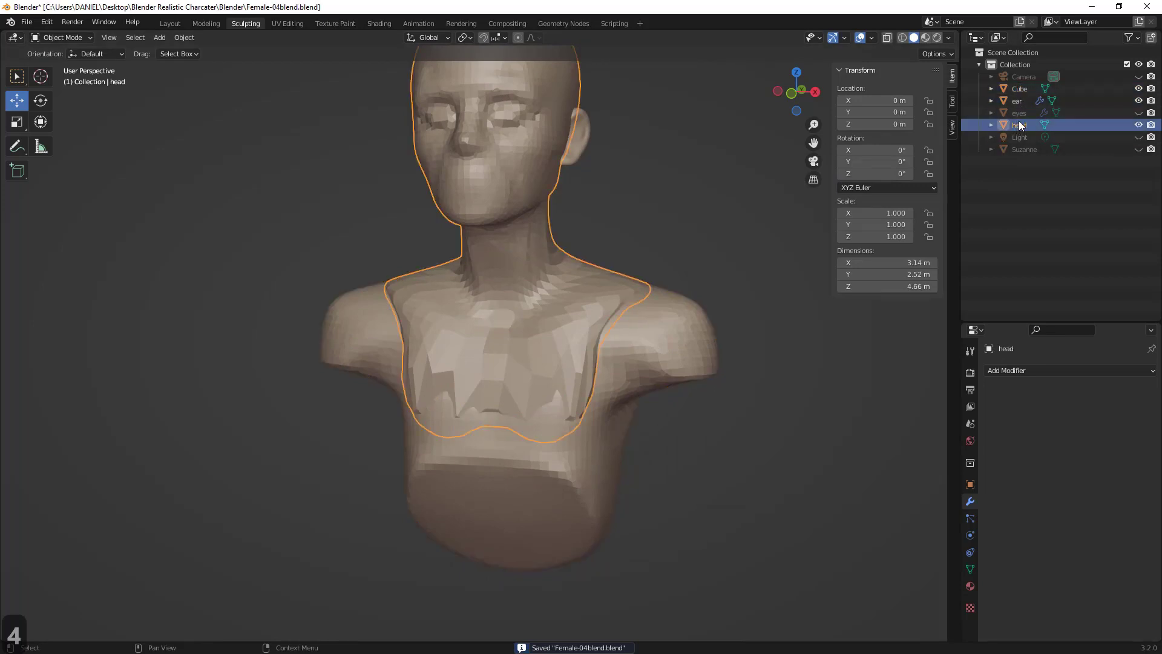
- Join the head and the torso into one object and switch it to Sculpt Mode
ctrl+click(1020, 89)
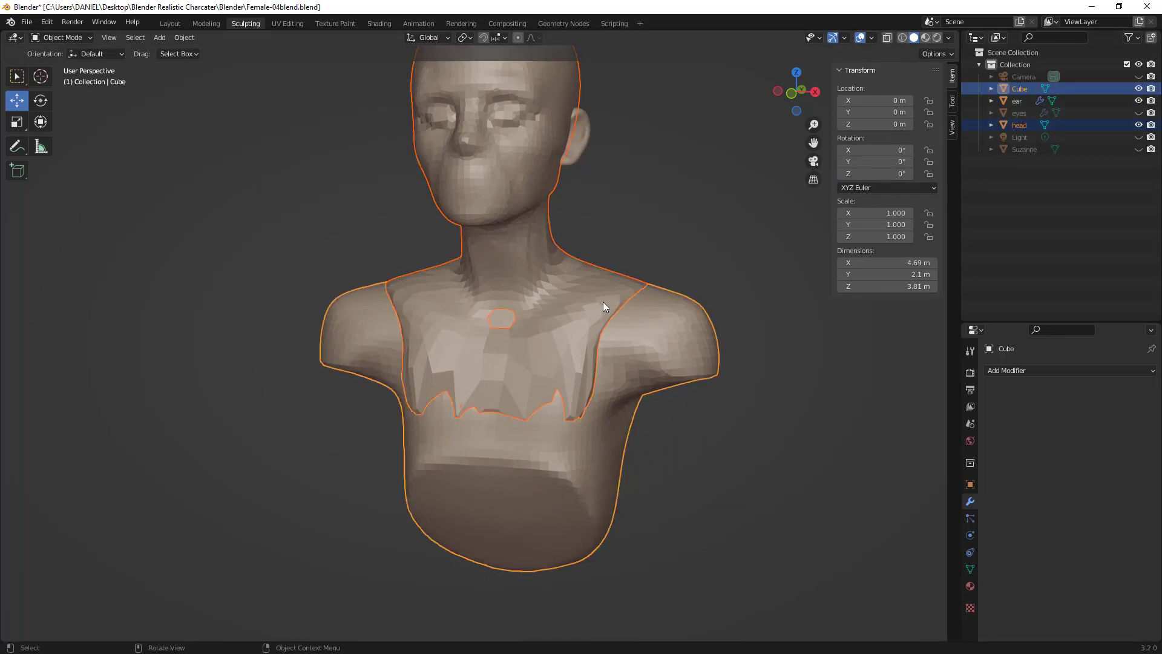
key(ctrl+j)
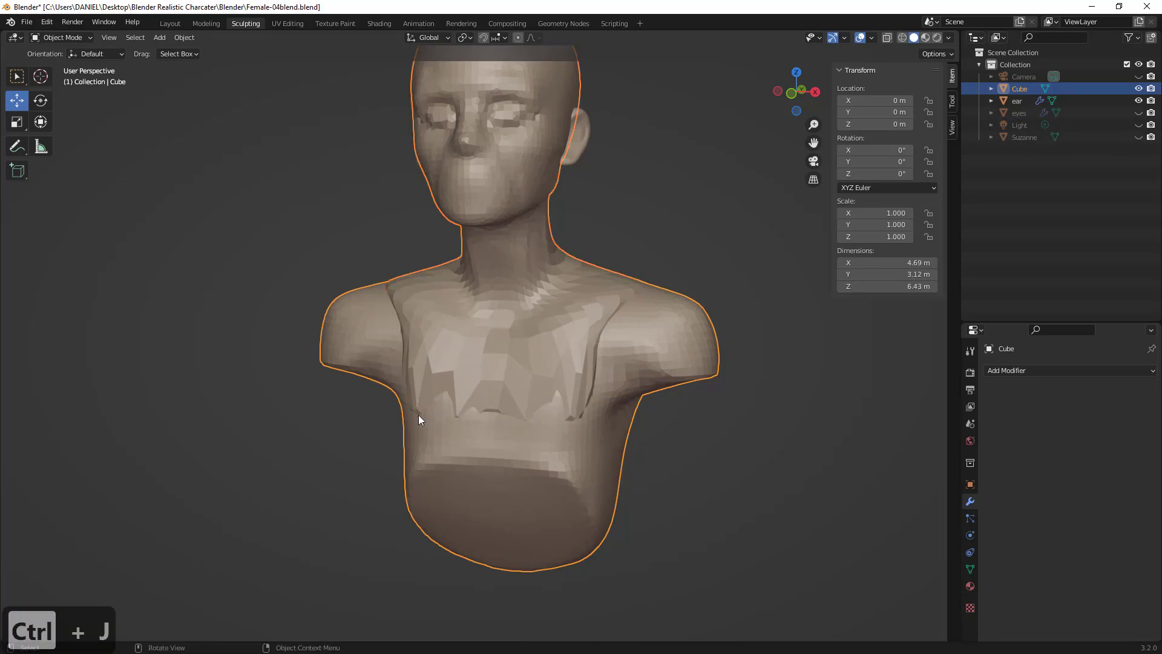
key(alt+a)
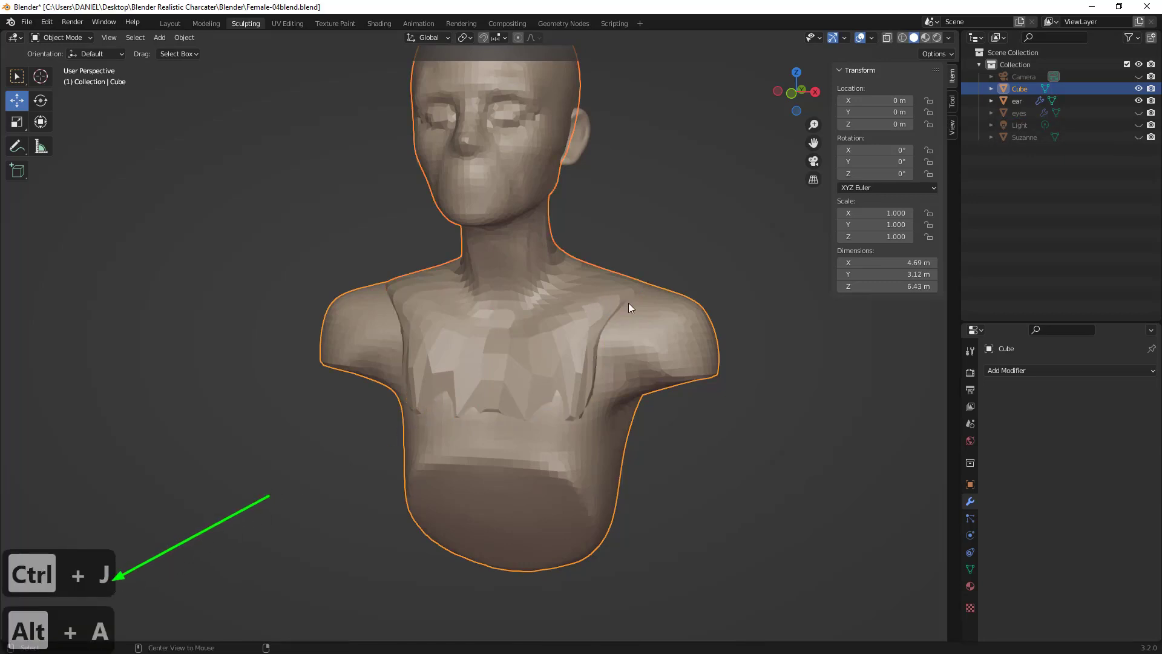
middle_drag(688, 269, 704, 259)
key(ctrl+r)
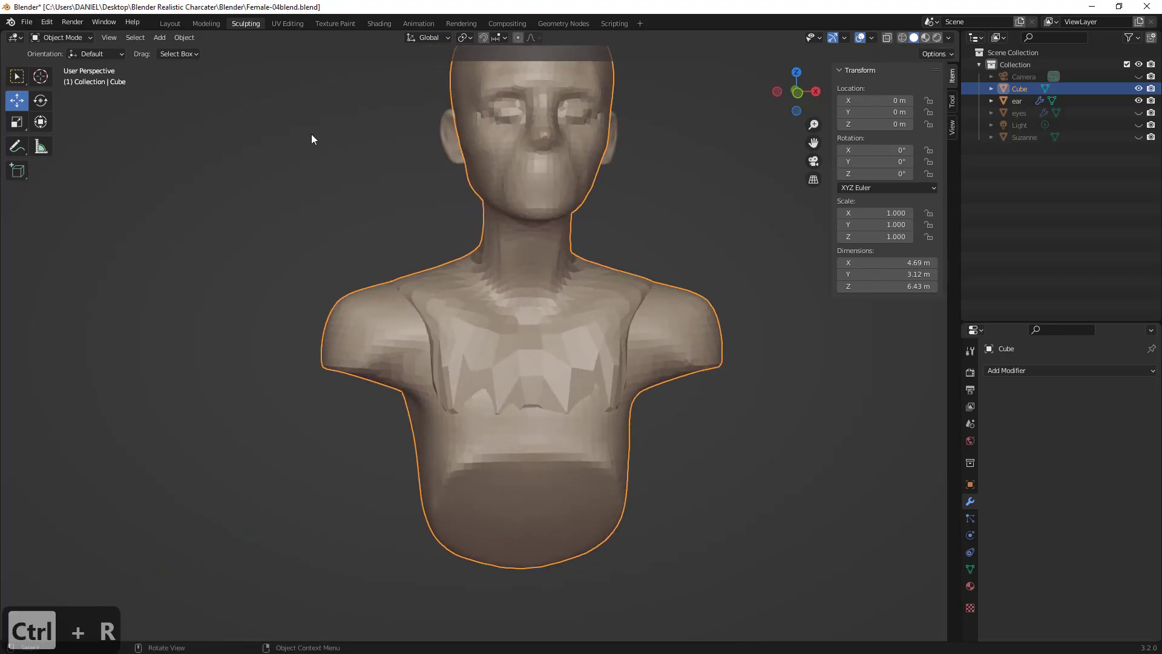
click(68, 37)
click(82, 76)
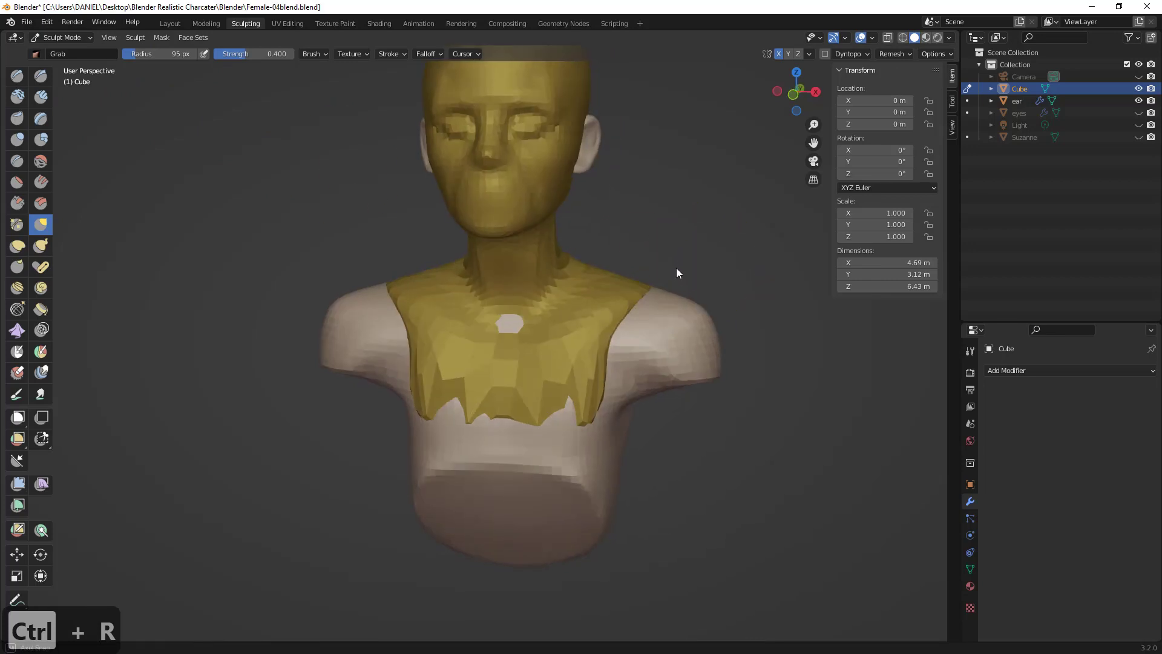
- Try voxel remeshing the joined bust at voxel sizes of 0.1 m and 0.078 m, undoing each attempt
key(ctrl+r)
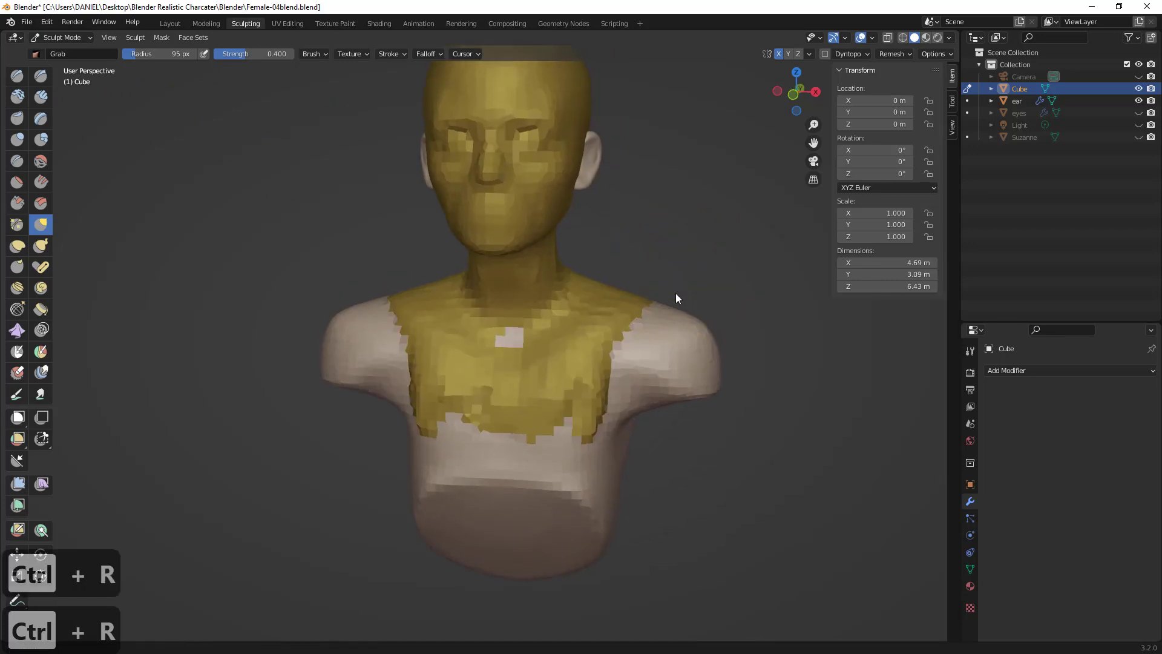
key(ctrl+z)
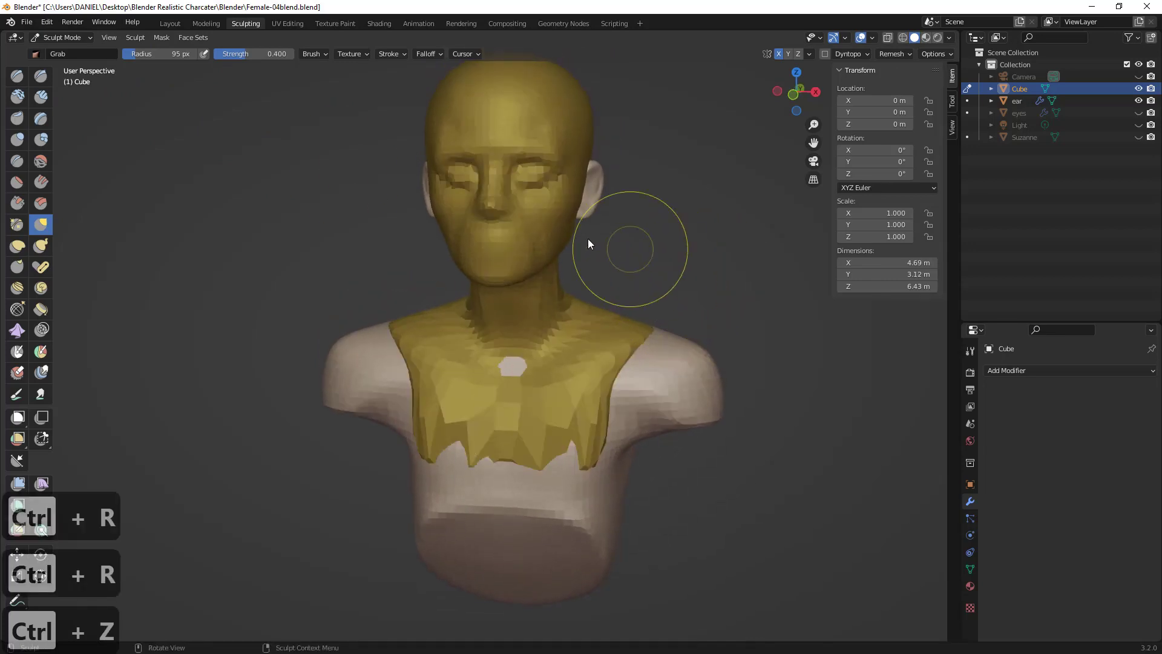
click(894, 54)
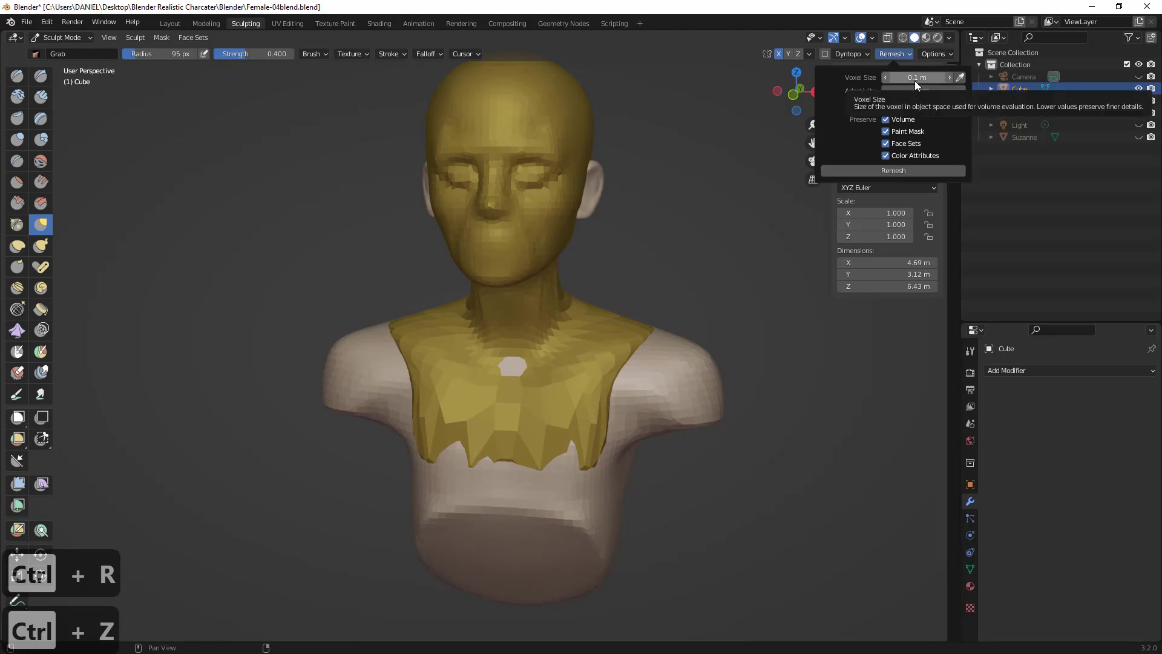
drag(899, 82, 892, 82)
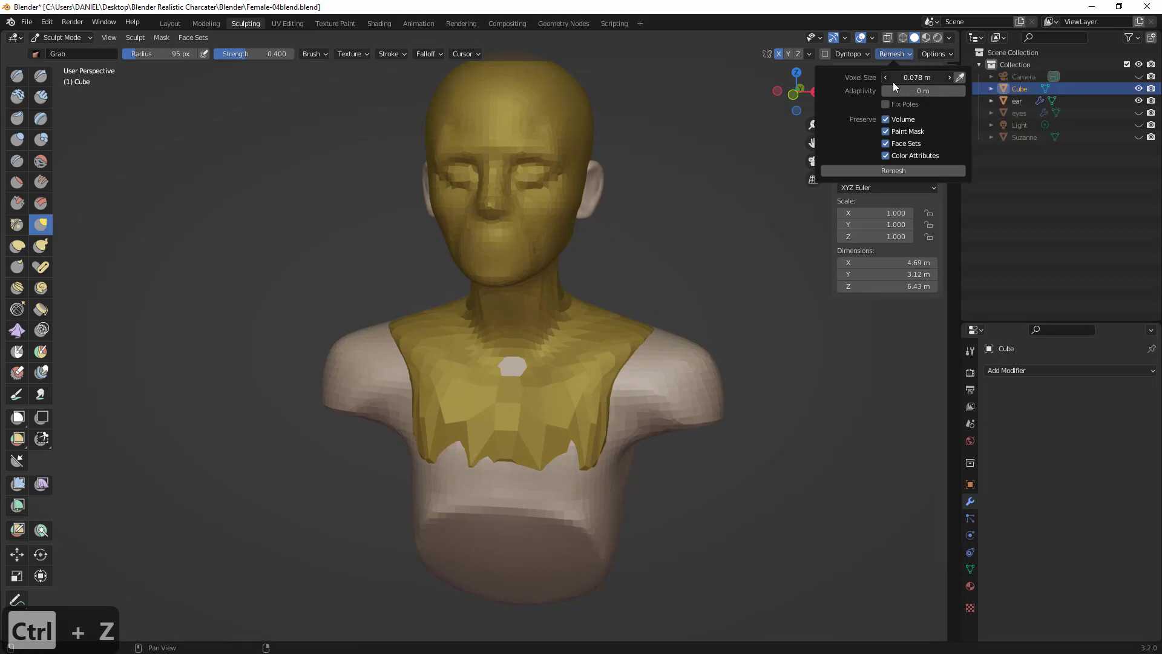
key(ctrl+z)
key(ctrl+r)
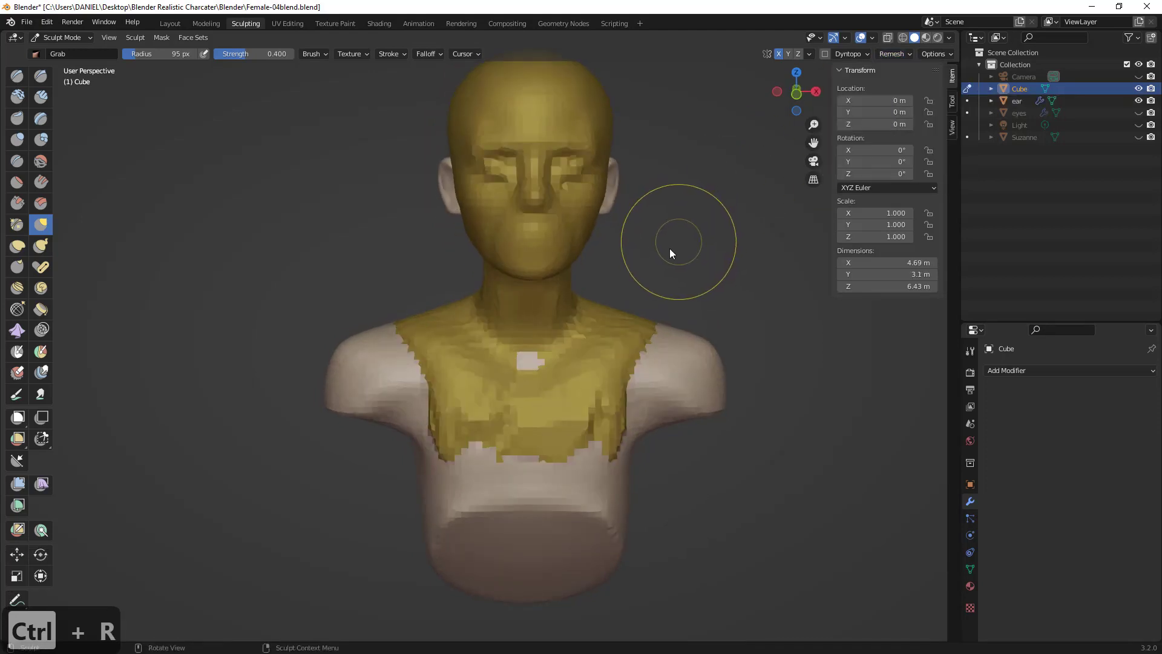
key(ctrl+z)
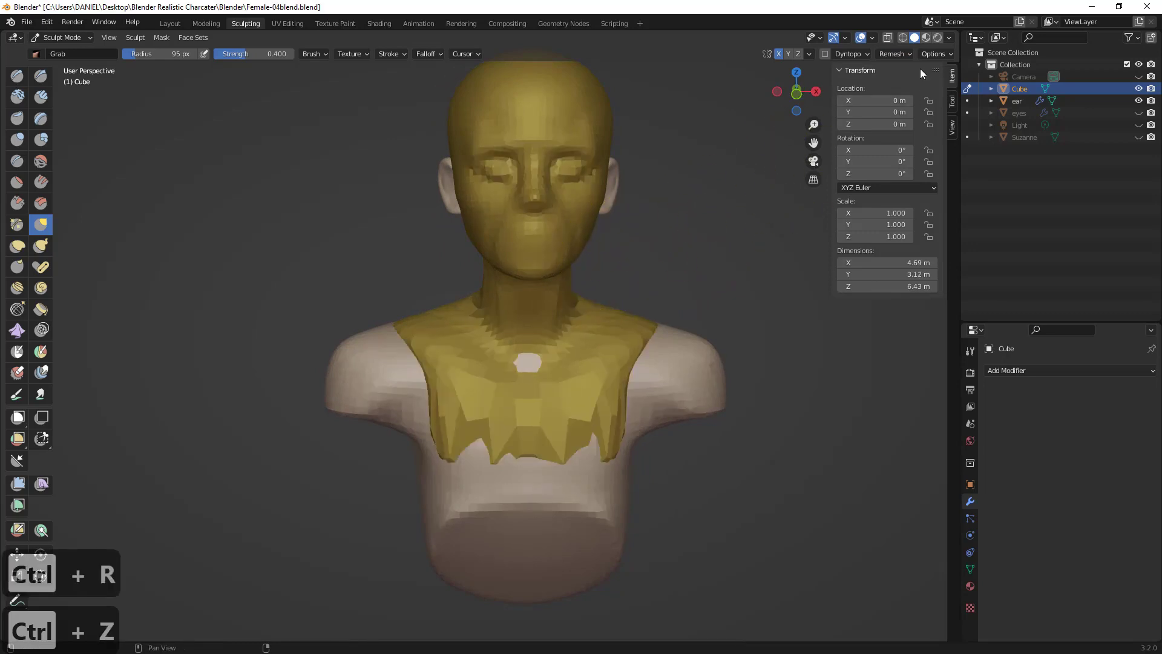
key(ctrl+r)
middle_drag(576, 239, 696, 208)
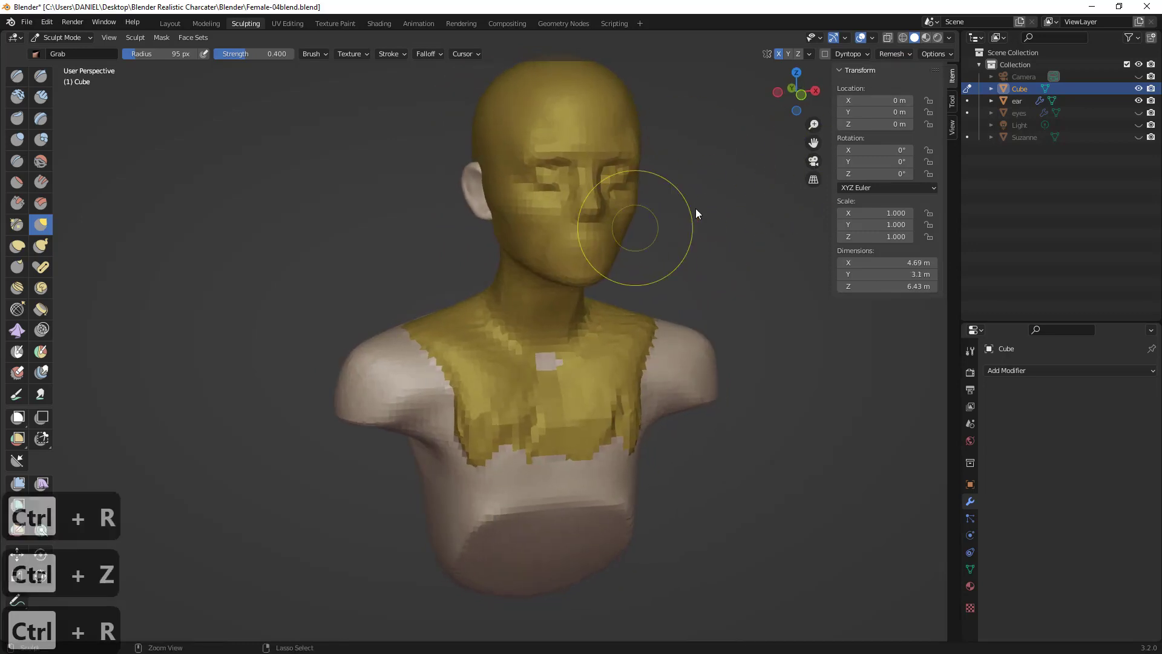
key(ctrl+z)
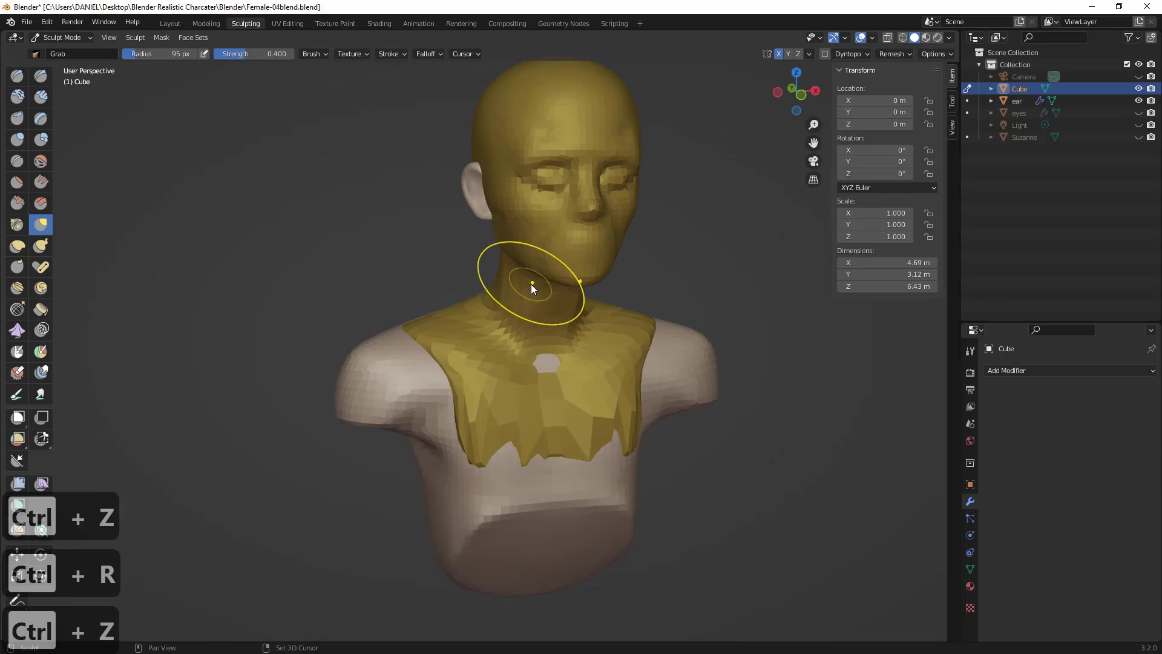
- Set the voxel size to about 0.0367 m, remesh the joined bust and check its density in wireframe
key(r)
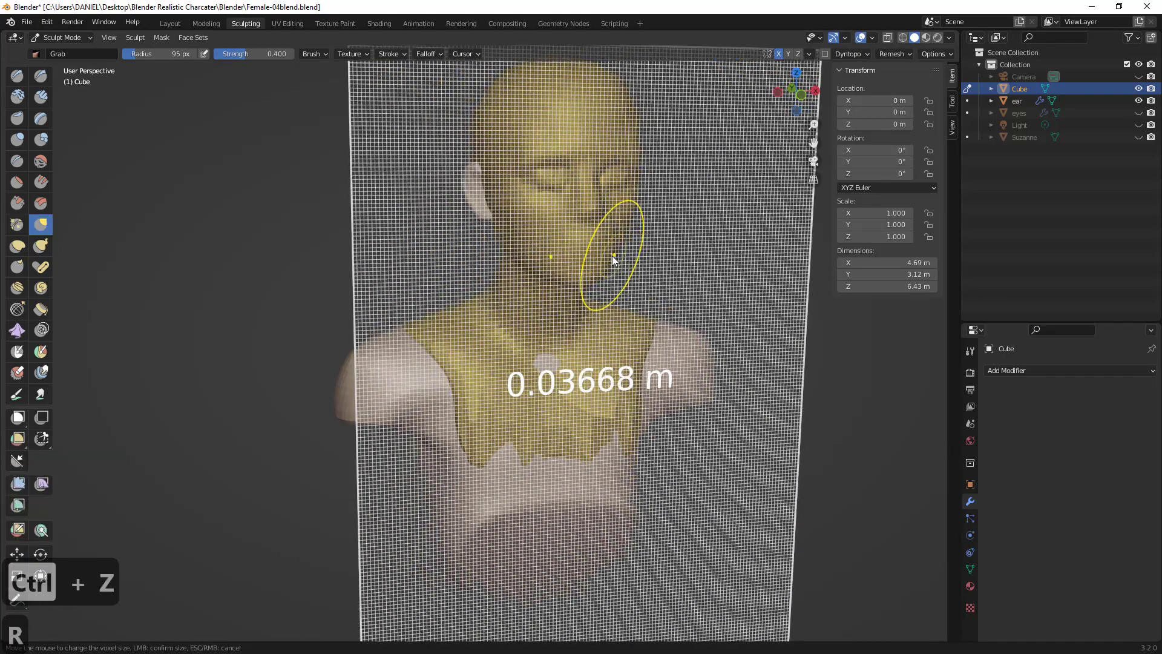
click(612, 255)
key(ctrl+r)
mouse_move(655, 254)
middle_down()
mouse_move(608, 270)
mouse_move(620, 289)
mouse_move(601, 286)
middle_up()
key(z)
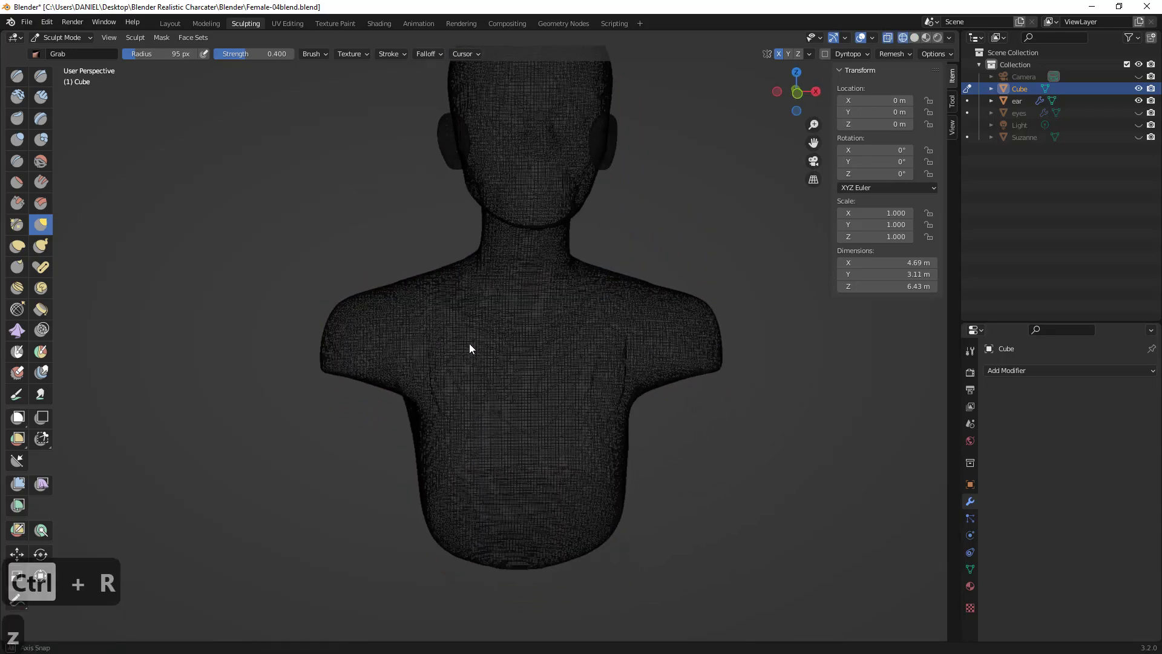
key(z)
click(655, 343)
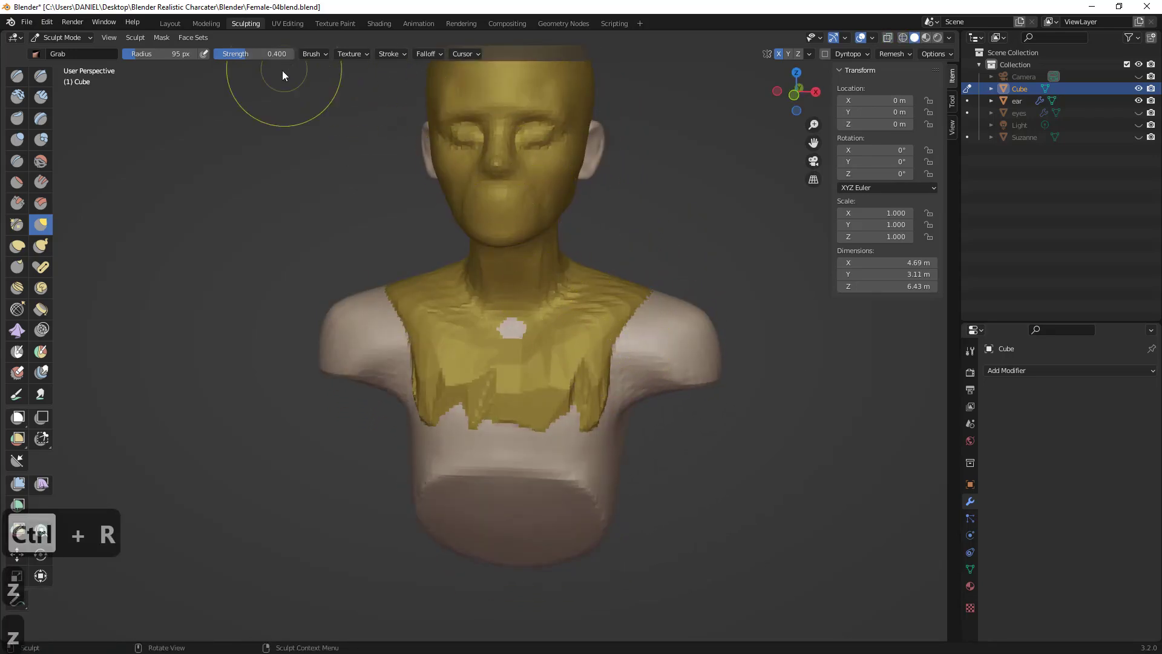
- Create a single face set from the visible mesh and smooth the jagged seams between bust and torso on the chest
click(194, 38)
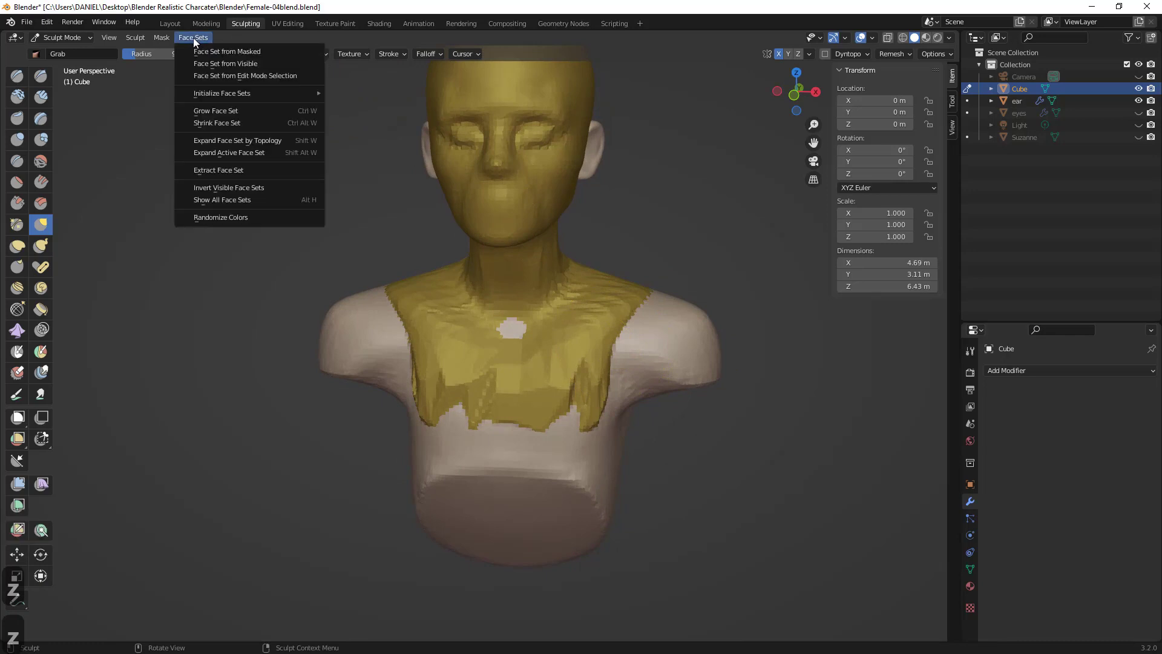
click(219, 64)
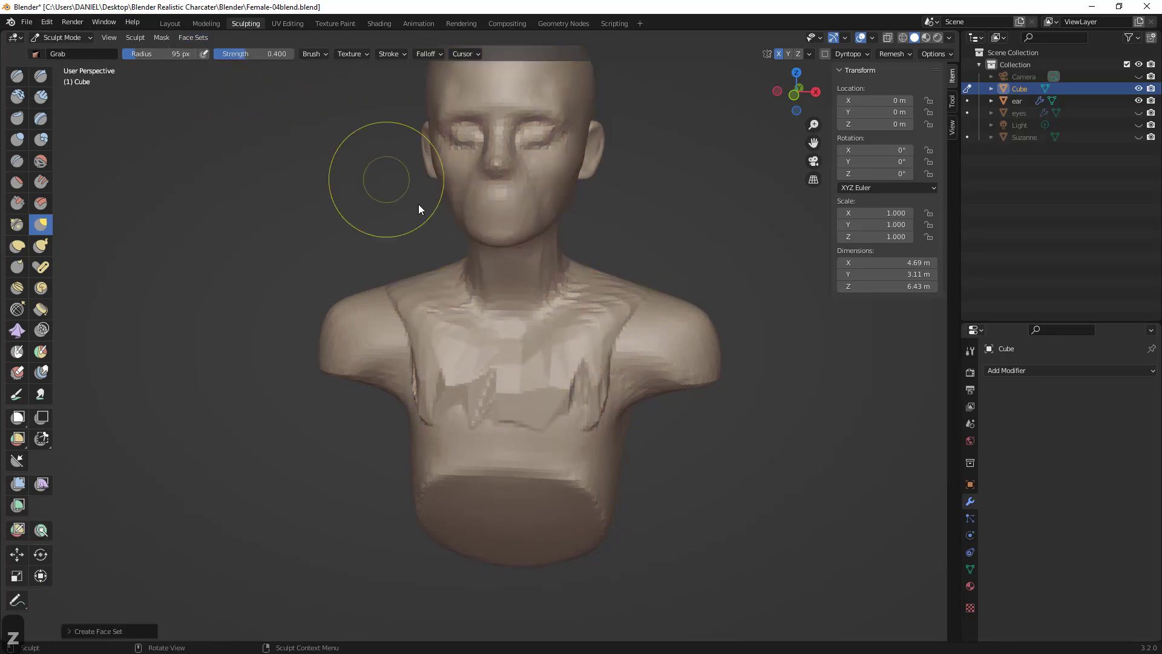
mouse_move(434, 379)
shift+mouse_down()
mouse_move(488, 389)
mouse_move(458, 342)
shift+mouse_up()
shift+drag(438, 385, 451, 380)
mouse_move(623, 318)
middle_down()
mouse_move(625, 333)
mouse_move(644, 335)
middle_up()
mouse_move(582, 361)
middle_down()
mouse_move(560, 368)
mouse_move(571, 336)
middle_up()
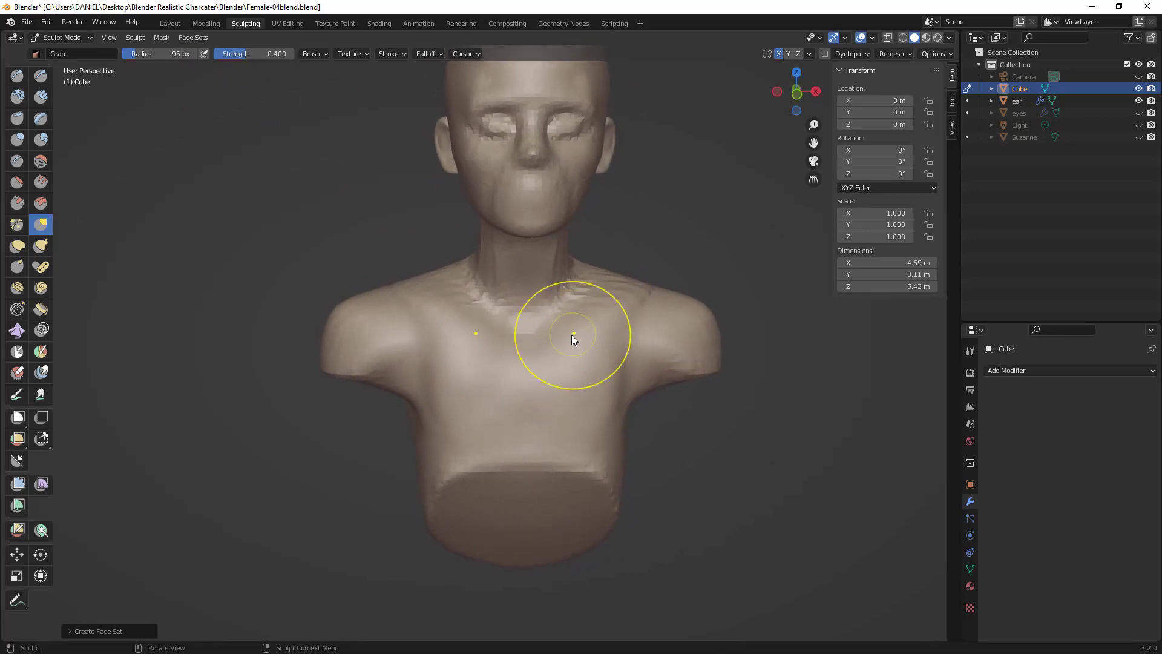
- Remesh the bust with a voxel size of 0.045 m and check the new mesh in wireframe
click(893, 54)
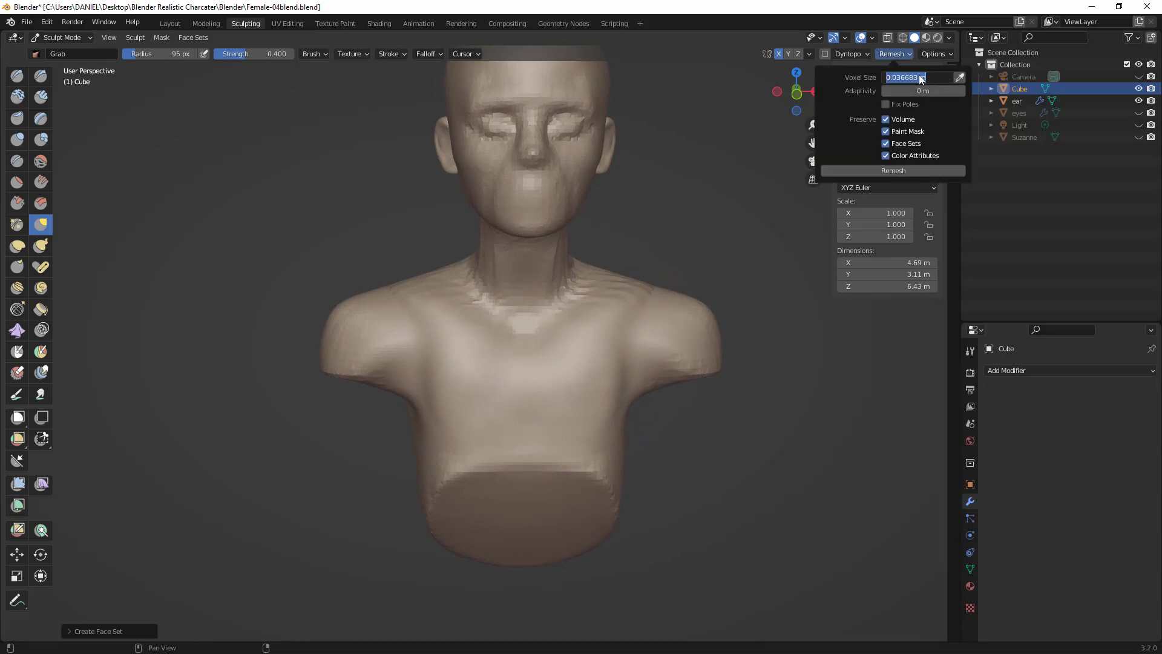
text(0.0)
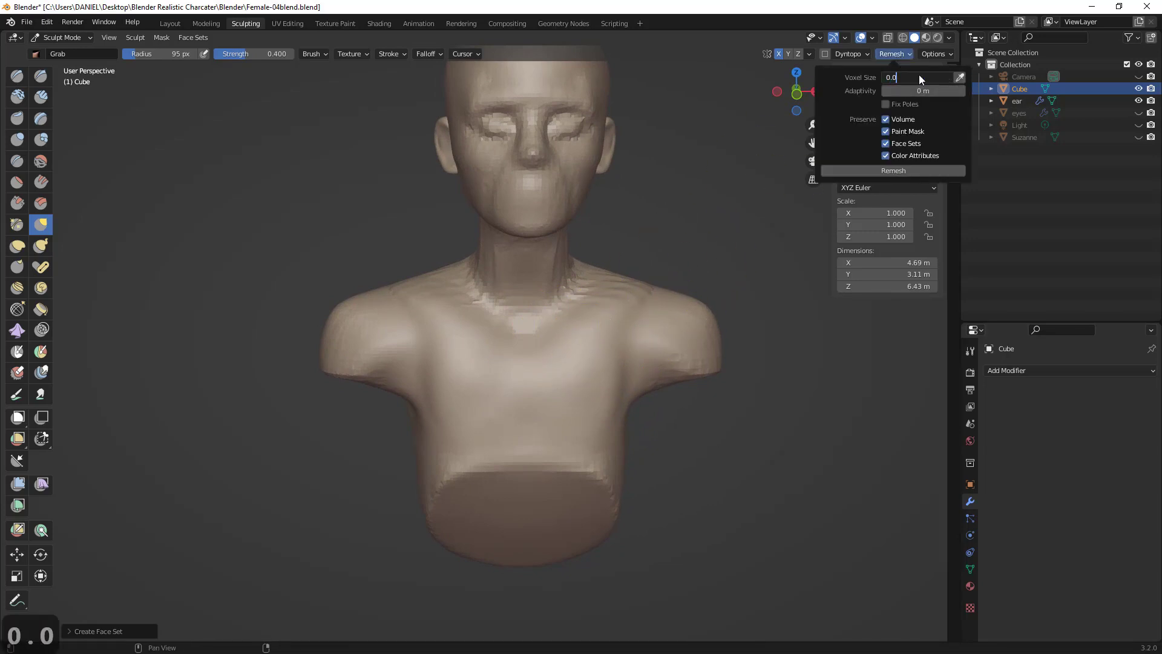
text(45)
key(Return)
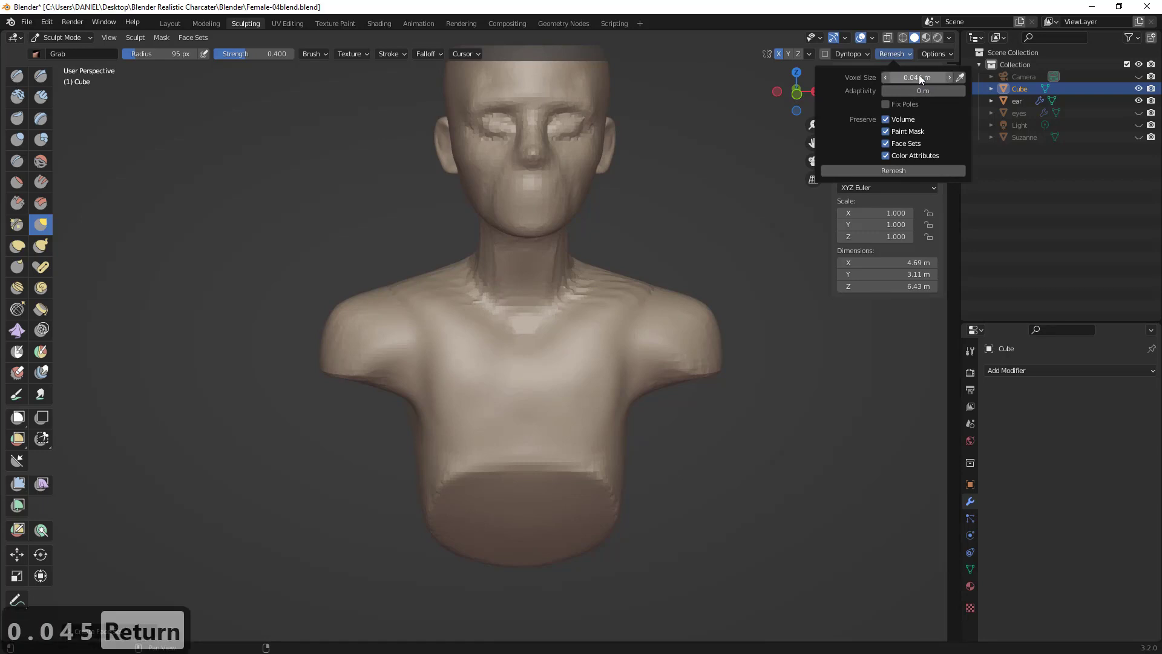
click(894, 54)
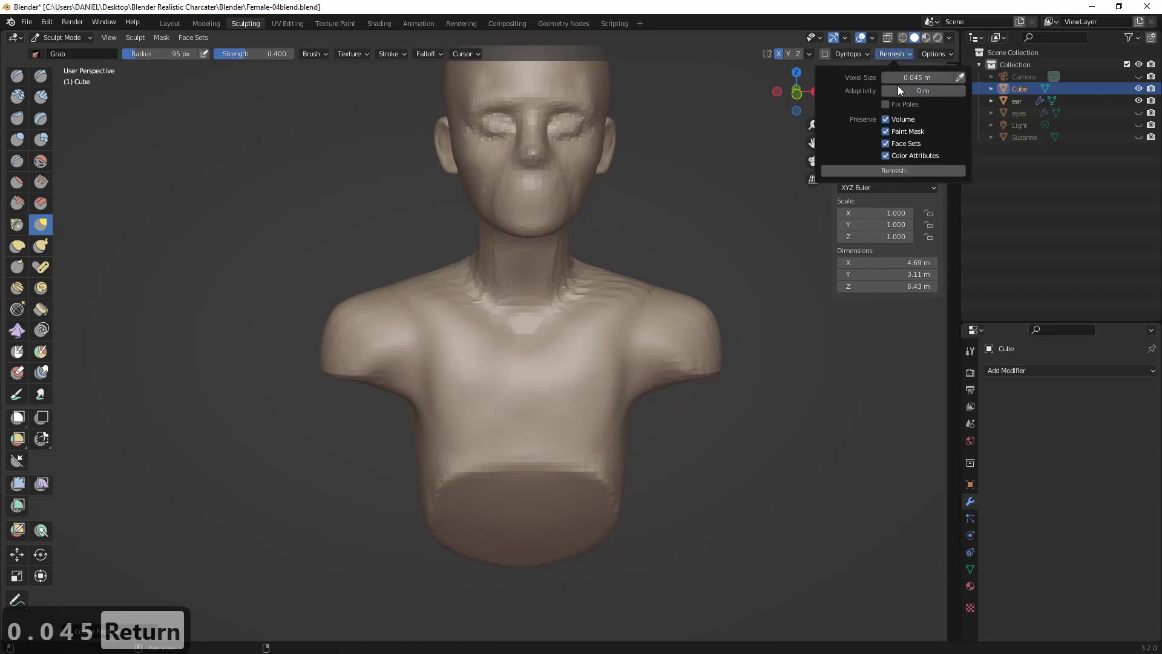
click(894, 171)
shift+middle_drag(535, 231, 531, 284)
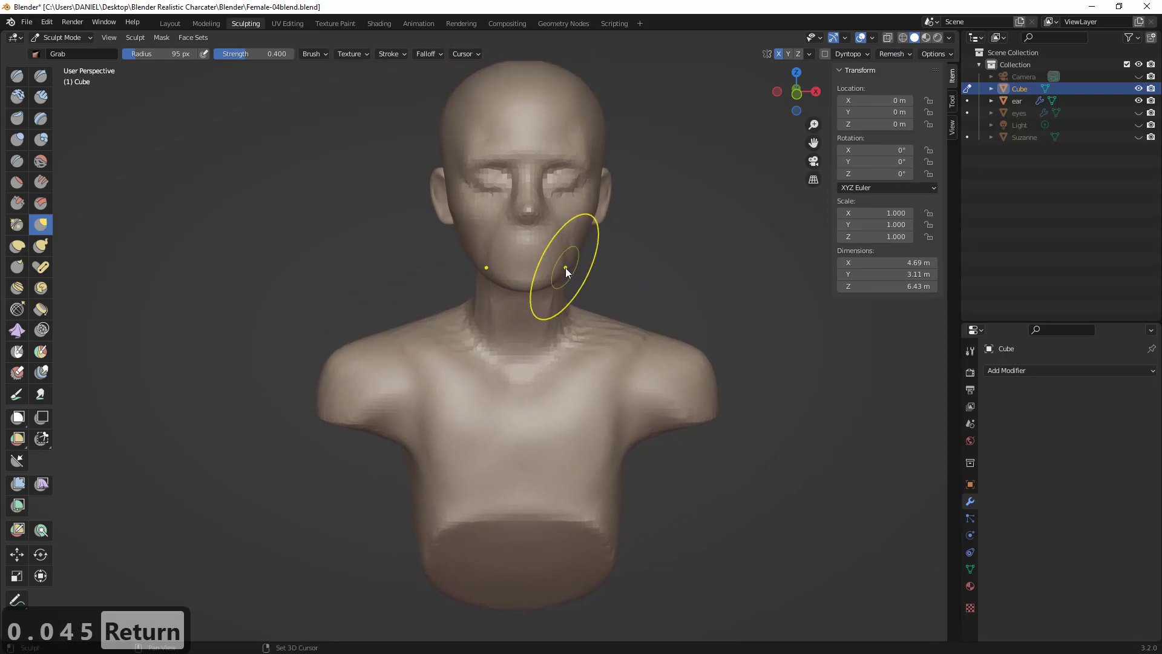
key(z)
key(z)
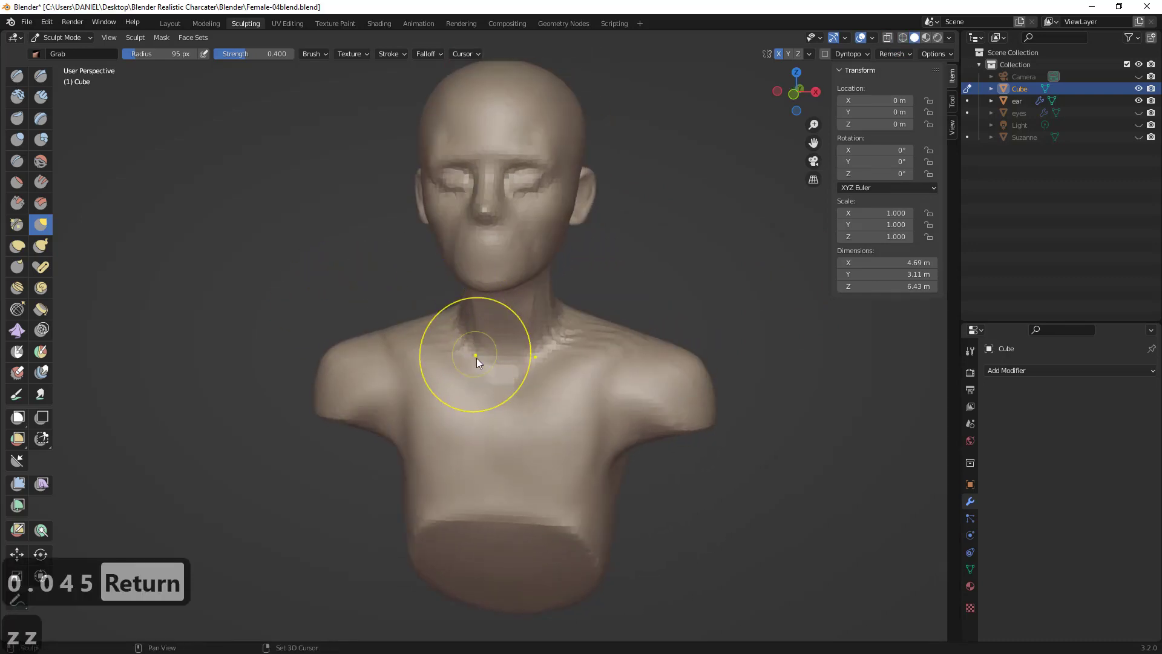
- Smooth the stepped surface around the base of the neck and the tops of the shoulders
shift+middle_drag(477, 358, 501, 344)
drag(484, 335, 426, 320)
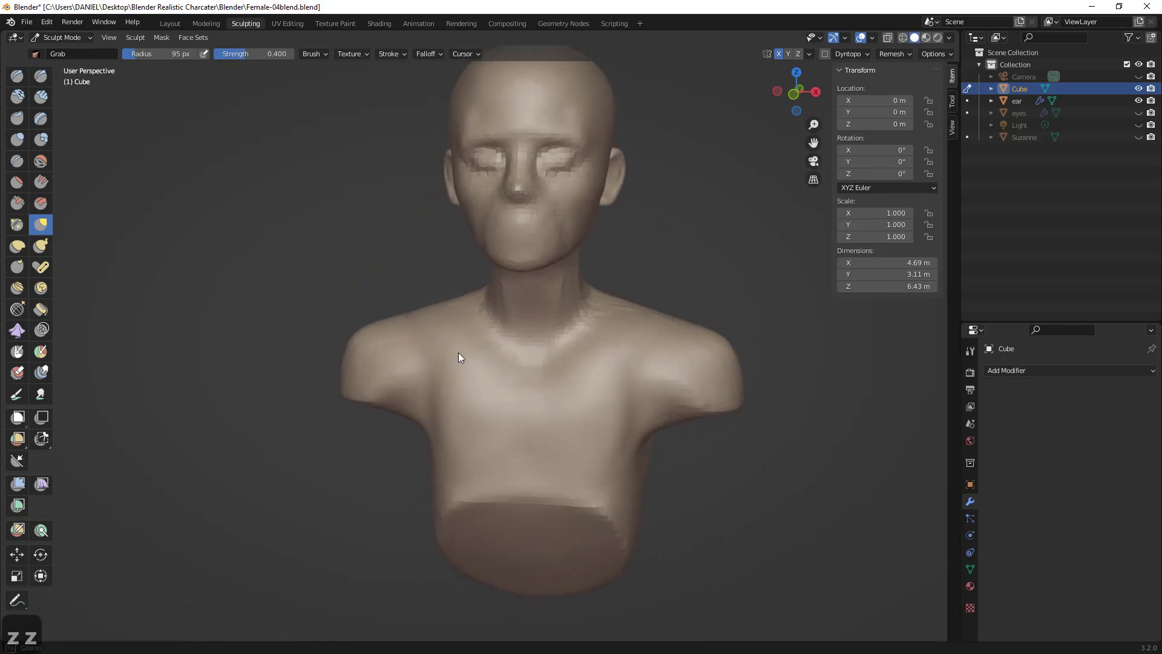
middle_drag(496, 393, 507, 380)
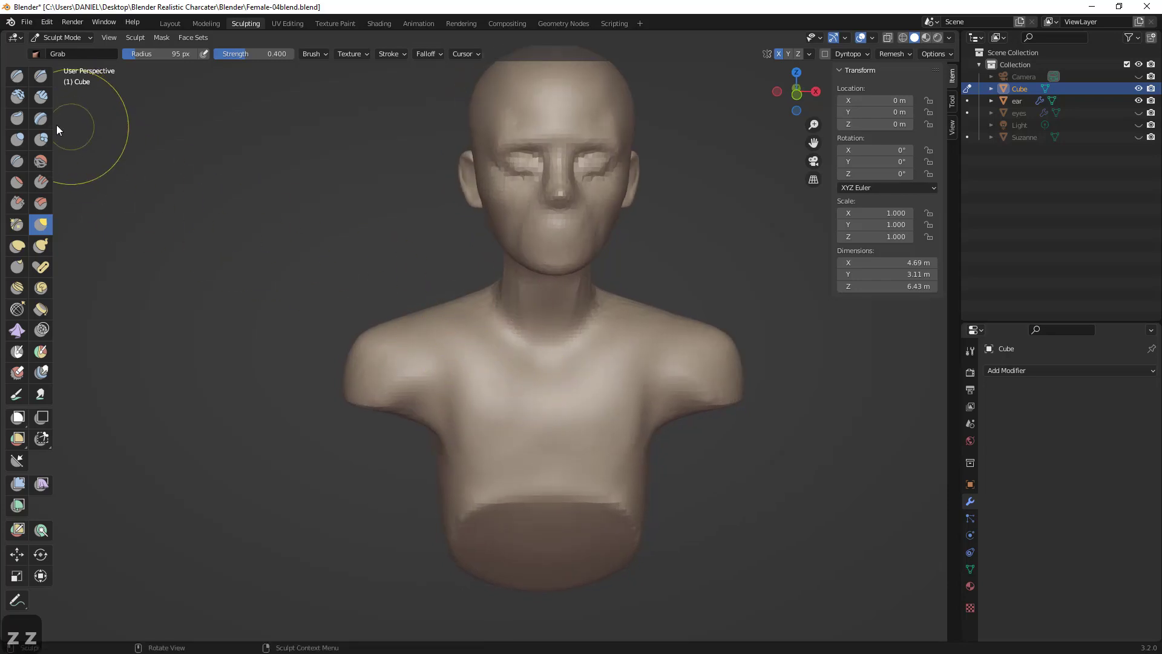
- Try Scrape/Peaks strokes on the chest with the brush radius enlarged to 134 px
click(17, 202)
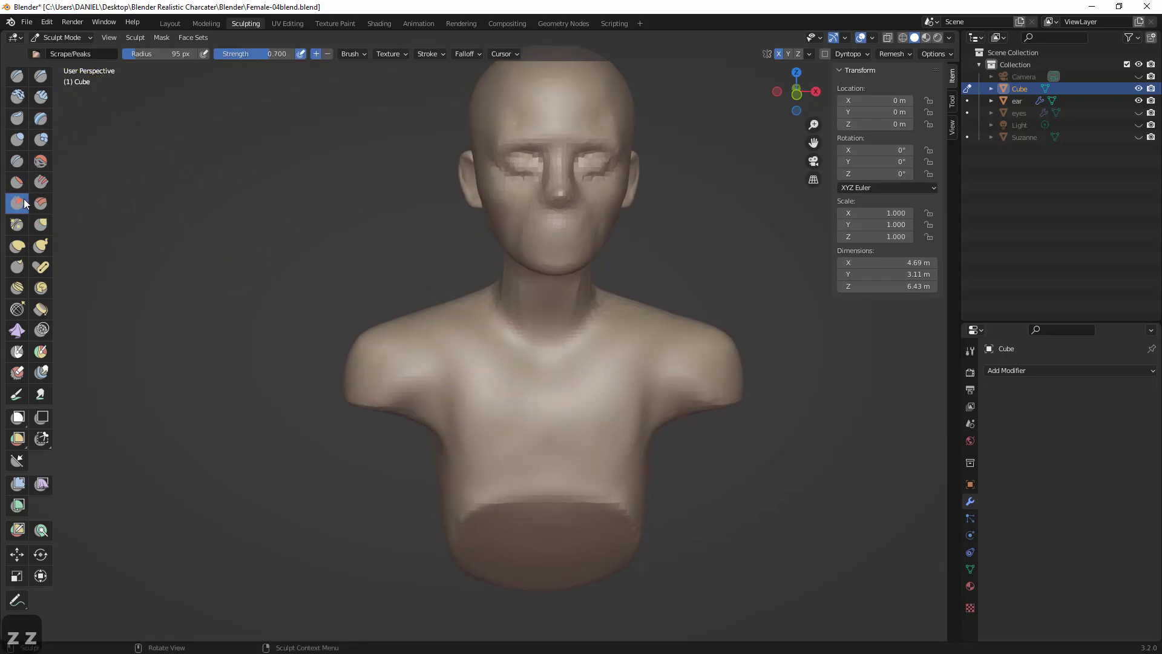
mouse_move(496, 382)
mouse_down()
mouse_move(495, 391)
mouse_move(492, 354)
mouse_move(495, 413)
mouse_up()
key(f)
click(528, 384)
key(ctrl+z)
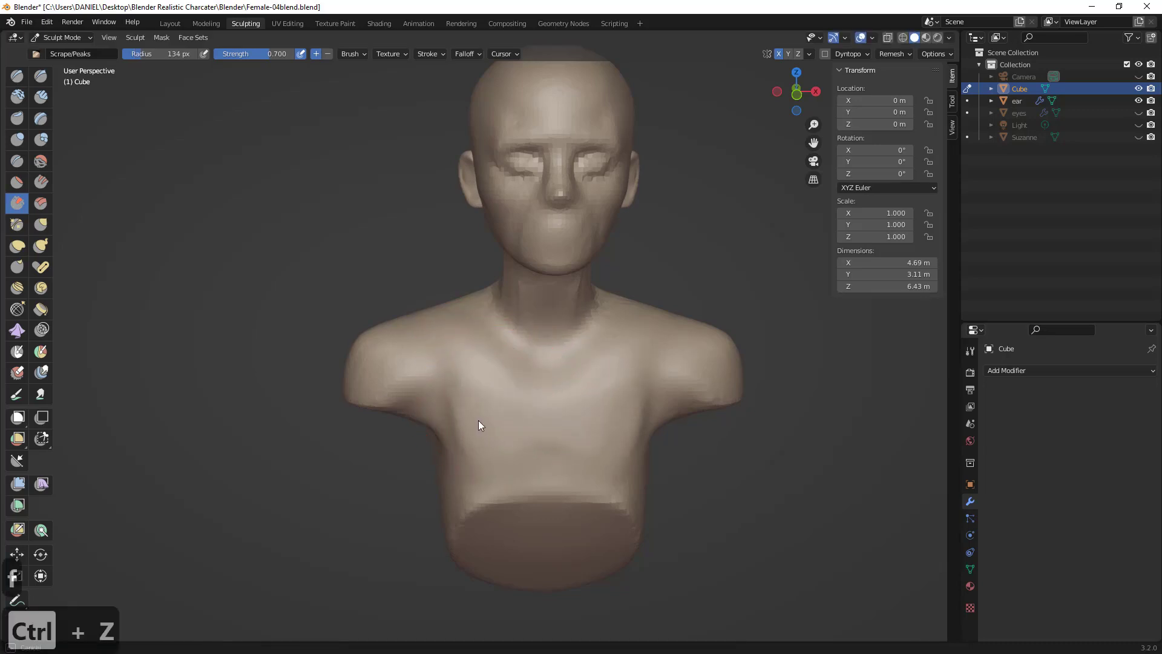
middle_drag(527, 416, 561, 425)
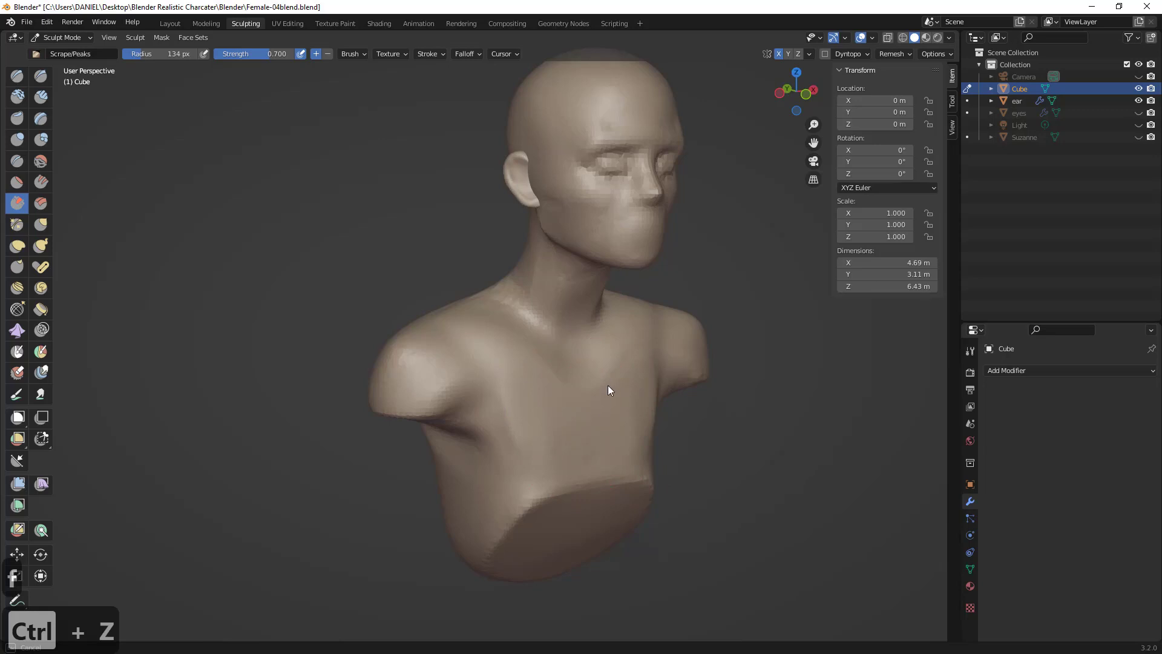
key(ctrl+z)
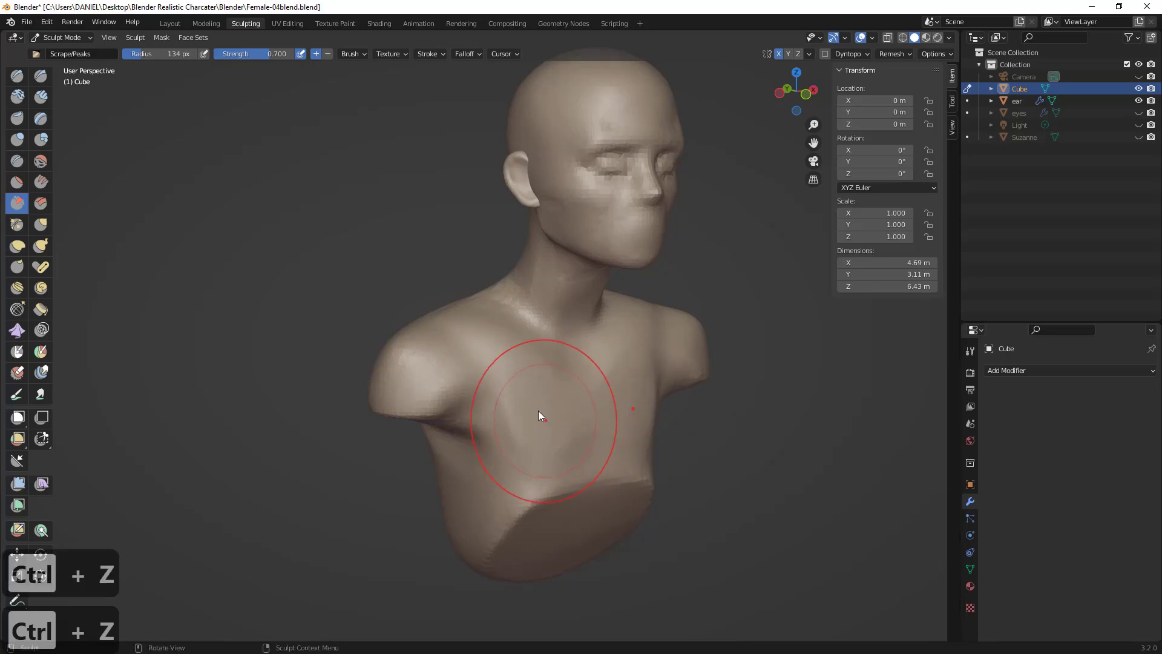
drag(539, 410, 599, 434)
- Set the brush radius to 53 px while trying Clay Strips on the chest, and switch to the Draw Sharp brush
click(17, 96)
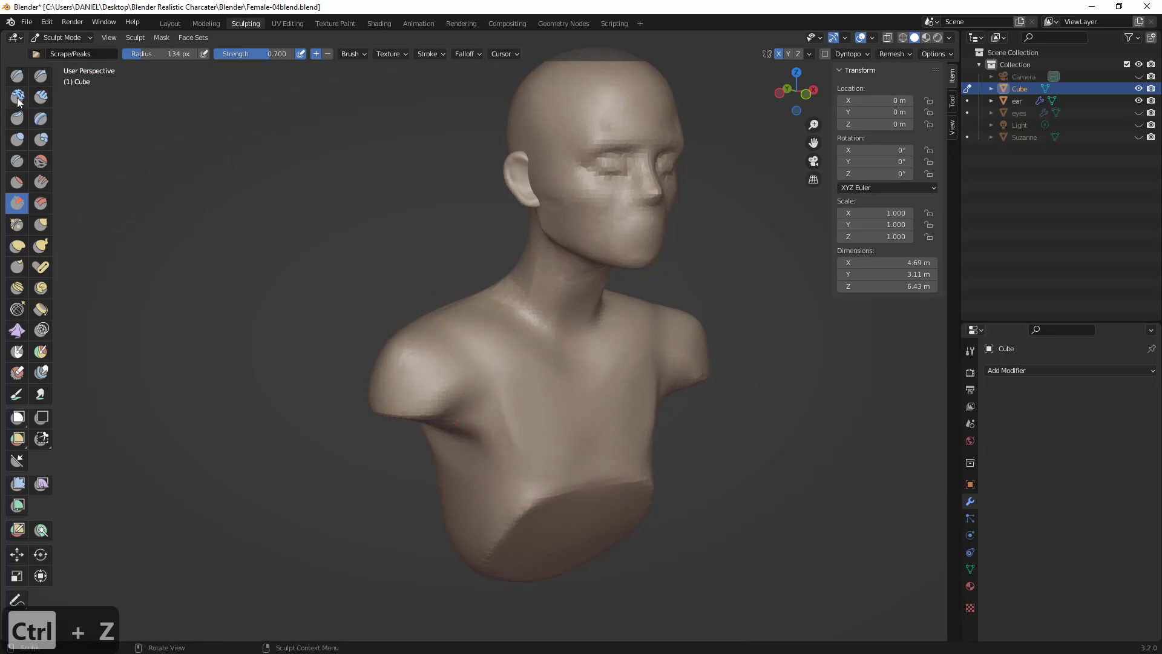
click(41, 97)
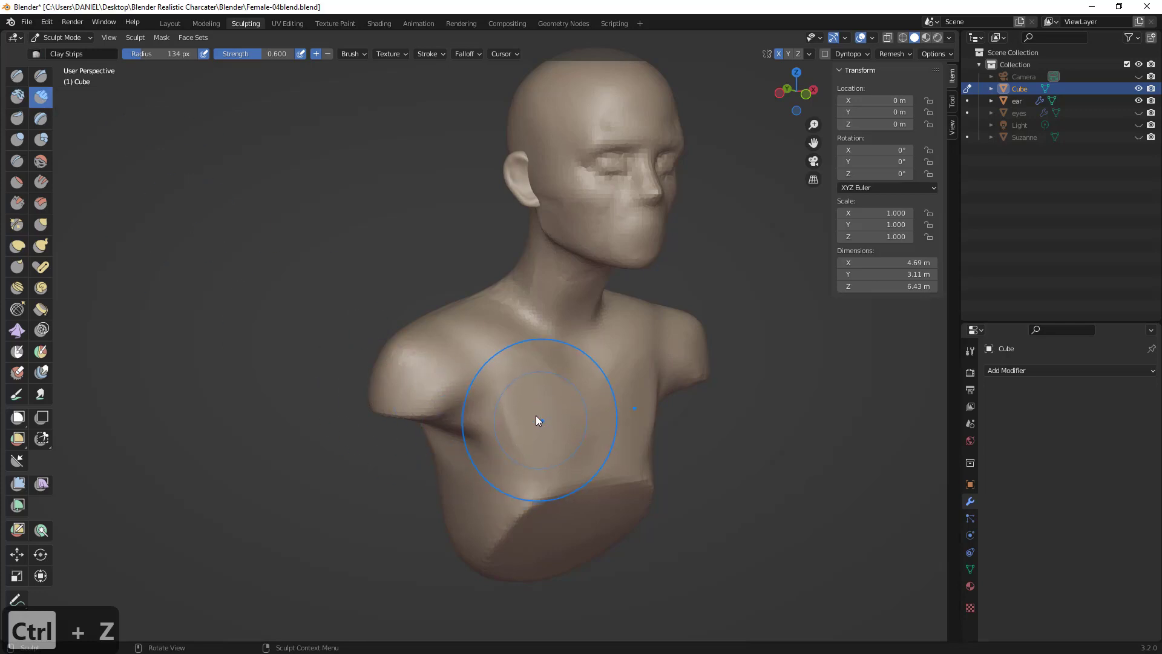
key(ctrl+z)
key(f)
click(585, 382)
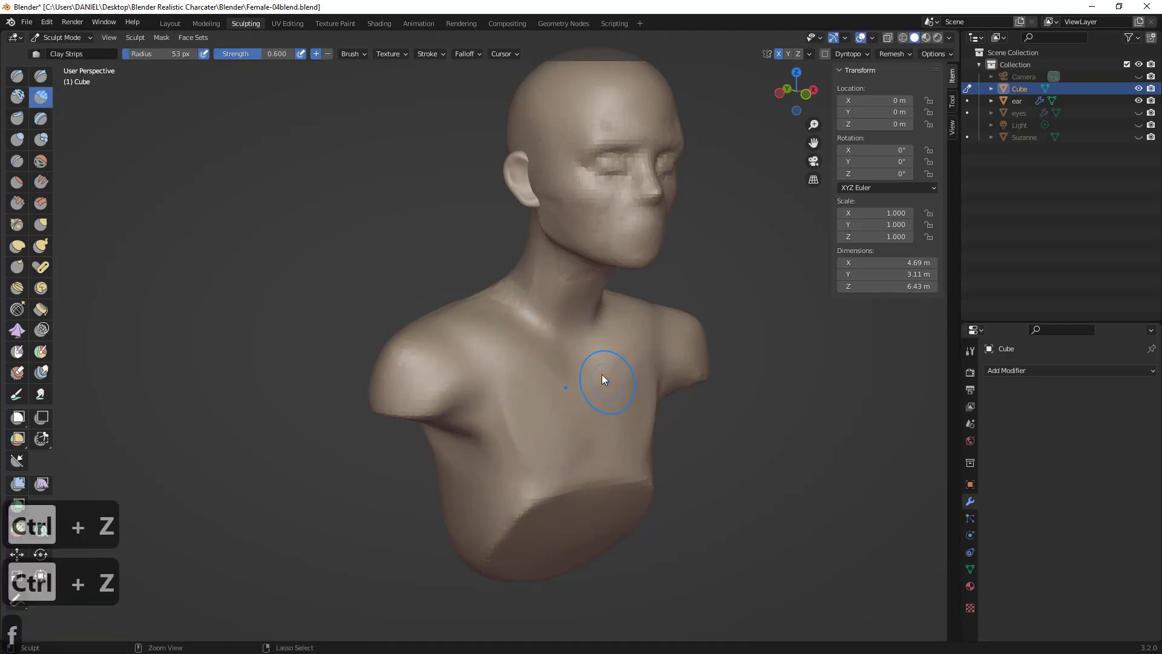
middle_drag(592, 420, 527, 389)
key(ctrl+z)
click(38, 77)
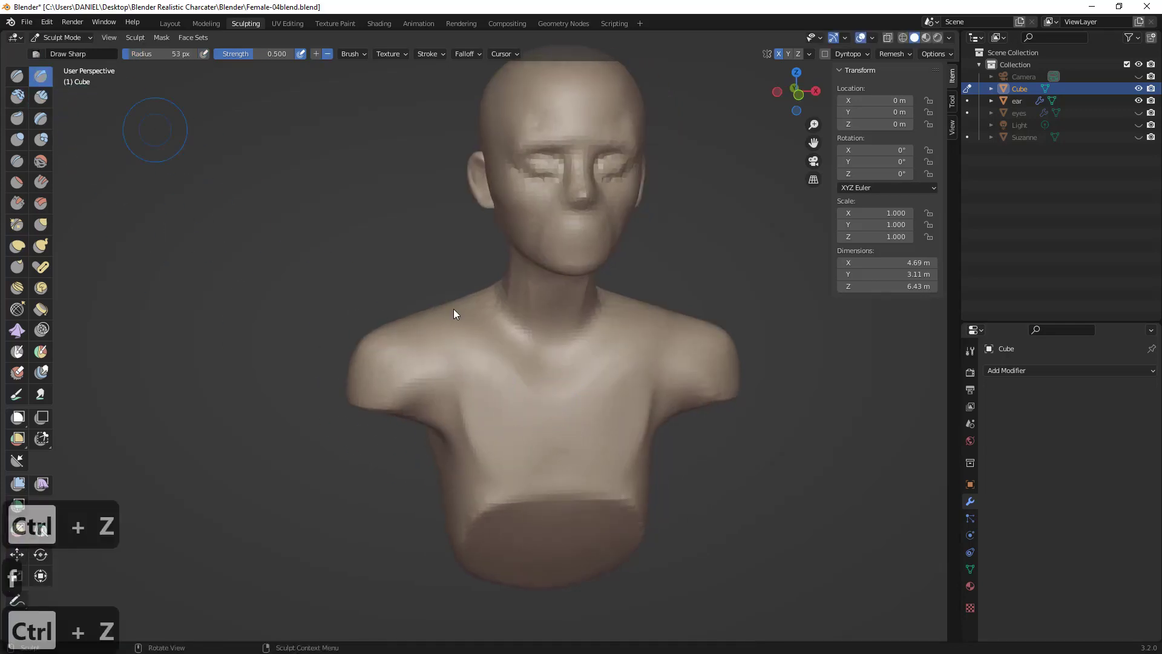
- Carve a sternum groove down the middle of the chest with Draw Sharp and try strokes along the collarbones
drag(554, 357, 560, 487)
key(ctrl+z)
mouse_move(554, 385)
mouse_down()
mouse_move(558, 494)
mouse_move(613, 355)
mouse_move(671, 348)
mouse_up()
key(ctrl+z)
mouse_move(621, 349)
middle_down()
mouse_move(550, 345)
mouse_move(469, 366)
mouse_move(482, 365)
mouse_move(494, 365)
mouse_move(459, 357)
middle_up()
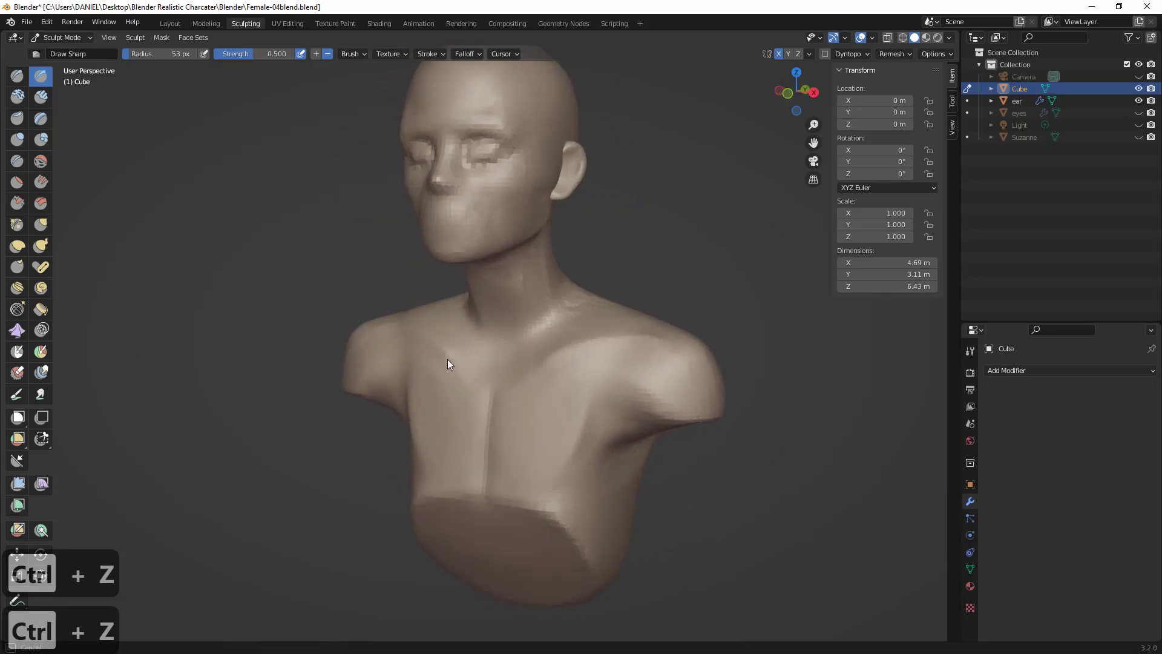
key(ctrl+z)
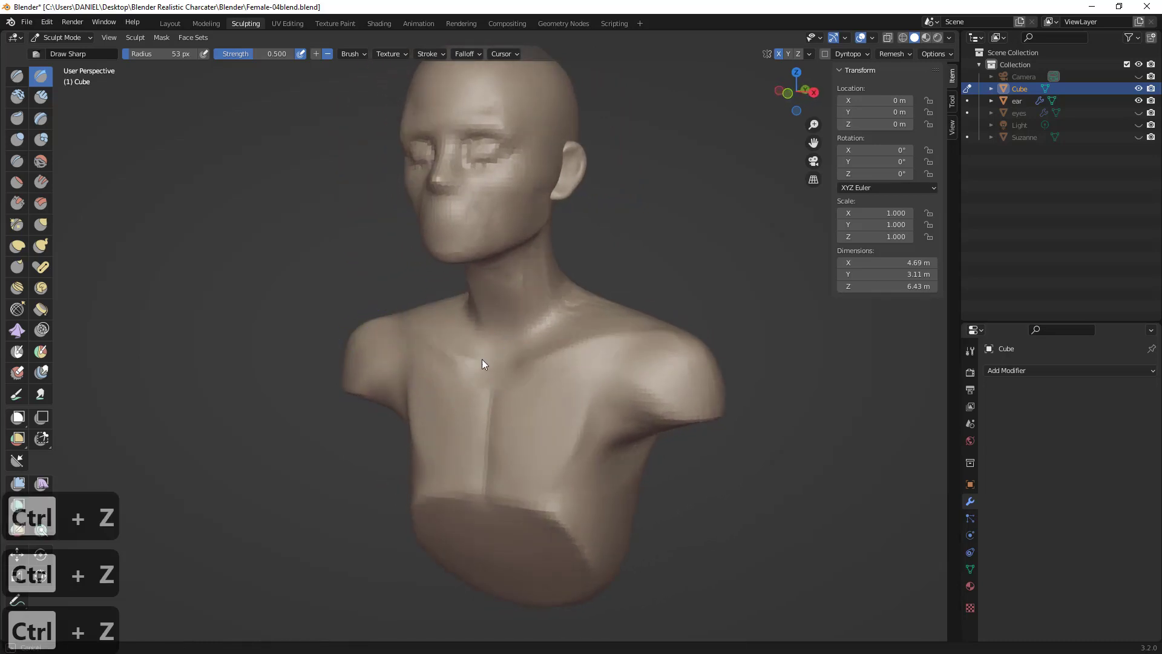
key(ctrl+z)
key(ctrl+z)
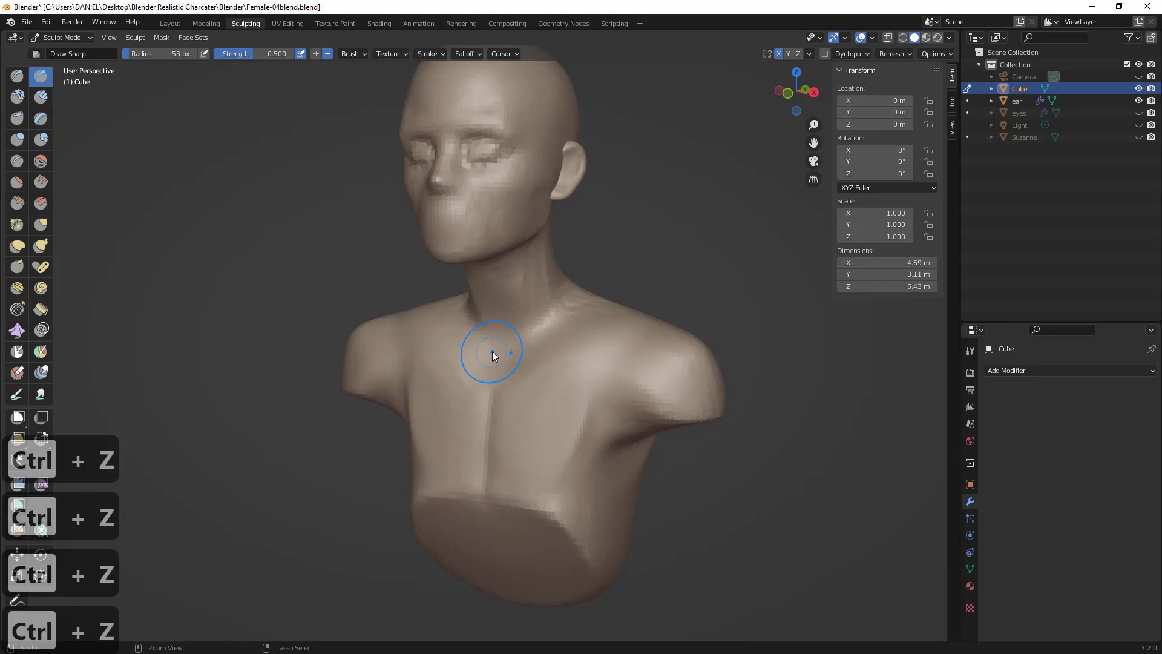
key(ctrl+z)
- Try raising the collarbones with inverted Draw Sharp strokes from the shoulders towards the base of the neck
ctrl+drag(411, 322, 463, 350)
middle_drag(469, 342, 527, 357)
key(ctrl+z)
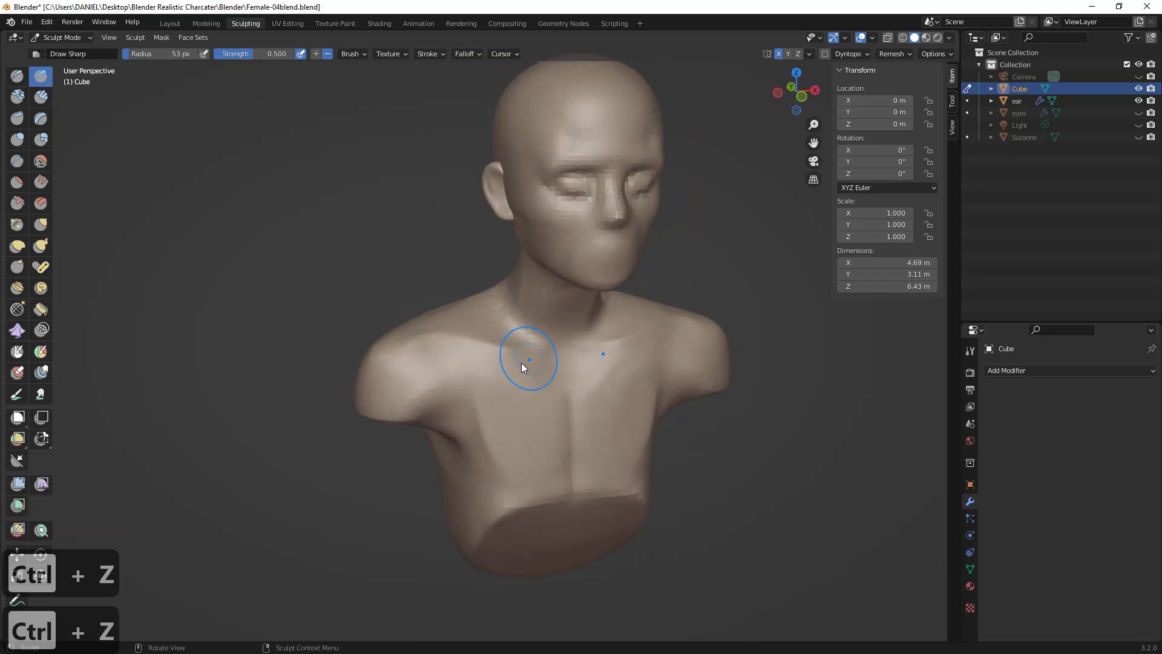
key(ctrl+z)
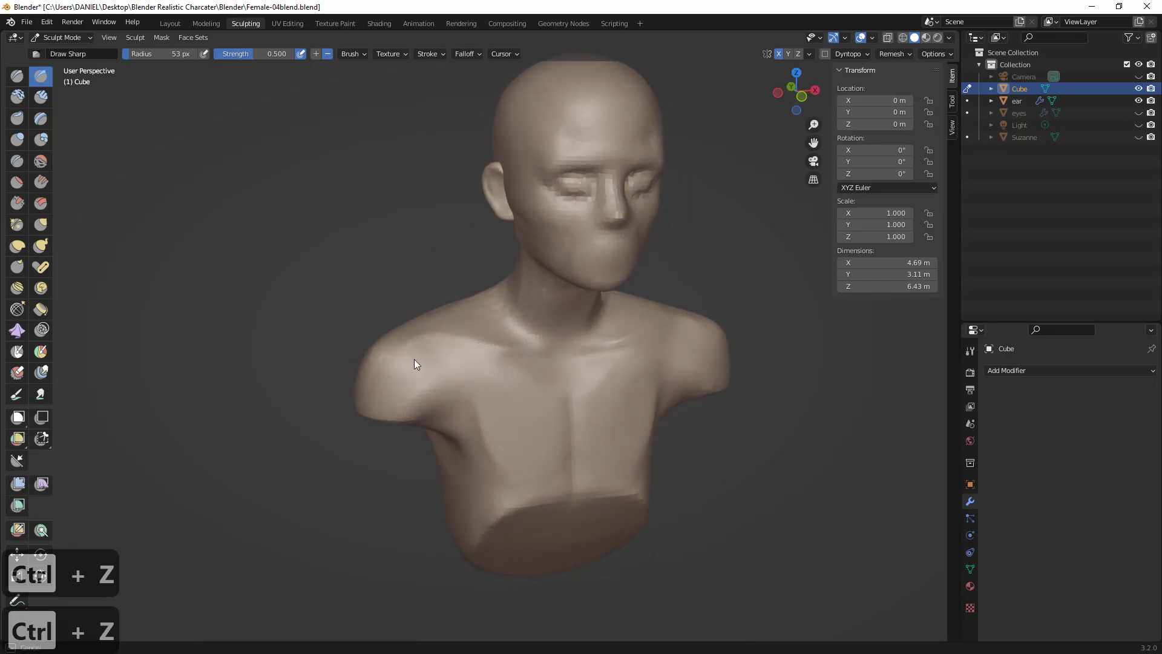
middle_drag(414, 358, 427, 369)
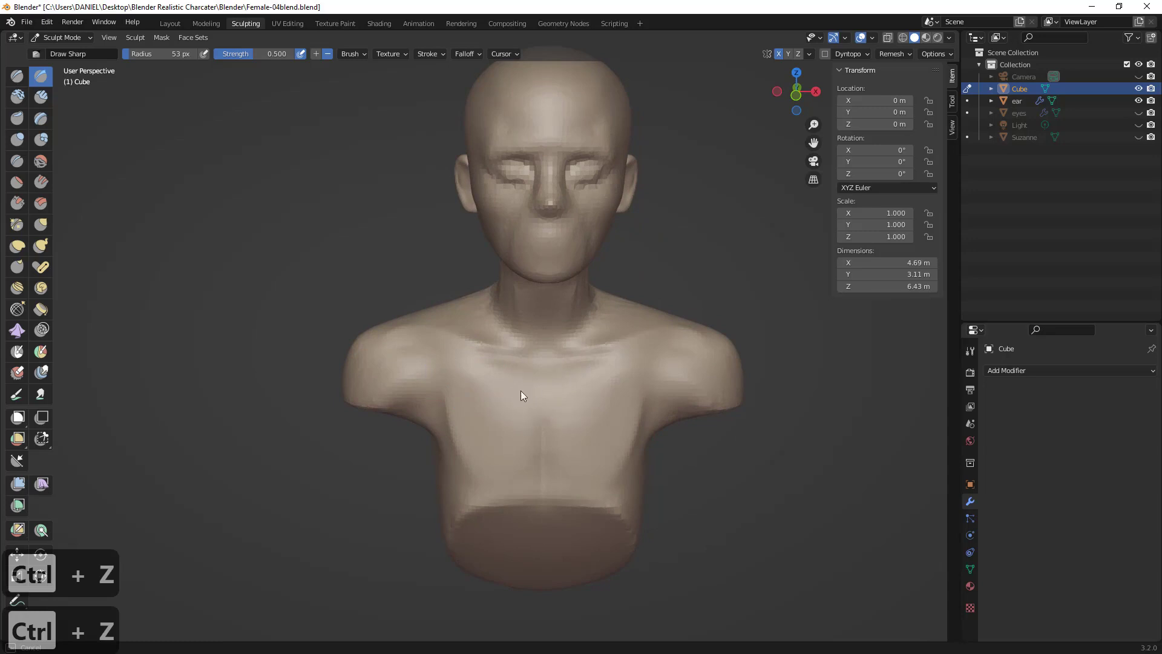
middle_drag(521, 392, 443, 417)
key(ctrl+z)
key(ctrl+z)
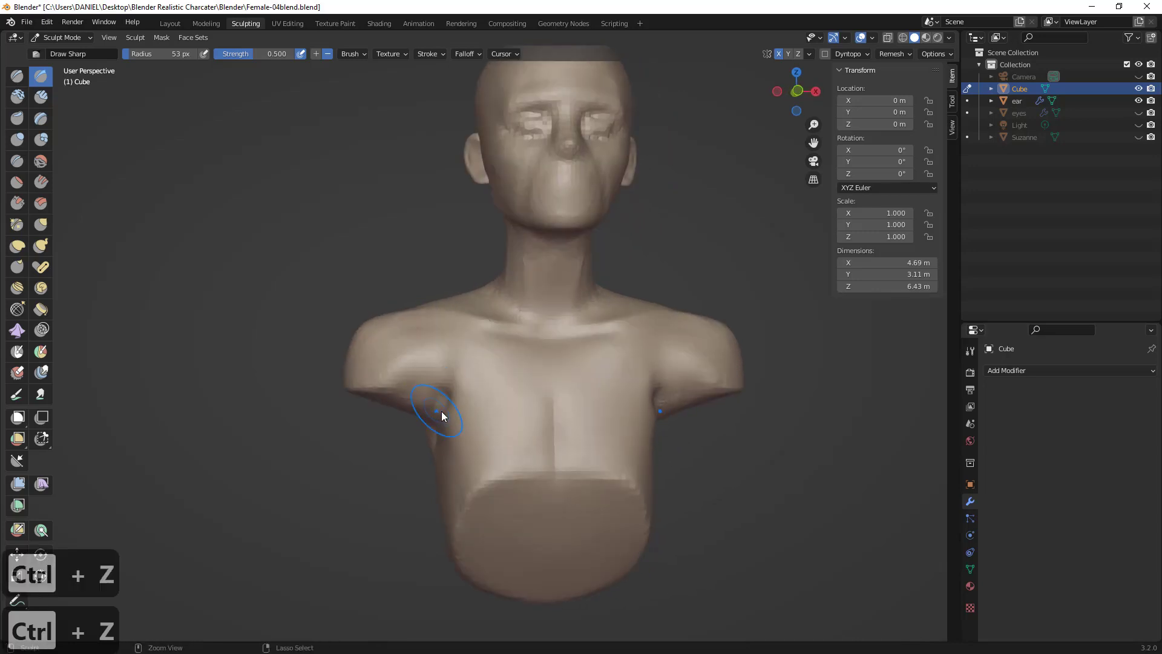
- Raise the inner edges of the shoulder blades on the upper back with inverted Draw Sharp strokes
mouse_move(442, 410)
middle_down()
mouse_move(477, 413)
mouse_move(431, 406)
mouse_move(444, 430)
mouse_move(509, 416)
mouse_move(190, 435)
mouse_move(407, 364)
mouse_move(452, 312)
middle_up()
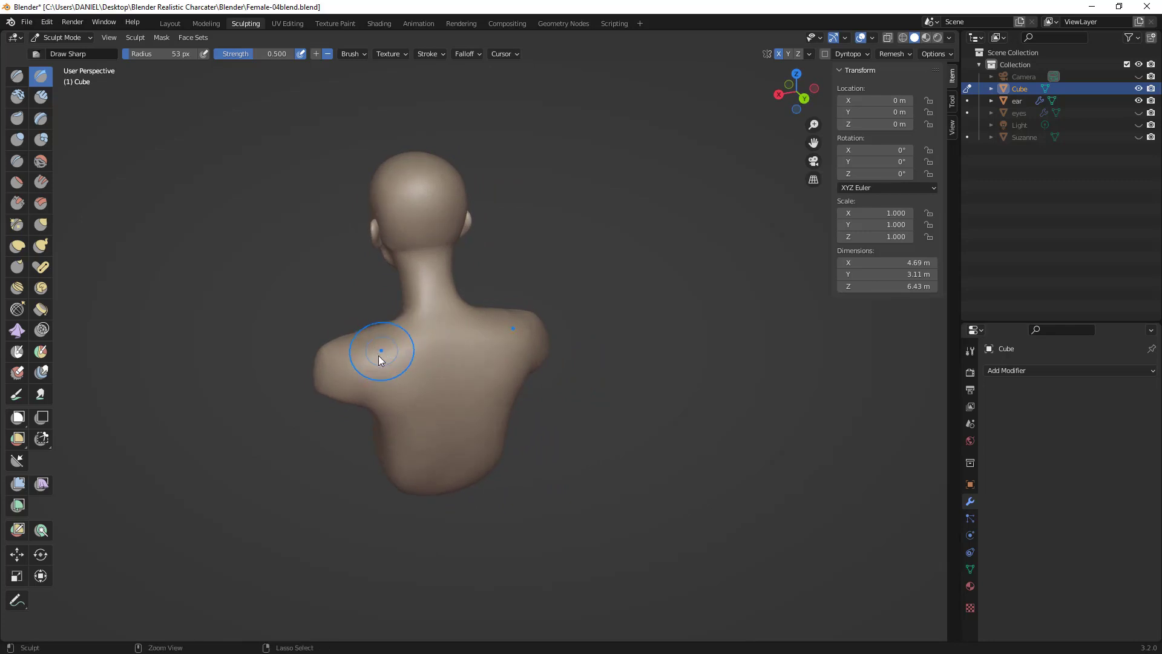
ctrl+drag(379, 355, 416, 347)
middle_drag(415, 347, 438, 333)
key(ctrl+z)
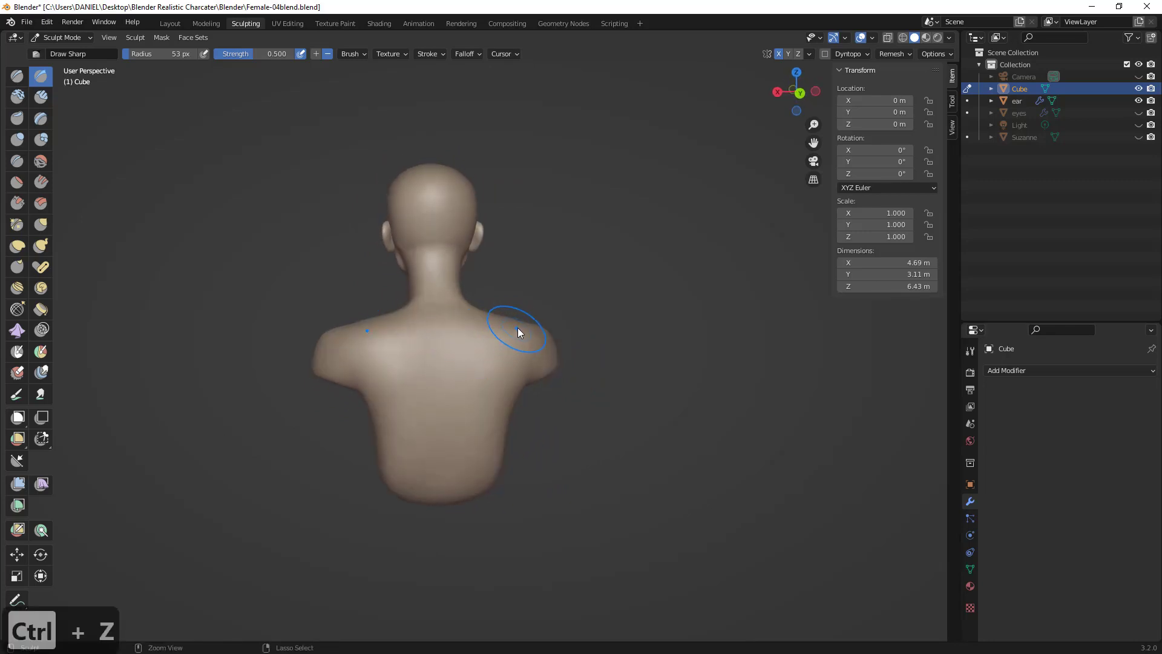
key(ctrl+z)
key(ctrl+z)
mouse_move(520, 331)
ctrl+mouse_down()
mouse_move(455, 329)
mouse_move(472, 335)
mouse_move(474, 388)
ctrl+mouse_up()
key(ctrl+z)
middle_drag(474, 388, 429, 267)
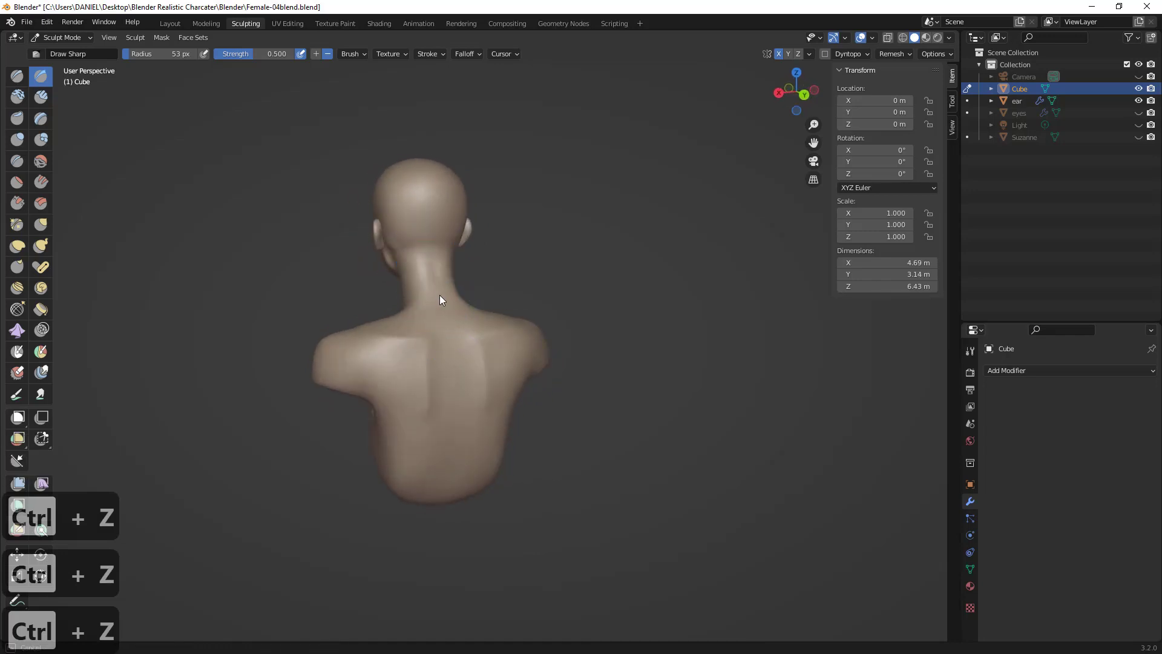
key(ctrl+z)
key(ctrl+z)
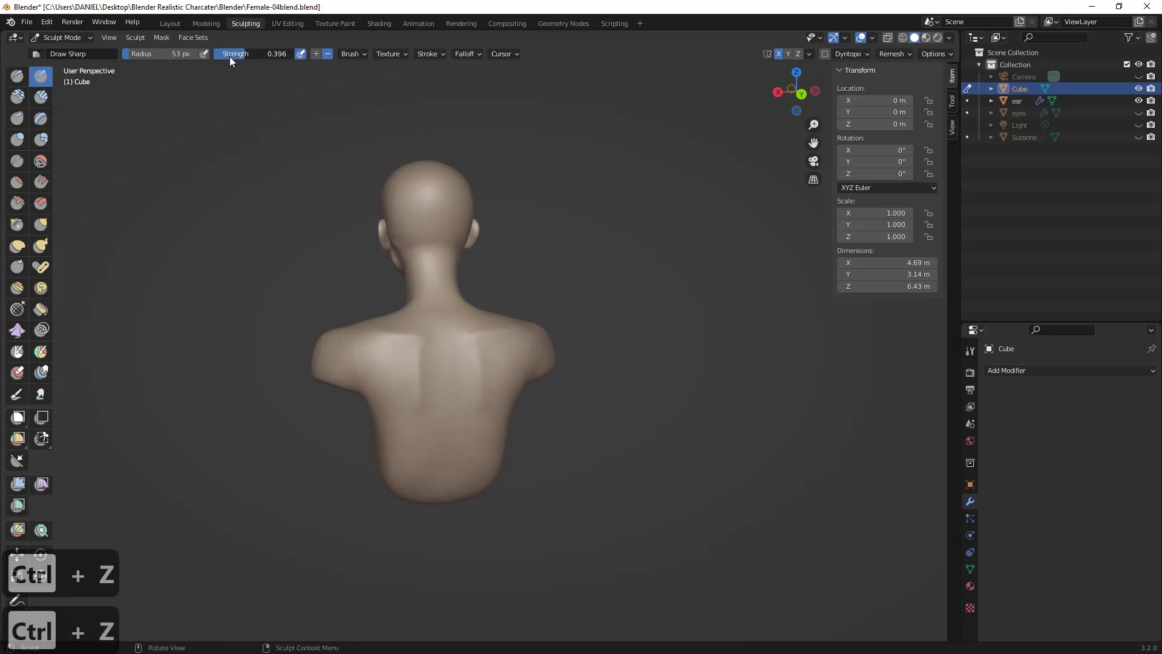
- Try a stroke down the spine with the brush strength lowered to 0.078
drag(213, 58, 209, 60)
drag(431, 261, 436, 404)
middle_drag(435, 403, 433, 391)
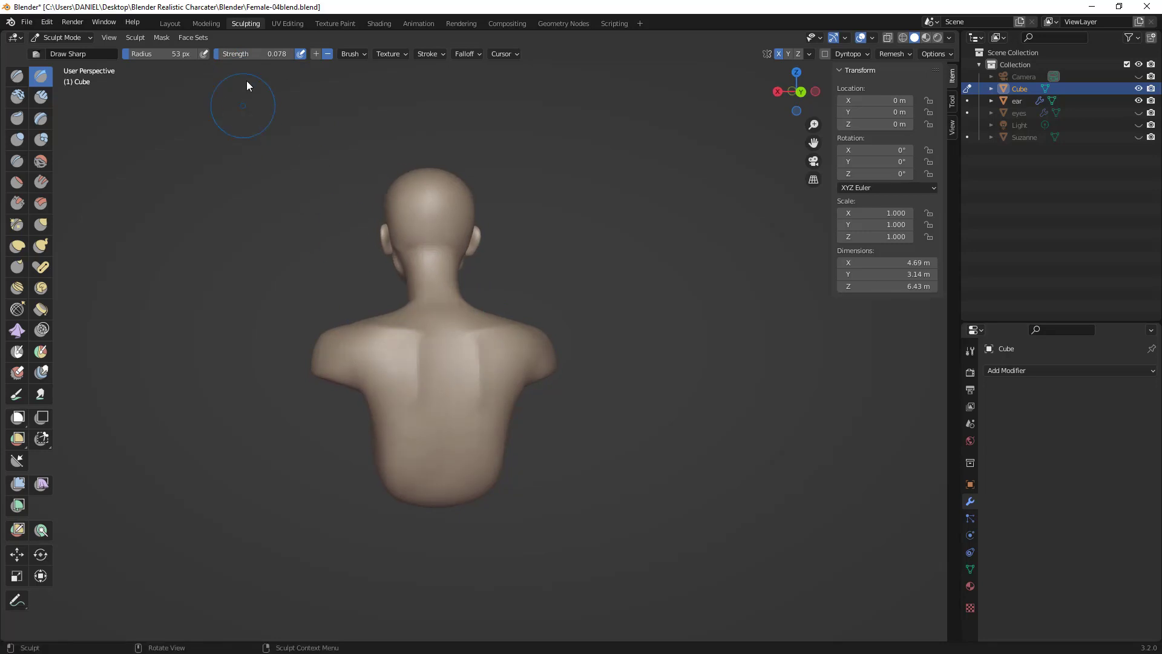
- Set the brush strength to 0.144 and carve a spine groove from the nape down the middle of the back
drag(244, 54, 250, 55)
drag(433, 252, 434, 311)
drag(440, 353, 442, 360)
key(ctrl+z)
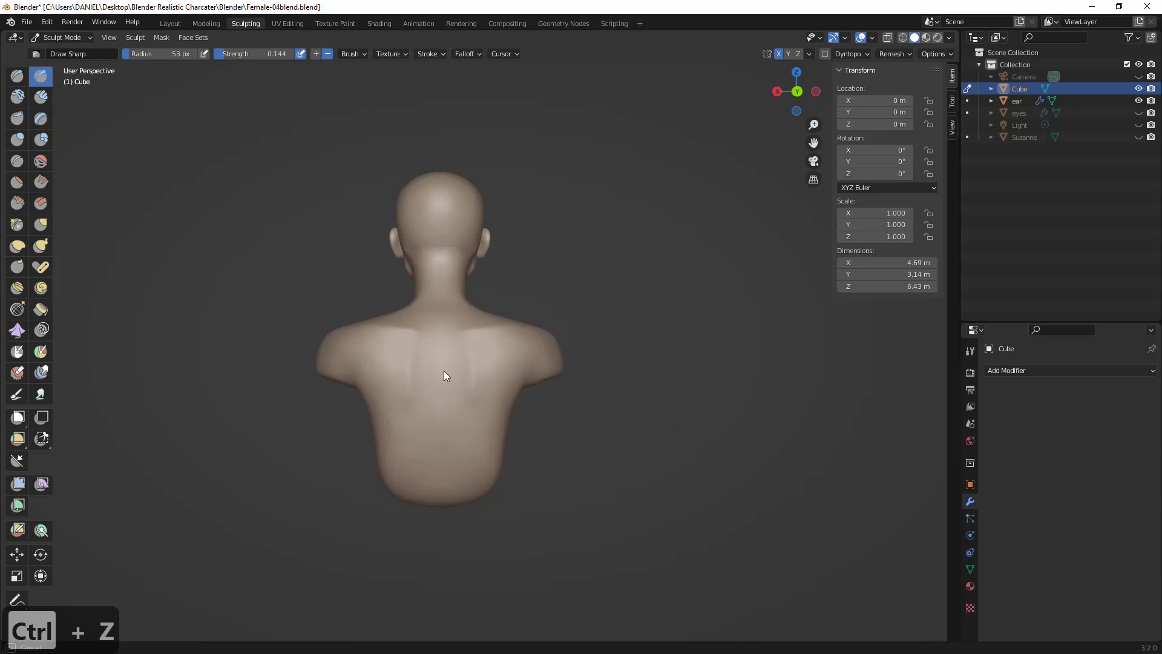
key(ctrl+z)
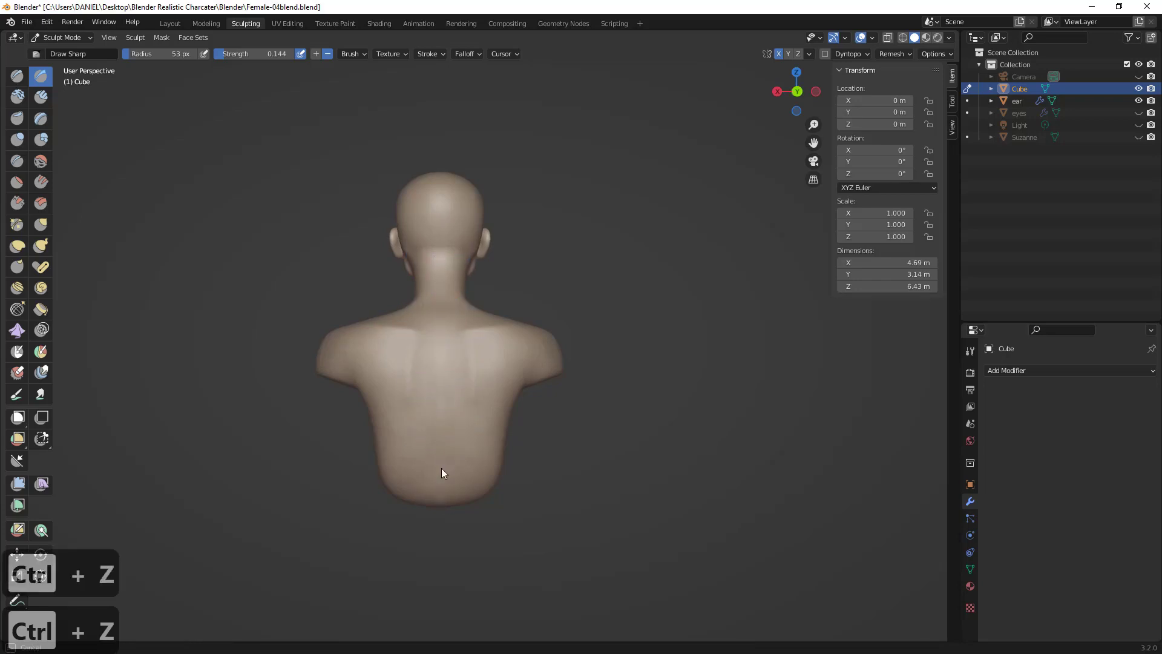
middle_drag(439, 364, 441, 414)
drag(441, 412, 436, 284)
middle_drag(437, 346, 452, 279)
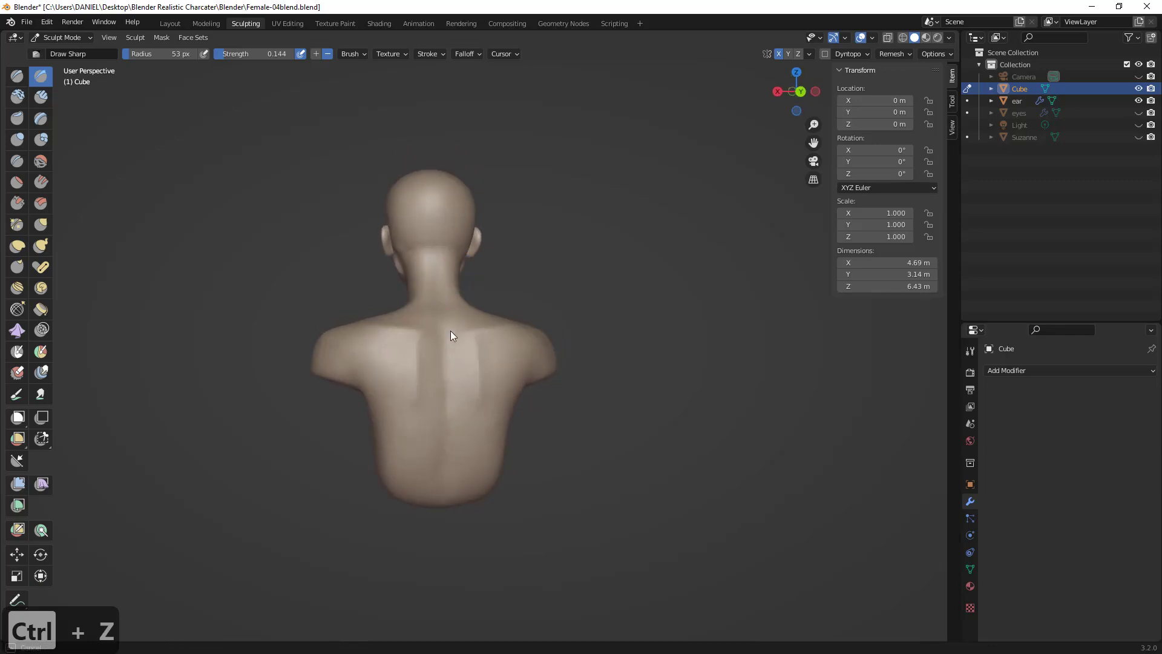
- Refine the upper sternum line and the hollow at the base of the neck with light Draw Sharp strokes
middle_drag(450, 473, 503, 427)
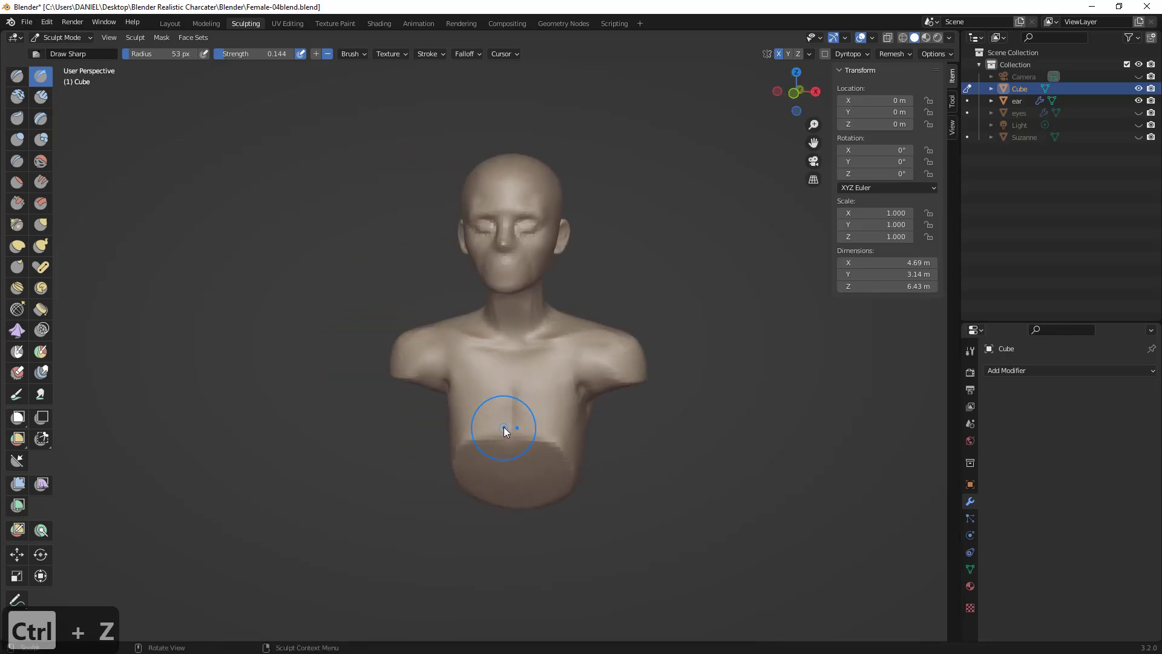
drag(512, 339, 512, 333)
middle_drag(512, 336, 521, 404)
drag(521, 404, 511, 364)
middle_drag(513, 424, 521, 362)
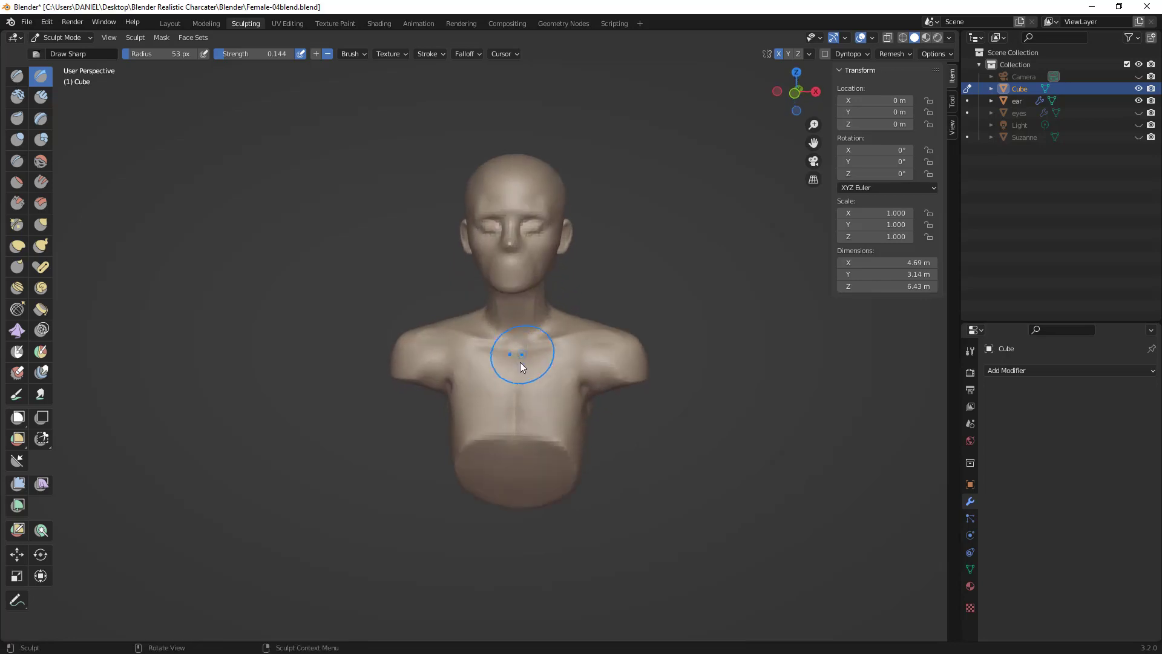
drag(520, 362, 518, 301)
middle_drag(518, 306, 527, 276)
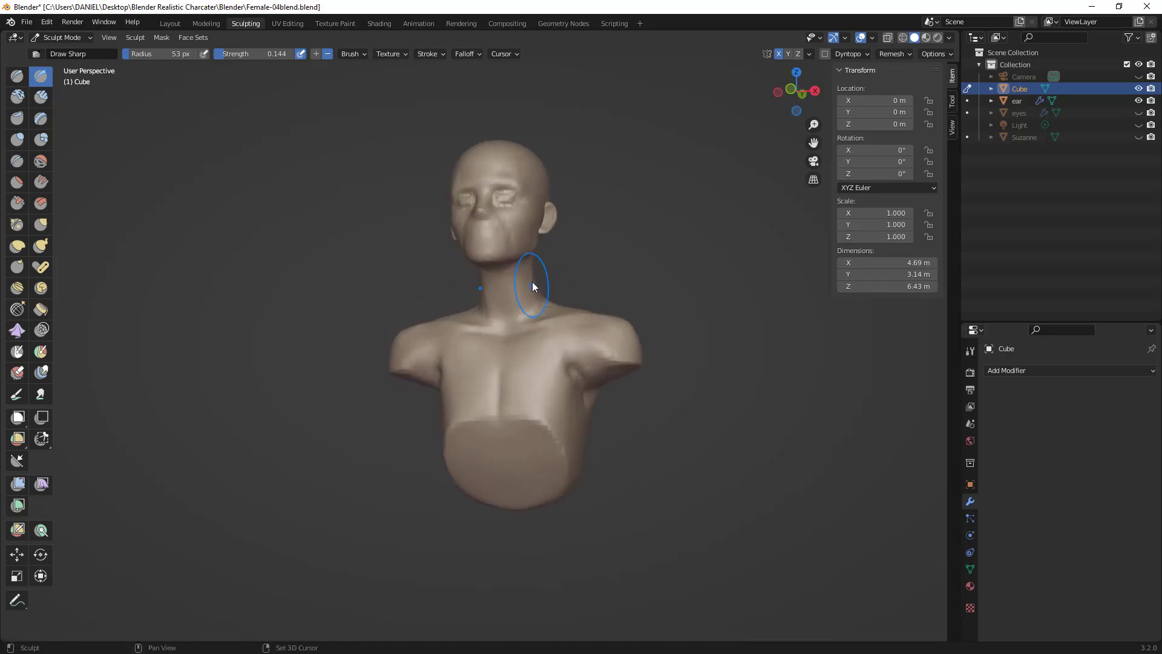
middle_drag(552, 319, 482, 346)
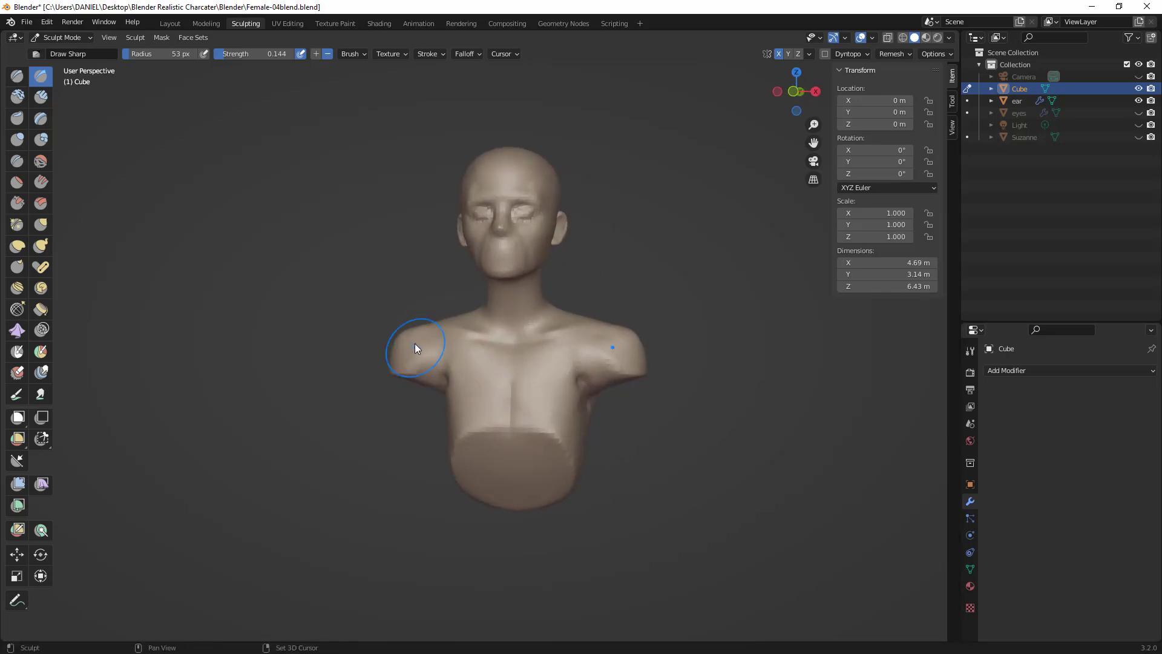
middle_drag(390, 376, 545, 387)
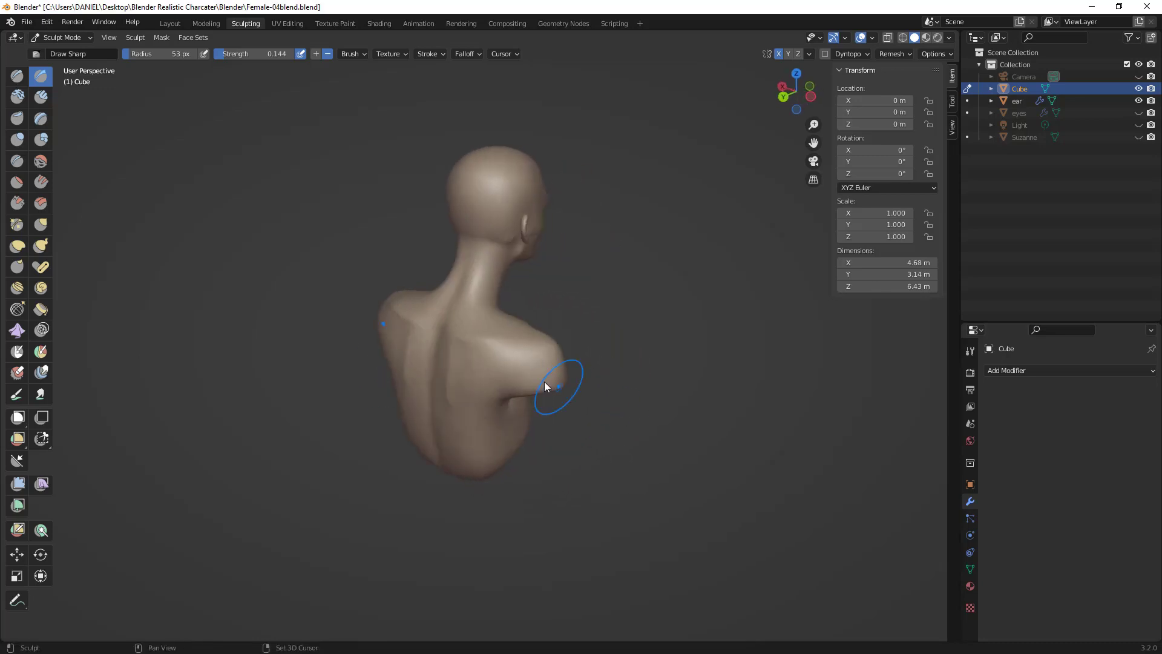
middle_drag(475, 374, 550, 431)
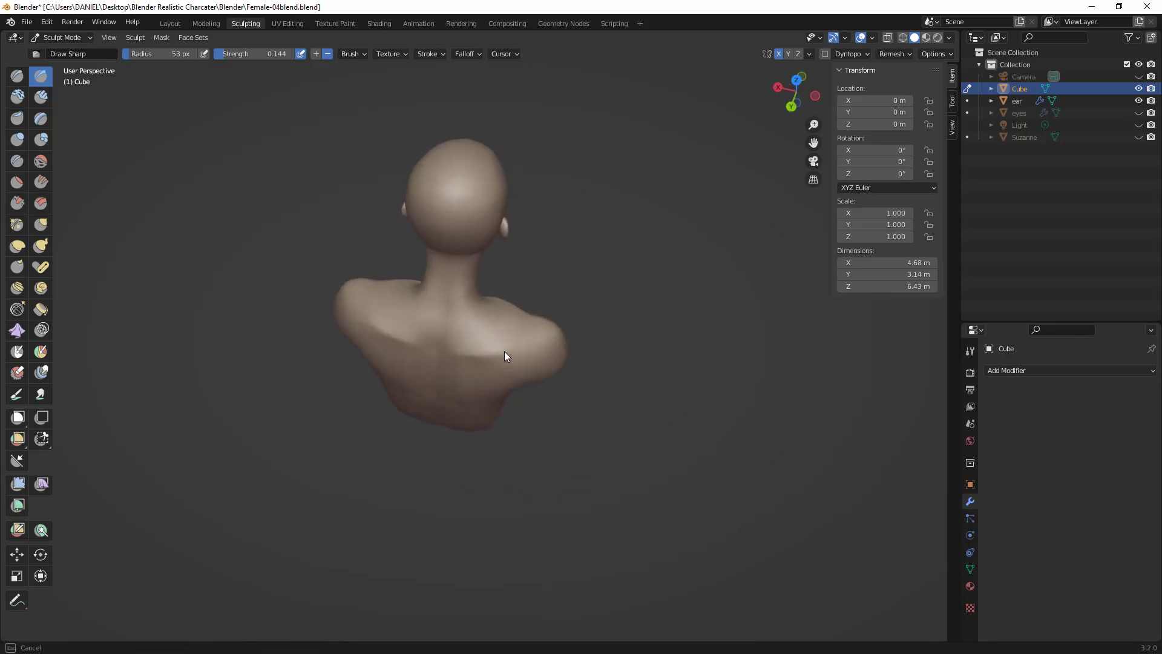
middle_drag(534, 350, 532, 394)
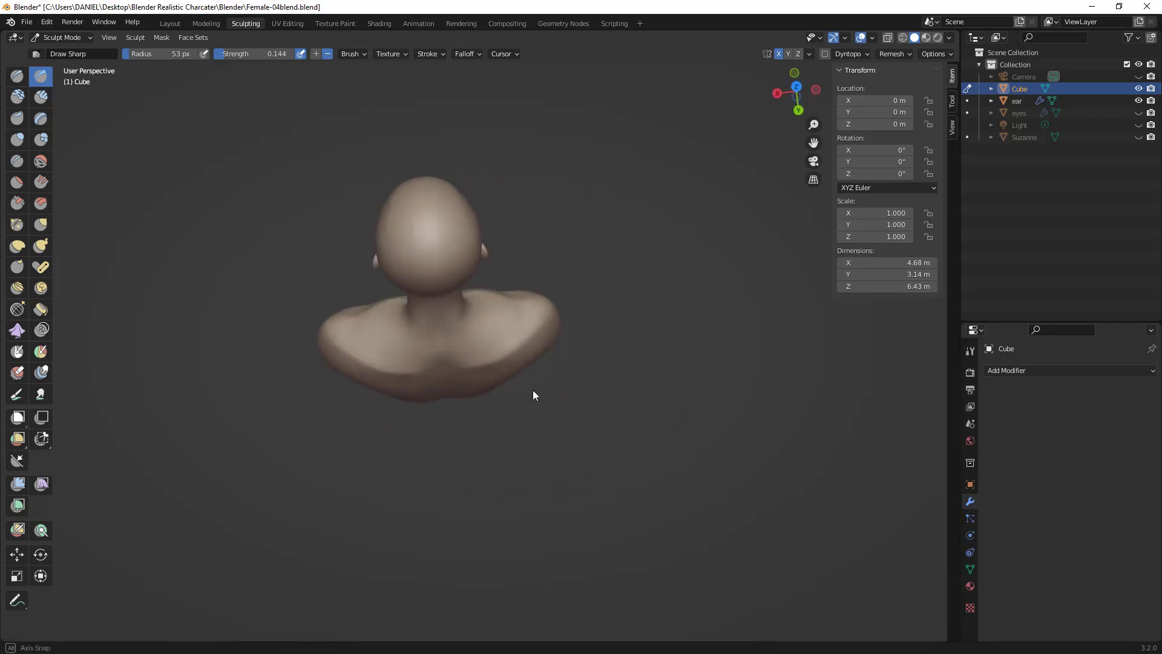
- Try Draw Sharp strokes at strength 0.144 across the upper chest along the collarbones
mouse_move(503, 321)
middle_down()
mouse_move(395, 309)
mouse_move(583, 427)
mouse_move(494, 372)
mouse_move(464, 329)
mouse_move(481, 366)
mouse_move(492, 288)
mouse_move(479, 350)
mouse_move(445, 347)
mouse_move(511, 386)
mouse_move(508, 372)
mouse_move(450, 370)
mouse_move(463, 343)
middle_up()
key(ctrl+z)
scroll(465, 334, up, 1)
drag(404, 360, 498, 370)
key(ctrl+z)
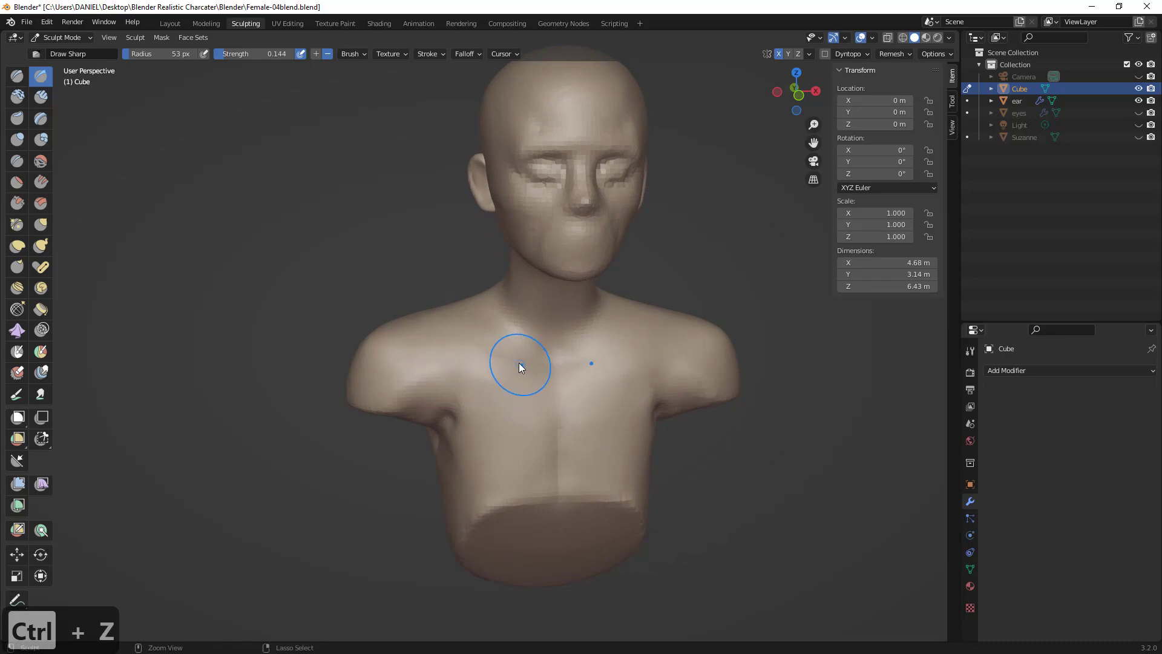
key(ctrl+z)
mouse_move(437, 350)
mouse_down()
mouse_move(479, 343)
mouse_move(508, 356)
mouse_up()
middle_drag(508, 356, 475, 389)
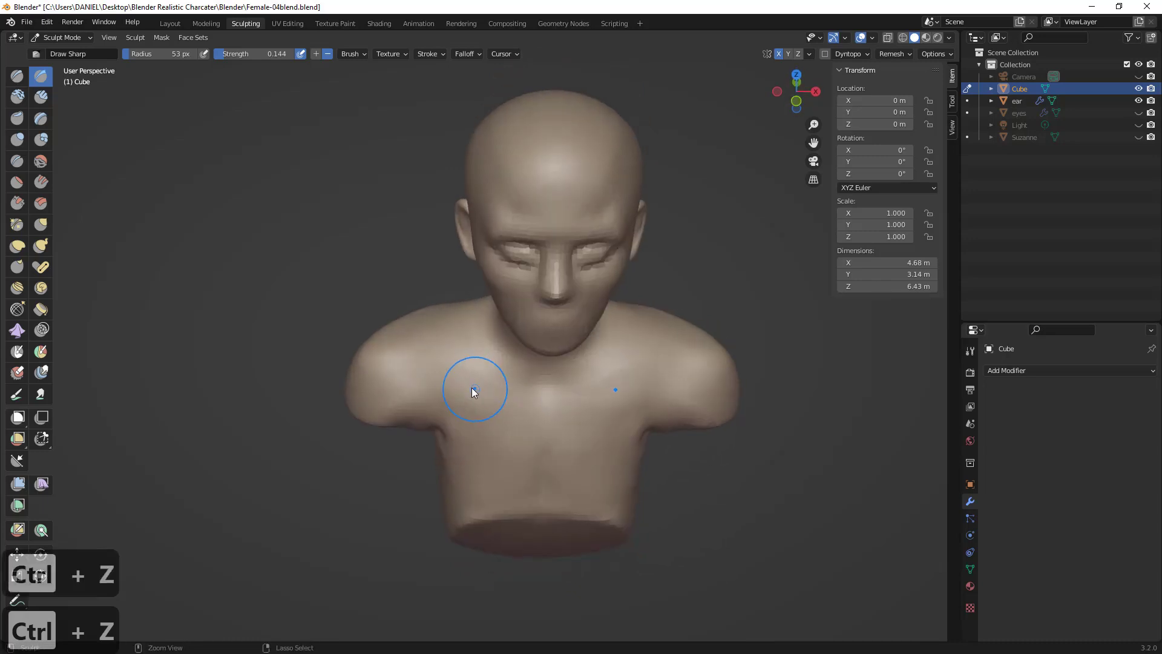
key(ctrl+z)
key(ctrl+z)
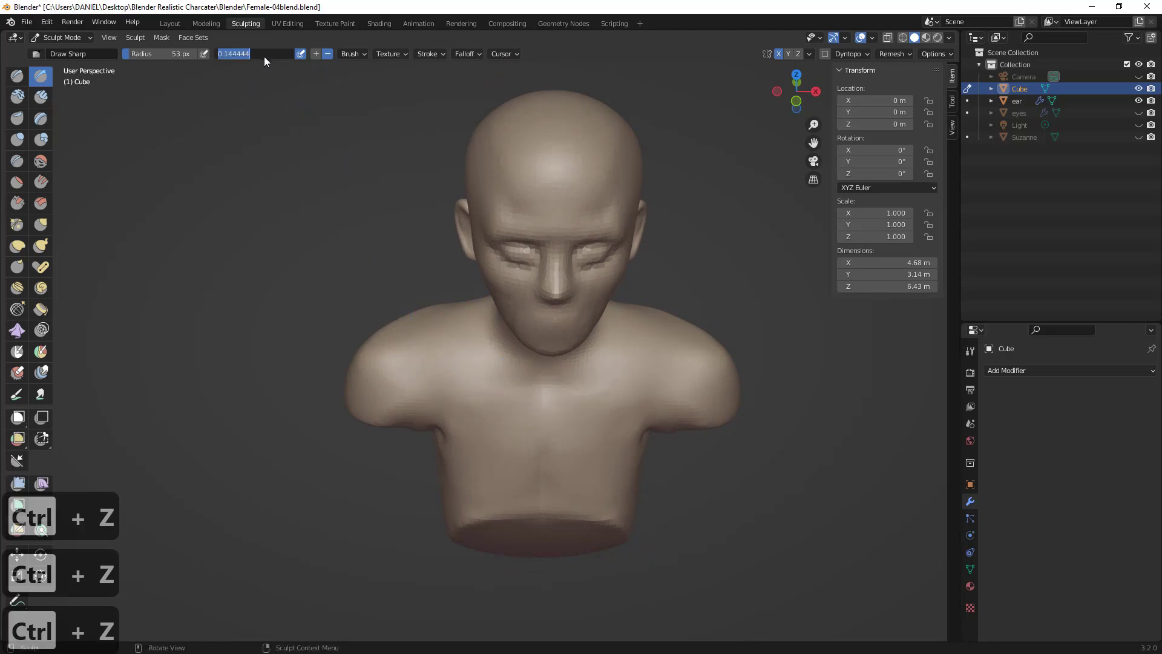
- Try a collarbone stroke across the upper chest with the brush strength set to 0.5
text(0.5)
key(Return)
middle_drag(522, 364, 515, 347)
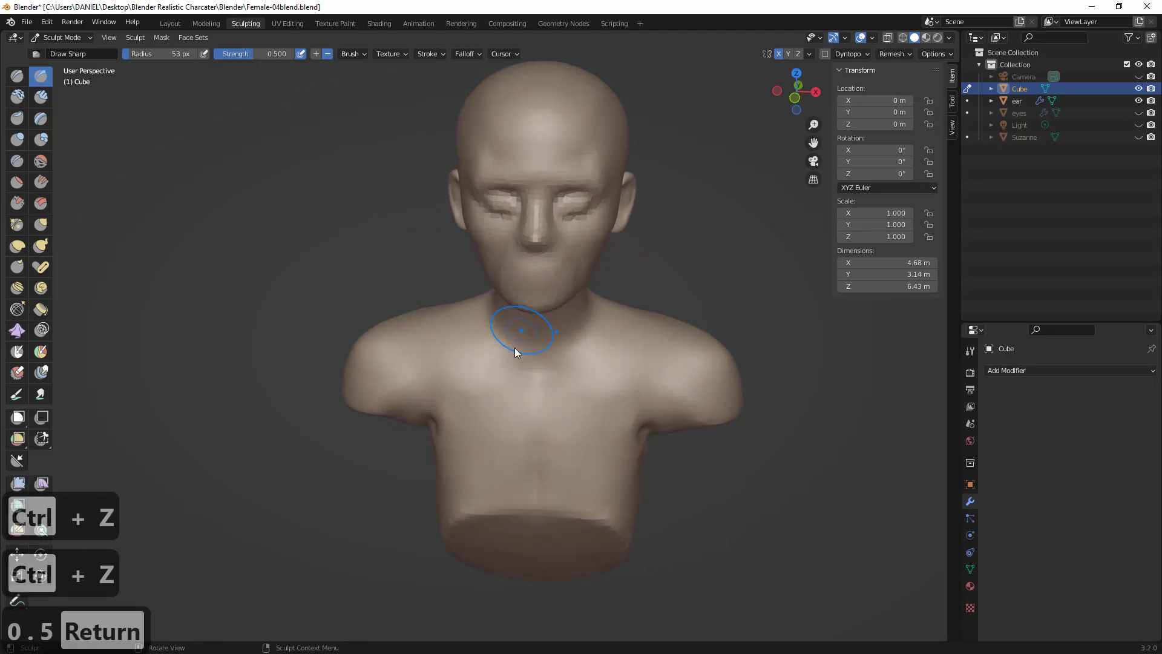
drag(397, 359, 523, 391)
key(ctrl+z)
middle_drag(526, 383, 519, 361)
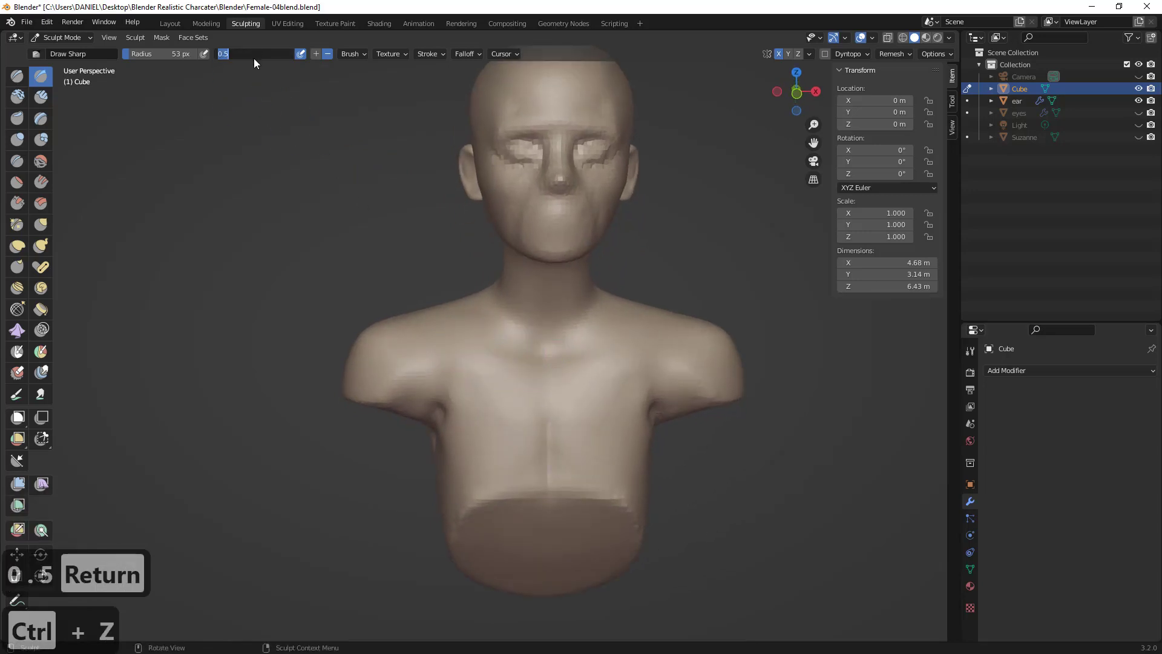
- Set the brush strength to 0.25 and try strokes from the shoulders along the collarbones
text(0.2)
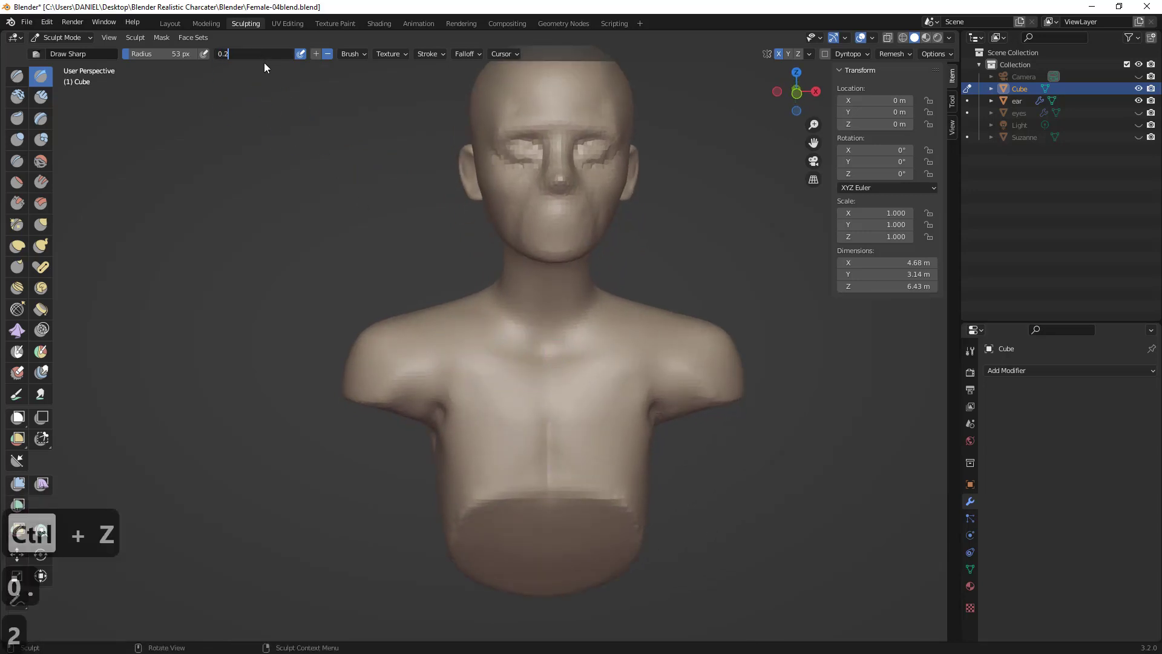
text(5)
key(Return)
middle_drag(510, 344, 506, 371)
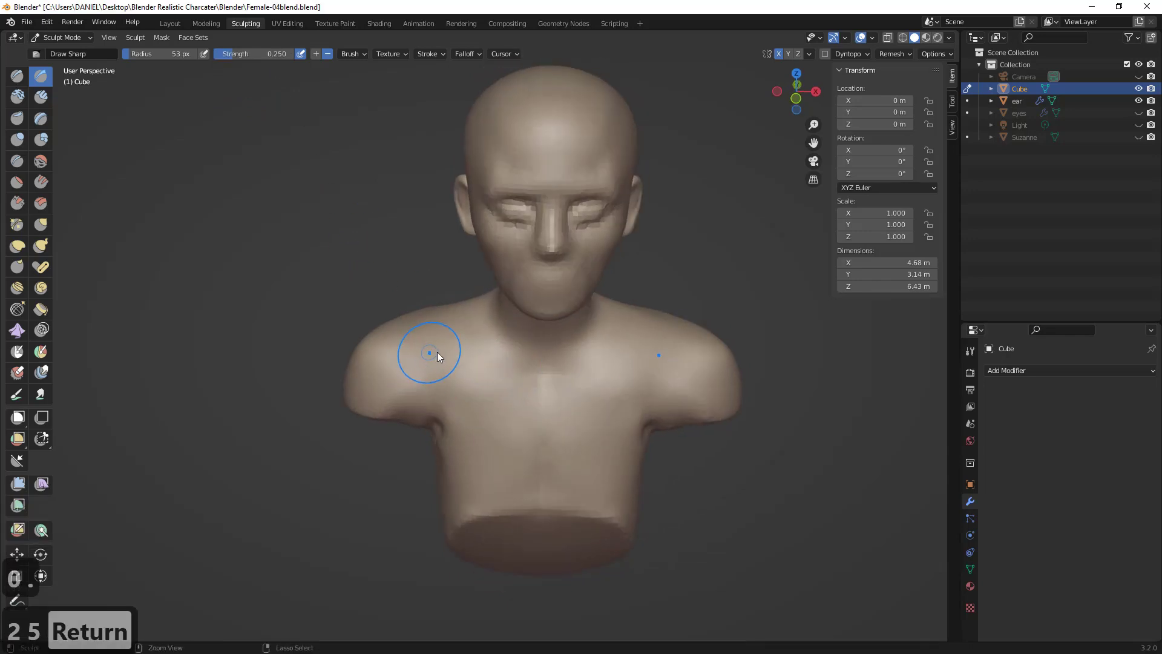
key(ctrl+z)
key(ctrl+z)
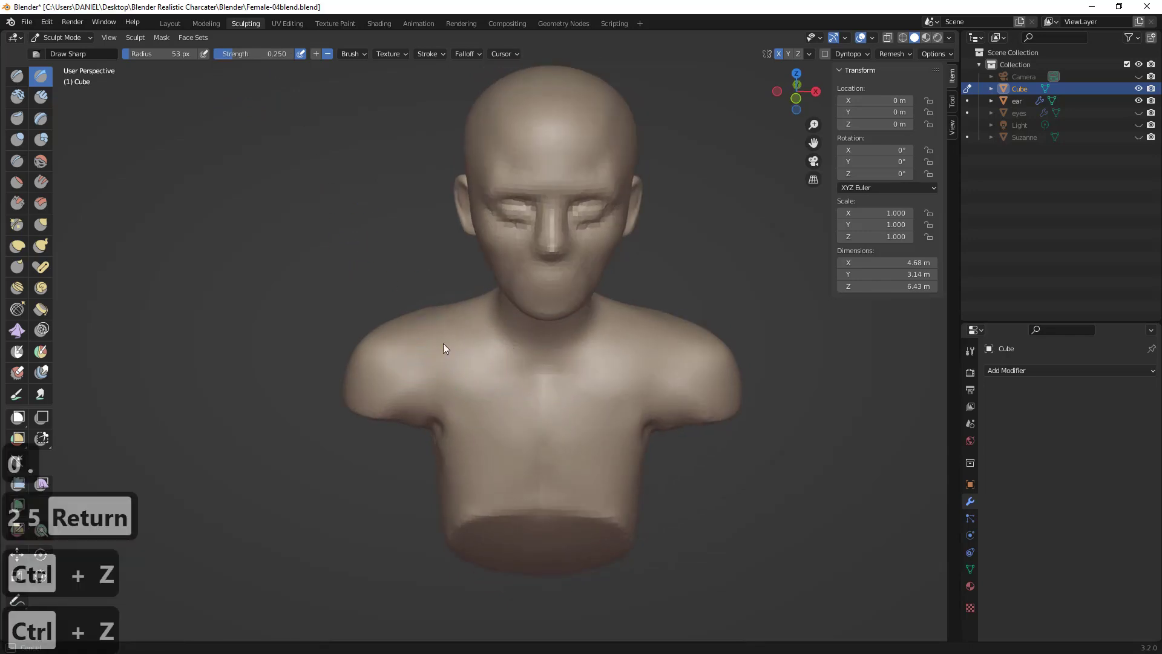
key(ctrl+z)
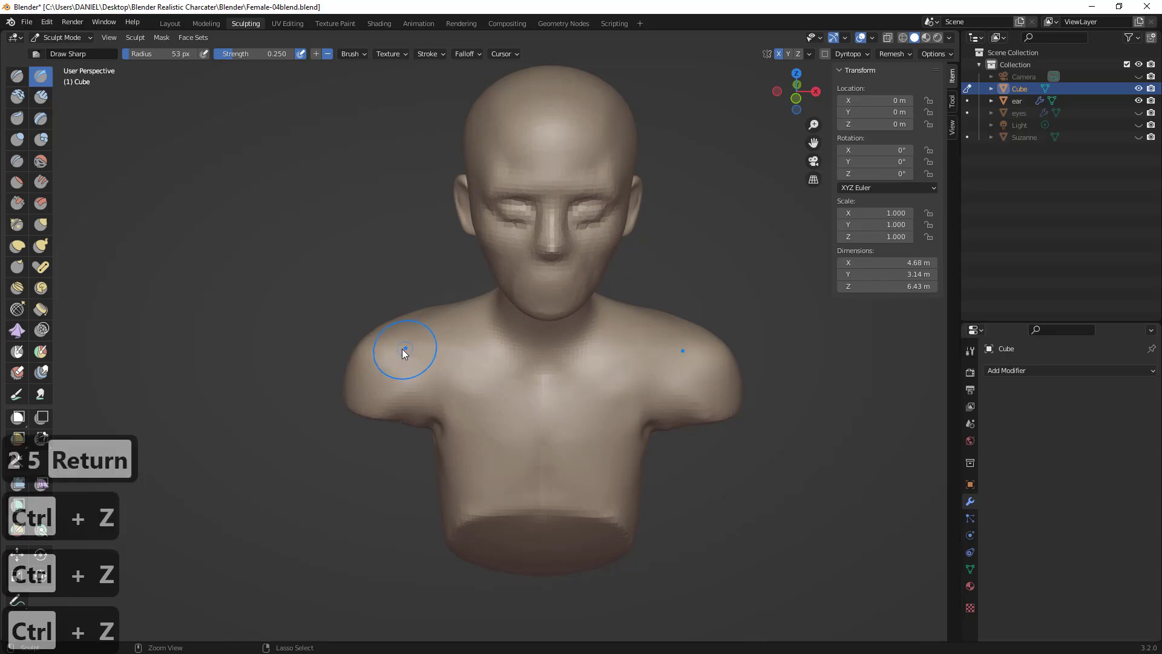
- Define both collarbones by carving mirrored grooves between the base of the neck and the shoulders
middle_drag(489, 372, 528, 368)
mouse_move(531, 361)
mouse_down()
mouse_move(458, 365)
mouse_move(438, 353)
mouse_up()
drag(473, 366, 402, 345)
middle_drag(401, 345, 436, 383)
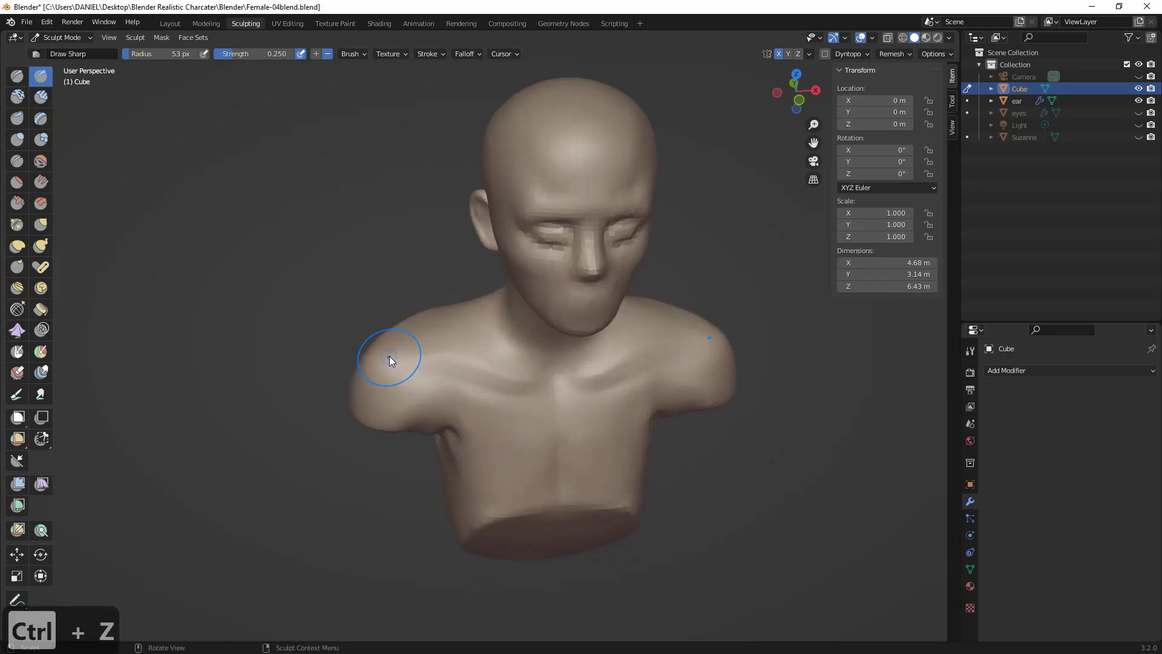
drag(397, 368, 564, 392)
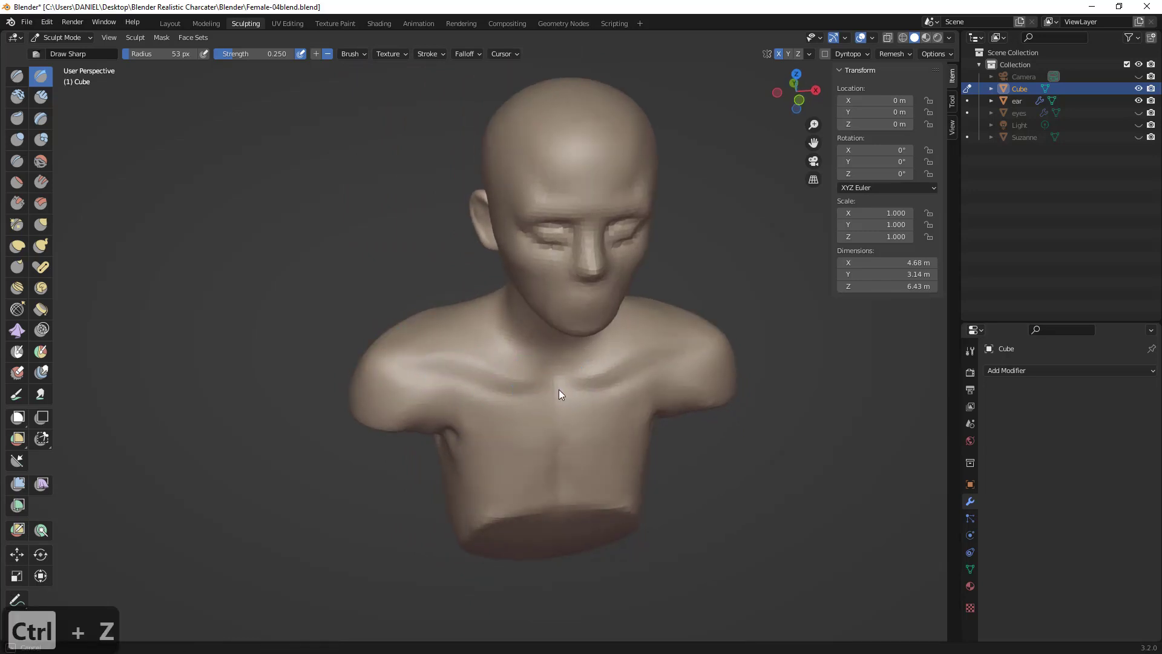
key(ctrl+z)
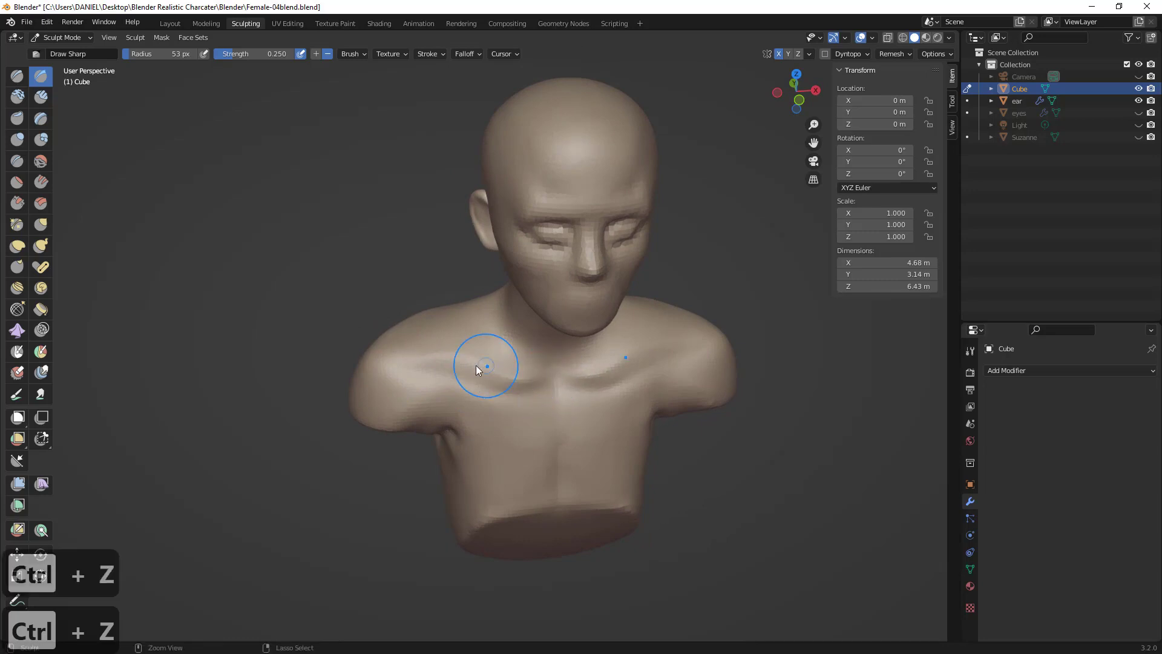
mouse_move(407, 357)
middle_down()
mouse_move(408, 304)
mouse_move(481, 369)
mouse_move(449, 367)
mouse_move(521, 354)
middle_up()
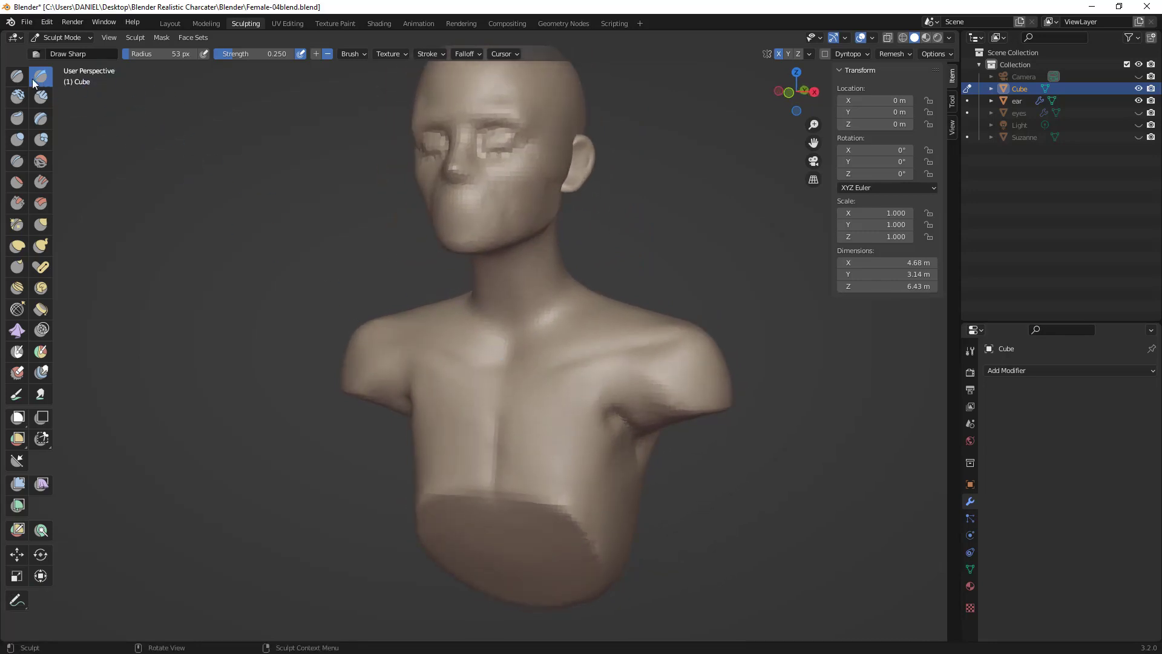
- Try building up the area between the inner collarbones with the Draw brush at a 28 px radius and 0.500 strength
click(18, 77)
key(ctrl+z)
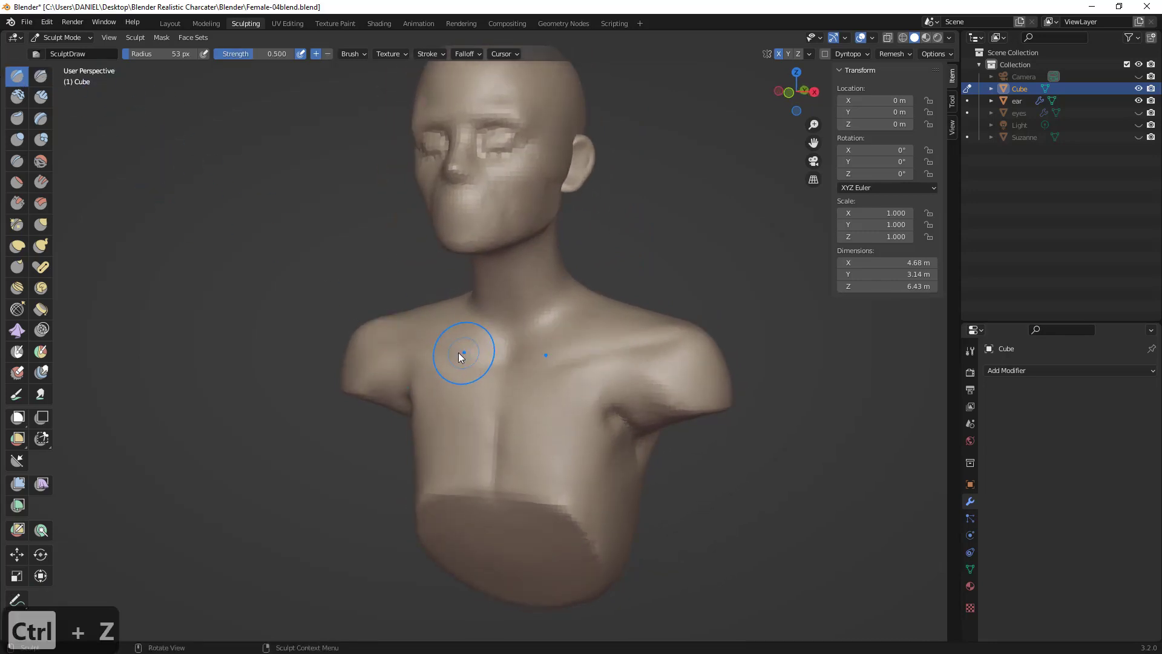
key(ctrl+z)
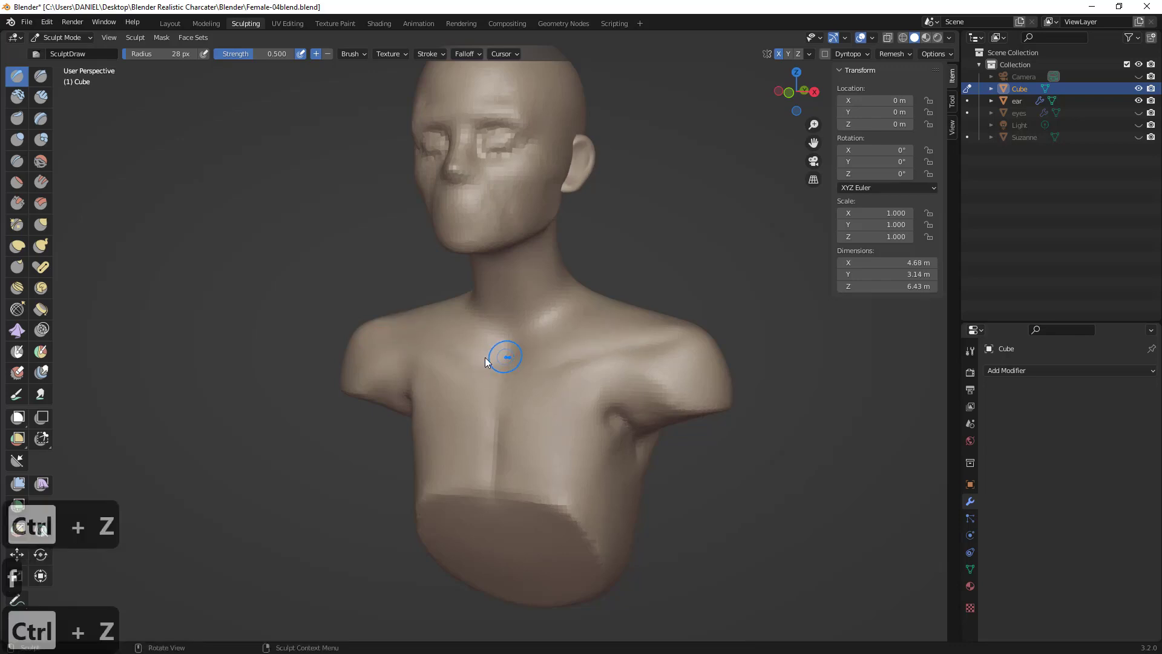
key(ctrl+z)
key(ctrl+z)
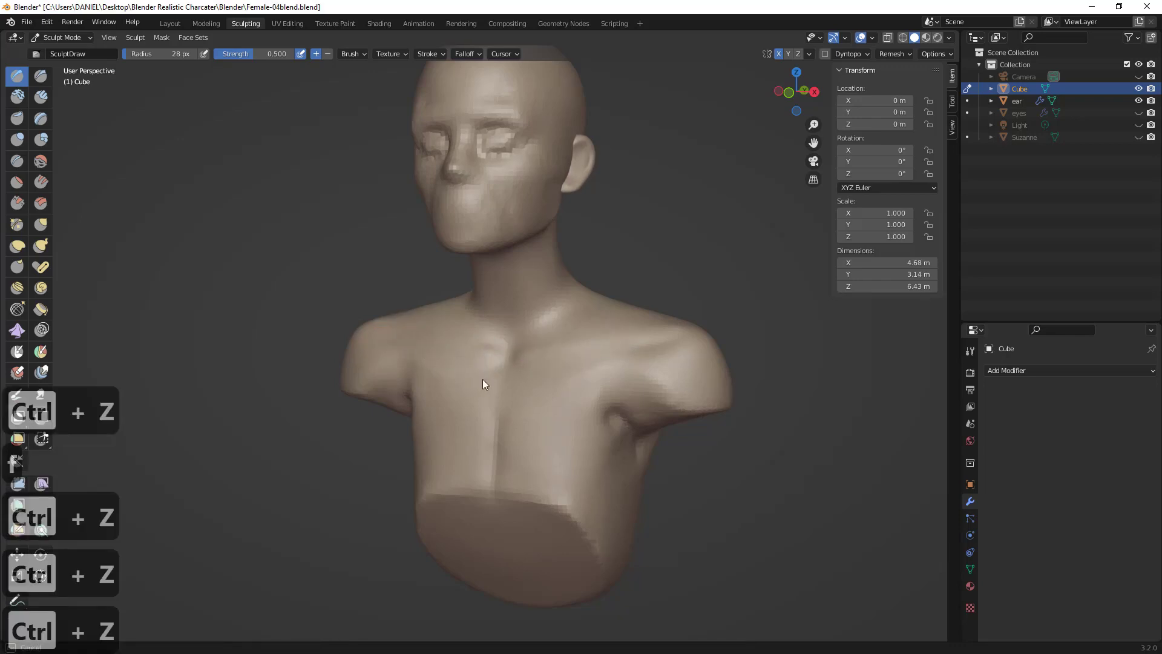
middle_drag(481, 358, 554, 384)
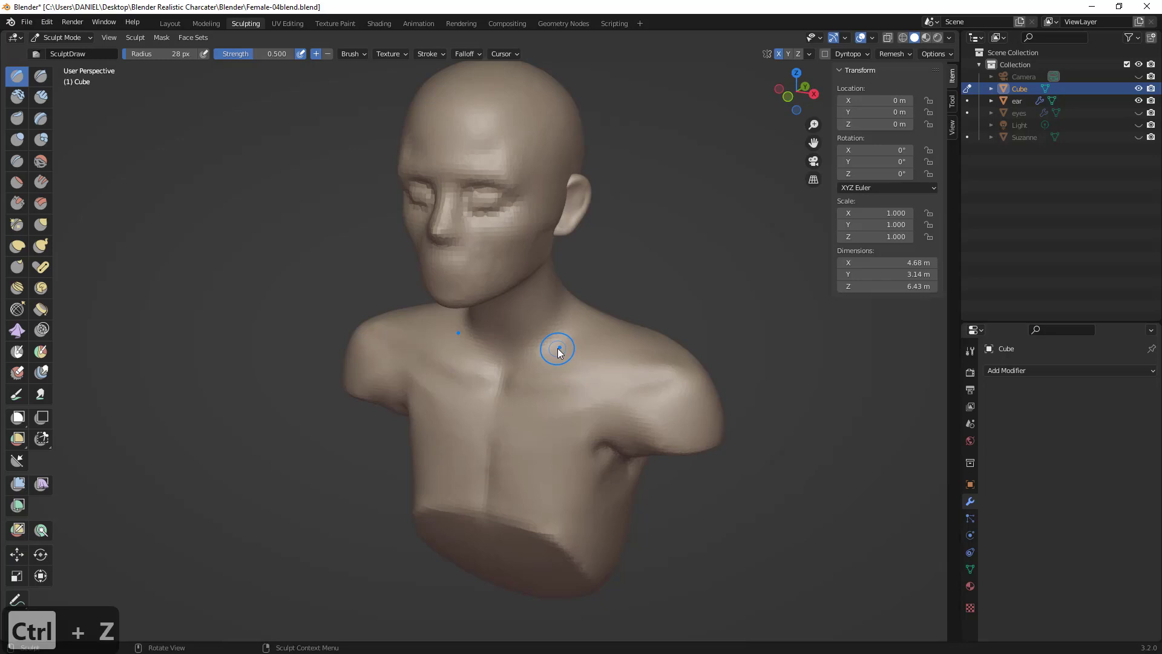
- Try a mirrored Draw brush stroke from the middle of the collarbones outward to the shoulders
mouse_move(418, 377)
middle_down()
mouse_move(545, 402)
mouse_move(423, 351)
mouse_move(446, 343)
mouse_move(430, 314)
mouse_move(441, 384)
mouse_move(501, 381)
mouse_move(571, 348)
middle_up()
key(1)
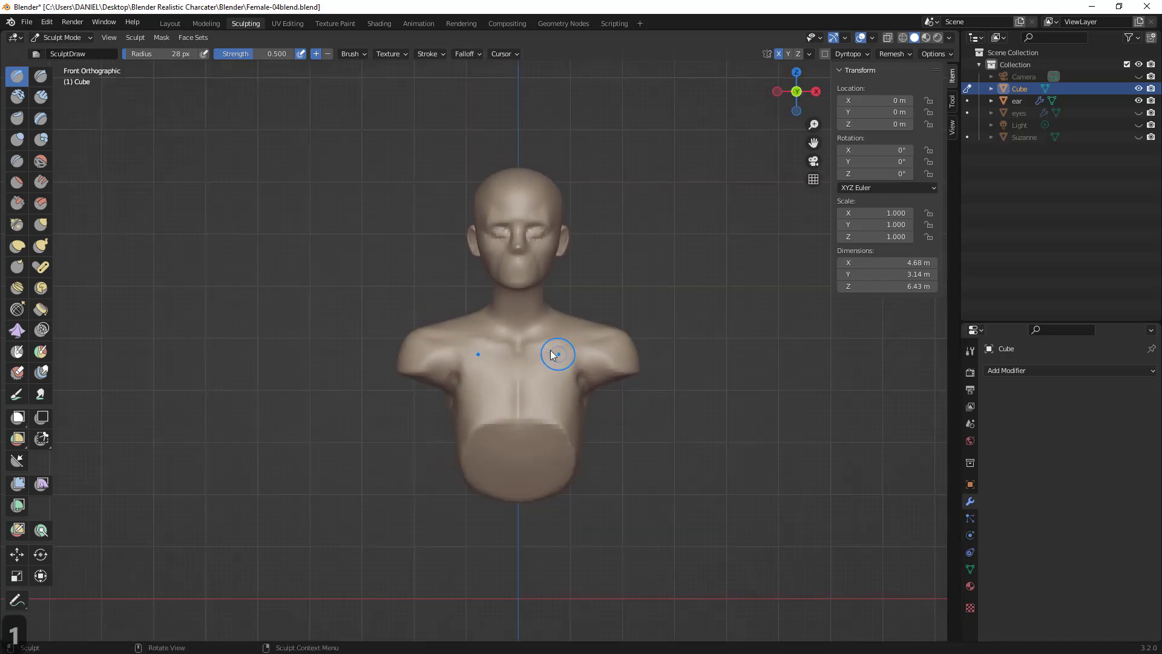
scroll(556, 342, up, 1)
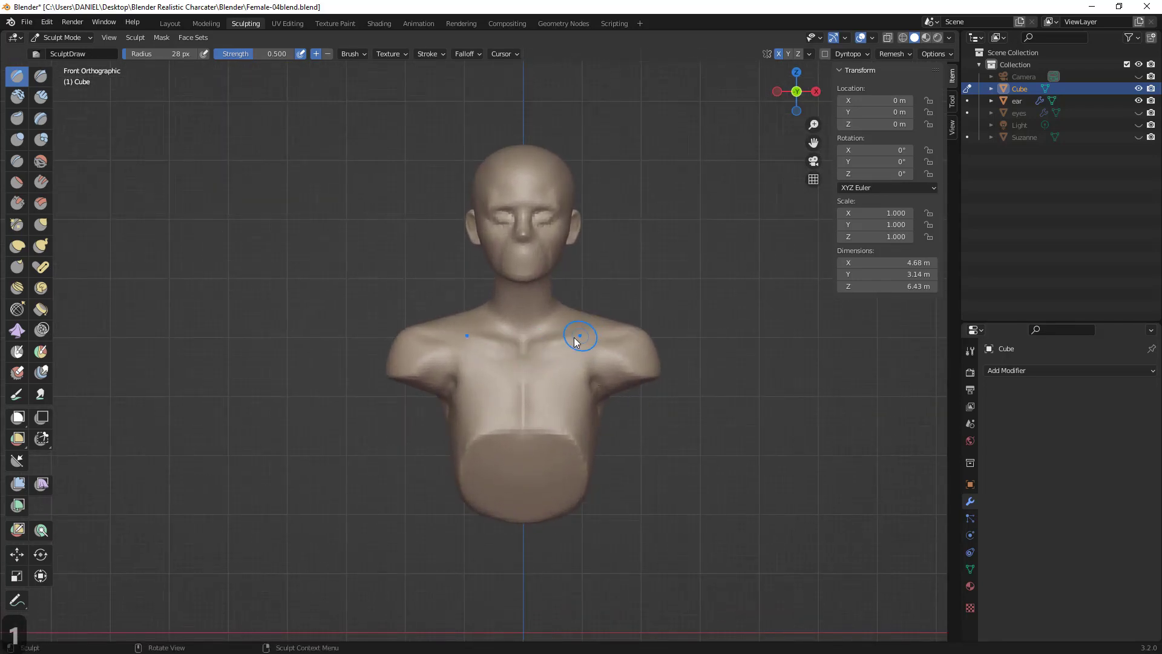
drag(574, 336, 626, 325)
mouse_move(626, 325)
middle_down()
mouse_move(583, 358)
mouse_move(607, 355)
mouse_move(611, 401)
mouse_move(464, 356)
mouse_move(510, 366)
mouse_move(458, 363)
mouse_move(470, 363)
middle_up()
key(ctrl+z)
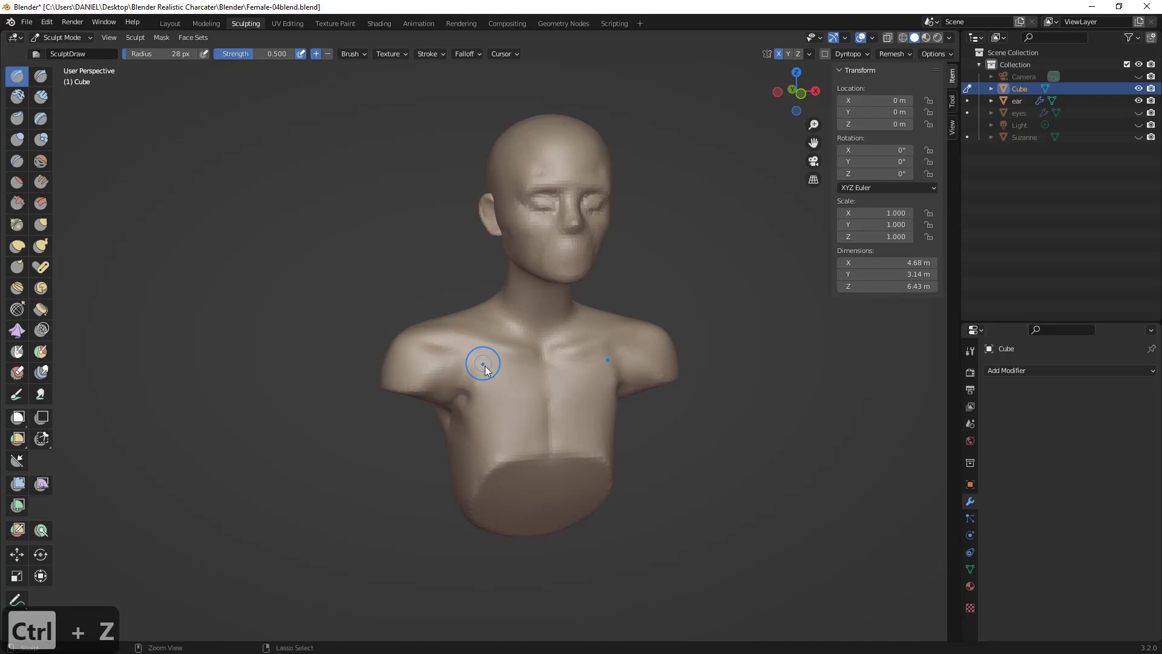
key(ctrl+z)
- Shape the transition between the chest and the front of the shoulders with Draw Sharp at a 68 px radius
click(40, 76)
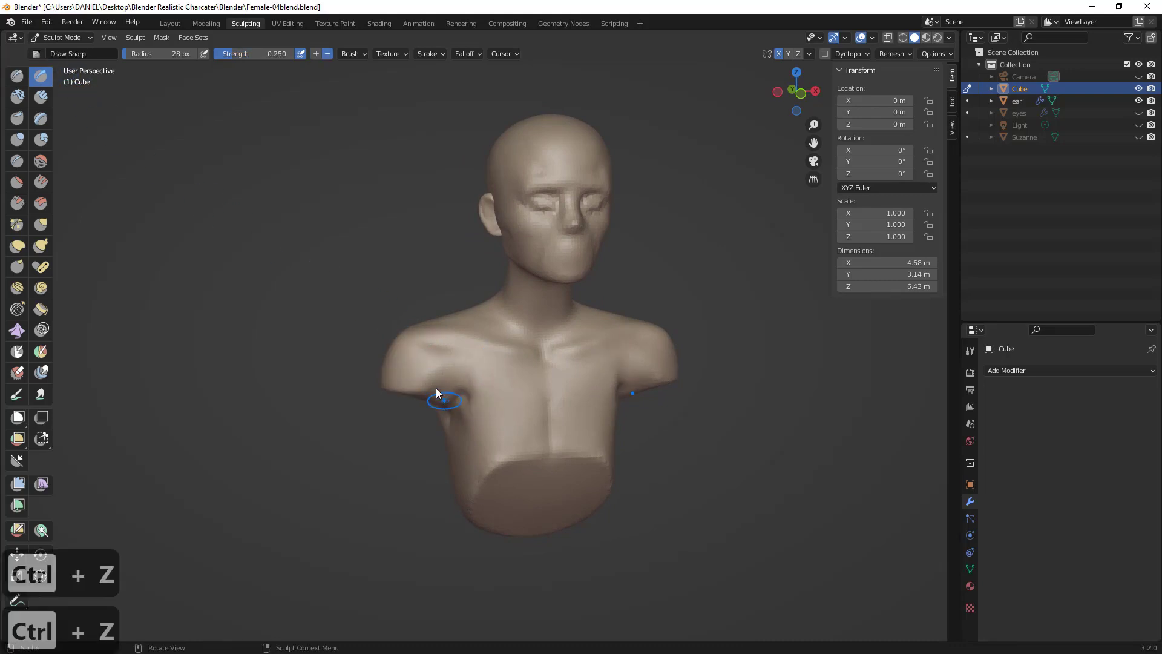
key(f)
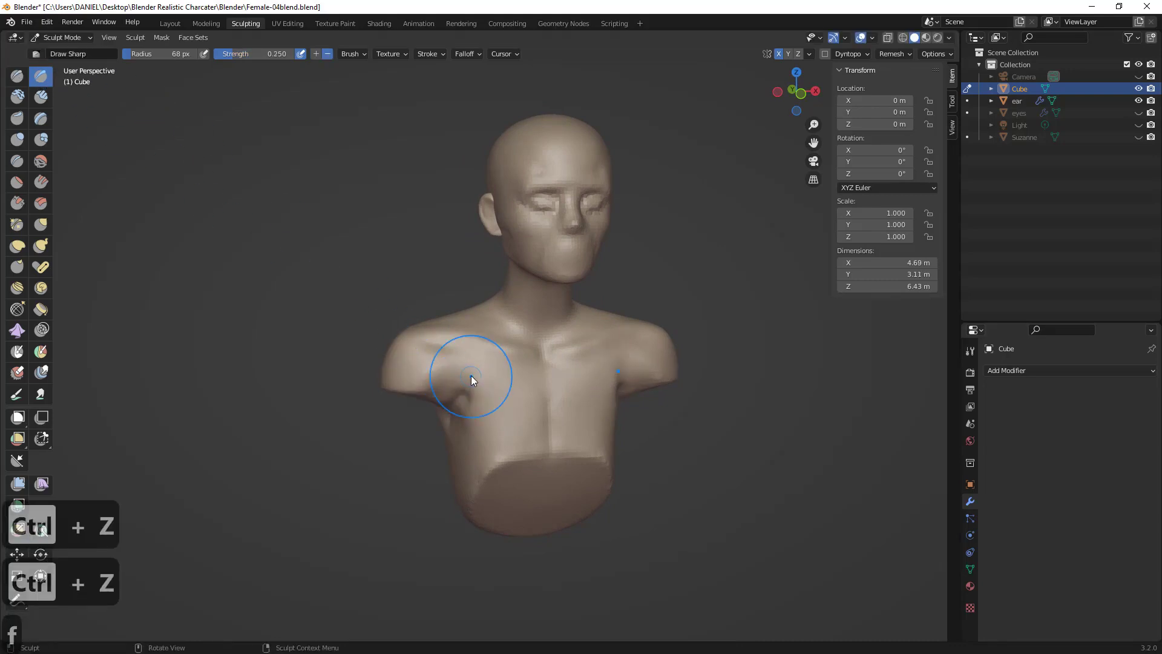
click(470, 357)
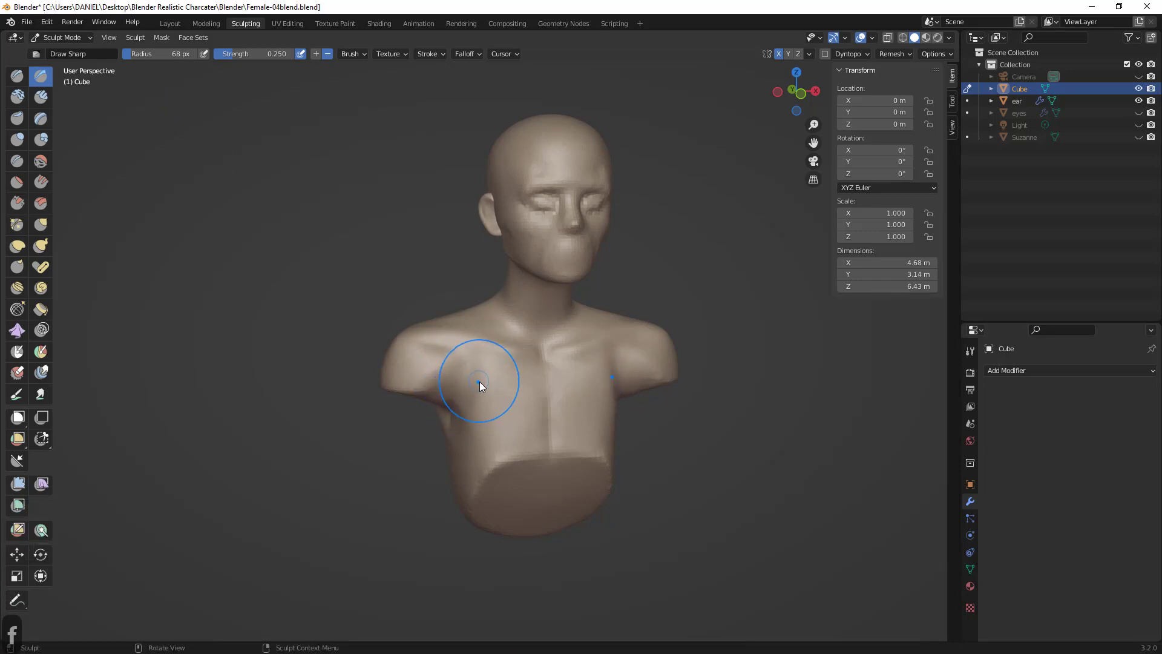
mouse_move(446, 363)
middle_down()
mouse_move(536, 410)
mouse_move(477, 381)
middle_up()
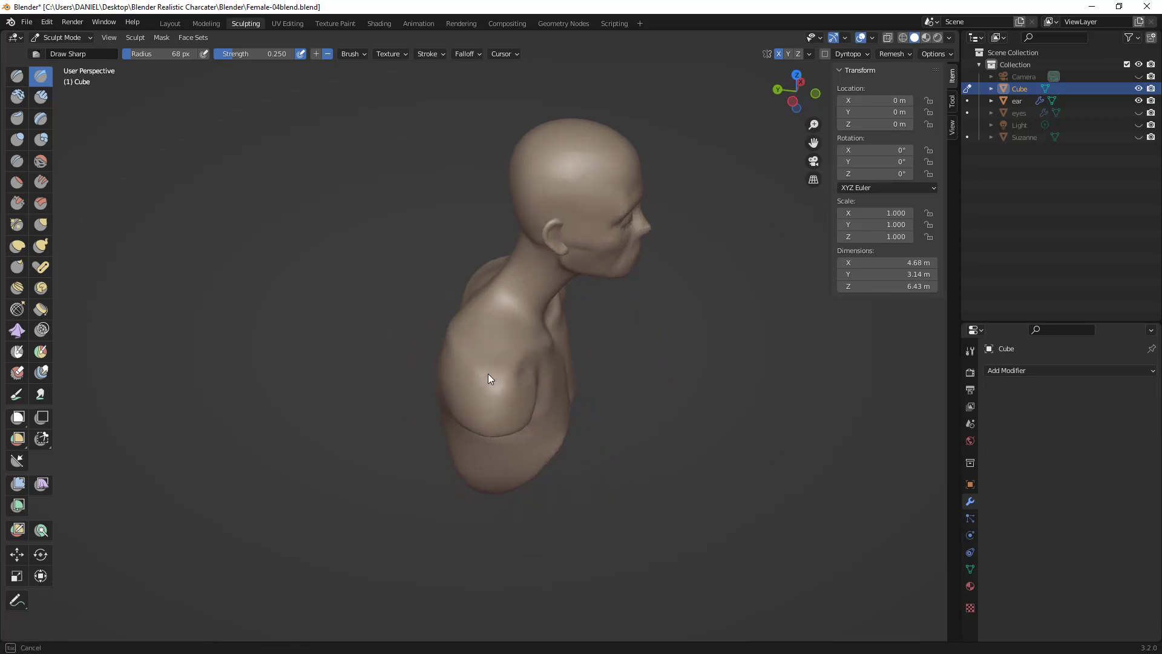
mouse_move(519, 385)
middle_down()
mouse_move(518, 397)
mouse_move(405, 347)
mouse_move(428, 328)
mouse_move(501, 354)
mouse_move(481, 332)
mouse_move(514, 357)
mouse_move(482, 350)
mouse_move(502, 316)
mouse_move(455, 357)
mouse_move(404, 310)
middle_up()
mouse_move(485, 341)
middle_down()
mouse_move(491, 306)
mouse_move(543, 303)
mouse_move(565, 262)
mouse_move(565, 282)
mouse_move(543, 230)
mouse_move(656, 246)
mouse_move(616, 293)
mouse_move(547, 280)
mouse_move(527, 315)
middle_up()
- Undo the latest Draw Sharp strokes around the base of the neck and the inner ends of the collarbones
key(ctrl+z)
key(ctrl+z)
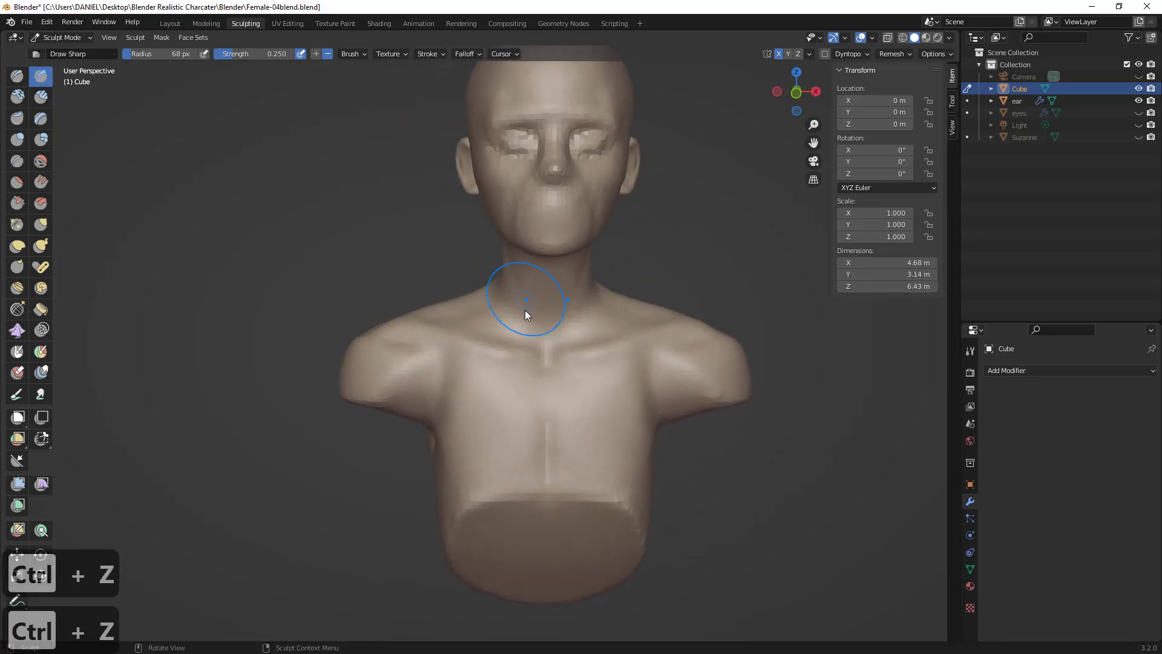
key(ctrl+z)
key(ctrl+z)
middle_drag(545, 363, 510, 371)
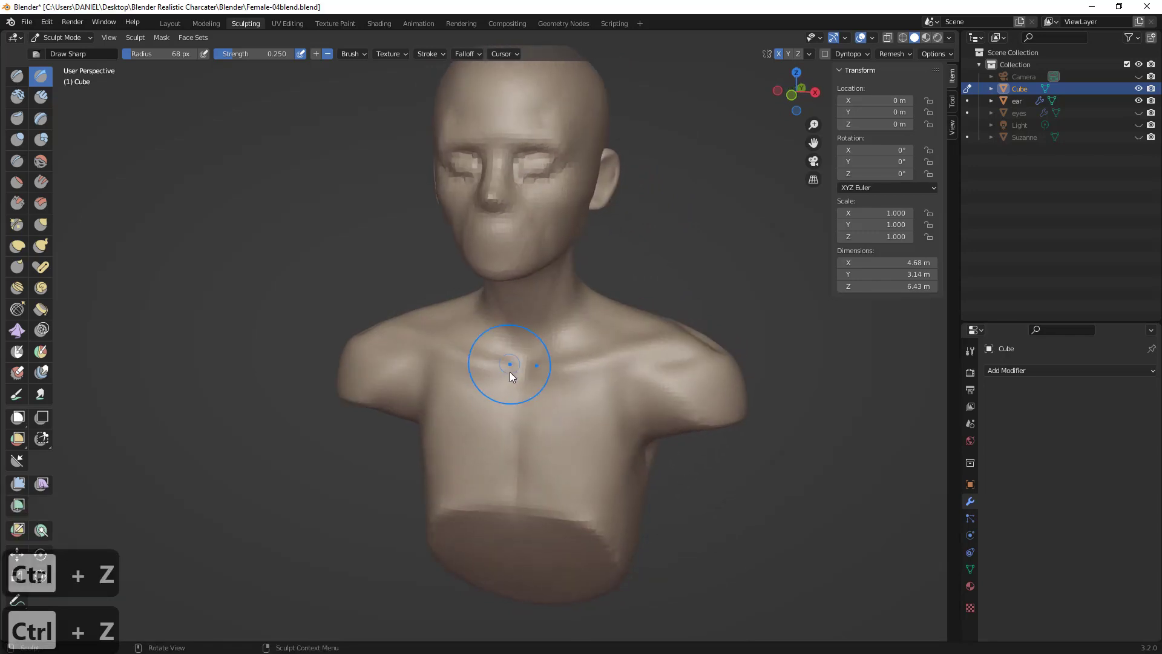
key(ctrl+z)
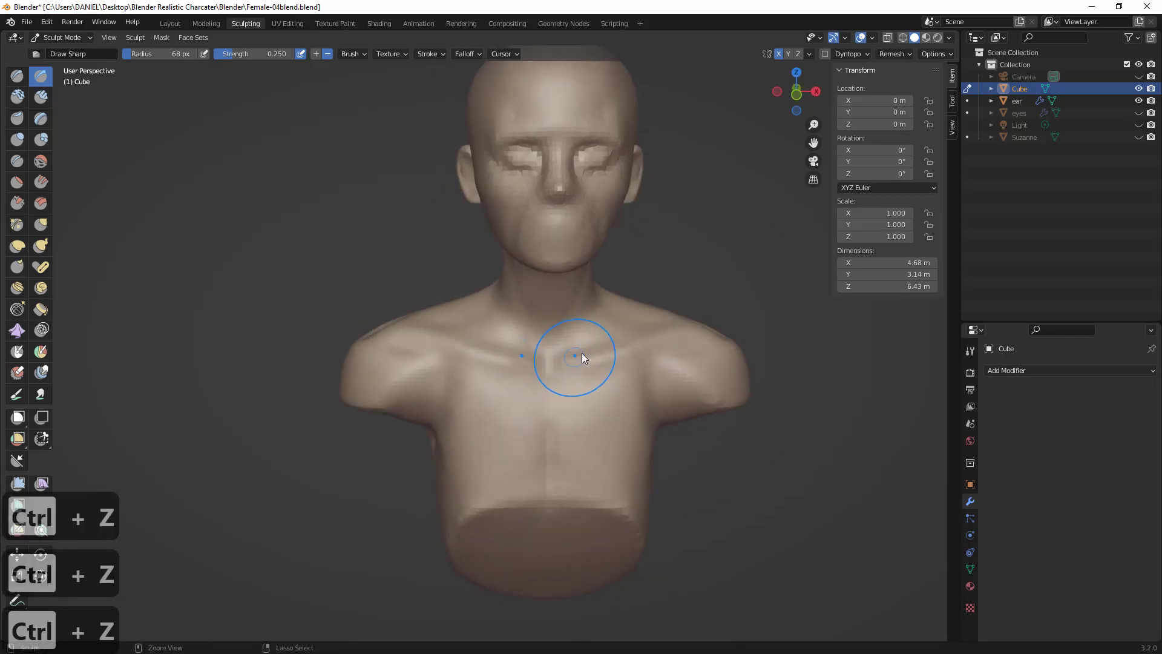
middle_drag(582, 353, 565, 302)
scroll(526, 382, down, 4)
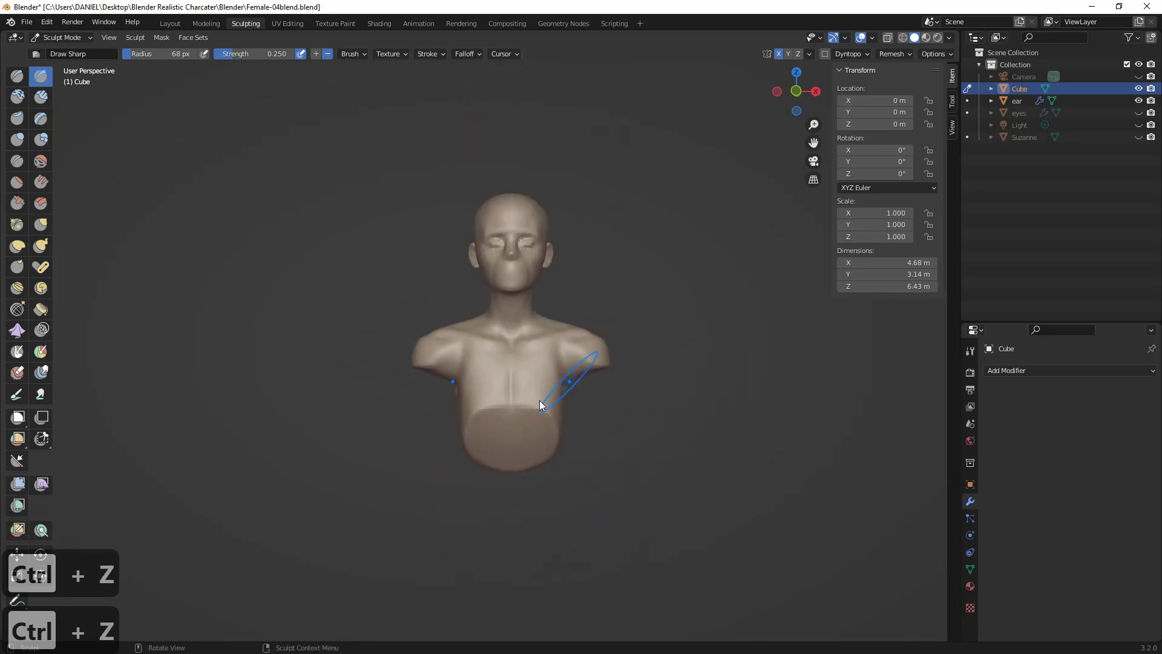
mouse_move(545, 397)
middle_down()
mouse_move(559, 397)
mouse_move(546, 372)
mouse_move(493, 342)
middle_up()
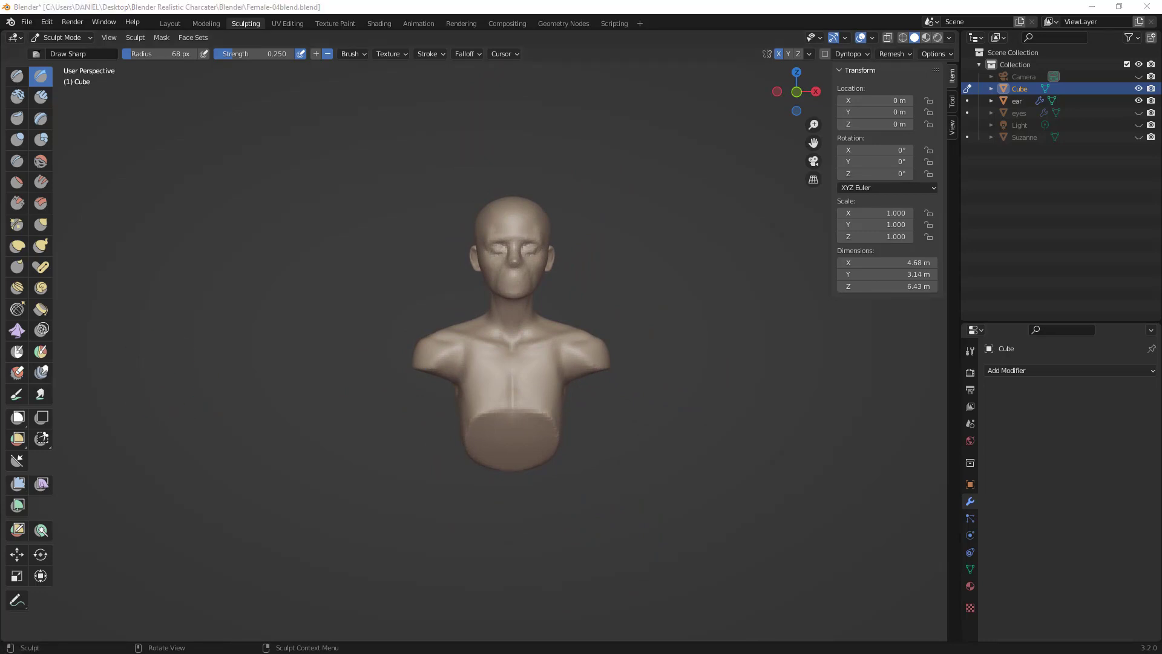
- Reshape the shoulders and upper arm ends from the side with the Grab brush at a 99 px radius
mouse_move(463, 311)
middle_down()
mouse_move(652, 303)
mouse_move(470, 324)
mouse_move(441, 306)
mouse_move(424, 351)
mouse_move(537, 386)
mouse_move(542, 403)
mouse_move(496, 379)
middle_up()
key(g)
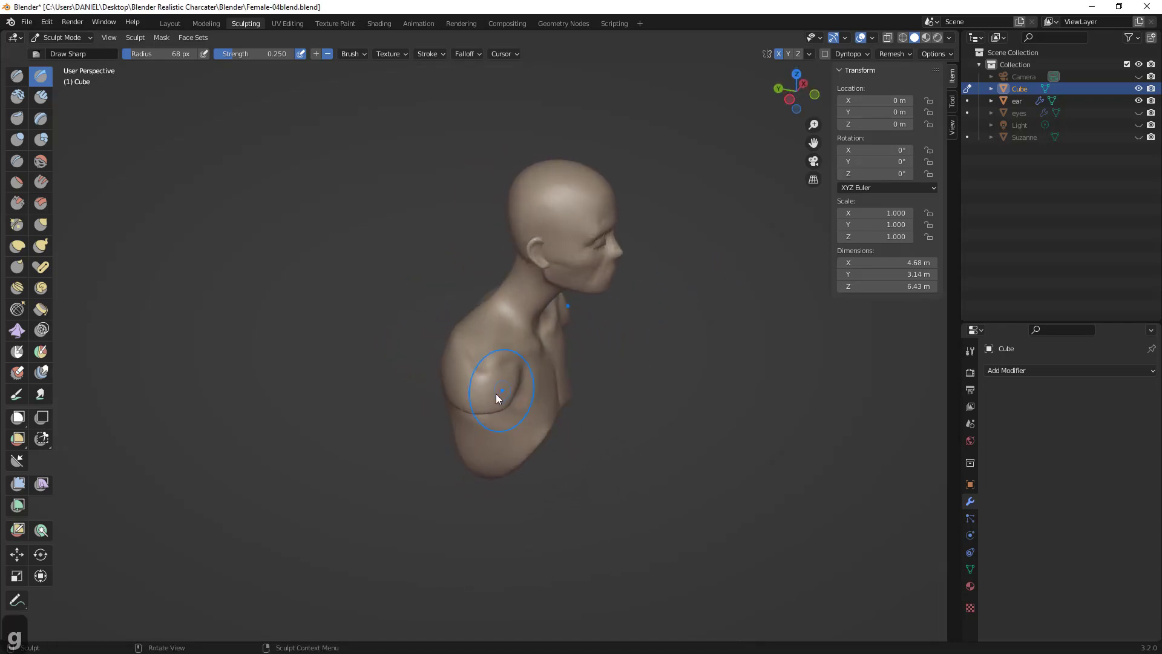
drag(496, 378, 510, 389)
drag(509, 395, 496, 398)
key(f)
click(532, 395)
drag(506, 397, 494, 397)
middle_drag(503, 392, 514, 399)
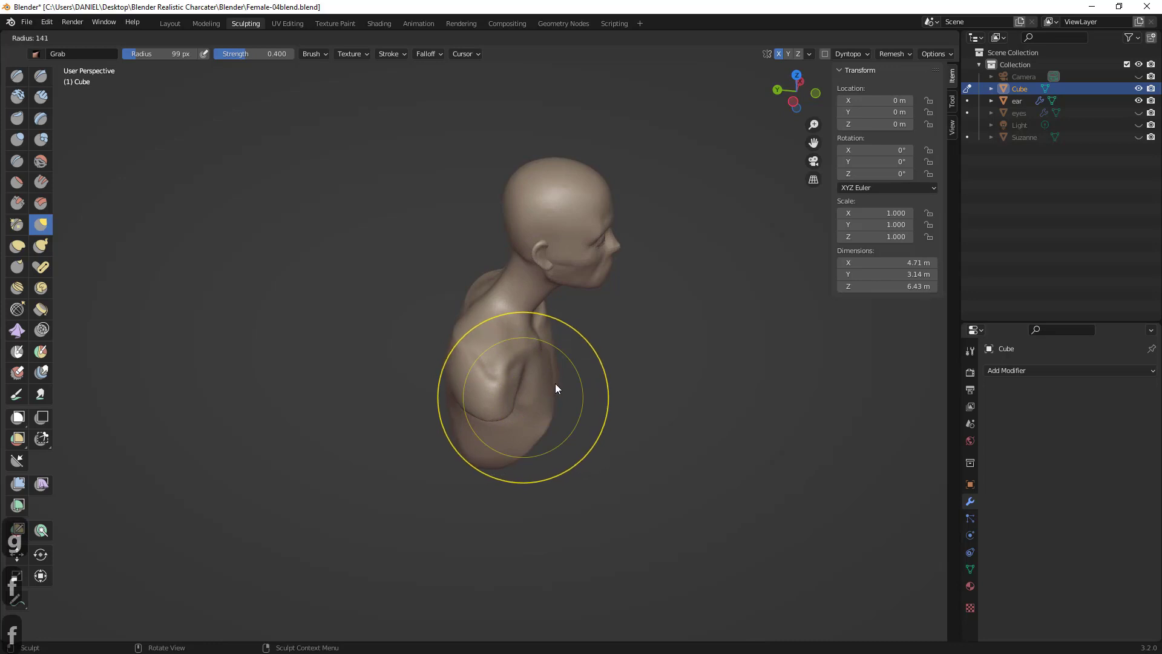
text(3)
key(Escape)
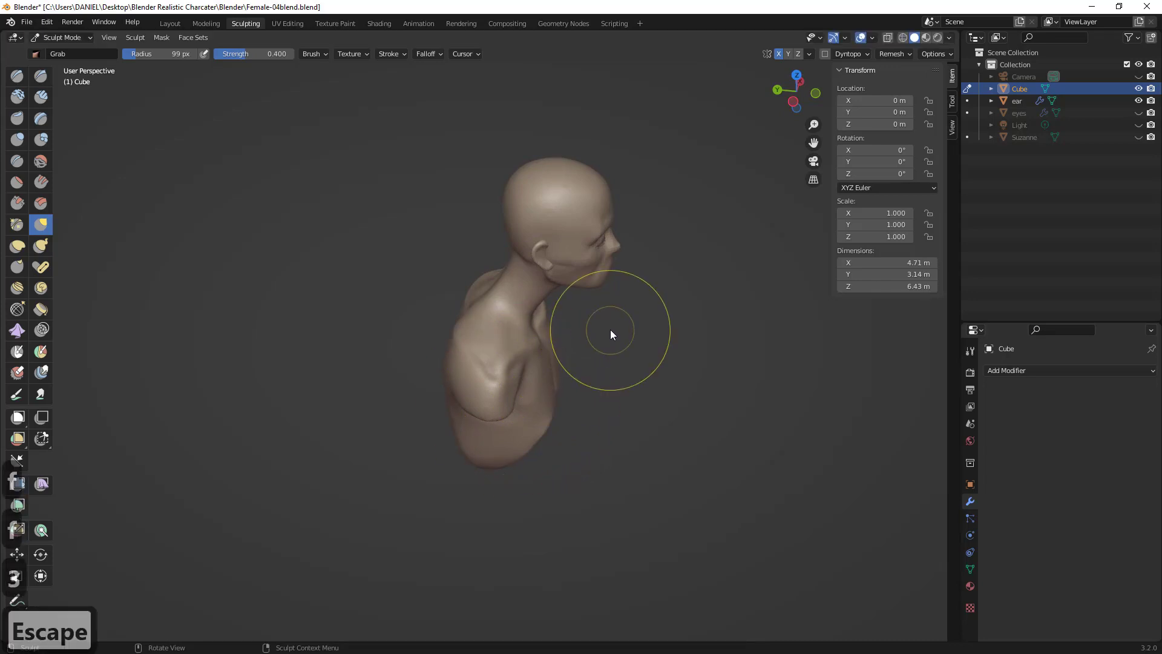
- From the right side view, pull the shoulder backward with the Grab brush at a radius of 138 px
key(KP_1)
key(KP_3)
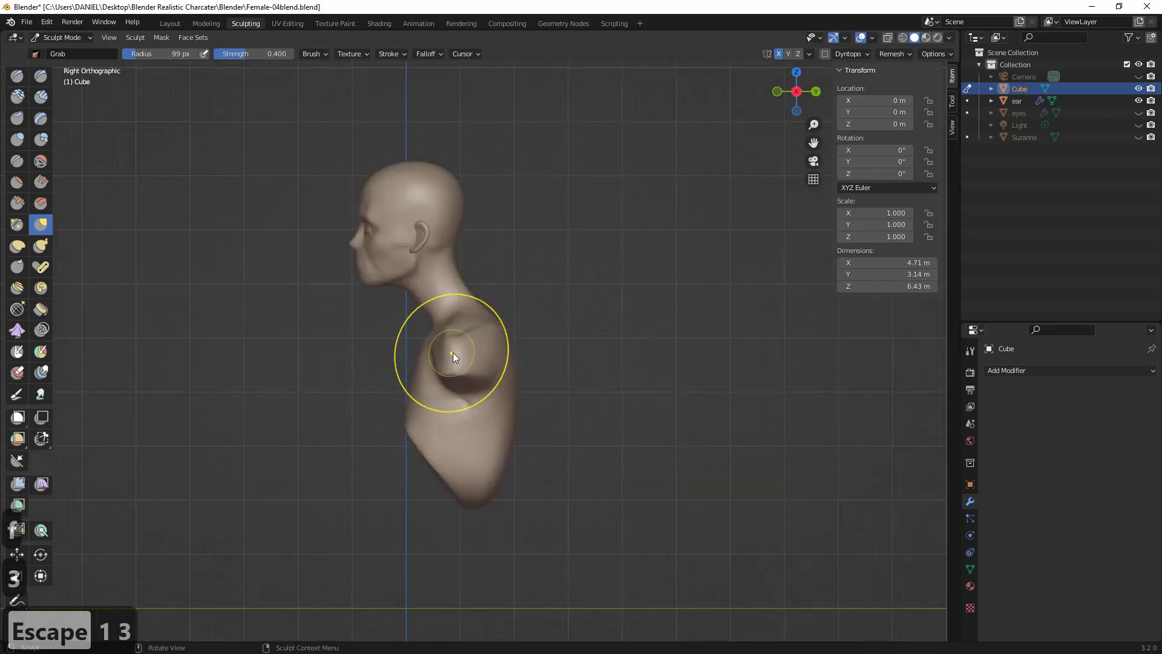
key(f)
click(477, 350)
mouse_move(454, 356)
mouse_down()
mouse_move(487, 359)
mouse_move(489, 375)
mouse_move(463, 376)
mouse_move(451, 349)
mouse_move(475, 345)
mouse_up()
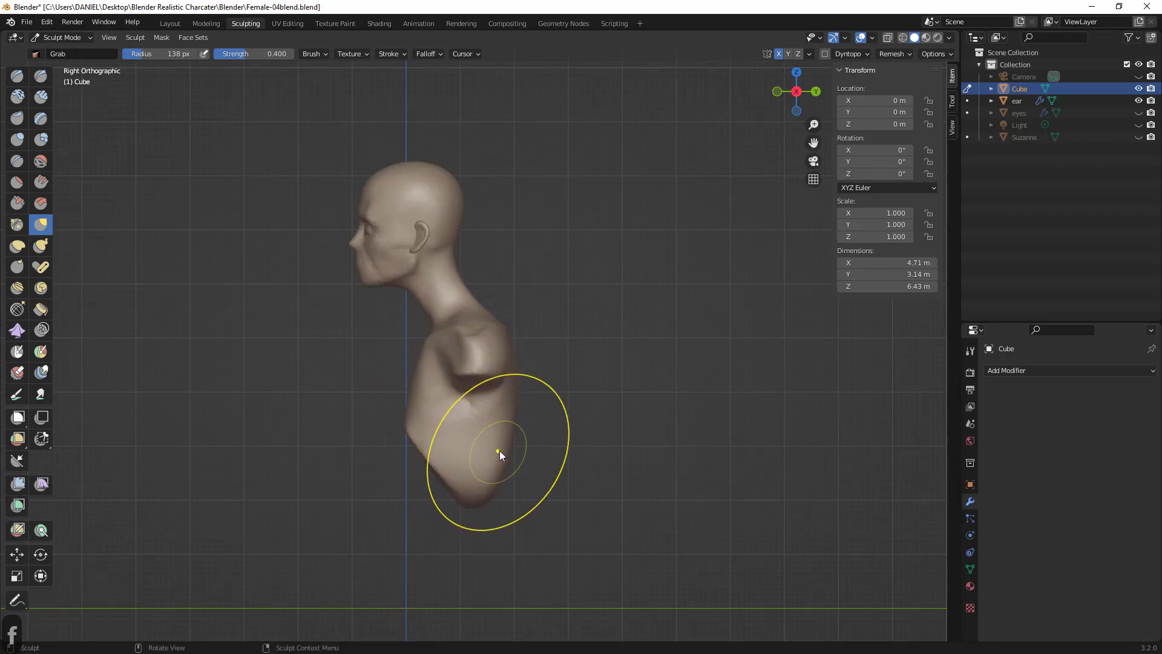
- Shift the front of the shoulder back in the side view with a 94 px Grab brush
key(f)
click(435, 365)
mouse_move(435, 365)
mouse_down()
mouse_move(449, 356)
mouse_move(489, 370)
mouse_move(473, 357)
mouse_up()
- Reshape the shoulder from below using the Grab brush at a radius of 70 px
middle_drag(473, 358, 477, 256)
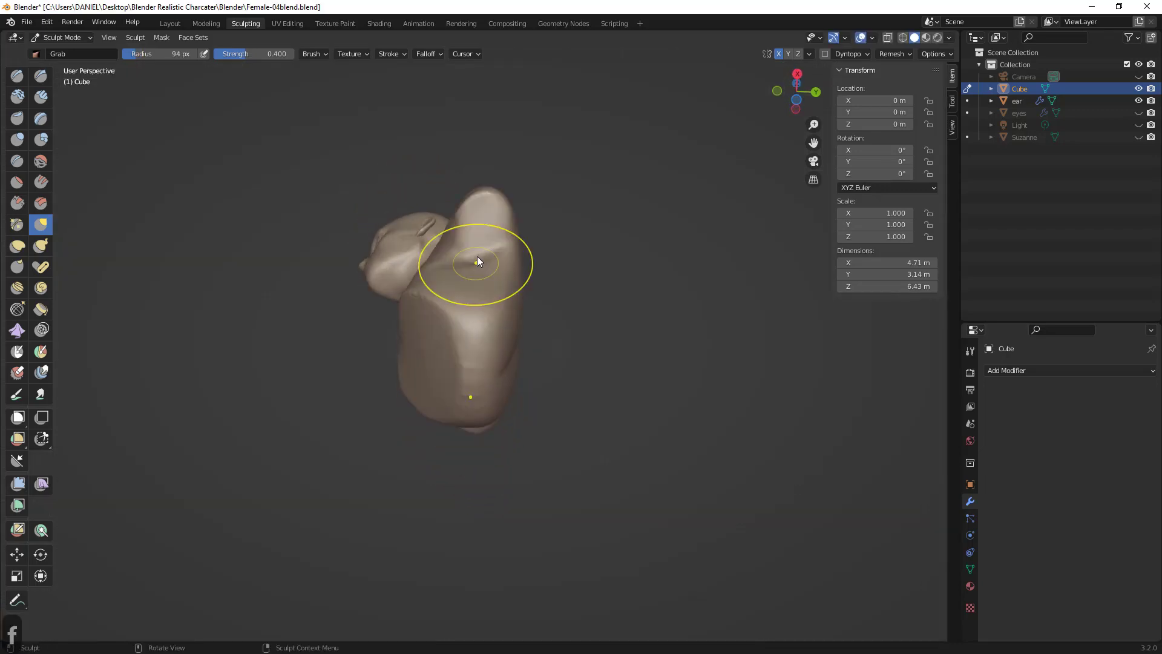
key(f)
click(451, 237)
drag(451, 237, 475, 213)
- Pull the end of the upper arm backward with the Grab brush, working from above and the side
mouse_move(495, 218)
middle_down()
mouse_move(510, 357)
mouse_move(501, 385)
middle_up()
scroll(501, 385, up, 1)
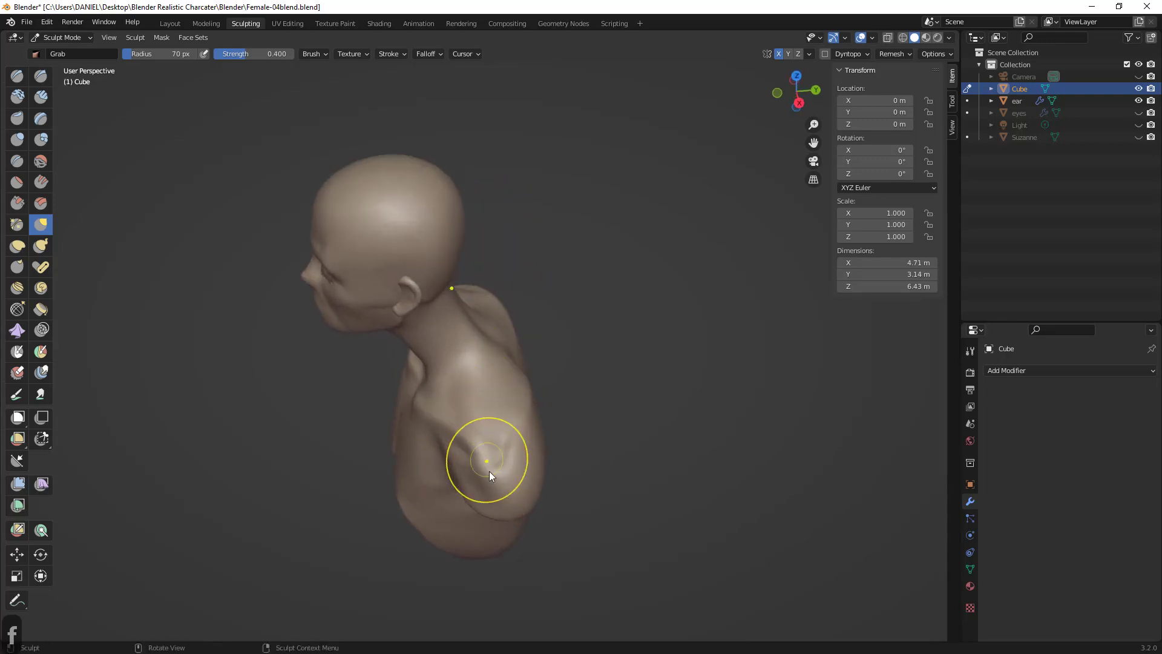
middle_drag(489, 471, 497, 498)
drag(515, 513, 536, 490)
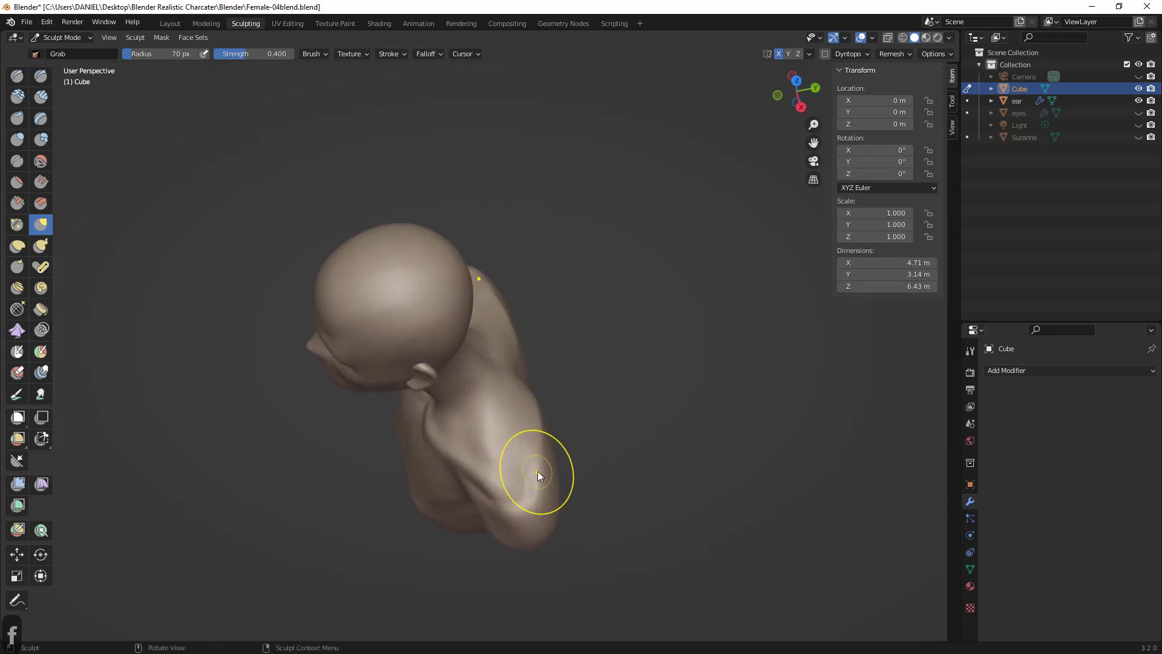
- Remesh the bust, and undo a trial Grab stroke near the armpit
mouse_move(589, 427)
middle_down()
mouse_move(593, 366)
mouse_move(688, 350)
mouse_move(656, 348)
mouse_move(652, 362)
middle_up()
key(ctrl+r)
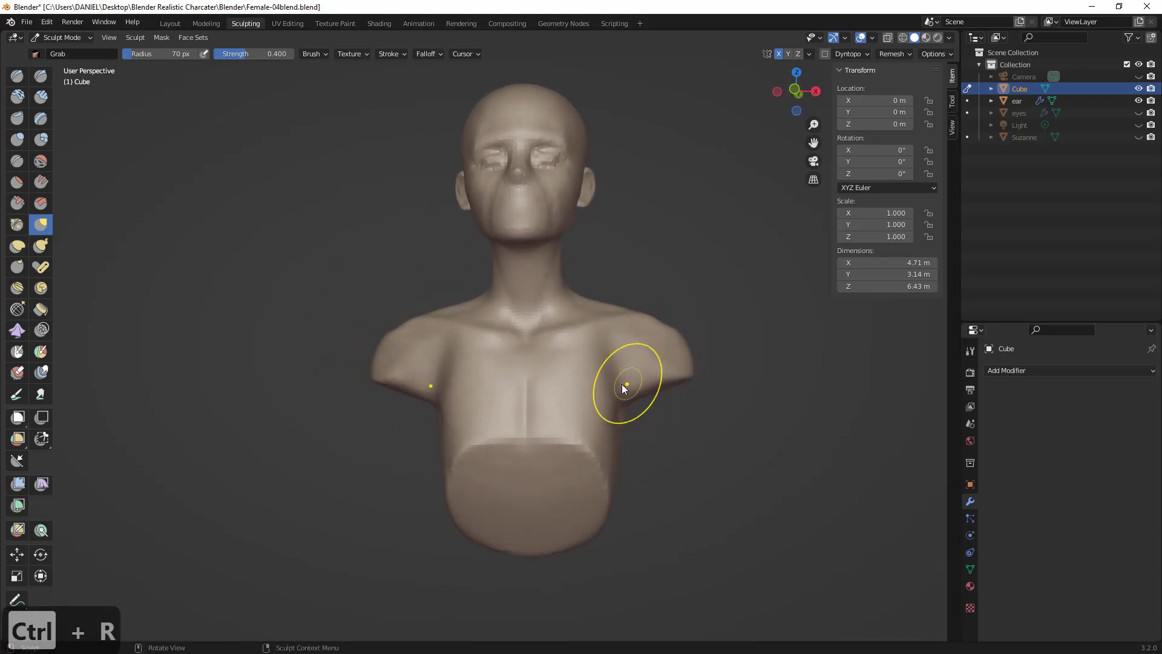
key(g)
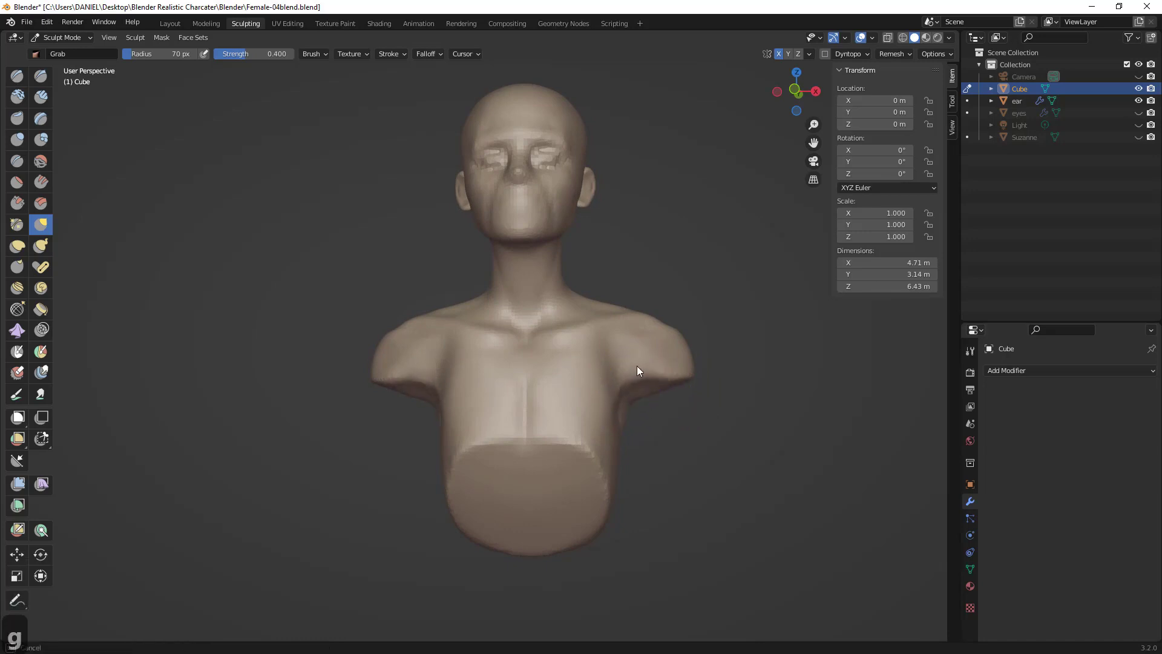
click(637, 370)
key(ctrl+z)
- Fill out and smooth the transition at the armpits with the Grab brush at radii of 105 px and 46 px
key(f)
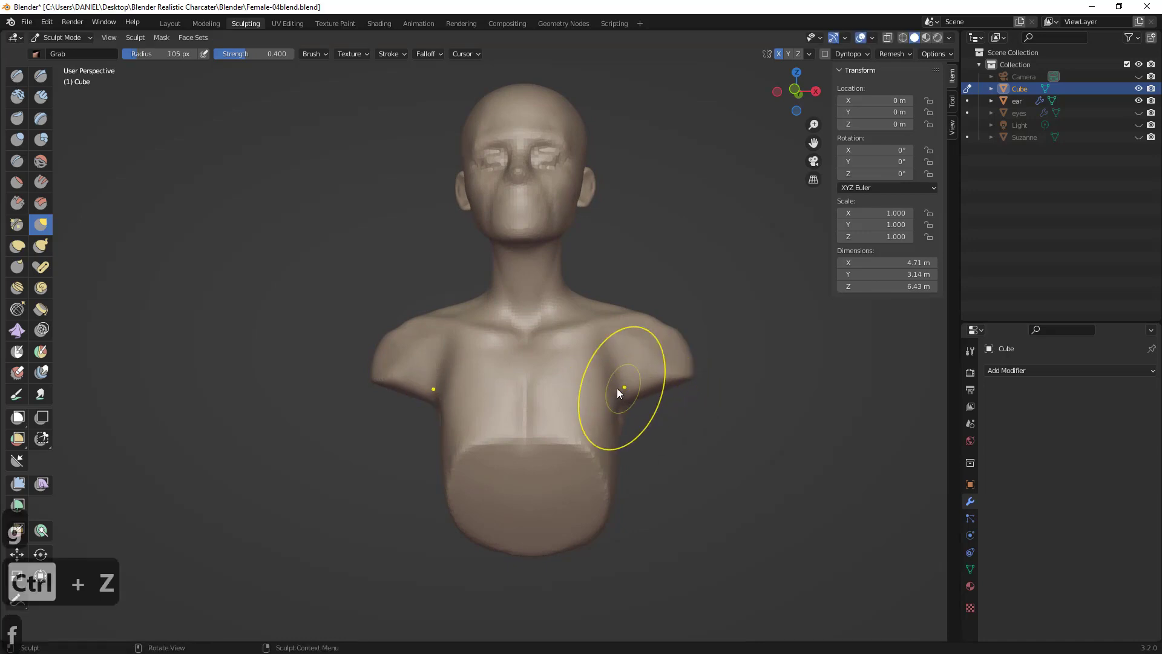
click(630, 379)
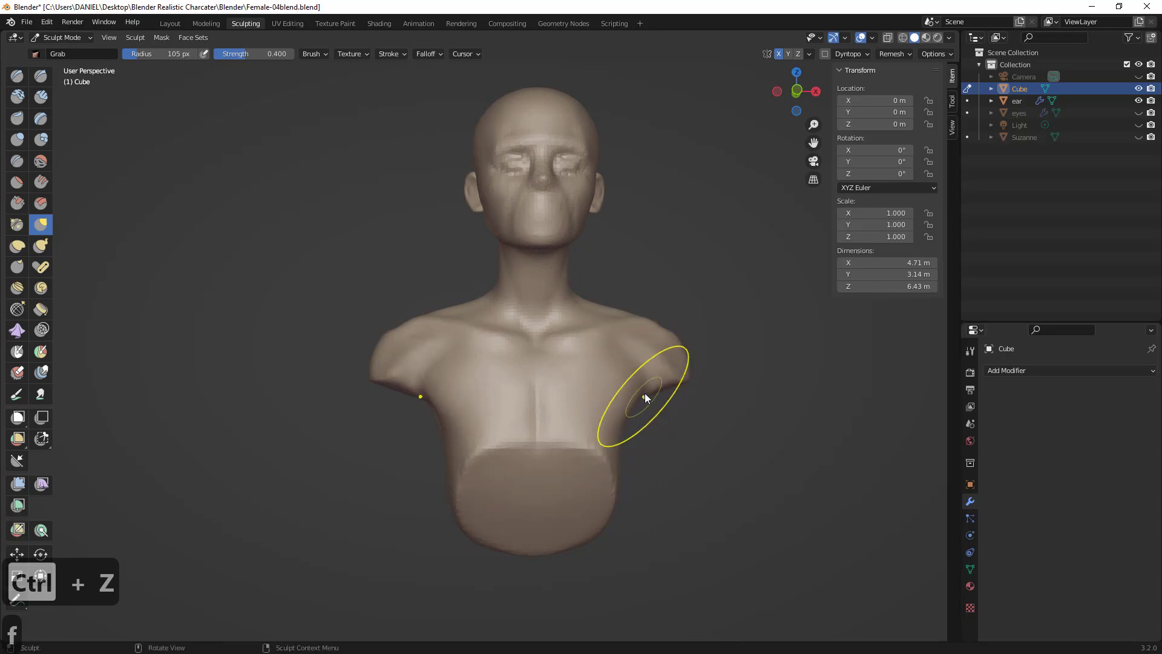
mouse_move(645, 394)
middle_down()
mouse_move(652, 385)
mouse_move(636, 385)
middle_up()
key(f)
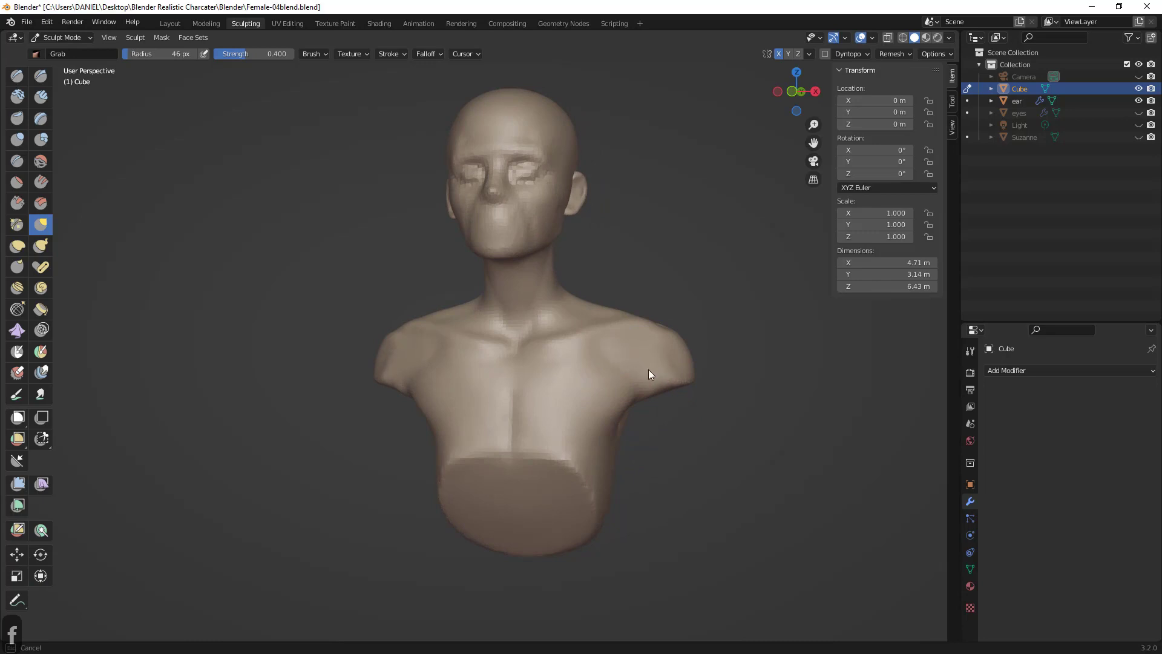
- Try carving the armpit area with the Draw Sharp brush at 46 px, and undo the strokes
mouse_move(590, 377)
middle_down()
mouse_move(569, 365)
mouse_move(409, 369)
middle_up()
click(41, 75)
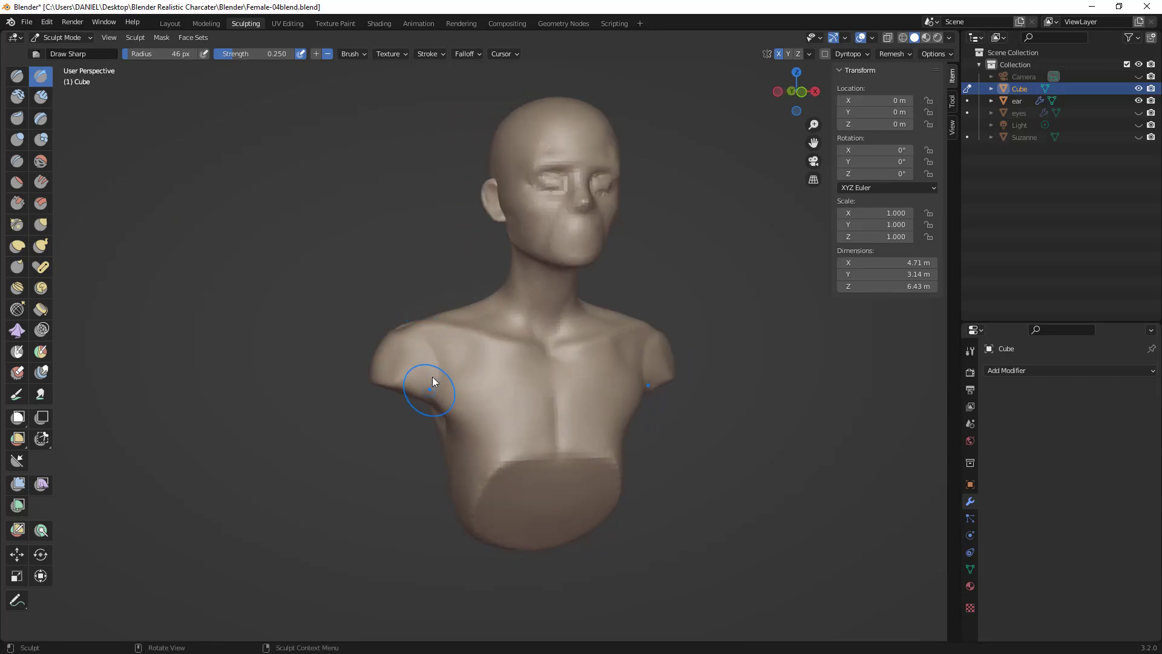
key(ctrl+z)
key(ctrl+z)
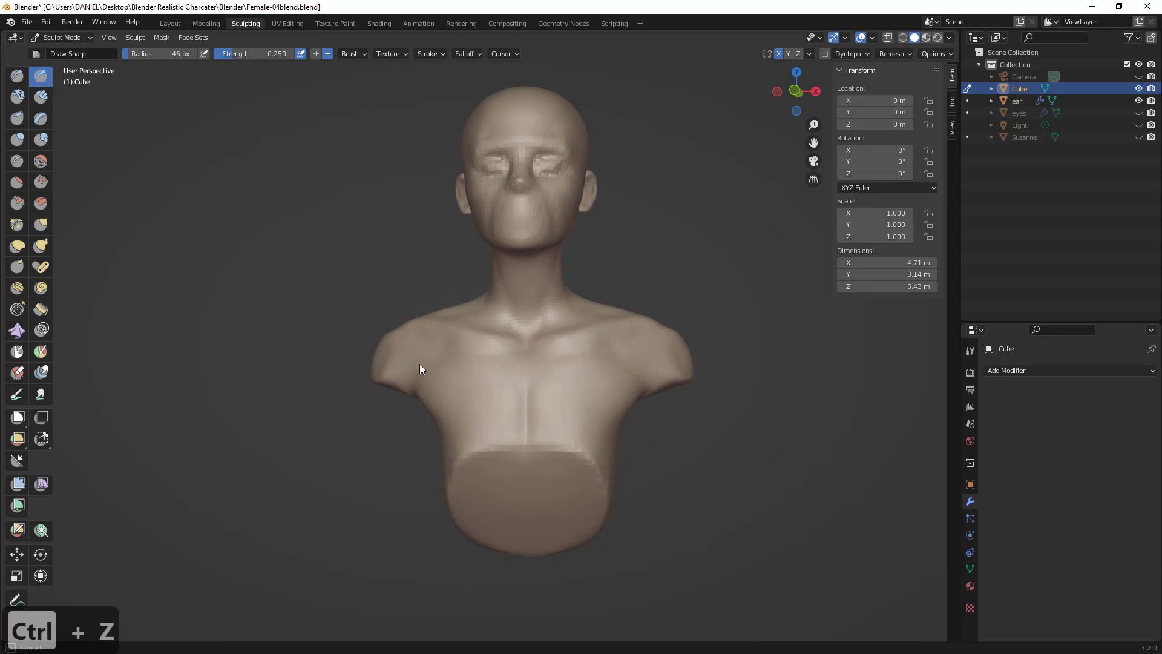
middle_drag(421, 382, 402, 428)
key(ctrl+z)
- Switch to the Clay Strips brush, and undo the trial strokes made above the collarbone
scroll(498, 454, down, 3)
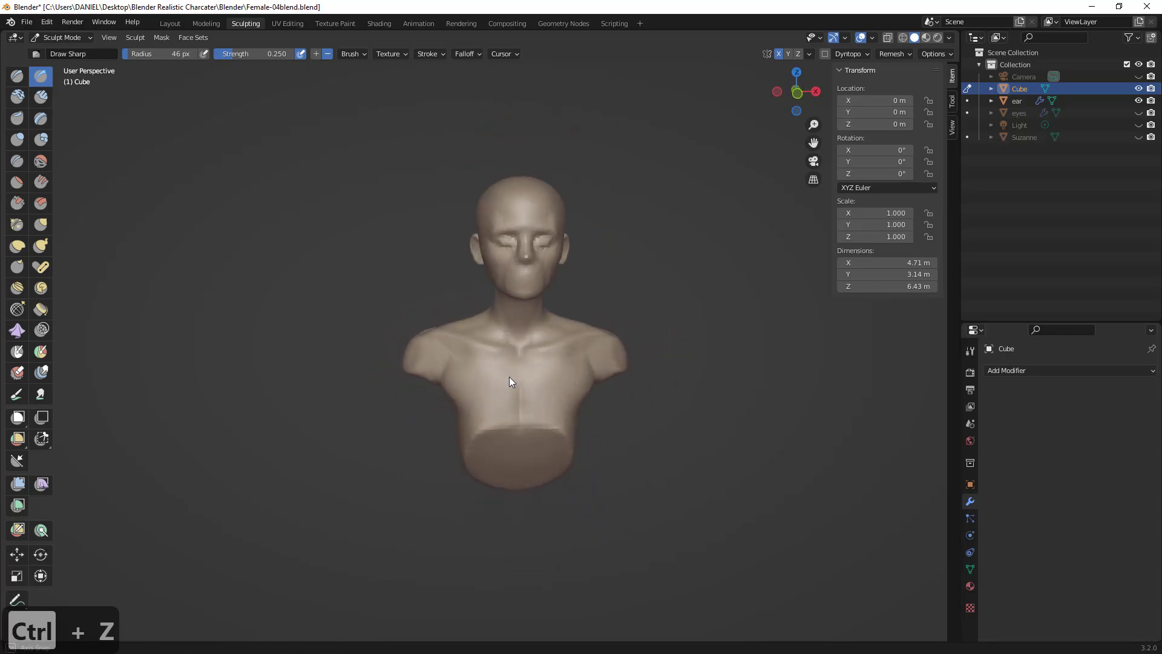
mouse_move(398, 376)
middle_down()
mouse_move(524, 357)
mouse_move(481, 344)
mouse_move(437, 359)
mouse_move(456, 413)
mouse_move(446, 325)
mouse_move(472, 331)
mouse_move(470, 348)
mouse_move(446, 307)
middle_up()
scroll(446, 306, up, 2)
click(42, 99)
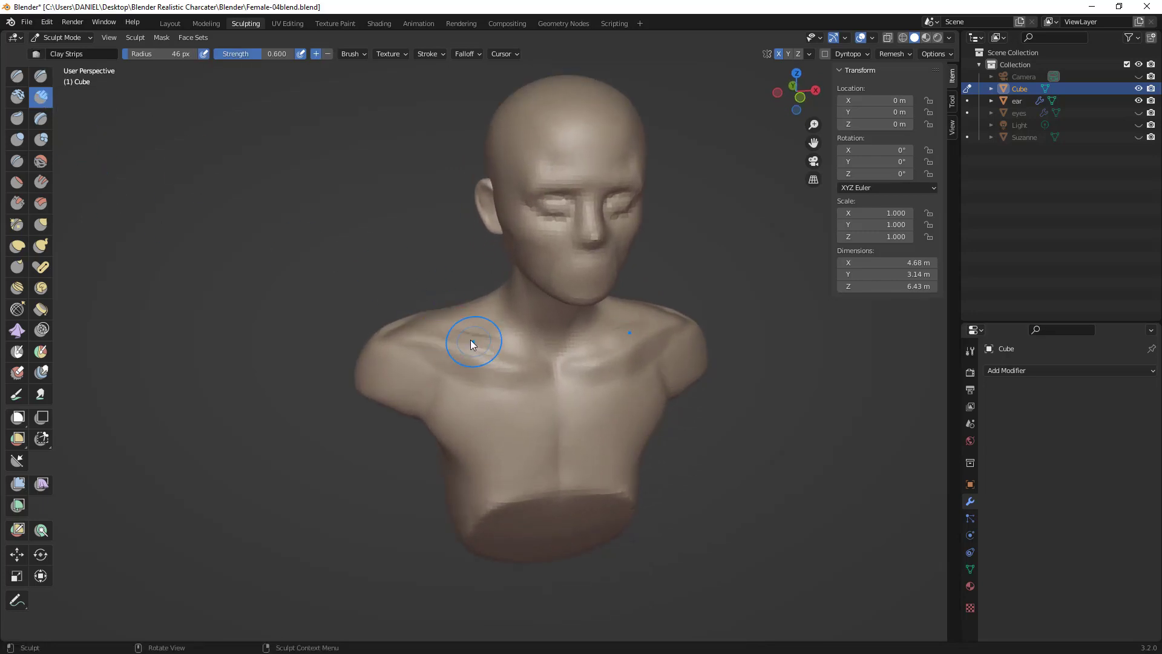
key(ctrl+z)
key(ctrl+z)
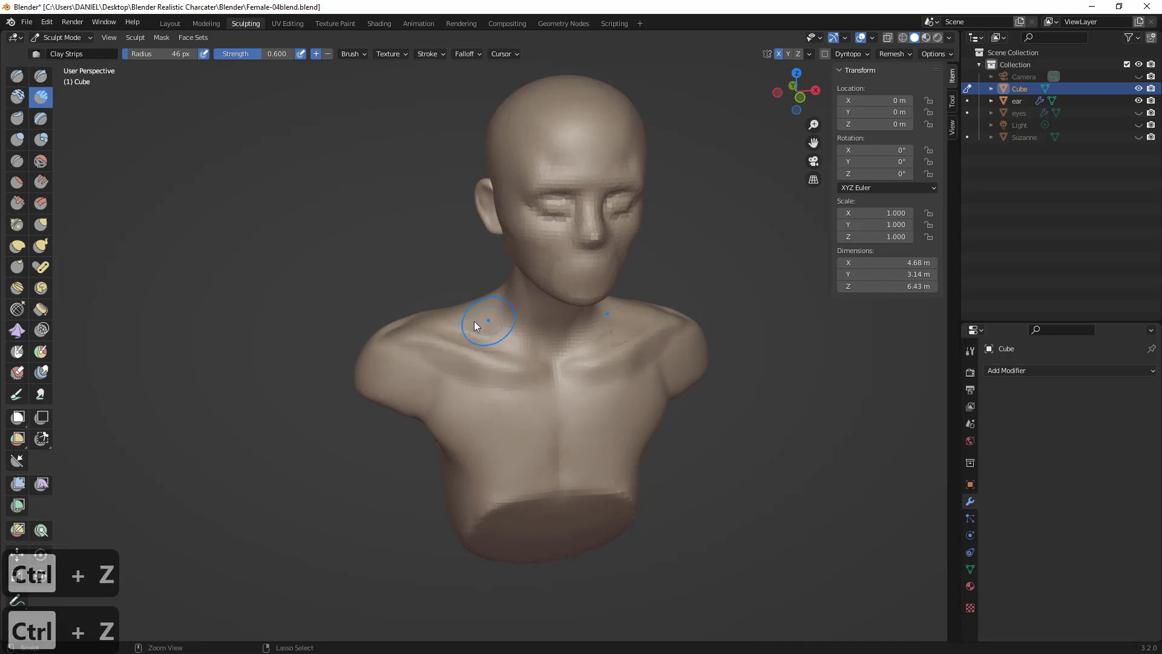
- Build up the chest muscles below the collarbones with the Clay Strips brush at a radius of 62 px
key(f)
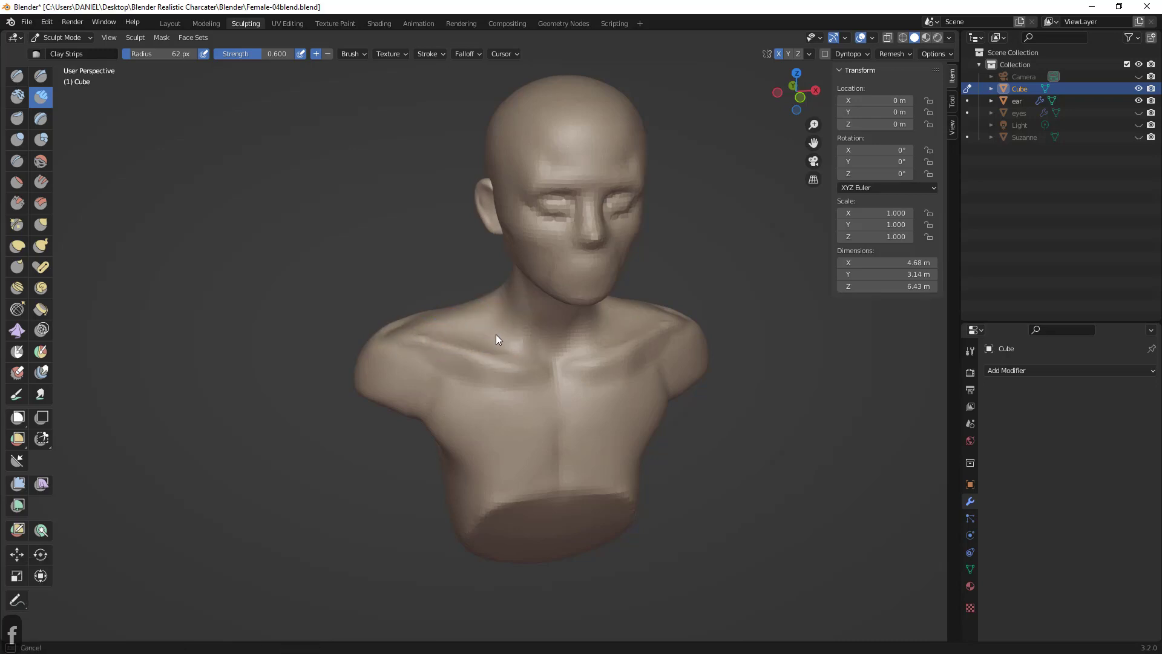
mouse_move(496, 334)
middle_down()
mouse_move(448, 292)
mouse_move(469, 372)
middle_up()
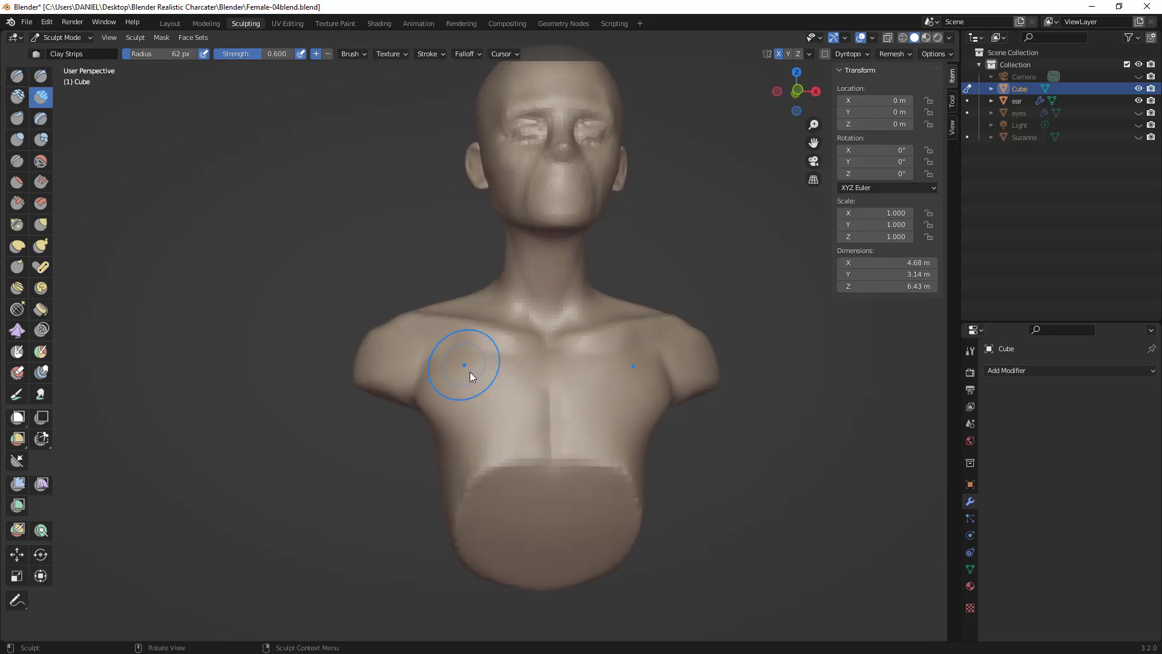
mouse_move(443, 356)
mouse_down()
mouse_move(511, 333)
mouse_move(528, 343)
mouse_up()
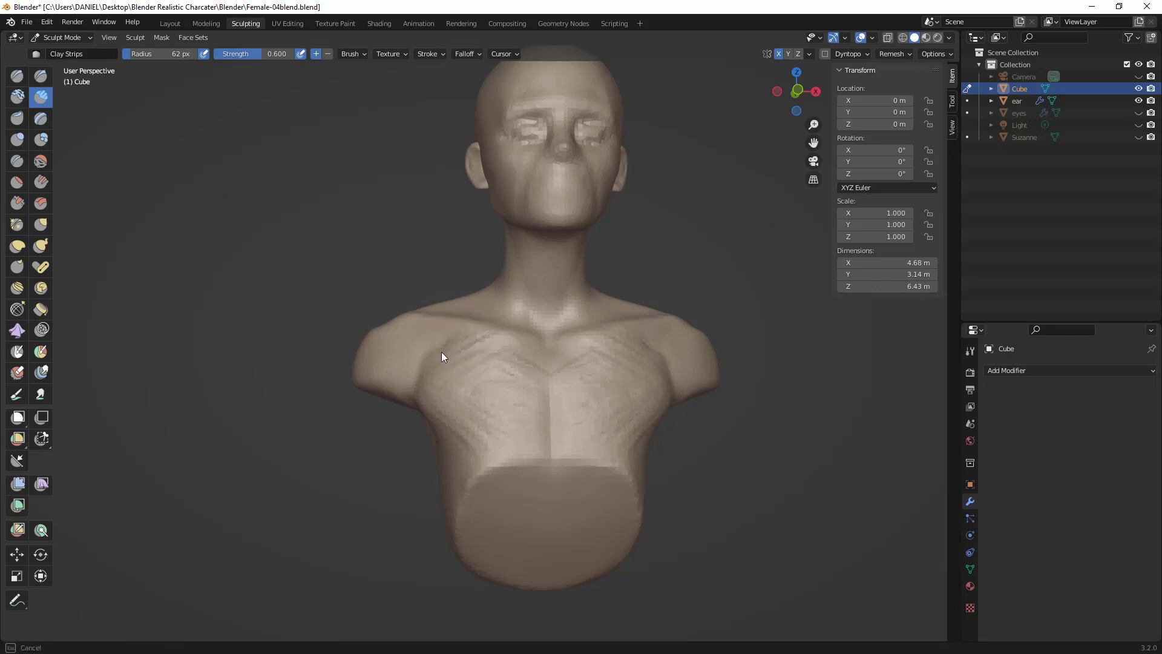
- Add Clay Strips strokes over the shoulders to build up their muscle volume, and remesh the bust
middle_drag(441, 356, 424, 339)
drag(417, 333, 385, 376)
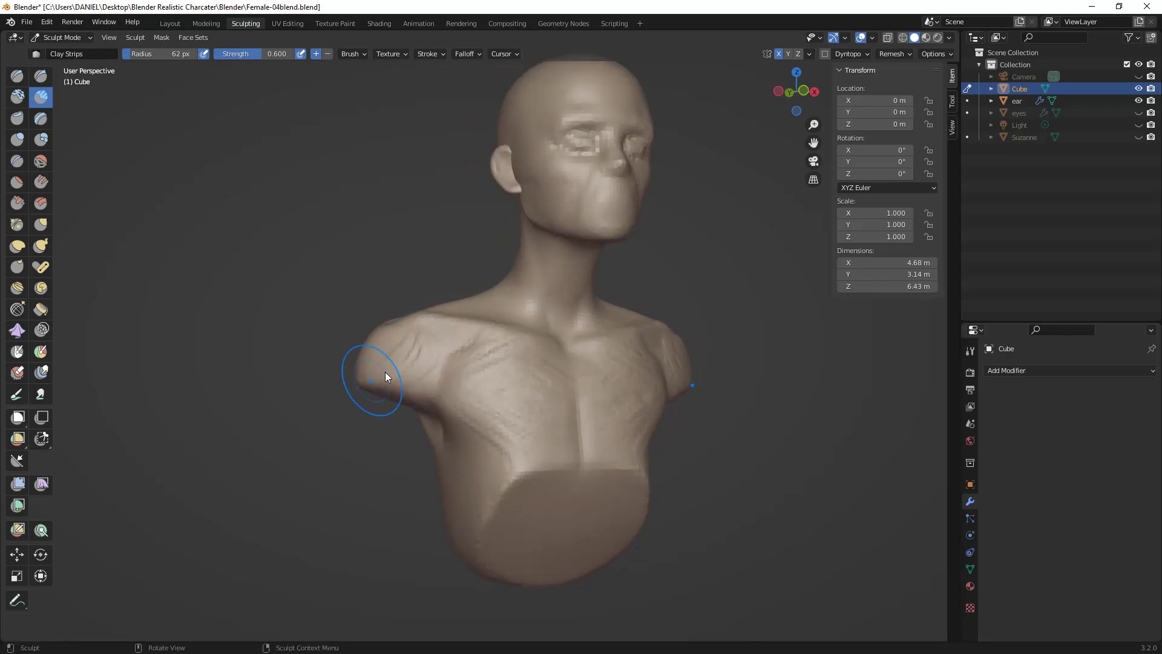
mouse_move(422, 375)
middle_down()
mouse_move(489, 364)
mouse_move(377, 351)
middle_up()
key(ctrl+r)
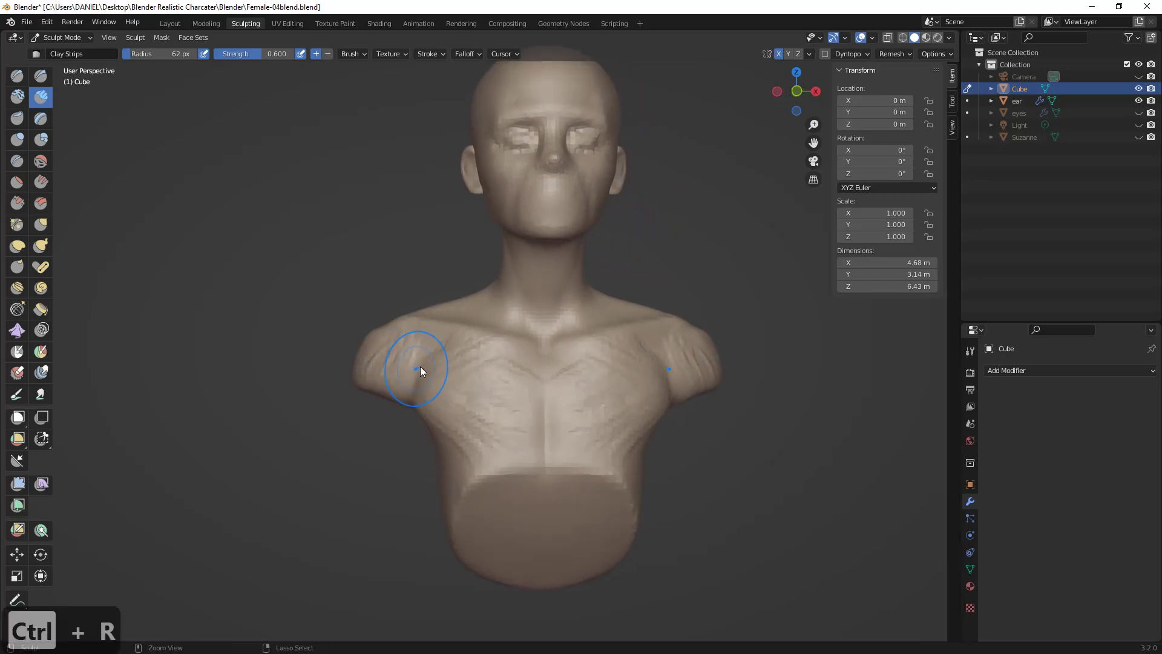
- Adjust the slope between the neck and the shoulders with an 87 px Grab brush
mouse_move(438, 379)
middle_down()
mouse_move(397, 371)
mouse_move(452, 365)
mouse_move(442, 361)
mouse_move(423, 389)
mouse_move(432, 385)
middle_up()
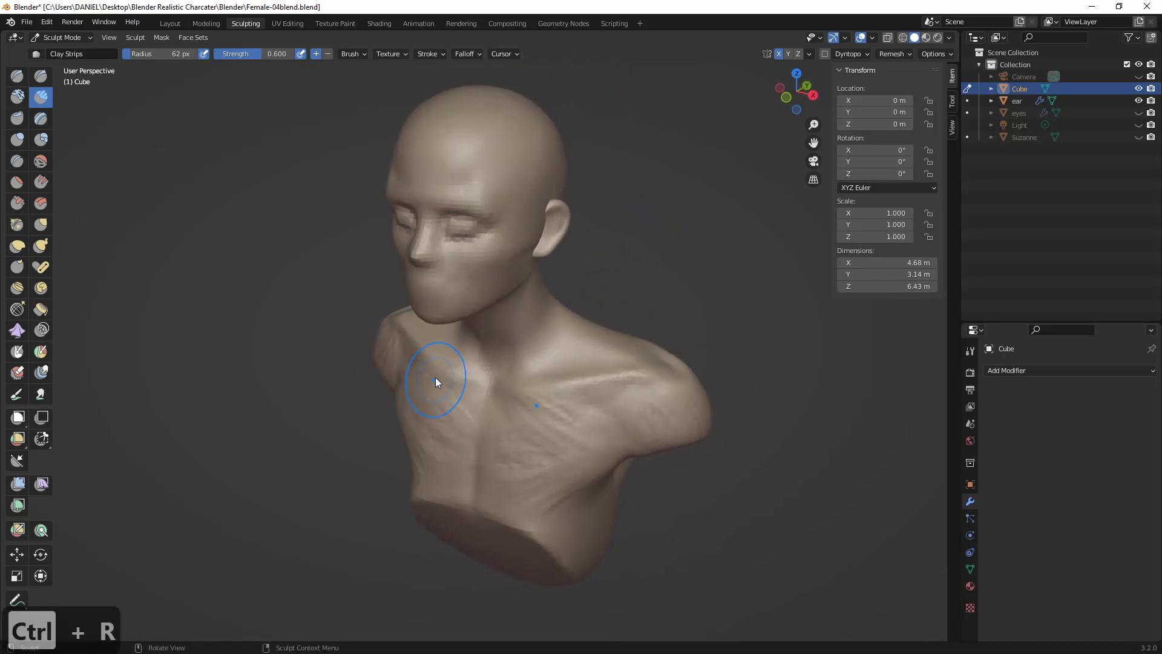
key(g)
key(f)
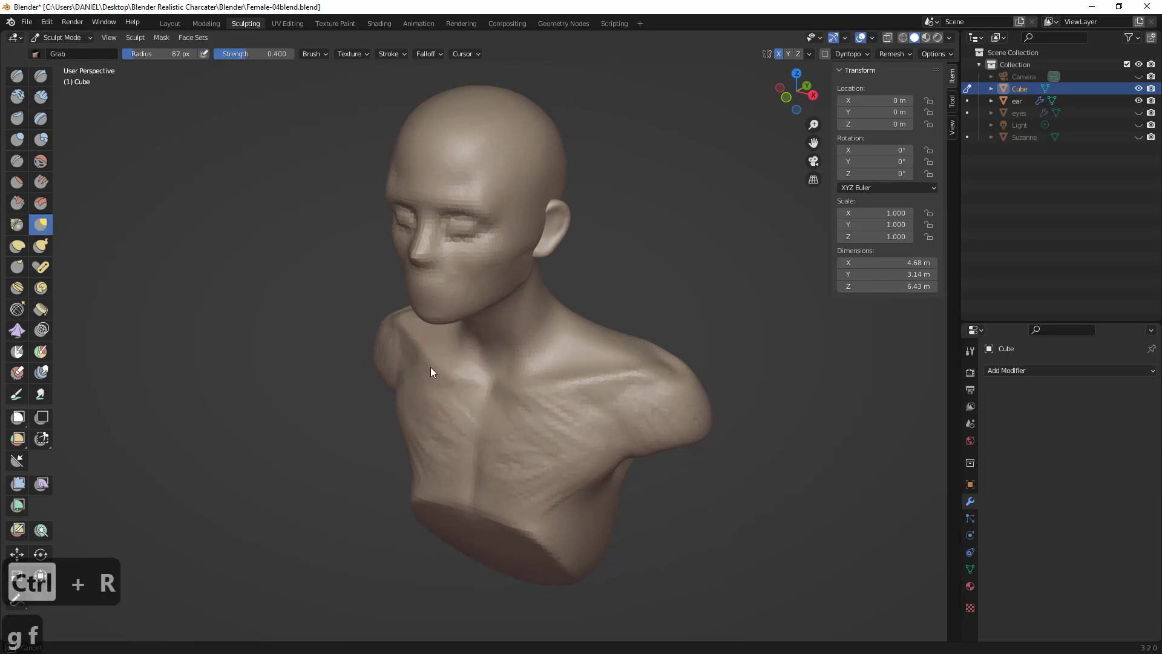
key(ctrl+z)
middle_drag(420, 365, 582, 422)
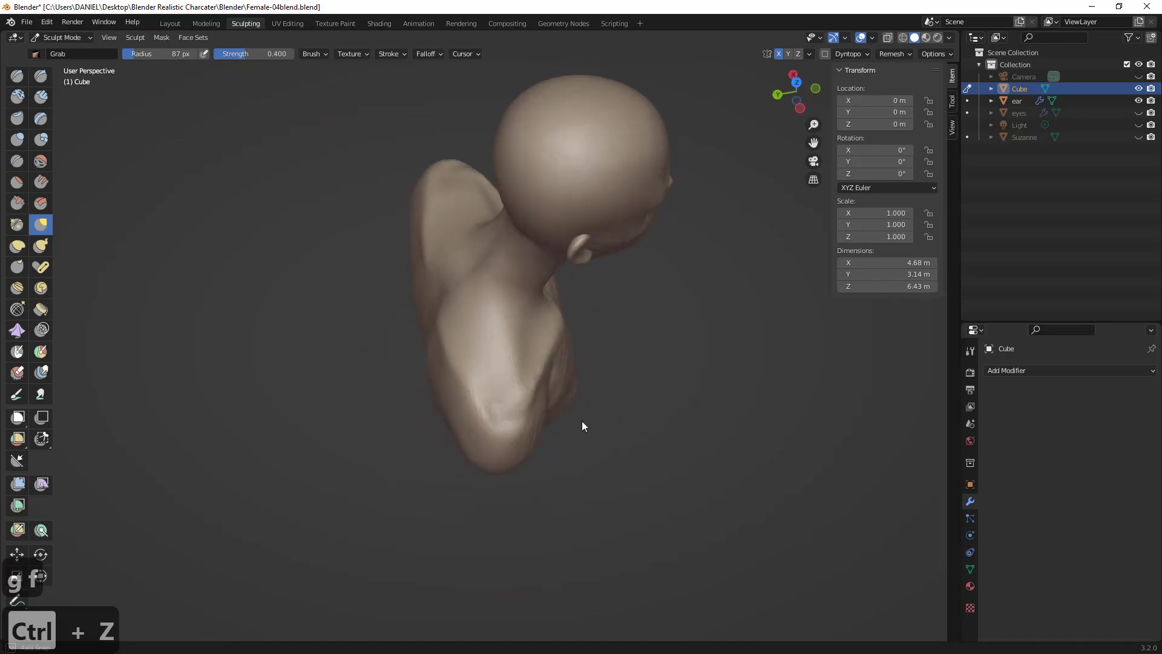
mouse_move(532, 368)
middle_down()
mouse_move(441, 327)
mouse_move(474, 361)
mouse_move(461, 331)
middle_up()
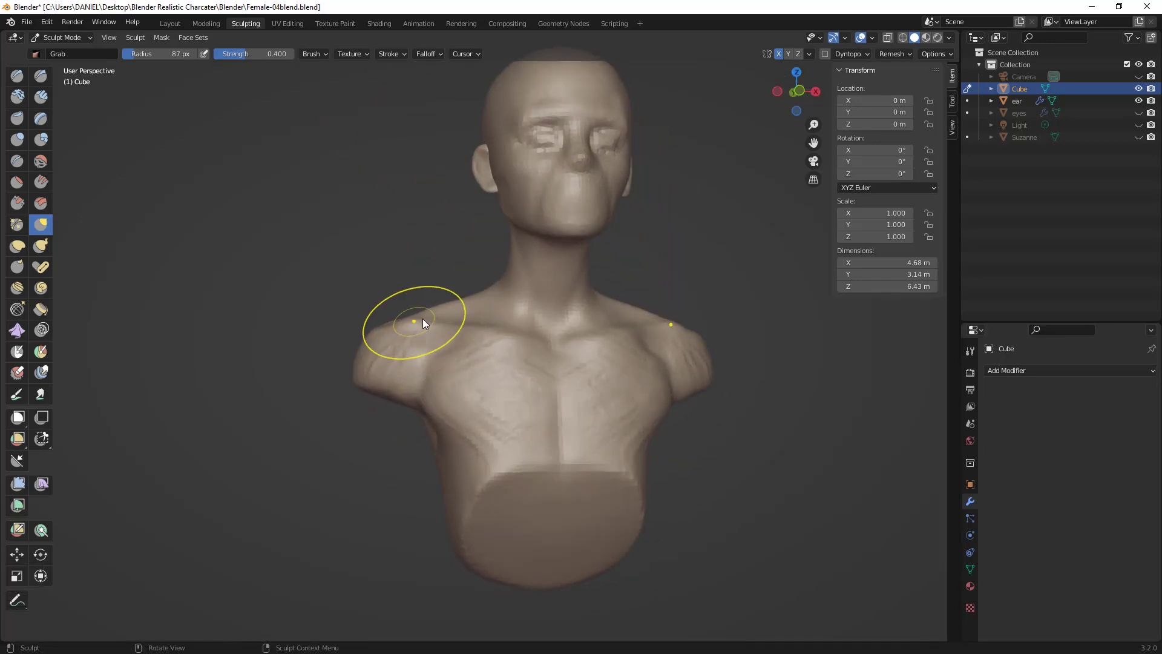
drag(423, 319, 442, 313)
middle_drag(456, 307, 443, 311)
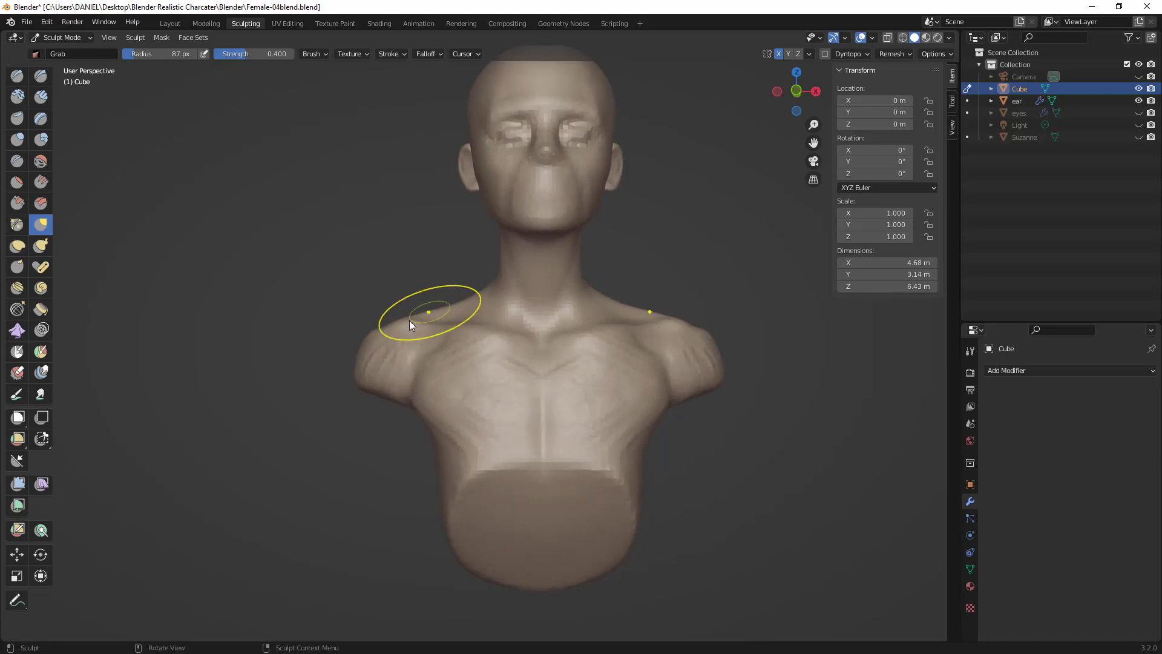
- Raise and widen the tops of the shoulders with the Grab brush at a radius of 113 px
key(f)
click(428, 319)
drag(390, 321, 378, 318)
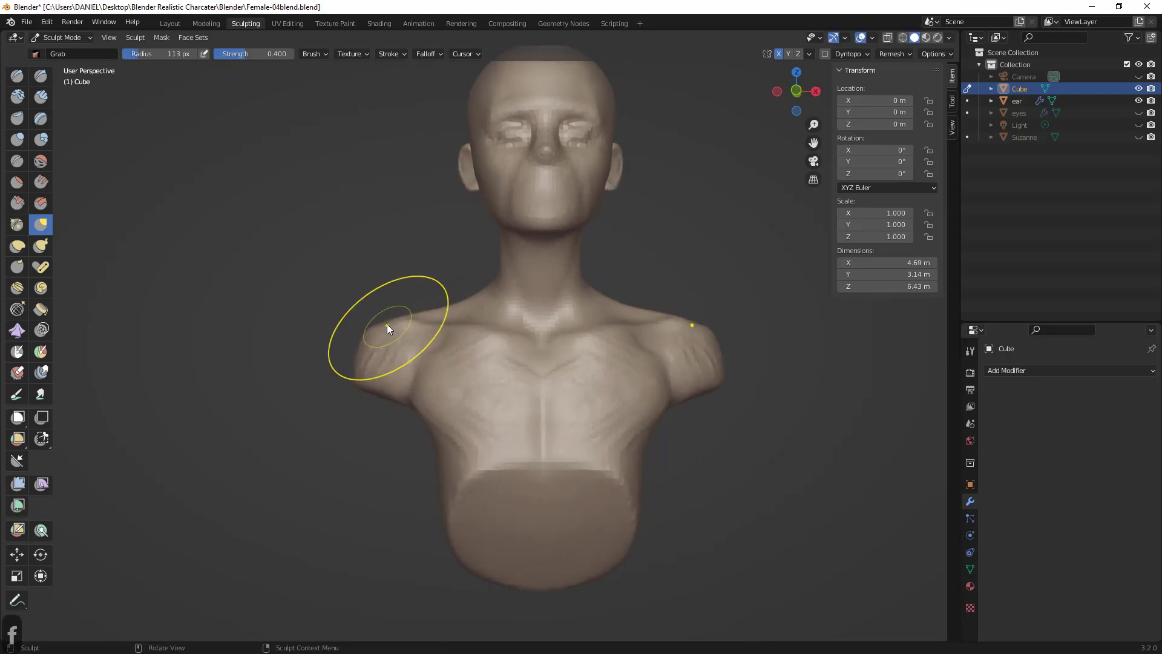
middle_drag(388, 325, 371, 328)
drag(384, 330, 375, 327)
- Remesh the bust and smooth the clay strokes on the shoulders and chest with the brush radius set to 73 px
middle_drag(376, 331, 503, 317)
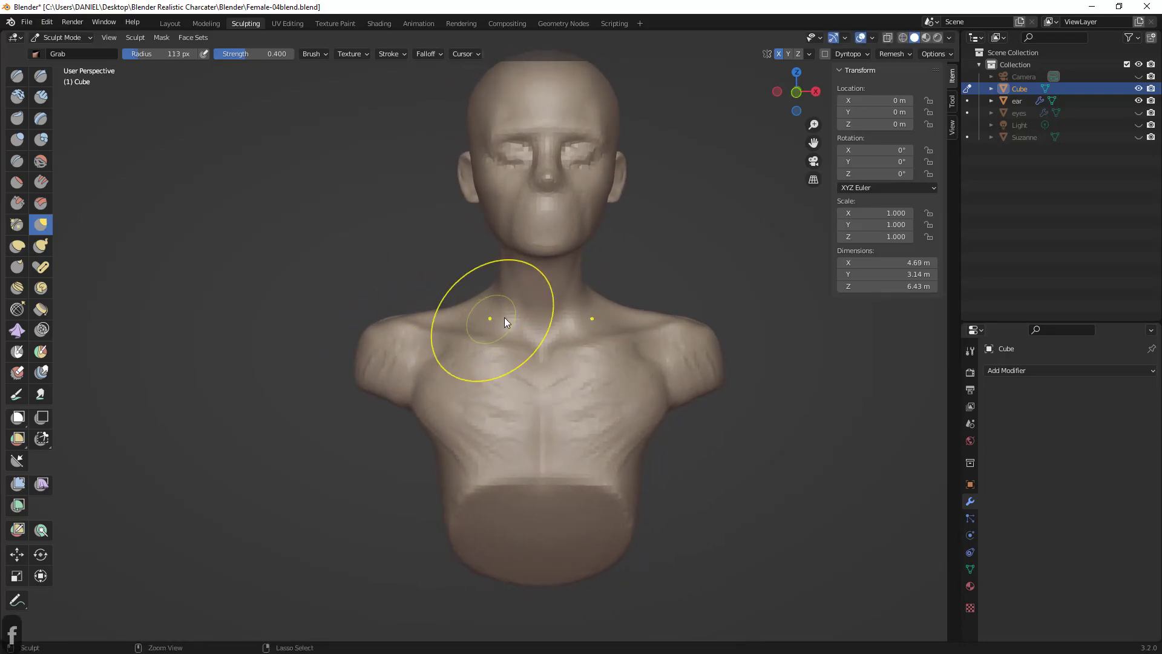
key(ctrl+z)
key(ctrl+r)
key(f)
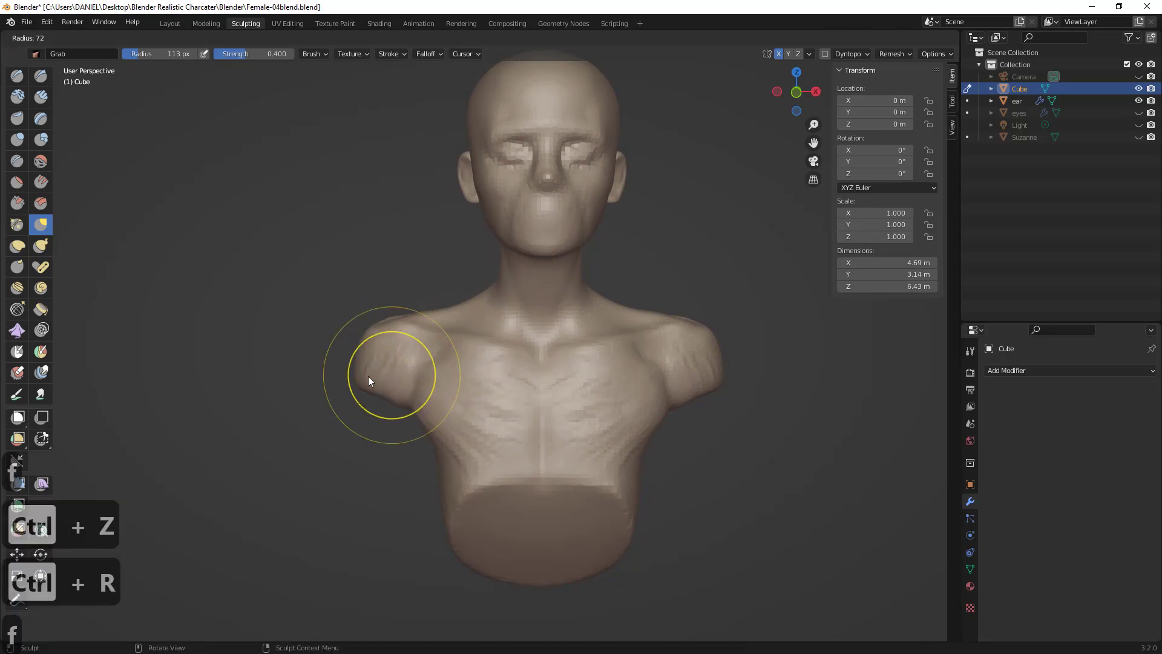
click(393, 364)
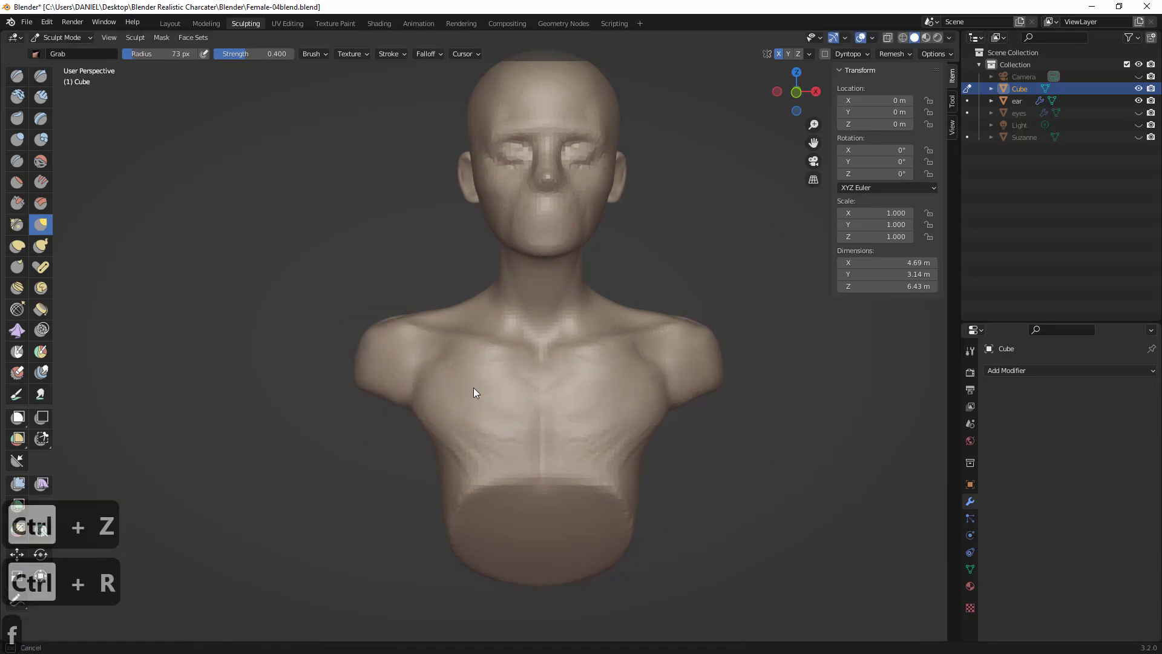
scroll(514, 415, down, 3)
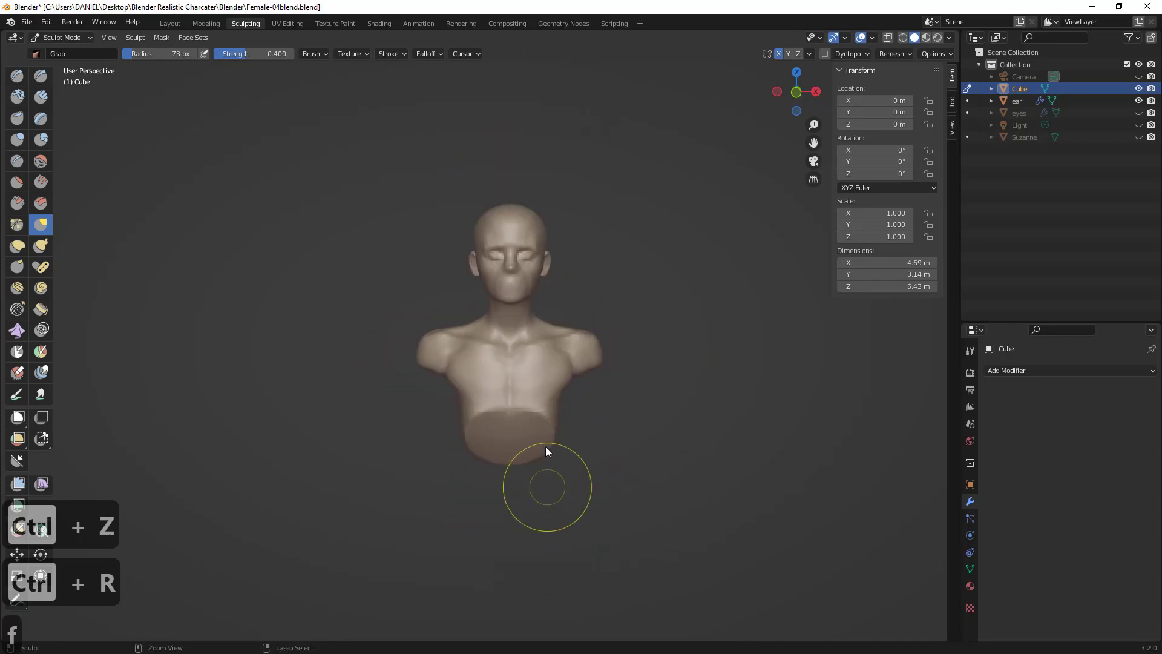
mouse_move(501, 400)
middle_down()
mouse_move(276, 414)
mouse_move(539, 401)
middle_up()
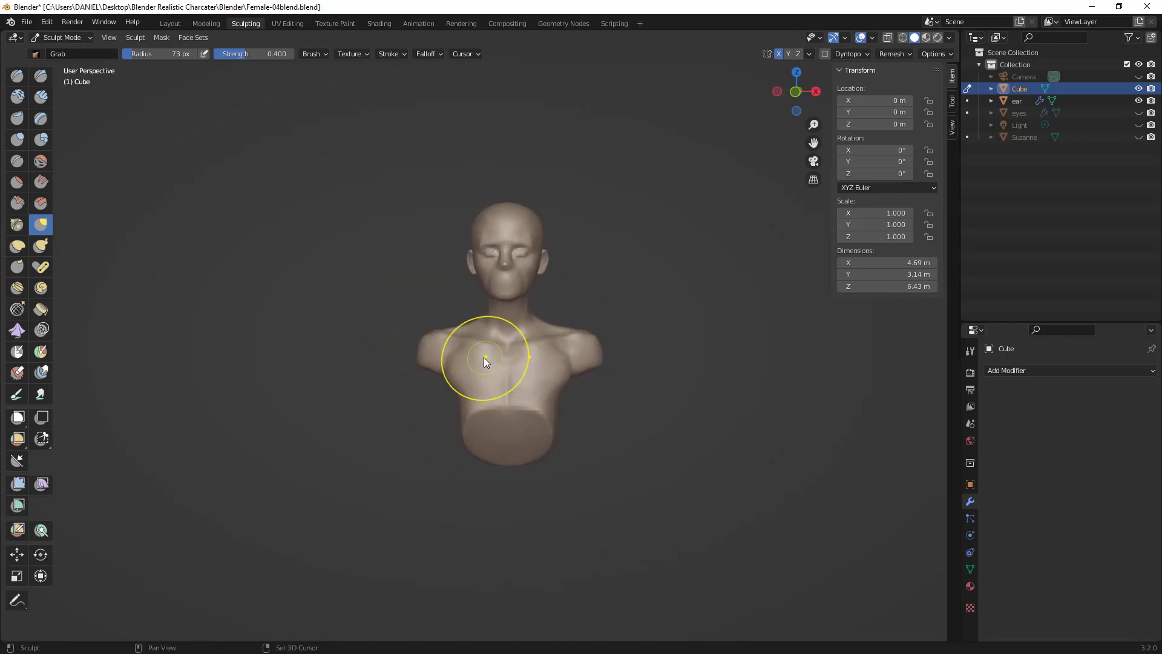
scroll(503, 363, up, 2)
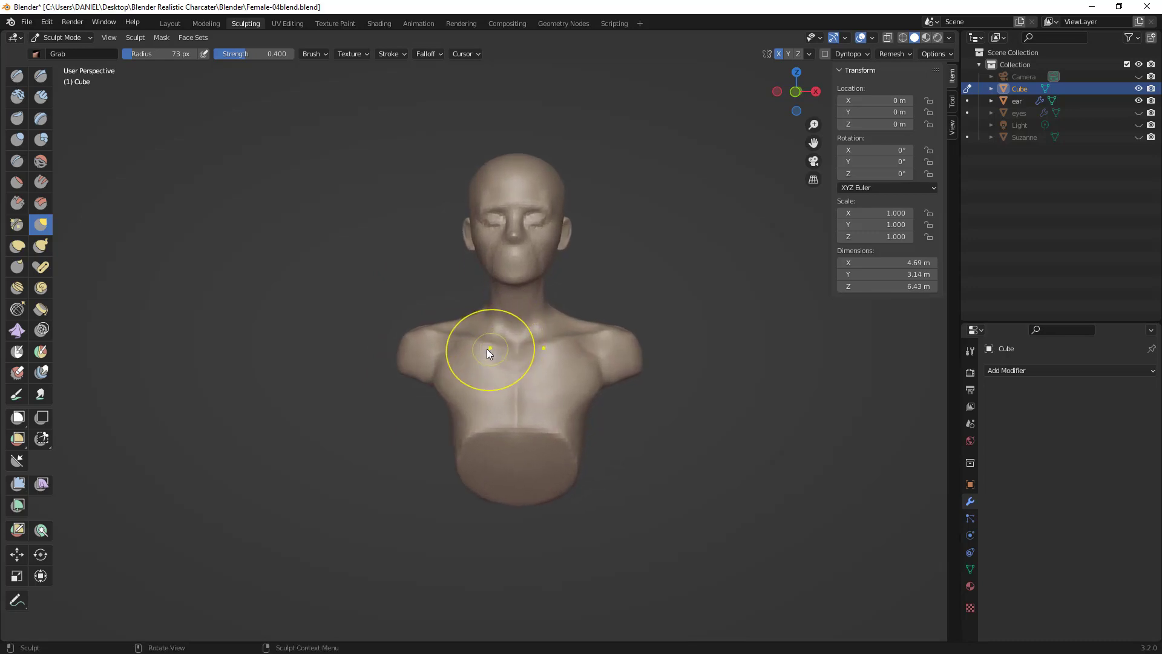
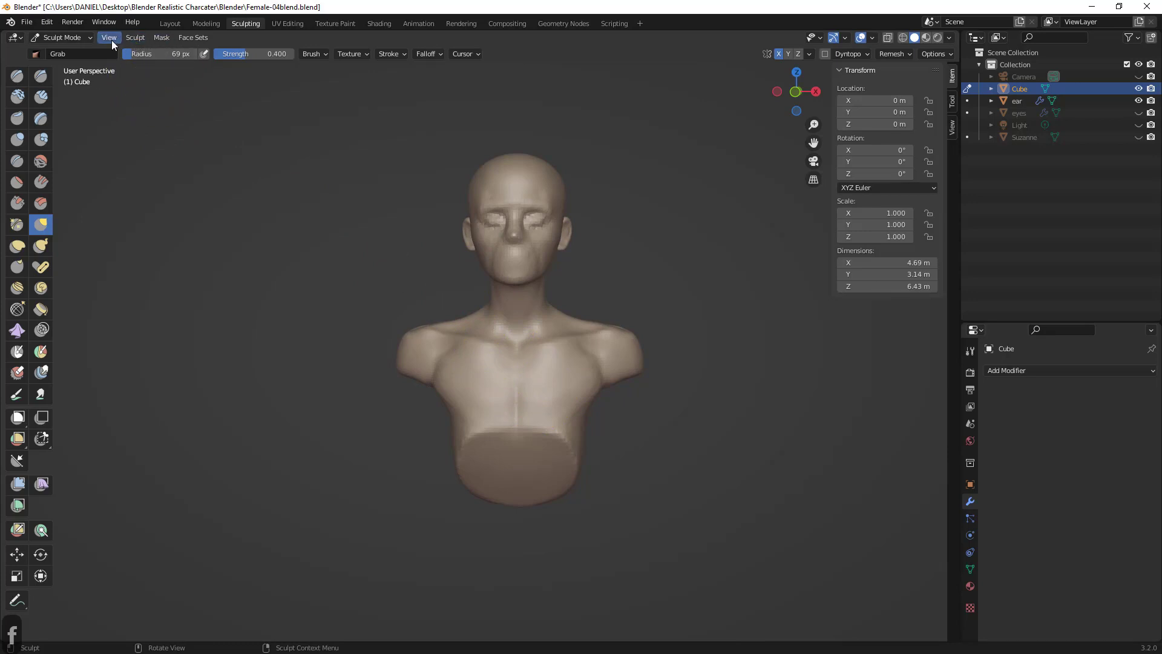
click(61, 38)
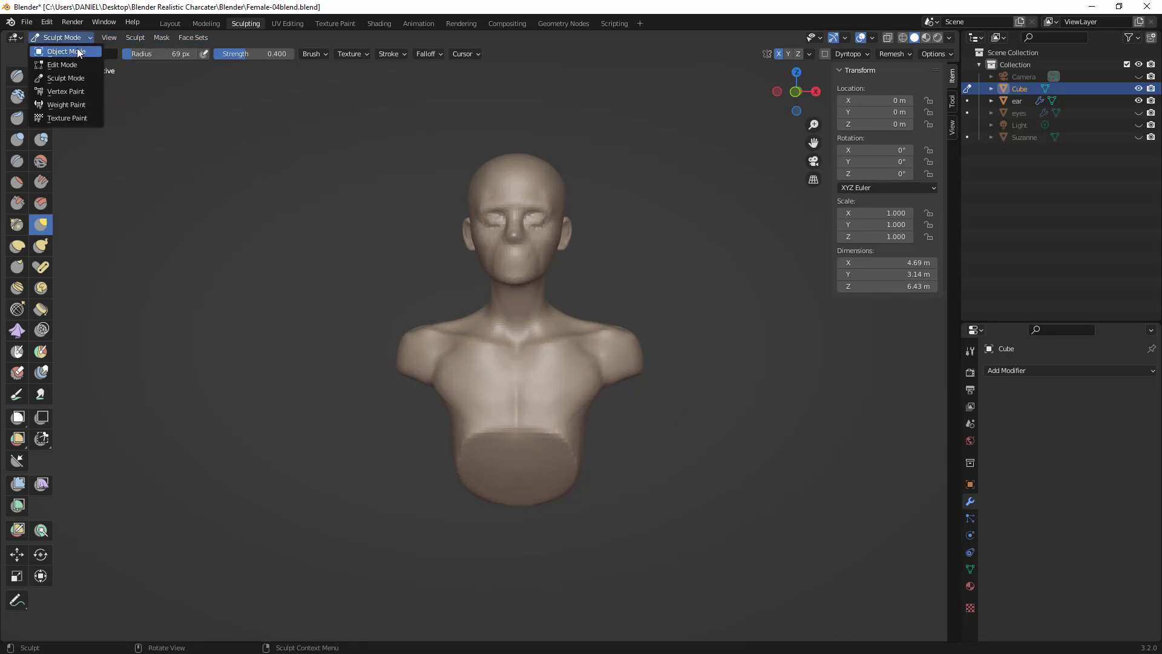
click(77, 48)
click(159, 38)
mouse_move(179, 53)
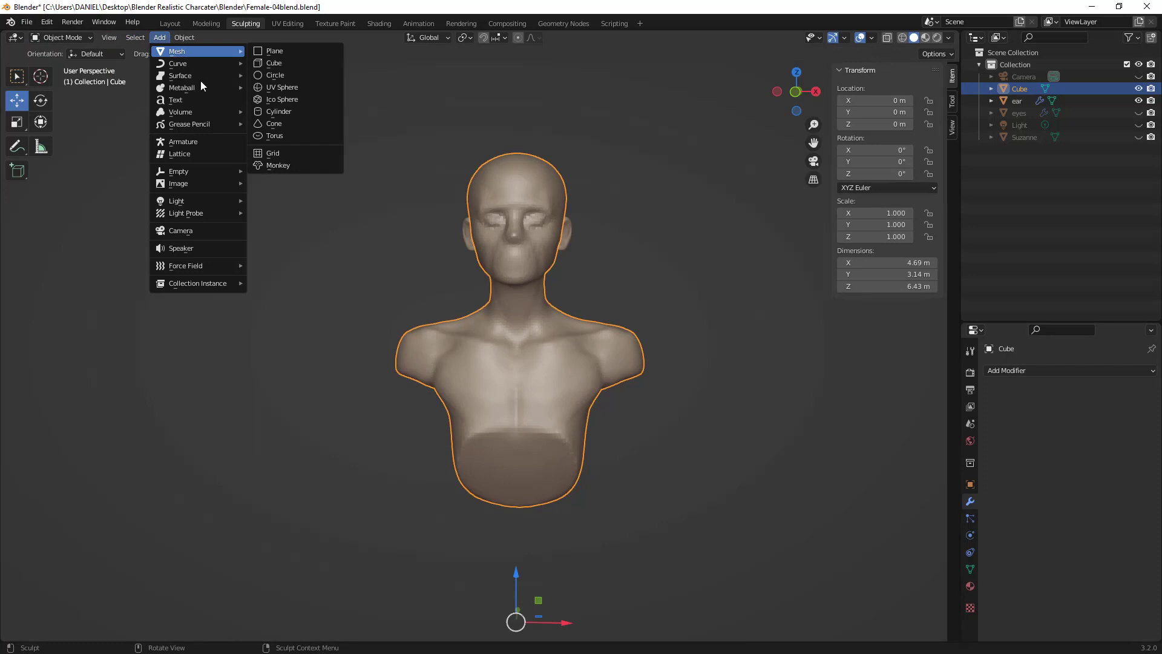
shift+middle_drag(575, 397, 566, 284)
scroll(560, 321, down, 2)
middle_drag(544, 433, 567, 380)
key(ctrl+z)
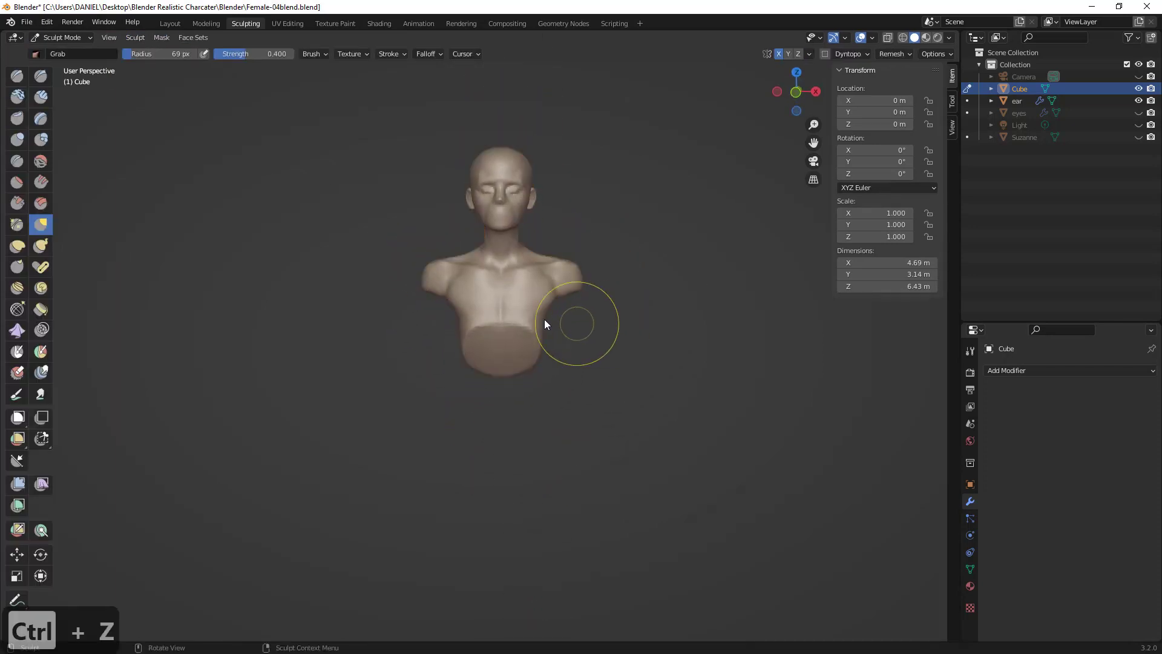
key(ctrl+z)
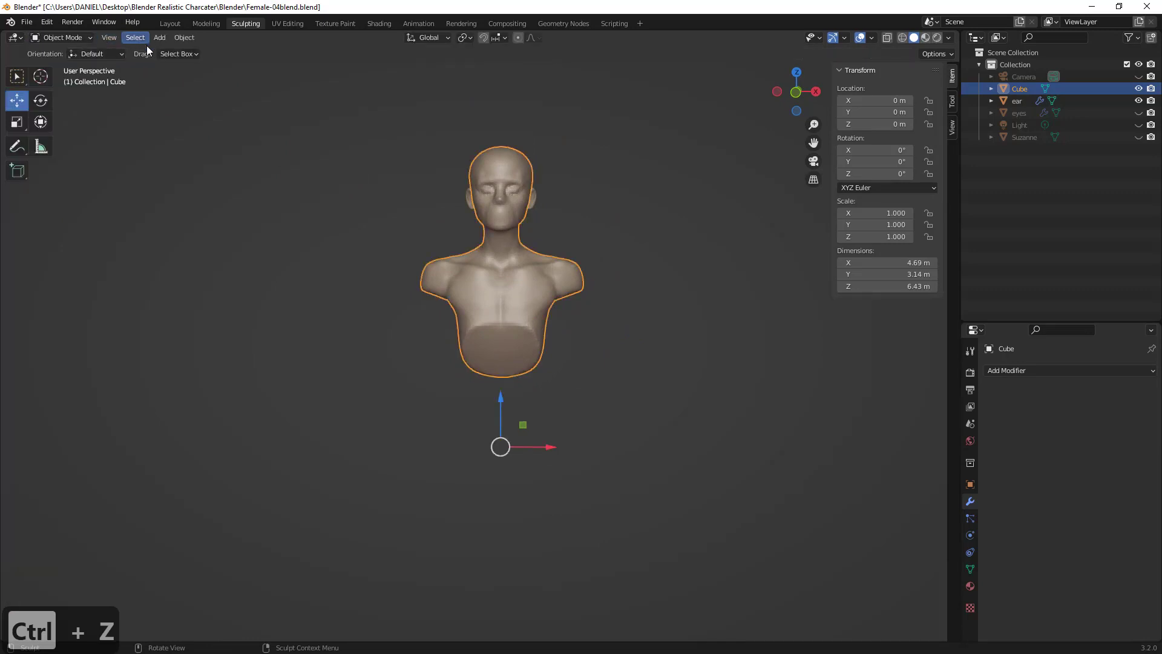
- Rename the Cube object that forms the bust as torso
click(1138, 89)
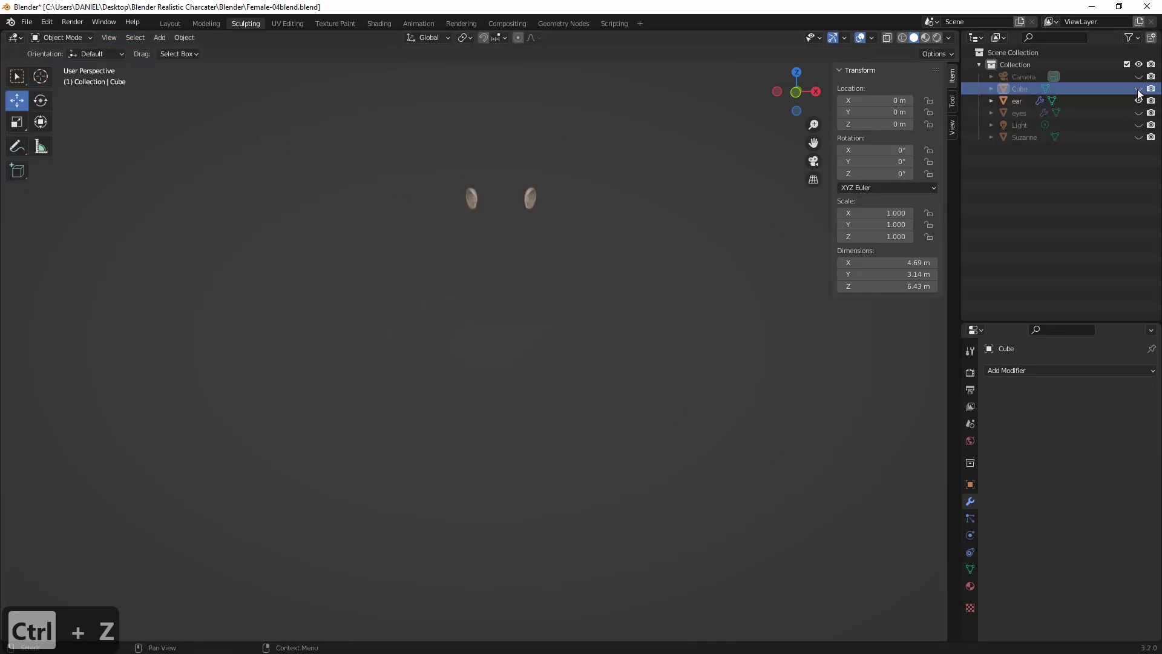
click(1139, 88)
double_click(1025, 88)
text(body)
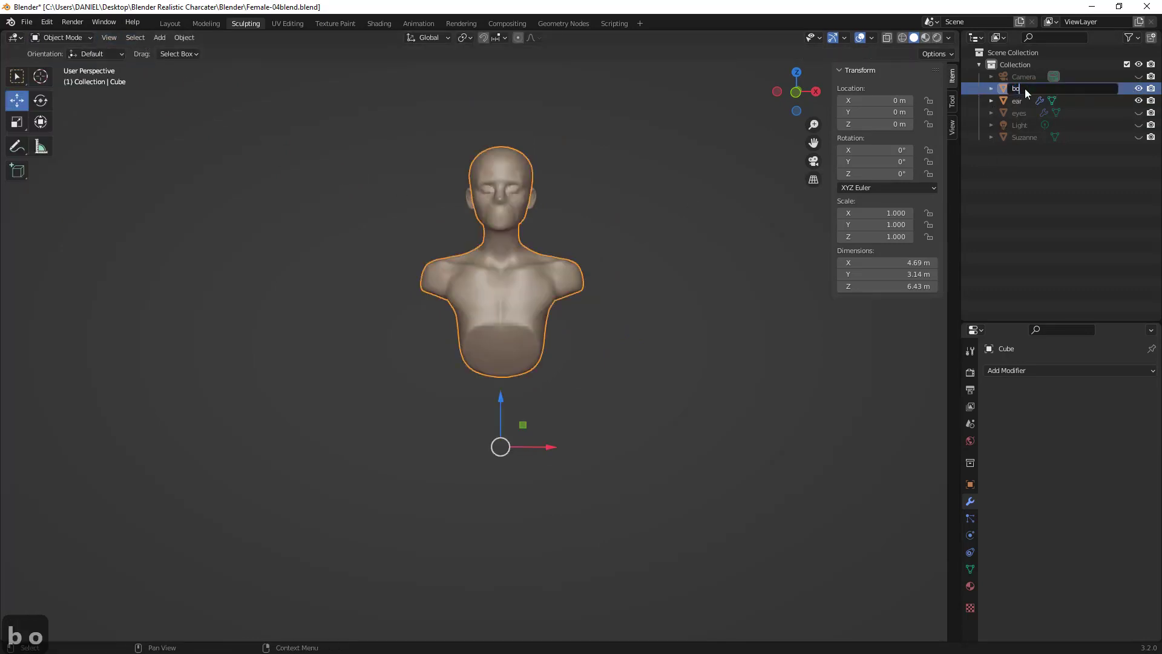
key(Return)
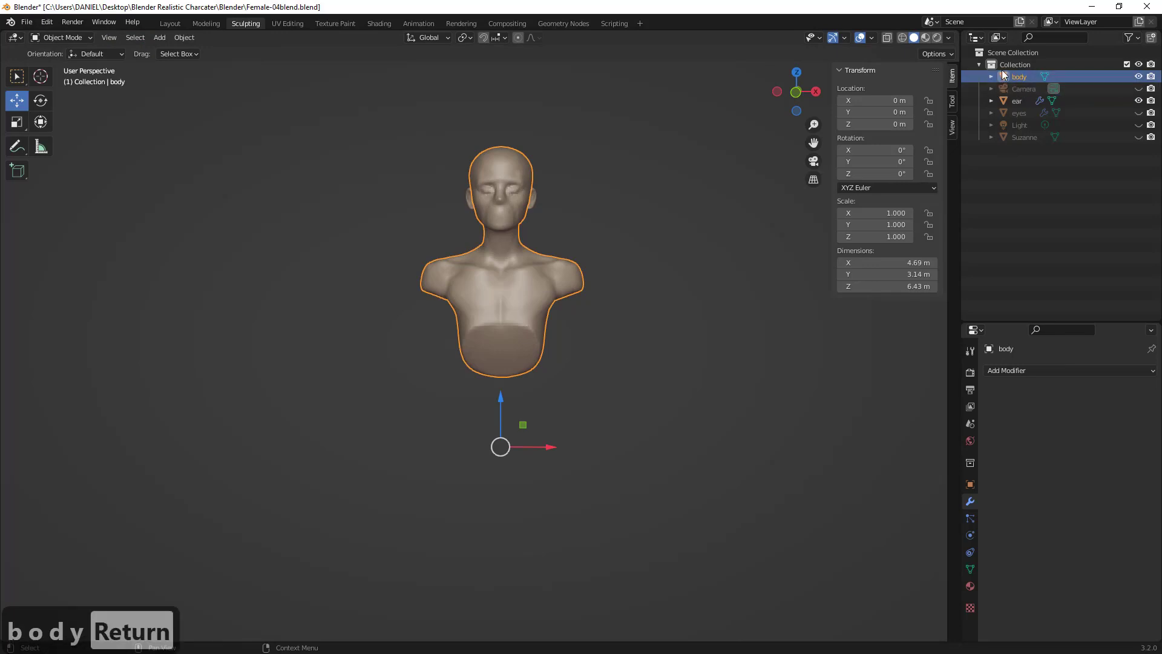
text(torso)
key(Return)
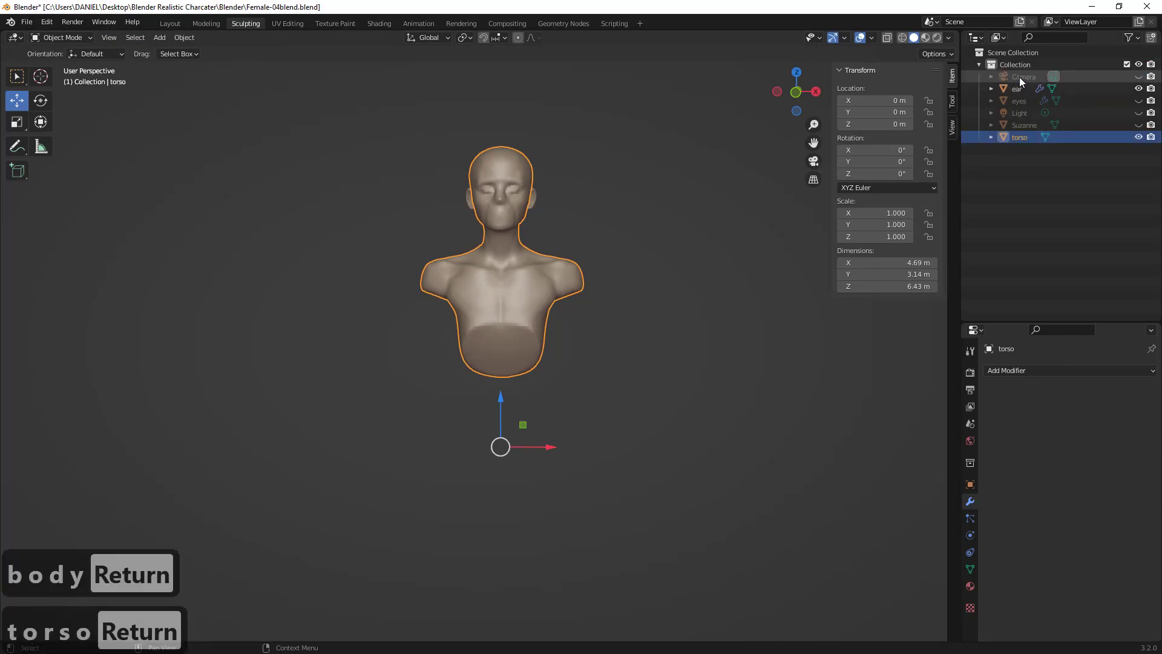
- Put the torso back in Sculpt Mode and set up the Draw Sharp brush with a radius of 47 px
middle_drag(407, 319, 609, 298)
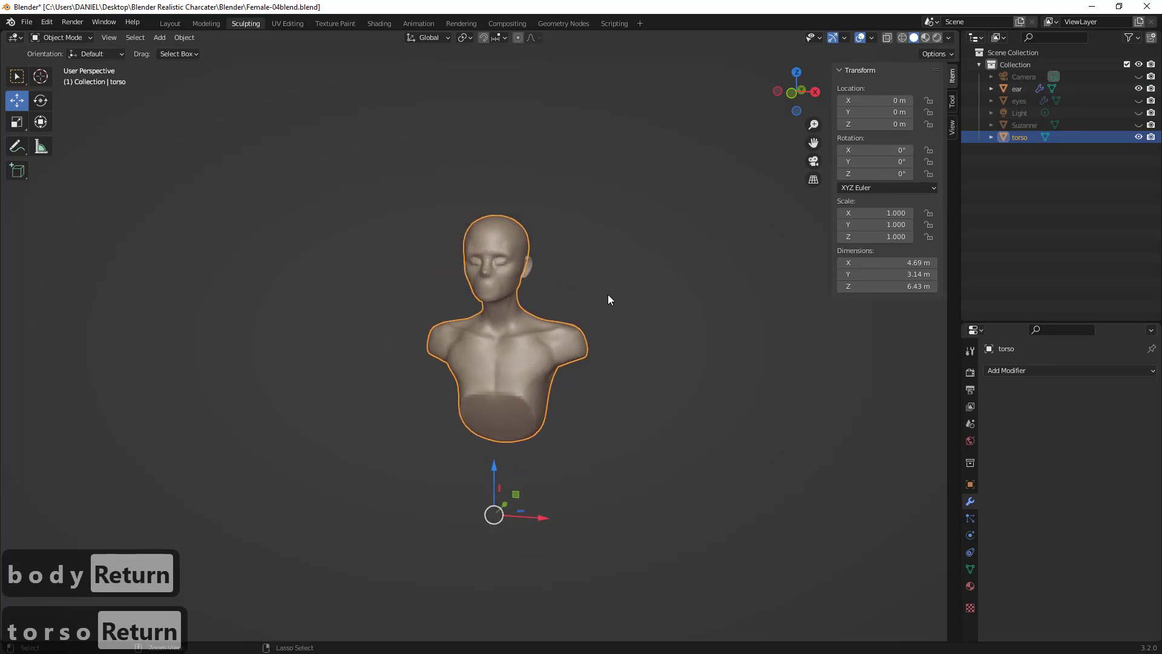
scroll(430, 190, up, 3)
middle_drag(185, 122, 369, 248)
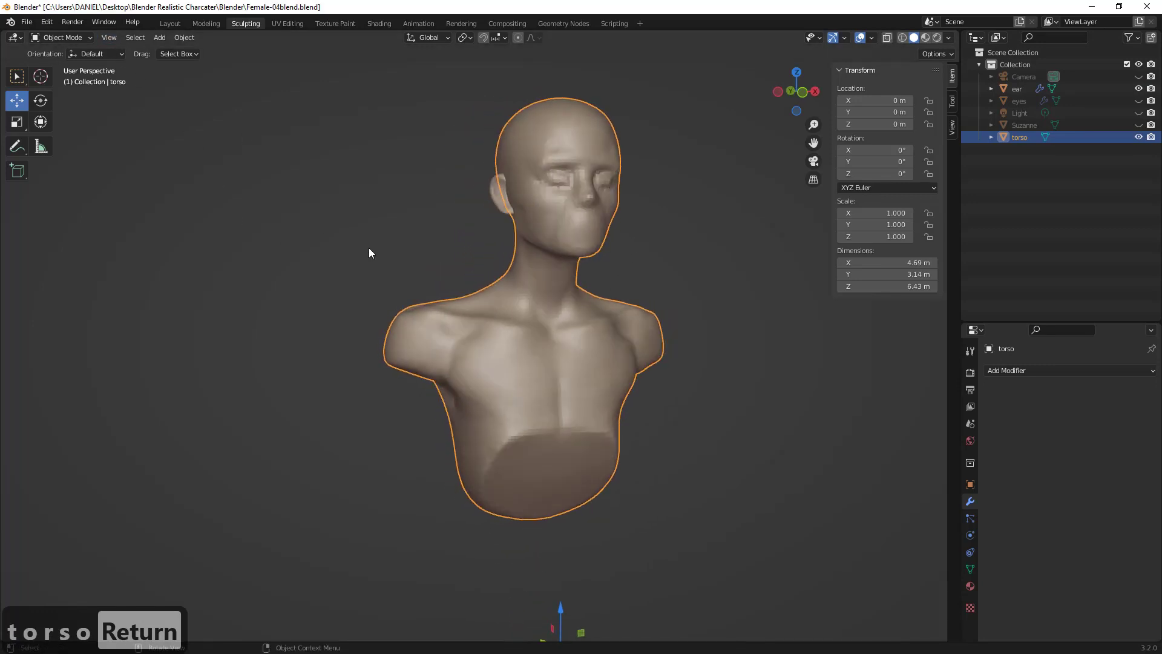
click(60, 38)
click(72, 77)
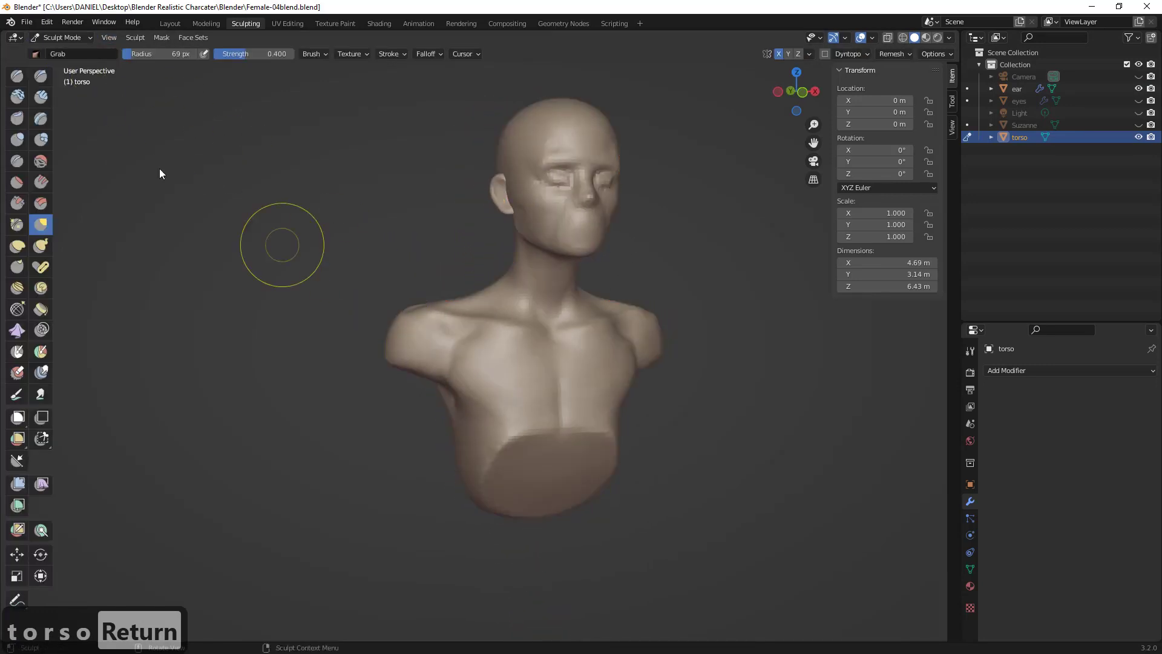
click(40, 75)
mouse_move(397, 265)
middle_down()
mouse_move(402, 306)
mouse_move(446, 337)
middle_up()
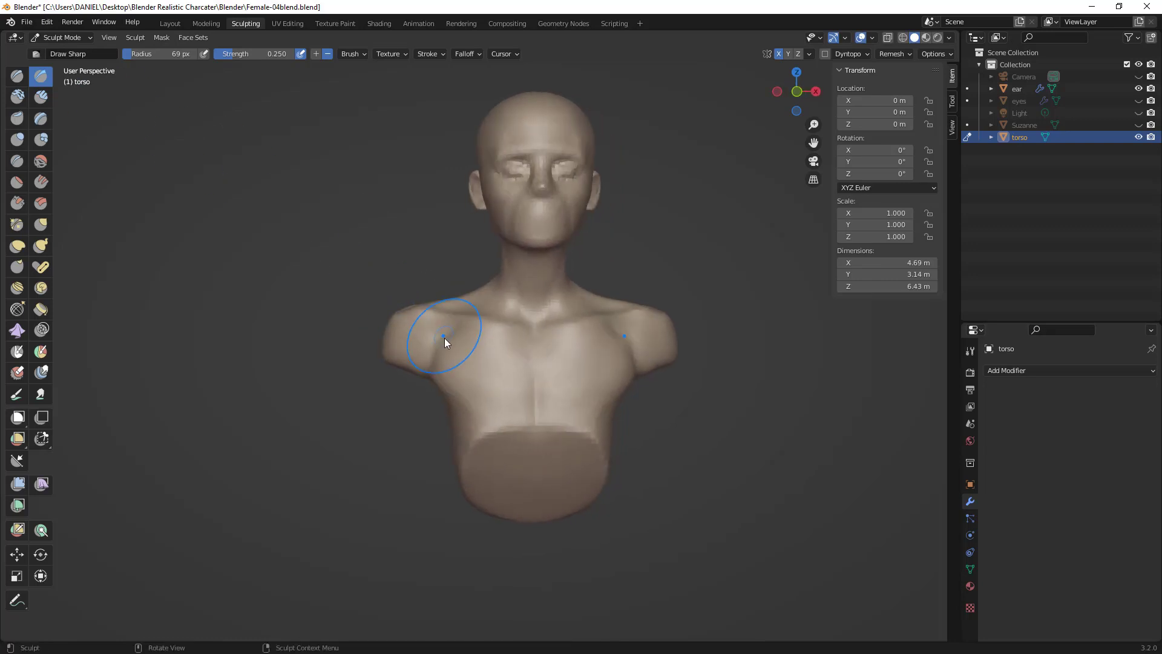
key(f)
click(407, 345)
- Try a Draw Sharp stroke along the crease between the shoulder and the chest, and undo it
drag(444, 333, 420, 362)
key(ctrl+z)
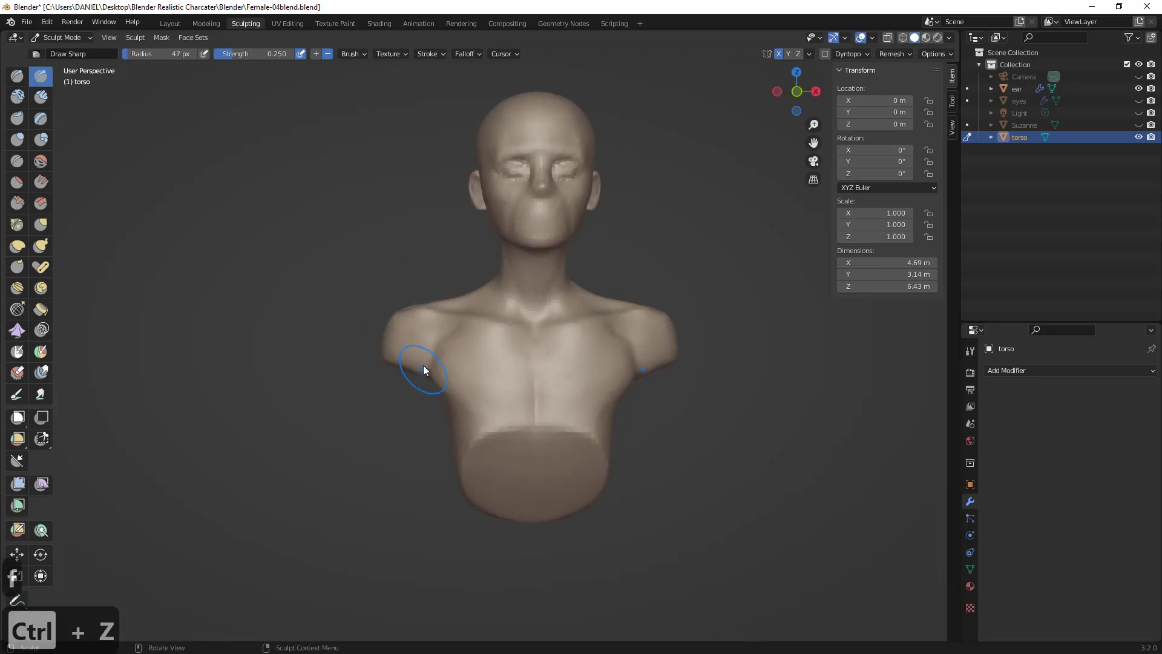
key(ctrl+z)
key(ctrl+z)
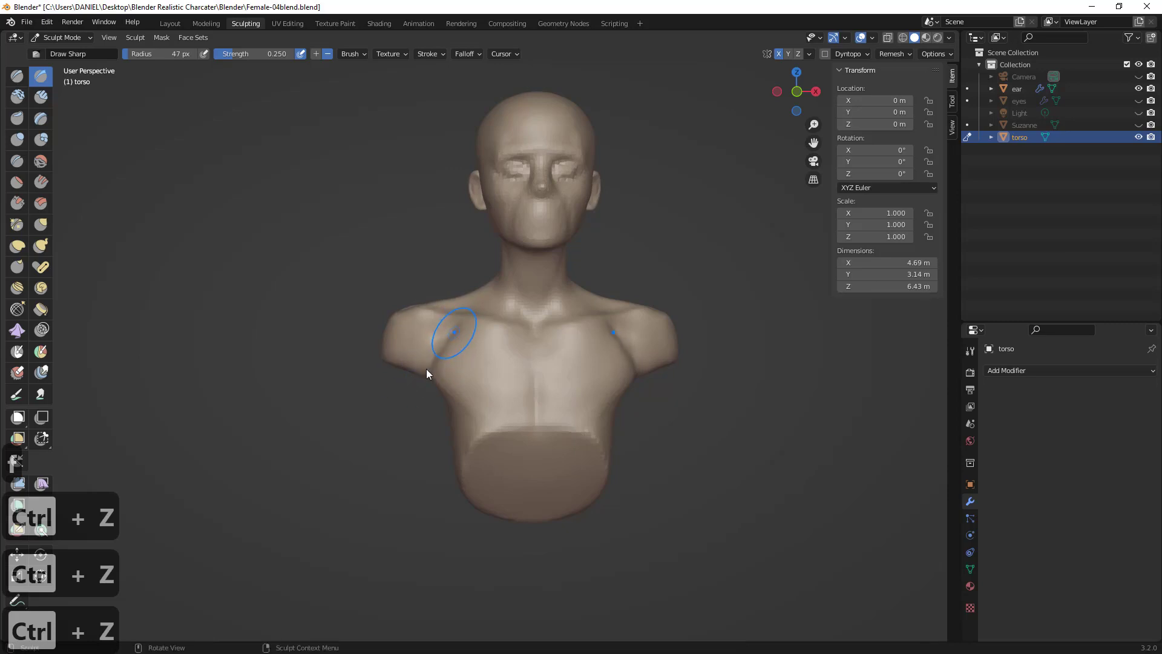
mouse_move(427, 373)
middle_down()
mouse_move(489, 354)
mouse_move(471, 365)
mouse_move(442, 353)
mouse_move(441, 328)
mouse_move(550, 356)
mouse_move(576, 393)
mouse_move(568, 437)
mouse_move(488, 394)
mouse_move(525, 371)
mouse_move(536, 386)
mouse_move(630, 354)
middle_up()
key(ctrl+z)
ctrl+middle_drag(515, 332, 558, 246)
mouse_move(539, 285)
middle_down()
mouse_move(529, 262)
mouse_move(523, 285)
middle_up()
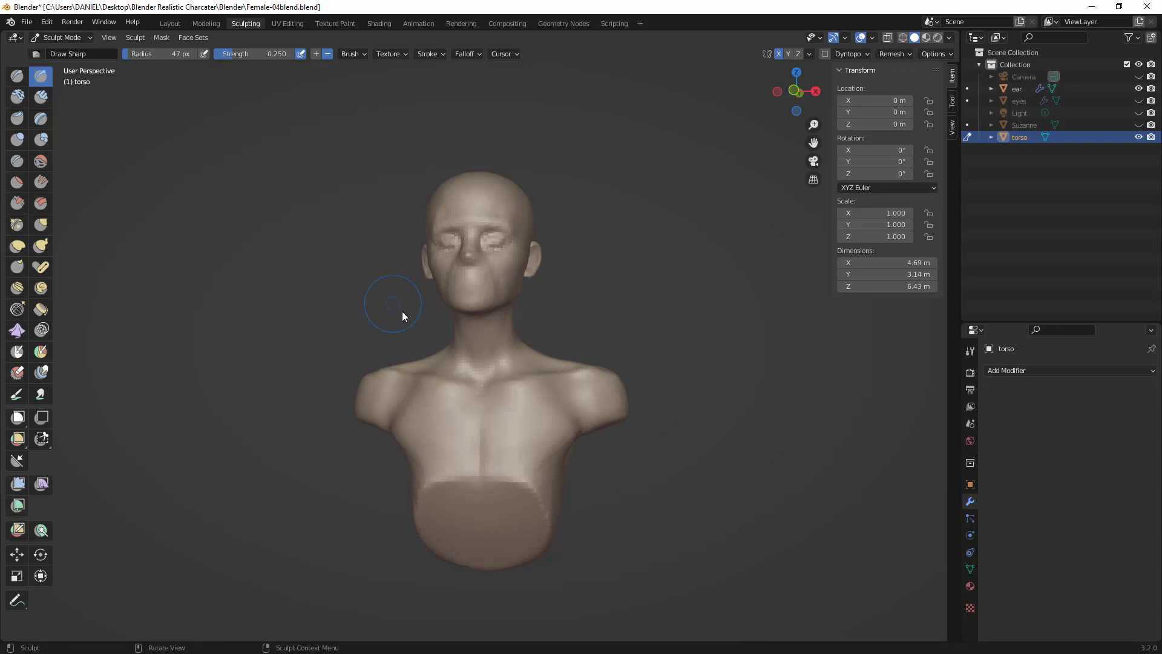
- Switch sculpting from the torso to the ear object
mouse_move(423, 363)
middle_down()
mouse_move(466, 399)
mouse_move(449, 462)
mouse_move(441, 415)
mouse_move(515, 369)
mouse_move(503, 361)
middle_up()
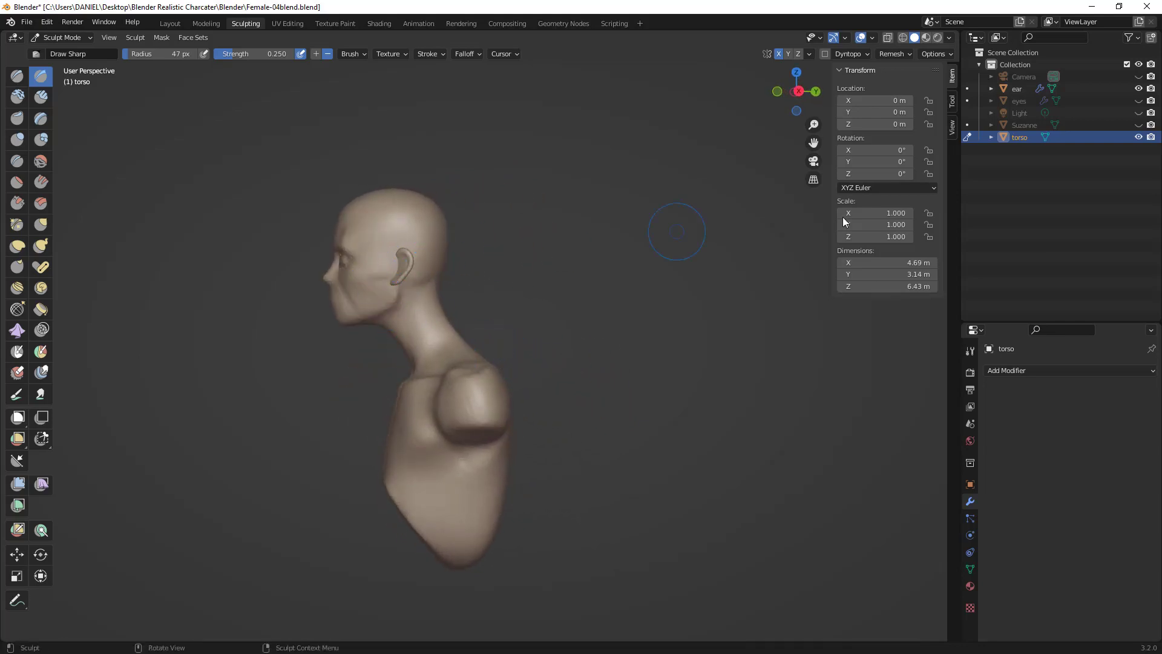
click(77, 37)
click(72, 48)
click(401, 268)
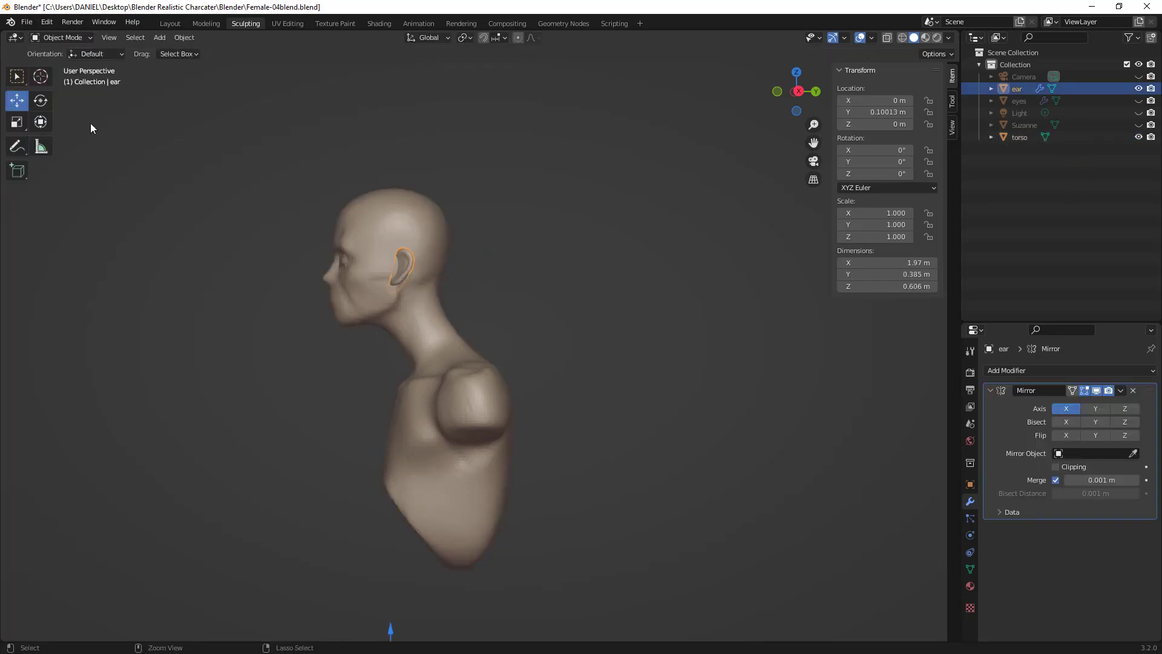
click(63, 37)
click(69, 77)
- Reshape the ear's upper and lower ends in the right side view with an 82 px Grab brush
scroll(315, 257, up, 2)
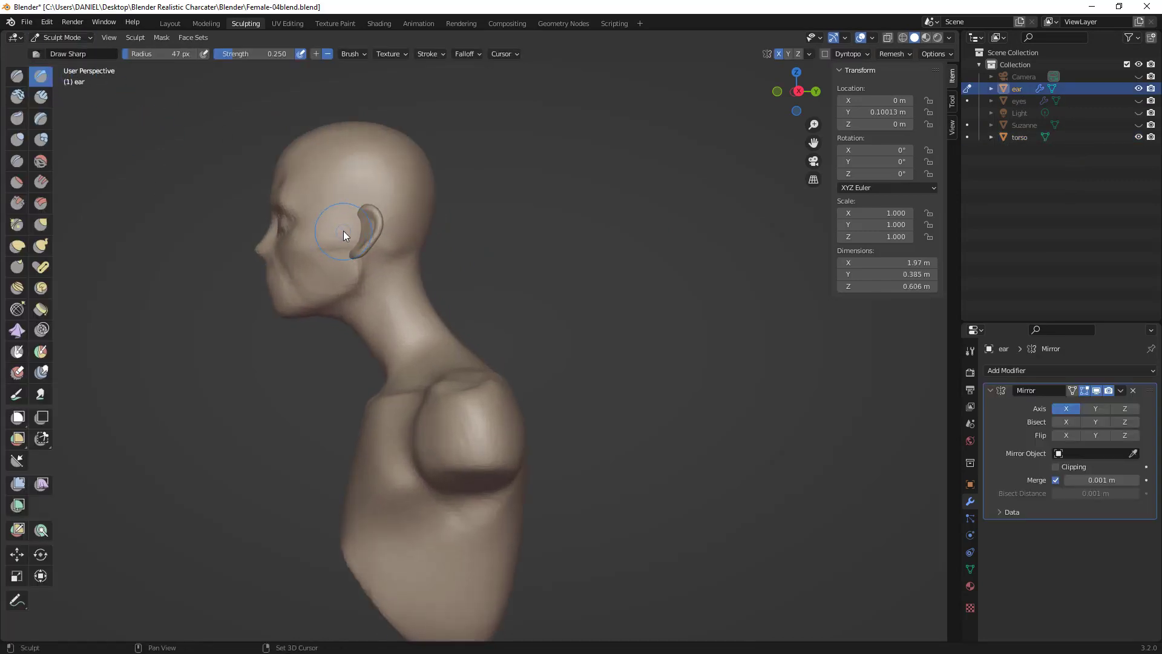
key(KP_1)
key(KP_3)
key(KP_3)
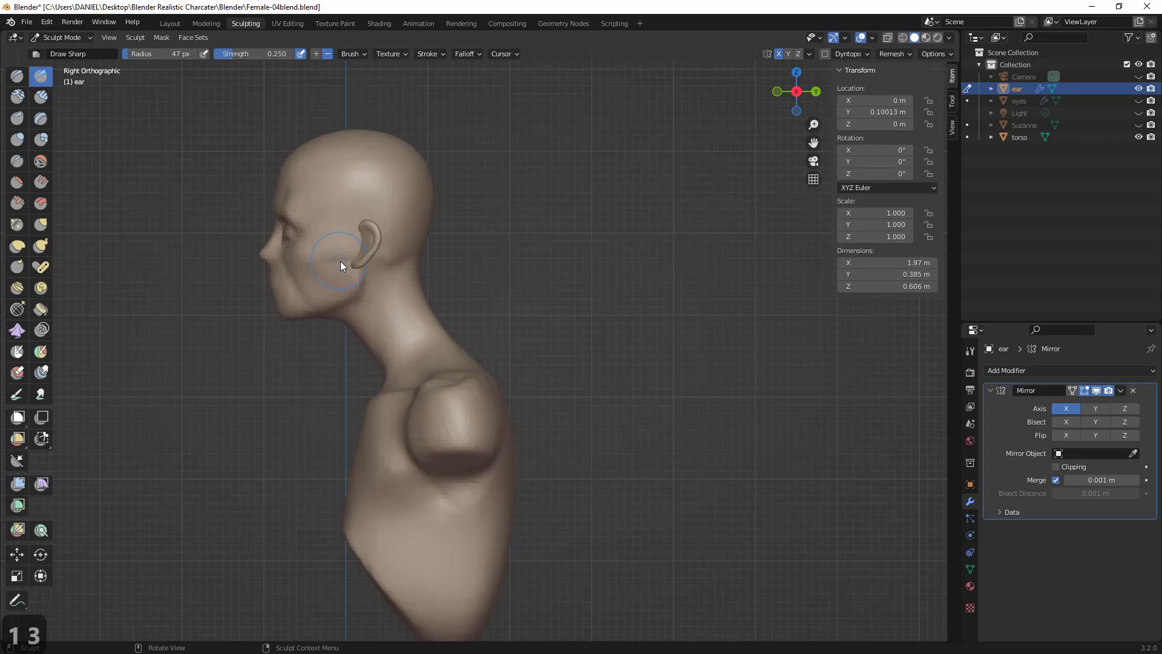
key(g)
key(f)
click(379, 255)
mouse_move(353, 263)
mouse_down()
mouse_move(371, 260)
mouse_move(384, 216)
mouse_up()
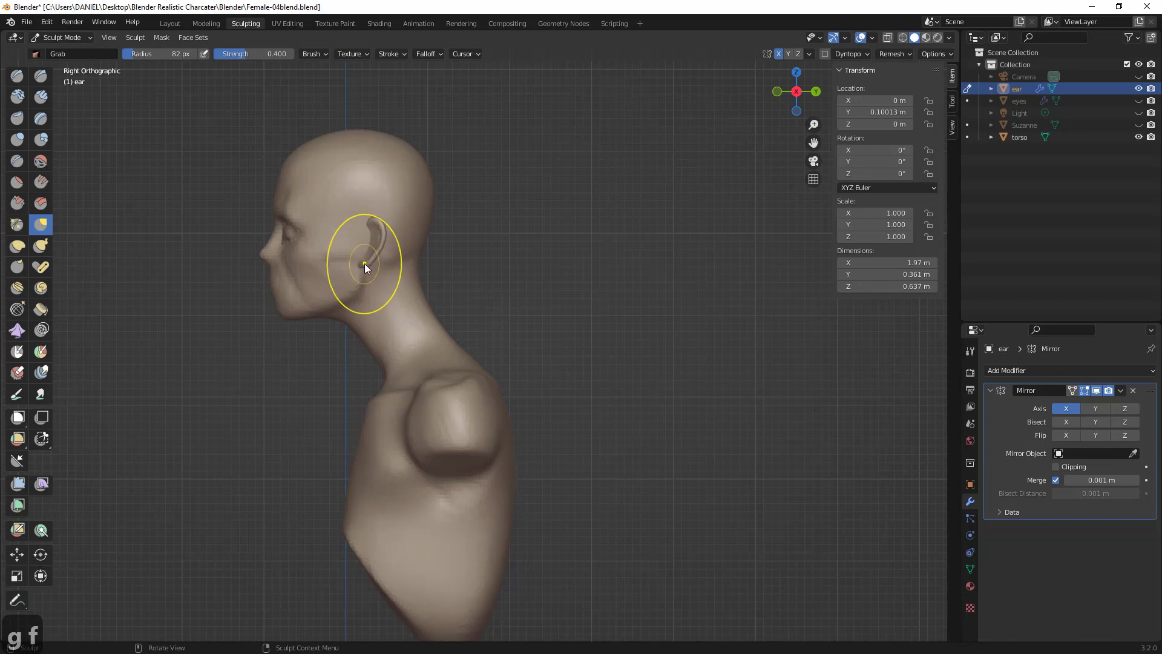
drag(365, 263, 364, 257)
- Pull the ear's outline backward with a 45 px Grab brush, and undo the extra change made from the front
key(f)
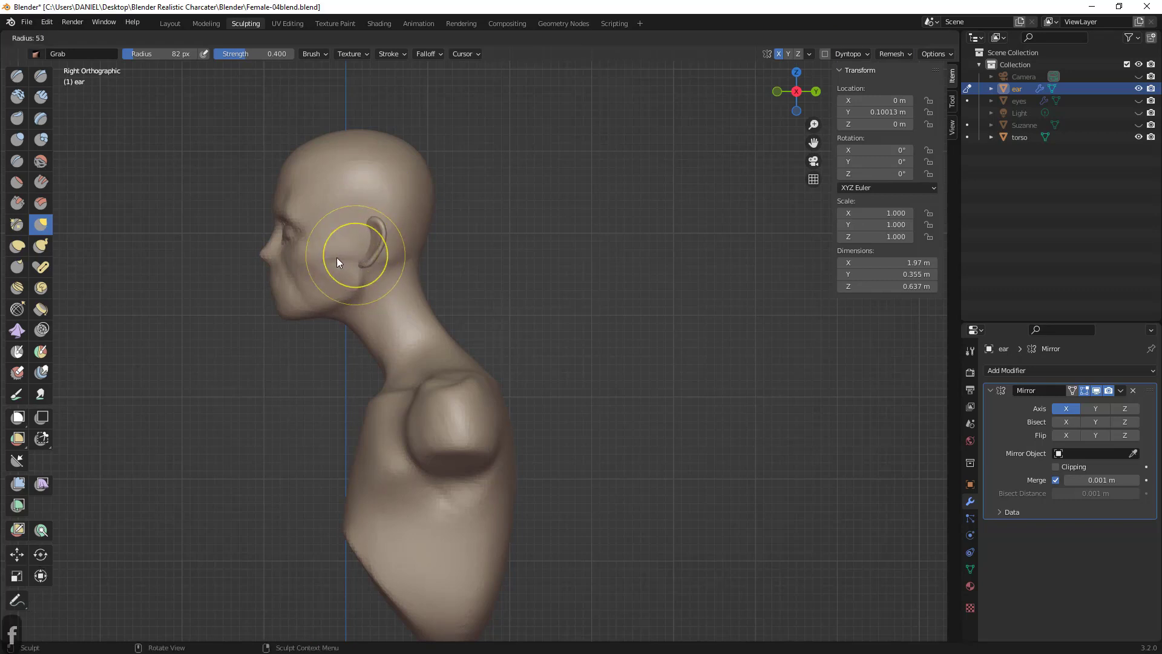
click(341, 253)
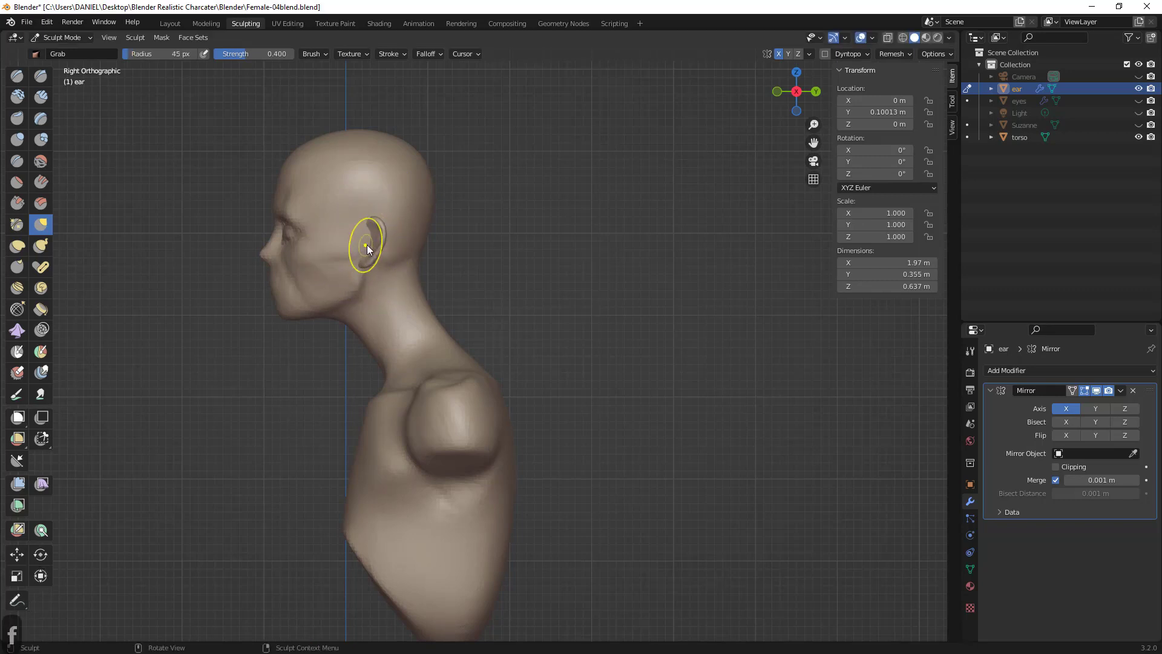
drag(361, 241, 394, 246)
mouse_move(393, 246)
middle_down()
mouse_move(507, 261)
mouse_move(528, 252)
middle_up()
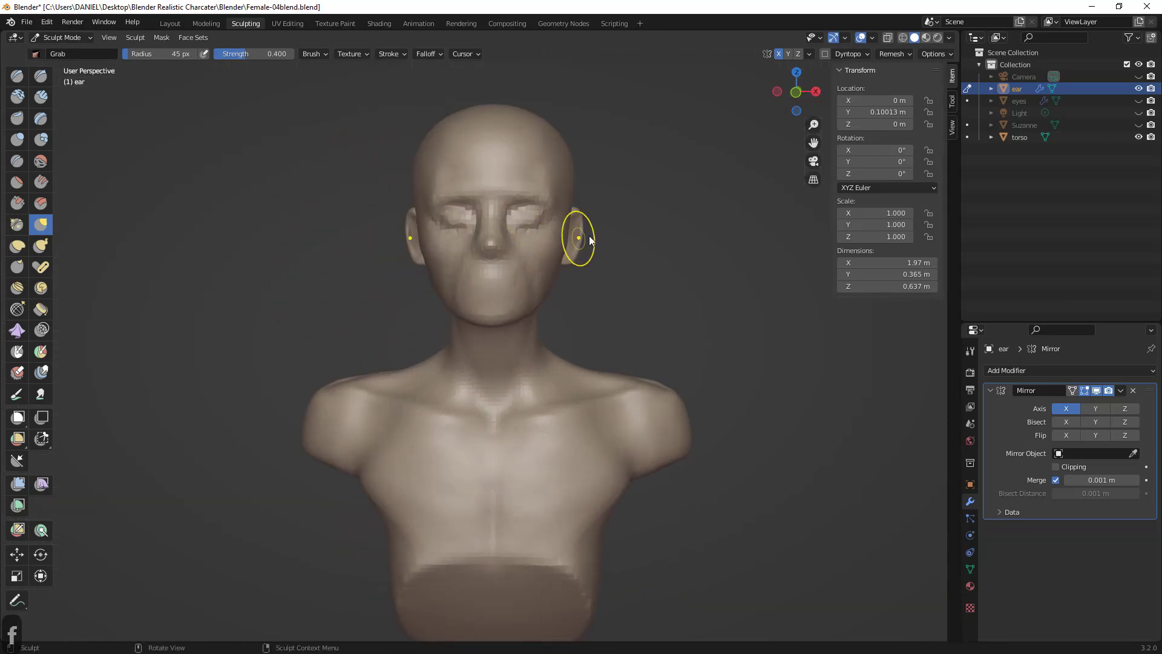
key(ctrl+z)
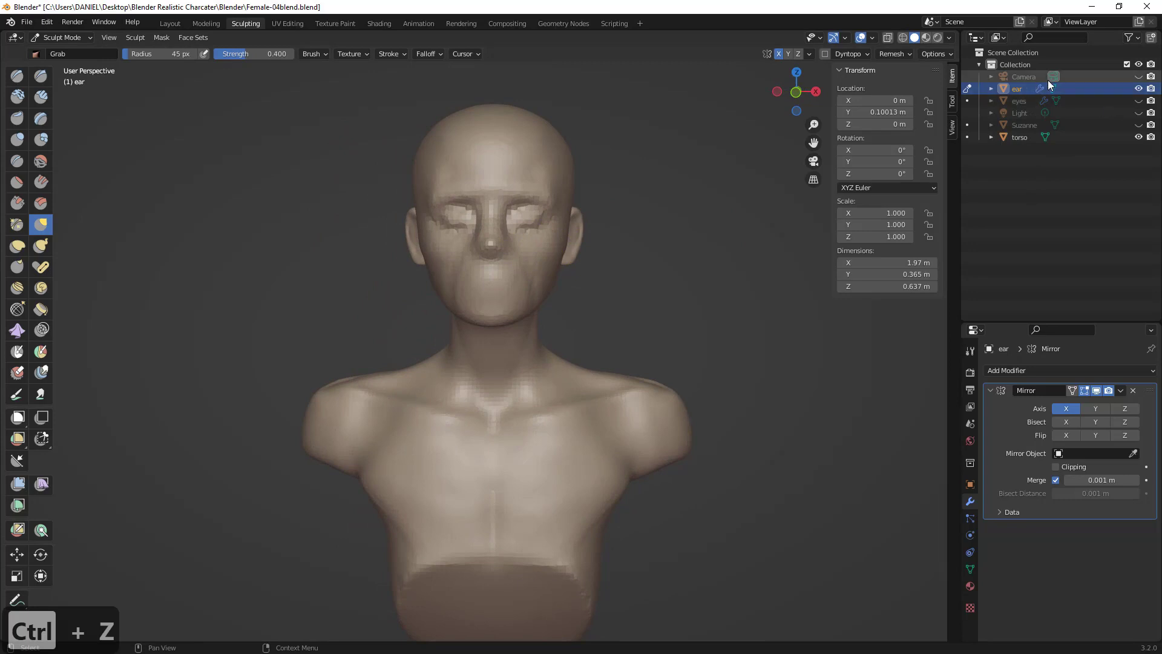
- With the torso temporarily hidden, pull the ears outward from the sides of the head with the Grab brush
click(1138, 137)
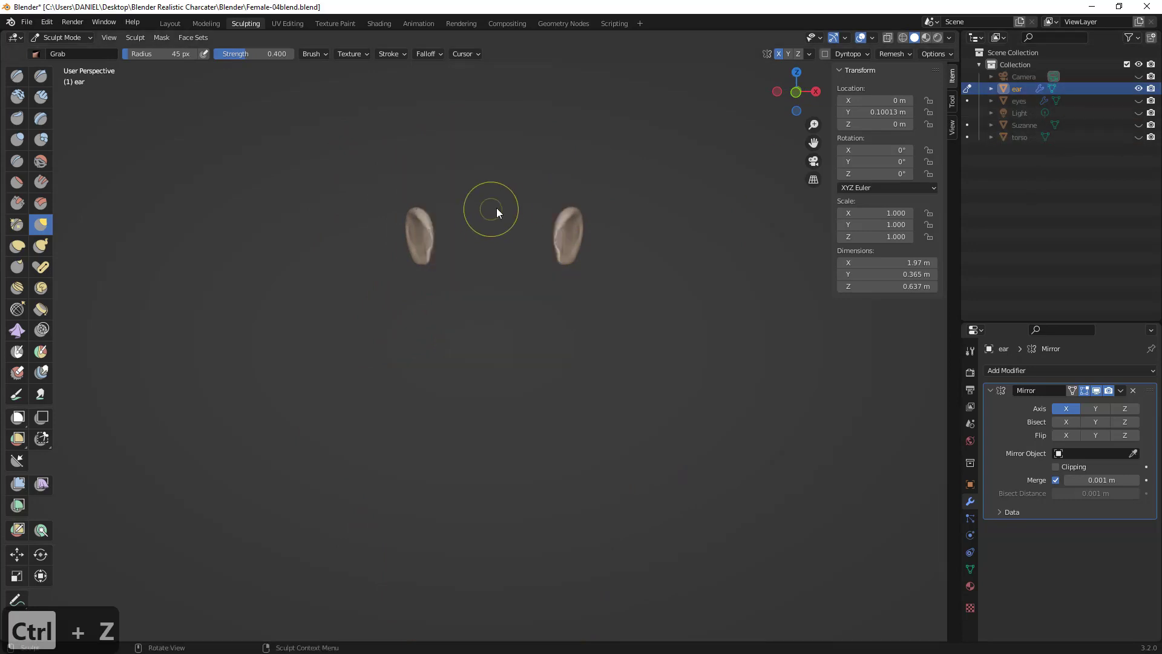
key(f)
click(588, 233)
mouse_move(557, 241)
mouse_down()
mouse_move(592, 237)
mouse_move(592, 212)
mouse_up()
key(f)
click(625, 235)
click(1138, 137)
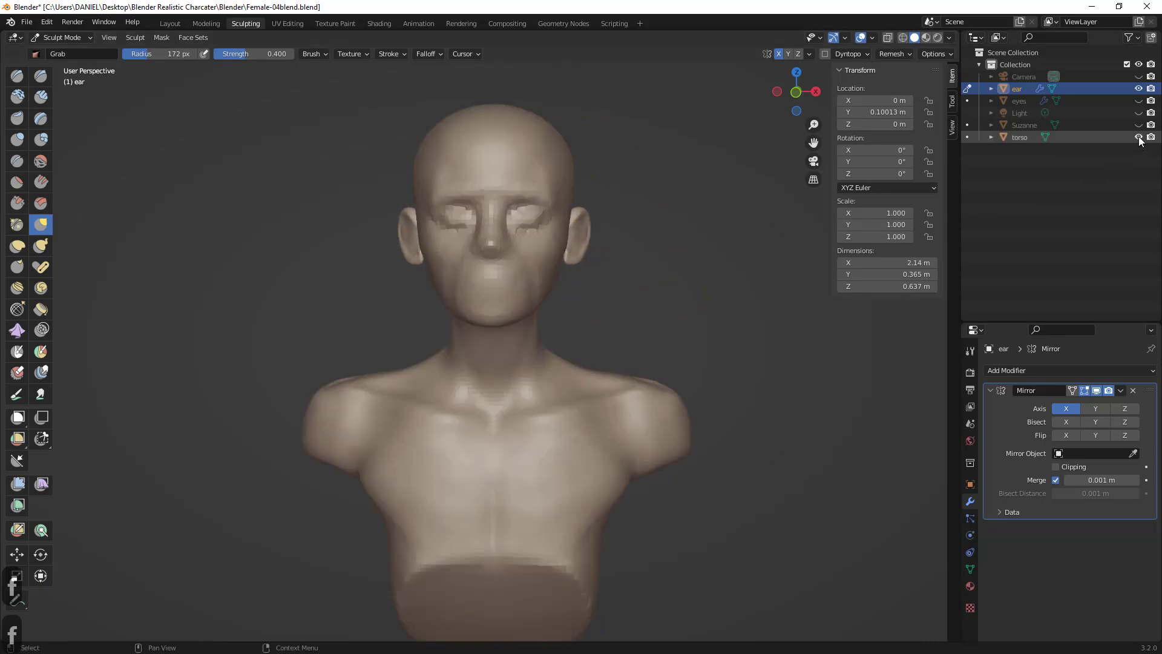
- Refine where the ears meet the head with the Grab brush at a radius of 75 px
click(518, 259)
mouse_move(567, 257)
middle_down()
mouse_move(575, 241)
mouse_move(590, 245)
mouse_move(561, 255)
middle_up()
key(f)
click(531, 248)
drag(560, 255, 558, 258)
drag(551, 261, 544, 264)
mouse_move(550, 261)
middle_down()
mouse_move(589, 256)
mouse_move(565, 318)
mouse_move(630, 244)
middle_up()
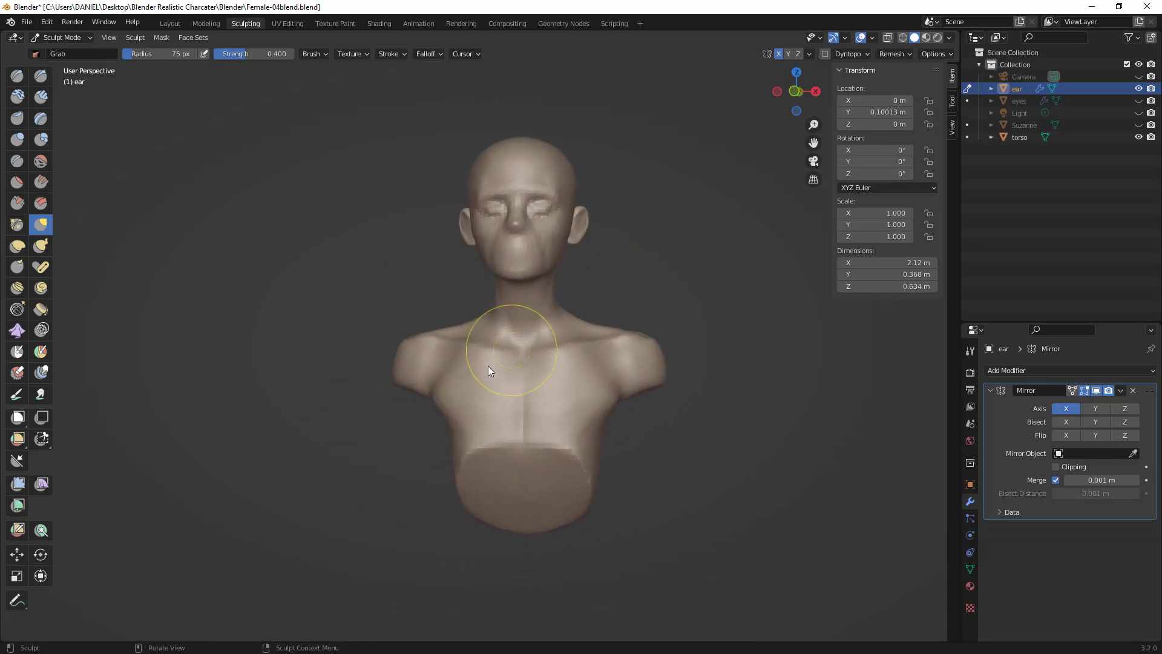
- Switch sculpting from the ear back to the torso, with the Grab brush radius set to 91 px
key(alt+a)
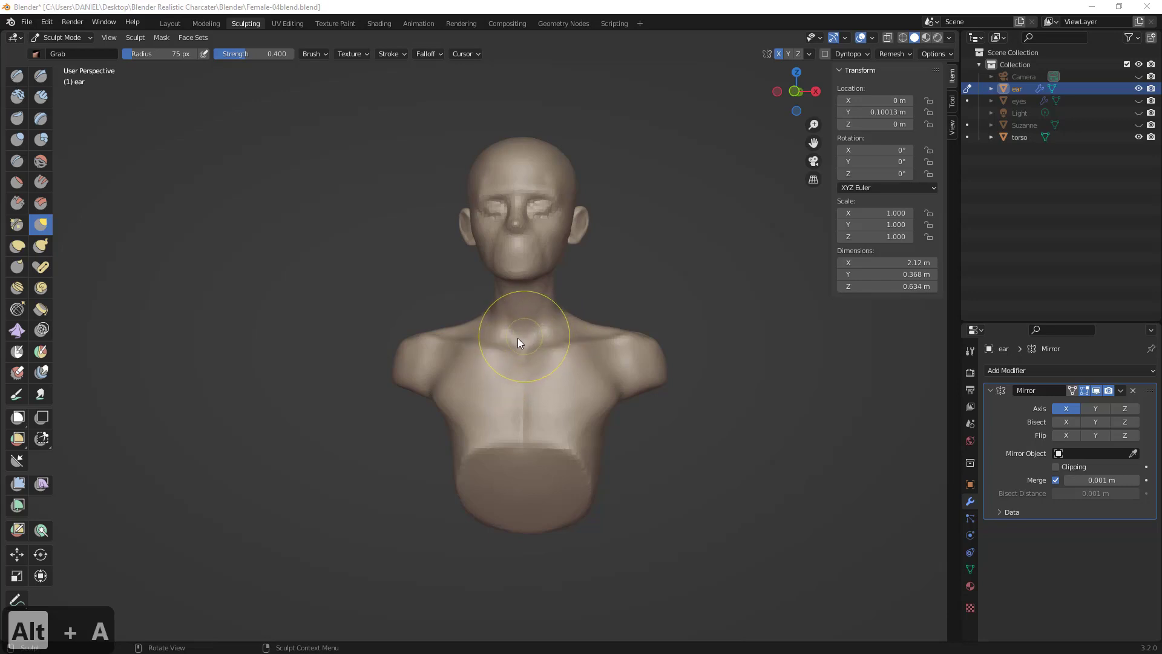
middle_drag(528, 342, 523, 343)
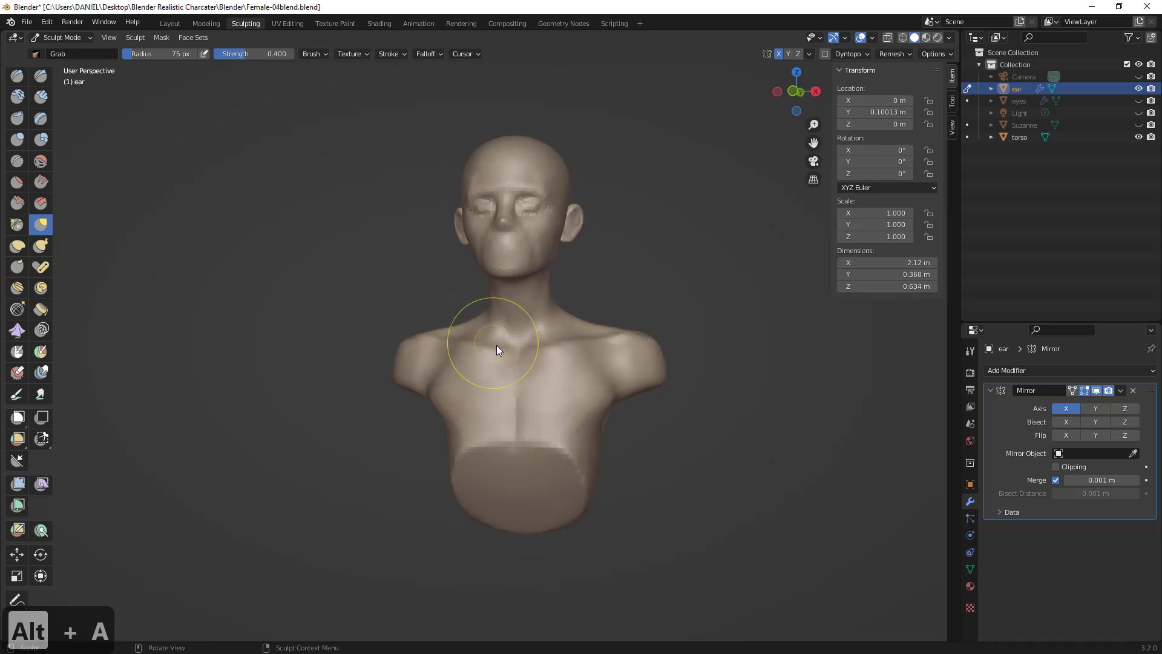
key(g)
key(g)
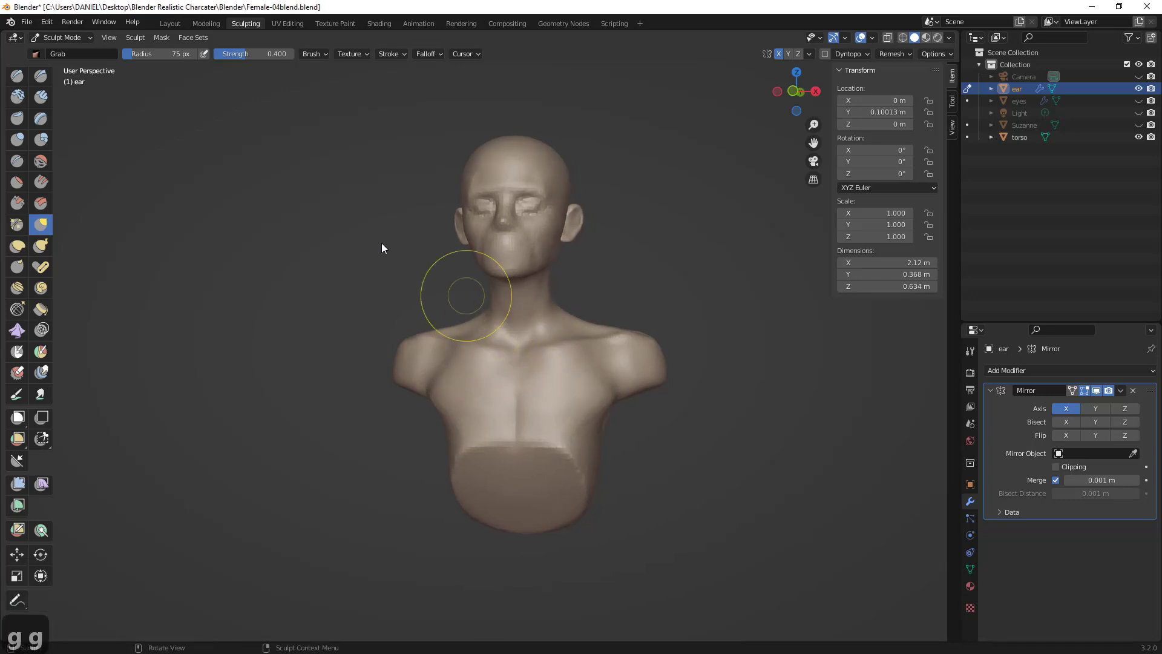
click(82, 40)
click(83, 52)
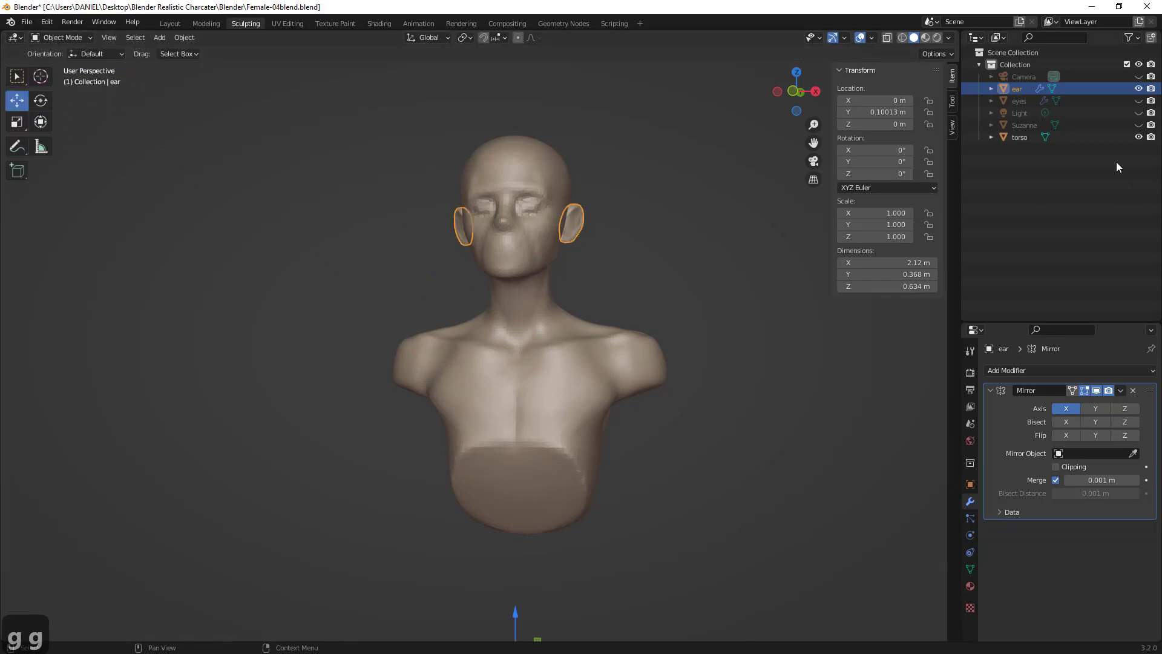
click(1020, 137)
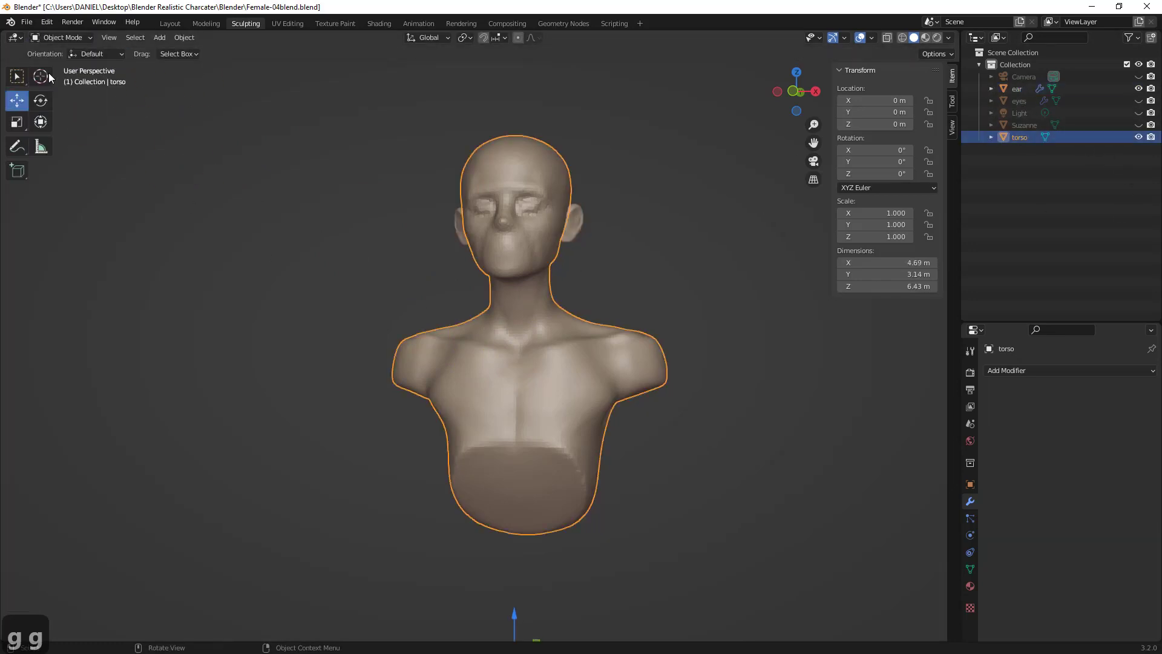
click(66, 38)
click(74, 78)
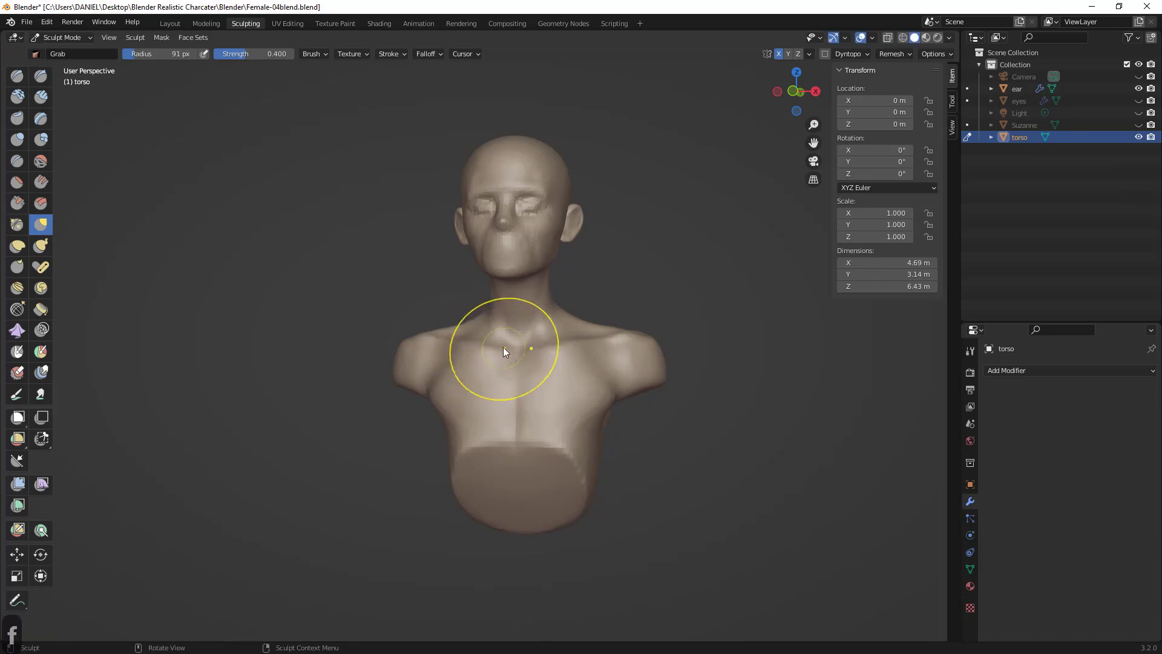
- Switch to File Explorer, browse the body reference folder, and enlarge the front-view photo of the woman in the black swimsuit
key(super)
mouse_move(104, 641)
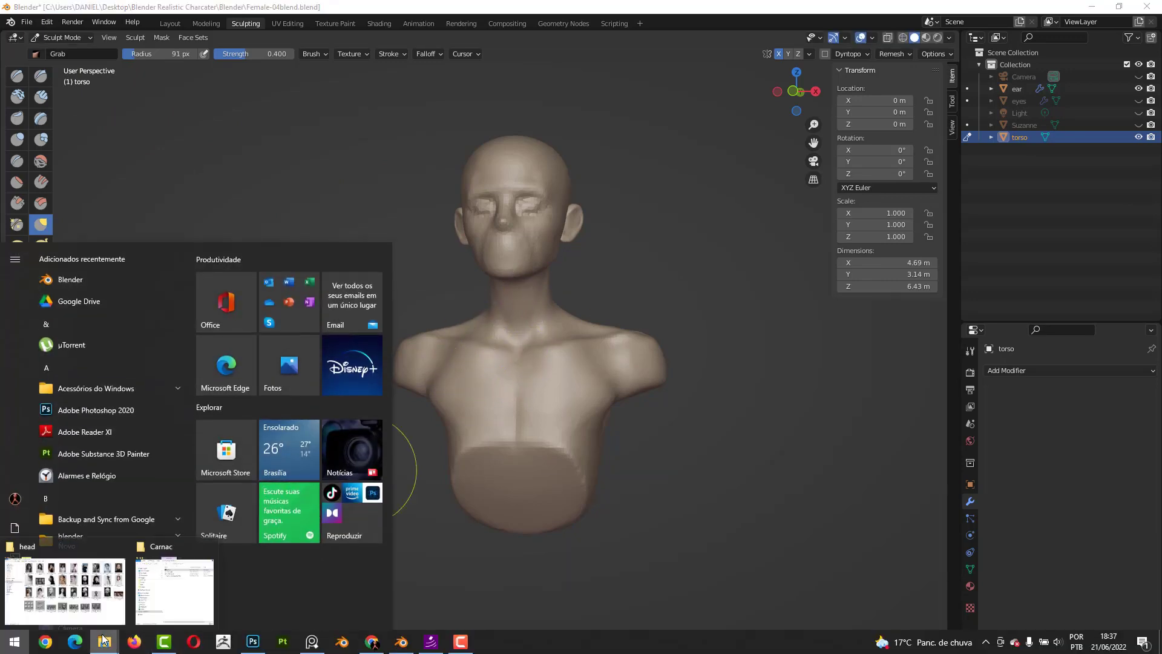
click(99, 603)
key(BackSpace)
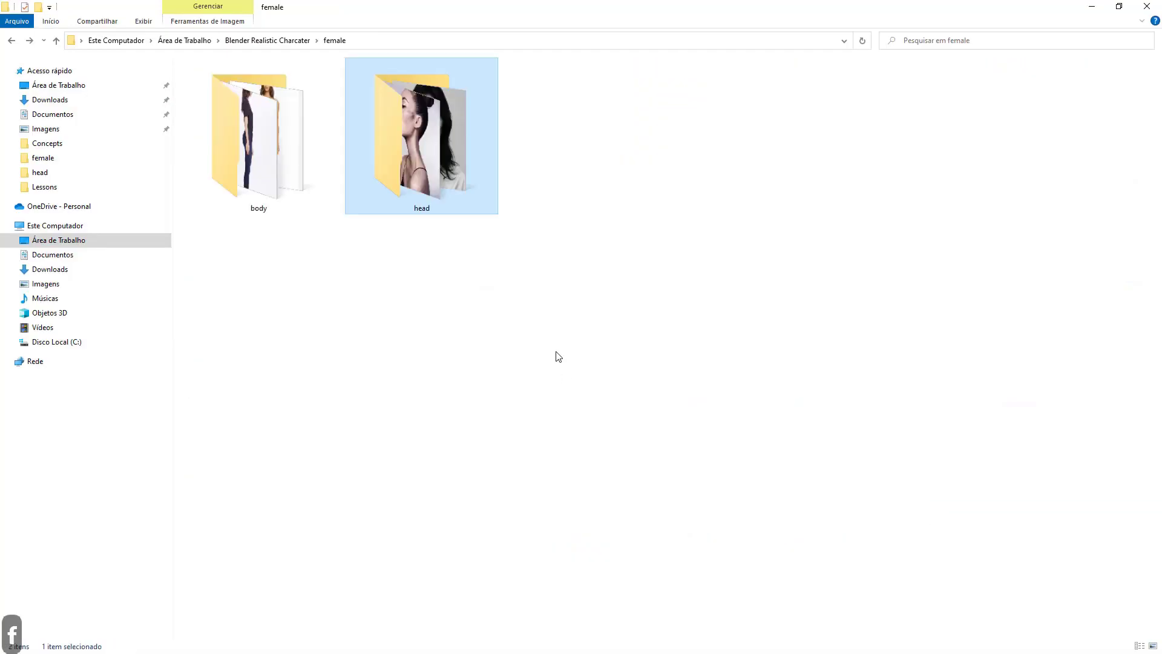
double_click(273, 132)
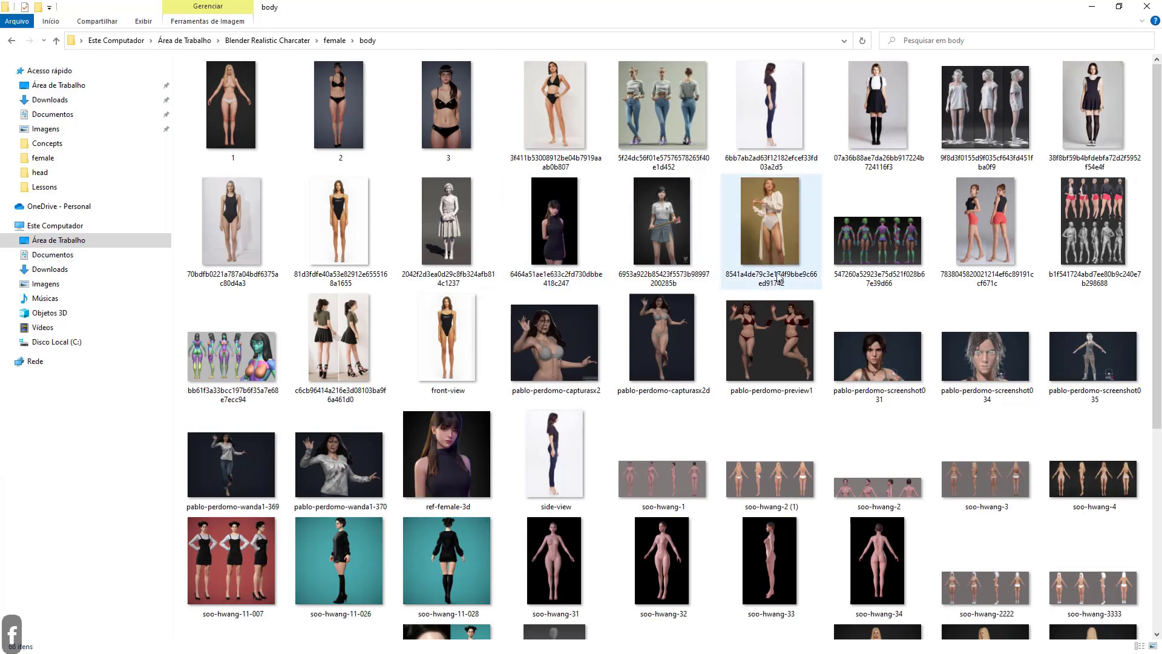
scroll(780, 274, down, 3)
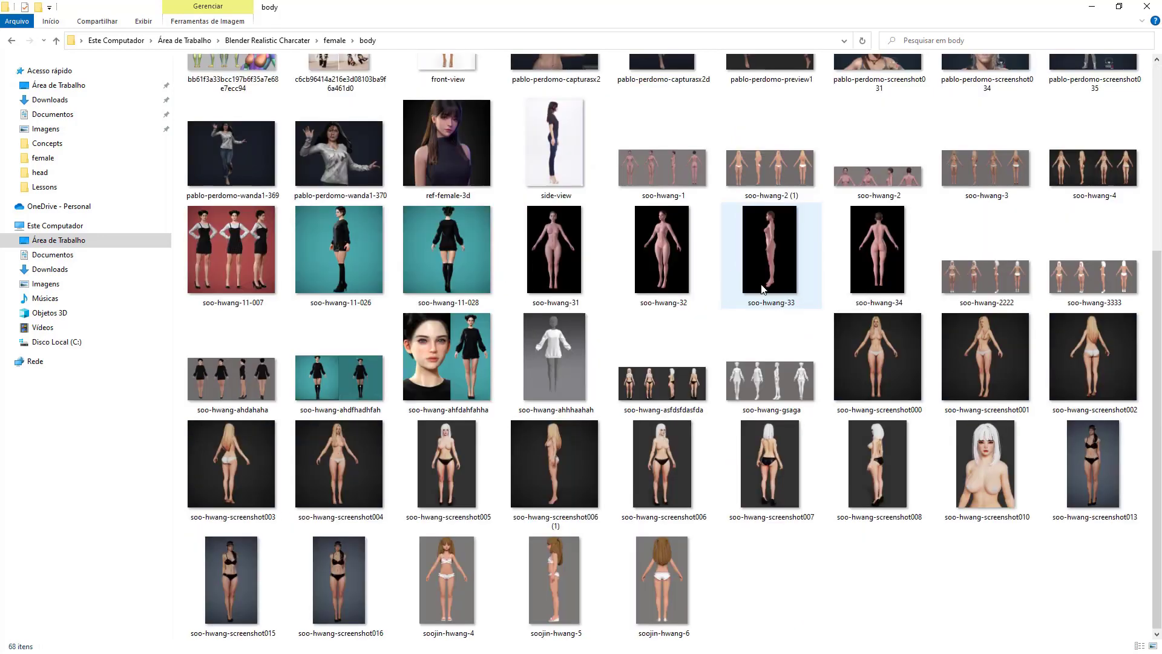
scroll(629, 321, up, 3)
double_click(365, 225)
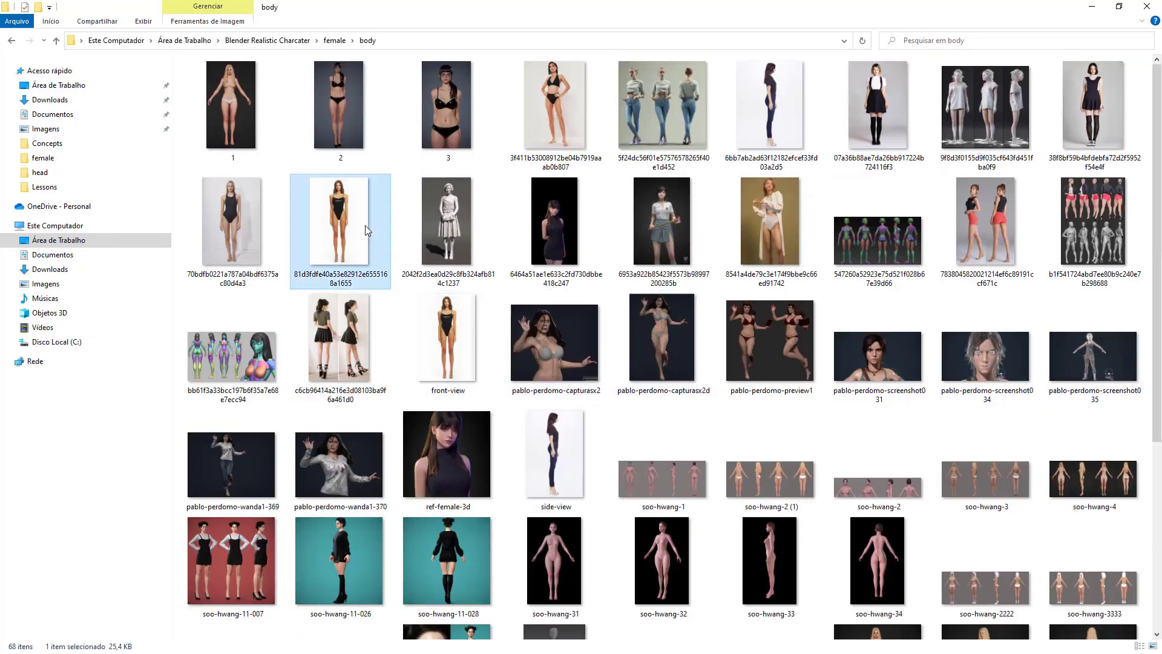
scroll(756, 212, up, 5)
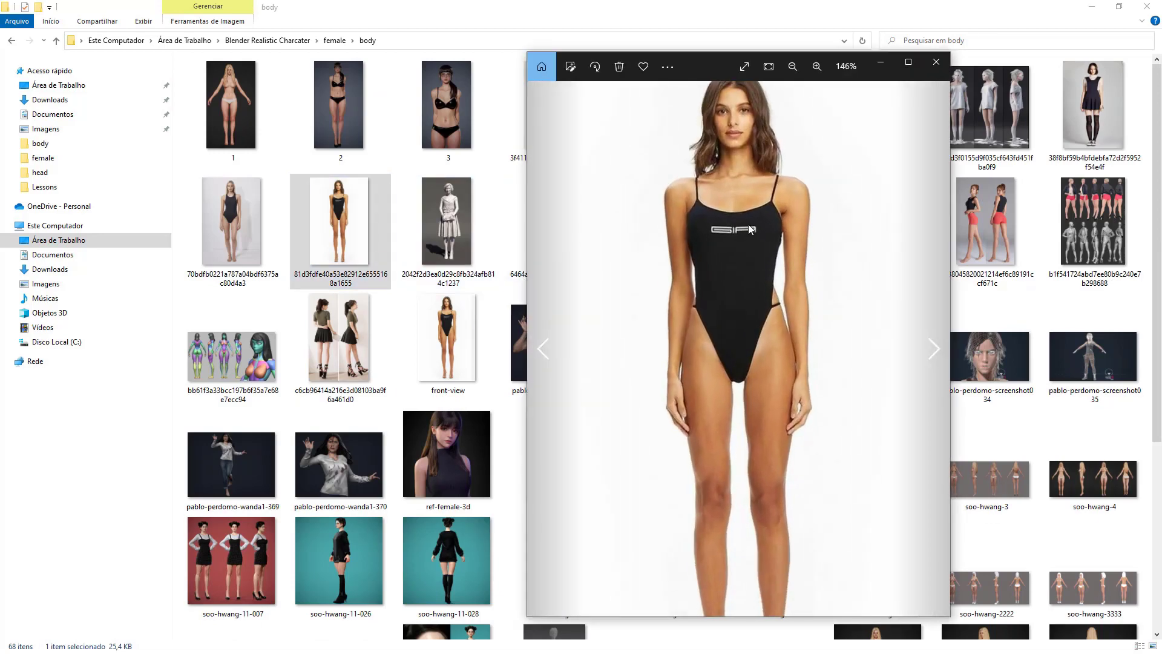
scroll(720, 290, up, 2)
- Examine the shoulder width and shoulder line in the swimsuit photo with on-screen marks, and close the photo
key(alt+a)
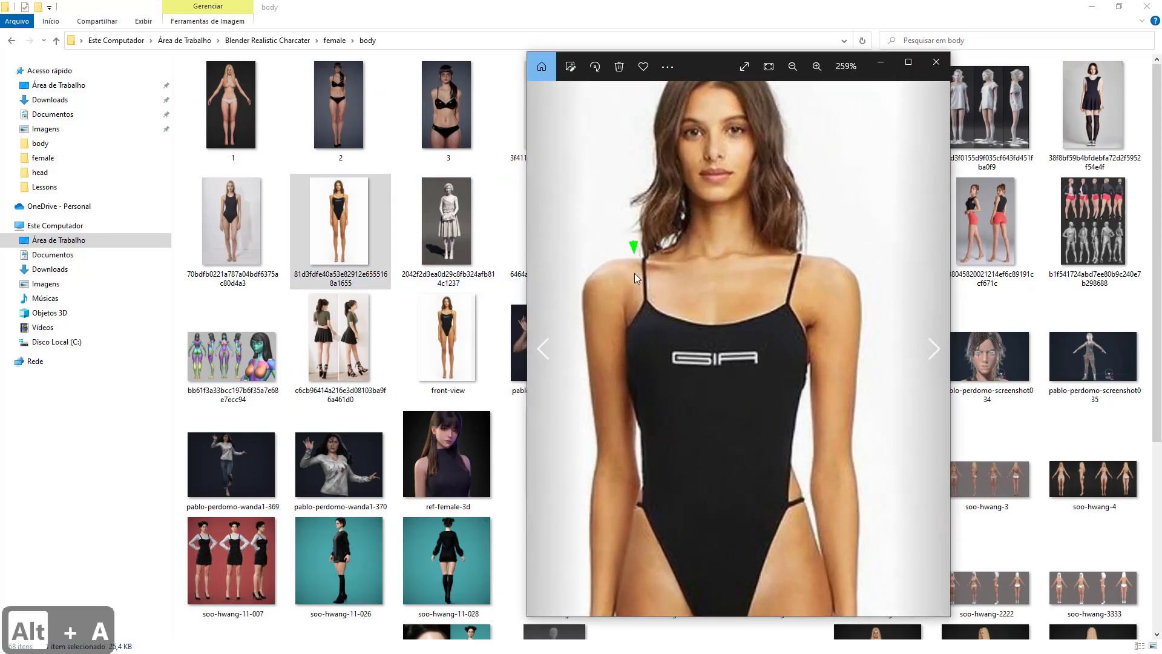
drag(634, 274, 797, 279)
key(alt+a)
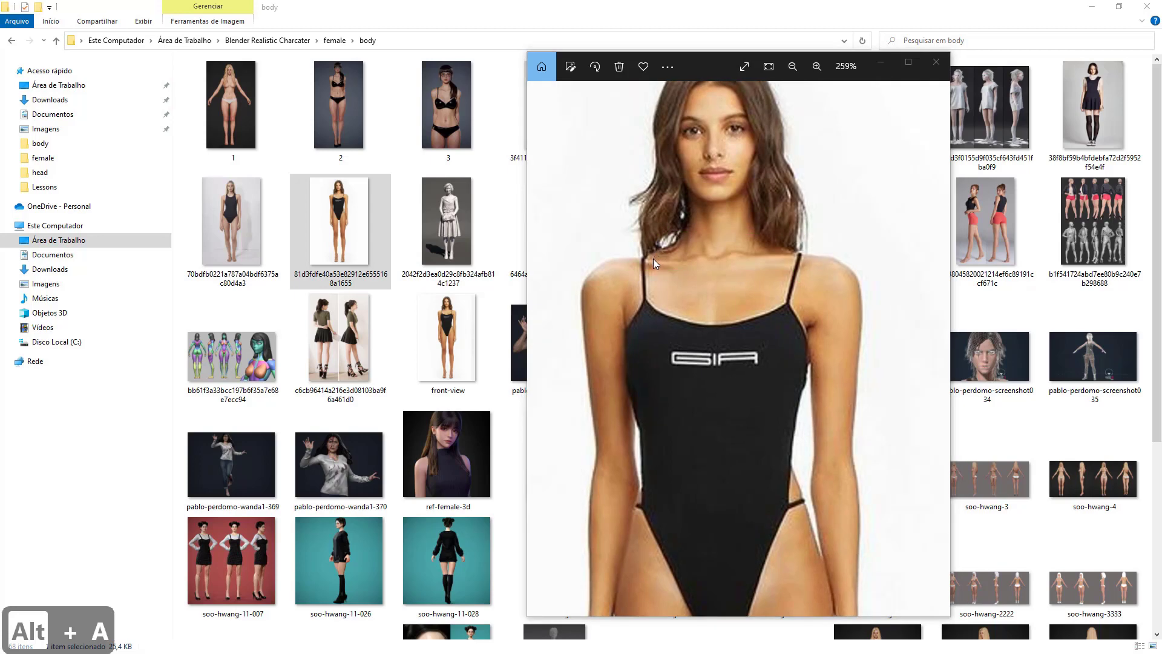
drag(593, 271, 839, 266)
key(alt+a)
key(super)
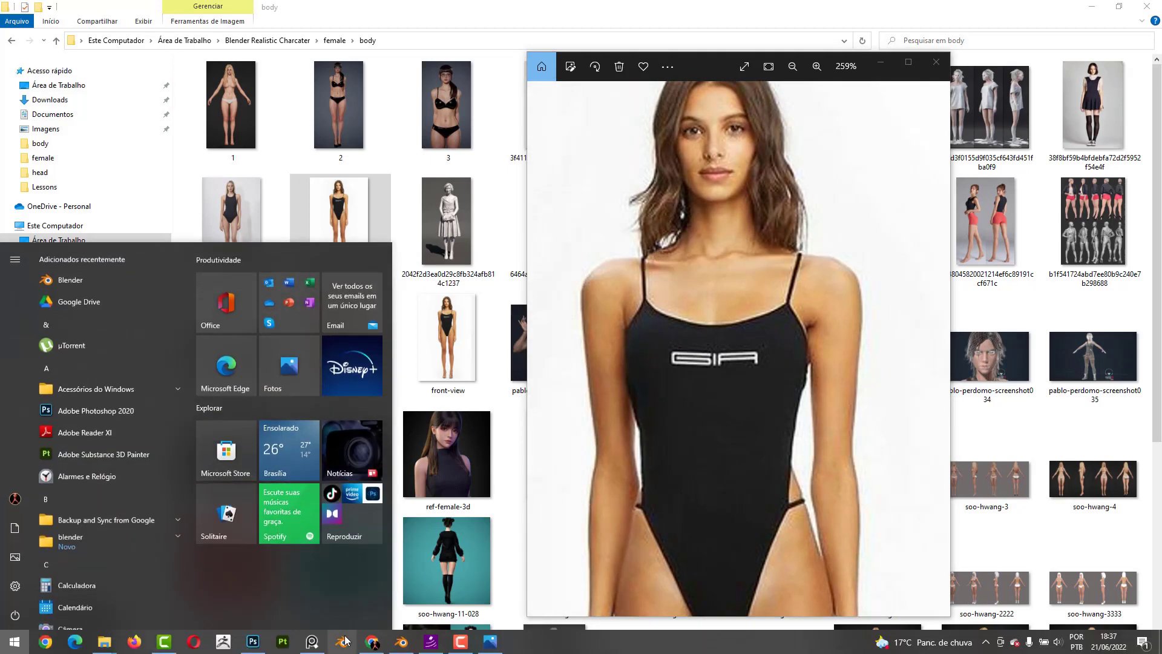
click(937, 63)
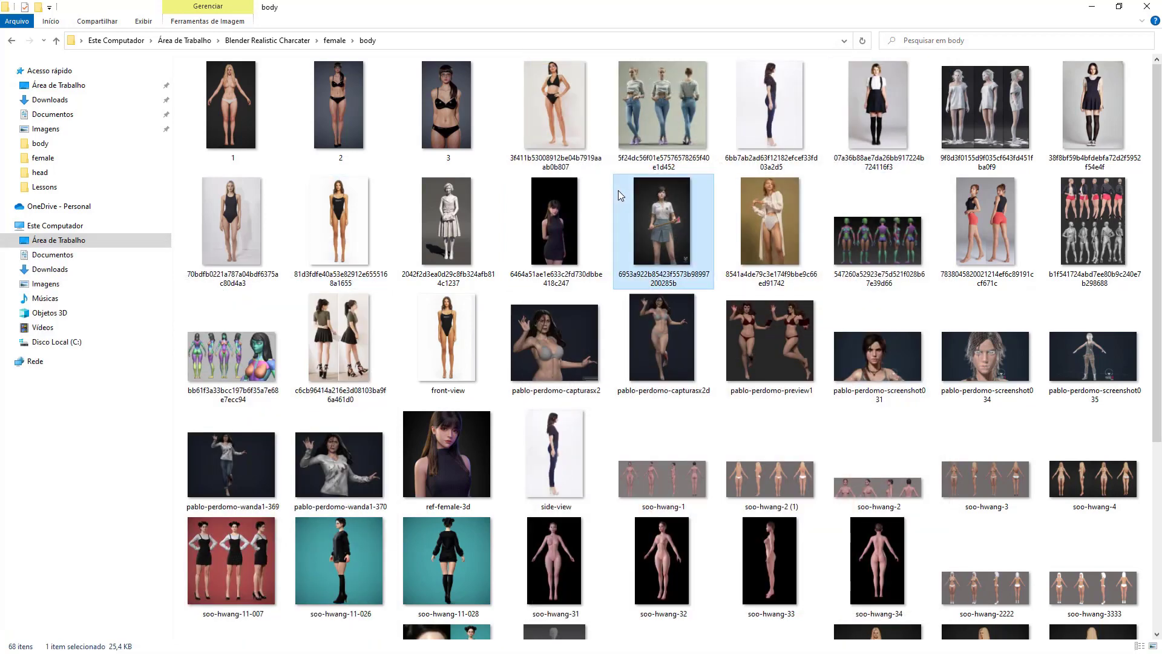
- Look through the head reference folder and the board of head references, and switch back to Blender
key(alt+Up)
click(439, 164)
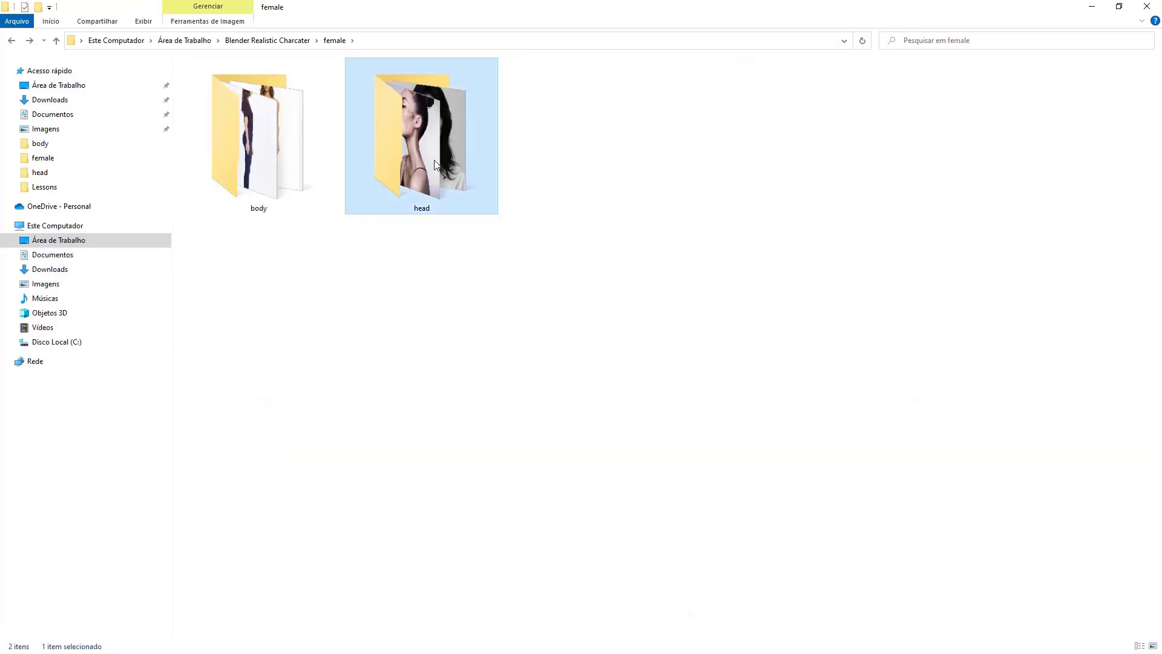
double_click(435, 164)
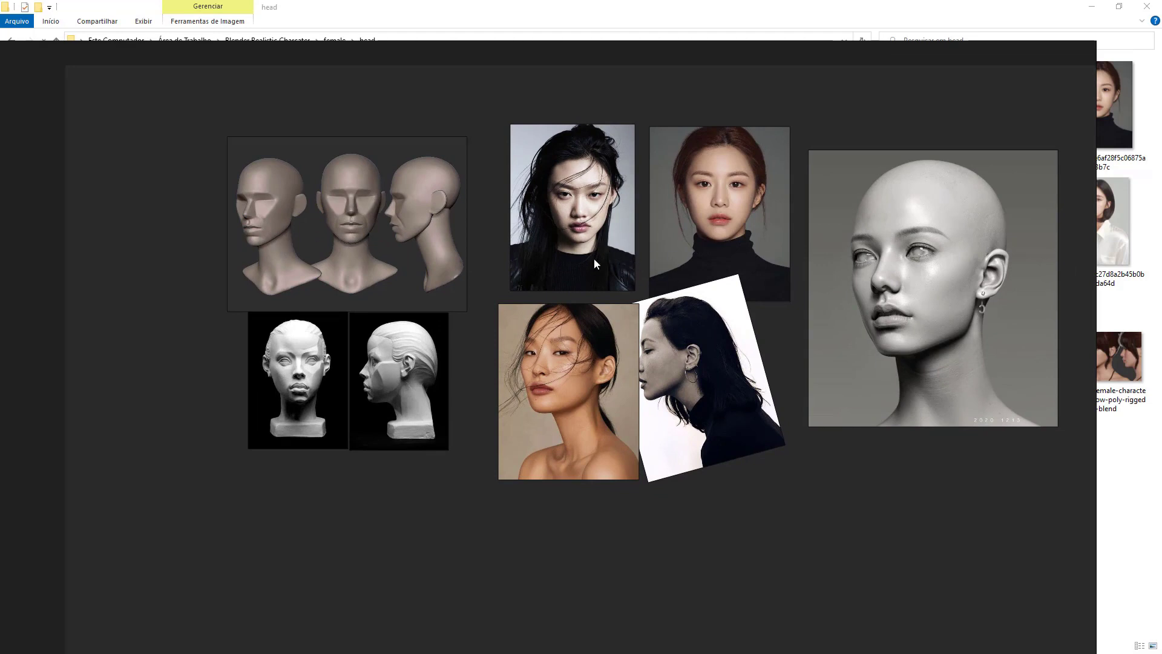
right_drag(947, 470, 0, 433)
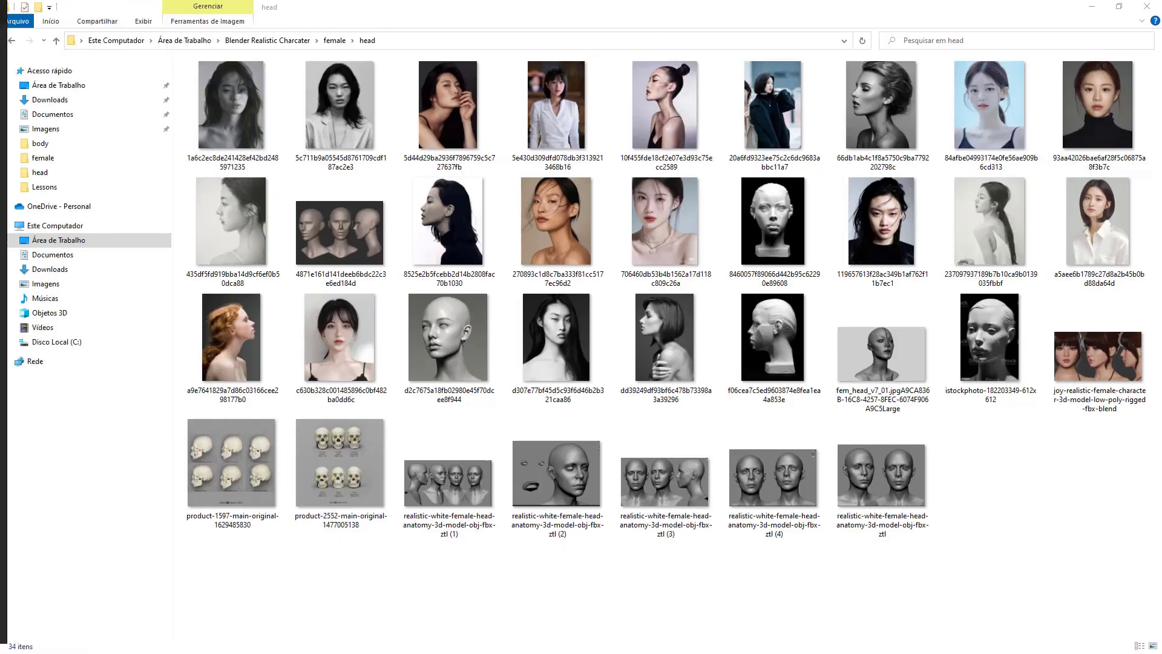
key(super)
click(406, 642)
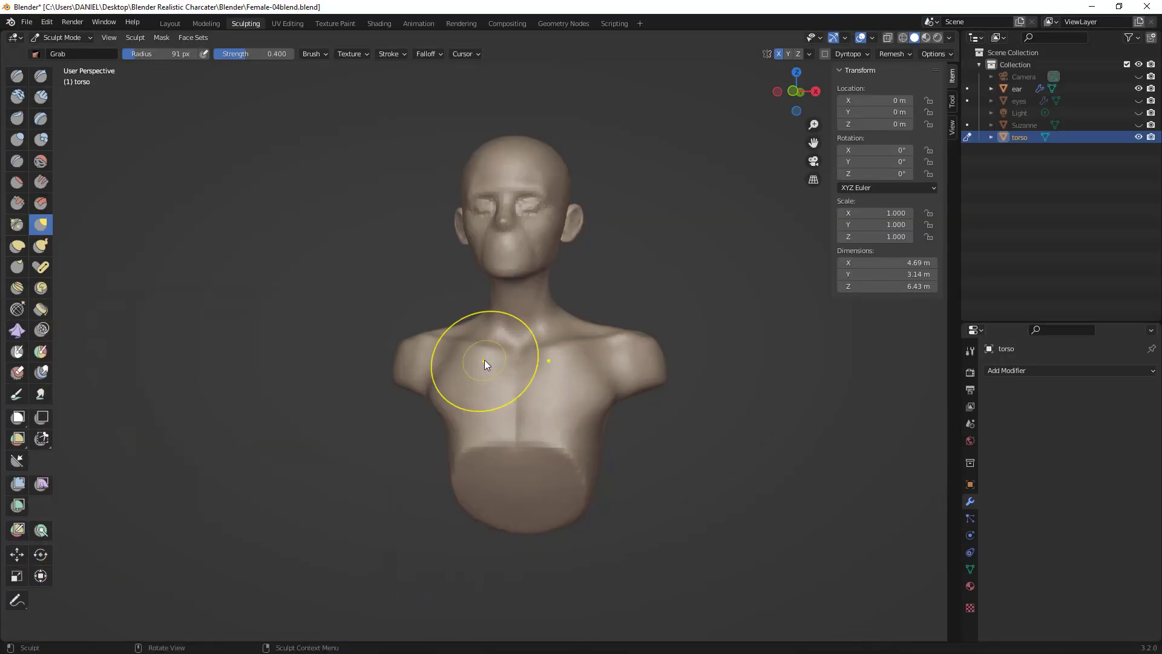
key(alt+a)
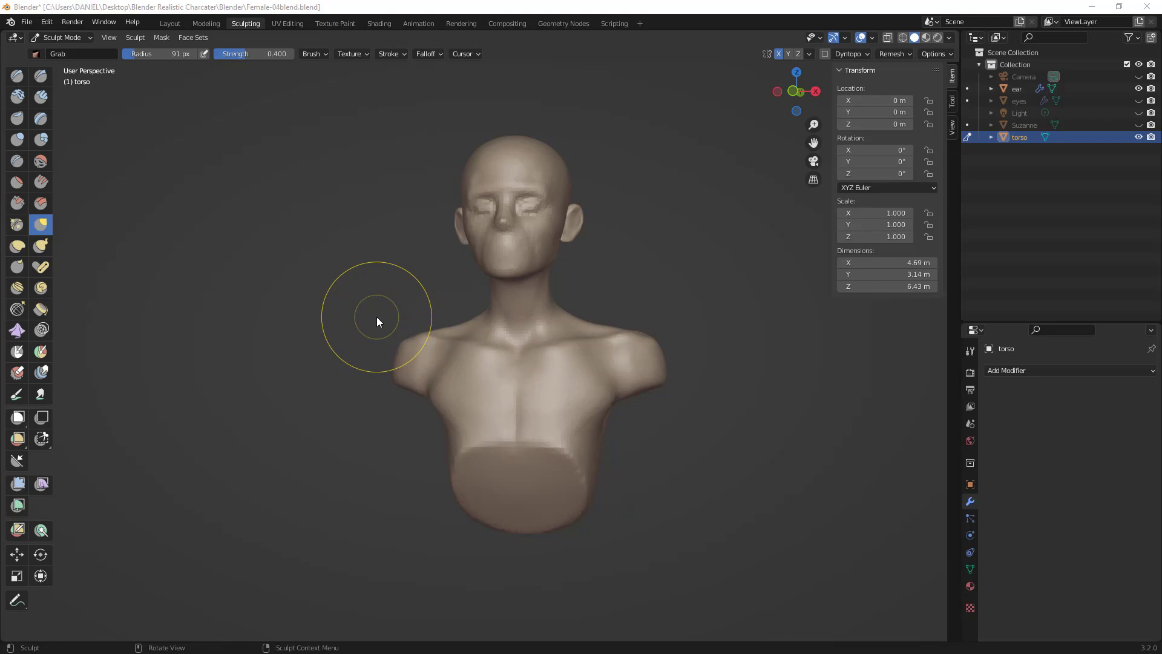
- Reshape the upper chest and the base of the neck with the Grab brush at a radius of 126 px
mouse_move(730, 295)
middle_down()
mouse_move(725, 306)
mouse_move(727, 284)
mouse_move(669, 285)
mouse_move(572, 324)
mouse_move(606, 329)
middle_up()
key(f)
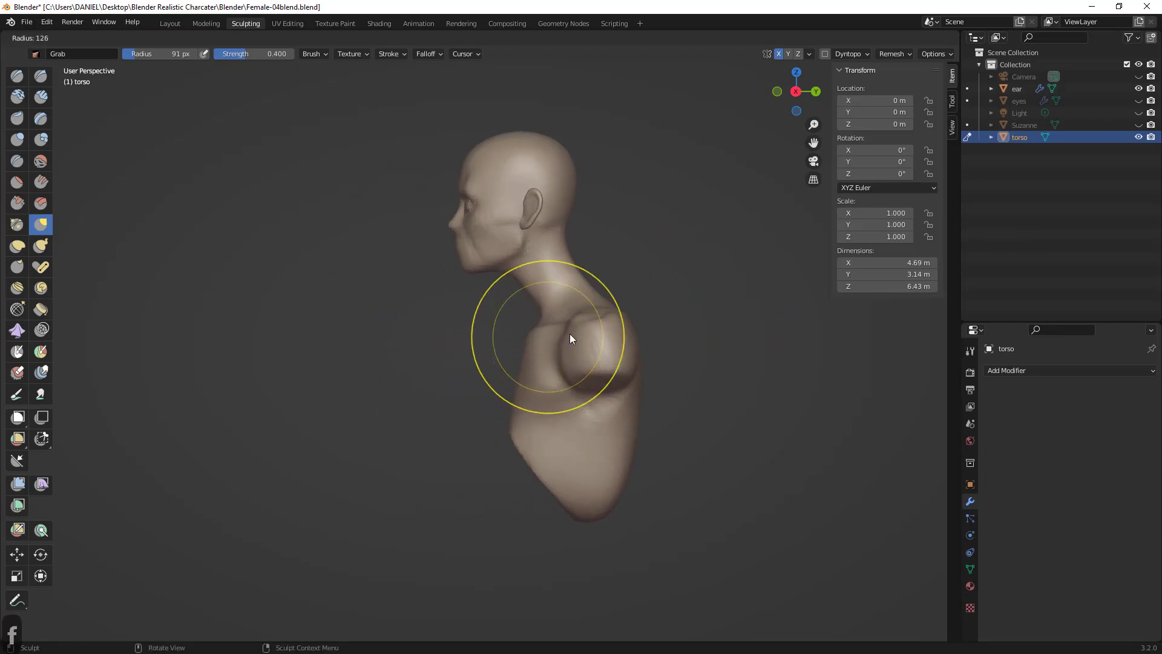
click(566, 331)
drag(535, 338, 539, 356)
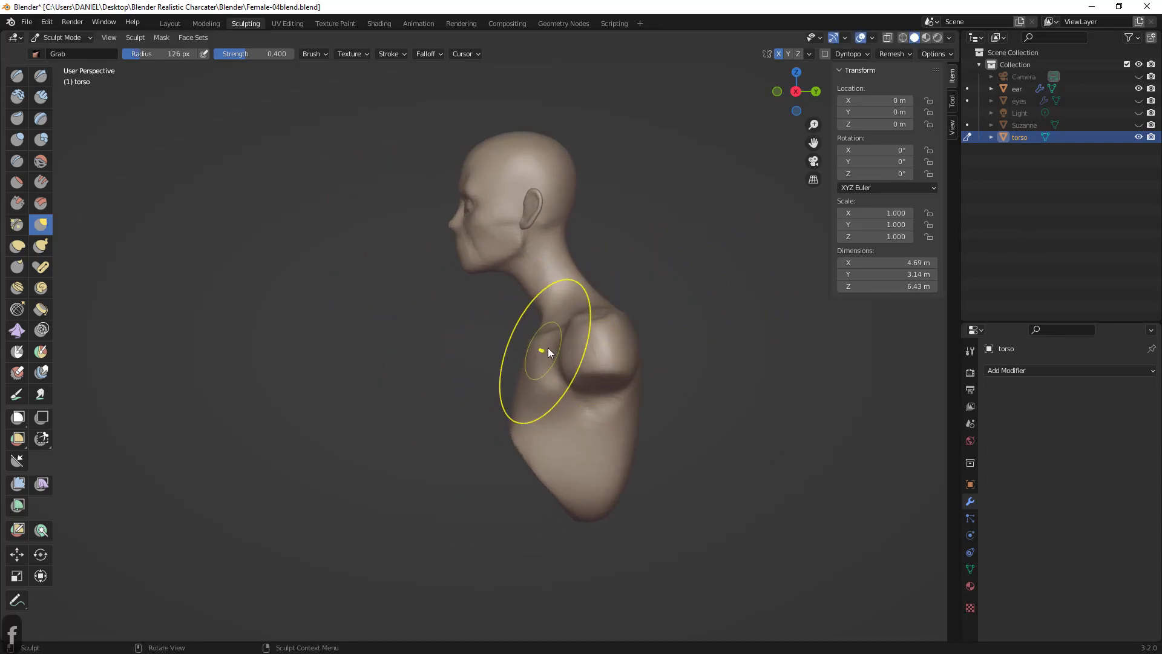
middle_drag(627, 317, 572, 329)
drag(564, 326, 532, 308)
- Refine the slope between neck and shoulders from behind with the Grab brush at a radius of 153 px
mouse_move(528, 307)
middle_down()
mouse_move(428, 310)
mouse_move(444, 321)
middle_up()
key(f)
click(441, 308)
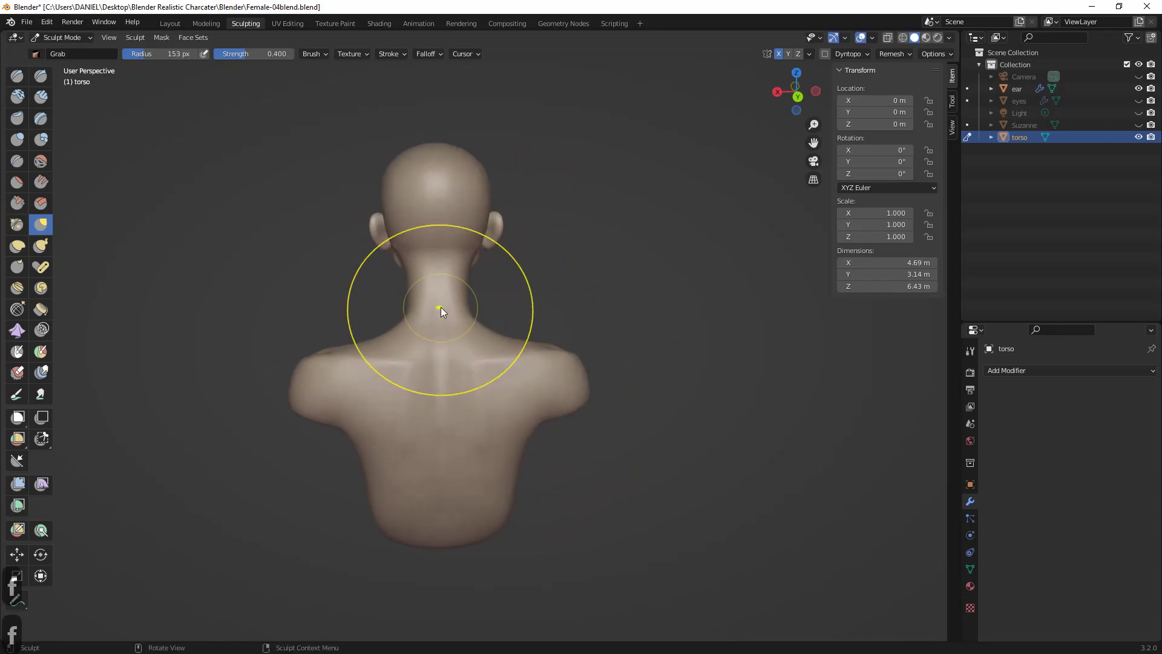
drag(412, 305, 408, 305)
drag(409, 306, 410, 296)
mouse_move(416, 297)
middle_down()
mouse_move(666, 280)
mouse_move(648, 271)
middle_up()
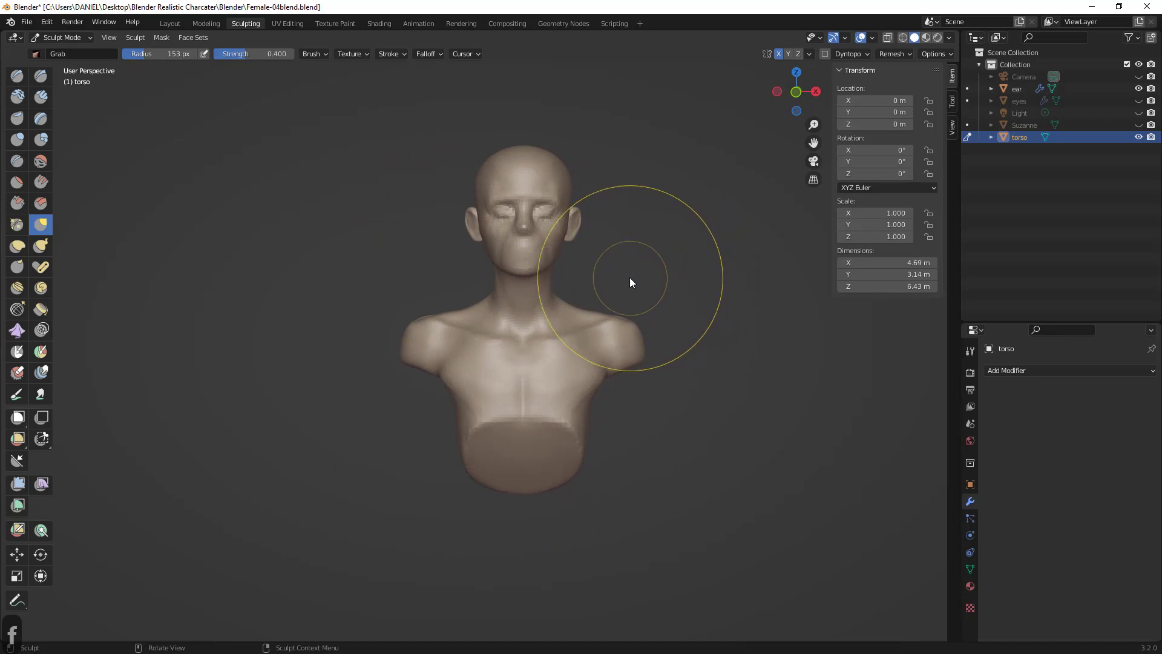
- Try to narrow the shoulders and torso with the Grab brush at a radius of 301 px, and undo the changes
mouse_move(619, 305)
middle_down()
mouse_move(606, 335)
mouse_move(624, 258)
mouse_move(587, 283)
mouse_move(597, 285)
mouse_move(532, 290)
mouse_move(485, 414)
mouse_move(548, 401)
middle_up()
key(ctrl+z)
key(f)
click(636, 417)
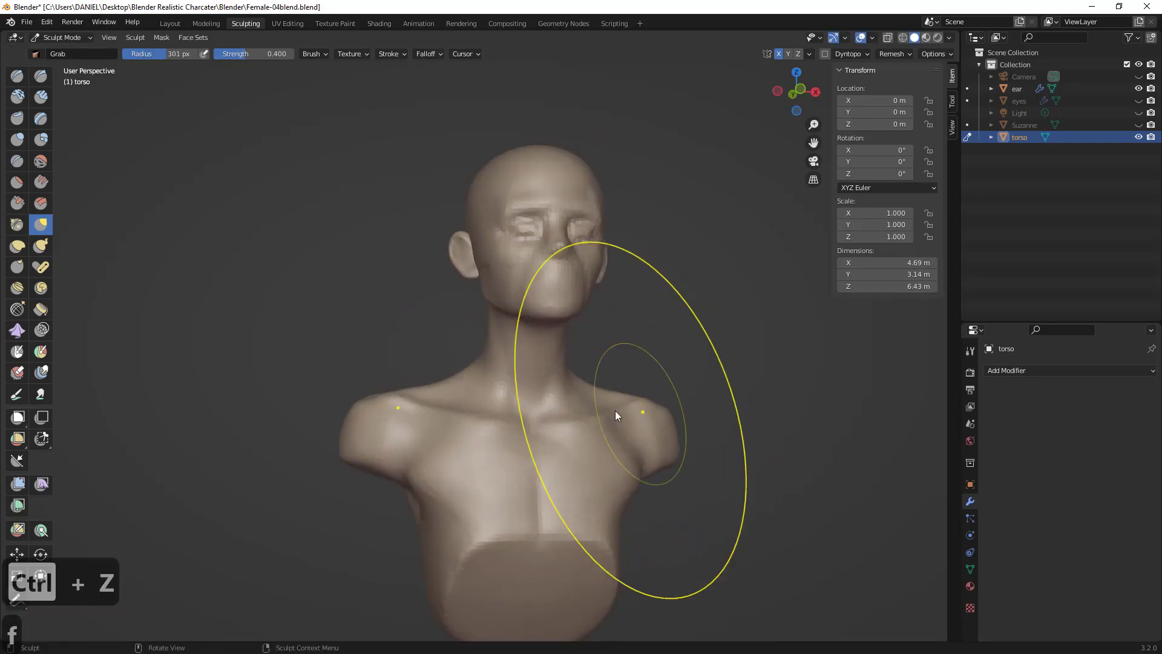
mouse_move(454, 467)
mouse_down()
mouse_move(496, 467)
mouse_move(428, 466)
mouse_up()
key(ctrl+z)
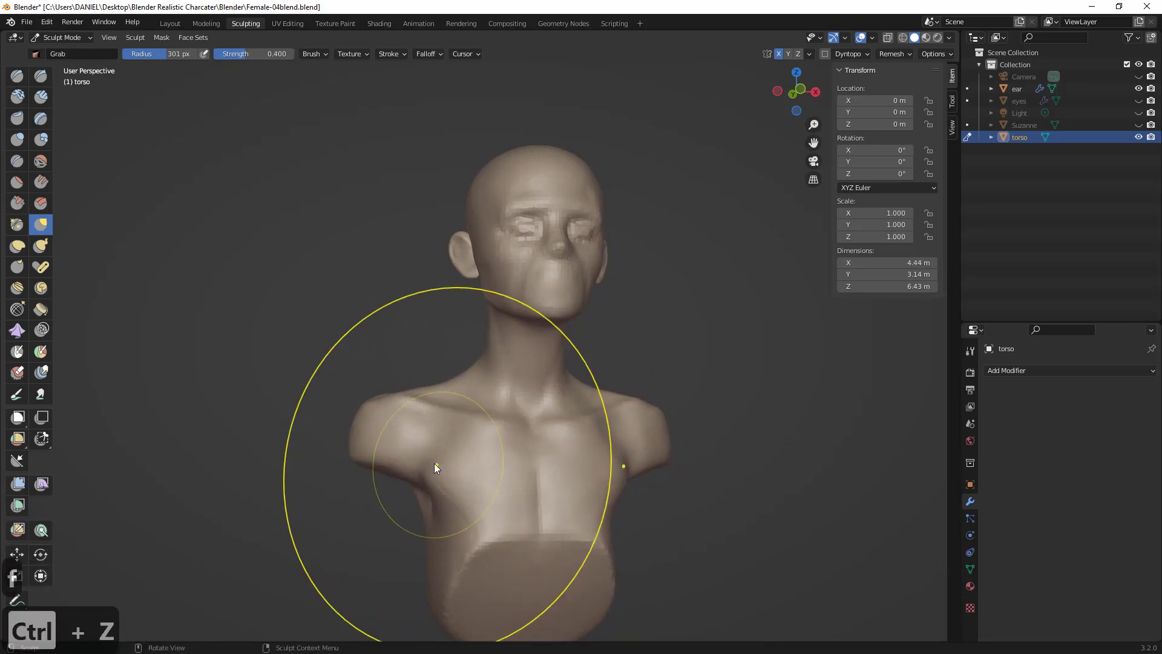
mouse_move(436, 468)
middle_down()
mouse_move(384, 475)
mouse_move(504, 511)
mouse_move(471, 501)
mouse_move(501, 508)
mouse_move(540, 422)
middle_up()
shift+middle_drag(569, 375, 576, 434)
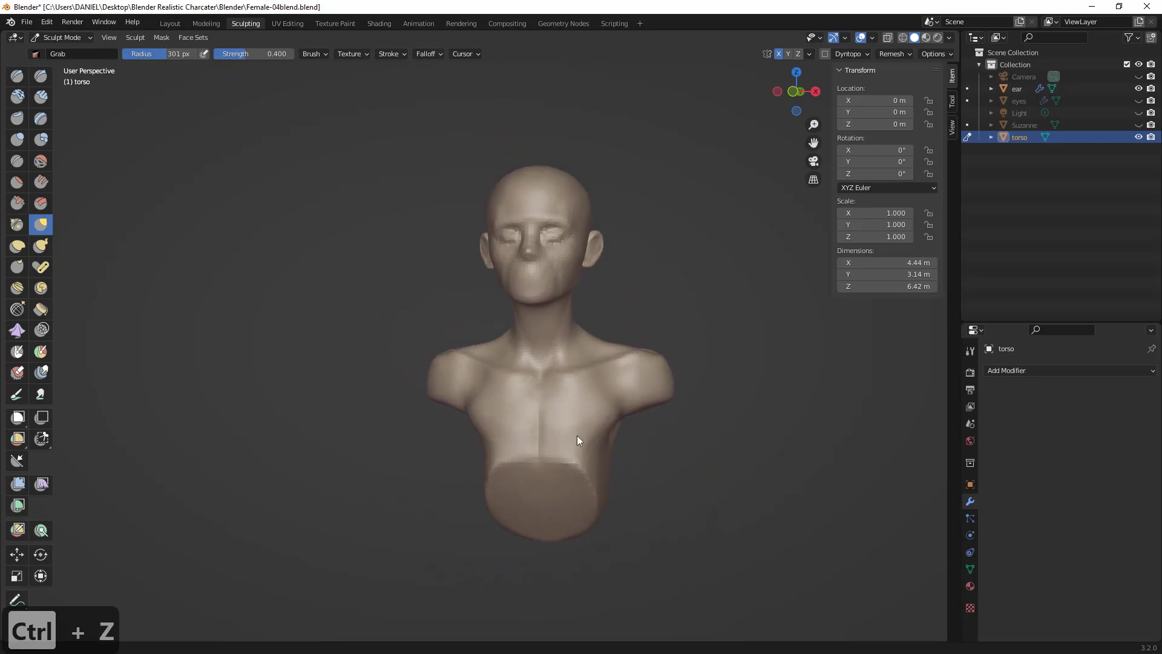
middle_drag(670, 413, 678, 401)
key(ctrl+z)
key(ctrl+z)
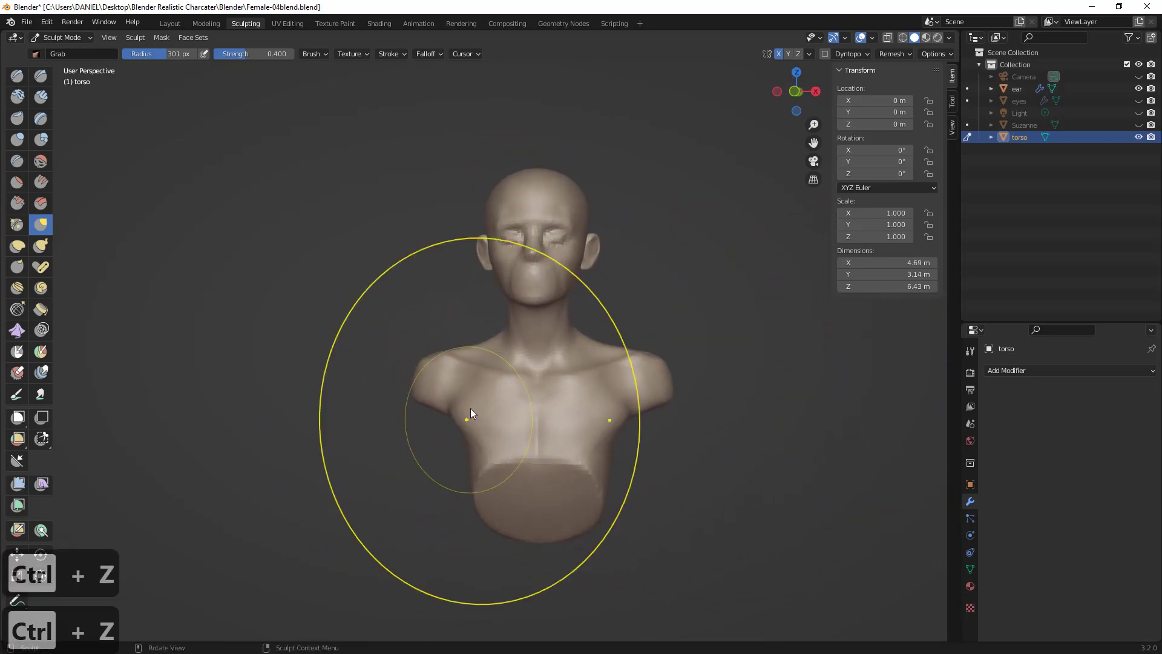
- Bring up the black-and-white portrait and the colour frontal portrait side by side as face references
mouse_move(526, 280)
middle_down()
mouse_move(532, 296)
mouse_move(557, 268)
mouse_move(566, 325)
mouse_move(511, 337)
mouse_move(550, 326)
middle_up()
scroll(554, 268, up, 1)
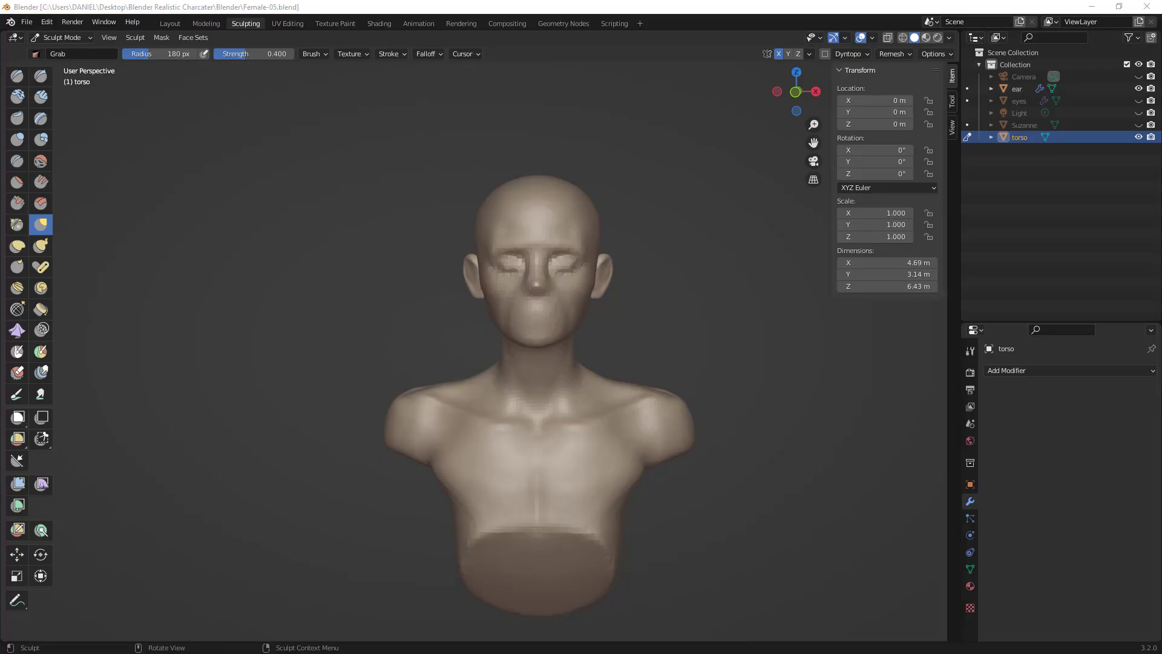
middle_drag(752, 332, 684, 310)
key(super)
mouse_move(430, 640)
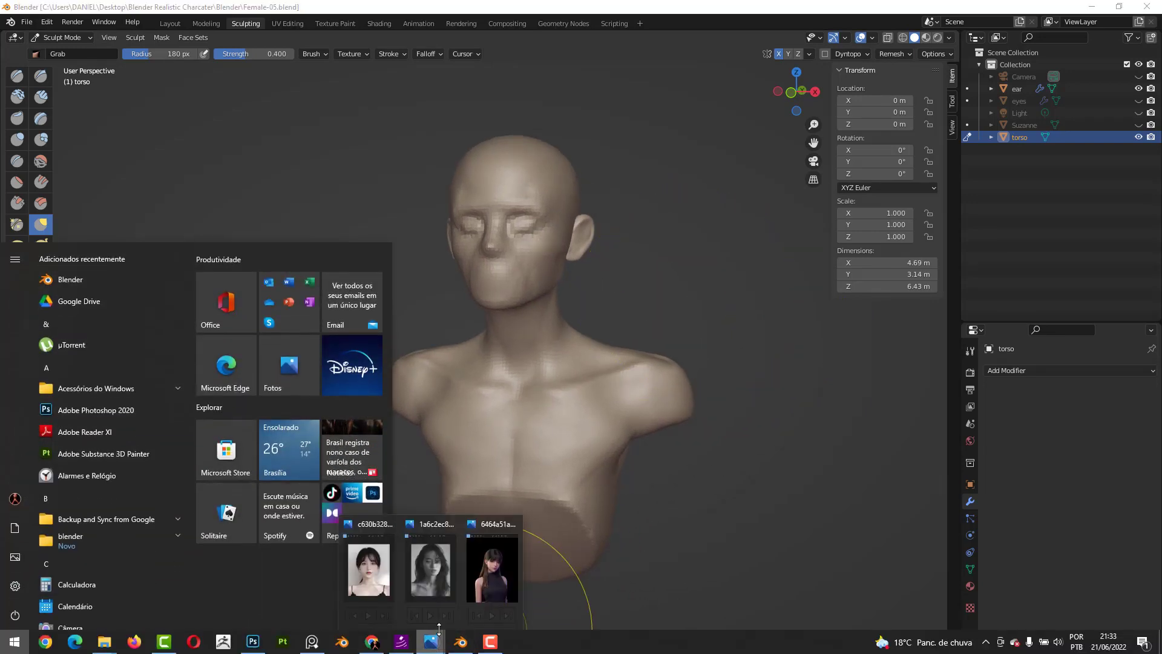
click(437, 576)
key(super)
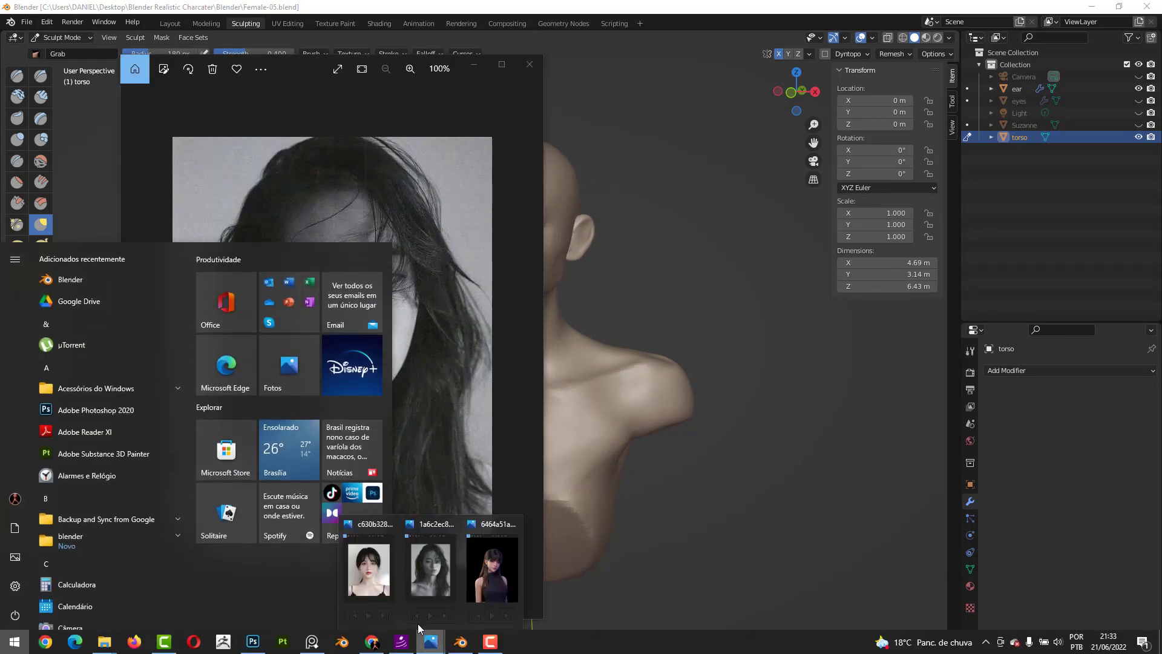
click(374, 582)
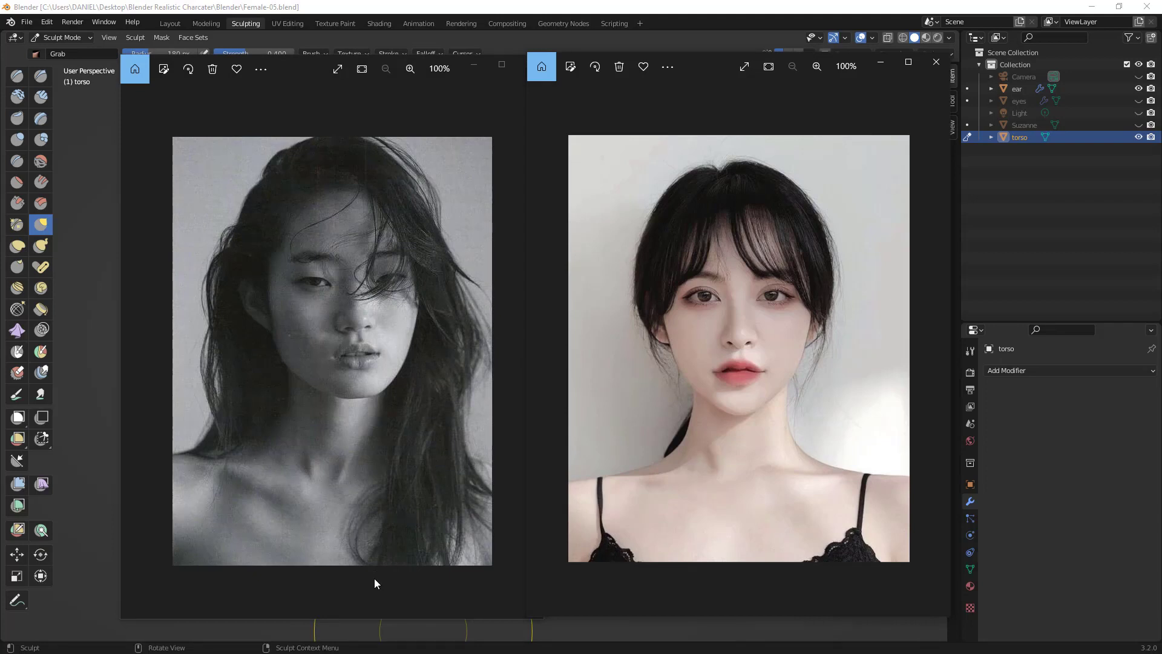
- Examine the jaw, ear and neck contours in the two portraits using on-screen arrows
key(alt+a)
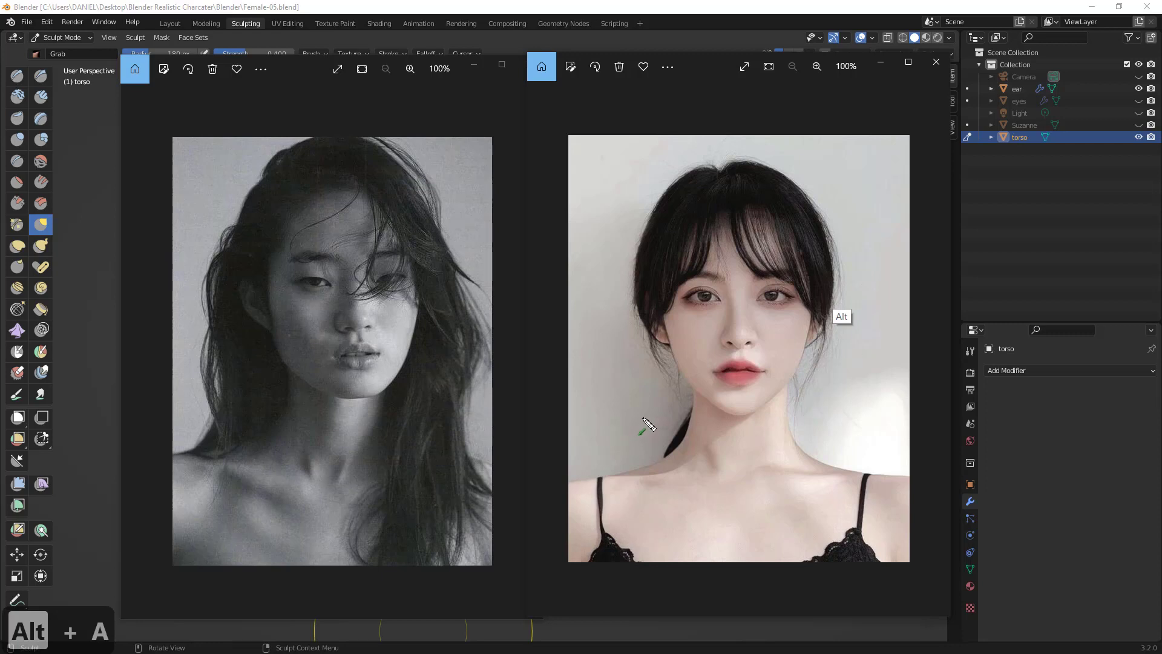
drag(654, 414, 710, 400)
drag(818, 305, 814, 325)
drag(876, 365, 817, 360)
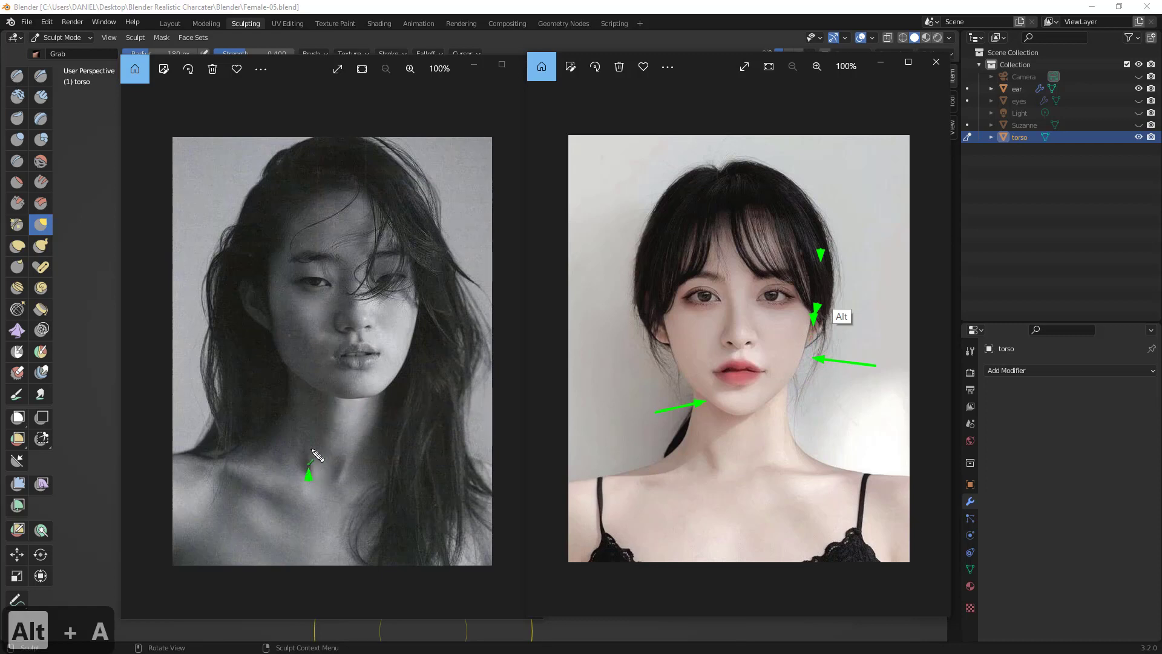
drag(309, 469, 334, 406)
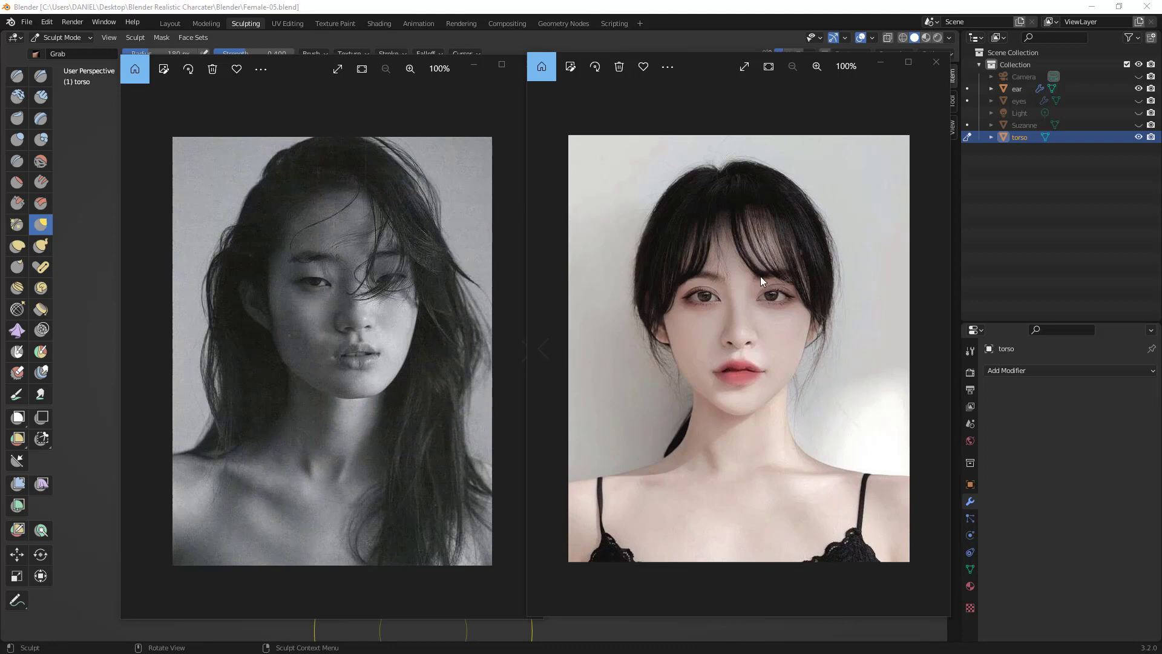
key(alt+a)
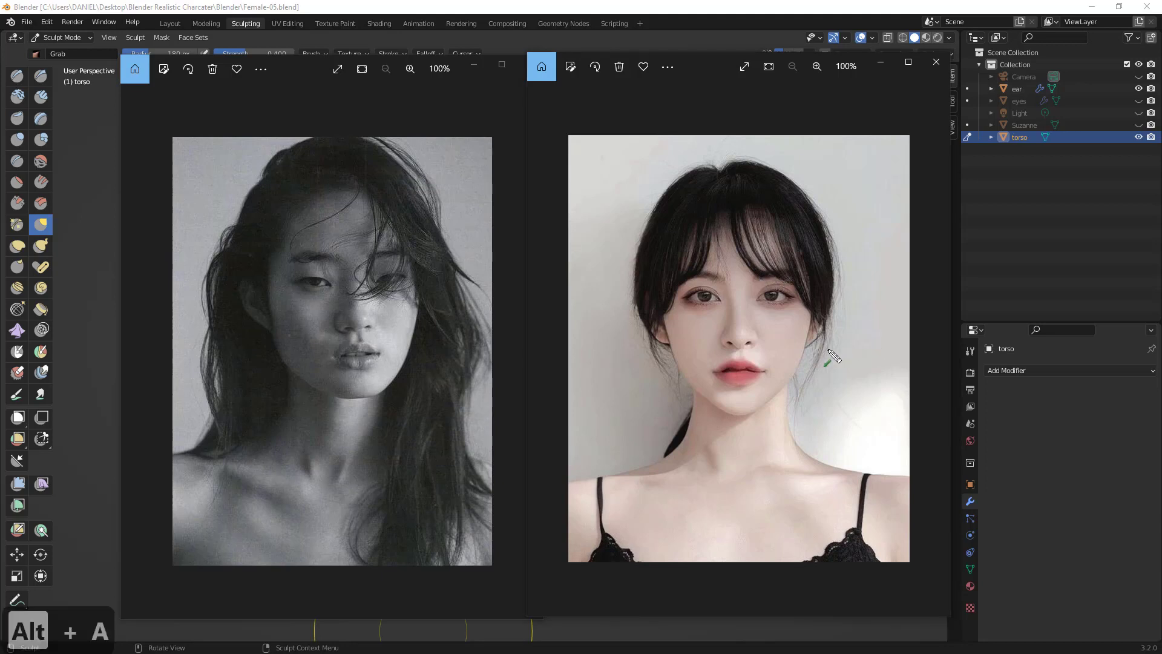
drag(881, 343, 822, 349)
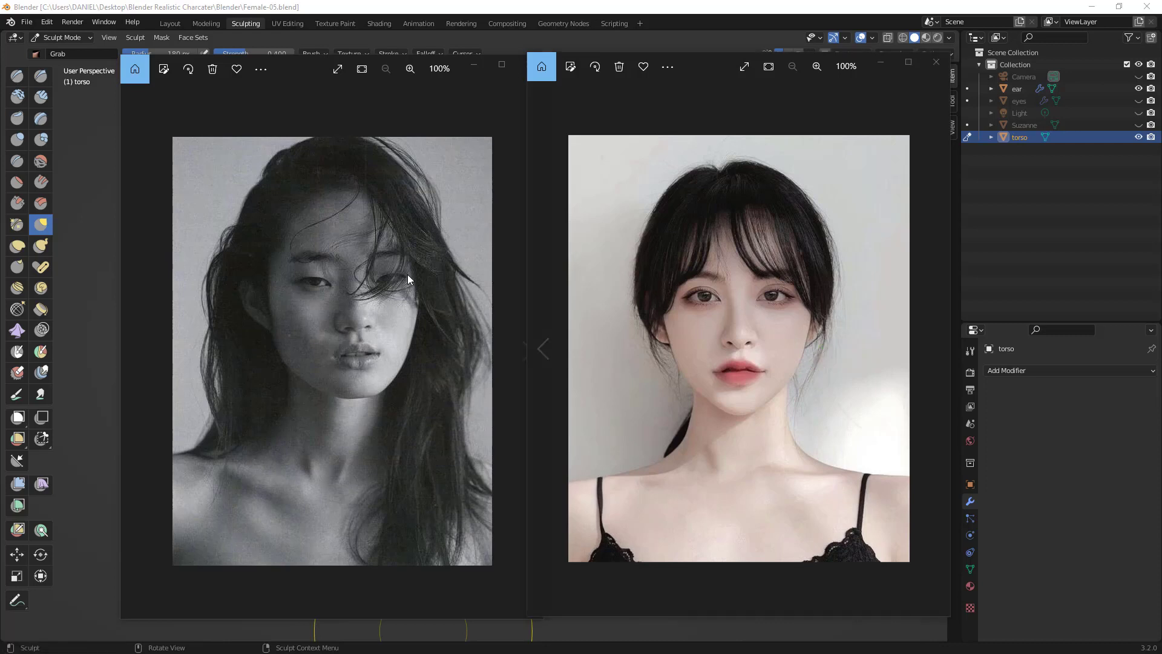
- Examine both temples in the black-and-white portrait, and close both reference portraits
click(368, 281)
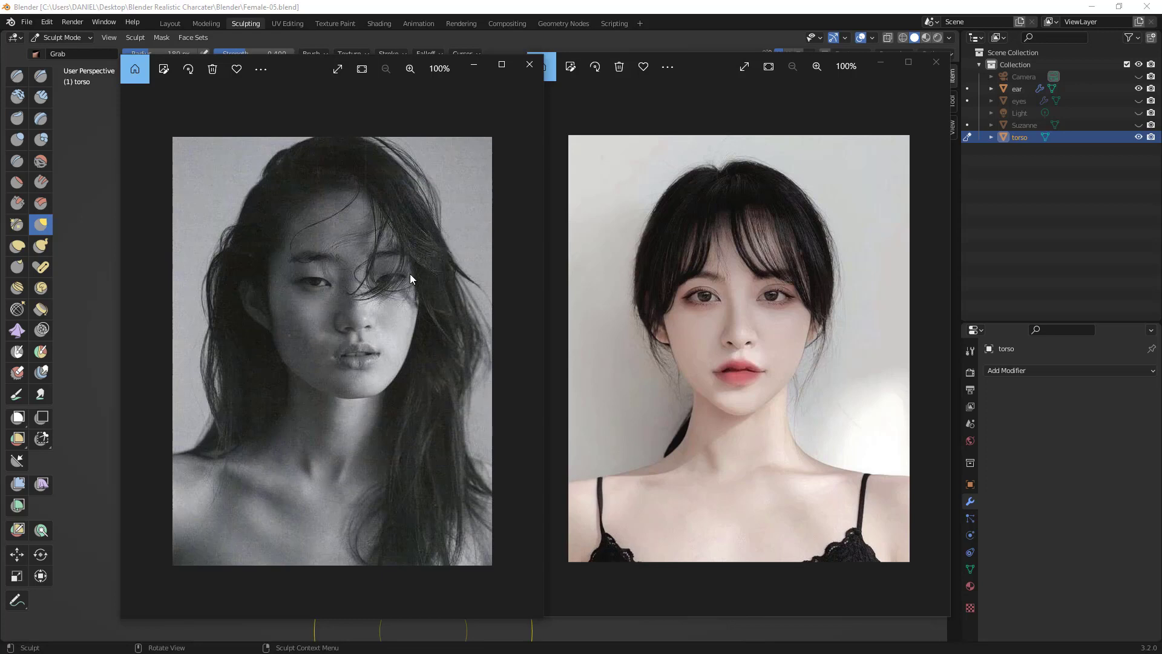
drag(464, 227, 418, 263)
drag(204, 215, 271, 250)
click(530, 64)
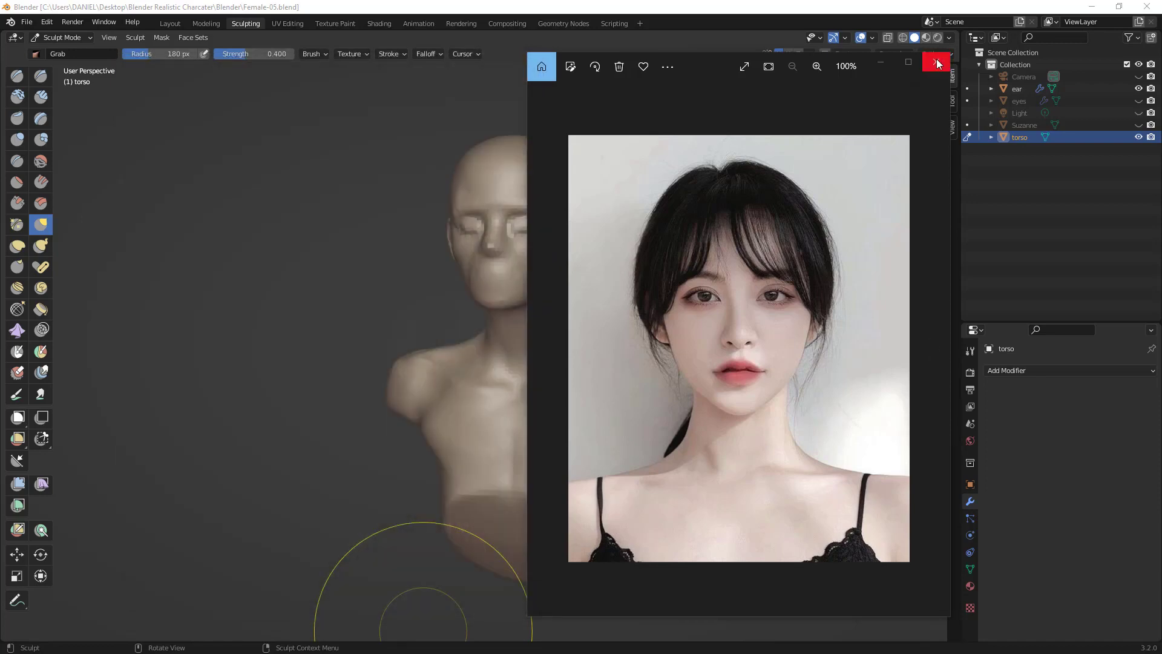
click(937, 64)
- Add the frontal portrait of the woman with black bangs from the "head" folder to the reference board
key(super)
mouse_move(116, 641)
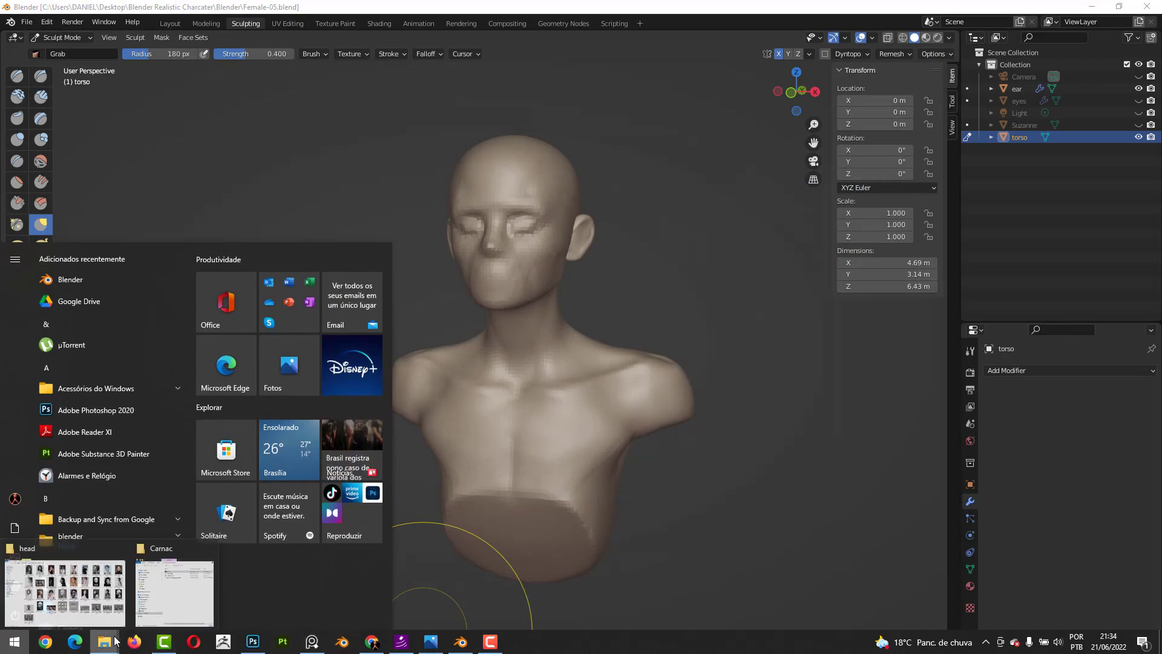
click(64, 590)
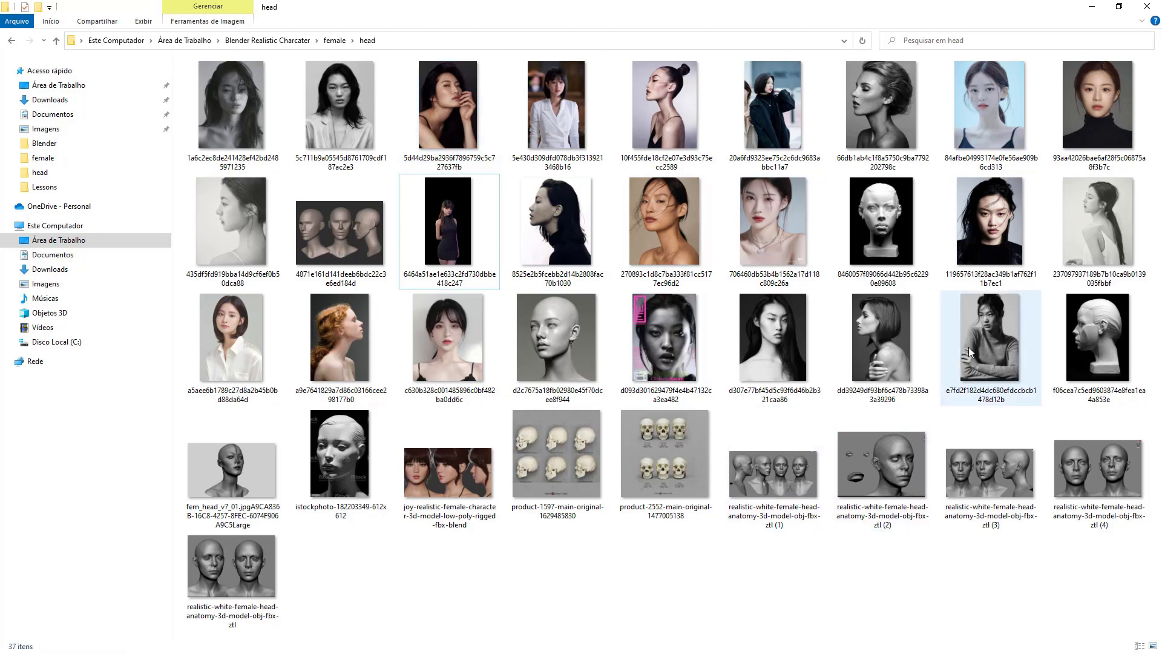
click(1082, 151)
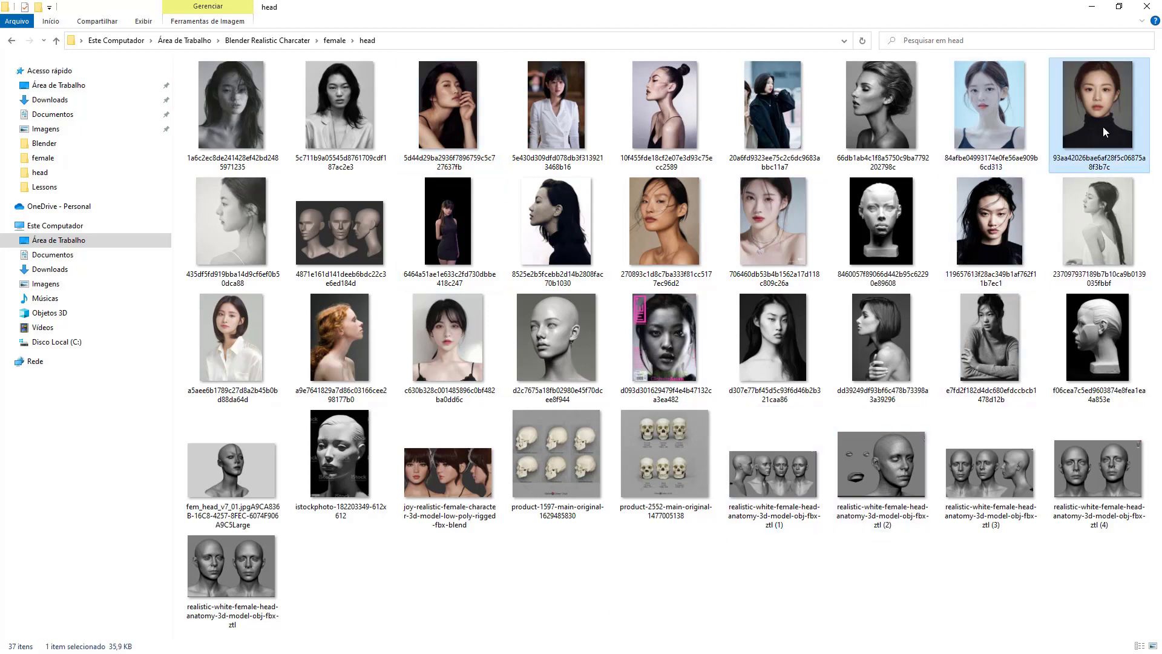
click(757, 220)
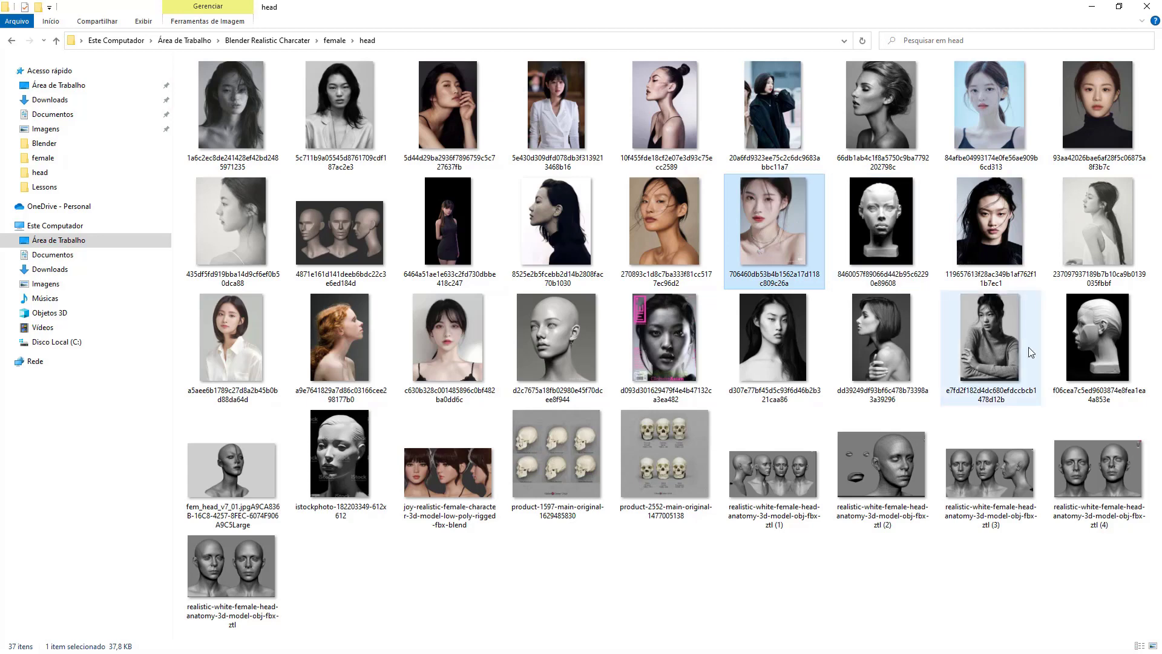
click(457, 351)
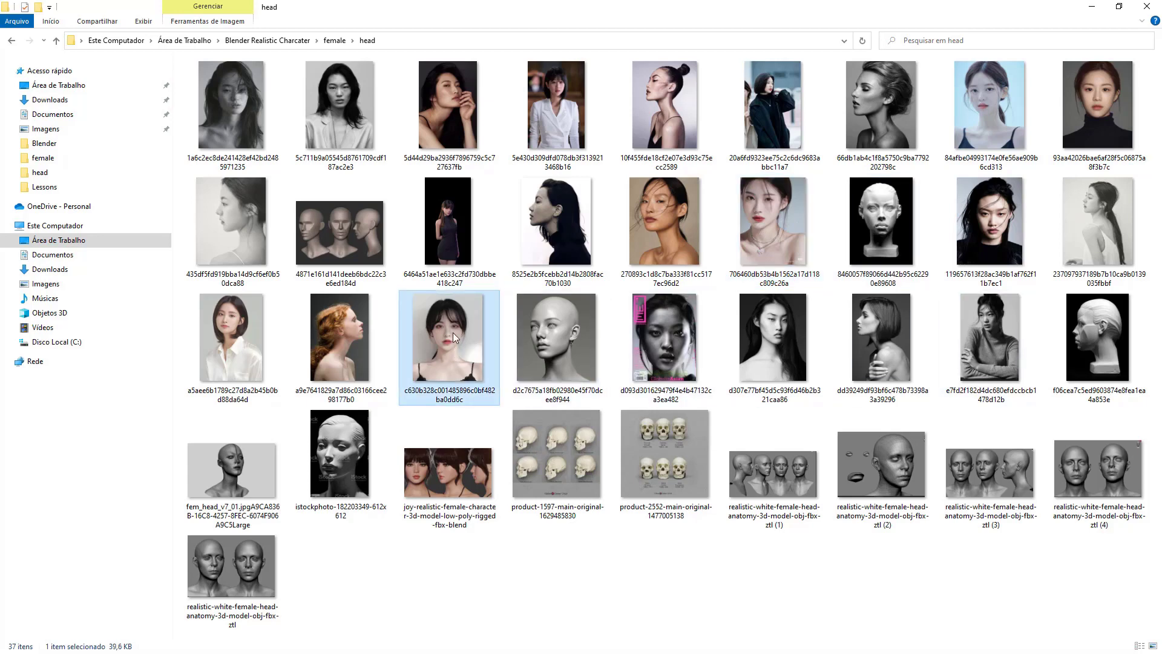
right_drag(0, 242, 1048, 606)
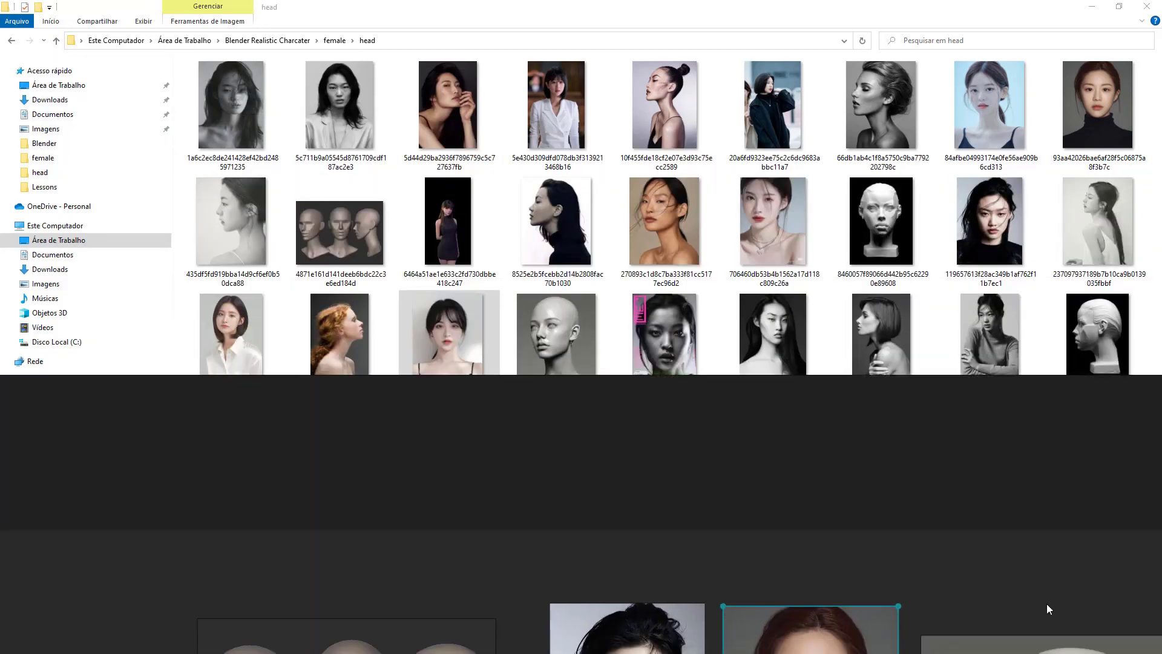
click(462, 327)
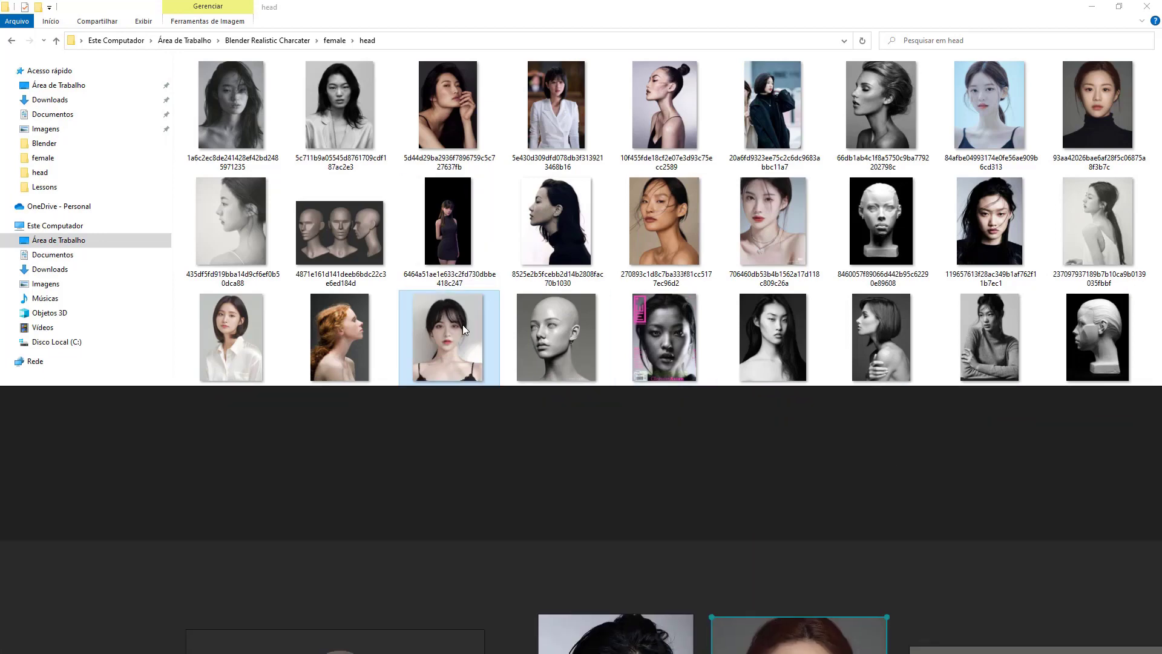
drag(462, 324, 453, 509)
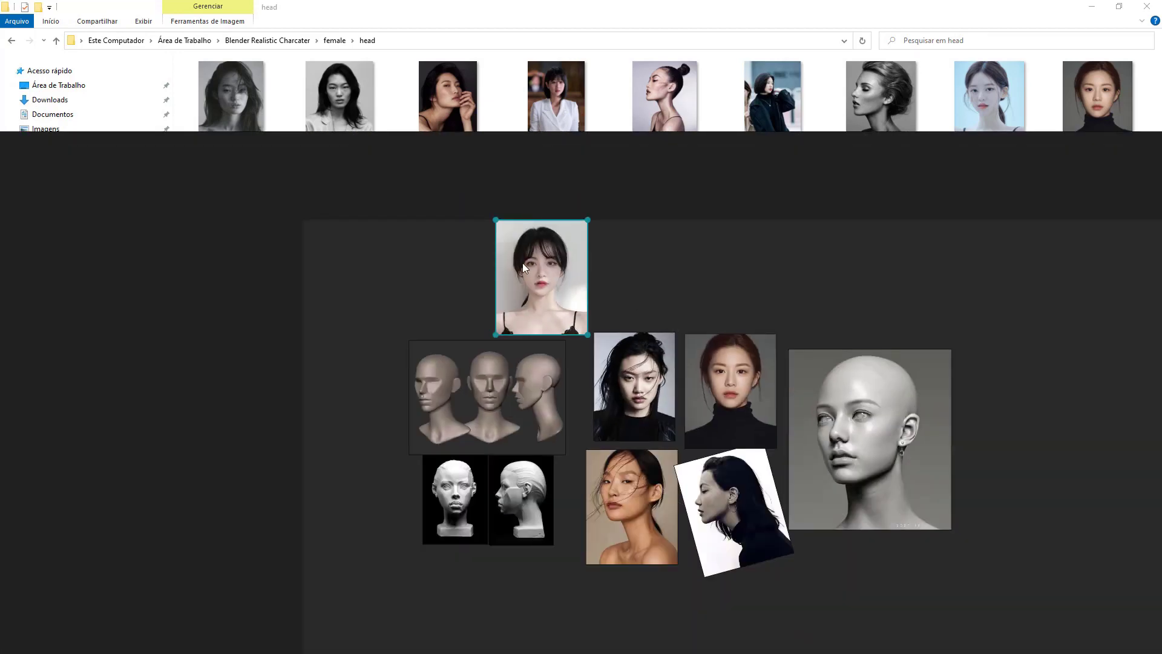
- Place the new portrait beside the turtleneck portrait, shift the bald head to the far side, and move the reference board out of view
drag(522, 263, 867, 543)
drag(875, 398, 312, 368)
drag(894, 532, 834, 380)
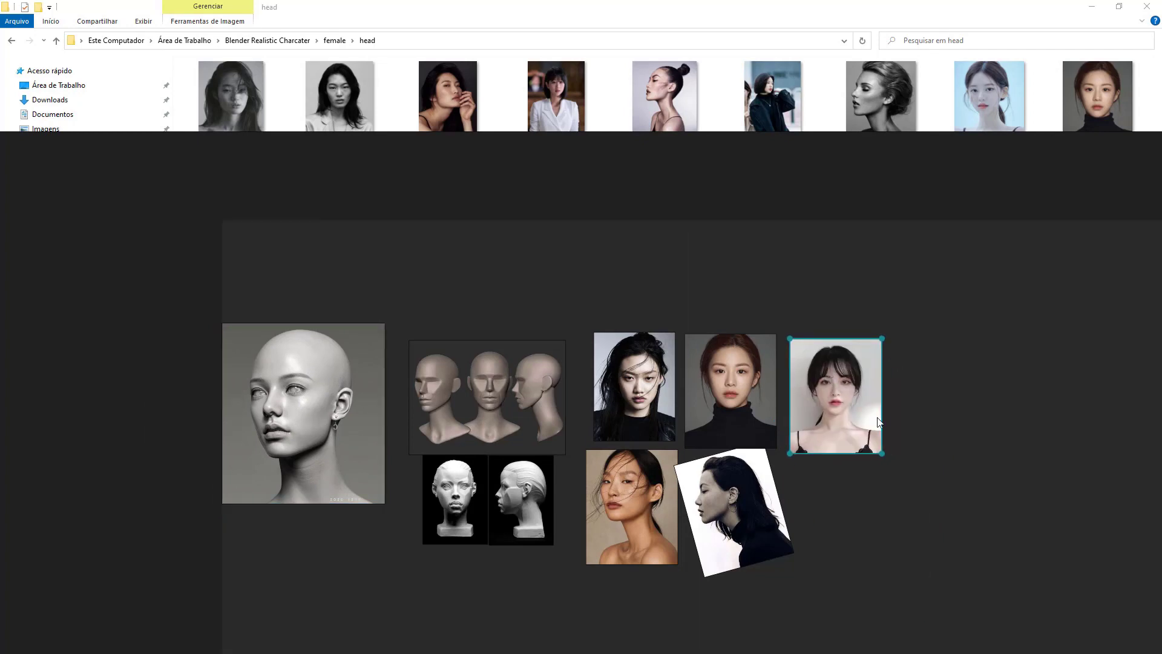
scroll(768, 405, up, 3)
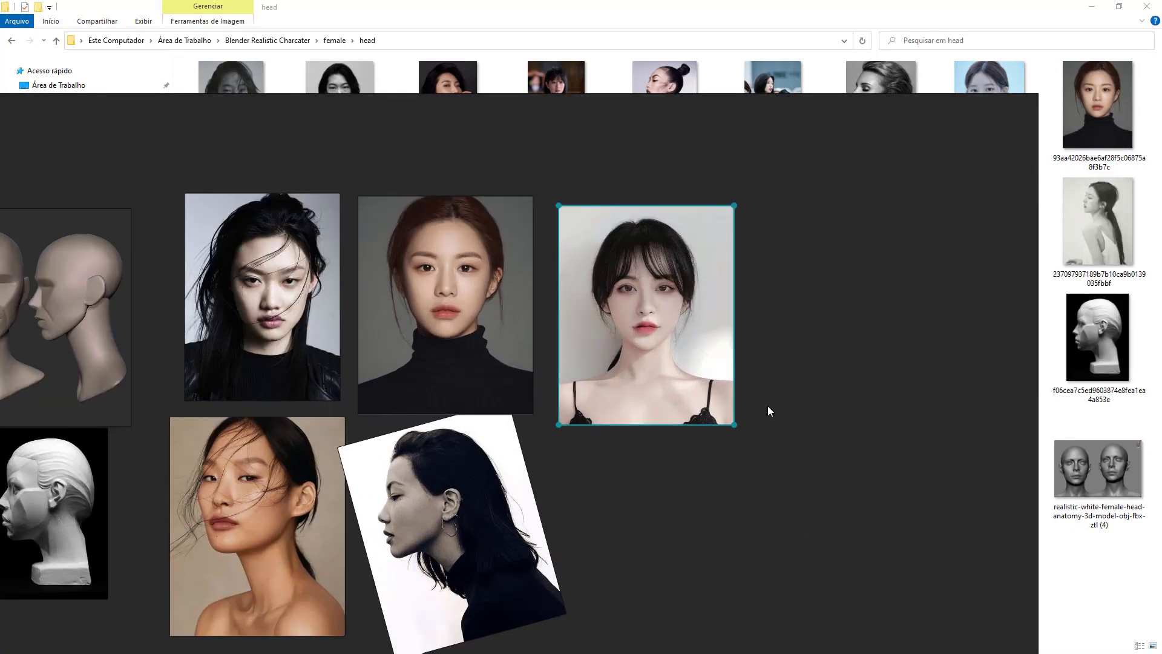
right_drag(790, 392, 880, 383)
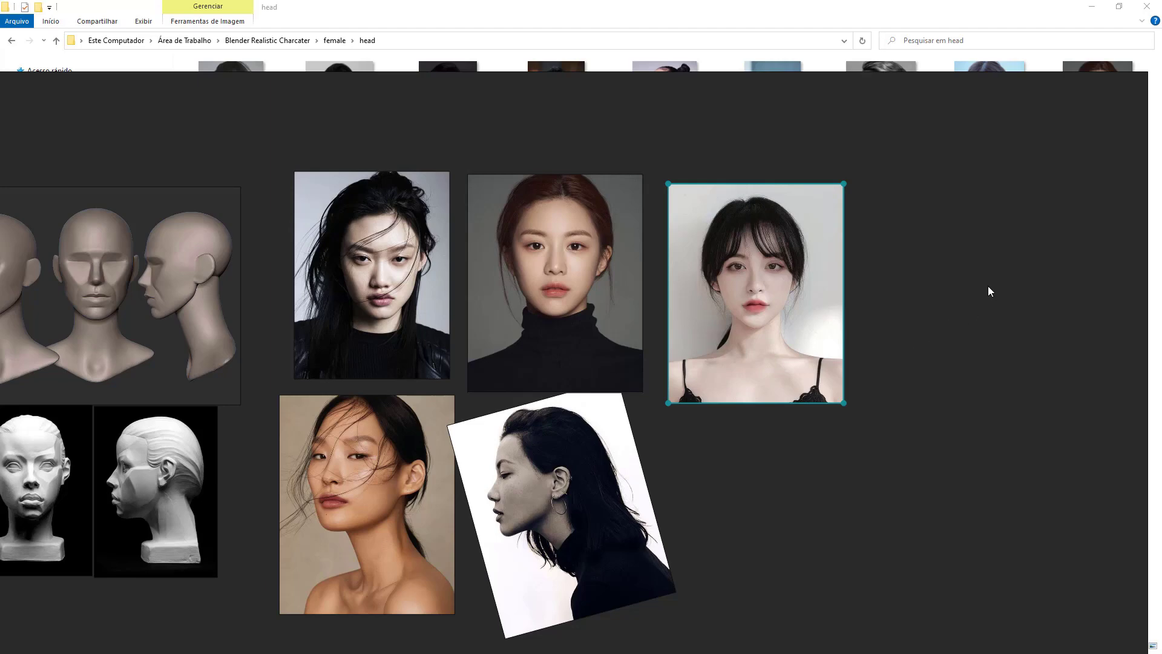
drag(988, 286, 9, 278)
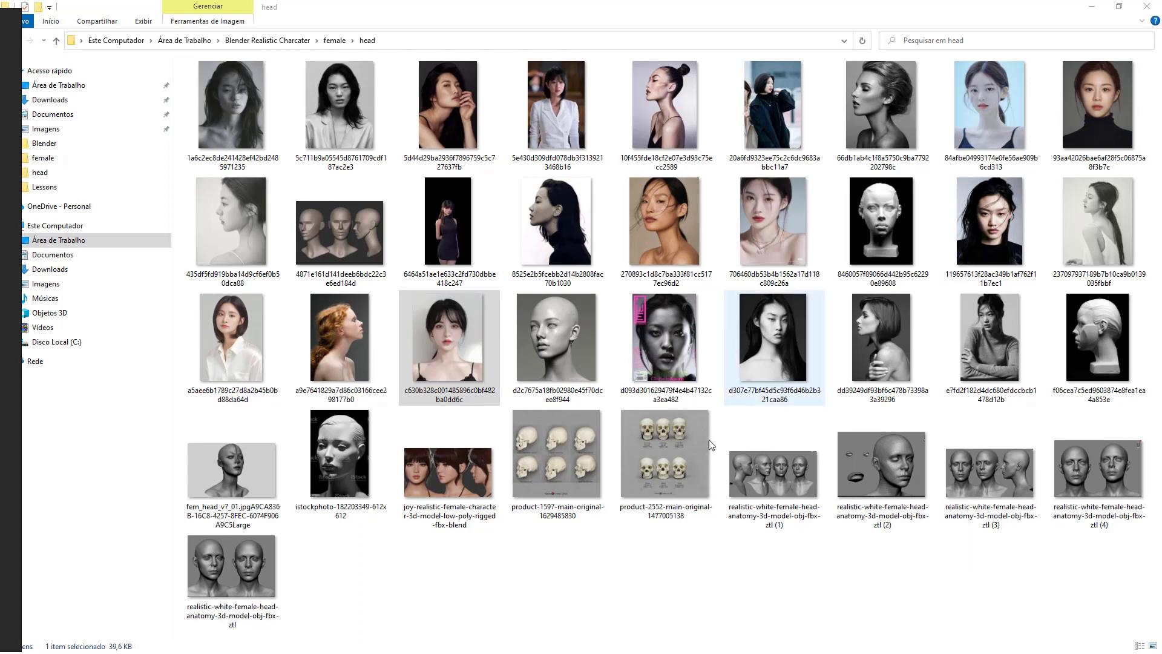
- Switch back to Blender and toggle the torso object's visibility off and on to check what it contains
key(super)
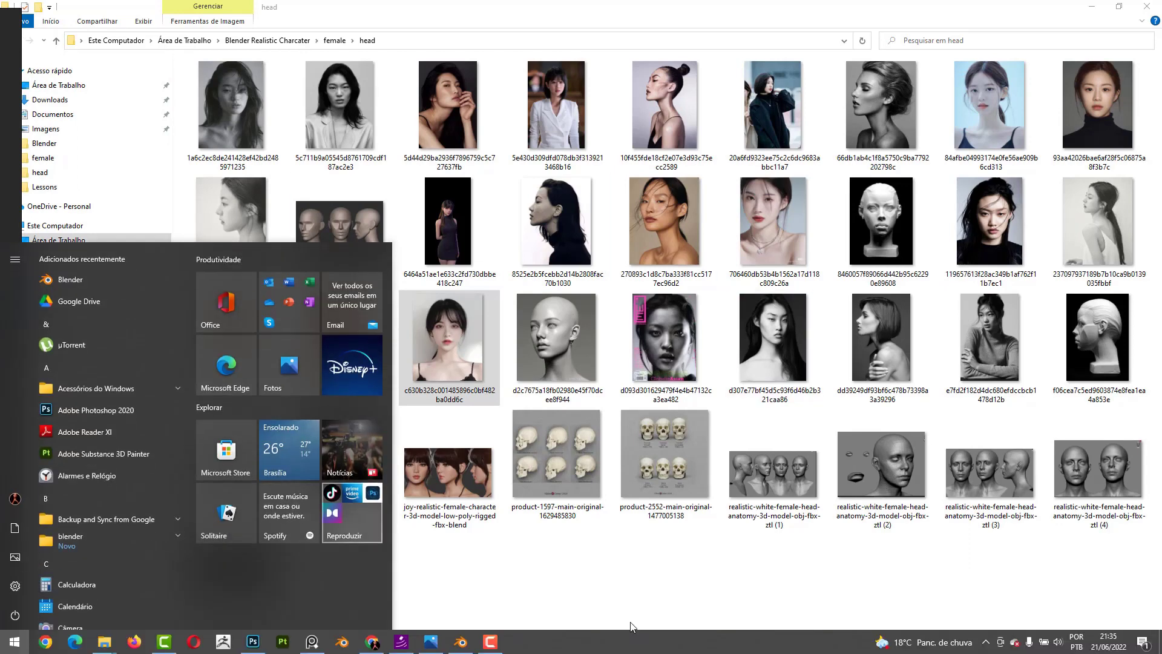
click(460, 643)
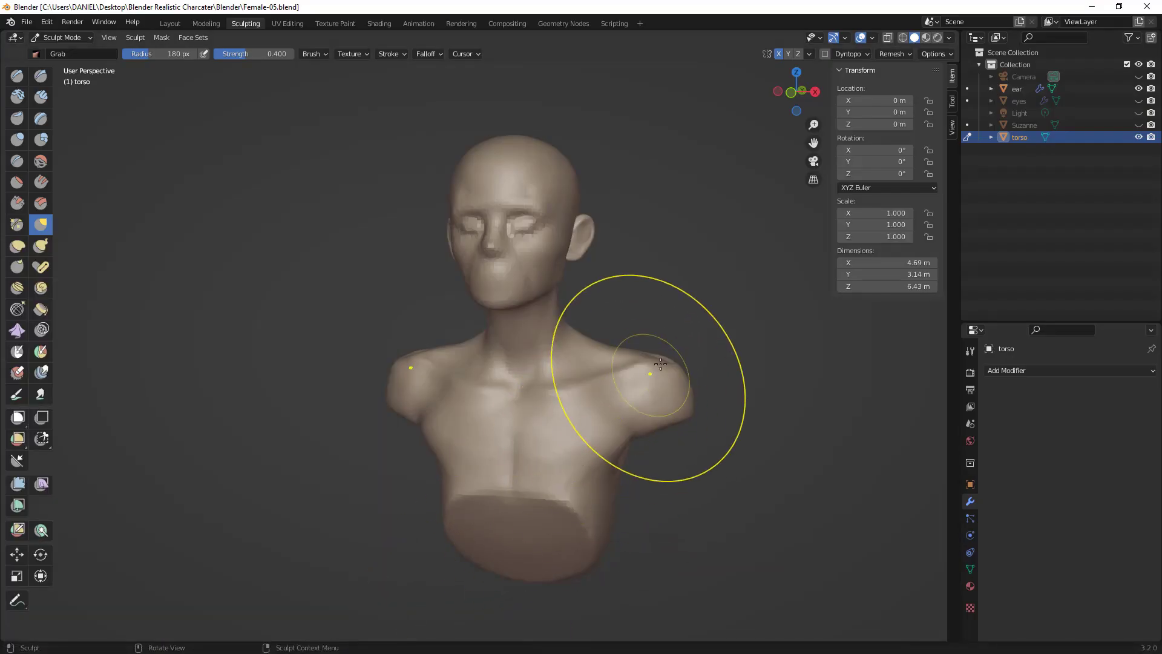
mouse_move(648, 378)
middle_down()
mouse_move(680, 322)
mouse_move(606, 348)
mouse_move(573, 345)
mouse_move(669, 345)
mouse_move(664, 372)
middle_up()
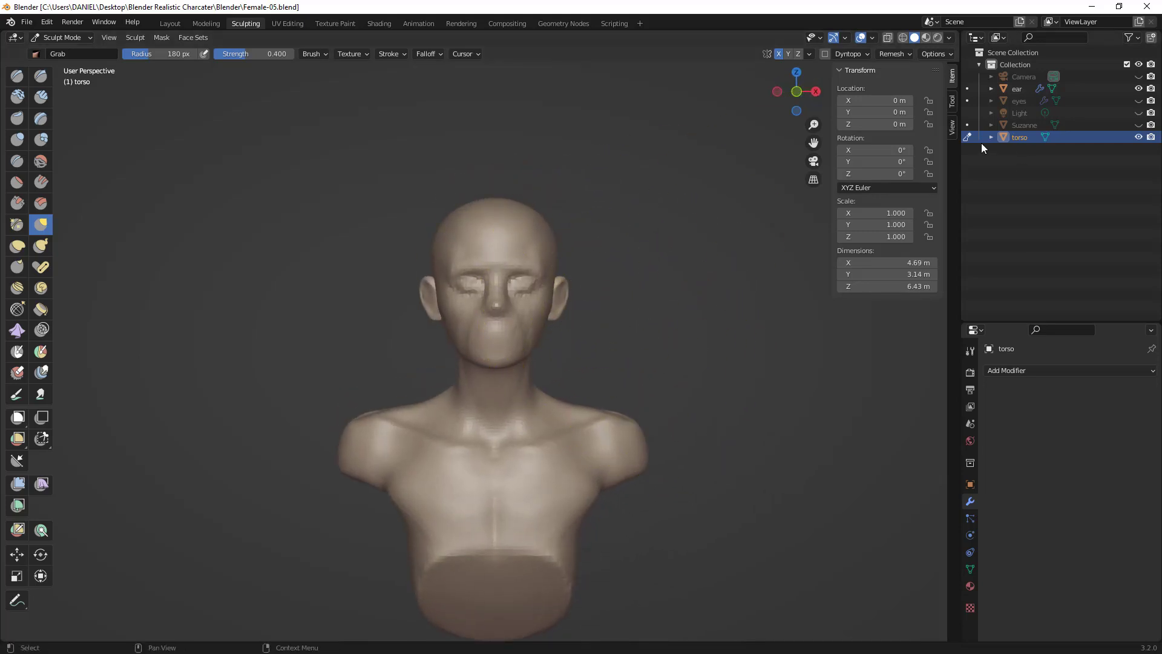
click(1139, 138)
click(1140, 138)
middle_drag(541, 332, 525, 338)
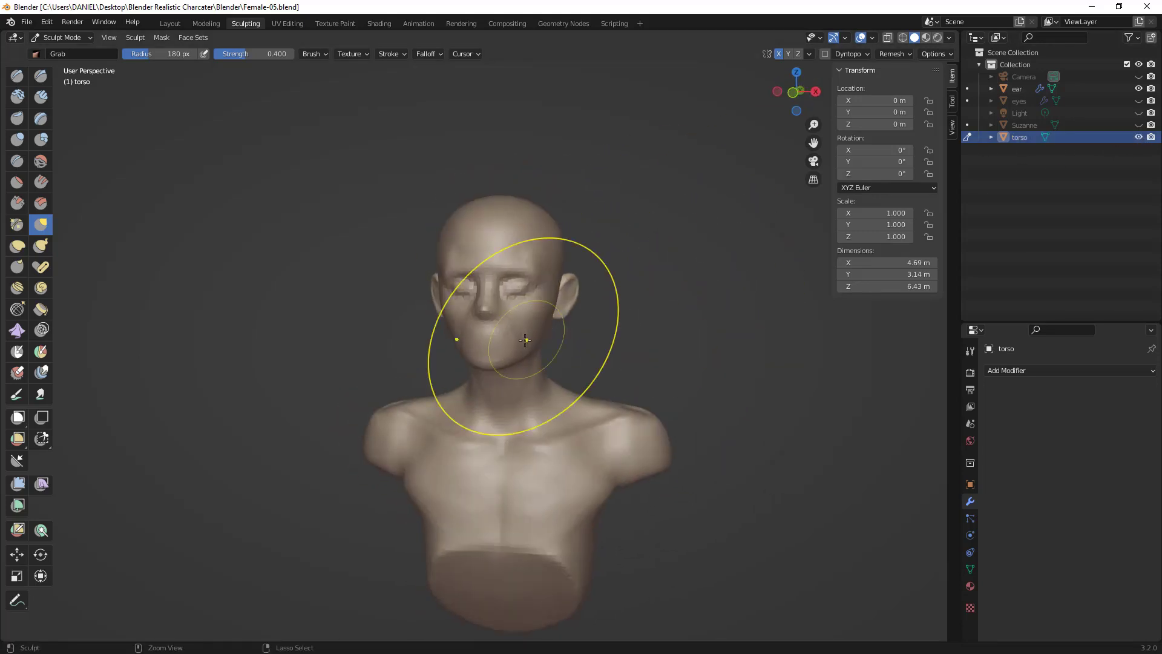
scroll(539, 285, up, 2)
shift+middle_drag(542, 275, 502, 349)
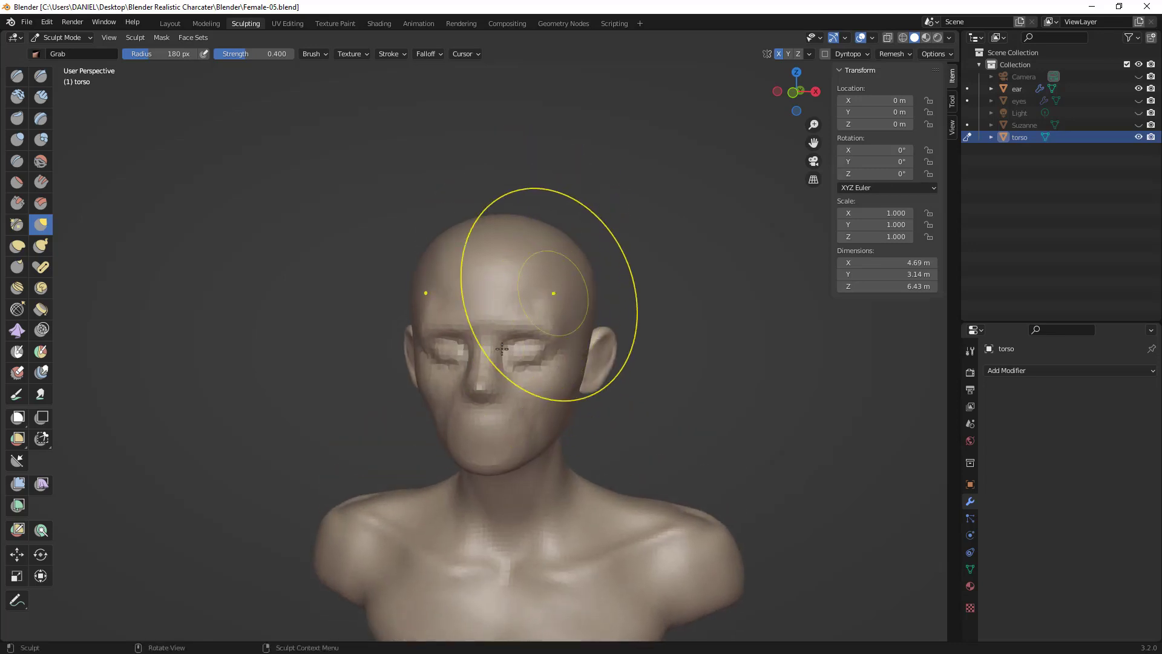
- Rename the torso object to "female-character"
double_click(1018, 137)
text(cha)
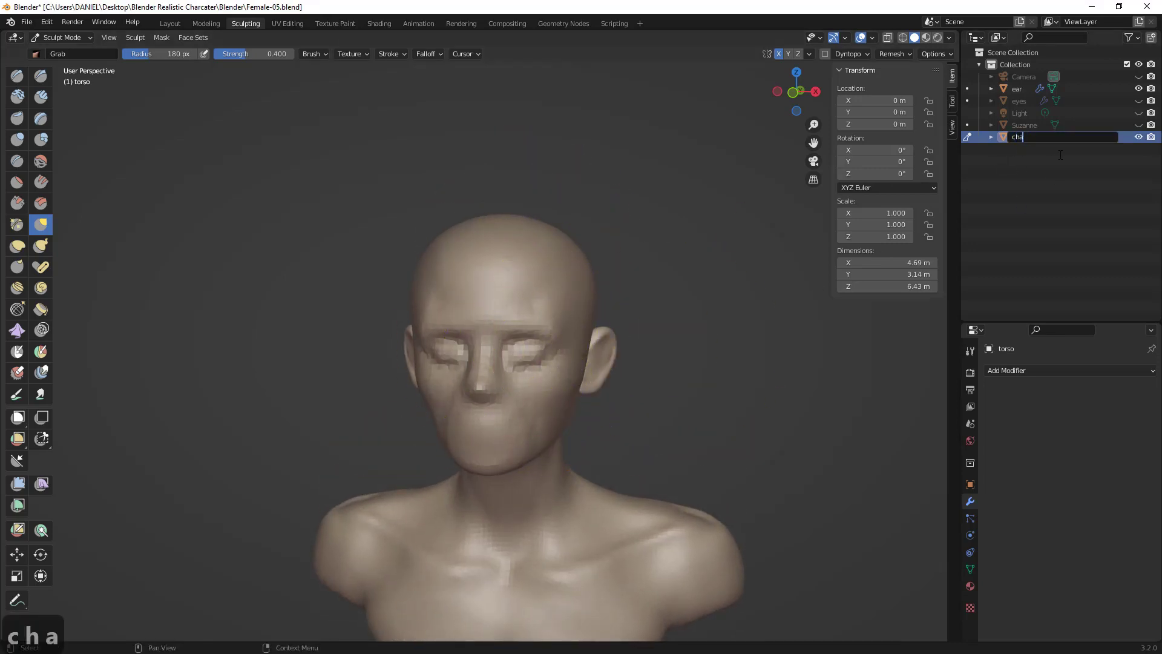
key(BackSpace)
key(BackSpace)
key(BackSpace)
text(female)
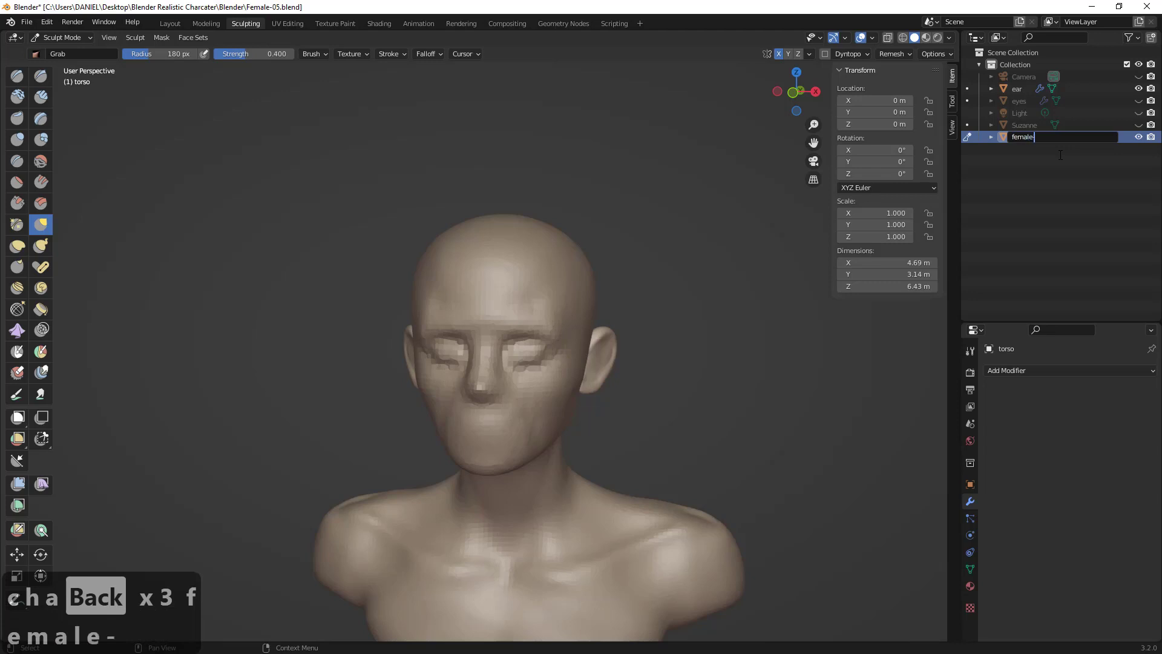
text(-charact)
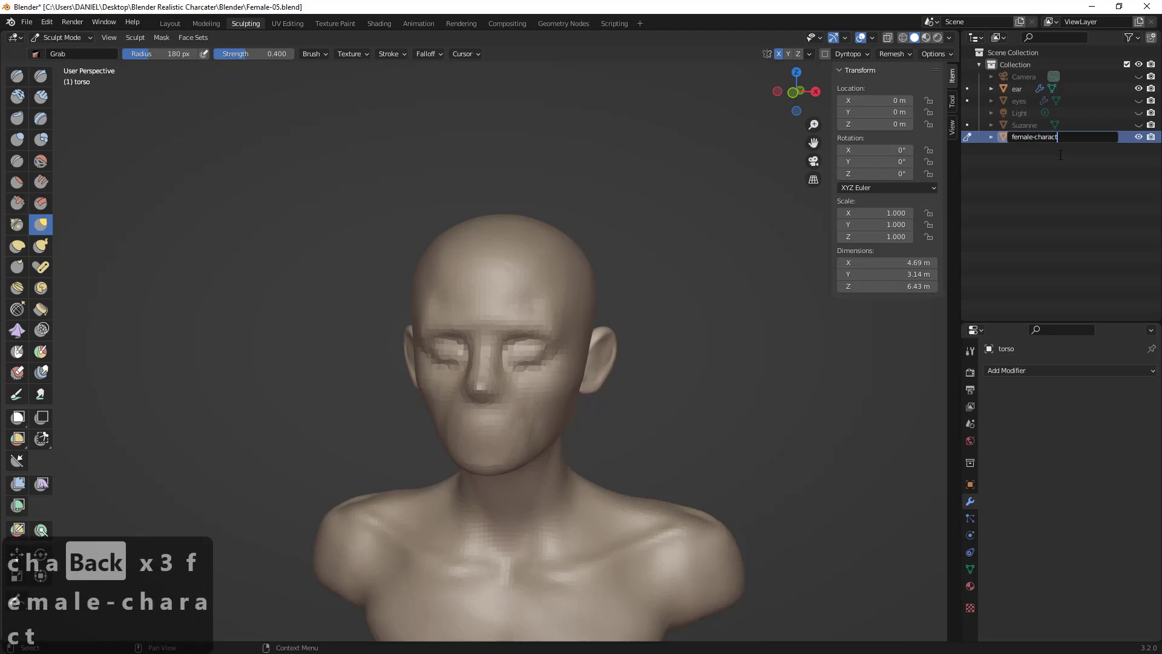
text(er)
key(Return)
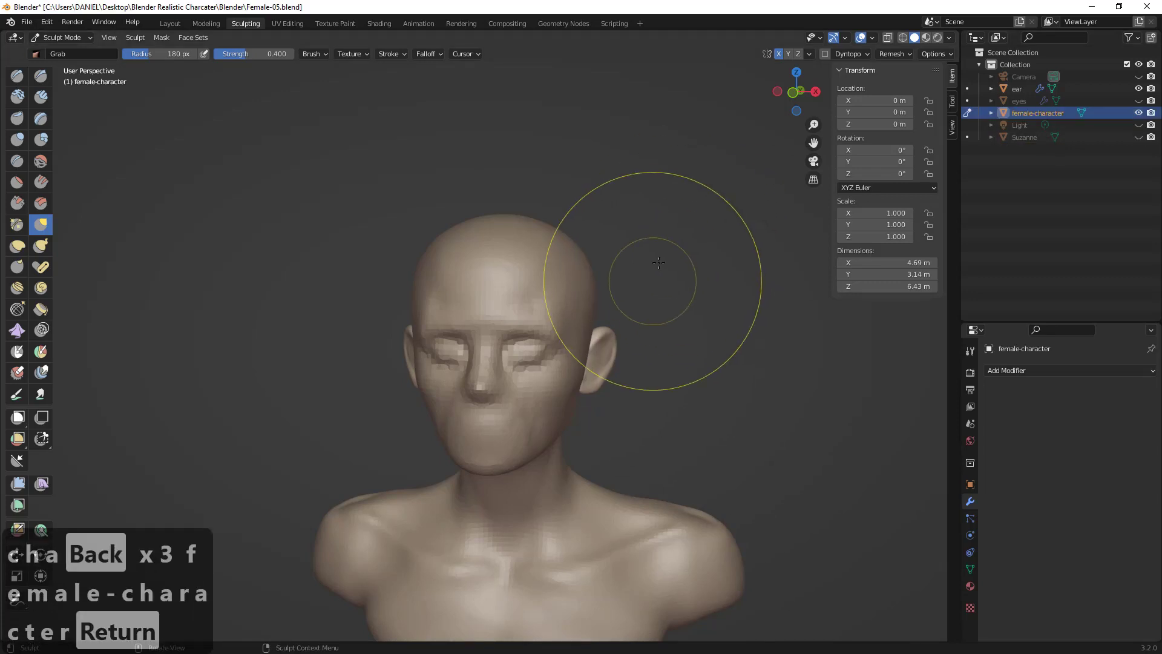
- Set the Grab brush radius to 114 px and mark the line from the armpit to the lower chest with an on-screen arrow
middle_drag(651, 280, 643, 242)
middle_drag(614, 330, 583, 282)
mouse_move(511, 375)
middle_down()
mouse_move(539, 326)
mouse_move(394, 408)
middle_up()
key(f)
click(402, 394)
key(ctrl+alt+g)
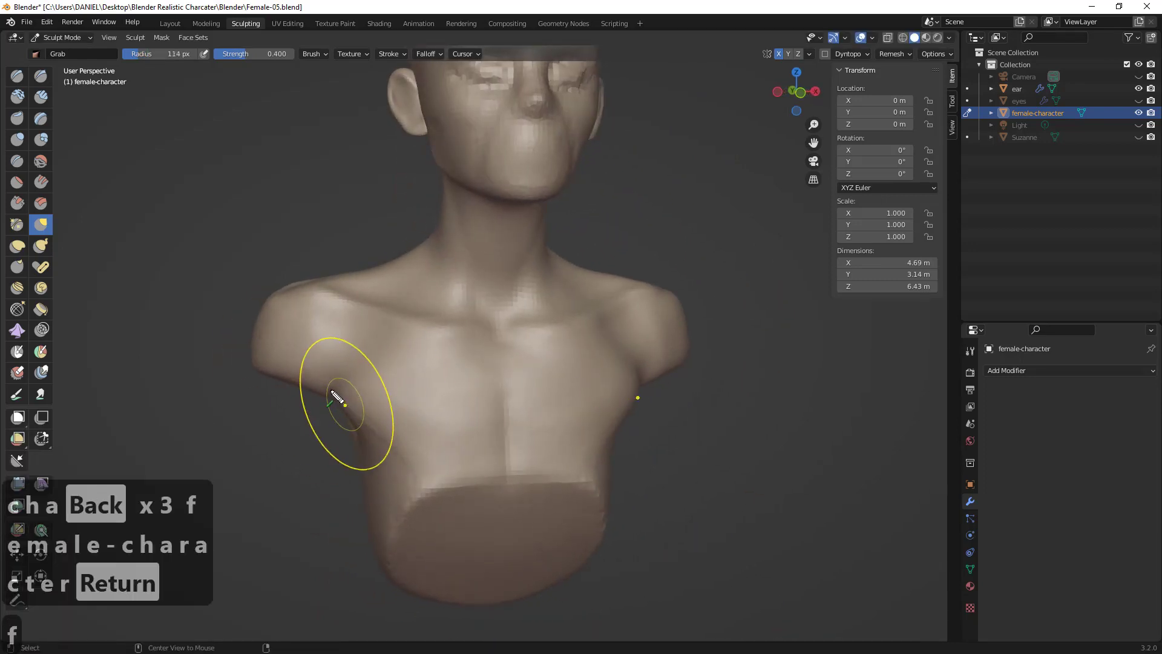
drag(331, 389, 428, 486)
key(alt+a)
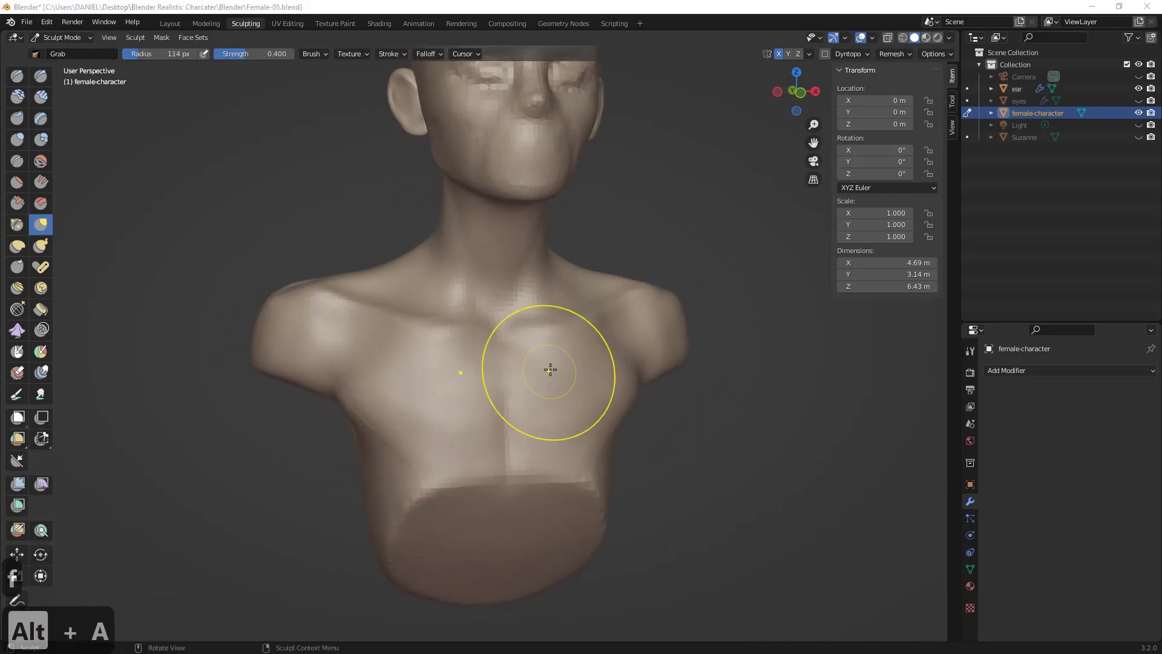
- Examine the upper arm bone and collarbone positions on the bust by outlining them with on-screen arrows
middle_drag(643, 349, 717, 332)
key(alt+a)
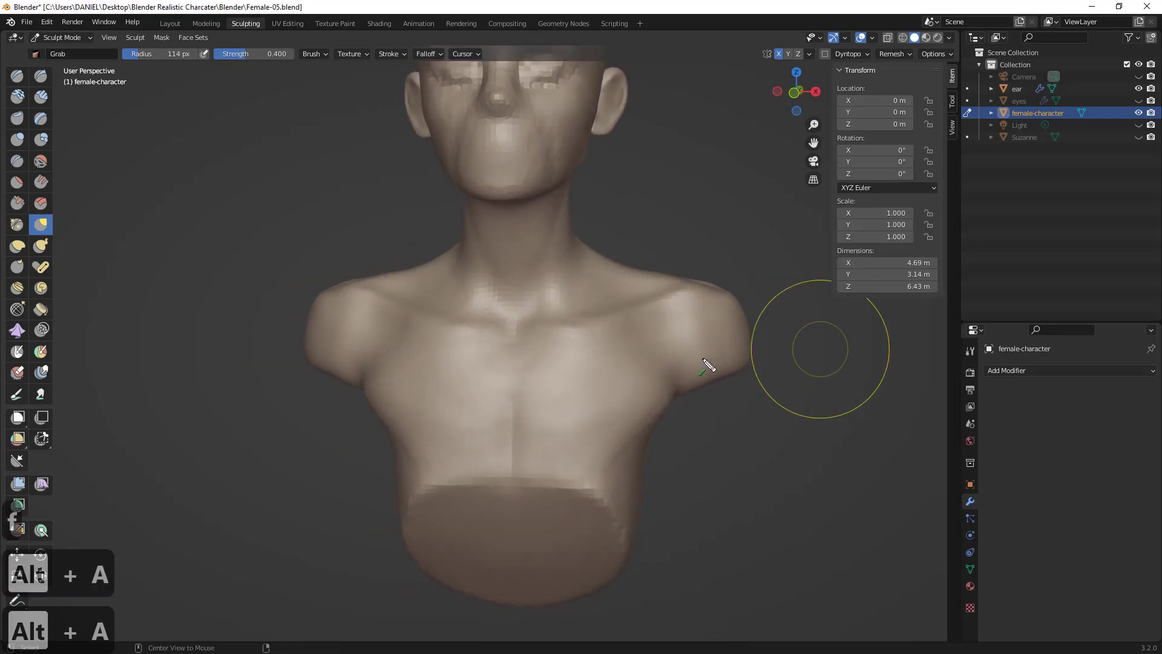
mouse_move(697, 354)
mouse_down()
mouse_move(732, 466)
mouse_move(771, 524)
mouse_up()
mouse_move(703, 301)
mouse_down()
mouse_move(796, 508)
mouse_move(768, 523)
mouse_up()
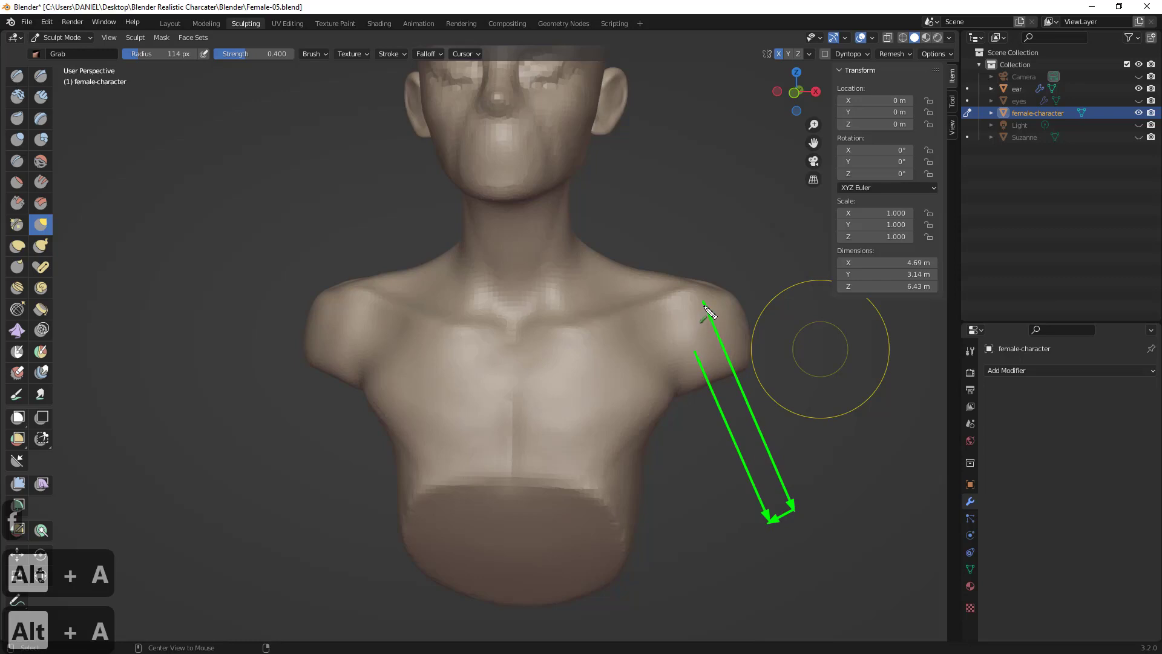
mouse_move(704, 304)
mouse_down()
mouse_move(680, 314)
mouse_move(705, 380)
mouse_up()
mouse_move(534, 339)
mouse_down()
mouse_move(688, 303)
mouse_move(709, 285)
mouse_move(526, 355)
mouse_up()
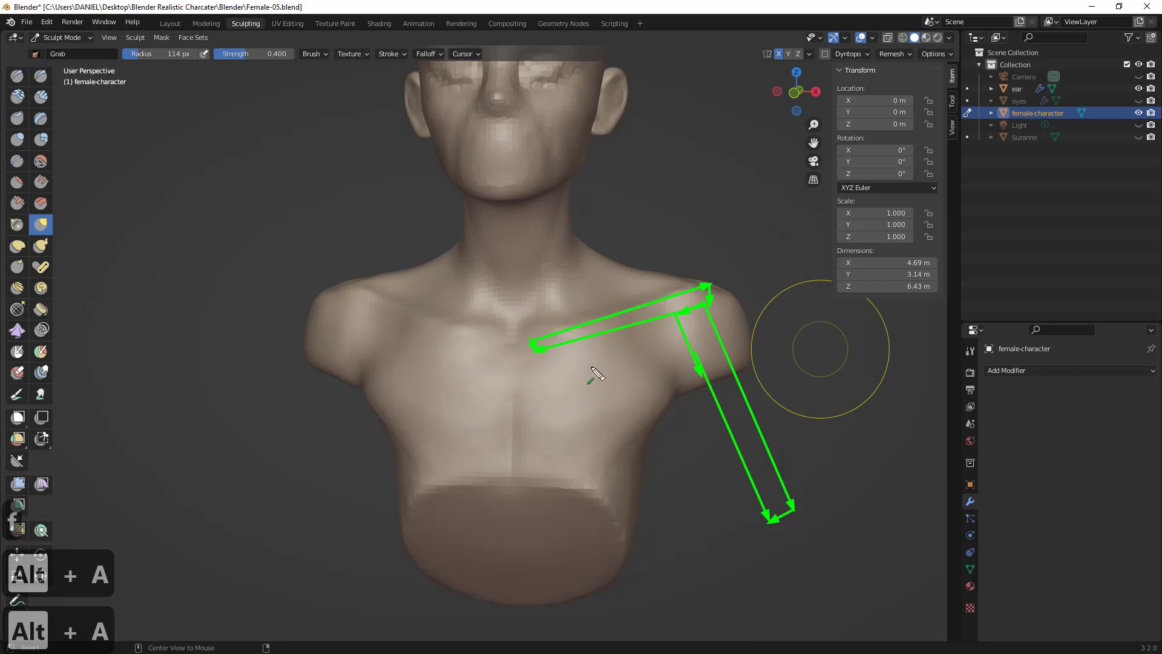
- Examine how the chest muscle fibres converge on the upper arm using on-screen arrows, outline the breast, and clear the marks
drag(599, 332, 714, 360)
drag(541, 354, 716, 365)
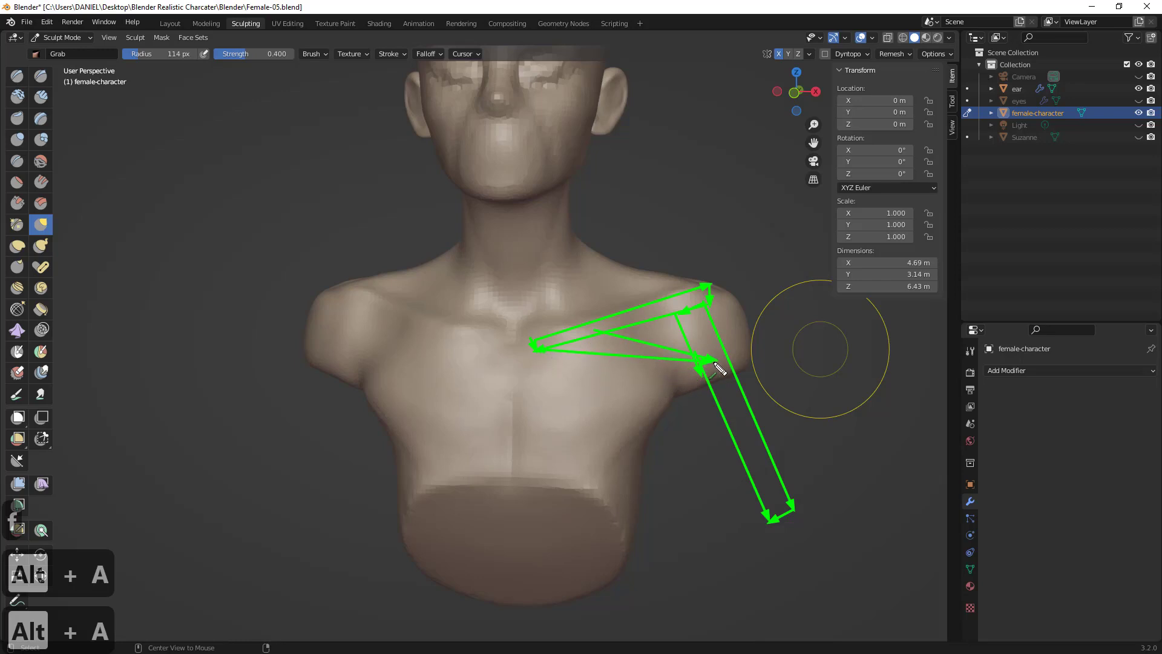
drag(535, 389, 712, 368)
drag(535, 416, 712, 366)
drag(661, 397, 711, 367)
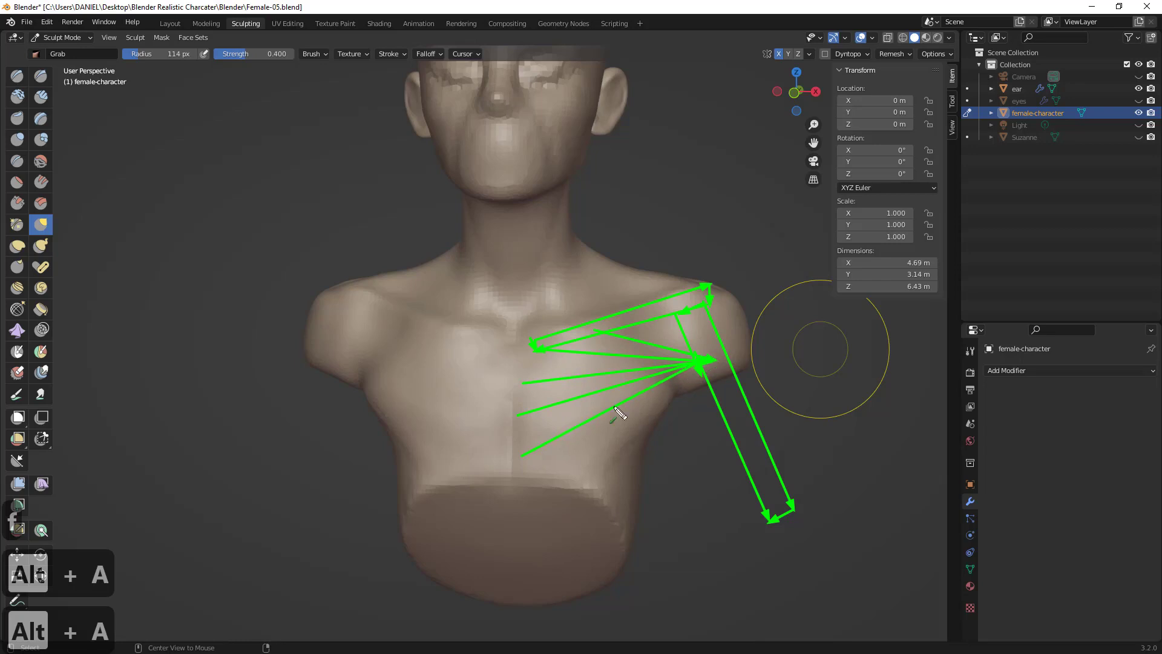
drag(634, 443, 710, 363)
drag(601, 489, 718, 363)
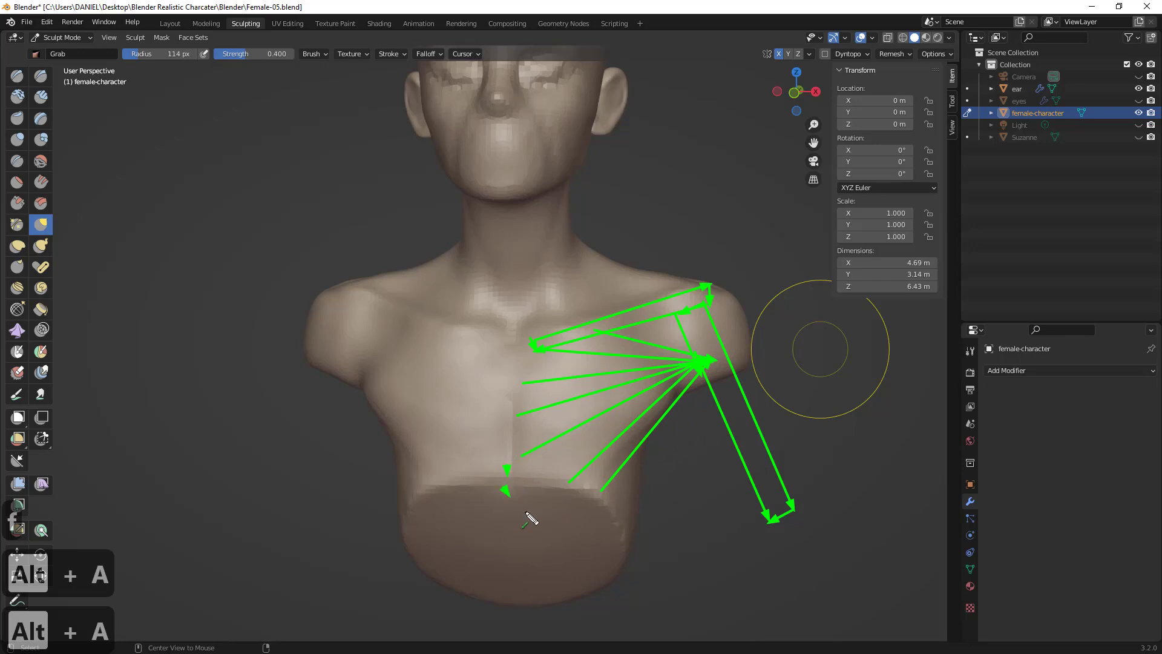
mouse_move(512, 503)
mouse_down()
mouse_move(602, 518)
mouse_move(644, 473)
mouse_move(637, 388)
mouse_up()
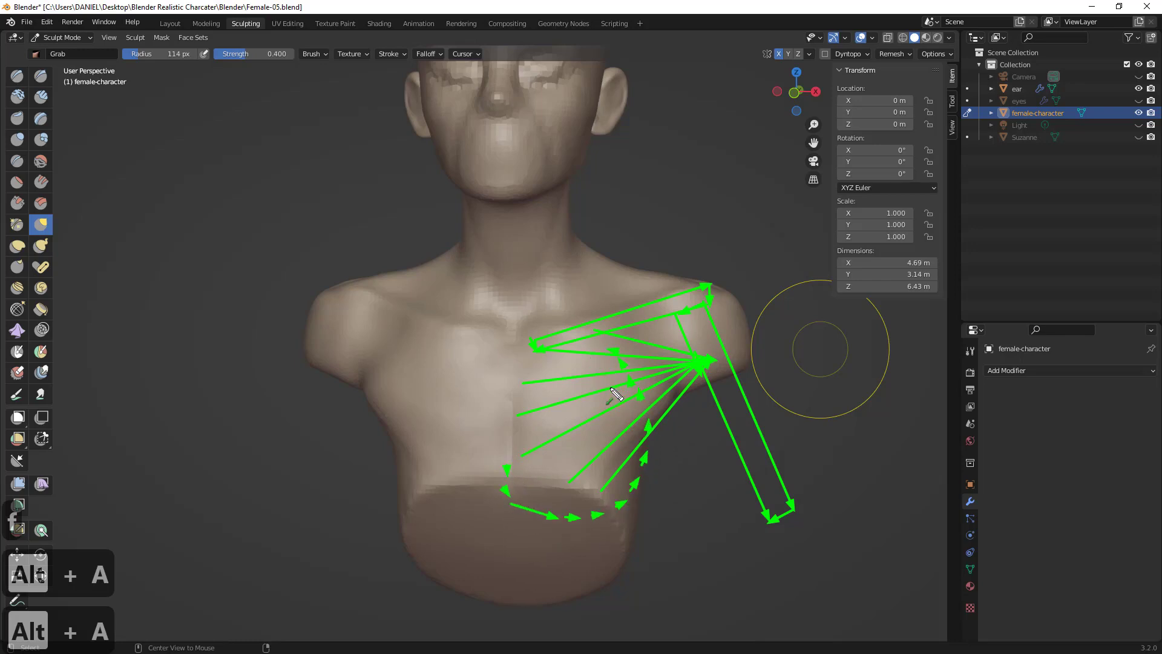
key(Escape)
- Examine the bust from several angles, trace the line from the armpit to the lower chest with arrows, and clear the marks
middle_drag(696, 363, 616, 317)
shift+middle_drag(616, 266, 611, 412)
mouse_move(608, 224)
middle_down()
mouse_move(605, 272)
mouse_move(560, 324)
mouse_move(520, 420)
middle_up()
shift+middle_drag(521, 420, 548, 245)
middle_drag(490, 361, 512, 365)
key(alt+a)
drag(417, 420, 495, 495)
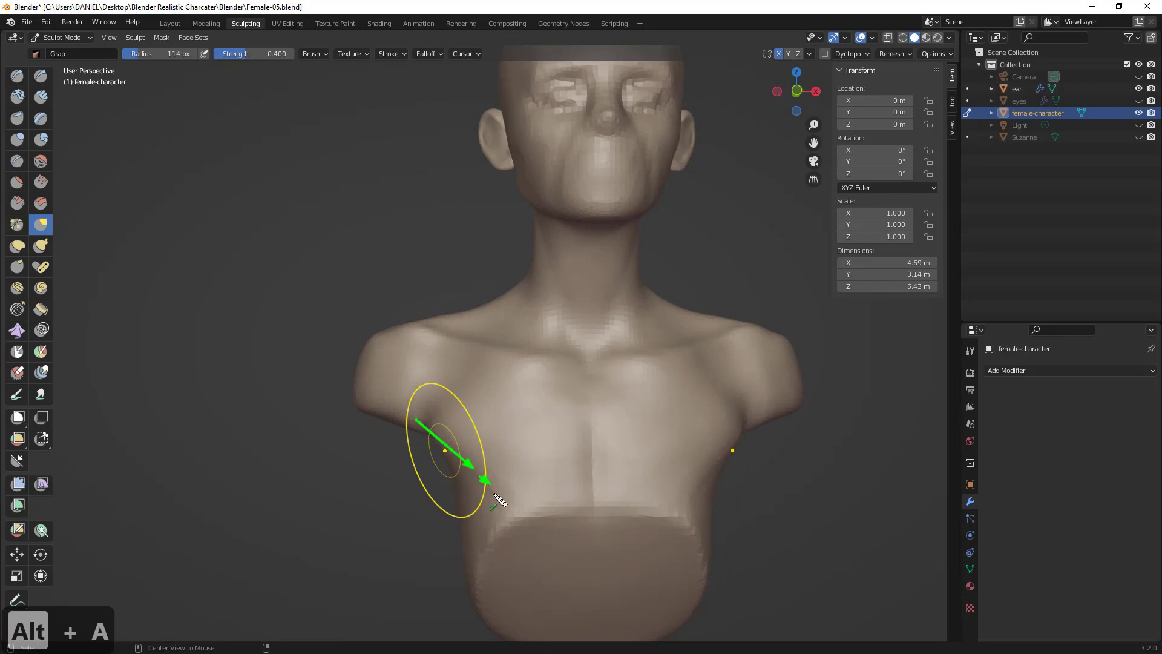
key(Escape)
- Examine the contour along the side of the chest and below the armpit using on-screen arrows, and clear the marks
middle_drag(444, 434, 444, 449)
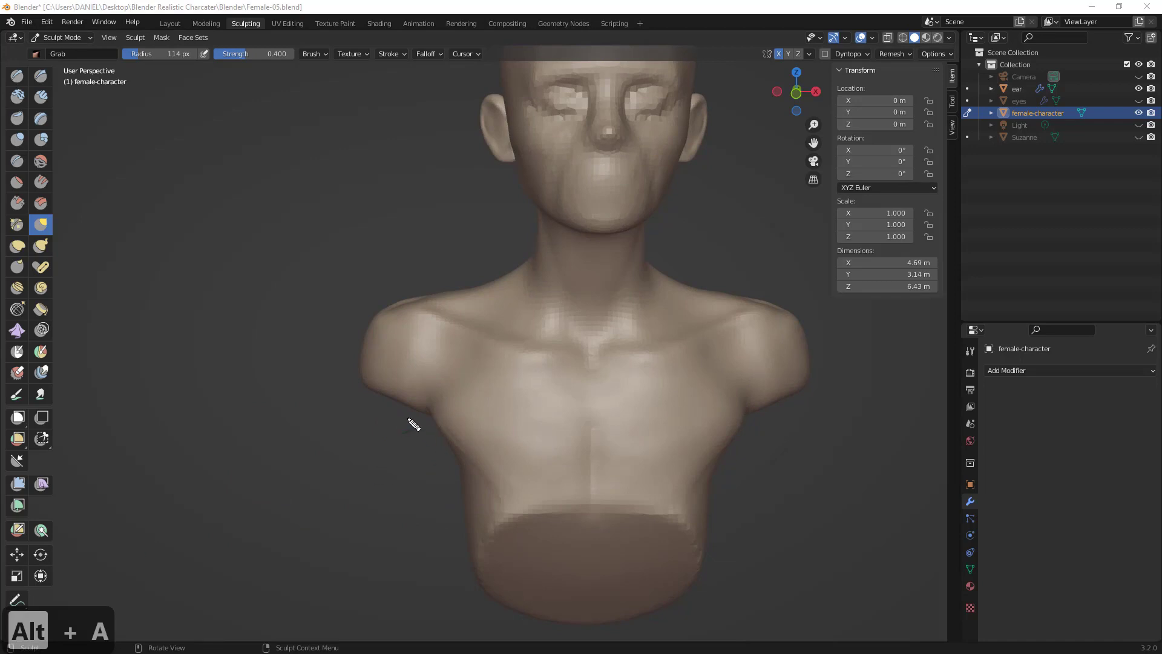
drag(478, 449, 482, 532)
key(Escape)
mouse_move(721, 428)
middle_down()
mouse_move(690, 427)
mouse_move(730, 421)
middle_up()
key(alt+a)
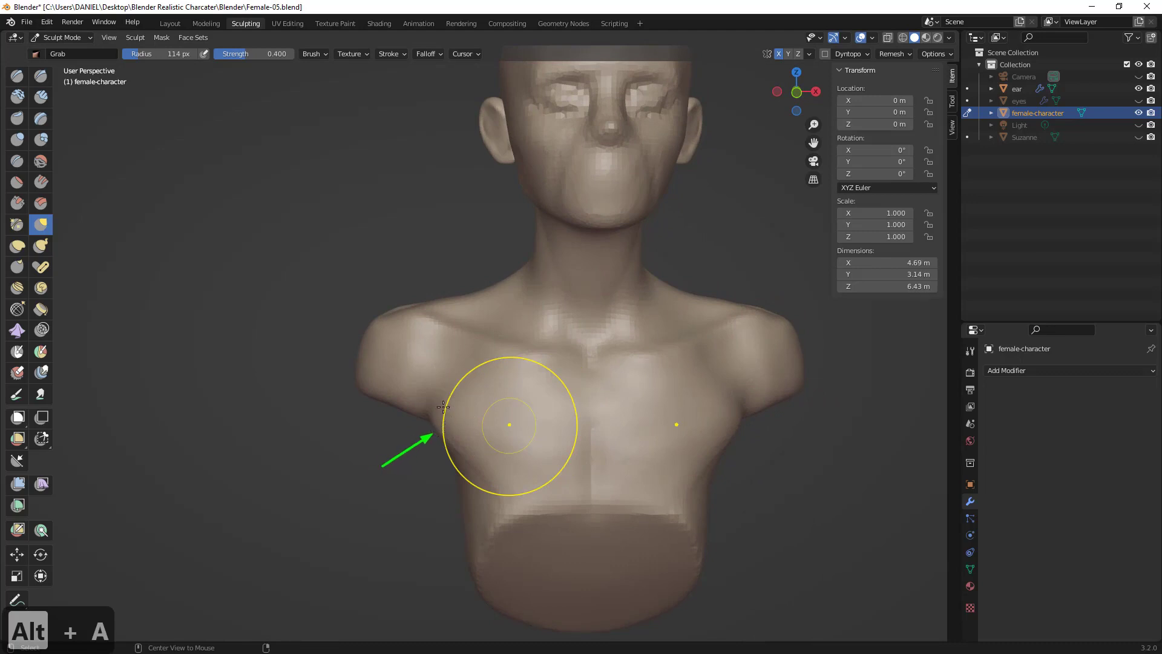
key(alt+a)
- Push the side of the chest just below the armpit inward with the Grab brush
middle_drag(389, 454, 455, 434)
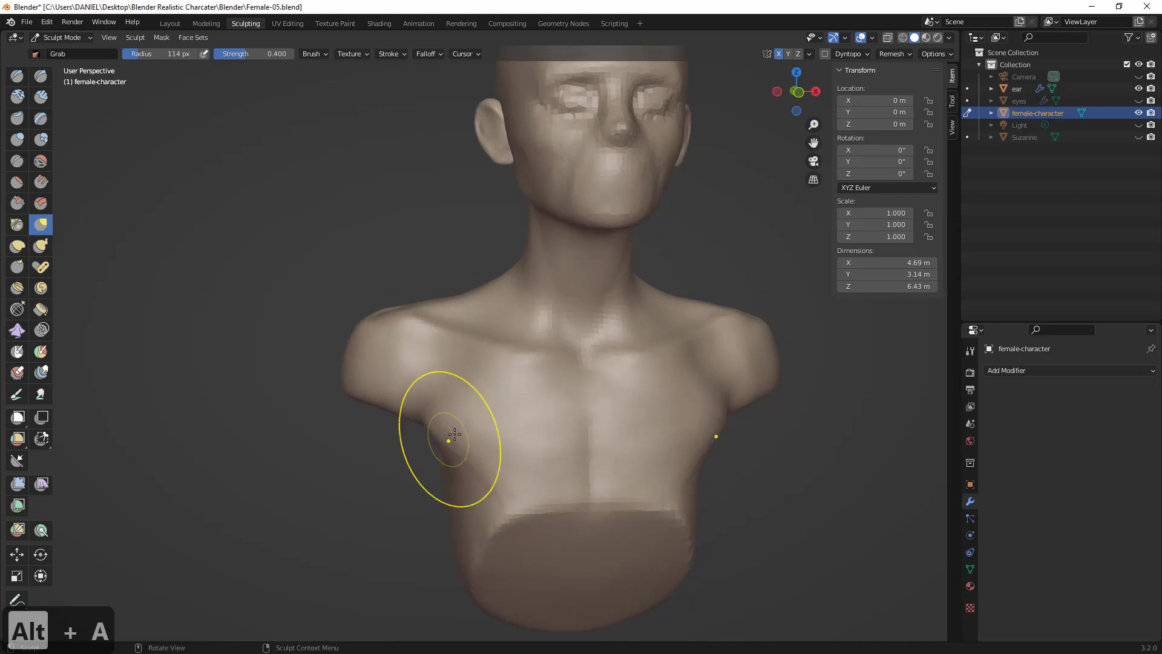
key(g)
drag(430, 431, 438, 429)
key(f)
click(417, 439)
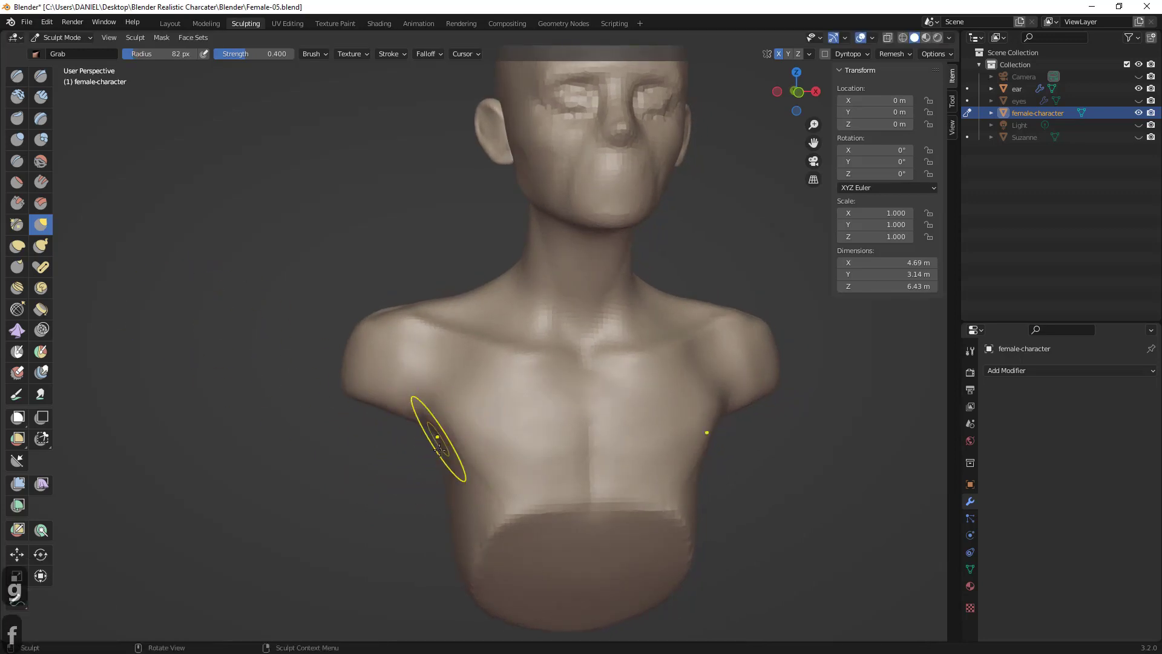
middle_drag(440, 449, 428, 452)
- Try to reshape the lower side of the torso with a 124 px Grab brush, and undo it
key(f)
click(510, 479)
middle_drag(494, 478, 481, 479)
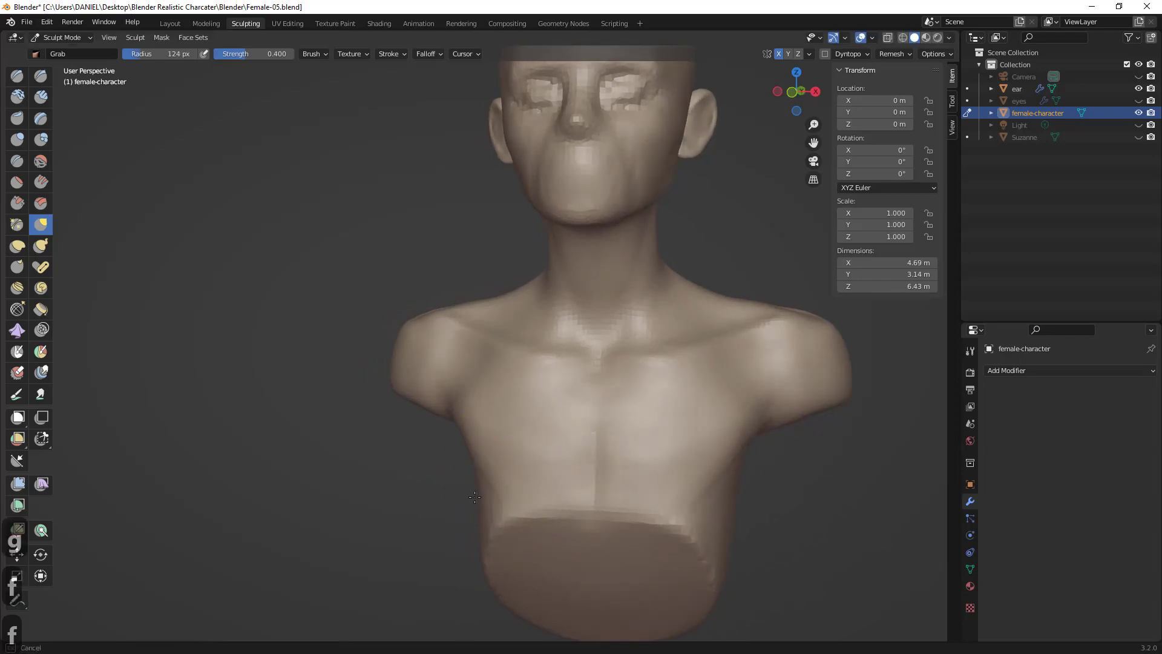
drag(481, 485, 486, 488)
key(ctrl+z)
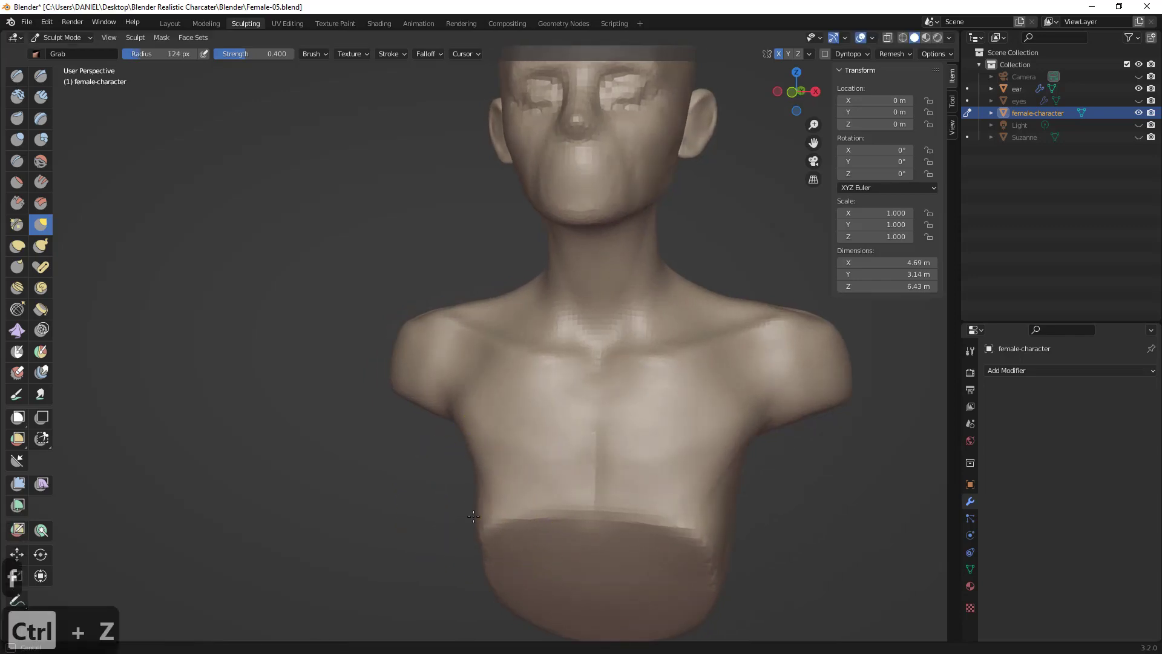
- Reshape the upper chest and the front base of the neck in profile with a 131 px Grab brush
mouse_move(490, 513)
middle_down()
mouse_move(485, 492)
mouse_move(476, 556)
mouse_move(532, 565)
mouse_move(655, 430)
middle_up()
key(KP_3)
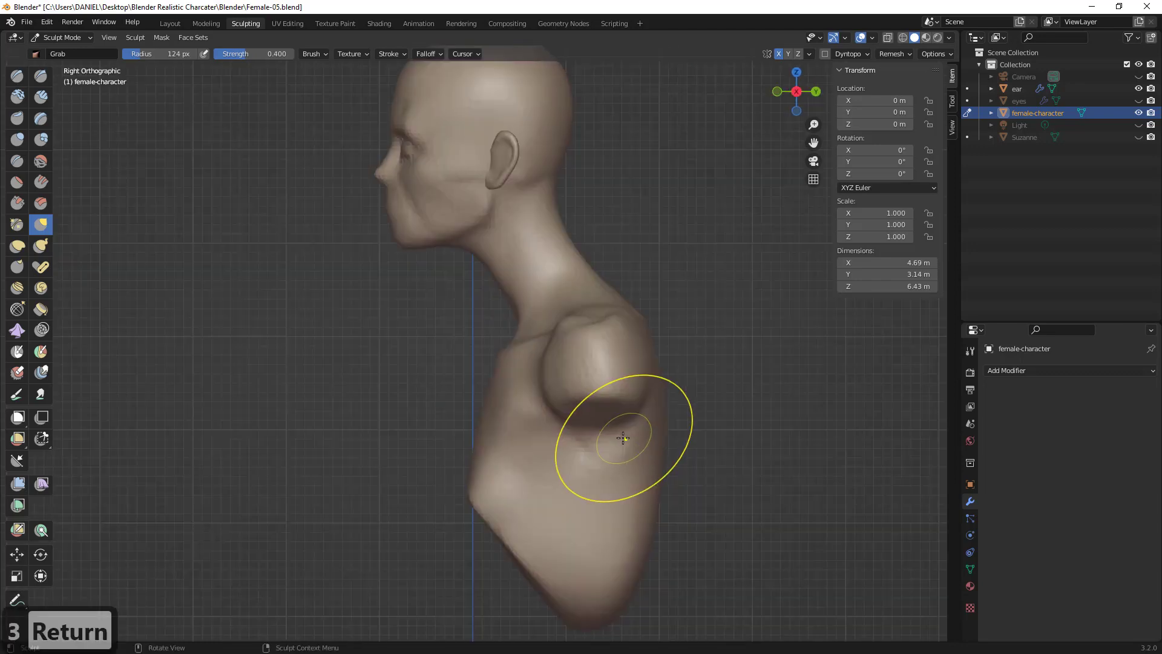
key(f)
click(495, 415)
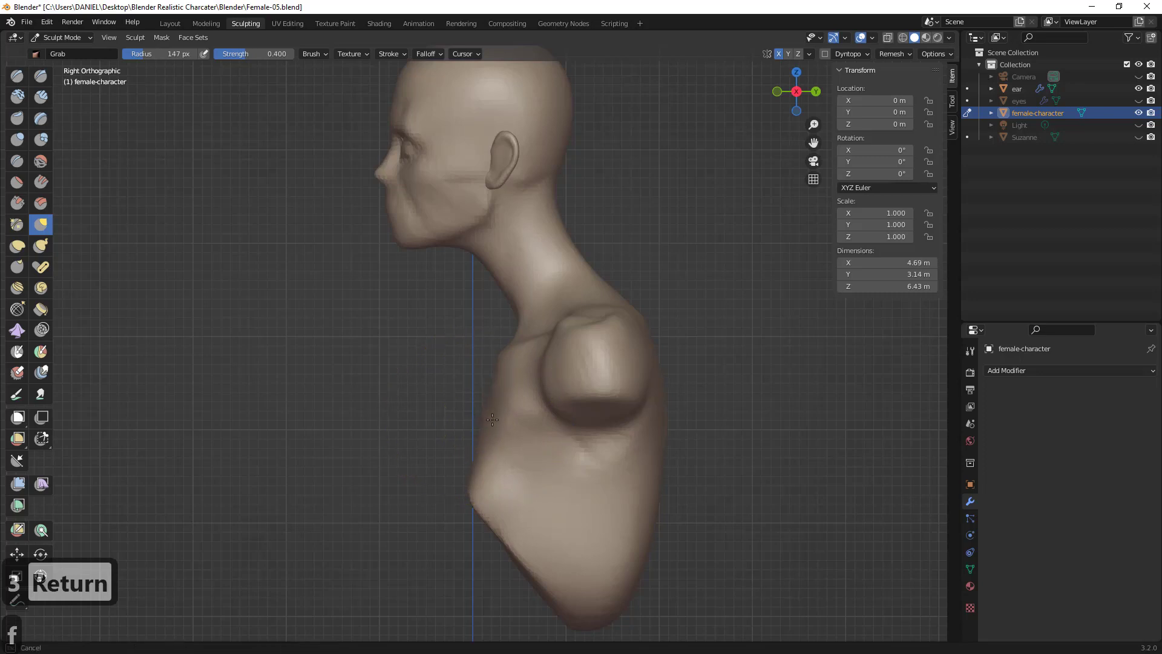
key(f)
click(477, 419)
drag(485, 416, 487, 415)
key(f)
click(490, 417)
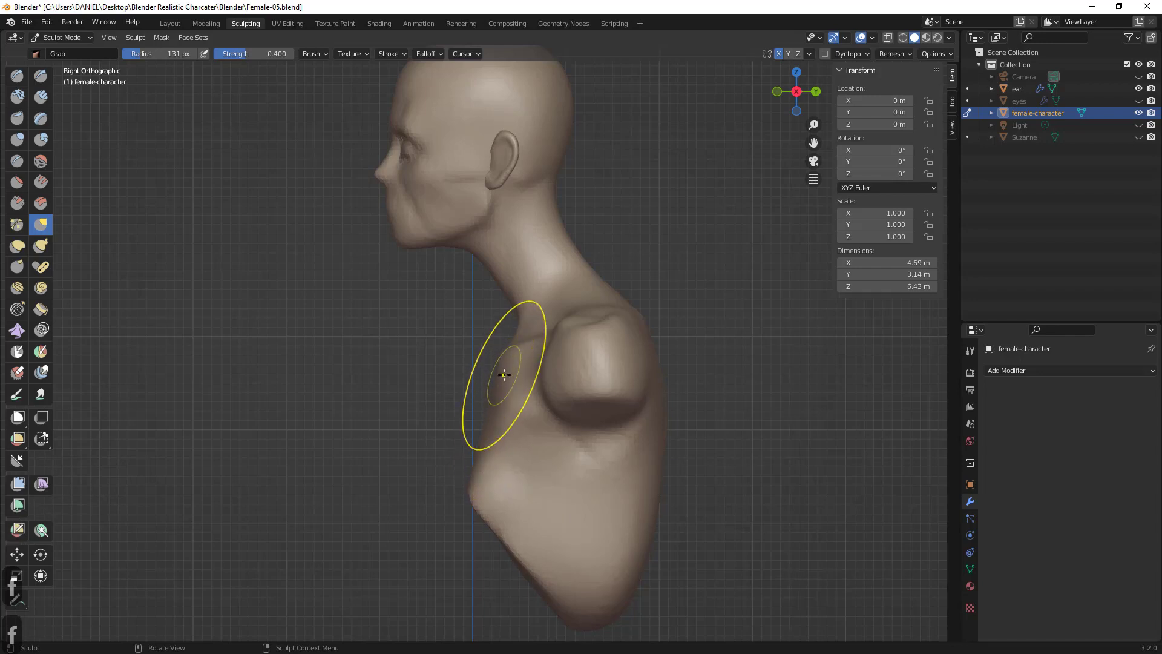
drag(504, 375, 505, 360)
drag(514, 308, 514, 308)
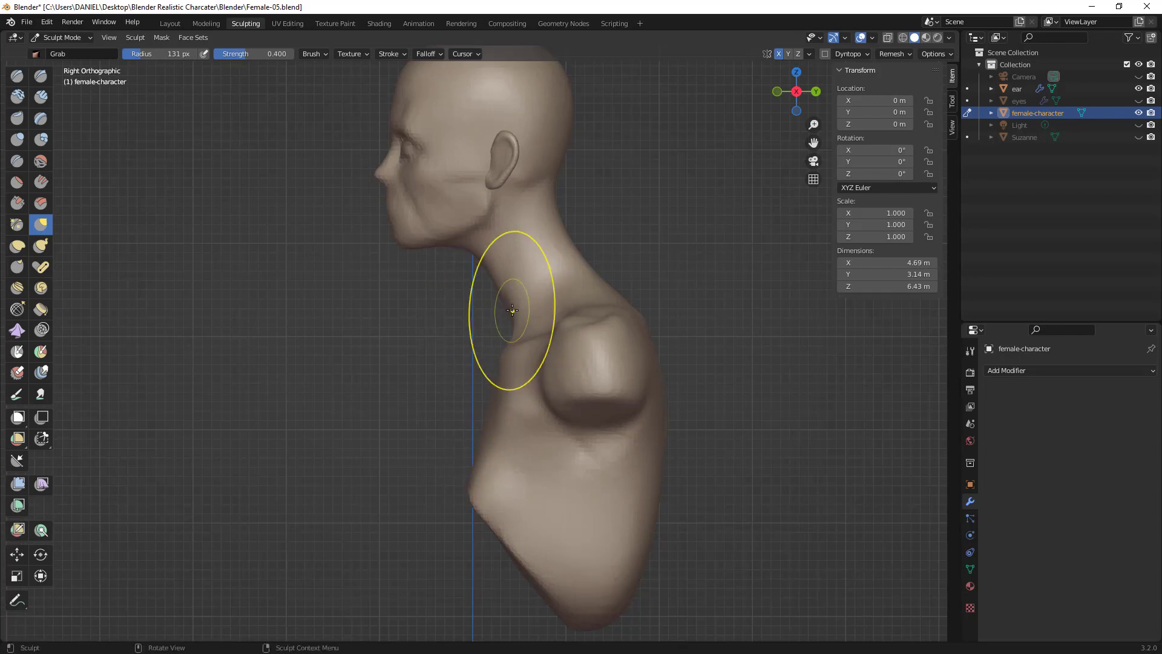
- Refine the profile of the upper back and nape with the Grab brush, undoing the unwanted strokes
drag(591, 272, 619, 289)
key(ctrl+z)
key(f)
click(633, 296)
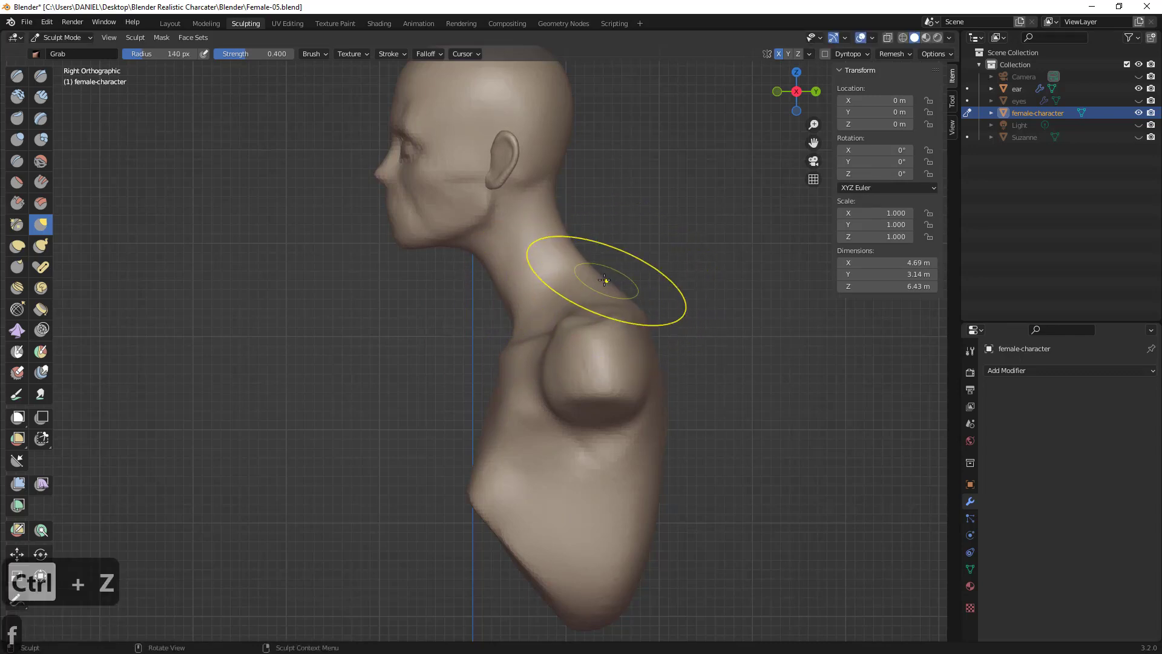
key(ctrl+z)
drag(623, 305, 627, 299)
drag(605, 286, 608, 282)
mouse_move(564, 232)
mouse_down()
mouse_move(562, 196)
mouse_move(581, 239)
mouse_up()
drag(591, 265, 596, 263)
- Examine the side profile by outlining the neck, back and chest, sketch the simplified shape beside it, and clear the marks
shift+middle_drag(607, 259, 619, 334)
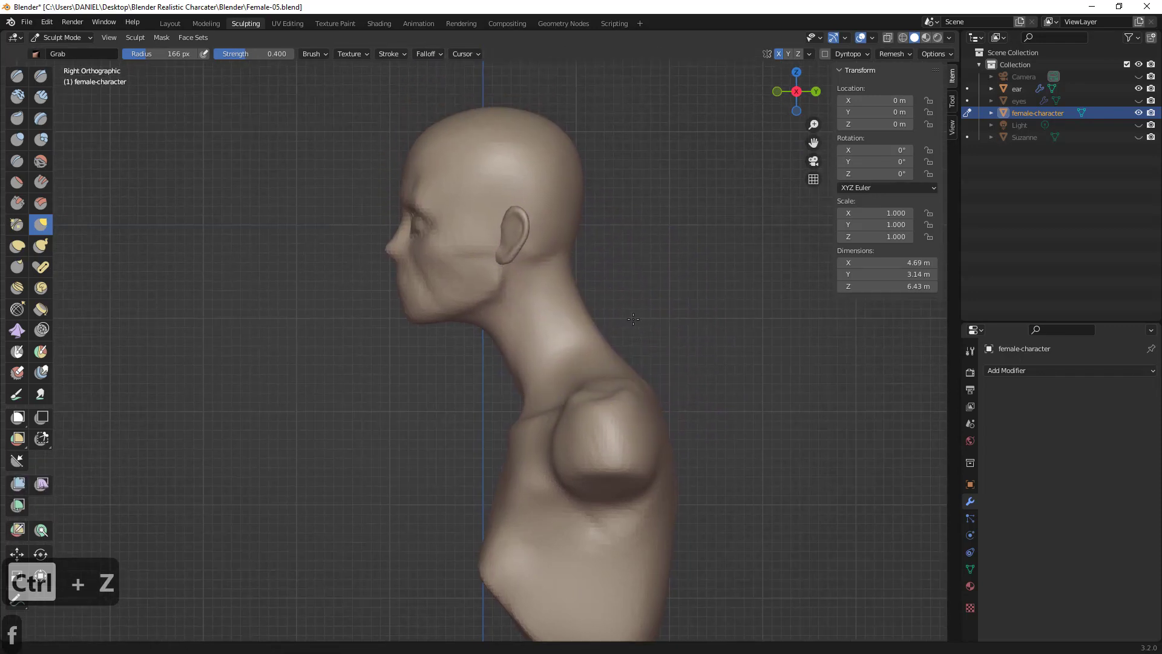
ctrl+middle_drag(674, 290, 679, 367)
key(alt+a)
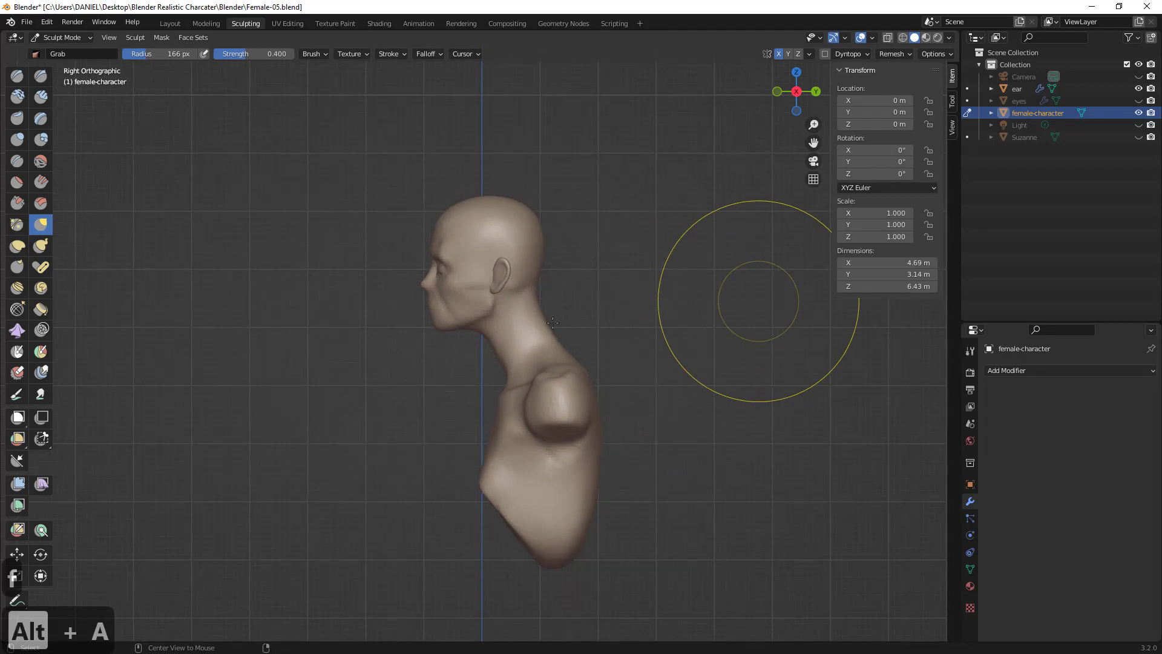
drag(478, 322, 512, 380)
mouse_move(523, 295)
mouse_down()
mouse_move(565, 358)
mouse_move(515, 383)
mouse_up()
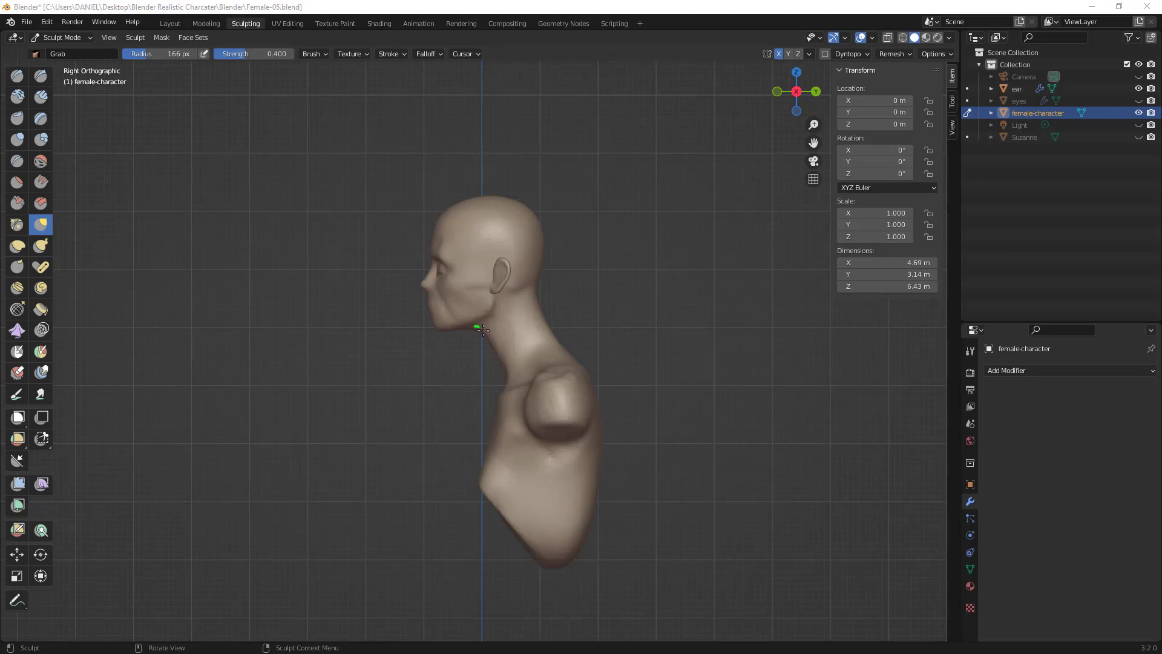
mouse_move(523, 292)
mouse_down()
mouse_move(574, 363)
mouse_move(594, 528)
mouse_up()
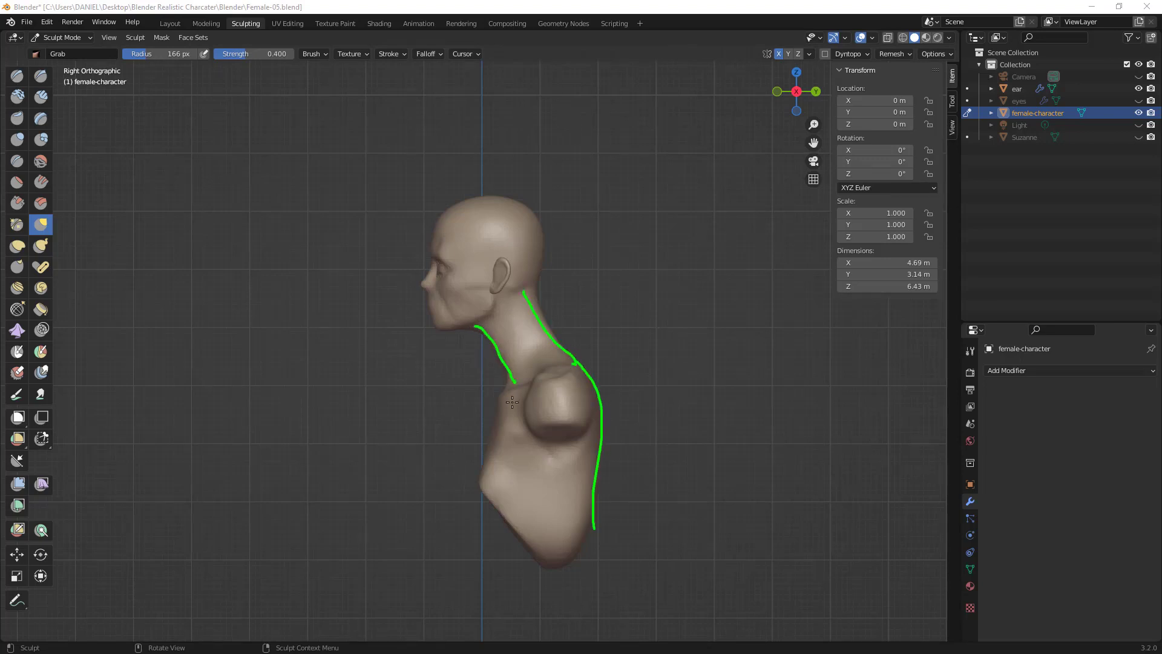
drag(504, 427, 468, 496)
drag(475, 489, 564, 553)
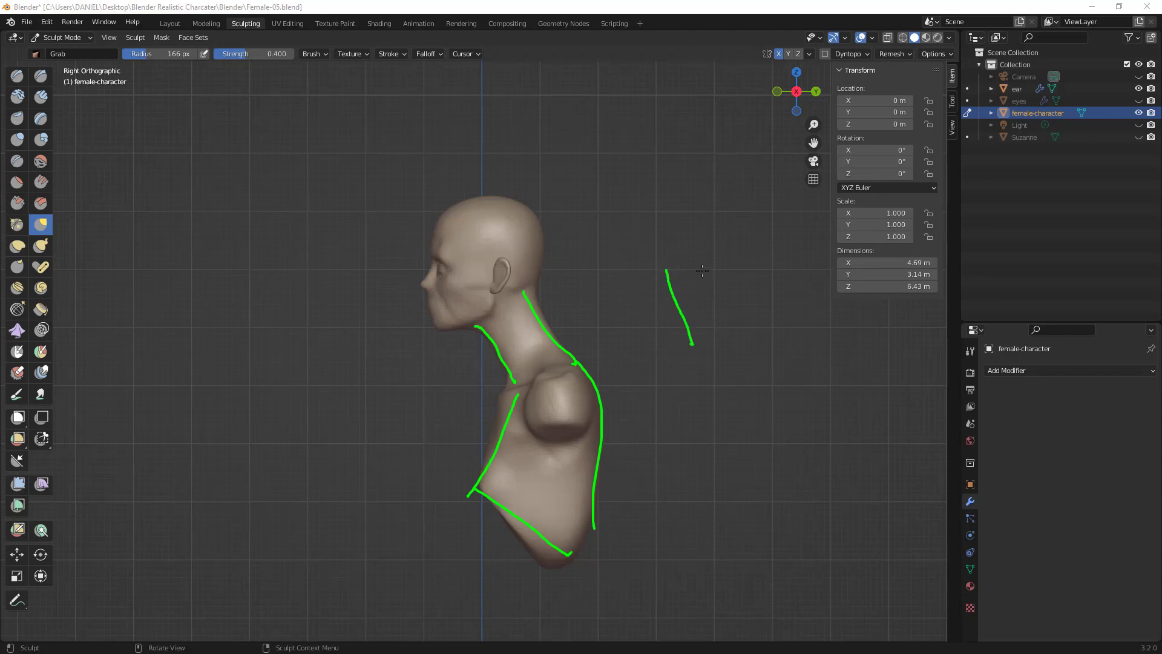
drag(702, 260, 731, 328)
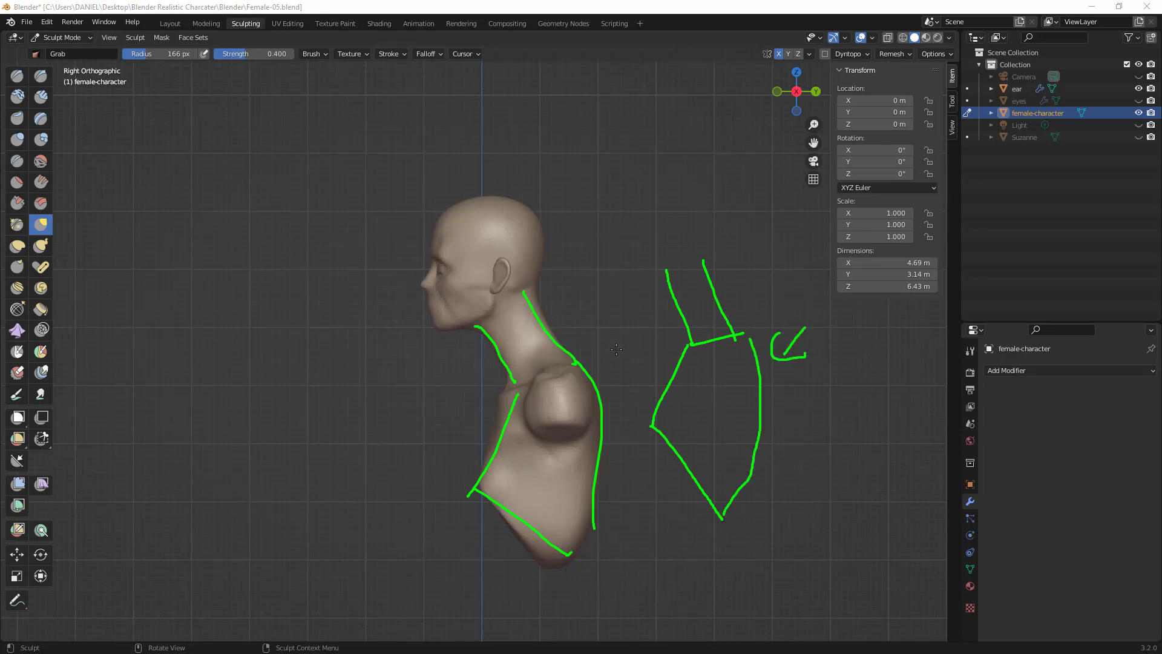
key(Escape)
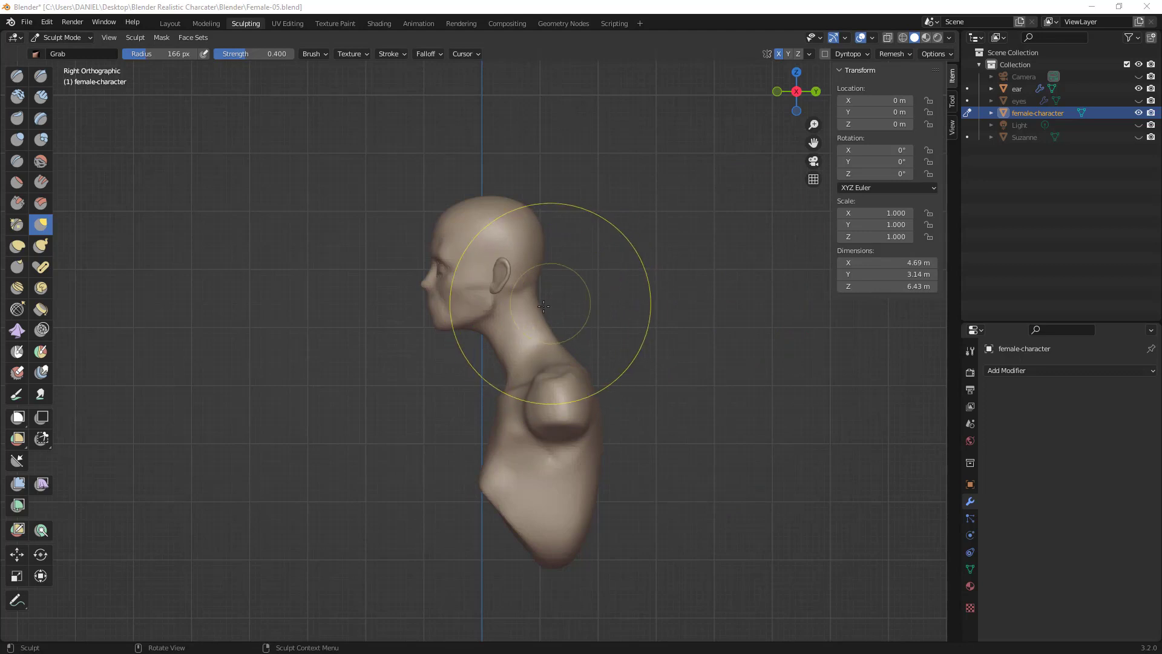
- Try to shift the head and neck backward over the torso with a large Grab brush, and undo the changes
mouse_move(523, 311)
mouse_down()
mouse_move(541, 309)
mouse_move(501, 285)
mouse_move(545, 225)
mouse_move(483, 270)
mouse_move(580, 301)
mouse_up()
key(ctrl+z)
key(f)
click(706, 296)
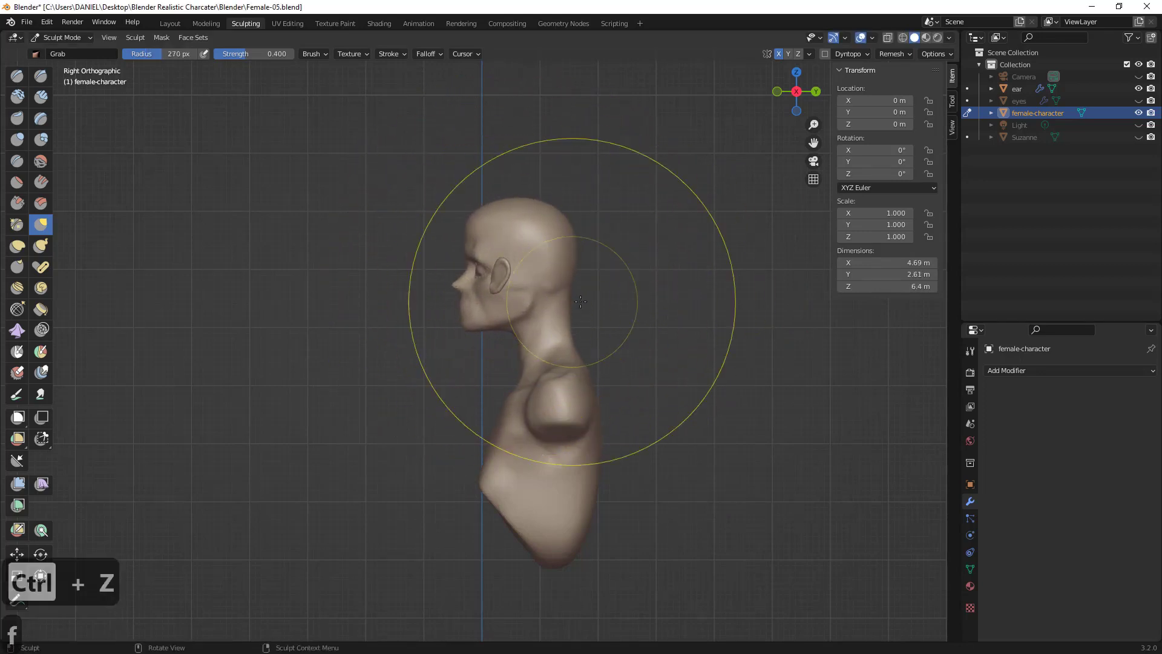
key(ctrl+z)
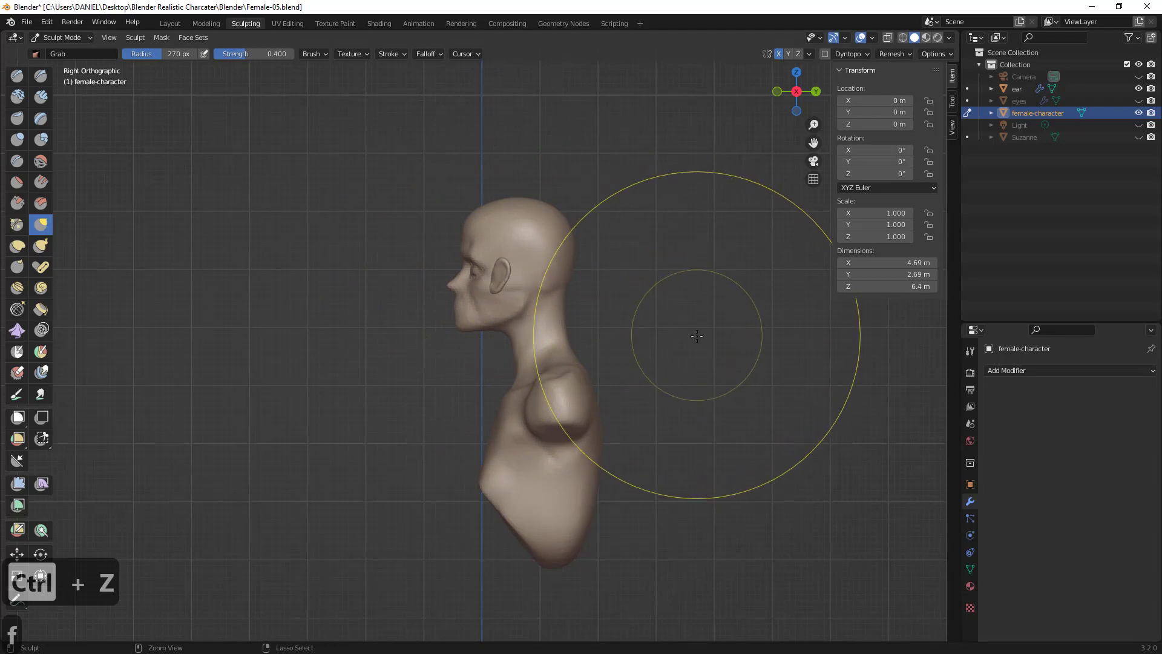
key(ctrl+z)
key(ctrl+z)
key(ctrl+z)
key(ctrl+z)
key(ctrl+z)
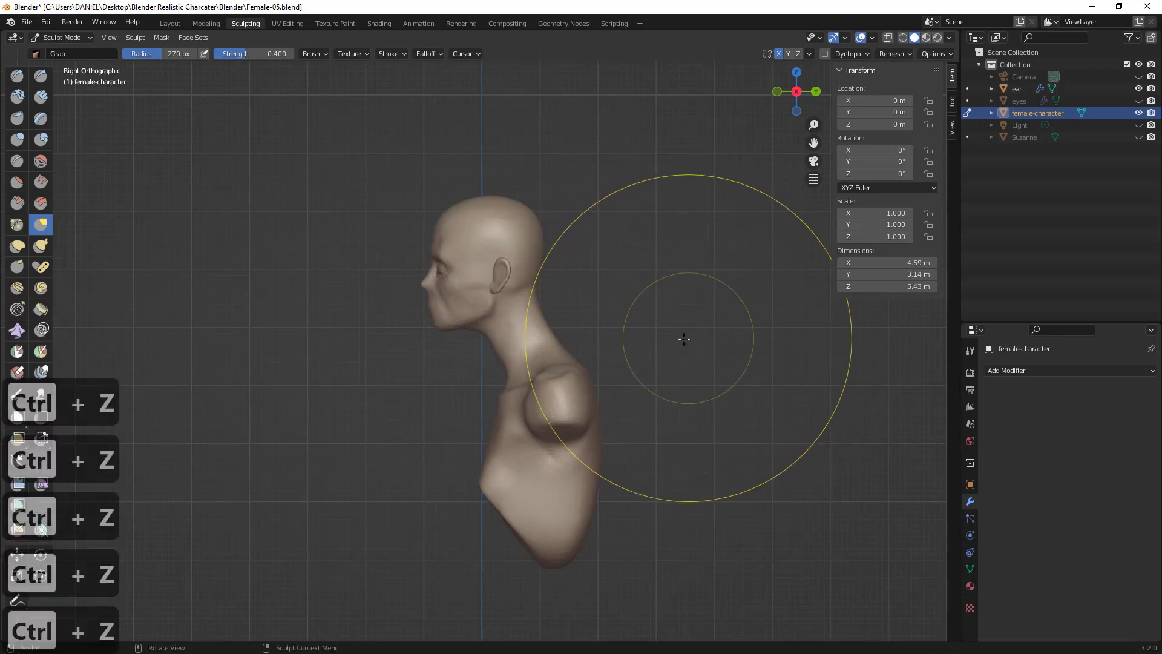
key(ctrl+z)
key(ctrl+shift+z)
- Adjust the lower neck near the shoulder with the Grab brush at 180 px radius
mouse_move(684, 339)
middle_down()
mouse_move(698, 342)
mouse_move(494, 391)
middle_up()
key(f)
click(644, 342)
key(f)
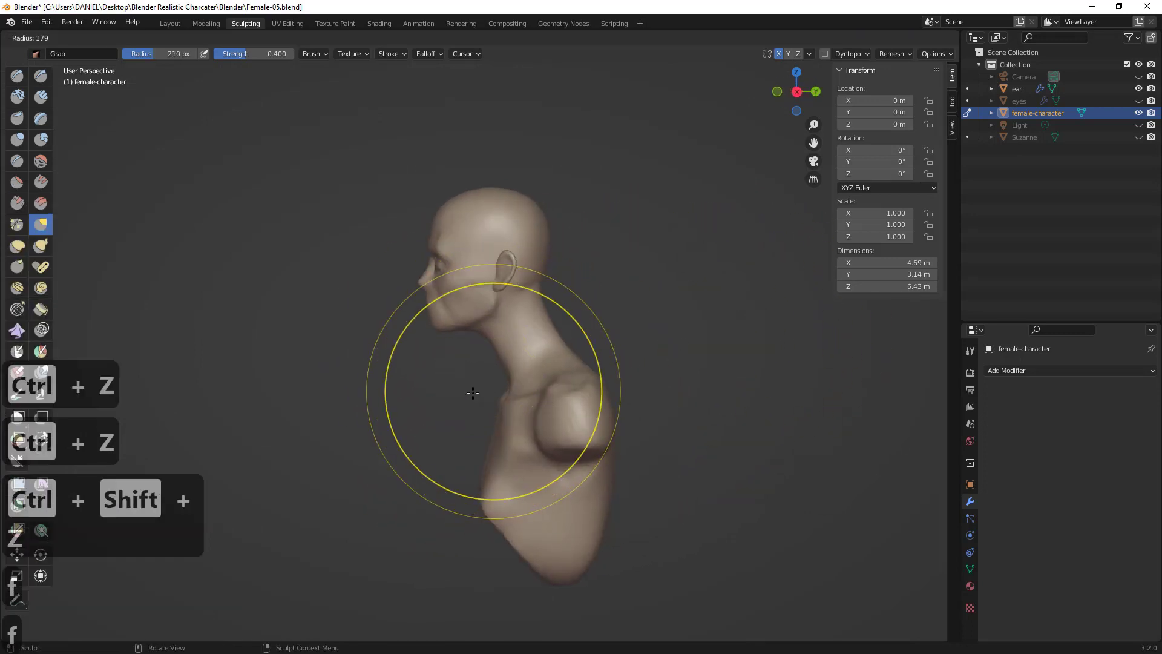
click(473, 393)
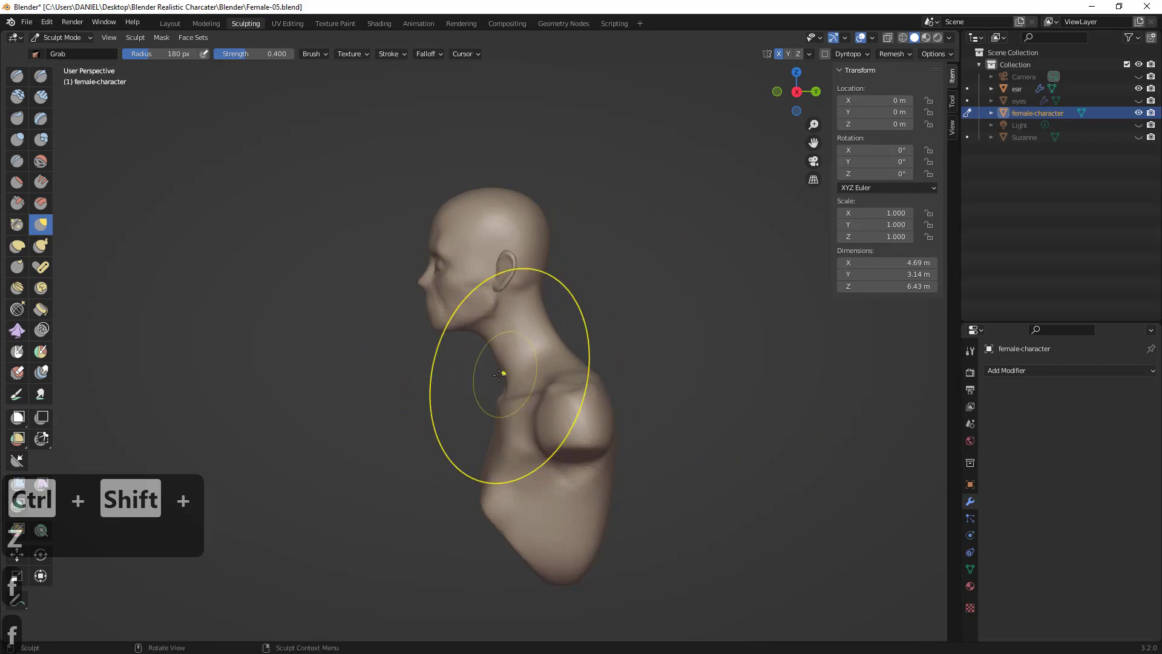
mouse_move(500, 376)
middle_down()
mouse_move(482, 379)
mouse_move(506, 370)
middle_up()
drag(536, 351, 519, 362)
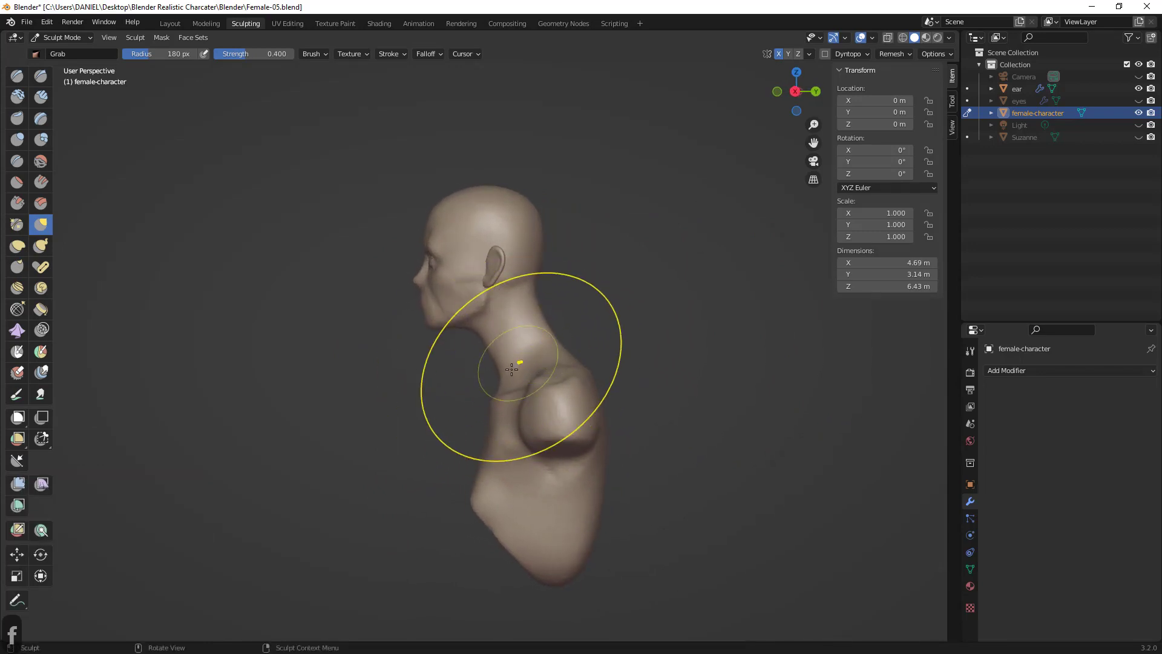
- Try to shape the chest near the armpit with smaller Grab brush sizes, and undo the strokes
middle_drag(480, 427, 596, 435)
key(f)
click(494, 439)
key(f)
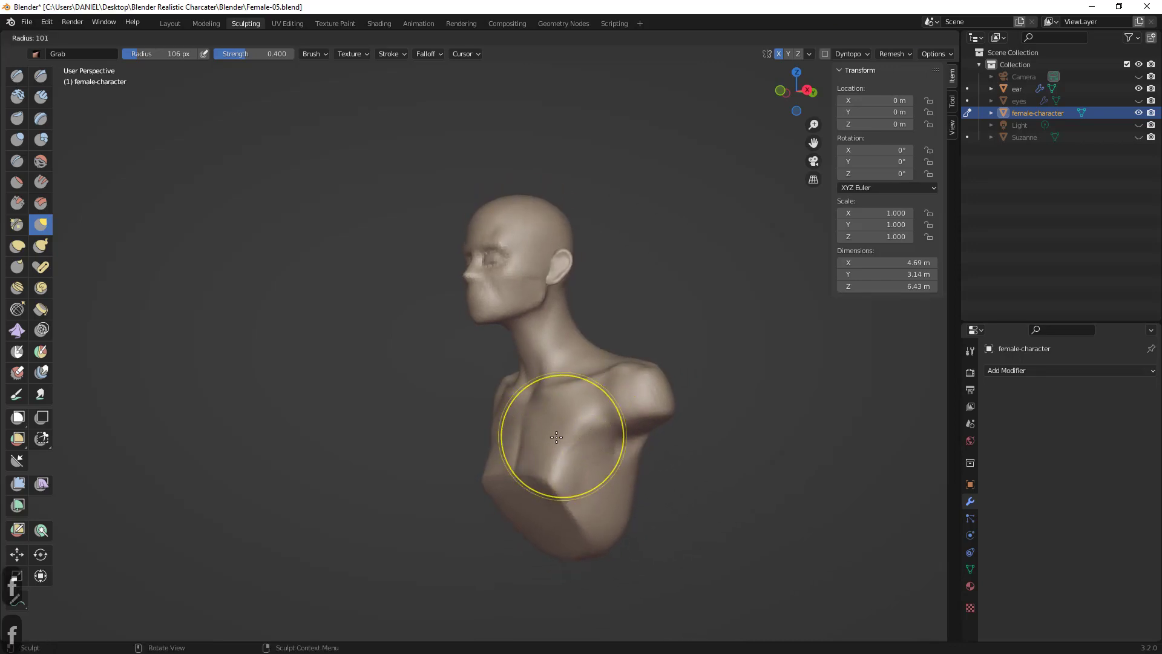
click(611, 436)
key(f)
click(607, 430)
key(ctrl+z)
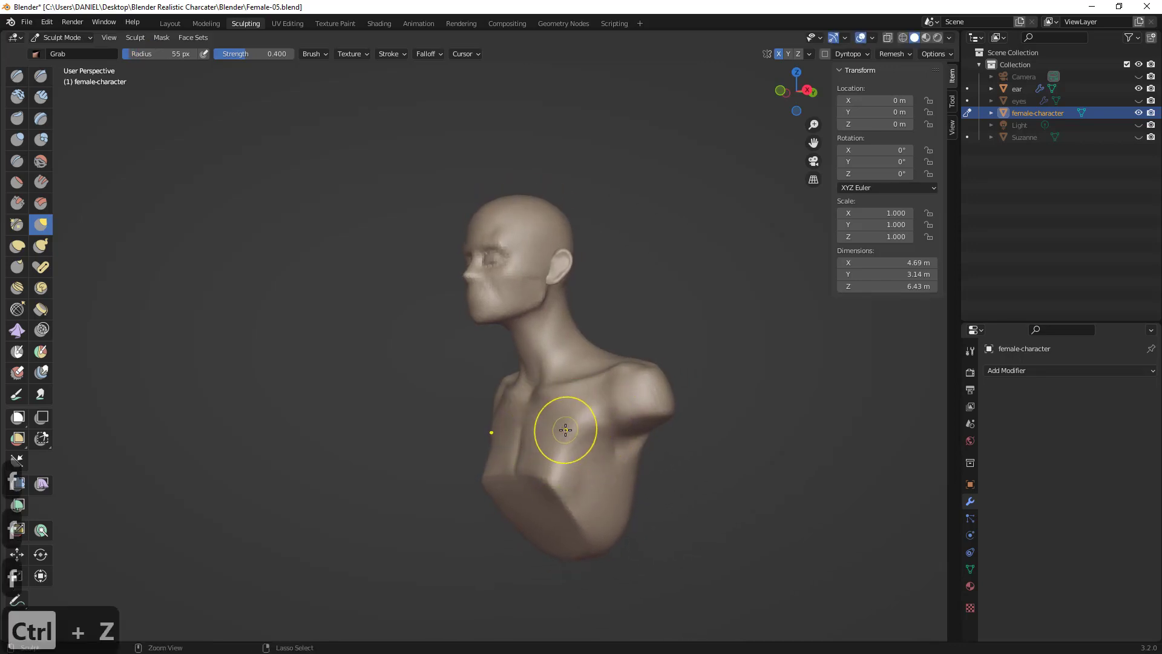
mouse_move(563, 428)
middle_down()
mouse_move(606, 407)
mouse_move(599, 420)
mouse_move(629, 417)
middle_up()
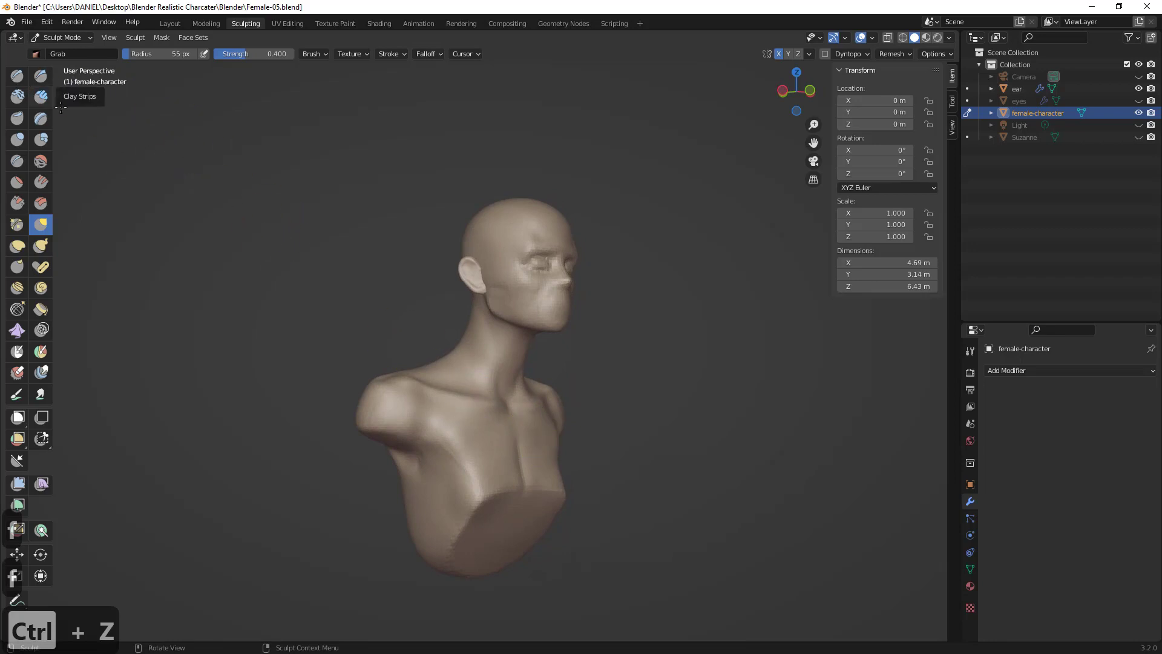
mouse_move(285, 302)
middle_down()
mouse_move(567, 432)
mouse_move(493, 433)
mouse_move(469, 462)
mouse_move(511, 462)
mouse_move(531, 428)
mouse_move(589, 462)
mouse_move(446, 441)
middle_up()
key(ctrl+z)
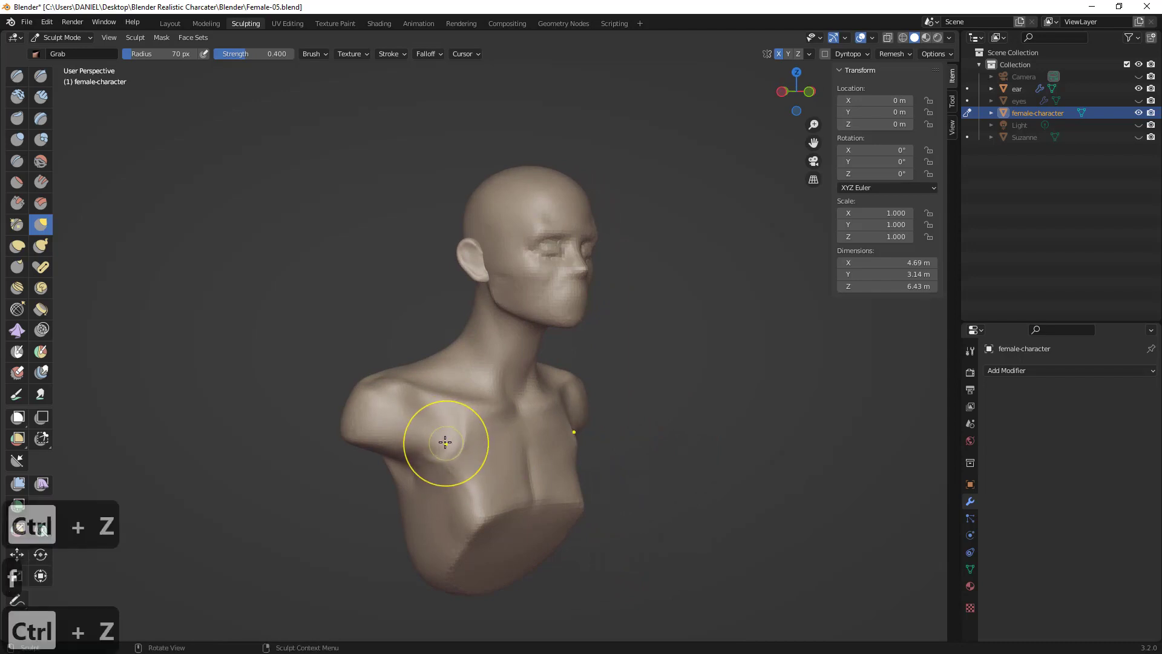
- Sculpt the chest muscles between the armpits and the lower chest with Clay Strips at 70 px radius and 0.600 strength
click(41, 96)
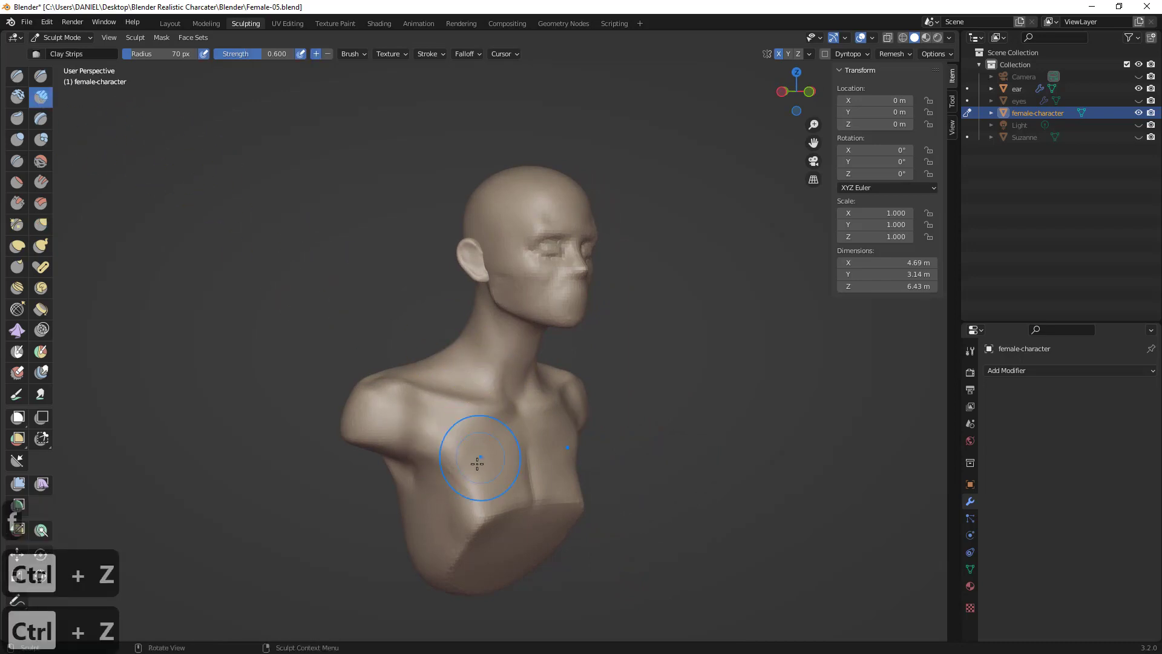
key(ctrl+z)
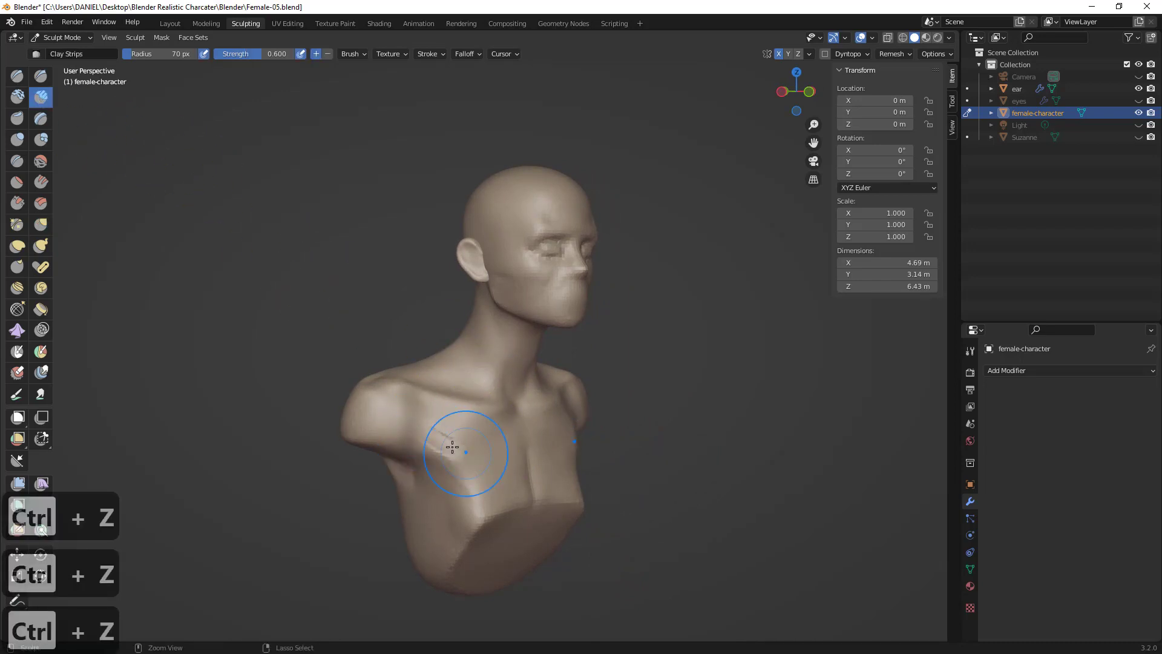
mouse_move(452, 447)
middle_down()
mouse_move(448, 433)
mouse_move(633, 457)
middle_up()
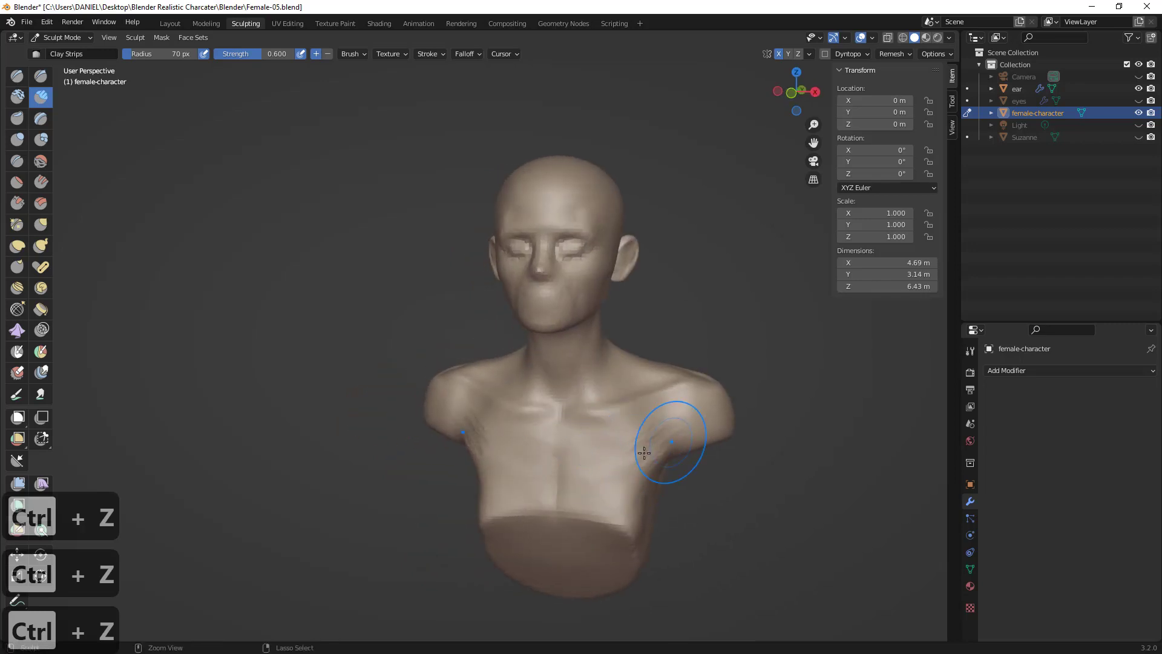
mouse_move(644, 452)
ctrl+mouse_down()
mouse_move(635, 433)
mouse_move(653, 455)
mouse_move(635, 474)
mouse_move(612, 468)
mouse_move(622, 471)
ctrl+mouse_up()
mouse_move(588, 506)
ctrl+mouse_down()
mouse_move(629, 482)
mouse_move(615, 459)
mouse_move(642, 445)
ctrl+mouse_up()
mouse_move(628, 443)
middle_down()
mouse_move(442, 469)
mouse_move(489, 476)
mouse_move(532, 415)
mouse_move(526, 428)
mouse_move(540, 435)
middle_up()
middle_drag(590, 472, 498, 509)
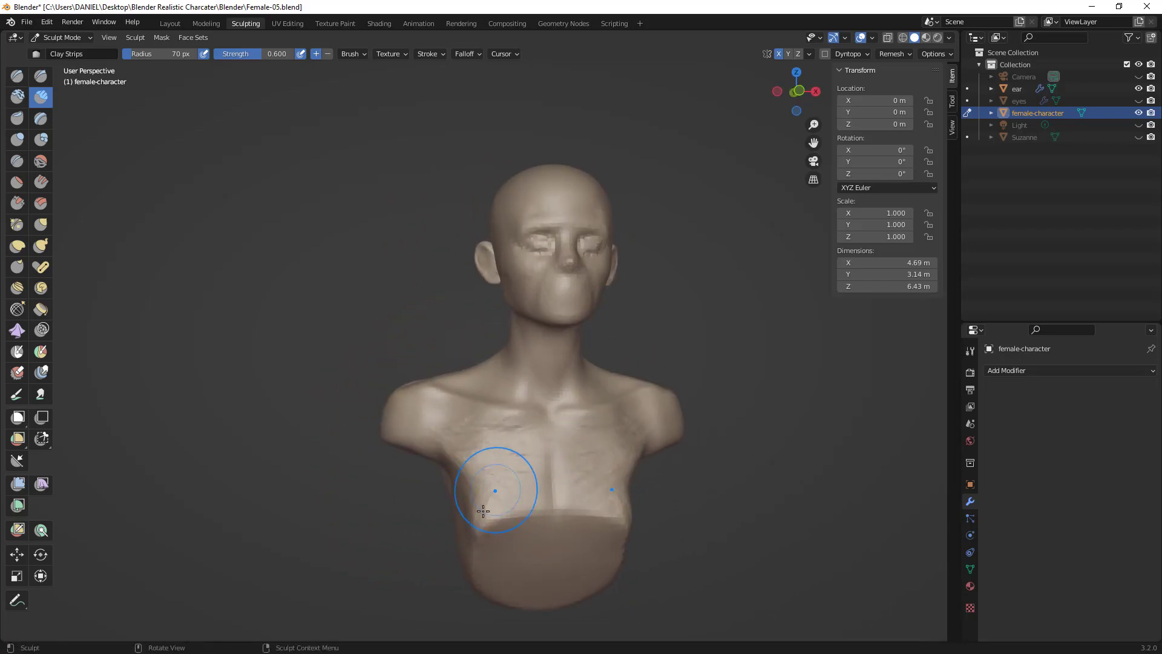
drag(483, 512, 484, 521)
- Remesh the bust and smooth the clay strokes across the chest
mouse_move(507, 502)
middle_down()
mouse_move(448, 493)
mouse_move(446, 437)
mouse_move(477, 430)
middle_up()
key(ctrl+r)
key(alt+a)
drag(336, 436, 127, 547)
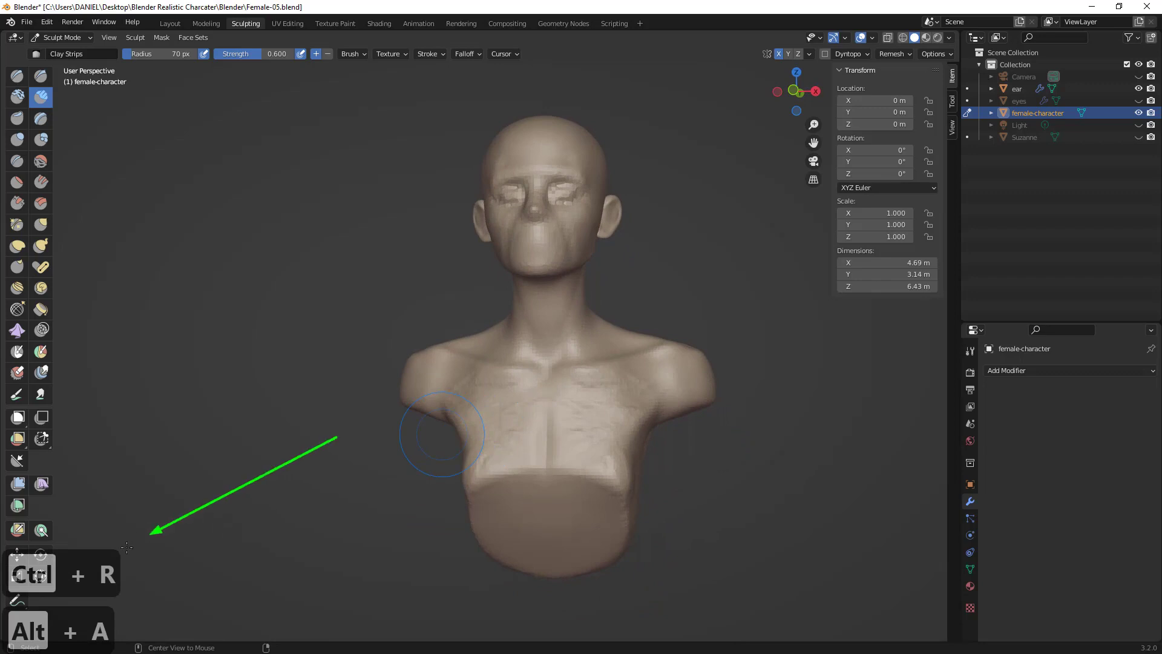
key(Escape)
middle_drag(512, 437, 562, 429)
shift+drag(515, 416, 464, 394)
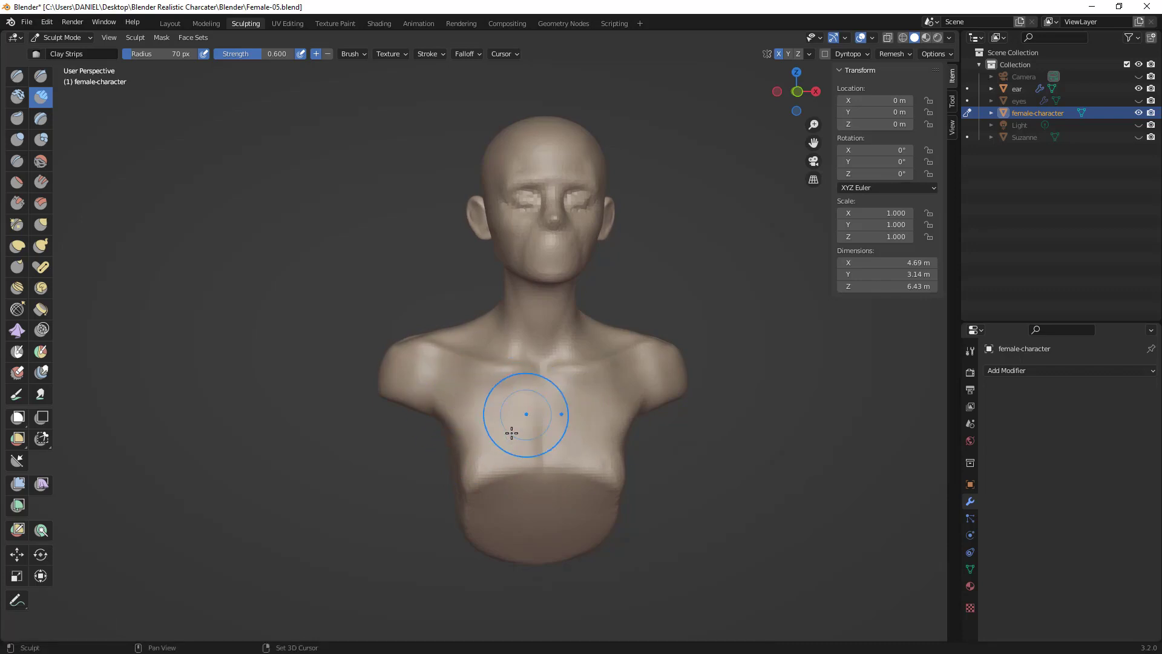
- Carve the centre line down the breastbone with the Draw Sharp brush, reducing its radius to 38 px
click(39, 76)
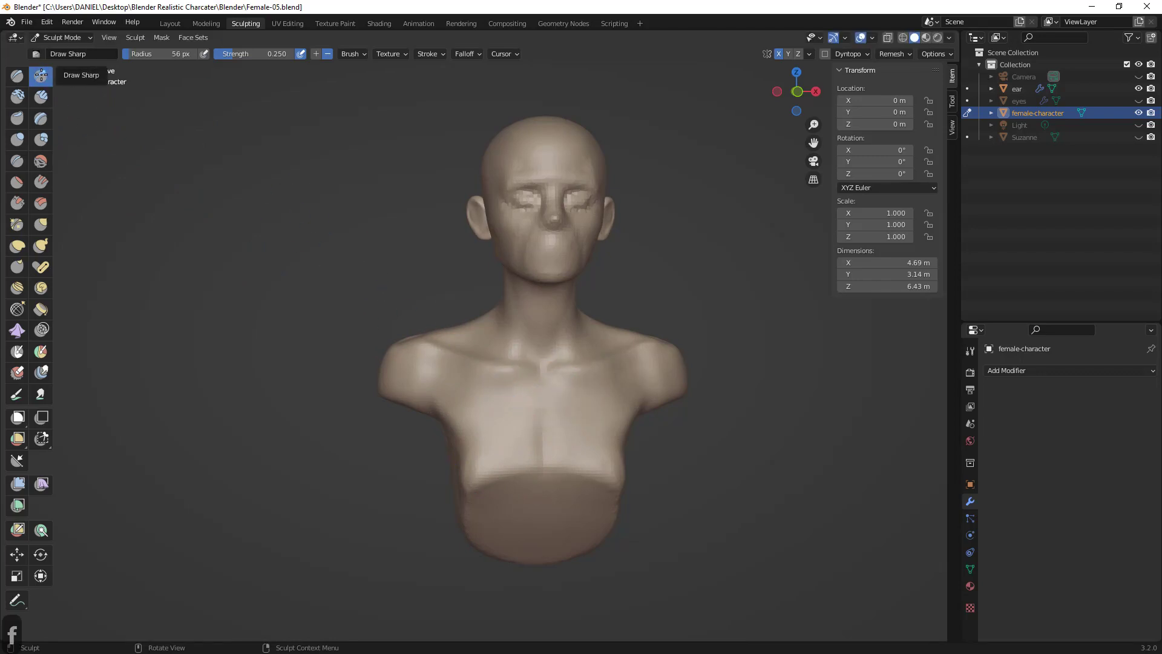
middle_drag(567, 390, 551, 385)
drag(543, 381, 544, 437)
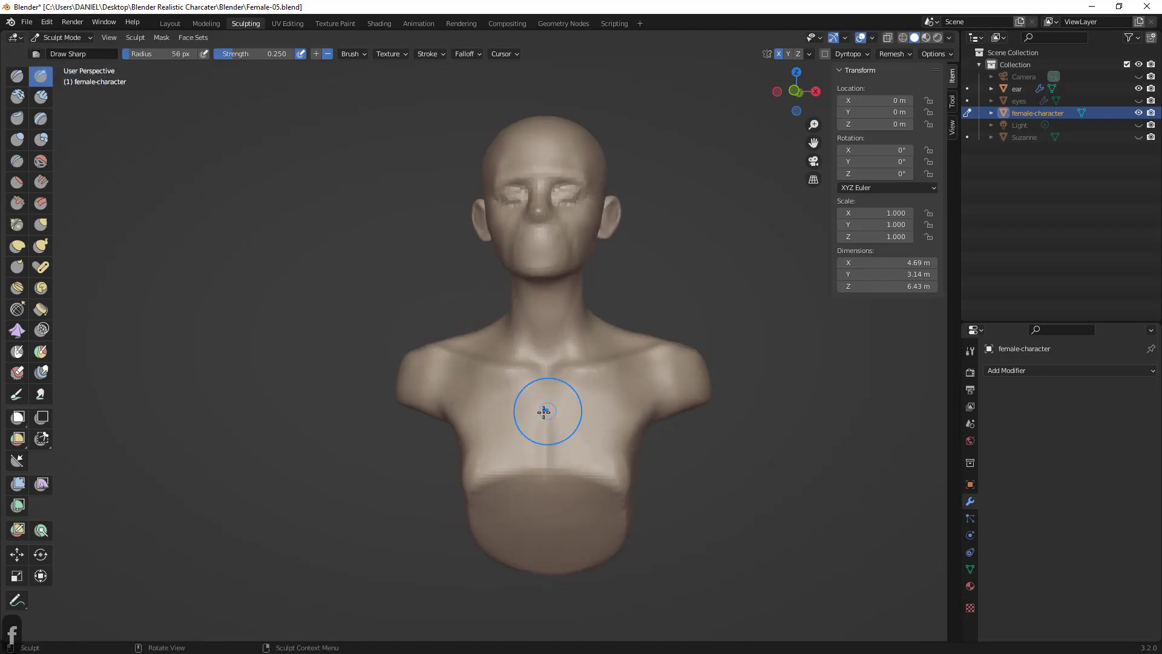
key(f)
click(567, 411)
drag(547, 384, 548, 443)
middle_drag(554, 434, 580, 443)
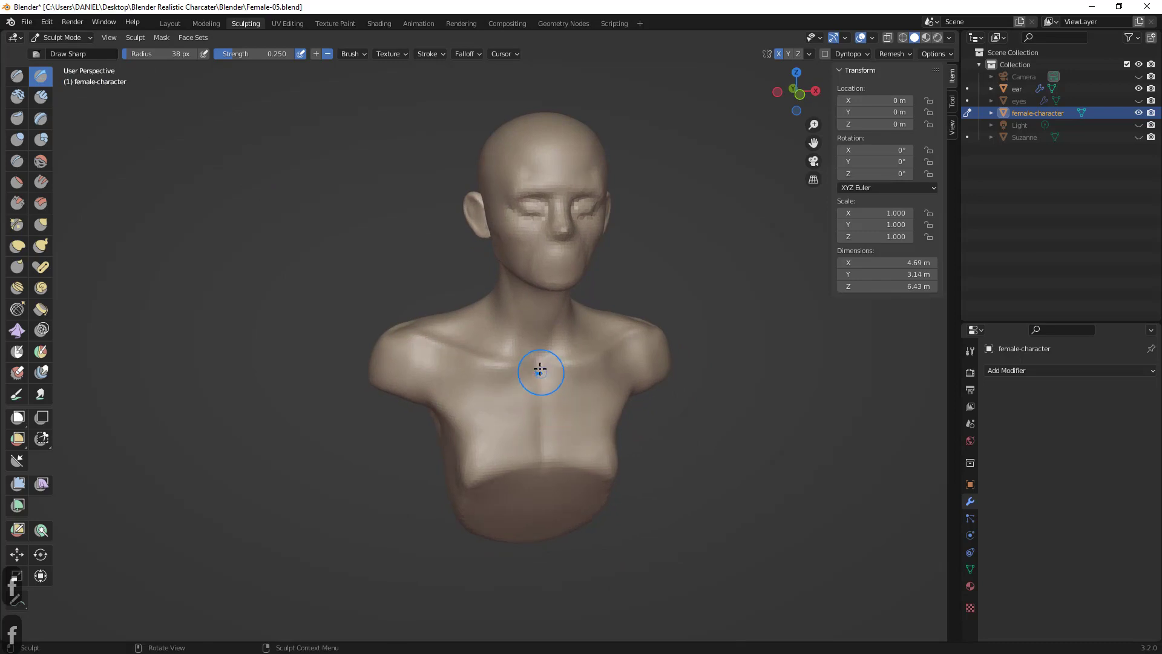
- Examine the collarbones and the base of the neck on the bust from the front and slightly below
middle_drag(535, 366, 590, 282)
middle_drag(551, 320, 590, 347)
drag(590, 361, 589, 362)
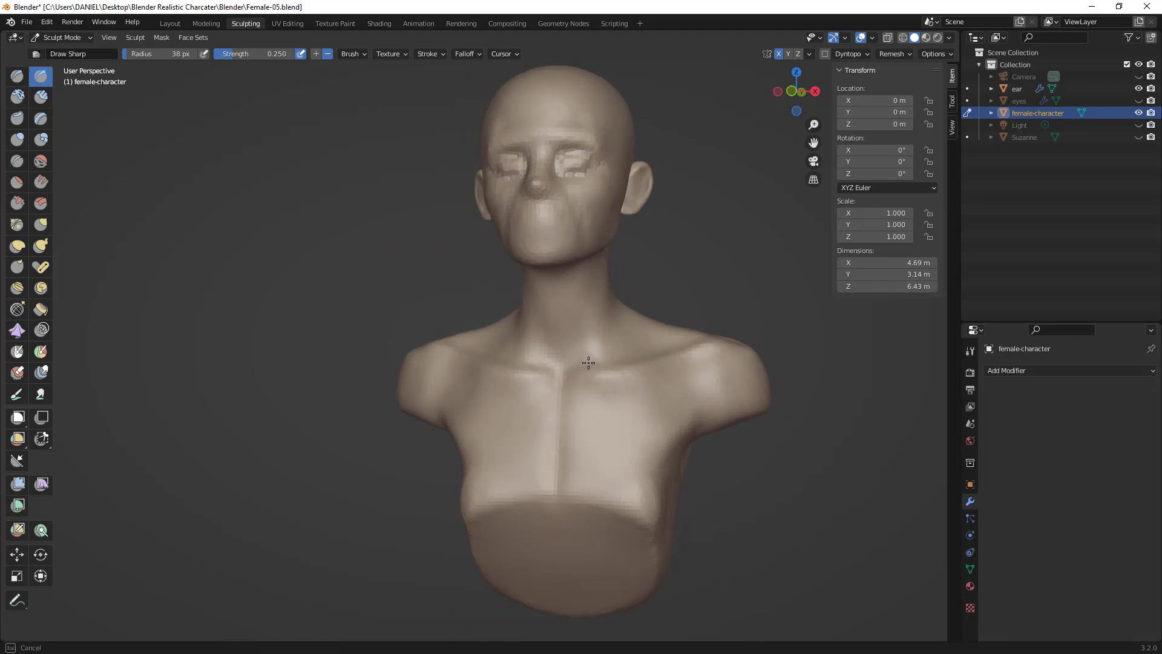
scroll(582, 365, up, 3)
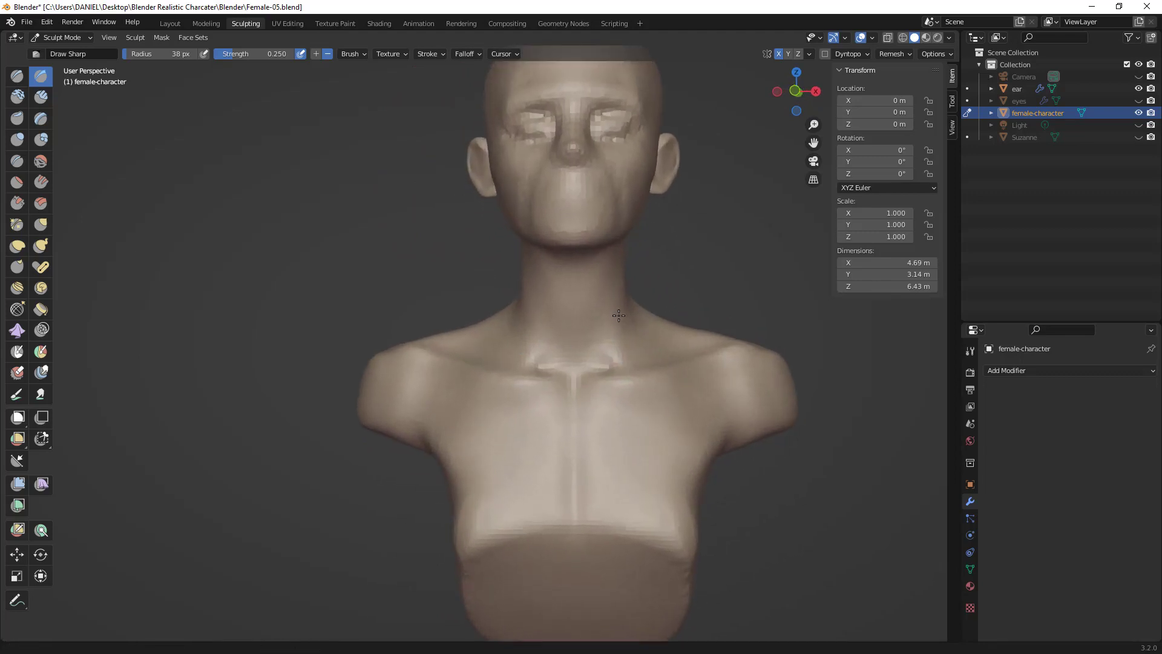
key(a)
click(563, 331)
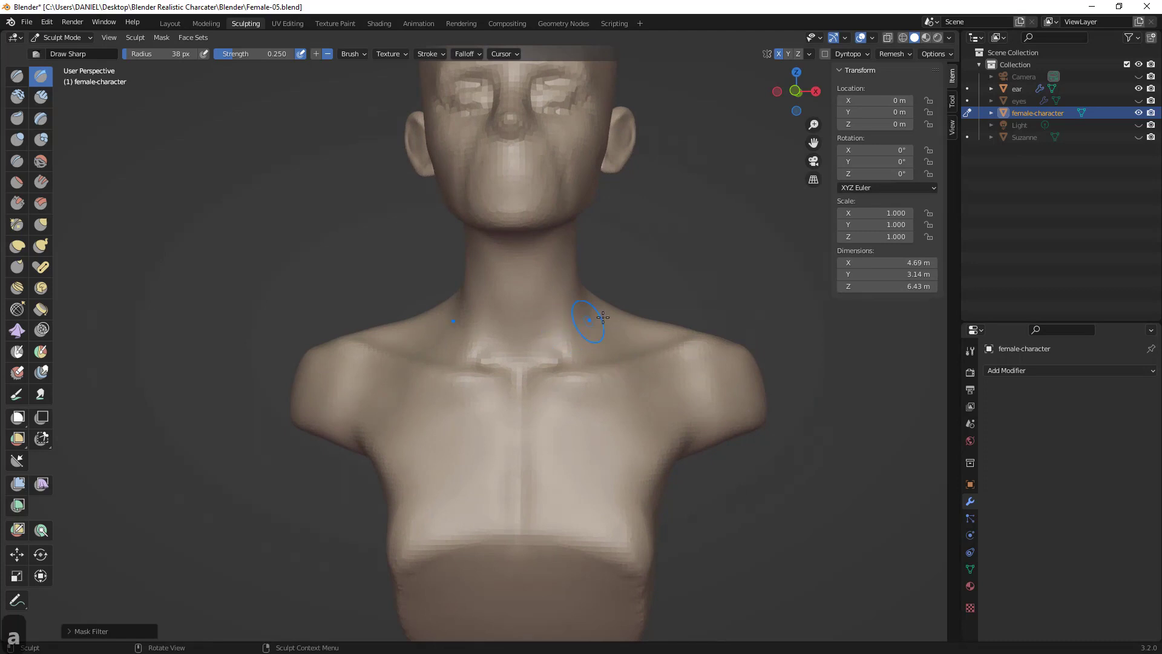
middle_drag(603, 317, 604, 311)
key(alt+a)
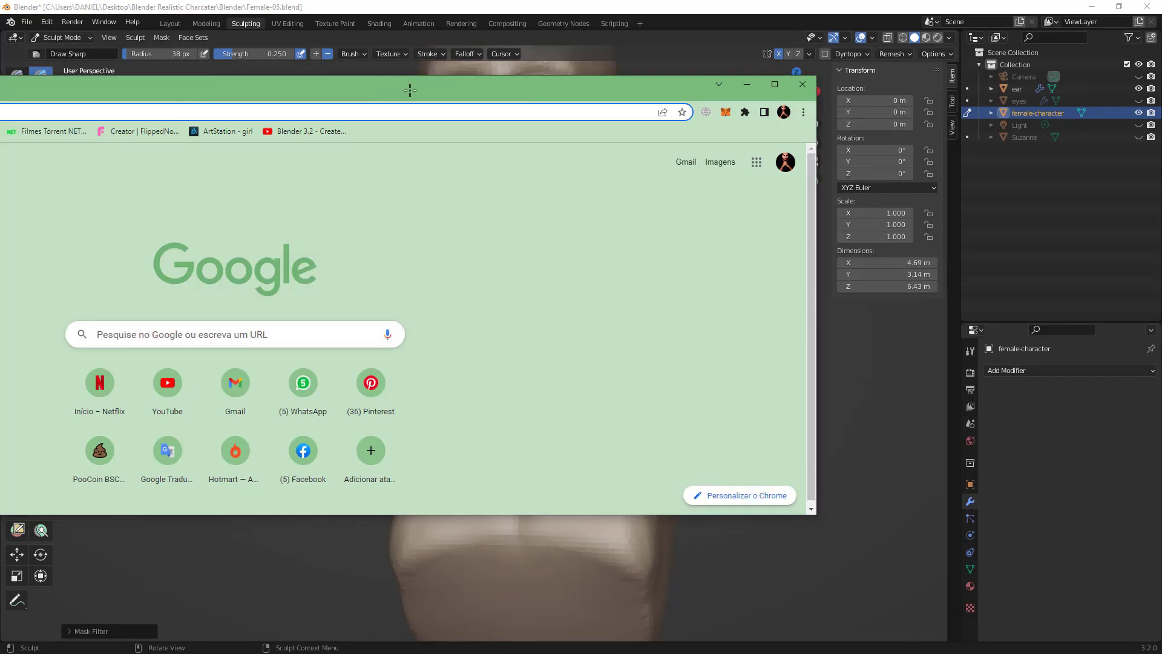
- Switch to Chrome, search Google for sternocleidomastoid, and study the Physiopedia image of where the muscle attaches to the collarbones before returning to Blender
double_click(465, 93)
text(sternocl)
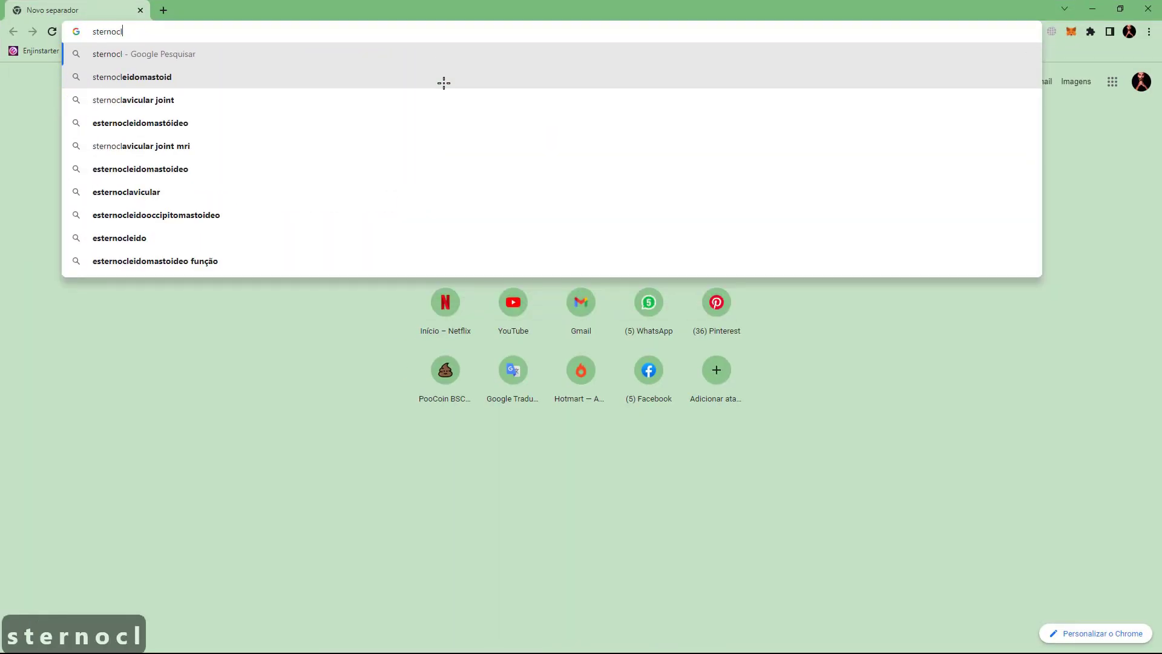
click(437, 79)
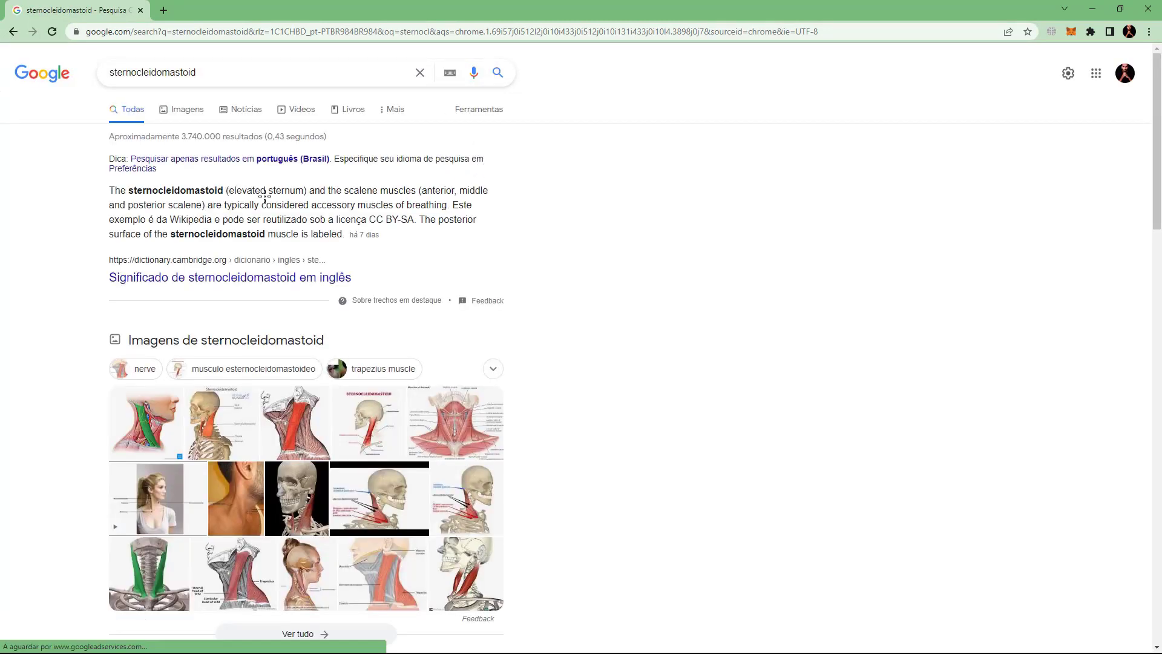
click(157, 574)
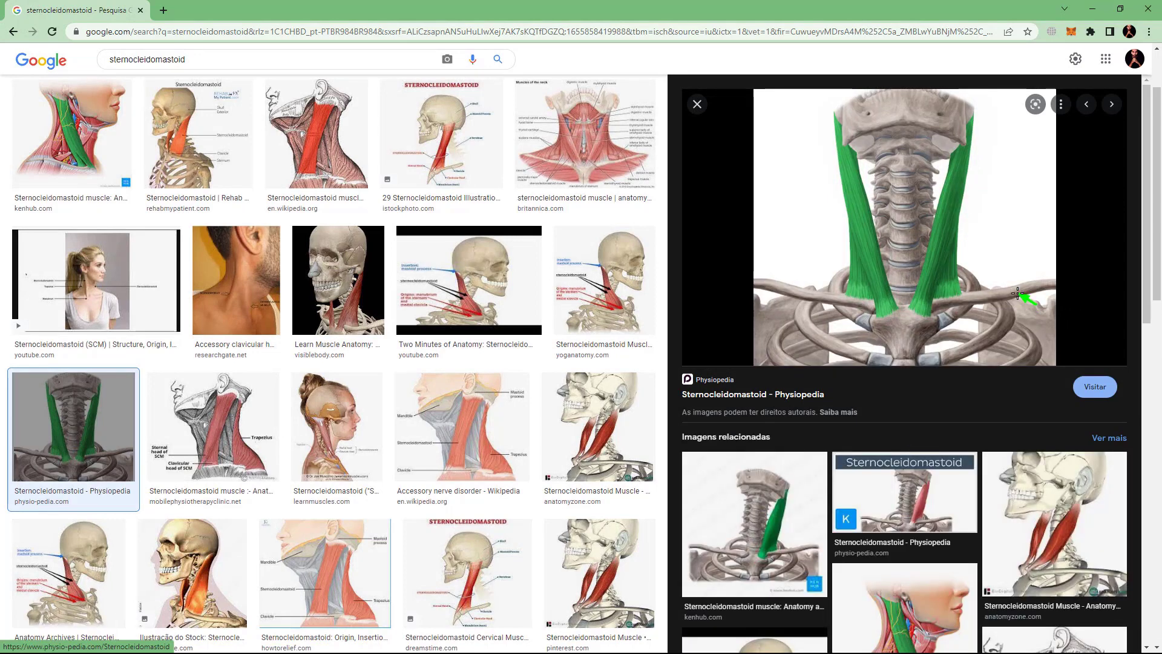
key(alt+a)
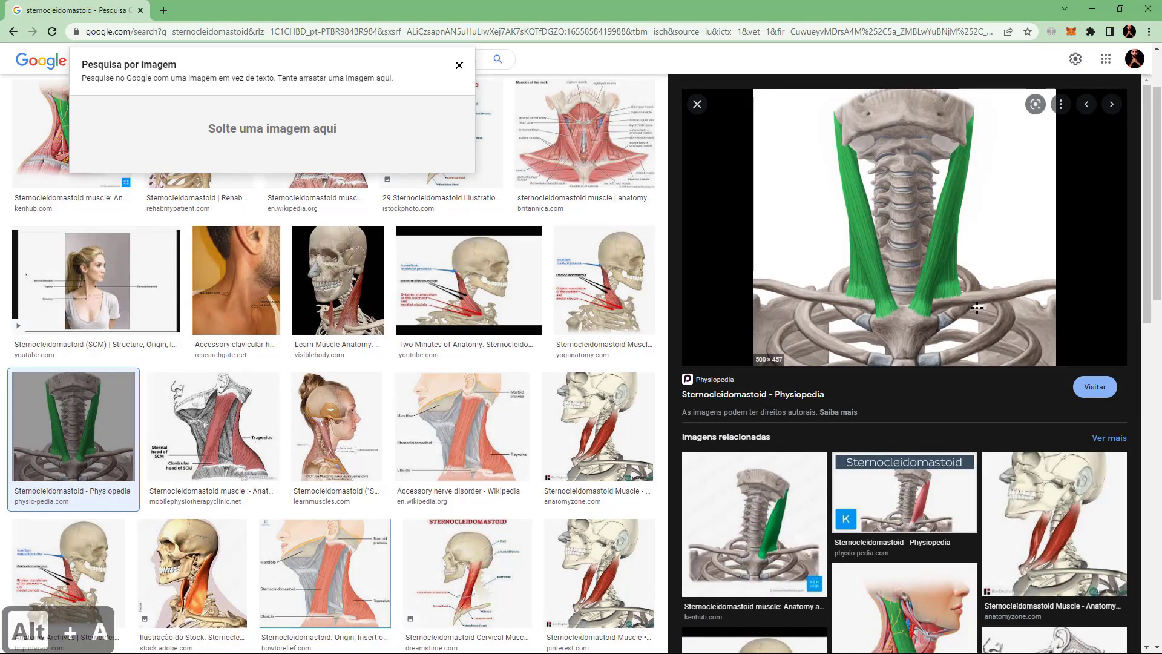
key(alt+a)
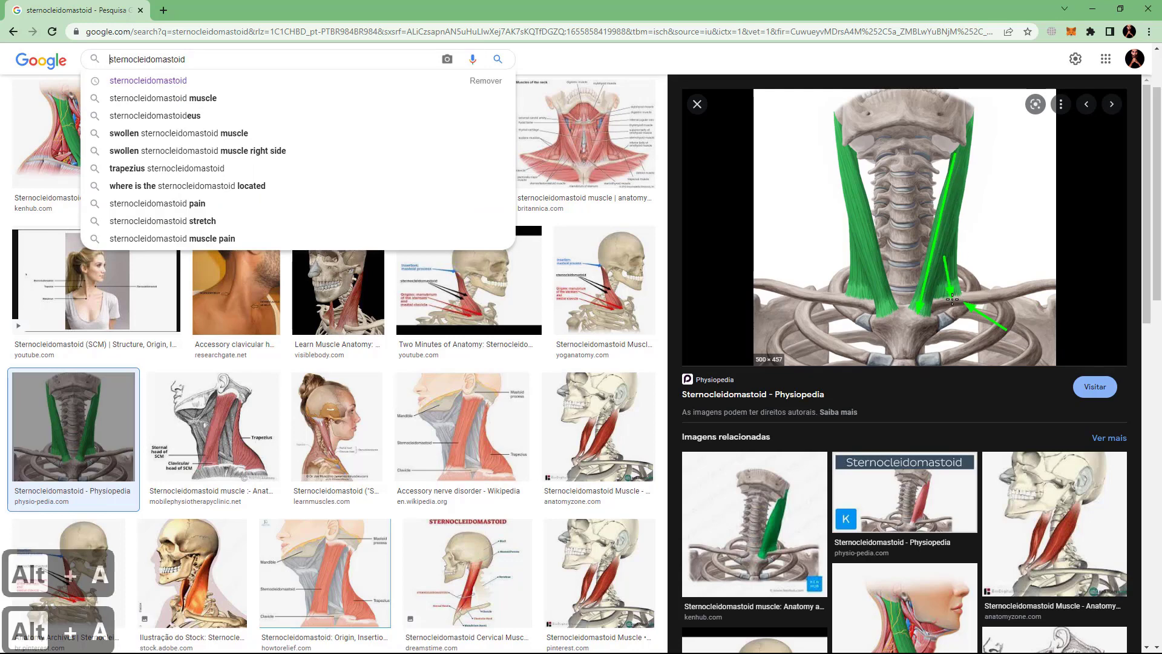
right_click(285, 384)
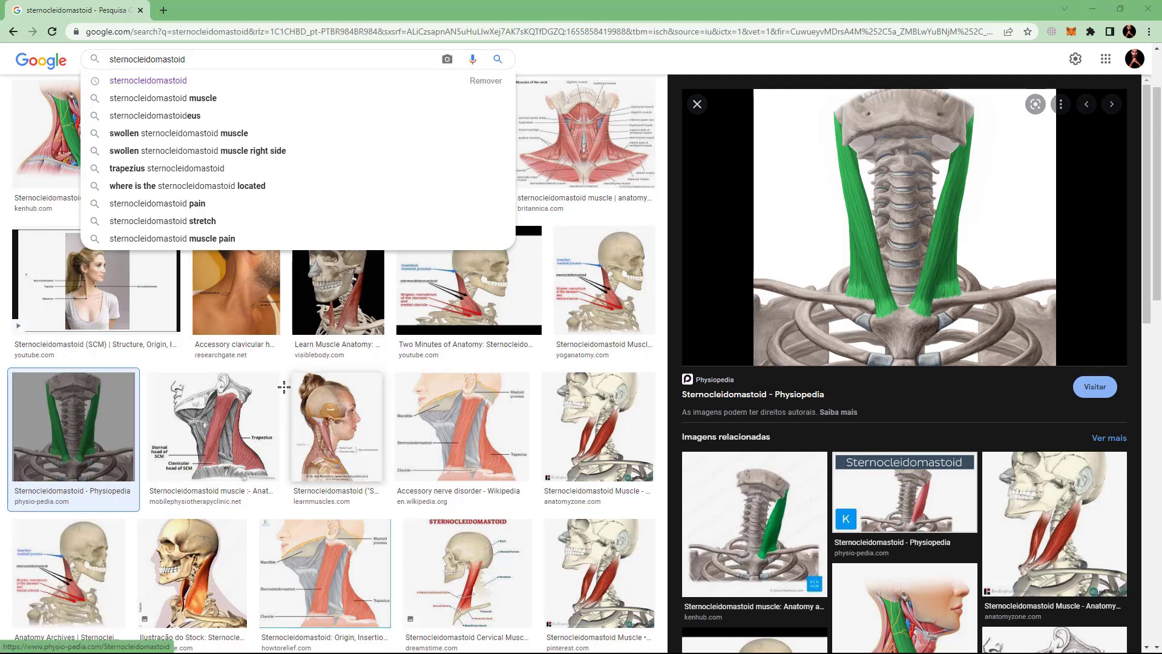
click(1090, 9)
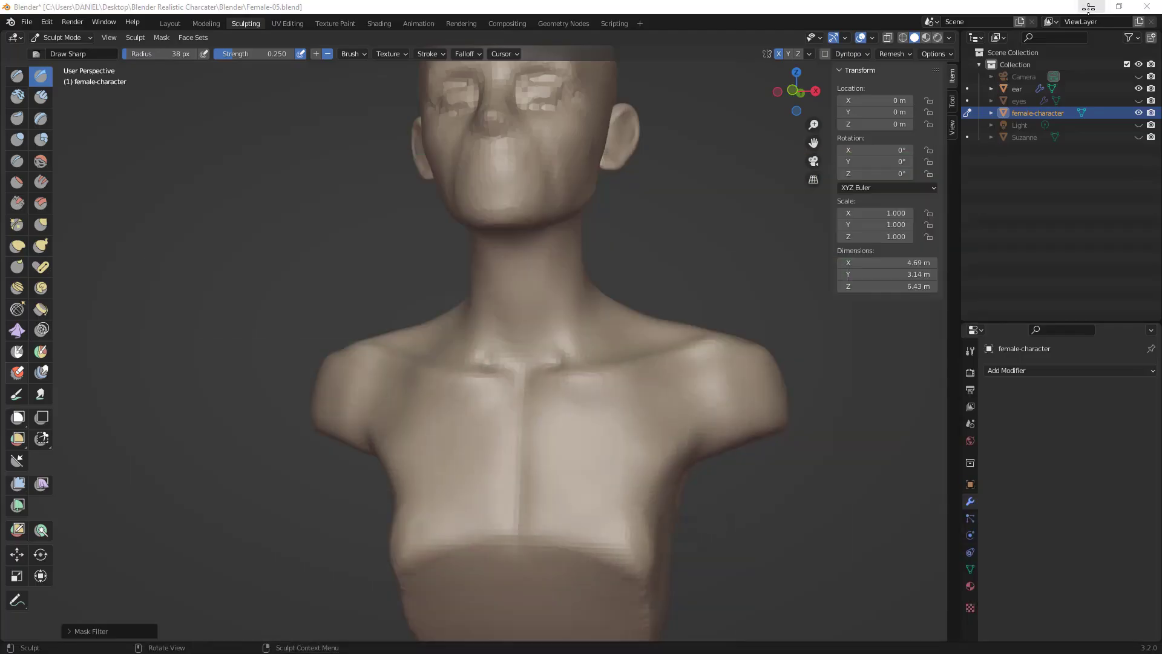
- Switch to the portrait reference board and move its window beside the bust, bringing the front portraits into view
middle_drag(475, 301, 607, 353)
key(super)
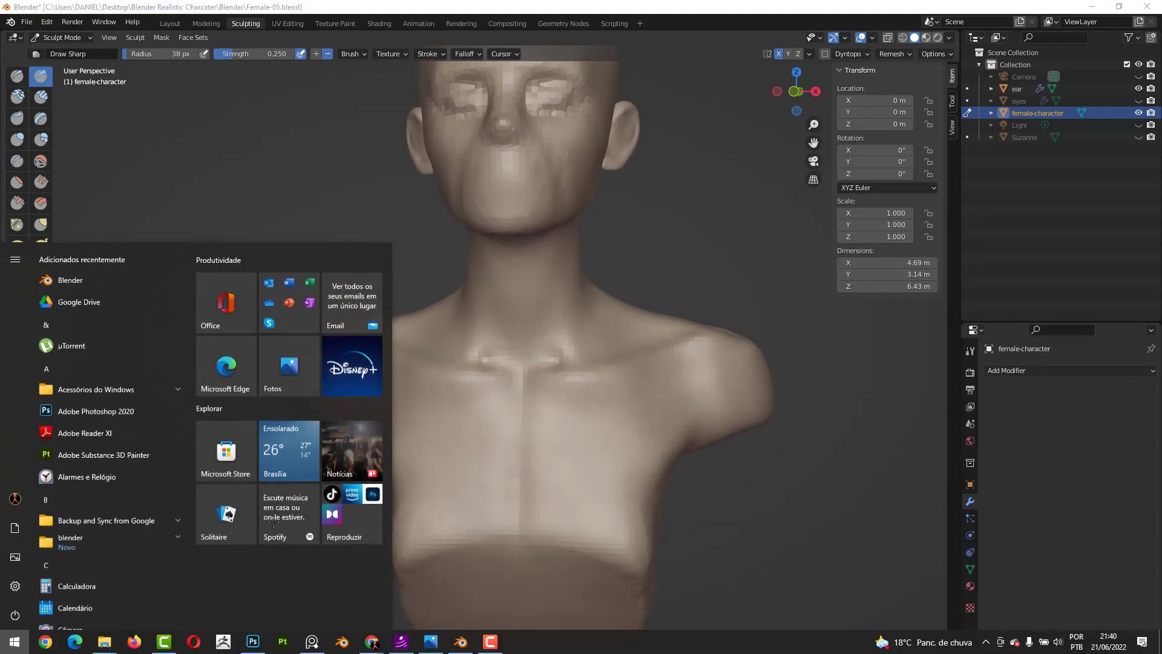
key(super)
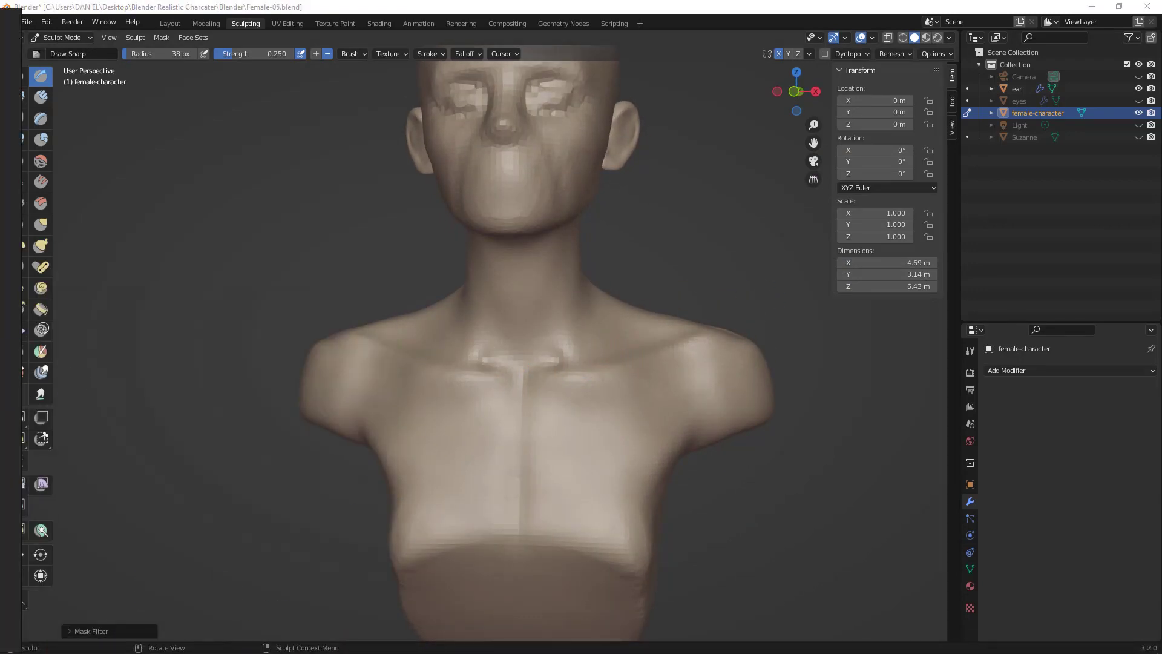
right_drag(11, 378, 676, 372)
drag(676, 372, 608, 417)
right_drag(428, 460, 719, 411)
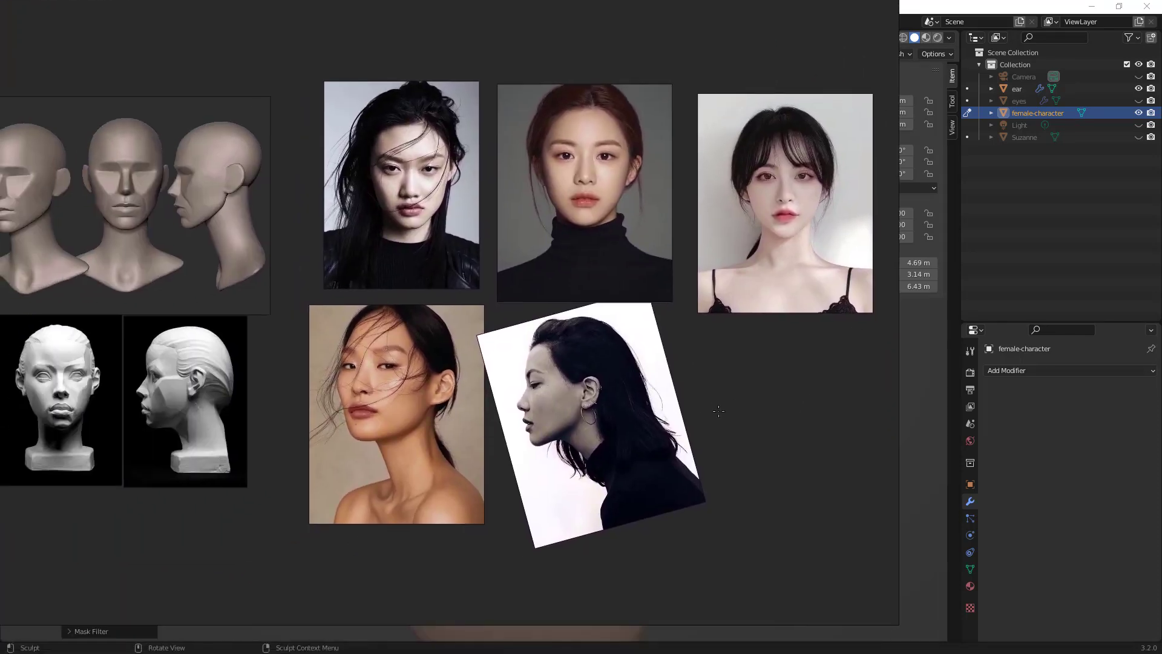
scroll(718, 411, down, 3)
right_drag(49, 417, 262, 447)
drag(210, 408, 225, 408)
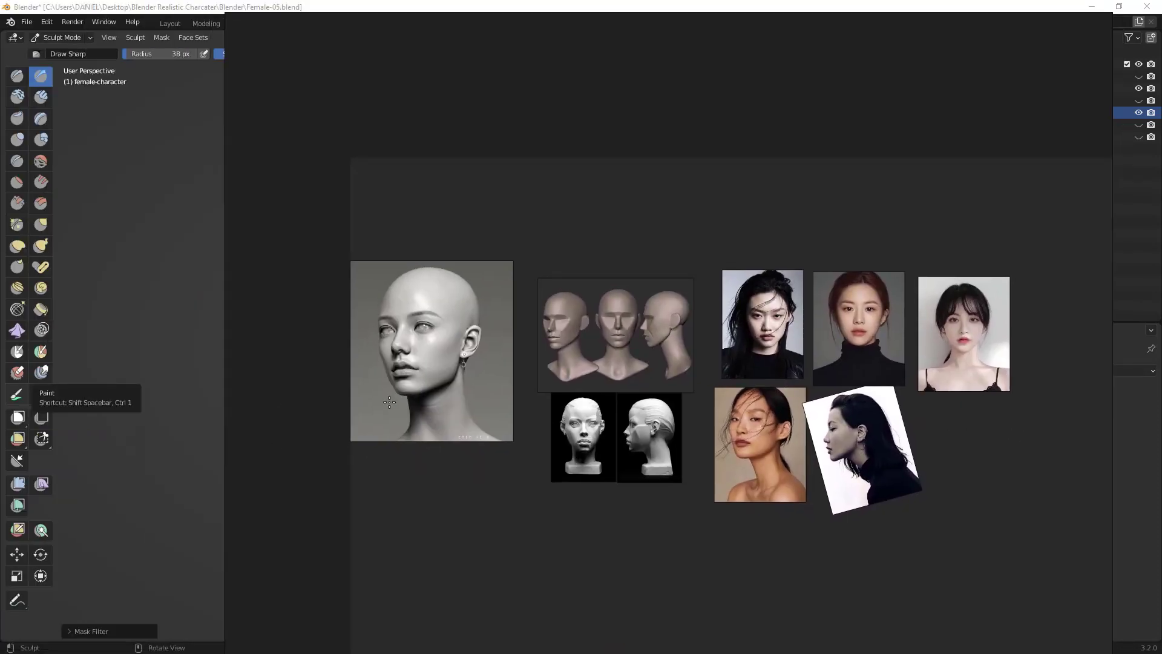
drag(389, 402, 793, 402)
right_drag(1054, 523, 327, 526)
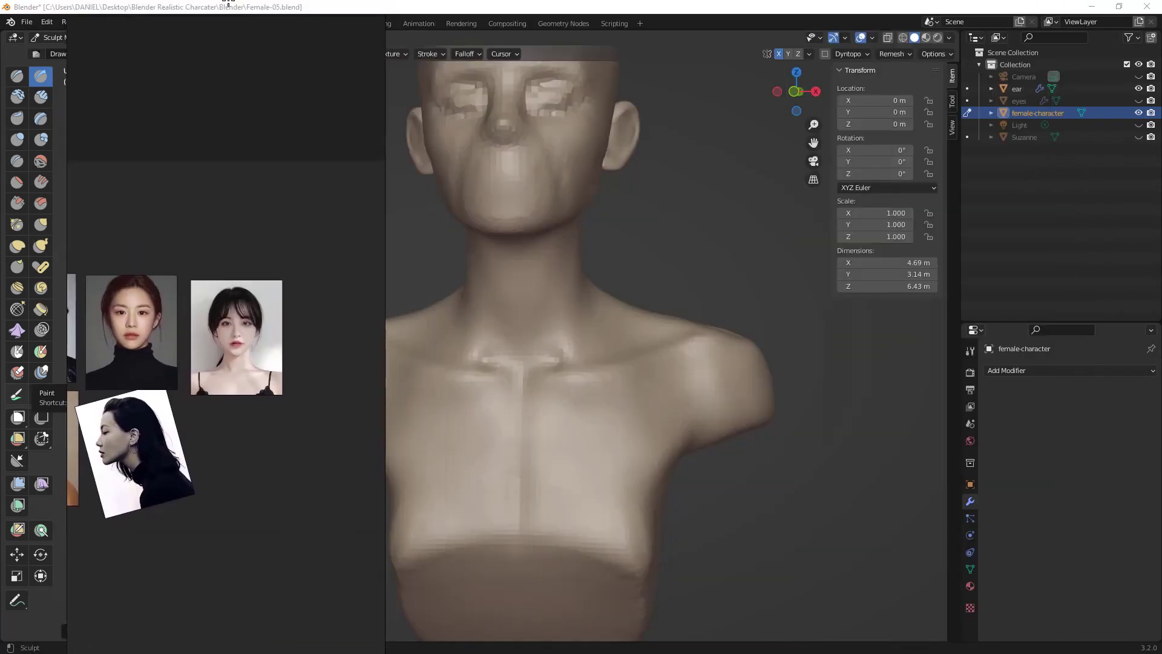
- Shrink the reference window and frame the front portrait of the woman with bare shoulders beside the bust
drag(235, 17, 237, 228)
double_click(240, 324)
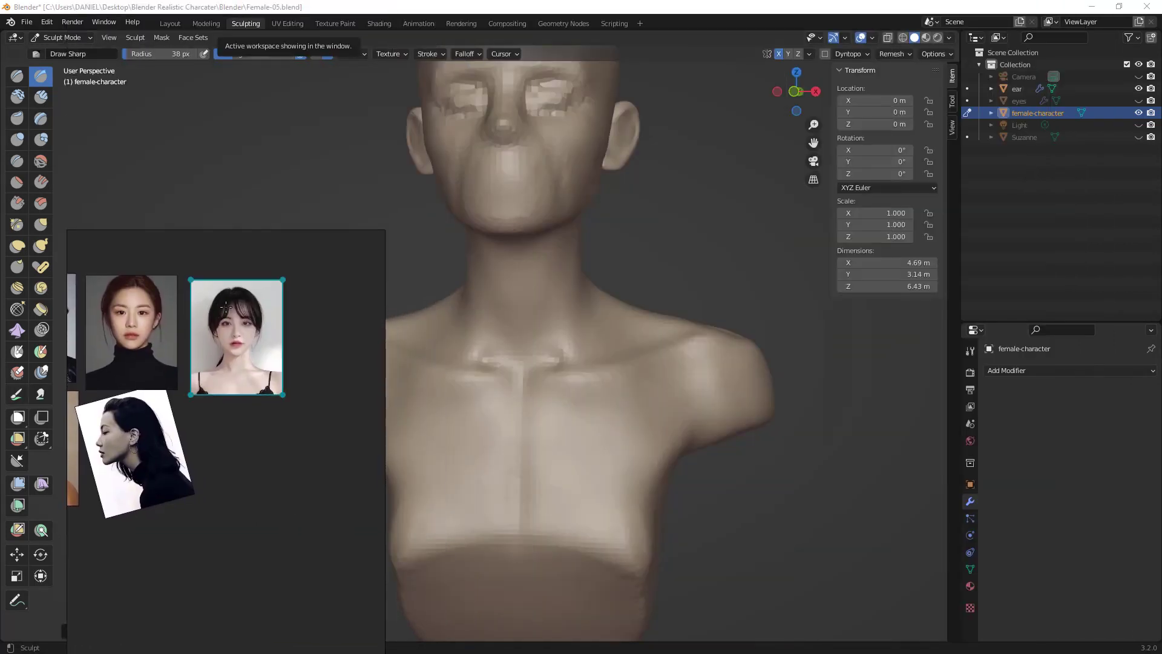
right_drag(239, 322, 224, 209)
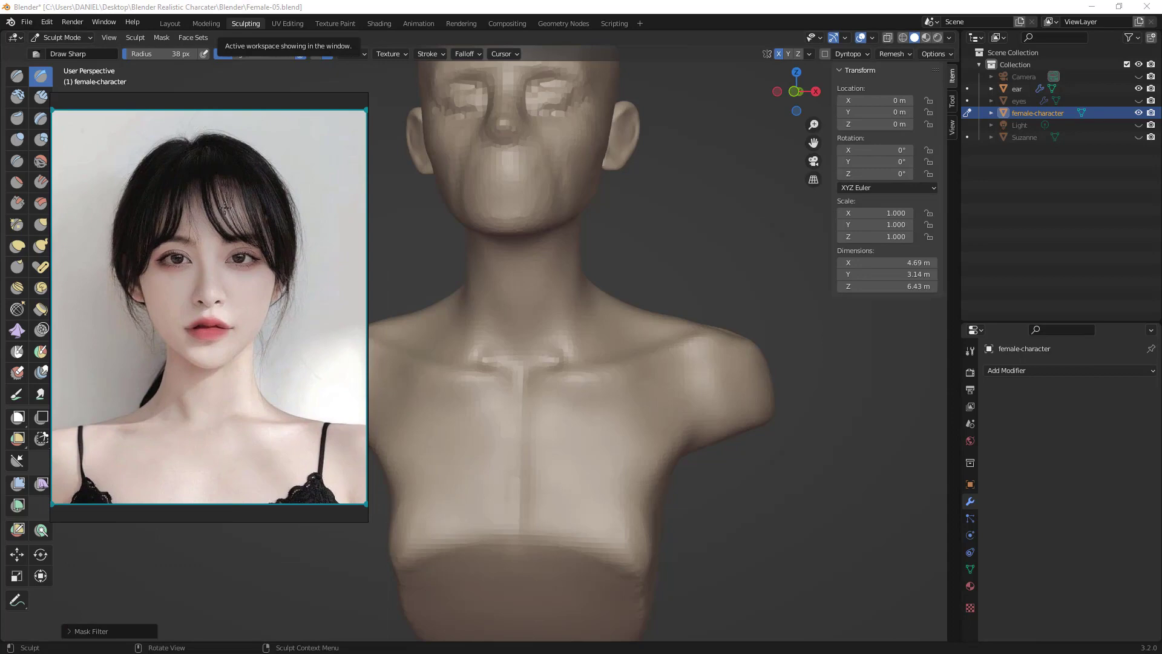
drag(224, 208, 218, 205)
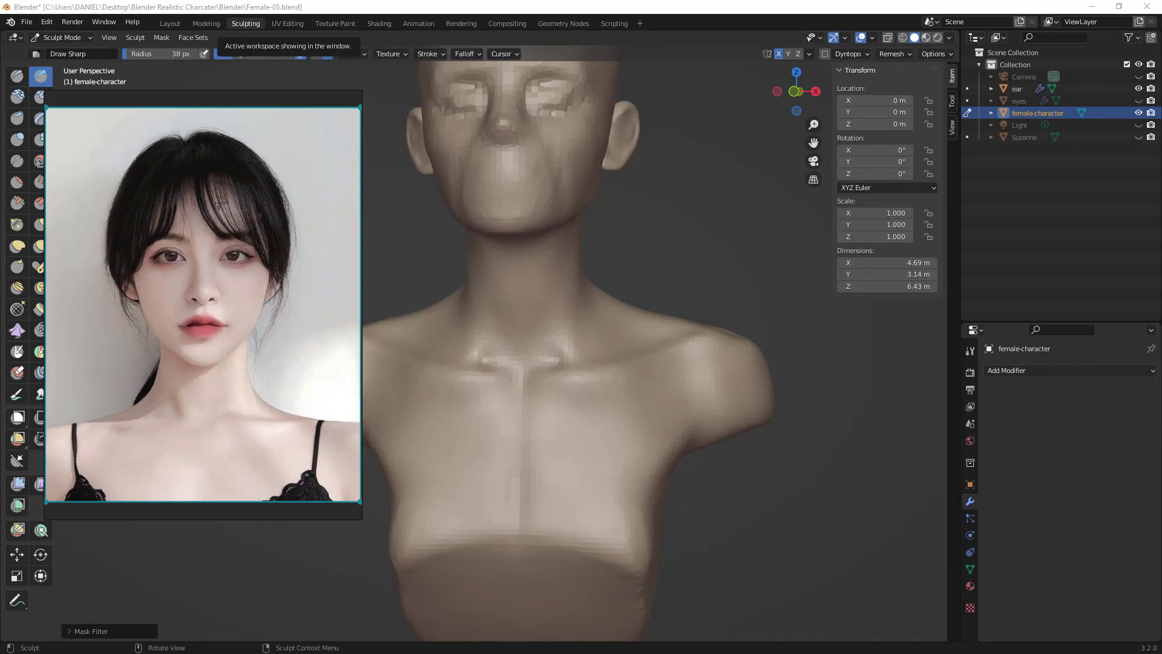
- Keep the portrait reference window always on top, lower it slightly beside the bust, and return the bust to Sculpt Mode
click(766, 266)
key(Tab)
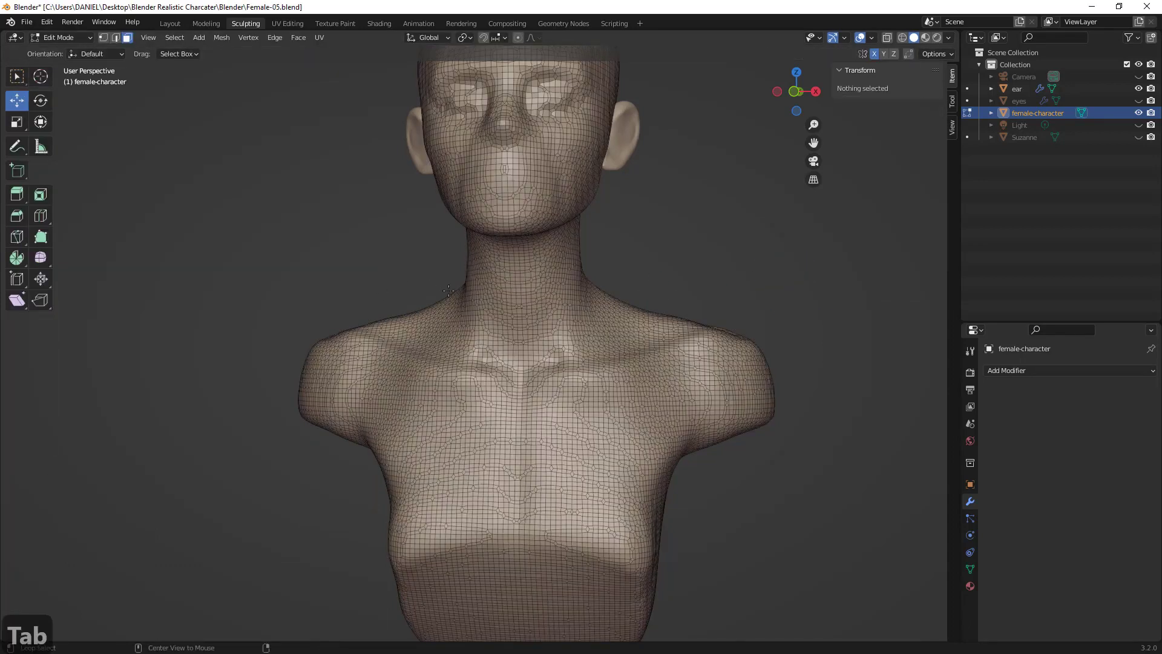
key(alt+Tab)
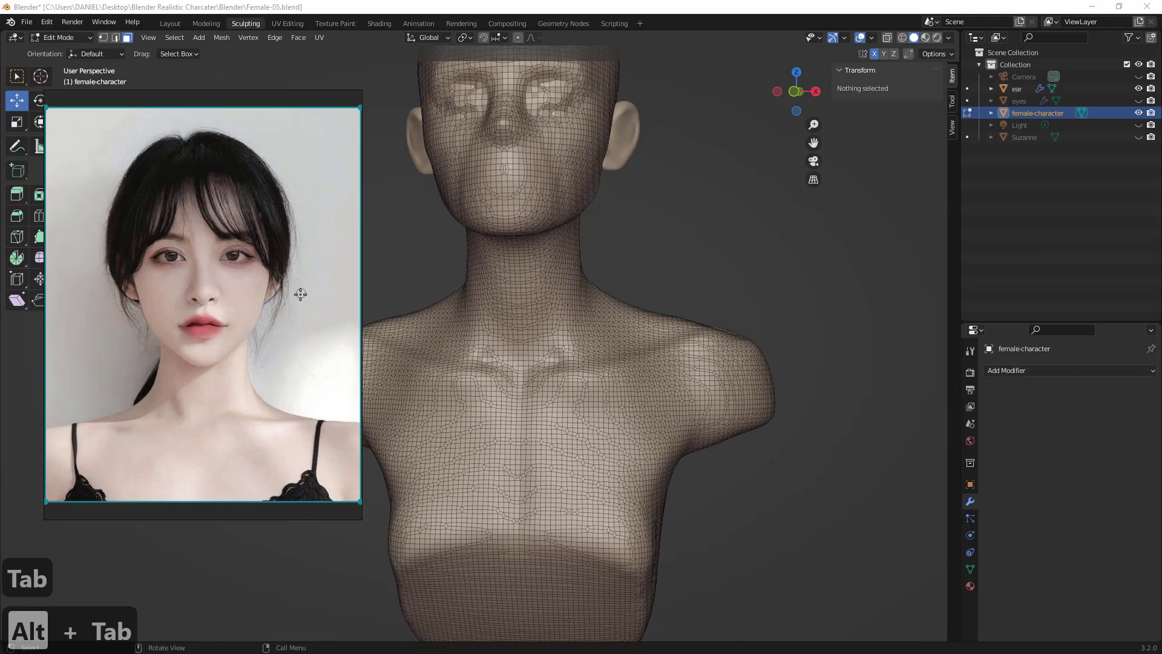
key(ctrl+shift+a)
right_drag(311, 302, 319, 331)
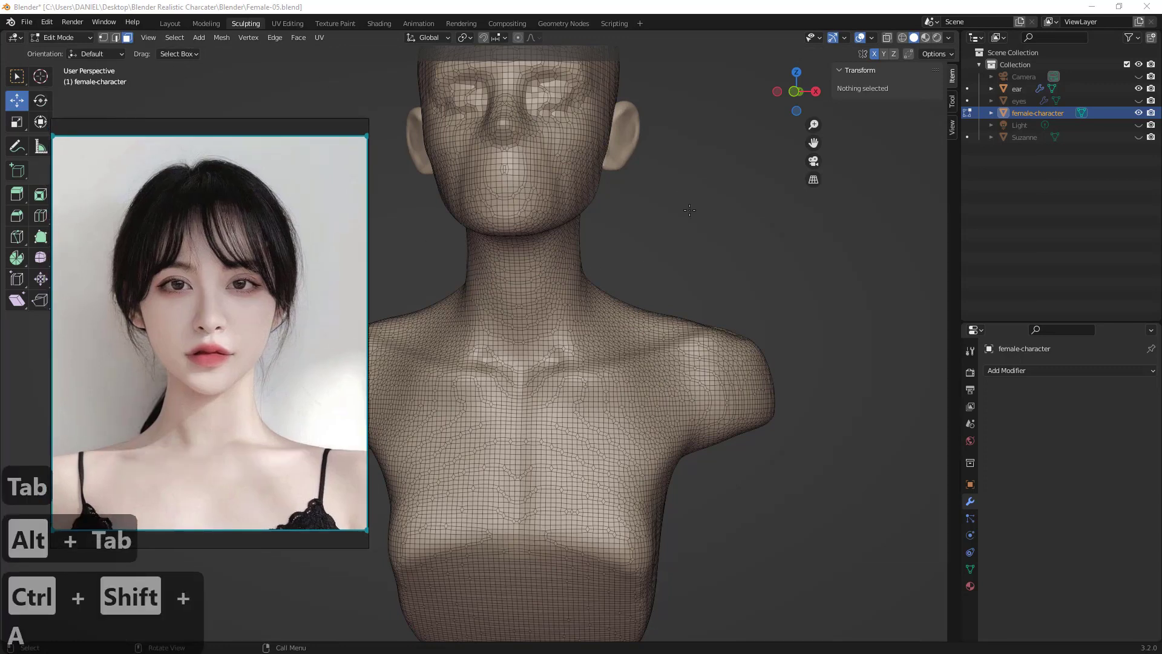
drag(773, 285, 730, 268)
middle_drag(730, 273, 716, 281)
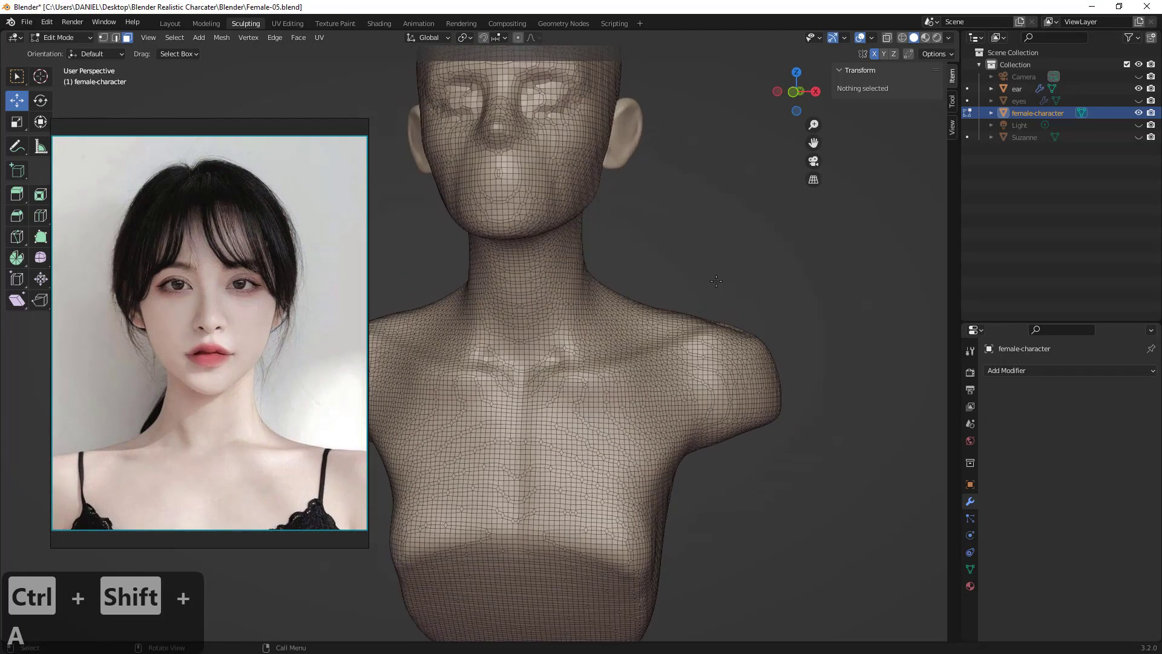
key(Tab)
key(Tab)
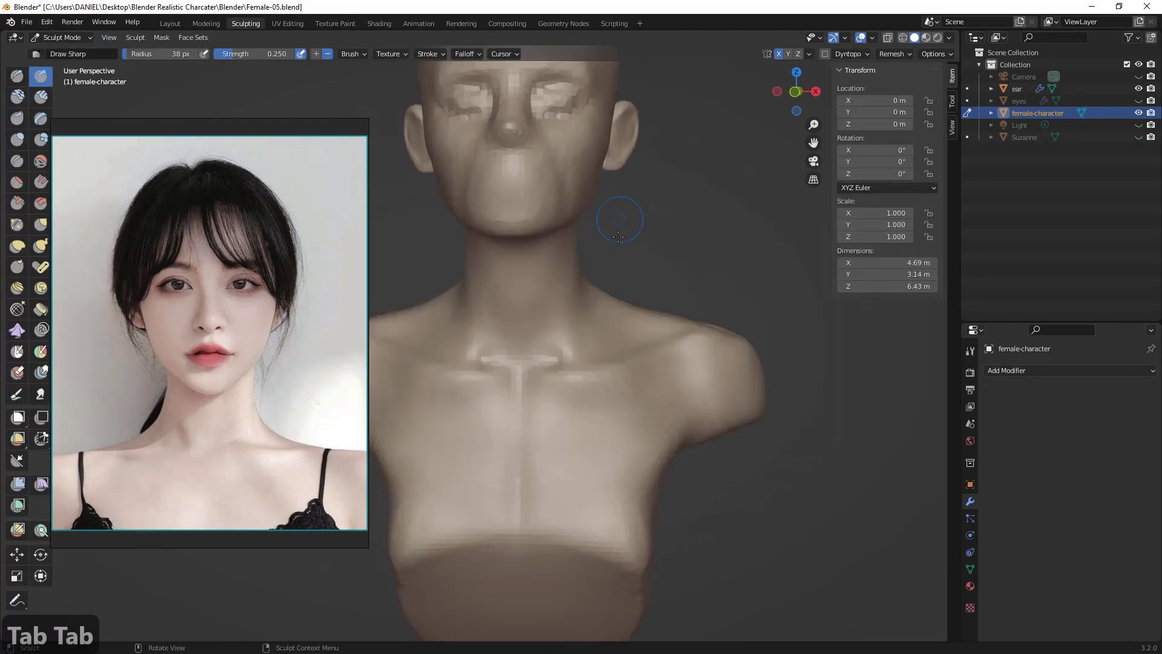
- Compare the bust's neck and shoulder contour with the portrait in front orthographic view
scroll(545, 225, down, 2)
scroll(693, 305, down, 2)
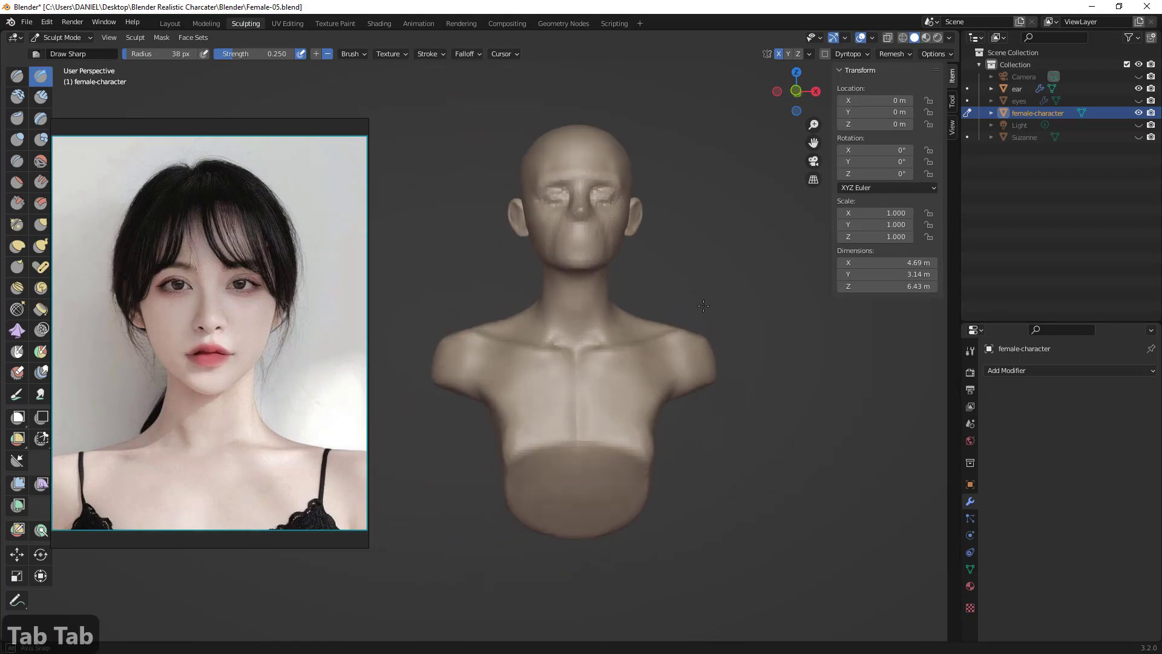
key(1)
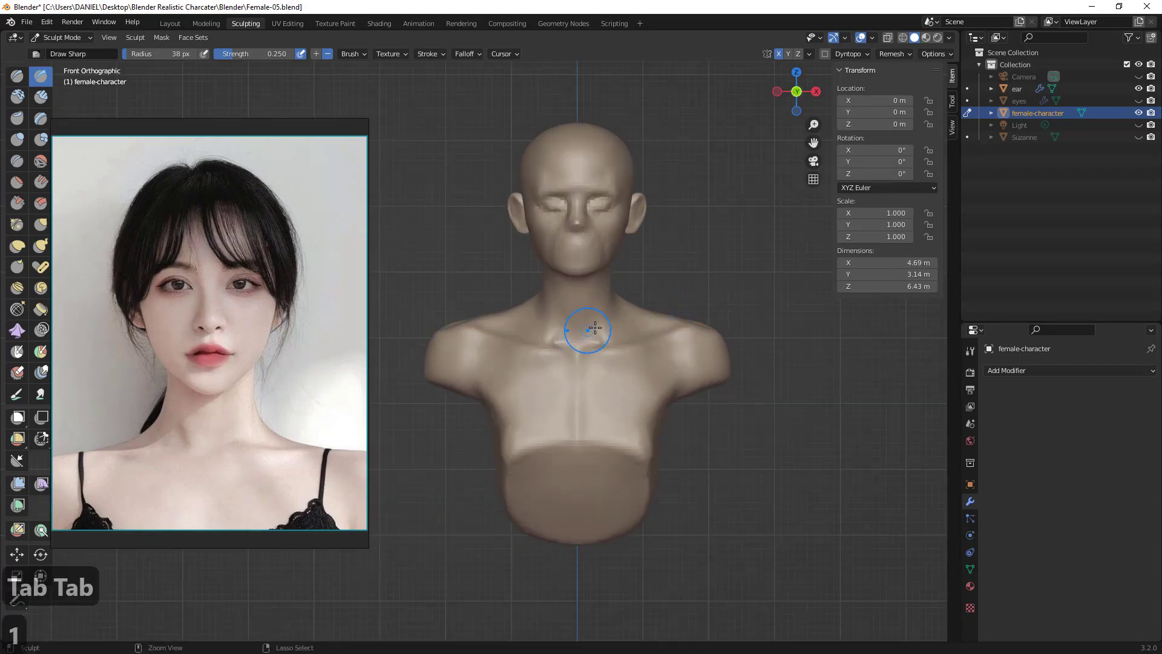
scroll(595, 327, up, 4)
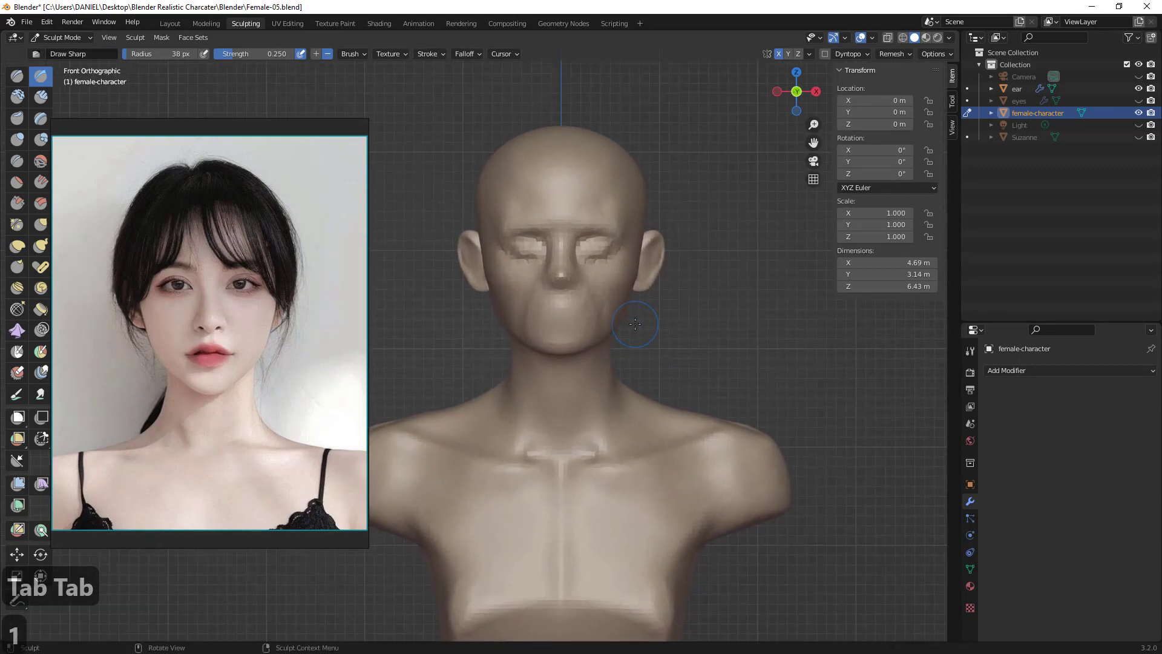
shift+middle_drag(635, 324, 635, 286)
key(f)
click(481, 376)
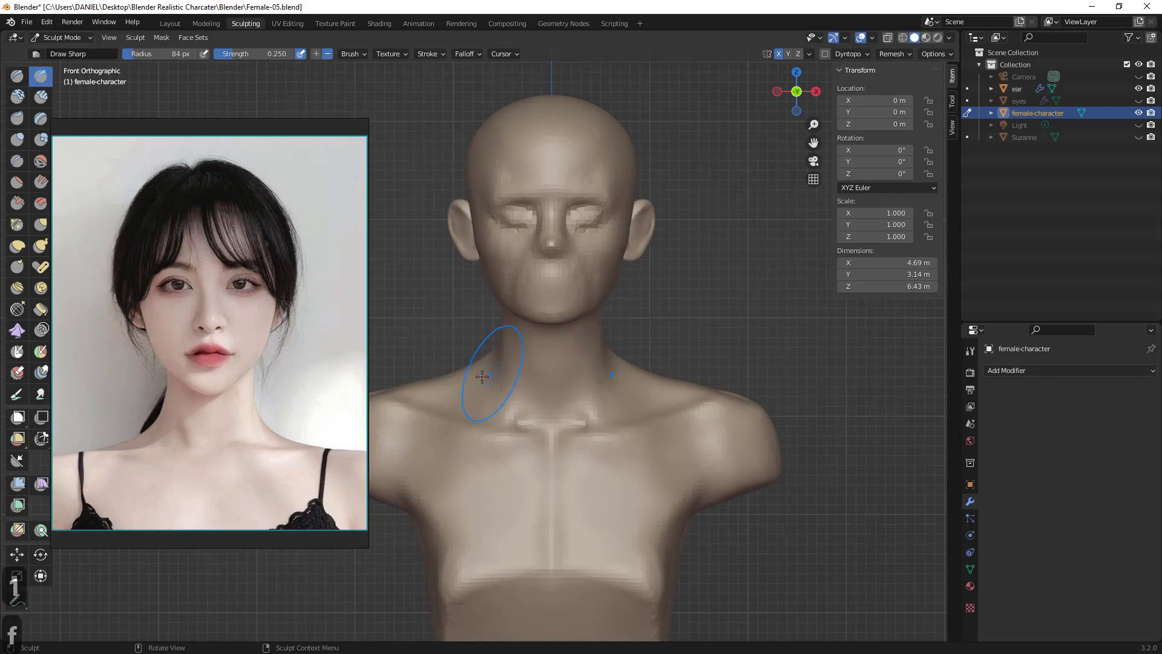
key(alt)
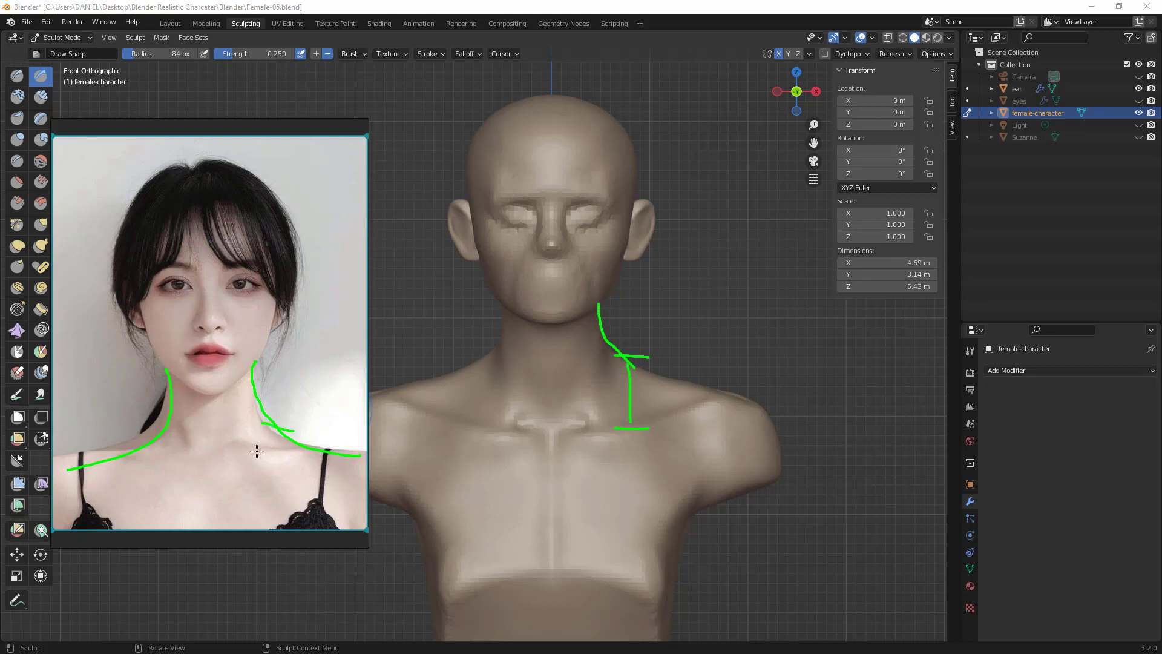
key(Escape)
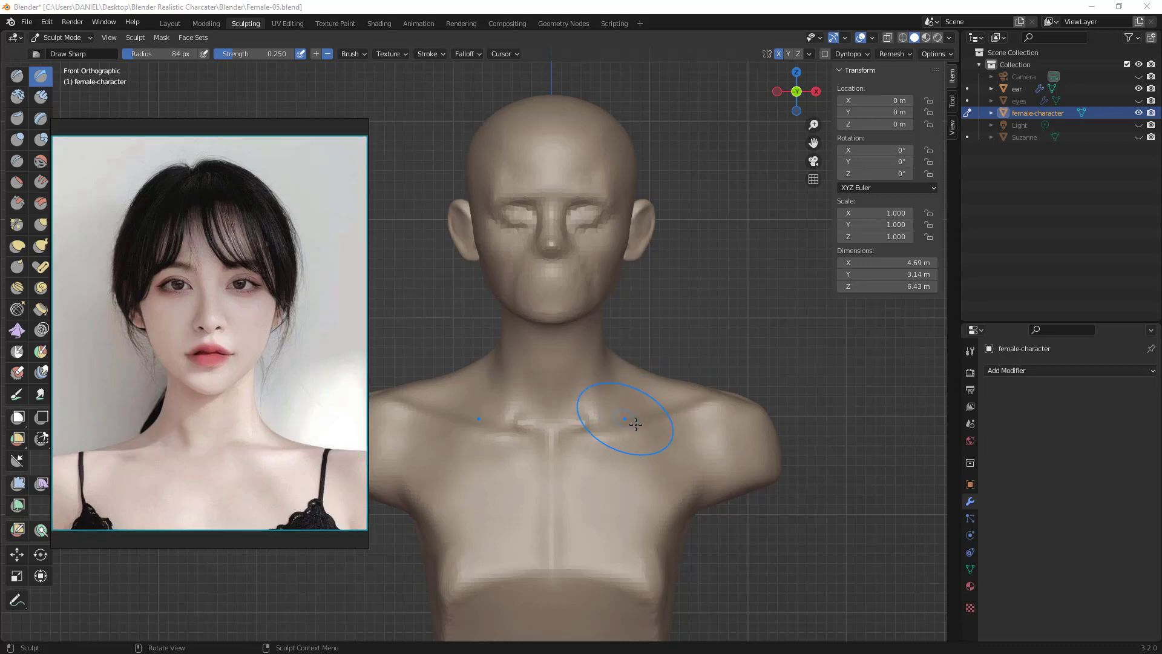
- Raise the inner ends of the collarbones with the Grab brush at 132 px radius in front view, and undo the last stroke
middle_drag(597, 441, 771, 316)
key(KP_1)
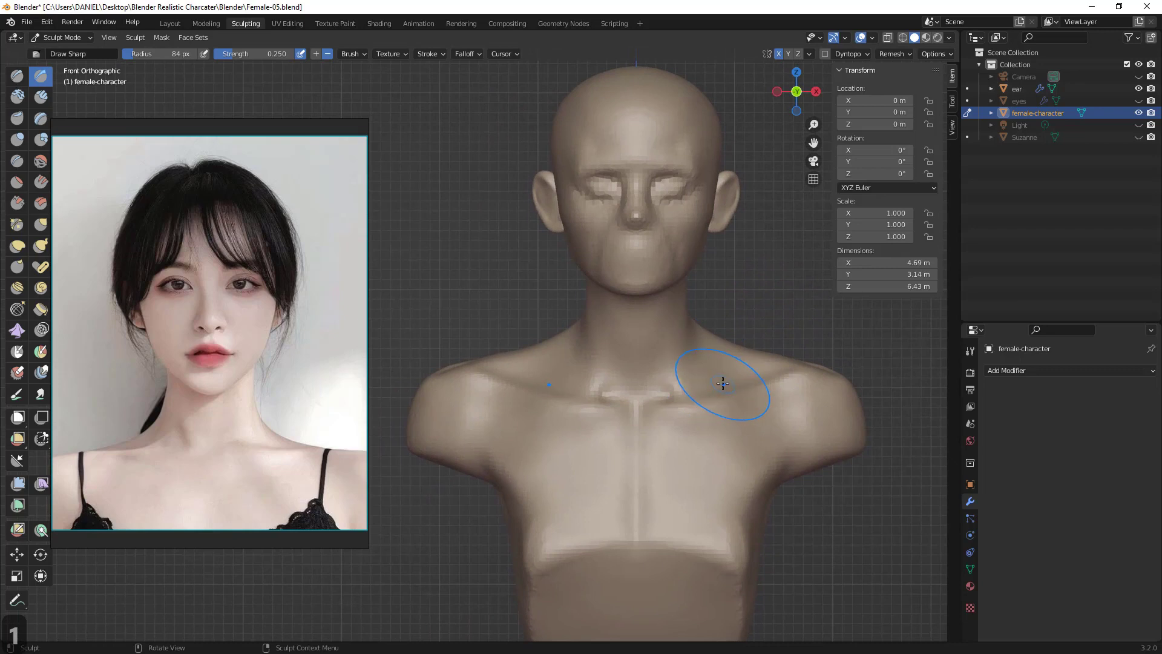
key(f)
click(783, 371)
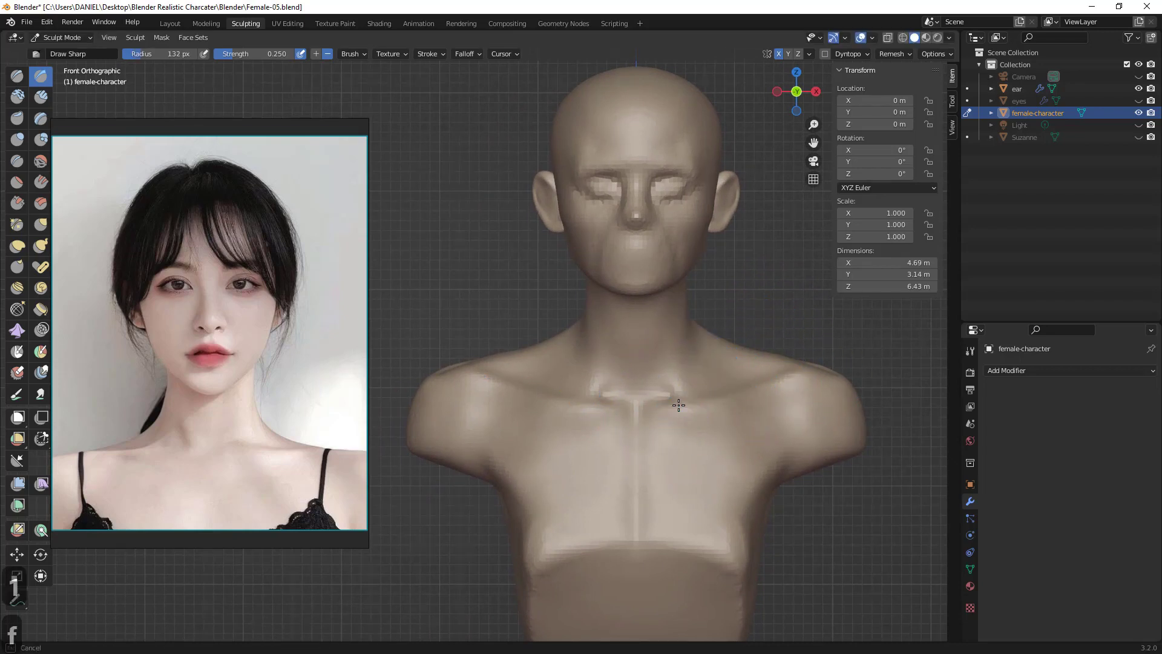
key(g)
key(g)
drag(682, 408, 688, 399)
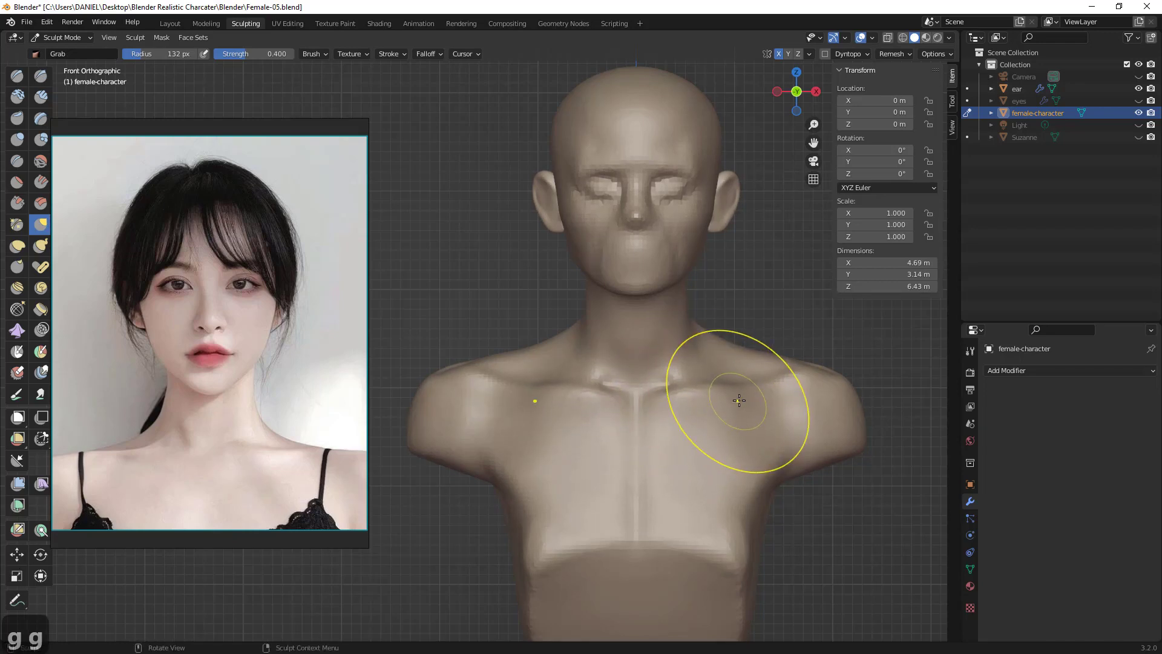
key(ctrl+z)
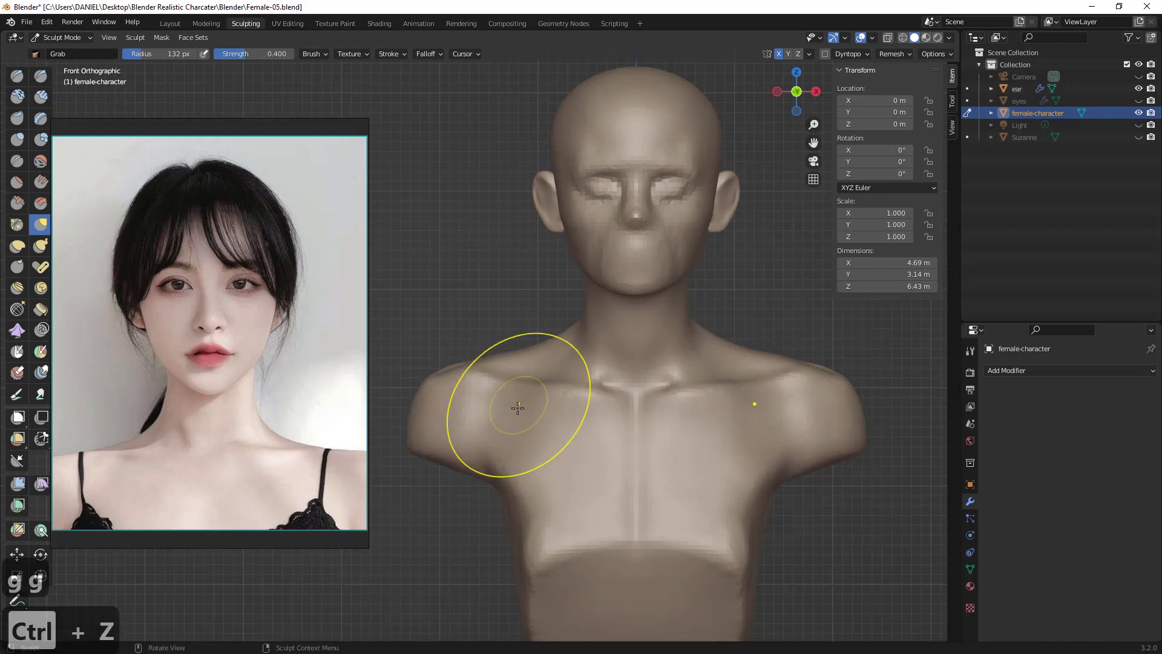
- Look through the portraits on the reference board and reframe the bare-shouldered front portrait beside the bust
key(super)
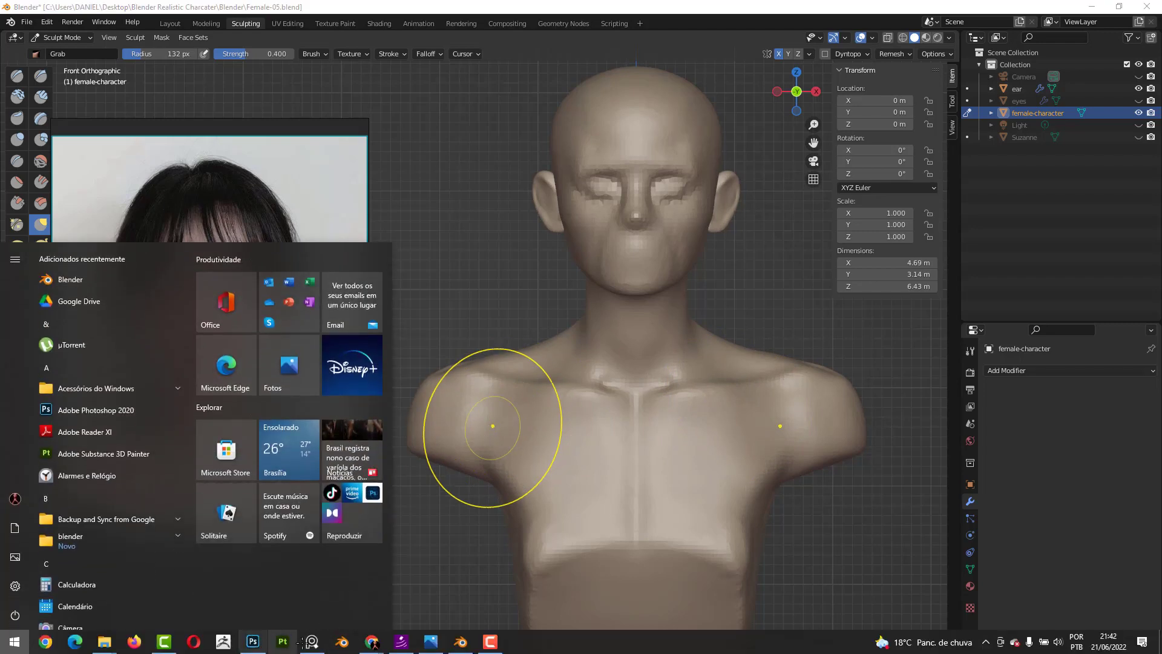
double_click(297, 193)
right_drag(266, 189, 423, 197)
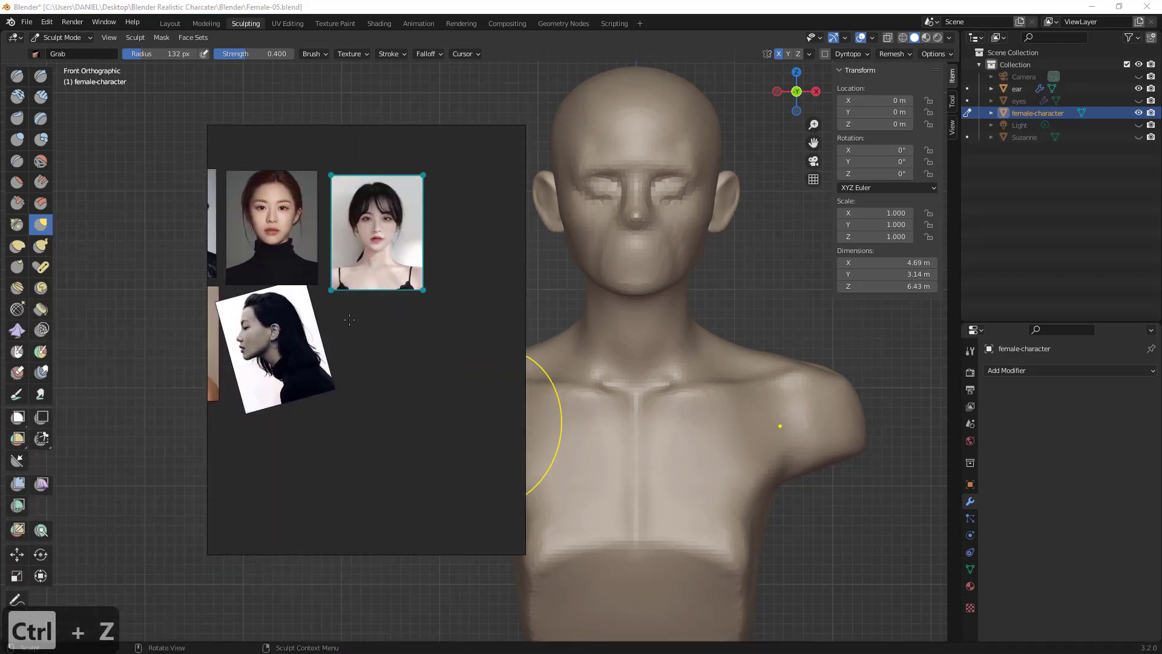
scroll(351, 333, down, 4)
double_click(276, 352)
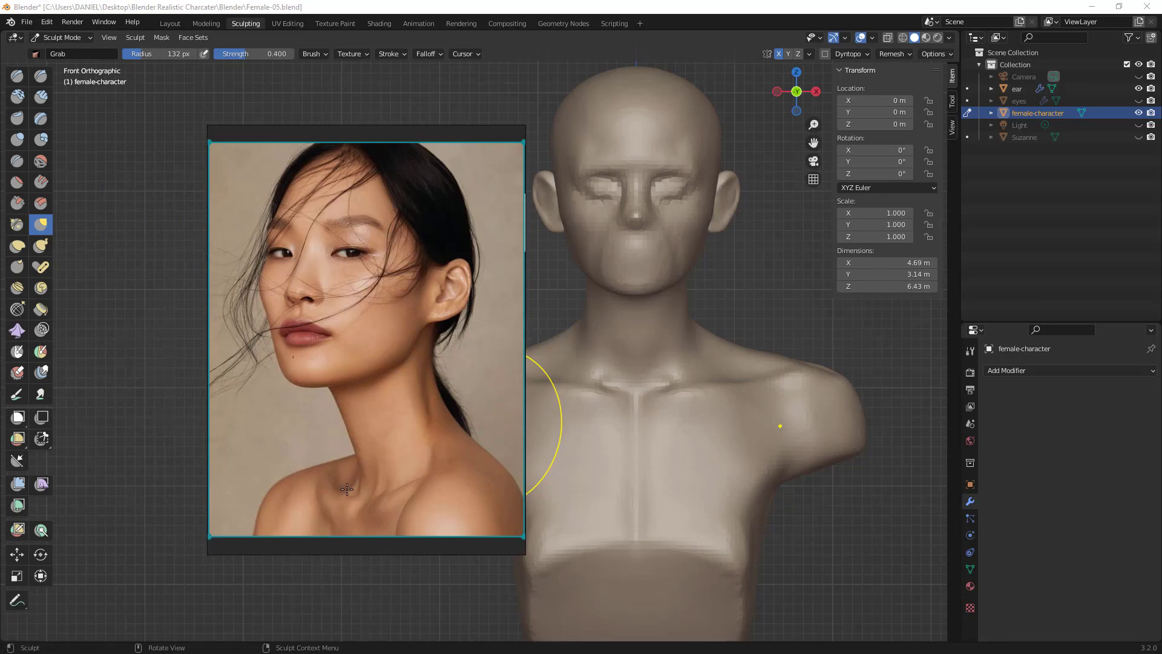
scroll(340, 491, down, 5)
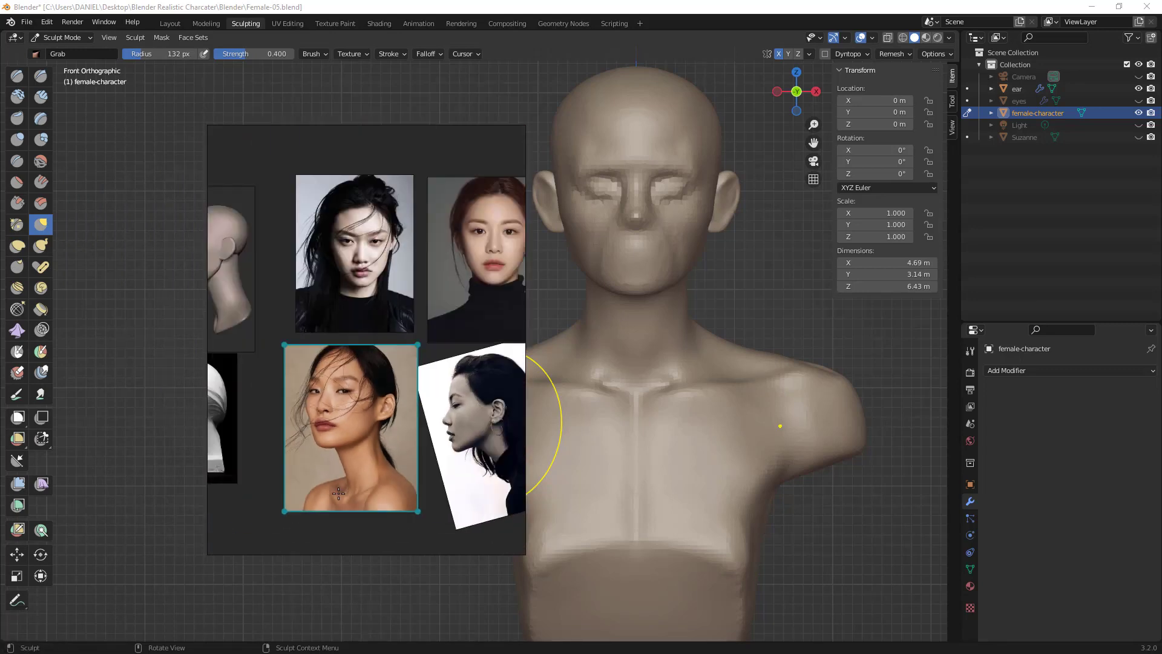
scroll(354, 479, down, 2)
double_click(482, 402)
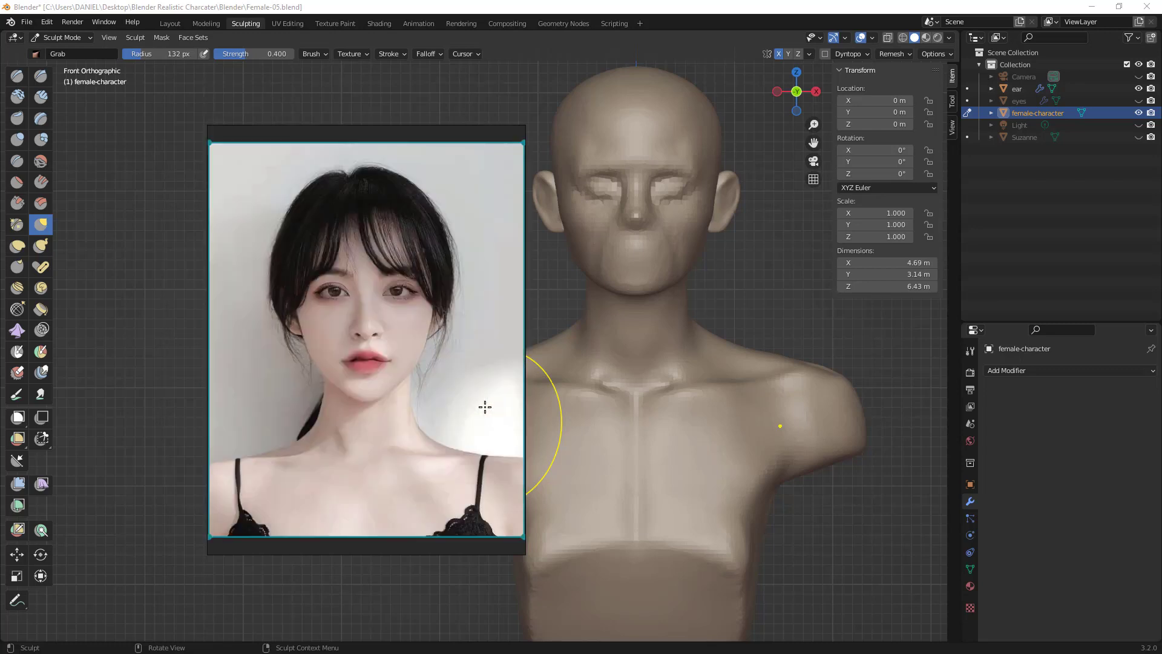
right_drag(466, 408, 325, 421)
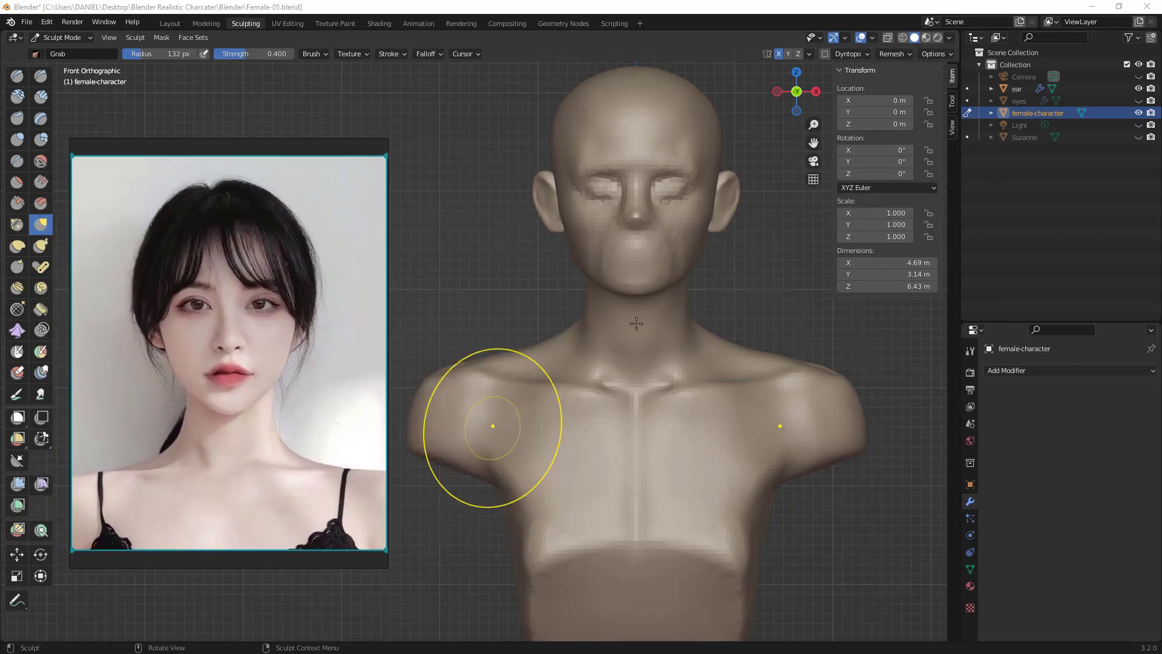
- Raise the inner ends of the collarbones with the Grab brush at 113 px radius, undoing the unwanted strokes
key(ctrl+z)
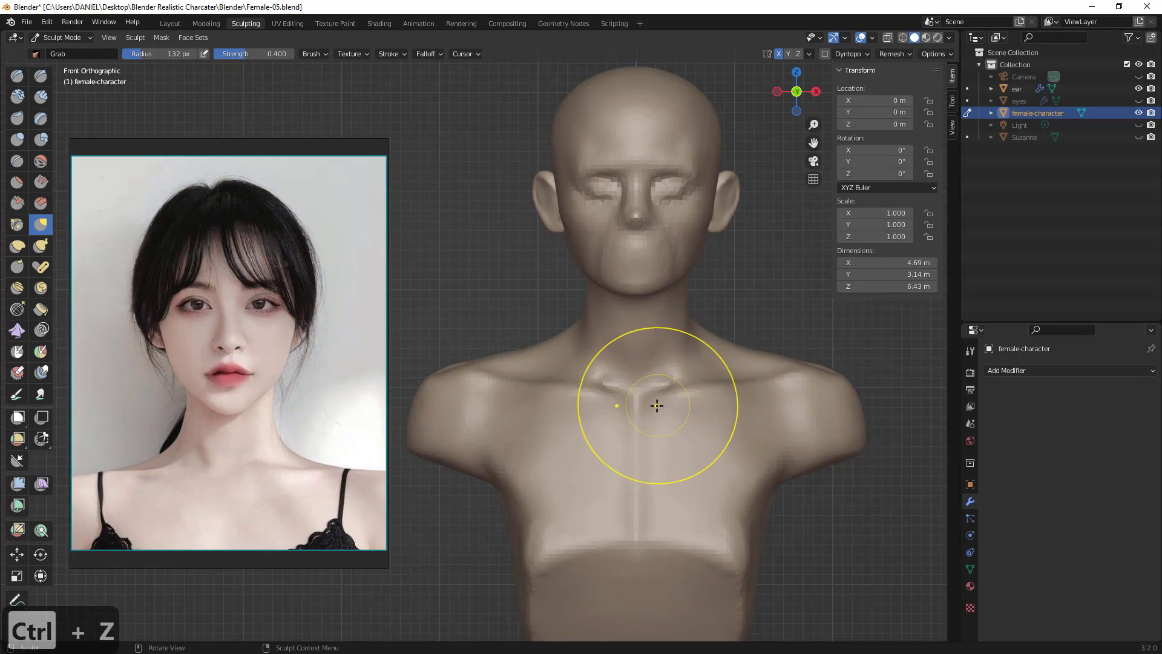
key(f)
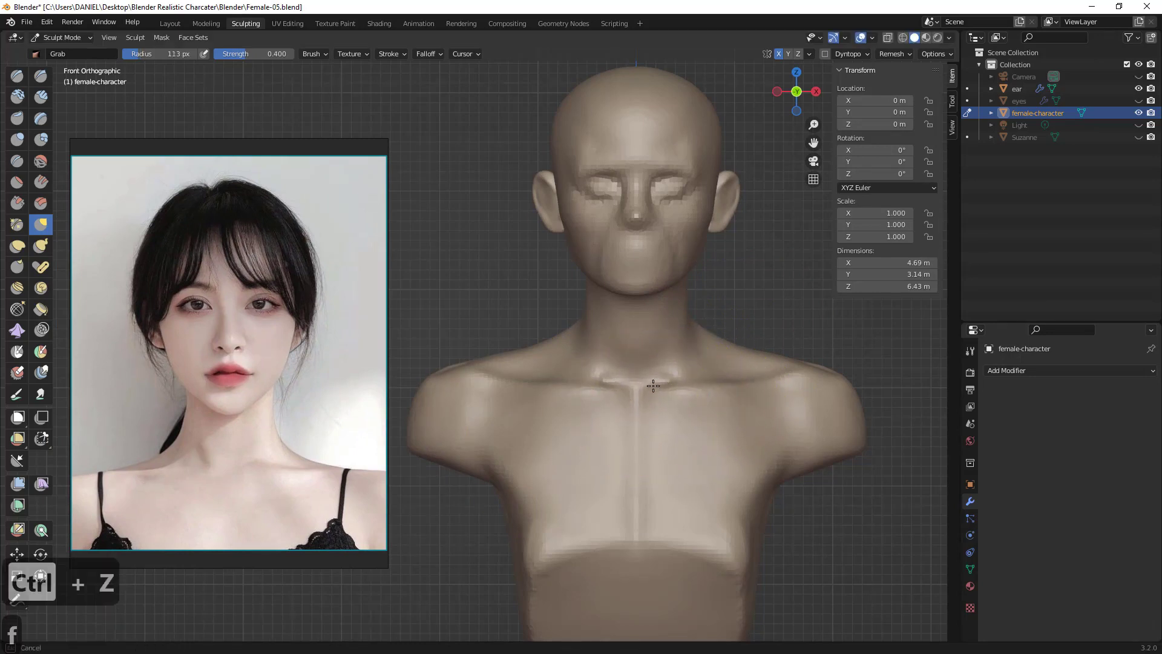
click(653, 380)
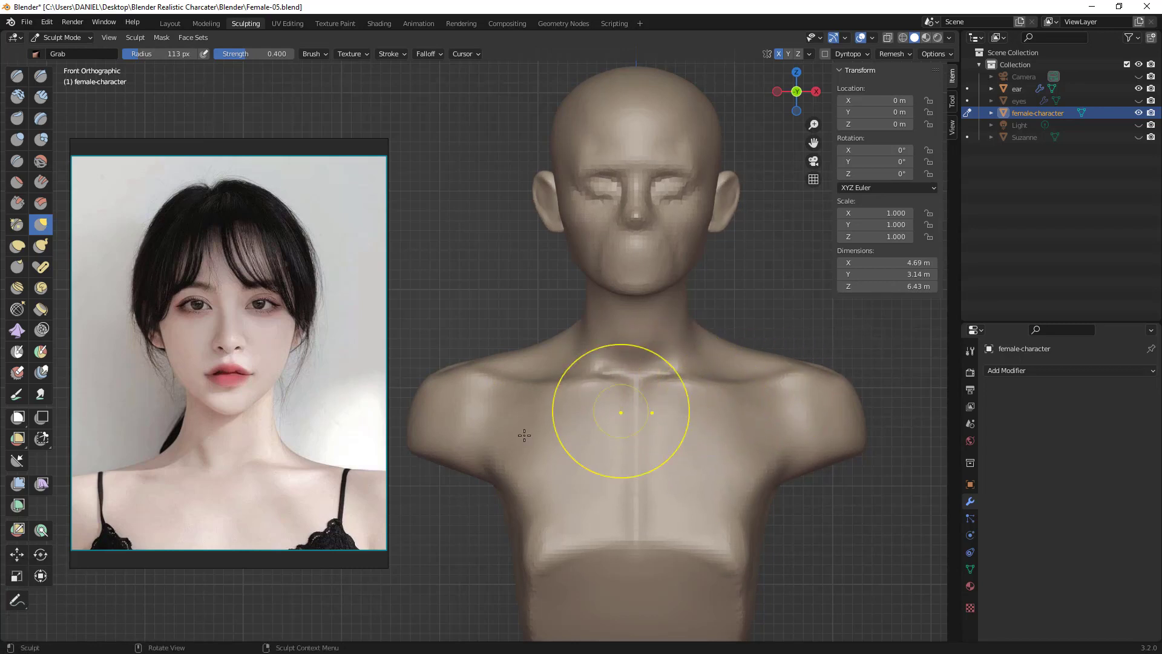
key(alt+a)
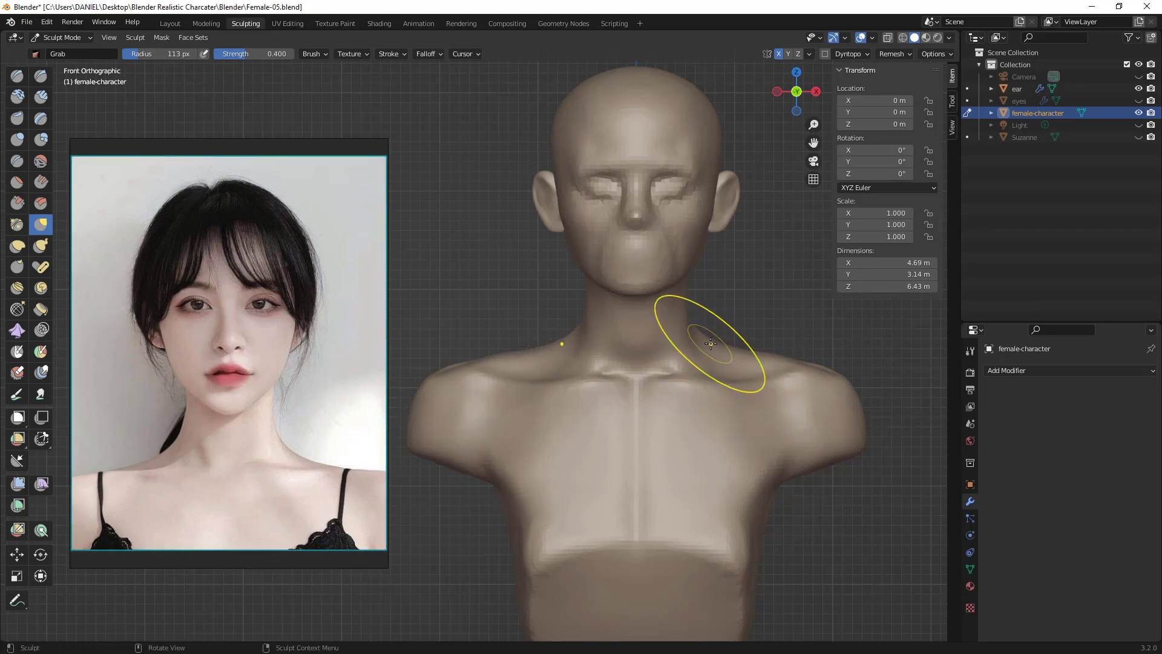
key(ctrl+z)
key(ctrl+z)
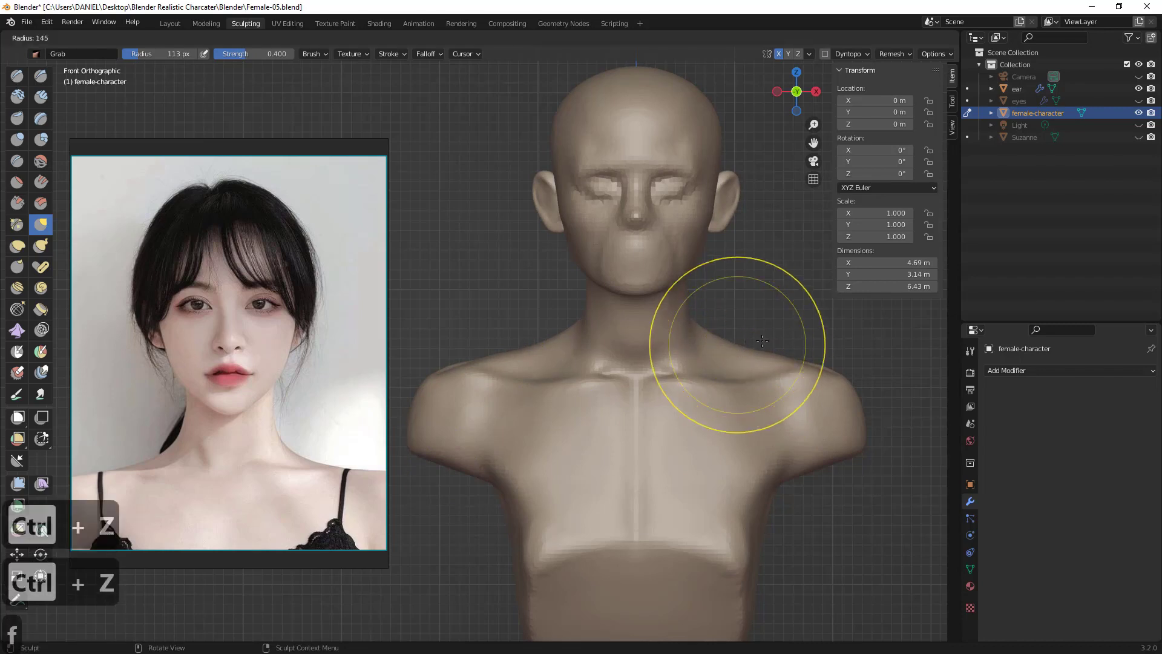
- Adjust the slope between neck and shoulders from front and back with the Grab brush at 154 px radius
key(f)
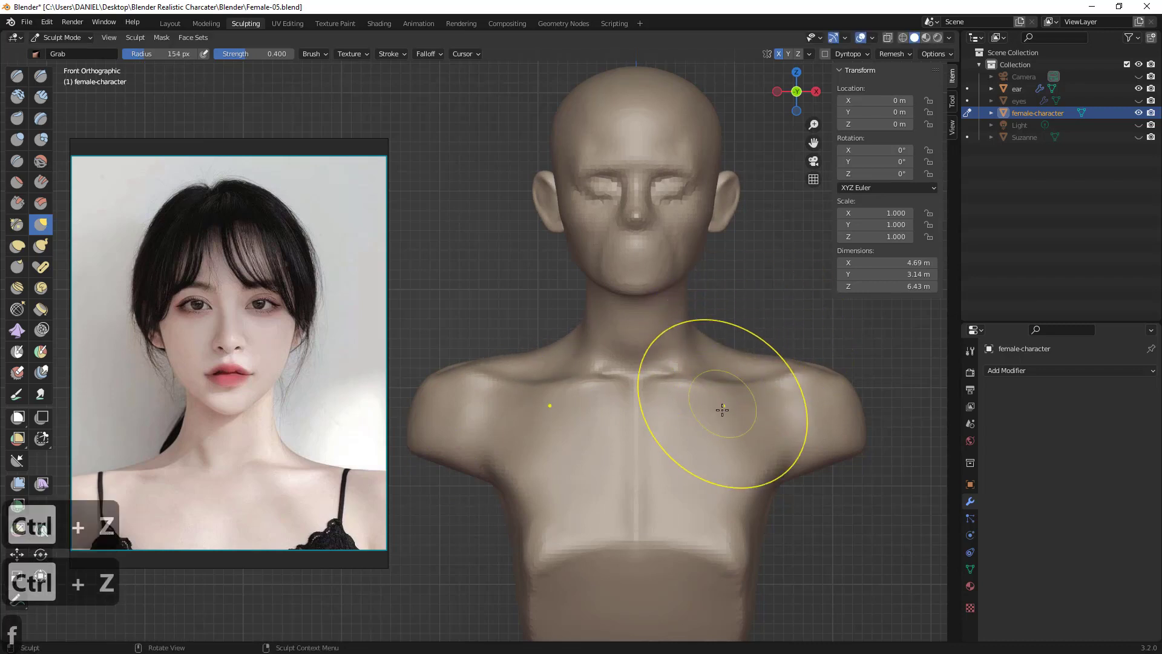
middle_drag(740, 360, 656, 384)
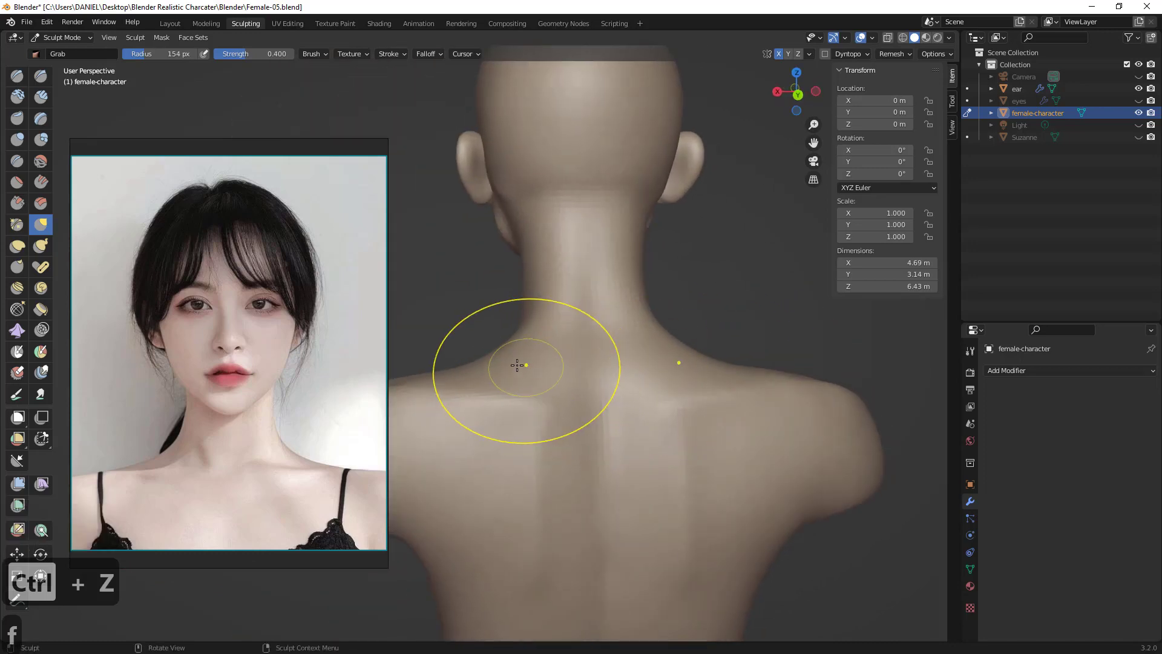
mouse_move(519, 363)
middle_down()
mouse_move(480, 420)
mouse_move(684, 404)
mouse_move(539, 387)
mouse_move(553, 379)
middle_up()
- Push back the protruding inner collarbone ends from the side with the Grab brush at 111 px radius, and undo the last stroke
key(f)
click(624, 371)
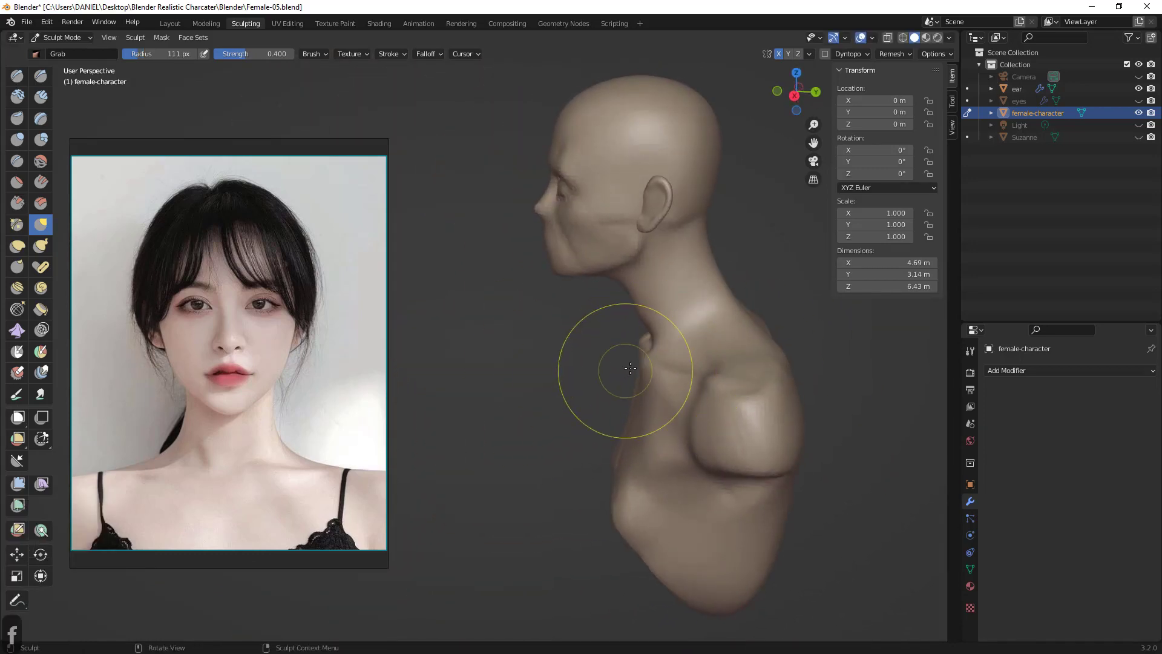
middle_drag(653, 359, 644, 336)
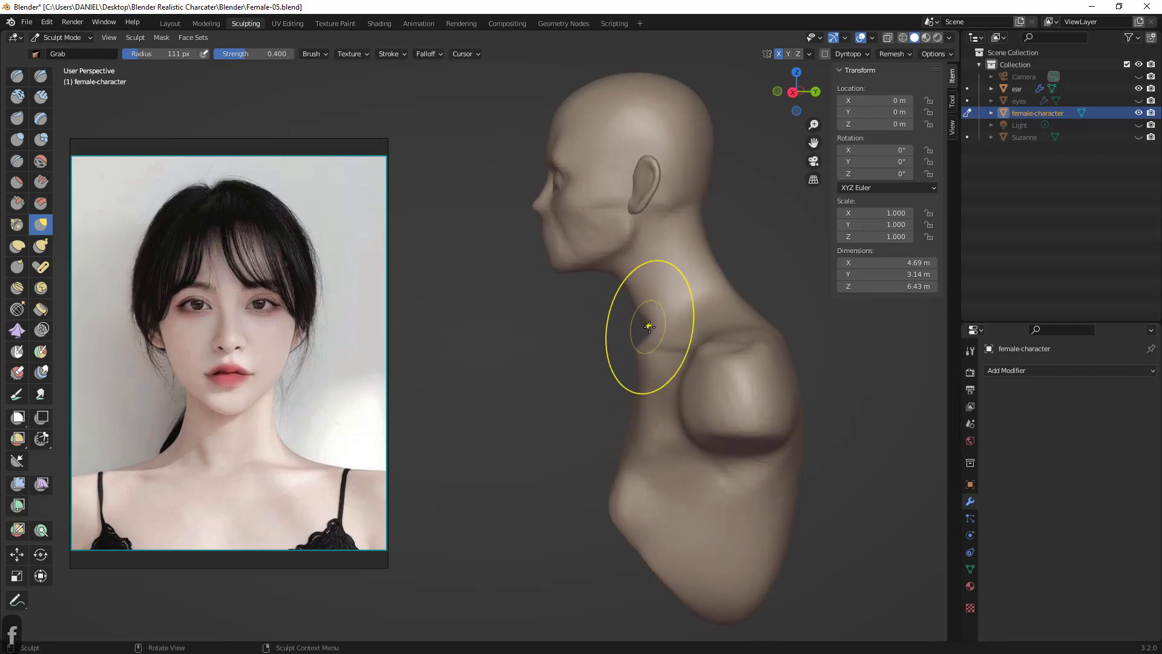
key(ctrl+z)
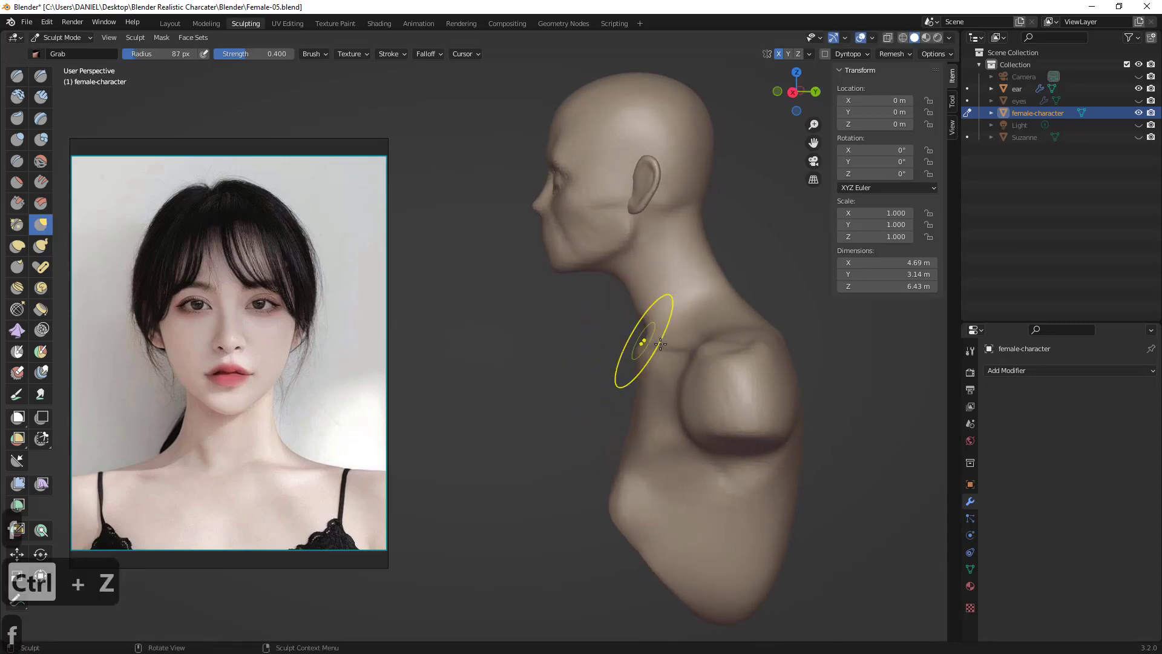
- Try to pull the side of the chest below the armpit outward with the Grab brush, and undo the stroke
mouse_move(661, 344)
middle_down()
mouse_move(633, 353)
mouse_move(688, 384)
mouse_move(648, 363)
mouse_move(629, 369)
mouse_move(631, 382)
mouse_move(548, 351)
mouse_move(601, 354)
mouse_move(498, 360)
mouse_move(452, 346)
mouse_move(599, 340)
mouse_move(578, 333)
mouse_move(516, 332)
mouse_move(638, 399)
middle_up()
scroll(642, 406, down, 2)
mouse_move(569, 443)
shift+middle_down()
mouse_move(627, 412)
mouse_move(607, 431)
shift+middle_up()
key(f)
click(621, 431)
key(g)
key(g)
drag(591, 431, 579, 433)
middle_drag(606, 449, 599, 442)
key(ctrl+z)
- Reshape the side of the chest below the armpit with the Grab brush at 109 px radius
key(f)
click(663, 442)
drag(608, 442, 603, 436)
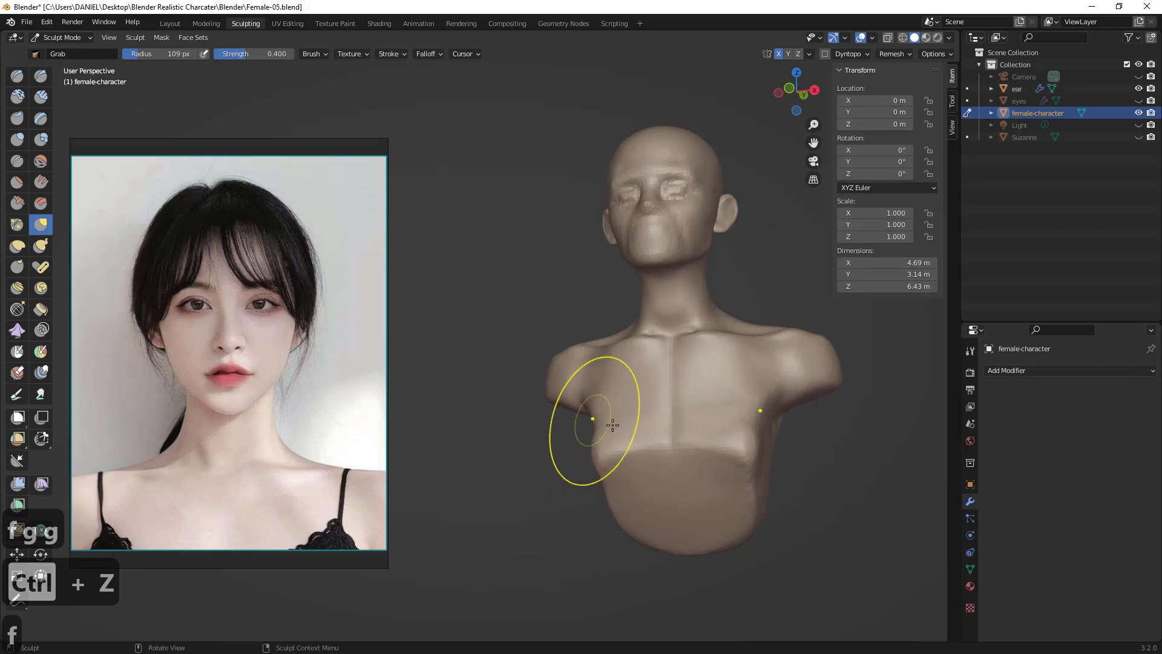
middle_drag(613, 425, 582, 406)
scroll(672, 412, down, 2)
mouse_move(696, 428)
middle_down()
mouse_move(732, 402)
mouse_move(643, 384)
middle_up()
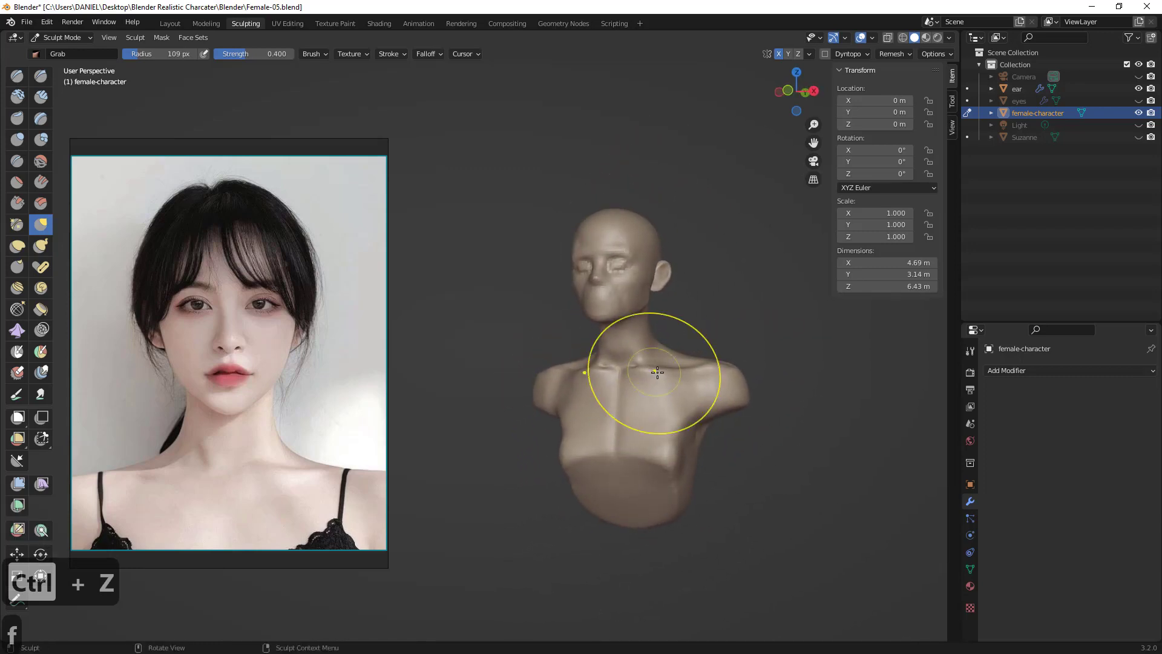
- Soften the inner ends of the collarbones and the pit of the neck with the brush at 51 px radius
key(alt+a)
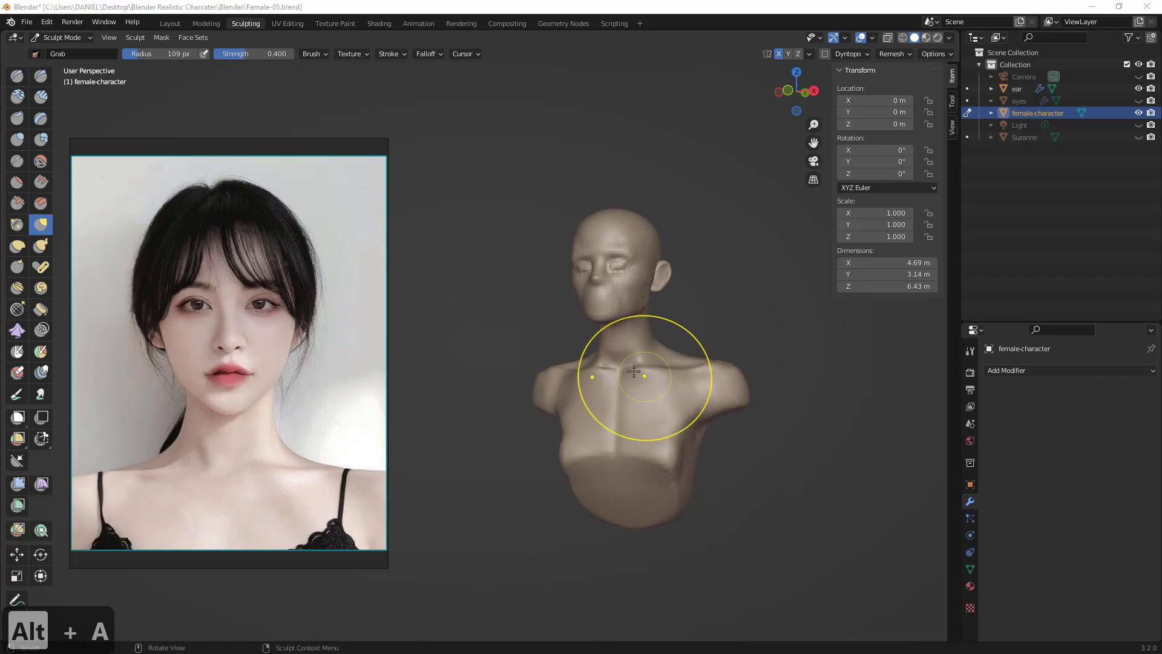
key(ctrl+z)
key(alt+a)
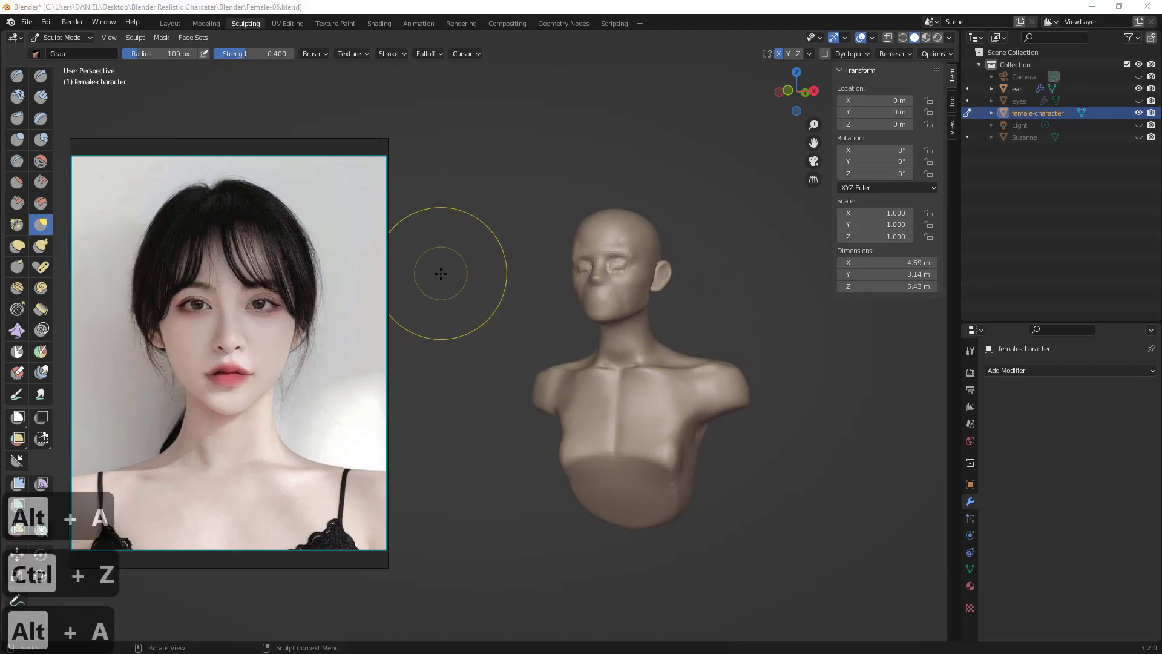
middle_drag(706, 337, 617, 364)
key(f)
click(595, 364)
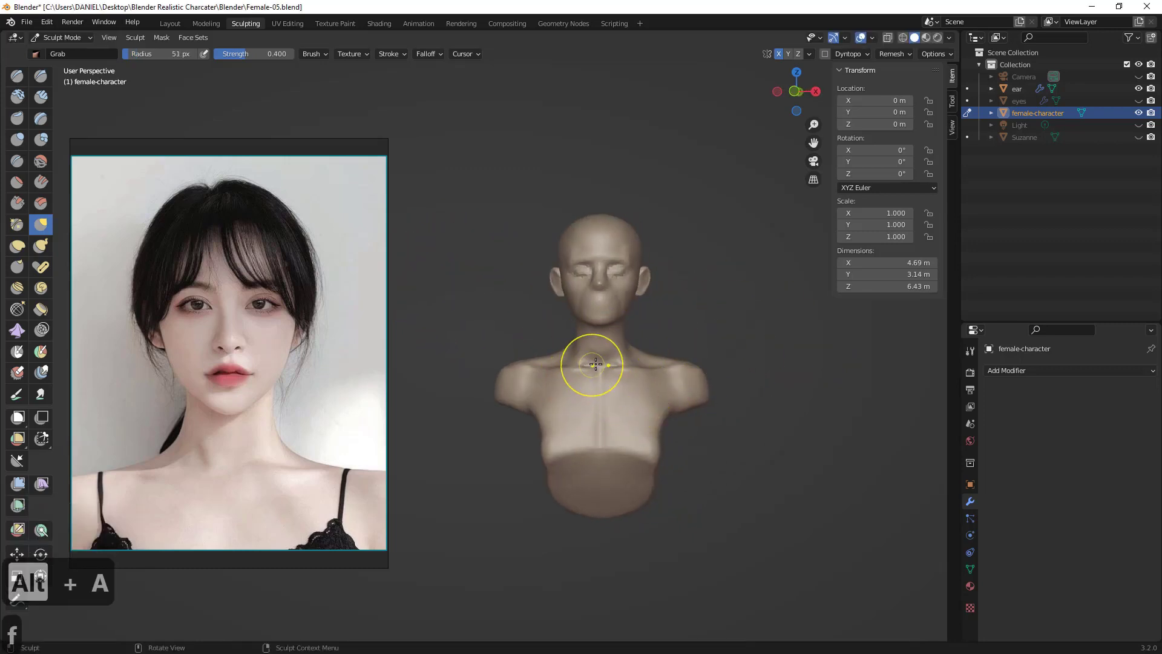
mouse_move(615, 360)
middle_down()
mouse_move(585, 362)
mouse_move(648, 393)
mouse_move(629, 360)
middle_up()
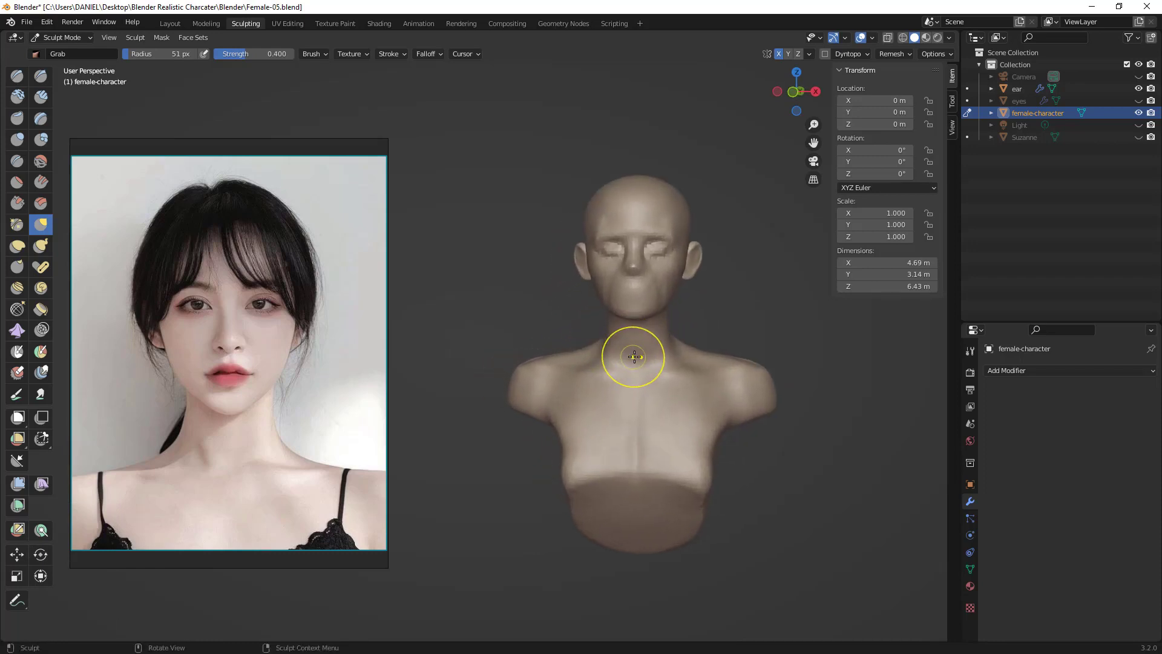
- Refine the base of the neck with the Grab brush at 86 px radius, then undo and redo the last stroke
key(f)
click(688, 361)
key(g)
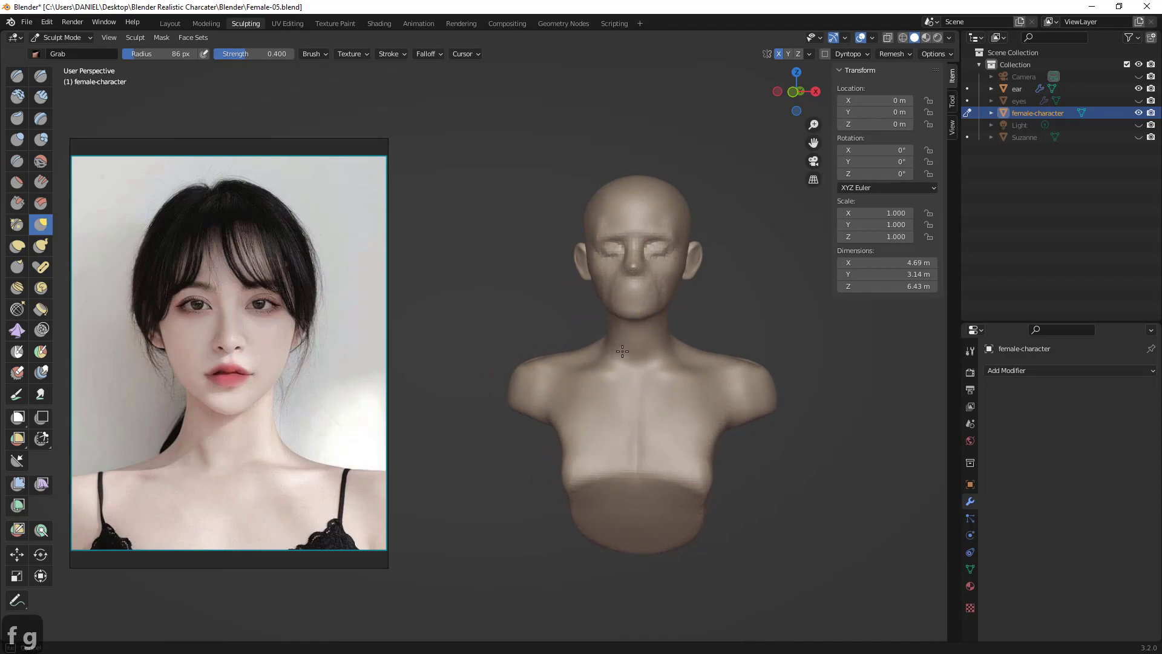
middle_drag(627, 350, 716, 368)
key(ctrl+z)
key(ctrl+shift+z)
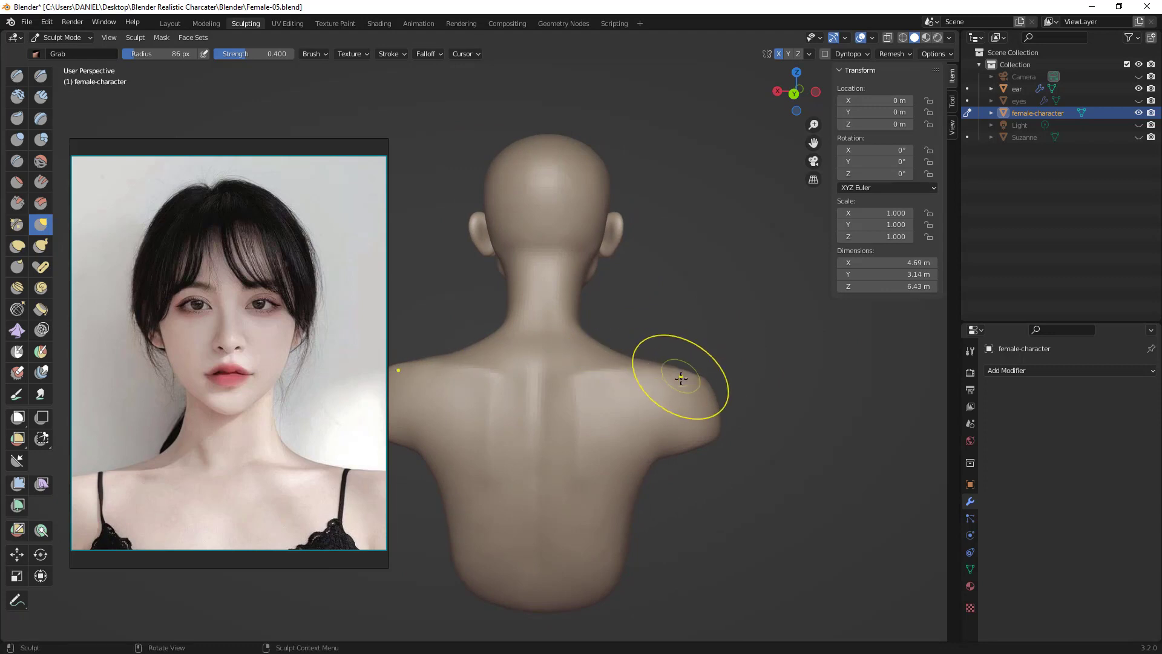
- Raise the tops of the shoulders from behind with the Grab brush at 147 px radius
key(f)
click(789, 378)
drag(695, 376, 696, 366)
mouse_move(706, 369)
middle_down()
mouse_move(543, 372)
mouse_move(738, 363)
mouse_move(708, 387)
mouse_move(714, 414)
mouse_move(702, 417)
middle_up()
key(1)
scroll(702, 357, down, 3)
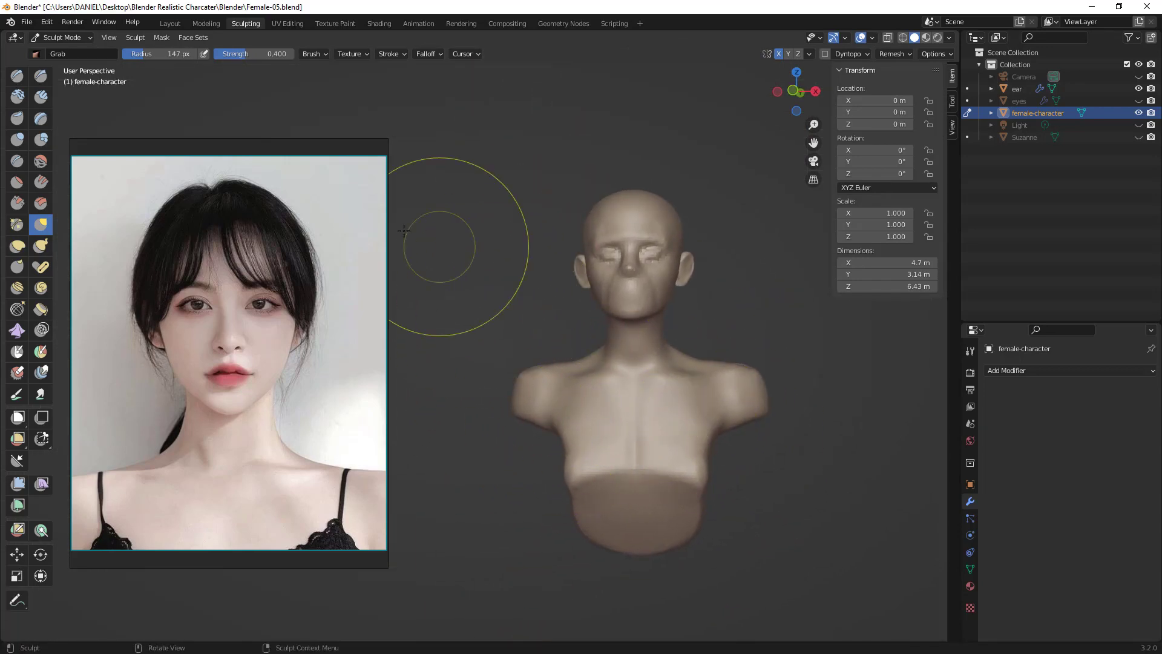
- Try to crease the area between shoulder and chest with the Draw Sharp brush at 96 px radius, and undo the stroke
click(39, 76)
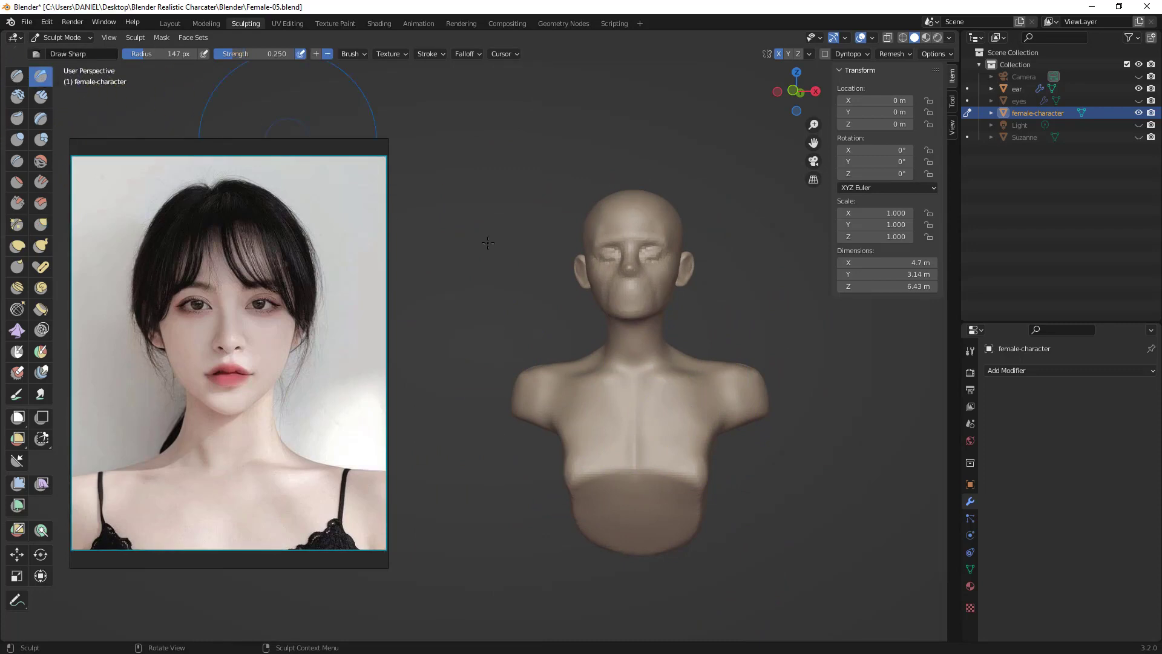
mouse_move(672, 402)
middle_down()
mouse_move(646, 384)
mouse_move(687, 397)
mouse_move(604, 420)
mouse_move(673, 400)
mouse_move(617, 391)
middle_up()
key(f)
click(786, 405)
key(ctrl+z)
scroll(617, 391, up, 2)
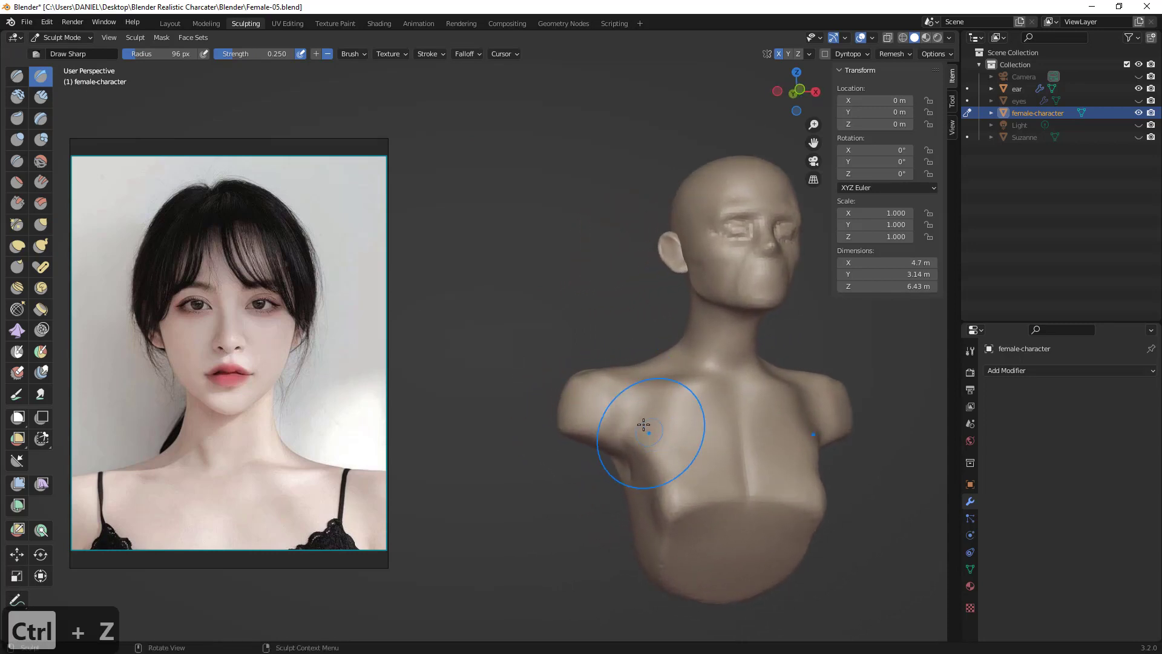
- Undo the last sculpt strokes on the bust and reduce the Draw Sharp radius to 65 px
middle_drag(608, 432, 684, 415)
key(ctrl+z)
key(ctrl+z)
key(ctrl+z)
key(ctrl+z)
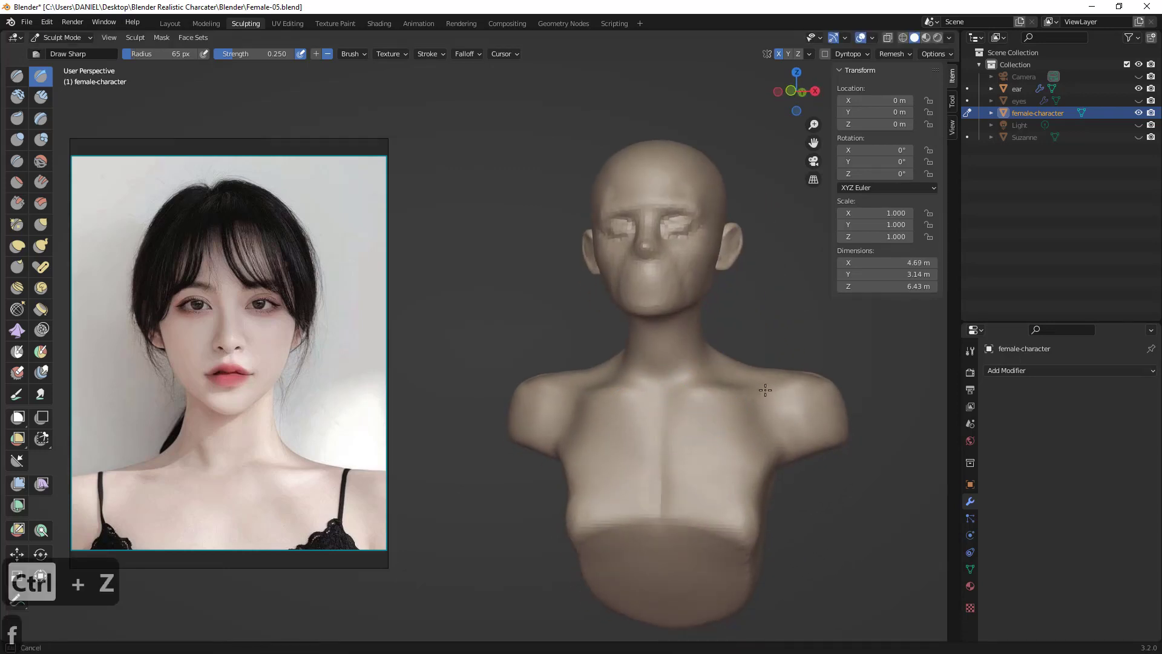
key(ctrl+z)
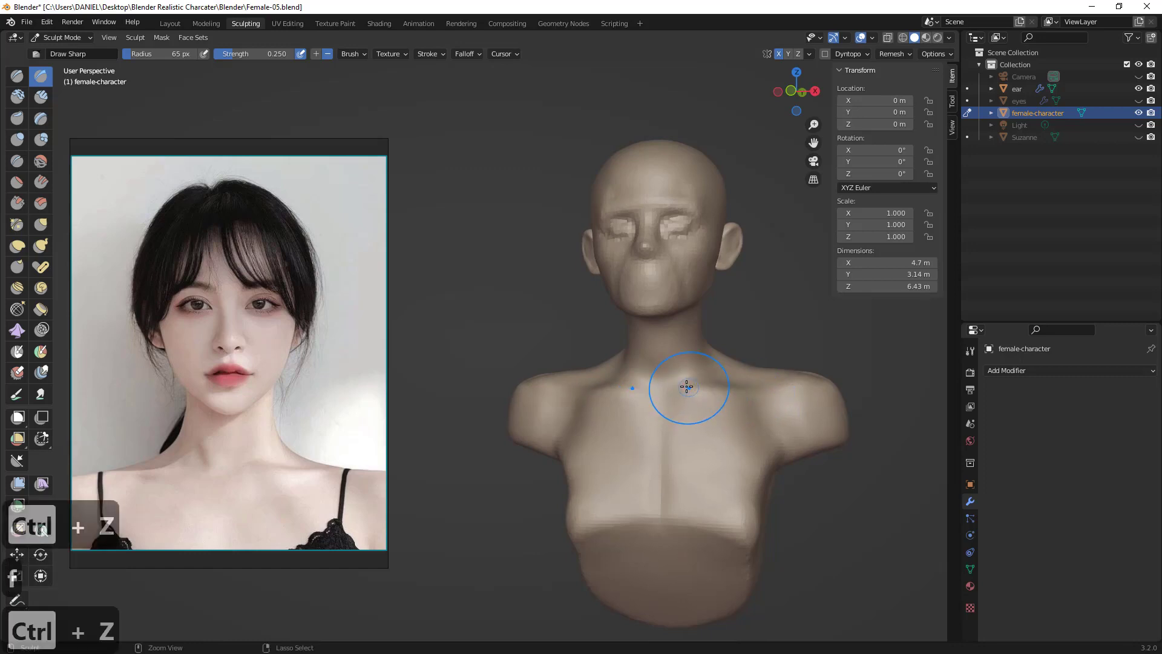
- Try to carve the hollow beside the base of the neck with the Draw Sharp brush, and undo the strokes
mouse_move(685, 373)
middle_down()
mouse_move(696, 361)
mouse_move(656, 360)
mouse_move(673, 347)
middle_up()
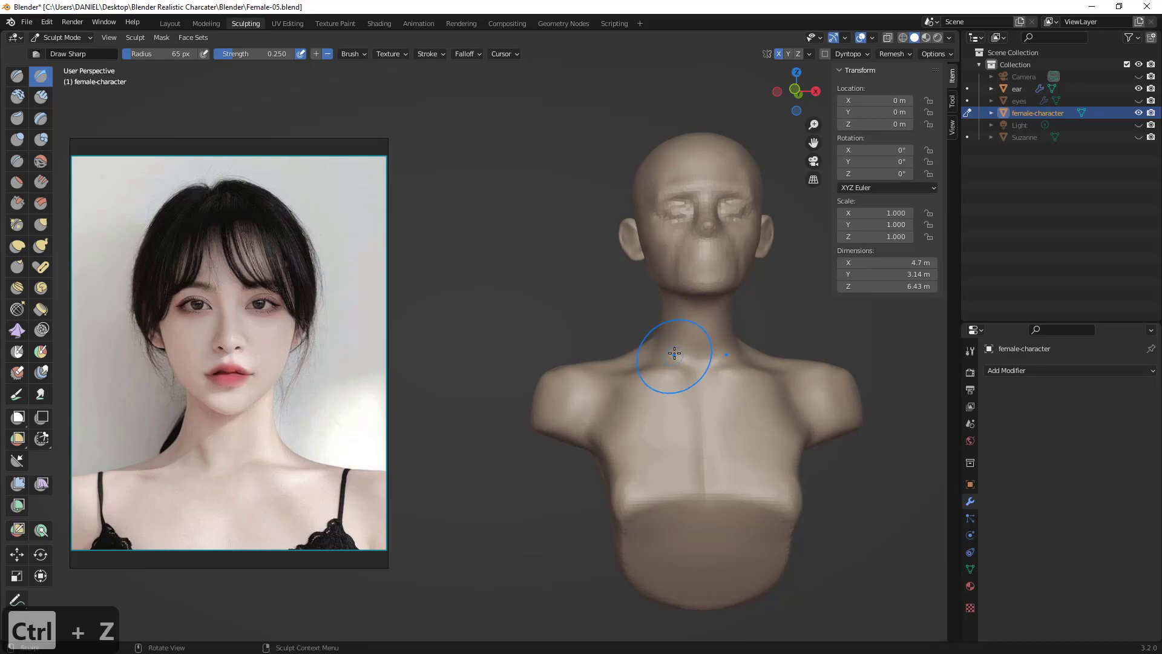
key(ctrl+z)
key(ctrl+z)
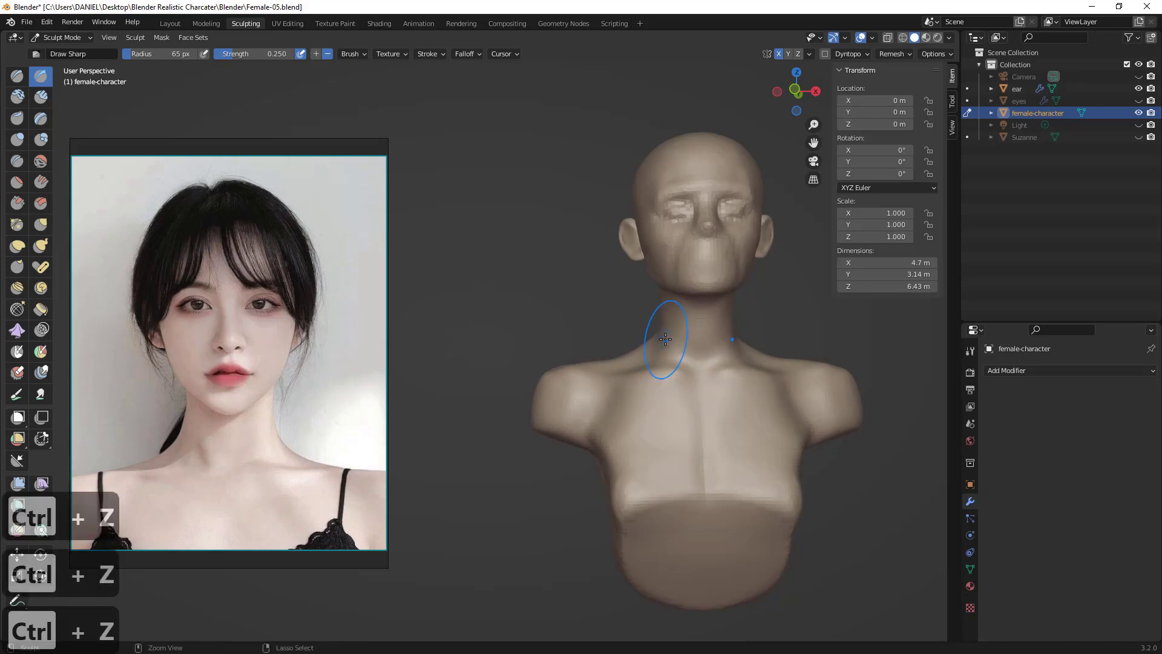
- Build up the top of the shoulder beside the neck with the Clay Strips brush at 65 px radius
middle_drag(678, 370, 675, 331)
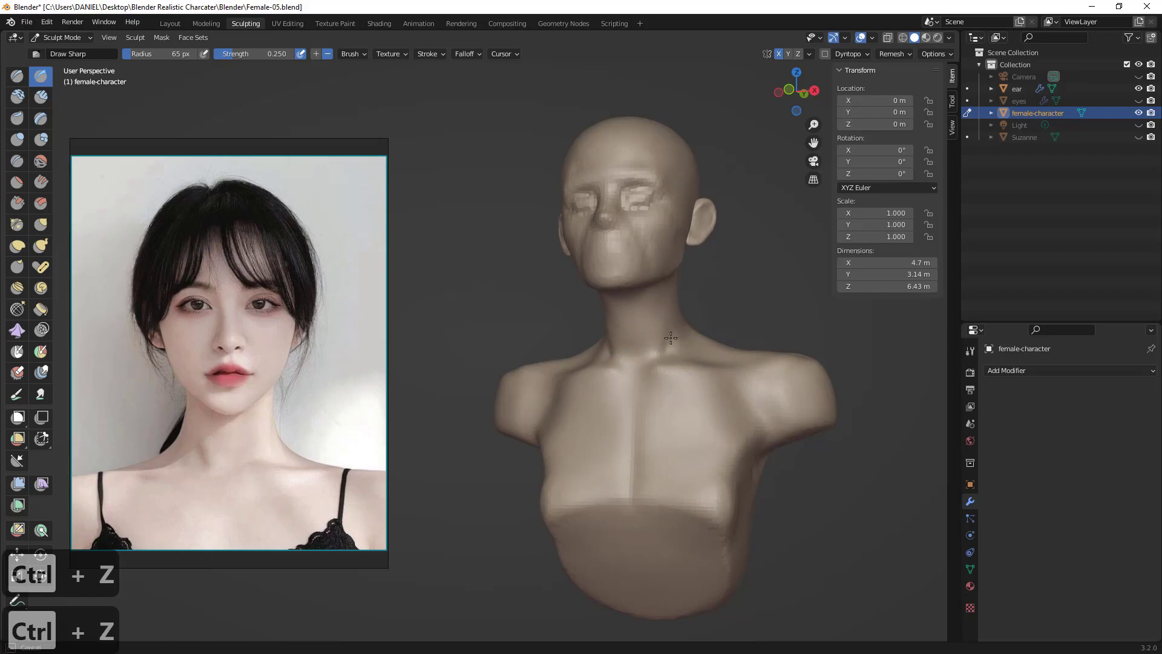
middle_drag(671, 322, 720, 325)
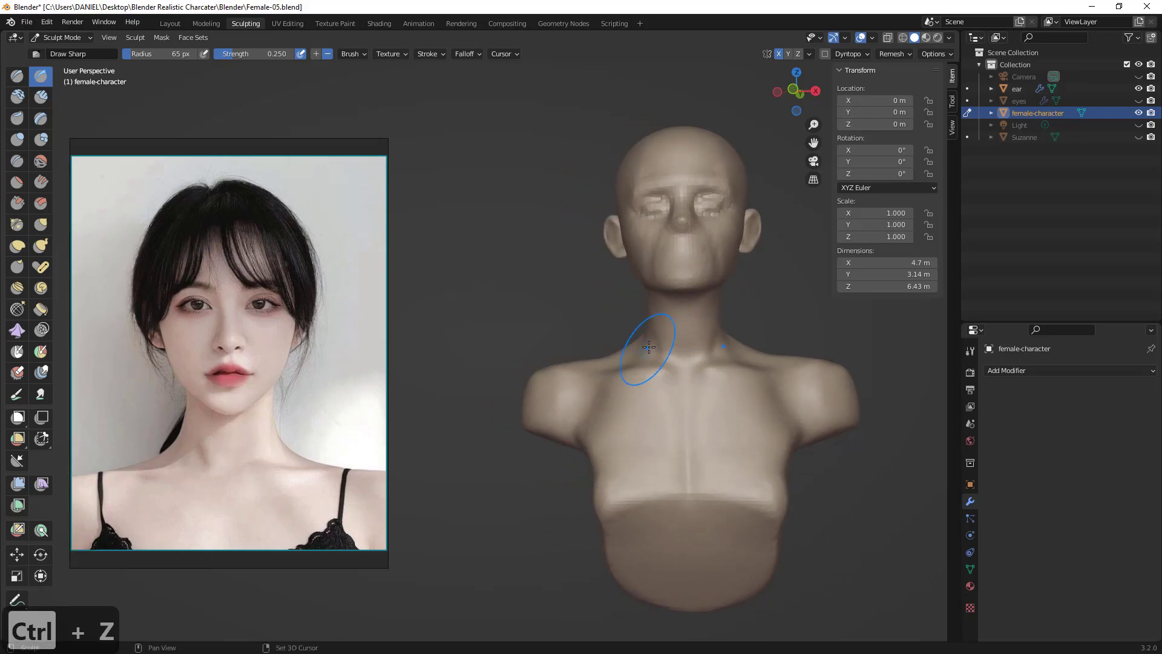
mouse_move(648, 347)
middle_down()
mouse_move(709, 395)
mouse_move(690, 387)
middle_up()
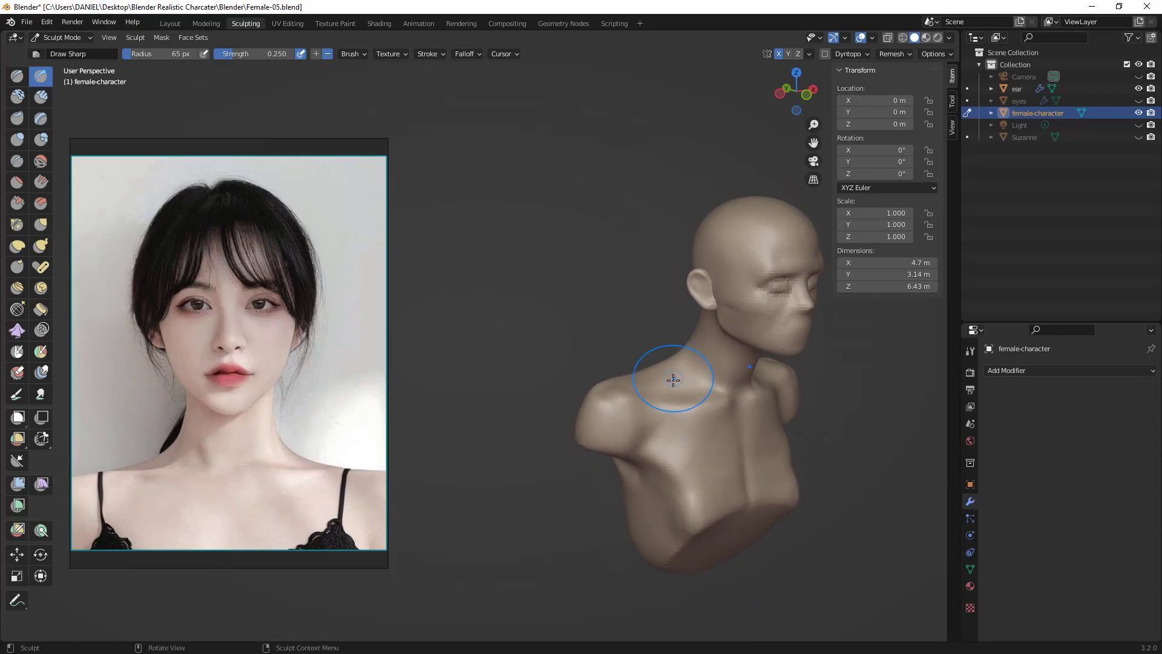
click(40, 96)
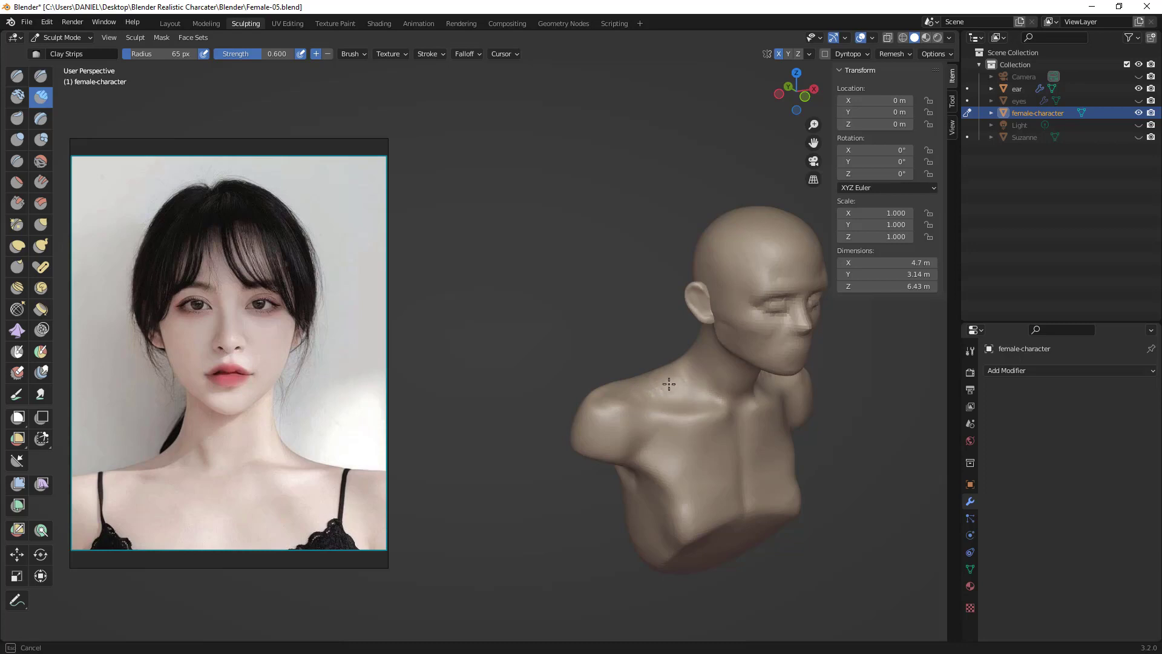
mouse_move(642, 379)
middle_down()
mouse_move(634, 386)
mouse_move(661, 407)
mouse_move(644, 388)
middle_up()
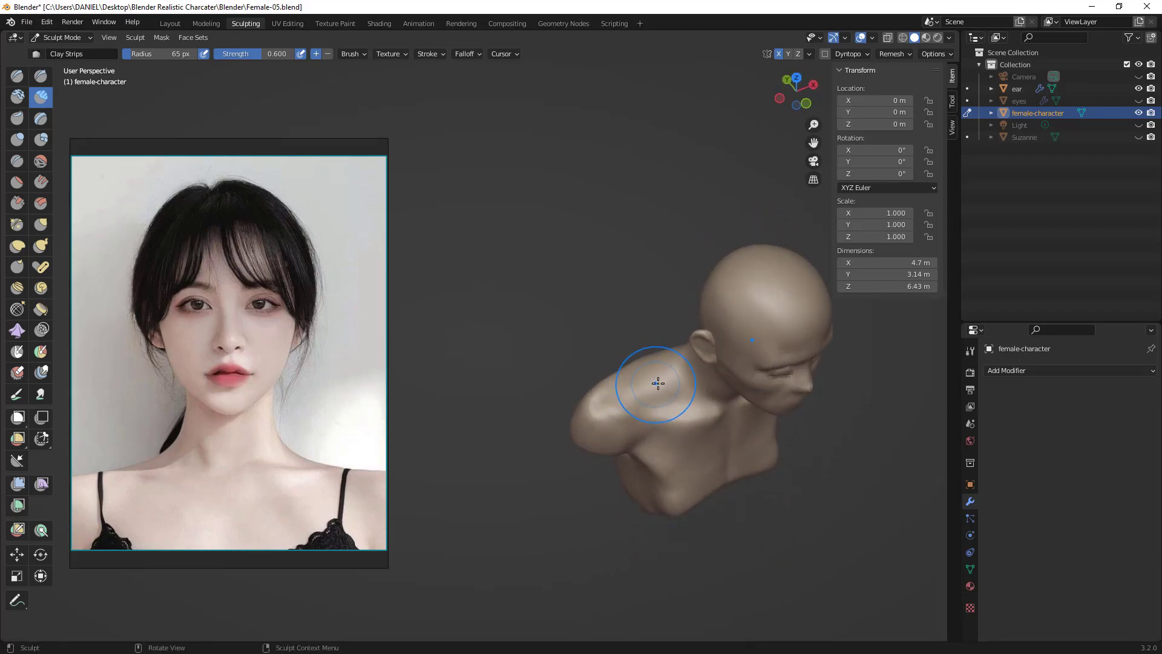
- Try to reshape the shoulder with the Grab brush at 114 px radius, and undo the stroke
key(g)
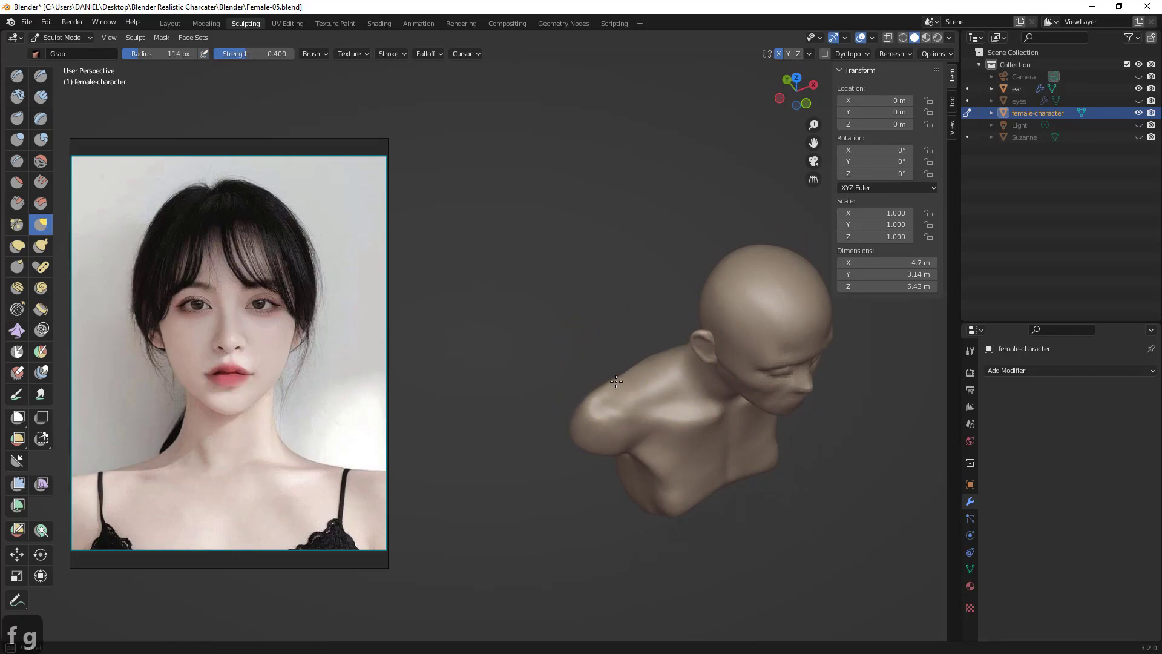
middle_drag(624, 373, 617, 327)
scroll(664, 401, down, 3)
middle_drag(663, 401, 602, 371)
scroll(607, 435, up, 3)
mouse_move(607, 434)
middle_down()
mouse_move(594, 425)
mouse_move(563, 440)
middle_up()
drag(522, 461, 511, 458)
key(ctrl+z)
- Pull the shoulder and armpit area slightly inward with the Grab brush at 161 px radius
mouse_move(511, 458)
middle_down()
mouse_move(491, 454)
mouse_move(666, 447)
middle_up()
key(f)
key(f)
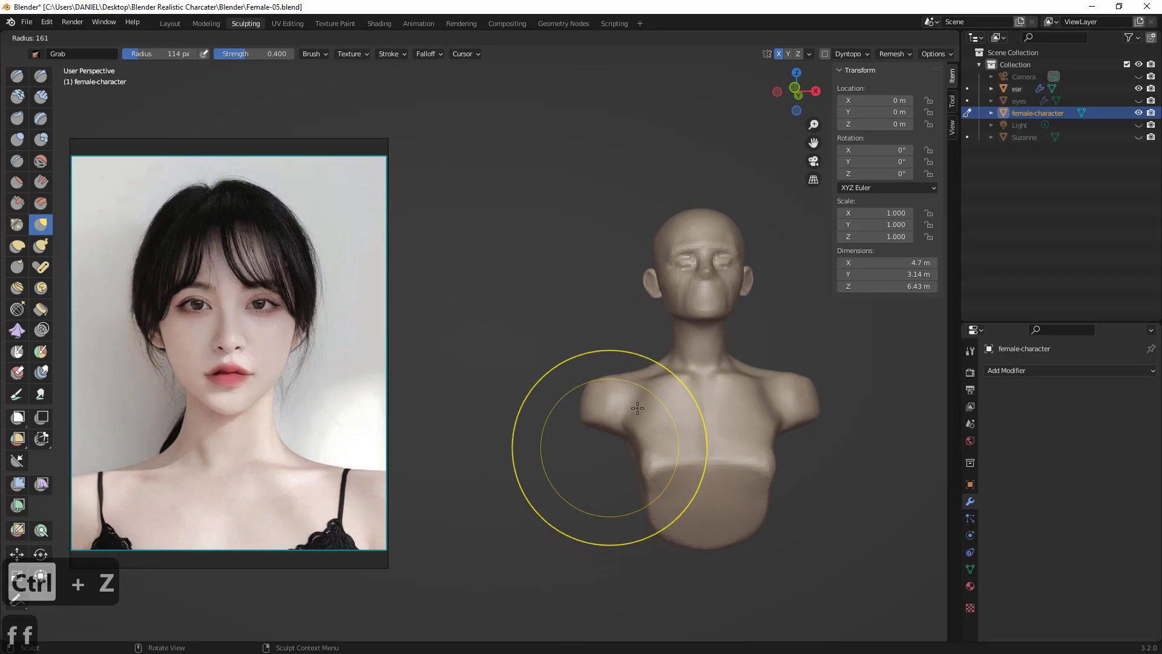
click(670, 389)
drag(618, 414, 627, 407)
mouse_move(695, 390)
shift+middle_down()
mouse_move(550, 376)
mouse_move(564, 391)
shift+middle_up()
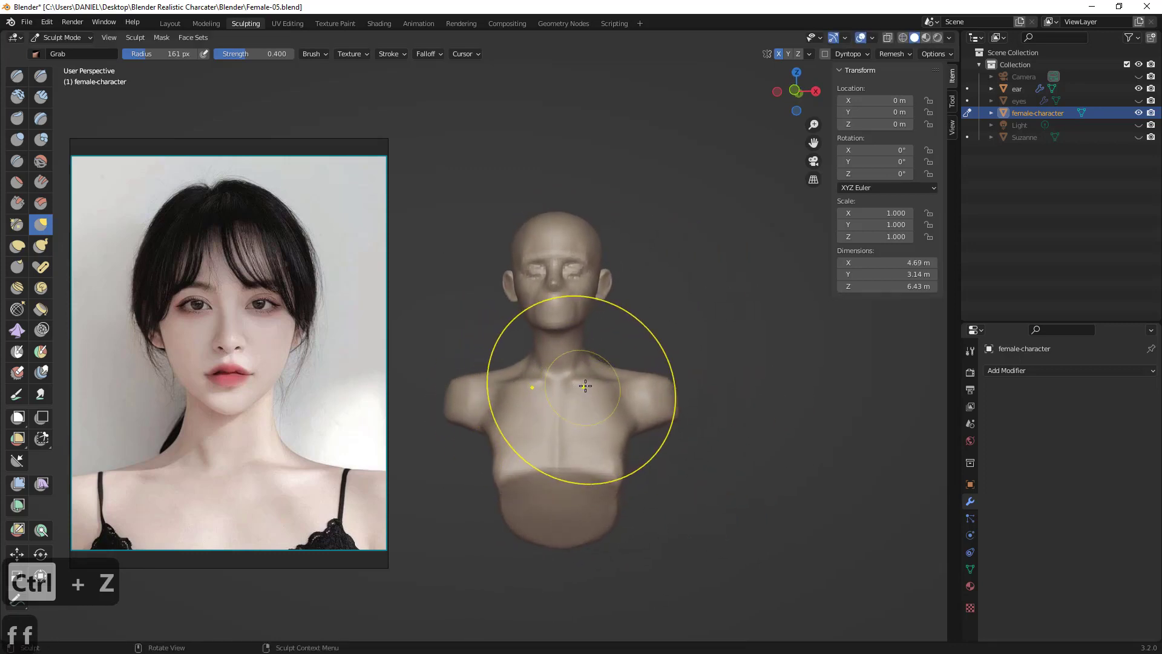
- Try to reshape the sides of the chest with the Grab brush at radii of 93 and 153 px, and undo the strokes
mouse_move(639, 366)
middle_down()
mouse_move(625, 366)
mouse_move(715, 363)
middle_up()
key(f)
click(597, 370)
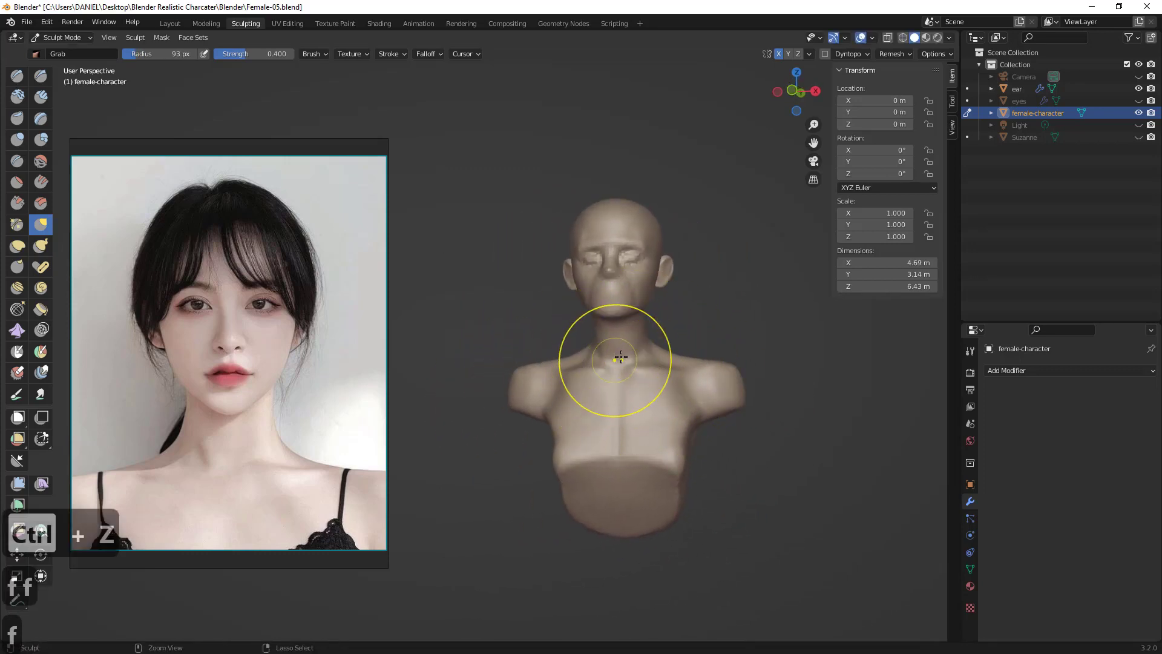
mouse_move(620, 361)
ctrl+middle_down()
mouse_move(622, 343)
mouse_move(636, 349)
mouse_move(585, 422)
ctrl+middle_up()
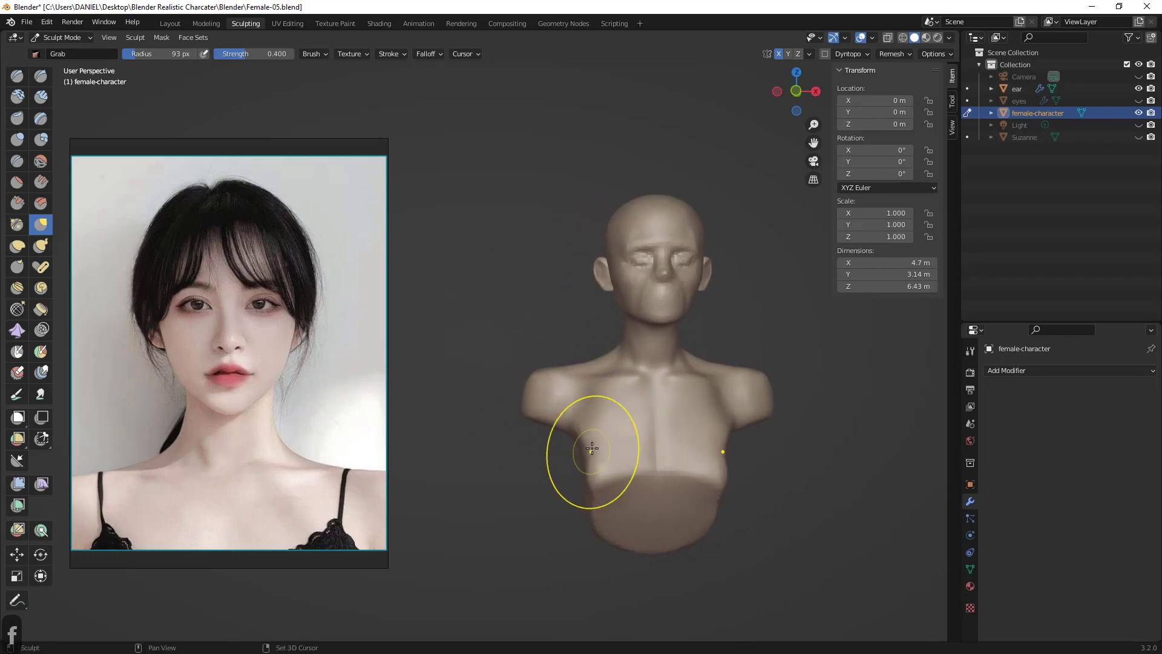
middle_drag(602, 477, 594, 475)
key(f)
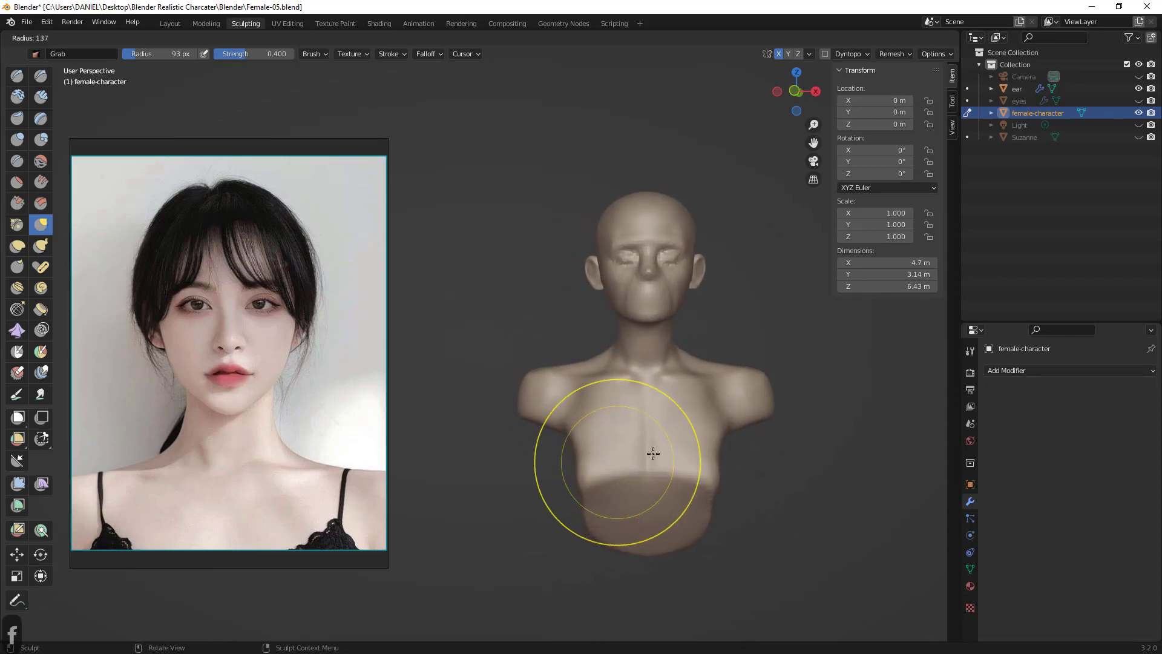
click(653, 454)
key(g)
key(ctrl+z)
key(ctrl+z)
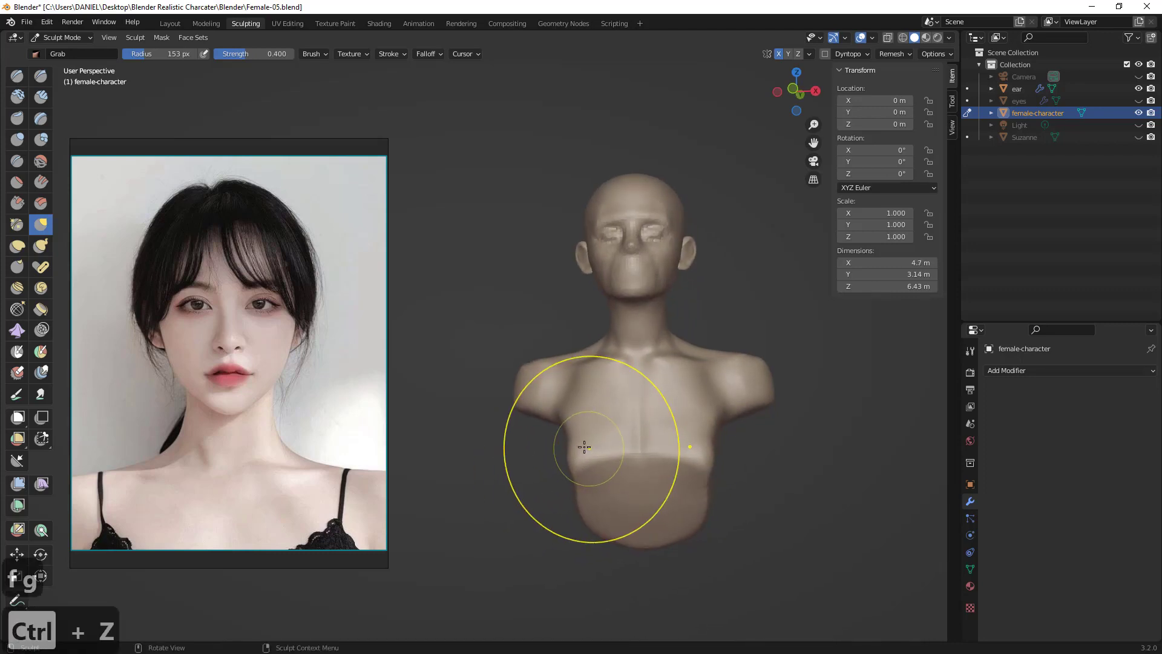
key(ctrl+z)
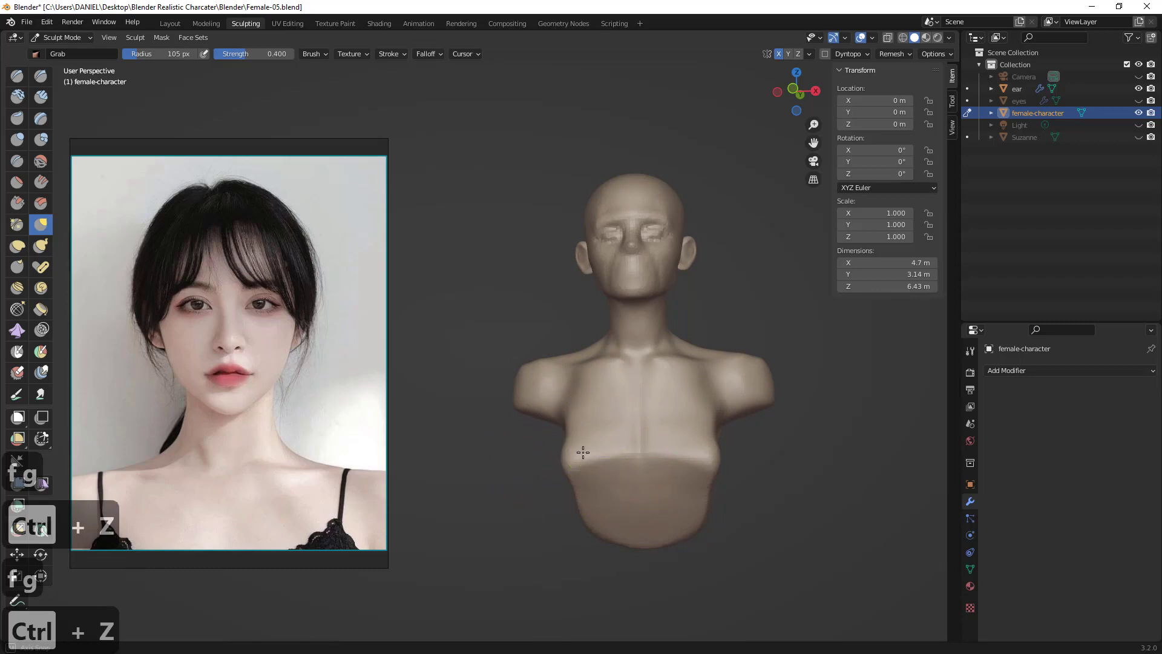
- Fill out the lower sides of the chest with the Grab brush at radii of 105 px and 73 px
middle_drag(582, 452, 610, 309)
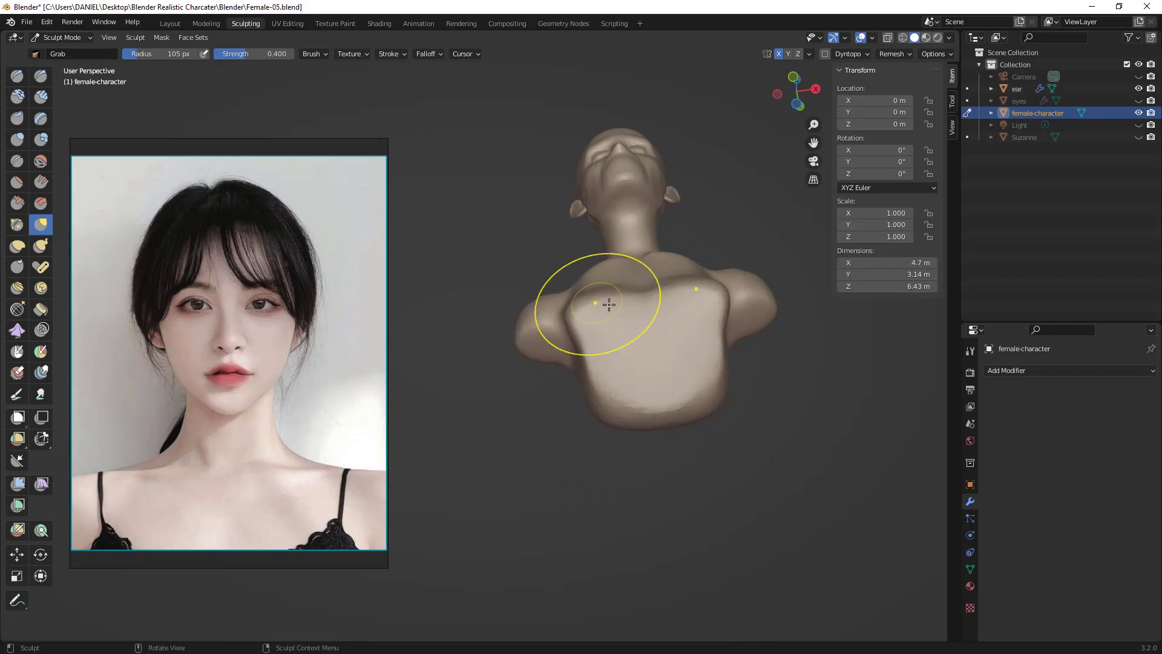
middle_drag(609, 300, 587, 429)
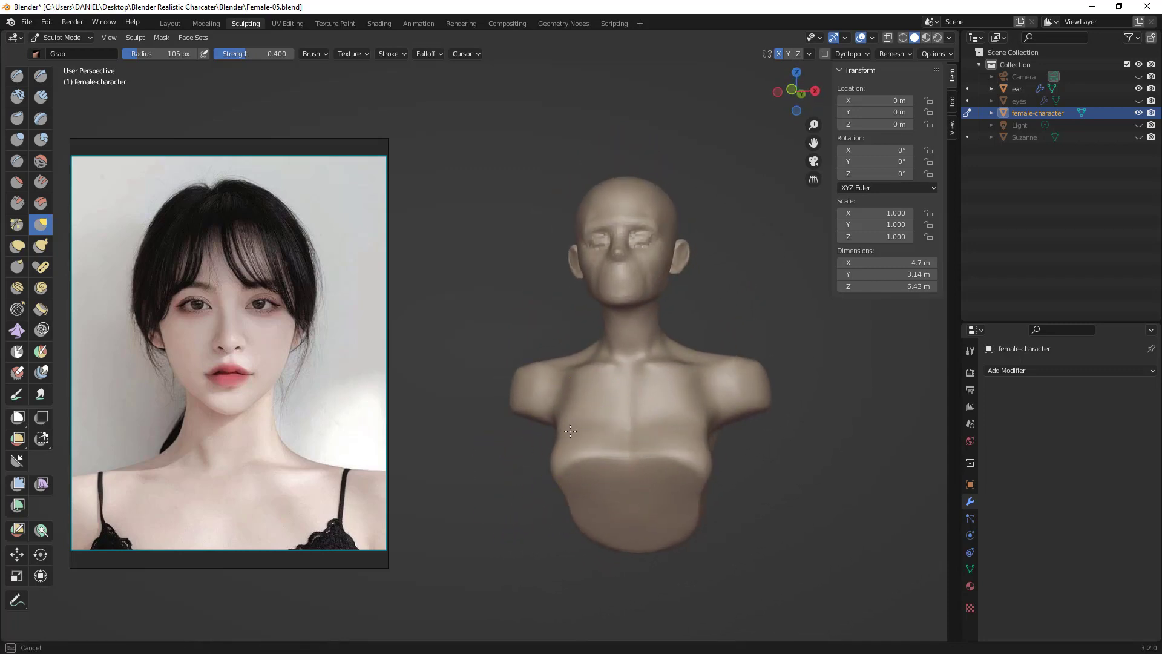
drag(570, 431, 578, 429)
middle_drag(590, 431, 560, 425)
key(f)
click(535, 417)
drag(517, 440, 525, 434)
- Try to carve the base of the neck from the right side view with the Draw Sharp brush at 73 px radius, and undo the strokes
mouse_move(533, 423)
middle_down()
mouse_move(517, 418)
mouse_move(577, 383)
mouse_move(714, 358)
middle_up()
key(1)
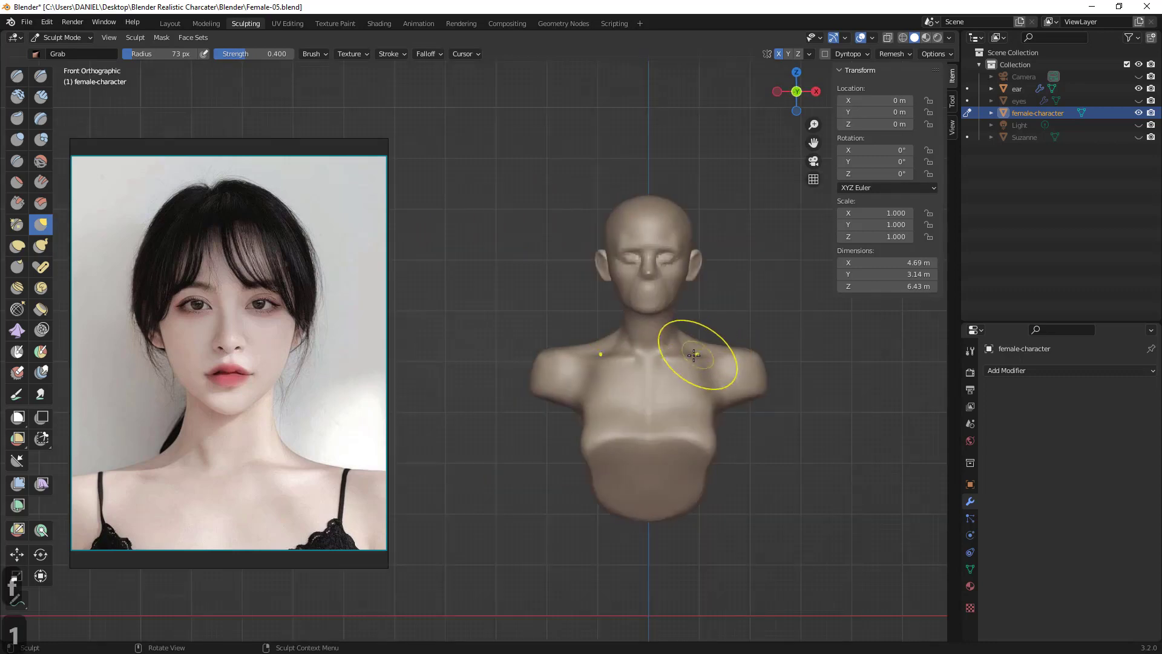
key(3)
shift+middle_drag(595, 341, 812, 314)
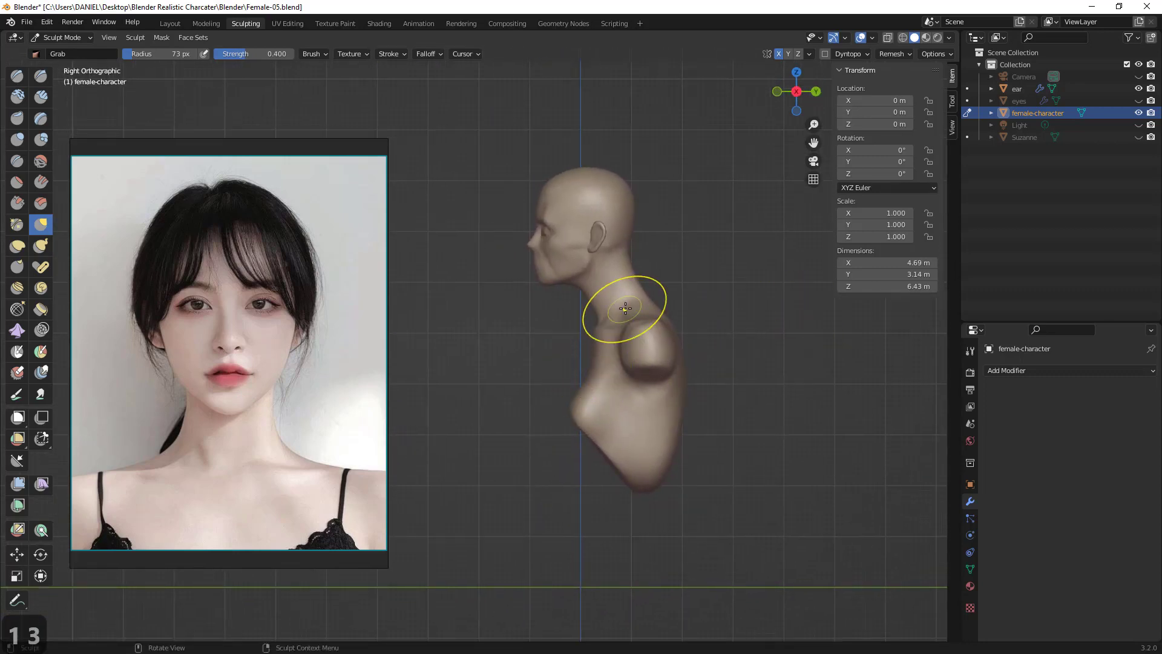
scroll(630, 267, up, 2)
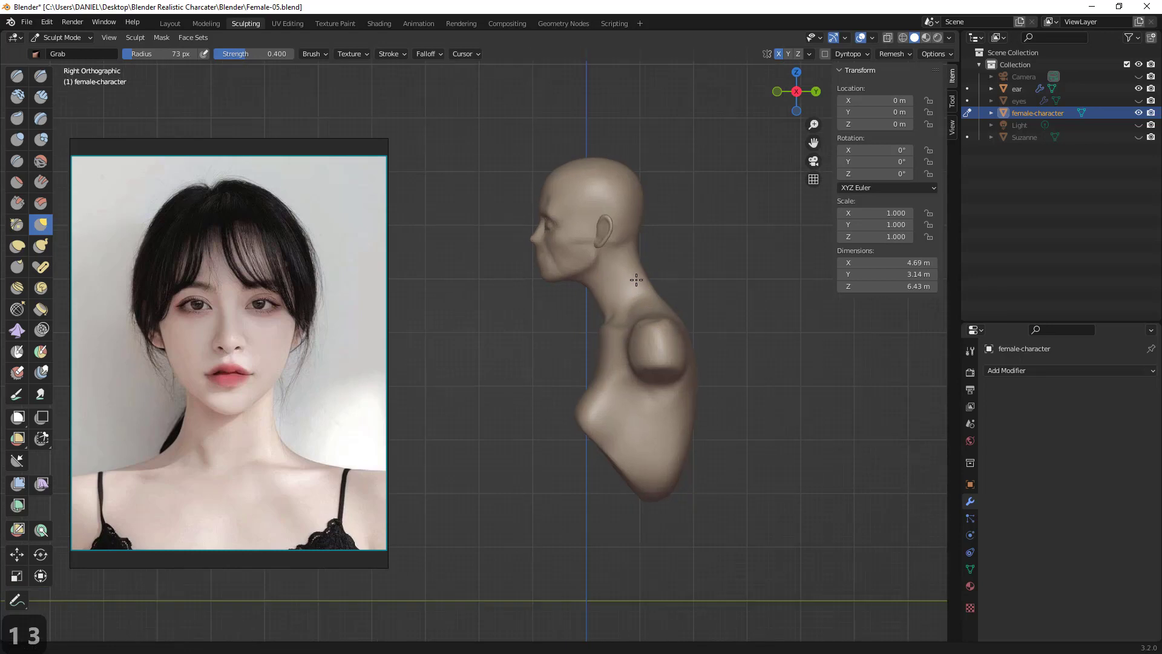
click(41, 75)
mouse_move(674, 257)
mouse_down()
mouse_move(661, 311)
mouse_move(669, 302)
mouse_up()
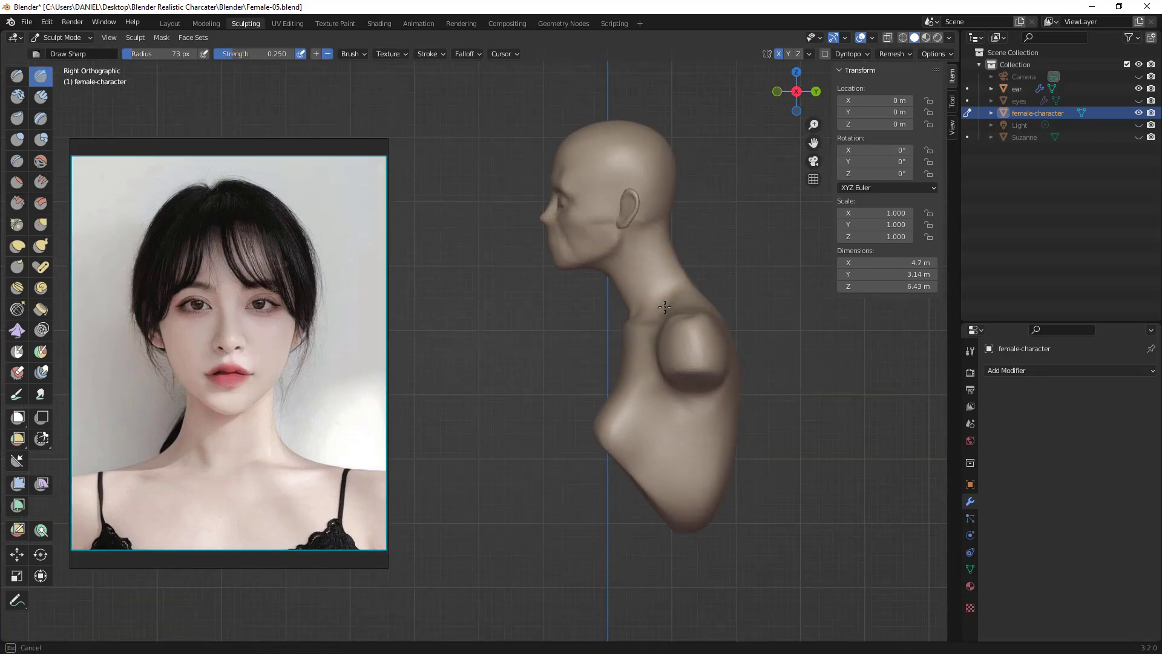
key(ctrl+z)
key(ctrl+z)
key(ctrl+z)
key(ctrl+z)
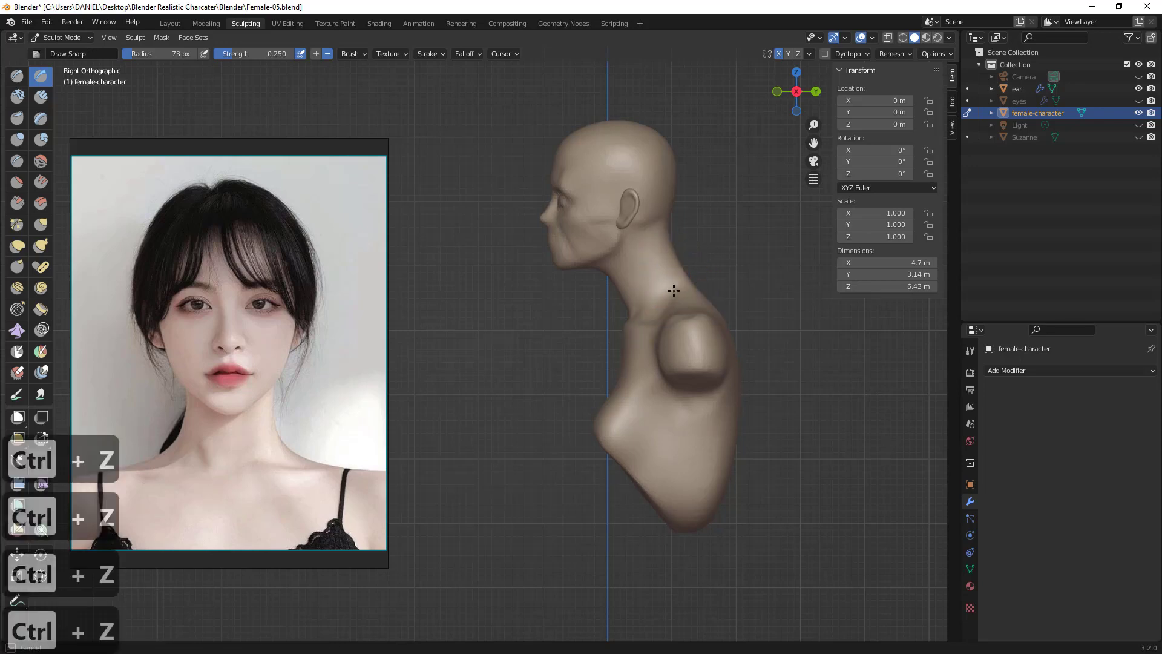
- Try another Draw Sharp stroke where the neck meets the shoulder, and undo it
key(alt+a)
key(alt+a)
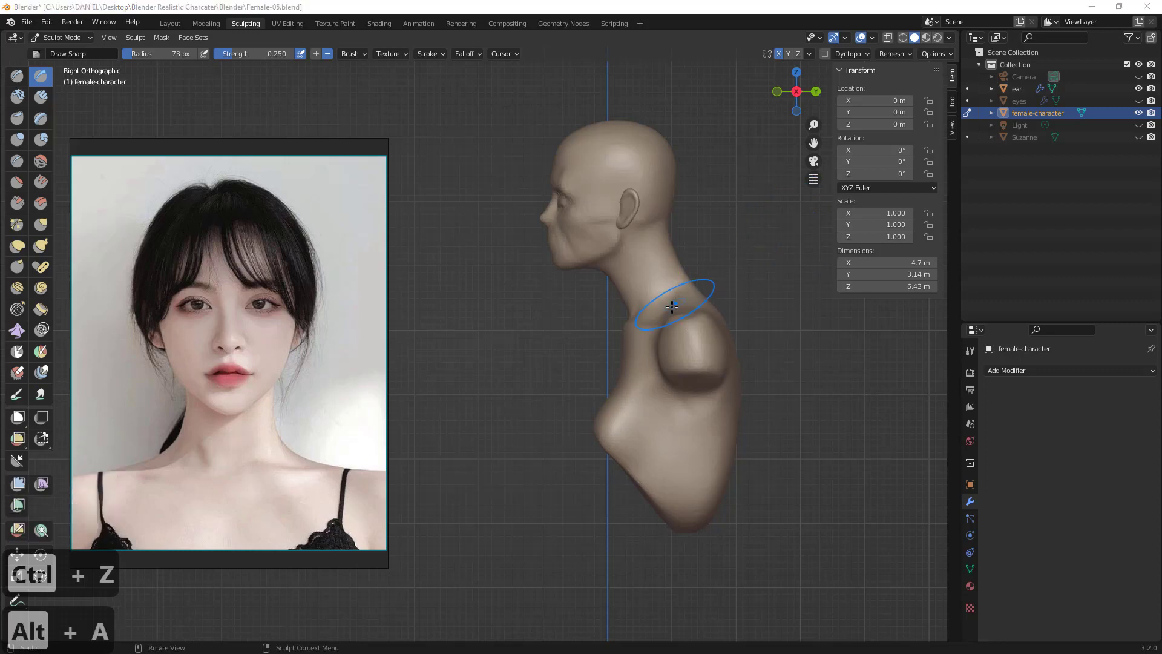
click(668, 309)
middle_drag(695, 296, 752, 321)
key(ctrl+z)
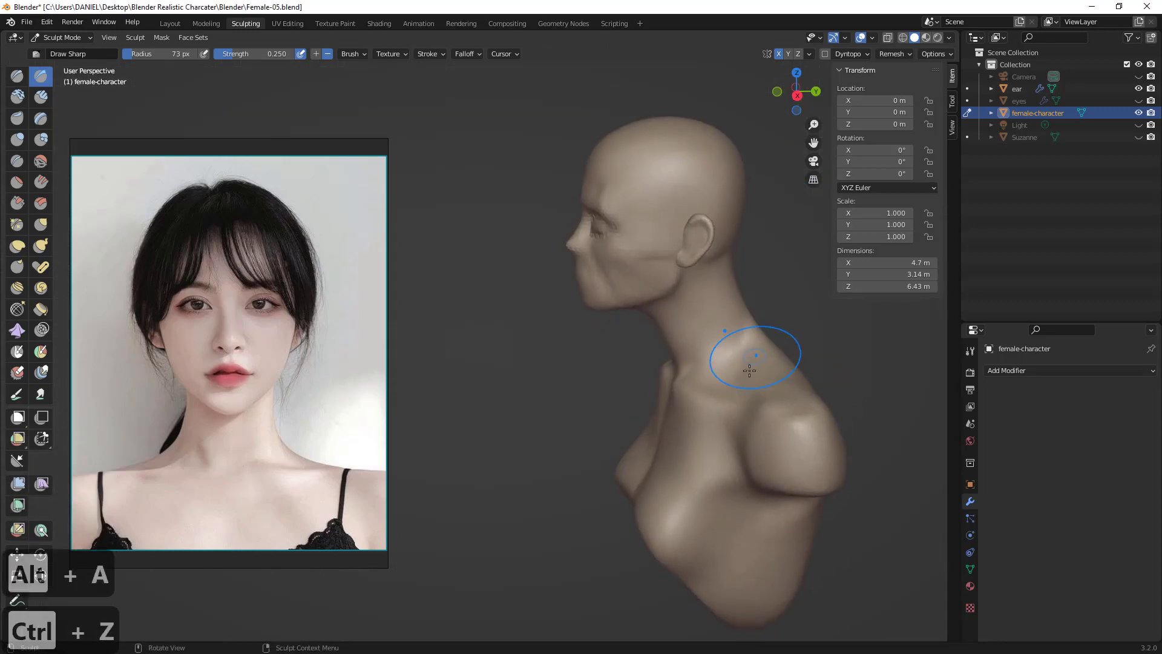
- Smooth the slope between neck and shoulder at 126 px radius, and undo the last Draw Sharp stroke on the shoulder
middle_drag(749, 365, 684, 396)
key(f)
click(787, 397)
shift+drag(705, 411, 702, 436)
drag(696, 481, 689, 491)
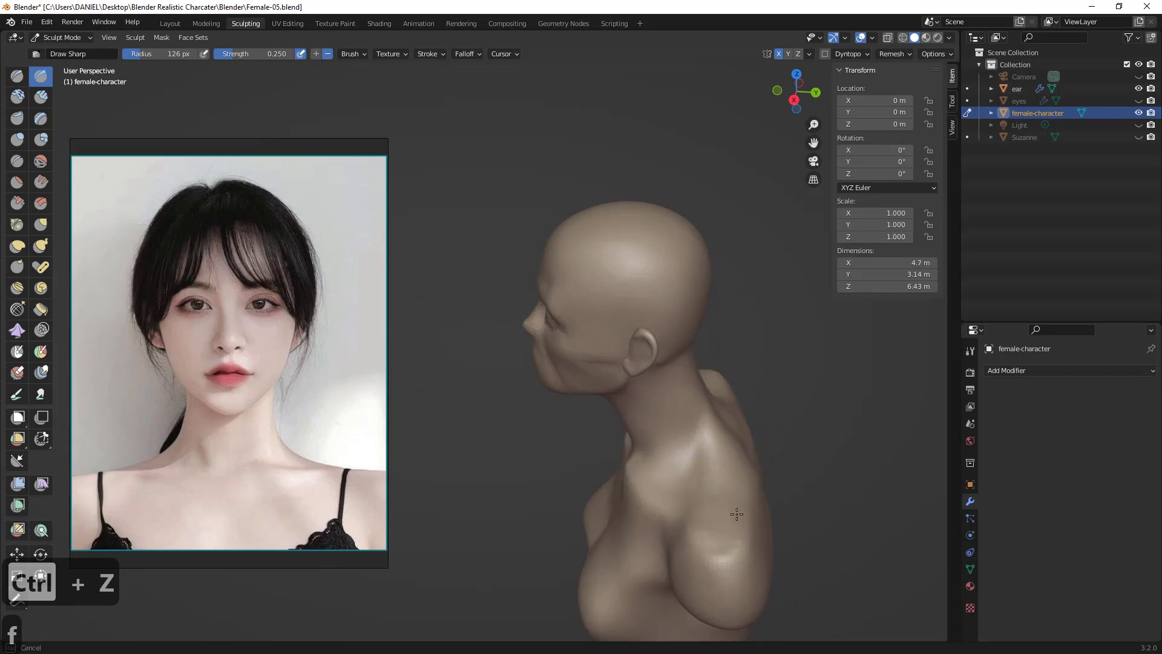
key(ctrl+z)
mouse_move(730, 505)
middle_down()
mouse_move(734, 423)
mouse_move(669, 421)
mouse_move(627, 403)
mouse_move(629, 383)
mouse_move(610, 365)
mouse_move(558, 348)
mouse_move(590, 347)
middle_up()
- Compare the neck and shoulder shape from the front by undoing and redoing the last sculpt strokes
key(ctrl+z)
key(ctrl+z)
key(ctrl+shift+z)
key(ctrl+shift+z)
key(ctrl+shift+z)
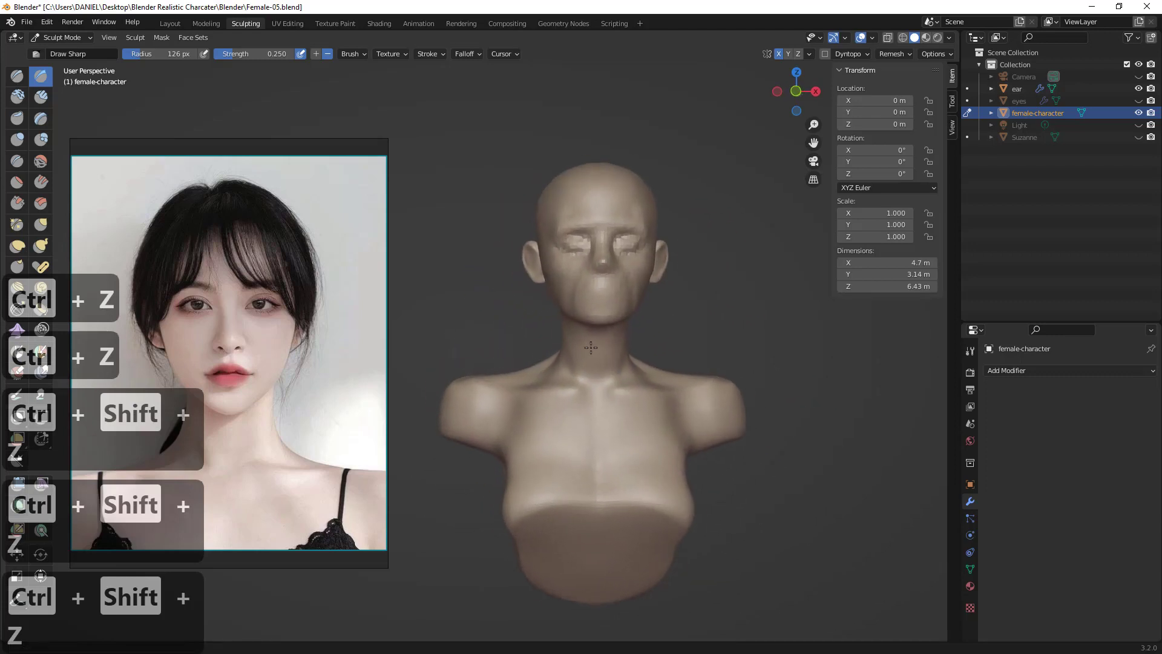
- Refine the line from the neck to the tops of the shoulders with the Grab brush at 68 px radius
scroll(590, 347, up, 1)
key(f)
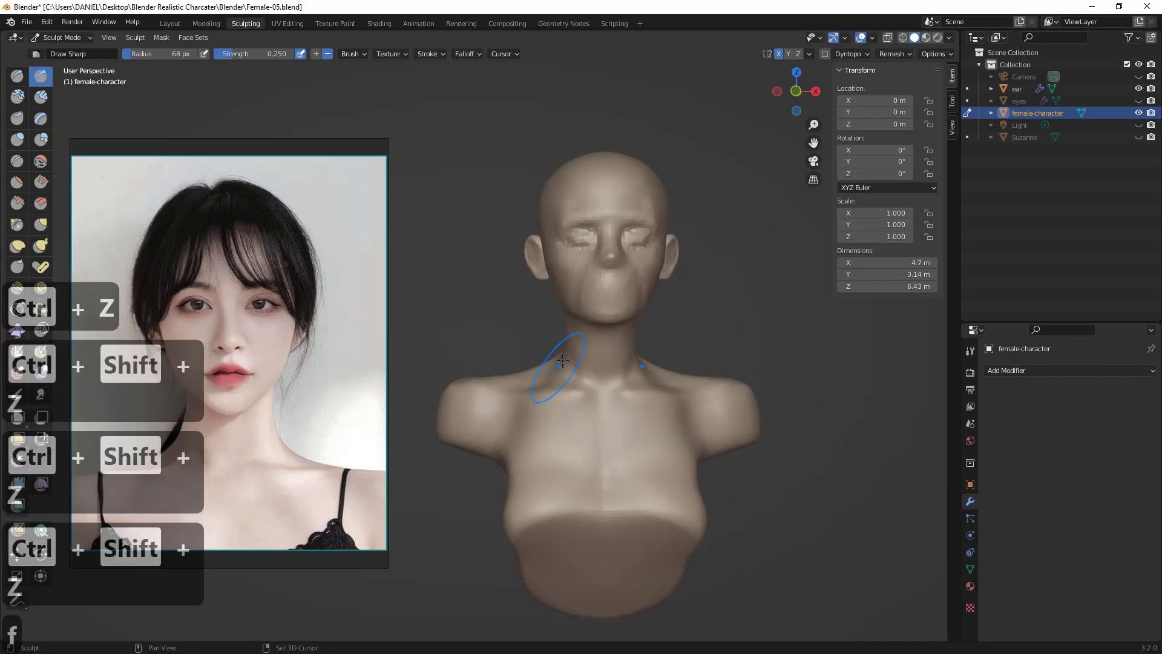
key(g)
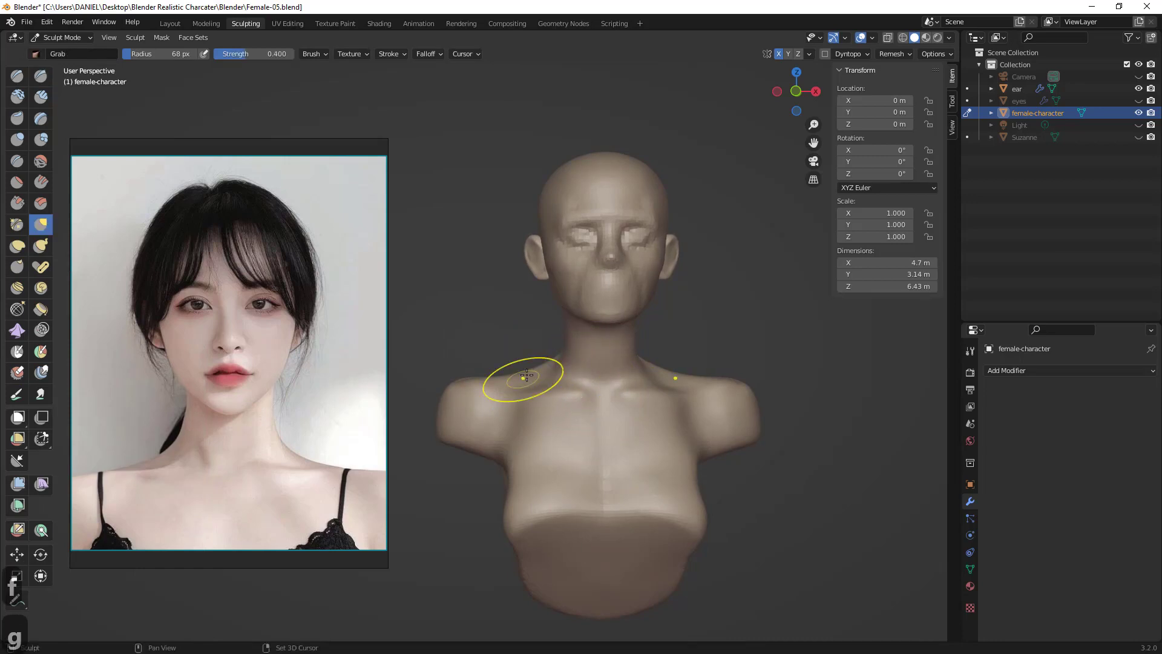
middle_drag(519, 363, 489, 376)
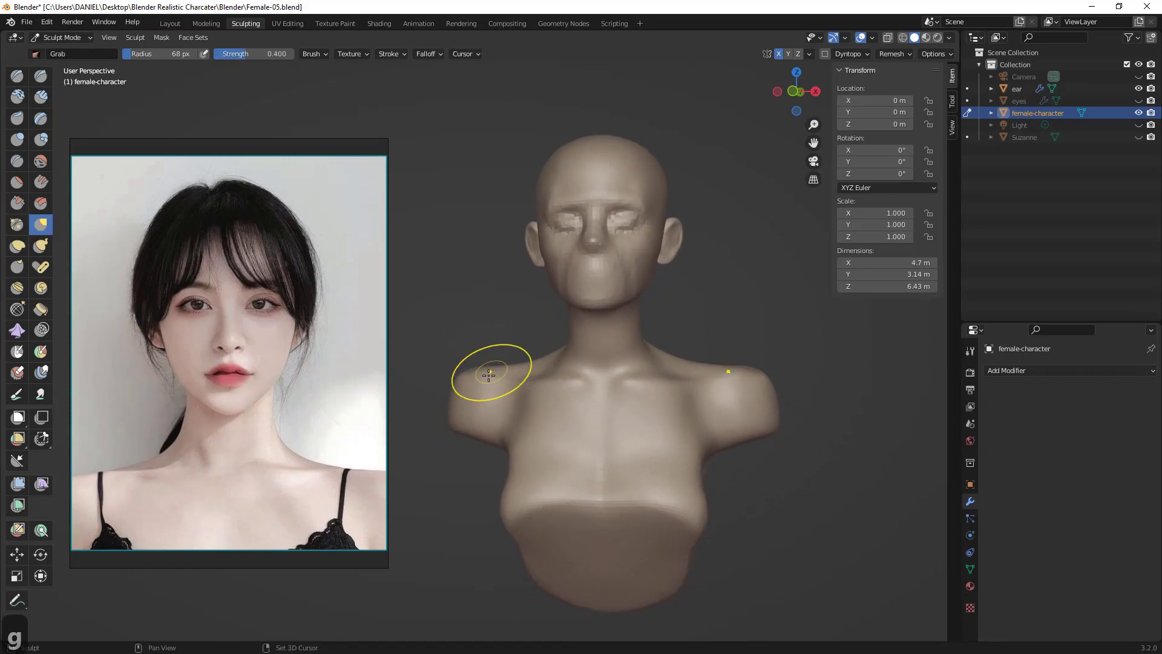
mouse_move(749, 416)
middle_down()
mouse_move(607, 400)
mouse_move(623, 389)
middle_up()
- Build up the outer shoulders with the Clay Strips brush at 68 px radius, and remesh the bust
click(40, 96)
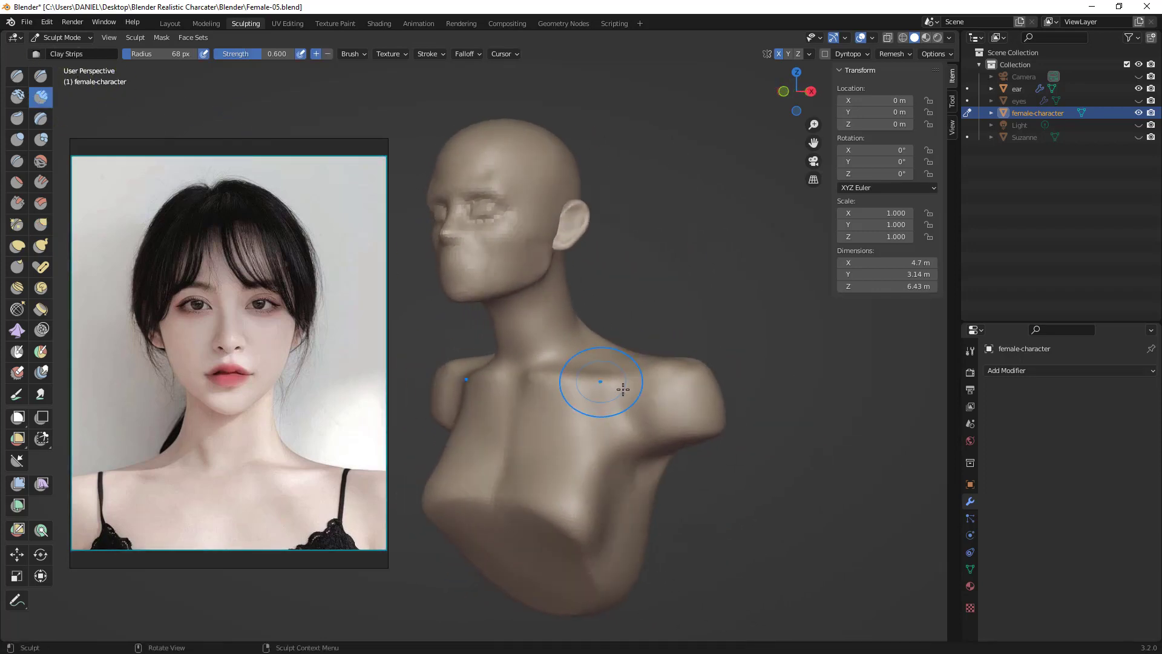
middle_drag(715, 415, 722, 394)
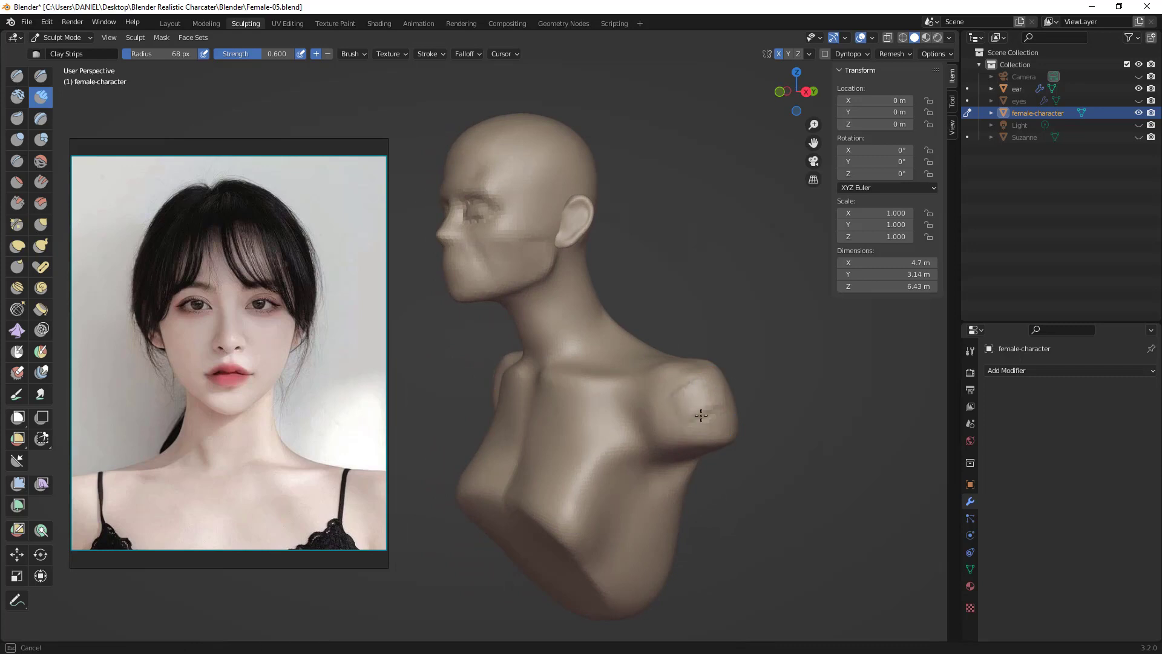
drag(701, 416, 708, 420)
middle_drag(698, 412, 682, 391)
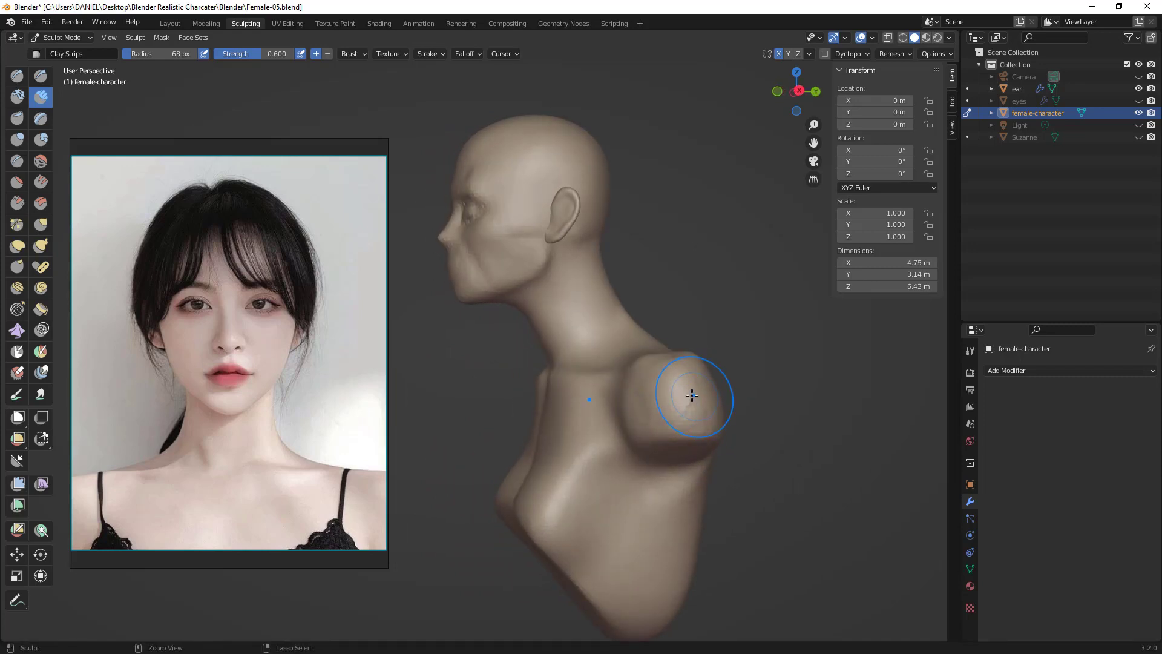
key(ctrl+r)
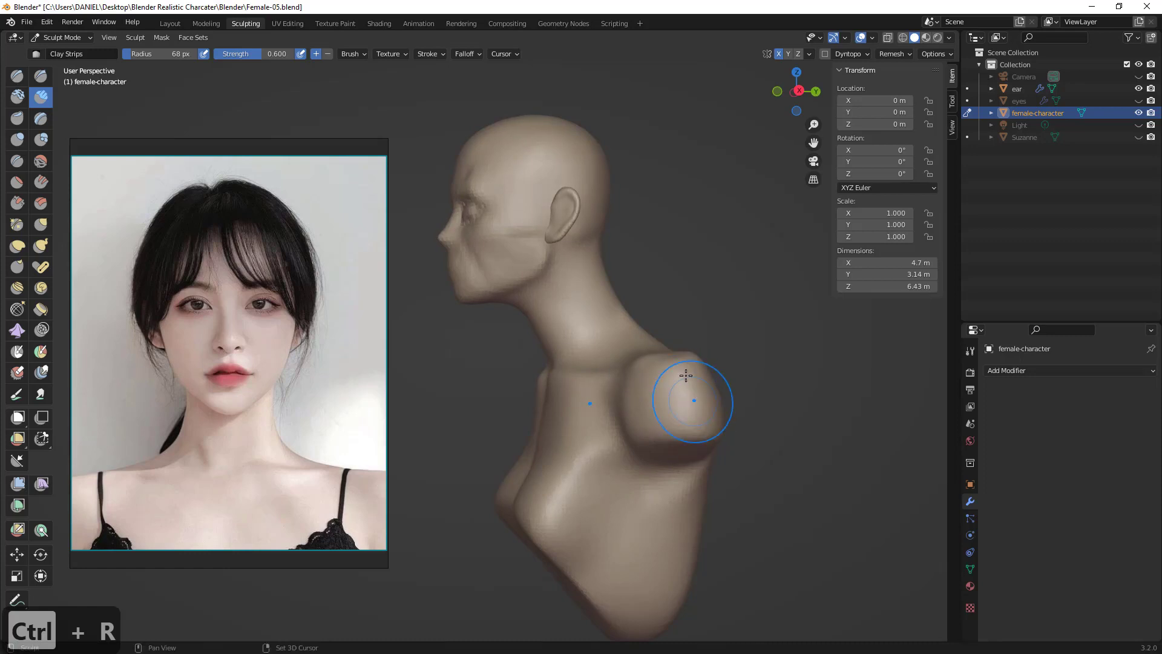
- Build up the upper chest and the area beside the armpits with the Clay Strips brush, and remesh the bust
middle_drag(686, 375, 736, 391)
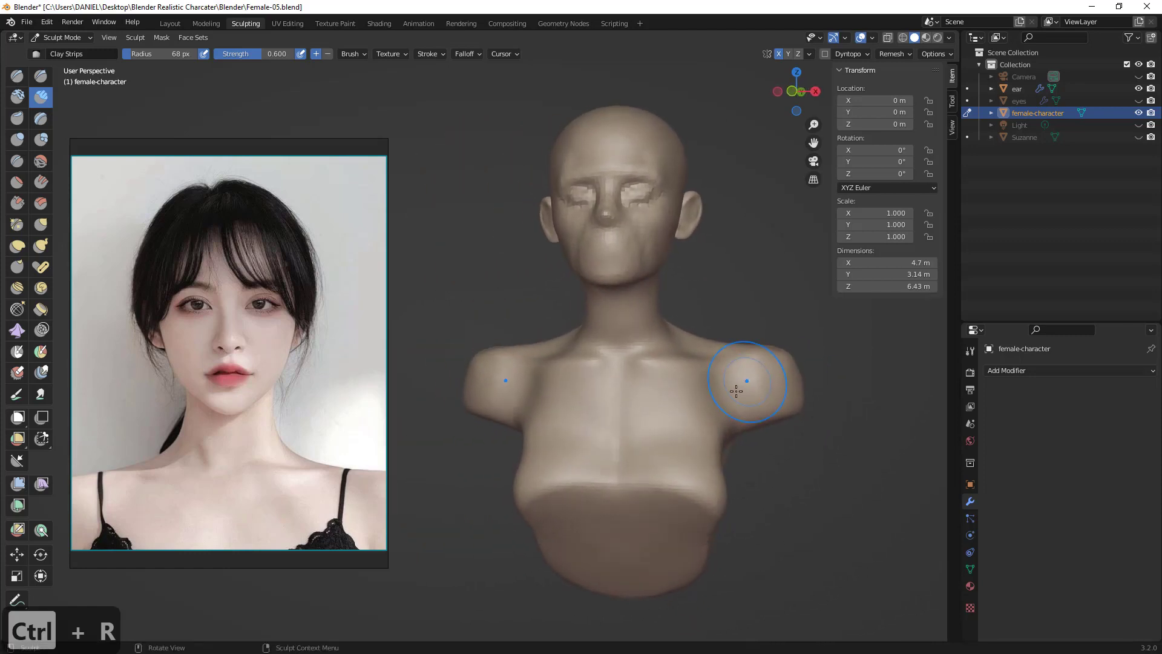
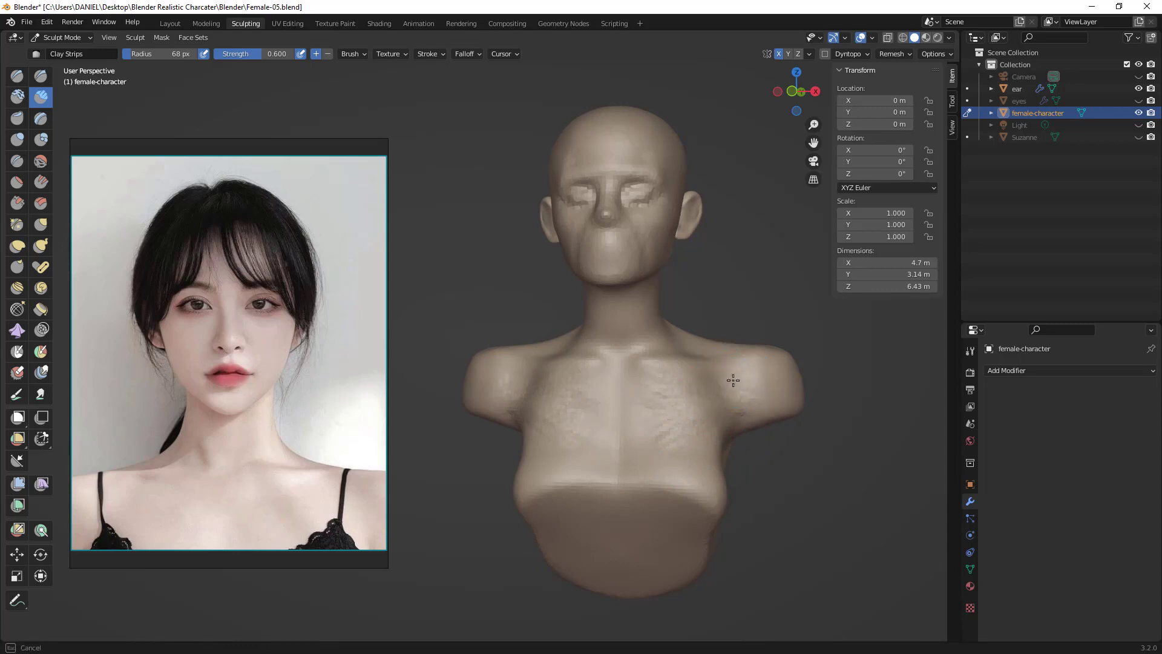
key(ctrl+z)
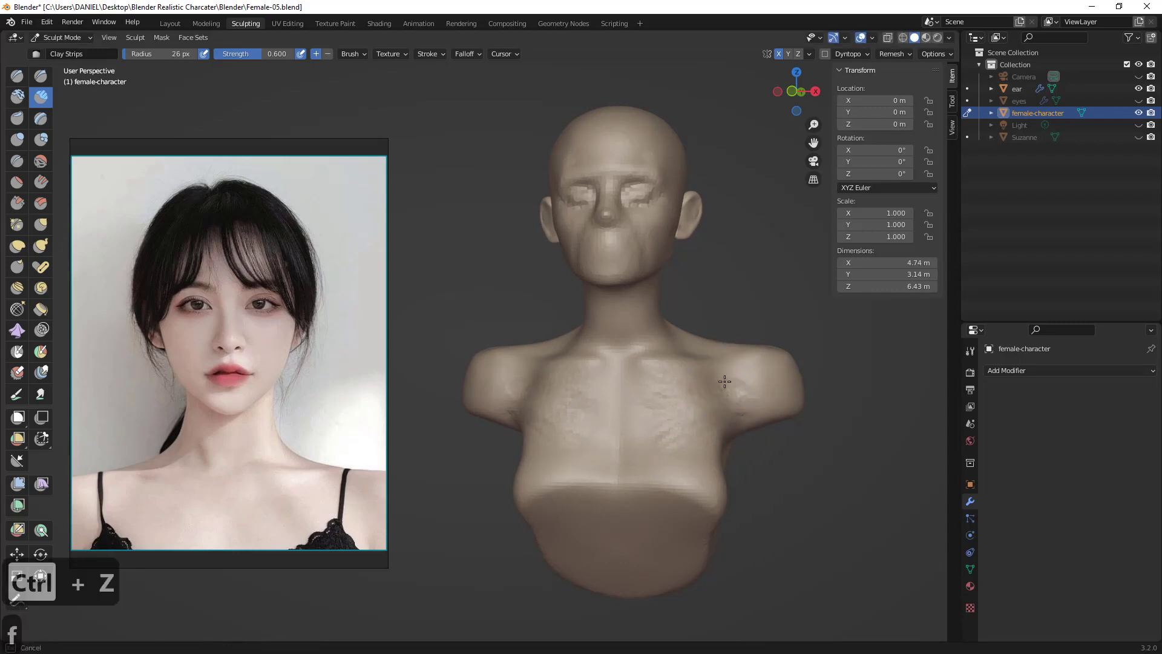
key(ctrl+r)
- Set the brush radius to 76 px and smooth the chest surface toward the armpits
key(f)
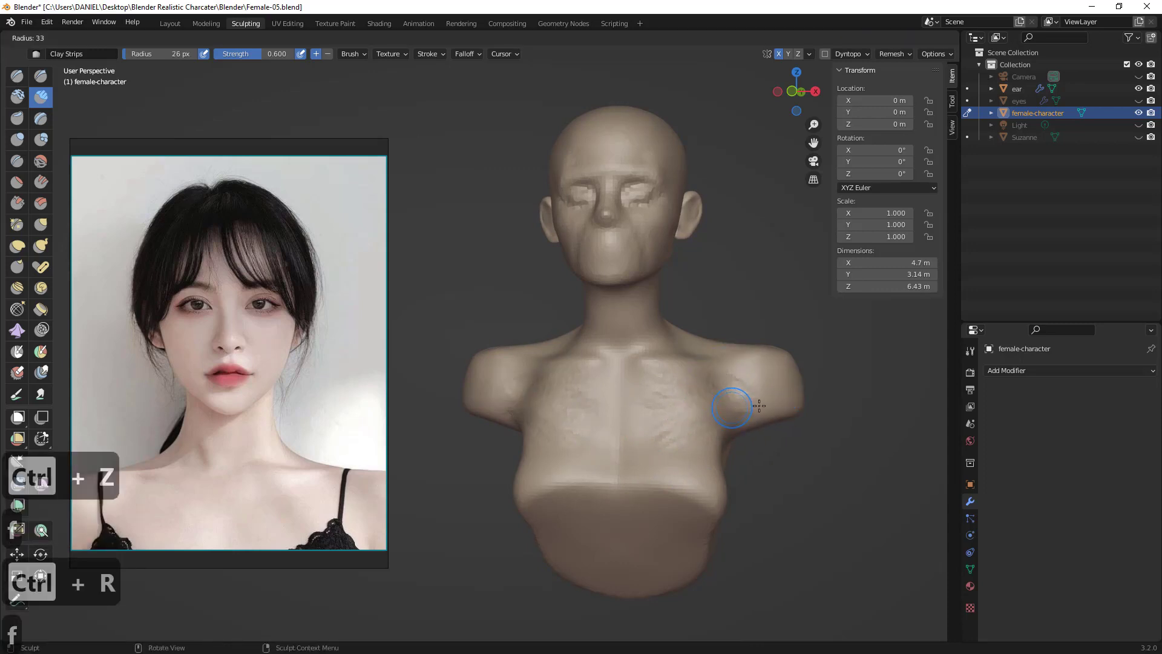
click(754, 404)
drag(743, 401, 737, 398)
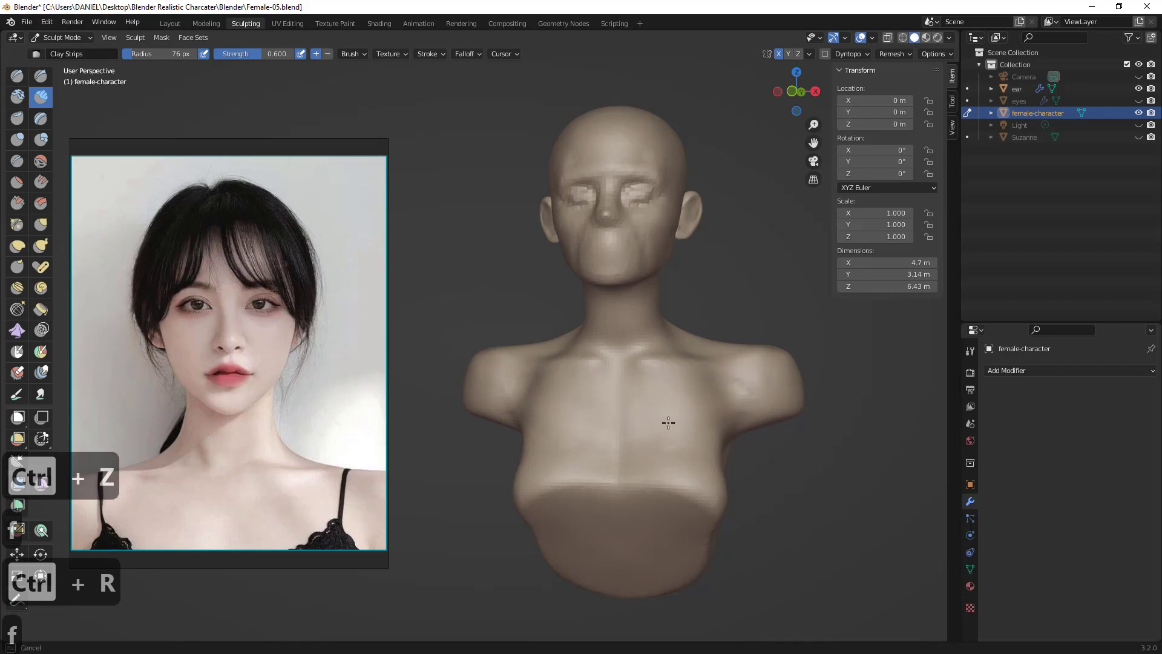
middle_drag(717, 397, 726, 392)
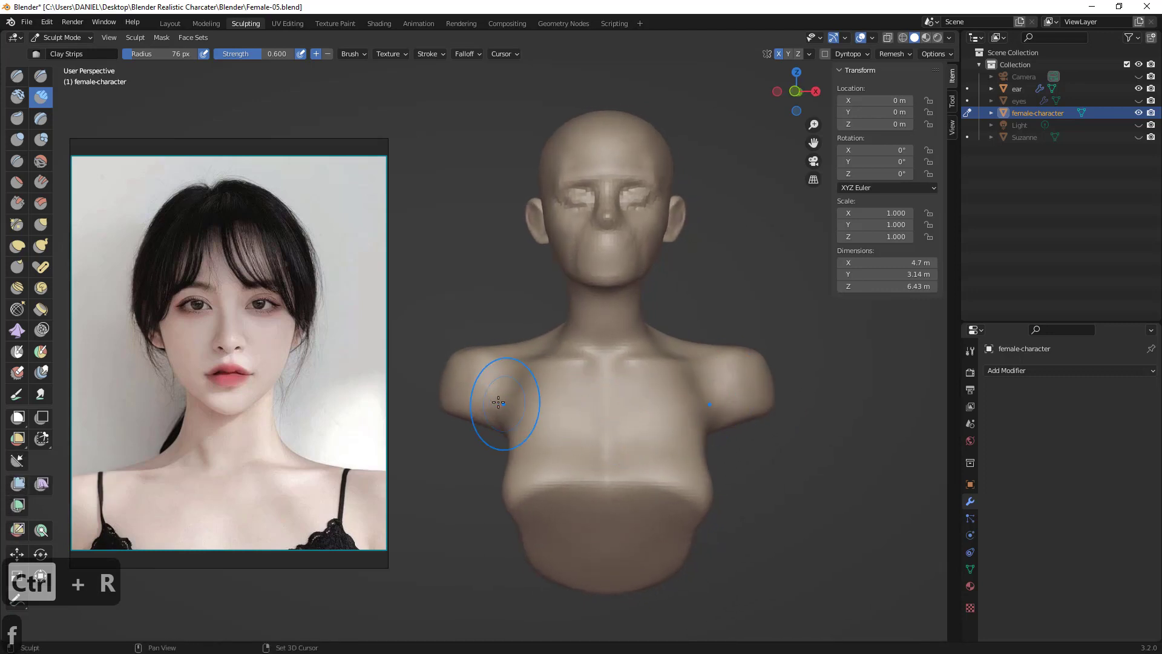
- Fill out the side of the torso below the armpit with the Clay Strips brush at 76 px radius
middle_drag(503, 422, 598, 405)
drag(792, 388, 788, 377)
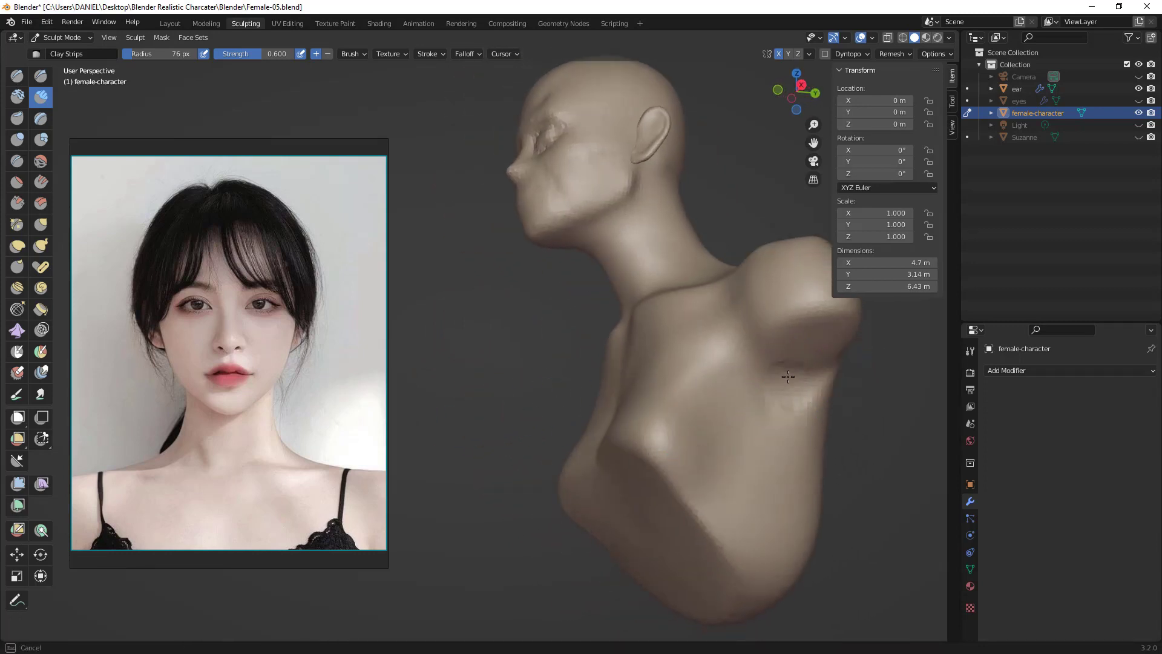
drag(740, 406, 723, 440)
mouse_move(787, 399)
mouse_down()
mouse_move(764, 395)
mouse_move(728, 429)
mouse_up()
middle_drag(786, 376, 893, 414)
mouse_move(720, 449)
shift+middle_down()
mouse_move(709, 419)
mouse_move(678, 441)
mouse_move(704, 439)
mouse_move(753, 399)
shift+middle_up()
scroll(702, 431, down, 1)
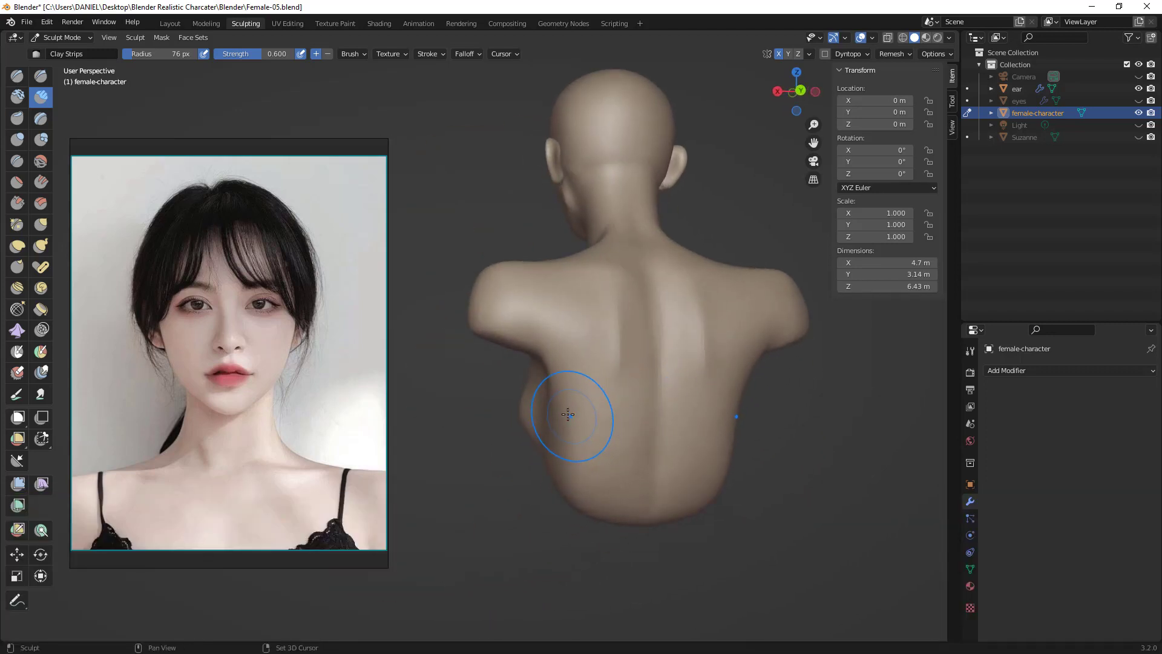
mouse_move(567, 414)
middle_down()
mouse_move(550, 423)
mouse_move(666, 401)
mouse_move(608, 392)
middle_up()
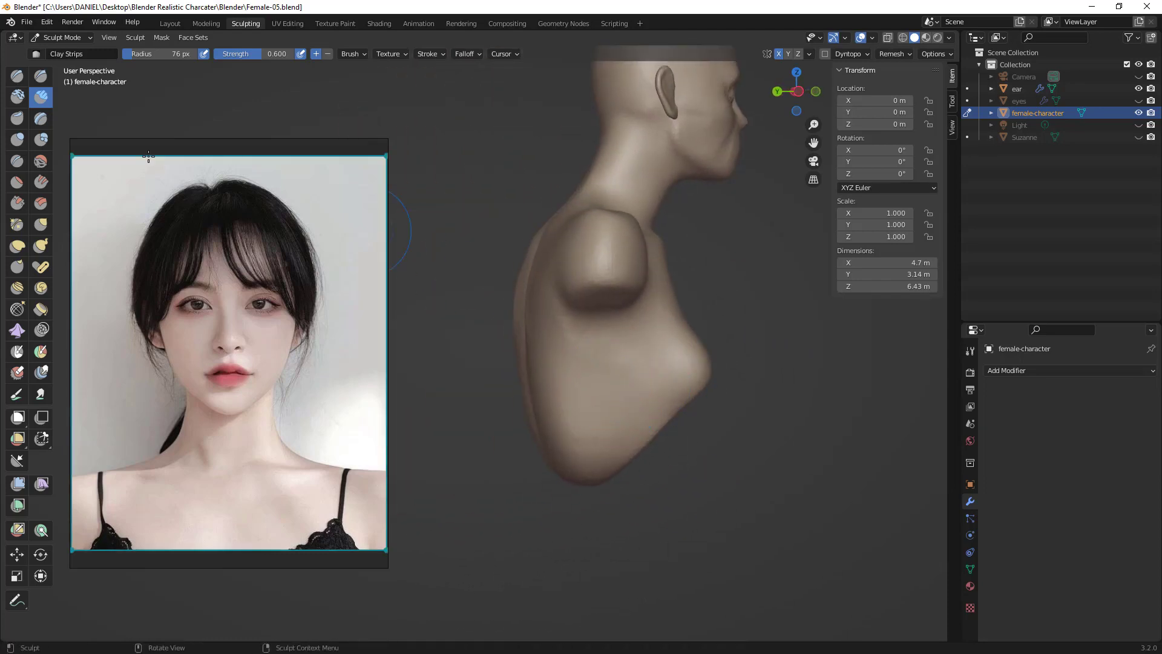
- Try shaping the side of the torso below the arm with the Draw Sharp brush at 111 px radius, and undo the strokes
click(40, 77)
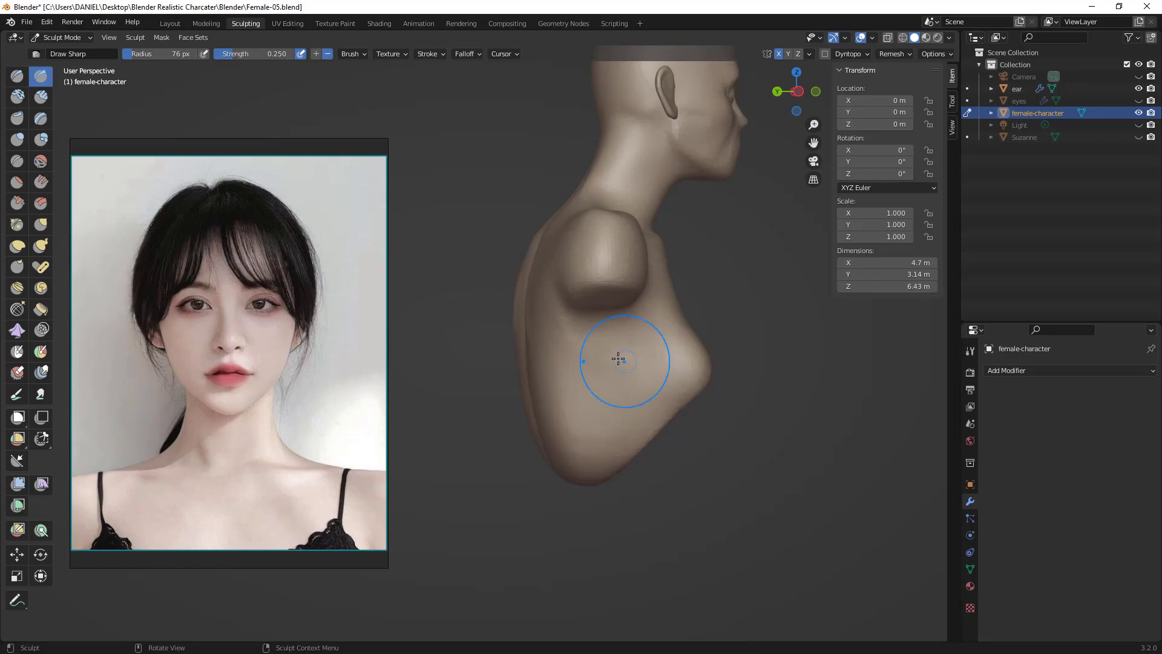
middle_drag(618, 363, 589, 344)
key(f)
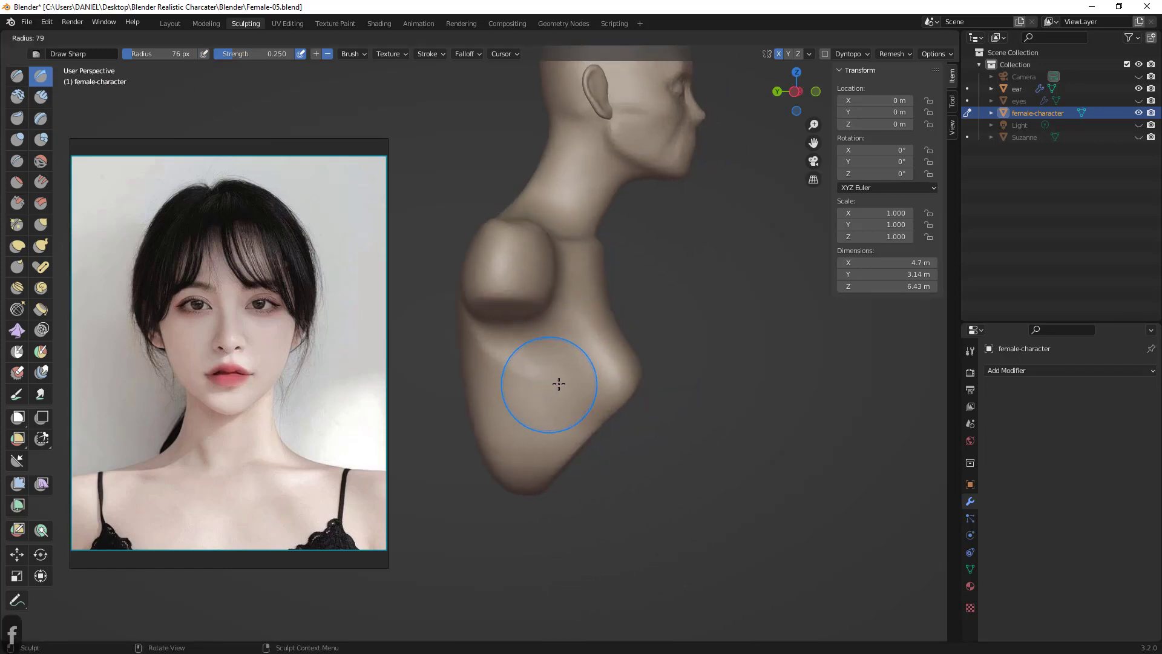
click(572, 382)
key(ctrl+z)
mouse_move(495, 337)
middle_down()
mouse_move(635, 339)
mouse_move(673, 363)
mouse_move(569, 357)
middle_up()
key(ctrl+z)
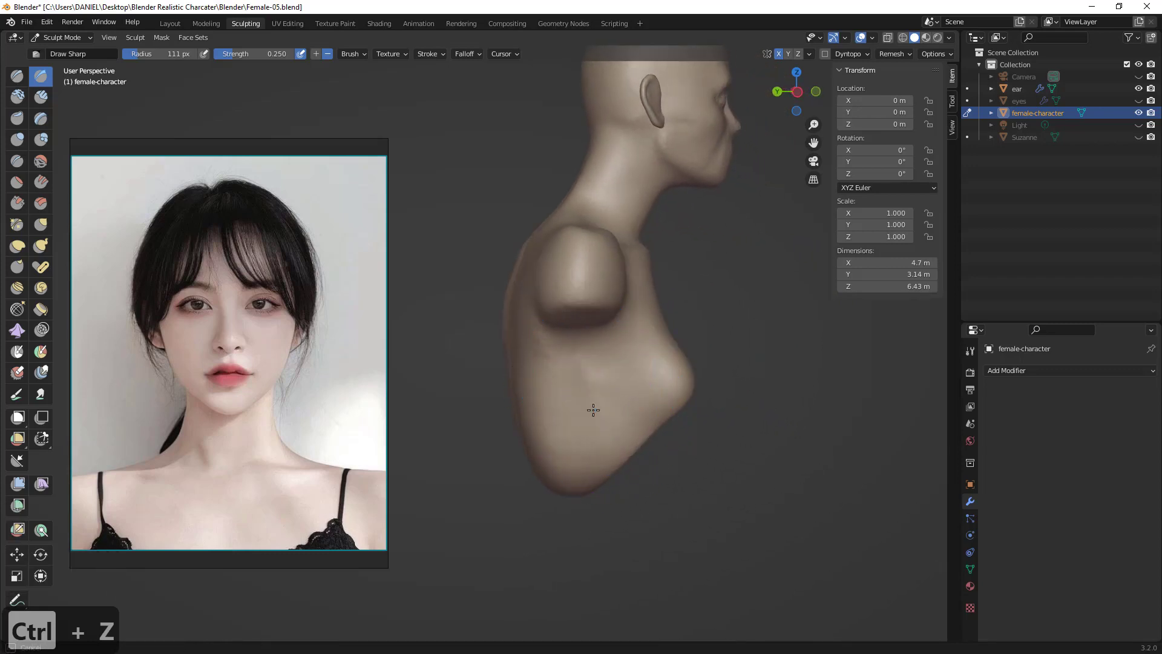
key(ctrl+z)
key(ctrl+z)
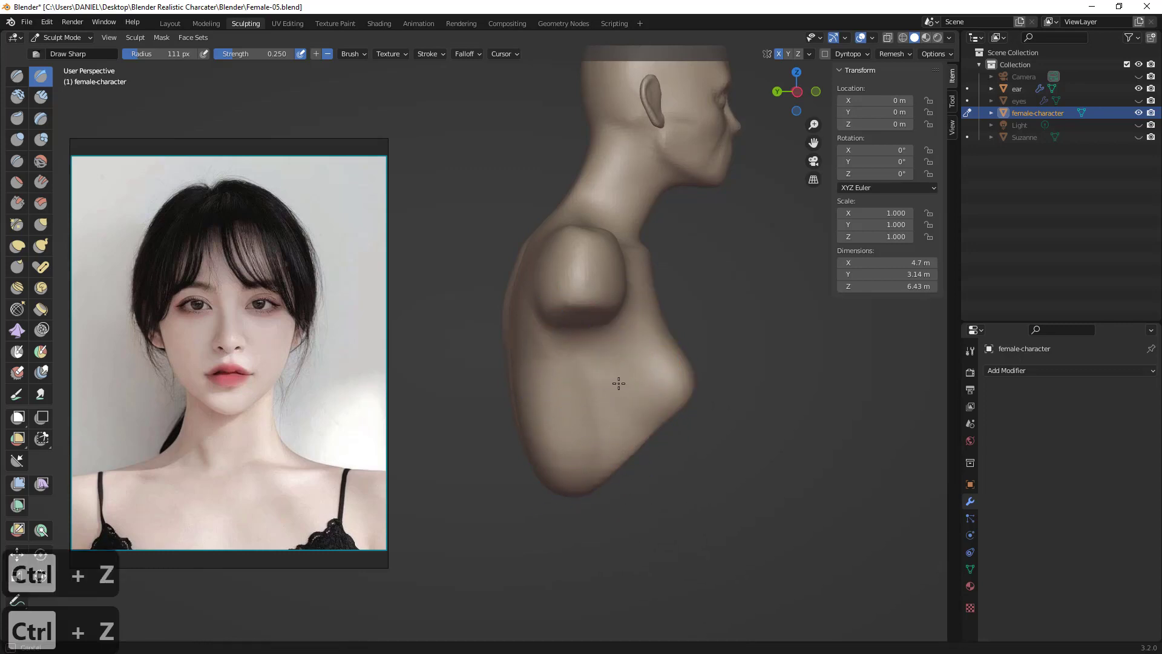
key(ctrl+z)
- Try defining the crease between chest and armpit with the Draw Sharp brush at 70 px radius, and undo the strokes
shift+middle_drag(666, 400, 493, 418)
middle_drag(587, 403, 512, 418)
mouse_move(423, 444)
shift+middle_down()
mouse_move(678, 412)
mouse_move(696, 389)
mouse_move(699, 437)
mouse_move(611, 453)
mouse_move(487, 436)
mouse_move(631, 324)
mouse_move(638, 361)
mouse_move(620, 333)
shift+middle_up()
key(ctrl+z)
key(f)
click(627, 333)
key(ctrl+z)
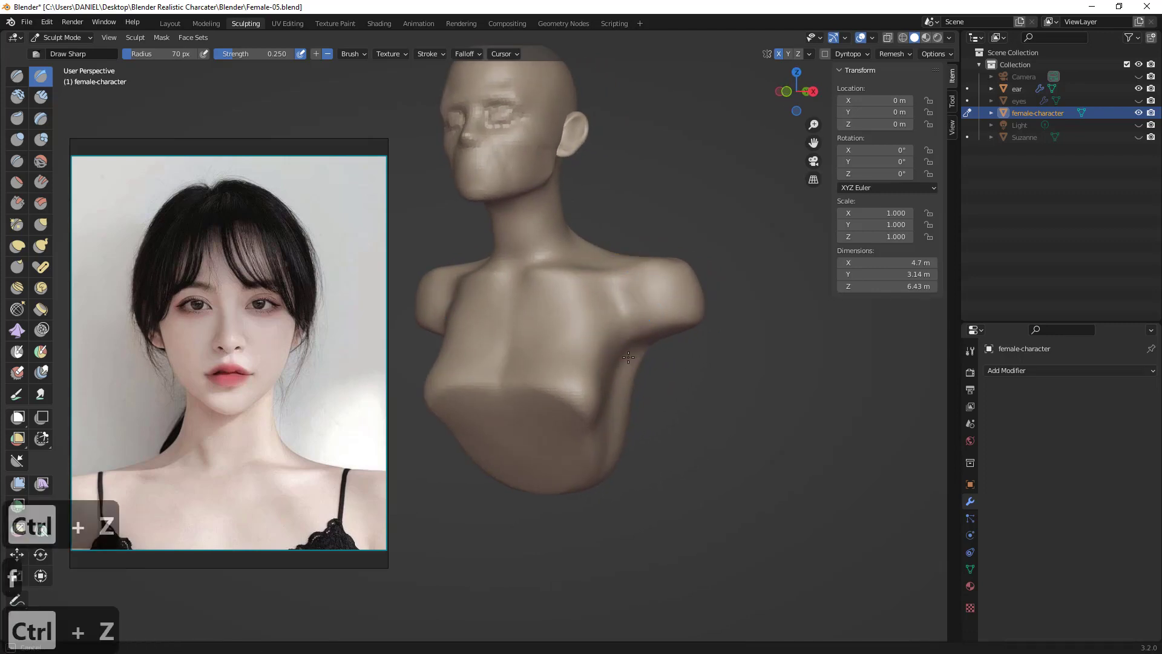
key(ctrl+z)
middle_drag(631, 338, 679, 346)
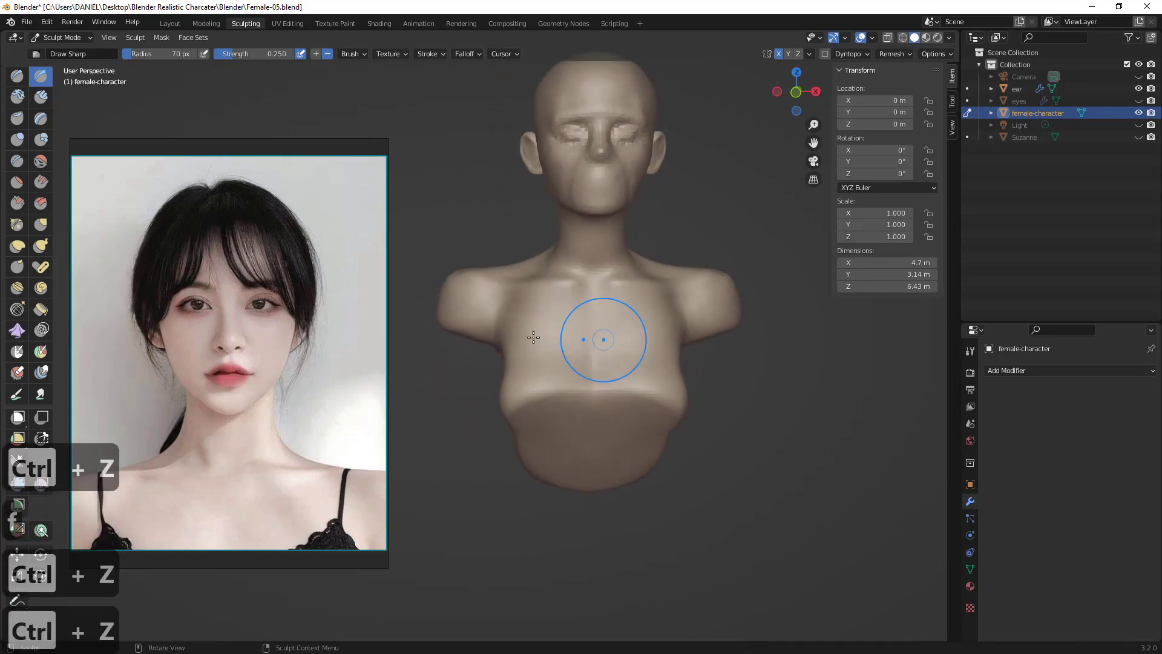
key(ctrl+z)
key(ctrl+z)
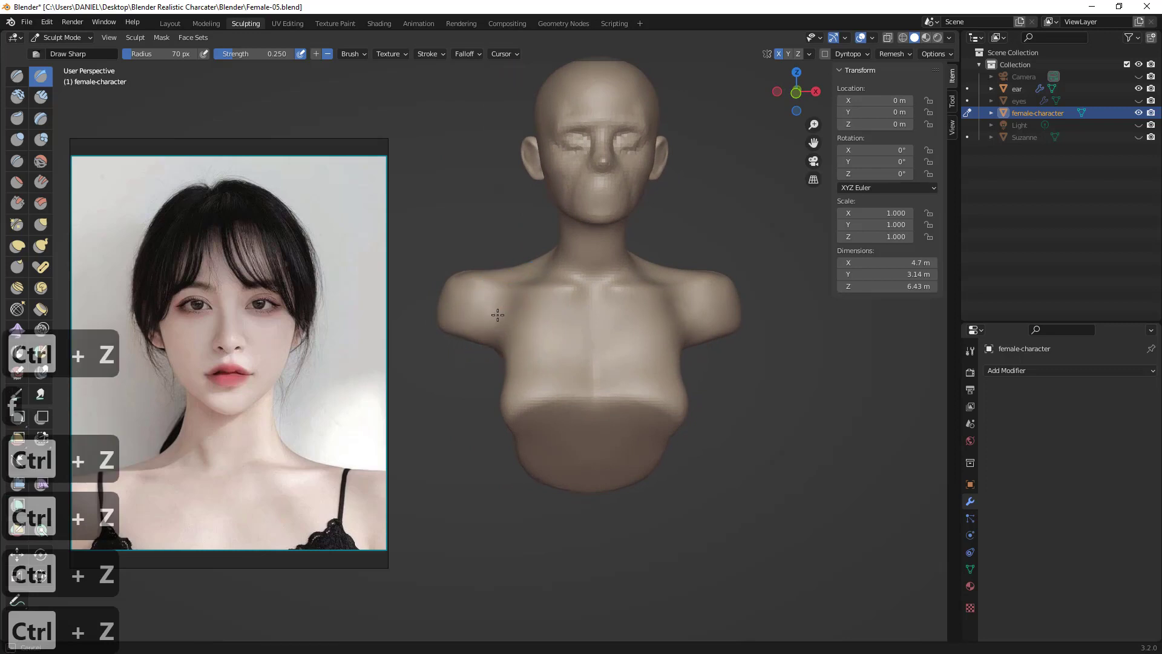
- Adjust the side profile of the upper chest with the Grab brush at 98 px radius, undoing unwanted strokes
middle_drag(508, 301, 585, 327)
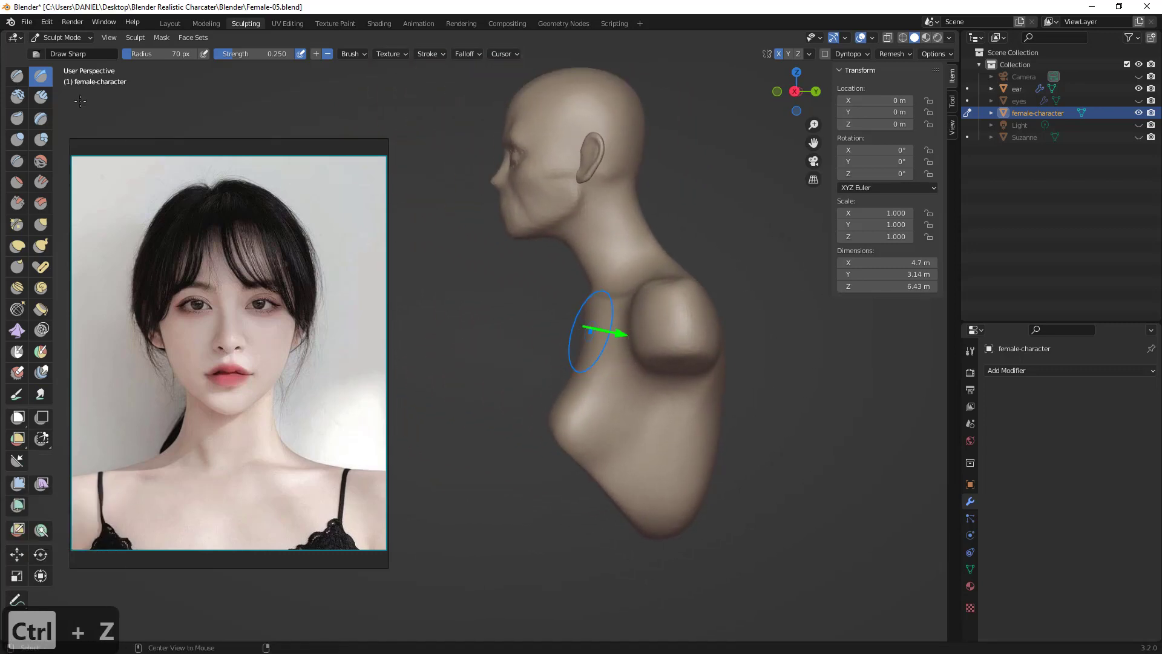
key(alt+a)
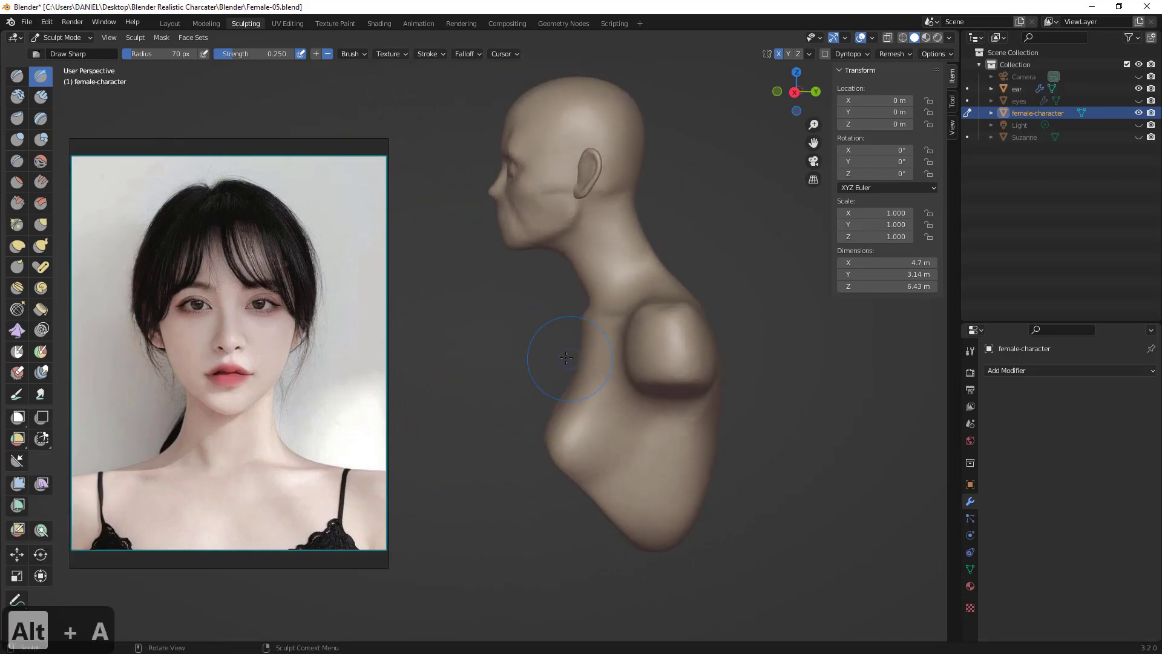
key(f)
click(590, 327)
key(g)
key(g)
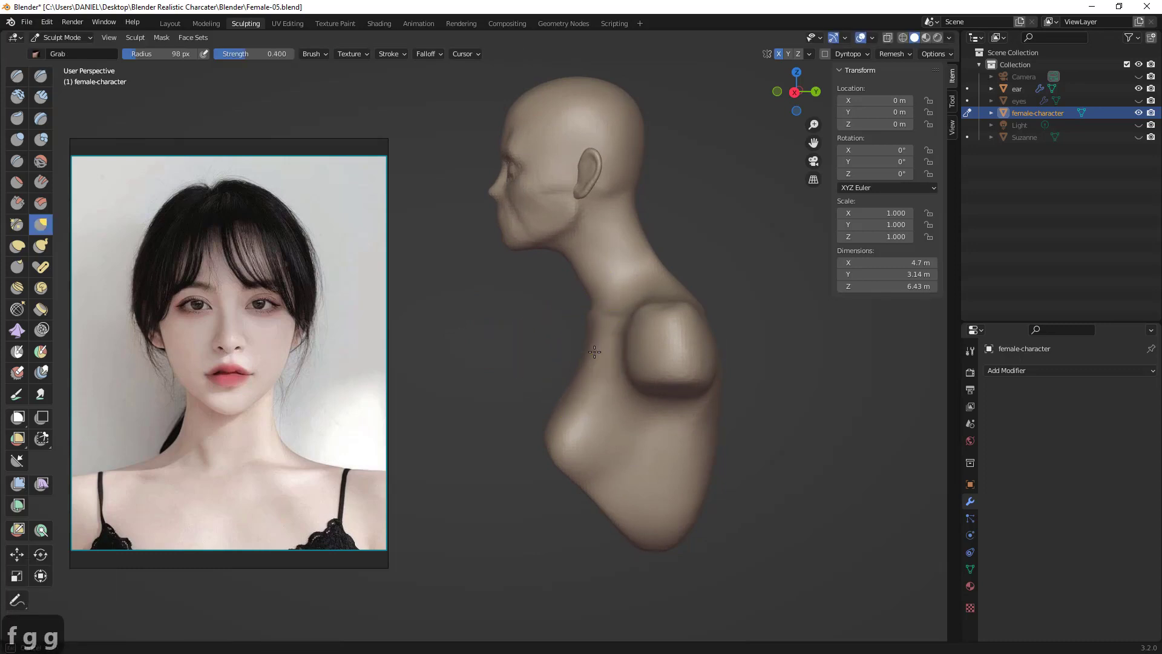
key(ctrl+z)
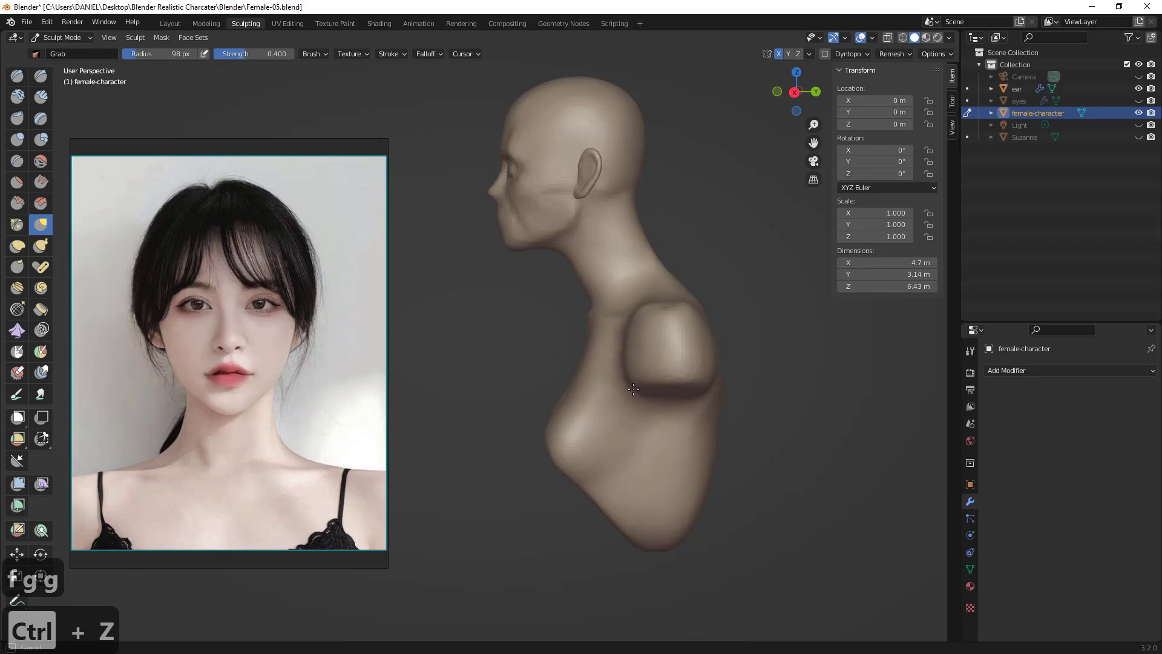
key(ctrl+z)
- Build up the upper chest below the collarbones with the Clay Strips brush at 45 px radius, and remesh the bust
middle_drag(630, 328, 650, 395)
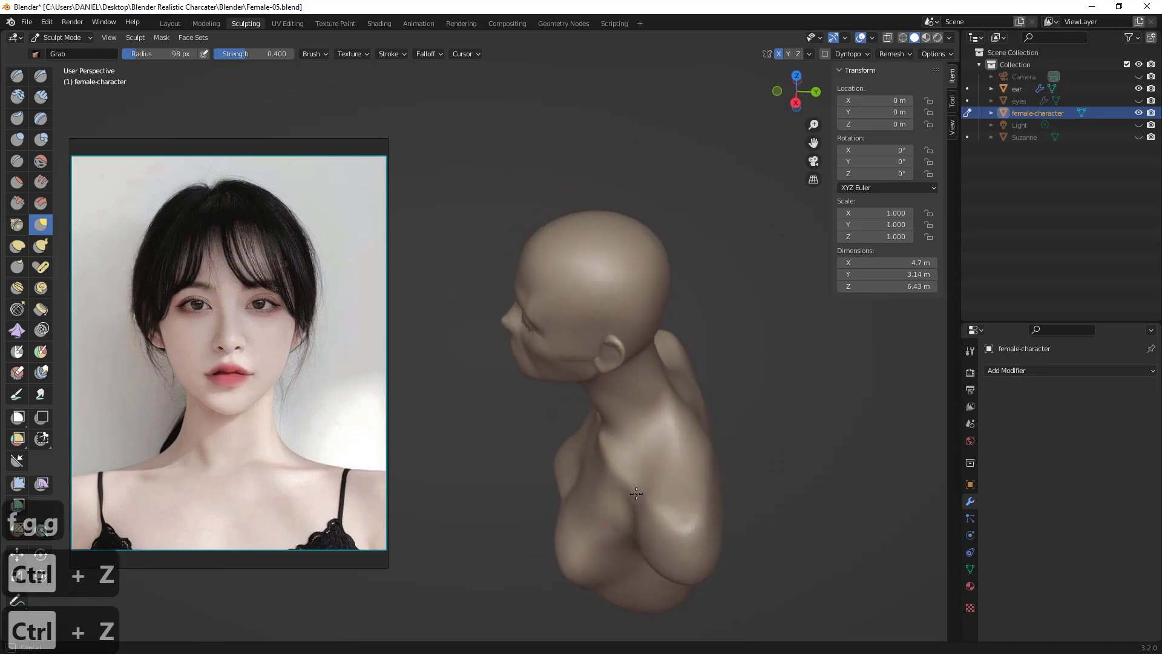
middle_drag(637, 496, 678, 438)
click(41, 97)
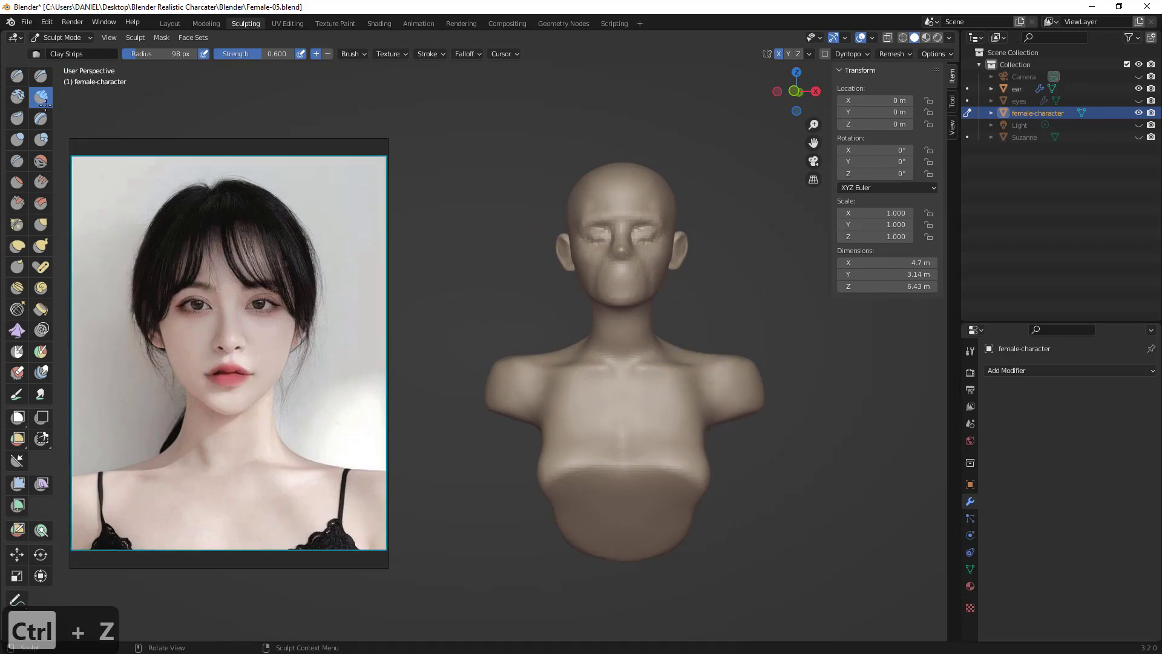
key(f)
click(694, 403)
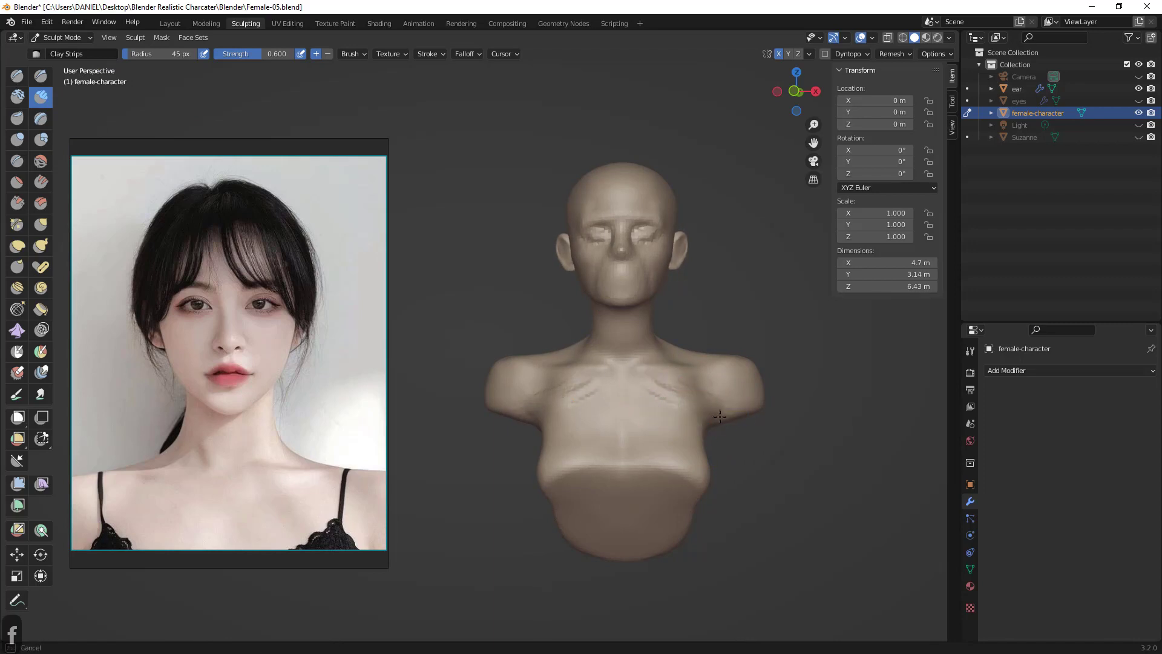
key(ctrl+r)
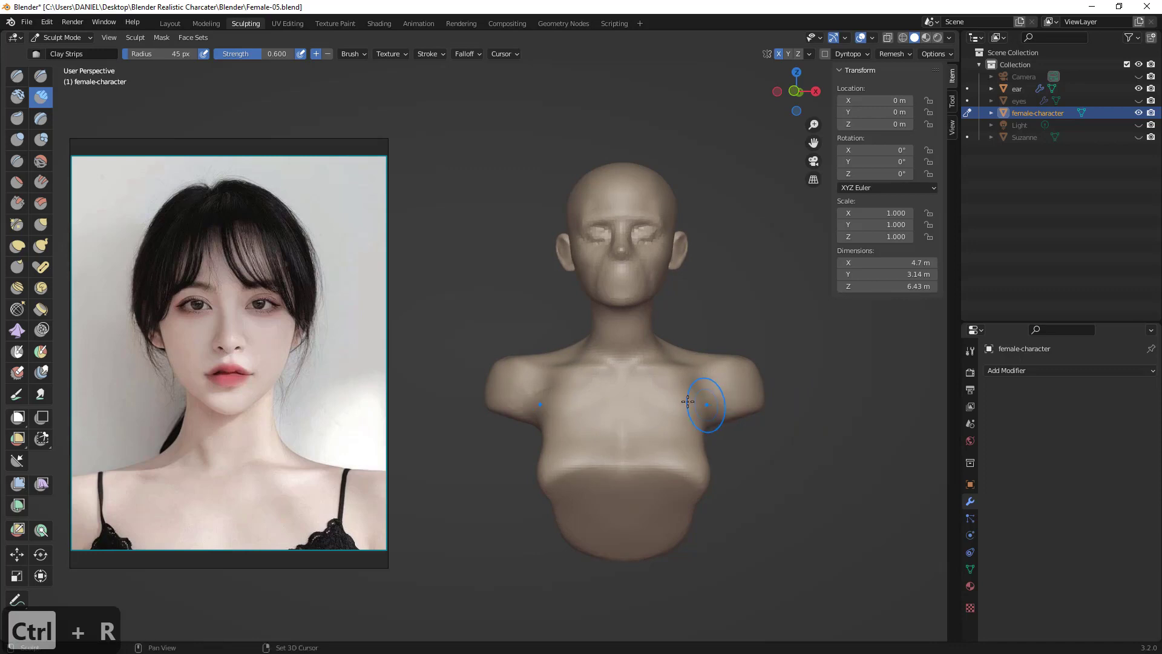
mouse_move(654, 390)
middle_down()
mouse_move(521, 377)
mouse_move(576, 384)
middle_up()
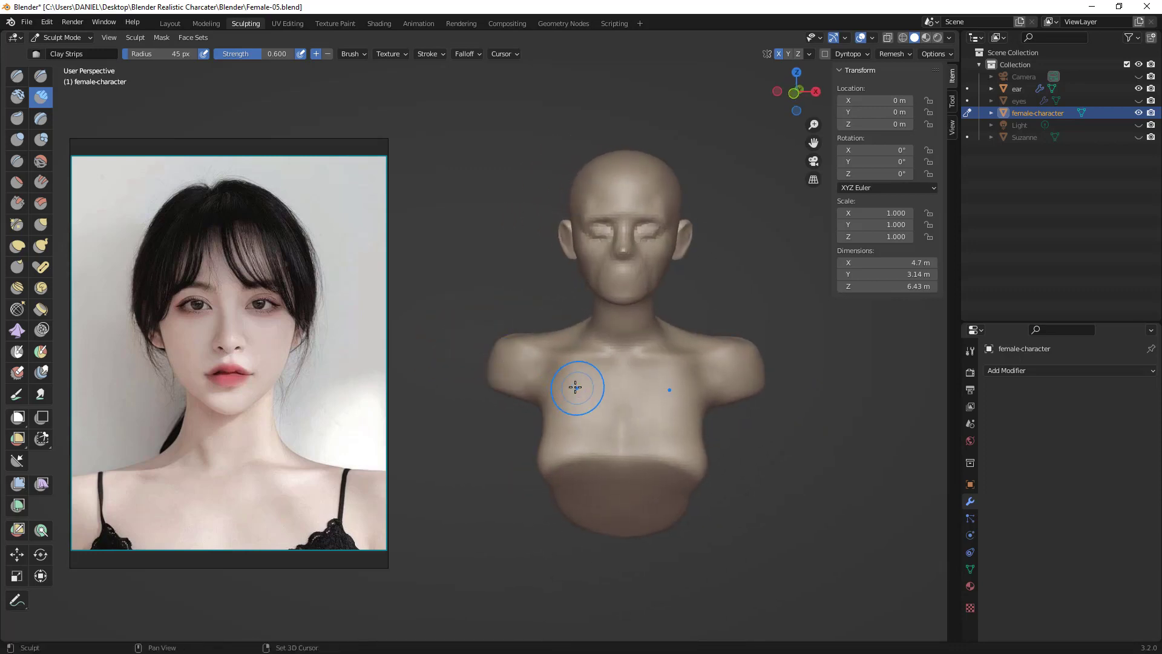
- Work on the sternum line with the Draw Sharp brush, undo the first stroke, and set the radius to 41 px
click(41, 75)
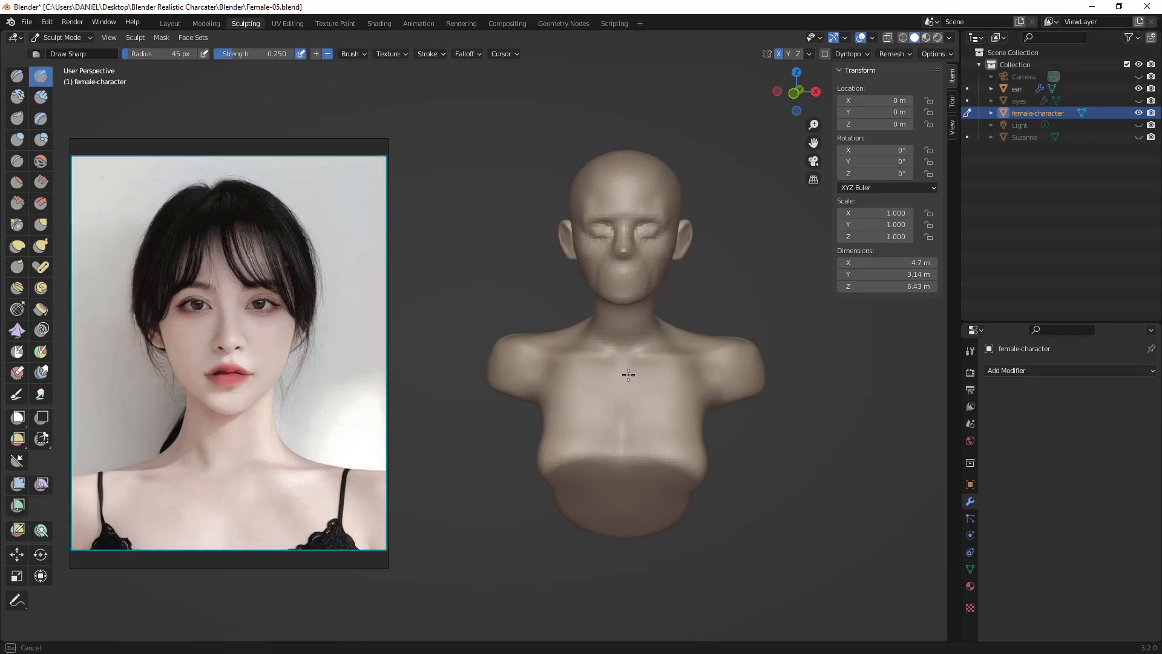
key(ctrl+z)
key(f)
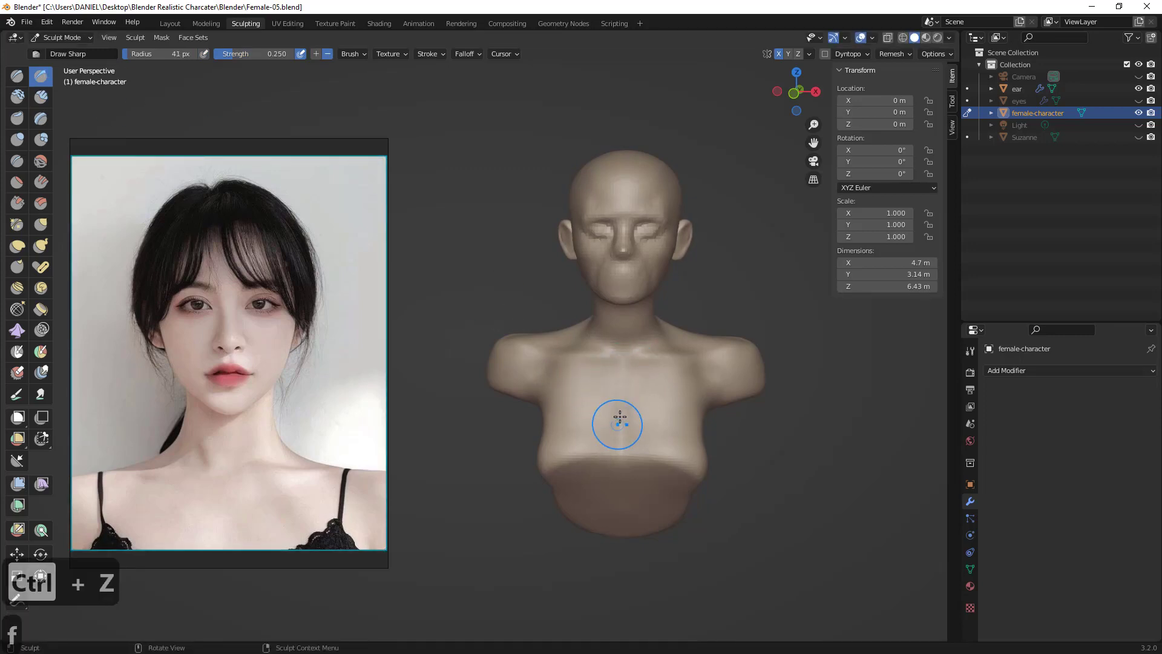
- Refine the inner collarbones and the notch between them with the Draw Sharp brush, undoing unwanted strokes and reducing the radius to 34 px
middle_drag(616, 424, 601, 371)
key(ctrl+z)
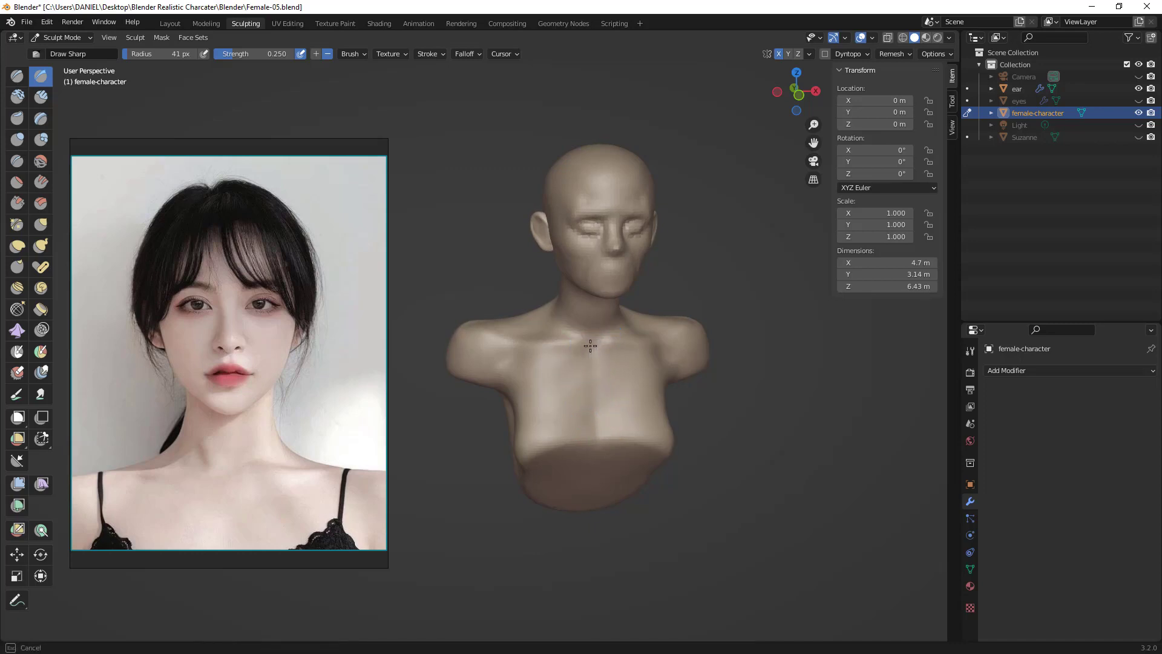
key(ctrl+z)
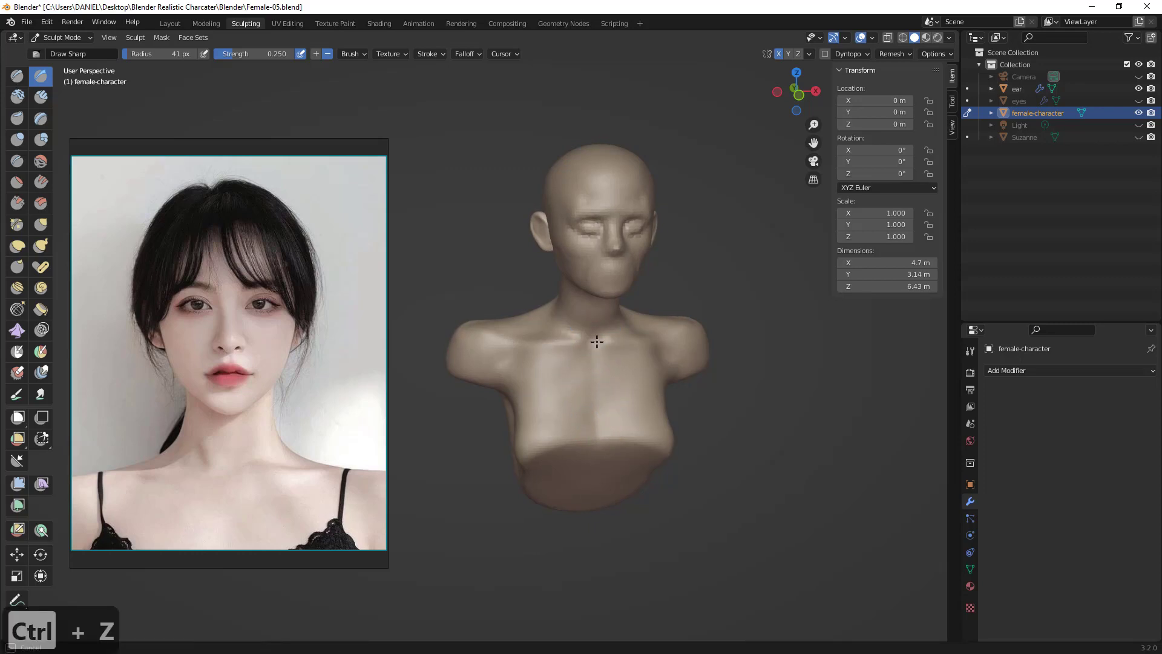
key(ctrl+z)
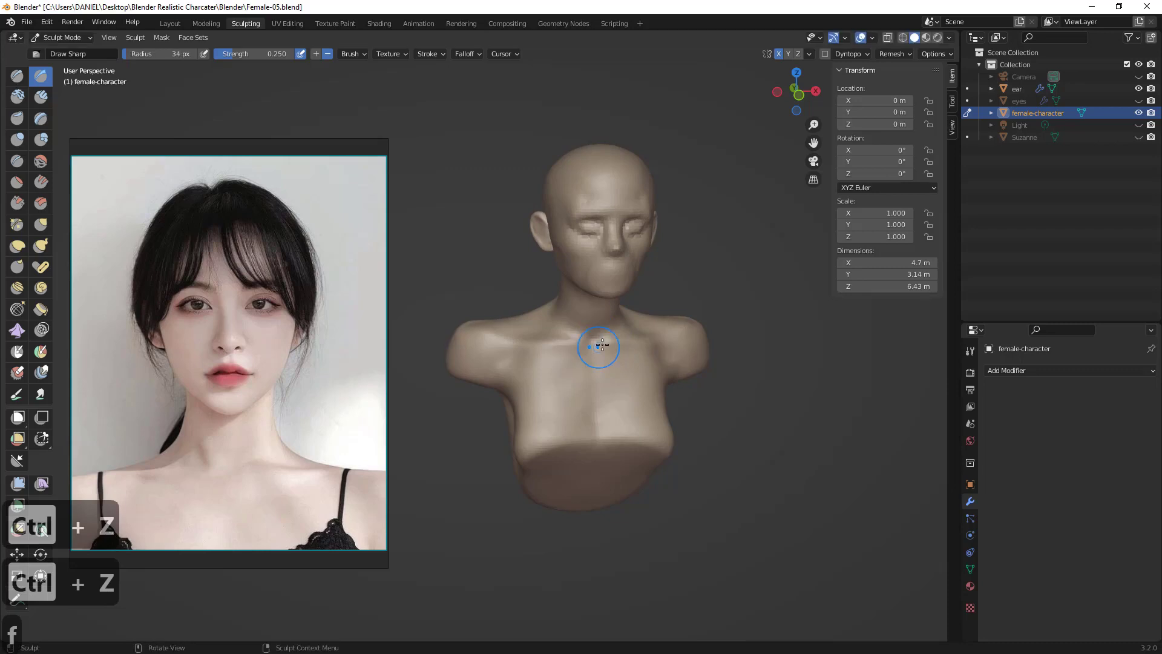
middle_drag(602, 345, 602, 352)
scroll(615, 371, down, 3)
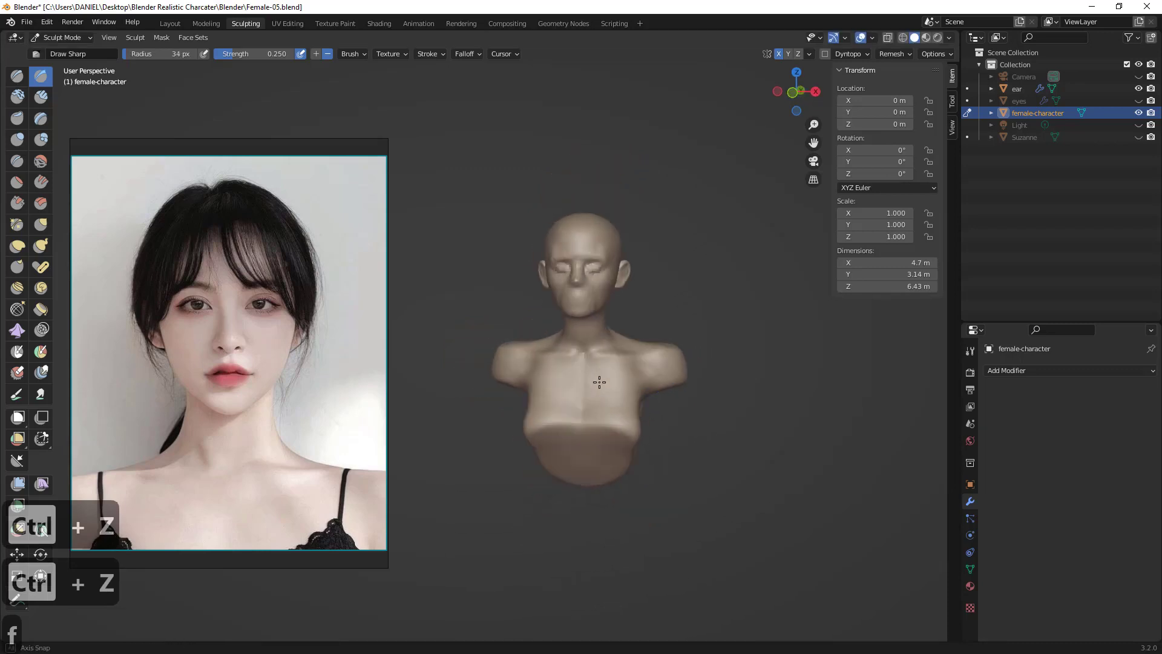
scroll(616, 336, up, 4)
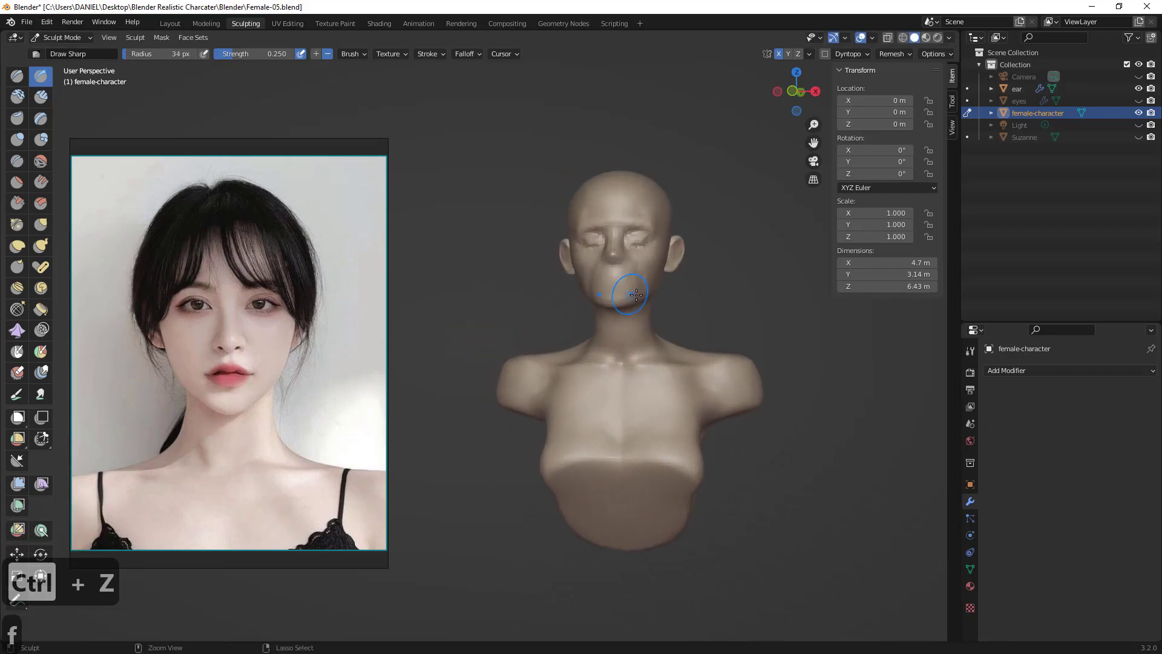
- Try deepening the neck base above the collarbones with the Draw Sharp brush at 56 px radius, and undo the strokes
middle_drag(658, 355, 682, 326)
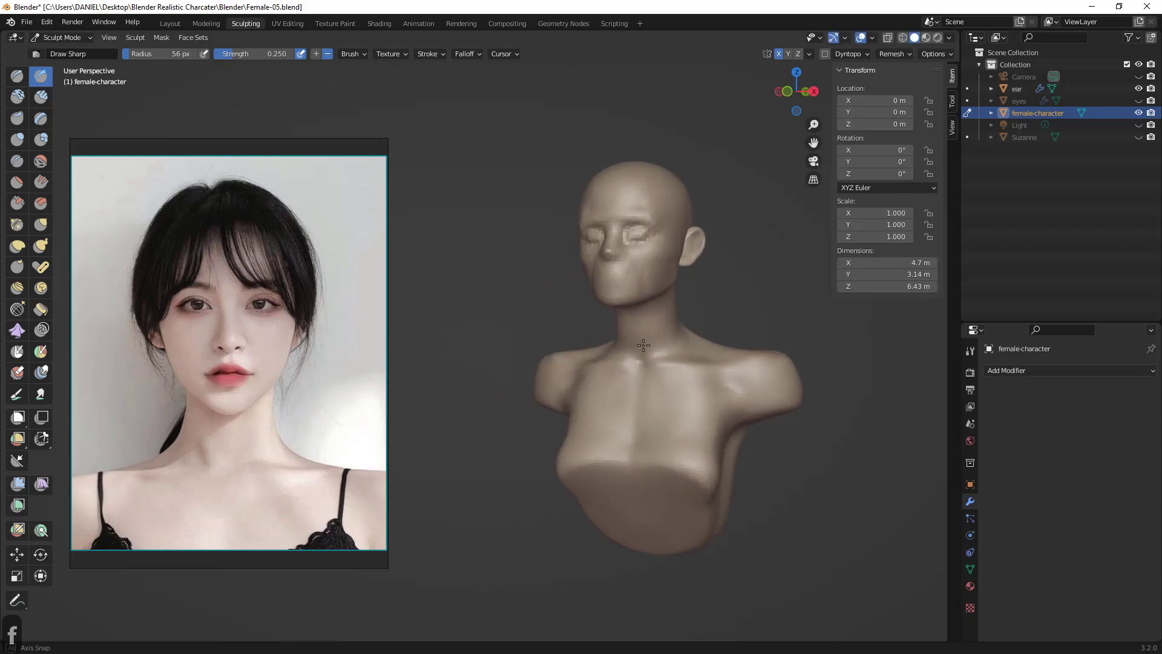
key(ctrl+z)
key(ctrl+z)
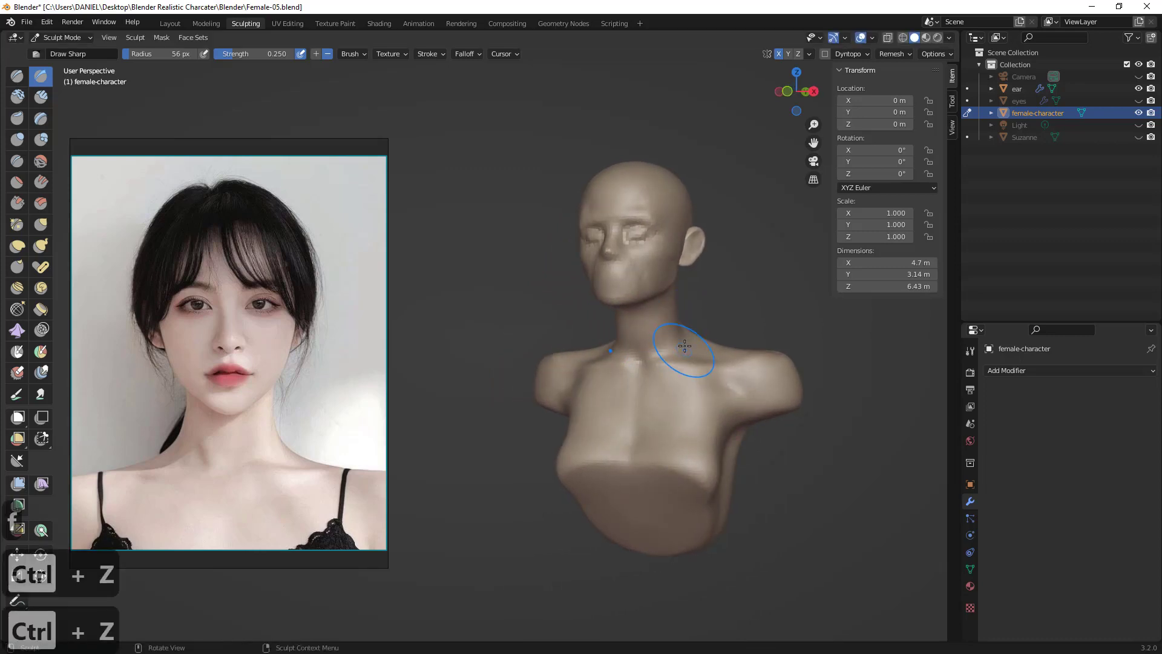
middle_drag(680, 339, 688, 332)
key(ctrl+z)
middle_drag(685, 374, 557, 362)
key(alt+a)
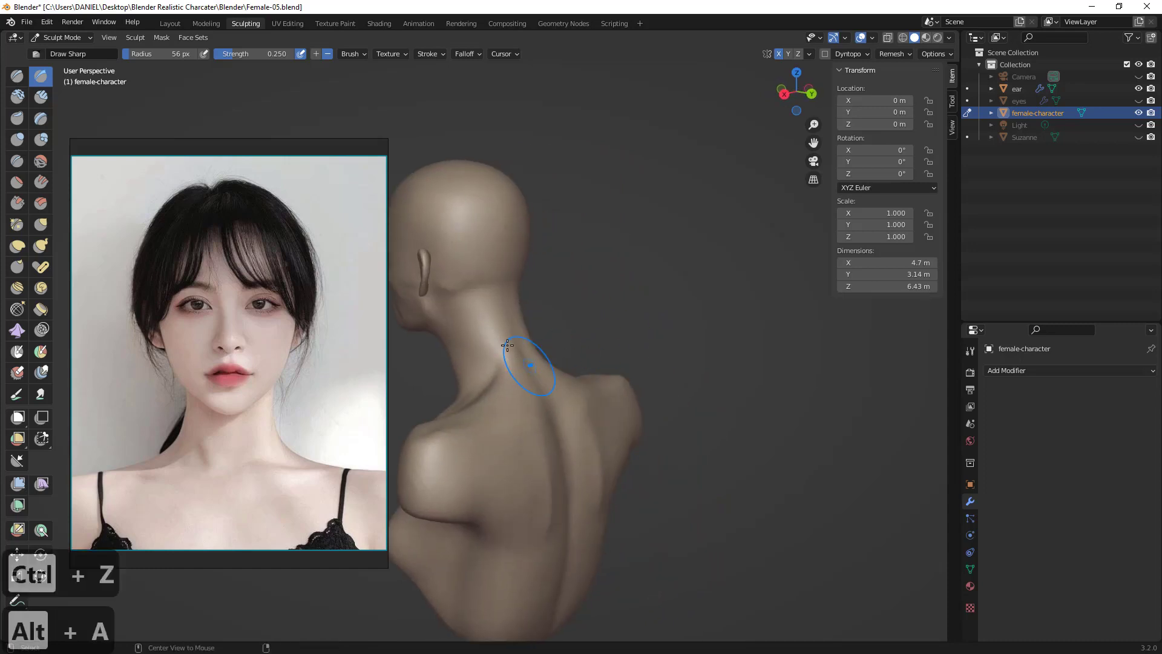
- Adjust the front of the neck and its slope into the shoulders with the Grab brush at 56 px radius, undoing unwanted moves
mouse_move(543, 423)
alt+middle_down()
mouse_move(714, 332)
mouse_move(715, 362)
mouse_move(687, 348)
alt+middle_up()
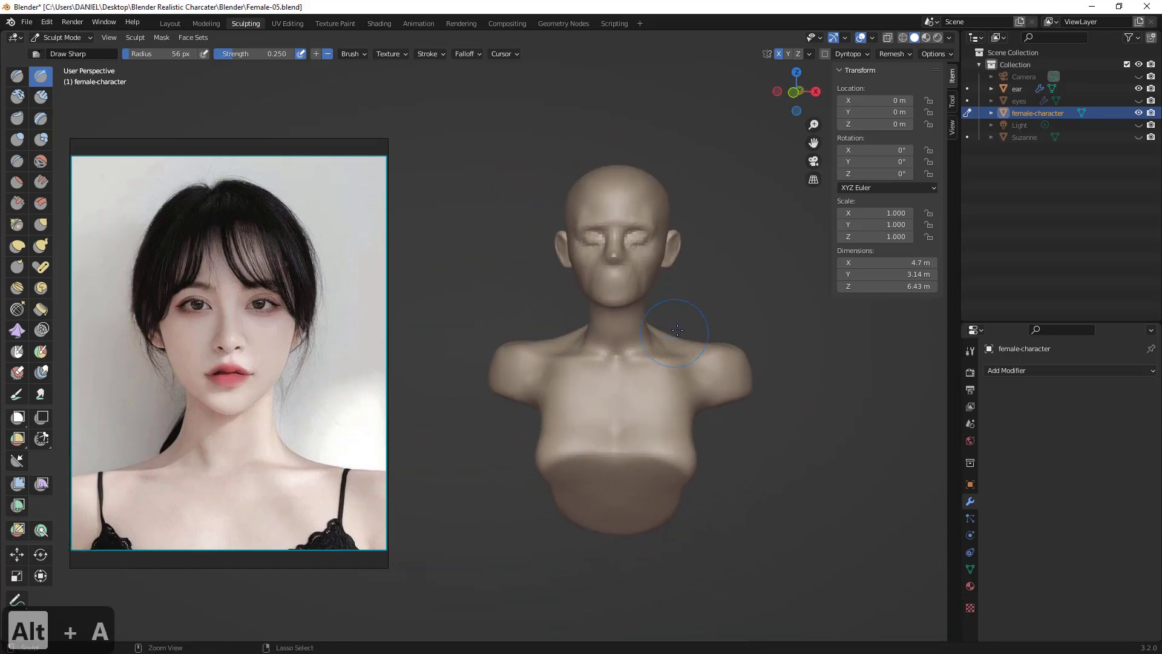
scroll(690, 339, up, 2)
key(ctrl+z)
key(g)
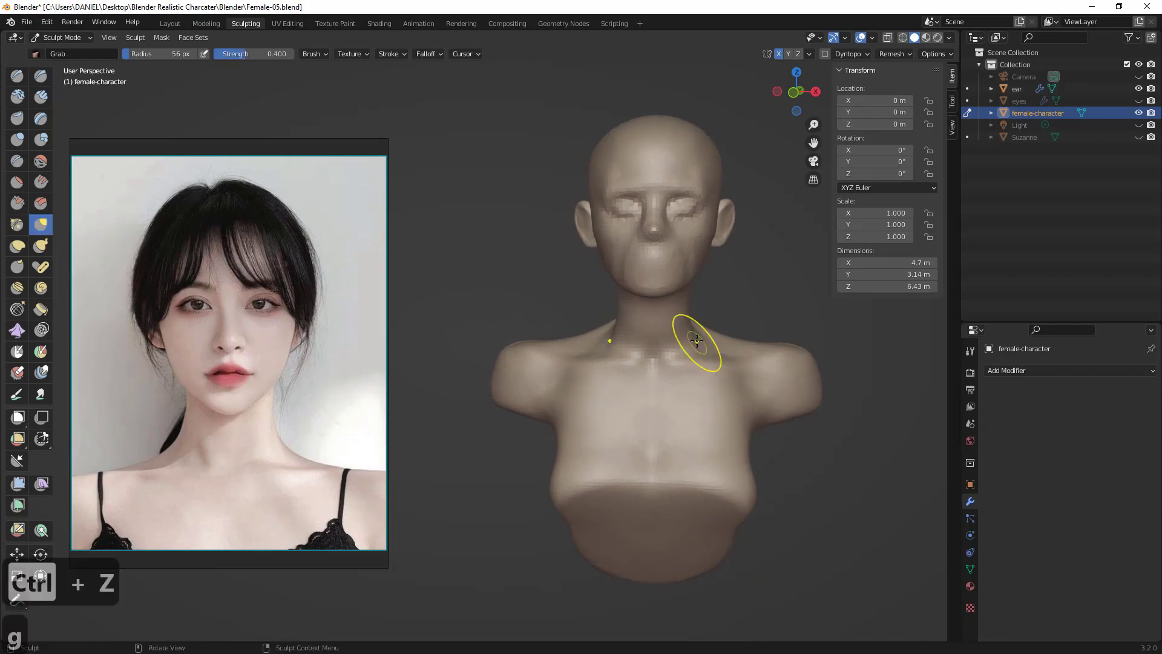
key(ctrl+z)
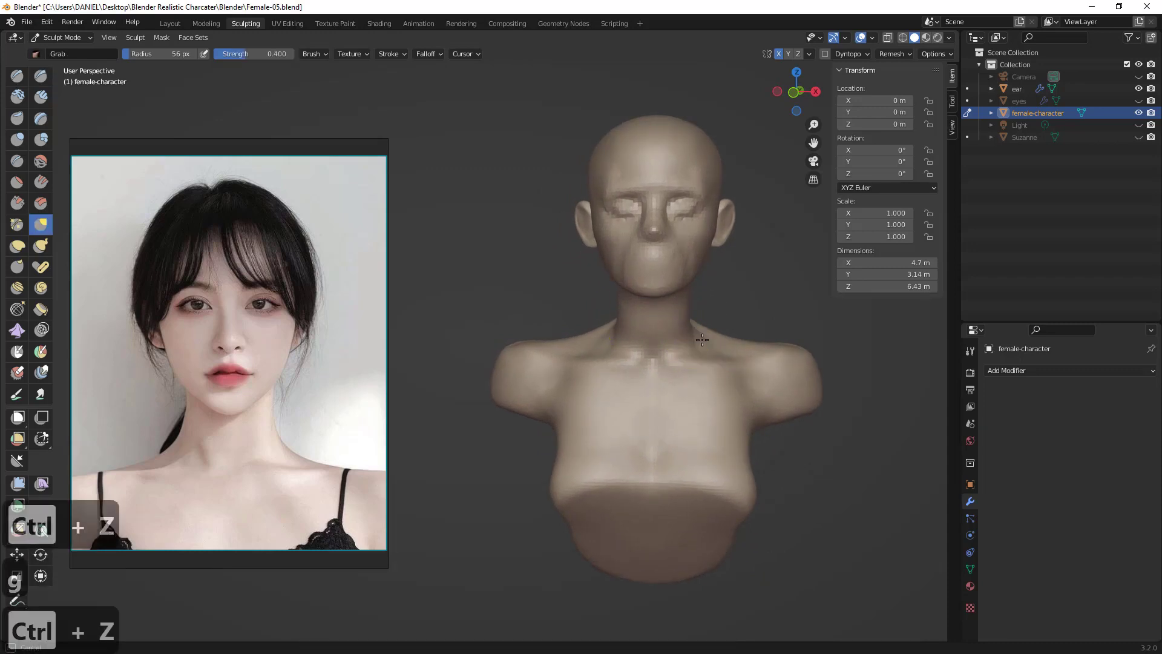
mouse_move(713, 339)
middle_down()
mouse_move(702, 339)
mouse_move(713, 363)
mouse_move(694, 361)
mouse_move(714, 347)
mouse_move(705, 369)
mouse_move(665, 373)
middle_up()
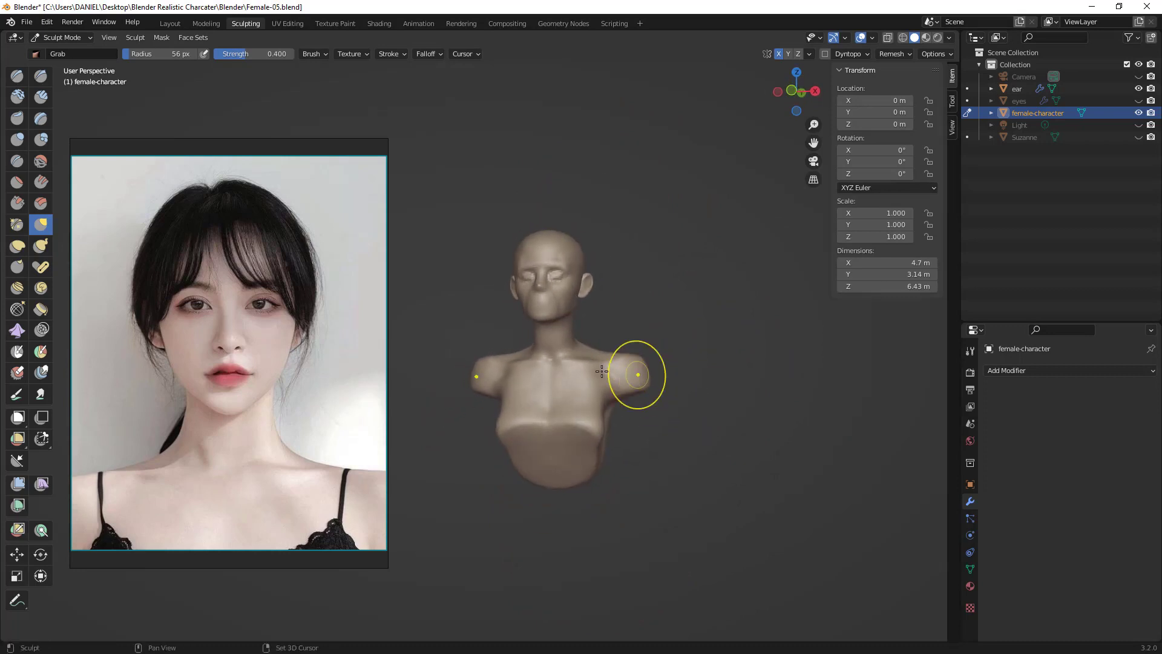
shift+middle_drag(574, 366, 540, 372)
scroll(595, 383, up, 2)
drag(560, 372, 563, 362)
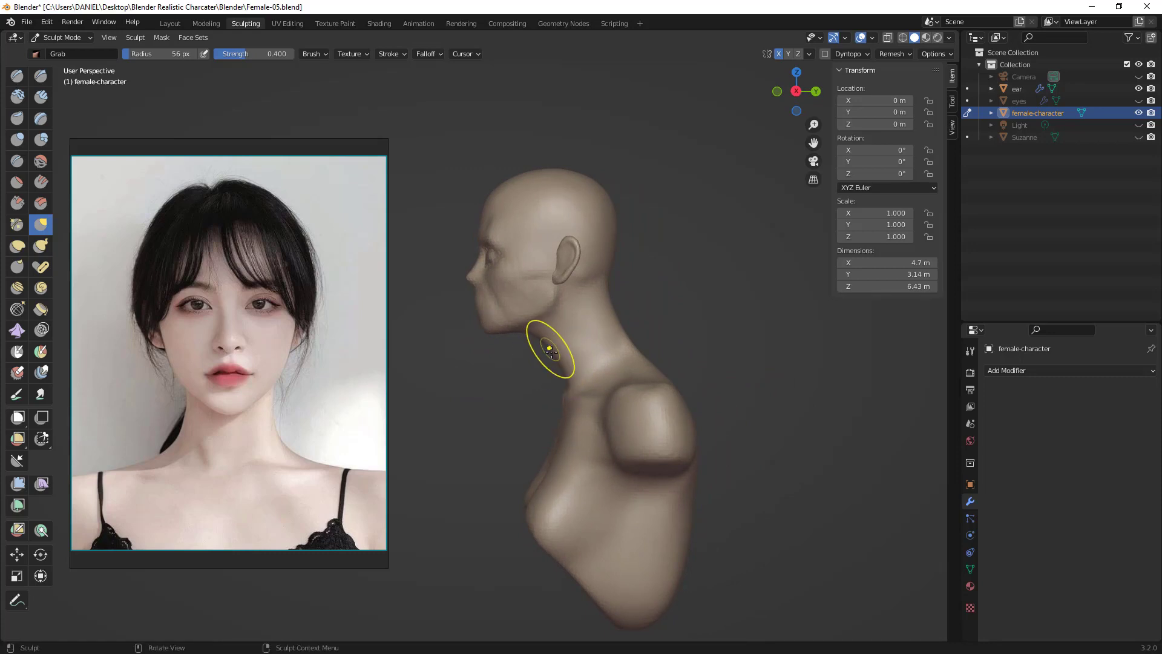
mouse_move(553, 362)
middle_down()
mouse_move(682, 356)
mouse_move(583, 422)
mouse_move(563, 413)
mouse_move(641, 401)
mouse_move(615, 385)
mouse_move(622, 422)
middle_up()
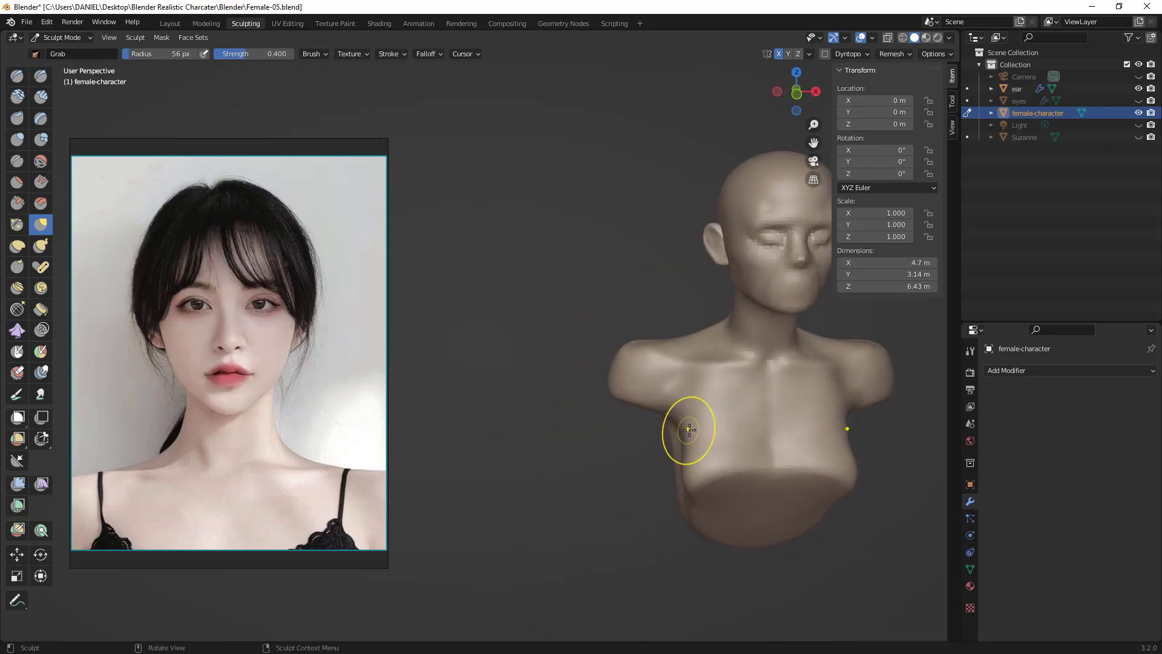
- Reshape the torso sides and lower chest with the Grab brush, undoing the first pull at 100 px and enlarging the radius to 131 px
key(f)
click(732, 428)
key(g)
drag(680, 424, 668, 425)
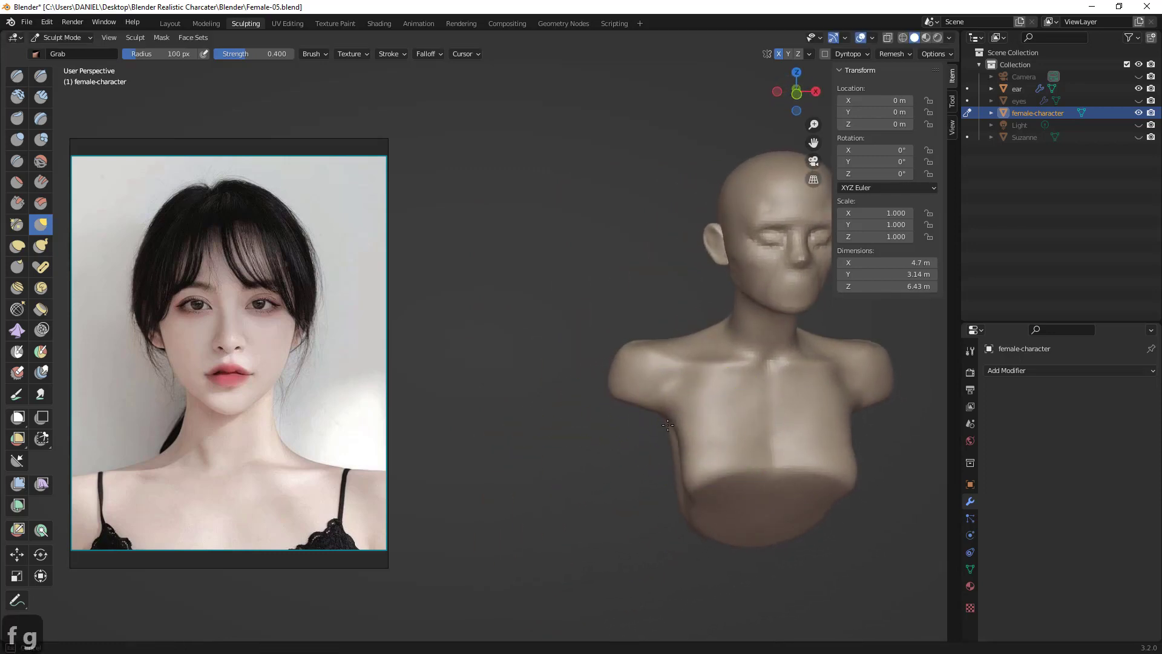
key(ctrl+z)
mouse_move(670, 446)
middle_down()
mouse_move(669, 293)
mouse_move(708, 267)
mouse_move(670, 311)
mouse_move(622, 330)
mouse_move(636, 316)
mouse_move(615, 371)
middle_up()
key(f)
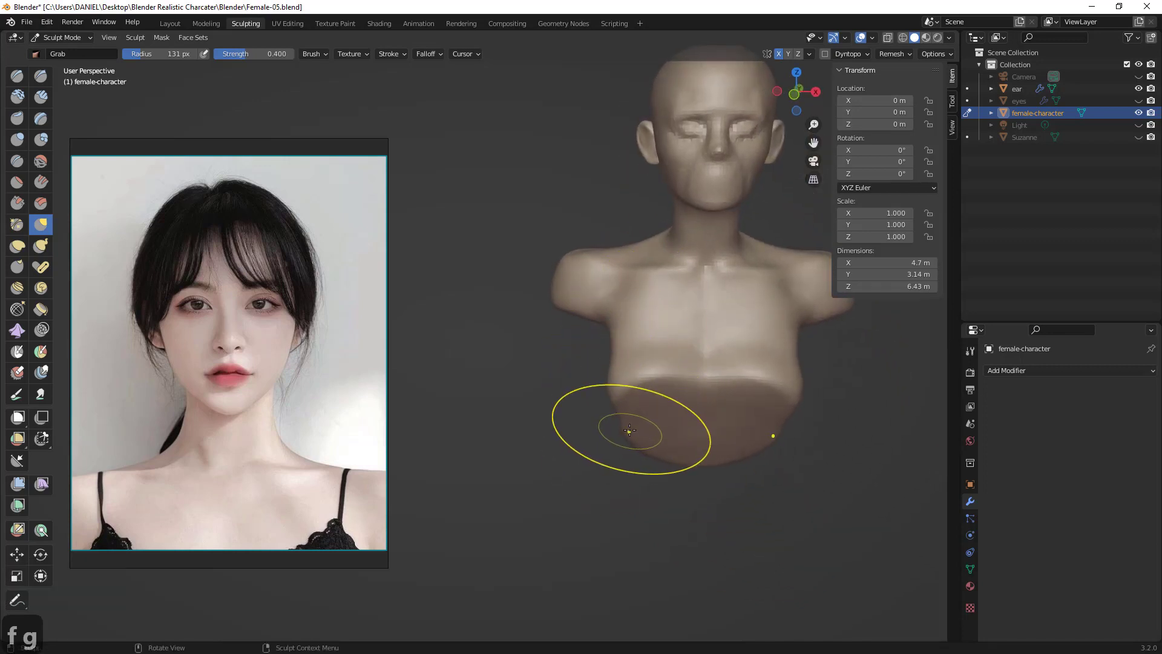
mouse_move(628, 415)
middle_down()
mouse_move(638, 327)
mouse_move(623, 259)
mouse_move(673, 292)
mouse_move(688, 368)
mouse_move(612, 306)
mouse_move(612, 345)
middle_up()
scroll(605, 369, down, 3)
mouse_move(591, 415)
middle_down()
mouse_move(566, 390)
mouse_move(604, 379)
mouse_move(594, 345)
mouse_move(605, 340)
middle_up()
scroll(595, 343, up, 2)
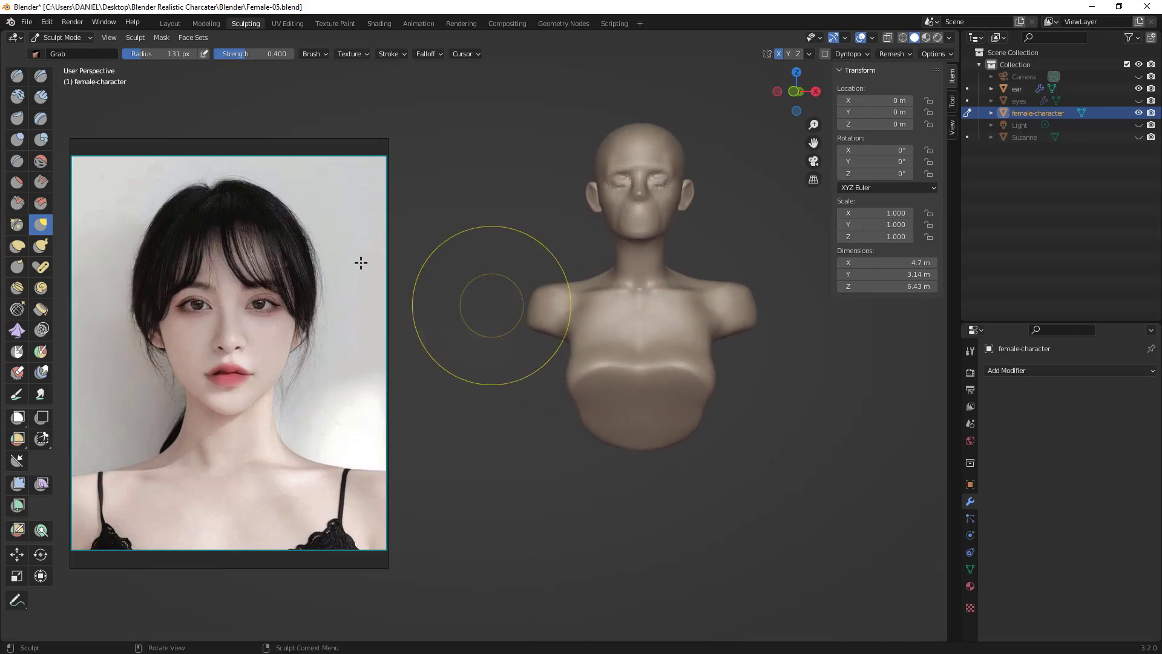
- Build up both breasts with the Clay Strips brush, reducing the radius to 96 px
click(40, 97)
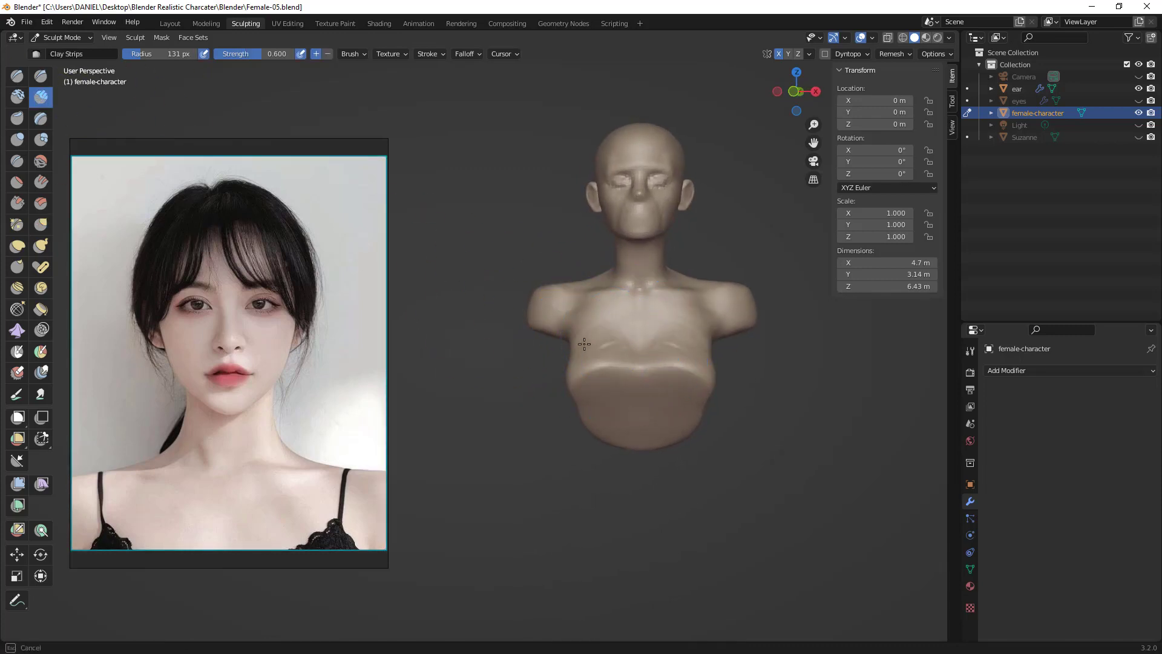
drag(584, 343, 598, 356)
key(f)
click(650, 343)
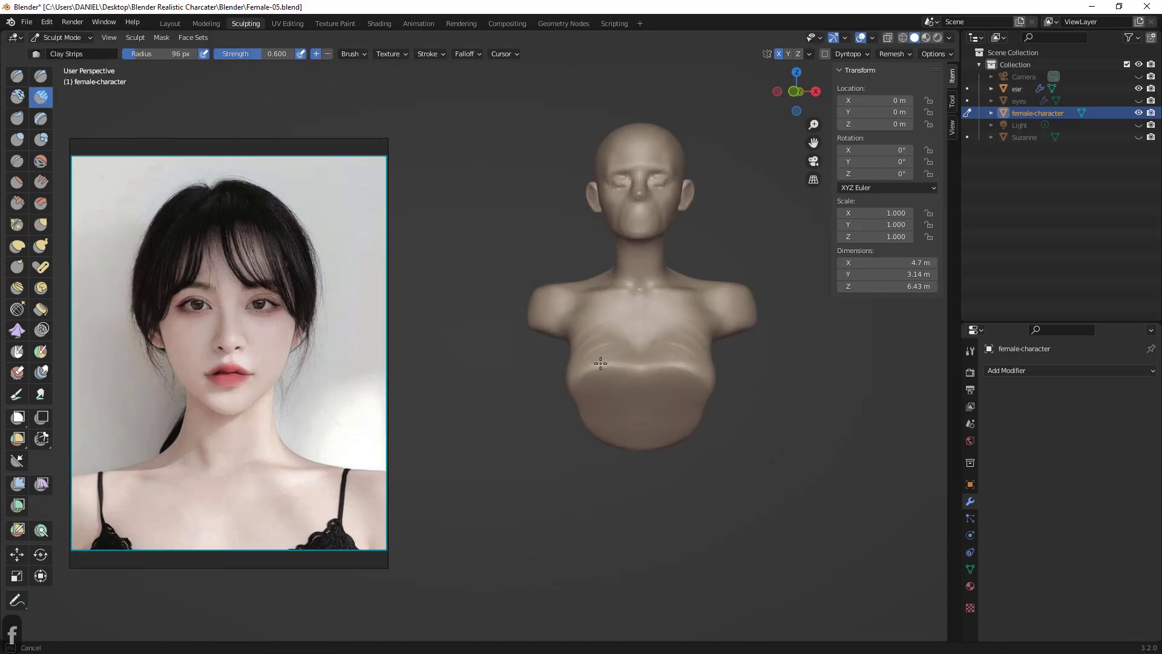
mouse_move(636, 353)
middle_down()
mouse_move(608, 361)
mouse_move(623, 371)
middle_up()
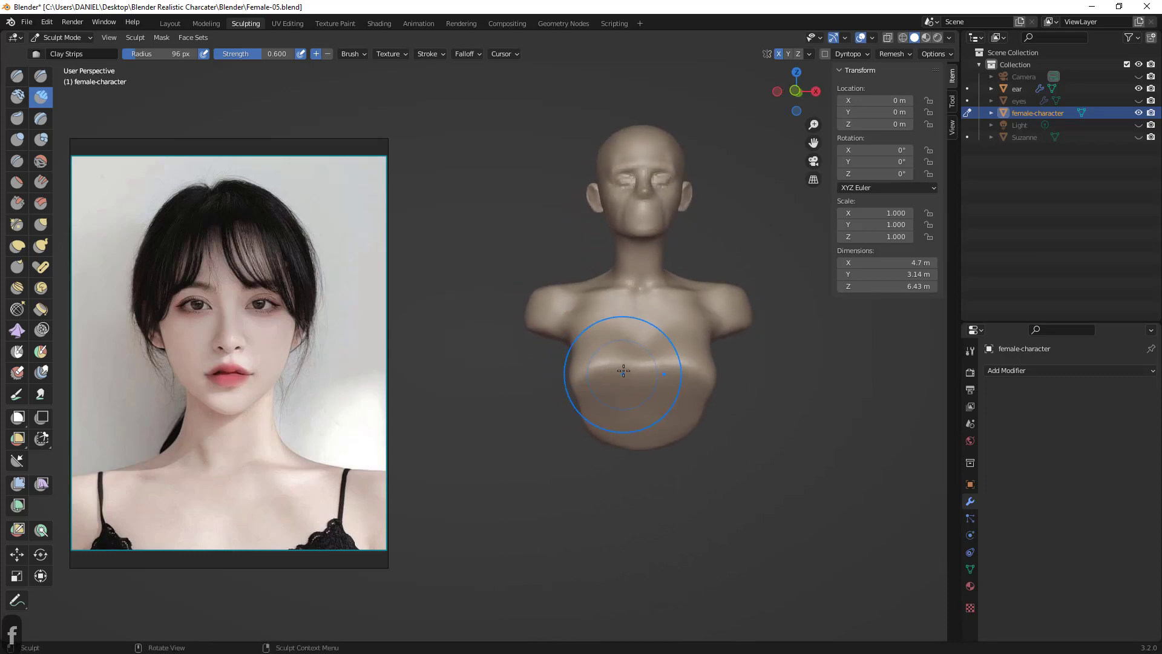
- Carve the crease between and beneath the breasts with the Draw Sharp brush at 58 px radius, undoing unwanted strokes
click(41, 78)
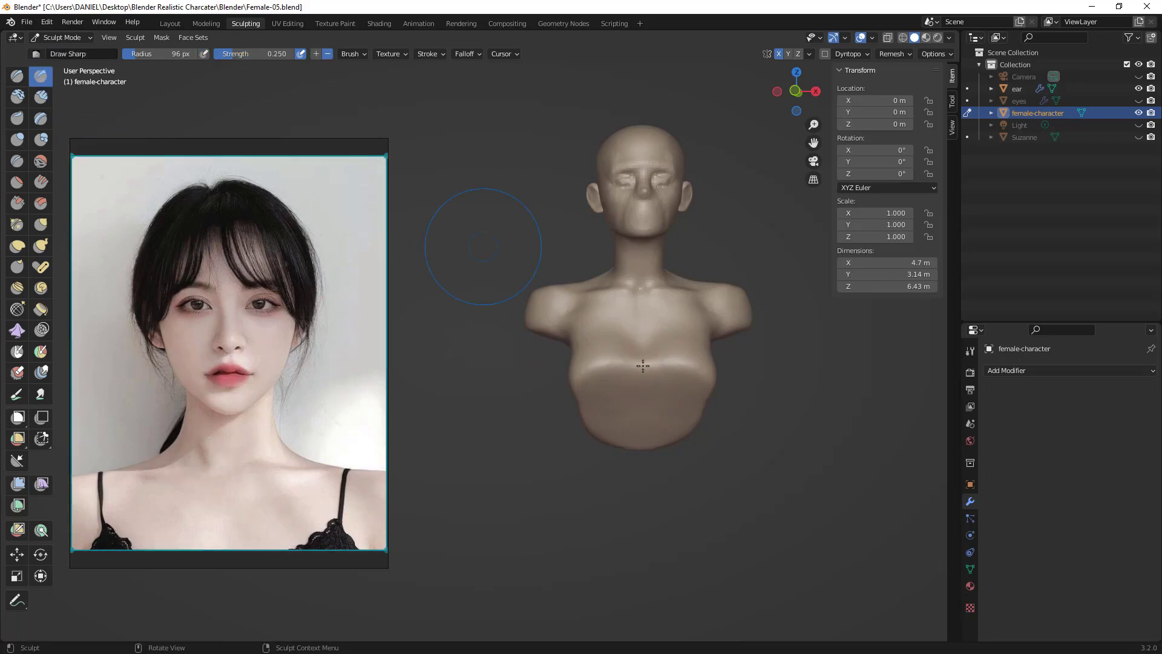
key(f)
click(690, 374)
key(f)
click(629, 369)
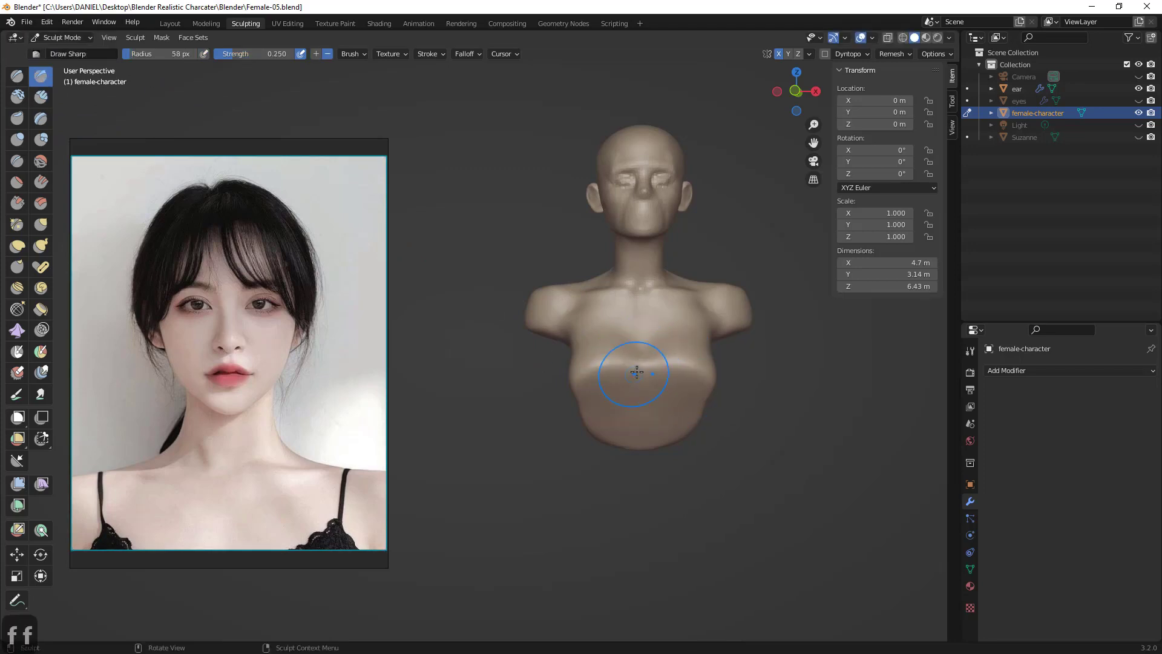
key(ctrl+z)
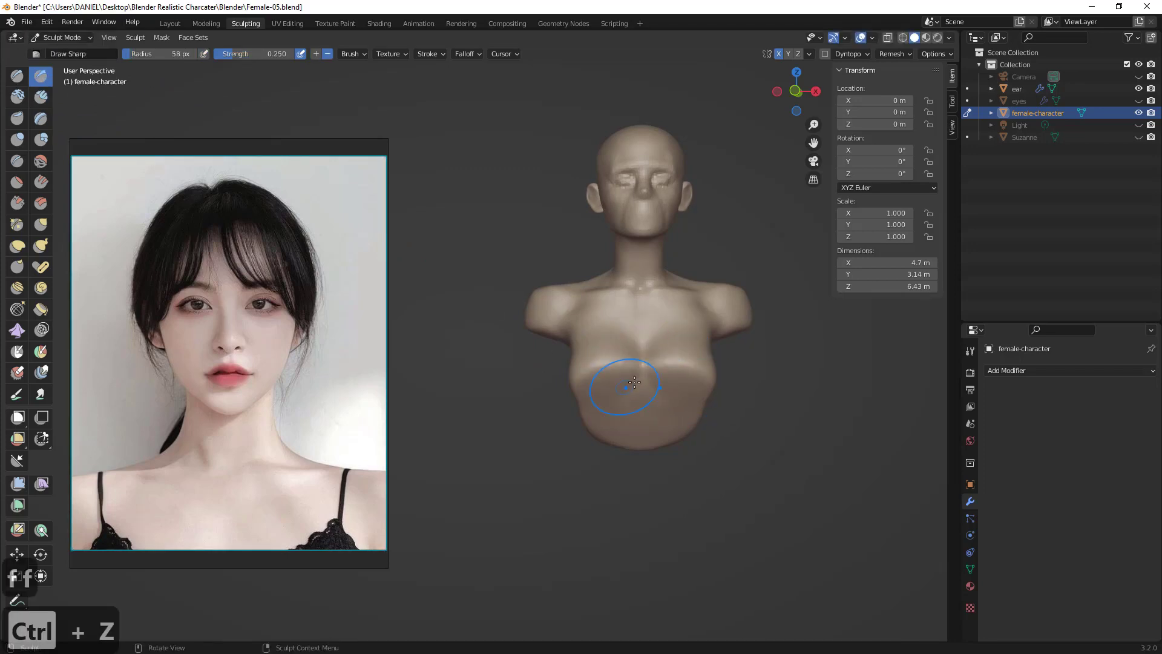
key(ctrl+z)
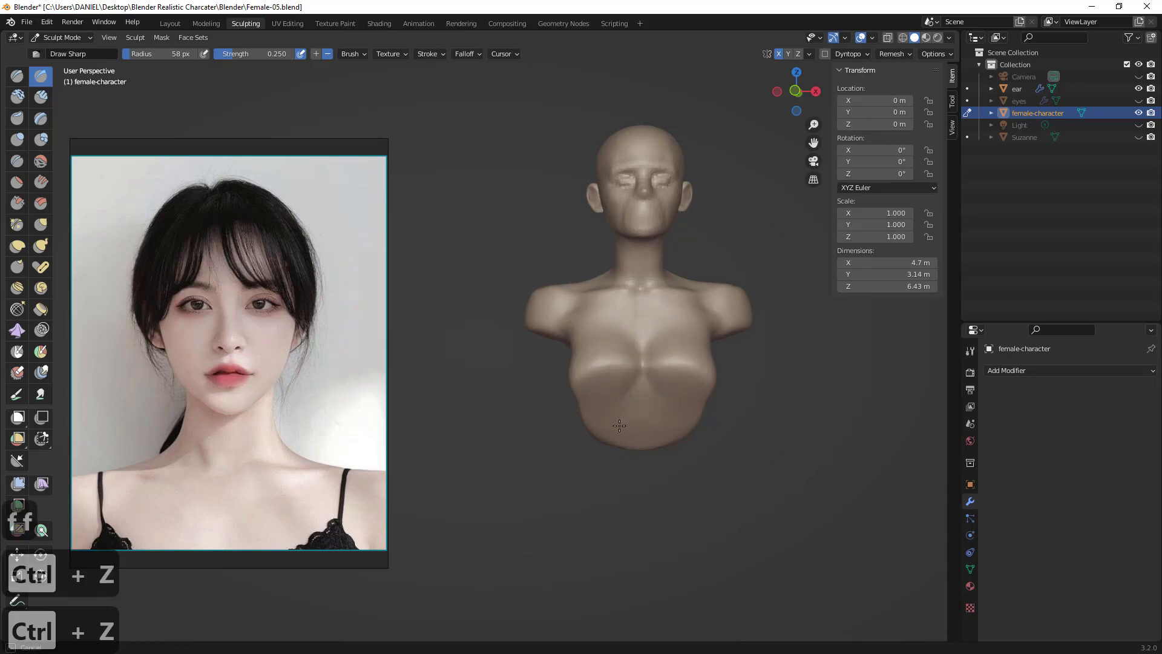
key(ctrl+z)
key(ctrl+z)
middle_drag(619, 426, 645, 369)
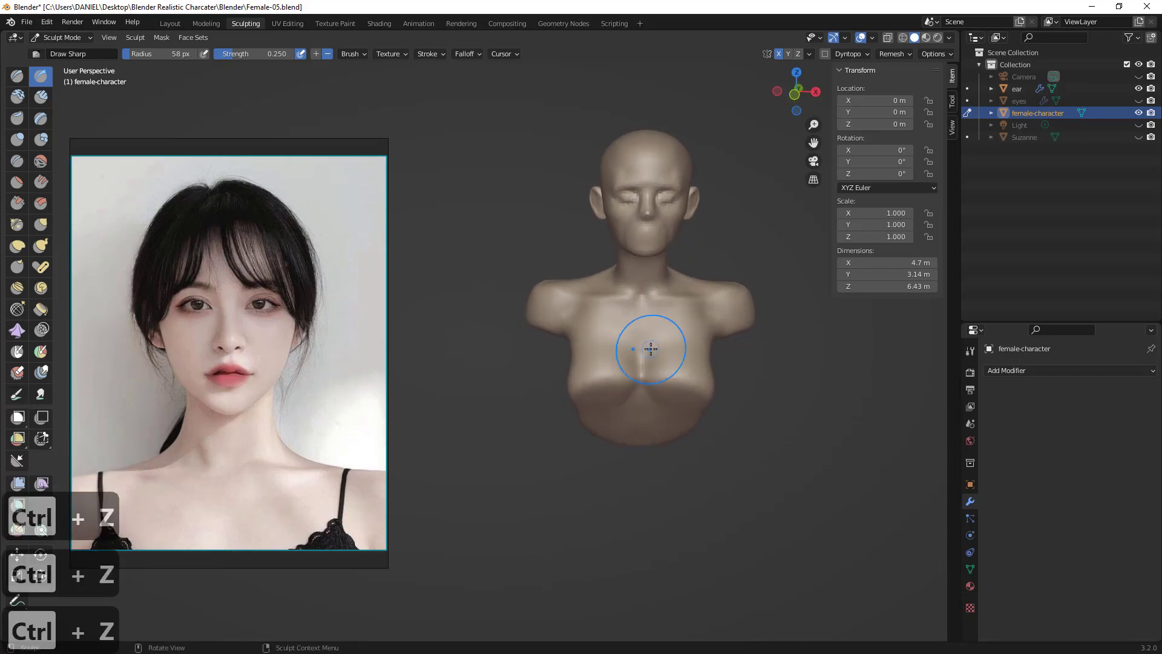
key(ctrl+z)
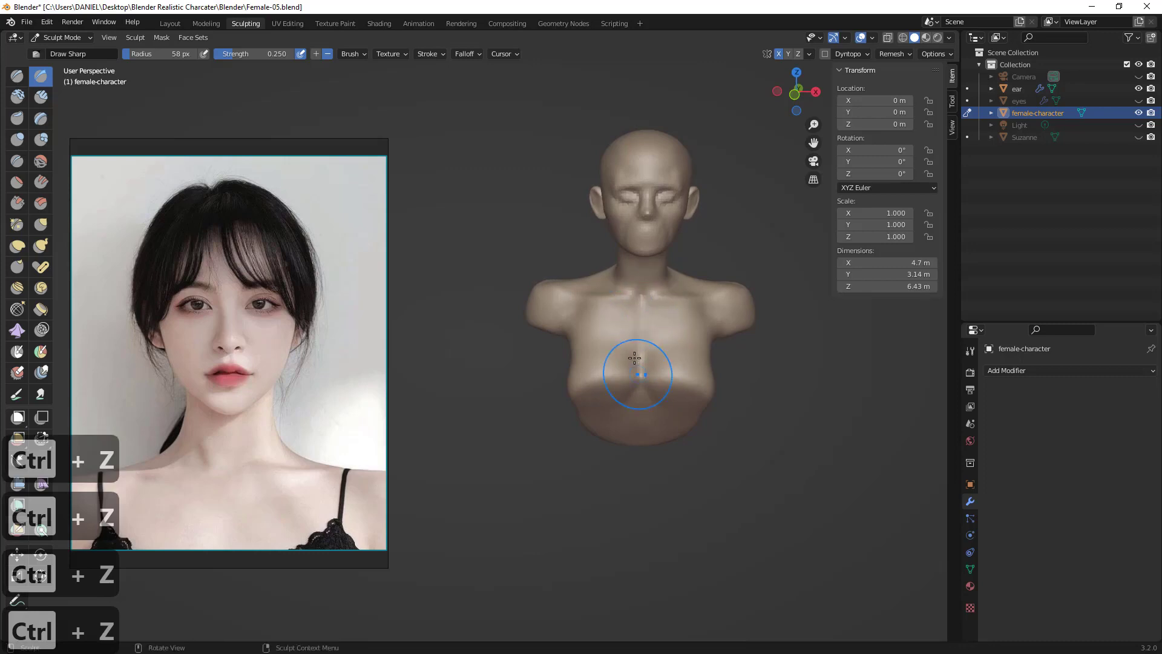
- Refine the sternum line and cleavage with the Draw Sharp brush at 47 px radius, undoing an unwanted stroke
middle_drag(641, 344, 643, 358)
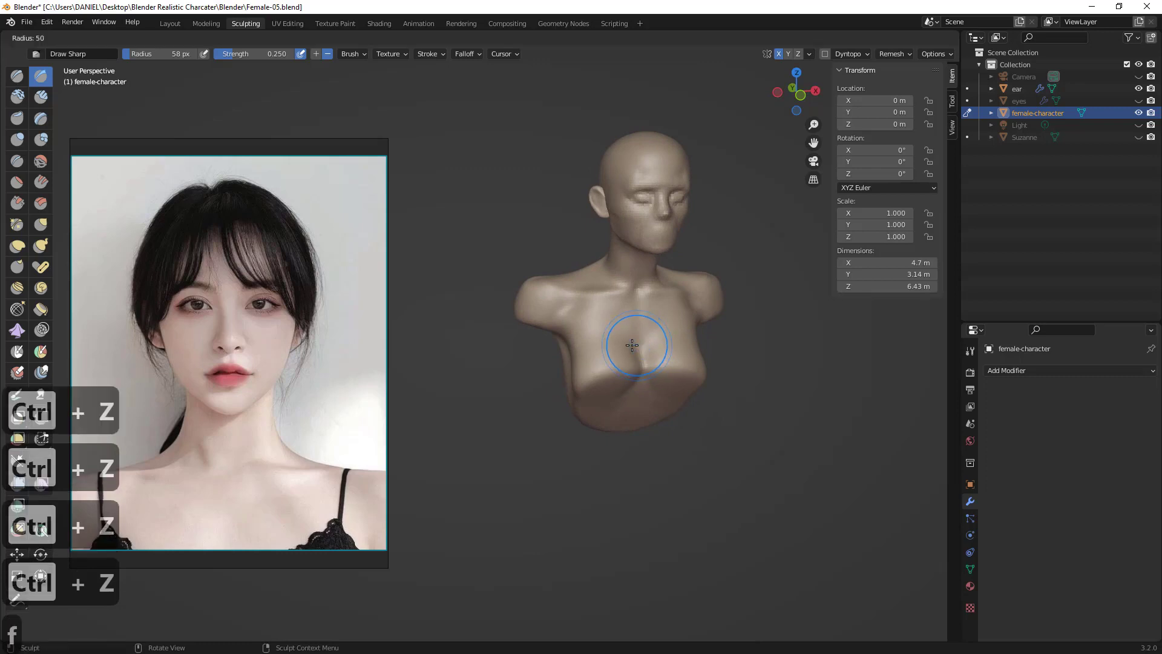
key(f)
middle_drag(638, 301, 613, 280)
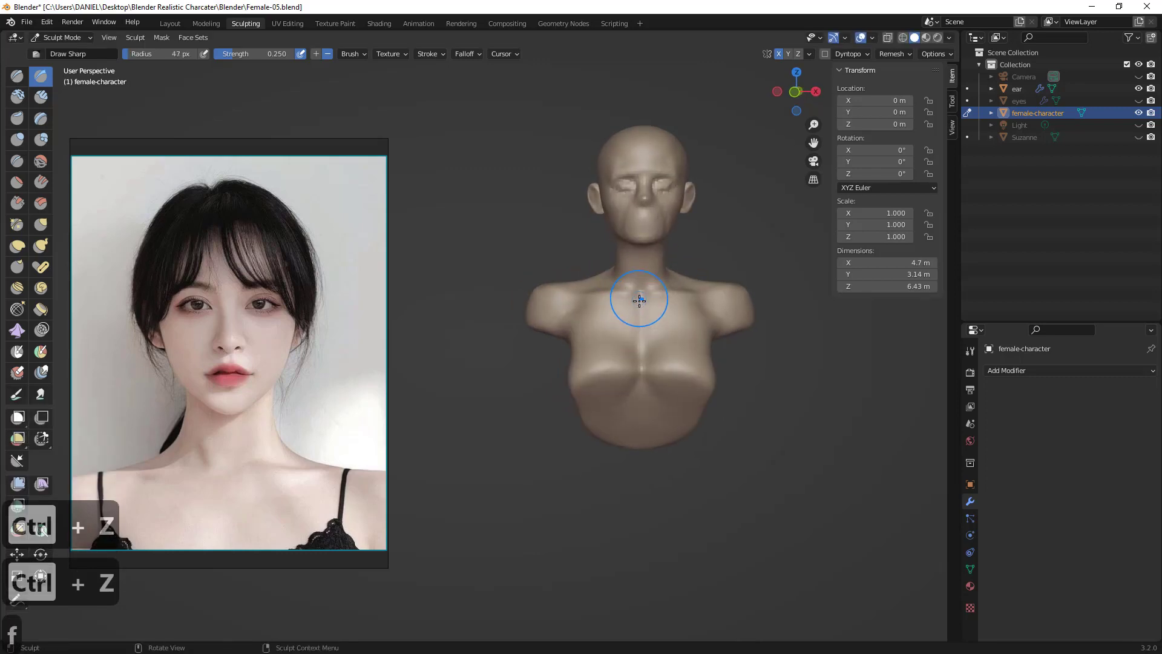
key(ctrl+z)
middle_drag(639, 366, 533, 400)
mouse_move(564, 354)
middle_down()
mouse_move(617, 348)
mouse_move(596, 337)
mouse_move(522, 363)
mouse_move(583, 350)
mouse_move(571, 389)
mouse_move(610, 363)
mouse_move(697, 365)
mouse_move(679, 337)
mouse_move(688, 325)
middle_up()
- Work on the transition from the upper chest to the armpits with the Draw Sharp brush at 85 px radius, undoing unwanted strokes
key(f)
click(639, 348)
key(ctrl+z)
scroll(706, 330, up, 2)
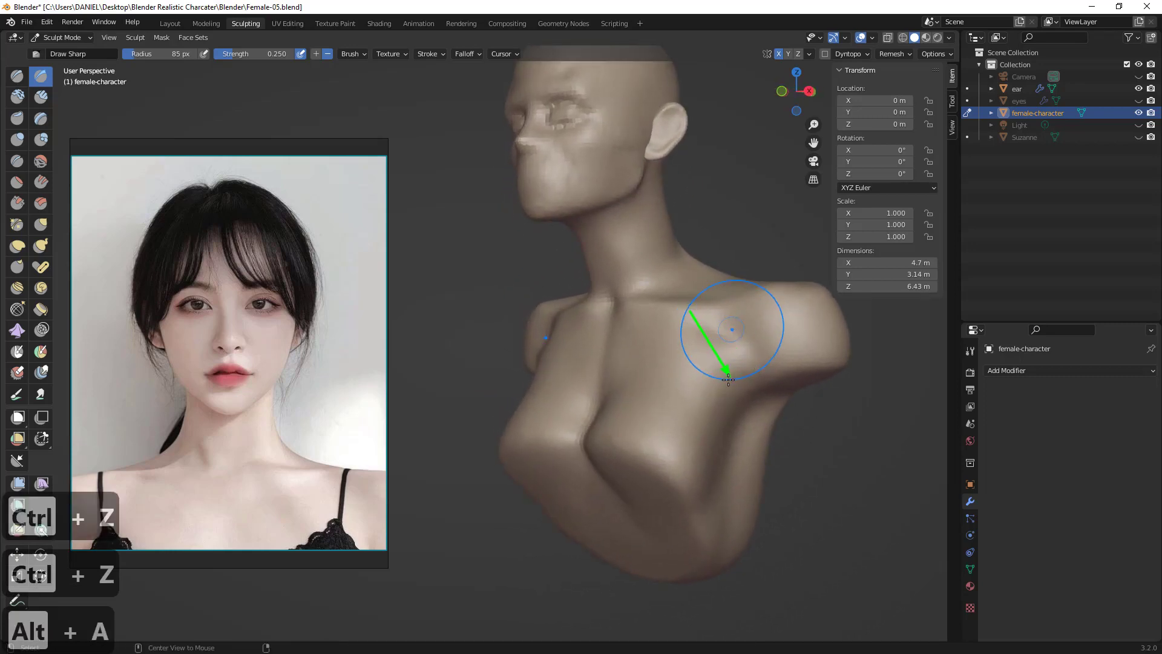
mouse_move(705, 351)
middle_down()
mouse_move(734, 366)
mouse_move(625, 339)
middle_up()
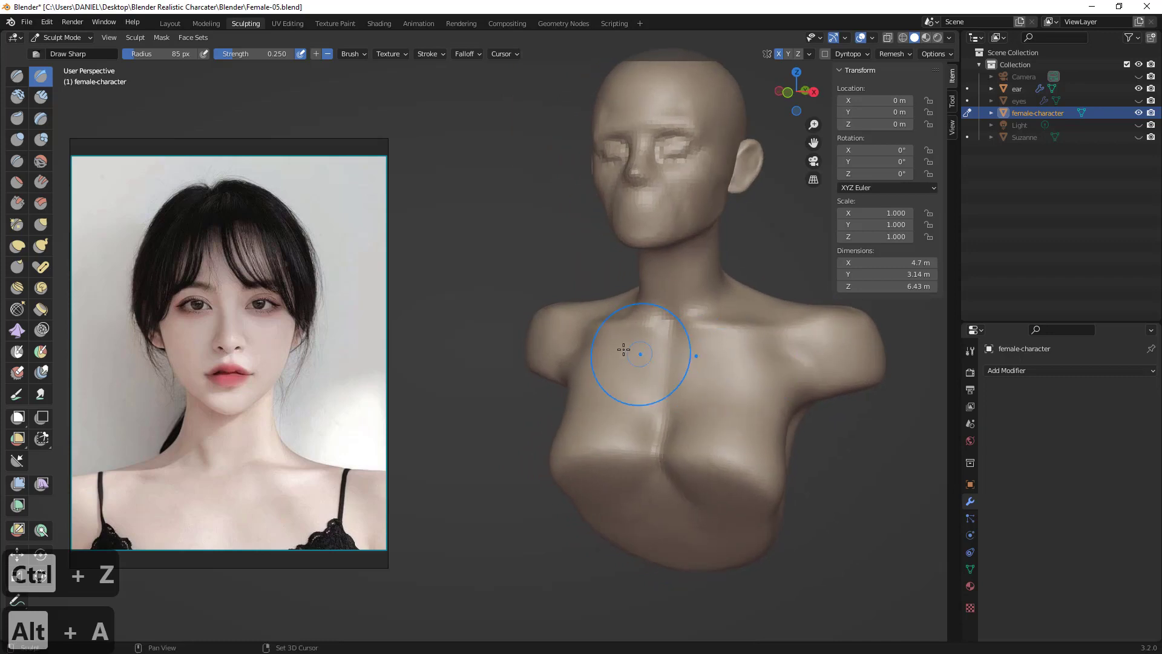
key(ctrl+z)
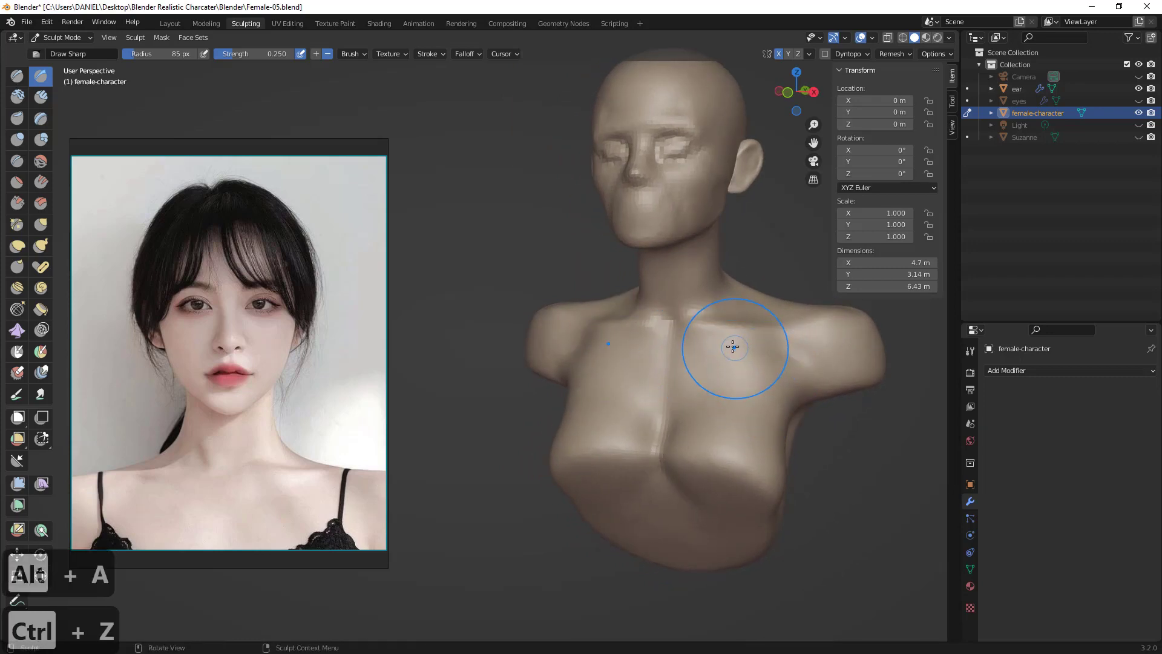
key(ctrl+z)
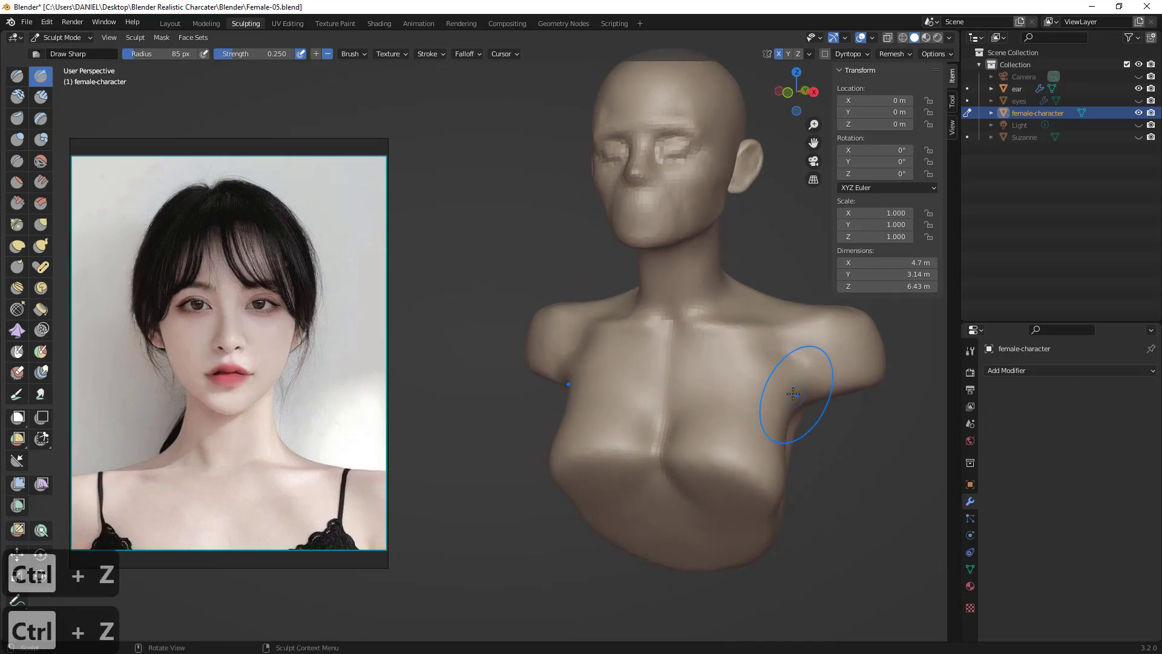
key(ctrl+z)
key(ctrl+z)
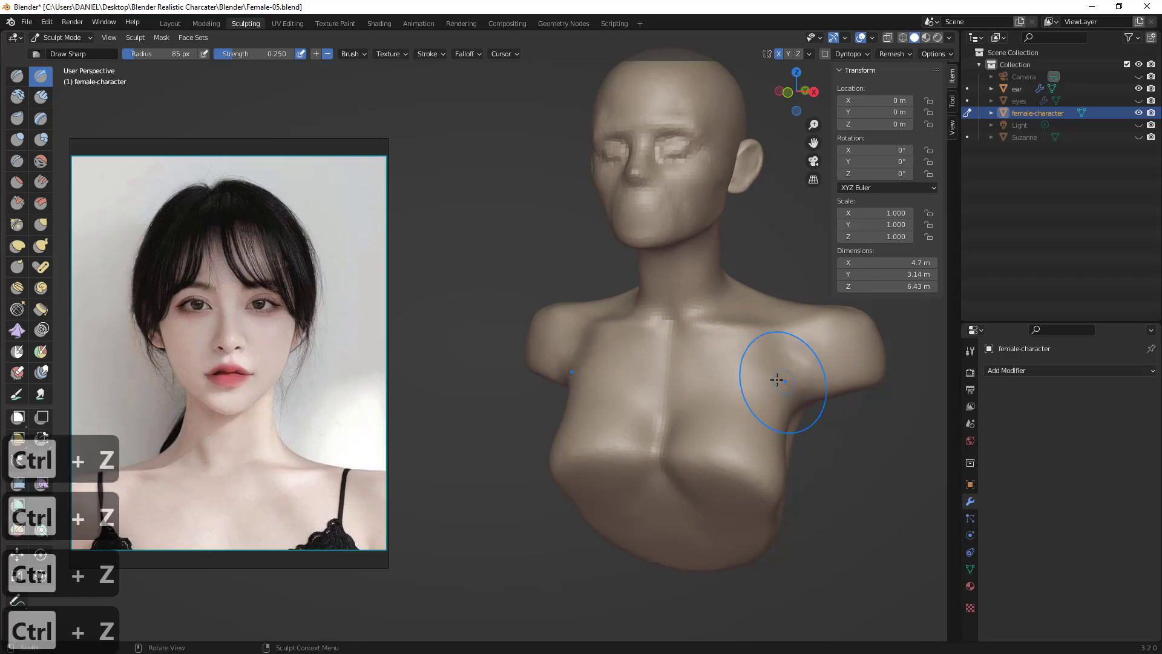
- Build up the area between the chest and front of the shoulder with the Clay Strips brush at 85 px radius, and remesh the bust
mouse_move(778, 376)
middle_down()
mouse_move(605, 357)
mouse_move(740, 372)
middle_up()
click(42, 98)
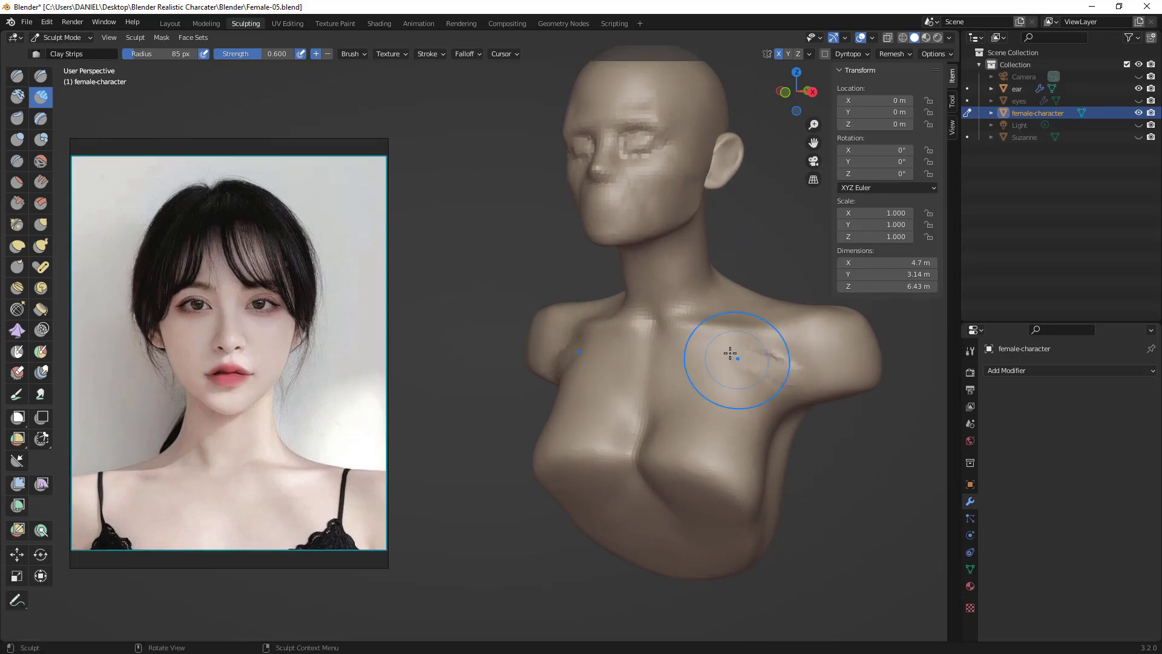
drag(792, 365, 804, 374)
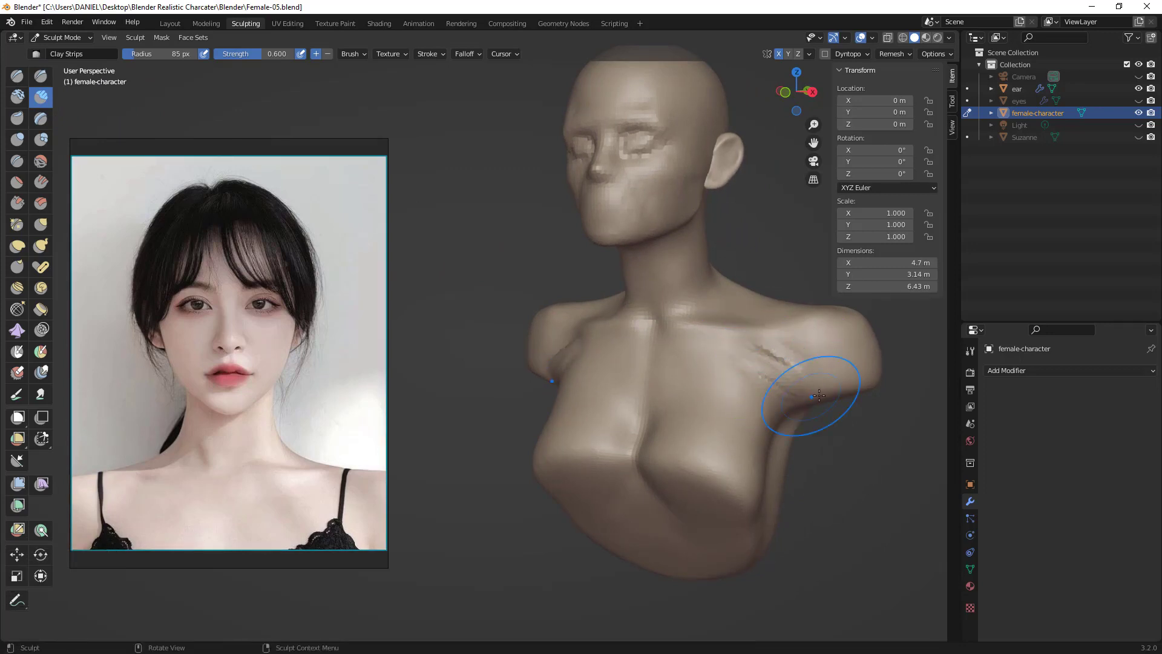
key(ctrl+r)
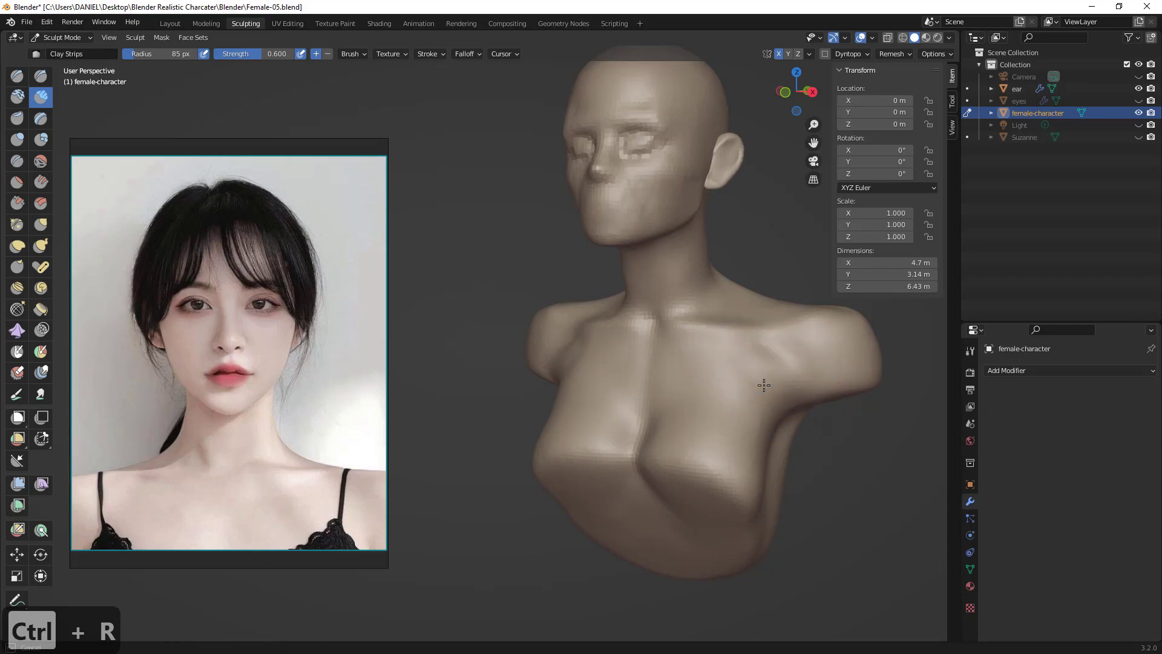
- Set the Clay Strips brush radius to 48 px for sculpting the cheeks and lower face
middle_drag(772, 369, 810, 355)
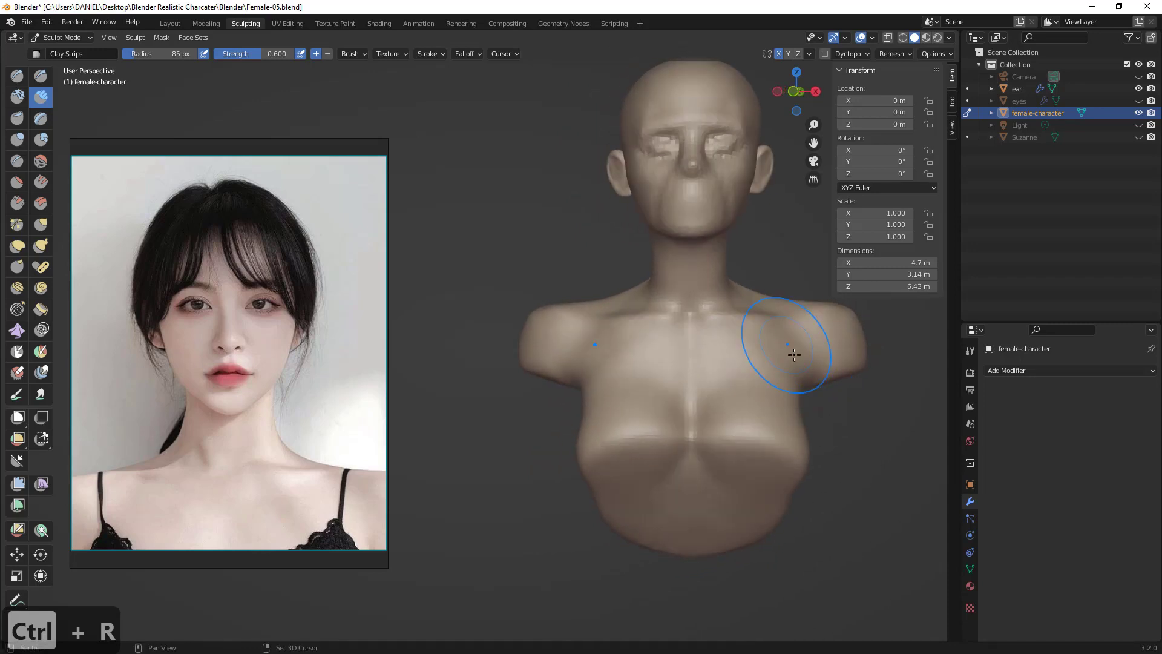
shift+middle_drag(733, 340, 556, 326)
ctrl+middle_drag(560, 320, 583, 238)
scroll(583, 237, down, 8)
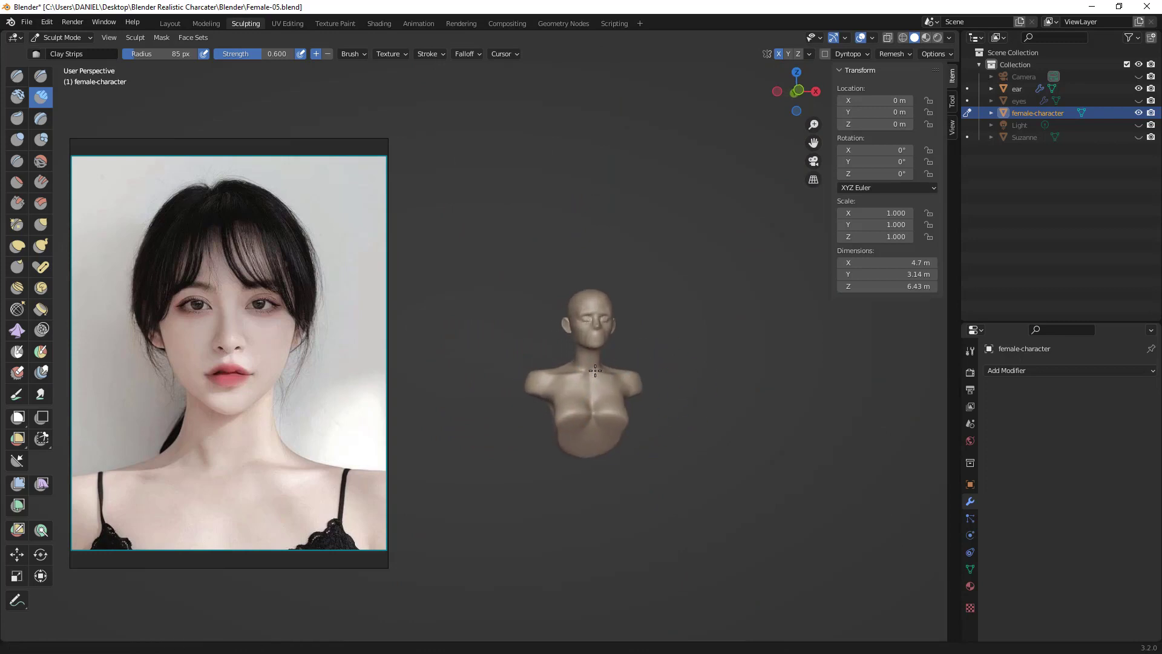
scroll(604, 416, up, 3)
mouse_move(605, 415)
middle_down()
mouse_move(611, 375)
mouse_move(620, 413)
mouse_move(611, 364)
mouse_move(620, 402)
mouse_move(603, 400)
mouse_move(635, 331)
middle_up()
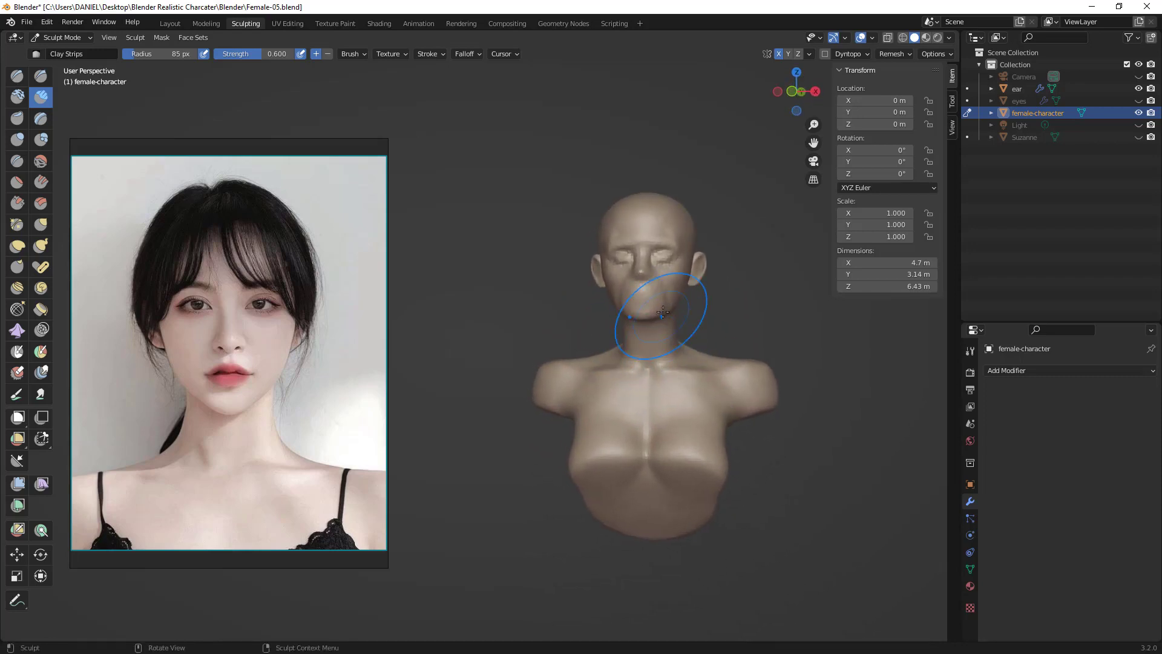
scroll(653, 369, up, 5)
key(f)
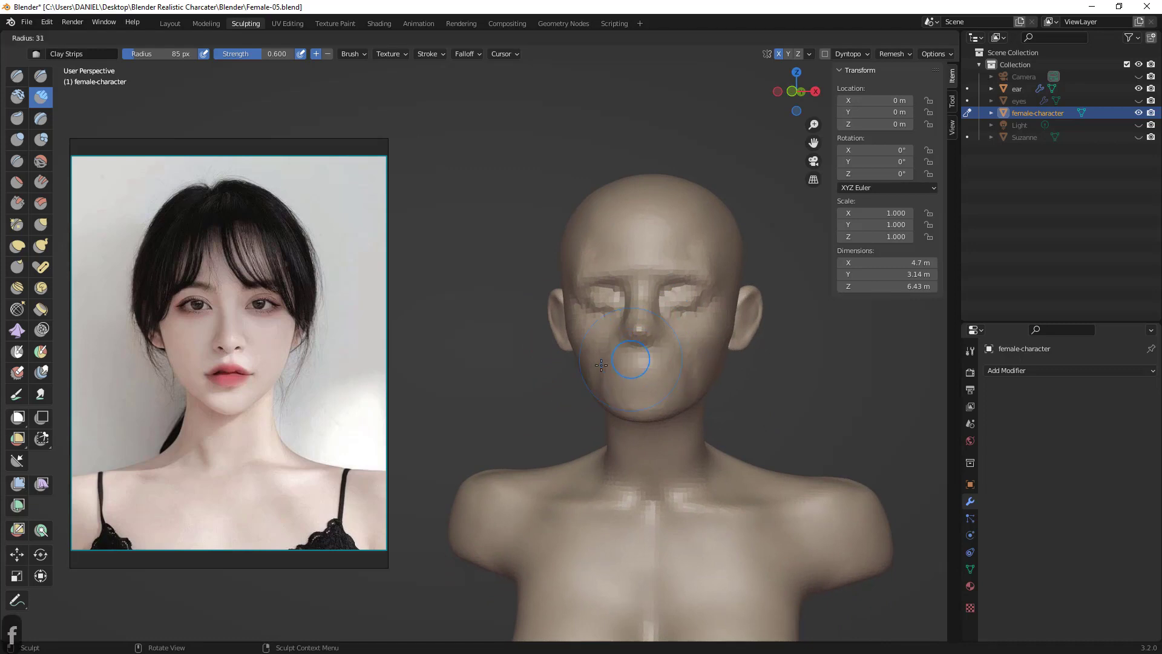
click(658, 366)
middle_drag(602, 377, 619, 372)
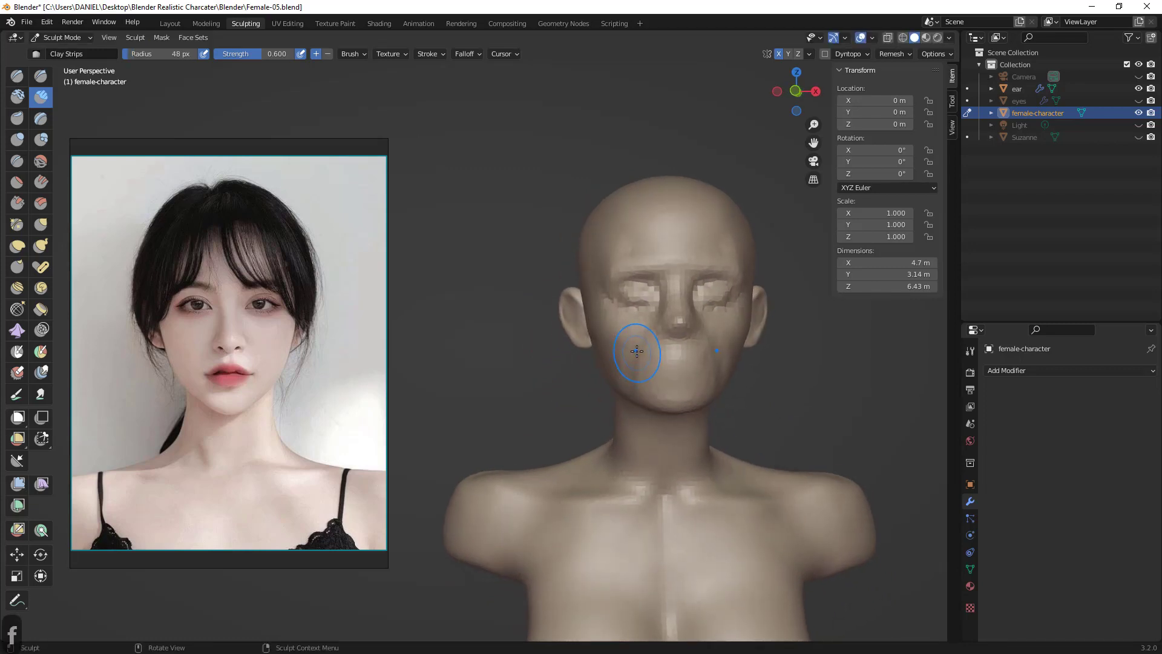
- In front view, pull the chin and lower jawline down into a more tapered shape with the Grab brush at 97 px radius
key(KP_1)
scroll(644, 363, up, 3)
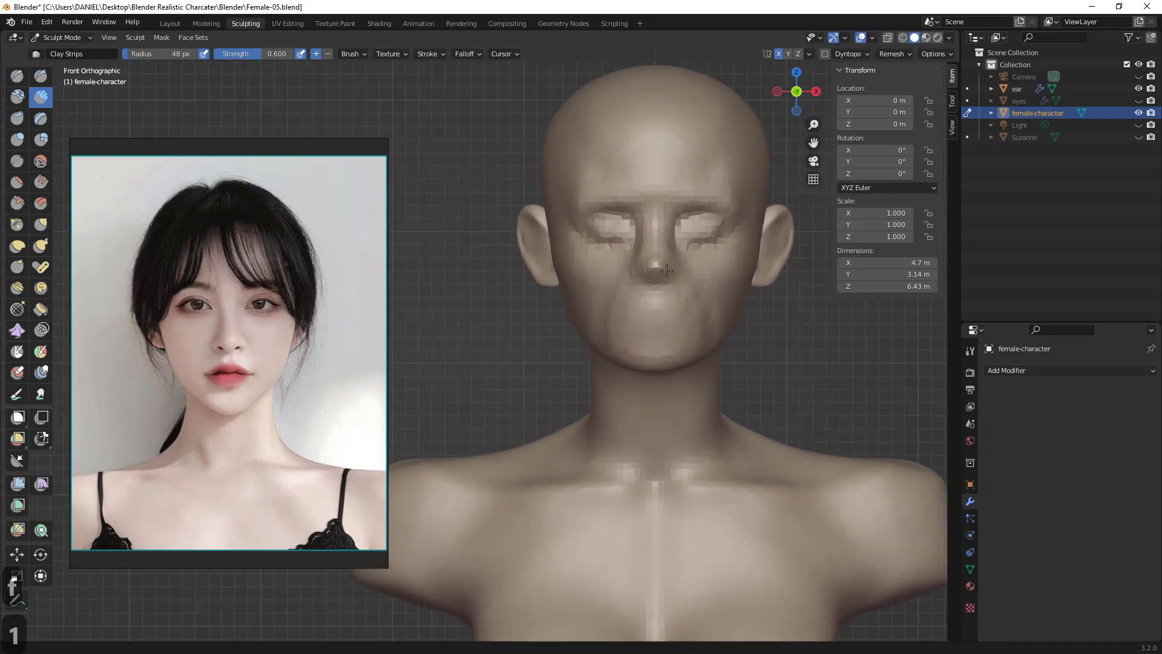
key(f)
click(593, 306)
key(g)
key(g)
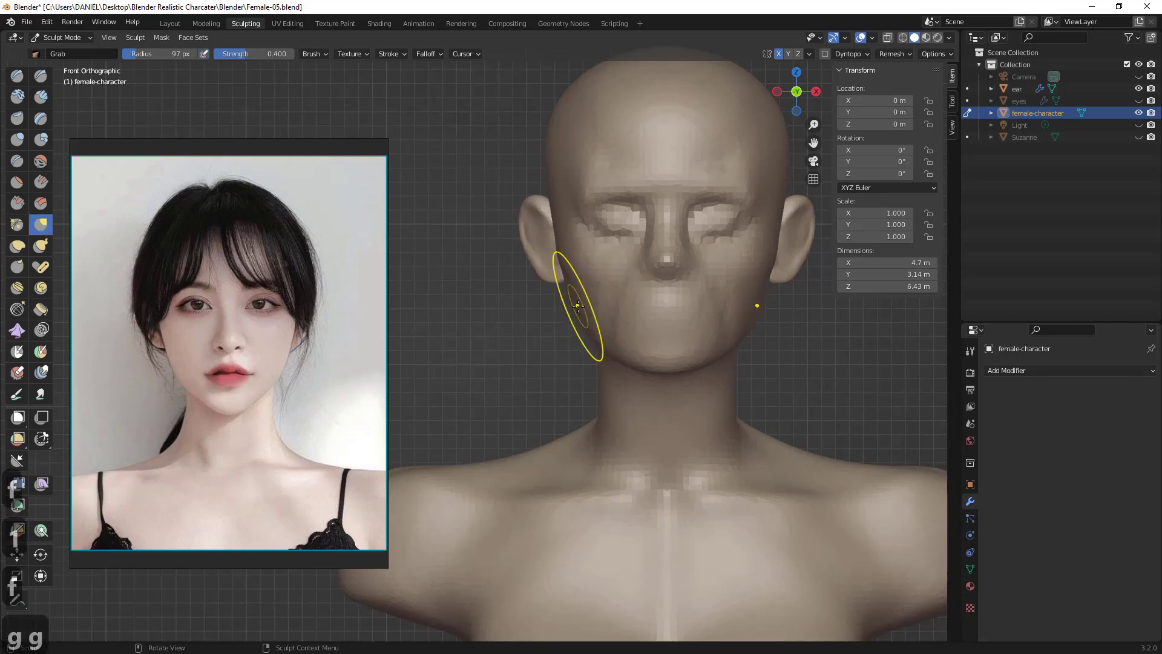
key(ctrl+z)
key(ctrl+z)
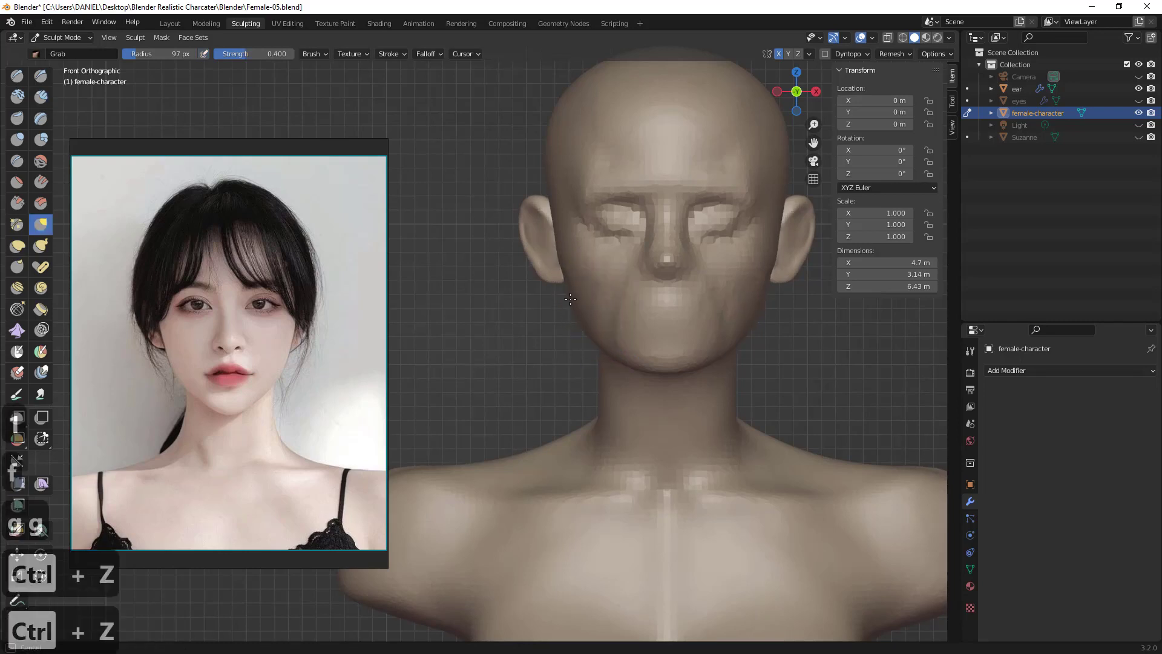
mouse_move(660, 362)
mouse_down()
mouse_move(662, 379)
mouse_move(628, 366)
mouse_up()
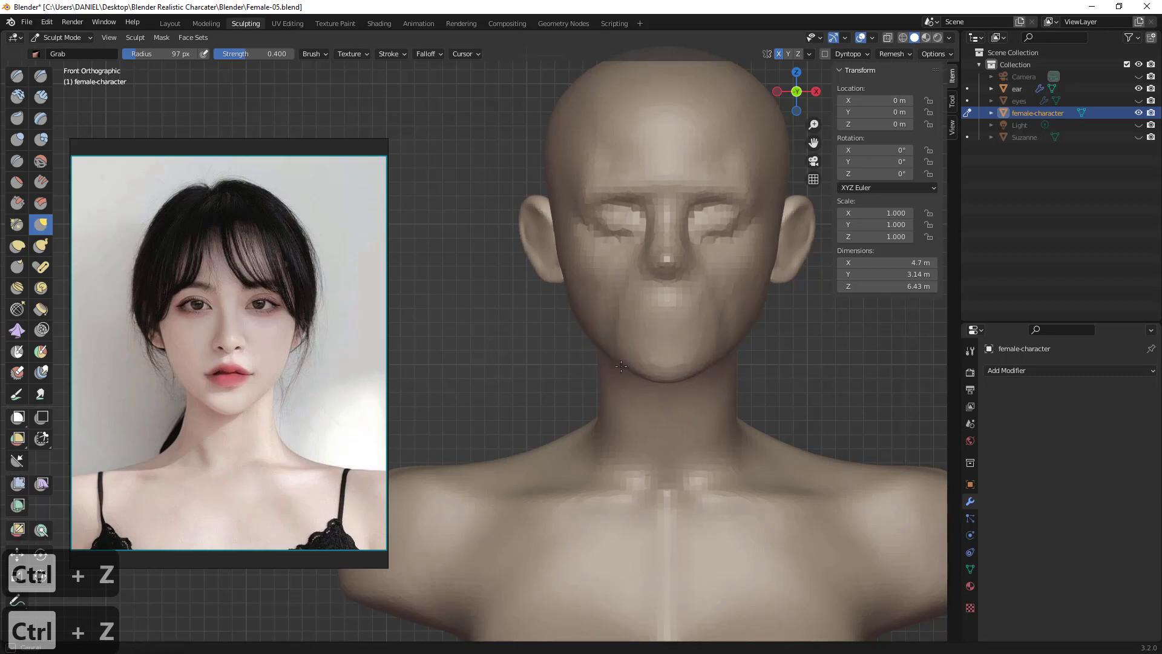
- Lift the brows and reshape the outer eye sockets symmetrically with the Grab brush
shift+middle_drag(623, 307, 601, 363)
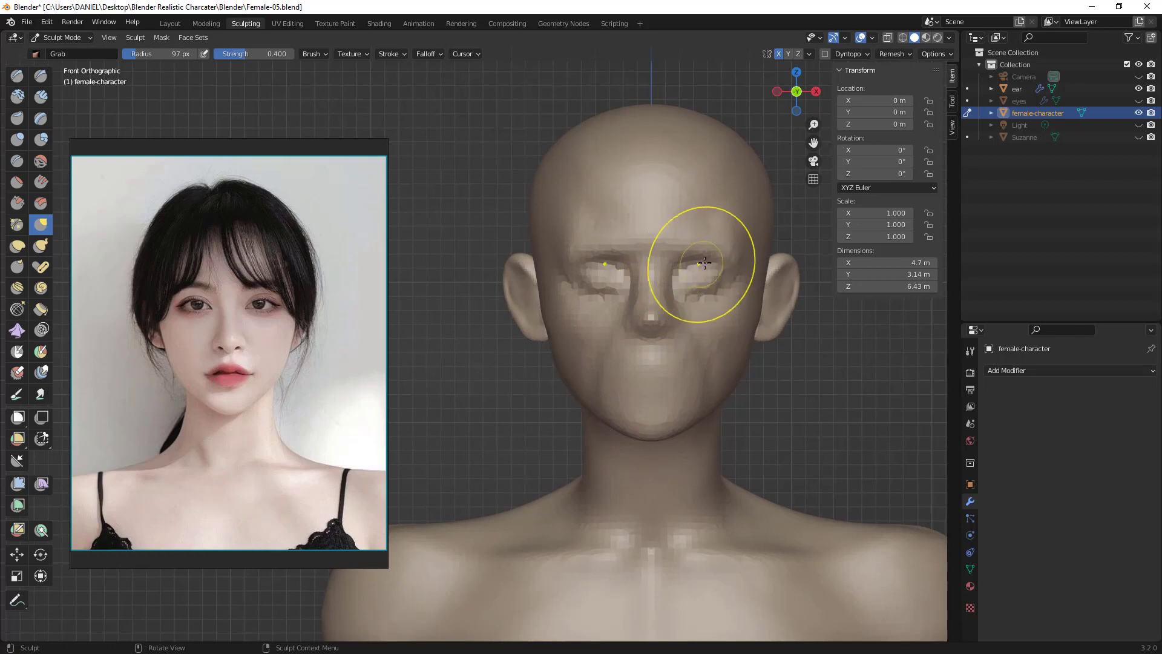
drag(705, 260, 708, 253)
drag(720, 254, 742, 285)
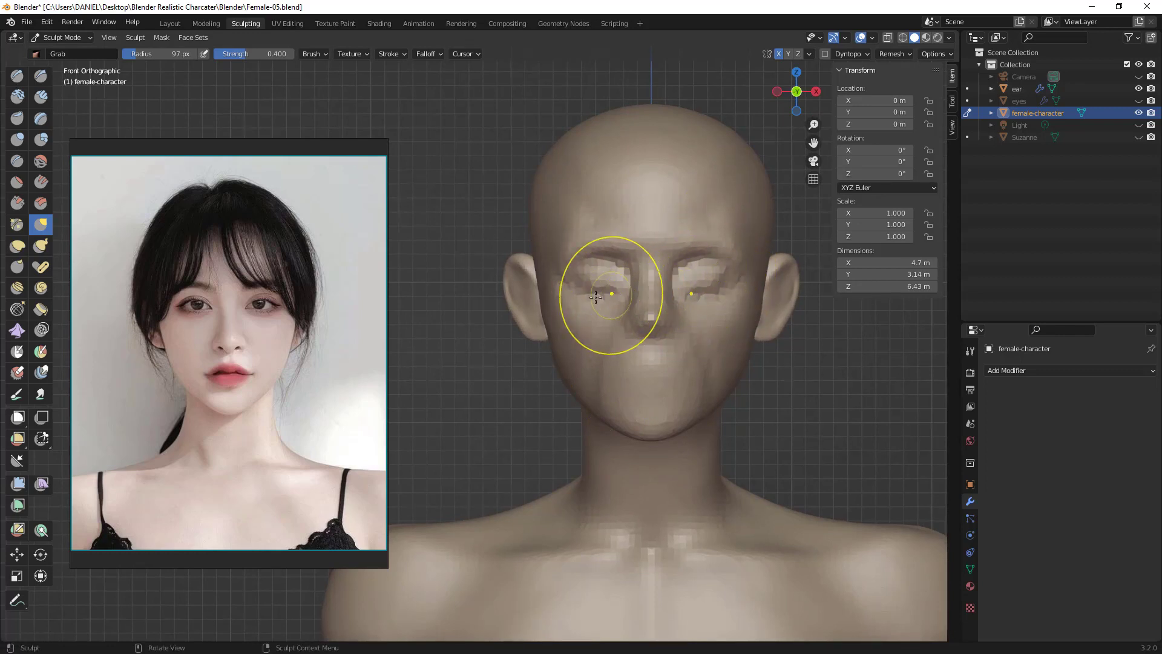
- Try to pull in the sides of the nose with the Grab brush at 51 px radius
key(f)
click(669, 325)
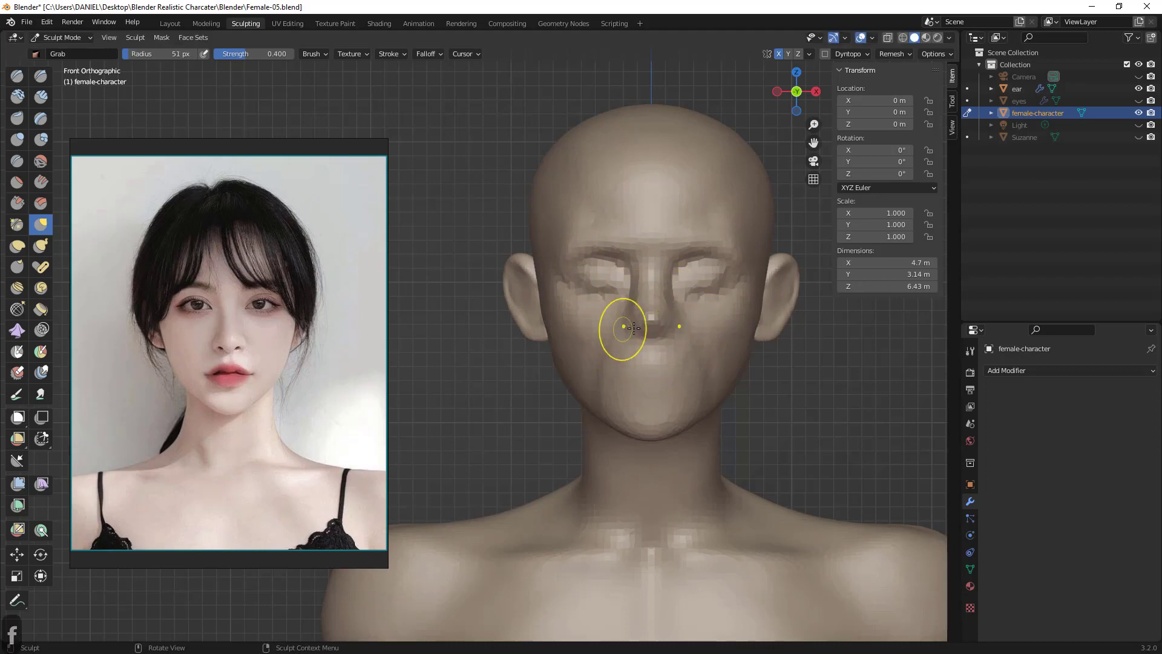
drag(633, 328, 643, 324)
key(ctrl+z)
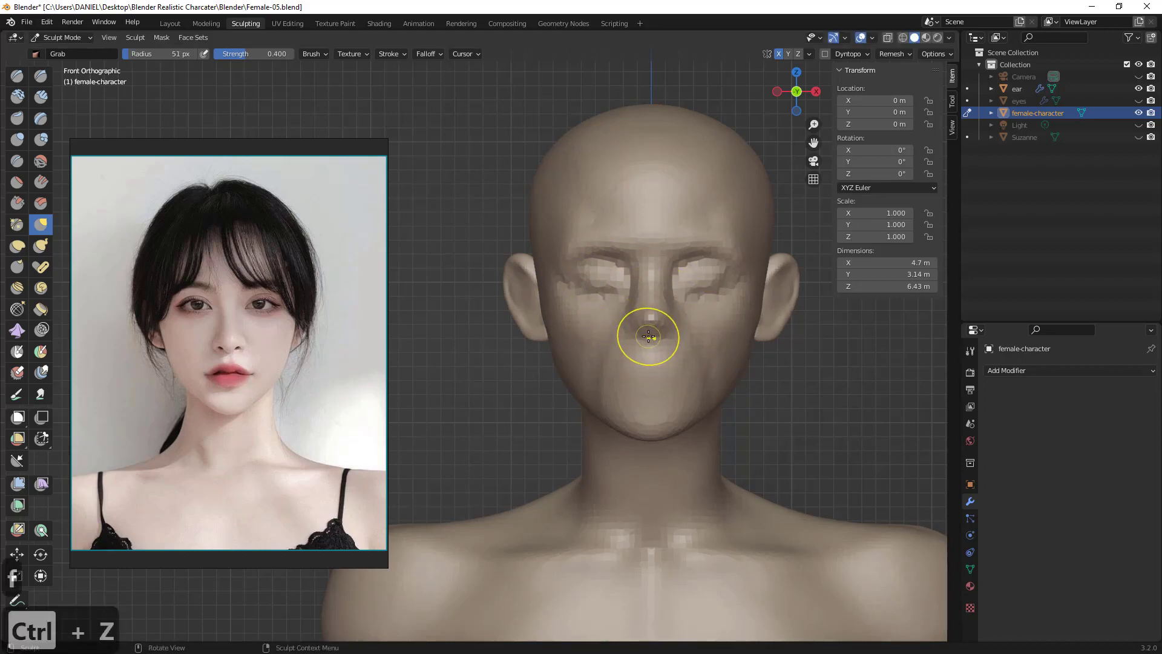
- Set the Grab brush radius to 78 px and adjust the inner brow area above the nose bridge
key(f)
click(679, 265)
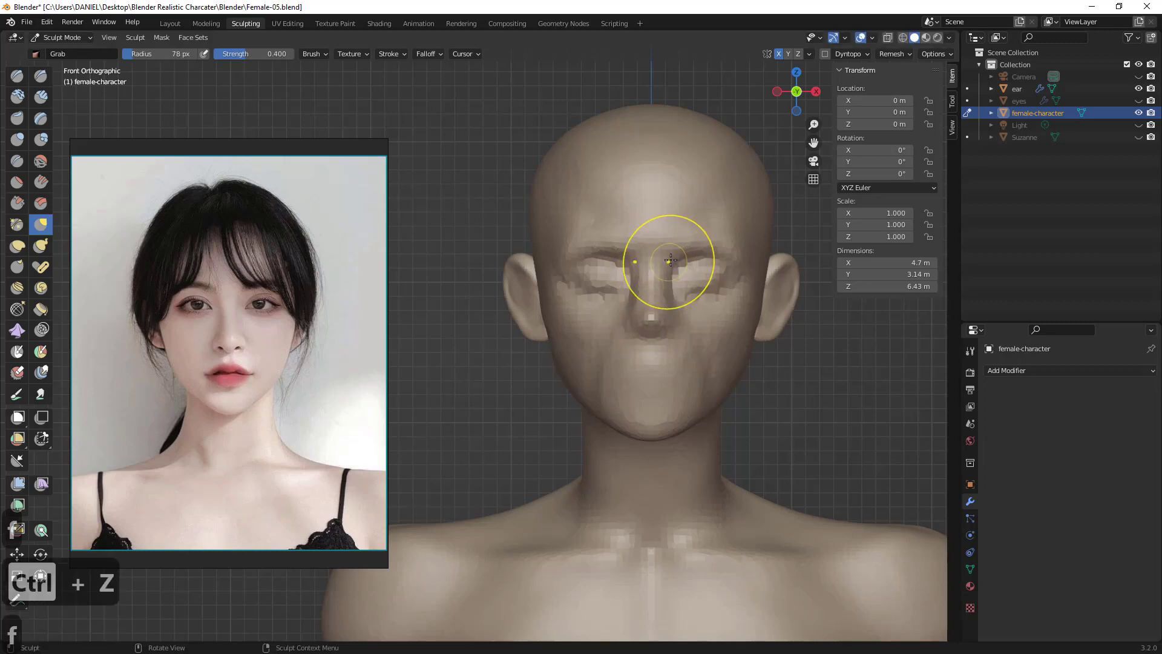
drag(659, 259, 613, 246)
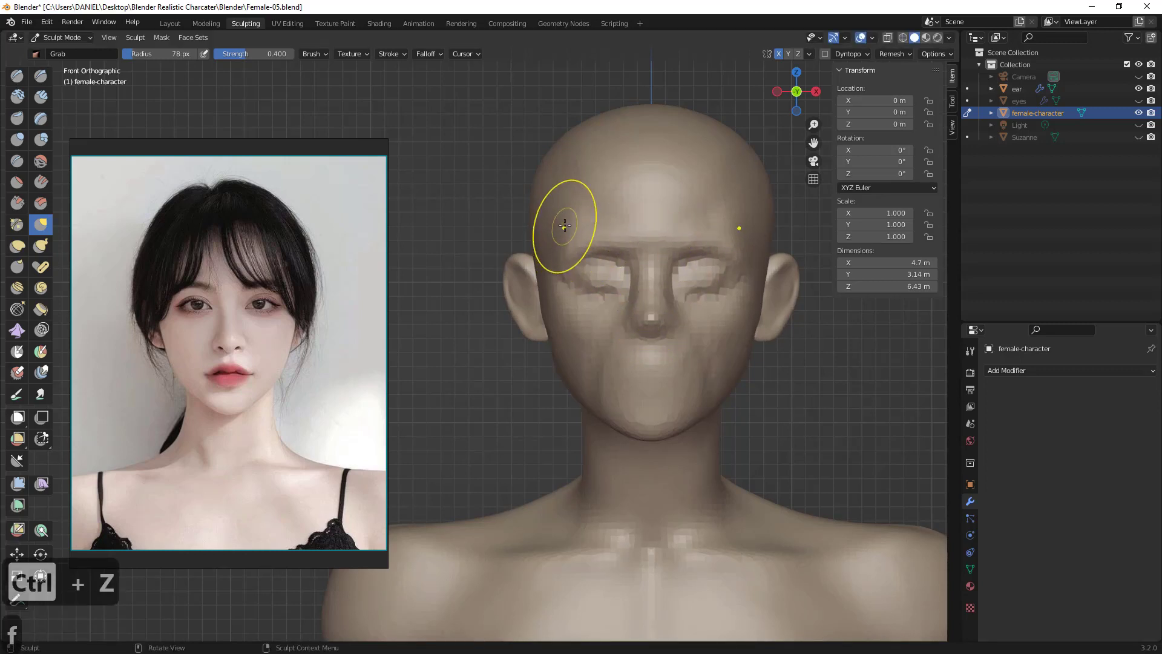
- Carve the nostrils into the underside of the nose with the Draw Sharp brush at 27 px radius
middle_drag(633, 274, 460, 241)
click(41, 75)
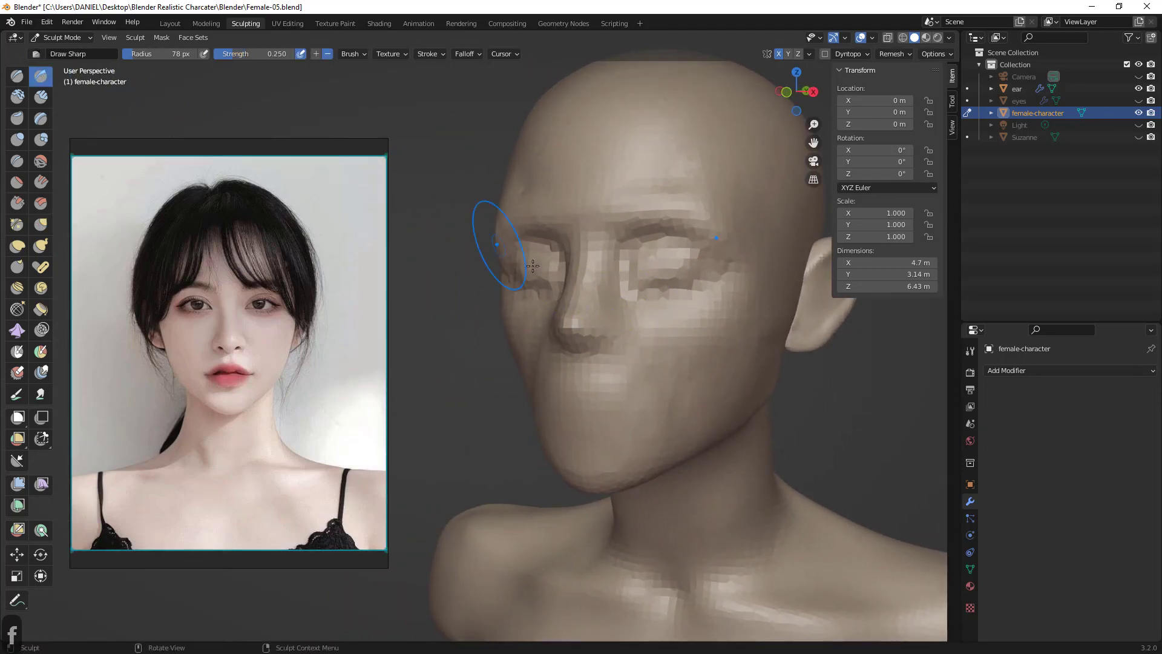
key(f)
click(464, 292)
middle_drag(572, 298, 630, 267)
key(ctrl+z)
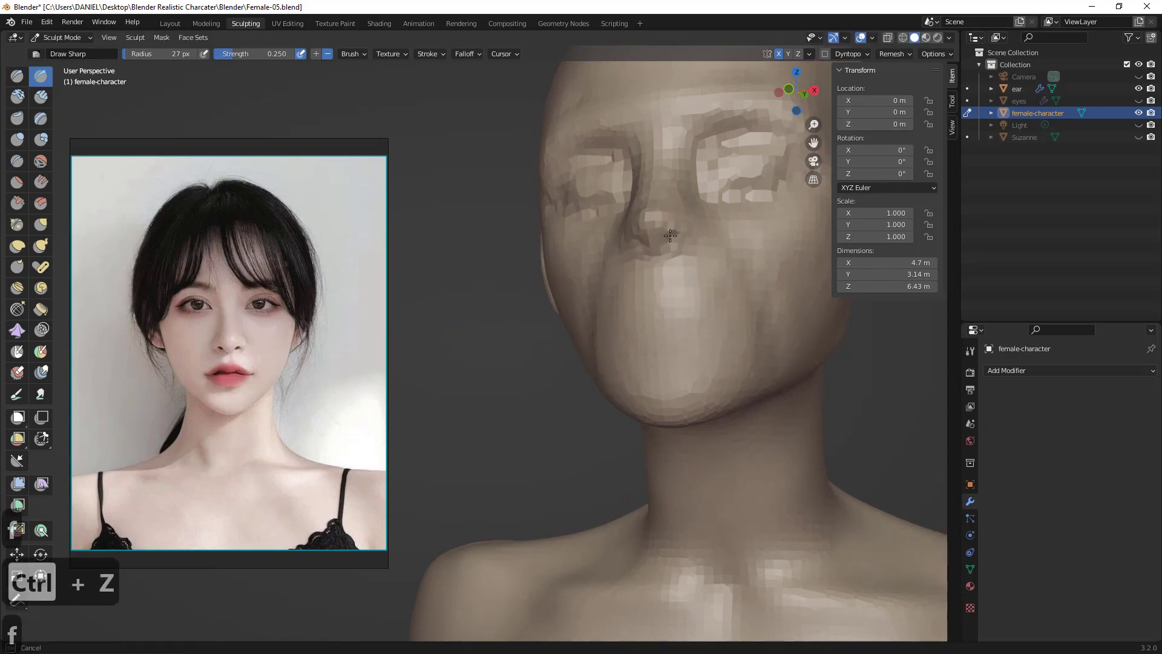
mouse_move(708, 256)
middle_down()
mouse_move(575, 252)
mouse_move(641, 250)
mouse_move(564, 325)
middle_up()
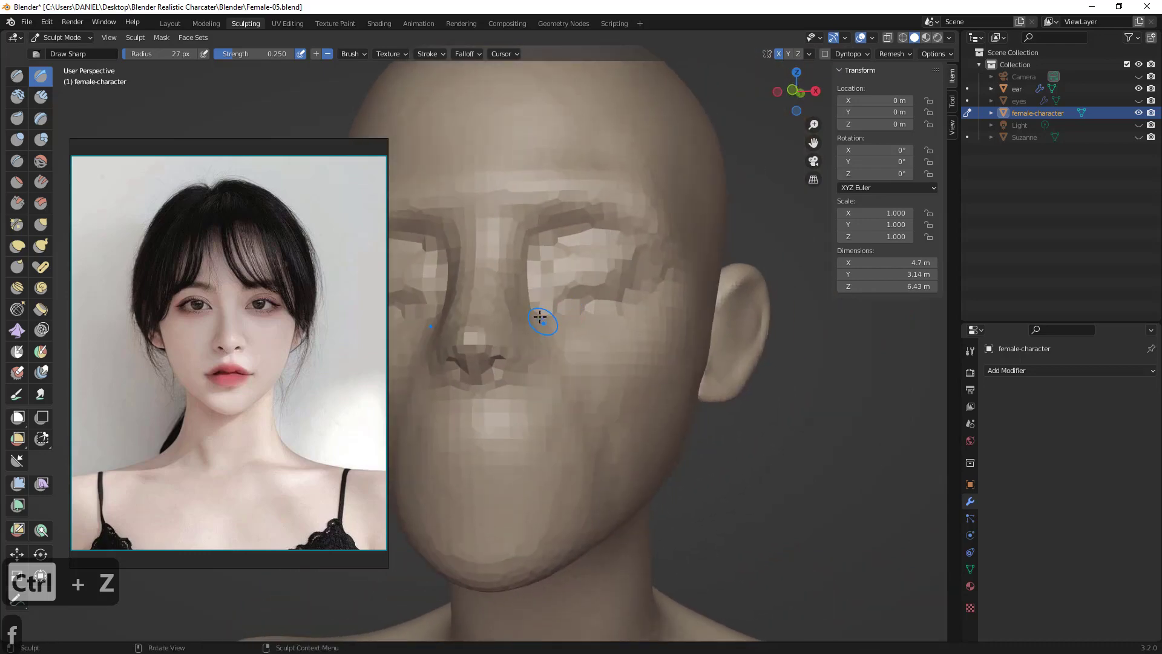
- Try to adjust the nose bridge profile from the side with the Grab brush at 76 px radius
mouse_move(533, 276)
shift+middle_down()
mouse_move(586, 271)
mouse_move(519, 285)
mouse_move(752, 270)
mouse_move(605, 277)
mouse_move(661, 276)
shift+middle_up()
key(f)
click(639, 246)
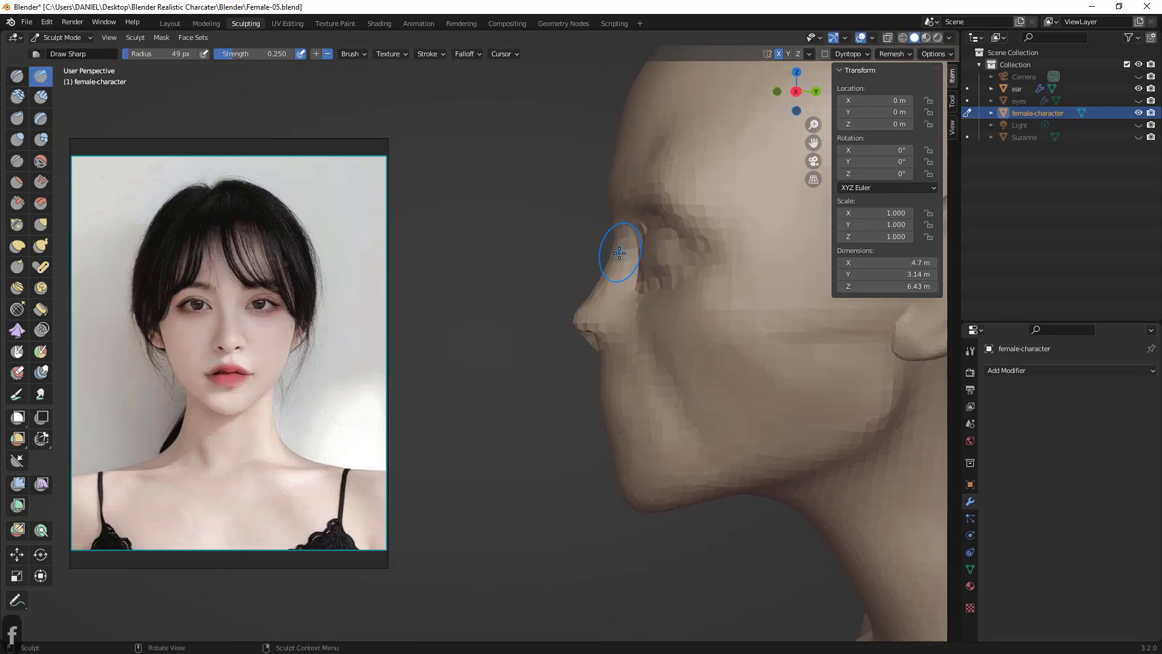
key(g)
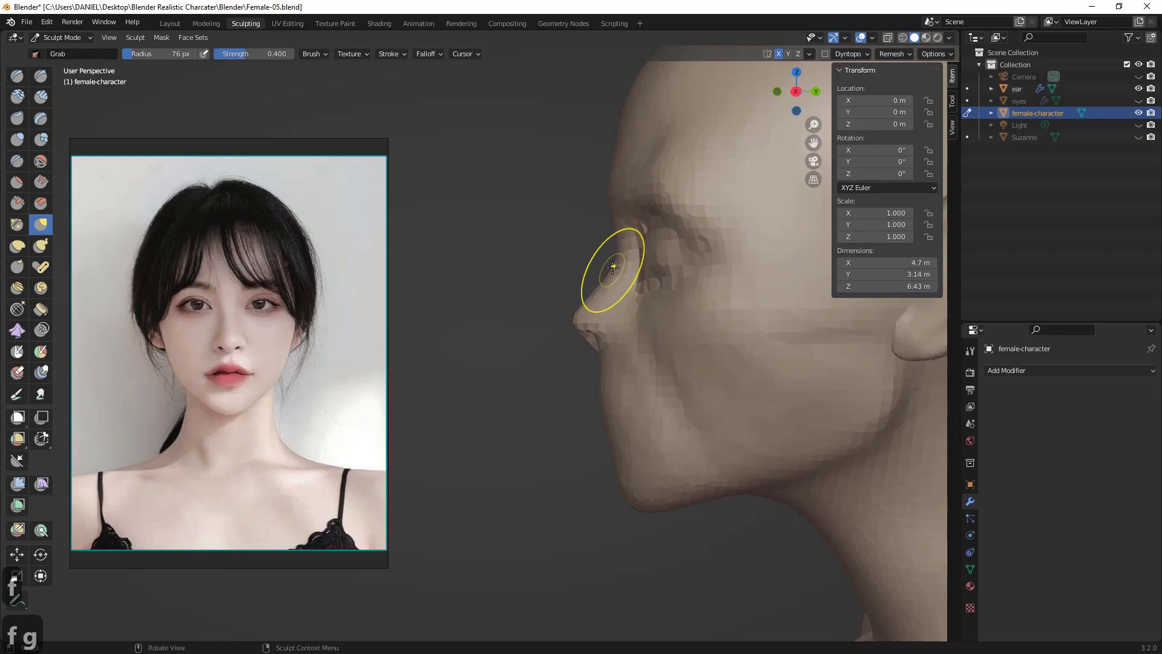
key(ctrl+z)
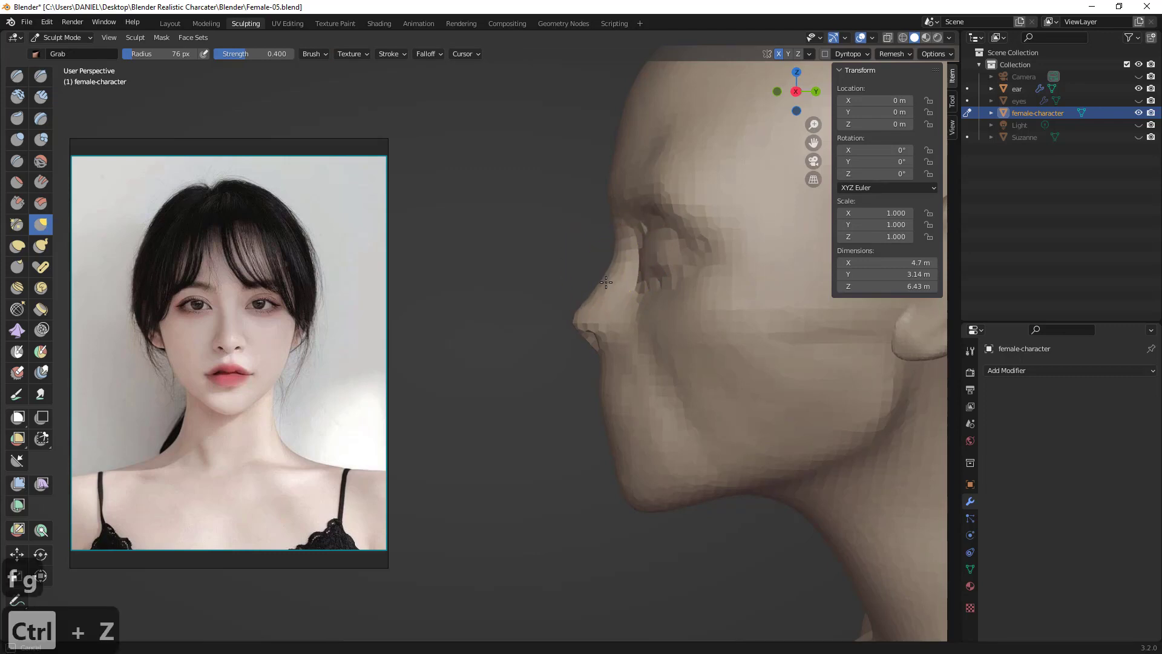
- Reshape the eye socket area beside the nose with the Grab brush, using 100 px and 55 px radii
middle_drag(690, 268, 772, 272)
key(f)
click(815, 273)
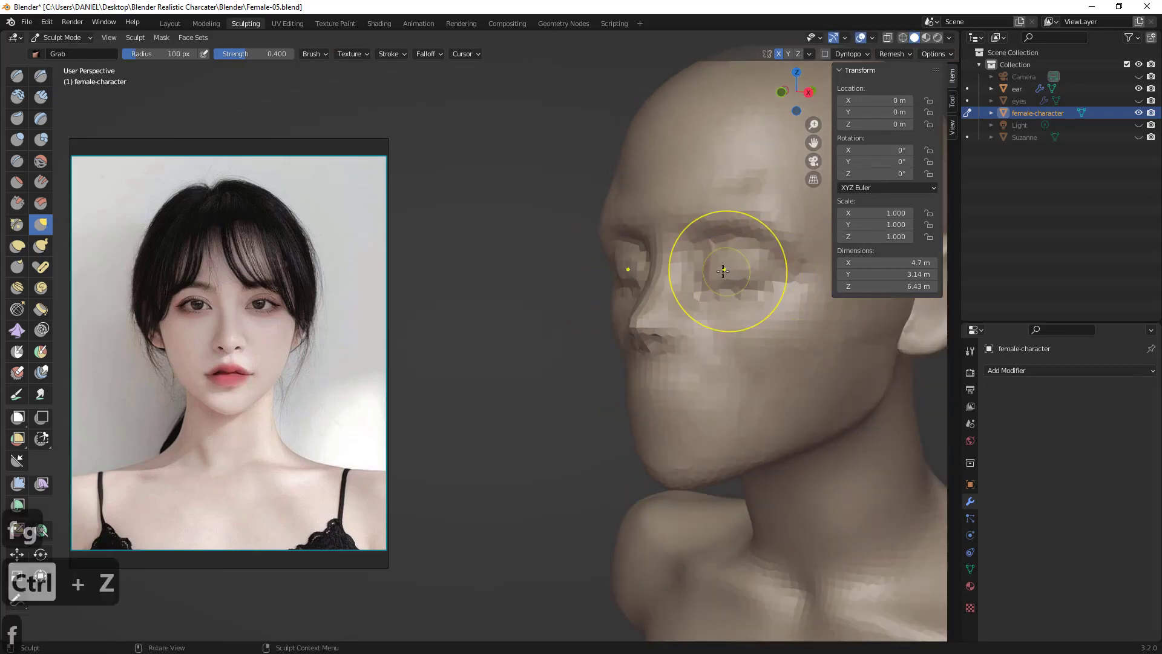
mouse_move(750, 276)
mouse_down()
mouse_move(755, 266)
mouse_move(703, 270)
mouse_up()
key(f)
click(699, 276)
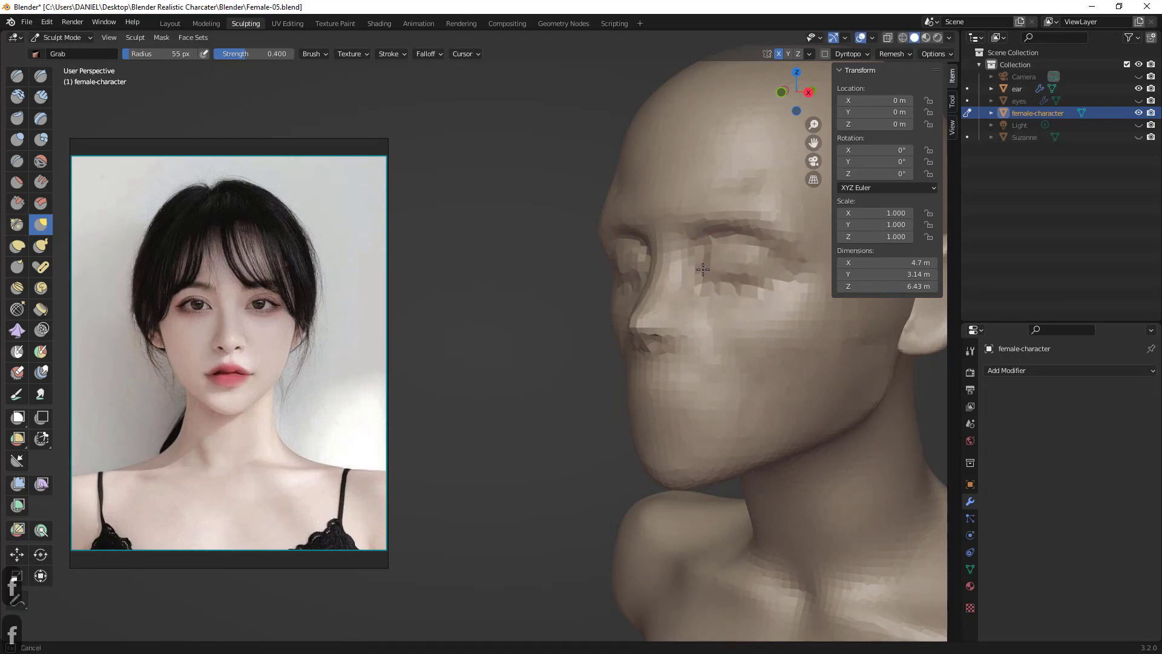
- Raise the crown and adjust the side outline of the skull with the Grab brush at 177 px radius
middle_drag(706, 264, 638, 305)
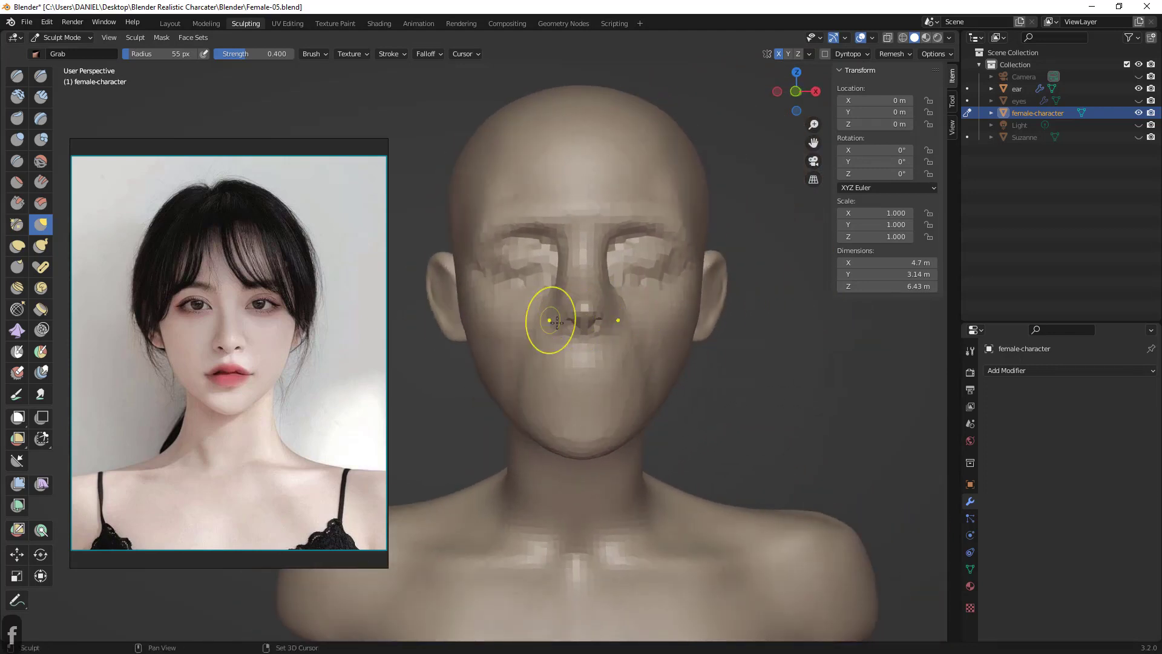
mouse_move(550, 317)
shift+middle_down()
mouse_move(594, 294)
mouse_move(550, 268)
mouse_move(552, 335)
shift+middle_up()
scroll(586, 275, down, 2)
key(f)
click(646, 250)
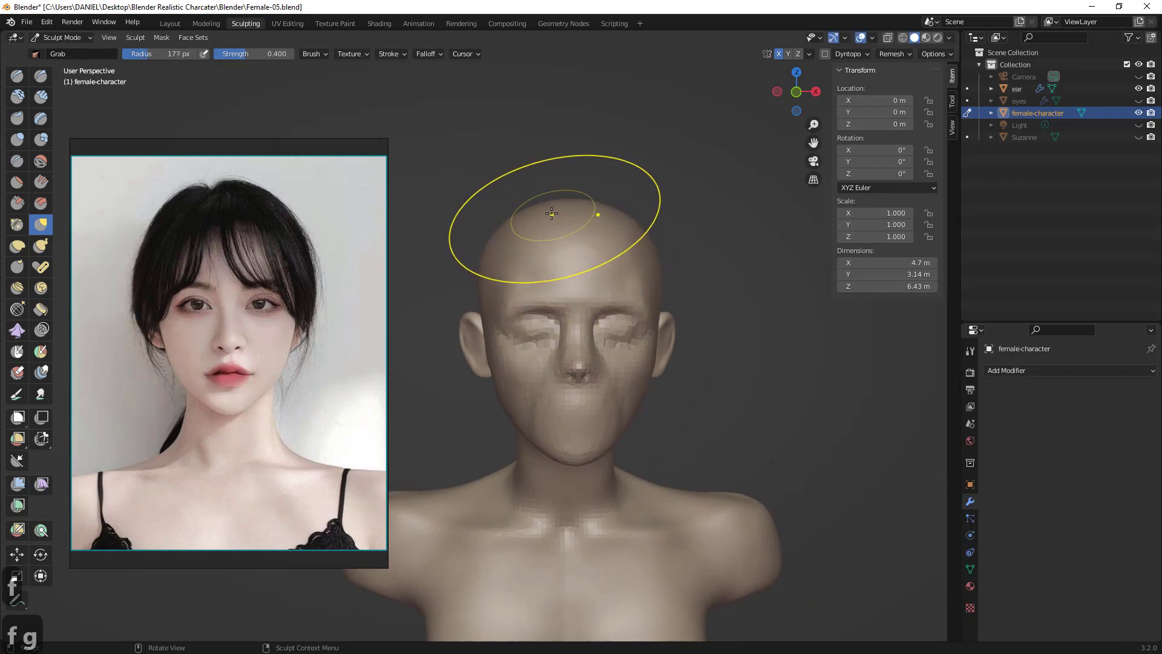
click(551, 202)
drag(551, 202, 559, 200)
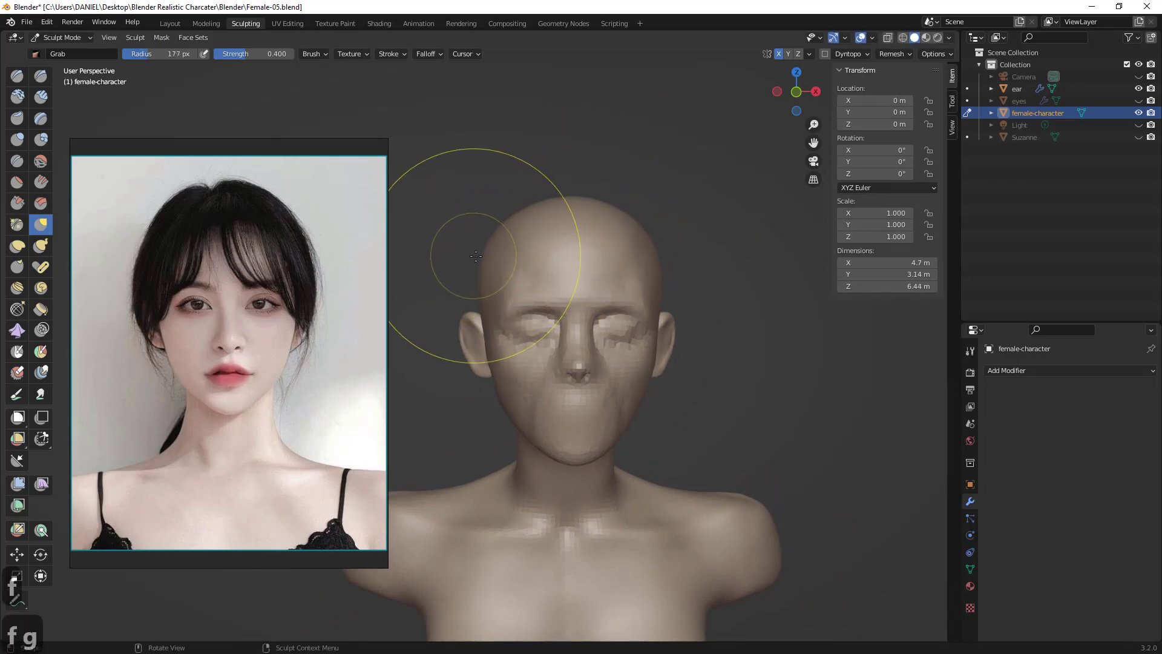
drag(483, 258, 488, 258)
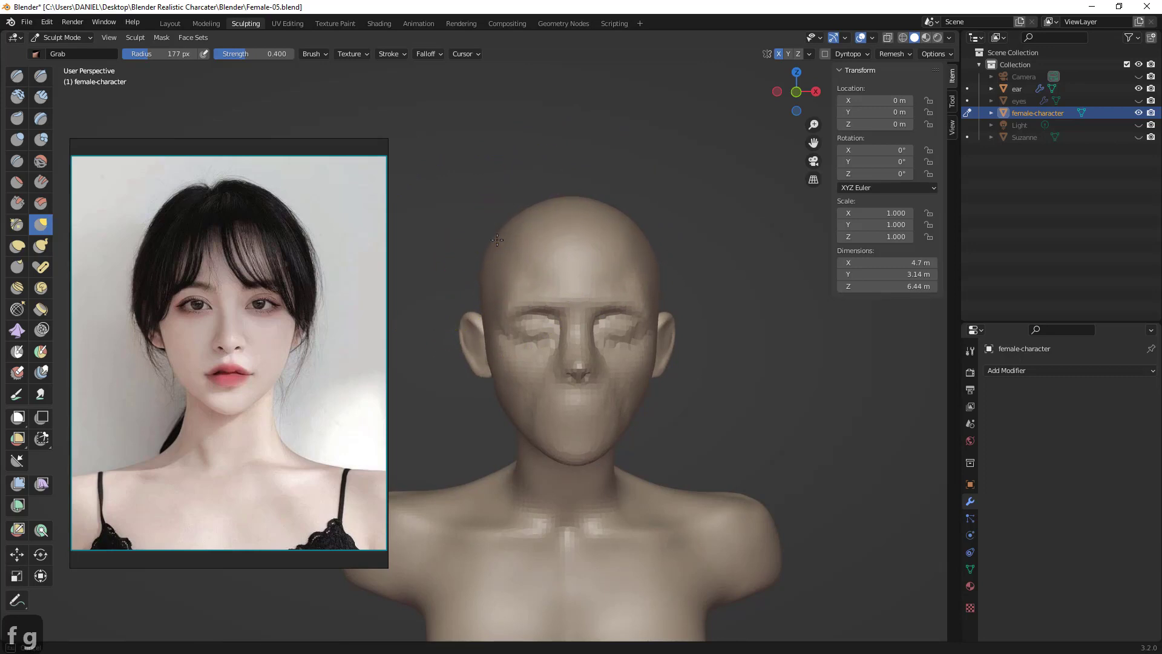
- Try to reshape the back and top of the skull from the side with the Grab brush
middle_drag(497, 240, 493, 290)
mouse_move(495, 290)
mouse_down()
mouse_move(475, 283)
mouse_move(477, 311)
mouse_up()
key(ctrl+z)
drag(498, 221, 501, 215)
mouse_move(572, 182)
mouse_down()
mouse_move(581, 186)
mouse_move(523, 185)
mouse_move(497, 205)
mouse_up()
key(ctrl+z)
key(ctrl+z)
- Adjust the base of the skull and the back of the neck in profile with the Grab brush
drag(485, 325, 491, 344)
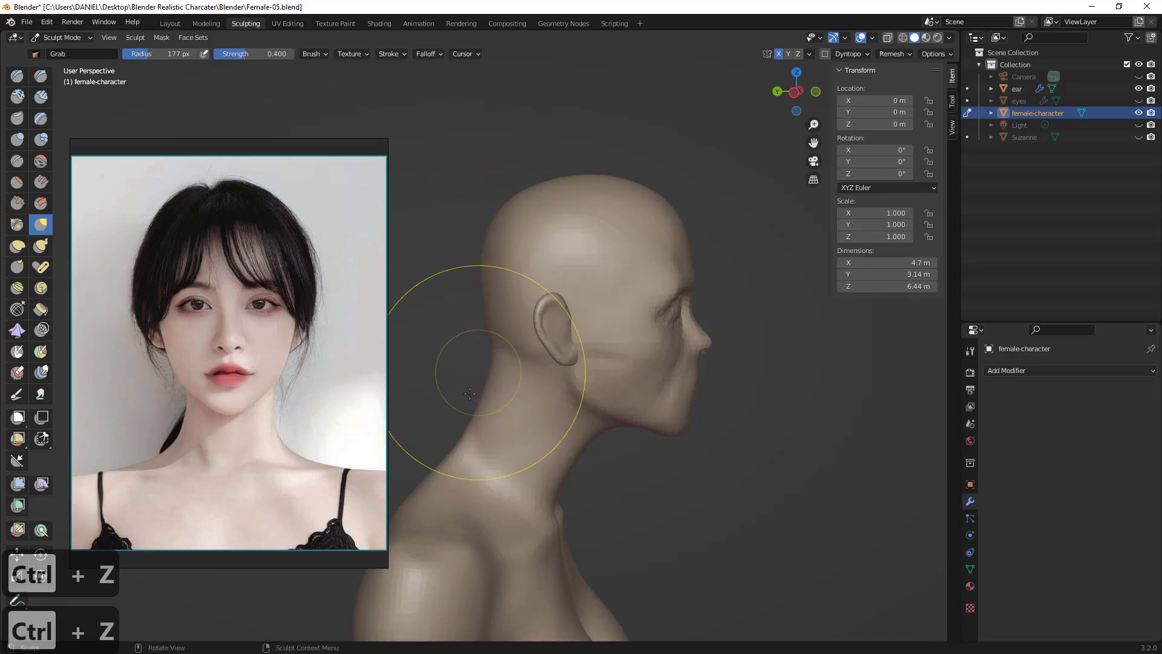
drag(465, 458, 456, 443)
scroll(466, 422, down, 3)
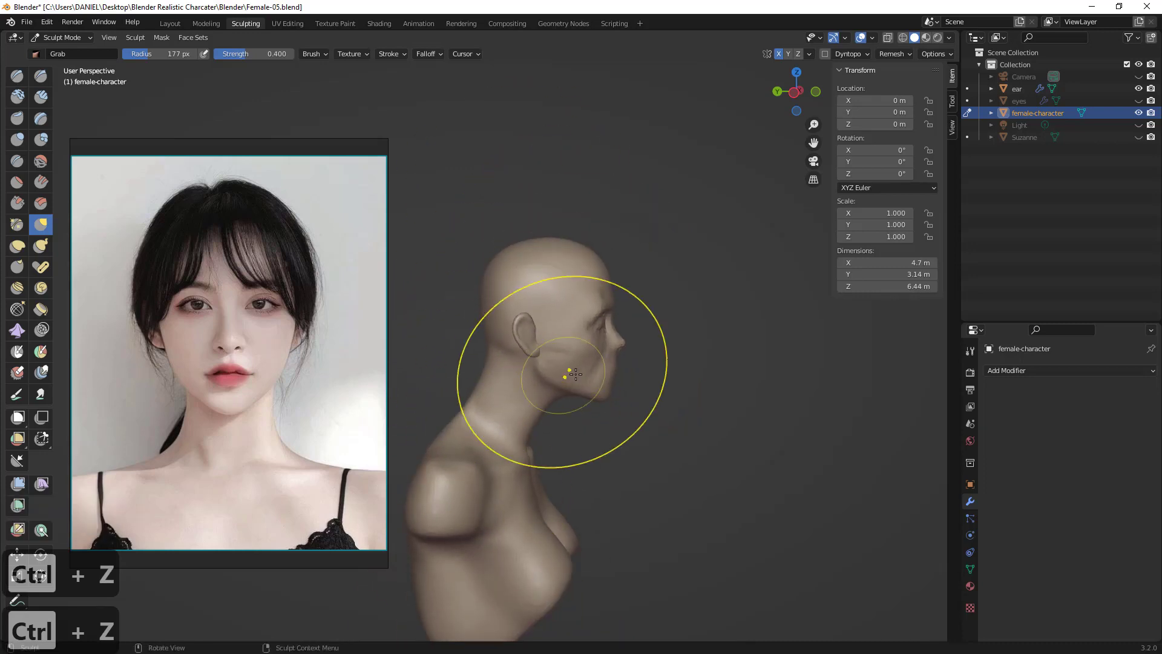
- Set the Grab brush radius to 131 px and reshape the underside of the jaw where it meets the neck
mouse_move(575, 374)
middle_down()
mouse_move(567, 351)
mouse_move(526, 345)
mouse_move(574, 347)
middle_up()
scroll(526, 330, up, 3)
key(f)
click(600, 286)
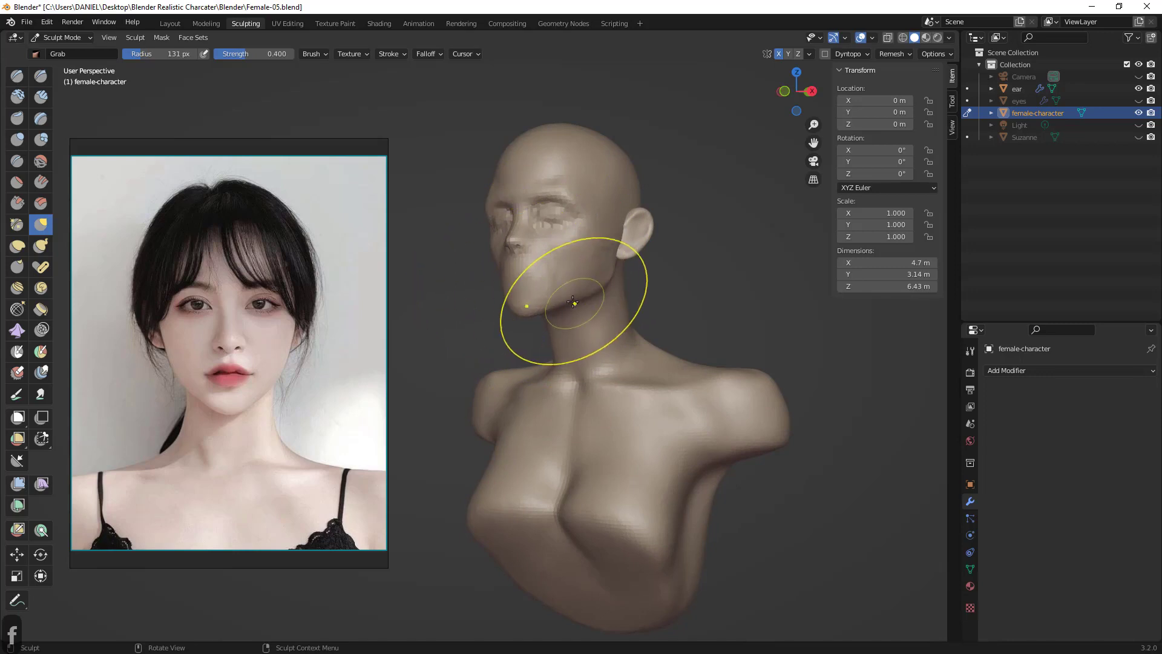
drag(566, 299, 582, 296)
mouse_move(601, 294)
middle_down()
mouse_move(548, 299)
mouse_move(578, 295)
middle_up()
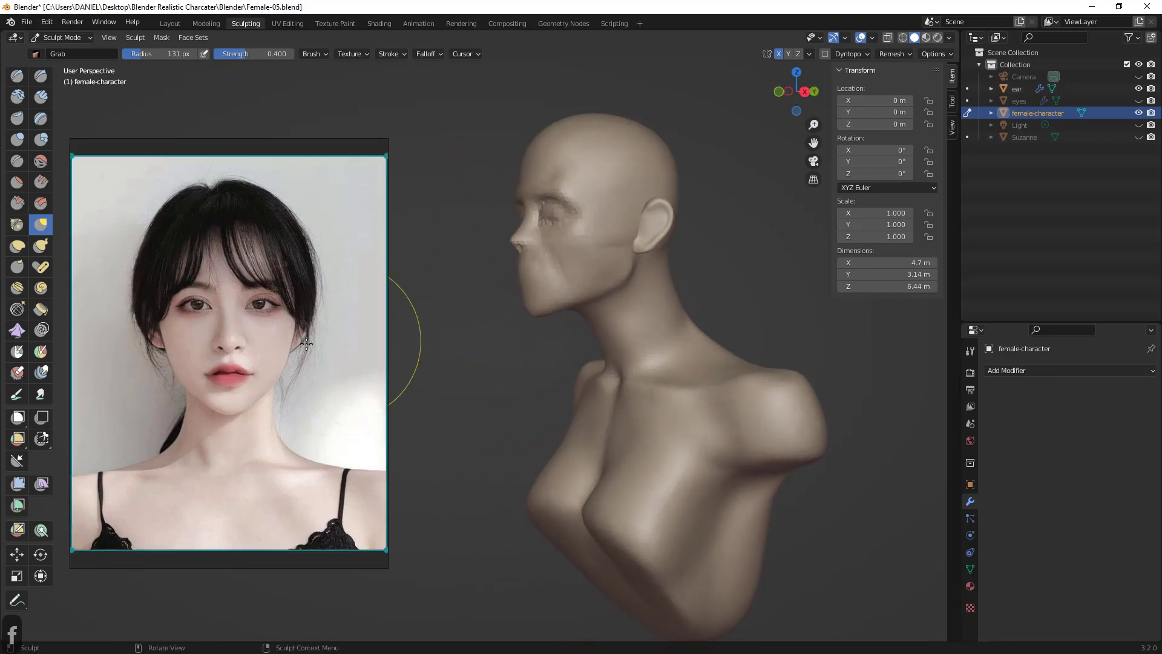
- Look over the side-profile photo and the full set of head references on the reference board
scroll(303, 322, down, 8)
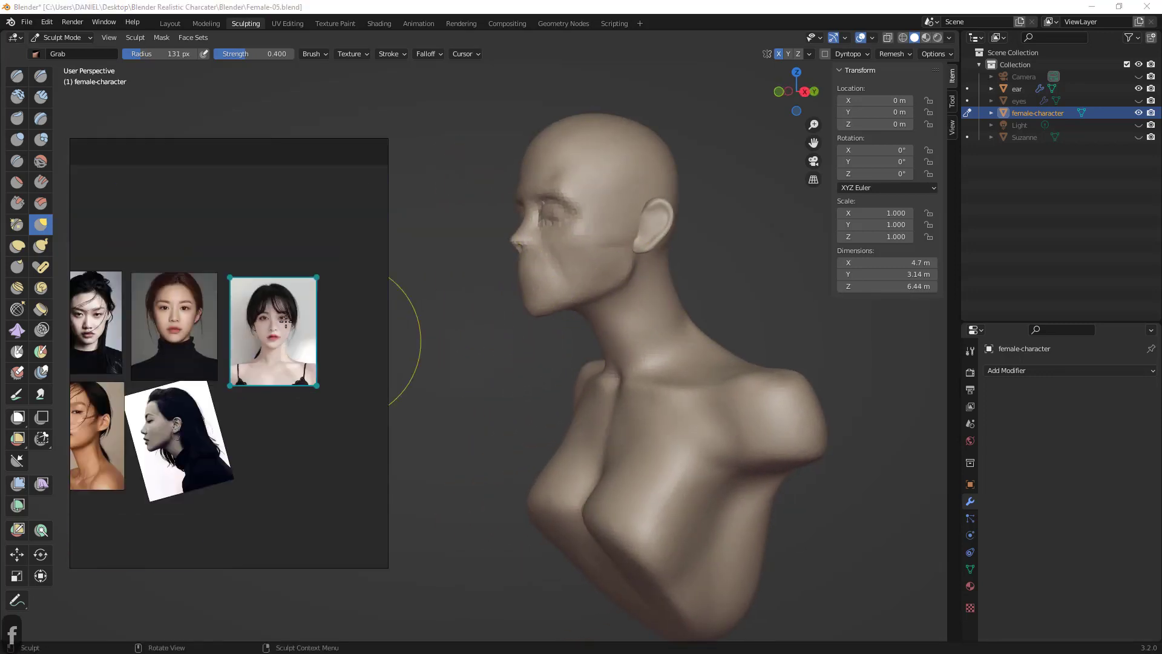
double_click(242, 395)
scroll(239, 394, down, 8)
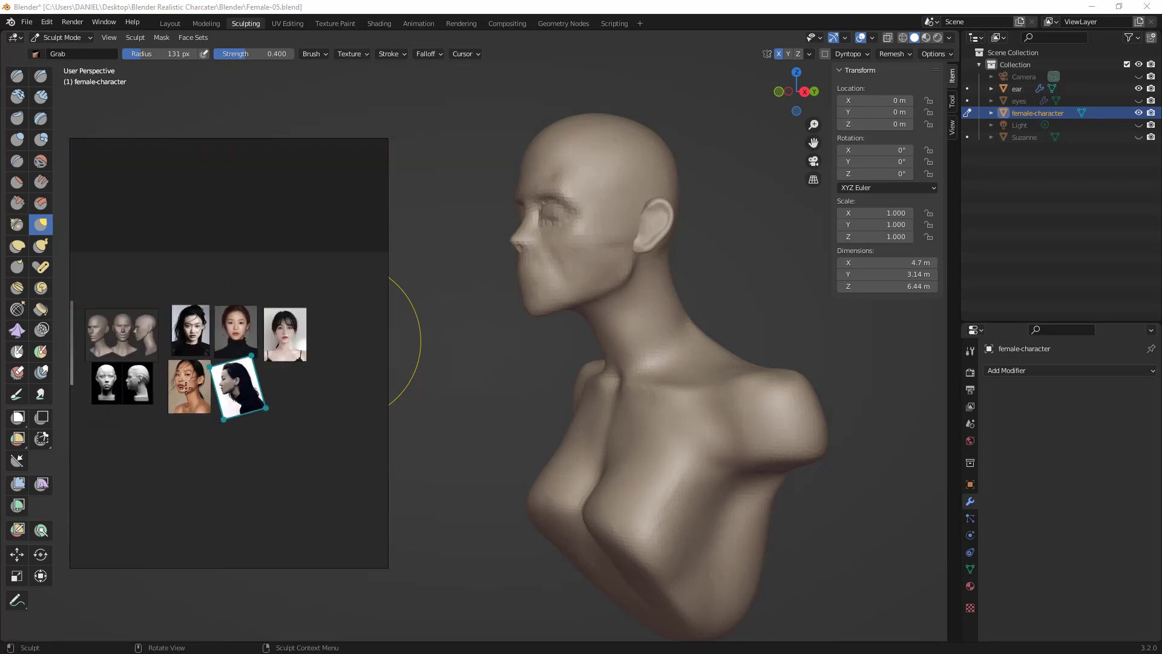
- Examine the head's profile in right orthographic view, from the jaw and neck up to the nose and forehead
middle_drag(597, 345, 661, 285)
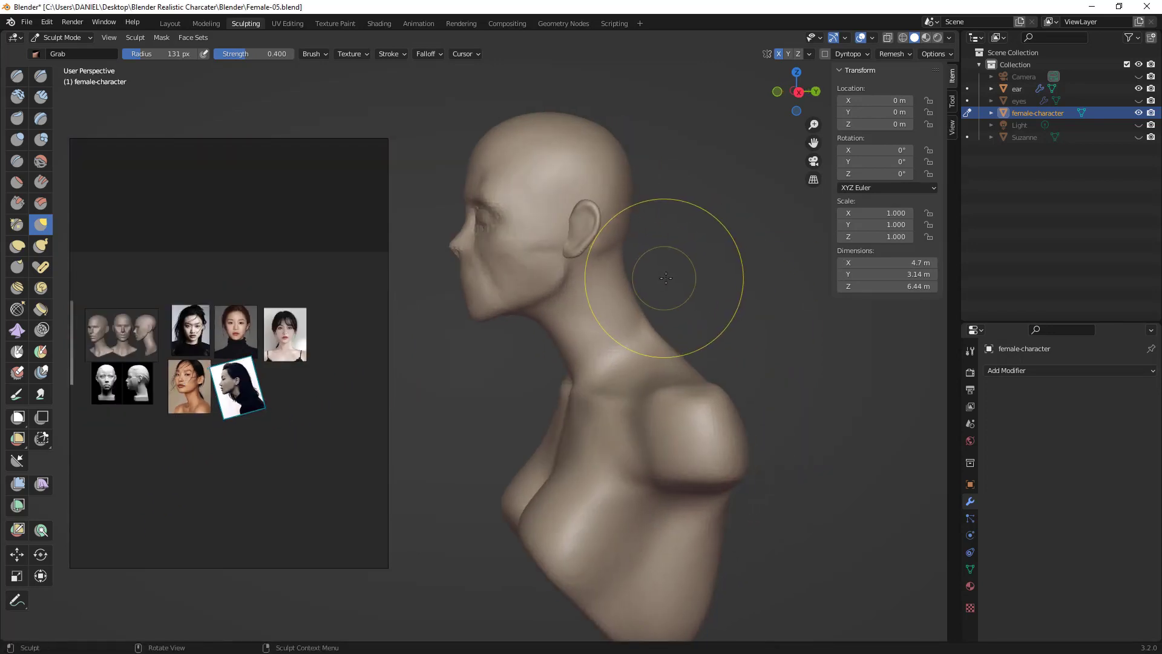
key(KP_1)
key(KP_3)
scroll(530, 291, up, 3)
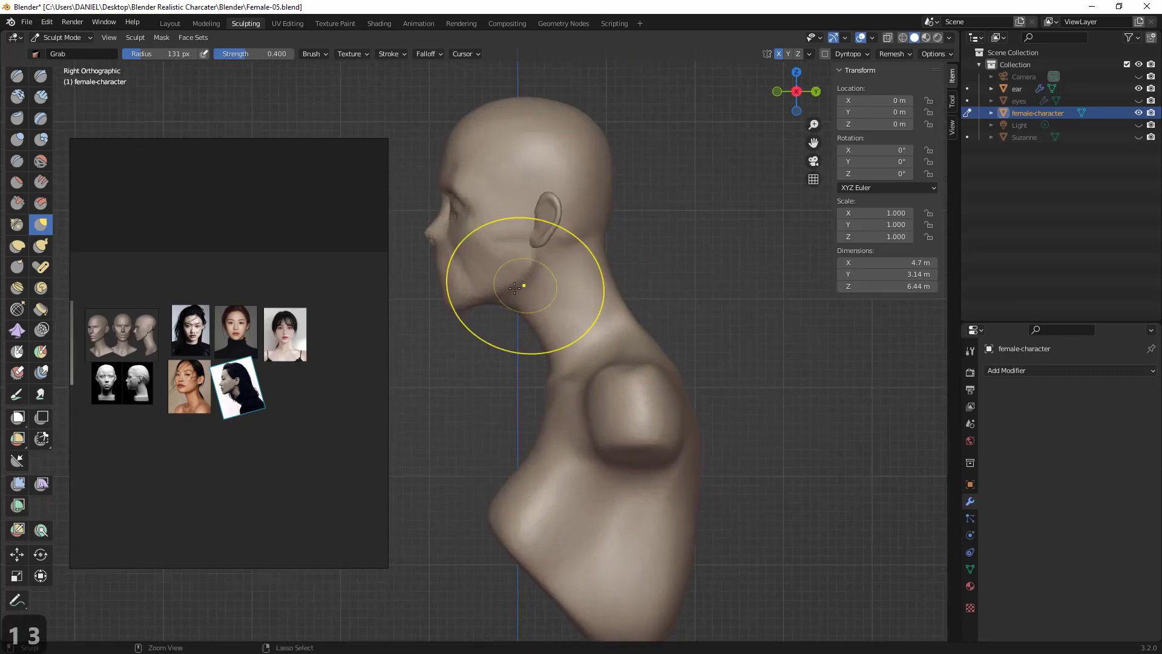
scroll(614, 302, up, 4)
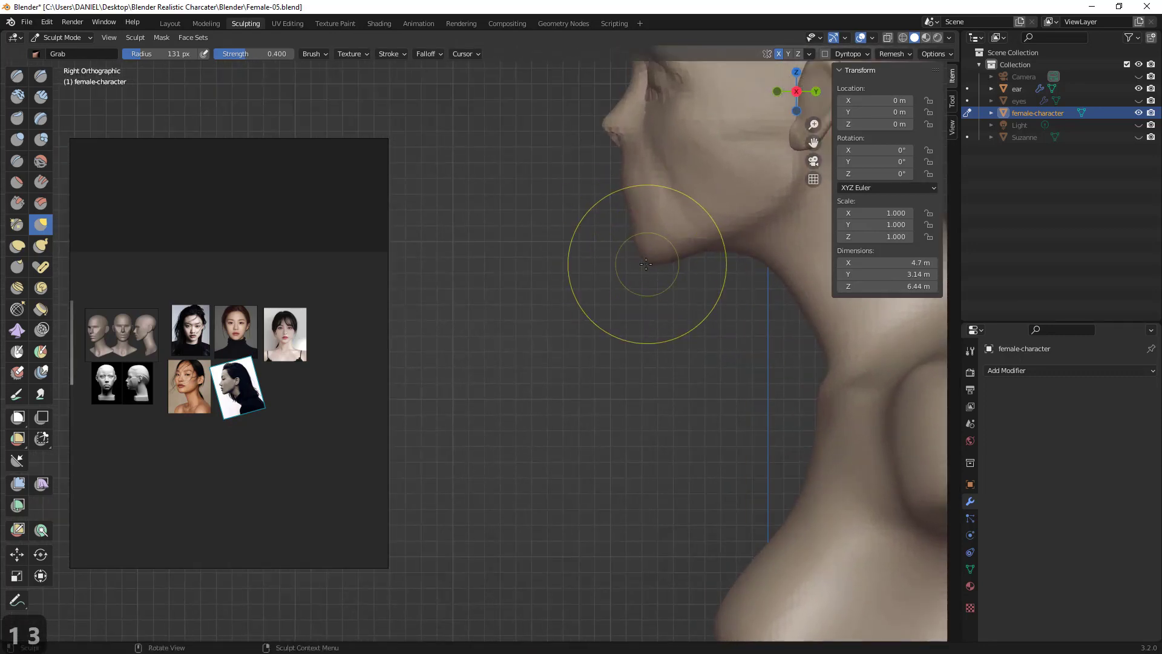
shift+middle_drag(751, 254, 690, 282)
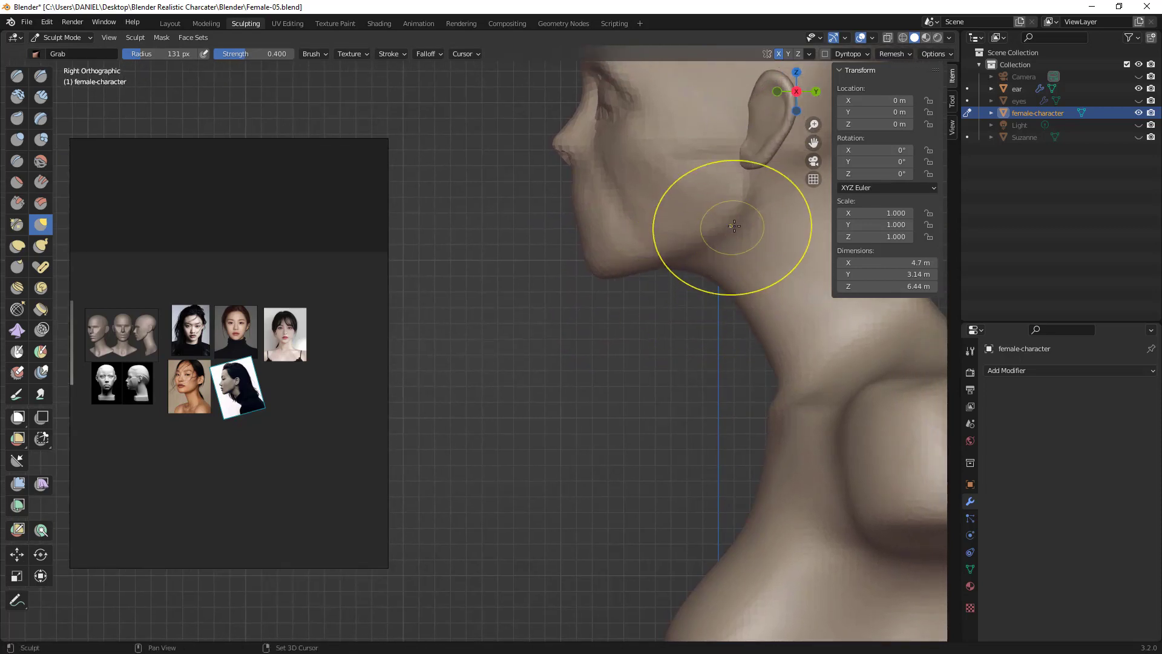
shift+middle_drag(729, 233, 720, 264)
scroll(718, 253, down, 3)
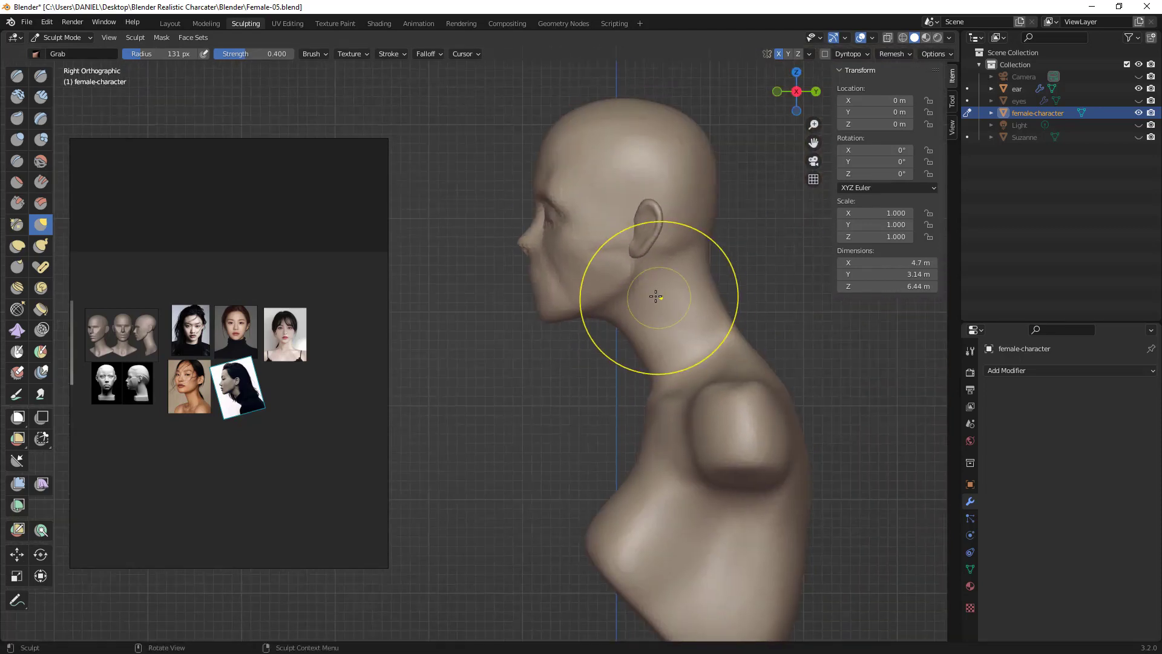
shift+middle_drag(585, 275, 674, 243)
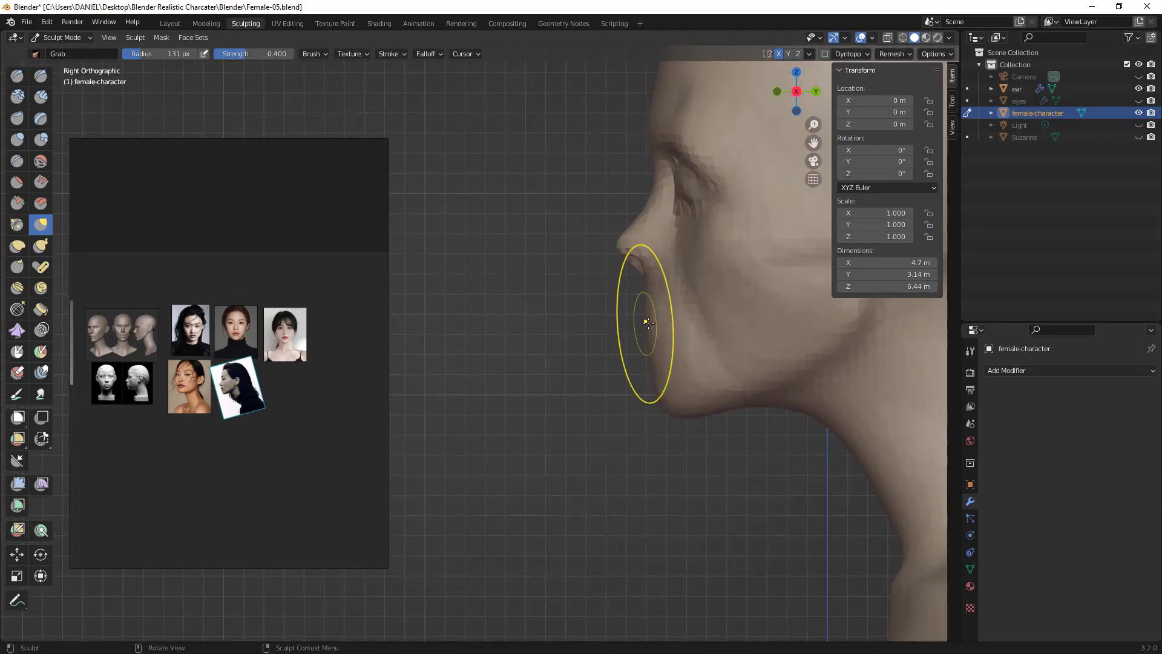
shift+middle_drag(649, 323, 579, 422)
shift+middle_drag(601, 228, 581, 328)
ctrl+middle_drag(637, 288, 608, 260)
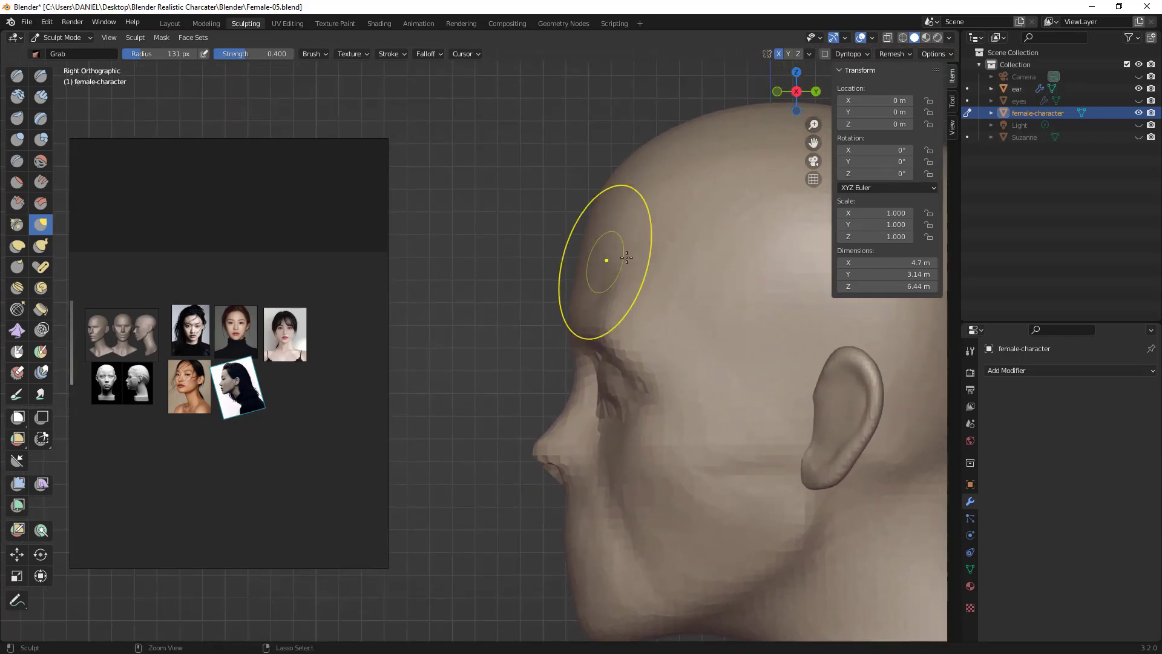
- Adjust the crown of the skull in profile with the Grab brush and reduce the brush radius to 66 px
mouse_move(684, 282)
ctrl+middle_down()
mouse_move(618, 418)
mouse_move(655, 298)
ctrl+middle_up()
drag(657, 261, 660, 252)
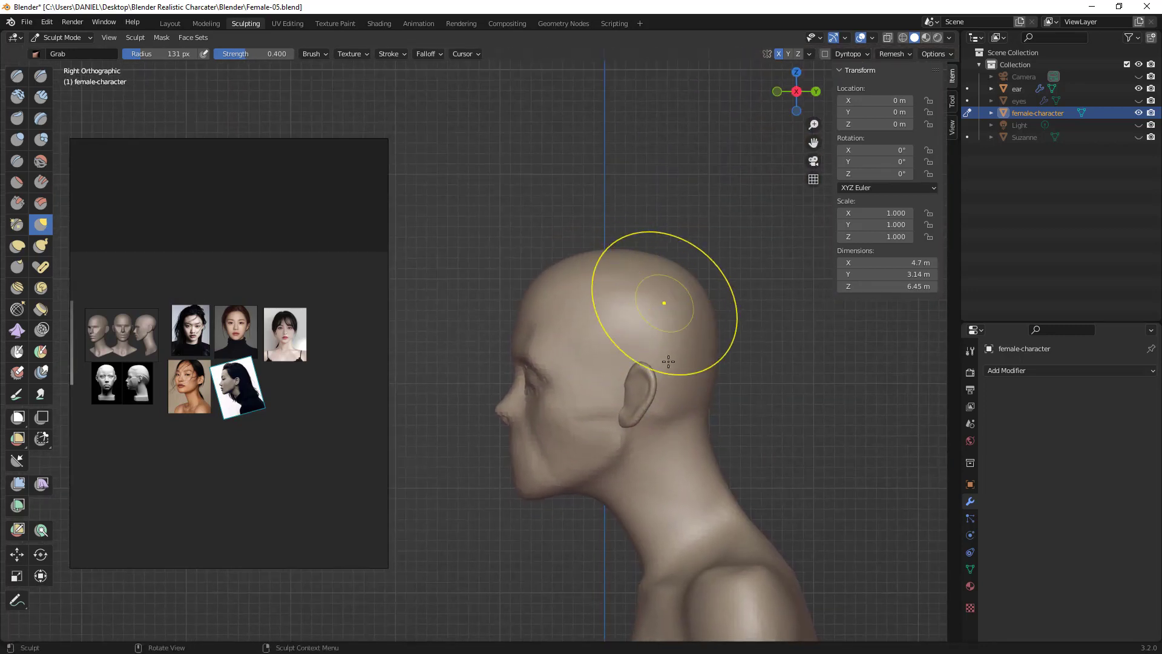
key(f)
click(716, 433)
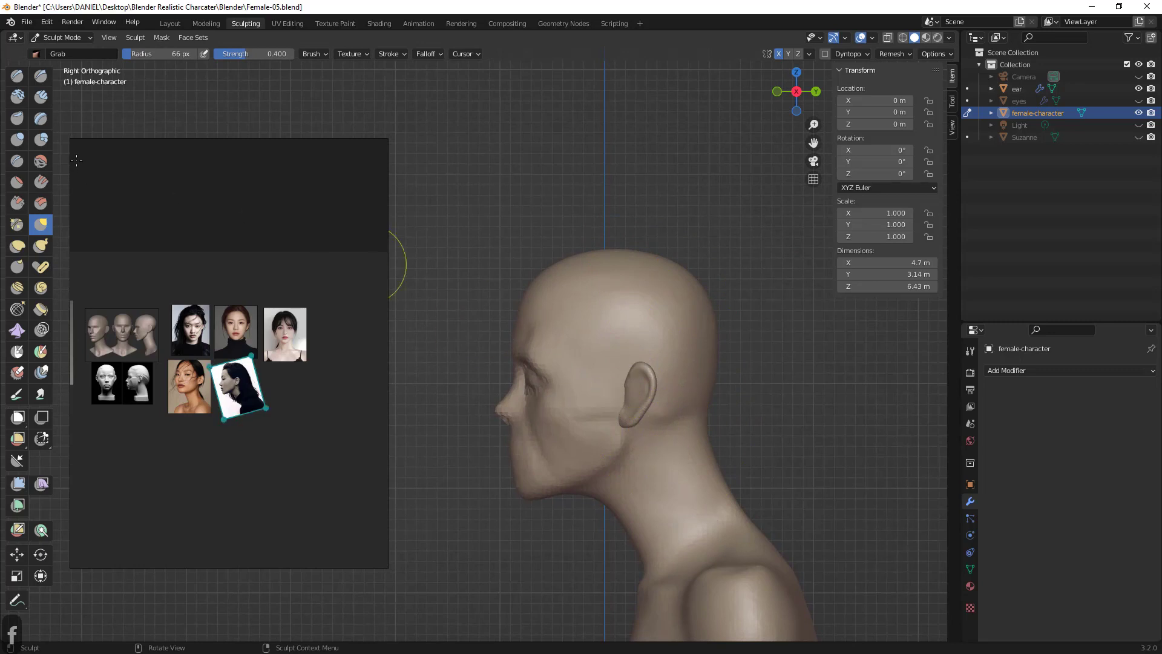
- Try to sculpt the muscle running down the side of the neck with the Clay Strips brush
click(41, 181)
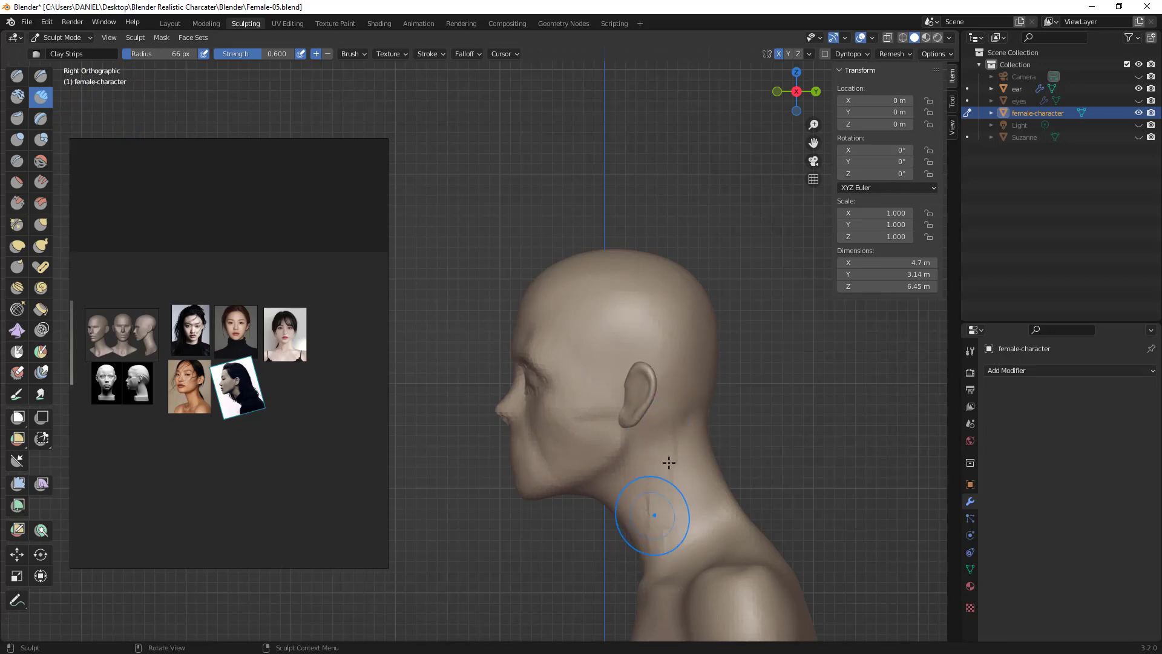
key(ctrl+z)
key(ctrl+z)
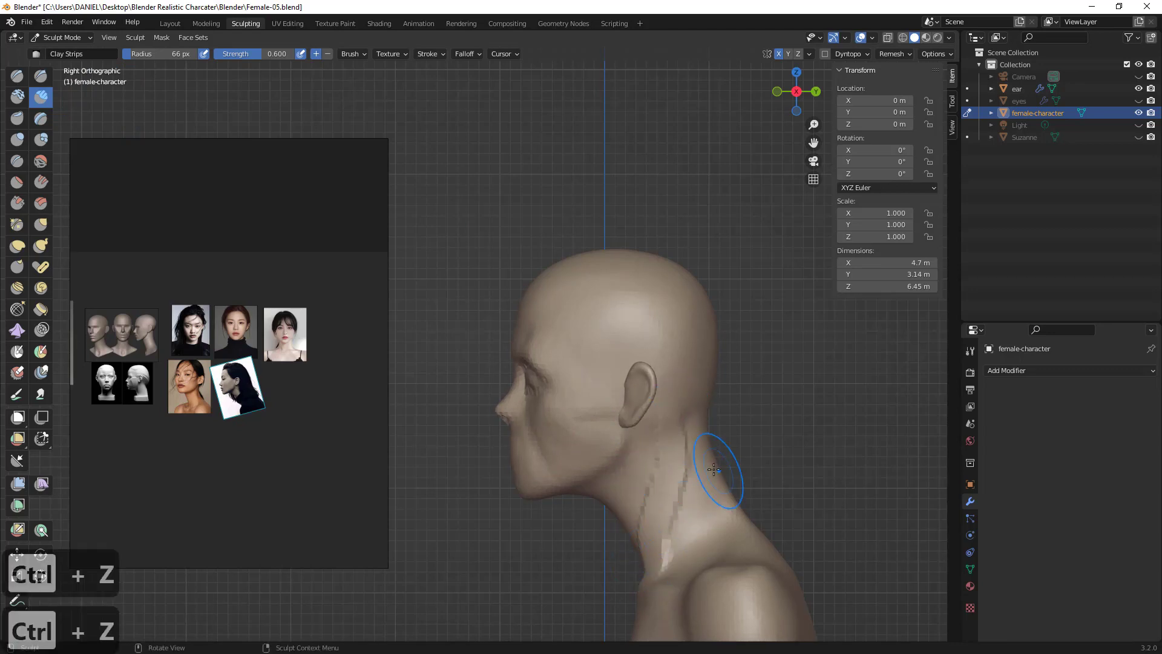
key(ctrl+z)
- Try to build up the cheekbone with the Clay Strips brush at 66 px radius
mouse_move(675, 413)
middle_down()
mouse_move(734, 407)
mouse_move(545, 426)
mouse_move(564, 419)
mouse_move(623, 462)
mouse_move(746, 457)
mouse_move(627, 371)
mouse_move(607, 403)
mouse_move(590, 354)
mouse_move(639, 345)
mouse_move(618, 345)
mouse_move(604, 365)
middle_up()
scroll(607, 403, up, 1)
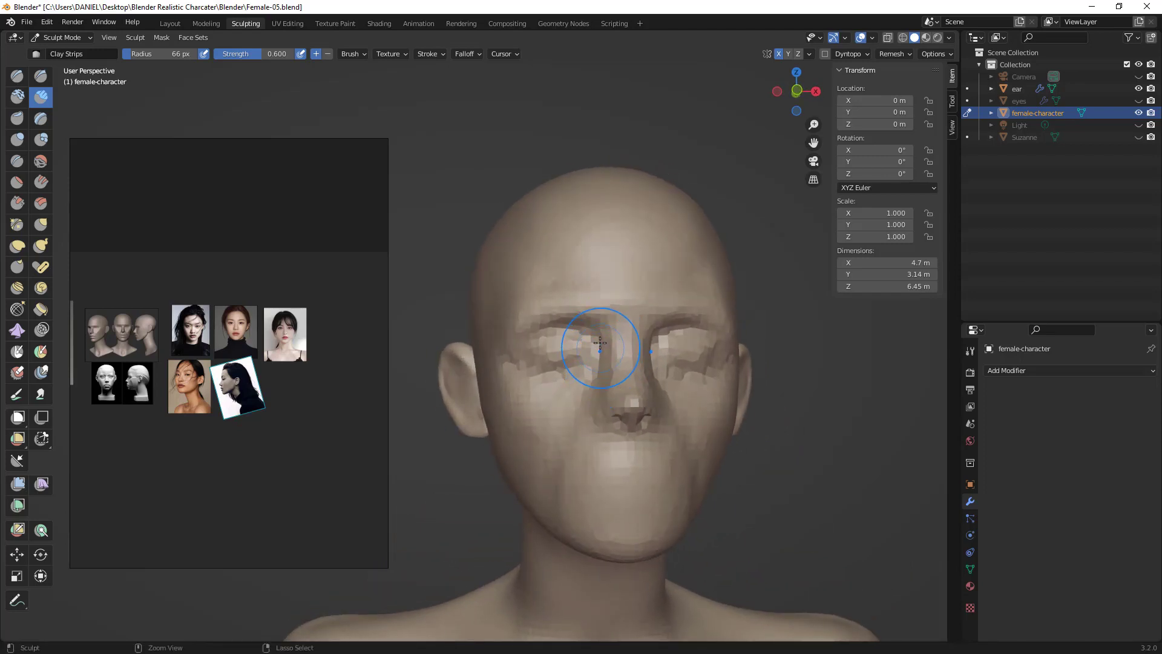
middle_drag(608, 380, 643, 364)
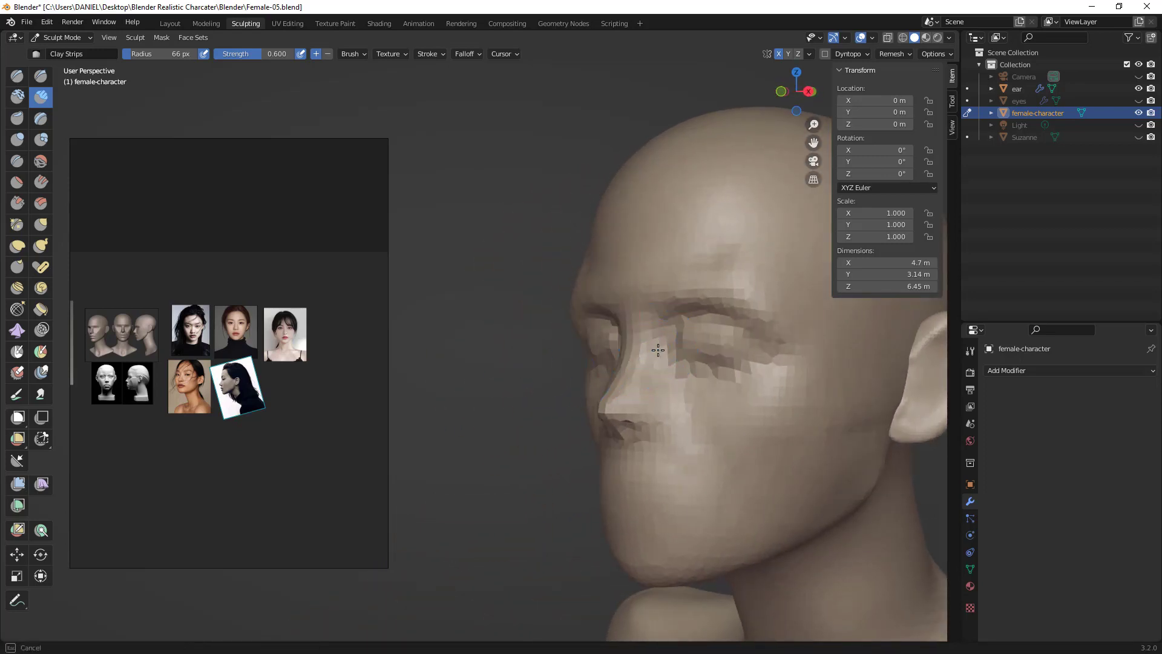
mouse_move(676, 406)
middle_down()
mouse_move(692, 390)
mouse_move(666, 412)
mouse_move(779, 402)
middle_up()
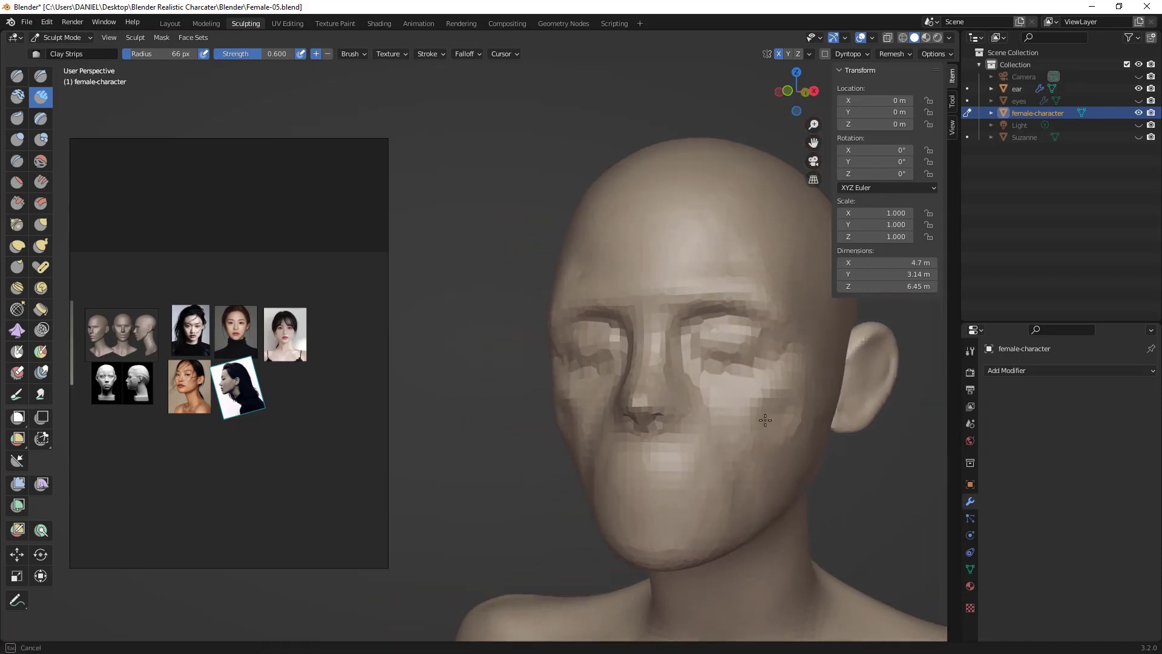
key(ctrl+z)
key(ctrl+z)
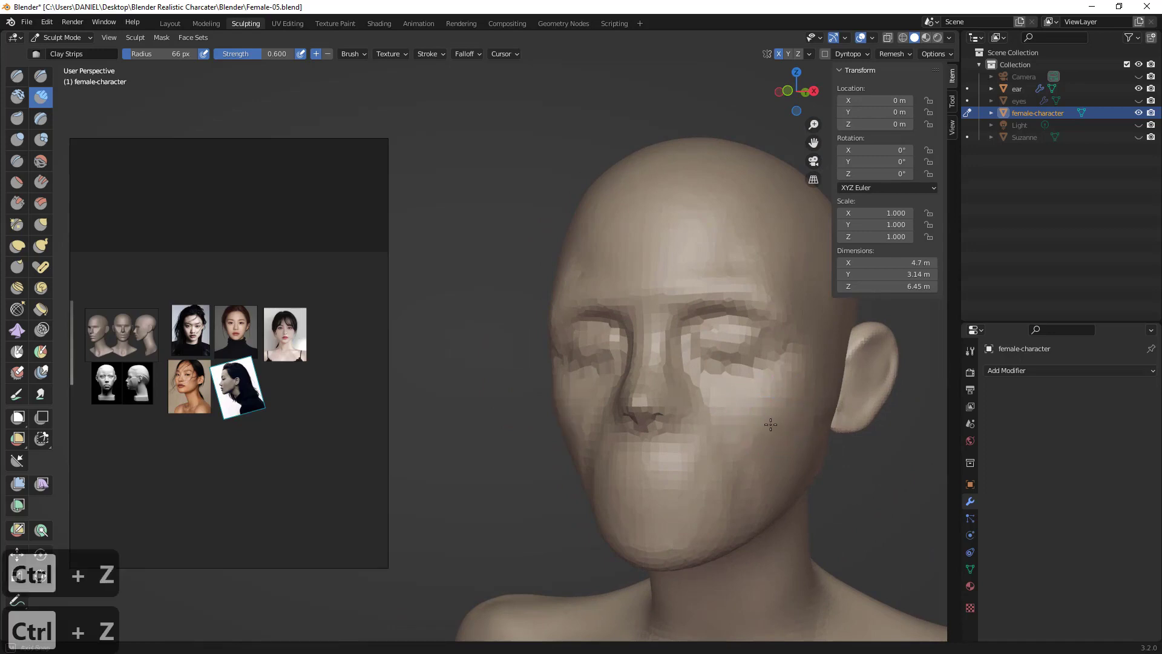
middle_drag(788, 419, 766, 422)
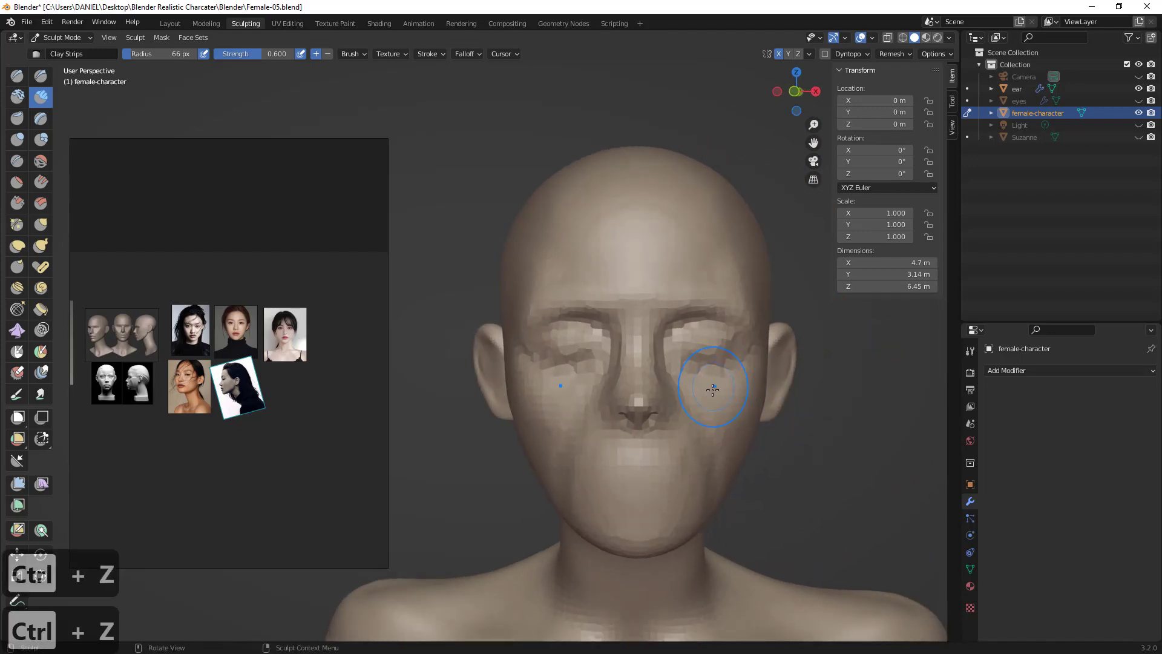
- Define the creases around the nostrils with the Draw Sharp brush at a 26 px radius
middle_drag(713, 389, 672, 409)
scroll(696, 392, up, 1)
click(41, 75)
key(f)
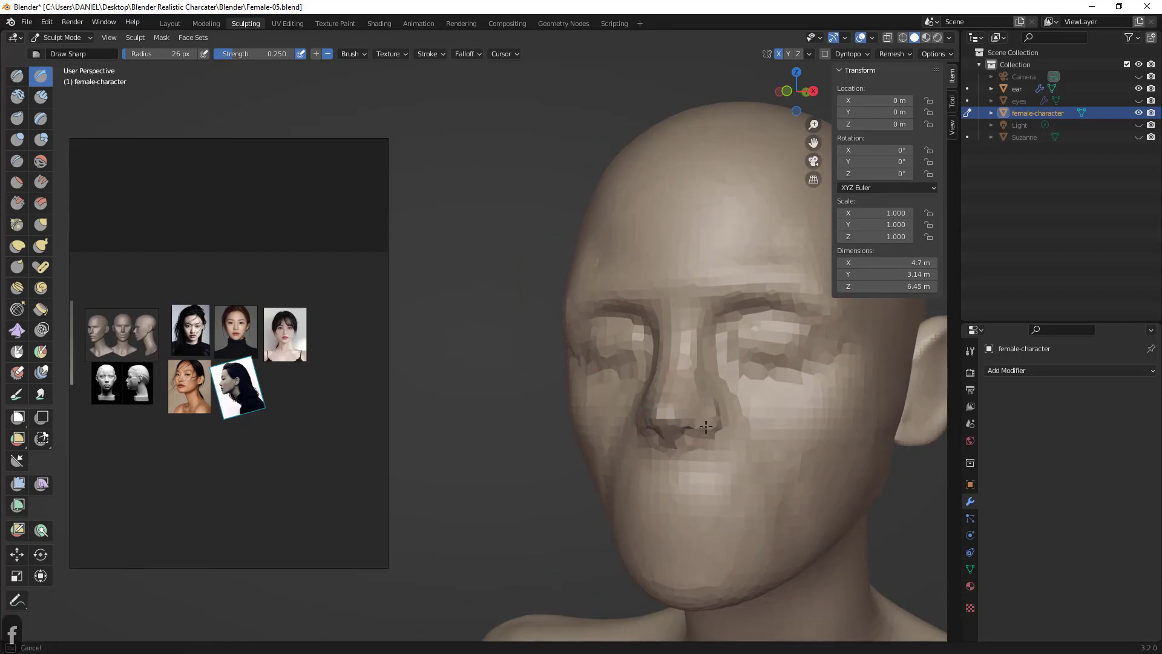
middle_drag(706, 427, 670, 426)
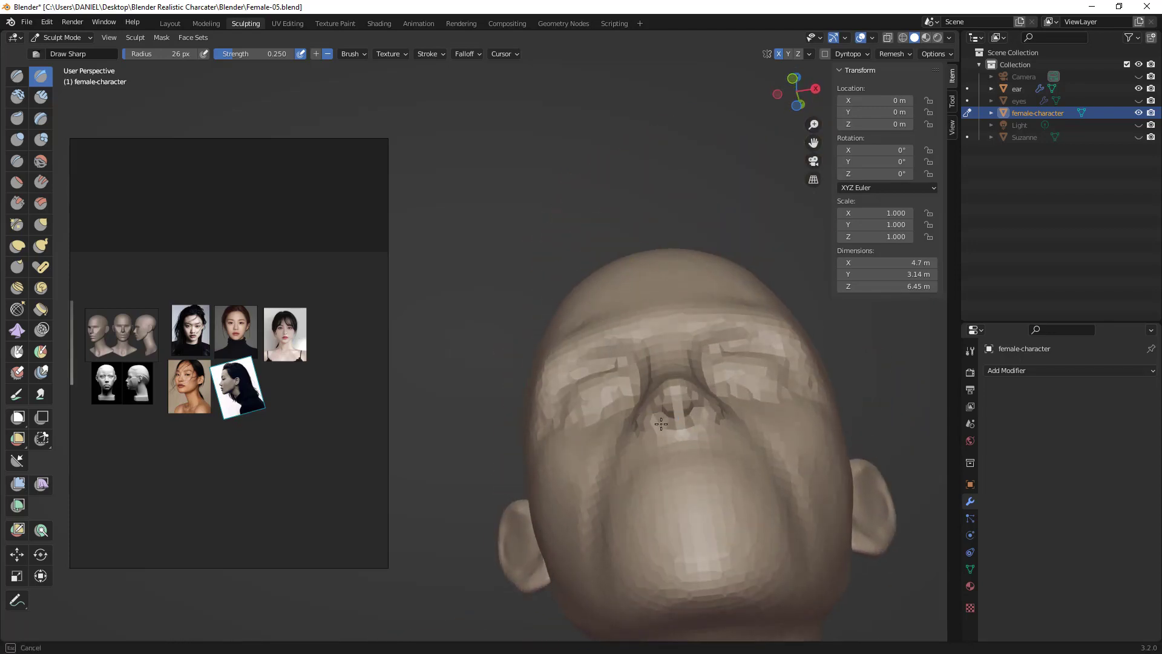
mouse_move(678, 433)
middle_down()
mouse_move(663, 454)
mouse_move(552, 430)
middle_up()
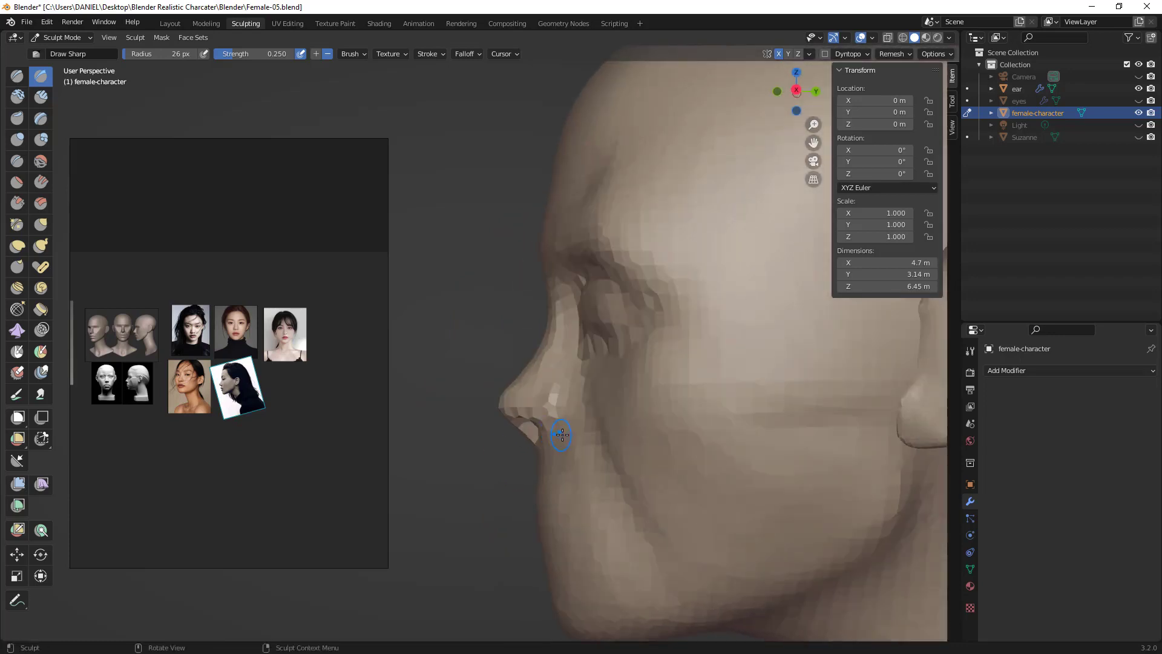
- Reshape the tip of the nose in profile with the Grab brush at a 62 px radius
key(g)
key(f)
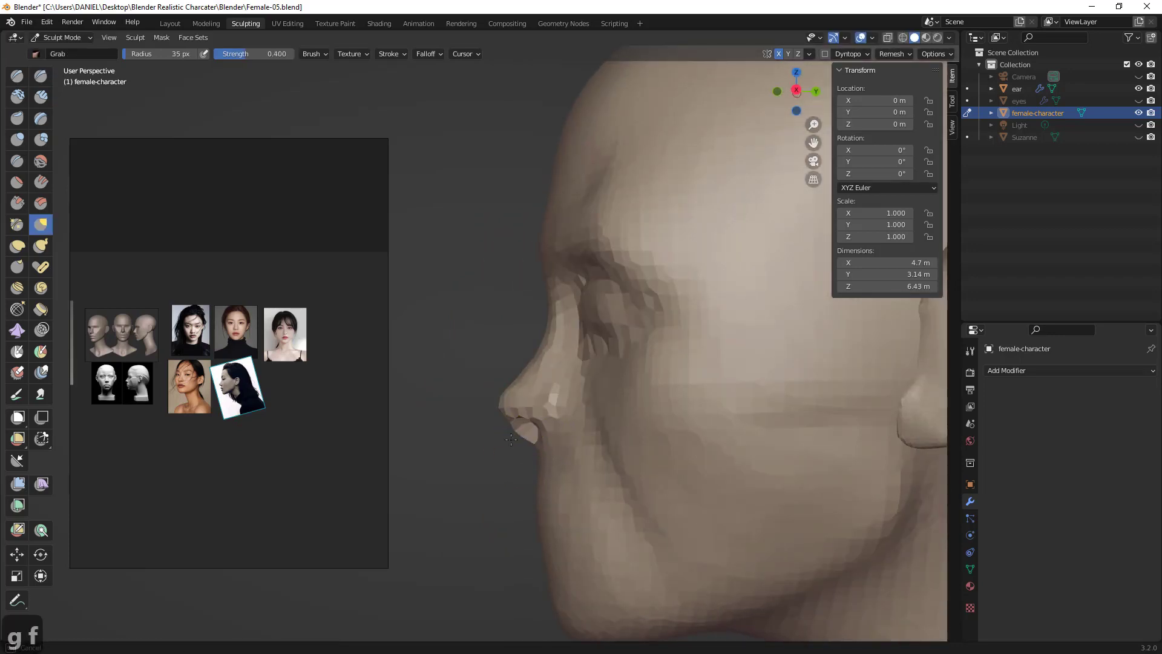
key(f)
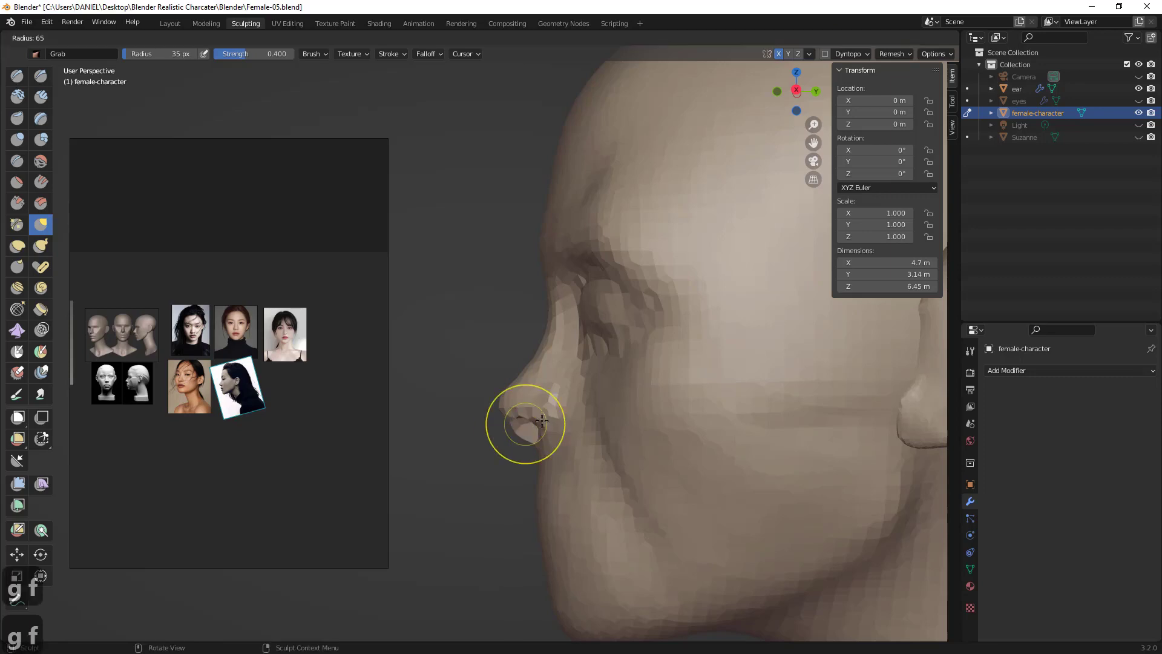
click(496, 425)
drag(501, 427, 501, 430)
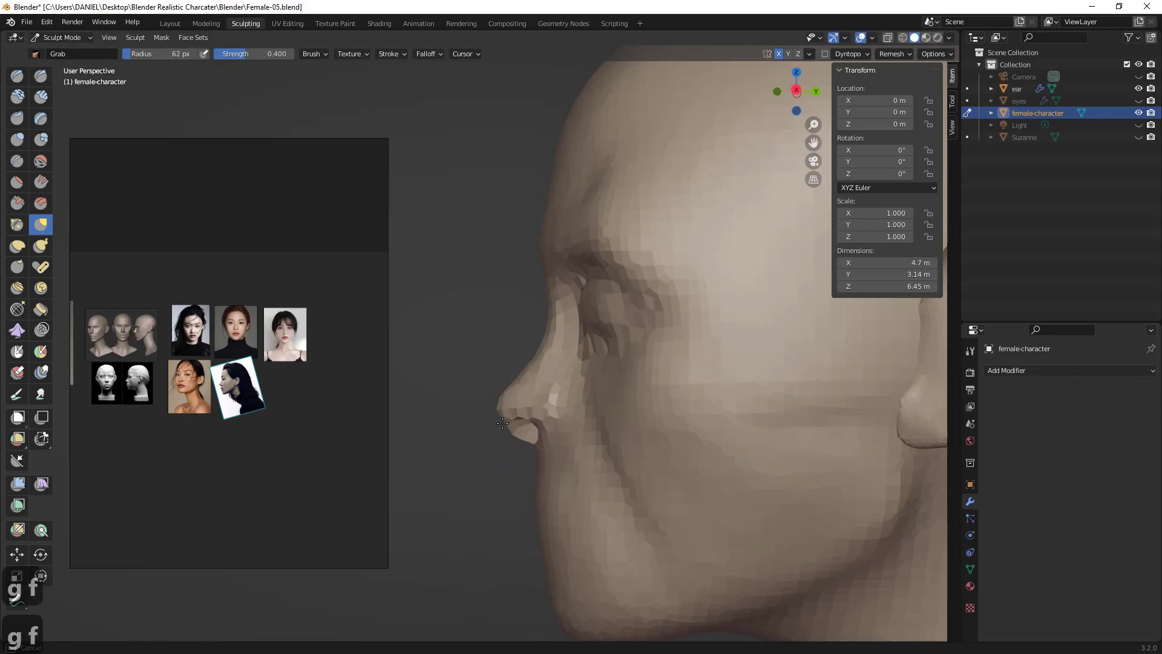
- Reshape the nostril area from below with the Grab brush at a 55 px radius
mouse_move(496, 427)
middle_down()
mouse_move(666, 417)
mouse_move(670, 321)
middle_up()
key(f)
click(677, 417)
drag(710, 367, 707, 364)
- Enlarge the front portrait with bangs on the reference board and narrow the nose bridge in front view with the Grab brush
click(283, 328)
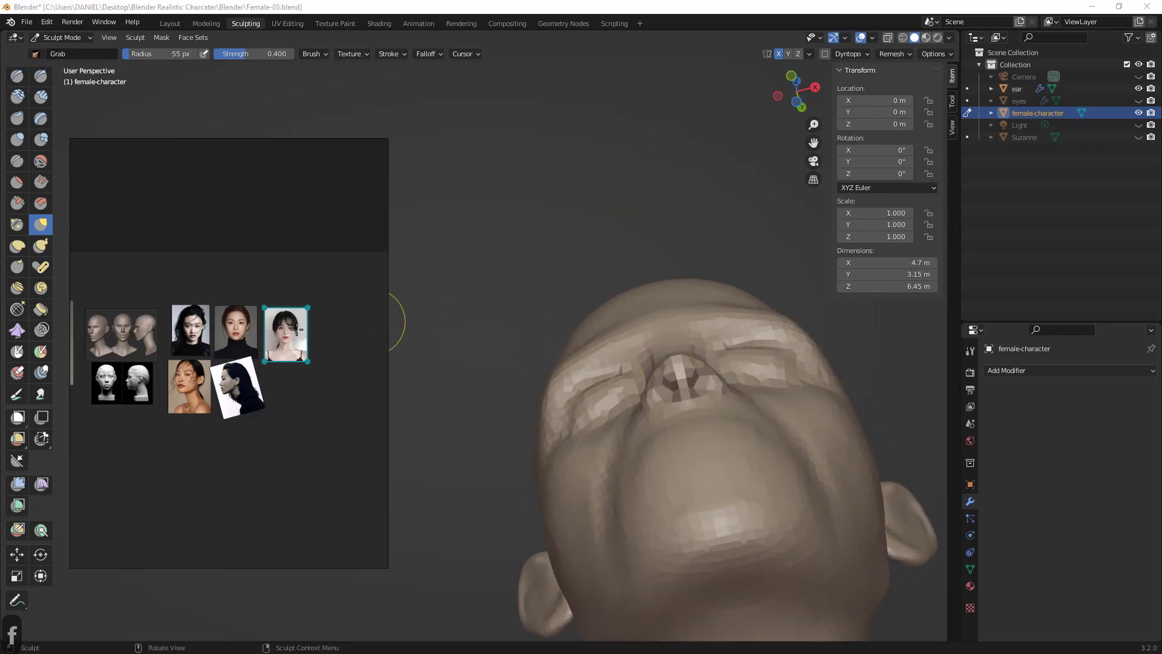
double_click(292, 329)
key(1)
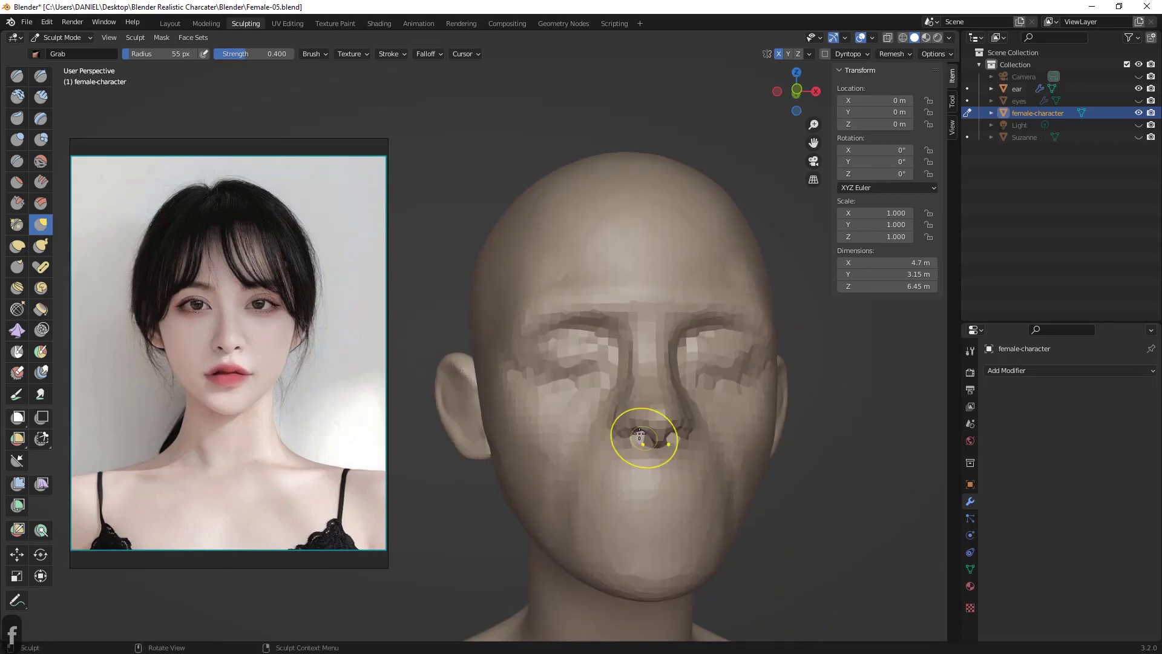
shift+middle_drag(688, 399, 660, 401)
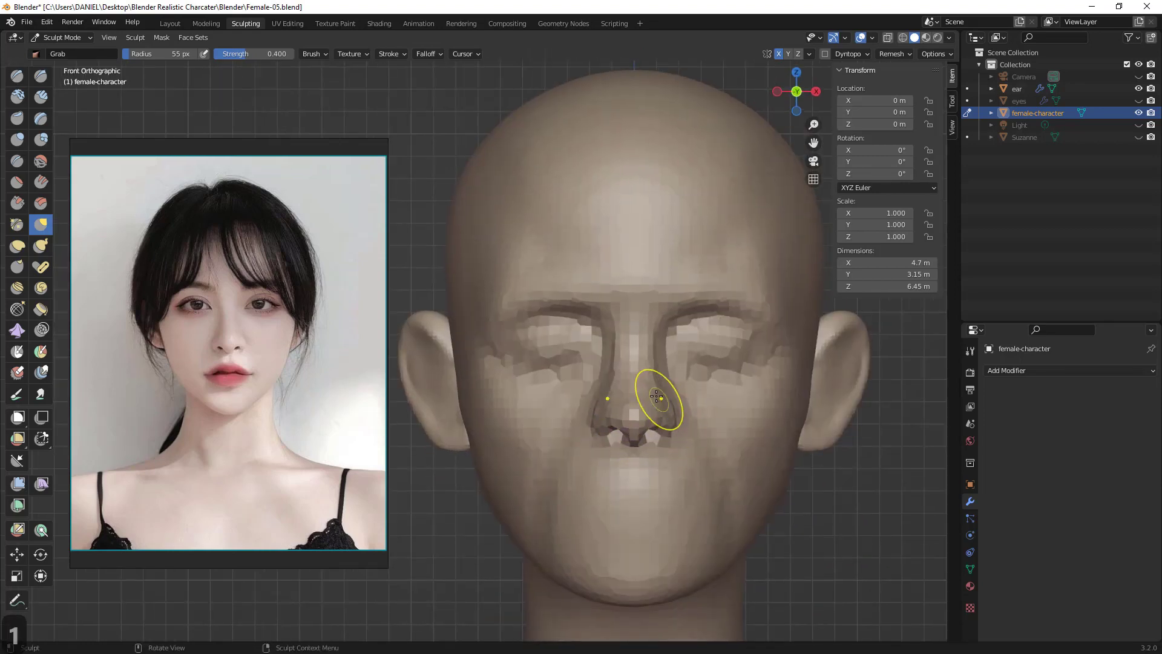
drag(613, 371, 621, 371)
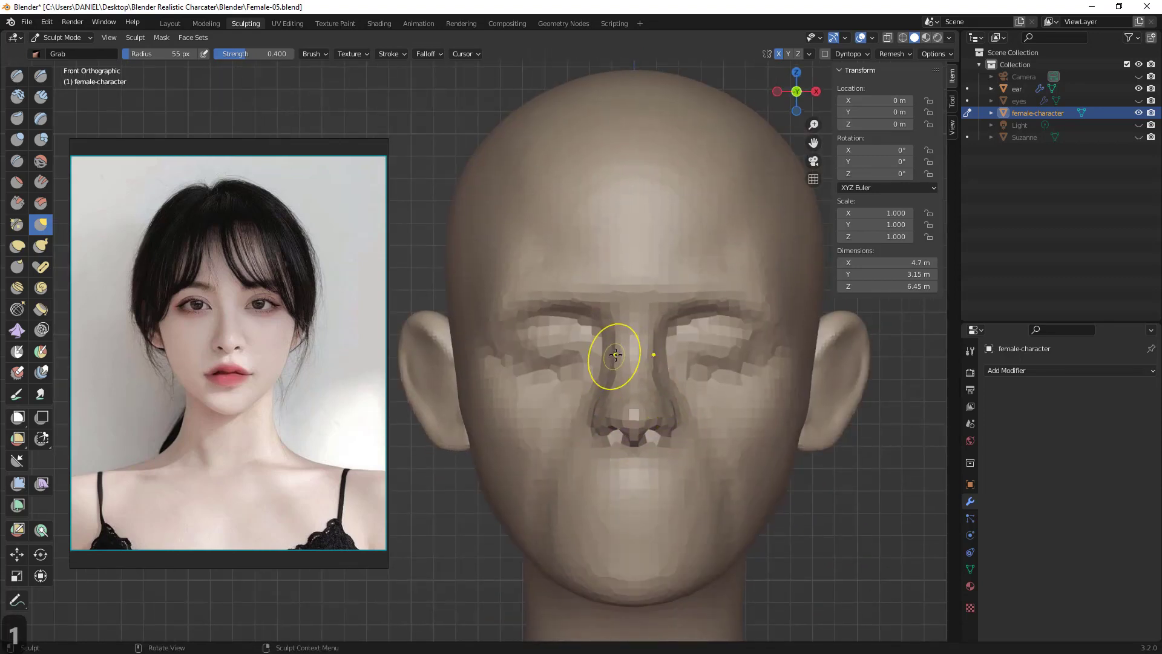
drag(613, 322, 619, 319)
- Lower the nose tip and raise the area between the brows in front view with the Grab brush at a 202 px radius
key(f)
click(670, 314)
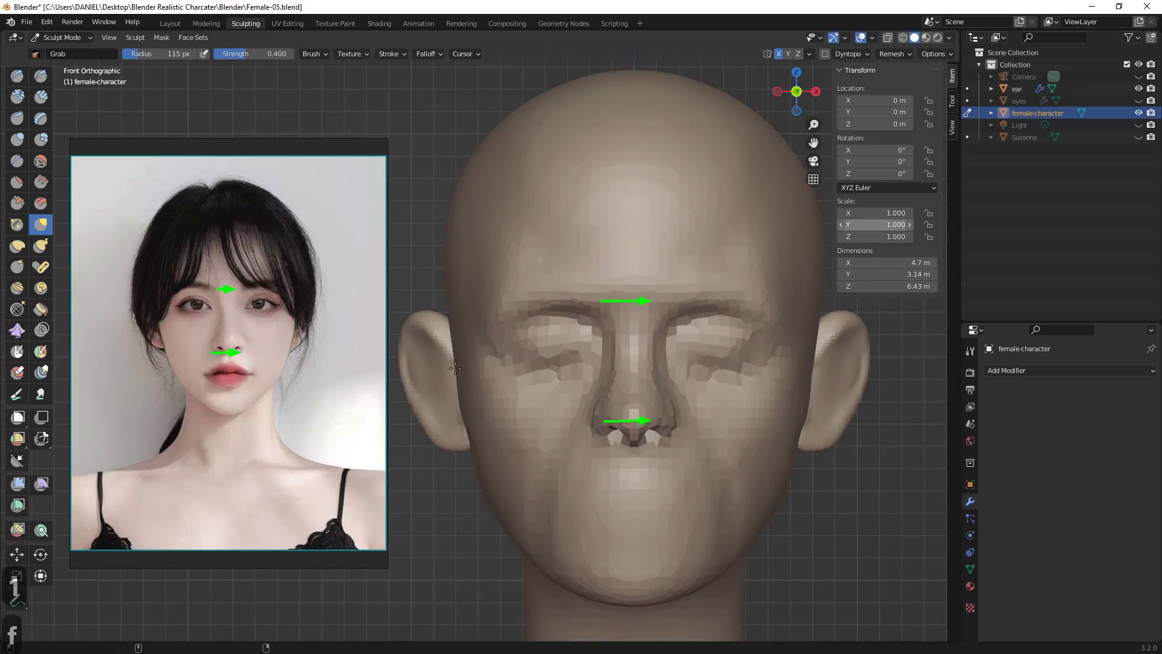
key(alt+a)
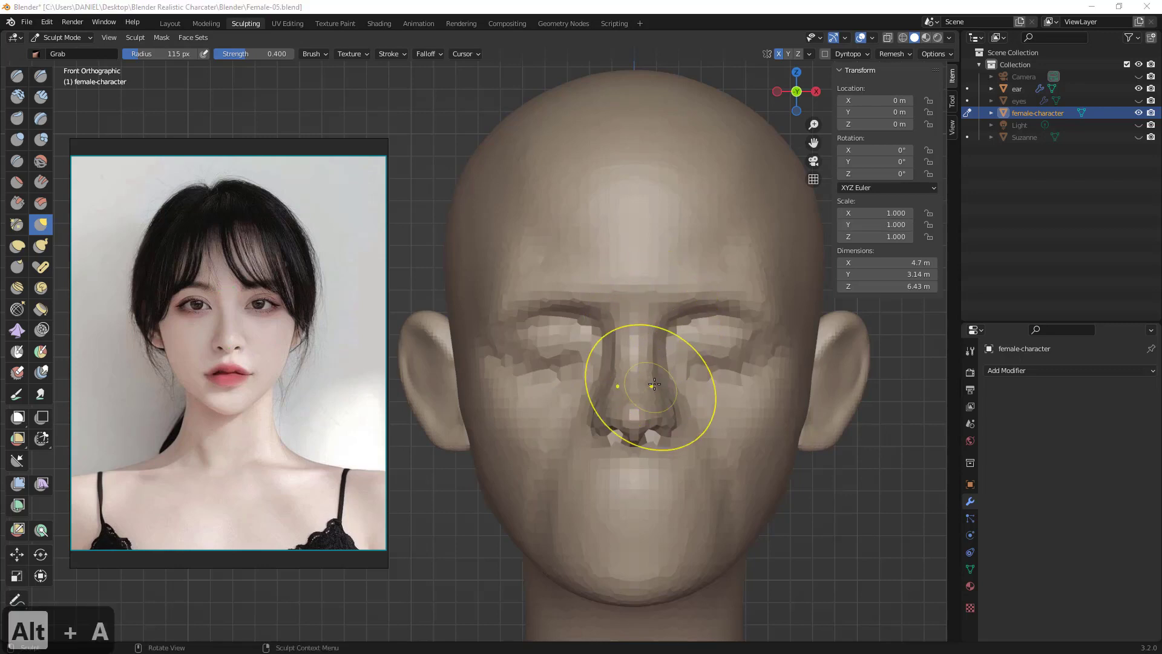
middle_drag(656, 376, 666, 344)
key(KP_1)
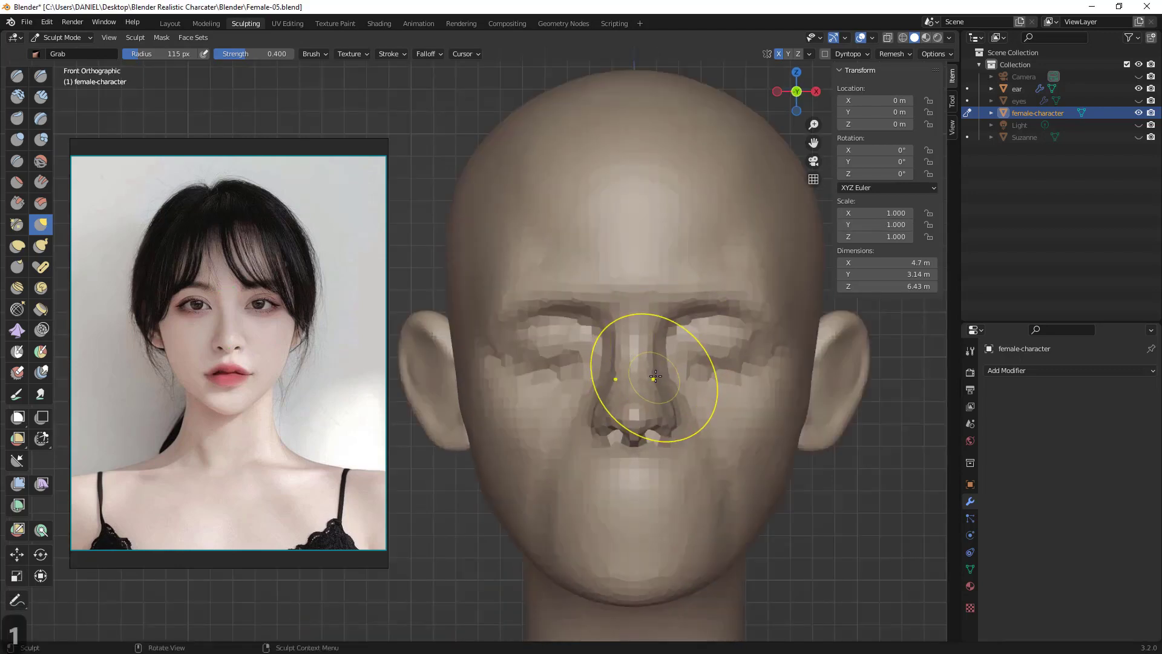
scroll(650, 370, down, 2)
key(f)
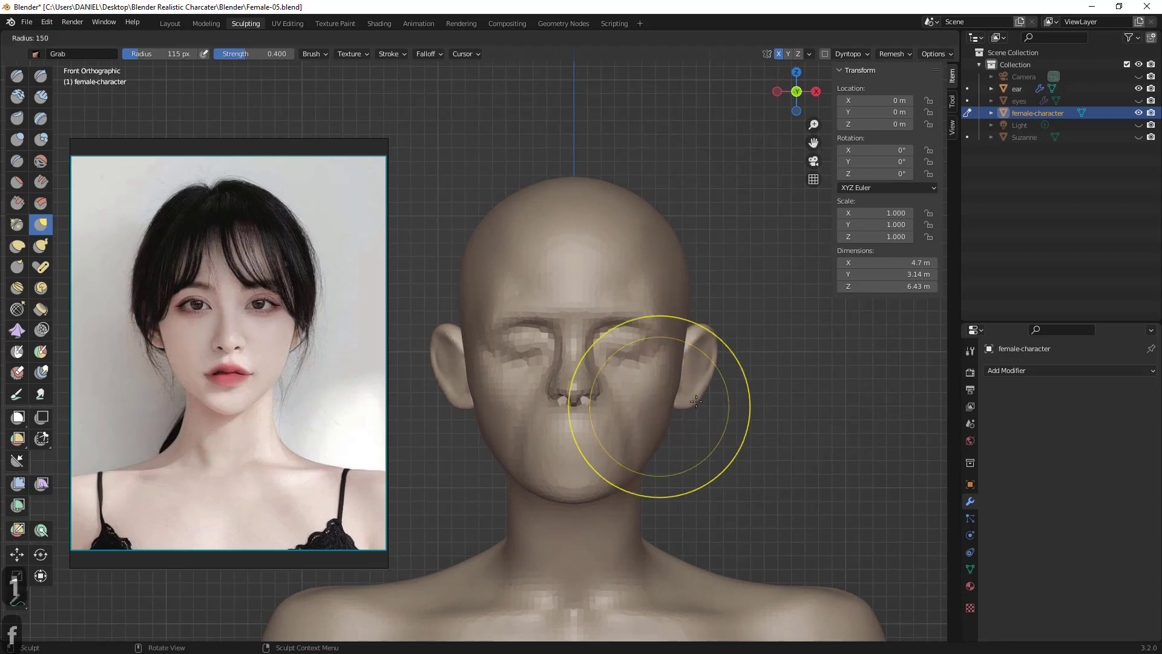
click(724, 401)
key(g)
drag(584, 416, 583, 439)
drag(574, 319, 573, 307)
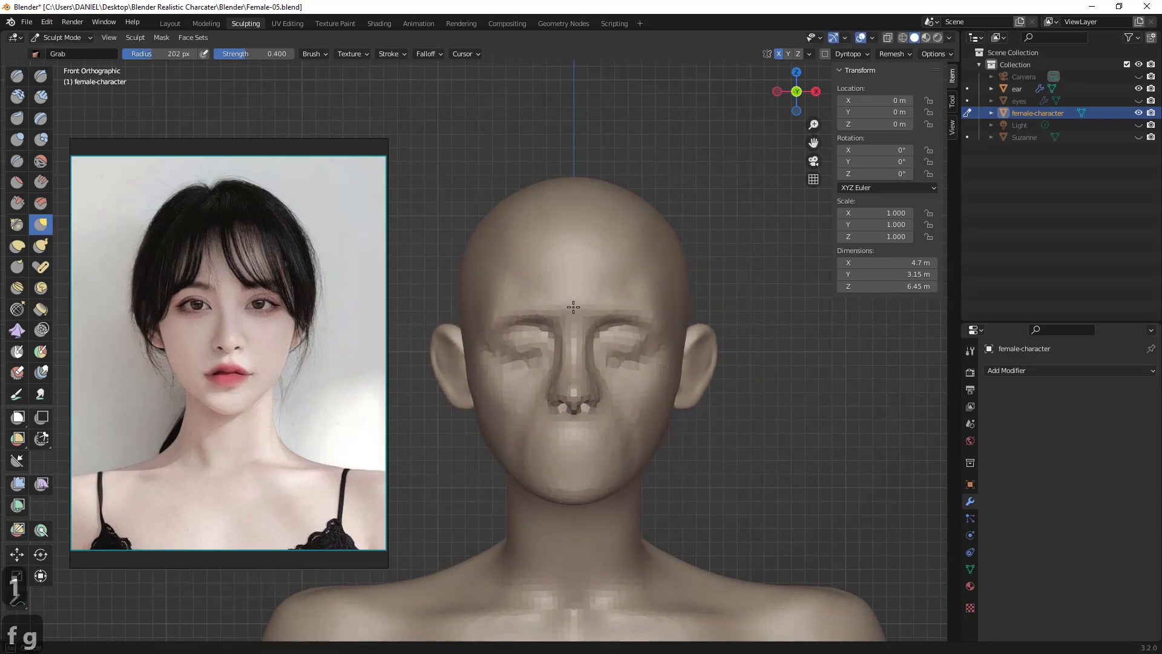
- Pull the brows and eye sockets upward in front view with the Grab brush at a 143 px radius
key(f)
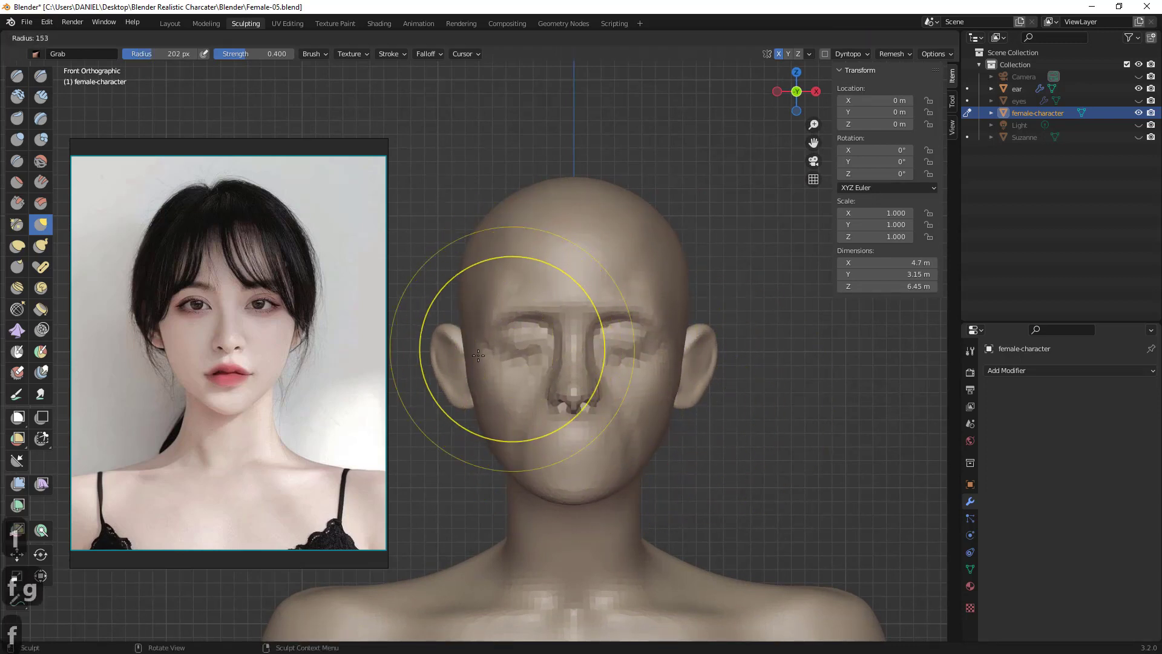
click(482, 356)
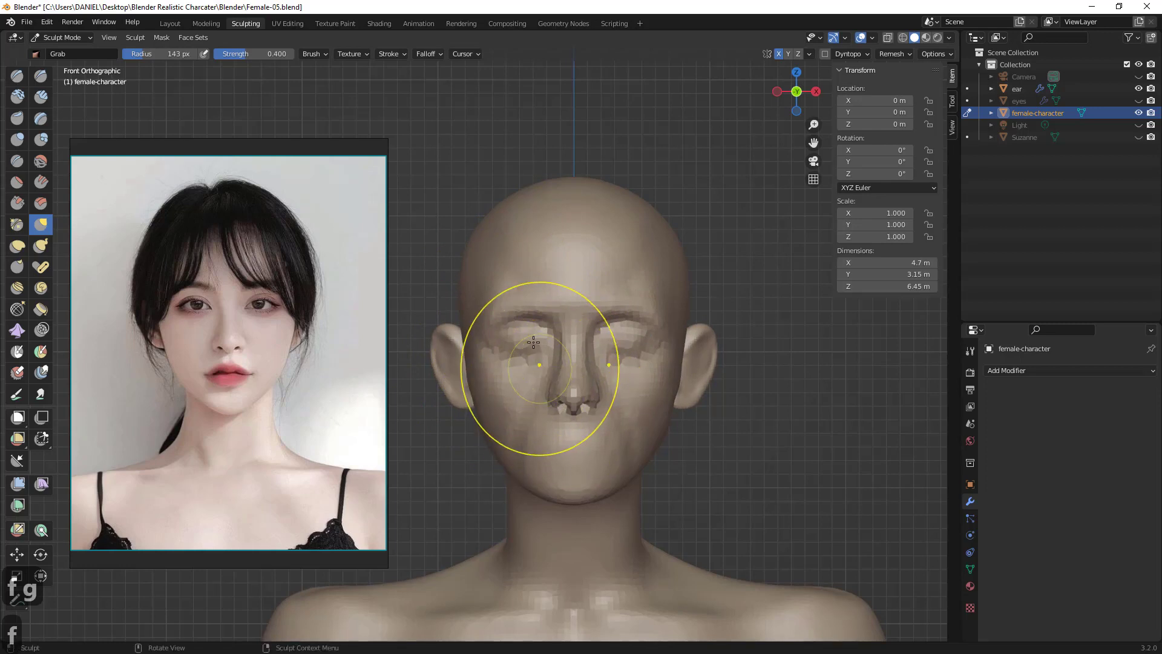
mouse_move(536, 326)
mouse_down()
mouse_move(489, 328)
mouse_move(539, 303)
mouse_up()
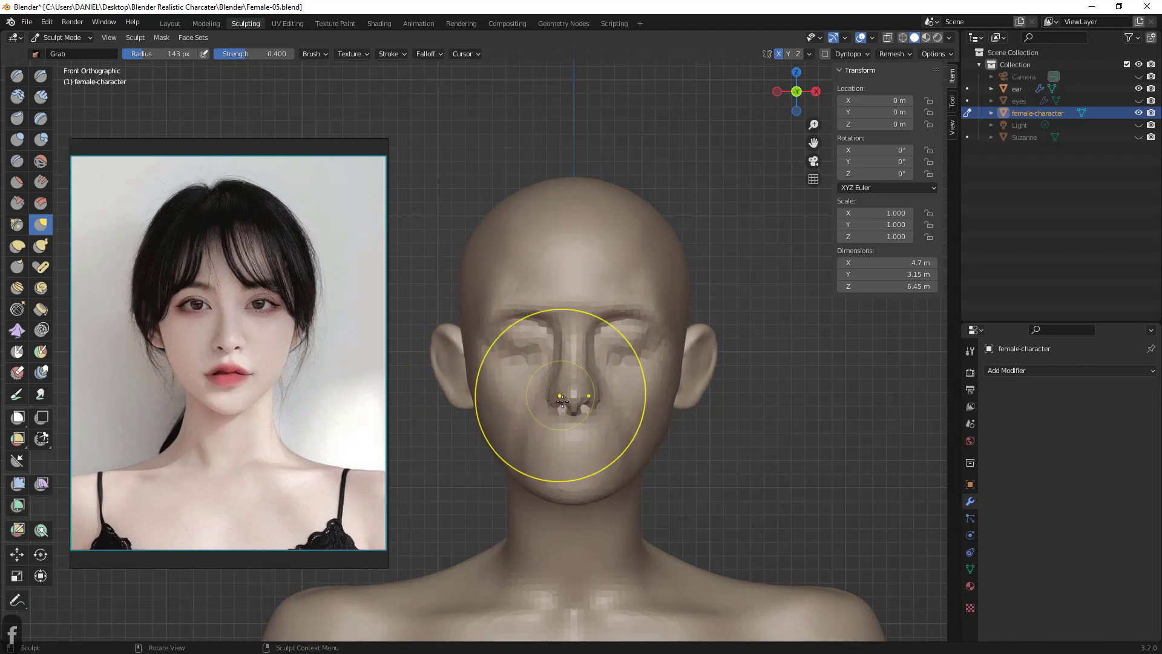
- Refine the nose bridge in profile with the Grab brush at a 90 px radius, undoing the first pull
mouse_move(630, 371)
middle_down()
mouse_move(645, 361)
mouse_move(647, 376)
mouse_move(511, 379)
mouse_move(517, 351)
middle_up()
key(f)
click(674, 380)
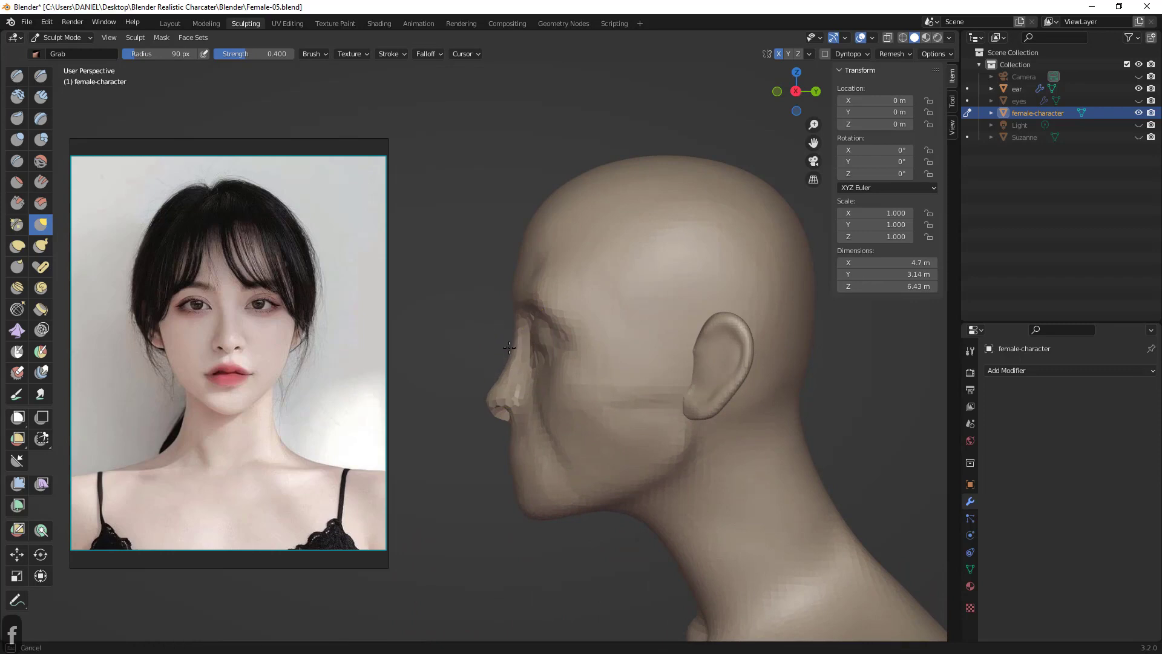
key(ctrl+z)
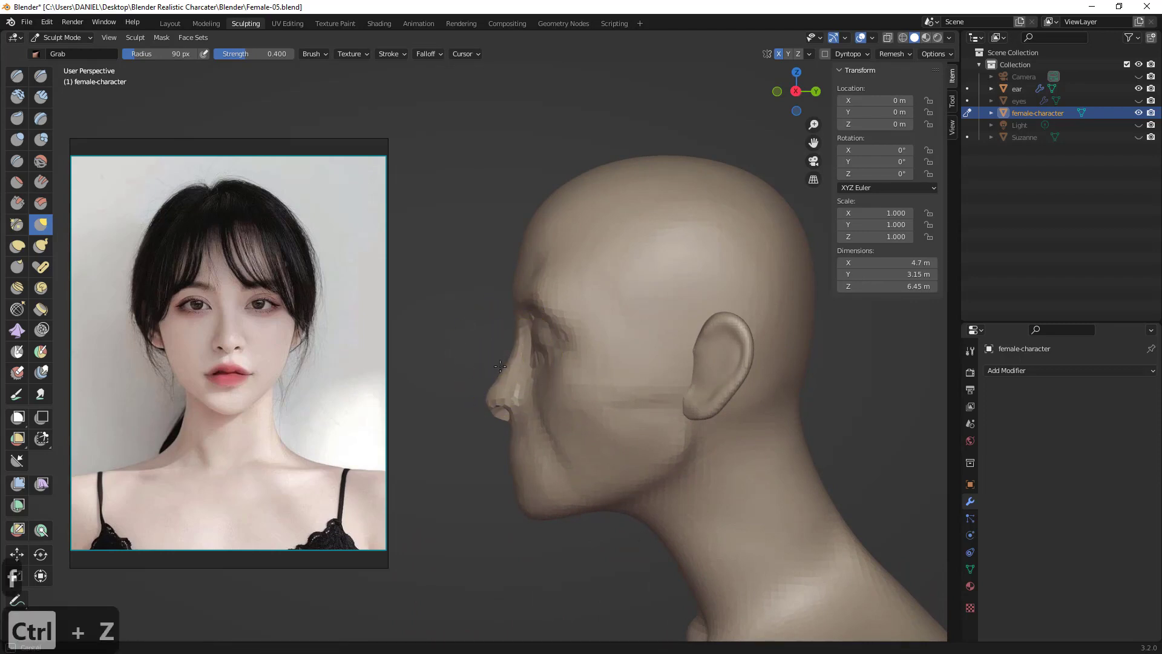
drag(497, 365, 496, 365)
- Examine the head and shoulders from the front and three-quarter angles against the portrait reference
middle_drag(521, 408, 647, 427)
scroll(638, 467, down, 3)
mouse_move(559, 417)
middle_down()
mouse_move(616, 420)
mouse_move(560, 402)
mouse_move(587, 362)
middle_up()
scroll(573, 396, up, 1)
shift+middle_drag(587, 362, 641, 334)
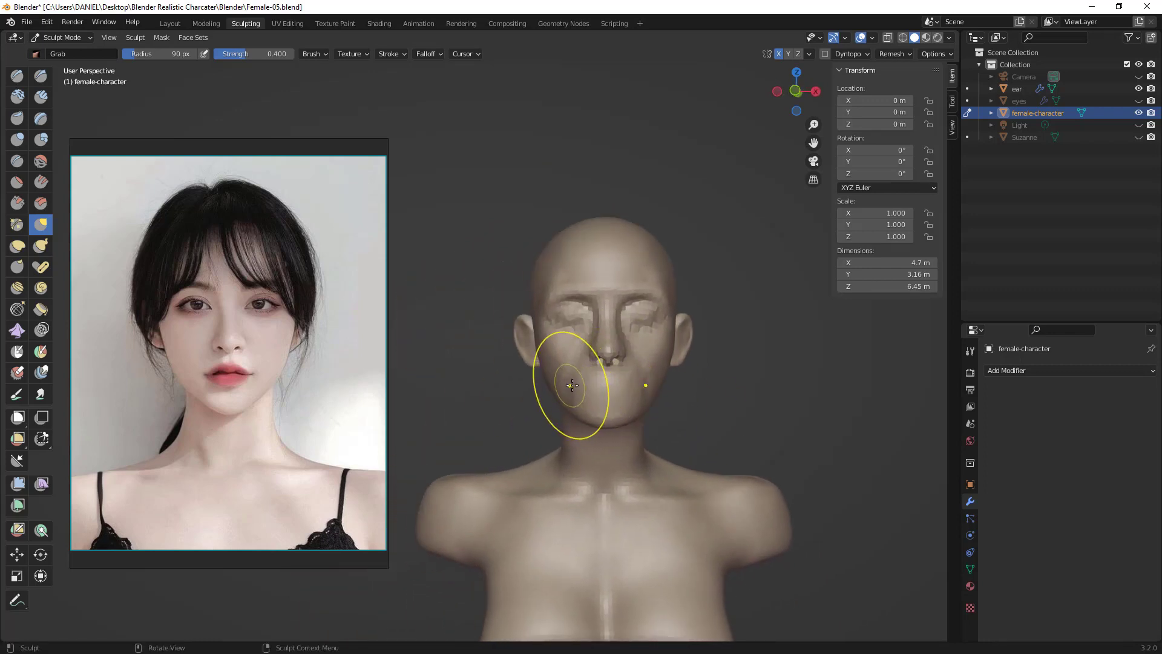
middle_drag(572, 385, 597, 386)
scroll(581, 343, up, 2)
middle_drag(541, 358, 560, 361)
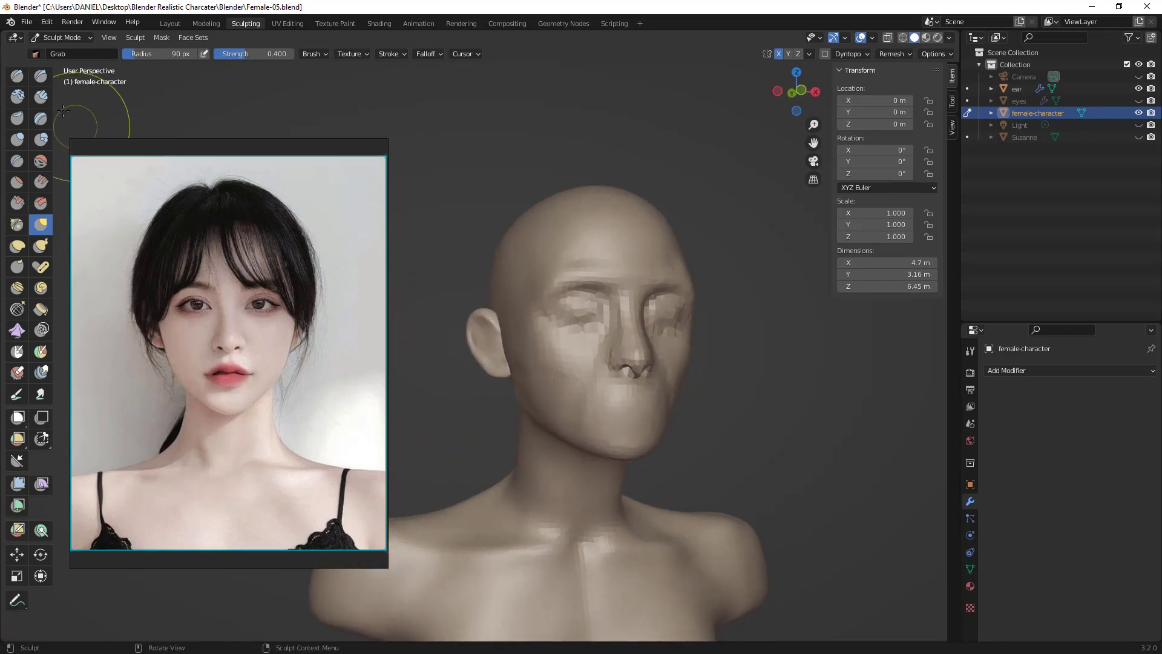
- Try to build up the cheek beside the eye with the Clay Strips brush at a 90 px radius
click(42, 97)
key(ctrl+z)
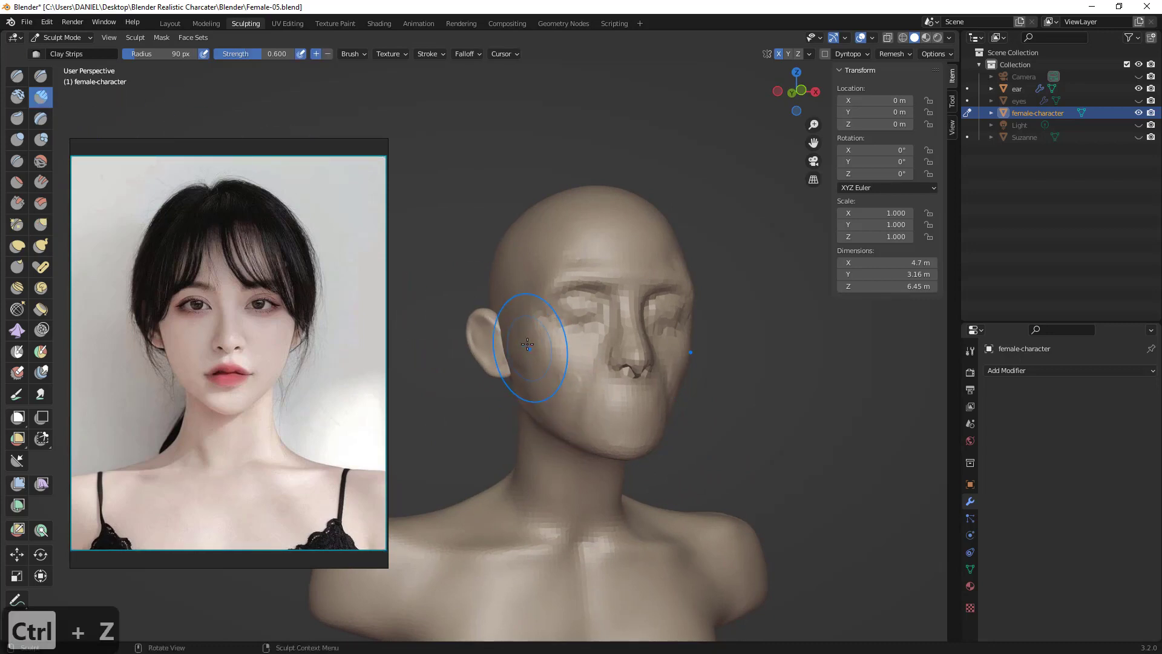
key(ctrl+z)
key(ctrl+z)
key(ctrl+z)
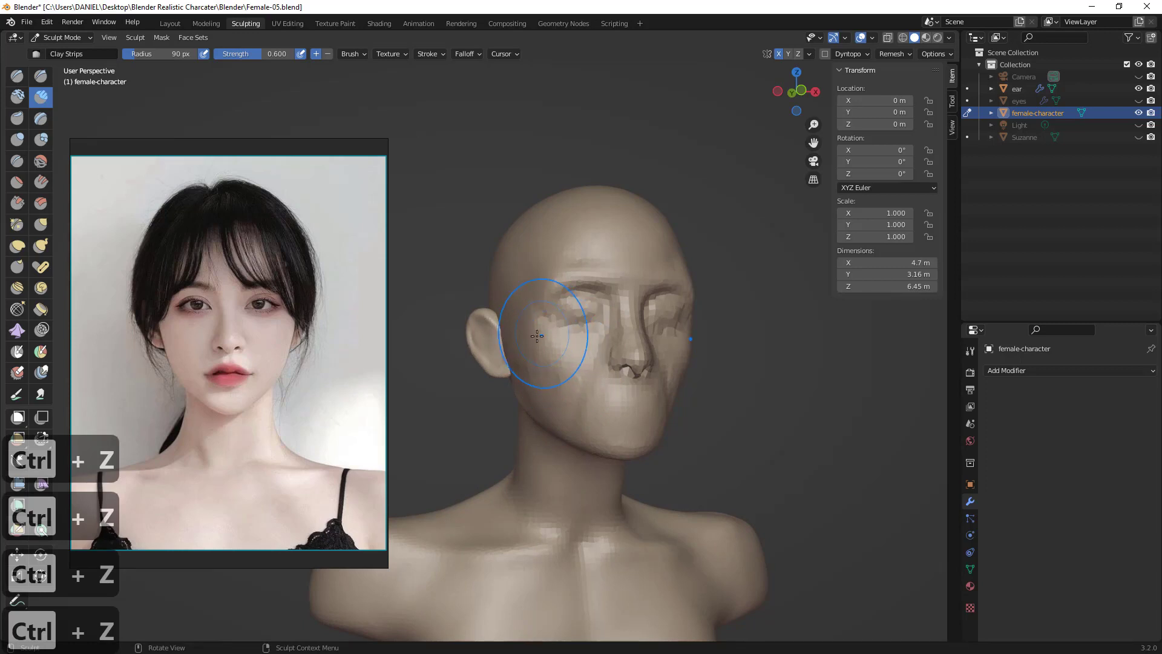
- Try to flatten the cheek below the eye with the Scrape/Peaks brush at a 50 px radius
key(alt+a)
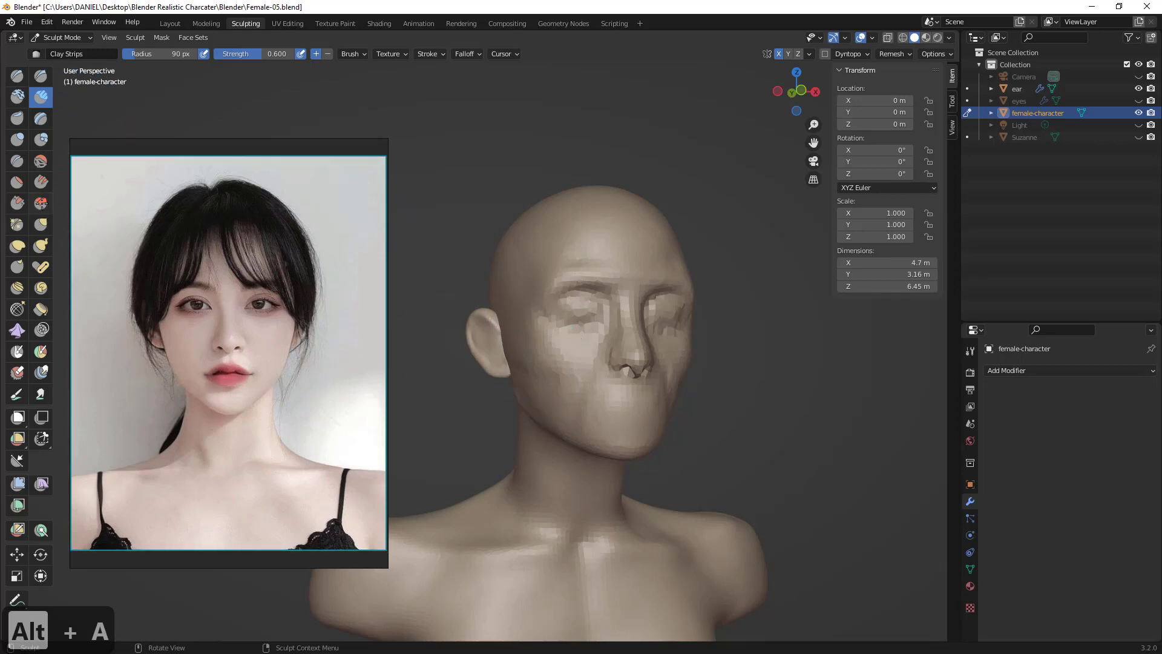
click(18, 202)
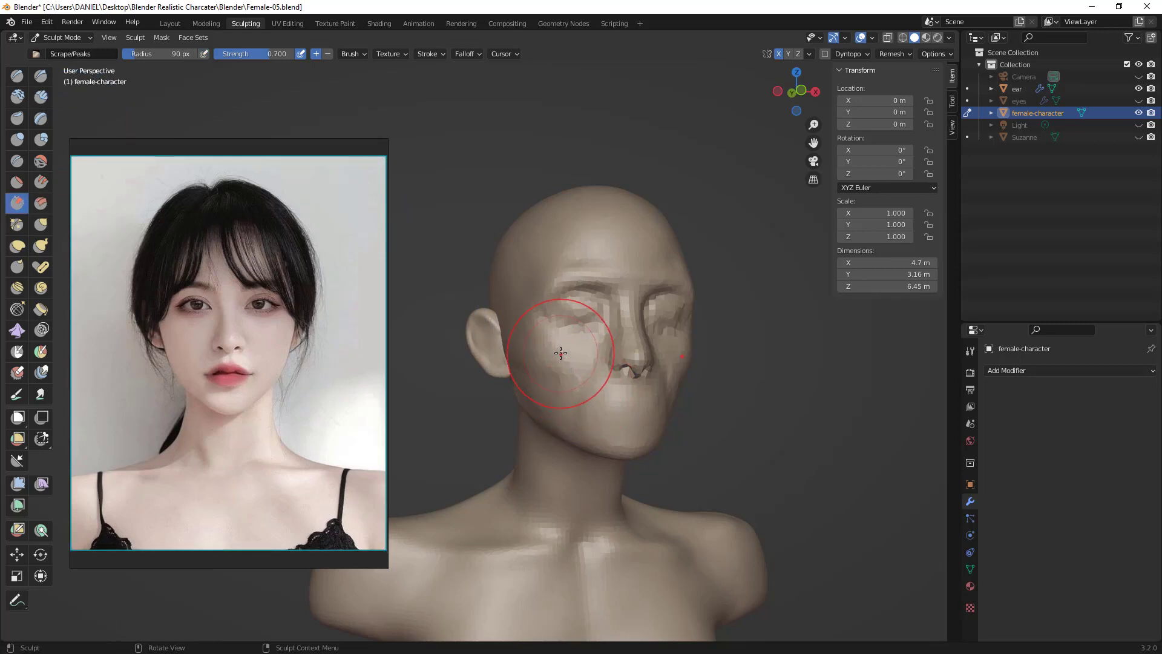
key(f)
drag(582, 348, 580, 354)
middle_drag(584, 350, 527, 351)
drag(613, 324, 612, 337)
key(ctrl+z)
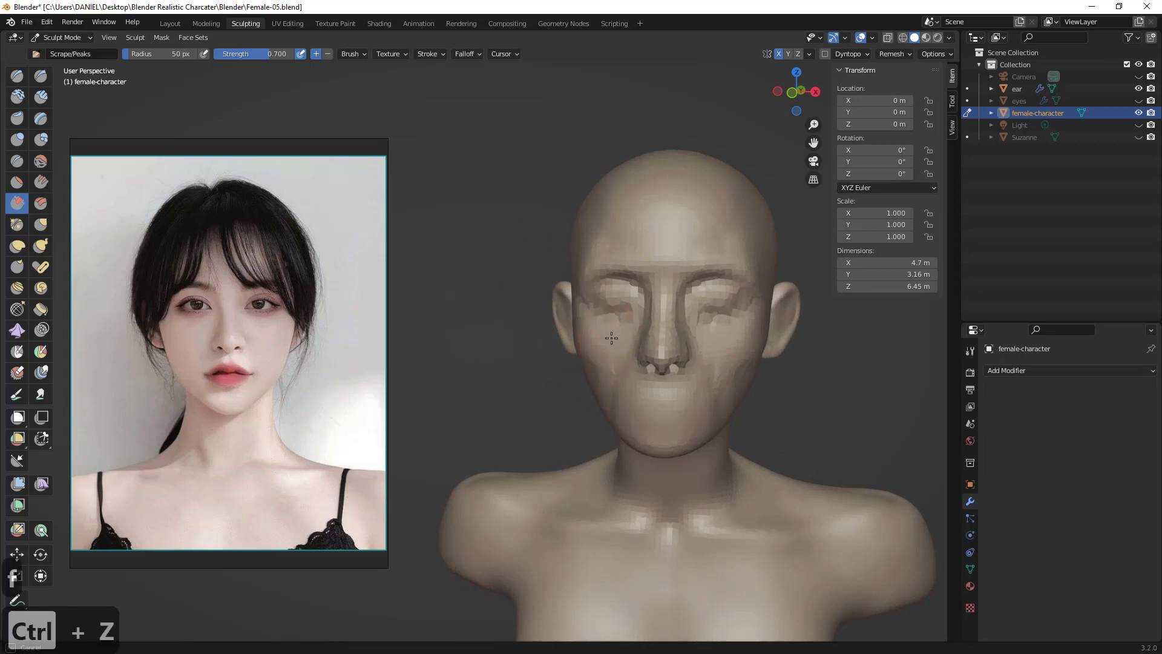
middle_drag(602, 364, 585, 381)
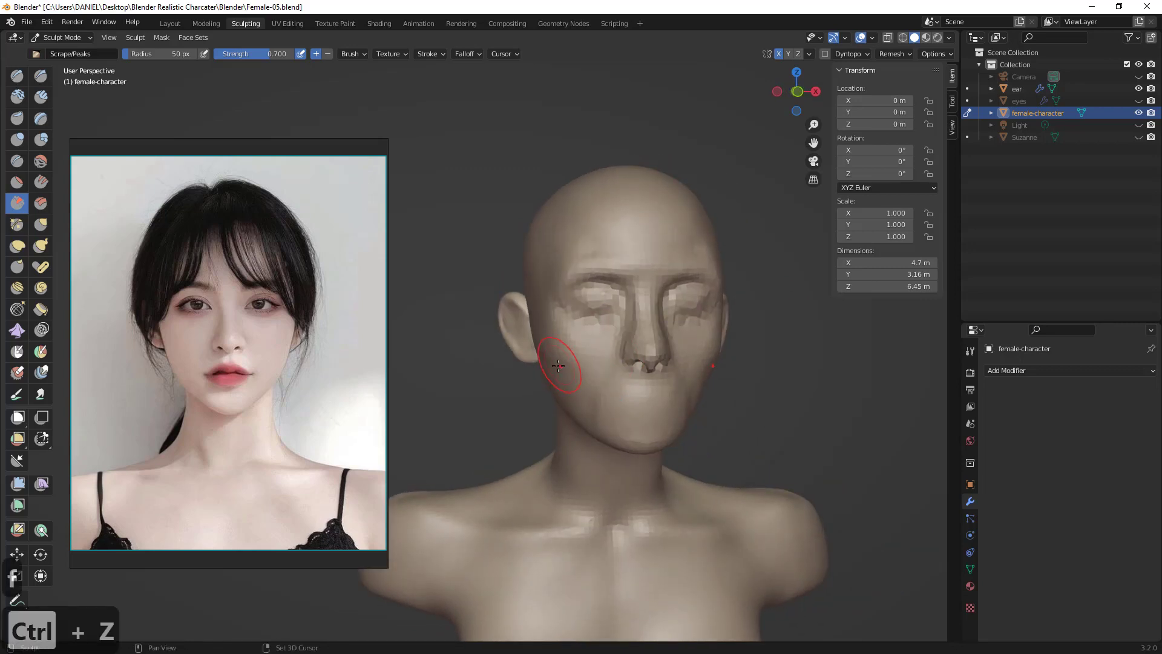
middle_drag(636, 354, 475, 363)
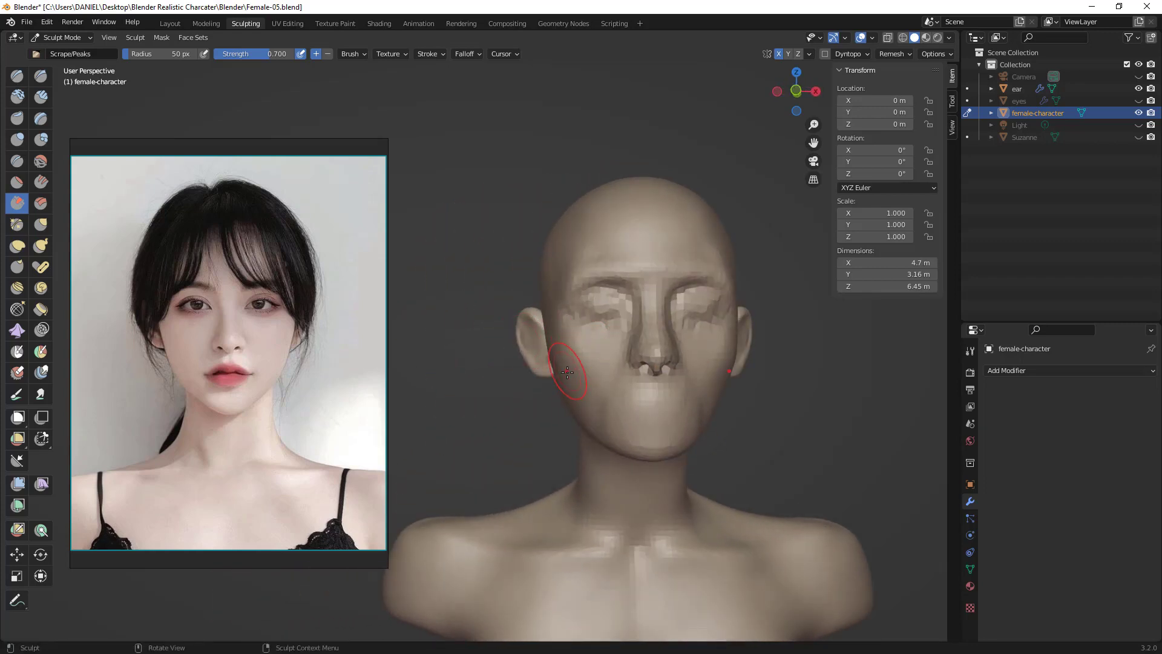
- Build up the jaw and lower cheek below the ear with the Clay Strips brush at a 94 px radius, undoing the first strokes and remeshing
middle_drag(567, 371, 421, 297)
click(40, 97)
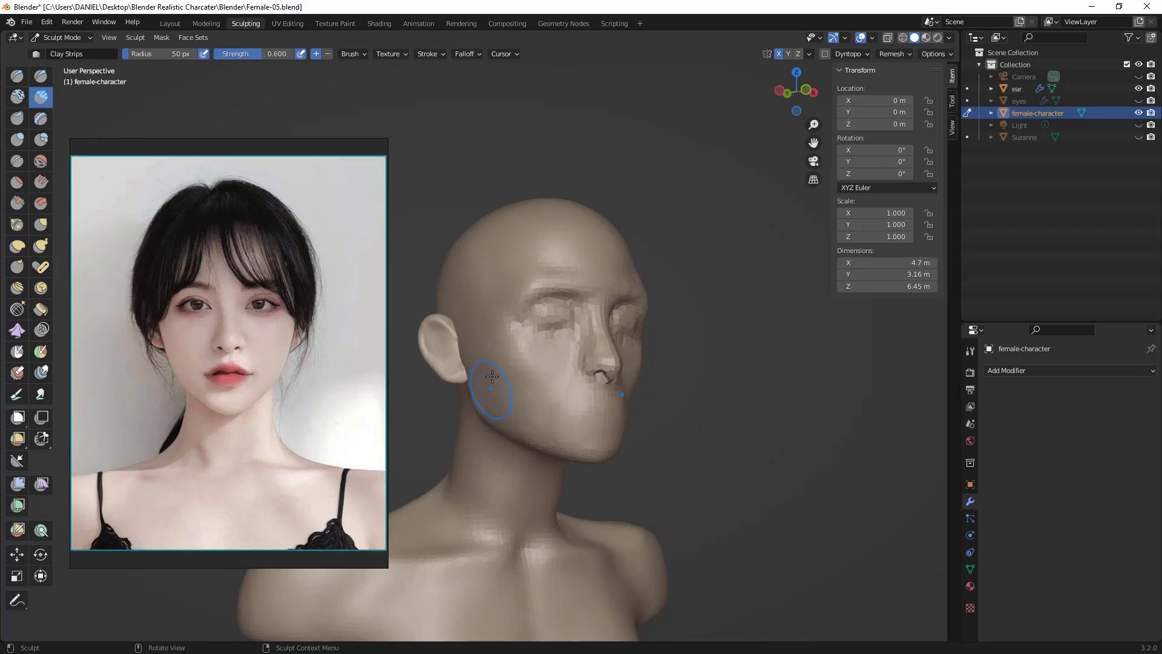
key(f)
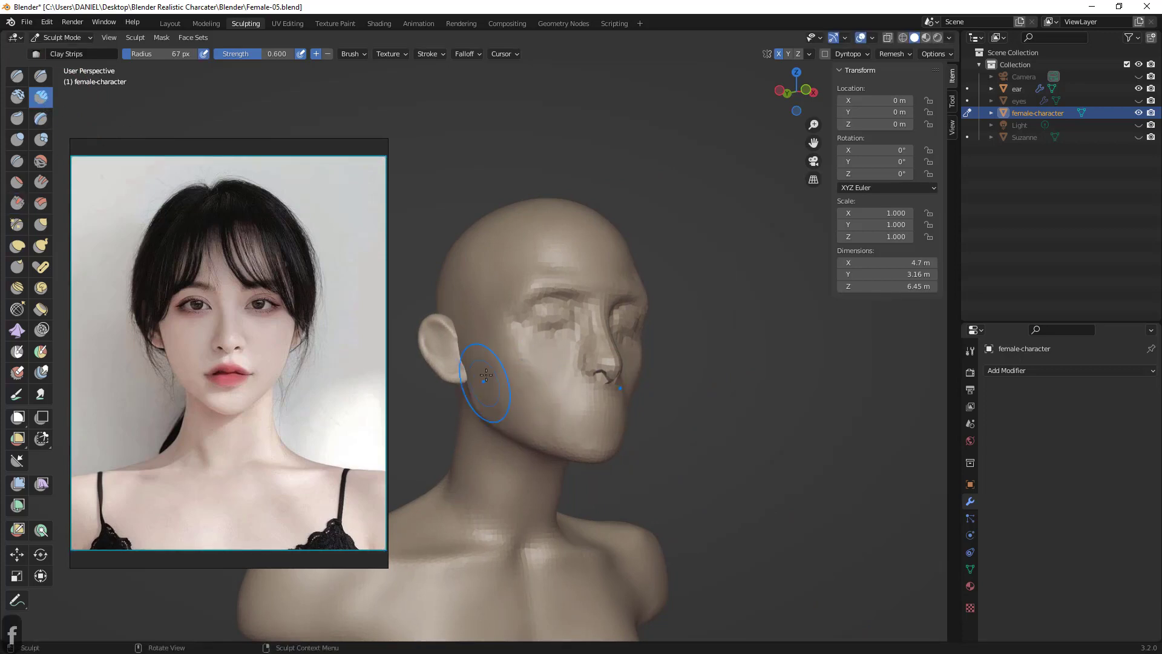
click(498, 399)
mouse_move(492, 369)
middle_down()
mouse_move(452, 391)
mouse_move(636, 380)
middle_up()
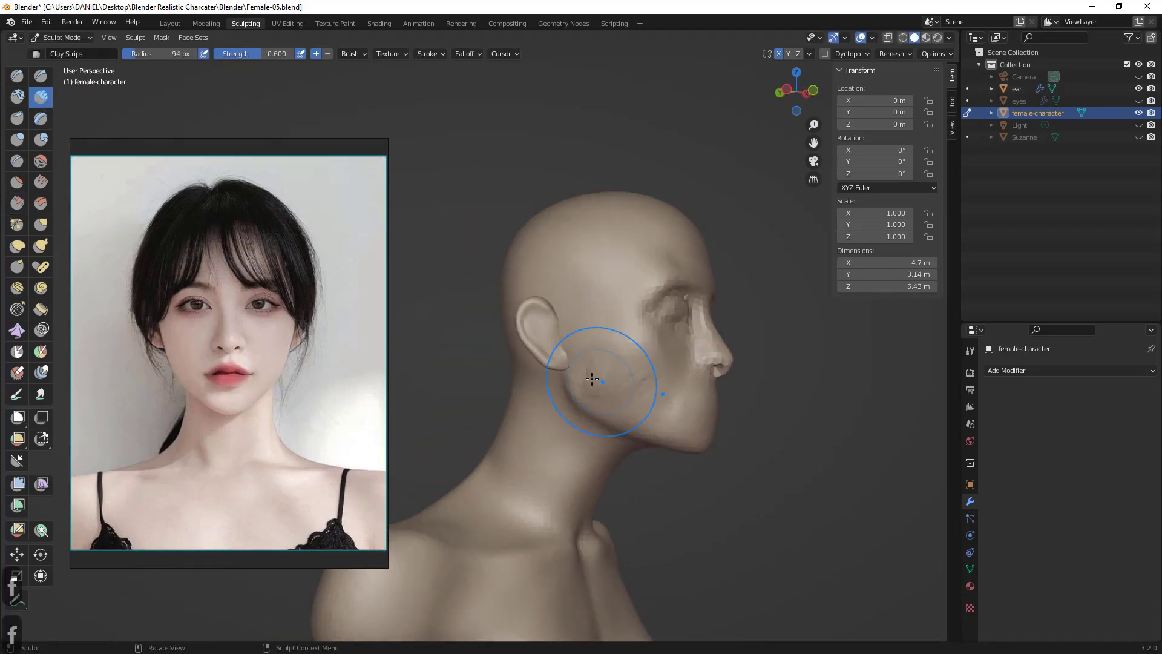
key(ctrl+z)
key(ctrl+z)
drag(588, 379, 586, 363)
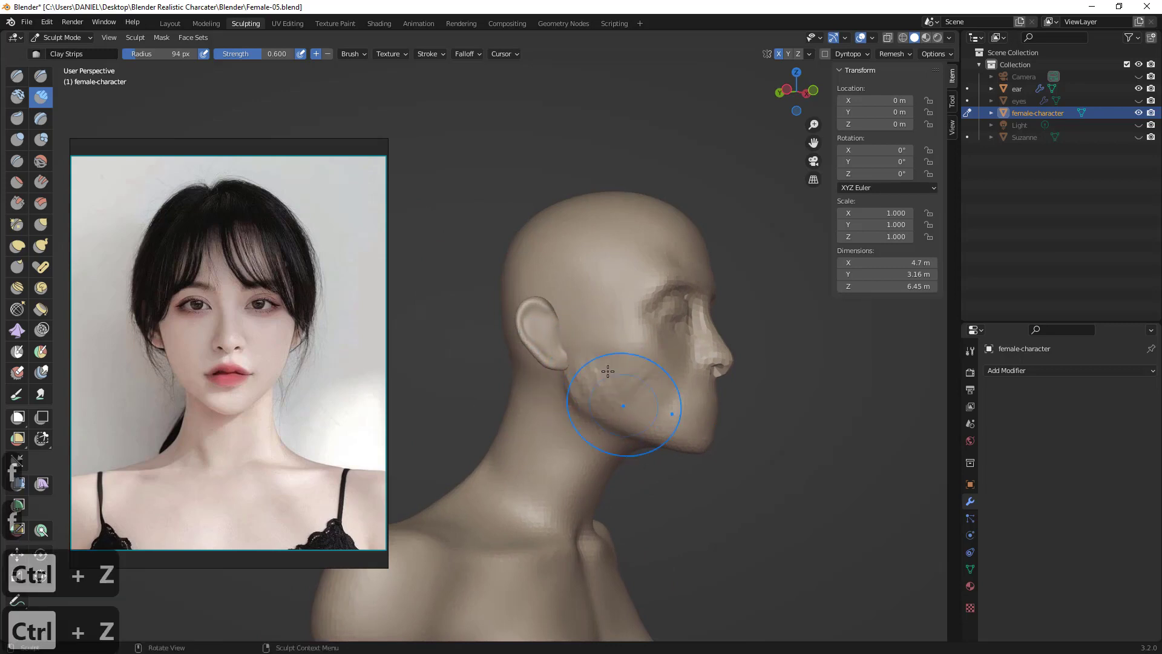
key(ctrl+r)
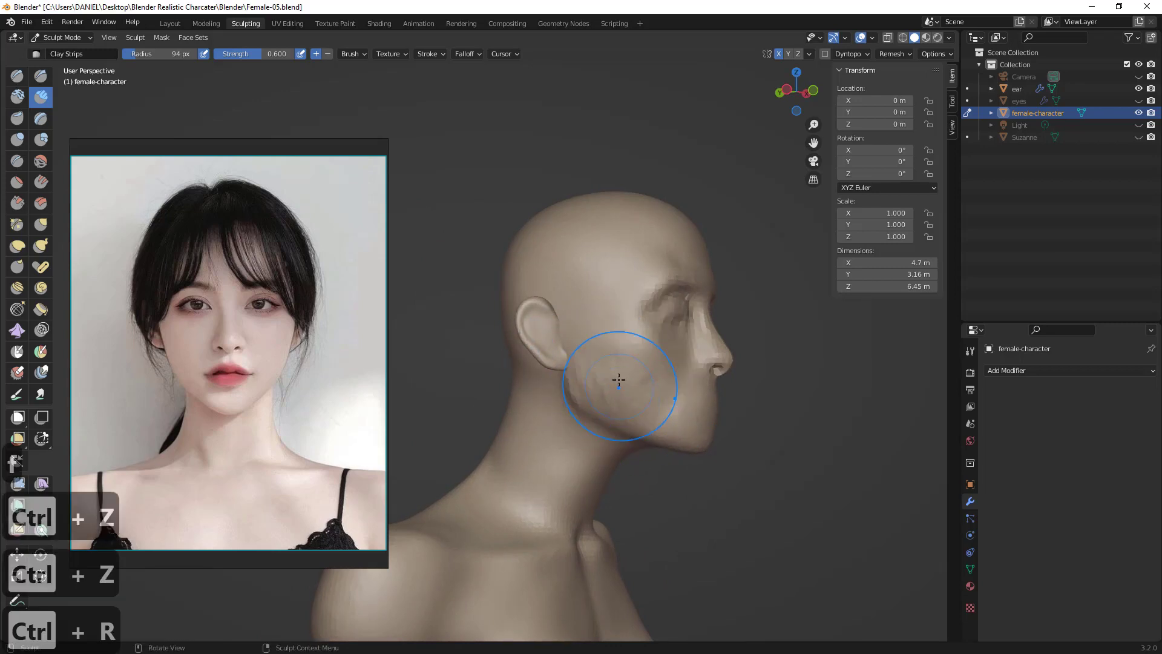
mouse_move(612, 379)
middle_down()
mouse_move(702, 366)
mouse_move(649, 415)
mouse_move(592, 357)
middle_up()
drag(643, 386, 649, 417)
drag(642, 379, 649, 412)
- Carve the mouth line between the lips with the Draw Sharp brush at 57 px and 26 px radii, undoing unwanted strokes
click(51, 75)
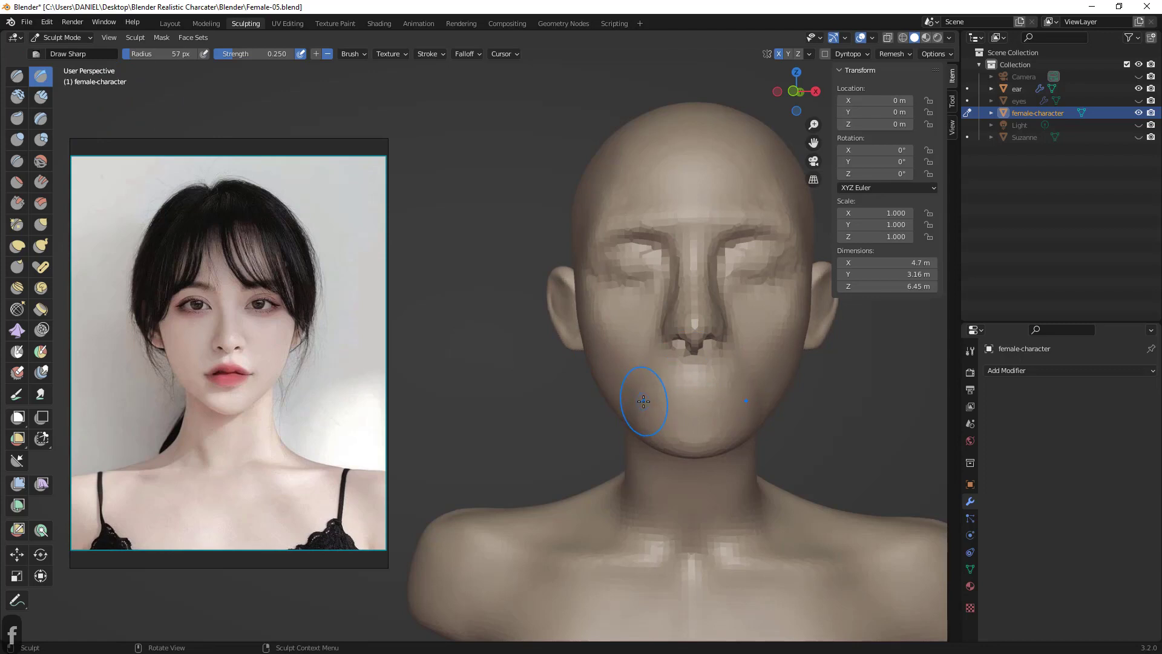
key(ctrl+z)
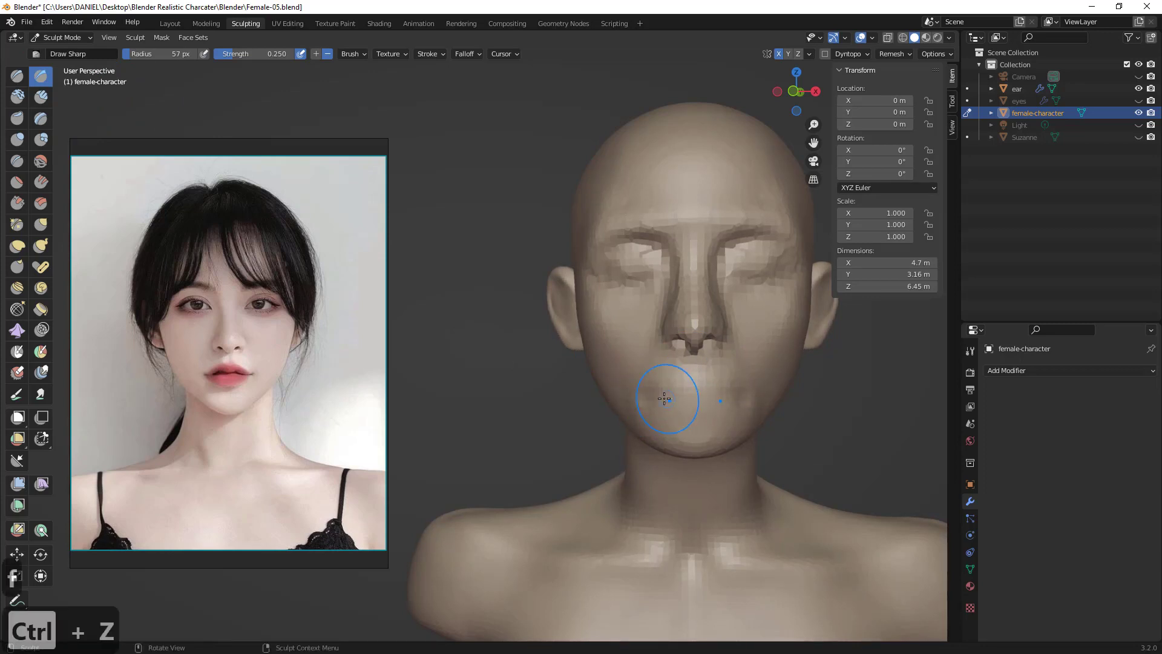
key(ctrl+z)
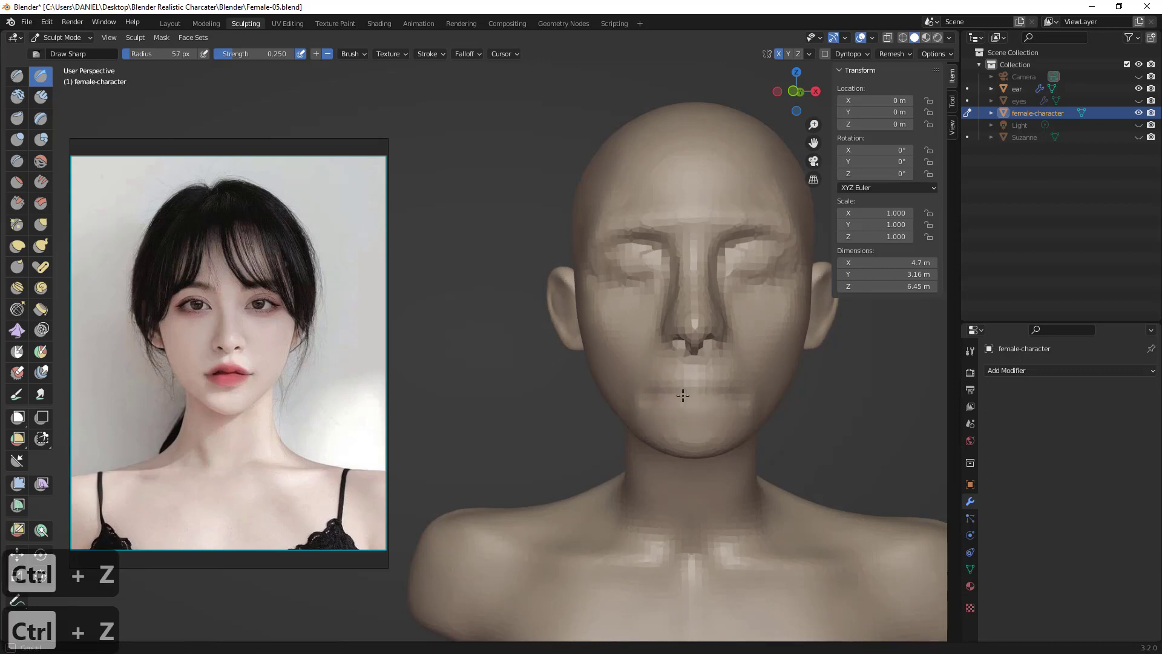
key(f)
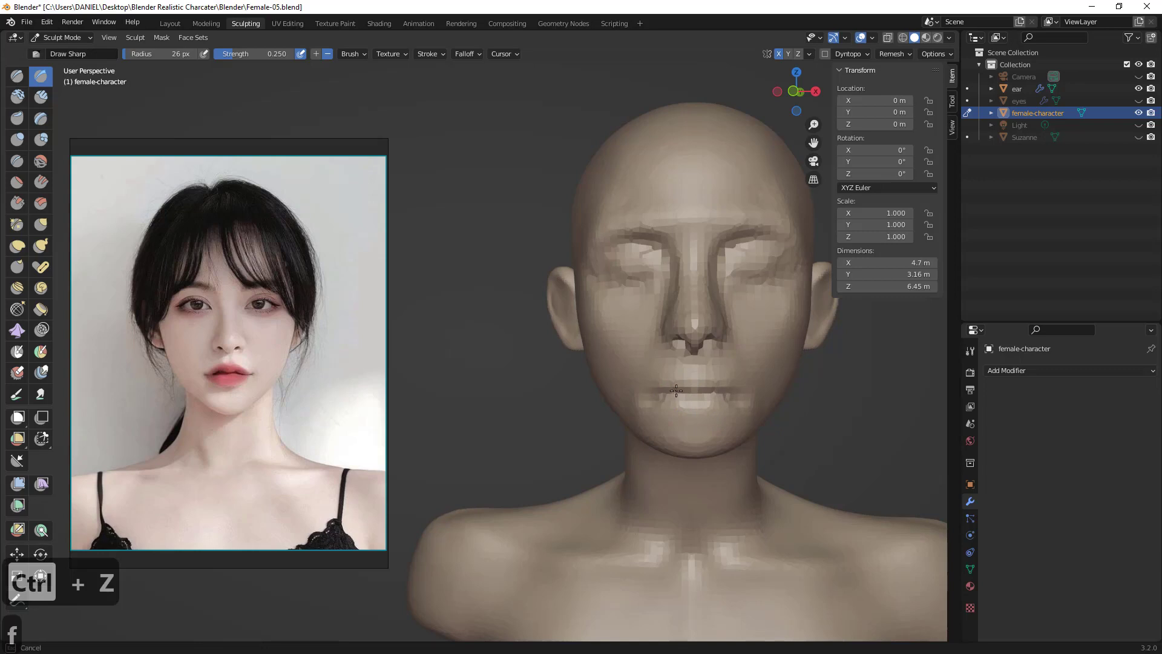
- Try to shape the area beside the chin with the Draw Sharp brush at a 64 px radius
scroll(659, 420, down, 2)
mouse_move(657, 412)
middle_down()
mouse_move(627, 394)
mouse_move(574, 407)
mouse_move(609, 394)
middle_up()
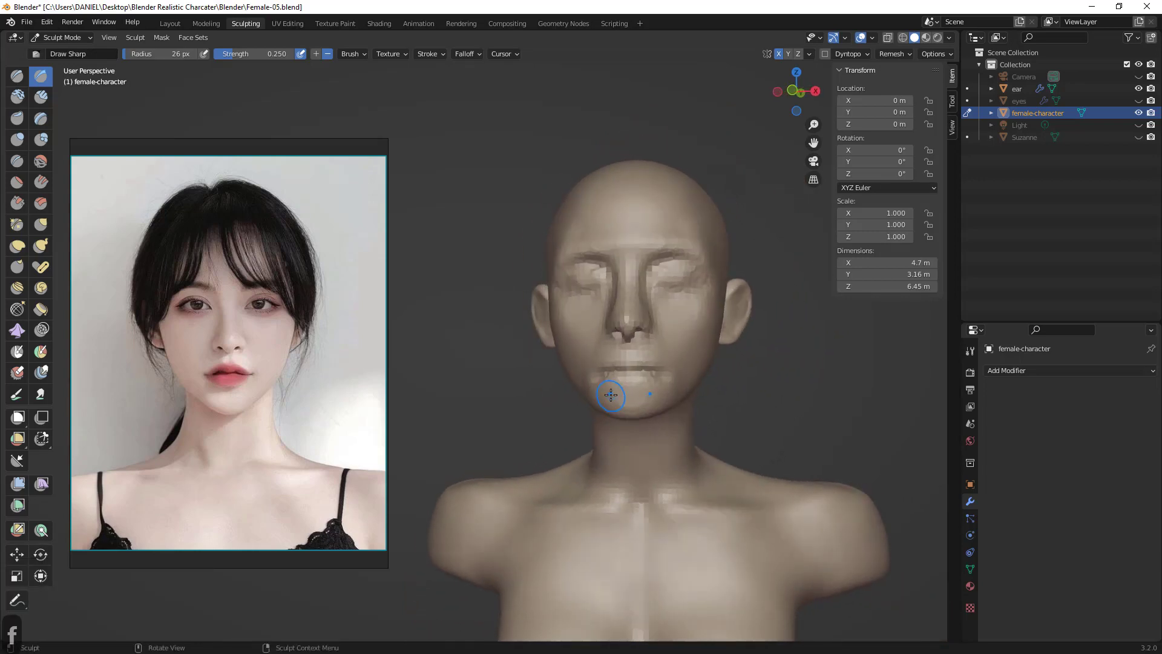
key(f)
click(635, 396)
click(615, 394)
key(ctrl+z)
key(ctrl+z)
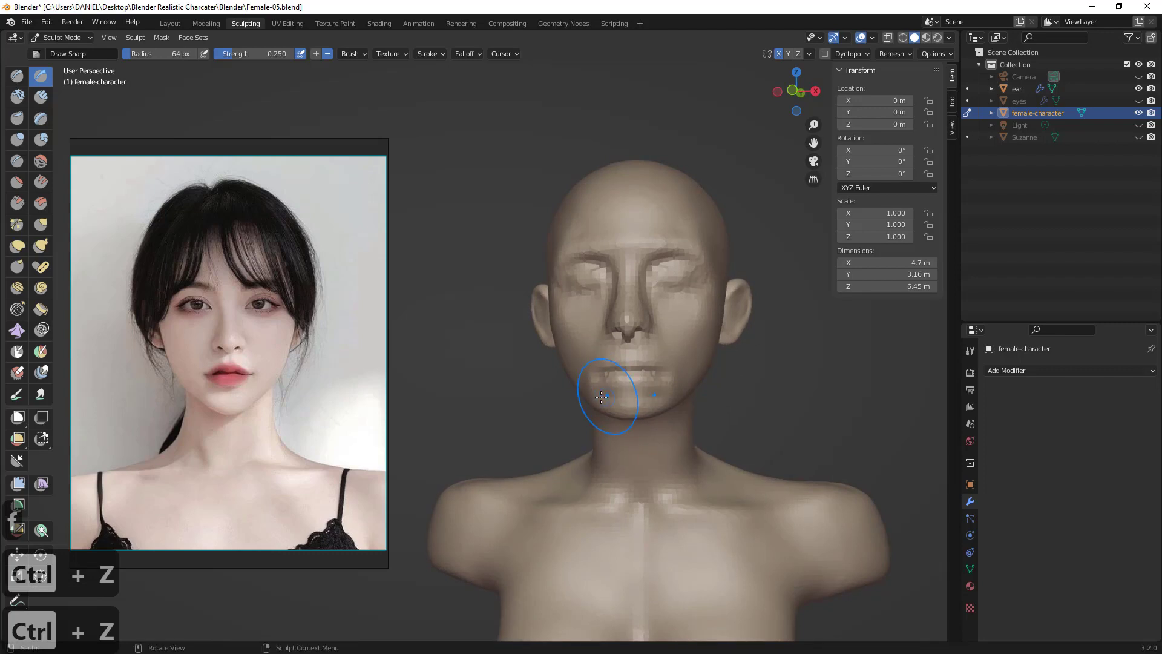
- Reshape the chin and jawline with the Grab brush at a 64 px radius and remesh the head, undoing the last pull
middle_drag(602, 397, 644, 419)
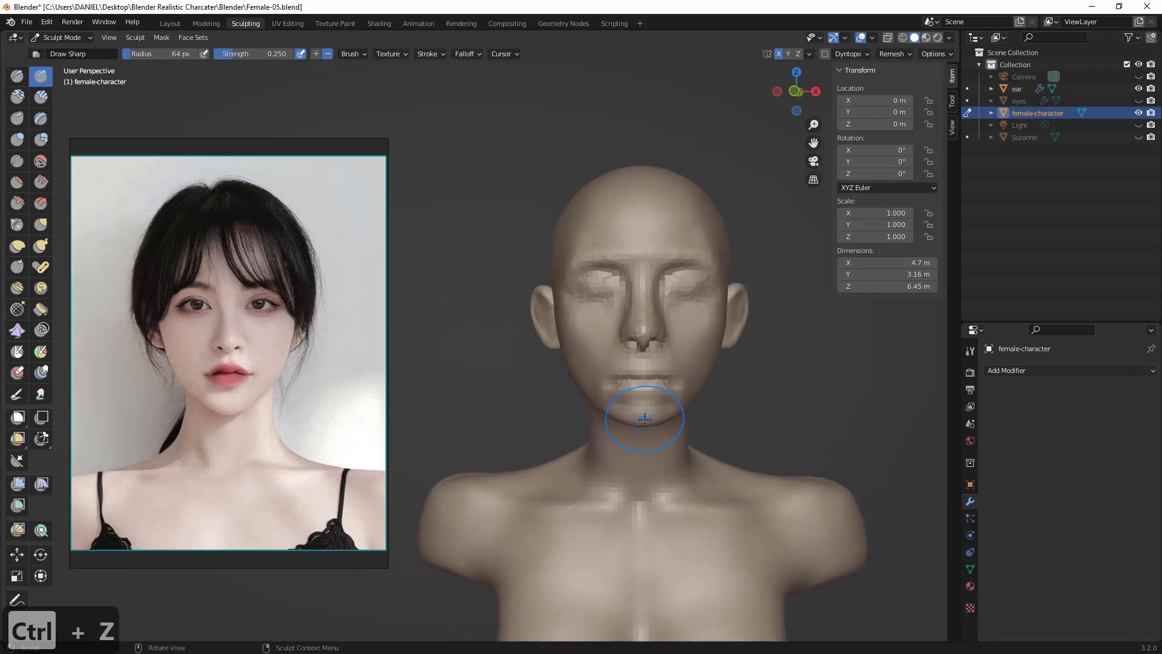
key(g)
drag(645, 419, 610, 421)
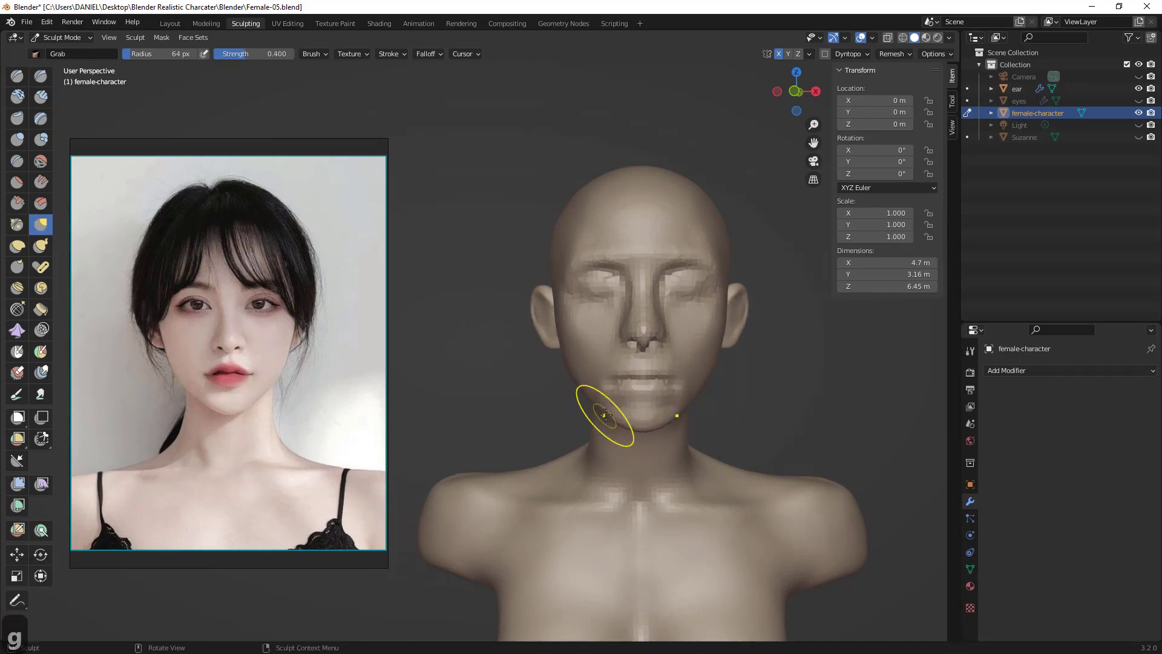
key(ctrl+r)
middle_drag(773, 332, 570, 366)
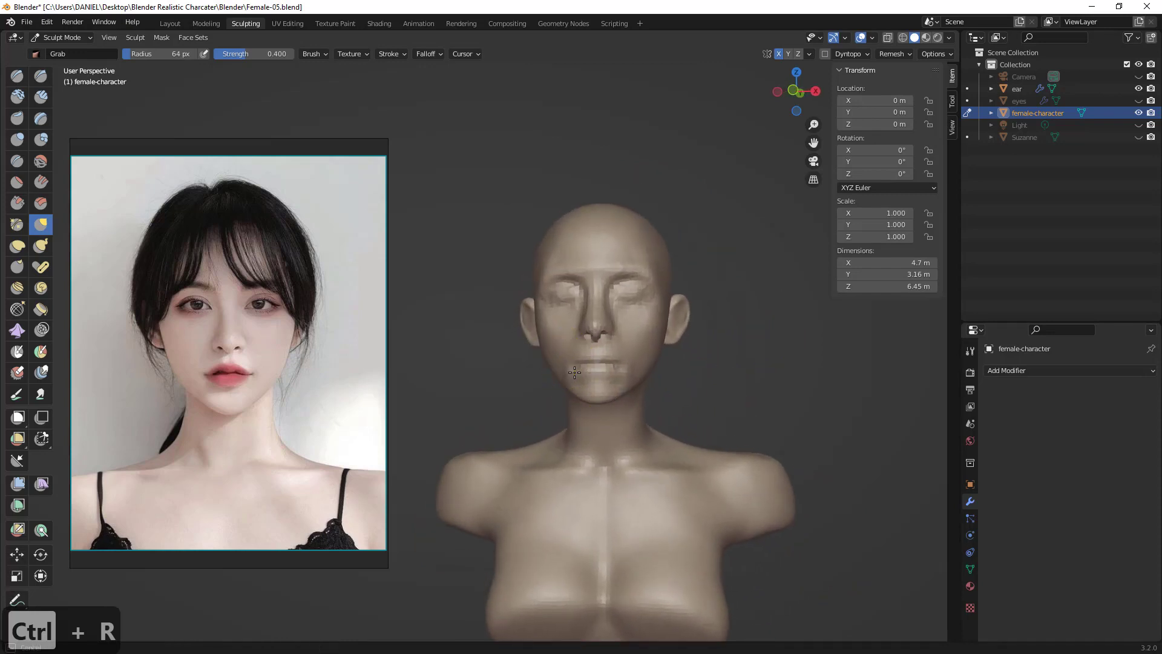
key(ctrl+z)
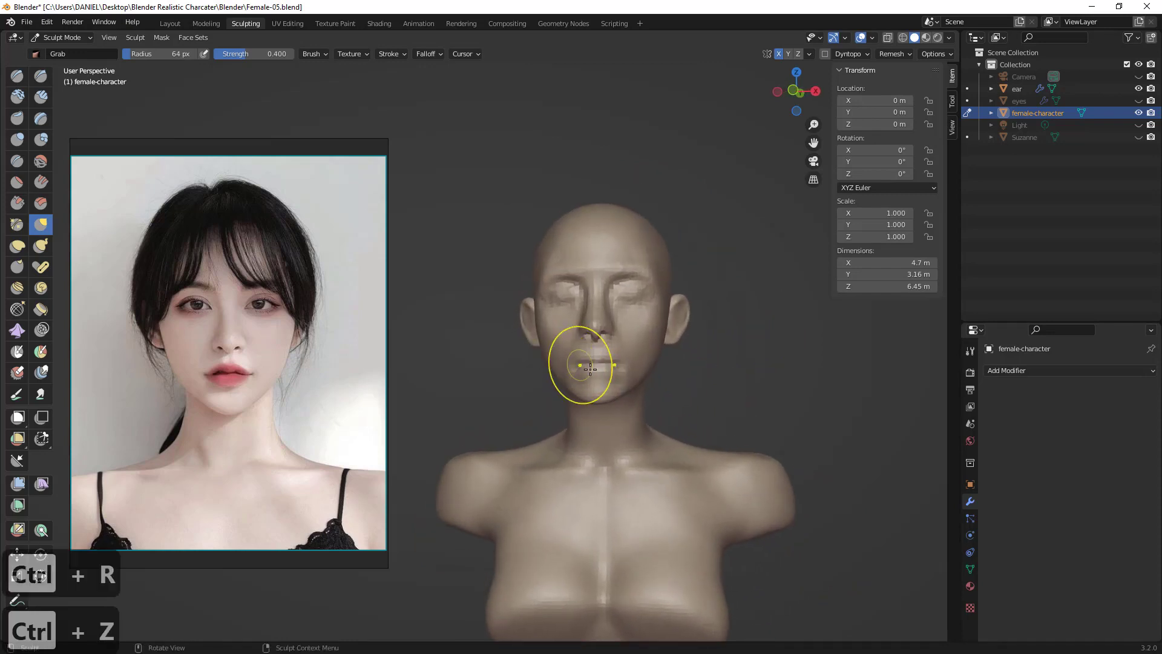
middle_drag(590, 368, 582, 374)
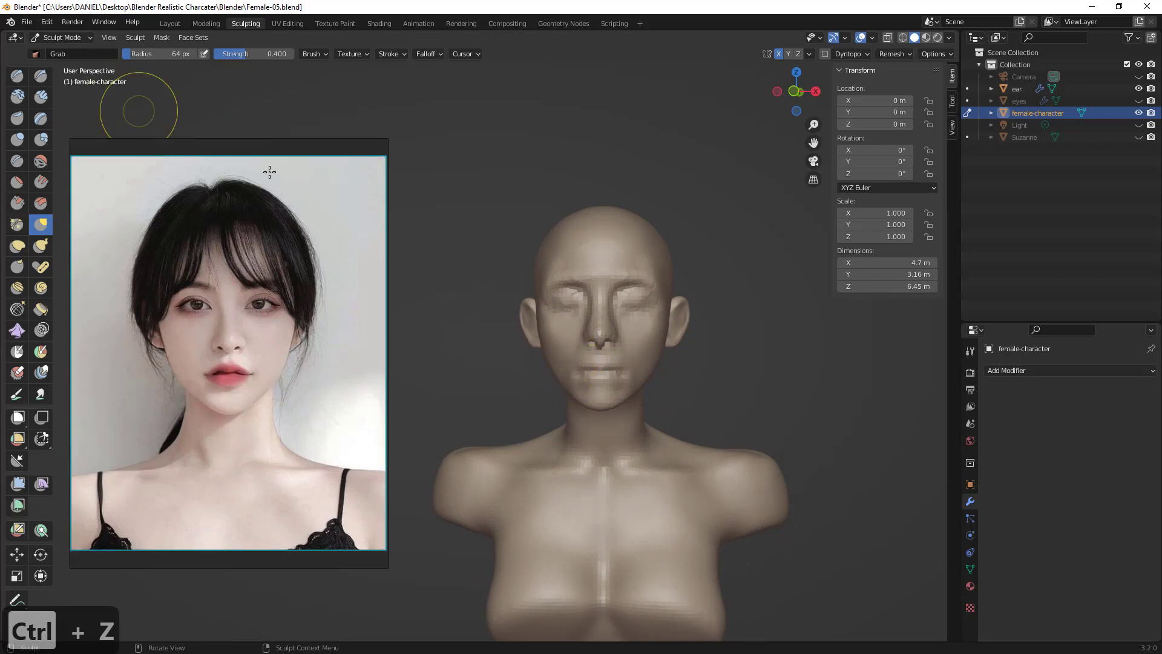
- Refine the cheeks beneath the eyes with the Clay Strips brush at a 64 px radius and remesh the head
click(40, 96)
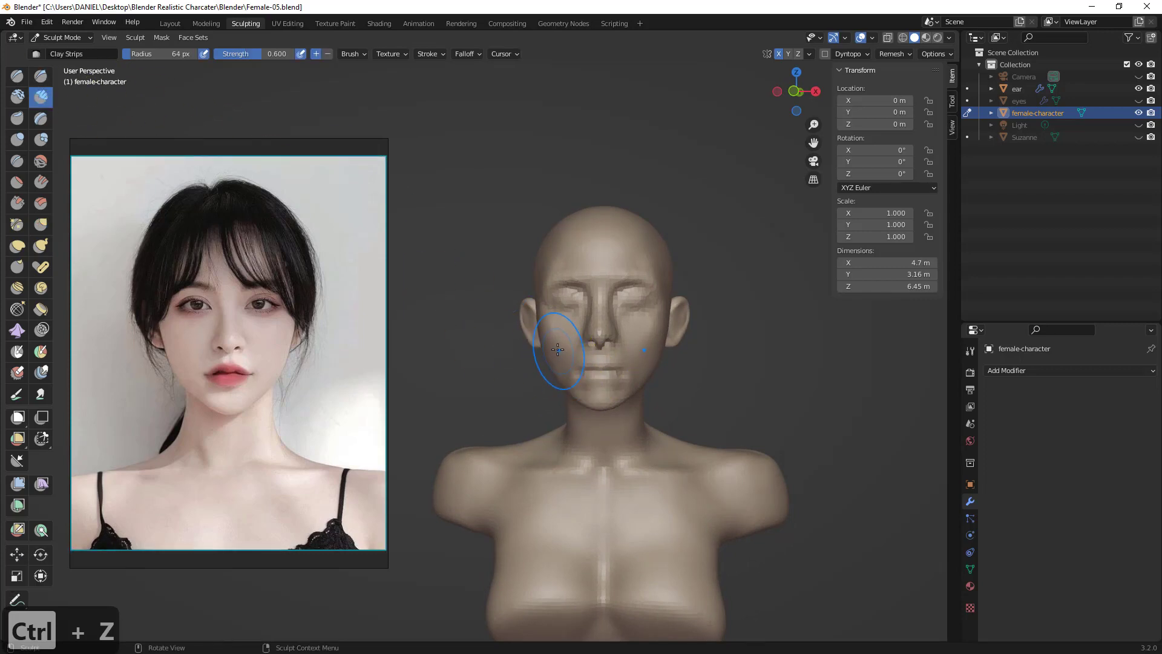
middle_drag(559, 368, 559, 340)
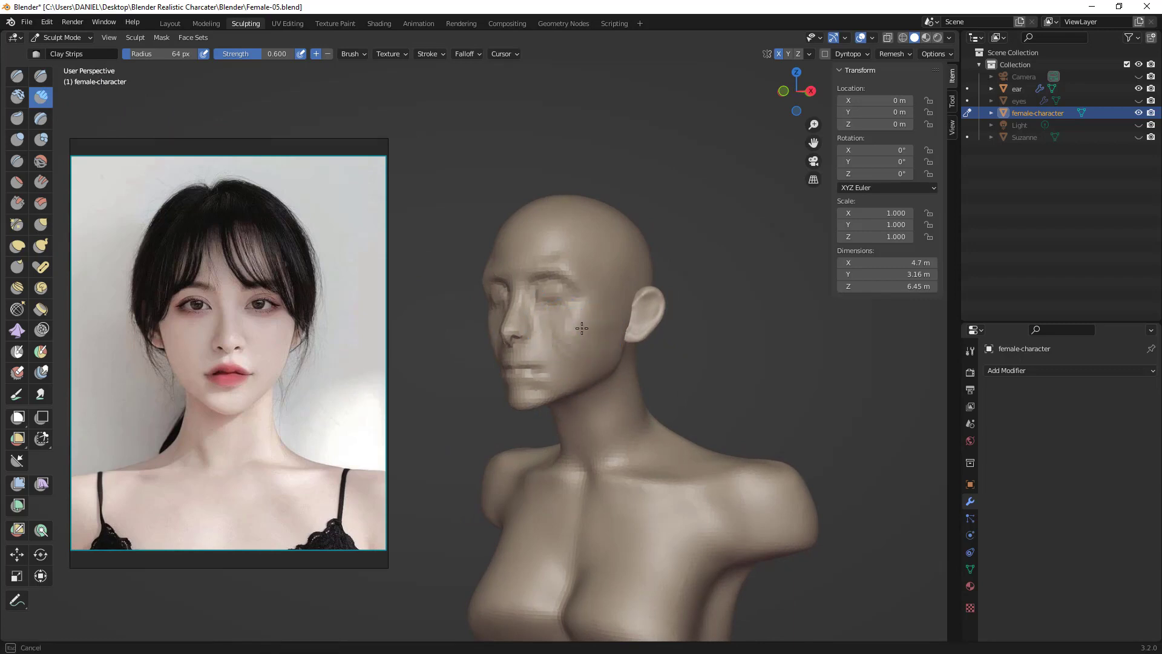
middle_drag(580, 339, 542, 309)
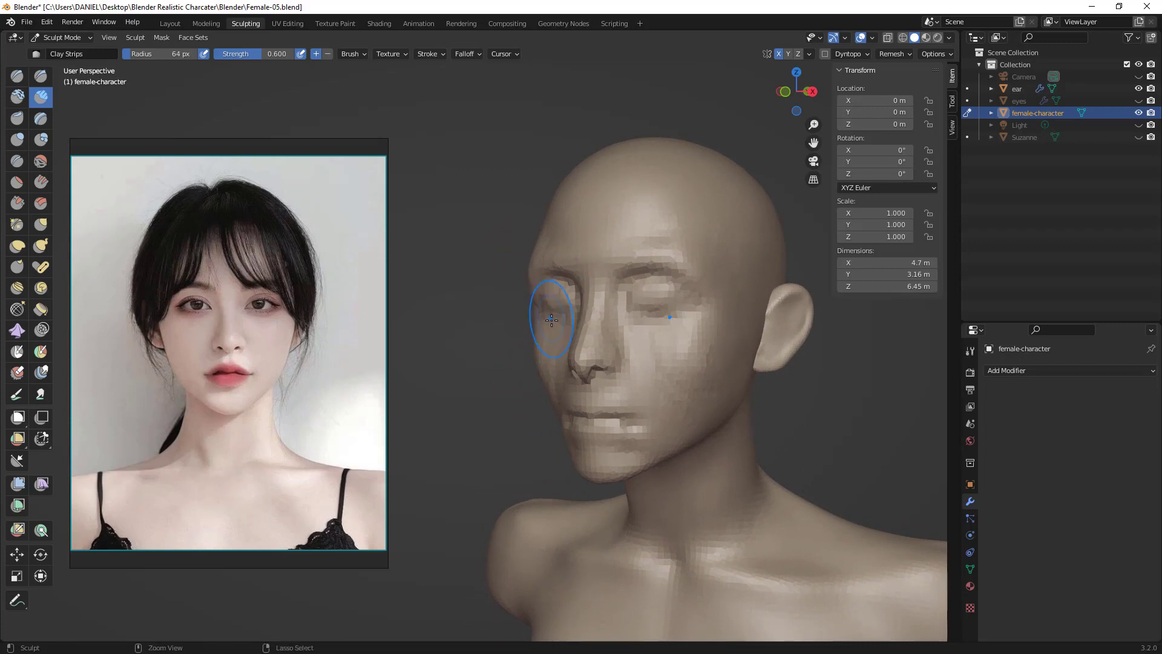
key(ctrl+r)
middle_drag(550, 377, 556, 325)
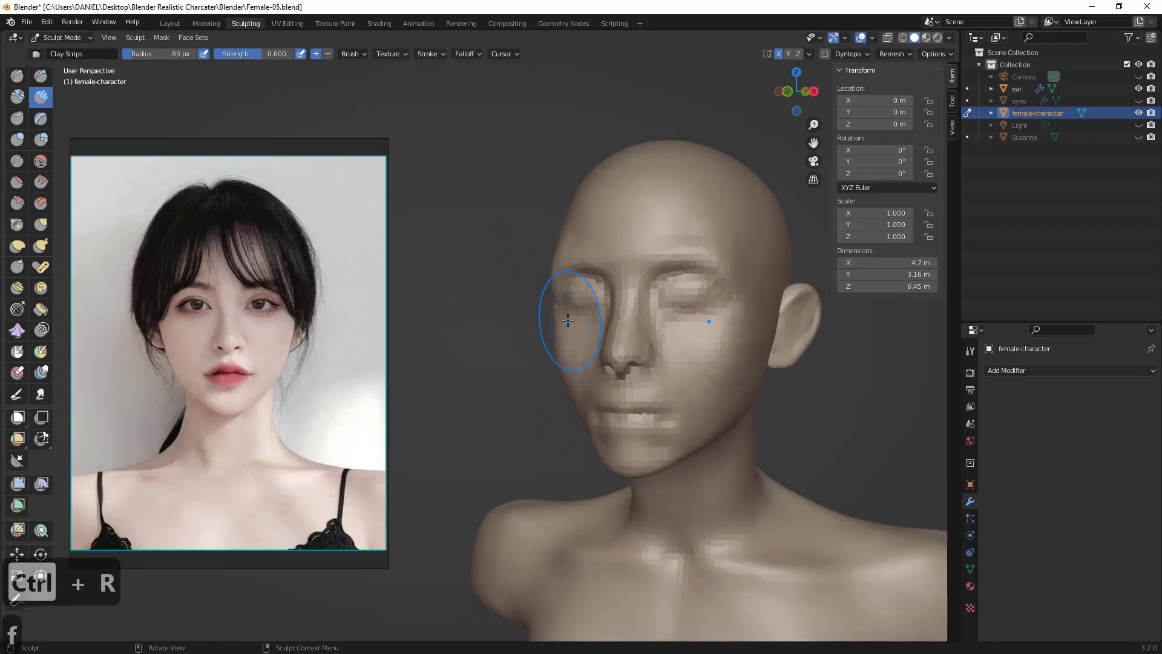
- Reshape the upper skull from the front with the Grab brush at a 135 px radius, undoing unwanted pulls
key(f)
key(g)
key(g)
middle_drag(552, 312, 596, 312)
mouse_move(656, 356)
middle_down()
mouse_move(576, 343)
mouse_move(521, 302)
mouse_move(561, 351)
middle_up()
scroll(528, 295, down, 2)
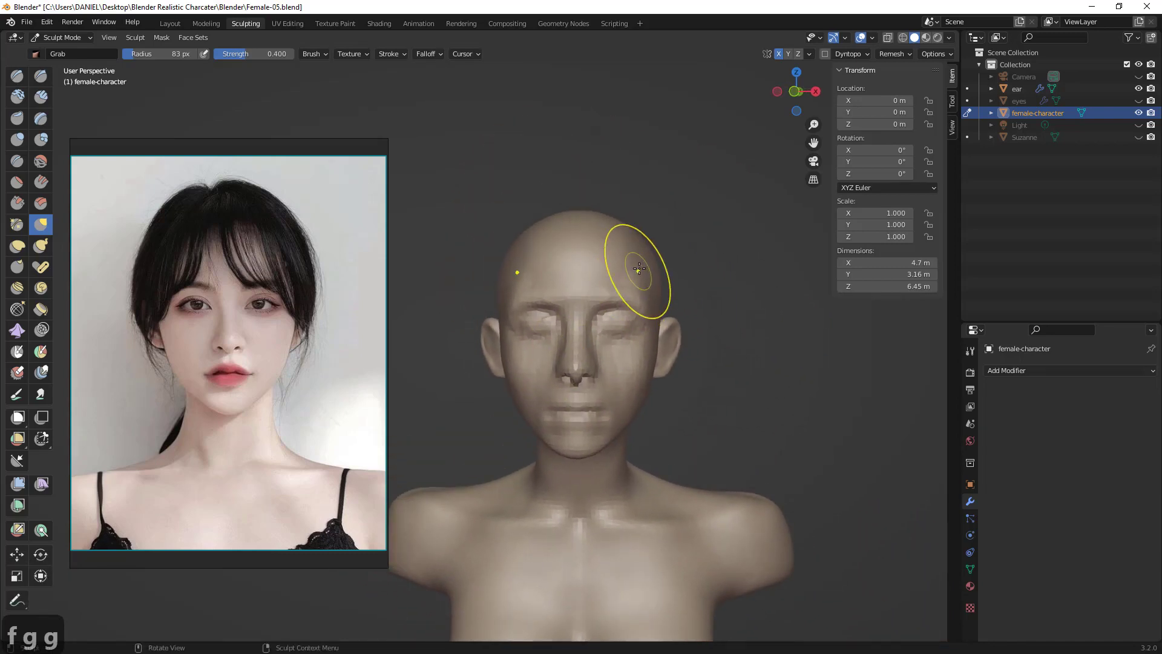
key(f)
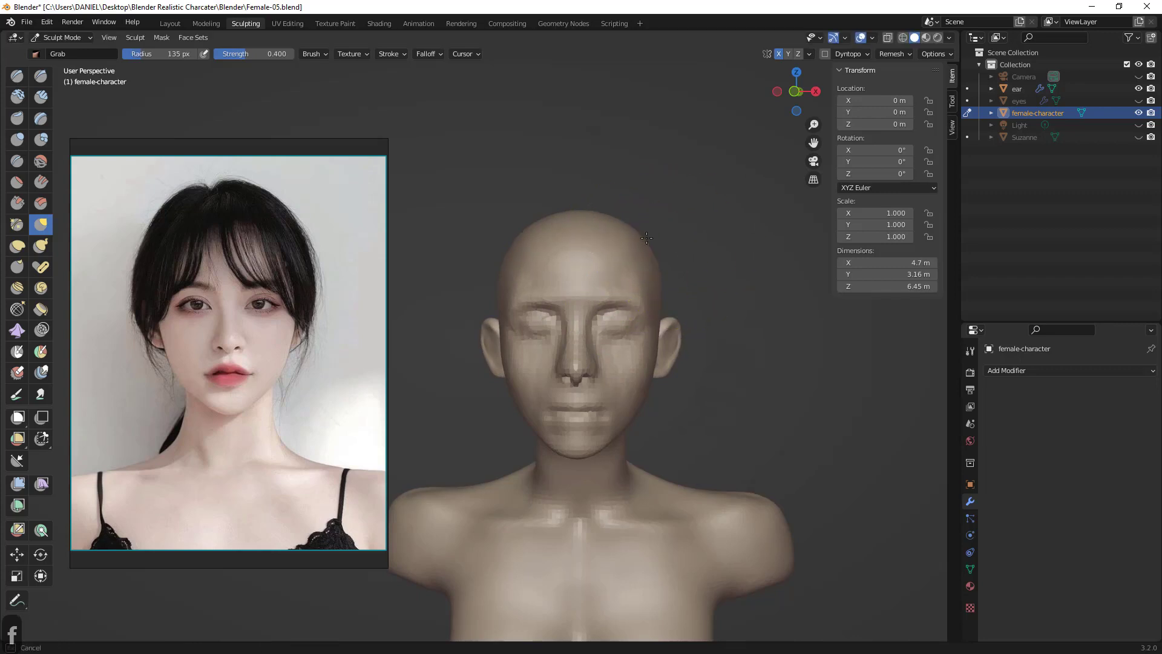
key(ctrl+z)
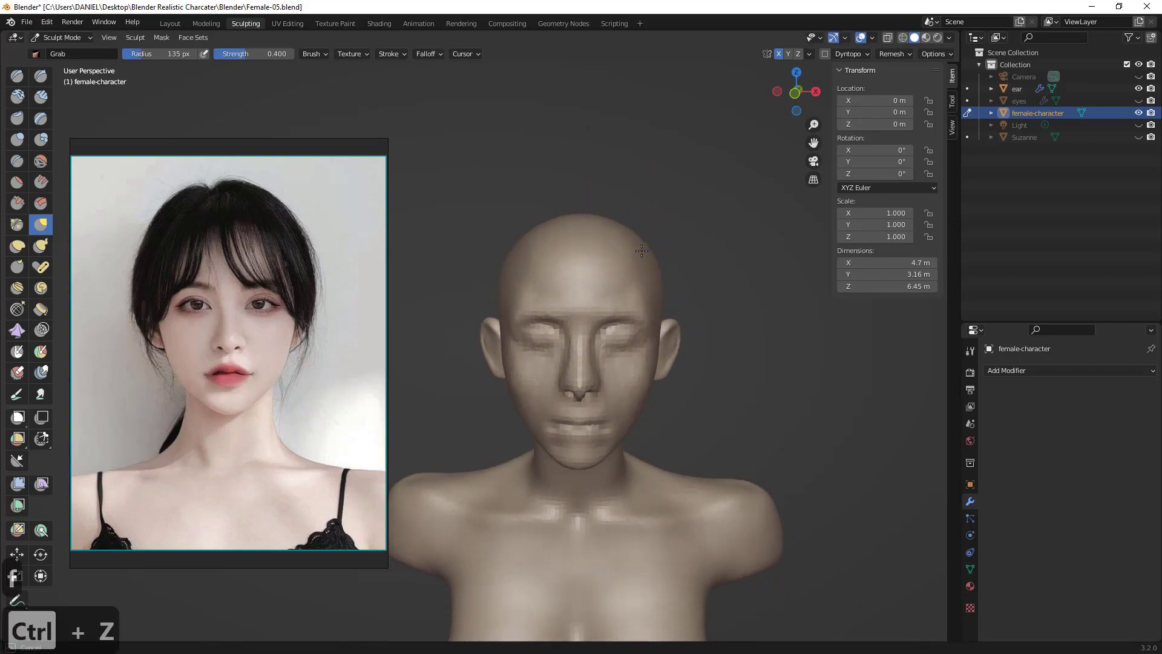
key(ctrl+z)
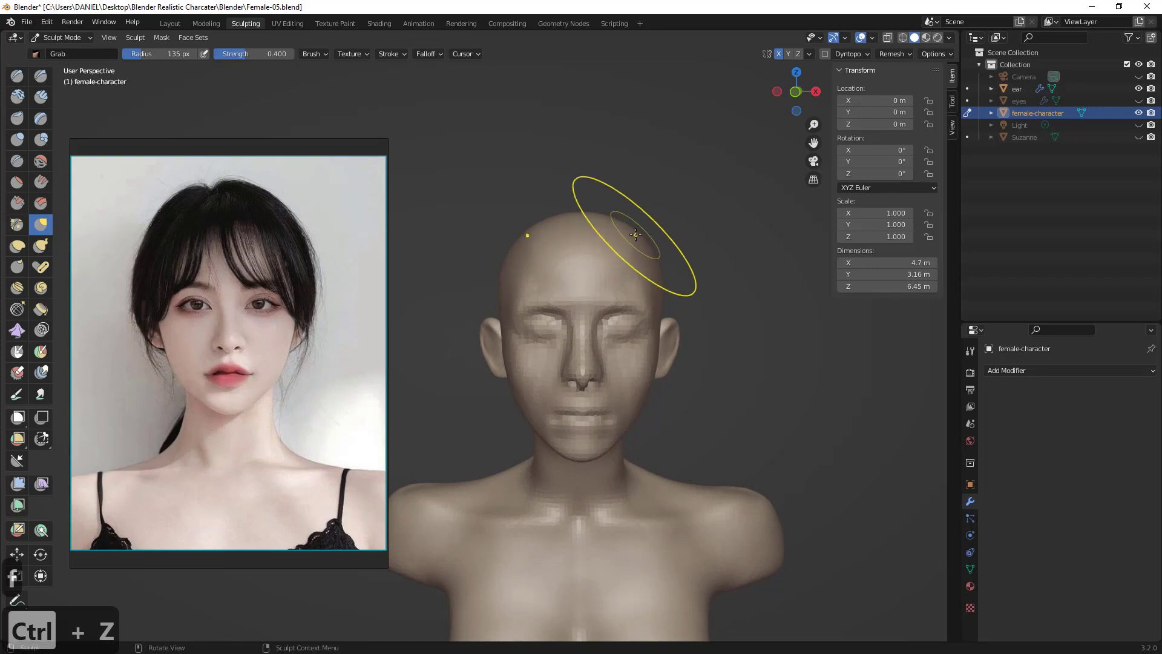
key(ctrl+z)
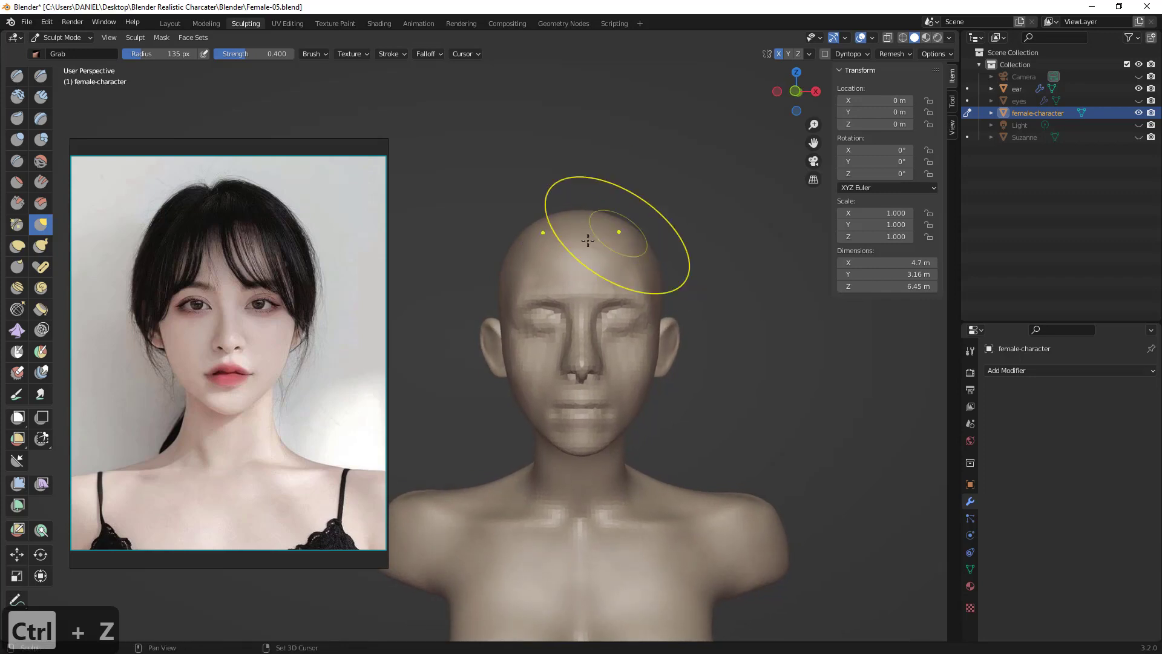
- View the head from the right side and set the Grab brush radius to 171 px for the skull
middle_drag(540, 247, 618, 252)
key(KP_1)
key(KP_3)
key(f)
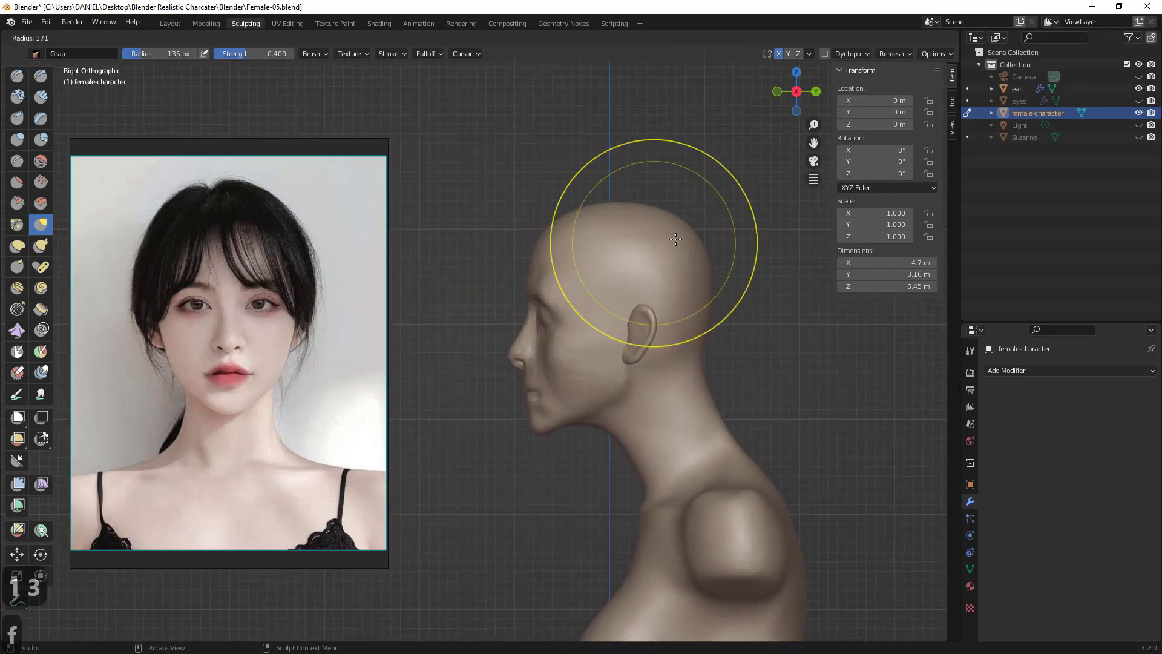
click(661, 225)
key(alt+a)
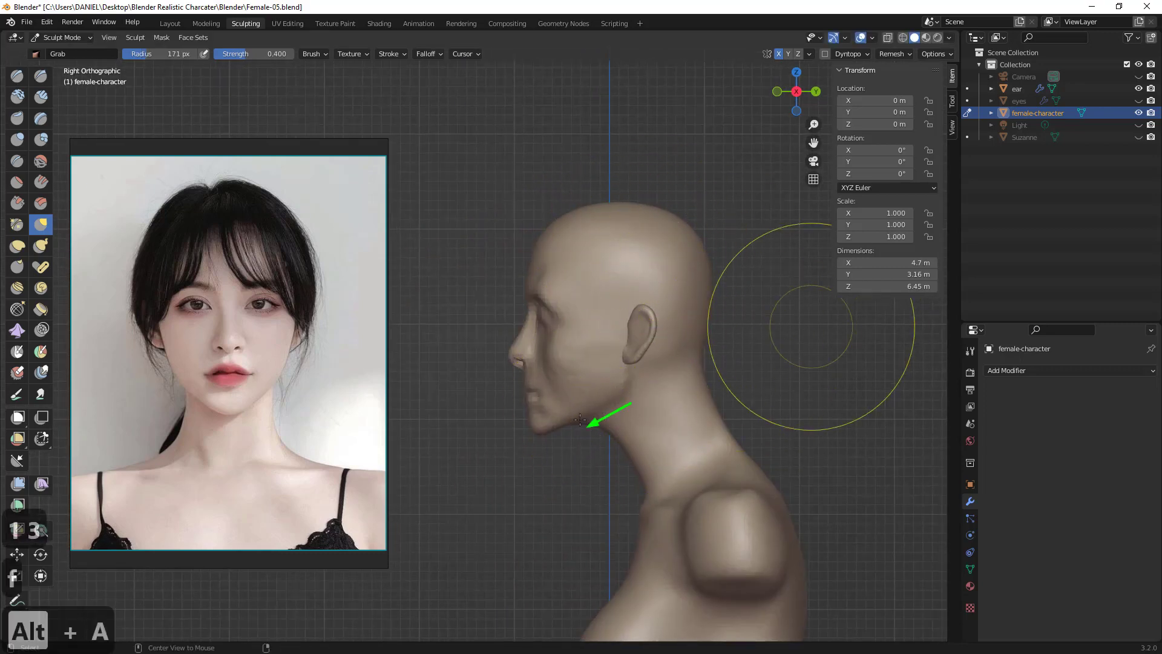
- Build up the jawline below the ear with the Clay Strips brush at a 90 px radius, undoing the first stroke
mouse_move(578, 545)
middle_down()
mouse_move(539, 395)
mouse_move(581, 360)
middle_up()
key(f)
click(523, 397)
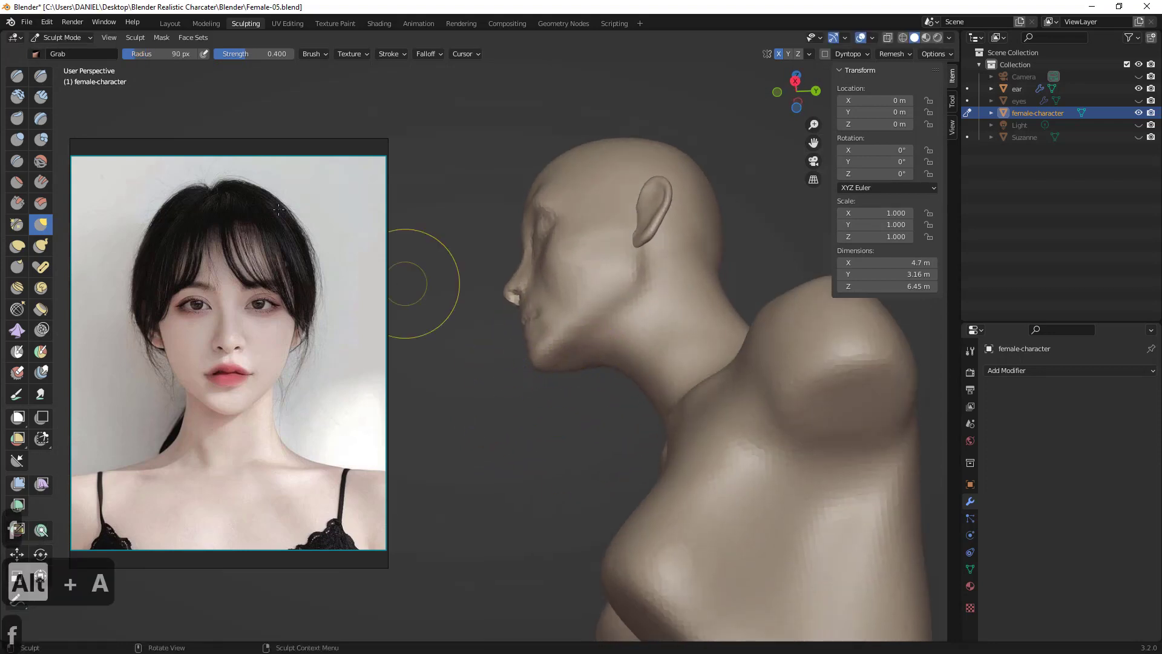
click(39, 97)
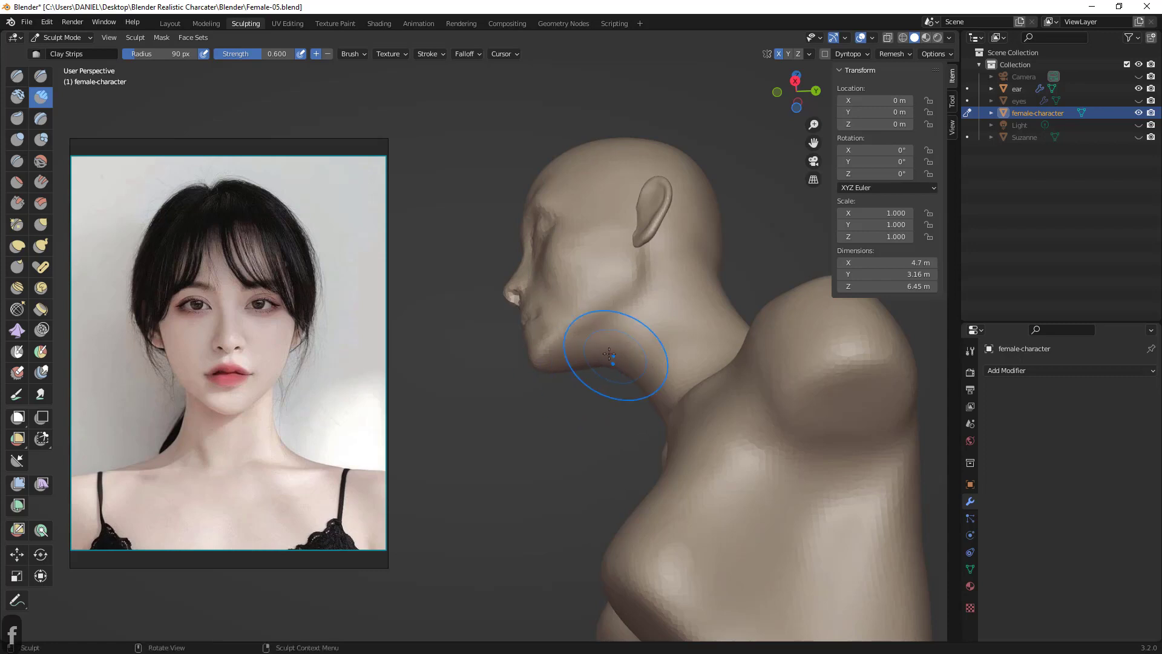
drag(605, 345, 541, 365)
key(ctrl+z)
mouse_move(581, 351)
middle_down()
mouse_move(618, 382)
mouse_move(598, 381)
middle_up()
drag(654, 367, 583, 407)
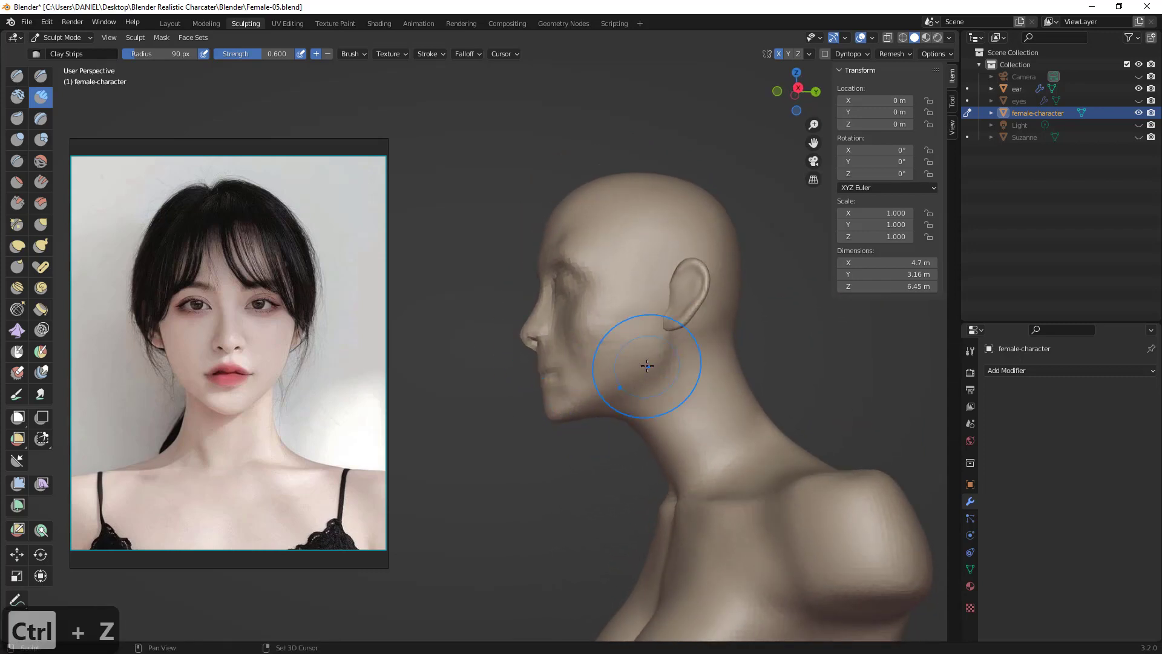
- Build up the underside of the chin with the Clay Strips brush at a 90 px radius and remesh the head
mouse_move(610, 403)
middle_down()
mouse_move(623, 400)
mouse_move(612, 390)
mouse_move(618, 418)
middle_up()
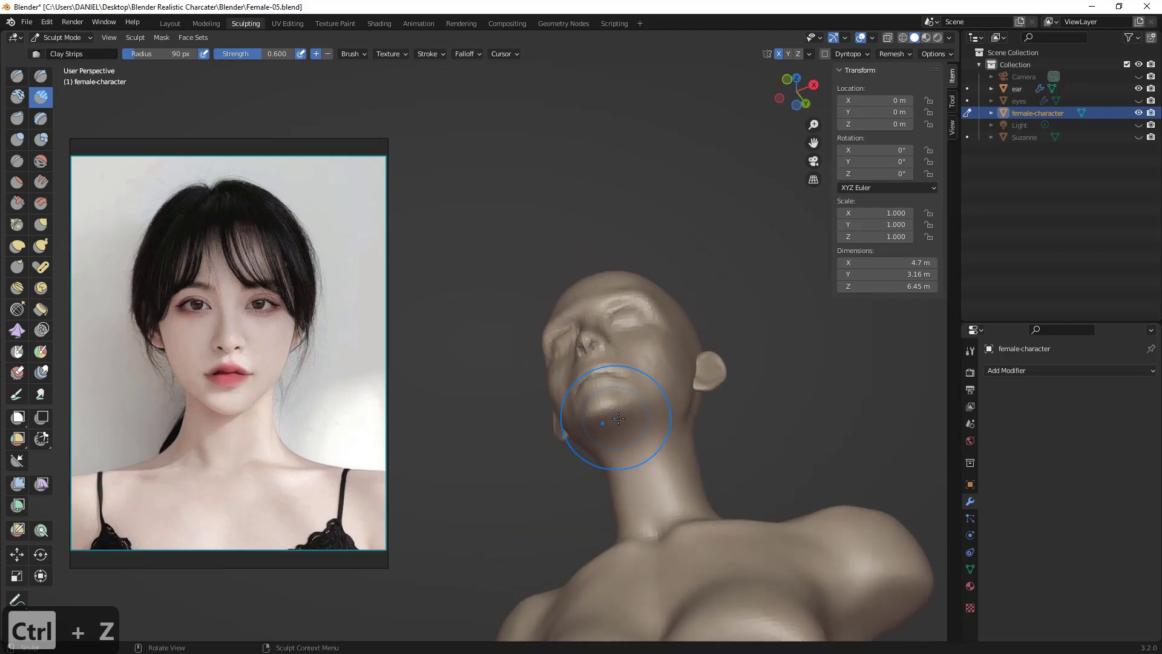
mouse_move(619, 418)
mouse_down()
mouse_move(604, 415)
mouse_move(599, 433)
mouse_move(618, 454)
mouse_up()
key(ctrl+r)
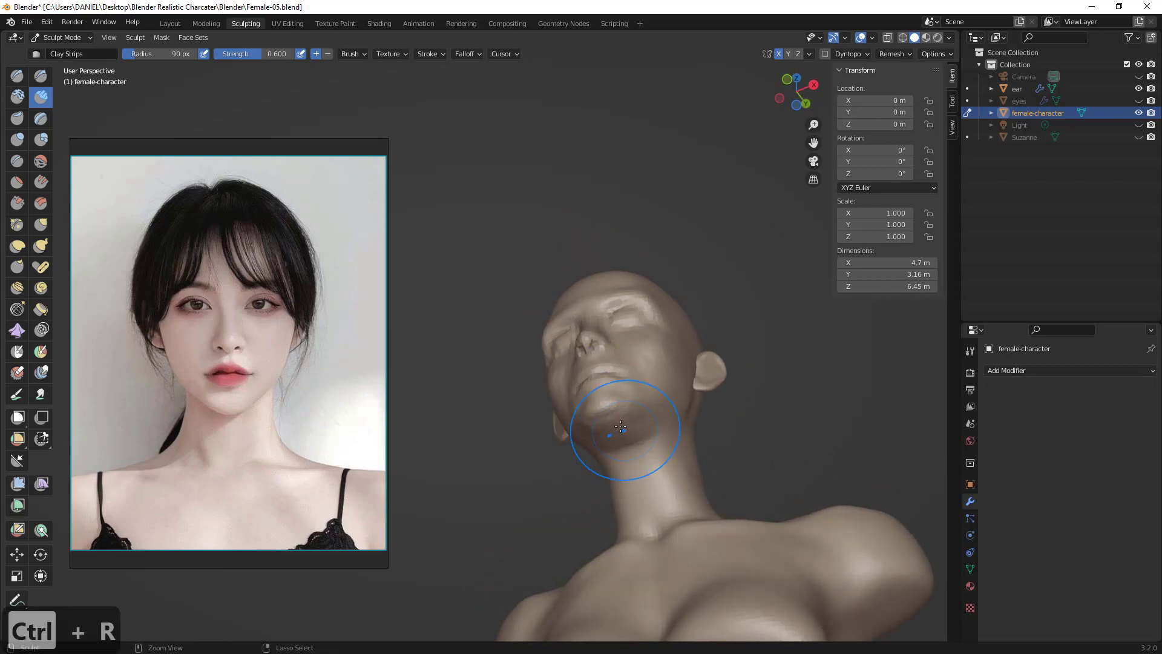
mouse_move(623, 467)
alt+middle_down()
mouse_move(715, 485)
mouse_move(566, 451)
mouse_move(562, 424)
alt+middle_up()
key(alt+a)
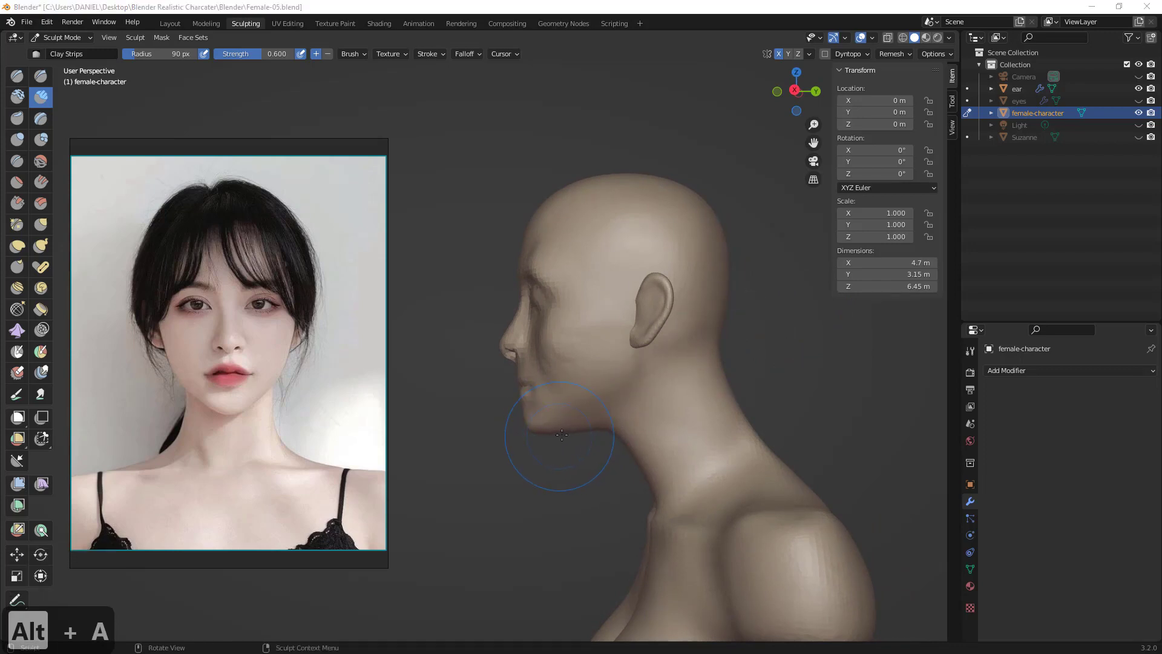
- Adjust the chin's underside with the Grab brush, undoing unwanted pulls, and set its radius to 96 px
drag(562, 434, 565, 433)
key(g)
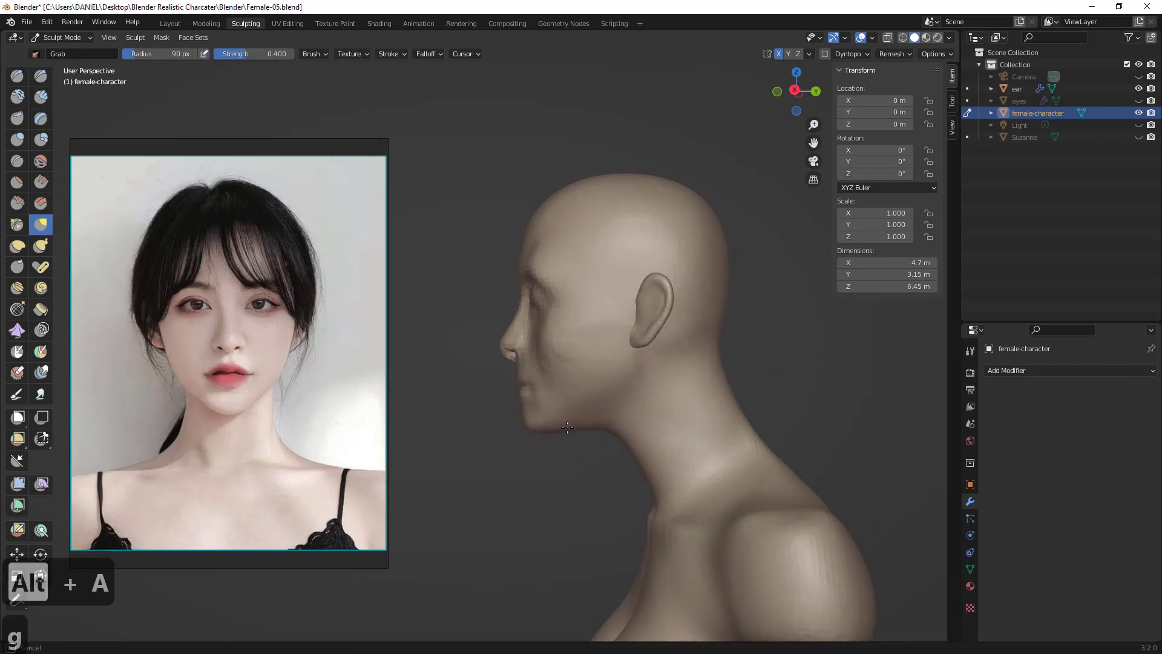
key(ctrl+z)
key(f)
click(507, 396)
mouse_move(524, 389)
middle_down()
mouse_move(634, 383)
mouse_move(632, 343)
mouse_move(642, 361)
mouse_move(670, 321)
mouse_move(654, 314)
mouse_move(661, 260)
mouse_move(656, 290)
mouse_move(638, 268)
mouse_move(635, 364)
mouse_move(616, 337)
mouse_move(579, 334)
middle_up()
key(ctrl+z)
key(f)
click(654, 353)
key(alt+a)
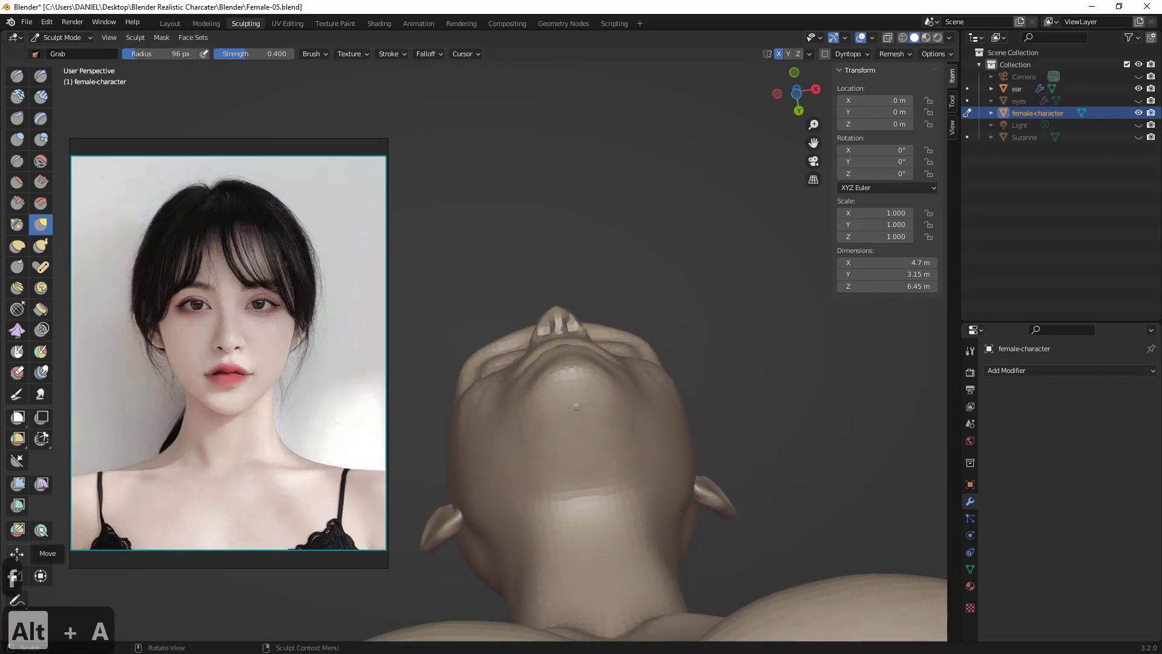
- Set the Grab brush radius to 132 px and reshape the mouth area from below, undoing unwanted pulls
right_click(623, 373)
middle_drag(575, 349, 579, 354)
key(f)
click(605, 352)
key(g)
drag(564, 346, 564, 341)
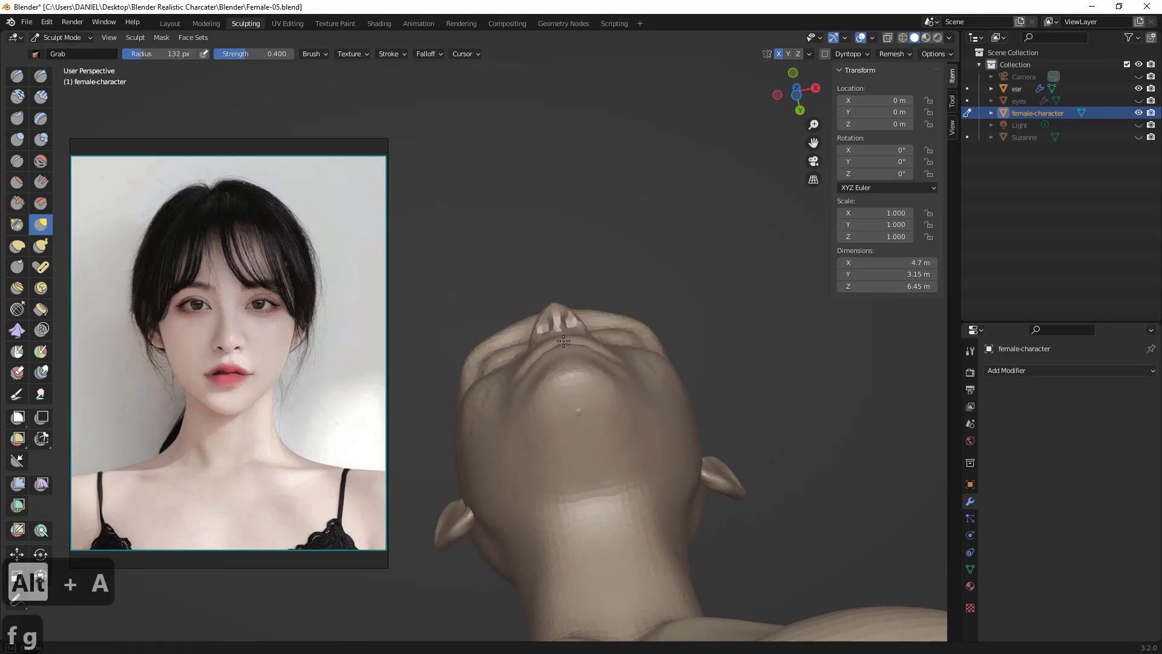
key(ctrl+z)
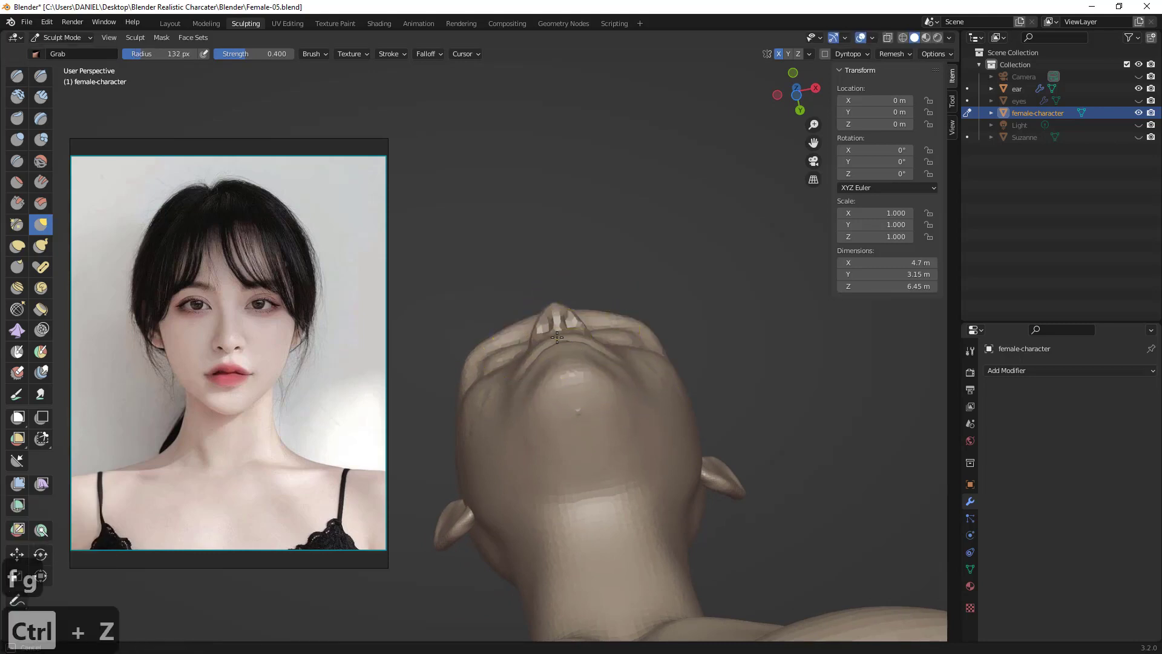
key(ctrl+z)
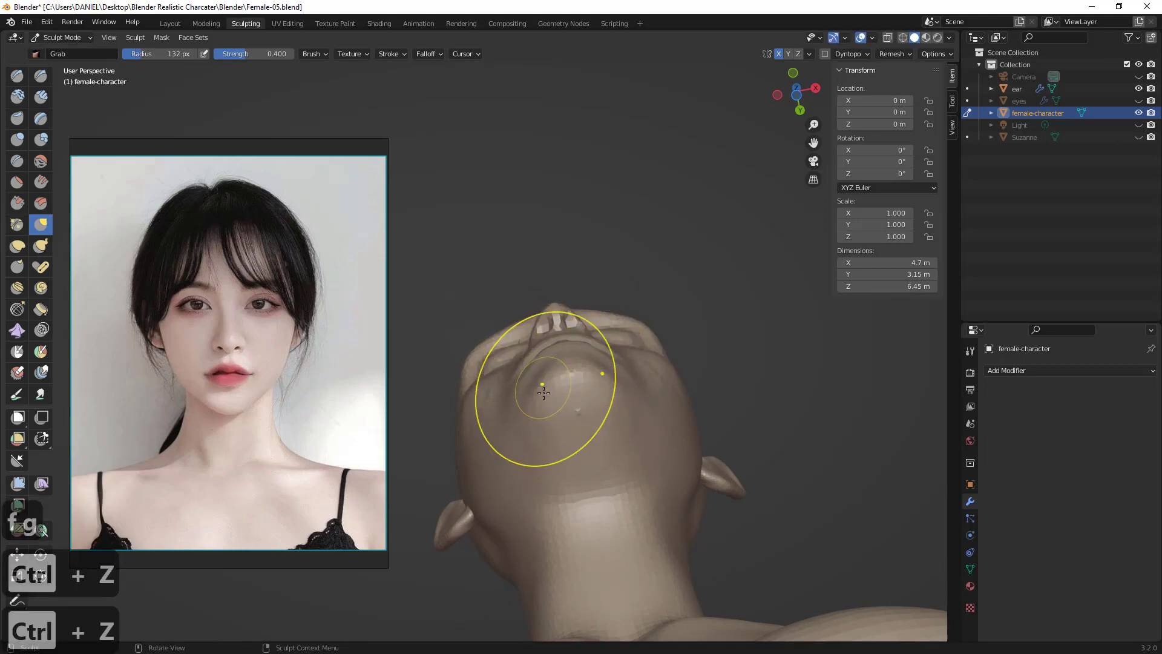
- Deepen the mouth line and its corners with the Draw Sharp brush at a 38 px radius, undoing unwanted strokes
mouse_move(532, 428)
middle_down()
mouse_move(582, 471)
mouse_move(496, 416)
mouse_move(607, 406)
middle_up()
shift+drag(607, 405, 675, 375)
click(40, 78)
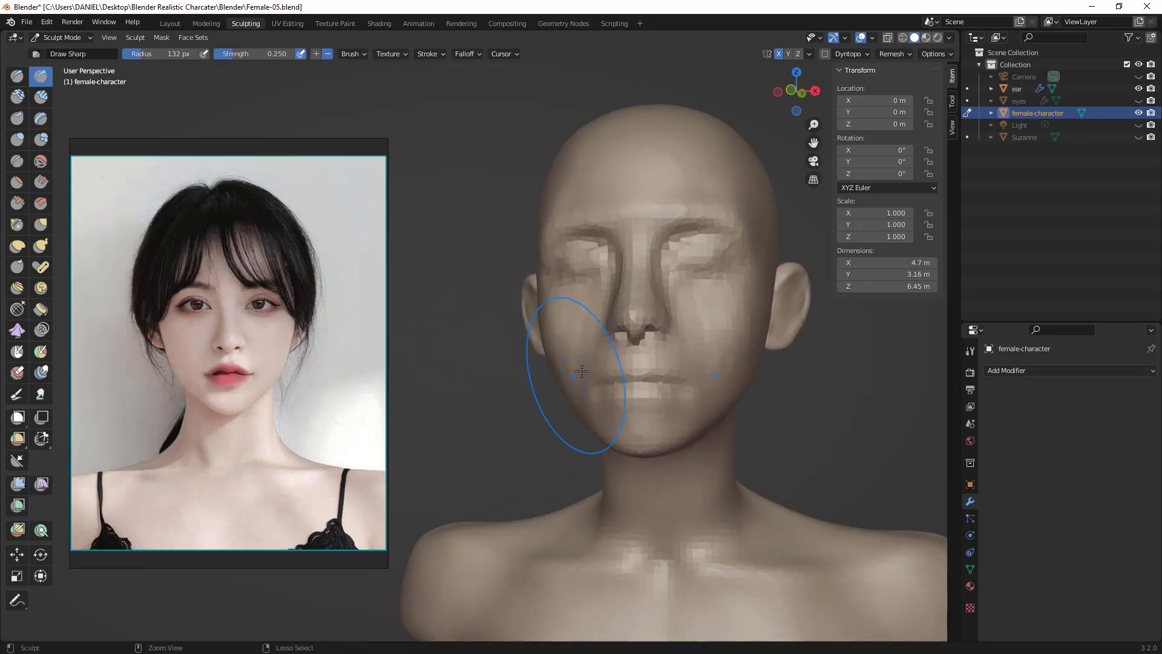
mouse_move(579, 373)
ctrl+middle_down()
mouse_move(730, 353)
mouse_move(608, 340)
ctrl+middle_up()
middle_drag(609, 340, 648, 340)
key(f)
click(661, 346)
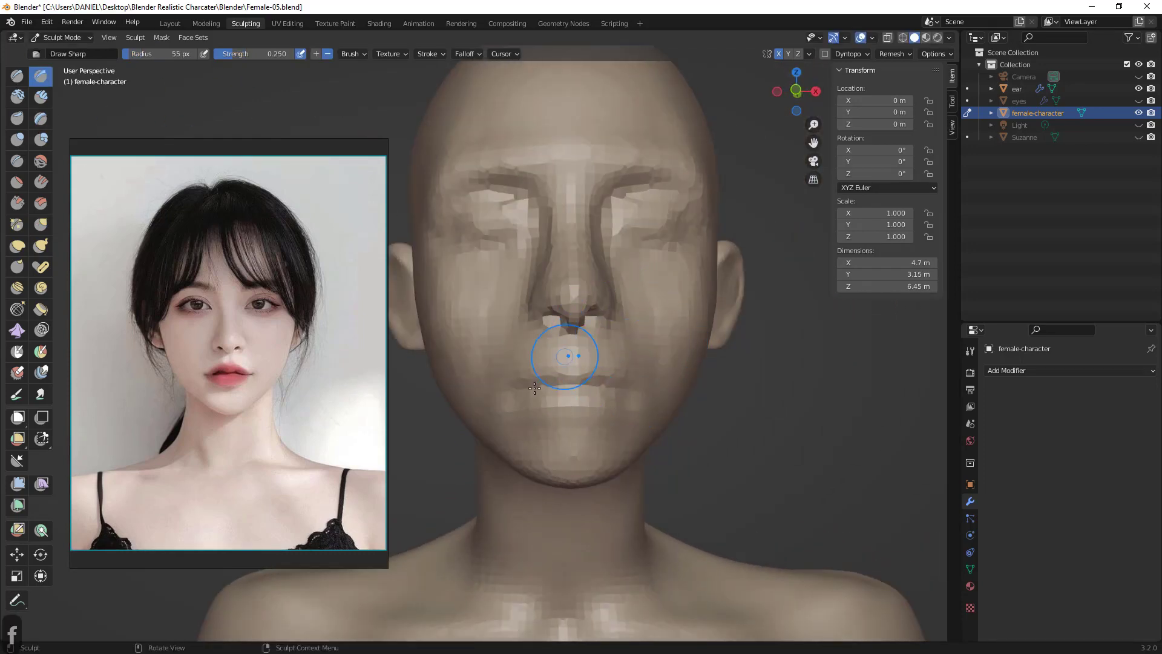
key(ctrl+z)
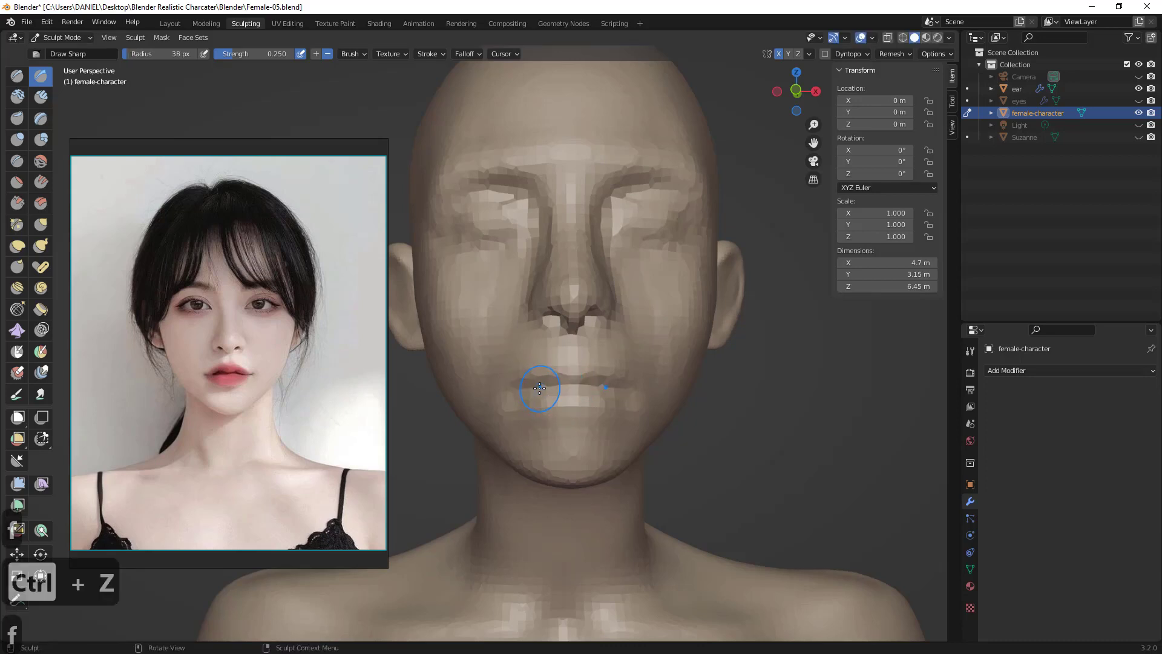
key(ctrl+z)
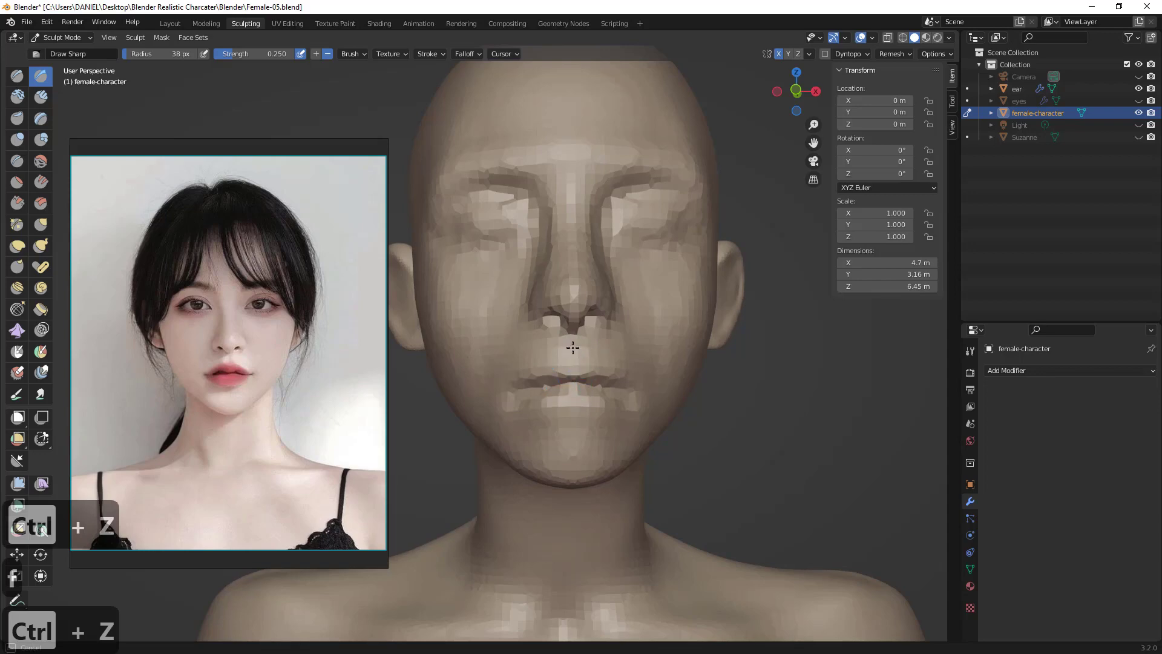
mouse_move(561, 337)
middle_down()
mouse_move(548, 361)
mouse_move(575, 358)
mouse_move(598, 375)
mouse_move(558, 385)
middle_up()
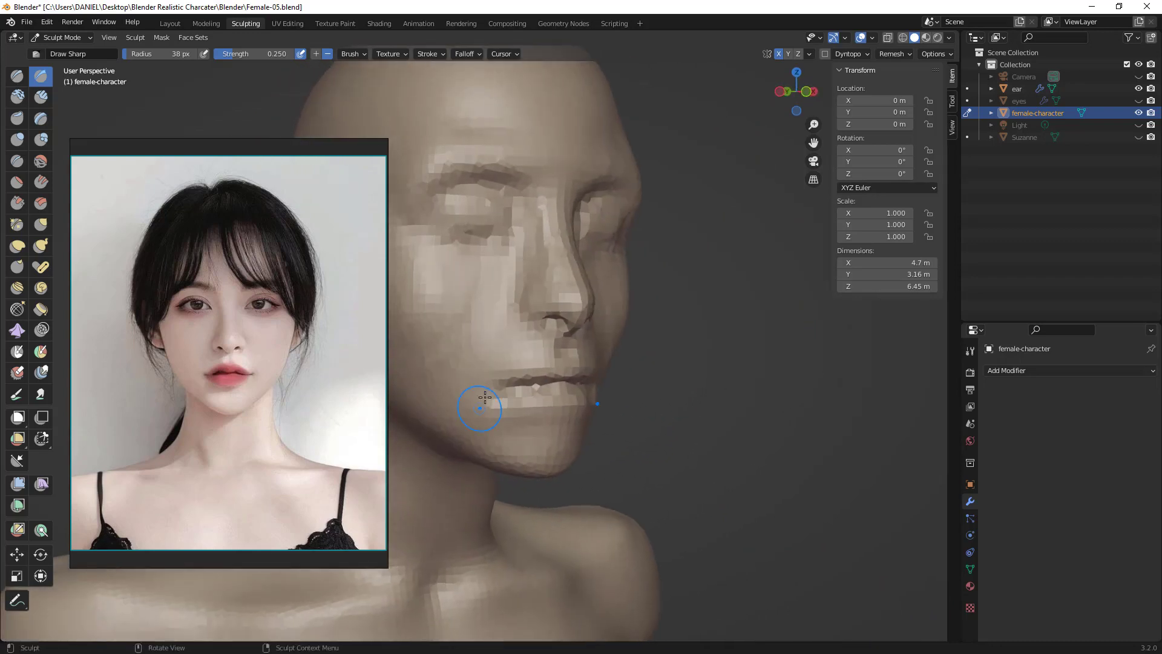
middle_drag(502, 357, 492, 396)
middle_drag(530, 309, 496, 293)
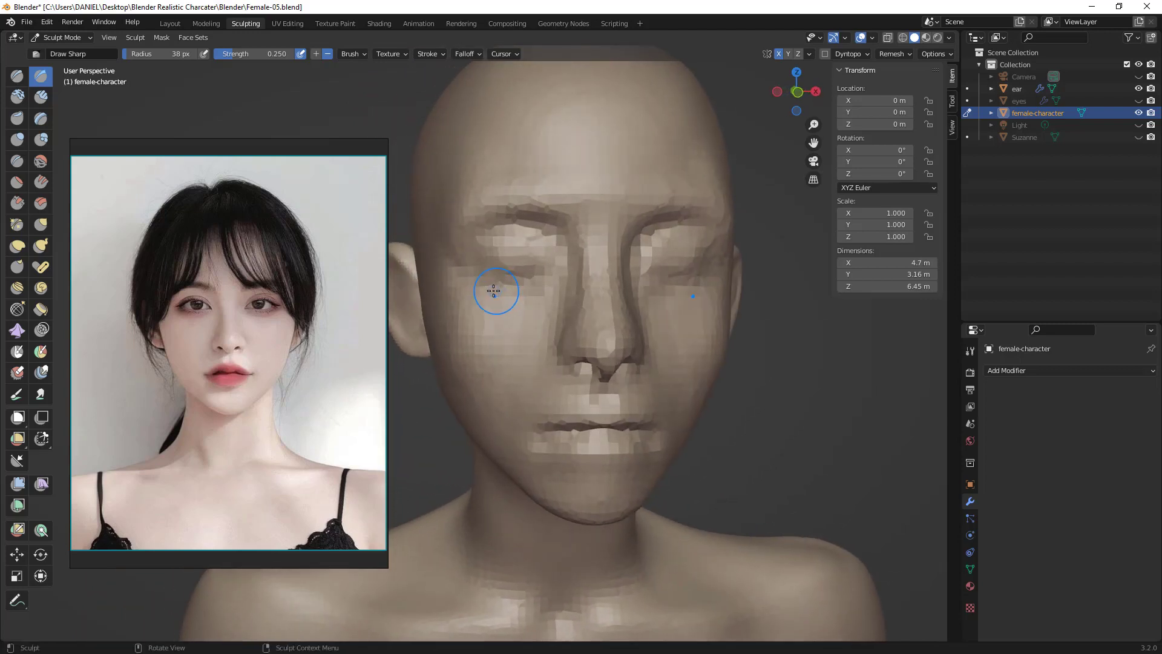
- Switch to the Grab brush with a 102 px radius for shaping the brow between the eyes
mouse_move(608, 272)
middle_down()
mouse_move(590, 274)
mouse_move(614, 264)
mouse_move(601, 258)
middle_up()
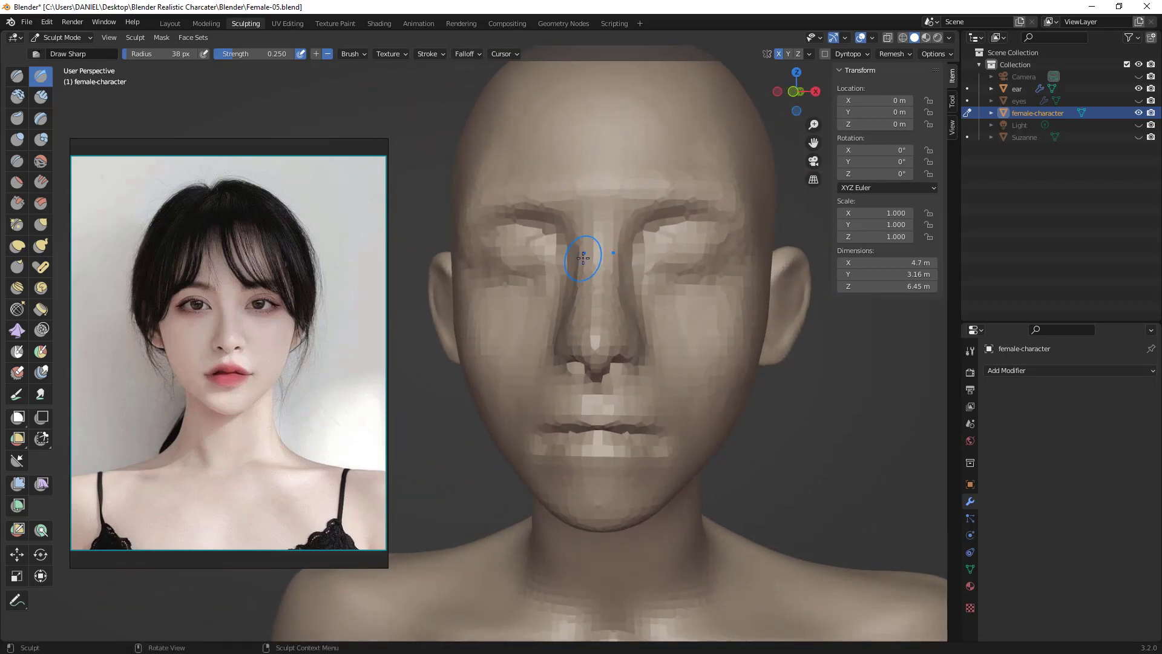
middle_drag(598, 253, 599, 246)
key(f)
click(603, 200)
key(g)
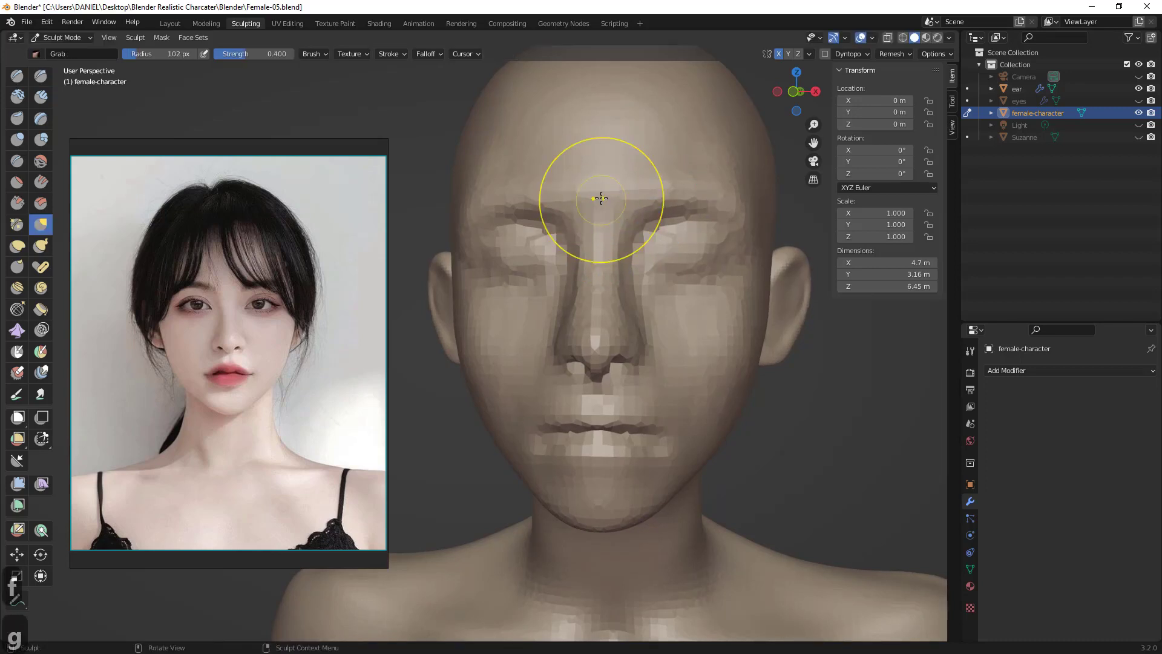
- Reduce the Grab brush radius to 66 px and to 32 px for the eye area, undoing the unwanted pull
scroll(457, 436, down, 6)
middle_drag(550, 397, 651, 330)
scroll(651, 330, up, 2)
key(f)
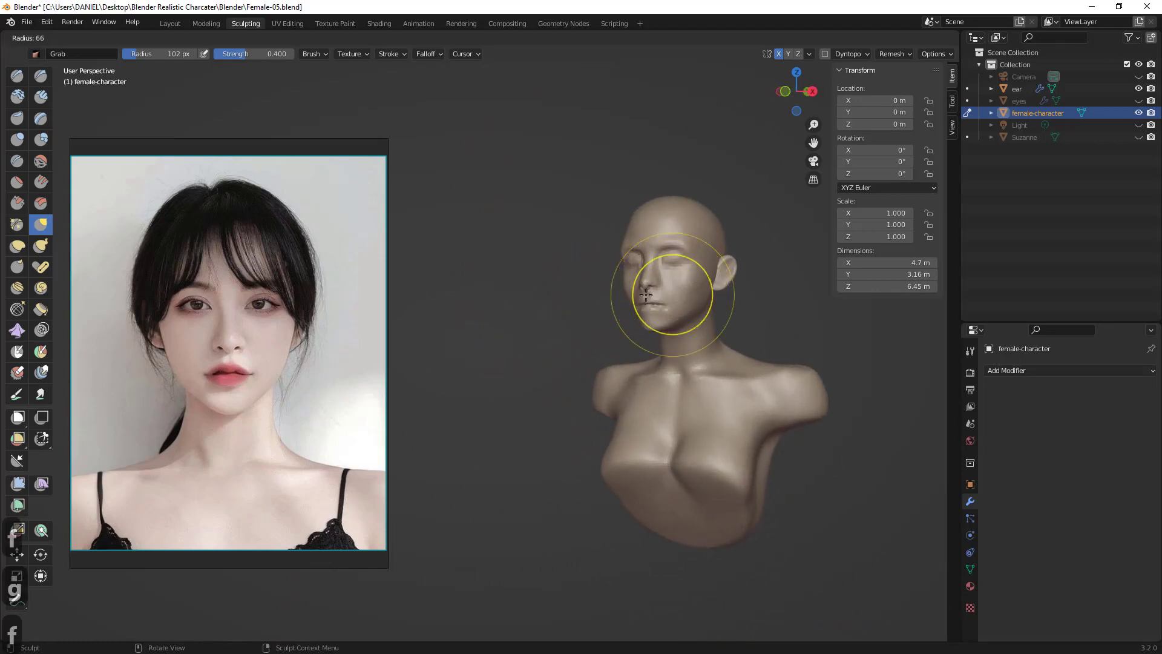
click(646, 294)
shift+middle_drag(660, 279, 623, 345)
scroll(671, 315, up, 6)
shift+middle_drag(786, 266, 488, 280)
mouse_move(489, 281)
middle_down()
mouse_move(502, 281)
mouse_move(508, 259)
middle_up()
key(f)
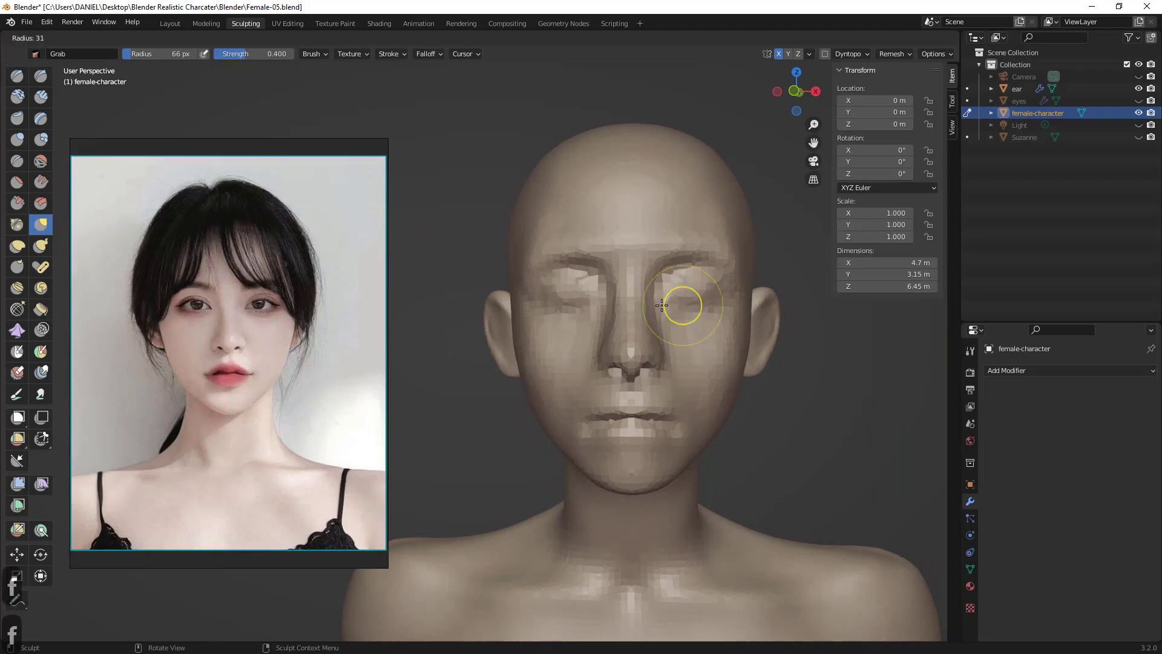
click(663, 303)
key(ctrl+z)
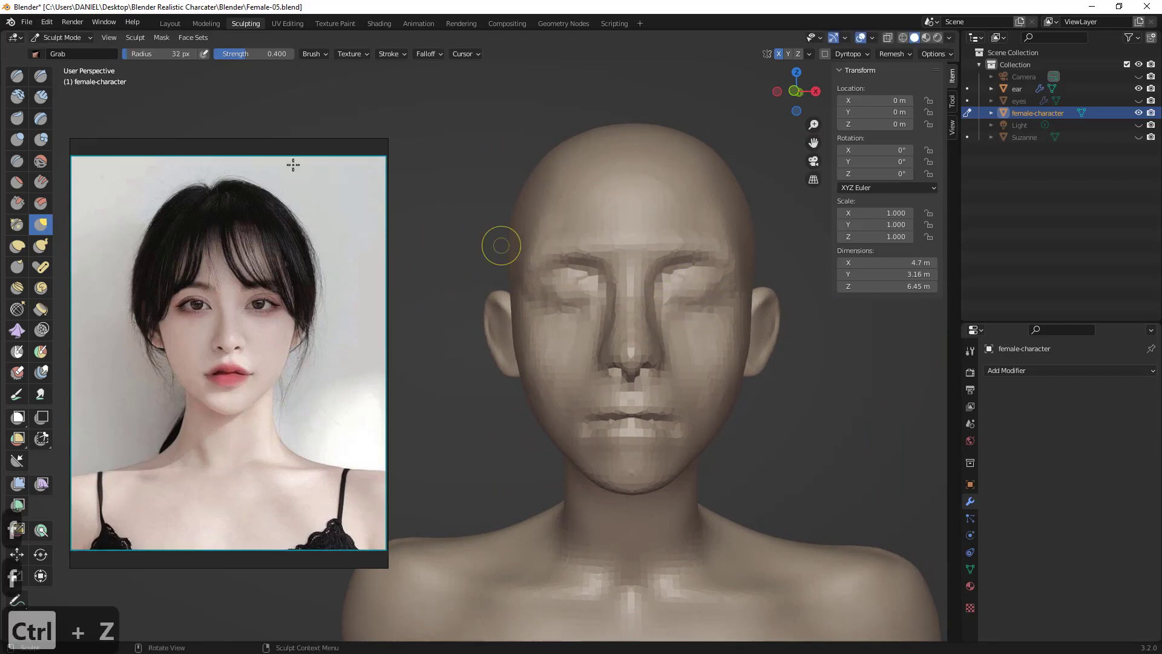
- Carve the eyelid lines with the Draw Sharp brush at a 32 px radius, undoing unwanted strokes
click(43, 75)
key(ctrl+z)
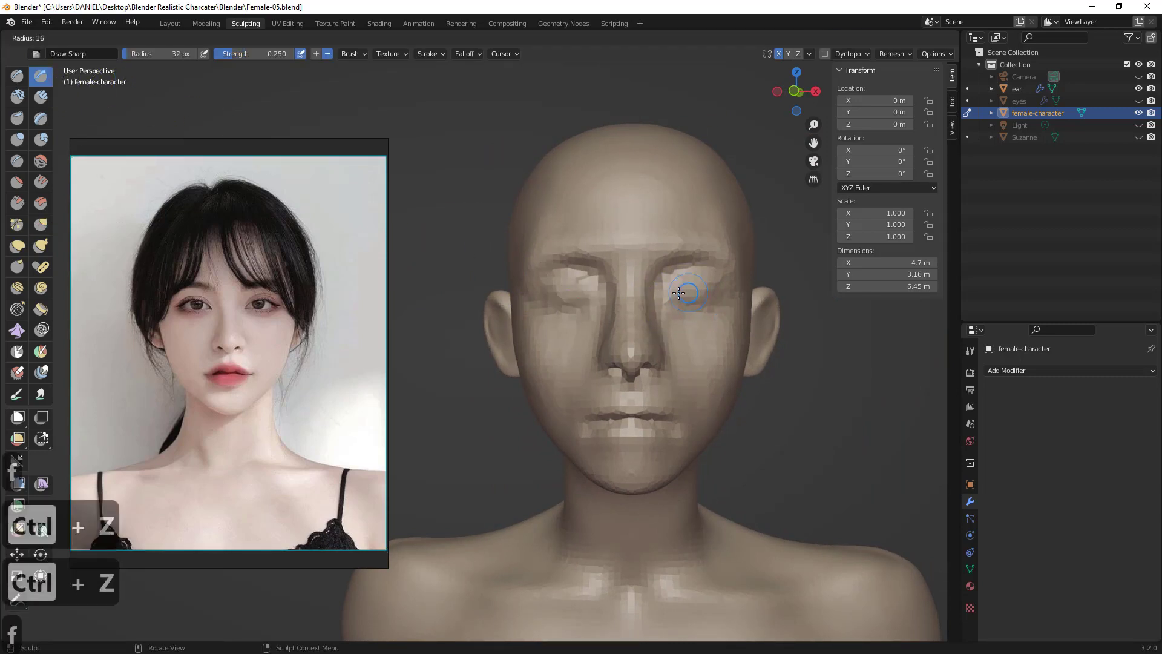
key(f)
key(f)
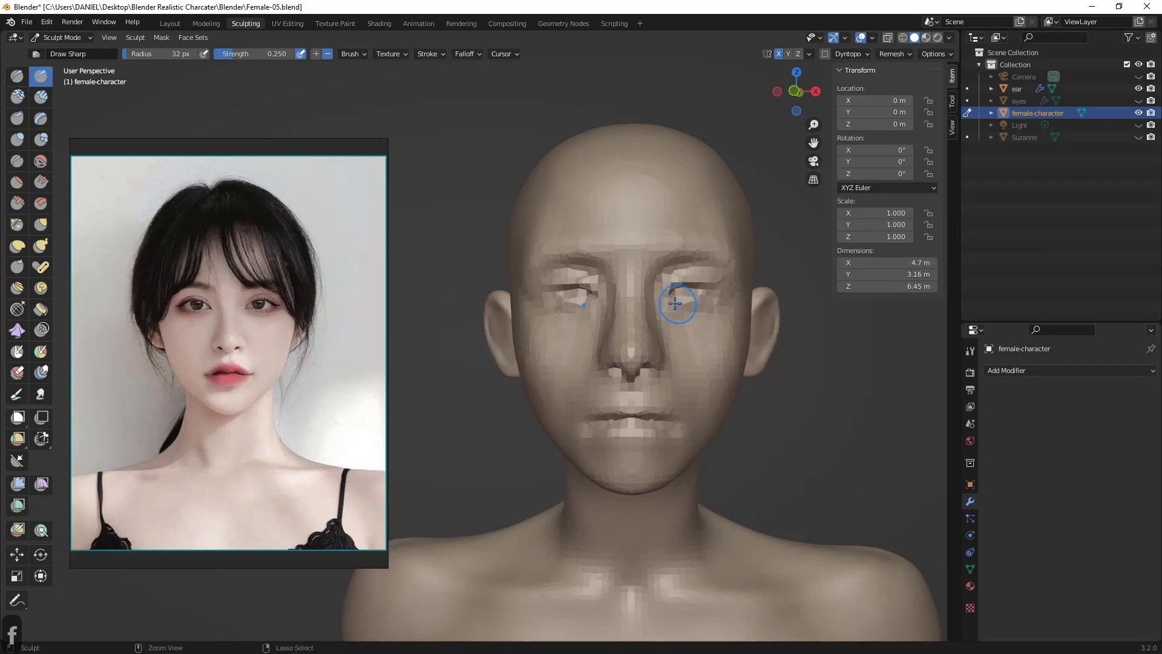
key(ctrl+z)
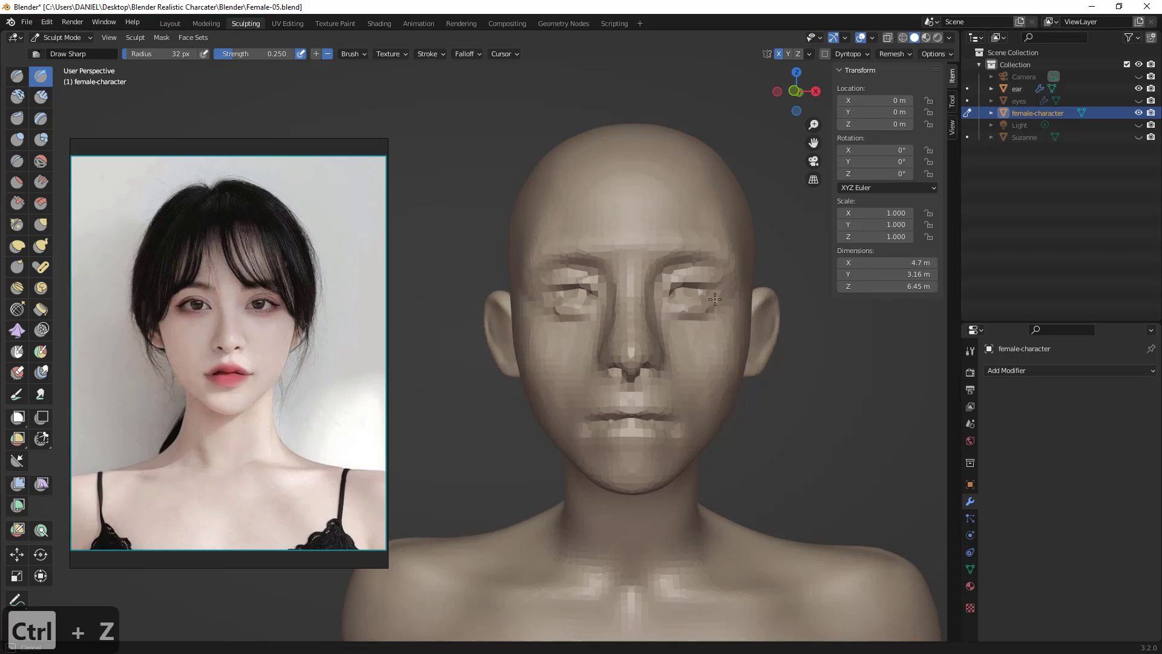
- Unhide the eyes object and select it in Object Mode
mouse_move(666, 337)
middle_down()
mouse_move(718, 340)
mouse_move(671, 351)
middle_up()
scroll(654, 375, up, 1)
scroll(648, 387, down, 3)
middle_drag(639, 404, 674, 370)
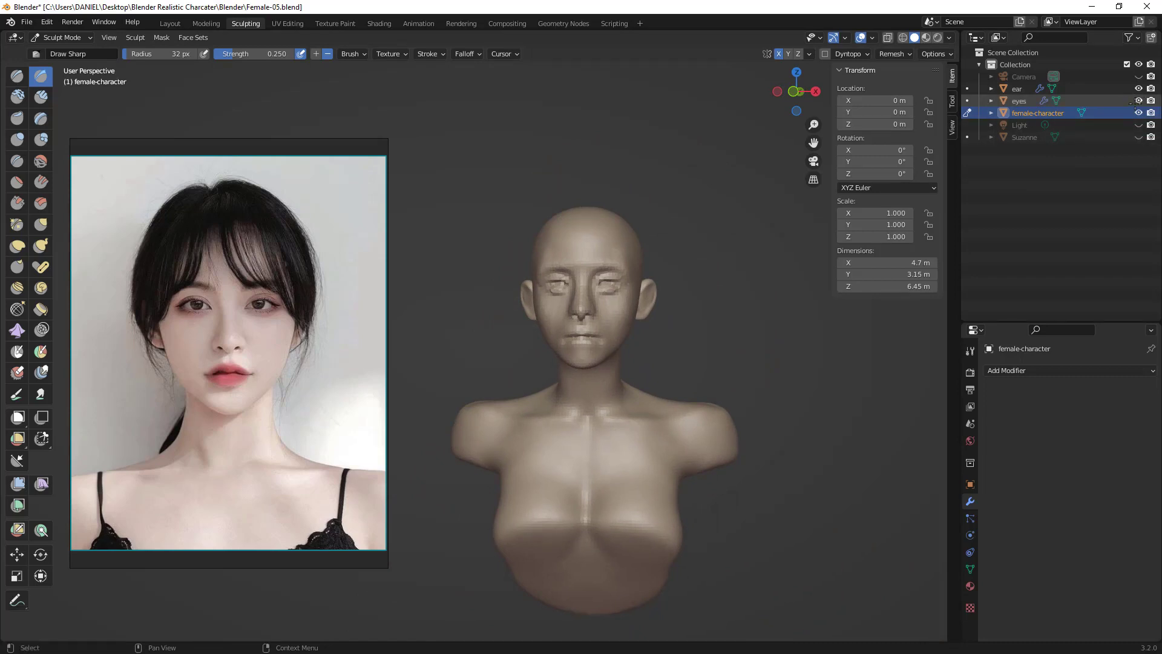
middle_drag(721, 303, 667, 304)
click(61, 37)
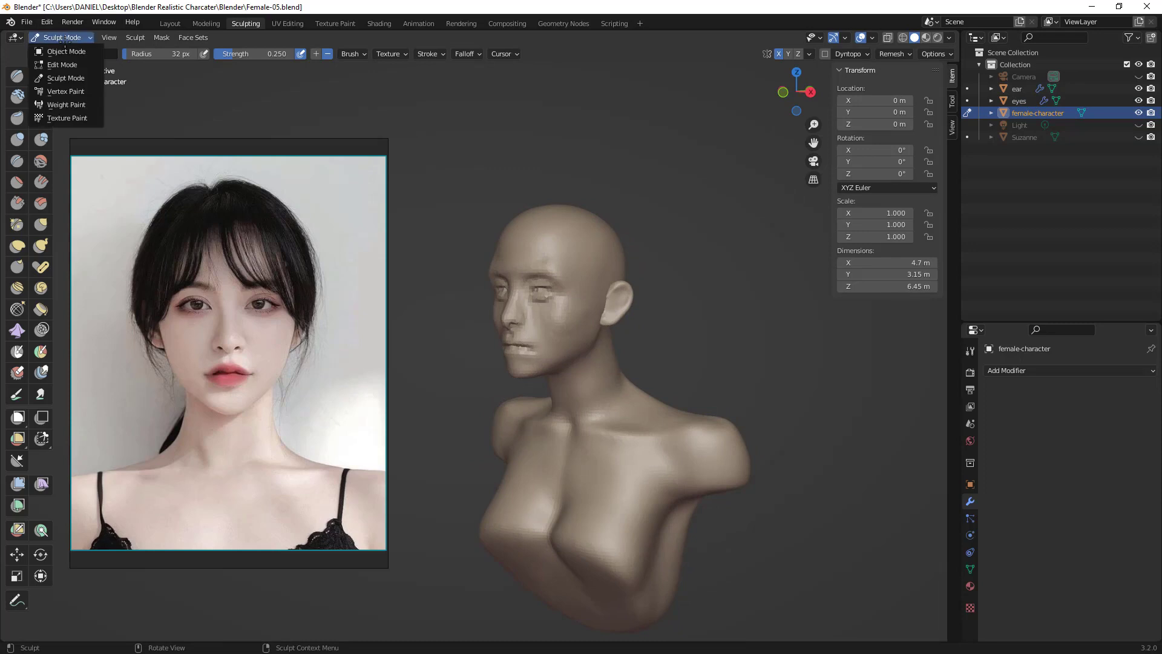
click(61, 53)
click(1020, 100)
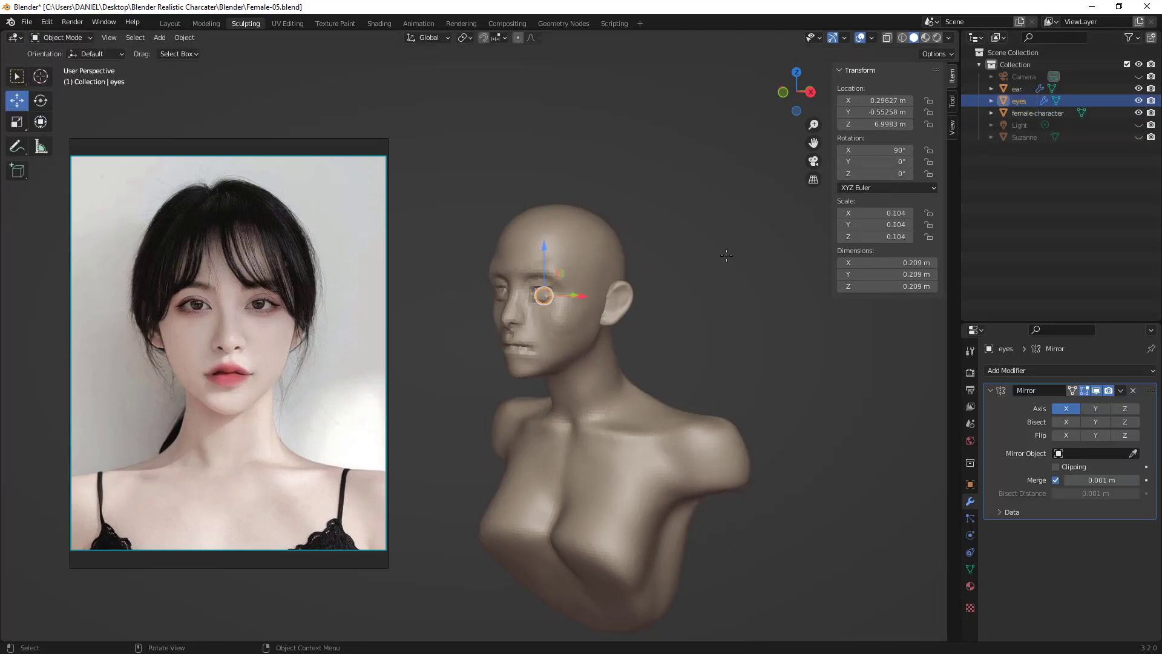
- Move the eyes up and forward from the right side view to Y -0.63017 m and Z 7.0905 m
middle_drag(726, 253, 648, 278)
key(KP_1)
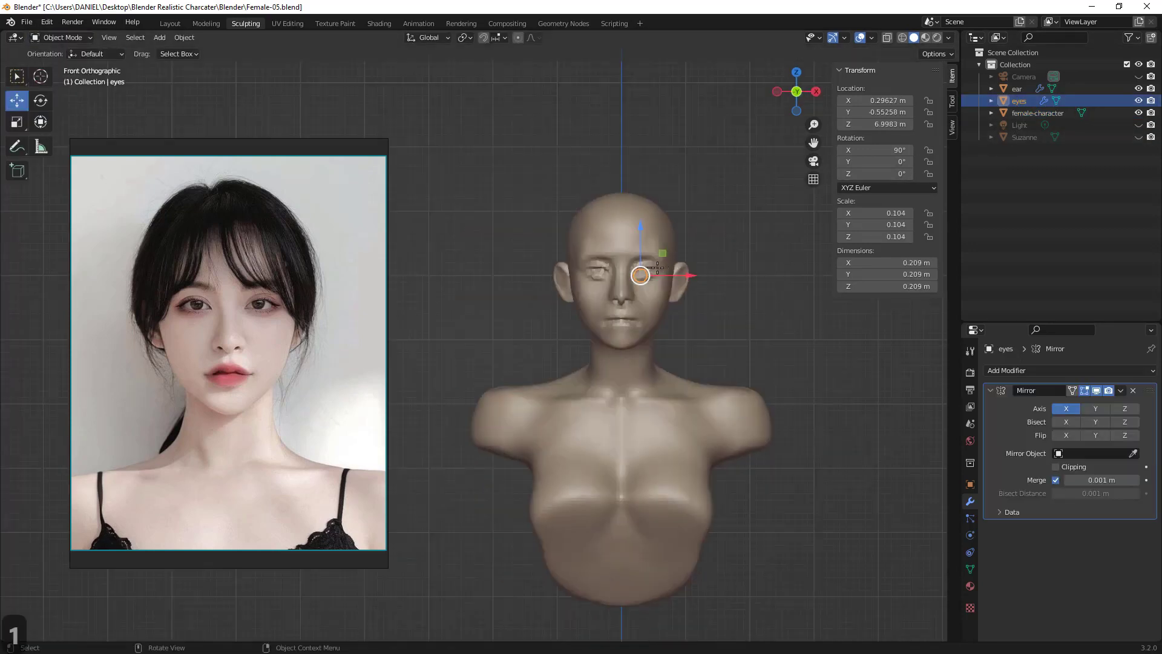
key(KP_3)
ctrl+middle_drag(566, 298, 596, 197)
shift+middle_drag(615, 276, 587, 377)
drag(574, 271, 573, 259)
drag(607, 303, 597, 303)
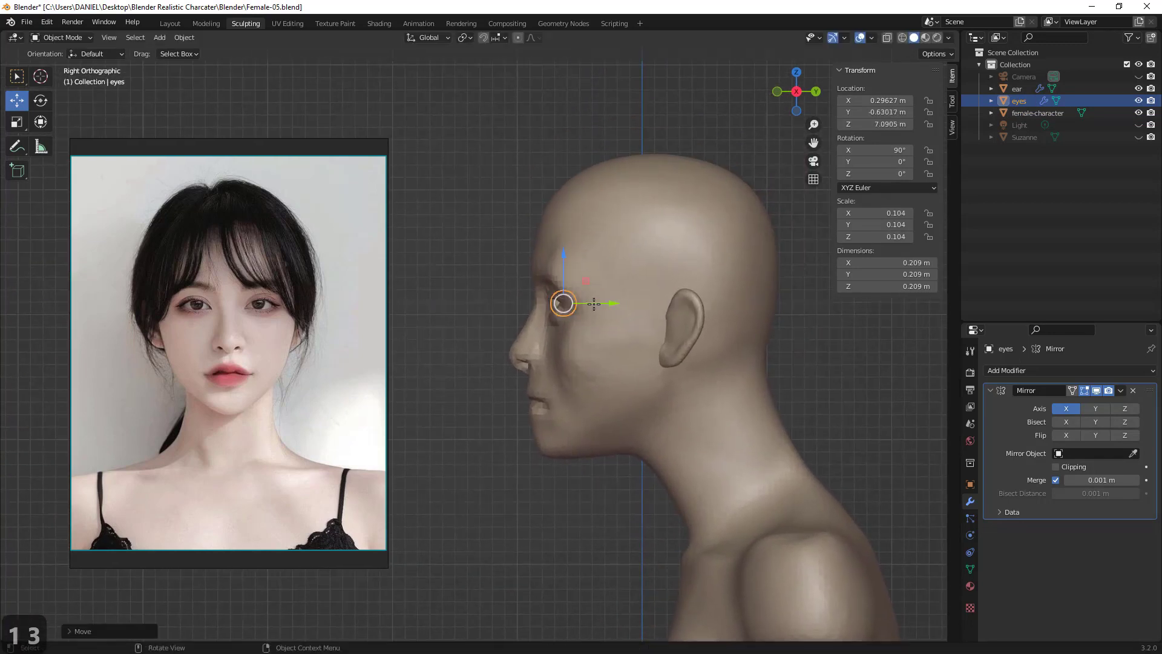
- Enlarge the eye to a scale of 0.136 and position it at X 0.33946 m and Z 7.0761 m
middle_drag(599, 303, 731, 299)
drag(731, 298, 737, 298)
key(s)
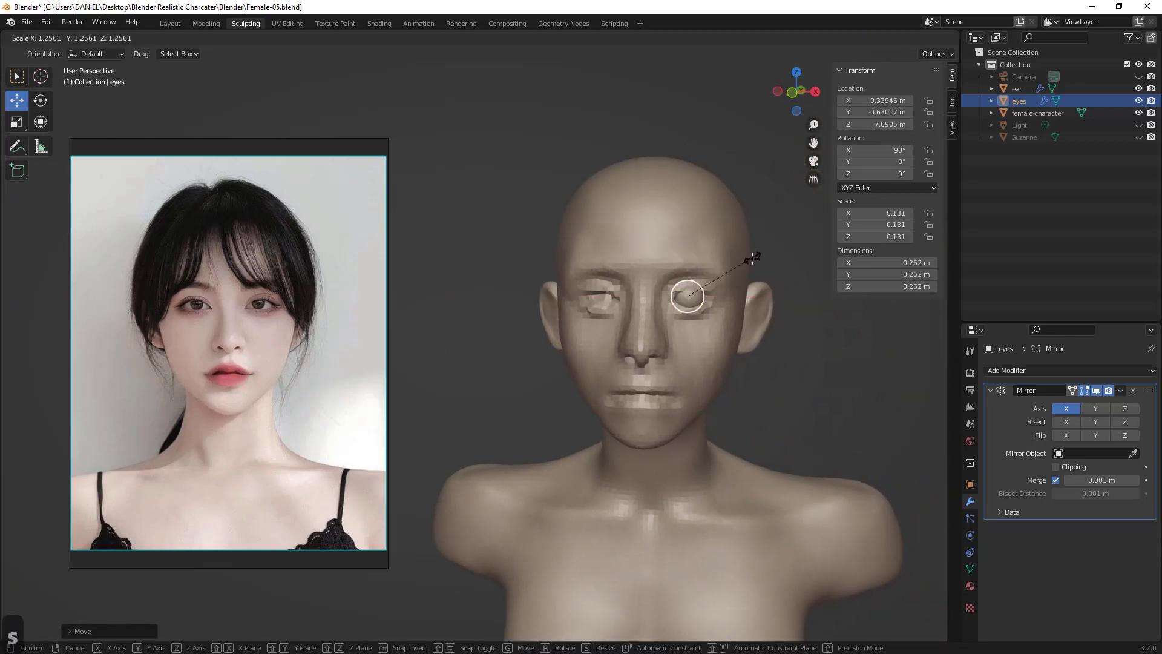
click(756, 257)
scroll(696, 272, up, 3)
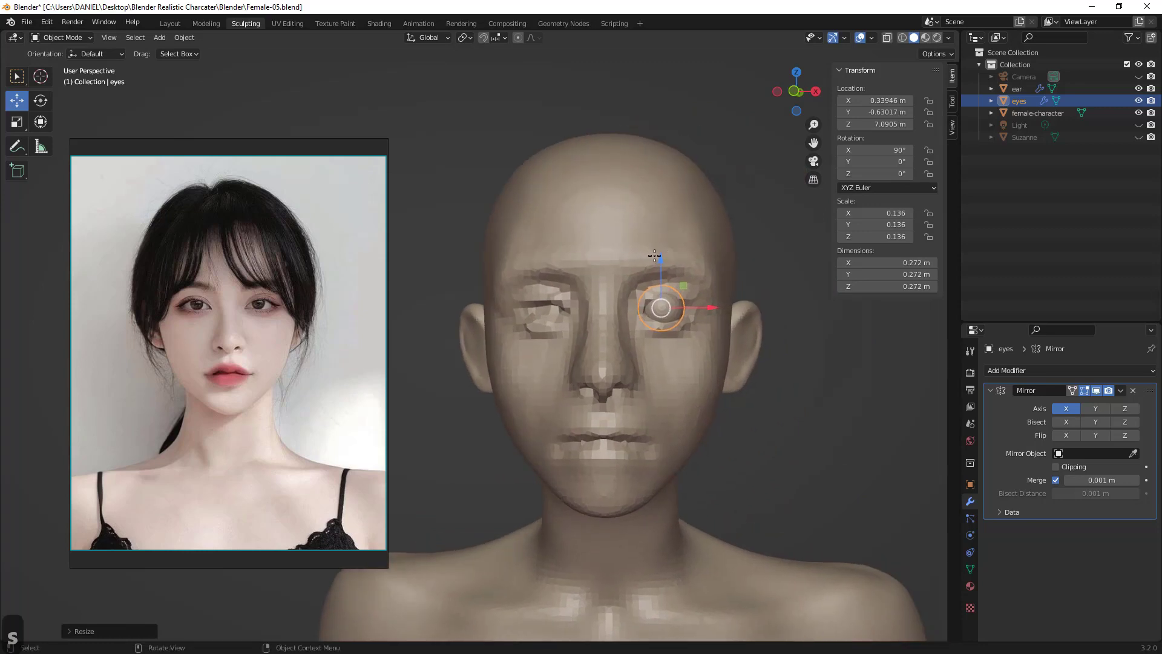
drag(654, 255, 657, 266)
- Enlarge the eye to a scale of 0.170 and push it back into the socket to Y -0.56107 m
middle_drag(740, 276, 712, 283)
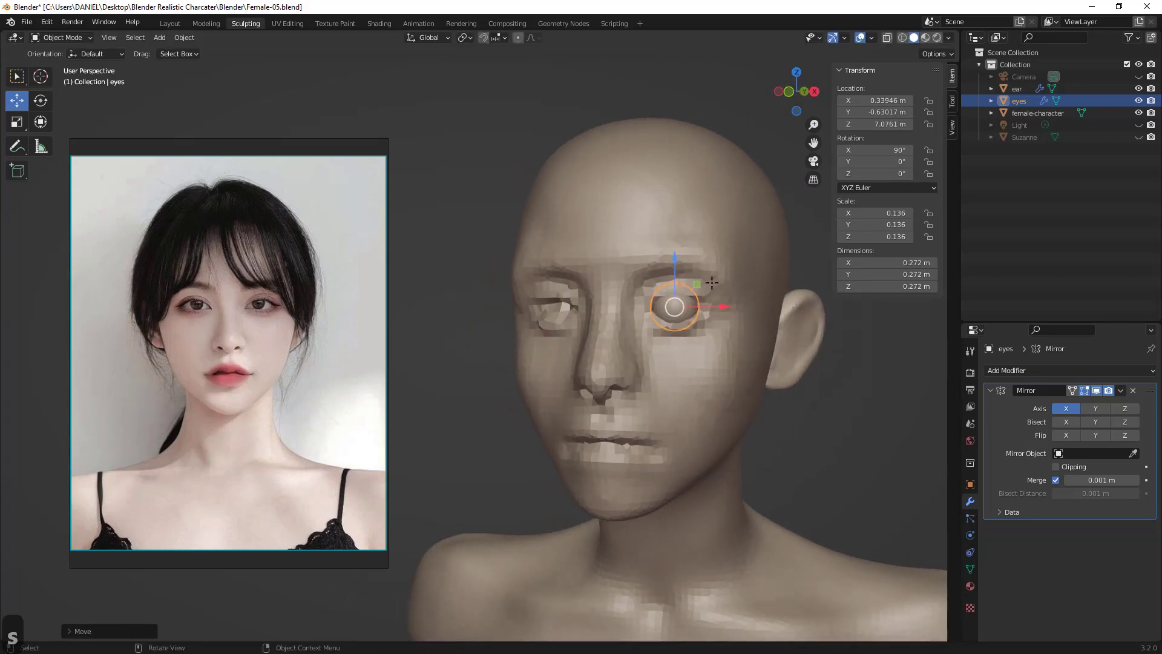
key(s)
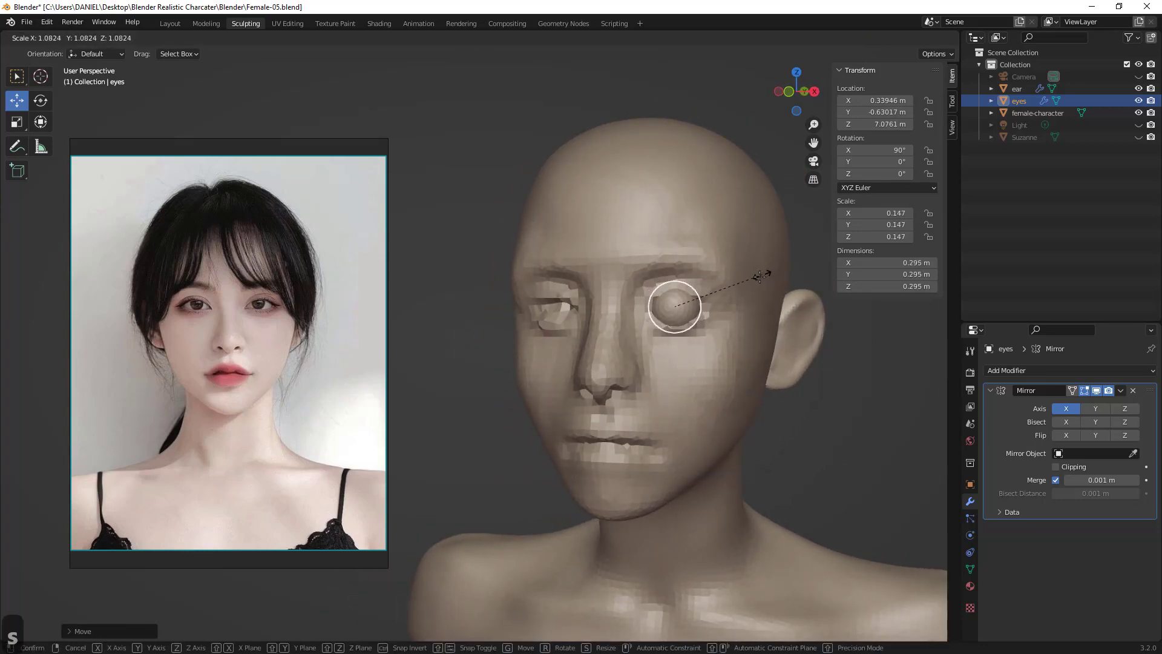
click(767, 271)
middle_drag(768, 271, 745, 405)
key(g)
key(y)
click(633, 318)
- Set female-character as the mirror object in the eyes' Mirror modifier and clear the selection
click(601, 325)
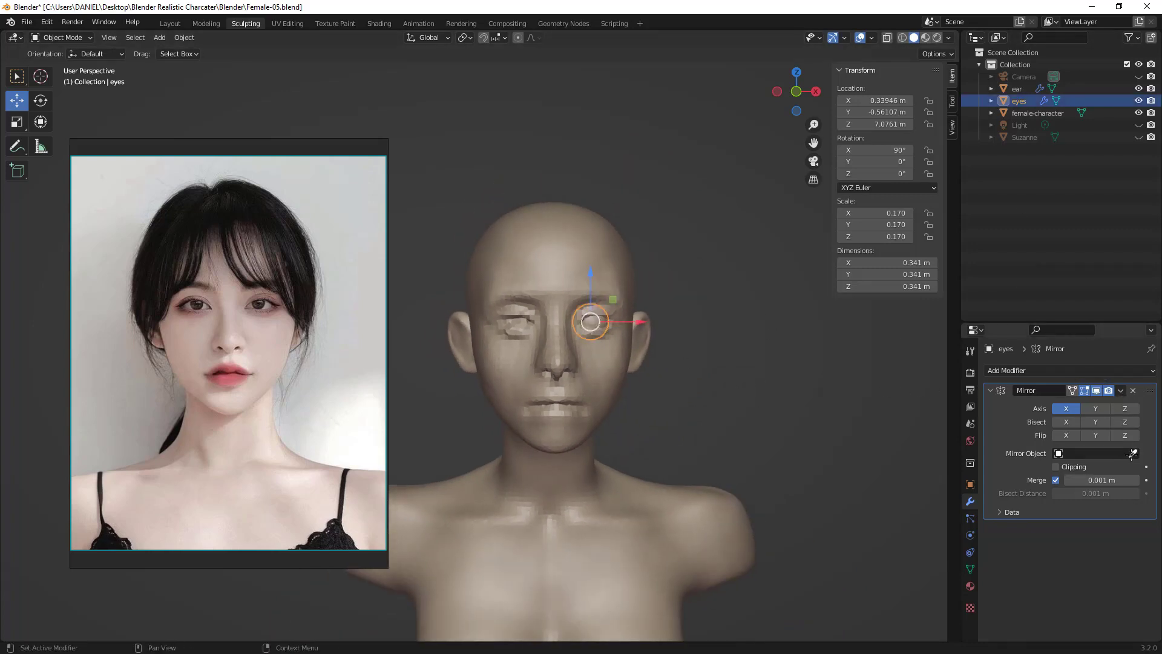
click(604, 381)
click(709, 379)
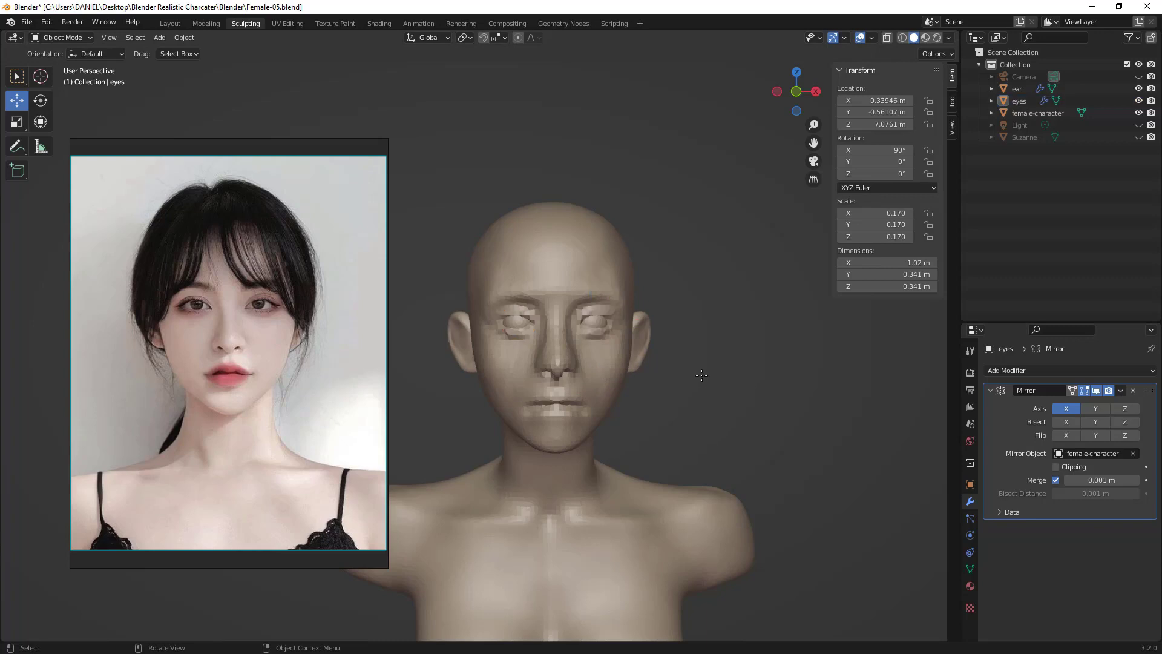
- Bring the mirrored eyes closer together by moving them along X to 0.32942 m, and activate the Rotate tool
ctrl+middle_drag(708, 378, 605, 330)
click(597, 328)
key(g)
key(x)
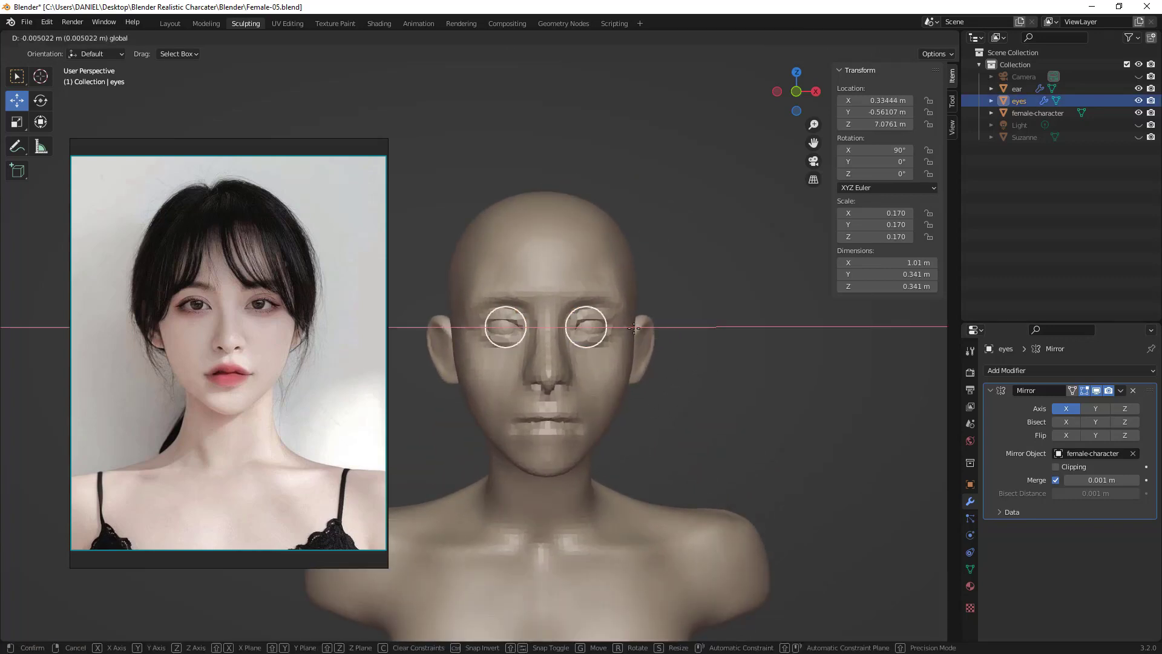
click(566, 287)
click(40, 100)
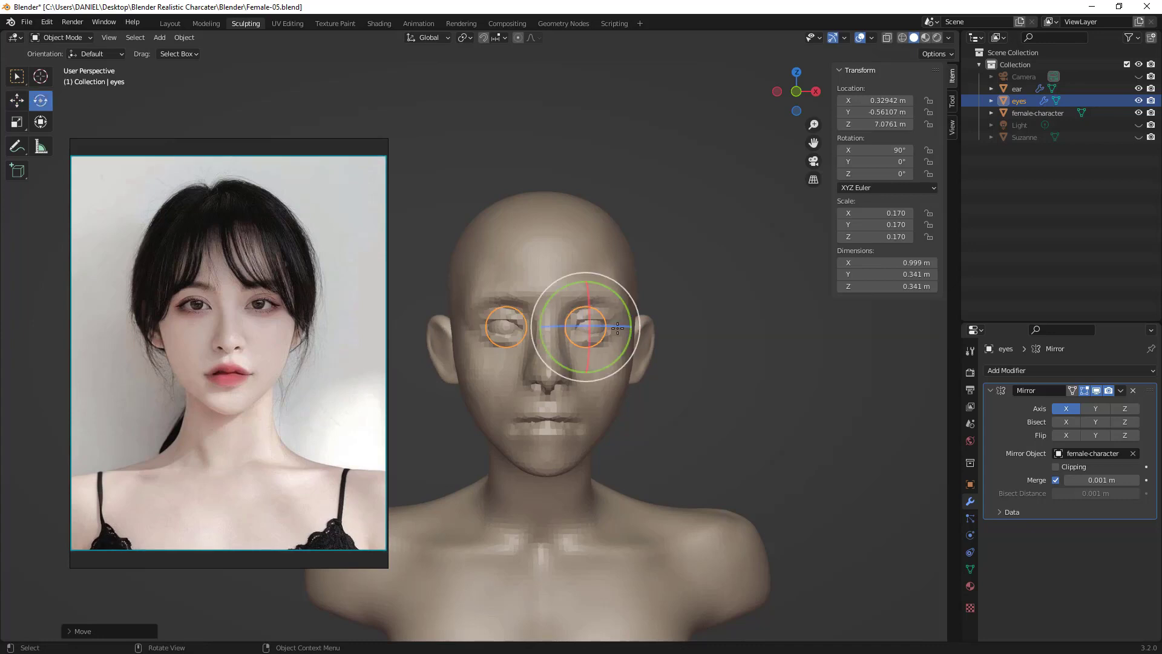
- Rotate the mirrored eyes outward about Z to 5.98° and clear the selection
drag(617, 328, 632, 325)
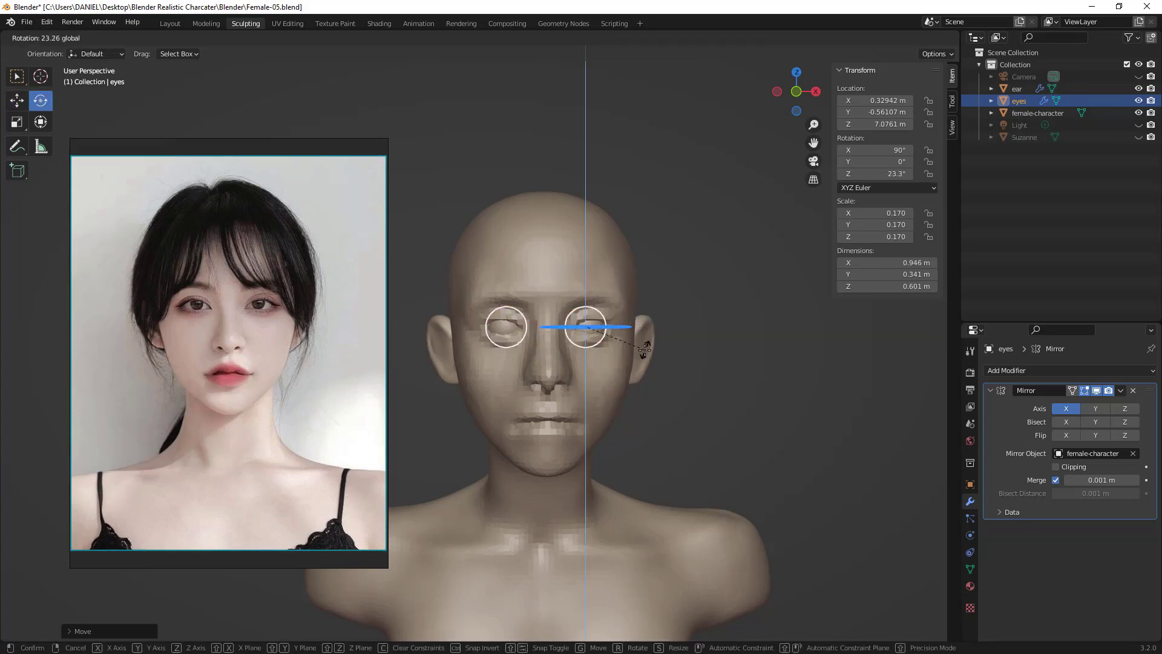
drag(627, 327, 627, 327)
click(702, 332)
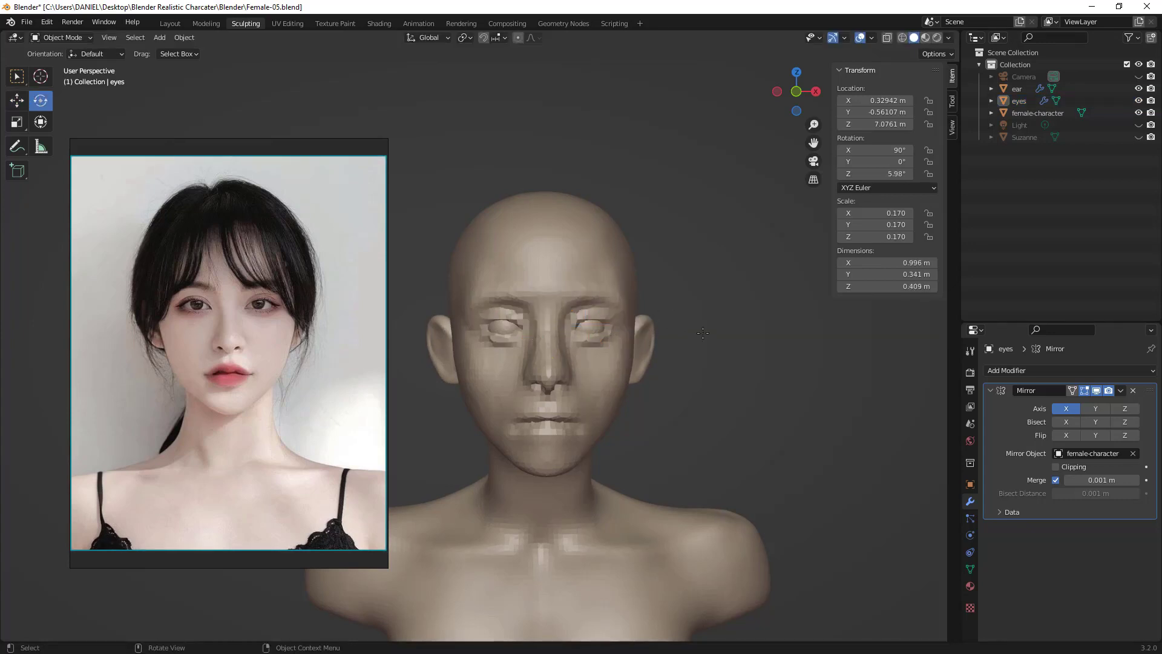
- Select the female-character mesh and switch it to Sculpt Mode
middle_drag(681, 331, 602, 316)
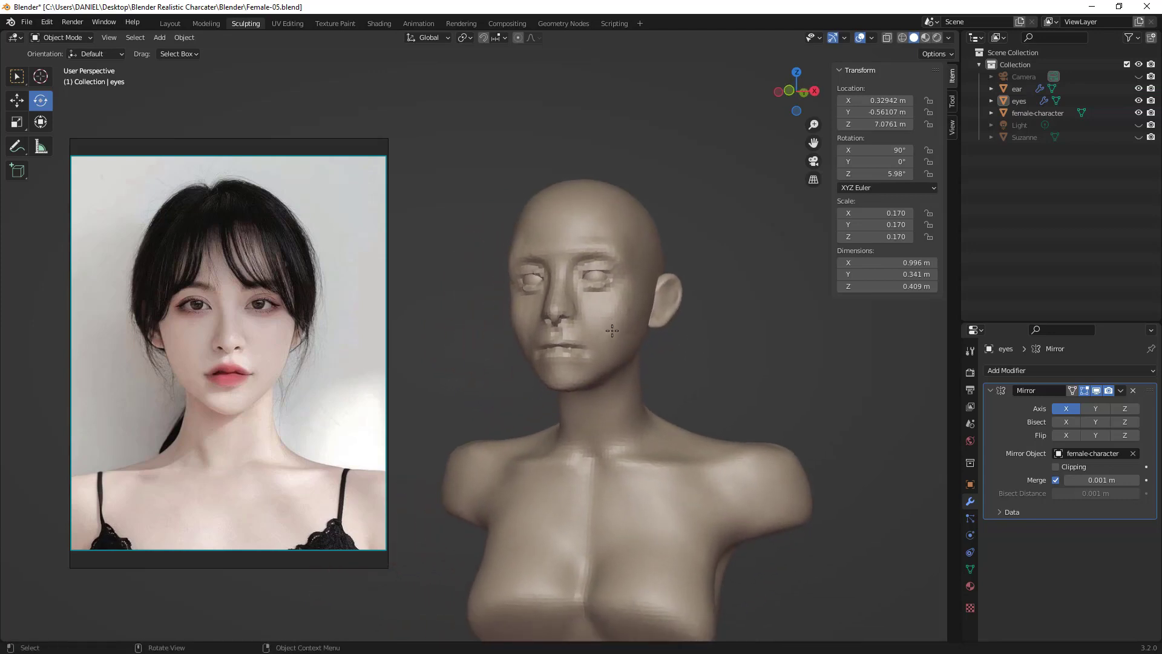
click(629, 318)
scroll(629, 318, up, 5)
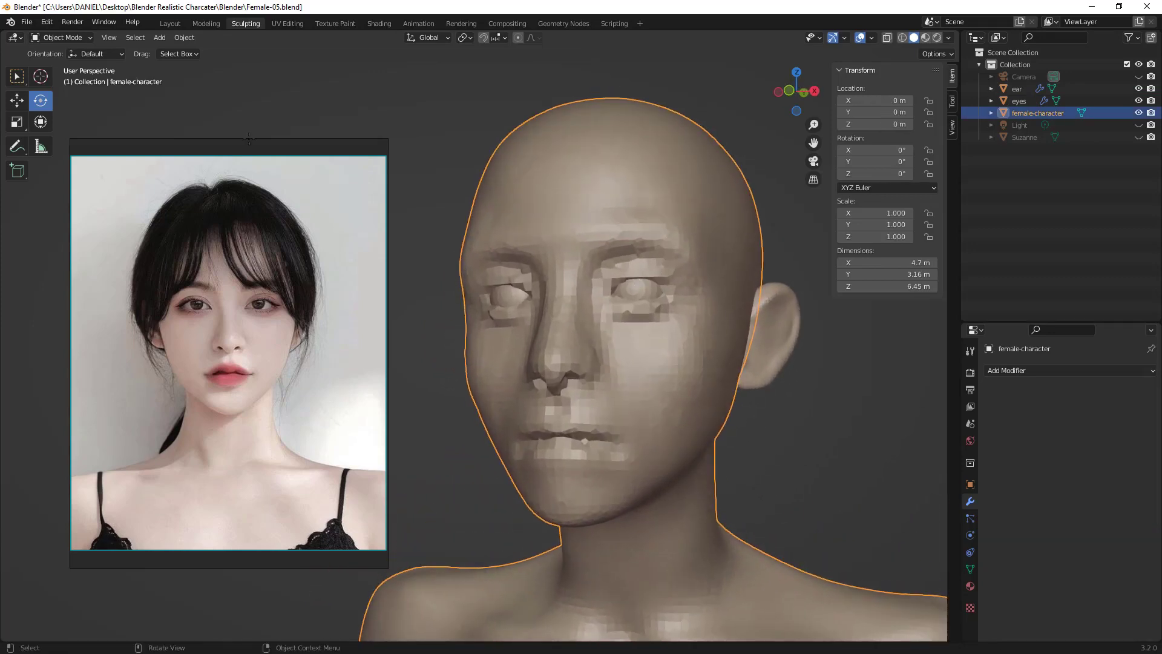
click(91, 39)
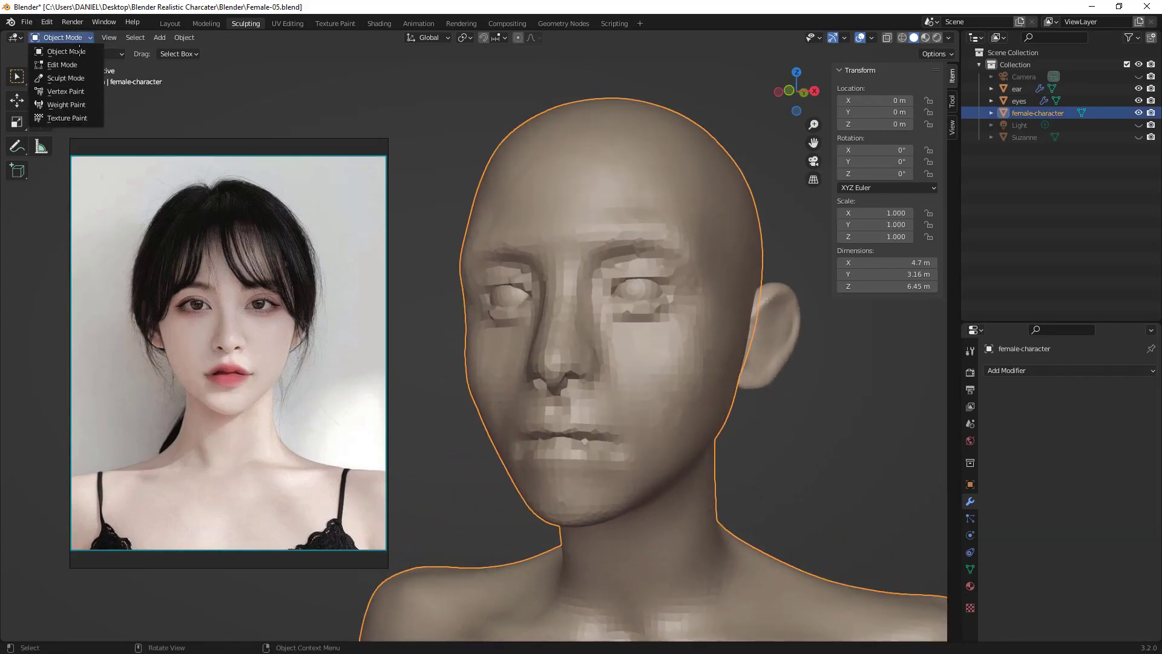
click(61, 75)
- Set the Grab brush radius to 73 px and adjust the upper eyelid around the eyeball, working from below the face
mouse_move(700, 313)
middle_down()
mouse_move(747, 290)
mouse_move(618, 343)
middle_up()
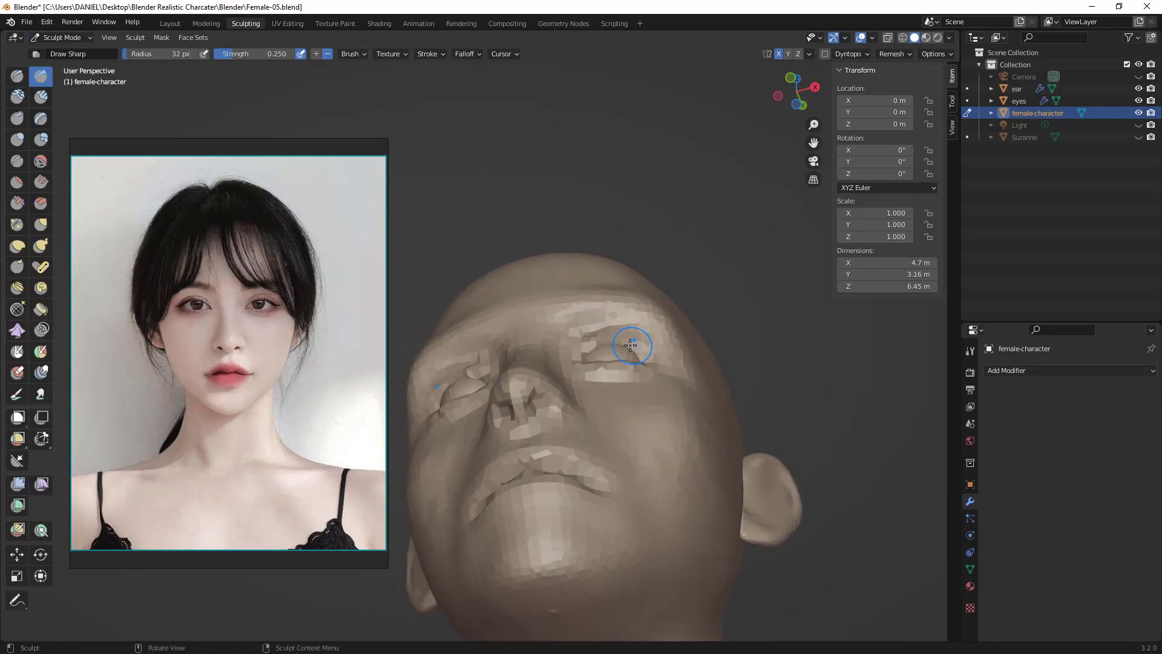
key(g)
drag(620, 342, 618, 348)
key(ctrl+z)
key(f)
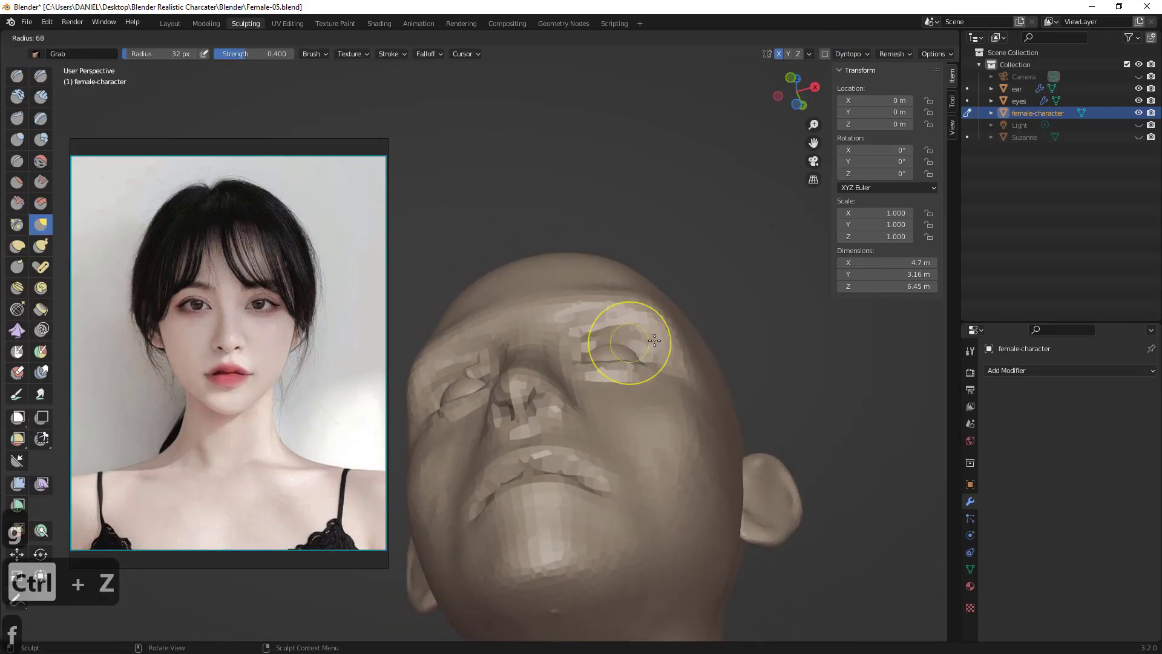
click(661, 340)
middle_drag(637, 357, 618, 332)
key(g)
drag(618, 333, 611, 322)
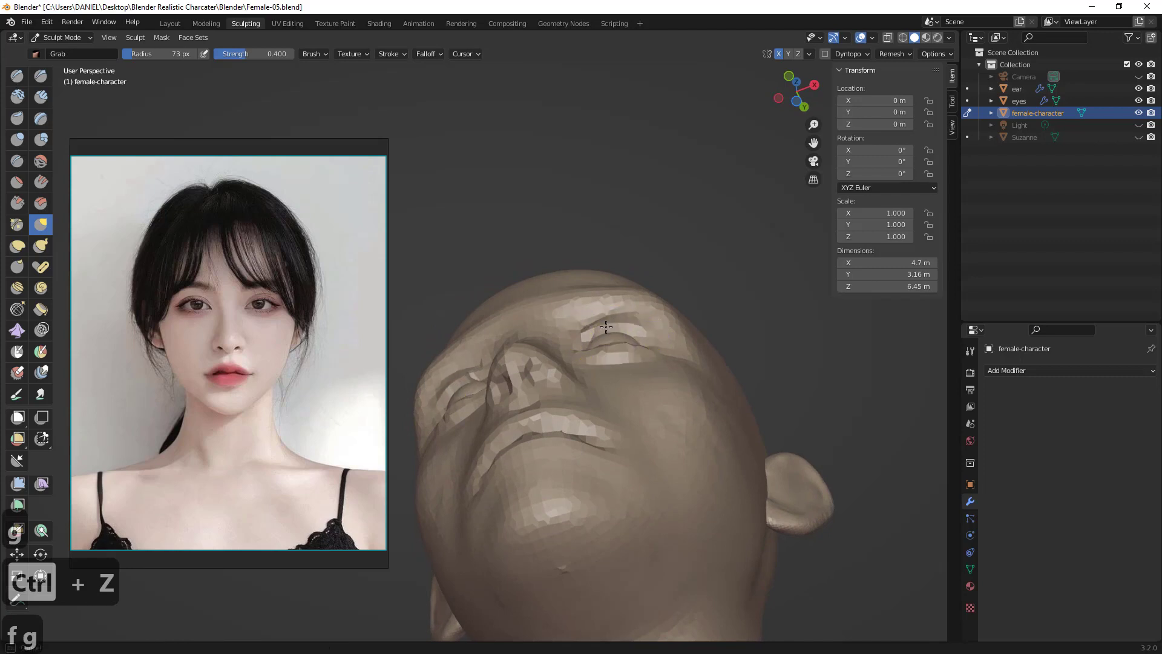
mouse_move(649, 339)
middle_down()
mouse_move(597, 397)
mouse_move(564, 400)
mouse_move(545, 356)
mouse_move(565, 417)
mouse_move(519, 384)
mouse_move(547, 379)
middle_up()
- In the right side view, pull the inner upper eyelid and the lower eyelid back toward the eyeball
key(KP_1)
key(KP_3)
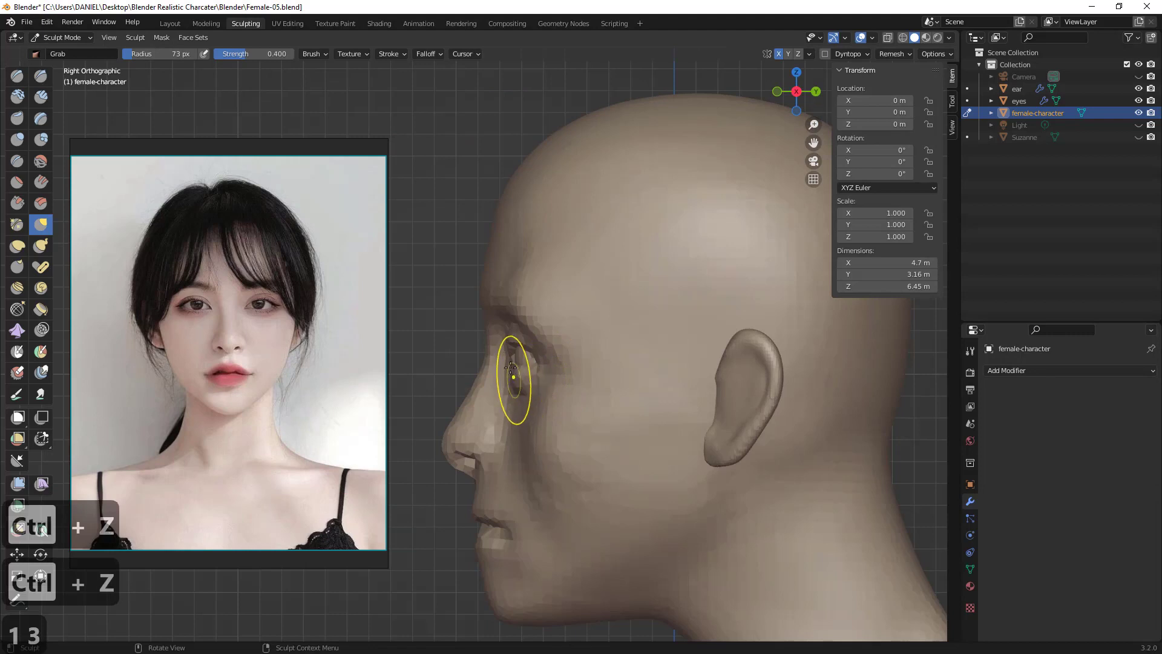
scroll(511, 356, up, 5)
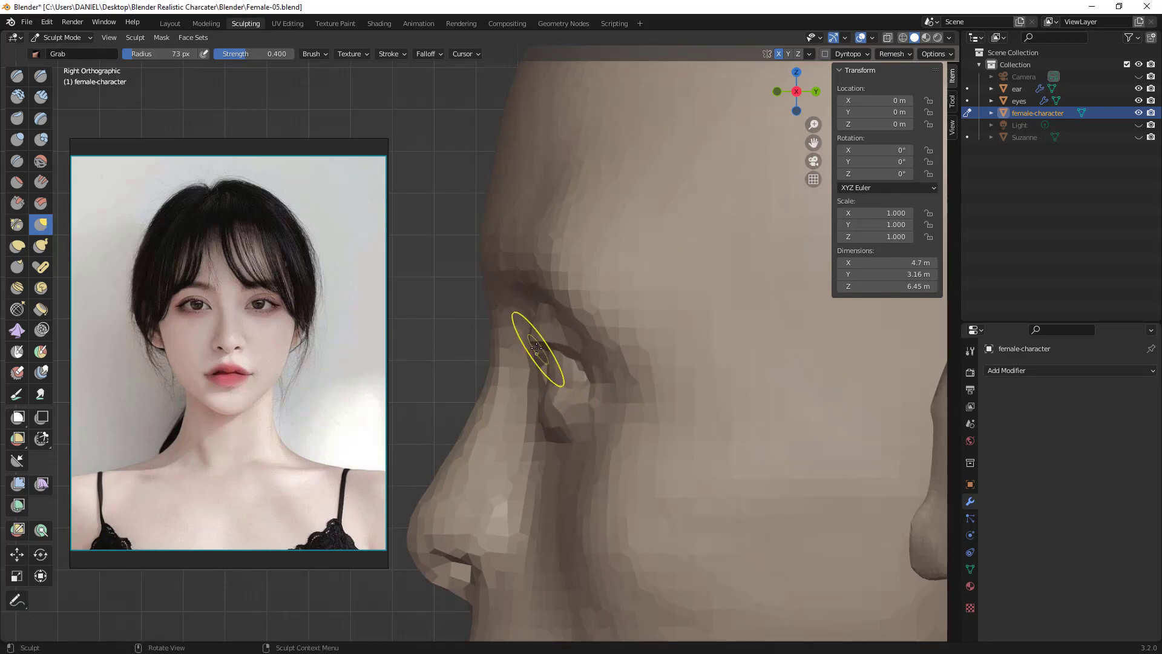
drag(537, 348, 543, 352)
drag(548, 440, 554, 437)
- Set the Grab brush radius to 54 px and reshape the eyelid opening and its inner corner around the eyeball
middle_drag(549, 416, 715, 385)
key(f)
click(703, 384)
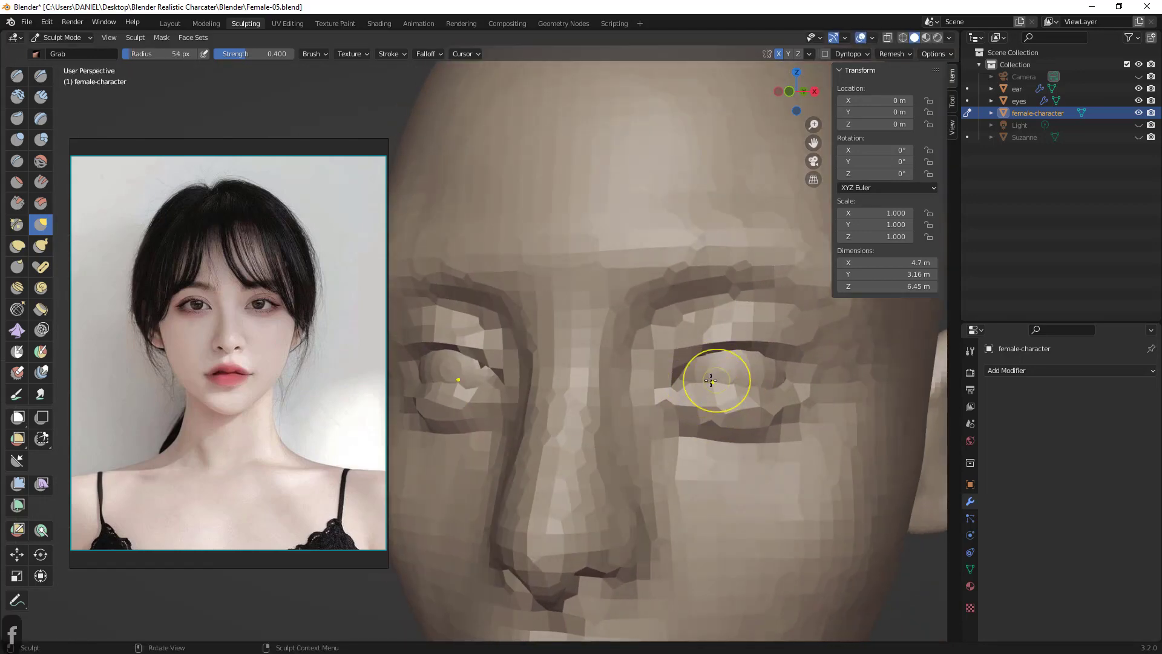
drag(716, 382, 735, 388)
middle_drag(719, 390, 731, 372)
drag(688, 385, 696, 392)
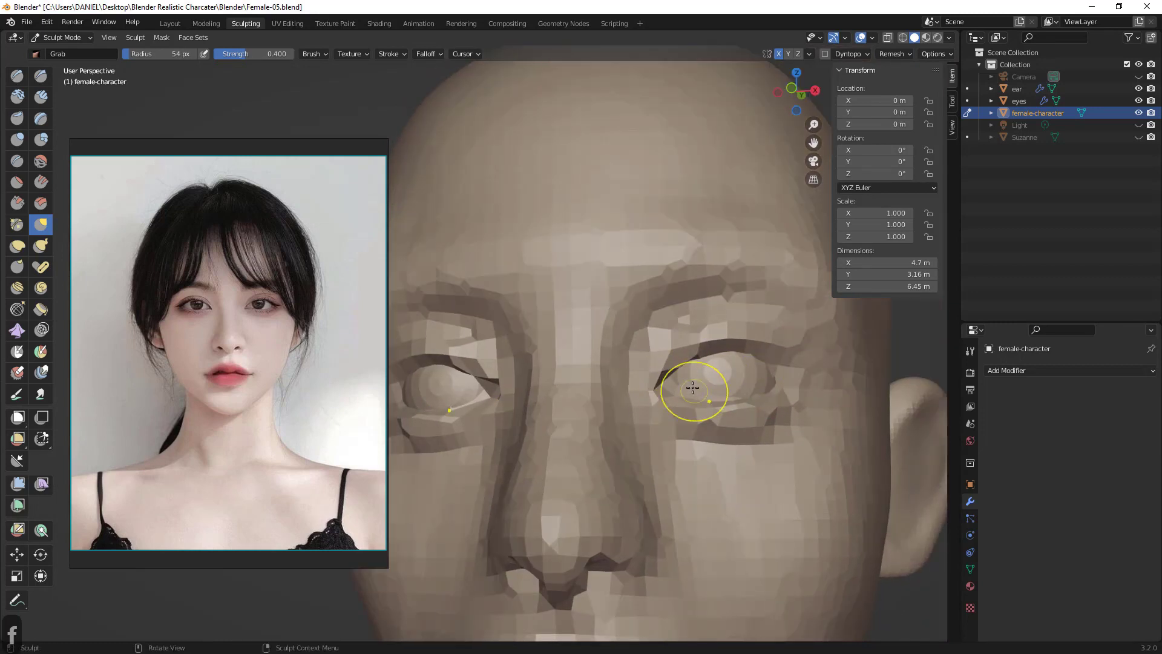
middle_drag(693, 387, 765, 382)
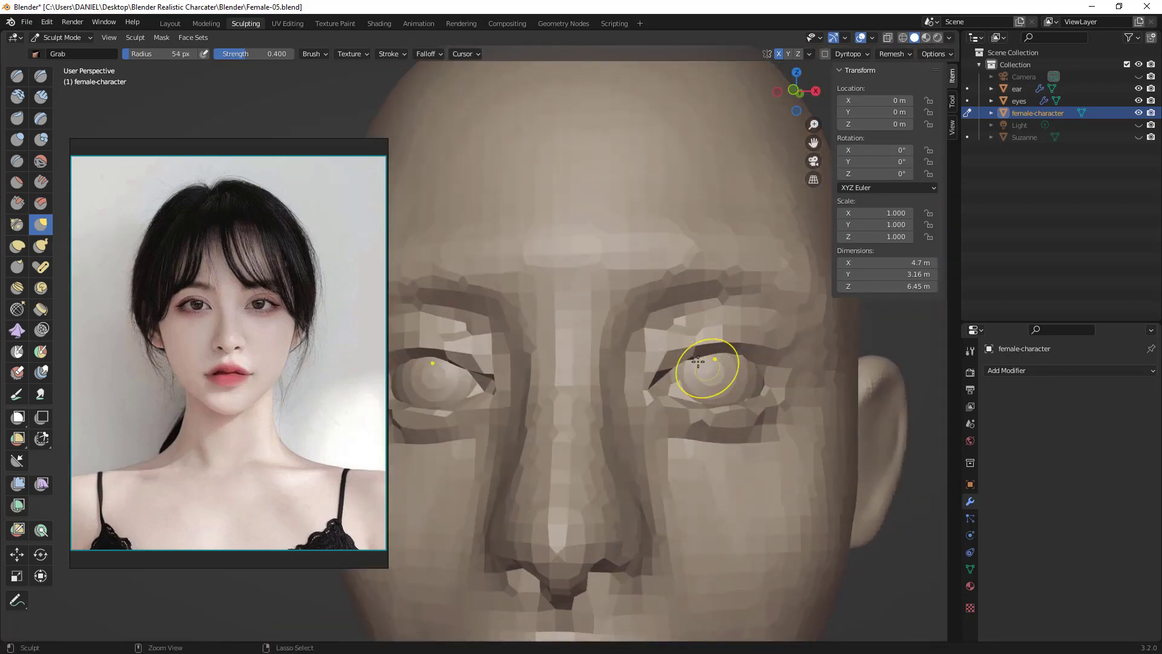
- Set the Grab brush radius to 85 px and reshape the upper lip to follow the lip contour in the portrait reference
scroll(678, 369, down, 5)
middle_drag(654, 368, 647, 417)
shift+middle_drag(647, 416, 695, 306)
scroll(698, 402, down, 3)
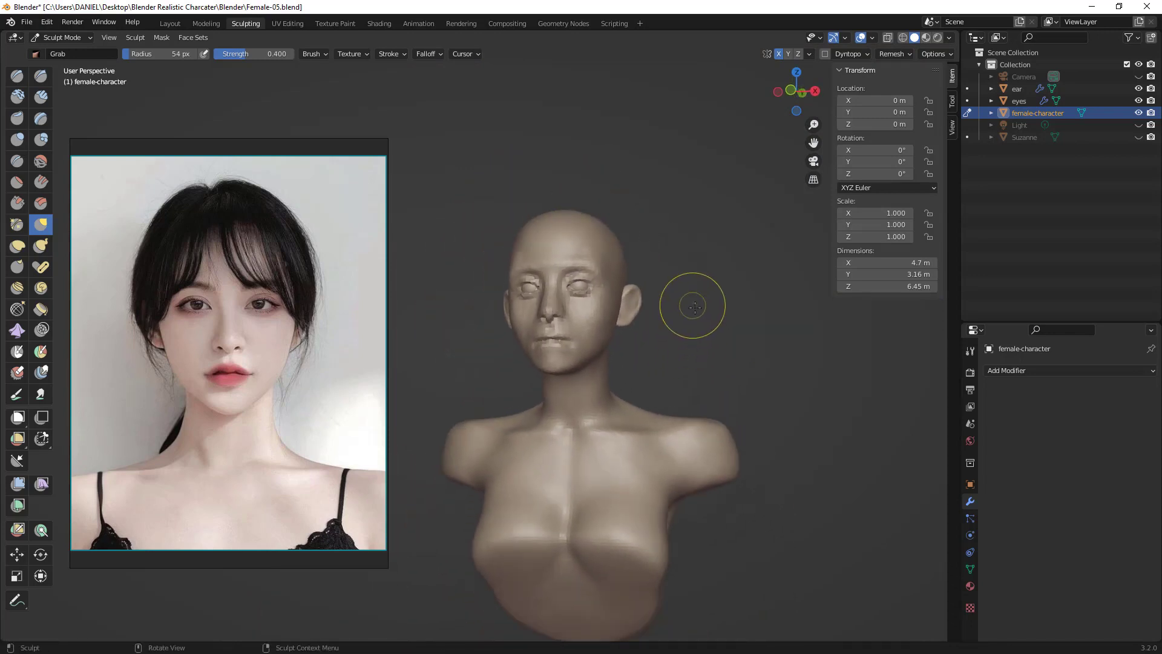
middle_drag(575, 356, 575, 337)
scroll(636, 278, up, 5)
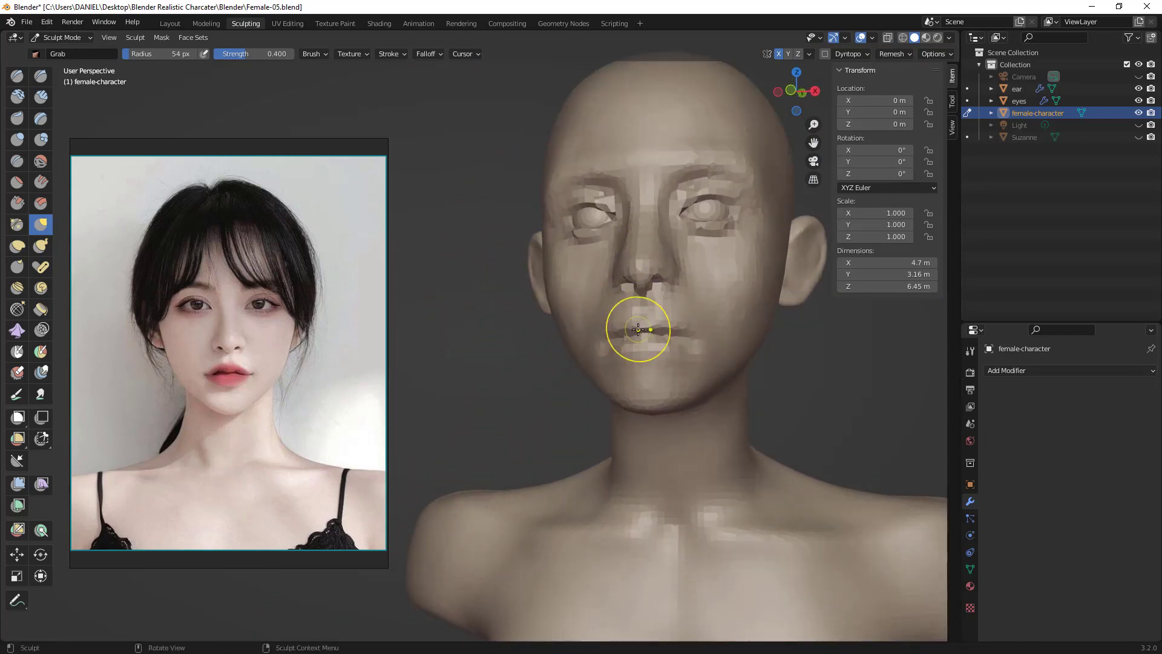
scroll(642, 319, up, 3)
shift+middle_drag(728, 275, 608, 327)
mouse_move(609, 327)
middle_down()
mouse_move(728, 339)
mouse_move(645, 357)
mouse_move(596, 339)
mouse_move(646, 359)
middle_up()
scroll(659, 330, up, 2)
key(f)
click(714, 348)
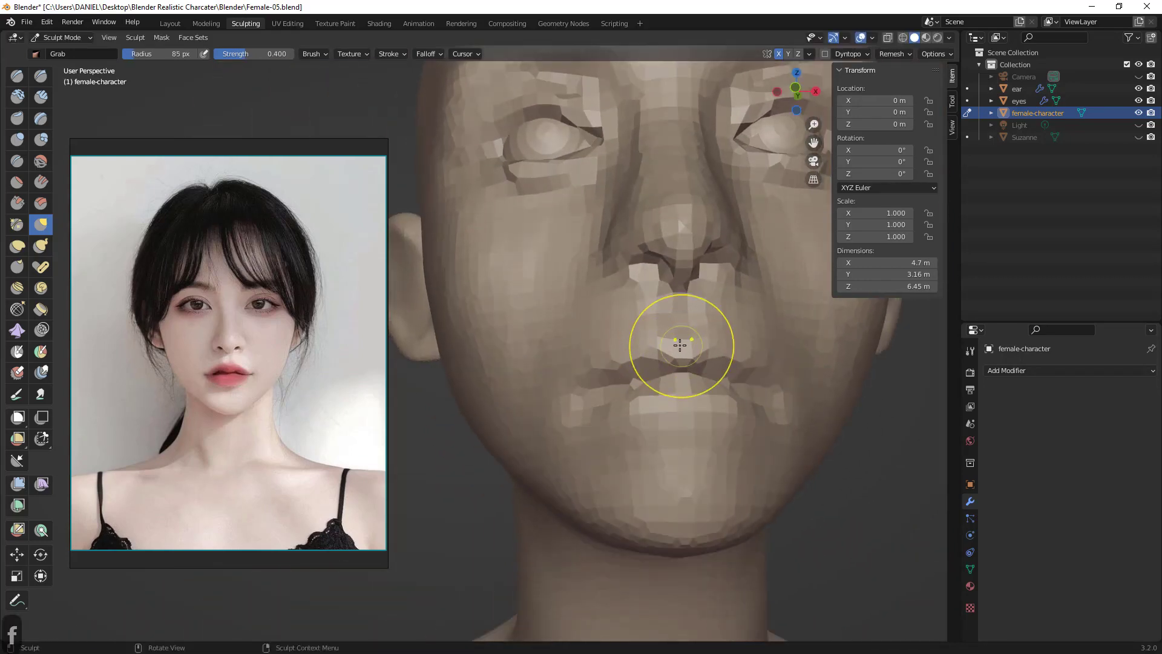
drag(634, 350, 642, 334)
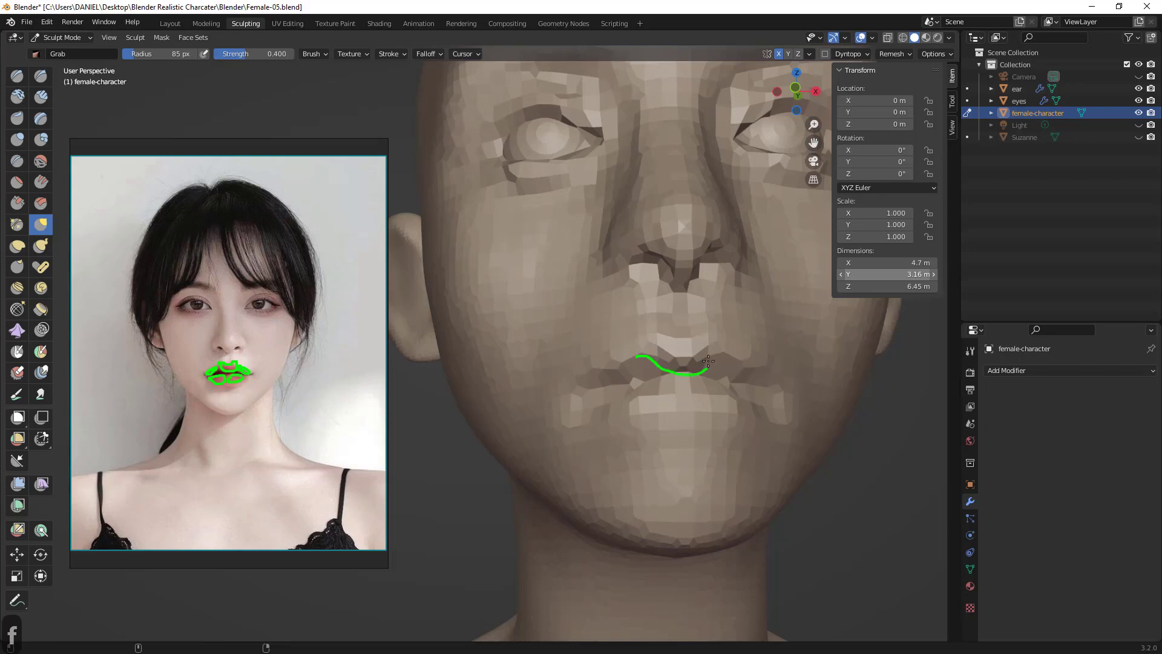
drag(658, 337, 650, 359)
right_click(655, 359)
- Pull the corners of the mouth slightly upward and inward with the Grab brush
mouse_move(674, 358)
middle_down()
mouse_move(673, 380)
mouse_move(669, 361)
middle_up()
drag(572, 411, 574, 401)
drag(577, 410, 587, 403)
- Set the Grab brush radius to 118 px and reshape the jaw and chin, pulling the chin forward in profile
mouse_move(591, 415)
middle_down()
mouse_move(666, 448)
mouse_move(642, 460)
mouse_move(480, 462)
mouse_move(476, 474)
mouse_move(589, 447)
middle_up()
key(f)
click(530, 463)
drag(565, 446, 599, 443)
scroll(599, 443, down, 6)
middle_drag(532, 445, 531, 418)
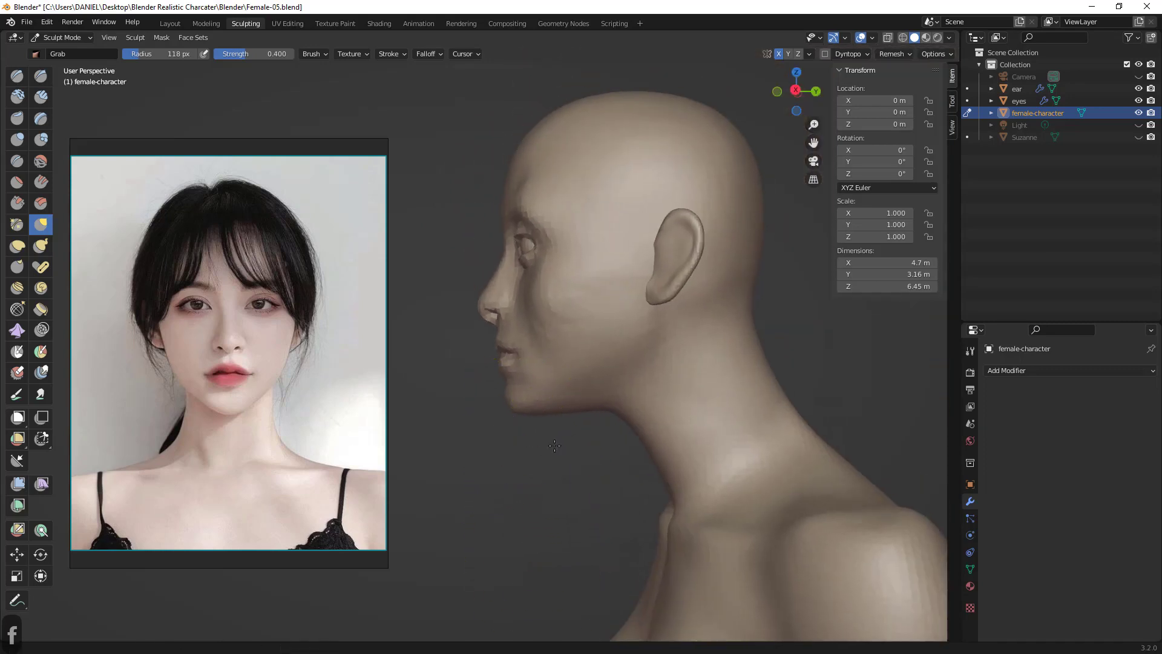
shift+middle_drag(530, 375, 544, 459)
middle_drag(544, 459, 549, 450)
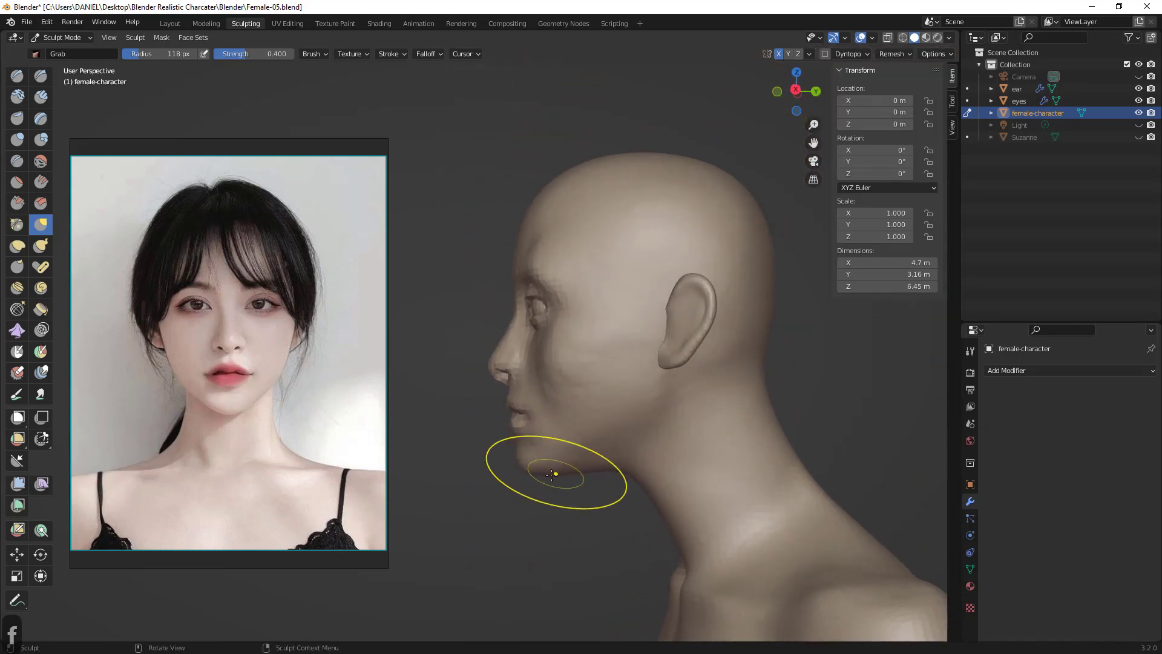
mouse_move(556, 473)
mouse_down()
mouse_move(560, 463)
mouse_move(523, 476)
mouse_up()
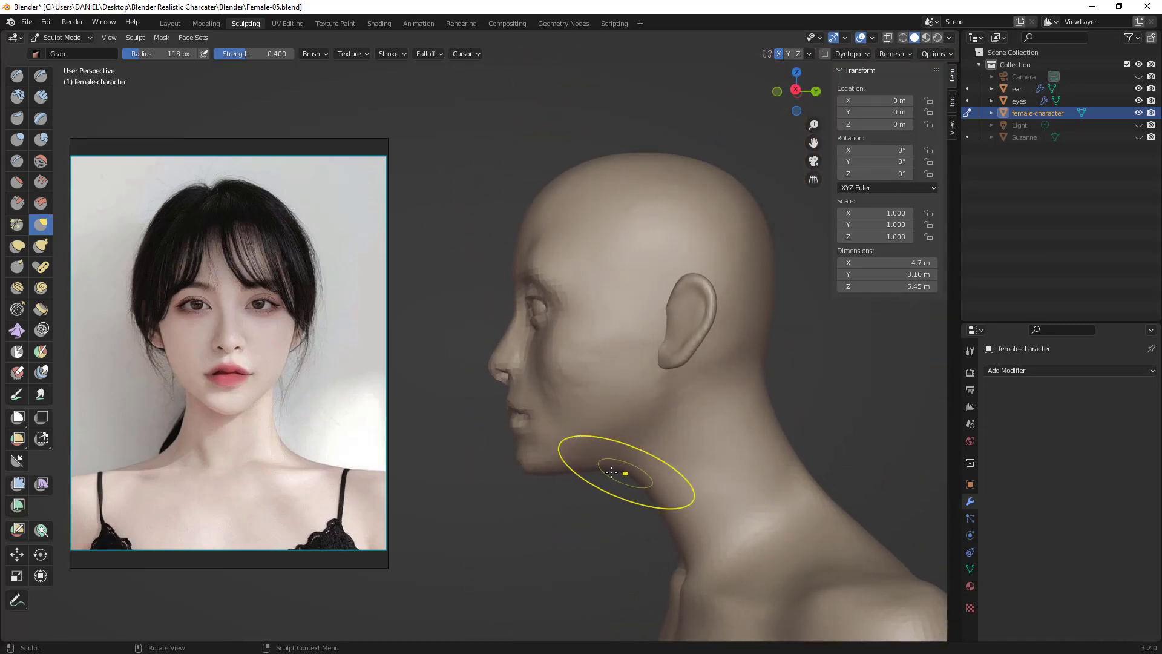
- Switch the reference board to the tilted black-and-white side-profile portrait
scroll(535, 465, down, 2)
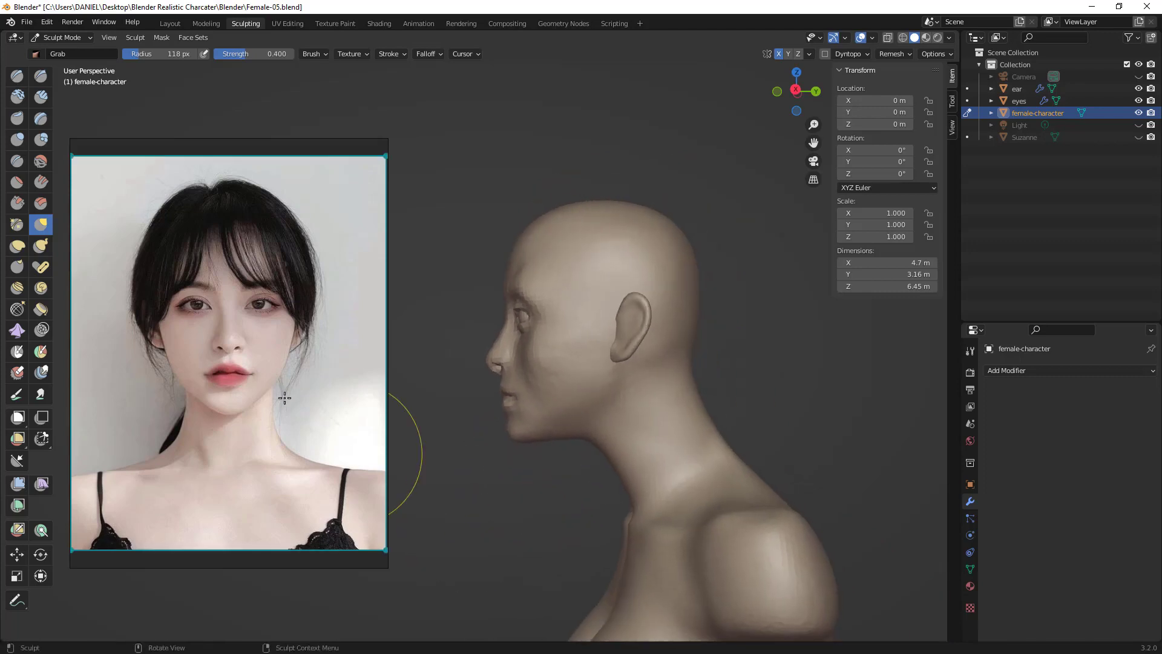
double_click(285, 394)
double_click(187, 397)
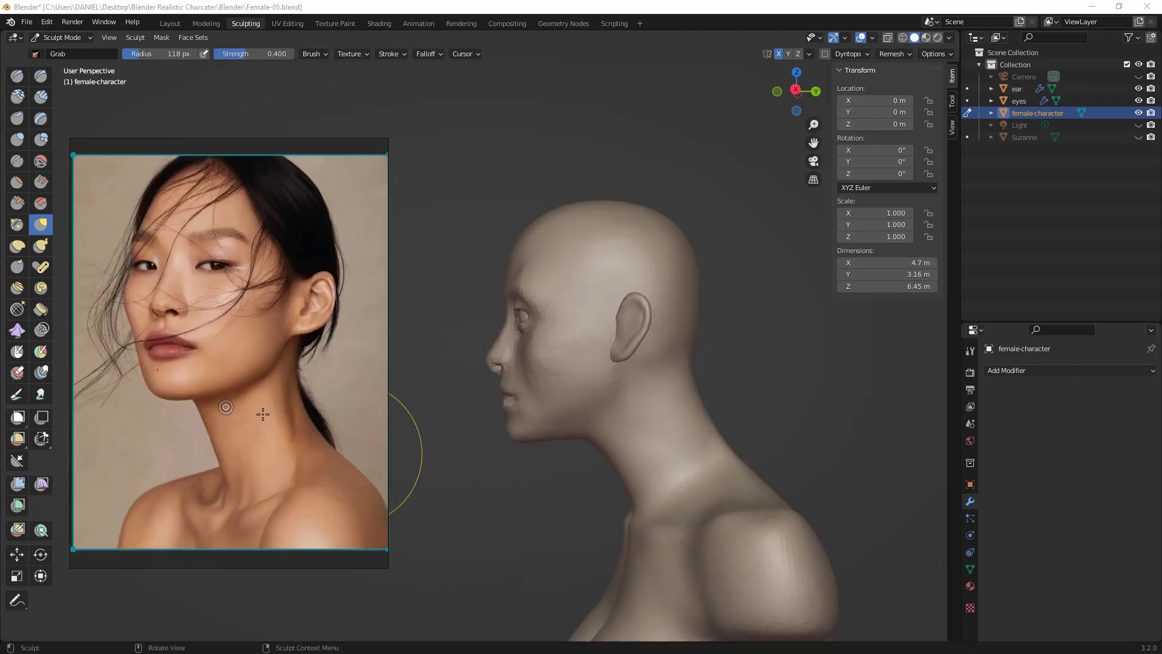
double_click(331, 394)
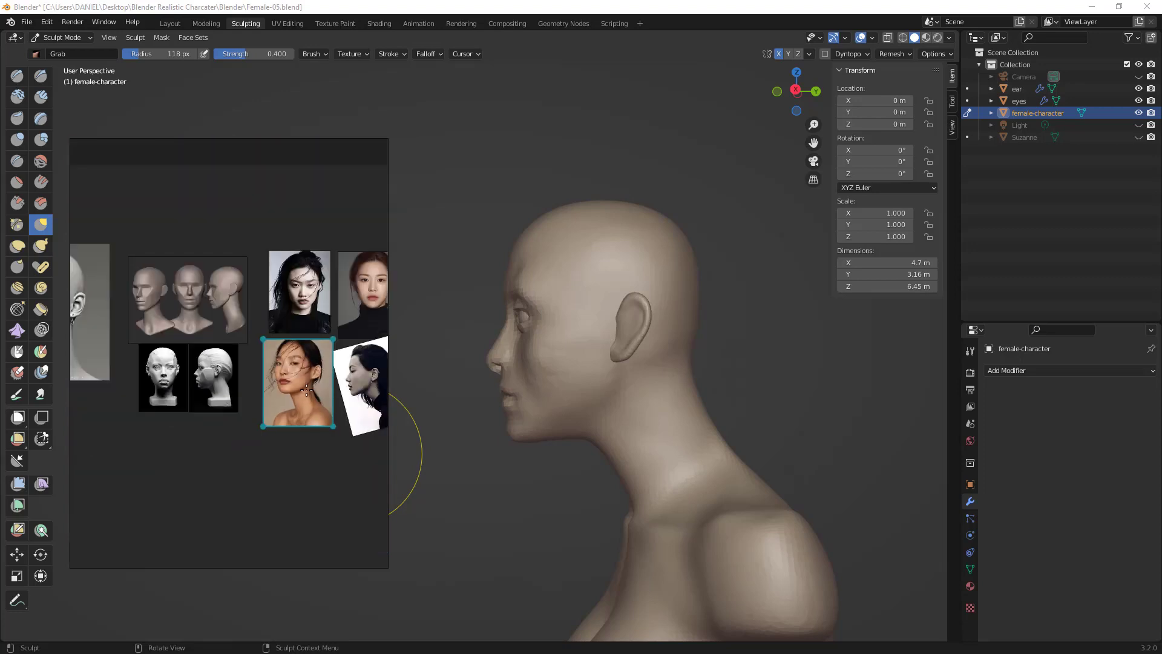
double_click(350, 393)
- Adjust the underside of the jaw against the profile reference, set the Grab radius to 100 px, and undo the last two changes
middle_drag(543, 340, 612, 442)
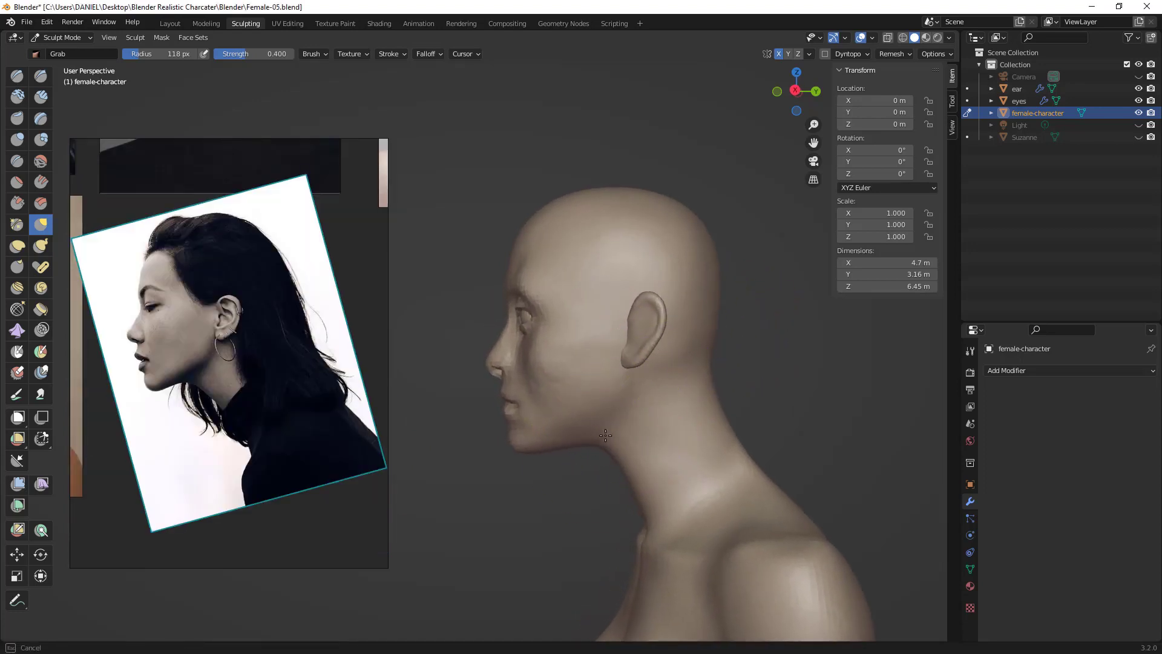
drag(606, 437, 602, 437)
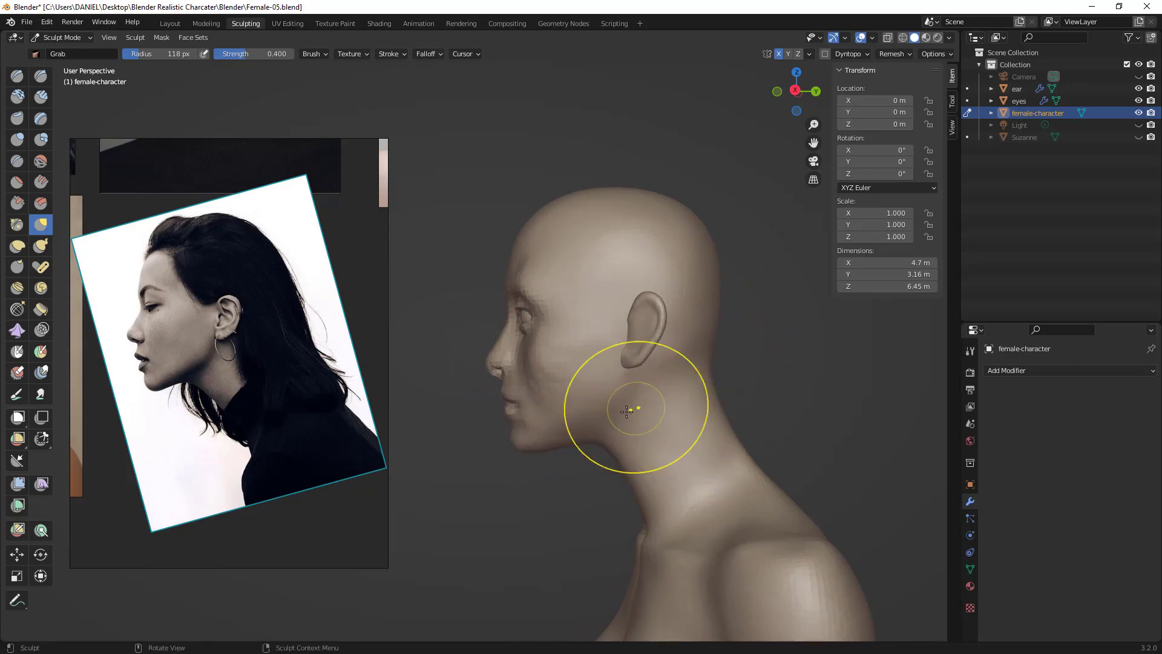
key(f)
click(569, 419)
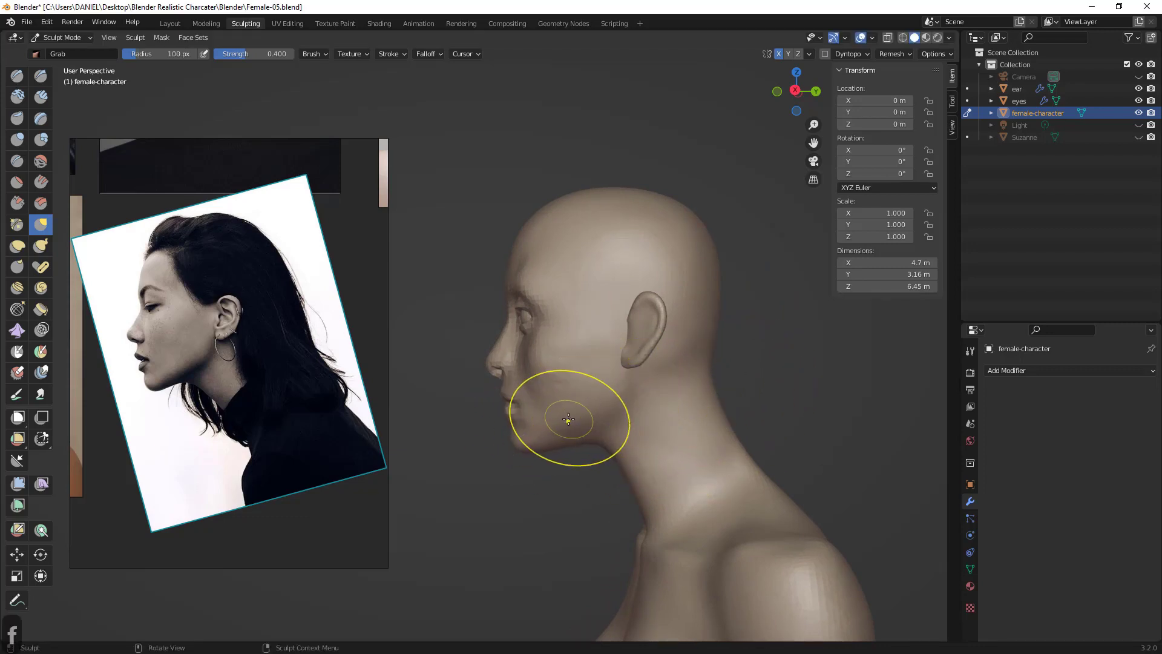
key(ctrl+z)
key(ctrl+z)
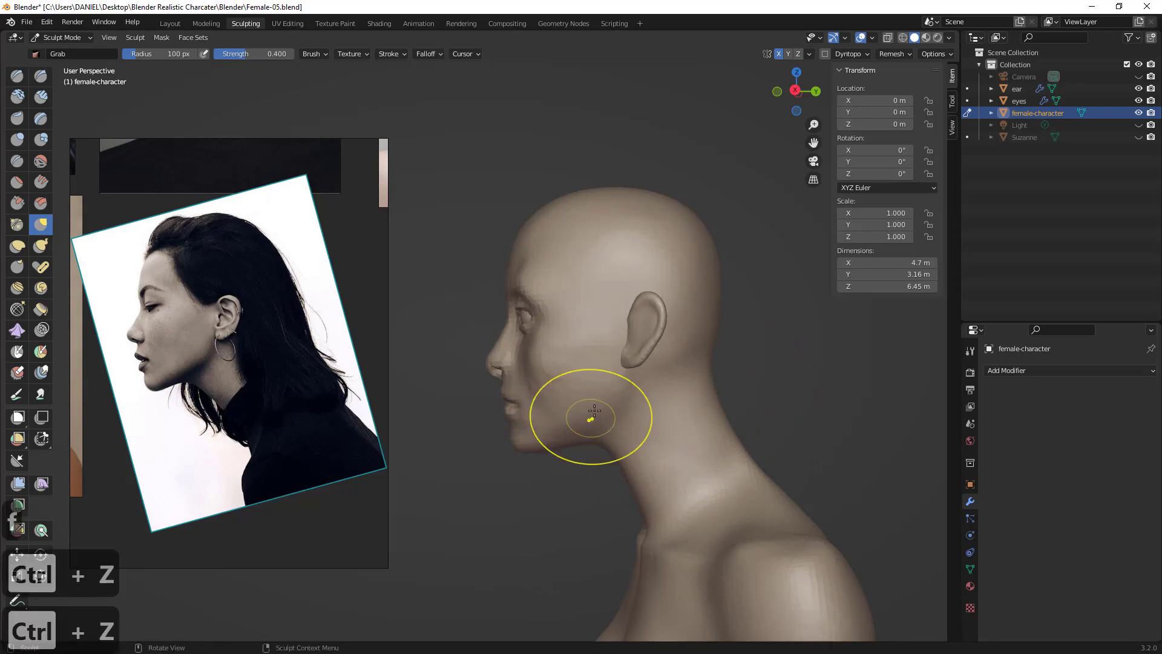
- Set the Grab brush radius to 167 px and push the nape below the skull forward in the right side view
mouse_move(613, 389)
middle_down()
mouse_move(757, 391)
mouse_move(701, 394)
middle_up()
key(KP_1)
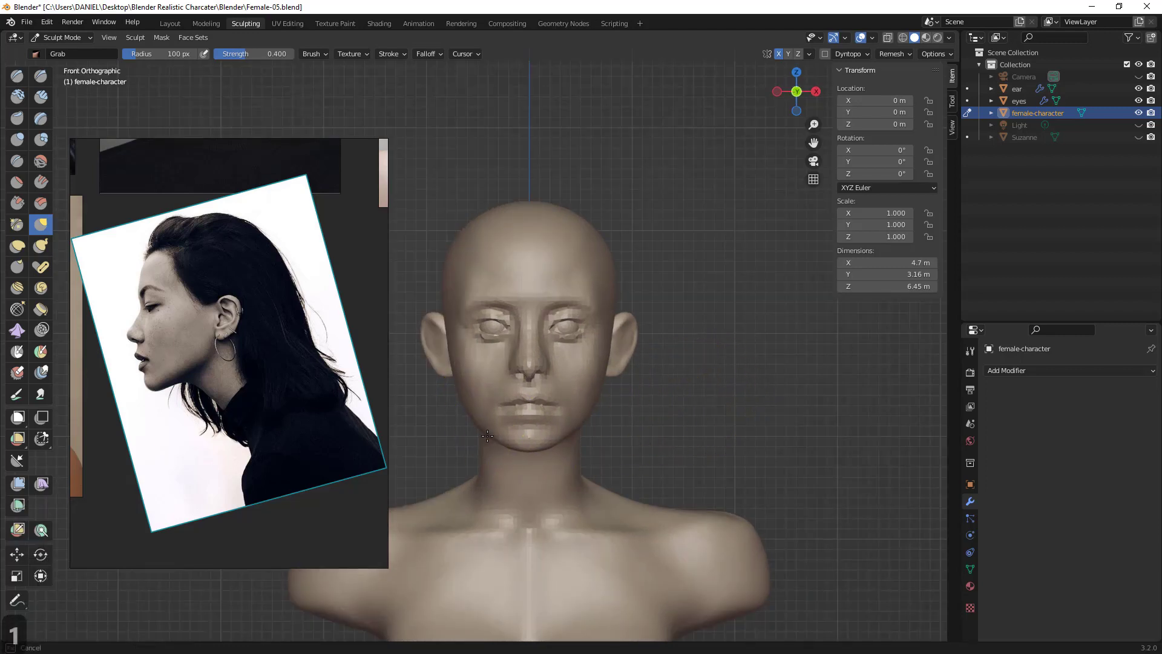
key(KP_3)
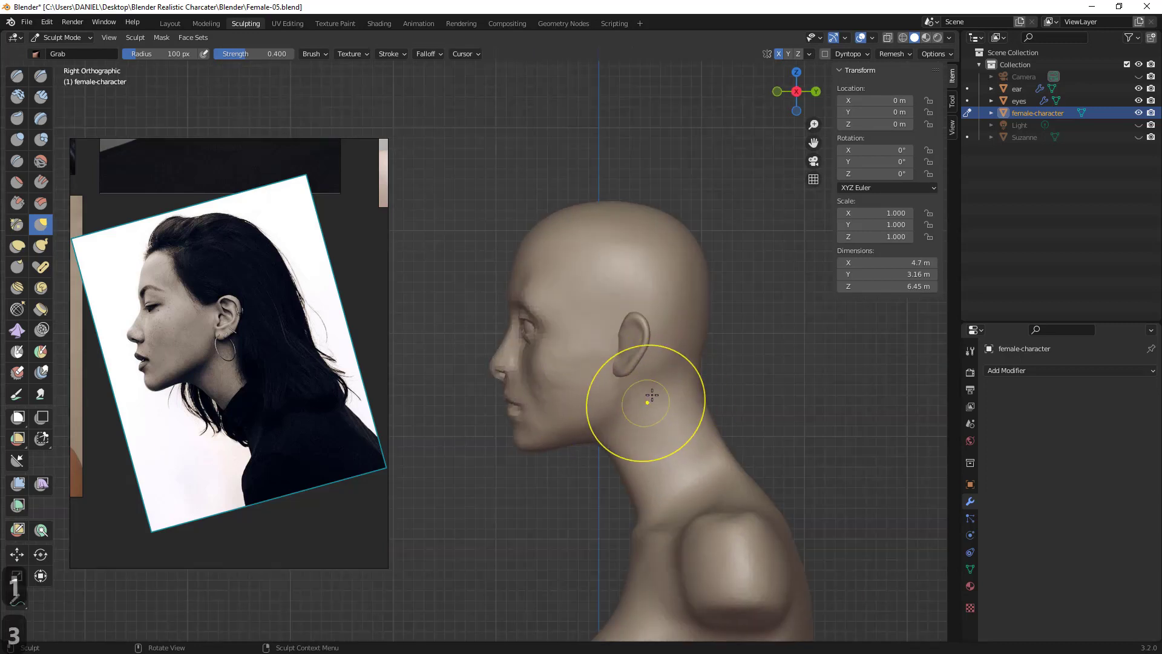
key(f)
click(817, 362)
drag(703, 362, 685, 356)
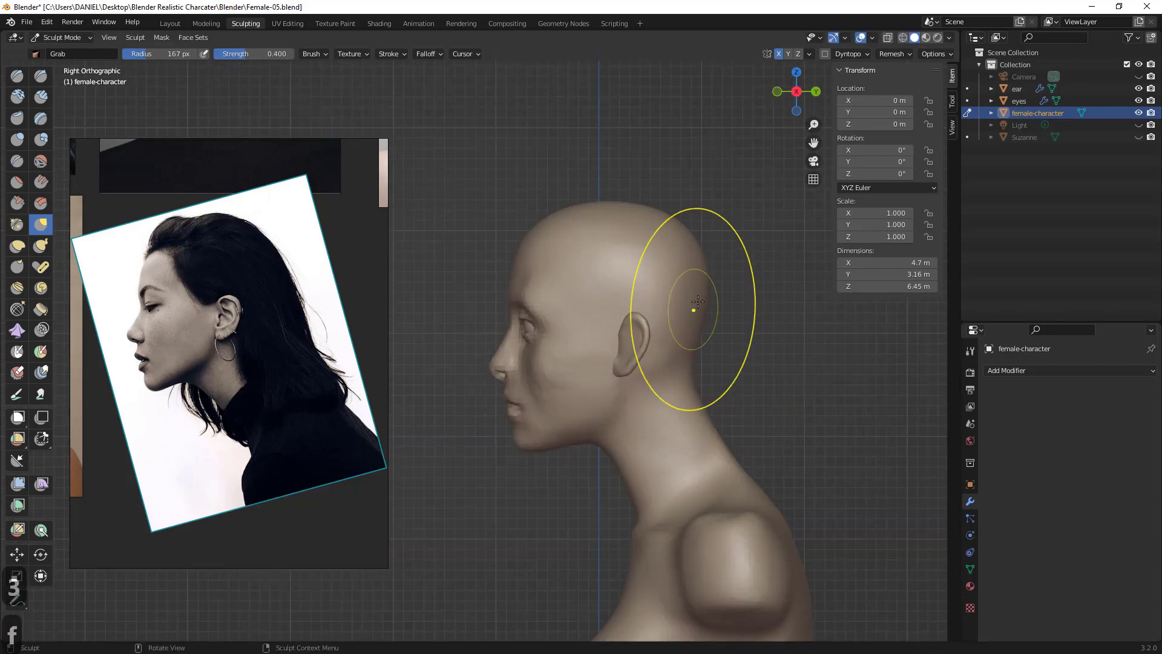
- Set the Grab brush radius to 98 px and refine the underside of the chin and jaw in the right side view
shift+middle_drag(634, 414, 637, 390)
key(f)
click(581, 406)
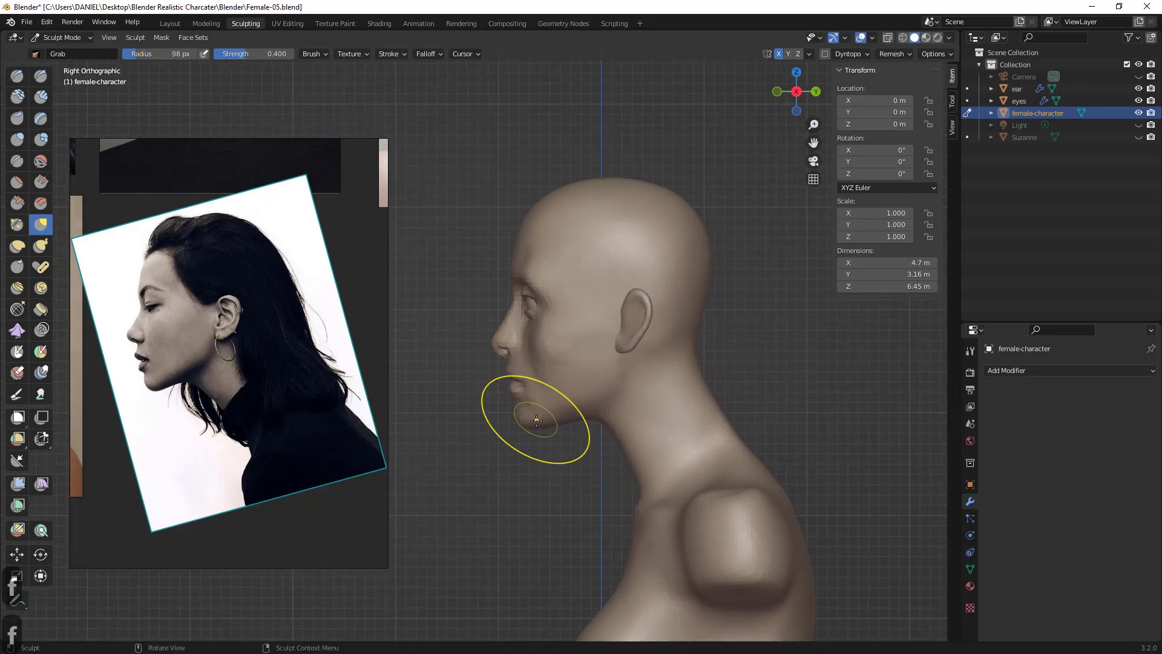
scroll(560, 439, up, 2)
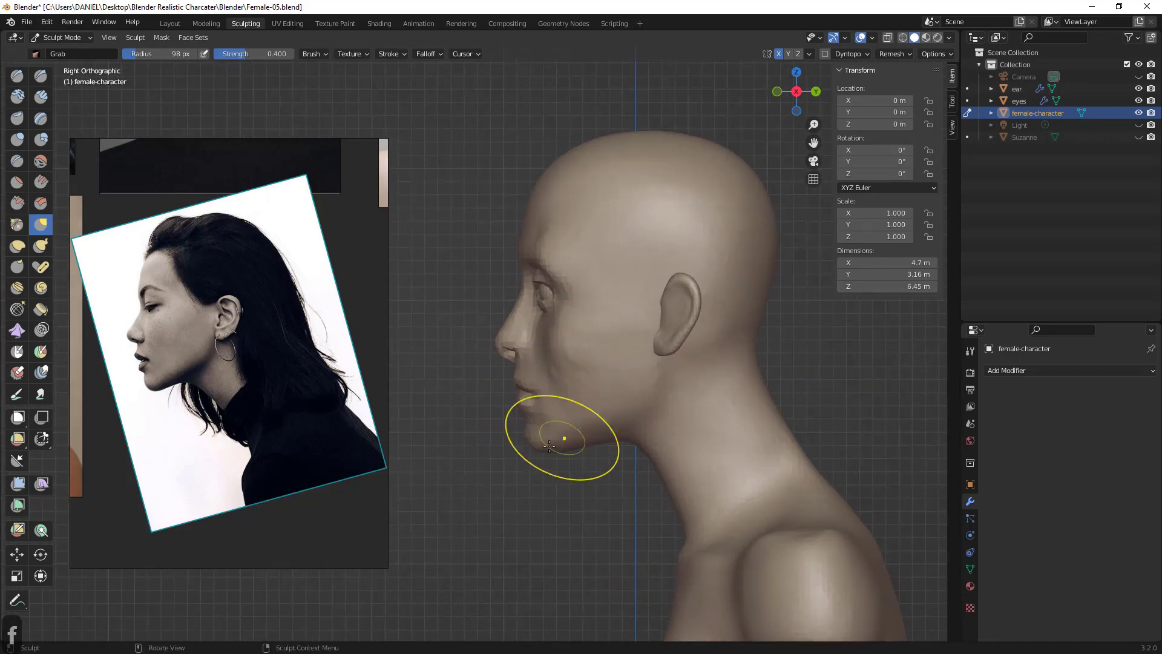
key(alt+a)
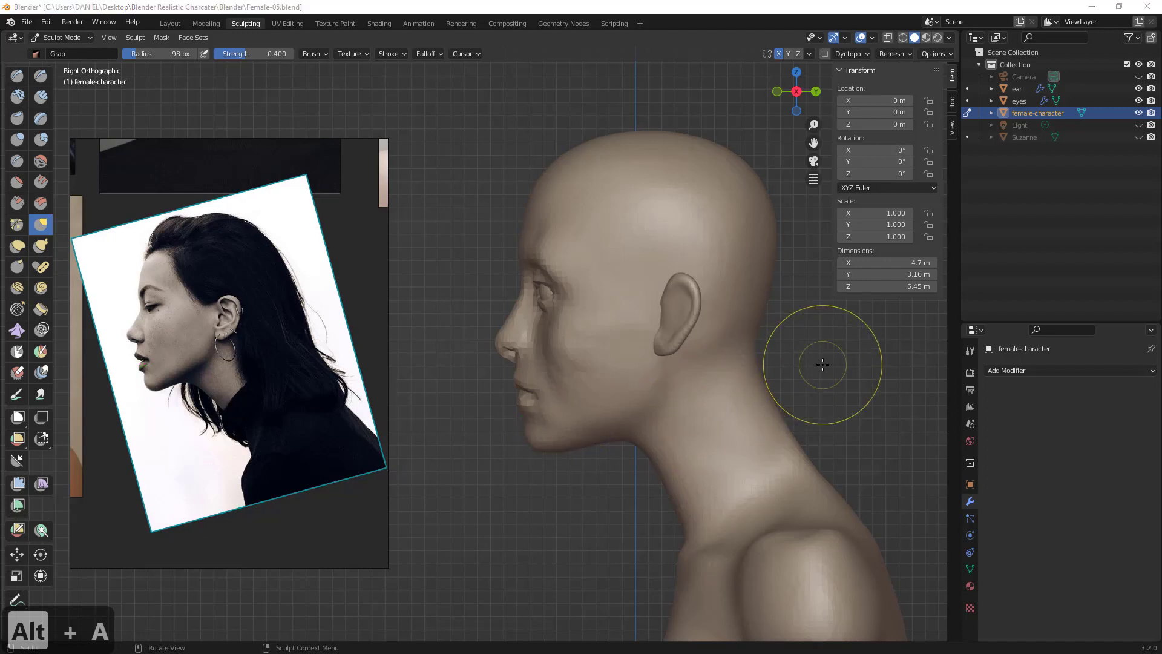
middle_drag(807, 371, 804, 339)
key(KP_3)
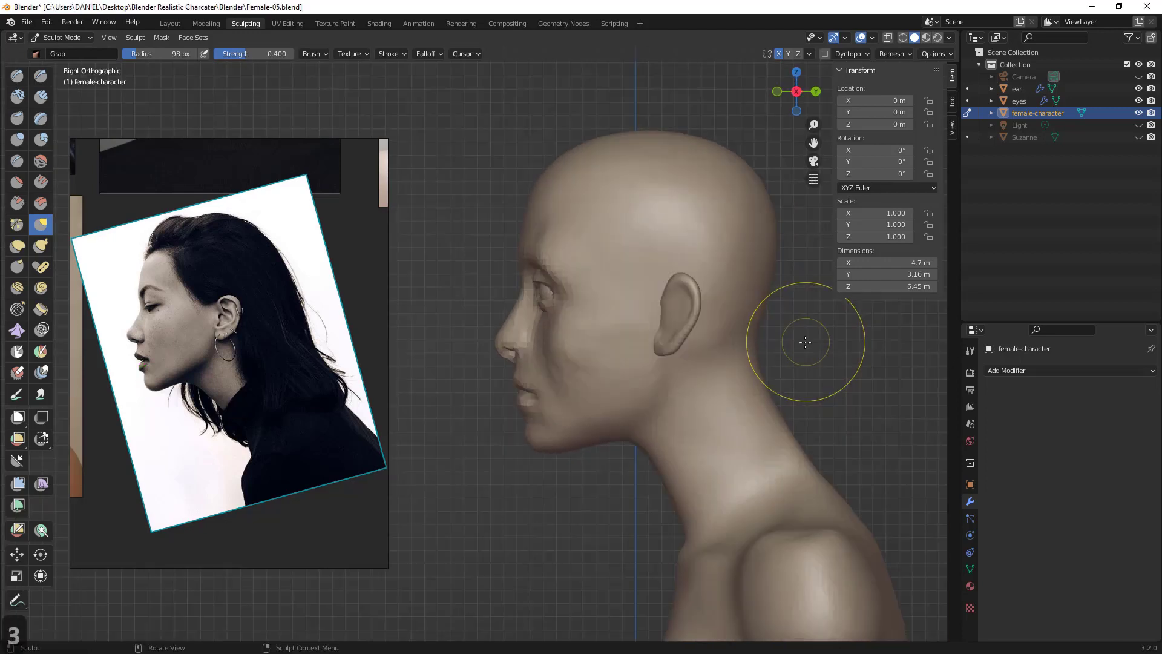
scroll(566, 428, up, 2)
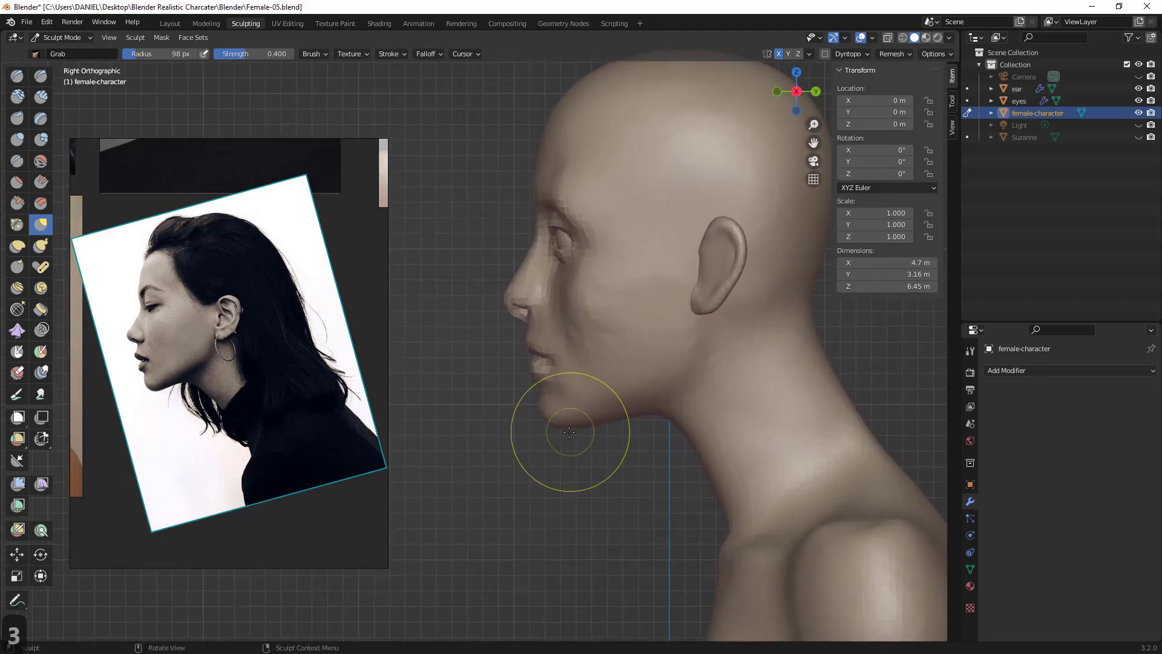
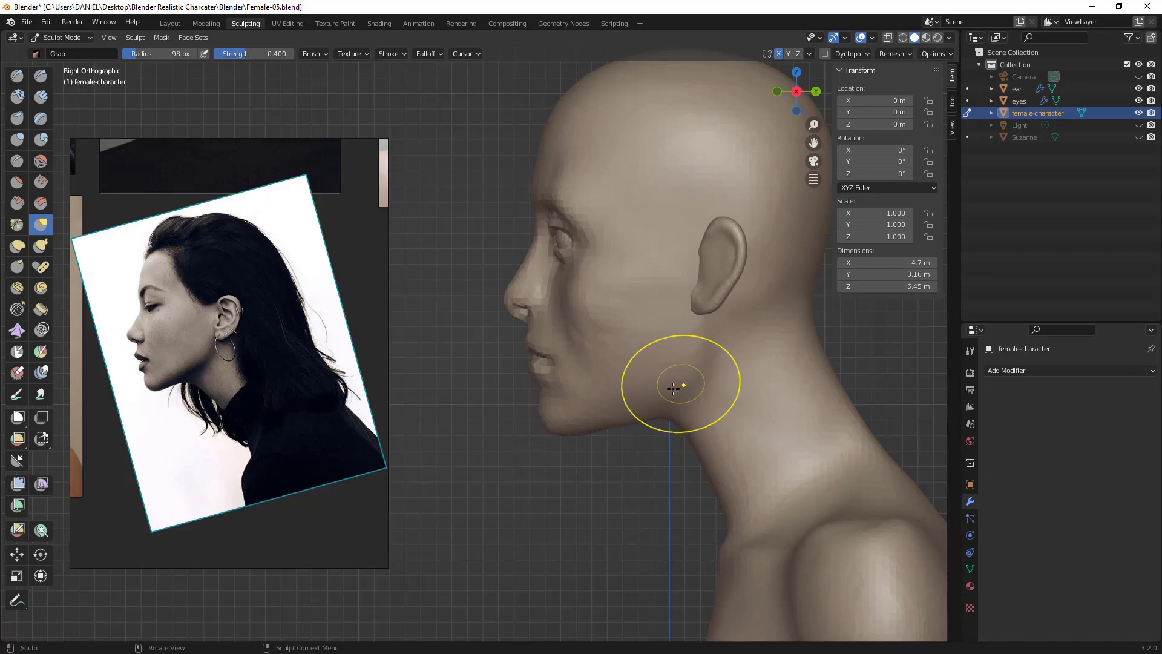
- Carve the jawline from below with the Draw Sharp brush at a 39 px radius, and undo the latest strokes around the chin
click(41, 76)
key(ctrl+z)
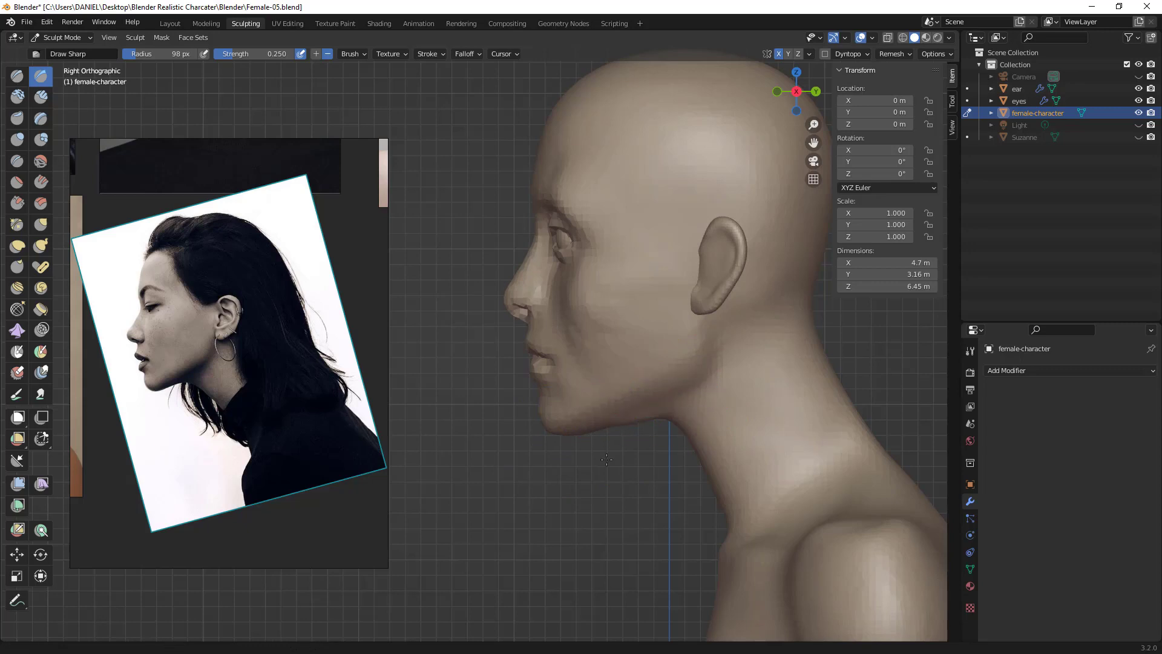
mouse_move(607, 459)
middle_down()
mouse_move(641, 352)
mouse_move(660, 342)
mouse_move(631, 388)
mouse_move(635, 408)
mouse_move(601, 422)
middle_up()
key(f)
click(626, 377)
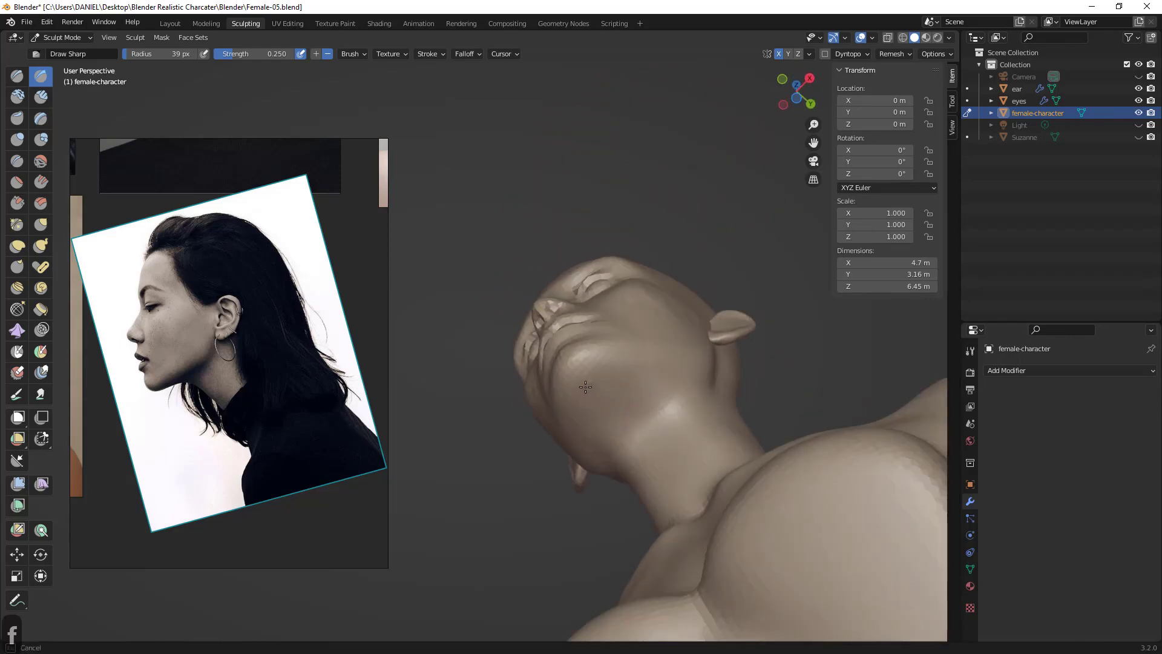
drag(585, 386, 581, 376)
mouse_move(581, 376)
middle_down()
mouse_move(588, 407)
mouse_move(563, 394)
middle_up()
key(ctrl+z)
key(ctrl+z)
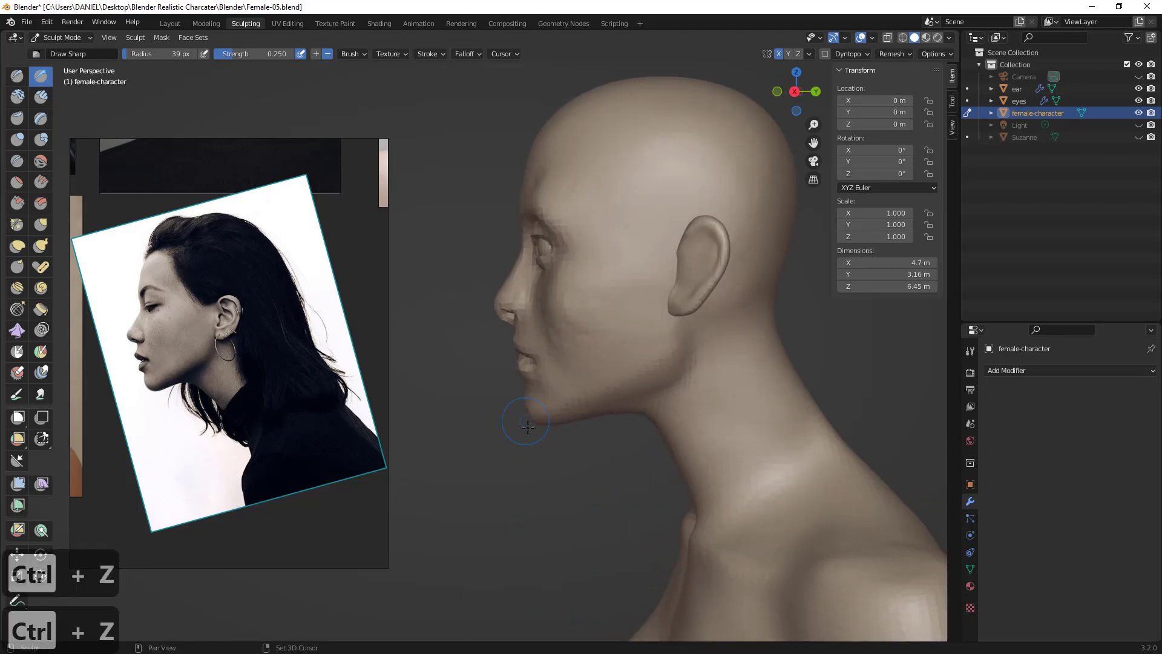
middle_drag(537, 423, 558, 392)
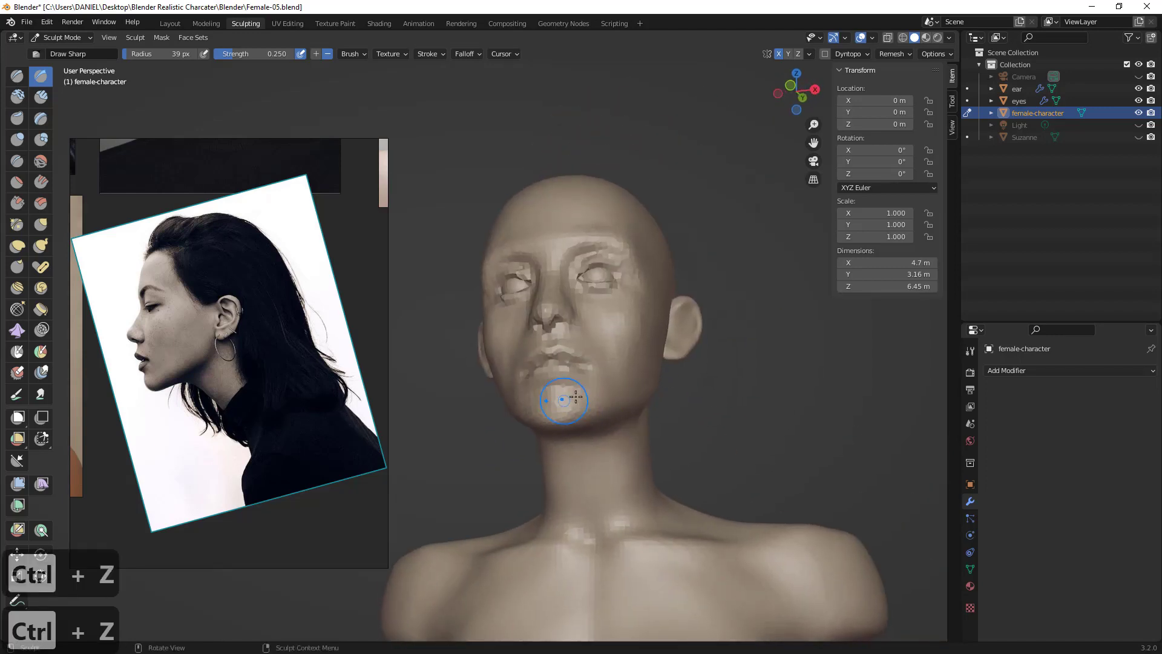
key(ctrl+z)
key(ctrl+z)
key(ctrl+z)
scroll(683, 430, down, 5)
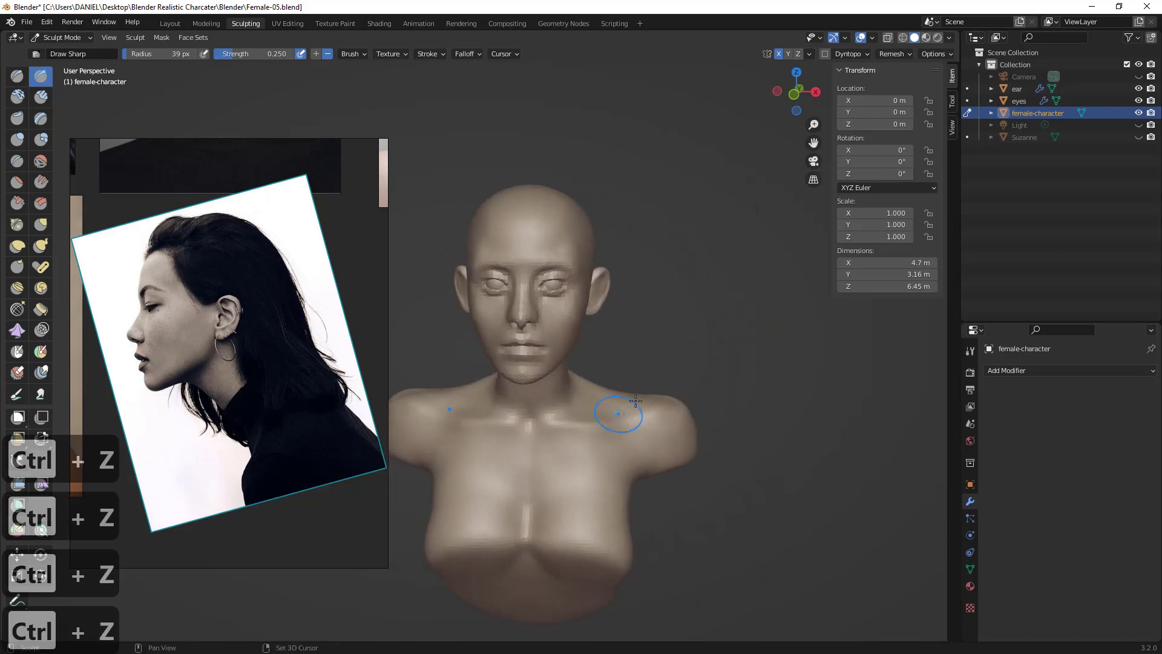
- Adjust the chin and jaw in profile using the Grab brush at a 150 px radius
mouse_move(721, 410)
middle_down()
mouse_move(605, 407)
mouse_move(636, 334)
middle_up()
scroll(608, 403, up, 3)
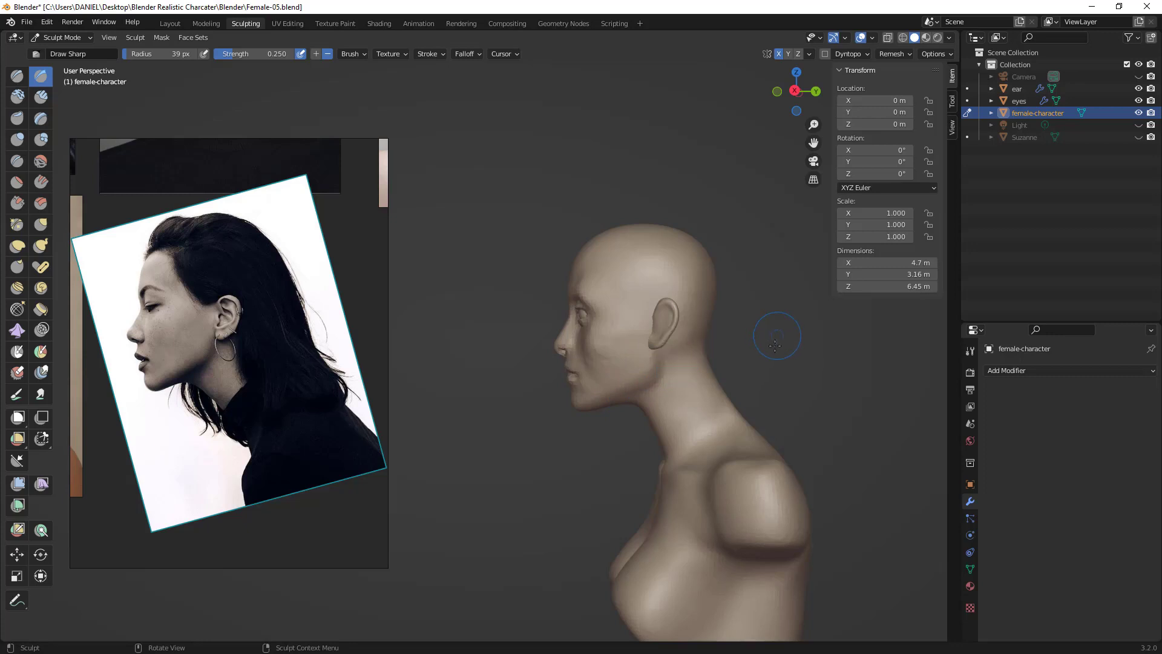
mouse_move(775, 345)
middle_down()
mouse_move(743, 357)
mouse_move(735, 395)
mouse_move(745, 369)
mouse_move(778, 353)
middle_up()
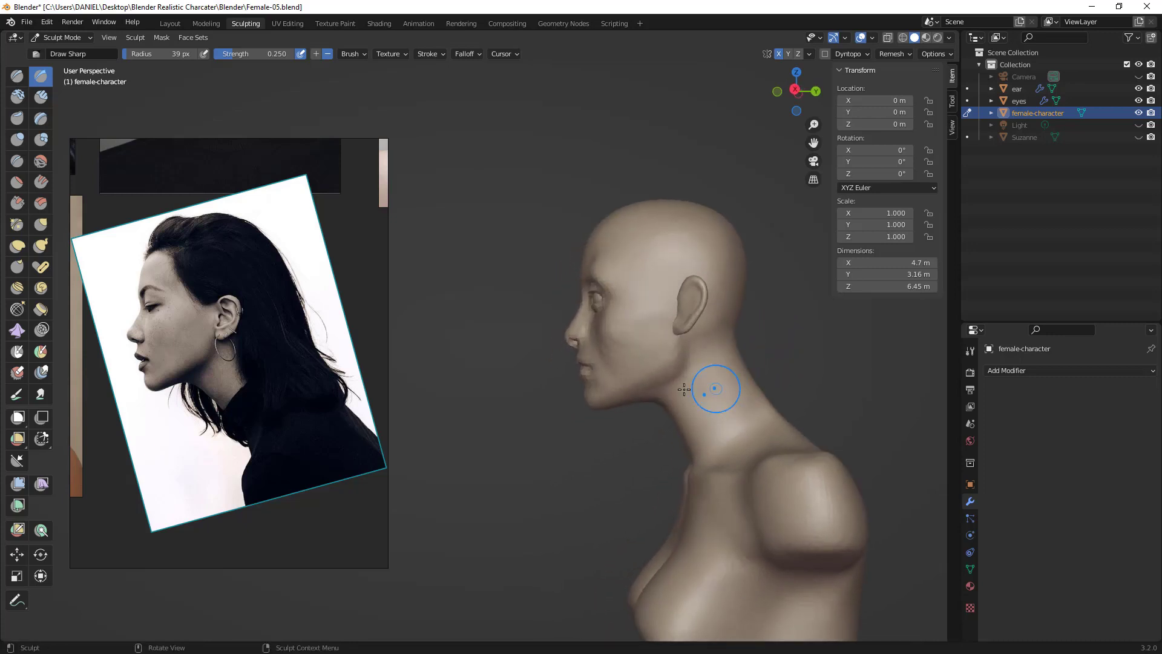
key(f)
key(g)
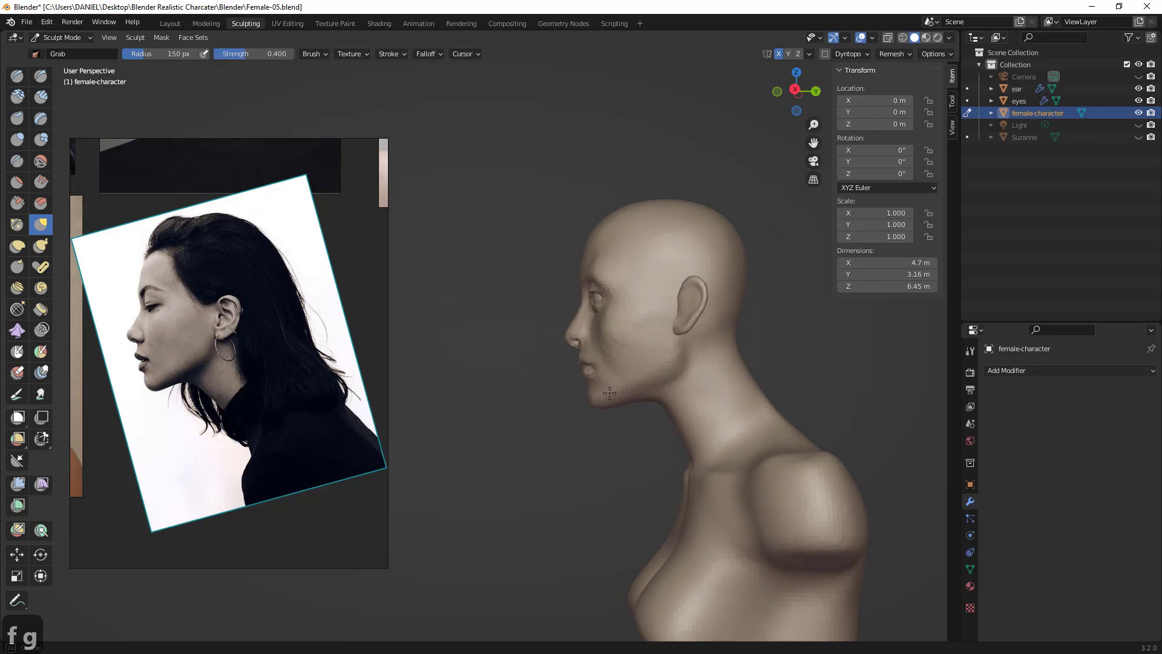
drag(609, 393, 612, 390)
- Set the Grab brush radius to 116 px and reshape the mid-face and brow against the profile reference
mouse_move(664, 414)
middle_down()
mouse_move(658, 434)
mouse_move(638, 366)
middle_up()
key(f)
click(596, 359)
drag(612, 353, 610, 356)
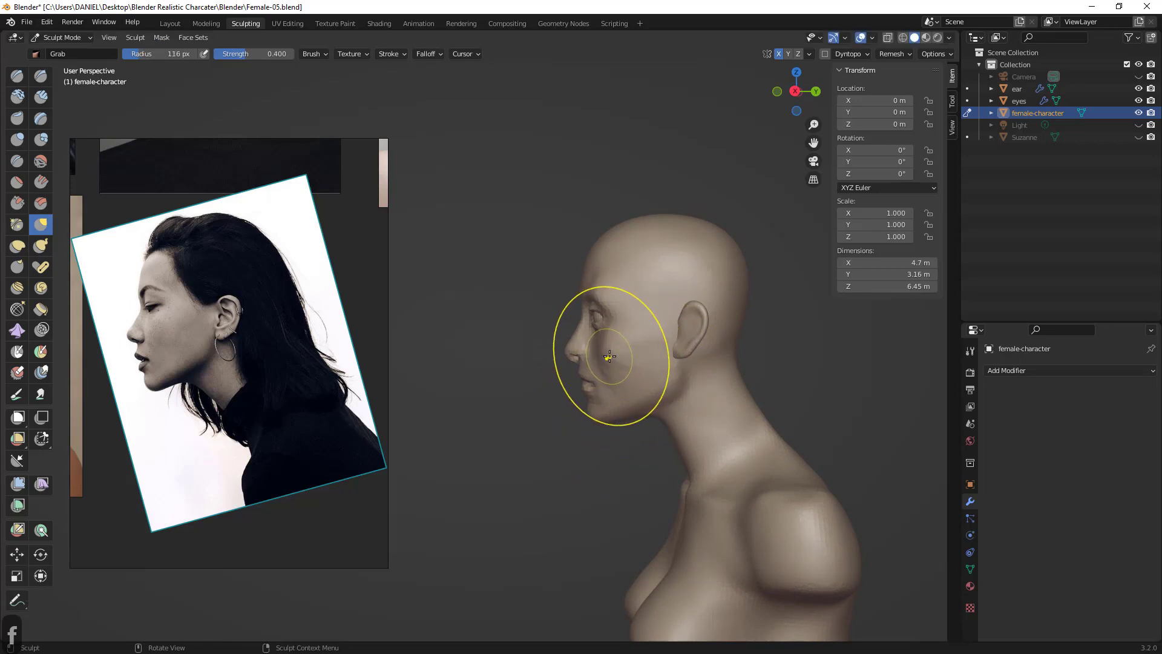
middle_drag(609, 357, 613, 348)
mouse_move(601, 302)
mouse_down()
mouse_move(594, 286)
mouse_move(592, 294)
mouse_up()
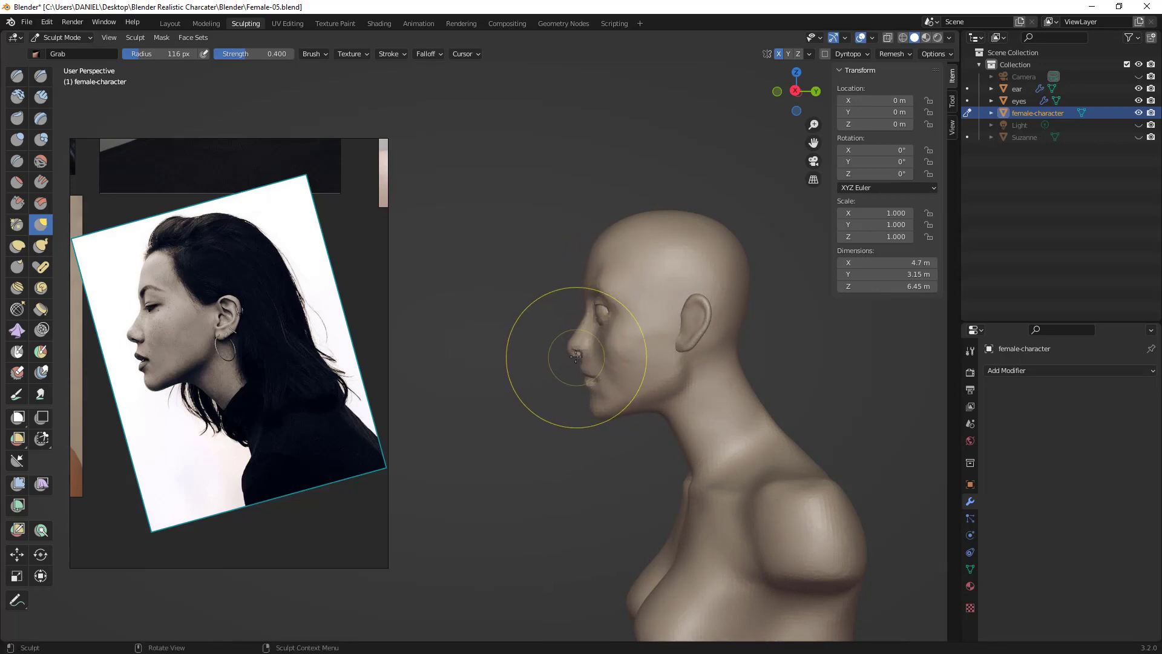
- Reduce the Grab brush radius to 63 px and 44 px, reshape the nose profile, and undo the last nose change
key(f)
click(553, 357)
key(f)
click(546, 357)
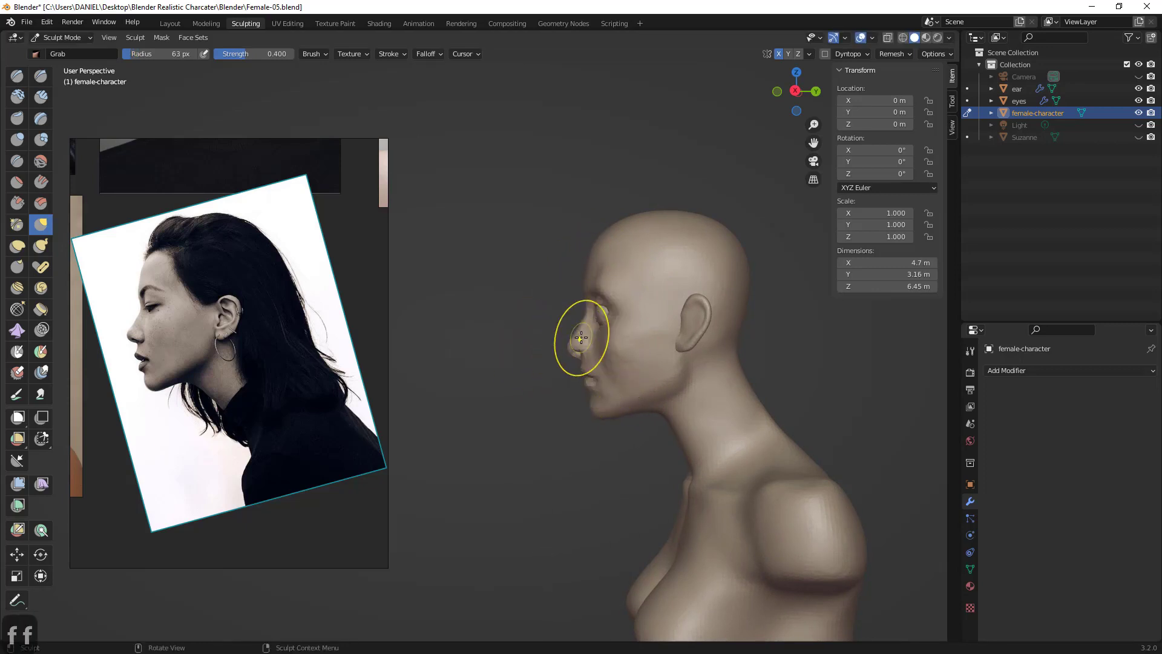
key(f)
click(559, 341)
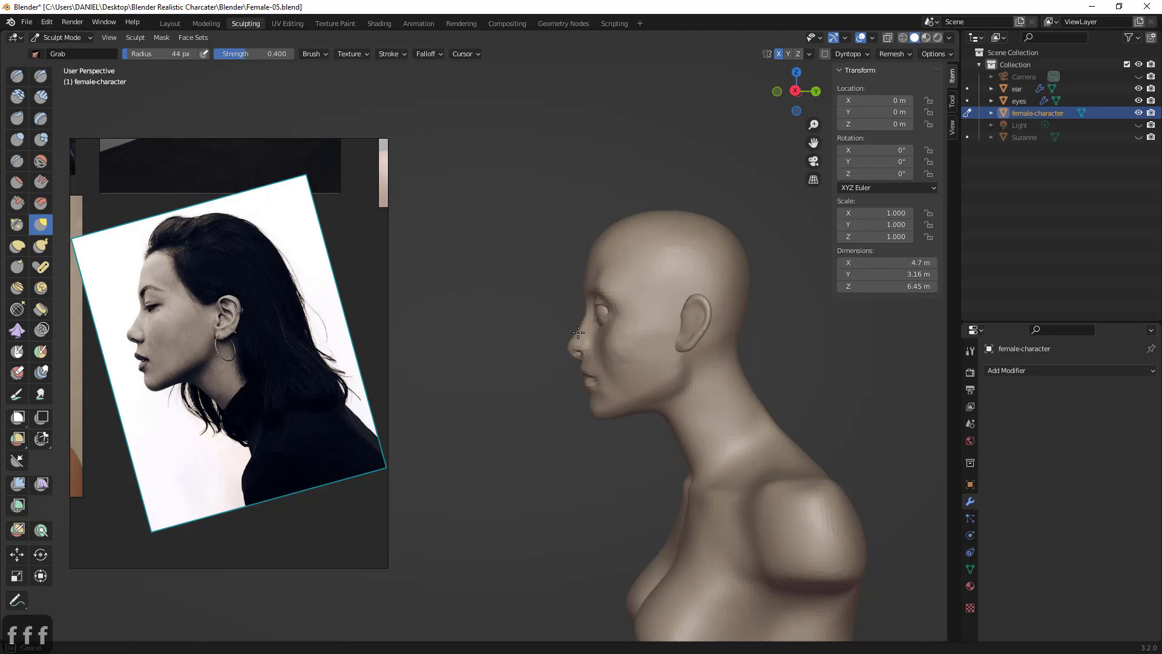
key(ctrl+z)
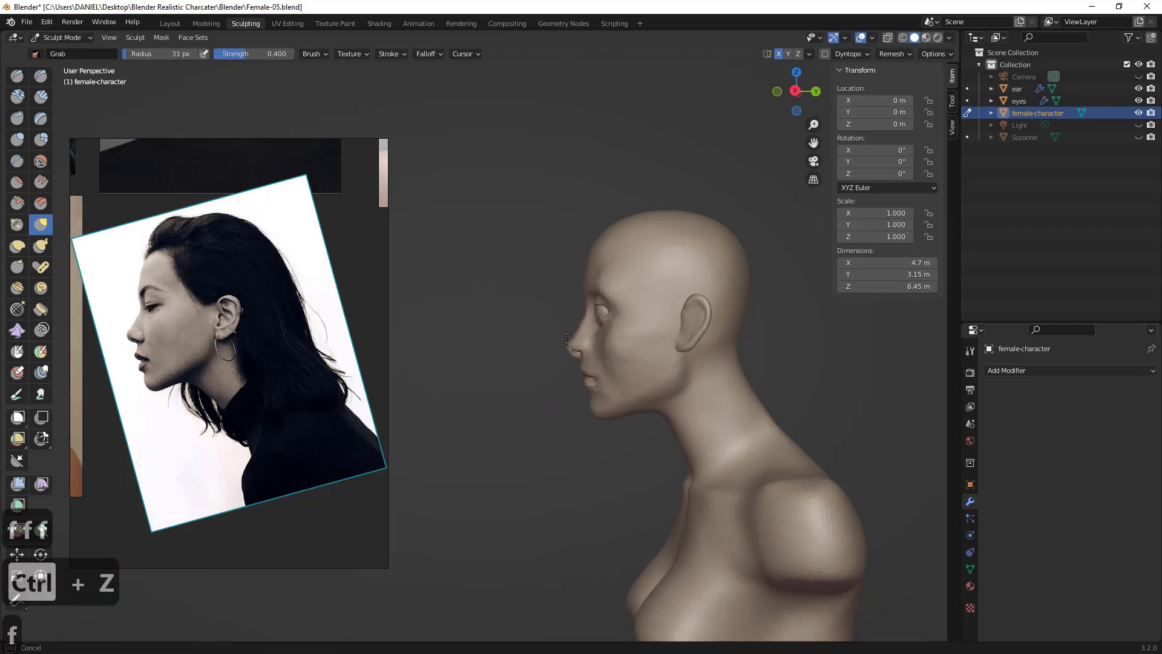
- Set the Grab brush radius to 55 px and reshape the lips and the area around the mouth in profile
middle_drag(588, 381, 591, 368)
key(f)
click(605, 369)
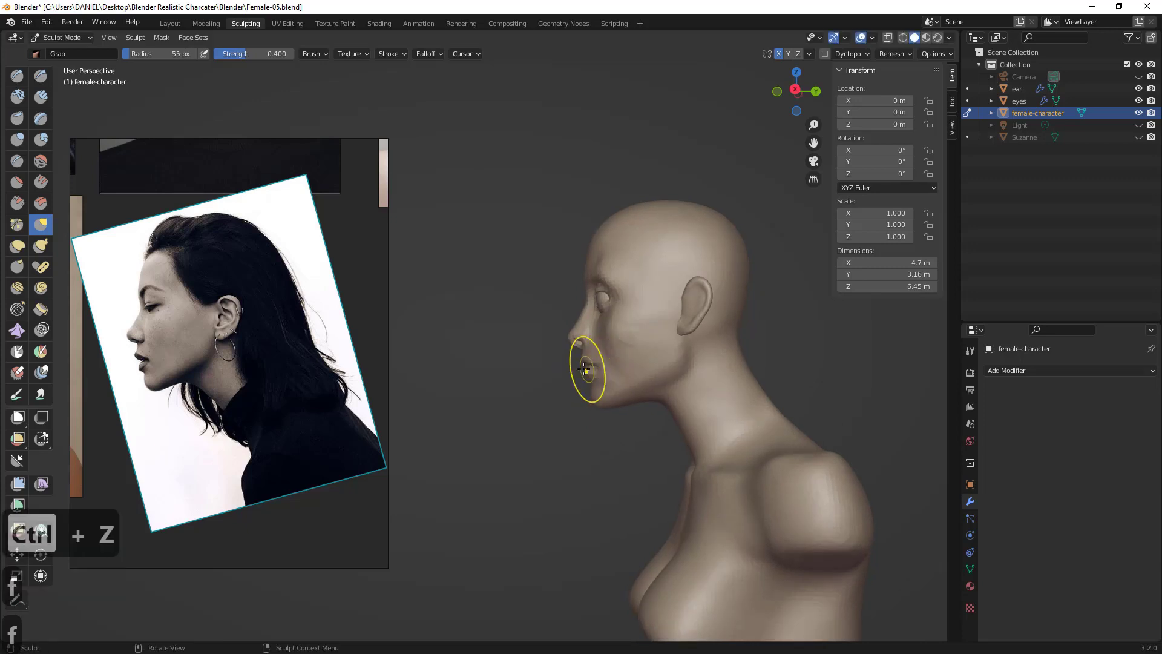
drag(585, 371, 613, 366)
drag(583, 368, 582, 366)
drag(586, 366, 582, 367)
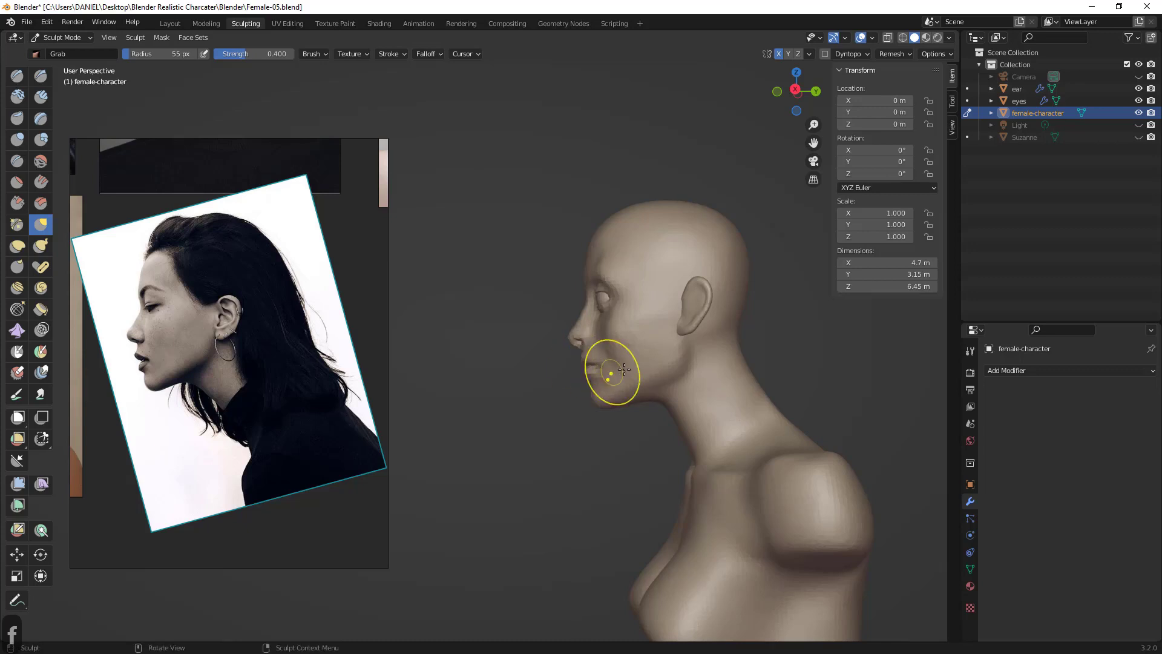
middle_drag(625, 369, 607, 368)
drag(608, 368, 609, 366)
drag(608, 368, 611, 343)
drag(612, 342, 608, 340)
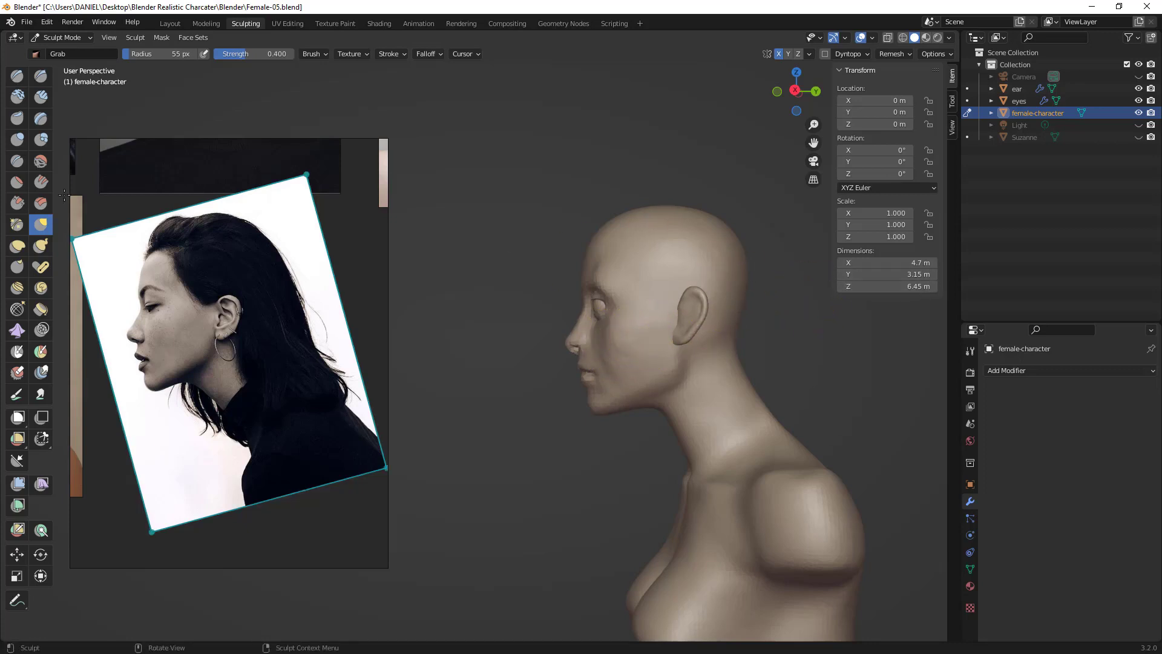
- Try carving the cheek with the Draw Sharp brush at a 39 px radius, and undo the strokes
click(41, 76)
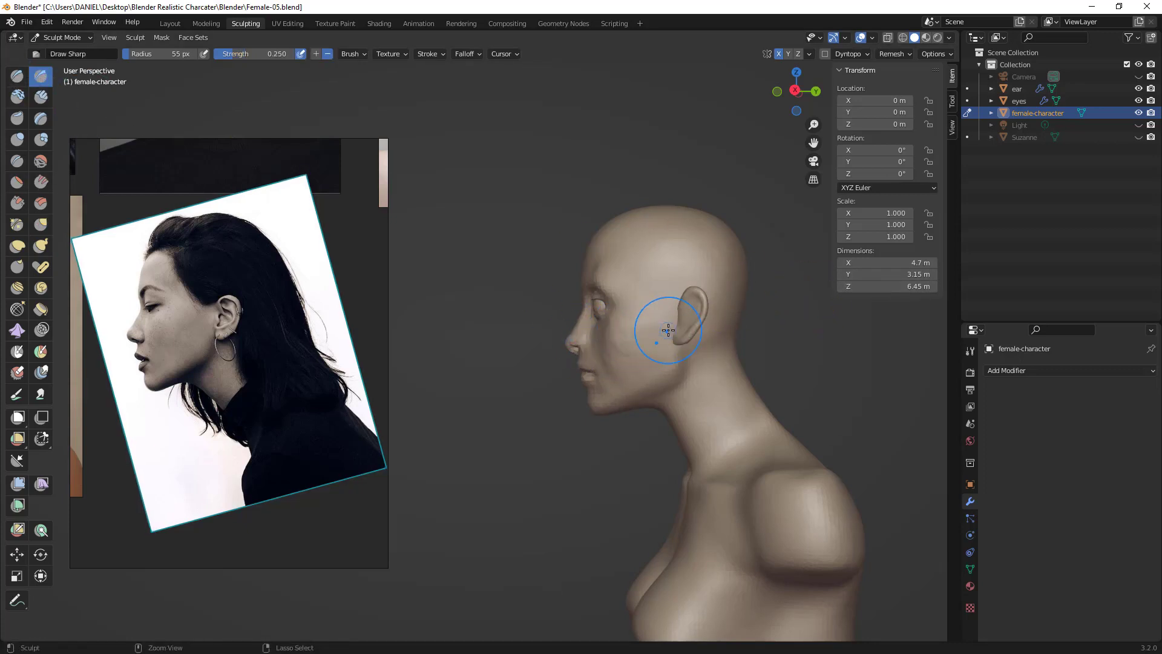
key(ctrl+z)
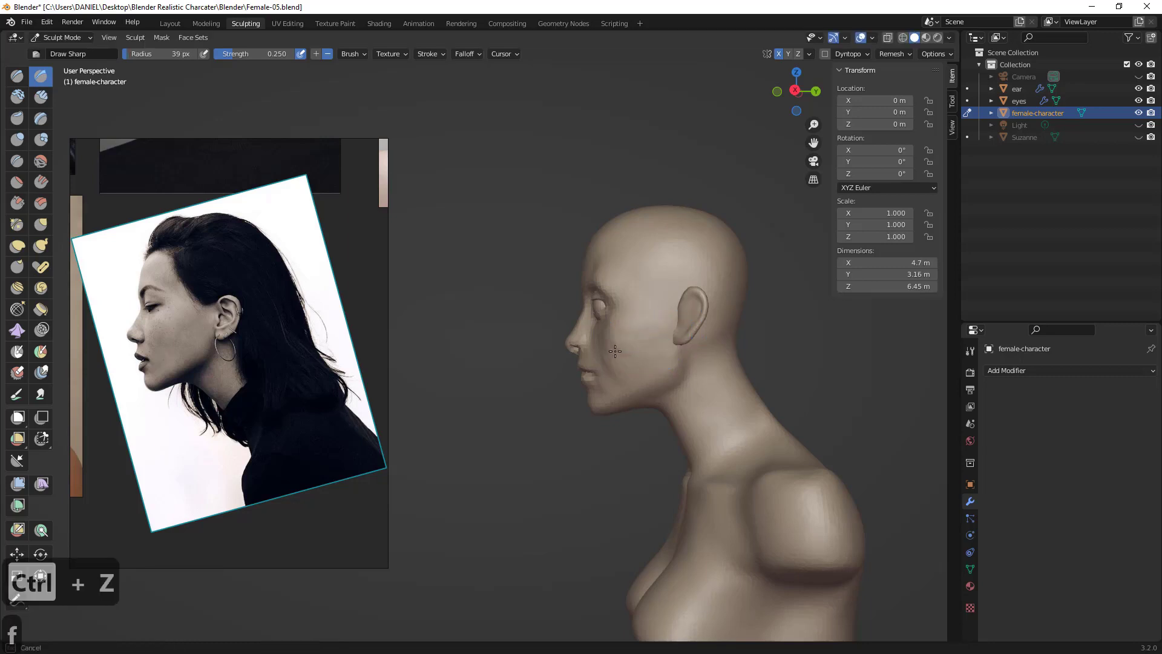
key(ctrl+z)
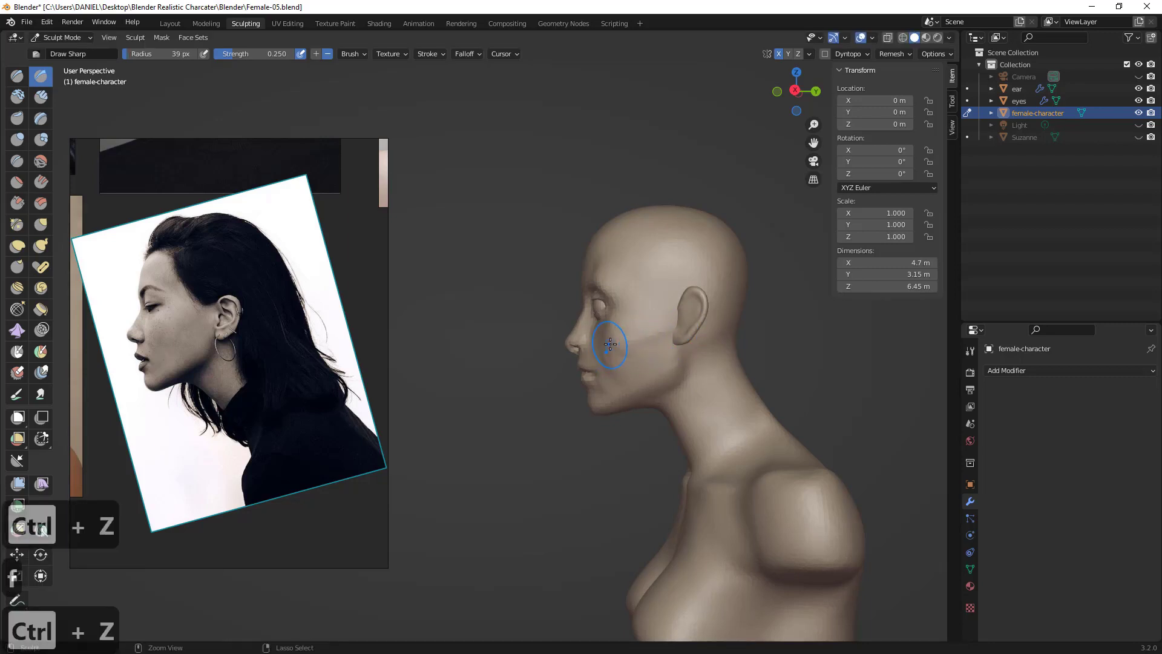
mouse_move(650, 344)
middle_down()
mouse_move(727, 348)
mouse_move(701, 361)
mouse_move(694, 313)
mouse_move(733, 336)
mouse_move(612, 341)
middle_up()
key(ctrl+z)
- Work on the outer eye corners with the Draw Sharp brush at a 13 px radius, and enlarge the radius to 63 px
key(f)
click(725, 341)
scroll(612, 342, up, 2)
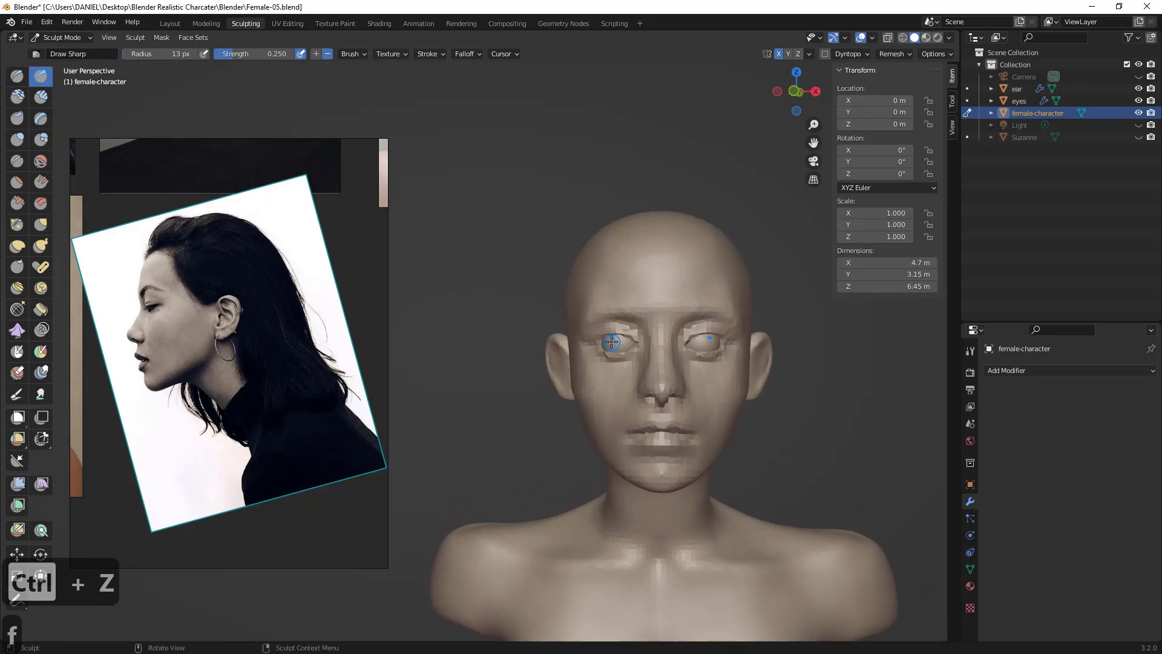
mouse_move(732, 342)
middle_down()
mouse_move(684, 327)
mouse_move(626, 342)
mouse_move(614, 320)
mouse_move(625, 319)
mouse_move(619, 310)
mouse_move(611, 343)
mouse_move(700, 358)
mouse_move(707, 394)
middle_up()
key(f)
click(650, 321)
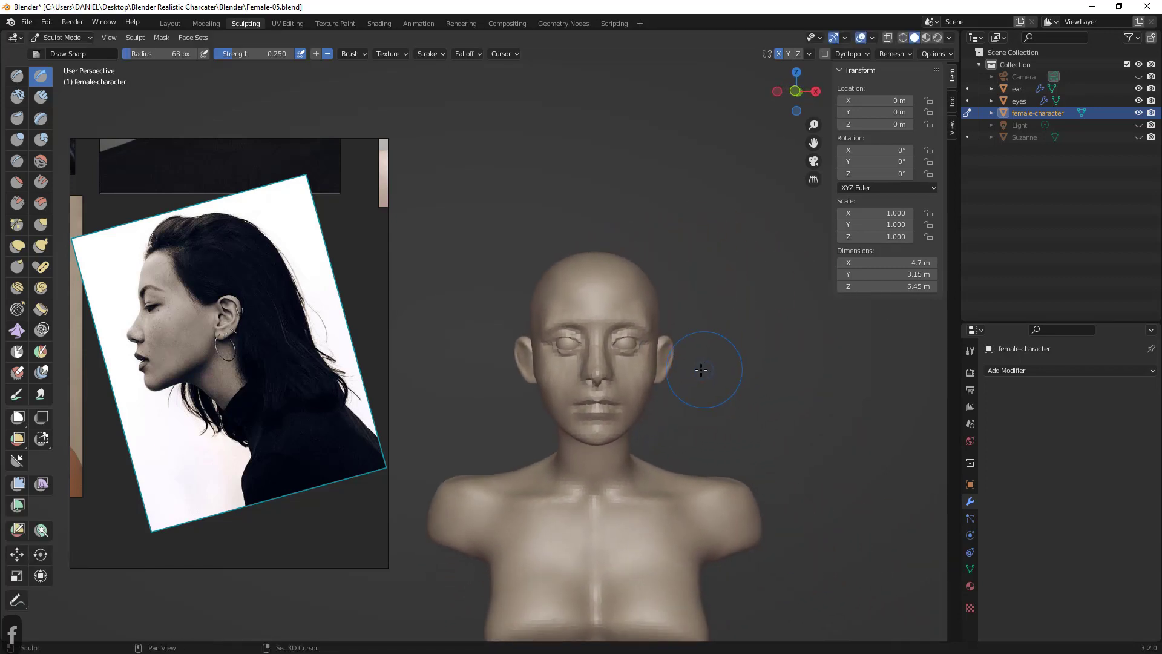
shift+middle_drag(663, 357, 633, 279)
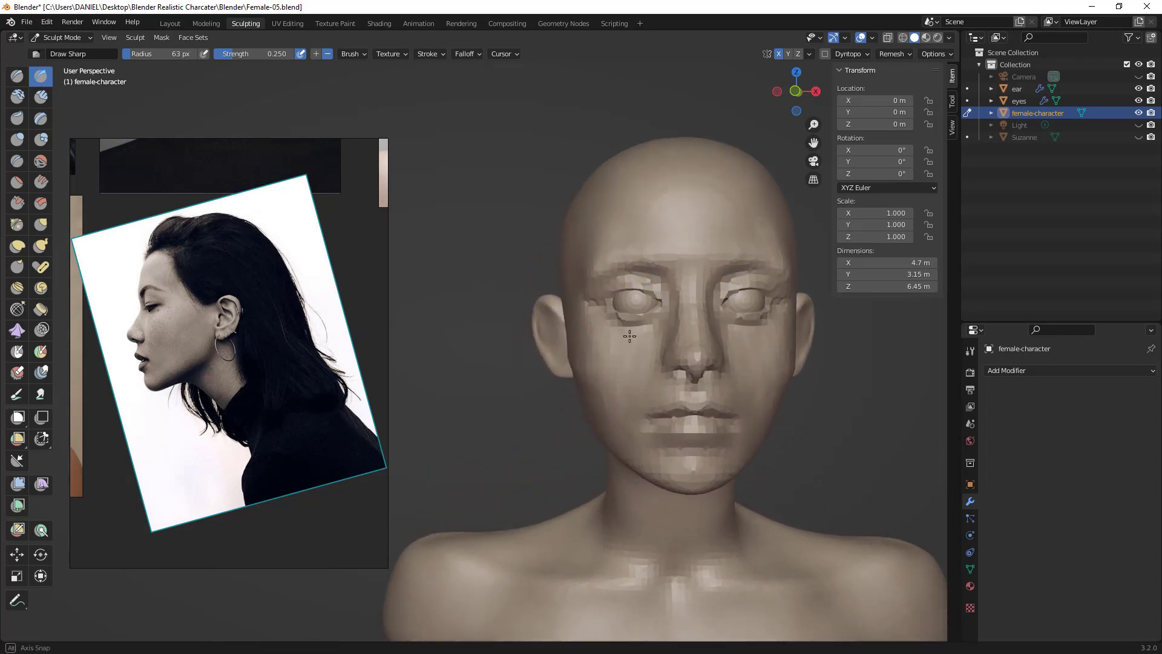
mouse_move(629, 334)
shift+middle_down()
mouse_move(642, 292)
mouse_move(599, 366)
mouse_move(614, 335)
mouse_move(599, 390)
mouse_move(630, 300)
shift+middle_up()
scroll(630, 301, up, 2)
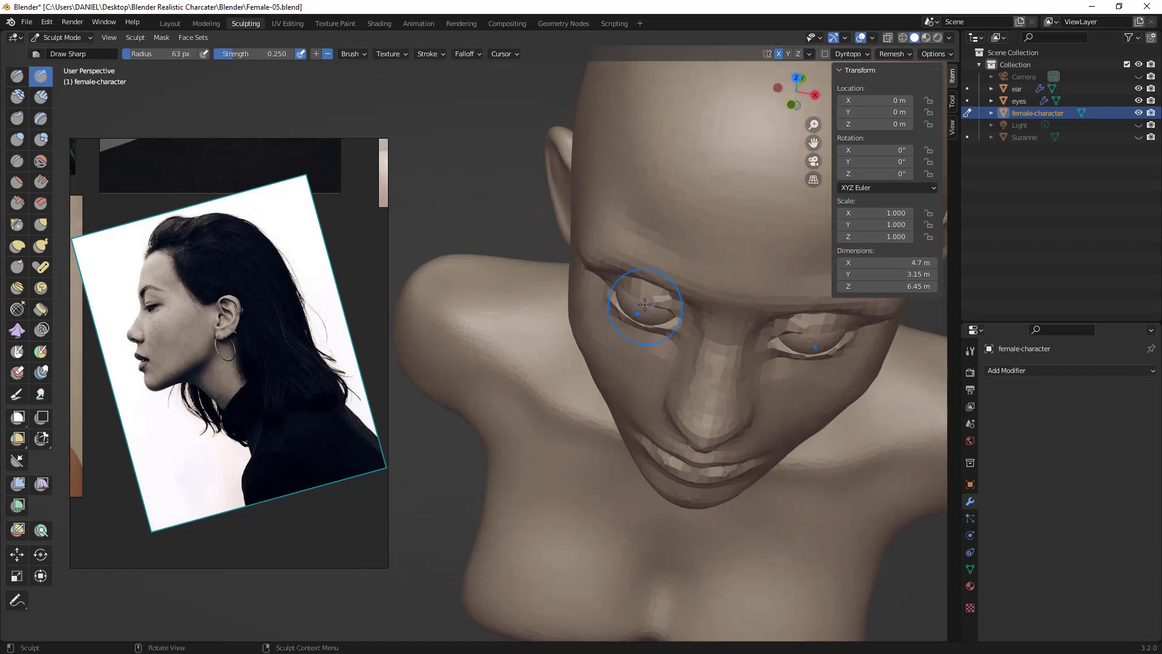
- Adjust the eyelids around the eyeballs with the Grab brush at 44 px, undo the unwanted changes, and set the radius to 22 px
key(g)
key(ctrl+z)
key(f)
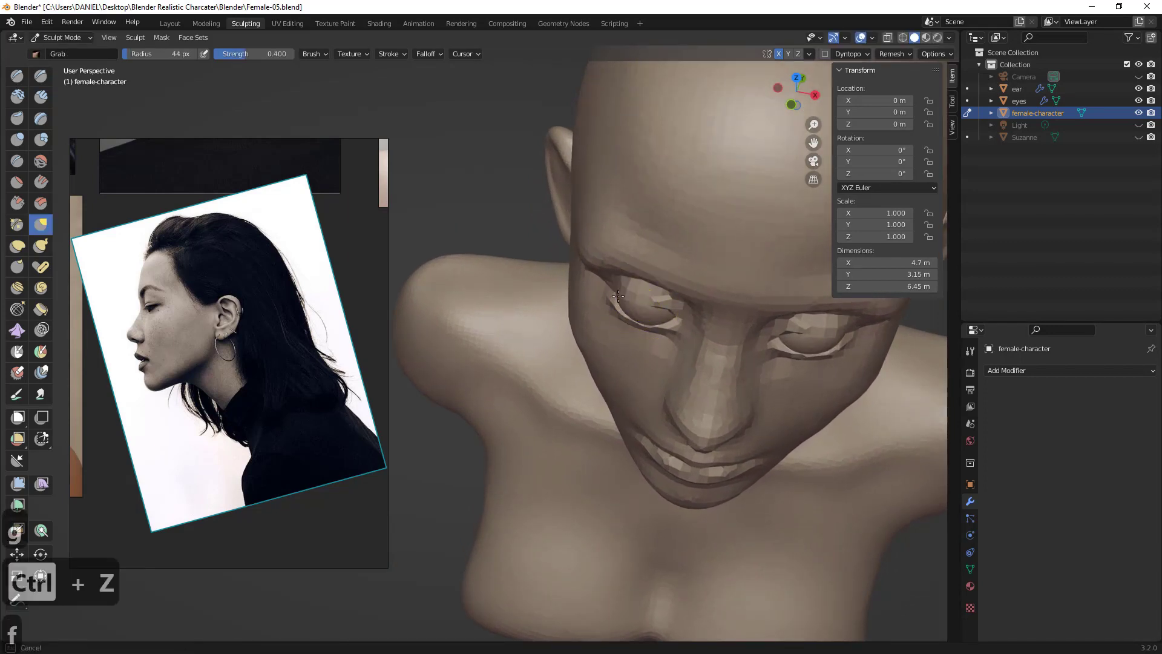
middle_drag(641, 280, 592, 276)
key(ctrl+z)
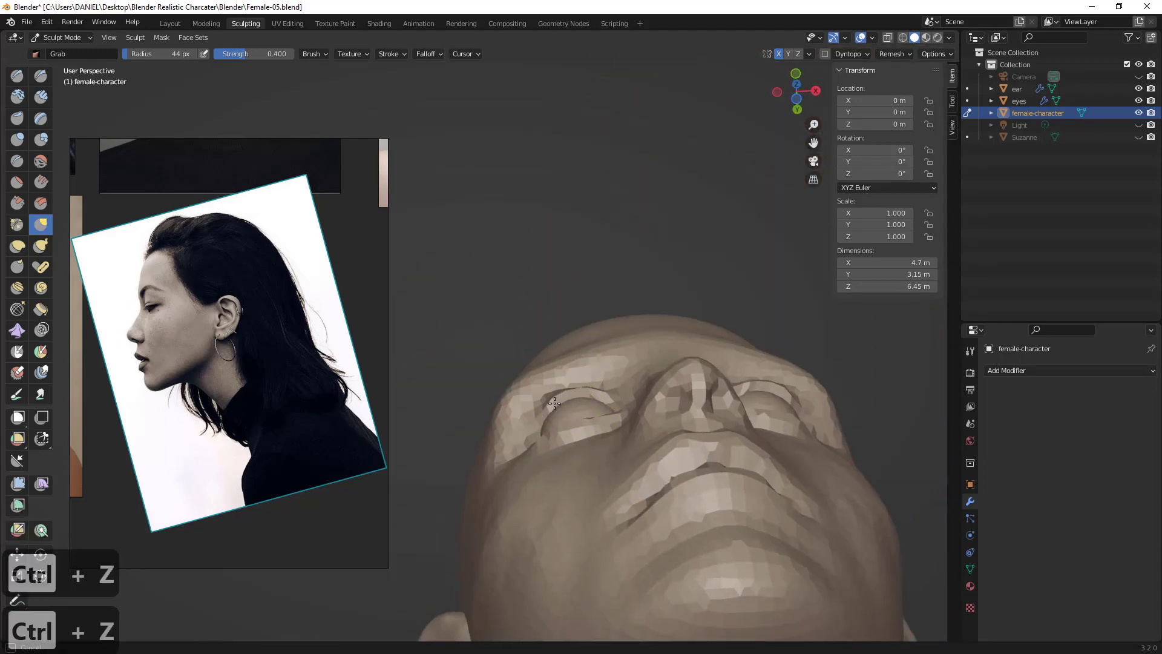
mouse_move(534, 415)
middle_down()
mouse_move(557, 389)
mouse_move(551, 283)
mouse_move(567, 320)
mouse_move(669, 350)
mouse_move(596, 340)
mouse_move(623, 337)
middle_up()
key(f)
click(589, 343)
- Pull the cheeks with the Grab brush at a 56 px radius, undo the stroke, and set the radius to 37 px
scroll(618, 454, down, 2)
scroll(618, 454, down, 3)
middle_drag(636, 394, 605, 363)
scroll(649, 376, down, 2)
key(f)
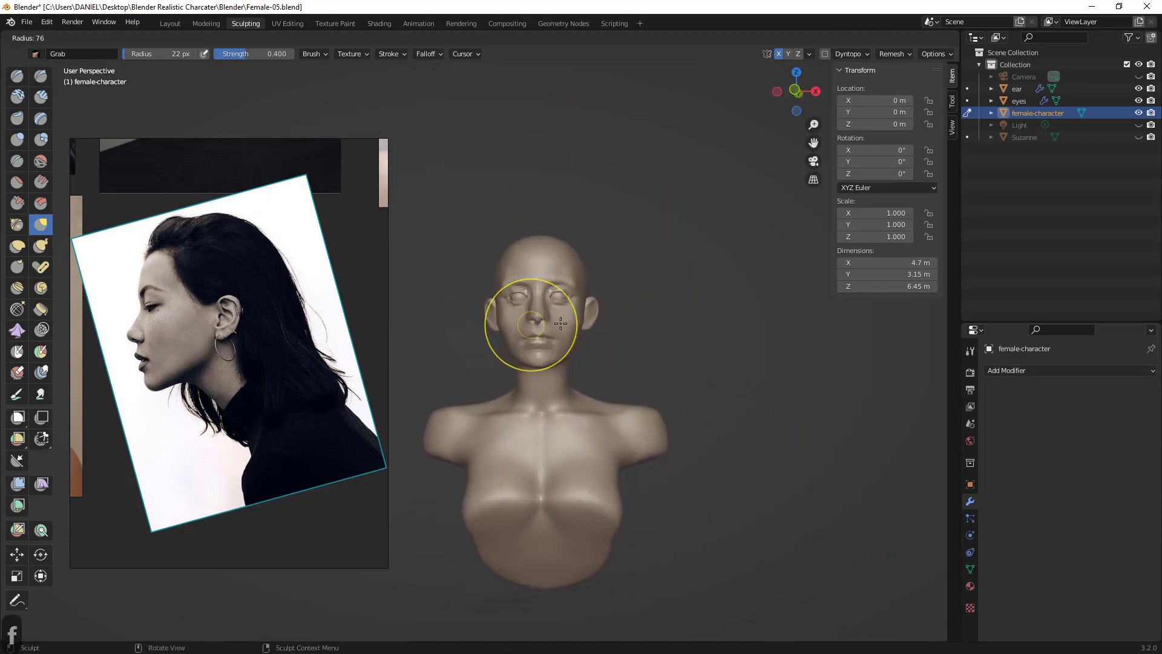
click(569, 327)
key(f)
click(550, 325)
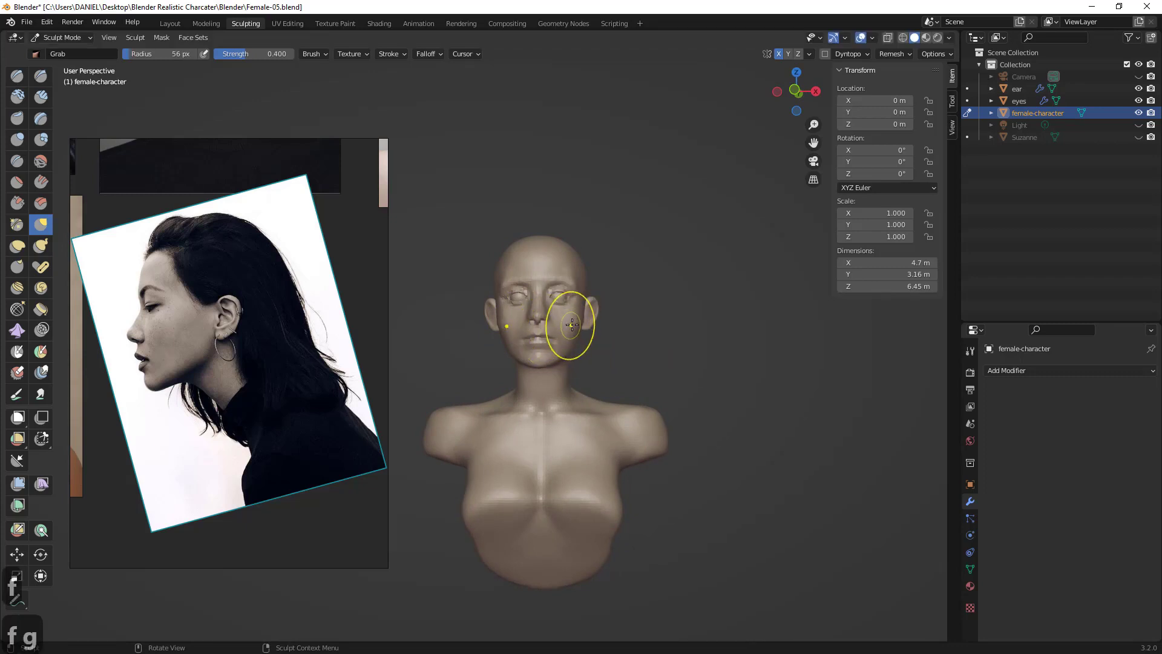
key(ctrl+z)
key(f)
click(551, 327)
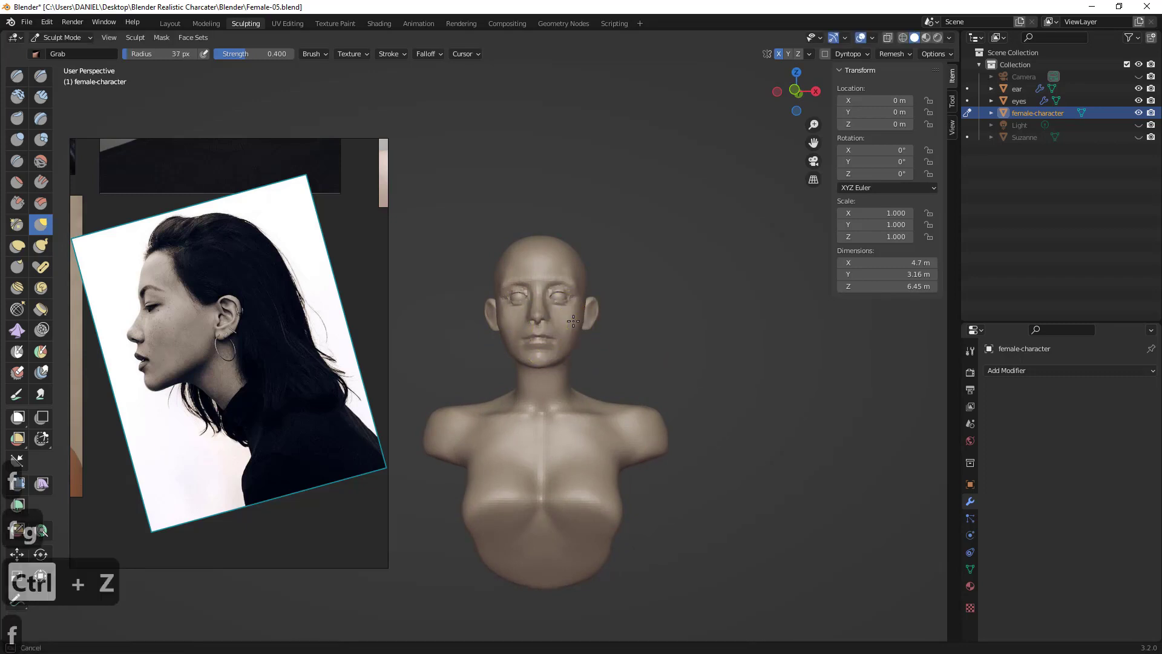
- Set the Grab brush radius to 67 px and nudge the side of the lower jaw in front view
middle_drag(581, 325, 486, 332)
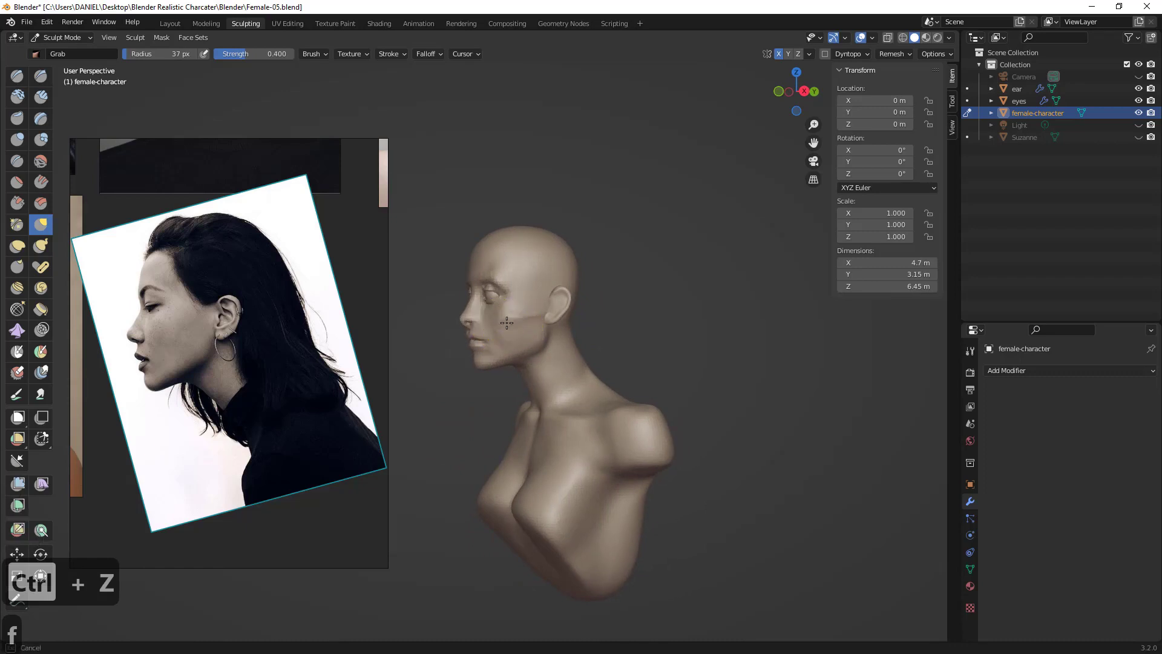
middle_drag(502, 320, 649, 295)
middle_drag(649, 294, 651, 295)
scroll(642, 295, up, 1)
scroll(641, 294, up, 1)
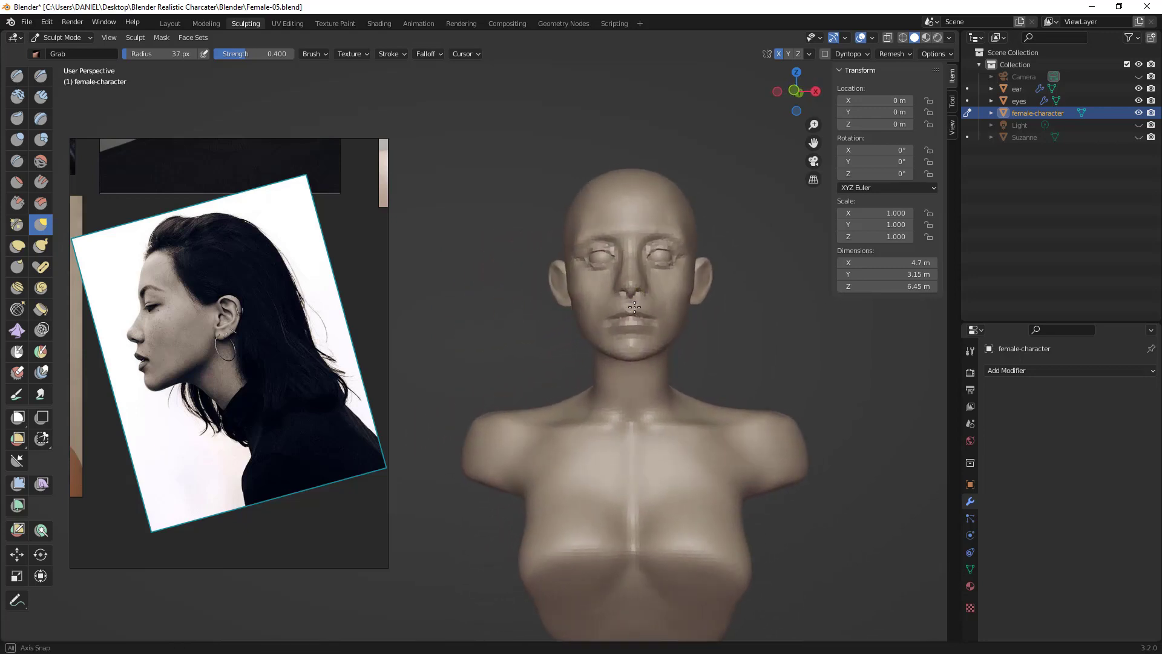
key(f)
click(610, 335)
drag(590, 336, 587, 336)
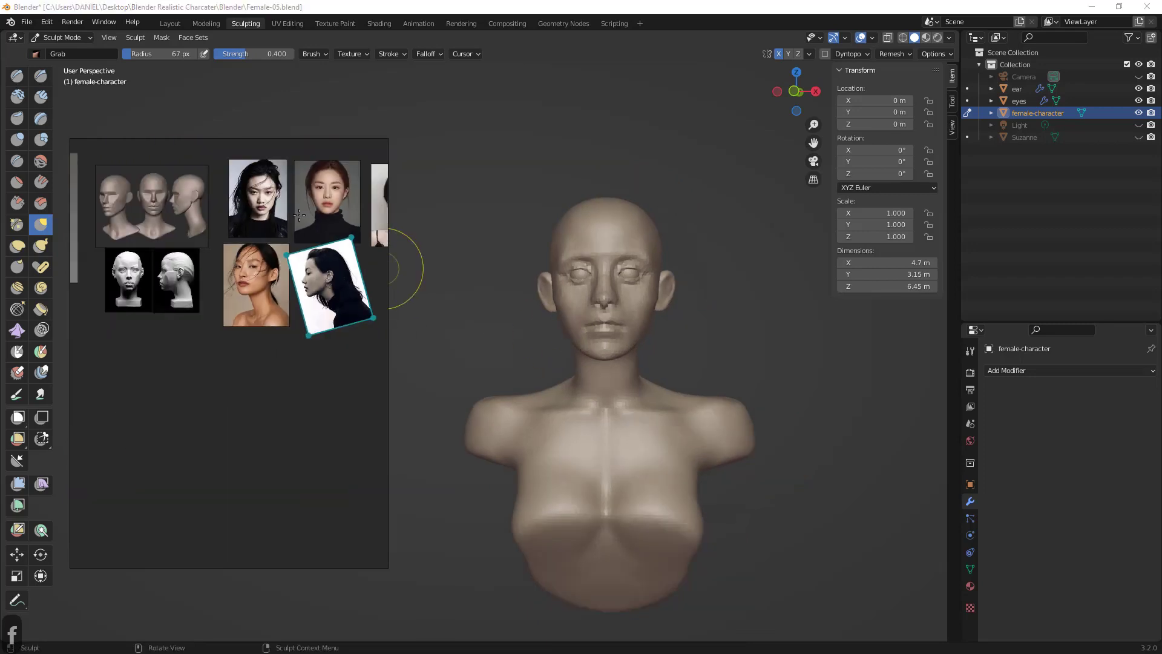
- Switch the reference board to the enlarged front-facing portrait of the woman with dark bangs
click(276, 218)
scroll(276, 222, down, 4)
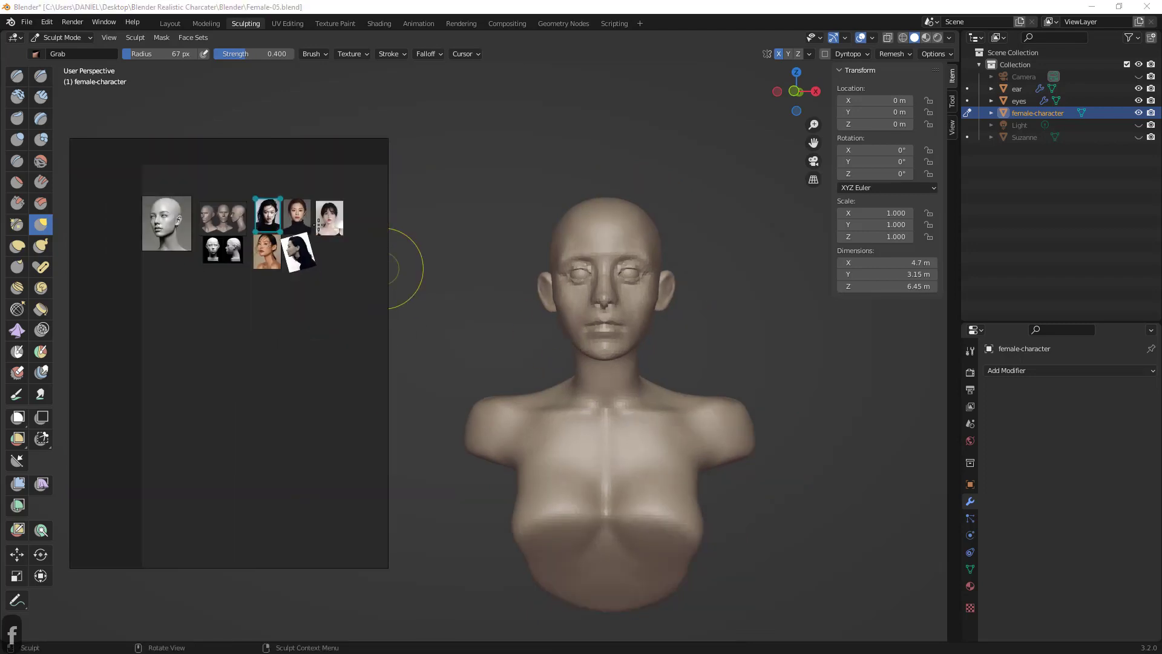
double_click(315, 218)
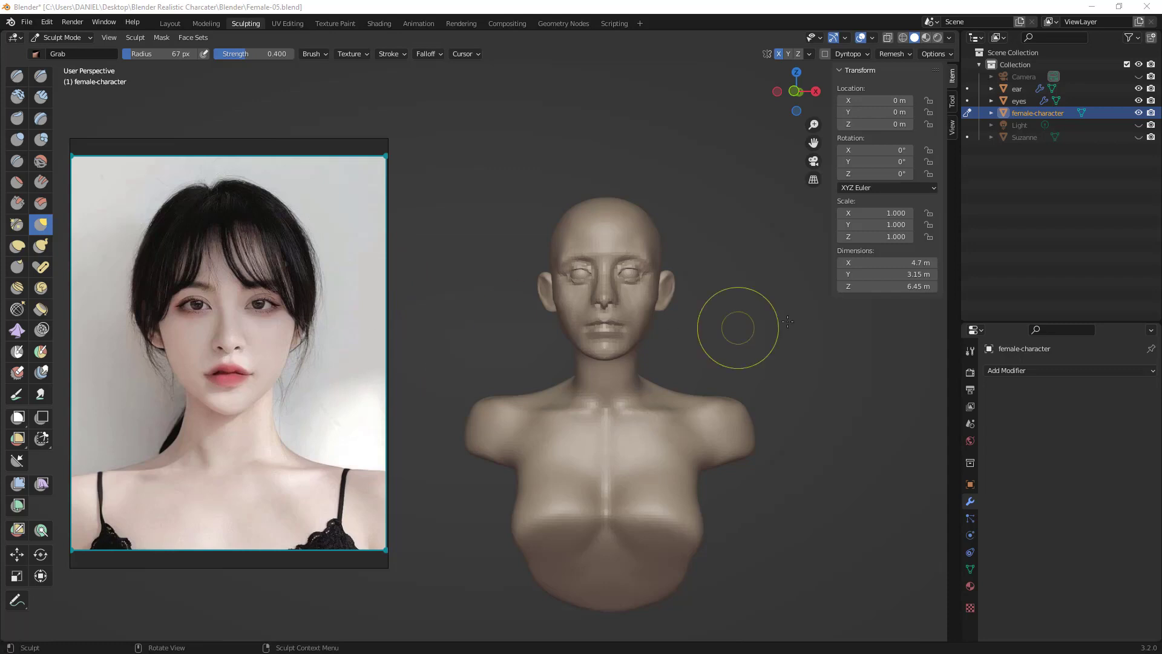
- Try reshaping the cheek and jaw beside the mouth with the Grab brush at 67 px, and undo the strokes
scroll(788, 300, up, 2)
mouse_move(788, 300)
middle_down()
mouse_move(700, 306)
mouse_move(573, 345)
mouse_move(519, 343)
middle_up()
scroll(569, 345, up, 2)
drag(520, 343, 535, 369)
key(ctrl+z)
key(ctrl+z)
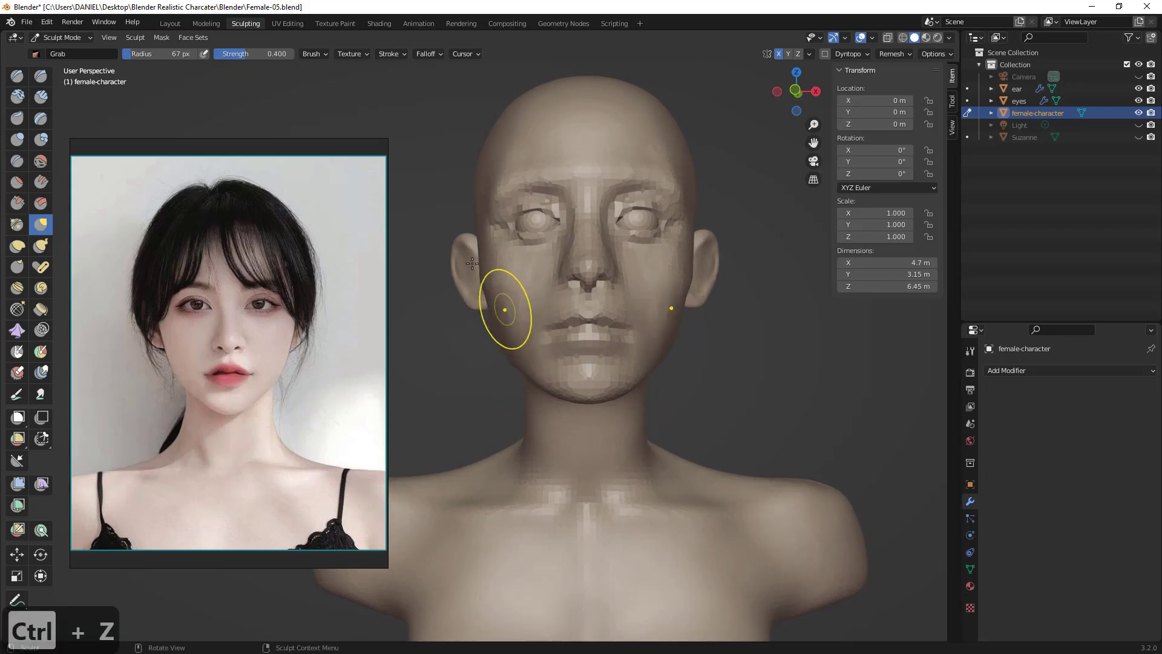
key(ctrl+z)
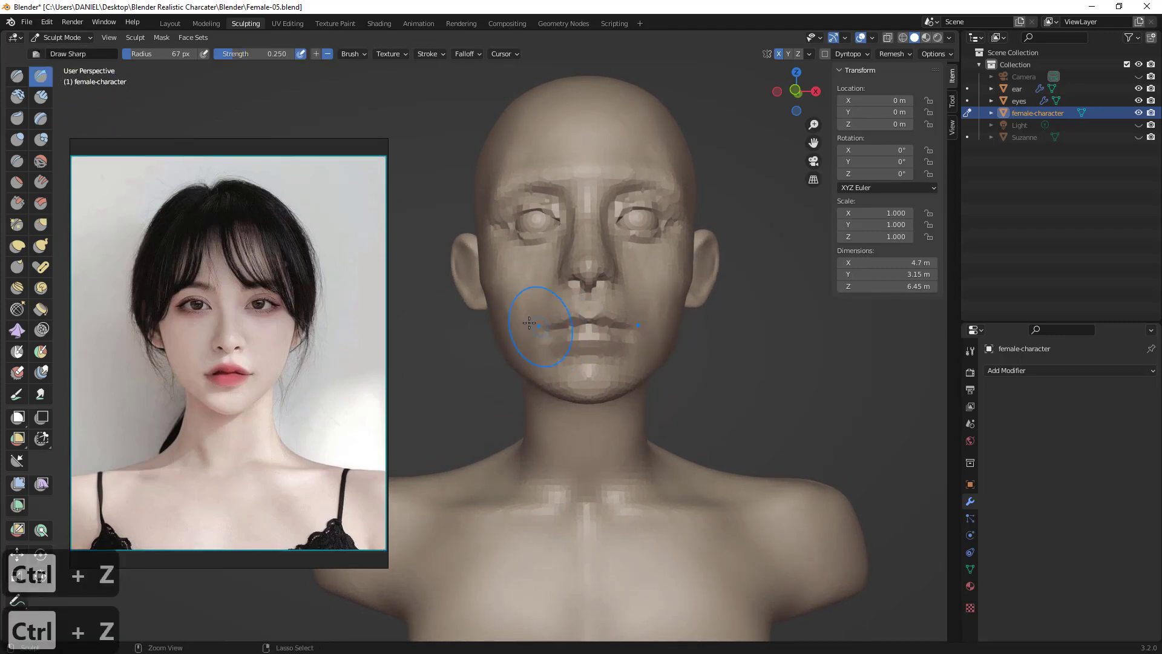
- Redo and undo the recent strokes repeatedly to compare the cheek and jaw shapes against the portrait
key(ctrl+shift+z)
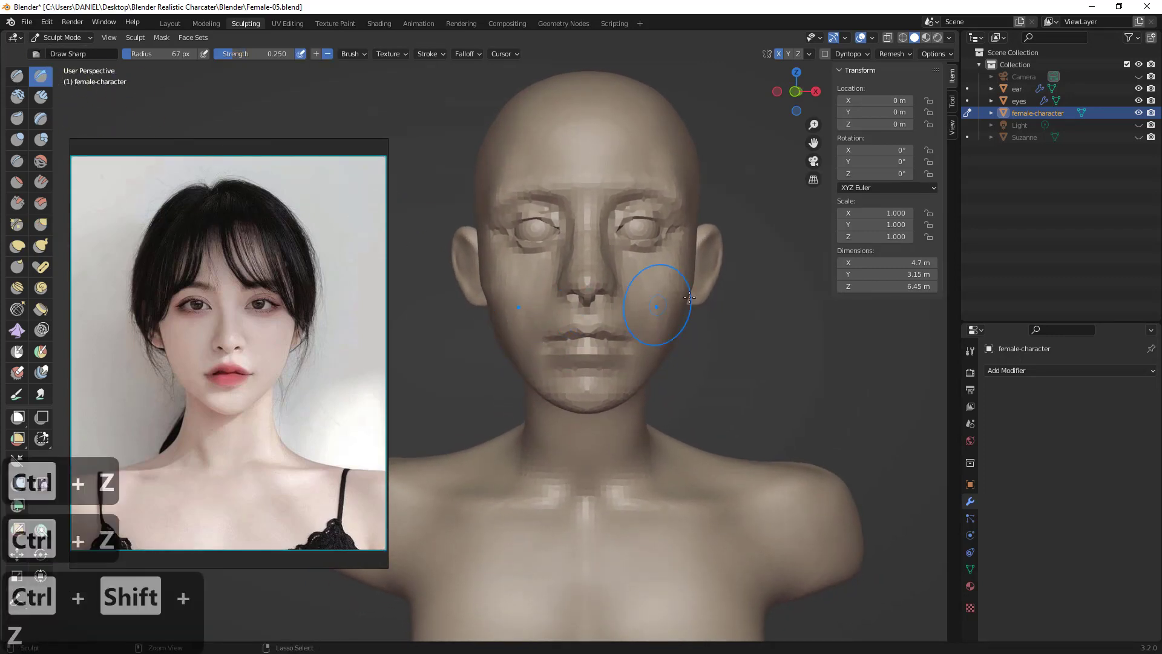
key(ctrl+z)
key(ctrl+z)
key(ctrl+shift+z)
key(ctrl+shift+z)
key(ctrl+shift+z)
key(ctrl+z)
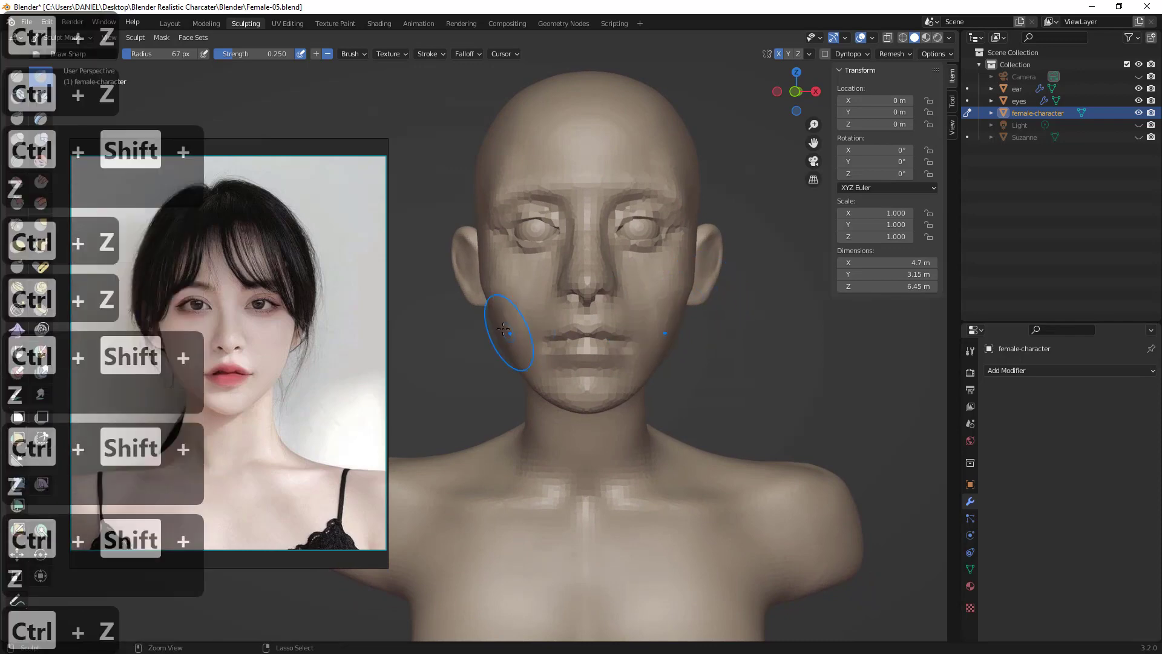
key(ctrl+z)
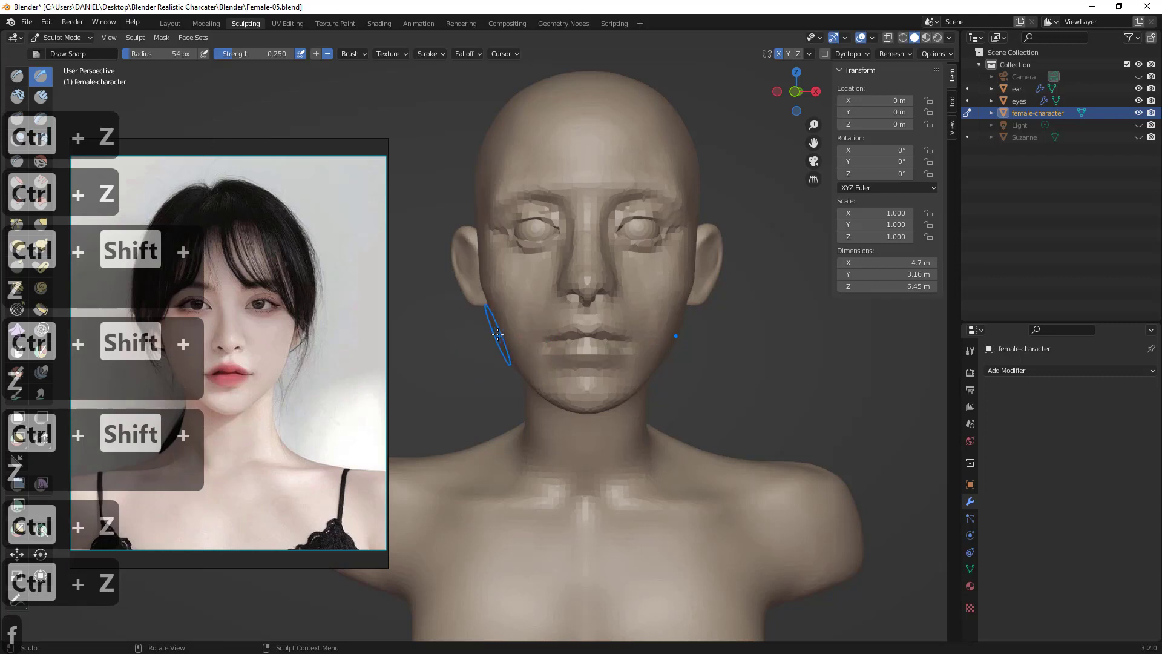
- Set the Draw Sharp brush radius to 54 px and mark the cheek and jaw lines on the portrait reference with arrows
key(f)
drag(370, 372, 387, 358)
key(alt+a)
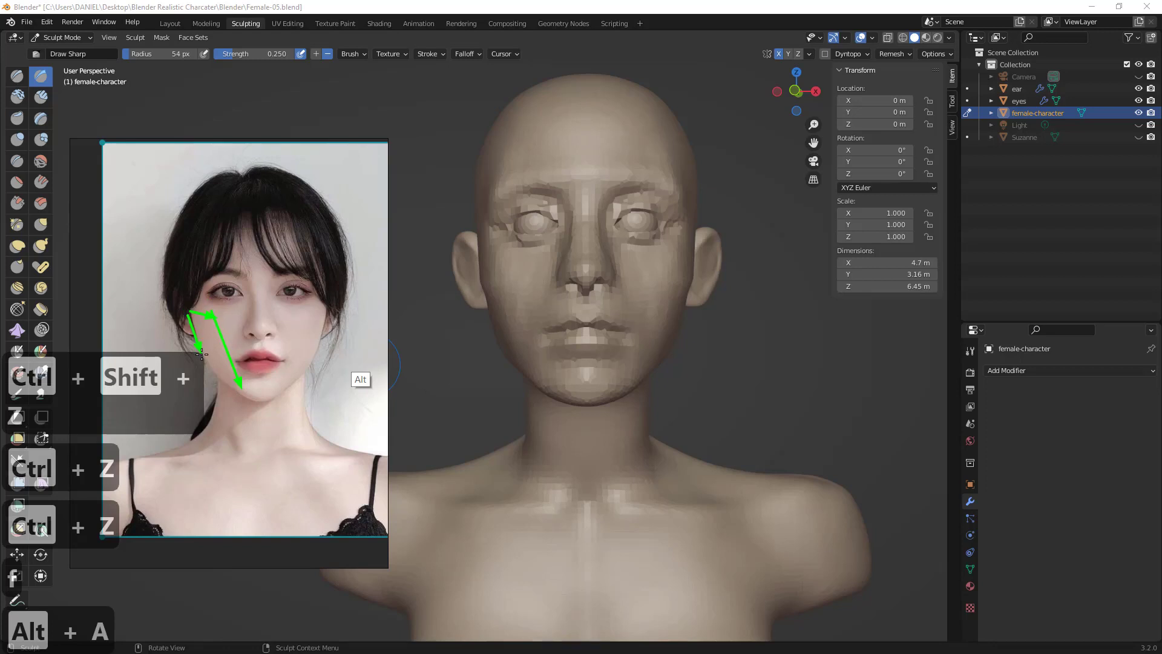
key(Escape)
- Try carving the cheek hollows with the Draw Sharp brush at 54 px, and undo the strokes
middle_drag(477, 328, 490, 333)
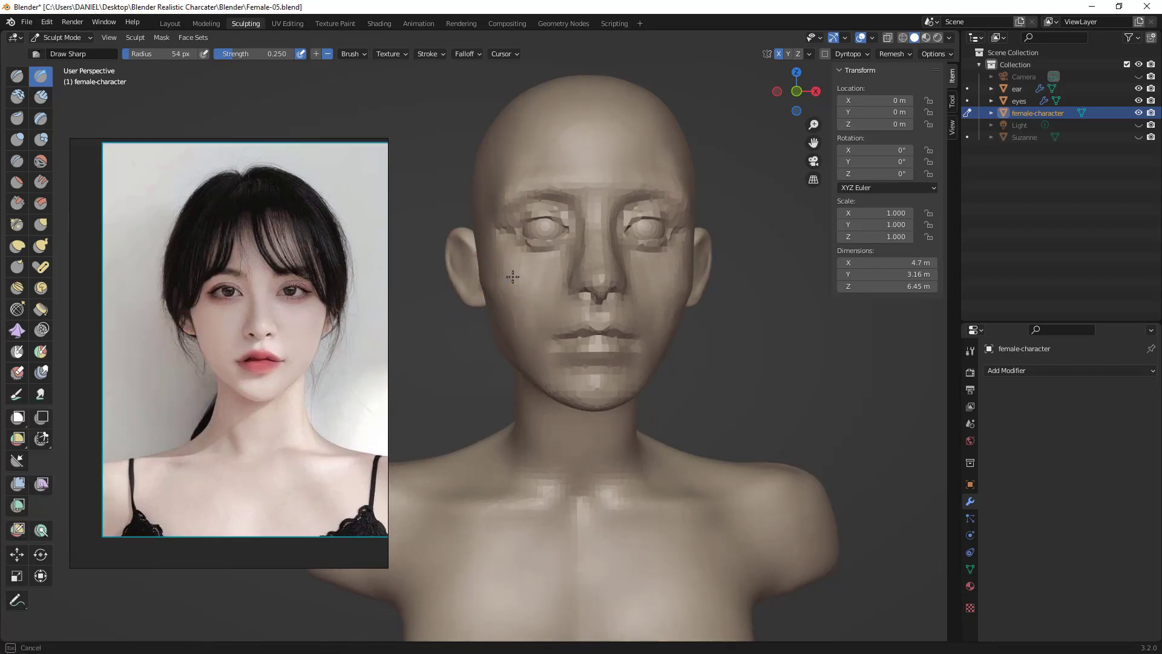
key(ctrl+z)
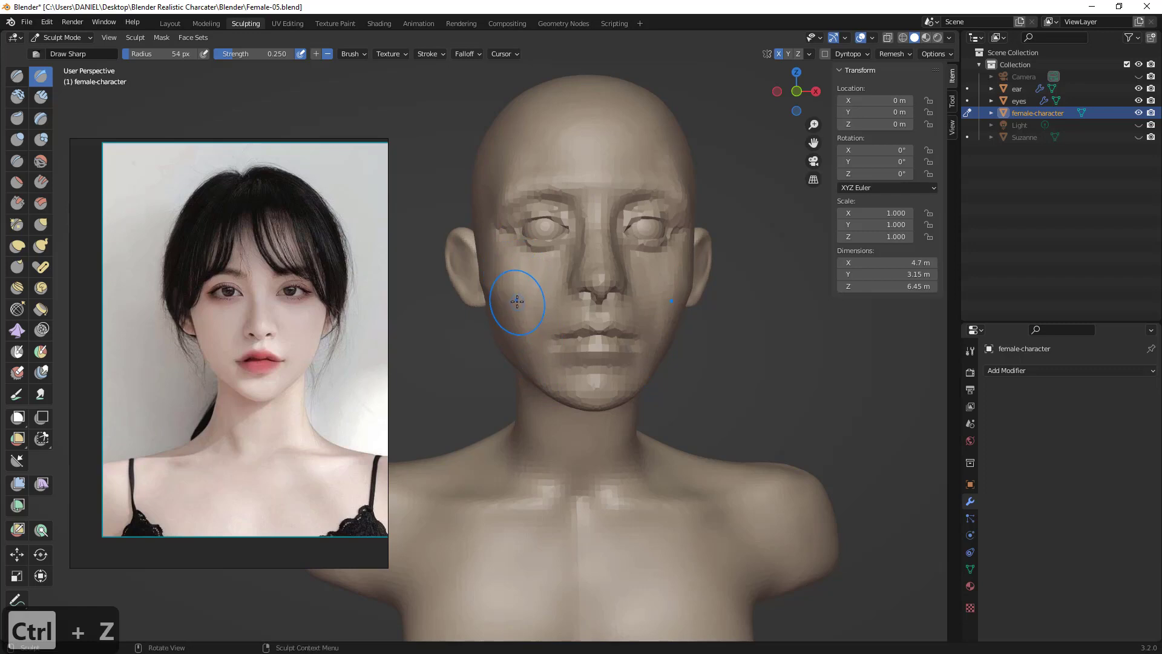
middle_drag(516, 303, 518, 294)
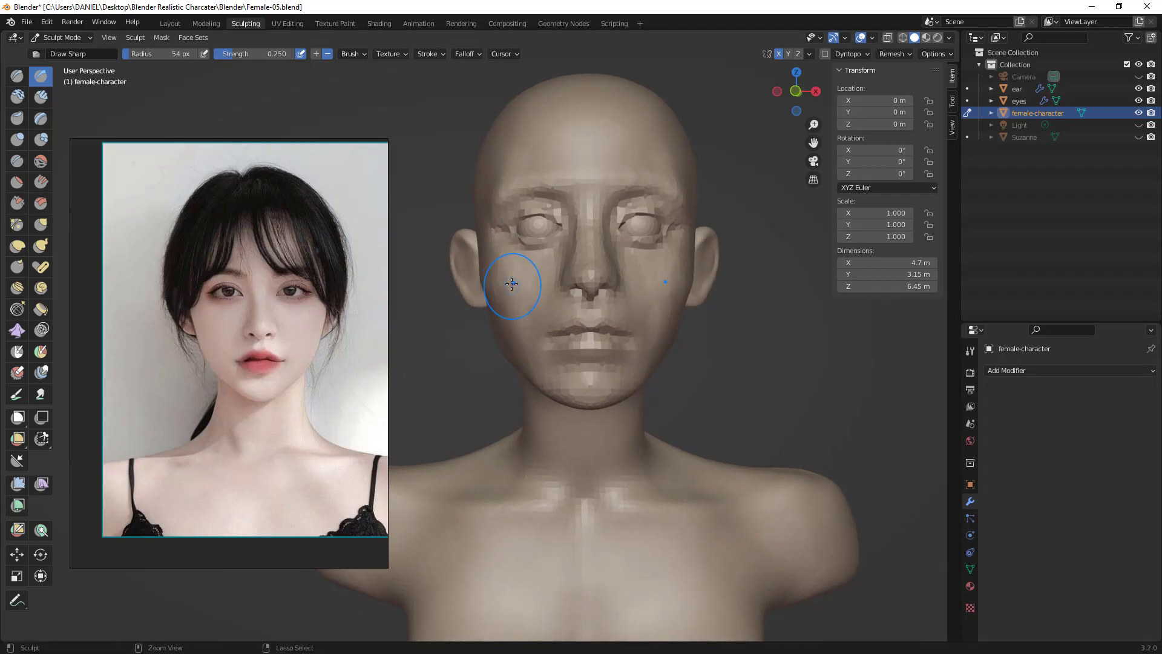
key(ctrl+z)
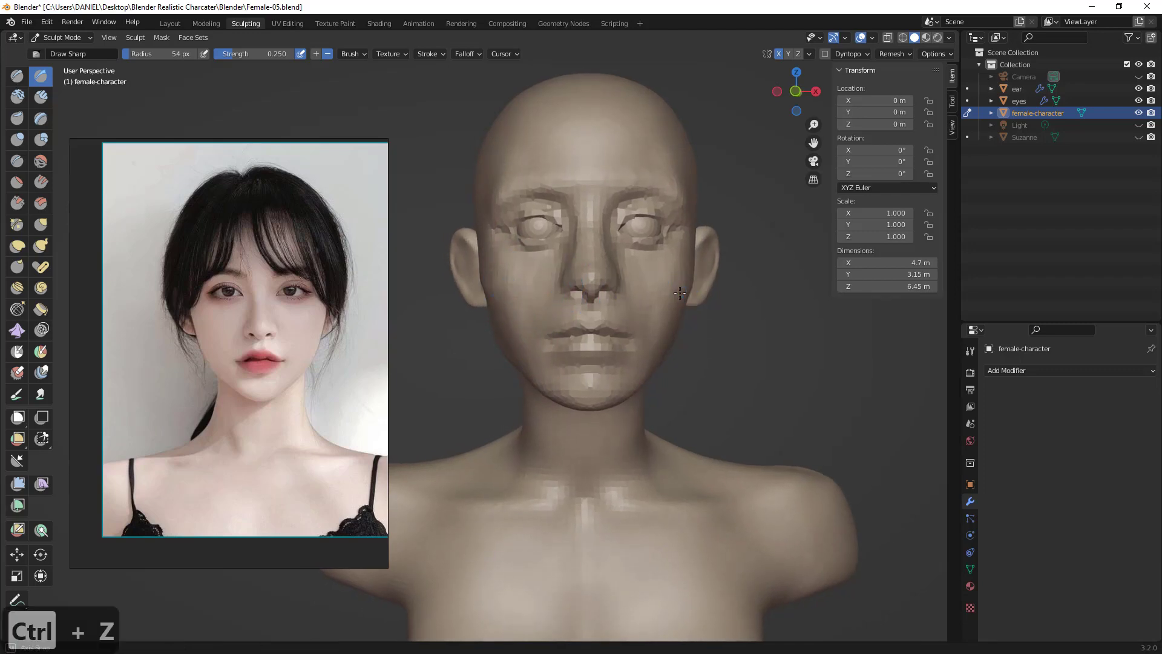
key(ctrl+z)
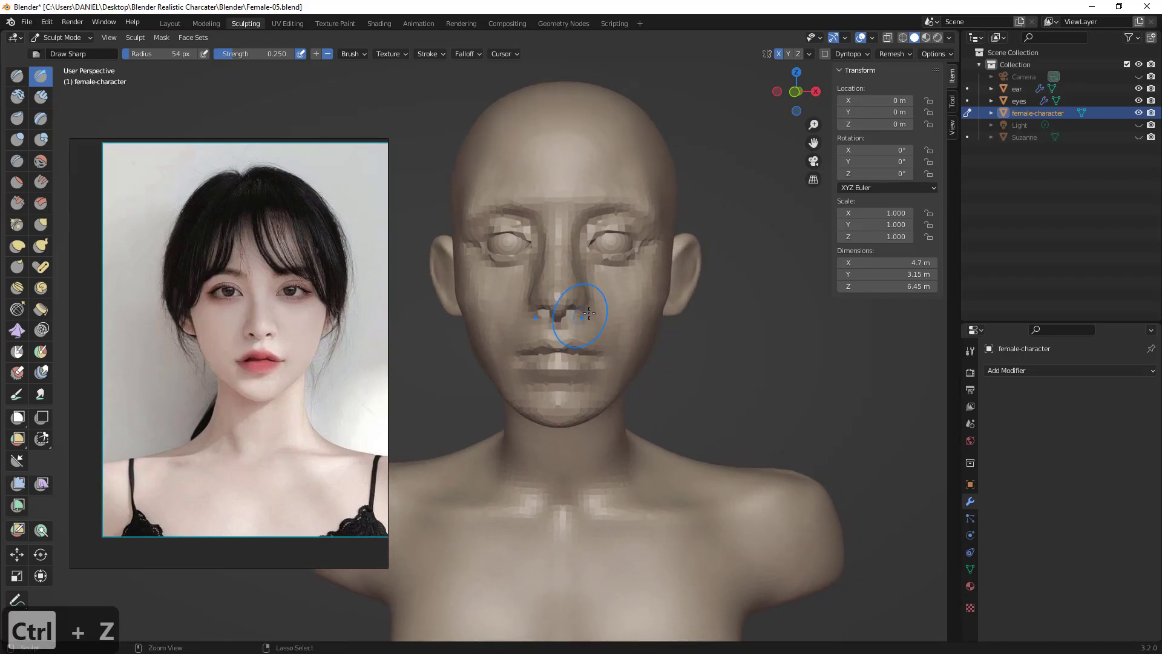
- Inspect the nose and eye area, switch to the Grab brush, and check the eyeball placement in wireframe and solid shading
scroll(581, 300, up, 3)
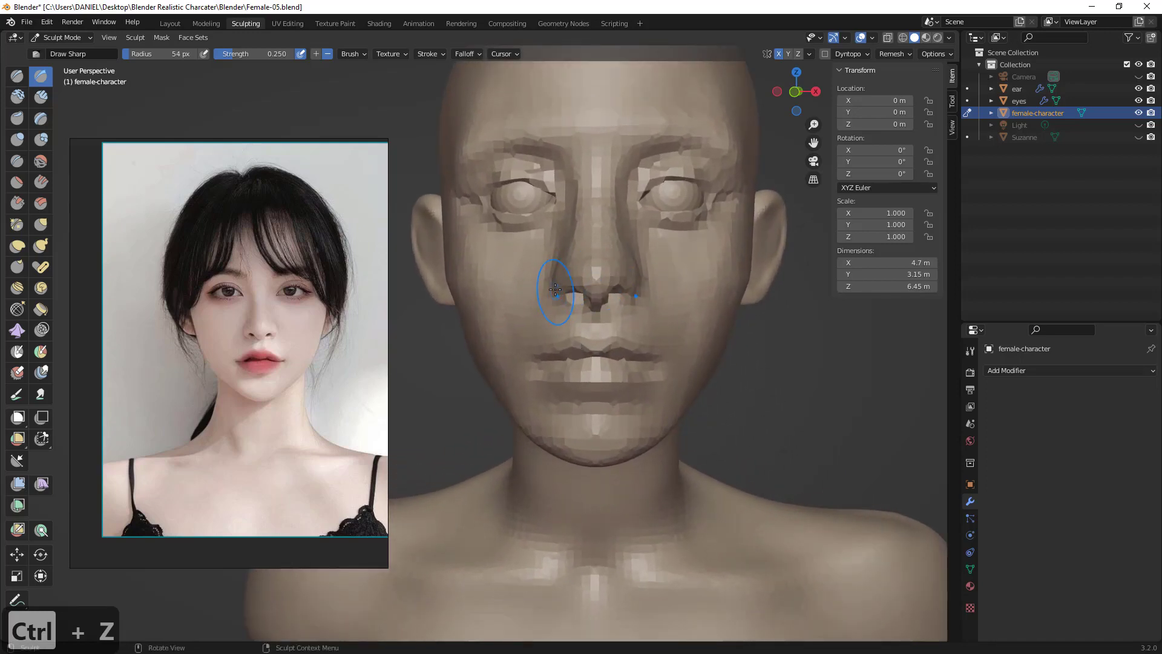
middle_drag(555, 290, 594, 286)
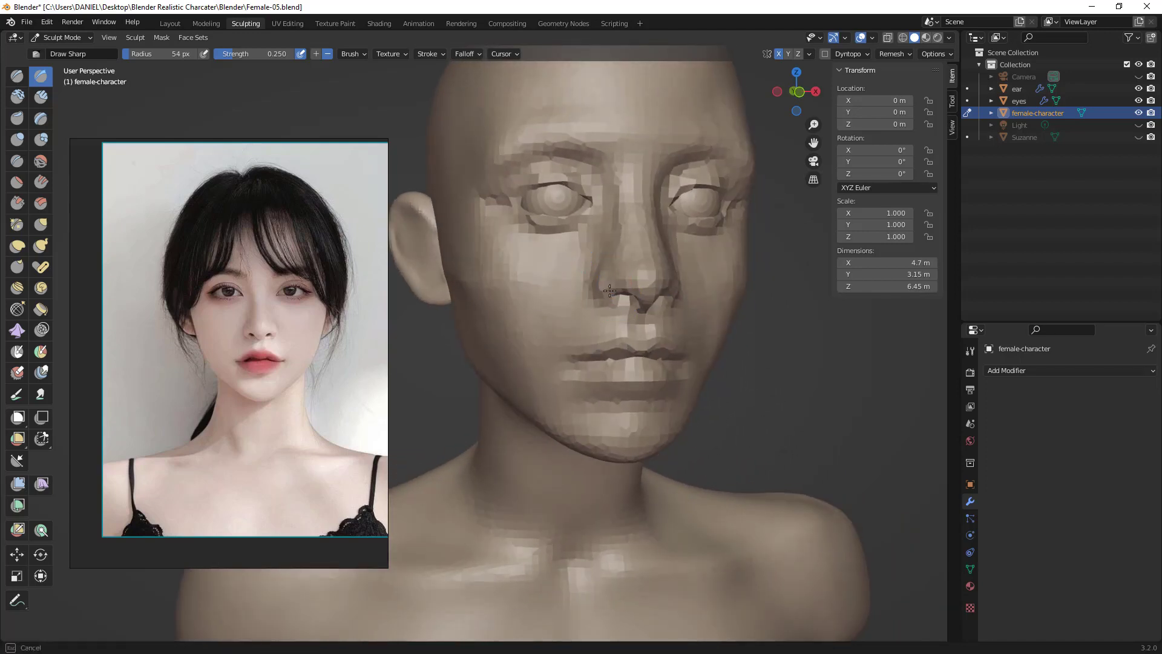
drag(609, 291, 612, 289)
mouse_move(611, 288)
middle_down()
mouse_move(576, 292)
mouse_move(599, 348)
mouse_move(614, 346)
mouse_move(607, 361)
middle_up()
ctrl+middle_drag(571, 282, 602, 236)
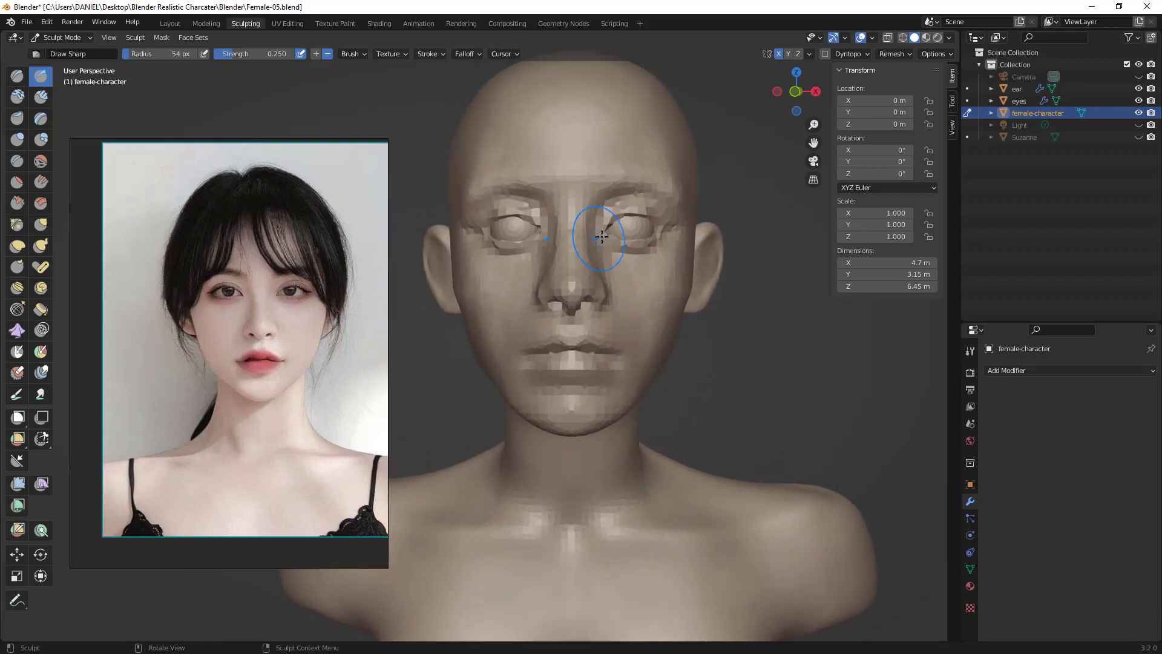
key(g)
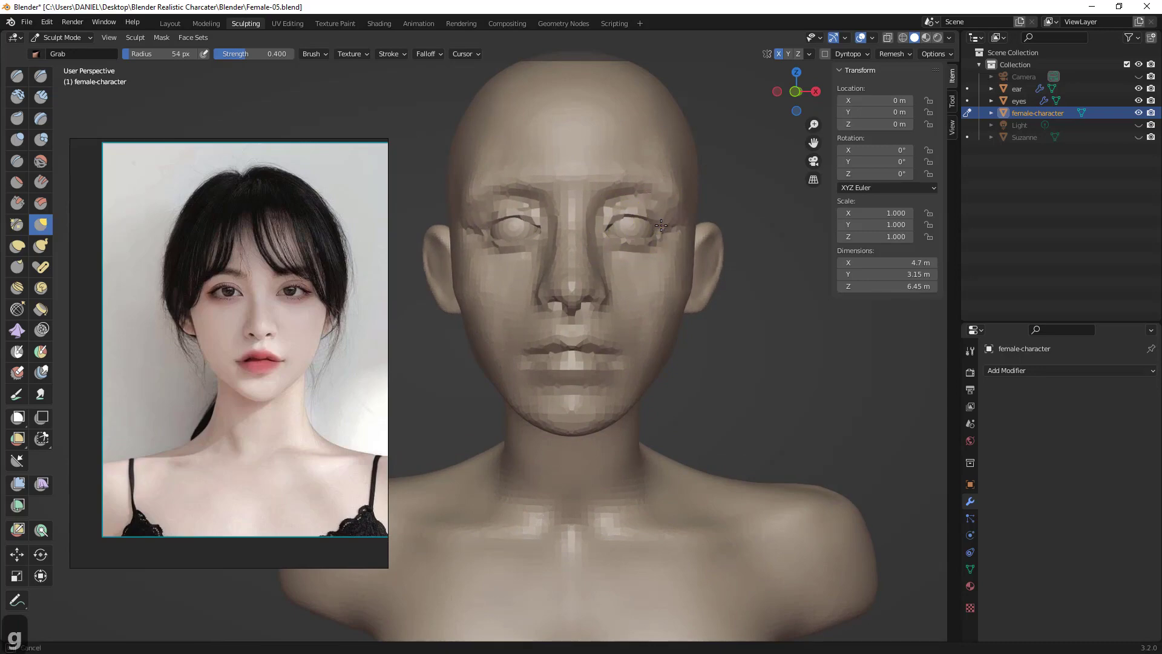
key(z)
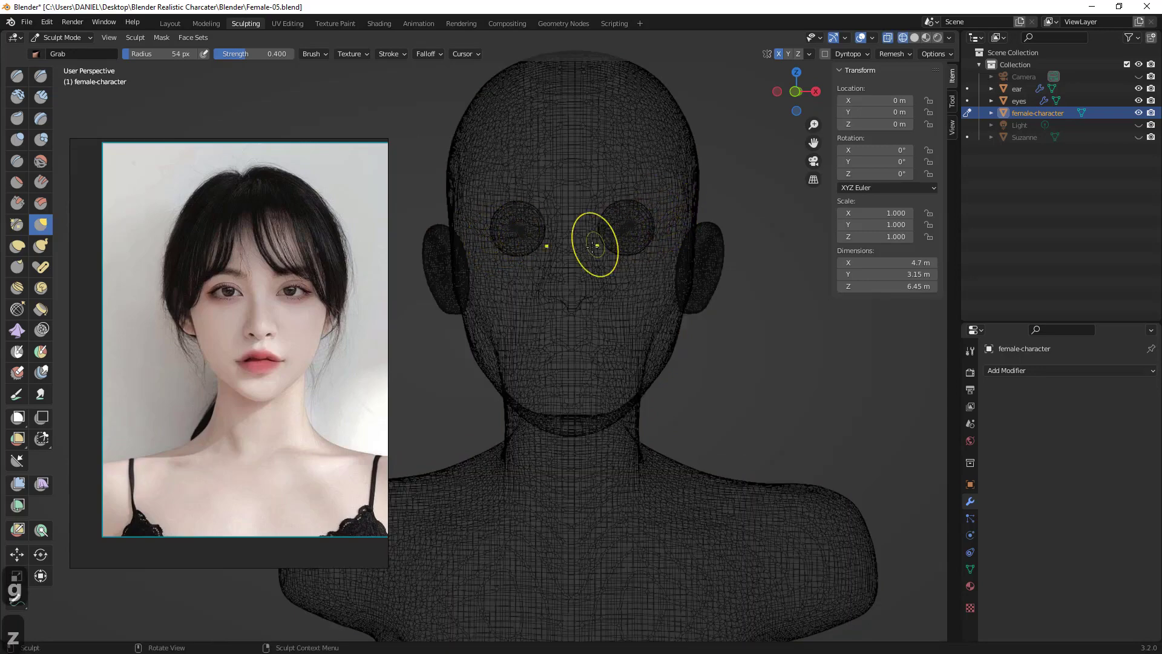
key(z)
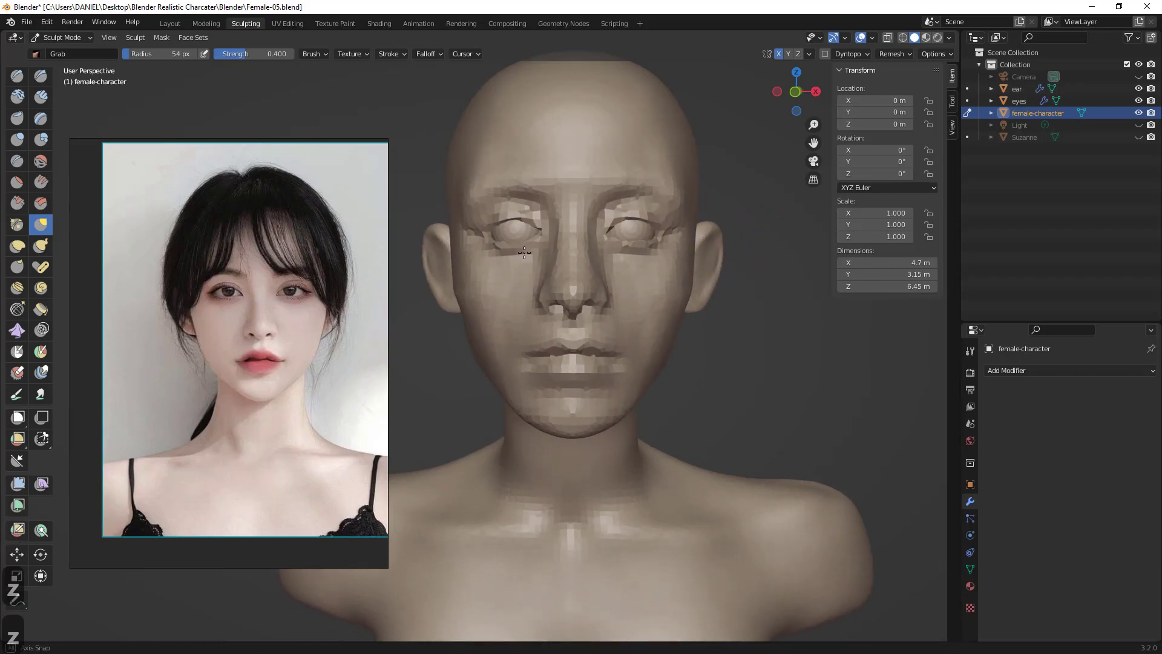
- Adjust the area below the eyes with the Grab brush at a 79 px radius, and reduce the radius to 40 px
key(f)
click(548, 247)
key(g)
mouse_move(519, 244)
mouse_down()
mouse_move(519, 222)
mouse_move(506, 236)
mouse_move(517, 245)
mouse_up()
key(f)
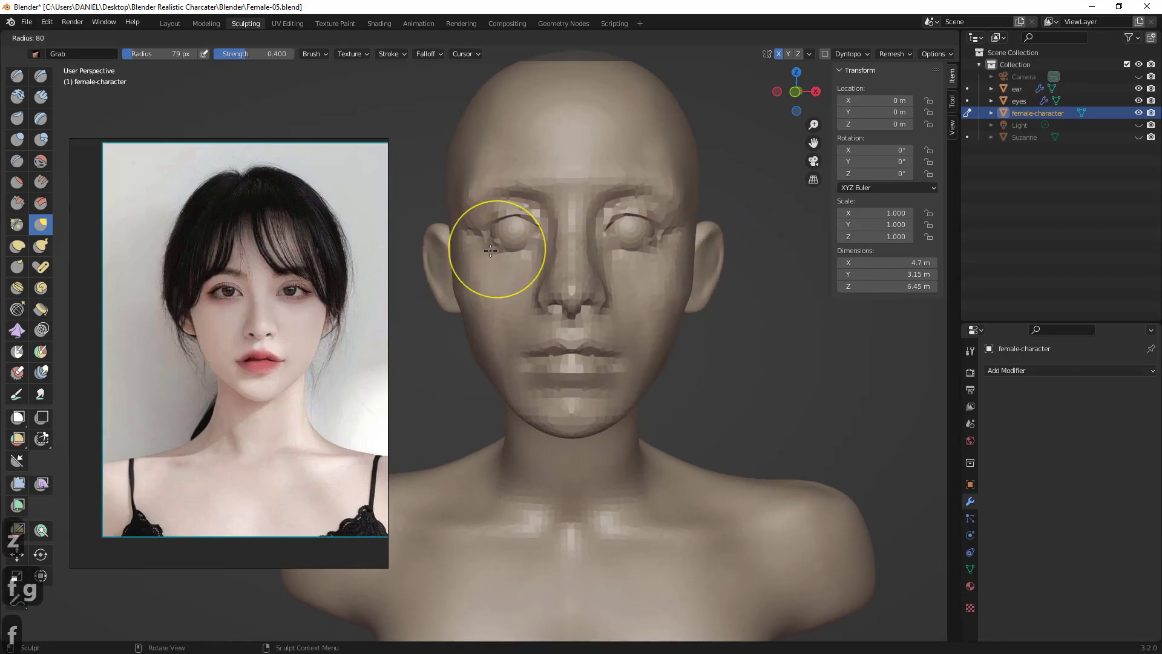
click(520, 249)
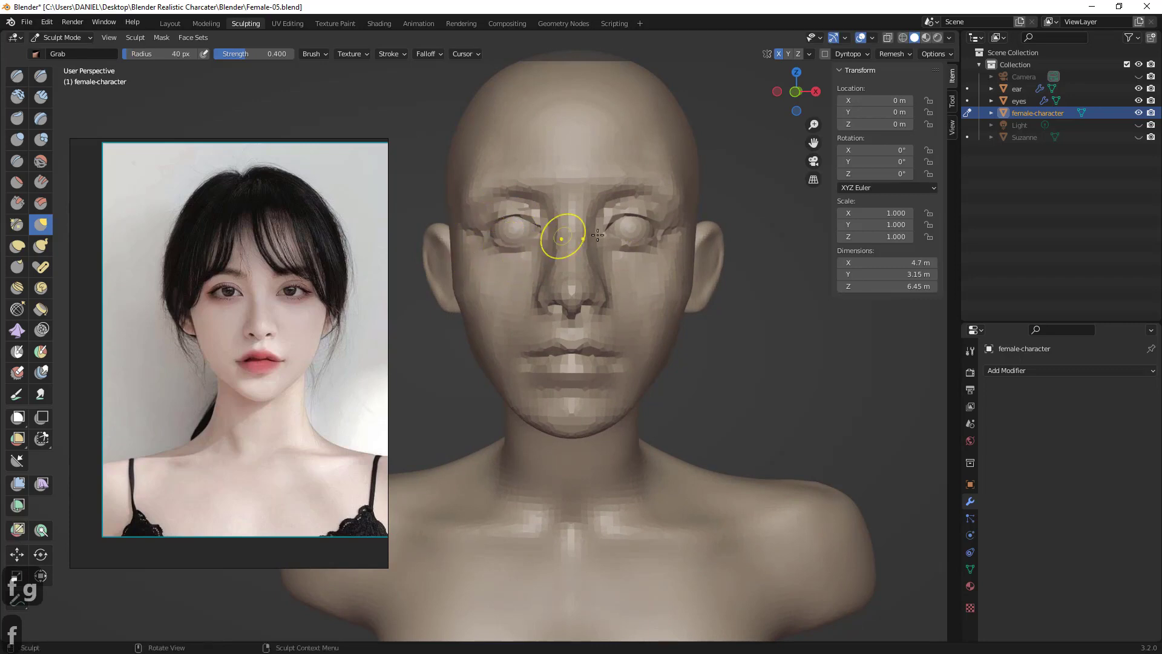
middle_drag(553, 228, 659, 232)
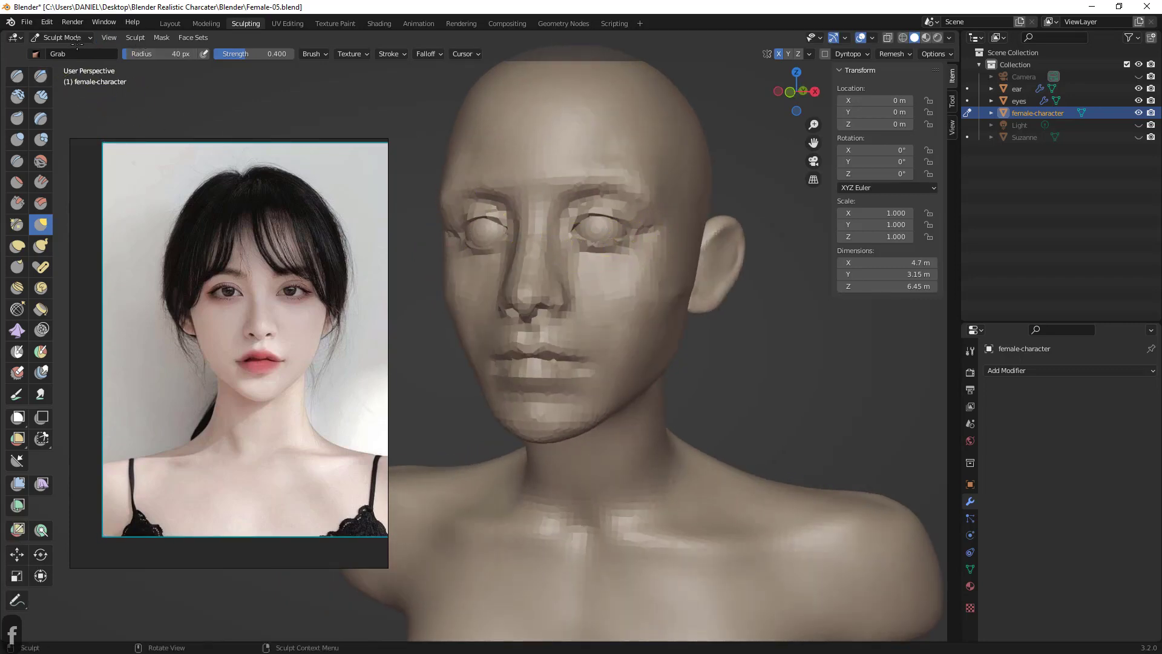
- Switch to Object Mode, select the eyes object, and scale the mirrored eyeballs to 0.156
click(61, 37)
click(61, 51)
click(615, 228)
middle_drag(615, 228, 740, 222)
key(s)
click(727, 226)
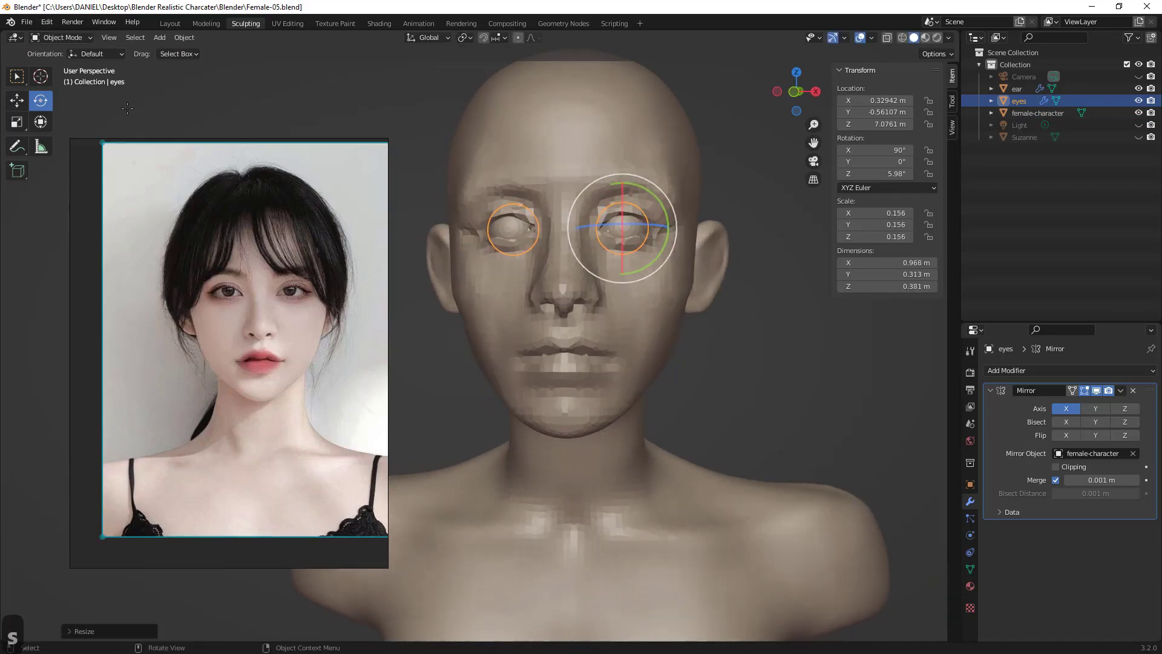
- Move the eyeballs slightly upward to a Z location of 7.0907 m, deselect them, and check the face from the front
click(18, 100)
drag(623, 183, 624, 180)
click(756, 217)
middle_drag(755, 216, 758, 224)
scroll(758, 225, down, 5)
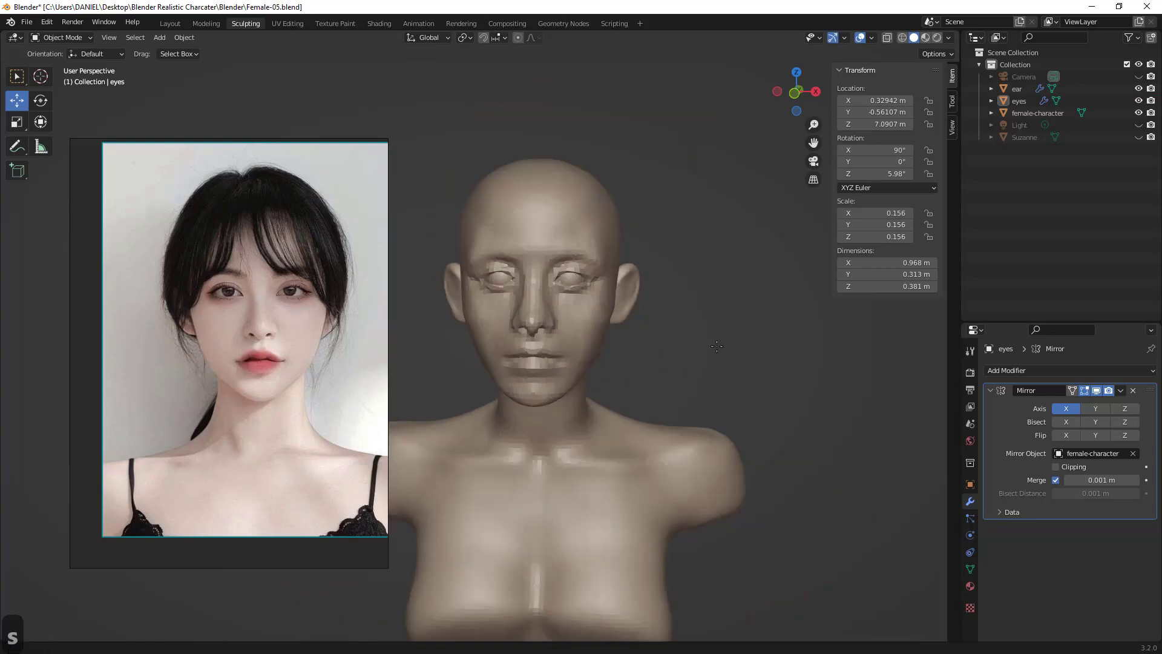
middle_drag(715, 307, 715, 306)
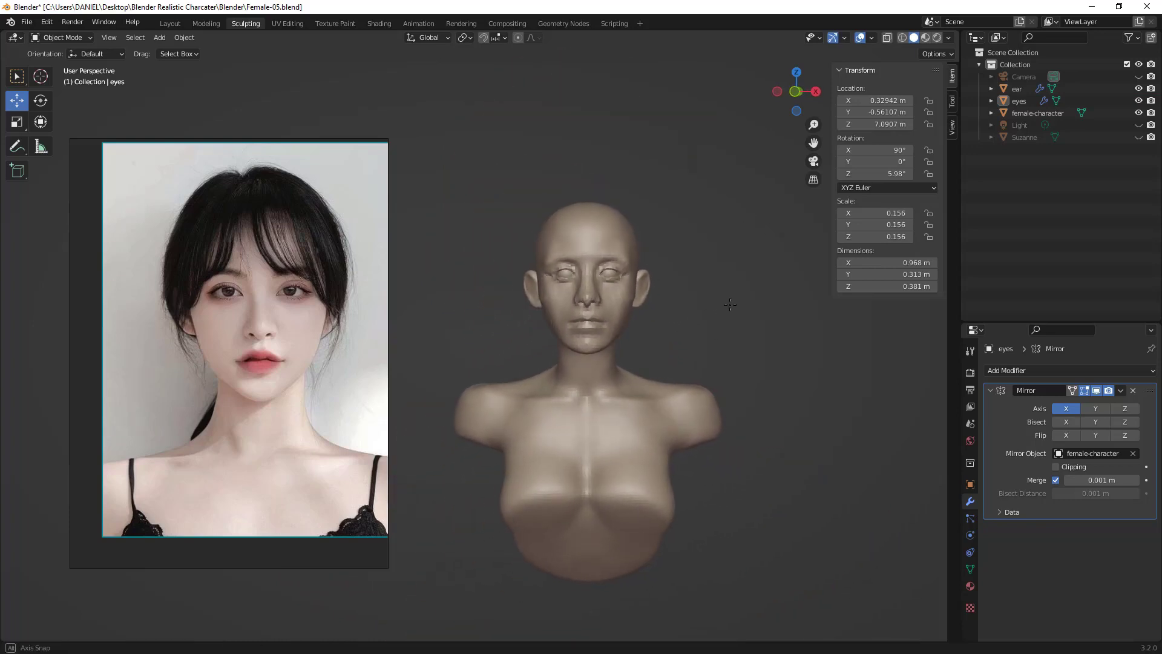
scroll(713, 277, up, 3)
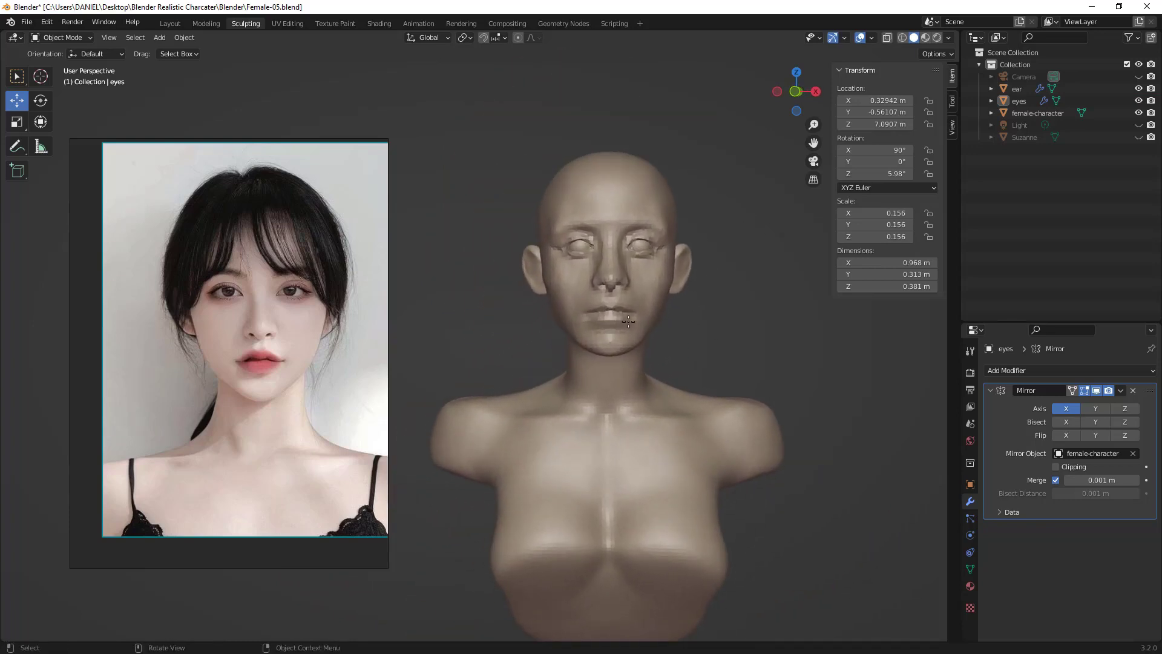
- Select the female-character bust, return to Sculpt Mode, and set the Grab brush radius to 54 px for the jaw
click(590, 317)
click(60, 38)
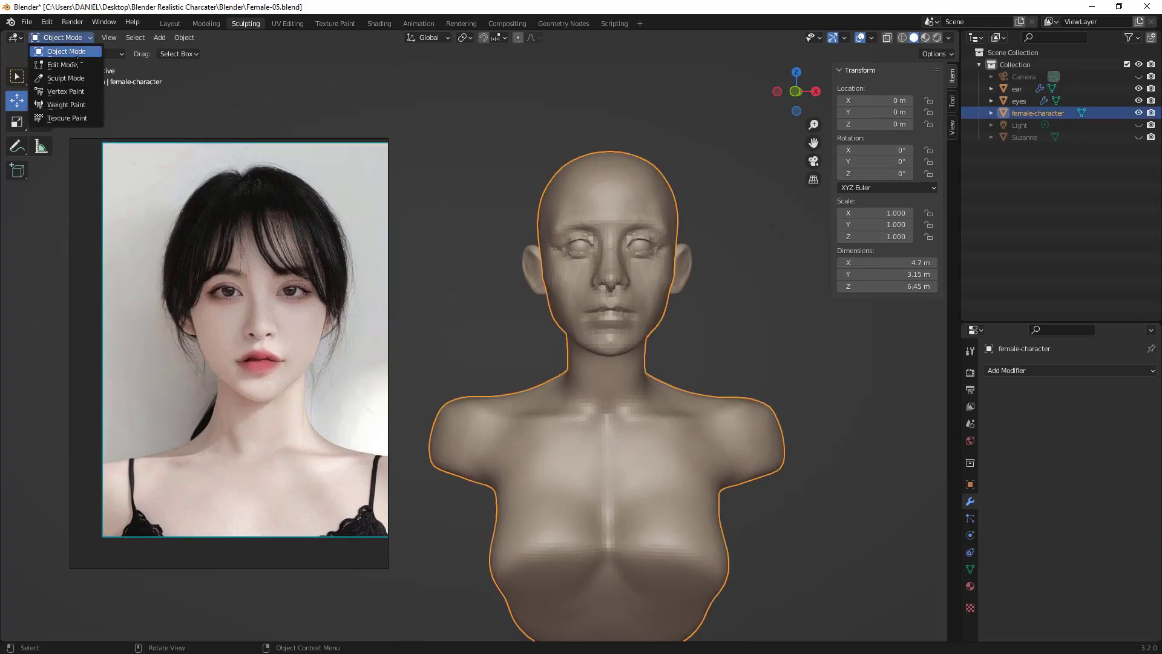
click(61, 77)
scroll(608, 309, up, 2)
shift+middle_drag(608, 309, 550, 353)
key(f)
click(565, 372)
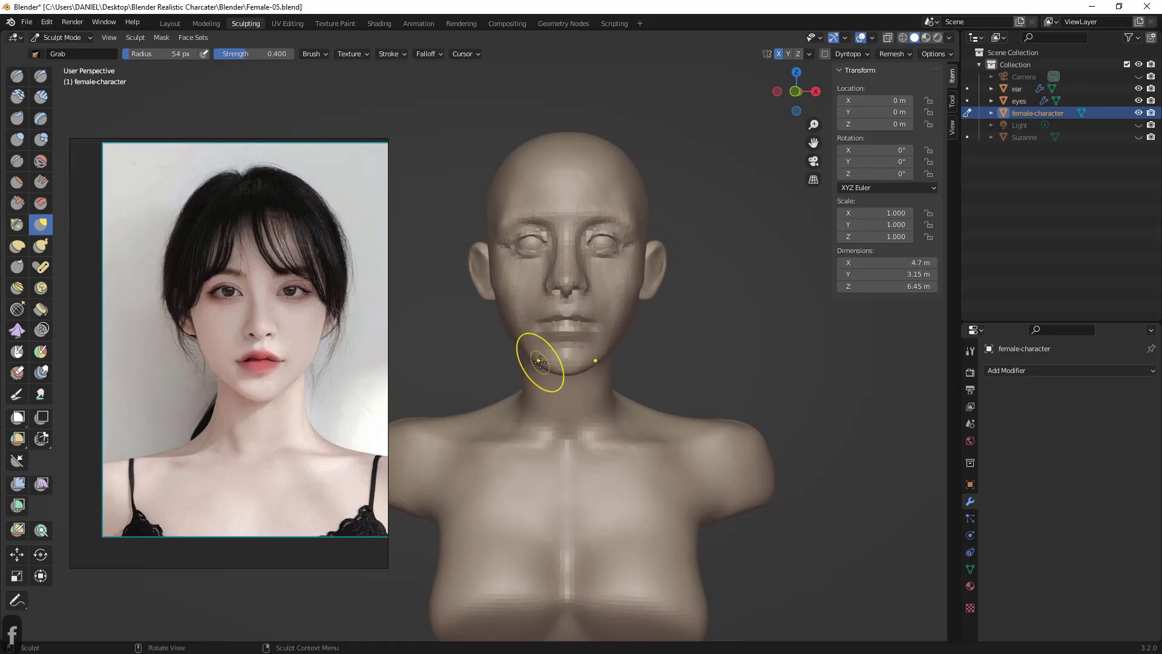
middle_drag(532, 358, 527, 345)
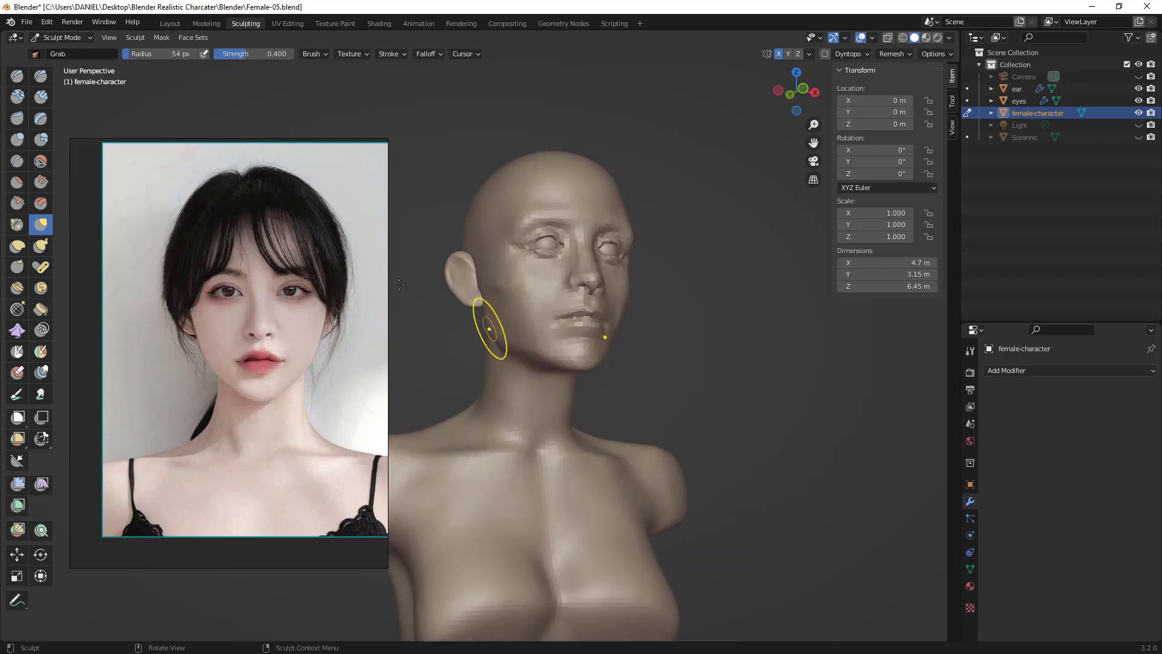
- Flatten the jaw and chin with the Scrape/Peaks brush at a 54 px radius, and undo the last stroke
click(18, 202)
ctrl+middle_drag(548, 355, 553, 330)
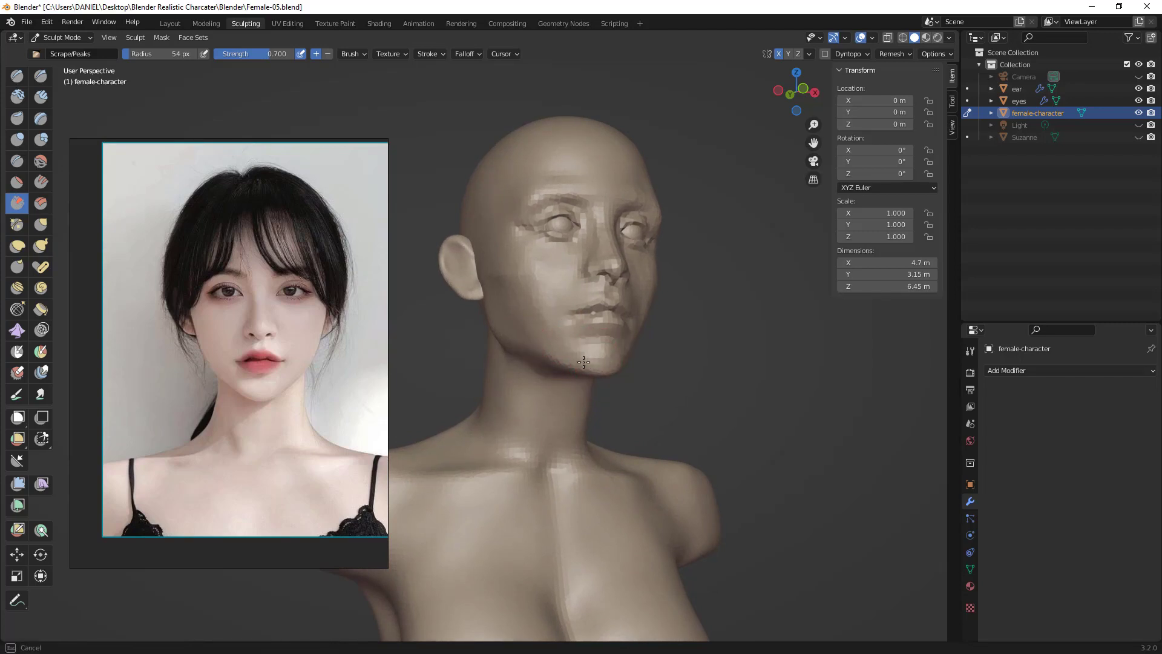
middle_drag(544, 352, 513, 322)
shift+middle_drag(544, 334, 509, 339)
ctrl+middle_drag(563, 381, 568, 305)
scroll(569, 305, up, 1)
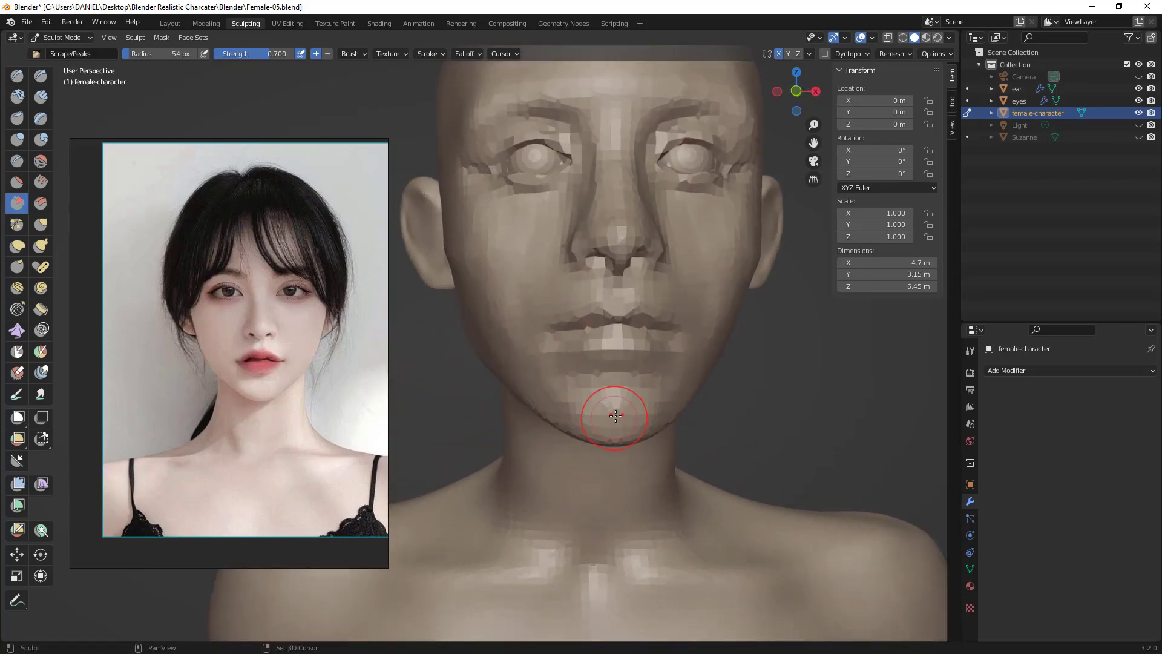
key(ctrl+z)
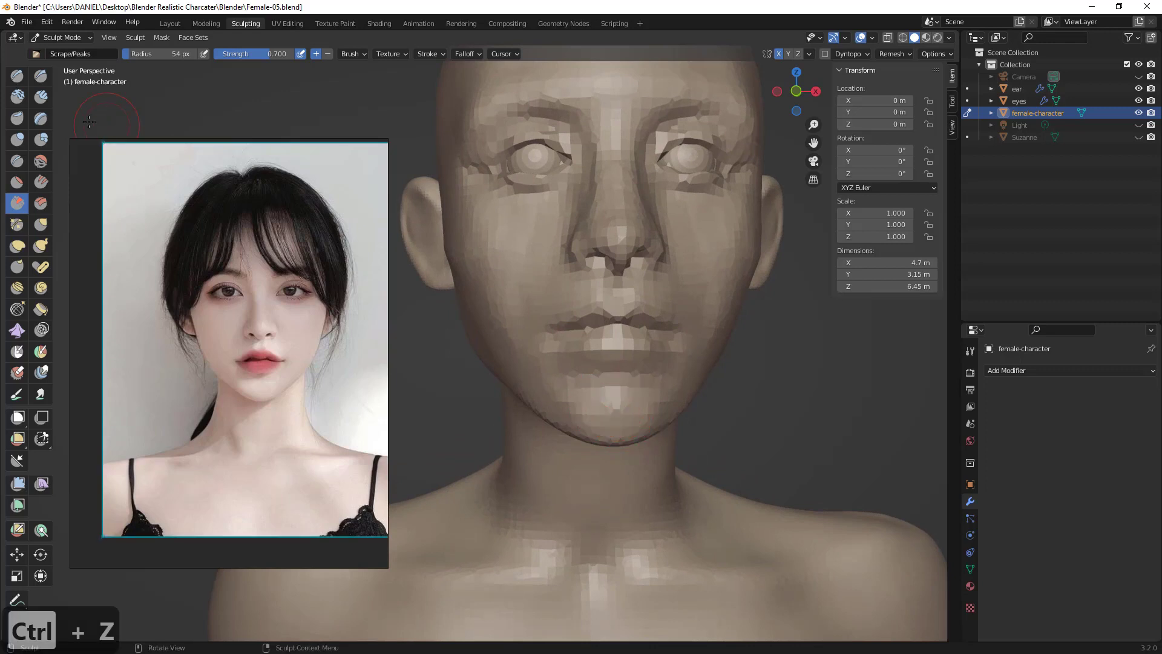
- Switch to the Clay Strips brush and set its radius to 111 px for working on the chin in profile
click(41, 97)
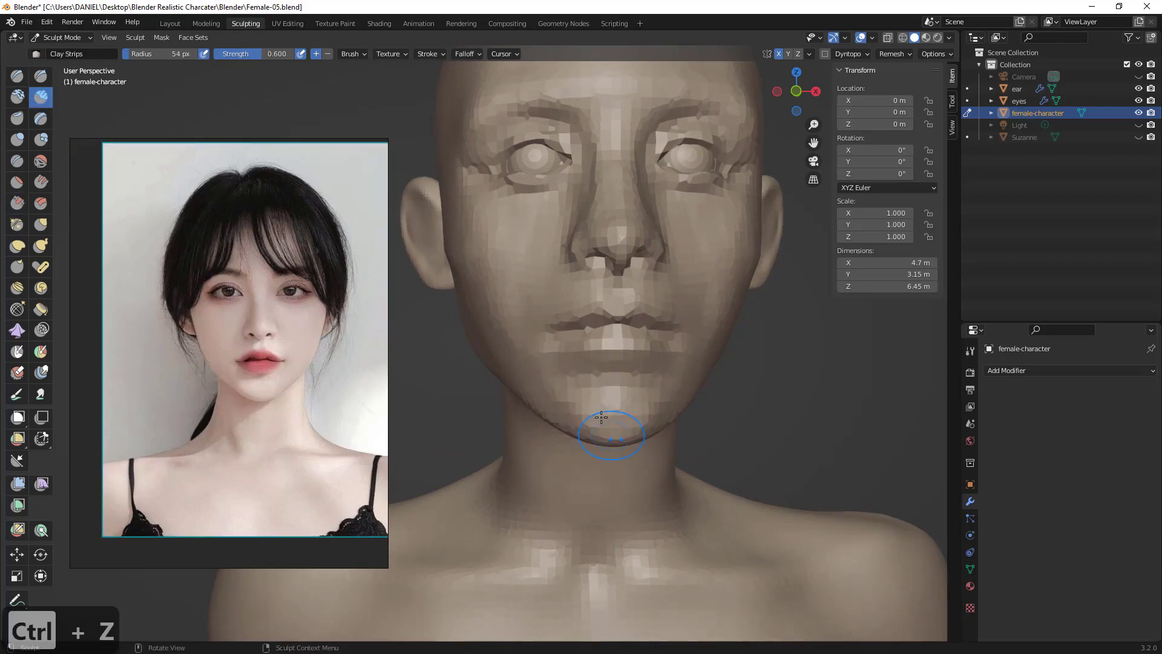
middle_drag(618, 428, 596, 397)
key(f)
click(630, 397)
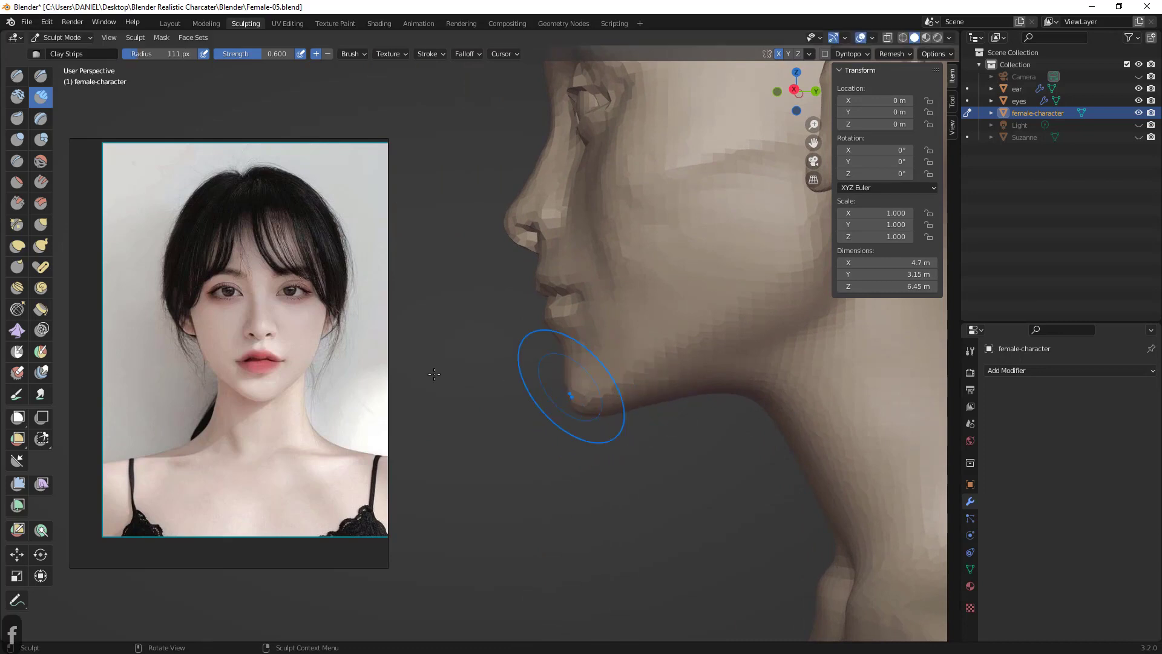
- Bring up the side-profile portrait on the reference board in place of the front portrait
double_click(294, 339)
double_click(304, 323)
double_click(201, 419)
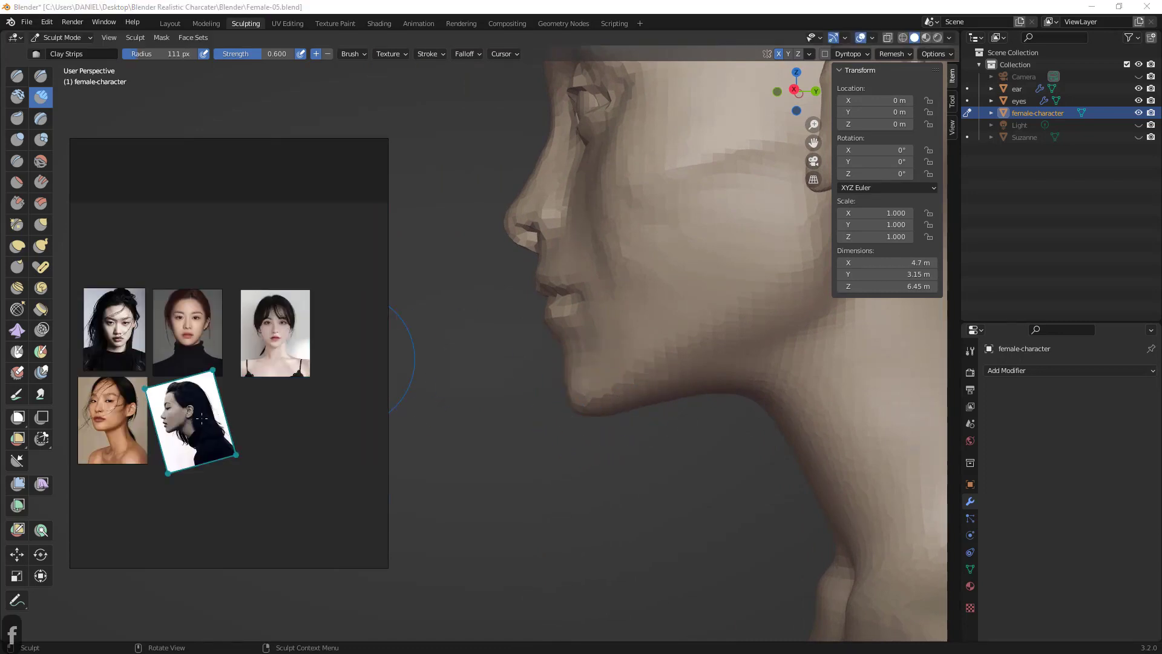
- Set the brush radius to 76 px, switch to the Grab brush, and check the bust from the front and at an angle
mouse_move(678, 404)
middle_down()
mouse_move(690, 411)
mouse_move(663, 413)
middle_up()
mouse_move(580, 407)
middle_down()
mouse_move(642, 318)
mouse_move(605, 348)
mouse_move(646, 413)
mouse_move(649, 451)
middle_up()
key(f)
click(598, 348)
key(g)
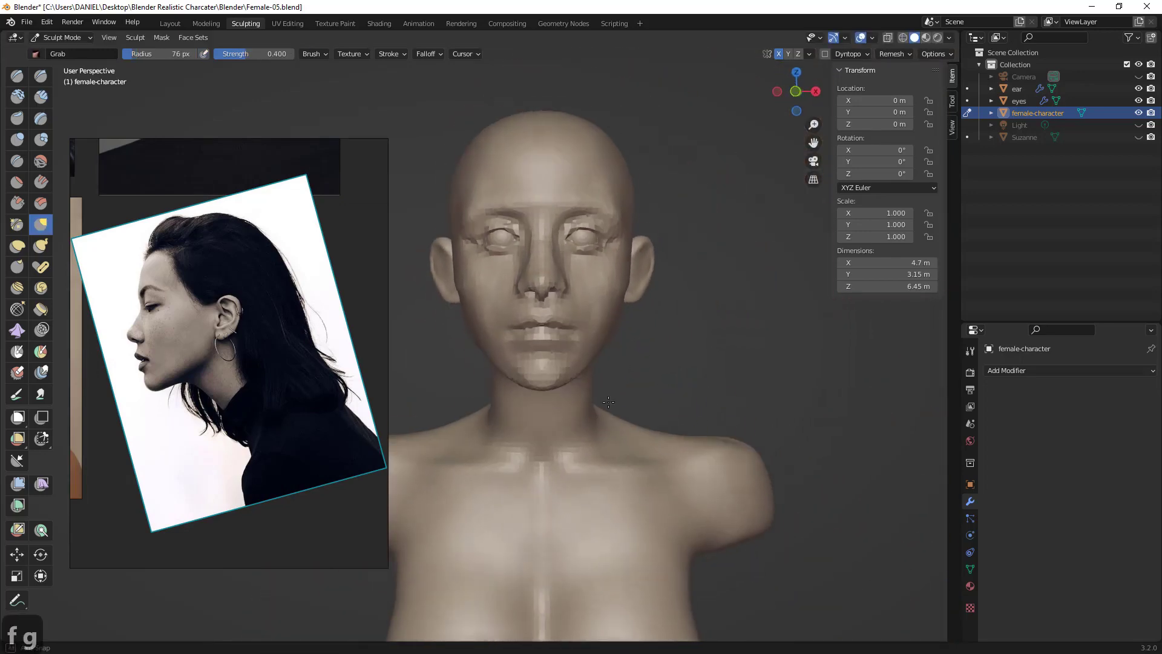
middle_drag(646, 388, 647, 405)
mouse_move(663, 361)
ctrl+middle_down()
mouse_move(660, 399)
mouse_move(662, 329)
mouse_move(666, 338)
mouse_move(621, 333)
ctrl+middle_up()
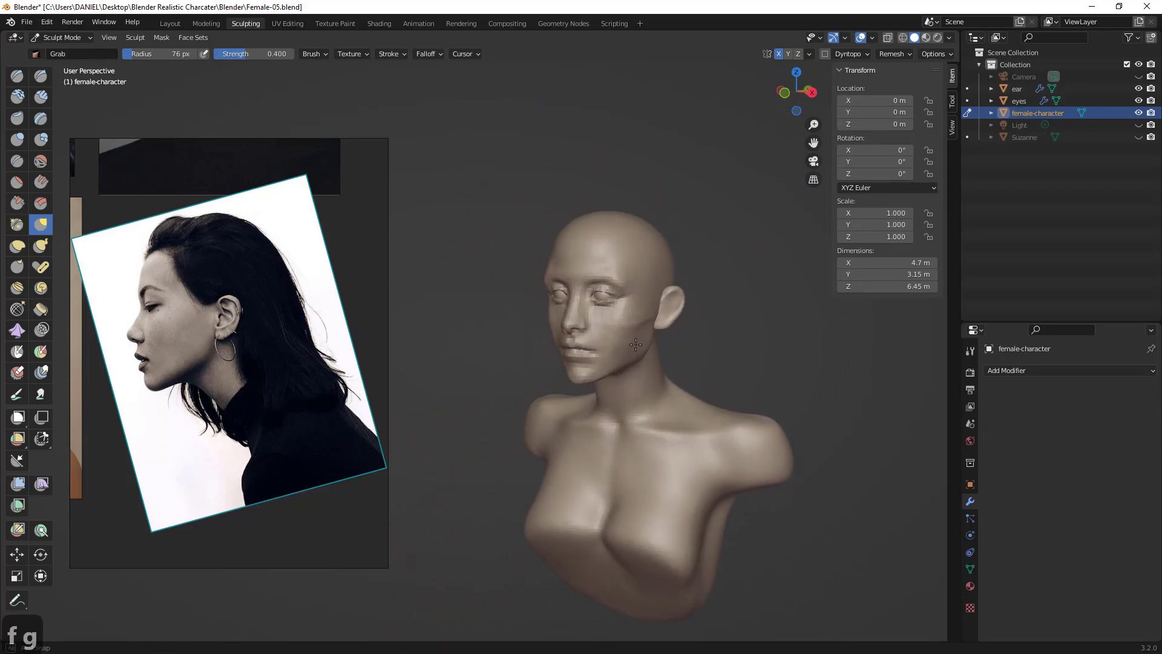
shift+middle_drag(641, 282, 667, 301)
- Enlarge the Grab brush radius to 165 px and pull the crown of the head slightly upward
key(a)
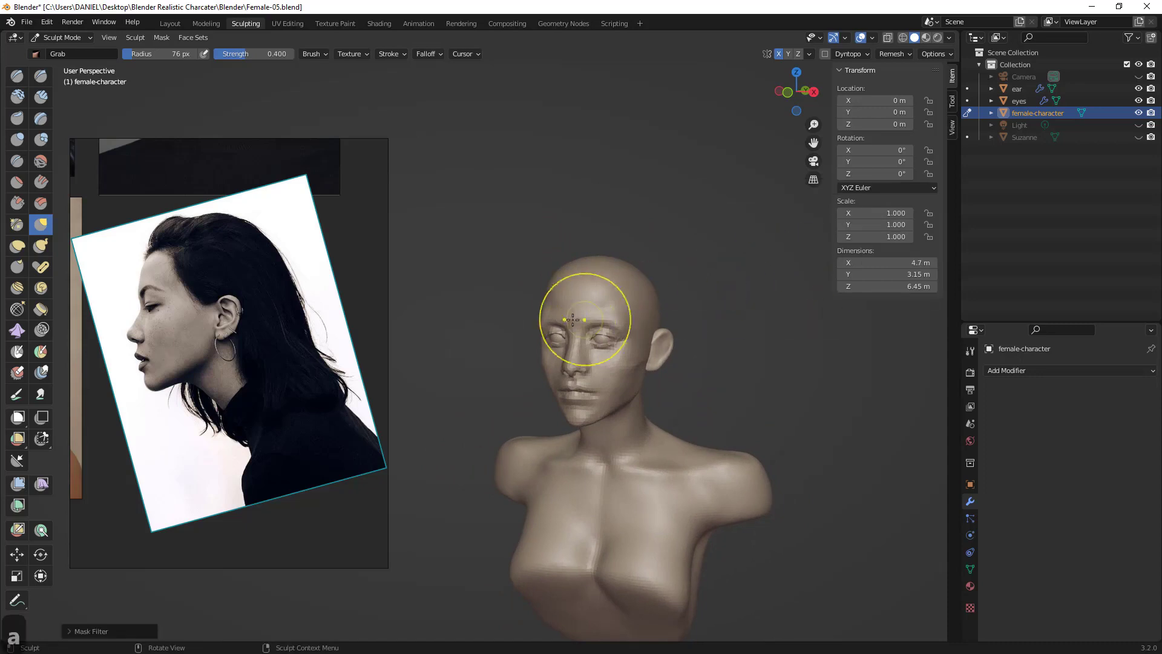
key(alt+a)
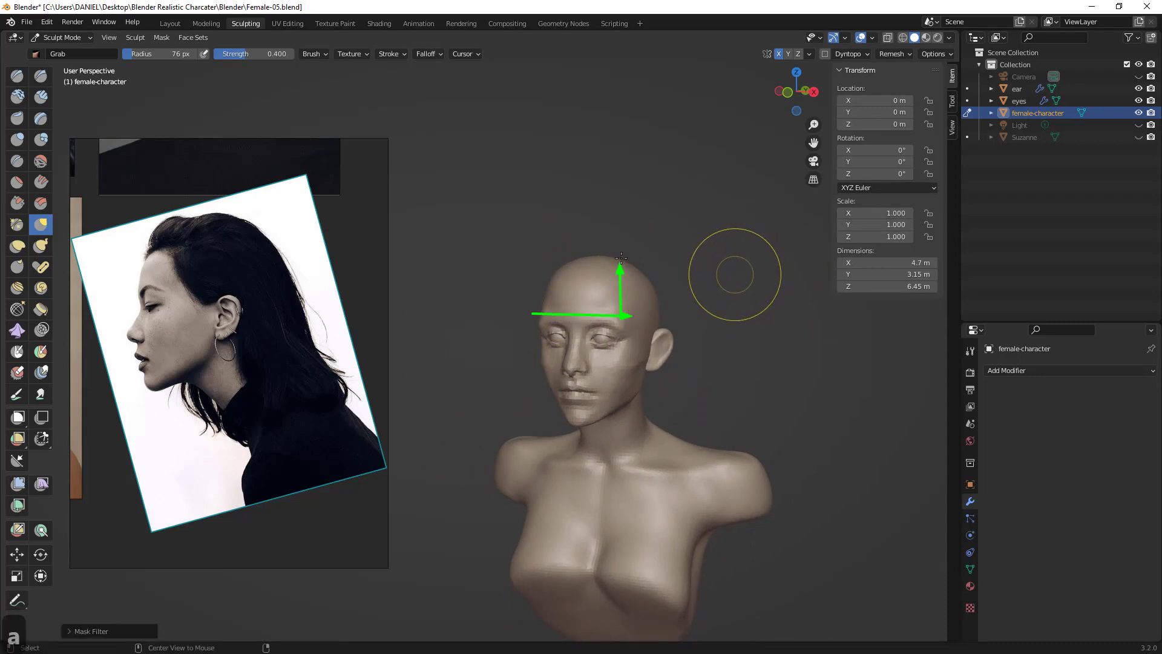
key(alt+a)
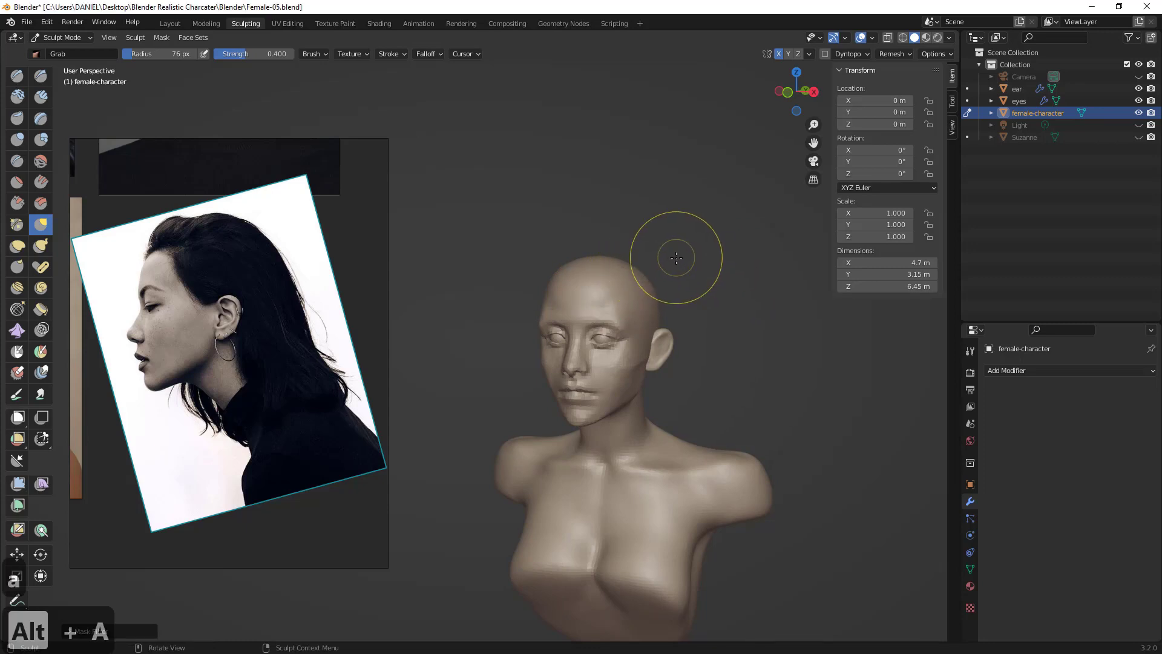
key(f)
click(633, 267)
key(f)
click(675, 259)
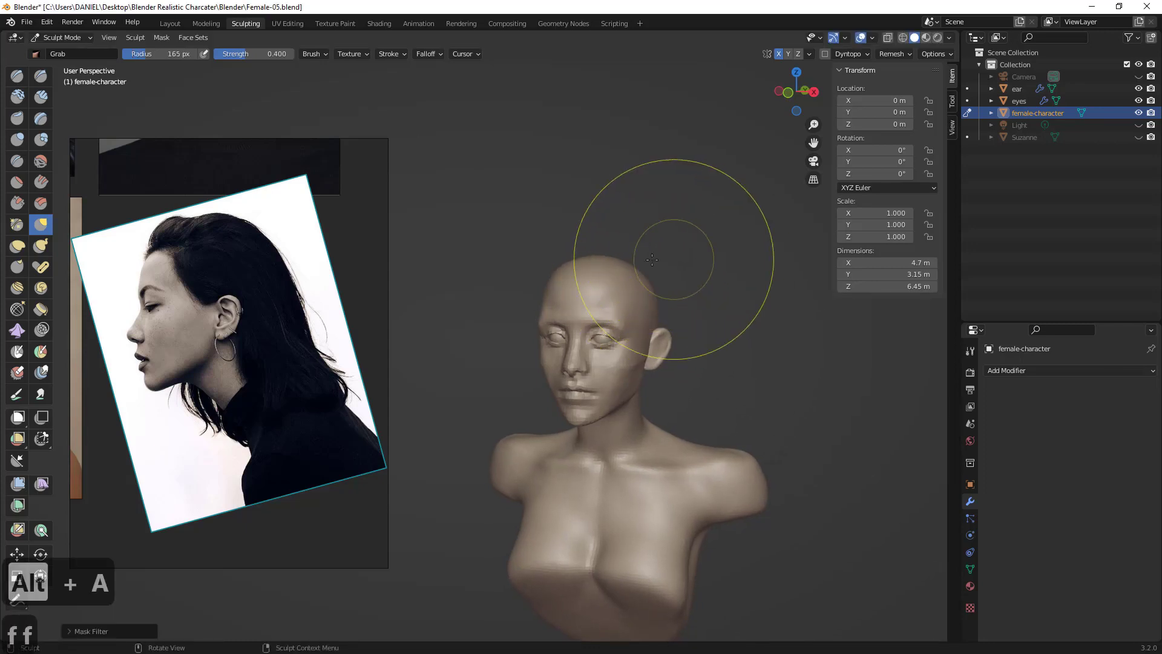
key(g)
key(g)
drag(607, 264, 609, 248)
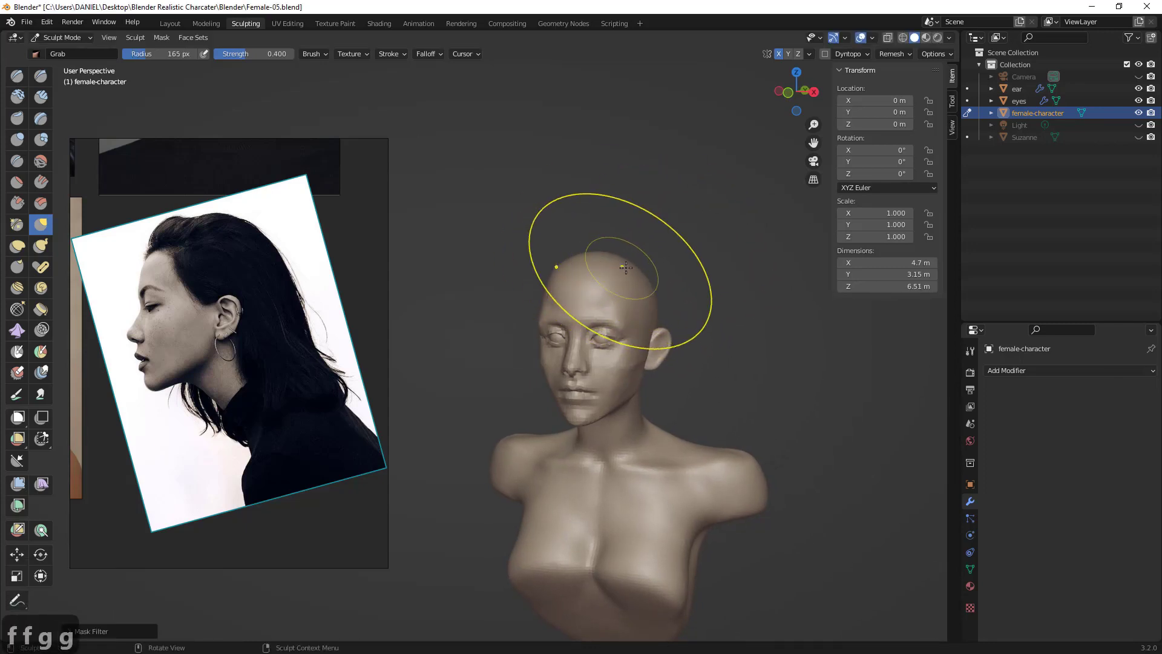
- Compare the raised crown with its earlier shape by undoing and redoing the last Grab stroke
key(ctrl+z)
key(ctrl+z)
key(ctrl+z)
key(ctrl+shift+z)
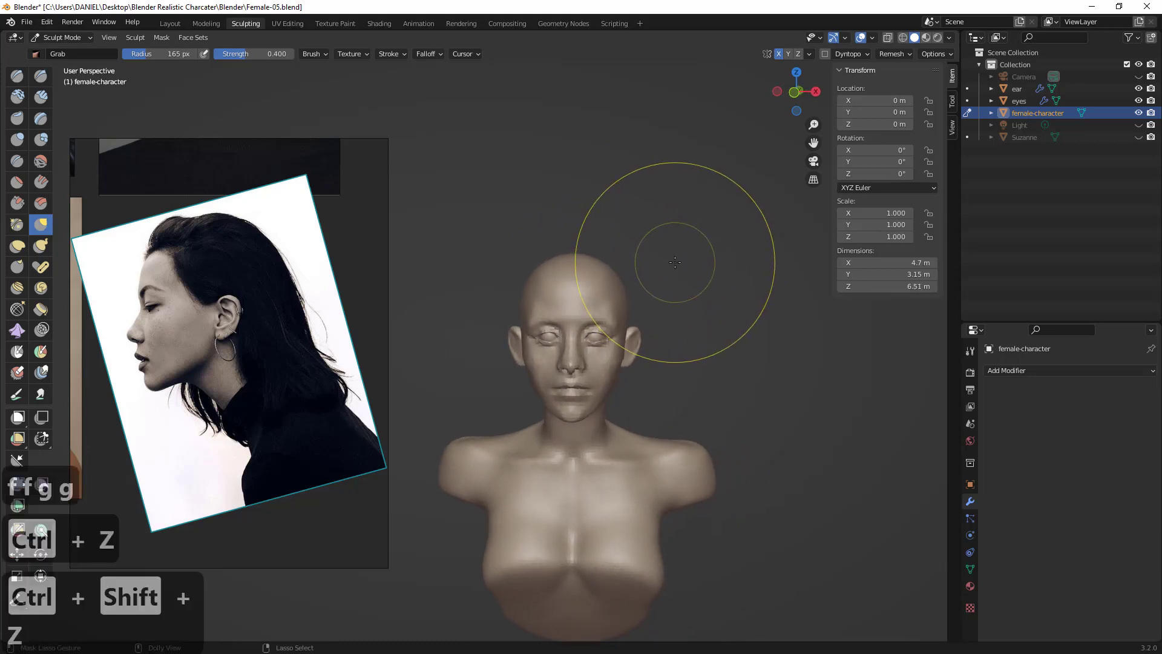
drag(492, 267, 522, 287)
key(ctrl+z)
key(f)
click(518, 281)
- Widen the sides of the skull slightly from above with the Grab brush at a 151 px radius
mouse_move(499, 300)
middle_down()
mouse_move(511, 303)
mouse_move(540, 376)
mouse_move(569, 333)
middle_up()
key(f)
click(540, 310)
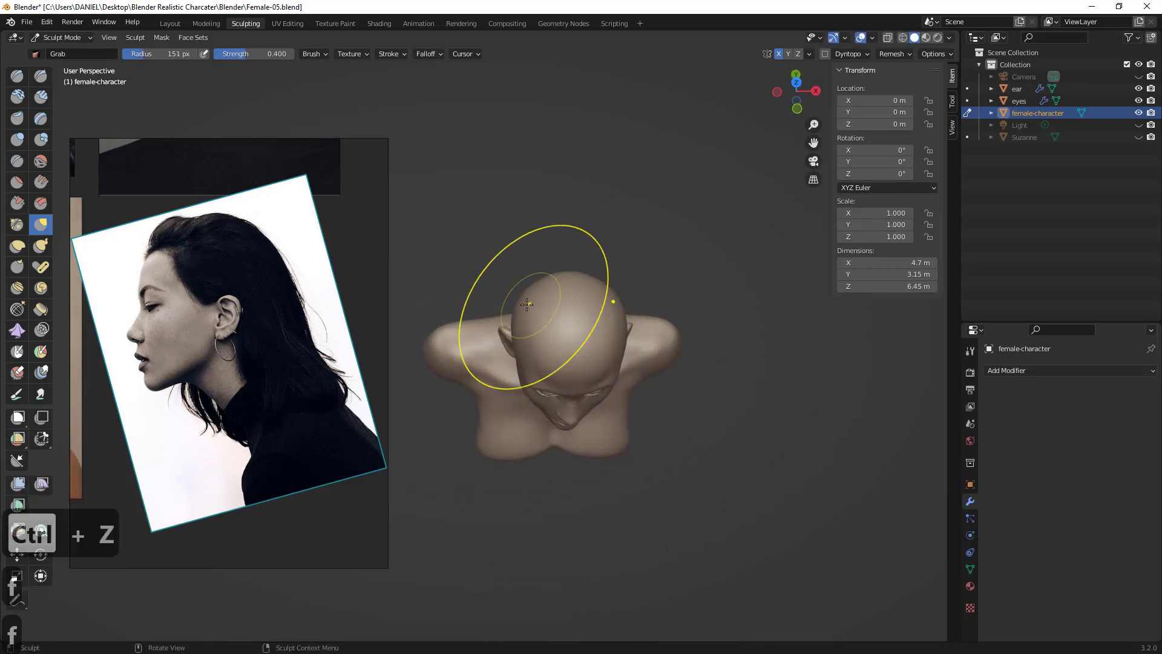
drag(535, 307, 532, 308)
middle_drag(533, 309, 534, 330)
drag(523, 318, 520, 315)
middle_drag(521, 314, 622, 237)
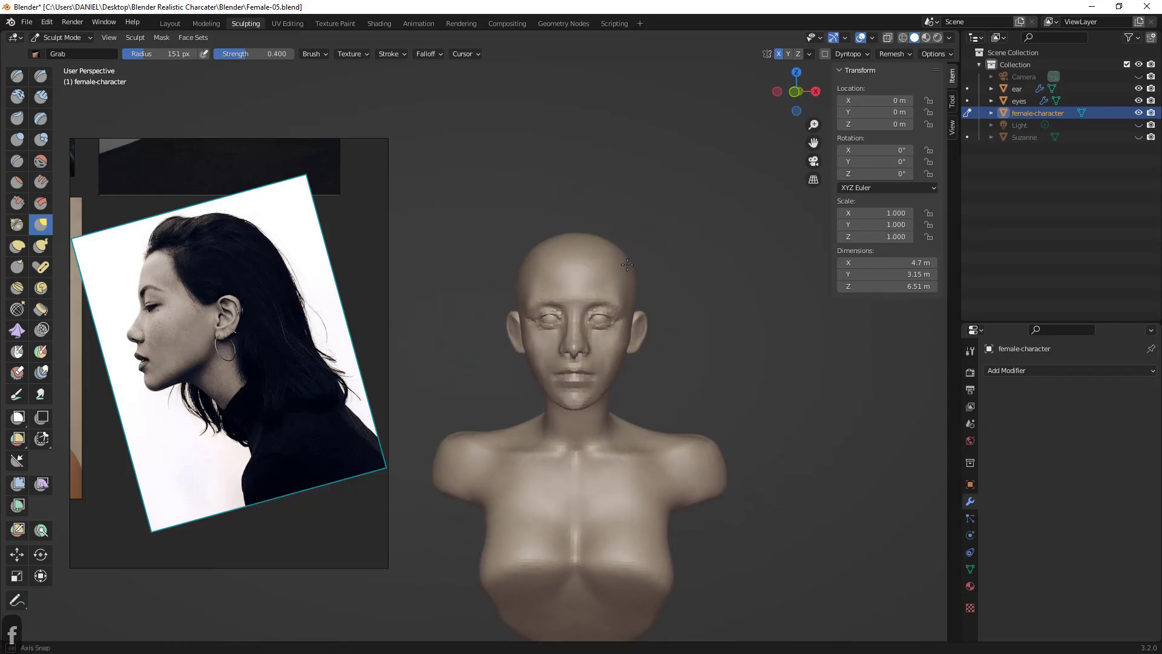
- Set the Grab brush radius to 114 px and nudge the upper side of the skull slightly inward from the front
key(f)
click(623, 254)
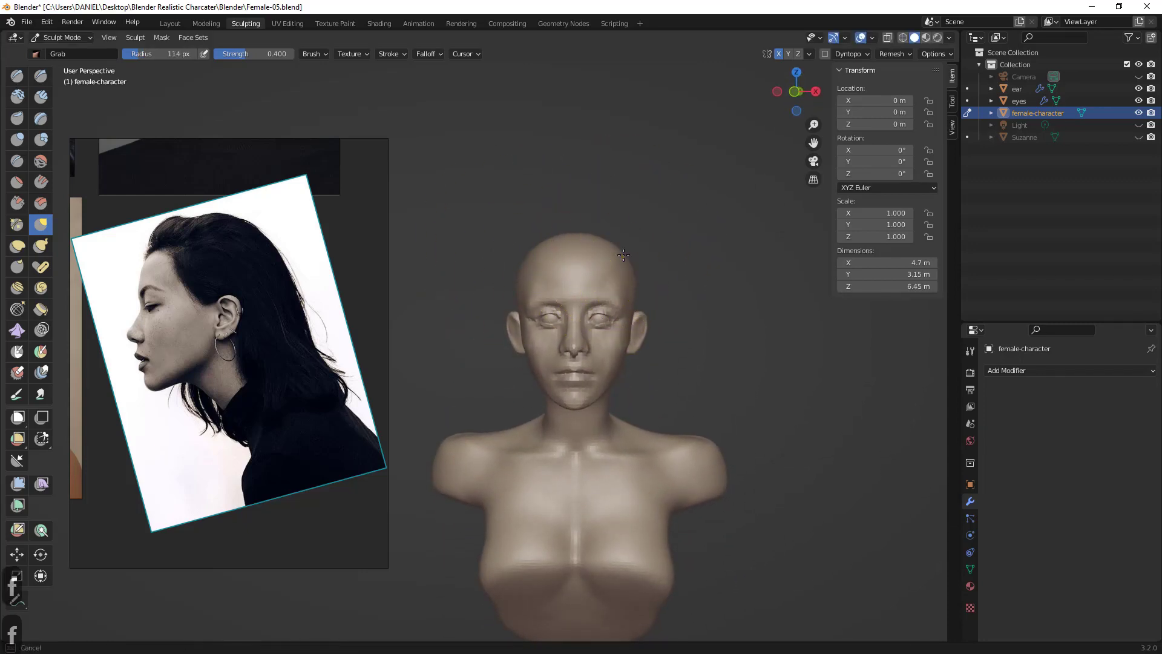
drag(621, 254, 618, 255)
middle_drag(603, 266, 617, 273)
middle_drag(589, 311, 583, 330)
scroll(584, 336, up, 3)
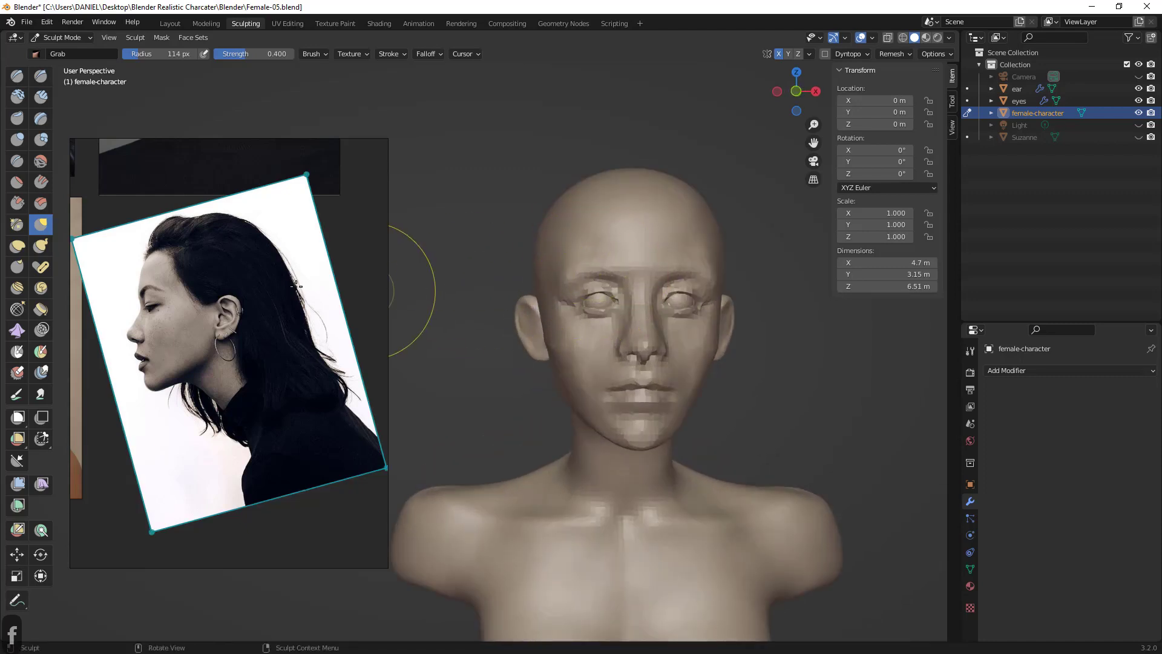
- Bring back the front-facing portrait on the reference board and compare it with the face from the front
scroll(270, 279, down, 5)
double_click(328, 234)
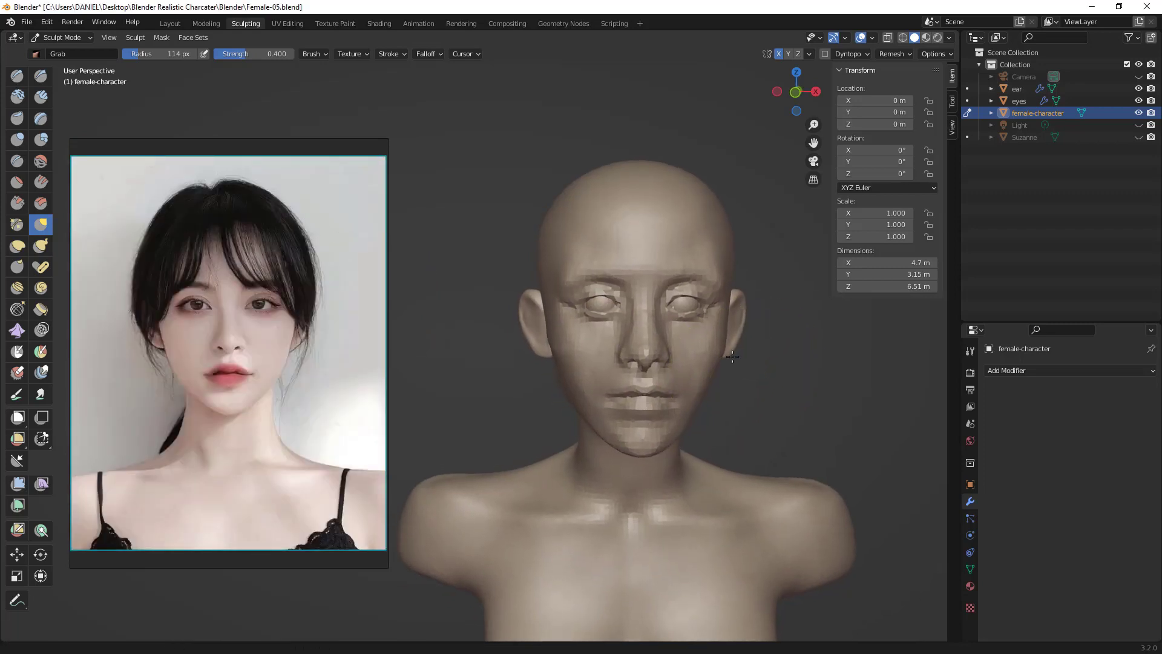
scroll(592, 367, up, 2)
shift+middle_drag(592, 368, 516, 381)
- Try the Draw Sharp brush at a 38 px radius beside the nose, and undo the trial strokes
click(41, 76)
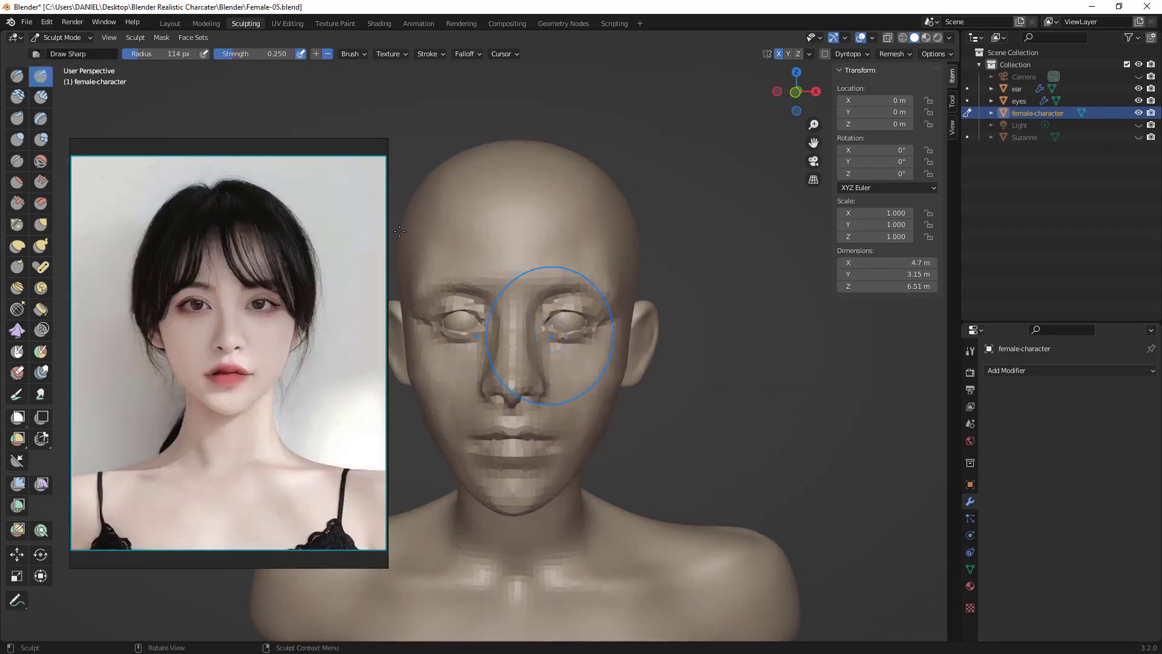
key(f)
key(f)
click(530, 367)
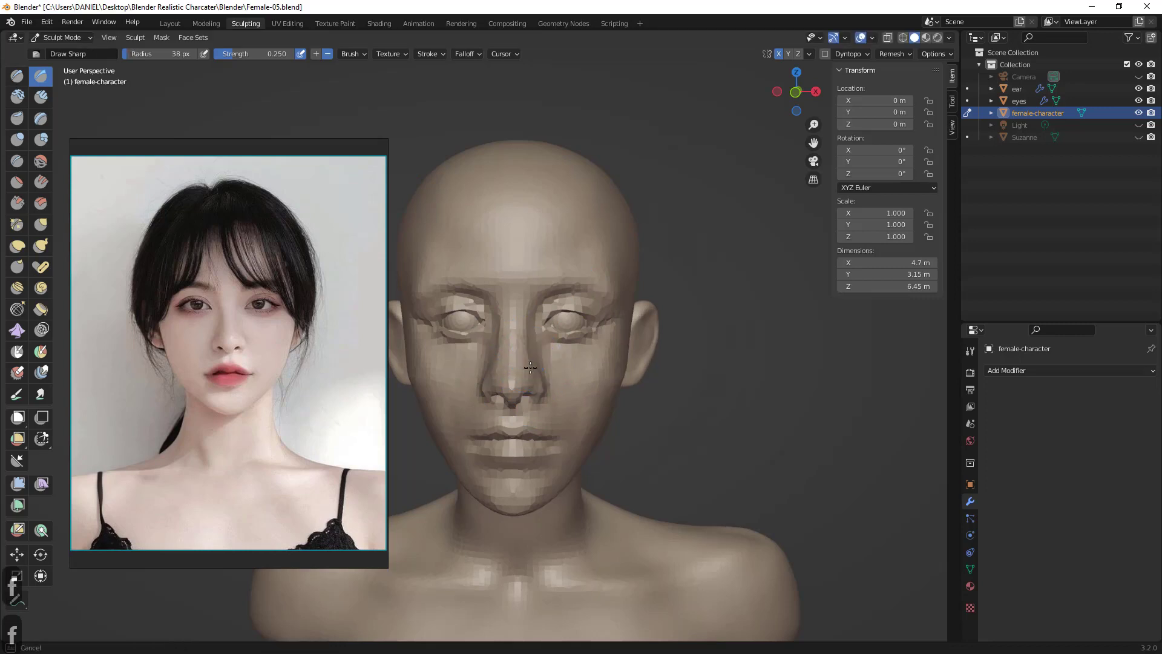
key(ctrl+z)
key(ctrl+z)
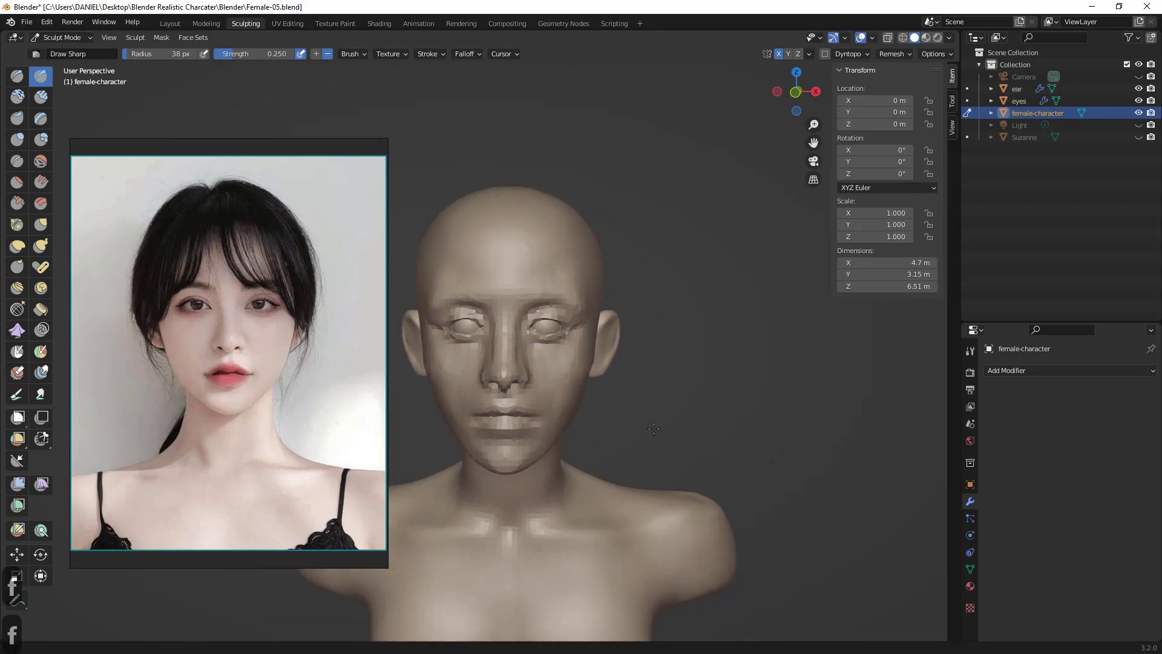
key(ctrl+z)
key(ctrl+z)
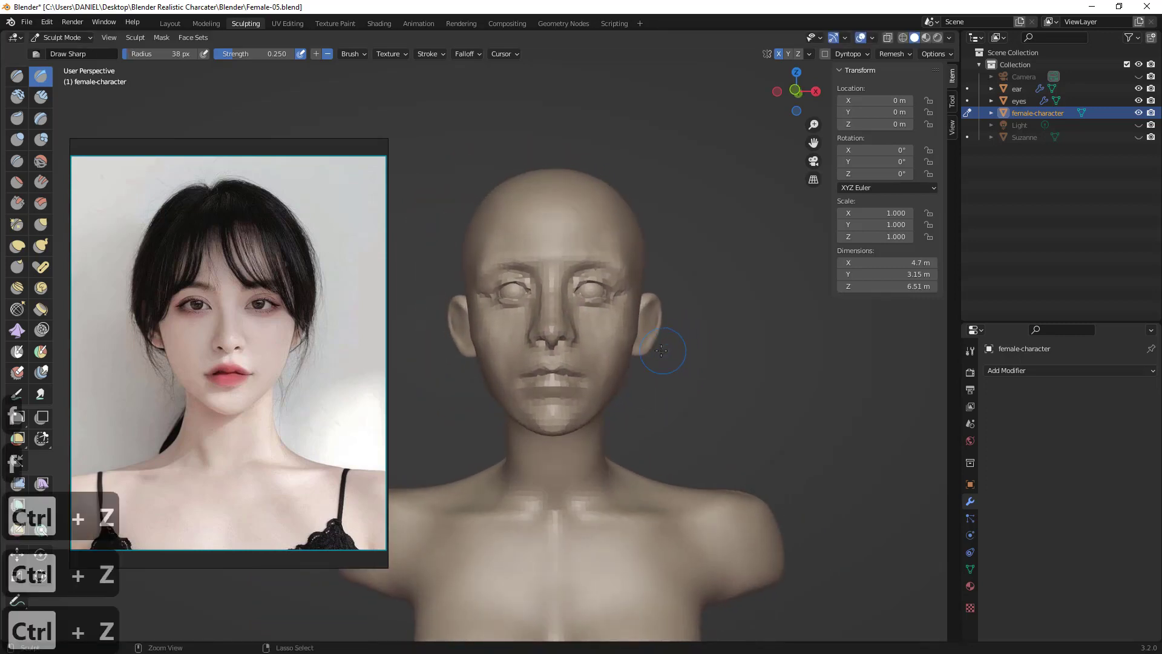
- Try a Draw Sharp stroke at the inner end of the brow, and undo it
mouse_move(608, 353)
ctrl+middle_down()
mouse_move(592, 310)
mouse_move(593, 344)
ctrl+middle_up()
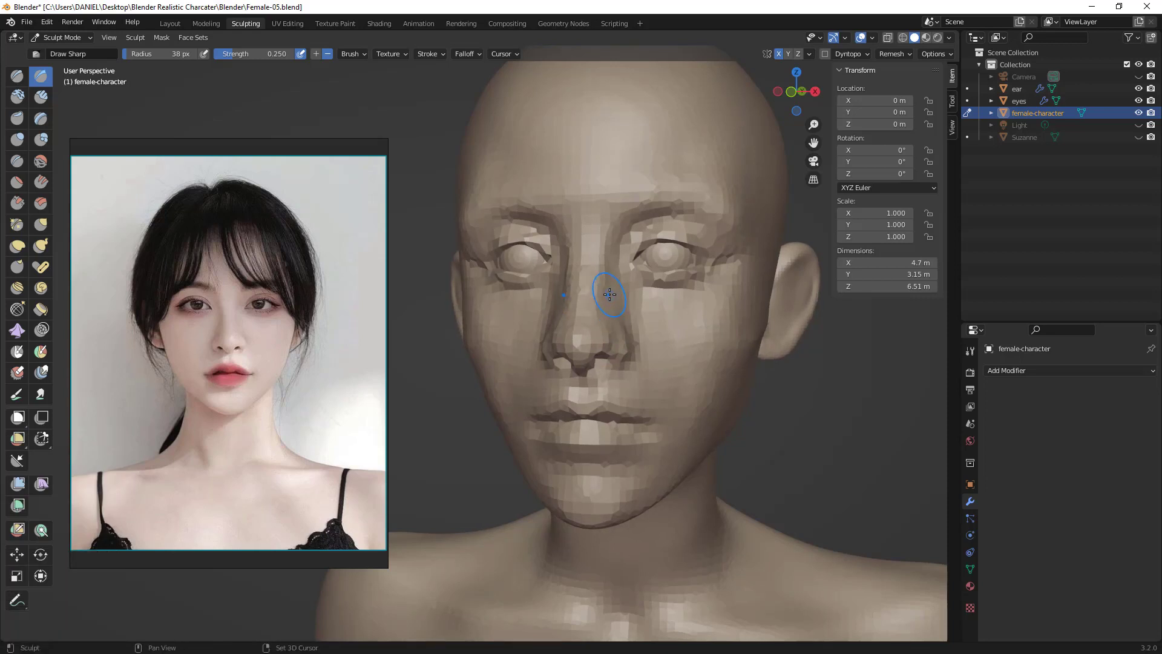
ctrl+middle_drag(656, 306, 593, 252)
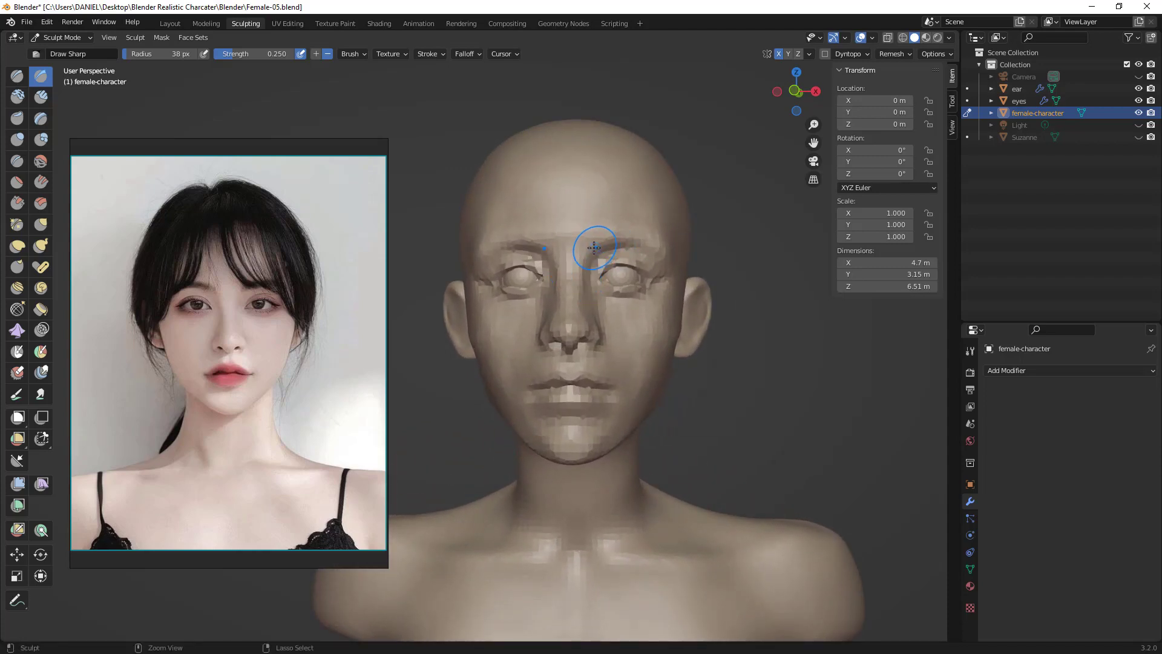
key(ctrl+z)
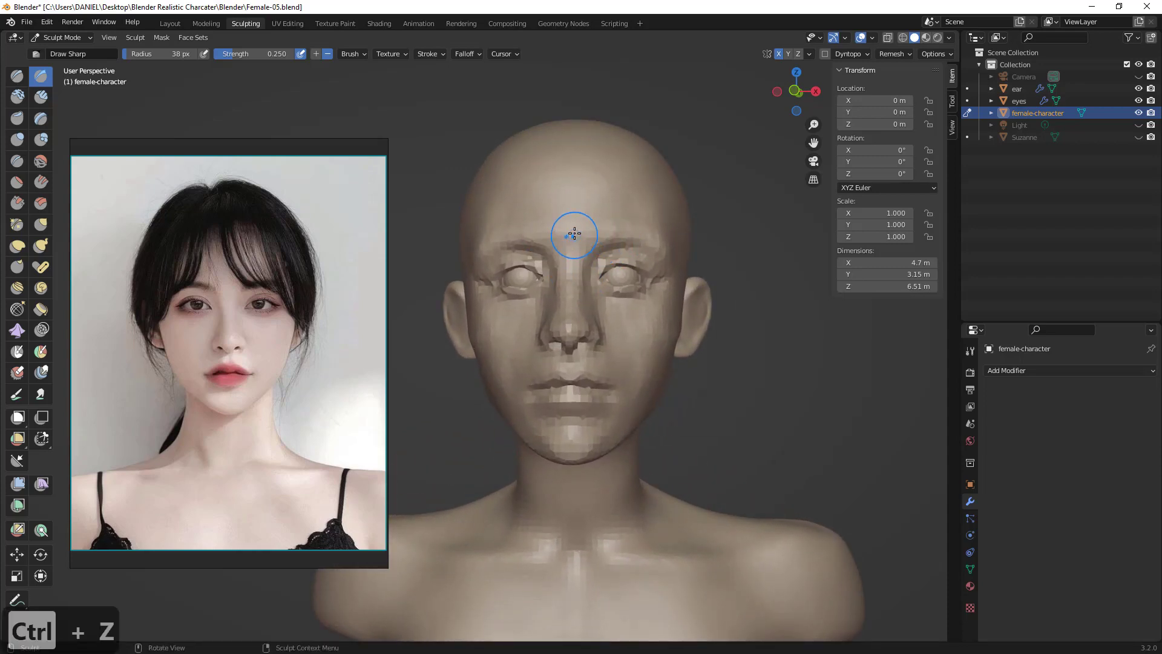
- Try a finer Draw Sharp stroke near the inner eye corner at a 13 px radius, and undo it
middle_drag(550, 231, 572, 264)
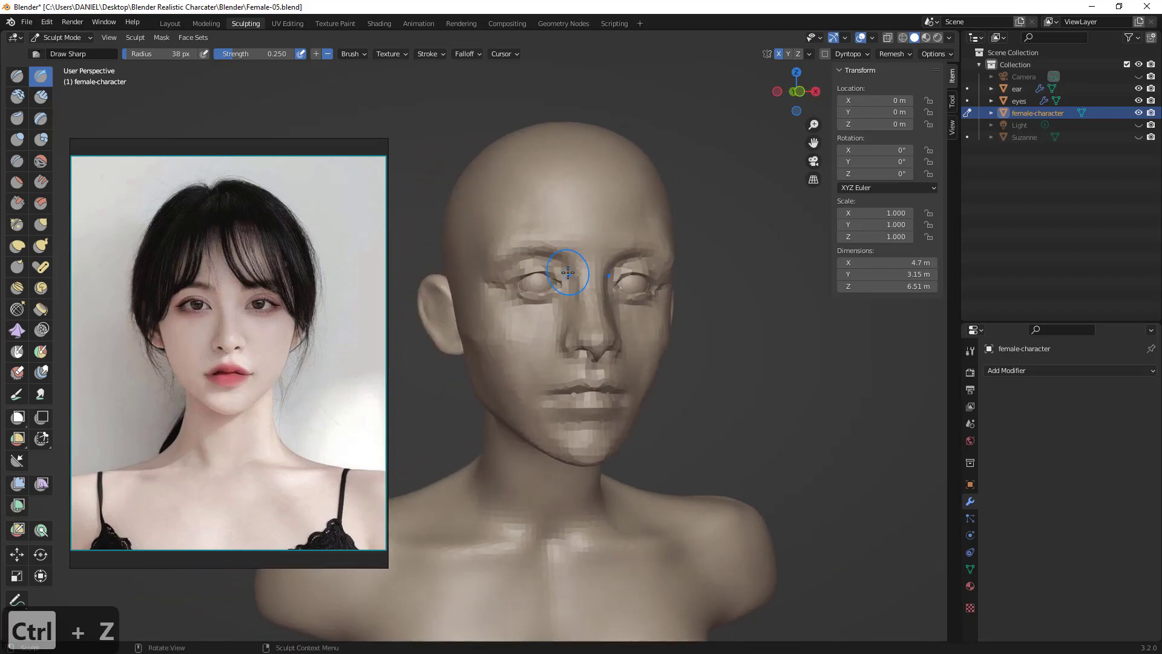
key(f)
click(562, 272)
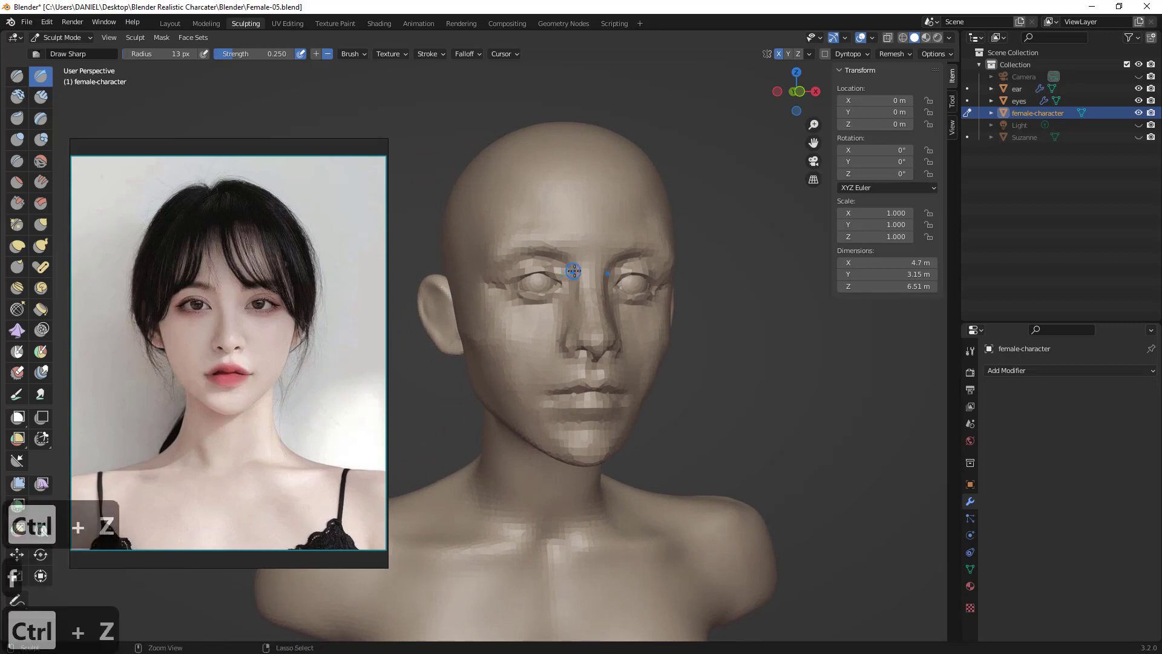
key(ctrl+z)
- Adjust the inner eye corner from above with the Grab brush at a 37 px radius
mouse_move(581, 275)
middle_down()
mouse_move(623, 277)
mouse_move(562, 276)
mouse_move(519, 352)
middle_up()
key(g)
key(f)
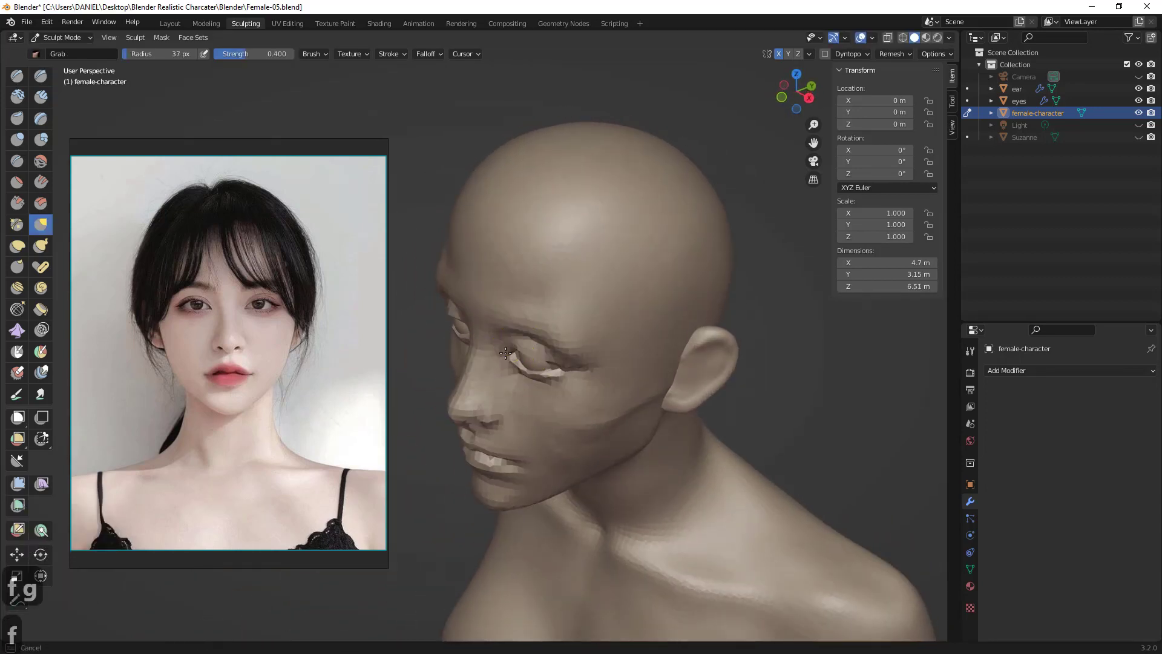
mouse_move(502, 353)
middle_down()
mouse_move(507, 382)
mouse_move(617, 370)
mouse_move(680, 319)
mouse_move(642, 312)
mouse_move(652, 239)
middle_up()
- Compare the face before and after the recent Grab strokes by undoing and redoing them
key(ctrl+z)
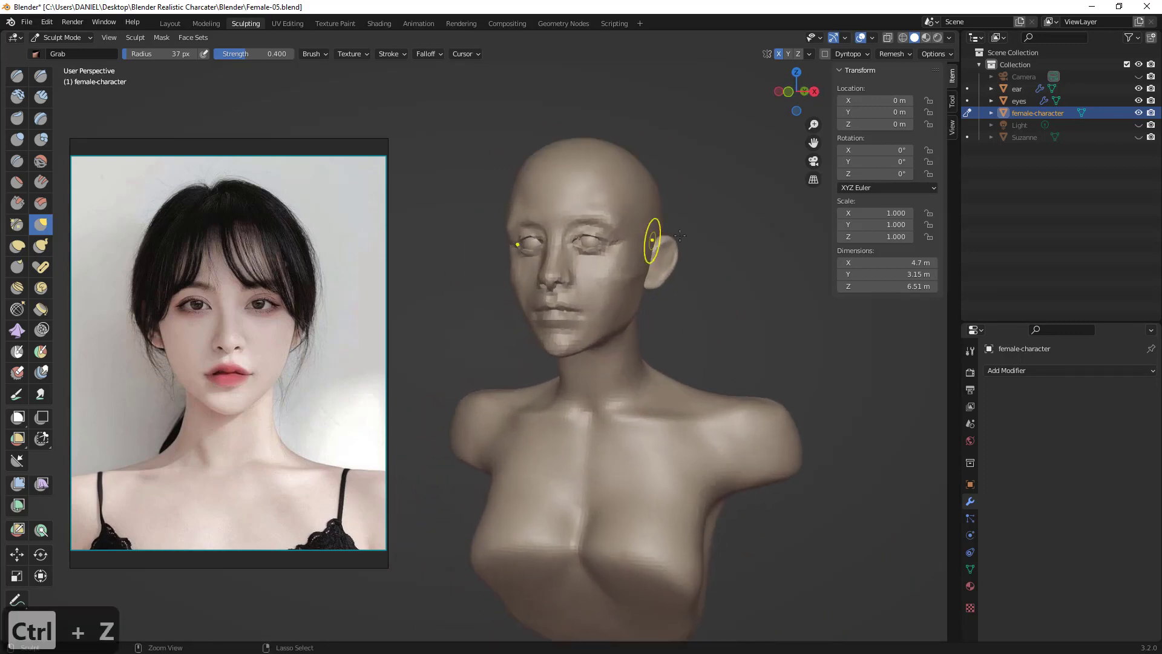
key(ctrl+z)
key(ctrl+z)
key(ctrl+z)
key(ctrl+shift+z)
key(ctrl+shift+z)
key(ctrl+shift+z)
key(ctrl+shift+z)
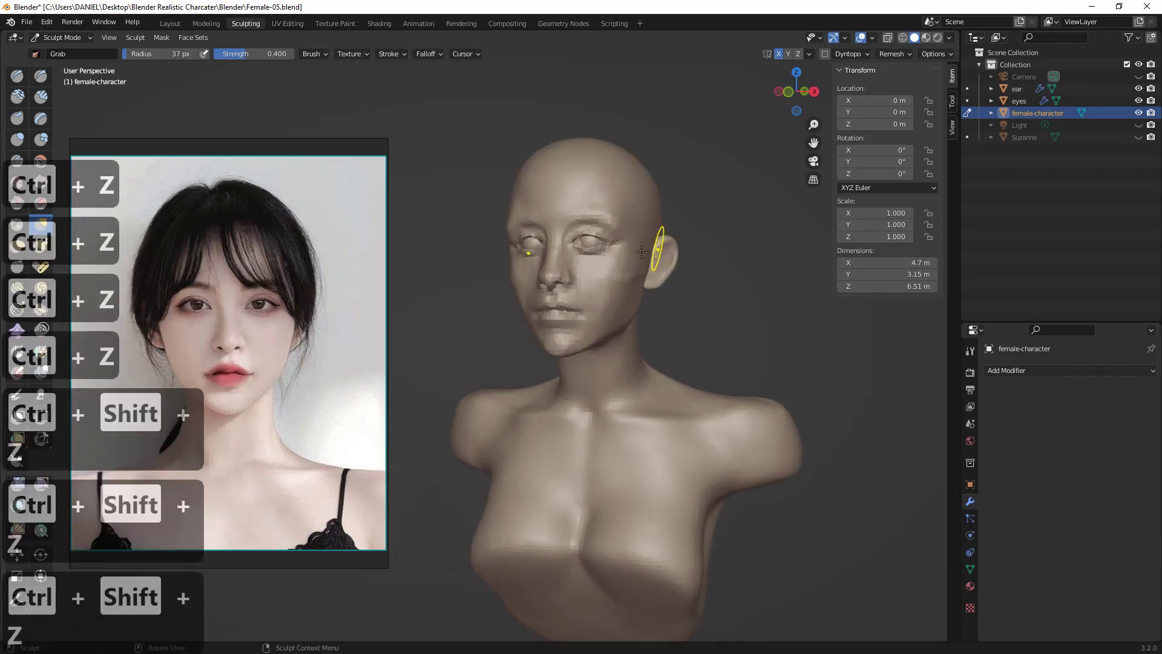
- Reduce the Grab brush radius to 15 px and examine the eye region closely from the front and at an angle
ctrl+middle_drag(624, 243, 635, 209)
mouse_move(636, 209)
middle_down()
mouse_move(643, 264)
mouse_move(665, 242)
middle_up()
key(f)
click(636, 267)
ctrl+middle_drag(664, 242, 611, 363)
middle_drag(612, 363, 600, 273)
shift+middle_drag(617, 174, 622, 281)
middle_drag(623, 281, 640, 348)
ctrl+middle_drag(639, 347, 617, 273)
scroll(617, 274, up, 4)
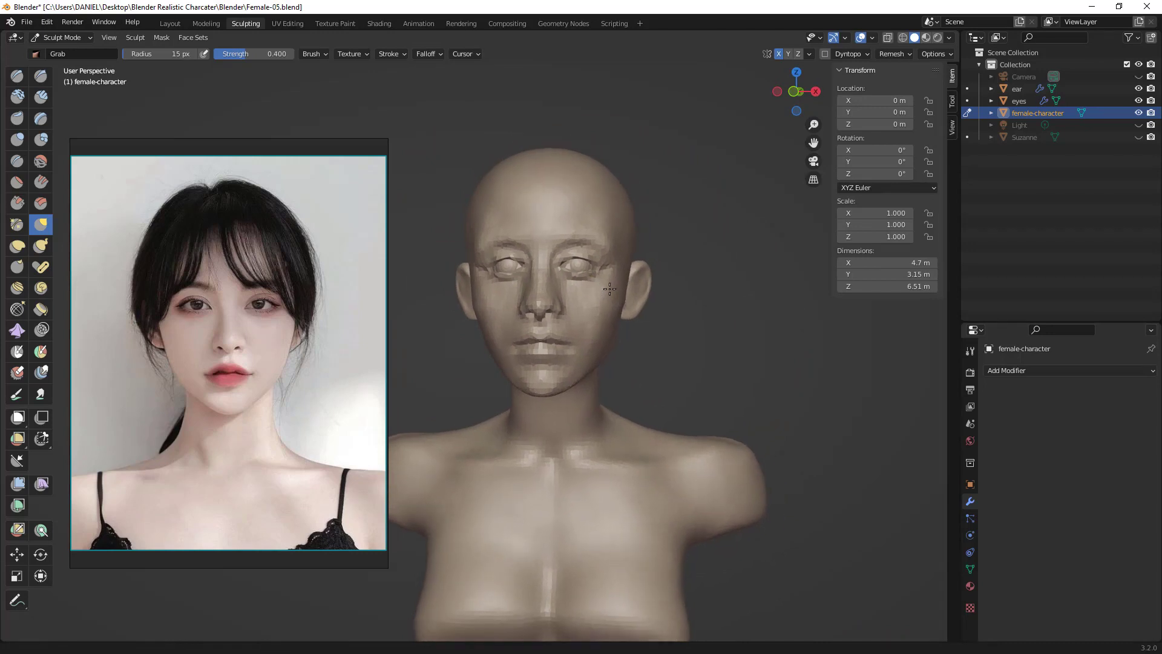
middle_drag(671, 228, 636, 238)
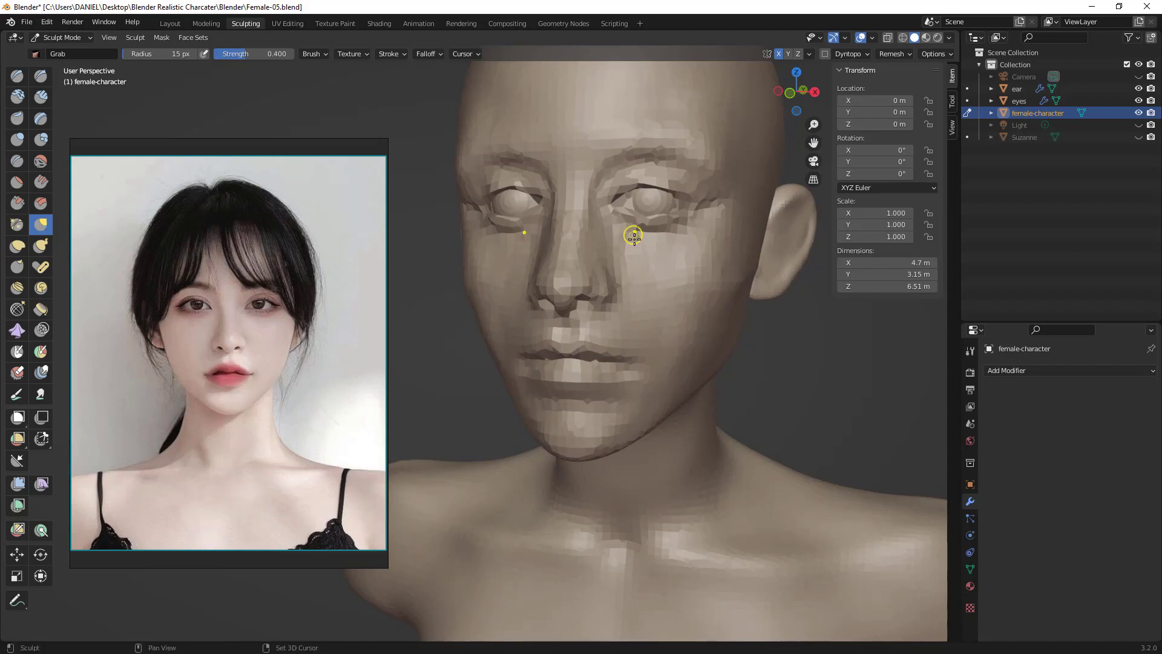
- Undo the last five Grab edits around the lower eyelid and check the head from the side
key(ctrl+z)
key(ctrl+z)
key(ctrl+z)
key(ctrl+z)
key(ctrl+z)
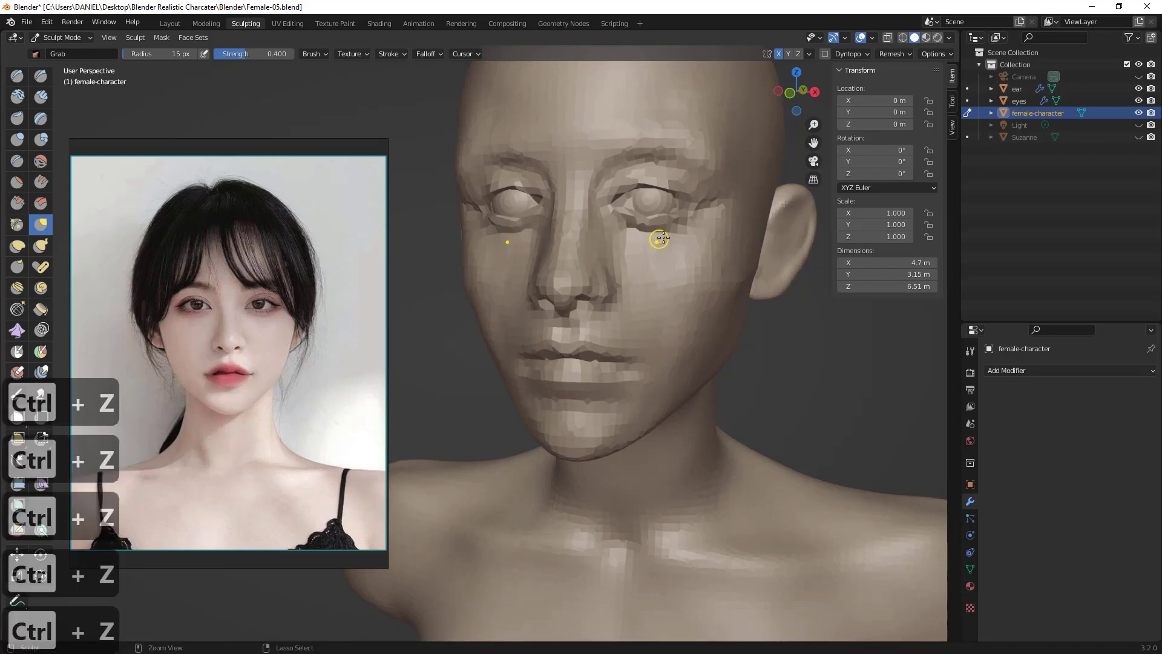
scroll(661, 238, down, 4)
middle_drag(604, 306, 561, 293)
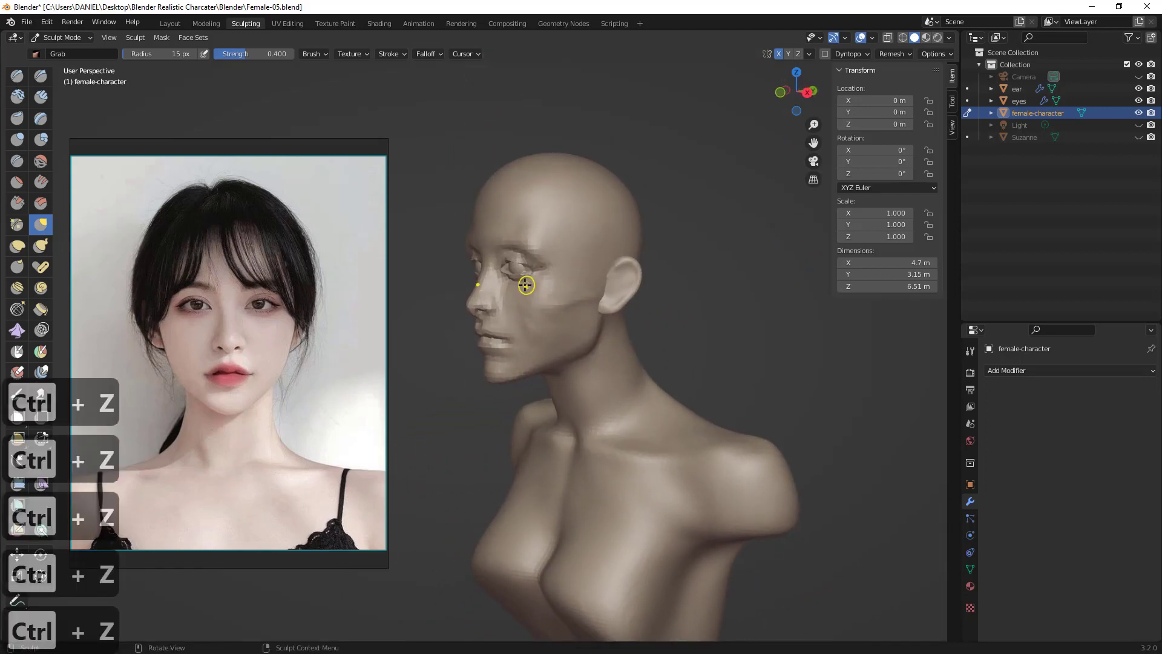
- Try reshaping the forehead profile with the Grab brush at a 90 px radius and undo the stroke
key(f)
click(502, 246)
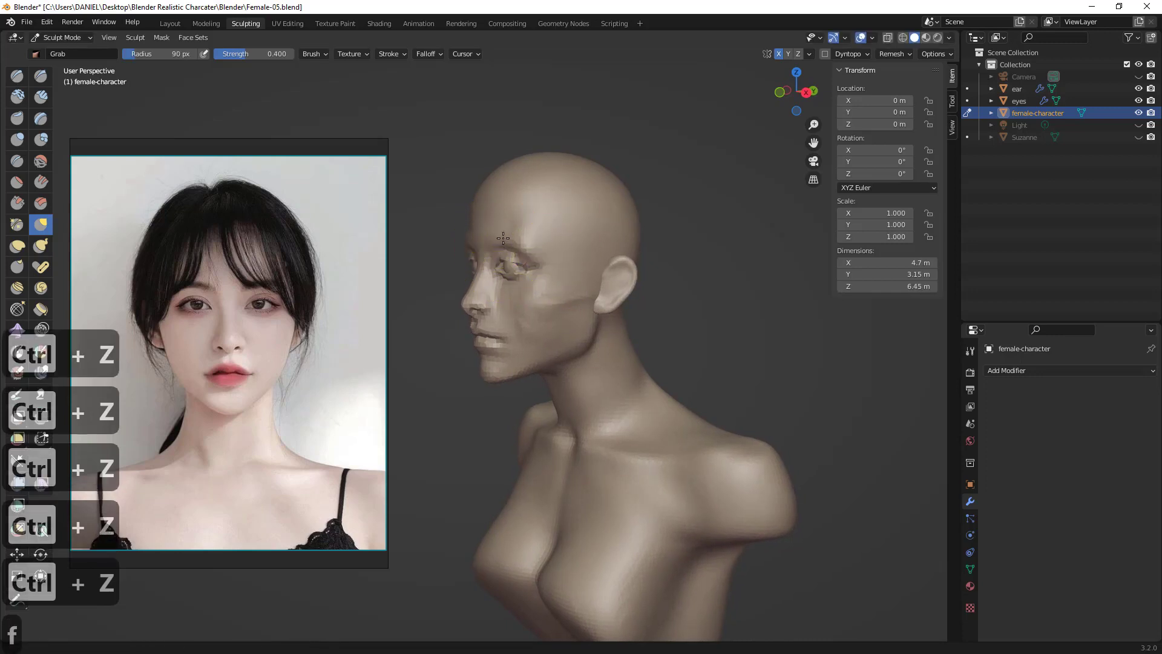
scroll(491, 214, up, 2)
drag(480, 214, 479, 216)
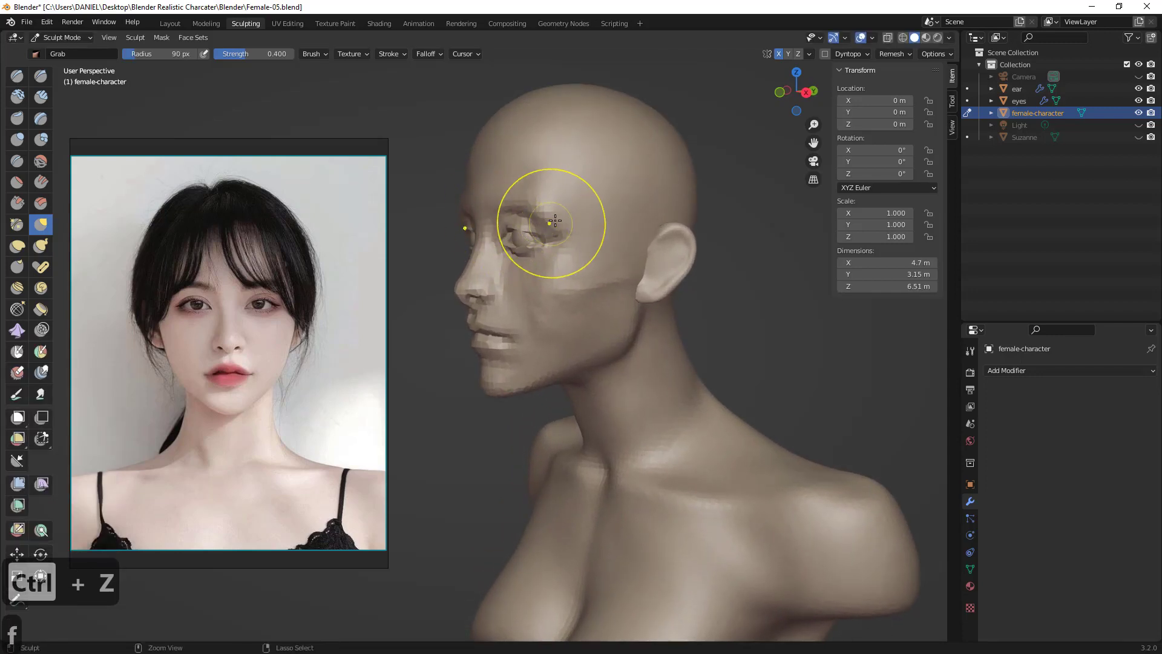
key(ctrl+z)
- Adjust the upper forehead and the skull outline with the Grab brush at a 156 px radius
middle_drag(572, 233, 604, 228)
key(f)
click(510, 194)
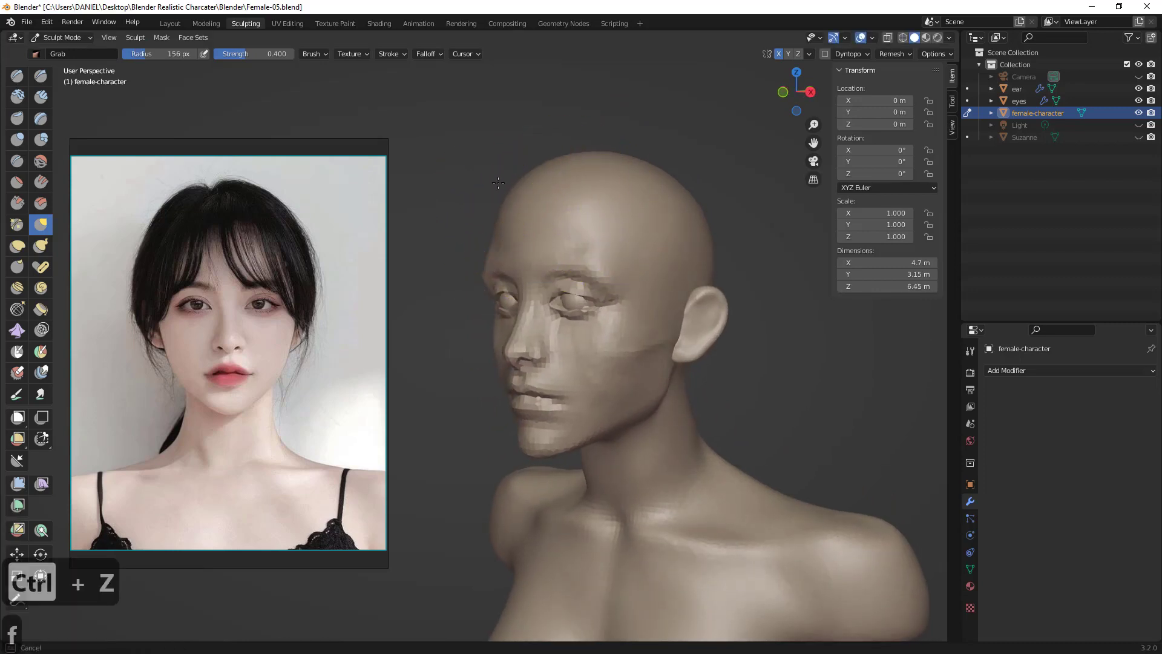
mouse_move(498, 182)
middle_down()
mouse_move(547, 194)
mouse_move(504, 202)
middle_up()
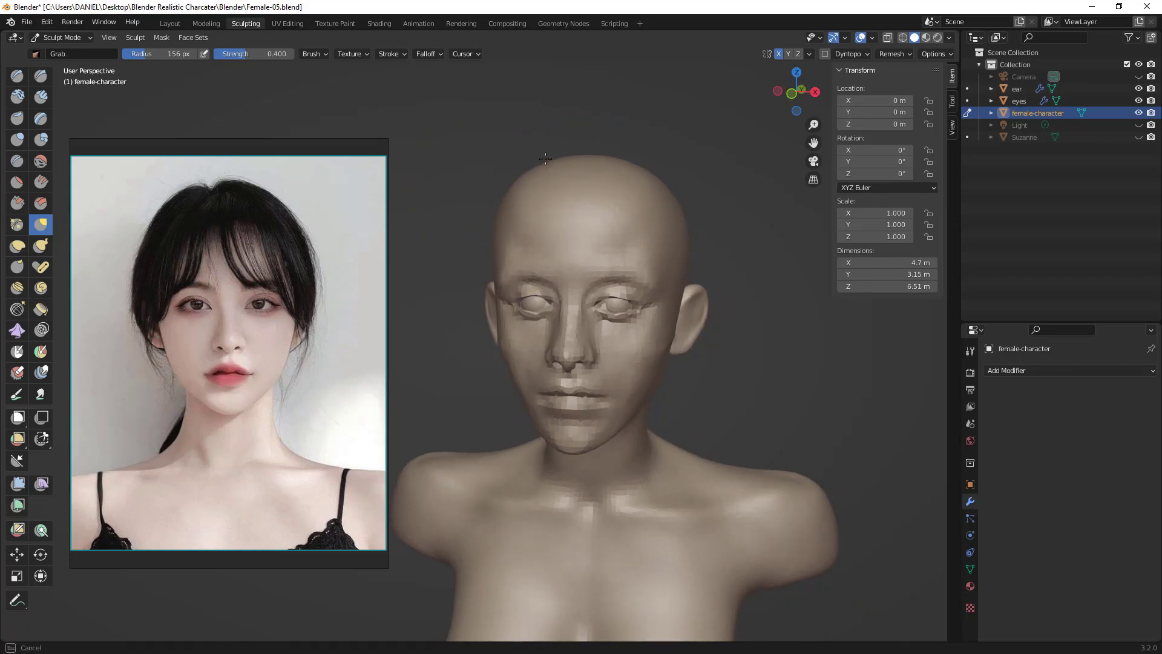
middle_drag(545, 159, 554, 124)
- Raise the crown and reshape the upper skull with the Grab brush at a 193 px radius, working from several angles
mouse_move(571, 169)
middle_down()
mouse_move(611, 218)
mouse_move(557, 220)
mouse_move(516, 205)
mouse_move(612, 228)
mouse_move(552, 215)
mouse_move(467, 259)
middle_up()
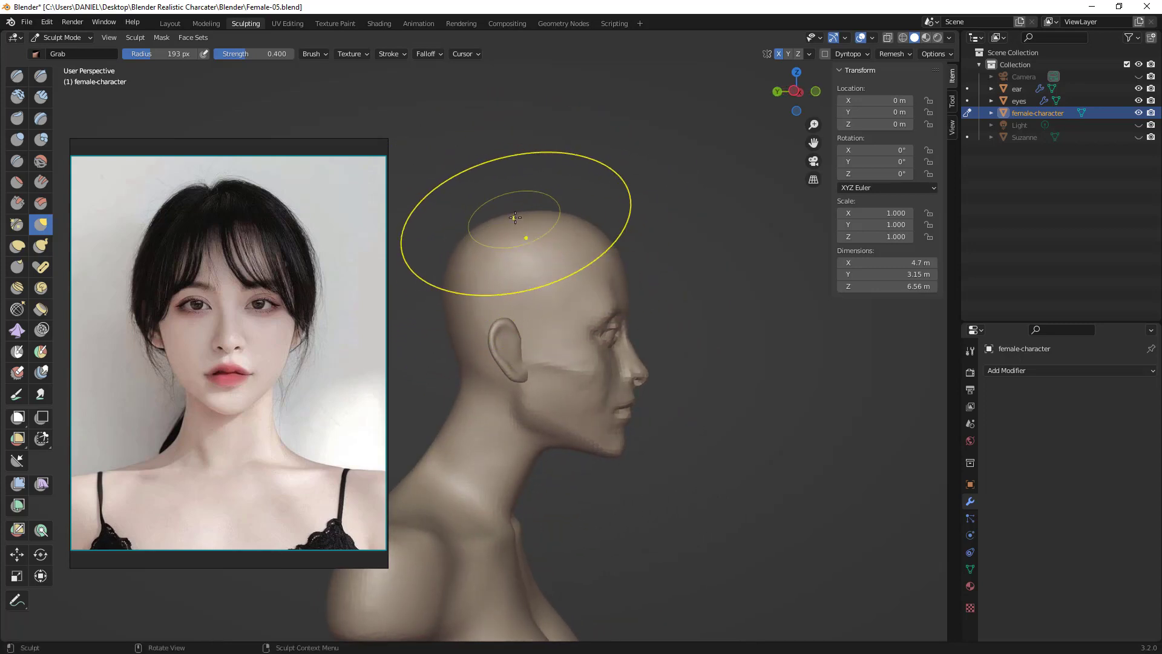
mouse_move(515, 217)
middle_down()
mouse_move(520, 209)
mouse_move(472, 270)
mouse_move(504, 277)
middle_up()
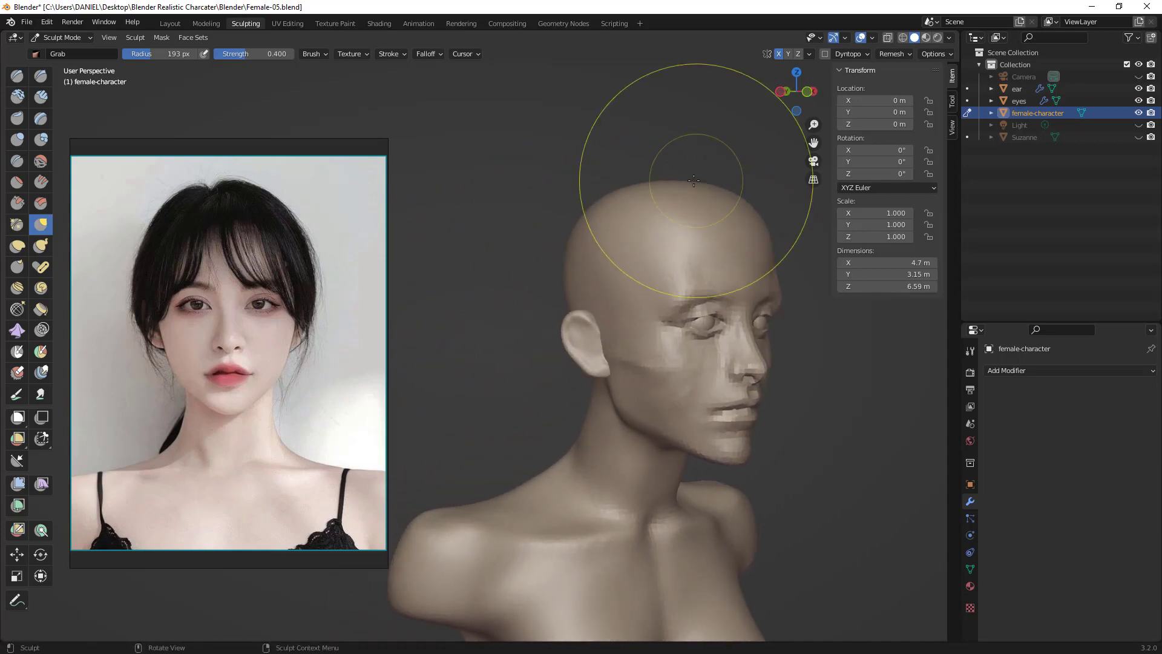
drag(699, 192, 700, 180)
mouse_move(684, 196)
shift+middle_down()
mouse_move(562, 235)
mouse_move(509, 233)
mouse_move(581, 204)
mouse_move(562, 227)
shift+middle_up()
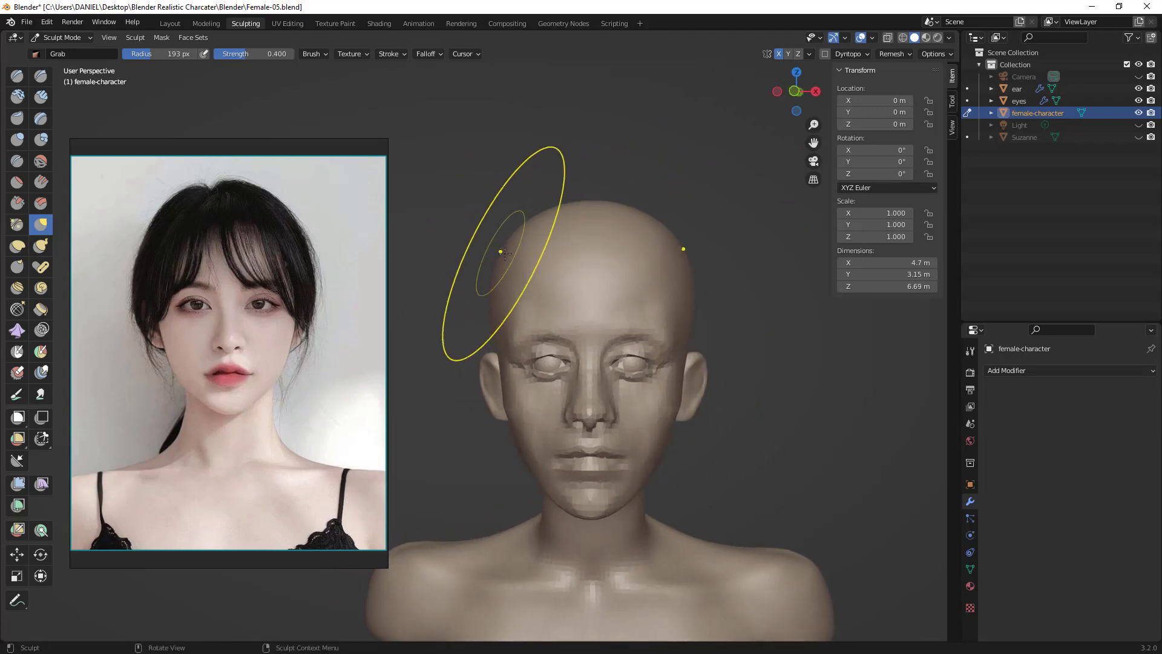
middle_drag(511, 254, 540, 261)
ctrl+middle_drag(605, 320, 606, 334)
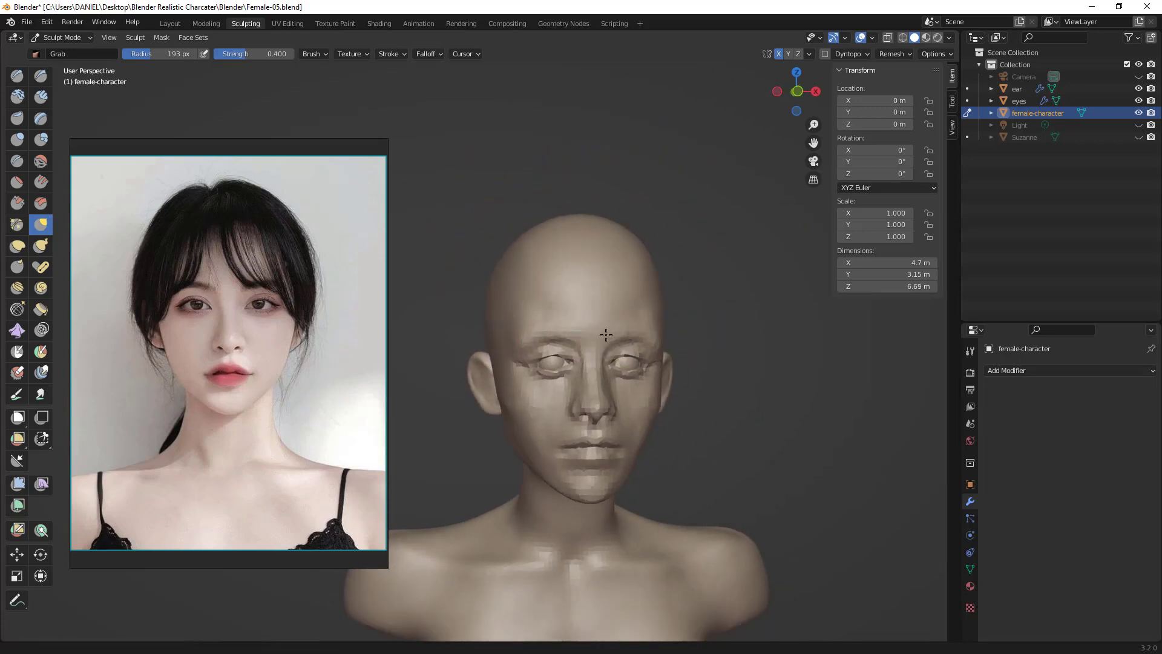
- Undo the recent series of Grab strokes on the skull
scroll(606, 334, down, 3)
key(ctrl+z)
key(ctrl+z)
key(ctrl+z)
key(ctrl+z)
key(ctrl+z)
key(ctrl+z)
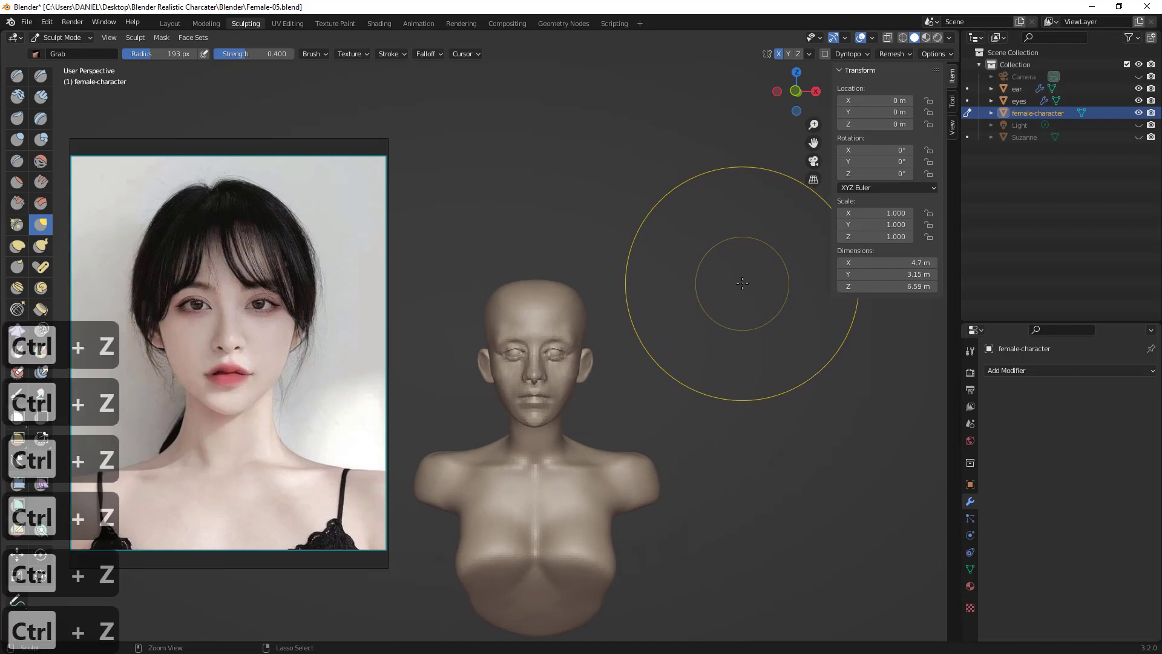
key(ctrl+z)
key(ctrl+z)
key(ctrl+z)
key(ctrl+z)
key(ctrl+z)
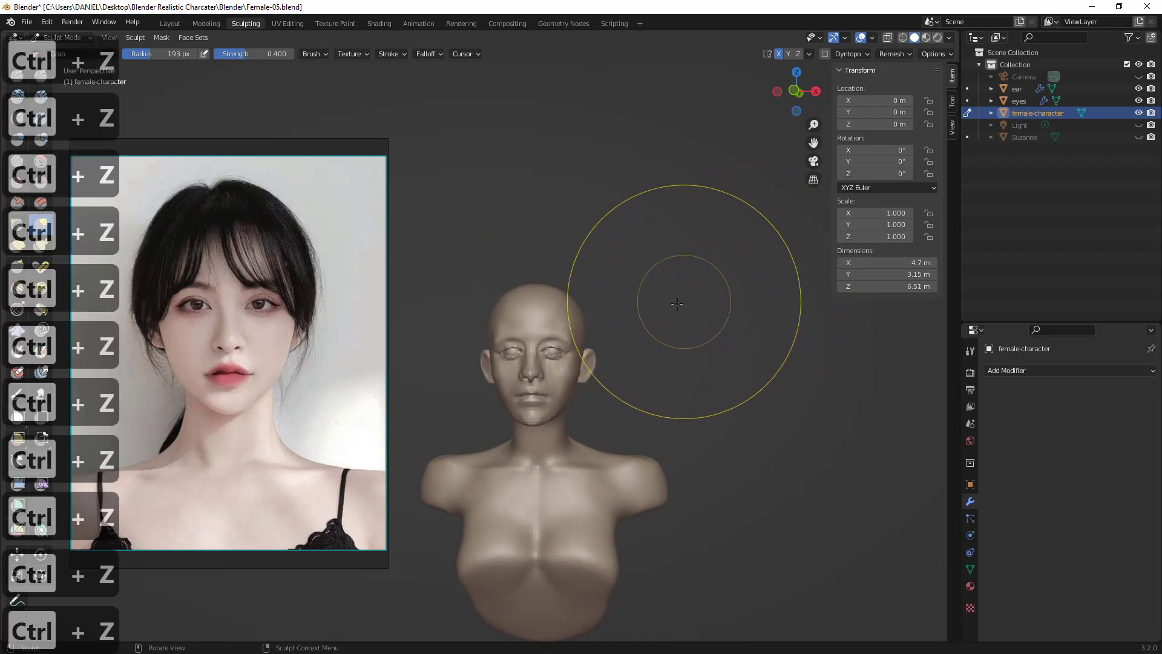
- Compare the skull shapes from the front and side by redoing and undoing the Grab strokes
middle_drag(684, 301, 643, 309)
scroll(653, 291, up, 2)
key(ctrl+shift+z)
middle_drag(670, 270, 581, 293)
key(ctrl+shift+z)
key(ctrl+z)
key(ctrl+z)
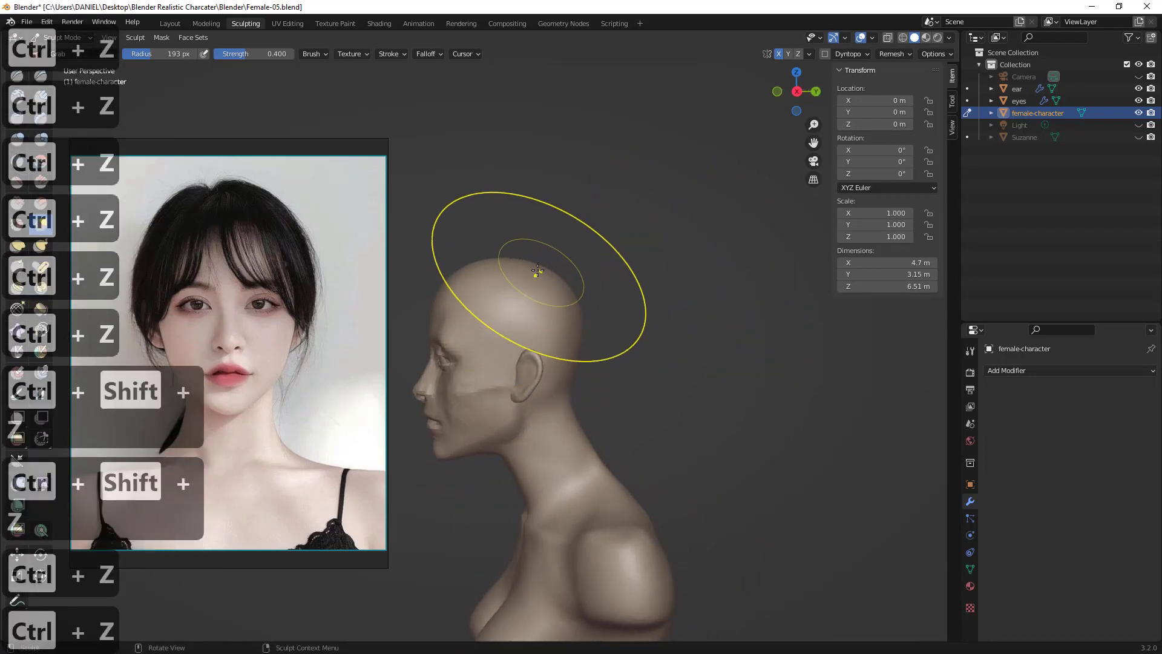
- Pull the crown slightly upward from the side view with the Grab brush, and reduce the radius to 153 px for the skull's sides
drag(537, 273, 551, 261)
middle_drag(640, 266, 763, 264)
key(f)
click(548, 299)
middle_drag(518, 302, 495, 308)
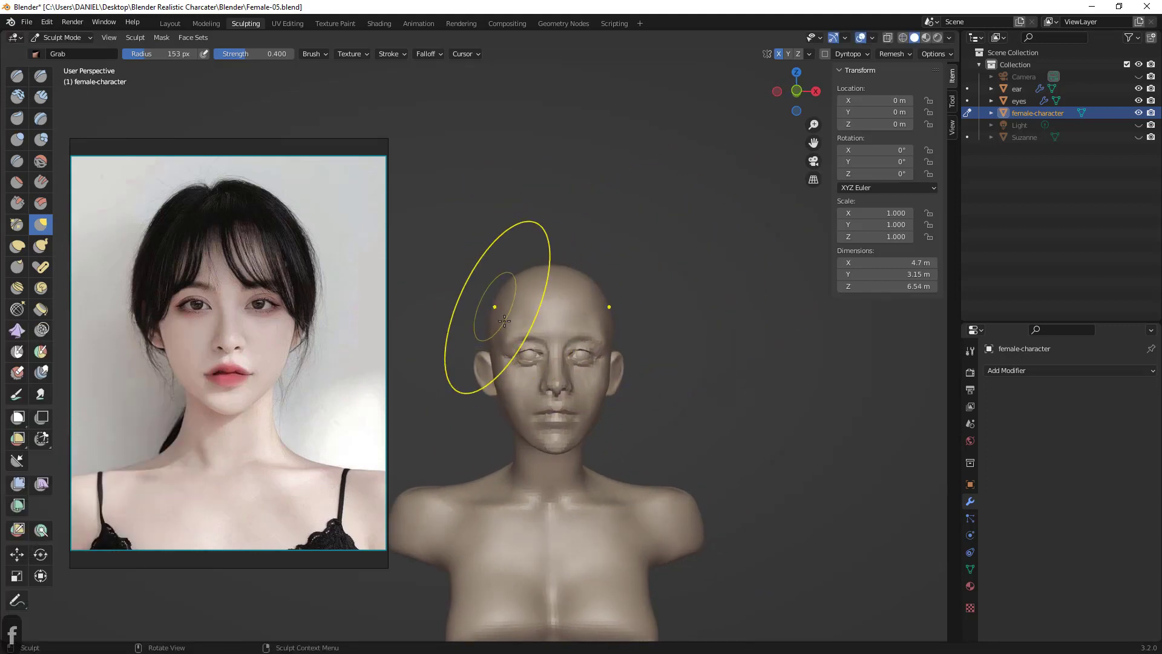
- Check the skull's outline from directly above and at an angle
key(KP_7)
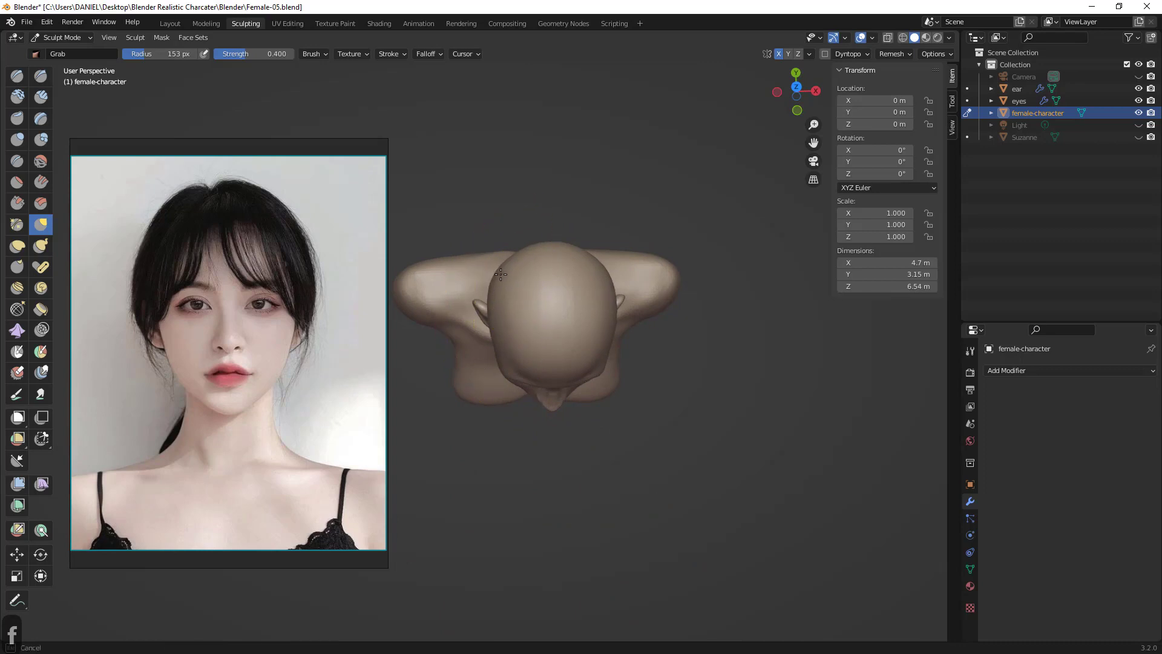
middle_drag(499, 284, 504, 246)
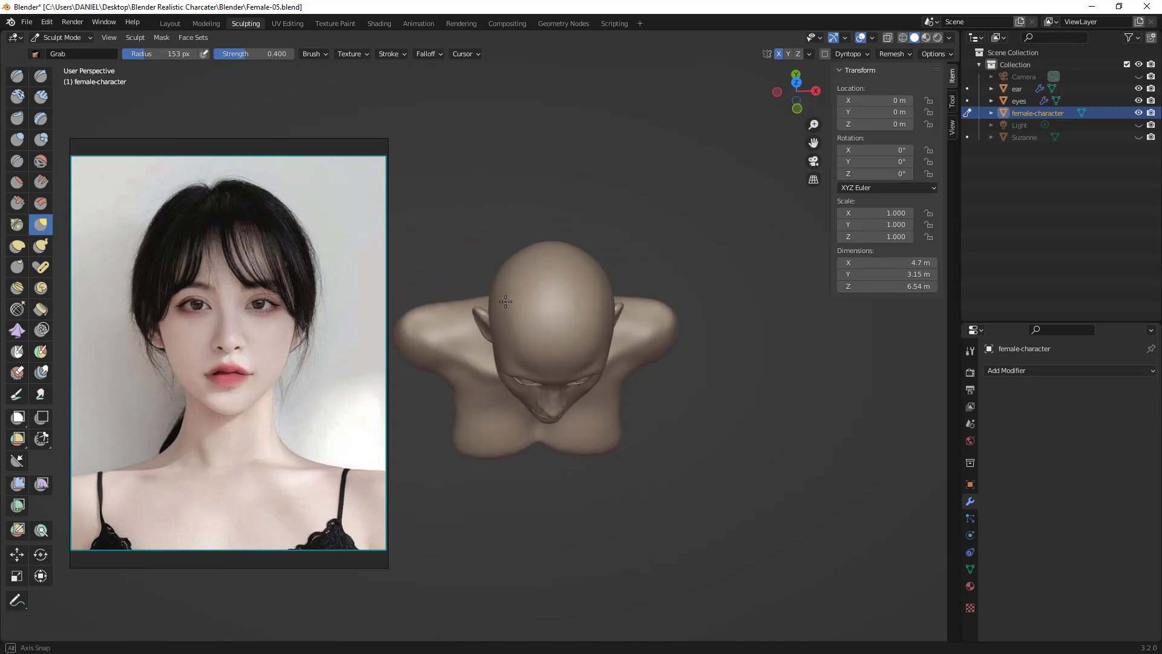
middle_drag(518, 358, 565, 285)
middle_drag(804, 206, 794, 221)
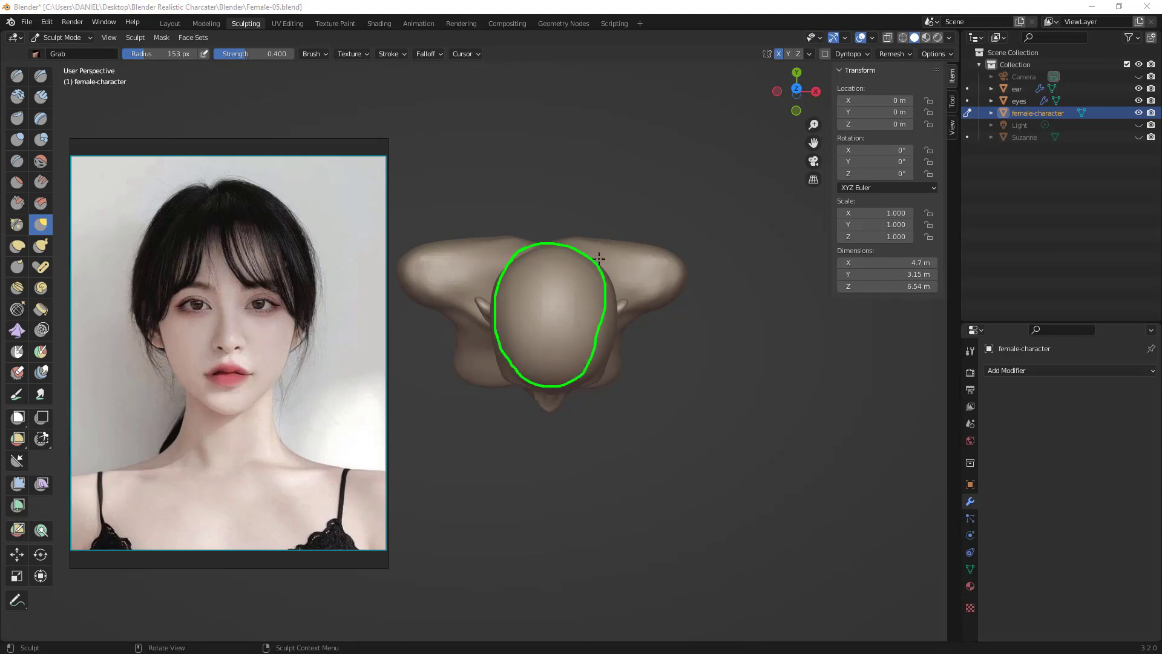
mouse_move(726, 324)
middle_down()
mouse_move(706, 186)
mouse_move(642, 163)
middle_up()
- Move the portrait reference out of the way and view the whole bust from the front
right_drag(339, 234, 0, 242)
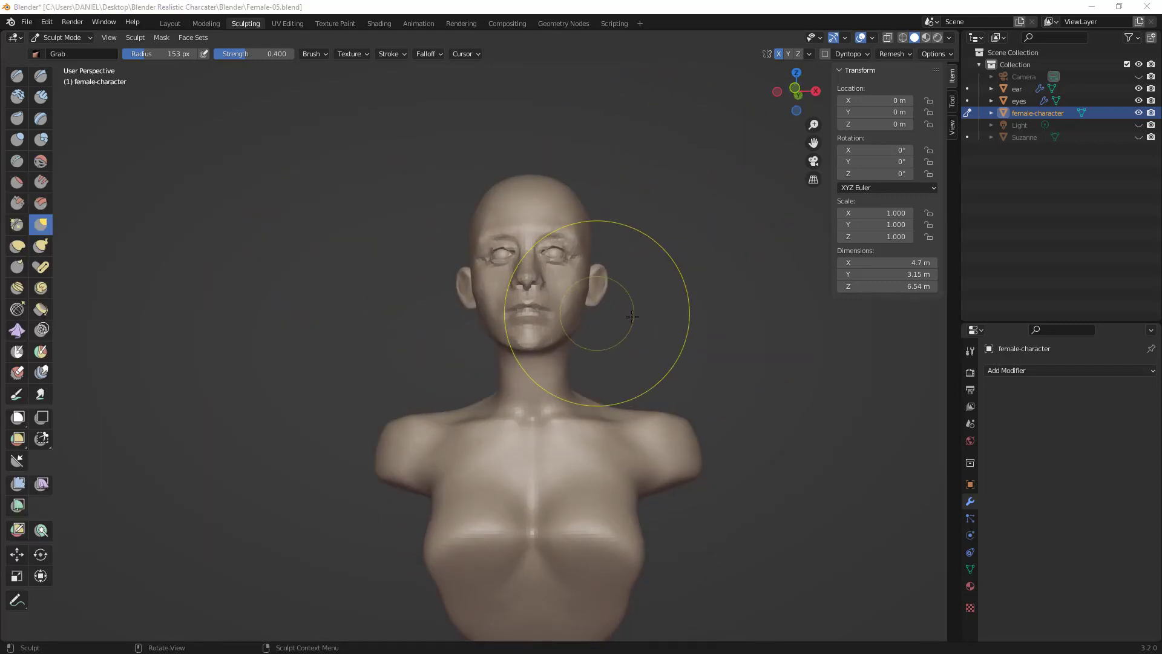
click(718, 347)
middle_drag(798, 290, 617, 341)
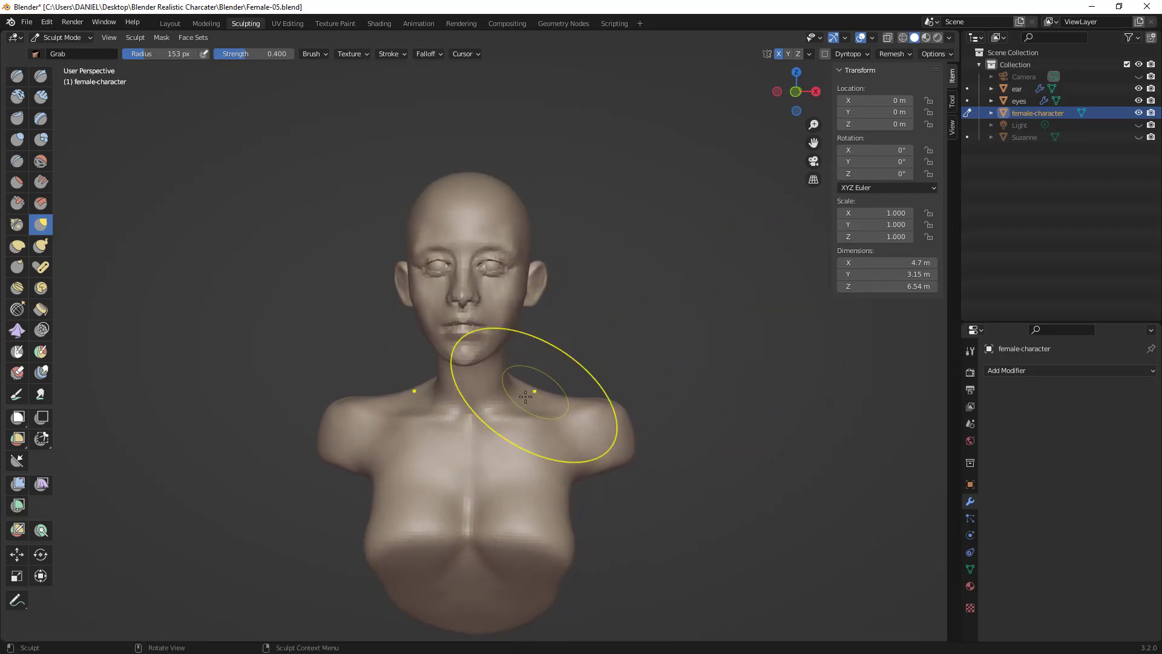
- Adjust the sides of the neck with the Grab brush at a 153 px radius, and refine below the jaw at 134 px
middle_drag(502, 389, 507, 376)
key(g)
drag(503, 382, 509, 381)
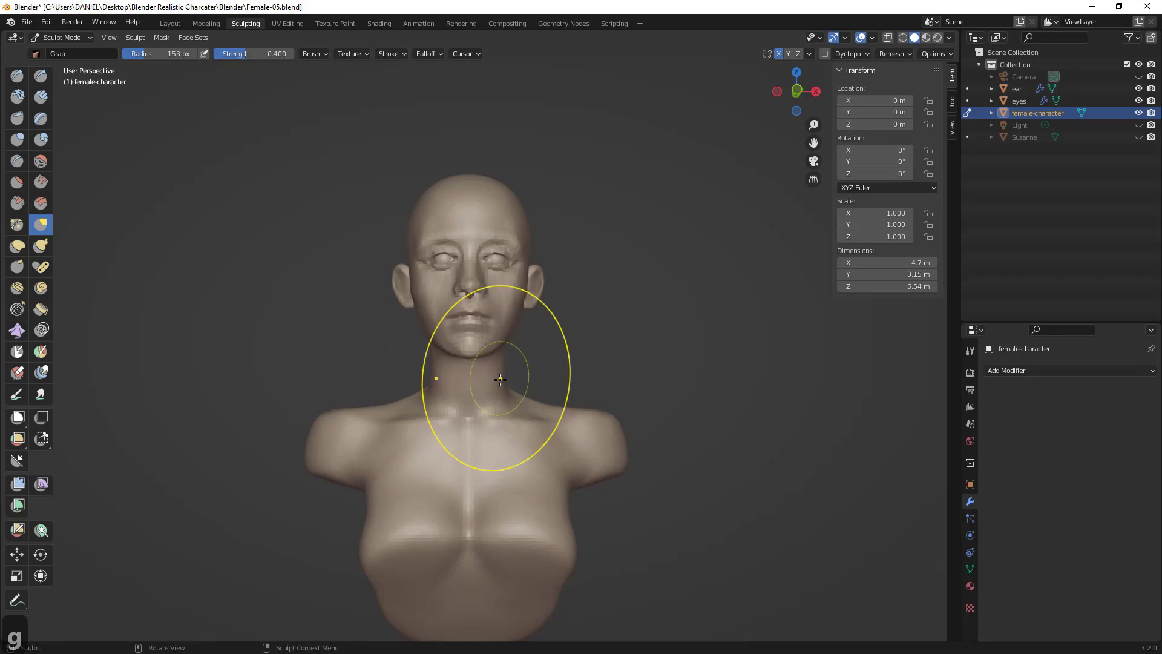
mouse_move(526, 377)
middle_down()
mouse_move(516, 382)
mouse_move(513, 364)
middle_up()
key(f)
click(506, 371)
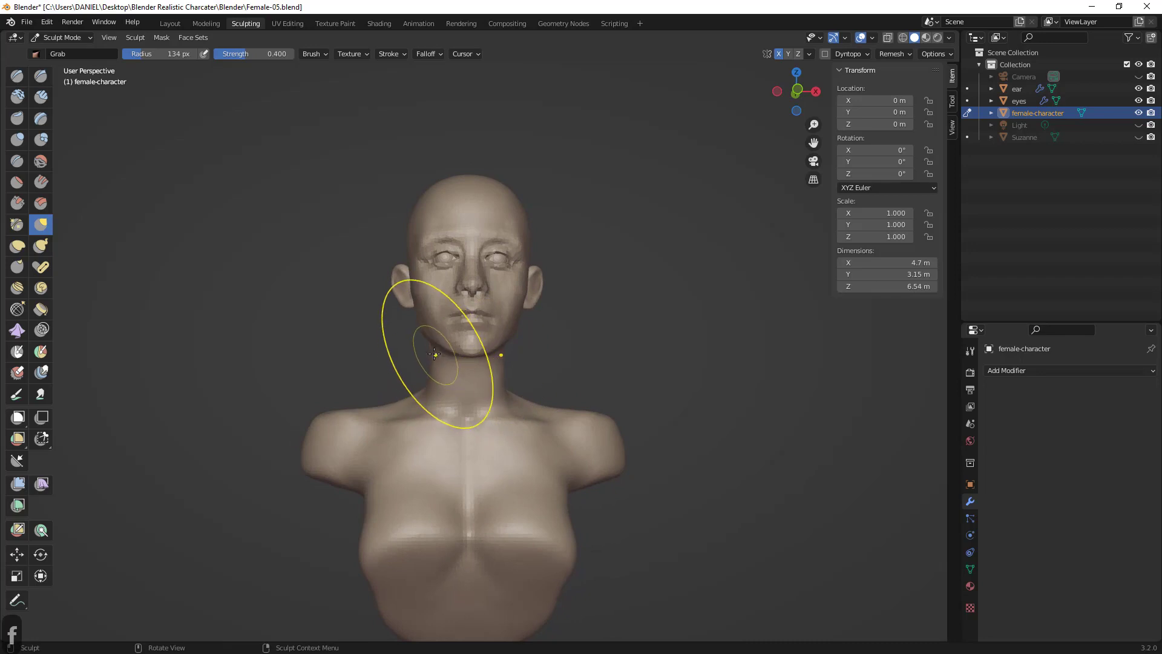
mouse_move(431, 351)
middle_down()
mouse_move(508, 389)
mouse_move(513, 403)
mouse_move(466, 446)
mouse_move(591, 403)
mouse_move(484, 412)
mouse_move(566, 384)
mouse_move(710, 376)
middle_up()
- Set the Grab brush radius to 109 px and refine the base of the neck where it meets the shoulders
key(f)
click(513, 373)
middle_drag(546, 401, 568, 386)
shift+middle_drag(593, 368, 596, 300)
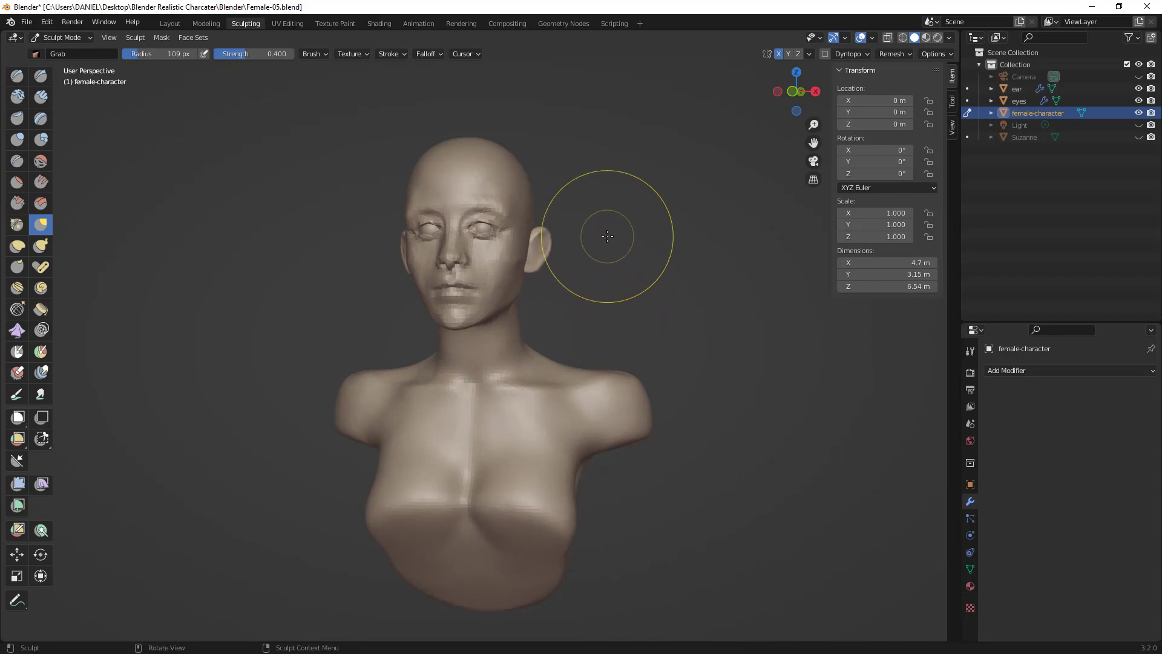
- Try carving the armpit crease with the Draw Sharp brush at an 82 px radius, and undo the strokes
click(41, 75)
key(ctrl+z)
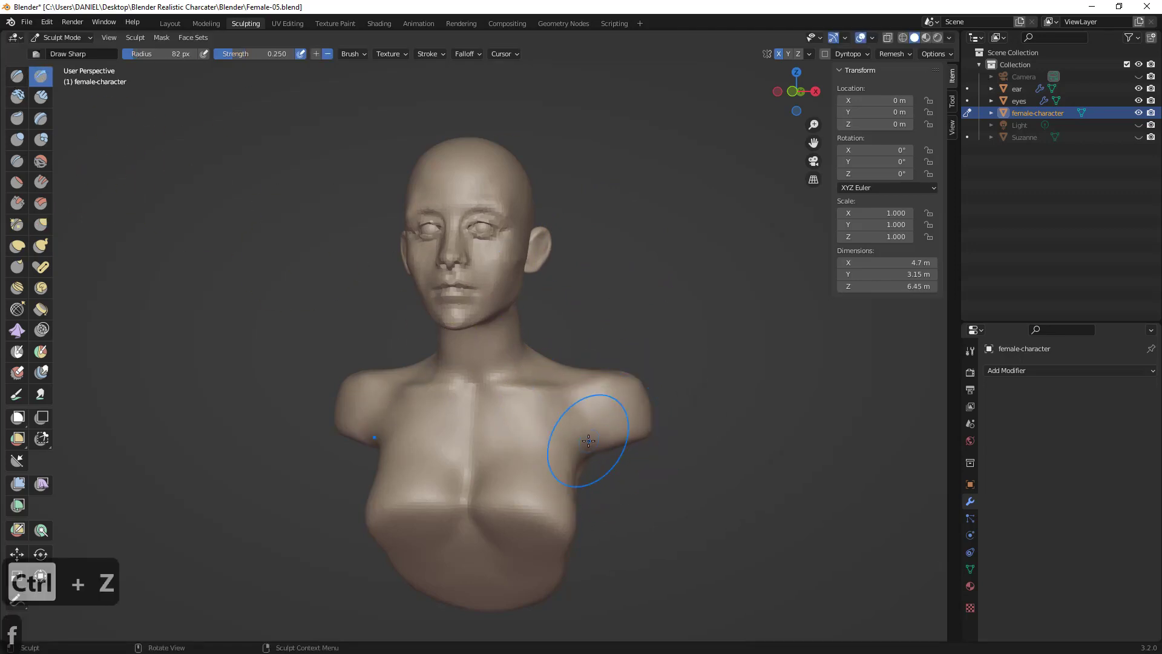
key(ctrl+z)
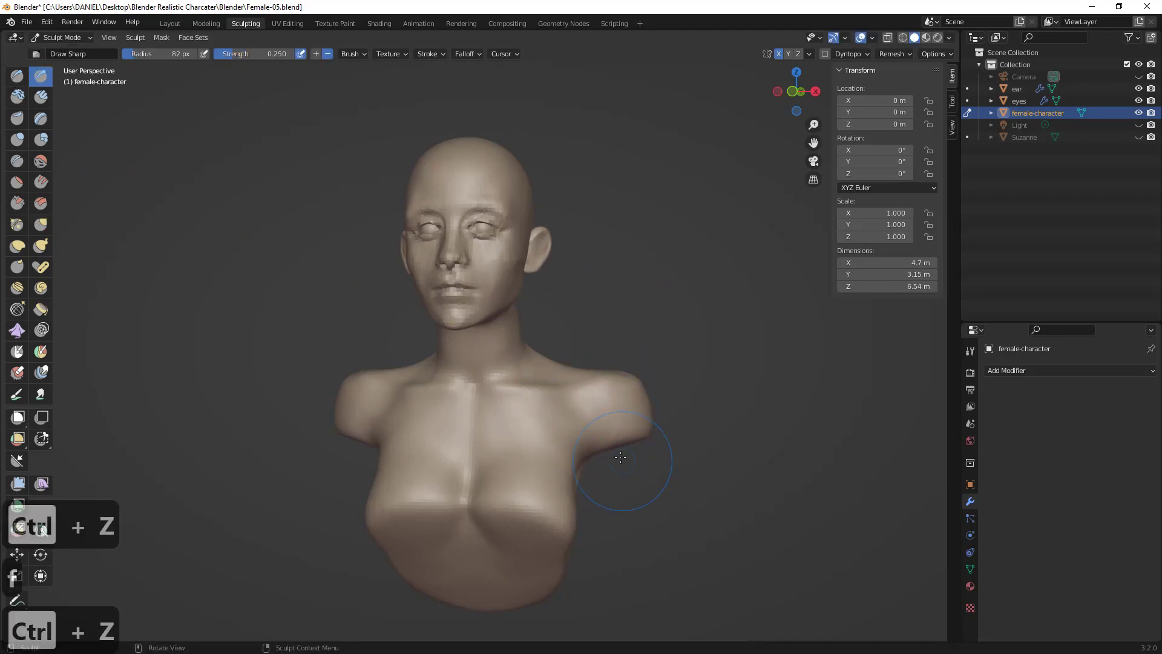
key(ctrl+z)
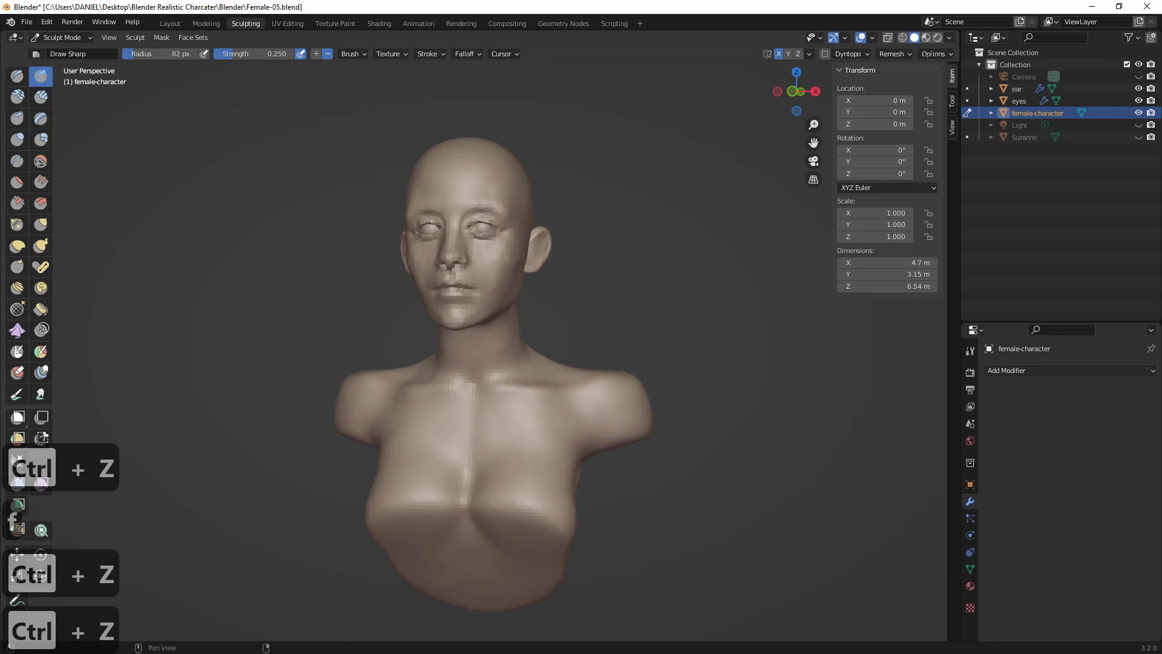
- Check the voxel remesh settings, and try the armpit crease again with Draw Sharp at a 66 px radius, undoing the stroke
click(894, 53)
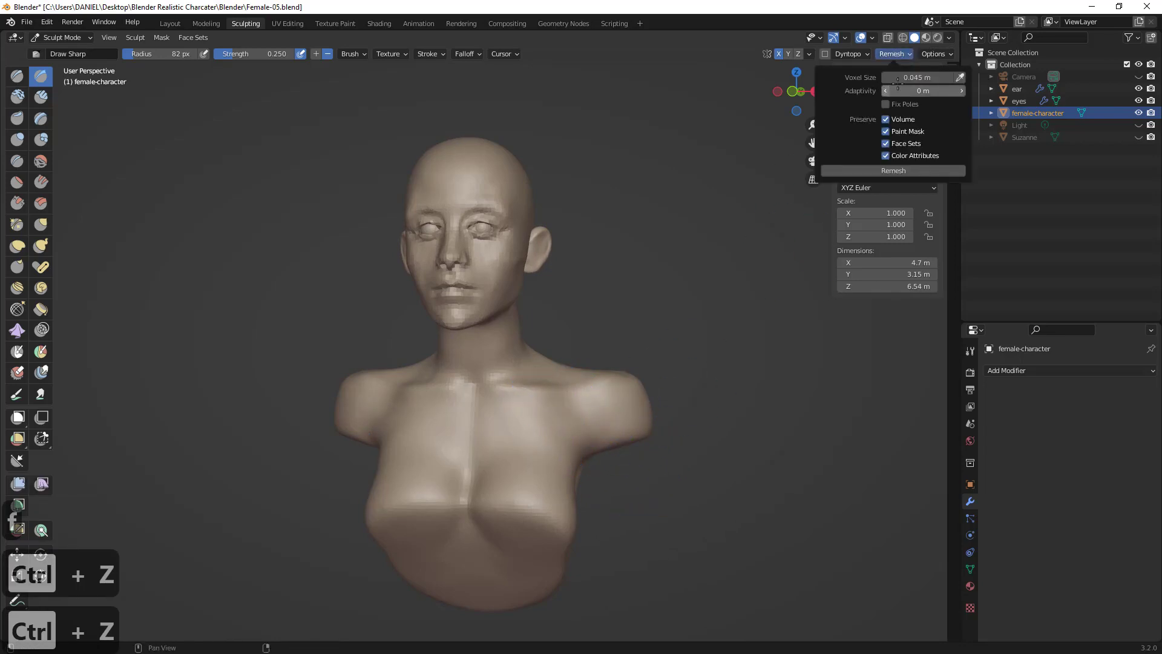
middle_drag(601, 401, 353, 469)
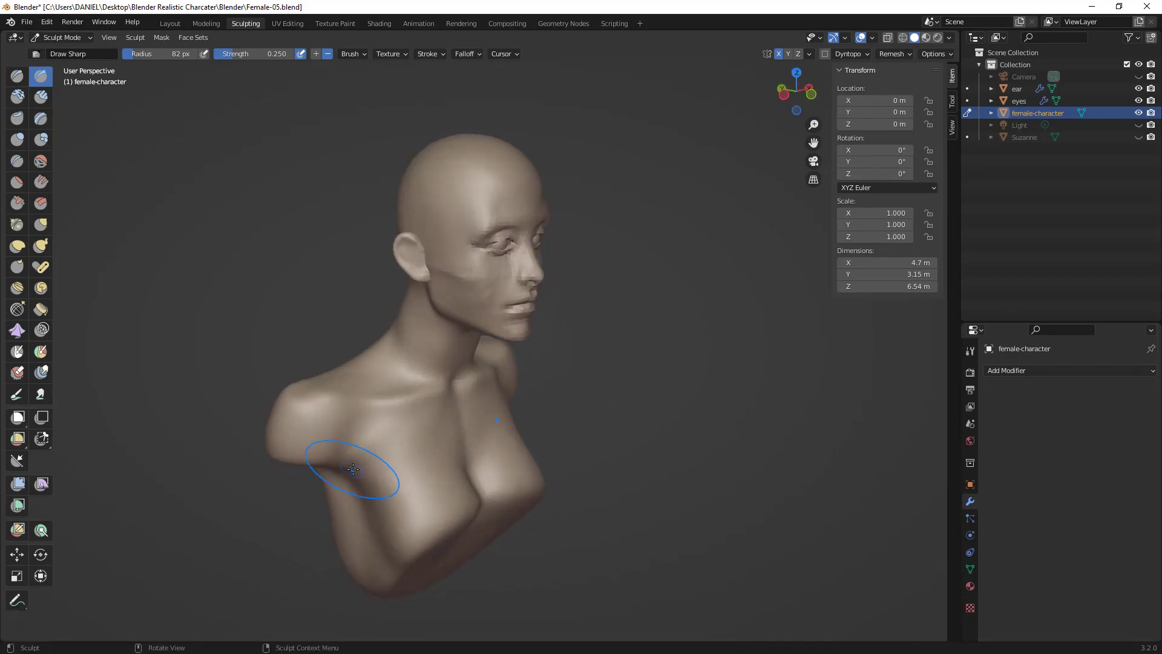
key(ctrl+z)
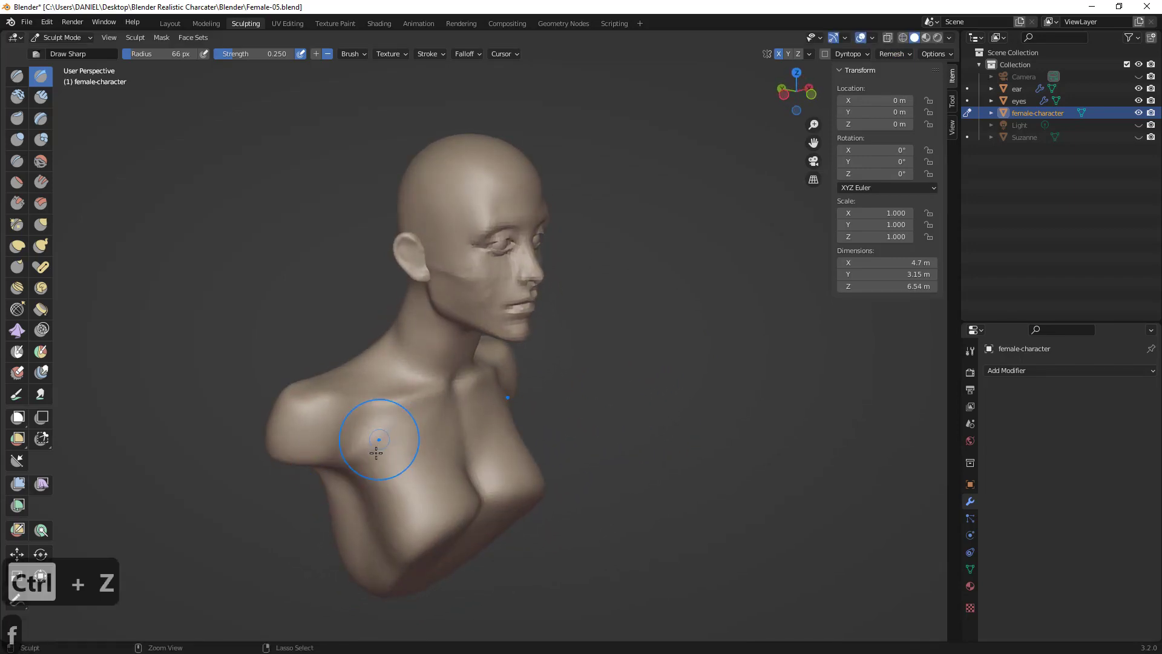
middle_drag(432, 391, 366, 416)
middle_drag(548, 418, 542, 376)
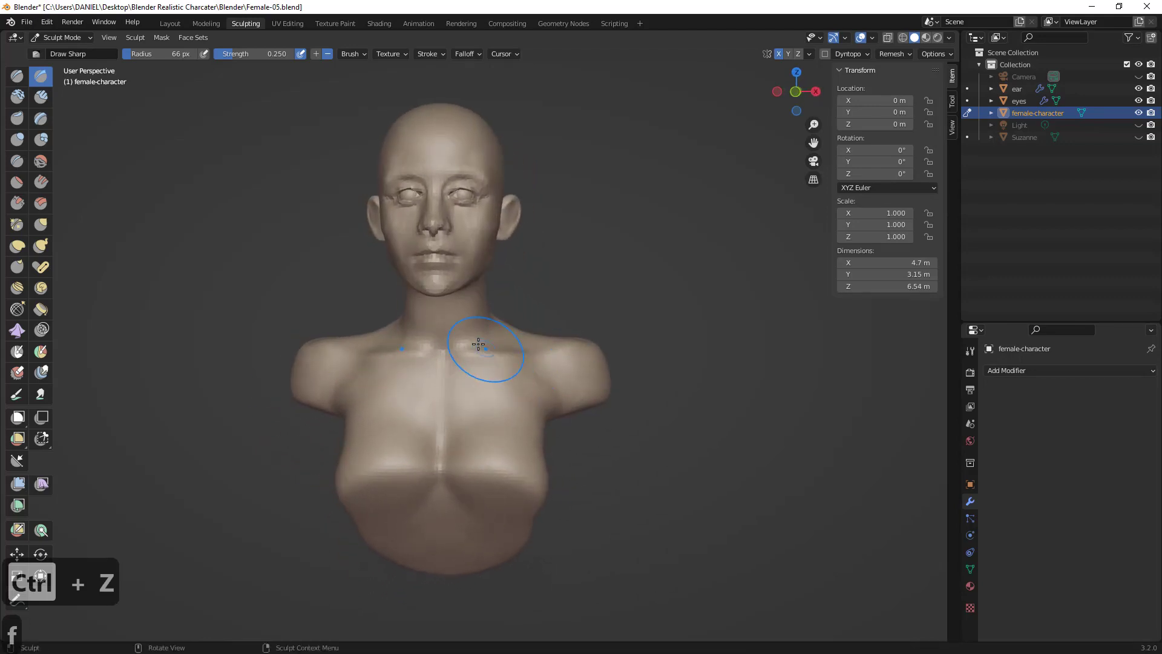
shift+middle_drag(476, 339, 521, 363)
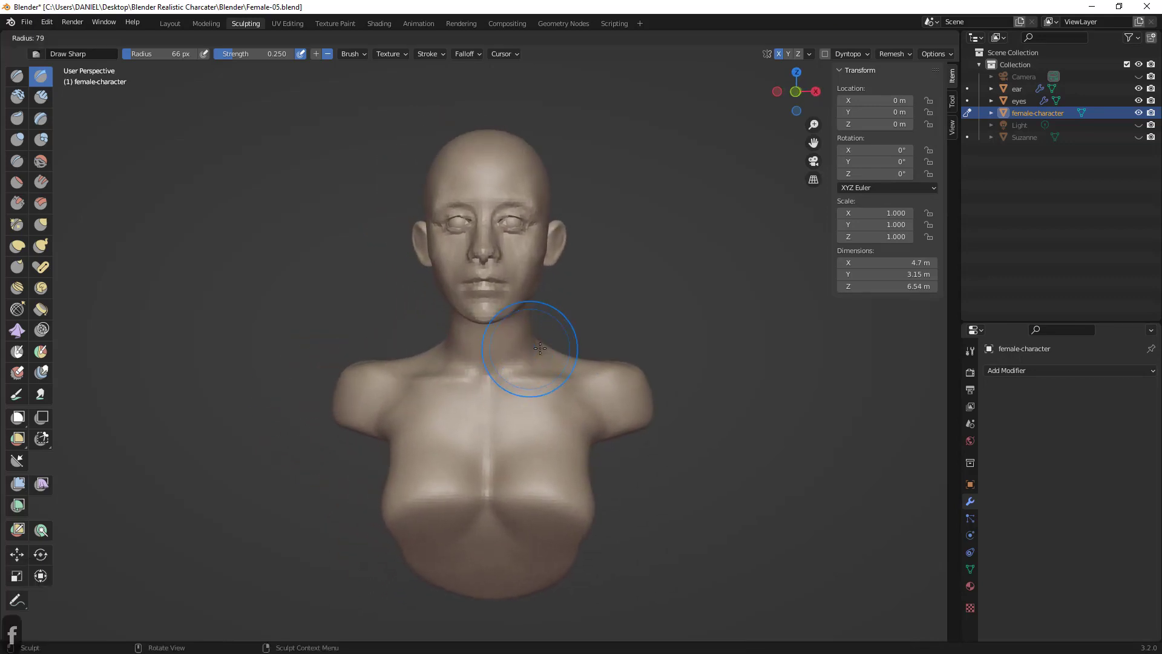
- Switch to the Grab brush, try reshaping the lower cheek at a 60 px radius, and undo the stroke
key(g)
mouse_move(520, 339)
middle_down()
mouse_move(551, 397)
mouse_move(585, 360)
mouse_move(569, 312)
middle_up()
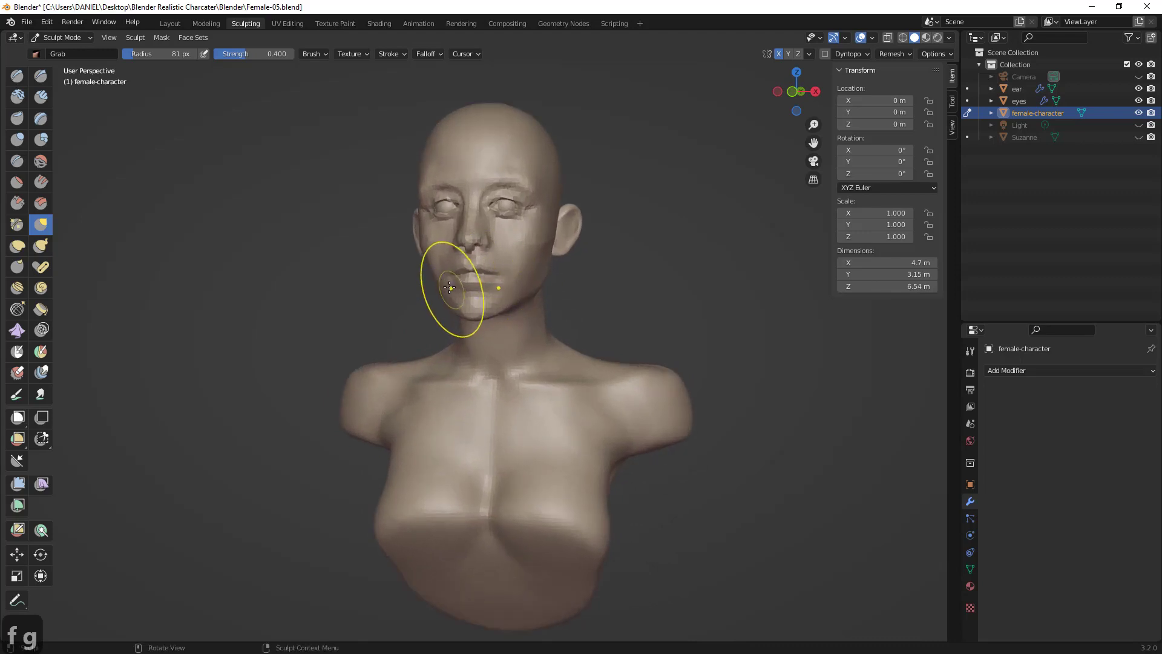
key(f)
click(438, 280)
key(ctrl+z)
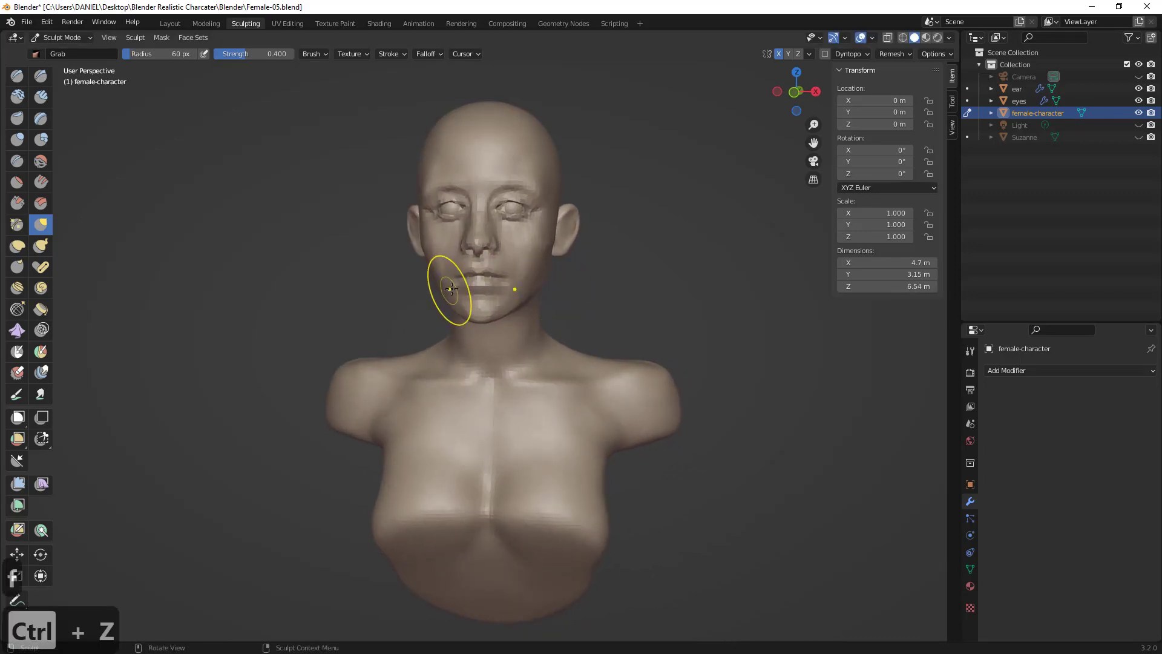
- Adjust the lower cheek and jaw contour with the Grab brush at a 99 px radius, and reduce the radius to 89 px
key(f)
click(454, 281)
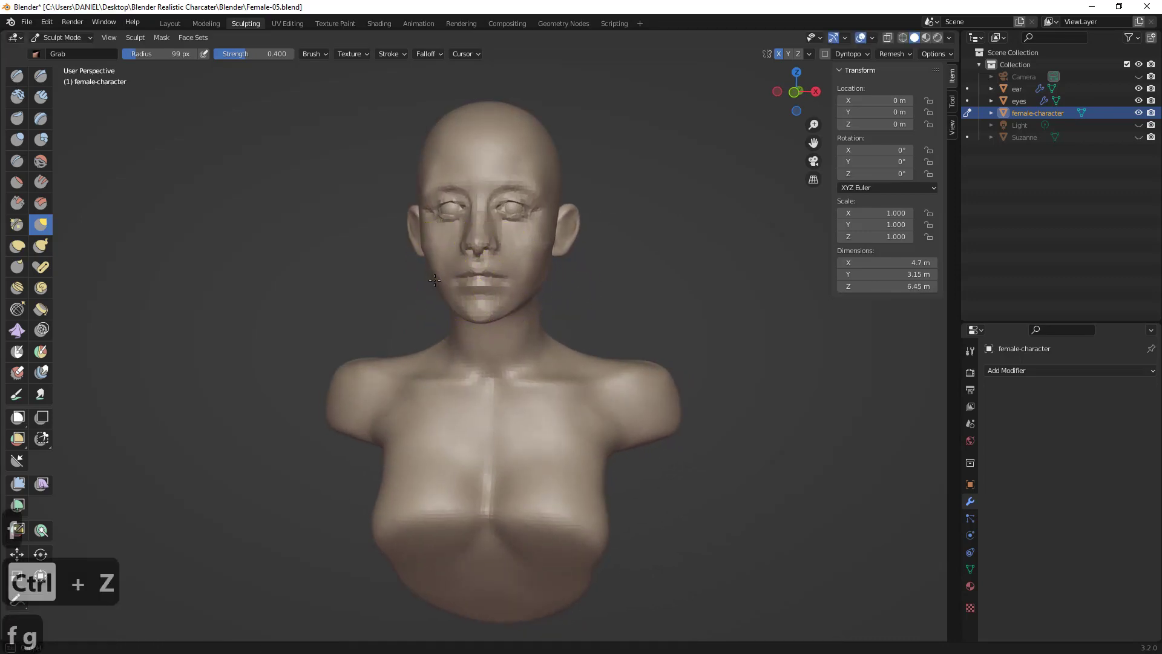
key(ctrl+z)
key(f)
click(428, 280)
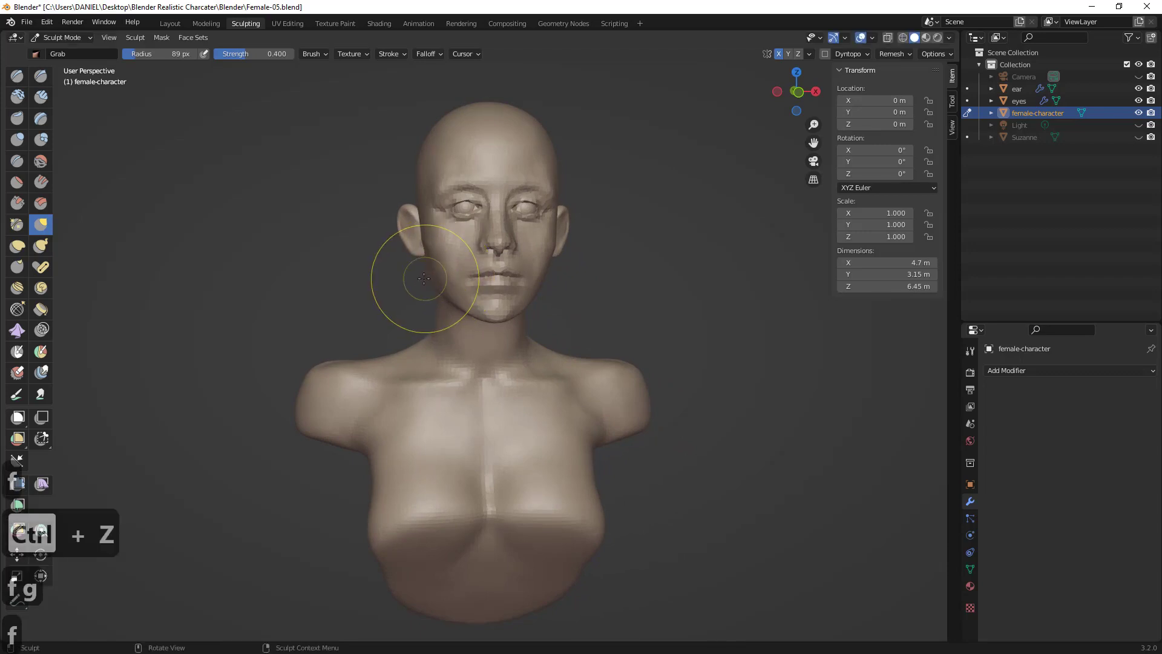
mouse_move(417, 278)
middle_down()
mouse_move(436, 274)
mouse_move(435, 227)
middle_up()
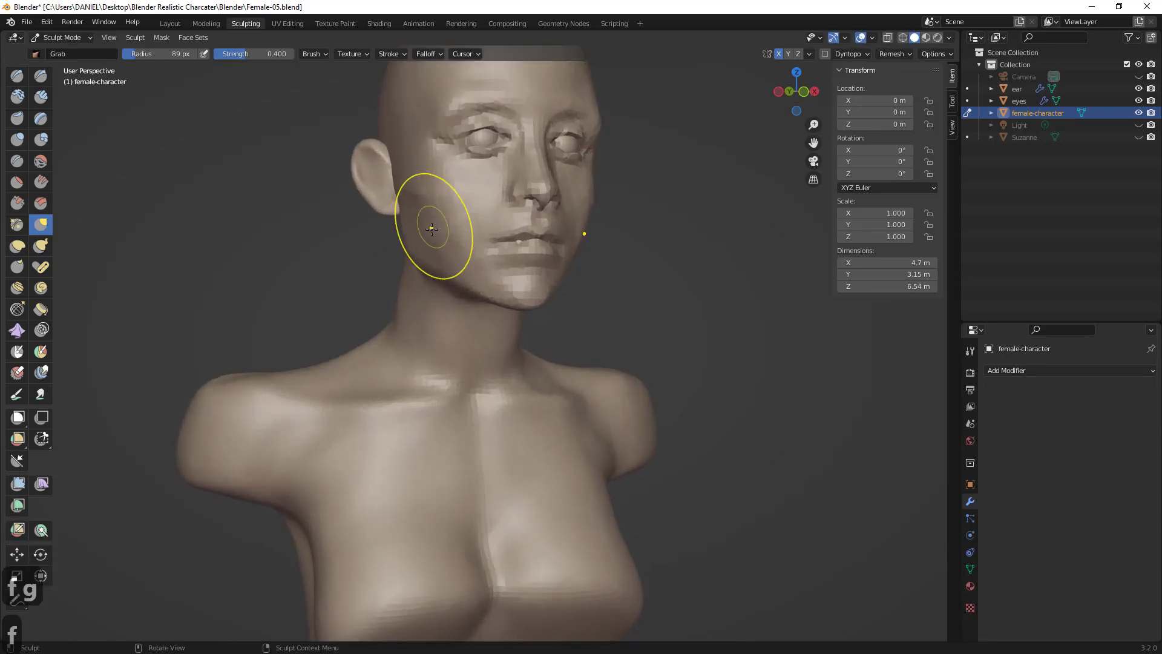
- Pull the jaw angle below the ear outward with the Grab brush at a 75 px radius
key(f)
click(425, 229)
drag(421, 235, 416, 231)
middle_drag(418, 233, 444, 237)
drag(432, 236, 426, 233)
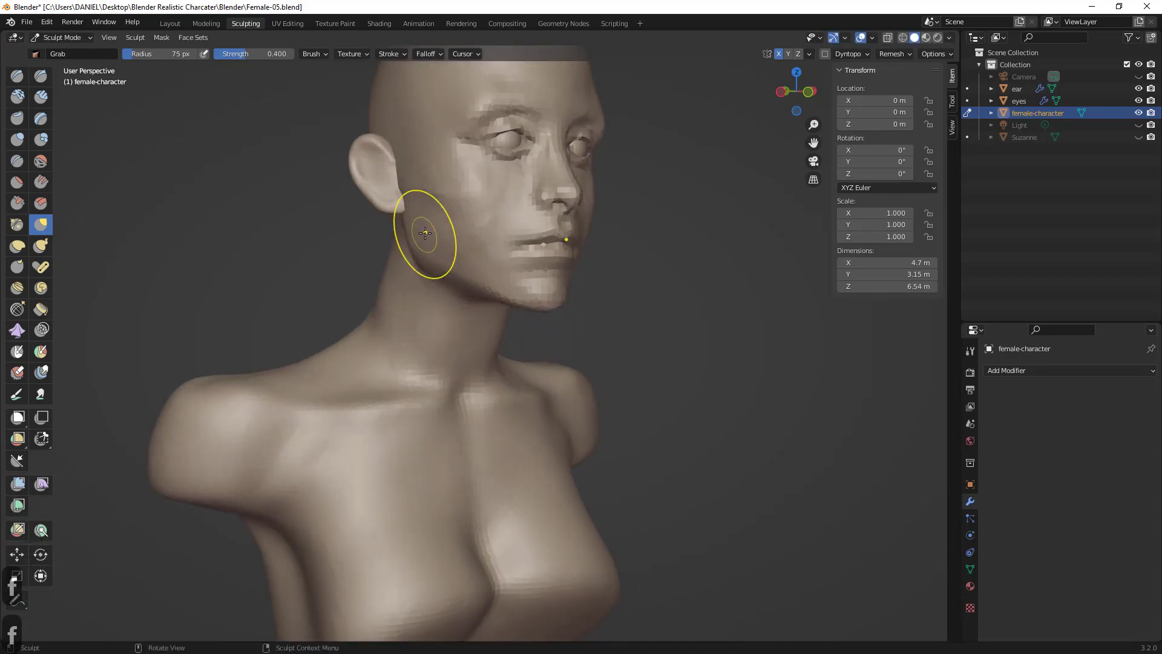
mouse_move(422, 221)
middle_down()
mouse_move(399, 242)
mouse_move(430, 264)
middle_up()
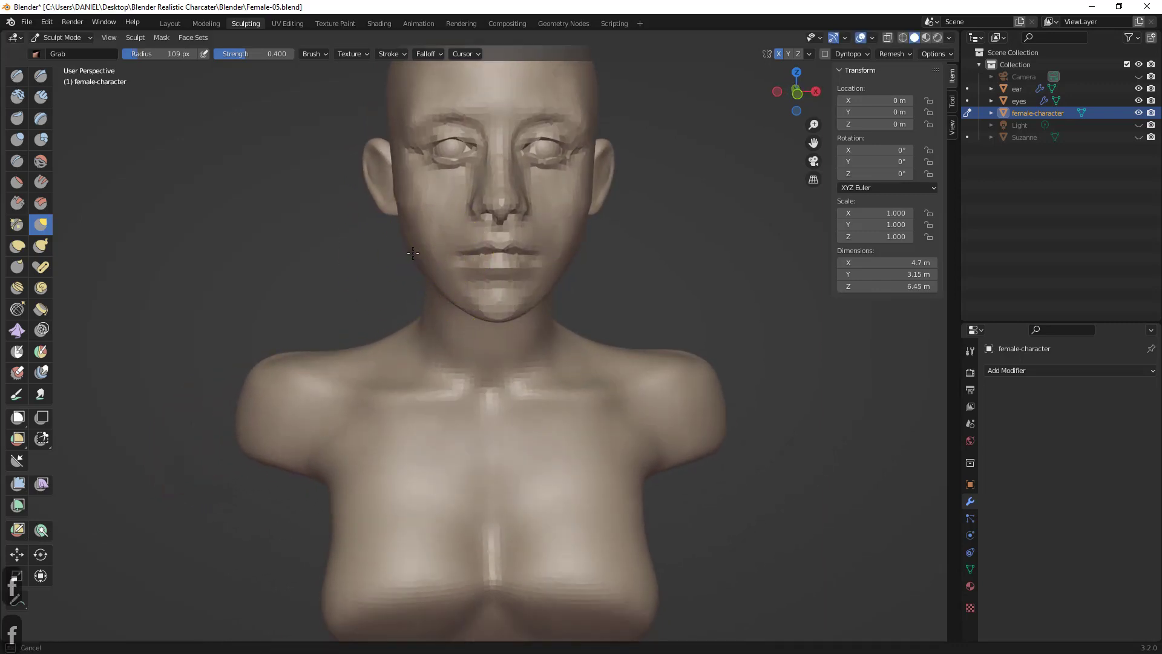
- Try Grab strokes on the cheek and the jaw below the ear, reducing the radius to 48 px, and undo them
scroll(422, 265, down, 4)
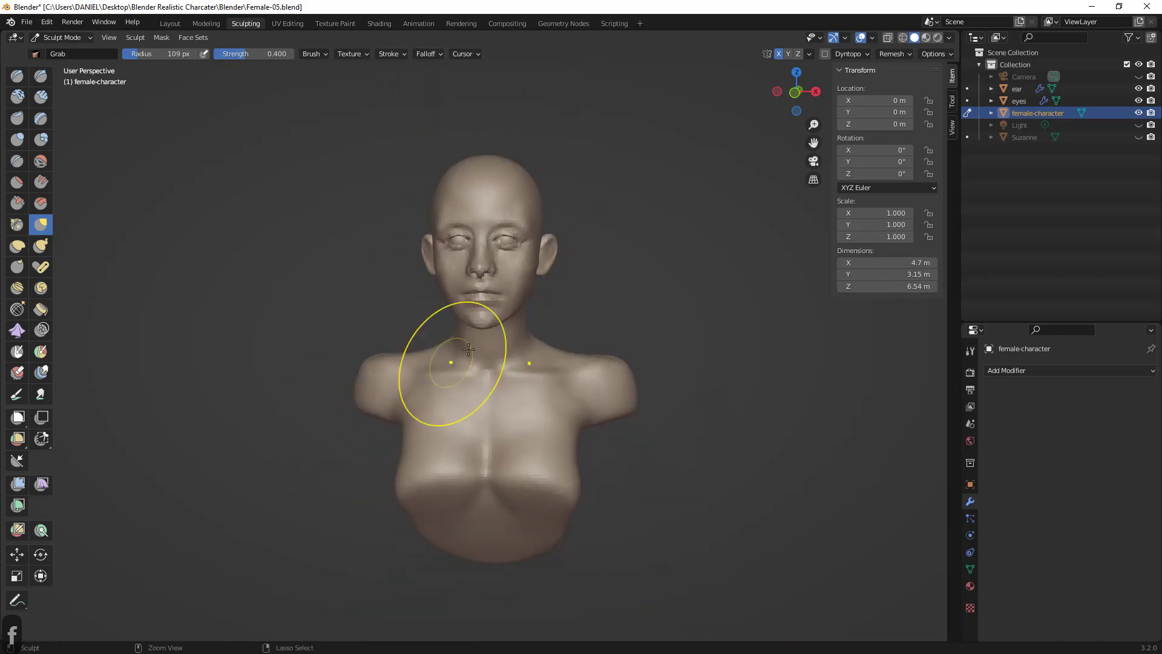
scroll(501, 317, up, 3)
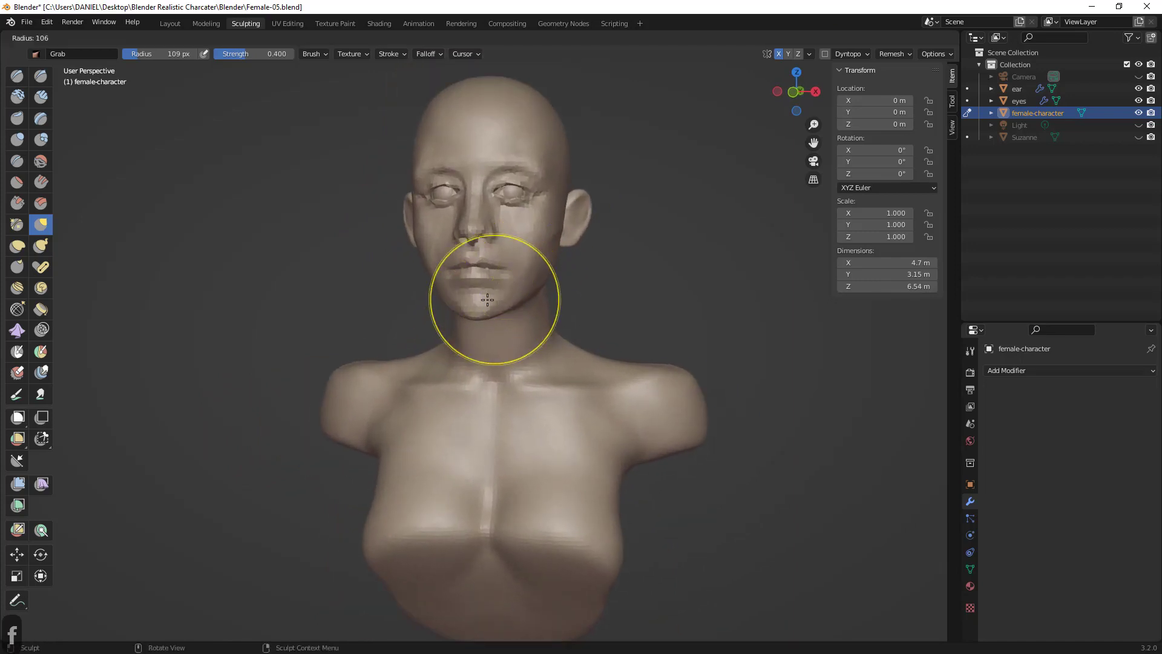
middle_drag(456, 307, 476, 297)
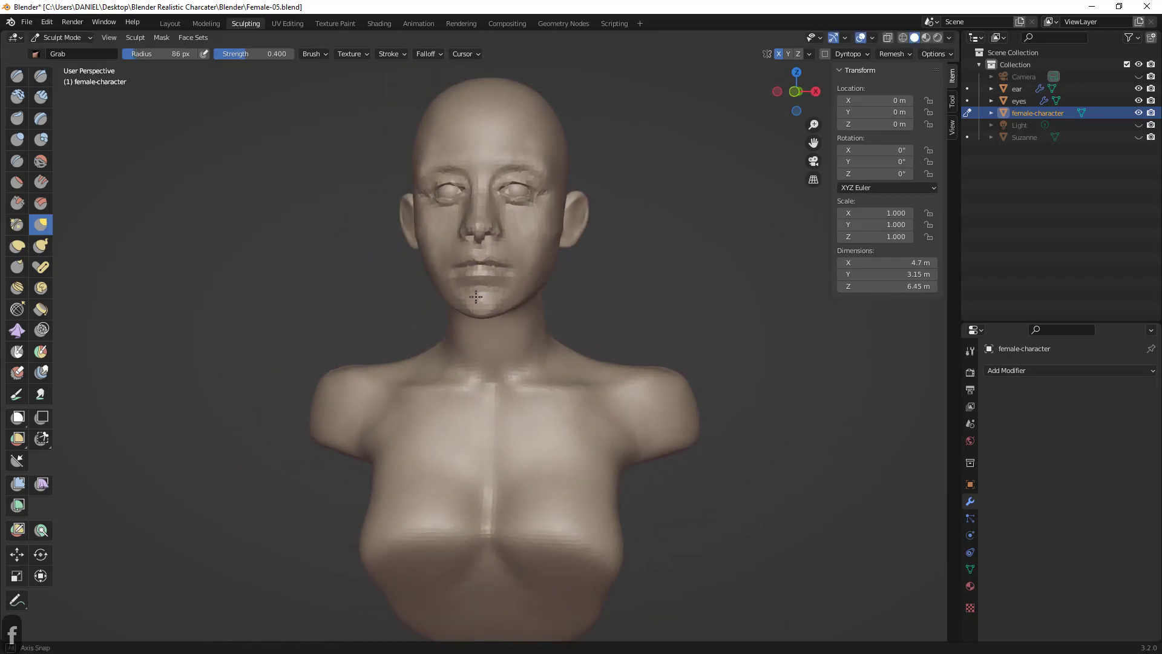
key(ctrl+z)
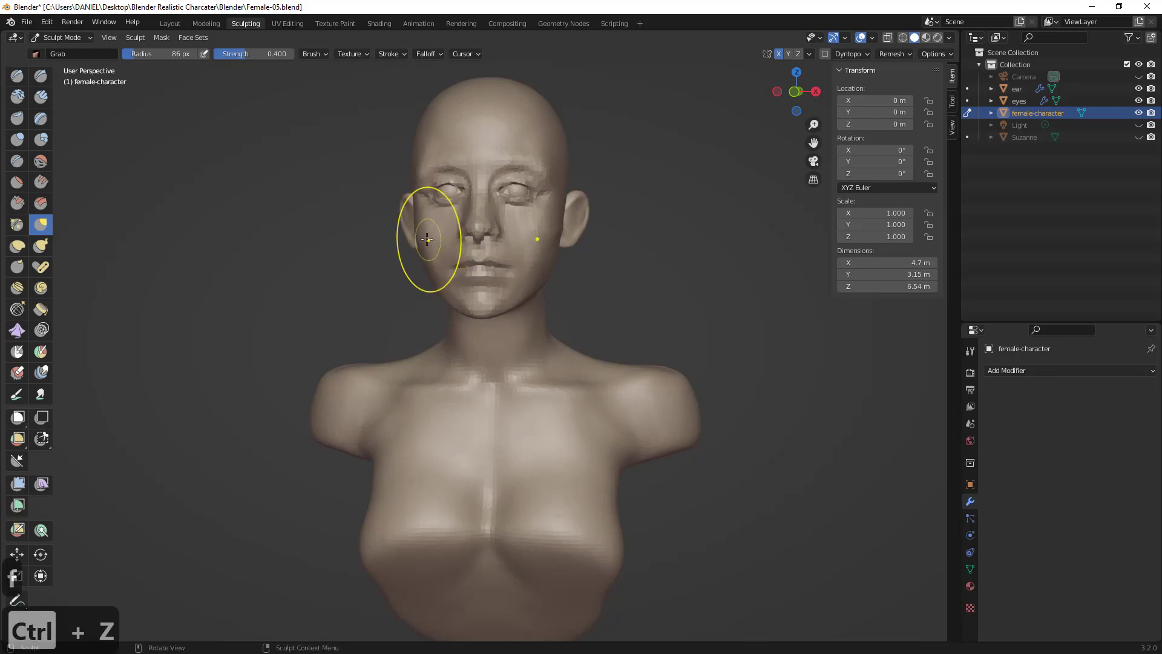
scroll(440, 244, down, 5)
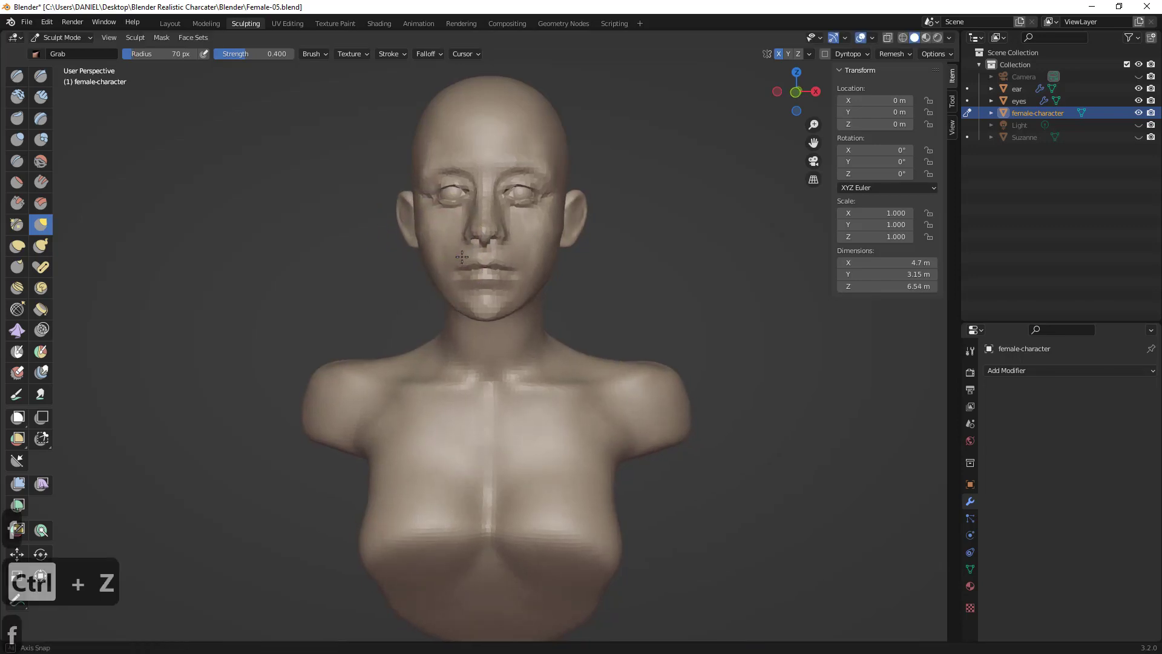
mouse_move(485, 291)
middle_down()
mouse_move(524, 338)
mouse_move(536, 278)
mouse_move(492, 291)
middle_up()
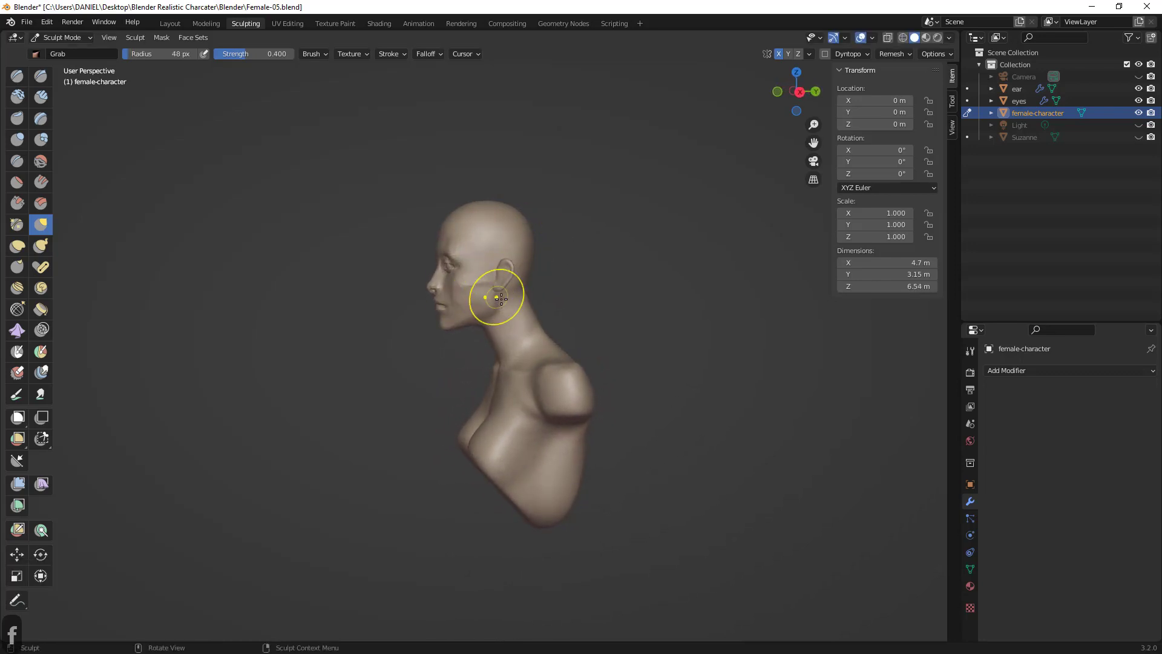
key(ctrl+z)
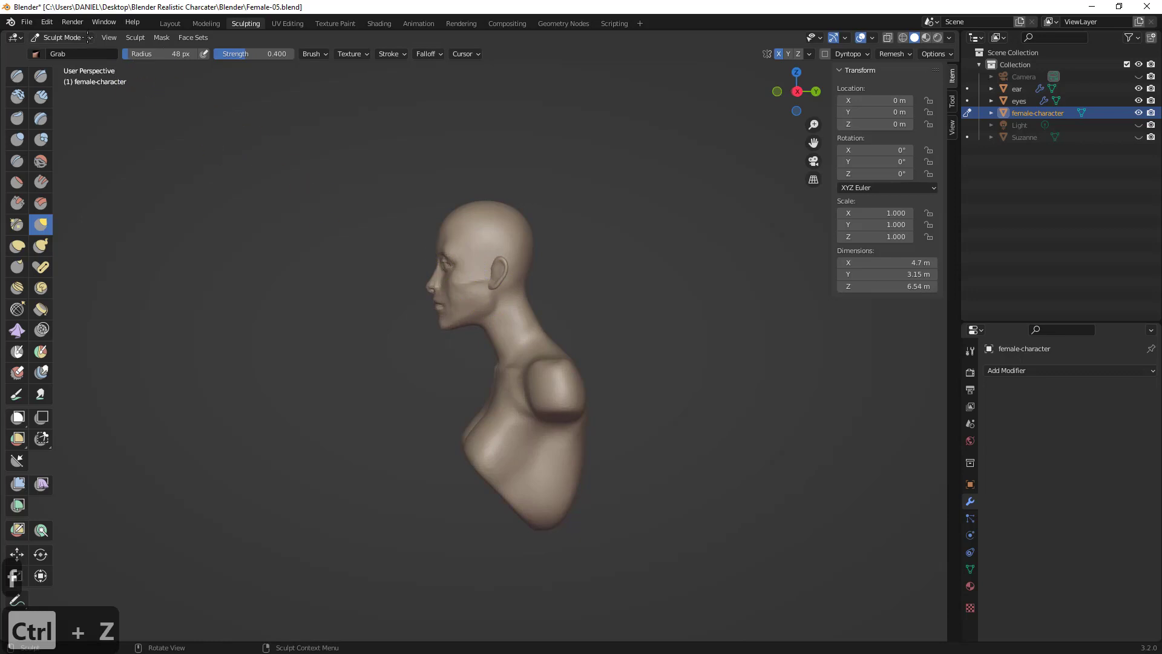
- Leave sculpting on the bust, select the ear object and put it into Sculpt Mode
click(79, 38)
click(74, 51)
click(500, 272)
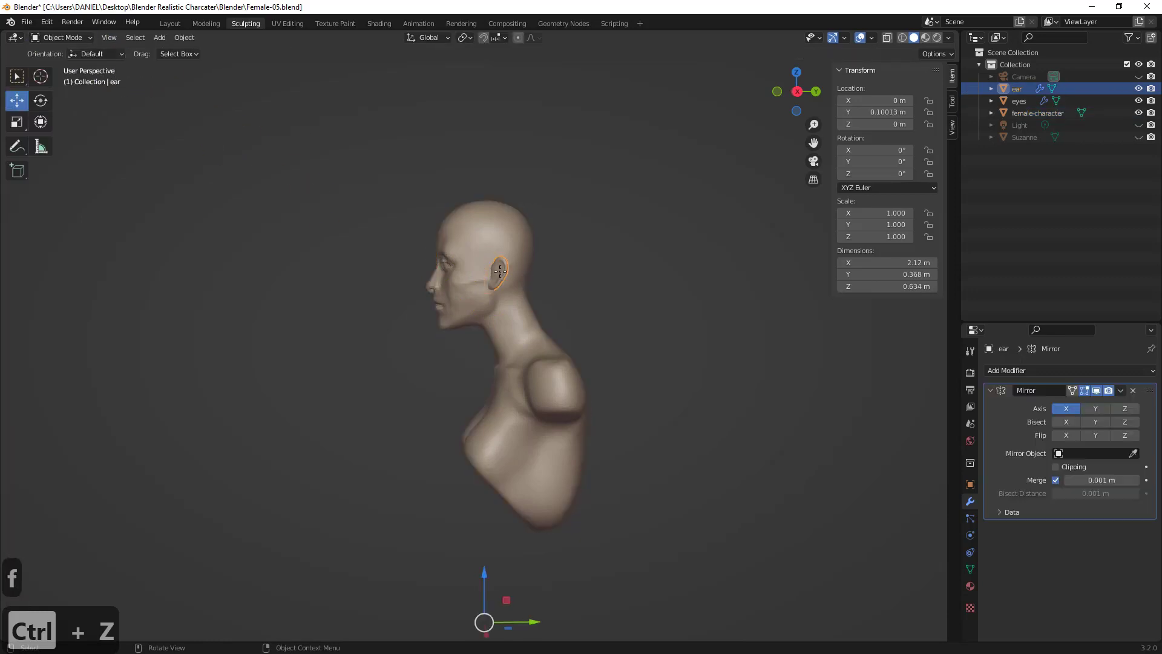
ctrl+middle_drag(580, 300, 619, 263)
scroll(618, 262, up, 1)
click(61, 38)
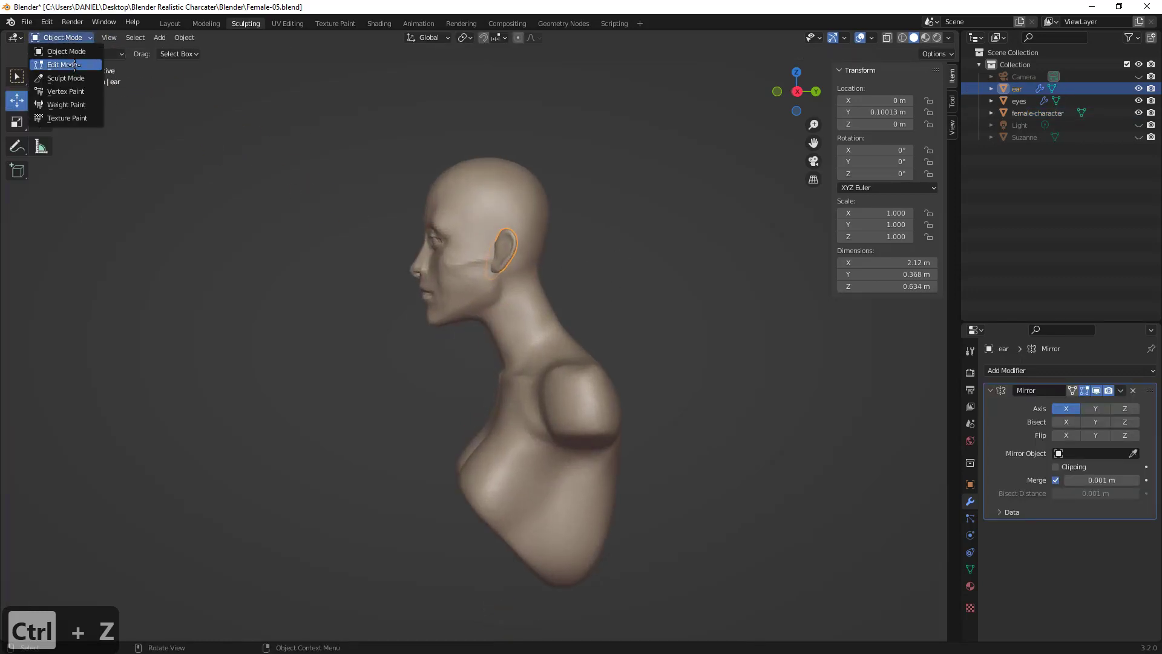
click(66, 64)
click(72, 38)
click(72, 76)
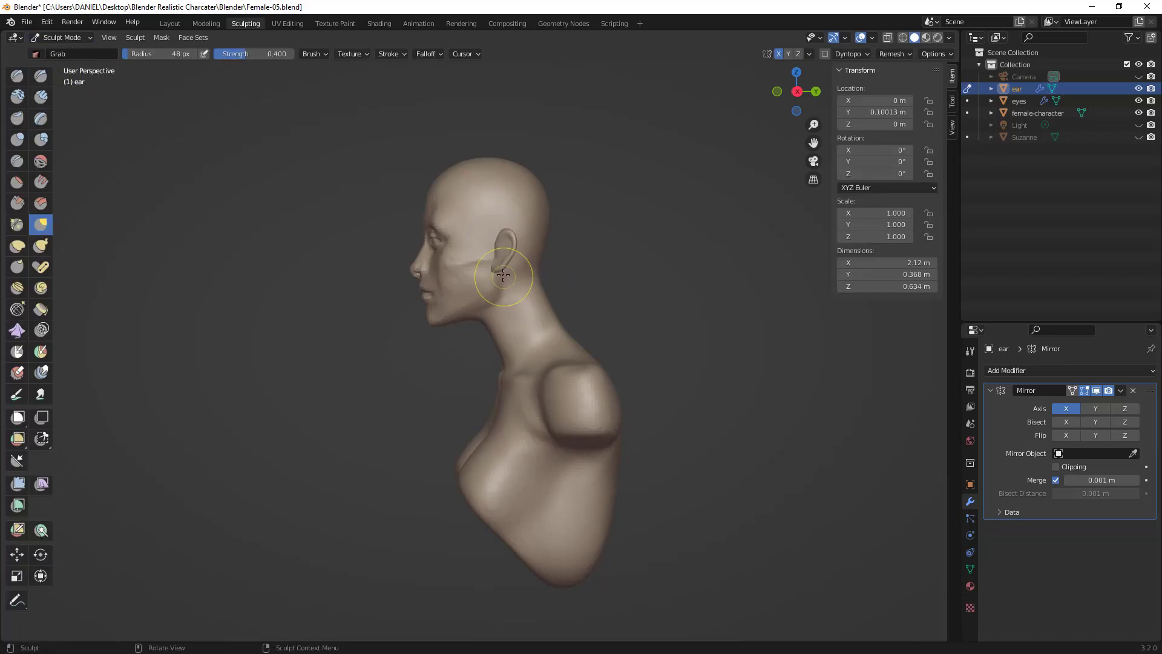
- Reshape the ear in side view with the Grab brush at an 84 px radius, making it narrower
key(g)
key(f)
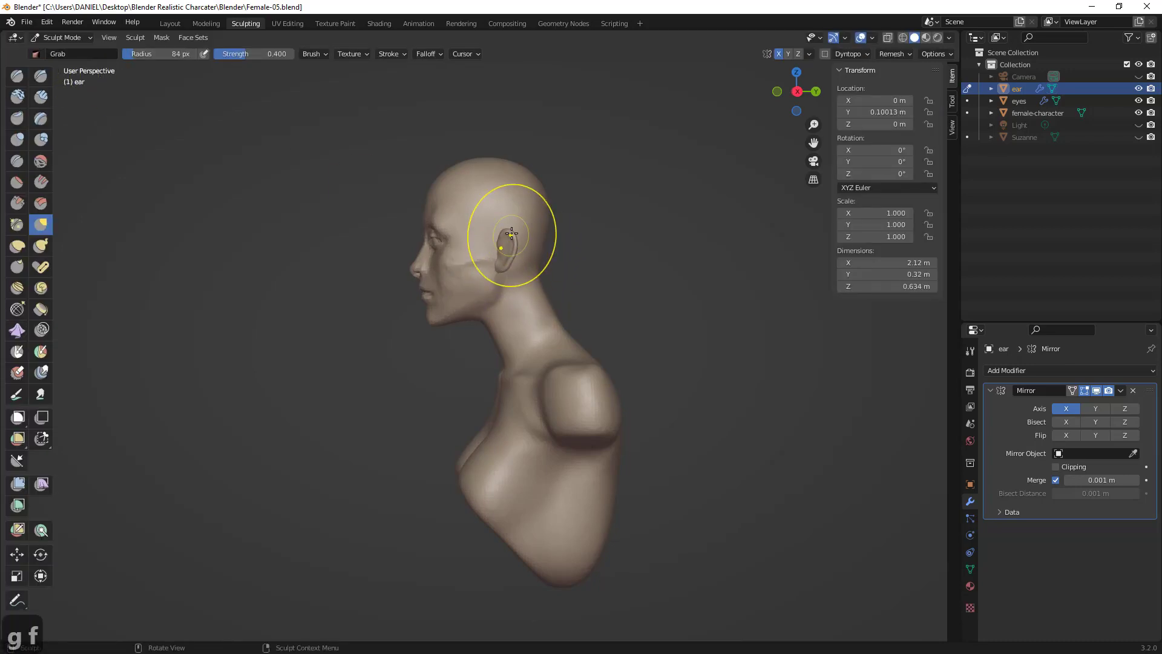
mouse_move(511, 233)
mouse_down()
mouse_move(501, 250)
mouse_move(512, 238)
mouse_up()
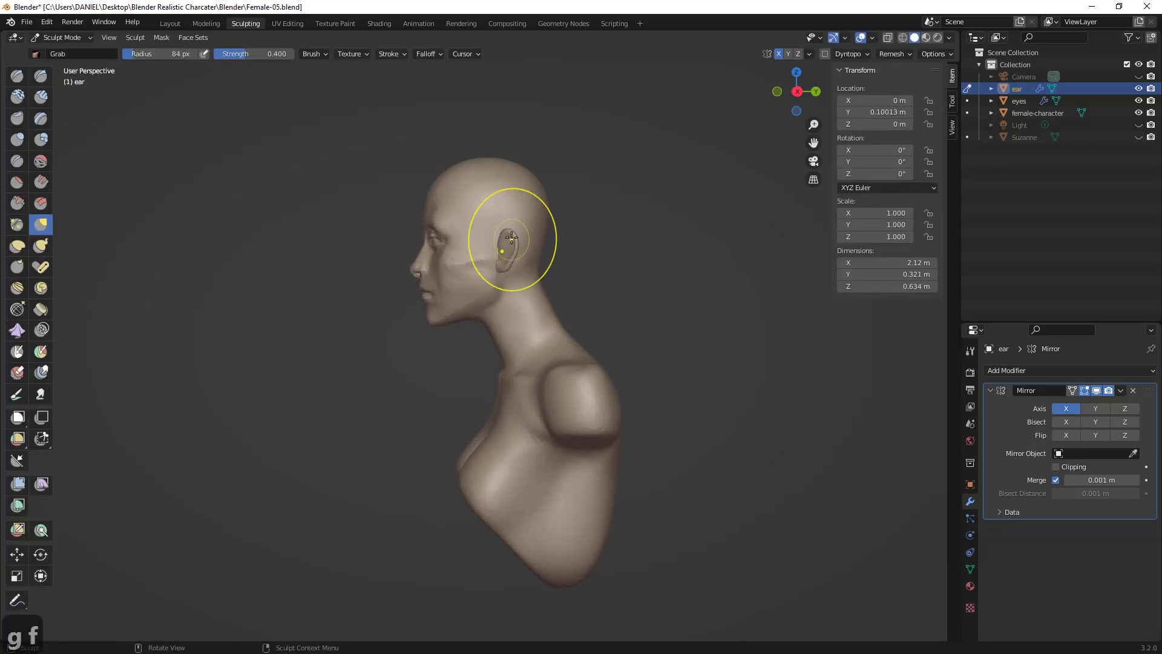
- Try pulling the ear's outer edge inward from the front with Grab at a 66 px radius, and undo the last strokes
mouse_move(542, 259)
middle_down()
mouse_move(592, 267)
mouse_move(587, 225)
middle_up()
key(f)
click(594, 259)
drag(587, 224, 581, 223)
drag(586, 212, 585, 210)
key(ctrl+z)
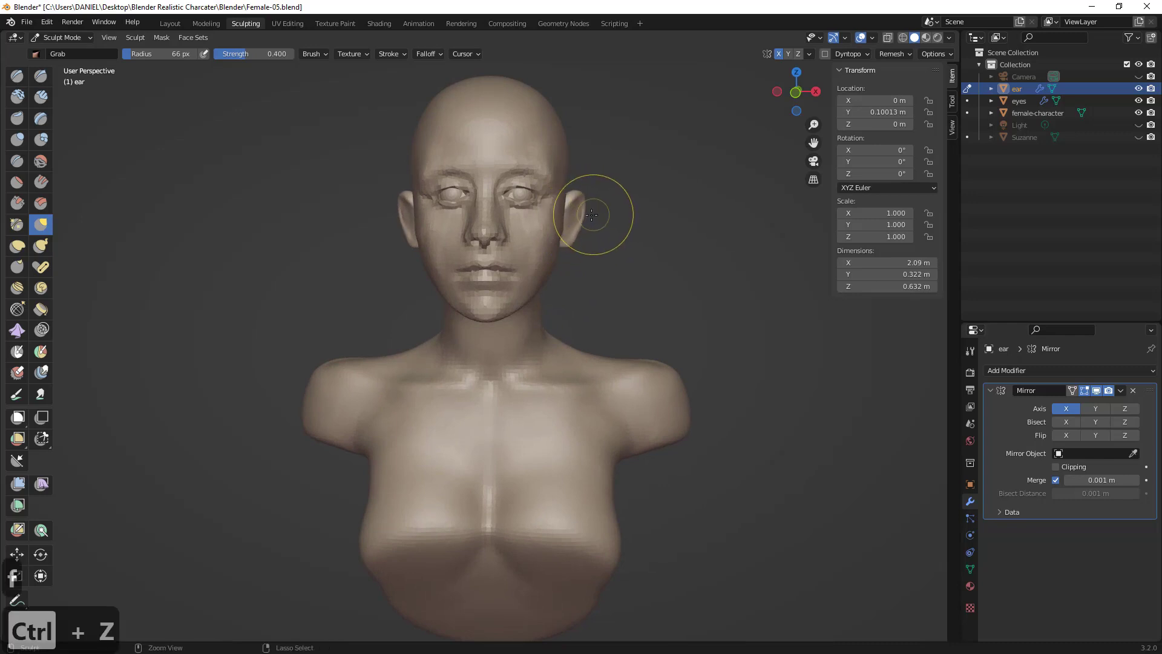
key(ctrl+z)
- Try pulling the earlobe down with Grab at a 51 px radius, and undo all the front-view ear strokes
key(f)
click(582, 234)
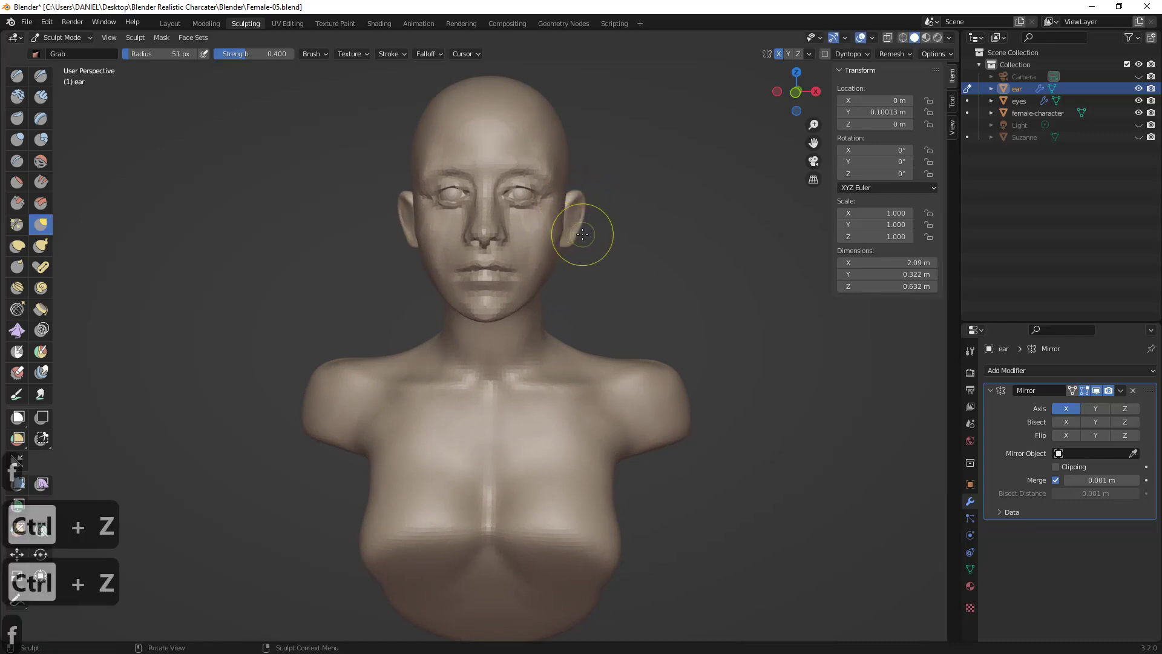
drag(578, 234, 579, 240)
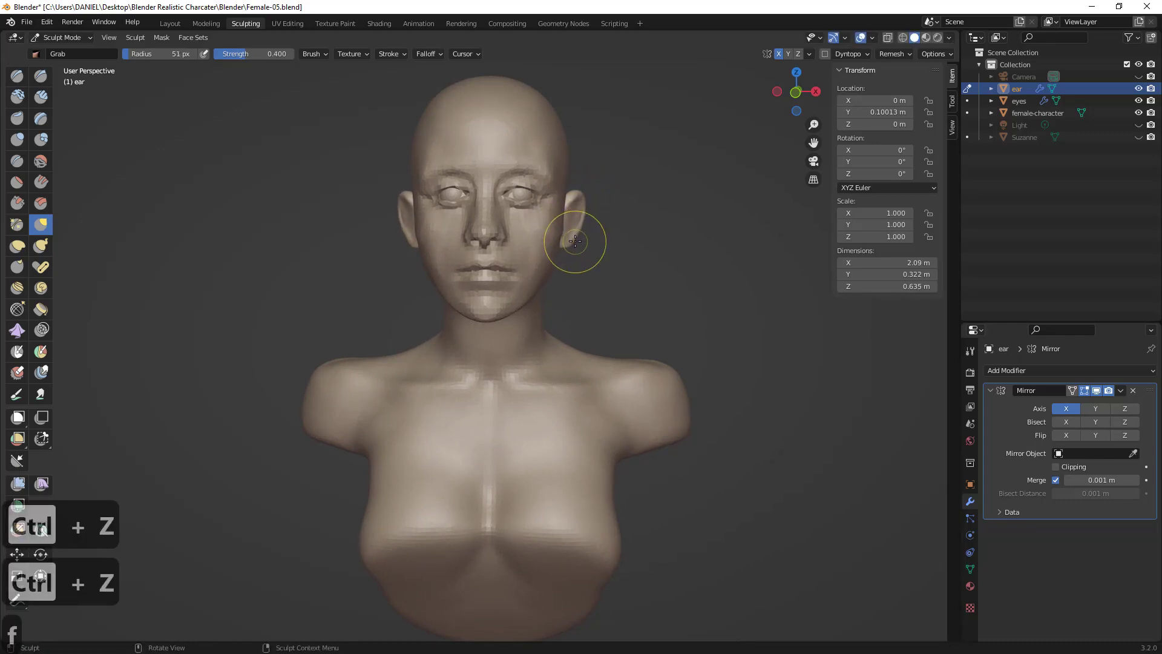
key(ctrl+z)
key(ctrl+z)
key(ctrl+z)
key(ctrl+z)
key(ctrl+z)
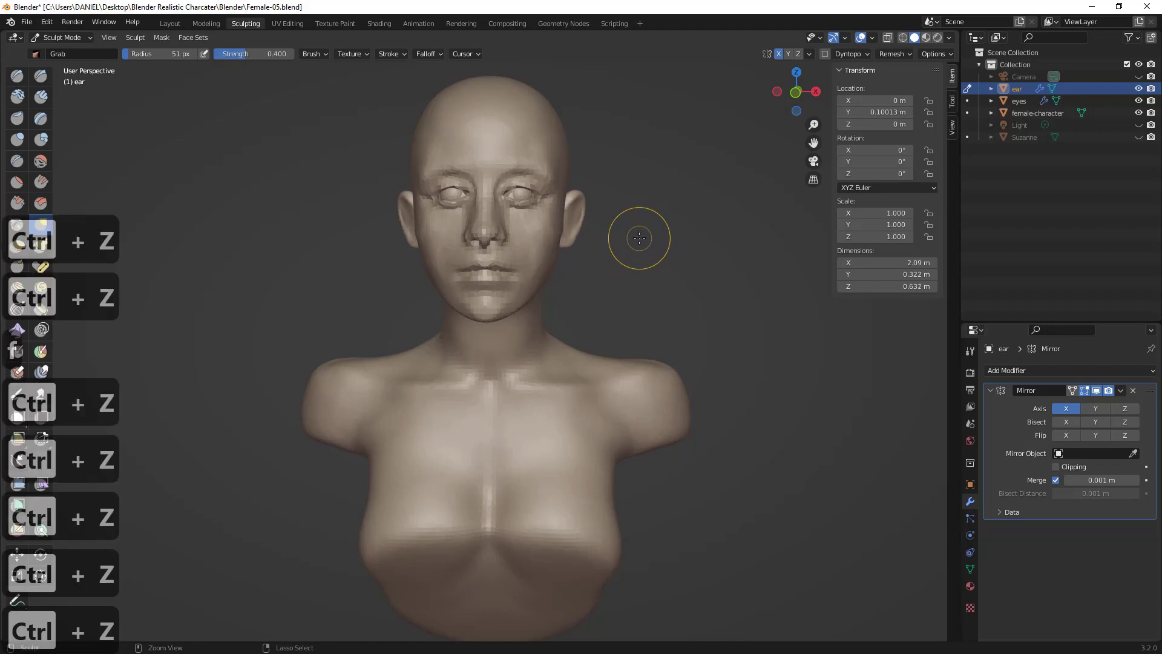
- Inspect the bust from the front and from below, and set the Grab brush radius to 70 px
scroll(638, 239, down, 3)
middle_drag(596, 332, 659, 265)
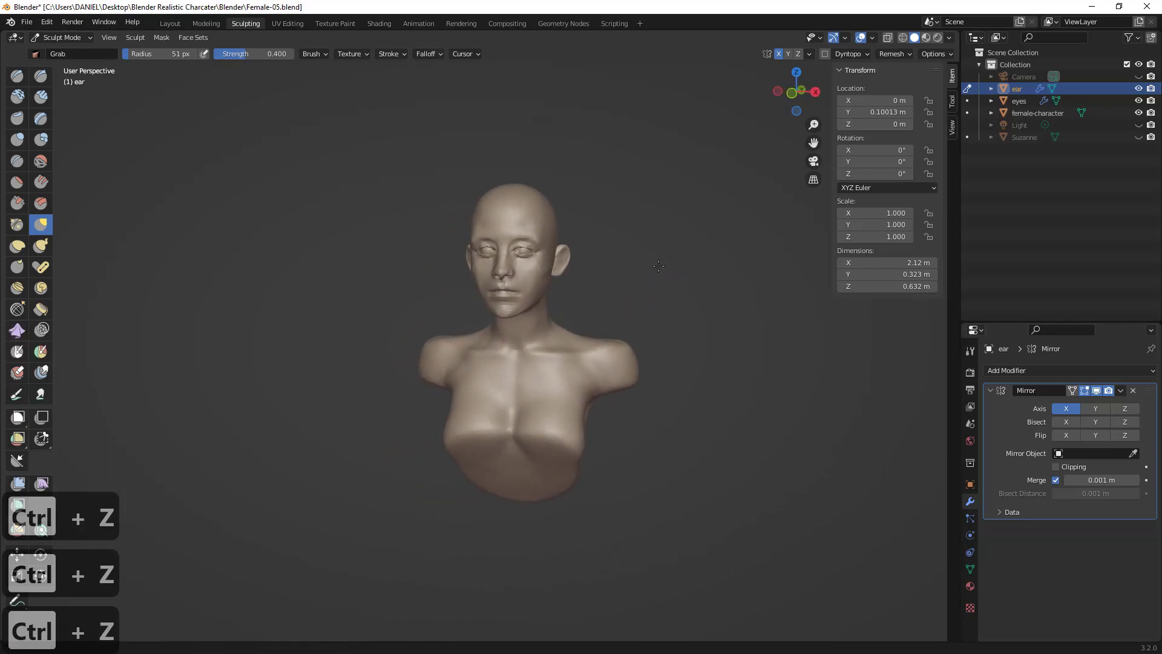
scroll(658, 257, up, 2)
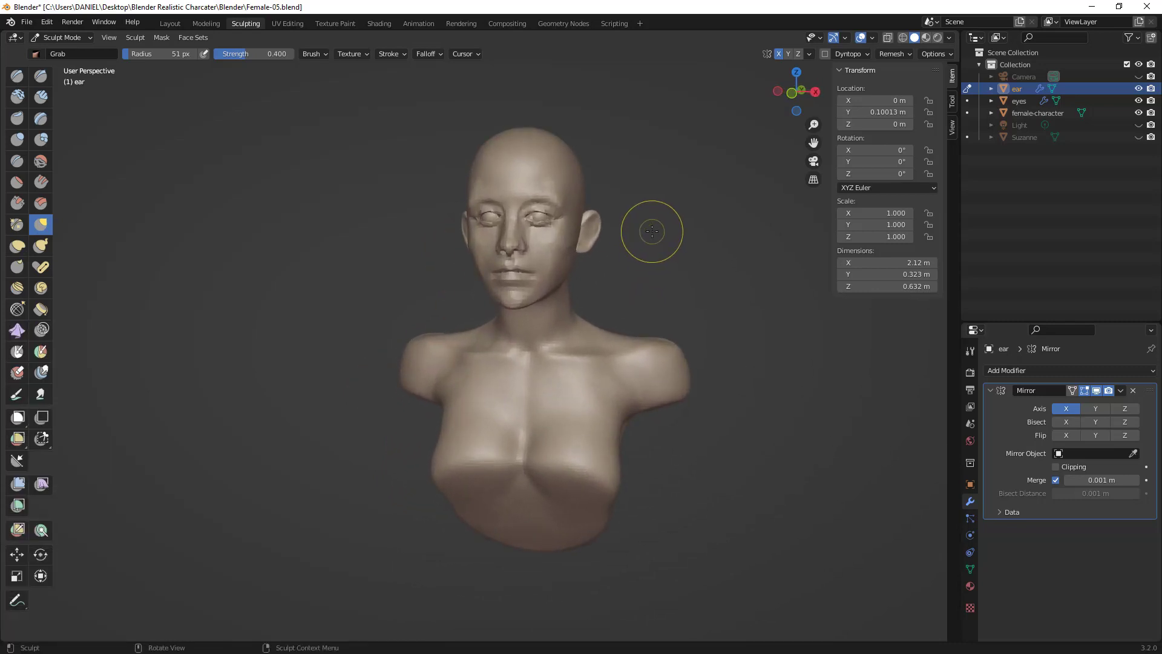
mouse_move(512, 242)
middle_down()
mouse_move(514, 169)
mouse_move(533, 182)
middle_up()
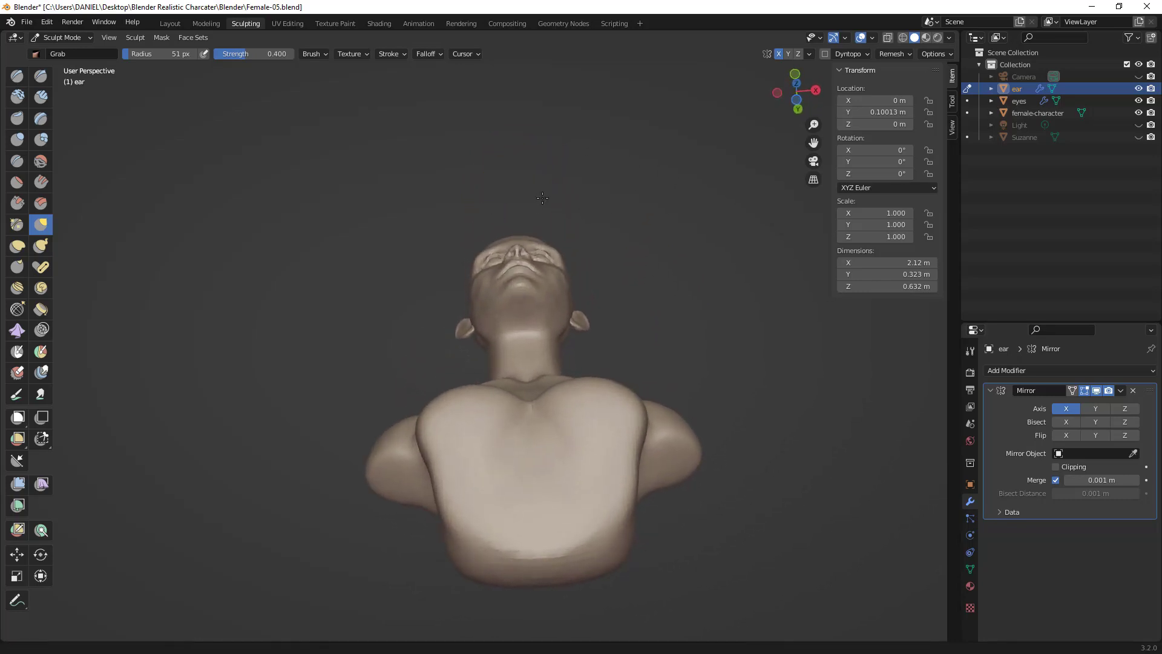
scroll(557, 194, up, 3)
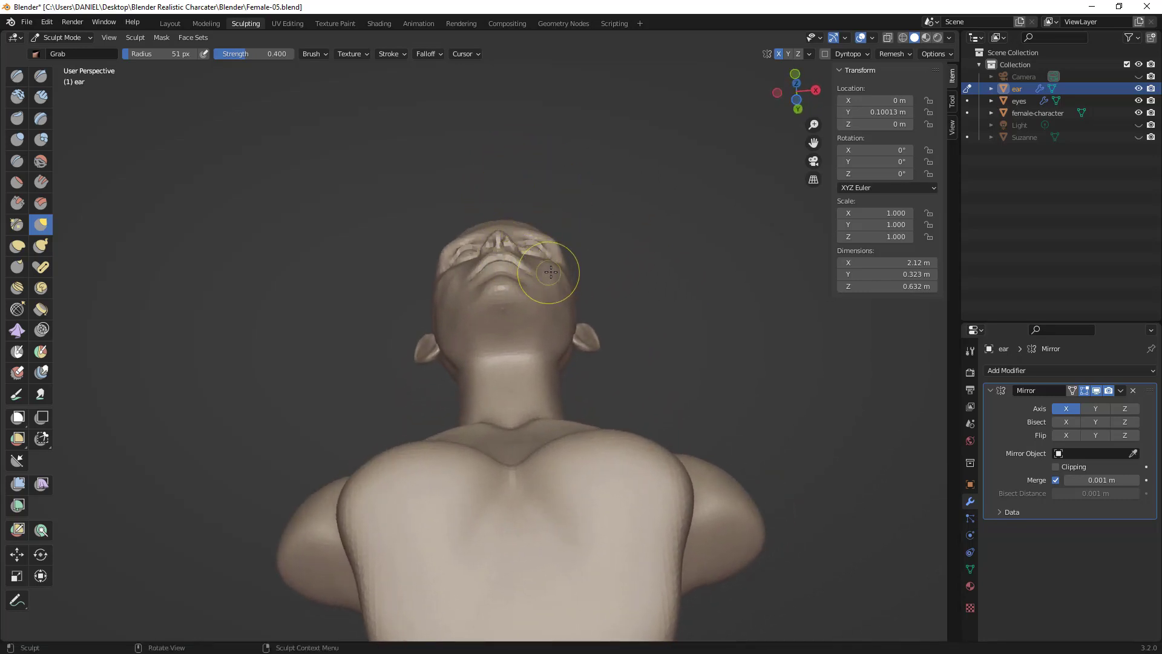
key(f)
click(557, 272)
key(f)
click(550, 267)
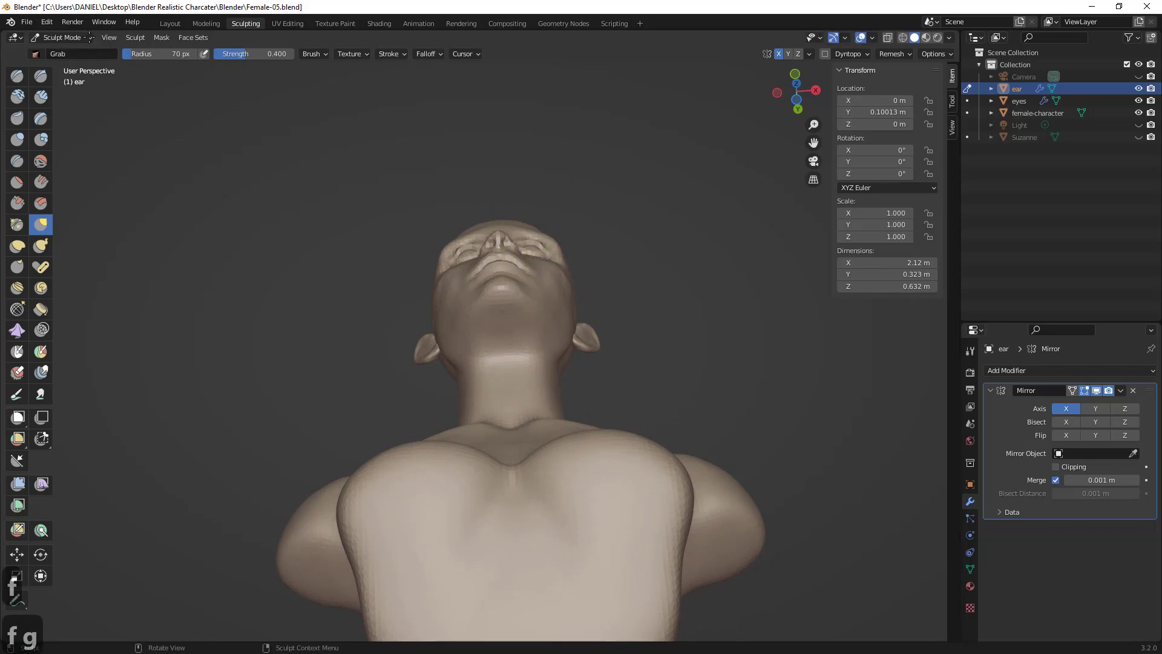
- Switch from the ear to the female-character object and return to Sculpt Mode
click(89, 37)
click(66, 51)
click(547, 311)
click(58, 37)
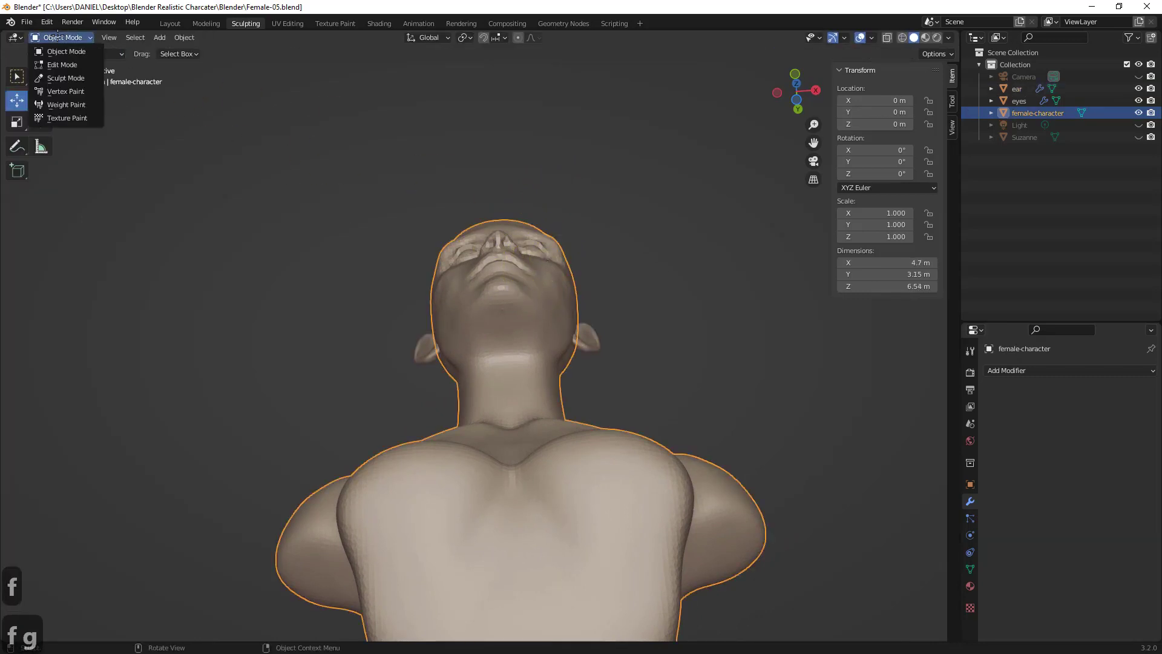
click(82, 78)
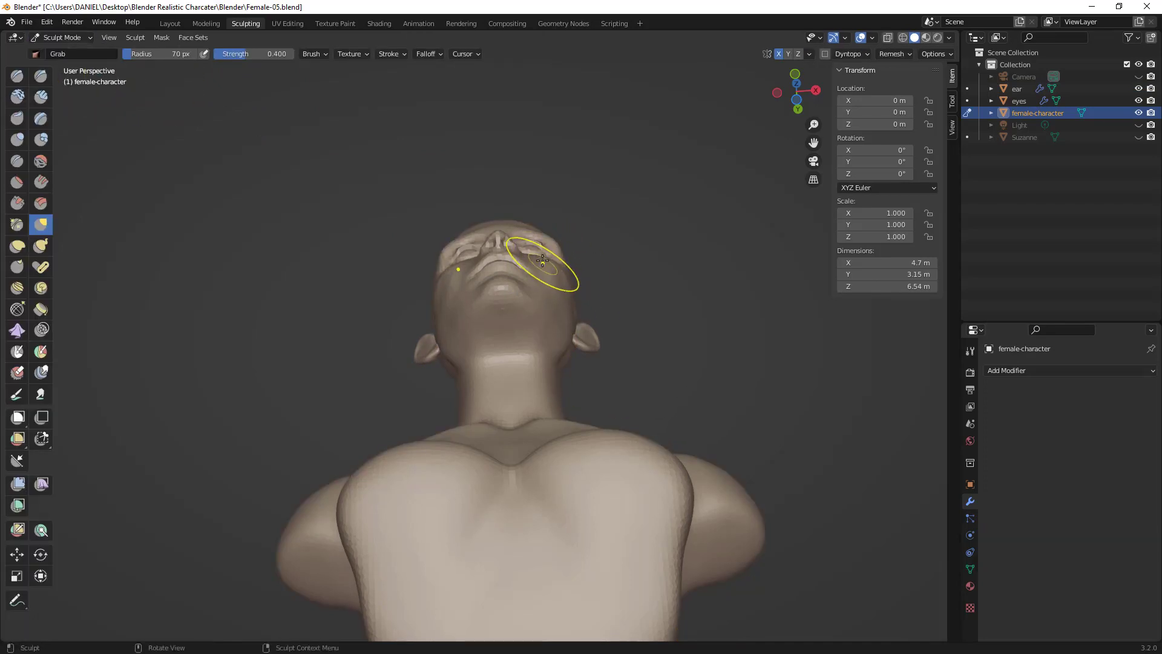
- Adjust the cheek and jaw with the Grab brush at a 70 px radius, comparing the shape by undoing and redoing strokes
middle_drag(542, 260, 551, 281)
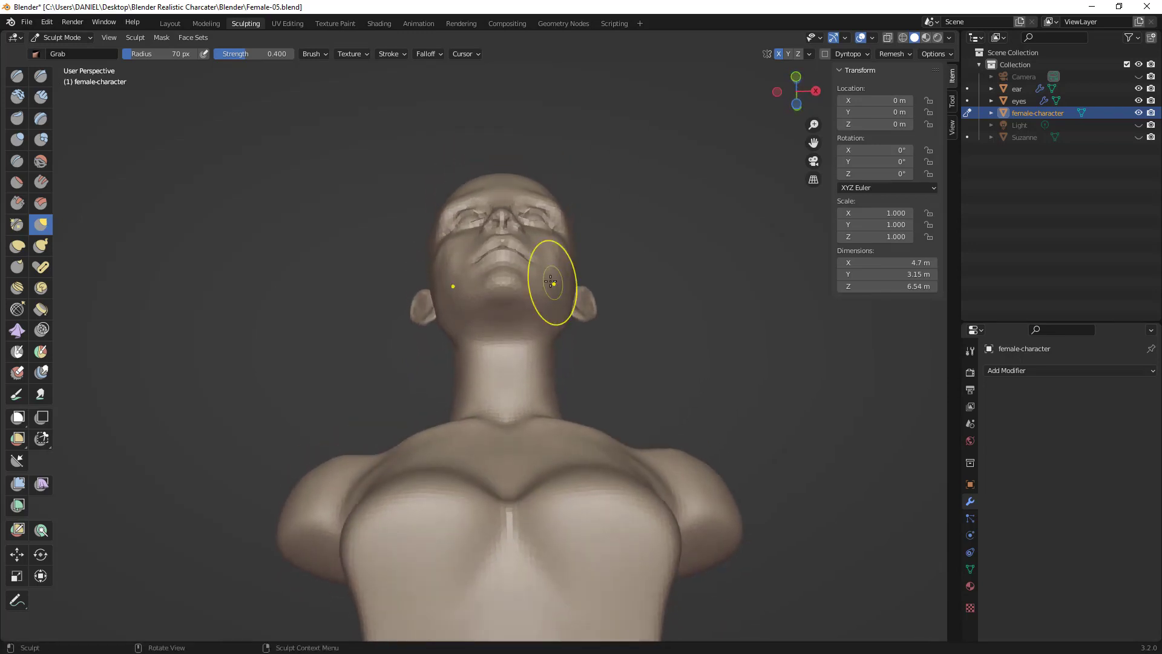
mouse_move(473, 312)
middle_down()
mouse_move(477, 423)
mouse_move(497, 320)
mouse_move(633, 298)
middle_up()
scroll(489, 398, down, 2)
key(ctrl+z)
key(ctrl+z)
key(ctrl+z)
key(ctrl+shift+z)
key(ctrl+shift+z)
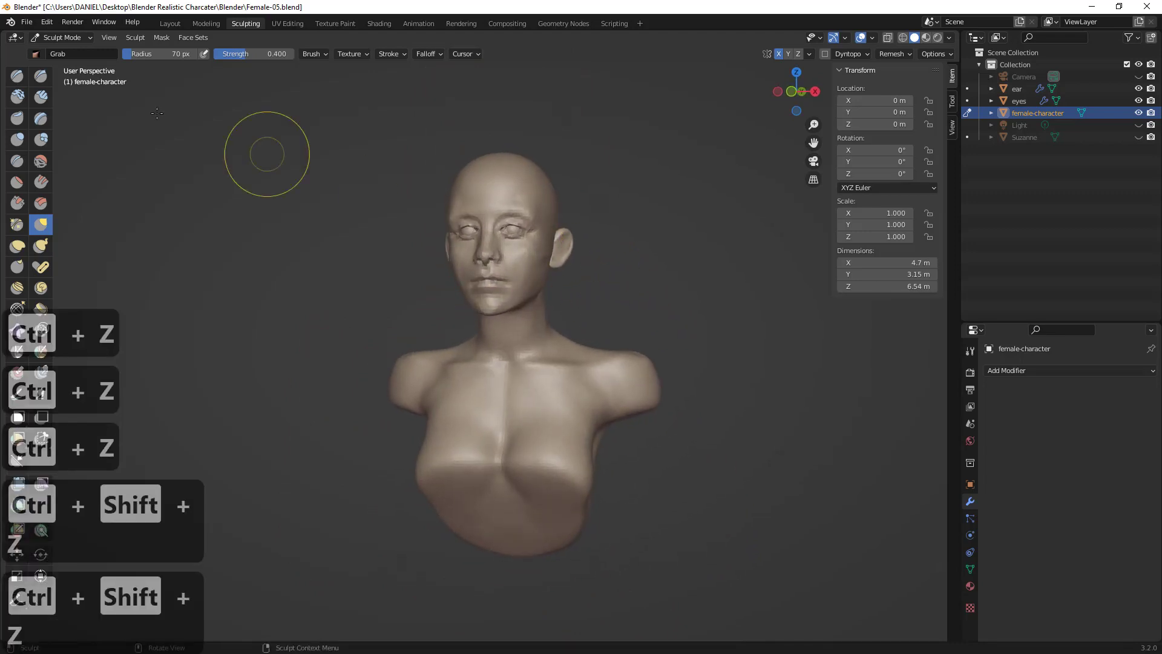
- Save the project as a new version named Female-06.blend
click(28, 22)
click(36, 115)
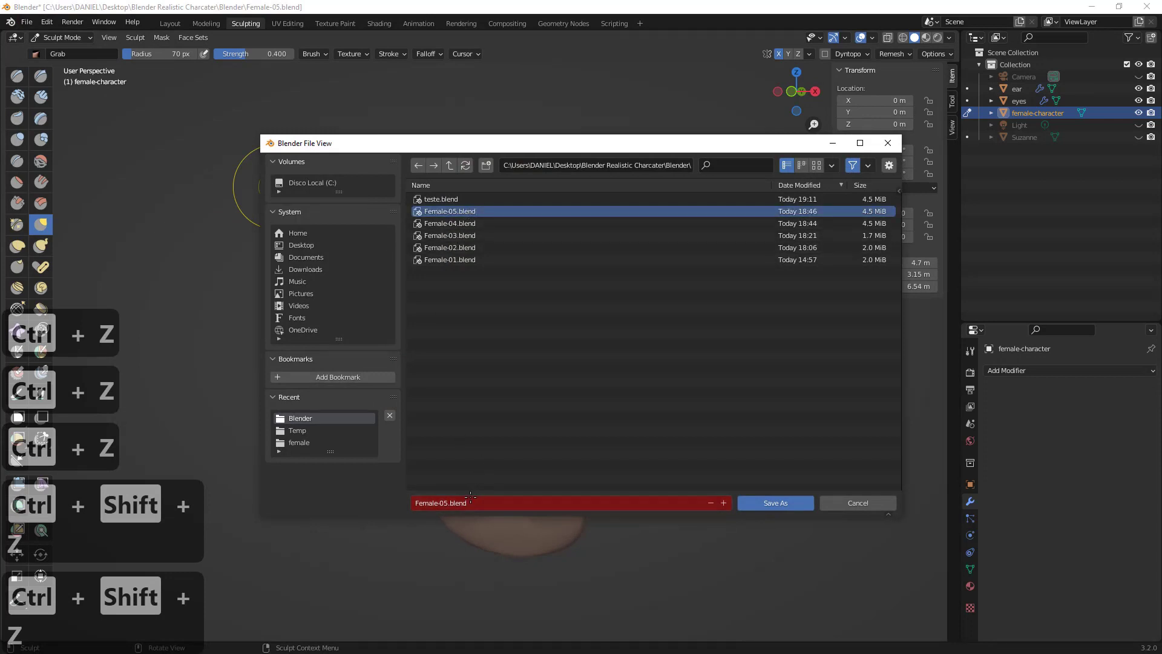
drag(445, 502, 448, 502)
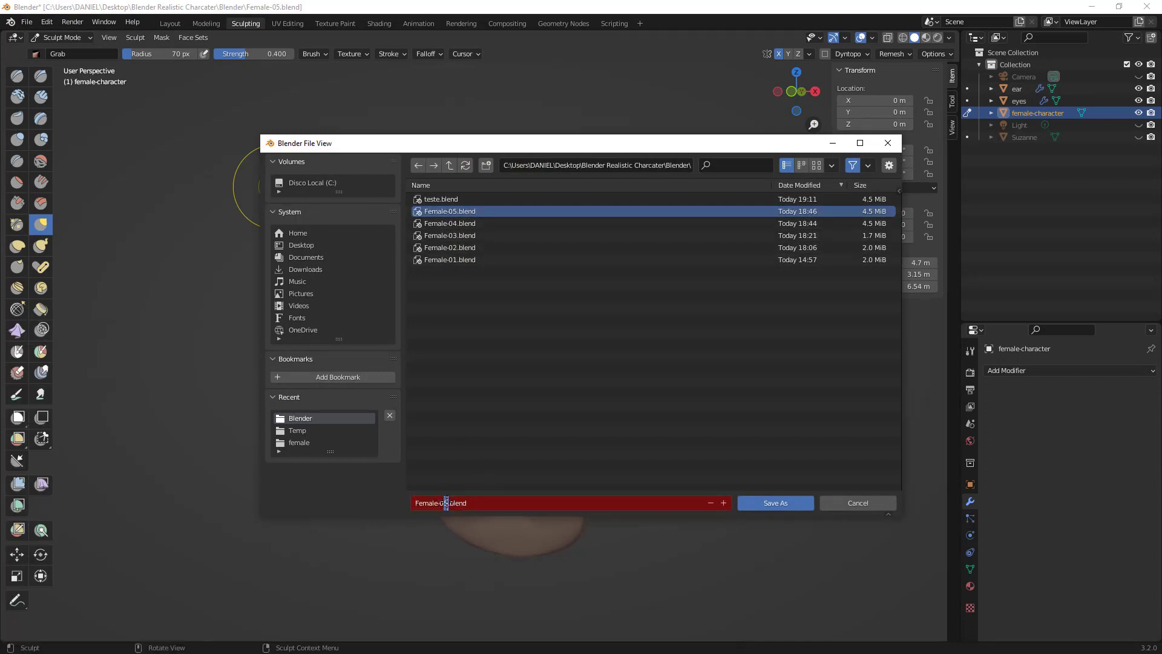
click(777, 504)
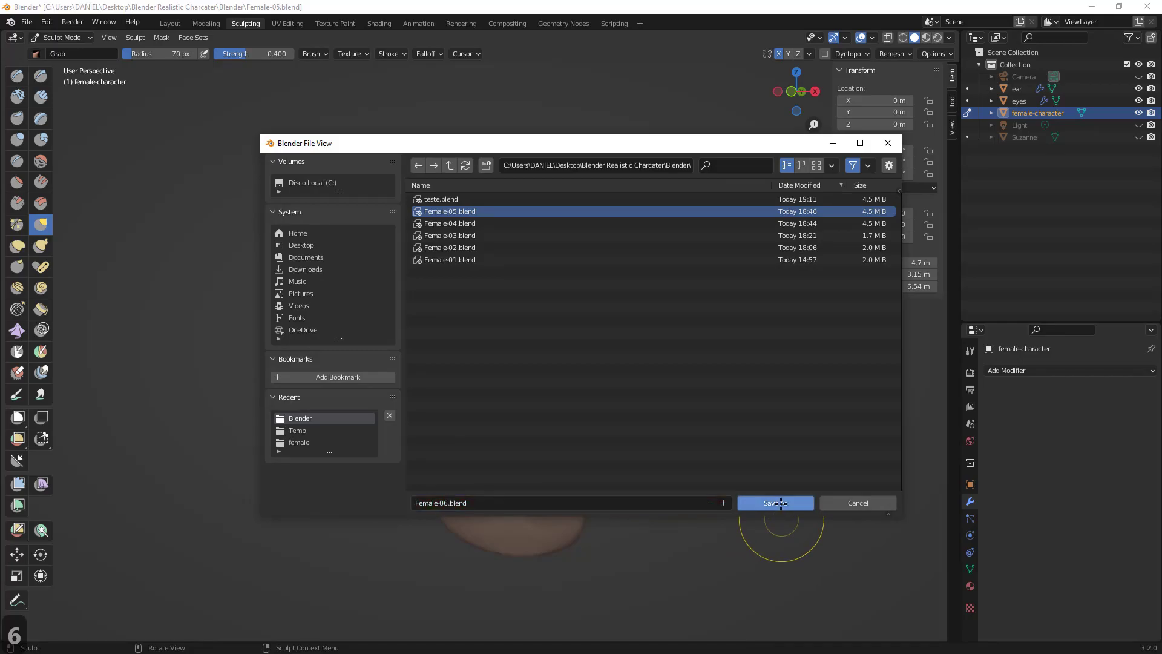